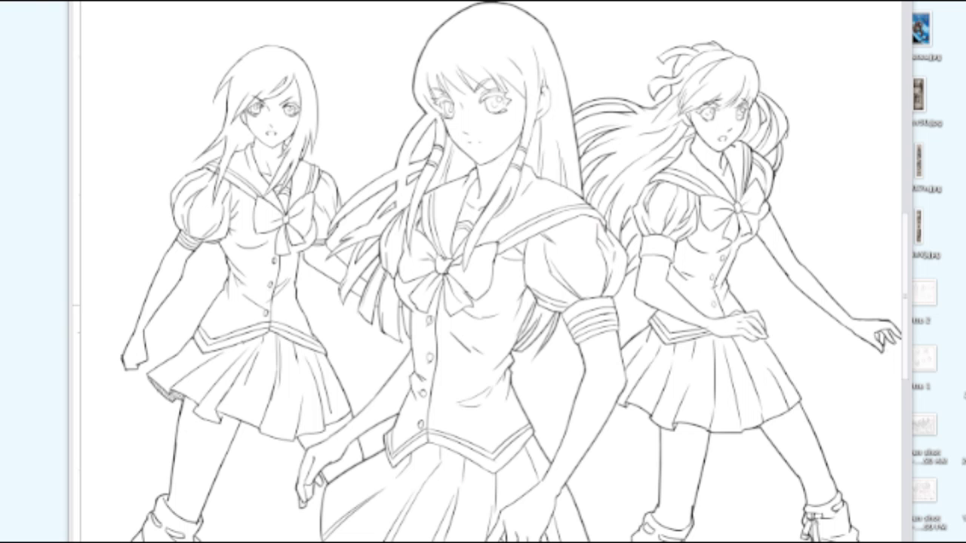
pyautogui.click(707, 134)
pyautogui.moveTo(633, 34)
pyautogui.mouseDown()
pyautogui.moveTo(606, 52)
pyautogui.moveTo(609, 80)
pyautogui.mouseUp()
pyautogui.hotkey('ctrl', 'z')
pyautogui.hotkey('ctrl', 'z')
pyautogui.moveTo(619, 226)
pyautogui.mouseDown()
pyautogui.moveTo(485, 265)
pyautogui.moveTo(470, 155)
pyautogui.mouseUp()
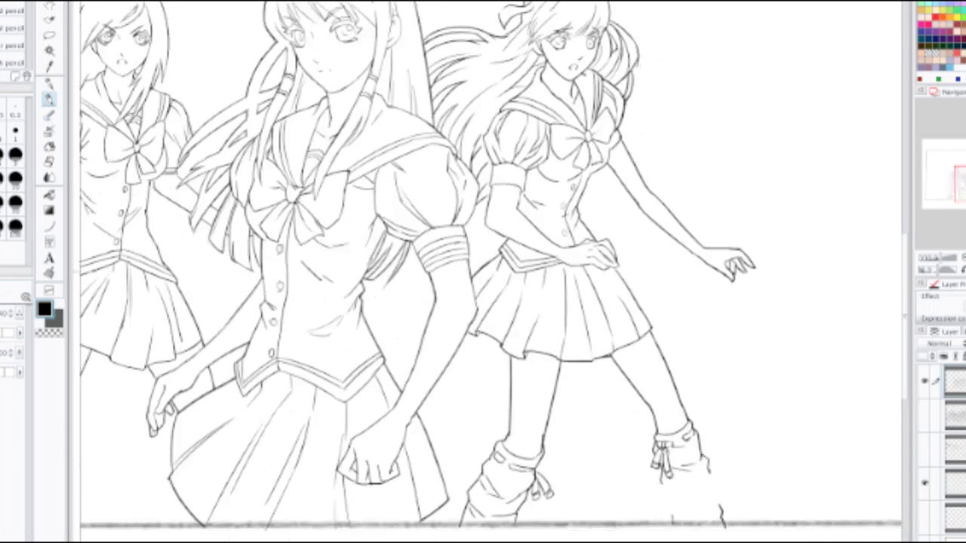
pyautogui.scroll(-2, 532, 270)
pyautogui.scroll(3, 516, 314)
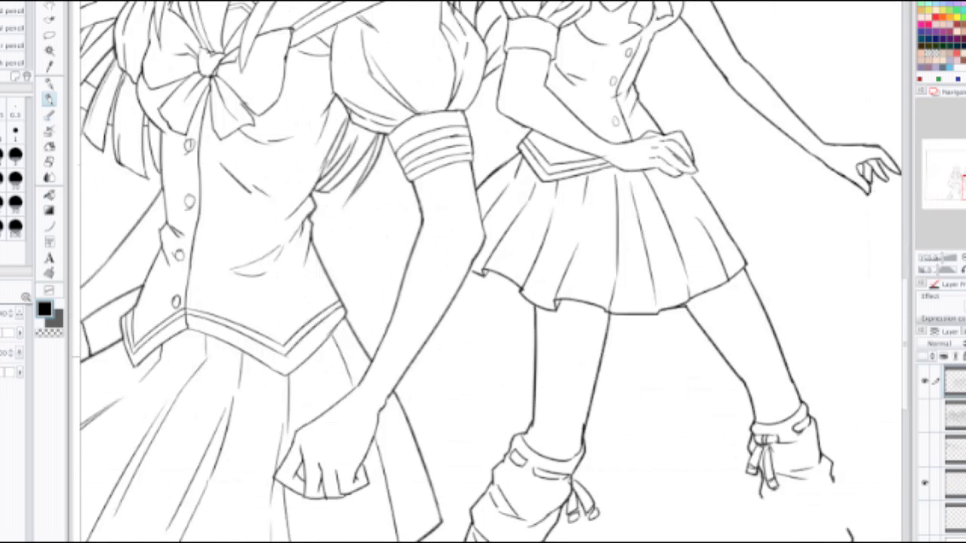
pyautogui.press('e')
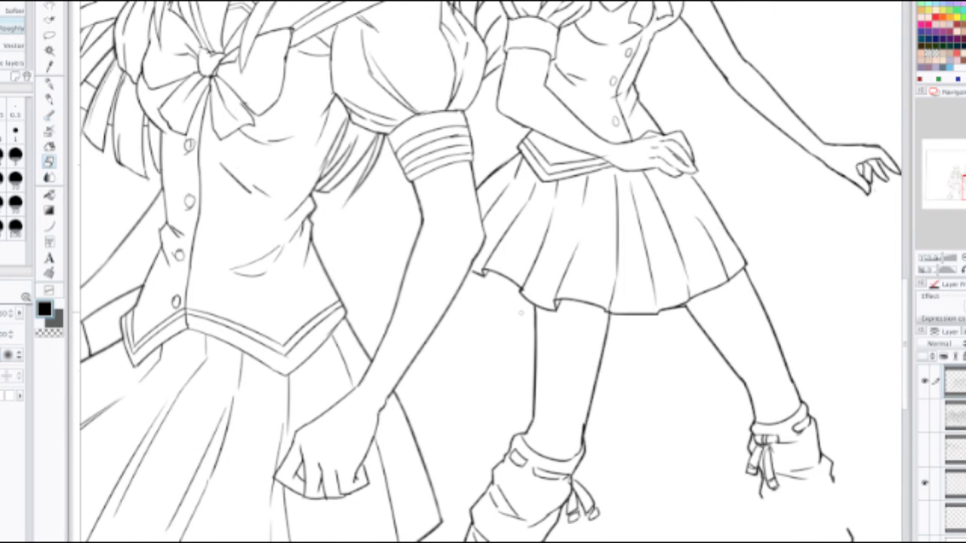
pyautogui.press('p')
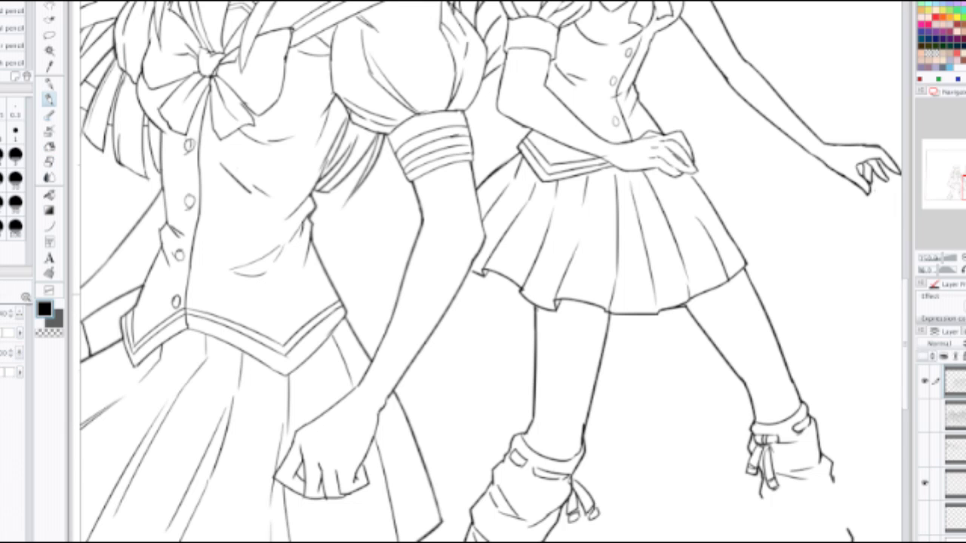
# Step: Erase the thick skirt outline between the right-hand girl's waistband and the central girl's arm, and redraw it as a thinner line
pyautogui.scroll(-2, 526, 297)
pyautogui.scroll(3, 524, 294)
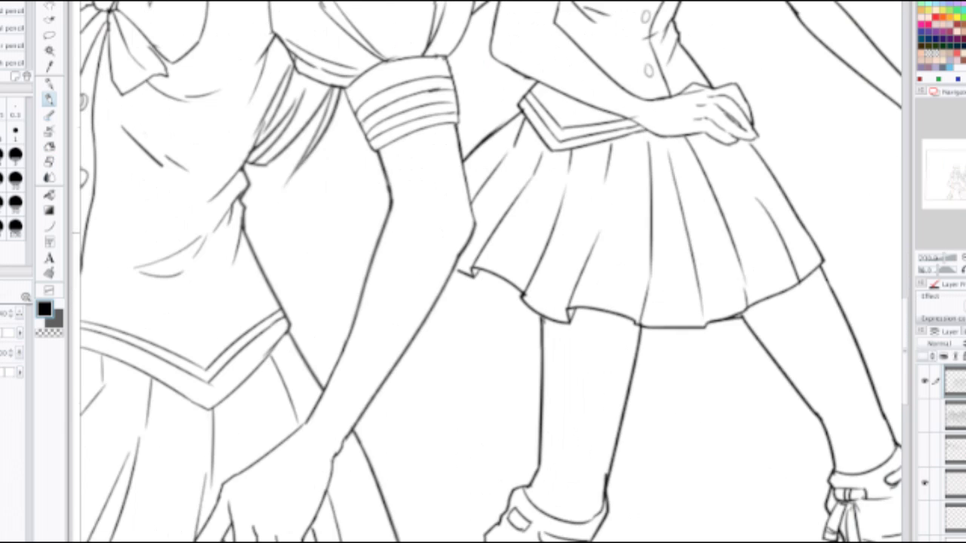
pyautogui.moveTo(506, 189); pyautogui.dragTo(537, 375)
pyautogui.press('e')
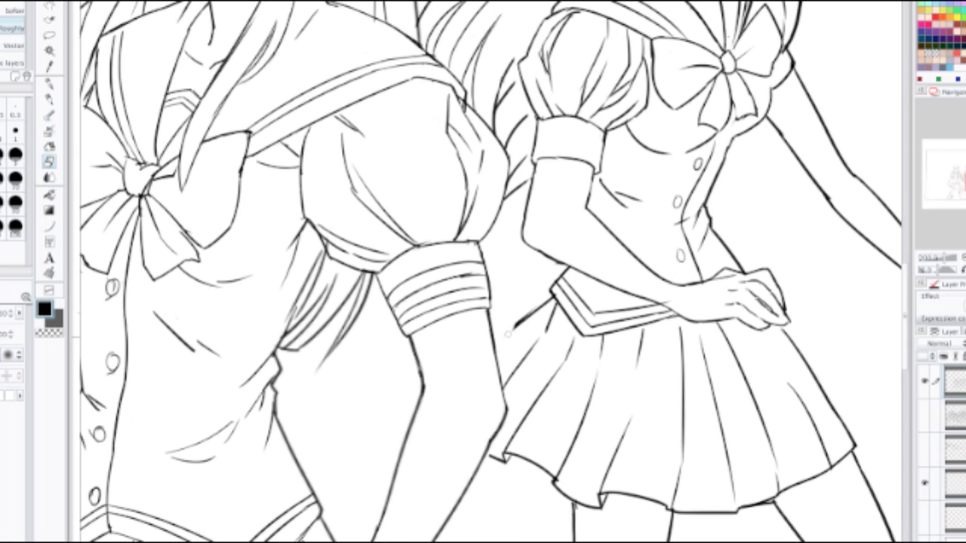
pyautogui.moveTo(508, 333); pyautogui.dragTo(525, 313)
pyautogui.moveTo(548, 330)
pyautogui.mouseDown()
pyautogui.moveTo(552, 309)
pyautogui.moveTo(503, 378)
pyautogui.moveTo(555, 314)
pyautogui.moveTo(505, 358)
pyautogui.mouseUp()
pyautogui.press('p')
pyautogui.hotkey('ctrl', 'z')
pyautogui.hotkey('ctrl', 'z')
pyautogui.hotkey('ctrl', 'z')
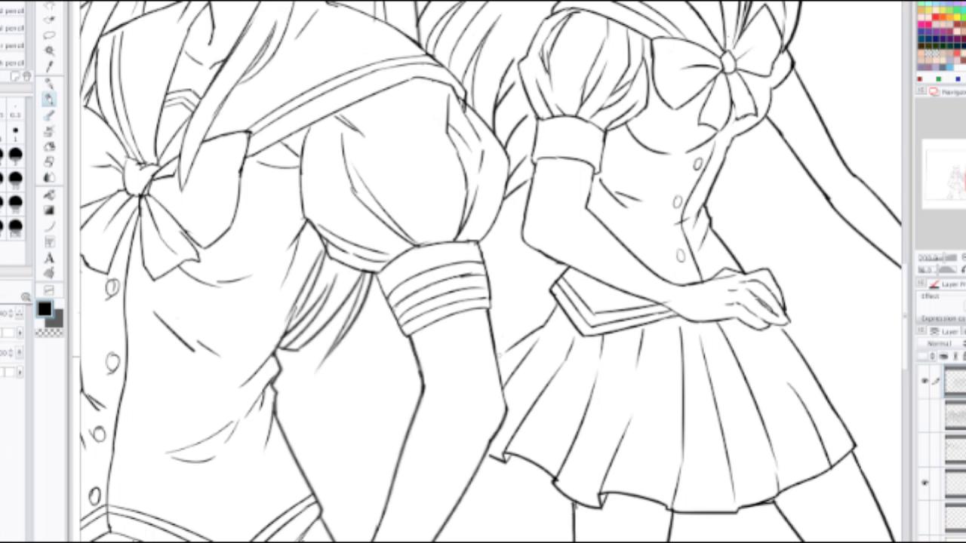
# Step: Erase the lower end of the middle pleat line on the right-hand girl's skirt and redraw it straight down towards the hem
pyautogui.scroll(-3, 532, 336)
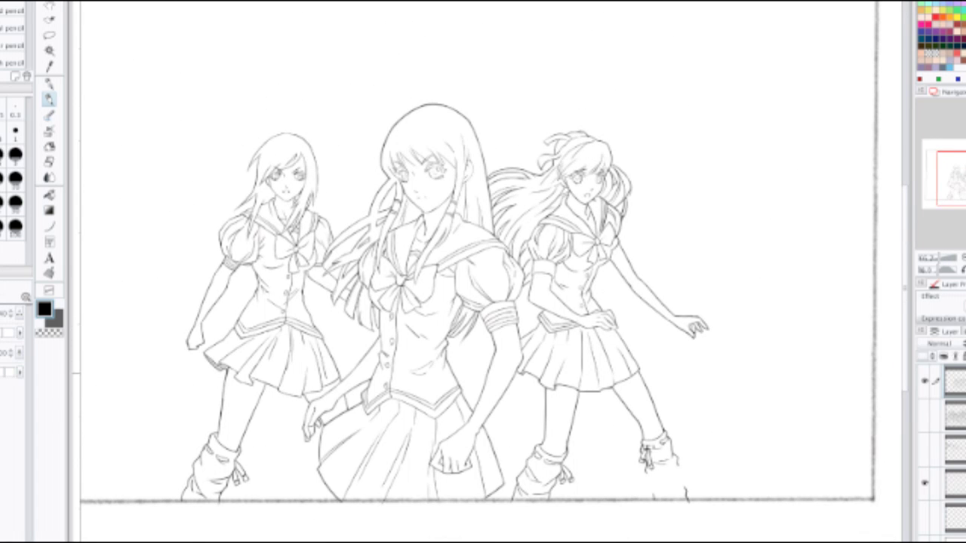
pyautogui.hotkey('ctrl', '+')
pyautogui.hotkey('ctrl', '+')
pyautogui.hotkey('ctrl', '+')
pyautogui.press('e')
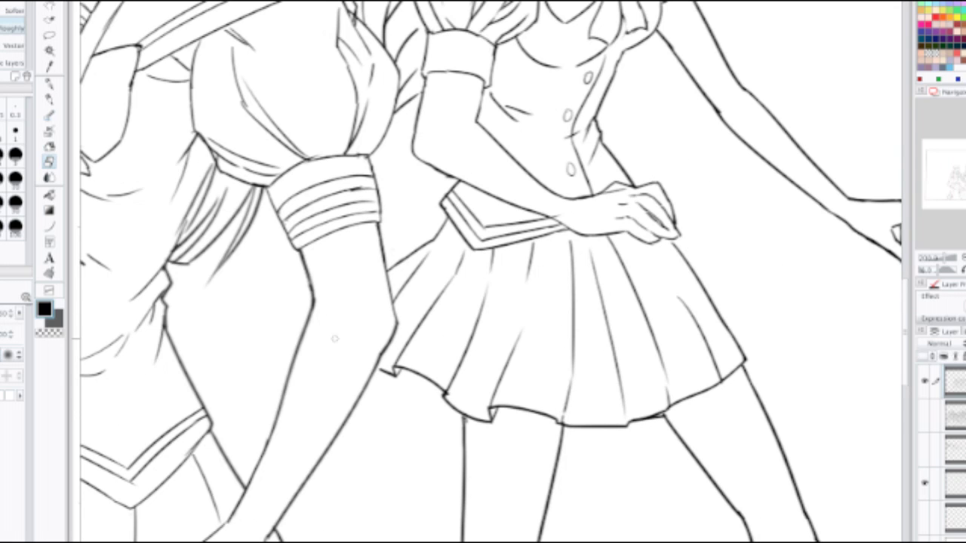
pyautogui.press(']')
pyautogui.press(']')
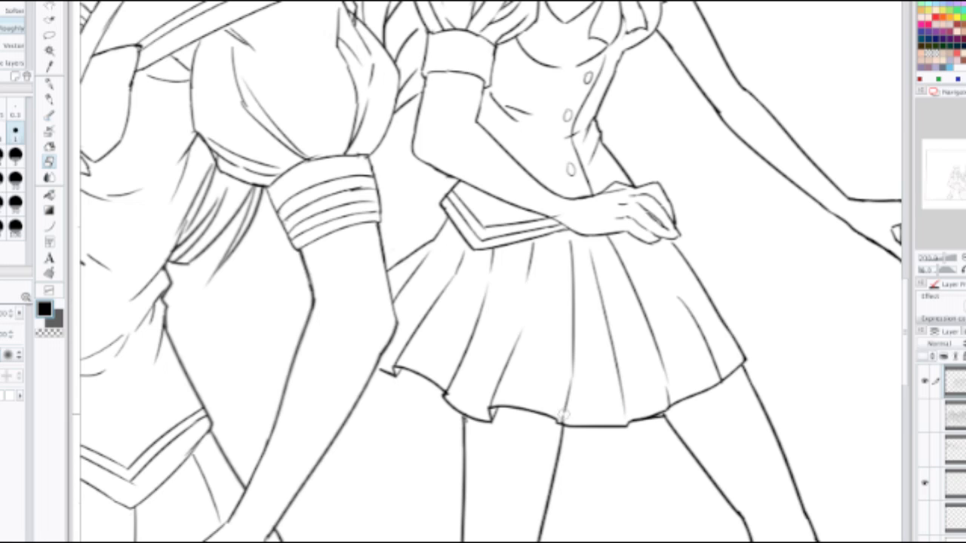
pyautogui.moveTo(566, 414); pyautogui.dragTo(571, 385)
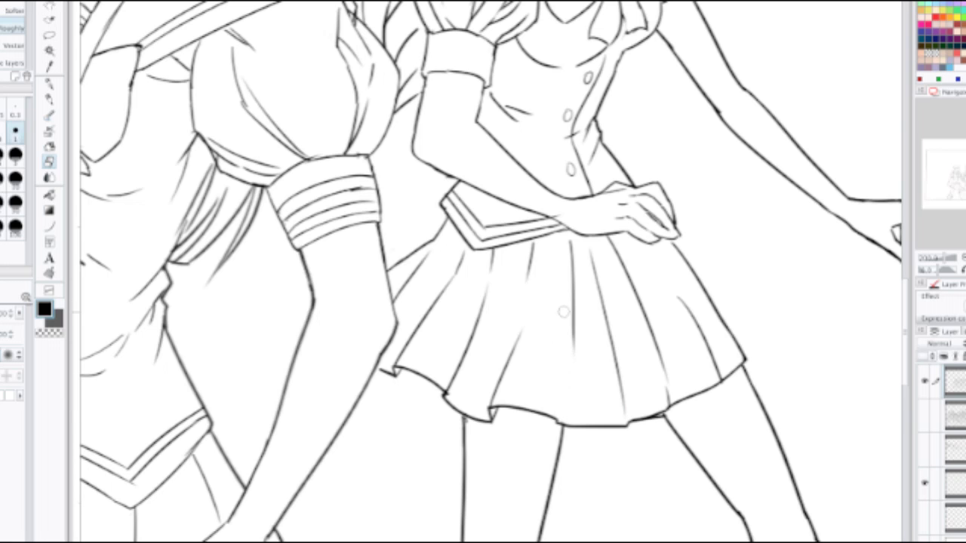
pyautogui.press('p')
pyautogui.moveTo(573, 338); pyautogui.dragTo(574, 410)
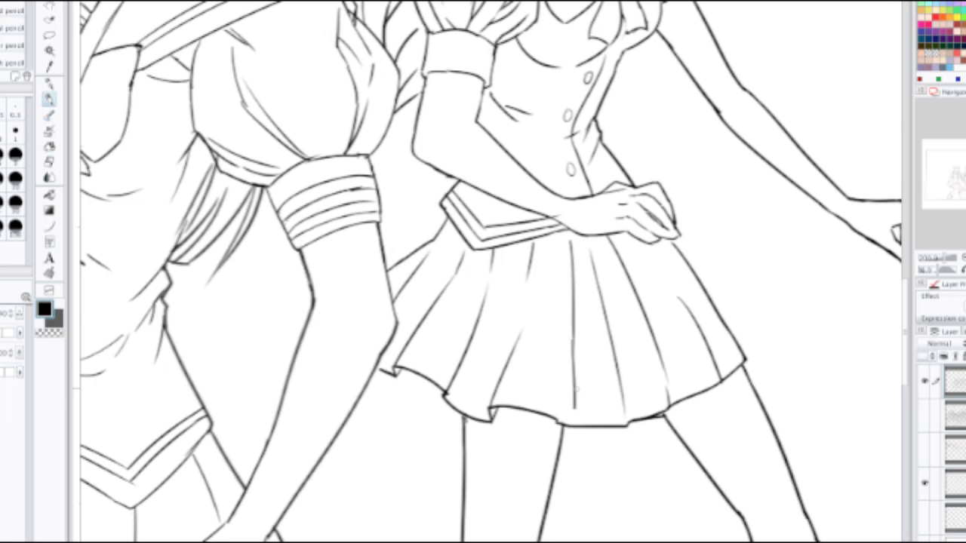
pyautogui.hotkey('ctrl', 'z')
pyautogui.moveTo(570, 335); pyautogui.dragTo(569, 419)
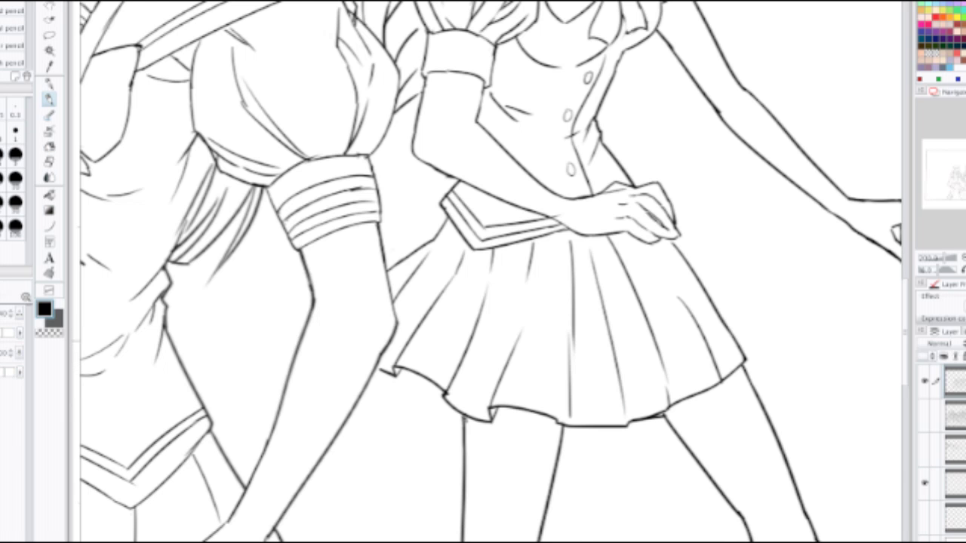
# Step: Erase and redraw the outer edge of the index finger on the right-hand girl's bent hand
pyautogui.scroll(-1, 569, 420)
pyautogui.moveTo(557, 307); pyautogui.dragTo(572, 363)
pyautogui.scroll(-2, 572, 364)
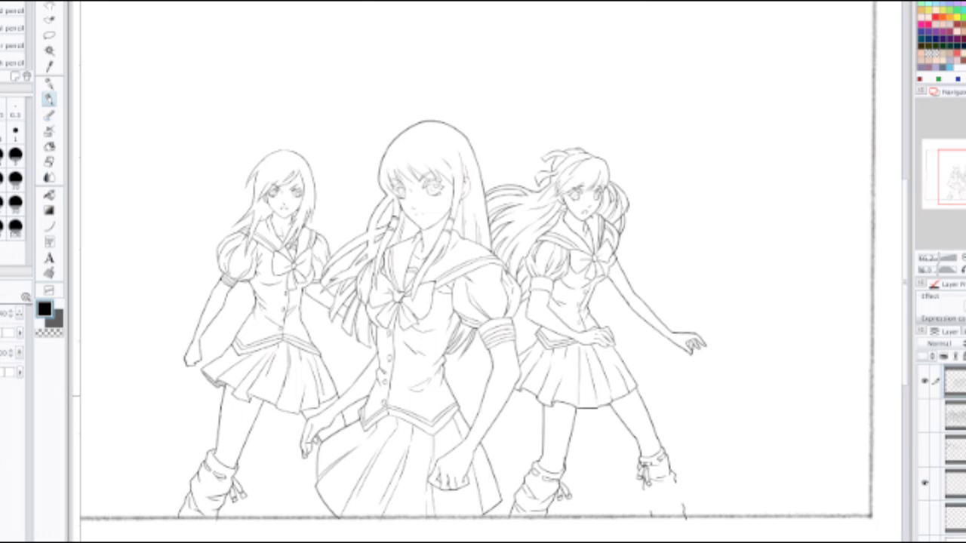
pyautogui.scroll(8, 601, 338)
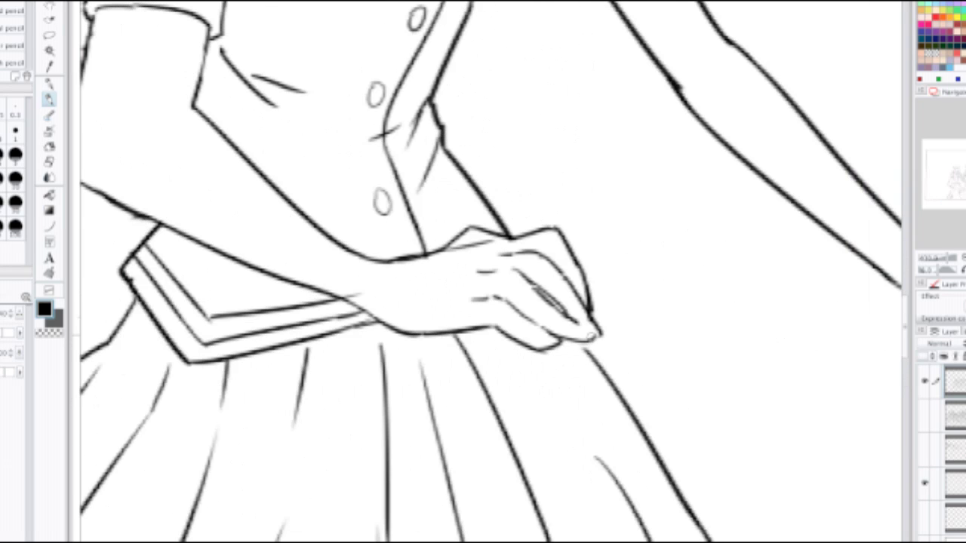
pyautogui.press('e')
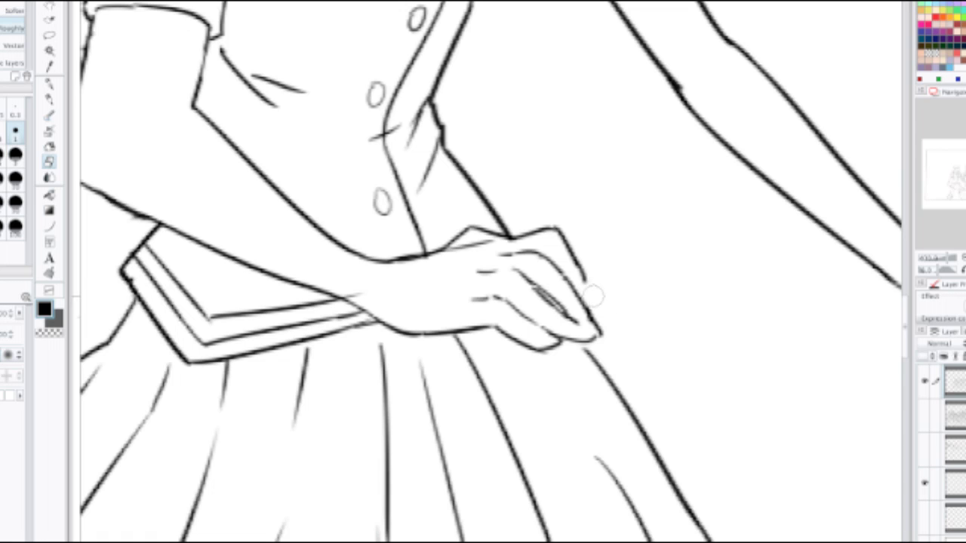
pyautogui.moveTo(593, 296)
pyautogui.mouseDown()
pyautogui.moveTo(583, 275)
pyautogui.moveTo(596, 294)
pyautogui.moveTo(587, 306)
pyautogui.mouseUp()
pyautogui.press('p')
pyautogui.hotkey('ctrl', 'z')
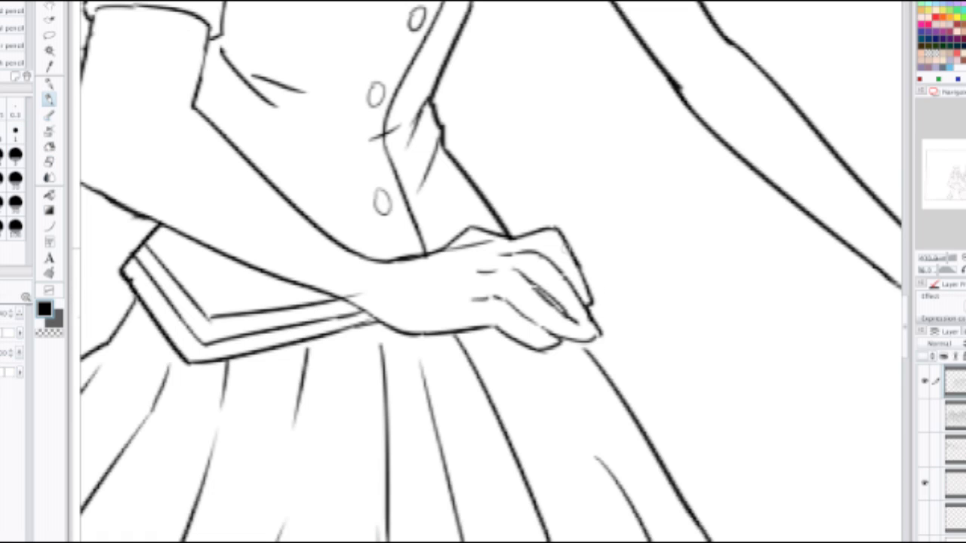
pyautogui.moveTo(567, 249); pyautogui.dragTo(589, 292)
# Step: Erase the lower fingertips of the right-hand girl's bent hand and redraw them with a smoother, rounded outline
pyautogui.press('e')
pyautogui.moveTo(605, 336)
pyautogui.mouseDown()
pyautogui.moveTo(593, 327)
pyautogui.moveTo(600, 339)
pyautogui.moveTo(578, 330)
pyautogui.moveTo(572, 339)
pyautogui.mouseUp()
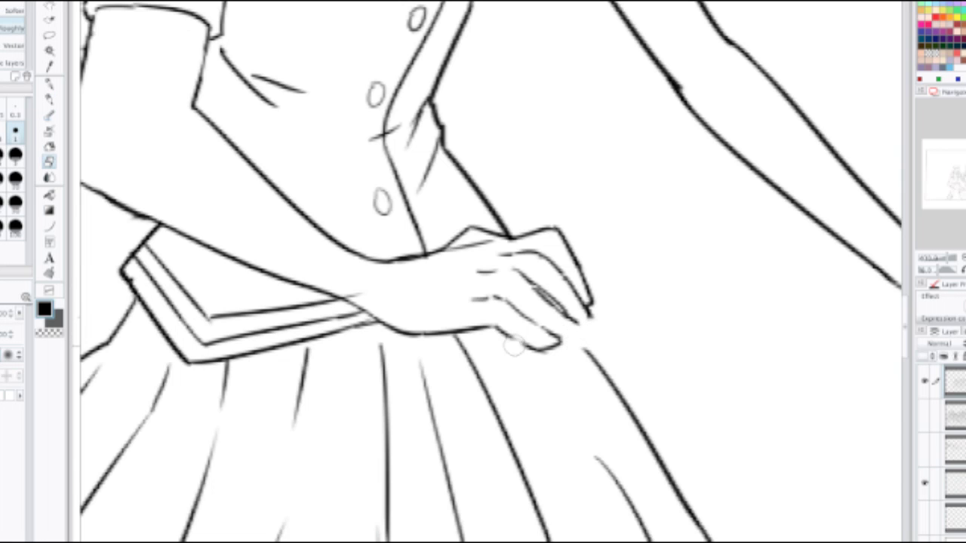
pyautogui.press('p')
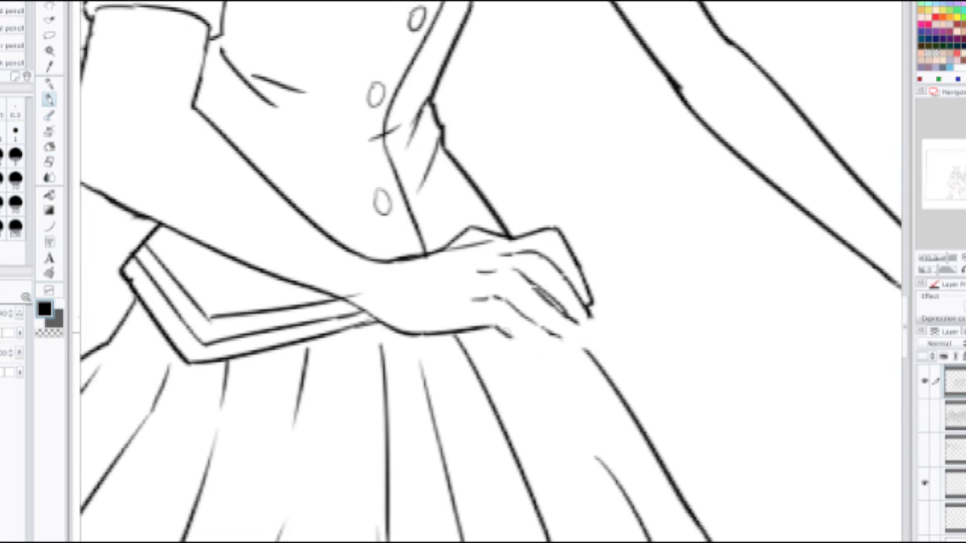
pyautogui.moveTo(501, 329); pyautogui.dragTo(557, 349)
pyautogui.hotkey('ctrl', 'z')
pyautogui.moveTo(501, 330)
pyautogui.mouseDown()
pyautogui.moveTo(563, 349)
pyautogui.moveTo(558, 338)
pyautogui.moveTo(572, 344)
pyautogui.moveTo(594, 314)
pyautogui.mouseUp()
# Step: Try a rounder knuckle and index finger contour along the top of the right-hand girl's bent hand
pyautogui.scroll(-2, 584, 281)
pyautogui.scroll(4, 575, 278)
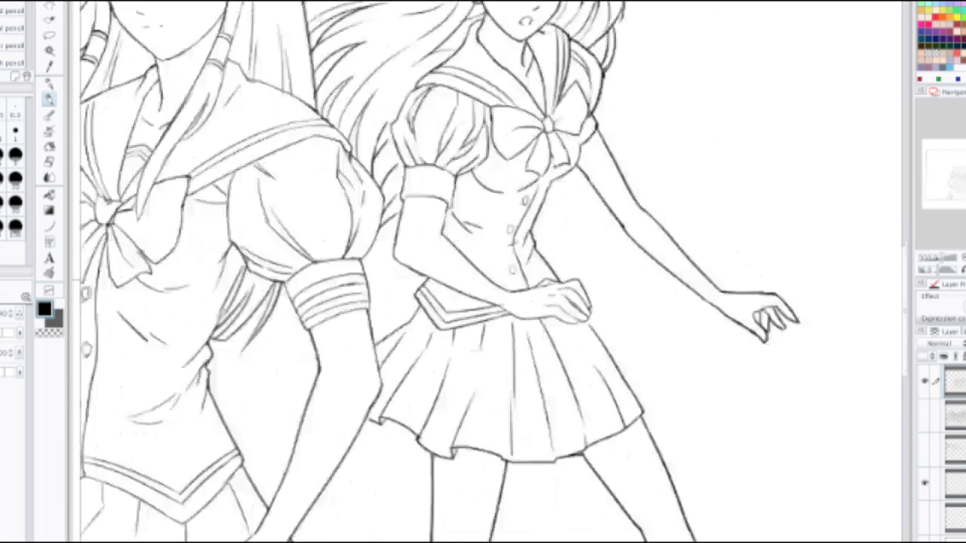
pyautogui.press('e')
pyautogui.moveTo(592, 328)
pyautogui.mouseDown()
pyautogui.moveTo(619, 339)
pyautogui.moveTo(630, 363)
pyautogui.moveTo(606, 309)
pyautogui.moveTo(574, 282)
pyautogui.moveTo(545, 289)
pyautogui.moveTo(566, 292)
pyautogui.moveTo(531, 291)
pyautogui.moveTo(590, 292)
pyautogui.mouseUp()
pyautogui.press('p')
pyautogui.hotkey('ctrl', 'z')
pyautogui.moveTo(525, 285)
pyautogui.mouseDown()
pyautogui.moveTo(583, 299)
pyautogui.moveTo(608, 343)
pyautogui.mouseUp()
pyautogui.hotkey('ctrl', 'z')
pyautogui.moveTo(519, 288)
pyautogui.mouseDown()
pyautogui.moveTo(587, 294)
pyautogui.moveTo(612, 346)
pyautogui.mouseUp()
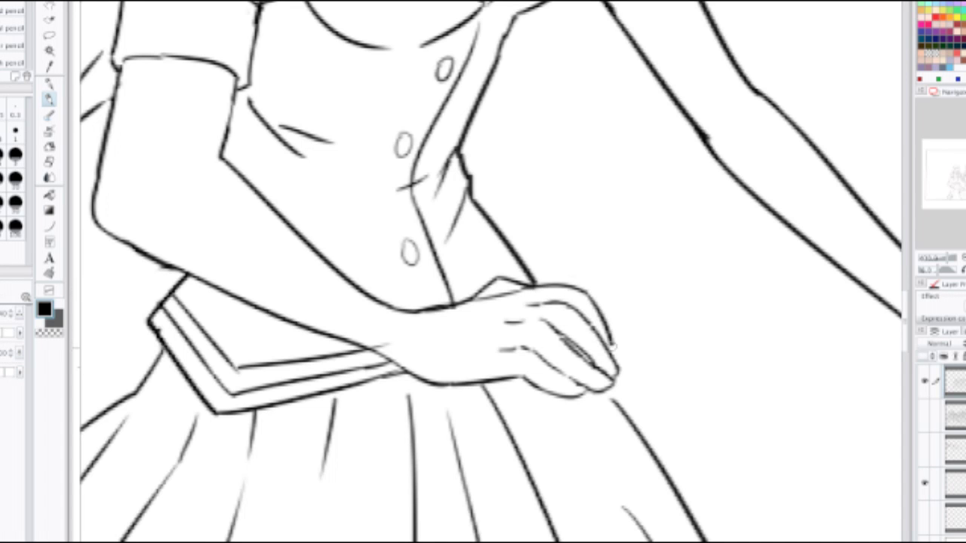
# Step: Redraw the index finger of the right-hand girl's bent hand as an extended finger with a rounded tip
pyautogui.scroll(-3, 604, 317)
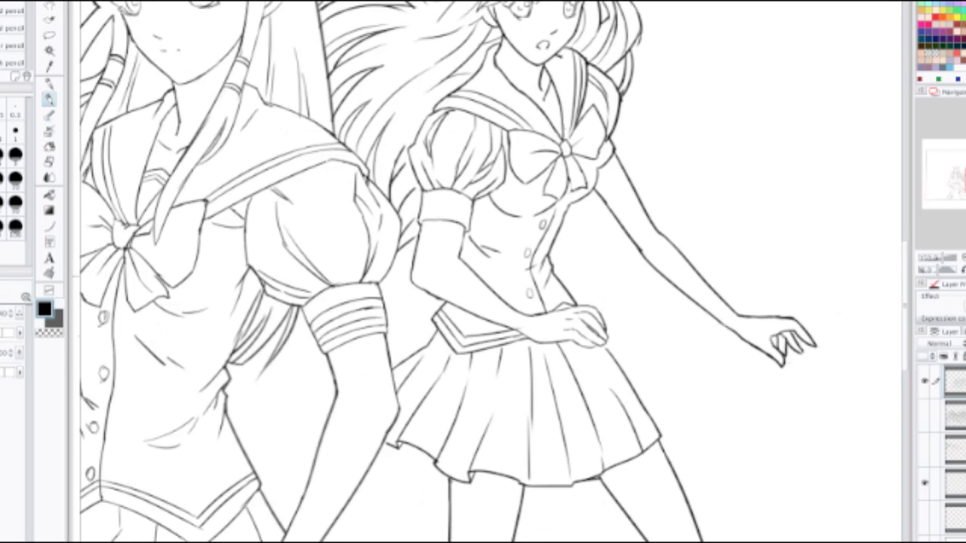
pyautogui.press('-')
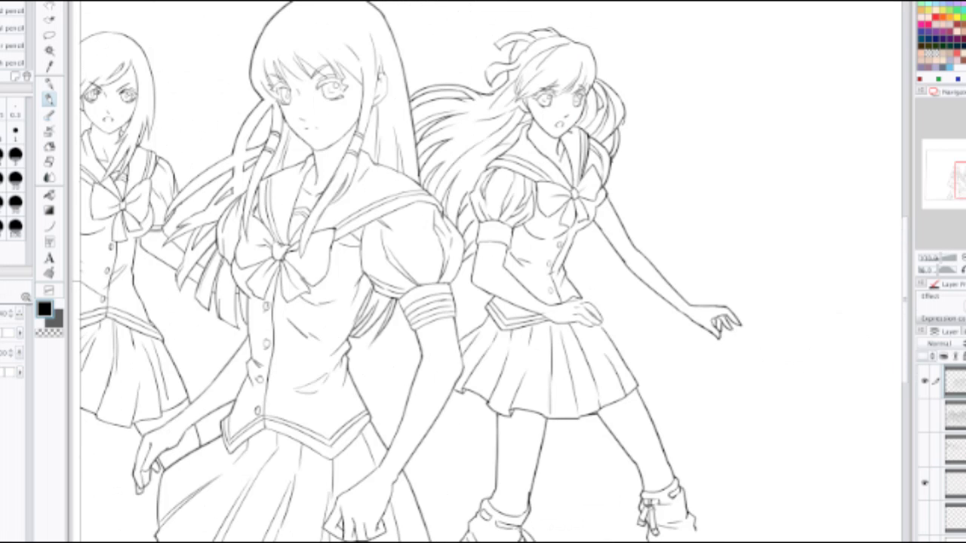
pyautogui.press('+')
pyautogui.press('+')
pyautogui.press('+')
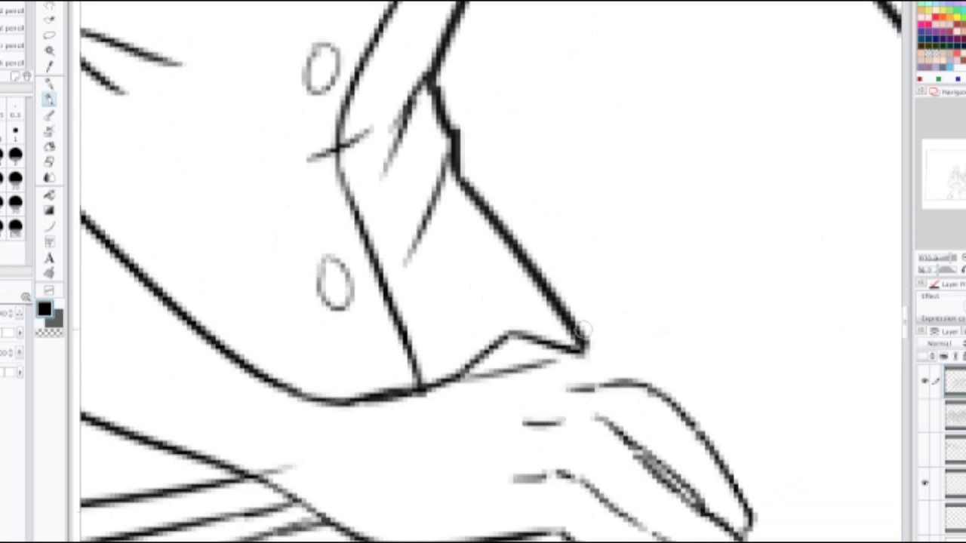
pyautogui.moveTo(562, 359)
pyautogui.mouseDown()
pyautogui.moveTo(634, 340)
pyautogui.moveTo(662, 342)
pyautogui.moveTo(744, 419)
pyautogui.mouseUp()
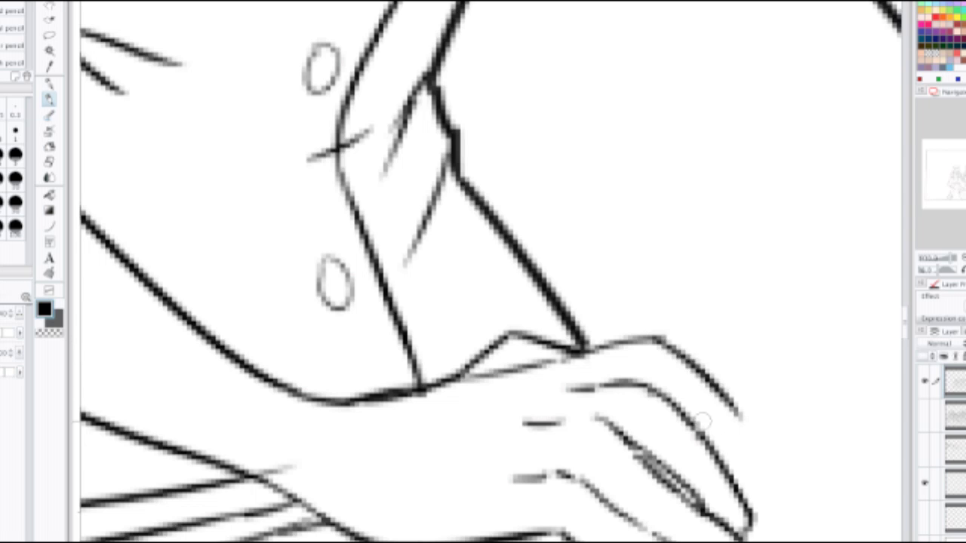
pyautogui.moveTo(704, 383); pyautogui.dragTo(769, 451)
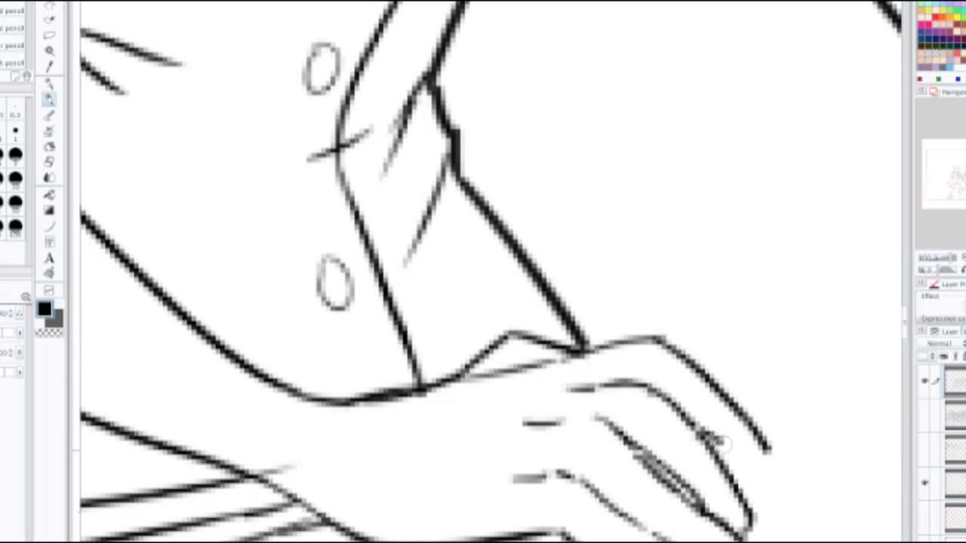
pyautogui.moveTo(711, 438)
pyautogui.mouseDown()
pyautogui.moveTo(746, 462)
pyautogui.moveTo(772, 455)
pyautogui.mouseUp()
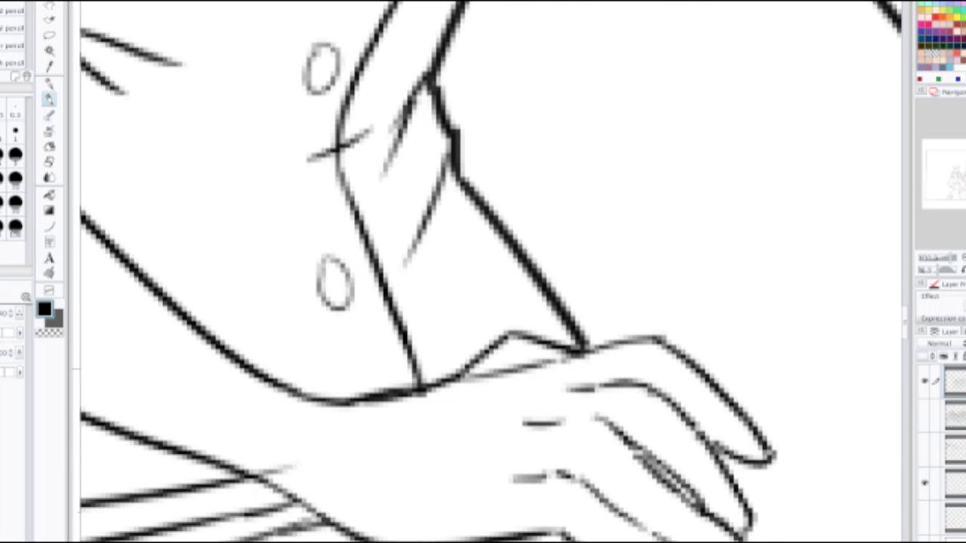
# Step: Erase the pointed thumb outline above the right-hand girl's wrist and redraw the thumb protruding past the waist line
pyautogui.scroll(-2, 701, 359)
pyautogui.press('e')
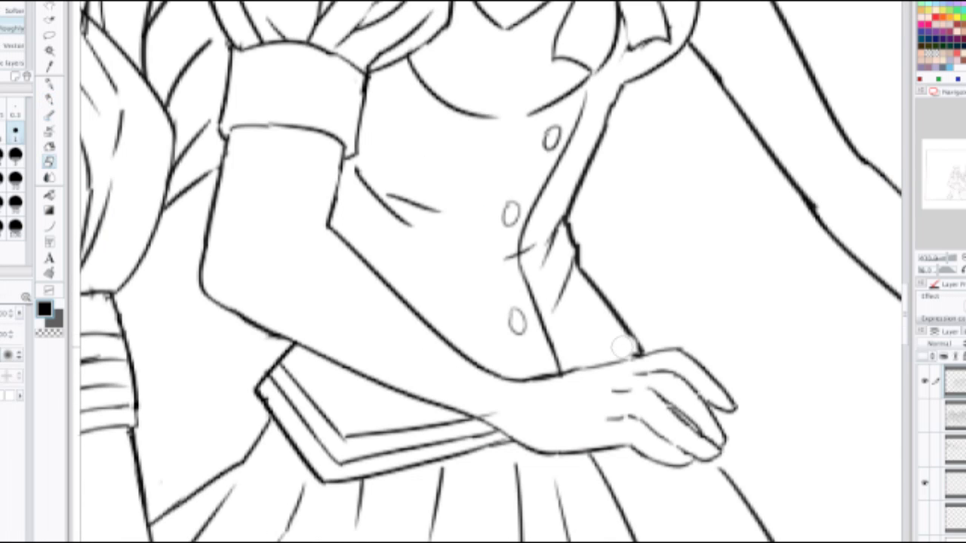
pyautogui.press('p')
pyautogui.moveTo(582, 362)
pyautogui.mouseDown()
pyautogui.moveTo(660, 332)
pyautogui.moveTo(650, 352)
pyautogui.mouseUp()
pyautogui.hotkey('ctrl', 'z')
pyautogui.scroll(-2, 660, 335)
pyautogui.moveTo(619, 323); pyautogui.dragTo(540, 270)
pyautogui.scroll(2, 540, 270)
pyautogui.scroll(-4, 539, 324)
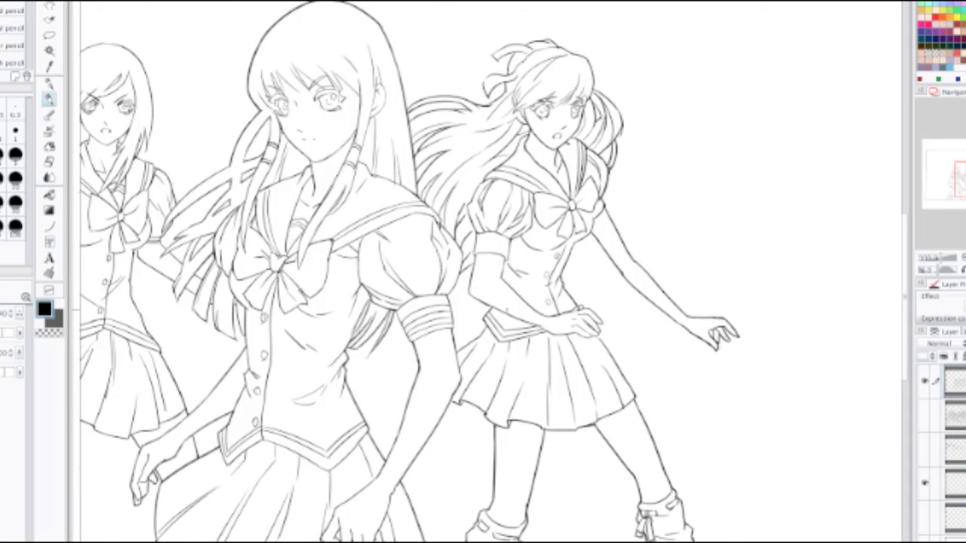
# Step: Erase the waist line overlapping the right-hand girl's thumb and clean up the thumb's upper outline
pyautogui.scroll(6, 552, 306)
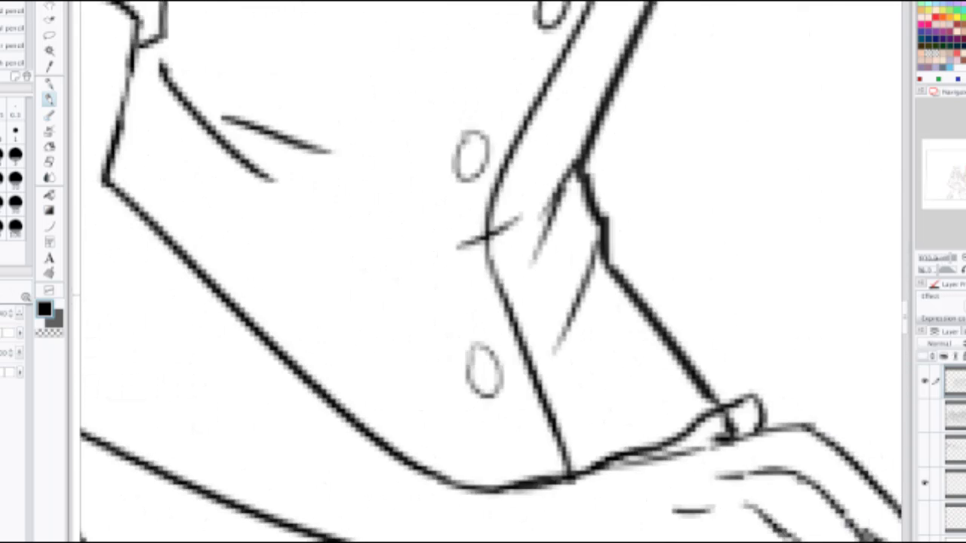
pyautogui.press('j')
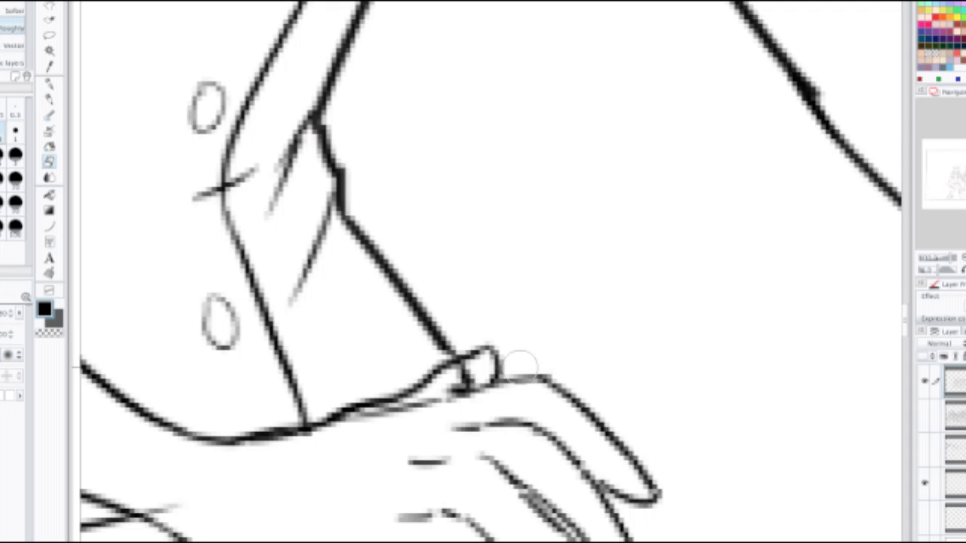
pyautogui.moveTo(459, 371)
pyautogui.mouseDown()
pyautogui.moveTo(472, 376)
pyautogui.moveTo(457, 381)
pyautogui.moveTo(469, 359)
pyautogui.moveTo(461, 375)
pyautogui.moveTo(492, 349)
pyautogui.mouseUp()
pyautogui.press('p')
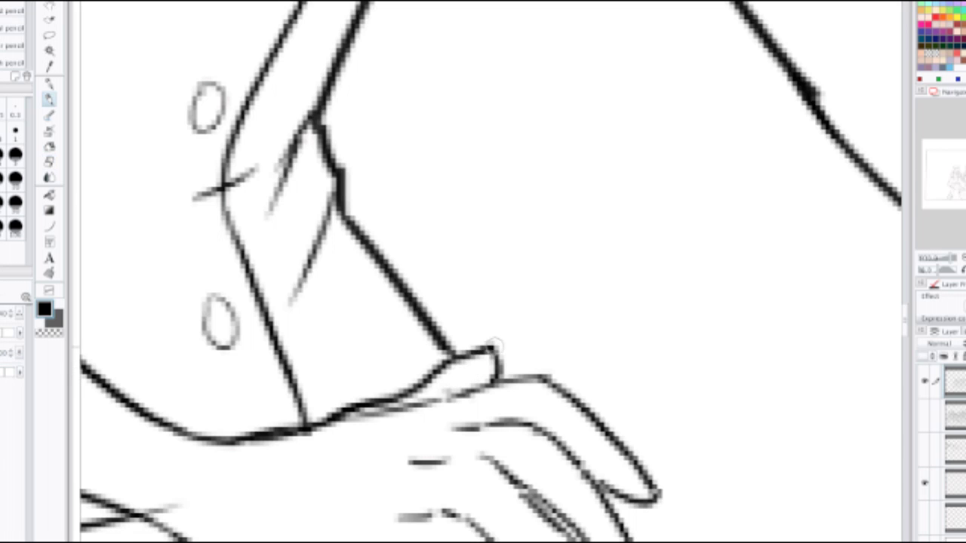
pyautogui.hotkey('ctrl', 'z')
pyautogui.moveTo(431, 373); pyautogui.dragTo(495, 346)
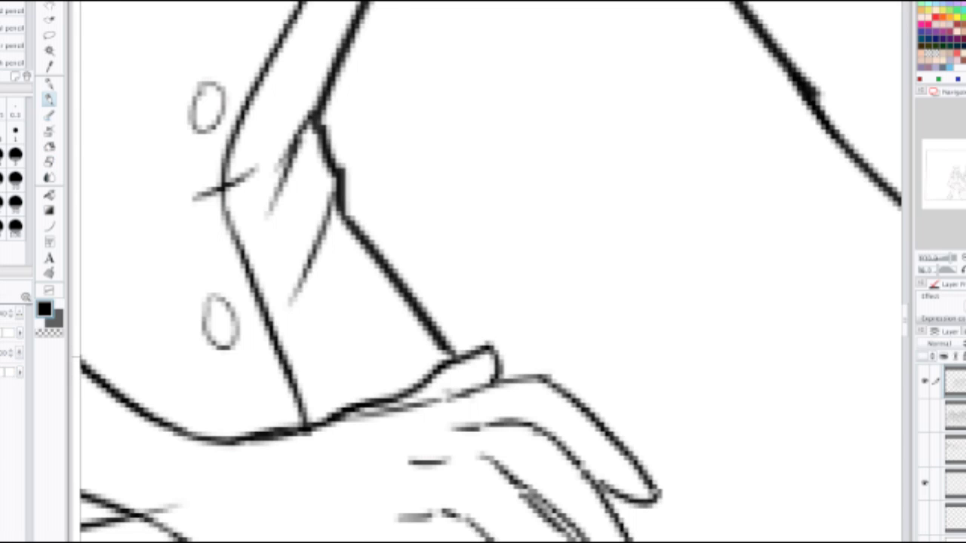
pyautogui.scroll(-2, 485, 357)
pyautogui.hotkey('ctrl', '-')
pyautogui.hotkey('ctrl', '-')
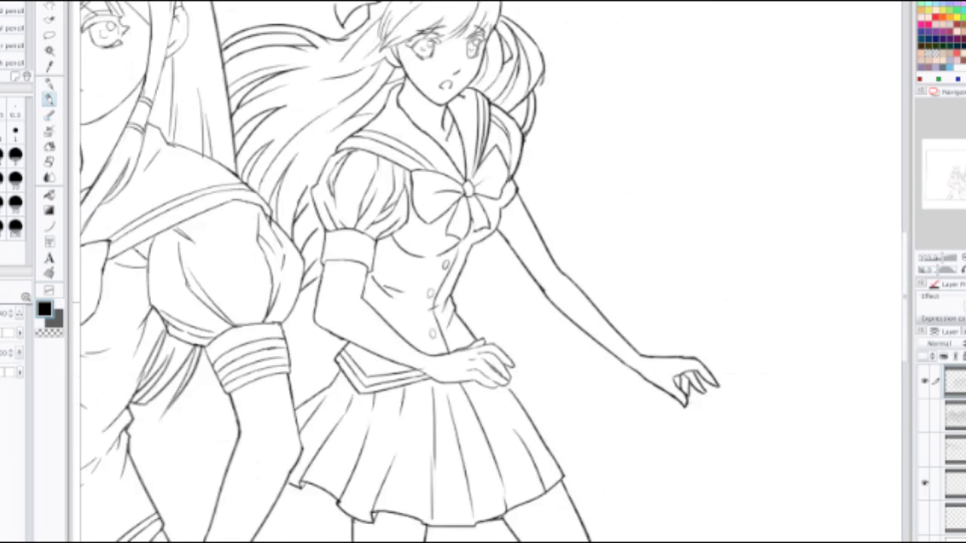
pyautogui.moveTo(467, 302)
pyautogui.mouseDown()
pyautogui.moveTo(496, 401)
pyautogui.moveTo(512, 421)
pyautogui.mouseUp()
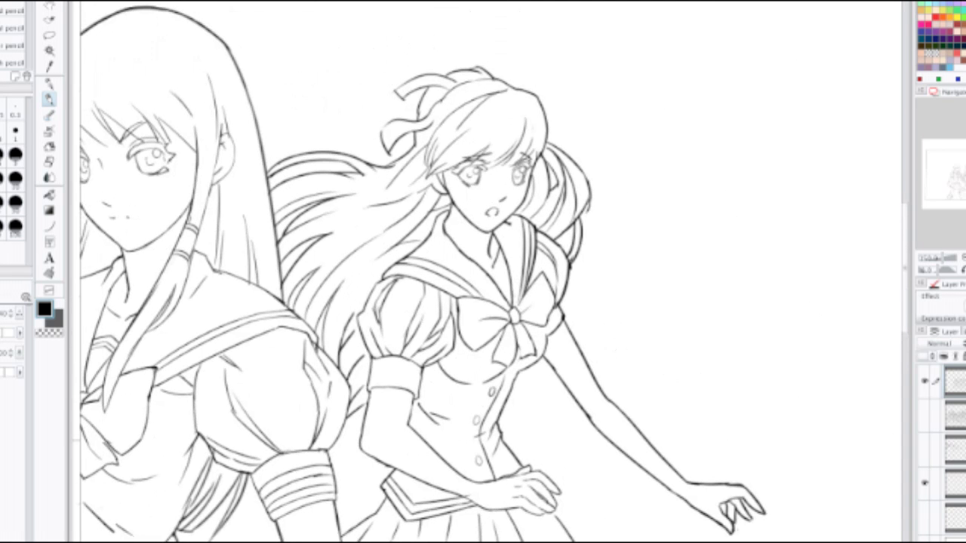
# Step: Erase the right-hand girl's outer bust contour, trim the top of her side line and draw a short underbust line beneath the bow
pyautogui.moveTo(505, 362)
pyautogui.mouseDown()
pyautogui.moveTo(498, 252)
pyautogui.moveTo(487, 249)
pyautogui.moveTo(537, 377)
pyautogui.moveTo(507, 378)
pyautogui.moveTo(560, 355)
pyautogui.moveTo(581, 291)
pyautogui.mouseUp()
pyautogui.hotkey('ctrl', '+')
pyautogui.hotkey('ctrl', '+')
pyautogui.hotkey('ctrl', '+')
pyautogui.press('e')
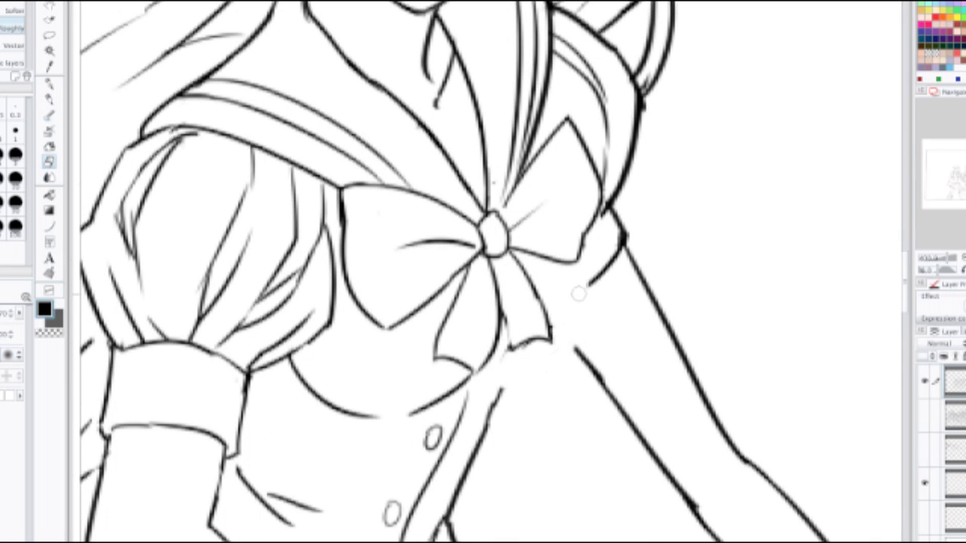
pyautogui.moveTo(501, 386)
pyautogui.mouseDown()
pyautogui.moveTo(489, 404)
pyautogui.moveTo(559, 368)
pyautogui.mouseUp()
pyautogui.press('p')
pyautogui.hotkey('ctrl', 'z')
pyautogui.moveTo(469, 381); pyautogui.dragTo(521, 360)
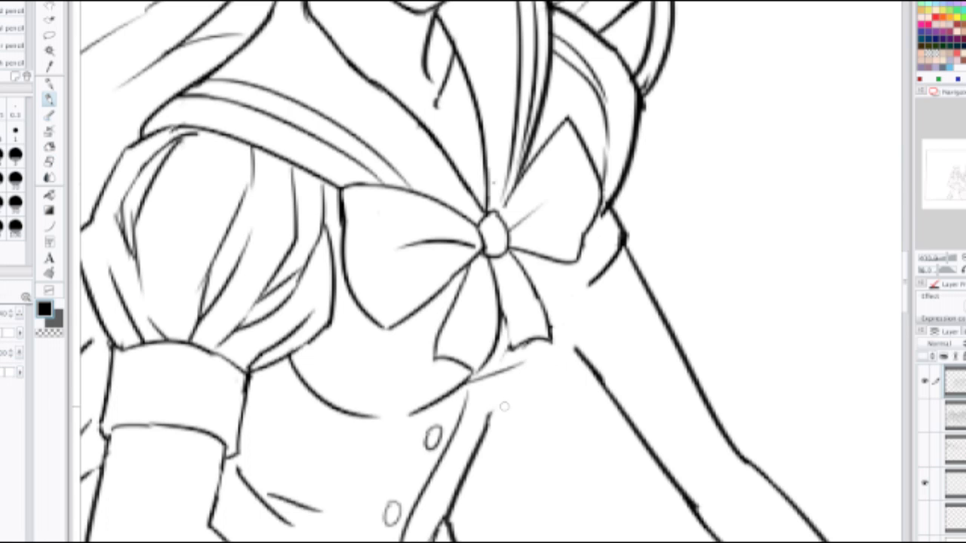
# Step: Redraw the right-hand girl's outer bust curve from beside the bow down to her side line, undoing unwanted strokes
pyautogui.moveTo(489, 417); pyautogui.dragTo(581, 338)
pyautogui.moveTo(578, 260)
pyautogui.mouseDown()
pyautogui.moveTo(588, 305)
pyautogui.moveTo(580, 339)
pyautogui.moveTo(588, 259)
pyautogui.moveTo(560, 345)
pyautogui.moveTo(576, 246)
pyautogui.moveTo(579, 339)
pyautogui.mouseUp()
pyautogui.hotkey('ctrl', 'z')
pyautogui.hotkey('ctrl', 'z')
pyautogui.hotkey('ctrl', 'z')
pyautogui.scroll(-3, 596, 326)
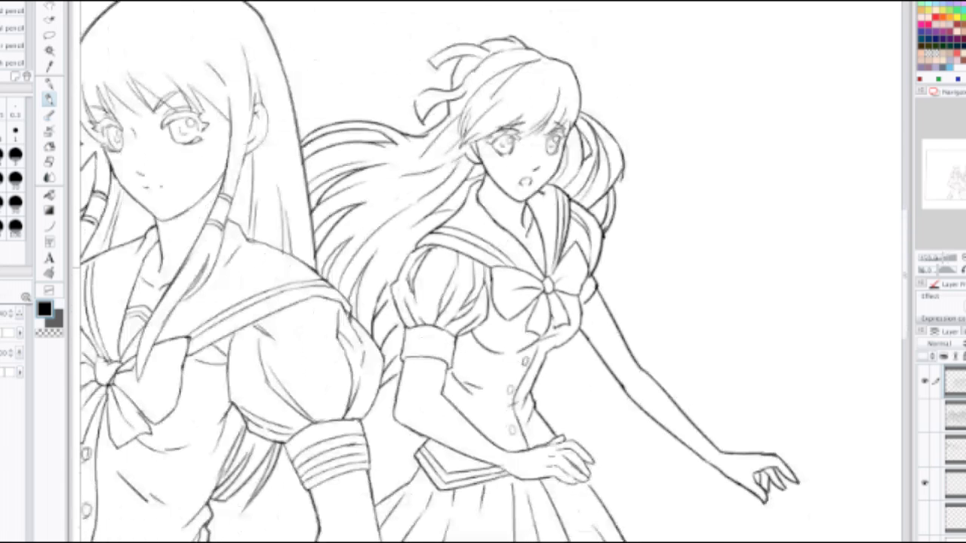
pyautogui.scroll(-1, 570, 256)
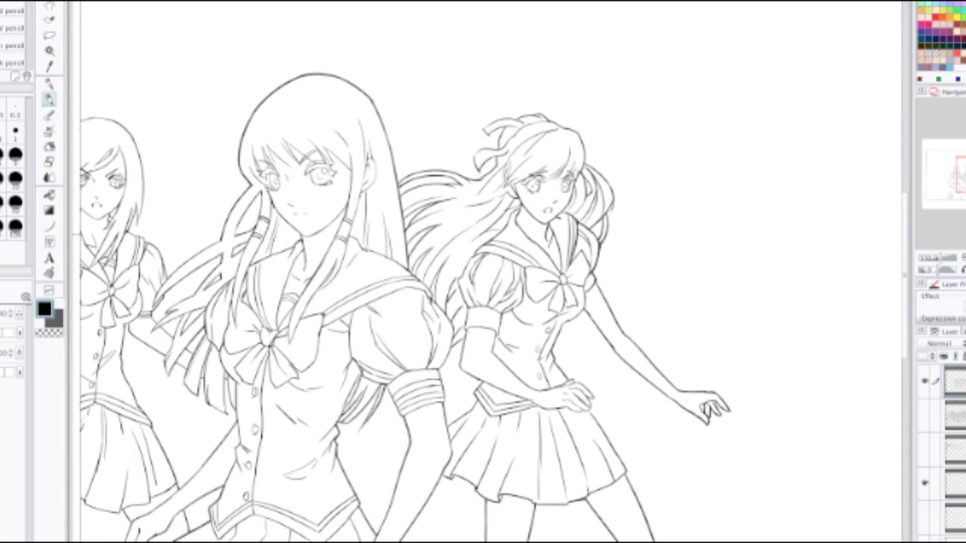
# Step: Draw a lower collar edge on the right-hand girl, running from beneath her jaw across the collar stripes to the shoulder
pyautogui.scroll(4, 554, 216)
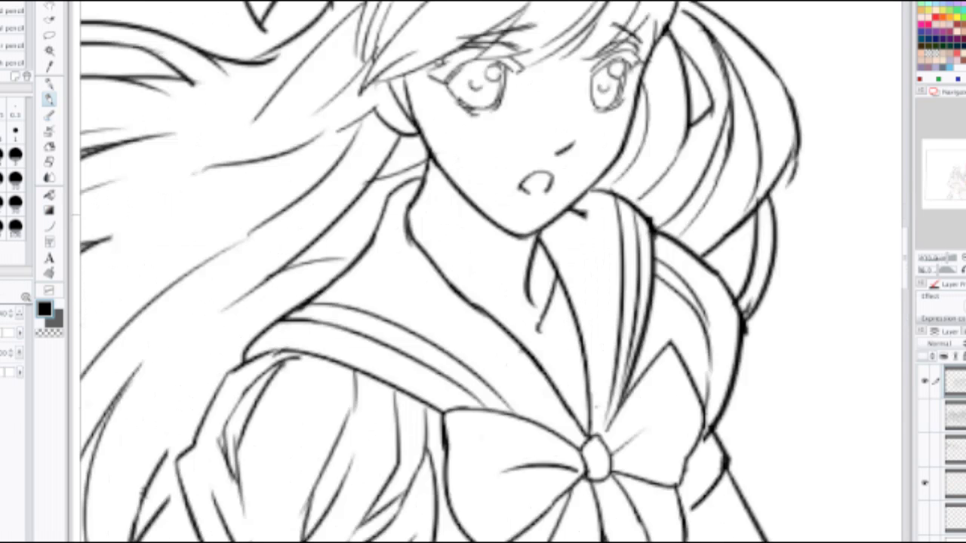
pyautogui.moveTo(554, 217)
pyautogui.mouseDown()
pyautogui.moveTo(438, 284)
pyautogui.moveTo(539, 297)
pyautogui.mouseUp()
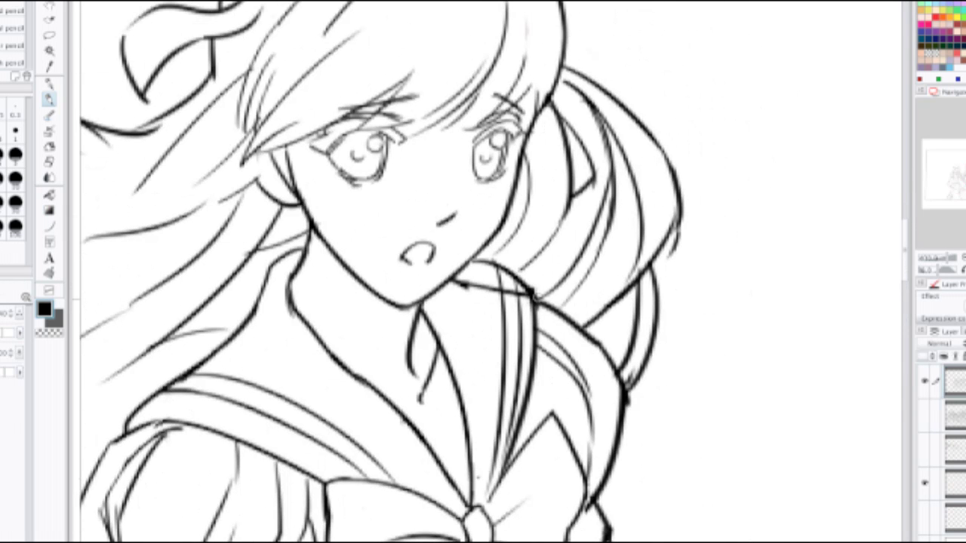
pyautogui.hotkey('ctrl', 'z')
pyautogui.moveTo(461, 283); pyautogui.dragTo(540, 299)
pyautogui.hotkey('ctrl', 'z')
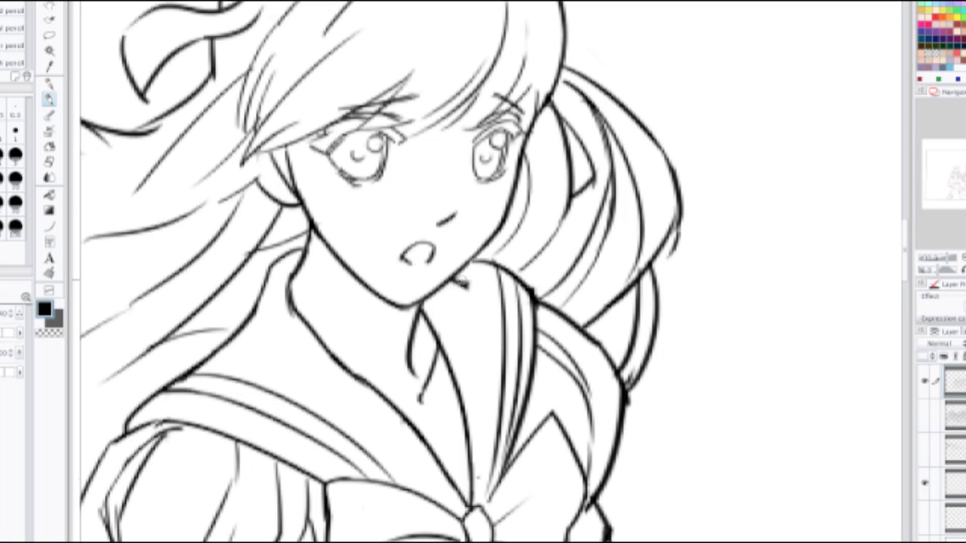
pyautogui.moveTo(461, 282); pyautogui.dragTo(540, 302)
pyautogui.moveTo(465, 285); pyautogui.dragTo(538, 300)
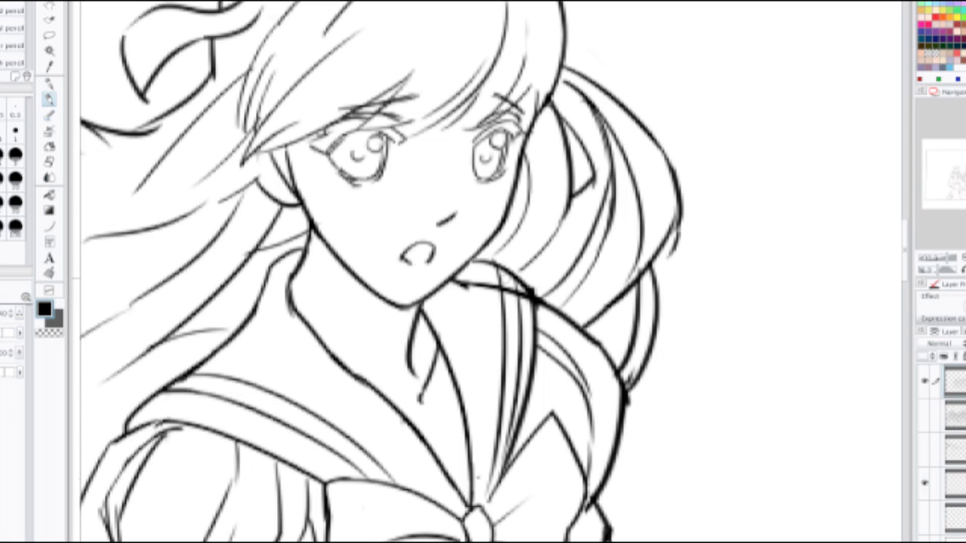
# Step: Erase the old raised collar outline and the stripe ends above the right-hand girl's new collar edge
pyautogui.press('e')
pyautogui.moveTo(499, 264)
pyautogui.mouseDown()
pyautogui.moveTo(517, 278)
pyautogui.moveTo(490, 276)
pyautogui.moveTo(528, 290)
pyautogui.moveTo(477, 261)
pyautogui.moveTo(532, 290)
pyautogui.moveTo(521, 281)
pyautogui.mouseUp()
pyautogui.press('p')
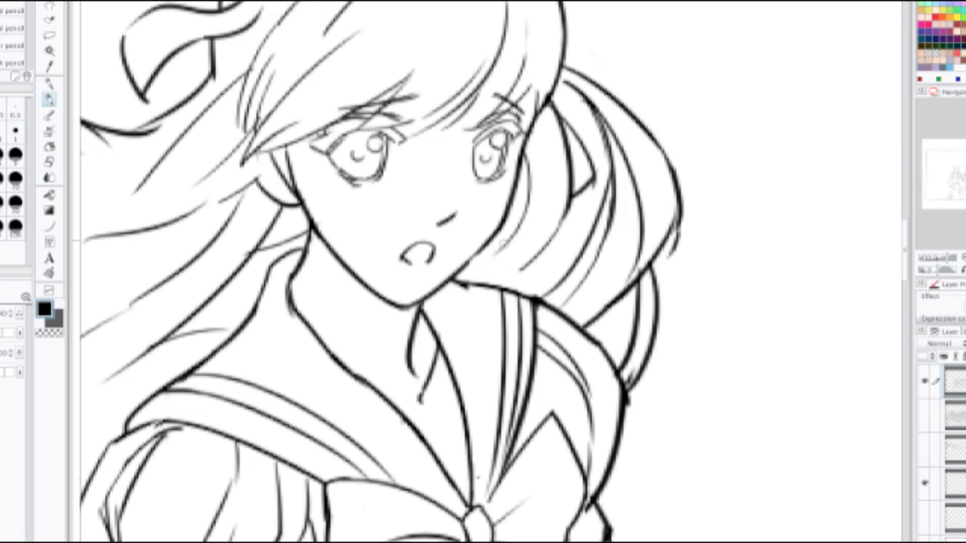
pyautogui.scroll(-3, 491, 272)
pyautogui.scroll(1, 490, 272)
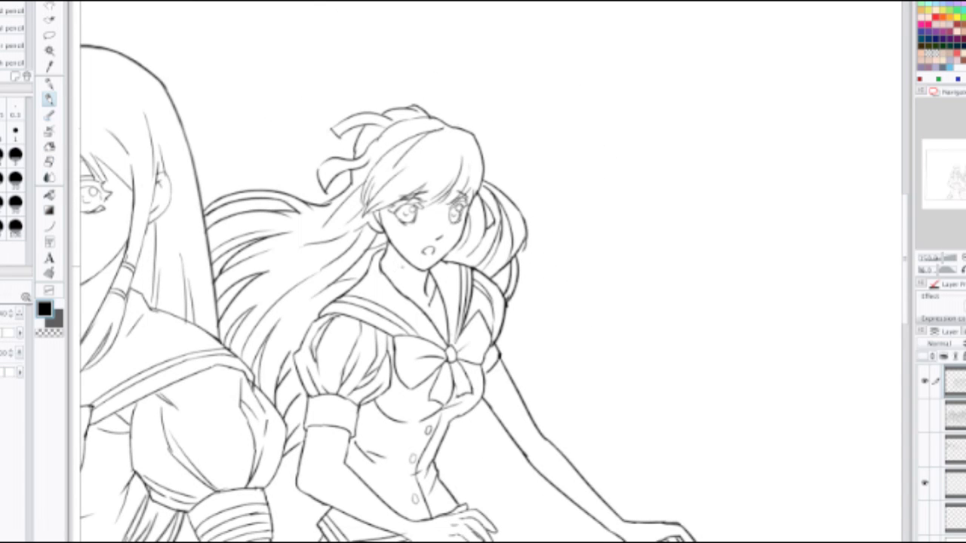
# Step: Erase the angular outer contour of the right-hand girl's puff sleeve and redraw it as a smooth curve up to the collar
pyautogui.moveTo(377, 272); pyautogui.dragTo(596, 287)
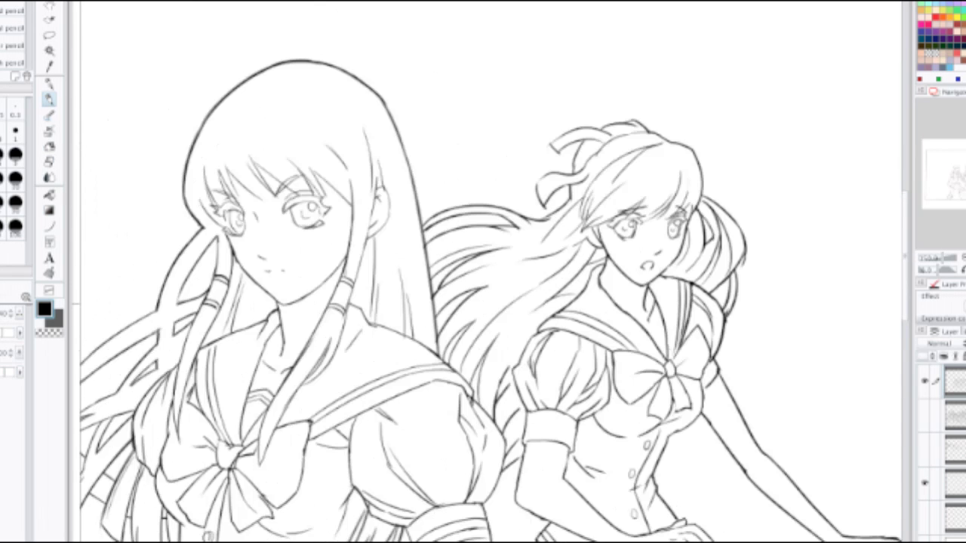
pyautogui.scroll(4, 543, 336)
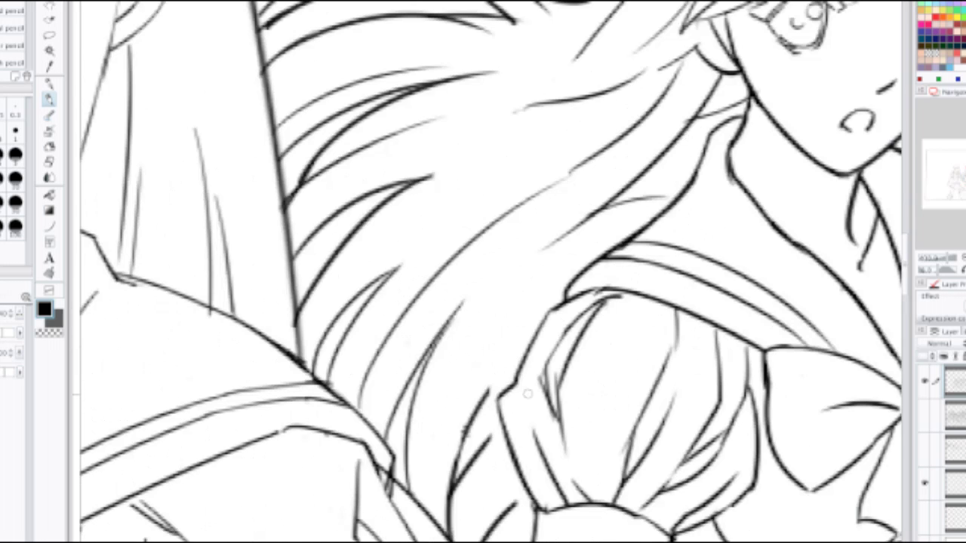
pyautogui.press('e')
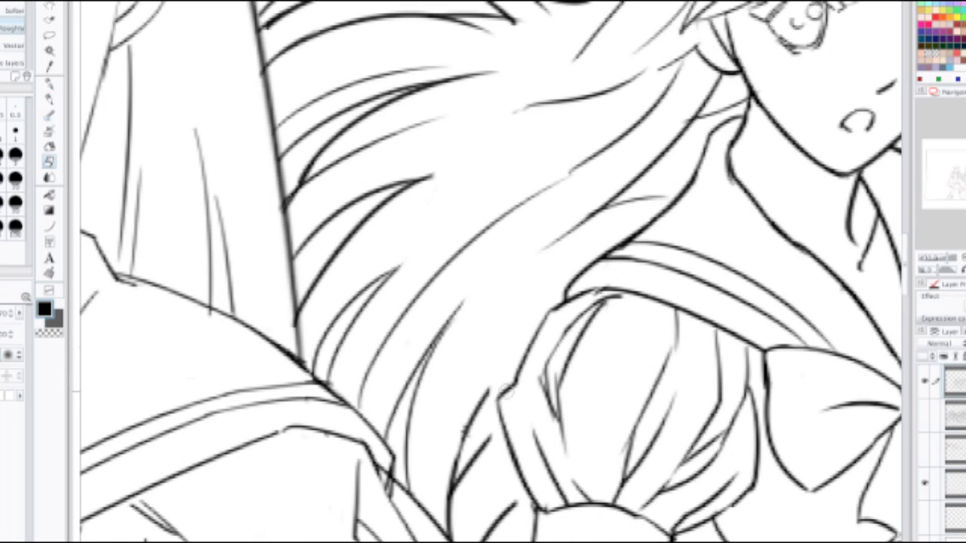
pyautogui.press('p')
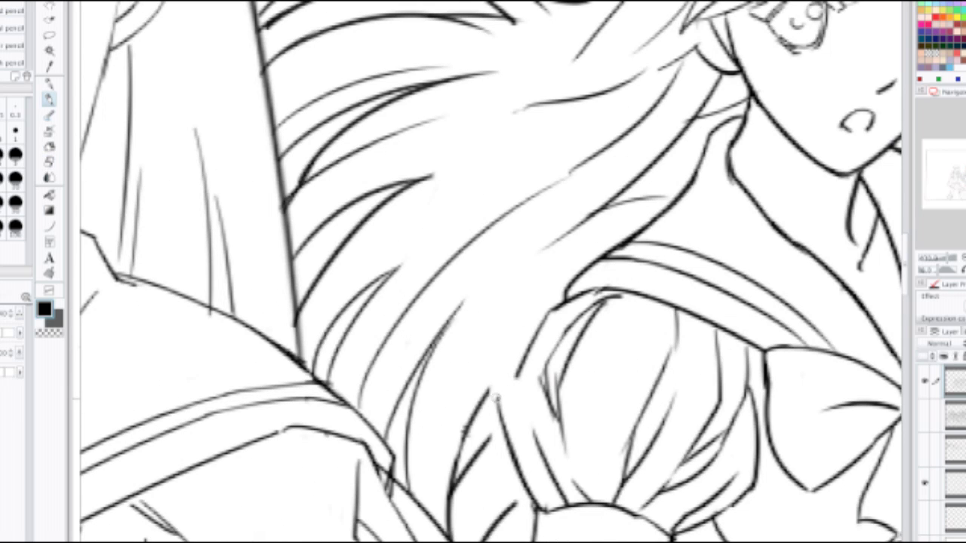
pyautogui.press('e')
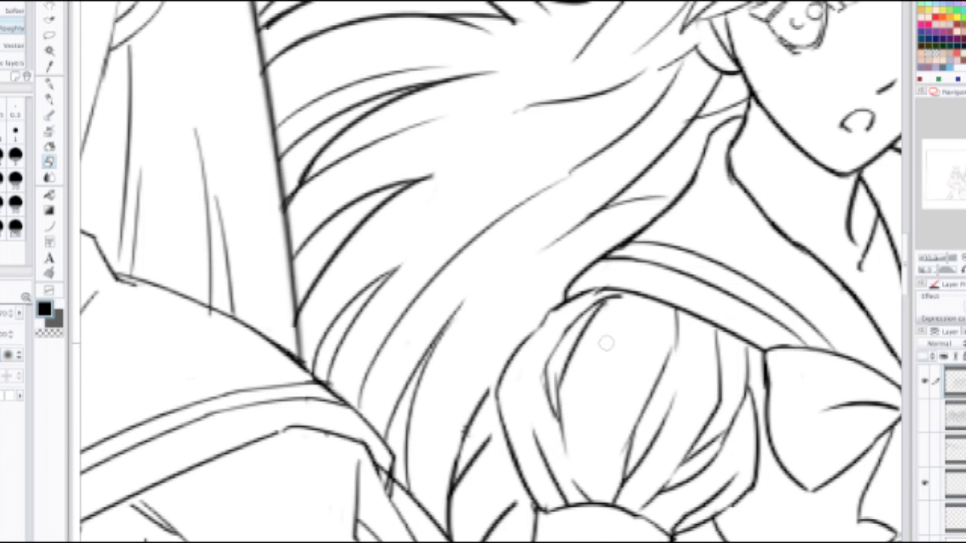
pyautogui.scroll(-4, 598, 354)
pyautogui.scroll(4, 588, 330)
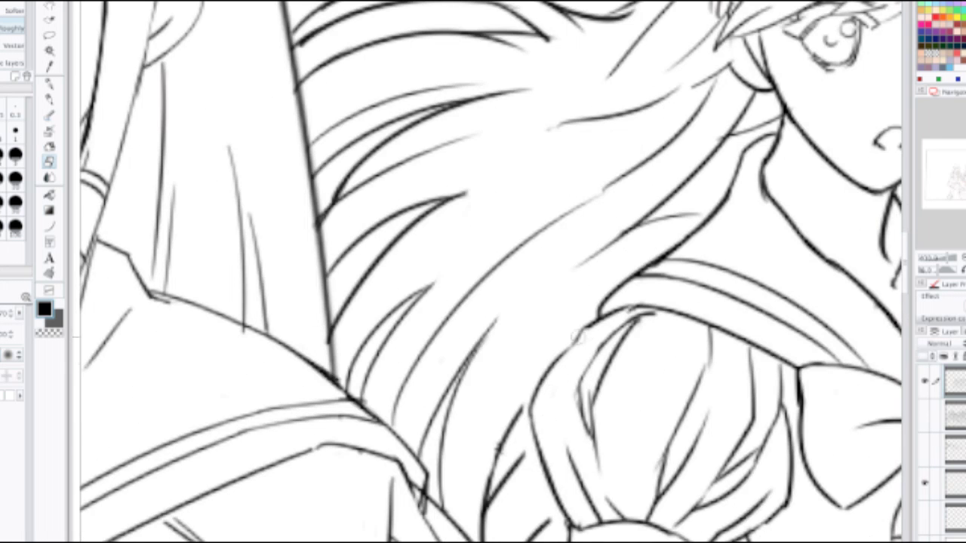
pyautogui.press('p')
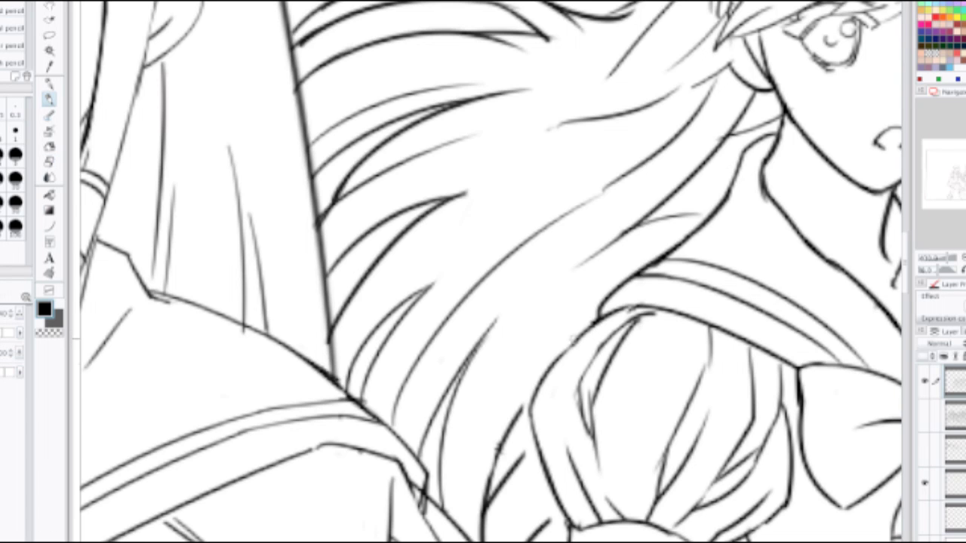
pyautogui.scroll(-4, 619, 377)
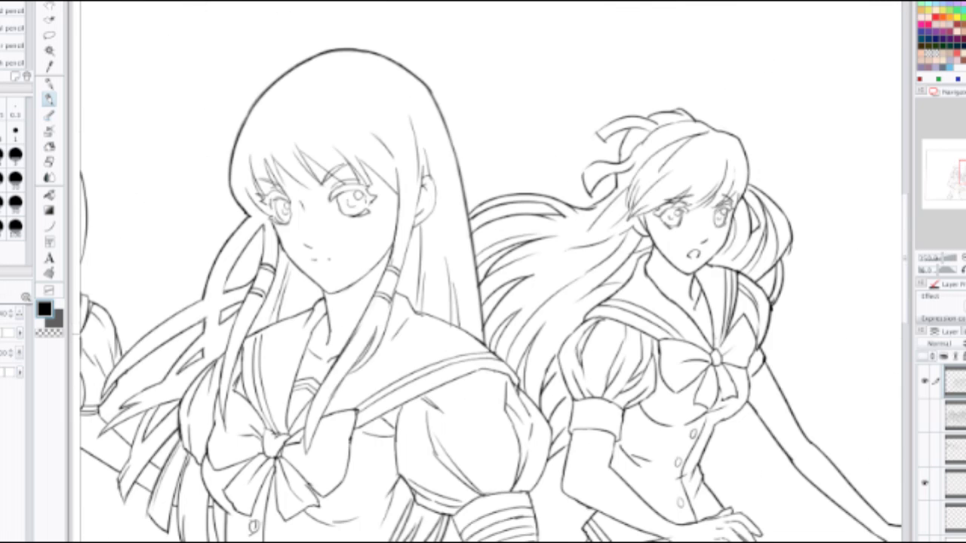
# Step: Clean up the lower lash line of the right-hand girl's larger eye, erase the small arc in its iris and try a replacement stroke
pyautogui.scroll(-2, 554, 345)
pyautogui.moveTo(554, 346); pyautogui.dragTo(444, 280)
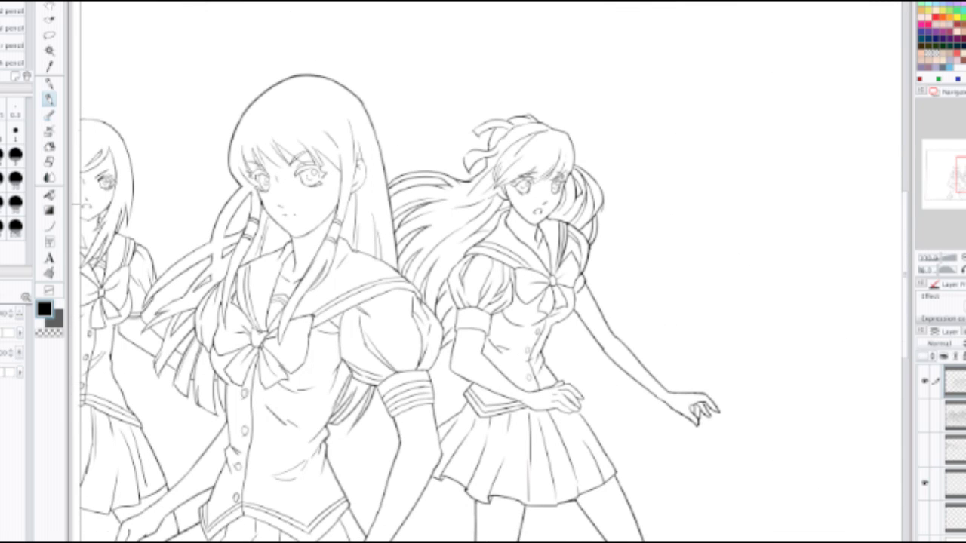
pyautogui.moveTo(444, 279); pyautogui.dragTo(602, 257)
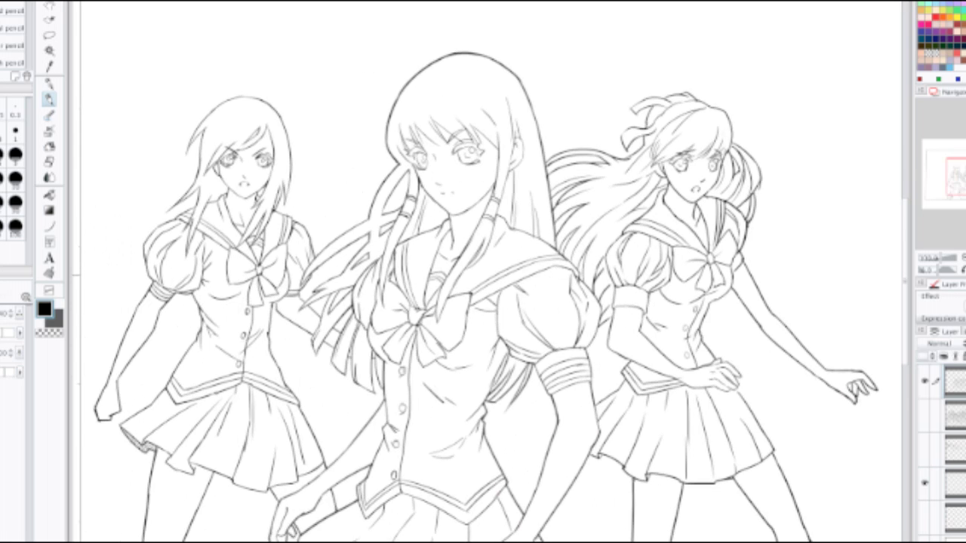
pyautogui.scroll(-2, 598, 256)
pyautogui.scroll(3, 645, 204)
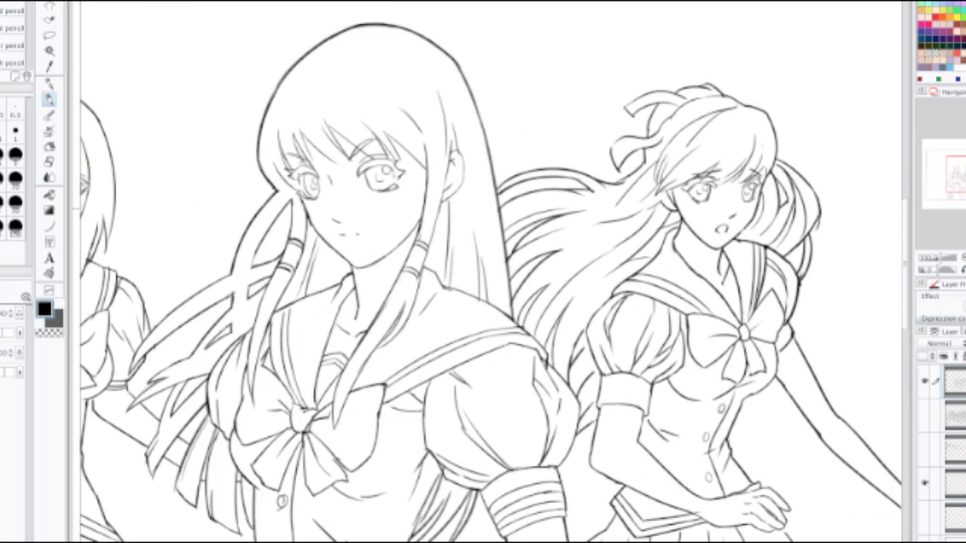
pyautogui.moveTo(702, 185)
pyautogui.mouseDown()
pyautogui.moveTo(326, 278)
pyautogui.moveTo(519, 298)
pyautogui.mouseUp()
pyautogui.scroll(2, 370, 264)
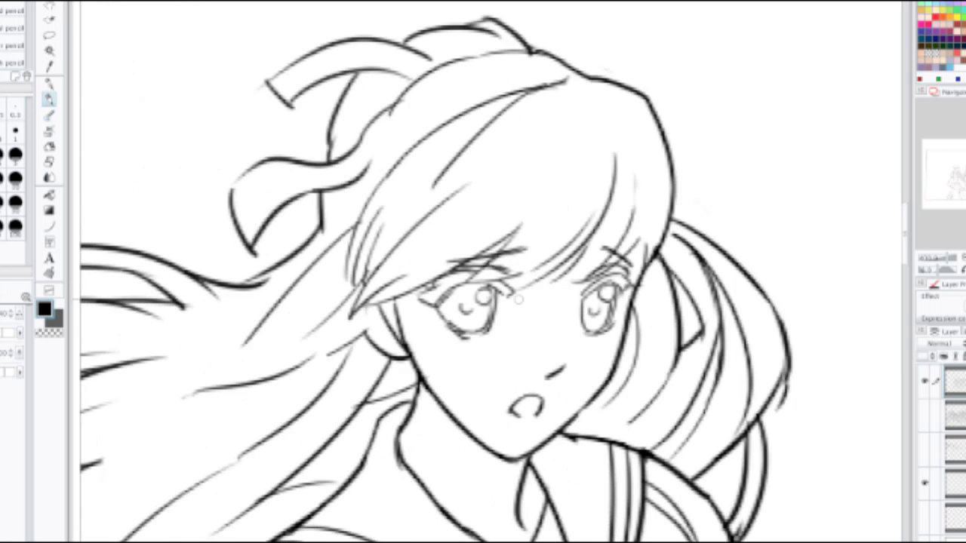
pyautogui.press('e')
pyautogui.moveTo(448, 345); pyautogui.dragTo(477, 342)
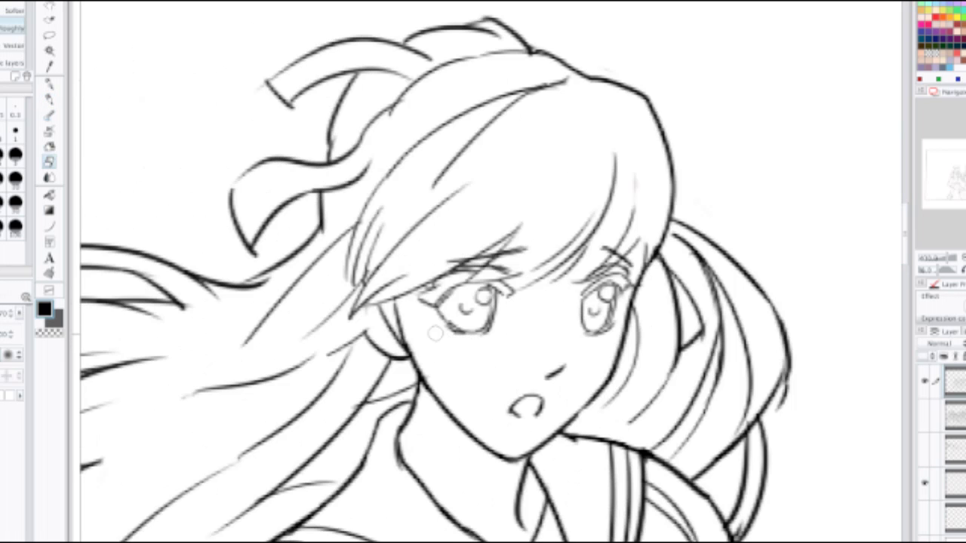
pyautogui.press('p')
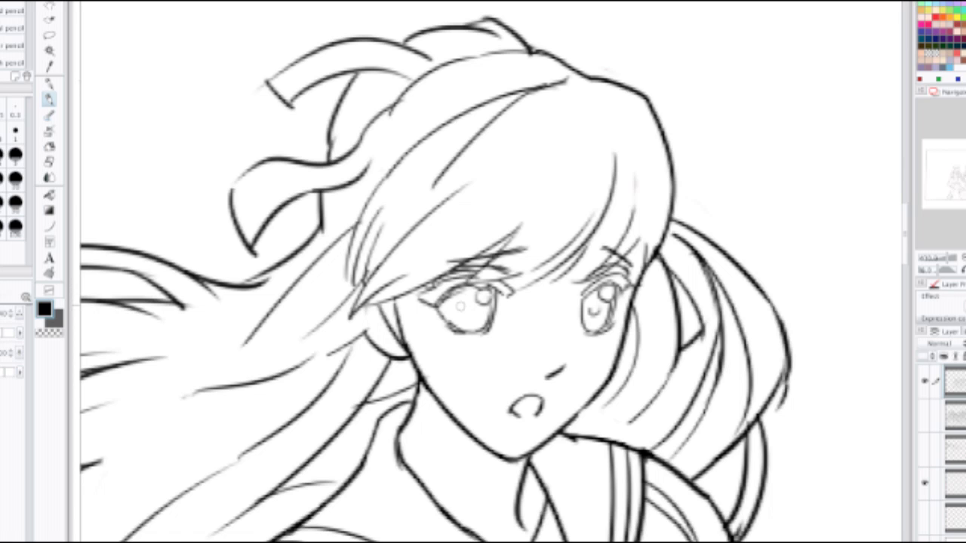
pyautogui.moveTo(460, 304); pyautogui.dragTo(476, 310)
pyautogui.hotkey('ctrl', 'z')
# Step: Show the rough sketch layer together with the line art of all three girls
pyautogui.scroll(-4, 557, 295)
pyautogui.moveTo(557, 294); pyautogui.dragTo(675, 232)
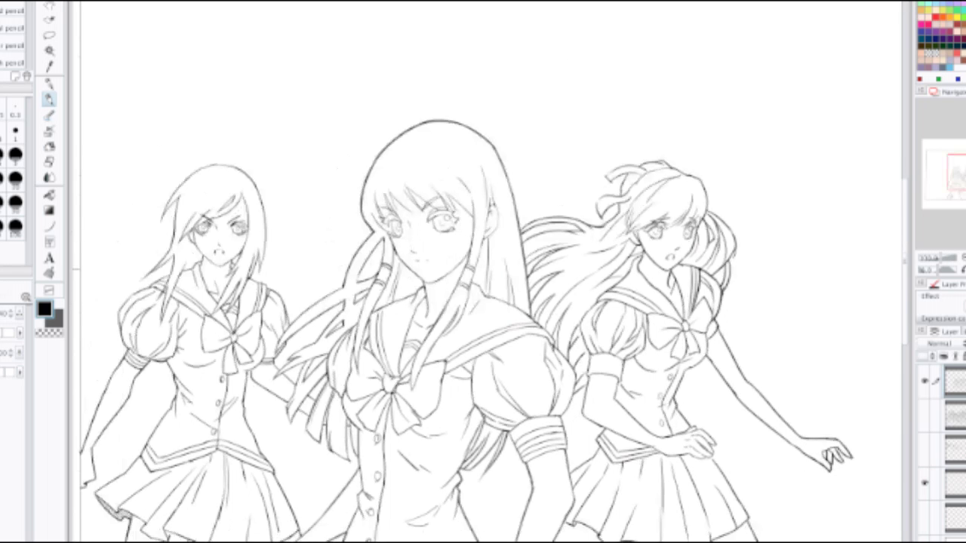
pyautogui.scroll(-2, 490, 302)
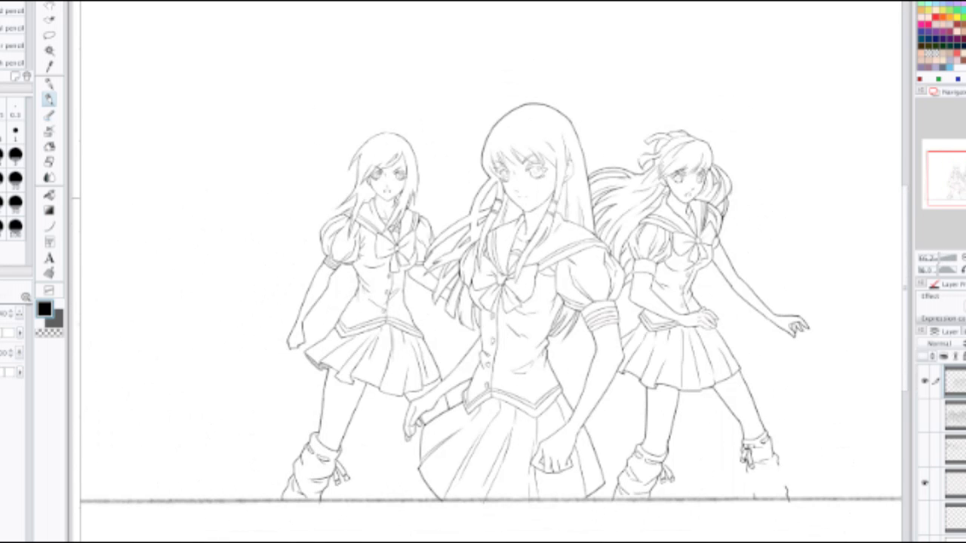
pyautogui.moveTo(641, 198); pyautogui.dragTo(539, 183)
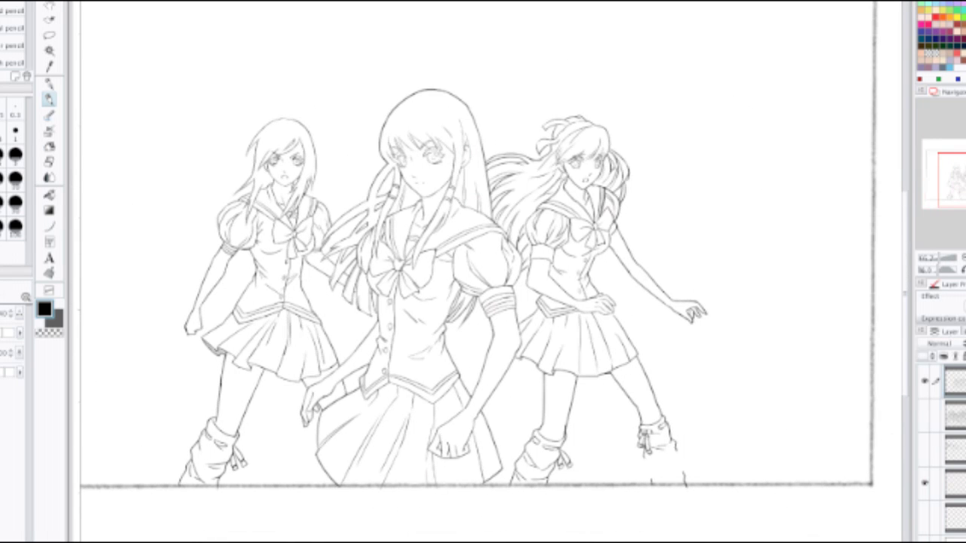
pyautogui.click(924, 414)
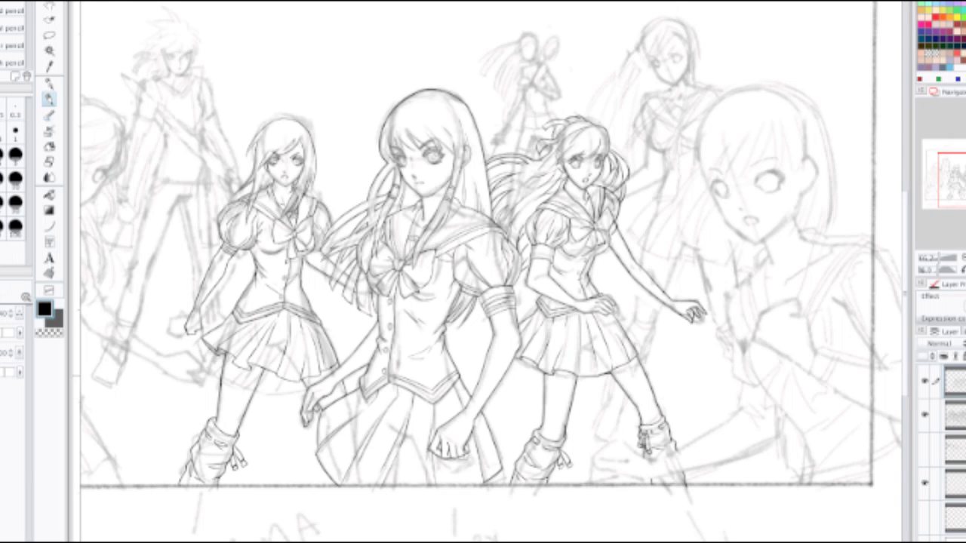
# Step: Examine the right-hand girl's line art against the rough sketch, including her face, torso, arms and hands
pyautogui.moveTo(468, 271)
pyautogui.mouseDown()
pyautogui.moveTo(664, 265)
pyautogui.moveTo(445, 259)
pyautogui.moveTo(465, 274)
pyautogui.moveTo(455, 267)
pyautogui.mouseUp()
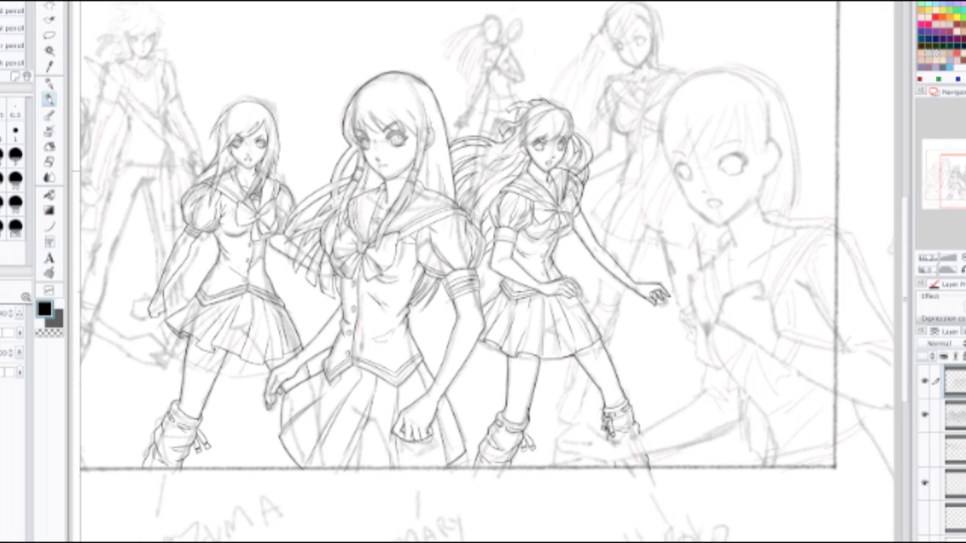
pyautogui.moveTo(716, 172); pyautogui.dragTo(555, 205)
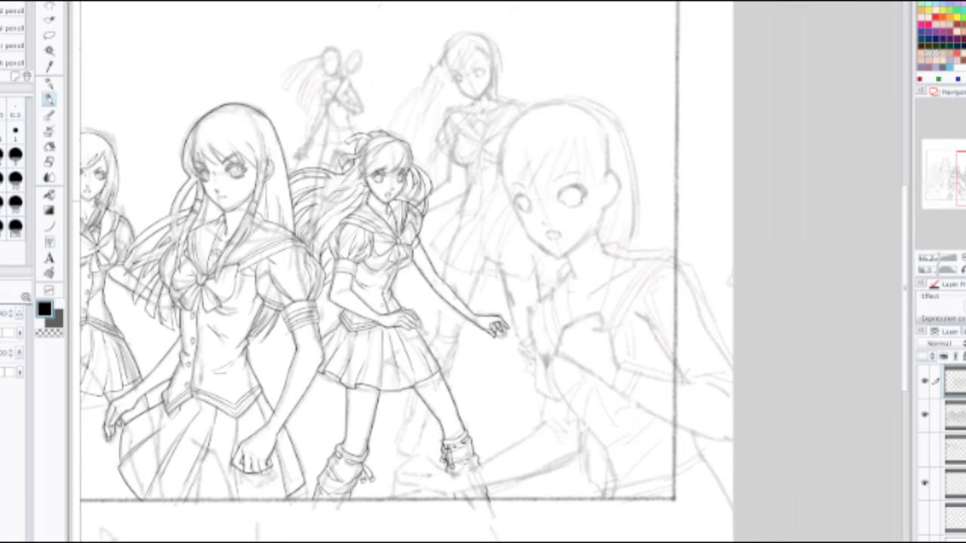
pyautogui.scroll(1, 555, 205)
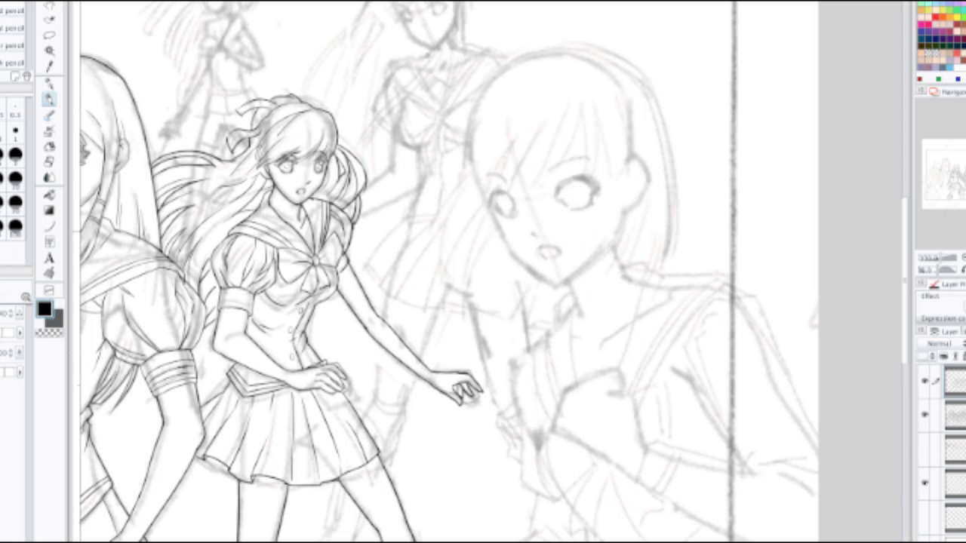
pyautogui.scroll(1, 363, 211)
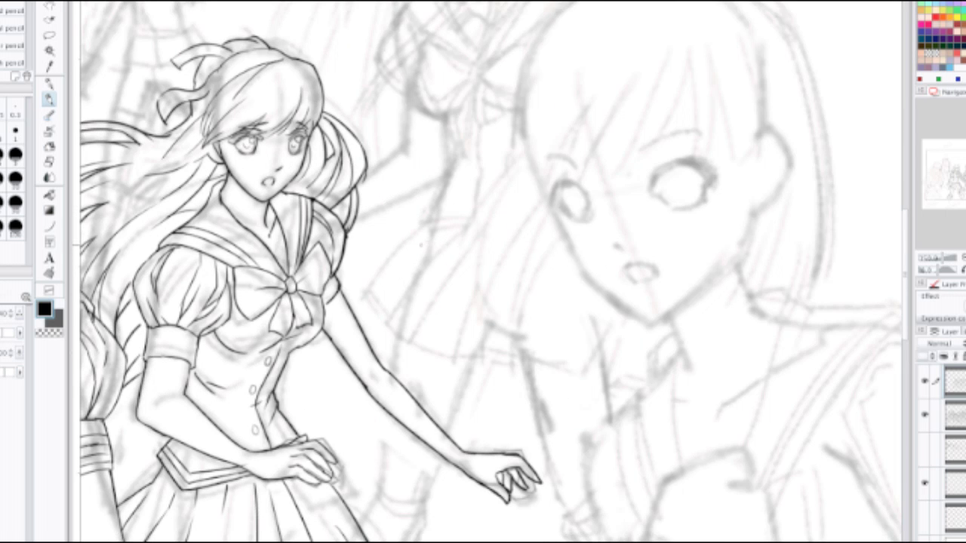
pyautogui.press('e')
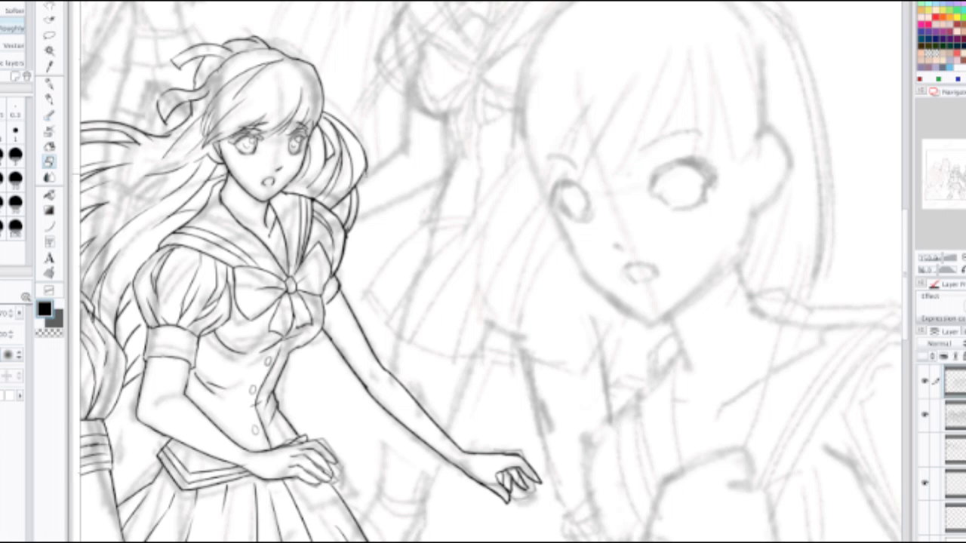
pyautogui.scroll(-2, 212, 411)
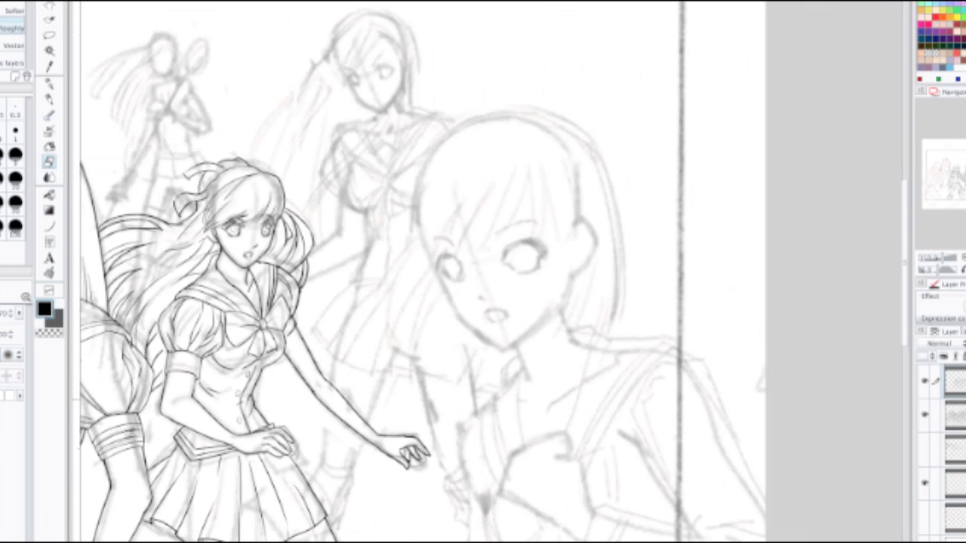
pyautogui.moveTo(181, 417); pyautogui.dragTo(334, 417)
pyautogui.scroll(2, 321, 419)
pyautogui.scroll(1, 322, 417)
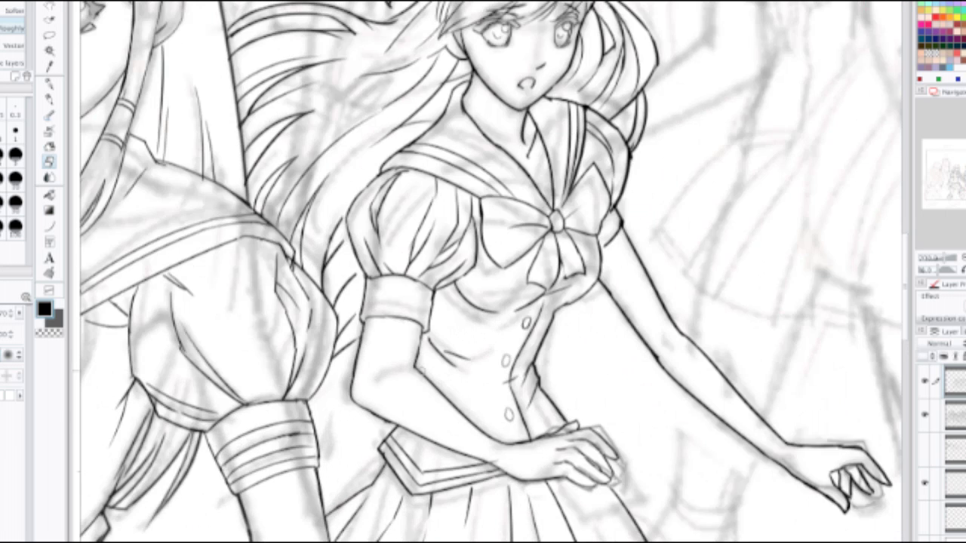
# Step: Draw the elbow crease on the right-hand girl's bent arm and try heavier strokes along the inner upper arm and forearm
pyautogui.press('p')
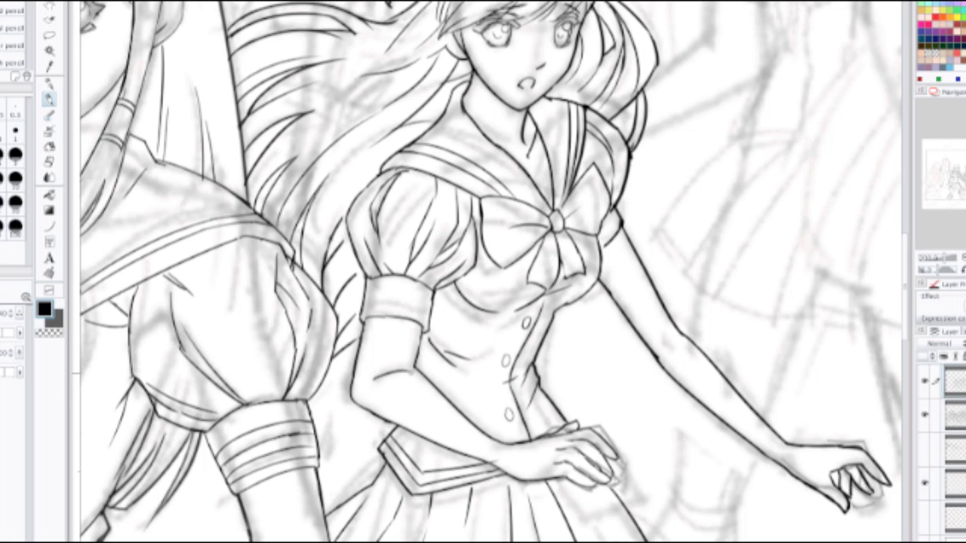
pyautogui.moveTo(415, 369); pyautogui.dragTo(466, 424)
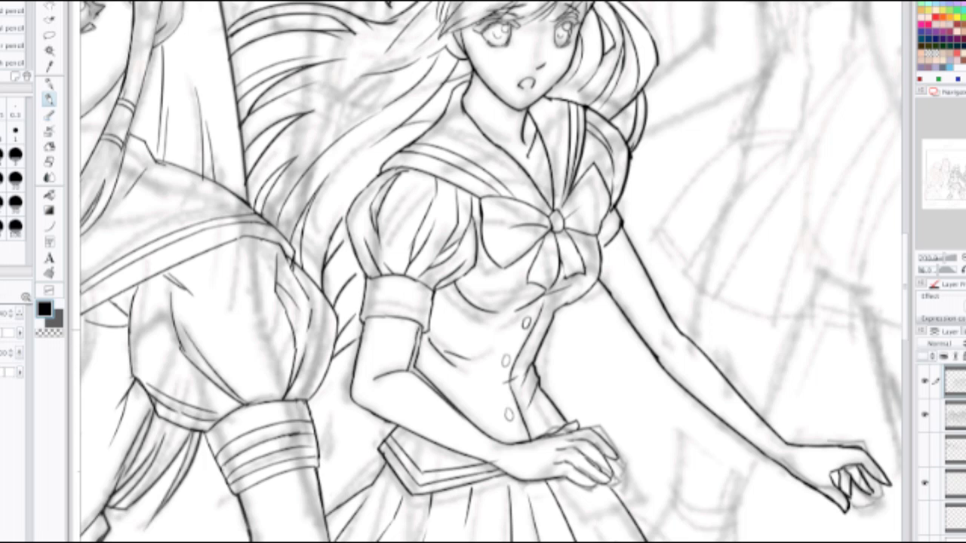
pyautogui.moveTo(416, 344); pyautogui.dragTo(421, 327)
# Step: Erase the bent arm's upper forearm contour, redraw it cleanly from the elbow crease to the wrist, and close the sleeve cuff's lower corner
pyautogui.press('e')
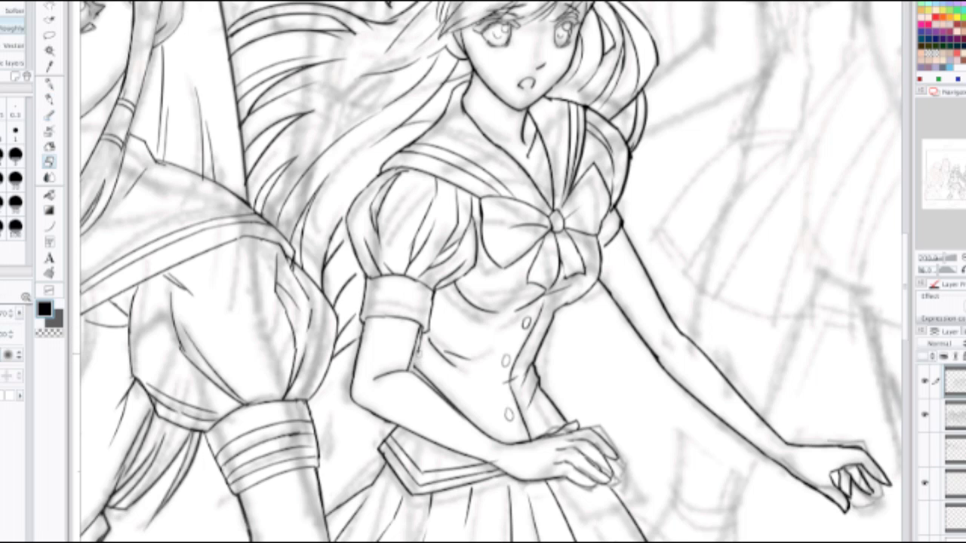
pyautogui.moveTo(411, 364); pyautogui.dragTo(475, 422)
pyautogui.moveTo(422, 352); pyautogui.dragTo(424, 332)
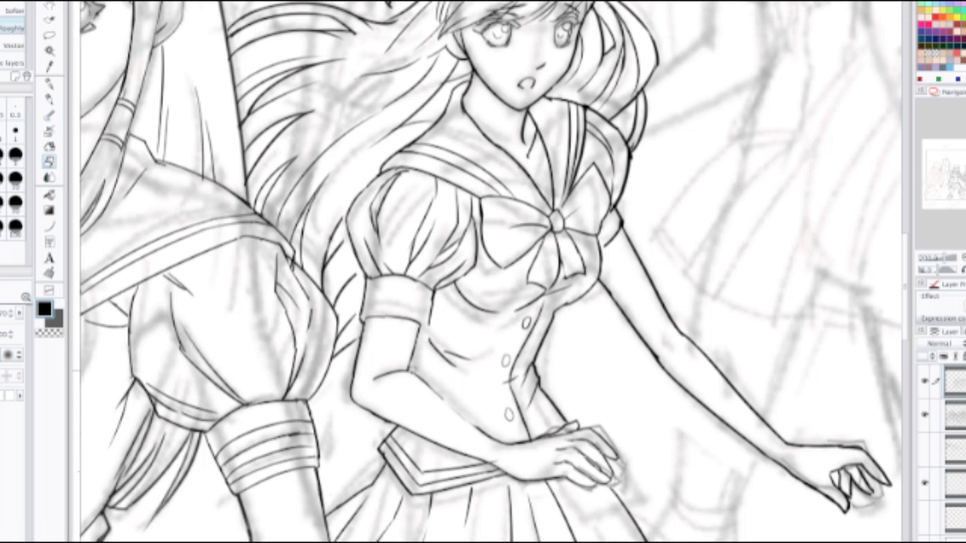
pyautogui.moveTo(413, 371)
pyautogui.mouseDown()
pyautogui.moveTo(462, 412)
pyautogui.moveTo(380, 325)
pyautogui.mouseUp()
pyautogui.press('p')
pyautogui.scroll(2, 413, 369)
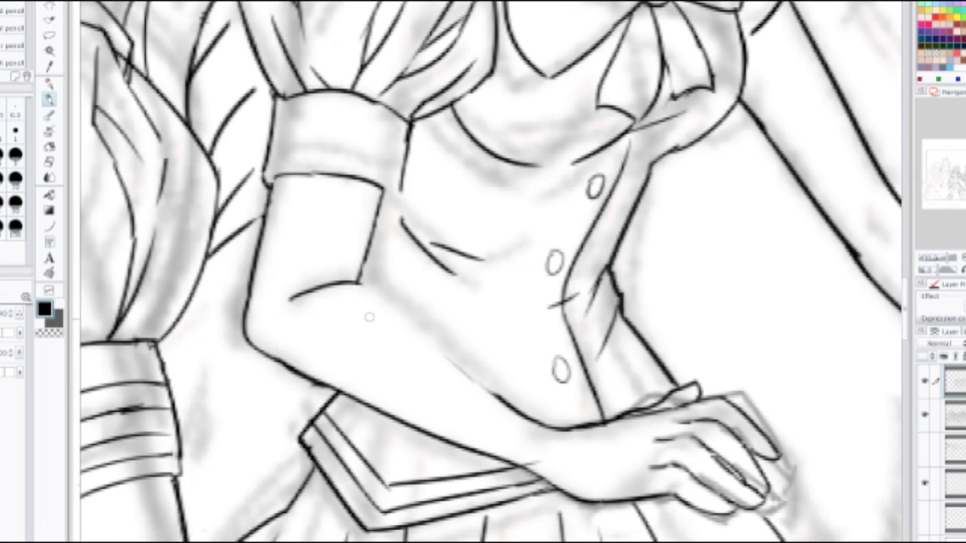
pyautogui.moveTo(362, 285); pyautogui.dragTo(464, 369)
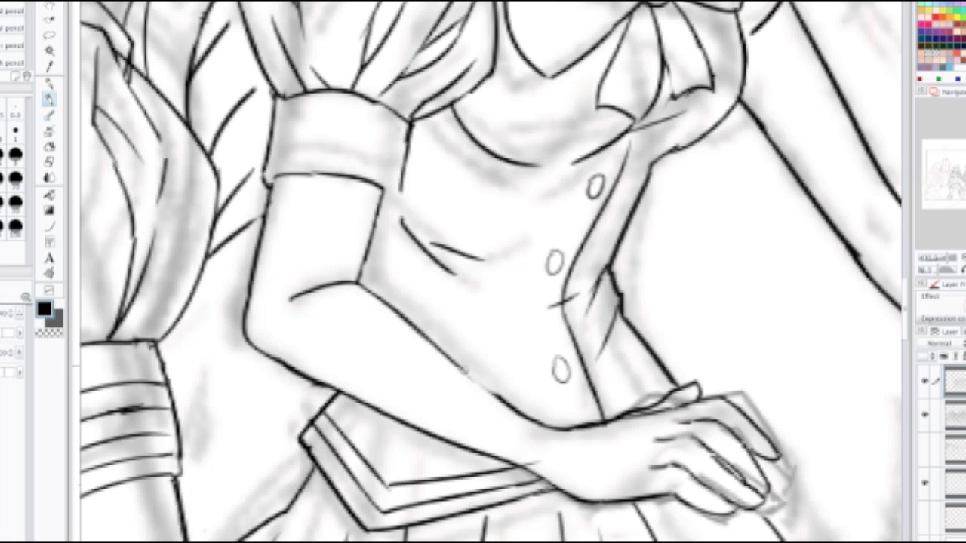
pyautogui.moveTo(416, 329); pyautogui.dragTo(504, 400)
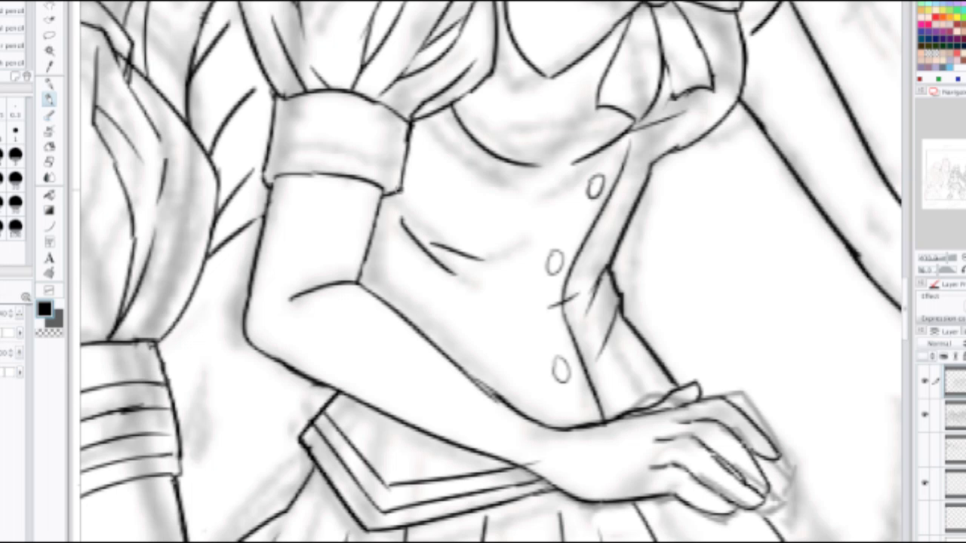
# Step: Try an extra stroke on the fingertips of the right-hand girl's hand resting at her hip
pyautogui.scroll(-4, 413, 165)
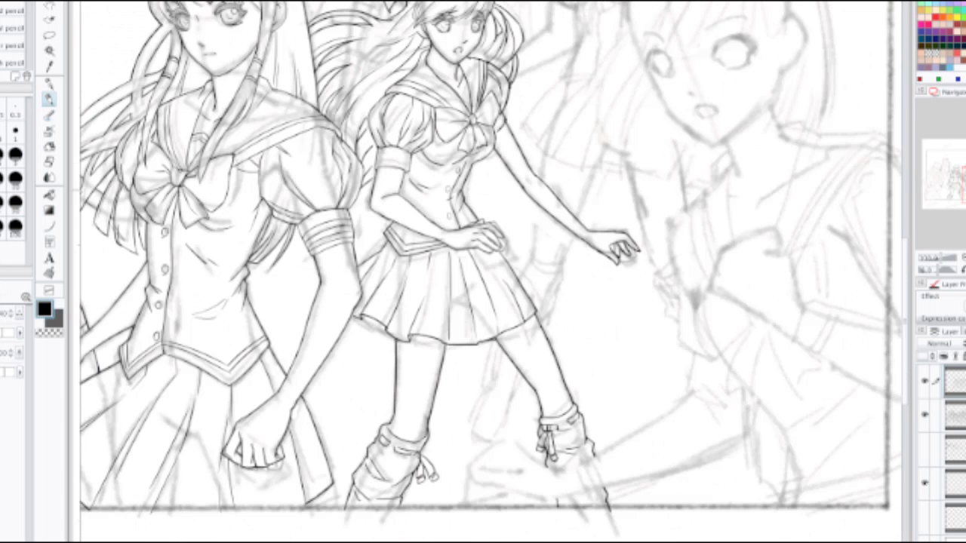
pyautogui.hotkey('ctrl', '-')
pyautogui.hotkey('ctrl', '+')
pyautogui.hotkey('ctrl', '+')
pyautogui.hotkey('ctrl', '+')
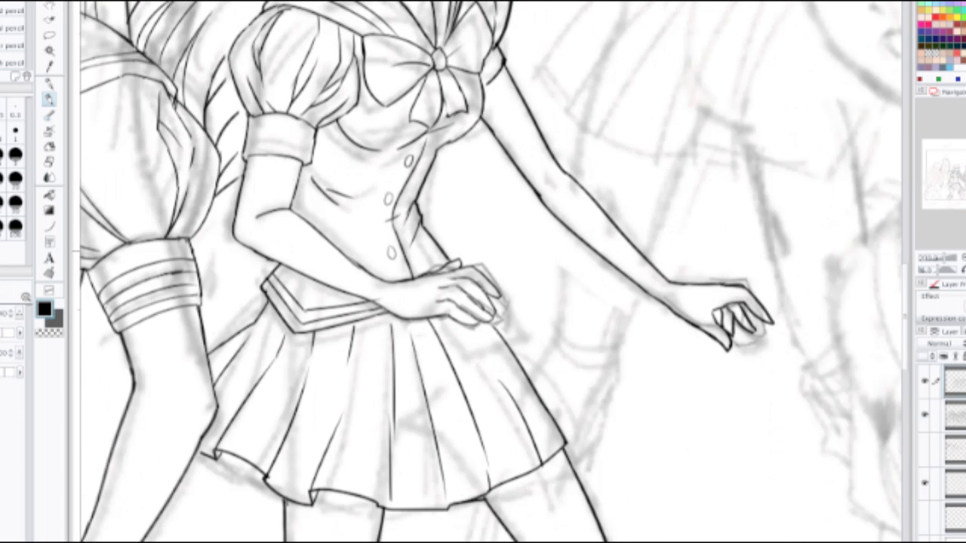
pyautogui.press('e')
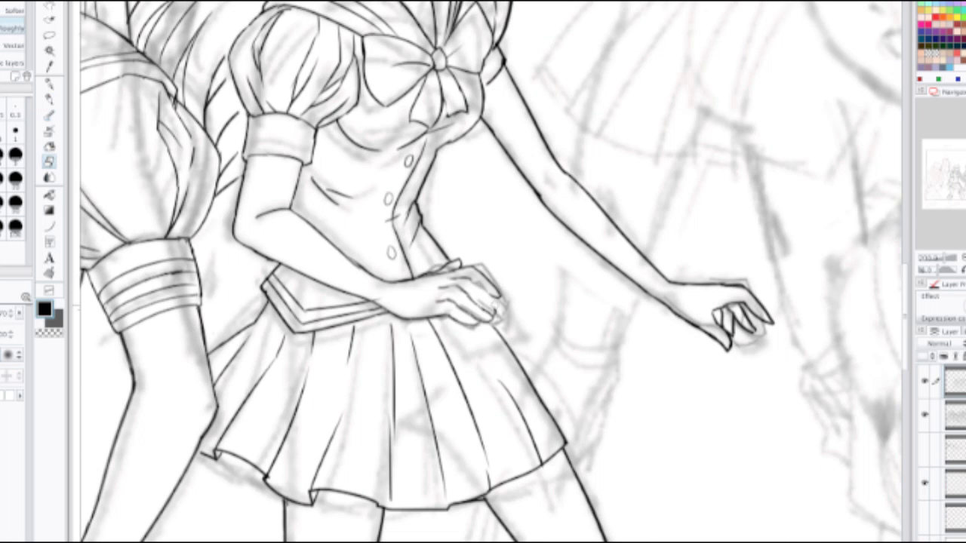
pyautogui.press('p')
pyautogui.moveTo(499, 297); pyautogui.dragTo(491, 310)
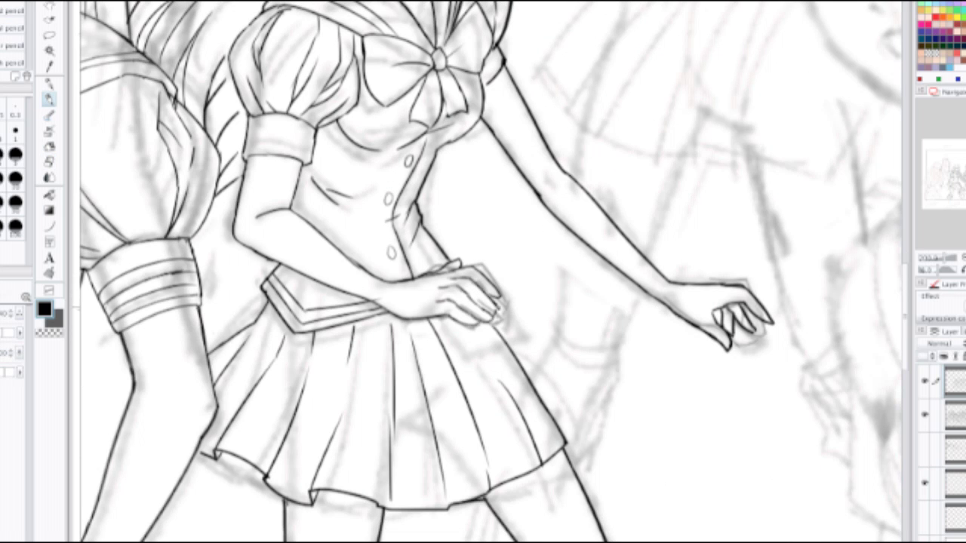
pyautogui.hotkey('ctrl', 'z')
pyautogui.hotkey('ctrl', '-')
pyautogui.hotkey('ctrl', '-')
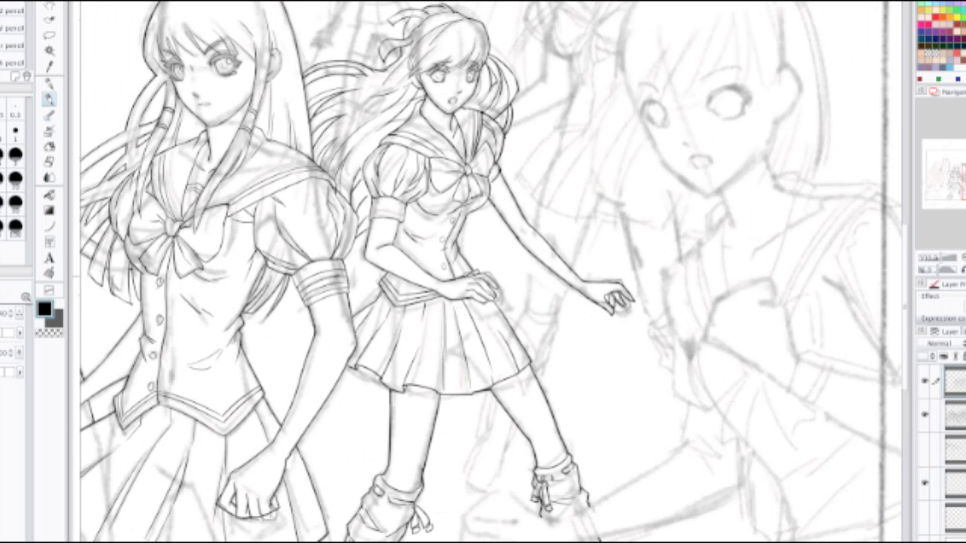
# Step: Erase the right-hand girl's cheek and jaw contour from below the ear to the chin
pyautogui.scroll(4, 432, 91)
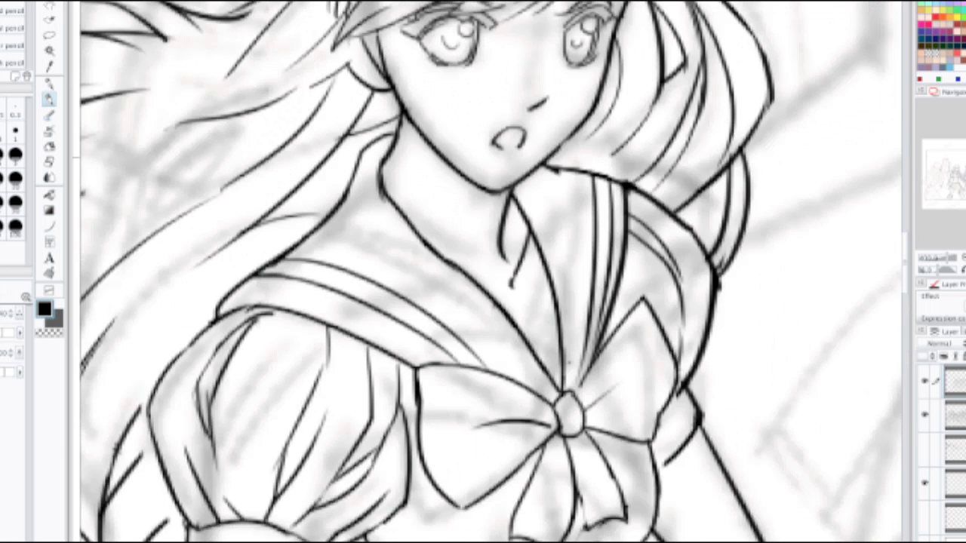
pyautogui.moveTo(434, 91); pyautogui.dragTo(328, 323)
pyautogui.press('j')
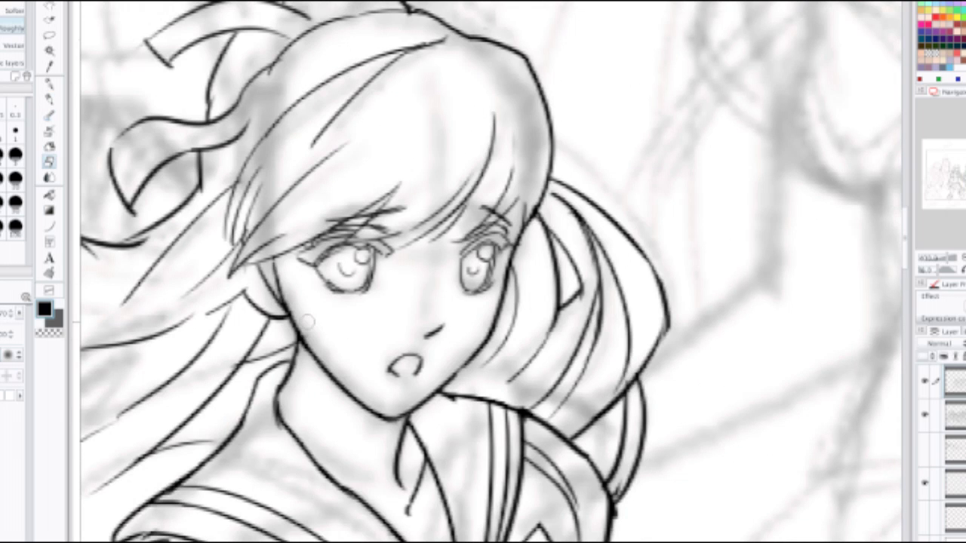
pyautogui.moveTo(356, 394)
pyautogui.mouseDown()
pyautogui.moveTo(300, 331)
pyautogui.moveTo(328, 368)
pyautogui.mouseUp()
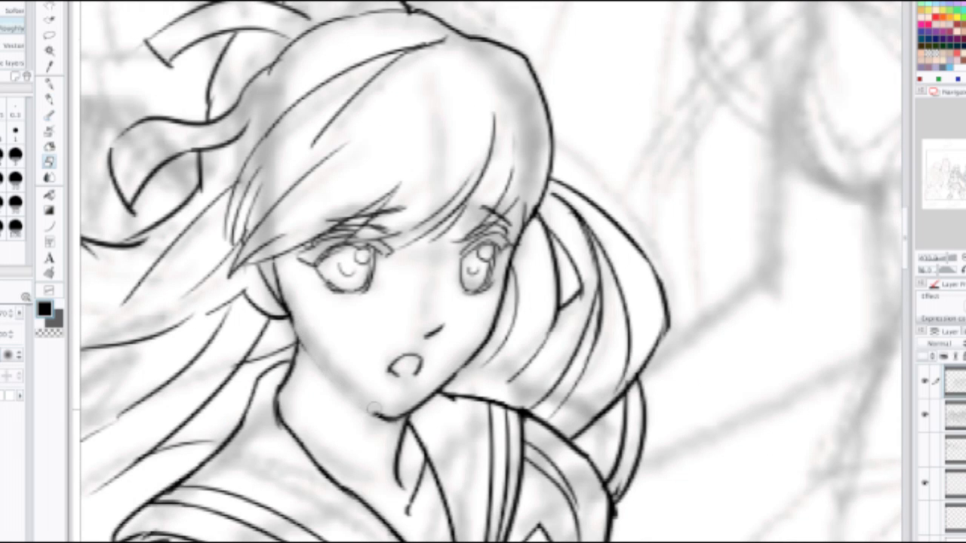
pyautogui.moveTo(381, 412); pyautogui.dragTo(360, 392)
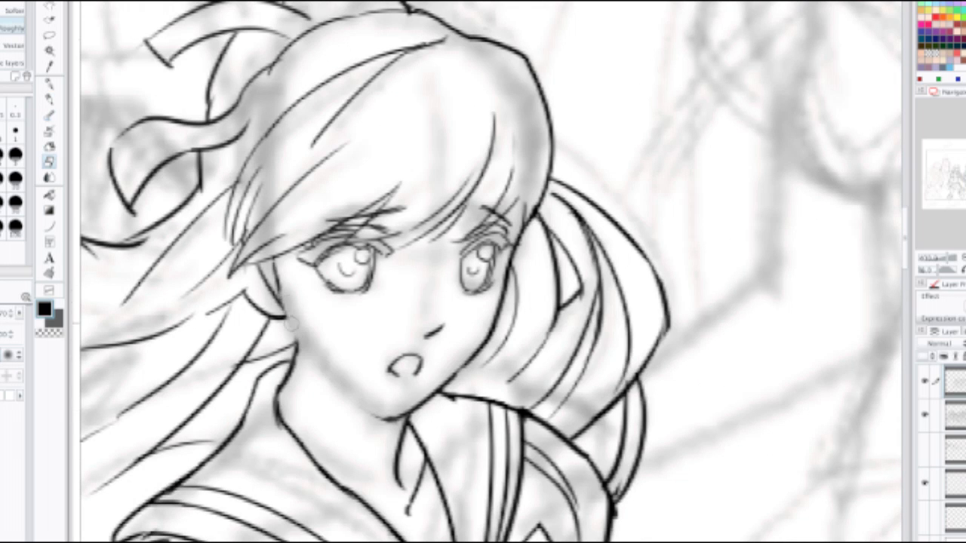
# Step: Redraw the right-hand girl's jaw contour as a smooth curve from the ear to the chin and tidy where the lines meet
pyautogui.press('p')
pyautogui.moveTo(289, 323); pyautogui.dragTo(378, 415)
pyautogui.hotkey('ctrl', 'z')
pyautogui.moveTo(292, 329); pyautogui.dragTo(389, 421)
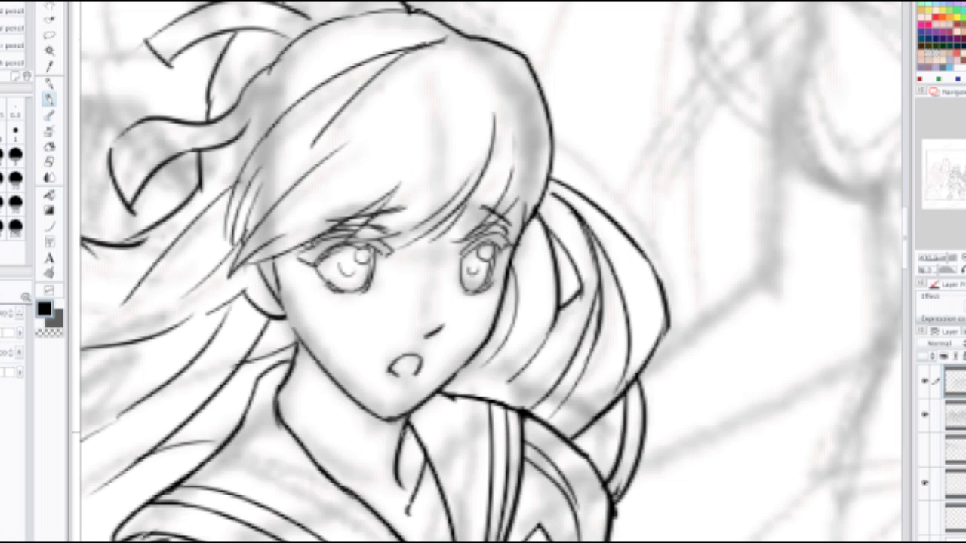
pyautogui.hotkey('ctrl', 'z')
pyautogui.moveTo(290, 325); pyautogui.dragTo(388, 418)
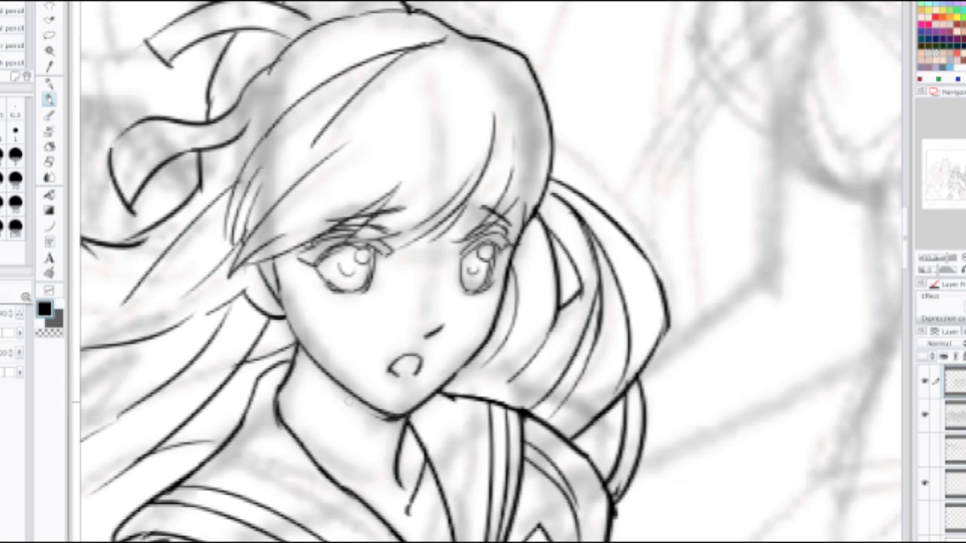
pyautogui.press('j')
pyautogui.scroll(-2, 390, 423)
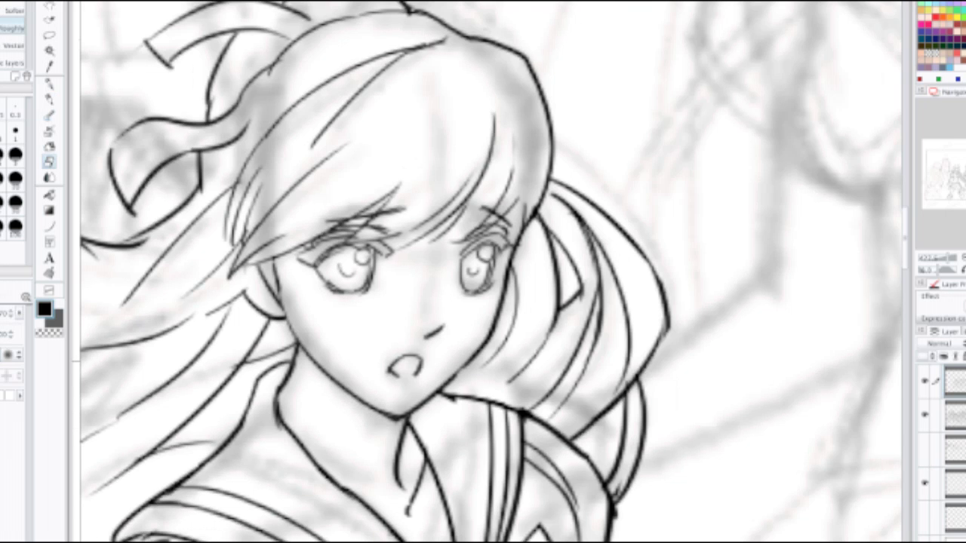
# Step: Erase the upper contour of the right-hand girl's outstretched forearm from the elbow to the wrist, along with the stray marks inside it
pyautogui.scroll(-3, 355, 370)
pyautogui.moveTo(339, 362); pyautogui.dragTo(230, 224)
pyautogui.scroll(-1, 559, 188)
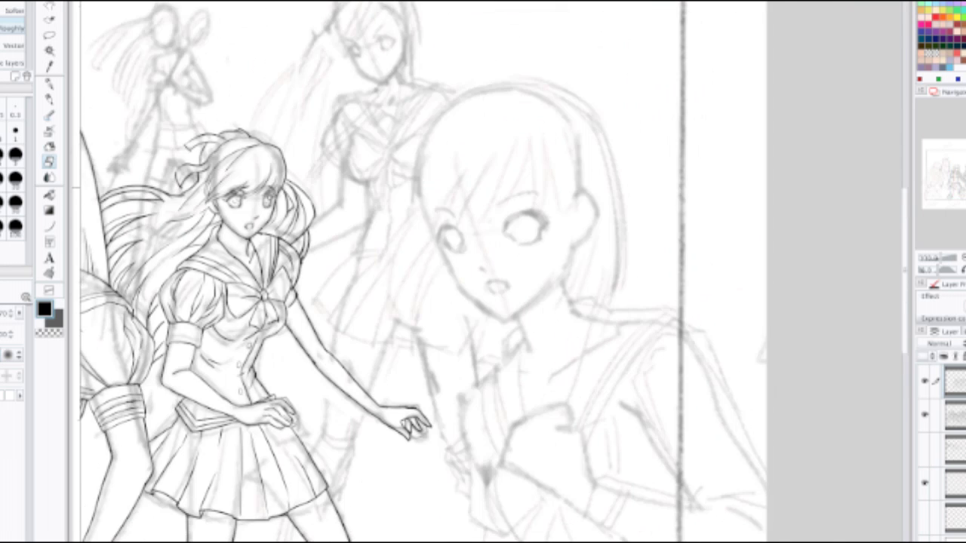
pyautogui.scroll(1, 452, 197)
pyautogui.moveTo(453, 196); pyautogui.dragTo(702, 89)
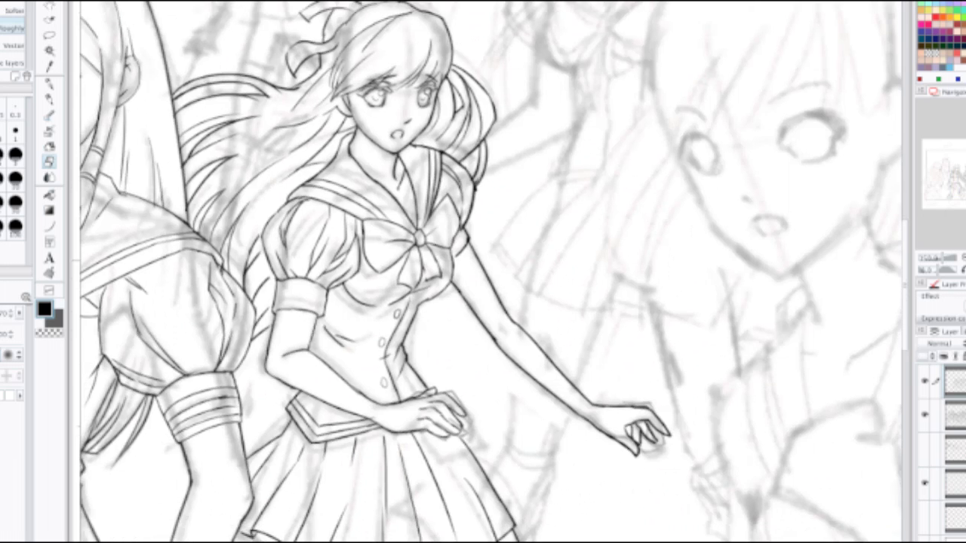
pyautogui.moveTo(508, 310); pyautogui.dragTo(382, 357)
pyautogui.scroll(1, 382, 357)
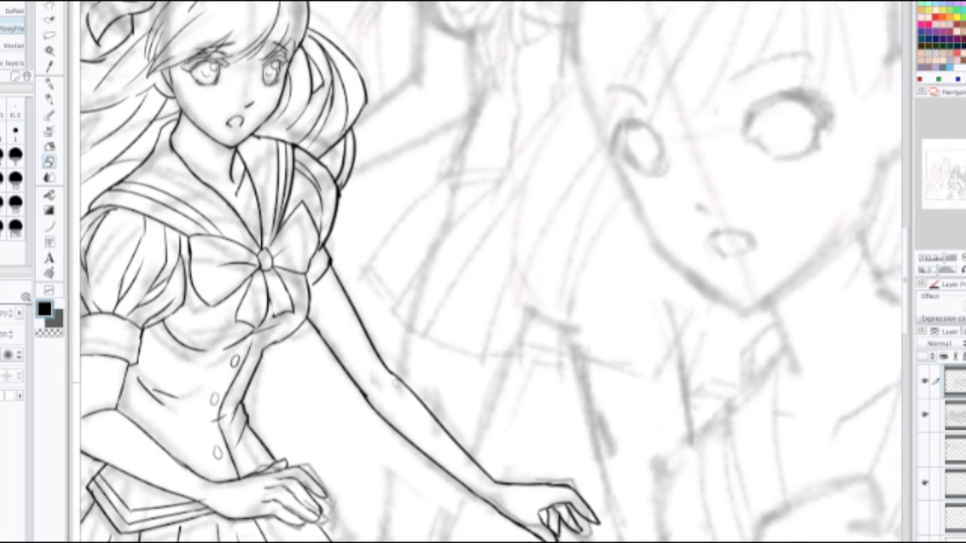
pyautogui.moveTo(376, 363)
pyautogui.mouseDown()
pyautogui.moveTo(389, 372)
pyautogui.moveTo(367, 346)
pyautogui.mouseUp()
pyautogui.moveTo(372, 399)
pyautogui.mouseDown()
pyautogui.moveTo(365, 393)
pyautogui.moveTo(419, 409)
pyautogui.mouseUp()
pyautogui.moveTo(394, 375); pyautogui.dragTo(495, 483)
# Step: Redraw the upper contour of the outstretched forearm as a gently bulging curve from the elbow to the wrist
pyautogui.press('p')
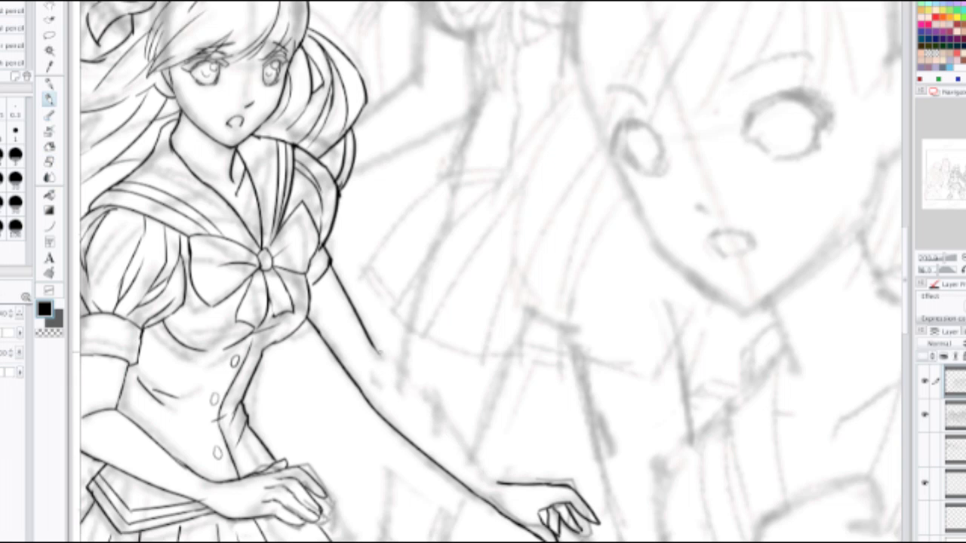
pyautogui.moveTo(374, 349); pyautogui.dragTo(433, 403)
pyautogui.hotkey('ctrl', 'z')
pyautogui.moveTo(374, 349)
pyautogui.mouseDown()
pyautogui.moveTo(452, 432)
pyautogui.moveTo(469, 462)
pyautogui.mouseUp()
pyautogui.hotkey('ctrl', 'z')
pyautogui.moveTo(378, 351)
pyautogui.mouseDown()
pyautogui.moveTo(441, 409)
pyautogui.moveTo(475, 462)
pyautogui.moveTo(423, 387)
pyautogui.moveTo(469, 453)
pyautogui.moveTo(386, 359)
pyautogui.moveTo(468, 450)
pyautogui.mouseUp()
pyautogui.hotkey('ctrl', 'z')
pyautogui.hotkey('ctrl', 'z')
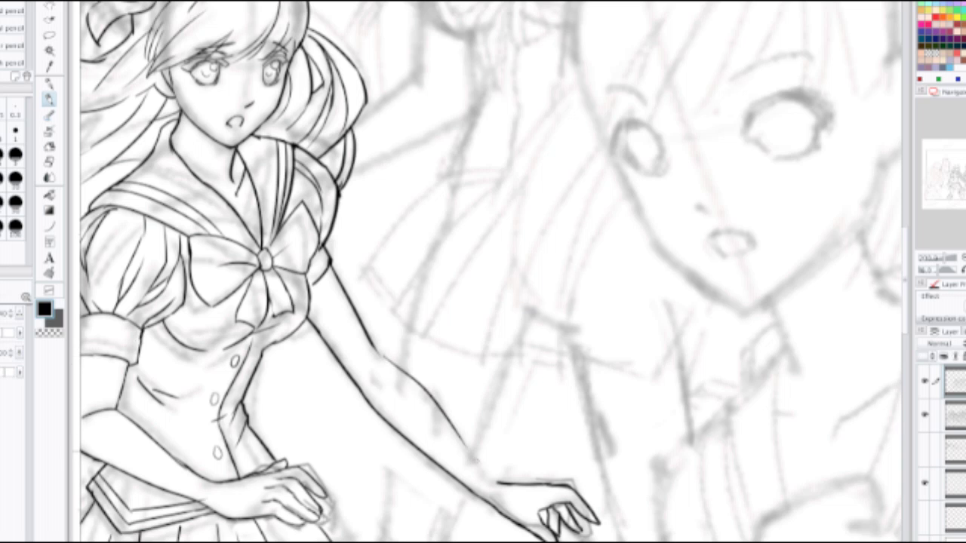
pyautogui.hotkey('ctrl', 'z')
pyautogui.moveTo(384, 358)
pyautogui.mouseDown()
pyautogui.moveTo(434, 398)
pyautogui.moveTo(467, 445)
pyautogui.mouseUp()
pyautogui.hotkey('ctrl', 'z')
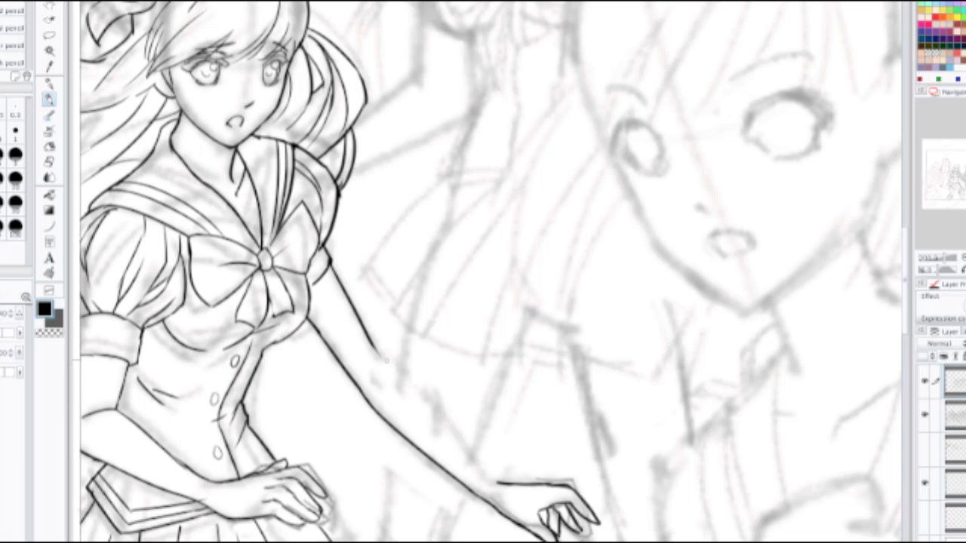
pyautogui.moveTo(385, 357)
pyautogui.mouseDown()
pyautogui.moveTo(438, 403)
pyautogui.moveTo(489, 475)
pyautogui.mouseUp()
pyautogui.hotkey('ctrl', 'z')
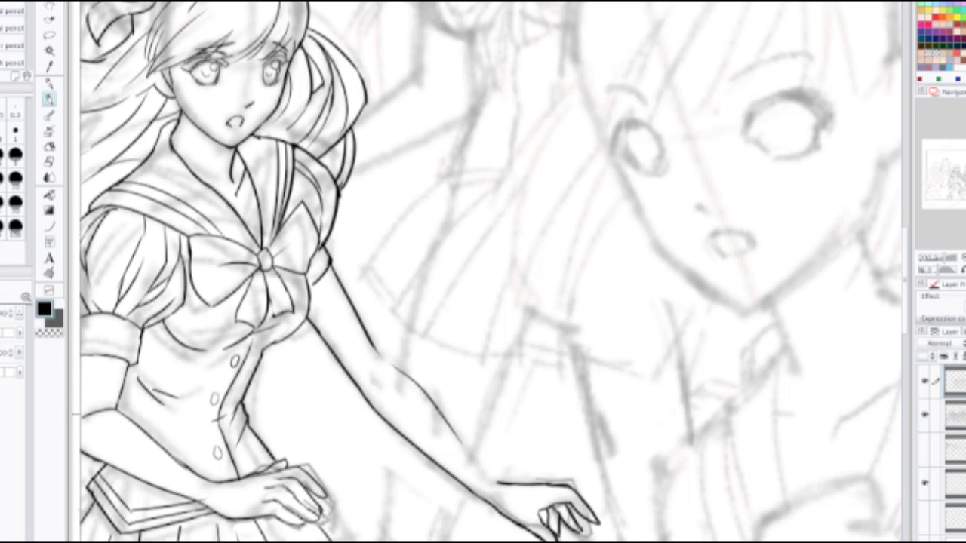
pyautogui.moveTo(446, 421); pyautogui.dragTo(496, 482)
pyautogui.moveTo(377, 350); pyautogui.dragTo(413, 384)
pyautogui.scroll(-2, 387, 343)
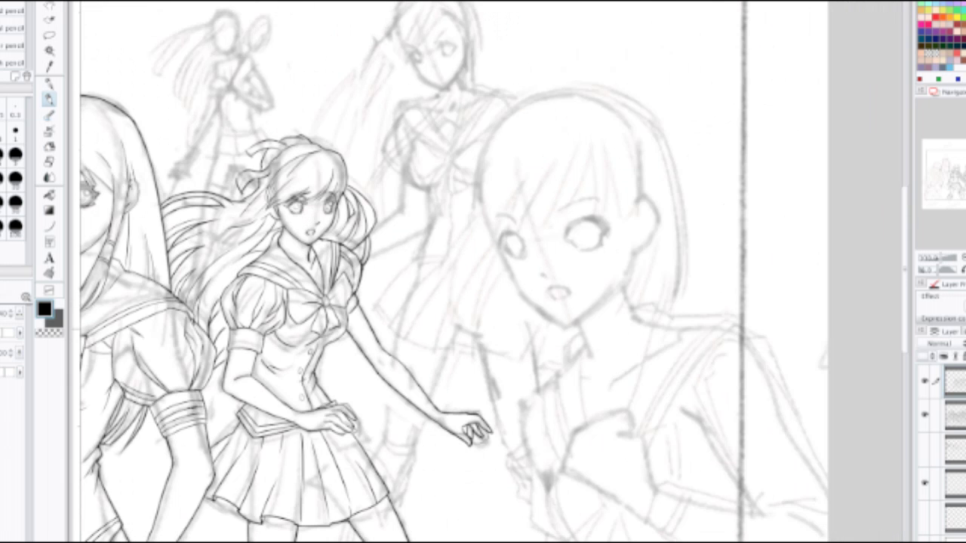
# Step: Try an extra stroke along the outstretched forearm just below the elbow
pyautogui.hotkey('ctrl', '+')
pyautogui.moveTo(385, 373); pyautogui.dragTo(421, 407)
pyautogui.hotkey('ctrl', 'z')
pyautogui.hotkey('ctrl', 'z')
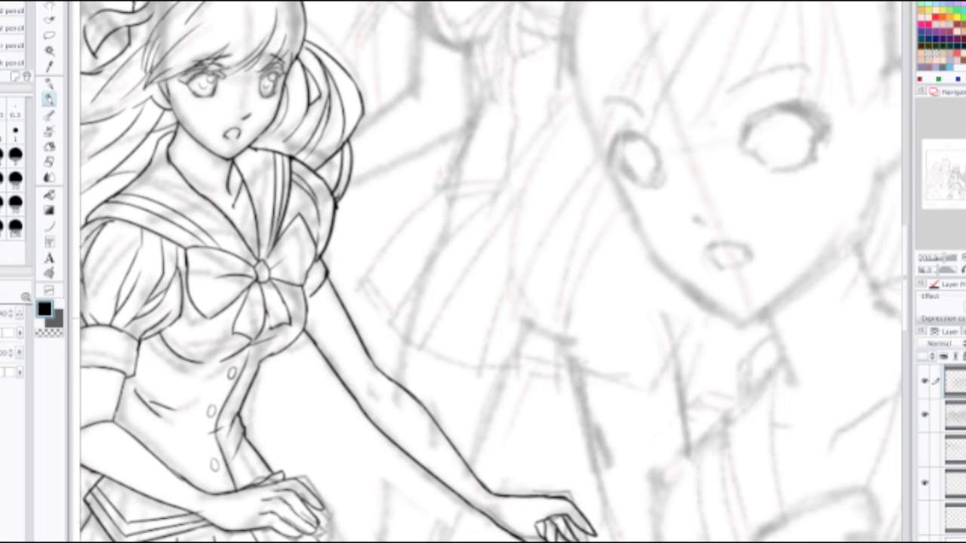
pyautogui.hotkey('ctrl', '-')
pyautogui.scroll(2, 383, 264)
pyautogui.moveTo(383, 265); pyautogui.dragTo(483, 383)
pyautogui.press('e')
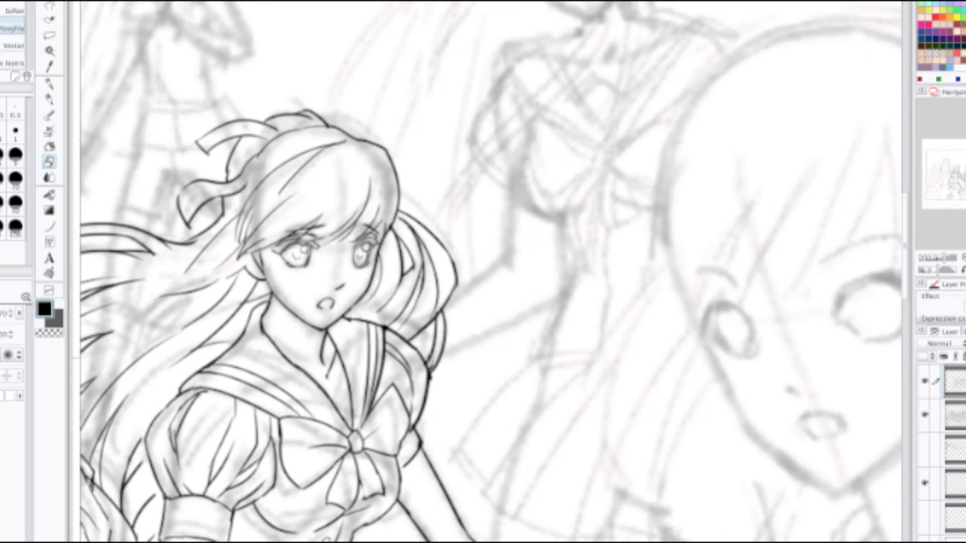
pyautogui.press('[')
pyautogui.press('[')
pyautogui.press('[')
pyautogui.press('[')
# Step: Ink the lower end of the large foreground girl's outer hair contour, curving inward to her shoulder over the rough sketch
pyautogui.press('p')
pyautogui.hotkey('ctrl', '-')
pyautogui.hotkey('ctrl', '-')
pyautogui.hotkey('ctrl', '-')
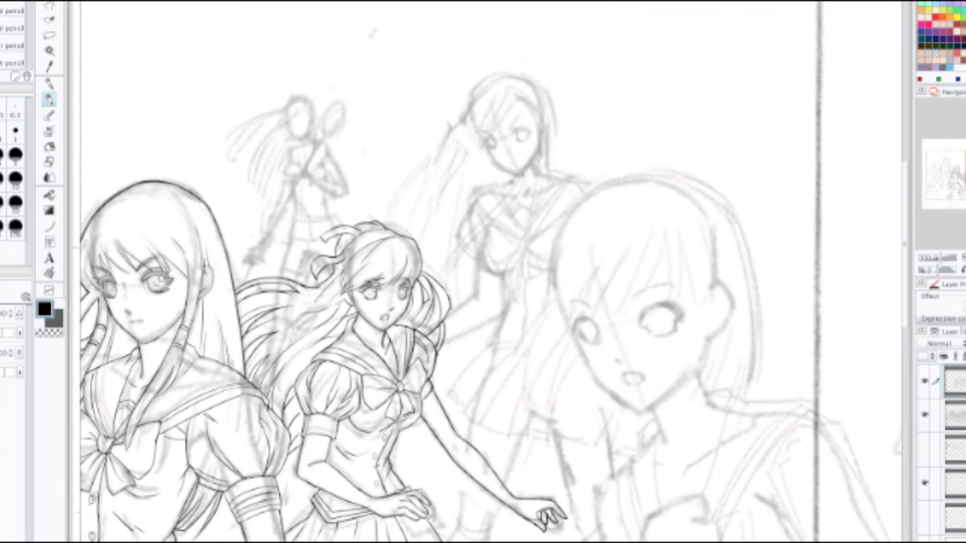
pyautogui.hotkey('ctrl', '+')
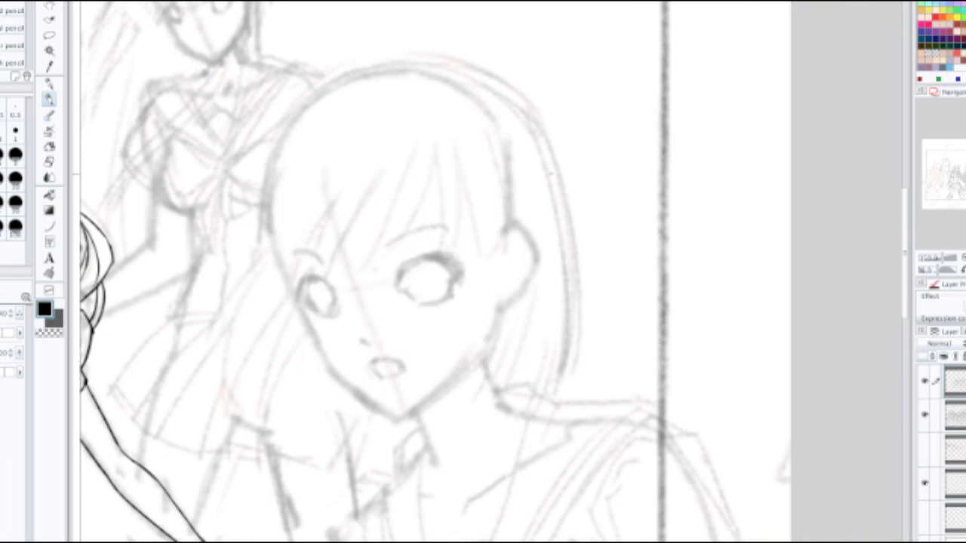
pyautogui.moveTo(545, 137)
pyautogui.mouseDown()
pyautogui.moveTo(559, 183)
pyautogui.moveTo(539, 371)
pyautogui.mouseUp()
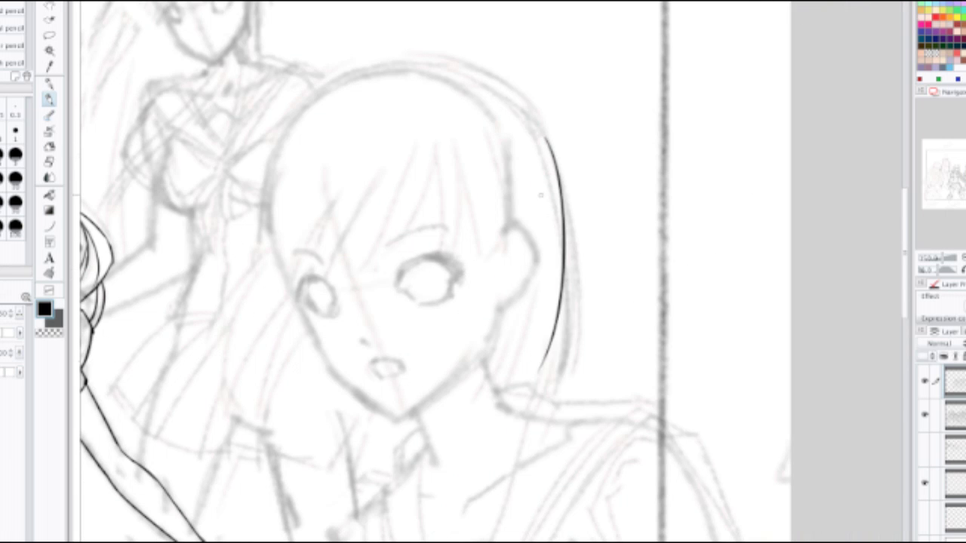
pyautogui.hotkey('ctrl', 'z')
pyautogui.moveTo(550, 152); pyautogui.dragTo(525, 427)
pyautogui.hotkey('ctrl', 'z')
pyautogui.moveTo(553, 155); pyautogui.dragTo(544, 424)
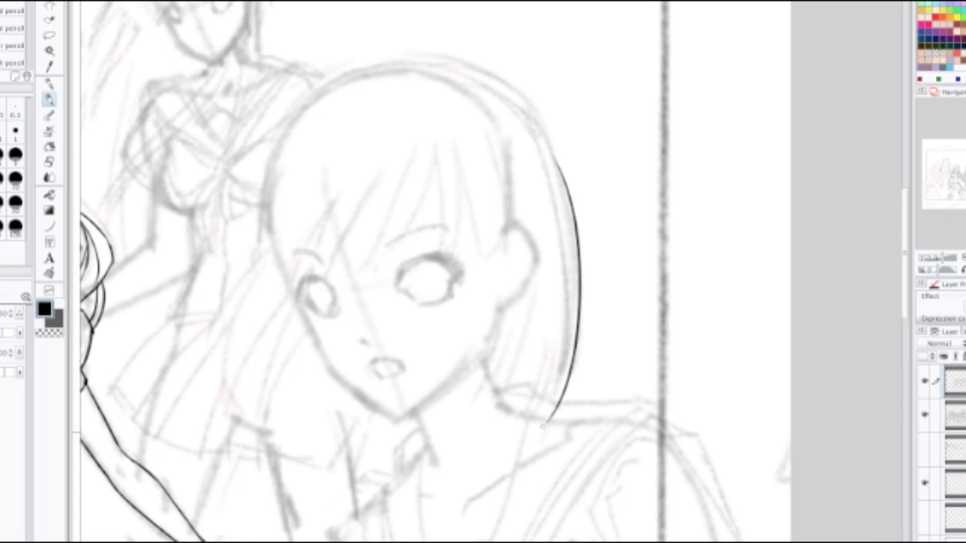
pyautogui.hotkey('ctrl', 'z')
pyautogui.moveTo(578, 252); pyautogui.dragTo(563, 409)
pyautogui.hotkey('ctrl', 'z')
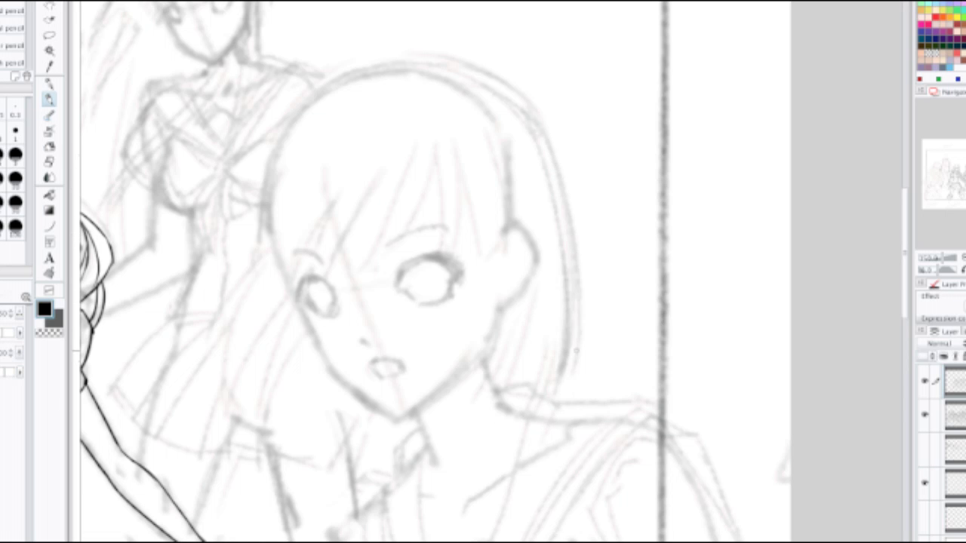
pyautogui.moveTo(577, 311); pyautogui.dragTo(552, 402)
pyautogui.scroll(-4, 577, 363)
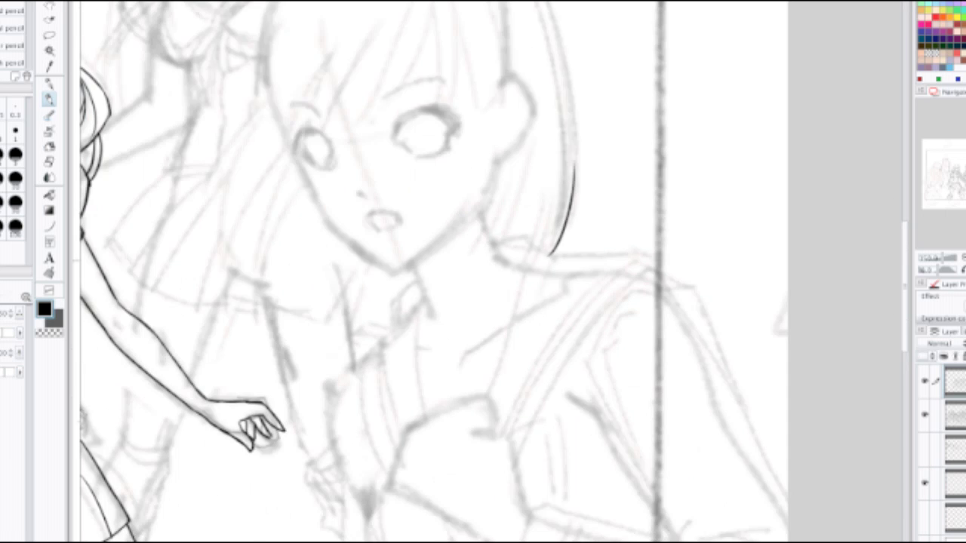
# Step: Ink the large foreground girl's shoulder line from her lower hair tip out to the vertical panel border
pyautogui.moveTo(551, 254); pyautogui.dragTo(654, 261)
pyautogui.hotkey('ctrl', 'z')
pyautogui.moveTo(551, 254)
pyautogui.mouseDown()
pyautogui.moveTo(653, 259)
pyautogui.moveTo(681, 292)
pyautogui.mouseUp()
pyautogui.hotkey('ctrl', 'z')
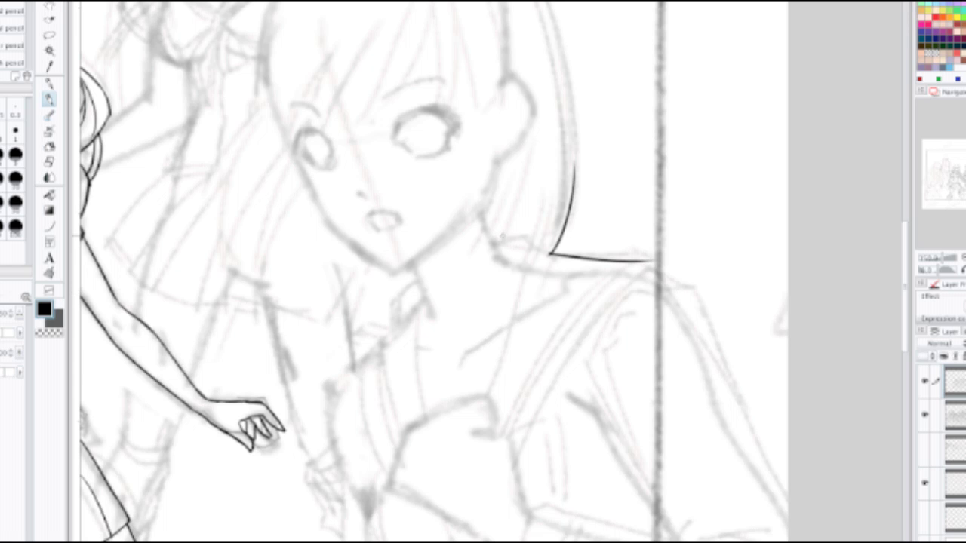
# Step: Ink the foreground girl's front neck and collar contour from just below the chin down to the top of the chest
pyautogui.moveTo(382, 316); pyautogui.dragTo(484, 268)
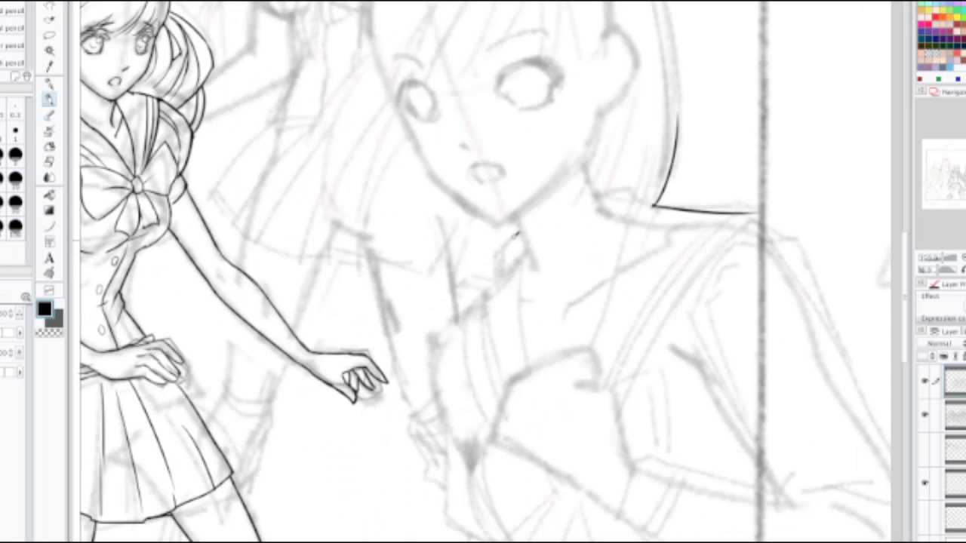
pyautogui.moveTo(518, 234); pyautogui.dragTo(498, 273)
pyautogui.hotkey('ctrl', 'z')
pyautogui.moveTo(518, 230)
pyautogui.mouseDown()
pyautogui.moveTo(501, 282)
pyautogui.moveTo(467, 317)
pyautogui.mouseUp()
pyautogui.hotkey('ctrl', 'z')
pyautogui.moveTo(502, 279); pyautogui.dragTo(428, 351)
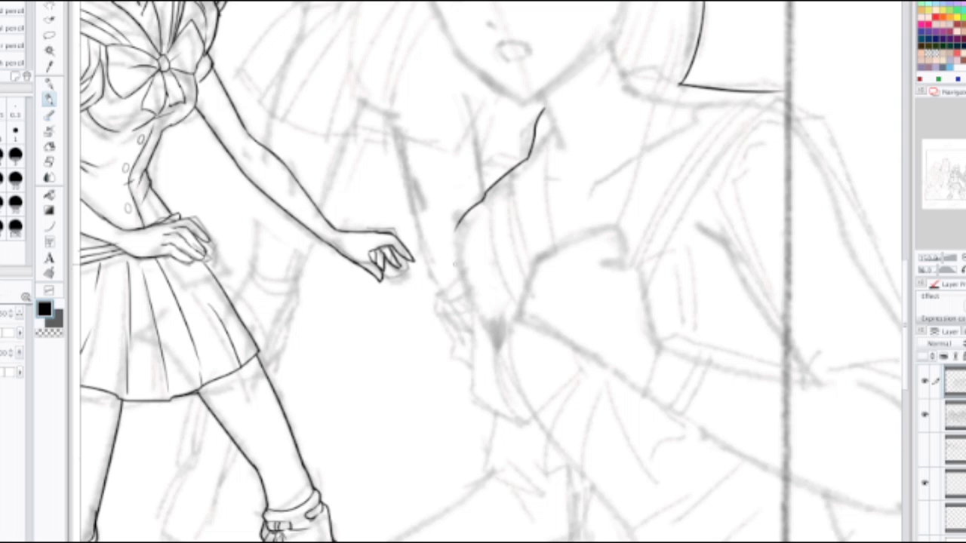
# Step: Ink the foreground girl's front torso contour from the chest down to the bend where the lowered forearm begins
pyautogui.moveTo(456, 227)
pyautogui.mouseDown()
pyautogui.moveTo(479, 394)
pyautogui.moveTo(476, 456)
pyautogui.mouseUp()
pyautogui.hotkey('ctrl', 'z')
pyautogui.moveTo(480, 386)
pyautogui.mouseDown()
pyautogui.moveTo(483, 477)
pyautogui.moveTo(537, 307)
pyautogui.moveTo(519, 330)
pyautogui.mouseUp()
pyautogui.hotkey('ctrl', 'z')
pyautogui.hotkey('ctrl', 'z')
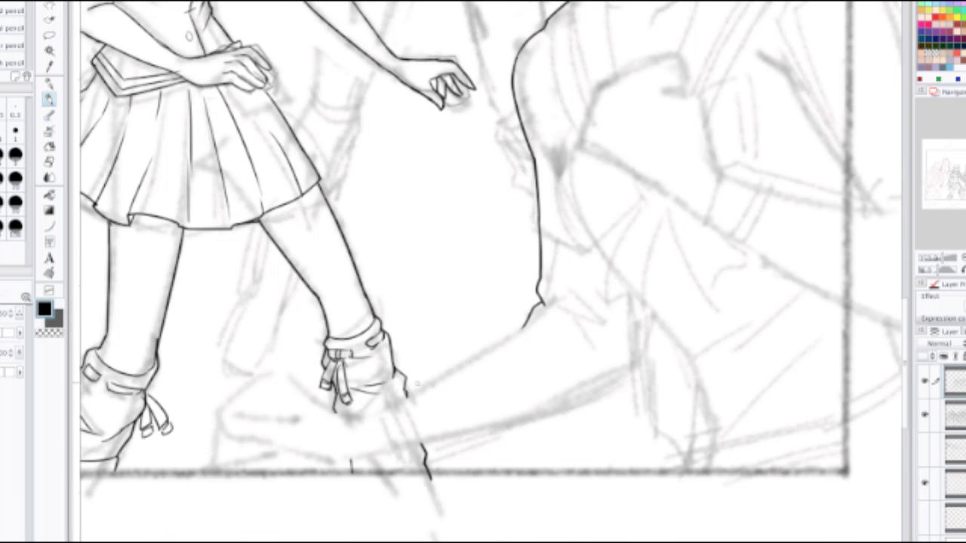
pyautogui.hotkey('ctrl', 'z')
# Step: Ink the upper contour of the foreground girl's lowered forearm, sloping from the torso down to the wrist
pyautogui.moveTo(374, 411)
pyautogui.mouseDown()
pyautogui.moveTo(388, 435)
pyautogui.moveTo(450, 368)
pyautogui.mouseUp()
pyautogui.hotkey('ctrl', 'z')
pyautogui.moveTo(373, 413); pyautogui.dragTo(460, 360)
pyautogui.hotkey('ctrl', 'z')
pyautogui.moveTo(375, 412); pyautogui.dragTo(526, 325)
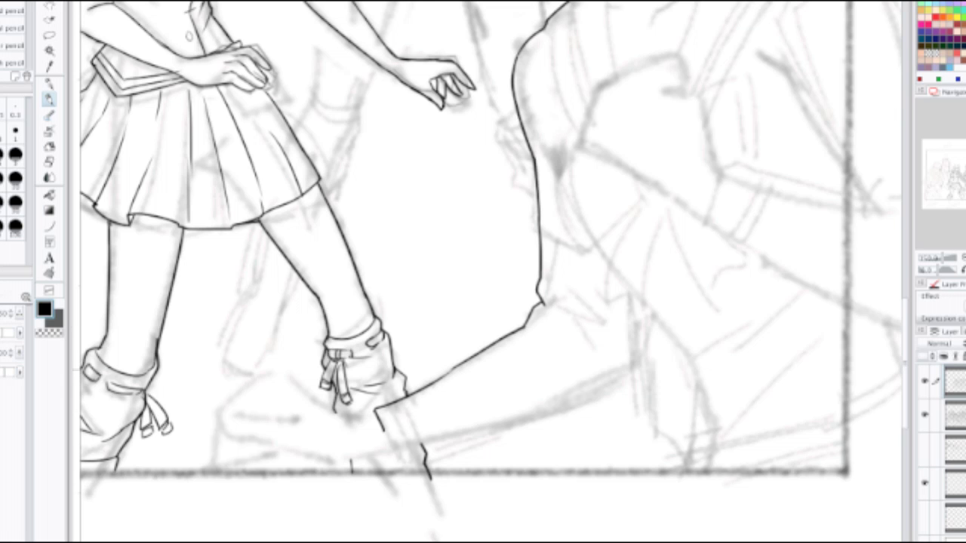
# Step: Ink the short cuff edge across the wrist end of the lowered forearm
pyautogui.moveTo(409, 470); pyautogui.dragTo(422, 364)
pyautogui.moveTo(397, 323); pyautogui.dragTo(413, 361)
pyautogui.hotkey('ctrl', 'z')
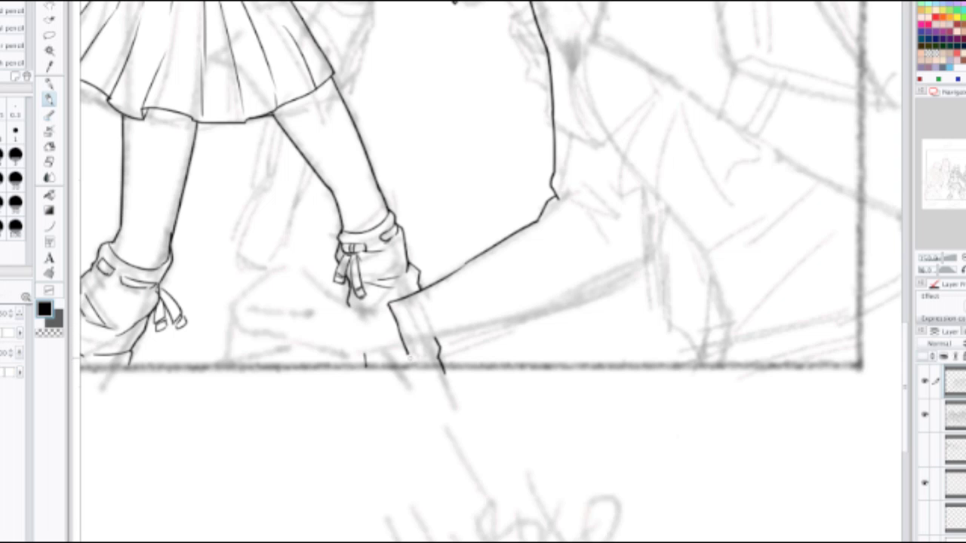
# Step: Ink the lower contour of the lowered forearm as a rising curve from the cuff edge toward the elbow
pyautogui.moveTo(408, 354); pyautogui.dragTo(549, 316)
pyautogui.hotkey('ctrl', 'z')
pyautogui.moveTo(407, 355)
pyautogui.mouseDown()
pyautogui.moveTo(601, 294)
pyautogui.moveTo(636, 269)
pyautogui.mouseUp()
pyautogui.hotkey('ctrl', 'z')
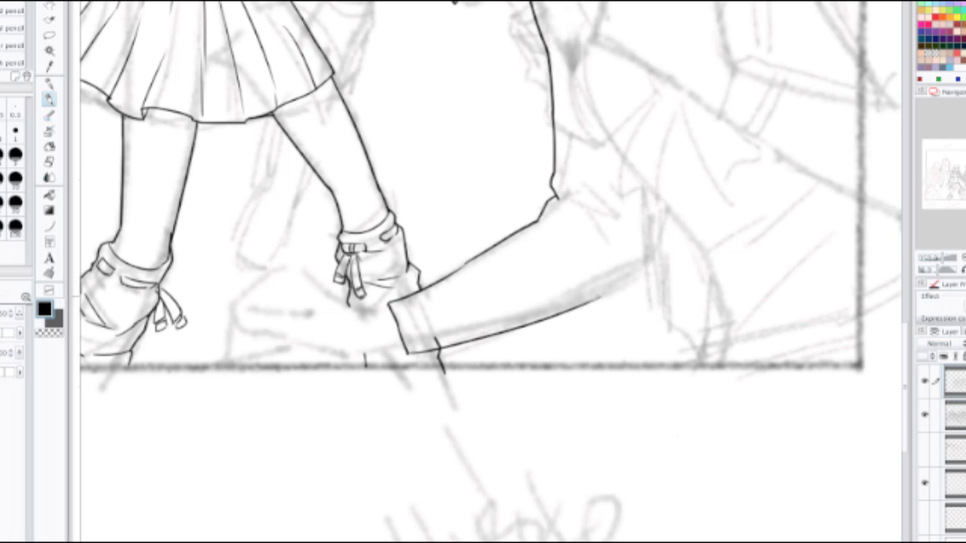
pyautogui.moveTo(595, 299)
pyautogui.mouseDown()
pyautogui.moveTo(654, 259)
pyautogui.moveTo(603, 268)
pyautogui.moveTo(518, 329)
pyautogui.mouseUp()
pyautogui.hotkey('ctrl', 'z')
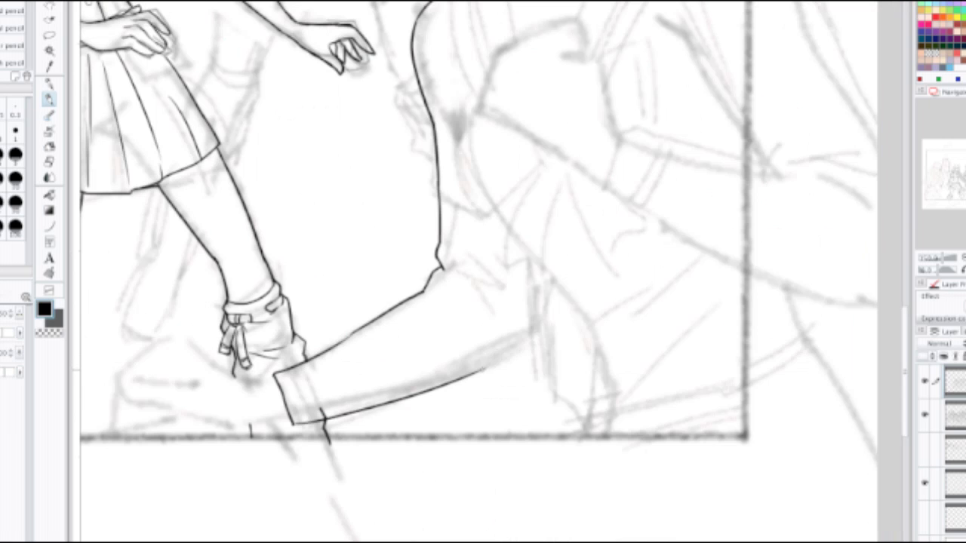
# Step: Ink the near-vertical edge at the elbow and extend the forearm's lower contour to meet it
pyautogui.moveTo(481, 371); pyautogui.dragTo(549, 319)
pyautogui.hotkey('ctrl', 'z')
pyautogui.moveTo(482, 370)
pyautogui.mouseDown()
pyautogui.moveTo(541, 334)
pyautogui.moveTo(546, 299)
pyautogui.mouseUp()
pyautogui.hotkey('ctrl', 'z')
pyautogui.hotkey('ctrl', 'z')
pyautogui.hotkey('ctrl', 'z')
pyautogui.moveTo(533, 262); pyautogui.dragTo(542, 338)
pyautogui.moveTo(488, 369); pyautogui.dragTo(543, 335)
# Step: Ink the angular contour running from the top of the elbow edge down toward the lower panel border
pyautogui.scroll(-1, 554, 282)
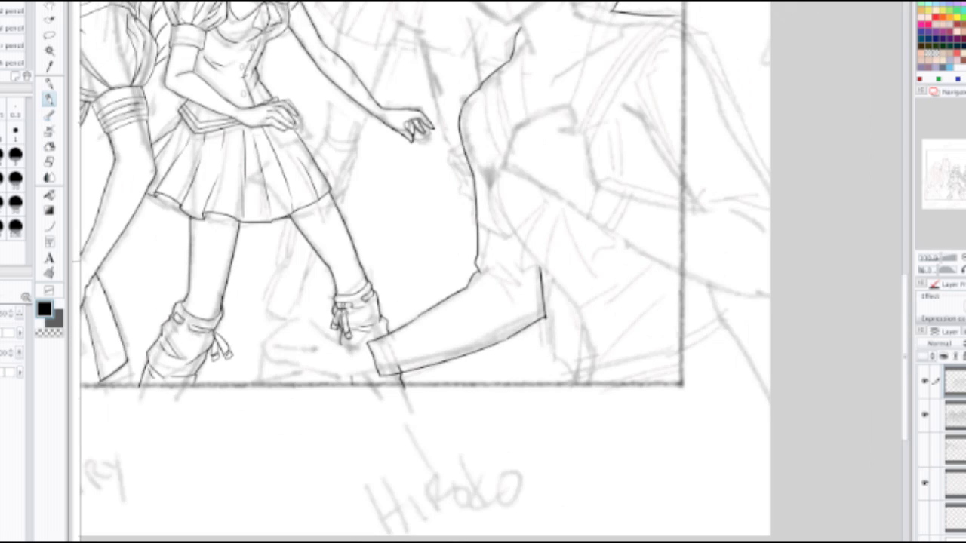
pyautogui.scroll(2, 551, 260)
pyautogui.moveTo(535, 275)
pyautogui.mouseDown()
pyautogui.moveTo(575, 330)
pyautogui.moveTo(573, 412)
pyautogui.moveTo(593, 428)
pyautogui.mouseUp()
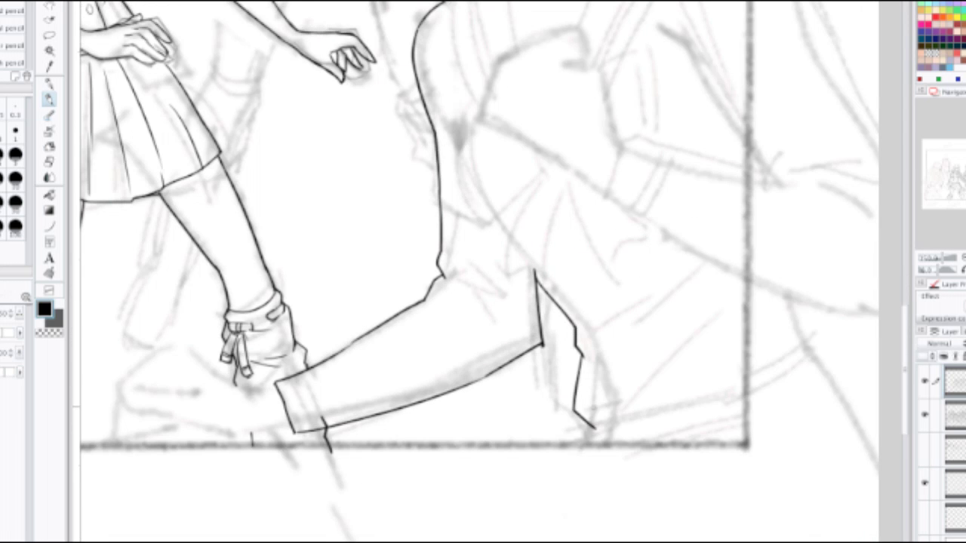
# Step: Ink the outline of the foreground girl's fist, from the lower panel border over the knuckle peak to the wrist
pyautogui.moveTo(528, 287); pyautogui.dragTo(731, 234)
pyautogui.moveTo(458, 341)
pyautogui.mouseDown()
pyautogui.moveTo(482, 331)
pyautogui.moveTo(492, 306)
pyautogui.moveTo(647, 319)
pyautogui.mouseUp()
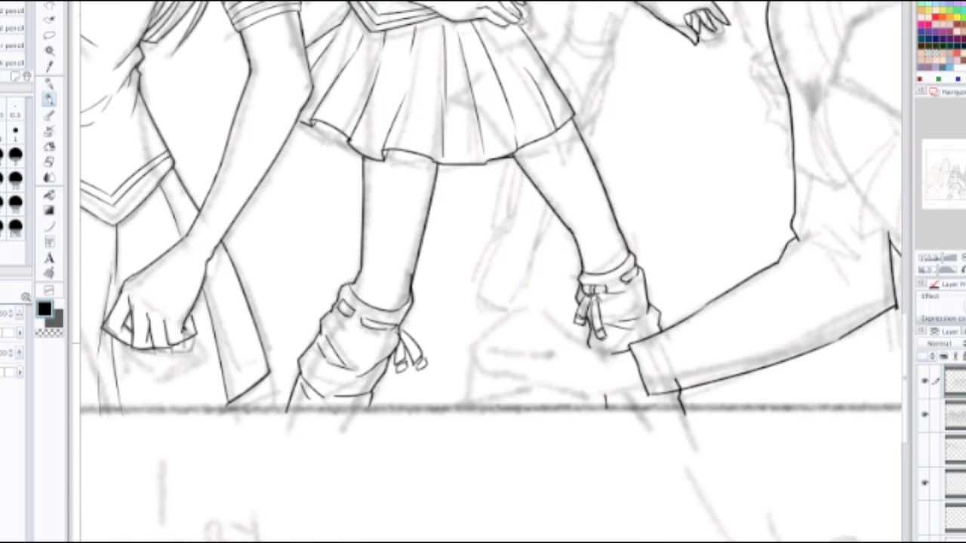
pyautogui.scroll(-1, 491, 272)
pyautogui.moveTo(490, 302); pyautogui.dragTo(512, 294)
pyautogui.scroll(1, 588, 289)
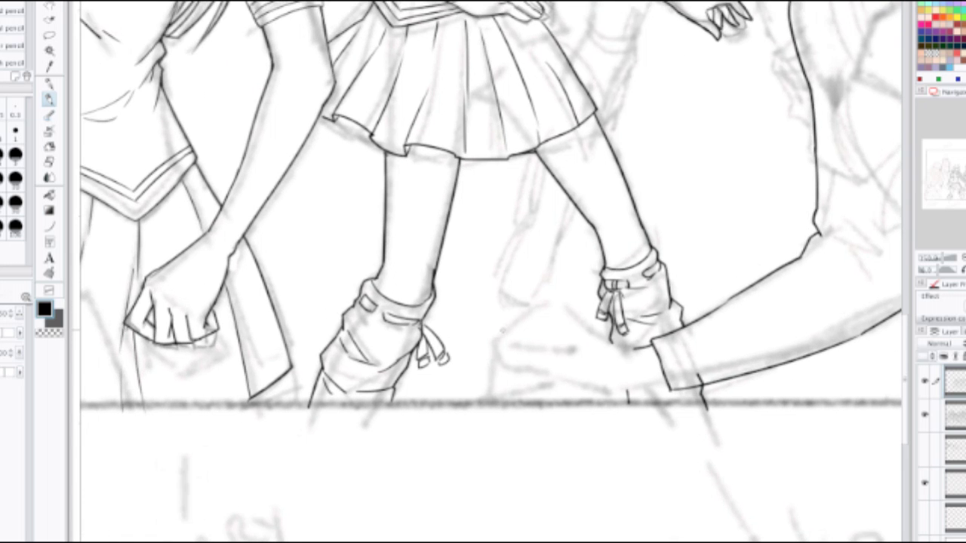
pyautogui.moveTo(502, 332)
pyautogui.mouseDown()
pyautogui.moveTo(491, 343)
pyautogui.moveTo(492, 395)
pyautogui.mouseUp()
pyautogui.hotkey('ctrl', 'z')
pyautogui.moveTo(491, 341); pyautogui.dragTo(501, 403)
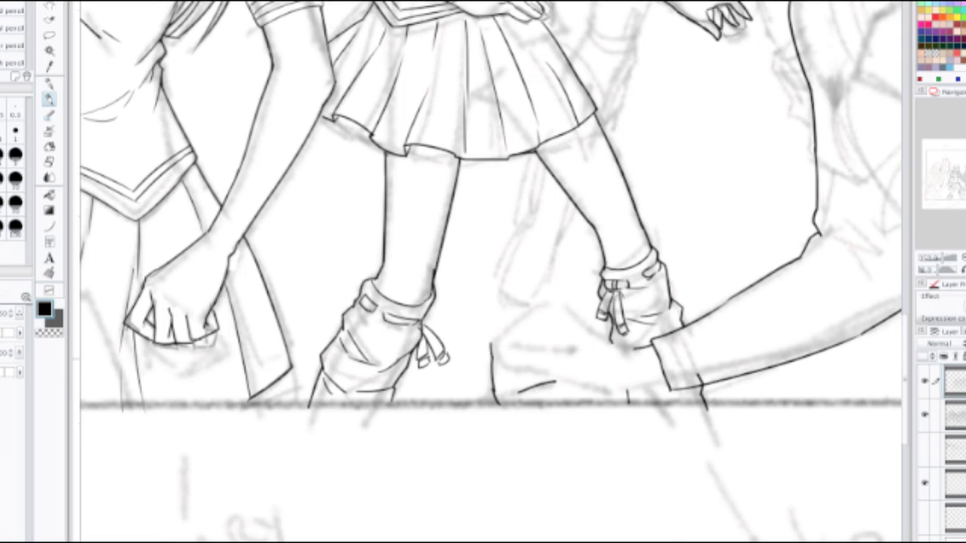
pyautogui.moveTo(492, 344)
pyautogui.mouseDown()
pyautogui.moveTo(557, 301)
pyautogui.moveTo(560, 315)
pyautogui.moveTo(508, 331)
pyautogui.moveTo(548, 304)
pyautogui.moveTo(626, 345)
pyautogui.moveTo(650, 341)
pyautogui.mouseUp()
pyautogui.hotkey('ctrl', 'z')
pyautogui.hotkey('ctrl', 'z')
pyautogui.moveTo(550, 306)
pyautogui.mouseDown()
pyautogui.moveTo(631, 349)
pyautogui.moveTo(650, 344)
pyautogui.mouseUp()
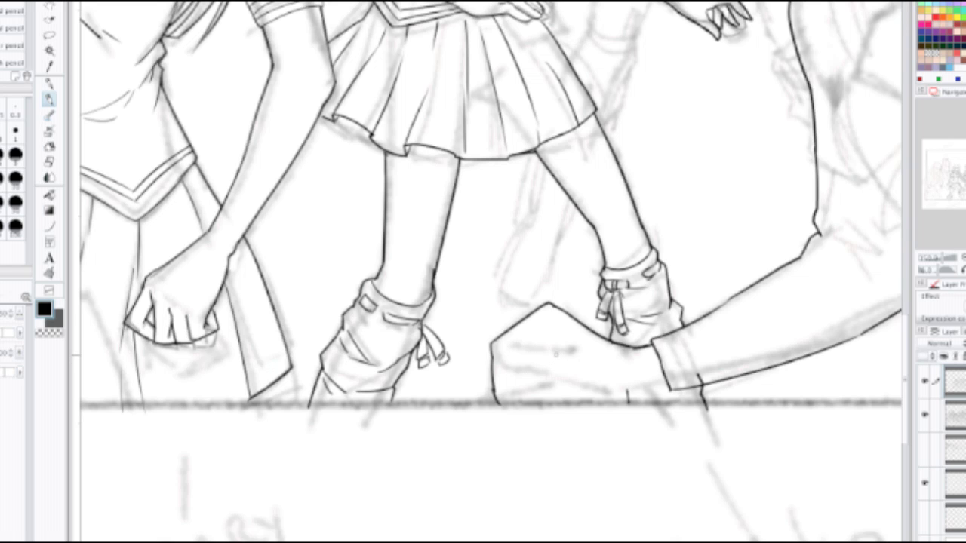
# Step: Ink a wavy horizontal finger crease inside the fist, following the upper sketched finger line
pyautogui.moveTo(561, 350); pyautogui.dragTo(572, 347)
pyautogui.scroll(2, 539, 349)
pyautogui.scroll(3, 549, 351)
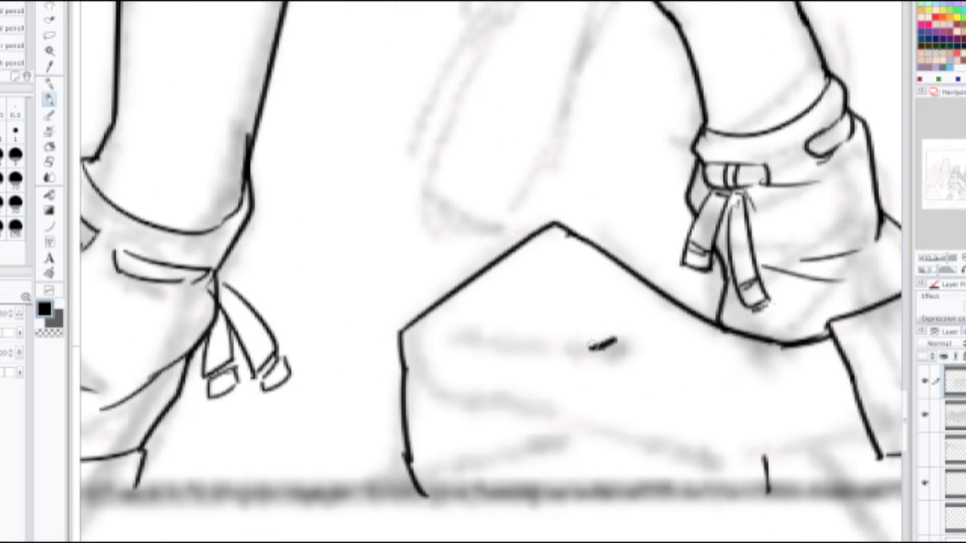
pyautogui.moveTo(597, 346)
pyautogui.mouseDown()
pyautogui.moveTo(495, 331)
pyautogui.moveTo(603, 349)
pyautogui.mouseUp()
pyautogui.hotkey('ctrl', 'z')
pyautogui.moveTo(460, 333); pyautogui.dragTo(298, 401)
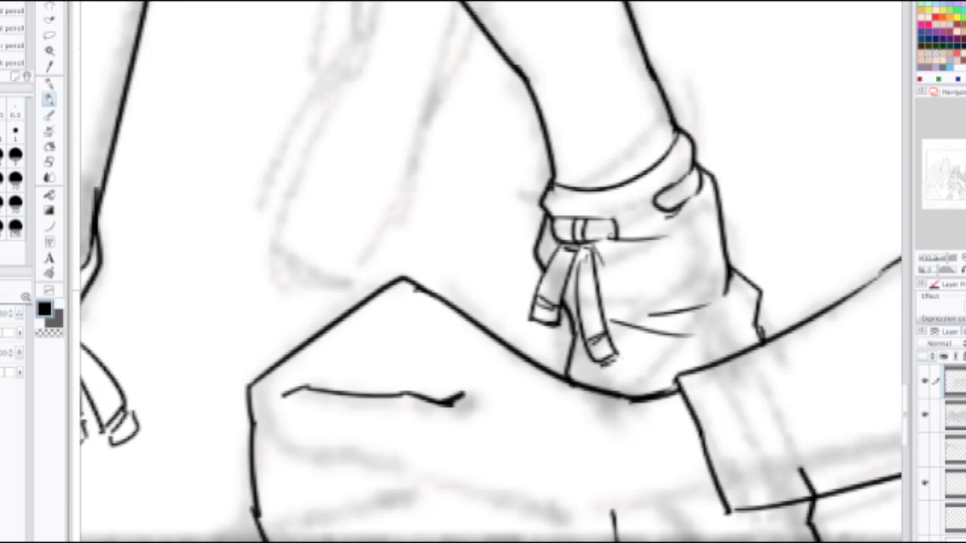
# Step: Ink the collar line from the back of the foreground girl's neck to the hair tip on her shoulder
pyautogui.scroll(-4, 560, 291)
pyautogui.moveTo(560, 291); pyautogui.dragTo(316, 437)
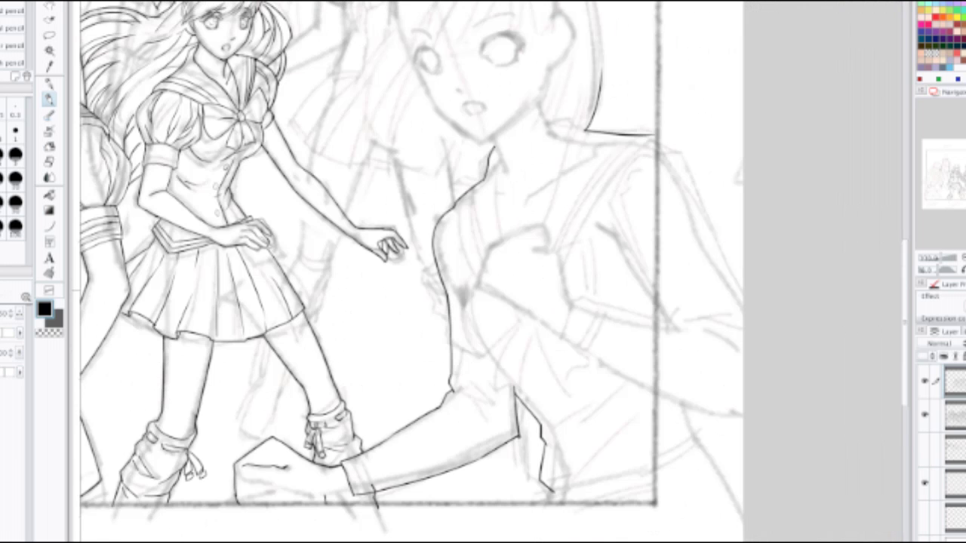
pyautogui.scroll(1, 553, 275)
pyautogui.moveTo(553, 275); pyautogui.dragTo(299, 379)
pyautogui.scroll(1, 433, 172)
pyautogui.moveTo(433, 173); pyautogui.dragTo(491, 202)
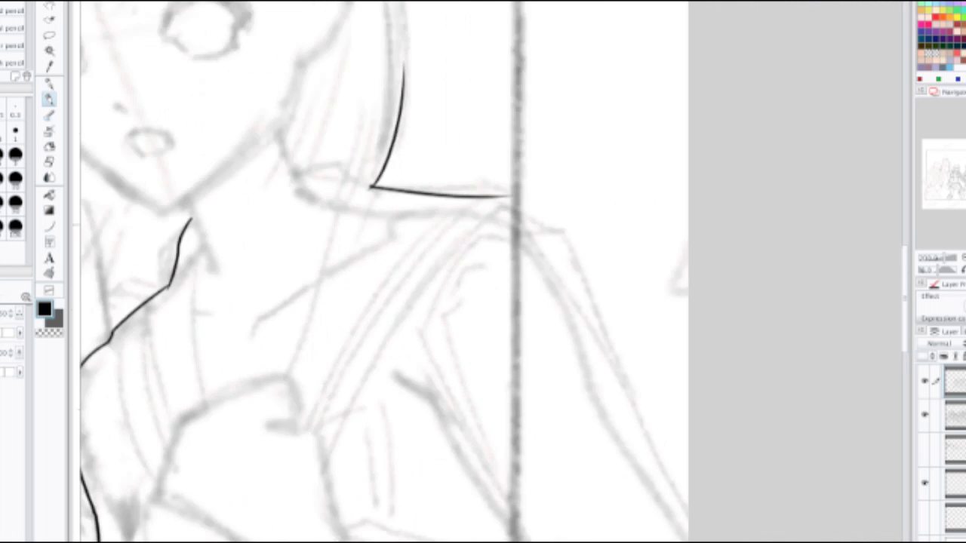
pyautogui.moveTo(330, 184)
pyautogui.mouseDown()
pyautogui.moveTo(465, 269)
pyautogui.moveTo(462, 251)
pyautogui.moveTo(493, 281)
pyautogui.moveTo(484, 267)
pyautogui.moveTo(506, 272)
pyautogui.mouseUp()
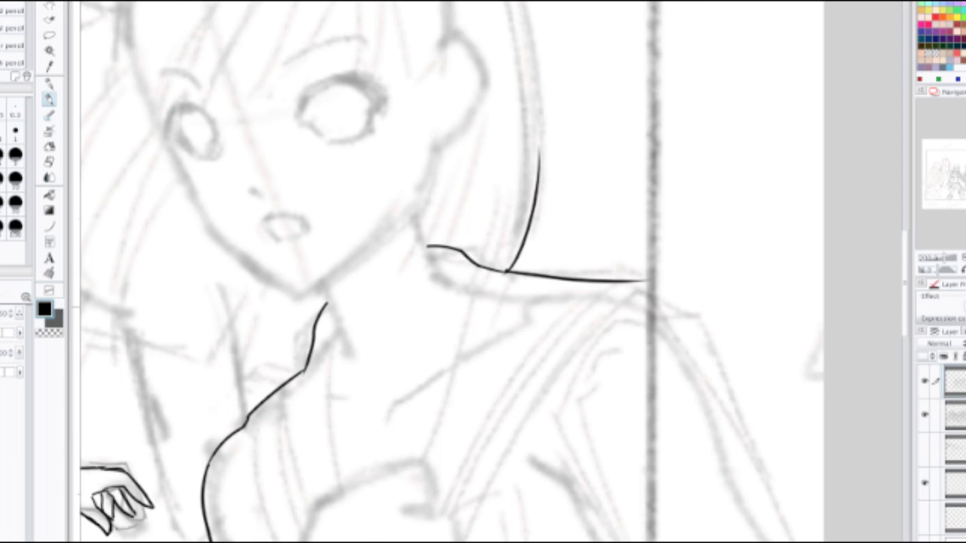
# Step: Rework the outer end of the shoulder line into a short downward slope at the vertical panel border
pyautogui.scroll(-1, 635, 304)
pyautogui.moveTo(651, 329)
pyautogui.mouseDown()
pyautogui.moveTo(633, 183)
pyautogui.moveTo(621, 161)
pyautogui.mouseUp()
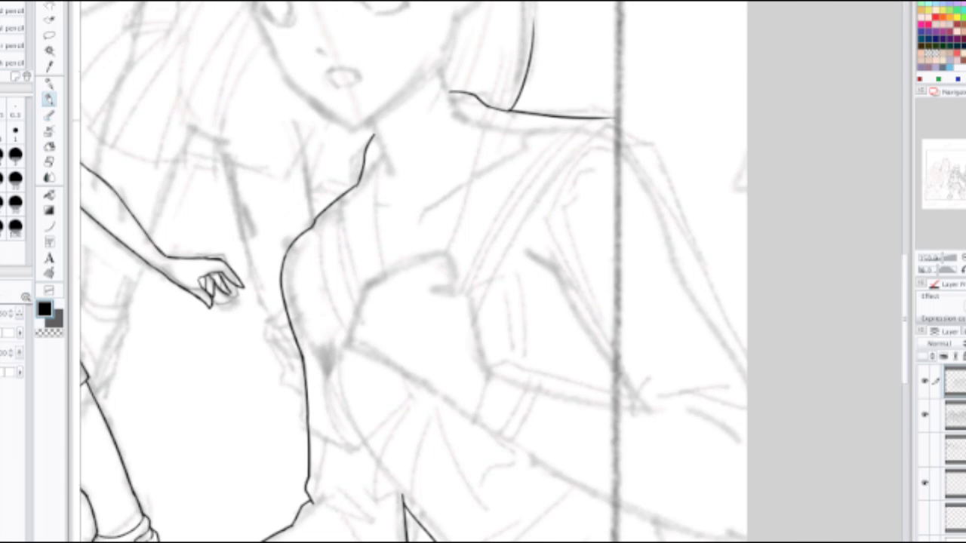
pyautogui.moveTo(615, 119)
pyautogui.mouseDown()
pyautogui.moveTo(660, 168)
pyautogui.moveTo(662, 186)
pyautogui.mouseUp()
pyautogui.hotkey('ctrl', 'z')
pyautogui.moveTo(615, 120)
pyautogui.mouseDown()
pyautogui.moveTo(634, 133)
pyautogui.moveTo(679, 226)
pyautogui.mouseUp()
pyautogui.hotkey('ctrl', 'z')
pyautogui.moveTo(589, 118); pyautogui.dragTo(617, 130)
pyautogui.hotkey('ctrl', 'z')
pyautogui.hotkey('ctrl', 'z')
pyautogui.press('e')
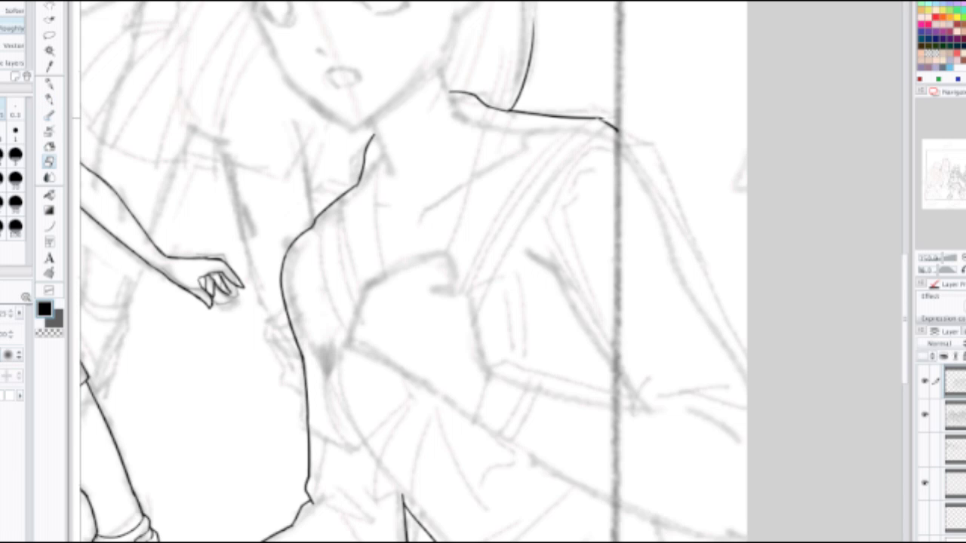
pyautogui.press('p')
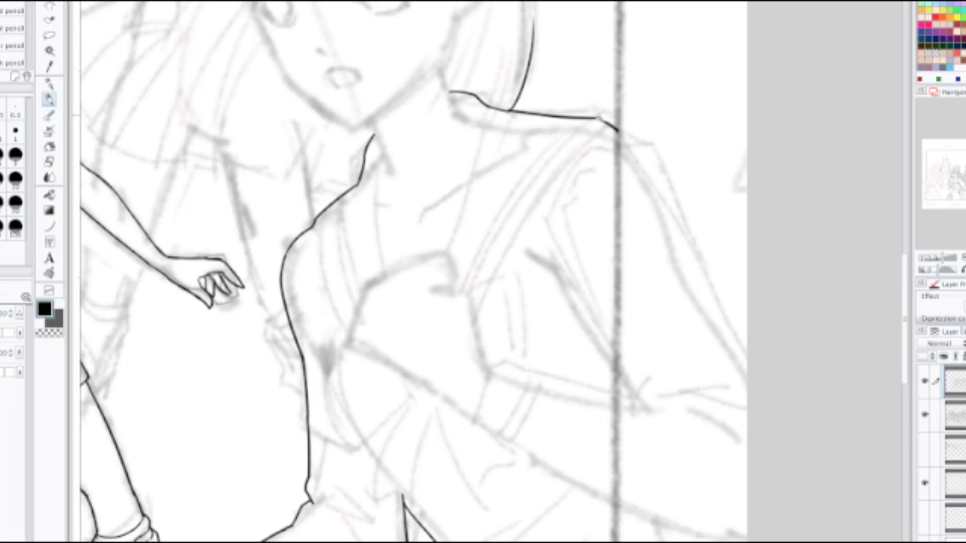
# Step: Ink the outer sleeve contour from the shoulder slope past the panel border, down toward the edge of the page
pyautogui.moveTo(618, 130); pyautogui.dragTo(670, 157)
pyautogui.hotkey('ctrl', 'z')
pyautogui.moveTo(618, 130)
pyautogui.mouseDown()
pyautogui.moveTo(656, 148)
pyautogui.moveTo(704, 273)
pyautogui.mouseUp()
pyautogui.hotkey('ctrl', 'z')
pyautogui.moveTo(681, 204); pyautogui.dragTo(740, 351)
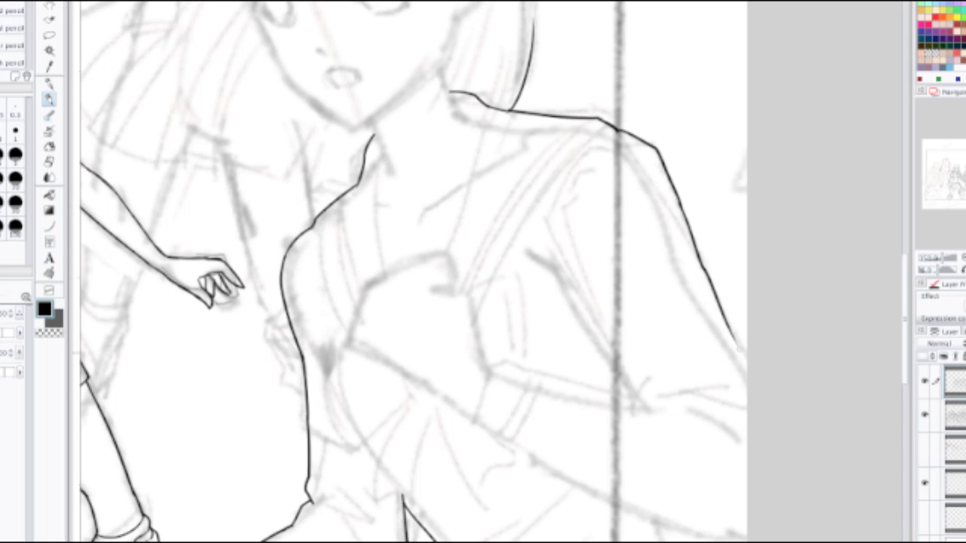
# Step: Ink the foreground girl's outer hair contour behind the ear, from the upper head down to the existing lower stroke
pyautogui.scroll(-2, 589, 281)
pyautogui.moveTo(589, 281); pyautogui.dragTo(689, 324)
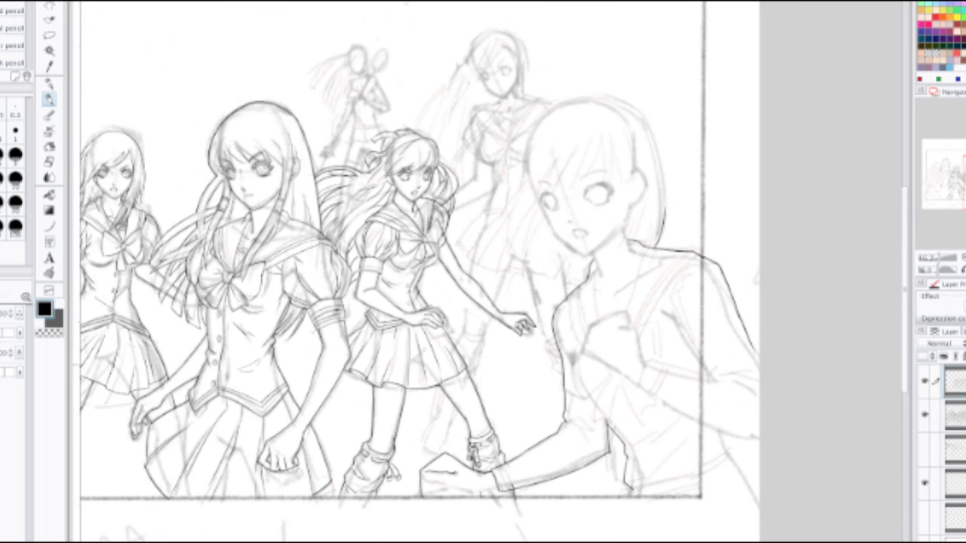
pyautogui.moveTo(589, 302); pyautogui.dragTo(737, 273)
pyautogui.moveTo(785, 318)
pyautogui.mouseDown()
pyautogui.moveTo(686, 273)
pyautogui.moveTo(646, 353)
pyautogui.moveTo(640, 434)
pyautogui.mouseUp()
pyautogui.scroll(1, 687, 273)
pyautogui.scroll(1, 679, 243)
pyautogui.moveTo(641, 249)
pyautogui.mouseDown()
pyautogui.moveTo(637, 284)
pyautogui.moveTo(507, 431)
pyautogui.mouseUp()
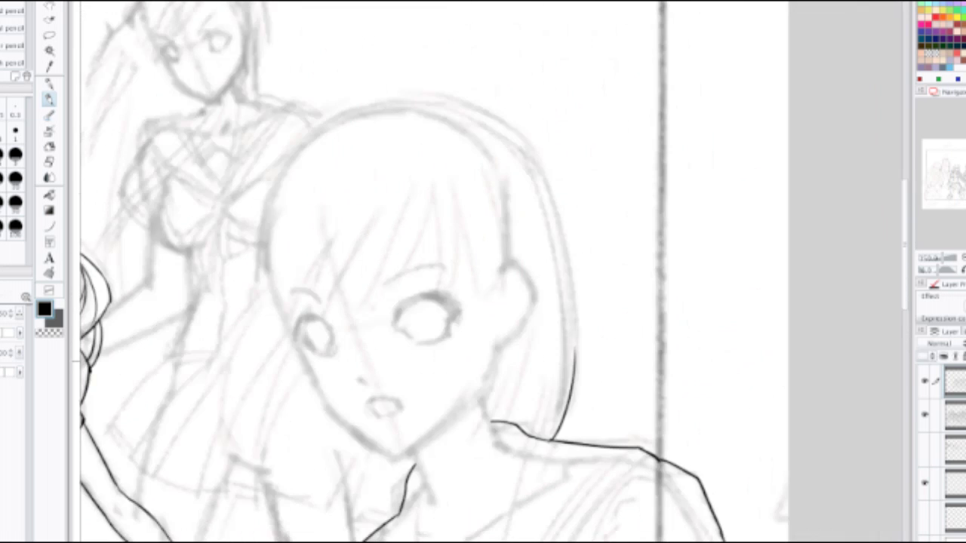
pyautogui.moveTo(528, 157); pyautogui.dragTo(571, 383)
pyautogui.hotkey('ctrl', 'z')
pyautogui.moveTo(543, 179); pyautogui.dragTo(572, 383)
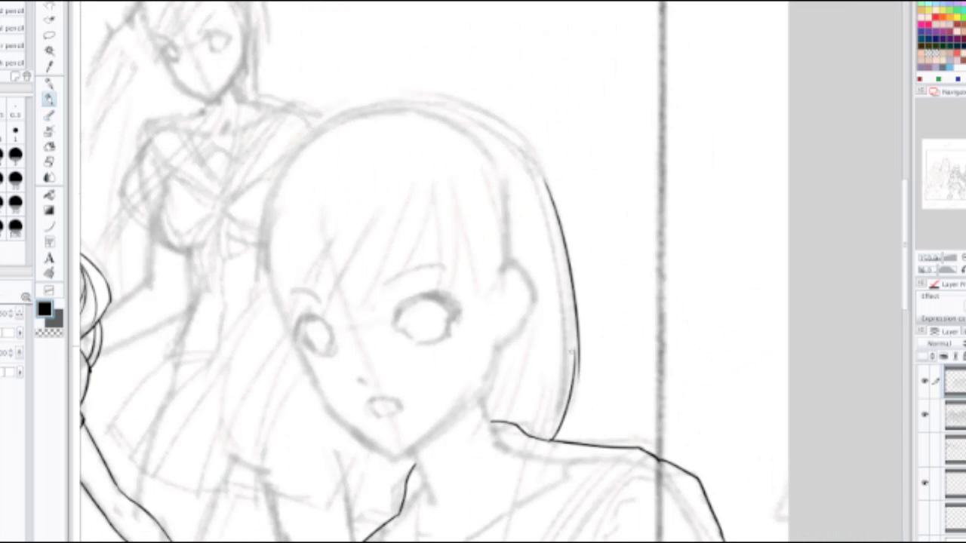
pyautogui.hotkey('ctrl', 'z')
pyautogui.moveTo(541, 153); pyautogui.dragTo(572, 377)
# Step: Ink the hair contour on the face side, from beside the forehead down to a flared tip
pyautogui.hscroll(-5, 550, 234)
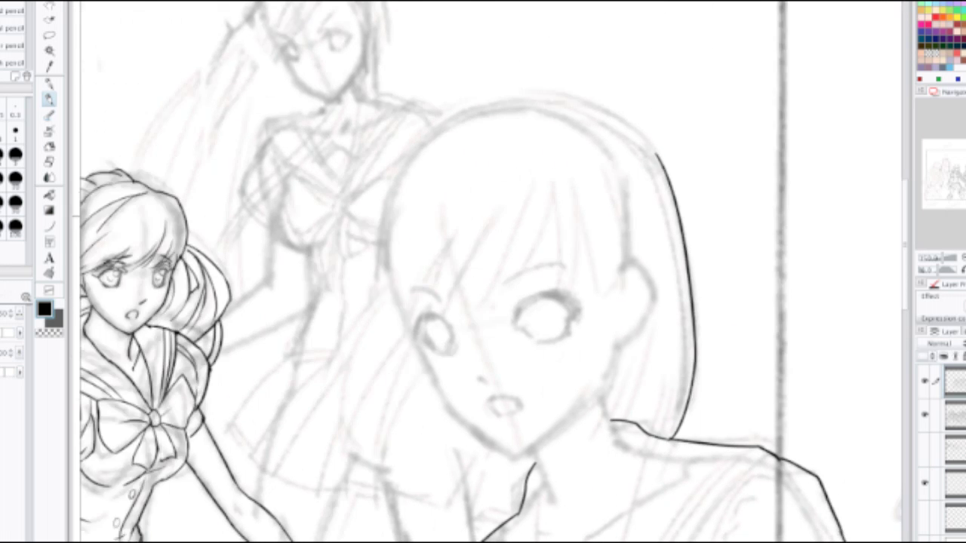
pyautogui.moveTo(480, 155)
pyautogui.mouseDown()
pyautogui.moveTo(444, 292)
pyautogui.moveTo(399, 359)
pyautogui.mouseUp()
pyautogui.hotkey('ctrl', 'z')
pyautogui.hotkey('ctrl', 'z')
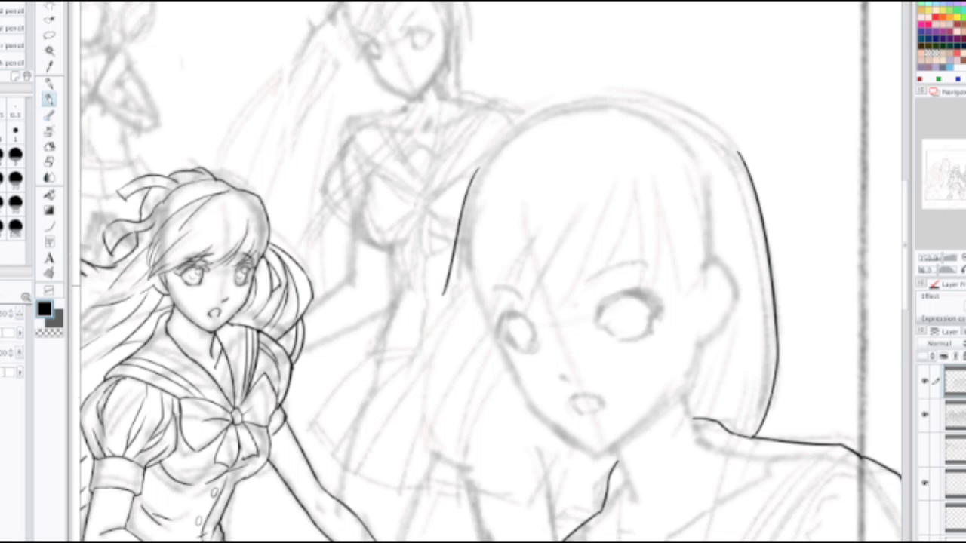
pyautogui.moveTo(448, 287); pyautogui.dragTo(397, 389)
pyautogui.hotkey('ctrl', 'z')
pyautogui.hotkey('ctrl', 'z')
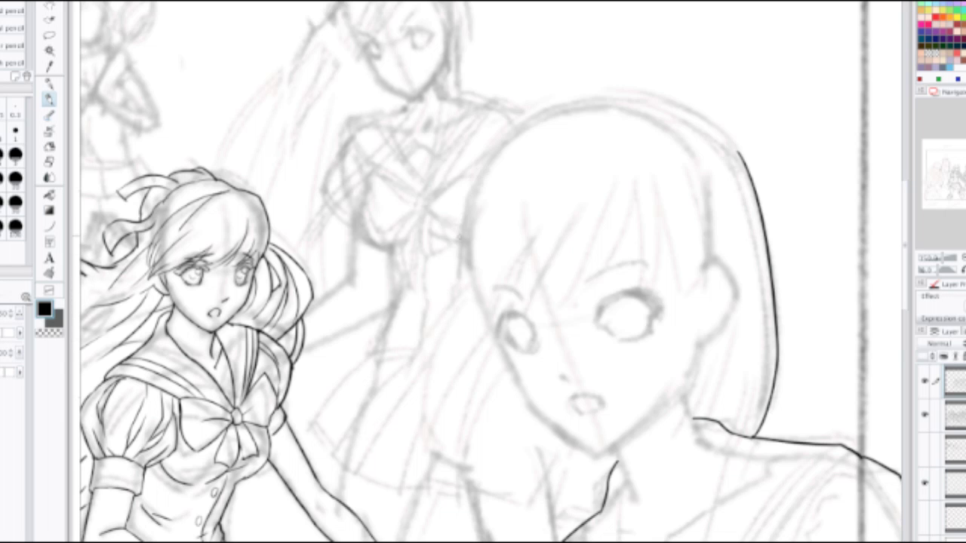
pyautogui.moveTo(468, 196)
pyautogui.mouseDown()
pyautogui.moveTo(455, 293)
pyautogui.moveTo(414, 350)
pyautogui.moveTo(396, 414)
pyautogui.mouseUp()
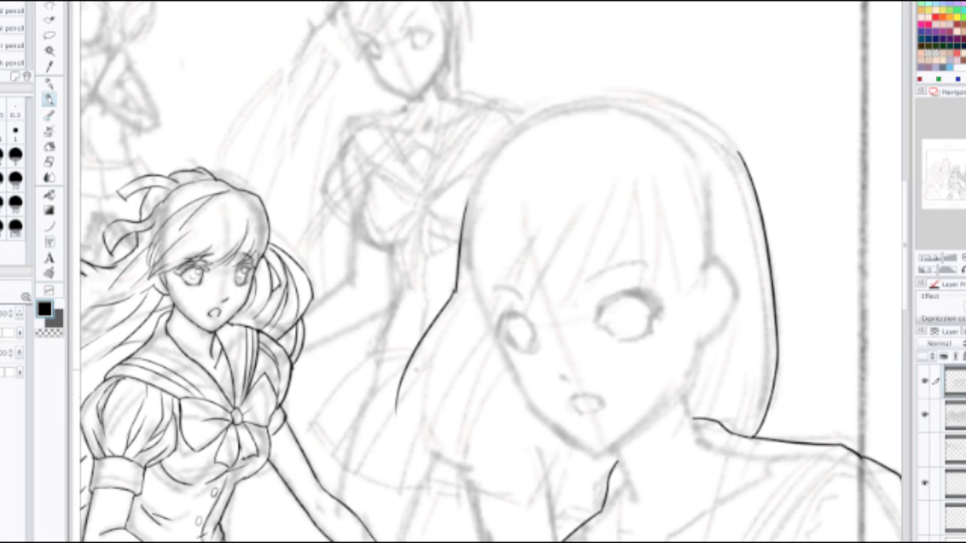
# Step: Add two short curved strands inside the flared tip of the face-side hair
pyautogui.moveTo(438, 337); pyautogui.dragTo(397, 427)
pyautogui.hotkey('ctrl', 'z')
pyautogui.moveTo(426, 349)
pyautogui.mouseDown()
pyautogui.moveTo(400, 415)
pyautogui.moveTo(415, 399)
pyautogui.moveTo(422, 445)
pyautogui.mouseUp()
pyautogui.hotkey('ctrl', 'z')
pyautogui.moveTo(430, 348); pyautogui.dragTo(424, 447)
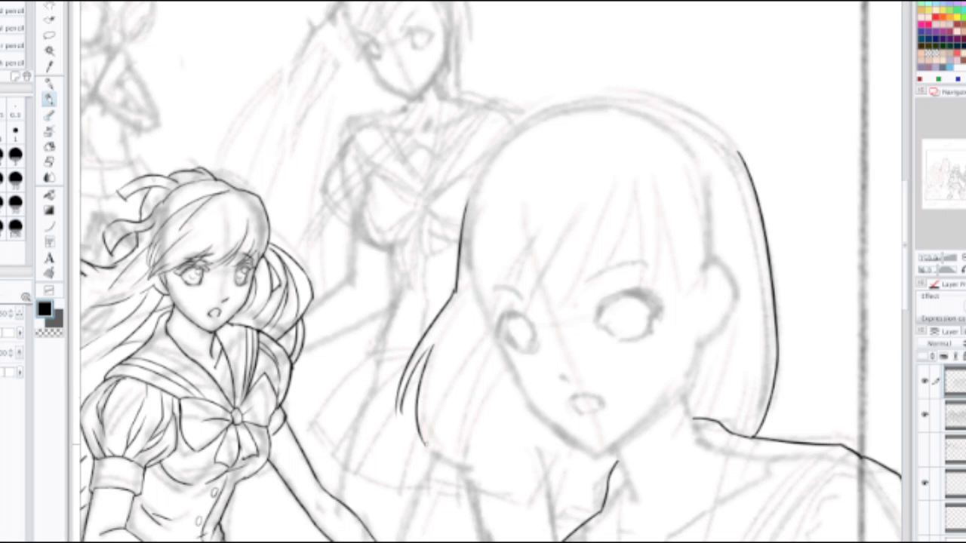
pyautogui.hotkey('ctrl', 'z')
pyautogui.moveTo(431, 354); pyautogui.dragTo(414, 447)
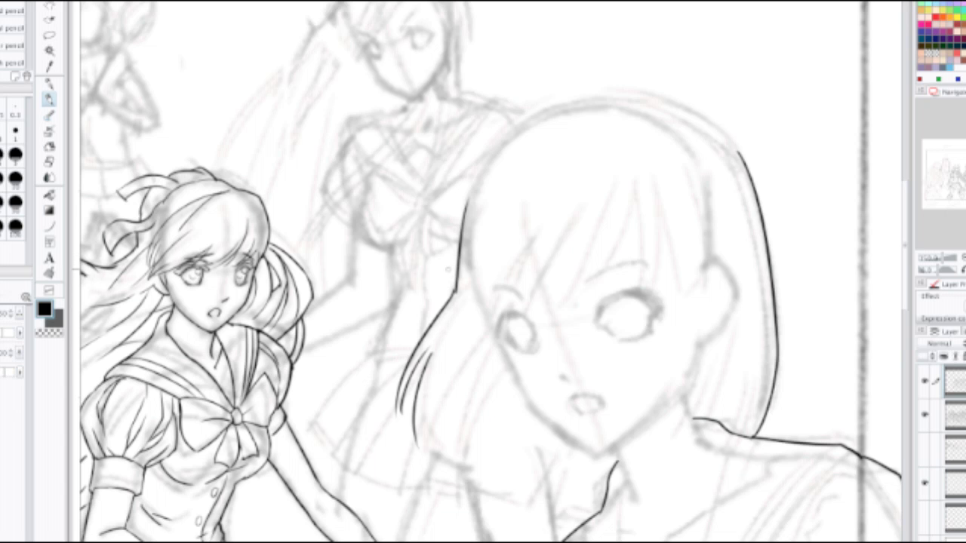
# Step: Erase the upper part of the face-side hair contour beside the forehead, keeping the flared lower strands
pyautogui.press('e')
pyautogui.moveTo(459, 294); pyautogui.dragTo(469, 198)
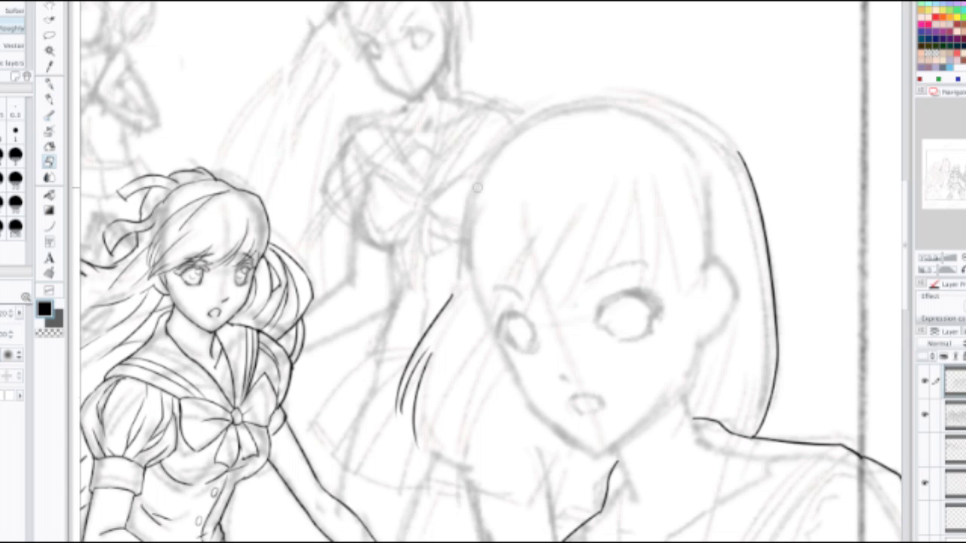
pyautogui.press('p')
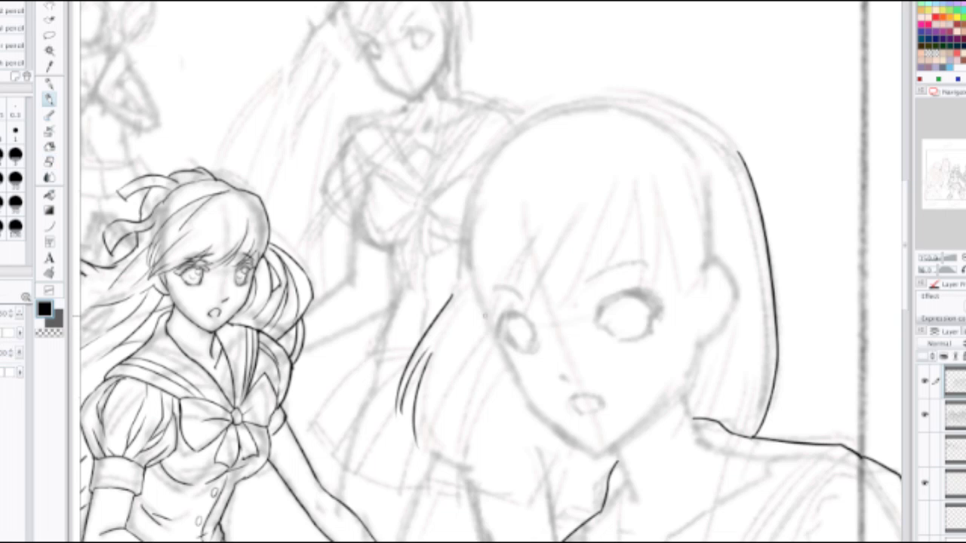
# Step: Ink a new outer strand curving from beside the temple down to the flared face-side hair tip
pyautogui.moveTo(452, 297)
pyautogui.mouseDown()
pyautogui.moveTo(470, 245)
pyautogui.moveTo(427, 295)
pyautogui.mouseUp()
pyautogui.hotkey('ctrl', 'z')
pyautogui.hotkey('ctrl', 'z')
pyautogui.moveTo(457, 241); pyautogui.dragTo(403, 370)
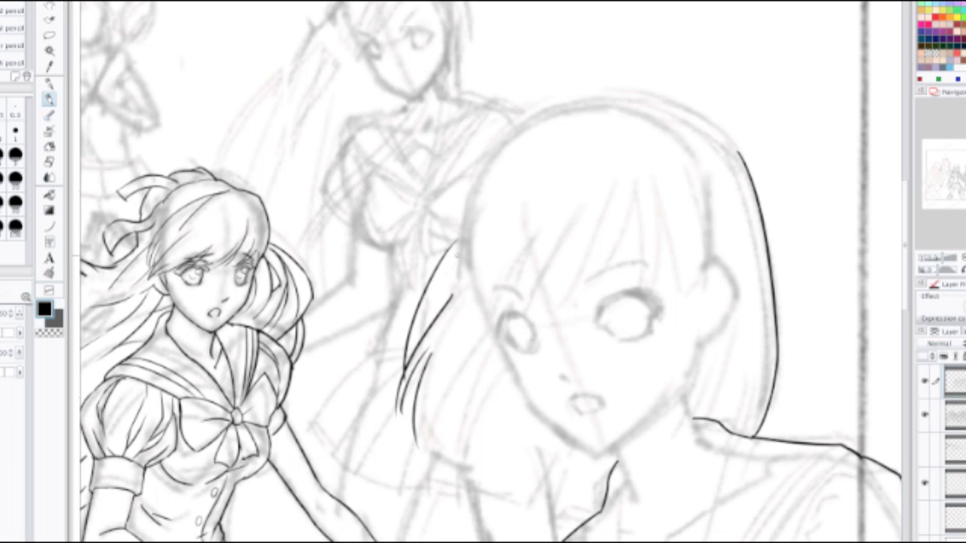
# Step: Undo the outer strand curving from beside the temple down to the flared face-side hair tip
pyautogui.moveTo(458, 255); pyautogui.dragTo(425, 324)
pyautogui.hotkey('ctrl', 'z')
pyautogui.scroll(-3, 463, 251)
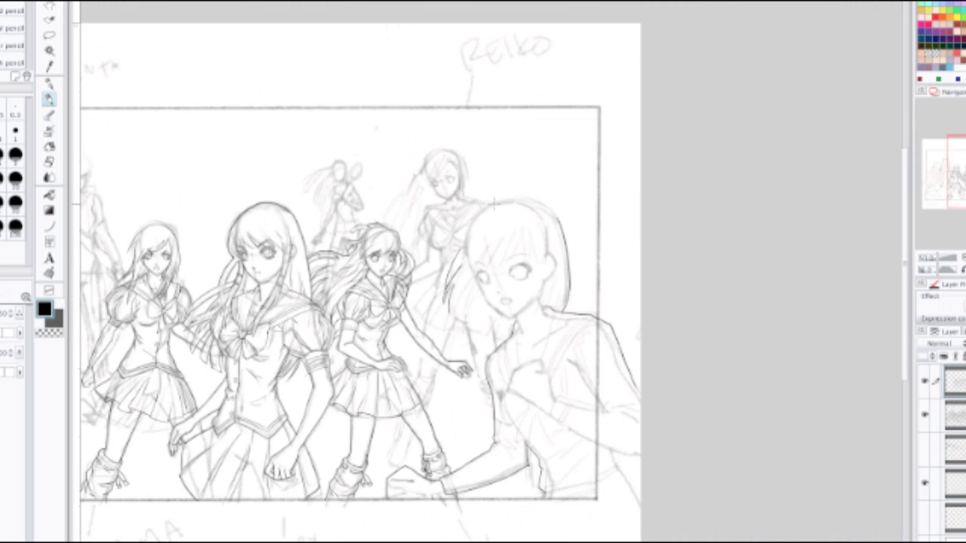
pyautogui.hotkey('ctrl', 'z')
pyautogui.scroll(3, 464, 259)
pyautogui.scroll(2, 445, 354)
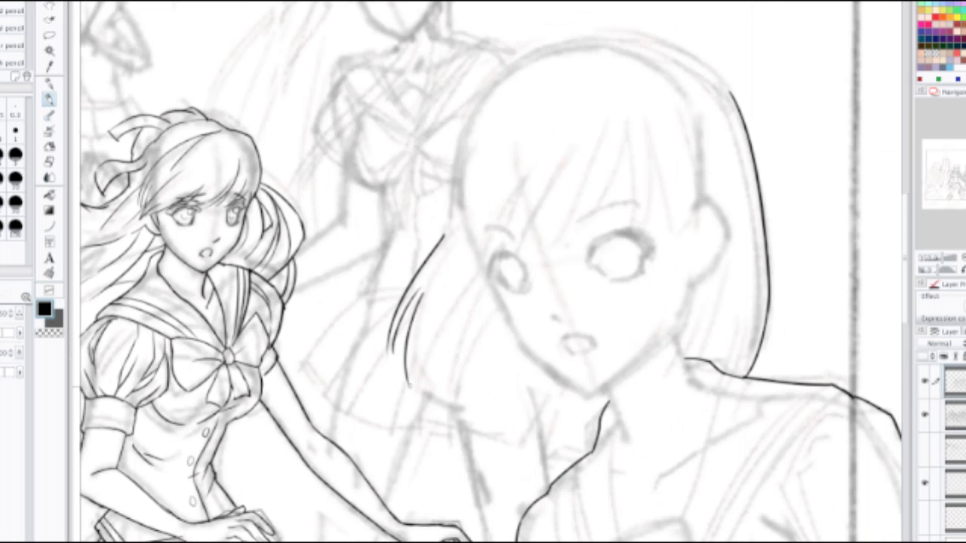
# Step: Ink a hair strand beside the cheek and extend a second line downward from it on the face side
pyautogui.moveTo(420, 386)
pyautogui.mouseDown()
pyautogui.moveTo(477, 282)
pyautogui.moveTo(449, 412)
pyautogui.mouseUp()
pyautogui.hotkey('ctrl', 'z')
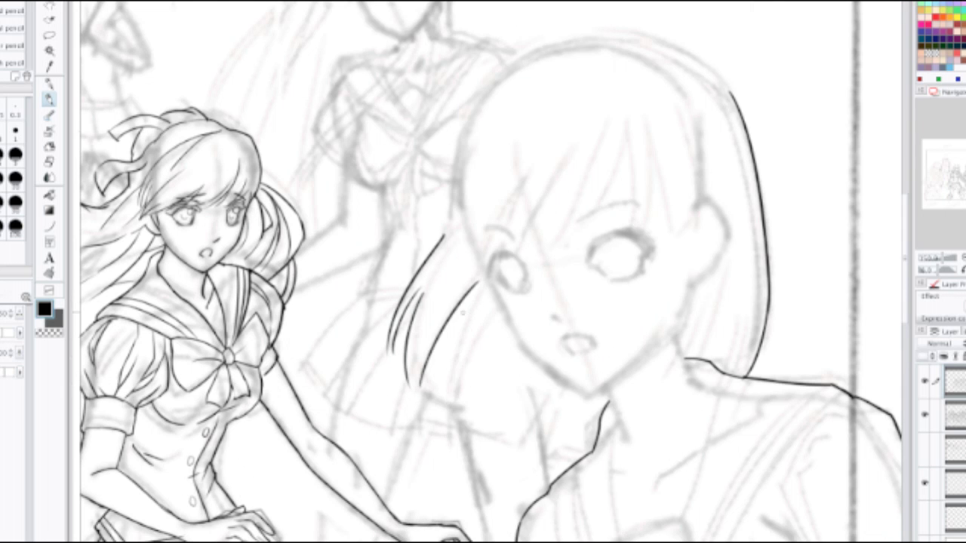
pyautogui.moveTo(472, 290)
pyautogui.mouseDown()
pyautogui.moveTo(450, 342)
pyautogui.moveTo(444, 411)
pyautogui.mouseUp()
# Step: Ink short upright strand lines in the hair below the chin and close their lower ends toward the neck
pyautogui.moveTo(530, 377)
pyautogui.mouseDown()
pyautogui.moveTo(517, 447)
pyautogui.moveTo(524, 421)
pyautogui.mouseUp()
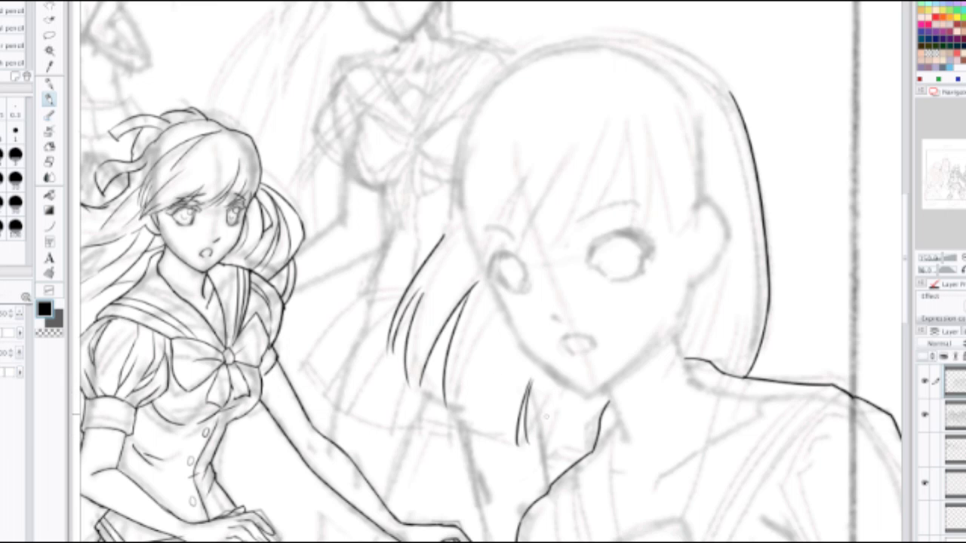
pyautogui.moveTo(560, 382); pyautogui.dragTo(552, 444)
pyautogui.moveTo(567, 389); pyautogui.dragTo(565, 442)
pyautogui.hotkey('ctrl', 'z')
pyautogui.moveTo(571, 397)
pyautogui.mouseDown()
pyautogui.moveTo(565, 441)
pyautogui.moveTo(596, 437)
pyautogui.moveTo(528, 444)
pyautogui.mouseUp()
# Step: Ink the curved lower hem of the face-side hair, joining the cheek strands to the tips below the chin
pyautogui.moveTo(449, 408); pyautogui.dragTo(524, 444)
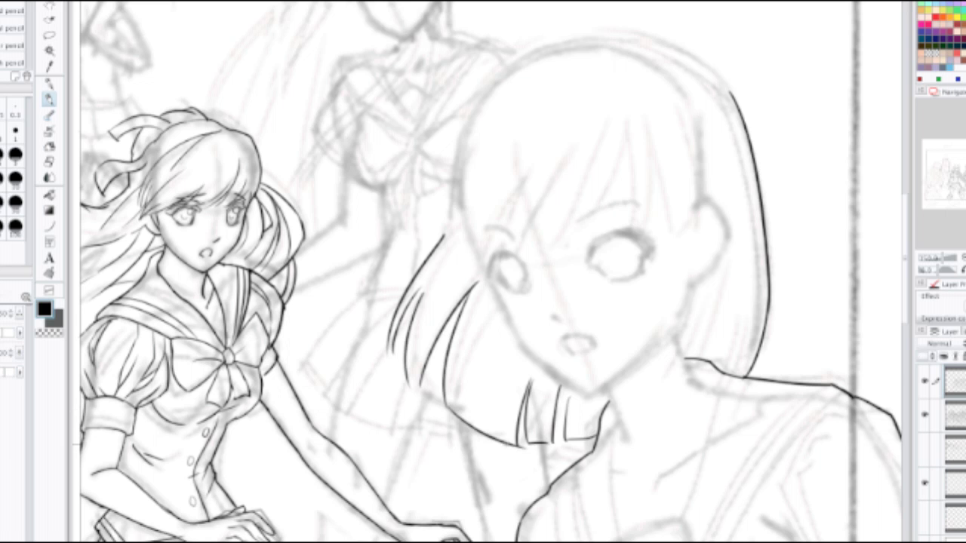
pyautogui.hotkey('ctrl', 'z')
pyautogui.moveTo(448, 411); pyautogui.dragTo(517, 437)
pyautogui.hotkey('ctrl', 'z')
pyautogui.moveTo(447, 407); pyautogui.dragTo(517, 446)
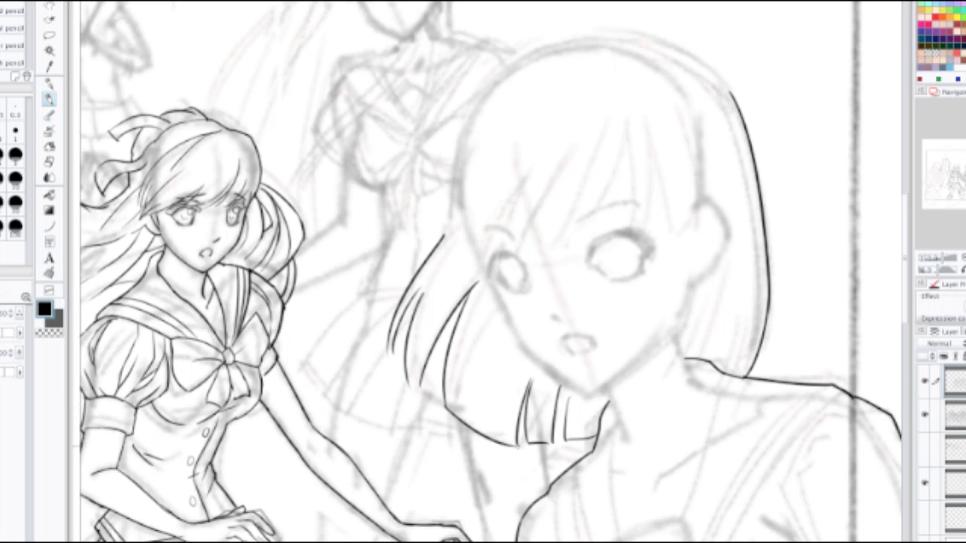
pyautogui.moveTo(408, 380); pyautogui.dragTo(442, 398)
# Step: Try a long outer strand sweeping from beside the forehead out past the flared face-side hair
pyautogui.scroll(-1, 440, 289)
pyautogui.hotkey('ctrl', '+')
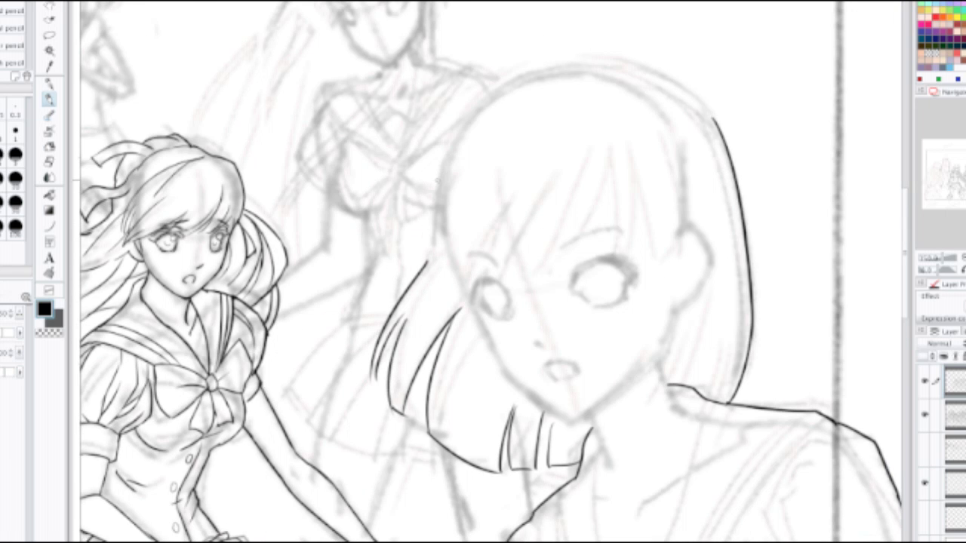
pyautogui.moveTo(441, 173); pyautogui.dragTo(344, 313)
pyautogui.hotkey('ctrl', 'z')
pyautogui.moveTo(441, 175); pyautogui.dragTo(349, 323)
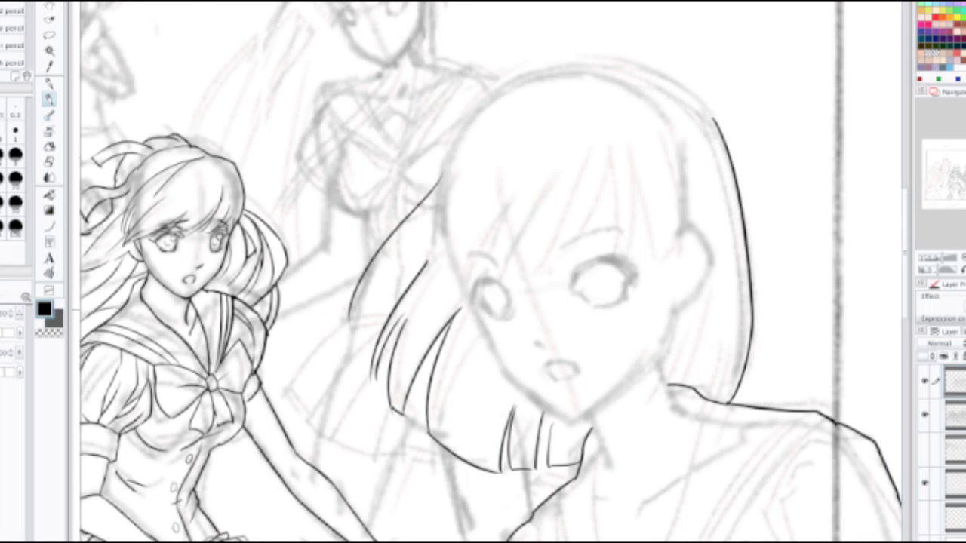
pyautogui.hotkey('ctrl', '-')
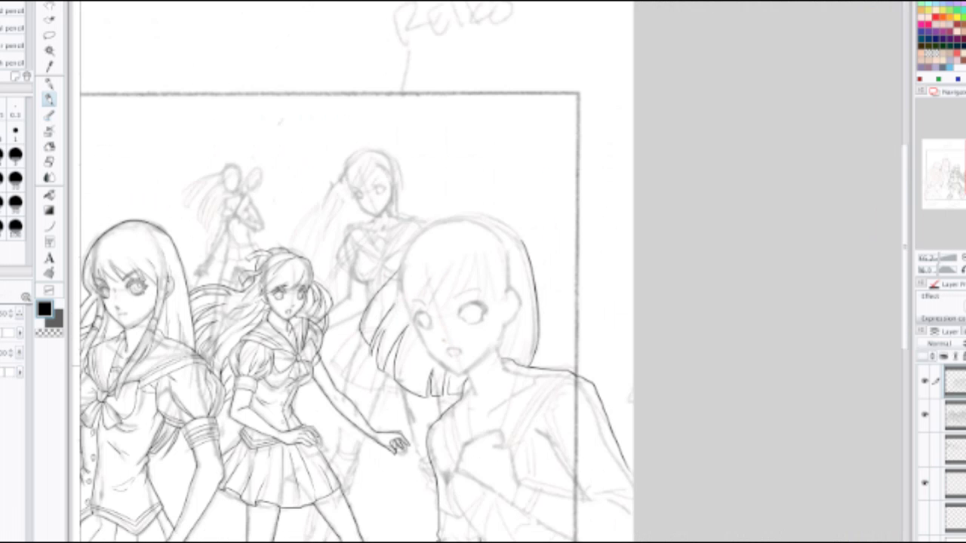
pyautogui.moveTo(453, 301); pyautogui.dragTo(473, 206)
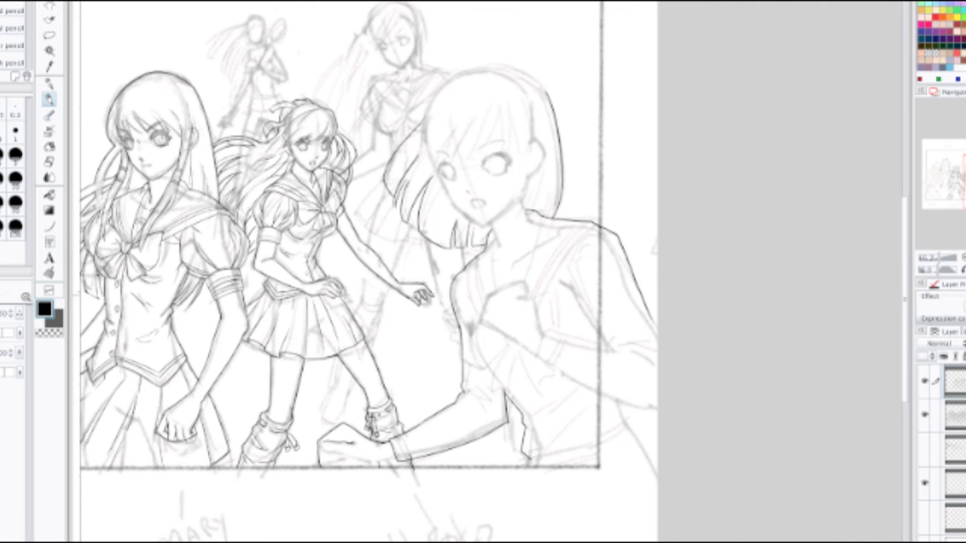
pyautogui.hotkey('ctrl', 'z')
pyautogui.hotkey('ctrl', 'z')
pyautogui.scroll(1, 481, 216)
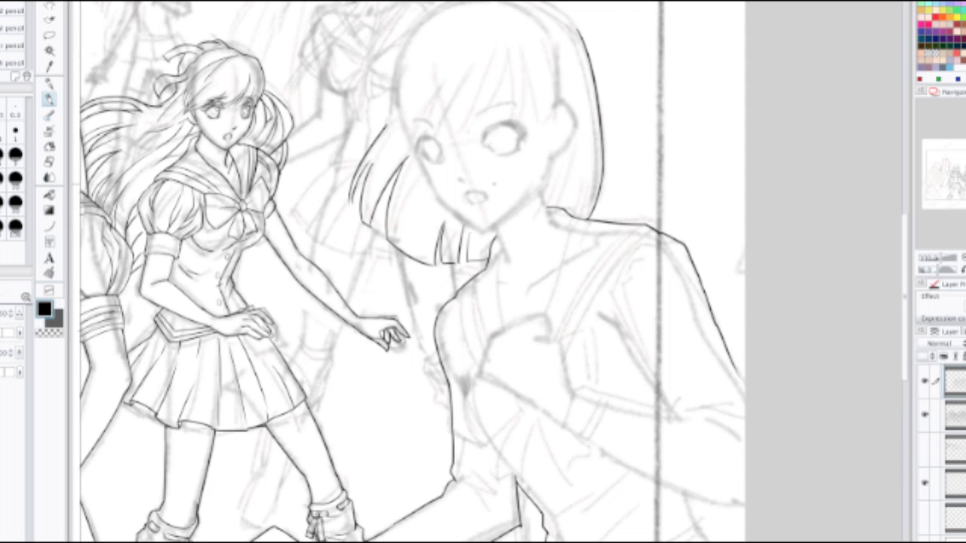
# Step: Extend the back hair contour upward toward the crown with a short curved line
pyautogui.moveTo(491, 227); pyautogui.dragTo(488, 362)
pyautogui.hotkey('ctrl', '+')
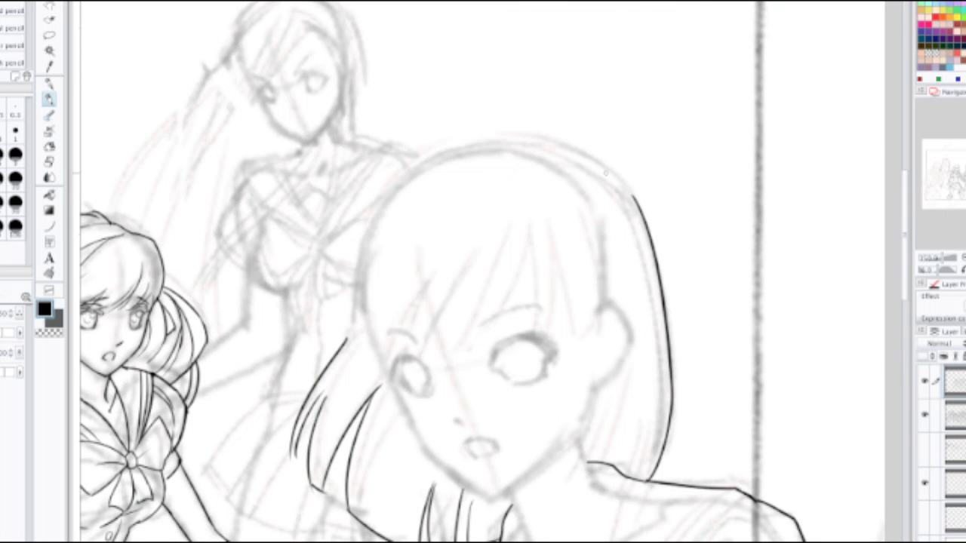
pyautogui.moveTo(603, 169); pyautogui.dragTo(636, 203)
pyautogui.hotkey('ctrl', 'z')
pyautogui.moveTo(596, 163); pyautogui.dragTo(638, 205)
pyautogui.hotkey('ctrl', 'z')
pyautogui.moveTo(596, 166); pyautogui.dragTo(635, 202)
pyautogui.hotkey('ctrl', 'z')
pyautogui.moveTo(600, 162); pyautogui.dragTo(635, 204)
# Step: Ink the face-side head contour of the hair from near the crown down to beside the forehead
pyautogui.moveTo(397, 228); pyautogui.dragTo(488, 221)
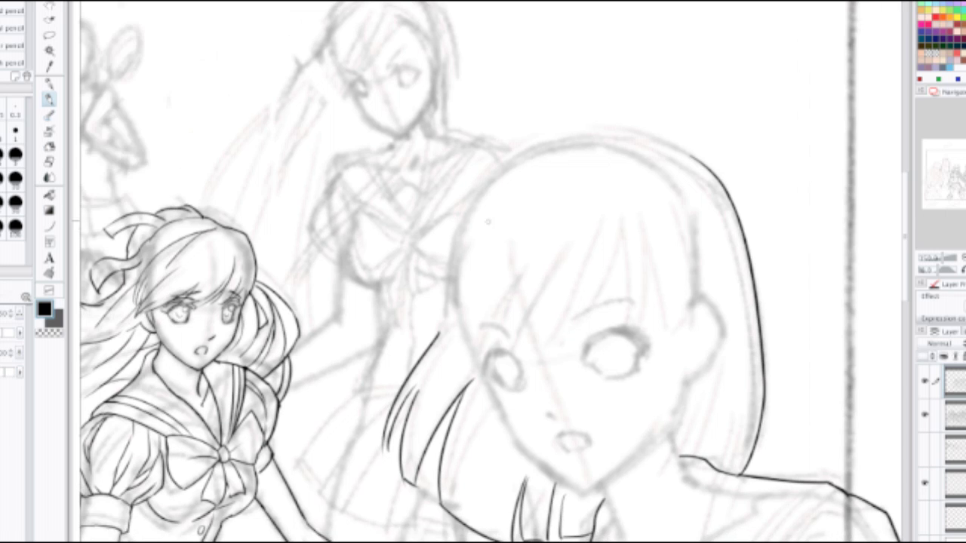
pyautogui.moveTo(521, 149)
pyautogui.mouseDown()
pyautogui.moveTo(429, 296)
pyautogui.moveTo(419, 343)
pyautogui.mouseUp()
pyautogui.hotkey('ctrl', 'z')
pyautogui.moveTo(430, 284); pyautogui.dragTo(408, 373)
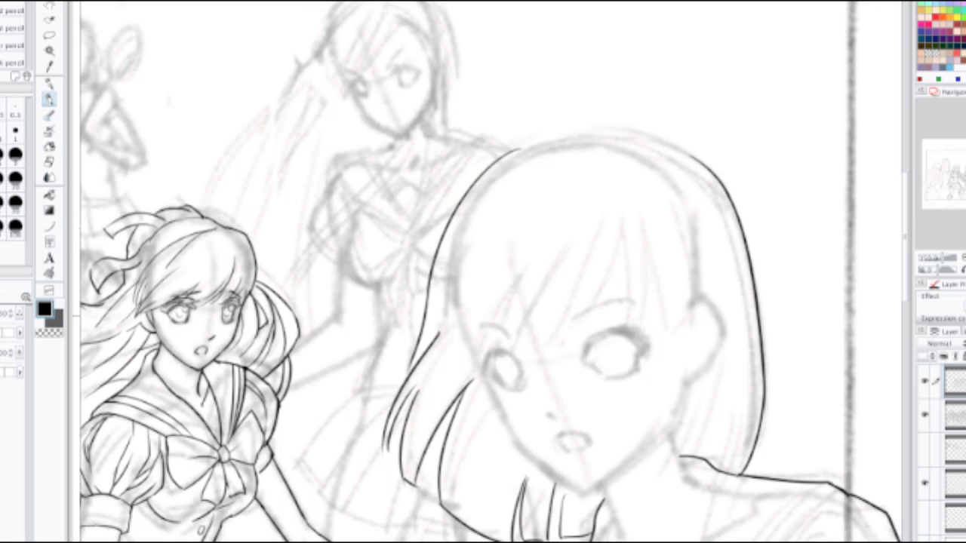
pyautogui.hotkey('ctrl', 'z')
pyautogui.moveTo(430, 286); pyautogui.dragTo(372, 362)
pyautogui.hotkey('ctrl', 'z')
pyautogui.hotkey('ctrl', 'z')
pyautogui.hotkey('ctrl', 'z')
pyautogui.moveTo(439, 292)
pyautogui.mouseDown()
pyautogui.moveTo(366, 362)
pyautogui.moveTo(386, 417)
pyautogui.mouseUp()
pyautogui.hotkey('ctrl', 'z')
pyautogui.hotkey('ctrl', 'z')
# Step: Ink a flared outer strand from the end of the face-side contour, with a second line forming its pointed tip
pyautogui.moveTo(430, 292); pyautogui.dragTo(352, 381)
pyautogui.hotkey('ctrl', 'z')
pyautogui.moveTo(433, 292); pyautogui.dragTo(347, 391)
pyautogui.hotkey('ctrl', 'z')
pyautogui.moveTo(432, 291)
pyautogui.mouseDown()
pyautogui.moveTo(355, 354)
pyautogui.moveTo(379, 392)
pyautogui.mouseUp()
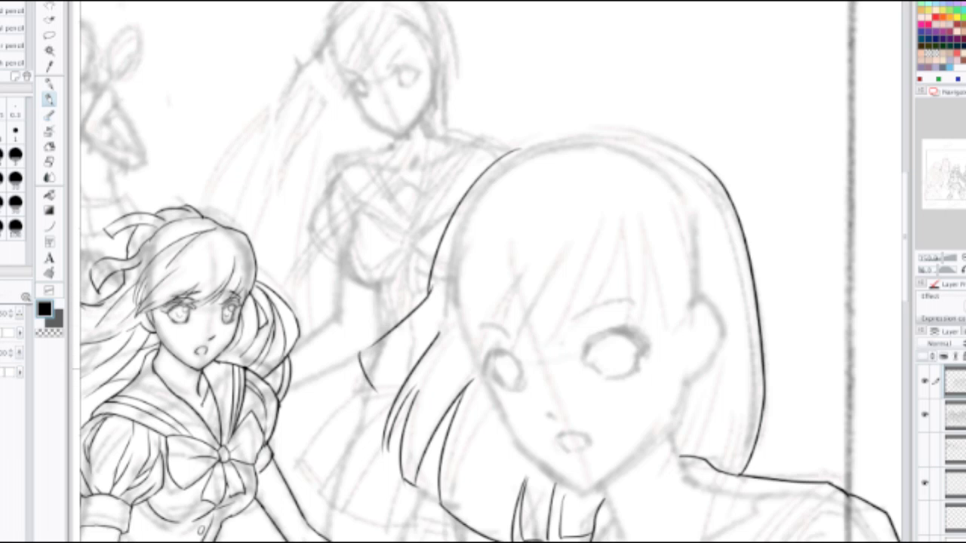
pyautogui.hotkey('ctrl', 'z')
pyautogui.hotkey('ctrl', 'z')
pyautogui.moveTo(435, 291)
pyautogui.mouseDown()
pyautogui.moveTo(345, 391)
pyautogui.moveTo(374, 431)
pyautogui.mouseUp()
pyautogui.hotkey('ctrl', 'z')
pyautogui.moveTo(354, 365); pyautogui.dragTo(375, 425)
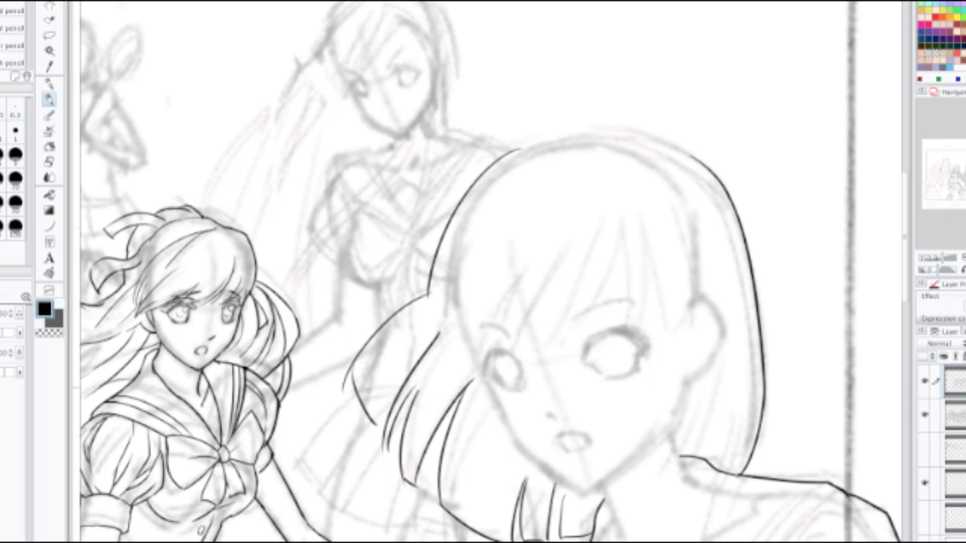
# Step: Try a curved fringe strand across the forehead above the far eye
pyautogui.scroll(-2, 388, 348)
pyautogui.scroll(2, 436, 287)
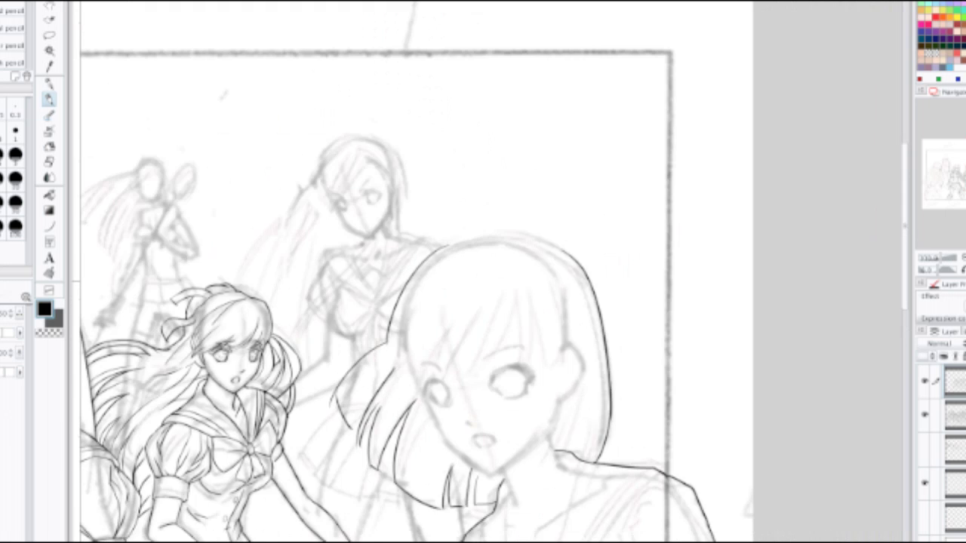
pyautogui.moveTo(452, 357)
pyautogui.mouseDown()
pyautogui.moveTo(484, 246)
pyautogui.moveTo(443, 313)
pyautogui.mouseUp()
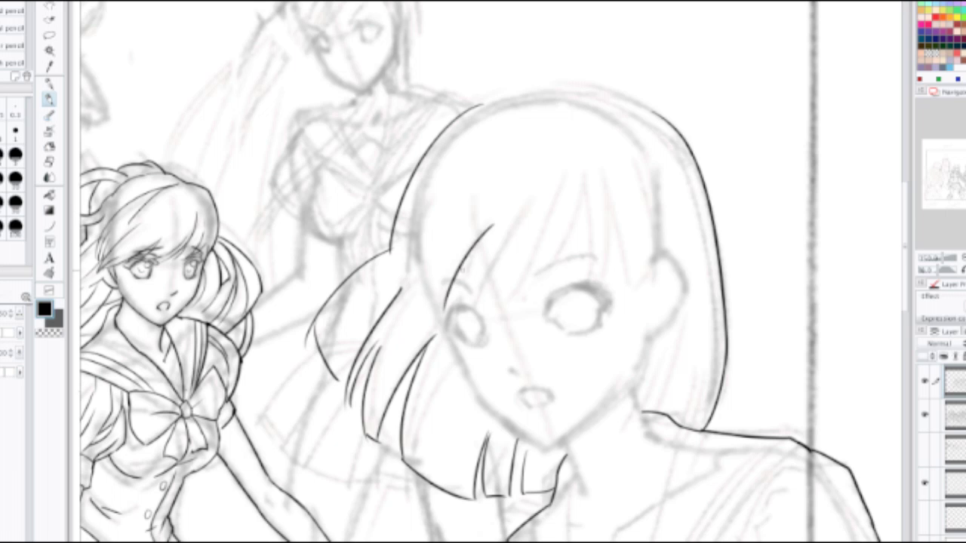
pyautogui.hotkey('ctrl', 'z')
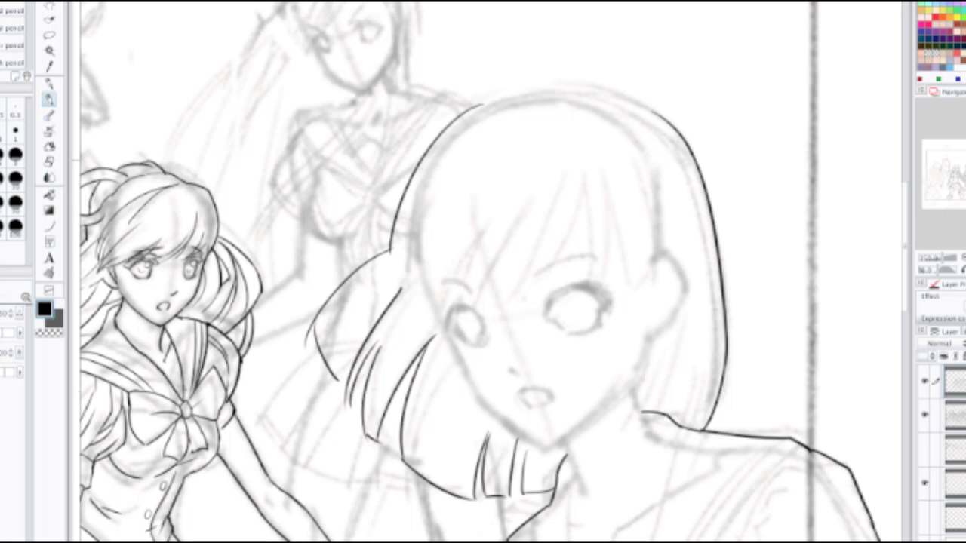
# Step: Ink the top contour of the hair from the face-side outline across the crown
pyautogui.scroll(2, 496, 176)
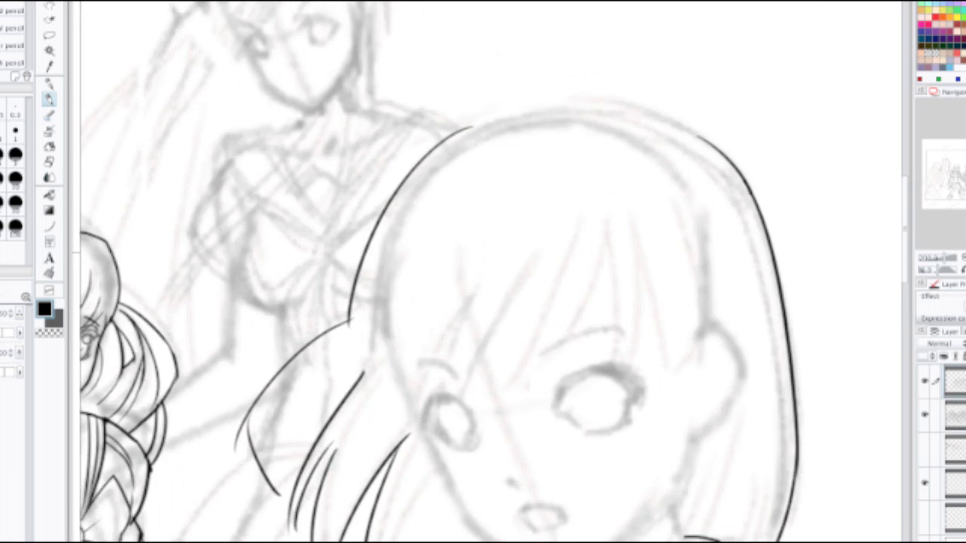
pyautogui.moveTo(486, 155); pyautogui.dragTo(534, 143)
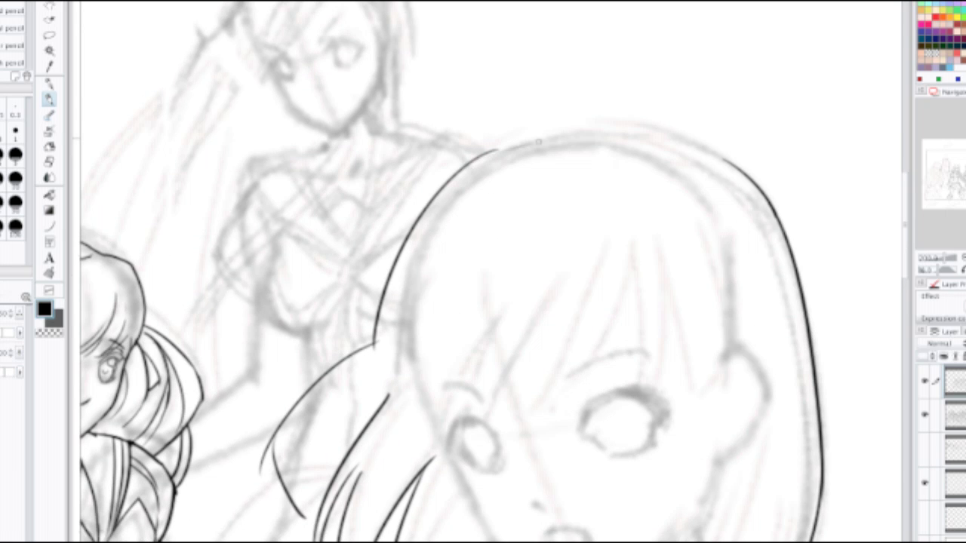
pyautogui.hotkey('ctrl', 'z')
pyautogui.moveTo(478, 160); pyautogui.dragTo(627, 123)
pyautogui.hotkey('ctrl', 'z')
pyautogui.moveTo(480, 159); pyautogui.dragTo(619, 125)
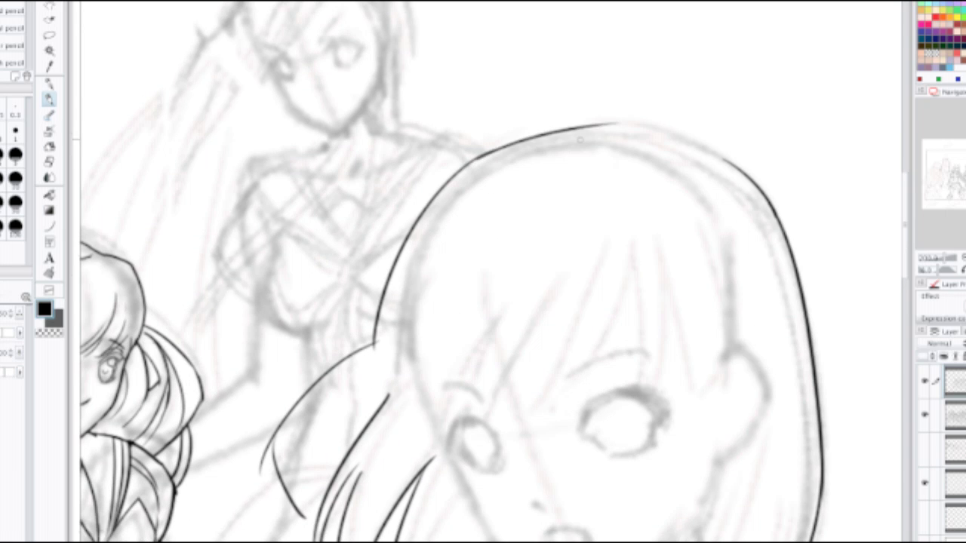
pyautogui.hotkey('ctrl', 'z')
pyautogui.moveTo(474, 163); pyautogui.dragTo(626, 125)
pyautogui.hotkey('ctrl', 'z')
pyautogui.moveTo(477, 163)
pyautogui.mouseDown()
pyautogui.moveTo(509, 145)
pyautogui.moveTo(633, 134)
pyautogui.moveTo(679, 155)
pyautogui.mouseUp()
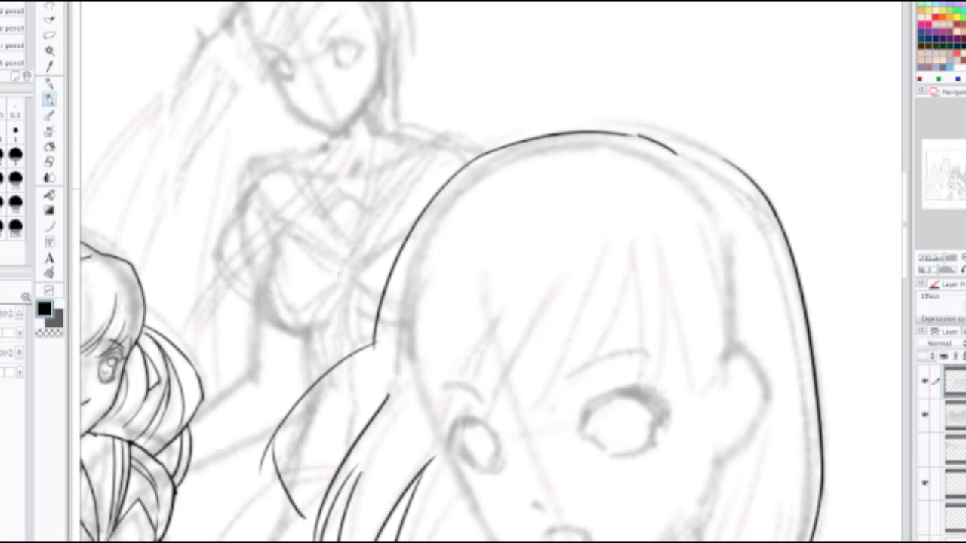
# Step: Ink a curve from the end of the crown line down into the back hair contour
pyautogui.moveTo(708, 211); pyautogui.dragTo(524, 150)
pyautogui.moveTo(498, 96); pyautogui.dragTo(587, 177)
pyautogui.hotkey('ctrl', 'z')
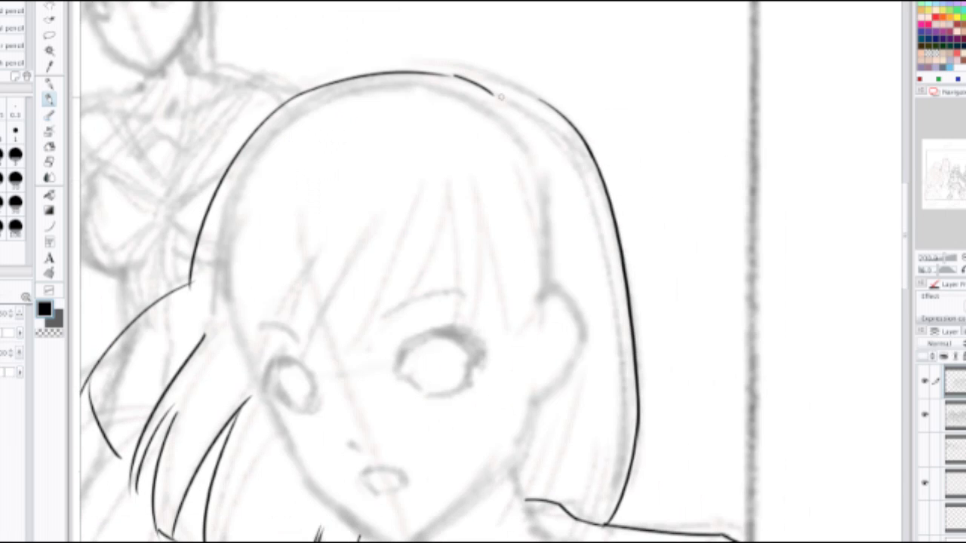
pyautogui.moveTo(494, 93)
pyautogui.mouseDown()
pyautogui.moveTo(580, 145)
pyautogui.moveTo(596, 192)
pyautogui.mouseUp()
pyautogui.hotkey('ctrl', 'z')
pyautogui.moveTo(492, 93); pyautogui.dragTo(609, 196)
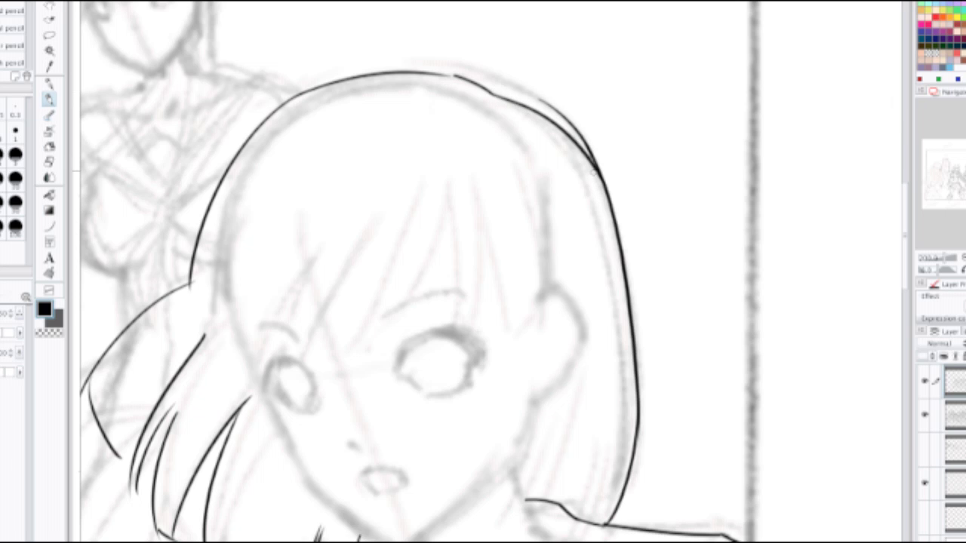
# Step: Ink a long inner strand in the back hair, curving from beside the ear down to the shoulder
pyautogui.moveTo(595, 163); pyautogui.dragTo(612, 228)
pyautogui.scroll(-1, 596, 199)
pyautogui.moveTo(468, 354); pyautogui.dragTo(466, 310)
pyautogui.moveTo(603, 236)
pyautogui.mouseDown()
pyautogui.moveTo(612, 256)
pyautogui.moveTo(604, 413)
pyautogui.moveTo(628, 328)
pyautogui.moveTo(622, 406)
pyautogui.mouseUp()
pyautogui.hotkey('ctrl', 'z')
pyautogui.hotkey('ctrl', 'z')
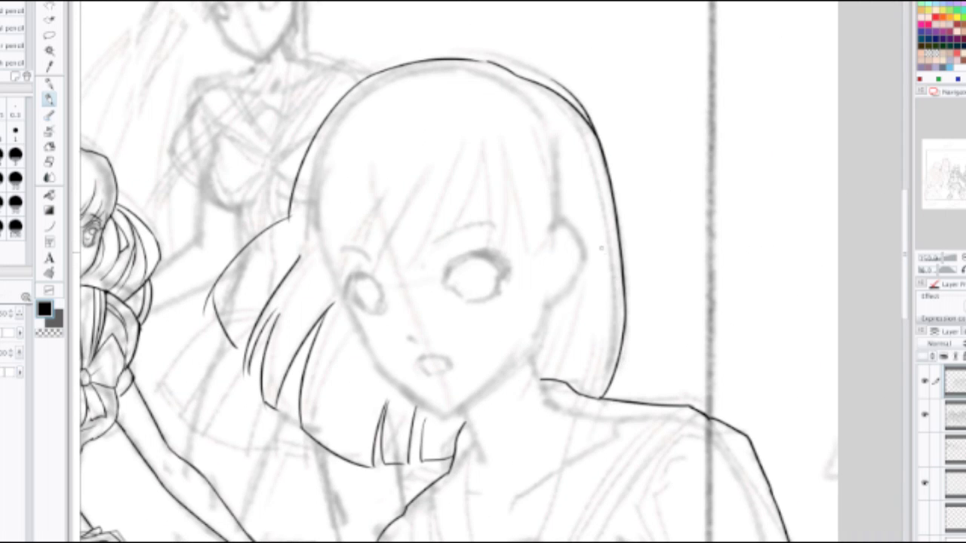
pyautogui.moveTo(602, 247); pyautogui.dragTo(620, 400)
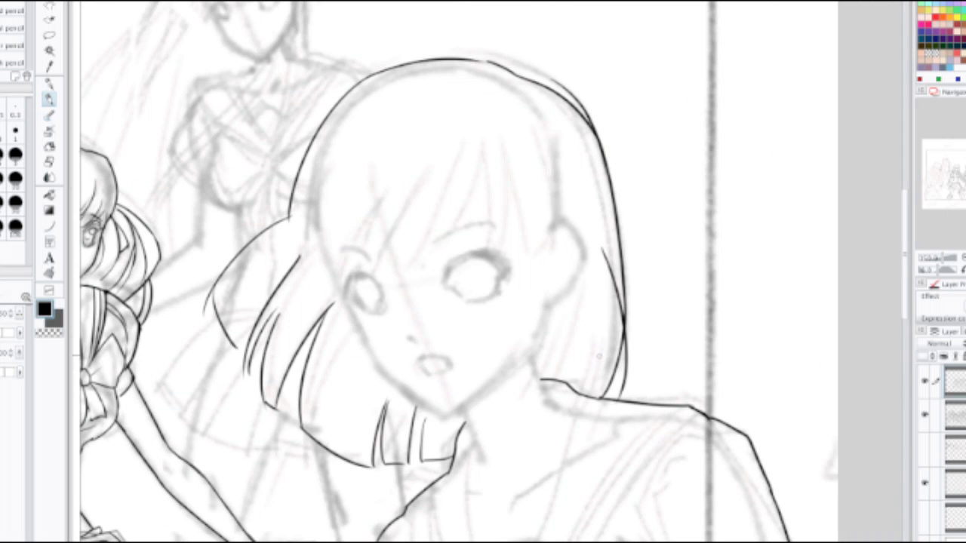
# Step: Add two short curved strands at the lower end of the back hair, just above the shoulder
pyautogui.moveTo(589, 285); pyautogui.dragTo(554, 364)
pyautogui.hotkey('ctrl', 'z')
pyautogui.moveTo(599, 302); pyautogui.dragTo(611, 393)
pyautogui.moveTo(602, 327); pyautogui.dragTo(582, 391)
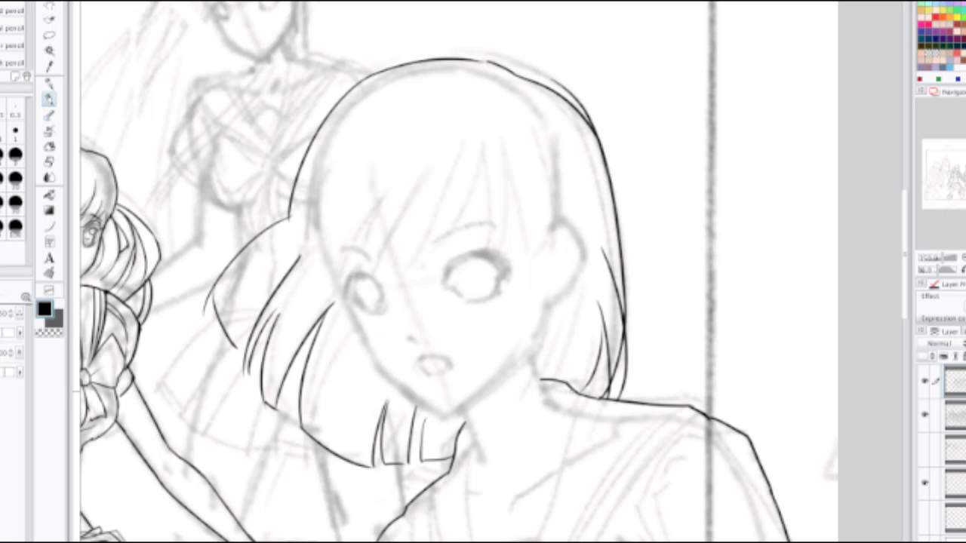
pyautogui.hotkey('ctrl', 'z')
pyautogui.moveTo(602, 343); pyautogui.dragTo(587, 395)
pyautogui.hotkey('ctrl', 'z')
pyautogui.moveTo(604, 328); pyautogui.dragTo(587, 400)
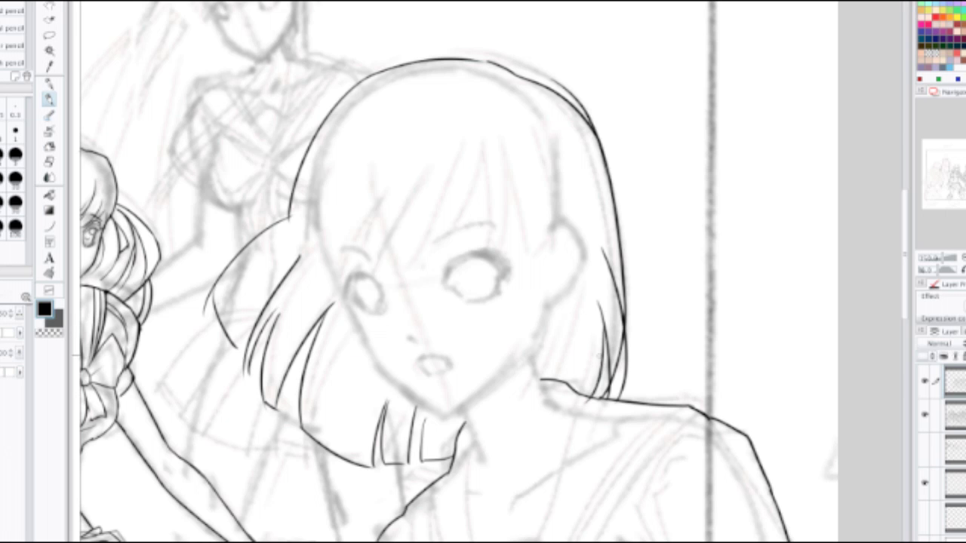
pyautogui.hotkey('ctrl', 'z')
pyautogui.moveTo(603, 325); pyautogui.dragTo(581, 394)
pyautogui.scroll(-2, 606, 329)
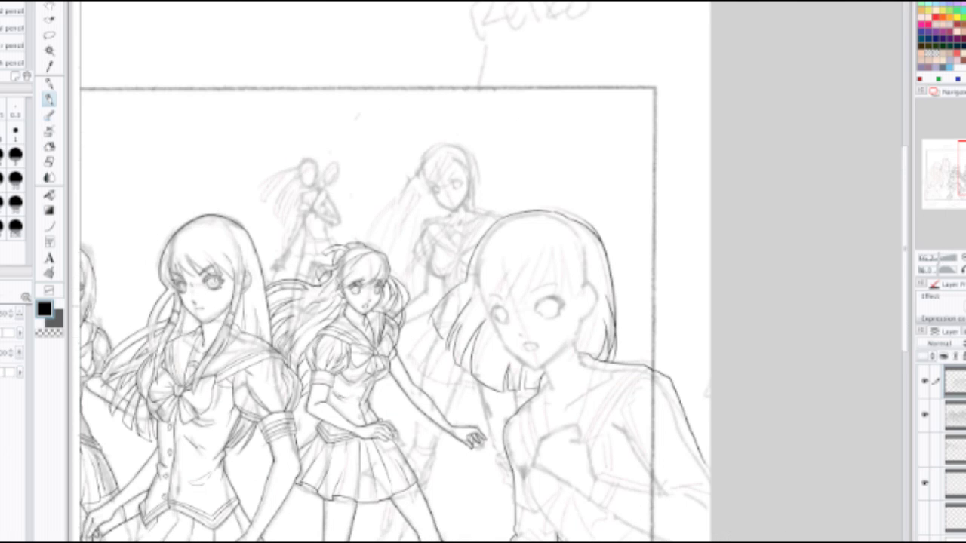
pyautogui.scroll(2, 561, 296)
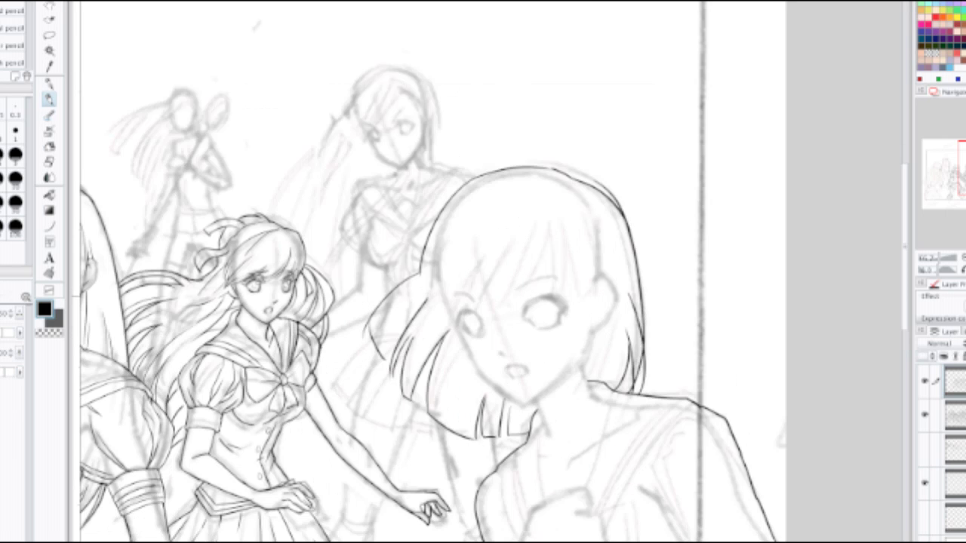
pyautogui.scroll(-2, 559, 297)
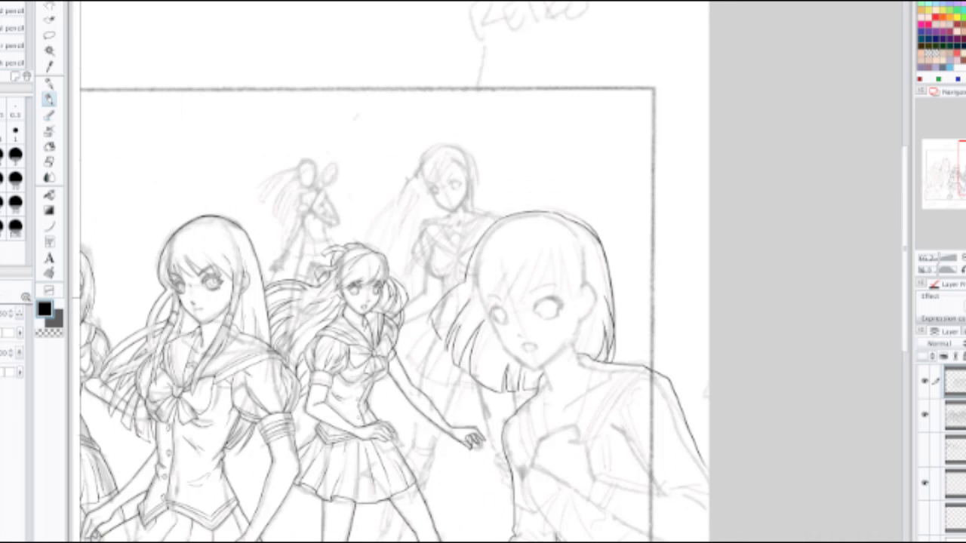
pyautogui.moveTo(543, 340); pyautogui.dragTo(577, 193)
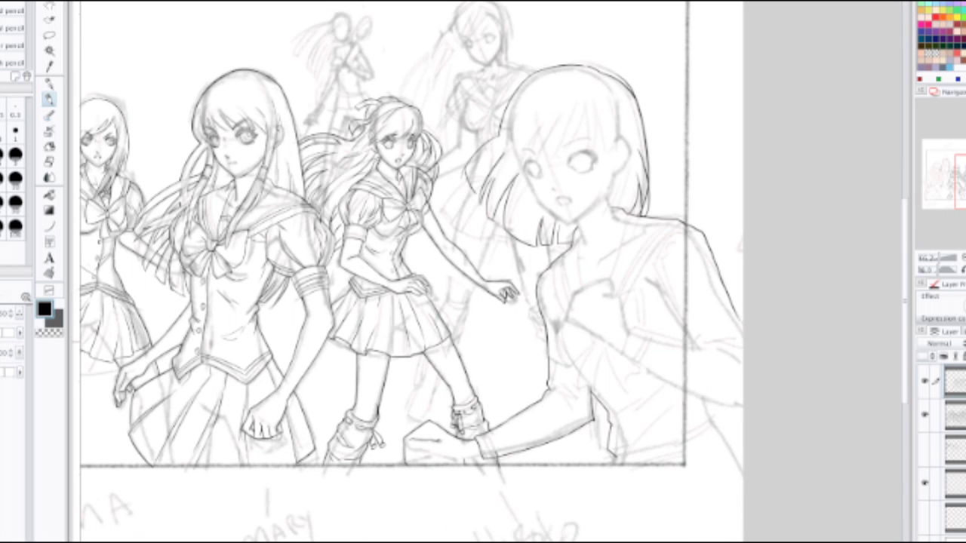
pyautogui.hotkey('ctrl', '-')
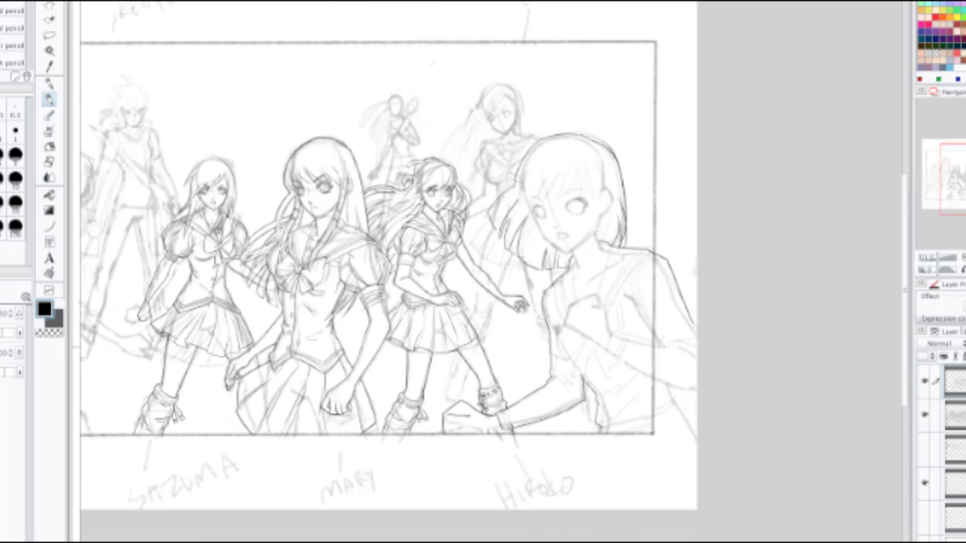
pyautogui.moveTo(529, 302); pyautogui.dragTo(585, 218)
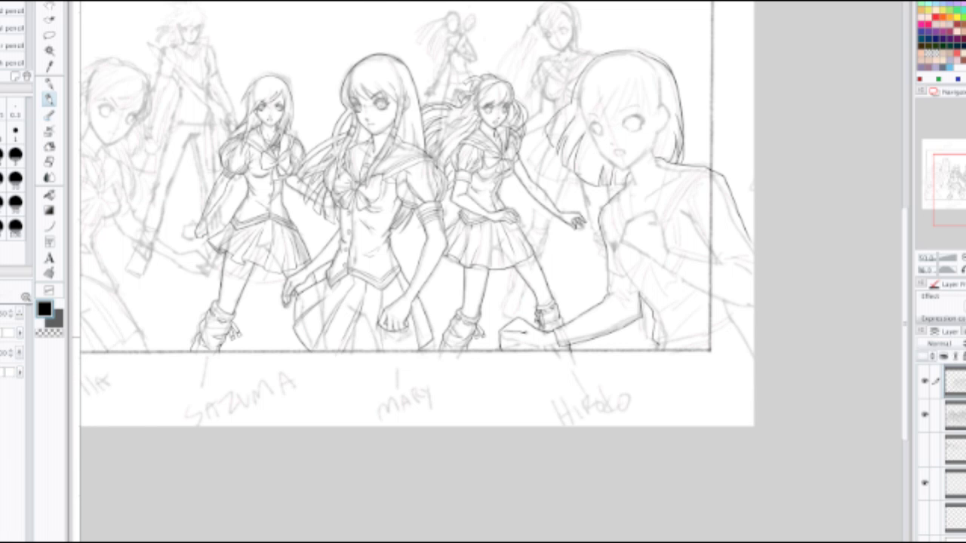
# Step: Ink the curled finger contours along the lower edge of the foreground girl's fist
pyautogui.scroll(3, 513, 337)
pyautogui.moveTo(496, 374)
pyautogui.mouseDown()
pyautogui.moveTo(556, 347)
pyautogui.moveTo(507, 374)
pyautogui.mouseUp()
pyautogui.hotkey('ctrl', 'z')
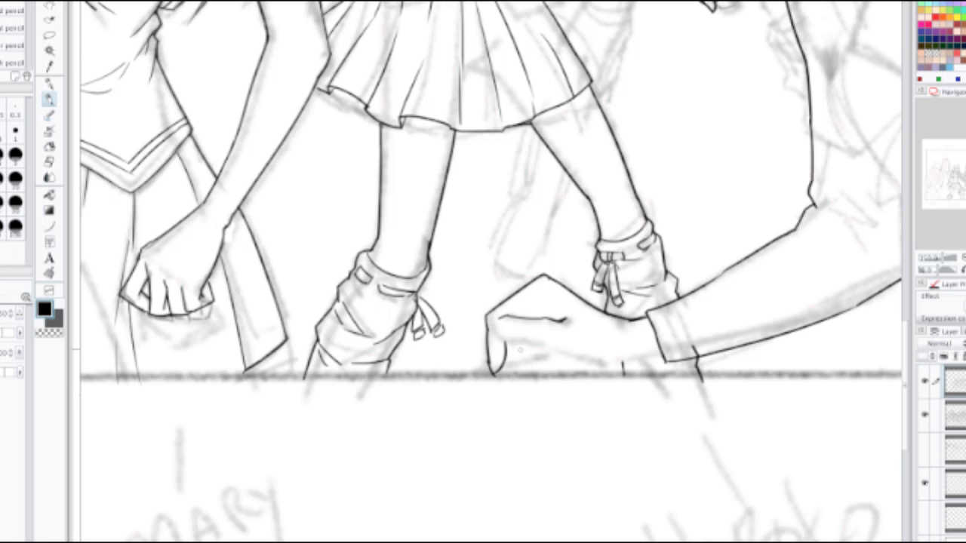
pyautogui.moveTo(520, 343)
pyautogui.mouseDown()
pyautogui.moveTo(508, 370)
pyautogui.moveTo(548, 363)
pyautogui.moveTo(537, 365)
pyautogui.mouseUp()
pyautogui.hotkey('ctrl', 'z')
pyautogui.hotkey('ctrl', 'z')
pyautogui.hotkey('ctrl', 'z')
pyautogui.hotkey('ctrl', 'z')
pyautogui.hotkey('ctrl', 'z')
pyautogui.scroll(-2, 521, 332)
pyautogui.scroll(2, 537, 333)
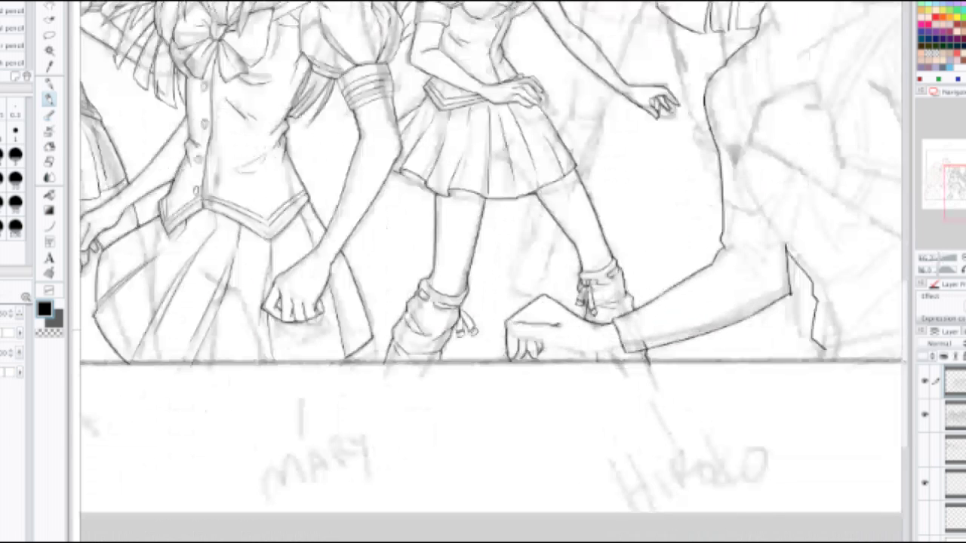
# Step: Ink the underside of the foreground girl's hand from the thumb back to the wrist cuff
pyautogui.moveTo(491, 321)
pyautogui.mouseDown()
pyautogui.moveTo(554, 362)
pyautogui.moveTo(528, 343)
pyautogui.moveTo(594, 365)
pyautogui.moveTo(655, 354)
pyautogui.mouseUp()
pyautogui.hotkey('ctrl', 'z')
pyautogui.hotkey('ctrl', 'z')
pyautogui.hotkey('ctrl', 'z')
pyautogui.press('e')
pyautogui.press('p')
pyautogui.hotkey('ctrl', 'z')
pyautogui.hotkey('ctrl', 'z')
# Step: Add short strokes to finish the curled fingertips beneath the foreground girl's fist
pyautogui.scroll(-1, 664, 324)
pyautogui.scroll(-5, 662, 320)
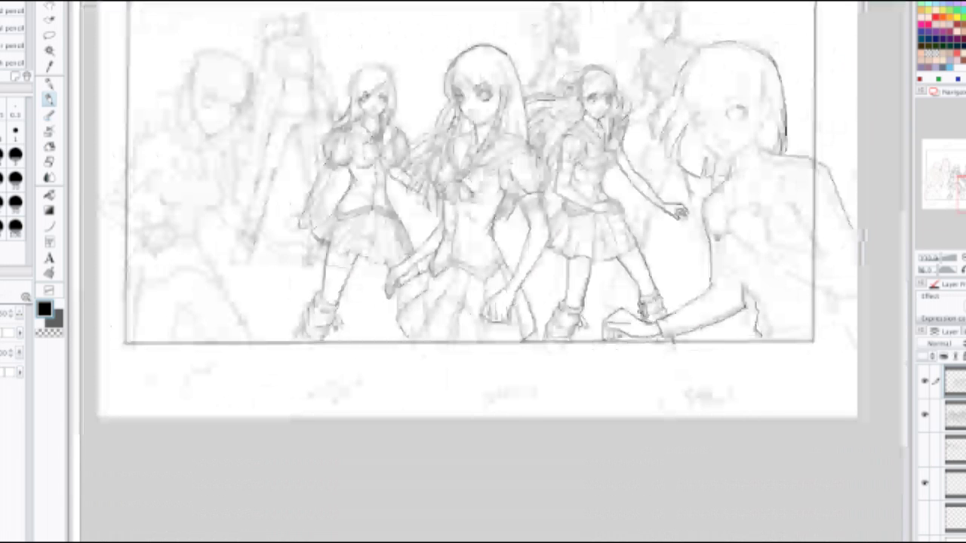
pyautogui.scroll(-1, 649, 315)
pyautogui.scroll(3, 638, 309)
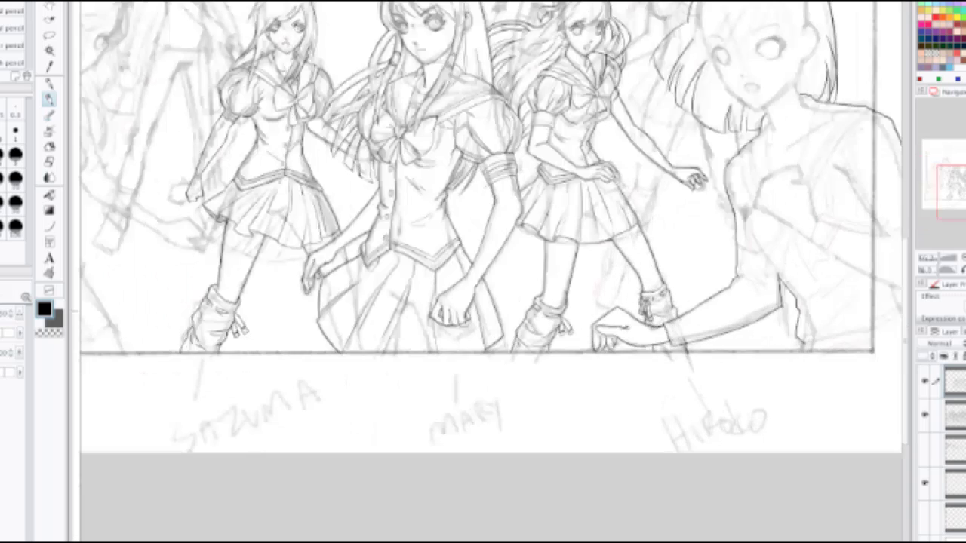
pyautogui.scroll(1, 574, 373)
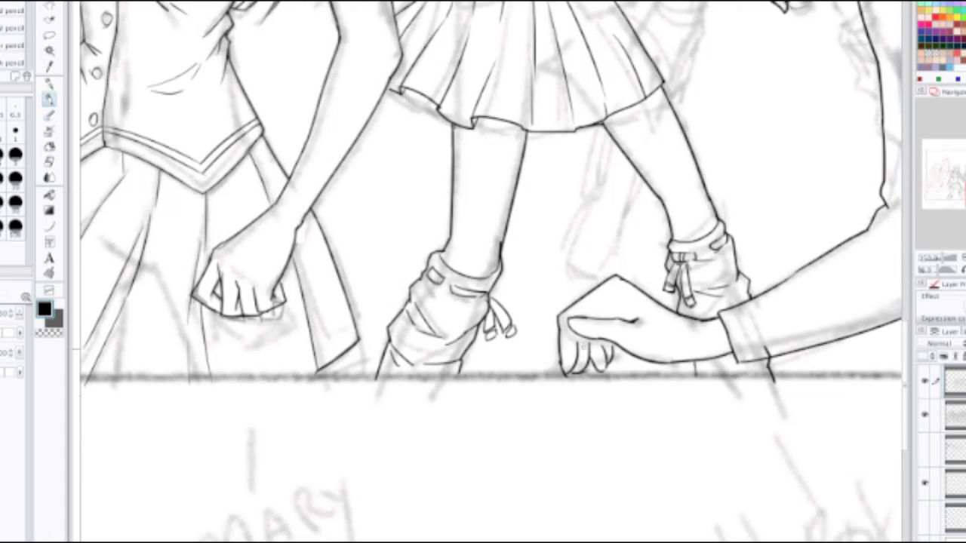
pyautogui.moveTo(556, 374); pyautogui.dragTo(586, 372)
pyautogui.hotkey('ctrl', 'z')
pyautogui.hotkey('ctrl', 'z')
pyautogui.moveTo(533, 355); pyautogui.dragTo(541, 361)
pyautogui.moveTo(538, 347)
pyautogui.mouseDown()
pyautogui.moveTo(544, 353)
pyautogui.moveTo(552, 343)
pyautogui.mouseUp()
pyautogui.moveTo(625, 356); pyautogui.dragTo(618, 364)
pyautogui.scroll(-3, 589, 362)
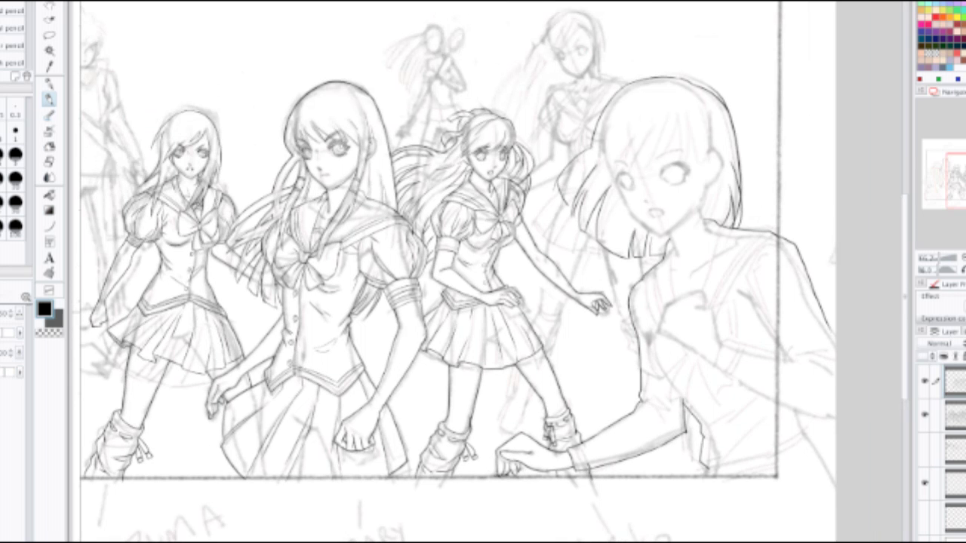
# Step: Examine the foreground girl's inked outline from the fist and torso up to the hair and against the picture frame
pyautogui.scroll(1, 641, 314)
pyautogui.moveTo(641, 314); pyautogui.dragTo(394, 241)
pyautogui.scroll(1, 439, 343)
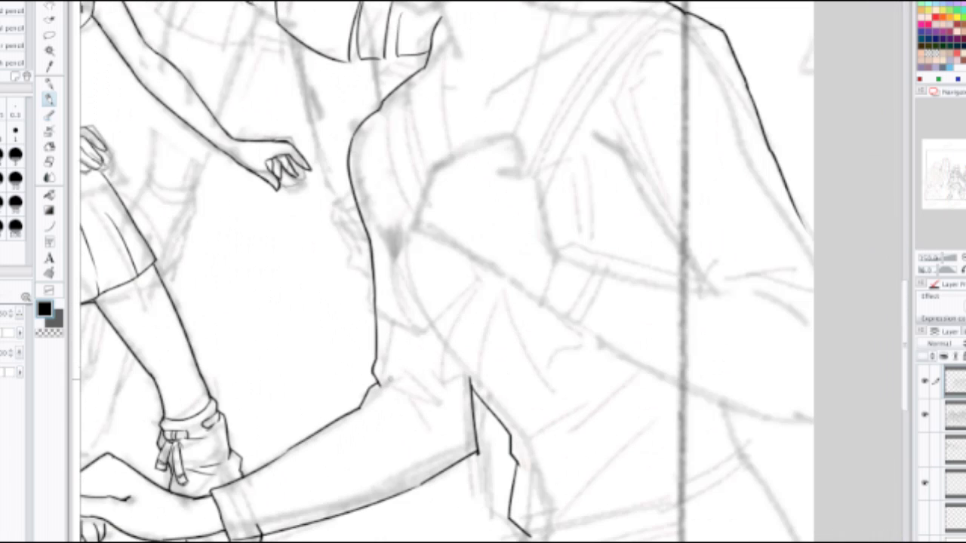
pyautogui.moveTo(394, 383); pyautogui.dragTo(341, 443)
pyautogui.moveTo(475, 226); pyautogui.dragTo(363, 370)
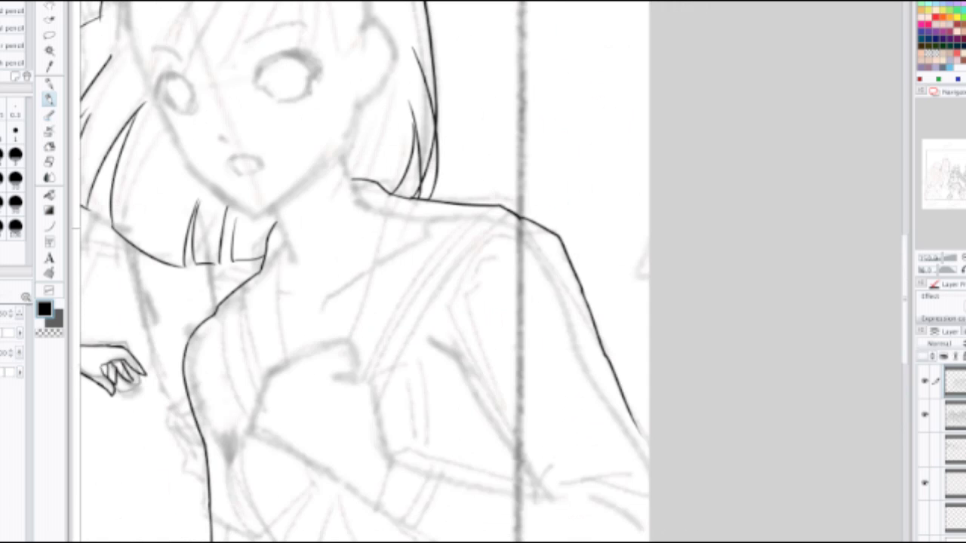
pyautogui.moveTo(362, 196); pyautogui.dragTo(554, 392)
pyautogui.scroll(1, 400, 310)
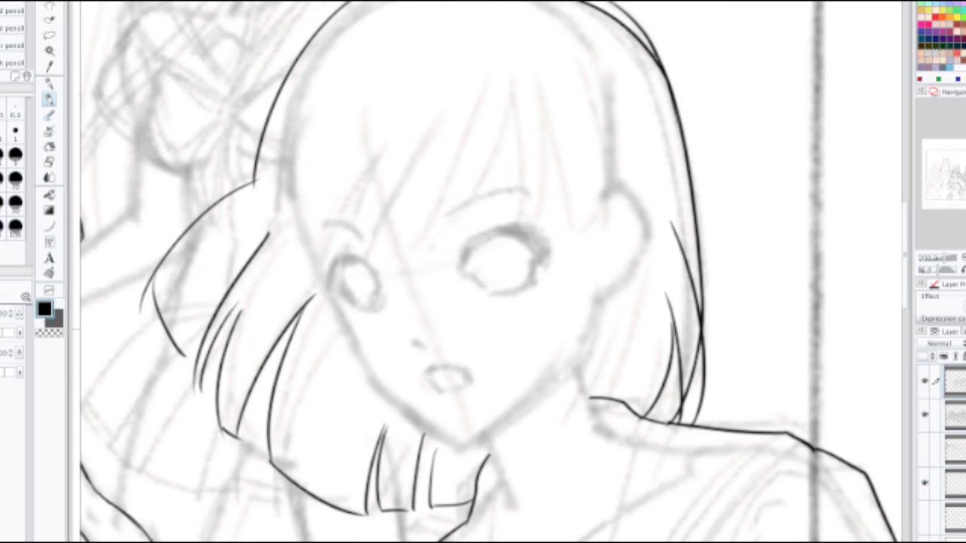
pyautogui.scroll(-1, 431, 332)
pyautogui.scroll(-2, 432, 320)
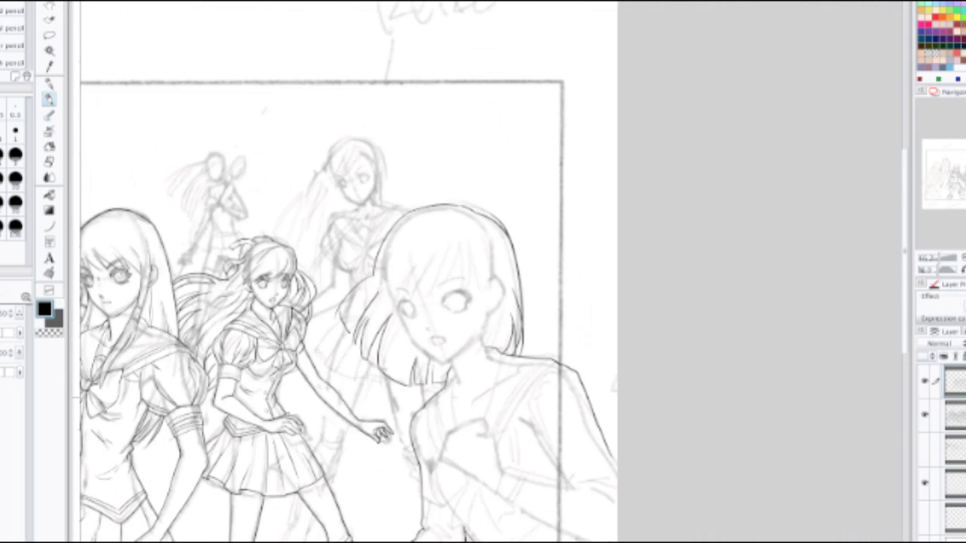
pyautogui.moveTo(432, 332); pyautogui.dragTo(534, 94)
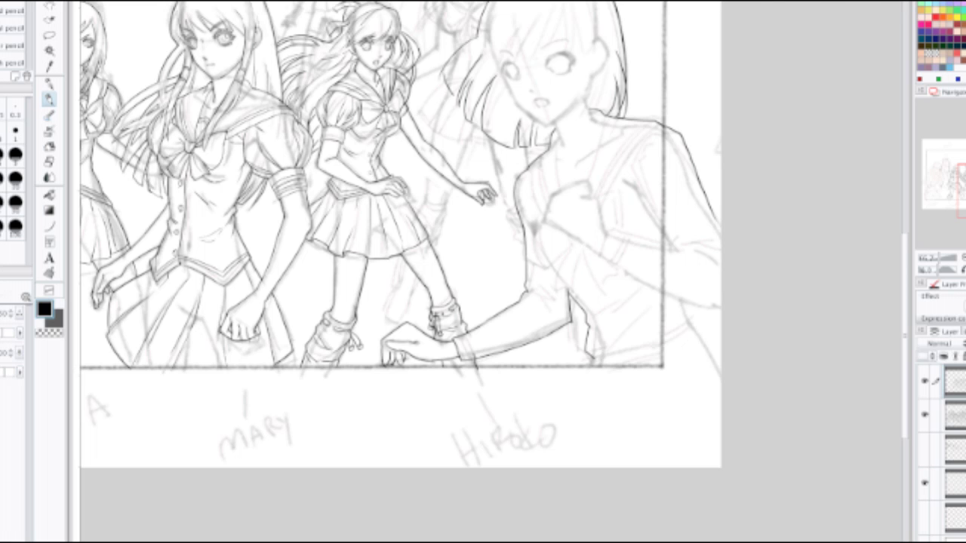
# Step: Add the second visible layer to the layer selection and lasso the whole foreground girl, including her hair, arm and fist
pyautogui.click(936, 414)
pyautogui.moveTo(437, 211); pyautogui.dragTo(430, 330)
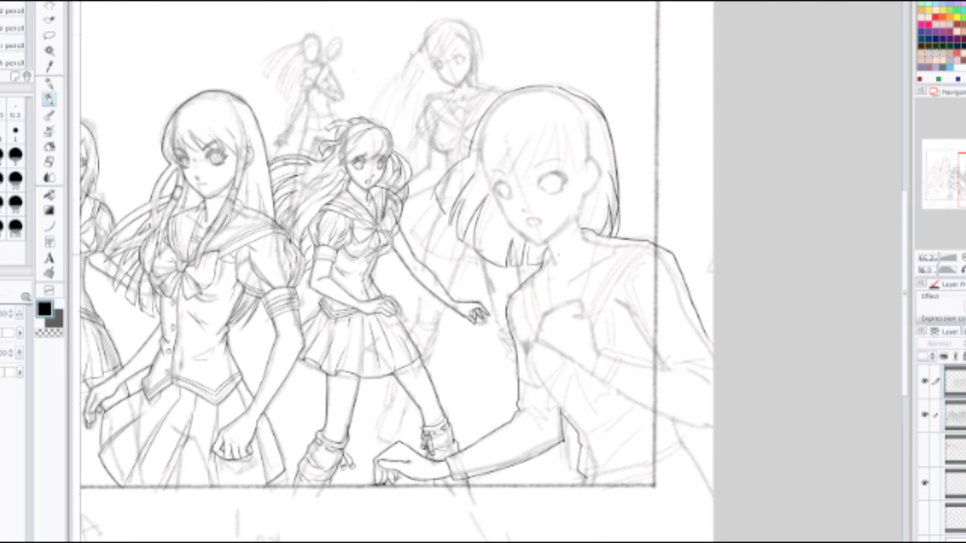
pyautogui.press('m')
pyautogui.moveTo(483, 80)
pyautogui.mouseDown()
pyautogui.moveTo(510, 110)
pyautogui.moveTo(475, 99)
pyautogui.mouseUp()
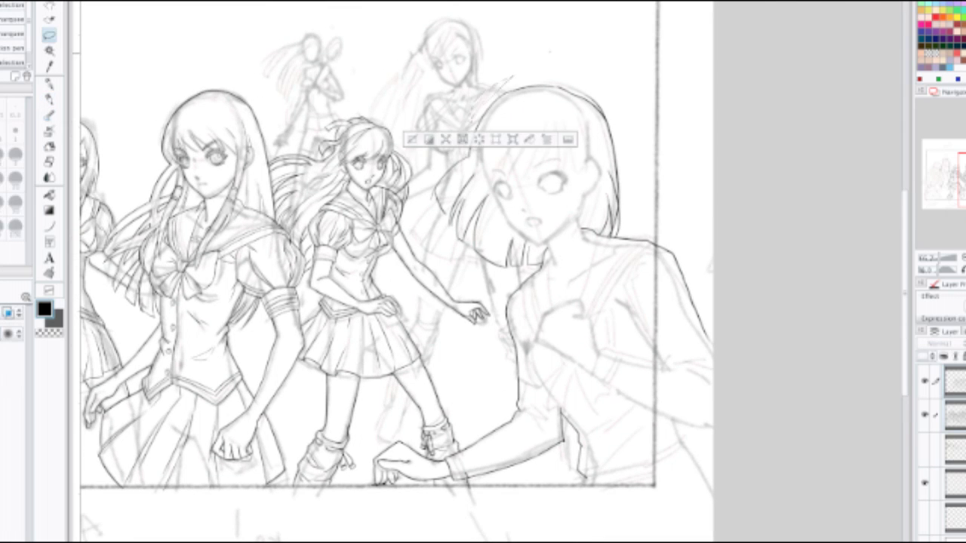
pyautogui.moveTo(534, 47); pyautogui.dragTo(556, 51)
pyautogui.moveTo(616, 115)
pyautogui.mouseDown()
pyautogui.moveTo(566, 84)
pyautogui.moveTo(503, 86)
pyautogui.moveTo(474, 128)
pyautogui.mouseUp()
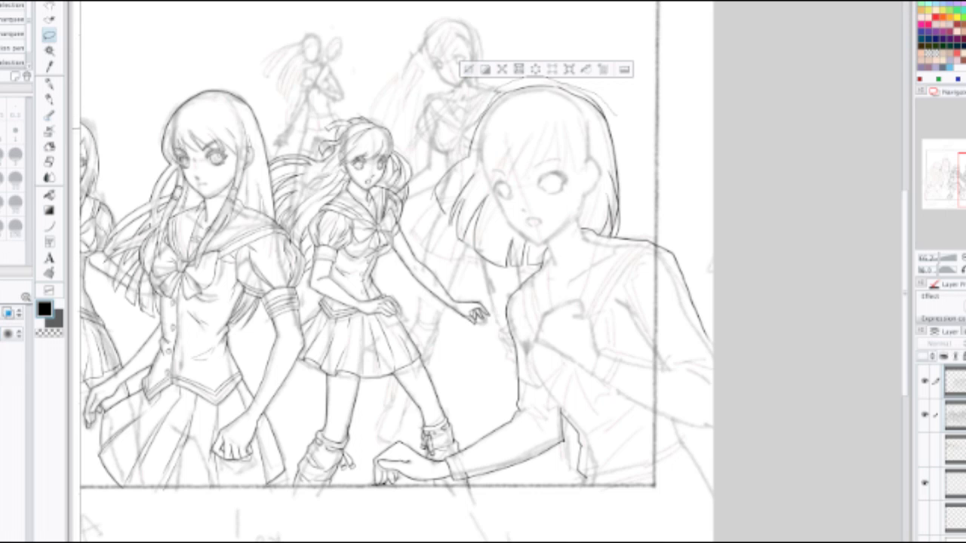
pyautogui.moveTo(451, 160); pyautogui.dragTo(434, 182)
pyautogui.moveTo(472, 256)
pyautogui.mouseDown()
pyautogui.moveTo(519, 275)
pyautogui.moveTo(477, 432)
pyautogui.mouseUp()
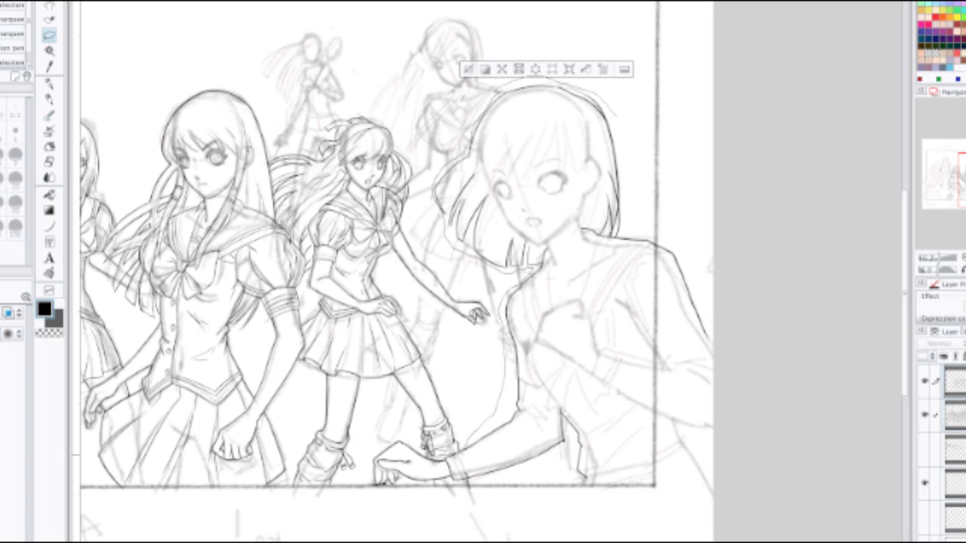
pyautogui.moveTo(400, 433)
pyautogui.mouseDown()
pyautogui.moveTo(372, 454)
pyautogui.moveTo(370, 492)
pyautogui.moveTo(602, 537)
pyautogui.moveTo(739, 436)
pyautogui.moveTo(749, 257)
pyautogui.mouseUp()
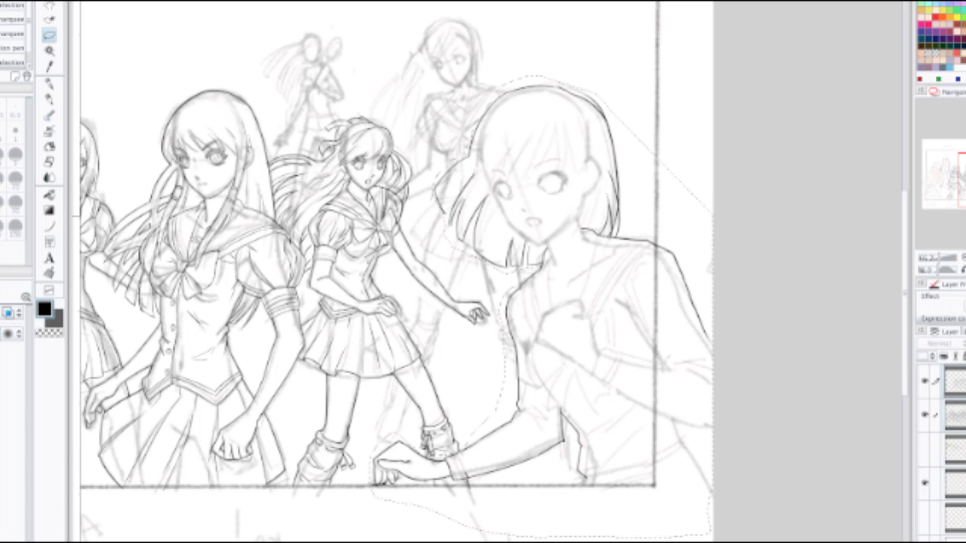
# Step: Move the selected foreground girl down and slightly to the right so her fist crosses the lower frame line
pyautogui.hotkey('ctrl', 't')
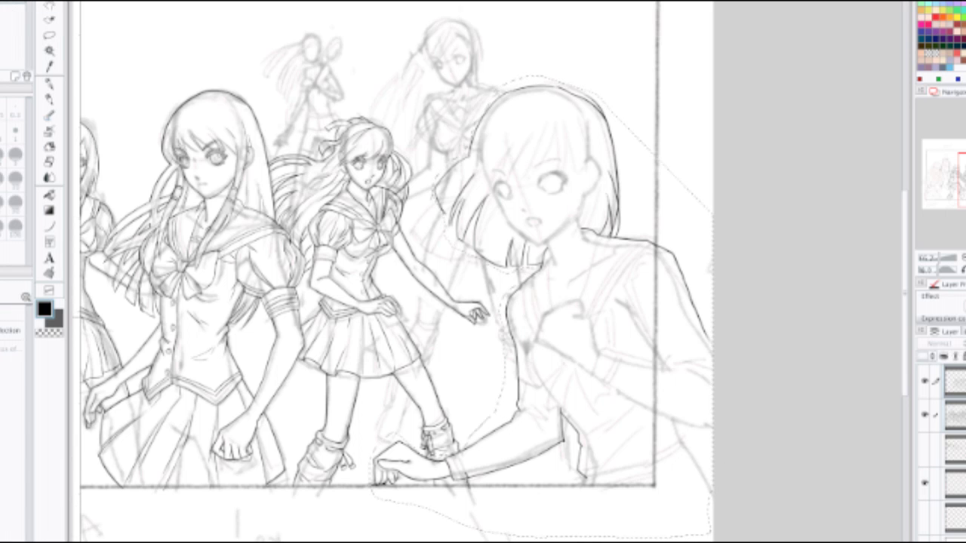
pyautogui.moveTo(558, 301); pyautogui.dragTo(570, 323)
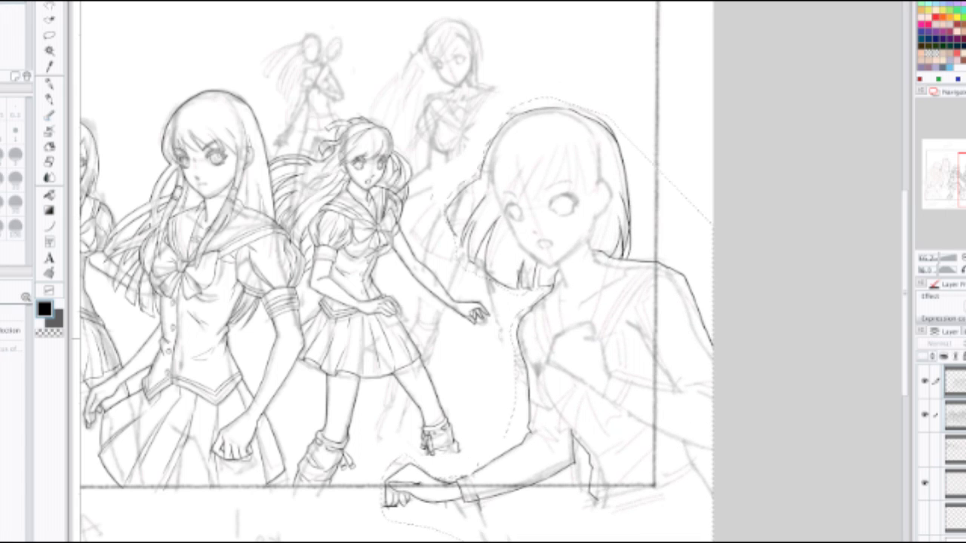
pyautogui.scroll(-1, 596, 320)
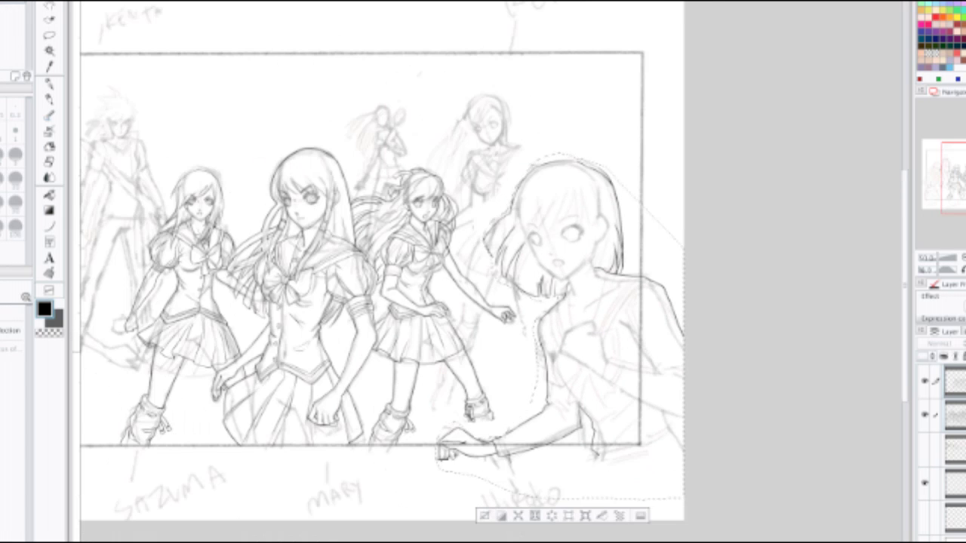
pyautogui.moveTo(554, 303); pyautogui.dragTo(704, 230)
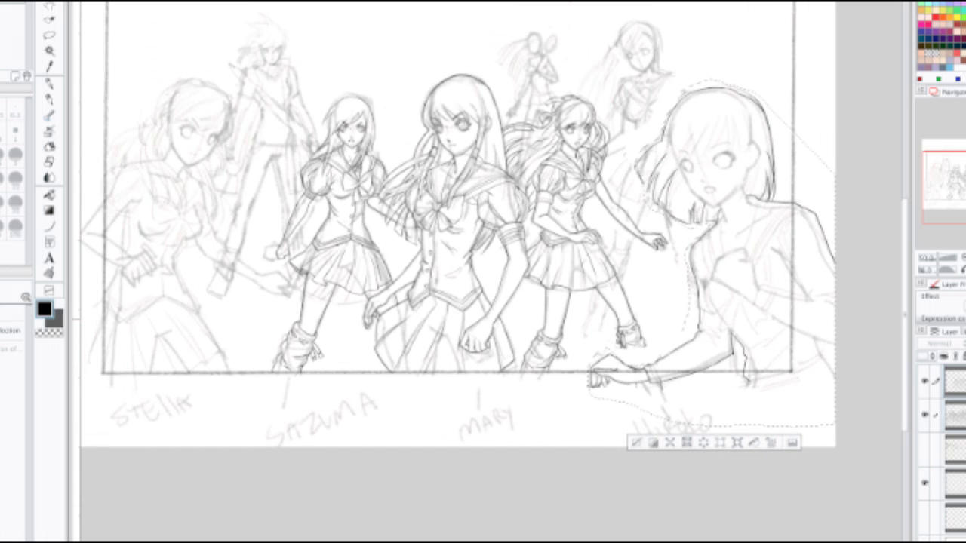
# Step: Compare the girl's old and new positions, nudge her slightly up and to the left, and clear the selection
pyautogui.hotkey('ctrl', 'z')
pyautogui.hotkey('ctrl', 'y')
pyautogui.hotkey('ctrl', 'z')
pyautogui.hotkey('ctrl', 'y')
pyautogui.moveTo(725, 226)
pyautogui.mouseDown()
pyautogui.moveTo(711, 225)
pyautogui.moveTo(721, 225)
pyautogui.moveTo(715, 212)
pyautogui.moveTo(723, 227)
pyautogui.mouseUp()
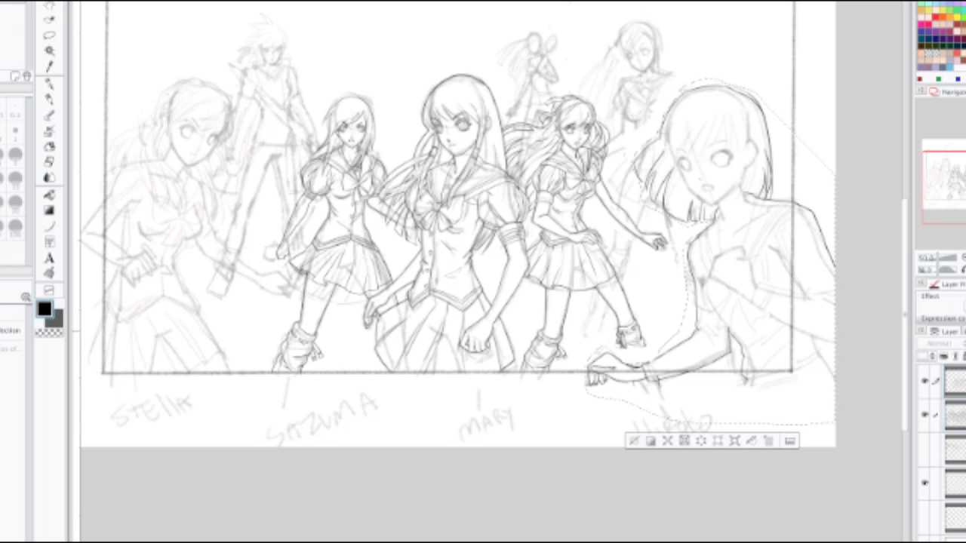
pyautogui.hotkey('ctrl', 'd')
# Step: Erase the kinked hair outline between the crown and the flared hair on the foreground girl's face side
pyautogui.scroll(2, 669, 179)
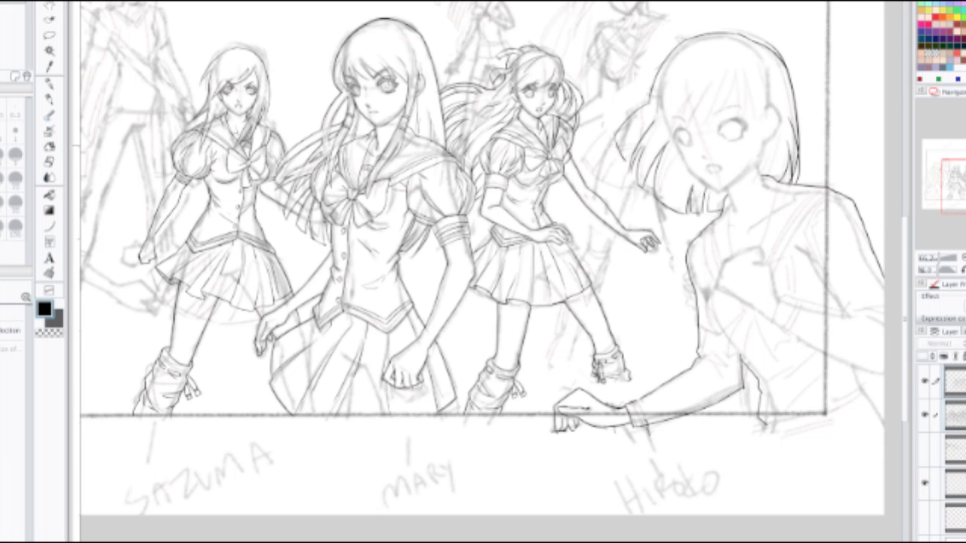
pyautogui.scroll(2, 683, 91)
pyautogui.moveTo(630, 132)
pyautogui.mouseDown()
pyautogui.moveTo(615, 181)
pyautogui.moveTo(599, 190)
pyautogui.mouseUp()
pyautogui.moveTo(613, 150); pyautogui.dragTo(550, 202)
# Step: Ink a smooth flowing hair contour from the face-side crown outward into the flared side hair
pyautogui.press('p')
pyautogui.hotkey('ctrl', 'z')
pyautogui.moveTo(611, 150); pyautogui.dragTo(572, 204)
pyautogui.hotkey('ctrl', 'z')
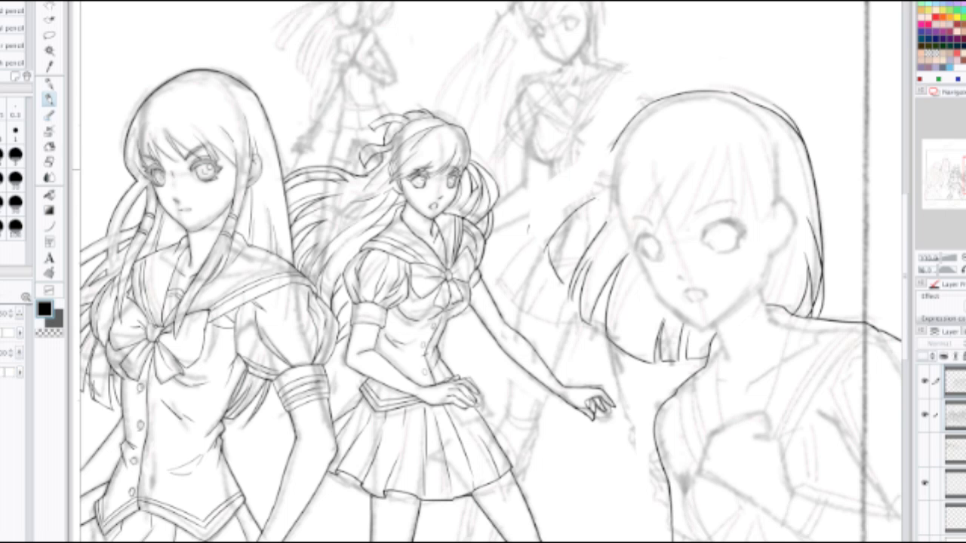
pyautogui.moveTo(610, 148)
pyautogui.mouseDown()
pyautogui.moveTo(586, 202)
pyautogui.moveTo(610, 166)
pyautogui.moveTo(604, 159)
pyautogui.moveTo(544, 233)
pyautogui.mouseUp()
pyautogui.hotkey('ctrl', 'z')
pyautogui.hotkey('ctrl', 'z')
pyautogui.hotkey('ctrl', 'z')
pyautogui.hotkey('ctrl', 'z')
# Step: Refine the outer edge of the flared side hair down toward its pointed tip
pyautogui.moveTo(601, 185); pyautogui.dragTo(546, 228)
pyautogui.hotkey('ctrl', 'z')
pyautogui.moveTo(543, 242)
pyautogui.mouseDown()
pyautogui.moveTo(594, 191)
pyautogui.moveTo(552, 227)
pyautogui.moveTo(586, 188)
pyautogui.mouseUp()
pyautogui.hotkey('ctrl', 'z')
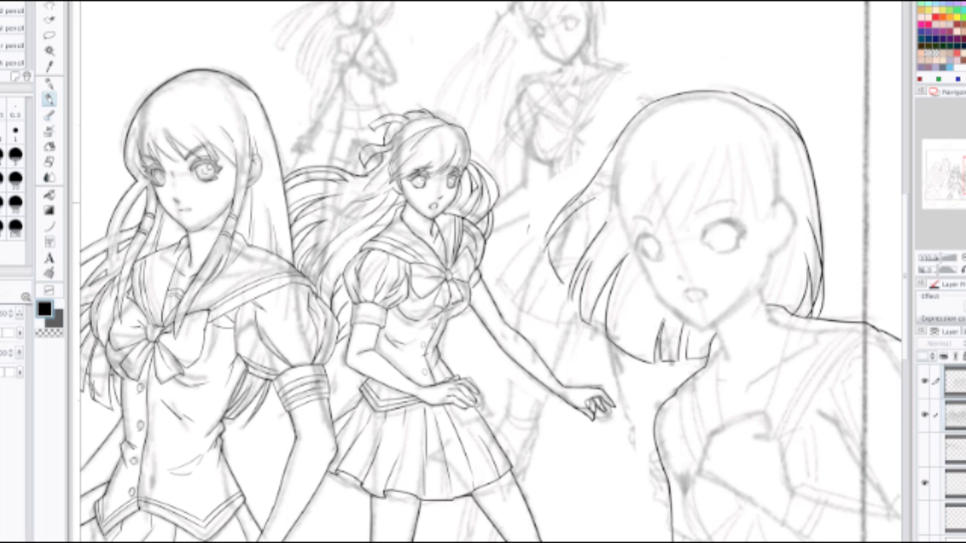
# Step: Make the line-art layer the only selected layer and toggle its visibility off and on to check it
pyautogui.scroll(-2, 583, 199)
pyautogui.hotkey('ctrl', '+')
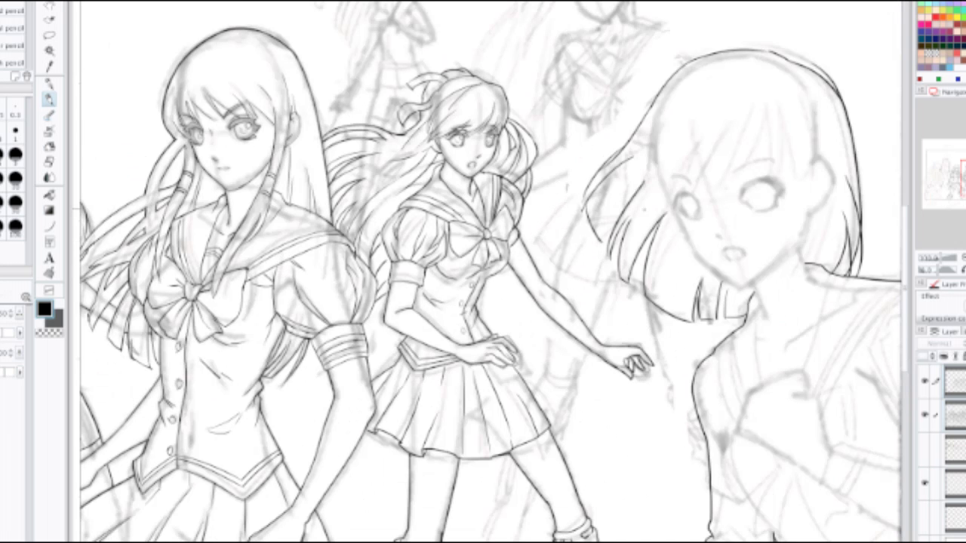
pyautogui.press('e')
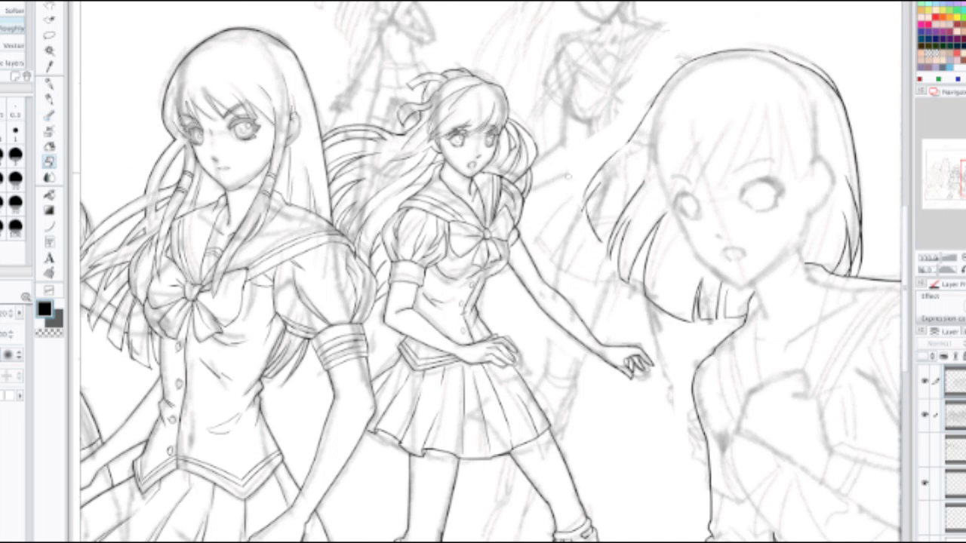
pyautogui.press('p')
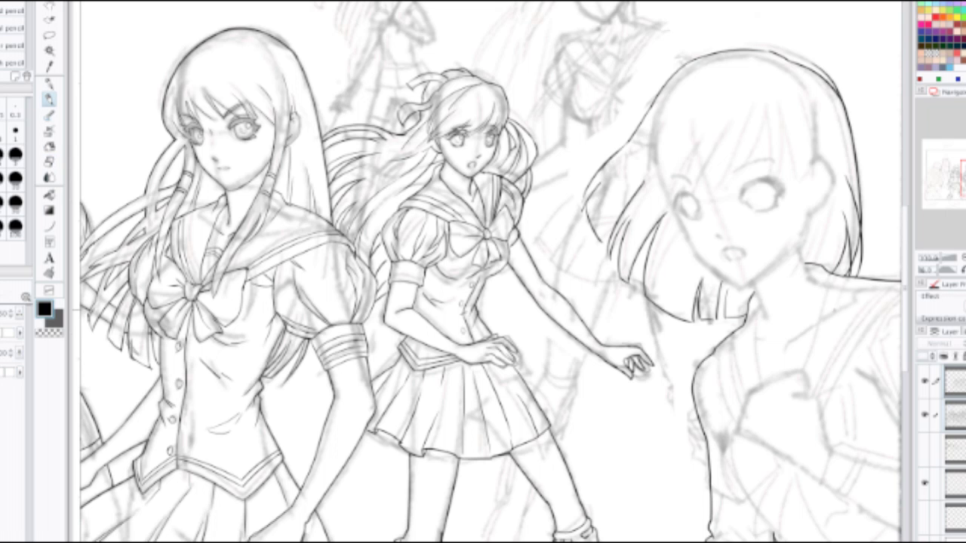
pyautogui.click(956, 382)
pyautogui.click(925, 381)
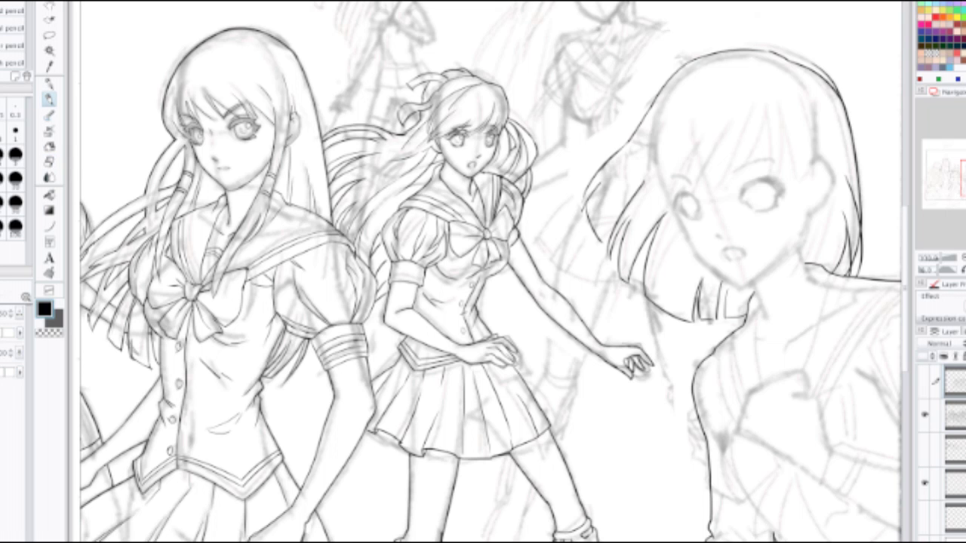
pyautogui.click(925, 381)
# Step: Ink a rounder, slightly lower crown contour from the face-side hair across the top of the head
pyautogui.hotkey('ctrl', '+')
pyautogui.moveTo(762, 121); pyautogui.dragTo(552, 334)
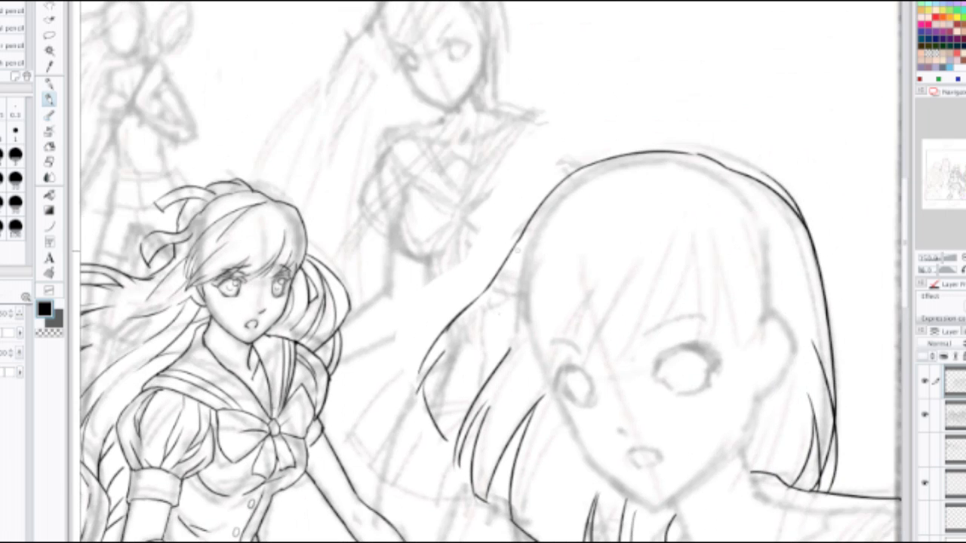
pyautogui.moveTo(506, 263)
pyautogui.mouseDown()
pyautogui.moveTo(560, 196)
pyautogui.moveTo(647, 160)
pyautogui.moveTo(713, 159)
pyautogui.mouseUp()
pyautogui.hotkey('ctrl', 'z')
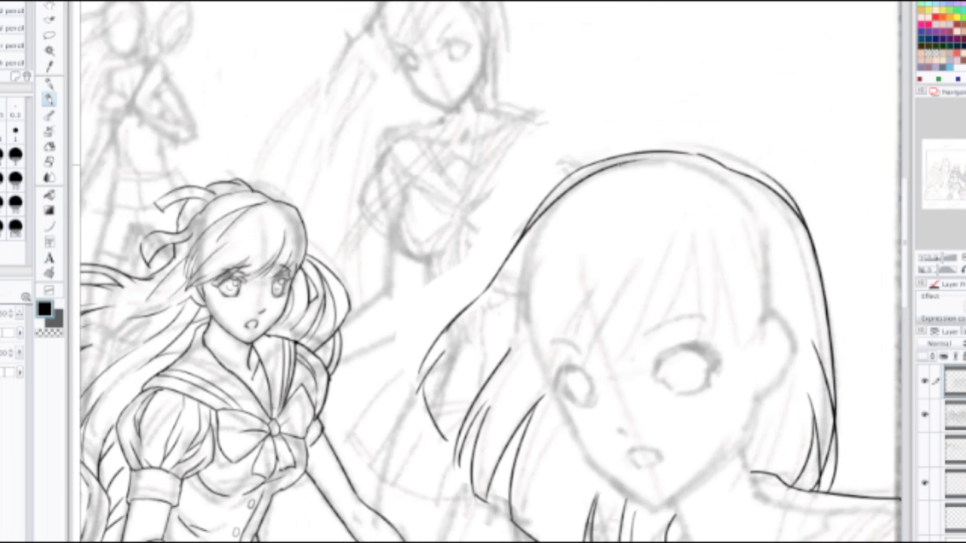
pyautogui.moveTo(615, 165); pyautogui.dragTo(726, 162)
pyautogui.hotkey('ctrl', 'z')
pyautogui.moveTo(614, 165)
pyautogui.mouseDown()
pyautogui.moveTo(713, 156)
pyautogui.moveTo(737, 171)
pyautogui.mouseUp()
pyautogui.hotkey('ctrl', 'z')
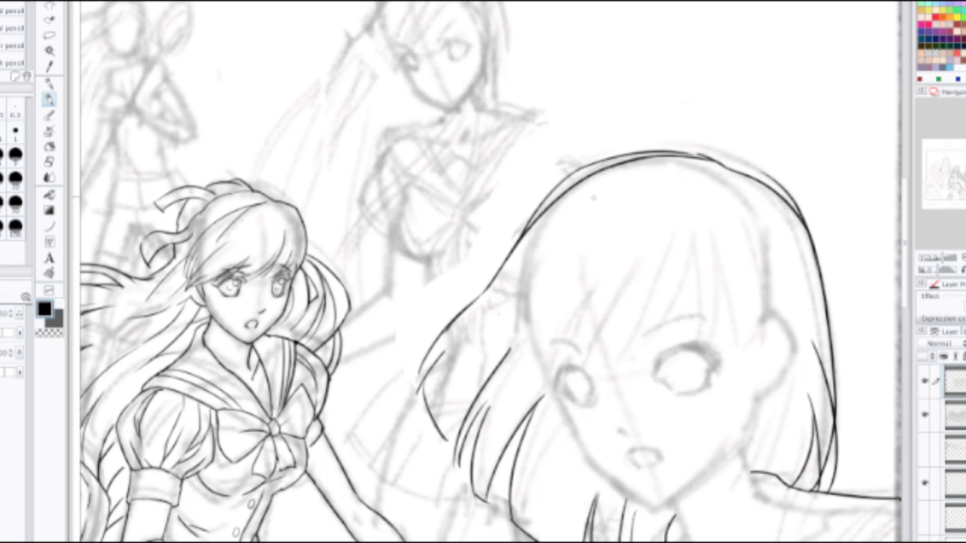
# Step: Erase the doubled outer outline around the crown so a single clean hair contour remains
pyautogui.press('e')
pyautogui.moveTo(519, 224); pyautogui.dragTo(606, 148)
pyautogui.moveTo(546, 196)
pyautogui.mouseDown()
pyautogui.moveTo(624, 152)
pyautogui.moveTo(703, 140)
pyautogui.moveTo(655, 150)
pyautogui.moveTo(729, 157)
pyautogui.moveTo(767, 186)
pyautogui.moveTo(755, 163)
pyautogui.moveTo(817, 236)
pyautogui.mouseUp()
pyautogui.moveTo(712, 152)
pyautogui.mouseDown()
pyautogui.moveTo(732, 170)
pyautogui.moveTo(692, 48)
pyautogui.mouseUp()
pyautogui.press('p')
pyautogui.hotkey('ctrl', 'z')
pyautogui.scroll(-1, 729, 169)
pyautogui.scroll(-2, 640, 282)
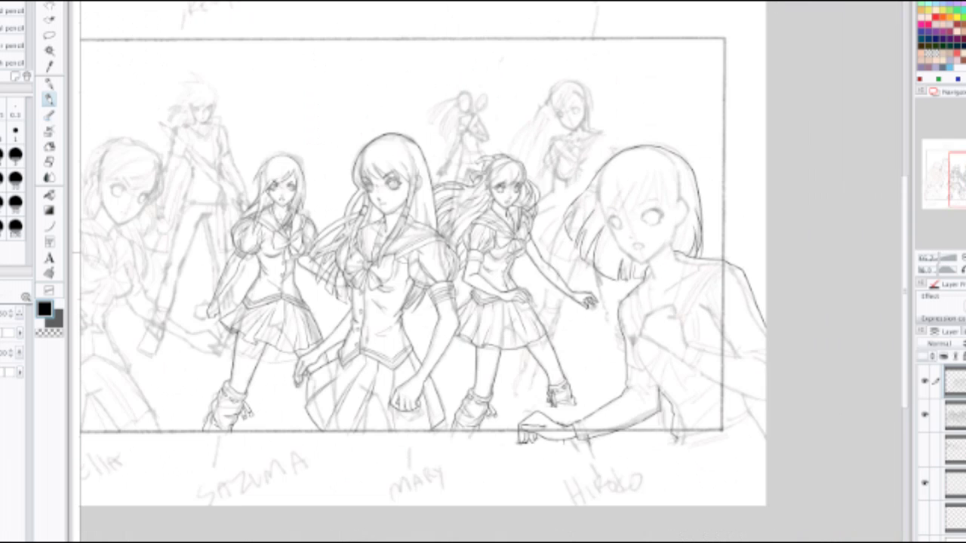
# Step: Ink the pointed tip of the flared side hair with a short tapered stroke
pyautogui.scroll(3, 602, 245)
pyautogui.moveTo(784, 238); pyautogui.dragTo(603, 248)
pyautogui.scroll(1, 454, 180)
pyautogui.moveTo(276, 127); pyautogui.dragTo(335, 216)
pyautogui.press('e')
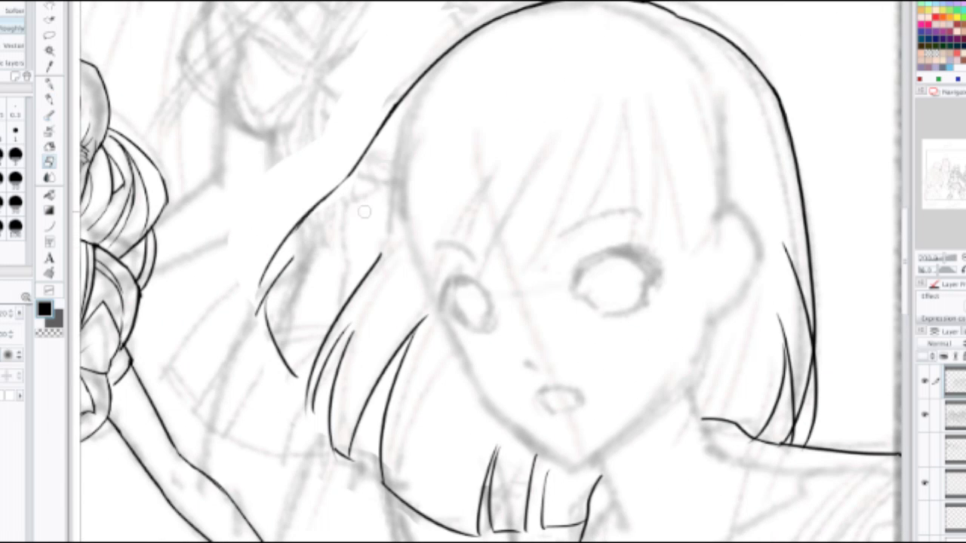
pyautogui.press('p')
pyautogui.moveTo(264, 279); pyautogui.dragTo(255, 306)
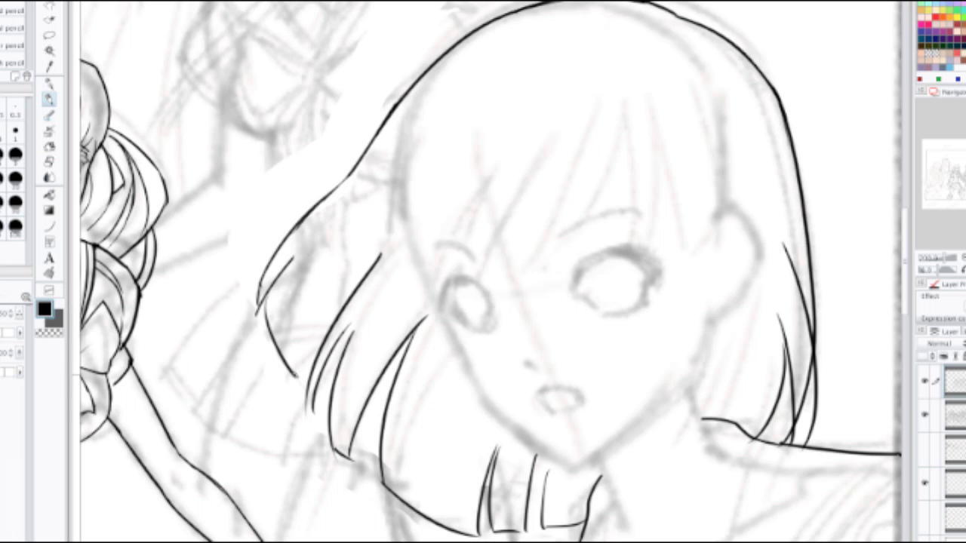
# Step: Join the lower edge of the flared hair to the neighbouring strand and sharpen that strand's tip
pyautogui.moveTo(292, 370); pyautogui.dragTo(304, 393)
pyautogui.press('e')
pyautogui.press('p')
pyautogui.moveTo(310, 390); pyautogui.dragTo(313, 410)
# Step: Extend the thin inner strand in the face-side hair upward with a curved stroke
pyautogui.moveTo(345, 329); pyautogui.dragTo(374, 290)
pyautogui.hotkey('ctrl', 'z')
pyautogui.moveTo(350, 339); pyautogui.dragTo(378, 282)
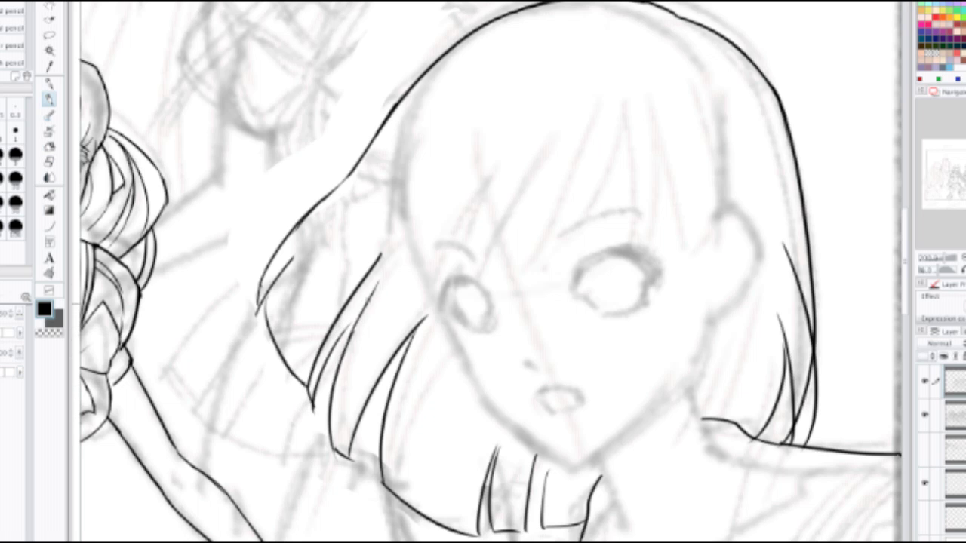
# Step: Redraw the thin inner strand in the face-side hair as a shorter curved stroke
pyautogui.hotkey('ctrl', 'z')
pyautogui.moveTo(348, 344); pyautogui.dragTo(373, 295)
pyautogui.scroll(-2, 355, 302)
pyautogui.scroll(2, 391, 319)
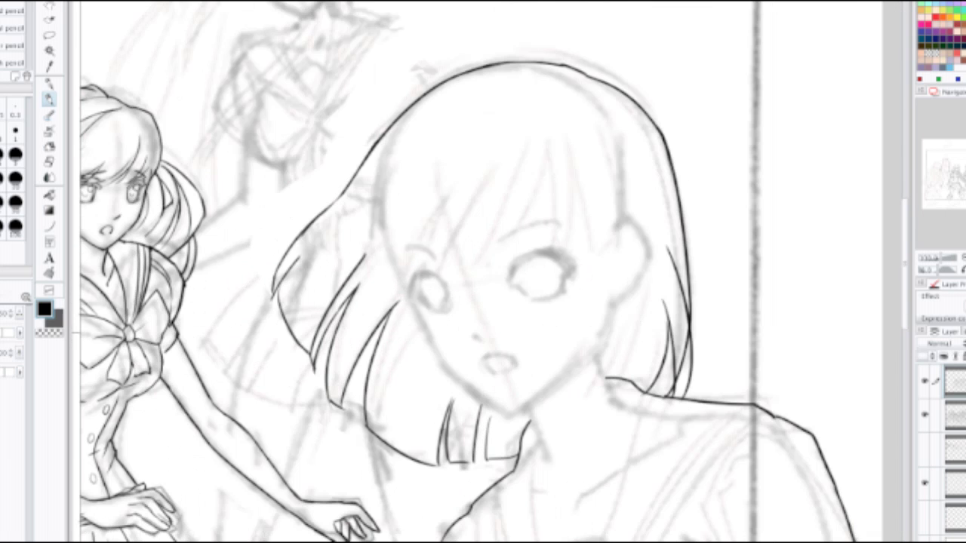
# Step: Ink the inner edge of the hair lock beside the cheek and close its lower end into a pointed tip
pyautogui.press('e')
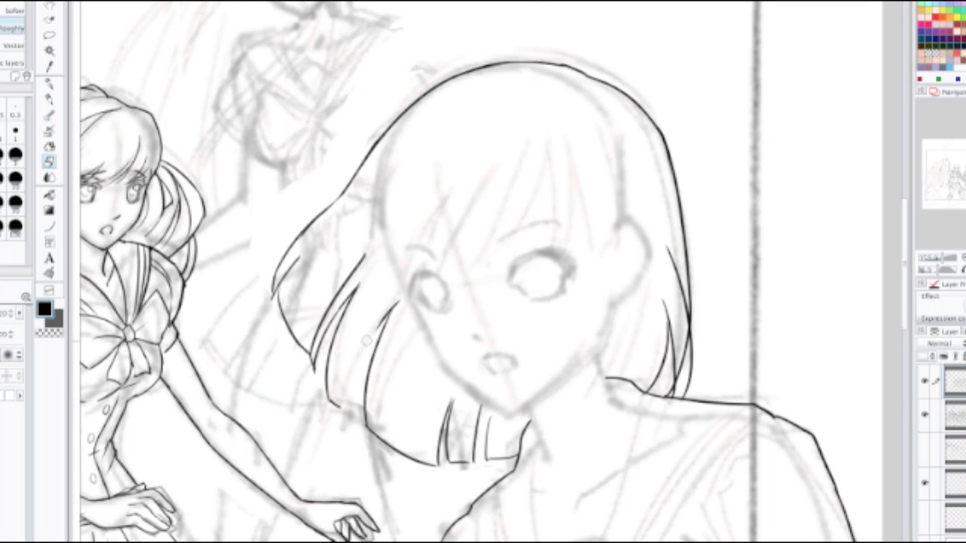
pyautogui.press('p')
pyautogui.moveTo(379, 321); pyautogui.dragTo(357, 418)
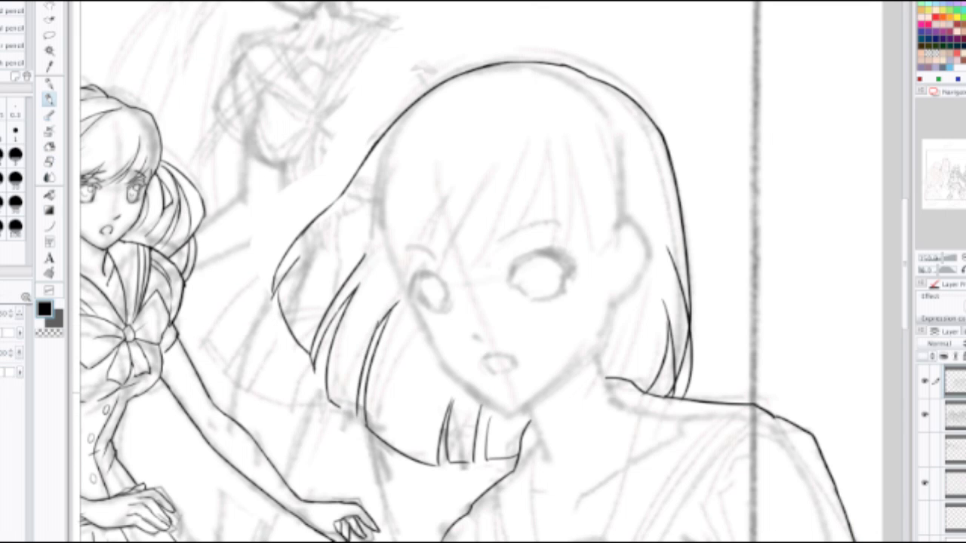
pyautogui.hotkey('ctrl', 'z')
pyautogui.moveTo(379, 322); pyautogui.dragTo(355, 433)
pyautogui.hotkey('ctrl', 'z')
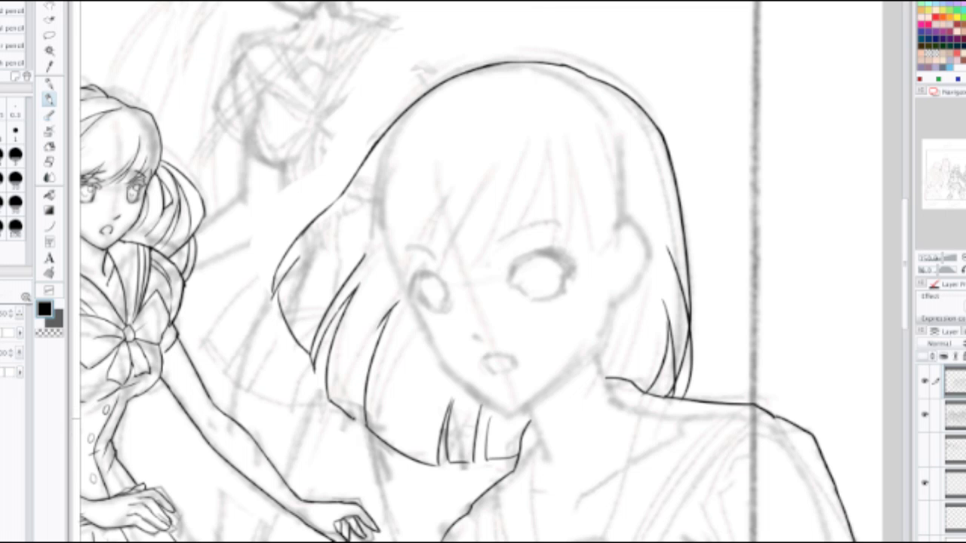
pyautogui.moveTo(375, 329); pyautogui.dragTo(353, 419)
pyautogui.moveTo(366, 347); pyautogui.dragTo(398, 302)
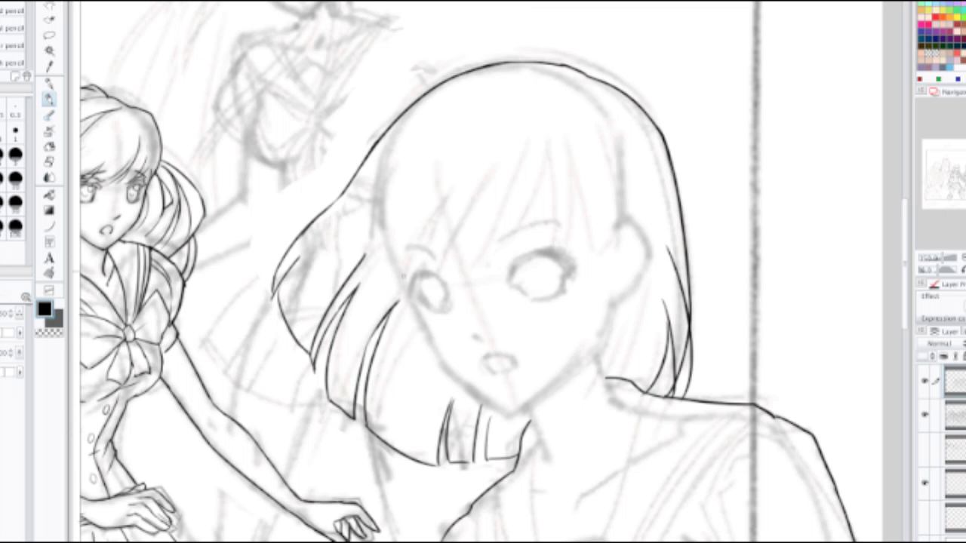
pyautogui.scroll(-2, 419, 252)
pyautogui.scroll(2, 407, 249)
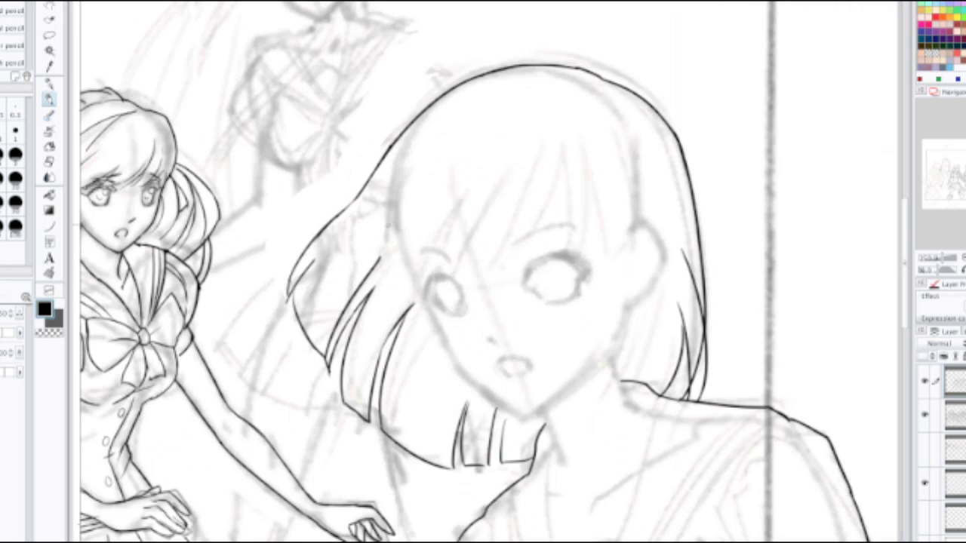
# Step: Ink the strand edge running down from the temple and the first slanted fringe strand beside the far eye
pyautogui.moveTo(394, 194); pyautogui.dragTo(384, 303)
pyautogui.hotkey('ctrl', 'z')
pyautogui.moveTo(391, 207); pyautogui.dragTo(401, 299)
pyautogui.hotkey('ctrl', 'z')
pyautogui.moveTo(390, 210); pyautogui.dragTo(403, 306)
pyautogui.moveTo(450, 208)
pyautogui.mouseDown()
pyautogui.moveTo(416, 276)
pyautogui.moveTo(415, 305)
pyautogui.moveTo(421, 296)
pyautogui.mouseUp()
pyautogui.hotkey('ctrl', 'z')
# Step: Ink the long slanted fringe strands across the middle of the forehead with tapered strokes
pyautogui.moveTo(504, 184); pyautogui.dragTo(461, 284)
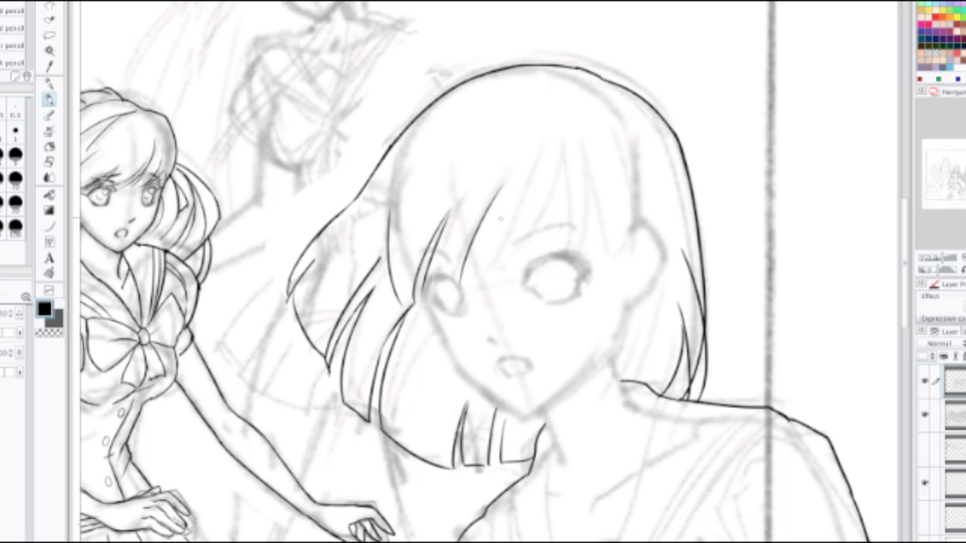
pyautogui.moveTo(507, 189); pyautogui.dragTo(457, 276)
pyautogui.hotkey('ctrl', 'z')
pyautogui.moveTo(533, 160)
pyautogui.mouseDown()
pyautogui.moveTo(507, 234)
pyautogui.moveTo(471, 286)
pyautogui.mouseUp()
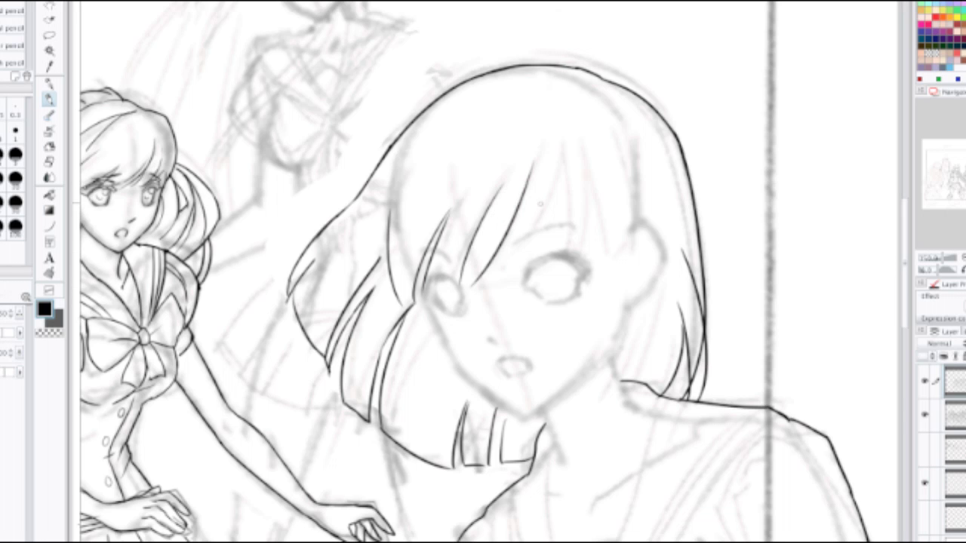
pyautogui.moveTo(566, 157); pyautogui.dragTo(512, 273)
pyautogui.hotkey('ctrl', 'z')
pyautogui.moveTo(561, 163); pyautogui.dragTo(518, 264)
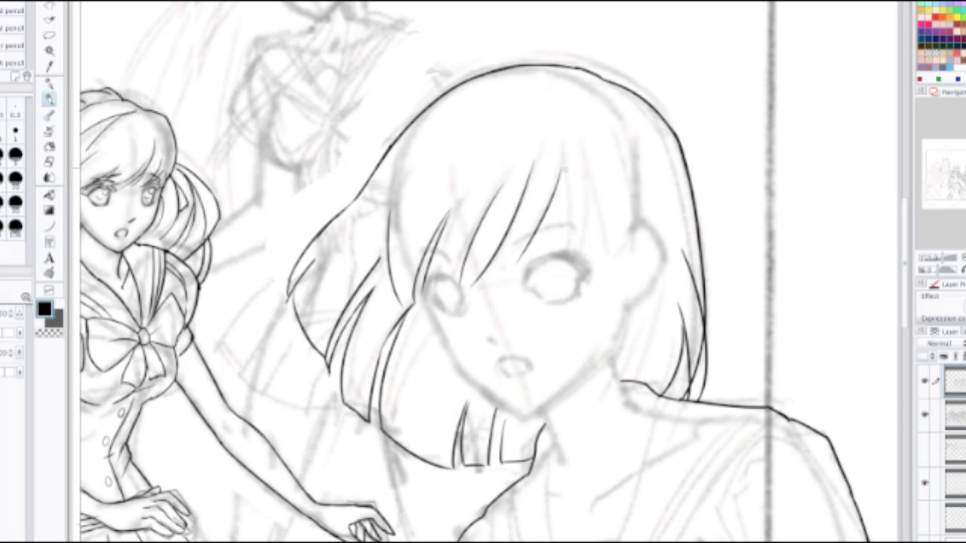
# Step: Ink the near-vertical fringe strands above the near eye and the short pointed strand next to the ear
pyautogui.moveTo(564, 169); pyautogui.dragTo(568, 257)
pyautogui.hotkey('ctrl', 'z')
pyautogui.moveTo(565, 170); pyautogui.dragTo(569, 240)
pyautogui.moveTo(579, 164); pyautogui.dragTo(584, 266)
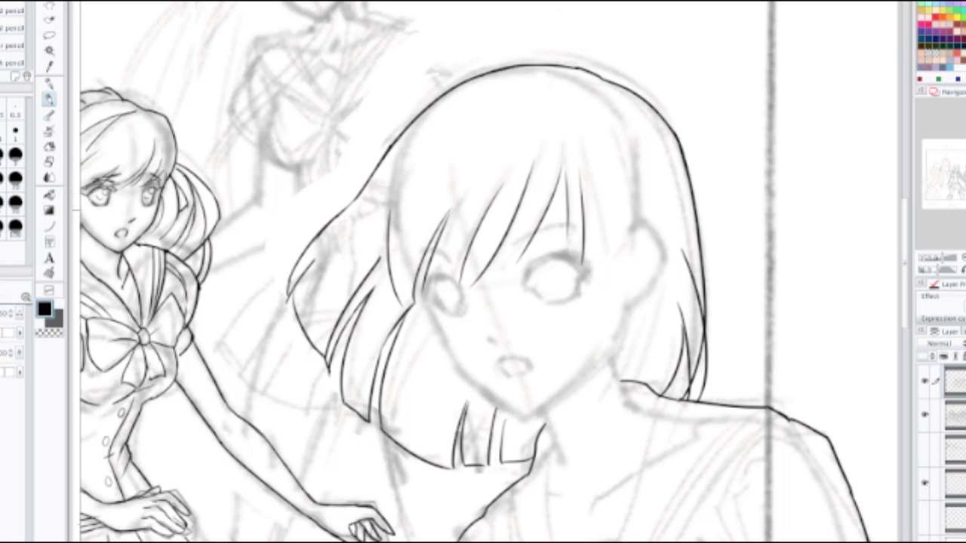
pyautogui.hotkey('ctrl', 'z')
pyautogui.moveTo(580, 182); pyautogui.dragTo(587, 264)
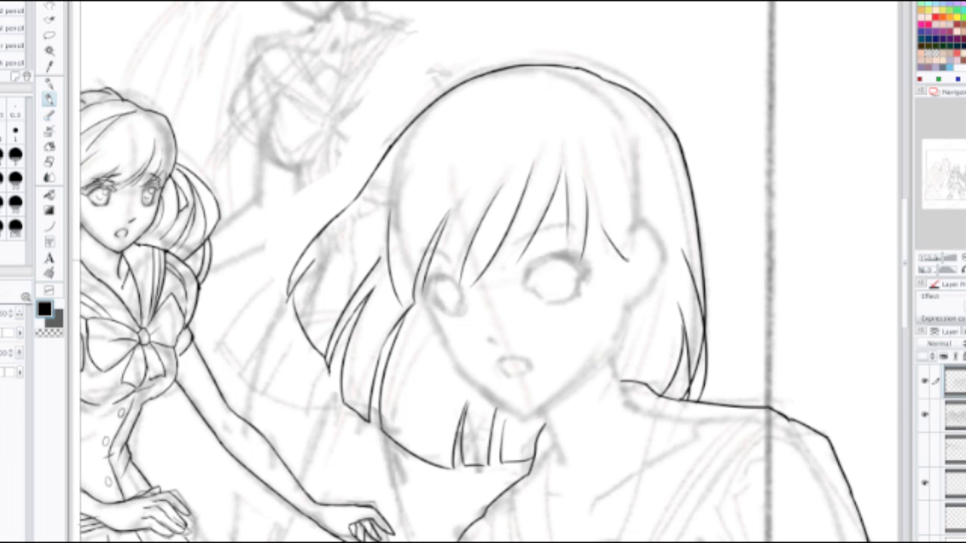
# Step: Replace the temple strand edge with a curved side lock that ends in a point at the edge of the face
pyautogui.scroll(-3, 652, 237)
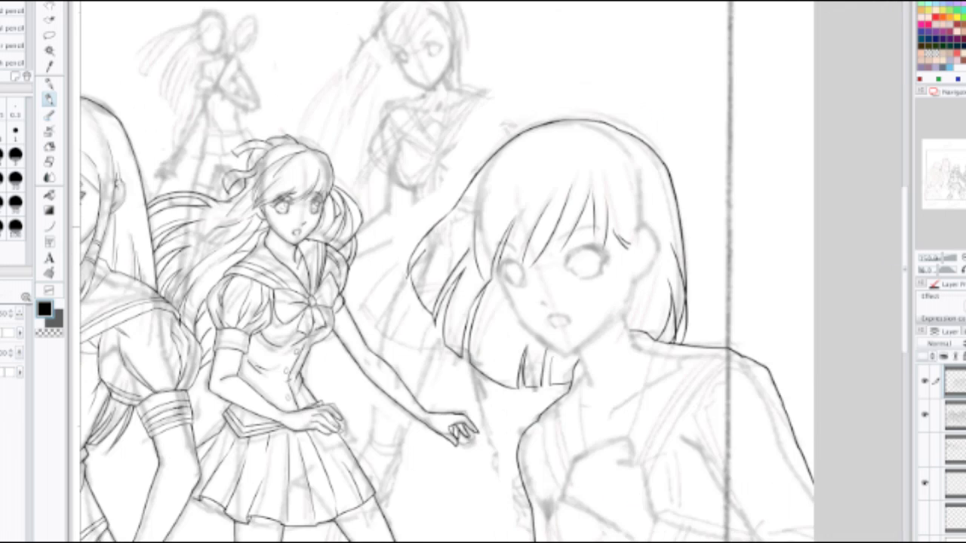
pyautogui.scroll(3, 535, 234)
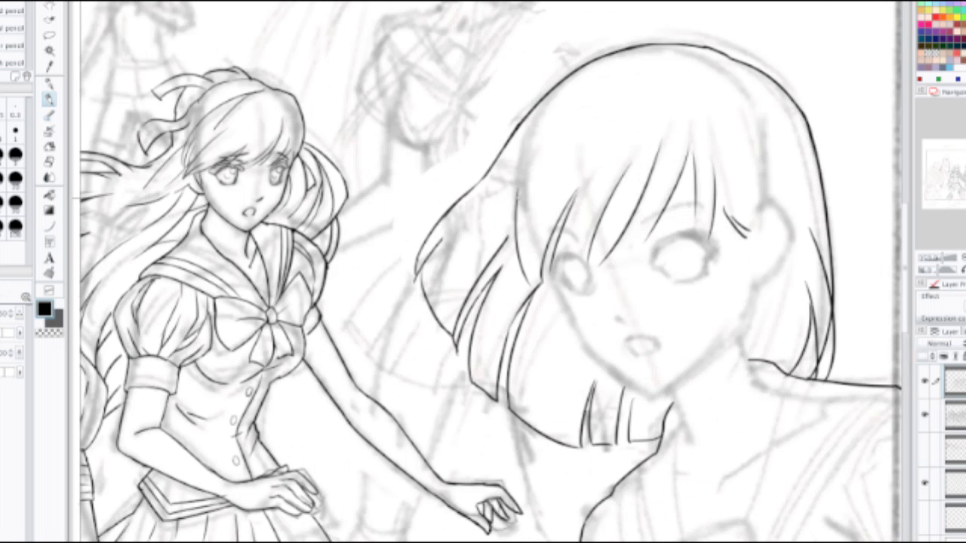
pyautogui.press('e')
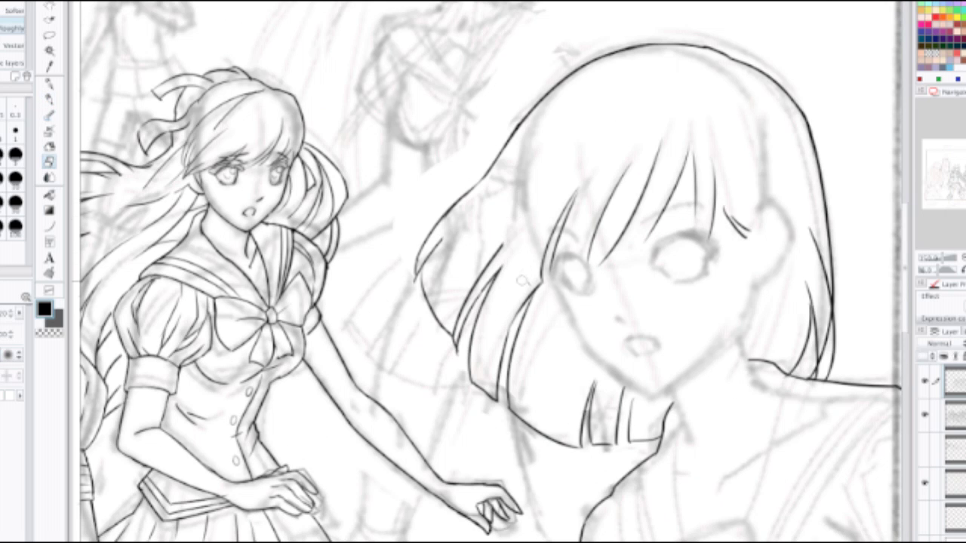
pyautogui.press('p')
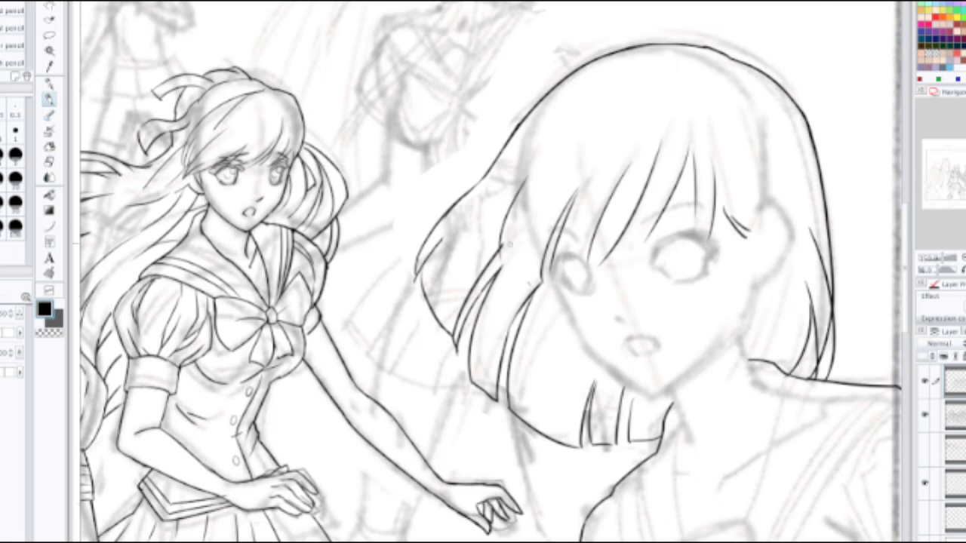
pyautogui.hotkey('ctrl', 'z')
pyautogui.moveTo(526, 169)
pyautogui.mouseDown()
pyautogui.moveTo(498, 243)
pyautogui.moveTo(541, 274)
pyautogui.mouseUp()
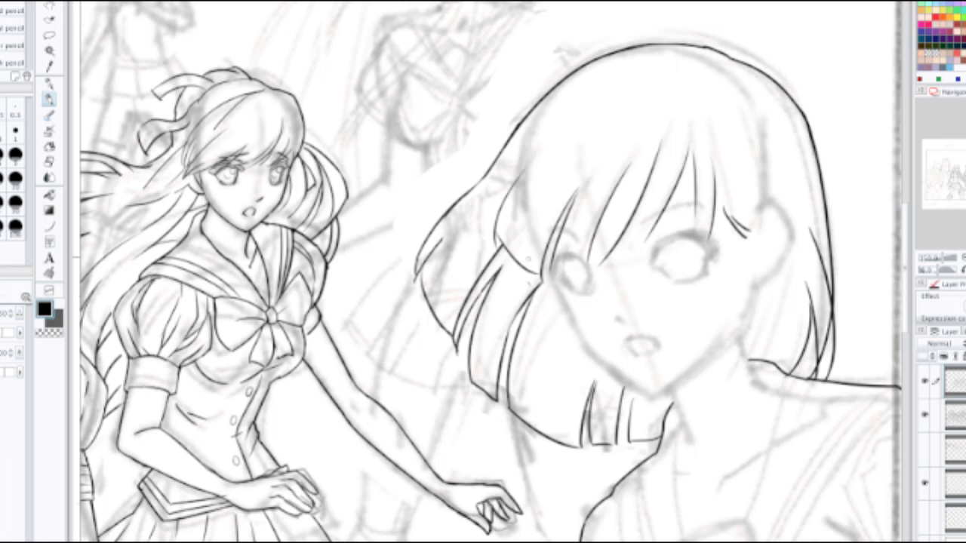
pyautogui.hotkey('ctrl', 'z')
pyautogui.moveTo(495, 235); pyautogui.dragTo(541, 275)
pyautogui.scroll(-2, 526, 264)
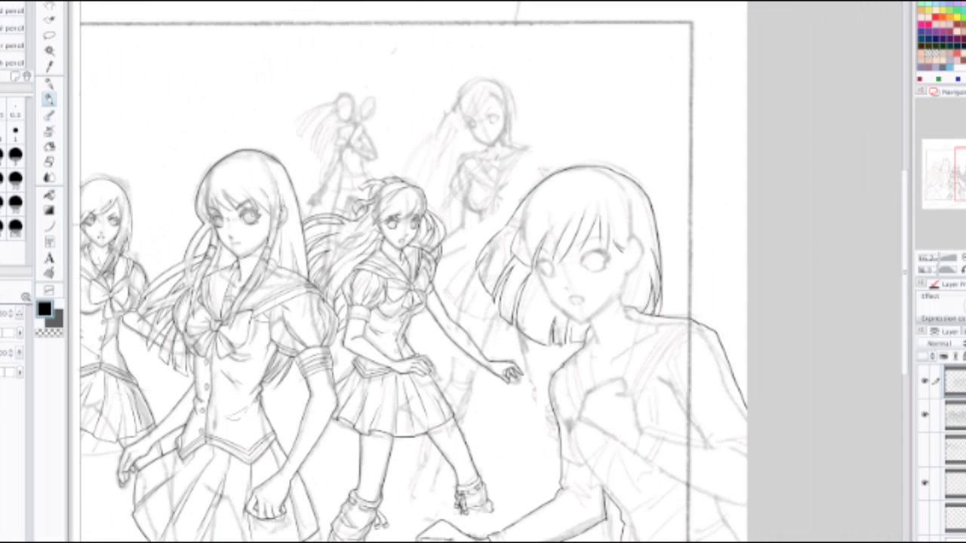
pyautogui.scroll(3, 554, 225)
pyautogui.moveTo(420, 301); pyautogui.dragTo(443, 323)
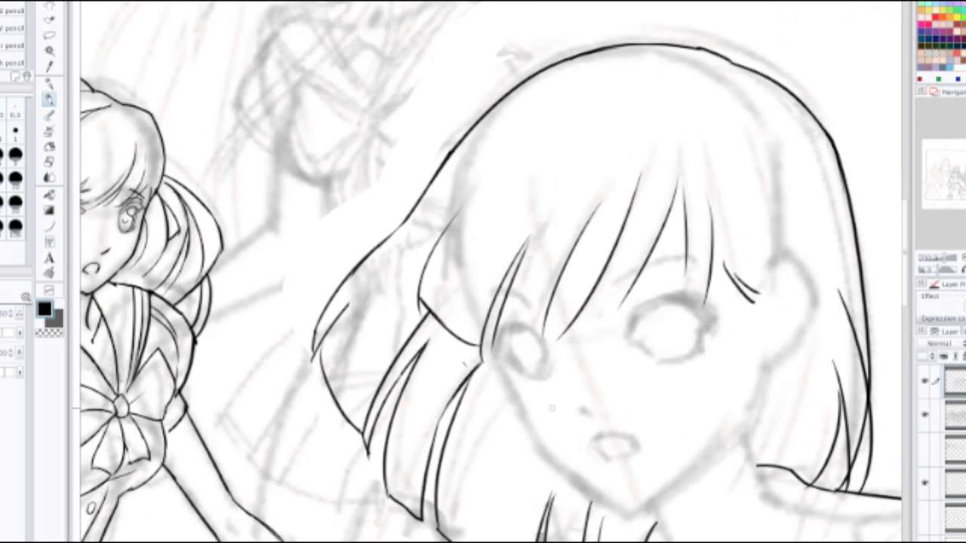
pyautogui.moveTo(551, 409)
pyautogui.mouseDown()
pyautogui.moveTo(479, 285)
pyautogui.moveTo(455, 358)
pyautogui.mouseUp()
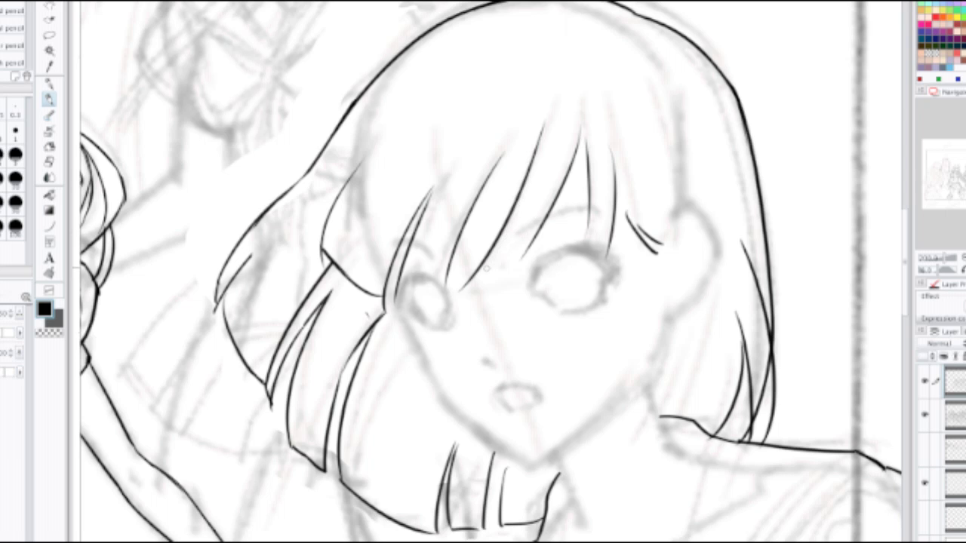
# Step: Try short connecting strokes between the fringe ends and another line along the first fringe strand
pyautogui.moveTo(483, 265); pyautogui.dragTo(532, 255)
pyautogui.hotkey('ctrl', 'z')
pyautogui.moveTo(440, 194); pyautogui.dragTo(402, 282)
pyautogui.hotkey('ctrl', 'z')
# Step: Erase the lower ends of the slanted fringe strands and the stray marks around the far eye
pyautogui.press('e')
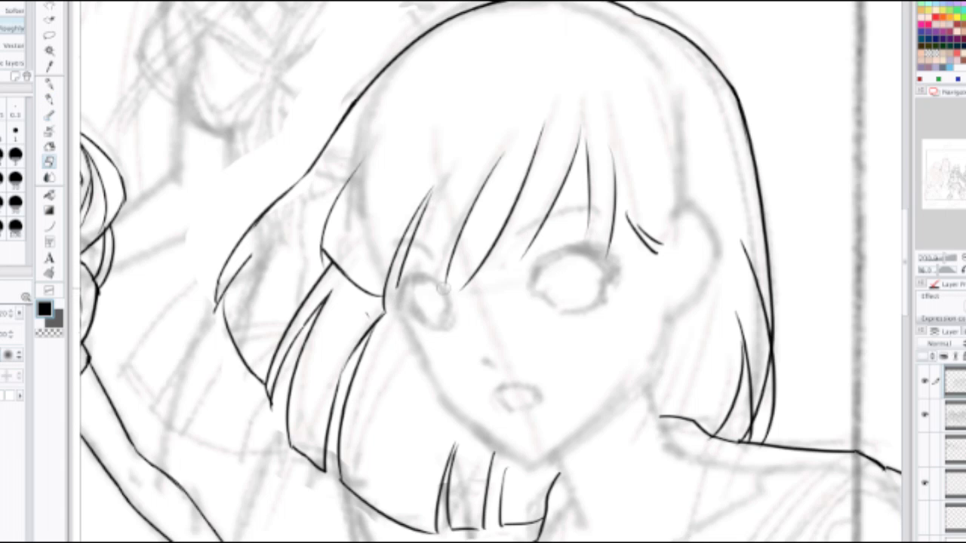
pyautogui.moveTo(444, 289)
pyautogui.mouseDown()
pyautogui.moveTo(492, 271)
pyautogui.moveTo(438, 275)
pyautogui.moveTo(528, 251)
pyautogui.mouseUp()
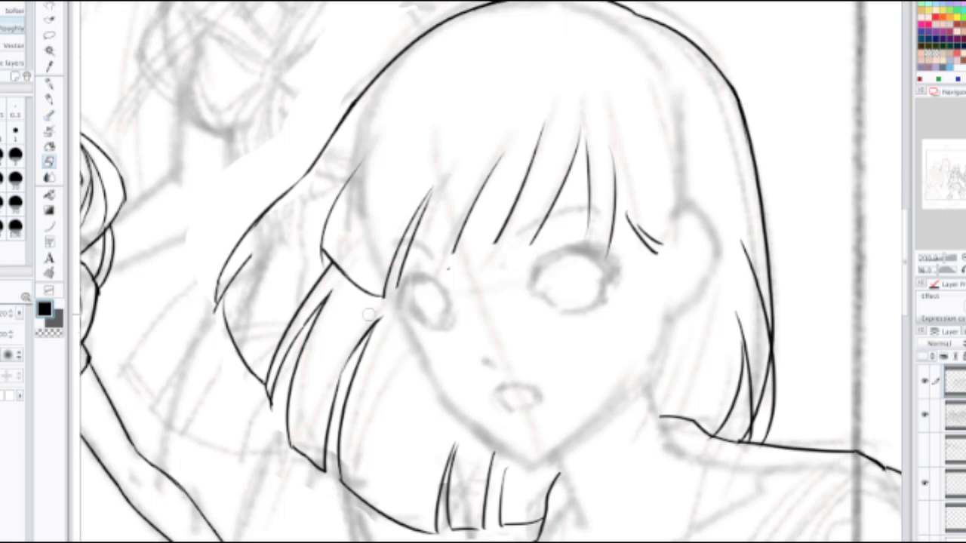
pyautogui.click(448, 268)
pyautogui.click(401, 287)
pyautogui.press('p')
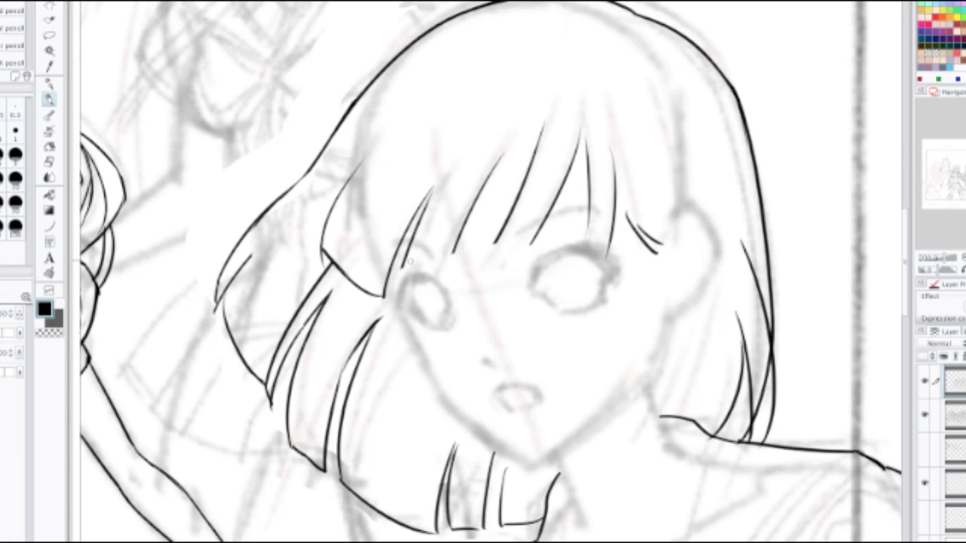
# Step: Try to close the shortened fringe strands with short connecting strokes at their ends
pyautogui.moveTo(403, 267)
pyautogui.mouseDown()
pyautogui.moveTo(448, 264)
pyautogui.moveTo(401, 292)
pyautogui.moveTo(451, 254)
pyautogui.moveTo(389, 287)
pyautogui.moveTo(452, 256)
pyautogui.mouseUp()
pyautogui.hotkey('ctrl', 'z')
pyautogui.hotkey('ctrl', 'z')
pyautogui.hotkey('ctrl', 'z')
pyautogui.hotkey('ctrl', 'z')
pyautogui.hotkey('ctrl', 'z')
# Step: Try longer slanted strokes from the forehead to the far eye to form a pointed fringe lock
pyautogui.moveTo(508, 146)
pyautogui.mouseDown()
pyautogui.moveTo(475, 250)
pyautogui.moveTo(444, 264)
pyautogui.mouseUp()
pyautogui.hotkey('ctrl', 'z')
pyautogui.moveTo(489, 162); pyautogui.dragTo(415, 271)
pyautogui.hotkey('ctrl', 'z')
pyautogui.moveTo(498, 159); pyautogui.dragTo(405, 282)
pyautogui.hotkey('ctrl', 'z')
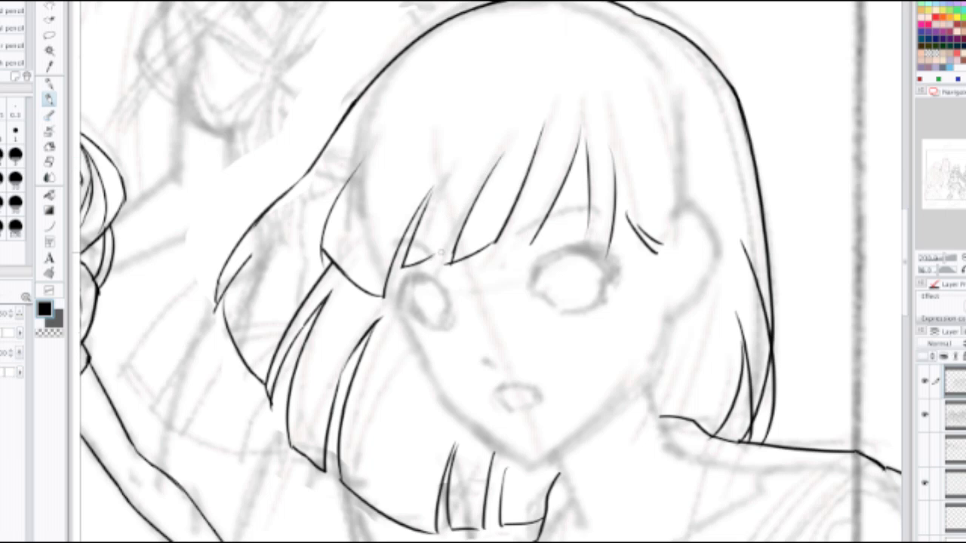
pyautogui.moveTo(396, 296); pyautogui.dragTo(436, 240)
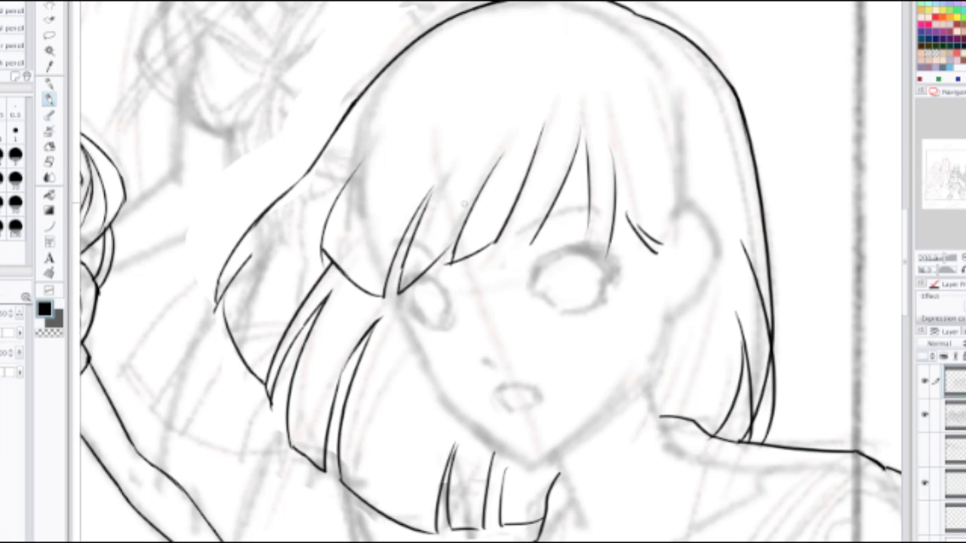
pyautogui.hotkey('ctrl', 'z')
pyautogui.hotkey('ctrl', 'z')
pyautogui.hotkey('ctrl', 'z')
# Step: Redraw the left-hand central fringe strand as a curved stroke down the forehead
pyautogui.scroll(-4, 485, 200)
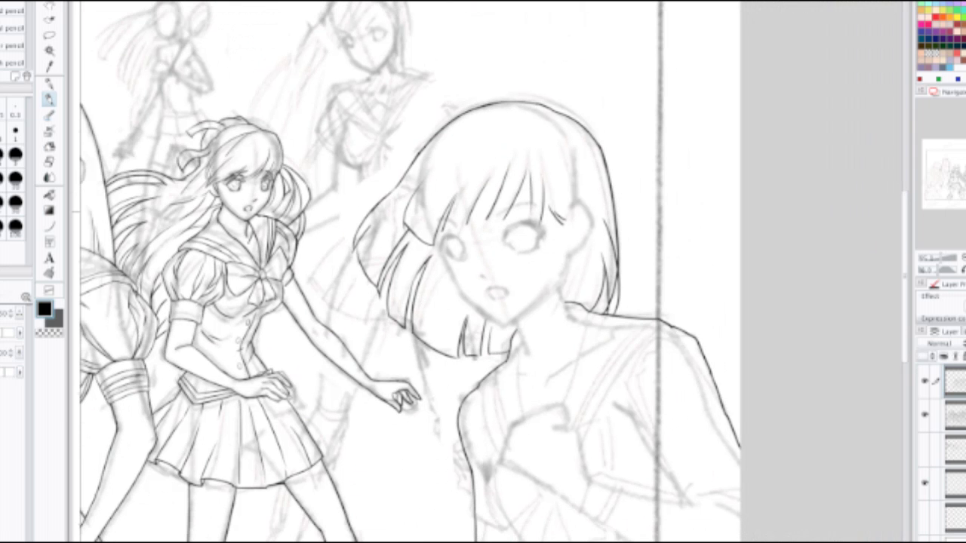
pyautogui.hotkey('ctrl', '+')
pyautogui.hotkey('ctrl', '+')
pyautogui.press('e')
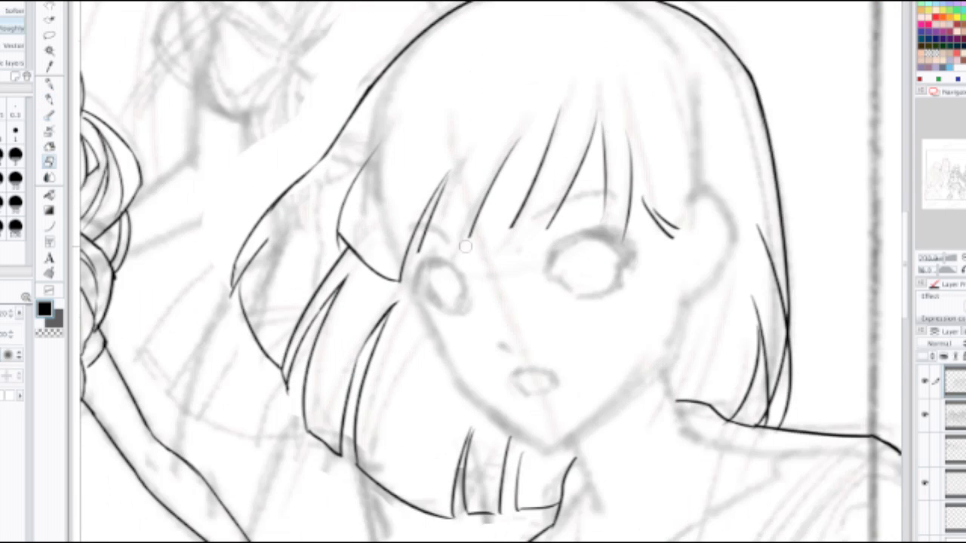
pyautogui.press('p')
pyautogui.moveTo(528, 122); pyautogui.dragTo(446, 264)
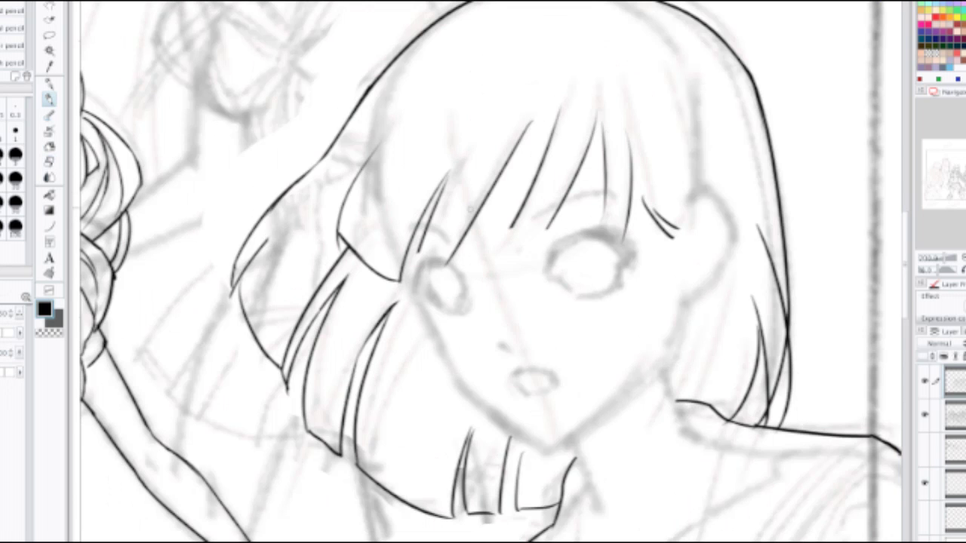
pyautogui.hotkey('ctrl', 'z')
pyautogui.moveTo(520, 125); pyautogui.dragTo(471, 247)
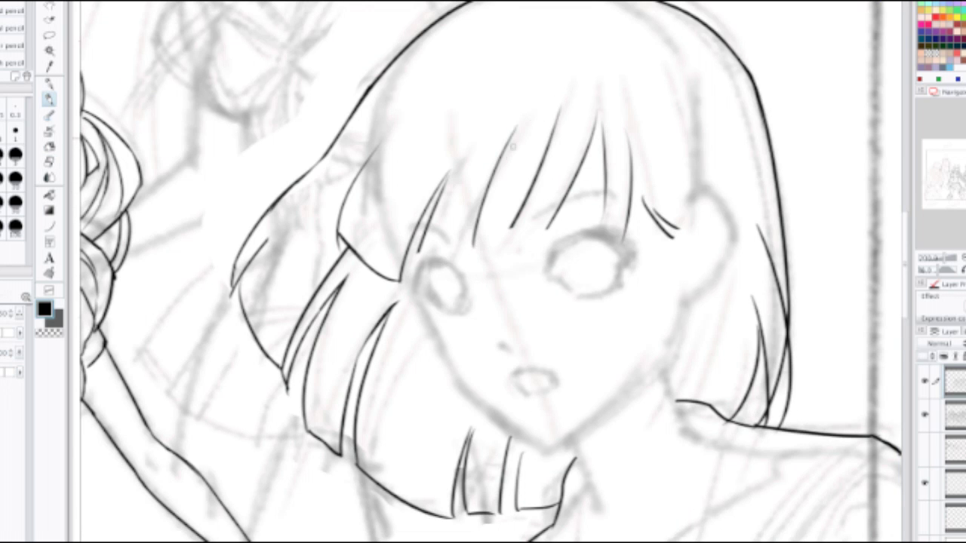
# Step: Ink a long slanted lock edge from the top of the central fringe strand down to the far eye
pyautogui.moveTo(516, 133); pyautogui.dragTo(487, 232)
pyautogui.hotkey('ctrl', 'z')
pyautogui.moveTo(517, 126); pyautogui.dragTo(476, 241)
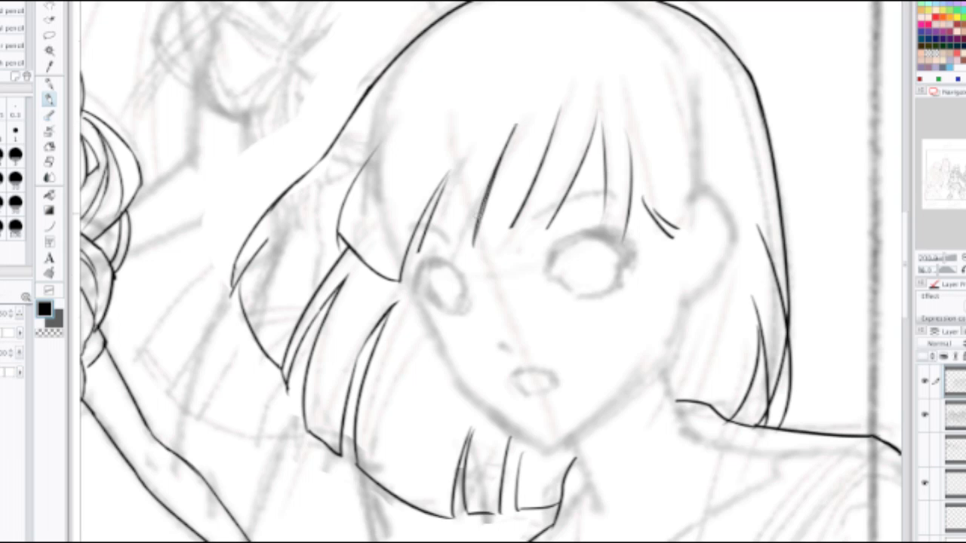
pyautogui.hotkey('ctrl', 'z')
pyautogui.moveTo(514, 129); pyautogui.dragTo(421, 265)
pyautogui.hotkey('ctrl', 'z')
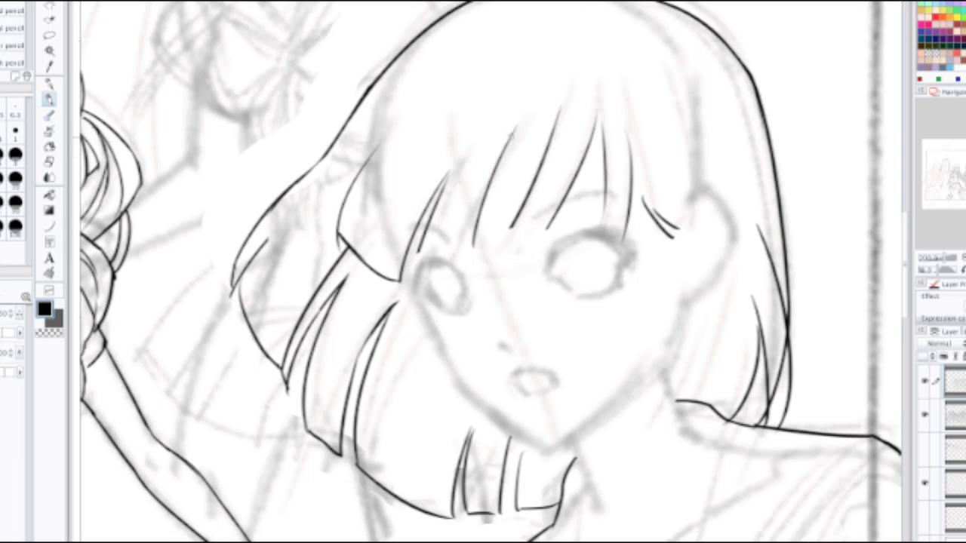
pyautogui.moveTo(511, 135); pyautogui.dragTo(428, 254)
pyautogui.hotkey('ctrl', 'z')
pyautogui.moveTo(507, 136); pyautogui.dragTo(433, 259)
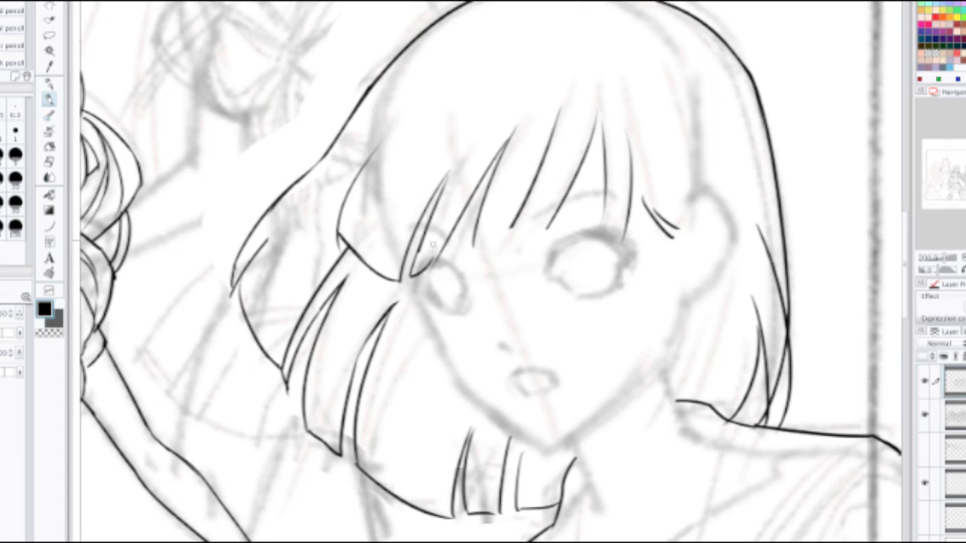
# Step: Close the slanted lock's tip above the far eye and redraw the inner line of the neighbouring temple strand
pyautogui.hotkey('ctrl', 'z')
pyautogui.hotkey('ctrl', 'z')
pyautogui.moveTo(425, 229)
pyautogui.mouseDown()
pyautogui.moveTo(418, 272)
pyautogui.moveTo(440, 258)
pyautogui.mouseUp()
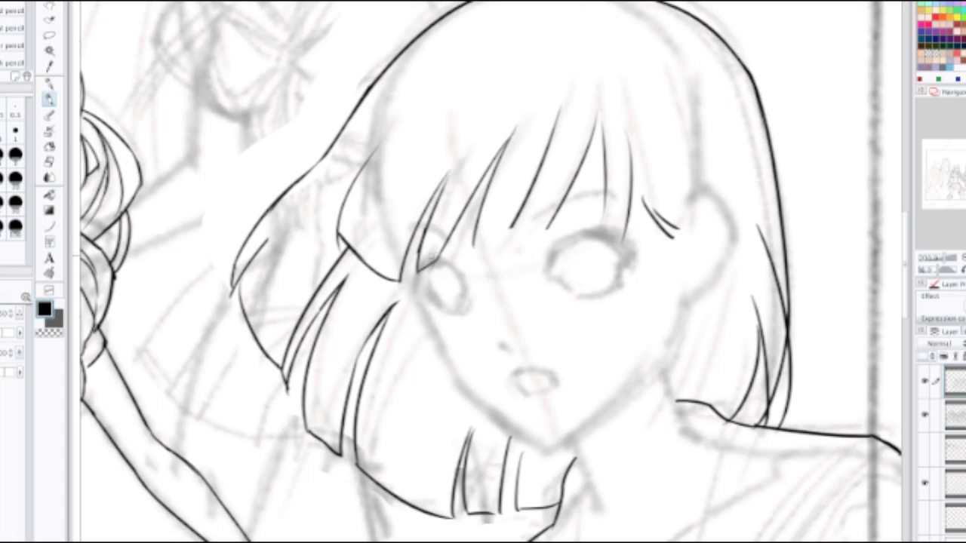
pyautogui.press('e')
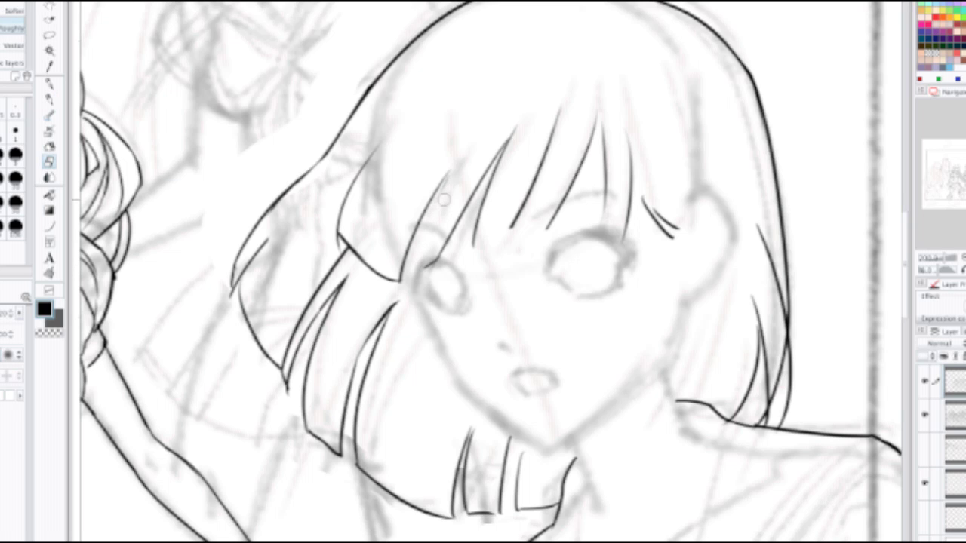
pyautogui.press('p')
pyautogui.moveTo(423, 239)
pyautogui.mouseDown()
pyautogui.moveTo(433, 262)
pyautogui.moveTo(456, 239)
pyautogui.mouseUp()
pyautogui.scroll(-2, 536, 190)
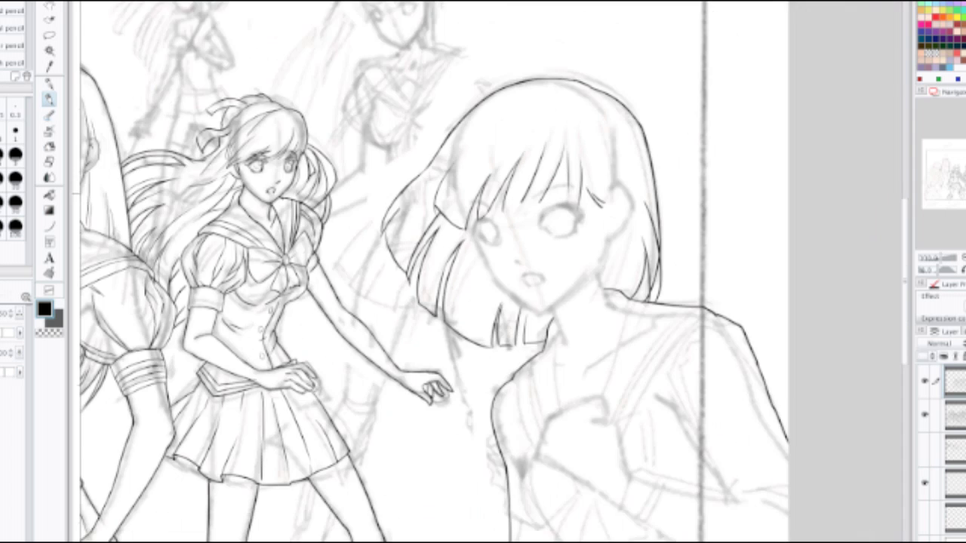
pyautogui.scroll(2, 527, 206)
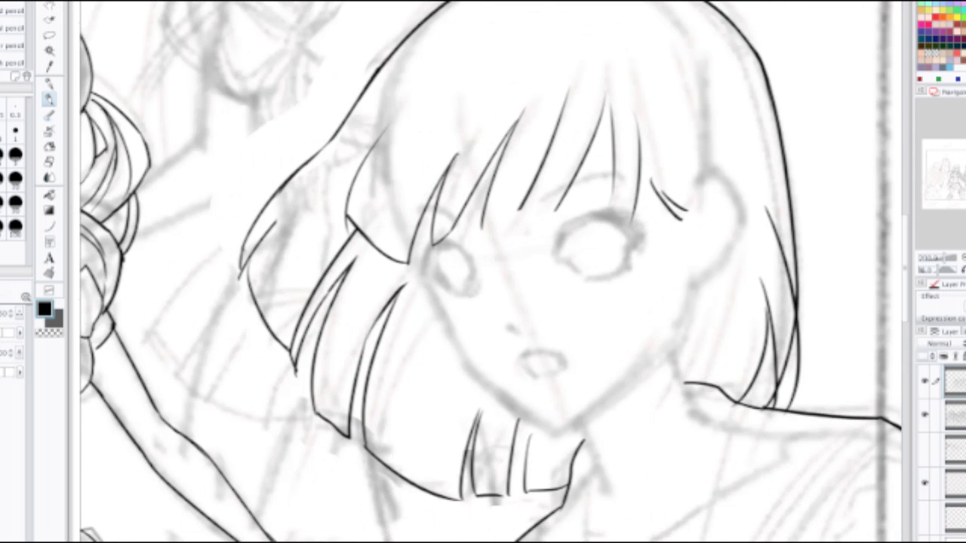
# Step: Flip the canvas view and erase the girl's central fringe strands and the pointed temple lock beside the far eye
pyautogui.press('h')
pyautogui.press('e')
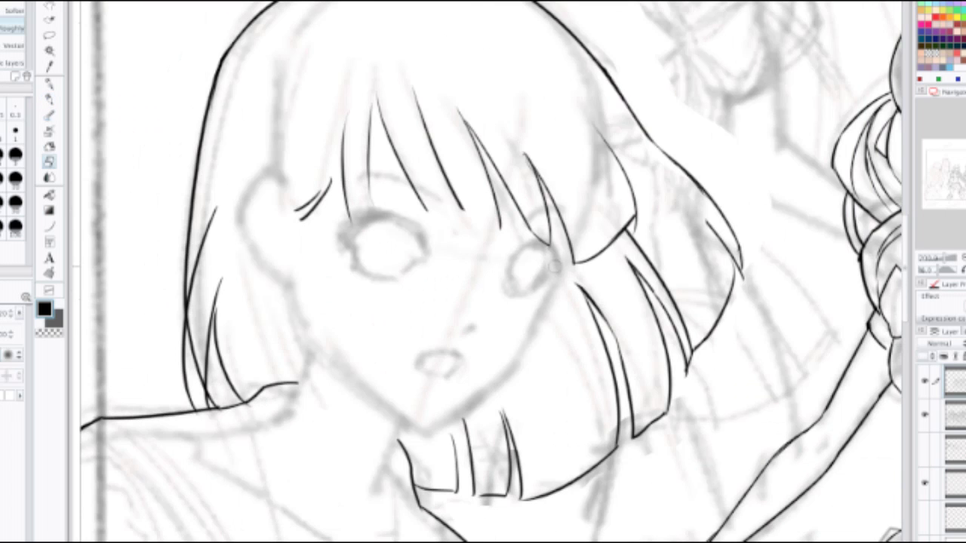
pyautogui.moveTo(555, 265)
pyautogui.mouseDown()
pyautogui.moveTo(596, 267)
pyautogui.moveTo(596, 239)
pyautogui.moveTo(616, 206)
pyautogui.moveTo(640, 227)
pyautogui.moveTo(626, 219)
pyautogui.moveTo(608, 157)
pyautogui.mouseUp()
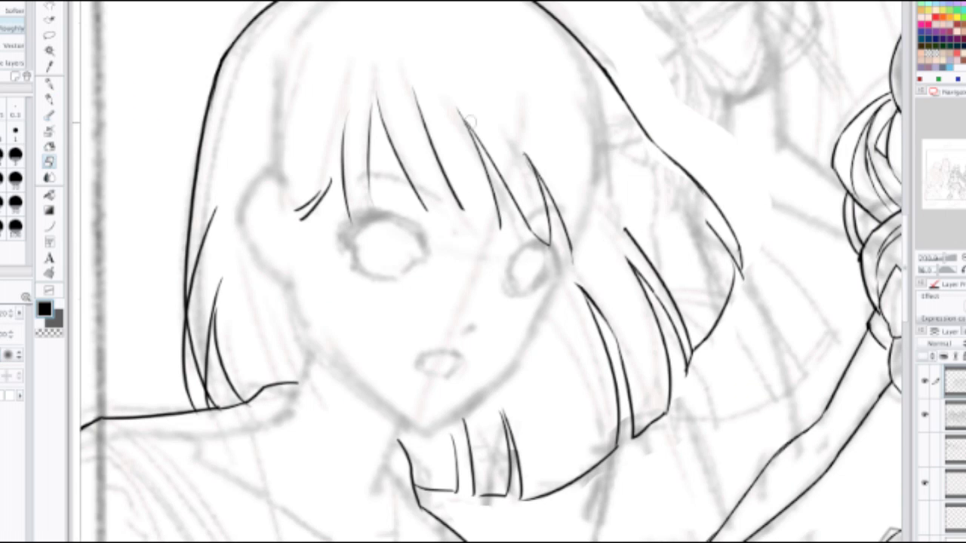
pyautogui.moveTo(349, 163)
pyautogui.mouseDown()
pyautogui.moveTo(348, 214)
pyautogui.moveTo(363, 109)
pyautogui.moveTo(389, 225)
pyautogui.moveTo(386, 133)
pyautogui.moveTo(407, 194)
pyautogui.moveTo(393, 125)
pyautogui.moveTo(442, 211)
pyautogui.moveTo(479, 229)
pyautogui.moveTo(407, 97)
pyautogui.moveTo(477, 222)
pyautogui.moveTo(512, 145)
pyautogui.moveTo(570, 250)
pyautogui.mouseUp()
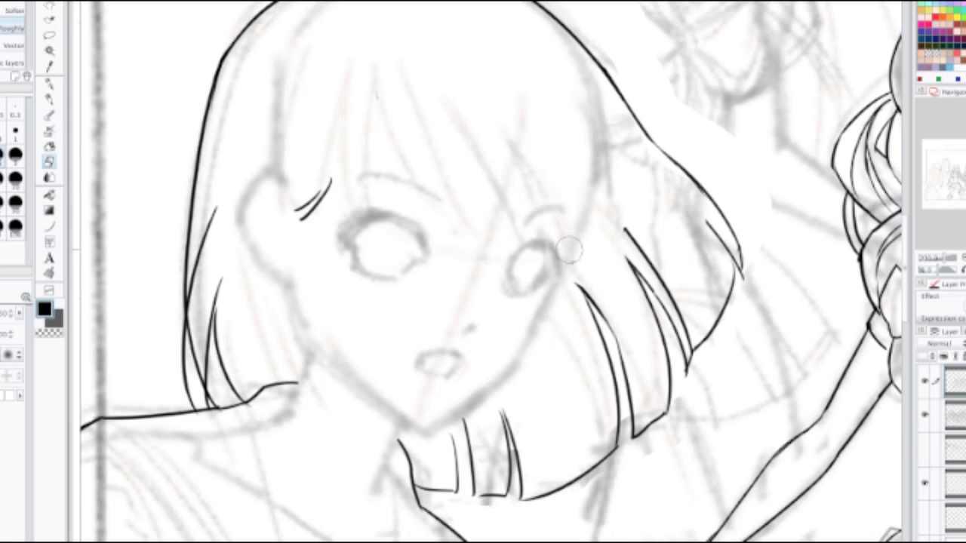
# Step: Ink a pointed central fringe lock with two curved edges meeting between the eyes
pyautogui.press('p')
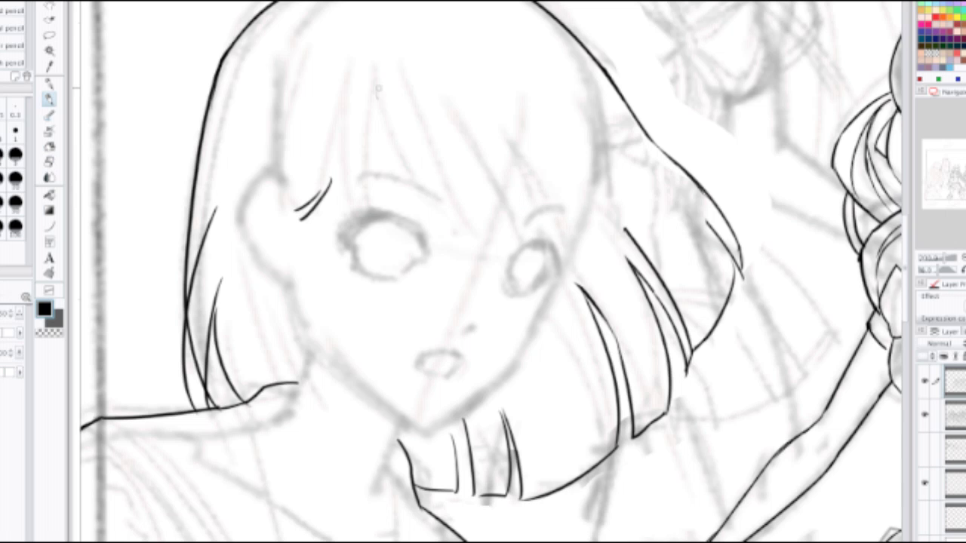
pyautogui.moveTo(378, 88)
pyautogui.mouseDown()
pyautogui.moveTo(453, 224)
pyautogui.moveTo(469, 230)
pyautogui.mouseUp()
pyautogui.moveTo(413, 93); pyautogui.dragTo(471, 233)
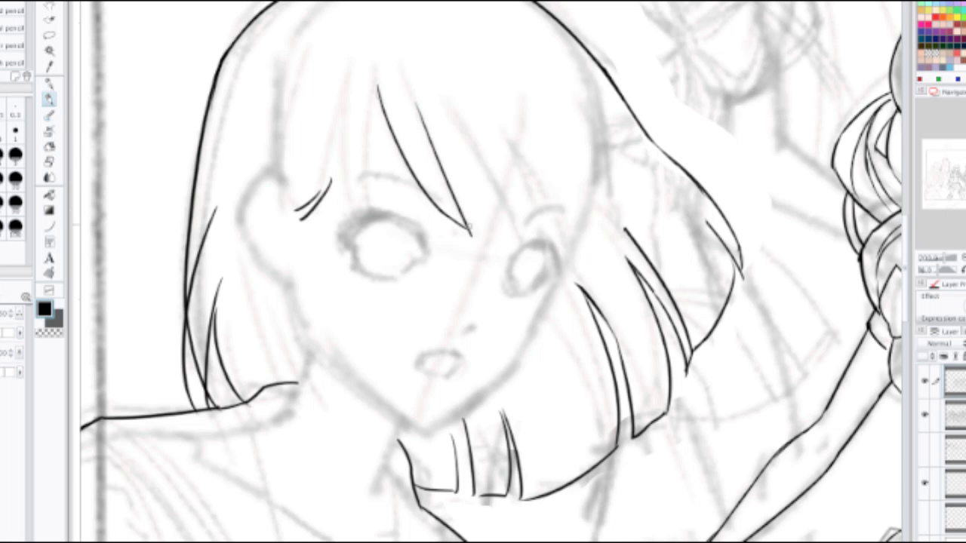
pyautogui.hotkey('ctrl', 'z')
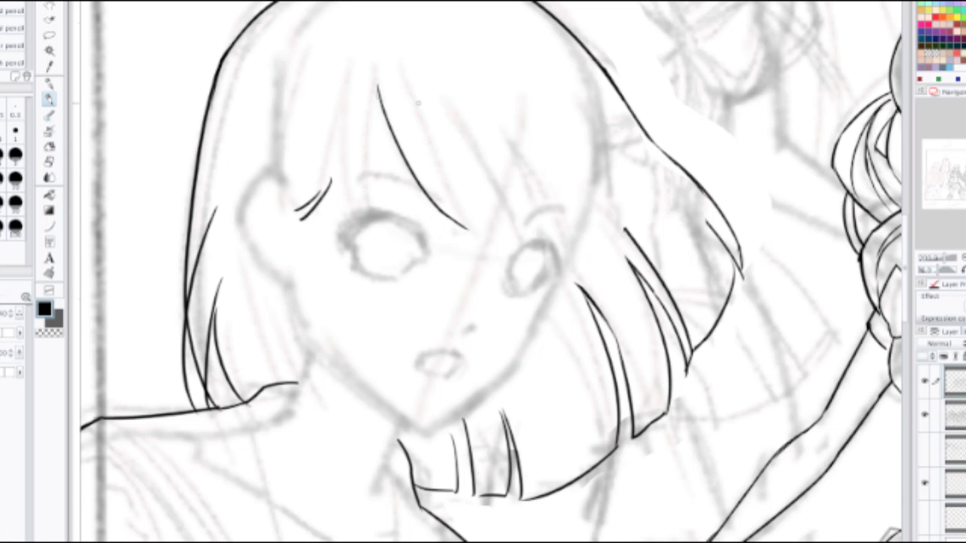
pyautogui.moveTo(406, 79); pyautogui.dragTo(472, 235)
pyautogui.hotkey('ctrl', 'z')
# Step: Ink a long slanted fringe edge from the top of the central lock down to the far eye
pyautogui.moveTo(414, 101); pyautogui.dragTo(510, 223)
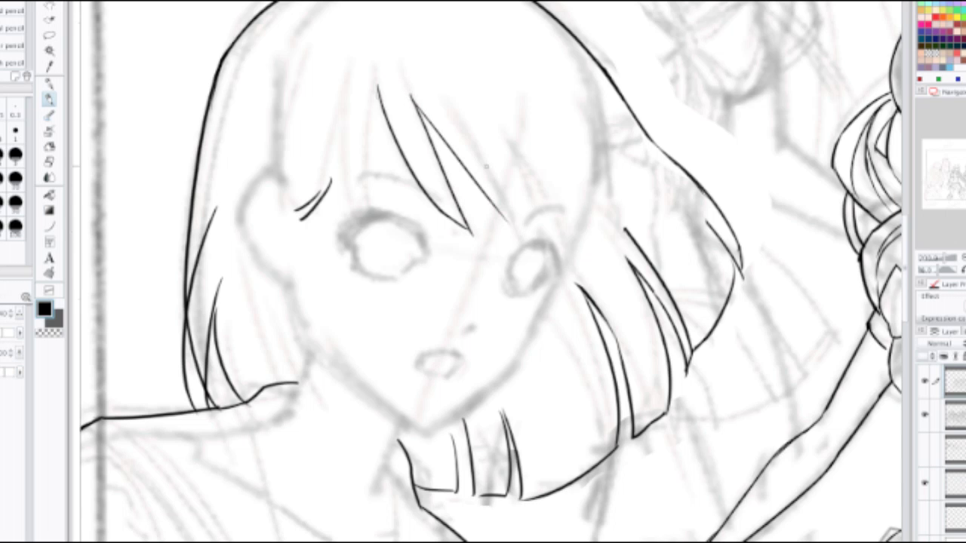
pyautogui.hotkey('ctrl', 'z')
pyautogui.moveTo(414, 103); pyautogui.dragTo(510, 201)
pyautogui.moveTo(482, 162); pyautogui.dragTo(527, 246)
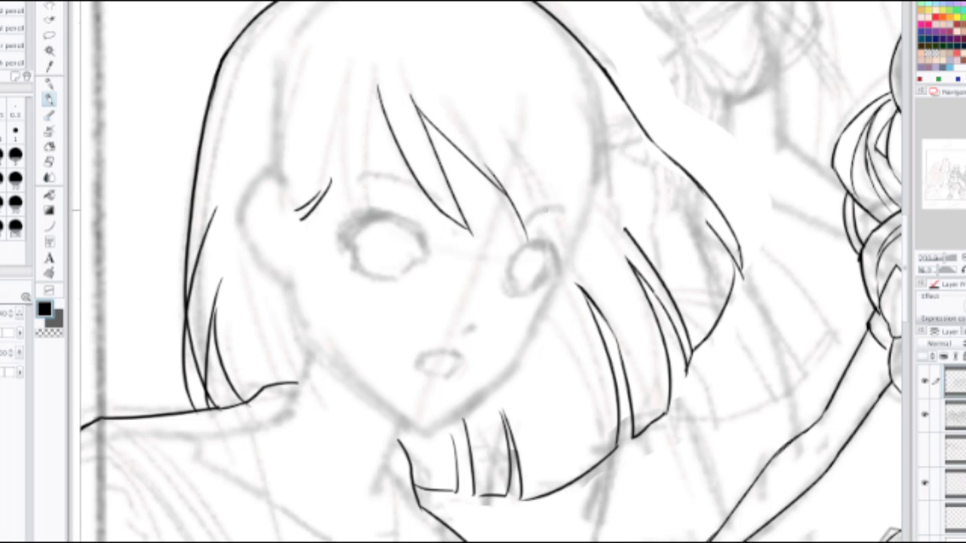
# Step: Ink two curved temple strands falling from the fringe across the outer side of the far eye
pyautogui.moveTo(507, 144); pyautogui.dragTo(550, 249)
pyautogui.moveTo(514, 154); pyautogui.dragTo(564, 255)
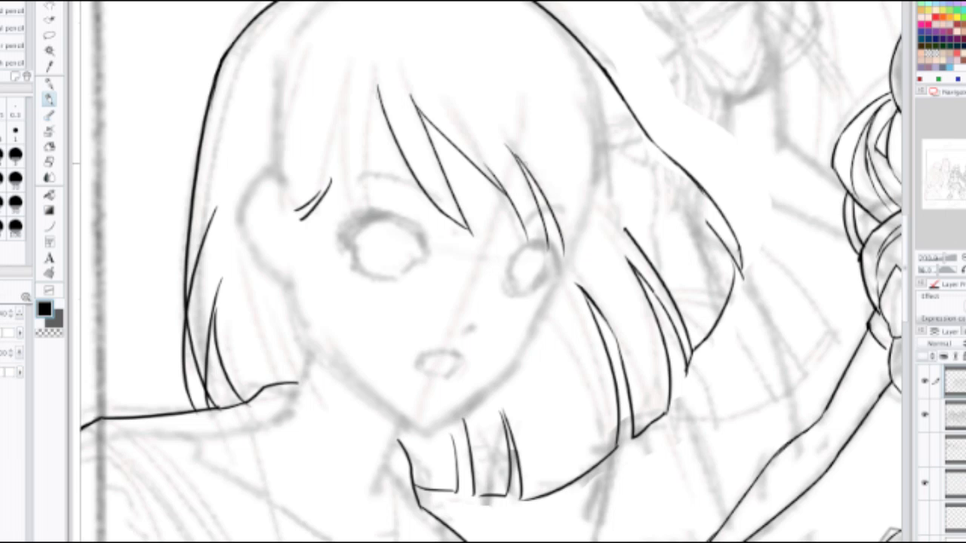
pyautogui.hotkey('ctrl', 'z')
pyautogui.moveTo(515, 155); pyautogui.dragTo(574, 269)
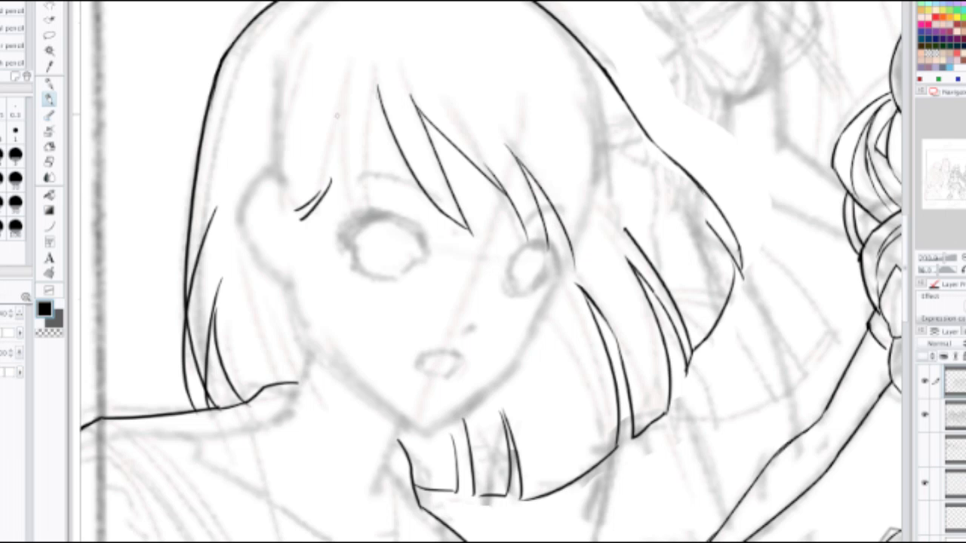
# Step: Ink a narrow fringe lock above the near eye and close its tip
pyautogui.moveTo(352, 68); pyautogui.dragTo(349, 212)
pyautogui.moveTo(373, 83); pyautogui.dragTo(365, 210)
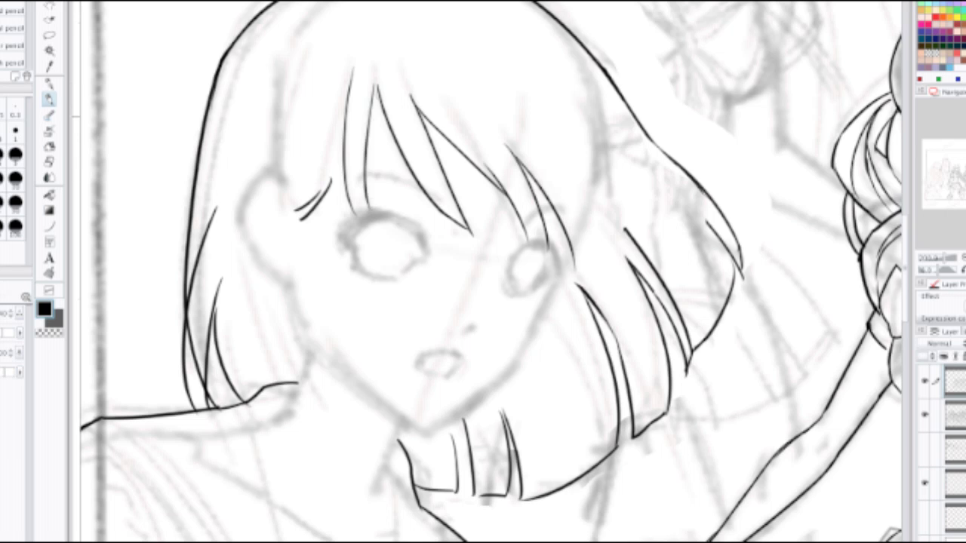
pyautogui.hotkey('ctrl', 'z')
pyautogui.moveTo(377, 85); pyautogui.dragTo(369, 214)
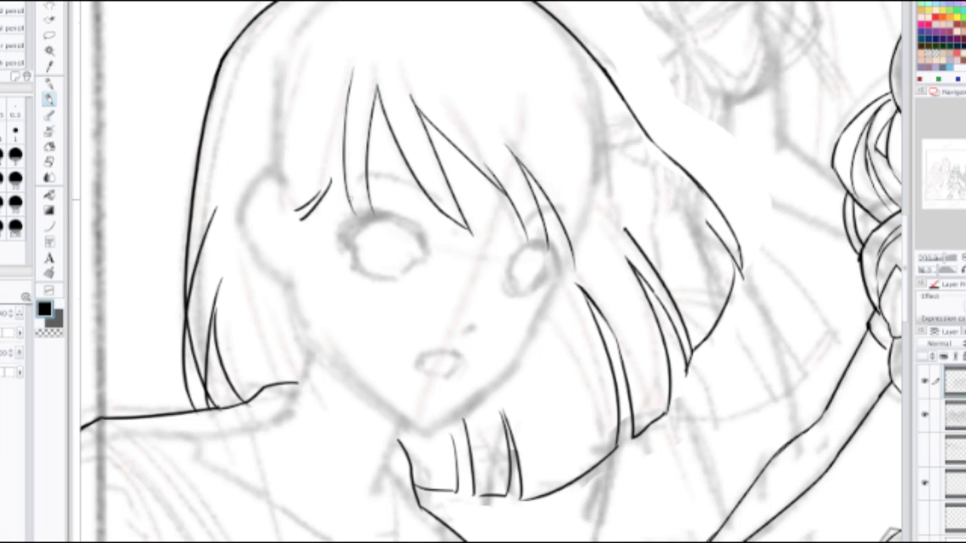
pyautogui.moveTo(355, 204); pyautogui.dragTo(374, 212)
# Step: Erase the short leftover strokes beside the near eye and ink a slanted strand from the narrow lock's top
pyautogui.moveTo(348, 117)
pyautogui.mouseDown()
pyautogui.moveTo(331, 185)
pyautogui.moveTo(298, 211)
pyautogui.moveTo(327, 182)
pyautogui.mouseUp()
pyautogui.hotkey('ctrl', 'z')
pyautogui.press('e')
pyautogui.press('p')
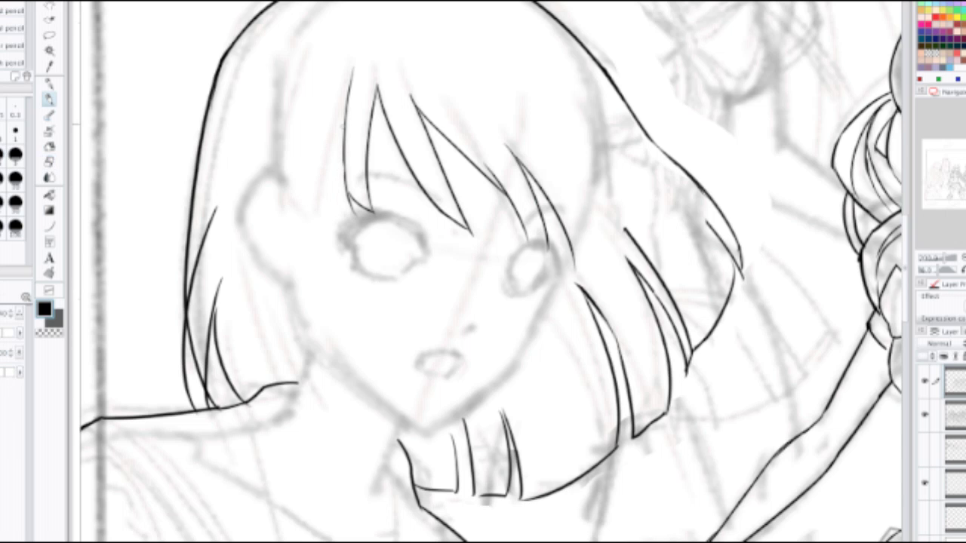
pyautogui.moveTo(347, 98); pyautogui.dragTo(319, 226)
pyautogui.hotkey('ctrl', 'z')
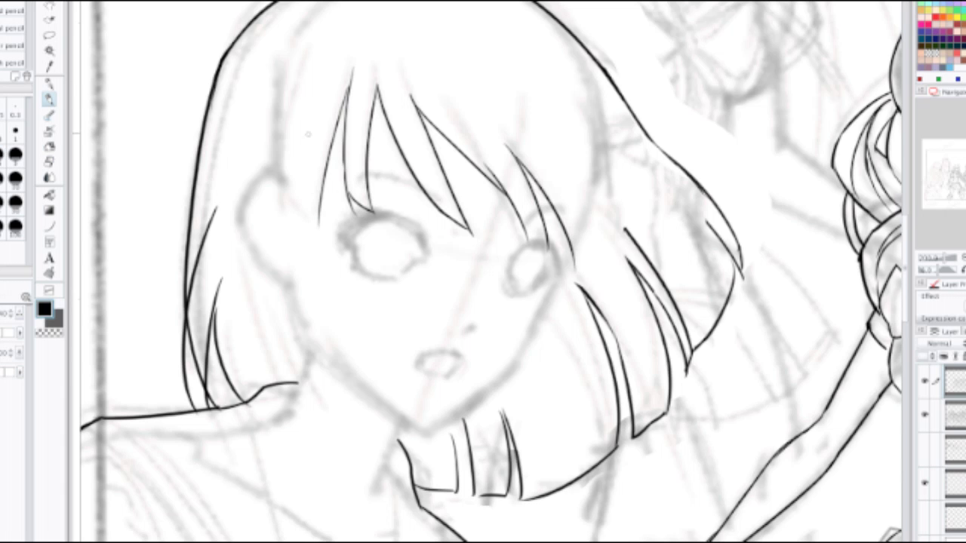
pyautogui.hotkey('ctrl', 'z')
pyautogui.moveTo(352, 74); pyautogui.dragTo(320, 207)
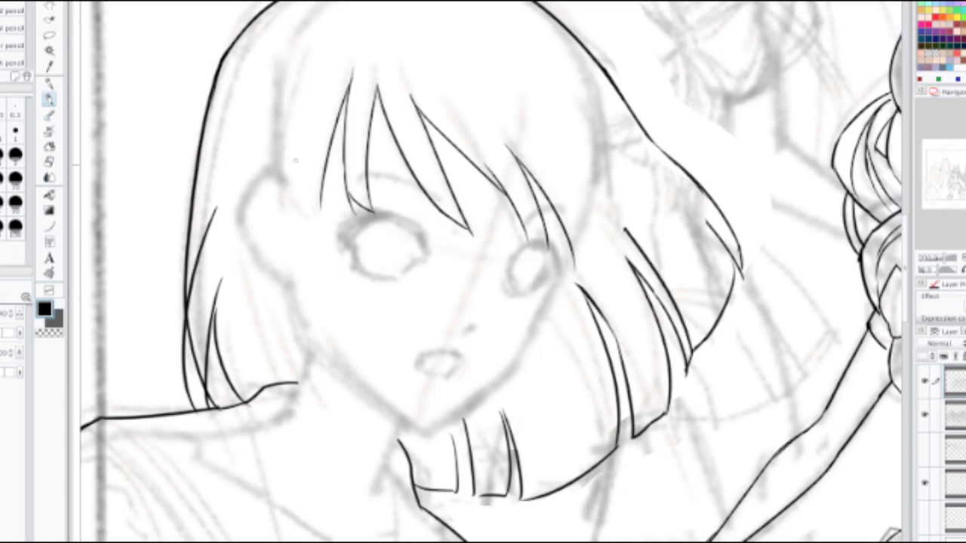
pyautogui.moveTo(294, 145); pyautogui.dragTo(325, 210)
pyautogui.moveTo(278, 180); pyautogui.dragTo(297, 161)
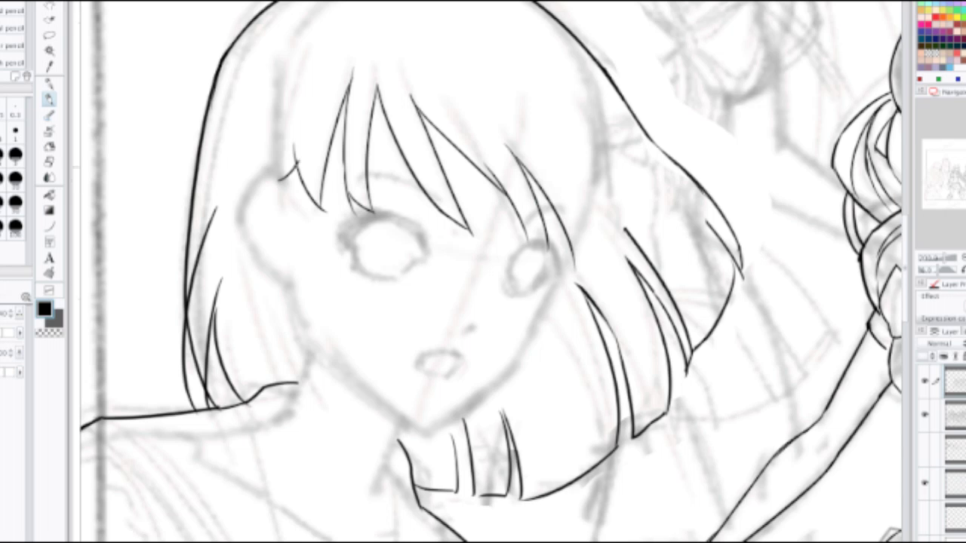
pyautogui.hotkey('ctrl', 'z')
pyautogui.hotkey('ctrl', 'z')
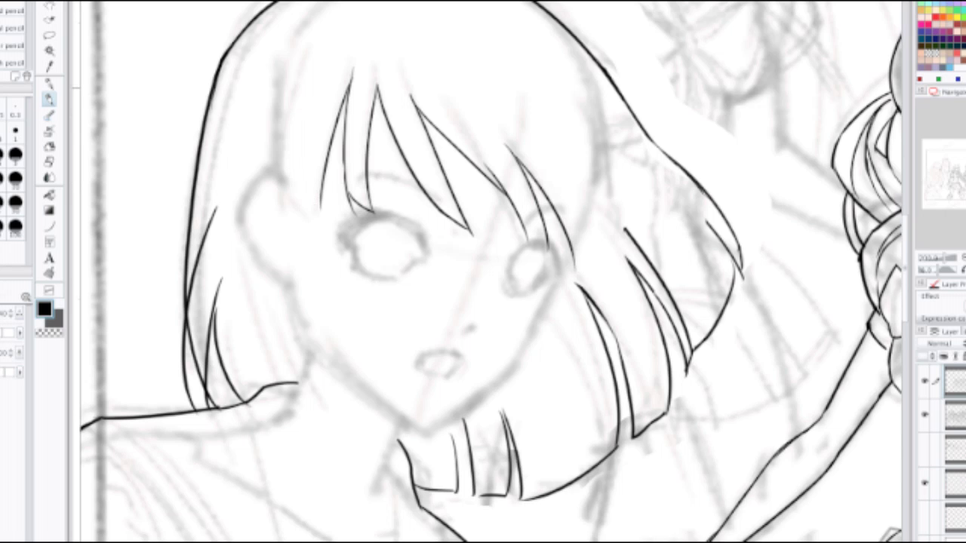
# Step: Ink the long curved outer edge of the near-side fringe lock and close its tip beside the near eye
pyautogui.moveTo(293, 64); pyautogui.dragTo(295, 225)
pyautogui.hotkey('ctrl', 'z')
pyautogui.moveTo(276, 121); pyautogui.dragTo(317, 255)
pyautogui.hotkey('ctrl', 'z')
pyautogui.moveTo(275, 121); pyautogui.dragTo(326, 241)
pyautogui.moveTo(304, 205); pyautogui.dragTo(324, 256)
pyautogui.hotkey('ctrl', 'z')
pyautogui.moveTo(321, 204); pyautogui.dragTo(323, 252)
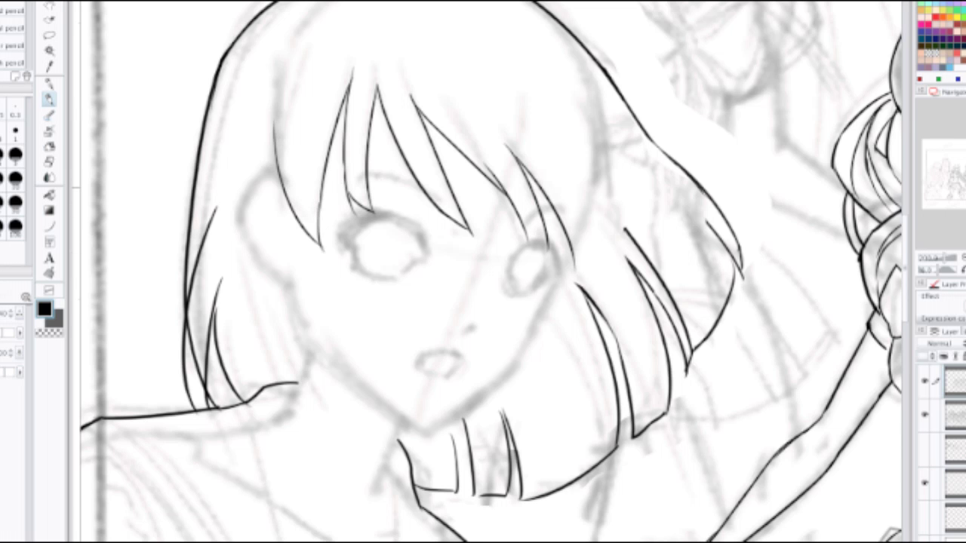
pyautogui.scroll(-3, 305, 175)
pyautogui.scroll(2, 355, 171)
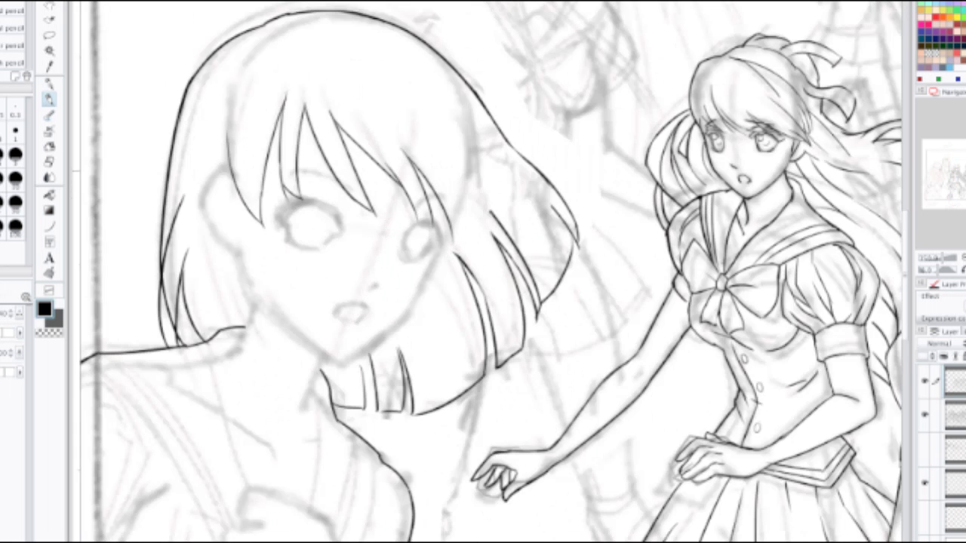
pyautogui.moveTo(410, 114)
pyautogui.mouseDown()
pyautogui.moveTo(425, 124)
pyautogui.moveTo(472, 237)
pyautogui.moveTo(486, 241)
pyautogui.mouseUp()
pyautogui.hotkey('ctrl', 'z')
pyautogui.hotkey('ctrl', 'z')
pyautogui.moveTo(447, 123)
pyautogui.mouseDown()
pyautogui.moveTo(485, 203)
pyautogui.moveTo(487, 230)
pyautogui.mouseUp()
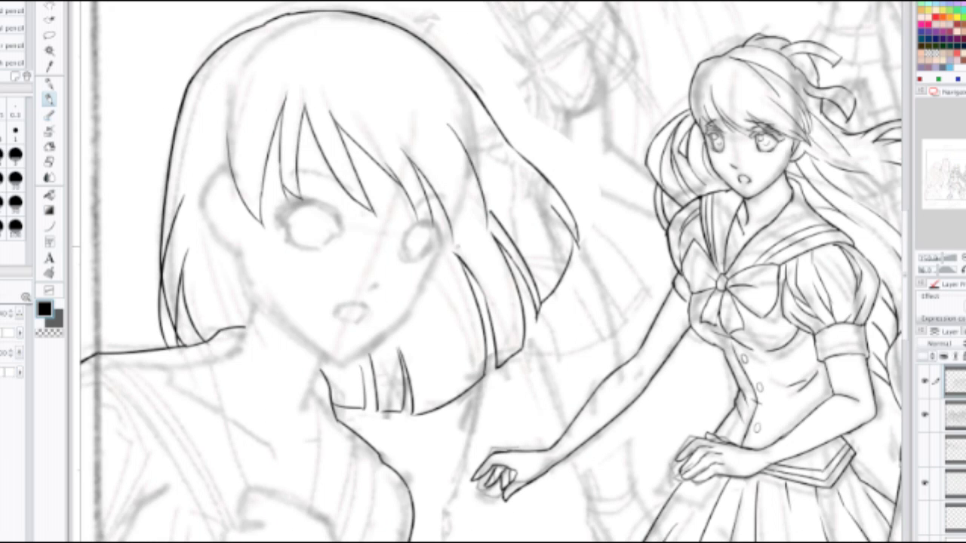
pyautogui.hotkey('ctrl', 'z')
# Step: Erase the temple strands over the far eye and ink two new curved strands farther out
pyautogui.press('e')
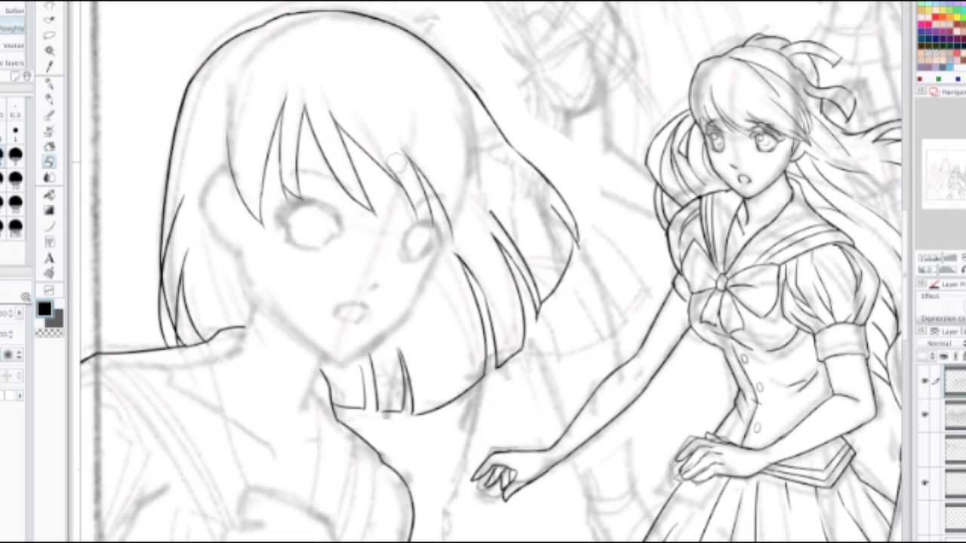
pyautogui.moveTo(398, 149); pyautogui.dragTo(448, 229)
pyautogui.press('p')
pyautogui.moveTo(416, 148); pyautogui.dragTo(453, 243)
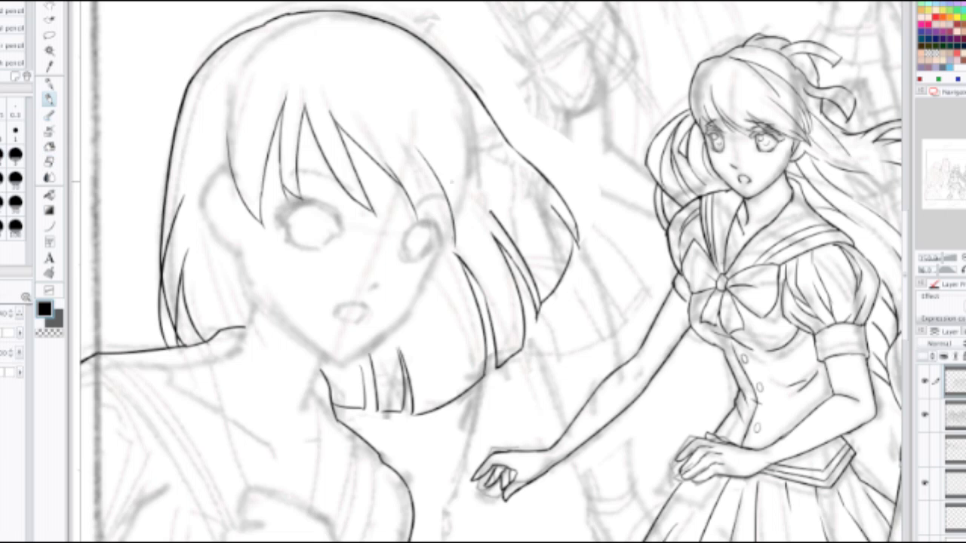
pyautogui.moveTo(437, 165); pyautogui.dragTo(462, 246)
# Step: Ink the far temple lock's rounded outer edge and close it with a slanted lower edge
pyautogui.moveTo(452, 102); pyautogui.dragTo(493, 233)
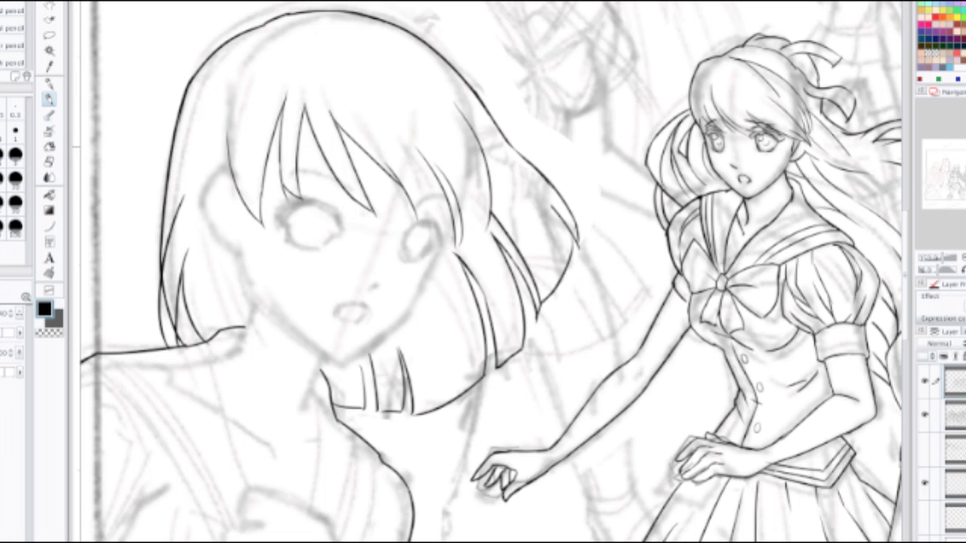
pyautogui.hotkey('ctrl', 'z')
pyautogui.moveTo(459, 117)
pyautogui.mouseDown()
pyautogui.moveTo(489, 231)
pyautogui.moveTo(462, 240)
pyautogui.mouseUp()
pyautogui.hotkey('ctrl', 'z')
pyautogui.moveTo(490, 203); pyautogui.dragTo(460, 240)
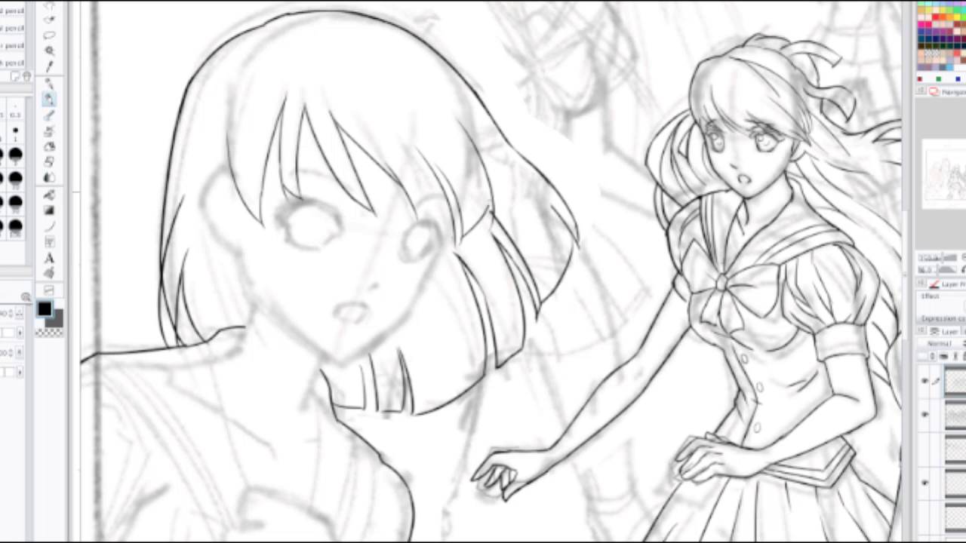
# Step: Clean up the far temple lock's lower tip and add short strands that fill the fringe above the far eye
pyautogui.scroll(-2, 487, 147)
pyautogui.scroll(2, 468, 141)
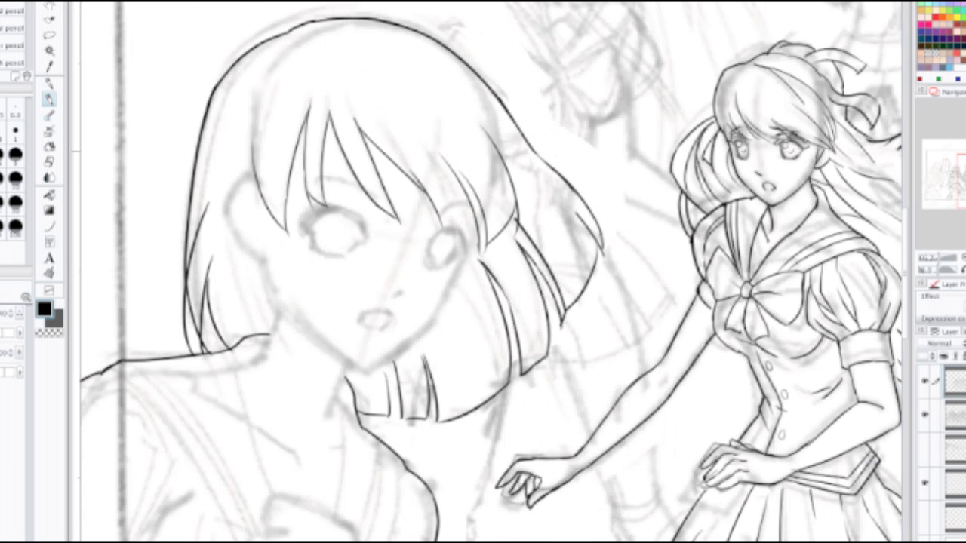
pyautogui.press('e')
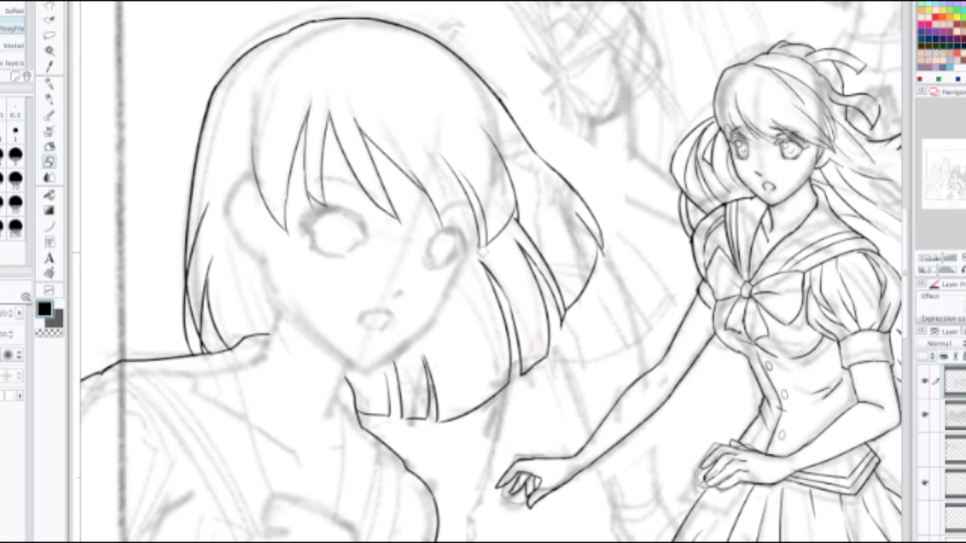
pyautogui.press('p')
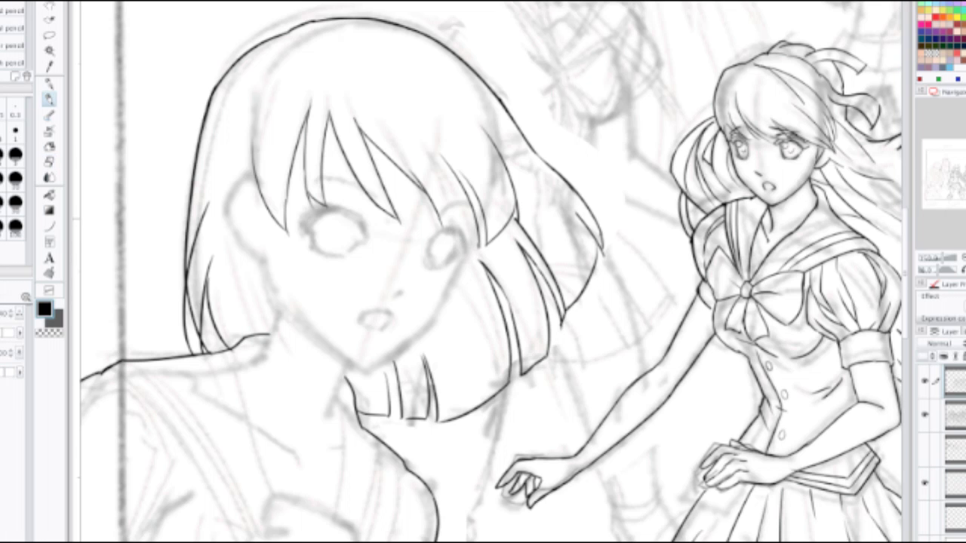
pyautogui.moveTo(434, 181); pyautogui.dragTo(464, 240)
pyautogui.hotkey('ctrl', 'z')
pyautogui.moveTo(435, 178); pyautogui.dragTo(457, 238)
pyautogui.moveTo(454, 198)
pyautogui.mouseDown()
pyautogui.moveTo(464, 240)
pyautogui.moveTo(482, 252)
pyautogui.mouseUp()
pyautogui.hotkey('ctrl', 'z')
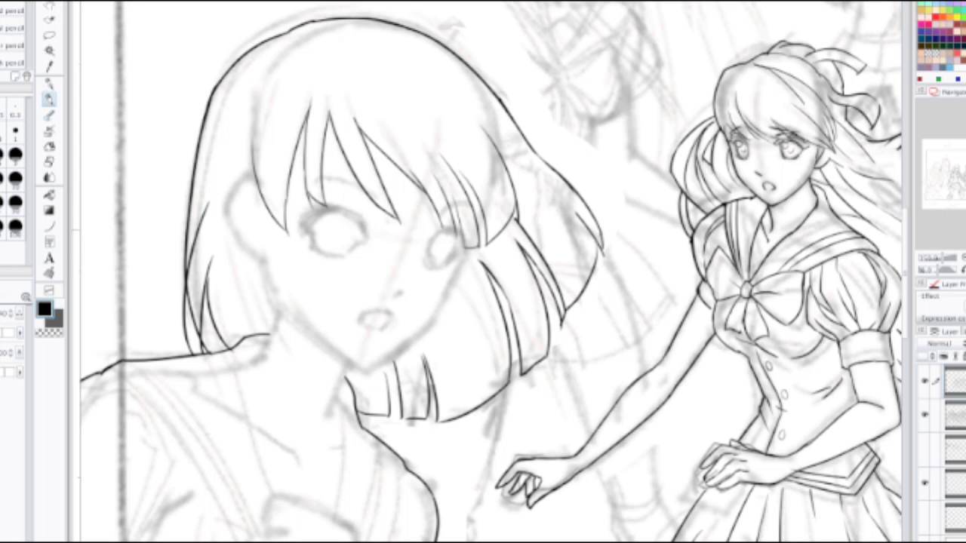
pyautogui.moveTo(442, 225); pyautogui.dragTo(456, 239)
# Step: Erase the long slanted fringe edge leading to the far eye and the upper part of the central lock's adjoining edge
pyautogui.scroll(-2, 441, 179)
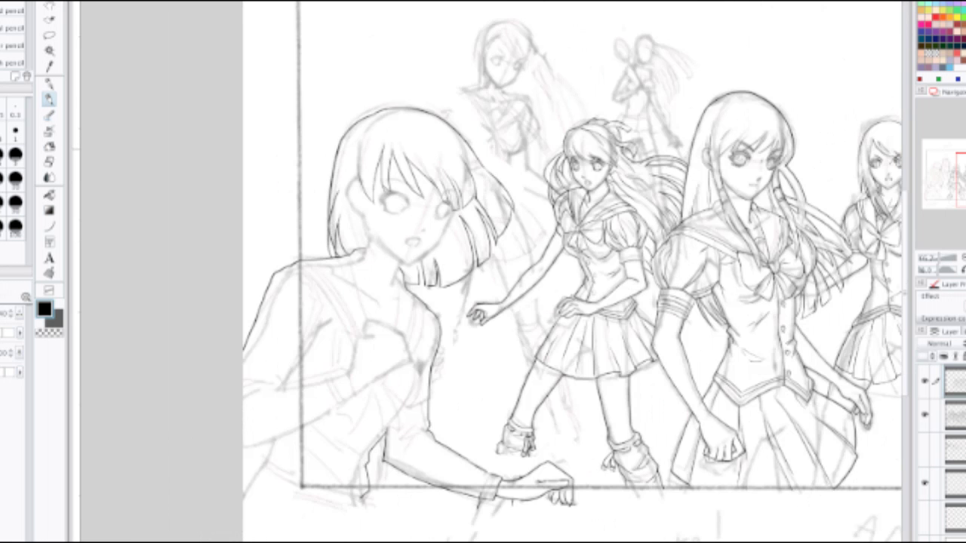
pyautogui.scroll(4, 440, 147)
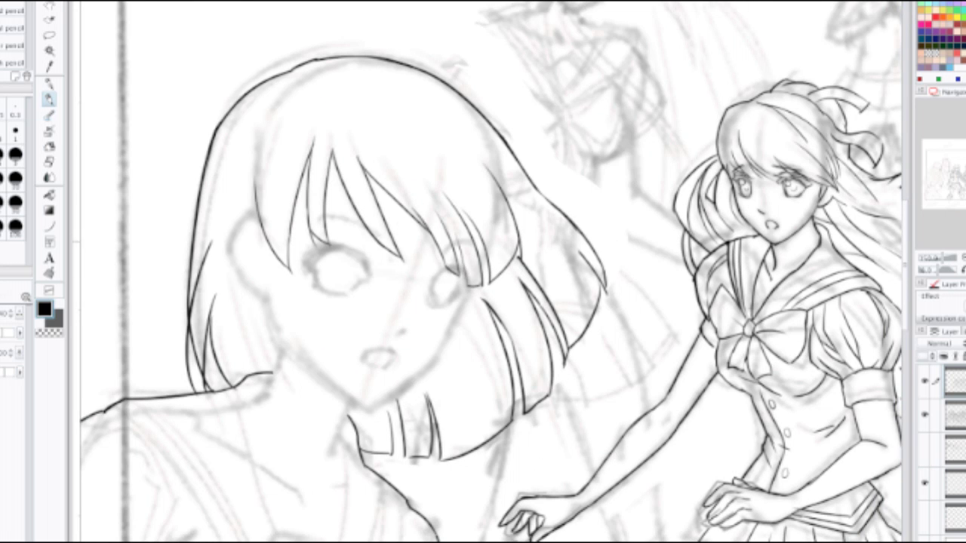
pyautogui.scroll(-4, 457, 238)
pyautogui.scroll(4, 452, 230)
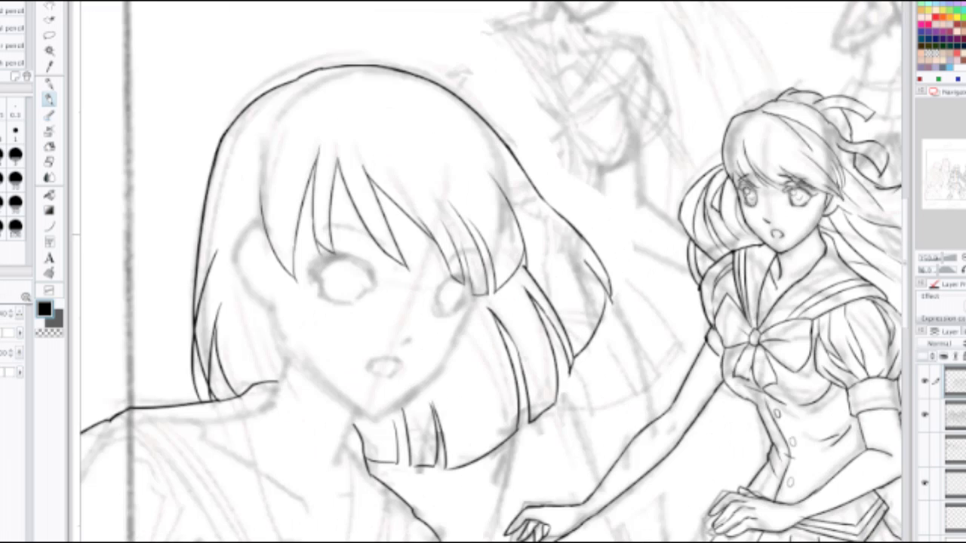
pyautogui.press('e')
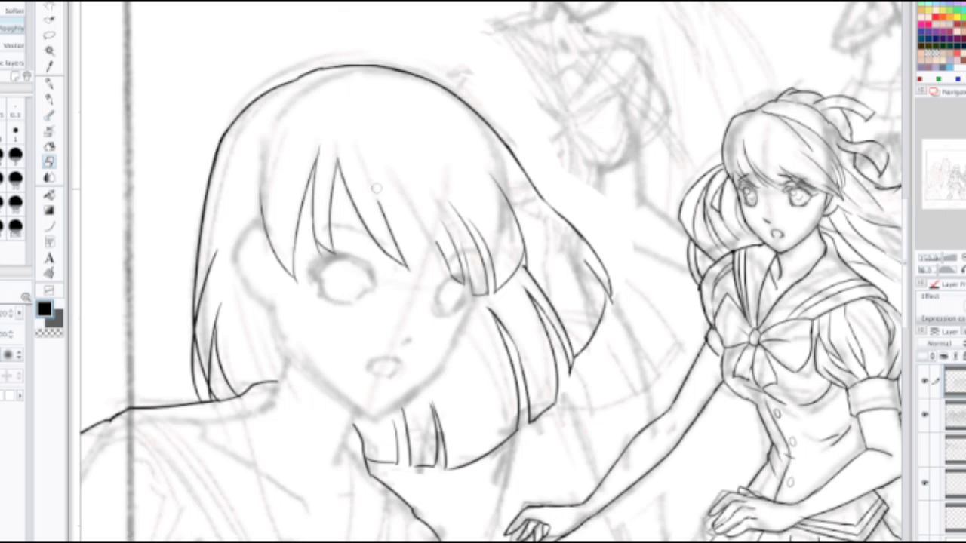
# Step: Ink a shorter pointed fringe lock between the central lock and the far eye using two curved strokes
pyautogui.press('p')
pyautogui.moveTo(359, 149); pyautogui.dragTo(428, 268)
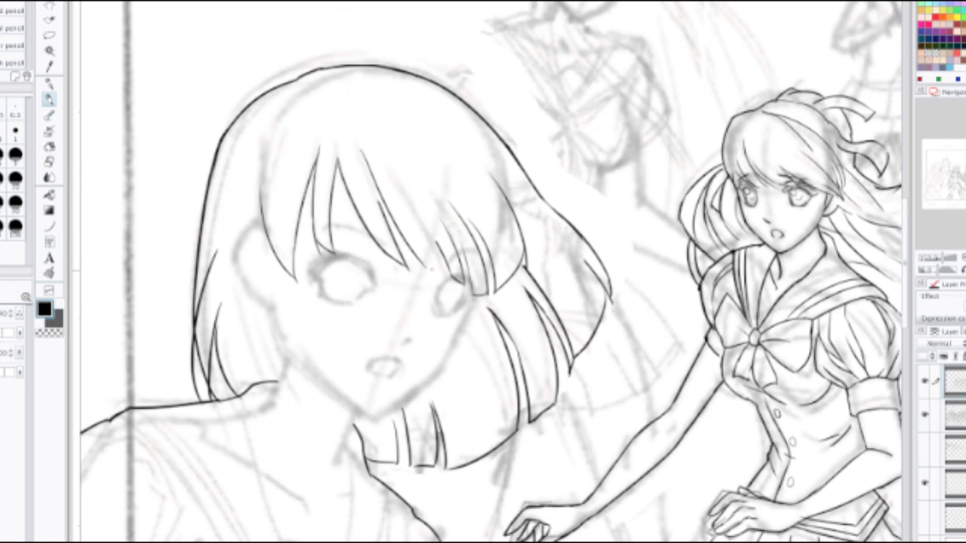
pyautogui.hotkey('ctrl', 'z')
pyautogui.moveTo(362, 162); pyautogui.dragTo(417, 263)
pyautogui.hotkey('ctrl', 'z')
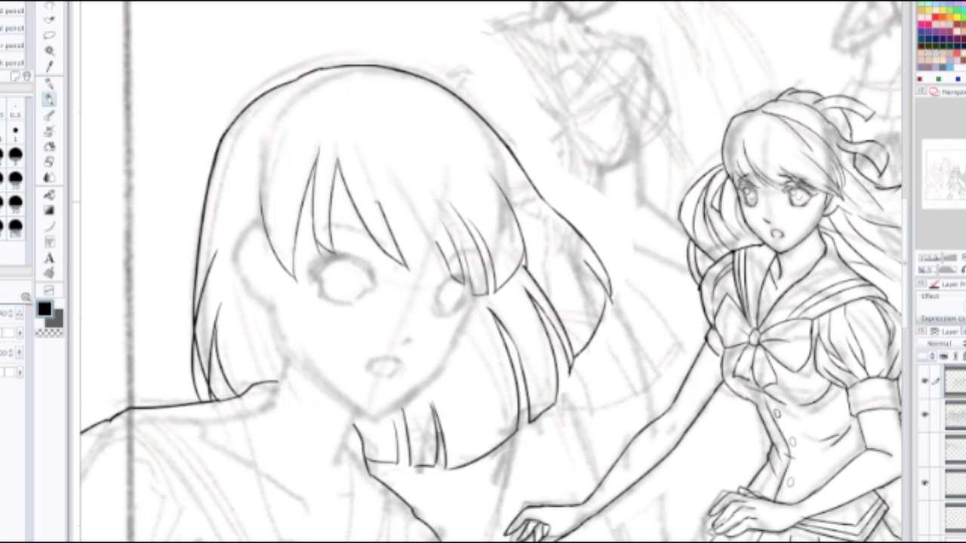
pyautogui.moveTo(377, 200); pyautogui.dragTo(431, 270)
pyautogui.moveTo(401, 190); pyautogui.dragTo(438, 276)
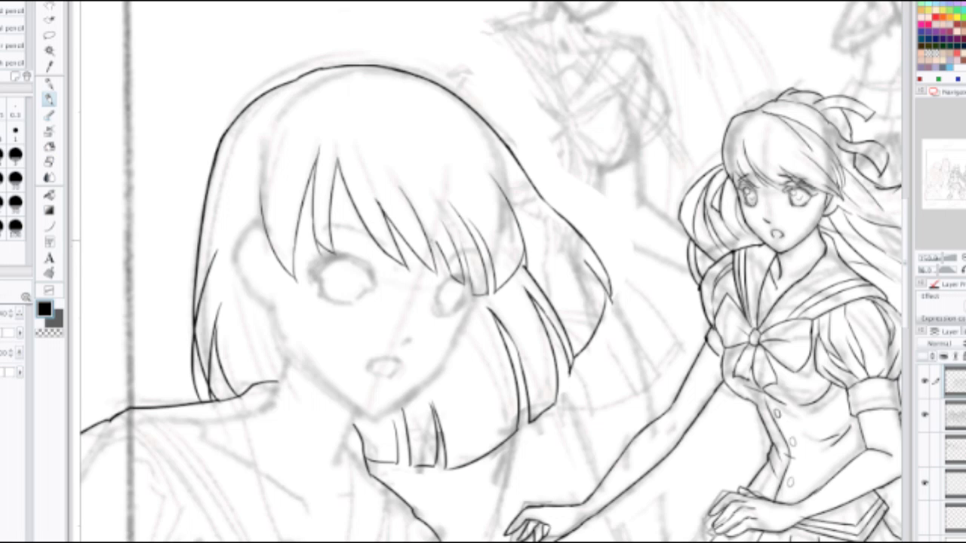
# Step: Undo the last fringe stroke and redraw it as a short curved strand between the central lock and the far eye
pyautogui.hotkey('ctrl', 'z')
pyautogui.moveTo(419, 219); pyautogui.dragTo(437, 247)
pyautogui.scroll(-2, 418, 206)
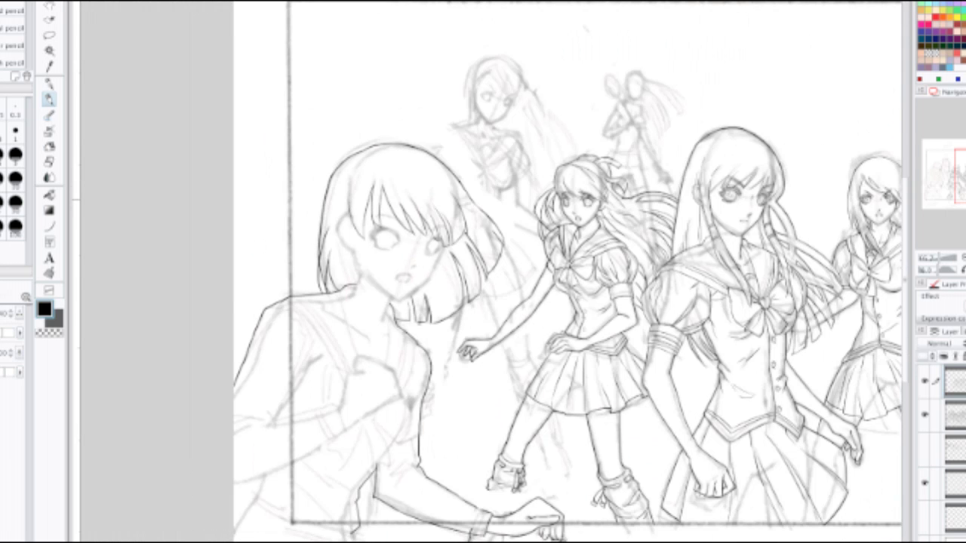
pyautogui.scroll(3, 427, 185)
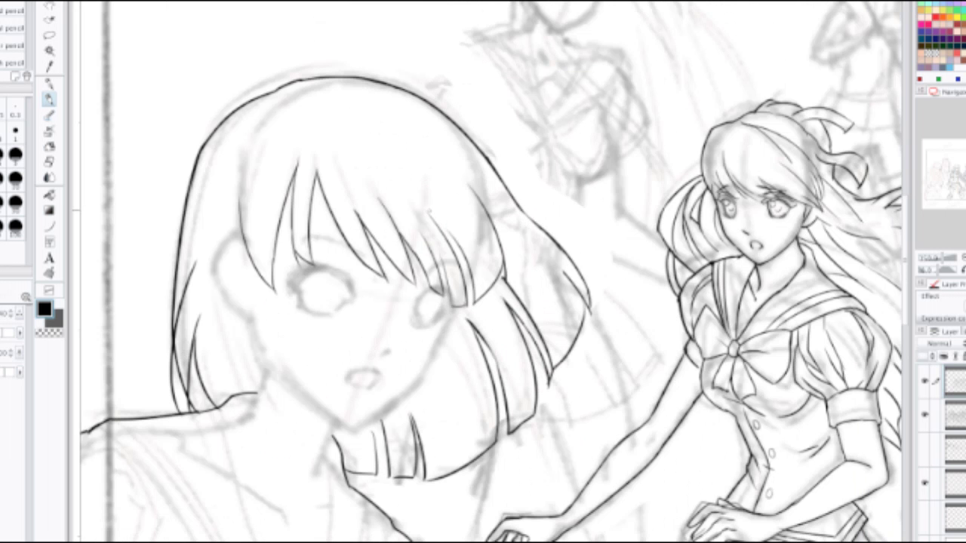
# Step: Erase the lower tip and adjoining edges of the fringe locks between the near temple and the near eye
pyautogui.press('e')
pyautogui.moveTo(296, 267); pyautogui.dragTo(293, 256)
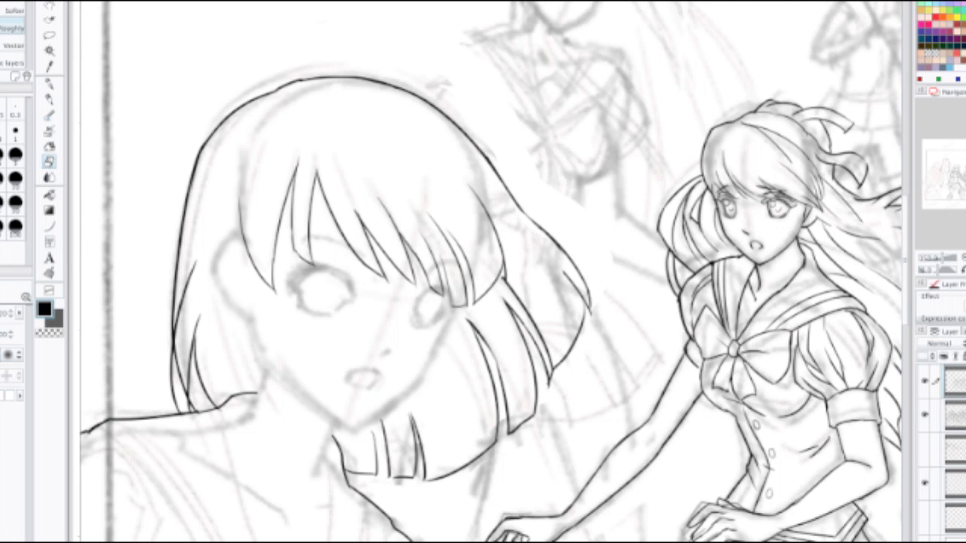
pyautogui.press('Tab')
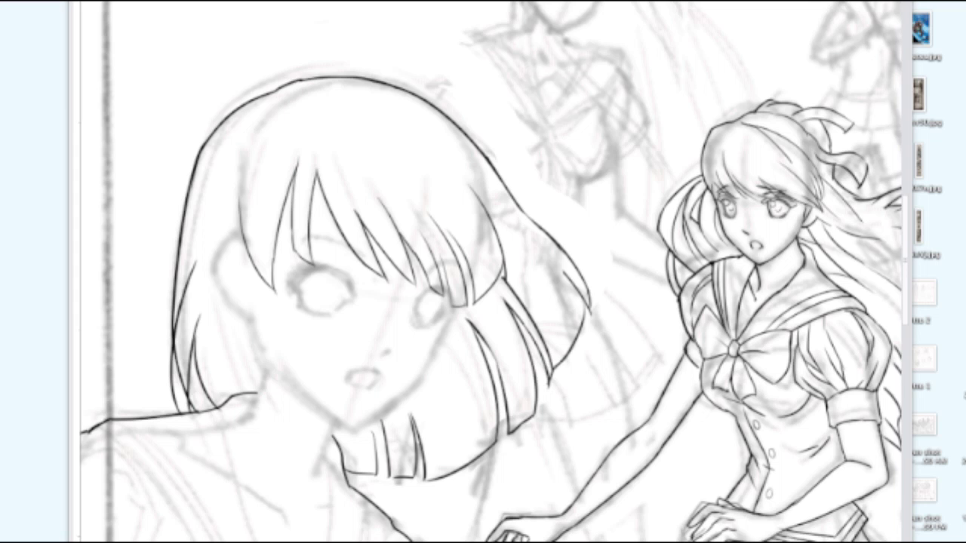
pyautogui.press('Tab')
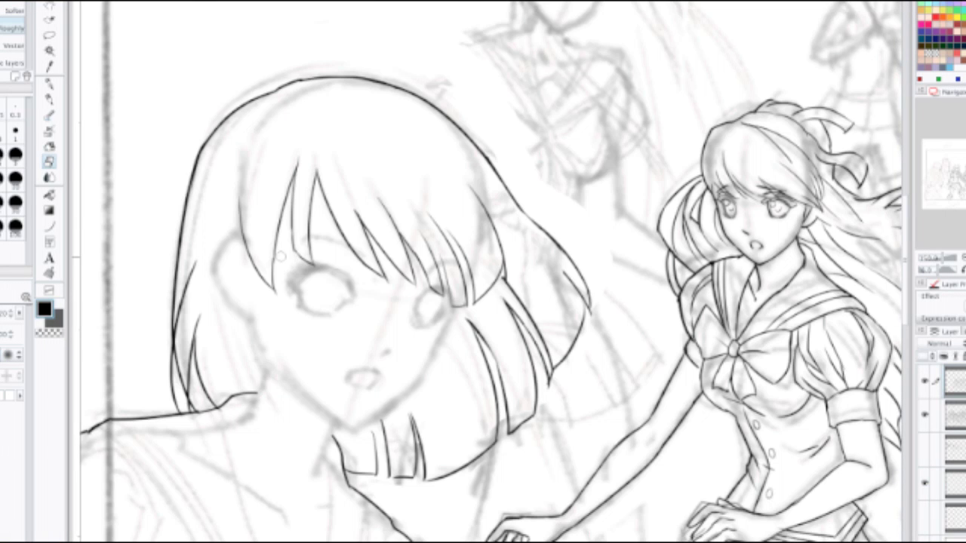
pyautogui.moveTo(268, 281)
pyautogui.mouseDown()
pyautogui.moveTo(290, 227)
pyautogui.moveTo(305, 249)
pyautogui.moveTo(306, 174)
pyautogui.moveTo(304, 281)
pyautogui.mouseUp()
pyautogui.press('p')
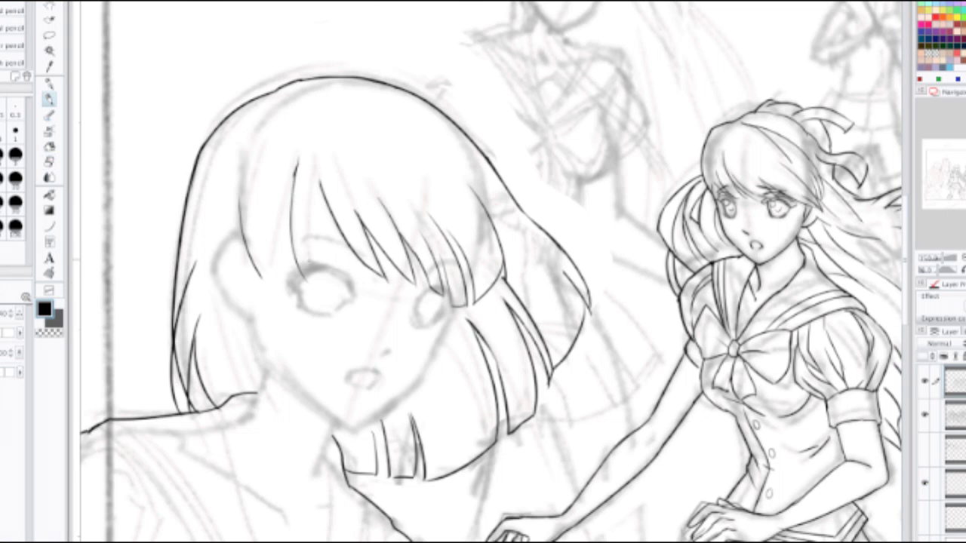
# Step: Ink the two long edges of the narrow fringe lock hanging down over the near eye's inner lid area
pyautogui.hotkey('ctrl', 'z')
pyautogui.moveTo(298, 161); pyautogui.dragTo(301, 273)
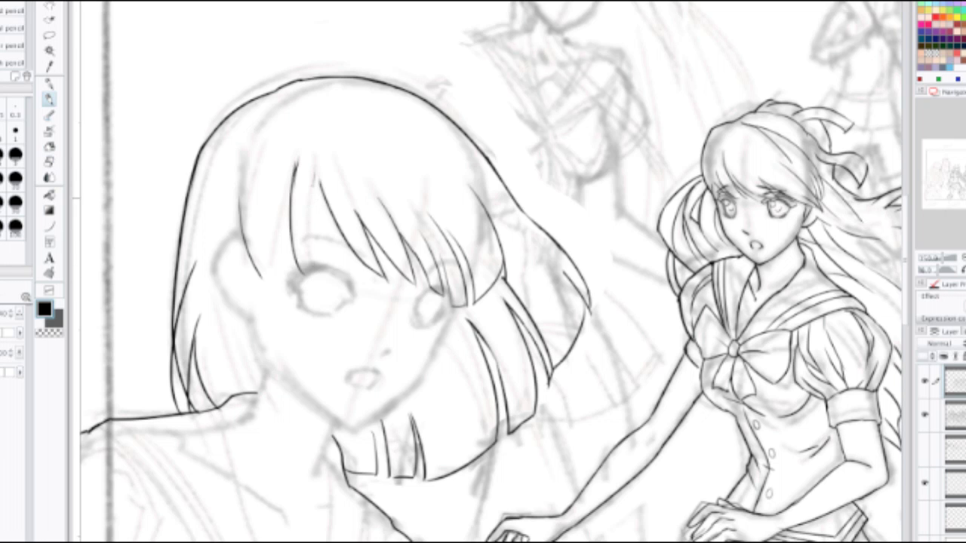
pyautogui.moveTo(315, 181); pyautogui.dragTo(311, 268)
# Step: Redraw the near temple's fringe lock with two curves meeting in a lower point, and trim the stray line at its upper peak
pyautogui.moveTo(285, 186); pyautogui.dragTo(270, 274)
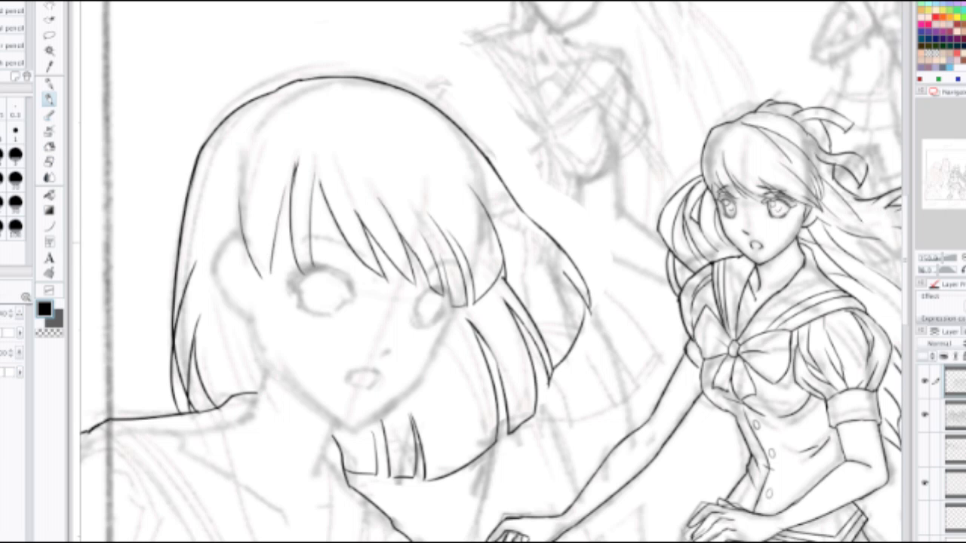
pyautogui.hotkey('ctrl', 'z')
pyautogui.moveTo(294, 173)
pyautogui.mouseDown()
pyautogui.moveTo(271, 295)
pyautogui.moveTo(278, 290)
pyautogui.mouseUp()
pyautogui.hotkey('ctrl', 'z')
pyautogui.moveTo(240, 199)
pyautogui.mouseDown()
pyautogui.moveTo(246, 255)
pyautogui.moveTo(276, 289)
pyautogui.mouseUp()
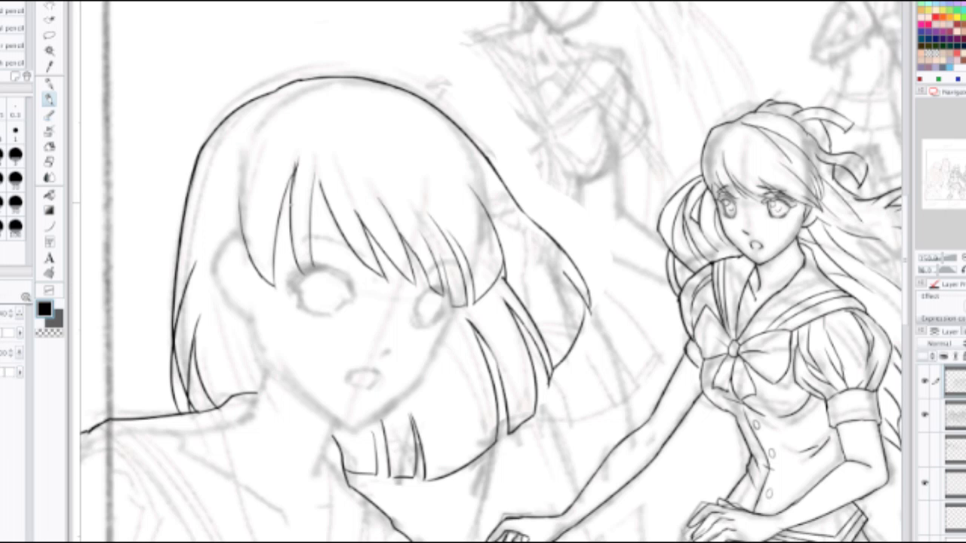
pyautogui.press('e')
pyautogui.moveTo(297, 175)
pyautogui.mouseDown()
pyautogui.moveTo(296, 163)
pyautogui.moveTo(292, 173)
pyautogui.mouseUp()
pyautogui.press('p')
pyautogui.scroll(-2, 307, 145)
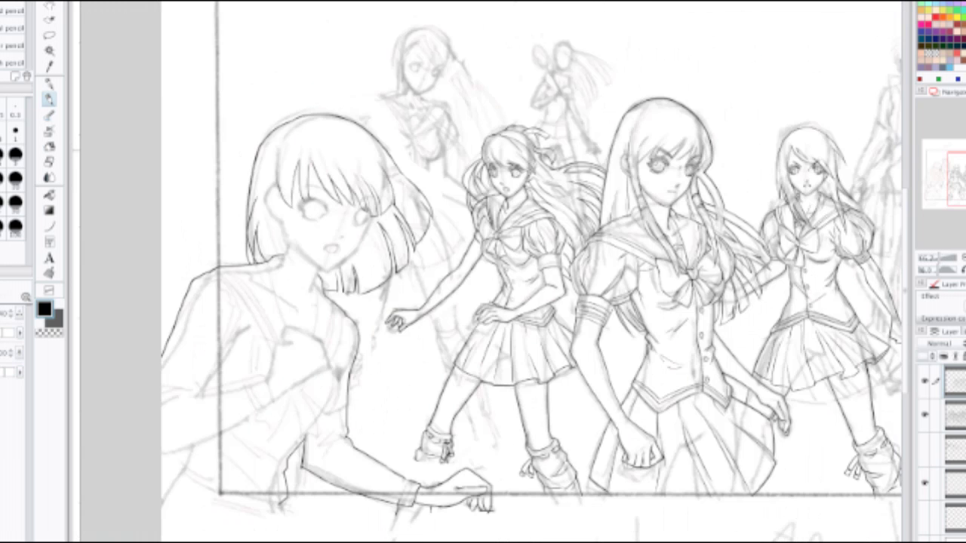
pyautogui.scroll(3, 302, 212)
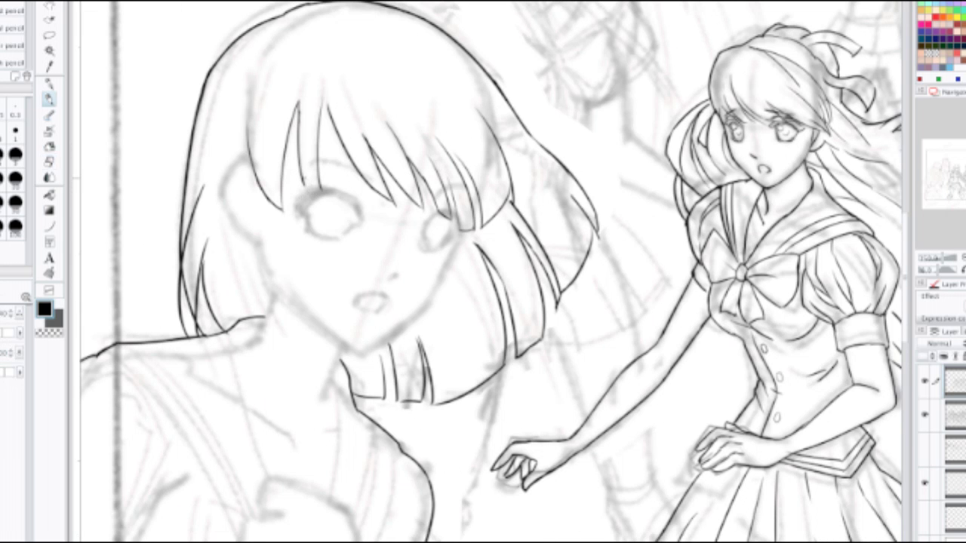
# Step: Close the narrow fringe lock's blunt lower end above the near eye with a short slanted stroke
pyautogui.moveTo(304, 183); pyautogui.dragTo(322, 194)
pyautogui.hotkey('ctrl', 'z')
pyautogui.scroll(-2, 319, 157)
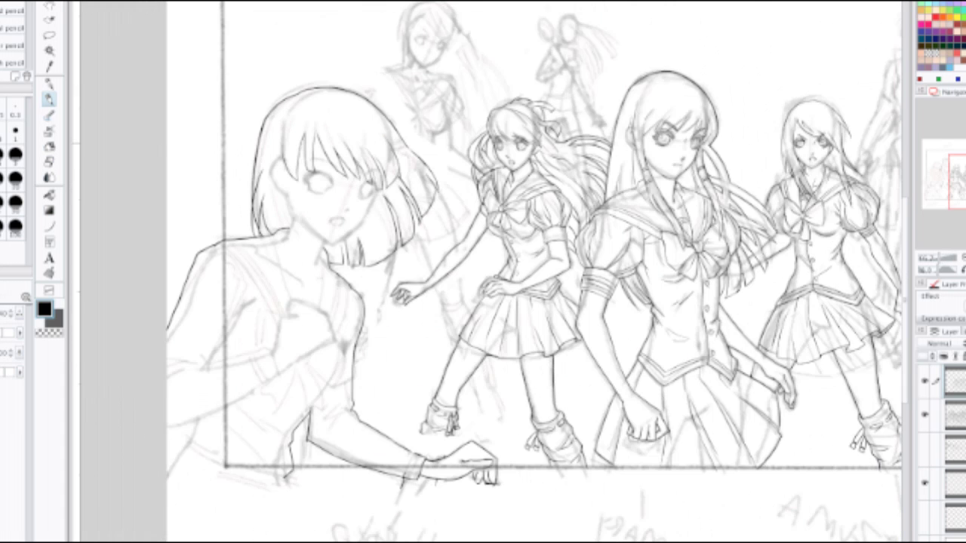
pyautogui.scroll(2, 333, 142)
# Step: Erase the upper edge of the central fringe lock, redraw it as a smooth long curve, and add a short strand near its tip
pyautogui.press('e')
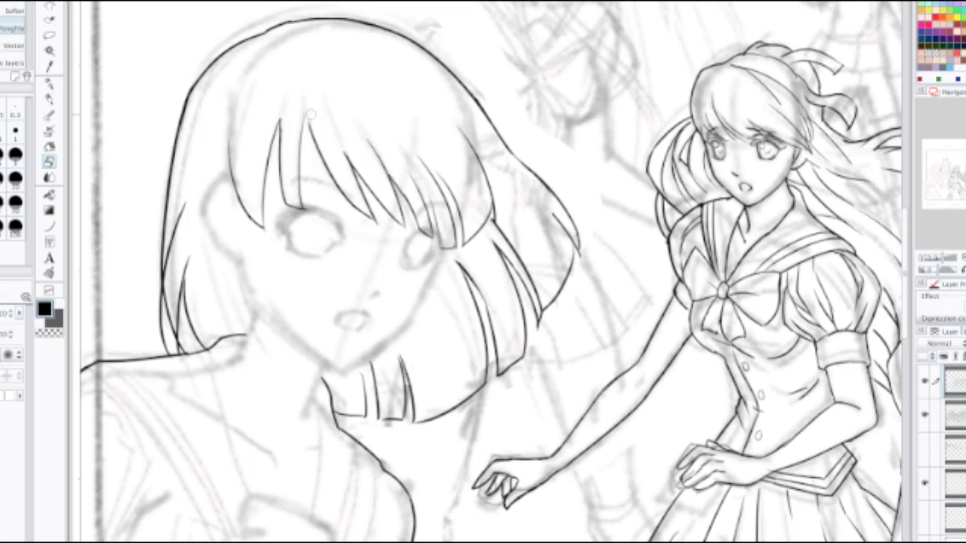
pyautogui.moveTo(311, 114); pyautogui.dragTo(338, 188)
pyautogui.press('p')
pyautogui.moveTo(305, 103); pyautogui.dragTo(353, 212)
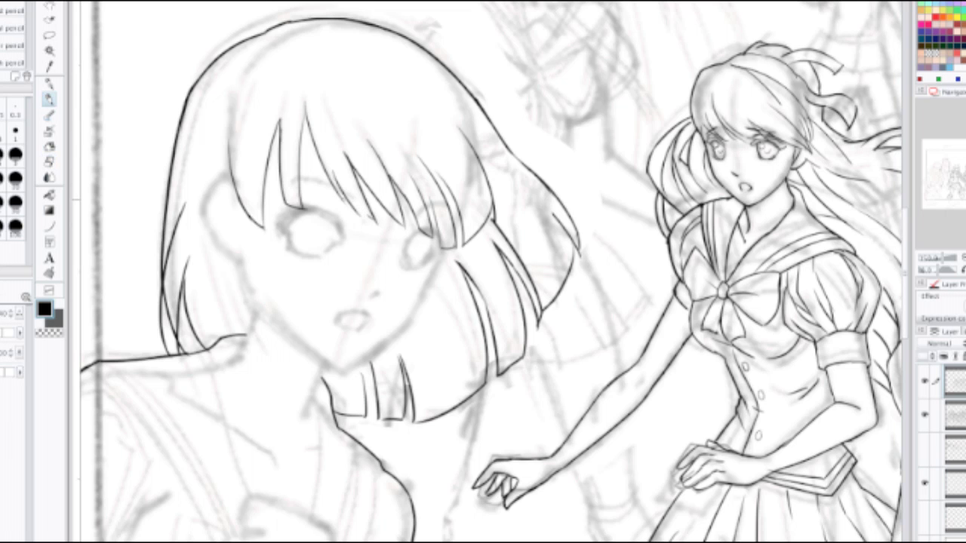
pyautogui.moveTo(341, 186); pyautogui.dragTo(376, 221)
pyautogui.scroll(-1, 364, 245)
pyautogui.scroll(1, 420, 266)
# Step: Erase the far temple lock's outer edge and redraw it as a longer curve starting higher on the head
pyautogui.press('e')
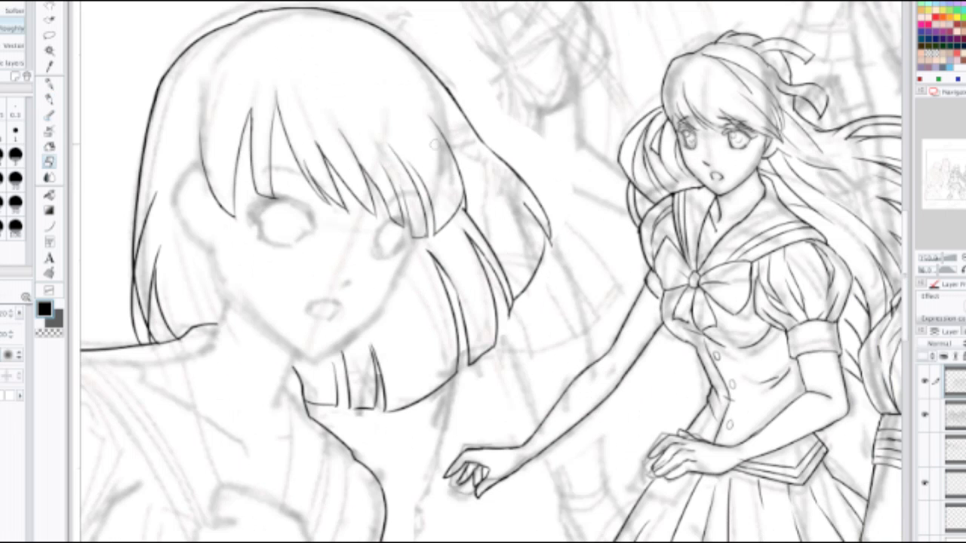
pyautogui.moveTo(456, 212); pyautogui.dragTo(434, 236)
pyautogui.press('p')
pyautogui.moveTo(414, 103); pyautogui.dragTo(472, 219)
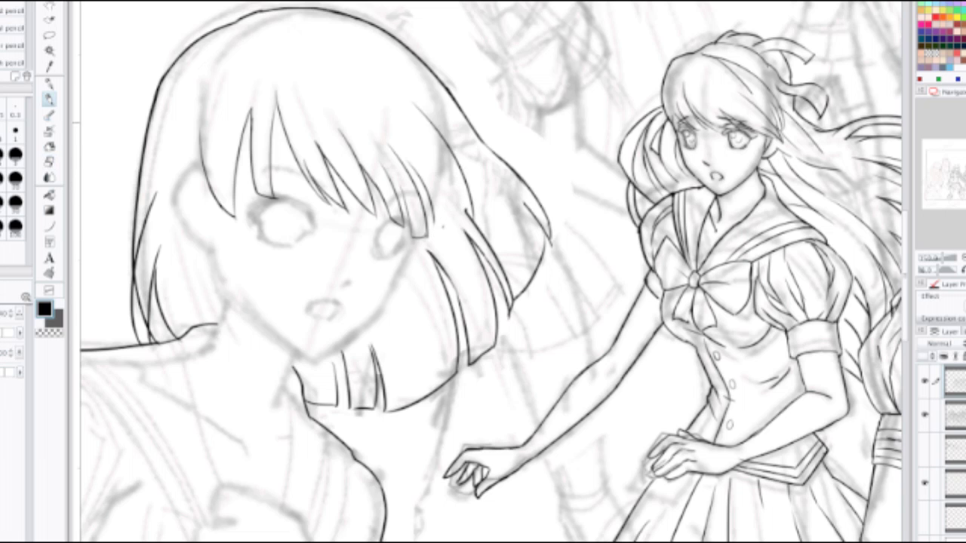
pyautogui.hotkey('ctrl', 'z')
pyautogui.moveTo(412, 97); pyautogui.dragTo(468, 210)
# Step: Rework the short curve closing the far temple lock's lower tip, undoing the surplus strokes
pyautogui.moveTo(439, 147)
pyautogui.mouseDown()
pyautogui.moveTo(466, 216)
pyautogui.moveTo(433, 240)
pyautogui.mouseUp()
pyautogui.moveTo(434, 239)
pyautogui.mouseDown()
pyautogui.moveTo(464, 213)
pyautogui.moveTo(433, 240)
pyautogui.mouseUp()
pyautogui.hotkey('ctrl', 'z')
pyautogui.hotkey('ctrl', 'z')
pyautogui.hotkey('ctrl', 'z')
pyautogui.hotkey('ctrl', 'z')
pyautogui.moveTo(435, 239); pyautogui.dragTo(467, 210)
pyautogui.hotkey('ctrl', 'z')
pyautogui.hotkey('ctrl', 'z')
# Step: Try a long strand falling from the near temple in front of the ear on the slightly rotated canvas
pyautogui.scroll(-1, 437, 173)
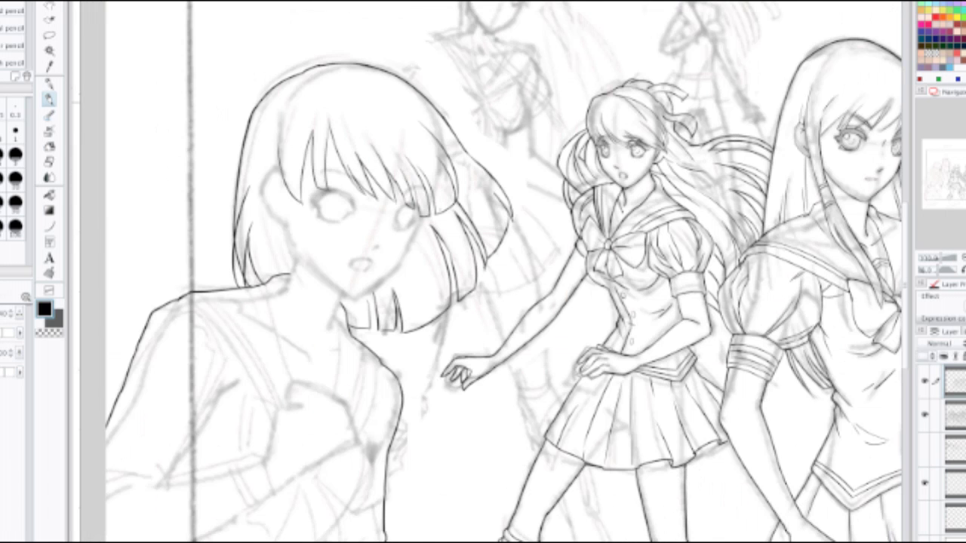
pyautogui.moveTo(470, 167)
pyautogui.mouseDown()
pyautogui.moveTo(444, 176)
pyautogui.moveTo(460, 170)
pyautogui.mouseUp()
pyautogui.scroll(-1, 459, 171)
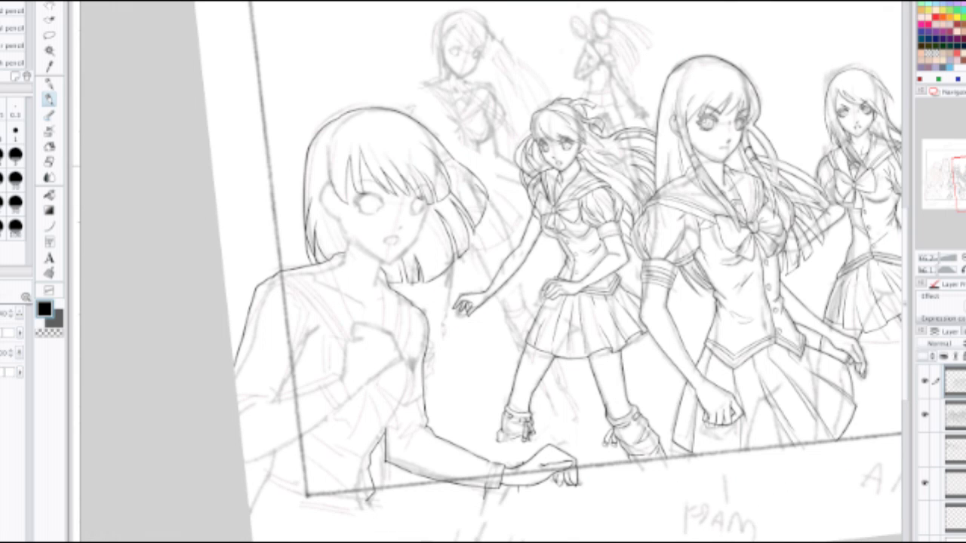
pyautogui.scroll(3, 358, 170)
pyautogui.press('e')
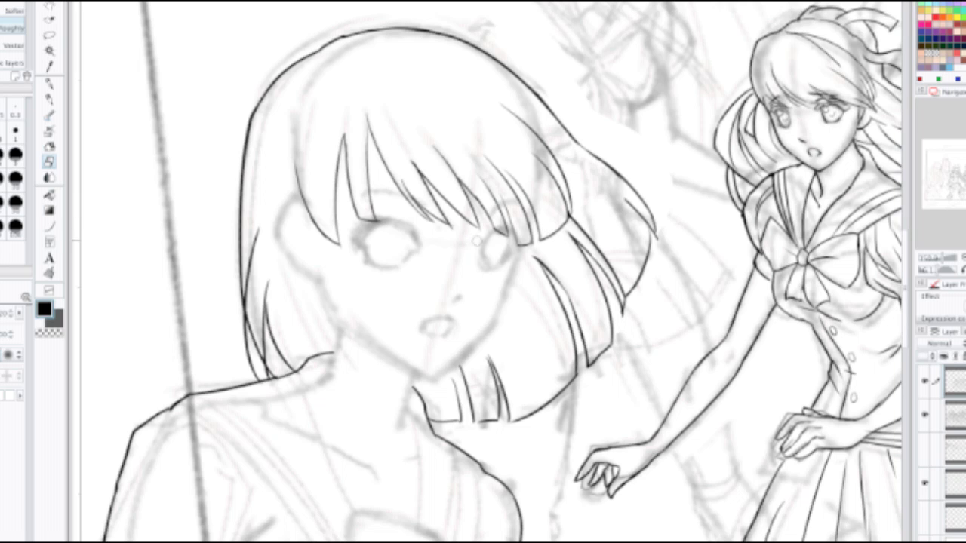
pyautogui.press('p')
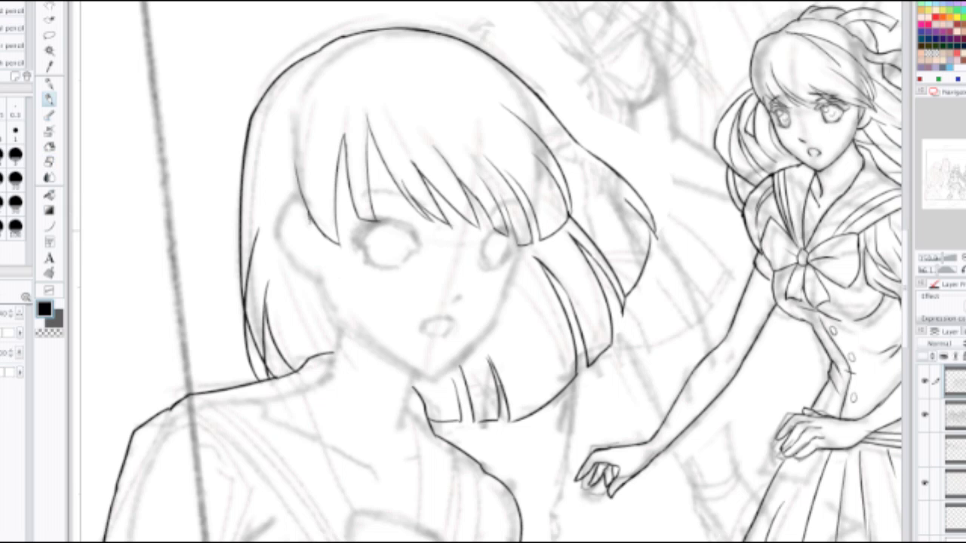
pyautogui.moveTo(310, 226); pyautogui.dragTo(322, 249)
pyautogui.hotkey('ctrl', 'z')
pyautogui.moveTo(302, 202)
pyautogui.mouseDown()
pyautogui.moveTo(284, 207)
pyautogui.moveTo(291, 286)
pyautogui.mouseUp()
pyautogui.hotkey('ctrl', 'z')
pyautogui.hotkey('ctrl', 'z')
pyautogui.moveTo(302, 202); pyautogui.dragTo(292, 332)
pyautogui.hotkey('ctrl', 'z')
pyautogui.moveTo(305, 205)
pyautogui.mouseDown()
pyautogui.moveTo(303, 286)
pyautogui.moveTo(322, 355)
pyautogui.moveTo(292, 209)
pyautogui.moveTo(324, 342)
pyautogui.moveTo(289, 217)
pyautogui.moveTo(288, 330)
pyautogui.mouseUp()
pyautogui.hotkey('ctrl', 'z')
pyautogui.hotkey('ctrl', 'z')
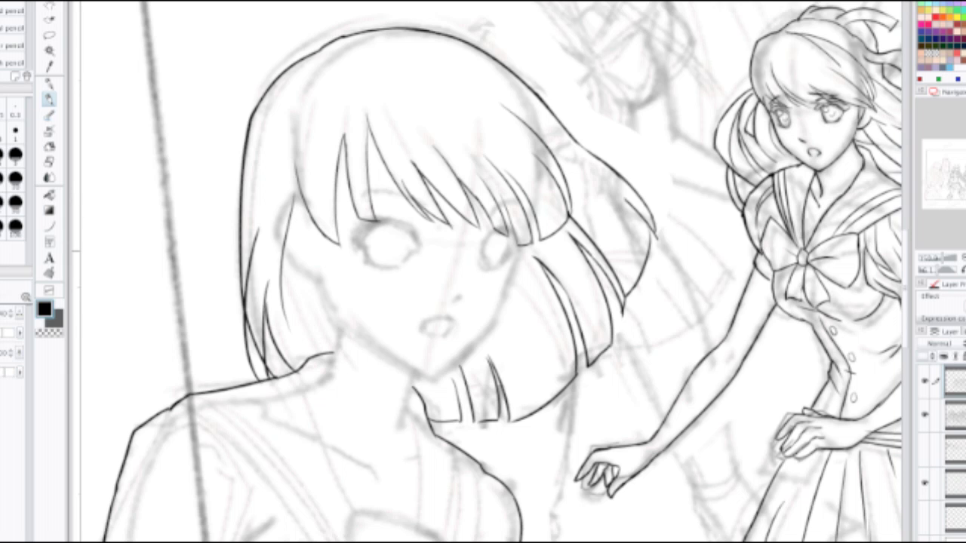
pyautogui.hotkey('ctrl', 'z')
# Step: Try a wider curve sweeping from the near temple toward the outer hair edge, with an inner strand beside it
pyautogui.moveTo(296, 186); pyautogui.dragTo(272, 316)
pyautogui.hotkey('ctrl', 'z')
pyautogui.moveTo(292, 175); pyautogui.dragTo(265, 309)
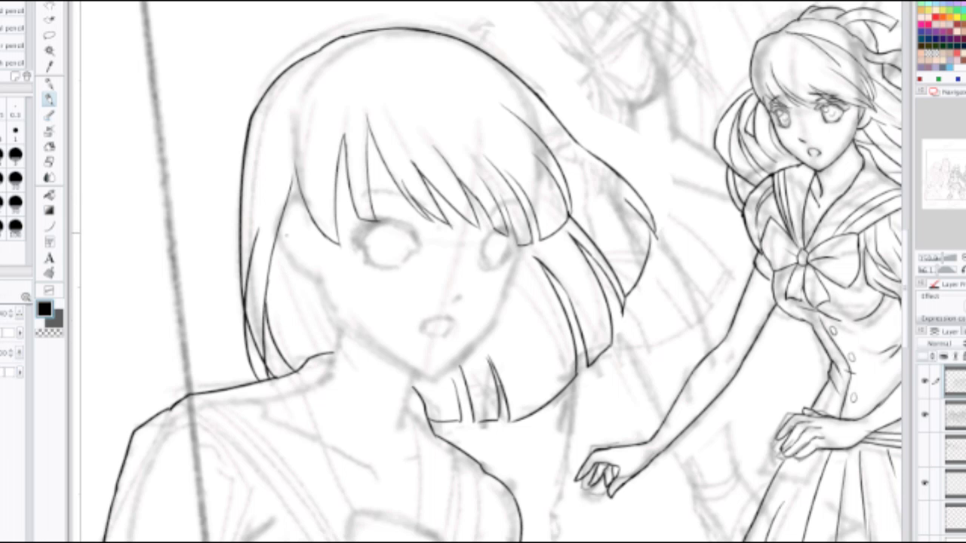
pyautogui.moveTo(306, 204)
pyautogui.mouseDown()
pyautogui.moveTo(290, 195)
pyautogui.moveTo(296, 274)
pyautogui.moveTo(310, 279)
pyautogui.mouseUp()
pyautogui.hotkey('ctrl', 'z')
pyautogui.hotkey('ctrl', 'z')
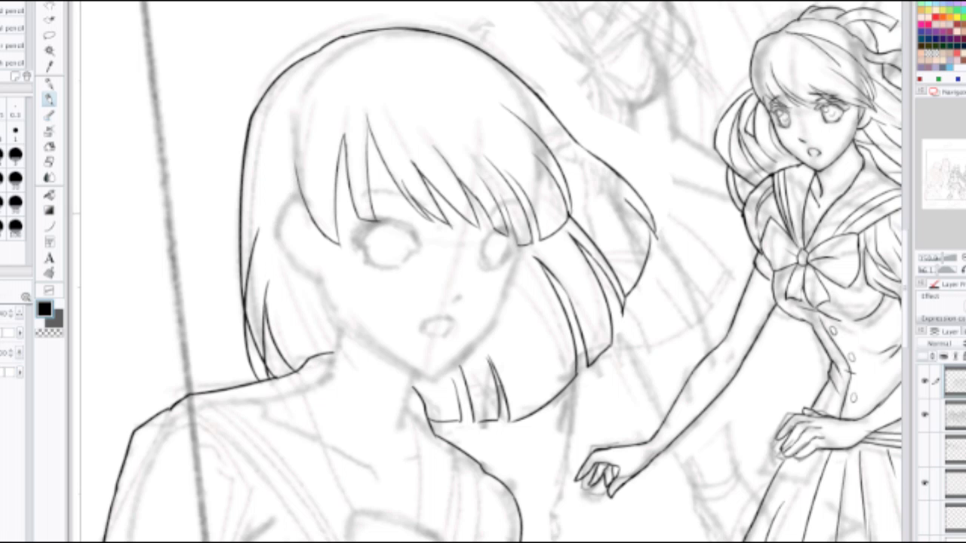
# Step: Ink the near sidelock's long strand down from the temple and a short curve behind it near the shoulder
pyautogui.scroll(1, 287, 224)
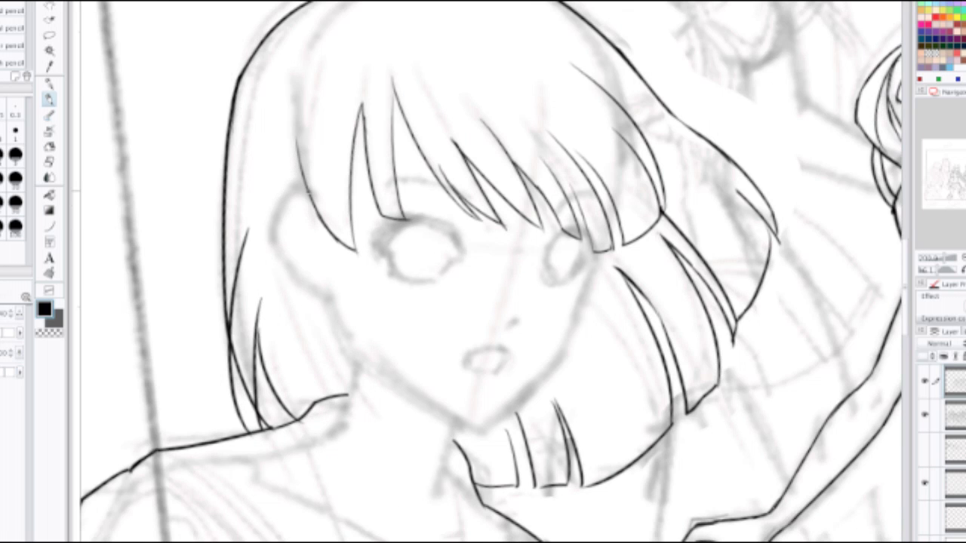
pyautogui.moveTo(311, 194); pyautogui.dragTo(321, 363)
pyautogui.moveTo(273, 314); pyautogui.dragTo(326, 385)
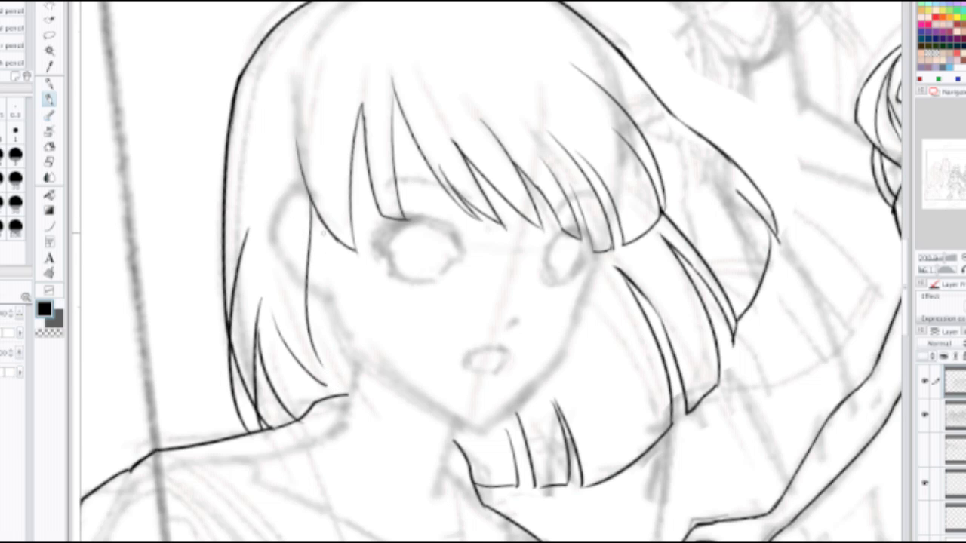
# Step: Try a second long strand parallel to the near sidelock and a short strand beside the far jaw
pyautogui.moveTo(323, 232); pyautogui.dragTo(356, 374)
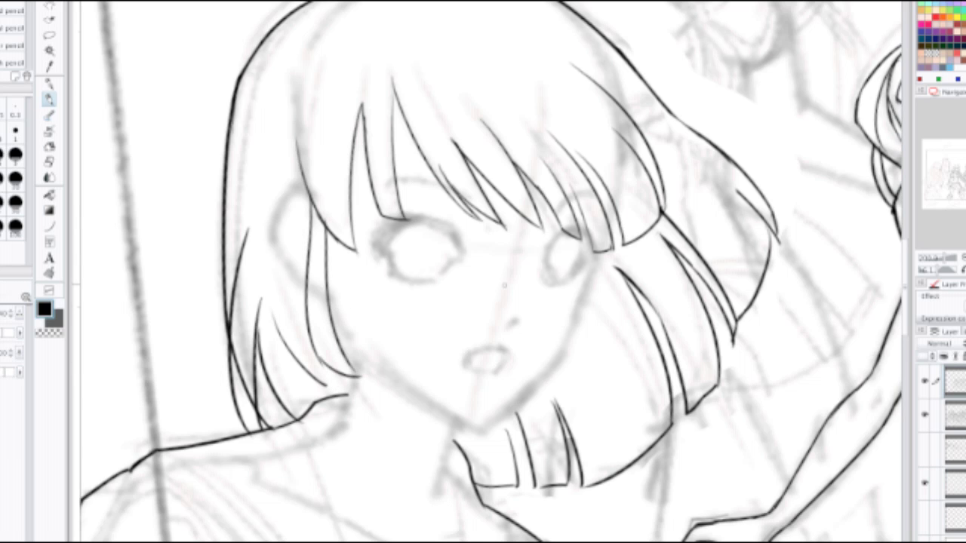
pyautogui.moveTo(591, 288)
pyautogui.mouseDown()
pyautogui.moveTo(606, 342)
pyautogui.moveTo(608, 365)
pyautogui.mouseUp()
pyautogui.hotkey('ctrl', 'z')
pyautogui.hotkey('ctrl', 'z')
pyautogui.hotkey('ctrl', 'z')
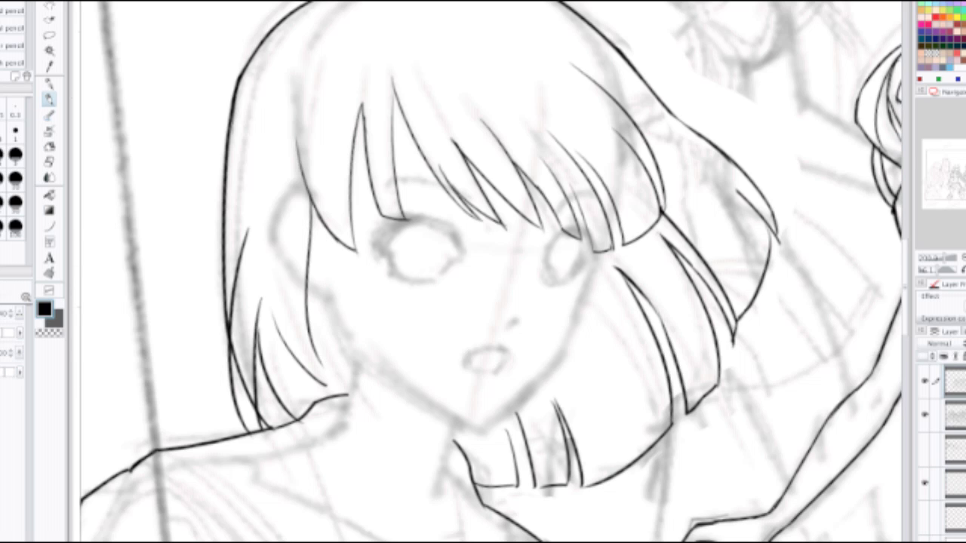
# Step: Switch to the browser to check the character artwork photo on the Art of Jetty Jet page, and return to the drawing
pyautogui.press('Tab')
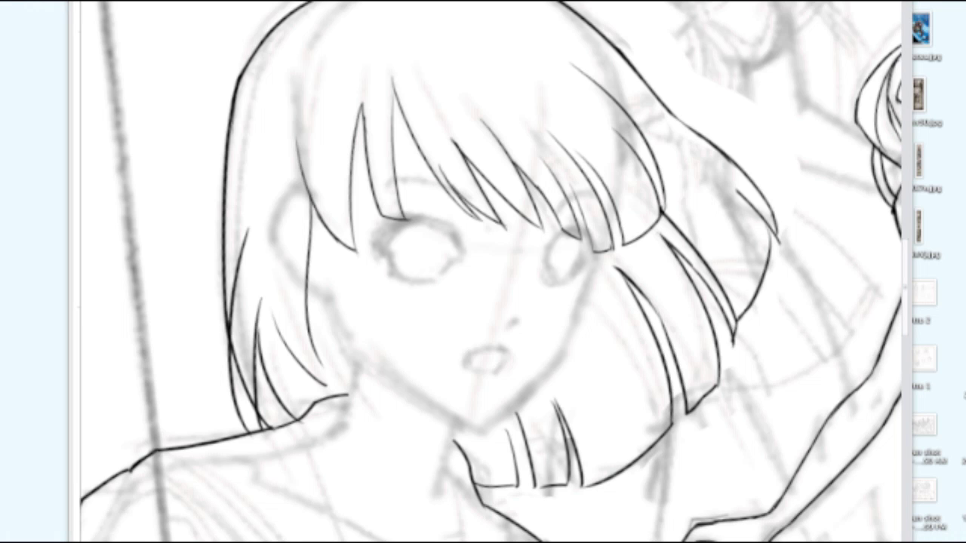
pyautogui.click(151, 1)
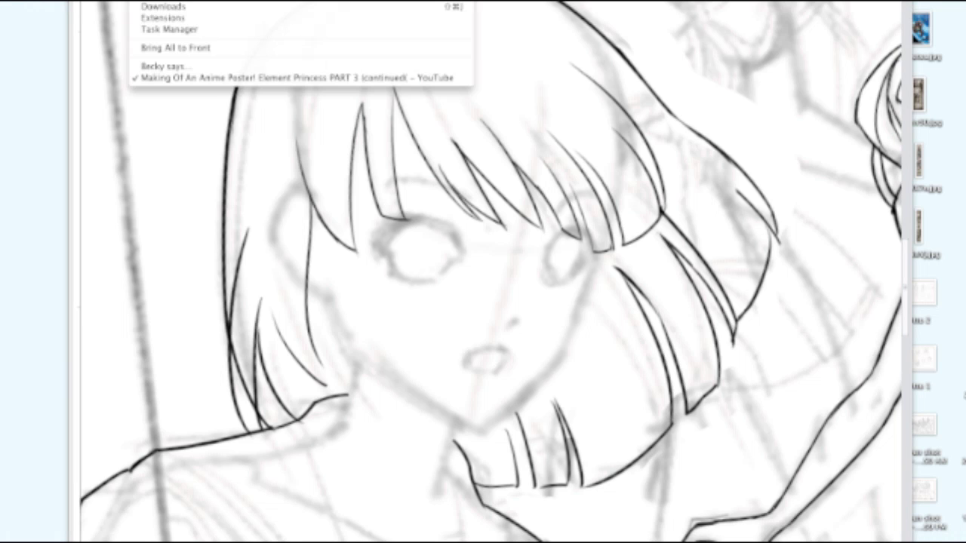
pyautogui.click(168, 66)
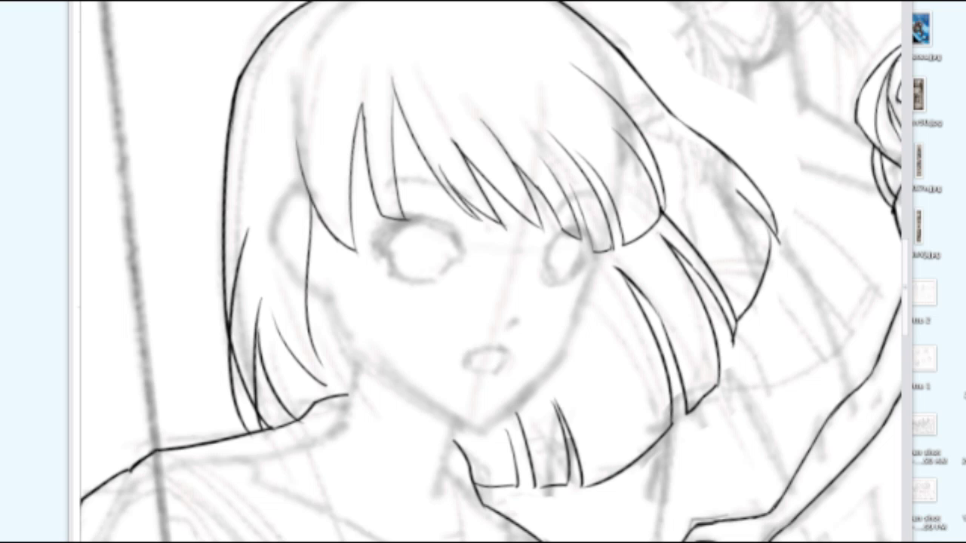
pyautogui.press('super+Tab')
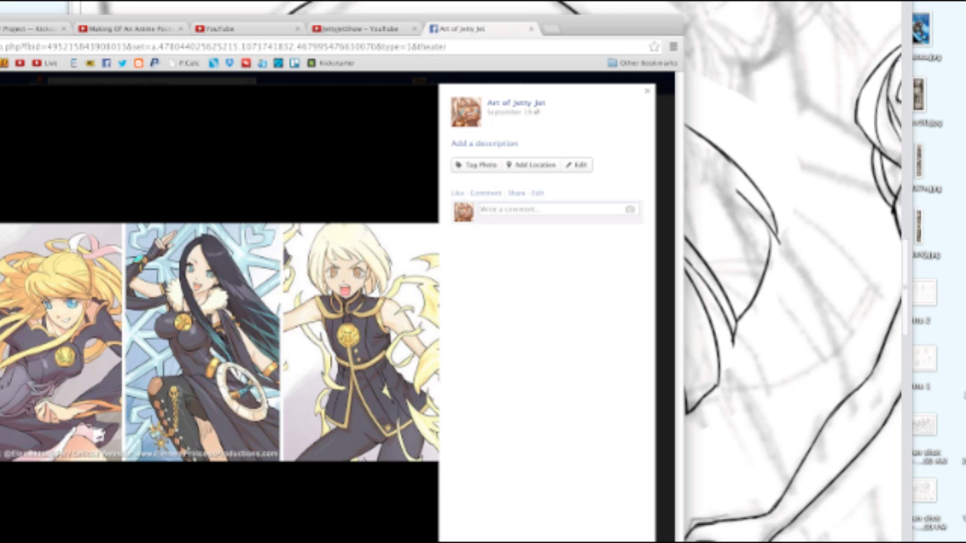
pyautogui.moveTo(655, 29)
pyautogui.mouseDown()
pyautogui.moveTo(614, 43)
pyautogui.moveTo(3, 36)
pyautogui.moveTo(645, 16)
pyautogui.moveTo(1, 2)
pyautogui.mouseUp()
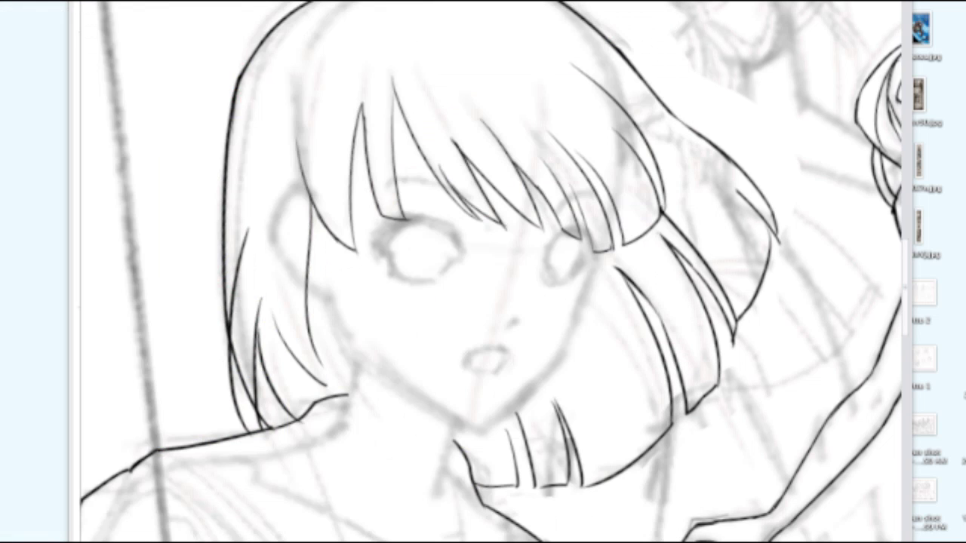
pyautogui.click(596, 185)
# Step: Erase the pointed lower tips of the central fringe lock between the eyes using a larger eraser
pyautogui.press('e')
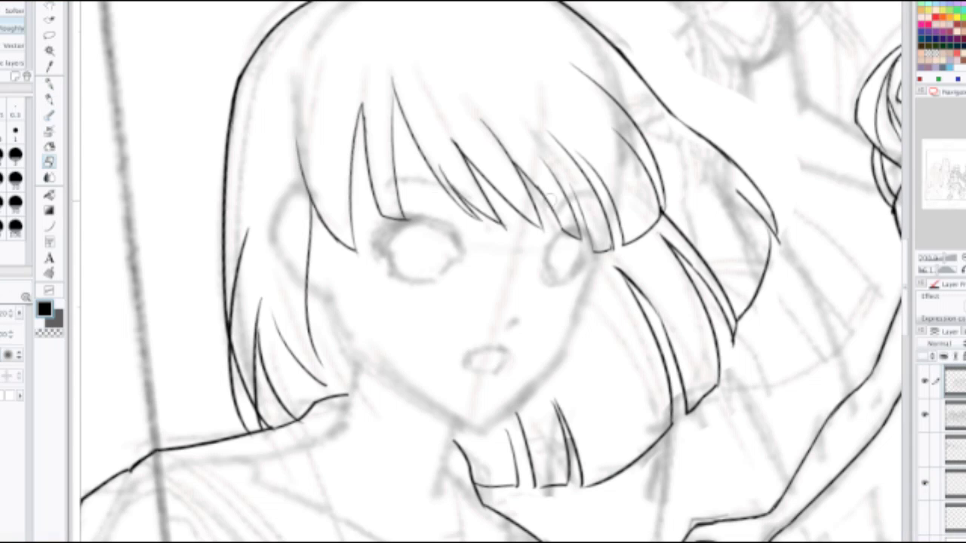
pyautogui.press(']')
pyautogui.moveTo(486, 213)
pyautogui.mouseDown()
pyautogui.moveTo(509, 231)
pyautogui.moveTo(462, 203)
pyautogui.moveTo(488, 214)
pyautogui.mouseUp()
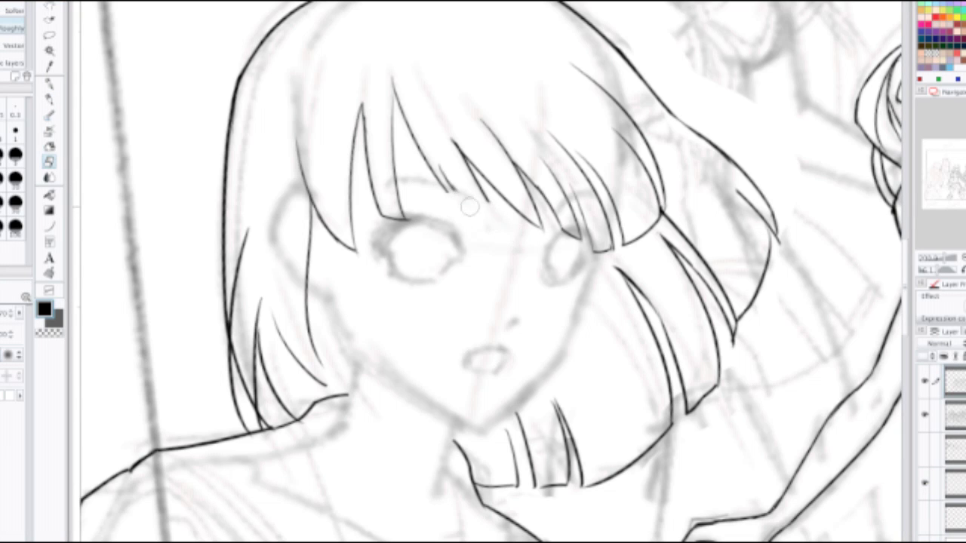
pyautogui.moveTo(460, 184); pyautogui.dragTo(434, 148)
pyautogui.press('g')
pyautogui.press('p')
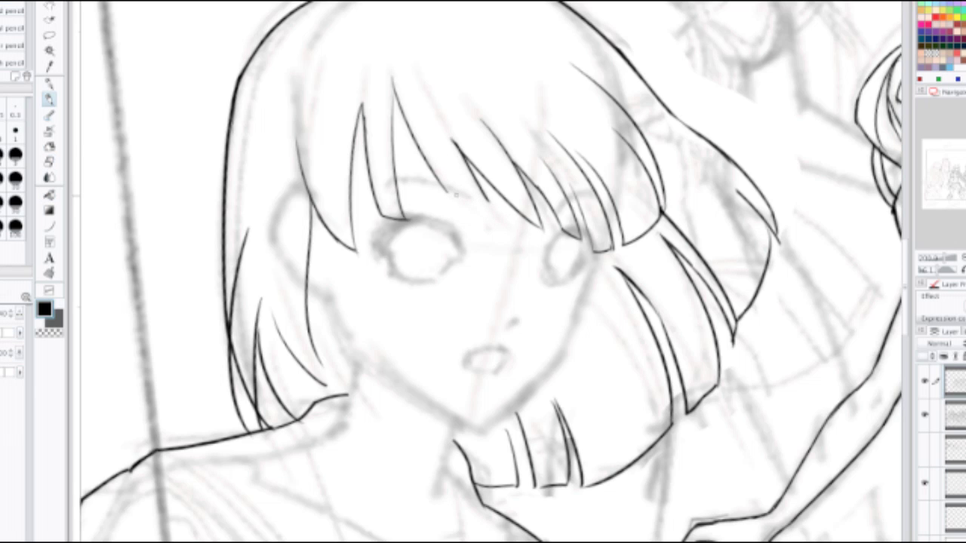
# Step: Ink the lower edge of the central fringe lock and erase the pointed tips of the neighbouring locks towards the far eye
pyautogui.moveTo(446, 191); pyautogui.dragTo(490, 203)
pyautogui.scroll(-1, 476, 175)
pyautogui.hotkey('ctrl', '+')
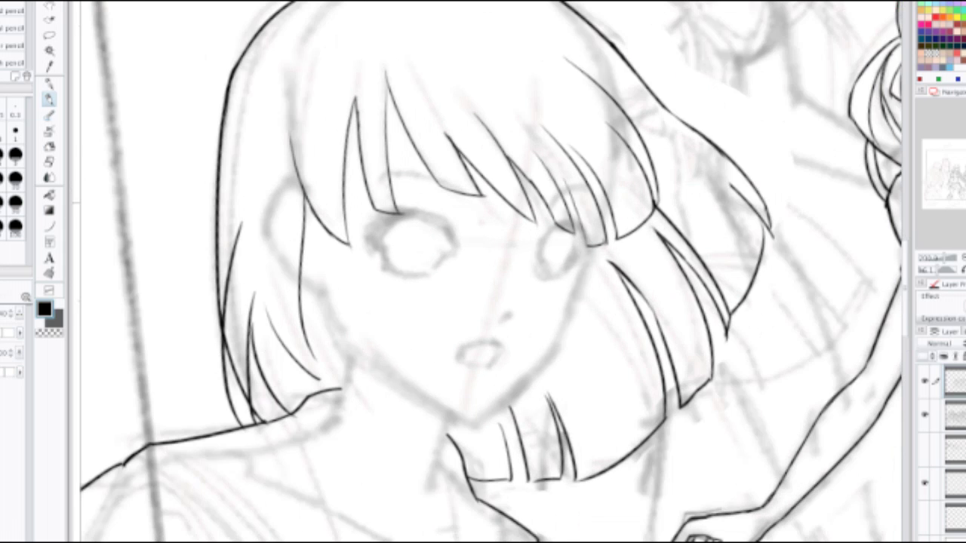
pyautogui.press('e')
pyautogui.moveTo(530, 218)
pyautogui.mouseDown()
pyautogui.moveTo(509, 203)
pyautogui.moveTo(579, 241)
pyautogui.mouseUp()
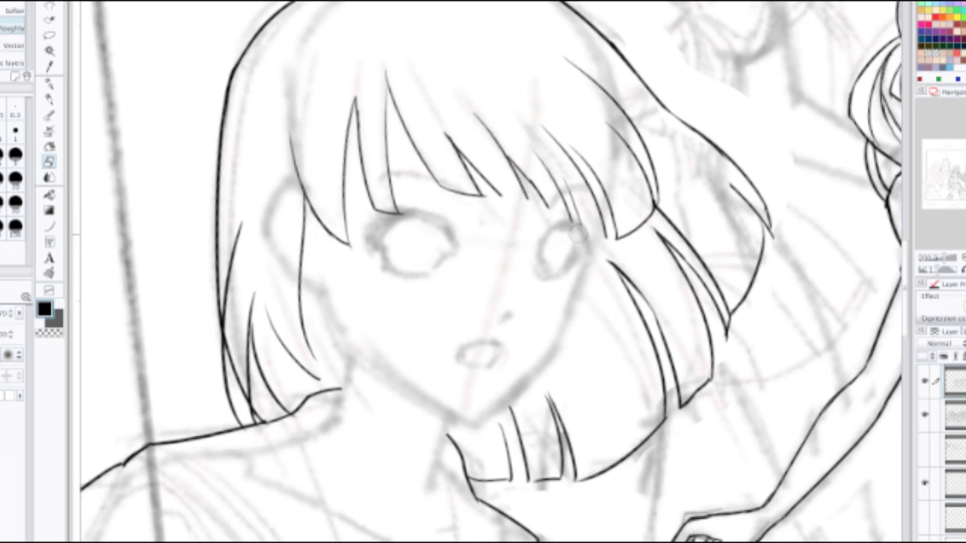
# Step: Ink short closing edges across the trimmed tips of the fringe locks between the eyes and above the far eye
pyautogui.press('p')
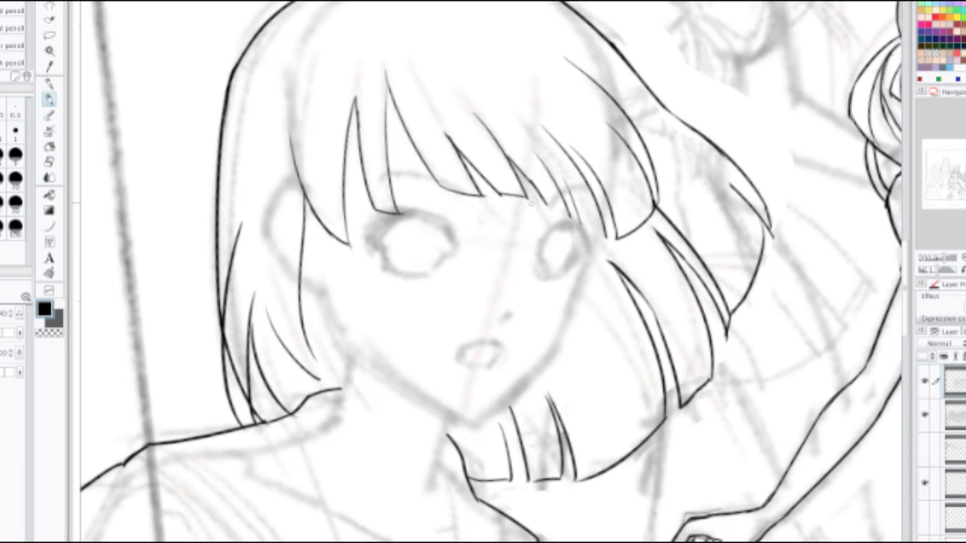
pyautogui.moveTo(486, 194)
pyautogui.mouseDown()
pyautogui.moveTo(528, 201)
pyautogui.moveTo(606, 237)
pyautogui.mouseUp()
pyautogui.hotkey('ctrl', 'z')
pyautogui.scroll(-3, 572, 205)
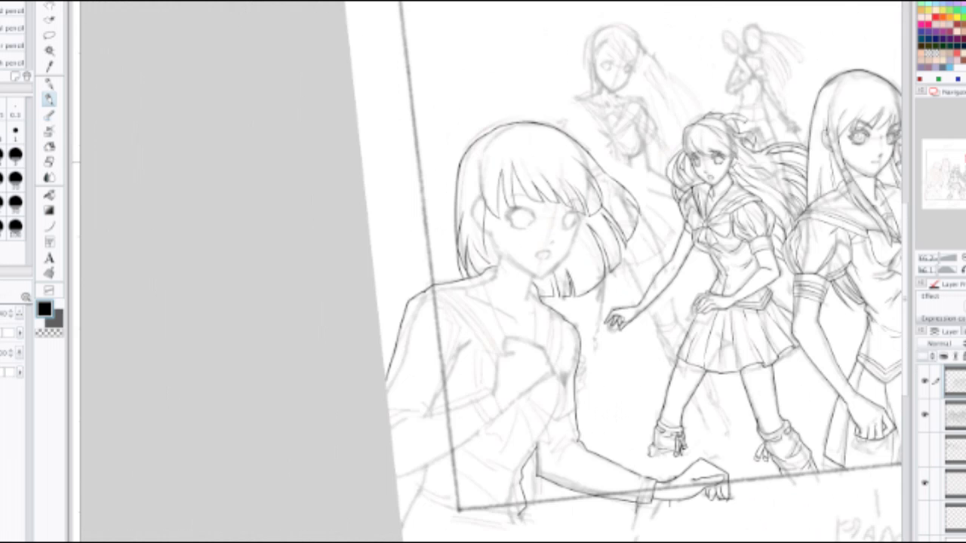
pyautogui.scroll(4, 542, 164)
pyautogui.scroll(1, 630, 207)
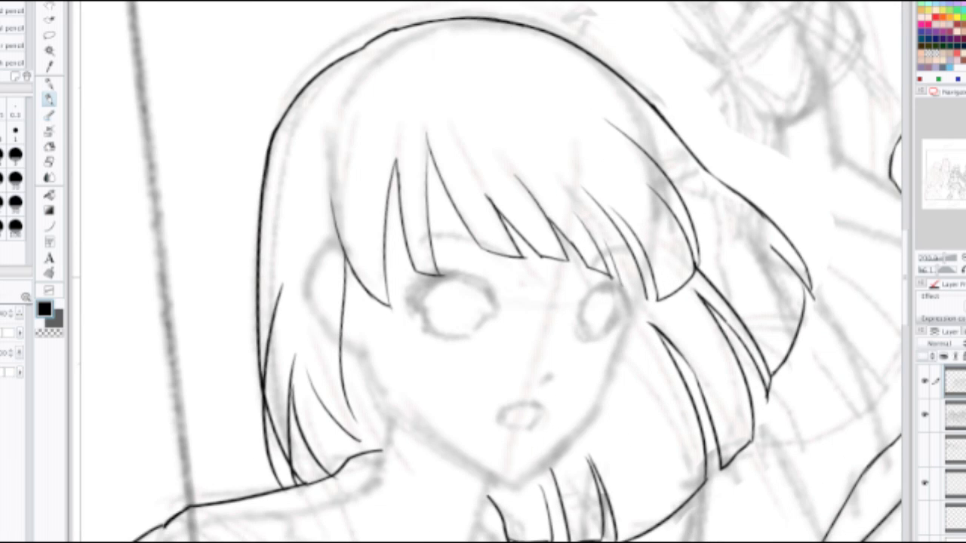
# Step: Erase the lock lines above the far eye, keeping the outer fringe lock's curve
pyautogui.press('e')
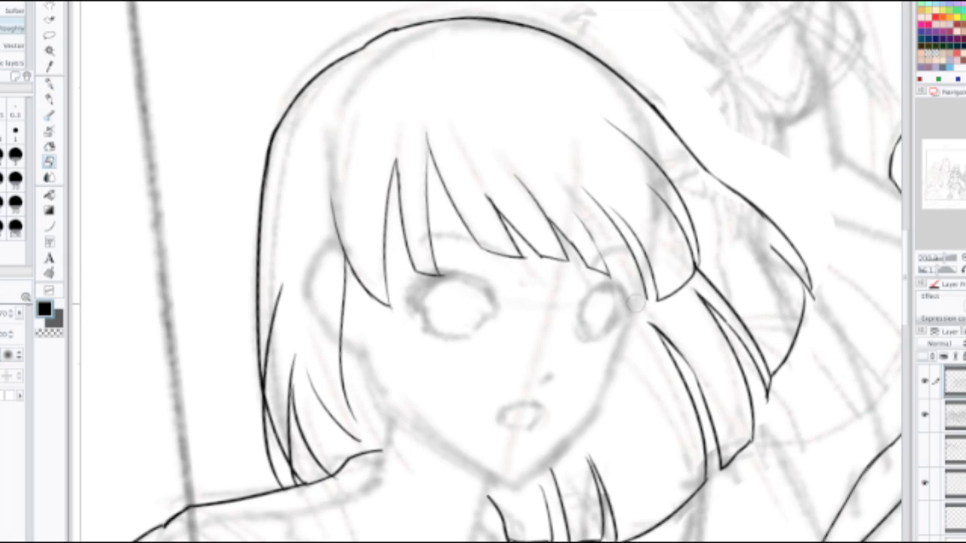
pyautogui.moveTo(628, 259)
pyautogui.mouseDown()
pyautogui.moveTo(585, 193)
pyautogui.moveTo(634, 310)
pyautogui.mouseUp()
pyautogui.press('p')
pyautogui.hotkey('ctrl', 'z')
pyautogui.moveTo(574, 212); pyautogui.dragTo(609, 280)
pyautogui.hotkey('ctrl', 'z')
pyautogui.hotkey('ctrl', 'z')
pyautogui.press('e')
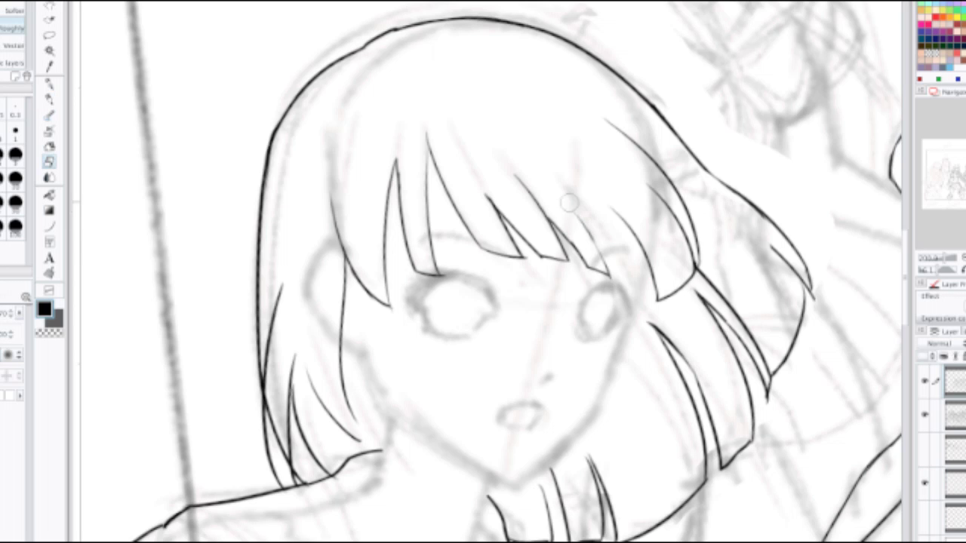
pyautogui.moveTo(570, 204); pyautogui.dragTo(611, 269)
pyautogui.moveTo(568, 220); pyautogui.dragTo(604, 279)
# Step: Ink a new tapered fringe lock above the far eye, with a long strand sweeping towards the outer lock
pyautogui.press('p')
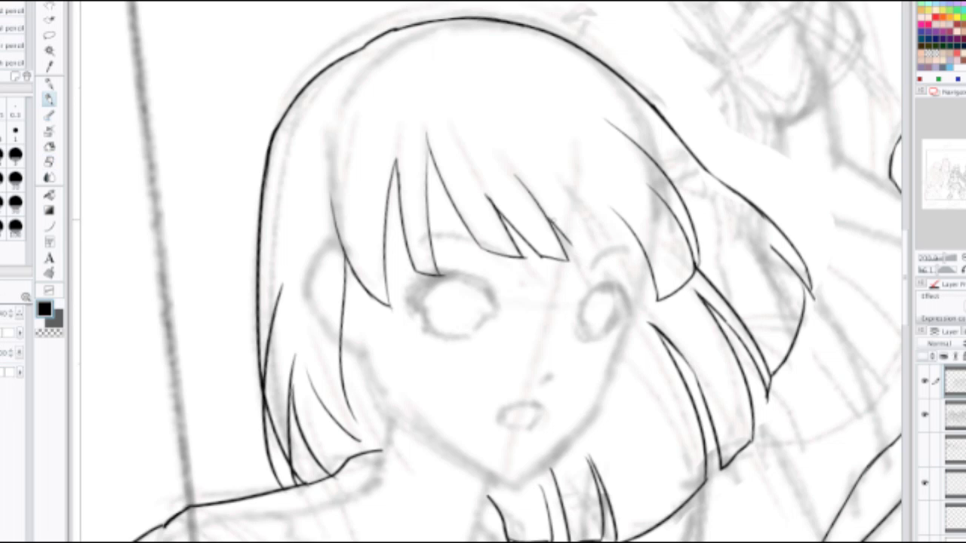
pyautogui.moveTo(553, 219); pyautogui.dragTo(596, 274)
pyautogui.hotkey('ctrl', 'z')
pyautogui.moveTo(560, 230); pyautogui.dragTo(590, 269)
pyautogui.moveTo(553, 182); pyautogui.dragTo(607, 275)
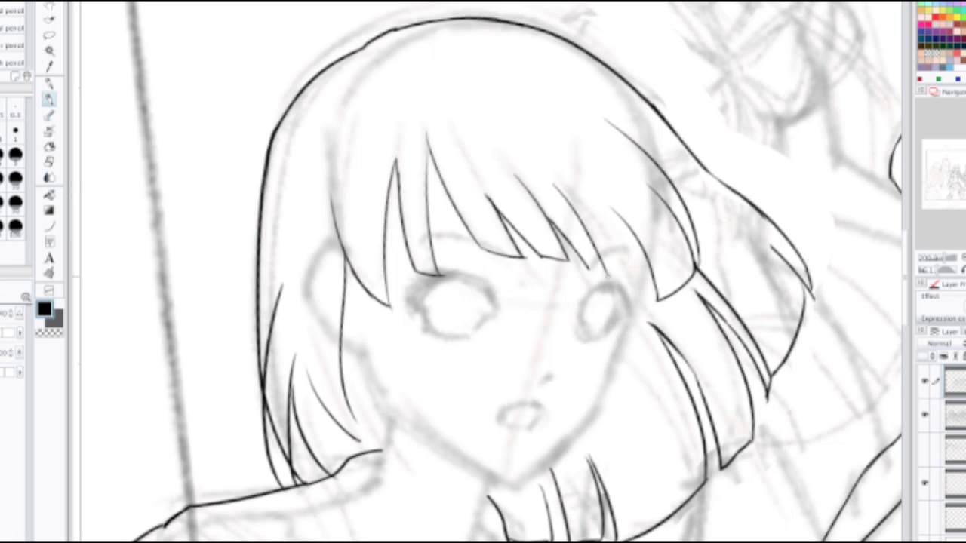
pyautogui.moveTo(557, 189); pyautogui.dragTo(646, 300)
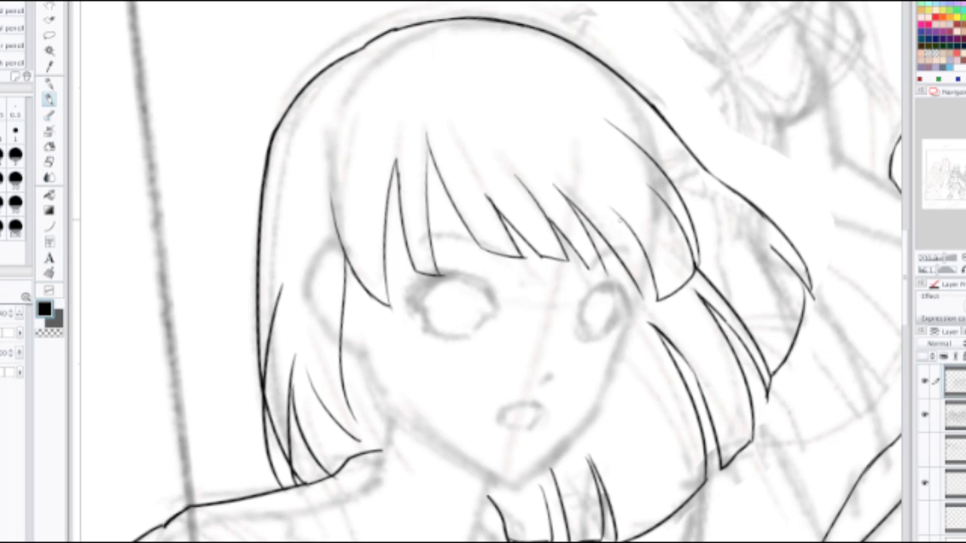
# Step: Refine the strand beside the outer fringe lock's tip and ink the closing edge of the lock above the far eye
pyautogui.moveTo(621, 221); pyautogui.dragTo(644, 305)
pyautogui.hotkey('ctrl', 'z')
pyautogui.moveTo(620, 220)
pyautogui.mouseDown()
pyautogui.moveTo(651, 298)
pyautogui.moveTo(608, 210)
pyautogui.mouseUp()
pyautogui.hotkey('ctrl', 'z')
pyautogui.scroll(-2, 604, 210)
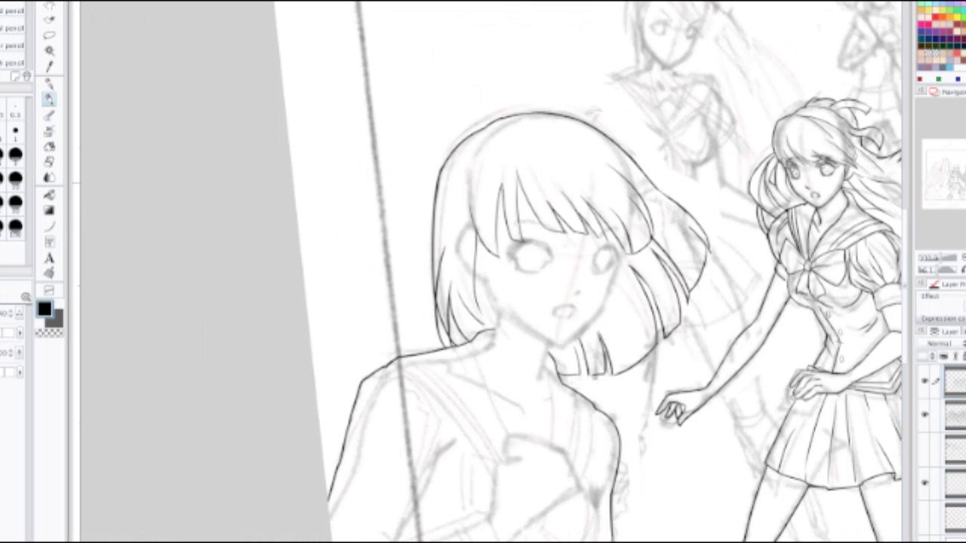
pyautogui.hotkey('ctrl', '+')
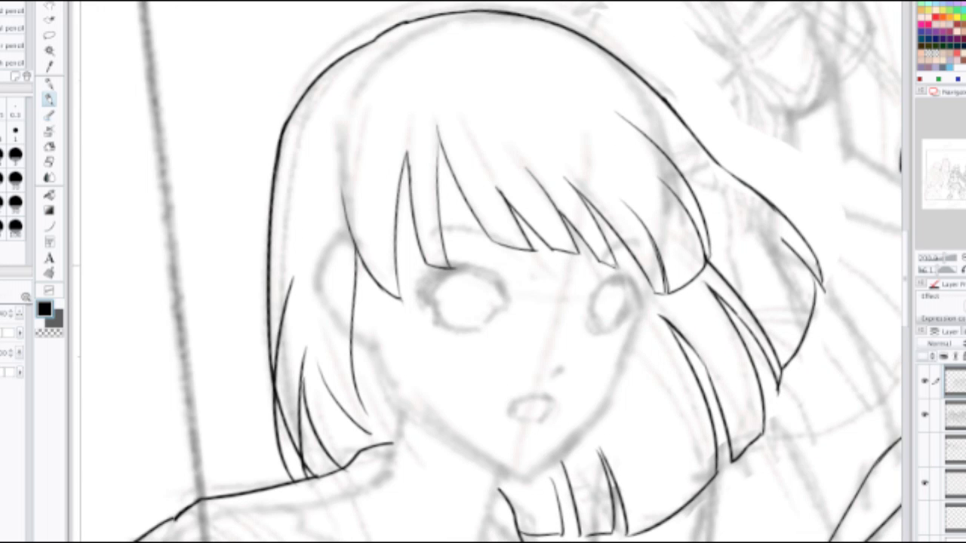
pyautogui.moveTo(600, 261); pyautogui.dragTo(618, 266)
pyautogui.hotkey('ctrl', '-')
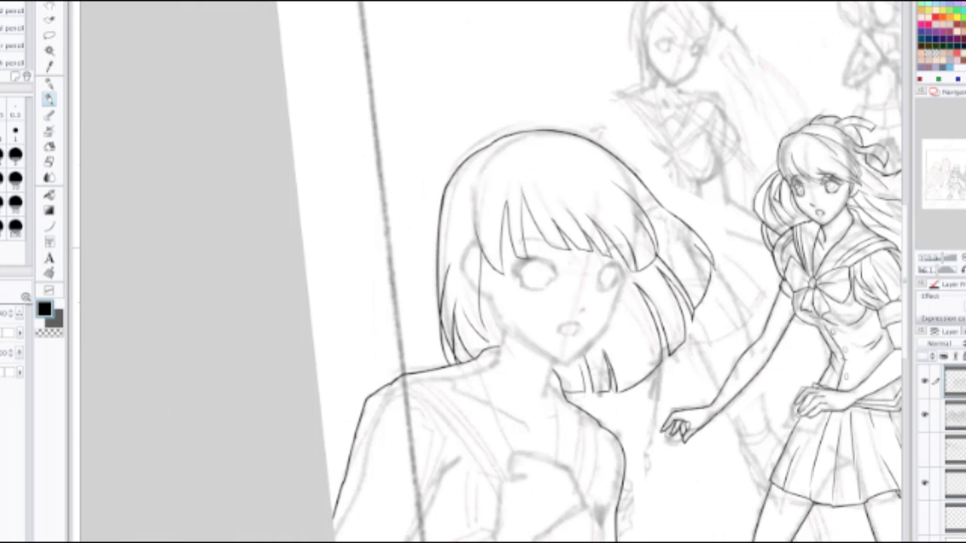
pyautogui.hotkey('ctrl', '-')
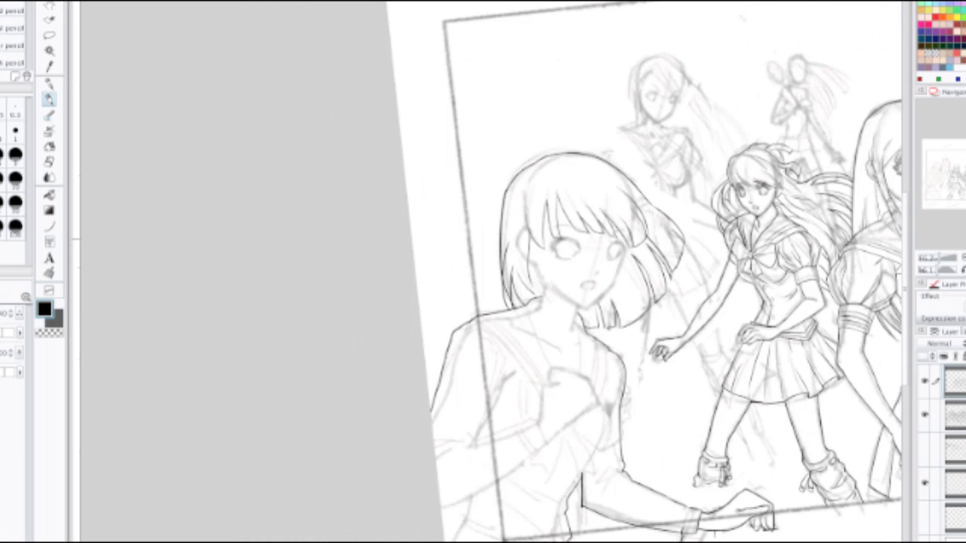
# Step: Replace the near sidelock with a long strand from the temple and a shorter curve meeting it at the jaw
pyautogui.scroll(3, 469, 243)
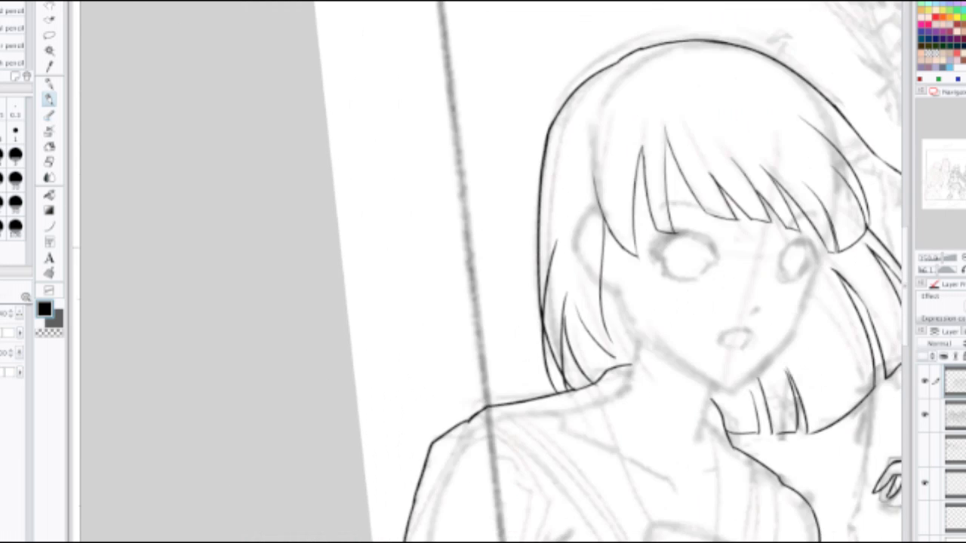
pyautogui.moveTo(470, 243); pyautogui.dragTo(152, 181)
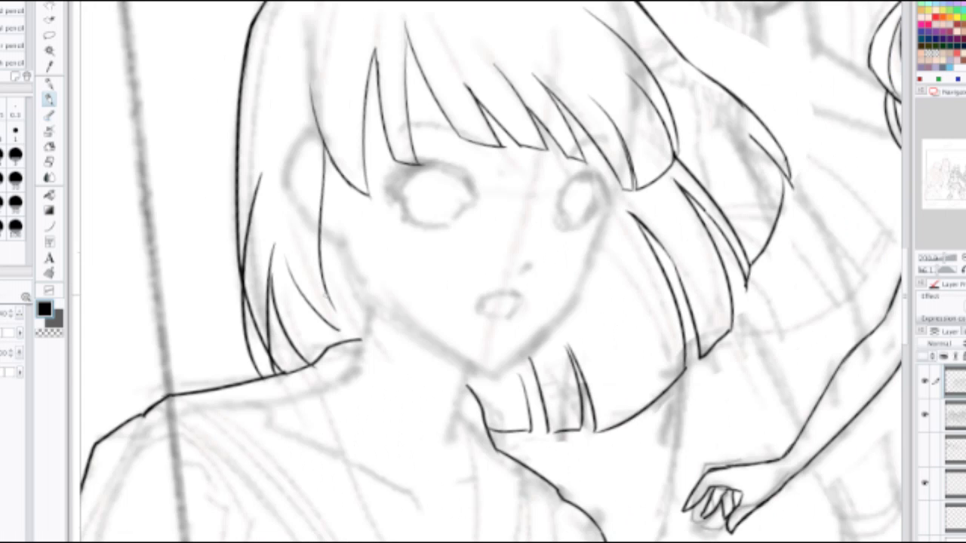
pyautogui.press('e')
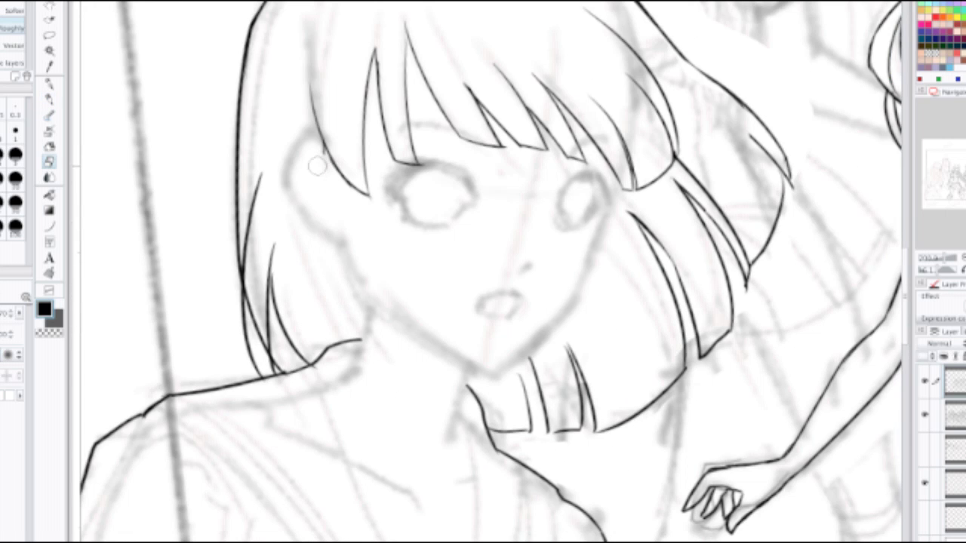
pyautogui.press('p')
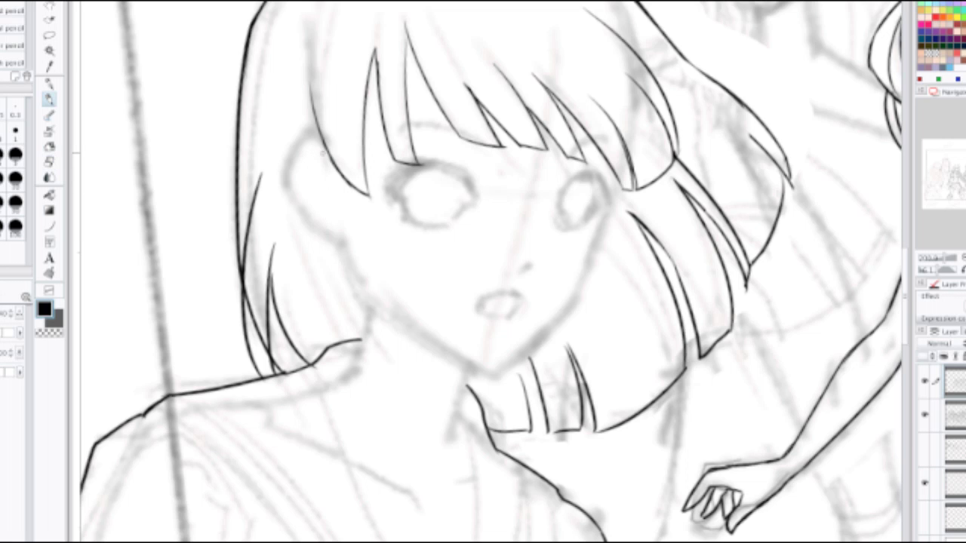
pyautogui.moveTo(321, 149); pyautogui.dragTo(359, 303)
pyautogui.moveTo(291, 215); pyautogui.dragTo(357, 319)
pyautogui.hotkey('ctrl', 'z')
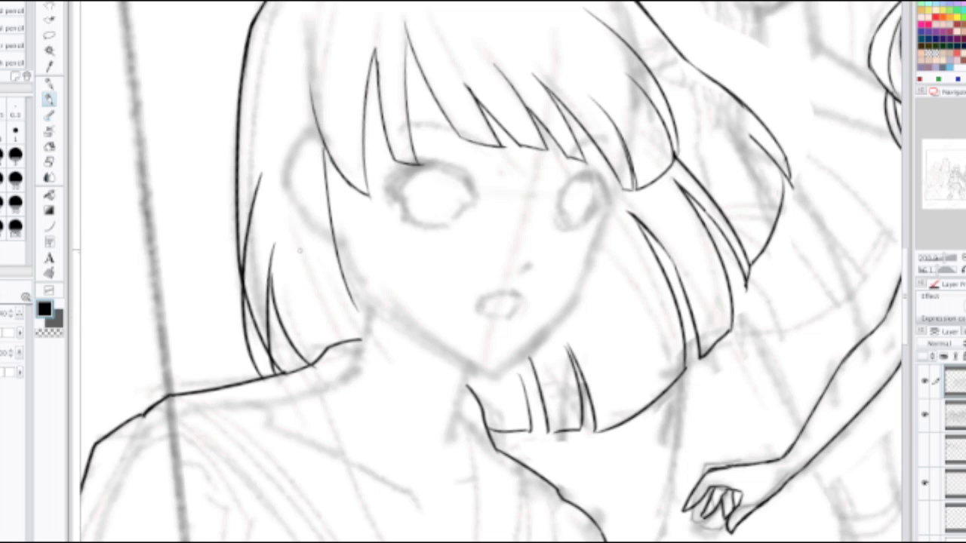
pyautogui.moveTo(300, 252); pyautogui.dragTo(370, 330)
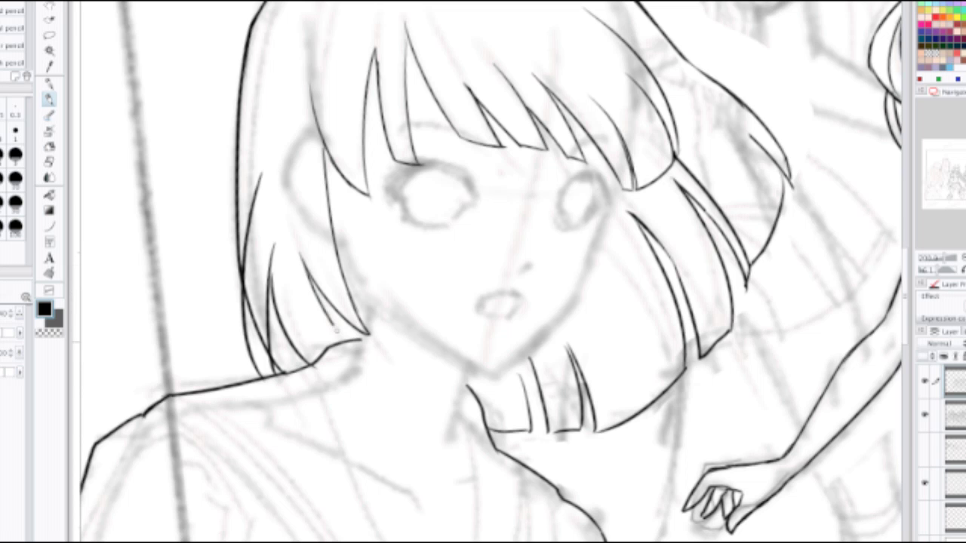
pyautogui.scroll(-2, 340, 328)
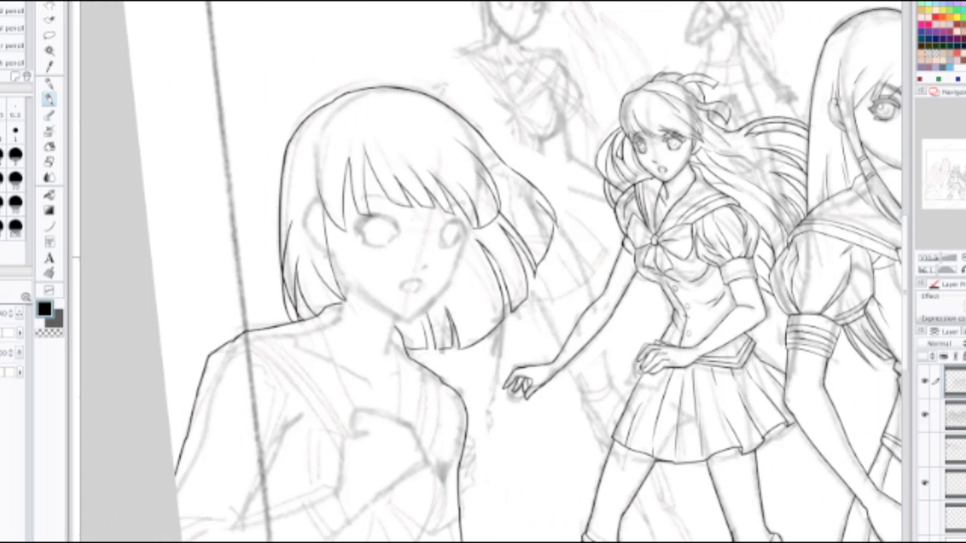
# Step: Erase the near sidelock's long front strand and trim the lower tip of the shorter curve behind it
pyautogui.scroll(4, 313, 226)
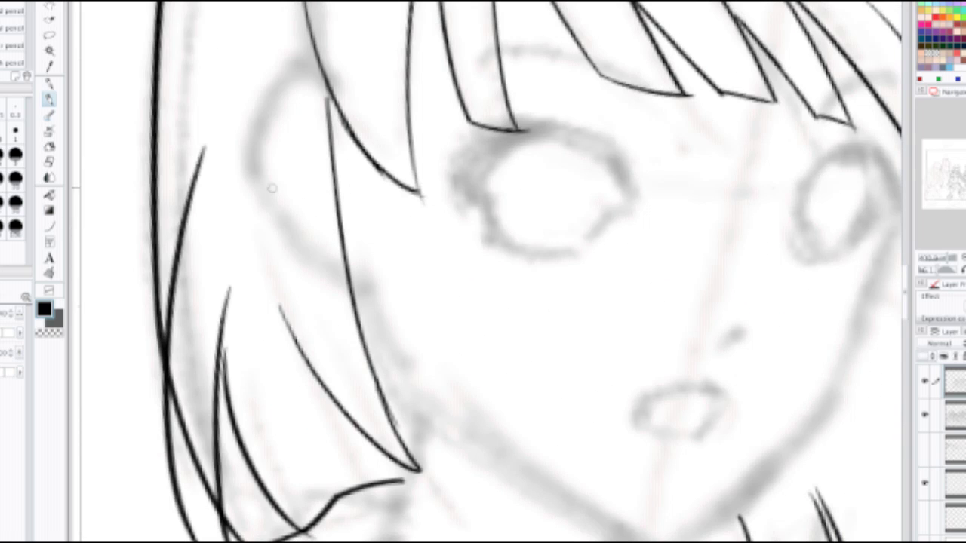
pyautogui.press('e')
pyautogui.moveTo(353, 259)
pyautogui.mouseDown()
pyautogui.moveTo(309, 104)
pyautogui.moveTo(412, 378)
pyautogui.mouseUp()
pyautogui.press('p')
pyautogui.hotkey('ctrl', 'z')
pyautogui.moveTo(304, 237)
pyautogui.mouseDown()
pyautogui.moveTo(342, 316)
pyautogui.moveTo(438, 389)
pyautogui.mouseUp()
pyautogui.hotkey('ctrl', 'z')
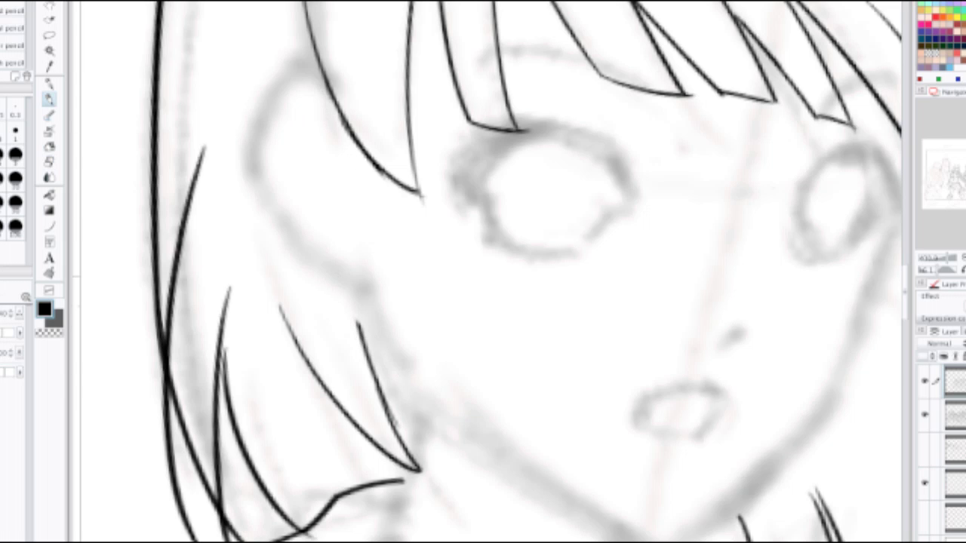
pyautogui.press('e')
pyautogui.moveTo(343, 310)
pyautogui.mouseDown()
pyautogui.moveTo(411, 440)
pyautogui.moveTo(378, 403)
pyautogui.mouseUp()
# Step: Ink the near sidelock as two long strands from the ear and temple fringe, meeting in a point at the jaw
pyautogui.press('p')
pyautogui.moveTo(312, 145); pyautogui.dragTo(446, 428)
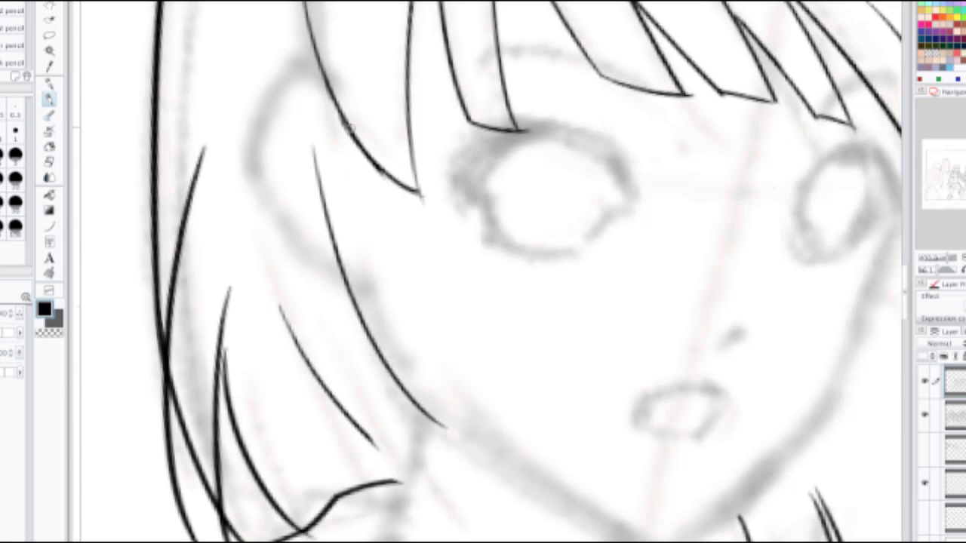
pyautogui.moveTo(347, 123); pyautogui.dragTo(479, 375)
pyautogui.hotkey('ctrl', 'z')
pyautogui.moveTo(350, 125)
pyautogui.mouseDown()
pyautogui.moveTo(374, 219)
pyautogui.moveTo(464, 391)
pyautogui.mouseUp()
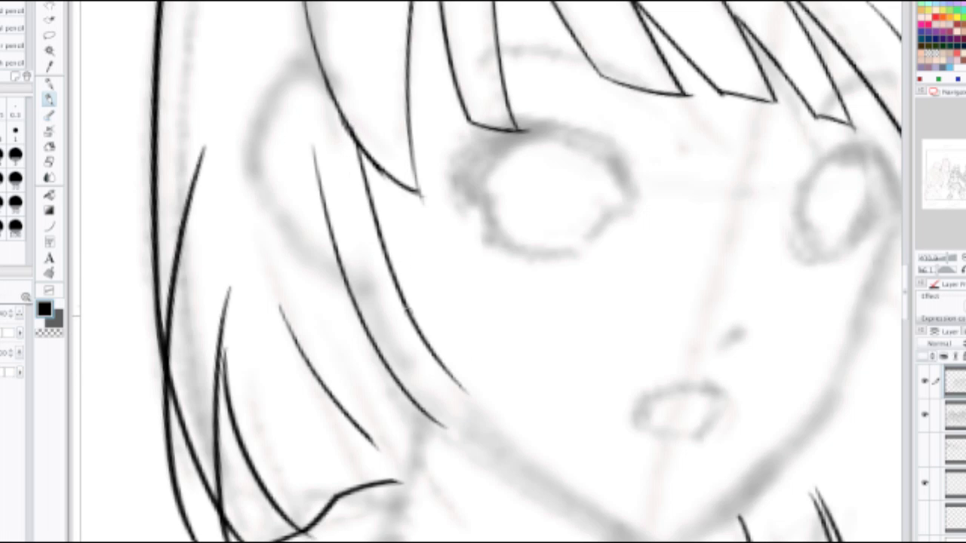
pyautogui.hotkey('ctrl', 'z')
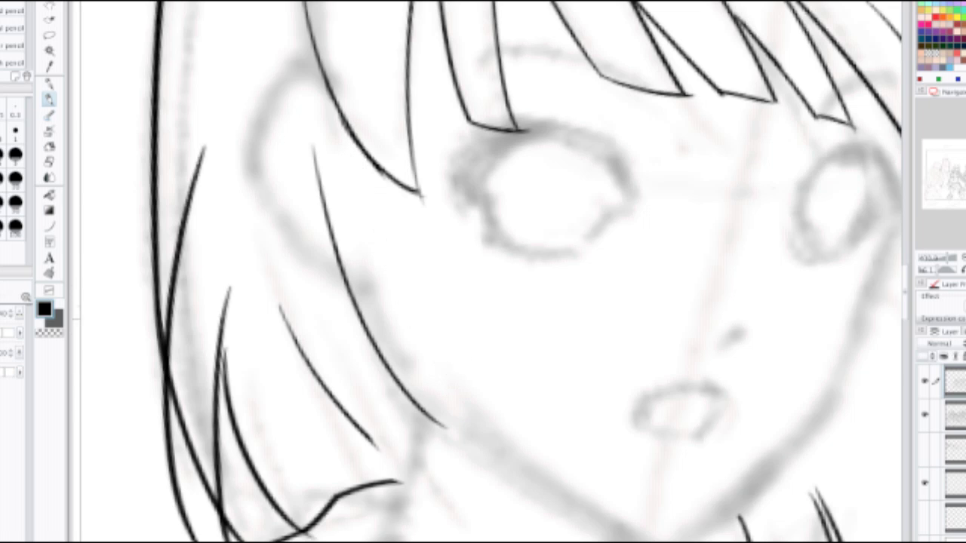
pyautogui.moveTo(354, 139)
pyautogui.mouseDown()
pyautogui.moveTo(434, 384)
pyautogui.moveTo(464, 431)
pyautogui.mouseUp()
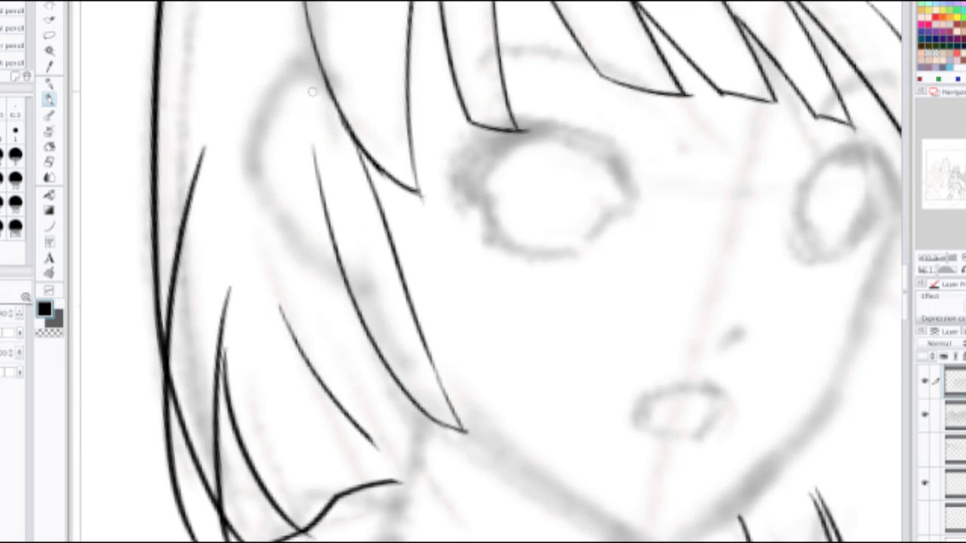
# Step: Extend the near sidelock's back strand upward past the top of the ear in one smooth line
pyautogui.moveTo(307, 55); pyautogui.dragTo(315, 165)
pyautogui.hotkey('ctrl', 'z')
pyautogui.moveTo(309, 55)
pyautogui.mouseDown()
pyautogui.moveTo(316, 163)
pyautogui.moveTo(302, 104)
pyautogui.moveTo(316, 188)
pyautogui.mouseUp()
pyautogui.hotkey('ctrl', 'z')
pyautogui.hotkey('ctrl', 'z')
pyautogui.moveTo(298, 31); pyautogui.dragTo(317, 199)
pyautogui.hotkey('ctrl', 'z')
pyautogui.moveTo(305, 54); pyautogui.dragTo(315, 187)
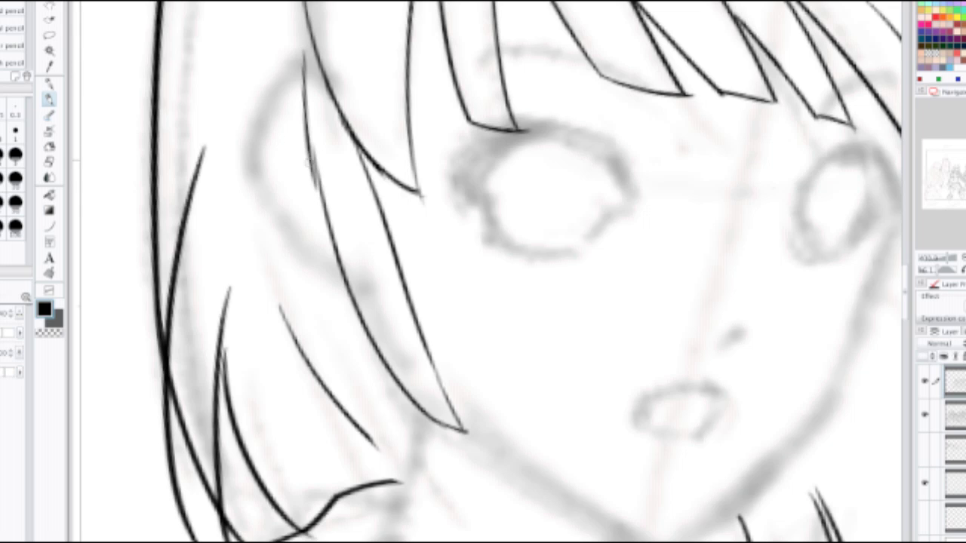
pyautogui.hotkey('ctrl', 'z')
pyautogui.moveTo(304, 43)
pyautogui.mouseDown()
pyautogui.moveTo(313, 196)
pyautogui.moveTo(316, 143)
pyautogui.moveTo(327, 202)
pyautogui.moveTo(317, 190)
pyautogui.mouseUp()
pyautogui.hotkey('ctrl', 'z')
pyautogui.hotkey('ctrl', 'z')
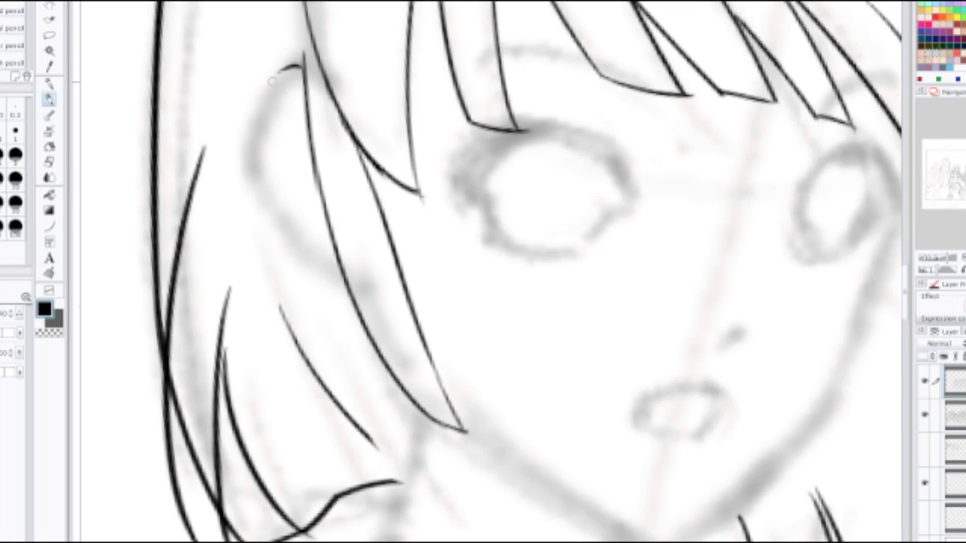
# Step: Ink the near ear's outline from its top edge around to the lobe behind the sidelock
pyautogui.moveTo(301, 65); pyautogui.dragTo(254, 151)
pyautogui.hotkey('ctrl', 'z')
pyautogui.moveTo(289, 68); pyautogui.dragTo(260, 172)
pyautogui.hotkey('ctrl', 'z')
pyautogui.moveTo(286, 72)
pyautogui.mouseDown()
pyautogui.moveTo(264, 108)
pyautogui.moveTo(271, 192)
pyautogui.moveTo(252, 168)
pyautogui.moveTo(341, 272)
pyautogui.mouseUp()
pyautogui.hotkey('ctrl', 'z')
pyautogui.moveTo(256, 172); pyautogui.dragTo(339, 275)
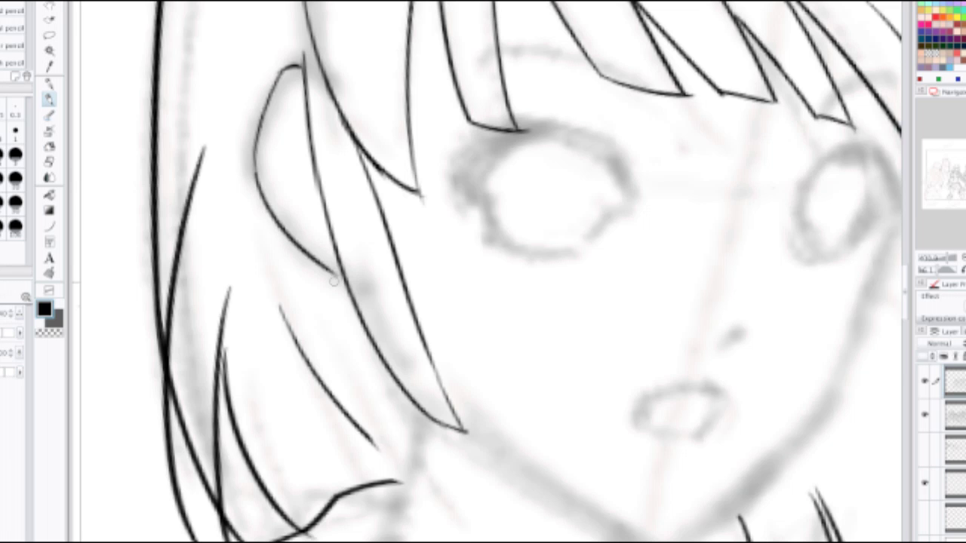
pyautogui.moveTo(283, 93); pyautogui.dragTo(305, 101)
pyautogui.scroll(-3, 305, 104)
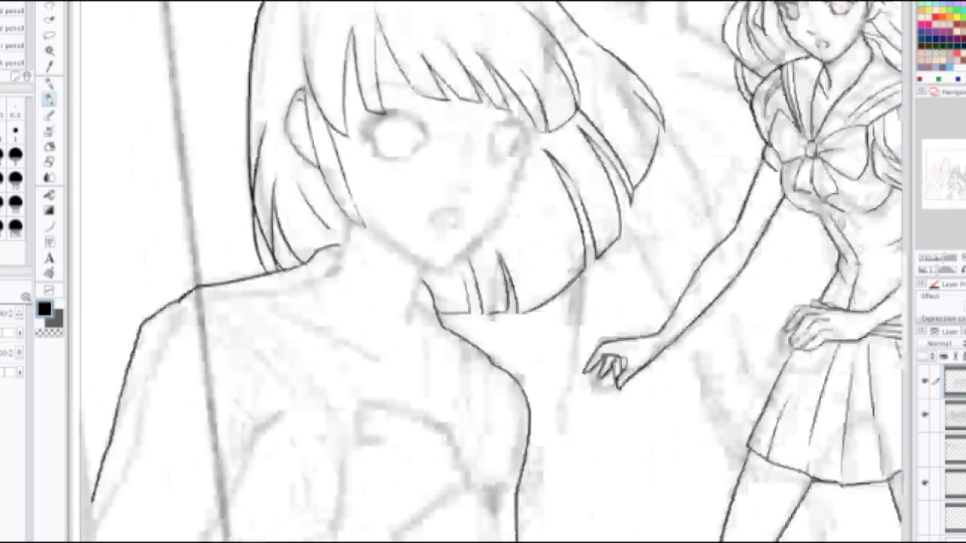
pyautogui.scroll(1, 355, 220)
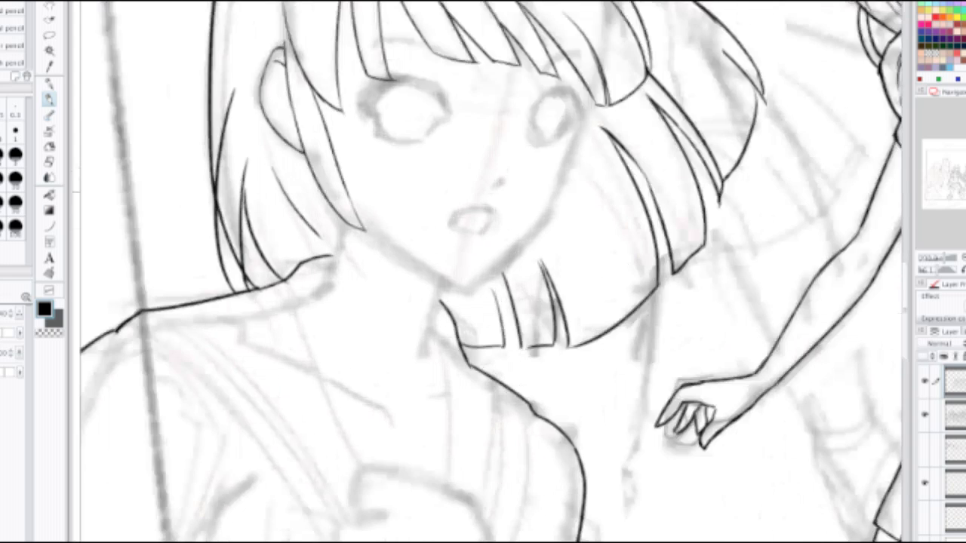
pyautogui.scroll(-3, 370, 185)
pyautogui.scroll(3, 371, 188)
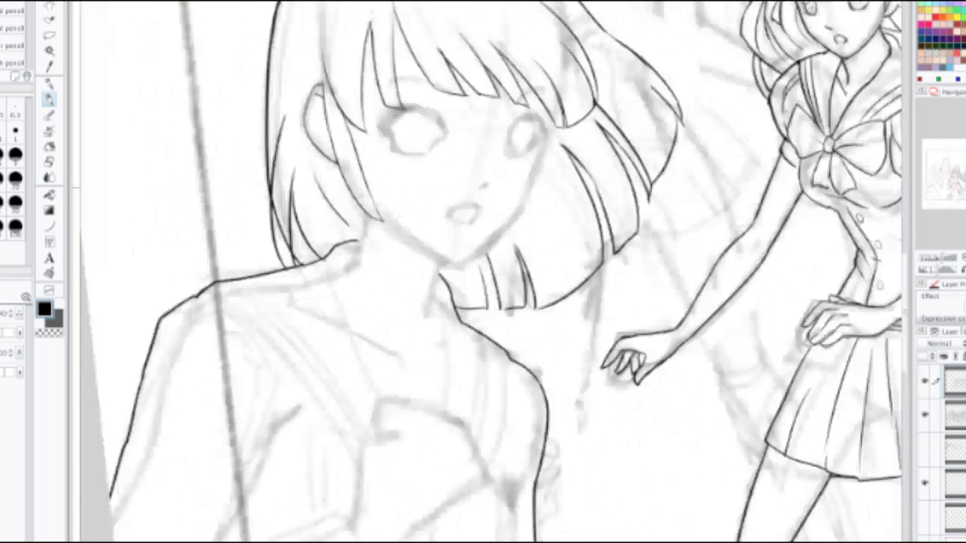
# Step: Erase the inked hair strands that cross the ear and cheek of the short-haired girl
pyautogui.moveTo(371, 188); pyautogui.dragTo(401, 332)
pyautogui.press('e')
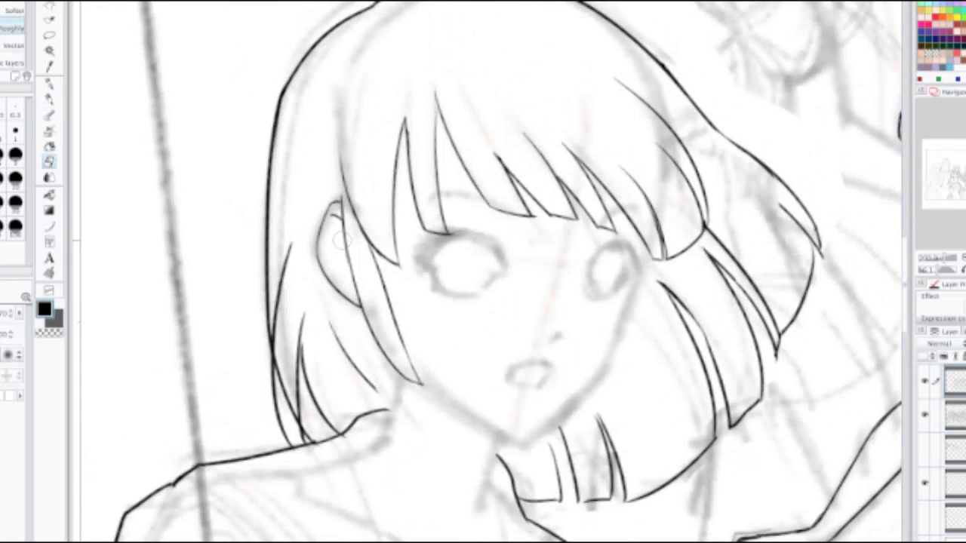
pyautogui.moveTo(342, 239)
pyautogui.mouseDown()
pyautogui.moveTo(374, 325)
pyautogui.moveTo(392, 341)
pyautogui.moveTo(388, 298)
pyautogui.moveTo(362, 249)
pyautogui.mouseUp()
pyautogui.press('p')
pyautogui.moveTo(437, 242); pyautogui.dragTo(623, 323)
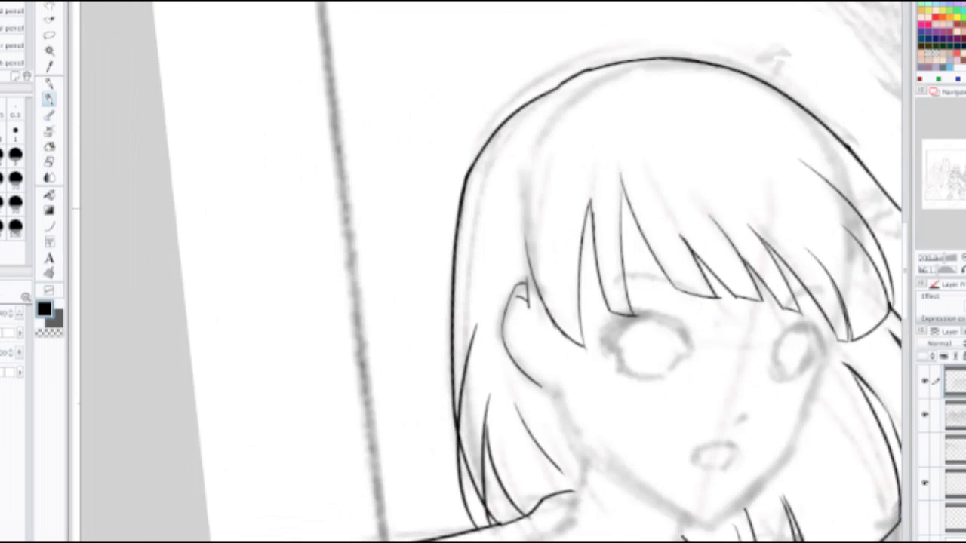
pyautogui.moveTo(269, 97); pyautogui.dragTo(269, 174)
pyautogui.moveTo(292, 117); pyautogui.dragTo(293, 154)
pyautogui.moveTo(272, 130); pyautogui.dragTo(305, 109)
pyautogui.moveTo(332, 112)
pyautogui.mouseDown()
pyautogui.moveTo(338, 145)
pyautogui.moveTo(332, 113)
pyautogui.moveTo(367, 85)
pyautogui.moveTo(404, 107)
pyautogui.moveTo(462, 47)
pyautogui.mouseUp()
pyautogui.moveTo(338, 199)
pyautogui.mouseDown()
pyautogui.moveTo(305, 230)
pyautogui.moveTo(370, 224)
pyautogui.mouseUp()
pyautogui.moveTo(367, 171); pyautogui.dragTo(391, 197)
pyautogui.moveTo(386, 168)
pyautogui.mouseDown()
pyautogui.moveTo(416, 154)
pyautogui.moveTo(448, 157)
pyautogui.moveTo(446, 138)
pyautogui.mouseUp()
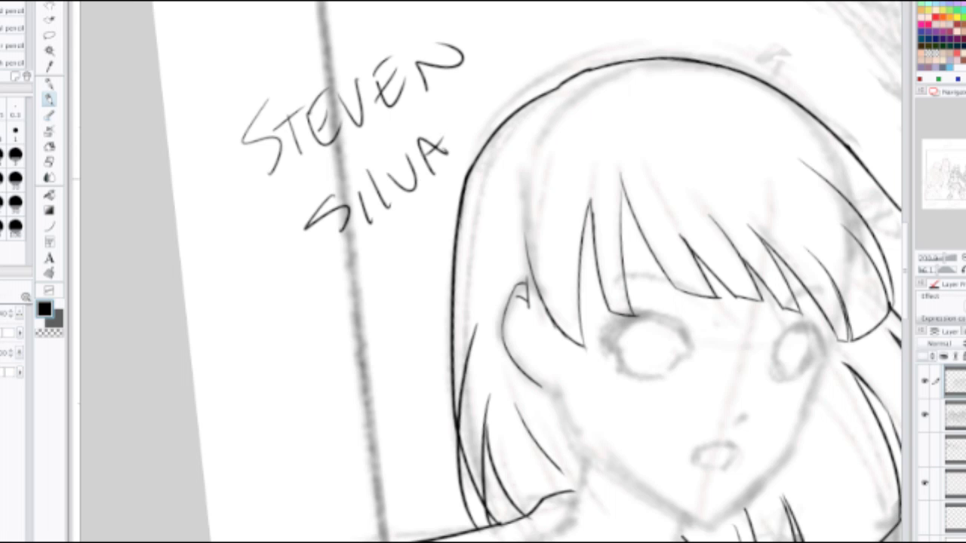
pyautogui.hotkey('ctrl', 'z')
pyautogui.hotkey('ctrl', 'z')
pyautogui.hotkey('ctrl', 'z')
pyautogui.hotkey('ctrl', 'z')
pyautogui.hotkey('ctrl', 'z')
pyautogui.hotkey('ctrl', 'z')
pyautogui.hotkey('ctrl', 'z')
pyautogui.hotkey('ctrl', 'z')
pyautogui.hotkey('ctrl', 'z')
pyautogui.hotkey('ctrl', 'z')
pyautogui.hotkey('ctrl', 'z')
pyautogui.hotkey('ctrl', 'z')
pyautogui.hotkey('ctrl', 'z')
pyautogui.hotkey('ctrl', 'z')
pyautogui.hotkey('ctrl', 'z')
# Step: Erase the small hook line inside the upper edge of the short-haired girl's ear
pyautogui.moveTo(574, 295); pyautogui.dragTo(358, 245)
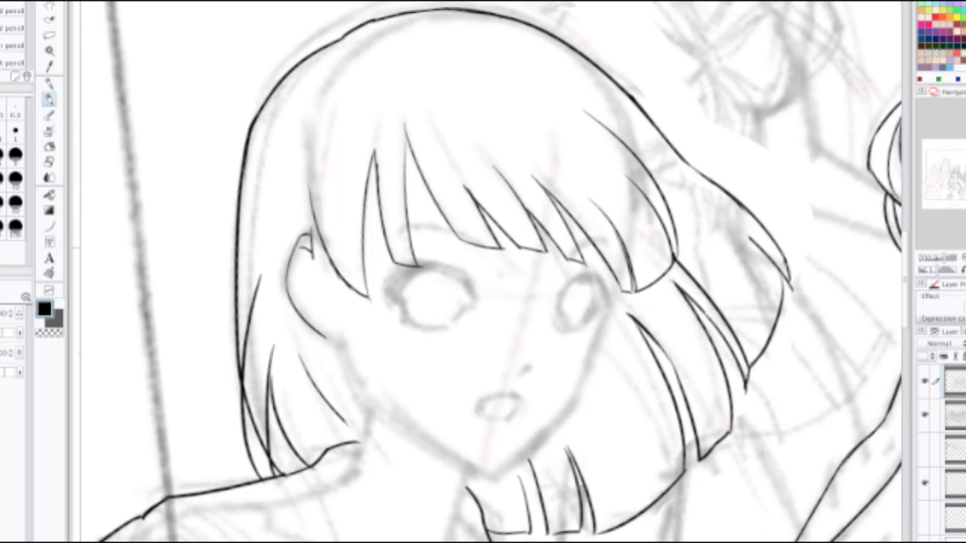
pyautogui.scroll(2, 352, 246)
pyautogui.press('e')
# Step: Try inking a long side lock in front of the ear, with two curved strands that run down to the jaw
pyautogui.moveTo(259, 273)
pyautogui.mouseDown()
pyautogui.moveTo(258, 226)
pyautogui.moveTo(347, 444)
pyautogui.mouseUp()
pyautogui.press('n')
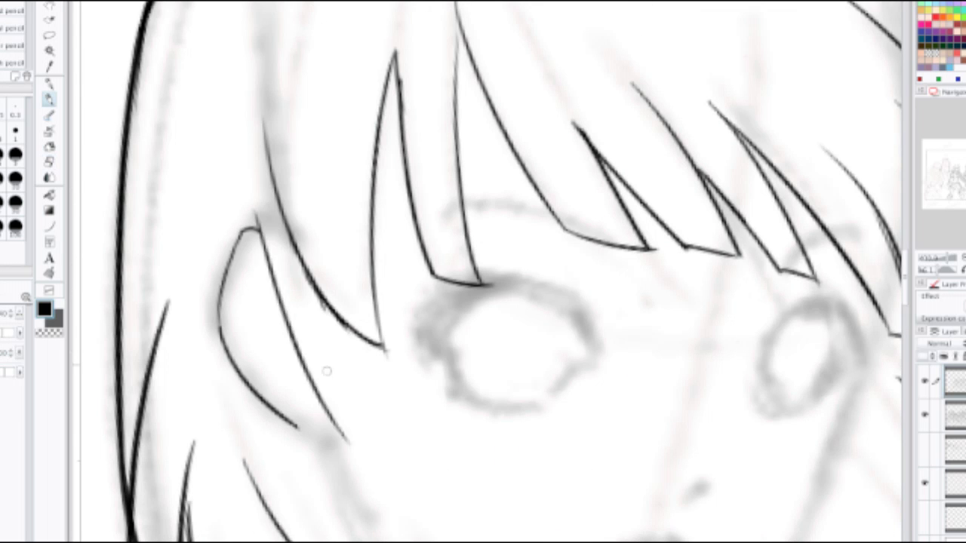
pyautogui.hotkey('ctrl', 'z')
pyautogui.moveTo(260, 325); pyautogui.dragTo(296, 154)
pyautogui.scroll(-2, 296, 153)
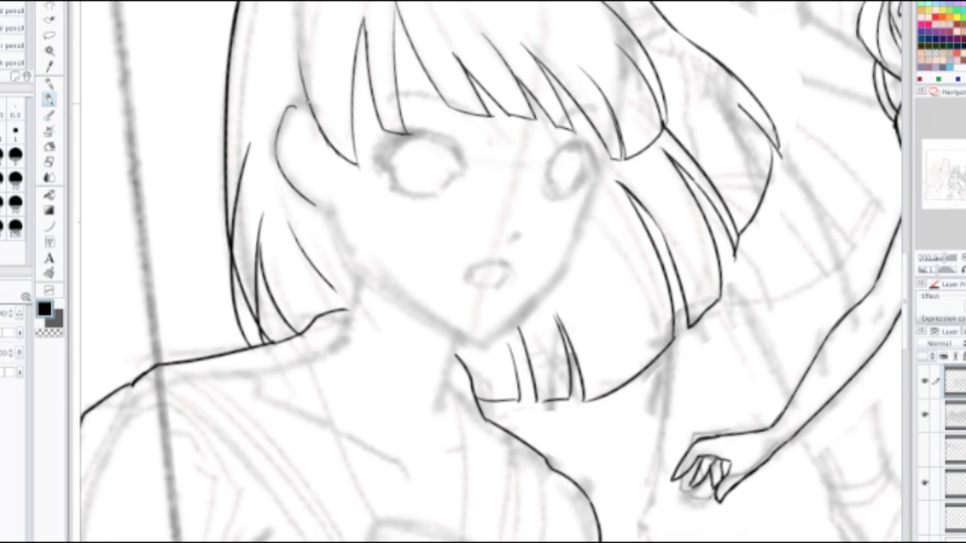
pyautogui.moveTo(294, 107)
pyautogui.mouseDown()
pyautogui.moveTo(302, 166)
pyautogui.moveTo(353, 272)
pyautogui.mouseUp()
pyautogui.moveTo(318, 125); pyautogui.dragTo(372, 240)
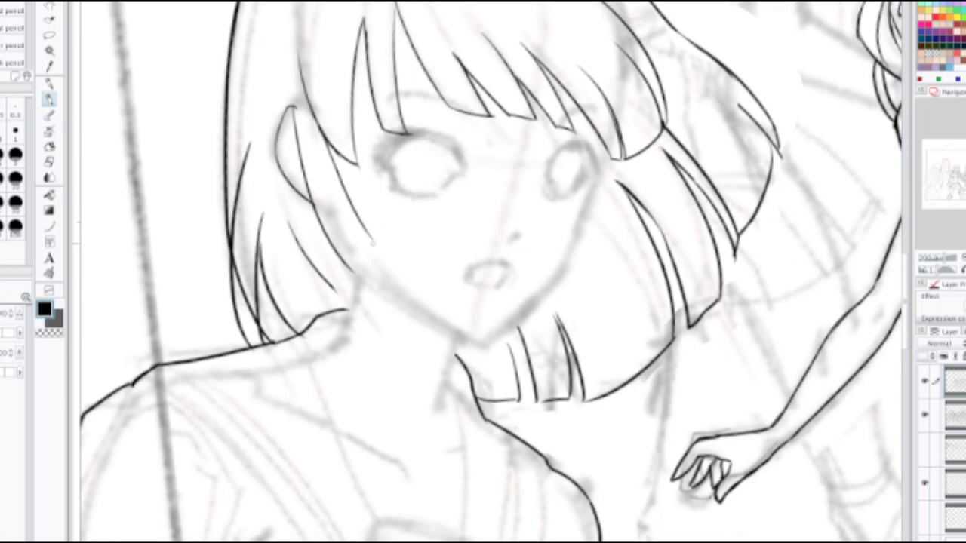
pyautogui.hotkey('ctrl', 'z')
pyautogui.moveTo(319, 125); pyautogui.dragTo(382, 247)
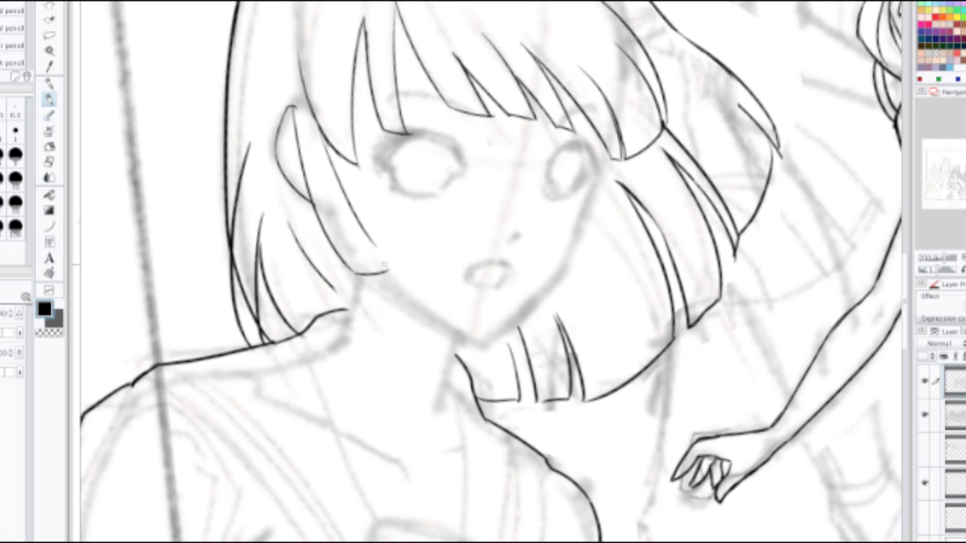
pyautogui.moveTo(373, 240)
pyautogui.mouseDown()
pyautogui.moveTo(347, 261)
pyautogui.moveTo(394, 275)
pyautogui.mouseUp()
pyautogui.hotkey('ctrl', 'z')
pyautogui.hotkey('ctrl', 'z')
pyautogui.moveTo(373, 242); pyautogui.dragTo(400, 278)
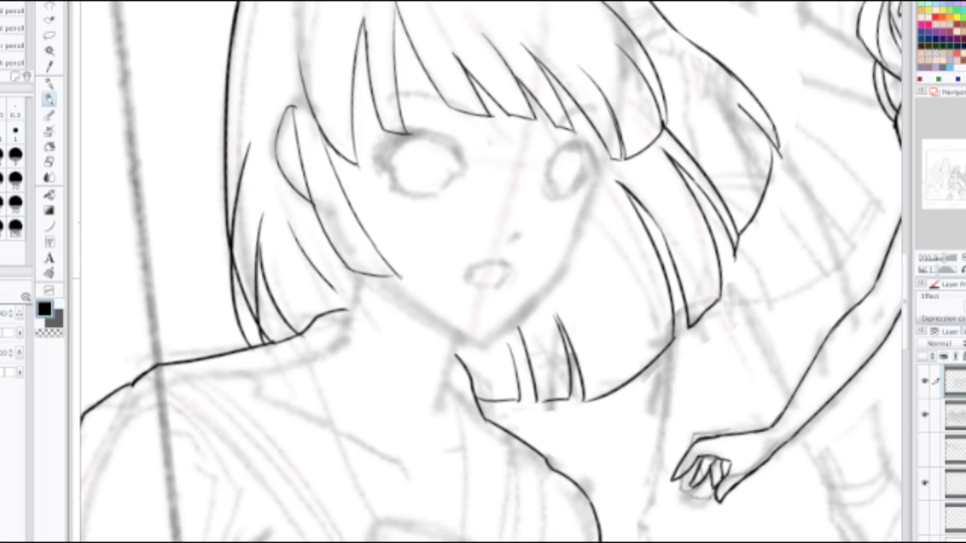
pyautogui.hotkey('ctrl', '-')
pyautogui.hotkey('ctrl', '-')
pyautogui.moveTo(457, 189); pyautogui.dragTo(504, 342)
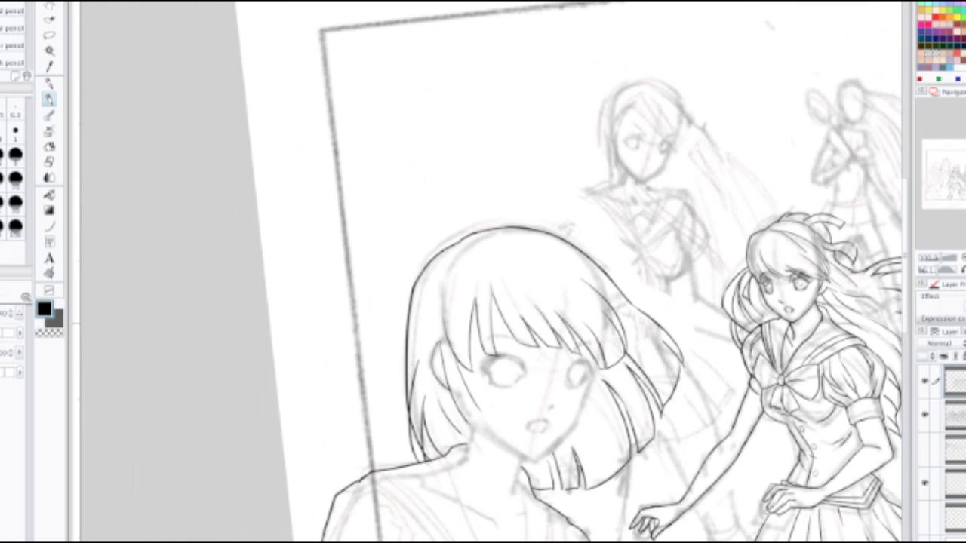
pyautogui.hotkey('ctrl', 'z')
pyautogui.hotkey('ctrl', 'z')
# Step: Ink a line joining the ear's upper edge to the bangs, with a short tick beside the hair
pyautogui.scroll(4, 418, 307)
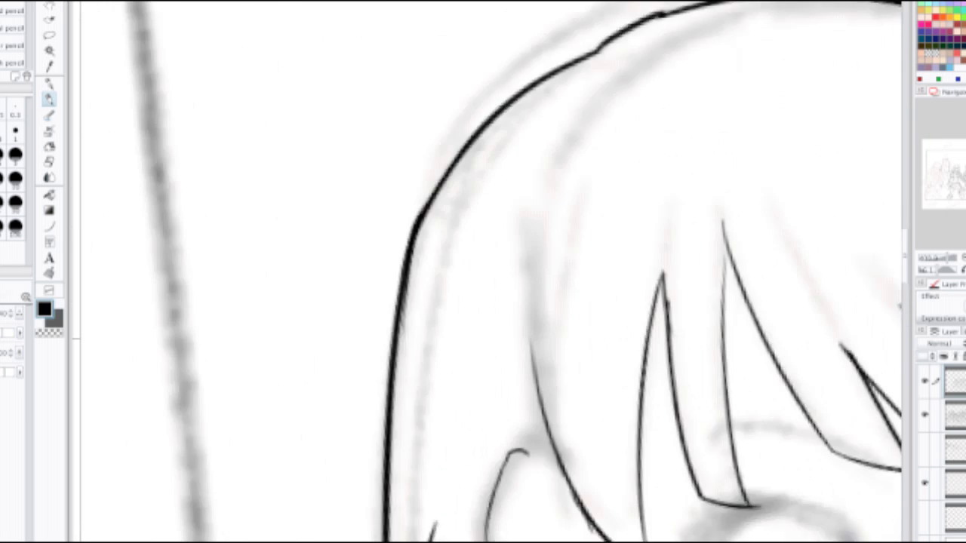
pyautogui.moveTo(531, 453)
pyautogui.mouseDown()
pyautogui.moveTo(447, 160)
pyautogui.moveTo(481, 178)
pyautogui.mouseUp()
pyautogui.hotkey('ctrl', 'z')
pyautogui.moveTo(432, 156); pyautogui.dragTo(477, 180)
pyautogui.moveTo(466, 156); pyautogui.dragTo(454, 164)
pyautogui.hotkey('ctrl', 'z')
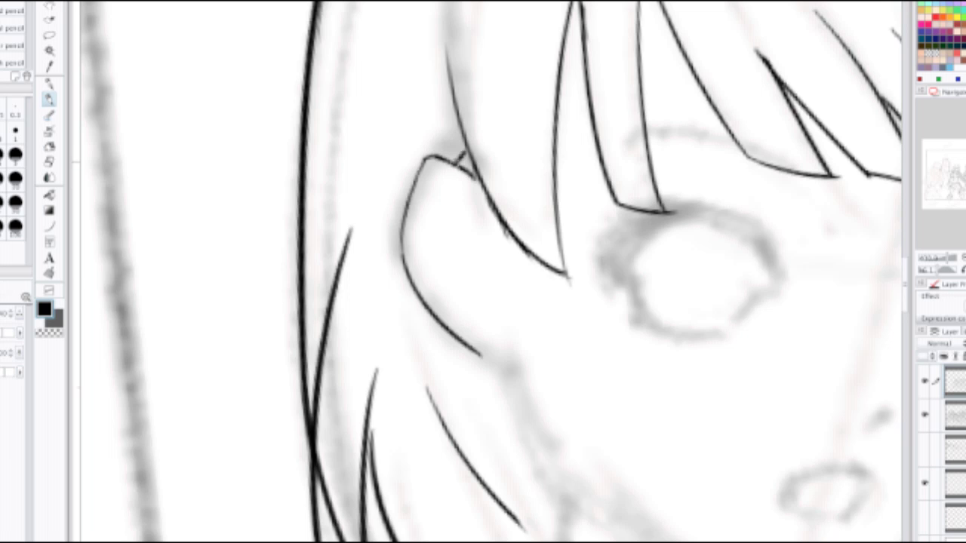
# Step: Ink two thin hair strands below the ear, one from its back edge and one curving down from beneath the lobe
pyautogui.moveTo(404, 261); pyautogui.dragTo(365, 381)
pyautogui.moveTo(413, 299)
pyautogui.mouseDown()
pyautogui.moveTo(436, 418)
pyautogui.moveTo(415, 424)
pyautogui.mouseUp()
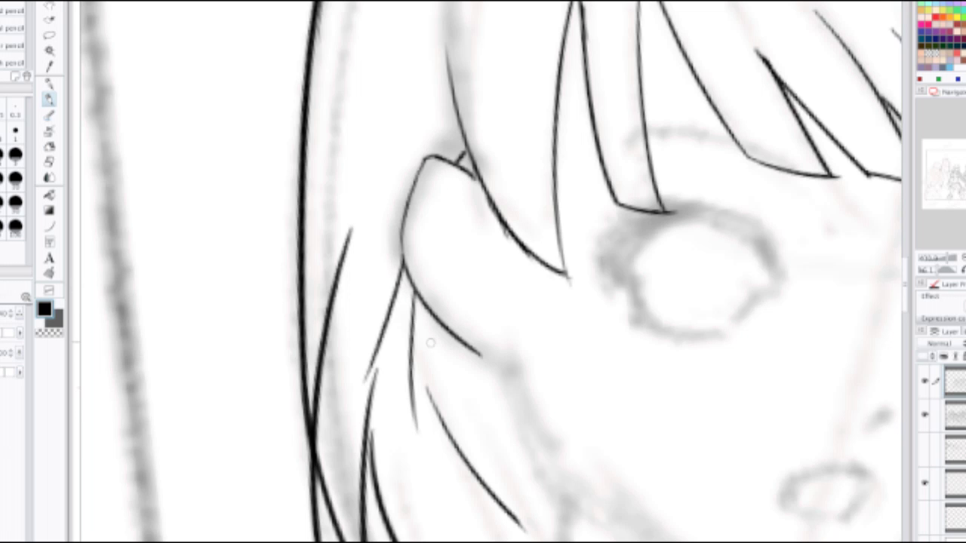
pyautogui.hotkey('ctrl', 'z')
pyautogui.moveTo(419, 304); pyautogui.dragTo(435, 411)
pyautogui.scroll(-3, 437, 354)
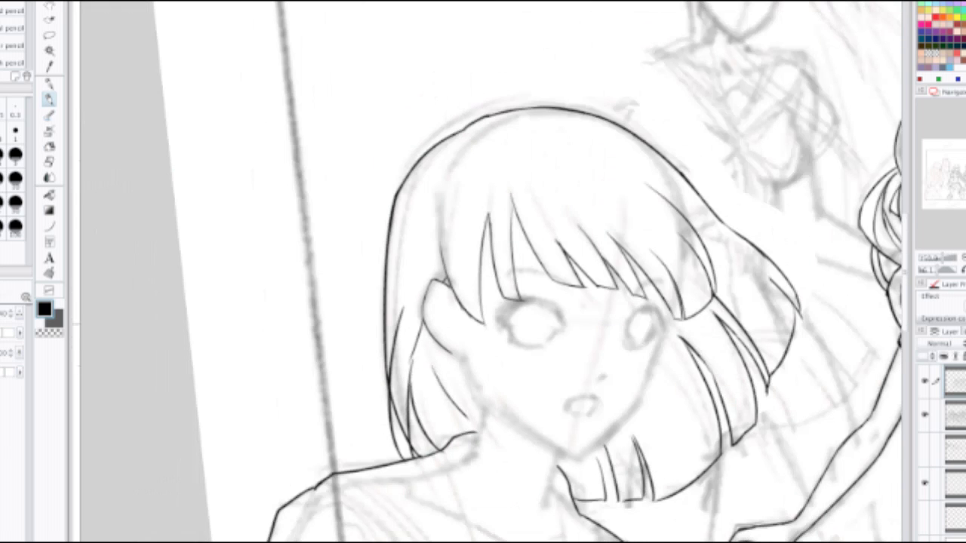
pyautogui.scroll(1, 433, 317)
pyautogui.hotkey('ctrl', 'z')
pyautogui.moveTo(434, 343)
pyautogui.mouseDown()
pyautogui.moveTo(453, 412)
pyautogui.moveTo(440, 467)
pyautogui.mouseUp()
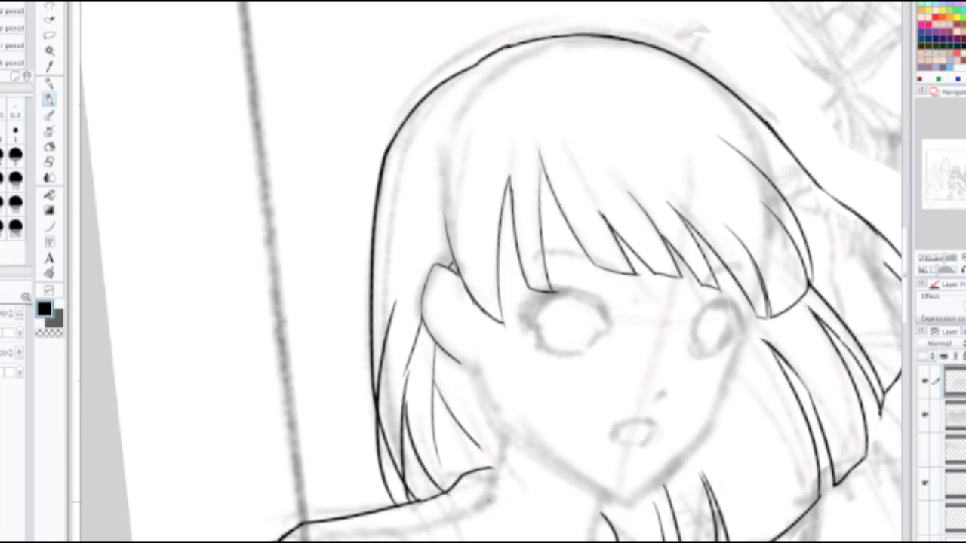
pyautogui.hotkey('ctrl', 'z')
pyautogui.moveTo(434, 347); pyautogui.dragTo(420, 445)
pyautogui.hotkey('ctrl', 'z')
pyautogui.moveTo(444, 358); pyautogui.dragTo(415, 453)
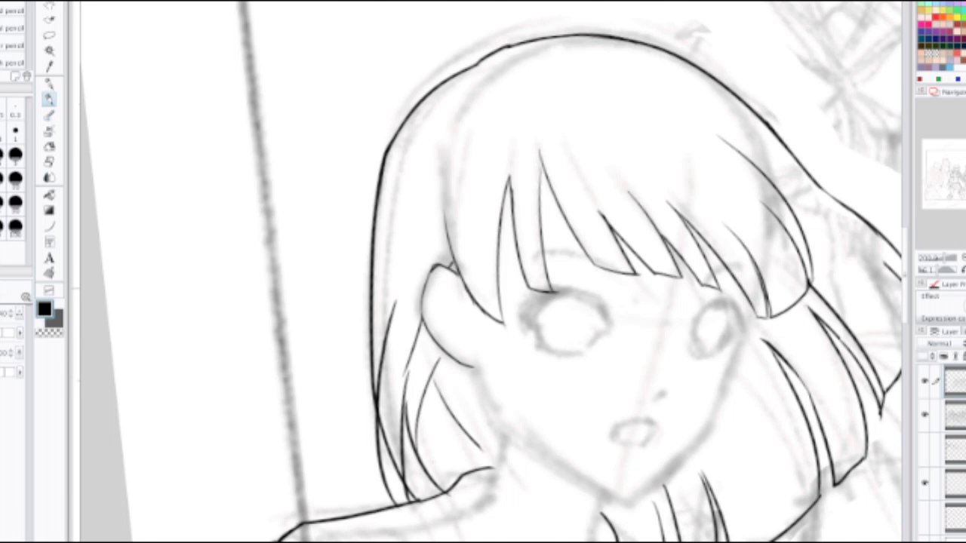
# Step: Clean up the ear's upper outer corner and re-ink it as a rounder curve
pyautogui.scroll(2, 442, 253)
pyautogui.press('e')
pyautogui.moveTo(409, 240); pyautogui.dragTo(423, 220)
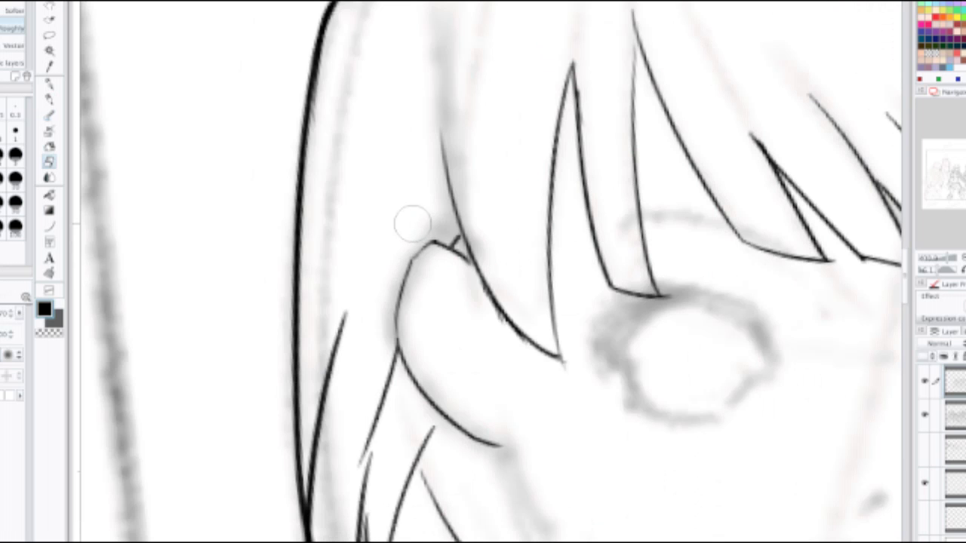
pyautogui.press('p')
pyautogui.moveTo(413, 259)
pyautogui.mouseDown()
pyautogui.moveTo(436, 241)
pyautogui.moveTo(408, 269)
pyautogui.moveTo(433, 243)
pyautogui.mouseUp()
pyautogui.hotkey('ctrl', 'z')
pyautogui.scroll(-2, 446, 266)
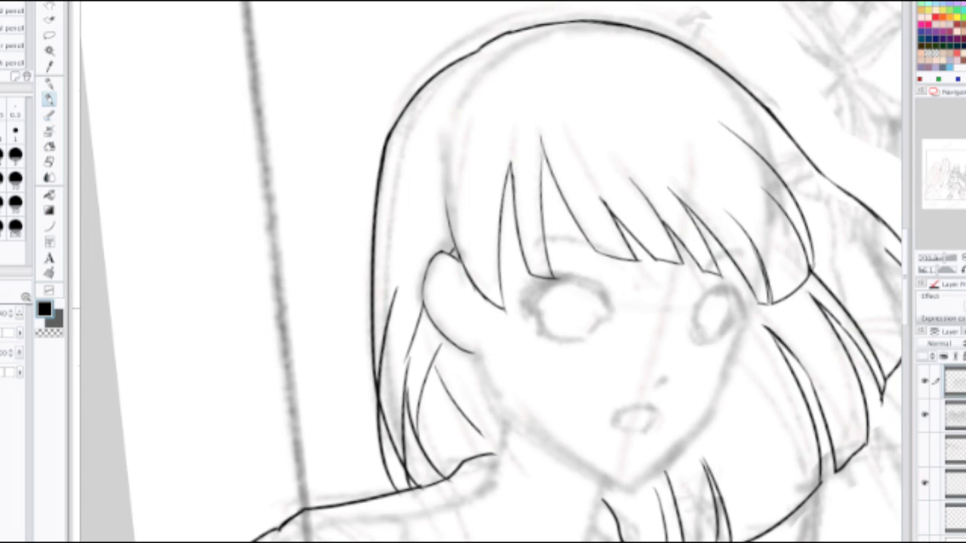
# Step: Ink the ear's inner details: the inner rim line, the front edge and the curled fold in the upper part
pyautogui.scroll(4, 446, 266)
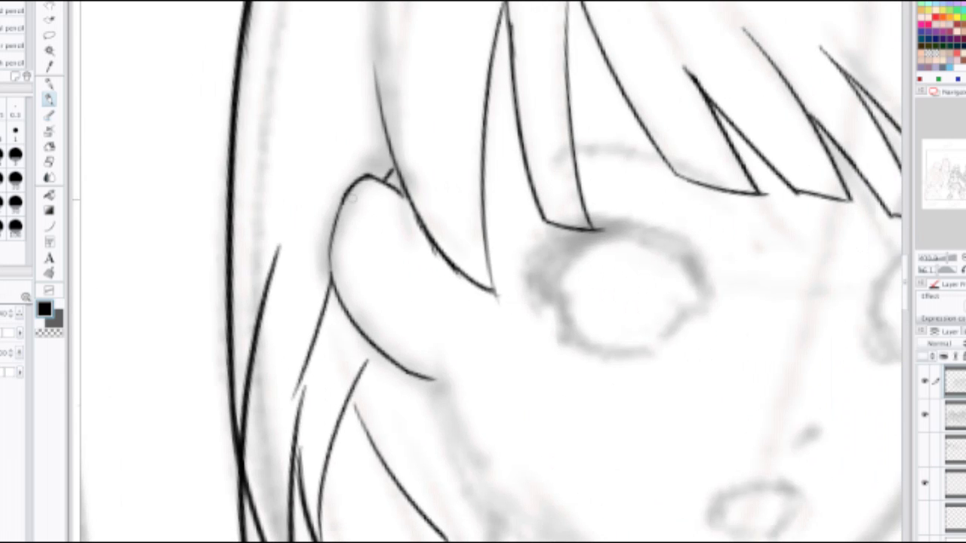
pyautogui.moveTo(352, 213)
pyautogui.mouseDown()
pyautogui.moveTo(415, 259)
pyautogui.moveTo(424, 338)
pyautogui.moveTo(438, 360)
pyautogui.mouseUp()
pyautogui.hotkey('ctrl', 'z')
pyautogui.moveTo(381, 229)
pyautogui.mouseDown()
pyautogui.moveTo(351, 249)
pyautogui.moveTo(352, 272)
pyautogui.mouseUp()
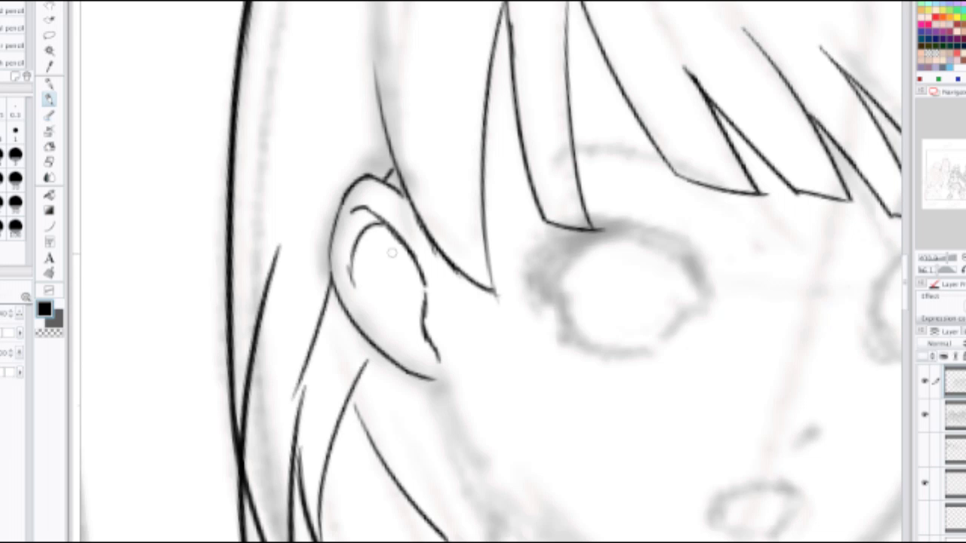
pyautogui.moveTo(387, 240); pyautogui.dragTo(381, 269)
# Step: Ink a short curve above the earlobe that meets the ear's front edge
pyautogui.scroll(-4, 404, 213)
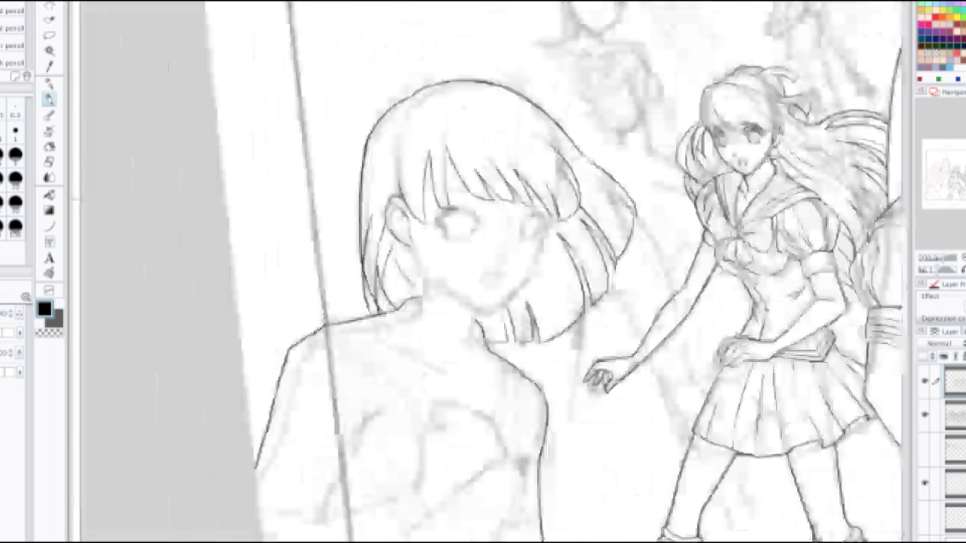
pyautogui.scroll(4, 407, 242)
pyautogui.scroll(2, 380, 248)
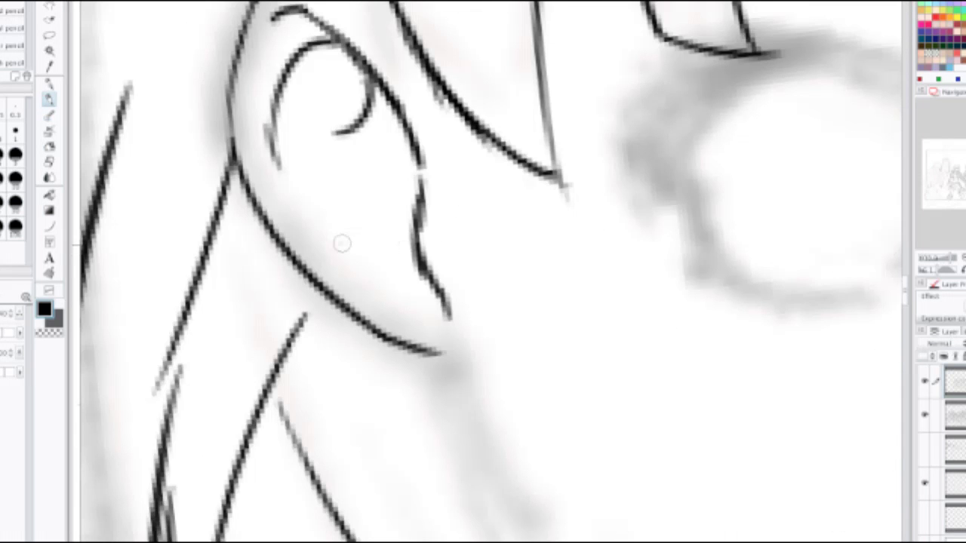
pyautogui.moveTo(341, 244); pyautogui.dragTo(413, 263)
pyautogui.scroll(-2, 396, 232)
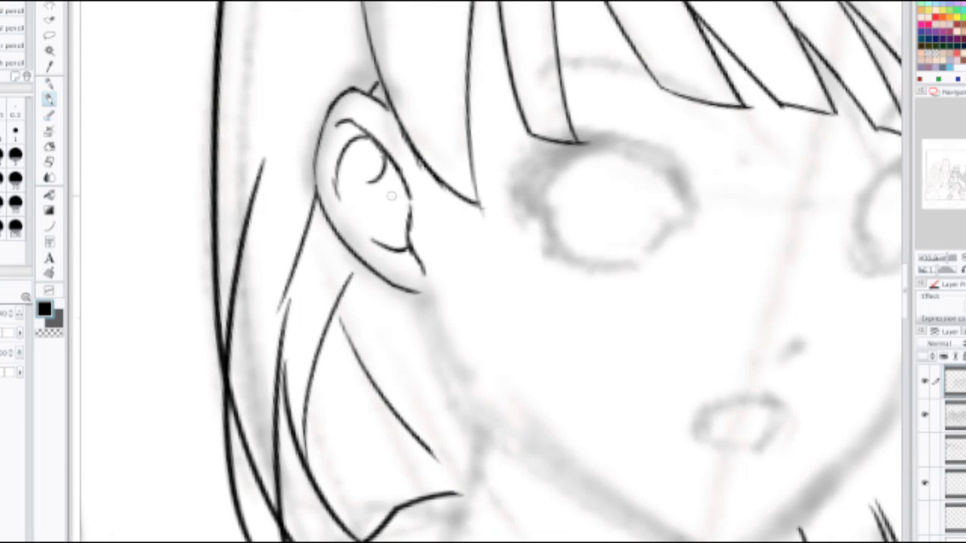
pyautogui.scroll(-2, 399, 219)
pyautogui.scroll(-2, 398, 213)
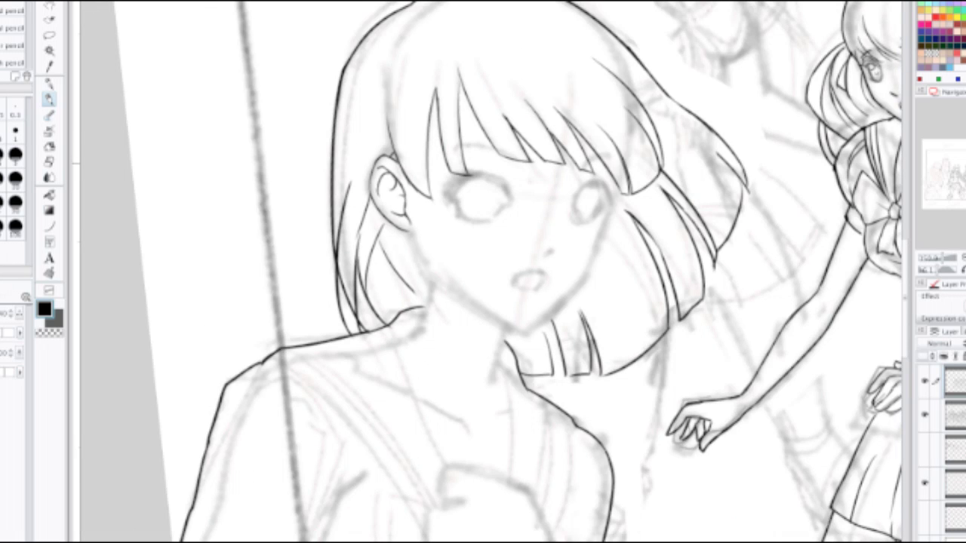
pyautogui.scroll(-2, 393, 189)
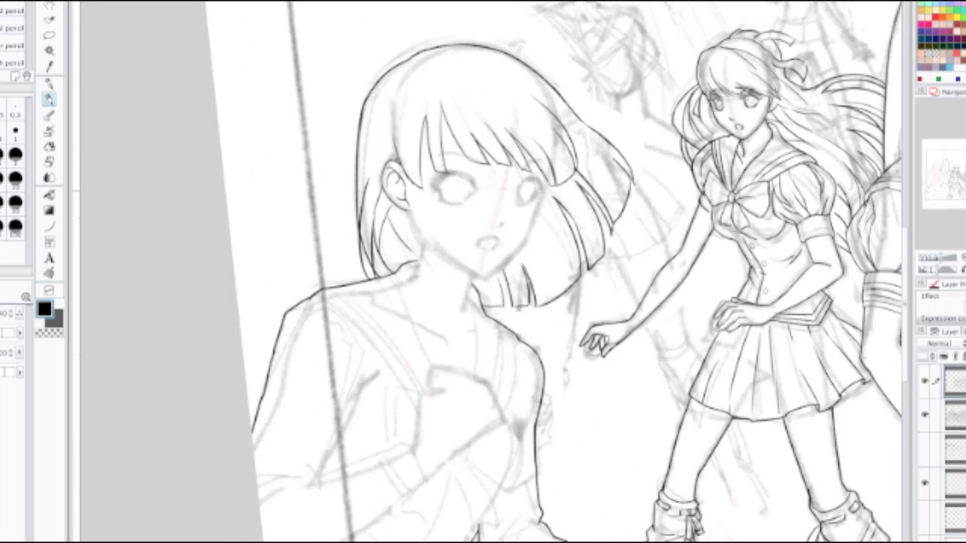
# Step: Ink a hair strand across the ear from the bangs to the strand below, and erase the ear lines behind it
pyautogui.scroll(3, 389, 181)
pyautogui.scroll(3, 441, 268)
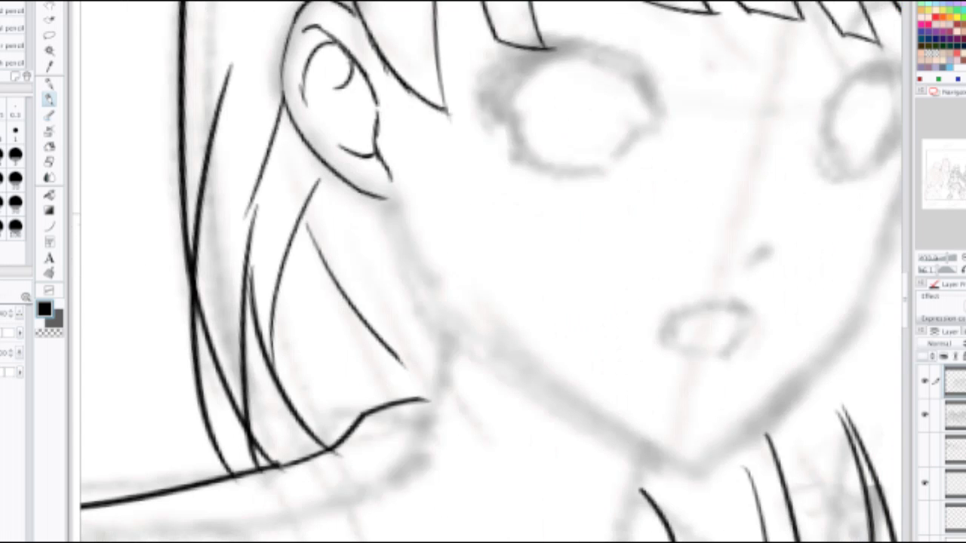
pyautogui.moveTo(355, 84); pyautogui.dragTo(383, 244)
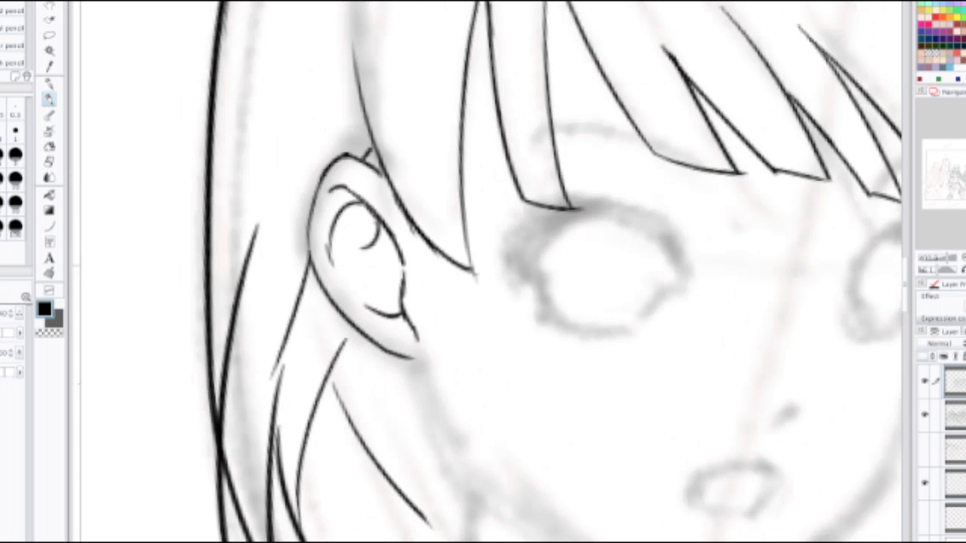
pyautogui.moveTo(393, 179); pyautogui.dragTo(336, 373)
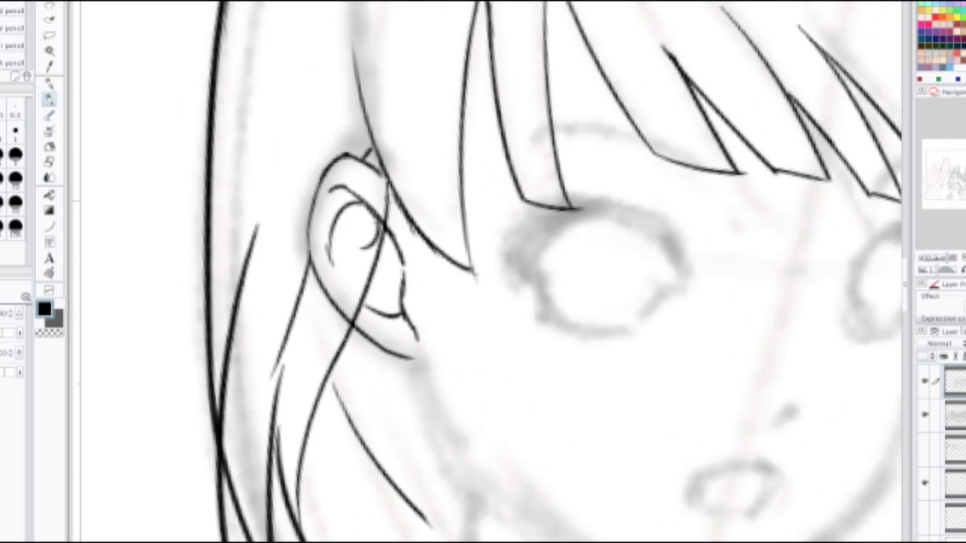
pyautogui.press('e')
pyautogui.moveTo(310, 293)
pyautogui.mouseDown()
pyautogui.moveTo(338, 261)
pyautogui.moveTo(332, 308)
pyautogui.moveTo(353, 218)
pyautogui.moveTo(360, 240)
pyautogui.moveTo(358, 155)
pyautogui.moveTo(367, 182)
pyautogui.moveTo(319, 187)
pyautogui.moveTo(322, 215)
pyautogui.moveTo(285, 319)
pyautogui.mouseUp()
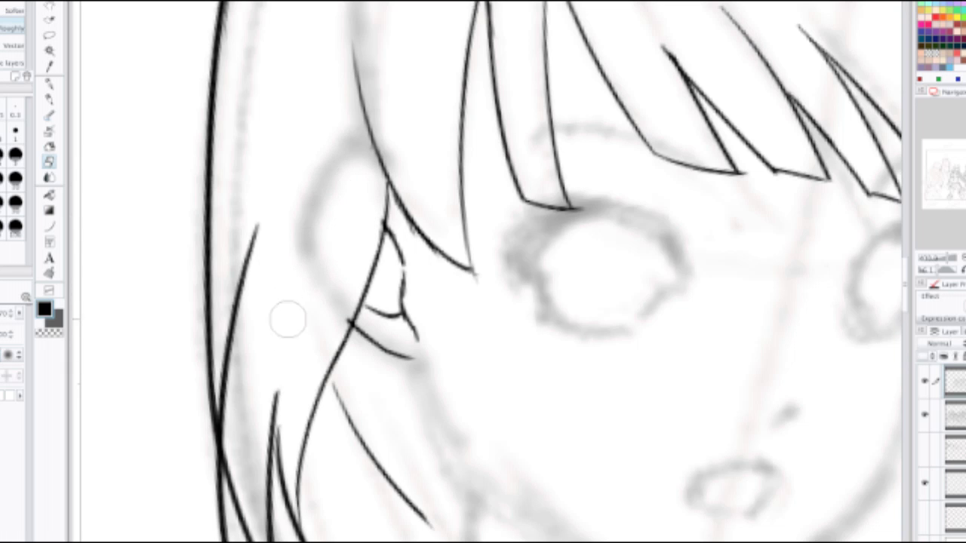
# Step: Extend the thin strand behind the ear upward with a curved line reaching the ear's sketched back edge
pyautogui.press('p')
pyautogui.moveTo(278, 408); pyautogui.dragTo(305, 266)
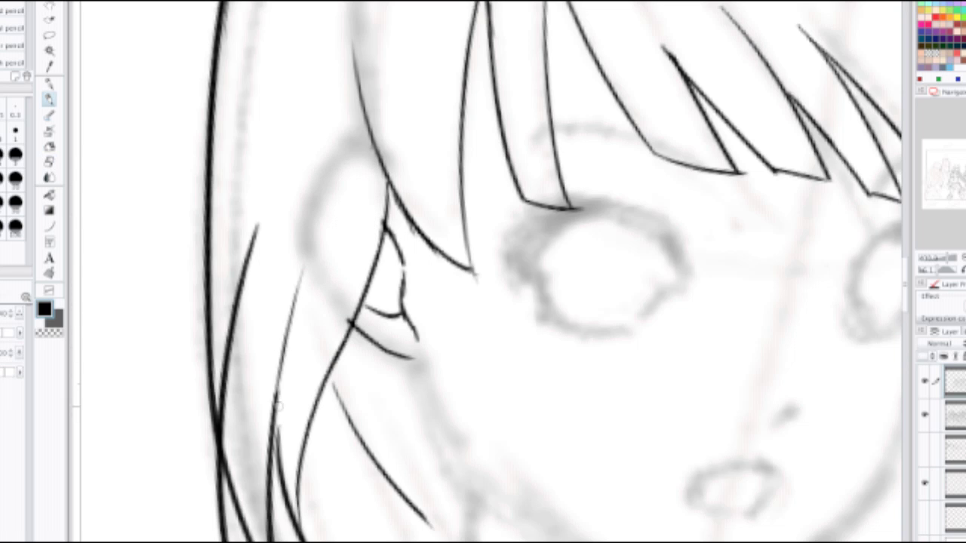
pyautogui.hotkey('ctrl', 'z')
pyautogui.moveTo(270, 418); pyautogui.dragTo(320, 243)
pyautogui.scroll(-2, 345, 249)
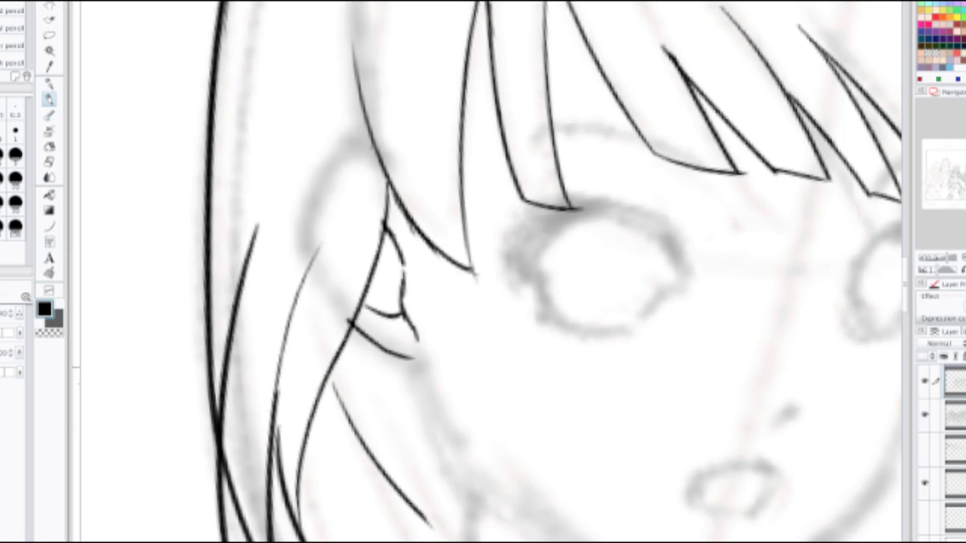
pyautogui.scroll(-3, 402, 392)
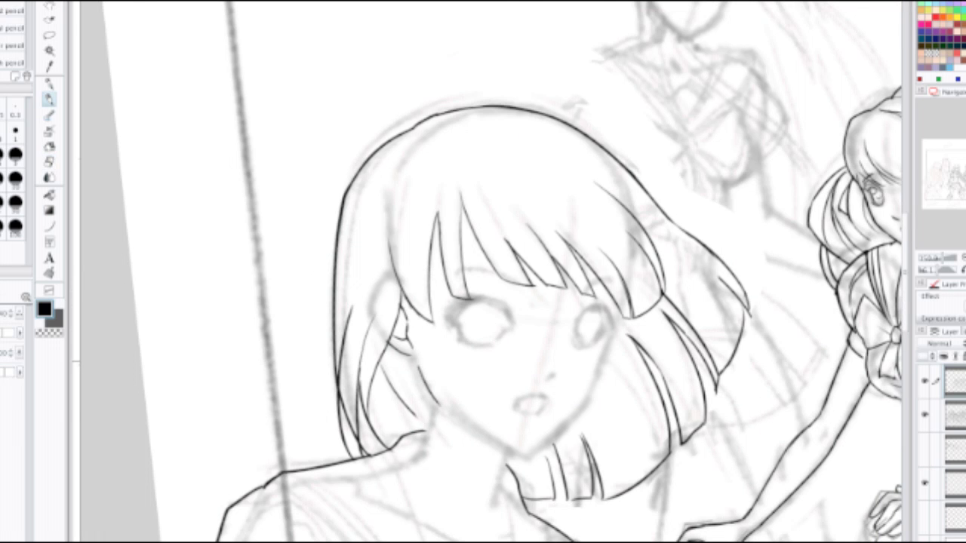
# Step: Ink the jawline as a smooth curve from below the ear to the chin, and hide the palettes
pyautogui.scroll(1, 421, 363)
pyautogui.moveTo(422, 365)
pyautogui.mouseDown()
pyautogui.moveTo(329, 272)
pyautogui.moveTo(353, 322)
pyautogui.mouseUp()
pyautogui.hotkey('ctrl', 'z')
pyautogui.hotkey('ctrl', 'z')
pyautogui.moveTo(330, 279)
pyautogui.mouseDown()
pyautogui.moveTo(348, 320)
pyautogui.moveTo(462, 385)
pyautogui.mouseUp()
pyautogui.hotkey('ctrl', 'z')
pyautogui.moveTo(353, 315)
pyautogui.mouseDown()
pyautogui.moveTo(413, 370)
pyautogui.moveTo(472, 396)
pyautogui.moveTo(355, 325)
pyautogui.moveTo(466, 398)
pyautogui.mouseUp()
pyautogui.hotkey('ctrl', 'z')
pyautogui.hotkey('ctrl', 'z')
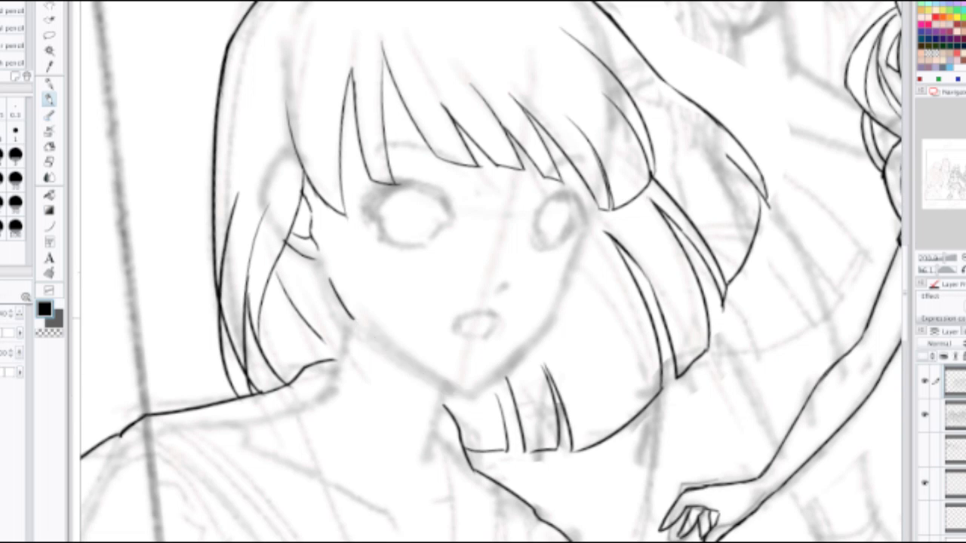
pyautogui.moveTo(352, 317); pyautogui.dragTo(472, 395)
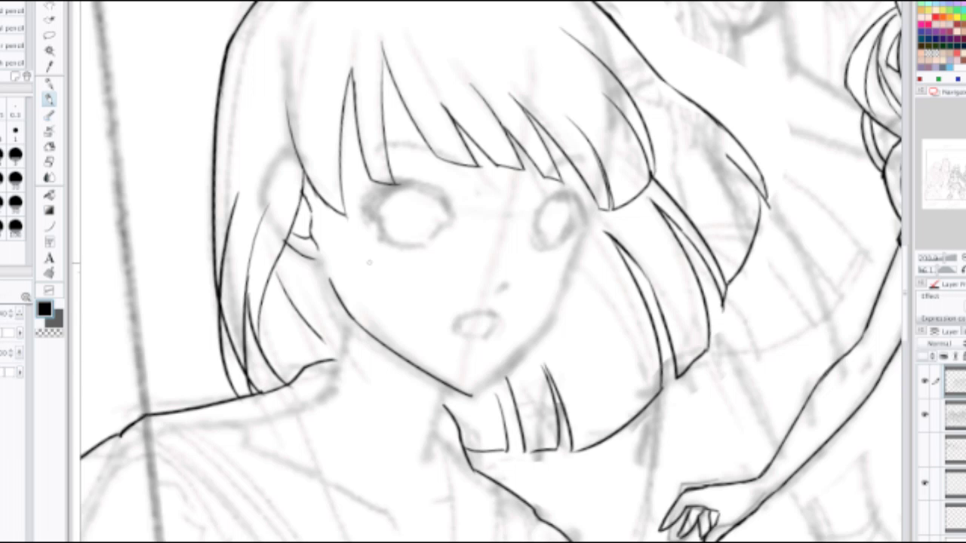
pyautogui.press('Tab')
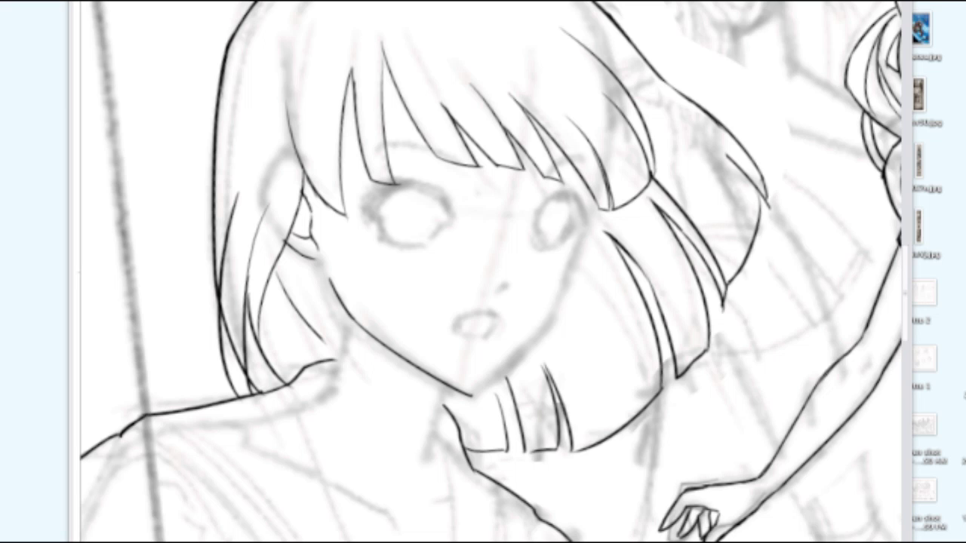
# Step: Show the palettes and ink the far side of the jaw as a smooth curve rising from the chin
pyautogui.press('Tab')
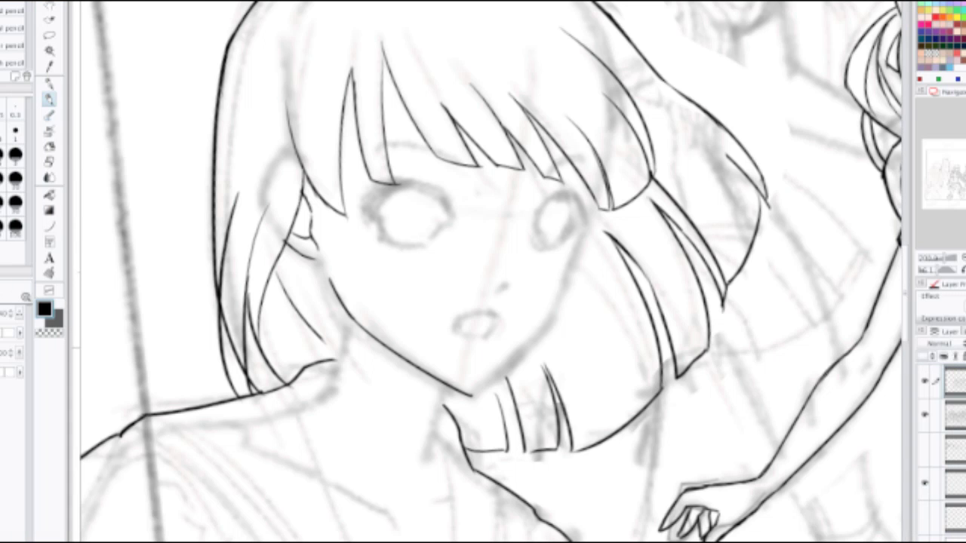
pyautogui.scroll(2, 476, 347)
pyautogui.moveTo(504, 409); pyautogui.dragTo(404, 389)
pyautogui.moveTo(364, 421); pyautogui.dragTo(510, 314)
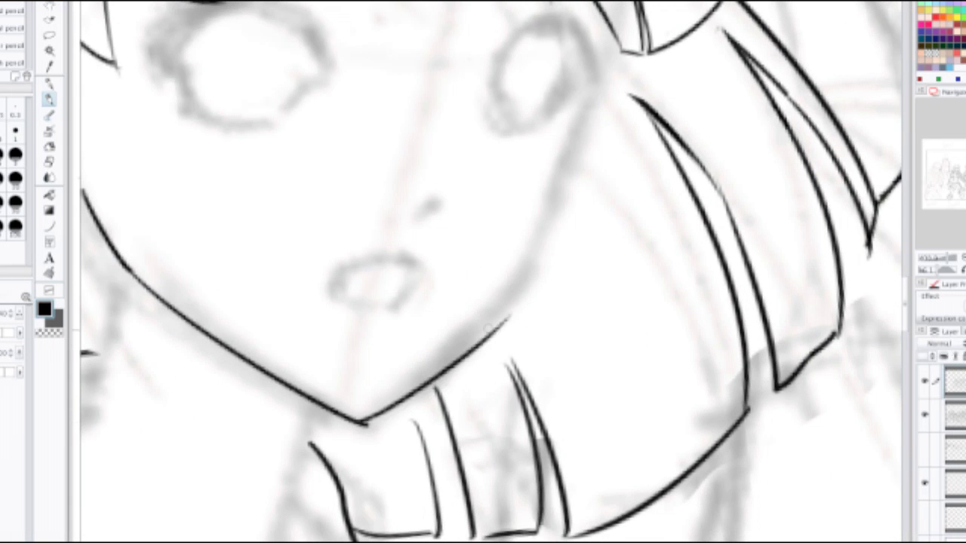
pyautogui.hotkey('ctrl', 'z')
pyautogui.moveTo(349, 418); pyautogui.dragTo(510, 299)
pyautogui.hotkey('ctrl', 'z')
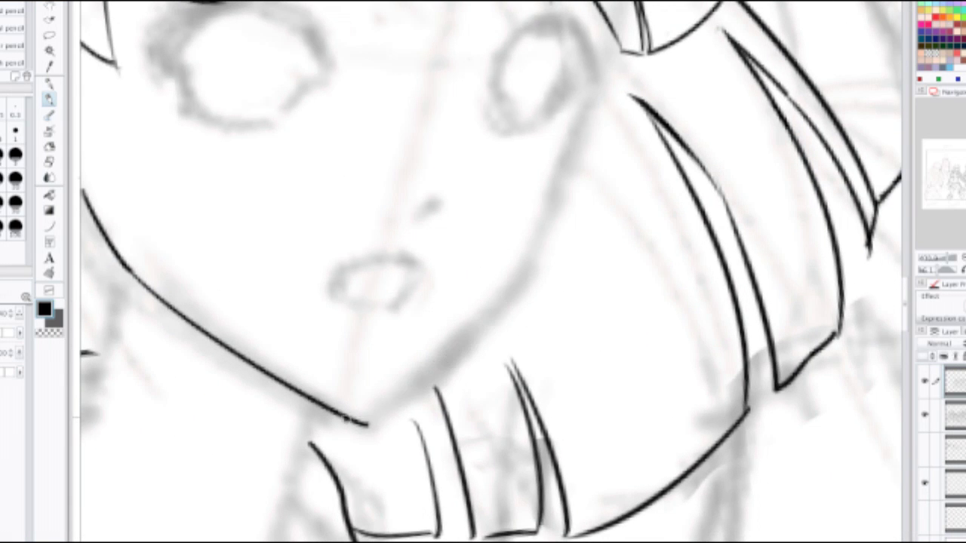
pyautogui.moveTo(349, 420); pyautogui.dragTo(528, 277)
# Step: Extend the far jawline up past the cheek and eye to the lower edge of the bangs
pyautogui.moveTo(595, 112); pyautogui.dragTo(562, 201)
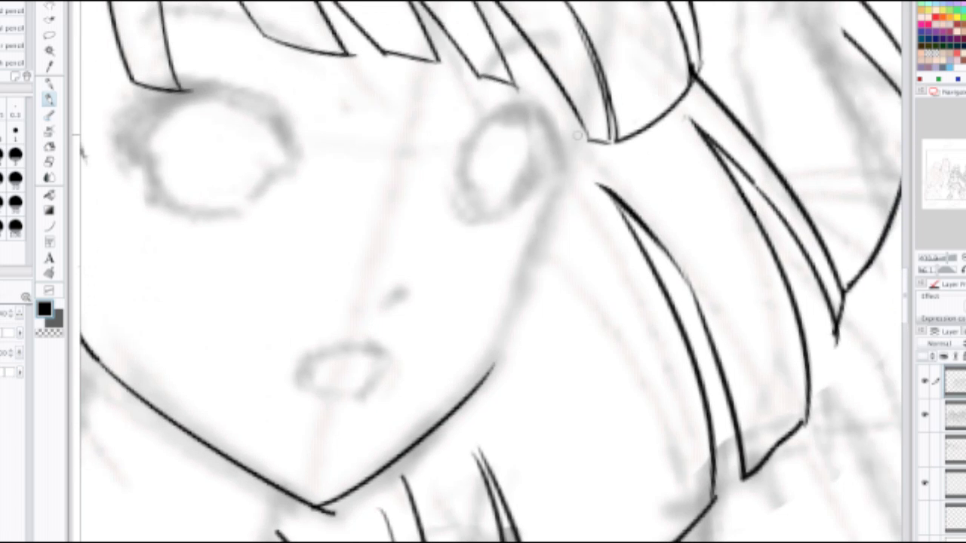
pyautogui.moveTo(575, 133); pyautogui.dragTo(497, 367)
pyautogui.hotkey('ctrl', 'z')
pyautogui.moveTo(575, 131)
pyautogui.mouseDown()
pyautogui.moveTo(496, 370)
pyautogui.moveTo(537, 231)
pyautogui.mouseUp()
pyautogui.hotkey('ctrl', 'z')
pyautogui.hotkey('ctrl', 'z')
pyautogui.moveTo(489, 369)
pyautogui.mouseDown()
pyautogui.moveTo(524, 246)
pyautogui.moveTo(525, 258)
pyautogui.mouseUp()
pyautogui.hotkey('ctrl', 'z')
pyautogui.hotkey('ctrl', 'z')
pyautogui.moveTo(490, 370)
pyautogui.mouseDown()
pyautogui.moveTo(523, 255)
pyautogui.moveTo(592, 138)
pyautogui.mouseUp()
pyautogui.hotkey('ctrl', 'z')
pyautogui.moveTo(522, 270); pyautogui.dragTo(595, 105)
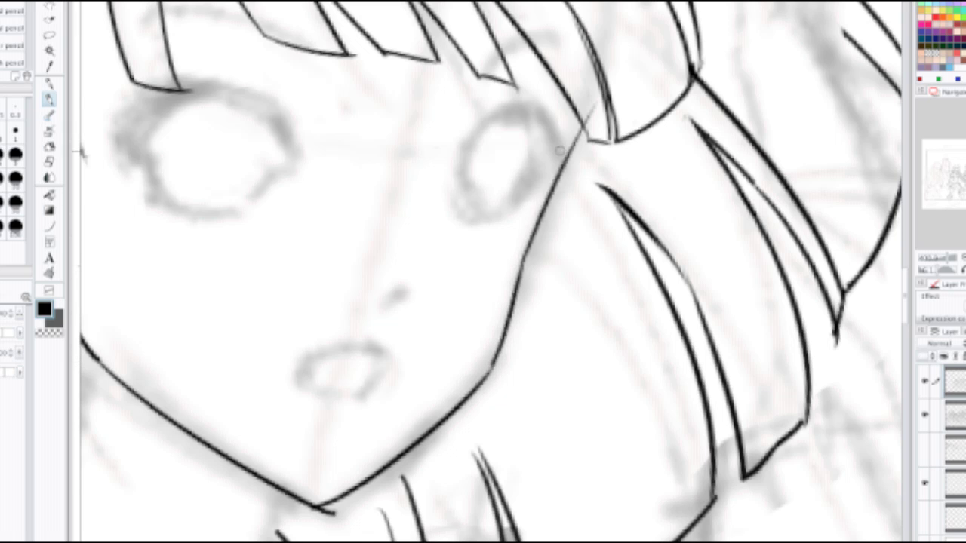
pyautogui.hotkey('ctrl', 'z')
pyautogui.moveTo(526, 257); pyautogui.dragTo(579, 130)
pyautogui.scroll(-3, 571, 138)
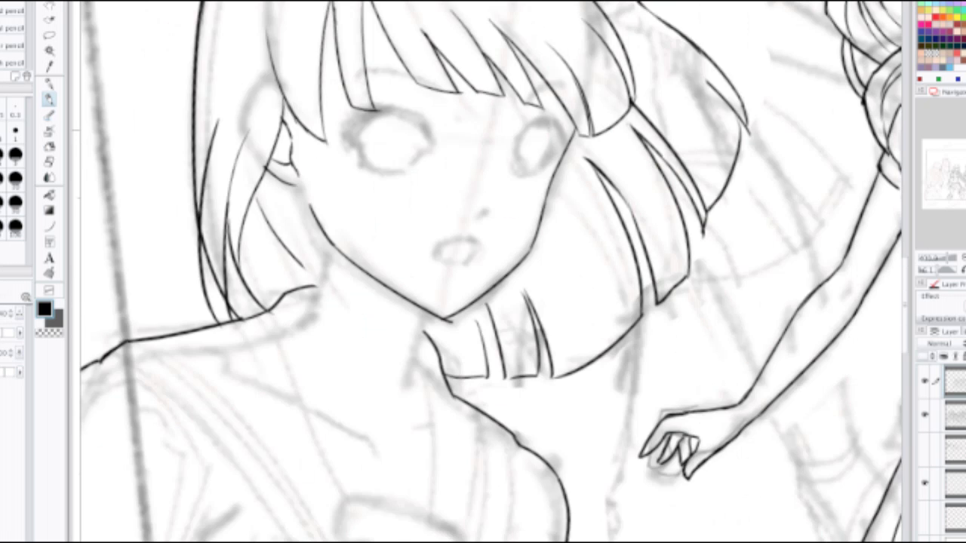
# Step: Erase the stray line end overshooting the tip of the chin
pyautogui.scroll(3, 483, 261)
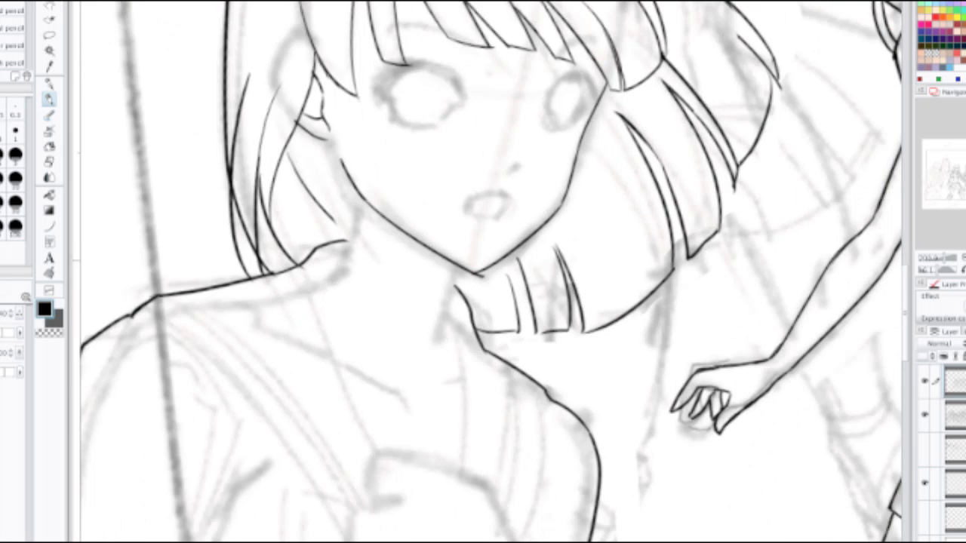
pyautogui.press('e')
pyautogui.moveTo(483, 306); pyautogui.dragTo(489, 304)
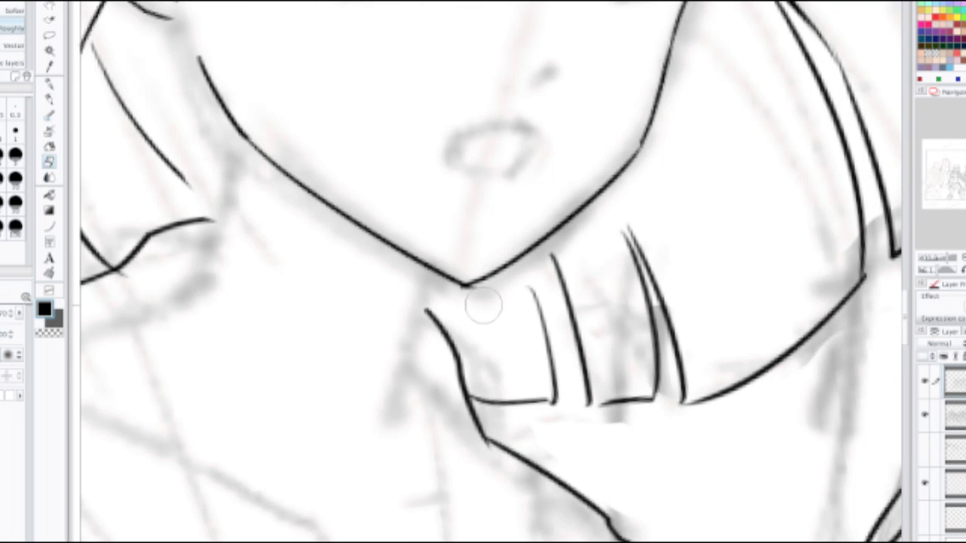
# Step: Ink the front line of the neck as a slightly curved stroke running down from beneath the jaw near the chin
pyautogui.press('p')
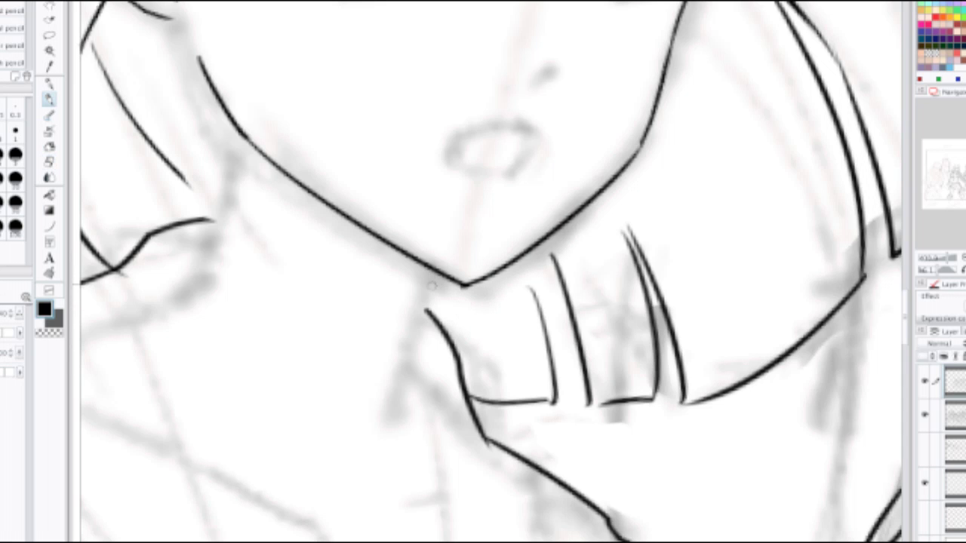
pyautogui.moveTo(433, 278); pyautogui.dragTo(387, 382)
pyautogui.hotkey('ctrl', 'z')
pyautogui.moveTo(435, 275); pyautogui.dragTo(387, 392)
pyautogui.hotkey('ctrl', 'z')
pyautogui.moveTo(436, 272)
pyautogui.mouseDown()
pyautogui.moveTo(387, 424)
pyautogui.moveTo(399, 456)
pyautogui.mouseUp()
pyautogui.scroll(-2, 390, 369)
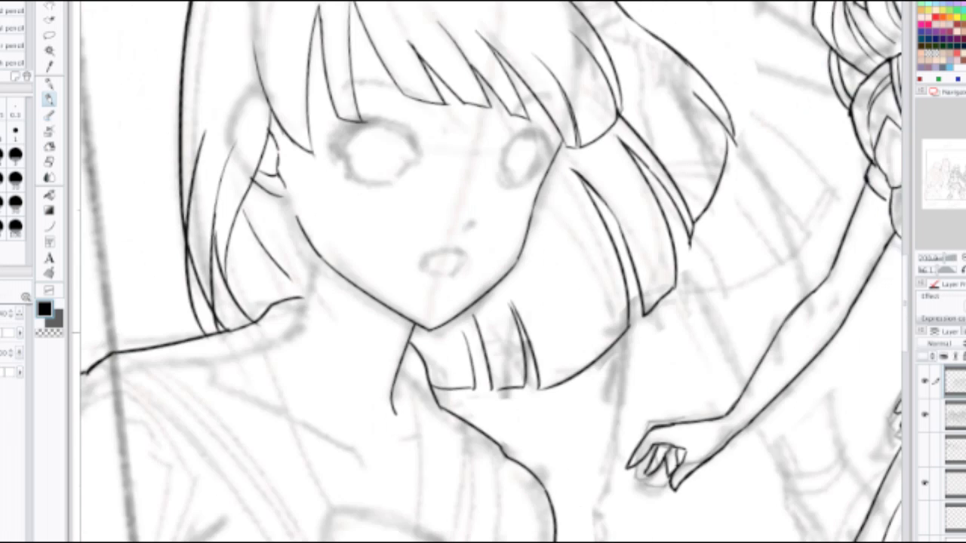
pyautogui.moveTo(391, 317); pyautogui.dragTo(391, 494)
pyautogui.moveTo(393, 281); pyautogui.dragTo(549, 295)
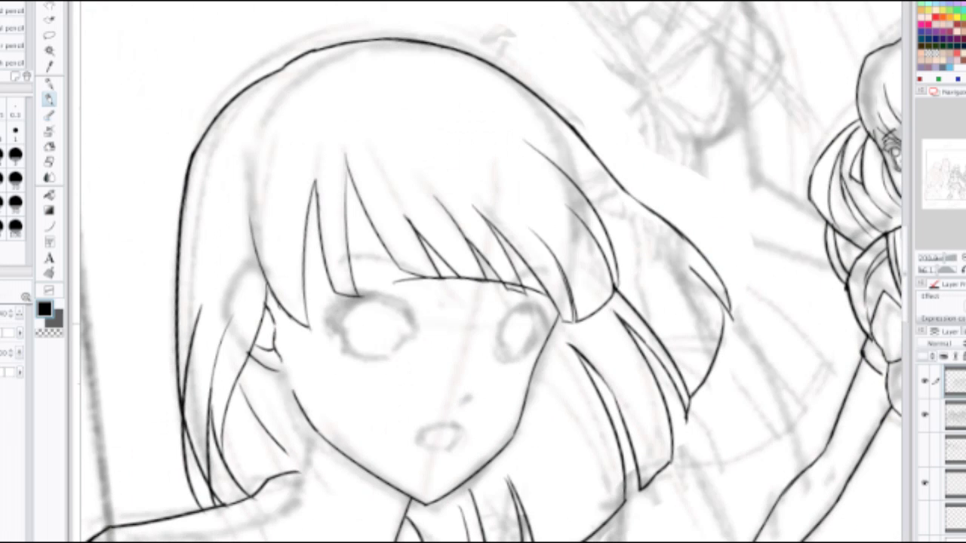
pyautogui.hotkey('ctrl', 'z')
pyautogui.moveTo(468, 362)
pyautogui.mouseDown()
pyautogui.moveTo(496, 261)
pyautogui.moveTo(462, 306)
pyautogui.mouseUp()
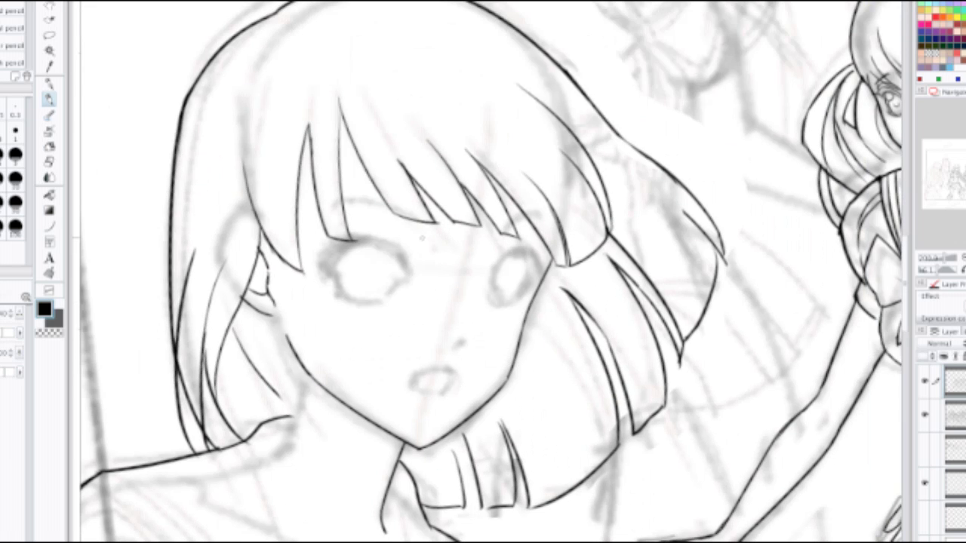
pyautogui.moveTo(421, 240)
pyautogui.mouseDown()
pyautogui.moveTo(453, 261)
pyautogui.moveTo(487, 254)
pyautogui.mouseUp()
pyautogui.moveTo(429, 244); pyautogui.dragTo(466, 266)
pyautogui.hotkey('ctrl', 'z')
pyautogui.hotkey('ctrl', 'z')
pyautogui.hotkey('ctrl', 'z')
pyautogui.hotkey('ctrl', 'z')
# Step: Ink the near eyebrow as two closely spaced arched lines between the bang strands above the eye
pyautogui.scroll(3, 411, 195)
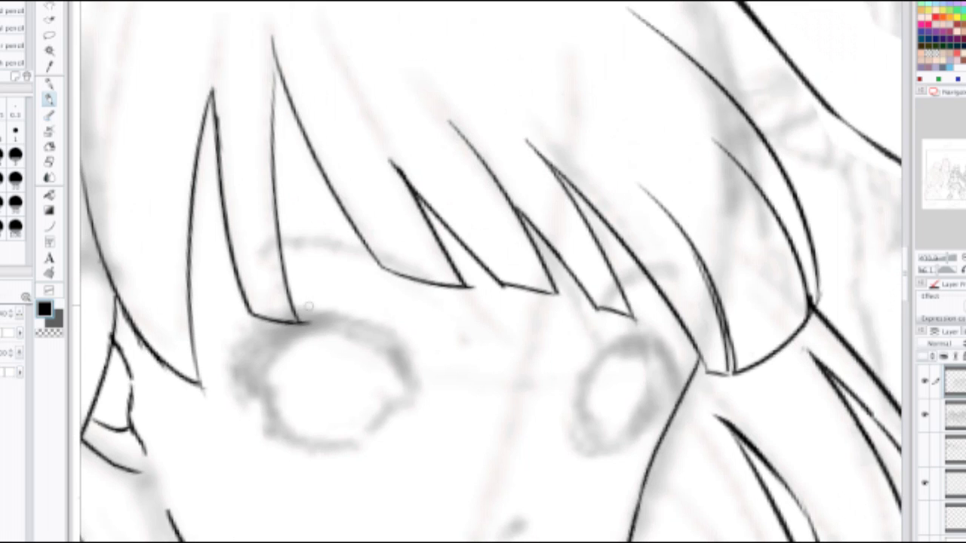
pyautogui.moveTo(284, 247); pyautogui.dragTo(347, 252)
pyautogui.hotkey('ctrl', 'z')
pyautogui.moveTo(282, 247); pyautogui.dragTo(365, 254)
pyautogui.hotkey('ctrl', 'z')
pyautogui.moveTo(281, 240); pyautogui.dragTo(366, 250)
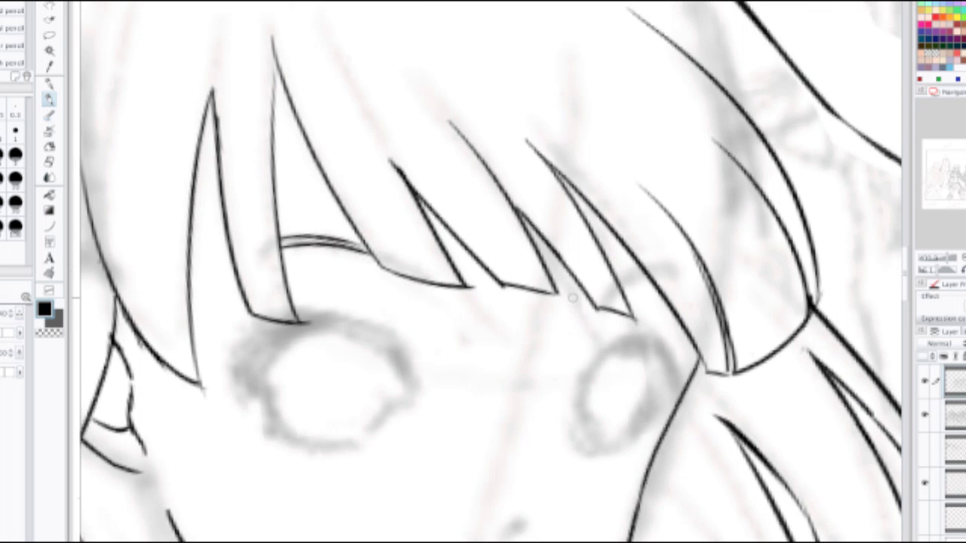
# Step: Ink the far eyebrow as a short arch across the bangs, and extend the near eyebrow past the neighboring hair strands
pyautogui.moveTo(603, 299)
pyautogui.mouseDown()
pyautogui.moveTo(621, 285)
pyautogui.moveTo(686, 276)
pyautogui.moveTo(647, 270)
pyautogui.moveTo(687, 280)
pyautogui.mouseUp()
pyautogui.hotkey('ctrl', 'z')
pyautogui.moveTo(364, 252); pyautogui.dragTo(413, 280)
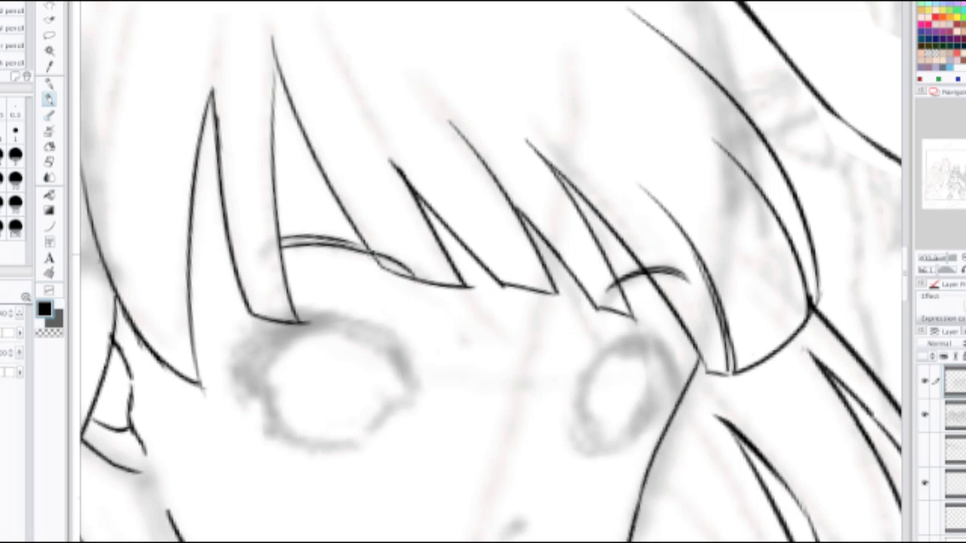
pyautogui.hotkey('ctrl', 'z')
pyautogui.moveTo(366, 250); pyautogui.dragTo(423, 289)
pyautogui.hotkey('ctrl', 'z')
pyautogui.hotkey('ctrl', 'z')
pyautogui.moveTo(251, 256)
pyautogui.mouseDown()
pyautogui.moveTo(299, 246)
pyautogui.moveTo(286, 240)
pyautogui.moveTo(357, 246)
pyautogui.moveTo(622, 189)
pyautogui.mouseUp()
pyautogui.scroll(-2, 288, 239)
pyautogui.scroll(-2, 312, 245)
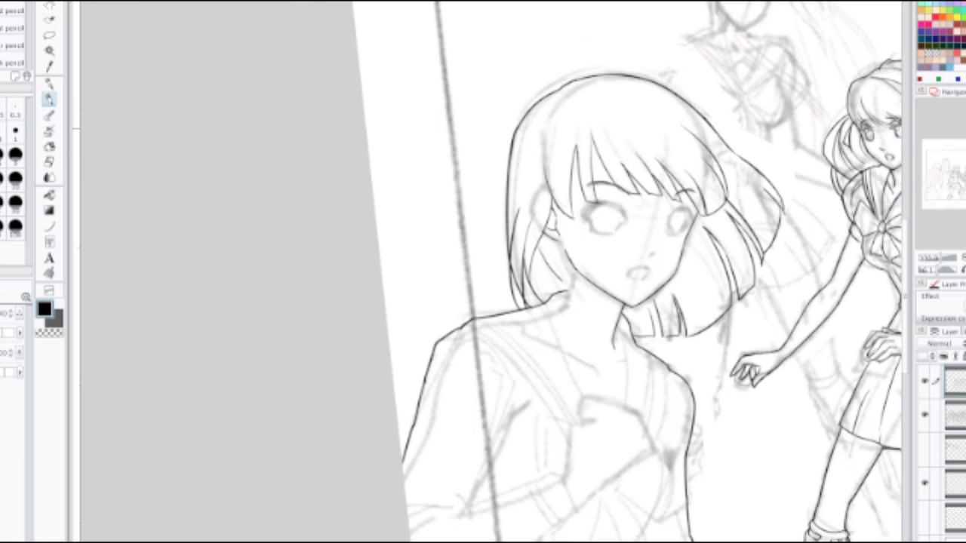
# Step: Ink a smoother, rounder curve just inside the angular head outline, from the side hair up toward the crown
pyautogui.scroll(5, 589, 151)
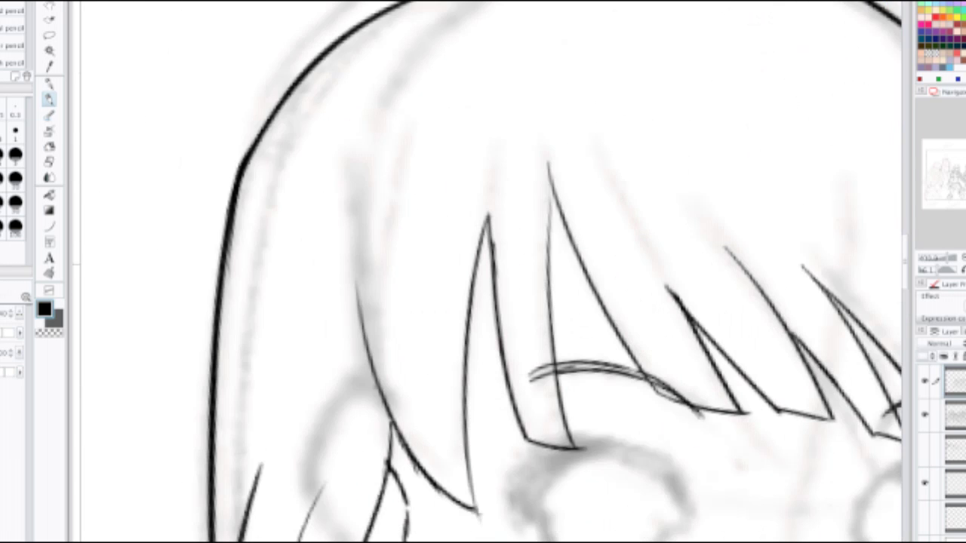
pyautogui.moveTo(364, 264); pyautogui.dragTo(340, 279)
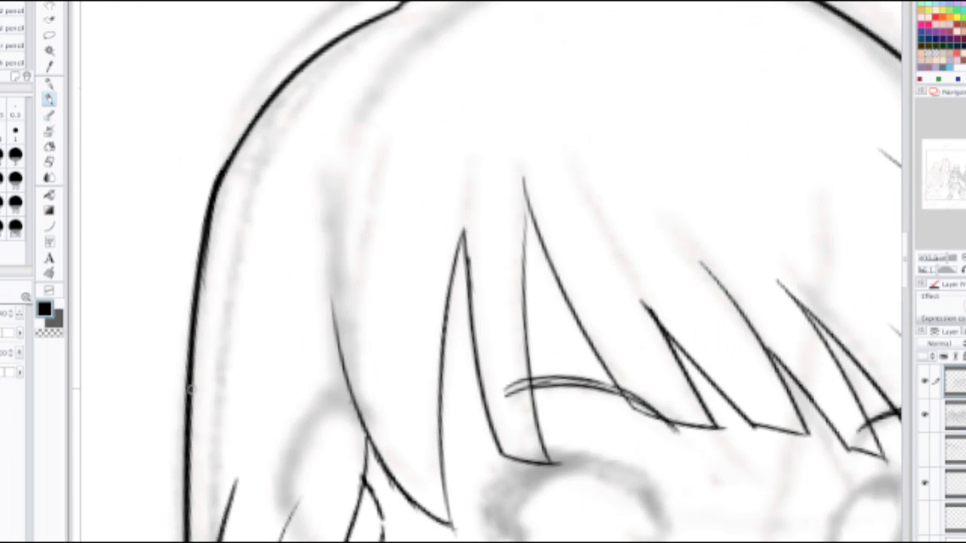
pyautogui.moveTo(192, 388); pyautogui.dragTo(345, 59)
pyautogui.hotkey('ctrl', 'z')
pyautogui.moveTo(193, 370); pyautogui.dragTo(325, 60)
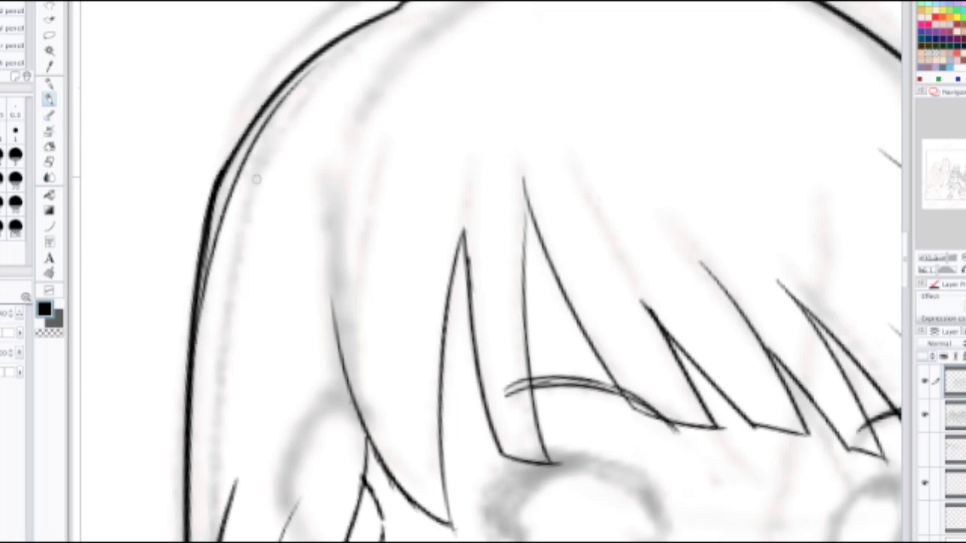
pyautogui.moveTo(196, 333); pyautogui.dragTo(370, 5)
pyautogui.hotkey('ctrl', 'z')
pyautogui.moveTo(199, 338); pyautogui.dragTo(332, 50)
pyautogui.hotkey('ctrl', 'z')
pyautogui.moveTo(198, 326); pyautogui.dragTo(356, 35)
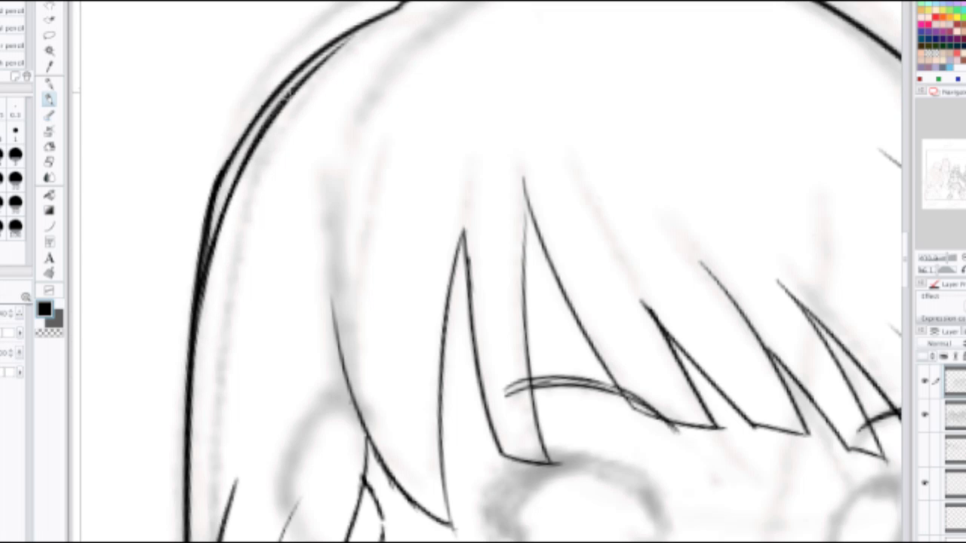
pyautogui.moveTo(287, 95); pyautogui.dragTo(397, 3)
pyautogui.hotkey('ctrl', 'z')
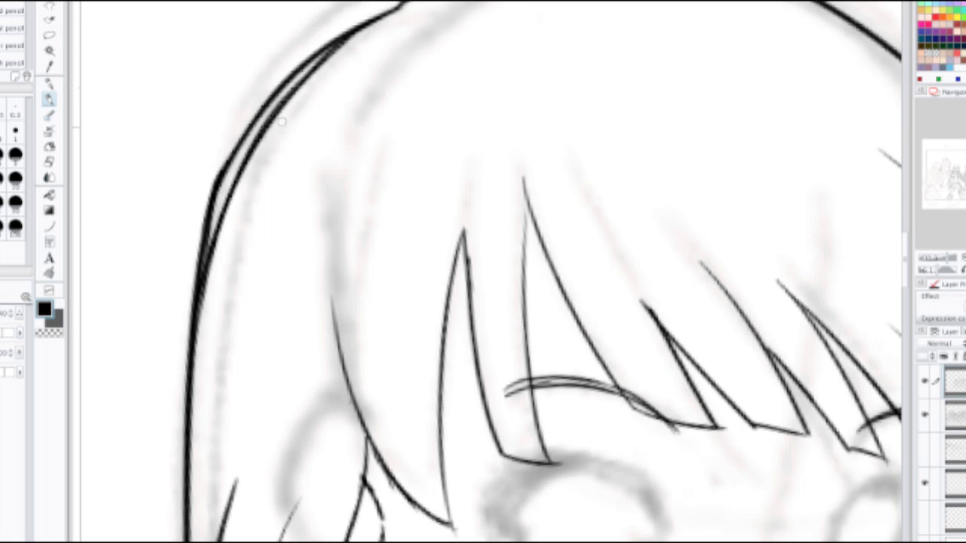
# Step: Erase the old angular head outline outside the new curve, leaving one clean line up to the crown
pyautogui.press('e')
pyautogui.moveTo(170, 287)
pyautogui.mouseDown()
pyautogui.moveTo(209, 179)
pyautogui.moveTo(289, 39)
pyautogui.mouseUp()
pyautogui.hotkey('ctrl', 'z')
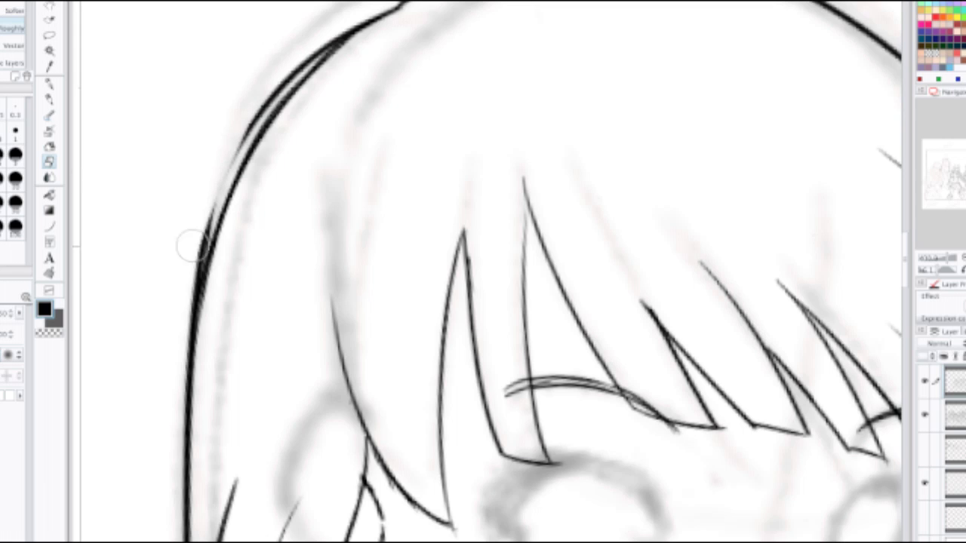
pyautogui.moveTo(185, 282); pyautogui.dragTo(218, 158)
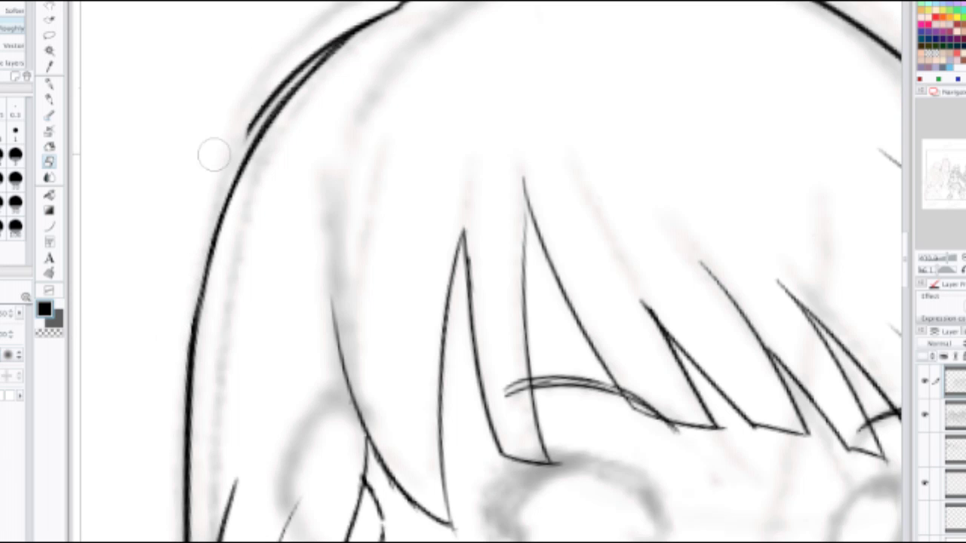
pyautogui.moveTo(219, 155)
pyautogui.mouseDown()
pyautogui.moveTo(305, 28)
pyautogui.moveTo(324, 19)
pyautogui.mouseUp()
pyautogui.moveTo(250, 108)
pyautogui.mouseDown()
pyautogui.moveTo(289, 55)
pyautogui.moveTo(368, 4)
pyautogui.mouseUp()
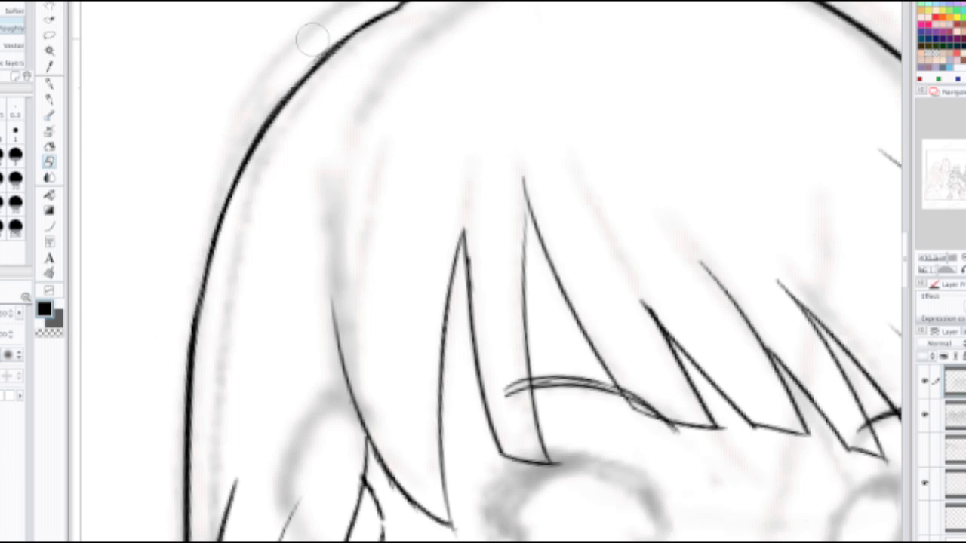
pyautogui.moveTo(313, 39); pyautogui.dragTo(358, 10)
pyautogui.scroll(-3, 281, 95)
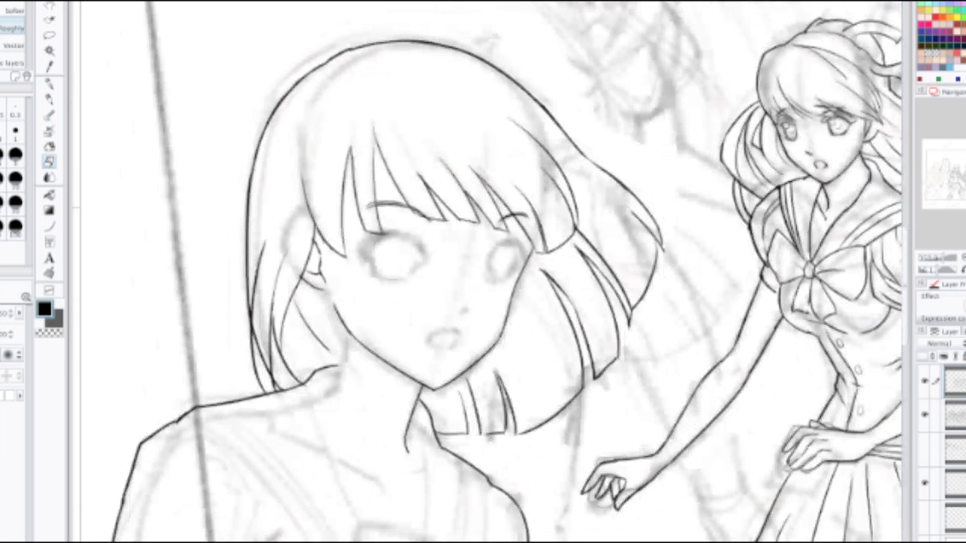
pyautogui.scroll(-2, 498, 208)
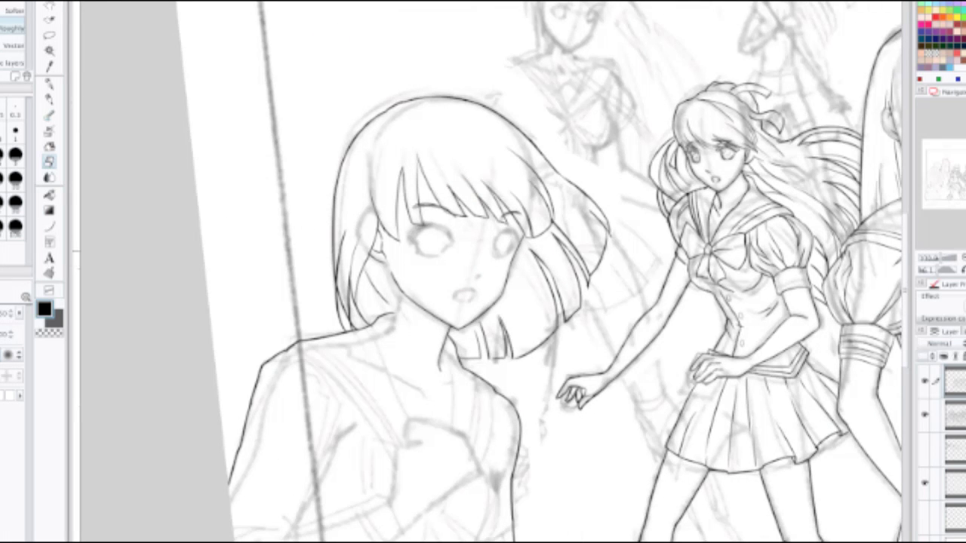
# Step: Redraw the upper front head outline of the girl with the hair ribbon as a rounder curve up to the ribboned hair
pyautogui.scroll(1, 456, 249)
pyautogui.moveTo(679, 181); pyautogui.dragTo(371, 290)
pyautogui.scroll(1, 494, 197)
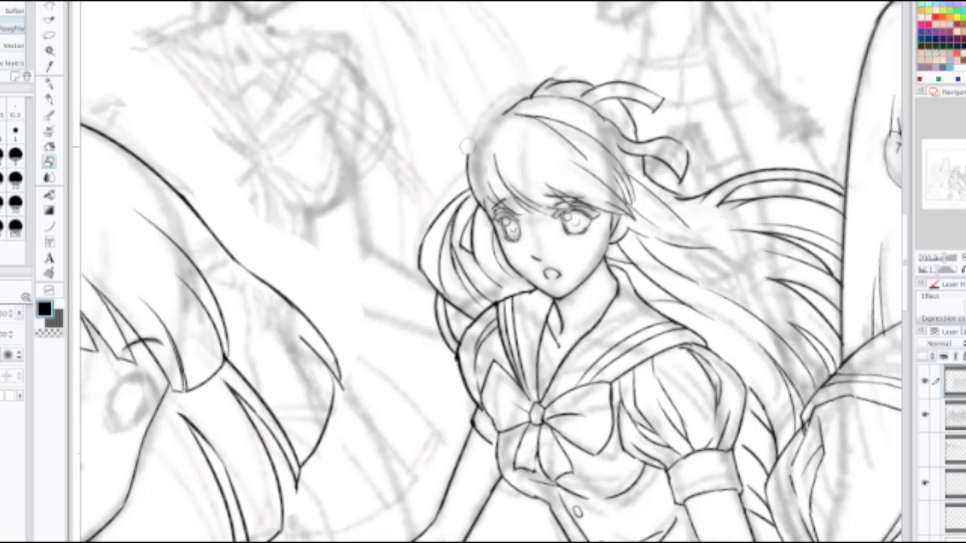
pyautogui.press('p')
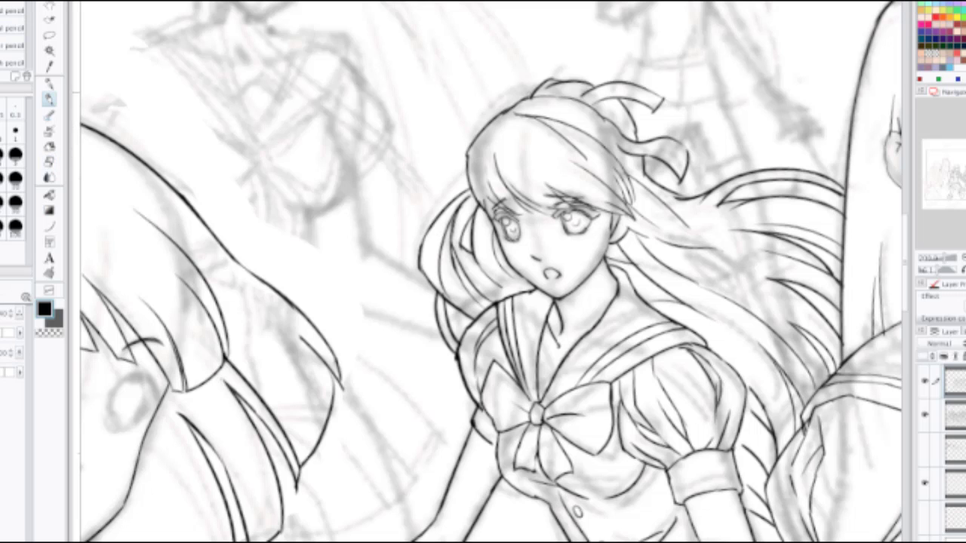
pyautogui.hotkey('ctrl', 'z')
pyautogui.moveTo(475, 147); pyautogui.dragTo(527, 83)
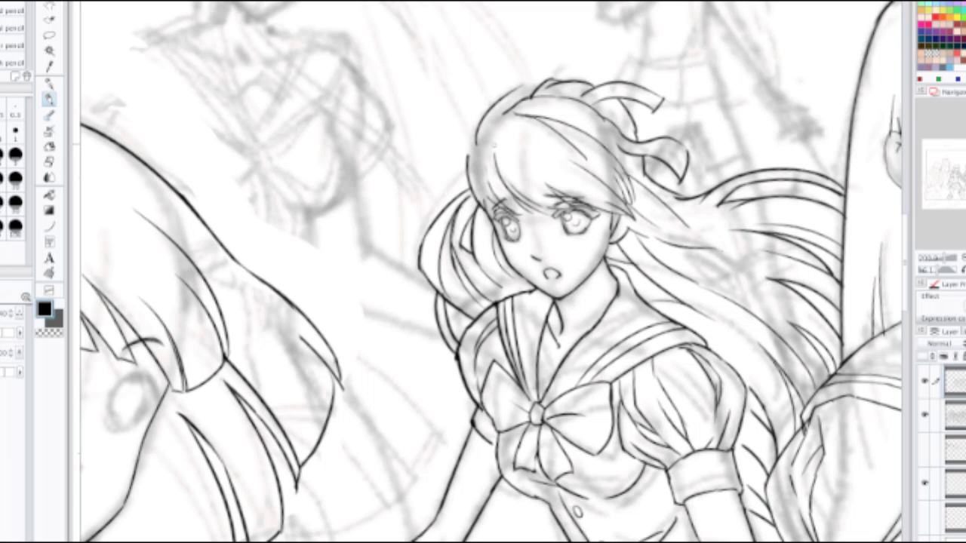
pyautogui.hotkey('ctrl', 'z')
pyautogui.scroll(2, 486, 146)
pyautogui.moveTo(464, 143); pyautogui.dragTo(558, 38)
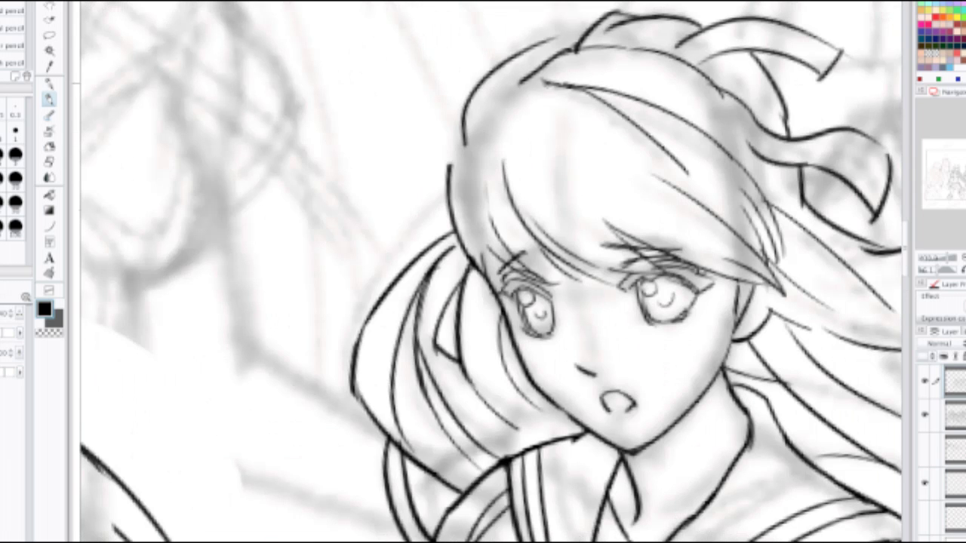
pyautogui.hotkey('ctrl', 'z')
pyautogui.moveTo(466, 134); pyautogui.dragTo(620, 12)
pyautogui.hotkey('ctrl', 'z')
pyautogui.moveTo(458, 138)
pyautogui.mouseDown()
pyautogui.moveTo(589, 22)
pyautogui.moveTo(463, 116)
pyautogui.moveTo(593, 35)
pyautogui.mouseUp()
pyautogui.hotkey('ctrl', 'z')
pyautogui.moveTo(492, 103); pyautogui.dragTo(578, 48)
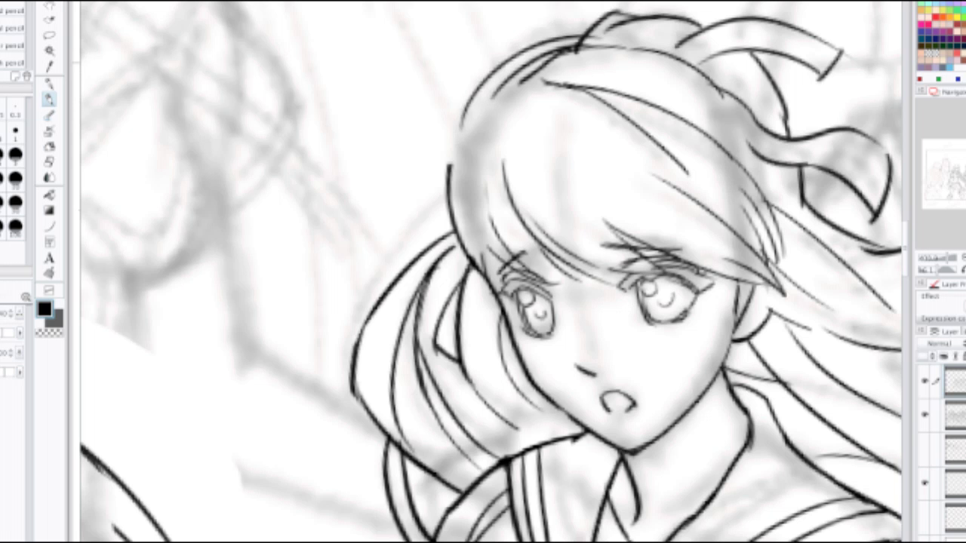
# Step: Erase the ribbon girl's old head outline beside her forehead, down to where it meets the side hair
pyautogui.scroll(-3, 584, 63)
pyautogui.scroll(1, 525, 137)
pyautogui.moveTo(526, 137); pyautogui.dragTo(342, 260)
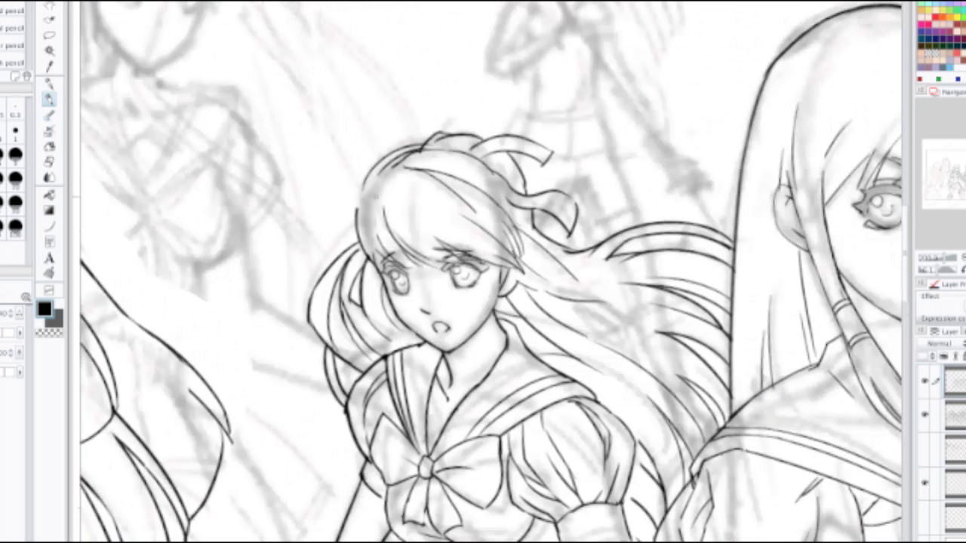
pyautogui.moveTo(355, 207); pyautogui.dragTo(362, 260)
pyautogui.hotkey('ctrl', 'z')
pyautogui.scroll(2, 356, 208)
pyautogui.press('e')
pyautogui.moveTo(356, 210); pyautogui.dragTo(363, 239)
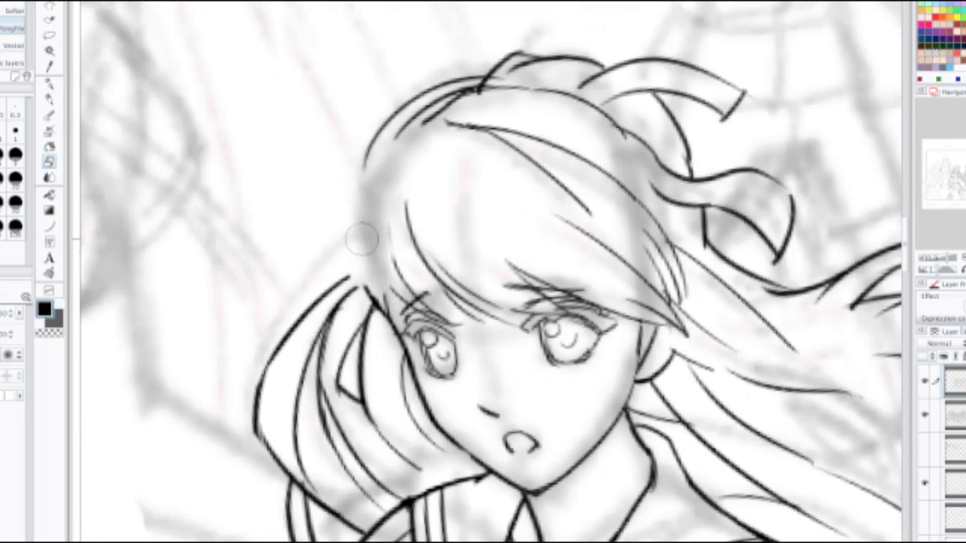
pyautogui.moveTo(364, 282); pyautogui.dragTo(375, 308)
# Step: Ink a new curved outline for the side of the ribbon girl's bangs, from beside the forehead down to her face
pyautogui.press('p')
pyautogui.moveTo(353, 170)
pyautogui.mouseDown()
pyautogui.moveTo(358, 318)
pyautogui.moveTo(363, 307)
pyautogui.moveTo(384, 336)
pyautogui.mouseUp()
pyautogui.hotkey('ctrl', 'z')
pyautogui.moveTo(340, 220); pyautogui.dragTo(400, 344)
pyautogui.moveTo(345, 274); pyautogui.dragTo(399, 342)
pyautogui.moveTo(339, 230)
pyautogui.mouseDown()
pyautogui.moveTo(368, 170)
pyautogui.moveTo(395, 148)
pyautogui.moveTo(349, 199)
pyautogui.moveTo(393, 148)
pyautogui.mouseUp()
pyautogui.hotkey('ctrl', 'z')
pyautogui.scroll(-3, 398, 175)
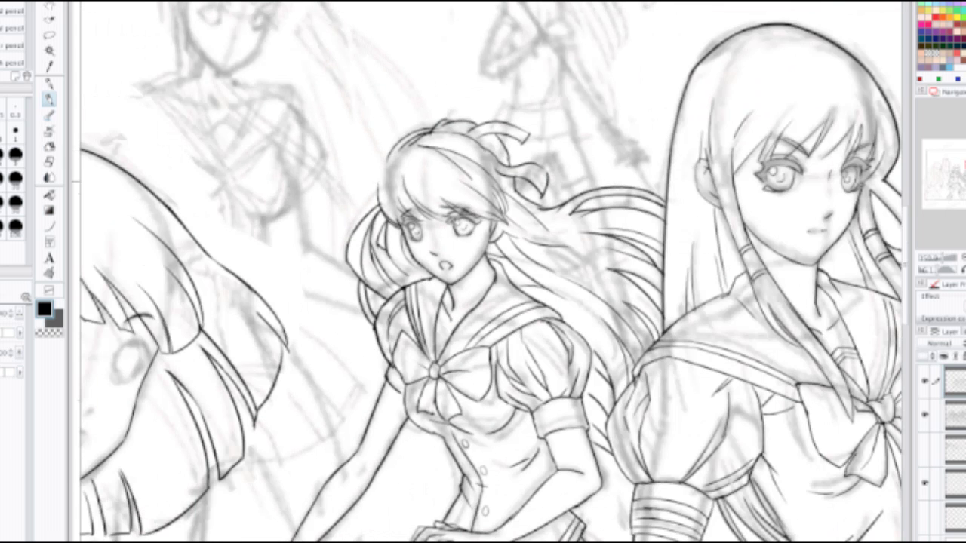
pyautogui.scroll(2, 374, 184)
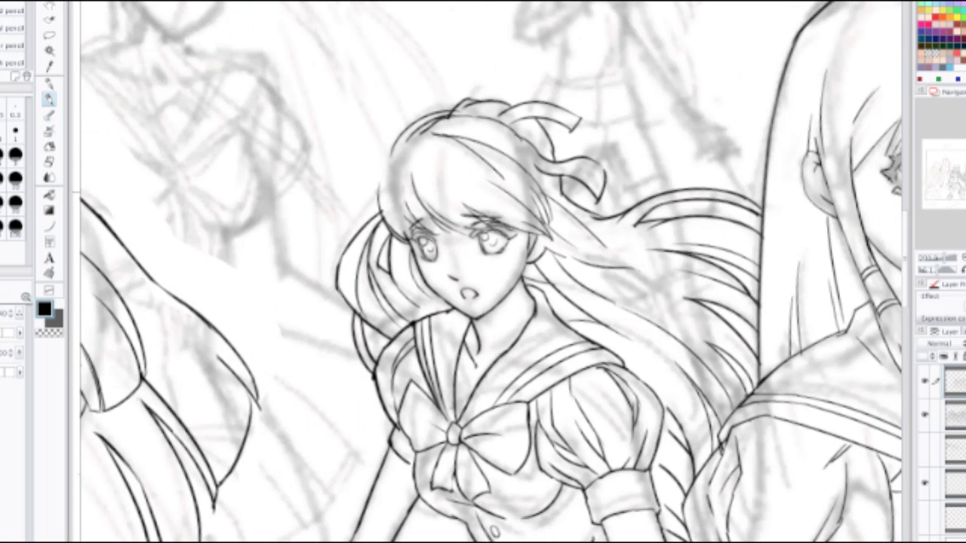
# Step: Ink the outline of the ribbon girl's bangs from beside her forehead up toward the crown
pyautogui.moveTo(379, 193); pyautogui.dragTo(405, 142)
pyautogui.scroll(-2, 416, 155)
pyautogui.moveTo(395, 263); pyautogui.dragTo(531, 243)
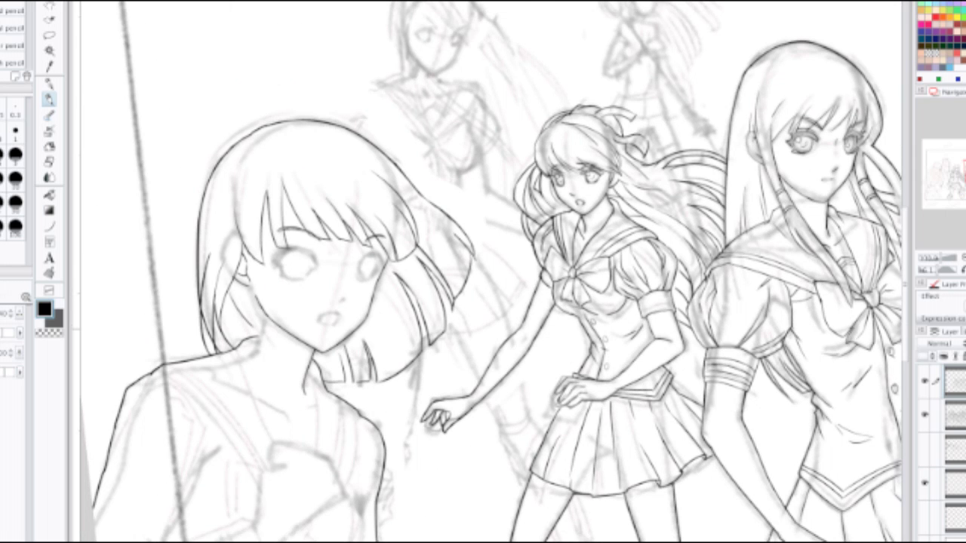
pyautogui.scroll(-1, 415, 304)
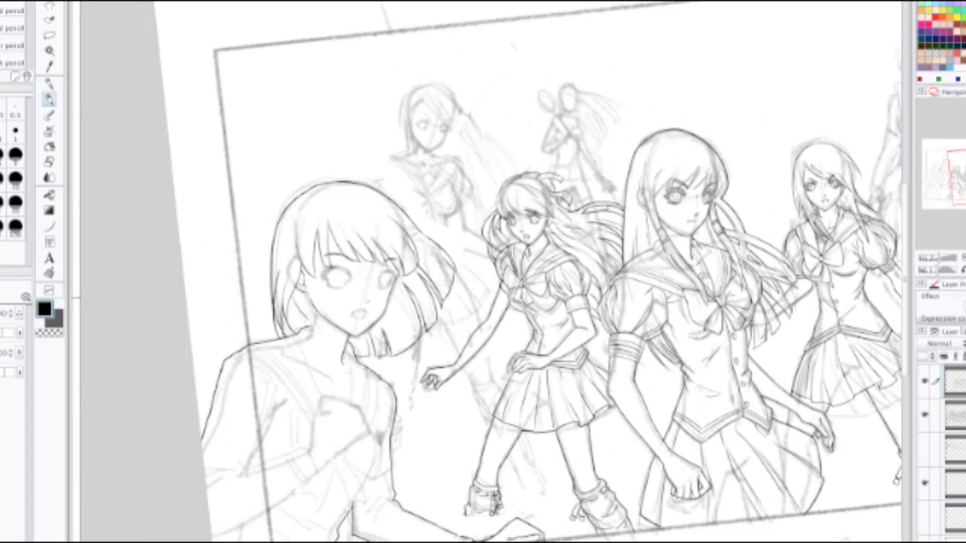
pyautogui.scroll(2, 490, 271)
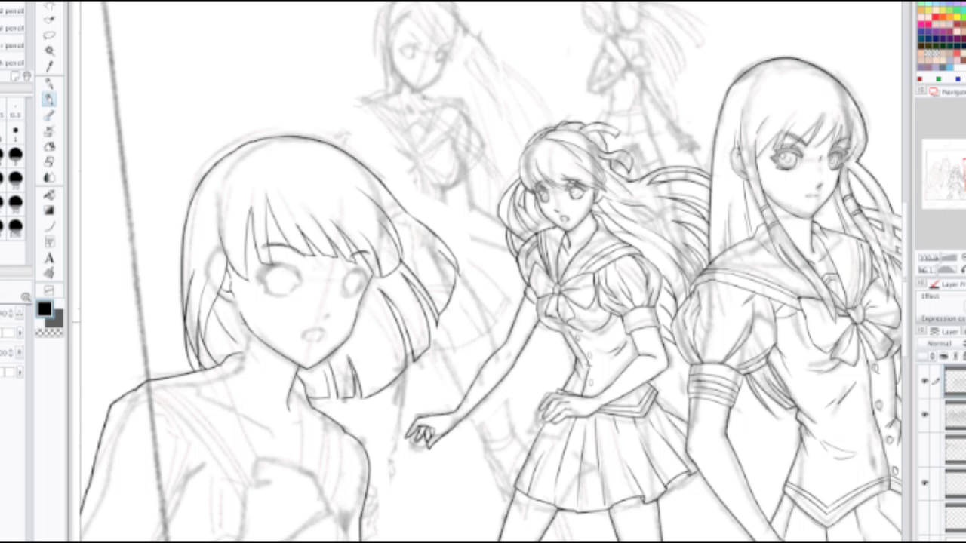
pyautogui.scroll(1, 363, 248)
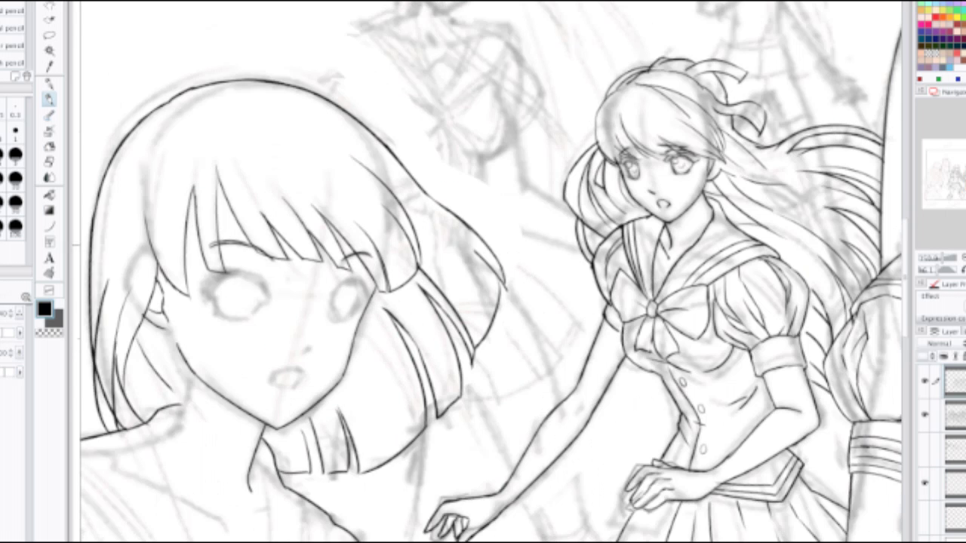
# Step: Erase the outer edge of the short-haired girl's side bangs on the far side and redraw it as a wider curve
pyautogui.moveTo(364, 248); pyautogui.dragTo(346, 281)
pyautogui.press('e')
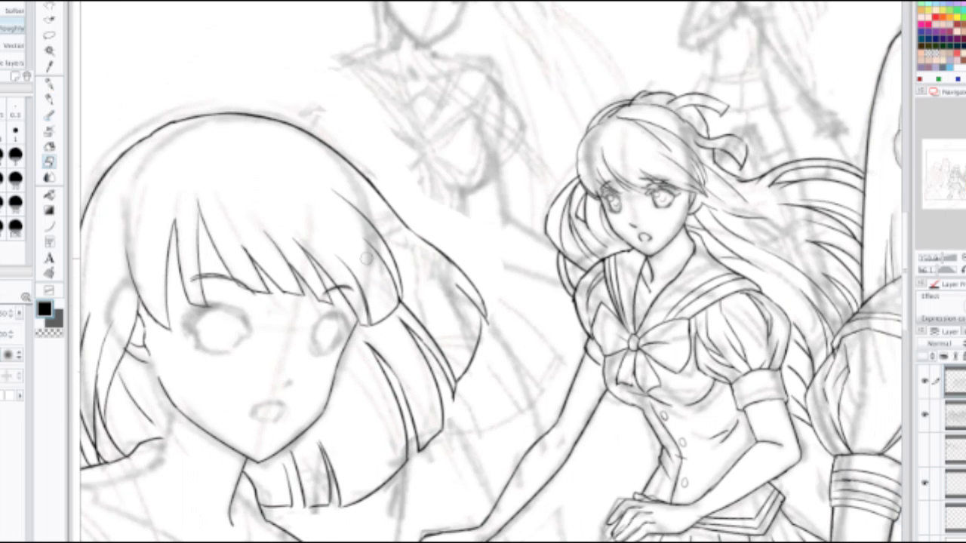
pyautogui.moveTo(367, 246)
pyautogui.mouseDown()
pyautogui.moveTo(400, 294)
pyautogui.moveTo(397, 266)
pyautogui.moveTo(338, 188)
pyautogui.moveTo(414, 291)
pyautogui.mouseUp()
pyautogui.press('p')
pyautogui.moveTo(364, 239); pyautogui.dragTo(398, 305)
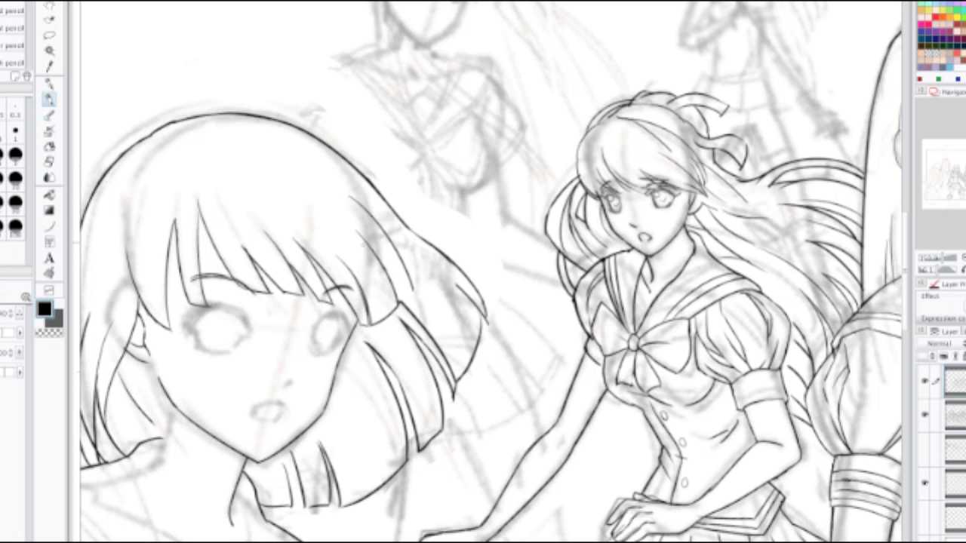
pyautogui.moveTo(363, 243); pyautogui.dragTo(400, 303)
pyautogui.hotkey('ctrl', 'z')
pyautogui.scroll(-3, 490, 272)
pyautogui.press('Delete')
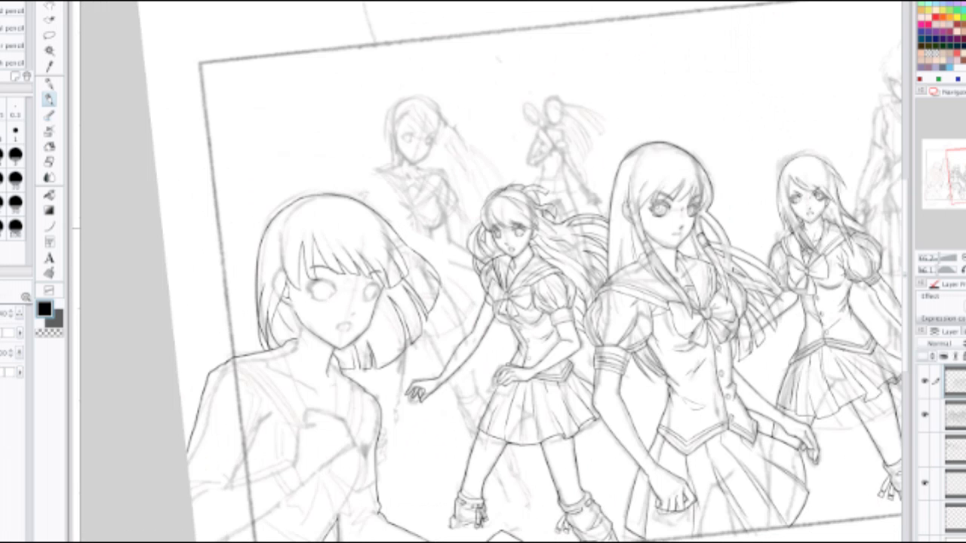
pyautogui.press('Home')
pyautogui.scroll(4, 491, 272)
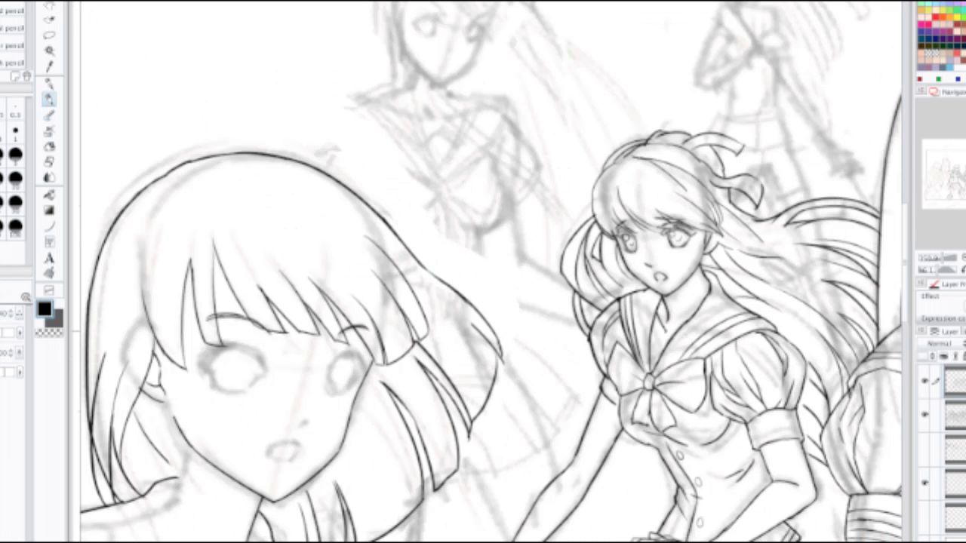
# Step: Thin and smooth the outer curve of the ribbon girl's looped side hair beside her face
pyautogui.scroll(-2, 491, 272)
pyautogui.press('Delete')
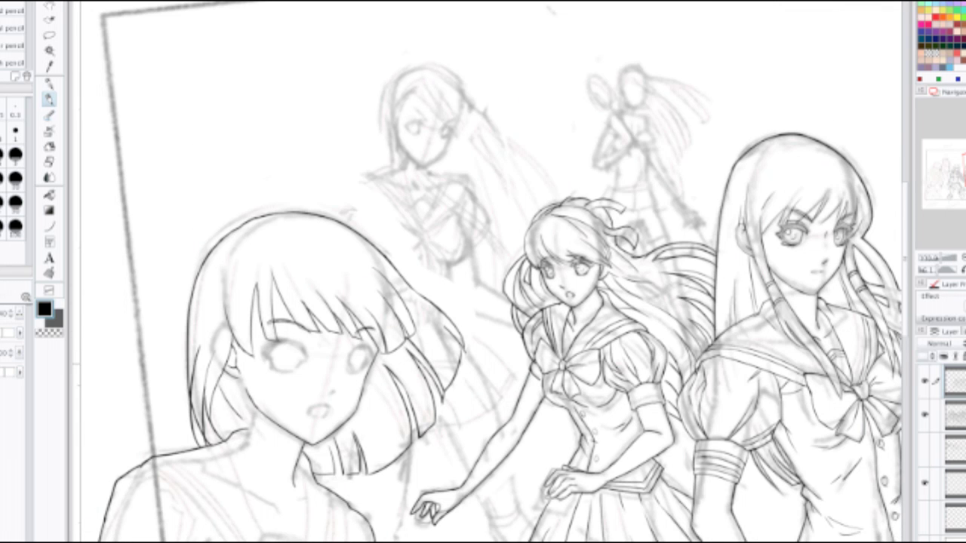
pyautogui.hotkey('ctrl', '+')
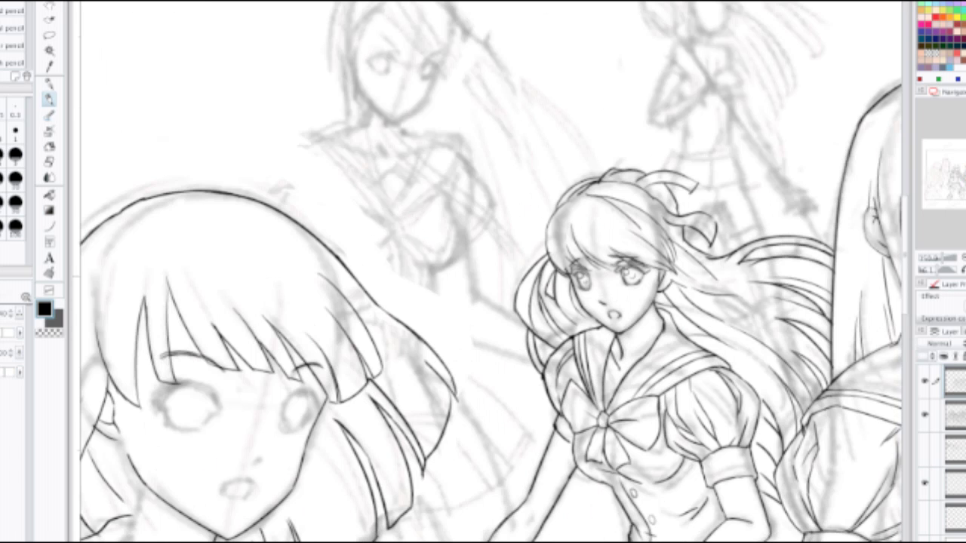
pyautogui.scroll(1, 511, 312)
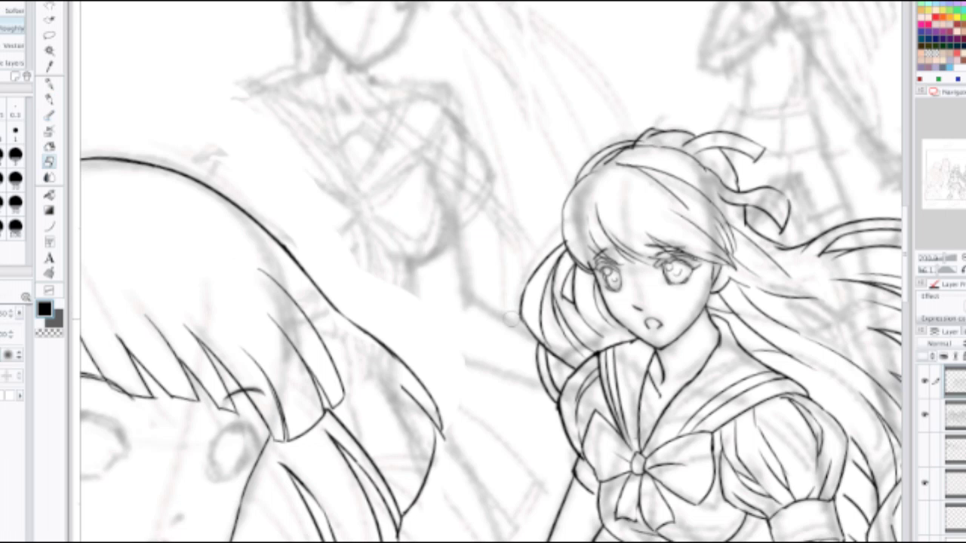
pyautogui.moveTo(526, 326); pyautogui.dragTo(530, 281)
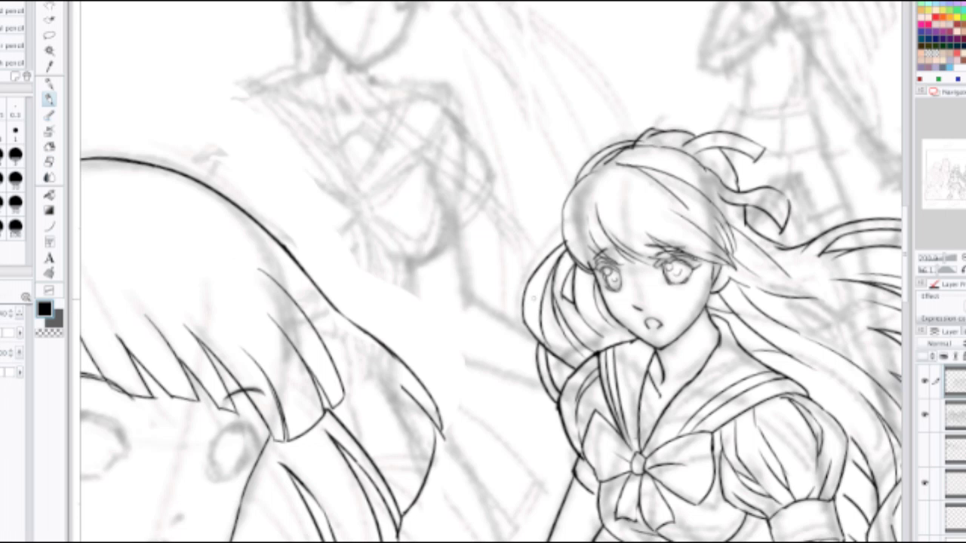
pyautogui.scroll(-1, 521, 302)
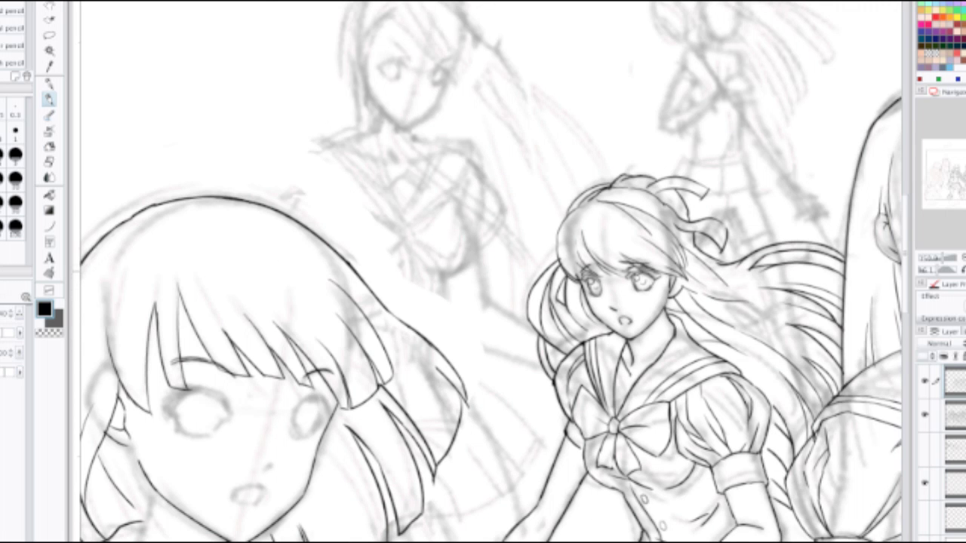
# Step: Erase the uneven section of the short-haired girl's head outline at the upper back of the crown
pyautogui.moveTo(370, 298); pyautogui.dragTo(615, 246)
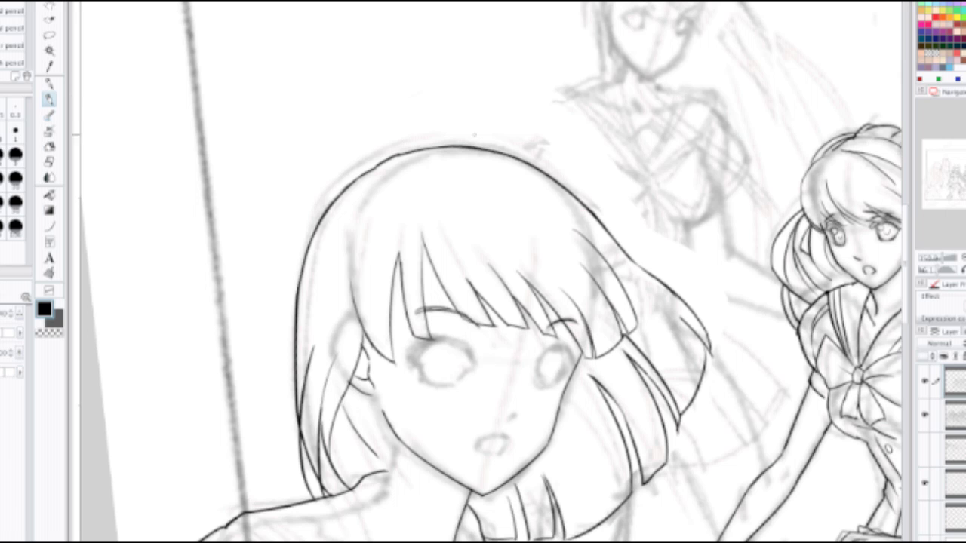
pyautogui.scroll(1, 423, 211)
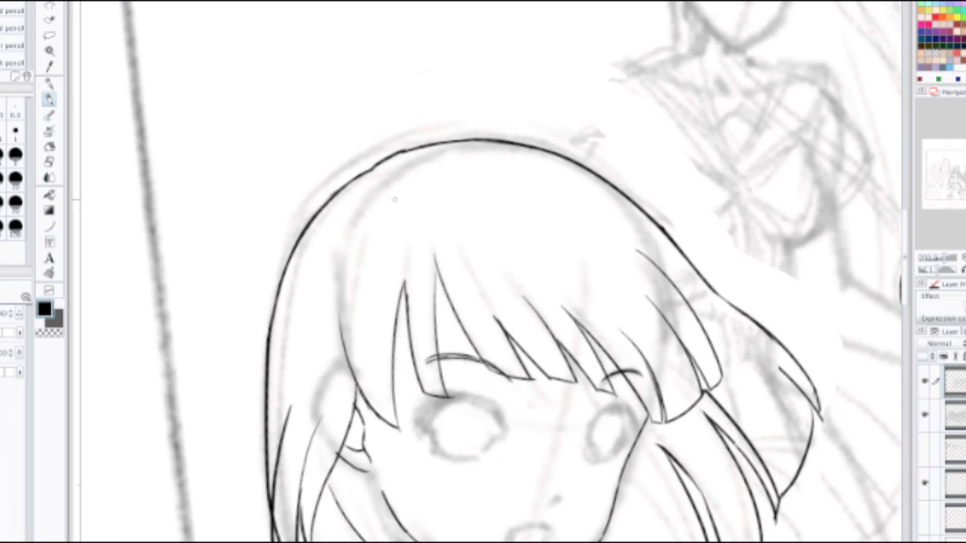
pyautogui.press('e')
pyautogui.moveTo(372, 169); pyautogui.dragTo(432, 144)
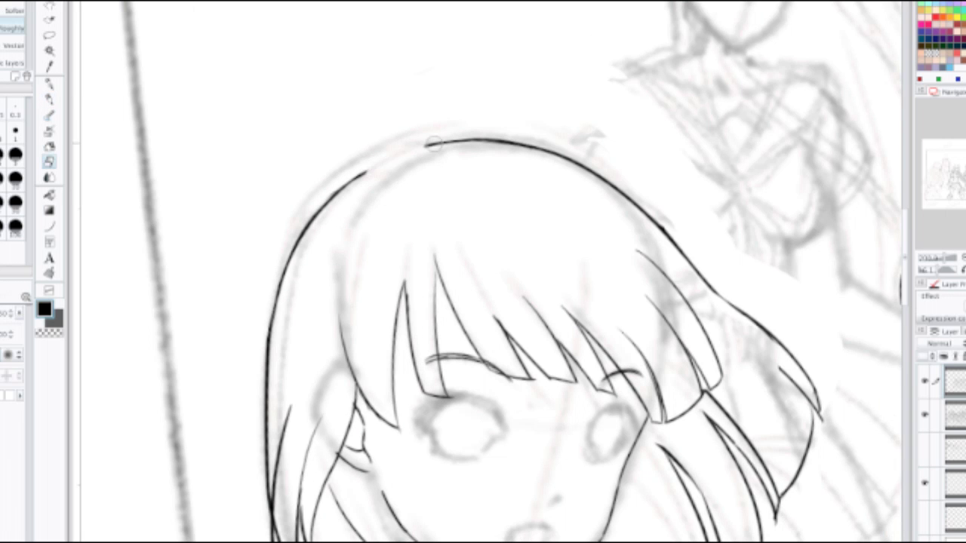
# Step: Redraw the erased crown section as a smooth curve joining both ends of the short-haired girl's head outline
pyautogui.press('p')
pyautogui.moveTo(371, 172); pyautogui.dragTo(445, 142)
pyautogui.hotkey('ctrl', 'z')
pyautogui.moveTo(370, 174); pyautogui.dragTo(452, 141)
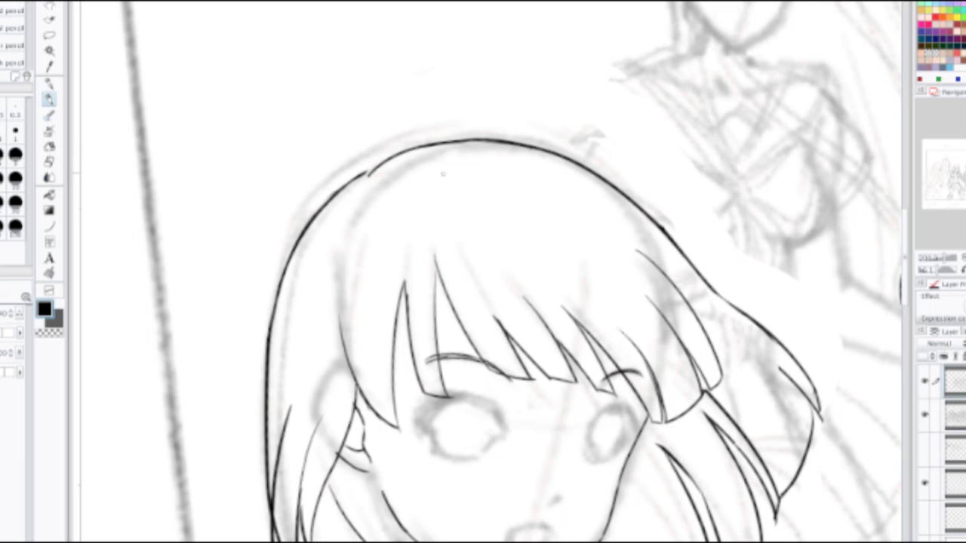
pyautogui.hotkey('ctrl', 'z')
pyautogui.moveTo(369, 173); pyautogui.dragTo(453, 141)
pyautogui.hotkey('ctrl', 'z')
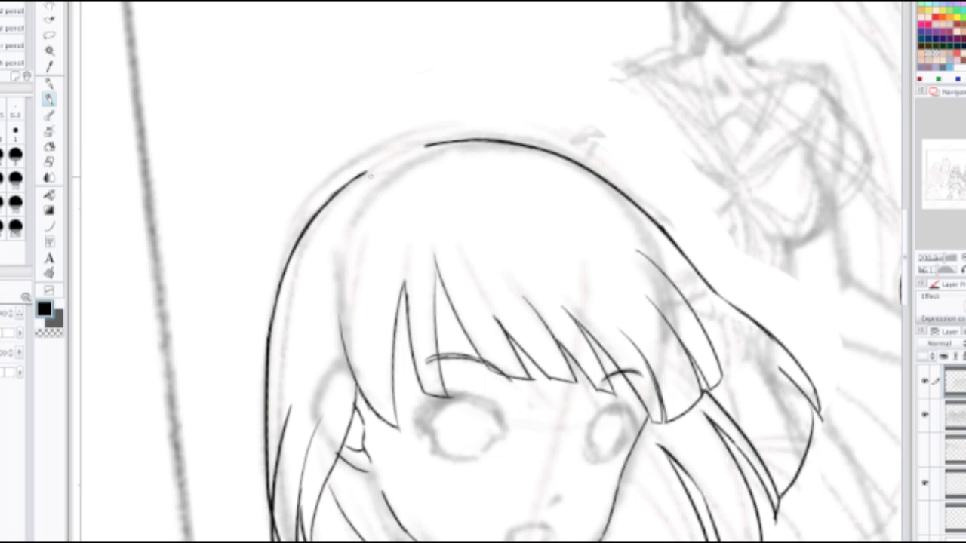
pyautogui.moveTo(368, 177); pyautogui.dragTo(436, 141)
pyautogui.hotkey('ctrl', 'z')
pyautogui.moveTo(365, 173); pyautogui.dragTo(435, 142)
pyautogui.hotkey('ctrl', 'z')
pyautogui.moveTo(368, 175); pyautogui.dragTo(450, 136)
pyautogui.hotkey('ctrl', 'z')
pyautogui.moveTo(368, 176); pyautogui.dragTo(452, 141)
pyautogui.hotkey('ctrl', 'z')
pyautogui.scroll(-2, 405, 155)
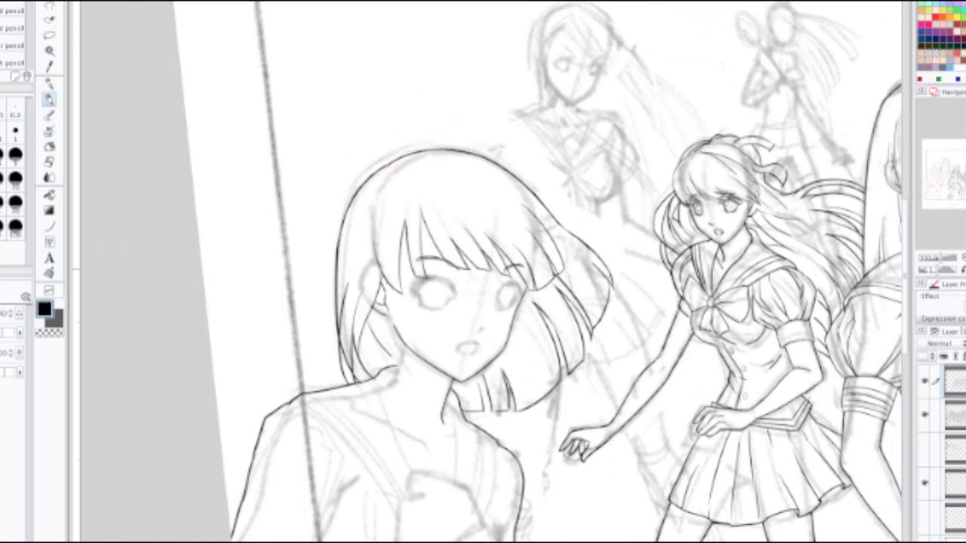
# Step: Ink the upper lid curve and the pointed outer-corner lashes of the short-haired girl's eye nearest the ear
pyautogui.scroll(5, 438, 300)
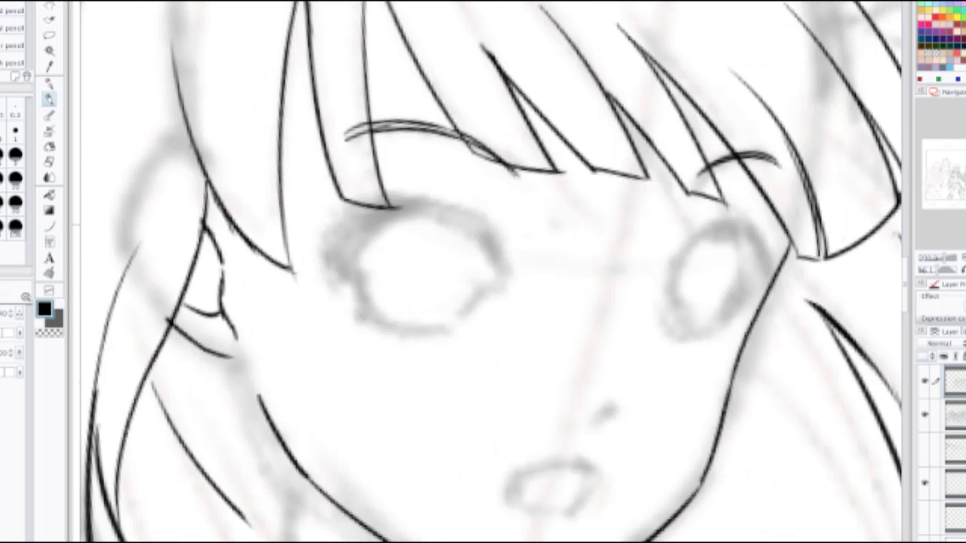
pyautogui.moveTo(316, 259)
pyautogui.mouseDown()
pyautogui.moveTo(351, 279)
pyautogui.moveTo(327, 272)
pyautogui.moveTo(348, 278)
pyautogui.moveTo(329, 244)
pyautogui.moveTo(310, 235)
pyautogui.mouseUp()
pyautogui.hotkey('ctrl', 'z')
pyautogui.hotkey('ctrl', 'z')
pyautogui.hotkey('ctrl', 'z')
pyautogui.hotkey('ctrl', 'z')
pyautogui.hotkey('ctrl', 'z')
pyautogui.hotkey('ctrl', 'z')
pyautogui.moveTo(311, 235); pyautogui.dragTo(349, 224)
pyautogui.hotkey('ctrl', 'z')
pyautogui.hotkey('ctrl', 'z')
pyautogui.hotkey('ctrl', 'z')
pyautogui.hotkey('ctrl', 'z')
pyautogui.moveTo(392, 202)
pyautogui.mouseDown()
pyautogui.moveTo(459, 212)
pyautogui.moveTo(446, 200)
pyautogui.moveTo(493, 239)
pyautogui.mouseUp()
pyautogui.moveTo(327, 264); pyautogui.dragTo(354, 274)
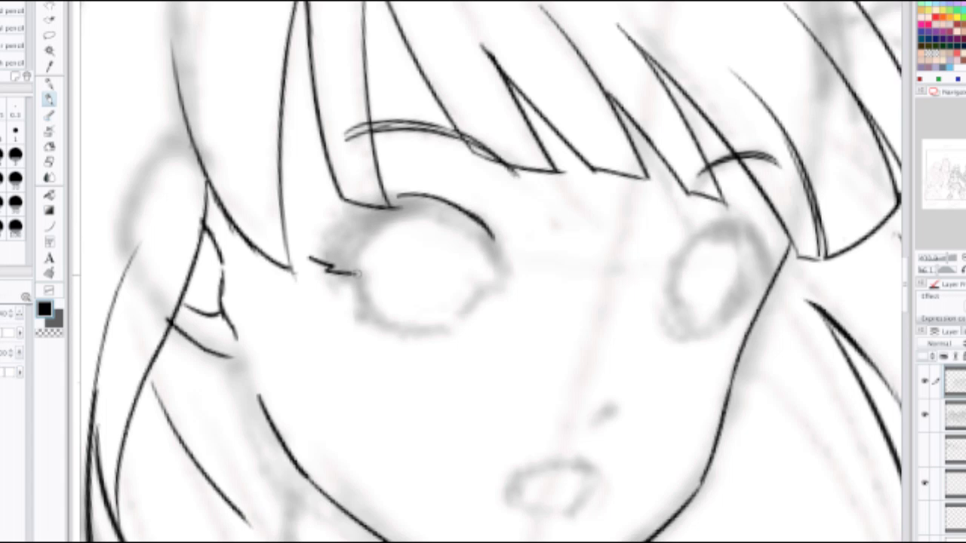
# Step: Ink the near eye's lower lash line and complete its upper lash shape with an outer edge and an inner lid curve
pyautogui.moveTo(367, 315)
pyautogui.mouseDown()
pyautogui.moveTo(401, 326)
pyautogui.moveTo(387, 328)
pyautogui.moveTo(438, 330)
pyautogui.mouseUp()
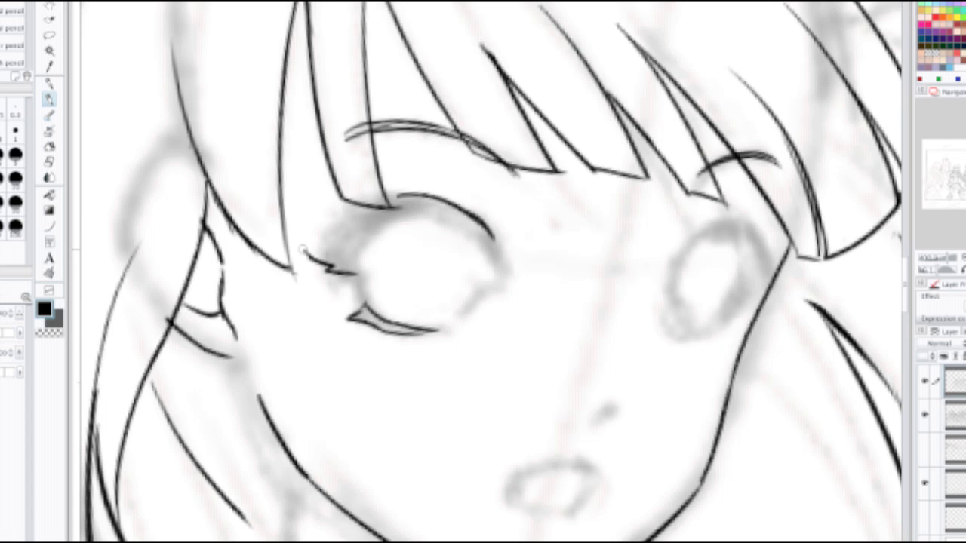
pyautogui.moveTo(302, 250); pyautogui.dragTo(408, 199)
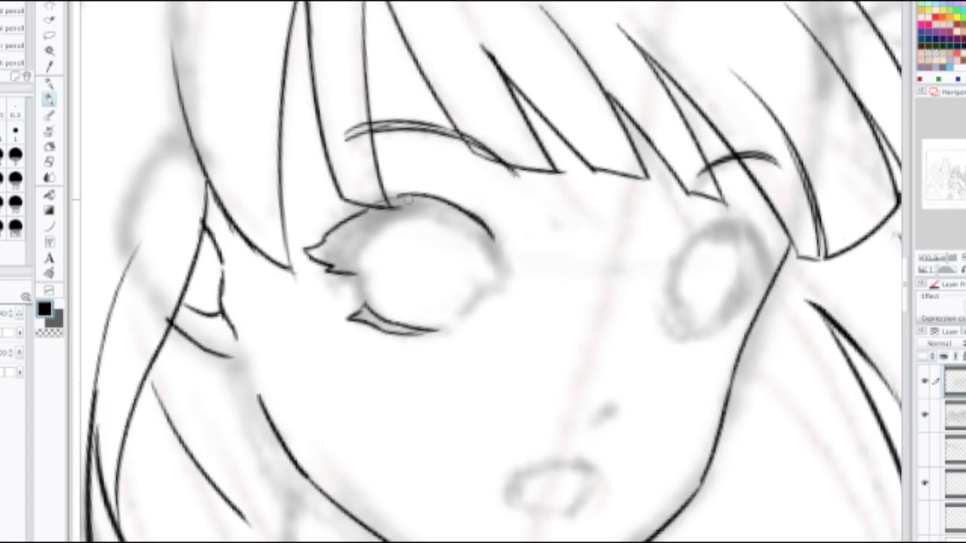
pyautogui.moveTo(353, 277)
pyautogui.mouseDown()
pyautogui.moveTo(362, 243)
pyautogui.moveTo(422, 212)
pyautogui.moveTo(494, 248)
pyautogui.mouseUp()
pyautogui.hotkey('ctrl', 'z')
pyautogui.hotkey('ctrl', 'z')
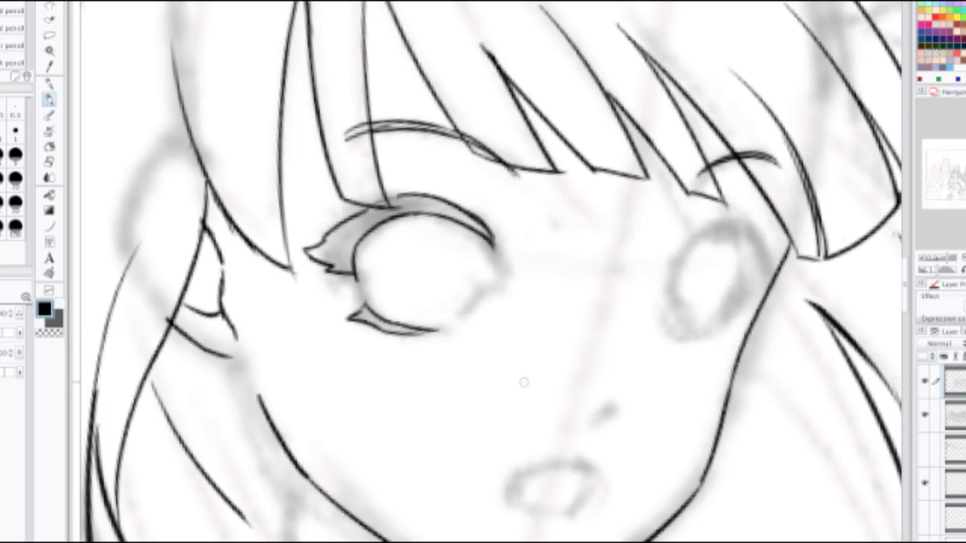
pyautogui.scroll(-2, 536, 361)
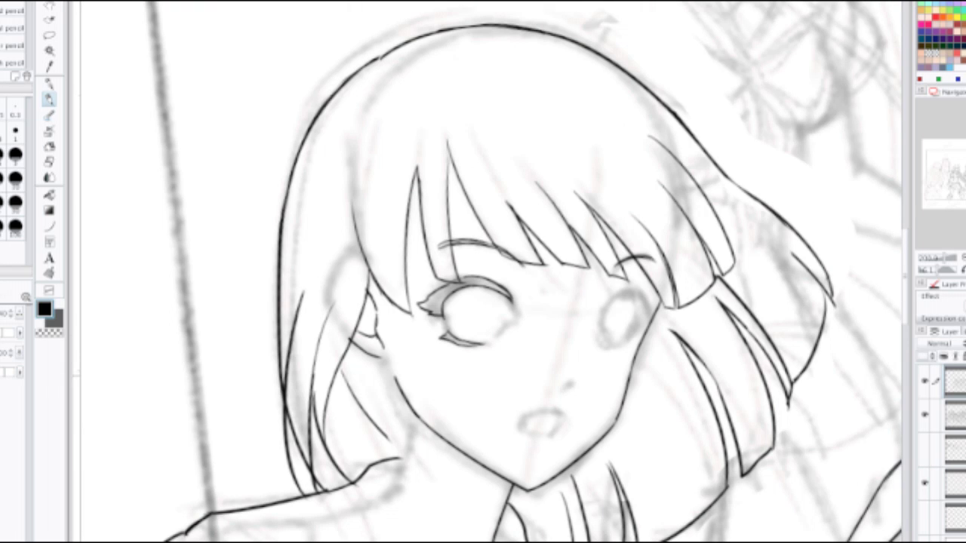
pyautogui.moveTo(536, 361)
pyautogui.mouseDown()
pyautogui.moveTo(520, 322)
pyautogui.moveTo(507, 358)
pyautogui.moveTo(513, 381)
pyautogui.mouseUp()
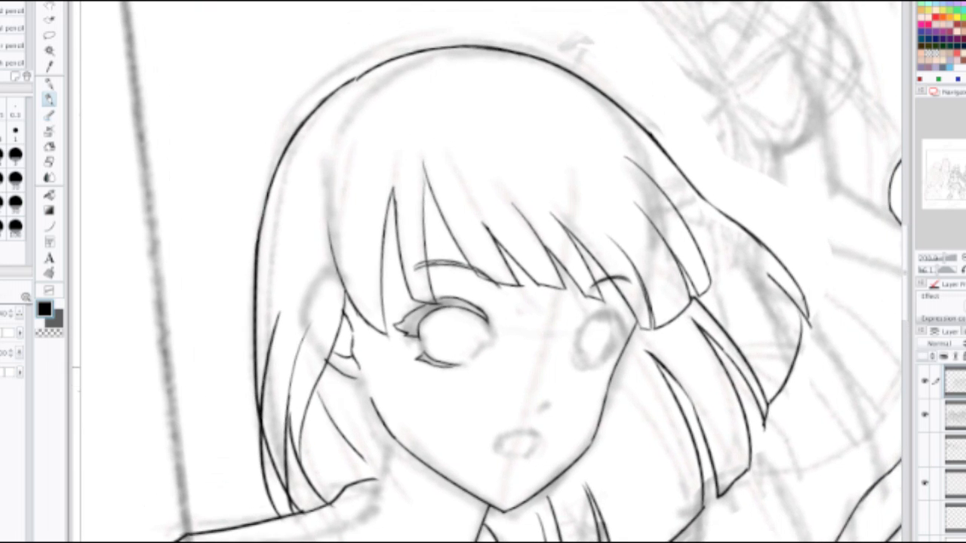
# Step: Ink the upper lash shape of the short-haired girl's far eye, with a double lid curve and a small outer-corner lash
pyautogui.scroll(3, 641, 355)
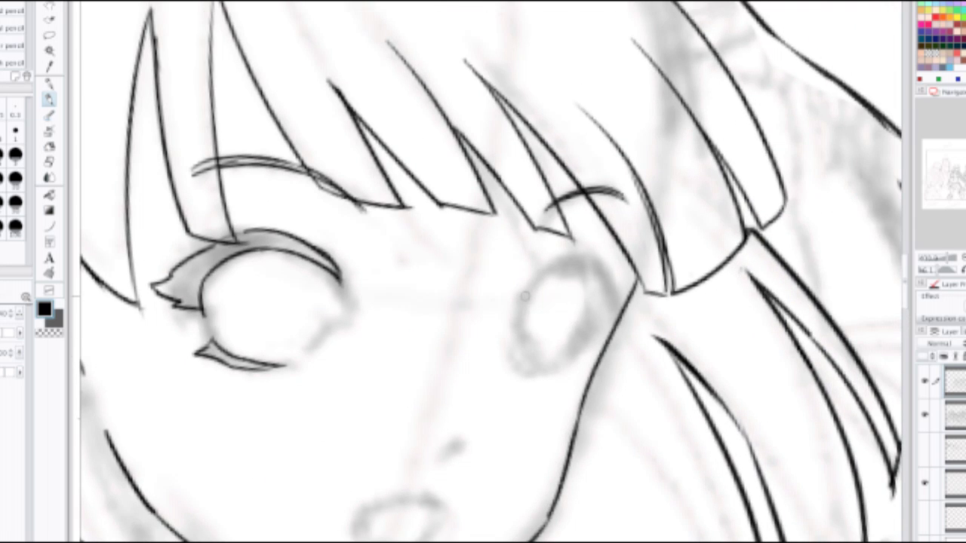
pyautogui.moveTo(523, 299)
pyautogui.mouseDown()
pyautogui.moveTo(600, 264)
pyautogui.moveTo(550, 268)
pyautogui.moveTo(601, 257)
pyautogui.mouseUp()
pyautogui.hotkey('ctrl', 'z')
pyautogui.hotkey('ctrl', 'z')
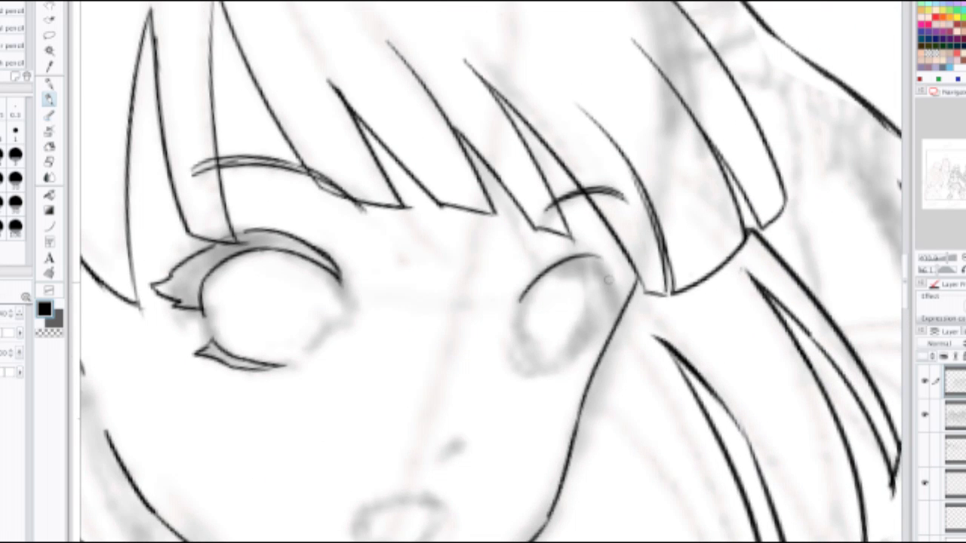
pyautogui.moveTo(541, 285)
pyautogui.mouseDown()
pyautogui.moveTo(581, 268)
pyautogui.moveTo(605, 286)
pyautogui.mouseUp()
pyautogui.hotkey('ctrl', 'z')
pyautogui.moveTo(527, 290); pyautogui.dragTo(635, 287)
pyautogui.hotkey('ctrl', 'z')
# Step: Ink the far eye's lower lash line, curving up toward the outer corner
pyautogui.moveTo(520, 371); pyautogui.dragTo(581, 361)
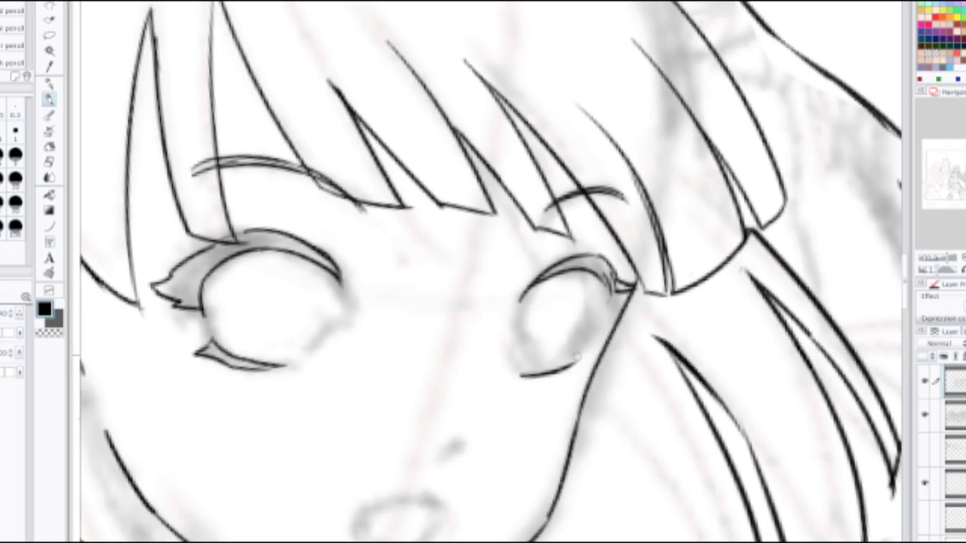
pyautogui.hotkey('ctrl', 'z')
pyautogui.moveTo(521, 369)
pyautogui.mouseDown()
pyautogui.moveTo(582, 362)
pyautogui.moveTo(555, 370)
pyautogui.moveTo(587, 348)
pyautogui.mouseUp()
pyautogui.hotkey('ctrl', 'z')
pyautogui.hotkey('ctrl', 'z')
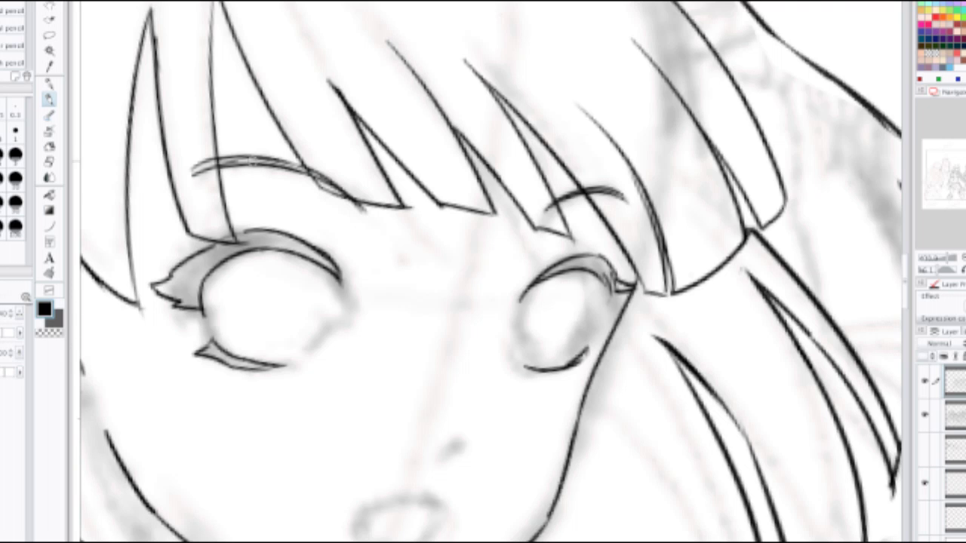
# Step: Close the outer end of the eyebrow above the near eye with a pointed tip, leaving the brow unfilled
pyautogui.moveTo(211, 159); pyautogui.dragTo(187, 177)
pyautogui.hotkey('ctrl', 'z')
pyautogui.moveTo(187, 177)
pyautogui.mouseDown()
pyautogui.moveTo(238, 158)
pyautogui.moveTo(322, 170)
pyautogui.mouseUp()
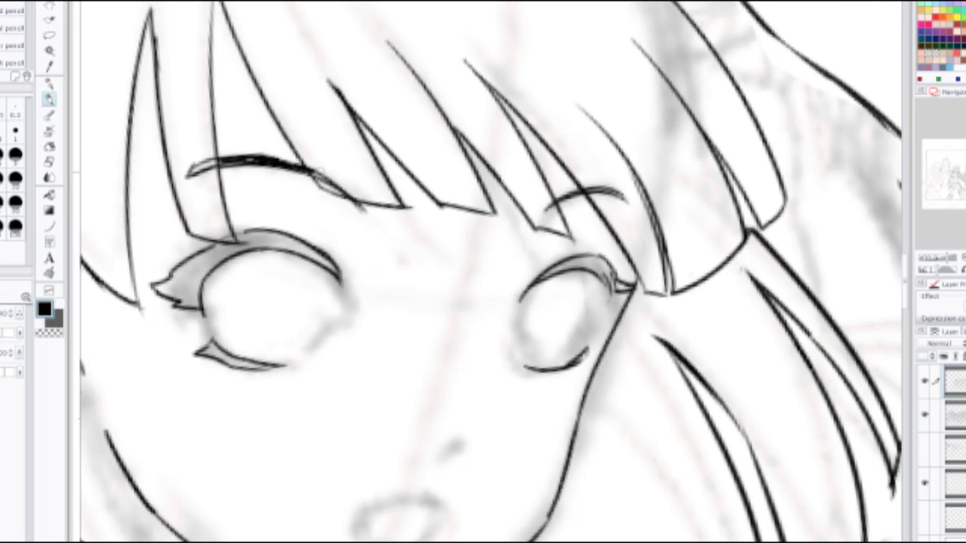
pyautogui.hotkey('ctrl', 'z')
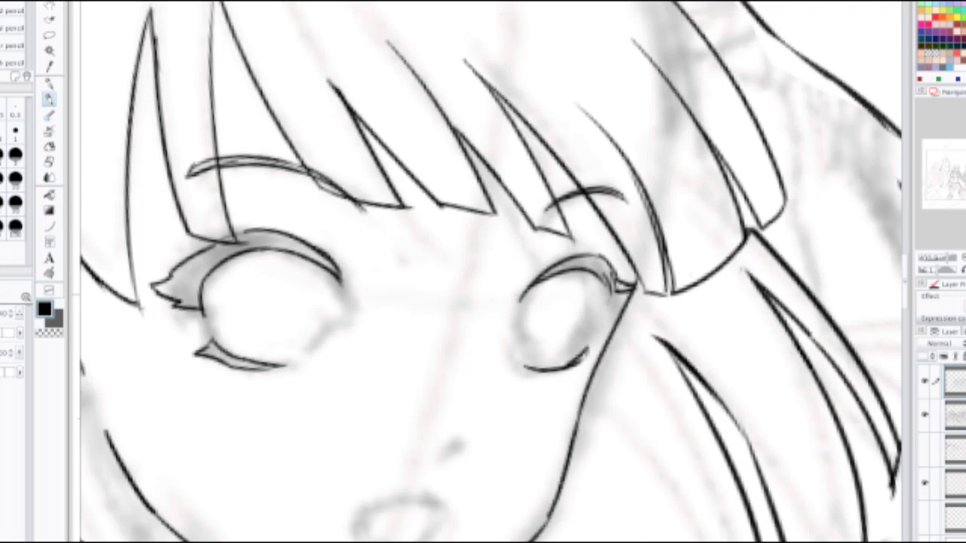
# Step: Ink the outer side of the far eye's iris, curving from the upper lid down to the lower lash line
pyautogui.scroll(-3, 528, 293)
pyautogui.moveTo(528, 293); pyautogui.dragTo(437, 210)
pyautogui.scroll(3, 615, 238)
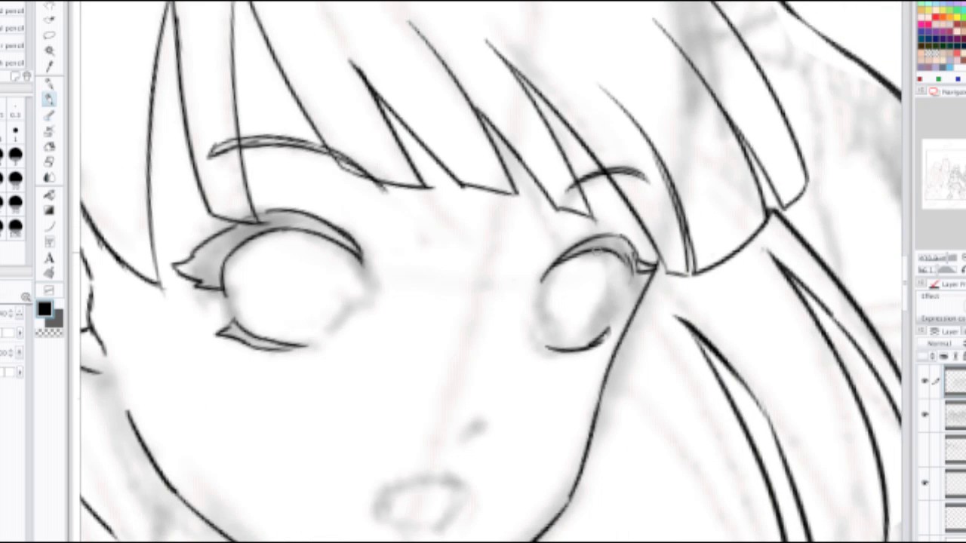
pyautogui.moveTo(602, 253); pyautogui.dragTo(581, 357)
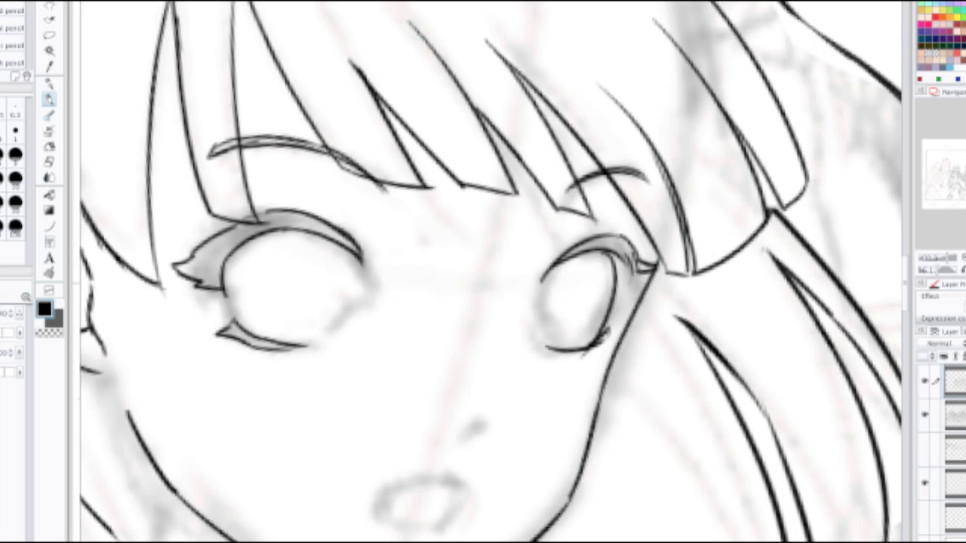
pyautogui.hotkey('ctrl', 'z')
pyautogui.moveTo(602, 252)
pyautogui.mouseDown()
pyautogui.moveTo(584, 342)
pyautogui.moveTo(571, 351)
pyautogui.mouseUp()
pyautogui.hotkey('ctrl', 'z')
# Step: Ink the nose-side edge of the near eye's iris from the upper lid down toward the lower lash line
pyautogui.moveTo(331, 243)
pyautogui.mouseDown()
pyautogui.moveTo(302, 319)
pyautogui.moveTo(326, 252)
pyautogui.moveTo(310, 333)
pyautogui.mouseUp()
pyautogui.hotkey('ctrl', 'z')
pyautogui.hotkey('ctrl', 'z')
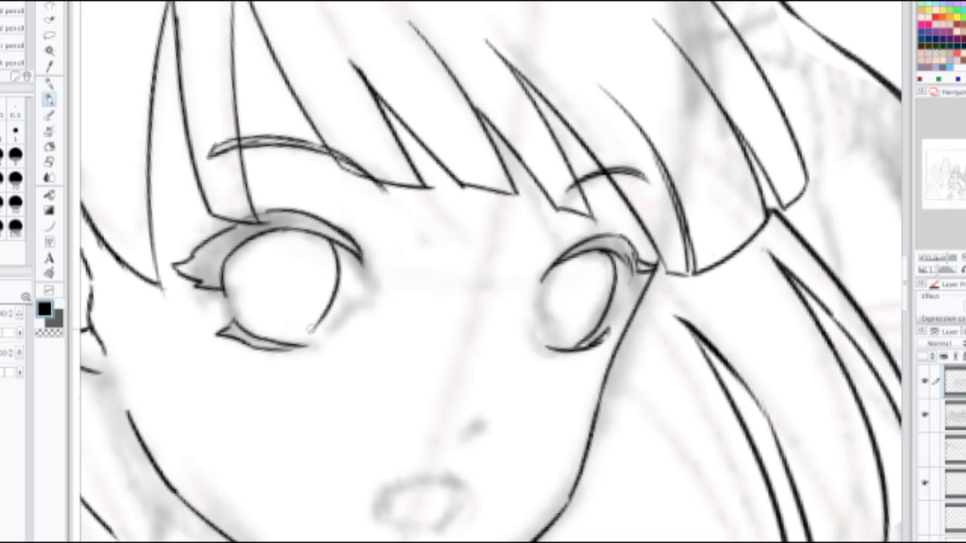
# Step: Redraw the nose-side edge of the near eye's iris as a smooth curve from the upper lid to the lower lash line
pyautogui.hotkey('ctrl', 'z')
pyautogui.moveTo(335, 240); pyautogui.dragTo(302, 338)
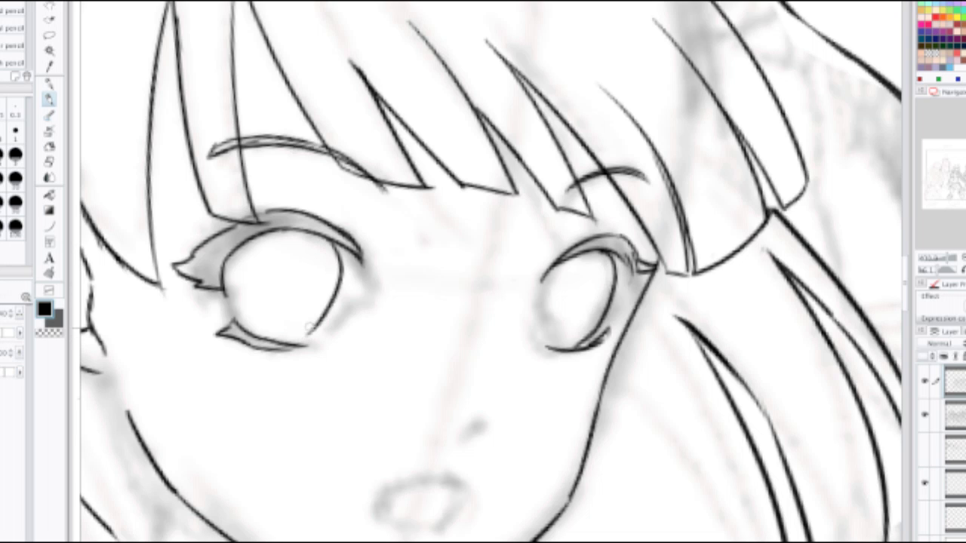
pyautogui.hotkey('ctrl', 'z')
pyautogui.moveTo(337, 297); pyautogui.dragTo(305, 338)
pyautogui.moveTo(332, 241); pyautogui.dragTo(327, 301)
pyautogui.hotkey('ctrl', 'z')
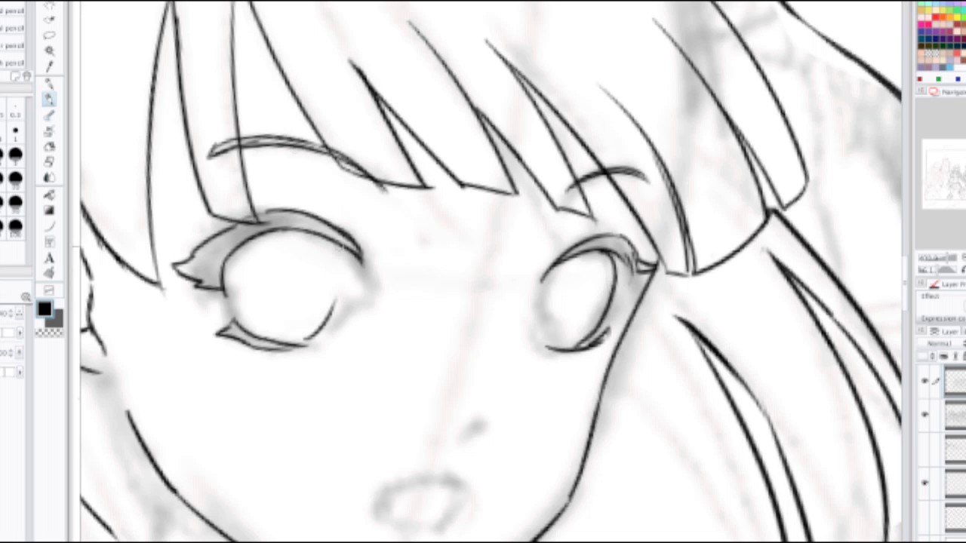
pyautogui.moveTo(338, 247); pyautogui.dragTo(319, 311)
pyautogui.hotkey('ctrl', 'z')
pyautogui.hotkey('ctrl', 'z')
pyautogui.moveTo(337, 246); pyautogui.dragTo(323, 315)
pyautogui.hotkey('ctrl', 'z')
pyautogui.hotkey('ctrl', 'z')
pyautogui.moveTo(337, 243); pyautogui.dragTo(338, 301)
pyautogui.hotkey('ctrl', 'z')
pyautogui.hotkey('ctrl', 'z')
pyautogui.moveTo(332, 241); pyautogui.dragTo(323, 326)
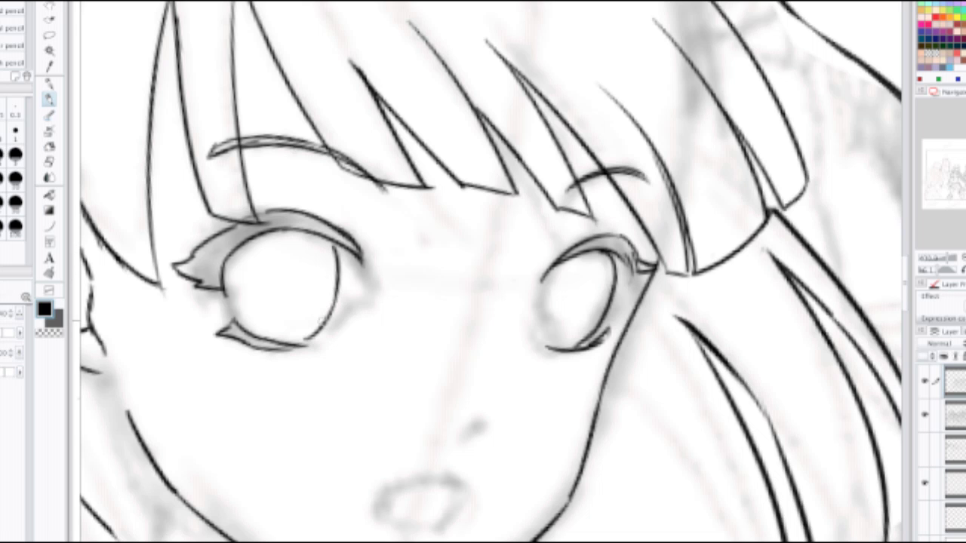
pyautogui.moveTo(335, 242); pyautogui.dragTo(338, 284)
pyautogui.scroll(-3, 339, 245)
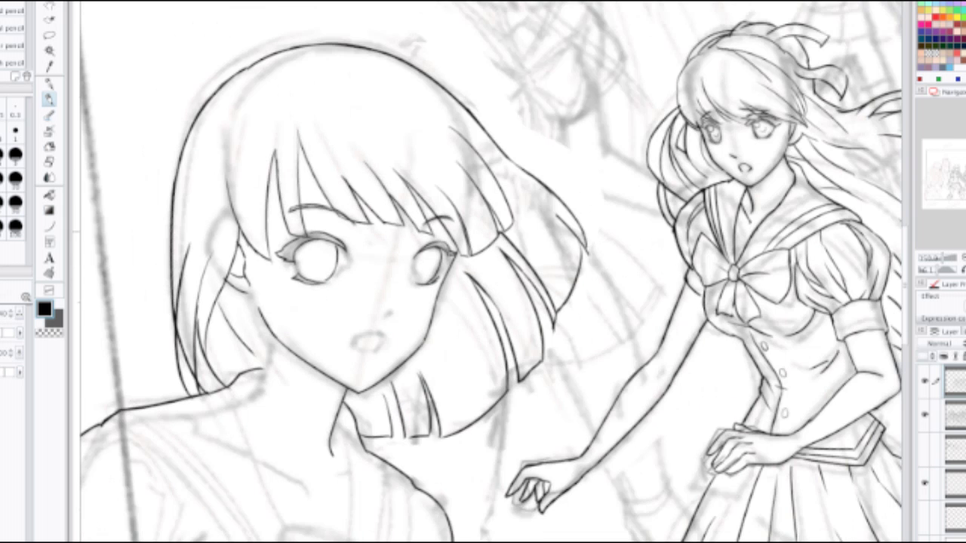
# Step: Ink the nose-side edge of the far eye's iris, curving from the upper lid down to the lower lash line
pyautogui.moveTo(339, 246); pyautogui.dragTo(415, 257)
pyautogui.scroll(5, 517, 257)
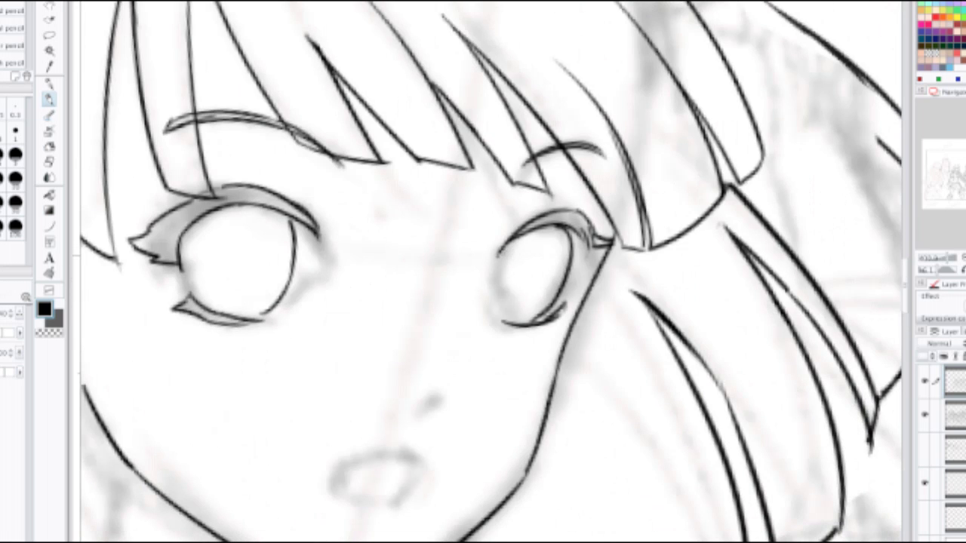
pyautogui.hotkey('ctrl', 'z')
pyautogui.moveTo(513, 249)
pyautogui.mouseDown()
pyautogui.moveTo(496, 308)
pyautogui.moveTo(501, 325)
pyautogui.mouseUp()
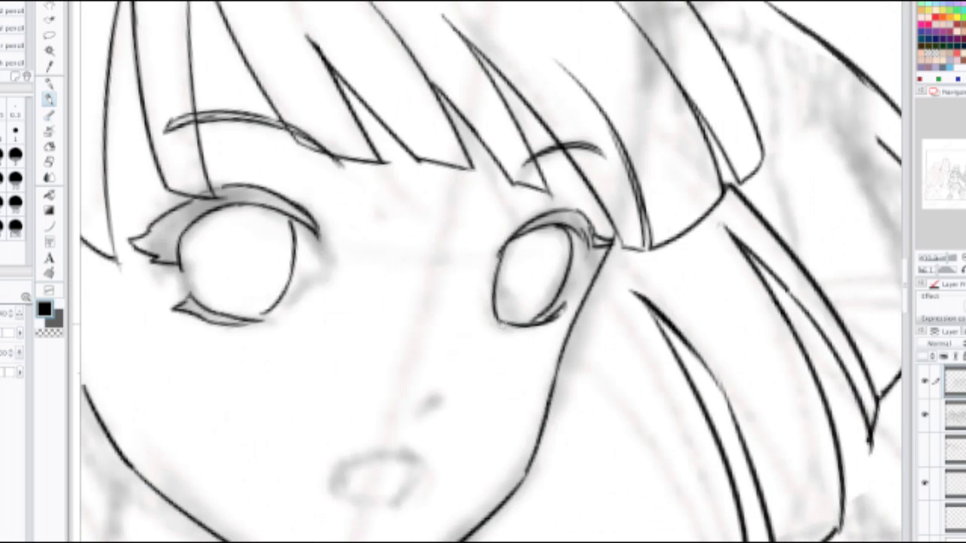
pyautogui.hotkey('ctrl', 'z')
pyautogui.moveTo(507, 246)
pyautogui.mouseDown()
pyautogui.moveTo(490, 290)
pyautogui.moveTo(504, 329)
pyautogui.mouseUp()
pyautogui.hotkey('ctrl', 'z')
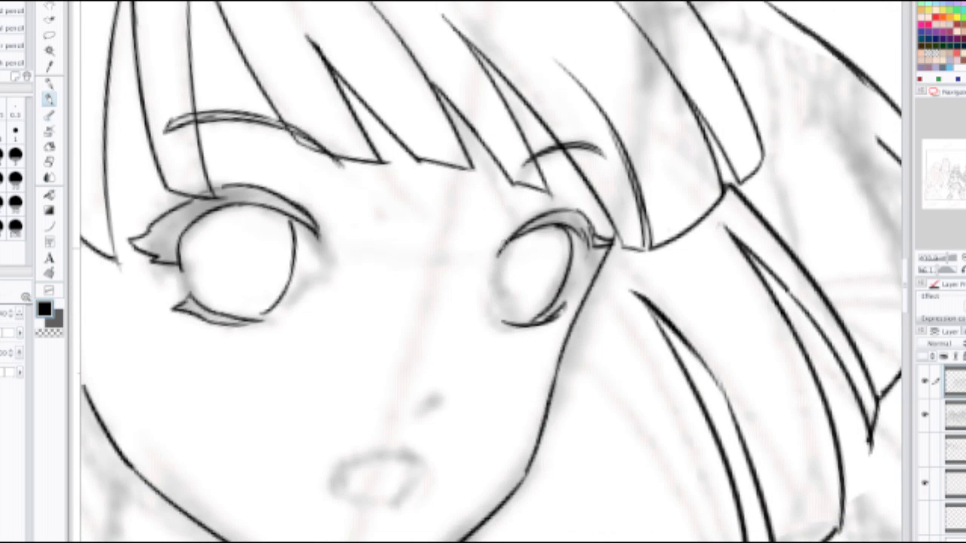
pyautogui.moveTo(507, 240); pyautogui.dragTo(504, 321)
pyautogui.hotkey('ctrl', 'z')
pyautogui.moveTo(507, 238); pyautogui.dragTo(501, 321)
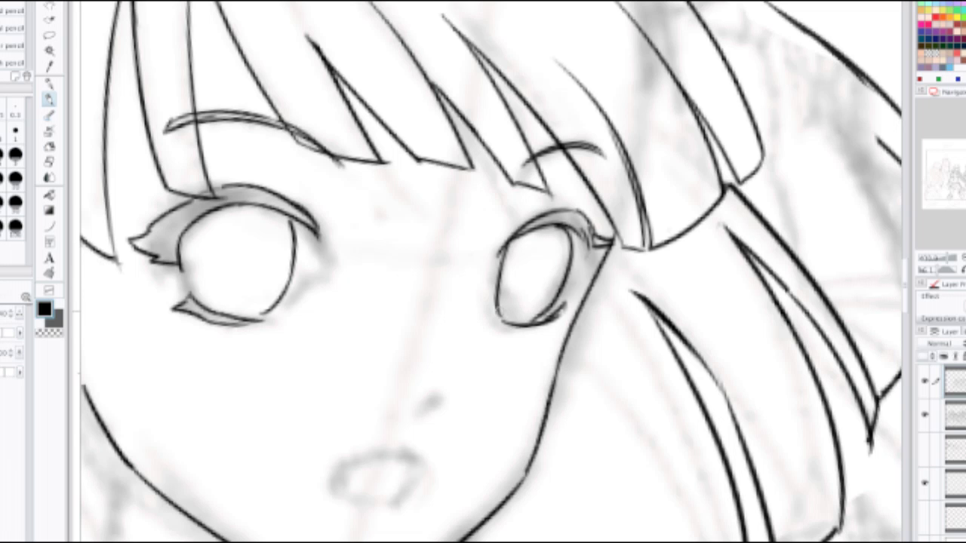
# Step: Try inking the underside of the nose with a short central stroke and a slanted mark on each side
pyautogui.moveTo(426, 410); pyautogui.dragTo(444, 396)
pyautogui.hotkey('ctrl', 'z')
pyautogui.scroll(-3, 453, 360)
pyautogui.moveTo(453, 361); pyautogui.dragTo(482, 230)
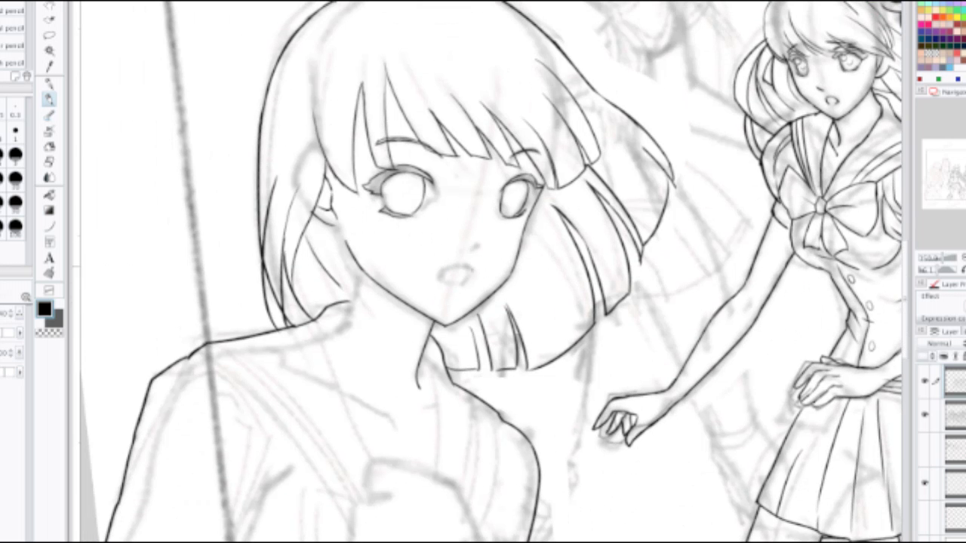
pyautogui.scroll(5, 473, 332)
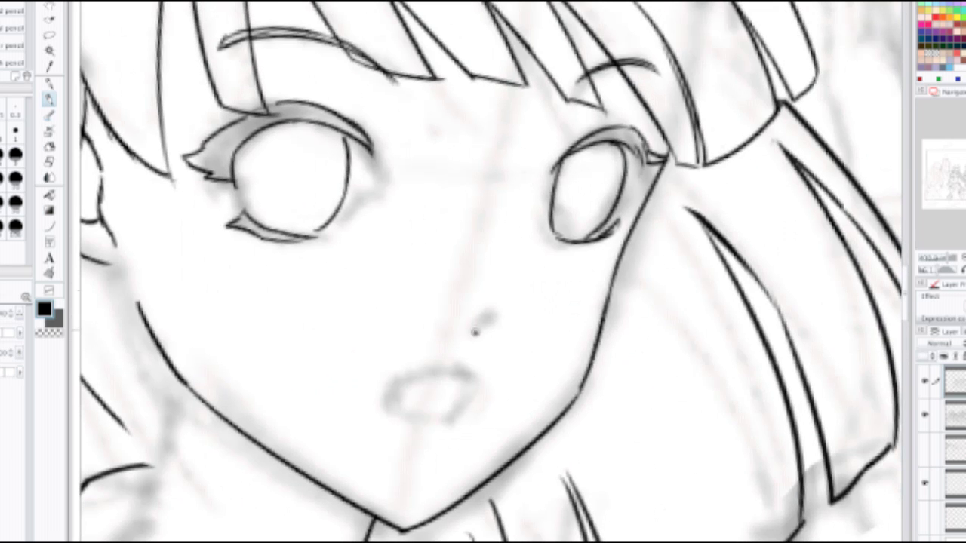
pyautogui.hotkey('ctrl', 'z')
pyautogui.moveTo(473, 329)
pyautogui.mouseDown()
pyautogui.moveTo(494, 310)
pyautogui.moveTo(496, 286)
pyautogui.moveTo(464, 323)
pyautogui.moveTo(474, 291)
pyautogui.mouseUp()
pyautogui.hotkey('ctrl', 'z')
pyautogui.hotkey('ctrl', 'z')
pyautogui.moveTo(436, 317)
pyautogui.mouseDown()
pyautogui.moveTo(442, 273)
pyautogui.moveTo(488, 247)
pyautogui.moveTo(468, 286)
pyautogui.moveTo(484, 312)
pyautogui.moveTo(501, 303)
pyautogui.moveTo(485, 325)
pyautogui.moveTo(459, 320)
pyautogui.mouseUp()
pyautogui.hotkey('ctrl', 'z')
pyautogui.hotkey('ctrl', 'z')
pyautogui.hotkey('ctrl', 'z')
pyautogui.moveTo(383, 288); pyautogui.dragTo(377, 297)
pyautogui.hotkey('ctrl', 'z')
pyautogui.moveTo(497, 251); pyautogui.dragTo(492, 246)
pyautogui.hotkey('ctrl', 'z')
pyautogui.moveTo(457, 355)
pyautogui.mouseDown()
pyautogui.moveTo(444, 350)
pyautogui.moveTo(448, 341)
pyautogui.mouseUp()
pyautogui.moveTo(434, 300); pyautogui.dragTo(429, 303)
pyautogui.hotkey('ctrl', 'z')
pyautogui.hotkey('ctrl', 'z')
pyautogui.hotkey('ctrl', 'z')
pyautogui.moveTo(483, 328)
pyautogui.mouseDown()
pyautogui.moveTo(498, 314)
pyautogui.moveTo(435, 326)
pyautogui.mouseUp()
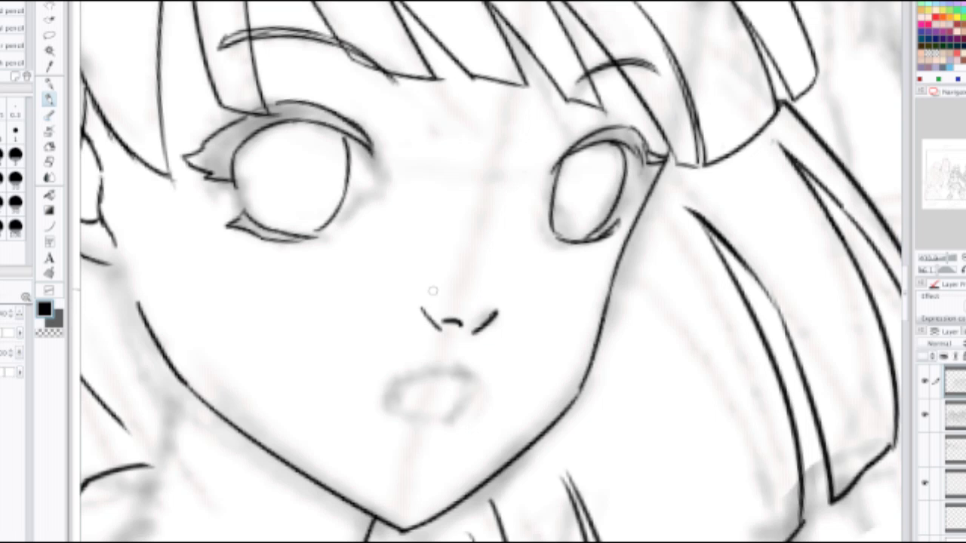
# Step: Try adding the near nostril's wing and a curved bridge line running down to the nose tip
pyautogui.moveTo(439, 302)
pyautogui.mouseDown()
pyautogui.moveTo(455, 292)
pyautogui.moveTo(440, 291)
pyautogui.moveTo(451, 297)
pyautogui.mouseUp()
pyautogui.hotkey('ctrl', 'z')
pyautogui.moveTo(468, 207); pyautogui.dragTo(486, 279)
pyautogui.hotkey('ctrl', 'z')
pyautogui.moveTo(473, 225)
pyautogui.mouseDown()
pyautogui.moveTo(497, 311)
pyautogui.moveTo(485, 328)
pyautogui.mouseUp()
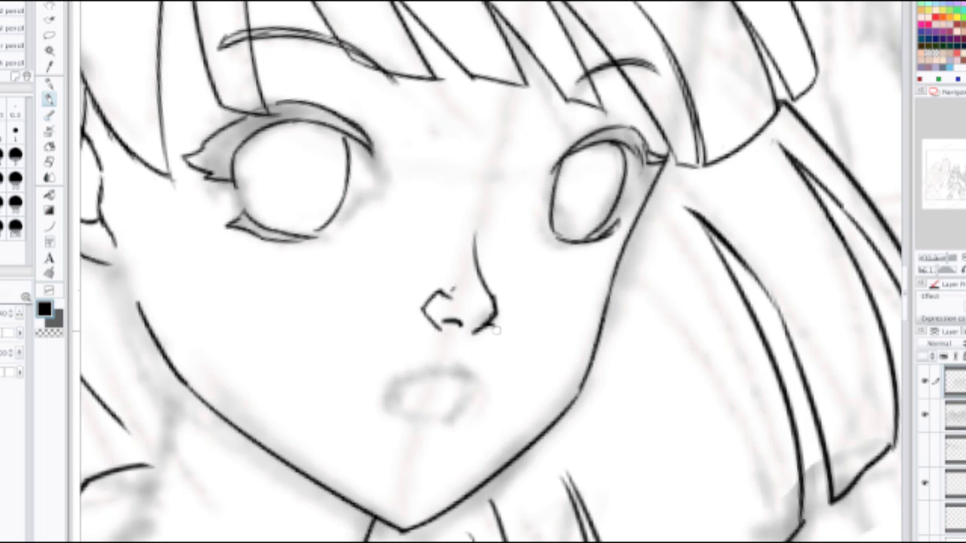
pyautogui.scroll(-5, 495, 329)
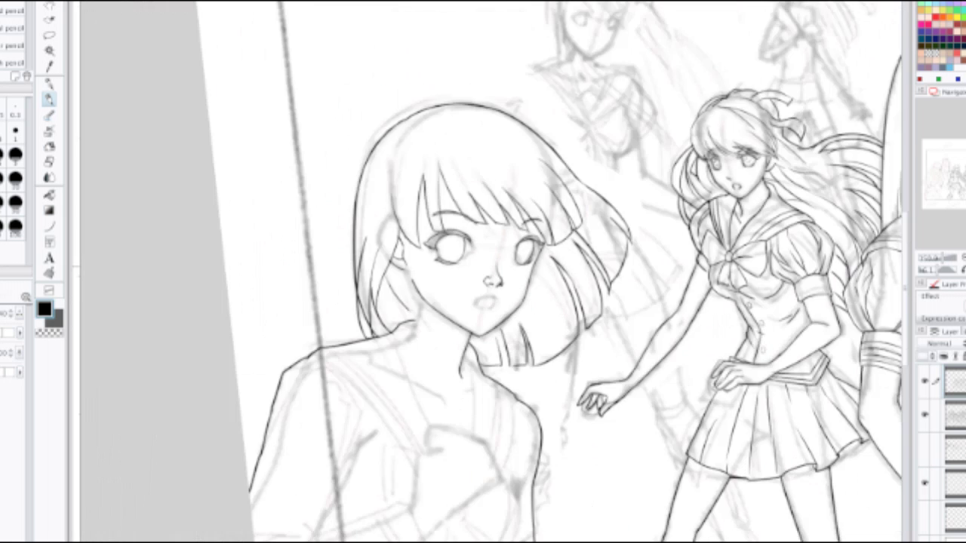
# Step: Try thickening the outlines around both nostrils, and erase the whole inked nose
pyautogui.scroll(5, 520, 250)
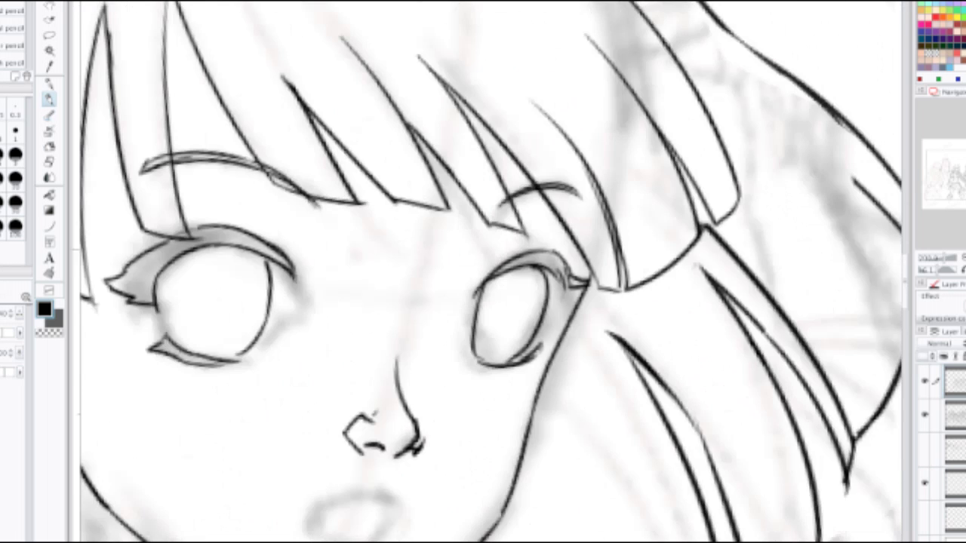
pyautogui.moveTo(403, 372); pyautogui.dragTo(561, 243)
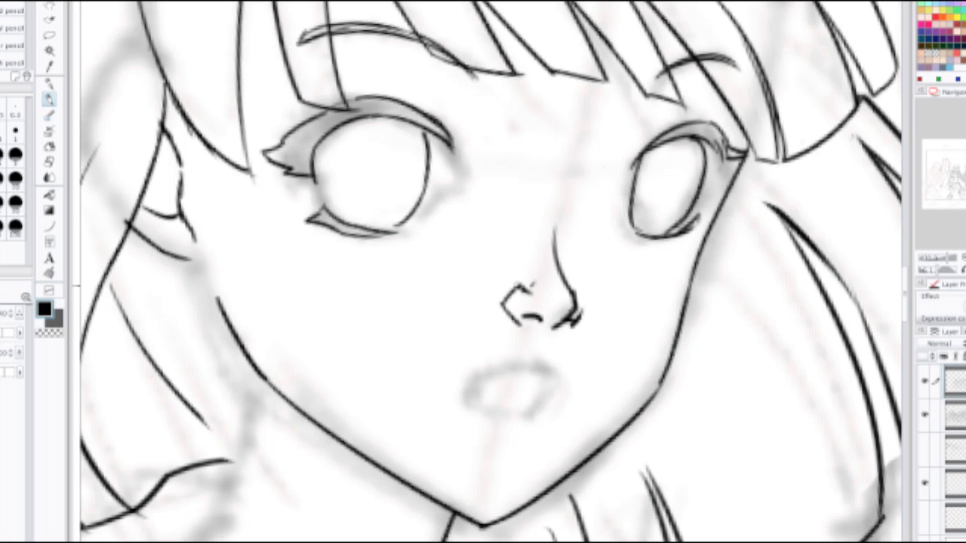
pyautogui.moveTo(522, 286)
pyautogui.mouseDown()
pyautogui.moveTo(497, 301)
pyautogui.moveTo(515, 323)
pyautogui.mouseUp()
pyautogui.hotkey('ctrl', 'z')
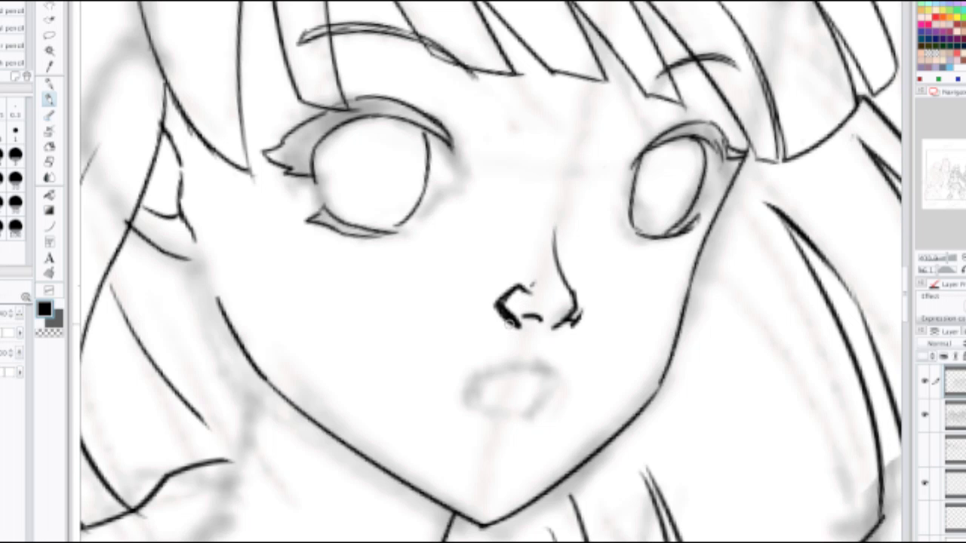
pyautogui.hotkey('ctrl', 'z')
pyautogui.hotkey('ctrl', 'z')
pyautogui.hotkey('ctrl', 'z')
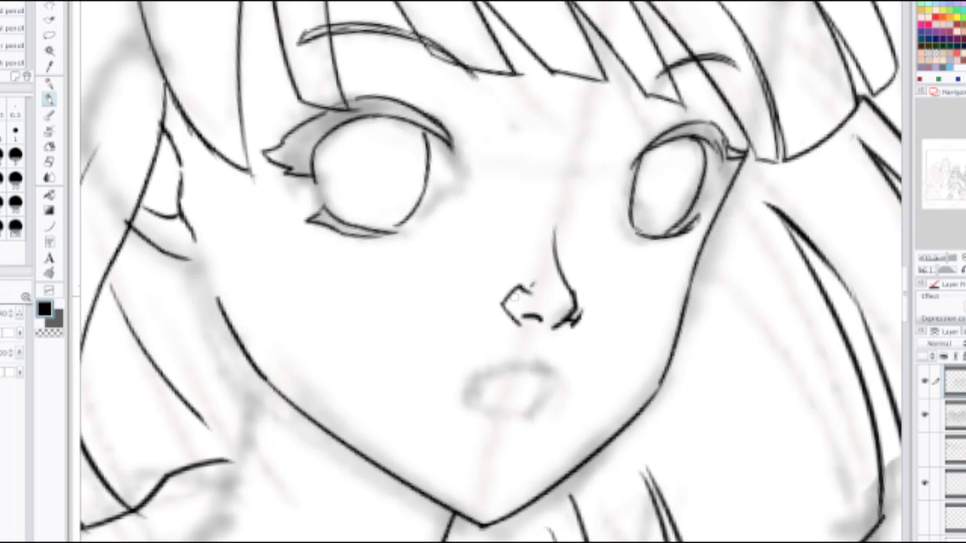
pyautogui.moveTo(520, 285)
pyautogui.mouseDown()
pyautogui.moveTo(518, 323)
pyautogui.moveTo(582, 308)
pyautogui.moveTo(567, 277)
pyautogui.mouseUp()
pyautogui.moveTo(560, 329); pyautogui.dragTo(575, 341)
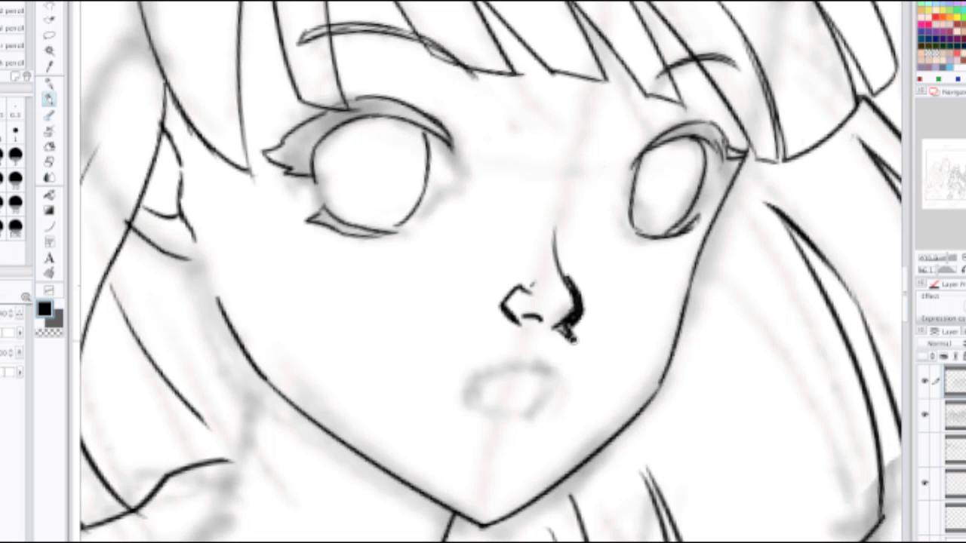
pyautogui.hotkey('ctrl', 'z')
pyautogui.press('e')
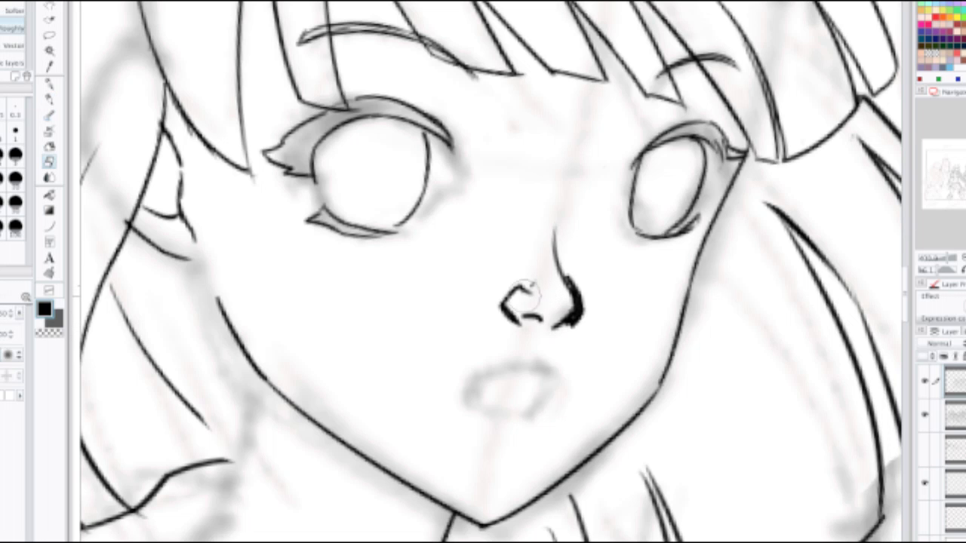
pyautogui.moveTo(521, 301)
pyautogui.mouseDown()
pyautogui.moveTo(542, 331)
pyautogui.moveTo(564, 323)
pyautogui.moveTo(566, 293)
pyautogui.moveTo(541, 243)
pyautogui.mouseUp()
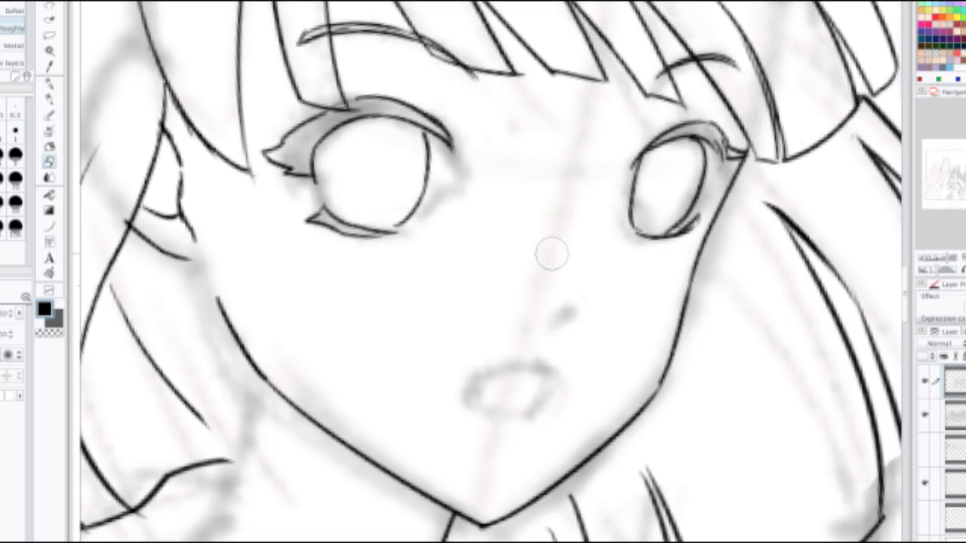
# Step: Ink the nose as a single short, thick slanted mark over the sketched nose spot
pyautogui.press('p')
pyautogui.moveTo(551, 326)
pyautogui.mouseDown()
pyautogui.moveTo(575, 302)
pyautogui.moveTo(551, 326)
pyautogui.mouseUp()
pyautogui.hotkey('ctrl', 'z')
pyautogui.hotkey('ctrl', 'z')
pyautogui.hotkey('ctrl', 'z')
pyautogui.hotkey('ctrl', 'z')
pyautogui.hotkey('ctrl', 'z')
pyautogui.scroll(-2, 570, 286)
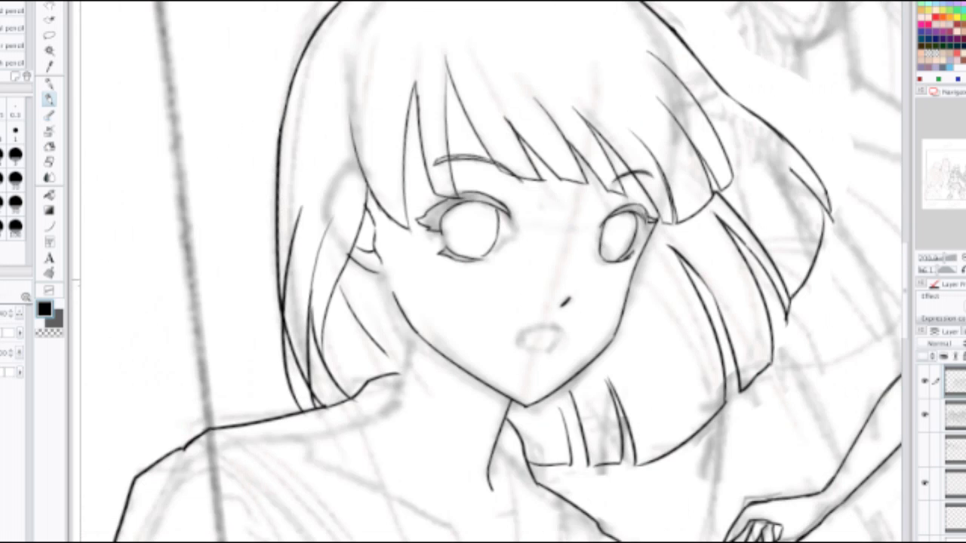
pyautogui.scroll(1, 529, 304)
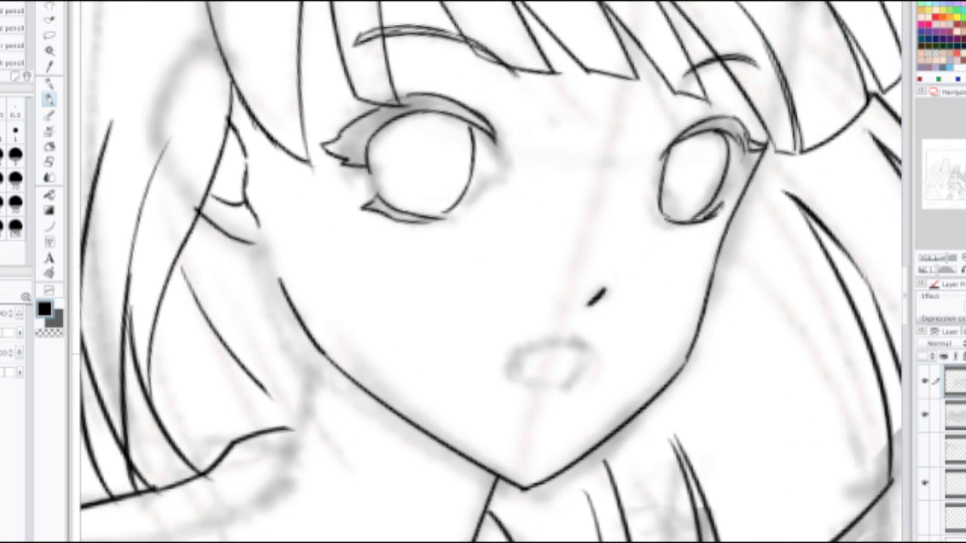
# Step: Ink the open mouth's upper edge from the near corner and its far side curving down to the lower lip
pyautogui.scroll(2, 543, 369)
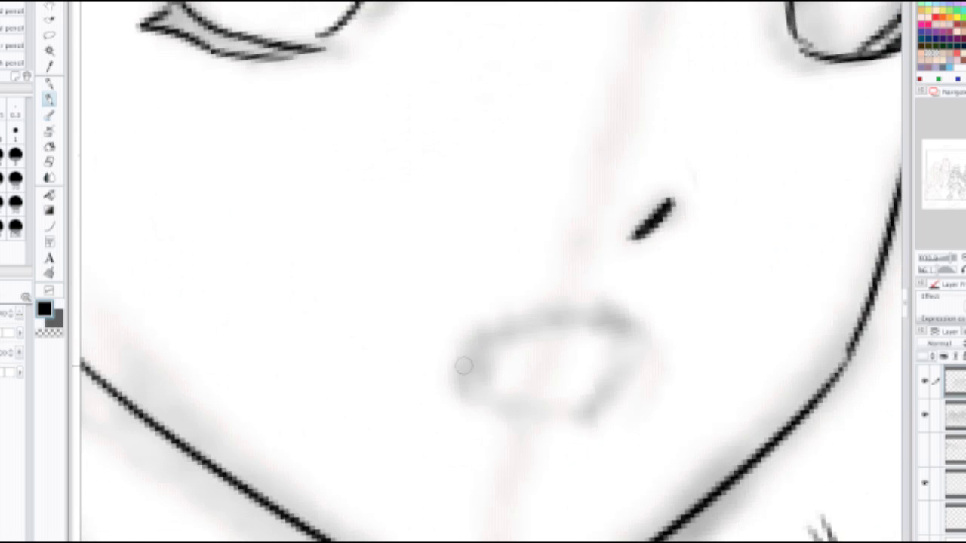
pyautogui.moveTo(463, 366); pyautogui.dragTo(494, 332)
pyautogui.hotkey('ctrl', 'z')
pyautogui.moveTo(458, 369)
pyautogui.mouseDown()
pyautogui.moveTo(637, 331)
pyautogui.moveTo(616, 341)
pyautogui.moveTo(586, 314)
pyautogui.moveTo(639, 337)
pyautogui.mouseUp()
pyautogui.hotkey('ctrl', 'z')
pyautogui.moveTo(580, 312)
pyautogui.mouseDown()
pyautogui.moveTo(640, 339)
pyautogui.moveTo(589, 408)
pyautogui.mouseUp()
pyautogui.hotkey('ctrl', 'z')
pyautogui.hotkey('ctrl', 'z')
pyautogui.moveTo(638, 343); pyautogui.dragTo(591, 408)
# Step: Round the outline at the mouth's near corner and try a straight line across the lower edge
pyautogui.moveTo(458, 370); pyautogui.dragTo(532, 400)
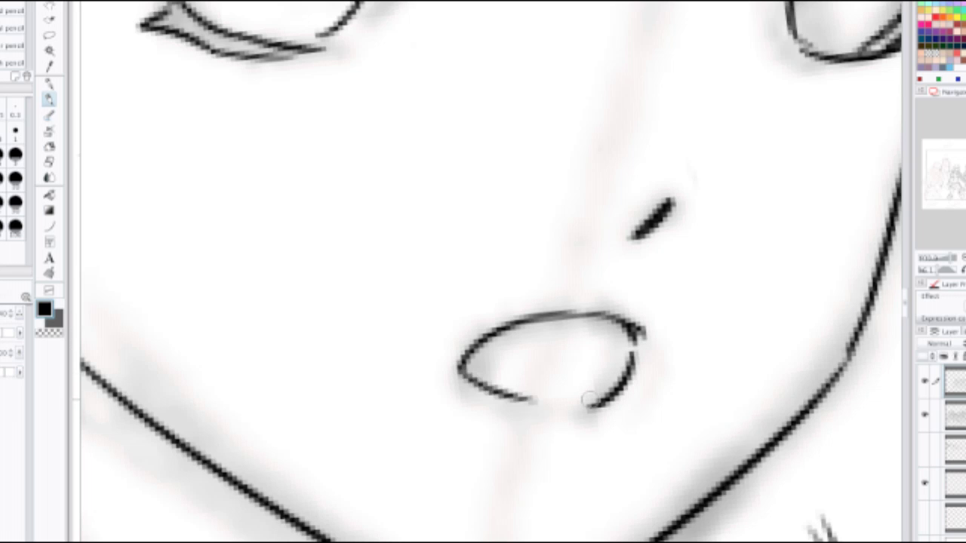
pyautogui.hotkey('ctrl', 'z')
pyautogui.moveTo(459, 368); pyautogui.dragTo(578, 400)
pyautogui.hotkey('ctrl', 'z')
pyautogui.moveTo(459, 365); pyautogui.dragTo(583, 400)
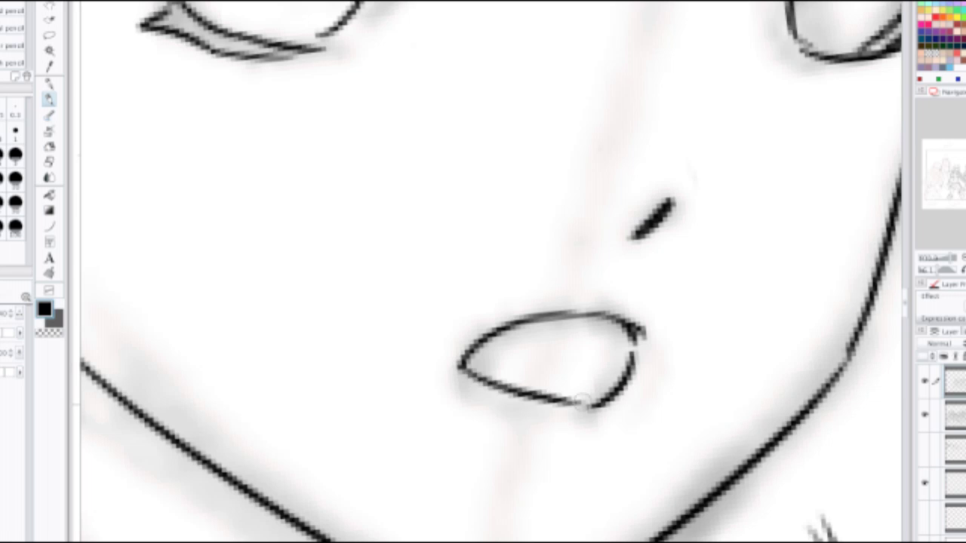
pyautogui.hotkey('ctrl', 'z')
pyautogui.moveTo(459, 367)
pyautogui.mouseDown()
pyautogui.moveTo(604, 407)
pyautogui.moveTo(623, 401)
pyautogui.moveTo(463, 380)
pyautogui.moveTo(588, 405)
pyautogui.mouseUp()
pyautogui.hotkey('ctrl', 'z')
pyautogui.hotkey('ctrl', 'z')
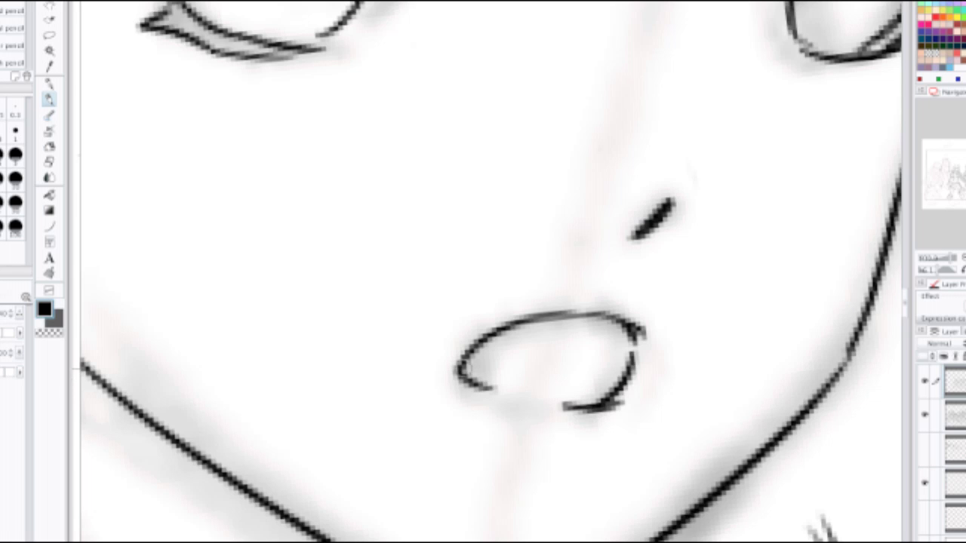
pyautogui.moveTo(459, 369); pyautogui.dragTo(554, 398)
pyautogui.hotkey('ctrl', 'z')
pyautogui.moveTo(490, 388); pyautogui.dragTo(605, 406)
pyautogui.scroll(-2, 576, 378)
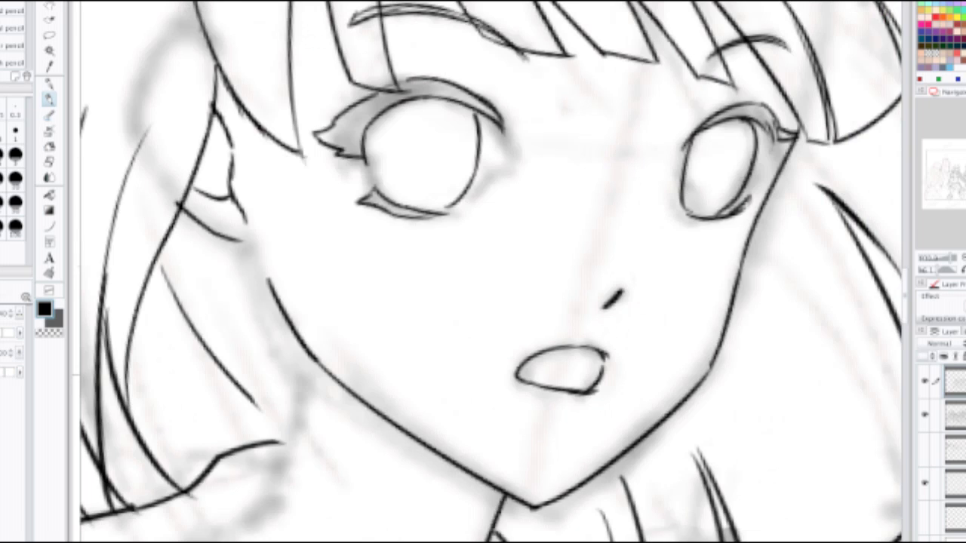
pyautogui.scroll(-2, 579, 373)
pyautogui.scroll(4, 552, 367)
pyautogui.hotkey('ctrl', 'z')
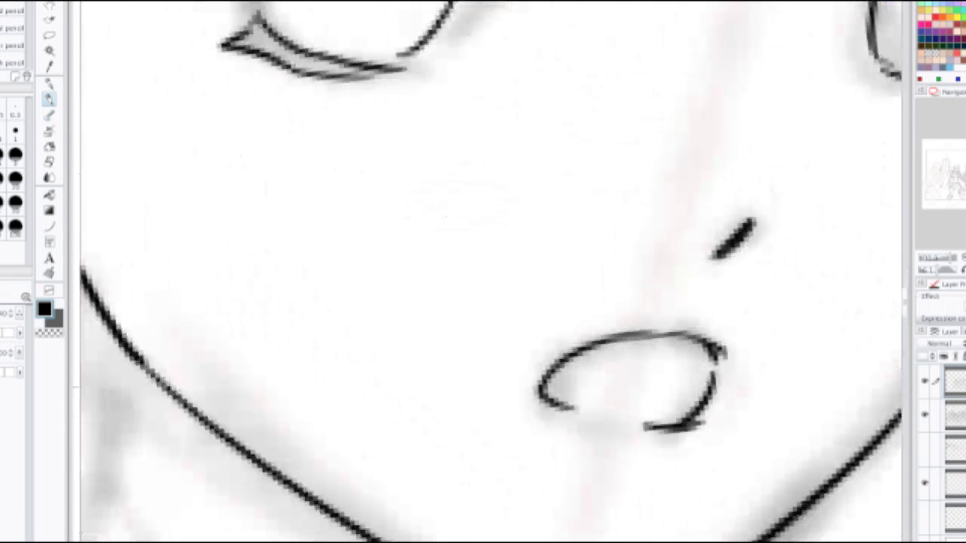
# Step: Close the mouth's lower edge with a shallow curve, erasing the excess line at the far lower corner
pyautogui.moveTo(566, 407)
pyautogui.mouseDown()
pyautogui.moveTo(685, 426)
pyautogui.moveTo(709, 398)
pyautogui.mouseUp()
pyautogui.hotkey('ctrl', 'z')
pyautogui.hotkey('ctrl', 'z')
pyautogui.press('e')
pyautogui.moveTo(668, 442); pyautogui.dragTo(726, 407)
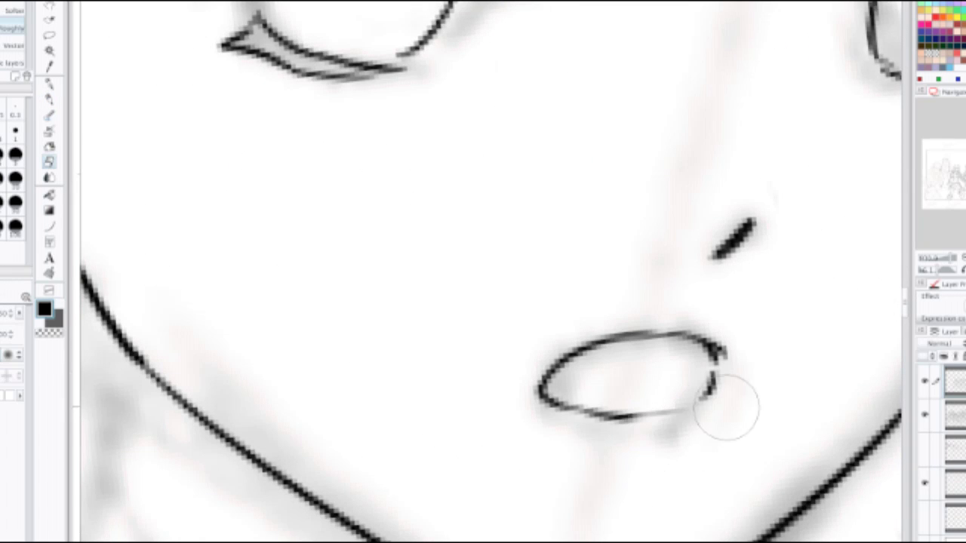
pyautogui.press('p')
pyautogui.moveTo(568, 406)
pyautogui.mouseDown()
pyautogui.moveTo(652, 425)
pyautogui.moveTo(724, 404)
pyautogui.mouseUp()
pyautogui.hotkey('ctrl', 'z')
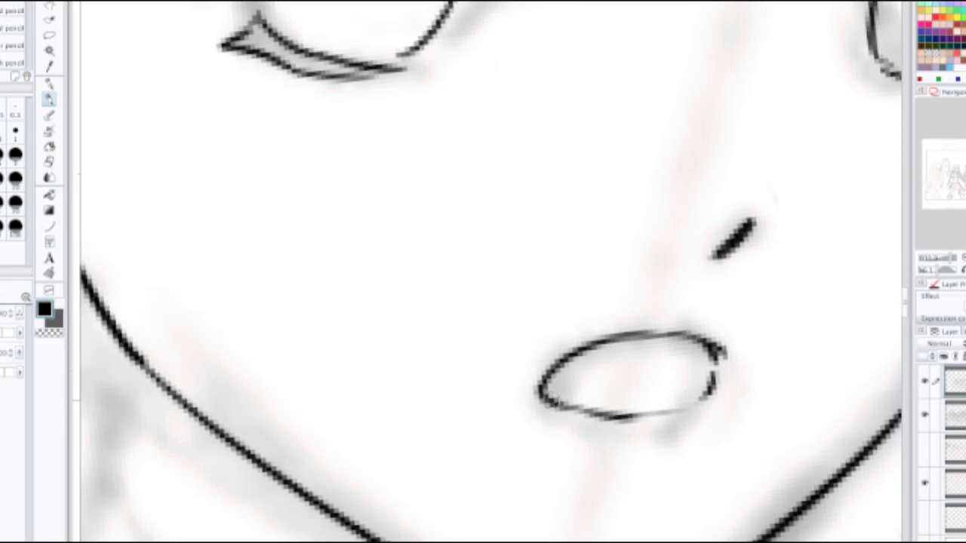
pyautogui.press('e')
pyautogui.moveTo(556, 395)
pyautogui.mouseDown()
pyautogui.moveTo(641, 413)
pyautogui.moveTo(646, 423)
pyautogui.moveTo(589, 424)
pyautogui.moveTo(547, 391)
pyautogui.moveTo(552, 404)
pyautogui.moveTo(632, 429)
pyautogui.moveTo(696, 408)
pyautogui.mouseUp()
# Step: Try slanted contour strokes on either side of the short nose mark
pyautogui.press('p')
pyautogui.moveTo(628, 173); pyautogui.dragTo(571, 246)
pyautogui.scroll(-2, 583, 343)
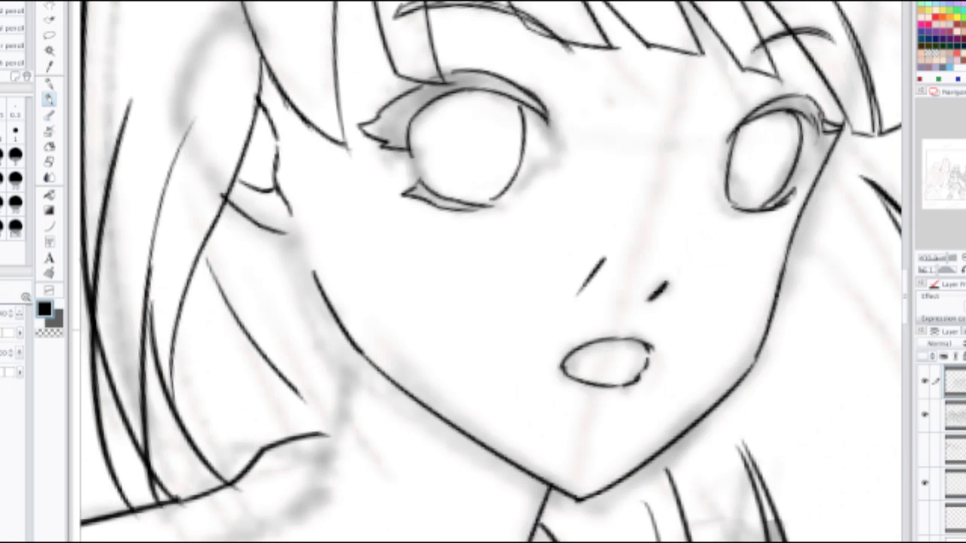
pyautogui.hotkey('ctrl', '-')
pyautogui.moveTo(654, 289); pyautogui.dragTo(637, 325)
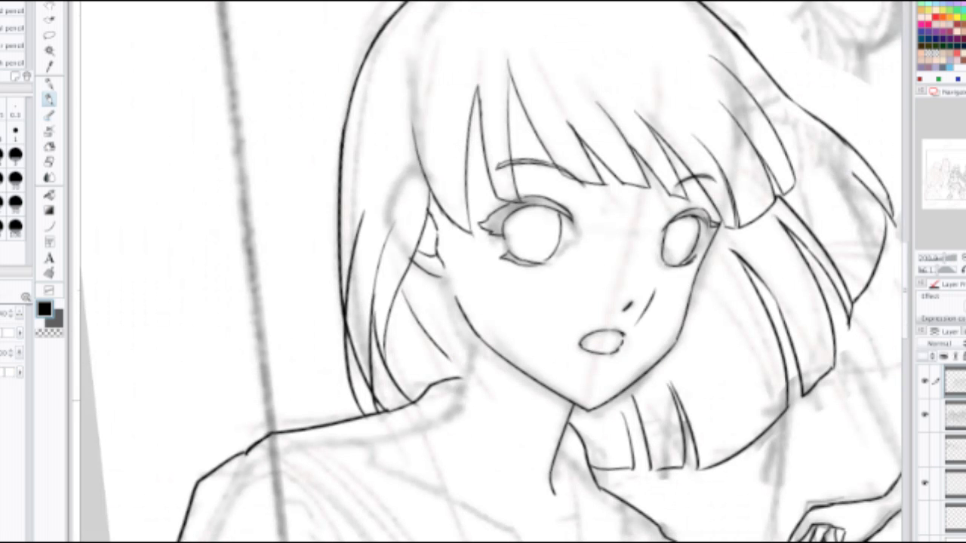
pyautogui.hotkey('ctrl', 'z')
pyautogui.scroll(4, 610, 362)
pyautogui.moveTo(653, 280)
pyautogui.mouseDown()
pyautogui.moveTo(585, 357)
pyautogui.moveTo(625, 241)
pyautogui.moveTo(579, 347)
pyautogui.mouseUp()
pyautogui.hotkey('ctrl', 'z')
pyautogui.hotkey('ctrl', 'z')
pyautogui.moveTo(631, 230)
pyautogui.mouseDown()
pyautogui.moveTo(586, 332)
pyautogui.moveTo(557, 360)
pyautogui.mouseUp()
pyautogui.scroll(-5, 618, 272)
pyautogui.scroll(3, 523, 284)
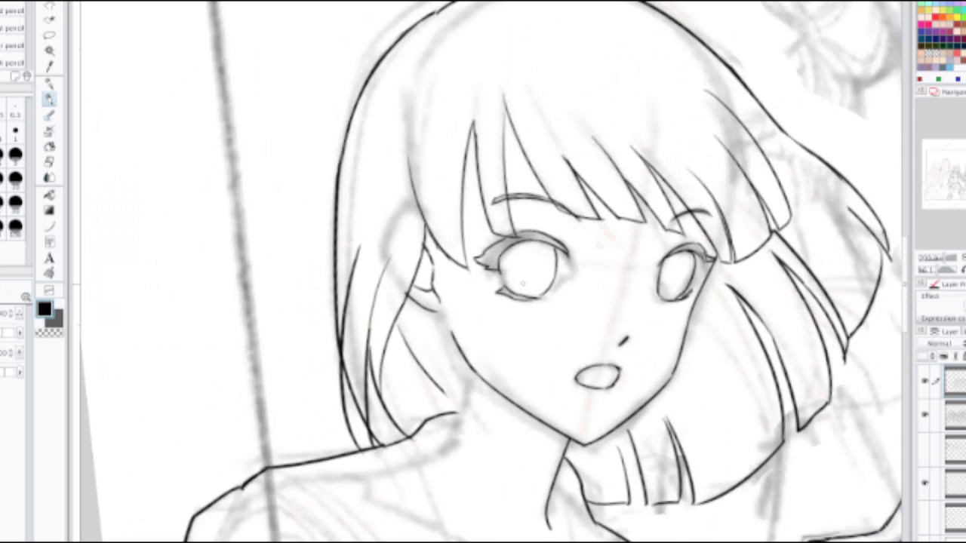
# Step: Try a curved guide line across both eyes to check their alignment, and undo it
pyautogui.moveTo(479, 266); pyautogui.dragTo(703, 255)
pyautogui.hotkey('ctrl', 'z')
pyautogui.moveTo(478, 260); pyautogui.dragTo(704, 256)
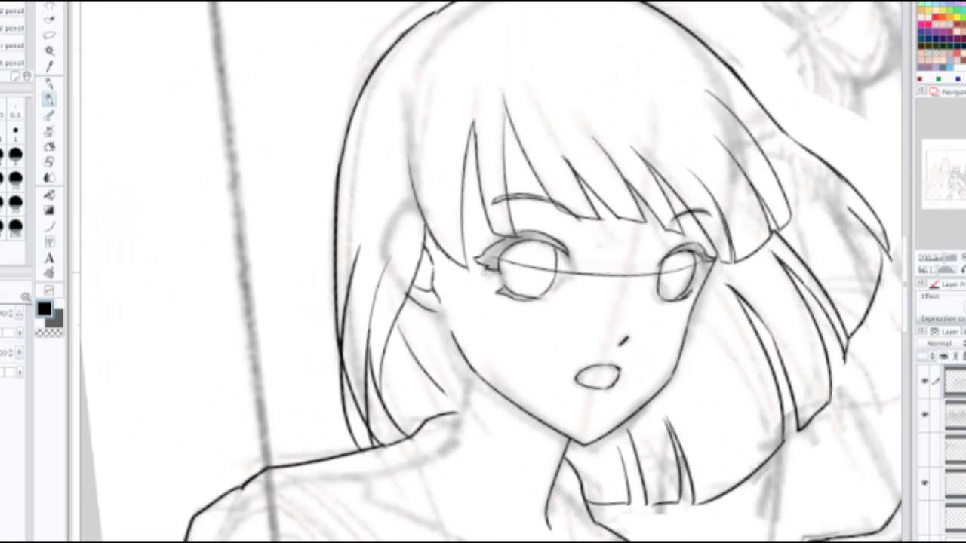
pyautogui.hotkey('ctrl', 'z')
pyautogui.moveTo(487, 254); pyautogui.dragTo(706, 260)
pyautogui.hotkey('ctrl', 'z')
pyautogui.scroll(1, 625, 258)
pyautogui.scroll(-1, 625, 259)
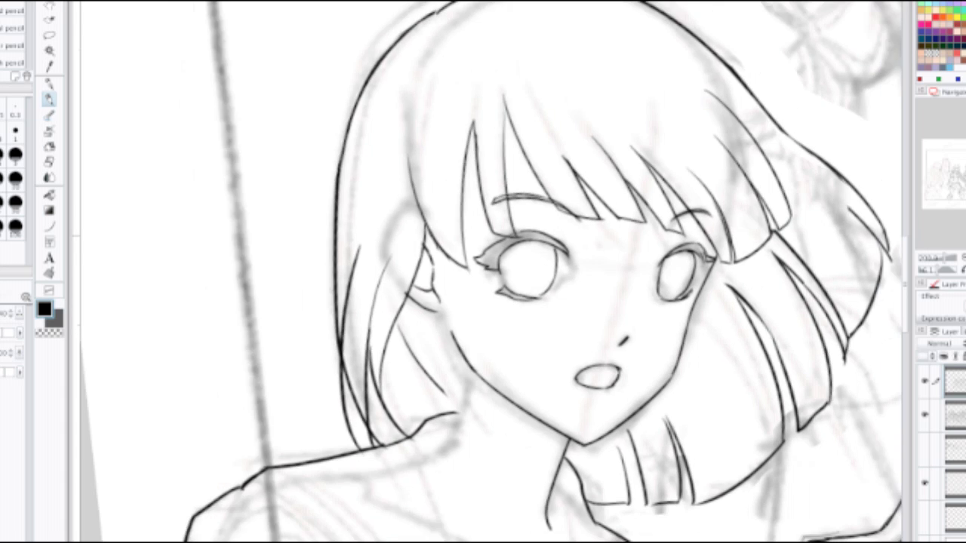
# Step: Sketch an angular four-sided eye diagram with a slanted outer lash stroke in the blank area beside the hair
pyautogui.scroll(-3, 626, 228)
pyautogui.moveTo(625, 227); pyautogui.dragTo(477, 289)
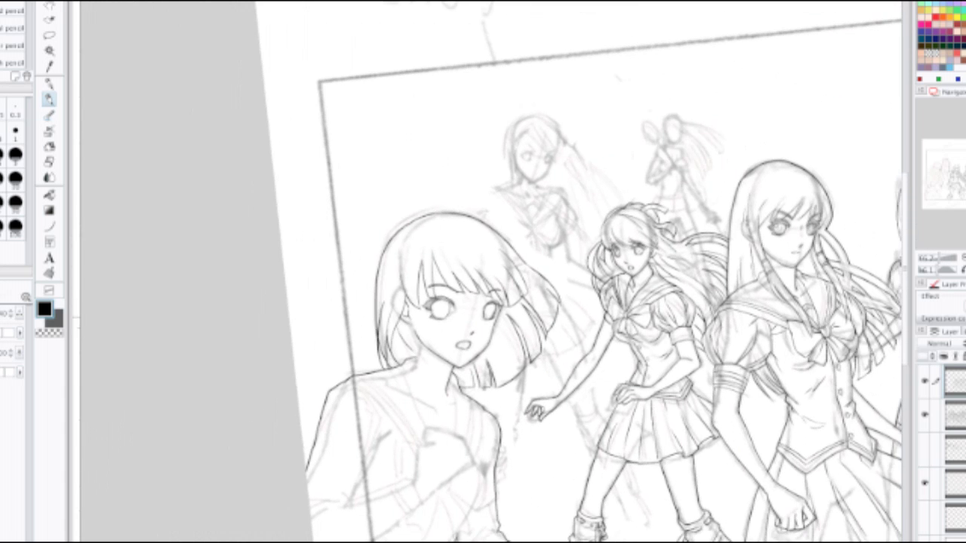
pyautogui.scroll(3, 406, 326)
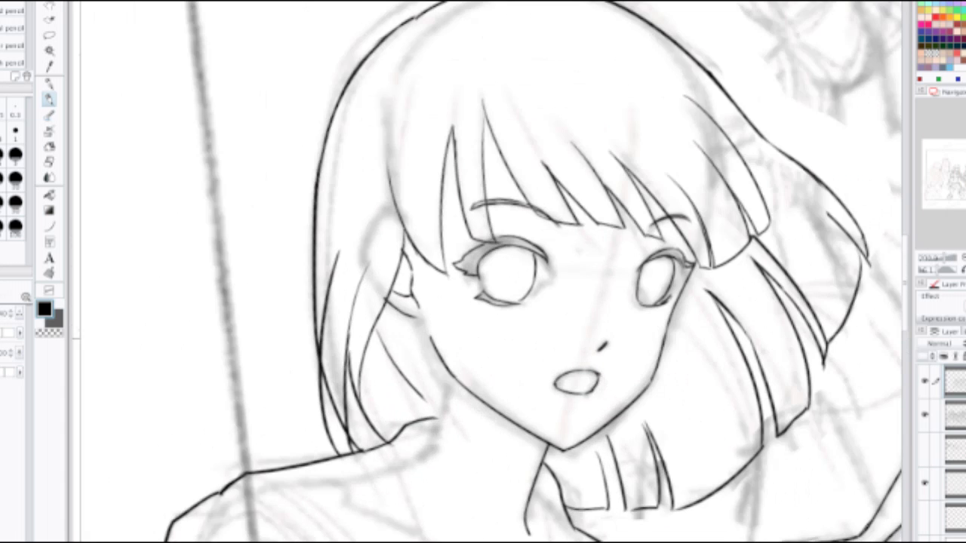
pyautogui.scroll(1, 383, 298)
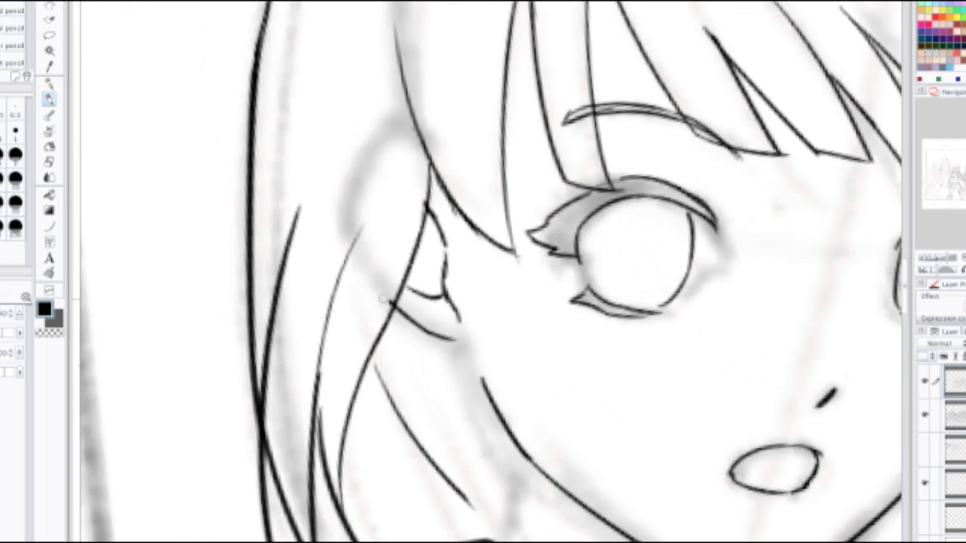
pyautogui.moveTo(383, 299)
pyautogui.mouseDown()
pyautogui.moveTo(85, 318)
pyautogui.moveTo(189, 292)
pyautogui.moveTo(648, 334)
pyautogui.mouseUp()
pyautogui.moveTo(216, 197)
pyautogui.mouseDown()
pyautogui.moveTo(413, 190)
pyautogui.moveTo(253, 248)
pyautogui.mouseUp()
pyautogui.moveTo(252, 199); pyautogui.dragTo(255, 336)
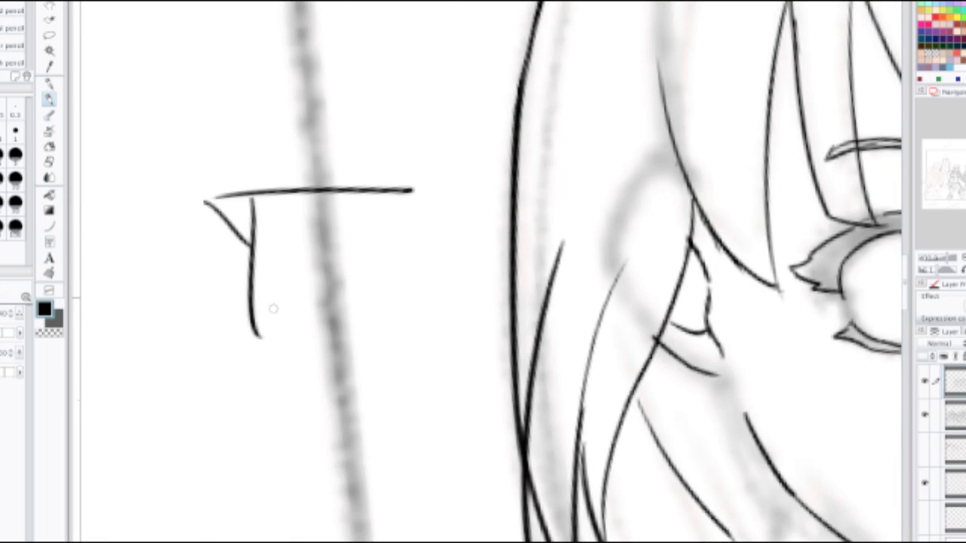
pyautogui.moveTo(380, 194); pyautogui.dragTo(341, 326)
pyautogui.moveTo(237, 323); pyautogui.dragTo(403, 349)
# Step: Sketch a second four-sided eye diagram over the near hair strands and scribble a pupil in each of the two eyes
pyautogui.moveTo(541, 197); pyautogui.dragTo(669, 226)
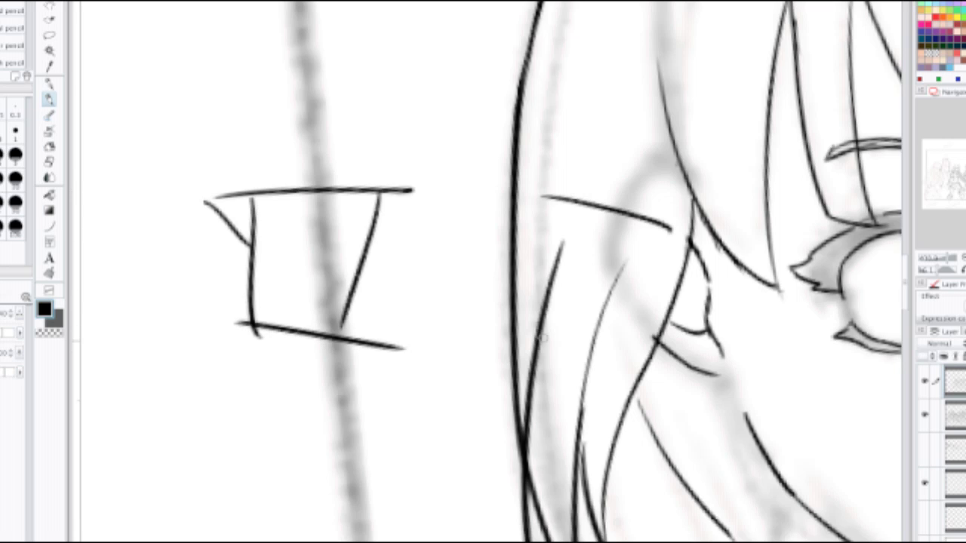
pyautogui.moveTo(525, 351); pyautogui.dragTo(649, 360)
pyautogui.moveTo(646, 210); pyautogui.dragTo(597, 356)
pyautogui.moveTo(557, 205); pyautogui.dragTo(534, 362)
pyautogui.moveTo(572, 259)
pyautogui.mouseDown()
pyautogui.moveTo(568, 298)
pyautogui.moveTo(575, 265)
pyautogui.mouseUp()
pyautogui.moveTo(310, 243); pyautogui.dragTo(304, 271)
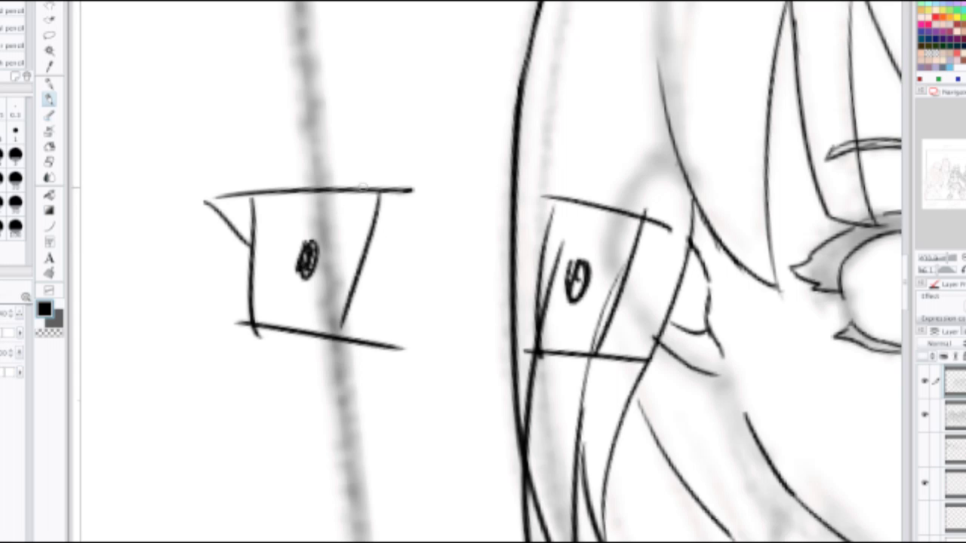
pyautogui.moveTo(410, 179); pyautogui.dragTo(362, 231)
# Step: Undo all strokes of the two demonstration eyes beside the face
pyautogui.hotkey('ctrl', 'z')
pyautogui.hotkey('ctrl', 'z')
pyautogui.hotkey('ctrl', 'z')
pyautogui.hotkey('ctrl', 'z')
pyautogui.hotkey('ctrl', 'z')
pyautogui.hotkey('ctrl', 'z')
pyautogui.hotkey('ctrl', 'z')
pyautogui.hotkey('ctrl', 'z')
pyautogui.hotkey('ctrl', 'z')
pyautogui.hotkey('ctrl', 'z')
pyautogui.hotkey('ctrl', 'z')
pyautogui.hotkey('ctrl', 'z')
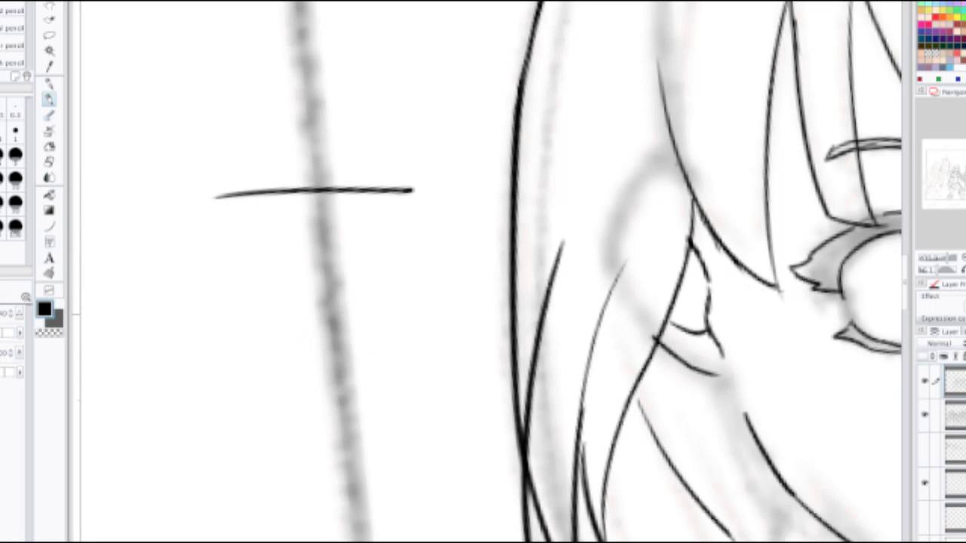
pyautogui.hotkey('ctrl', 'z')
pyautogui.scroll(-1, 699, 305)
pyautogui.moveTo(698, 305); pyautogui.dragTo(510, 258)
pyautogui.scroll(1, 643, 278)
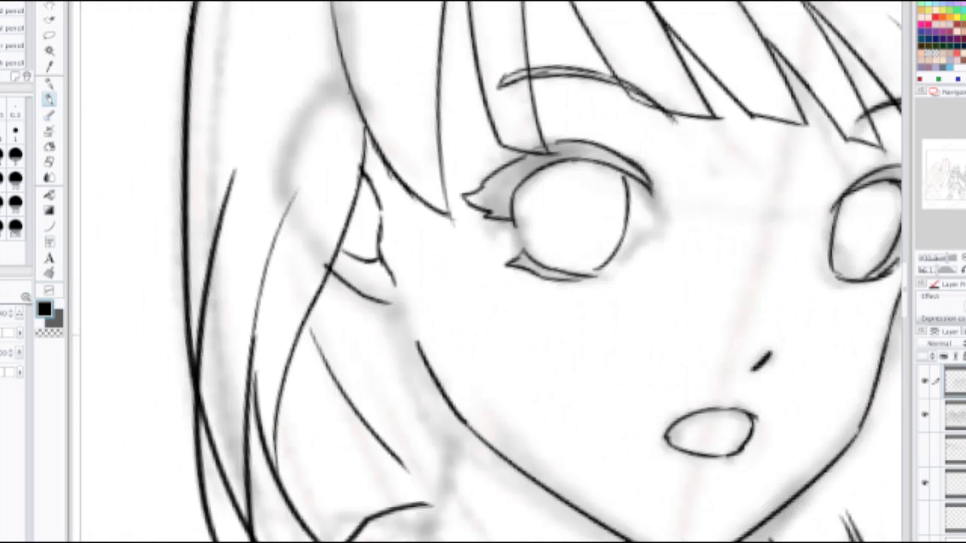
# Step: Ink the near side of the neck as a curve from the jaw down to the shoulder line, redoing it until it fits
pyautogui.moveTo(642, 277); pyautogui.dragTo(678, 124)
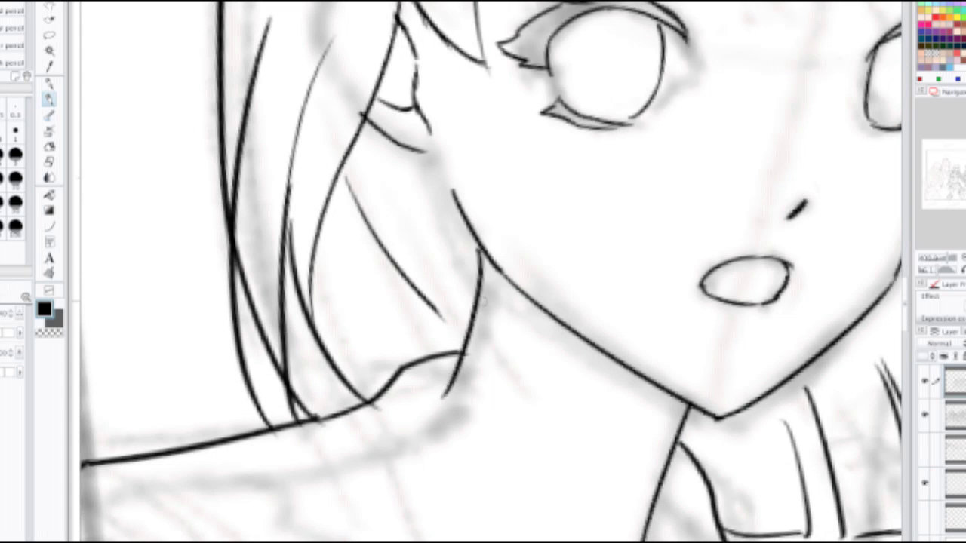
pyautogui.moveTo(476, 249); pyautogui.dragTo(458, 373)
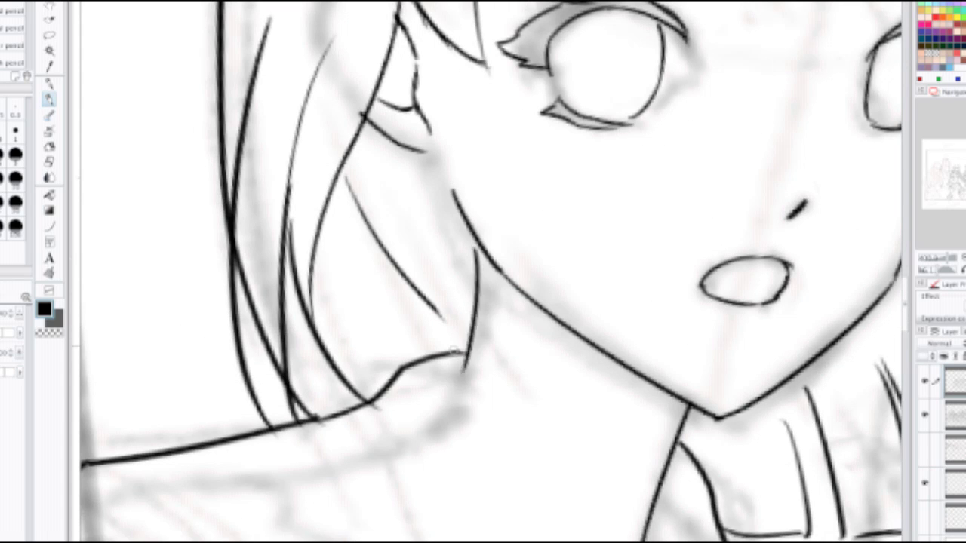
pyautogui.hotkey('ctrl', 'z')
pyautogui.moveTo(483, 254); pyautogui.dragTo(456, 372)
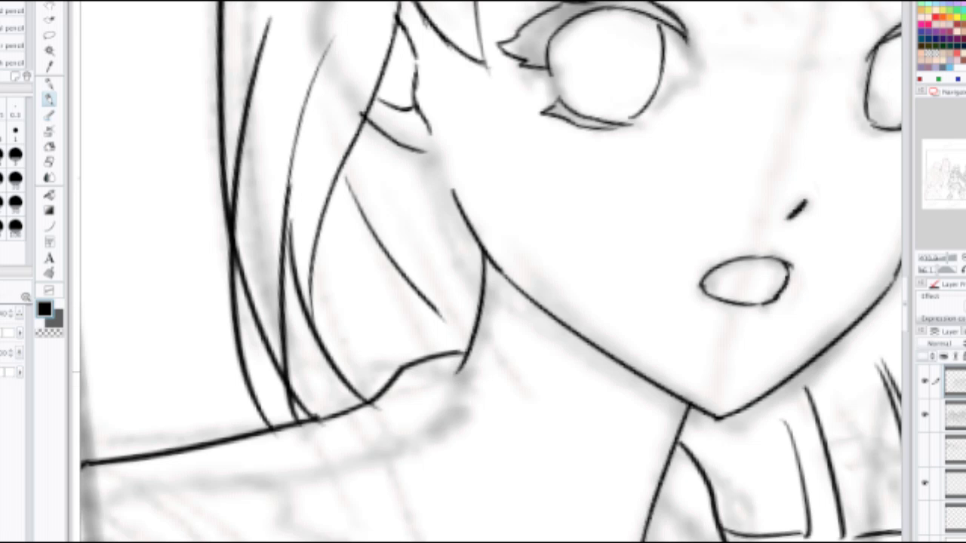
pyautogui.scroll(-3, 466, 355)
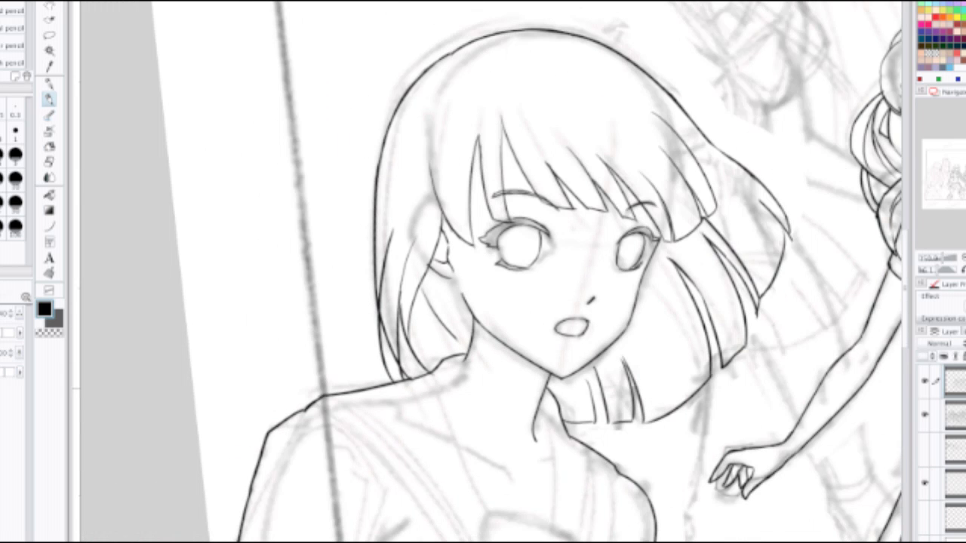
pyautogui.scroll(3, 459, 368)
pyautogui.hotkey('ctrl', 'z')
pyautogui.moveTo(466, 339); pyautogui.dragTo(425, 453)
pyautogui.hotkey('ctrl', 'z')
pyautogui.moveTo(471, 334); pyautogui.dragTo(455, 368)
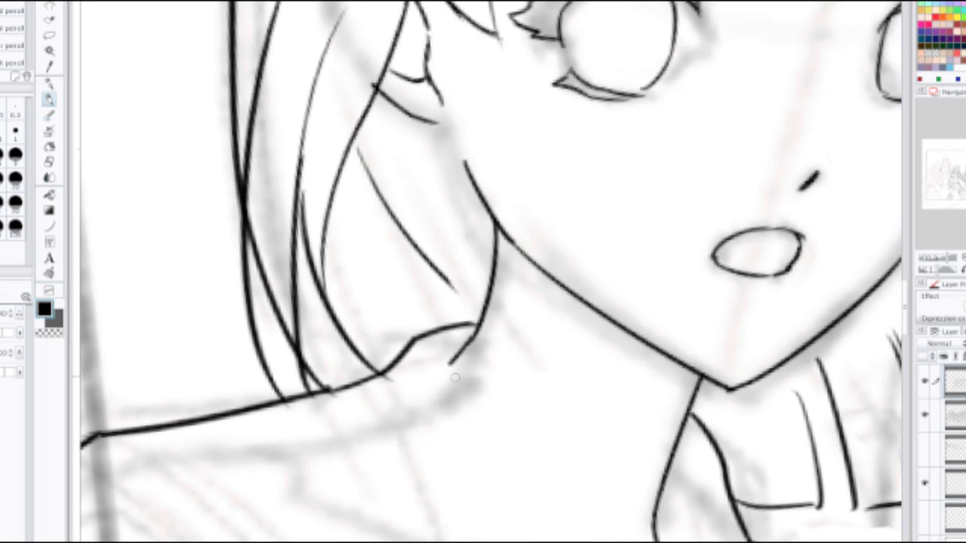
# Step: Ink the near collar's inner edge from the base of the neck diagonally down to the sketched hand
pyautogui.hotkey('ctrl', 'z')
pyautogui.moveTo(474, 332)
pyautogui.mouseDown()
pyautogui.moveTo(458, 354)
pyautogui.moveTo(435, 487)
pyautogui.mouseUp()
pyautogui.hotkey('ctrl', 'z')
pyautogui.moveTo(456, 340); pyautogui.dragTo(440, 468)
pyautogui.scroll(-2, 412, 321)
pyautogui.moveTo(453, 355)
pyautogui.mouseDown()
pyautogui.moveTo(452, 249)
pyautogui.moveTo(487, 435)
pyautogui.mouseUp()
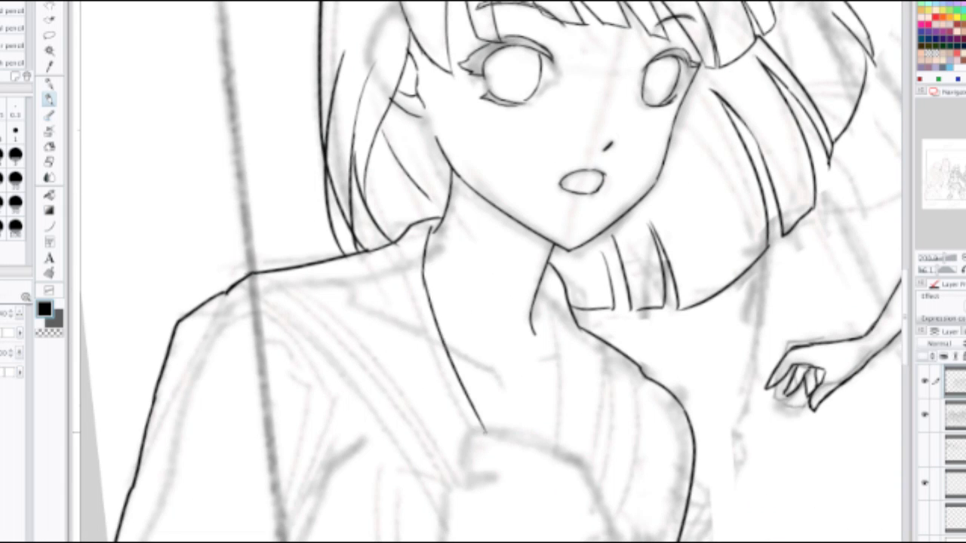
pyautogui.hotkey('ctrl', 'z')
pyautogui.moveTo(424, 250); pyautogui.dragTo(481, 425)
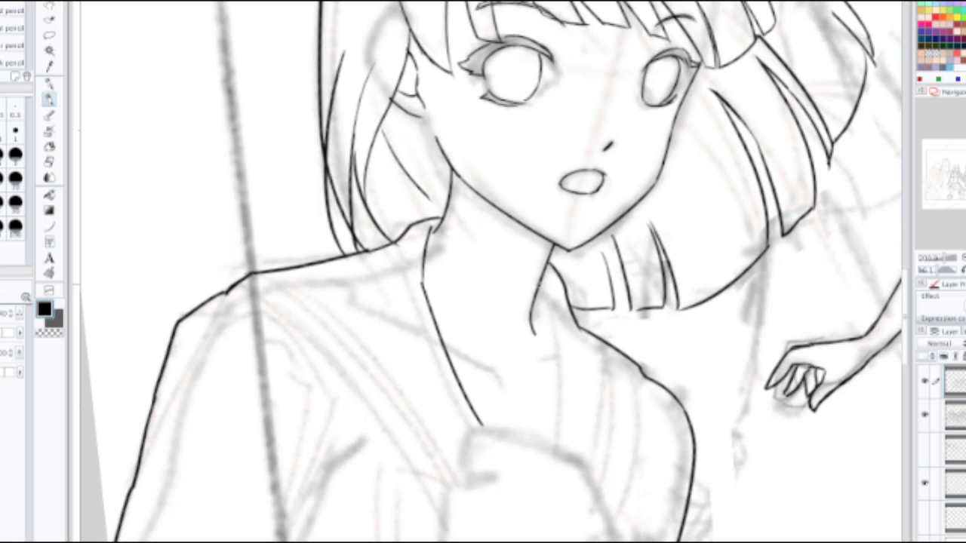
# Step: Ink the far collar's inner edge down from the neck and its outer edge down from the far shoulder
pyautogui.moveTo(549, 317); pyautogui.dragTo(555, 427)
pyautogui.hotkey('ctrl', 'z')
pyautogui.moveTo(550, 314)
pyautogui.mouseDown()
pyautogui.moveTo(569, 428)
pyautogui.moveTo(556, 450)
pyautogui.mouseUp()
pyautogui.hotkey('ctrl', 'z')
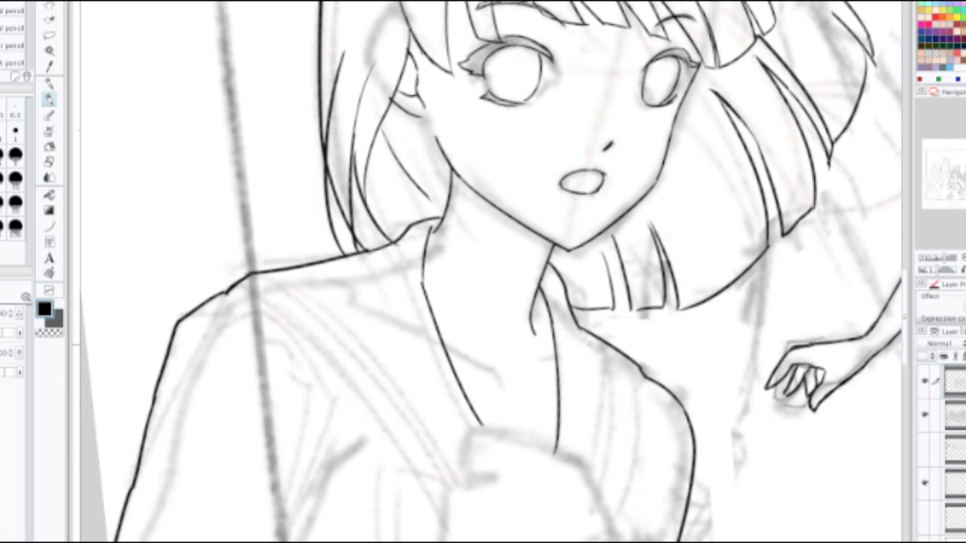
pyautogui.moveTo(627, 367); pyautogui.dragTo(643, 498)
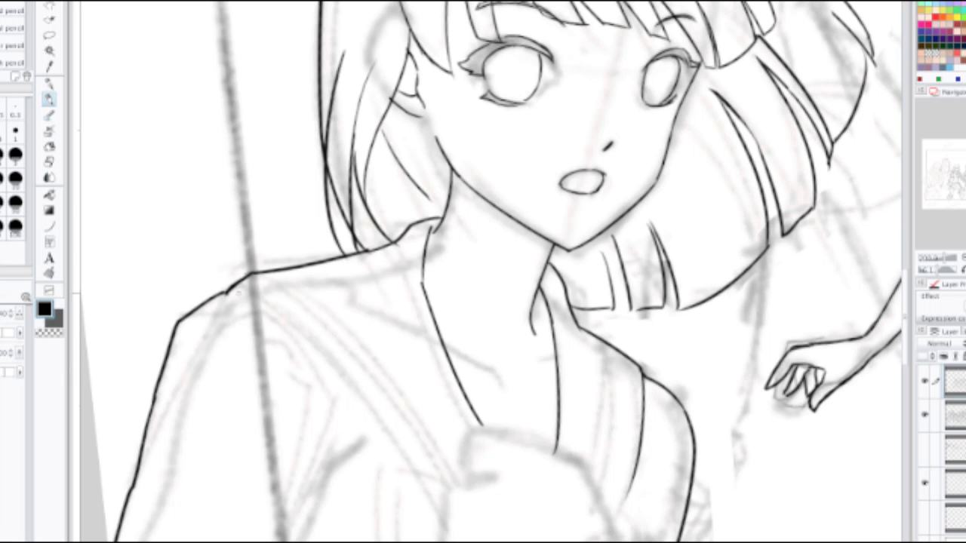
# Step: Erase the bump on the near shoulder and redraw it as a clean corner joining the sleeve outline
pyautogui.press('e')
pyautogui.moveTo(234, 296)
pyautogui.mouseDown()
pyautogui.moveTo(231, 283)
pyautogui.moveTo(256, 271)
pyautogui.moveTo(249, 281)
pyautogui.moveTo(230, 276)
pyautogui.moveTo(260, 271)
pyautogui.mouseUp()
pyautogui.press('p')
pyautogui.hotkey('ctrl', 'z')
pyautogui.press('e')
pyautogui.press('p')
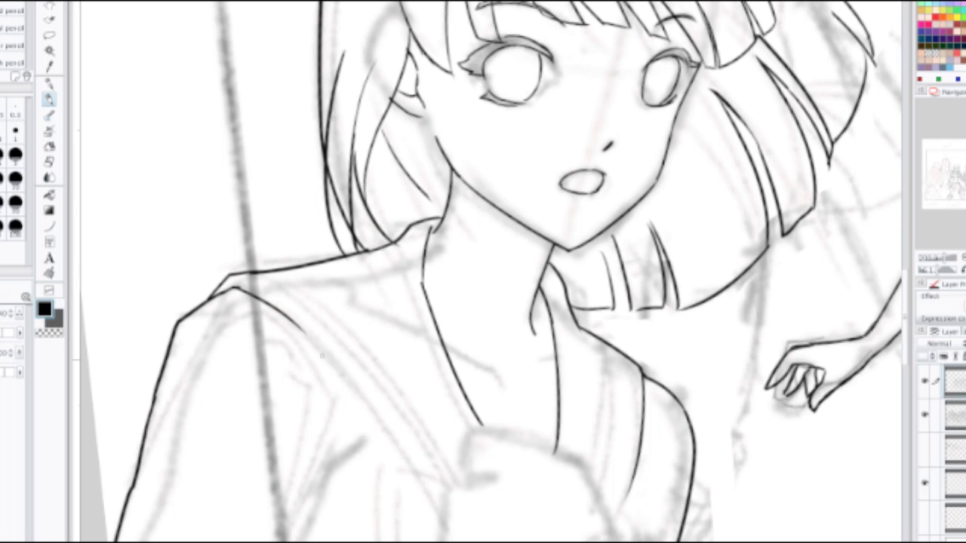
# Step: Ink the near collar's outer edge as a long curve from the shoulder corner down toward the sketched hand
pyautogui.moveTo(234, 286)
pyautogui.mouseDown()
pyautogui.moveTo(326, 355)
pyautogui.moveTo(409, 456)
pyautogui.mouseUp()
pyautogui.hotkey('ctrl', 'z')
pyautogui.moveTo(296, 330); pyautogui.dragTo(407, 457)
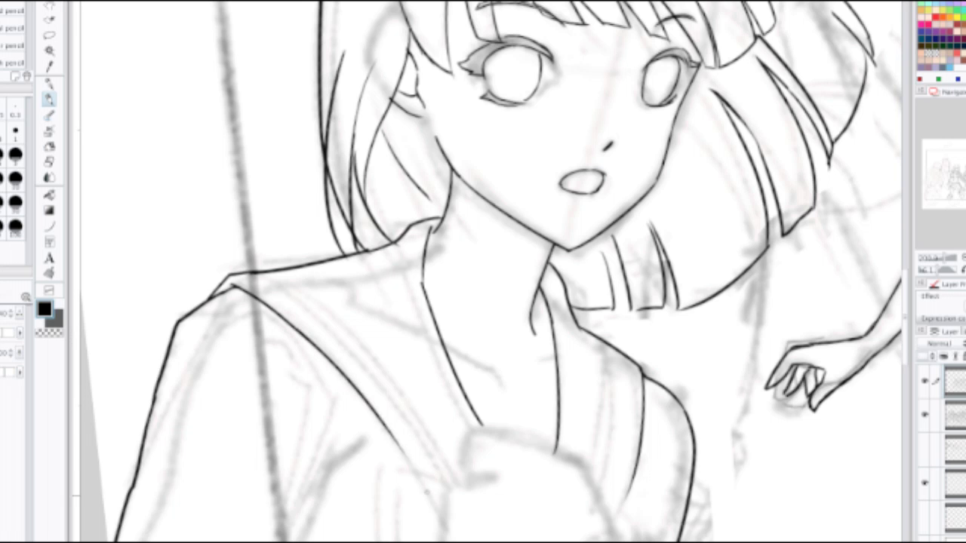
pyautogui.moveTo(384, 425); pyautogui.dragTo(441, 497)
pyautogui.hotkey('ctrl', 'z')
pyautogui.moveTo(384, 425); pyautogui.dragTo(440, 496)
# Step: Redo the lower end of the near collar's outer edge shorter and add a slanted stroke across it toward the hand
pyautogui.scroll(-2, 409, 424)
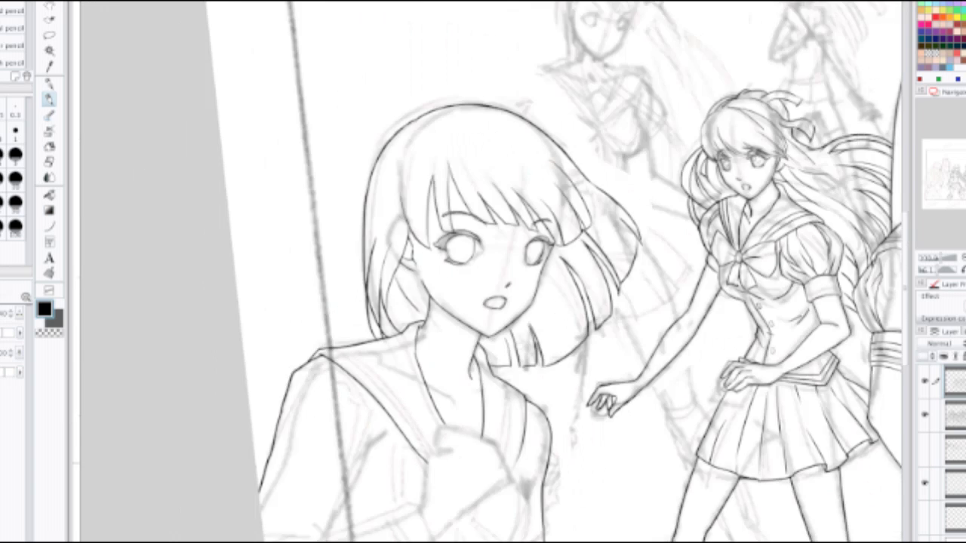
pyautogui.moveTo(409, 427)
pyautogui.mouseDown()
pyautogui.moveTo(557, 303)
pyautogui.moveTo(621, 429)
pyautogui.mouseUp()
pyautogui.scroll(2, 557, 305)
pyautogui.hotkey('ctrl', 'z')
pyautogui.hotkey('ctrl', 'z')
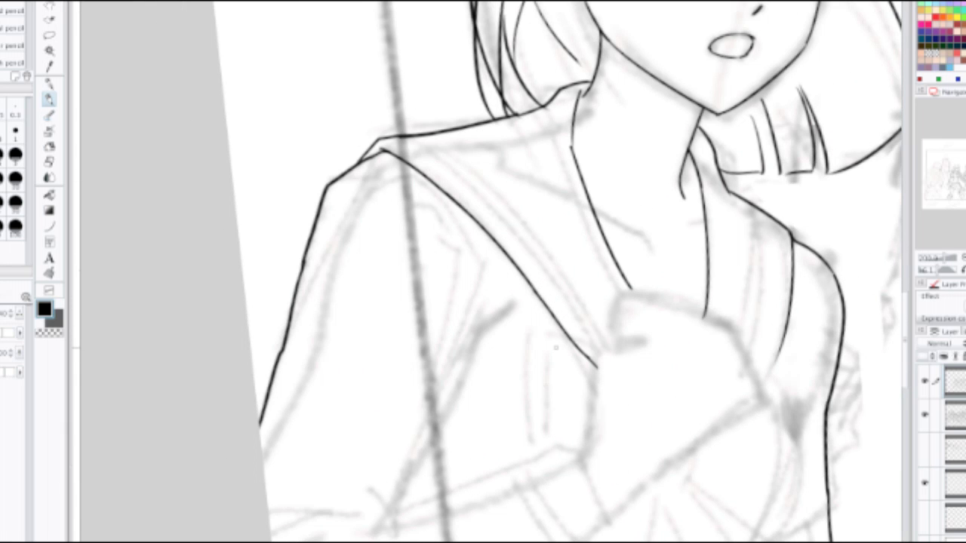
pyautogui.hotkey('ctrl', 'z')
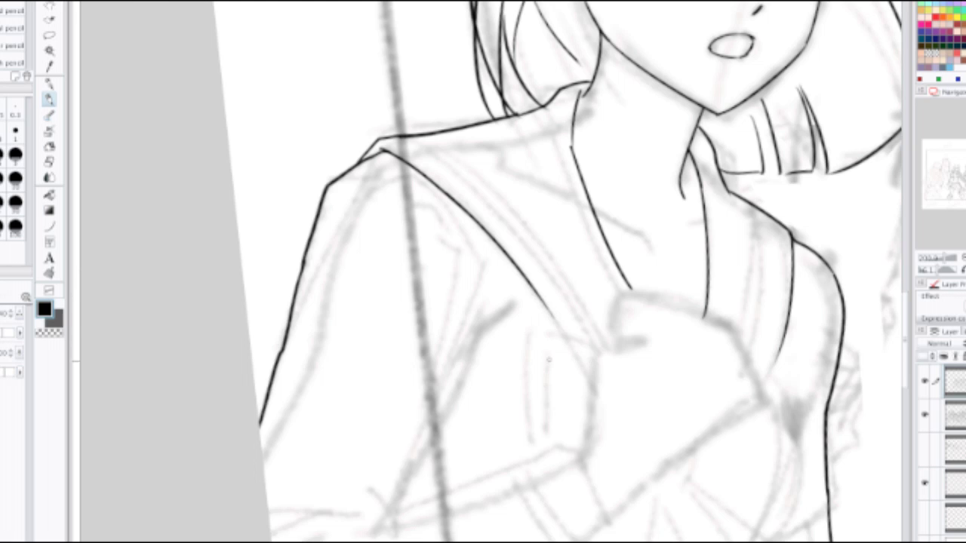
pyautogui.moveTo(536, 292)
pyautogui.mouseDown()
pyautogui.moveTo(566, 335)
pyautogui.moveTo(533, 331)
pyautogui.mouseUp()
pyautogui.hotkey('ctrl', 'z')
pyautogui.moveTo(603, 353)
pyautogui.mouseDown()
pyautogui.moveTo(532, 324)
pyautogui.moveTo(541, 442)
pyautogui.mouseUp()
pyautogui.hotkey('ctrl', 'z')
# Step: Try a curved vertical stroke down from the outer end of the slanted line below the near collar
pyautogui.moveTo(526, 320); pyautogui.dragTo(541, 462)
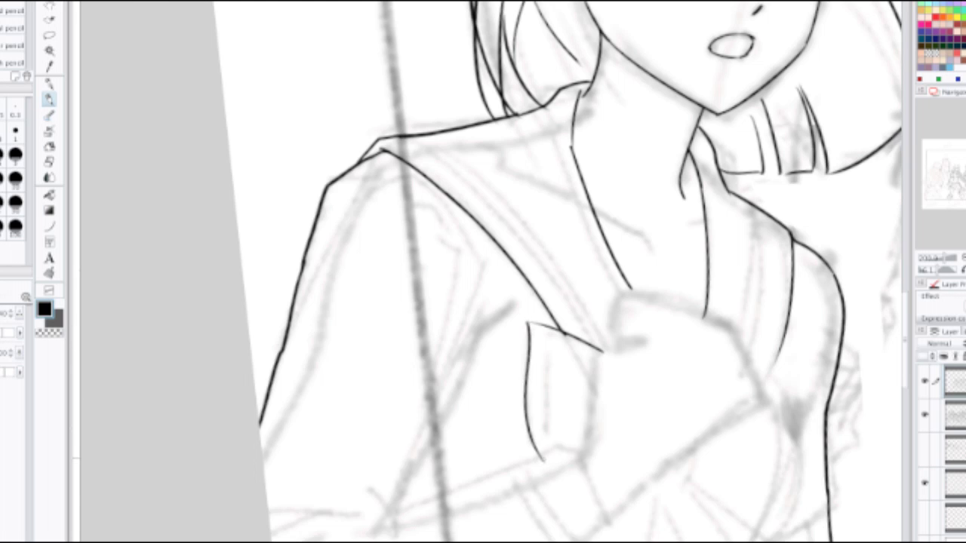
pyautogui.hotkey('ctrl', 'z')
pyautogui.moveTo(527, 323)
pyautogui.mouseDown()
pyautogui.moveTo(548, 492)
pyautogui.moveTo(524, 356)
pyautogui.moveTo(544, 459)
pyautogui.moveTo(521, 408)
pyautogui.moveTo(524, 335)
pyautogui.mouseUp()
pyautogui.hotkey('ctrl', 'z')
pyautogui.hotkey('ctrl', 'z')
pyautogui.hotkey('ctrl', 'z')
pyautogui.scroll(-1, 605, 334)
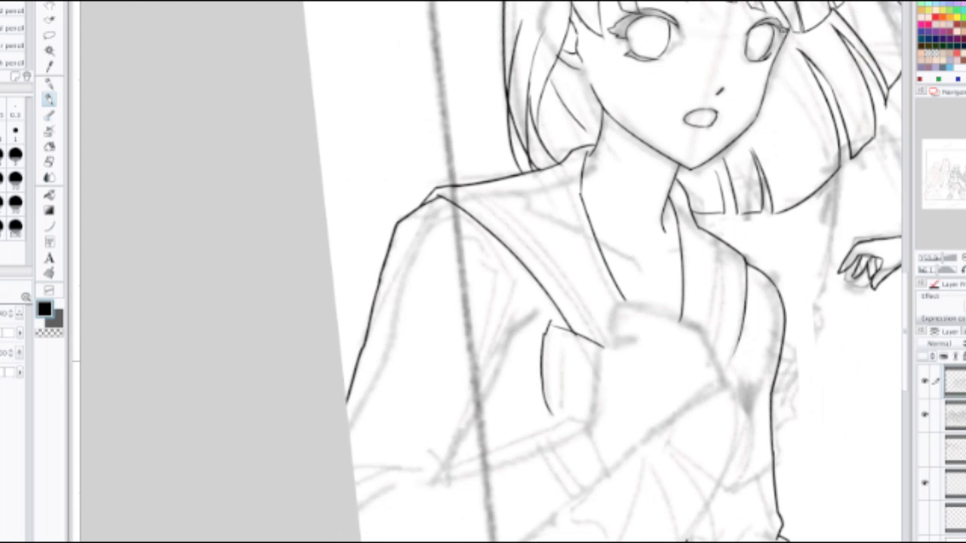
pyautogui.hotkey('ctrl', 'z')
pyautogui.hotkey('ctrl', 'z')
pyautogui.scroll(1, 541, 333)
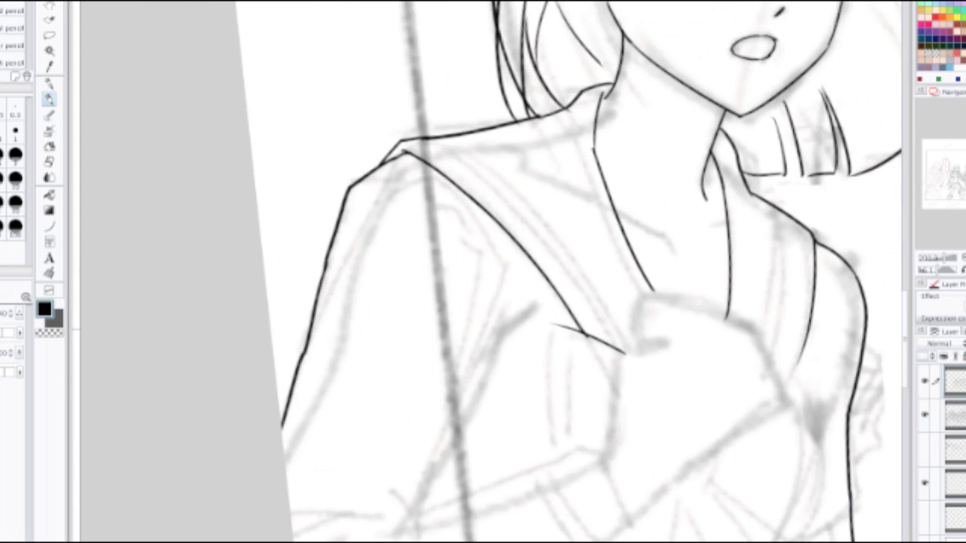
pyautogui.moveTo(541, 334); pyautogui.dragTo(519, 298)
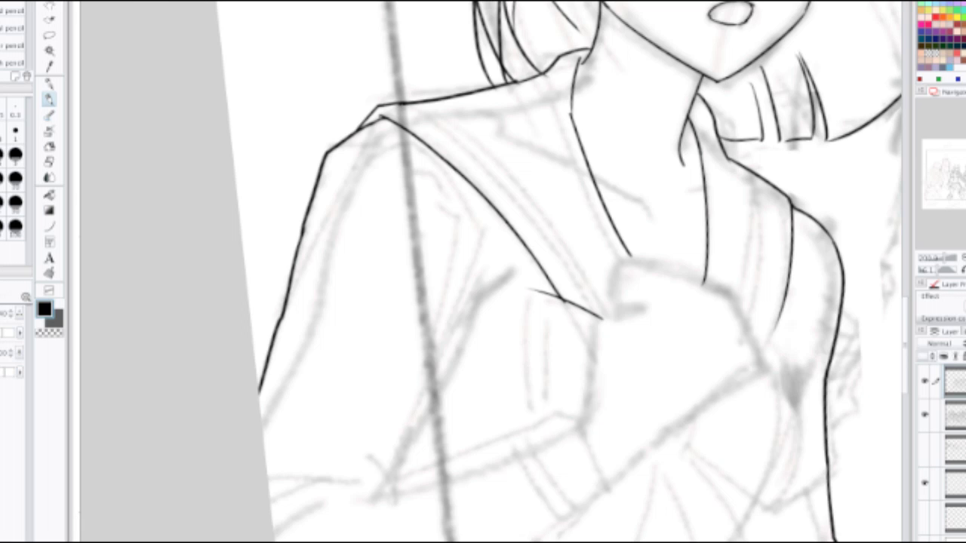
pyautogui.press('Tab')
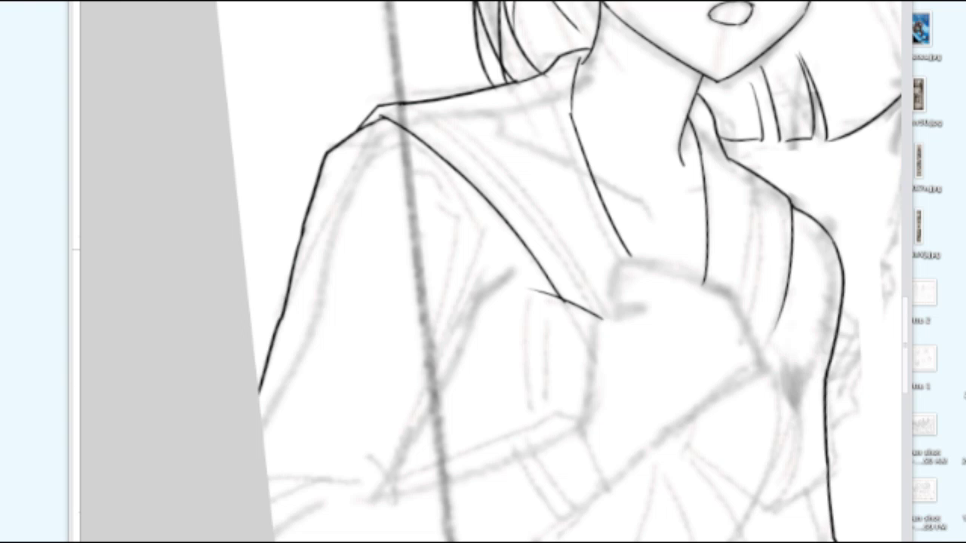
pyautogui.press('Tab')
# Step: Ink the short near side and the sloping top edge of the hand on the chest, rounding its far corner
pyautogui.moveTo(689, 225)
pyautogui.mouseDown()
pyautogui.moveTo(646, 233)
pyautogui.moveTo(531, 192)
pyautogui.mouseUp()
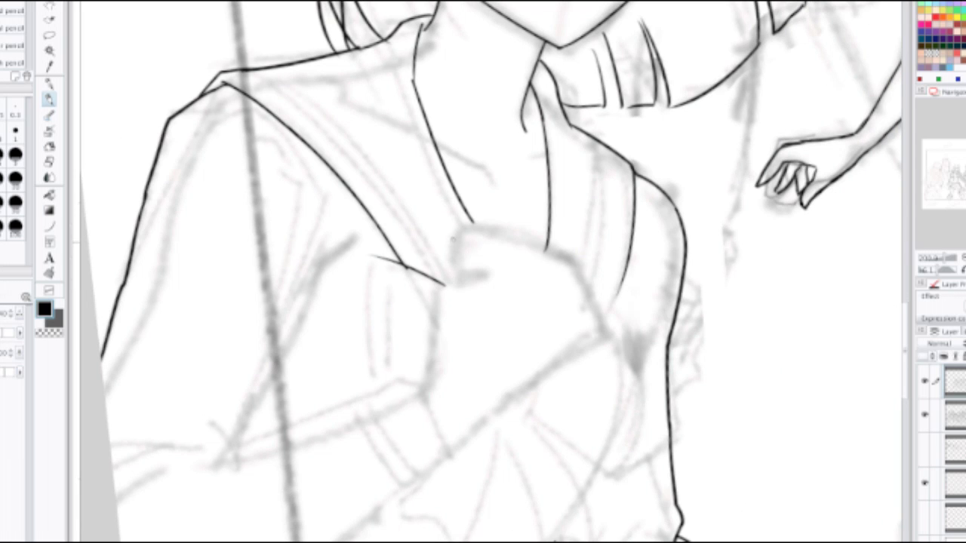
pyautogui.hotkey('ctrl', 'z')
pyautogui.moveTo(456, 238); pyautogui.dragTo(454, 283)
pyautogui.moveTo(460, 236); pyautogui.dragTo(545, 250)
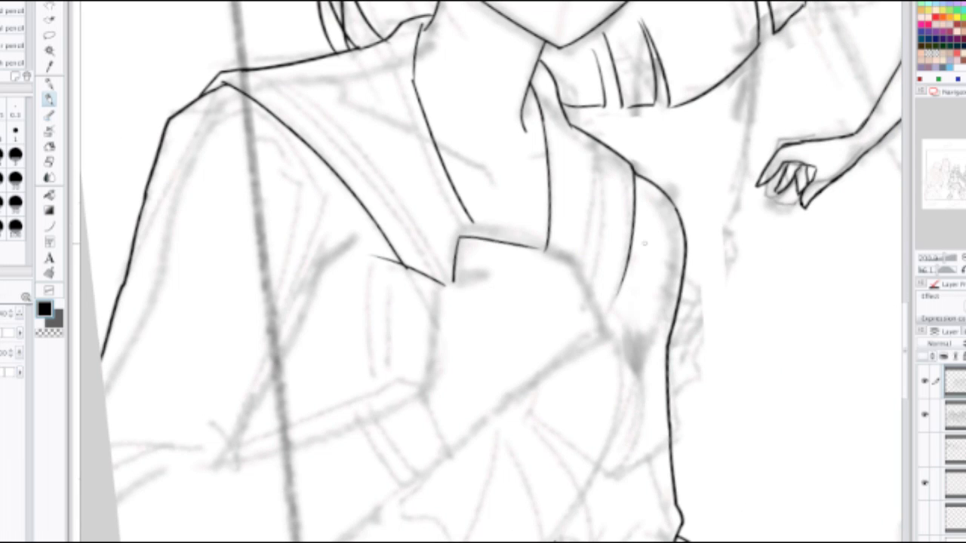
pyautogui.hotkey('ctrl', 'z')
pyautogui.moveTo(457, 236); pyautogui.dragTo(576, 247)
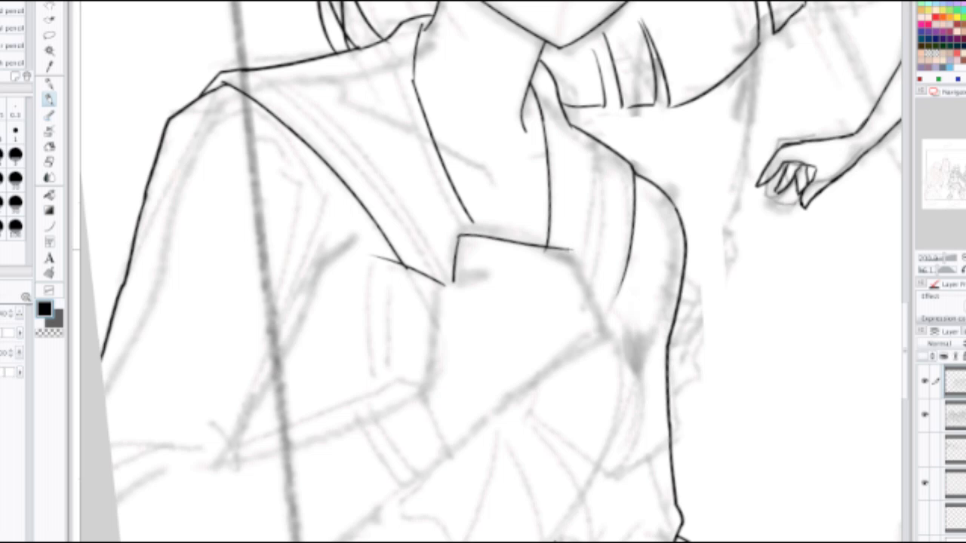
pyautogui.hotkey('ctrl', 'z')
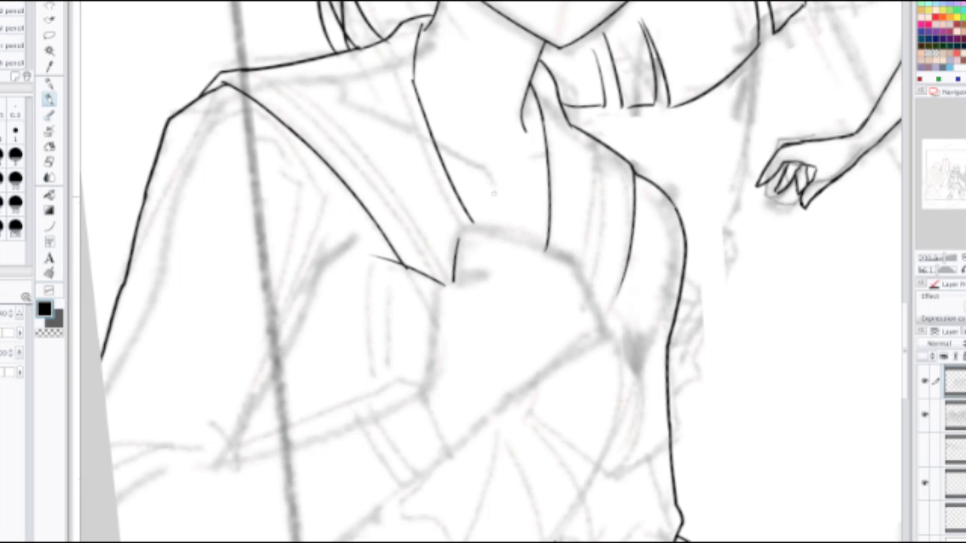
pyautogui.moveTo(457, 239)
pyautogui.mouseDown()
pyautogui.moveTo(578, 265)
pyautogui.moveTo(582, 282)
pyautogui.moveTo(564, 258)
pyautogui.moveTo(606, 328)
pyautogui.mouseUp()
pyautogui.hotkey('ctrl', 'z')
pyautogui.hotkey('ctrl', 'z')
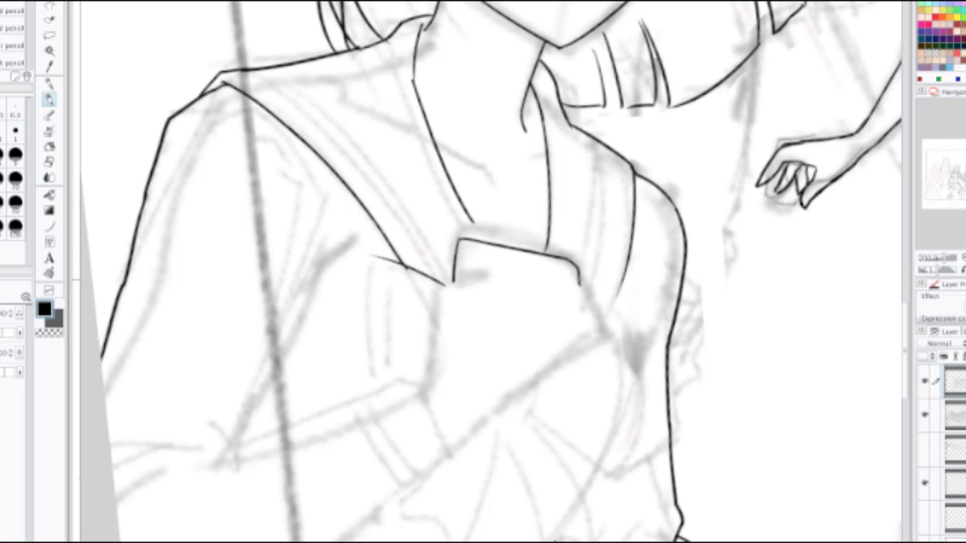
# Step: Extend the hand's far edge downward and ink the small thumb line and the near edge down to the wrist
pyautogui.moveTo(579, 281)
pyautogui.mouseDown()
pyautogui.moveTo(606, 332)
pyautogui.moveTo(695, 282)
pyautogui.mouseUp()
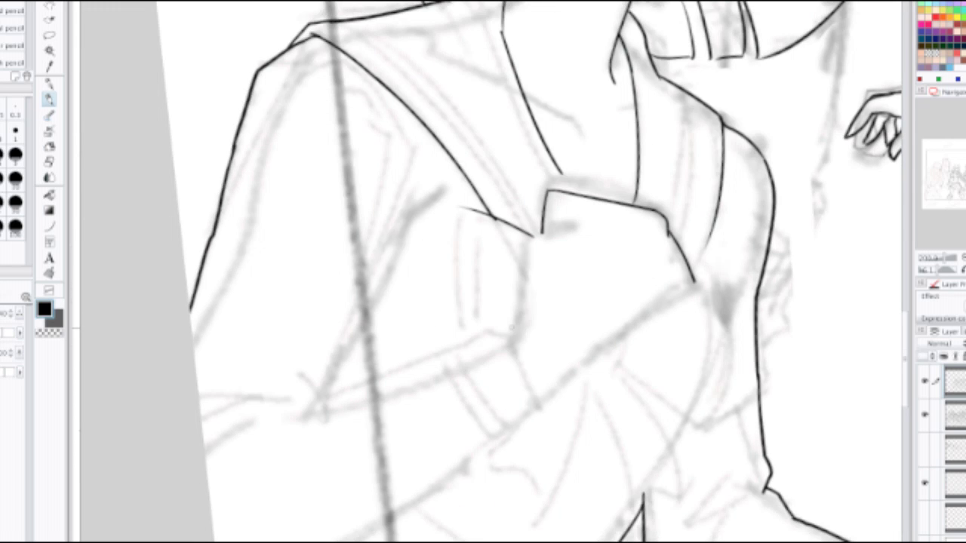
pyautogui.moveTo(508, 338)
pyautogui.mouseDown()
pyautogui.moveTo(526, 240)
pyautogui.moveTo(572, 226)
pyautogui.mouseUp()
pyautogui.moveTo(647, 337); pyautogui.dragTo(622, 238)
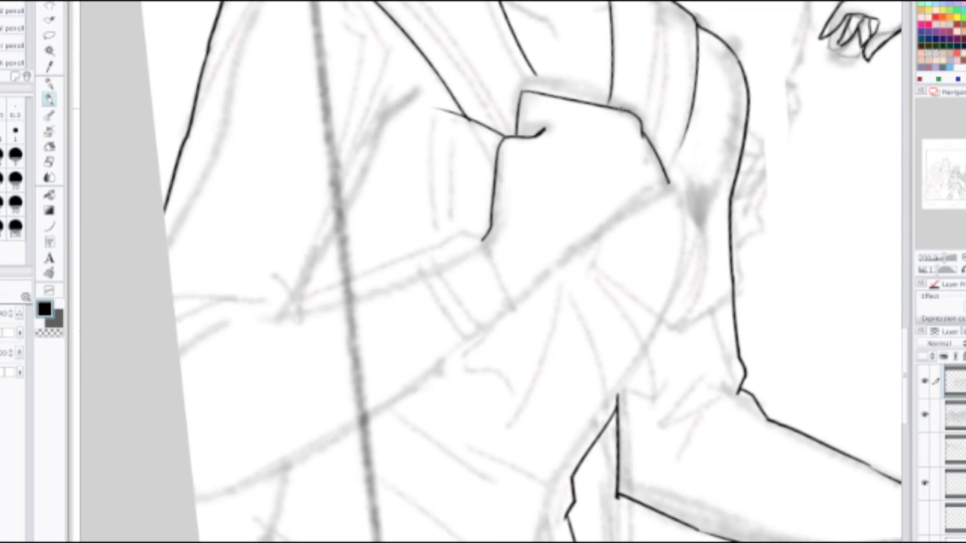
# Step: Ink a line down from the hand's far upper corner and its slanted lower edge back toward the wrist
pyautogui.moveTo(621, 109); pyautogui.dragTo(635, 198)
pyautogui.hotkey('ctrl', 'z')
pyautogui.moveTo(627, 112); pyautogui.dragTo(634, 215)
pyautogui.hotkey('ctrl', 'z')
pyautogui.moveTo(628, 111); pyautogui.dragTo(637, 202)
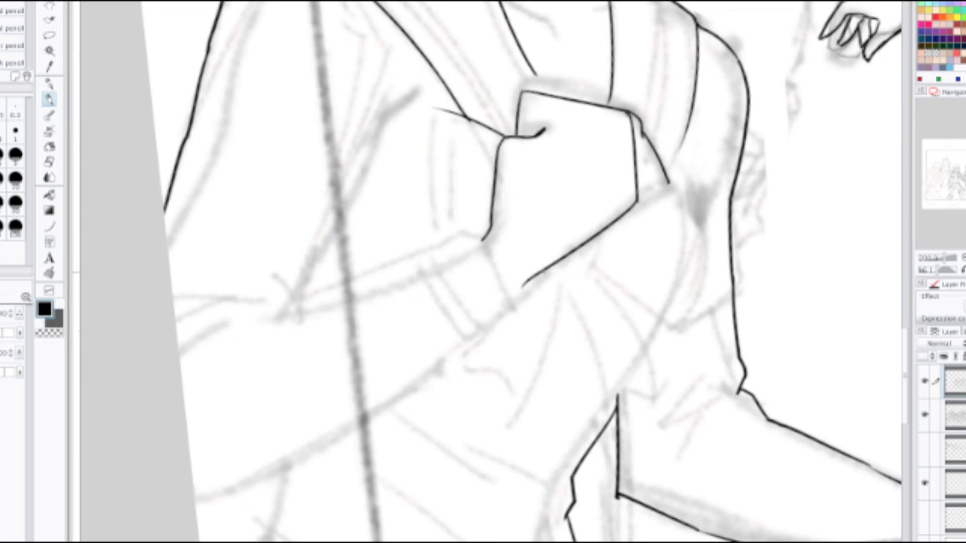
# Step: Extend the hand's lower edge to the wrist, erase the line beyond its far upper corner and ink a short thumb mark
pyautogui.moveTo(511, 298); pyautogui.dragTo(632, 204)
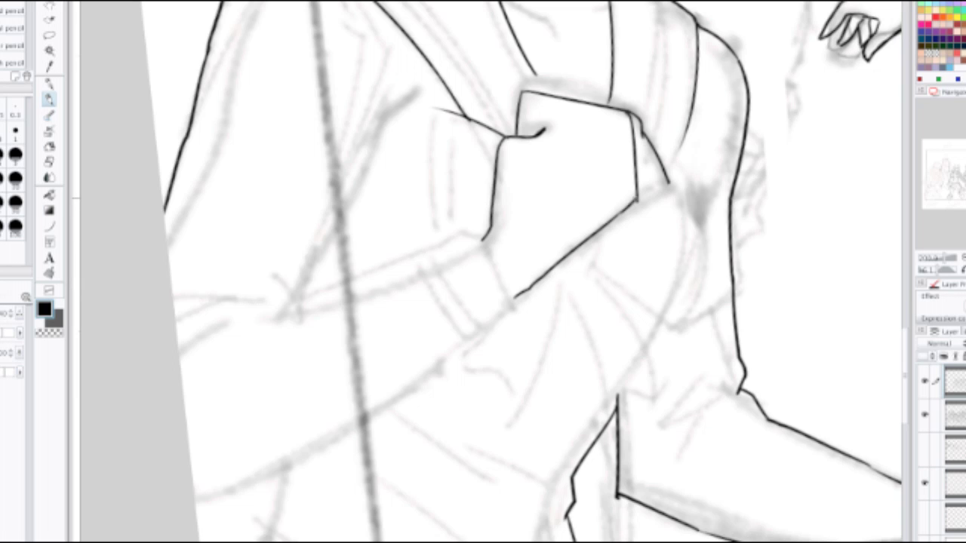
pyautogui.press('e')
pyautogui.moveTo(645, 143)
pyautogui.mouseDown()
pyautogui.moveTo(640, 109)
pyautogui.moveTo(665, 187)
pyautogui.mouseUp()
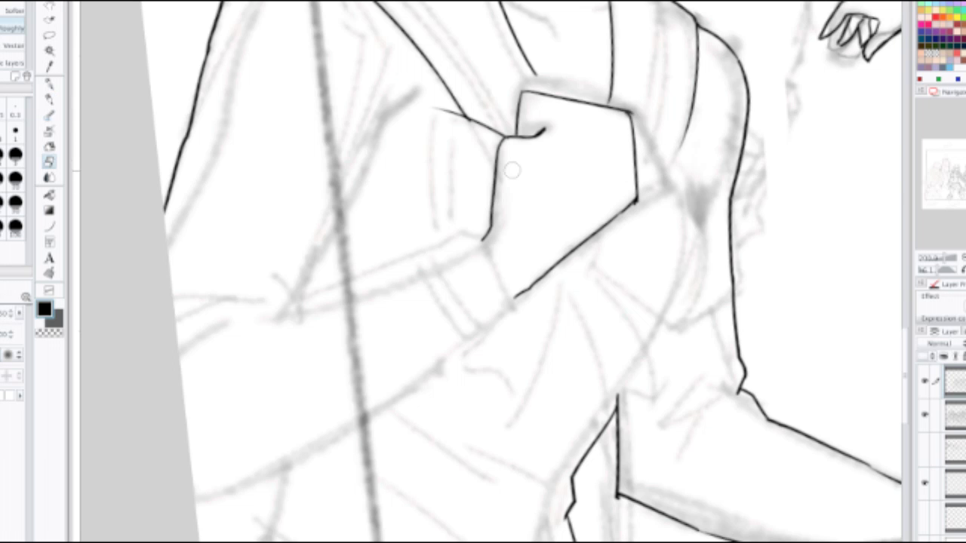
pyautogui.press('p')
pyautogui.moveTo(533, 117); pyautogui.dragTo(539, 133)
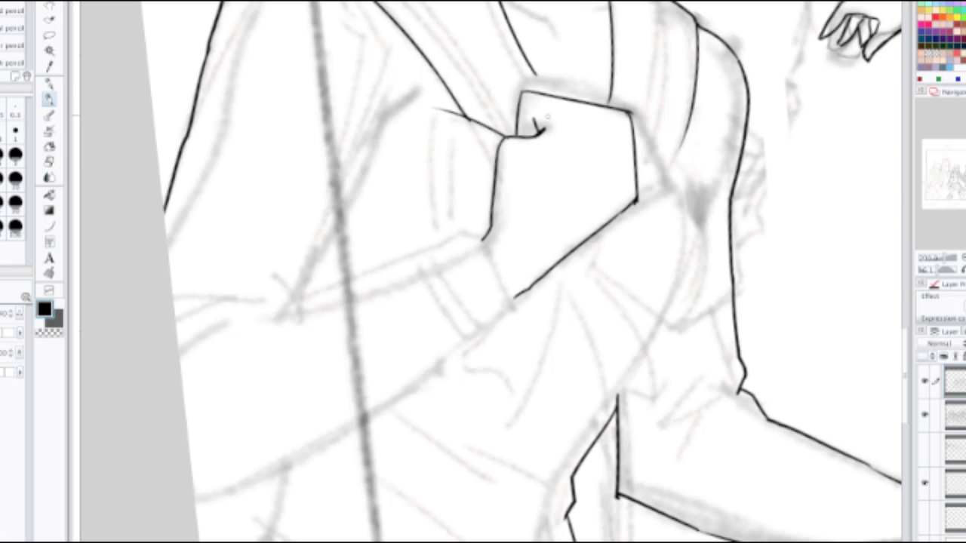
pyautogui.scroll(-1, 545, 116)
pyautogui.scroll(1, 519, 141)
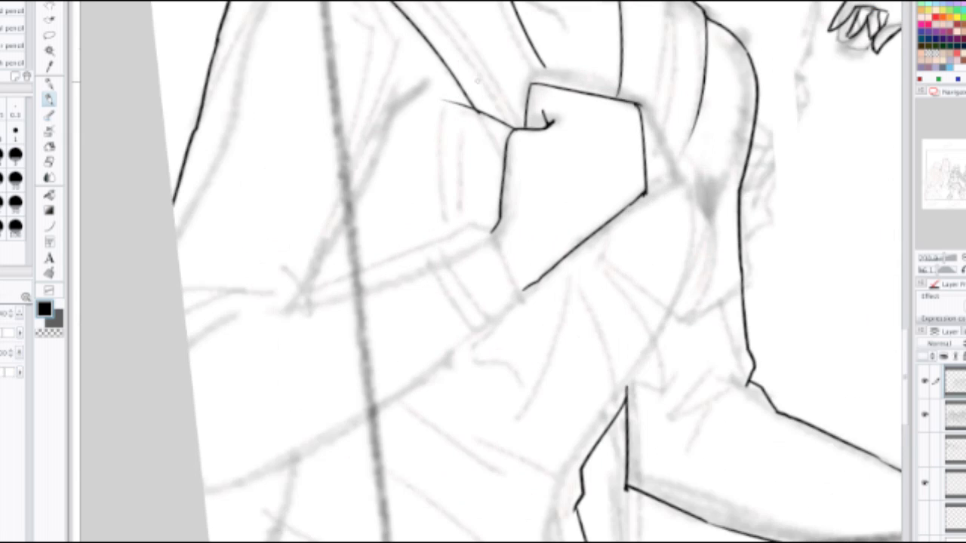
# Step: Erase the upper part of the hand's near edge and its join to the thumb line
pyautogui.press('e')
pyautogui.moveTo(507, 148)
pyautogui.mouseDown()
pyautogui.moveTo(523, 134)
pyautogui.moveTo(505, 141)
pyautogui.moveTo(502, 127)
pyautogui.moveTo(505, 184)
pyautogui.mouseUp()
pyautogui.press('p')
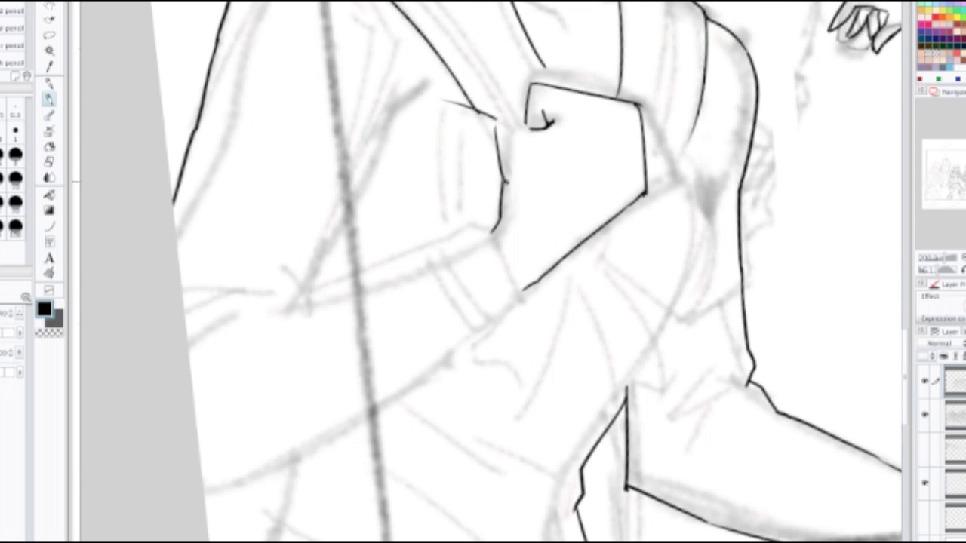
# Step: Try a curved near edge for the hand with a rounded corner leading to the thumb line
pyautogui.hotkey('ctrl', 'z')
pyautogui.moveTo(527, 126)
pyautogui.mouseDown()
pyautogui.moveTo(517, 113)
pyautogui.moveTo(493, 122)
pyautogui.moveTo(504, 117)
pyautogui.moveTo(495, 141)
pyautogui.moveTo(506, 181)
pyautogui.mouseUp()
pyautogui.hotkey('ctrl', 'z')
pyautogui.hotkey('ctrl', 'z')
pyautogui.moveTo(526, 125)
pyautogui.mouseDown()
pyautogui.moveTo(496, 123)
pyautogui.moveTo(506, 185)
pyautogui.moveTo(492, 167)
pyautogui.moveTo(488, 95)
pyautogui.moveTo(526, 70)
pyautogui.moveTo(551, 80)
pyautogui.mouseUp()
pyautogui.hotkey('ctrl', 'z')
pyautogui.hotkey('ctrl', 'z')
pyautogui.scroll(2, 501, 149)
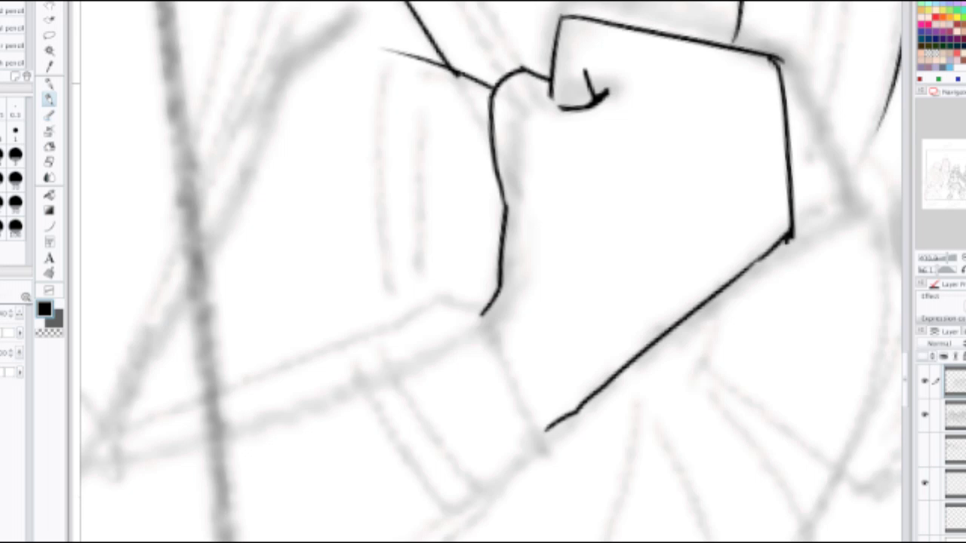
pyautogui.scroll(-4, 550, 83)
pyautogui.scroll(3, 539, 103)
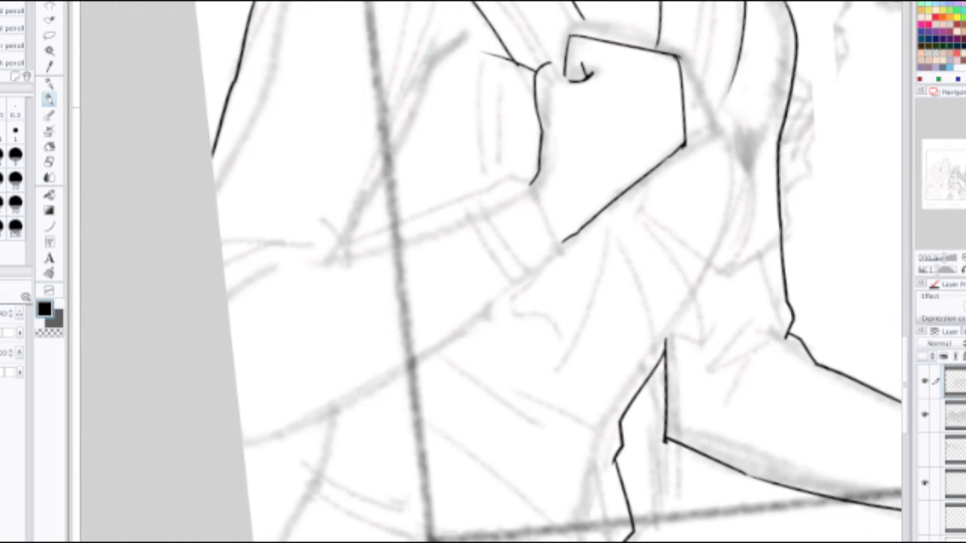
pyautogui.scroll(2, 575, 22)
pyautogui.moveTo(509, 238); pyautogui.dragTo(492, 144)
pyautogui.hotkey('ctrl', 'z')
pyautogui.moveTo(509, 249)
pyautogui.mouseDown()
pyautogui.moveTo(482, 179)
pyautogui.moveTo(527, 107)
pyautogui.mouseUp()
pyautogui.hotkey('ctrl', 'z')
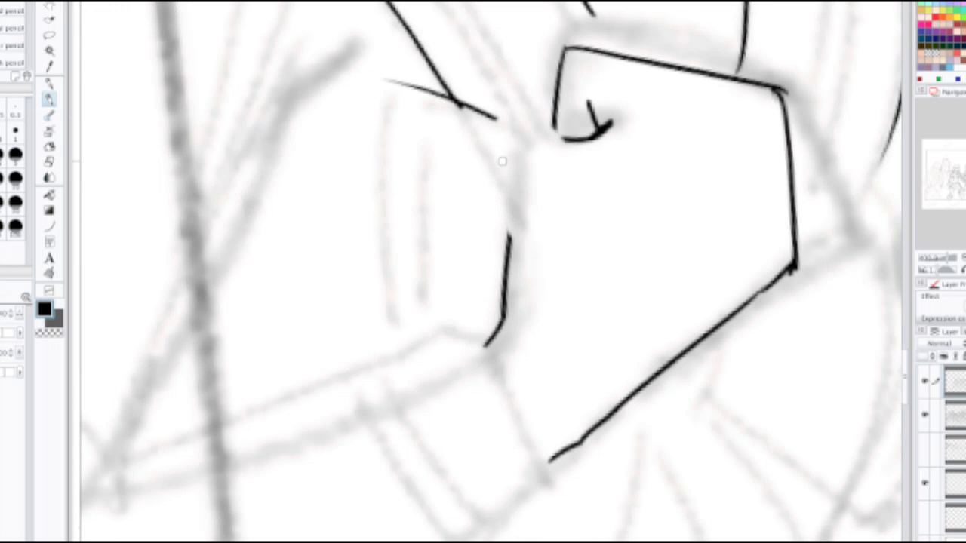
# Step: Ink a bowed upper near edge for the hand and join it to the thumb line with two short slanted strokes
pyautogui.moveTo(484, 153); pyautogui.dragTo(509, 256)
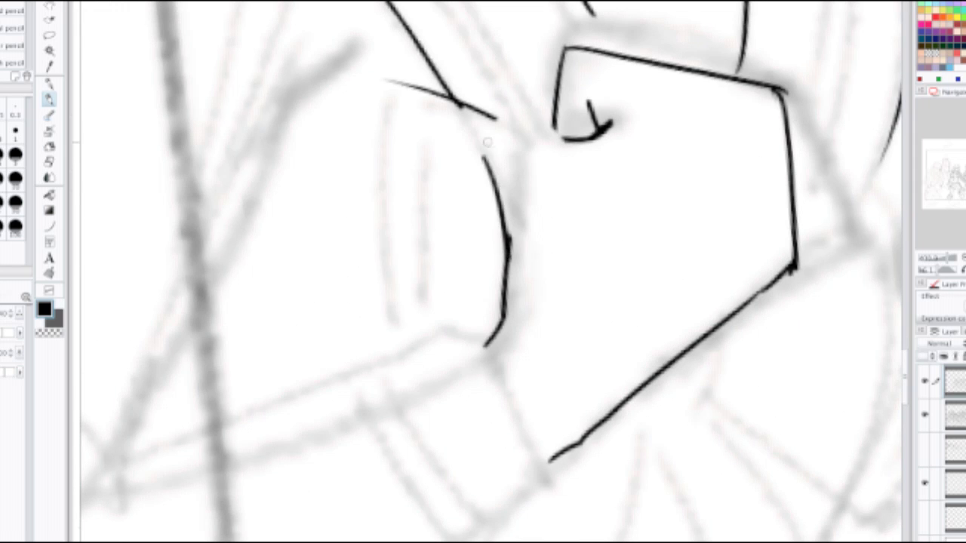
pyautogui.moveTo(488, 145); pyautogui.dragTo(557, 77)
pyautogui.hotkey('ctrl', 'z')
pyautogui.hotkey('ctrl', 'z')
pyautogui.moveTo(485, 148)
pyautogui.mouseDown()
pyautogui.moveTo(554, 103)
pyautogui.moveTo(554, 124)
pyautogui.mouseUp()
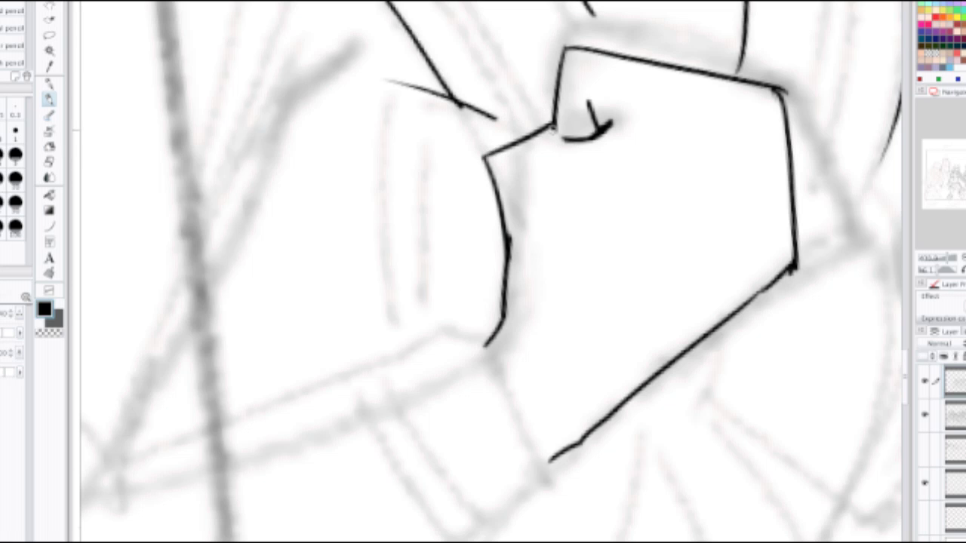
pyautogui.hotkey('ctrl', 'z')
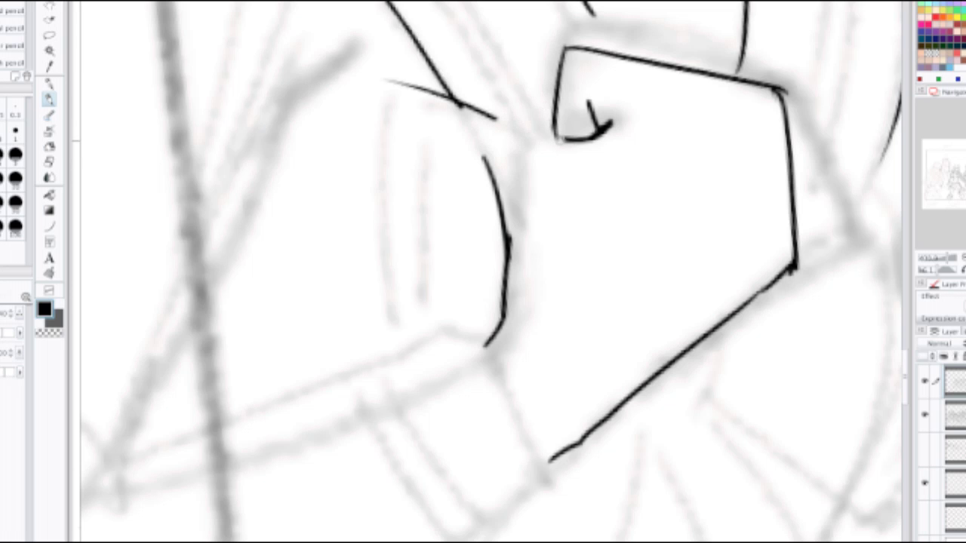
pyautogui.moveTo(561, 138)
pyautogui.mouseDown()
pyautogui.moveTo(508, 140)
pyautogui.moveTo(492, 175)
pyautogui.moveTo(505, 262)
pyautogui.mouseUp()
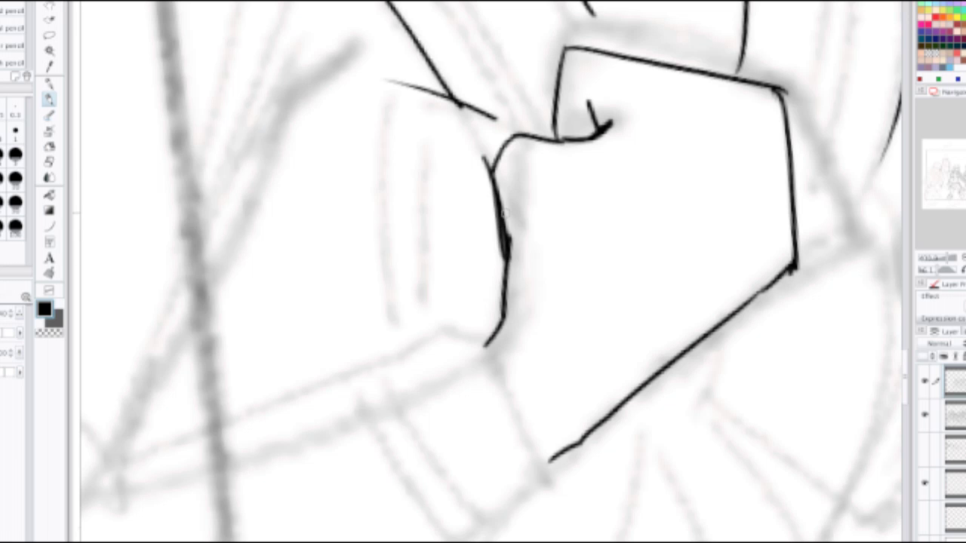
pyautogui.hotkey('ctrl', 'z')
pyautogui.hotkey('ctrl', 'z')
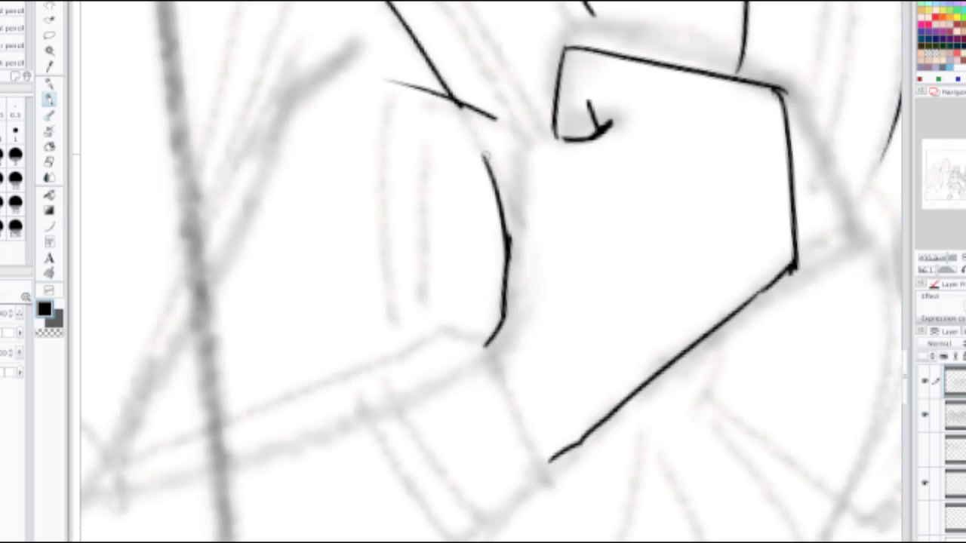
pyautogui.moveTo(484, 158); pyautogui.dragTo(525, 113)
pyautogui.moveTo(523, 119); pyautogui.dragTo(566, 139)
pyautogui.hotkey('ctrl', 'z')
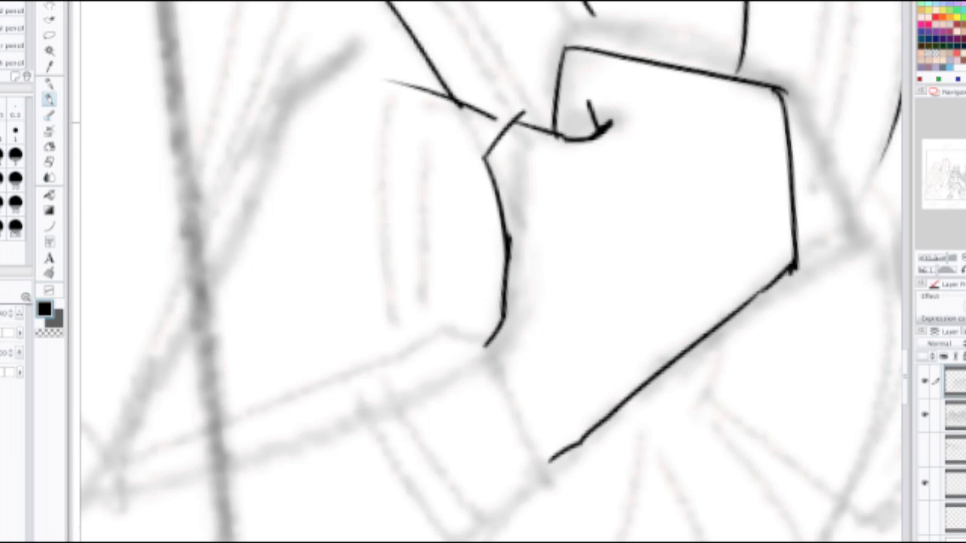
# Step: Mirror the canvas view and erase the hand's far edge and most of its top edge with a smaller eraser
pyautogui.scroll(-3, 561, 123)
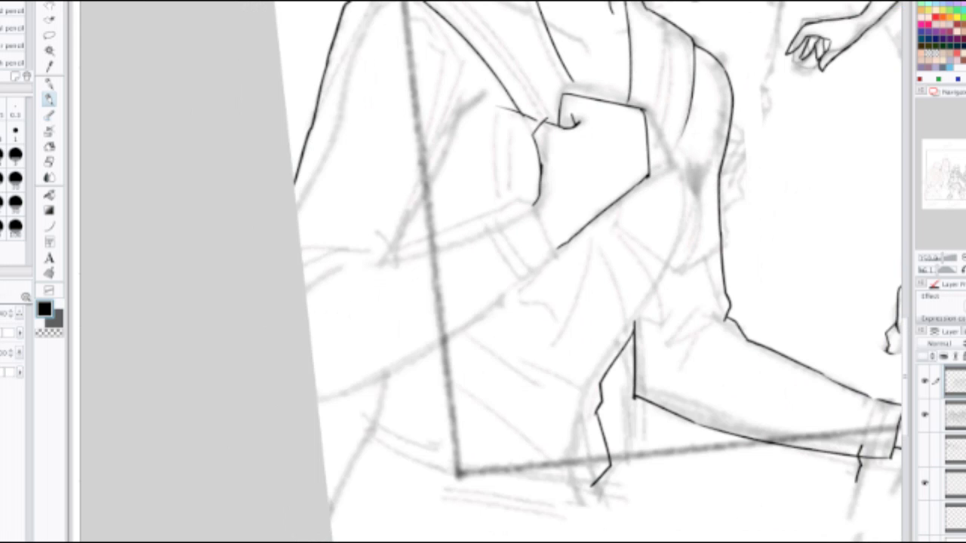
pyautogui.press('h')
pyautogui.scroll(1, 397, 171)
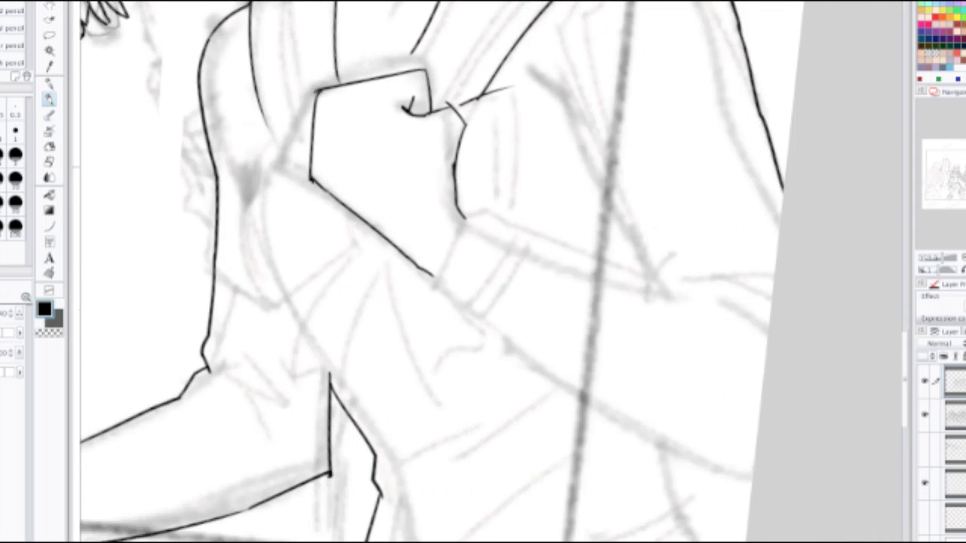
pyautogui.moveTo(397, 171); pyautogui.dragTo(383, 309)
pyautogui.press('e')
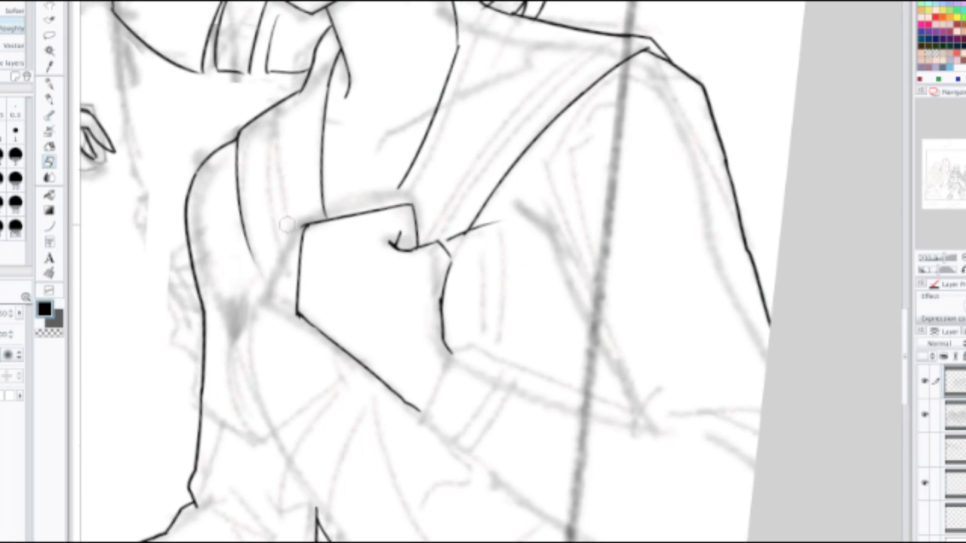
pyautogui.moveTo(295, 230); pyautogui.dragTo(303, 226)
pyautogui.press('[')
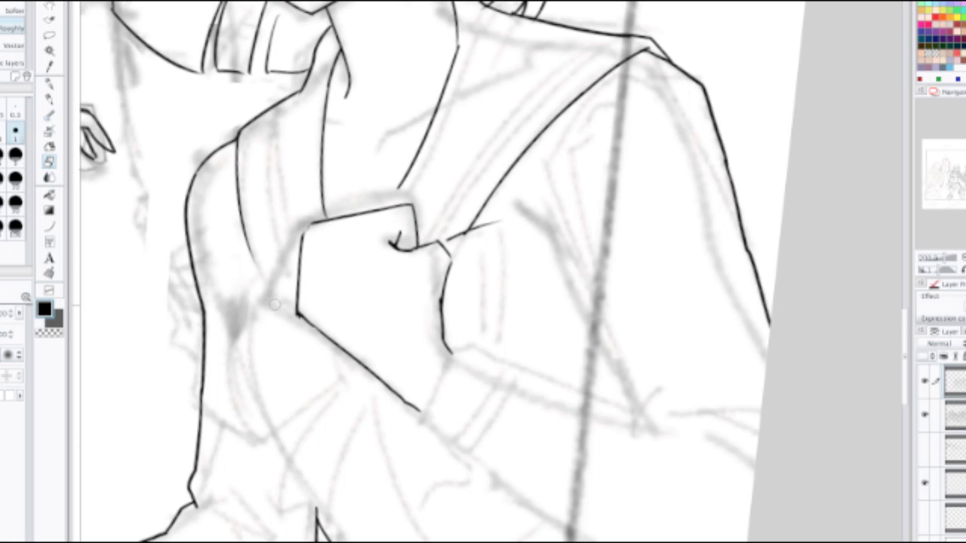
pyautogui.press('[')
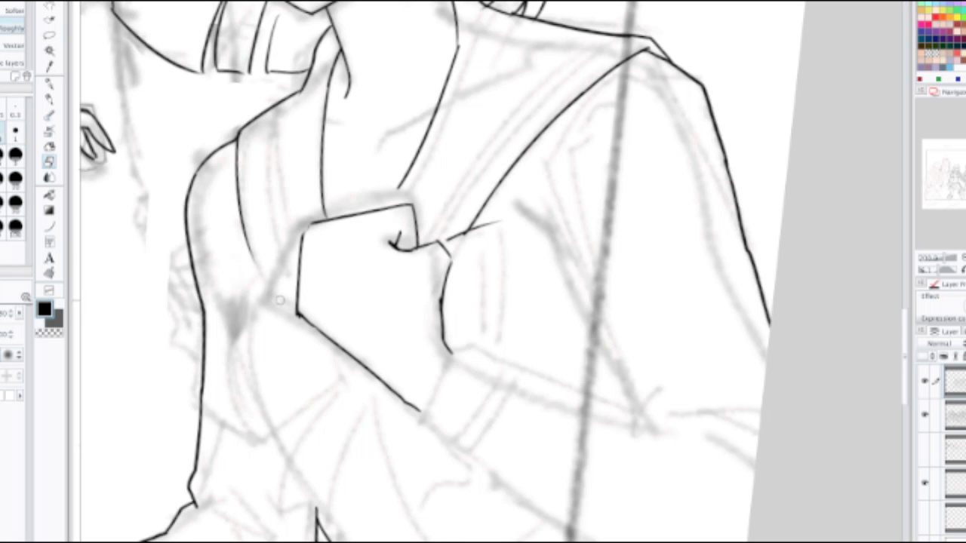
pyautogui.press('p')
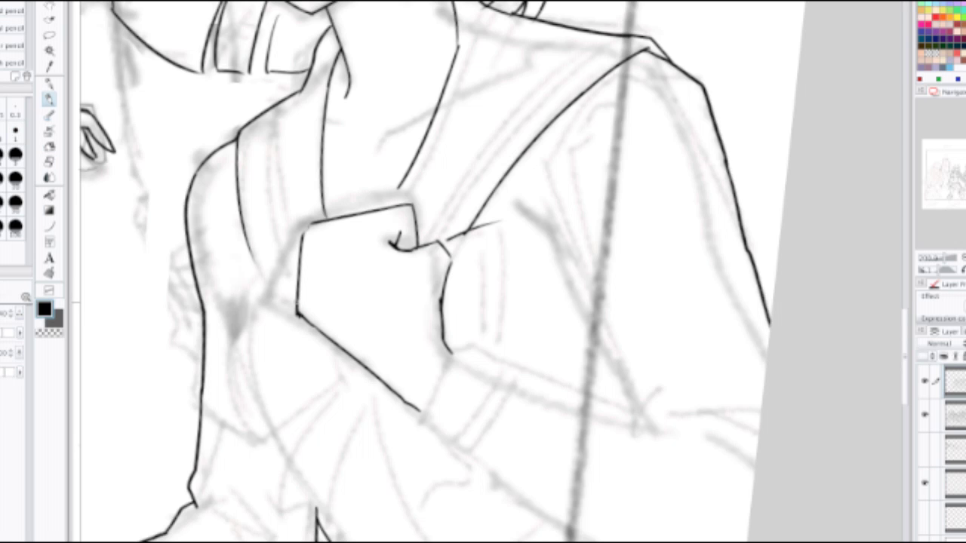
pyautogui.press('e')
pyautogui.moveTo(318, 224)
pyautogui.mouseDown()
pyautogui.moveTo(375, 211)
pyautogui.moveTo(300, 232)
pyautogui.moveTo(293, 317)
pyautogui.mouseUp()
pyautogui.press('p')
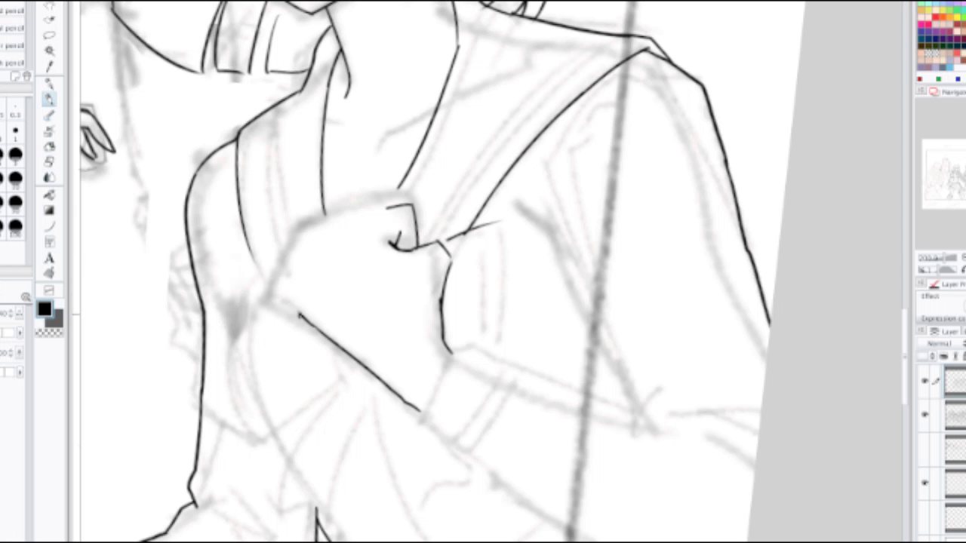
# Step: Ink a shorter far edge on the hand and extend its top edge partway toward the far side
pyautogui.moveTo(290, 256); pyautogui.dragTo(294, 311)
pyautogui.moveTo(394, 205)
pyautogui.mouseDown()
pyautogui.moveTo(347, 208)
pyautogui.moveTo(344, 247)
pyautogui.moveTo(386, 206)
pyautogui.moveTo(341, 217)
pyautogui.mouseUp()
pyautogui.hotkey('ctrl', 'z')
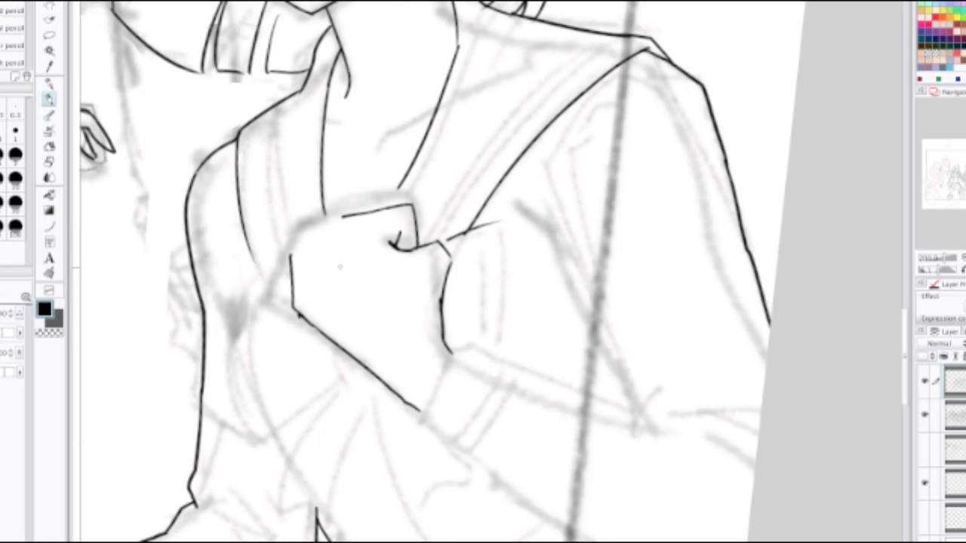
# Step: Ink small curled finger marks inside the hand and a slanted line from the far lower corner up to the top edge
pyautogui.moveTo(299, 302)
pyautogui.mouseDown()
pyautogui.moveTo(340, 264)
pyautogui.moveTo(380, 242)
pyautogui.mouseUp()
pyautogui.hotkey('ctrl', 'z')
pyautogui.moveTo(341, 260); pyautogui.dragTo(356, 300)
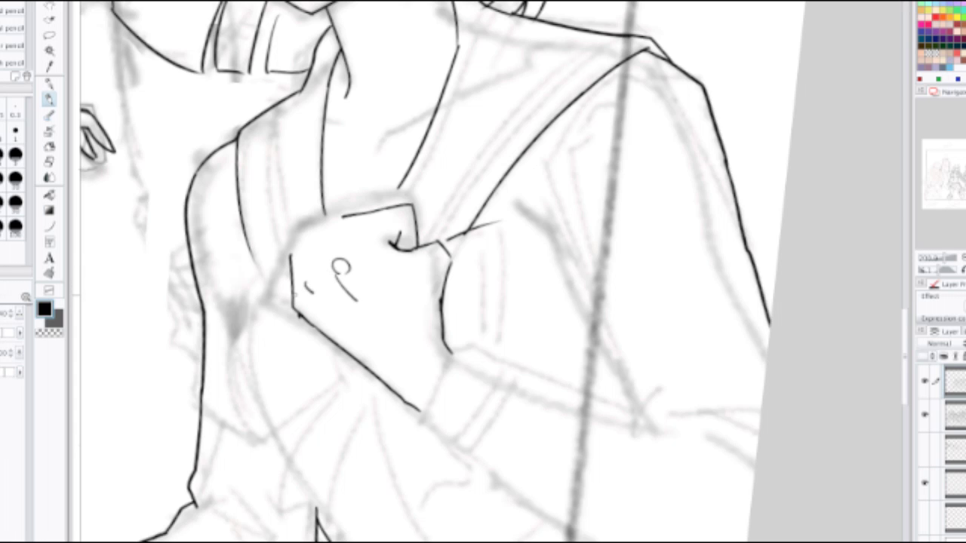
pyautogui.moveTo(294, 297)
pyautogui.mouseDown()
pyautogui.moveTo(307, 311)
pyautogui.moveTo(317, 258)
pyautogui.mouseUp()
pyautogui.hotkey('ctrl', 'z')
pyautogui.moveTo(291, 293); pyautogui.dragTo(339, 227)
pyautogui.hotkey('ctrl', 'z')
pyautogui.moveTo(294, 295); pyautogui.dragTo(337, 224)
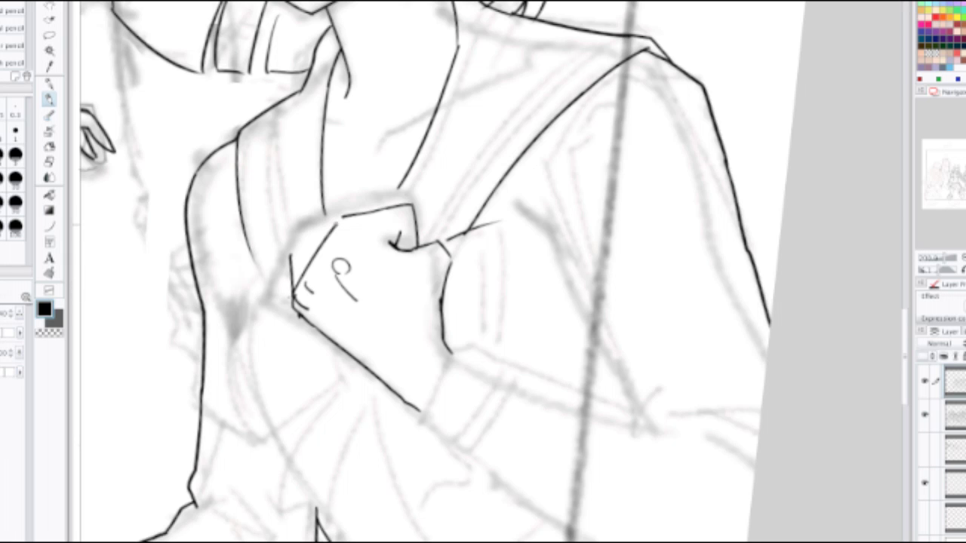
# Step: Try a finger line rising from the curled mark to the hand's top edge and across to the thumb side
pyautogui.moveTo(335, 264); pyautogui.dragTo(366, 208)
pyautogui.hotkey('ctrl', 'z')
pyautogui.moveTo(332, 266)
pyautogui.mouseDown()
pyautogui.moveTo(361, 204)
pyautogui.moveTo(413, 207)
pyautogui.mouseUp()
pyautogui.hotkey('ctrl', 'z')
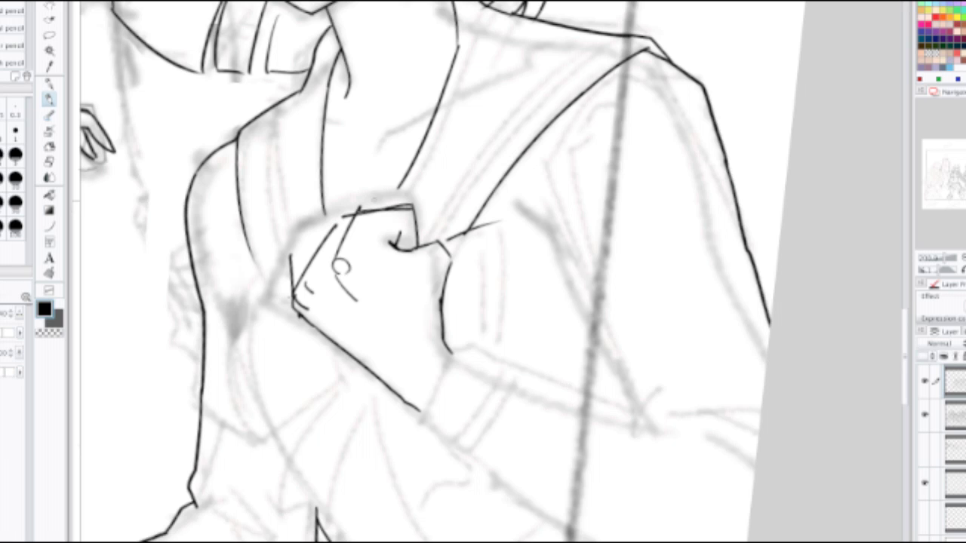
pyautogui.hotkey('ctrl', 'z')
pyautogui.hotkey('ctrl', 'z')
pyautogui.moveTo(337, 208)
pyautogui.mouseDown()
pyautogui.moveTo(333, 268)
pyautogui.moveTo(394, 219)
pyautogui.moveTo(395, 244)
pyautogui.moveTo(409, 251)
pyautogui.mouseUp()
pyautogui.hotkey('ctrl', 'z')
pyautogui.scroll(-2, 406, 219)
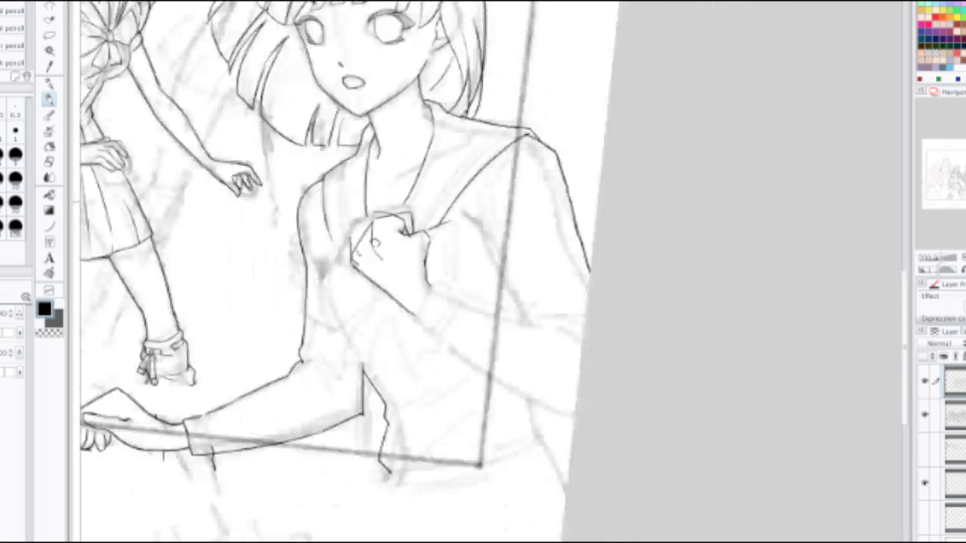
# Step: Erase the stray outer far stroke, the hand's top edge and the short side above the thumb
pyautogui.scroll(2, 385, 234)
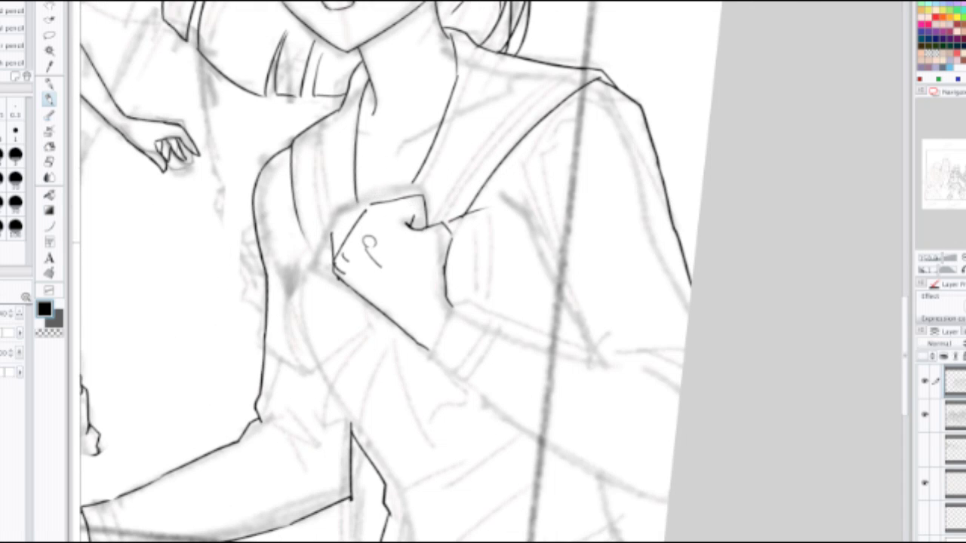
pyautogui.scroll(1, 411, 226)
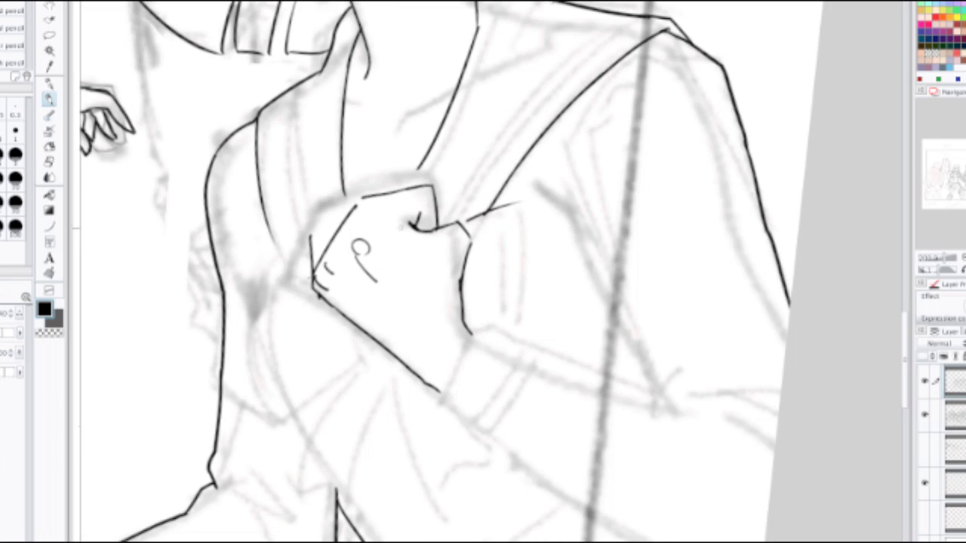
pyautogui.press('e')
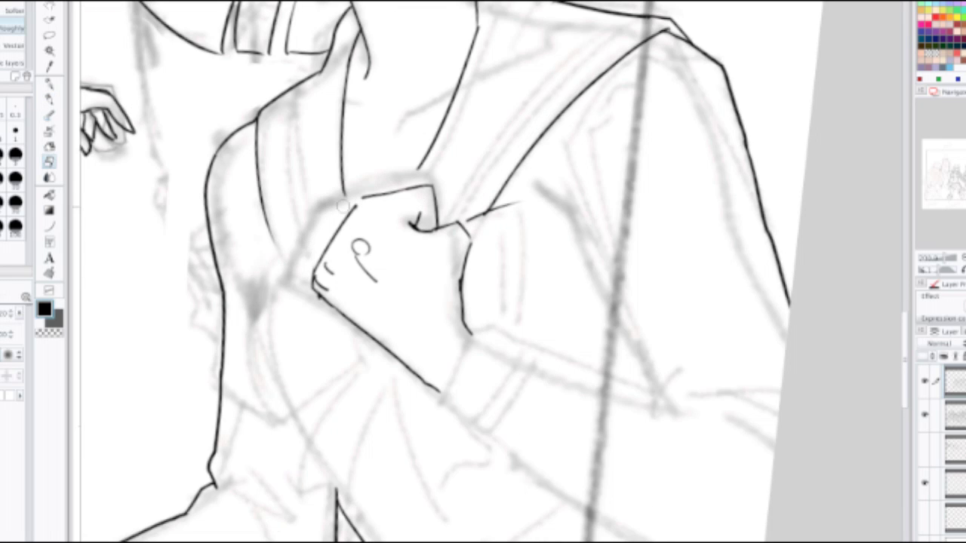
pyautogui.moveTo(423, 205)
pyautogui.mouseDown()
pyautogui.moveTo(420, 219)
pyautogui.moveTo(433, 208)
pyautogui.moveTo(440, 219)
pyautogui.moveTo(424, 185)
pyautogui.moveTo(396, 194)
pyautogui.mouseUp()
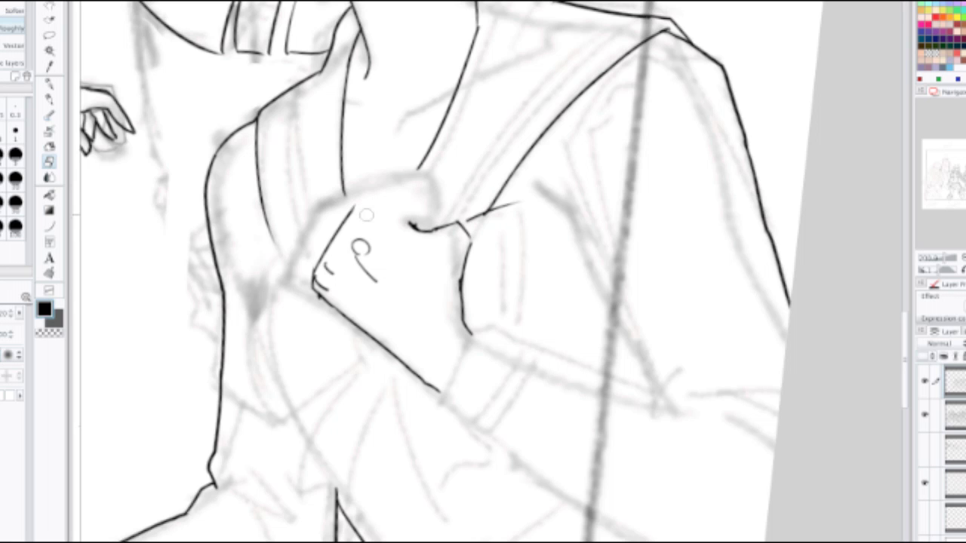
# Step: Ink the index finger's side up from the curled mark and a new top edge sloping down toward the thumb
pyautogui.press('p')
pyautogui.moveTo(350, 241)
pyautogui.mouseDown()
pyautogui.moveTo(355, 203)
pyautogui.moveTo(373, 182)
pyautogui.moveTo(424, 201)
pyautogui.mouseUp()
pyautogui.hotkey('ctrl', 'z')
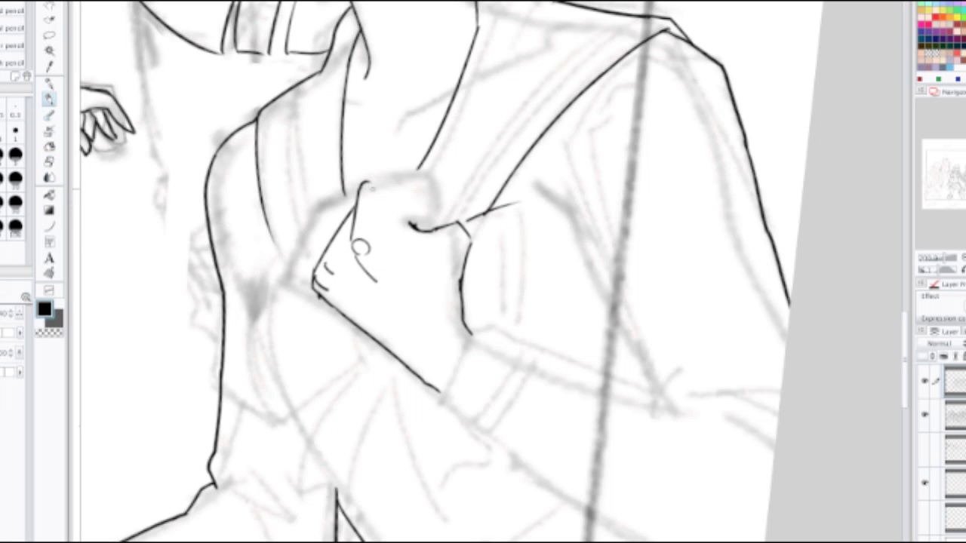
pyautogui.moveTo(363, 185)
pyautogui.mouseDown()
pyautogui.moveTo(386, 182)
pyautogui.moveTo(426, 200)
pyautogui.moveTo(411, 194)
pyautogui.moveTo(423, 219)
pyautogui.moveTo(394, 214)
pyautogui.moveTo(414, 228)
pyautogui.moveTo(437, 228)
pyautogui.moveTo(457, 211)
pyautogui.moveTo(467, 240)
pyautogui.moveTo(459, 283)
pyautogui.mouseUp()
pyautogui.hotkey('ctrl', 'z')
pyautogui.hotkey('ctrl', 'z')
# Step: Replace the thumb join and upper near edge of the hand with a short slanted thumb stroke
pyautogui.press('e')
pyautogui.press('p')
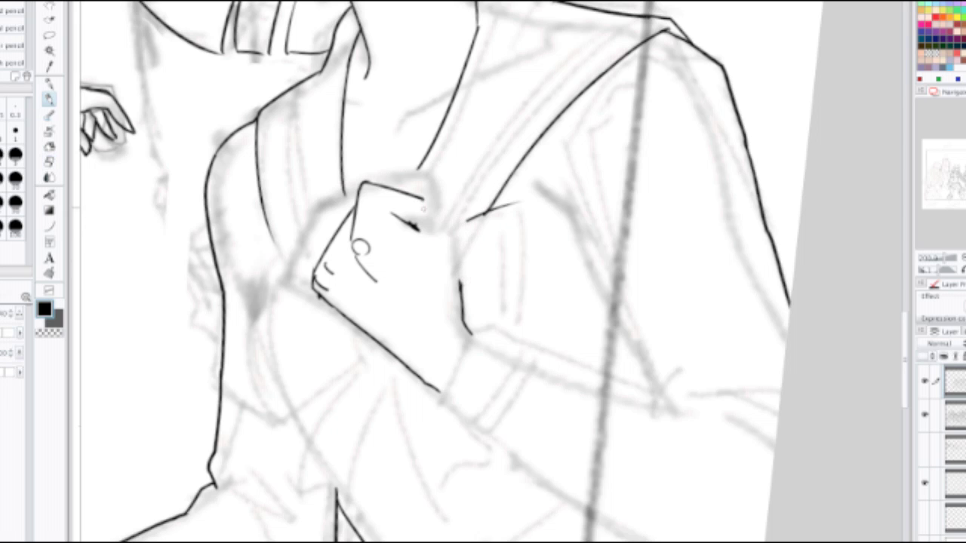
pyautogui.moveTo(423, 198); pyautogui.dragTo(429, 218)
pyautogui.hotkey('ctrl', 'z')
# Step: Erase the remaining near edge above the wrist and the curled finger marks inside the hand
pyautogui.press('e')
pyautogui.moveTo(452, 281); pyautogui.dragTo(469, 327)
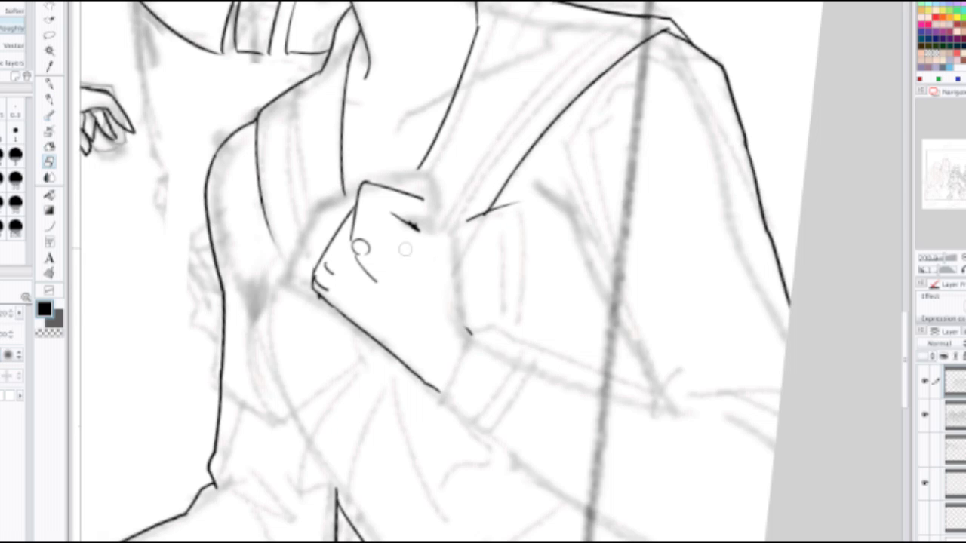
pyautogui.moveTo(369, 280)
pyautogui.mouseDown()
pyautogui.moveTo(365, 243)
pyautogui.moveTo(321, 282)
pyautogui.mouseUp()
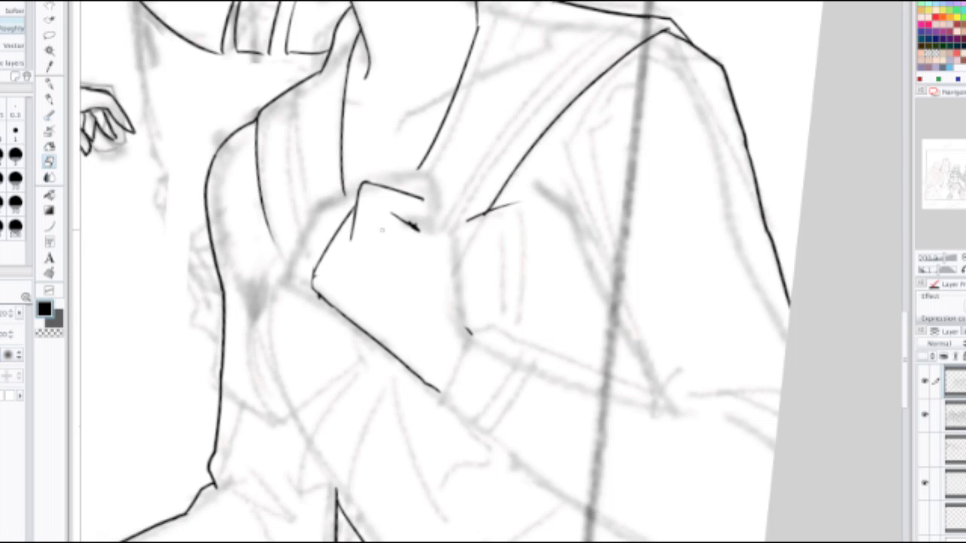
# Step: Ink the fold running from the thumb mark and a short curved side down toward the wrist
pyautogui.press('p')
pyautogui.moveTo(407, 225)
pyautogui.mouseDown()
pyautogui.moveTo(432, 221)
pyautogui.moveTo(457, 261)
pyautogui.mouseUp()
pyautogui.hotkey('ctrl', 'z')
pyautogui.hotkey('ctrl', 'z')
pyautogui.moveTo(414, 226)
pyautogui.mouseDown()
pyautogui.moveTo(446, 222)
pyautogui.moveTo(457, 249)
pyautogui.moveTo(452, 294)
pyautogui.moveTo(470, 331)
pyautogui.mouseUp()
pyautogui.hotkey('ctrl', 'z')
pyautogui.hotkey('ctrl', 'z')
pyautogui.hotkey('ctrl', 'z')
pyautogui.hotkey('ctrl', 'z')
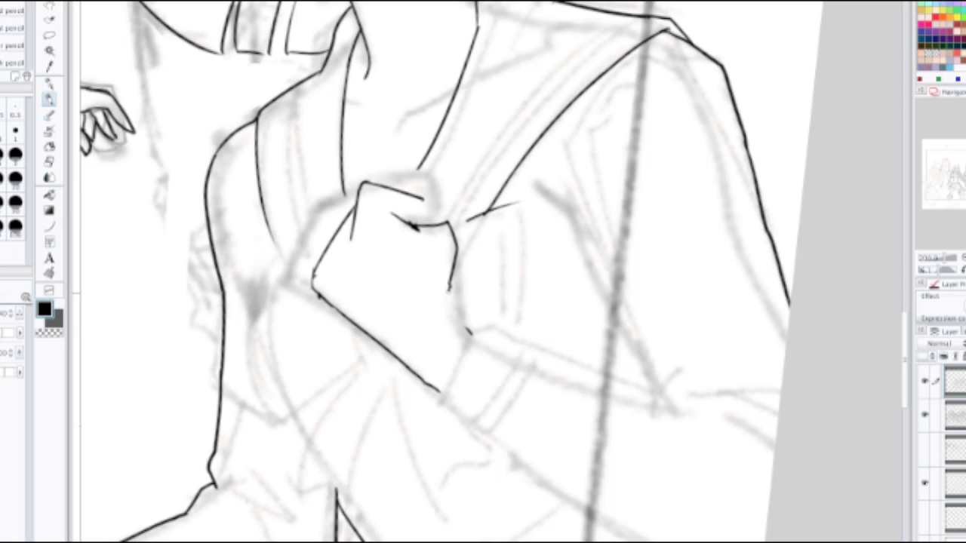
# Step: Try to carry the hand's inner side down to the wrist mark
pyautogui.moveTo(450, 290); pyautogui.dragTo(470, 334)
pyautogui.hotkey('ctrl', 'z')
pyautogui.hotkey('ctrl', 'z')
pyautogui.moveTo(452, 282)
pyautogui.mouseDown()
pyautogui.moveTo(449, 300)
pyautogui.moveTo(471, 339)
pyautogui.mouseUp()
pyautogui.hotkey('ctrl', 'z')
# Step: Clear the hand's outline above its lower near edge and draw a single guide line across the fist
pyautogui.scroll(-3, 446, 255)
pyautogui.hotkey('ctrl', '+')
pyautogui.hotkey('ctrl', '+')
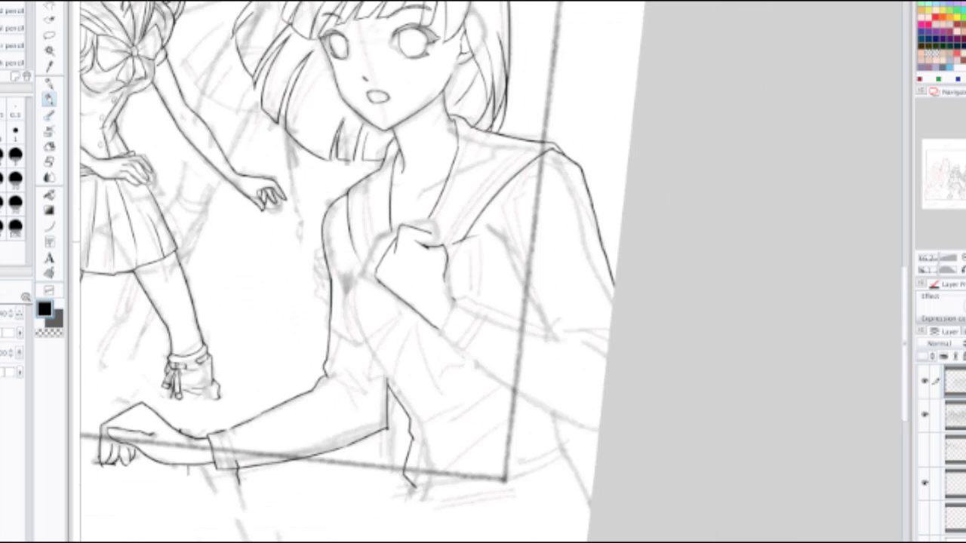
pyautogui.moveTo(369, 257)
pyautogui.mouseDown()
pyautogui.moveTo(376, 229)
pyautogui.moveTo(377, 247)
pyautogui.moveTo(418, 254)
pyautogui.moveTo(407, 245)
pyautogui.moveTo(438, 265)
pyautogui.moveTo(440, 308)
pyautogui.moveTo(446, 282)
pyautogui.moveTo(415, 226)
pyautogui.moveTo(382, 218)
pyautogui.moveTo(341, 291)
pyautogui.moveTo(312, 229)
pyautogui.moveTo(369, 283)
pyautogui.moveTo(424, 273)
pyautogui.mouseUp()
pyautogui.press('p')
pyautogui.scroll(1, 358, 264)
pyautogui.hotkey('ctrl', 'z')
pyautogui.moveTo(318, 280)
pyautogui.mouseDown()
pyautogui.moveTo(414, 263)
pyautogui.moveTo(486, 347)
pyautogui.mouseUp()
pyautogui.hotkey('ctrl', 'z')
pyautogui.moveTo(417, 266); pyautogui.dragTo(491, 351)
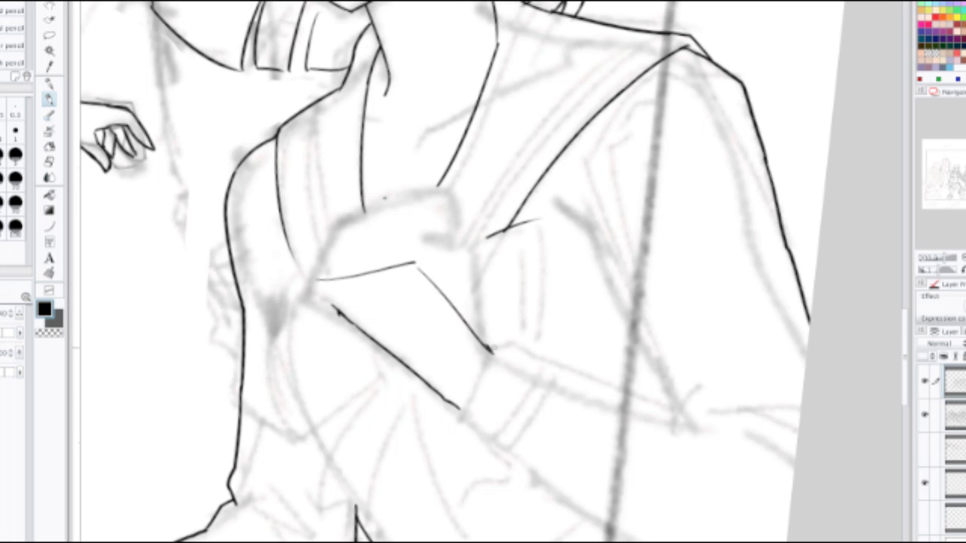
pyautogui.hotkey('ctrl', 'z')
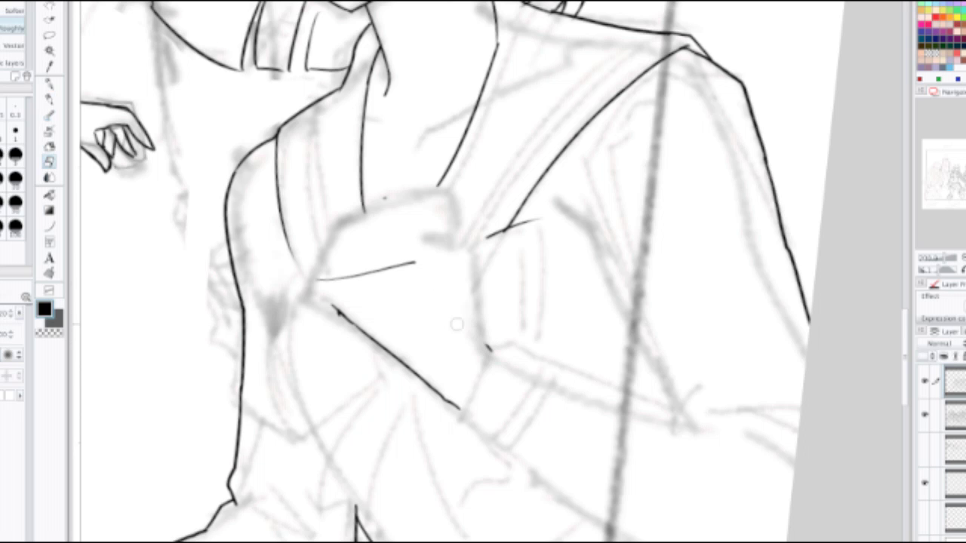
# Step: Mark the finger divisions along the guide line and ink the fist's upper contour over the sketch
pyautogui.moveTo(398, 266); pyautogui.dragTo(418, 254)
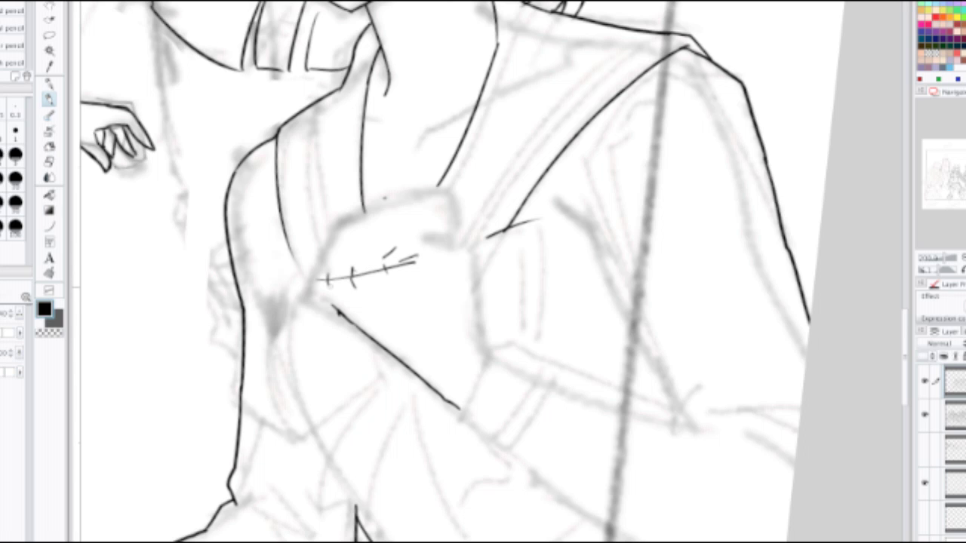
pyautogui.moveTo(312, 280)
pyautogui.mouseDown()
pyautogui.moveTo(345, 219)
pyautogui.moveTo(436, 189)
pyautogui.mouseUp()
pyautogui.hotkey('ctrl', 'z')
pyautogui.moveTo(337, 222)
pyautogui.mouseDown()
pyautogui.moveTo(432, 187)
pyautogui.moveTo(420, 240)
pyautogui.mouseUp()
pyautogui.moveTo(435, 189); pyautogui.dragTo(469, 238)
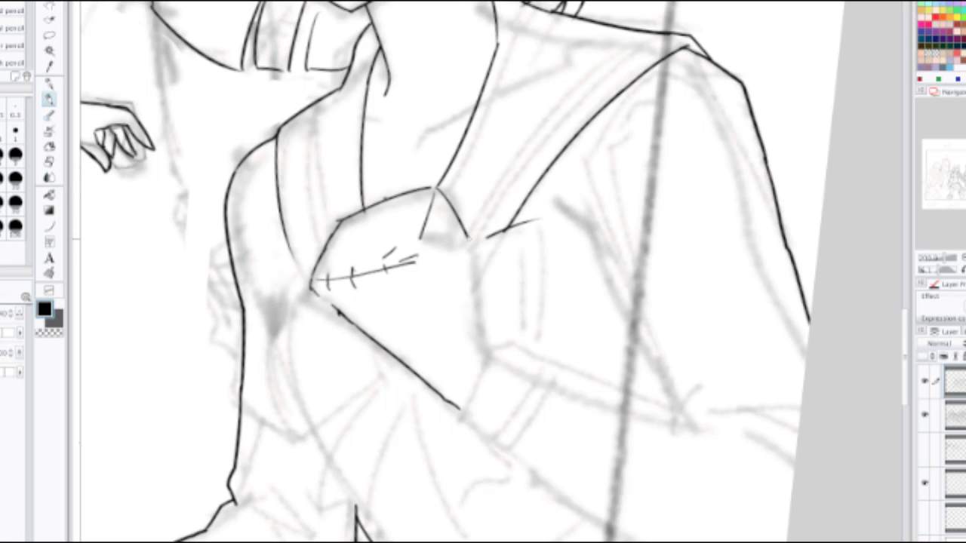
# Step: Try a slanted index-finger side with short thumb marks and an edge running down to the wrist
pyautogui.hotkey('ctrl', 'z')
pyautogui.moveTo(454, 240); pyautogui.dragTo(455, 264)
pyautogui.moveTo(432, 193)
pyautogui.mouseDown()
pyautogui.moveTo(469, 232)
pyautogui.moveTo(462, 243)
pyautogui.mouseUp()
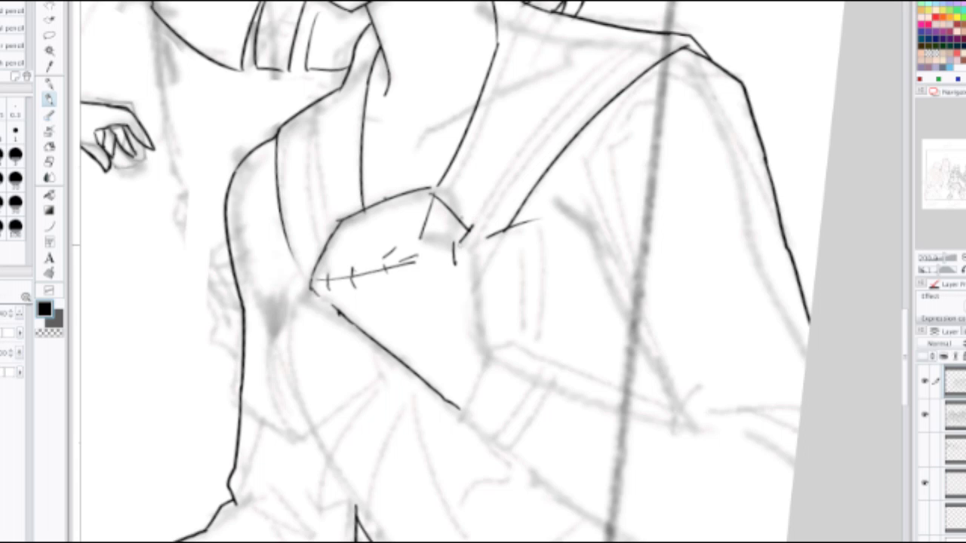
pyautogui.hotkey('ctrl', 'z')
pyautogui.moveTo(466, 265)
pyautogui.mouseDown()
pyautogui.moveTo(499, 280)
pyautogui.moveTo(493, 288)
pyautogui.moveTo(490, 222)
pyautogui.moveTo(493, 234)
pyautogui.moveTo(481, 220)
pyautogui.moveTo(498, 233)
pyautogui.moveTo(497, 358)
pyautogui.mouseUp()
pyautogui.hotkey('ctrl', 'z')
pyautogui.hotkey('ctrl', 'z')
# Step: Mirror the canvas view and erase the guide line, finger ticks and thumb-side strokes from the fist
pyautogui.hotkey('ctrl', '-')
pyautogui.hotkey('ctrl', '-')
pyautogui.hotkey('ctrl', '-')
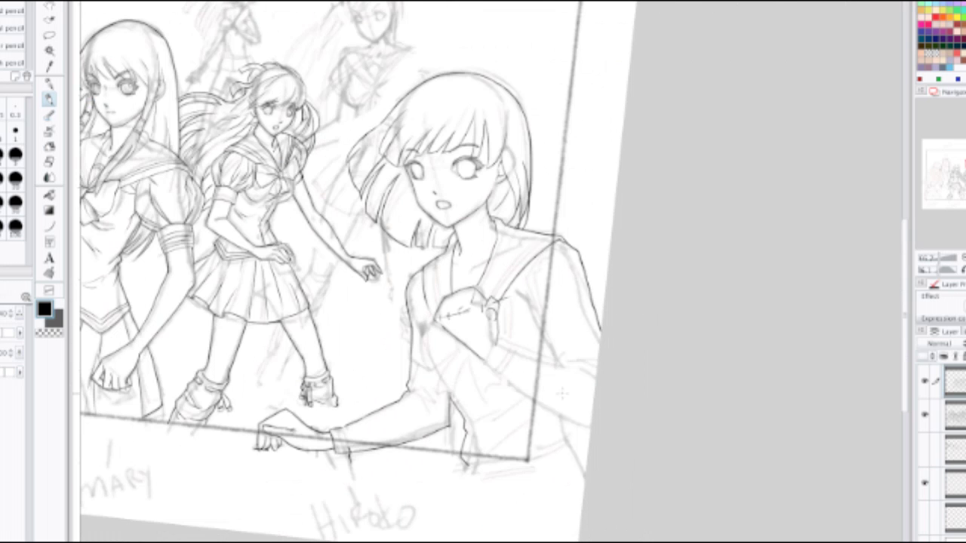
pyautogui.hotkey('ctrl', 'z')
pyautogui.press('h')
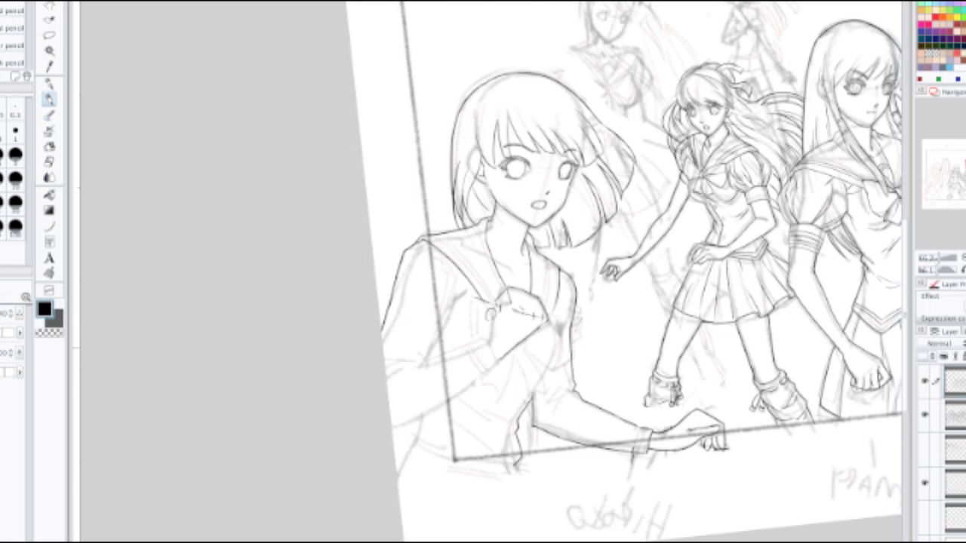
pyautogui.hotkey('ctrl', '+')
pyautogui.hotkey('ctrl', '+')
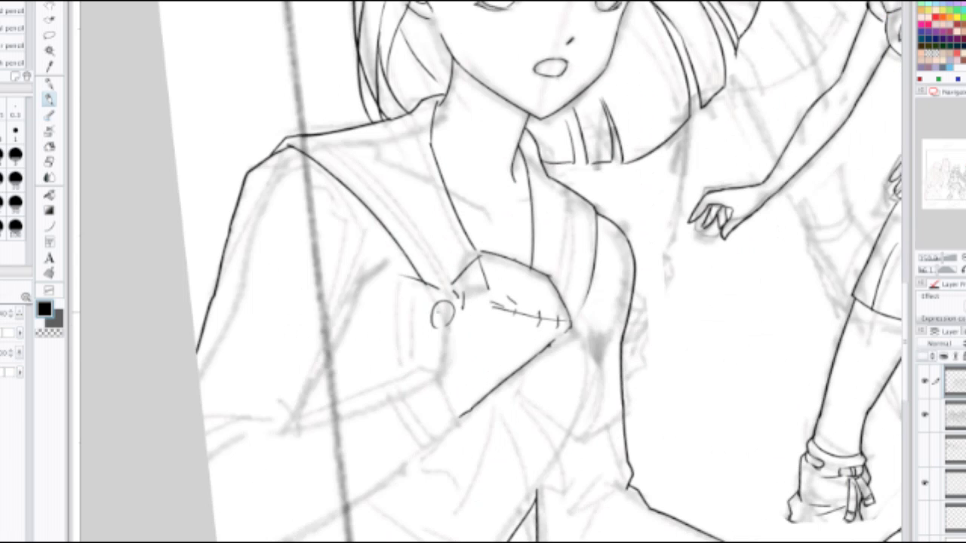
pyautogui.press('e')
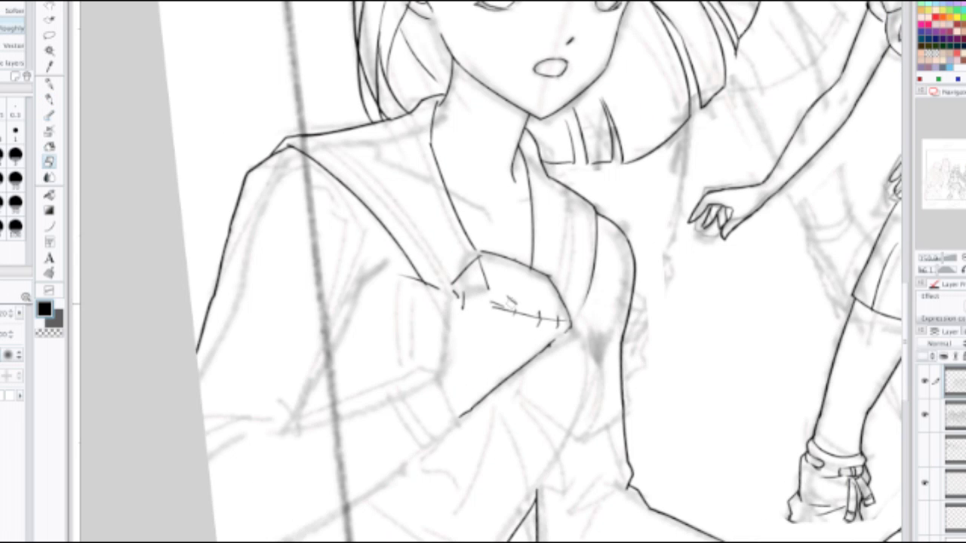
pyautogui.moveTo(488, 287)
pyautogui.mouseDown()
pyautogui.moveTo(485, 275)
pyautogui.moveTo(492, 315)
pyautogui.moveTo(516, 301)
pyautogui.moveTo(536, 323)
pyautogui.moveTo(560, 319)
pyautogui.moveTo(551, 312)
pyautogui.mouseUp()
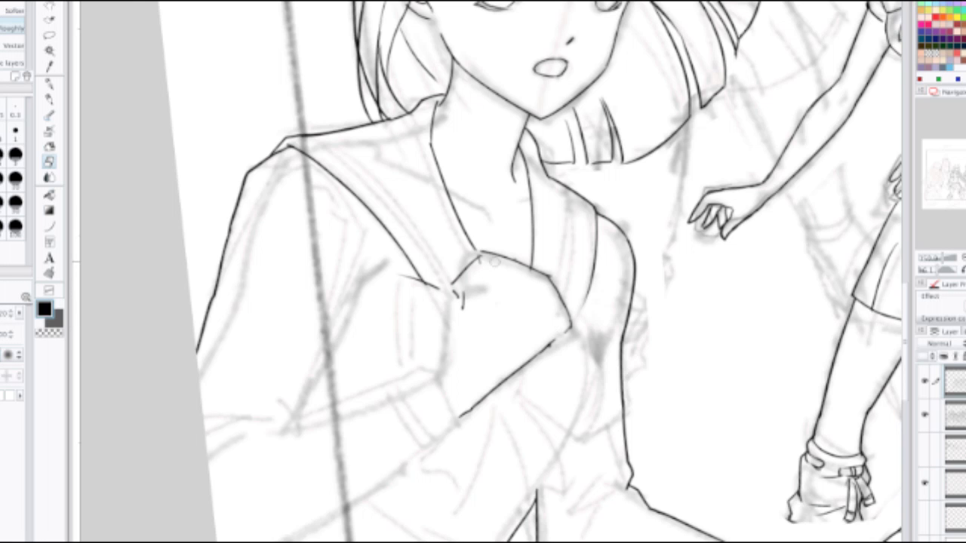
pyautogui.moveTo(473, 279)
pyautogui.mouseDown()
pyautogui.moveTo(451, 286)
pyautogui.moveTo(462, 294)
pyautogui.moveTo(447, 288)
pyautogui.moveTo(486, 249)
pyautogui.mouseUp()
# Step: Ink the fist's index-finger side, the small thumb hook and the back edge down to the wrist
pyautogui.press('p')
pyautogui.scroll(1, 476, 254)
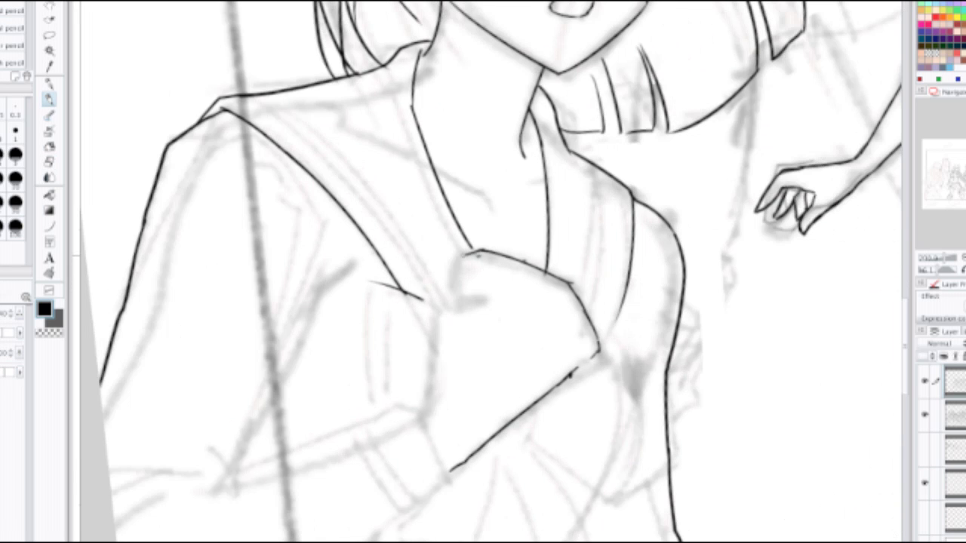
pyautogui.moveTo(478, 252)
pyautogui.mouseDown()
pyautogui.moveTo(459, 307)
pyautogui.moveTo(478, 295)
pyautogui.moveTo(427, 318)
pyautogui.moveTo(425, 299)
pyautogui.moveTo(438, 371)
pyautogui.moveTo(424, 415)
pyautogui.mouseUp()
pyautogui.hotkey('ctrl', 'z')
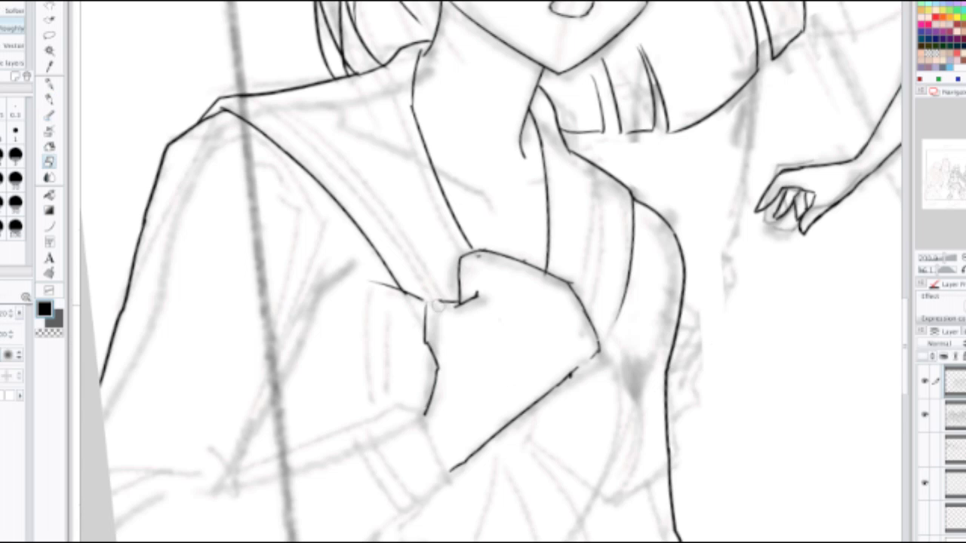
# Step: Erase the fist's upper contour, finger side and thumb hook, keeping the lower edge and the wrist stub
pyautogui.moveTo(427, 311)
pyautogui.mouseDown()
pyautogui.moveTo(426, 273)
pyautogui.moveTo(448, 271)
pyautogui.moveTo(429, 278)
pyautogui.moveTo(451, 276)
pyautogui.moveTo(484, 310)
pyautogui.moveTo(462, 317)
pyautogui.moveTo(452, 289)
pyautogui.moveTo(455, 306)
pyautogui.moveTo(434, 352)
pyautogui.moveTo(426, 305)
pyautogui.moveTo(452, 284)
pyautogui.mouseUp()
pyautogui.hotkey('ctrl', 'z')
pyautogui.press('e')
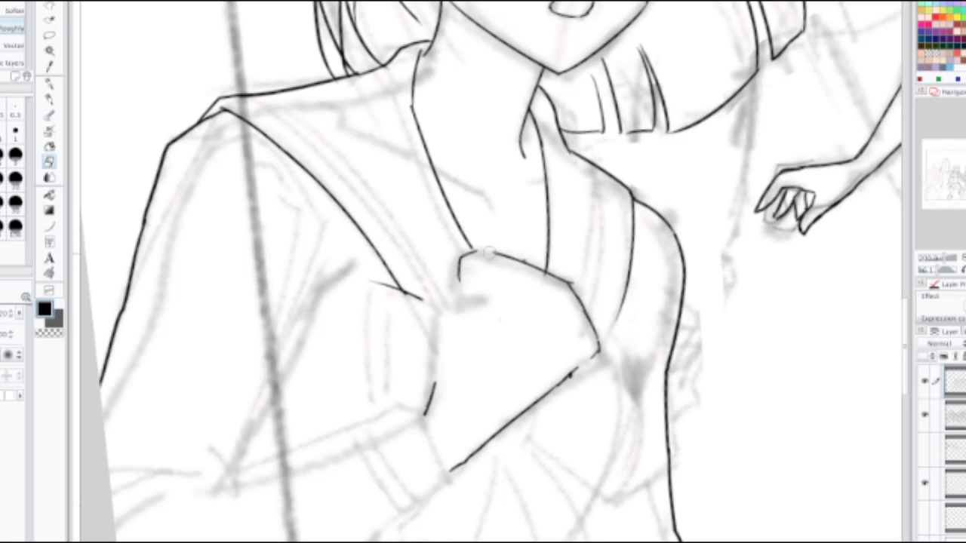
pyautogui.moveTo(487, 254)
pyautogui.mouseDown()
pyautogui.moveTo(560, 285)
pyautogui.moveTo(563, 275)
pyautogui.moveTo(586, 287)
pyautogui.moveTo(601, 359)
pyautogui.moveTo(572, 376)
pyautogui.moveTo(579, 289)
pyautogui.moveTo(480, 269)
pyautogui.moveTo(458, 282)
pyautogui.moveTo(473, 256)
pyautogui.mouseUp()
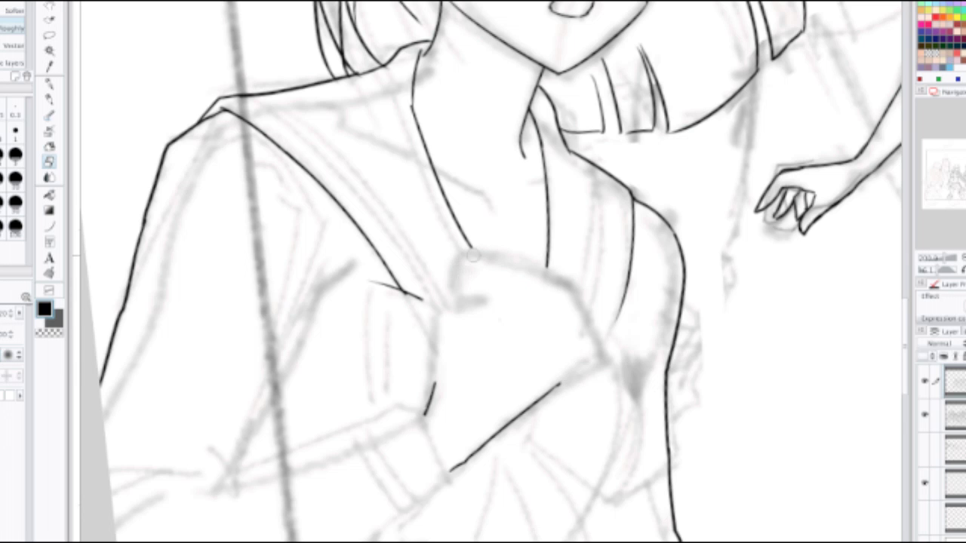
# Step: Draw a separate small fist in the blank area beside the torso, with knuckles, folded fingers and both sides
pyautogui.press('p')
pyautogui.moveTo(499, 320); pyautogui.dragTo(230, 270)
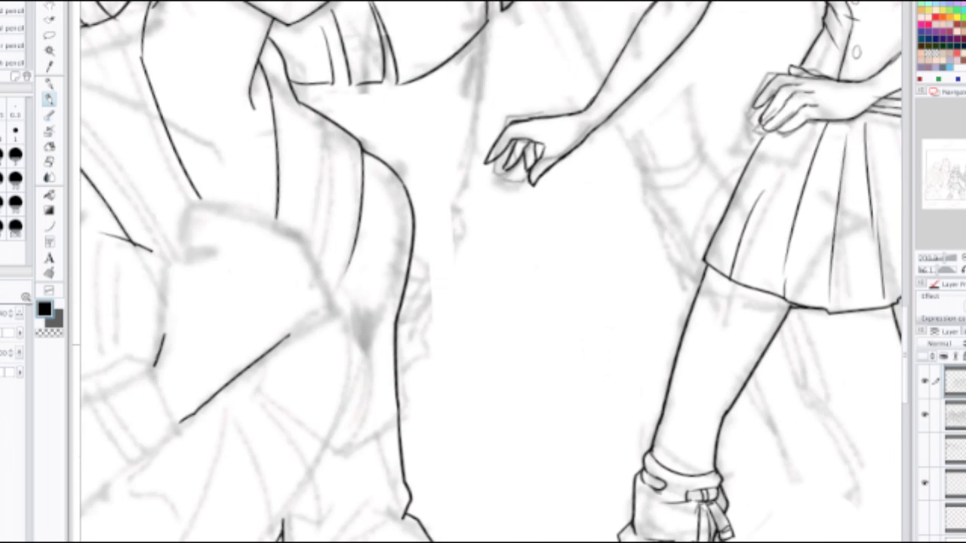
pyautogui.hotkey('ctrl', '+')
pyautogui.moveTo(463, 425)
pyautogui.mouseDown()
pyautogui.moveTo(551, 355)
pyautogui.moveTo(542, 385)
pyautogui.mouseUp()
pyautogui.hotkey('ctrl', 'z')
pyautogui.moveTo(519, 331)
pyautogui.mouseDown()
pyautogui.moveTo(538, 376)
pyautogui.moveTo(533, 269)
pyautogui.moveTo(542, 273)
pyautogui.moveTo(549, 251)
pyautogui.moveTo(542, 198)
pyautogui.moveTo(566, 189)
pyautogui.moveTo(576, 223)
pyautogui.moveTo(596, 233)
pyautogui.mouseUp()
pyautogui.moveTo(581, 199)
pyautogui.mouseDown()
pyautogui.moveTo(619, 232)
pyautogui.moveTo(670, 244)
pyautogui.moveTo(658, 254)
pyautogui.moveTo(671, 266)
pyautogui.mouseUp()
pyautogui.moveTo(614, 246)
pyautogui.mouseDown()
pyautogui.moveTo(672, 273)
pyautogui.moveTo(627, 374)
pyautogui.mouseUp()
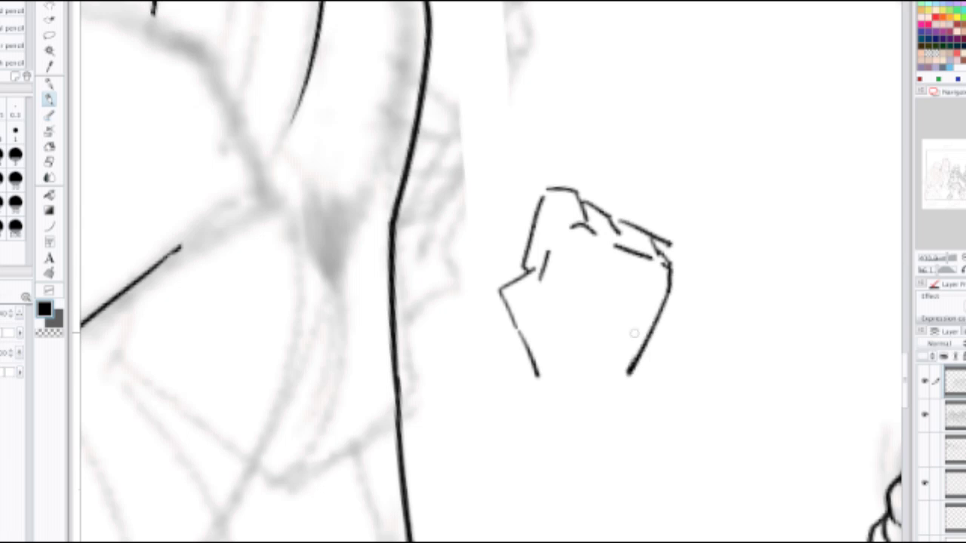
pyautogui.moveTo(542, 270)
pyautogui.mouseDown()
pyautogui.moveTo(522, 264)
pyautogui.moveTo(537, 274)
pyautogui.mouseUp()
pyautogui.moveTo(550, 226)
pyautogui.mouseDown()
pyautogui.moveTo(545, 252)
pyautogui.moveTo(557, 193)
pyautogui.mouseUp()
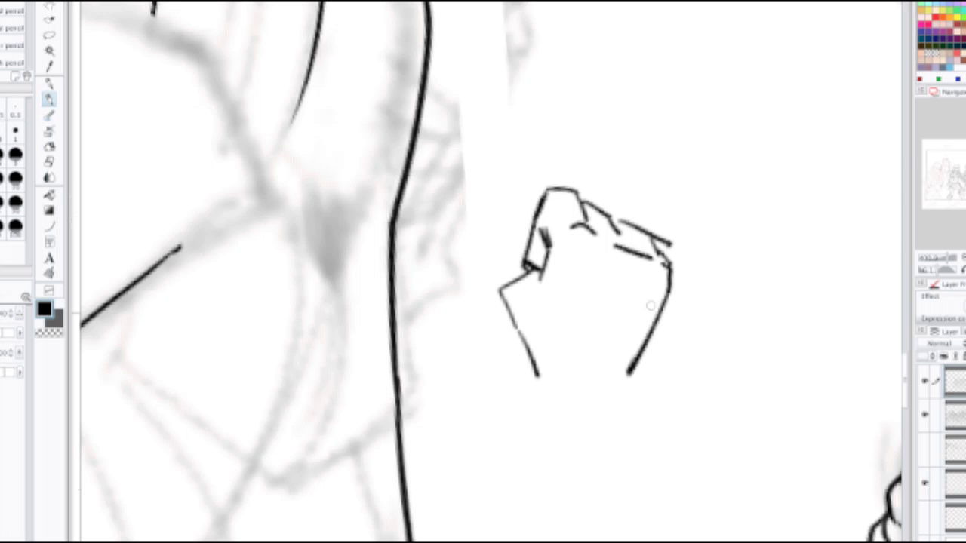
# Step: Add the wrist curve and two slanted forearm lines below the separate fist
pyautogui.moveTo(540, 363); pyautogui.dragTo(517, 424)
pyautogui.hotkey('ctrl', 'z')
pyautogui.moveTo(626, 371); pyautogui.dragTo(600, 426)
pyautogui.moveTo(533, 390); pyautogui.dragTo(438, 481)
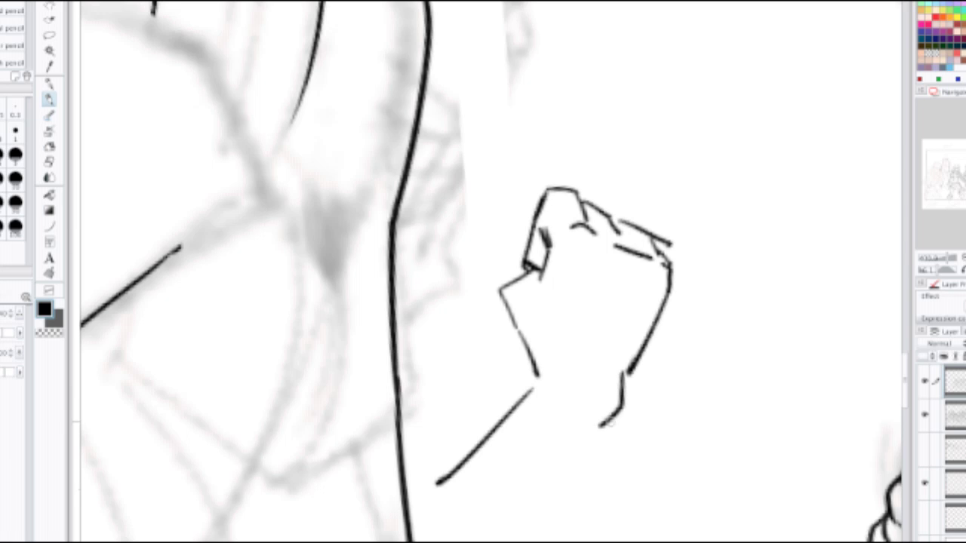
pyautogui.moveTo(596, 423); pyautogui.dragTo(543, 518)
pyautogui.scroll(-3, 607, 419)
# Step: Redraw the separate fist's finger divisions, sloping knuckle line and outer side slightly further in
pyautogui.moveTo(607, 419)
pyautogui.mouseDown()
pyautogui.moveTo(805, 518)
pyautogui.moveTo(522, 397)
pyautogui.moveTo(732, 408)
pyautogui.mouseUp()
pyautogui.scroll(1, 753, 521)
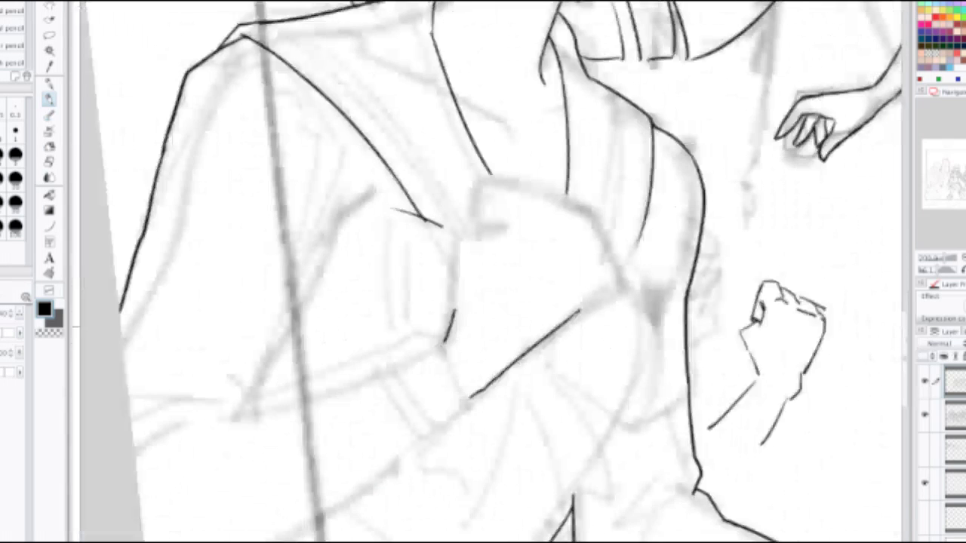
pyautogui.scroll(2, 728, 301)
pyautogui.moveTo(810, 265)
pyautogui.mouseDown()
pyautogui.moveTo(762, 272)
pyautogui.moveTo(745, 299)
pyautogui.moveTo(734, 343)
pyautogui.moveTo(711, 368)
pyautogui.moveTo(728, 402)
pyautogui.mouseUp()
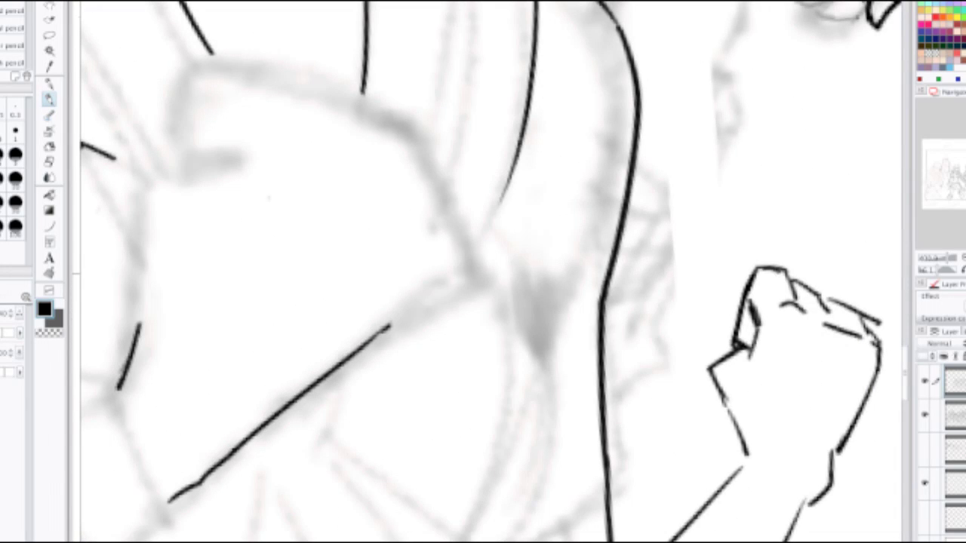
pyautogui.moveTo(790, 283); pyautogui.dragTo(800, 310)
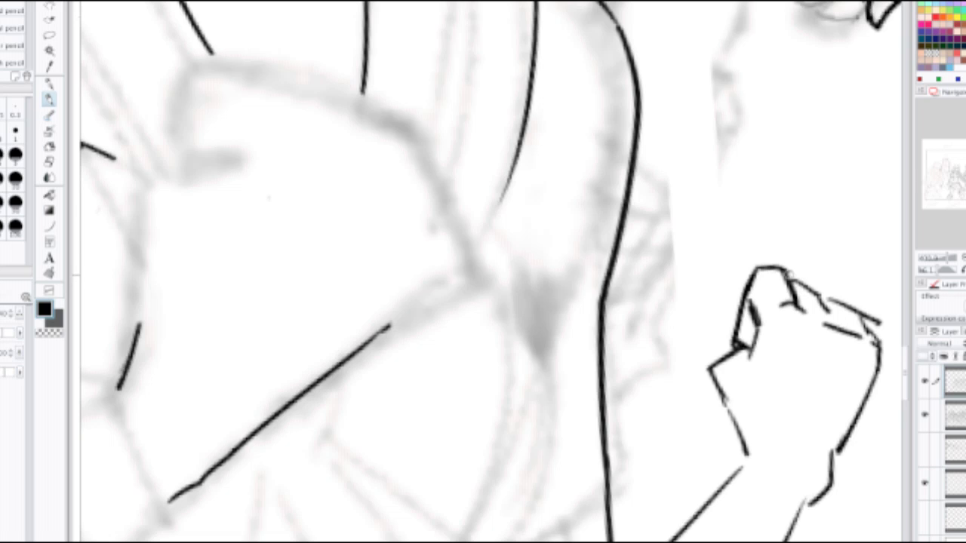
pyautogui.moveTo(785, 273); pyautogui.dragTo(843, 326)
pyautogui.moveTo(811, 294)
pyautogui.mouseDown()
pyautogui.moveTo(872, 344)
pyautogui.moveTo(837, 444)
pyautogui.mouseUp()
pyautogui.hotkey('ctrl', 'z')
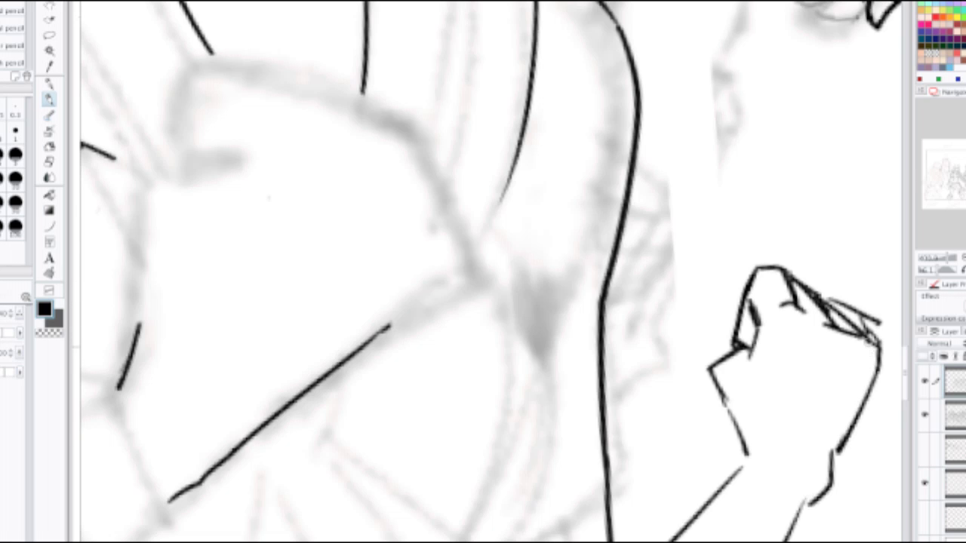
pyautogui.moveTo(872, 340); pyautogui.dragTo(844, 444)
# Step: Erase the old outer knuckle line and doubled outer side of the separate fist
pyautogui.moveTo(773, 351); pyautogui.dragTo(646, 369)
pyautogui.press('e')
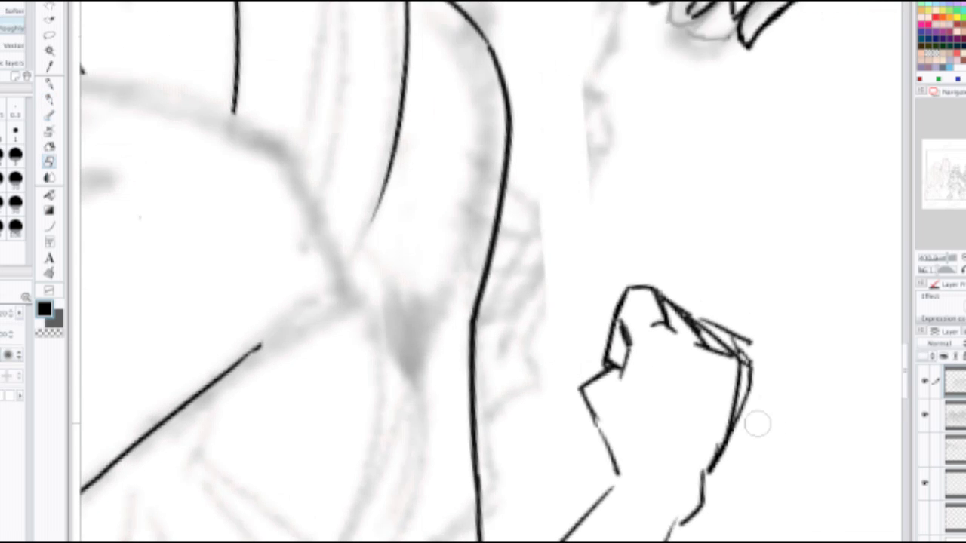
pyautogui.moveTo(759, 422); pyautogui.dragTo(756, 343)
pyautogui.moveTo(747, 440); pyautogui.dragTo(753, 396)
pyautogui.moveTo(761, 347)
pyautogui.mouseDown()
pyautogui.moveTo(709, 303)
pyautogui.moveTo(755, 352)
pyautogui.mouseUp()
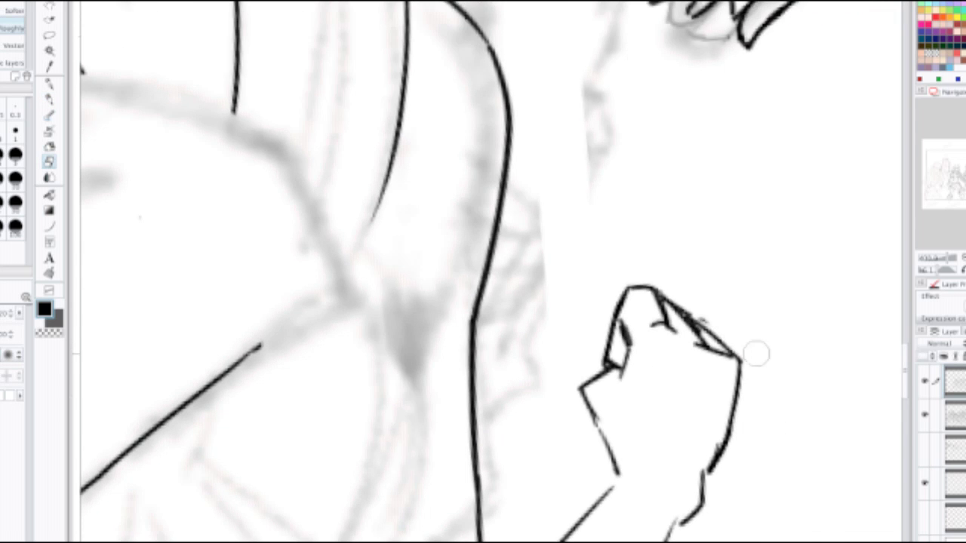
# Step: Replace the separate fist's outer wrist curve with strokes joining the forearm line to the hand's side
pyautogui.scroll(-2, 688, 331)
pyautogui.scroll(-1, 675, 347)
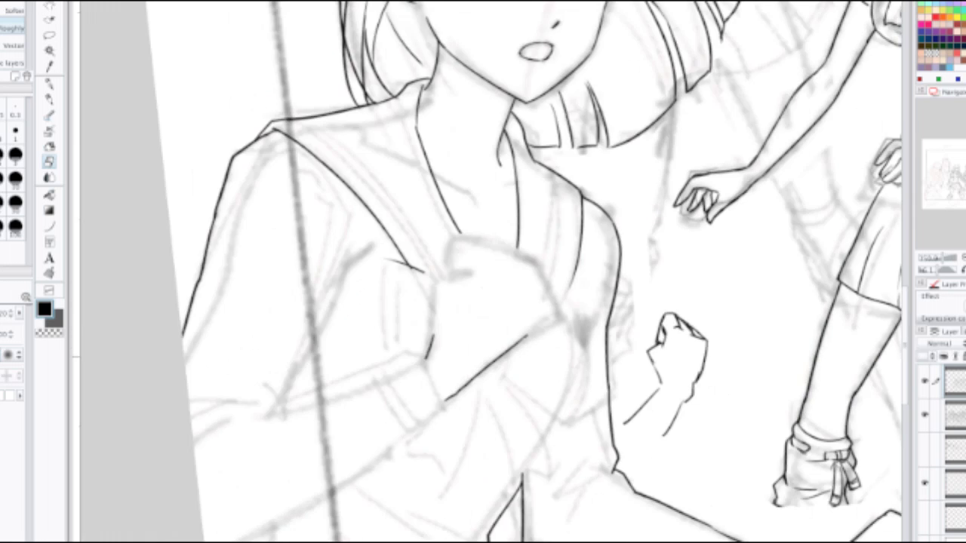
pyautogui.scroll(1, 689, 377)
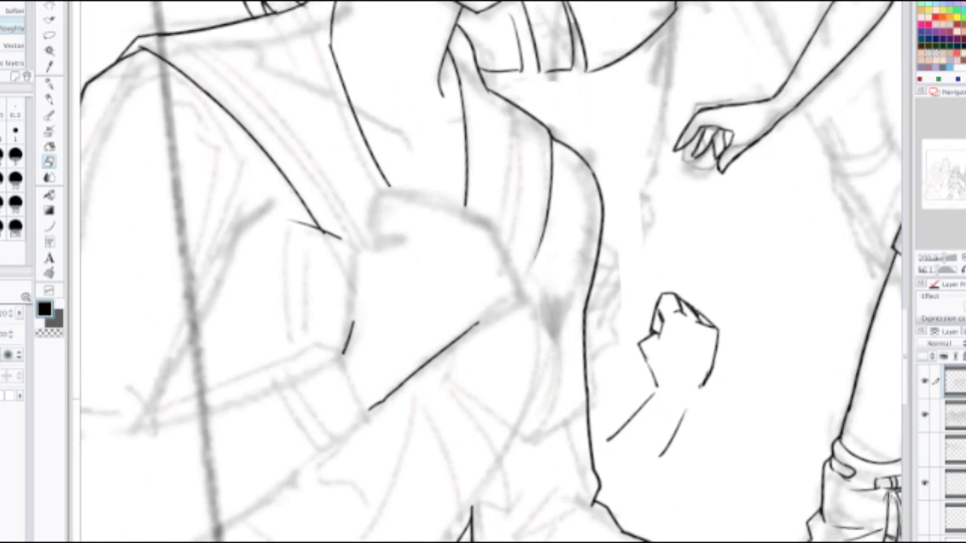
pyautogui.scroll(2, 687, 408)
pyautogui.press('p')
pyautogui.moveTo(663, 457); pyautogui.dragTo(685, 419)
pyautogui.hotkey('ctrl', 'z')
pyautogui.moveTo(663, 460); pyautogui.dragTo(714, 380)
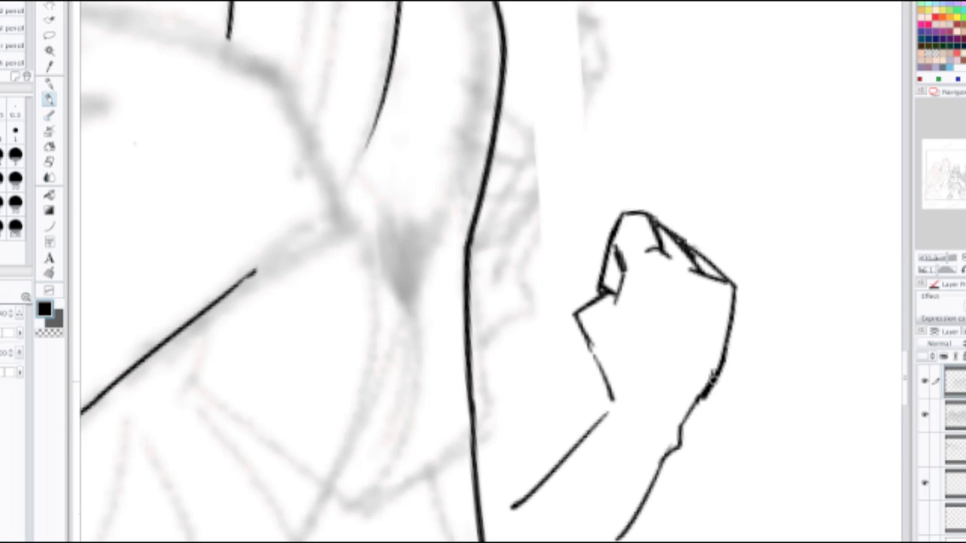
pyautogui.moveTo(690, 415); pyautogui.dragTo(723, 357)
pyautogui.scroll(-3, 722, 347)
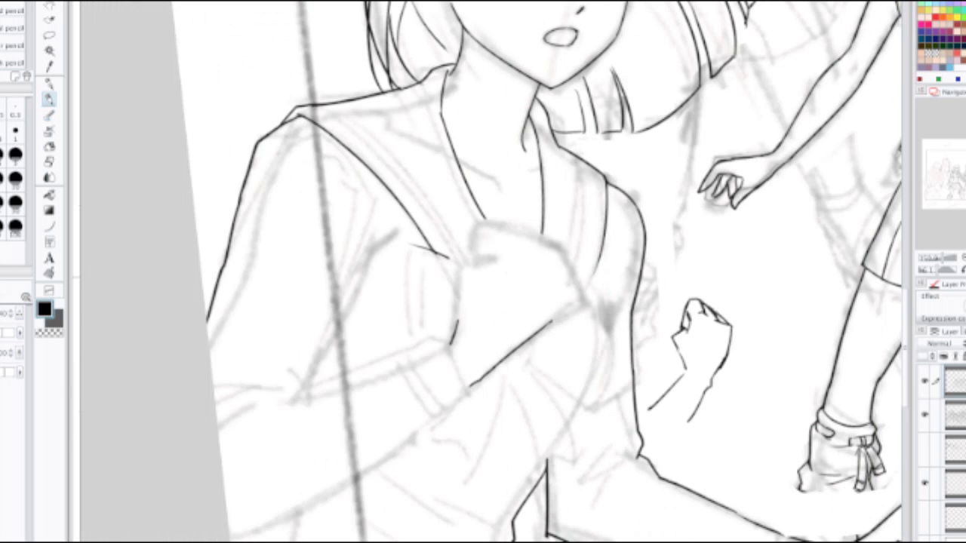
# Step: Transfer the separate fist to its own layer and place it over the sketched hand on the chest
pyautogui.press('l')
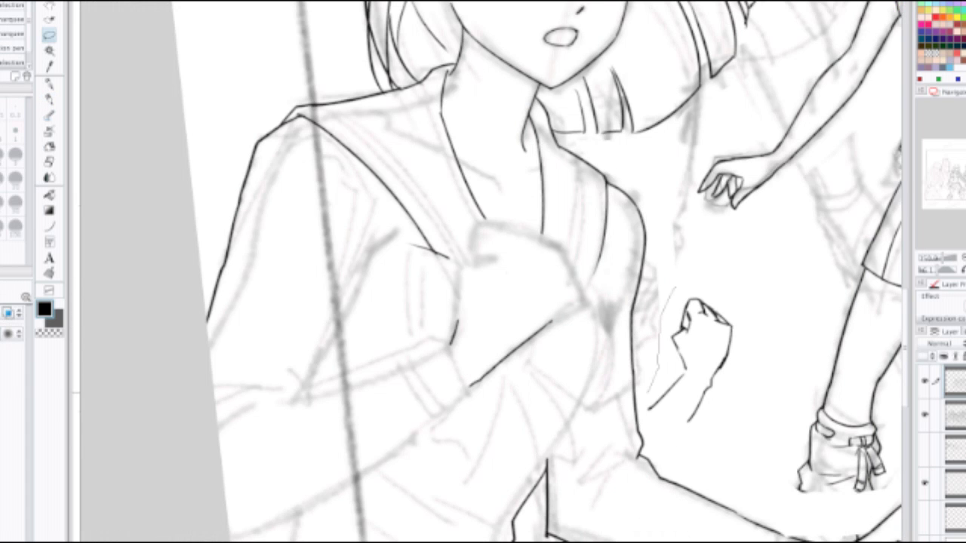
pyautogui.moveTo(647, 393)
pyautogui.mouseDown()
pyautogui.moveTo(688, 445)
pyautogui.moveTo(759, 306)
pyautogui.moveTo(713, 269)
pyautogui.mouseUp()
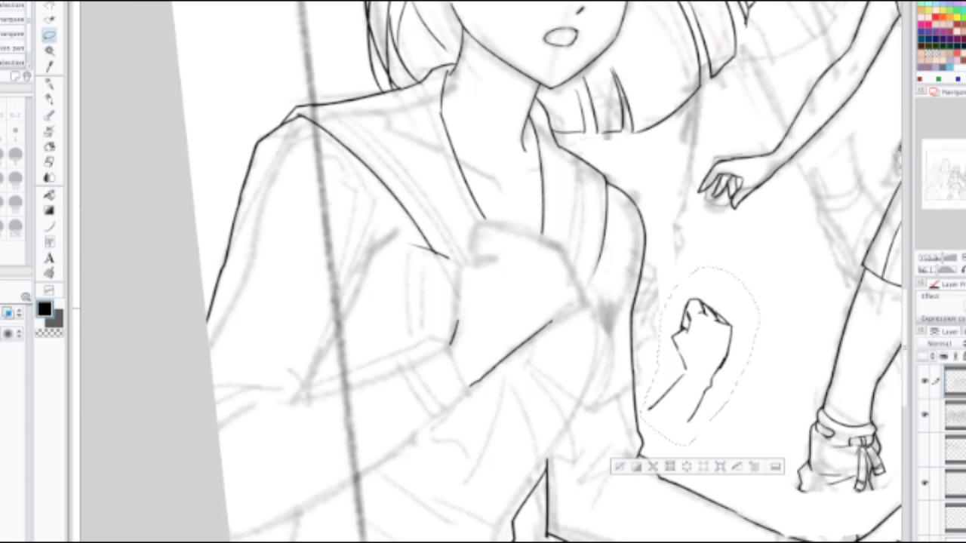
pyautogui.press('Delete')
pyautogui.click(956, 415)
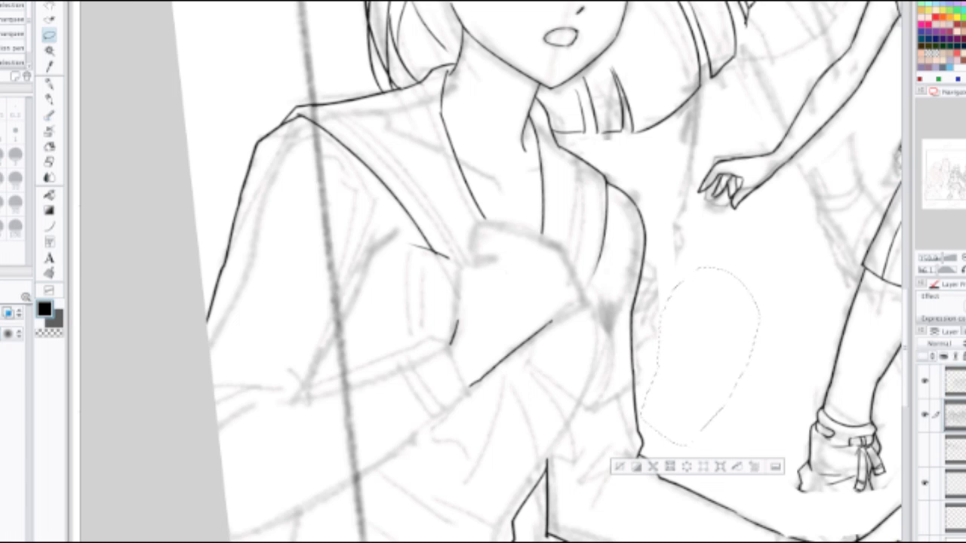
pyautogui.hotkey('ctrl', 'v')
pyautogui.press('k')
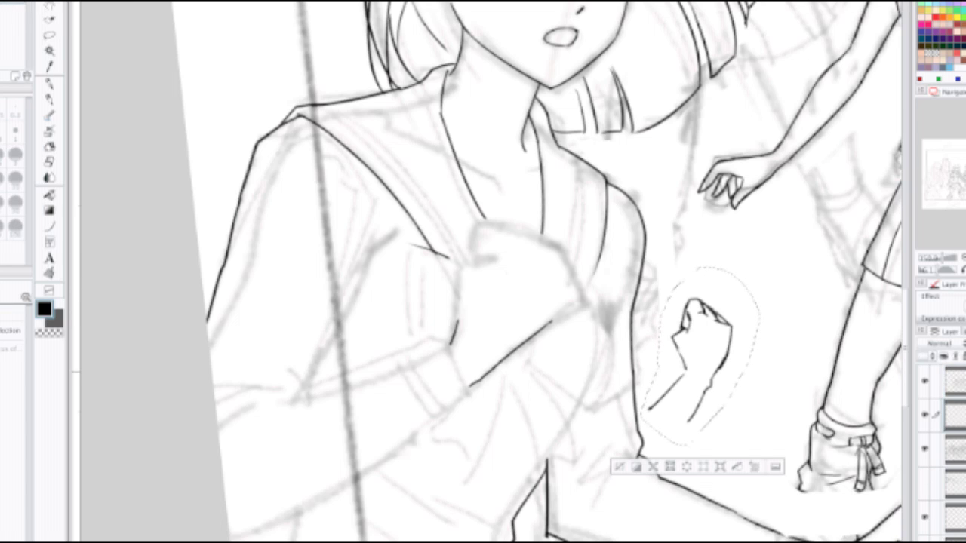
pyautogui.moveTo(701, 348); pyautogui.dragTo(491, 308)
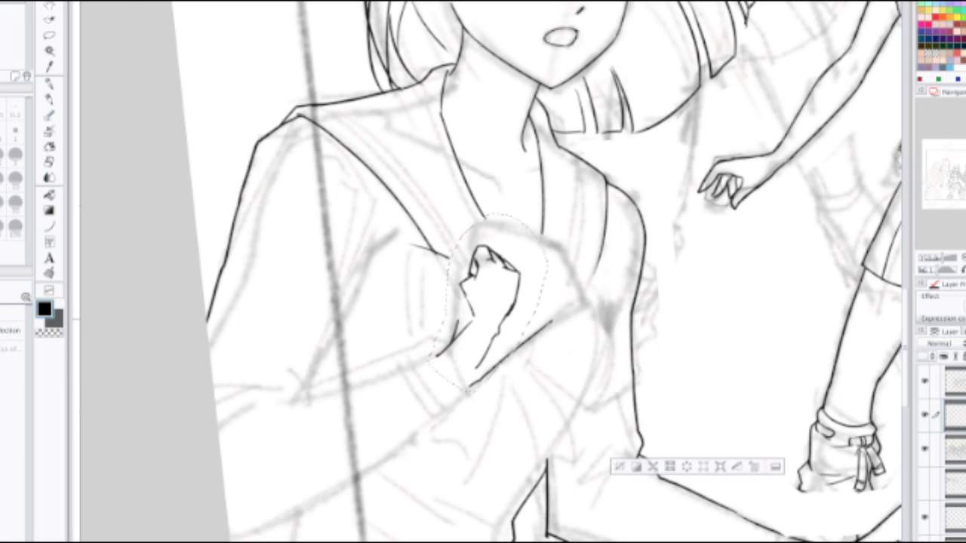
# Step: Enlarge and rotate the separate fist, place it over the sketched chest hand with its wrist meeting the forearm, and clear the selection
pyautogui.hotkey('ctrl', 't')
pyautogui.moveTo(561, 384); pyautogui.dragTo(632, 461)
pyautogui.moveTo(500, 310); pyautogui.dragTo(491, 316)
pyautogui.moveTo(491, 425); pyautogui.dragTo(456, 418)
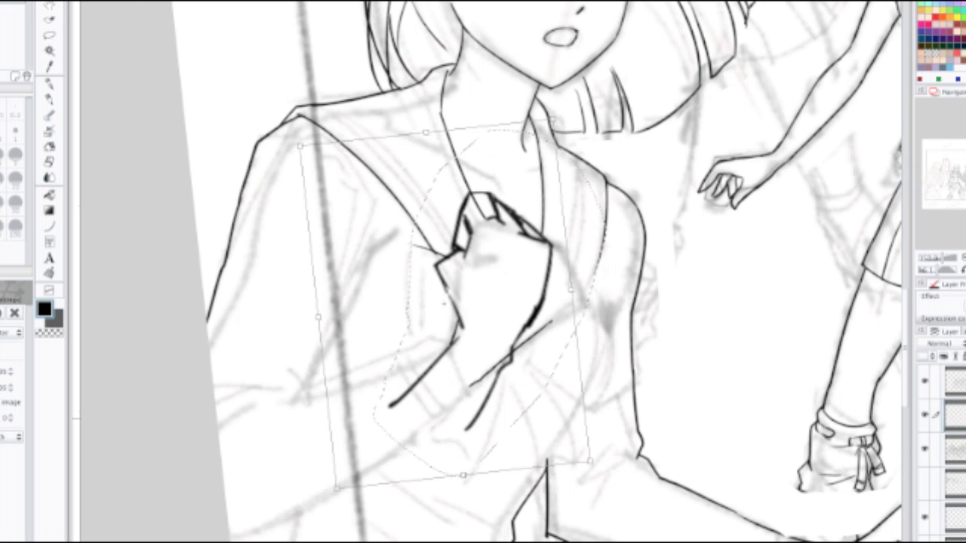
pyautogui.moveTo(578, 103); pyautogui.dragTo(632, 154)
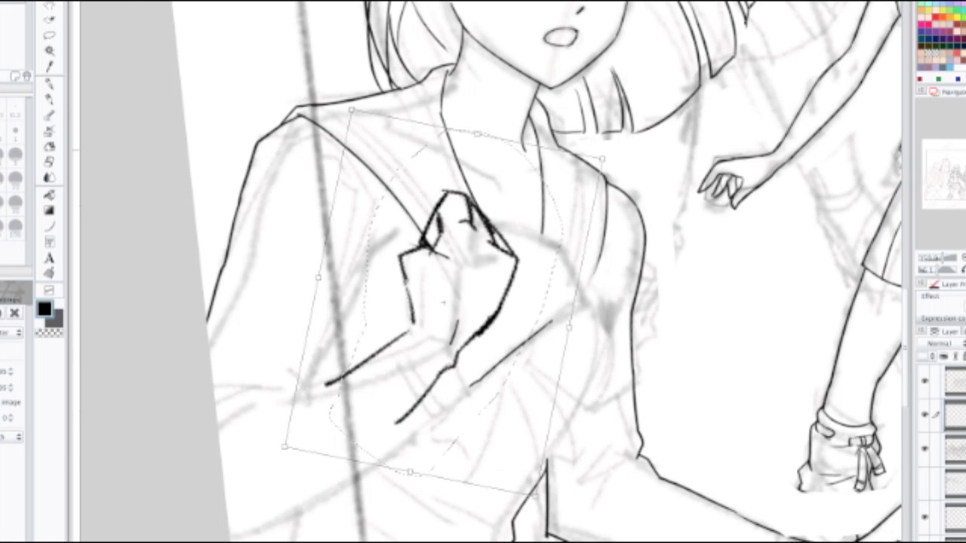
pyautogui.moveTo(453, 322); pyautogui.dragTo(493, 344)
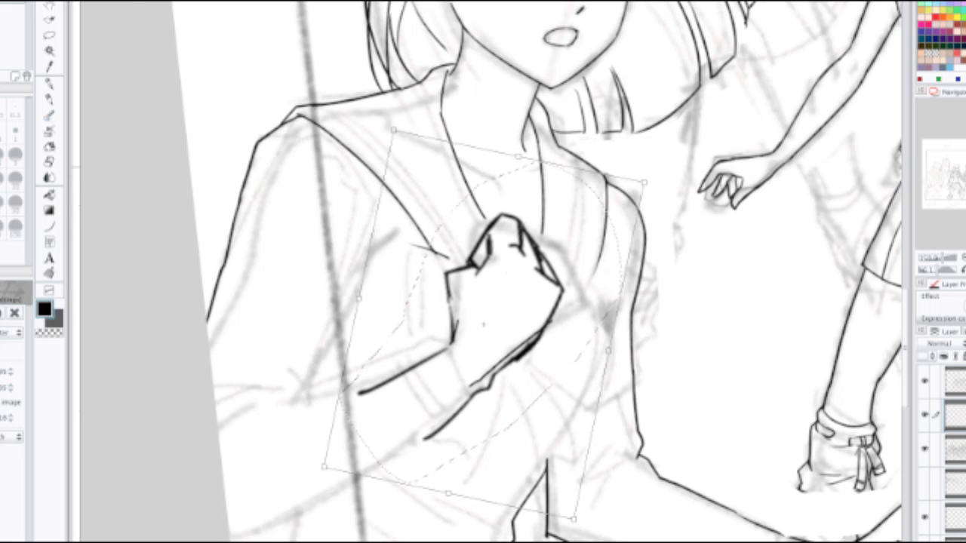
pyautogui.press('Return')
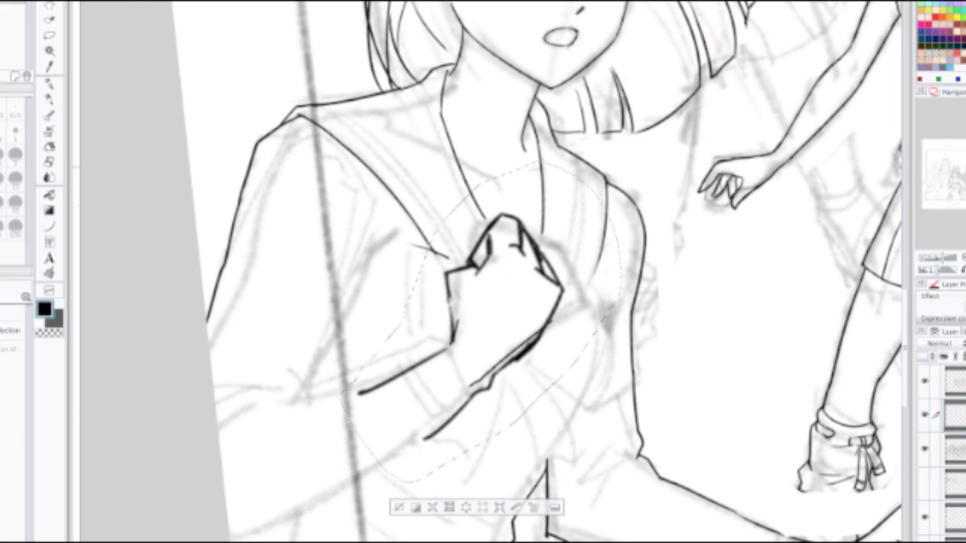
pyautogui.hotkey('ctrl', 'd')
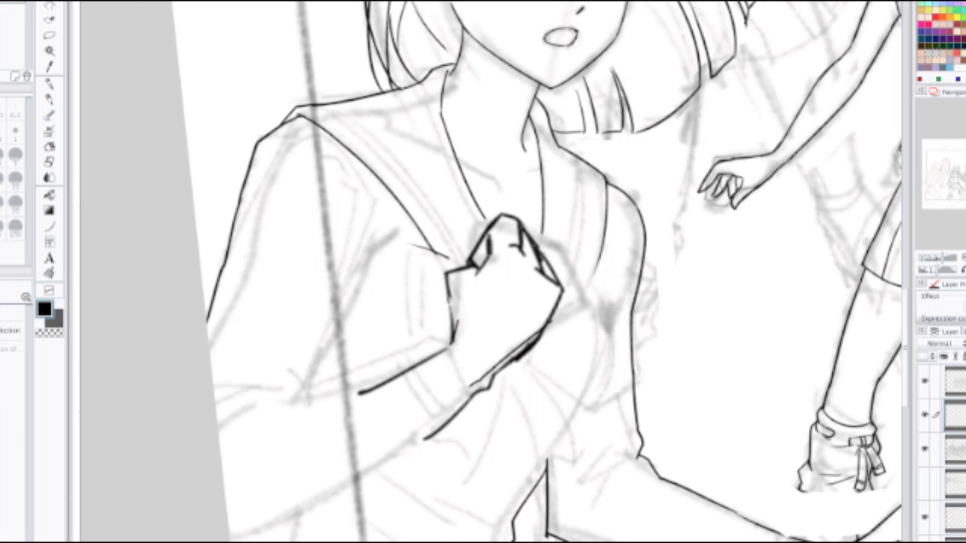
# Step: Merge the placed fist into the faint sketch and erase the old wrist and lower hand strokes from the line art layer
pyautogui.hotkey('ctrl', 'e')
pyautogui.click(955, 381)
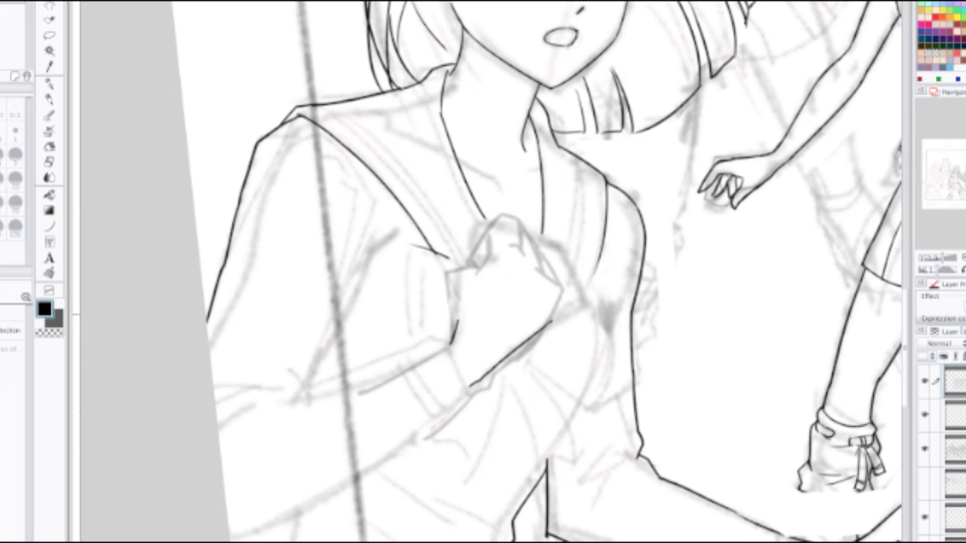
pyautogui.hotkey('ctrl', '+')
pyautogui.press('e')
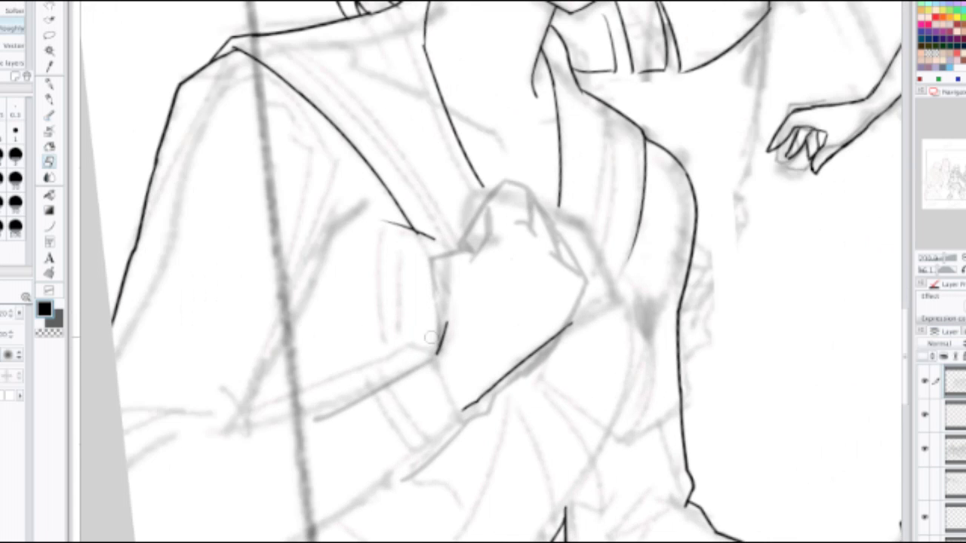
pyautogui.moveTo(445, 313); pyautogui.dragTo(443, 364)
pyautogui.moveTo(500, 379)
pyautogui.mouseDown()
pyautogui.moveTo(464, 412)
pyautogui.moveTo(570, 326)
pyautogui.mouseUp()
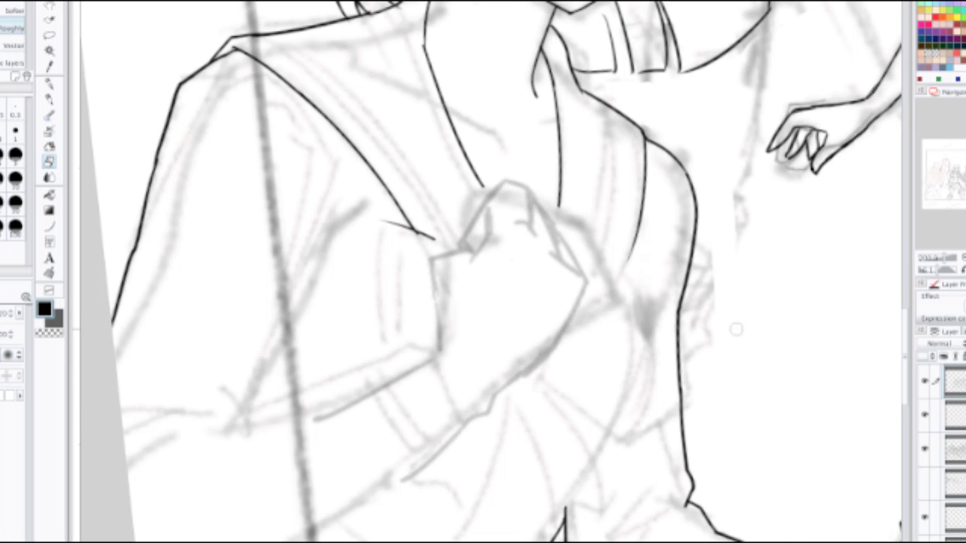
# Step: Ink the thumb-side edge of the chest fist from its upper corner down to the wrist
pyautogui.press('p')
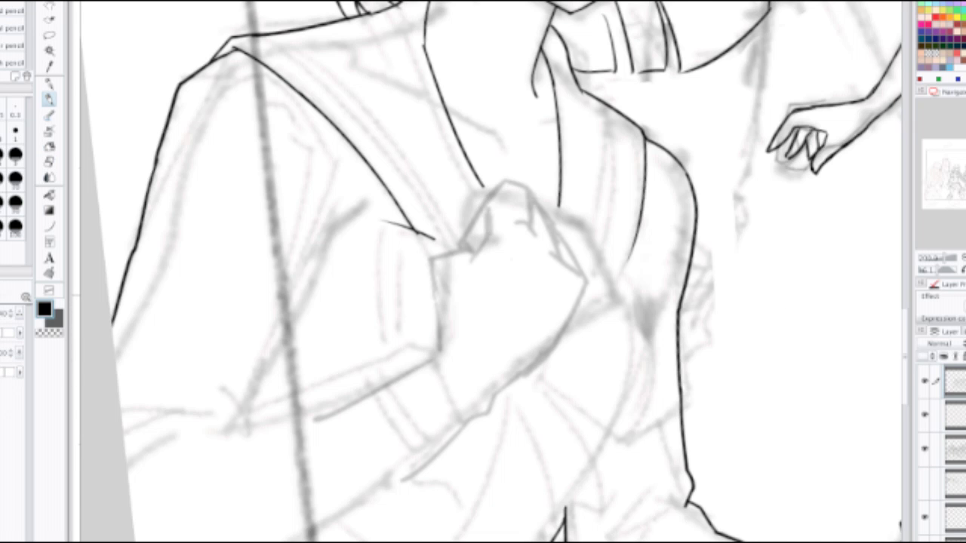
pyautogui.scroll(1, 432, 296)
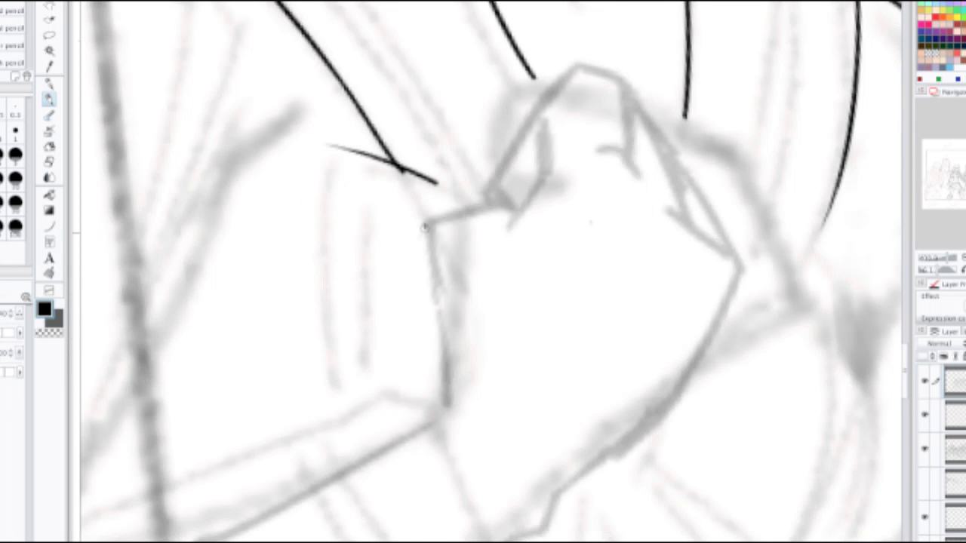
pyautogui.moveTo(425, 226); pyautogui.dragTo(456, 388)
pyautogui.hotkey('ctrl', 'z')
pyautogui.moveTo(426, 227); pyautogui.dragTo(440, 420)
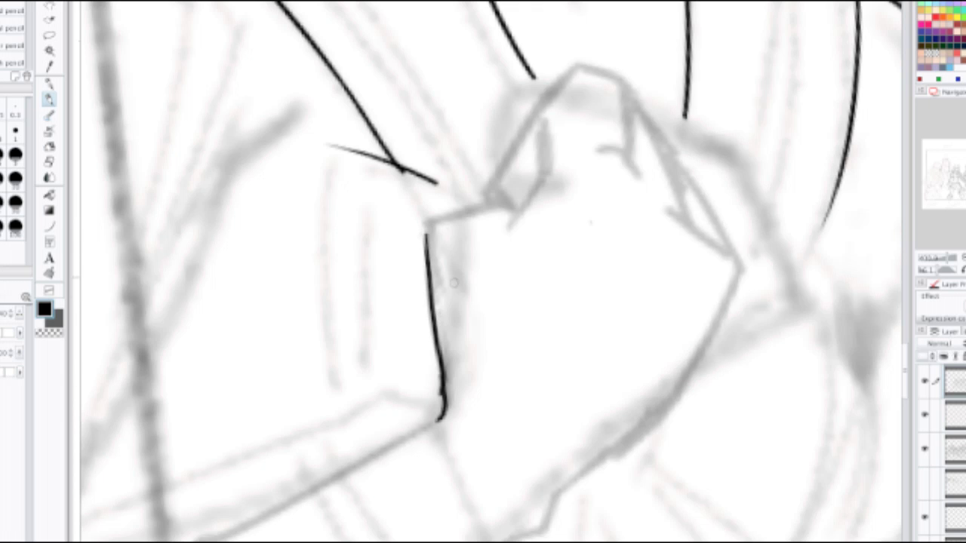
# Step: Ink the fist's thumb edge, rounded top contour and the short finger division beside the knuckles
pyautogui.moveTo(427, 225); pyautogui.dragTo(483, 209)
pyautogui.hotkey('ctrl', 'z')
pyautogui.moveTo(426, 233); pyautogui.dragTo(491, 195)
pyautogui.hotkey('ctrl', 'z')
pyautogui.moveTo(426, 222)
pyautogui.mouseDown()
pyautogui.moveTo(509, 199)
pyautogui.moveTo(514, 207)
pyautogui.moveTo(495, 181)
pyautogui.moveTo(542, 100)
pyautogui.moveTo(581, 66)
pyautogui.moveTo(625, 78)
pyautogui.moveTo(628, 161)
pyautogui.mouseUp()
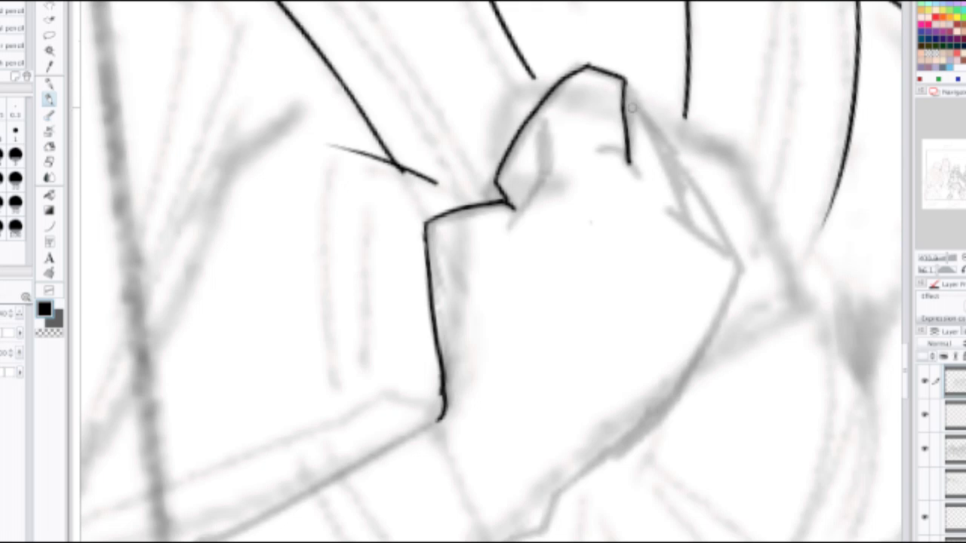
# Step: Ink the fist's sloping knuckle line and outer side down to the wrist notch at the forearm
pyautogui.moveTo(627, 99); pyautogui.dragTo(726, 235)
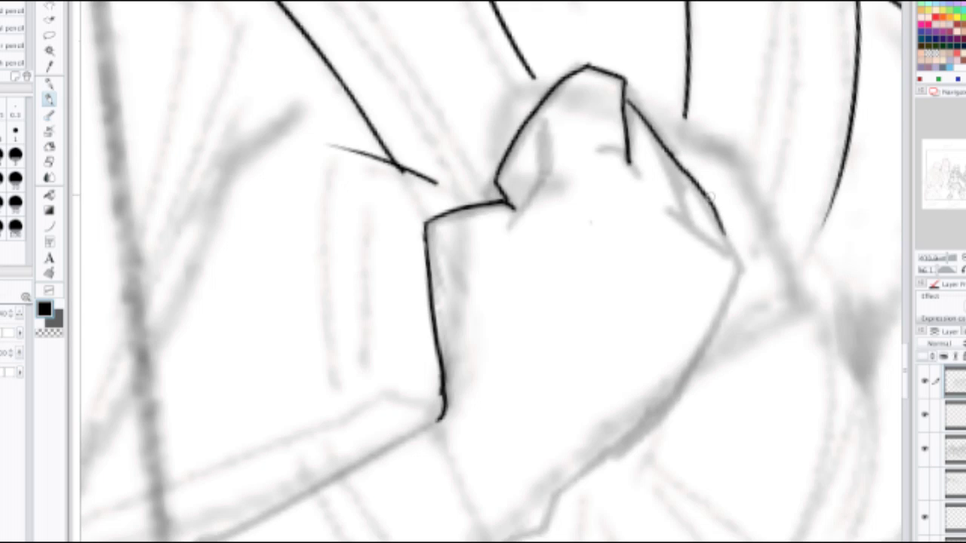
pyautogui.hotkey('ctrl', 'z')
pyautogui.moveTo(669, 153); pyautogui.dragTo(736, 254)
pyautogui.hotkey('ctrl', 'z')
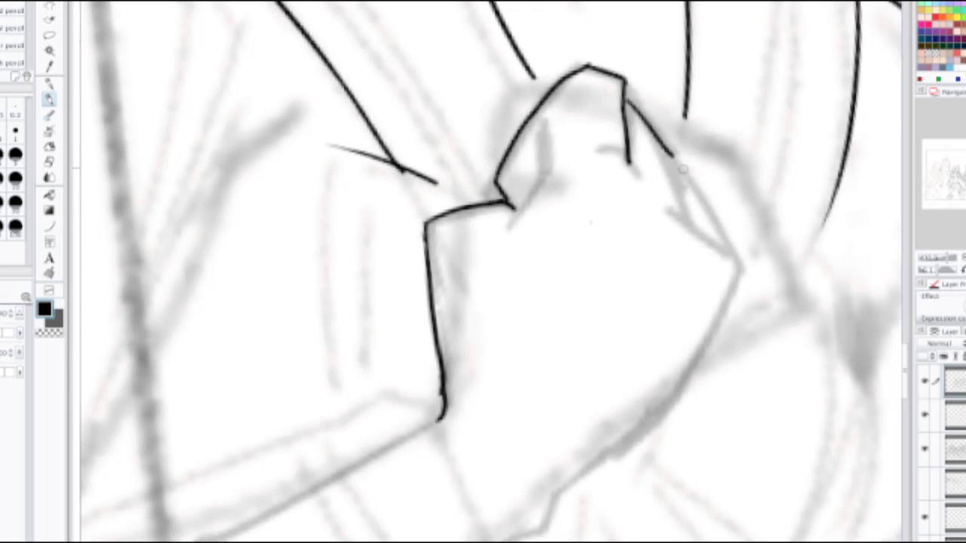
pyautogui.moveTo(672, 154)
pyautogui.mouseDown()
pyautogui.moveTo(736, 272)
pyautogui.moveTo(727, 263)
pyautogui.moveTo(766, 202)
pyautogui.moveTo(688, 318)
pyautogui.mouseUp()
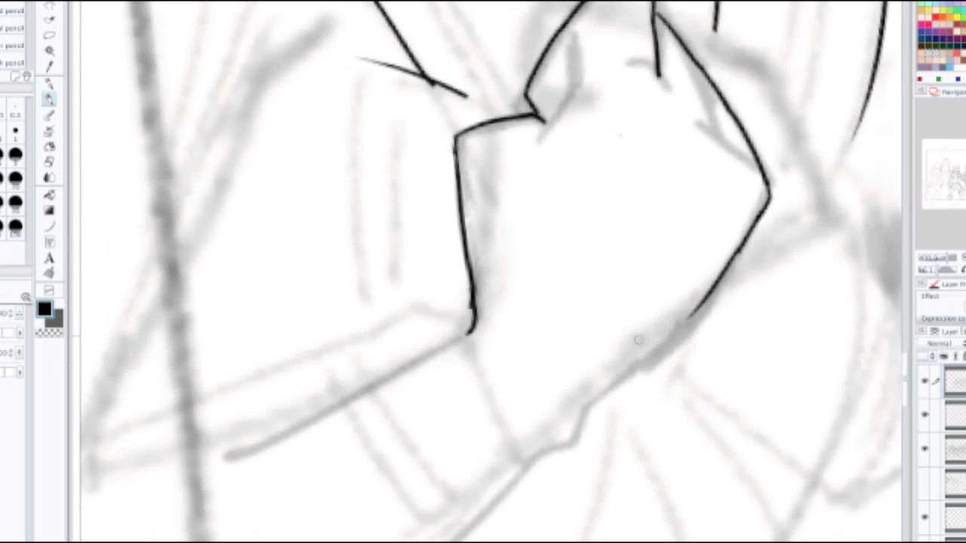
pyautogui.hotkey('ctrl', 'z')
pyautogui.moveTo(766, 204)
pyautogui.mouseDown()
pyautogui.moveTo(644, 368)
pyautogui.moveTo(585, 409)
pyautogui.moveTo(561, 447)
pyautogui.moveTo(567, 348)
pyautogui.moveTo(584, 340)
pyautogui.moveTo(526, 376)
pyautogui.mouseUp()
pyautogui.hotkey('ctrl', 'z')
pyautogui.hotkey('ctrl', 'z')
pyautogui.scroll(-2, 534, 360)
pyautogui.hotkey('ctrl', '-')
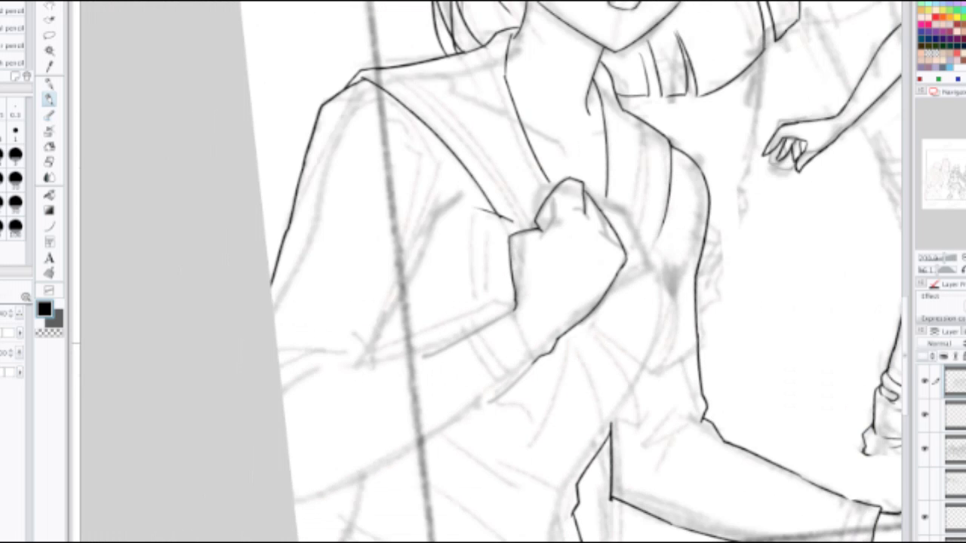
# Step: Ink the folded finger lines inside the fist next to the thumb, with a small crease
pyautogui.scroll(3, 540, 231)
pyautogui.moveTo(537, 251); pyautogui.dragTo(574, 206)
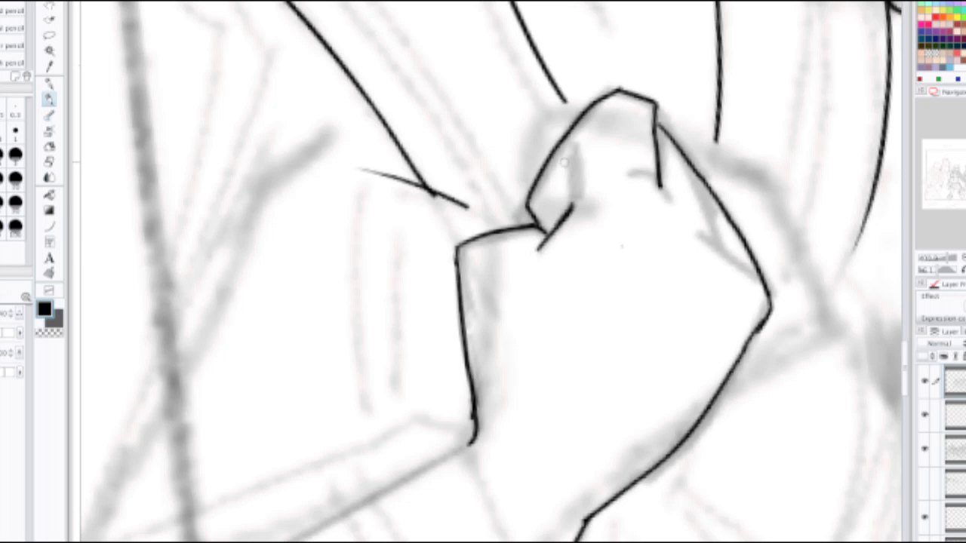
pyautogui.moveTo(566, 159)
pyautogui.mouseDown()
pyautogui.moveTo(576, 173)
pyautogui.moveTo(571, 205)
pyautogui.mouseUp()
pyautogui.hotkey('ctrl', 'z')
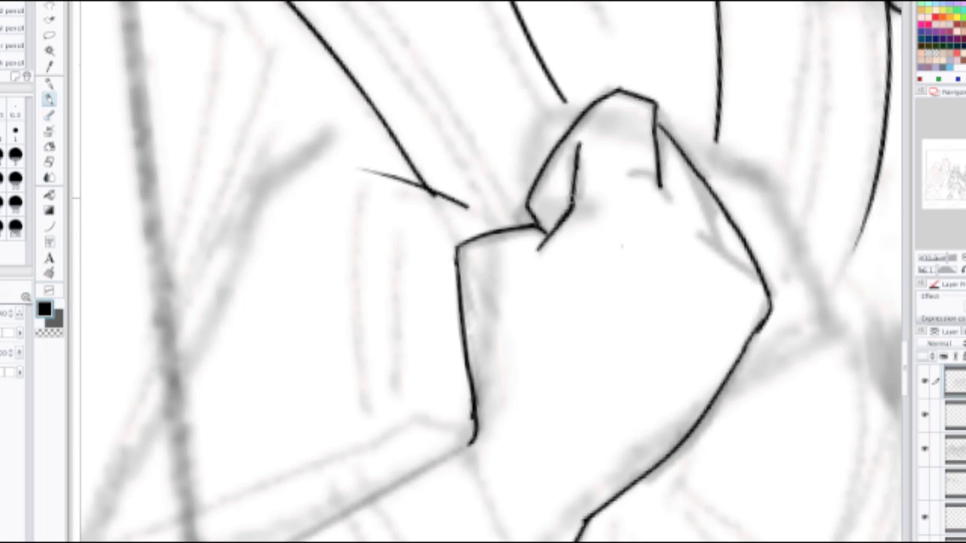
pyautogui.hotkey('ctrl', '-')
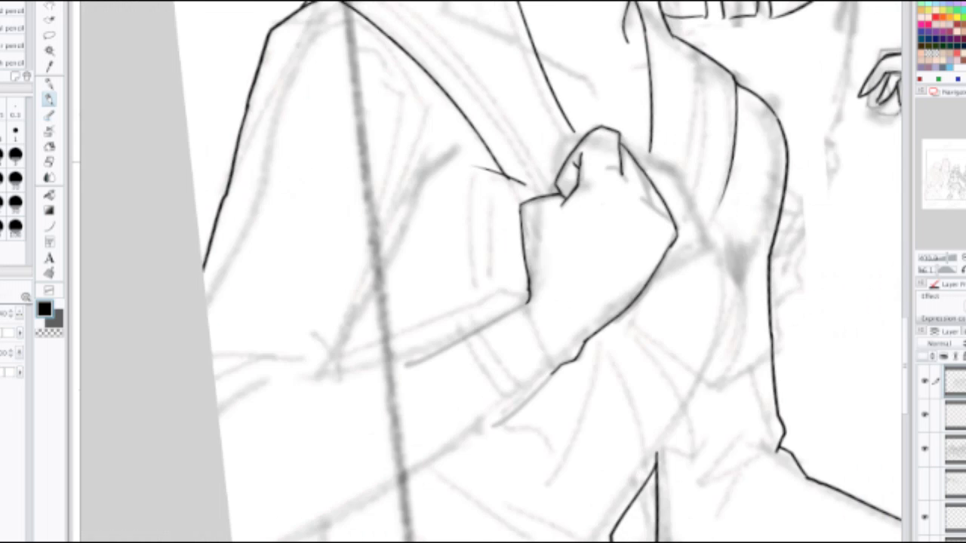
pyautogui.hotkey('ctrl', '-')
pyautogui.moveTo(559, 196); pyautogui.dragTo(522, 356)
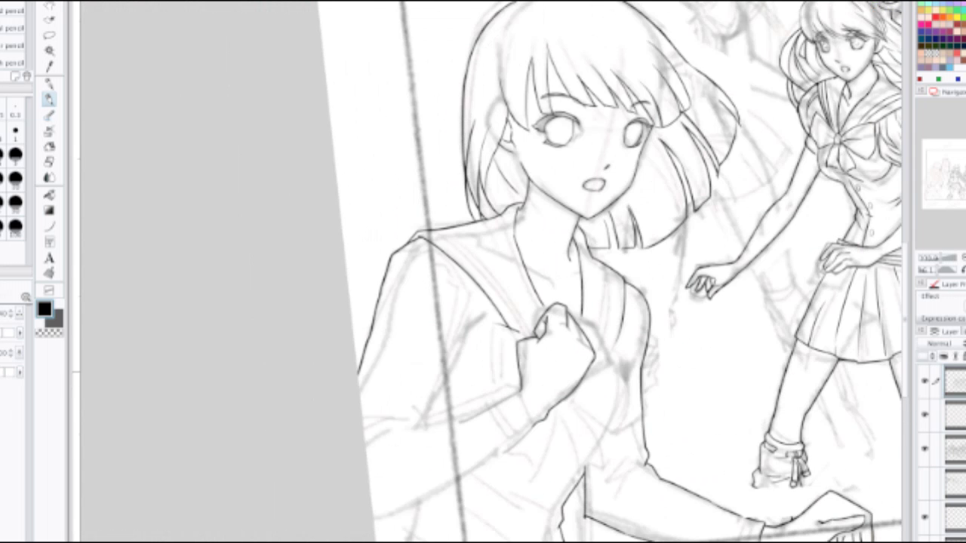
pyautogui.hotkey('ctrl', '+')
pyautogui.hotkey('ctrl', '+')
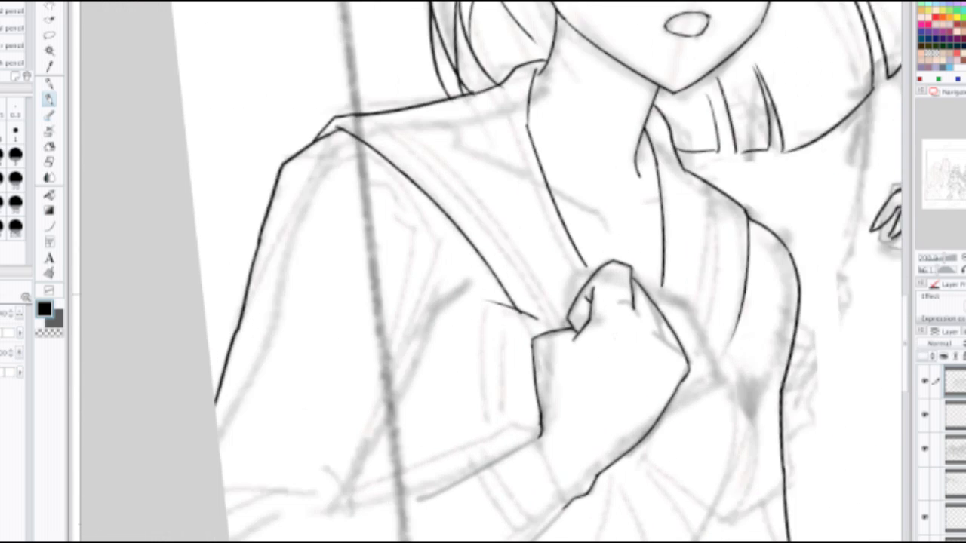
pyautogui.moveTo(538, 334); pyautogui.dragTo(568, 313)
pyautogui.hotkey('ctrl', 'z')
pyautogui.scroll(-1, 563, 315)
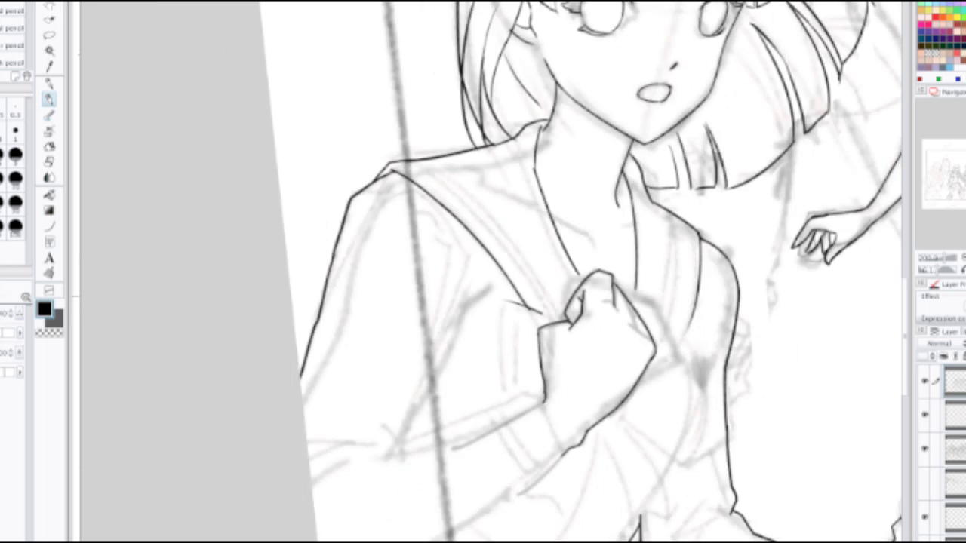
pyautogui.moveTo(563, 315); pyautogui.dragTo(513, 459)
pyautogui.scroll(-1, 533, 365)
pyautogui.moveTo(533, 365); pyautogui.dragTo(530, 243)
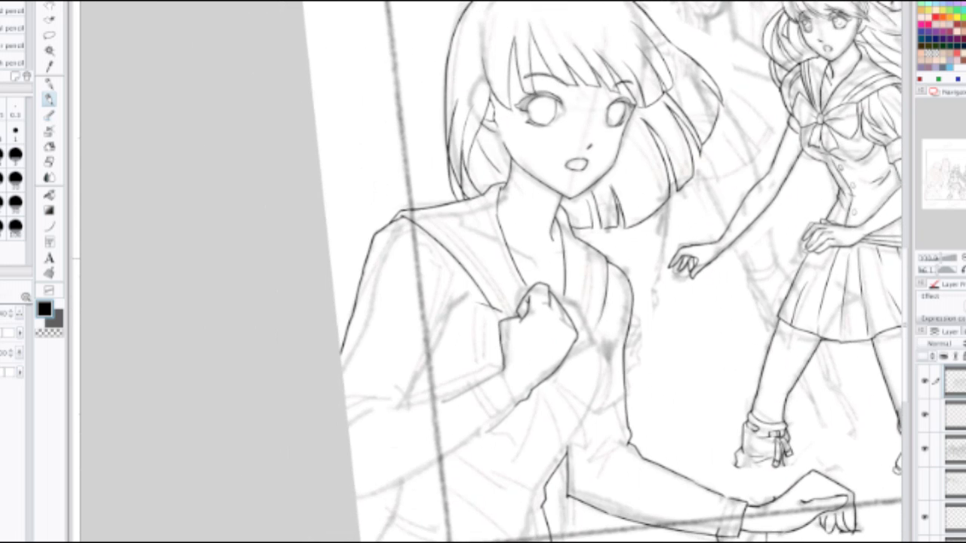
pyautogui.scroll(-1, 540, 262)
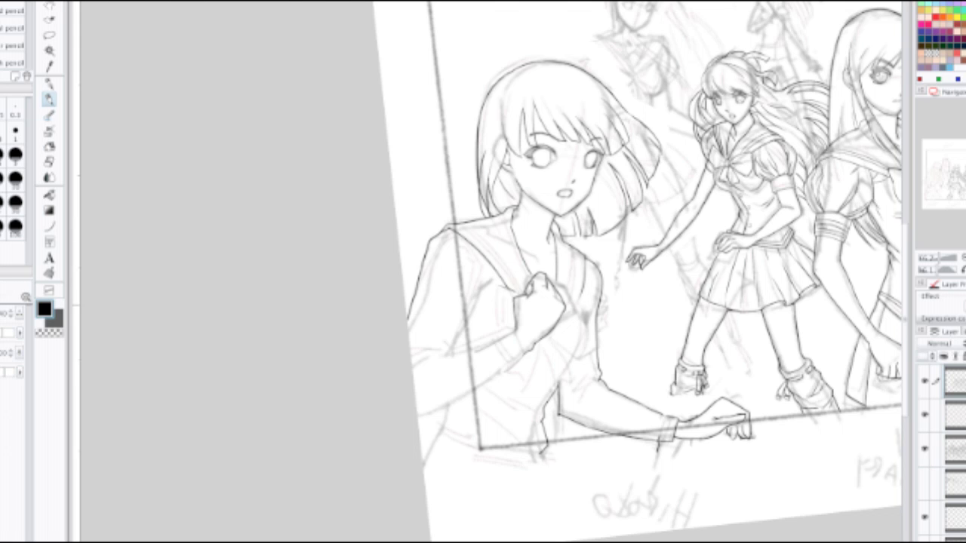
# Step: Mirror the canvas view and replace the straight thumb edge of the fist with a more rounded, raised curve
pyautogui.press('h')
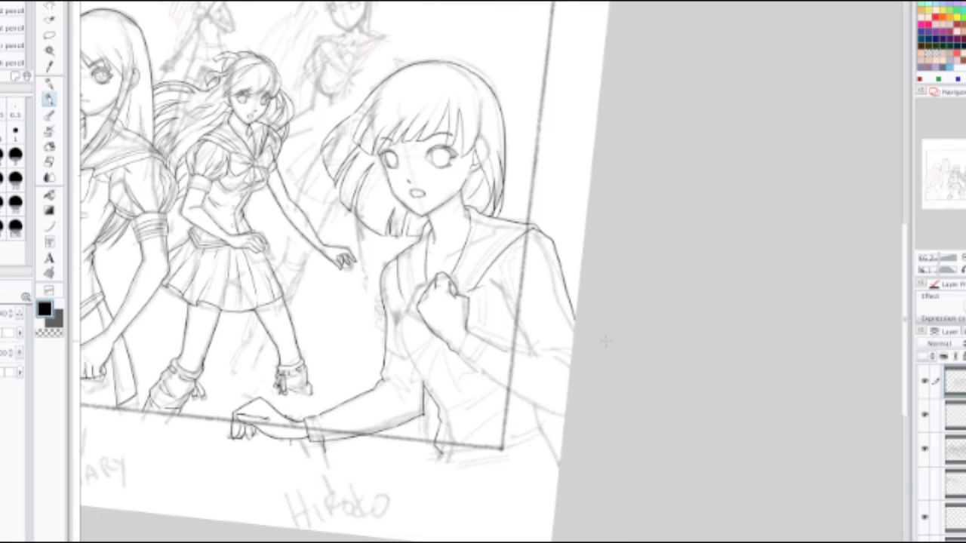
pyautogui.scroll(5, 450, 289)
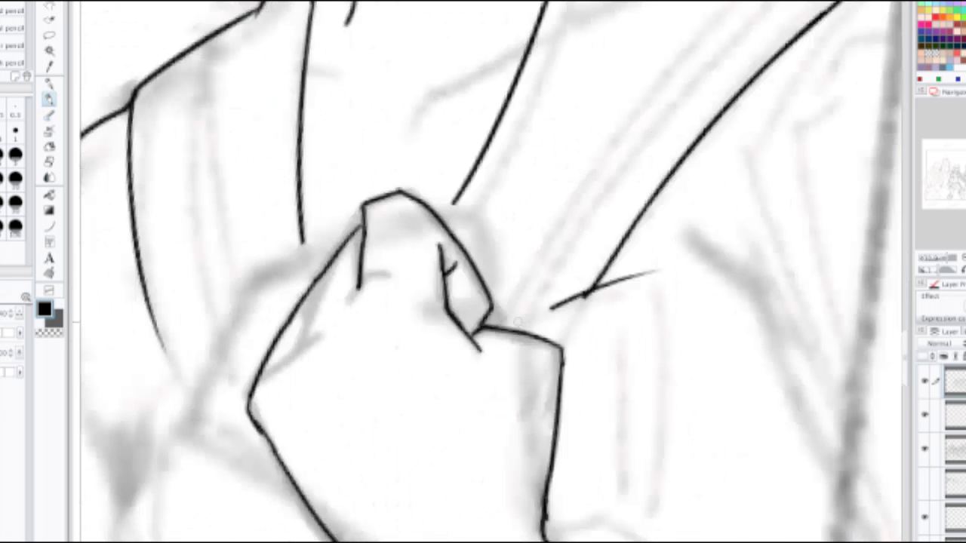
pyautogui.press('j')
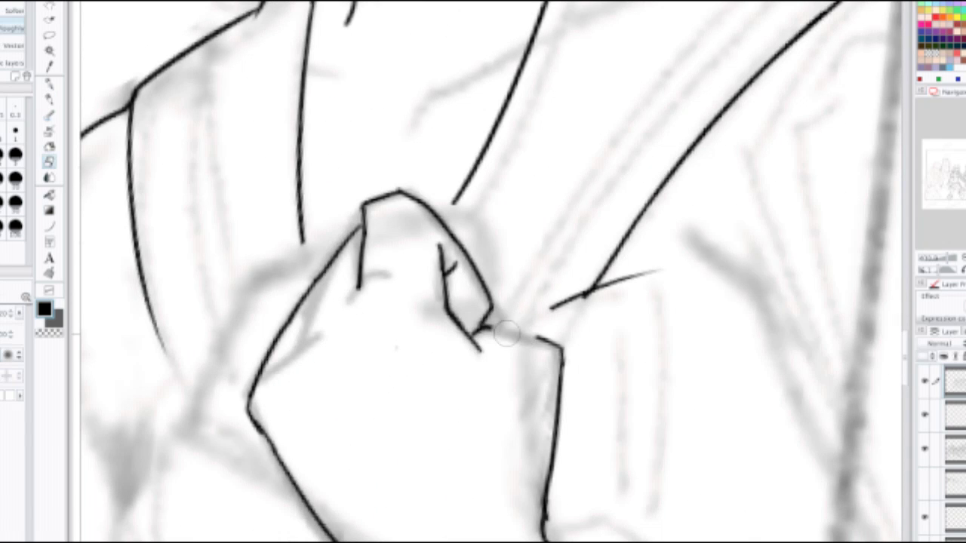
pyautogui.press('p')
pyautogui.moveTo(480, 329)
pyautogui.mouseDown()
pyautogui.moveTo(528, 318)
pyautogui.moveTo(560, 348)
pyautogui.mouseUp()
pyautogui.hotkey('ctrl', 'z')
pyautogui.moveTo(480, 330)
pyautogui.mouseDown()
pyautogui.moveTo(521, 318)
pyautogui.moveTo(561, 351)
pyautogui.mouseUp()
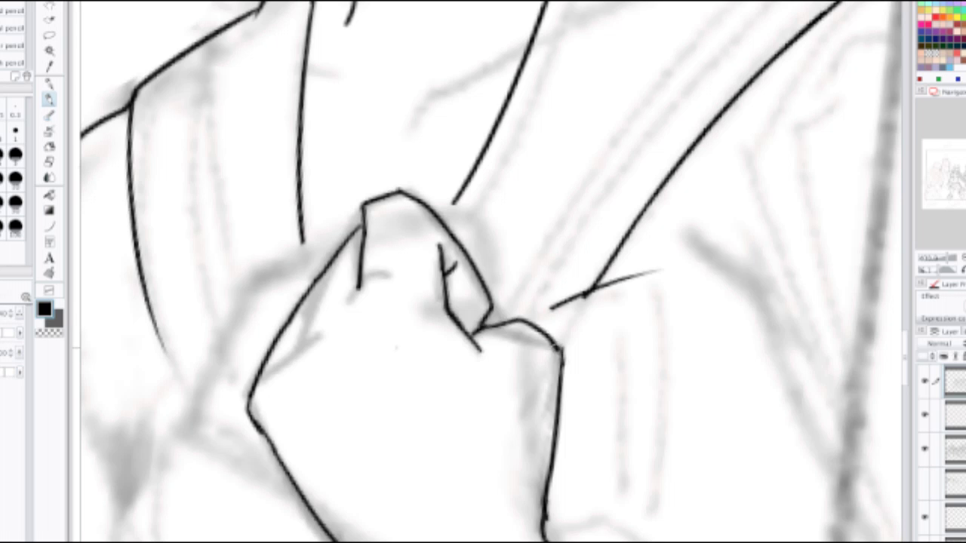
pyautogui.hotkey('ctrl', 'z')
pyautogui.moveTo(479, 329)
pyautogui.mouseDown()
pyautogui.moveTo(522, 321)
pyautogui.moveTo(560, 350)
pyautogui.mouseUp()
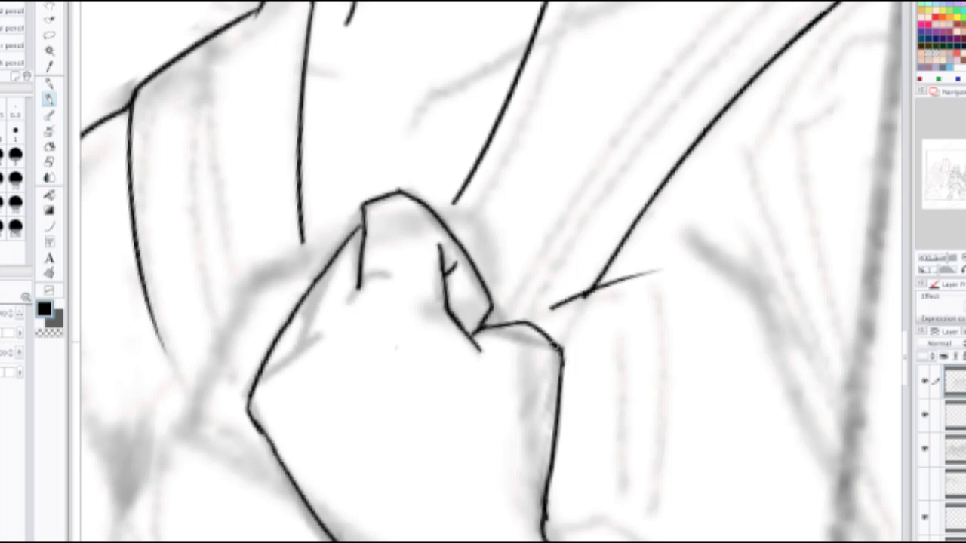
pyautogui.moveTo(482, 343)
pyautogui.mouseDown()
pyautogui.moveTo(495, 320)
pyautogui.moveTo(505, 323)
pyautogui.mouseUp()
pyautogui.hotkey('ctrl', 'z')
pyautogui.scroll(-3, 507, 313)
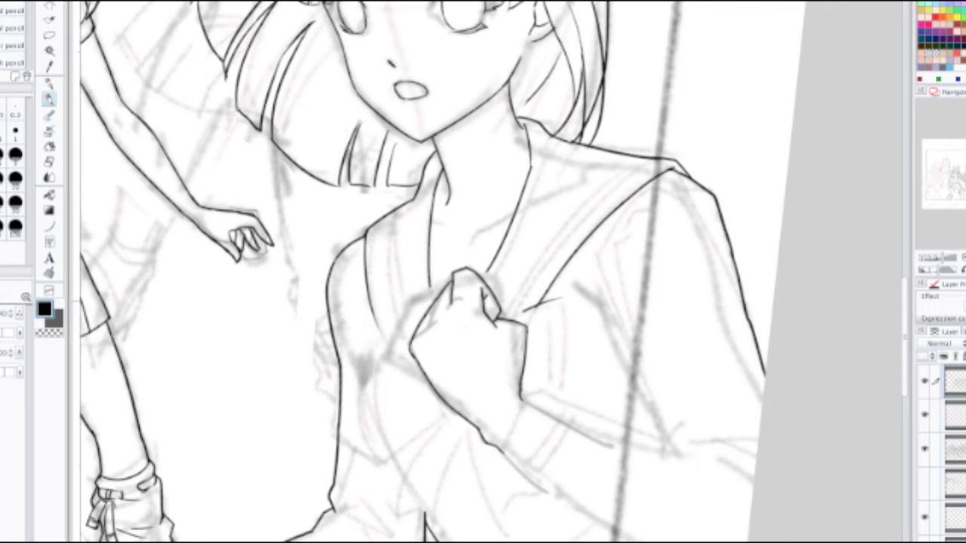
pyautogui.scroll(-1, 506, 326)
pyautogui.scroll(2, 506, 326)
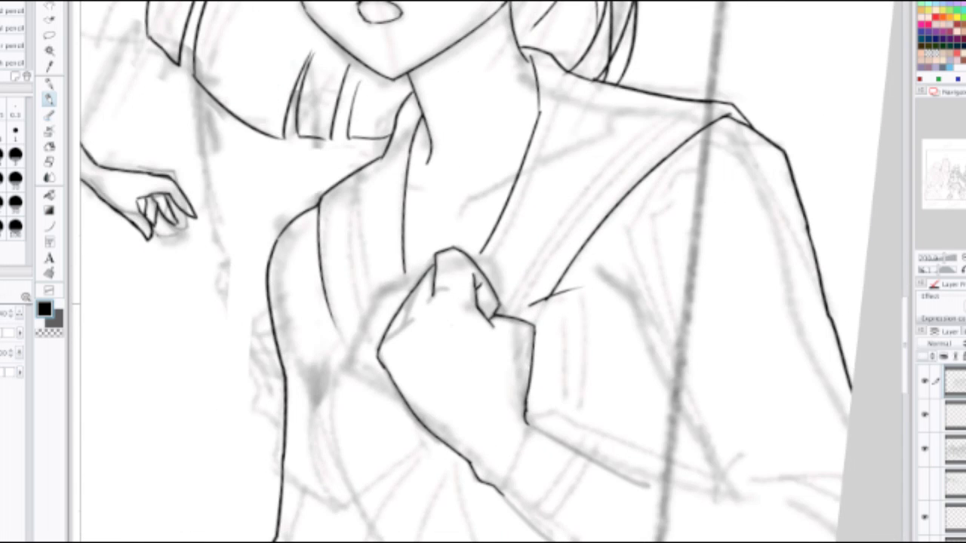
pyautogui.moveTo(499, 304); pyautogui.dragTo(533, 324)
pyautogui.hotkey('ctrl', 'z')
pyautogui.hotkey('ctrl', 'z')
pyautogui.moveTo(517, 317); pyautogui.dragTo(534, 336)
pyautogui.hotkey('ctrl', 'z')
pyautogui.scroll(-1, 534, 309)
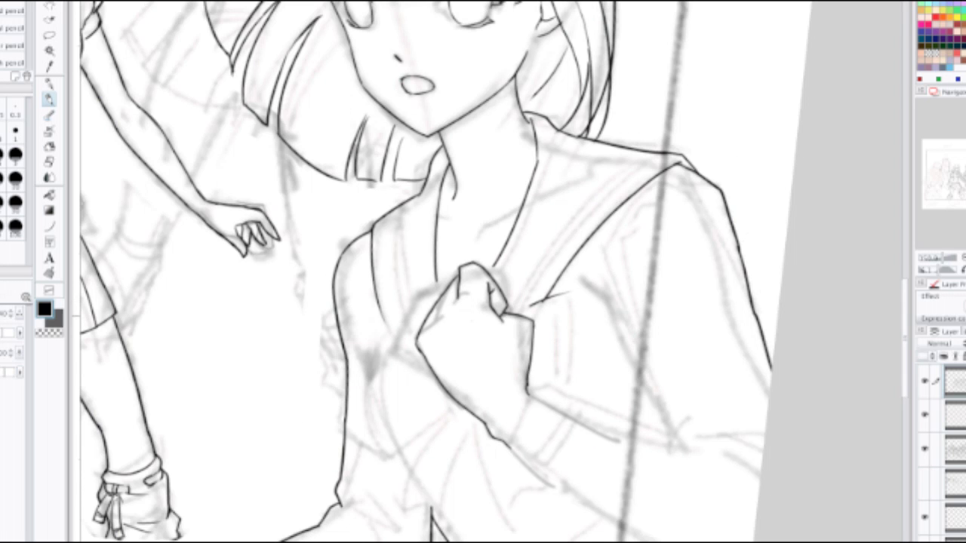
pyautogui.press('e')
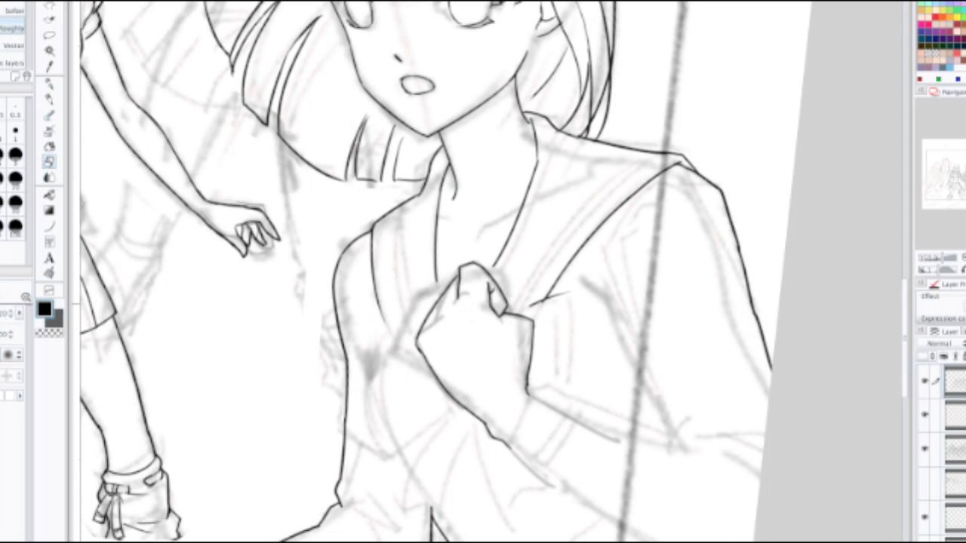
pyautogui.hotkey('ctrl', '-')
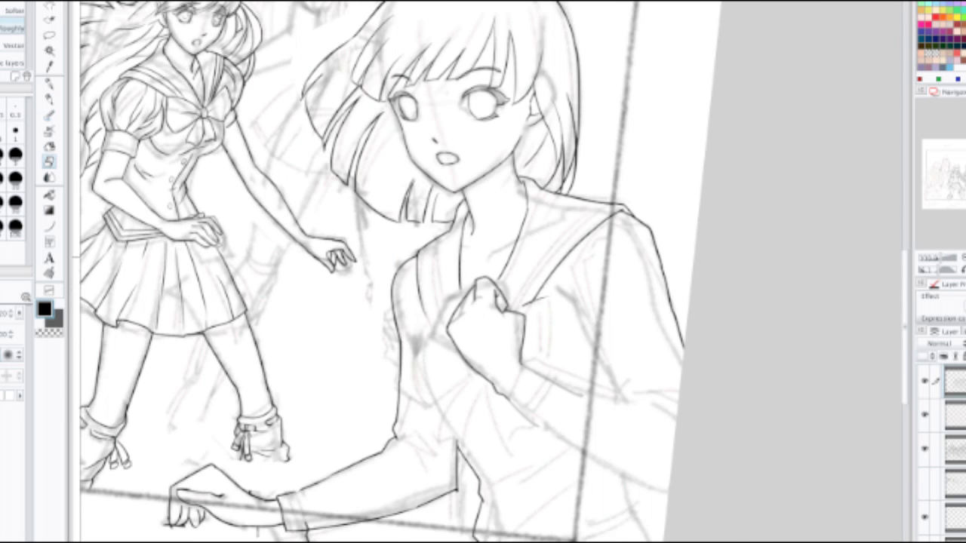
pyautogui.moveTo(468, 257); pyautogui.dragTo(537, 316)
pyautogui.hotkey('ctrl', '+')
pyautogui.moveTo(513, 227); pyautogui.dragTo(510, 407)
pyautogui.hotkey('ctrl', '+')
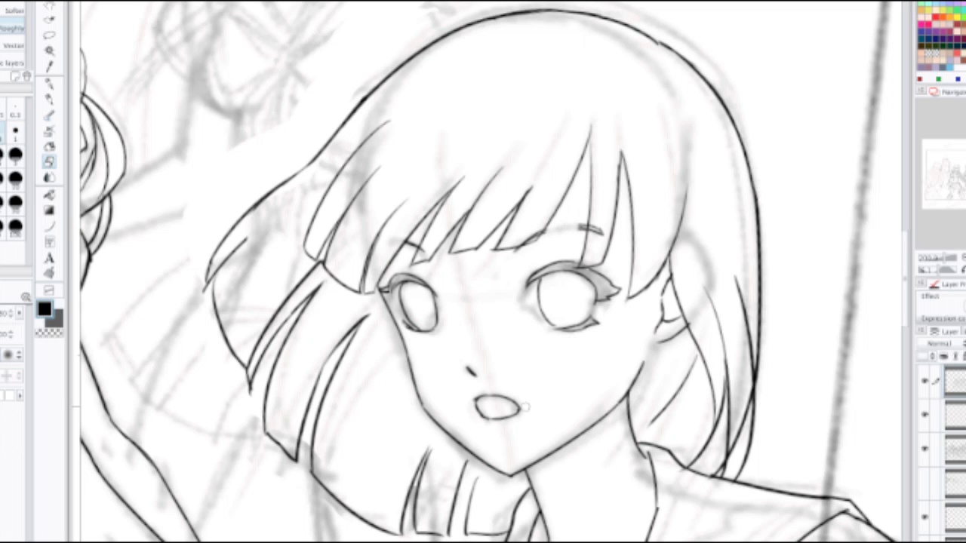
# Step: Erase the short-haired girl's flat eyebrows and ink slanted, frowning eyebrow strokes above both eyes
pyautogui.scroll(-5, 571, 220)
pyautogui.moveTo(570, 325)
pyautogui.mouseDown()
pyautogui.moveTo(554, 230)
pyautogui.moveTo(533, 203)
pyautogui.moveTo(504, 423)
pyautogui.mouseUp()
pyautogui.scroll(4, 536, 307)
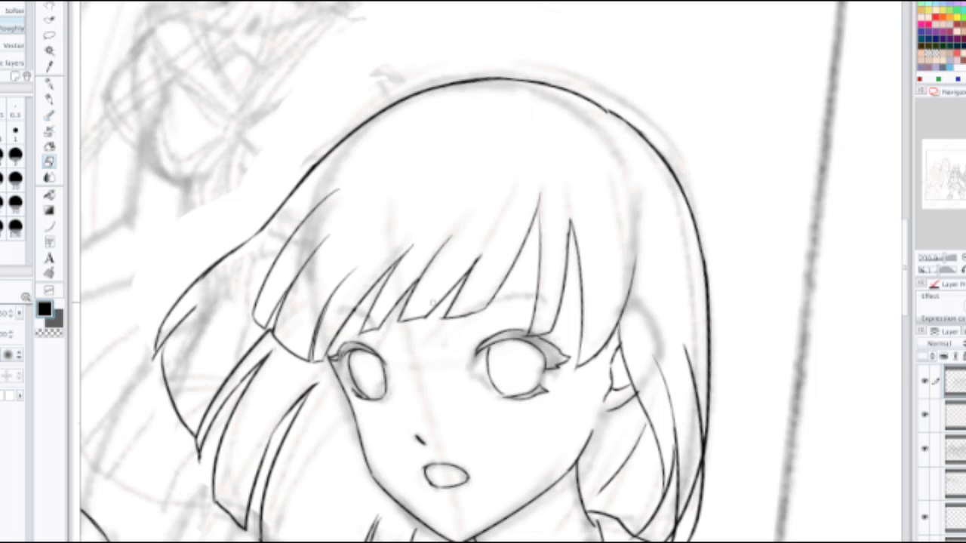
pyautogui.press('p')
pyautogui.moveTo(455, 337)
pyautogui.mouseDown()
pyautogui.moveTo(473, 340)
pyautogui.moveTo(531, 298)
pyautogui.mouseUp()
pyautogui.hotkey('ctrl', 'z')
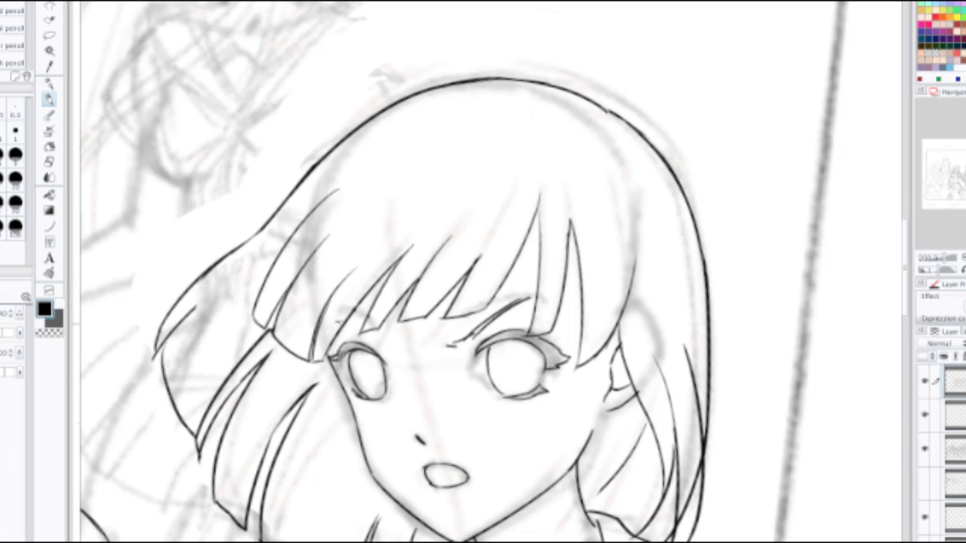
pyautogui.moveTo(338, 321); pyautogui.dragTo(381, 337)
pyautogui.scroll(-2, 356, 312)
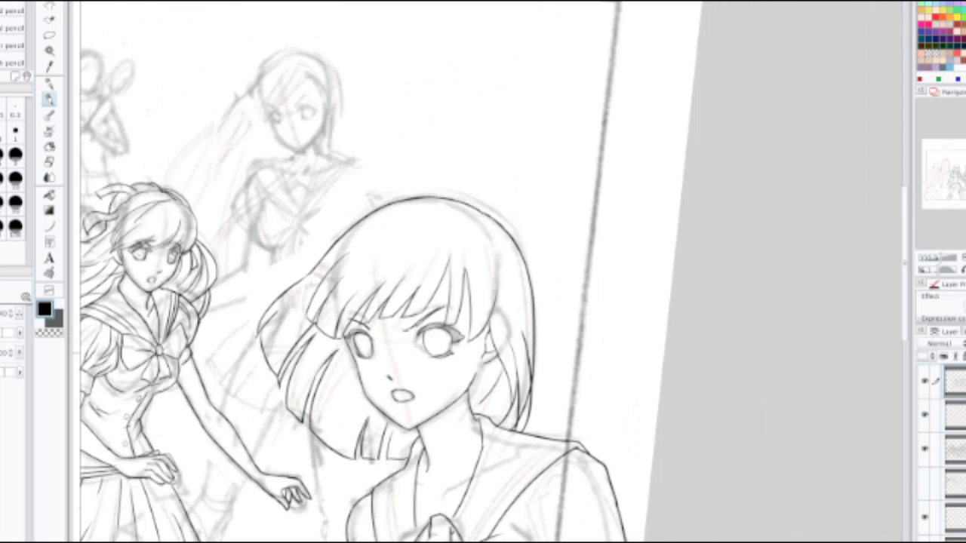
# Step: Redraw the eyebrow above the larger eye as a steep two-line shape tapering up into the fringe
pyautogui.scroll(4, 419, 337)
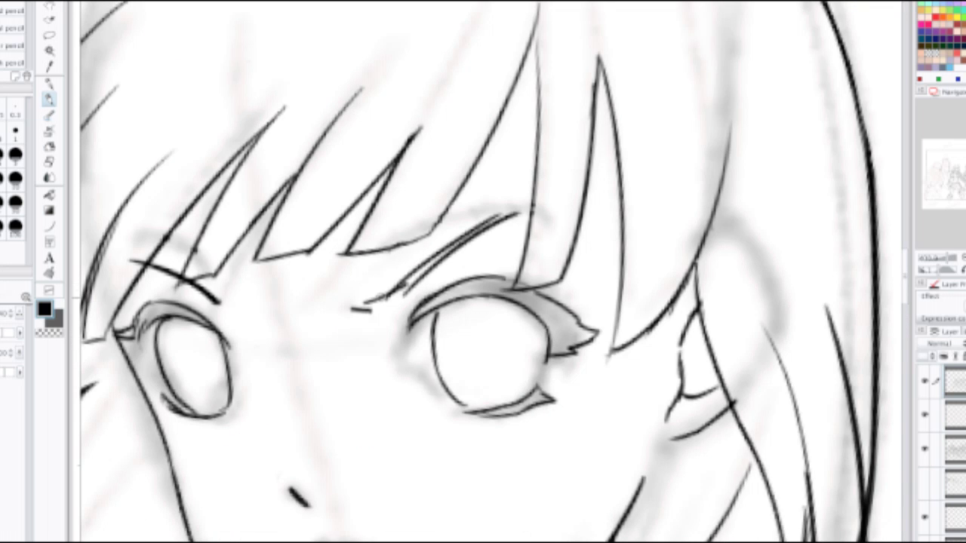
pyautogui.moveTo(374, 300); pyautogui.dragTo(465, 229)
pyautogui.hotkey('ctrl', 'z')
pyautogui.moveTo(405, 287)
pyautogui.mouseDown()
pyautogui.moveTo(384, 297)
pyautogui.moveTo(457, 246)
pyautogui.mouseUp()
pyautogui.moveTo(375, 310)
pyautogui.mouseDown()
pyautogui.moveTo(421, 269)
pyautogui.moveTo(384, 292)
pyautogui.moveTo(402, 276)
pyautogui.moveTo(457, 242)
pyautogui.mouseUp()
pyautogui.press('p')
pyautogui.moveTo(370, 308); pyautogui.dragTo(488, 220)
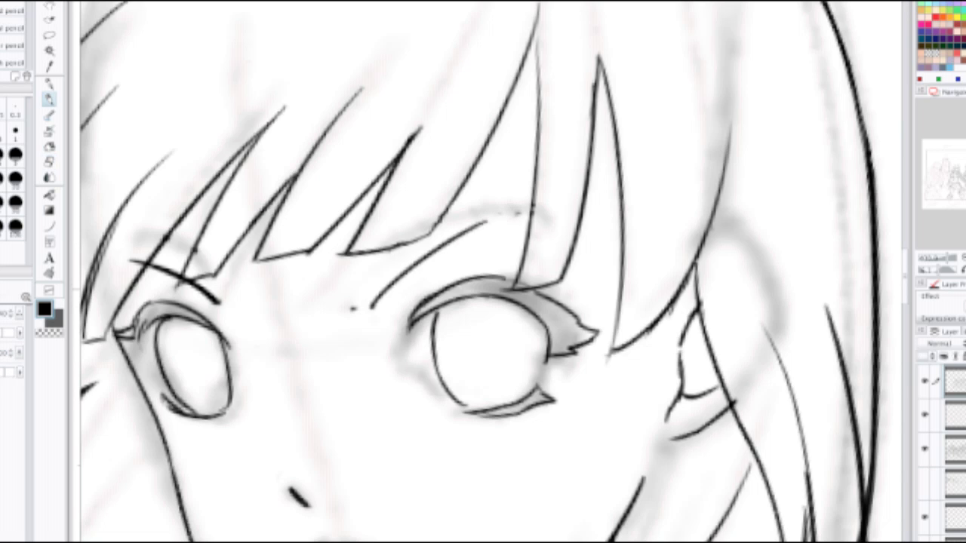
pyautogui.hotkey('ctrl', 'z')
pyautogui.moveTo(352, 314)
pyautogui.mouseDown()
pyautogui.moveTo(418, 258)
pyautogui.moveTo(462, 239)
pyautogui.mouseUp()
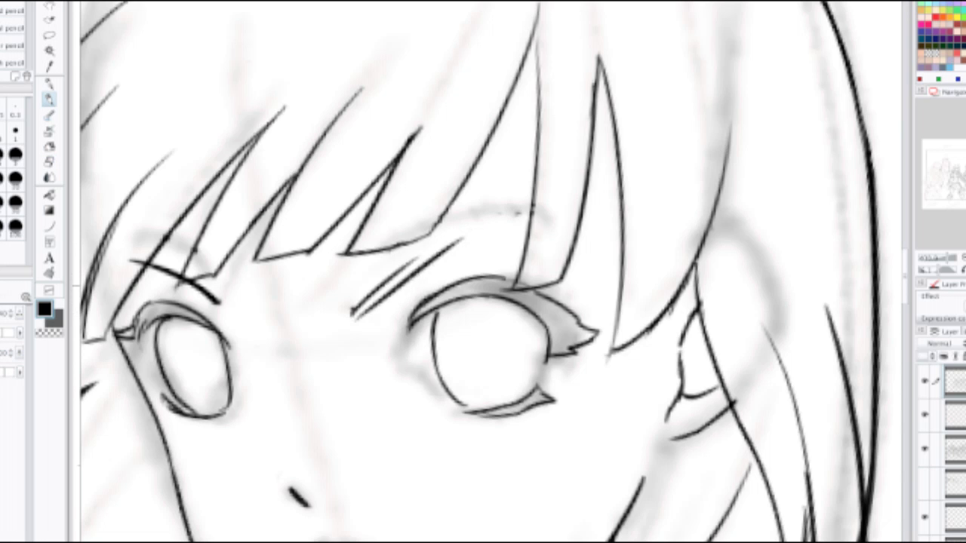
pyautogui.hotkey('ctrl', 'z')
pyautogui.moveTo(354, 310); pyautogui.dragTo(385, 308)
pyautogui.moveTo(379, 307); pyautogui.dragTo(458, 239)
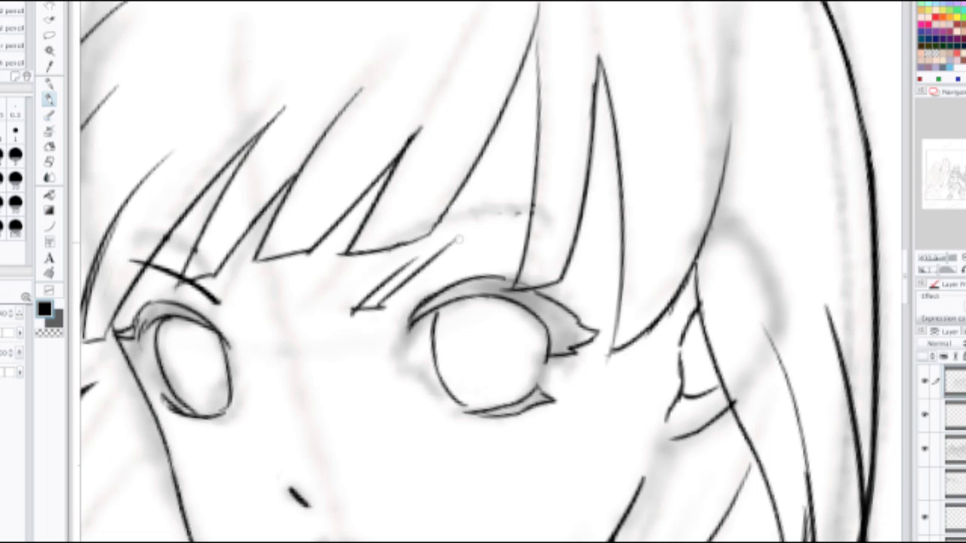
pyautogui.moveTo(409, 264); pyautogui.dragTo(526, 214)
pyautogui.scroll(-4, 518, 220)
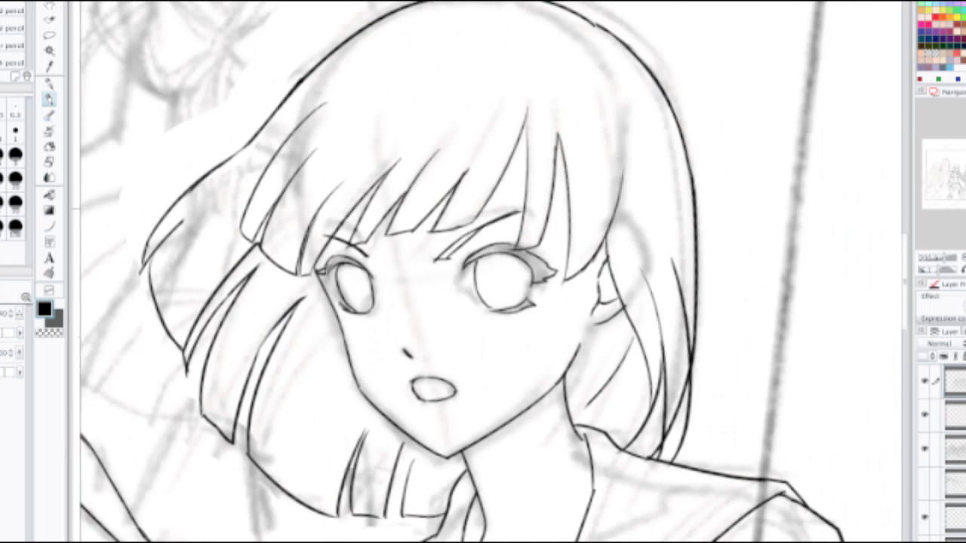
# Step: Erase the closed inner corner of that eyebrow, keeping only a short crease mark beside it
pyautogui.scroll(4, 444, 240)
pyautogui.moveTo(521, 259); pyautogui.dragTo(398, 337)
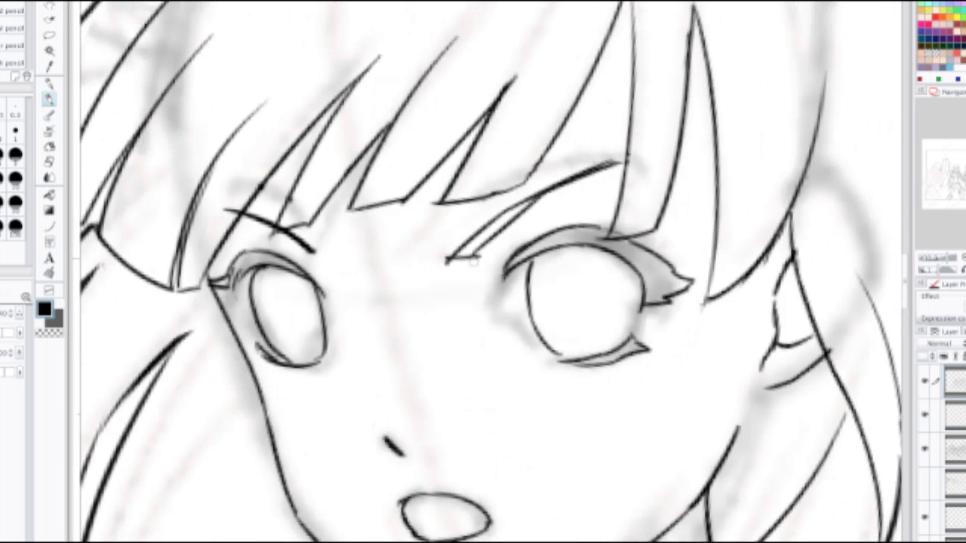
pyautogui.press('e')
pyautogui.moveTo(484, 254)
pyautogui.mouseDown()
pyautogui.moveTo(449, 290)
pyautogui.moveTo(429, 229)
pyautogui.moveTo(605, 194)
pyautogui.moveTo(576, 160)
pyautogui.mouseUp()
pyautogui.press('p')
pyautogui.hotkey('ctrl', 'z')
pyautogui.scroll(-2, 446, 248)
pyautogui.scroll(-3, 414, 264)
pyautogui.scroll(4, 475, 150)
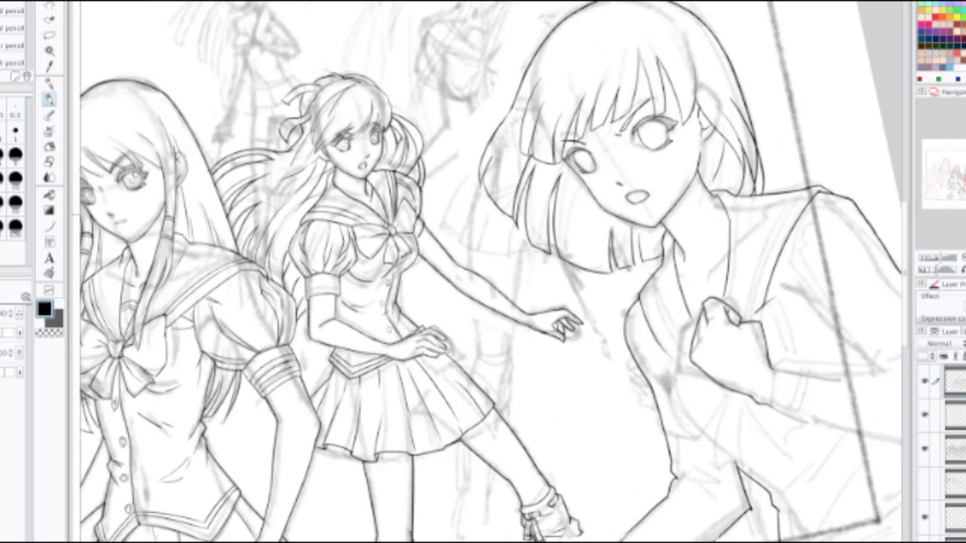
# Step: Erase the outer line of the side lock next to the smaller eye
pyautogui.scroll(2, 475, 226)
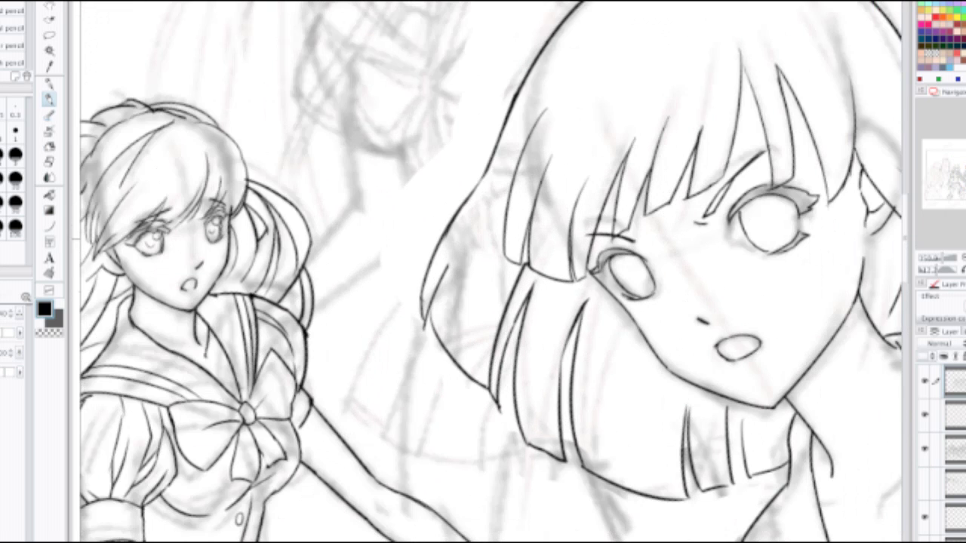
pyautogui.press('e')
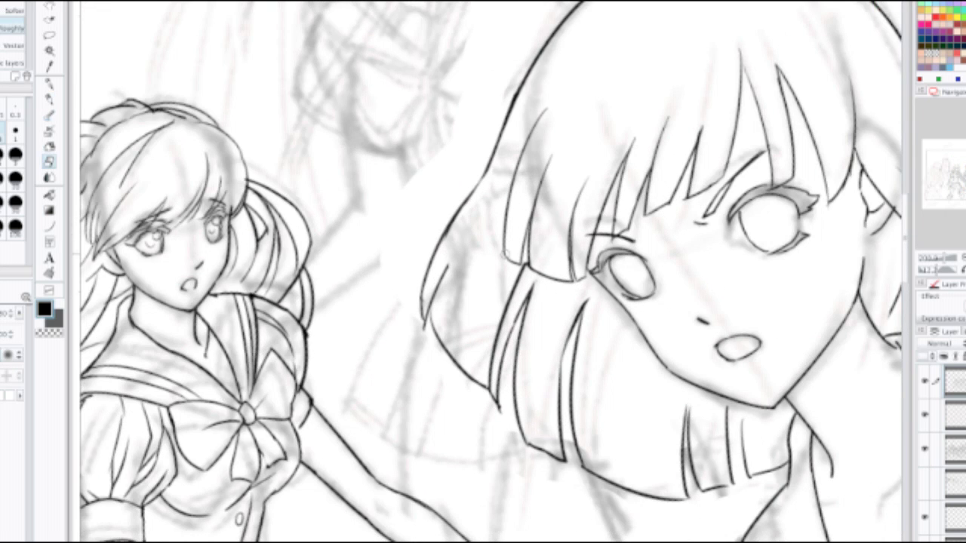
pyautogui.moveTo(510, 251); pyautogui.dragTo(560, 94)
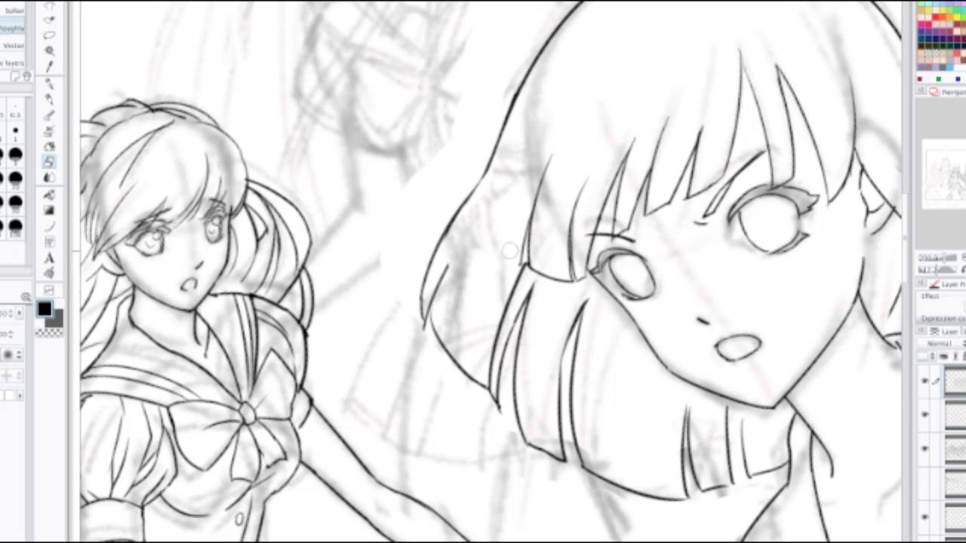
pyautogui.press('g')
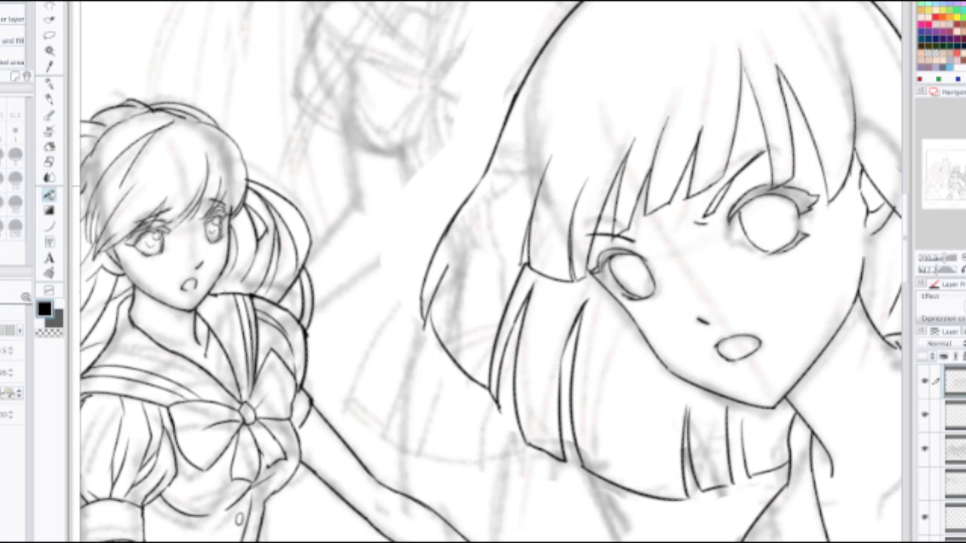
pyautogui.press('p')
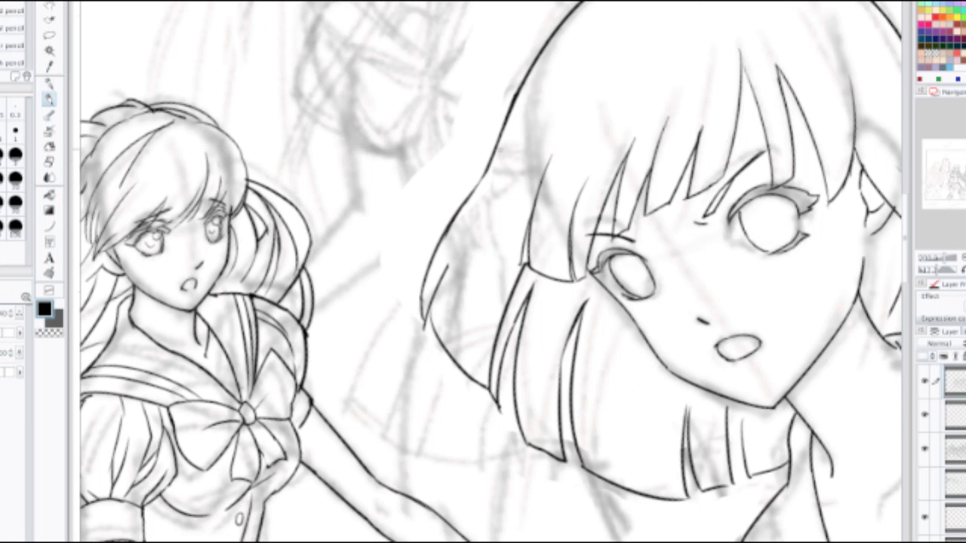
# Step: Ink a wider outer curve for the side lock, running from the head outline down to the fringe corner
pyautogui.moveTo(505, 132); pyautogui.dragTo(495, 243)
pyautogui.hotkey('ctrl', 'z')
pyautogui.moveTo(504, 132)
pyautogui.mouseDown()
pyautogui.moveTo(493, 261)
pyautogui.moveTo(529, 269)
pyautogui.mouseUp()
pyautogui.scroll(-2, 532, 225)
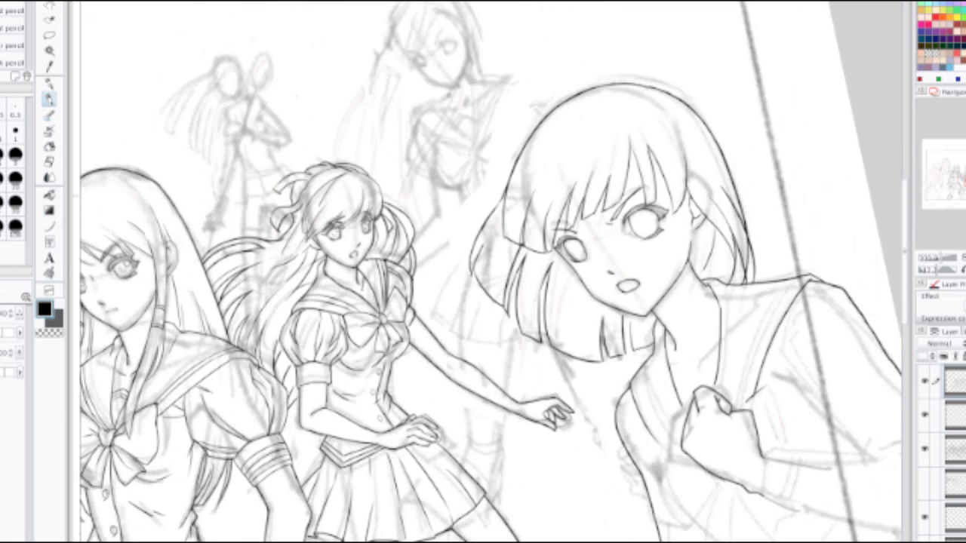
pyautogui.moveTo(532, 225); pyautogui.dragTo(415, 205)
pyautogui.scroll(1, 411, 206)
pyautogui.scroll(2, 377, 196)
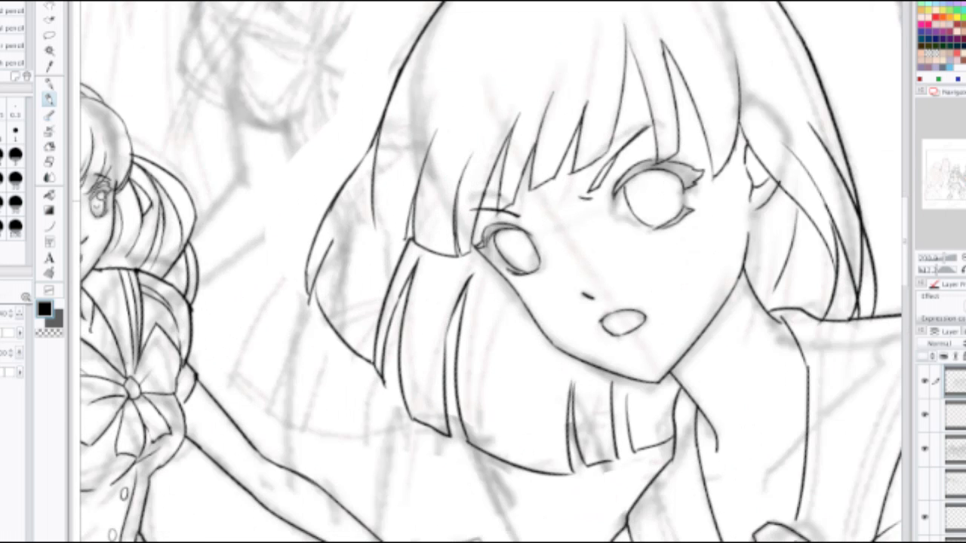
pyautogui.hotkey('ctrl', 'z')
pyautogui.moveTo(387, 110)
pyautogui.mouseDown()
pyautogui.moveTo(372, 169)
pyautogui.moveTo(377, 222)
pyautogui.mouseUp()
pyautogui.hotkey('ctrl', 'z')
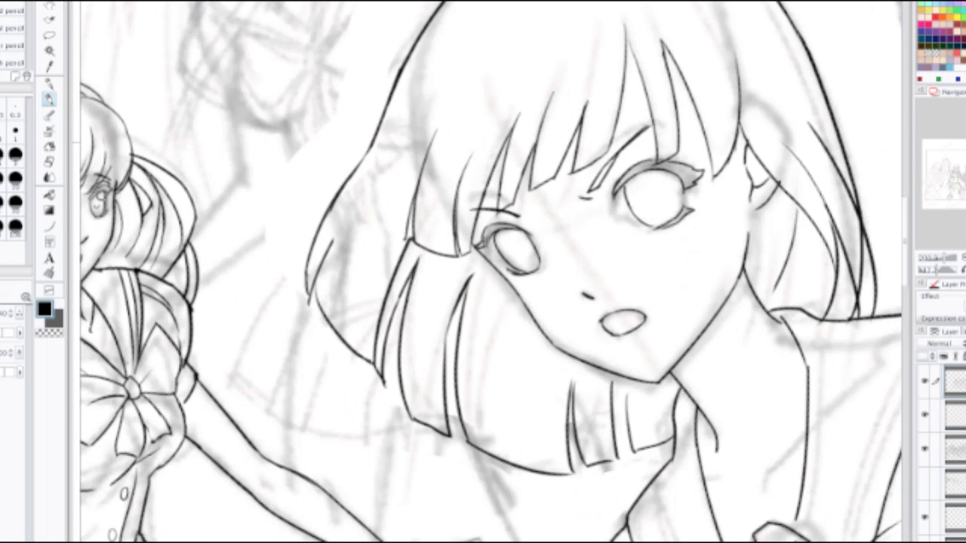
pyautogui.moveTo(377, 123)
pyautogui.mouseDown()
pyautogui.moveTo(390, 228)
pyautogui.moveTo(414, 247)
pyautogui.mouseUp()
pyautogui.hotkey('ctrl', 'z')
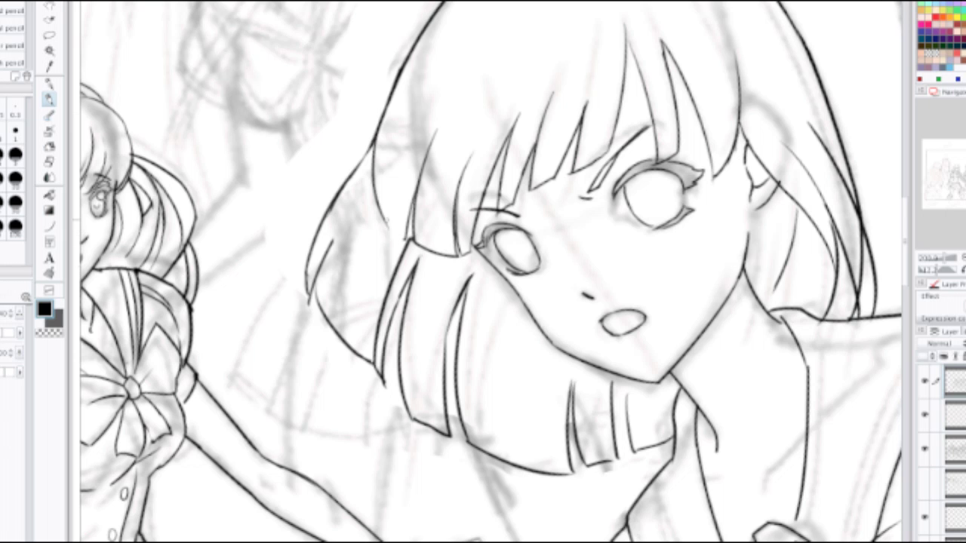
pyautogui.moveTo(383, 219); pyautogui.dragTo(415, 242)
pyautogui.scroll(-3, 407, 241)
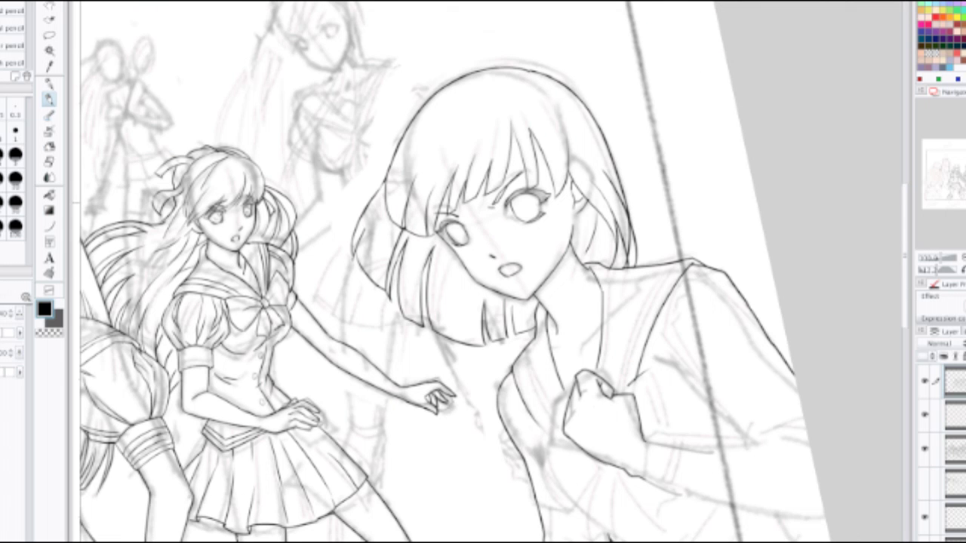
# Step: Erase the upper part of the side lock's outer curve and ink a shorter curved stroke below the head outline
pyautogui.scroll(2, 468, 189)
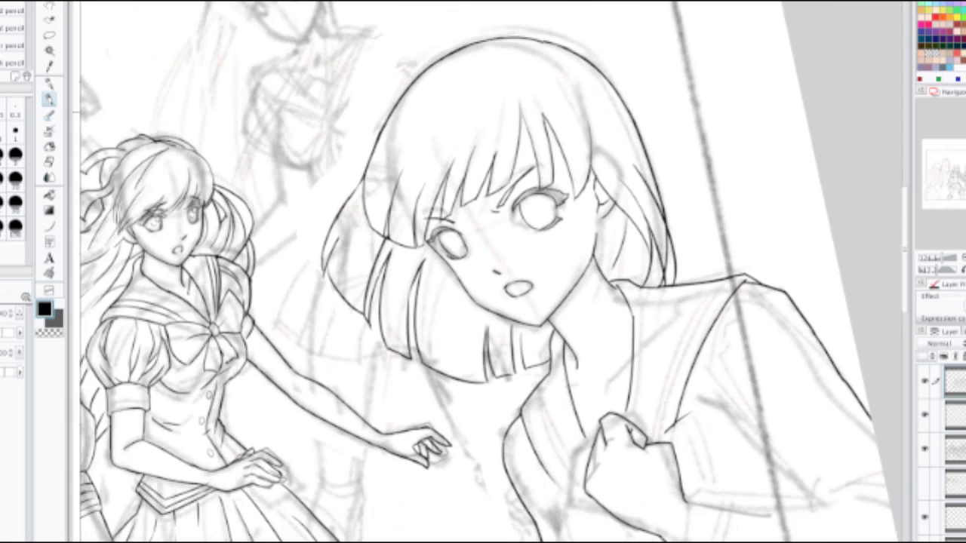
pyautogui.press('^')
pyautogui.press('^')
pyautogui.press('^')
pyautogui.press('^')
pyautogui.press('^')
pyautogui.press('^')
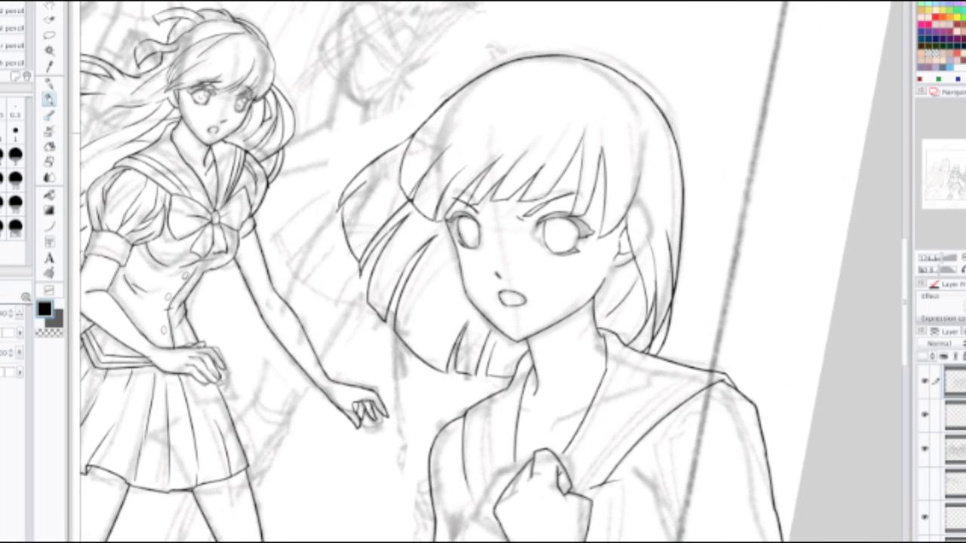
pyautogui.press('^')
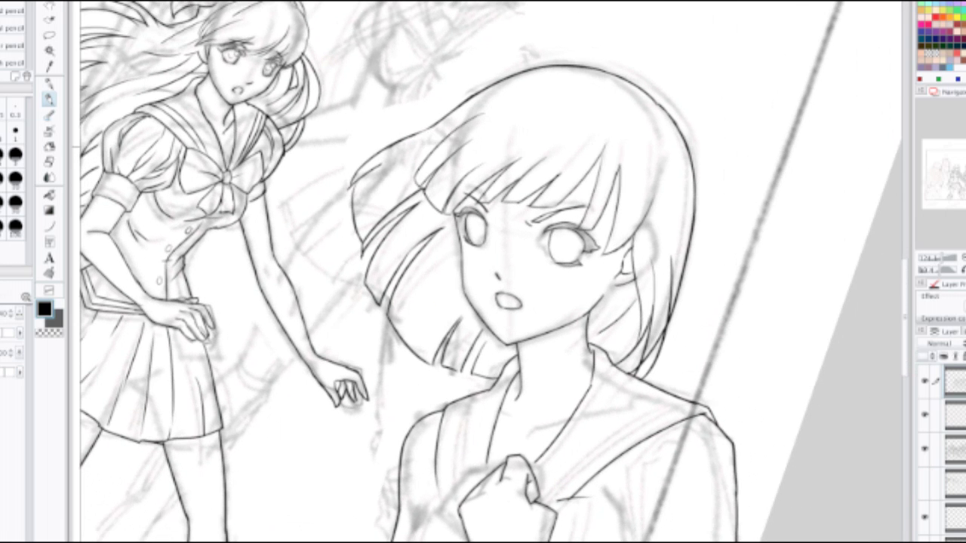
pyautogui.scroll(1, 413, 126)
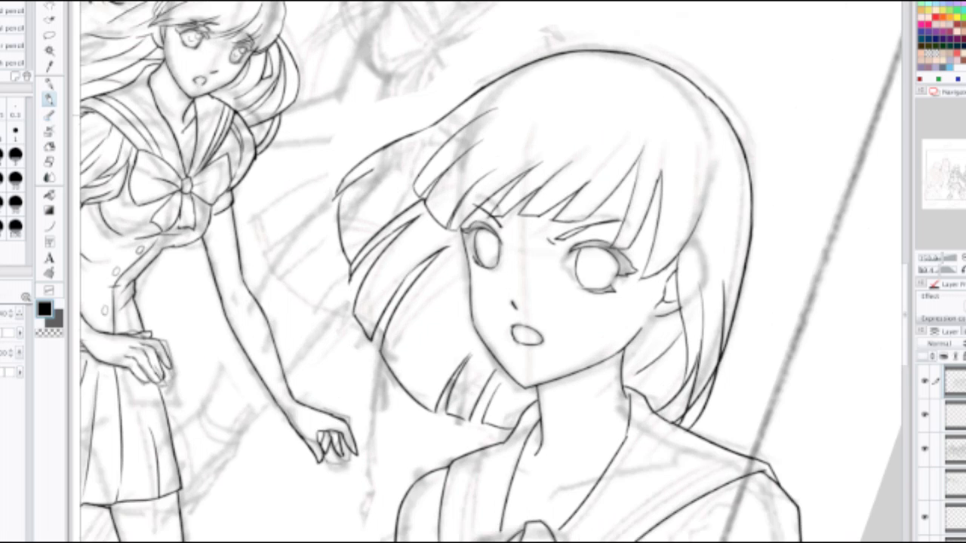
pyautogui.press('e')
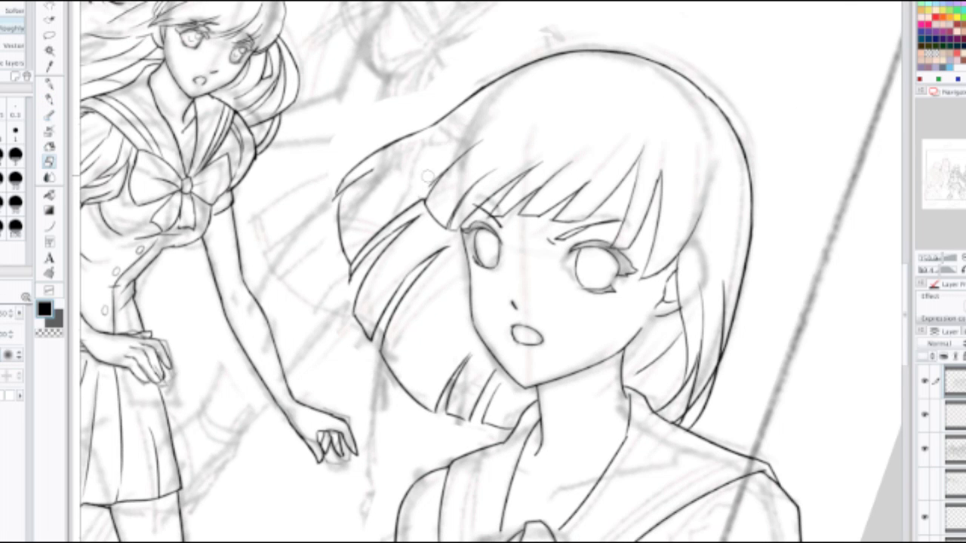
pyautogui.press('p')
pyautogui.moveTo(432, 149); pyautogui.dragTo(422, 194)
pyautogui.hotkey('ctrl', 'z')
pyautogui.moveTo(440, 142); pyautogui.dragTo(422, 188)
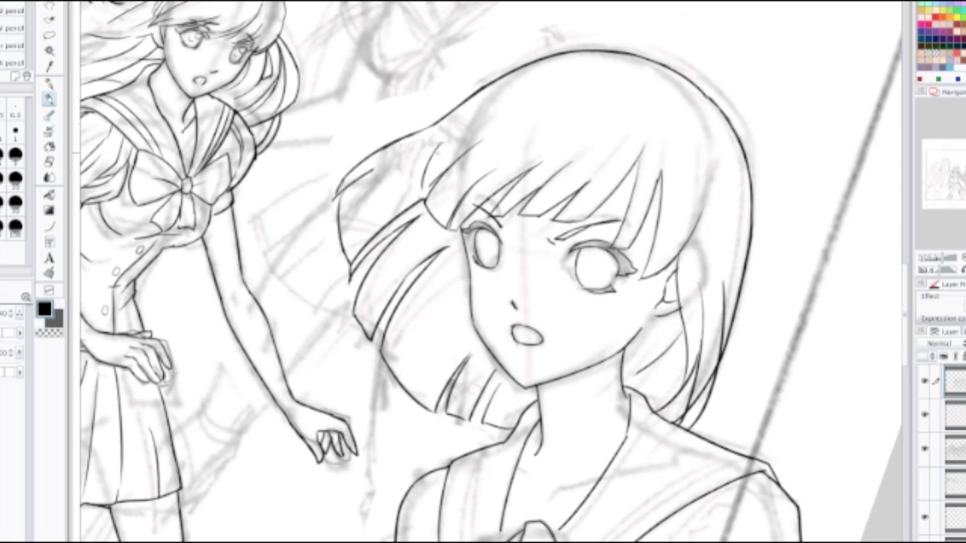
pyautogui.moveTo(444, 138); pyautogui.dragTo(477, 115)
pyautogui.hotkey('ctrl', 'z')
pyautogui.moveTo(430, 162); pyautogui.dragTo(477, 116)
pyautogui.hotkey('ctrl', 'z')
pyautogui.moveTo(437, 180); pyautogui.dragTo(421, 194)
pyautogui.hotkey('ctrl', 'z')
pyautogui.hotkey('ctrl', 'z')
# Step: Erase the cheek contour below the smaller eye and ink a slimmer curve down to the jaw
pyautogui.scroll(-1, 451, 158)
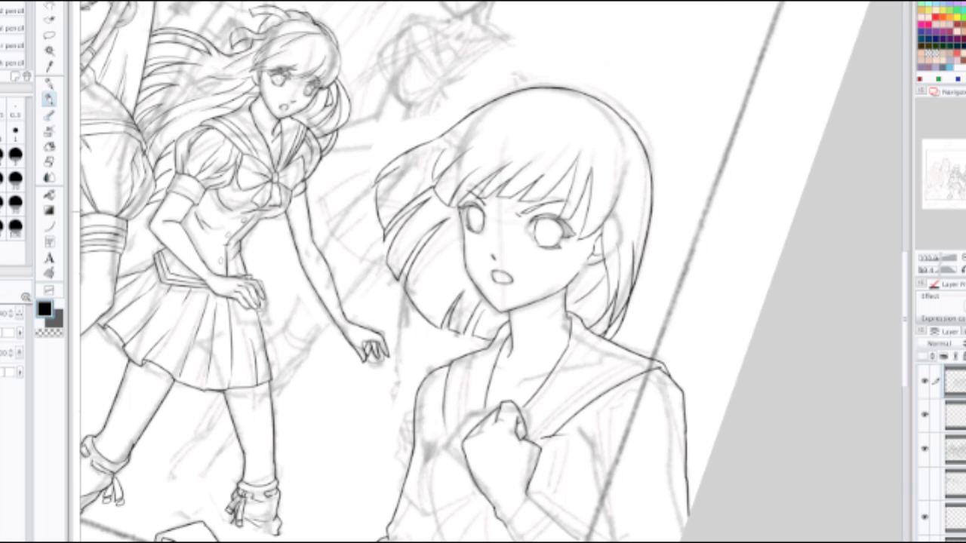
pyautogui.scroll(-2, 596, 213)
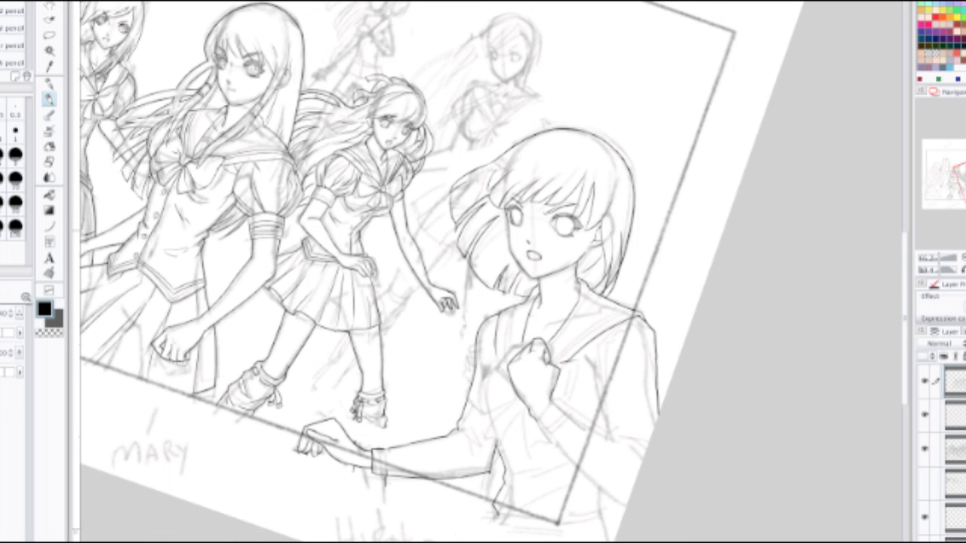
pyautogui.moveTo(641, 271); pyautogui.dragTo(635, 226)
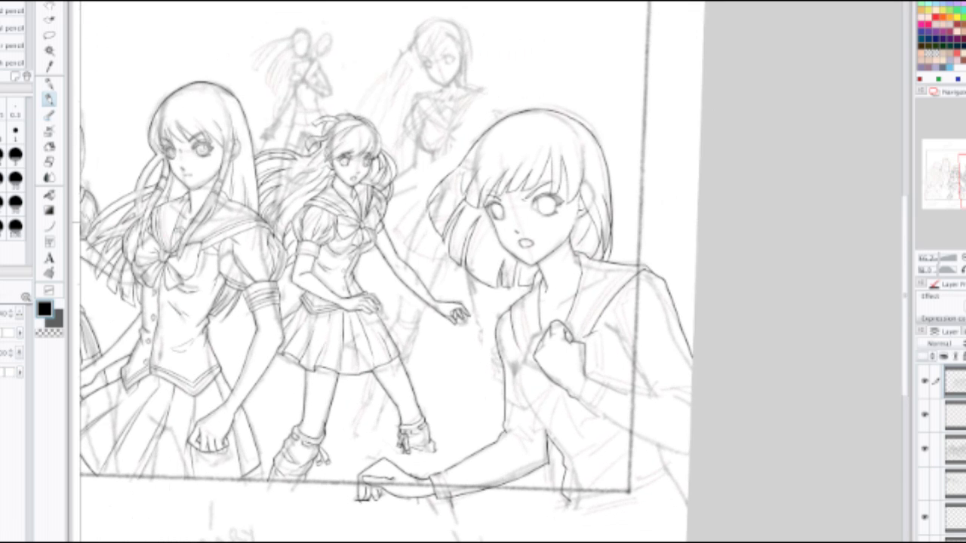
pyautogui.scroll(5, 516, 221)
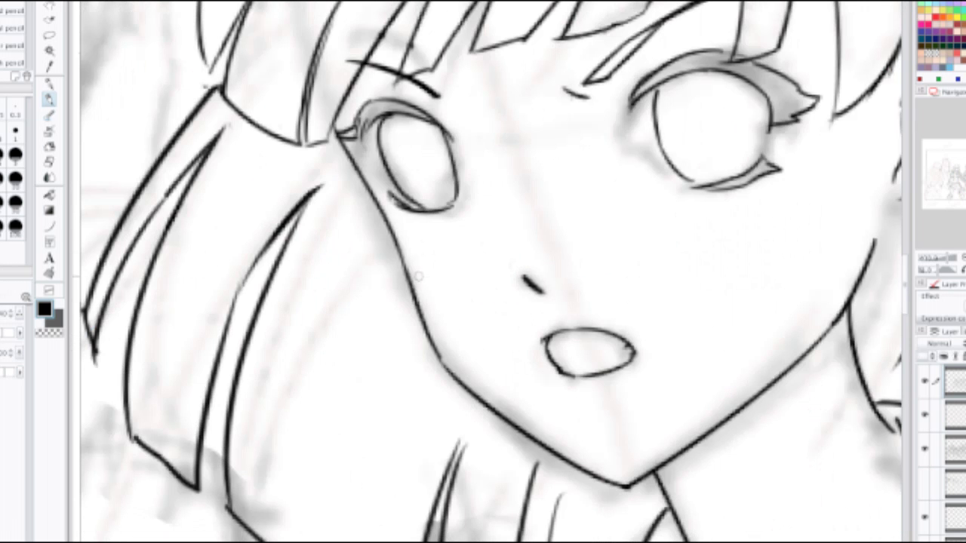
pyautogui.press('e')
pyautogui.moveTo(431, 297)
pyautogui.mouseDown()
pyautogui.moveTo(400, 246)
pyautogui.moveTo(445, 340)
pyautogui.moveTo(385, 223)
pyautogui.moveTo(442, 347)
pyautogui.moveTo(421, 333)
pyautogui.mouseUp()
pyautogui.press('p')
pyautogui.hotkey('ctrl', 'z')
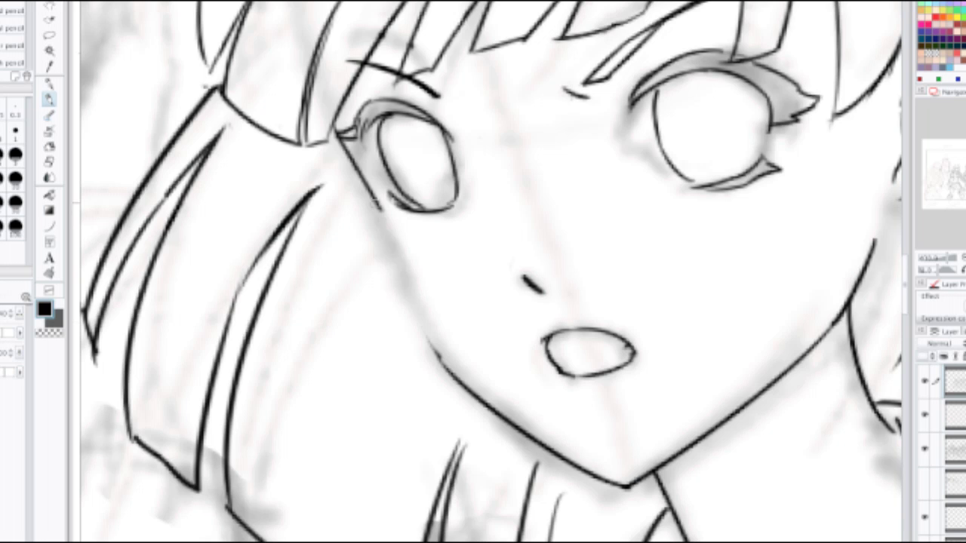
pyautogui.moveTo(375, 203); pyautogui.dragTo(463, 392)
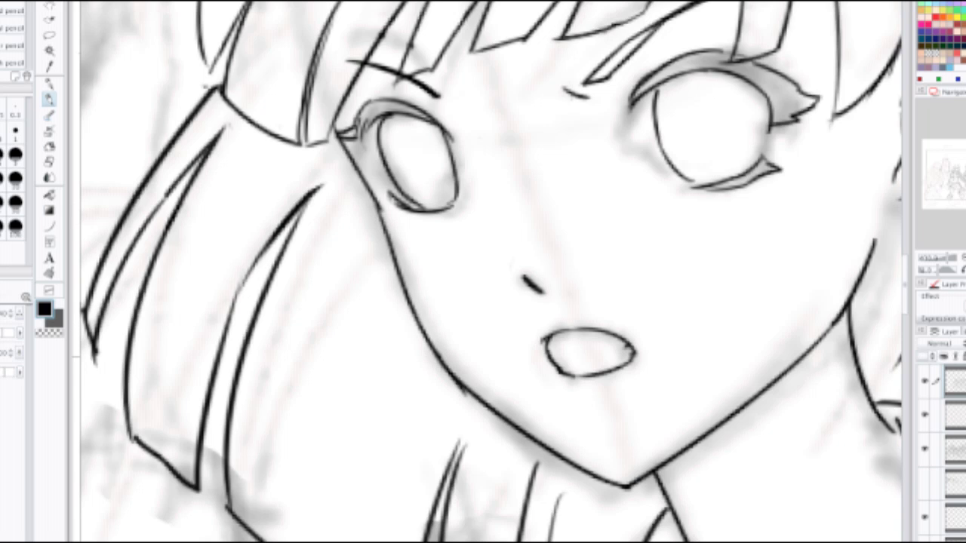
# Step: Re-ink the corner where the new cheek curve meets the jawline so both lines join smoothly
pyautogui.hotkey('ctrl', 'z')
pyautogui.moveTo(427, 338); pyautogui.dragTo(480, 403)
pyautogui.hotkey('ctrl', 'z')
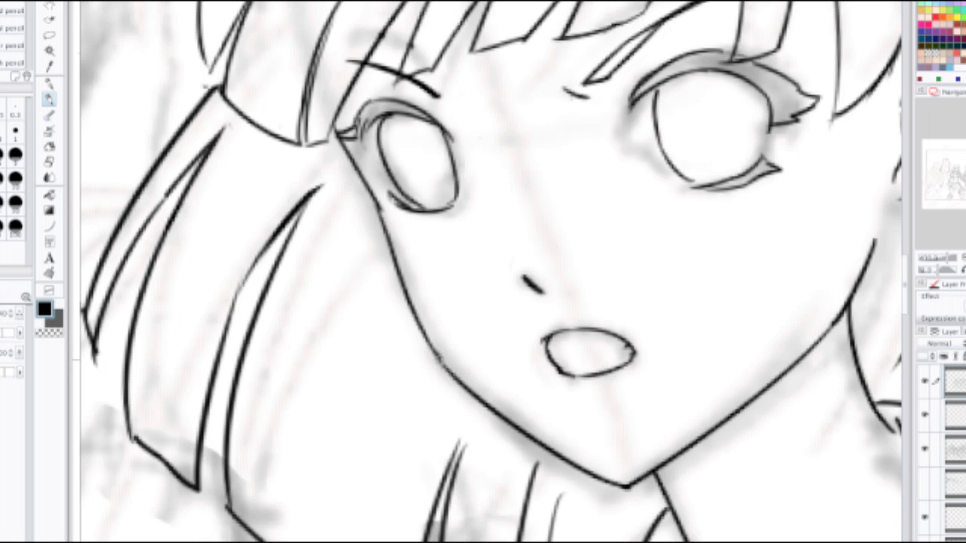
pyautogui.moveTo(427, 344); pyautogui.dragTo(480, 394)
pyautogui.hotkey('ctrl', 'z')
pyautogui.moveTo(431, 345); pyautogui.dragTo(476, 393)
pyautogui.scroll(-4, 434, 342)
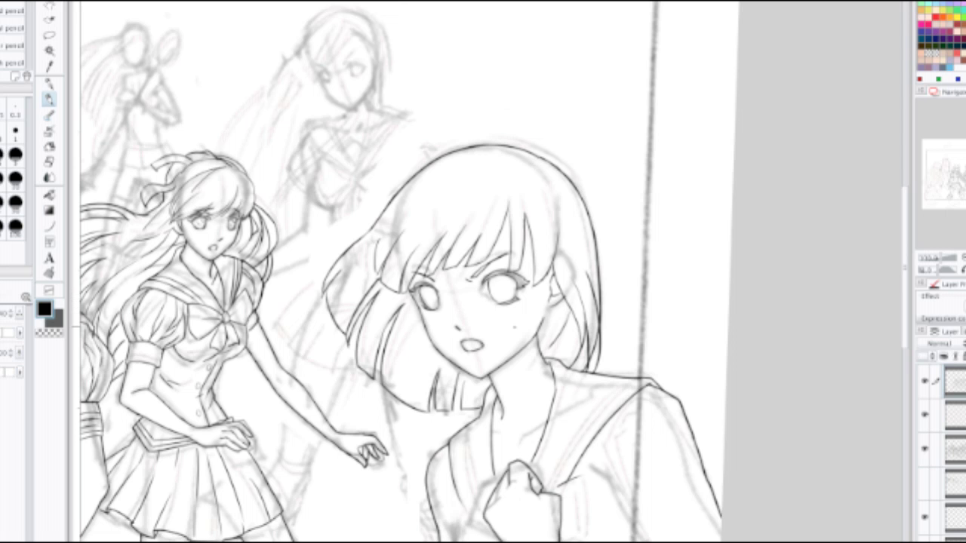
pyautogui.press('-')
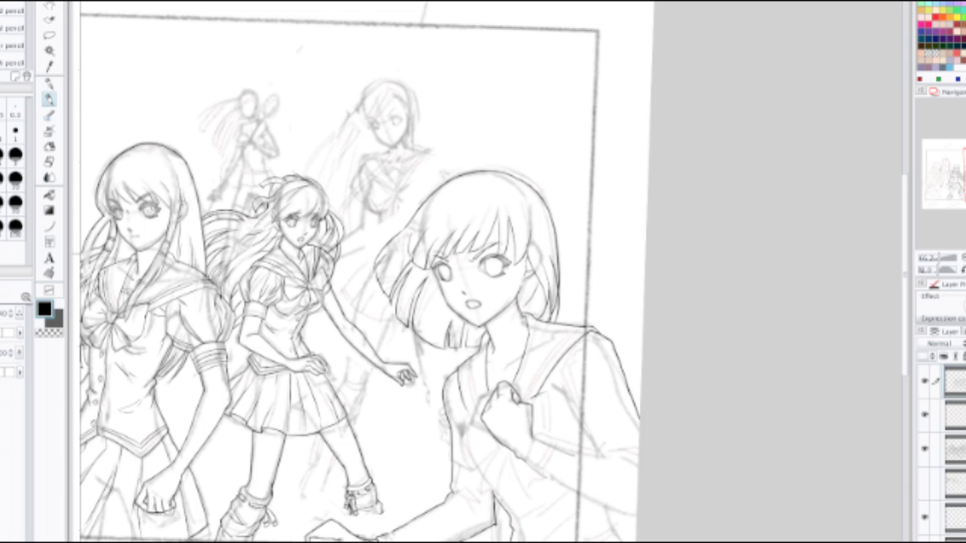
# Step: Select the short-haired girl's ear lines and move them slightly down and toward her face, clearing the selection
pyautogui.scroll(3, 502, 253)
pyautogui.press('m')
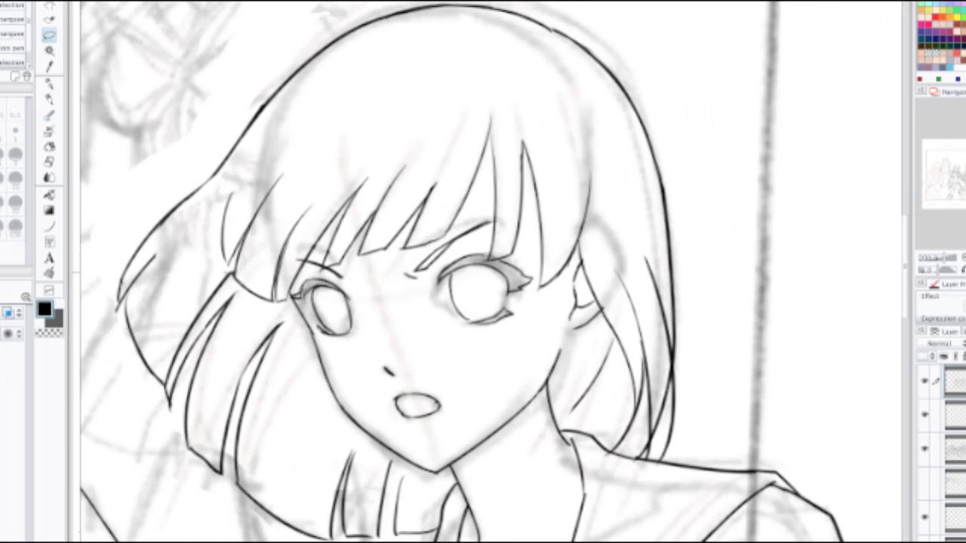
pyautogui.moveTo(562, 307); pyautogui.dragTo(576, 264)
pyautogui.moveTo(583, 347); pyautogui.dragTo(572, 328)
pyautogui.press('k')
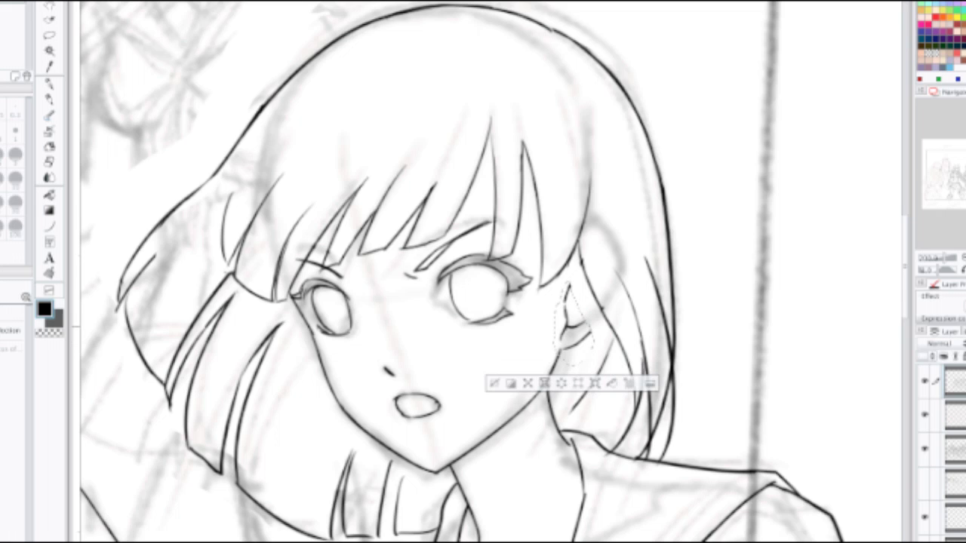
pyautogui.hotkey('ctrl', 'd')
# Step: Ink a short curved hair strand behind the ear, running down from the side of the fringe
pyautogui.press('p')
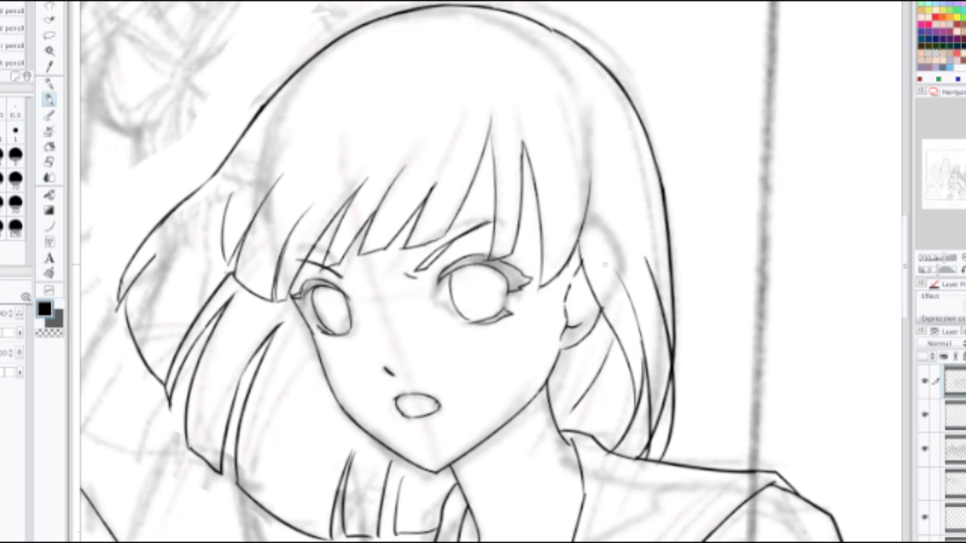
pyautogui.moveTo(594, 227); pyautogui.dragTo(620, 276)
pyautogui.hotkey('ctrl', 'z')
pyautogui.moveTo(599, 232); pyautogui.dragTo(622, 285)
pyautogui.scroll(-2, 617, 236)
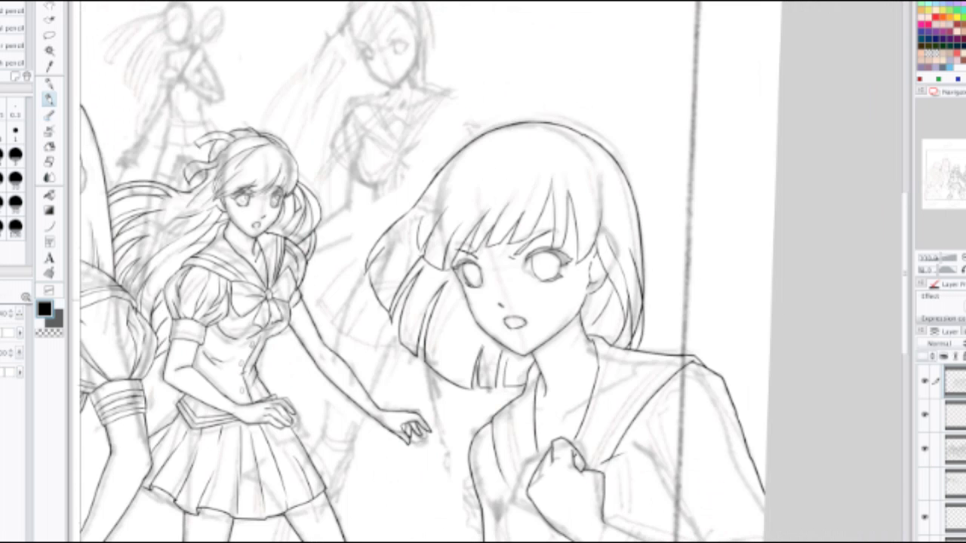
# Step: Try a small oval highlight in the upper inner part of the larger eye's iris
pyautogui.scroll(4, 520, 248)
pyautogui.moveTo(541, 311); pyautogui.dragTo(592, 254)
pyautogui.hotkey('ctrl', 'z')
pyautogui.hotkey('ctrl', 'z')
pyautogui.moveTo(537, 309)
pyautogui.mouseDown()
pyautogui.moveTo(575, 267)
pyautogui.moveTo(578, 309)
pyautogui.moveTo(596, 304)
pyautogui.moveTo(602, 279)
pyautogui.moveTo(591, 279)
pyautogui.mouseUp()
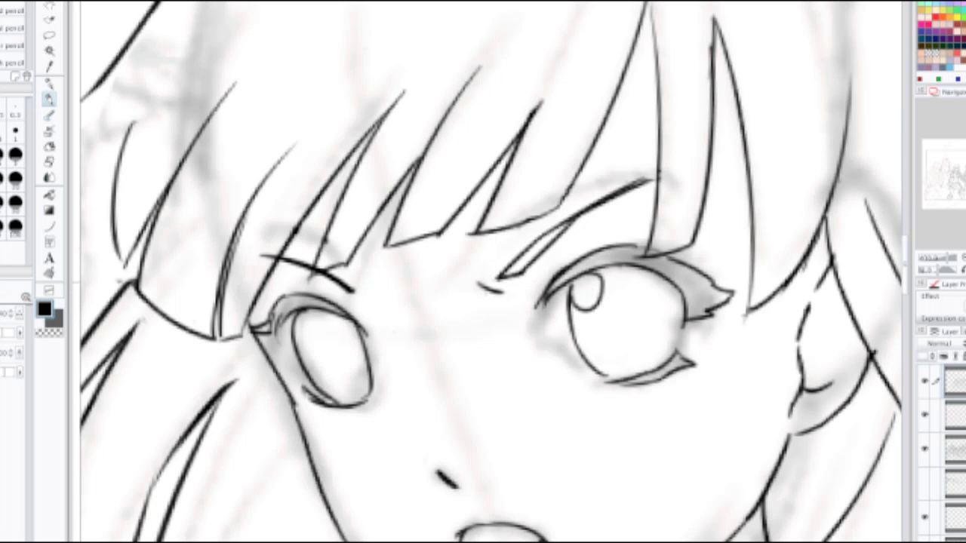
pyautogui.scroll(-2, 576, 296)
pyautogui.scroll(-5, 507, 245)
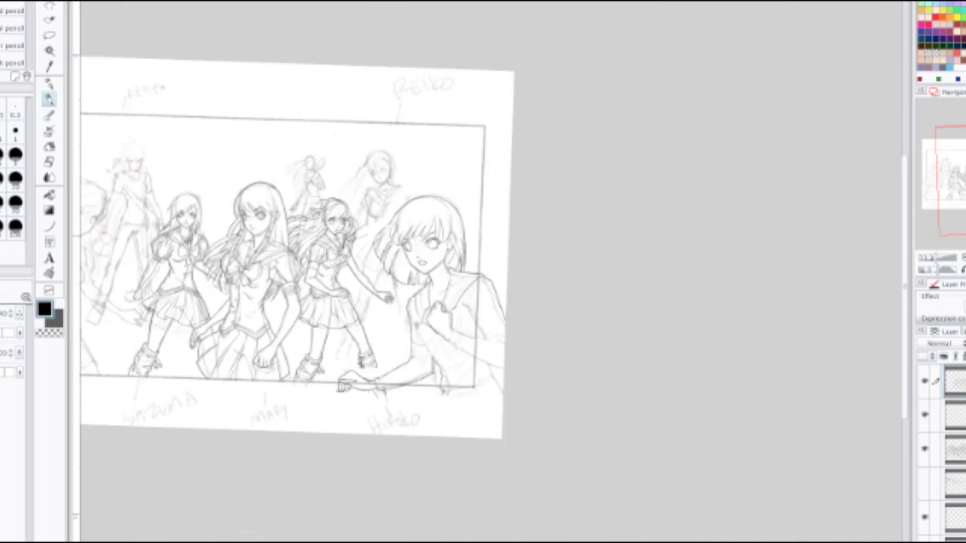
# Step: Ink a small oval highlight in the upper part of each iris, on the side facing the ear
pyautogui.scroll(2, 373, 234)
pyautogui.scroll(3, 384, 240)
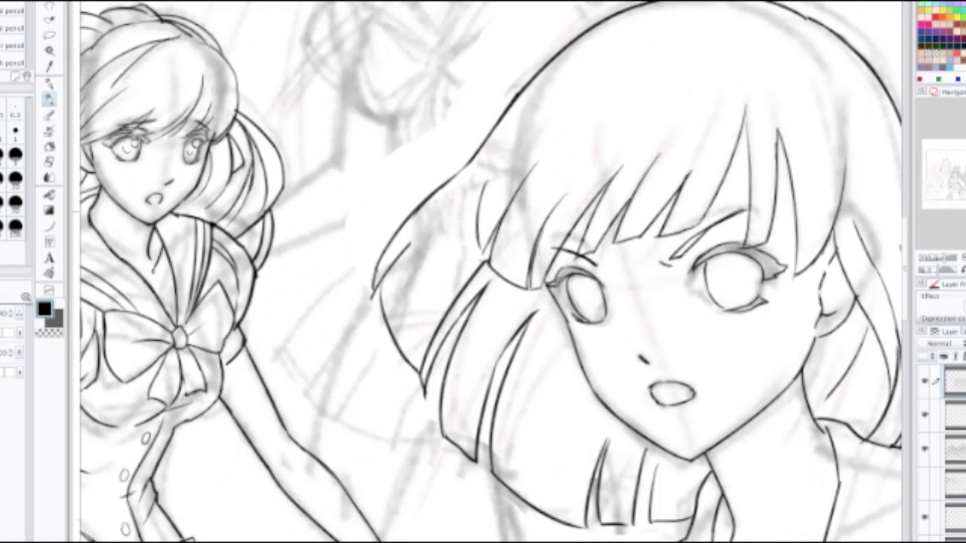
pyautogui.scroll(3, 602, 291)
pyautogui.moveTo(671, 320)
pyautogui.mouseDown()
pyautogui.moveTo(681, 350)
pyautogui.moveTo(659, 320)
pyautogui.mouseUp()
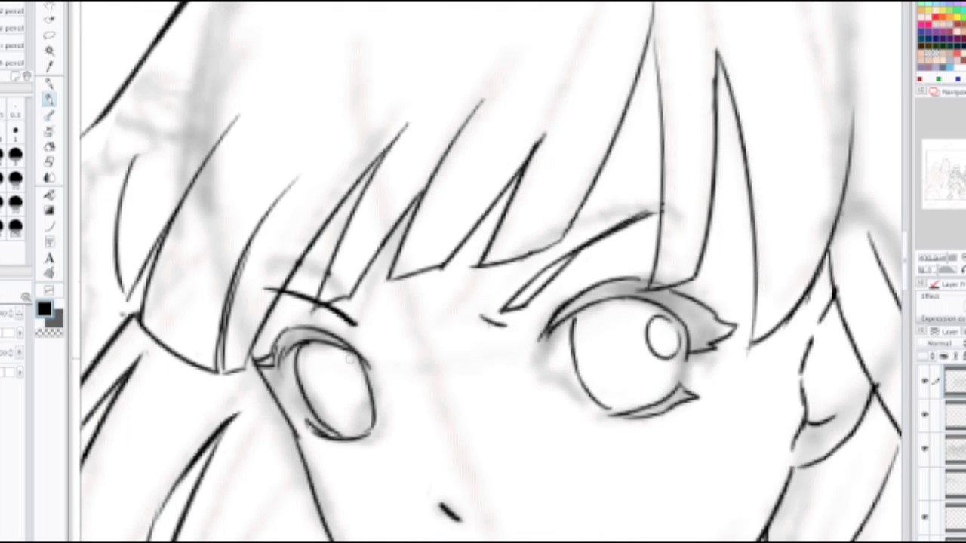
pyautogui.moveTo(350, 359); pyautogui.dragTo(362, 384)
pyautogui.hotkey('ctrl', 'z')
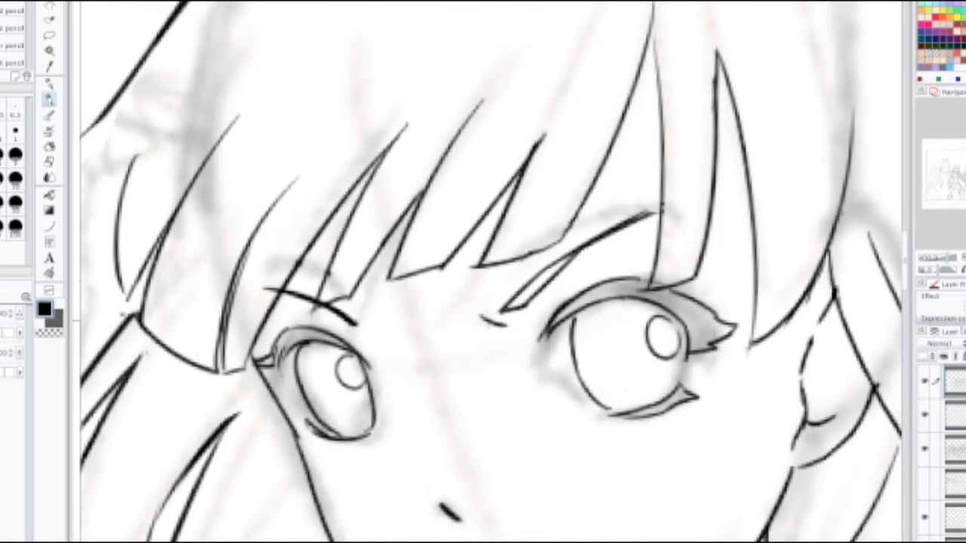
# Step: Ink a small curved pupil stroke inside the larger eye's iris, beside the oval highlight
pyautogui.scroll(-3, 375, 317)
pyautogui.moveTo(378, 321); pyautogui.dragTo(590, 308)
pyautogui.scroll(5, 606, 269)
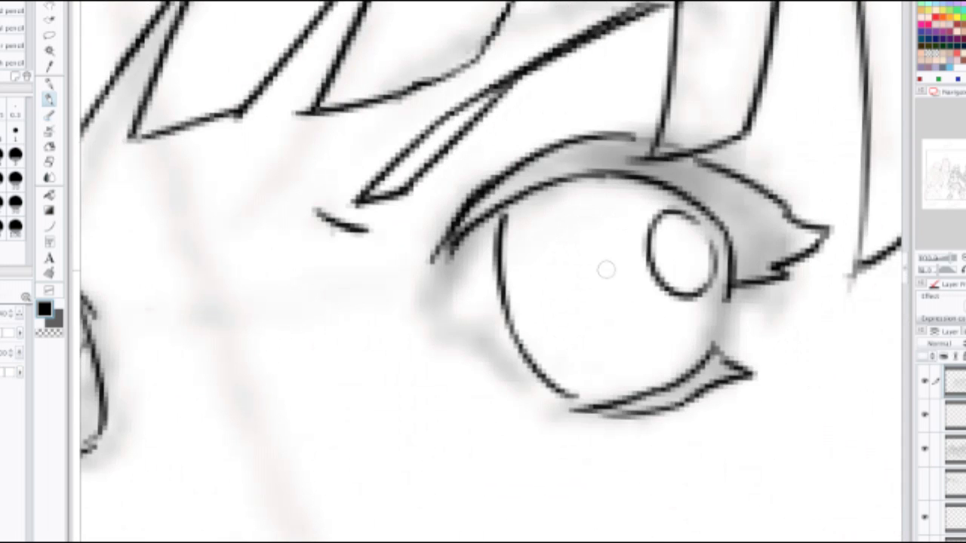
pyautogui.moveTo(577, 261)
pyautogui.mouseDown()
pyautogui.moveTo(576, 305)
pyautogui.moveTo(638, 308)
pyautogui.mouseUp()
pyautogui.hotkey('ctrl', 'z')
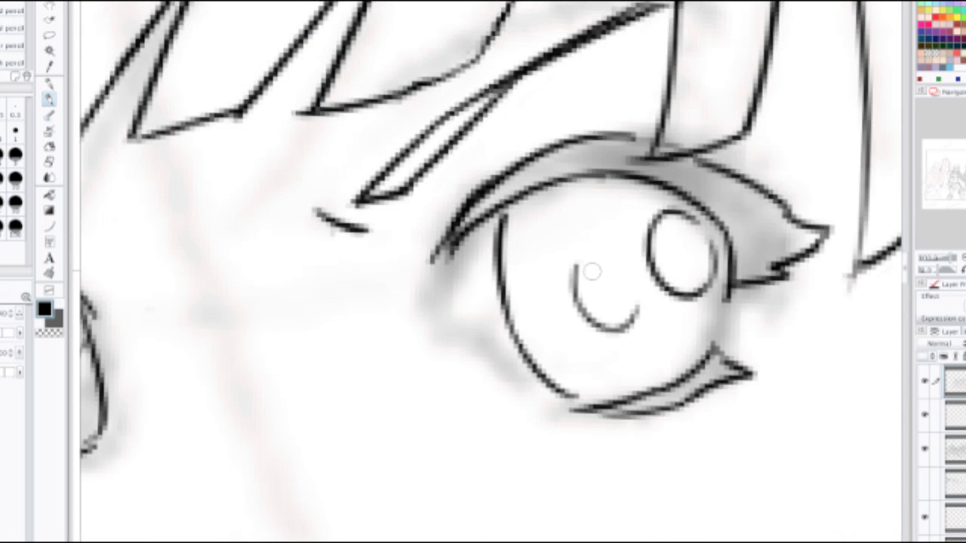
pyautogui.moveTo(576, 278)
pyautogui.mouseDown()
pyautogui.moveTo(601, 255)
pyautogui.moveTo(601, 237)
pyautogui.mouseUp()
pyautogui.hotkey('ctrl', 'z')
pyautogui.hotkey('ctrl', 'z')
pyautogui.moveTo(576, 276); pyautogui.dragTo(606, 248)
# Step: Ink a matching small pupil curve inside the smaller eye's iris
pyautogui.scroll(-1, 613, 248)
pyautogui.moveTo(299, 274)
pyautogui.mouseDown()
pyautogui.moveTo(448, 292)
pyautogui.moveTo(484, 339)
pyautogui.moveTo(461, 331)
pyautogui.moveTo(486, 338)
pyautogui.moveTo(619, 190)
pyautogui.mouseUp()
pyautogui.hotkey('ctrl', 'z')
pyautogui.hotkey('ctrl', 'z')
pyautogui.scroll(-3, 478, 308)
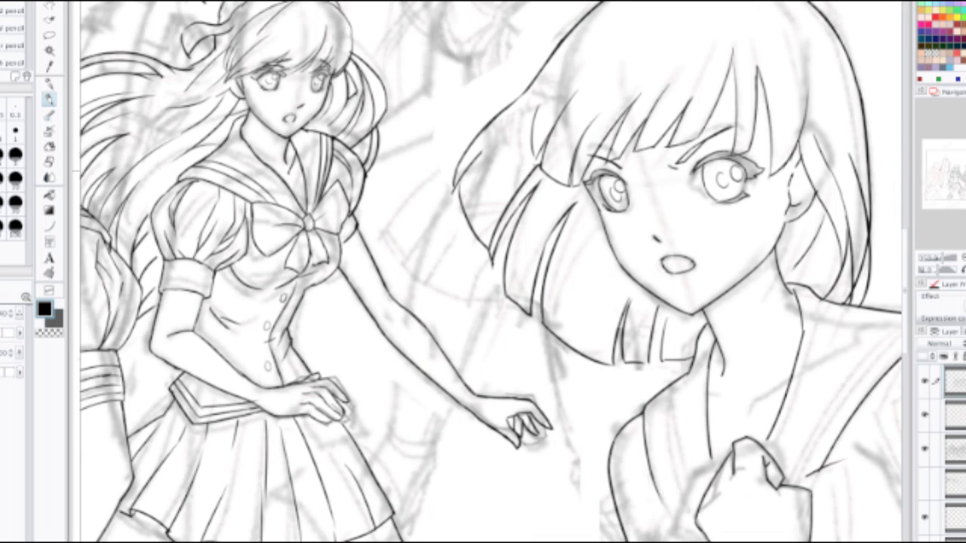
# Step: Examine the short-haired girl's face against the other characters across the whole group composition
pyautogui.scroll(-2, 627, 211)
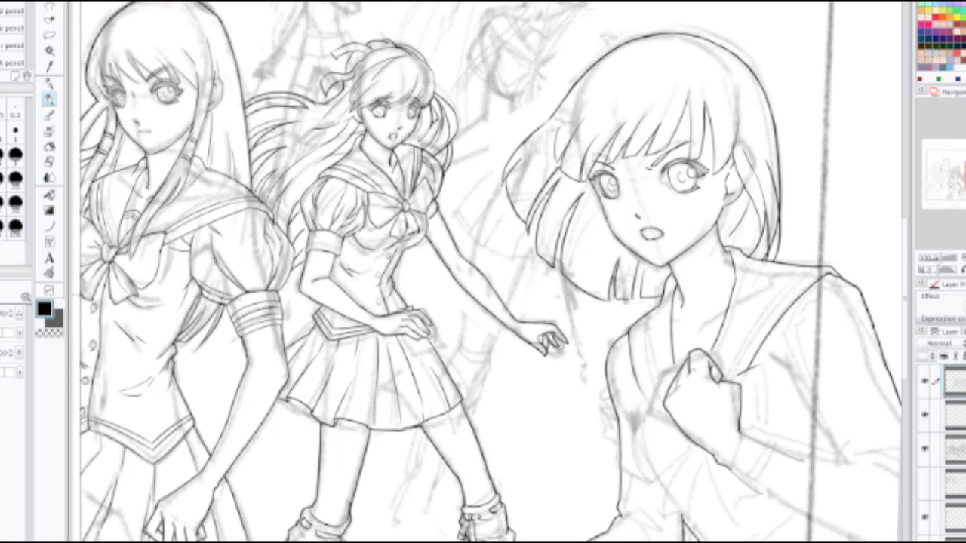
pyautogui.scroll(1, 596, 151)
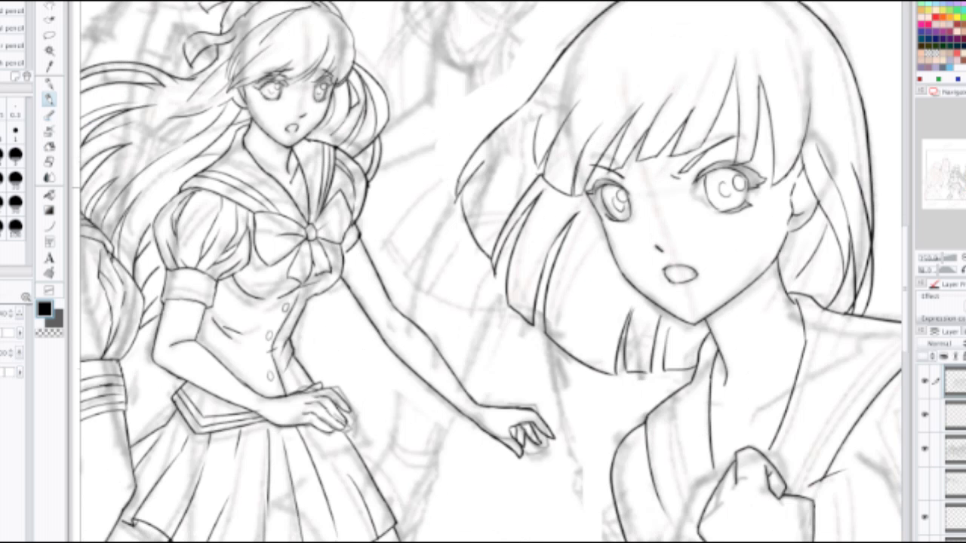
pyautogui.moveTo(597, 151); pyautogui.dragTo(691, 428)
pyautogui.scroll(-1, 610, 295)
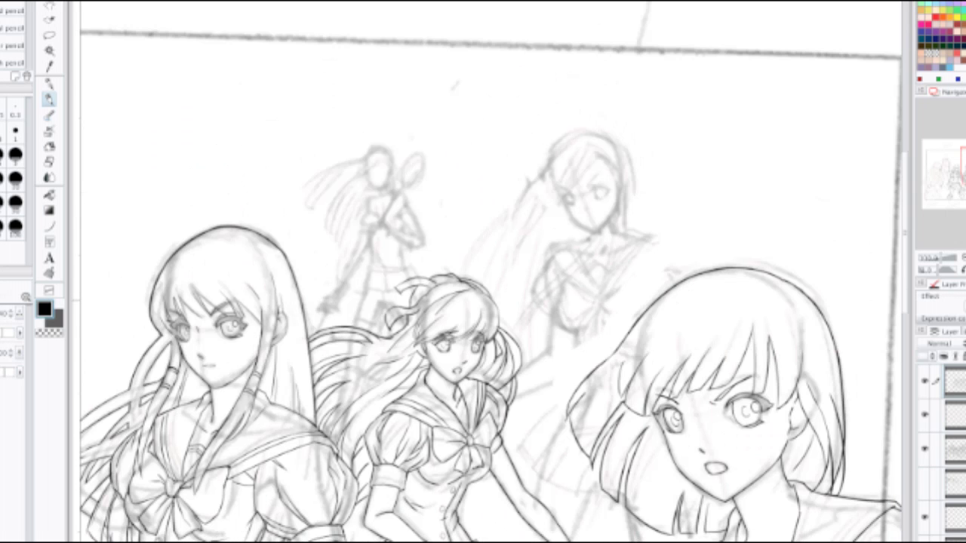
pyautogui.scroll(-3, 490, 272)
pyautogui.scroll(2, 490, 271)
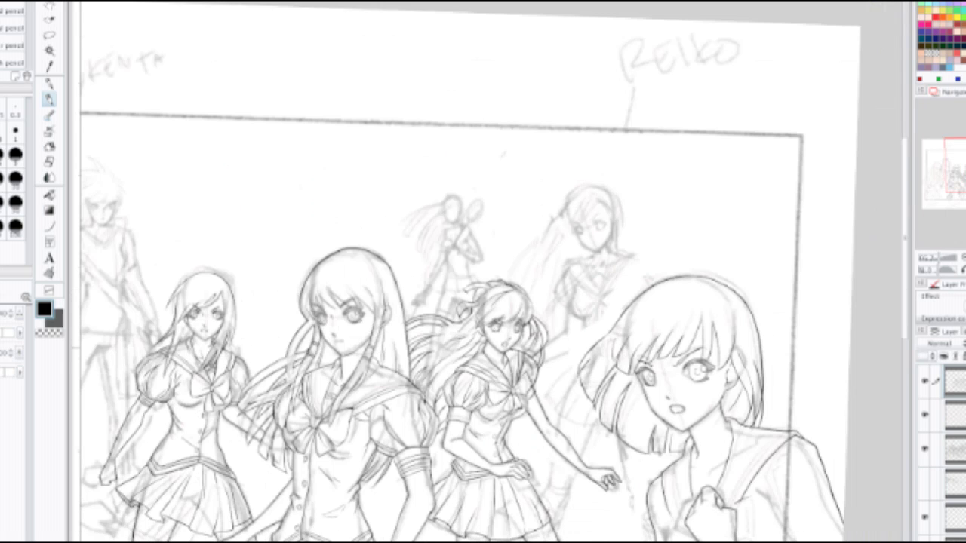
pyautogui.scroll(-3, 490, 272)
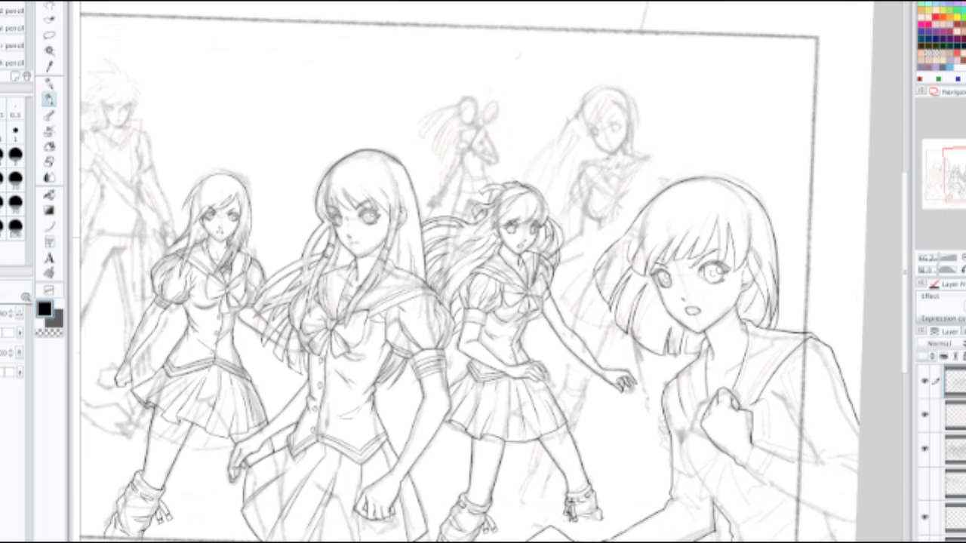
pyautogui.scroll(4, 491, 272)
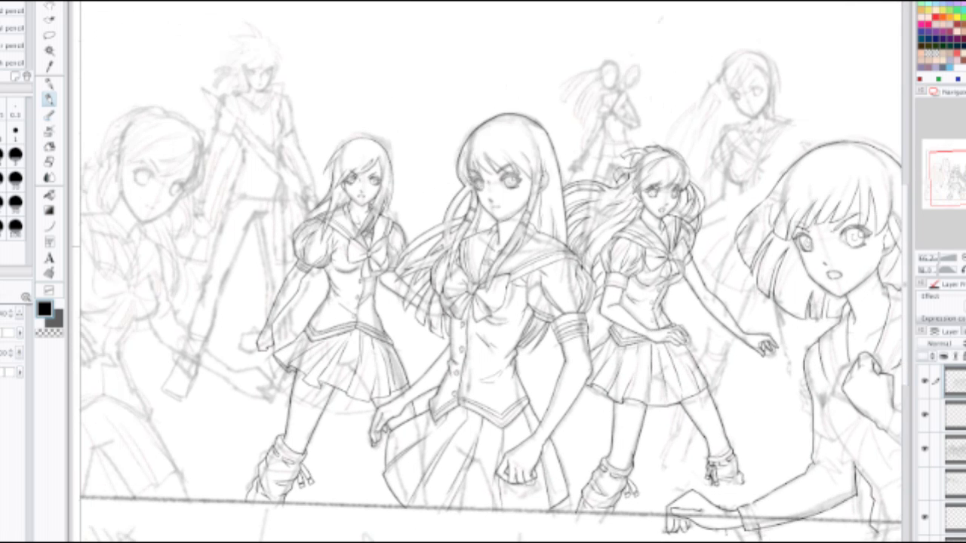
pyautogui.moveTo(491, 272); pyautogui.dragTo(404, 276)
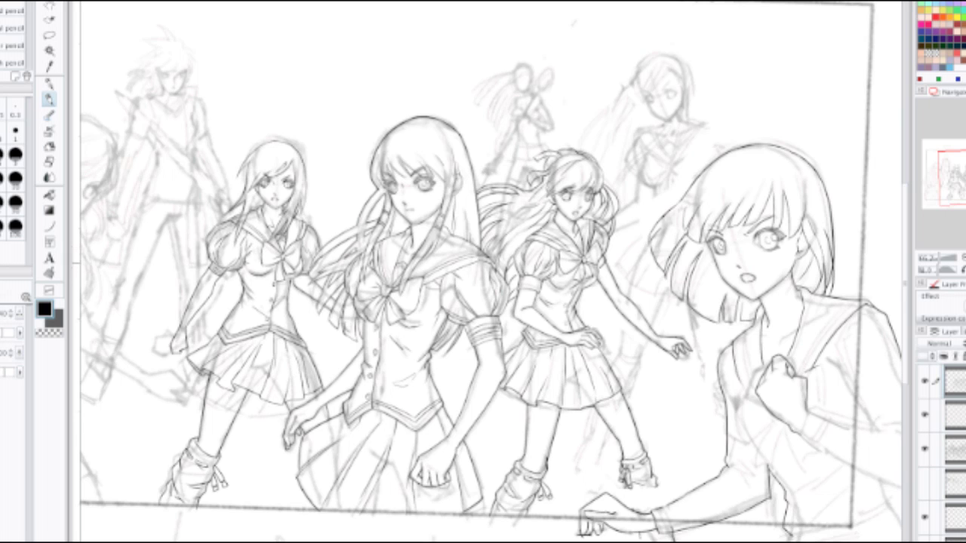
pyautogui.hotkey('ctrl', '-')
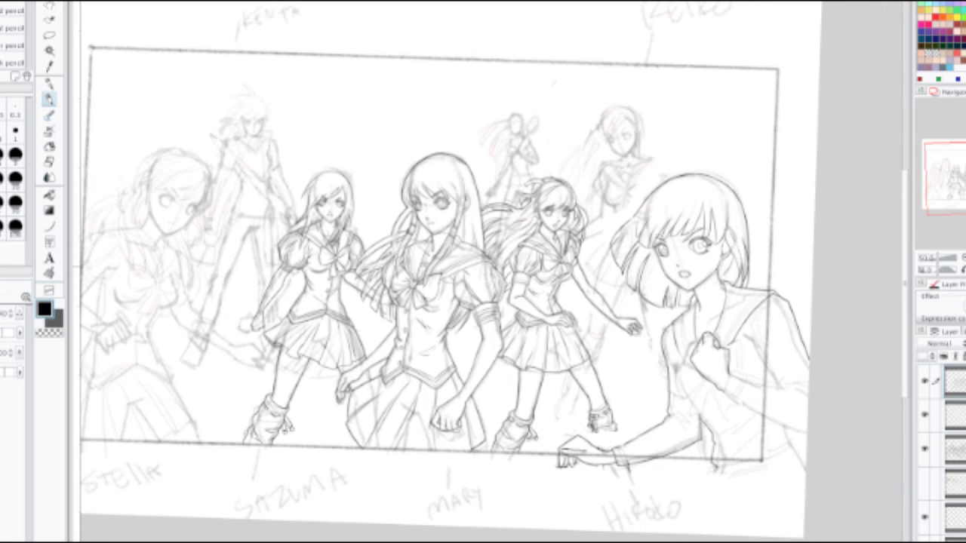
pyautogui.hotkey('ctrl', '+')
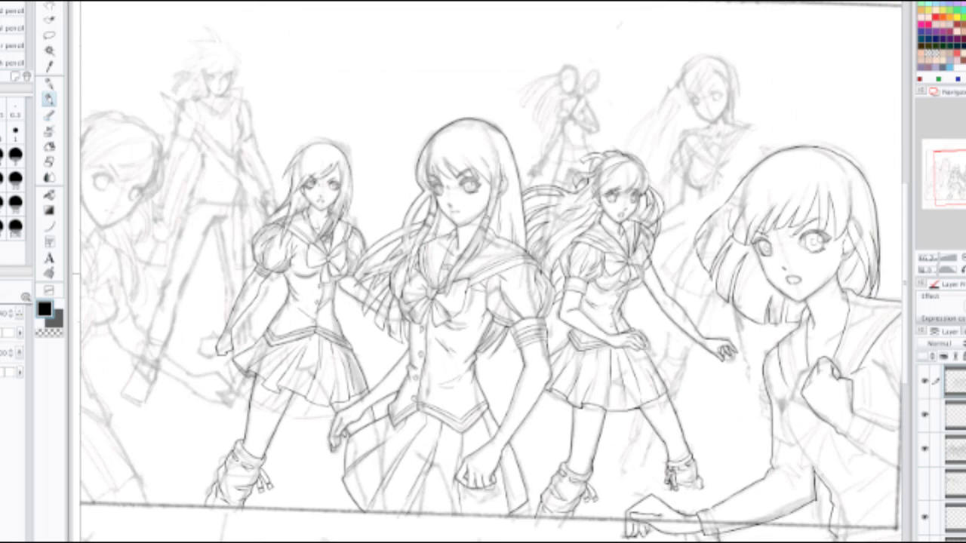
pyautogui.hotkey('ctrl', '+')
pyautogui.moveTo(679, 249); pyautogui.dragTo(228, 330)
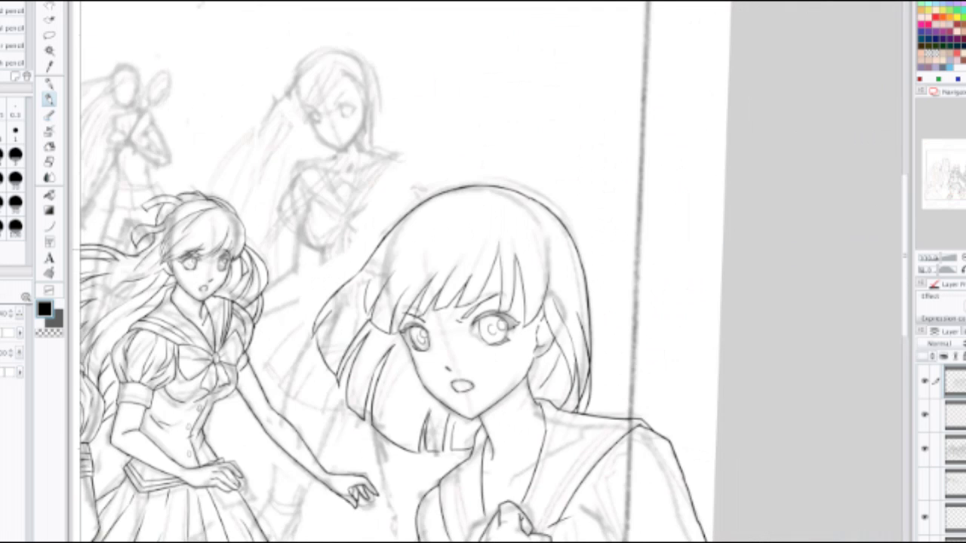
# Step: Erase the short side strand beside the fringe corner and ink a new curve starting closer to the head outline
pyautogui.hotkey('ctrl', '+')
pyautogui.scroll(2, 357, 300)
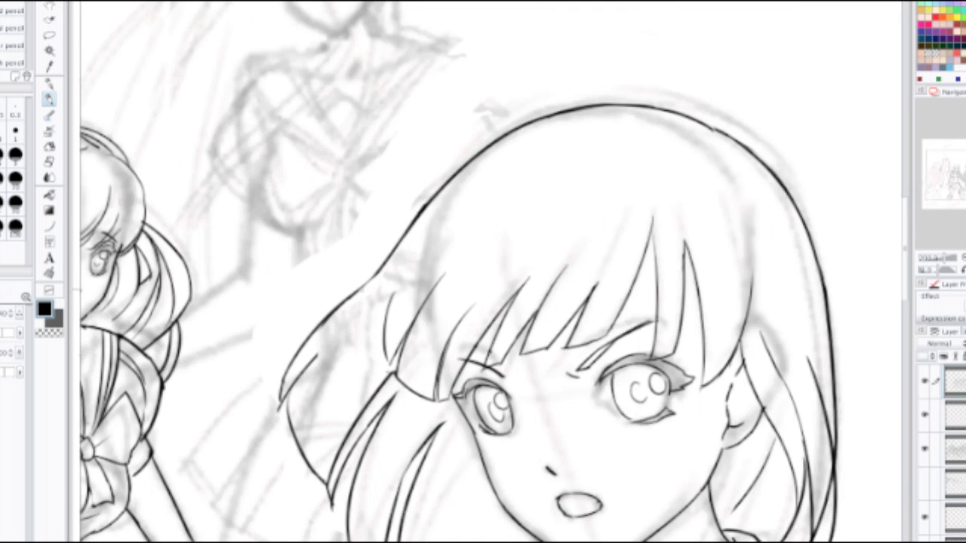
pyautogui.press('e')
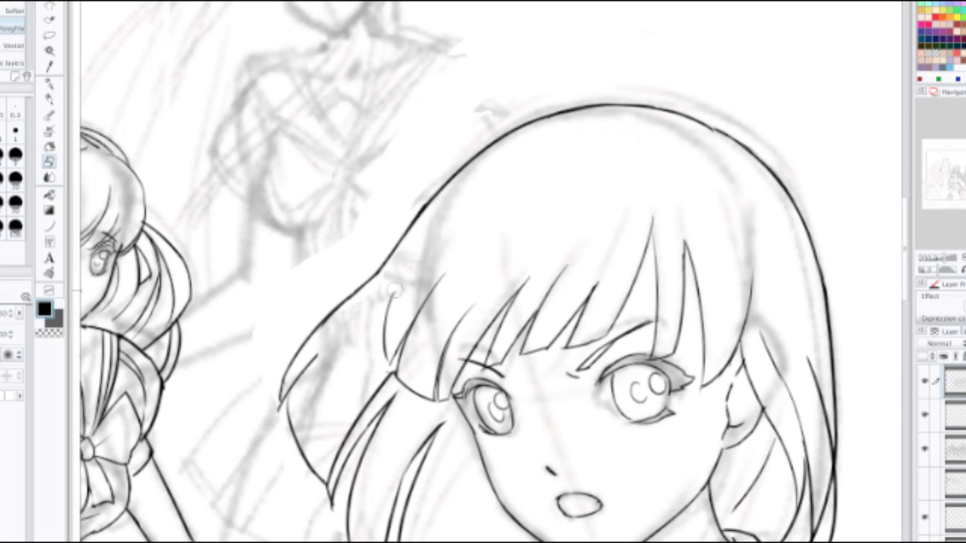
pyautogui.press('p')
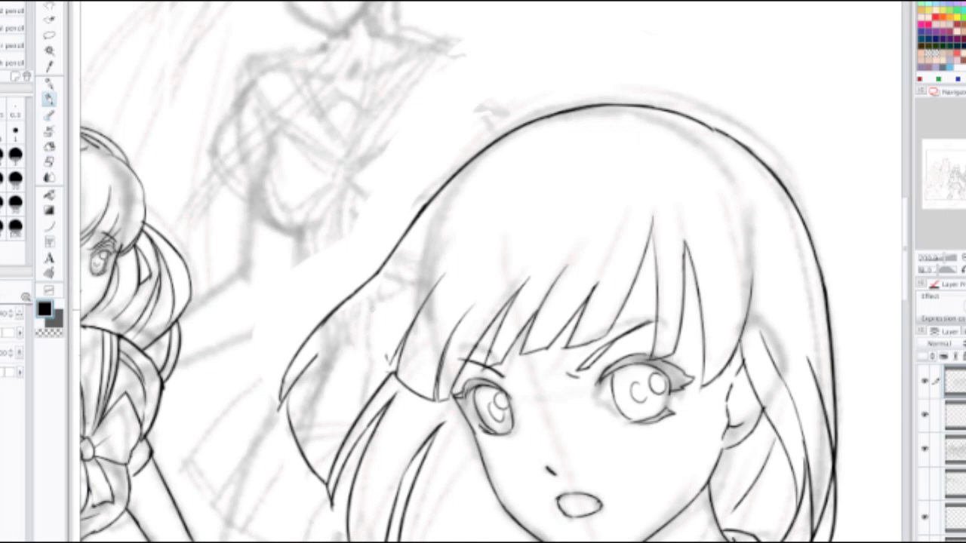
pyautogui.moveTo(374, 302); pyautogui.dragTo(387, 360)
pyautogui.scroll(-2, 387, 315)
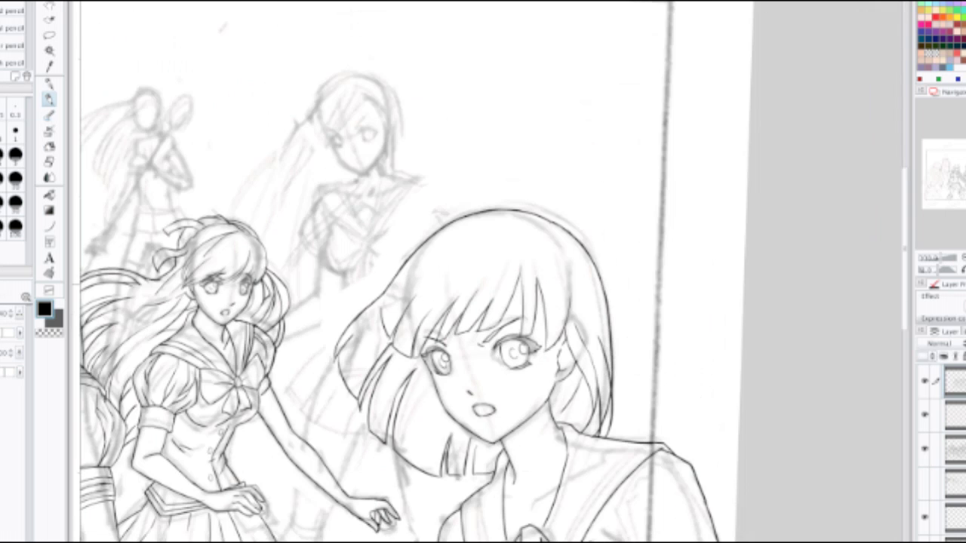
# Step: Erase the broken front contour of the ear and ink cleaner curved lines for its upper and inner shape
pyautogui.scroll(3, 717, 347)
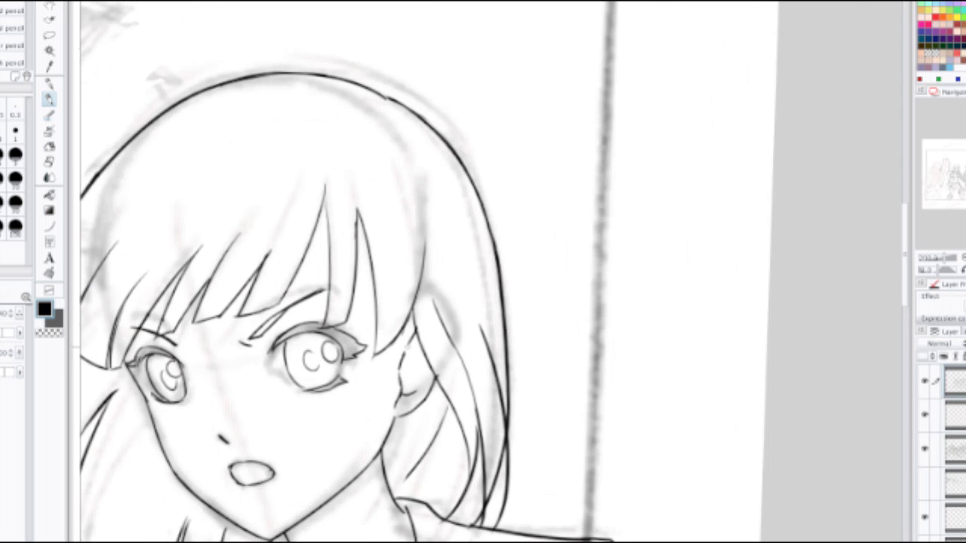
pyautogui.press('e')
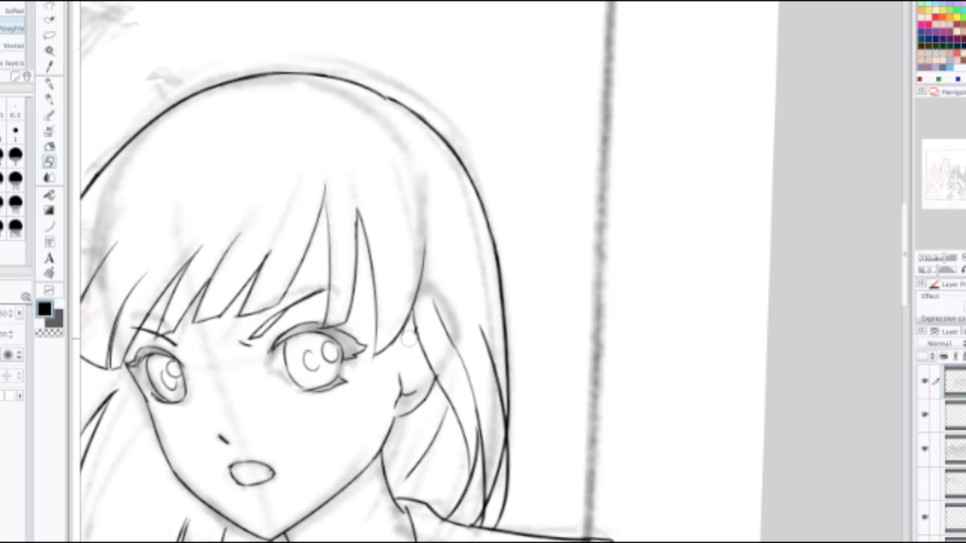
pyautogui.press('p')
pyautogui.moveTo(399, 374)
pyautogui.mouseDown()
pyautogui.moveTo(403, 351)
pyautogui.moveTo(406, 383)
pyautogui.moveTo(416, 349)
pyautogui.moveTo(418, 393)
pyautogui.mouseUp()
pyautogui.hotkey('ctrl', 'z')
pyautogui.scroll(-2, 405, 354)
pyautogui.scroll(2, 406, 347)
pyautogui.hotkey('ctrl', 'z')
pyautogui.moveTo(414, 358); pyautogui.dragTo(404, 376)
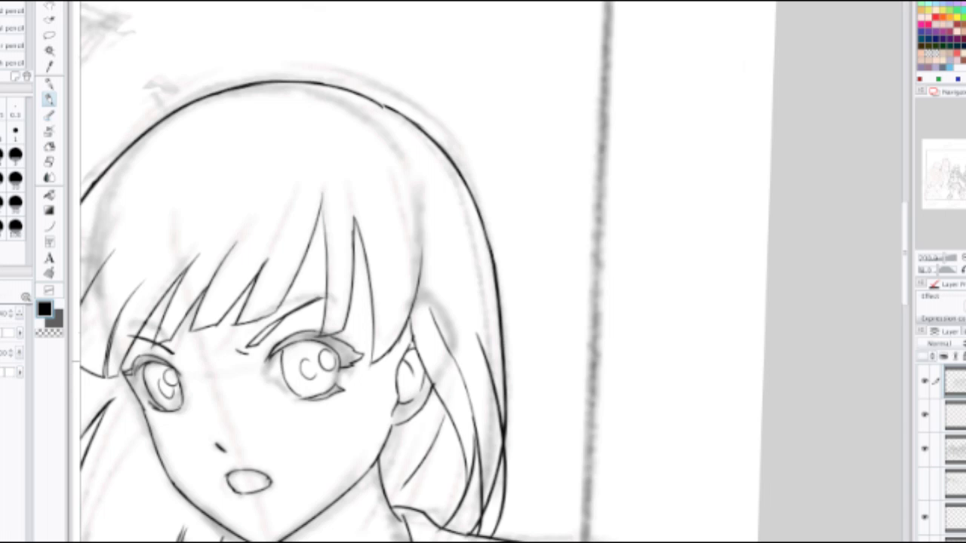
pyautogui.hotkey('ctrl', '-')
pyautogui.hotkey('ctrl', '+')
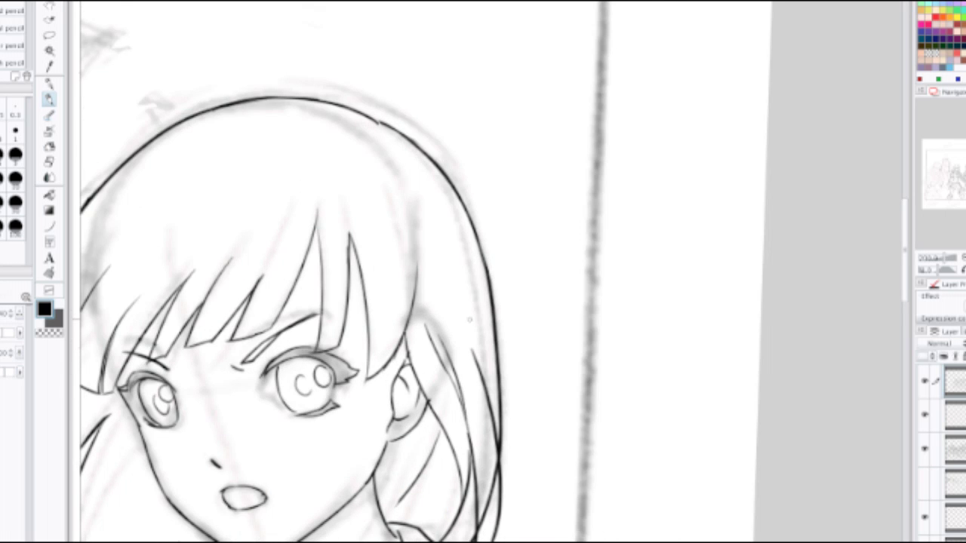
# Step: Ink the collarbone lines at the base of the neck, between the collar edges above the raised fist
pyautogui.scroll(-1, 470, 320)
pyautogui.moveTo(469, 317); pyautogui.dragTo(705, 202)
pyautogui.scroll(-1, 406, 257)
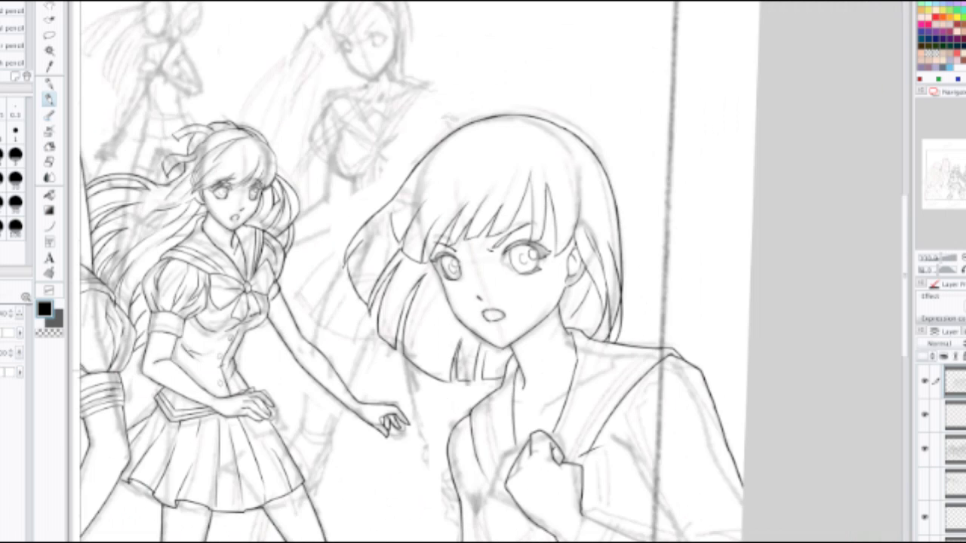
pyautogui.scroll(2, 541, 361)
pyautogui.moveTo(546, 430)
pyautogui.mouseDown()
pyautogui.moveTo(507, 334)
pyautogui.moveTo(509, 311)
pyautogui.moveTo(555, 293)
pyautogui.mouseUp()
pyautogui.hotkey('ctrl', 'z')
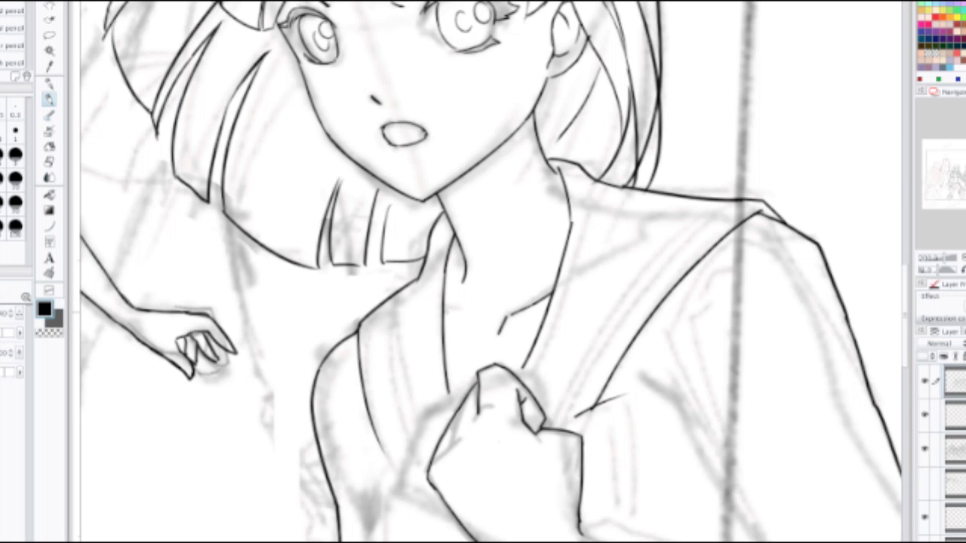
pyautogui.moveTo(446, 306); pyautogui.dragTo(480, 317)
pyautogui.hotkey('ctrl', 'z')
pyautogui.hotkey('ctrl', '-')
pyautogui.hotkey('ctrl', '+')
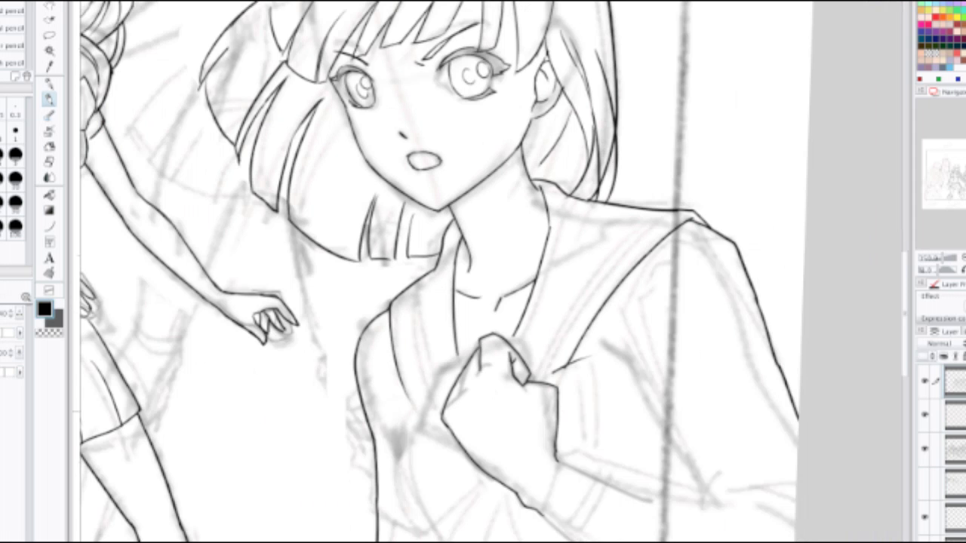
# Step: Refine the lower end of the girl's left-side collar edge and extend the inner neckline down to the fist
pyautogui.moveTo(395, 392)
pyautogui.mouseDown()
pyautogui.moveTo(367, 327)
pyautogui.moveTo(415, 367)
pyautogui.mouseUp()
pyautogui.scroll(1, 368, 327)
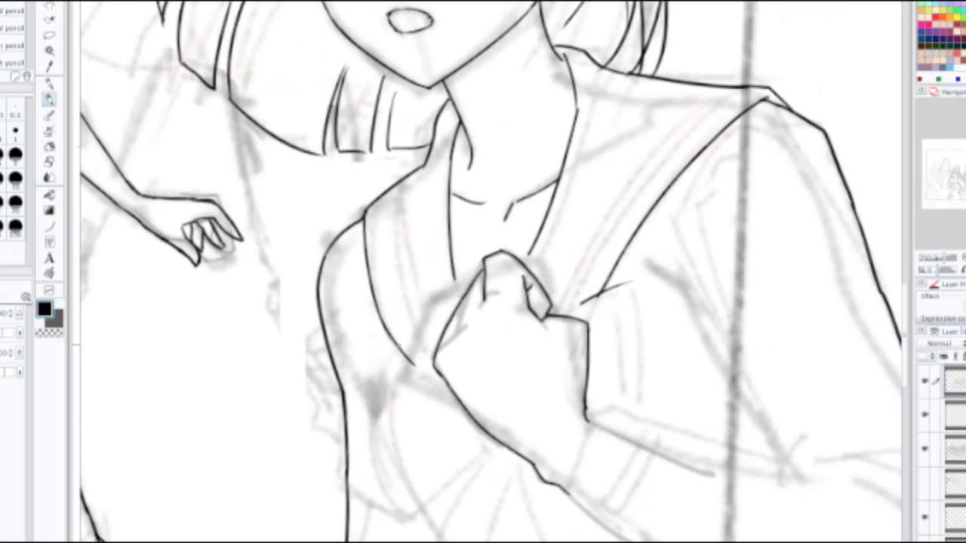
pyautogui.hotkey('ctrl', 'z')
pyautogui.moveTo(381, 322); pyautogui.dragTo(411, 369)
pyautogui.hotkey('ctrl', 'z')
pyautogui.moveTo(382, 320); pyautogui.dragTo(411, 366)
pyautogui.hotkey('ctrl', '+')
pyautogui.moveTo(419, 277); pyautogui.dragTo(429, 317)
pyautogui.hotkey('ctrl', 'z')
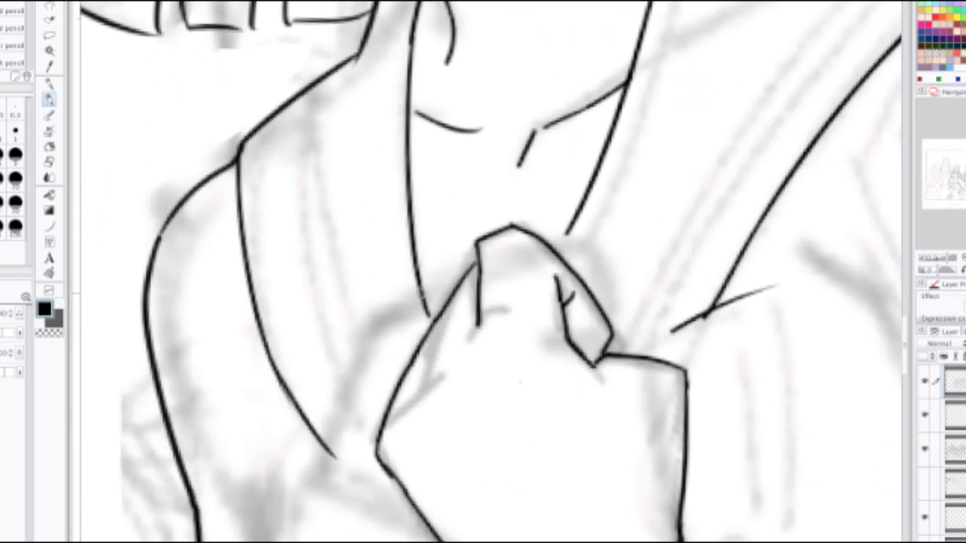
# Step: Ink the bow loop that emerges on the right side of the clenched fist
pyautogui.hotkey('ctrl', '-')
pyautogui.hotkey('ctrl', '-')
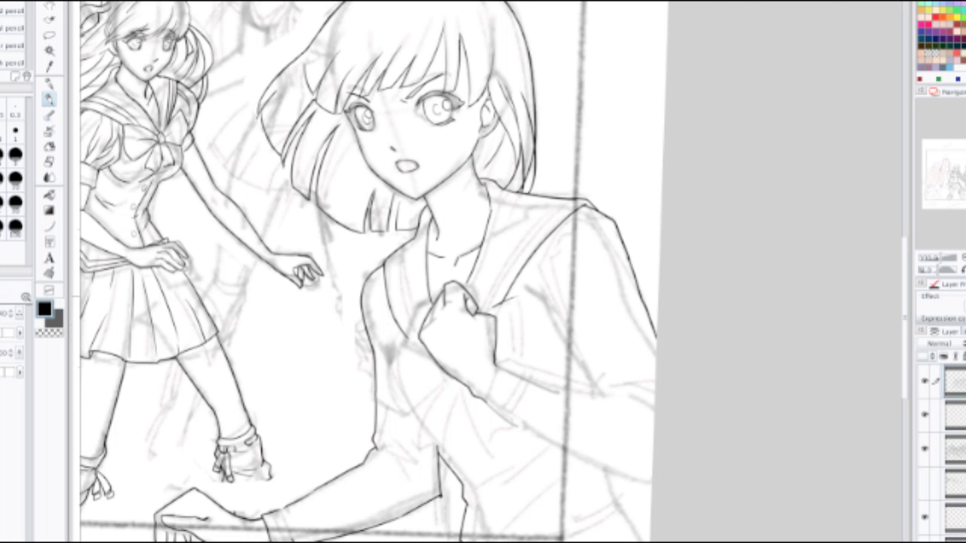
pyautogui.moveTo(494, 352); pyautogui.dragTo(646, 263)
pyautogui.hotkey('ctrl', '+')
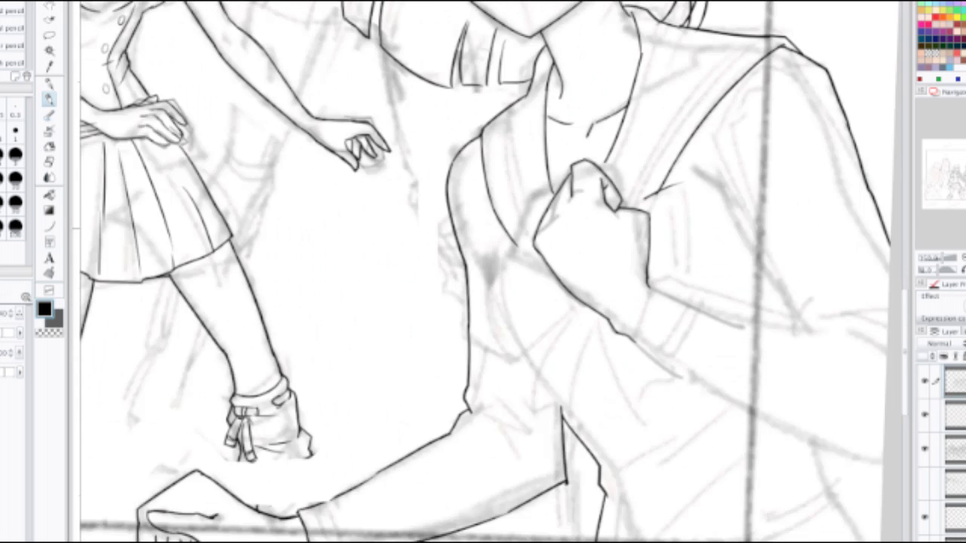
pyautogui.moveTo(574, 272); pyautogui.dragTo(470, 297)
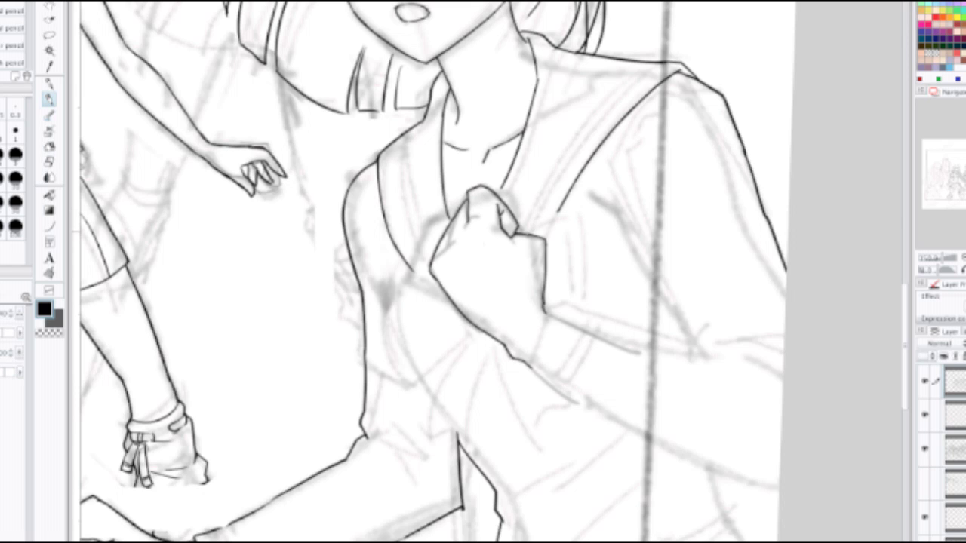
pyautogui.moveTo(526, 228)
pyautogui.mouseDown()
pyautogui.moveTo(579, 209)
pyautogui.moveTo(589, 313)
pyautogui.moveTo(544, 309)
pyautogui.mouseUp()
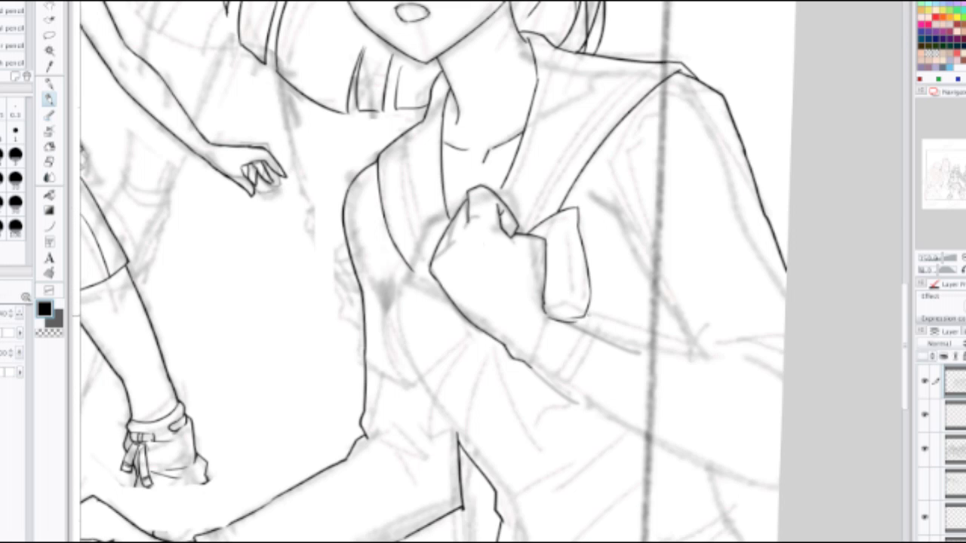
pyautogui.moveTo(581, 318); pyautogui.dragTo(557, 316)
# Step: Ink the bow loop on the left side of the fist and erase the collar line overlapping it
pyautogui.moveTo(433, 259)
pyautogui.mouseDown()
pyautogui.moveTo(385, 265)
pyautogui.moveTo(390, 288)
pyautogui.moveTo(432, 350)
pyautogui.moveTo(471, 327)
pyautogui.mouseUp()
pyautogui.hotkey('ctrl', 'z')
pyautogui.moveTo(430, 350); pyautogui.dragTo(469, 326)
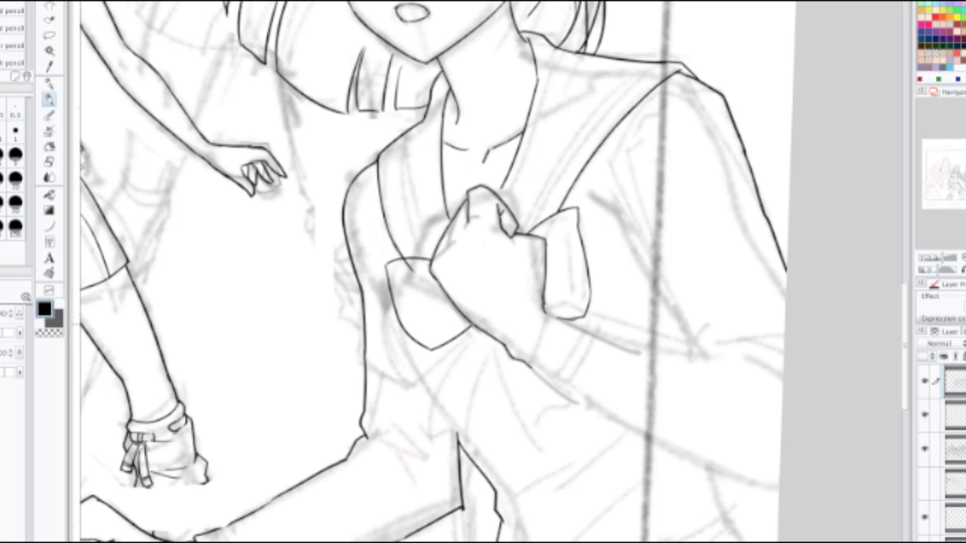
pyautogui.press('j')
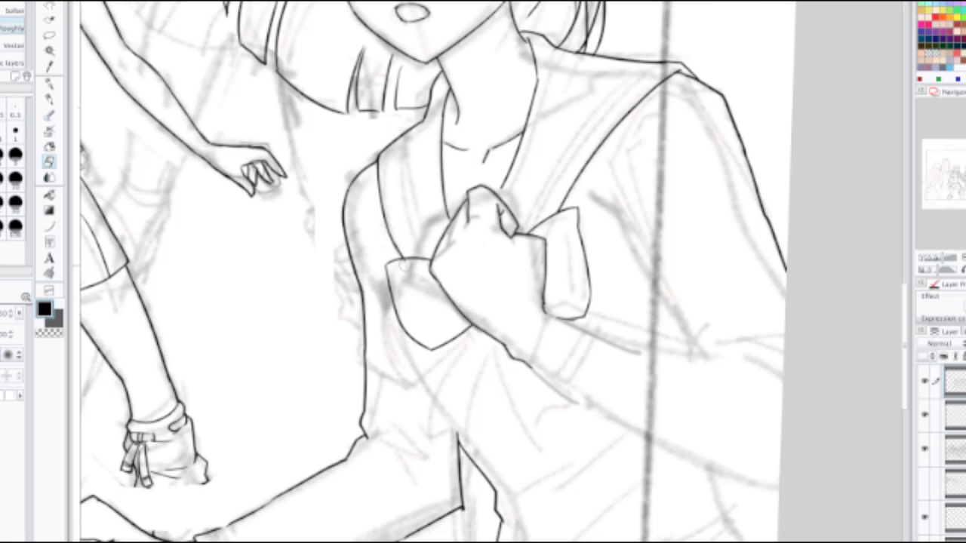
pyautogui.press('p')
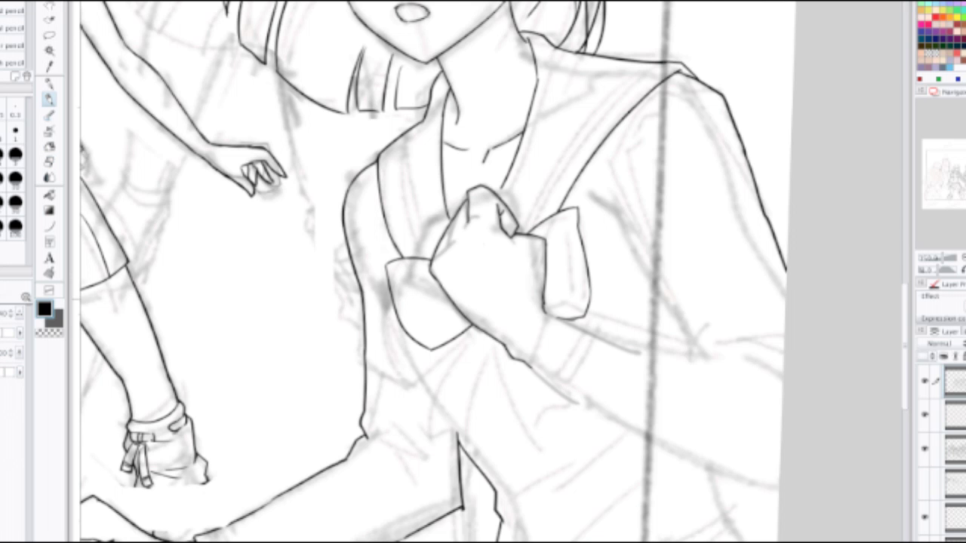
# Step: Ink the left ribbon tail hanging below the fist, including its scalloped lower end
pyautogui.hotkey('ctrl', '-')
pyautogui.hotkey('ctrl', '-')
pyautogui.hotkey('ctrl', '+')
pyautogui.hotkey('ctrl', '+')
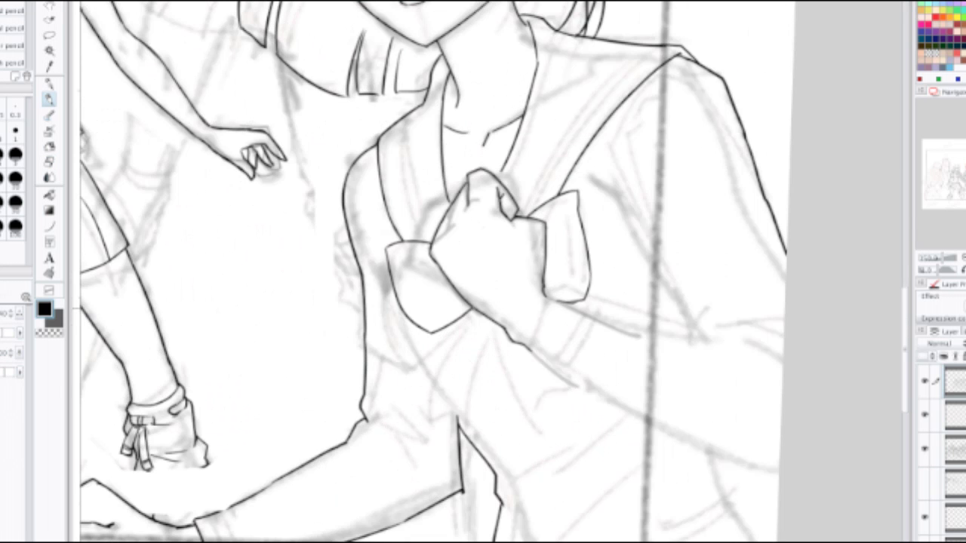
pyautogui.moveTo(474, 309)
pyautogui.mouseDown()
pyautogui.moveTo(443, 385)
pyautogui.moveTo(480, 388)
pyautogui.mouseUp()
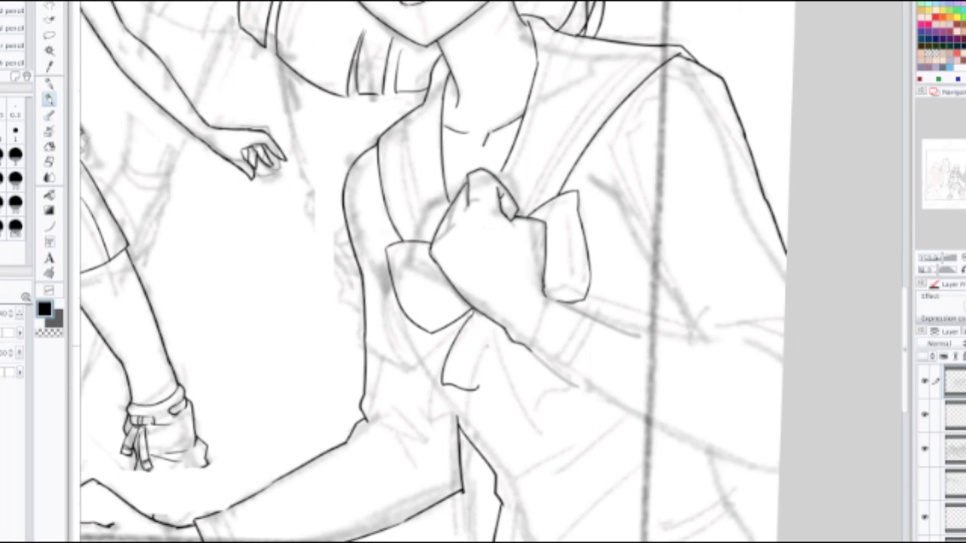
pyautogui.moveTo(483, 317); pyautogui.dragTo(477, 385)
# Step: Ink the right ribbon tail below the fist as a short flared shape tucked against the wrist
pyautogui.moveTo(483, 317); pyautogui.dragTo(510, 393)
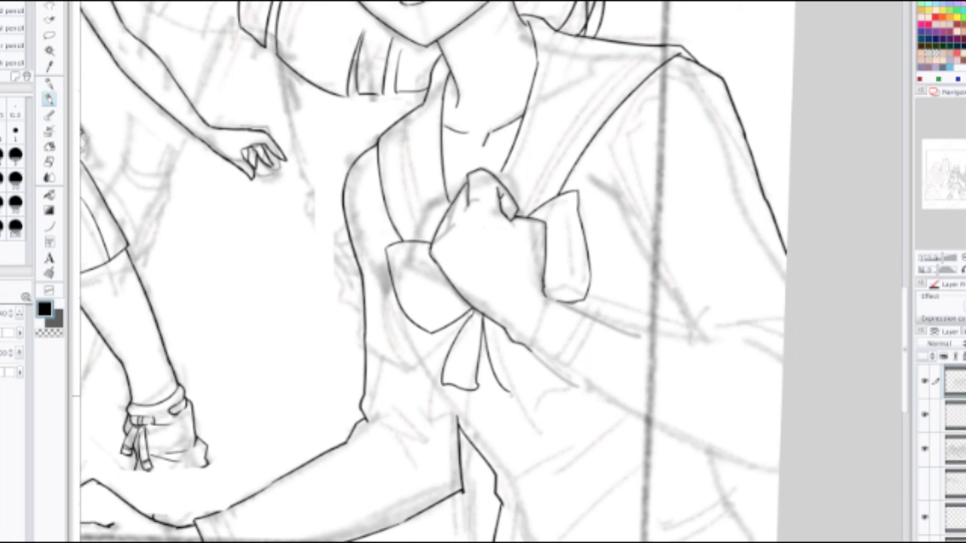
pyautogui.hotkey('ctrl', 'z')
pyautogui.moveTo(482, 313)
pyautogui.mouseDown()
pyautogui.moveTo(508, 383)
pyautogui.moveTo(526, 365)
pyautogui.mouseUp()
pyautogui.hotkey('ctrl', 'z')
pyautogui.hotkey('ctrl', 'z')
pyautogui.moveTo(483, 313); pyautogui.dragTo(520, 381)
pyautogui.hotkey('ctrl', 'z')
pyautogui.moveTo(483, 315)
pyautogui.mouseDown()
pyautogui.moveTo(511, 381)
pyautogui.moveTo(537, 361)
pyautogui.mouseUp()
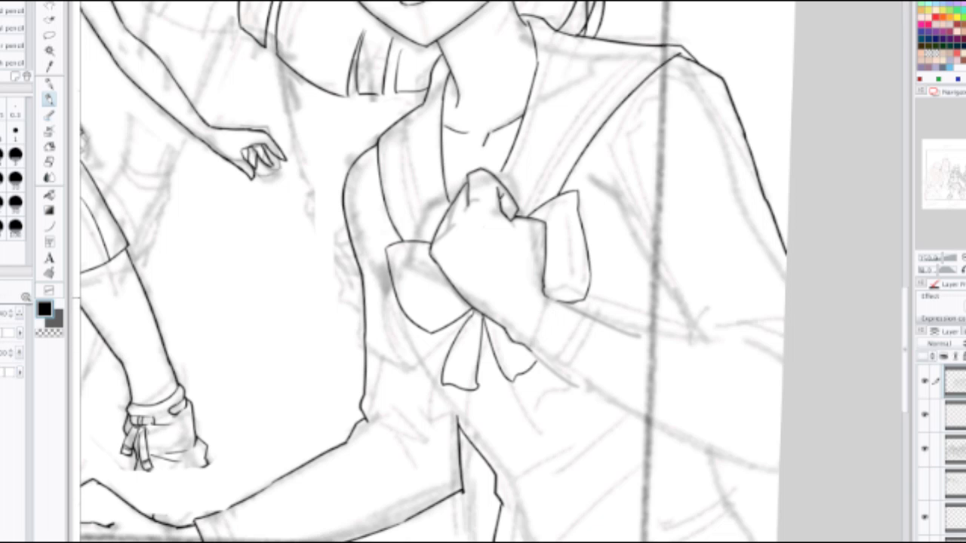
# Step: Ink the sleeve edge across the wrist and the forearm's upper contour with its folds at the elbow
pyautogui.moveTo(549, 297)
pyautogui.mouseDown()
pyautogui.moveTo(548, 332)
pyautogui.moveTo(526, 347)
pyautogui.mouseUp()
pyautogui.moveTo(574, 319); pyautogui.dragTo(398, 309)
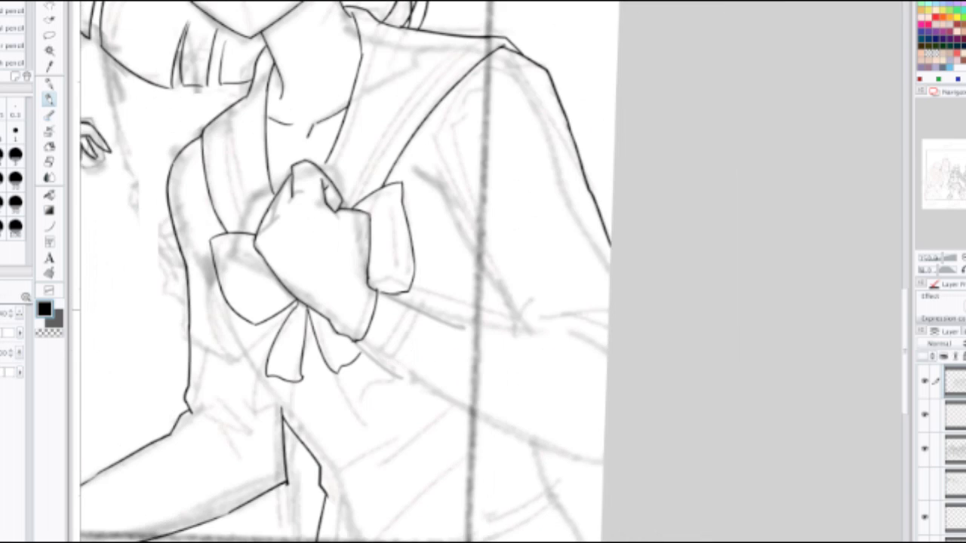
pyautogui.scroll(2, 391, 291)
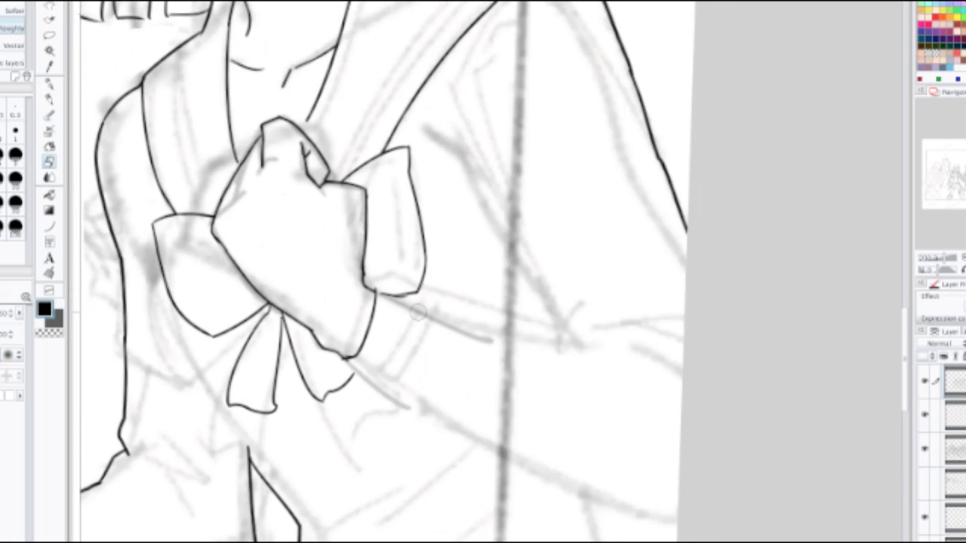
pyautogui.press('p')
pyautogui.moveTo(370, 286)
pyautogui.mouseDown()
pyautogui.moveTo(382, 283)
pyautogui.moveTo(427, 309)
pyautogui.moveTo(551, 333)
pyautogui.mouseUp()
pyautogui.hotkey('ctrl', 'z')
pyautogui.moveTo(423, 306)
pyautogui.mouseDown()
pyautogui.moveTo(451, 301)
pyautogui.moveTo(581, 328)
pyautogui.moveTo(638, 351)
pyautogui.mouseUp()
pyautogui.moveTo(587, 327); pyautogui.dragTo(643, 313)
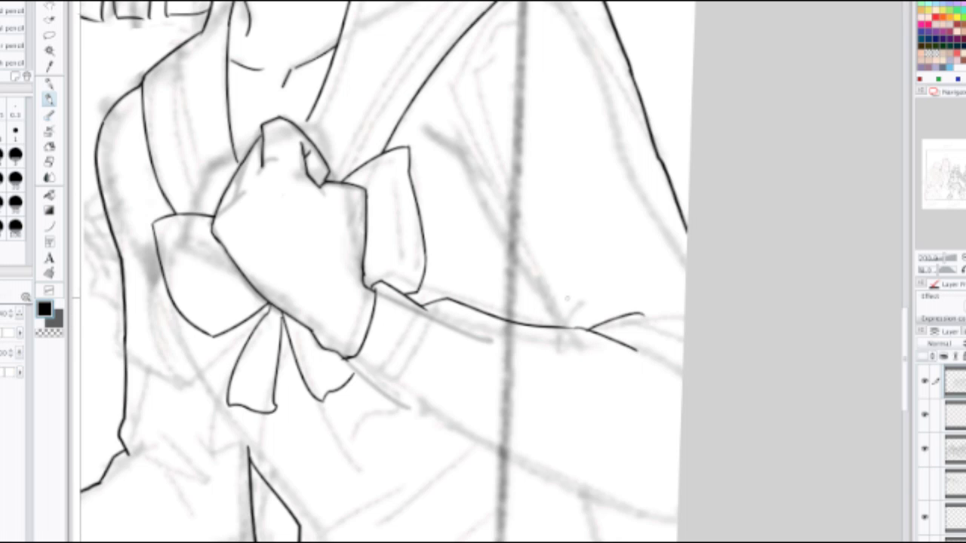
# Step: Ink the upper arm's inner contour, the crease at the elbow and the long lower contour of the forearm
pyautogui.moveTo(449, 164)
pyautogui.mouseDown()
pyautogui.moveTo(476, 228)
pyautogui.moveTo(488, 241)
pyautogui.moveTo(497, 231)
pyautogui.moveTo(608, 403)
pyautogui.mouseUp()
pyautogui.hotkey('ctrl', 'z')
pyautogui.moveTo(501, 236)
pyautogui.mouseDown()
pyautogui.moveTo(608, 405)
pyautogui.moveTo(655, 358)
pyautogui.mouseUp()
pyautogui.moveTo(528, 385); pyautogui.dragTo(487, 196)
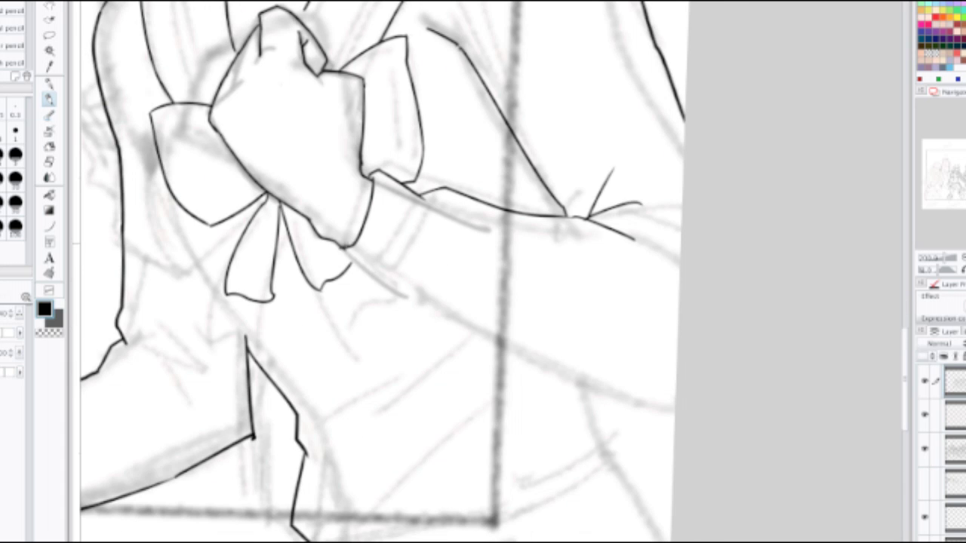
pyautogui.moveTo(343, 250)
pyautogui.mouseDown()
pyautogui.moveTo(425, 310)
pyautogui.moveTo(583, 378)
pyautogui.moveTo(676, 399)
pyautogui.mouseUp()
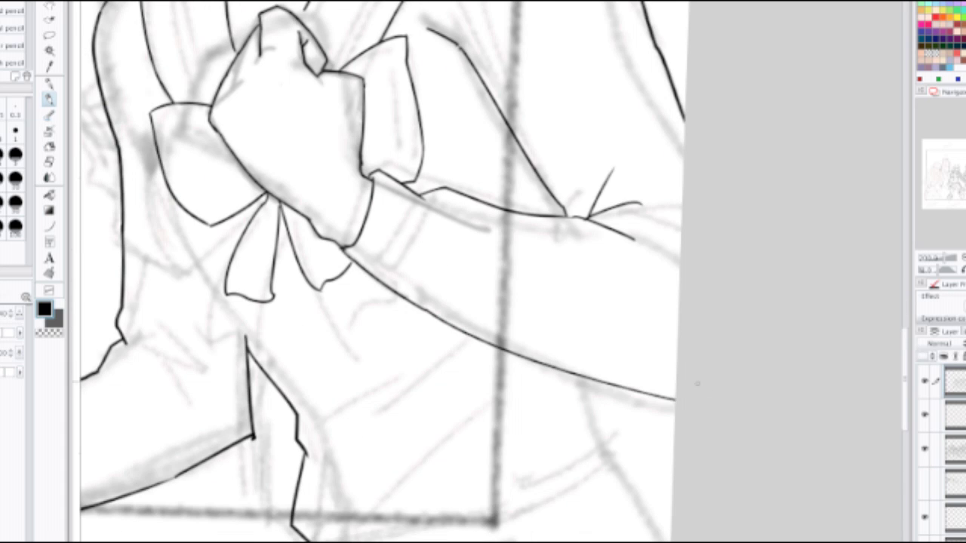
# Step: Doodle a brimmed fedora with a hat band in the empty area above the short-haired girl
pyautogui.hotkey('ctrl', '-')
pyautogui.moveTo(377, 173); pyautogui.dragTo(612, 505)
pyautogui.moveTo(453, 151); pyautogui.dragTo(594, 442)
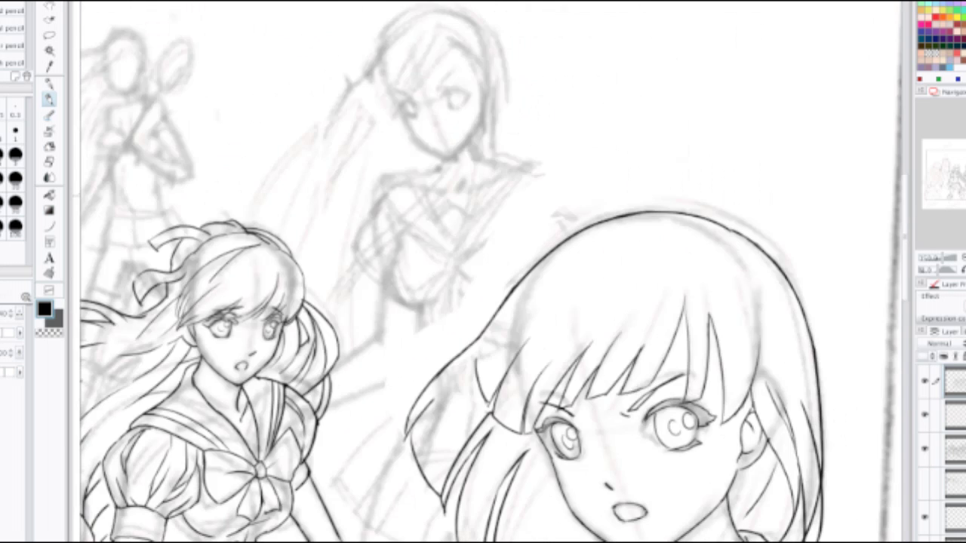
pyautogui.moveTo(529, 189); pyautogui.dragTo(423, 423)
pyautogui.moveTo(450, 229)
pyautogui.mouseDown()
pyautogui.moveTo(578, 302)
pyautogui.moveTo(595, 285)
pyautogui.mouseUp()
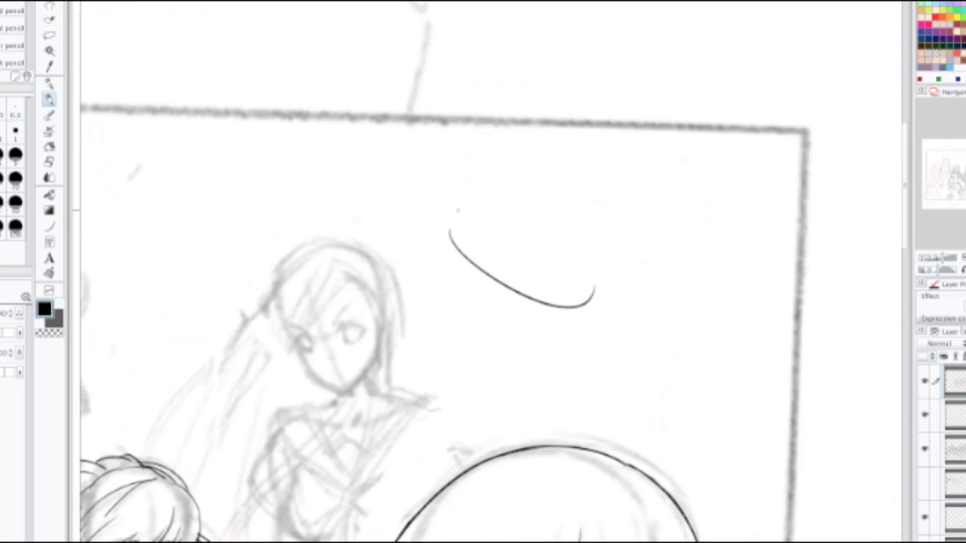
pyautogui.moveTo(459, 207)
pyautogui.mouseDown()
pyautogui.moveTo(534, 231)
pyautogui.moveTo(572, 188)
pyautogui.mouseUp()
pyautogui.hotkey('ctrl', 'z')
pyautogui.moveTo(494, 240)
pyautogui.mouseDown()
pyautogui.moveTo(555, 181)
pyautogui.moveTo(580, 205)
pyautogui.moveTo(558, 269)
pyautogui.moveTo(510, 252)
pyautogui.moveTo(586, 279)
pyautogui.moveTo(590, 299)
pyautogui.mouseUp()
# Step: Doodle a narrow face outline under the hat with a pointed moustache and an open mouth
pyautogui.moveTo(469, 271); pyautogui.dragTo(487, 344)
pyautogui.hotkey('ctrl', 'z')
pyautogui.moveTo(477, 266)
pyautogui.mouseDown()
pyautogui.moveTo(492, 356)
pyautogui.moveTo(537, 351)
pyautogui.mouseUp()
pyautogui.moveTo(545, 305); pyautogui.dragTo(548, 353)
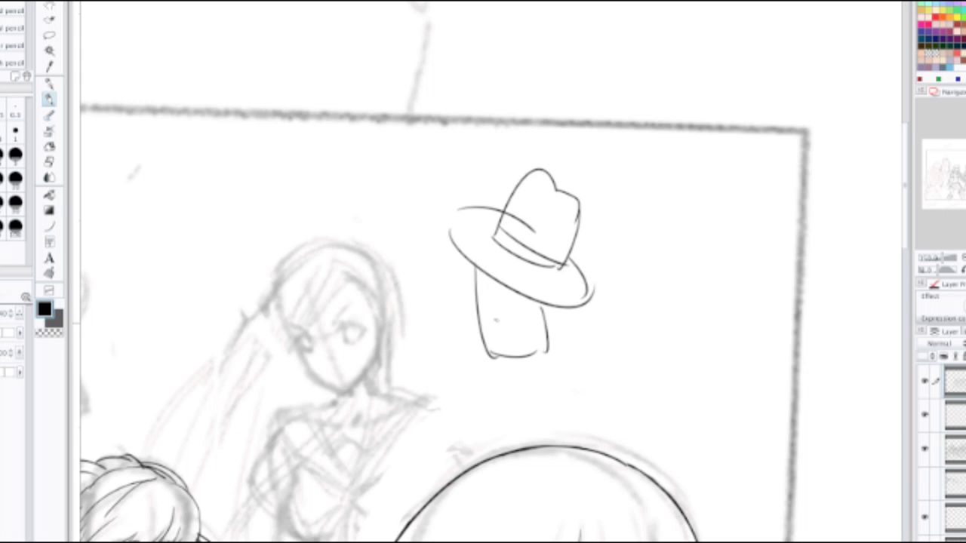
pyautogui.moveTo(497, 321)
pyautogui.mouseDown()
pyautogui.moveTo(545, 332)
pyautogui.moveTo(491, 348)
pyautogui.moveTo(507, 327)
pyautogui.moveTo(535, 344)
pyautogui.moveTo(539, 332)
pyautogui.mouseUp()
pyautogui.hotkey('ctrl', 'z')
pyautogui.hotkey('ctrl', 'z')
pyautogui.hotkey('ctrl', 'z')
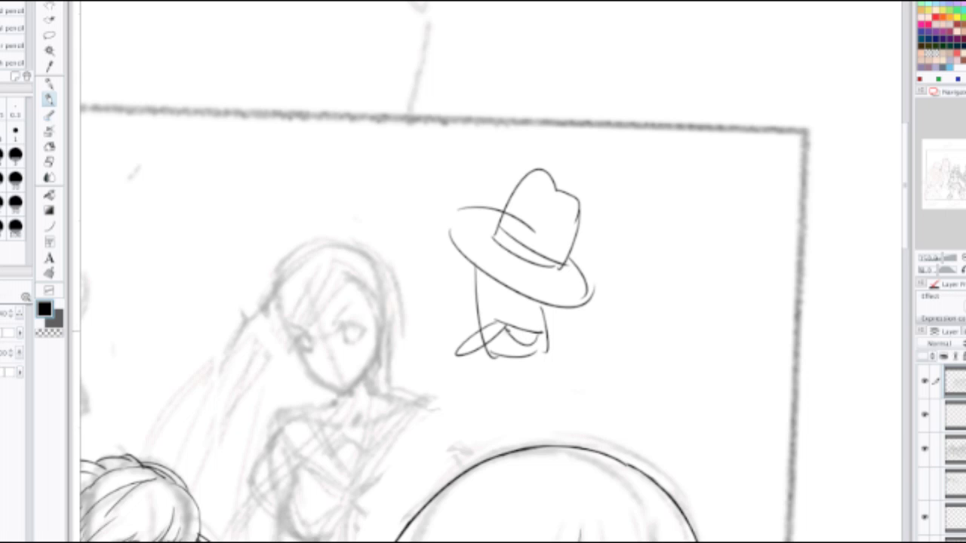
pyautogui.moveTo(511, 349); pyautogui.dragTo(542, 346)
# Step: Add an angry, shaded eye under the hat brim of the doodled face
pyautogui.moveTo(486, 286)
pyautogui.mouseDown()
pyautogui.moveTo(513, 295)
pyautogui.moveTo(491, 299)
pyautogui.moveTo(511, 297)
pyautogui.mouseUp()
pyautogui.hotkey('ctrl', 'z')
pyautogui.moveTo(488, 281)
pyautogui.mouseDown()
pyautogui.moveTo(517, 300)
pyautogui.moveTo(496, 300)
pyautogui.mouseUp()
pyautogui.hotkey('ctrl', 'z')
pyautogui.hotkey('ctrl', 'z')
pyautogui.hotkey('ctrl', 'z')
pyautogui.hotkey('ctrl', 'z')
pyautogui.hotkey('ctrl', 'z')
pyautogui.moveTo(496, 291); pyautogui.dragTo(500, 300)
pyautogui.moveTo(495, 297)
pyautogui.mouseDown()
pyautogui.moveTo(534, 310)
pyautogui.moveTo(537, 325)
pyautogui.mouseUp()
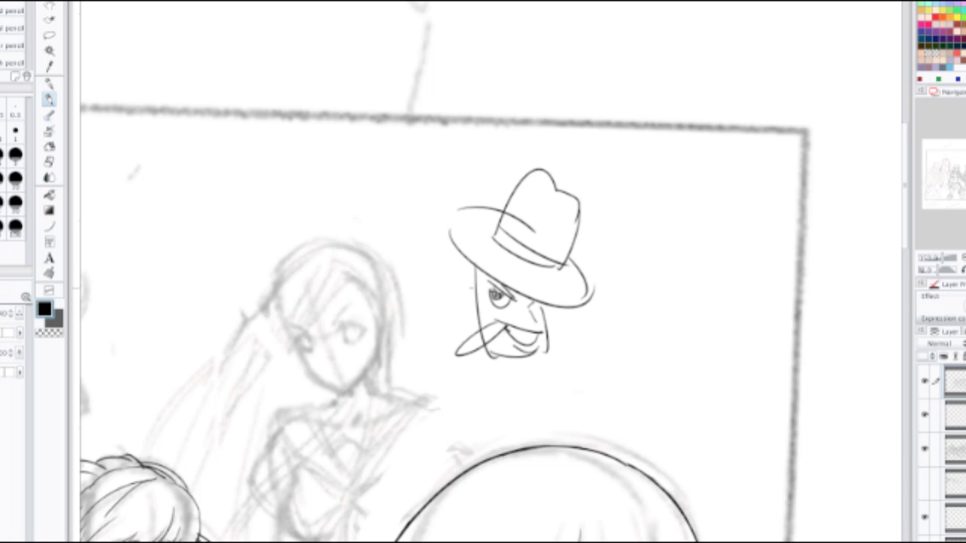
# Step: Add an ear, a sideburn line and a scruffy chin beard to the doodled face
pyautogui.moveTo(472, 297)
pyautogui.mouseDown()
pyautogui.moveTo(475, 339)
pyautogui.moveTo(474, 328)
pyautogui.moveTo(487, 360)
pyautogui.moveTo(507, 361)
pyautogui.mouseUp()
pyautogui.moveTo(473, 289)
pyautogui.mouseDown()
pyautogui.moveTo(453, 289)
pyautogui.moveTo(470, 311)
pyautogui.mouseUp()
pyautogui.moveTo(496, 361)
pyautogui.mouseDown()
pyautogui.moveTo(505, 371)
pyautogui.moveTo(553, 370)
pyautogui.mouseUp()
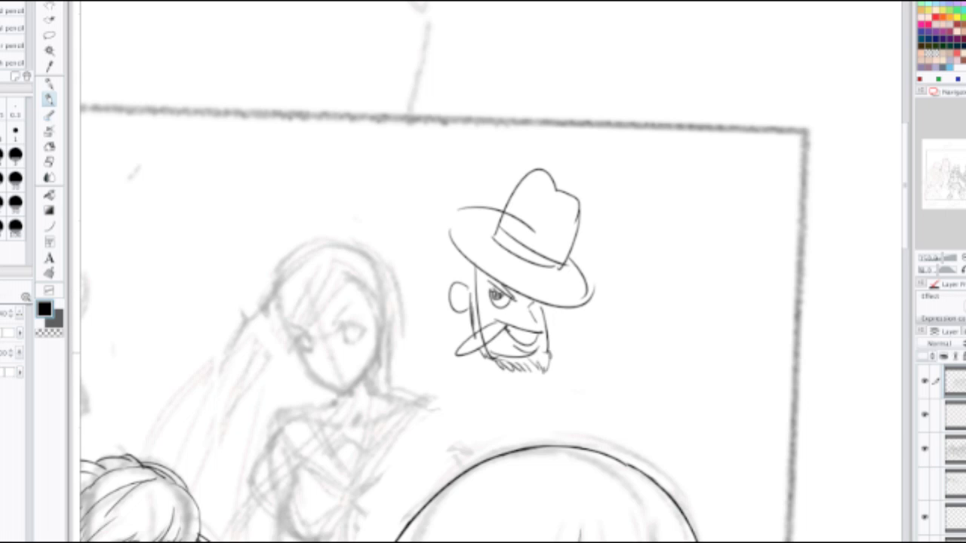
# Step: Draw a pointed speech bubble beside the doodled face with the handwritten word "MYEAH"
pyautogui.moveTo(523, 333)
pyautogui.mouseDown()
pyautogui.moveTo(535, 344)
pyautogui.moveTo(608, 351)
pyautogui.moveTo(608, 332)
pyautogui.moveTo(619, 344)
pyautogui.mouseUp()
pyautogui.hotkey('ctrl', 'z')
pyautogui.moveTo(633, 305)
pyautogui.mouseDown()
pyautogui.moveTo(627, 320)
pyautogui.moveTo(654, 302)
pyautogui.mouseUp()
pyautogui.moveTo(645, 284)
pyautogui.mouseDown()
pyautogui.moveTo(652, 301)
pyautogui.moveTo(667, 282)
pyautogui.mouseUp()
pyautogui.scroll(-1, 653, 279)
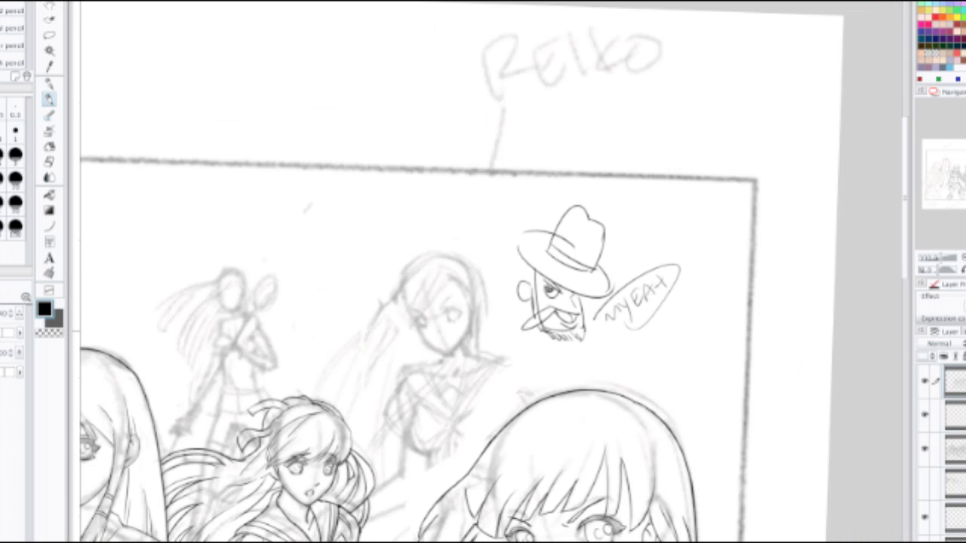
pyautogui.scroll(1, 606, 333)
pyautogui.moveTo(606, 333); pyautogui.dragTo(619, 234)
pyautogui.scroll(1, 533, 208)
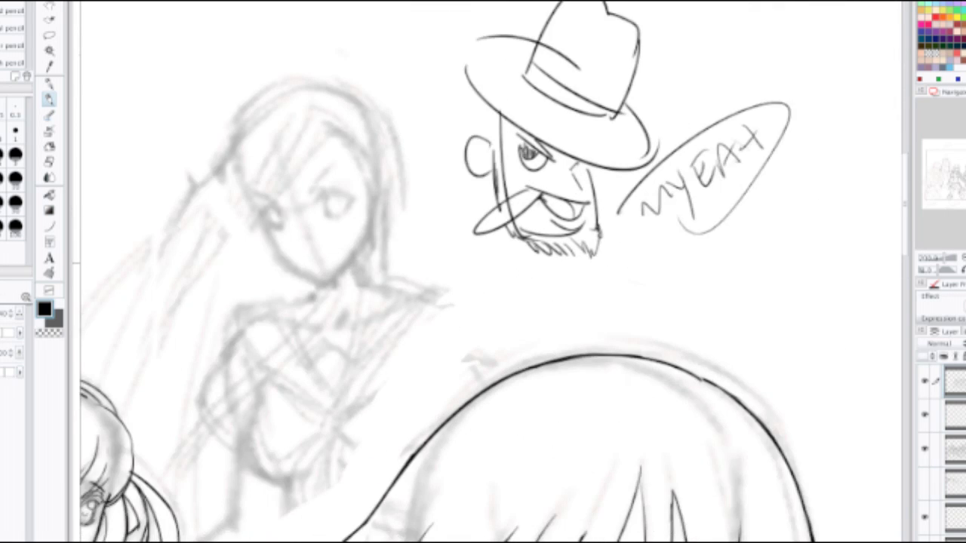
pyautogui.moveTo(534, 208); pyautogui.dragTo(383, 178)
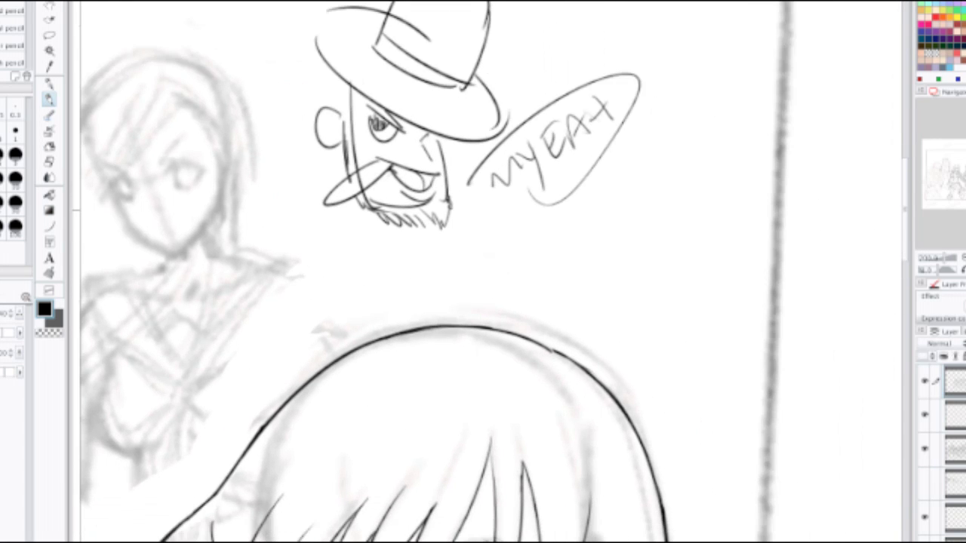
pyautogui.moveTo(505, 237)
pyautogui.mouseDown()
pyautogui.moveTo(578, 262)
pyautogui.moveTo(545, 251)
pyautogui.moveTo(501, 257)
pyautogui.moveTo(548, 264)
pyautogui.mouseUp()
pyautogui.hotkey('ctrl', 'z')
pyautogui.hotkey('ctrl', 'z')
pyautogui.click(517, 253)
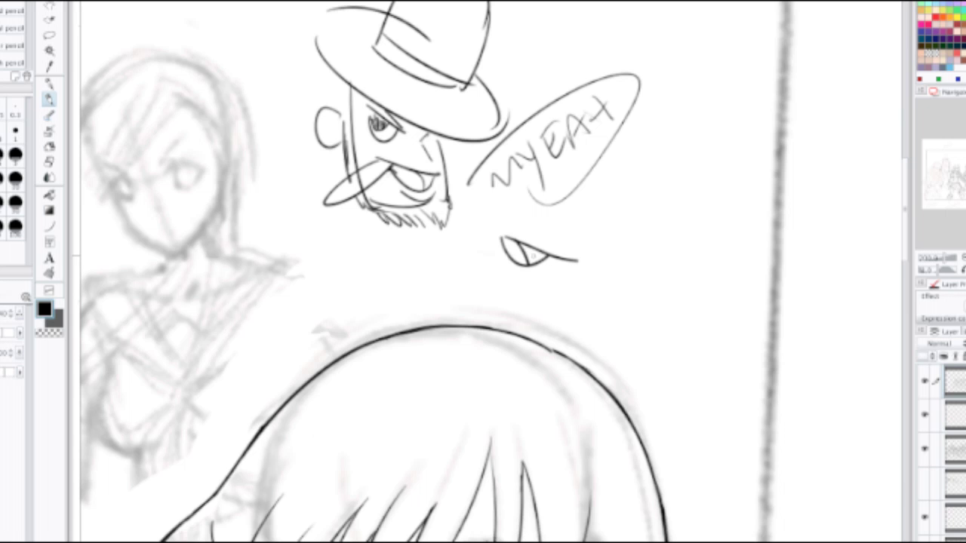
pyautogui.moveTo(548, 258)
pyautogui.mouseDown()
pyautogui.moveTo(612, 320)
pyautogui.moveTo(797, 225)
pyautogui.mouseUp()
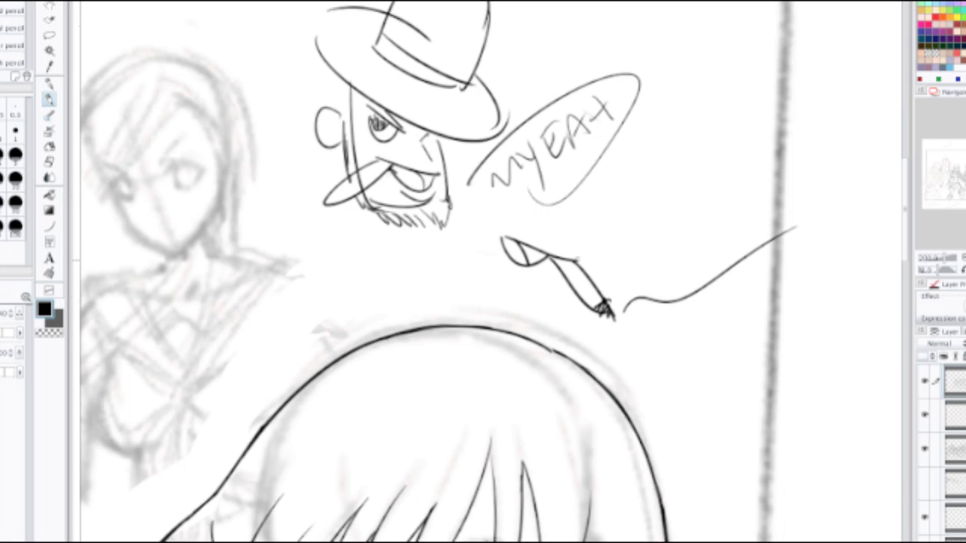
pyautogui.hotkey('ctrl', 'z')
pyautogui.hotkey('ctrl', 'z')
pyautogui.hotkey('ctrl', 'z')
pyautogui.hotkey('ctrl', 'z')
pyautogui.hotkey('ctrl', 'z')
pyautogui.hotkey('ctrl', 'z')
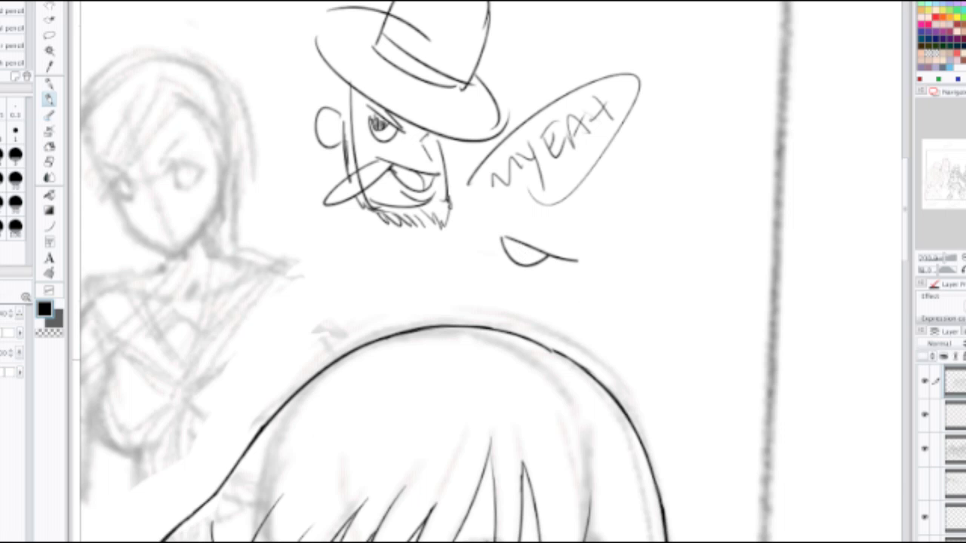
pyautogui.hotkey('ctrl', 'z')
# Step: Lasso the doodled hat, face and speech bubble, delete them, and clear the selection
pyautogui.hotkey('ctrl', '-')
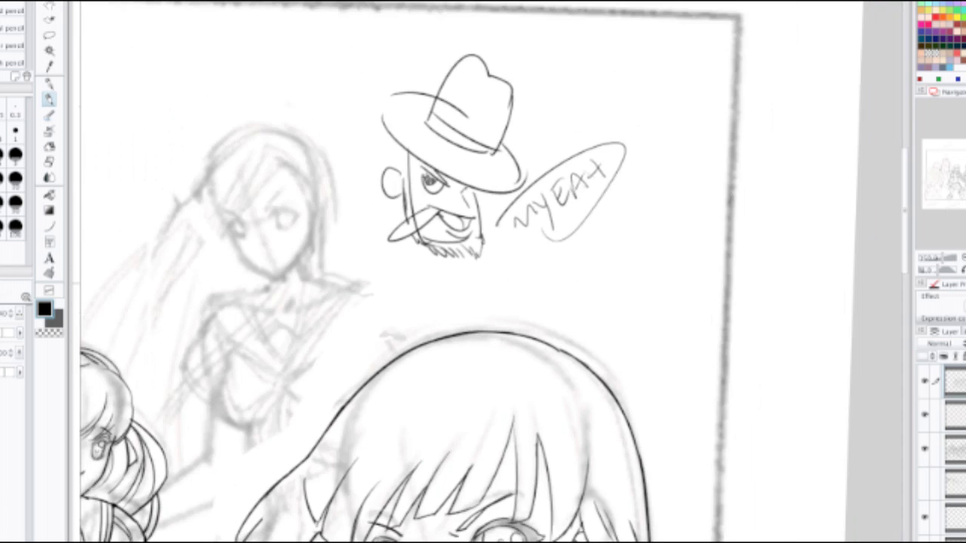
pyautogui.moveTo(521, 231); pyautogui.dragTo(585, 335)
pyautogui.press('m')
pyautogui.moveTo(474, 139)
pyautogui.mouseDown()
pyautogui.moveTo(388, 277)
pyautogui.moveTo(589, 408)
pyautogui.moveTo(679, 167)
pyautogui.moveTo(475, 140)
pyautogui.mouseUp()
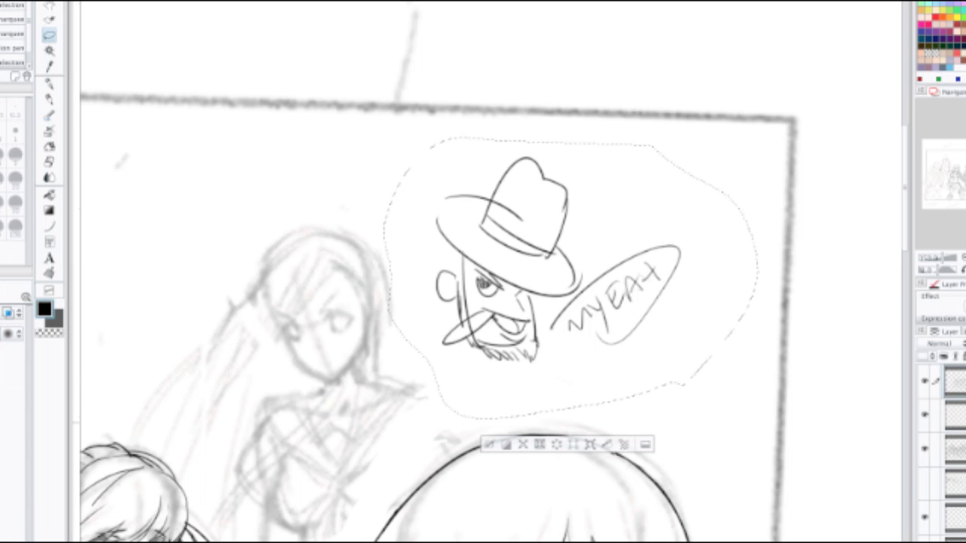
pyautogui.press('Delete')
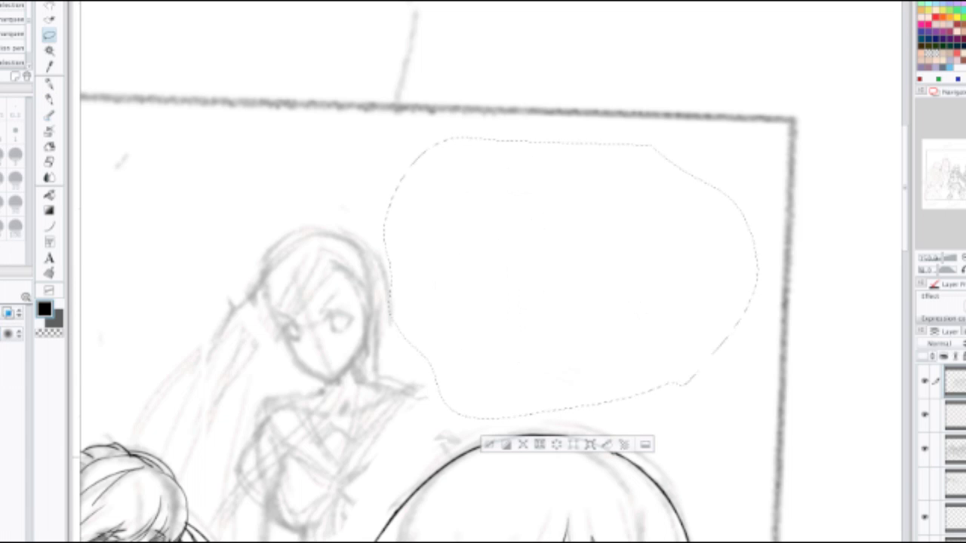
pyautogui.hotkey('ctrl', 'd')
pyautogui.hotkey('ctrl', '-')
pyautogui.moveTo(491, 423); pyautogui.dragTo(515, 131)
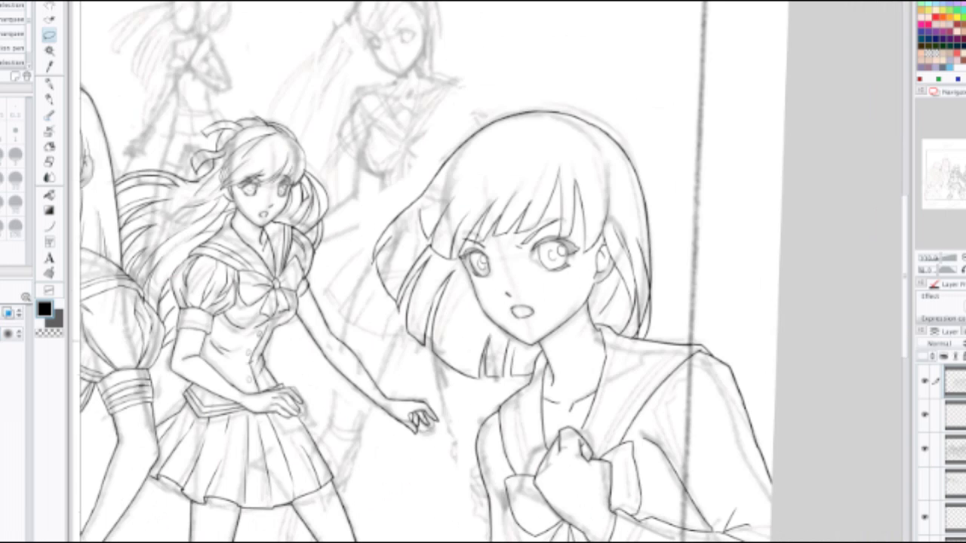
pyautogui.scroll(-2, 434, 272)
pyautogui.moveTo(468, 347); pyautogui.dragTo(500, 185)
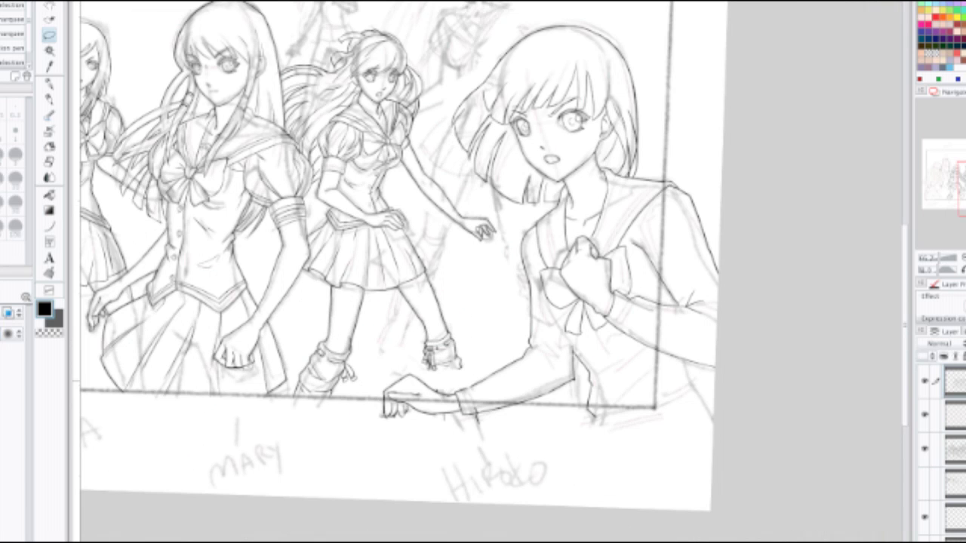
# Step: Ink fold lines across the short-haired girl's blouse just below her raised forearm
pyautogui.press('p')
pyautogui.scroll(2, 629, 399)
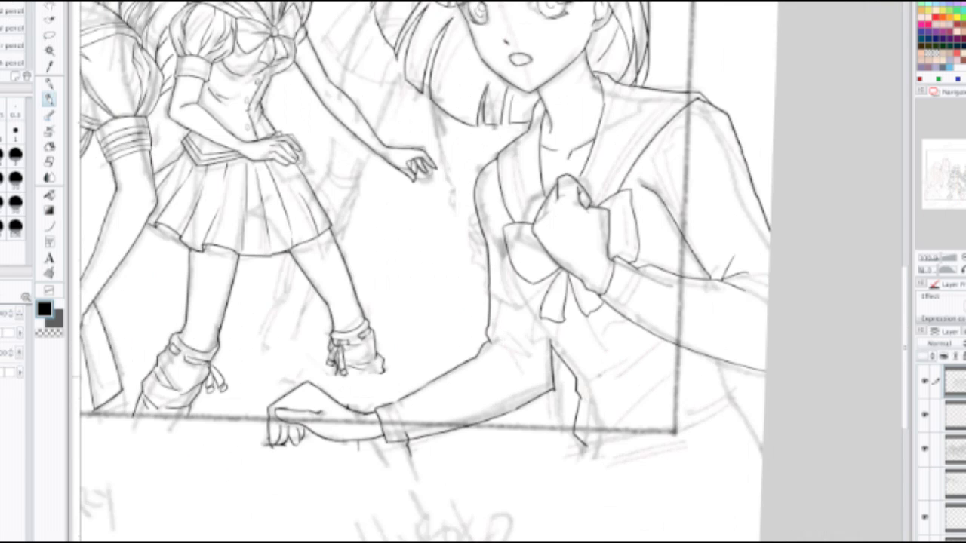
pyautogui.moveTo(589, 381)
pyautogui.mouseDown()
pyautogui.moveTo(662, 344)
pyautogui.moveTo(646, 435)
pyautogui.mouseUp()
pyautogui.hotkey('ctrl', 'z')
pyautogui.moveTo(671, 359); pyautogui.dragTo(649, 430)
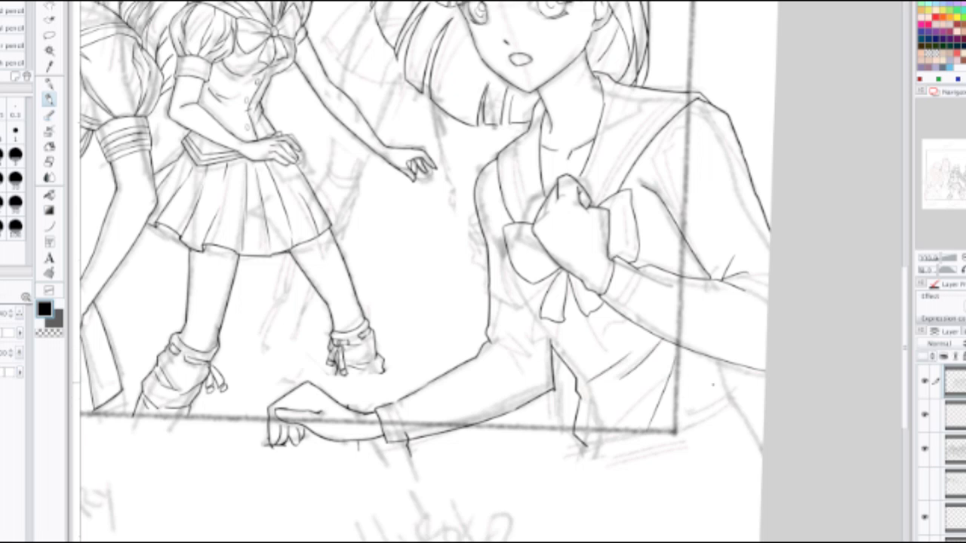
pyautogui.hotkey('ctrl', 'z')
# Step: Ink the short curved back edge of the blouse beneath the elbow end of the raised arm
pyautogui.moveTo(725, 362)
pyautogui.mouseDown()
pyautogui.moveTo(734, 408)
pyautogui.moveTo(753, 427)
pyautogui.mouseUp()
pyautogui.hotkey('ctrl', 'z')
pyautogui.moveTo(724, 369)
pyautogui.mouseDown()
pyautogui.moveTo(716, 418)
pyautogui.moveTo(725, 445)
pyautogui.mouseUp()
pyautogui.hotkey('ctrl', 'z')
pyautogui.scroll(-1, 689, 402)
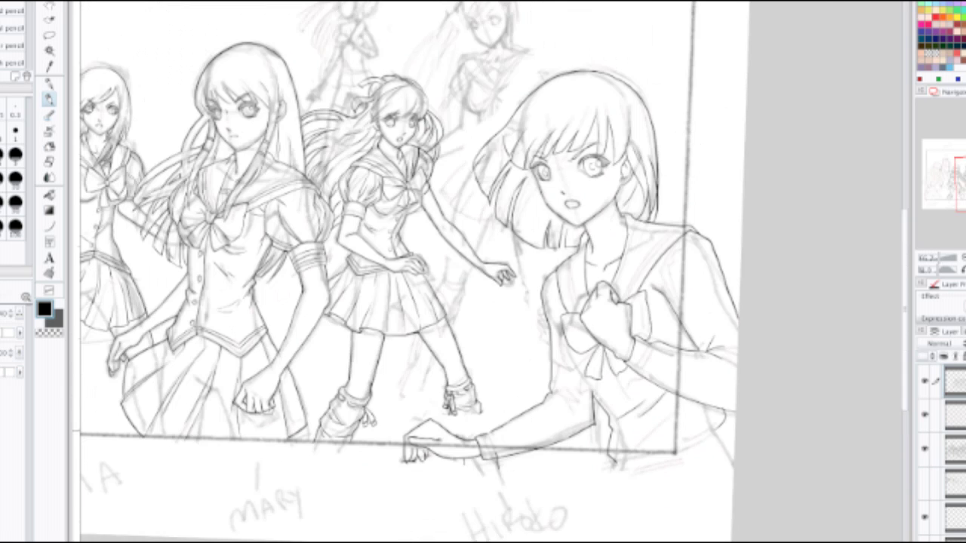
pyautogui.moveTo(573, 370); pyautogui.dragTo(600, 374)
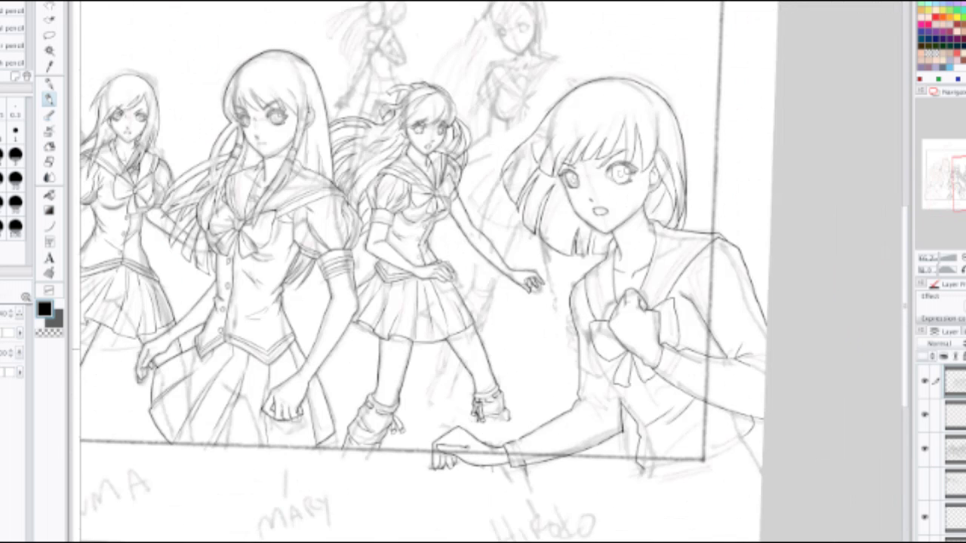
# Step: Ink the finger lines on the raised fist and a small crease in the bow loop beside it
pyautogui.hotkey('ctrl', '+')
pyautogui.hotkey('ctrl', '+')
pyautogui.hotkey('ctrl', '+')
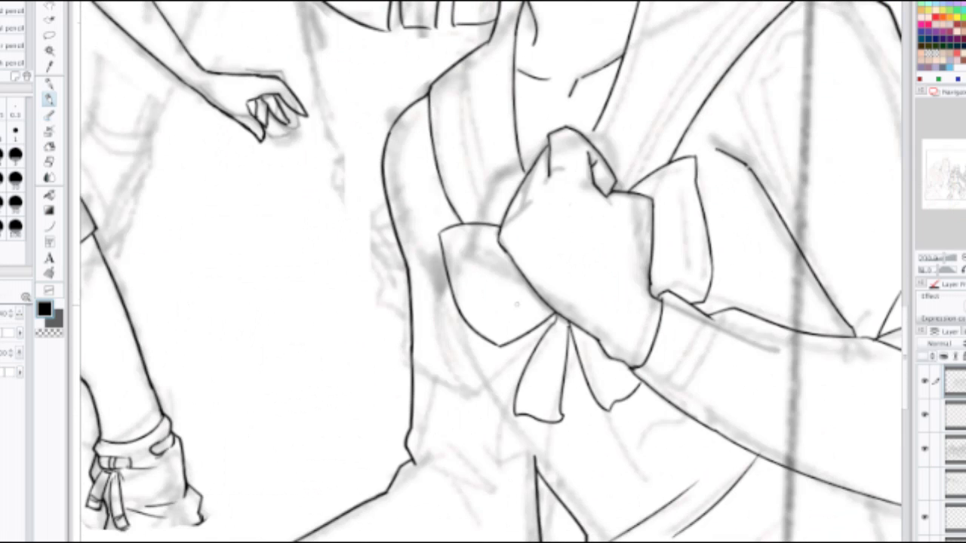
pyautogui.moveTo(511, 270); pyautogui.dragTo(521, 274)
pyautogui.moveTo(507, 221)
pyautogui.mouseDown()
pyautogui.moveTo(529, 209)
pyautogui.moveTo(513, 223)
pyautogui.moveTo(549, 175)
pyautogui.moveTo(566, 179)
pyautogui.moveTo(526, 208)
pyautogui.mouseUp()
pyautogui.hotkey('ctrl', 'z')
pyautogui.hotkey('ctrl', 'z')
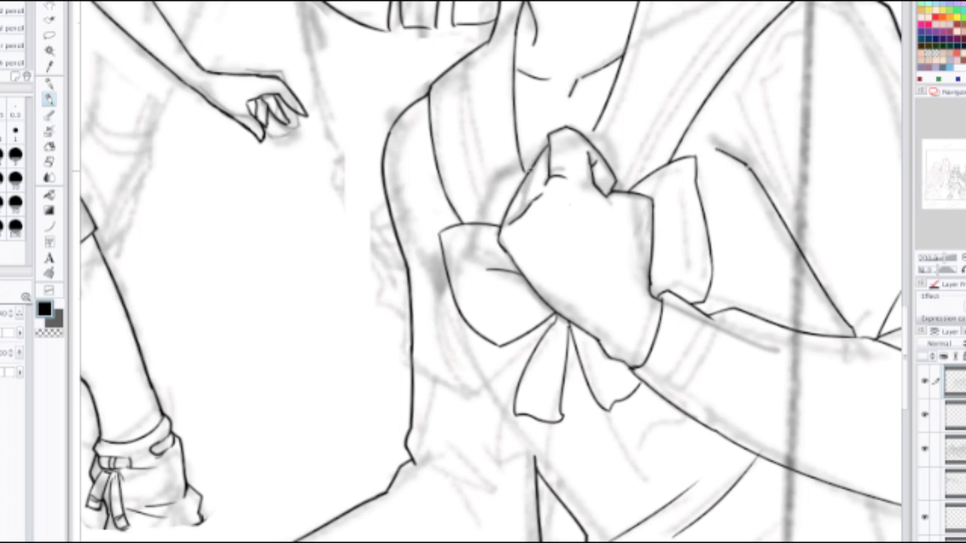
pyautogui.moveTo(533, 169); pyautogui.dragTo(520, 212)
# Step: Ink the first long stripe line along the right collar flap, running from the fist up to the shoulder
pyautogui.moveTo(533, 143)
pyautogui.mouseDown()
pyautogui.moveTo(510, 225)
pyautogui.moveTo(516, 511)
pyautogui.mouseUp()
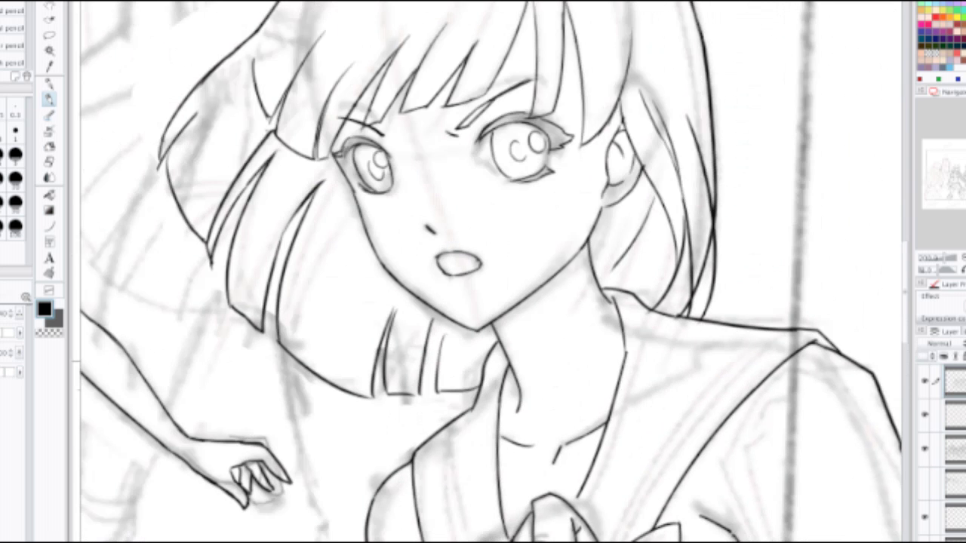
pyautogui.scroll(-5, 570, 405)
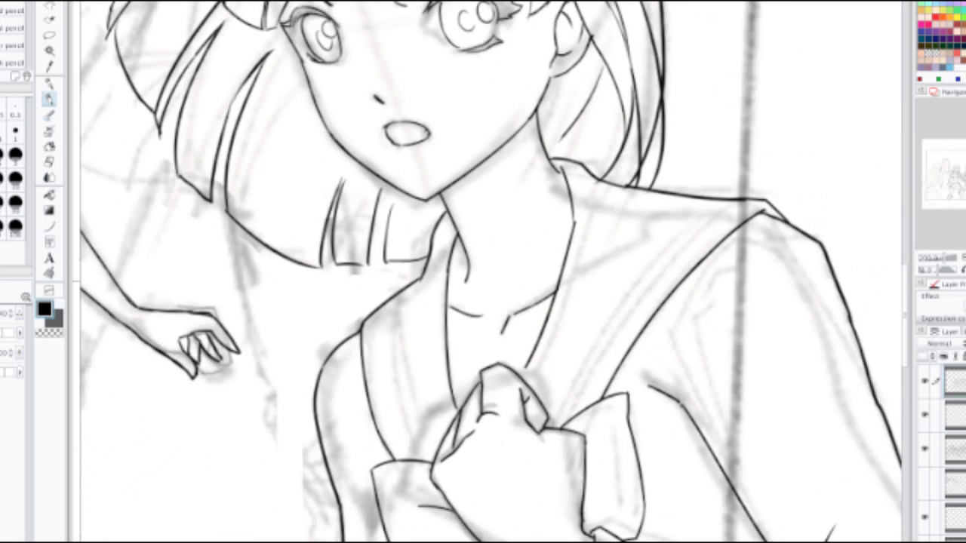
pyautogui.moveTo(556, 429); pyautogui.dragTo(709, 201)
pyautogui.hotkey('ctrl', 'z')
pyautogui.moveTo(555, 431)
pyautogui.mouseDown()
pyautogui.moveTo(622, 299)
pyautogui.moveTo(721, 198)
pyautogui.mouseUp()
pyautogui.hotkey('ctrl', 'z')
pyautogui.moveTo(552, 427)
pyautogui.mouseDown()
pyautogui.moveTo(686, 227)
pyautogui.moveTo(759, 185)
pyautogui.mouseUp()
pyautogui.hotkey('ctrl', 'z')
pyautogui.moveTo(551, 434); pyautogui.dragTo(751, 193)
pyautogui.hotkey('ctrl', 'z')
pyautogui.moveTo(552, 428); pyautogui.dragTo(763, 164)
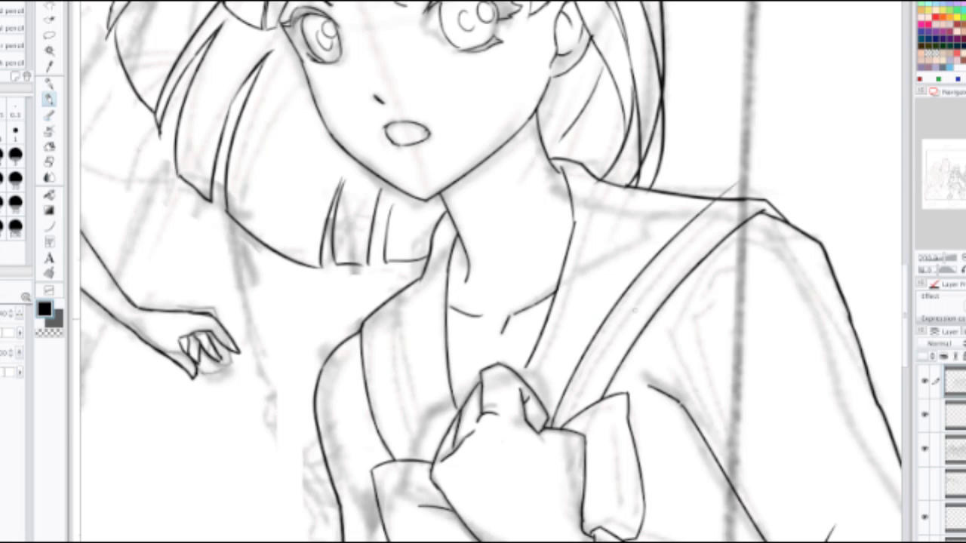
# Step: Add a second parallel stripe line on the right collar flap and erase the ends overshooting the shoulder
pyautogui.moveTo(565, 425); pyautogui.dragTo(734, 209)
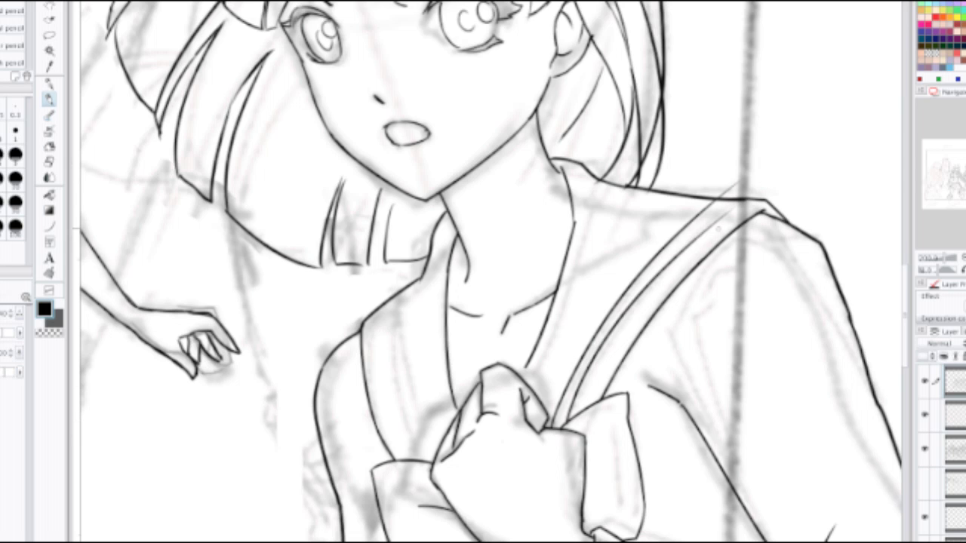
pyautogui.hotkey('ctrl', 'z')
pyautogui.moveTo(566, 419)
pyautogui.mouseDown()
pyautogui.moveTo(770, 176)
pyautogui.moveTo(721, 189)
pyautogui.moveTo(756, 177)
pyautogui.moveTo(742, 187)
pyautogui.mouseUp()
pyautogui.press('e')
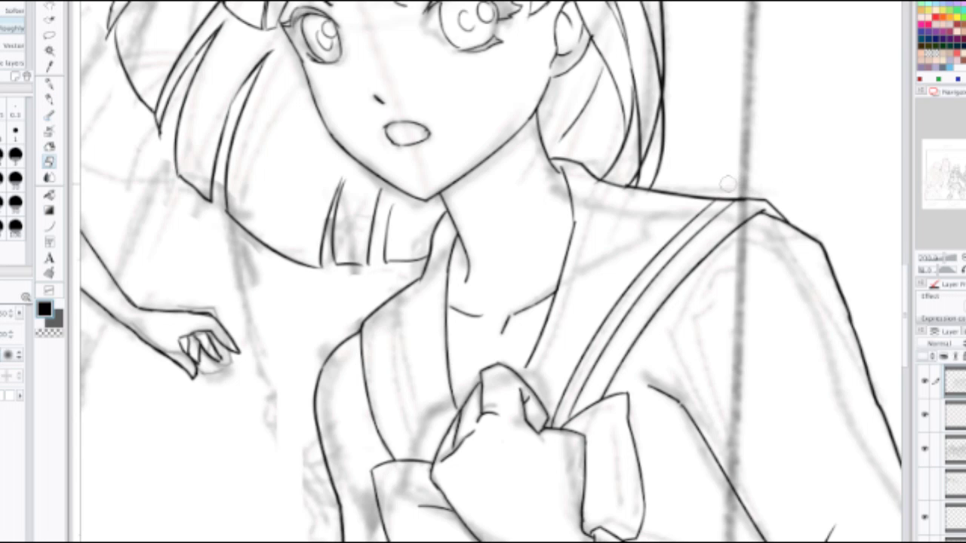
pyautogui.press('p')
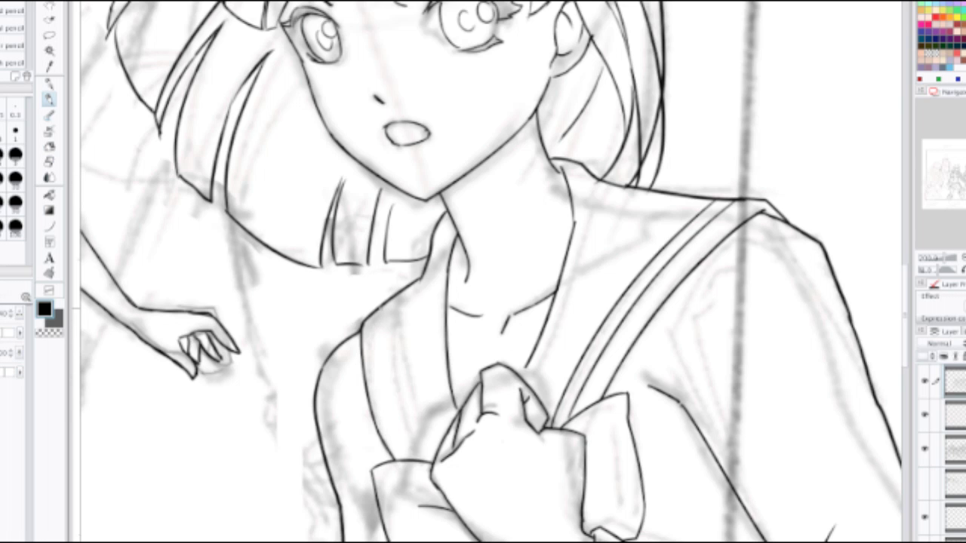
# Step: Ink the first stripe line down the left collar flap to the bow
pyautogui.moveTo(377, 306); pyautogui.dragTo(425, 480)
pyautogui.hotkey('ctrl', 'z')
pyautogui.moveTo(381, 303); pyautogui.dragTo(417, 459)
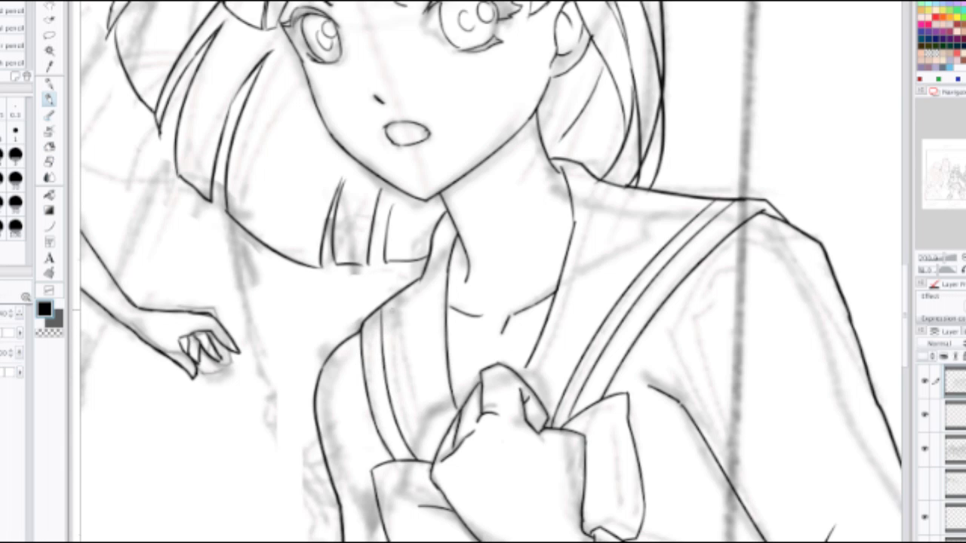
# Step: Add the second parallel stripe line down the left collar flap and clean up its end at the fist
pyautogui.moveTo(391, 299)
pyautogui.mouseDown()
pyautogui.moveTo(437, 477)
pyautogui.moveTo(396, 353)
pyautogui.moveTo(437, 460)
pyautogui.mouseUp()
pyautogui.hotkey('ctrl', 'z')
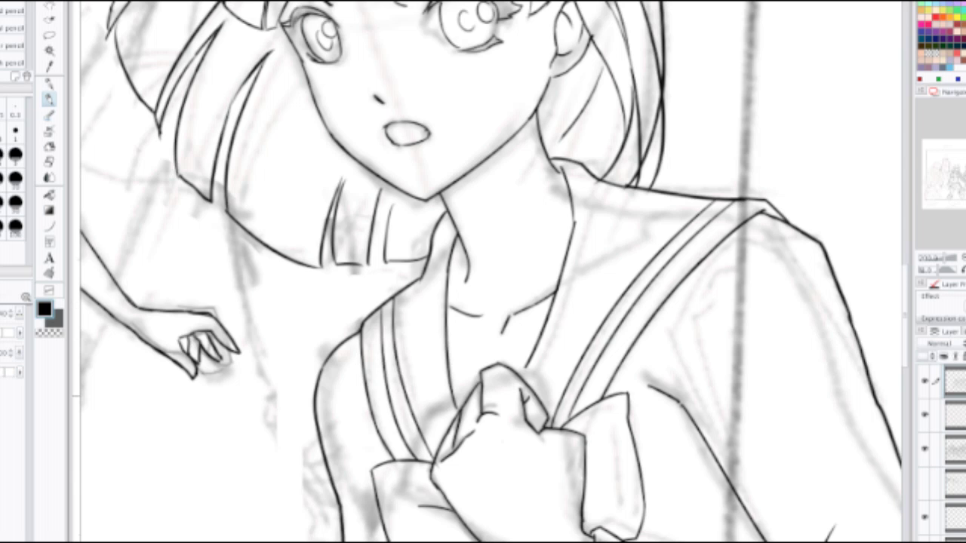
pyautogui.hotkey('ctrl', 'z')
pyautogui.moveTo(391, 300); pyautogui.dragTo(427, 463)
pyautogui.hotkey('ctrl', 'z')
pyautogui.moveTo(391, 299); pyautogui.dragTo(441, 480)
pyautogui.hotkey('ctrl', 'z')
pyautogui.moveTo(391, 296)
pyautogui.mouseDown()
pyautogui.moveTo(439, 438)
pyautogui.moveTo(394, 308)
pyautogui.moveTo(392, 368)
pyautogui.moveTo(430, 466)
pyautogui.mouseUp()
pyautogui.hotkey('ctrl', 'z')
pyautogui.hotkey('ctrl', 'z')
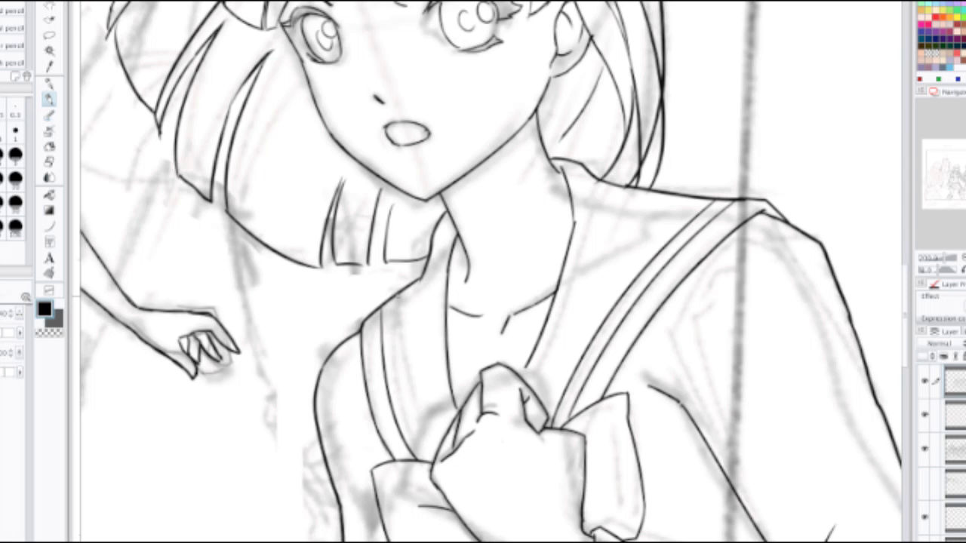
pyautogui.moveTo(393, 293); pyautogui.dragTo(434, 457)
pyautogui.hotkey('ctrl', 'z')
pyautogui.moveTo(392, 296); pyautogui.dragTo(444, 470)
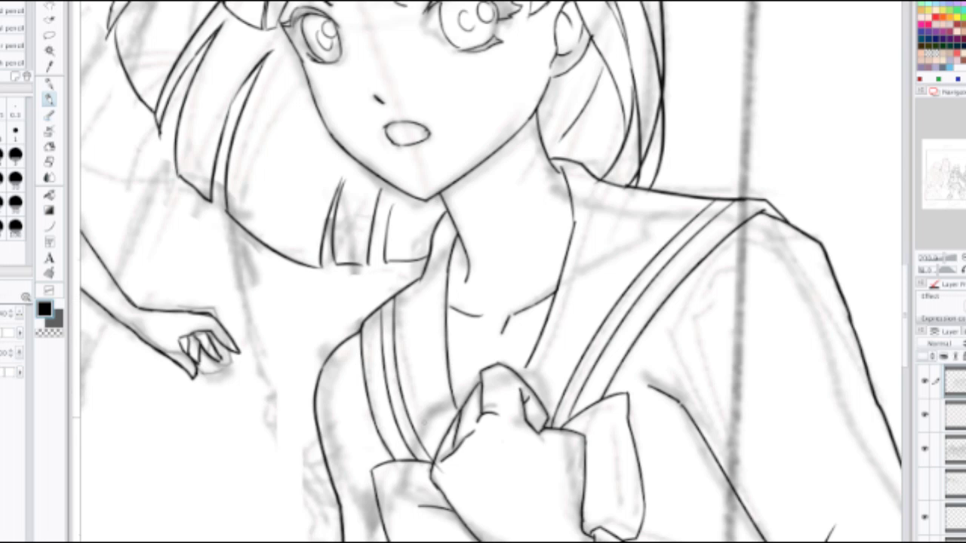
pyautogui.press('e')
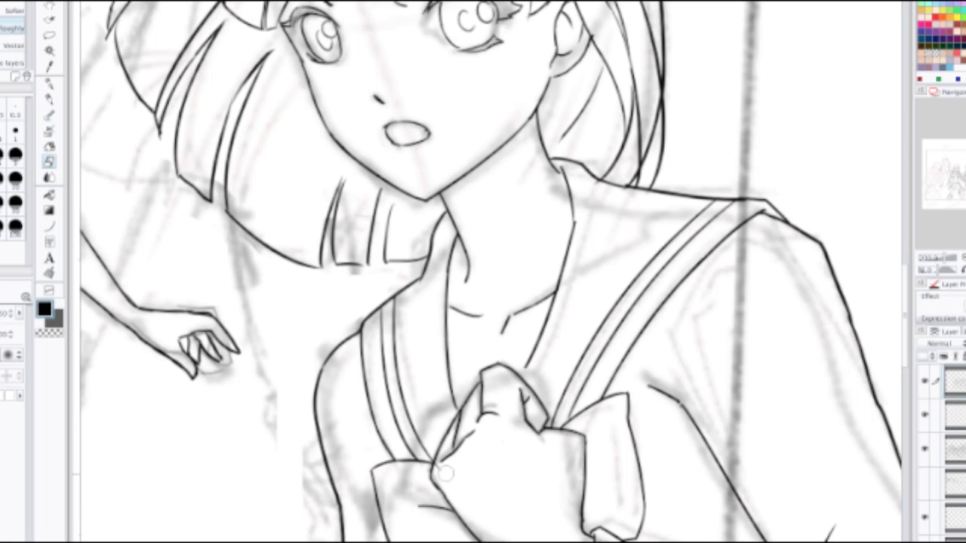
pyautogui.press('[')
pyautogui.press('[')
pyautogui.press('p')
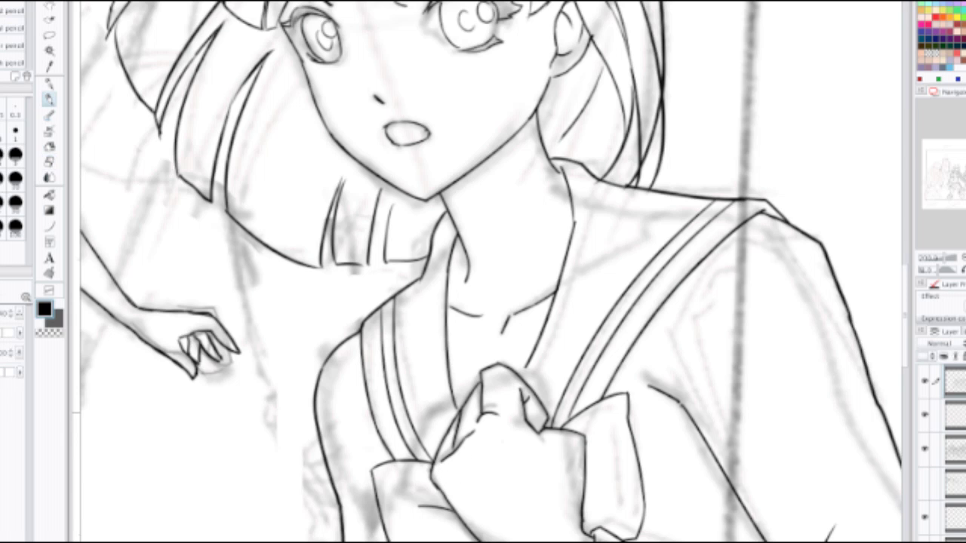
# Step: Ink the curved chest contour from beneath the left bow loop down toward the inner elbow
pyautogui.scroll(-3, 451, 419)
pyautogui.scroll(-2, 472, 438)
pyautogui.moveTo(445, 470); pyautogui.dragTo(472, 339)
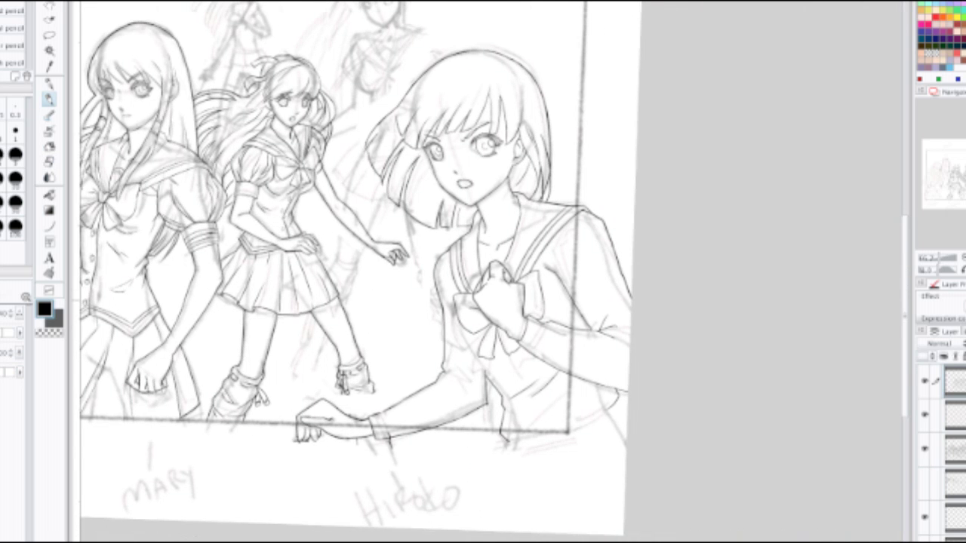
pyautogui.scroll(1, 472, 339)
pyautogui.scroll(1, 472, 385)
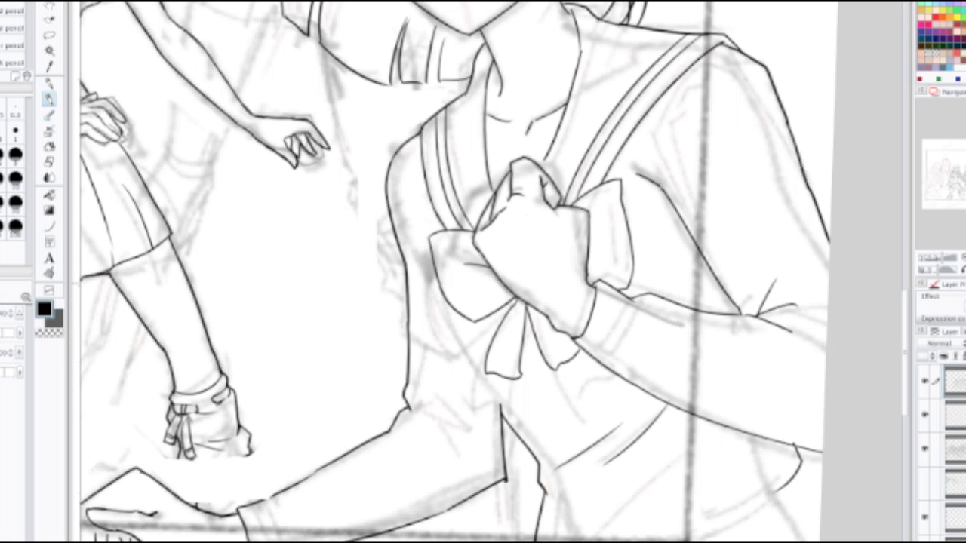
pyautogui.moveTo(437, 272); pyautogui.dragTo(424, 369)
pyautogui.hotkey('ctrl', 'z')
pyautogui.moveTo(436, 276); pyautogui.dragTo(430, 344)
pyautogui.hotkey('ctrl', 'z')
pyautogui.moveTo(436, 273); pyautogui.dragTo(443, 356)
pyautogui.hotkey('ctrl', 'z')
pyautogui.moveTo(436, 275)
pyautogui.mouseDown()
pyautogui.moveTo(431, 290)
pyautogui.moveTo(466, 376)
pyautogui.mouseUp()
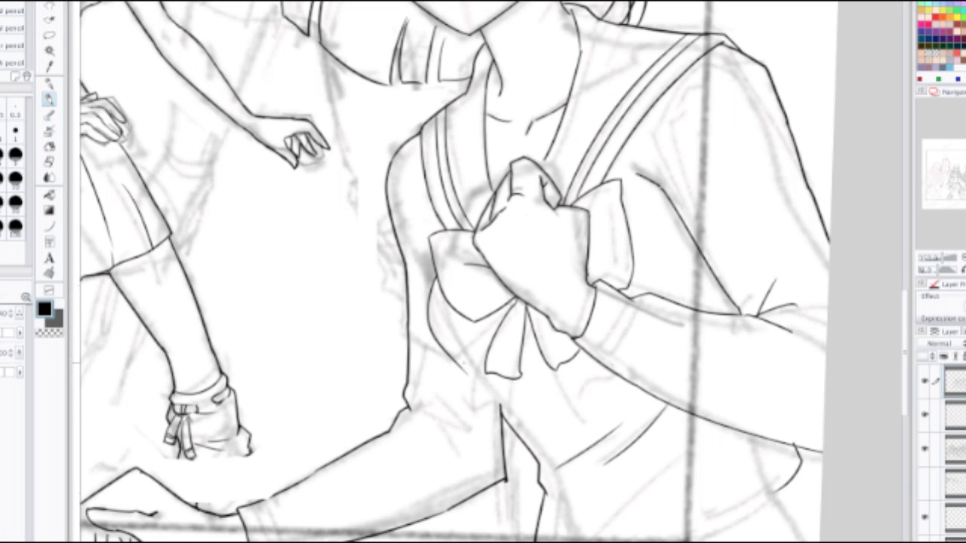
pyautogui.hotkey('ctrl', 'z')
pyautogui.moveTo(436, 272)
pyautogui.mouseDown()
pyautogui.moveTo(453, 356)
pyautogui.moveTo(500, 406)
pyautogui.mouseUp()
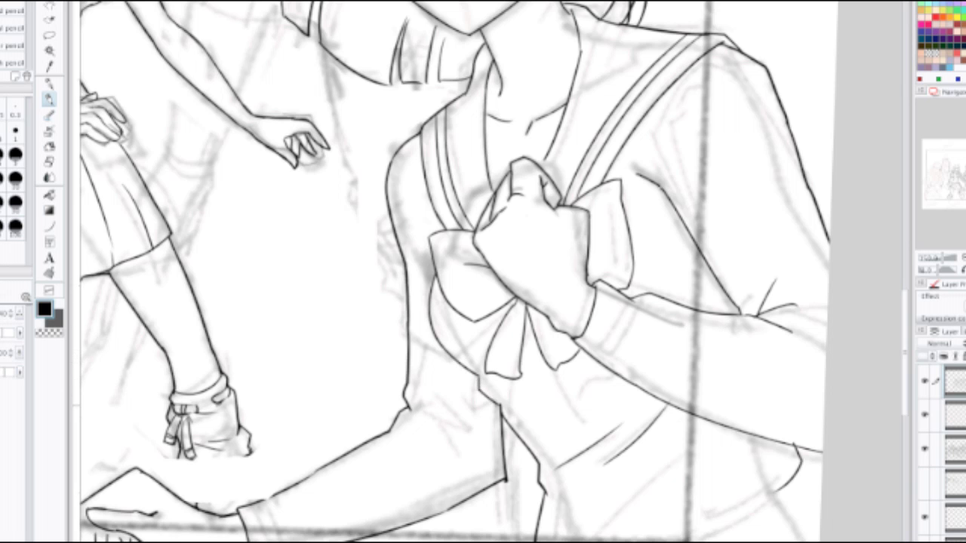
# Step: Redraw the short connecting line joining the chest contour to the top of the waist line
pyautogui.hotkey('ctrl', 'z')
pyautogui.moveTo(477, 376); pyautogui.dragTo(507, 416)
pyautogui.hotkey('ctrl', 'z')
pyautogui.hotkey('ctrl', 'z')
pyautogui.moveTo(477, 376)
pyautogui.mouseDown()
pyautogui.moveTo(510, 420)
pyautogui.moveTo(552, 404)
pyautogui.moveTo(600, 406)
pyautogui.mouseUp()
pyautogui.hotkey('ctrl', 'z')
pyautogui.hotkey('ctrl', 'z')
pyautogui.hotkey('ctrl', 'z')
# Step: Ink two short fold lines radiating from the armpit crease beside the bow's right loop
pyautogui.moveTo(661, 193); pyautogui.dragTo(636, 239)
pyautogui.hotkey('ctrl', 'z')
pyautogui.moveTo(661, 190); pyautogui.dragTo(640, 248)
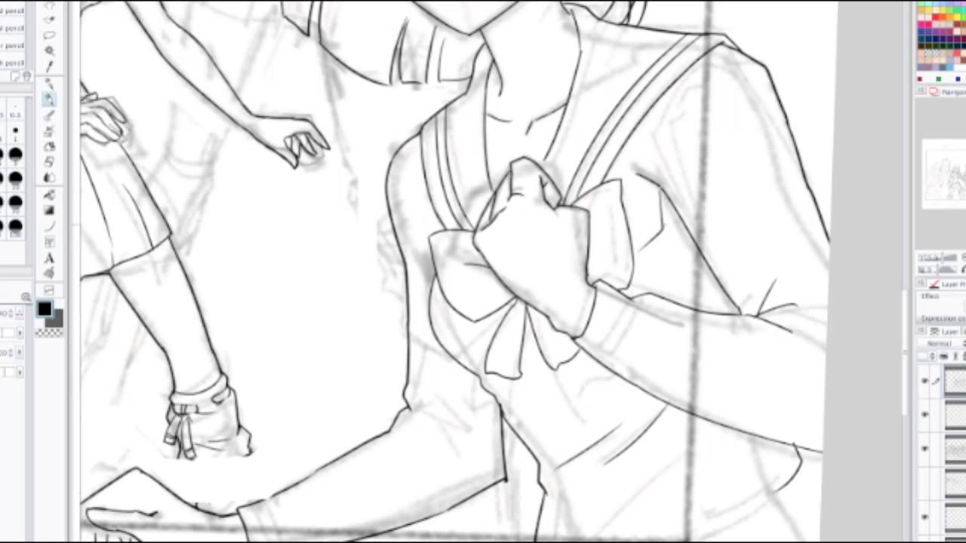
pyautogui.hotkey('ctrl', 'z')
pyautogui.moveTo(661, 189)
pyautogui.mouseDown()
pyautogui.moveTo(643, 235)
pyautogui.moveTo(677, 236)
pyautogui.moveTo(674, 284)
pyautogui.mouseUp()
pyautogui.hotkey('ctrl', 'z')
pyautogui.moveTo(666, 196); pyautogui.dragTo(683, 259)
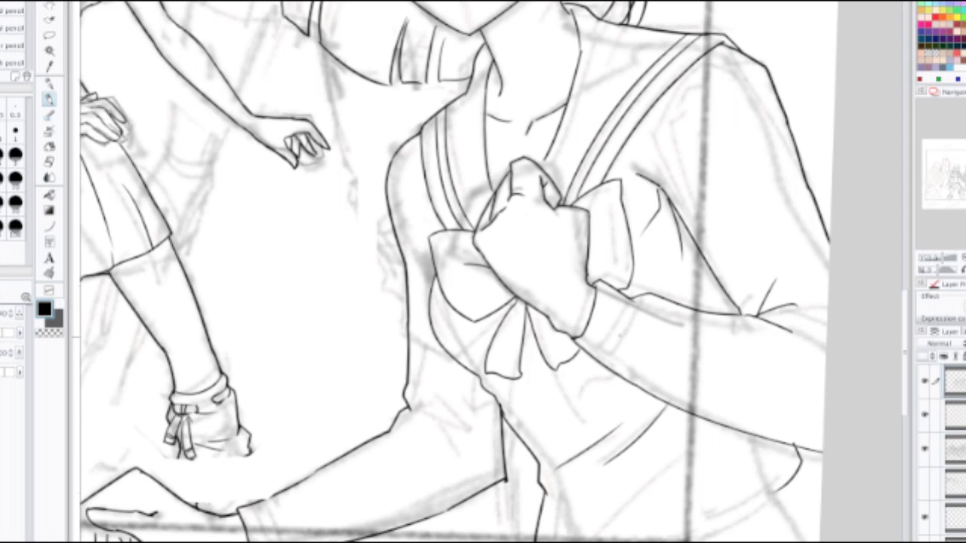
# Step: Ink the curved cuff line across the sleeve of the raised arm near the wrist
pyautogui.moveTo(634, 340)
pyautogui.mouseDown()
pyautogui.moveTo(658, 253)
pyautogui.moveTo(621, 280)
pyautogui.mouseUp()
pyautogui.moveTo(622, 236); pyautogui.dragTo(587, 297)
pyautogui.hotkey('ctrl', 'z')
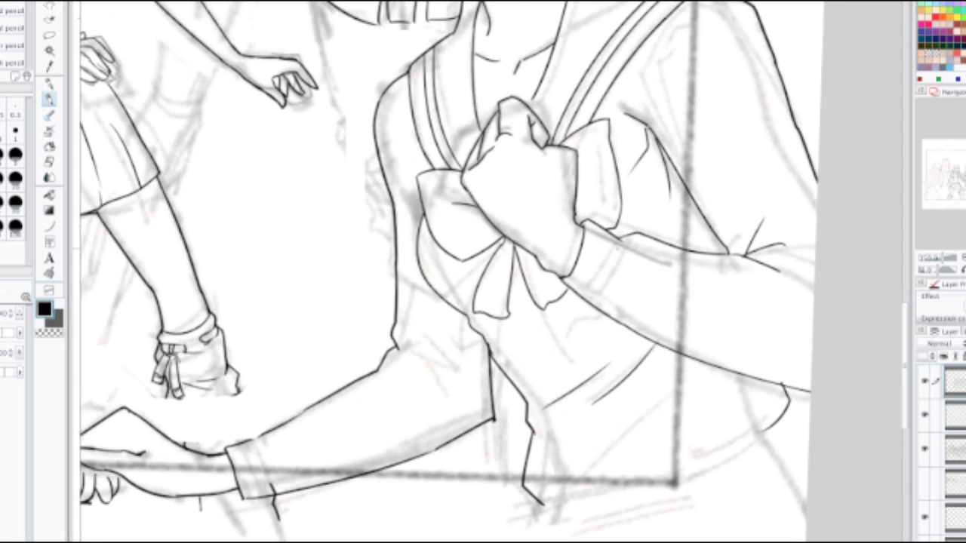
pyautogui.moveTo(621, 239); pyautogui.dragTo(591, 301)
# Step: Ink the cuff line on the lowered arm's sleeve and erase the stray line hanging below it
pyautogui.moveTo(255, 440); pyautogui.dragTo(281, 495)
pyautogui.hotkey('ctrl', 'z')
pyautogui.moveTo(254, 438); pyautogui.dragTo(279, 497)
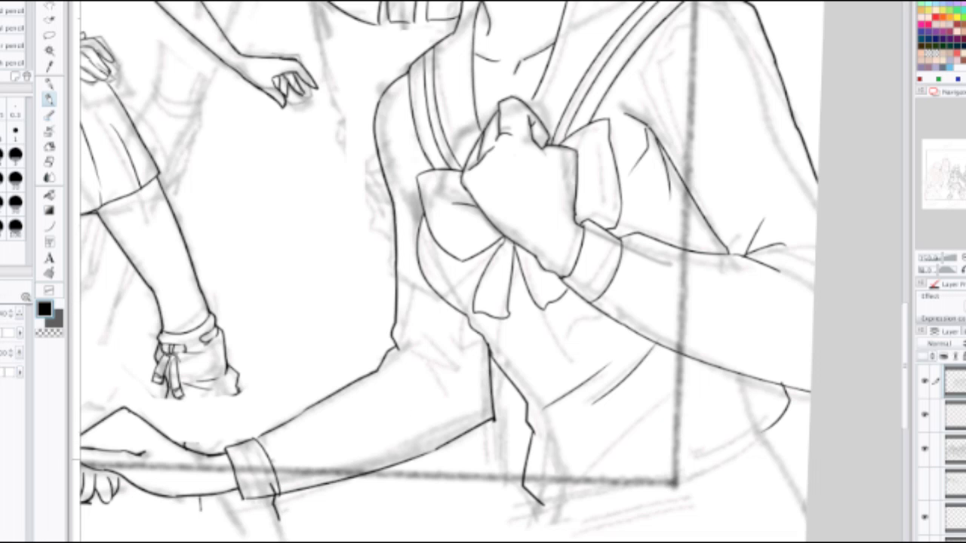
pyautogui.press('e')
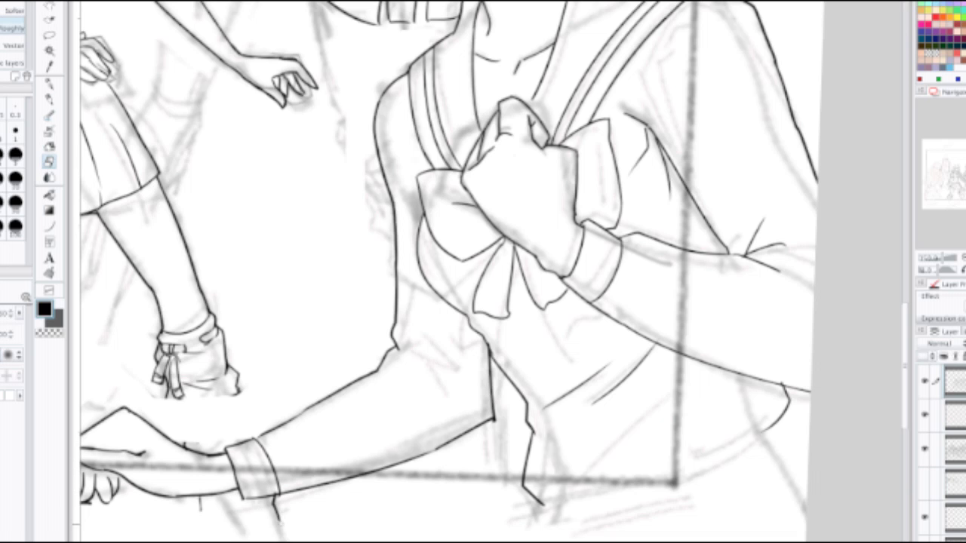
pyautogui.moveTo(281, 523); pyautogui.dragTo(274, 501)
pyautogui.press('p')
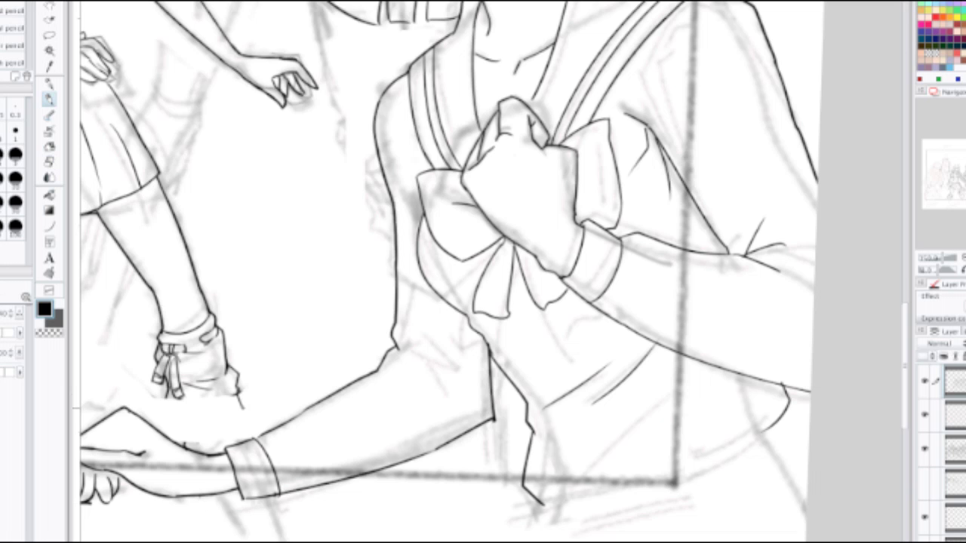
# Step: Extend the outline of the middle girl's right leg warmer down to the lowered arm's cuff and clean its edges
pyautogui.moveTo(242, 406)
pyautogui.mouseDown()
pyautogui.moveTo(255, 441)
pyautogui.moveTo(223, 433)
pyautogui.mouseUp()
pyautogui.moveTo(166, 398); pyautogui.dragTo(175, 430)
pyautogui.press('e')
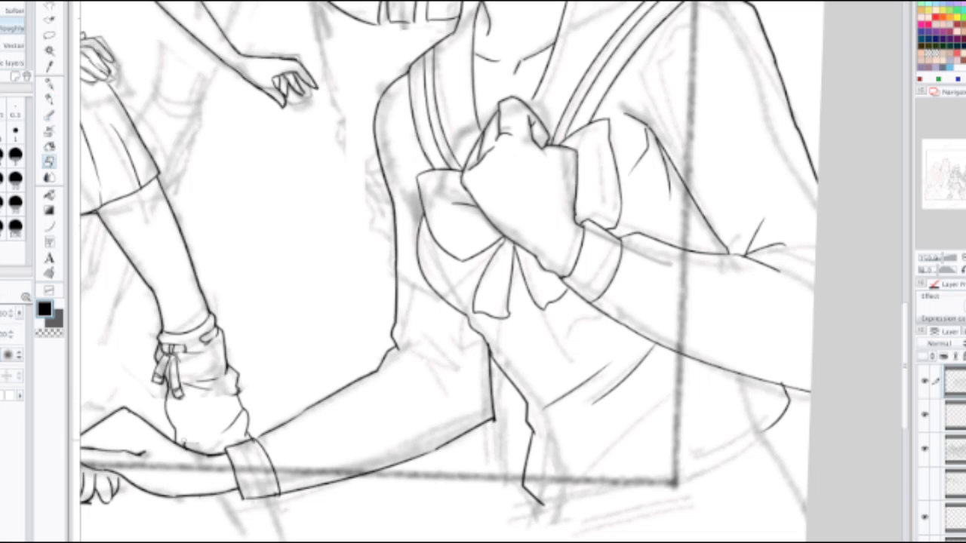
pyautogui.press('p')
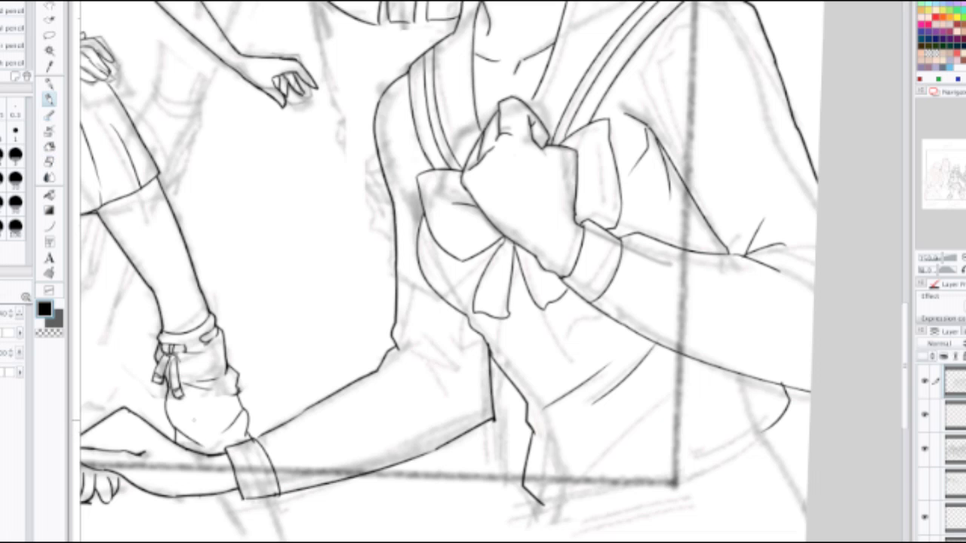
# Step: Ink the fabric creases inside the lower part of the middle girl's right leg warmer
pyautogui.hotkey('ctrl', 'z')
pyautogui.moveTo(175, 431); pyautogui.dragTo(213, 451)
pyautogui.hotkey('ctrl', 'z')
pyautogui.moveTo(214, 399); pyautogui.dragTo(185, 422)
pyautogui.hotkey('ctrl', 'z')
pyautogui.moveTo(237, 392)
pyautogui.mouseDown()
pyautogui.moveTo(214, 411)
pyautogui.moveTo(246, 410)
pyautogui.moveTo(216, 415)
pyautogui.mouseUp()
pyautogui.press('e')
pyautogui.press('p')
pyautogui.hotkey('ctrl', 'z')
pyautogui.moveTo(238, 381)
pyautogui.mouseDown()
pyautogui.moveTo(196, 419)
pyautogui.moveTo(209, 431)
pyautogui.moveTo(216, 418)
pyautogui.mouseUp()
pyautogui.hotkey('ctrl', 'z')
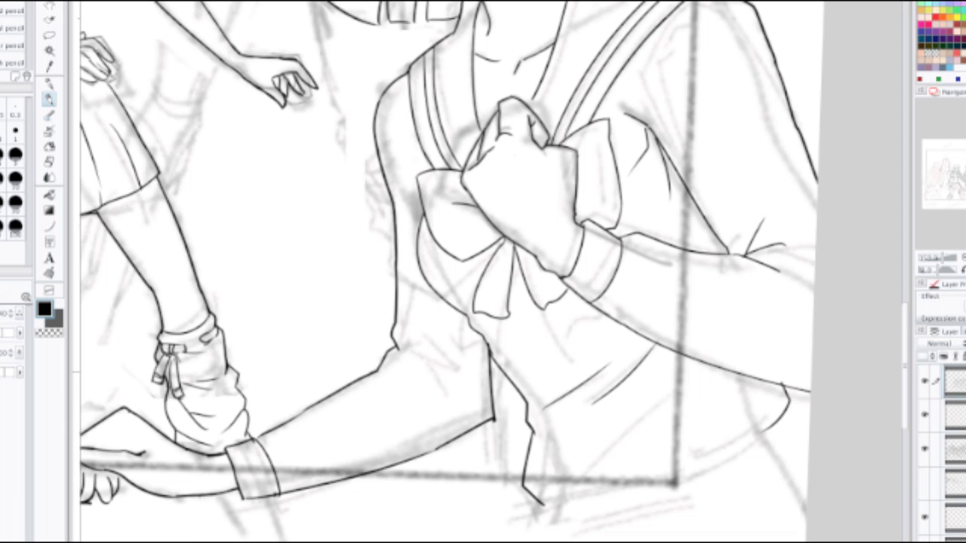
pyautogui.scroll(-1, 212, 375)
pyautogui.moveTo(213, 375)
pyautogui.mouseDown()
pyautogui.moveTo(550, 375)
pyautogui.moveTo(526, 473)
pyautogui.mouseUp()
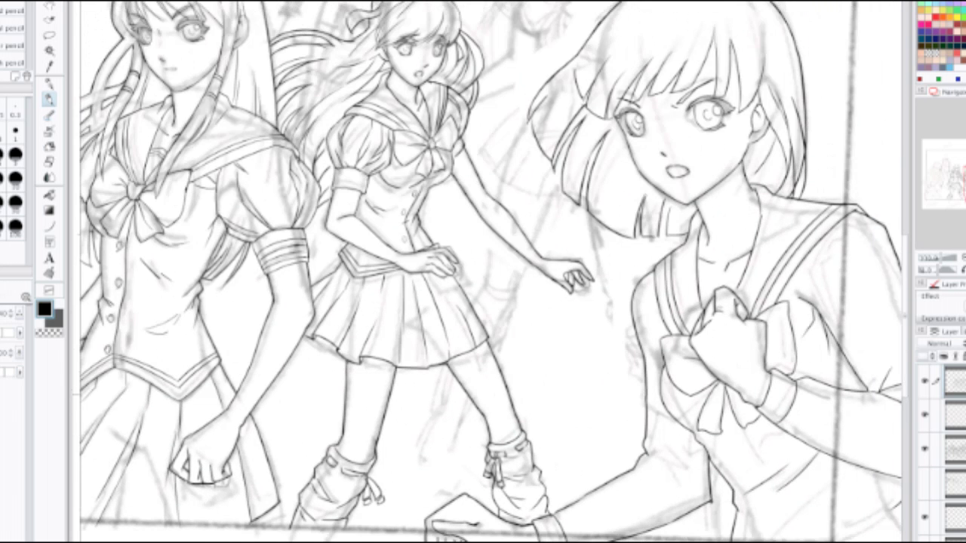
pyautogui.scroll(-1, 630, 386)
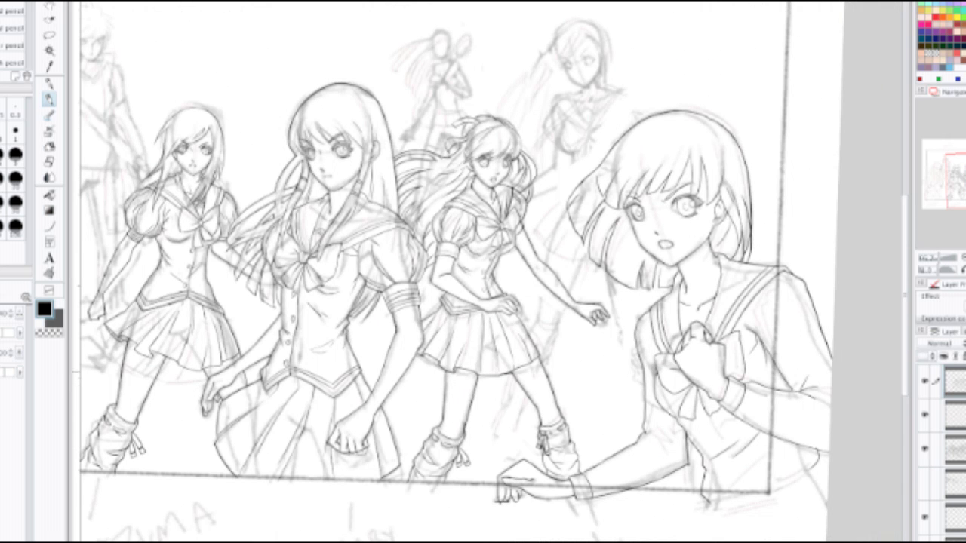
pyautogui.moveTo(763, 450); pyautogui.dragTo(520, 338)
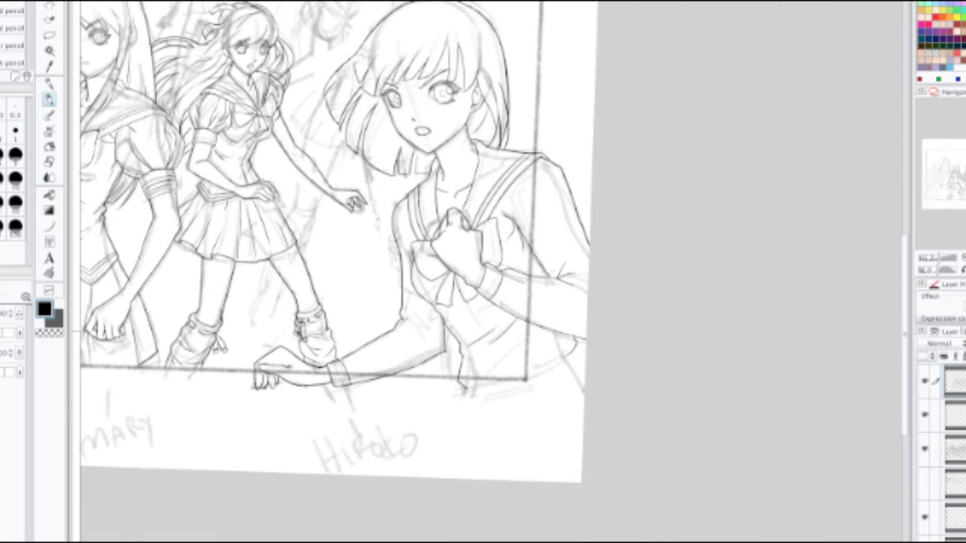
pyautogui.scroll(2, 521, 339)
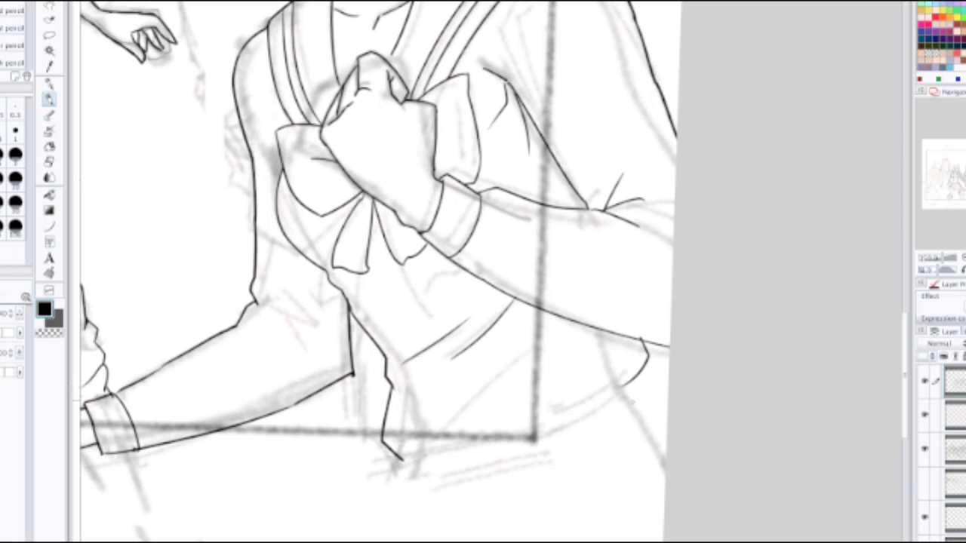
# Step: Re-ink the curved shirt hem under the short-haired girl's raised forearm near the page edge, and erase its stray end above the sleeve line
pyautogui.press('j')
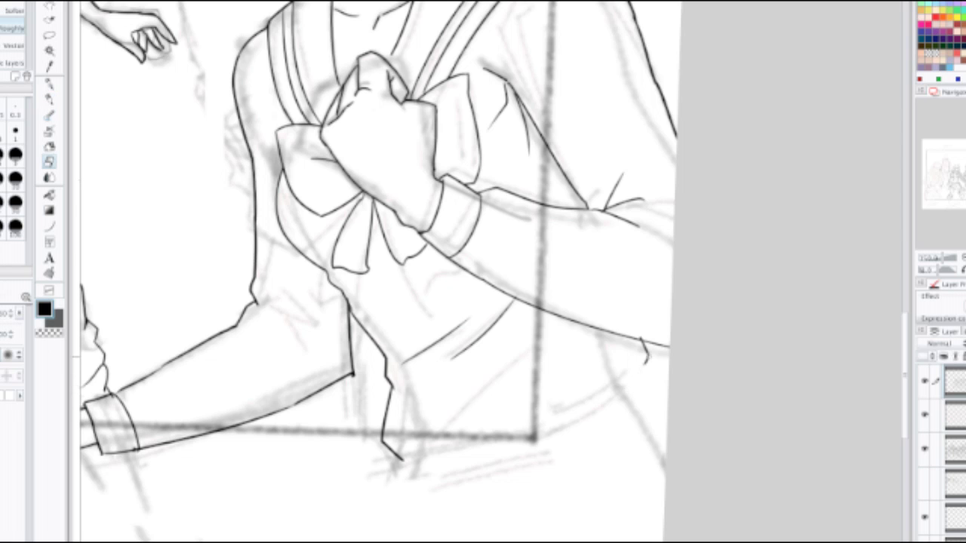
pyautogui.press('p')
pyautogui.moveTo(646, 349)
pyautogui.mouseDown()
pyautogui.moveTo(649, 368)
pyautogui.moveTo(598, 412)
pyautogui.mouseUp()
pyautogui.hotkey('ctrl', 'z')
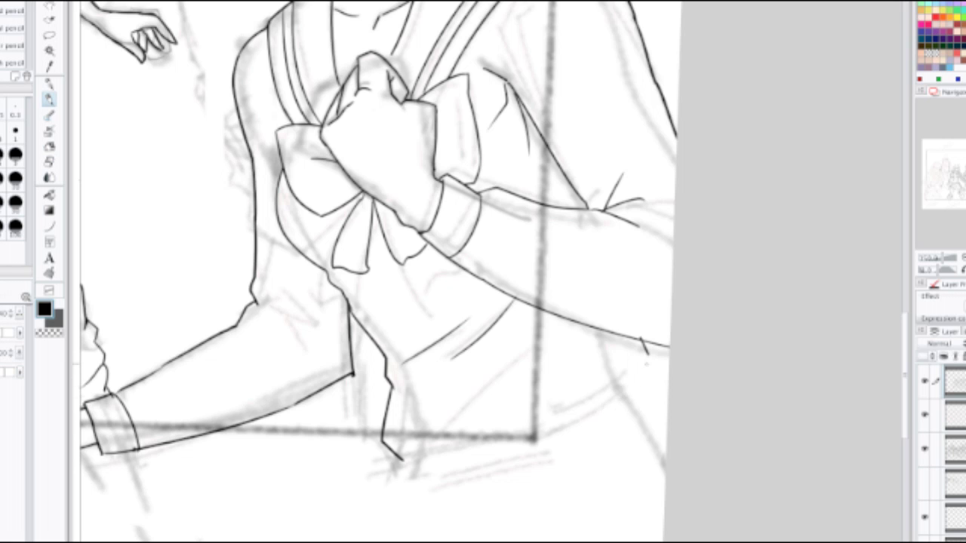
pyautogui.moveTo(648, 353); pyautogui.dragTo(602, 402)
pyautogui.hotkey('ctrl', 'z')
pyautogui.moveTo(625, 335); pyautogui.dragTo(608, 395)
pyautogui.hotkey('ctrl', 'z')
pyautogui.moveTo(624, 337); pyautogui.dragTo(610, 394)
pyautogui.press('e')
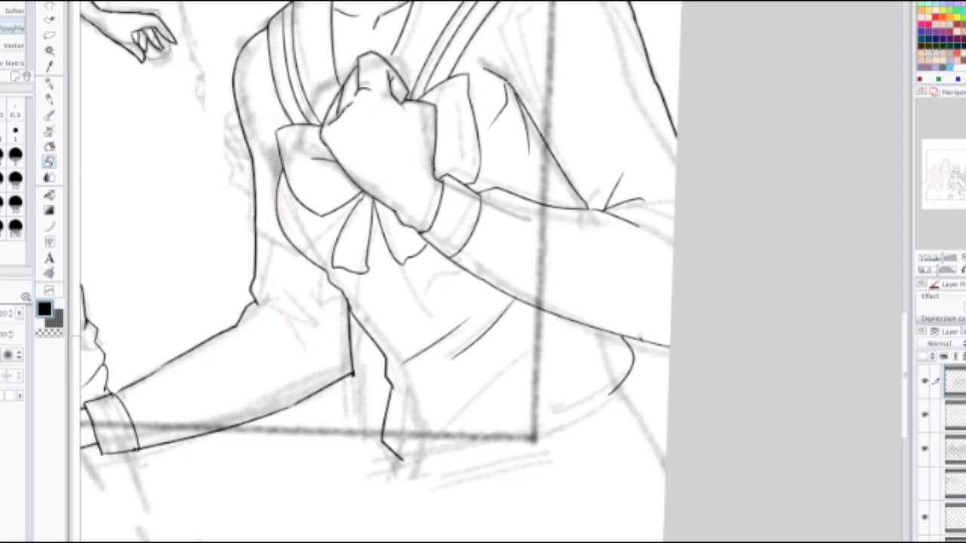
# Step: Ink the sloping contour line running from the short-haired girl's shirt hem out to the page edge
pyautogui.press('p')
pyautogui.moveTo(625, 377); pyautogui.dragTo(666, 451)
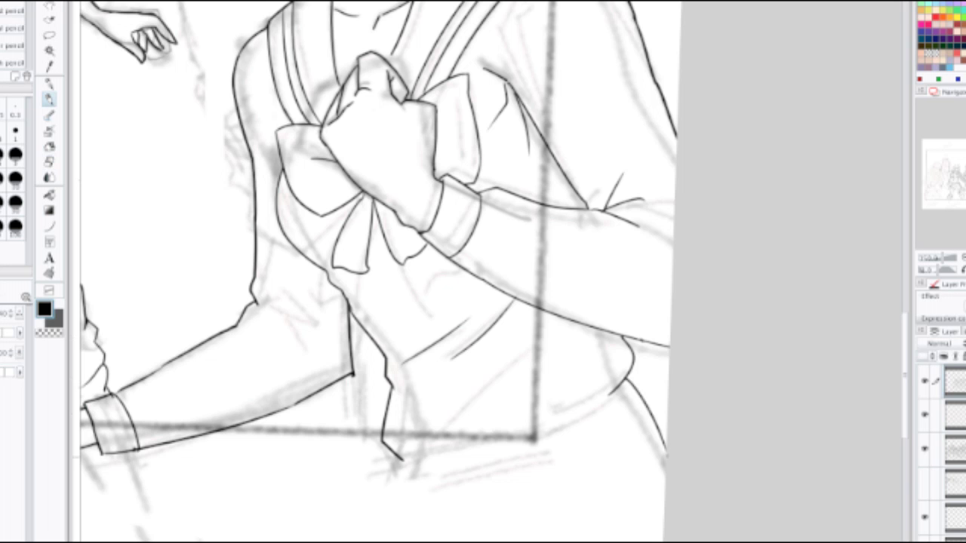
pyautogui.hotkey('ctrl', 'z')
pyautogui.moveTo(625, 378); pyautogui.dragTo(667, 420)
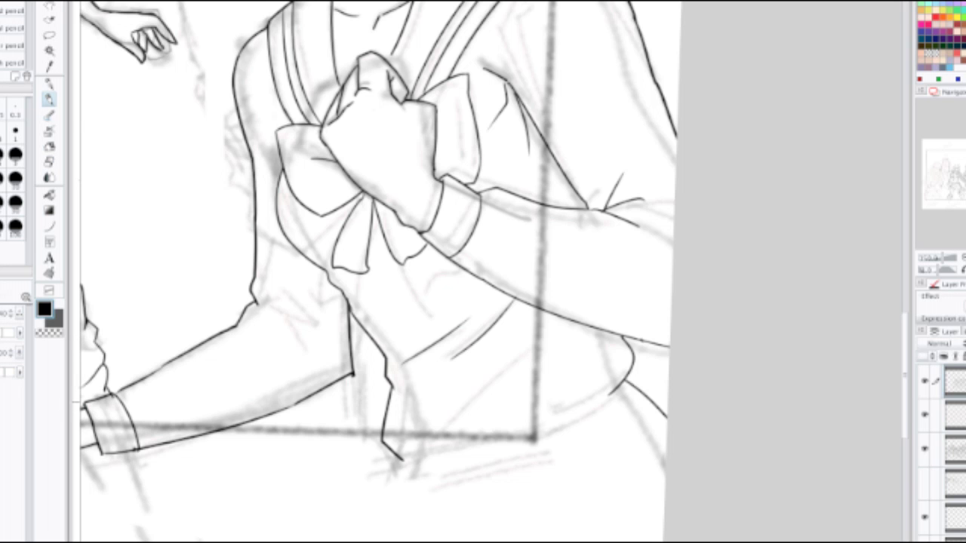
# Step: Look over the full group composition and the line art of the two long-haired girls
pyautogui.scroll(-2, 661, 398)
pyautogui.moveTo(452, 302)
pyautogui.mouseDown()
pyautogui.moveTo(473, 314)
pyautogui.moveTo(750, 351)
pyautogui.moveTo(578, 297)
pyautogui.moveTo(862, 345)
pyautogui.mouseUp()
pyautogui.scroll(-1, 492, 316)
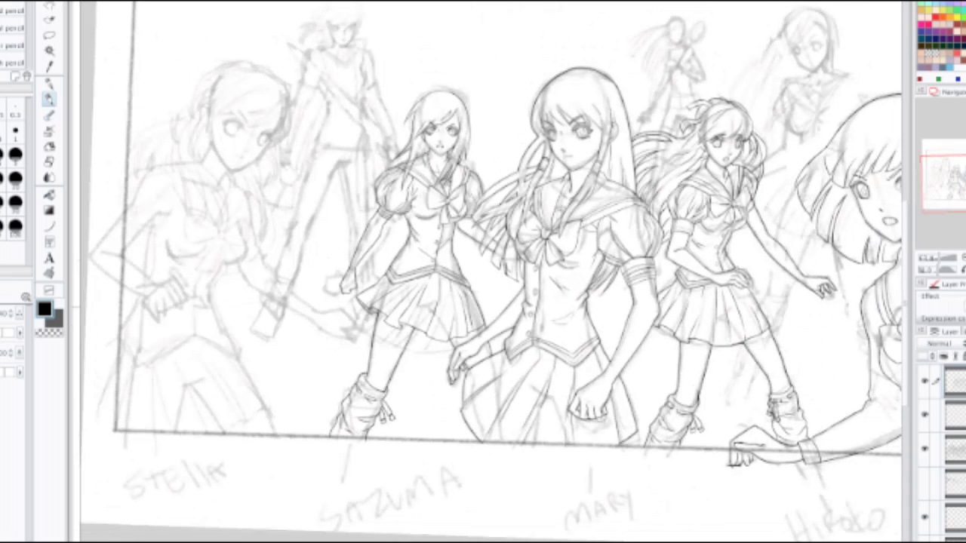
pyautogui.moveTo(520, 249); pyautogui.dragTo(465, 302)
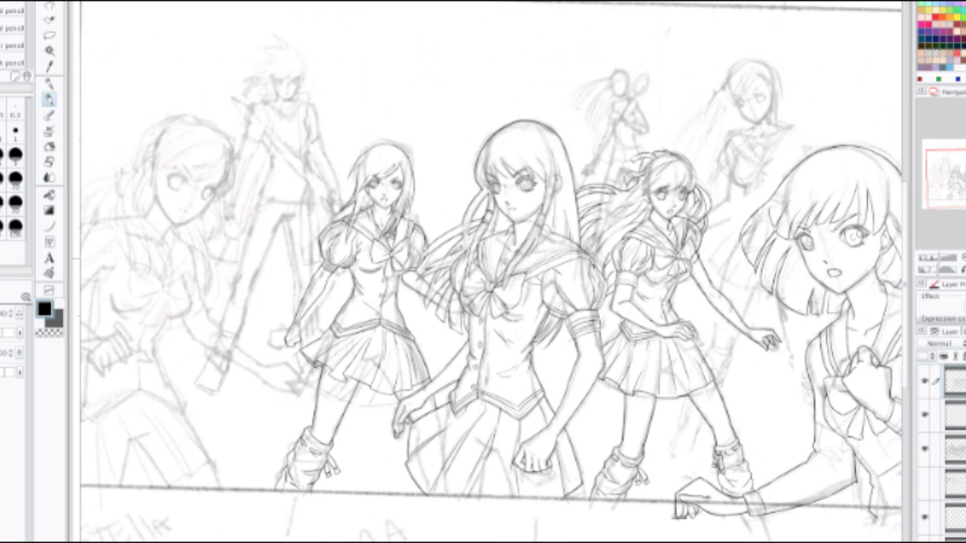
pyautogui.scroll(-1, 732, 272)
pyautogui.moveTo(680, 286); pyautogui.dragTo(678, 278)
pyautogui.moveTo(603, 272)
pyautogui.mouseDown()
pyautogui.moveTo(492, 276)
pyautogui.moveTo(565, 279)
pyautogui.mouseUp()
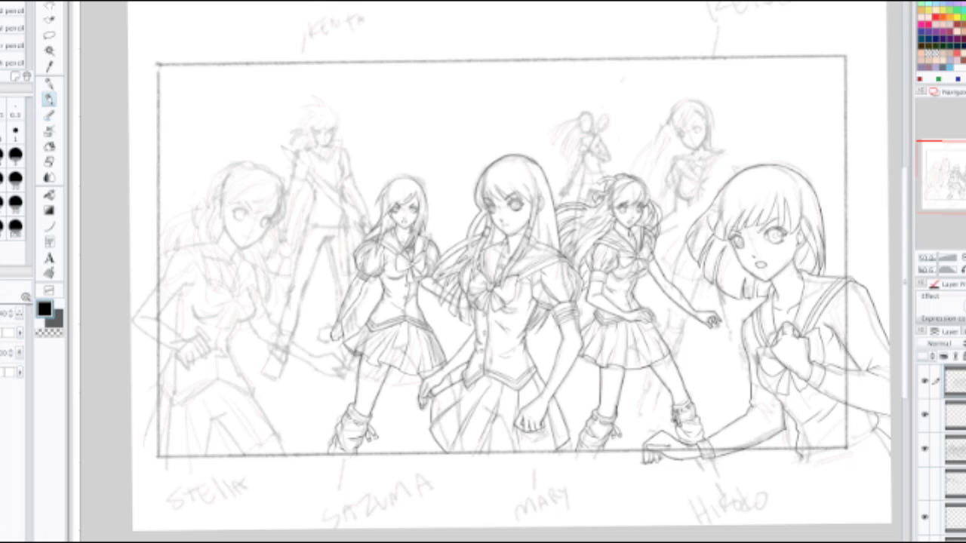
pyautogui.scroll(3, 415, 253)
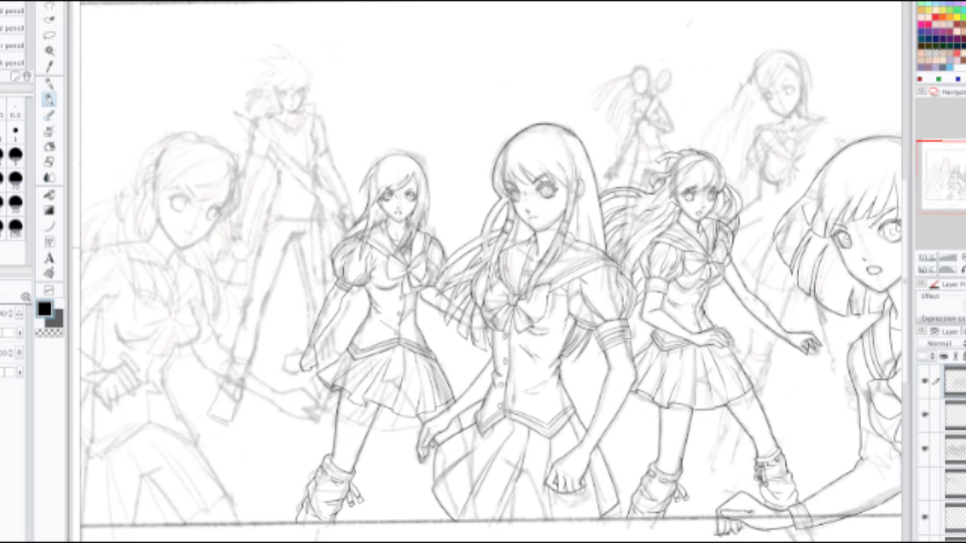
pyautogui.moveTo(415, 253); pyautogui.dragTo(466, 325)
pyautogui.press('j')
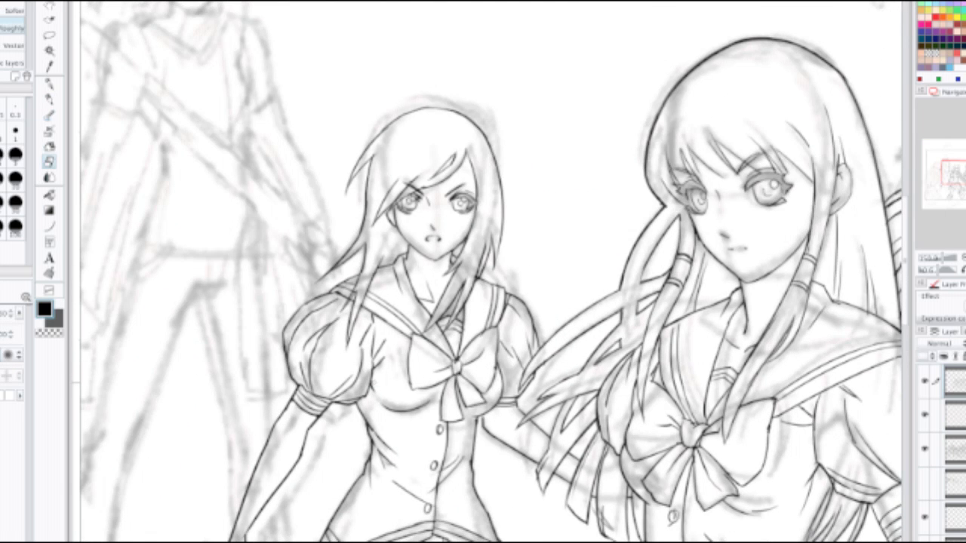
pyautogui.press('p')
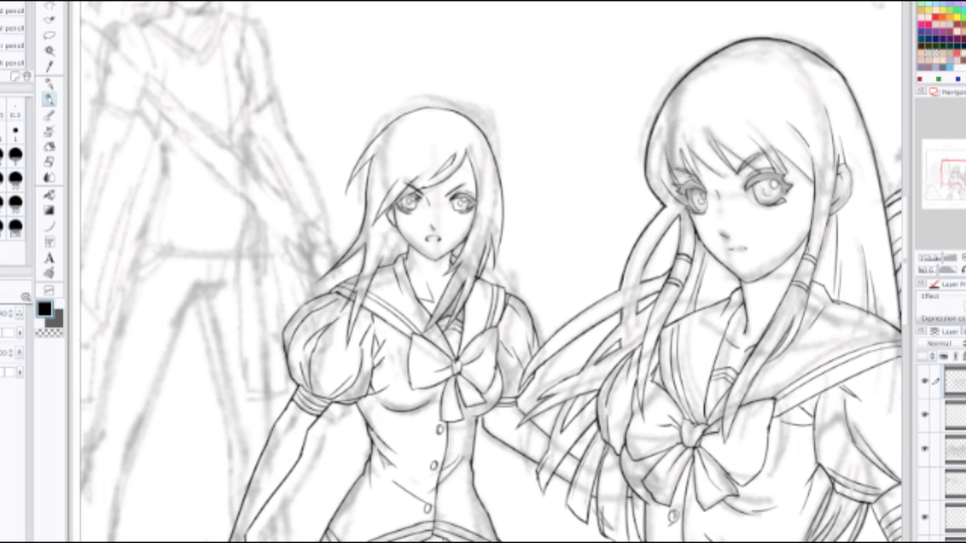
pyautogui.press('Tab')
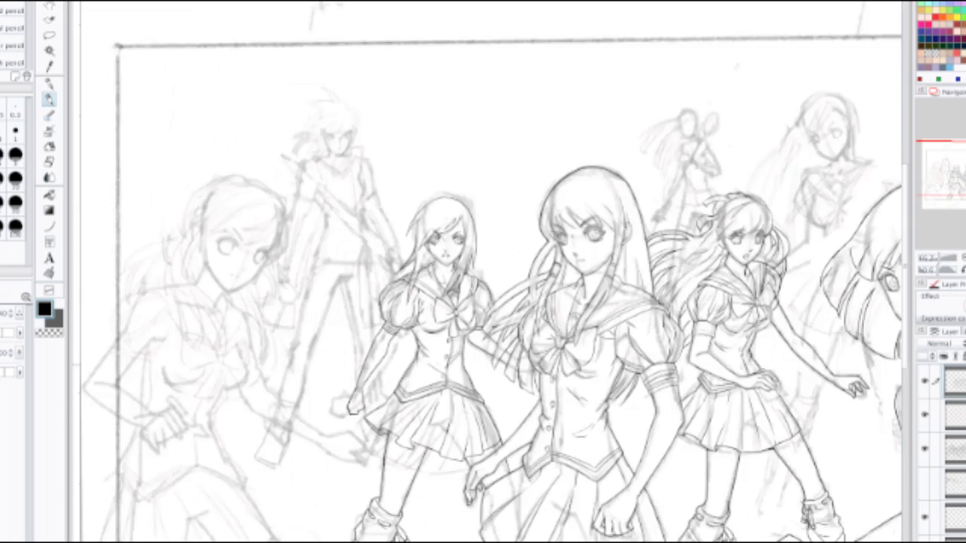
# Step: Erase the inner finger line along the edge of the short-haired girl's clenched fist
pyautogui.moveTo(646, 285); pyautogui.dragTo(336, 258)
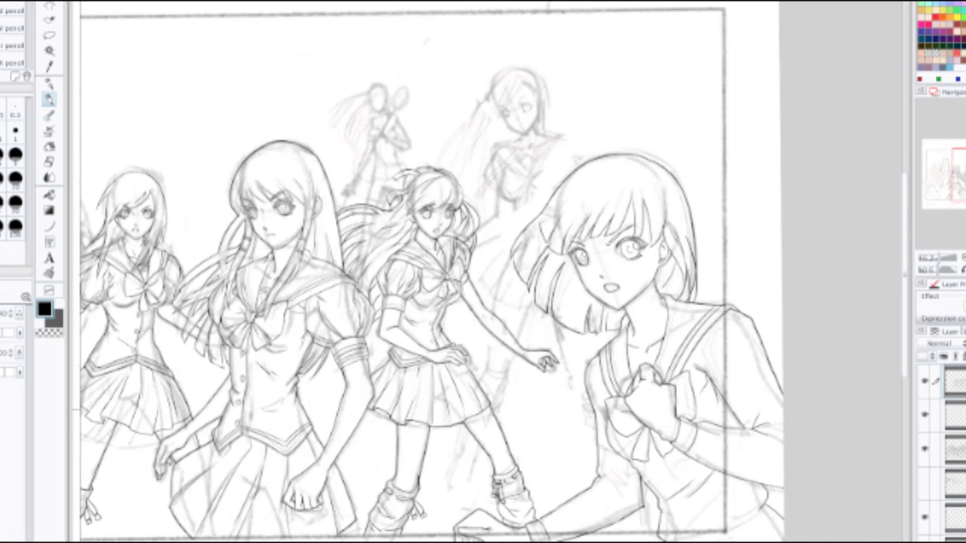
pyautogui.scroll(2, 607, 407)
pyautogui.scroll(-1, 504, 363)
pyautogui.moveTo(573, 302); pyautogui.dragTo(452, 342)
pyautogui.scroll(1, 551, 385)
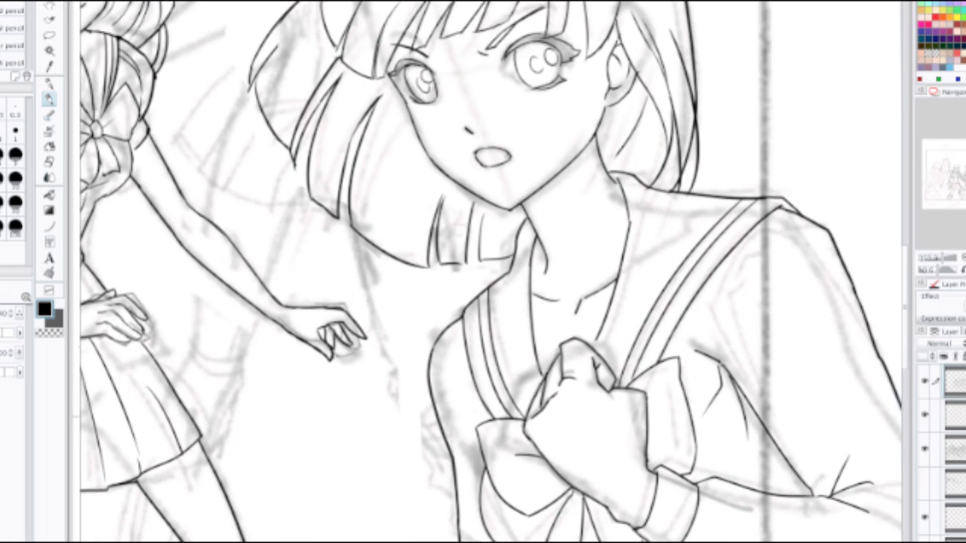
pyautogui.scroll(2, 528, 362)
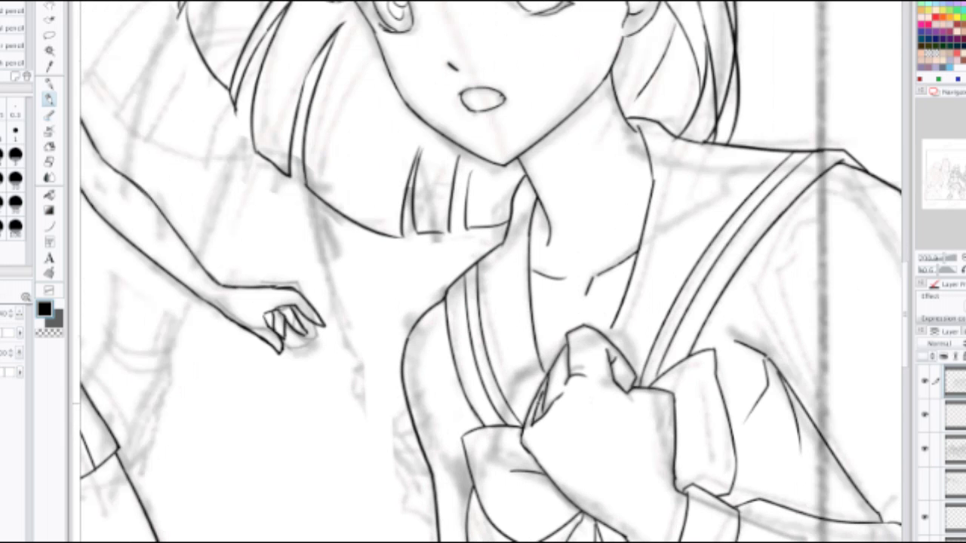
pyautogui.scroll(3, 528, 411)
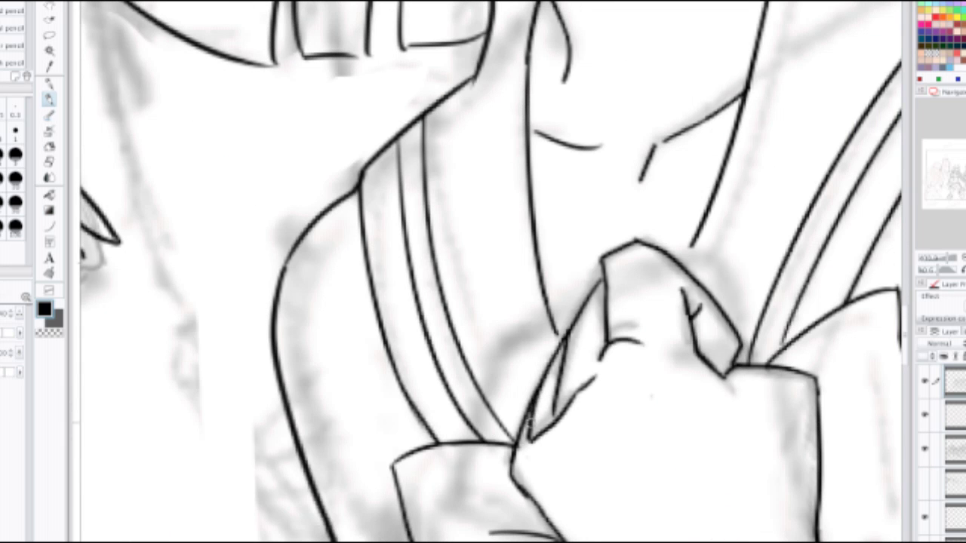
pyautogui.scroll(-4, 540, 402)
pyautogui.scroll(4, 540, 402)
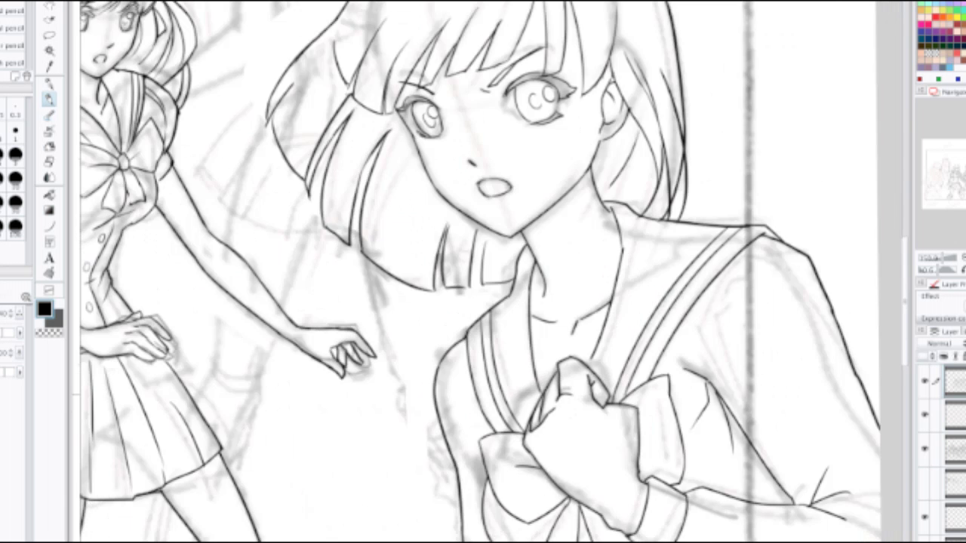
pyautogui.hotkey('ctrl', 'z')
pyautogui.press('e')
pyautogui.moveTo(547, 437); pyautogui.dragTo(537, 468)
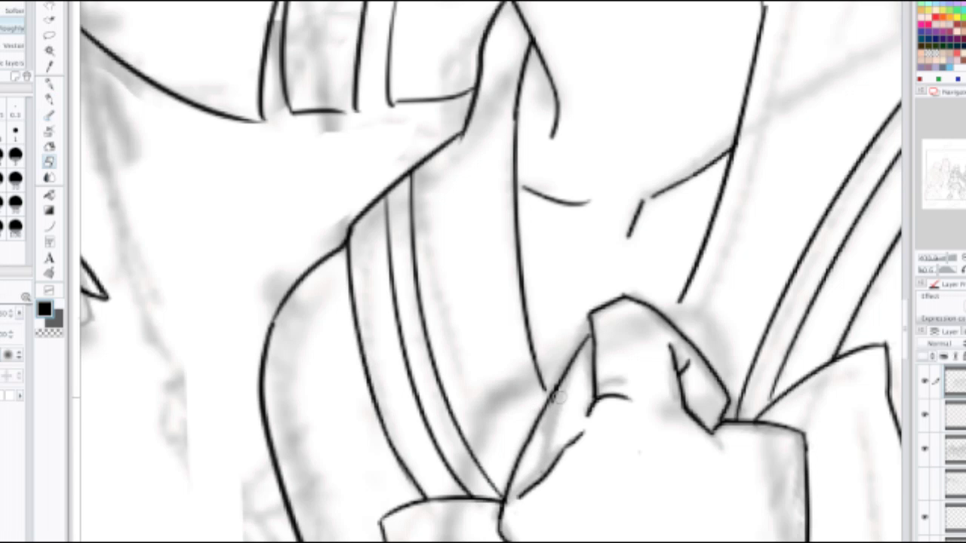
# Step: Re-ink the finger lines inside the outer edge of the short-haired girl's clenched fist
pyautogui.scroll(-3, 537, 467)
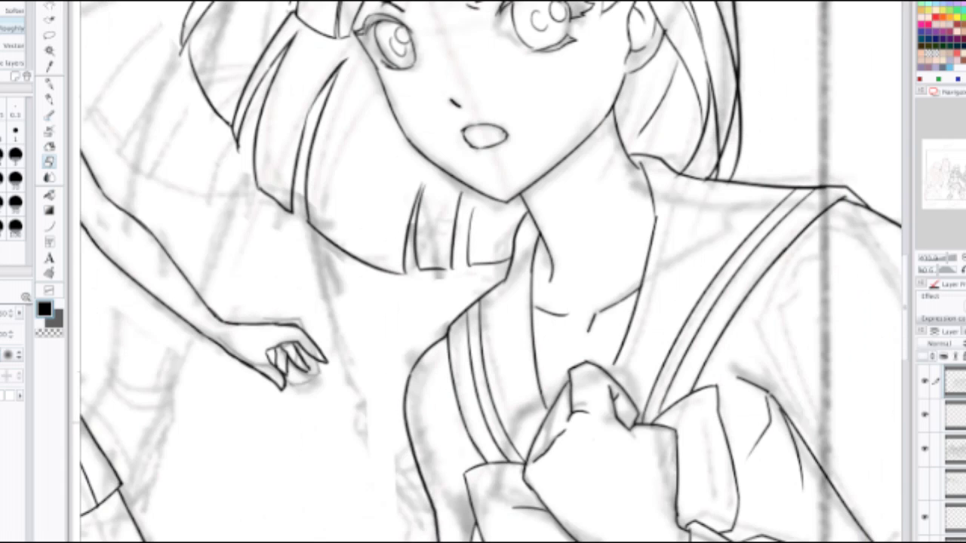
pyautogui.scroll(-2, 565, 406)
pyautogui.scroll(6, 565, 406)
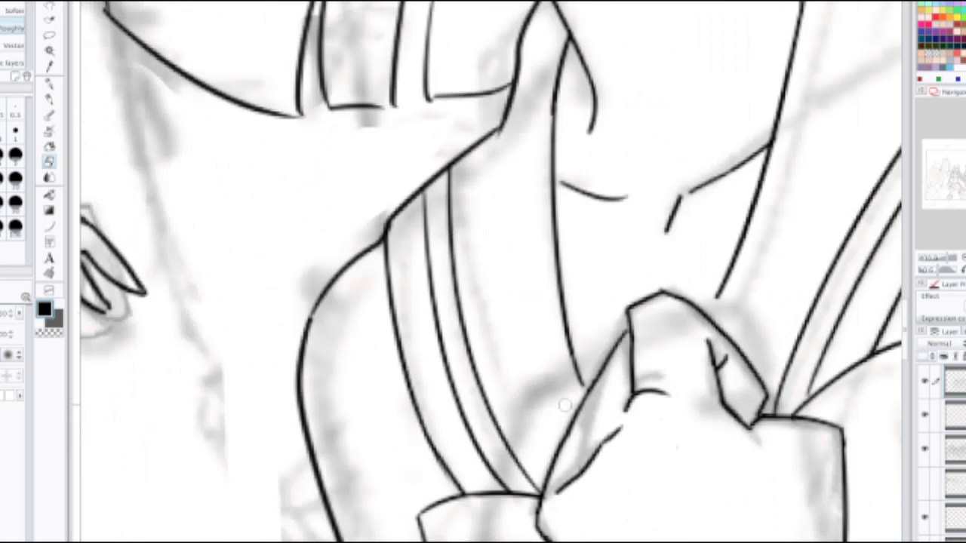
pyautogui.press('p')
pyautogui.moveTo(601, 379); pyautogui.dragTo(584, 432)
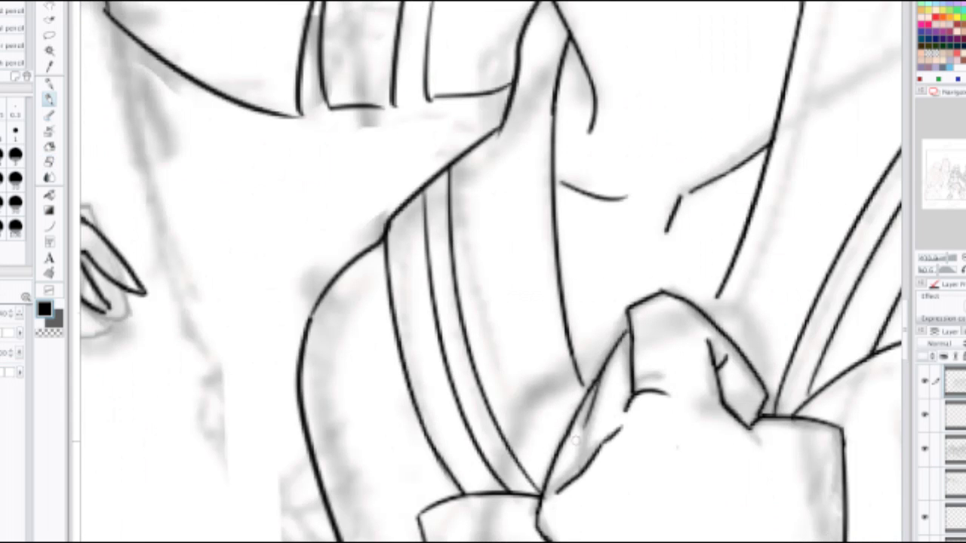
pyautogui.hotkey('ctrl', 'z')
pyautogui.moveTo(601, 377)
pyautogui.mouseDown()
pyautogui.moveTo(578, 470)
pyautogui.moveTo(569, 437)
pyautogui.moveTo(552, 494)
pyautogui.mouseUp()
pyautogui.hotkey('ctrl', 'z')
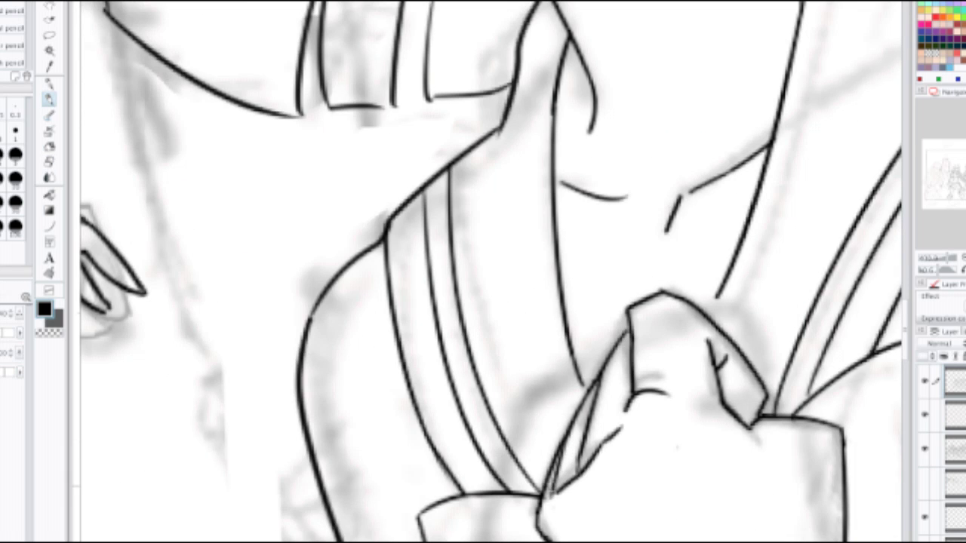
pyautogui.hotkey('ctrl', 'z')
pyautogui.moveTo(575, 427); pyautogui.dragTo(550, 505)
# Step: Review the whole framed drawing, comparing the inked girls with the remaining rough background figures
pyautogui.scroll(-4, 566, 472)
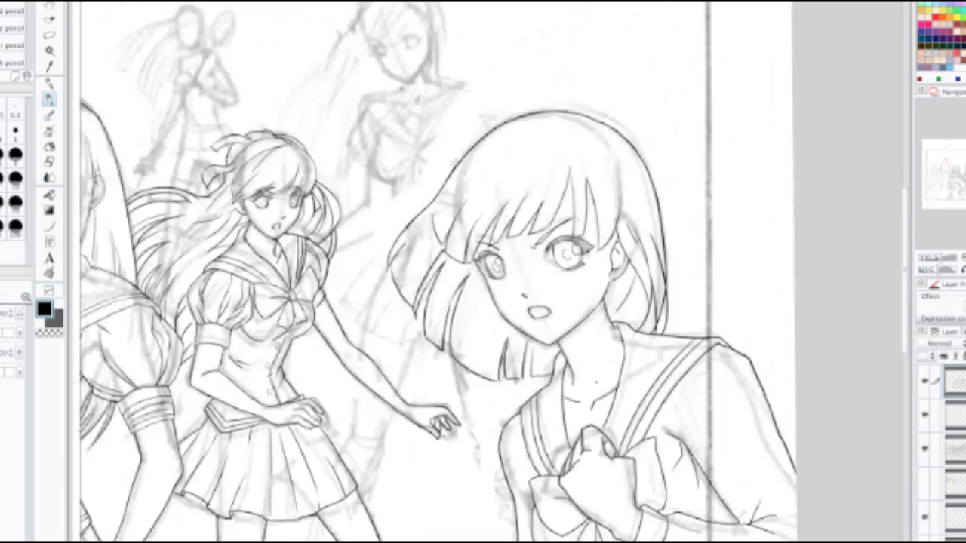
pyautogui.scroll(-1, 502, 455)
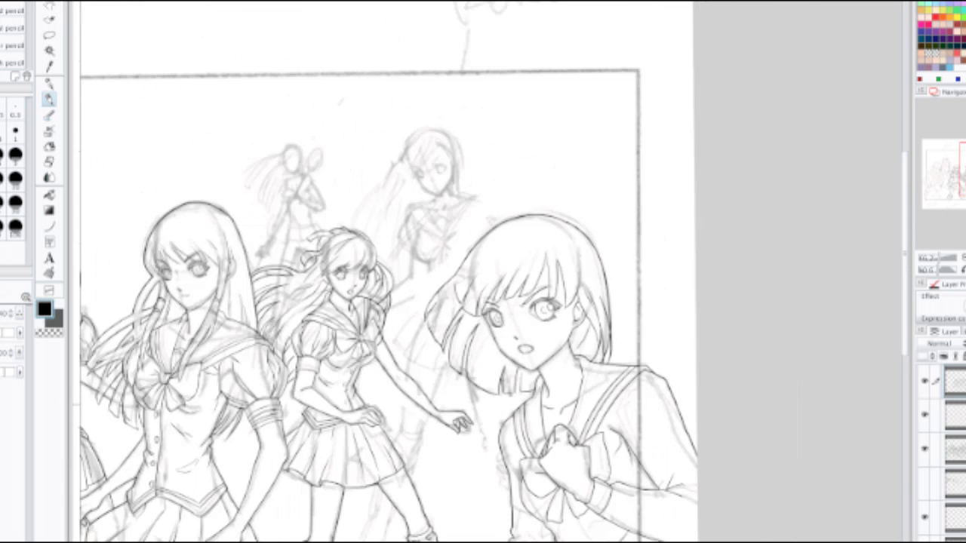
pyautogui.moveTo(453, 423); pyautogui.dragTo(660, 287)
pyautogui.moveTo(483, 287); pyautogui.dragTo(598, 309)
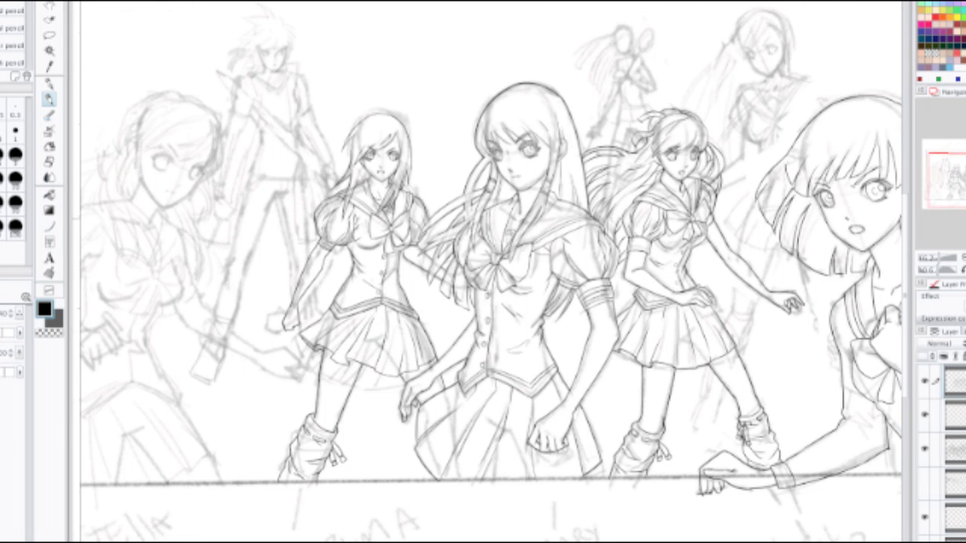
pyautogui.moveTo(498, 257); pyautogui.dragTo(439, 344)
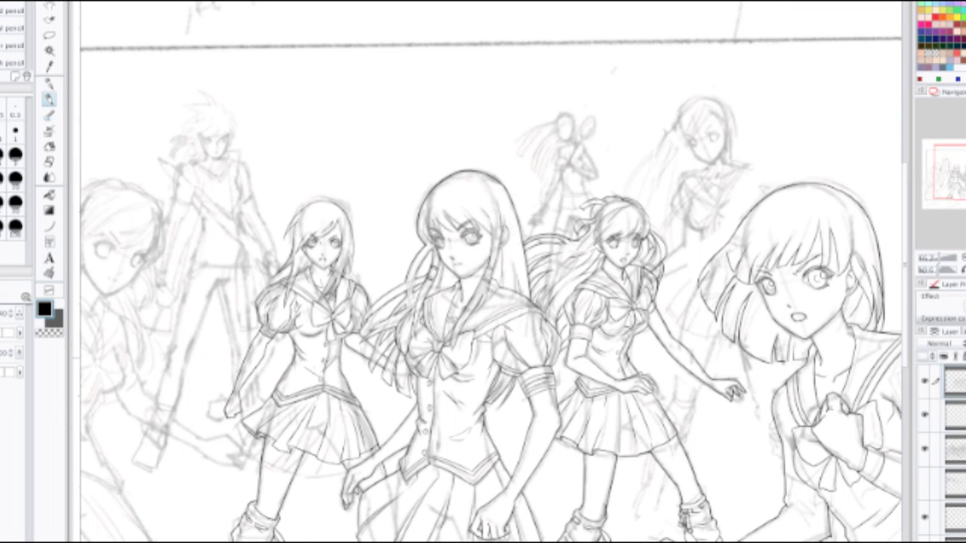
pyautogui.moveTo(491, 302); pyautogui.dragTo(559, 228)
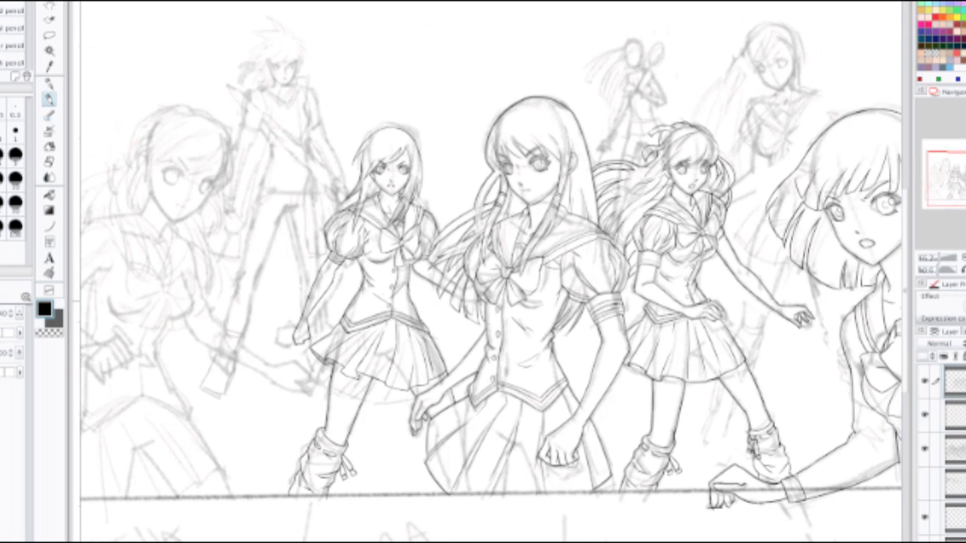
pyautogui.hotkey('ctrl', '-')
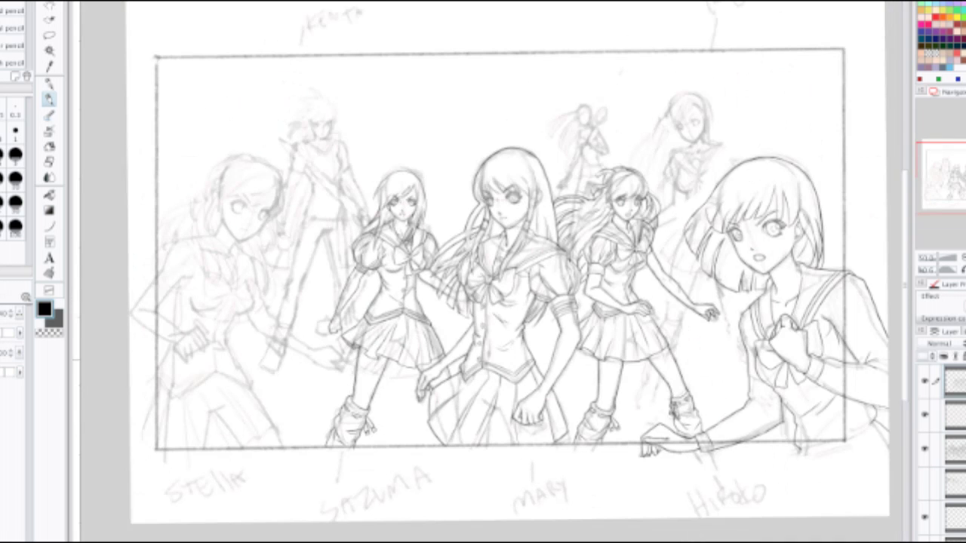
pyautogui.moveTo(544, 256); pyautogui.dragTo(421, 308)
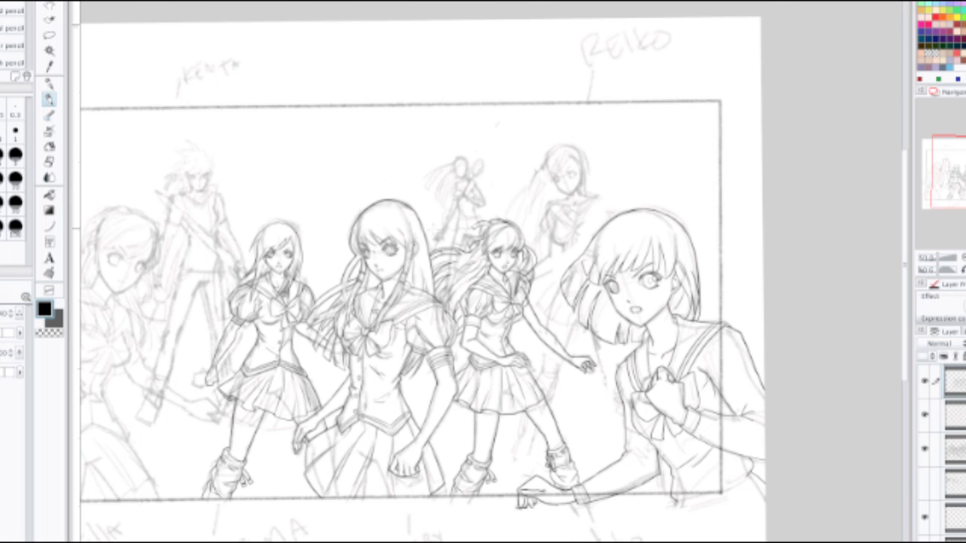
# Step: Handwrite "TITANIUM" in the space above the ribbon-haired girl's head, with smaller lettering beneath it
pyautogui.scroll(1, 522, 208)
pyautogui.scroll(2, 513, 232)
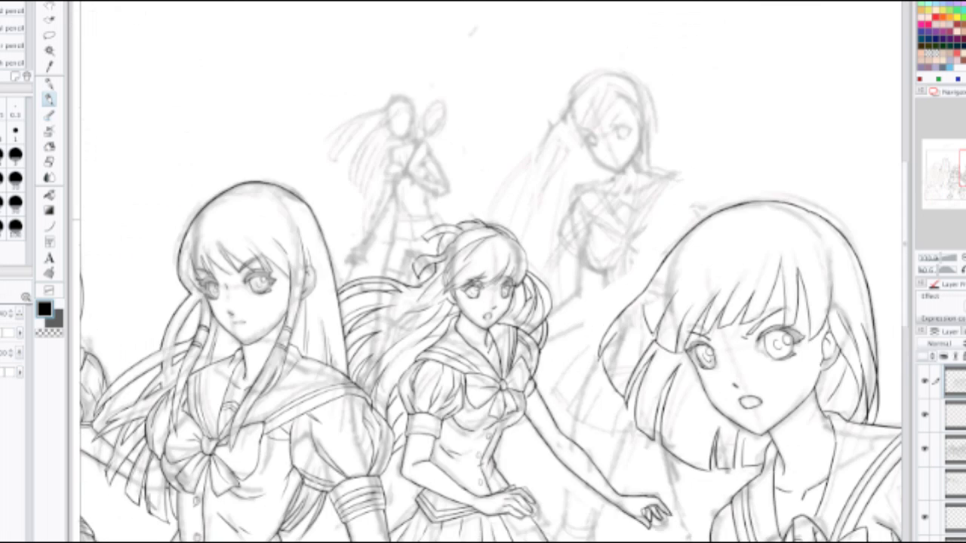
pyautogui.scroll(1, 477, 217)
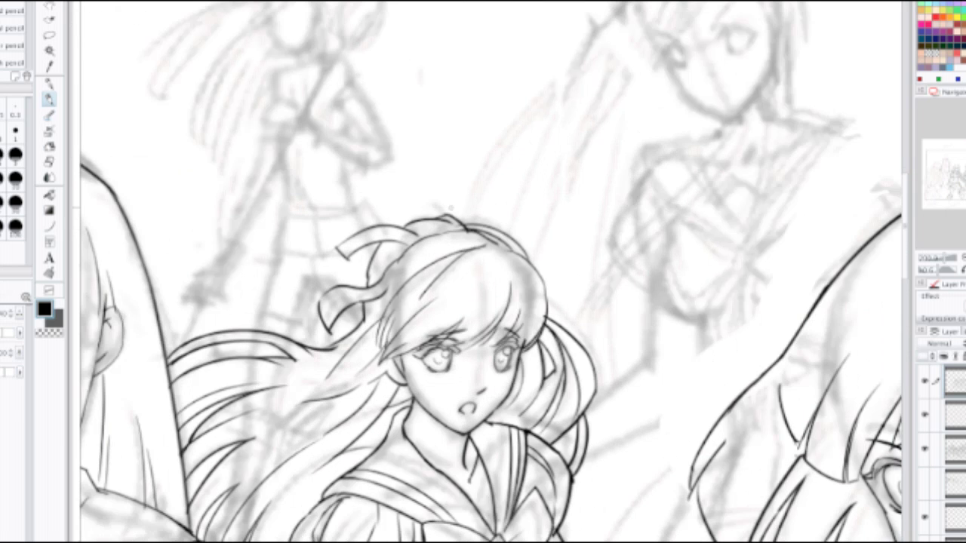
pyautogui.press('e')
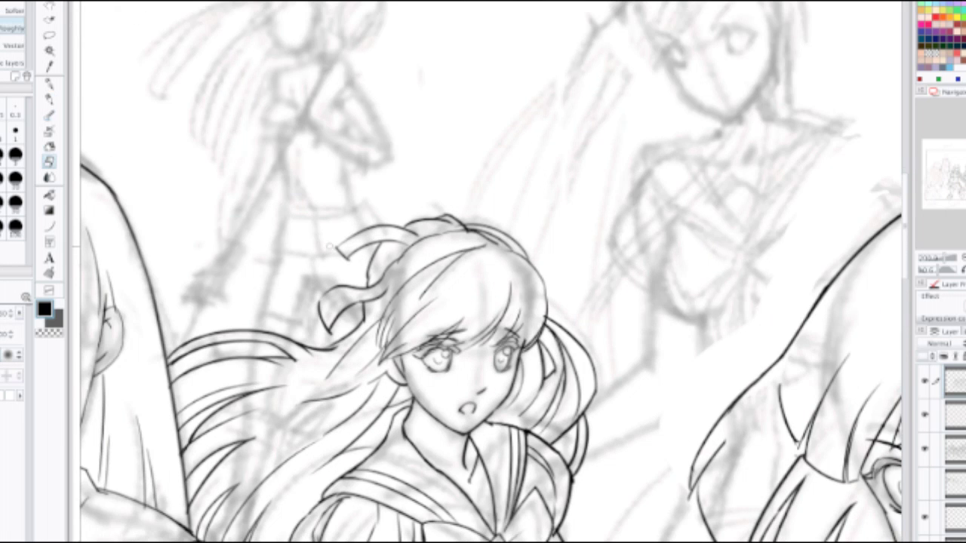
pyautogui.press('p')
pyautogui.moveTo(376, 69)
pyautogui.mouseDown()
pyautogui.moveTo(427, 62)
pyautogui.moveTo(409, 117)
pyautogui.mouseUp()
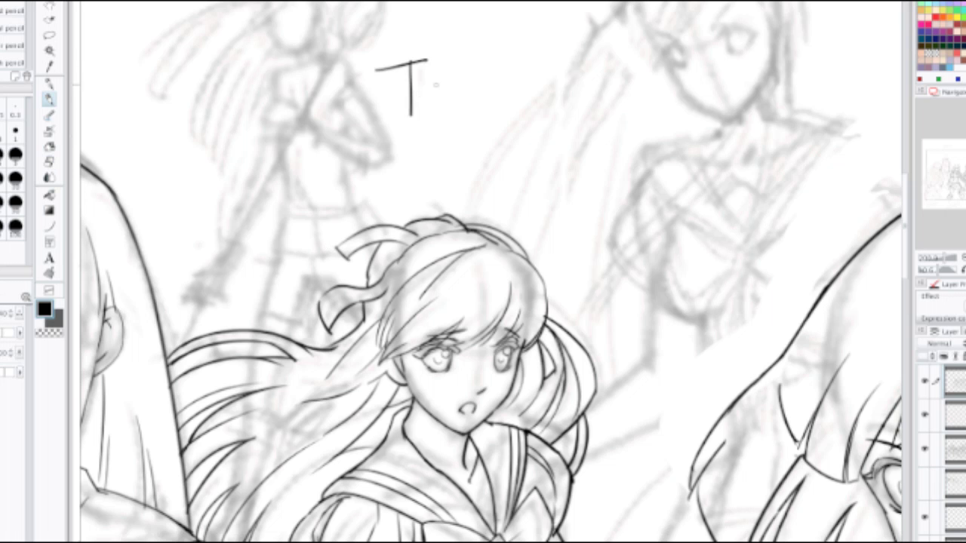
pyautogui.moveTo(432, 76)
pyautogui.mouseDown()
pyautogui.moveTo(427, 116)
pyautogui.moveTo(448, 113)
pyautogui.mouseUp()
pyautogui.moveTo(433, 71); pyautogui.dragTo(469, 67)
pyautogui.moveTo(470, 113)
pyautogui.mouseDown()
pyautogui.moveTo(495, 113)
pyautogui.moveTo(501, 92)
pyautogui.mouseUp()
pyautogui.moveTo(515, 110)
pyautogui.mouseDown()
pyautogui.moveTo(542, 76)
pyautogui.moveTo(559, 112)
pyautogui.mouseUp()
pyautogui.moveTo(566, 67); pyautogui.dragTo(596, 65)
pyautogui.moveTo(608, 110)
pyautogui.mouseDown()
pyautogui.moveTo(633, 97)
pyautogui.moveTo(652, 101)
pyautogui.mouseUp()
pyautogui.moveTo(475, 149); pyautogui.dragTo(484, 172)
pyautogui.moveTo(498, 151)
pyautogui.mouseDown()
pyautogui.moveTo(489, 167)
pyautogui.moveTo(506, 149)
pyautogui.mouseUp()
pyautogui.moveTo(526, 145); pyautogui.dragTo(575, 171)
pyautogui.moveTo(595, 142); pyautogui.dragTo(598, 170)
pyautogui.moveTo(631, 146)
pyautogui.mouseDown()
pyautogui.moveTo(625, 174)
pyautogui.moveTo(646, 168)
pyautogui.mouseUp()
pyautogui.moveTo(662, 134); pyautogui.dragTo(660, 166)
# Step: Undo all the handwritten lettering above the ribbon-haired girl's head
pyautogui.hotkey('ctrl', 'z')
pyautogui.hotkey('ctrl', 'z')
pyautogui.hotkey('ctrl', 'z')
pyautogui.hotkey('ctrl', 'z')
pyautogui.hotkey('ctrl', 'z')
pyautogui.hotkey('ctrl', 'z')
pyautogui.hotkey('ctrl', 'z')
pyautogui.hotkey('ctrl', 'z')
pyautogui.hotkey('ctrl', 'z')
pyautogui.hotkey('ctrl', 'z')
pyautogui.hotkey('ctrl', 'z')
pyautogui.hotkey('ctrl', 'z')
pyautogui.hotkey('ctrl', 'z')
pyautogui.hotkey('ctrl', 'z')
pyautogui.hotkey('ctrl', 'z')
pyautogui.hotkey('ctrl', 'z')
pyautogui.hotkey('ctrl', 'z')
pyautogui.hotkey('ctrl', 'z')
pyautogui.hotkey('ctrl', 'z')
pyautogui.hotkey('ctrl', 'z')
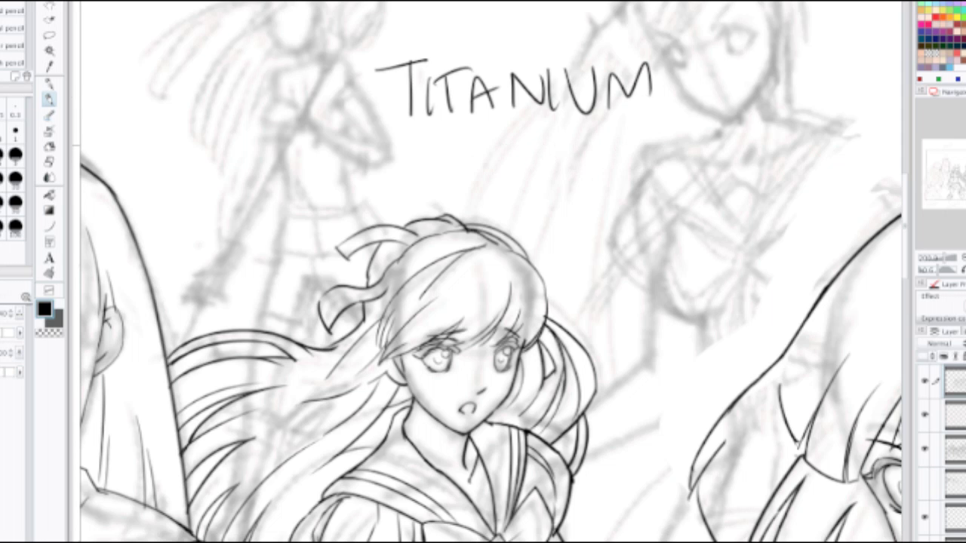
pyautogui.hotkey('ctrl', 'z')
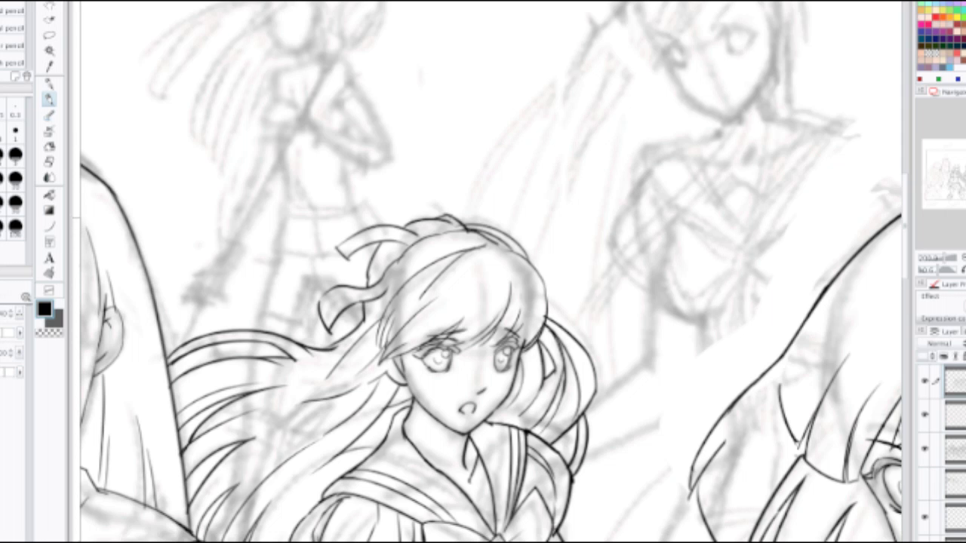
# Step: Ink a thin strand curving from the parting down through the ribbon-haired girl's bangs
pyautogui.moveTo(484, 250); pyautogui.dragTo(440, 354)
pyautogui.hotkey('ctrl', 'z')
pyautogui.moveTo(489, 253)
pyautogui.mouseDown()
pyautogui.moveTo(455, 331)
pyautogui.moveTo(467, 331)
pyautogui.mouseUp()
pyautogui.hotkey('ctrl', 'z')
pyautogui.hotkey('ctrl', 'z')
pyautogui.moveTo(499, 254); pyautogui.dragTo(469, 323)
# Step: Ink a second thin strand from the parting down the outer side of the ribbon-haired girl's bangs
pyautogui.moveTo(499, 254); pyautogui.dragTo(514, 304)
pyautogui.hotkey('ctrl', 'z')
pyautogui.moveTo(499, 249); pyautogui.dragTo(527, 310)
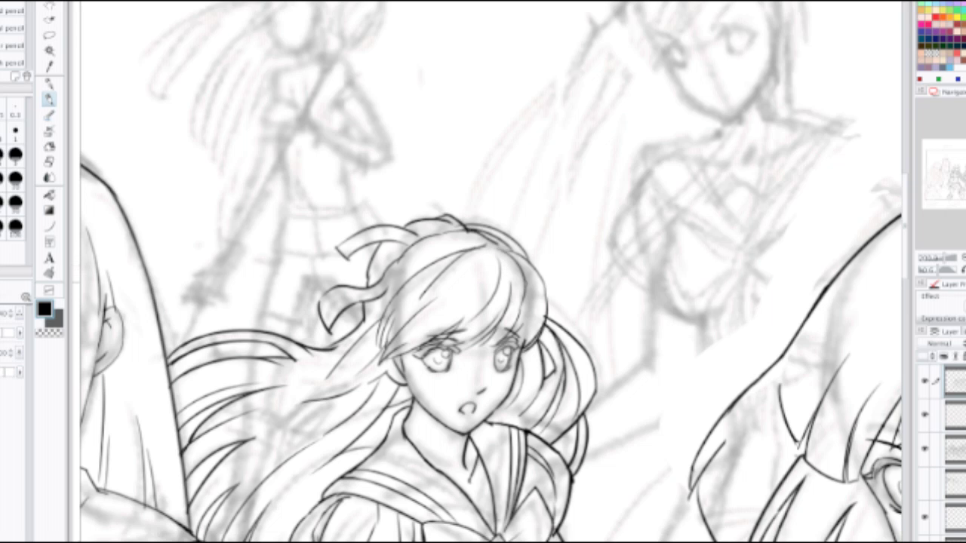
pyautogui.hotkey('ctrl', 'z')
pyautogui.moveTo(509, 249); pyautogui.dragTo(520, 318)
pyautogui.hotkey('ctrl', 'z')
pyautogui.moveTo(516, 255); pyautogui.dragTo(520, 322)
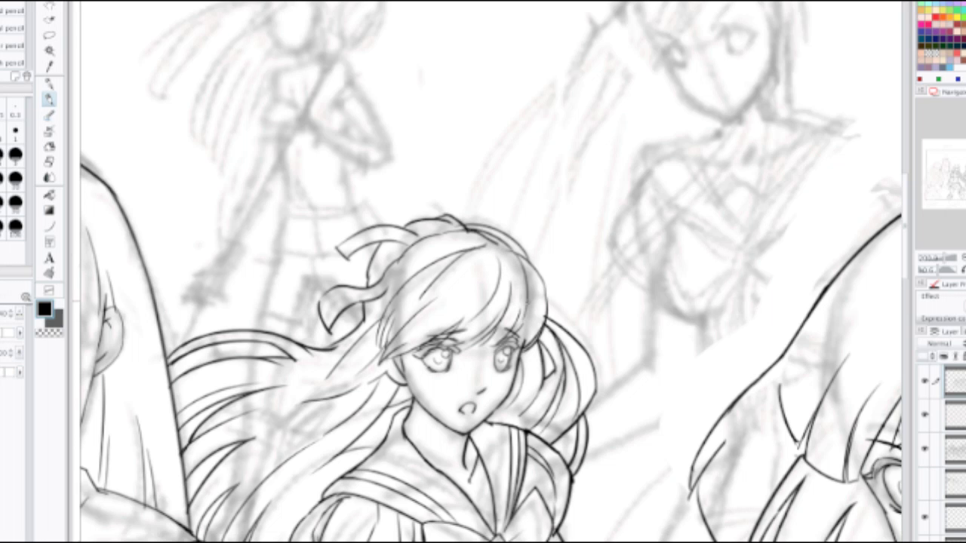
pyautogui.moveTo(534, 273); pyautogui.dragTo(524, 337)
pyautogui.hotkey('ctrl', 'z')
# Step: Ink a short hair line behind the ribbon-haired girl's puffed sleeve
pyautogui.scroll(-1, 395, 305)
pyautogui.moveTo(422, 332); pyautogui.dragTo(434, 375)
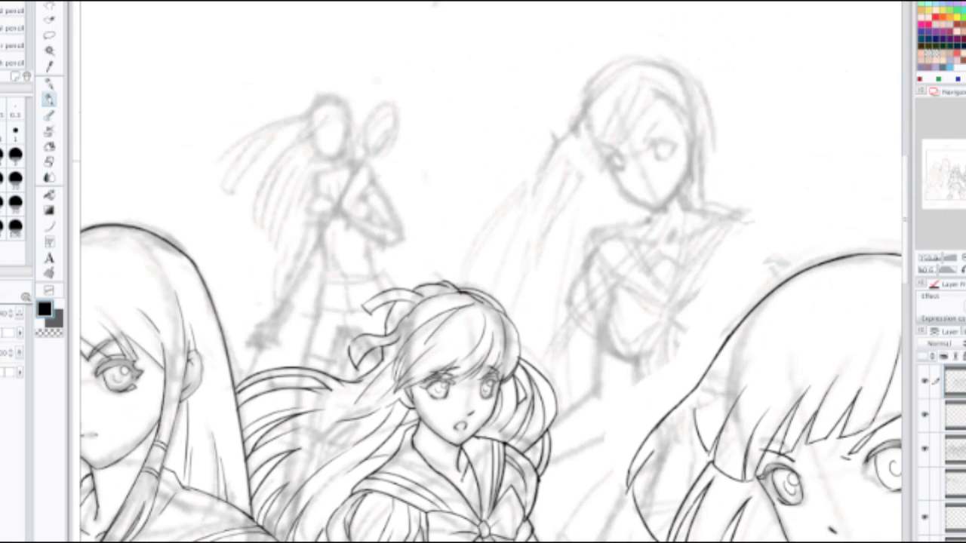
pyautogui.moveTo(498, 423); pyautogui.dragTo(461, 186)
pyautogui.scroll(3, 283, 290)
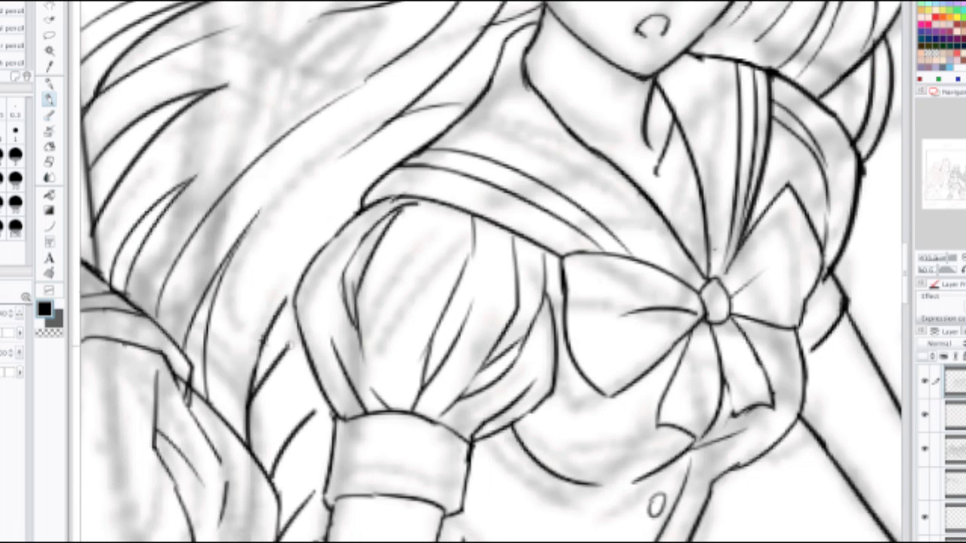
pyautogui.moveTo(286, 349)
pyautogui.mouseDown()
pyautogui.moveTo(264, 338)
pyautogui.moveTo(295, 312)
pyautogui.moveTo(294, 289)
pyautogui.mouseUp()
pyautogui.scroll(-3, 292, 293)
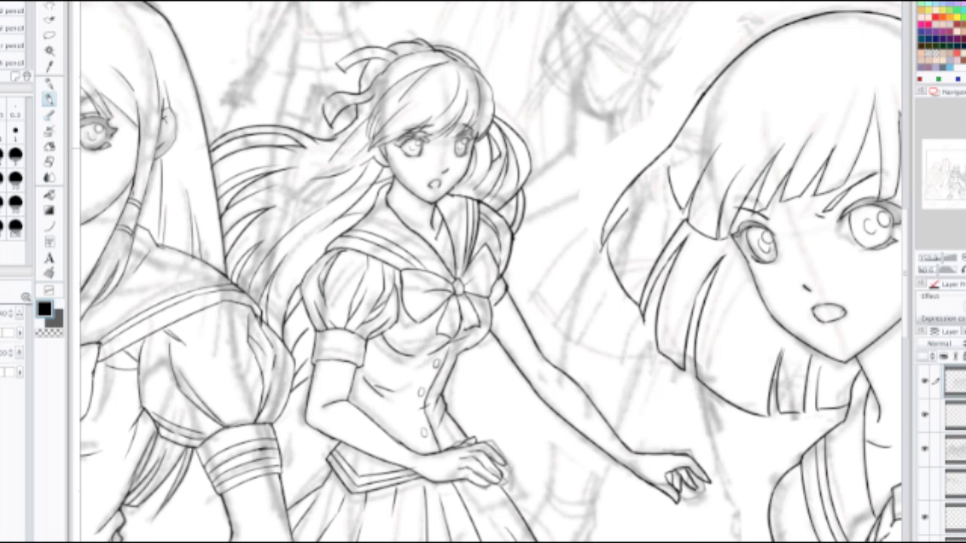
# Step: Ink a fine strand sweeping from the ribbon side up over the ribbon-haired girl's crown
pyautogui.scroll(3, 475, 162)
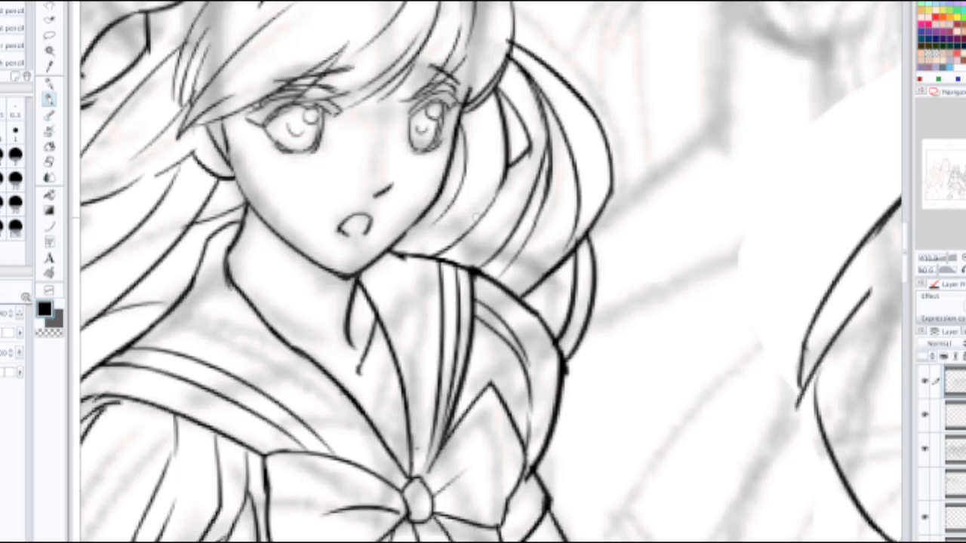
pyautogui.scroll(-1, 477, 219)
pyautogui.scroll(-2, 477, 218)
pyautogui.scroll(3, 477, 219)
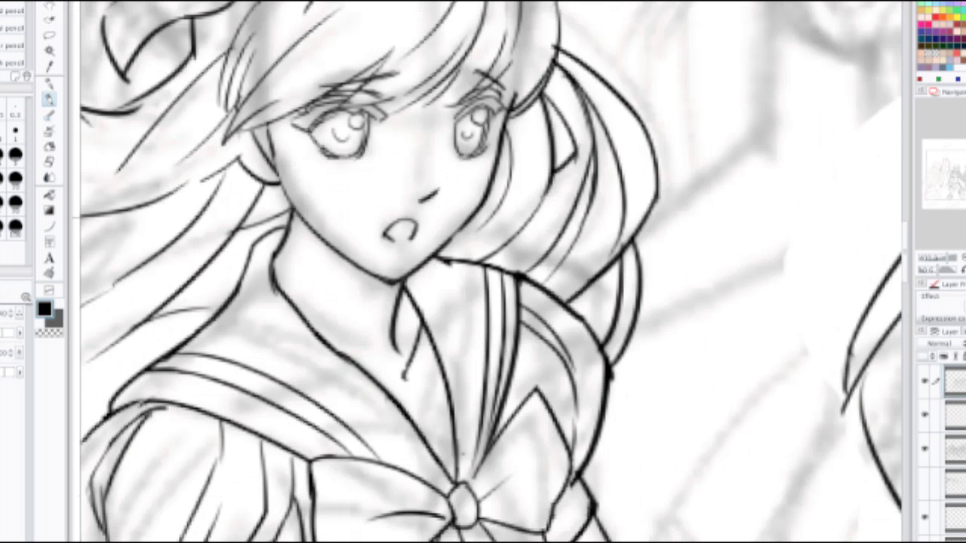
pyautogui.scroll(2, 448, 218)
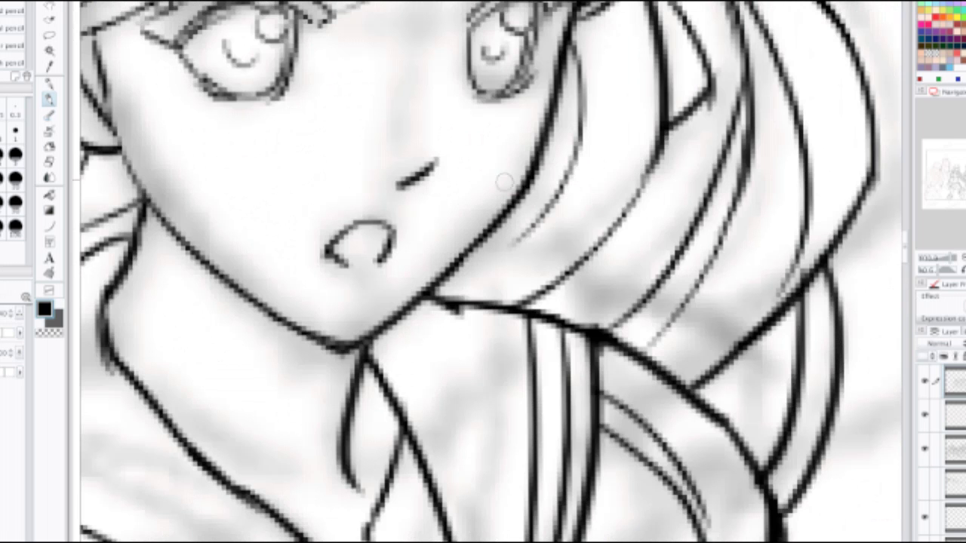
pyautogui.scroll(-5, 504, 182)
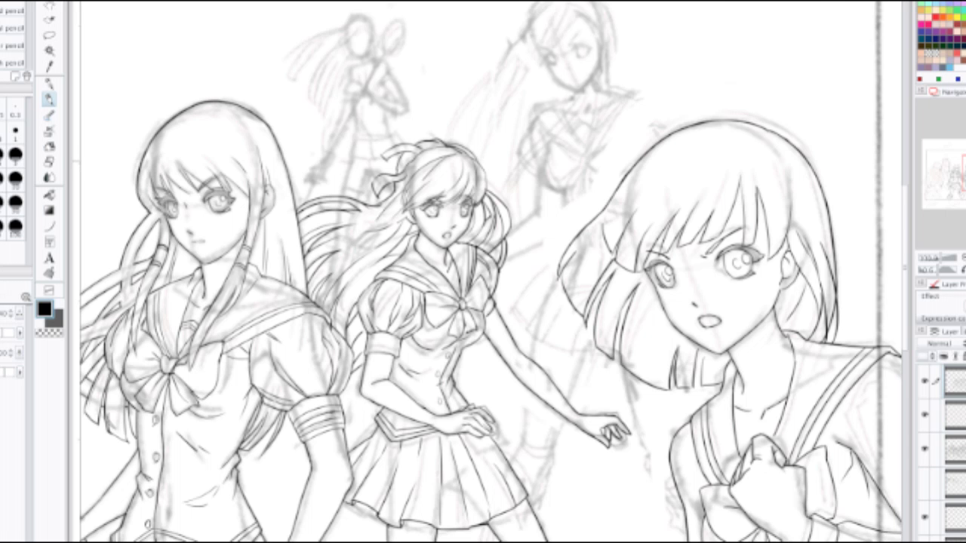
pyautogui.scroll(2, 438, 148)
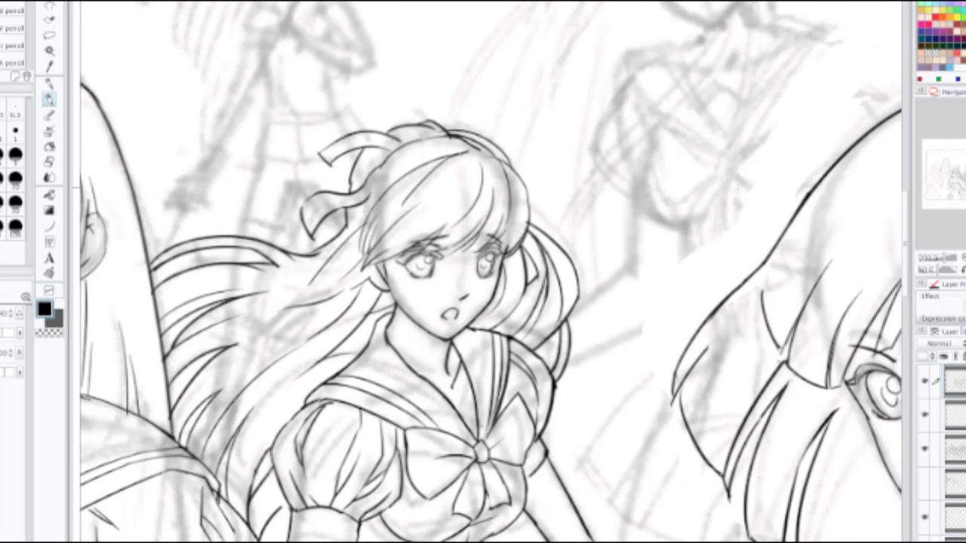
pyautogui.press('j')
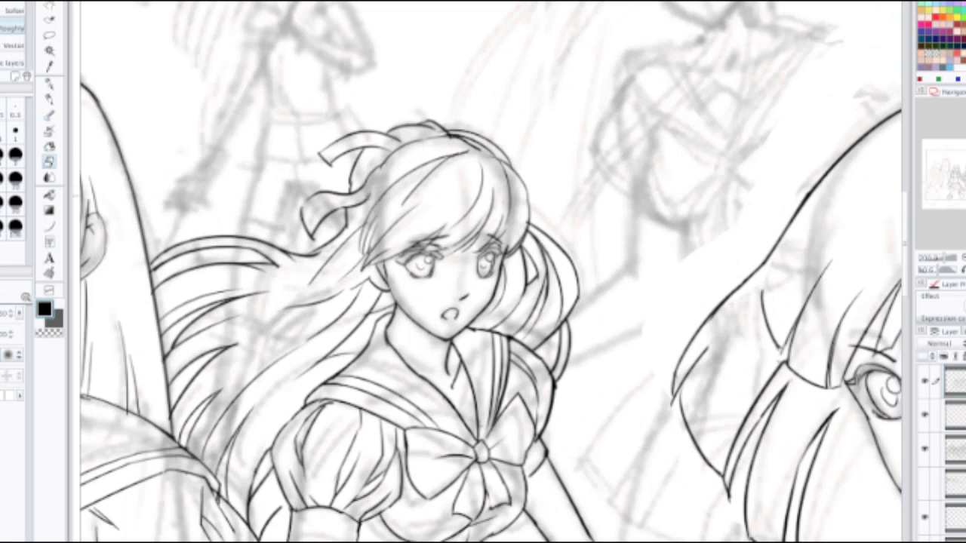
pyautogui.press('p')
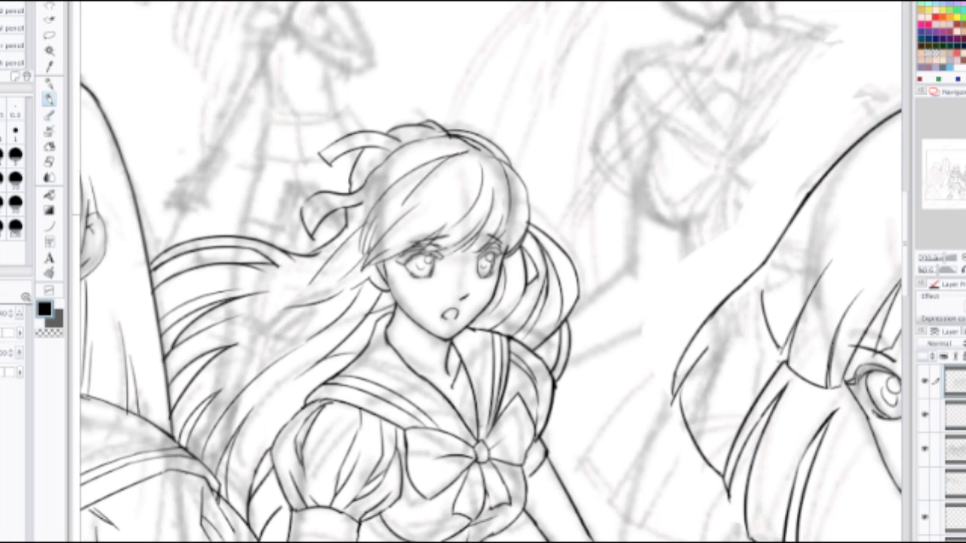
pyautogui.moveTo(376, 174)
pyautogui.mouseDown()
pyautogui.moveTo(406, 145)
pyautogui.moveTo(453, 152)
pyautogui.moveTo(428, 152)
pyautogui.mouseUp()
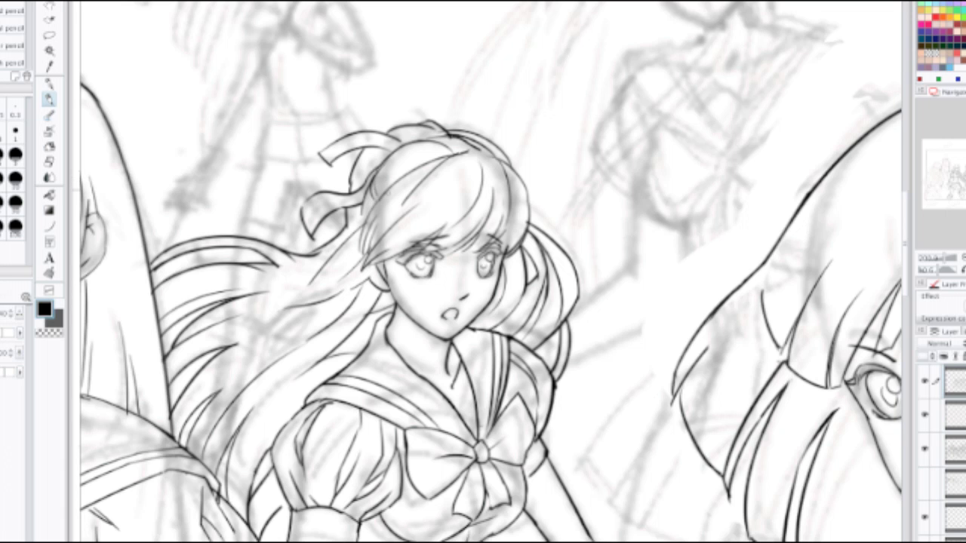
# Step: Ink a long thin strand through the ribbon-haired girl's flowing hair, running outward from beside her ear
pyautogui.scroll(-1, 389, 193)
pyautogui.scroll(-1, 475, 128)
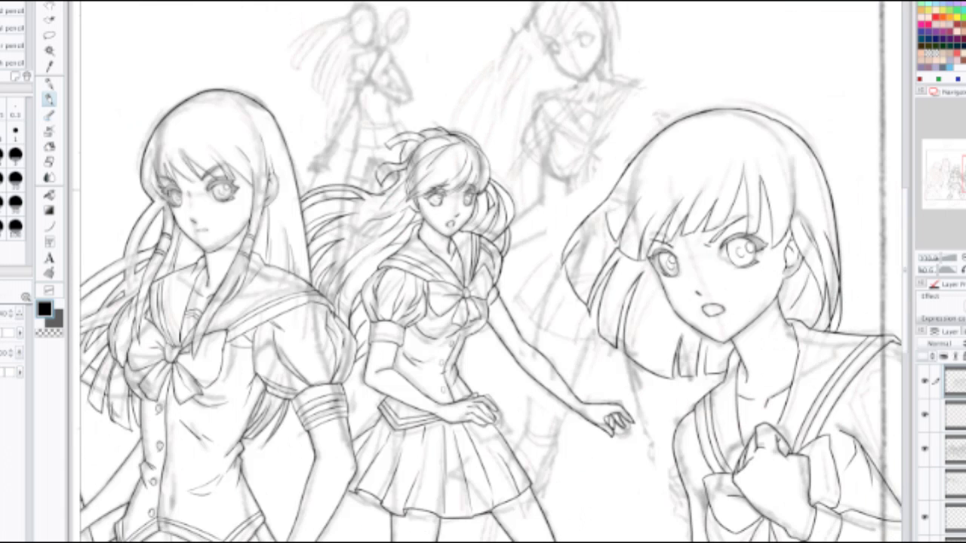
pyautogui.scroll(1, 522, 201)
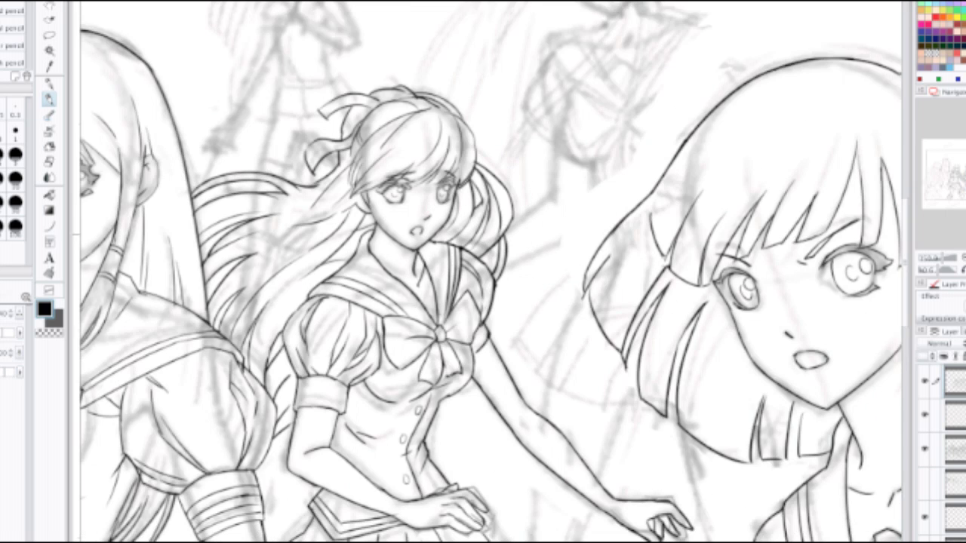
pyautogui.scroll(1, 269, 234)
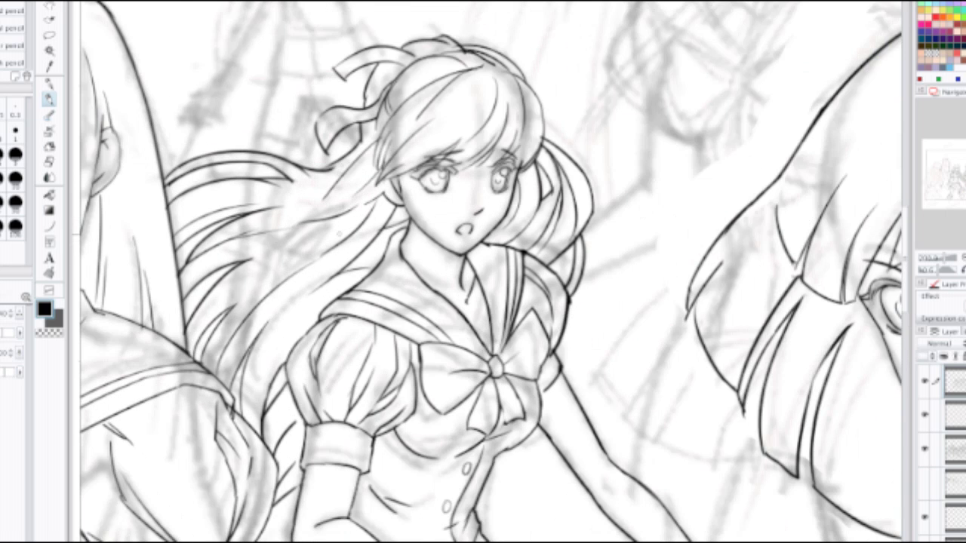
pyautogui.moveTo(228, 248); pyautogui.dragTo(344, 203)
pyautogui.hotkey('ctrl', 'z')
pyautogui.hotkey('ctrl', 'z')
pyautogui.moveTo(219, 251); pyautogui.dragTo(341, 209)
pyautogui.hotkey('ctrl', 'z')
pyautogui.moveTo(225, 247); pyautogui.dragTo(330, 216)
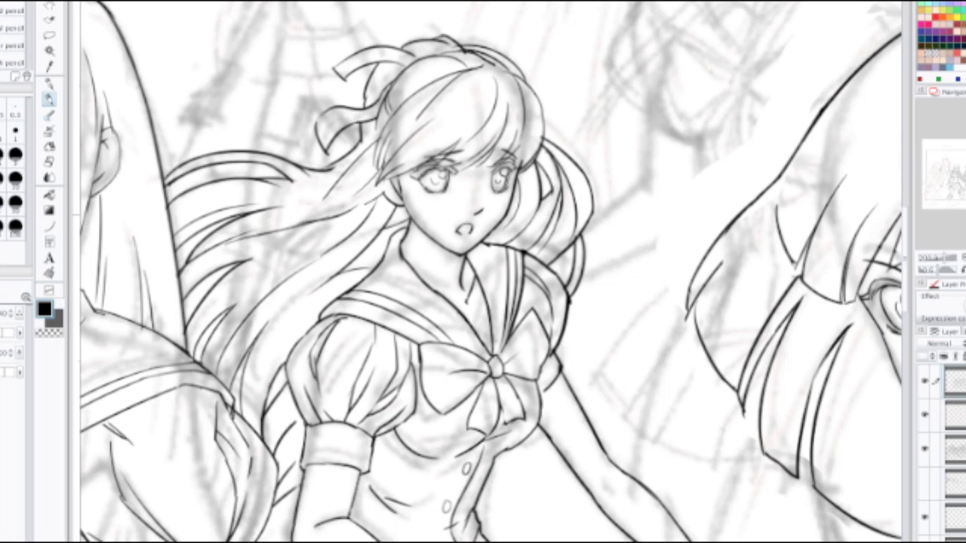
pyautogui.hotkey('ctrl', 'z')
pyautogui.hotkey('ctrl', 'z')
pyautogui.moveTo(365, 188); pyautogui.dragTo(256, 237)
pyautogui.hotkey('ctrl', 'z')
pyautogui.moveTo(358, 193); pyautogui.dragTo(251, 237)
pyautogui.hotkey('ctrl', 'z')
pyautogui.moveTo(349, 199); pyautogui.dragTo(243, 243)
pyautogui.moveTo(179, 278)
pyautogui.mouseDown()
pyautogui.moveTo(217, 253)
pyautogui.moveTo(277, 235)
pyautogui.mouseUp()
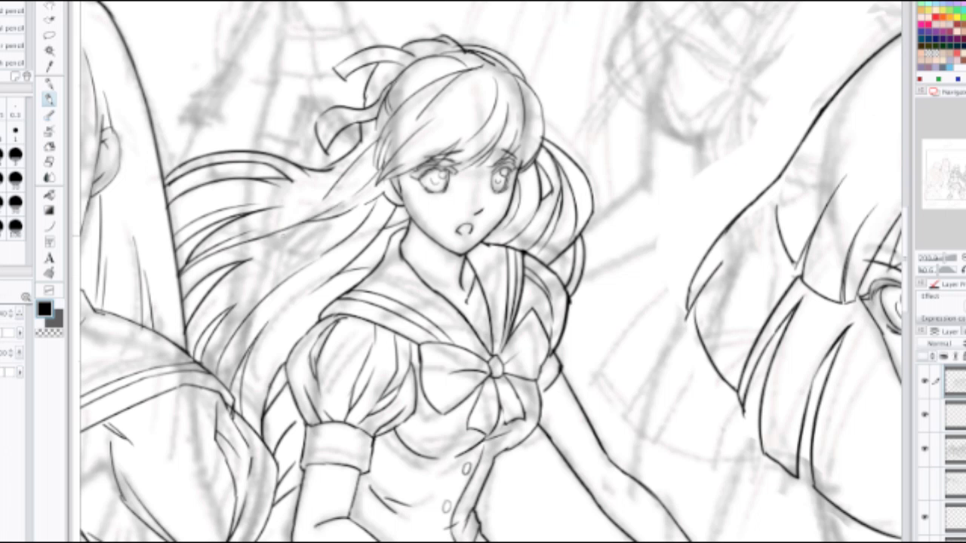
pyautogui.hotkey('ctrl', 'z')
# Step: Ink diagonal fold lines on the upper sleeve of the short-haired girl's lowered arm
pyautogui.scroll(-2, 472, 157)
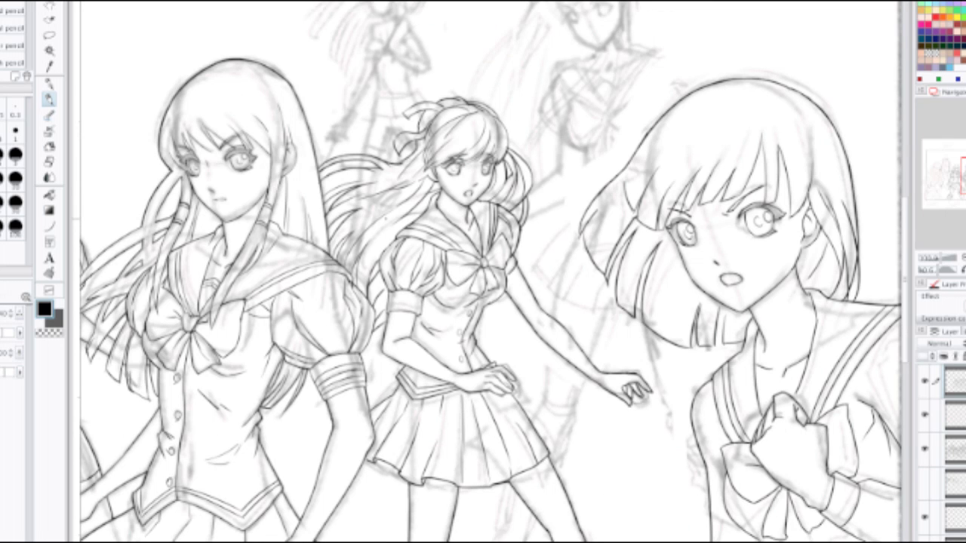
pyautogui.moveTo(468, 226); pyautogui.dragTo(664, 237)
pyautogui.scroll(-2, 400, 147)
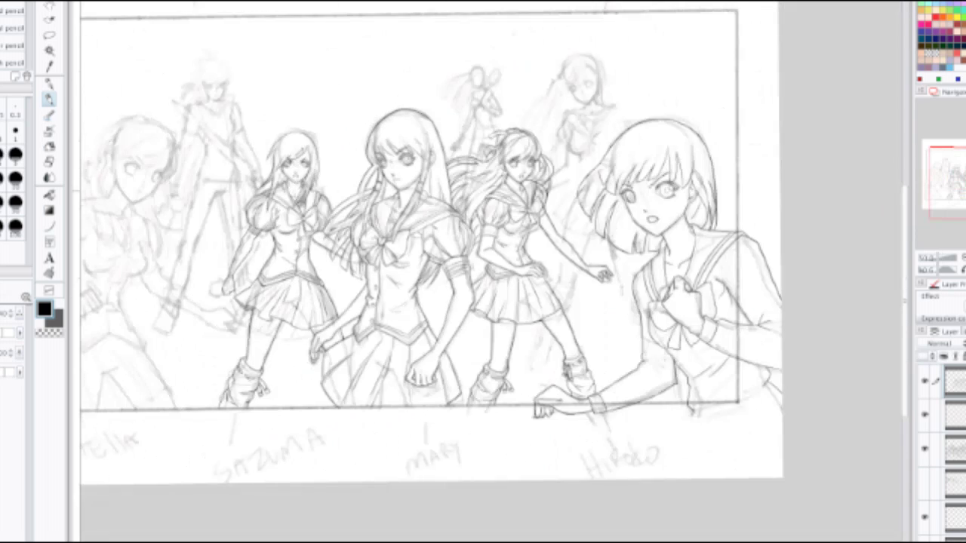
pyautogui.moveTo(400, 147); pyautogui.dragTo(411, 83)
pyautogui.scroll(5, 740, 238)
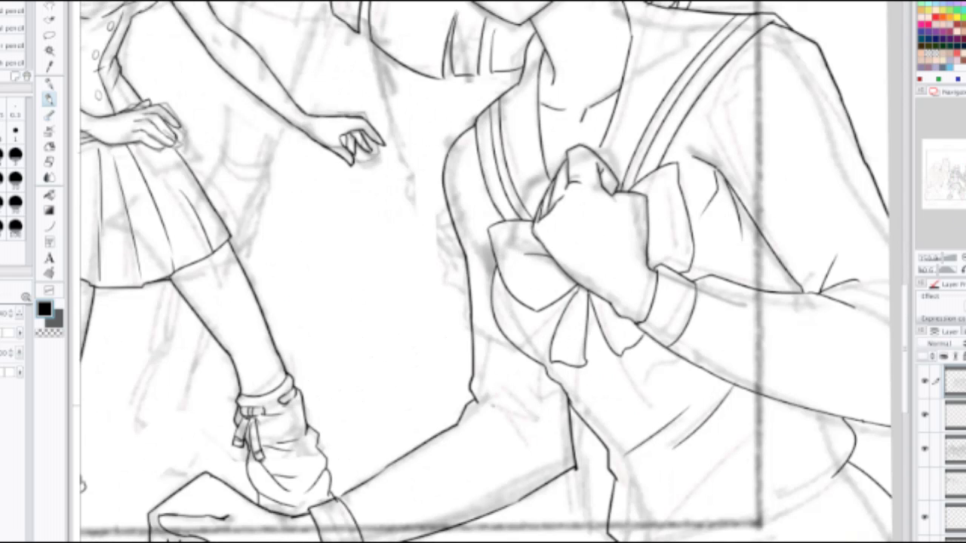
pyautogui.moveTo(493, 406); pyautogui.dragTo(537, 432)
pyautogui.hotkey('ctrl', 'z')
pyautogui.moveTo(492, 403)
pyautogui.mouseDown()
pyautogui.moveTo(538, 424)
pyautogui.moveTo(506, 397)
pyautogui.moveTo(533, 425)
pyautogui.moveTo(533, 470)
pyautogui.mouseUp()
pyautogui.hotkey('ctrl', 'z')
pyautogui.moveTo(482, 423); pyautogui.dragTo(520, 459)
pyautogui.hotkey('ctrl', 'z')
pyautogui.moveTo(483, 417); pyautogui.dragTo(516, 452)
pyautogui.hotkey('ctrl', 'z')
pyautogui.moveTo(486, 420); pyautogui.dragTo(525, 460)
pyautogui.hotkey('ctrl', 'z')
pyautogui.moveTo(490, 417); pyautogui.dragTo(532, 465)
pyautogui.hotkey('ctrl', 'z')
pyautogui.hotkey('ctrl', 'z')
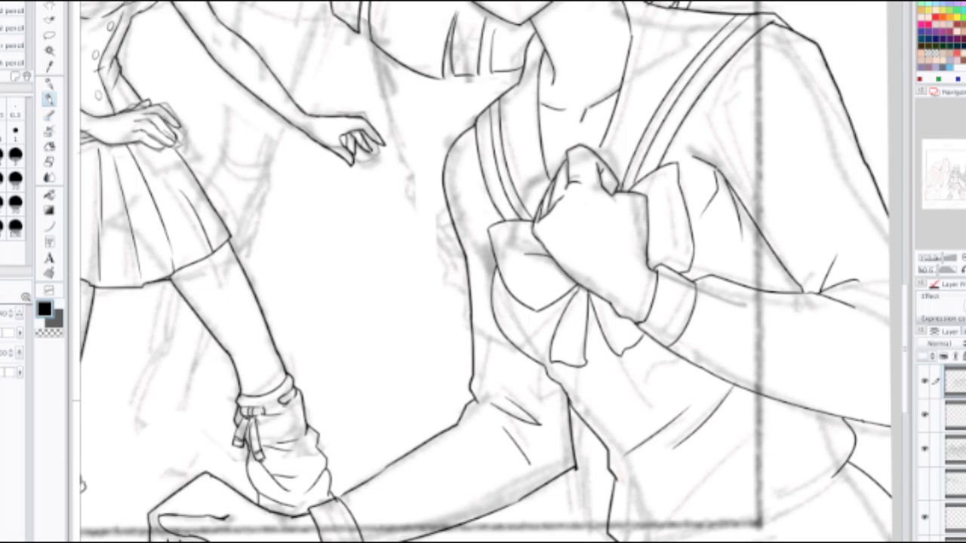
# Step: Ink a short crease along the top edge of the lowered sleeve and try another fold below the bow
pyautogui.moveTo(474, 402); pyautogui.dragTo(512, 391)
pyautogui.hotkey('ctrl', 'z')
pyautogui.hotkey('ctrl', 'z')
pyautogui.hotkey('ctrl', 'z')
pyautogui.hotkey('ctrl', 'z')
pyautogui.moveTo(484, 399); pyautogui.dragTo(513, 391)
pyautogui.scroll(-3, 490, 271)
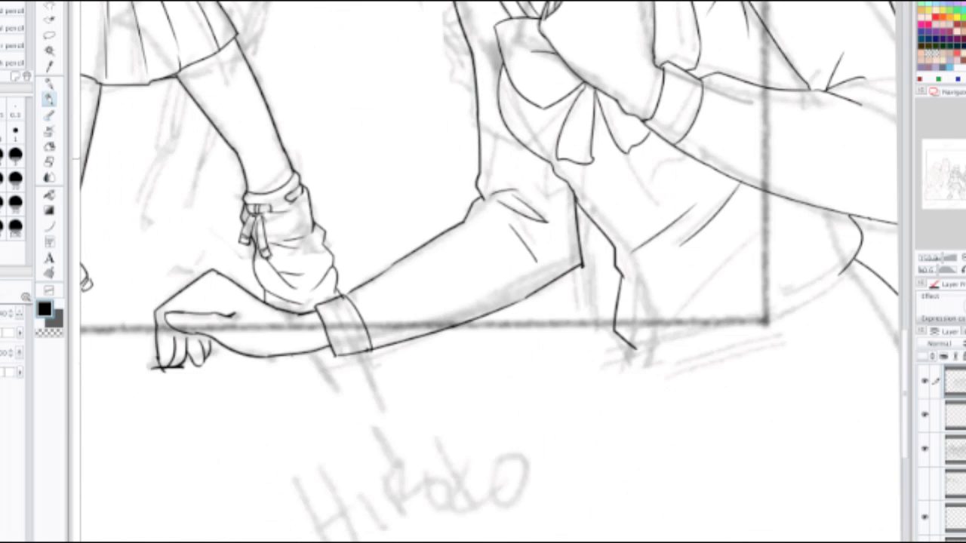
pyautogui.moveTo(563, 168); pyautogui.dragTo(625, 164)
pyautogui.hotkey('ctrl', 'z')
# Step: Erase the overshooting ink at the tip of the short-haired girl's outer side lock
pyautogui.scroll(-1, 703, 209)
pyautogui.moveTo(703, 209); pyautogui.dragTo(736, 464)
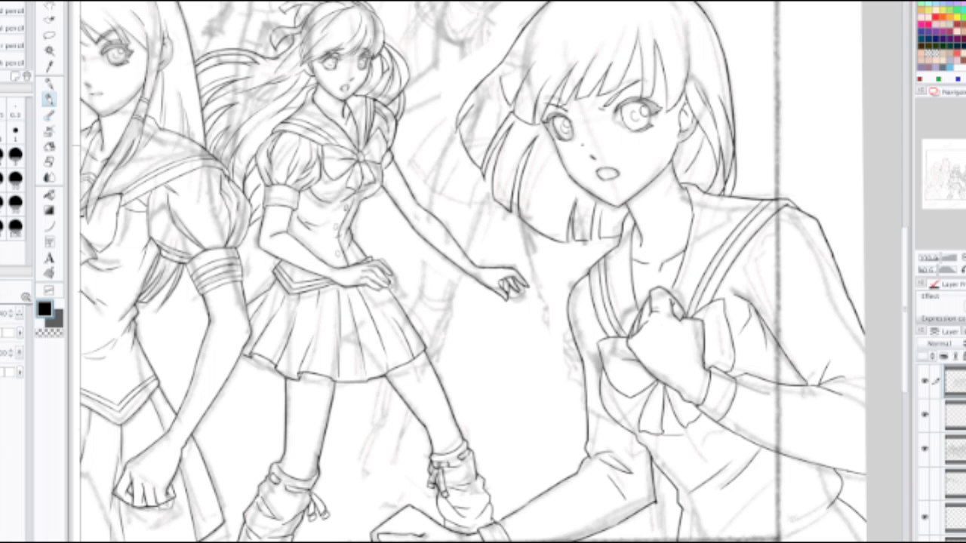
pyautogui.scroll(4, 468, 230)
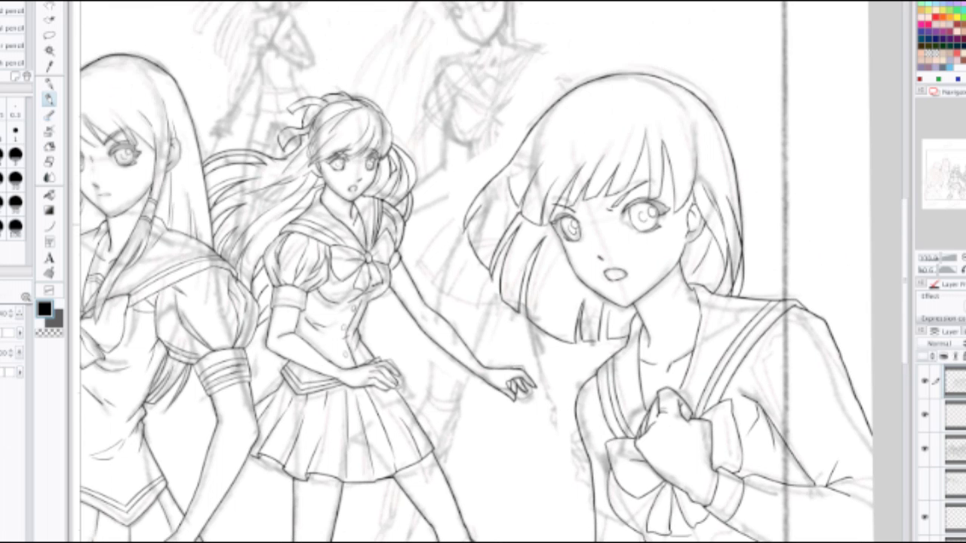
pyautogui.press('e')
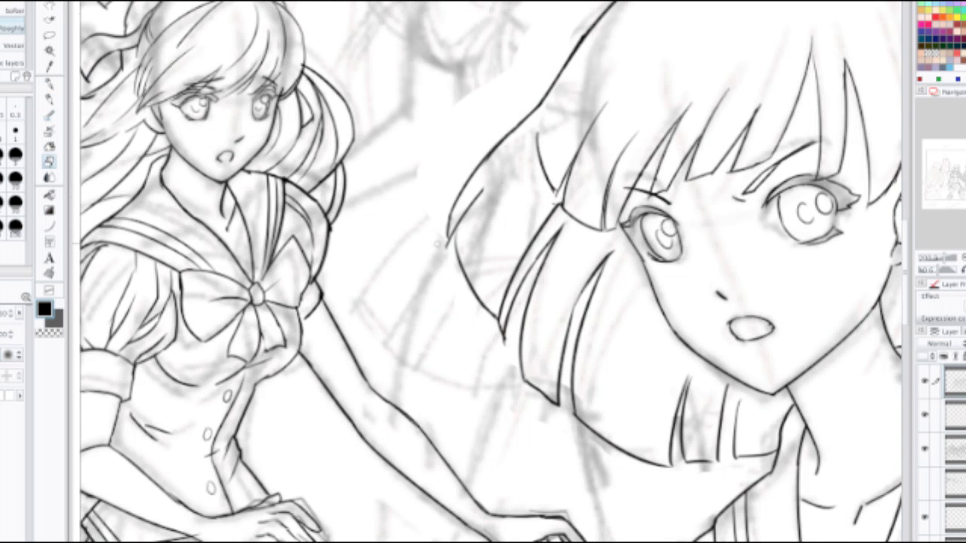
pyautogui.press('p')
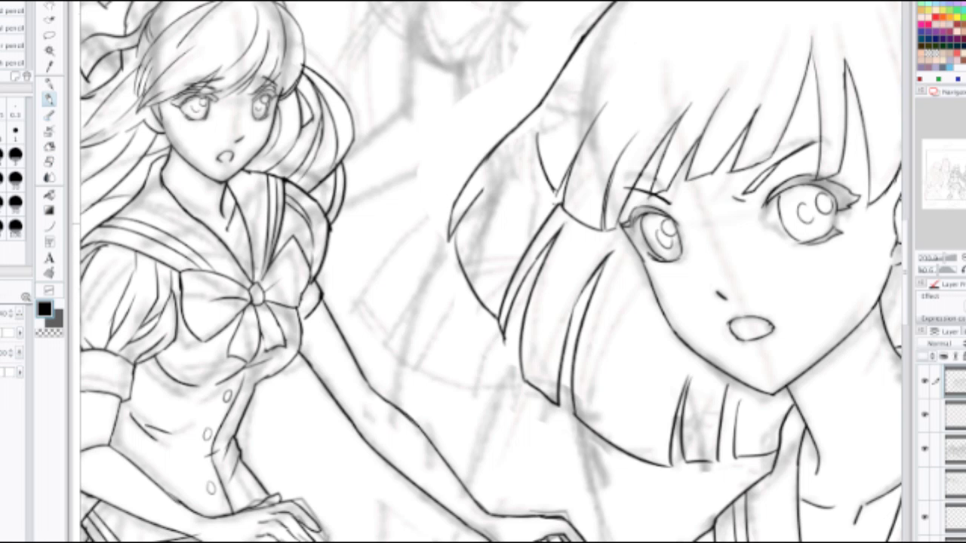
# Step: Review the inked line art across all four girls, checking hair, uniforms and overall composition
pyautogui.scroll(-1, 427, 202)
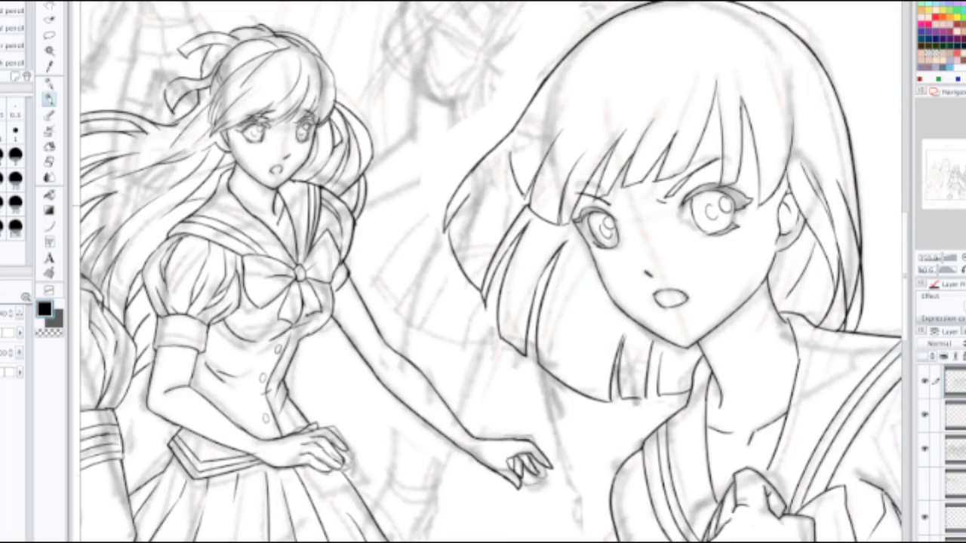
pyautogui.scroll(-1, 428, 203)
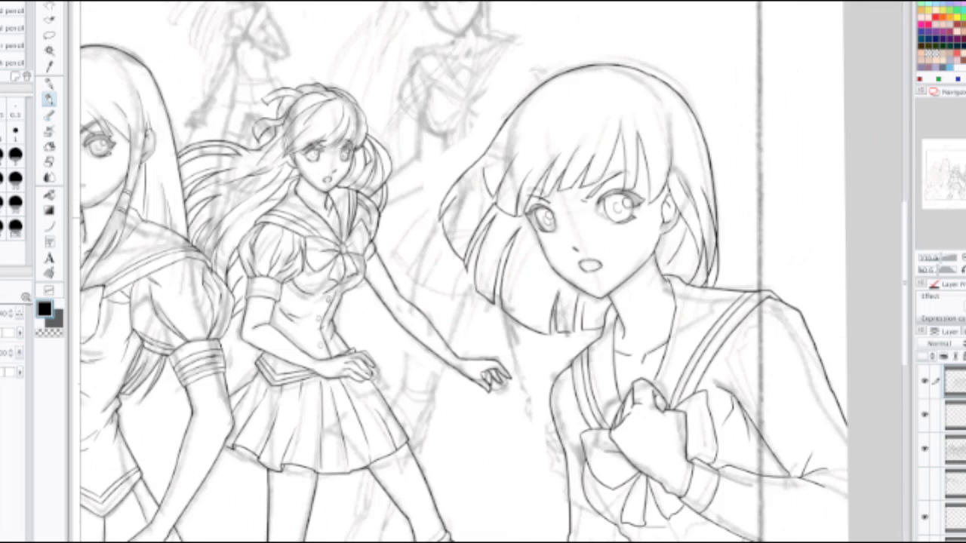
pyautogui.moveTo(340, 265); pyautogui.dragTo(782, 244)
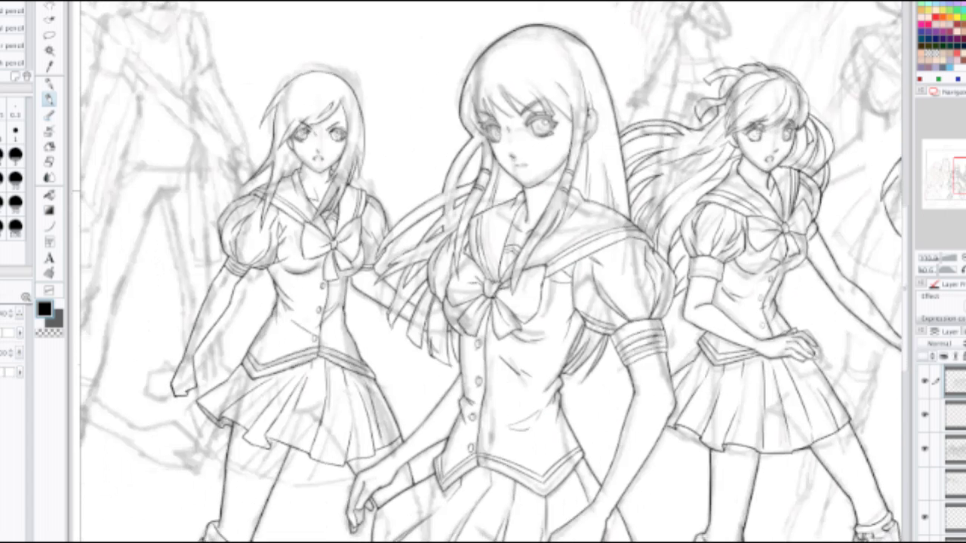
pyautogui.scroll(-1, 490, 272)
pyautogui.scroll(4, 490, 272)
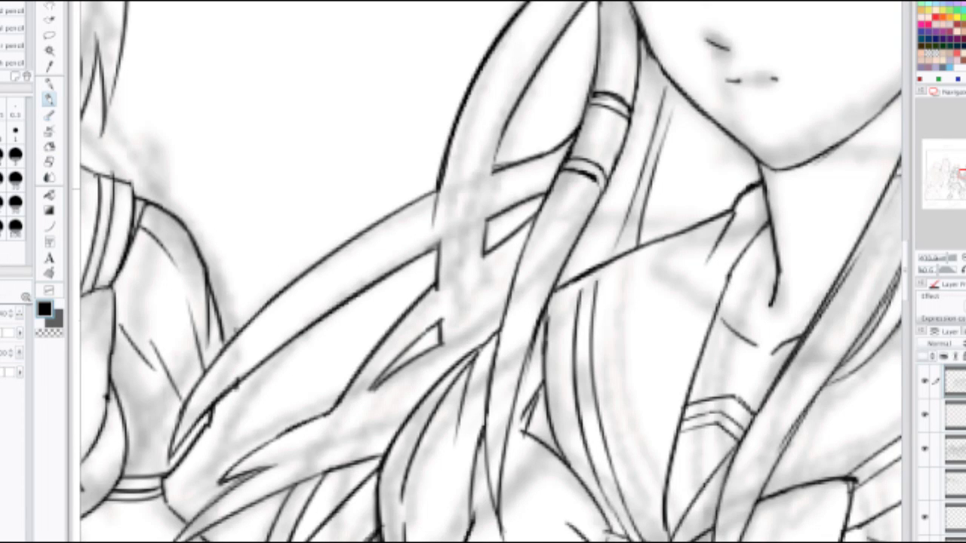
pyautogui.scroll(-3, 459, 195)
pyautogui.moveTo(457, 174); pyautogui.dragTo(495, 273)
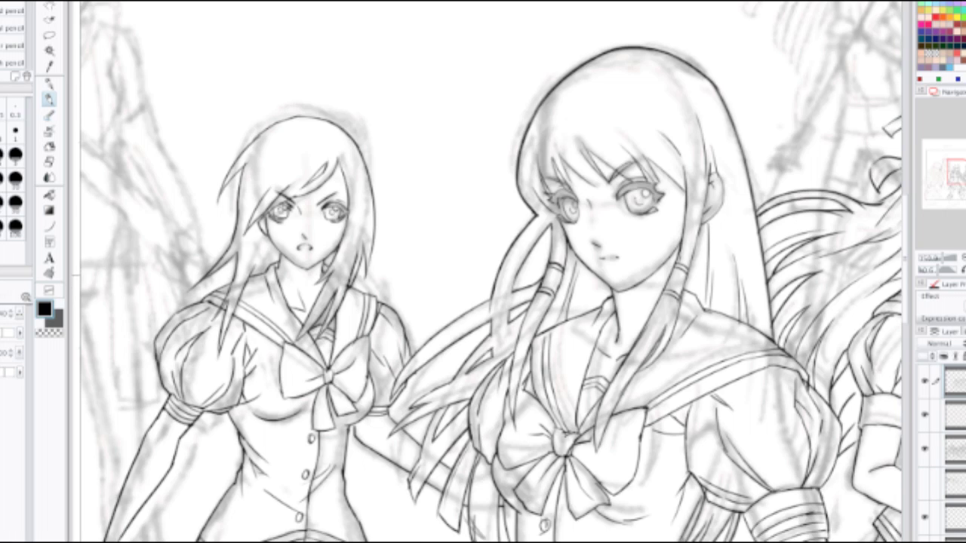
pyautogui.hotkey('ctrl', '-')
pyautogui.moveTo(483, 271); pyautogui.dragTo(397, 181)
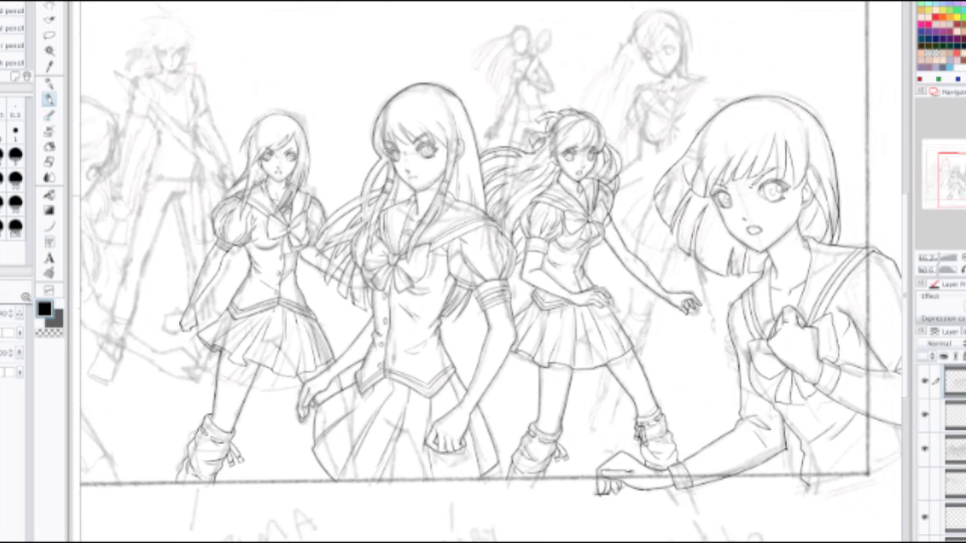
# Step: Try inking a vertical fold below the collar on the upper sleeve of the short-haired girl's raised arm
pyautogui.moveTo(573, 302); pyautogui.dragTo(373, 252)
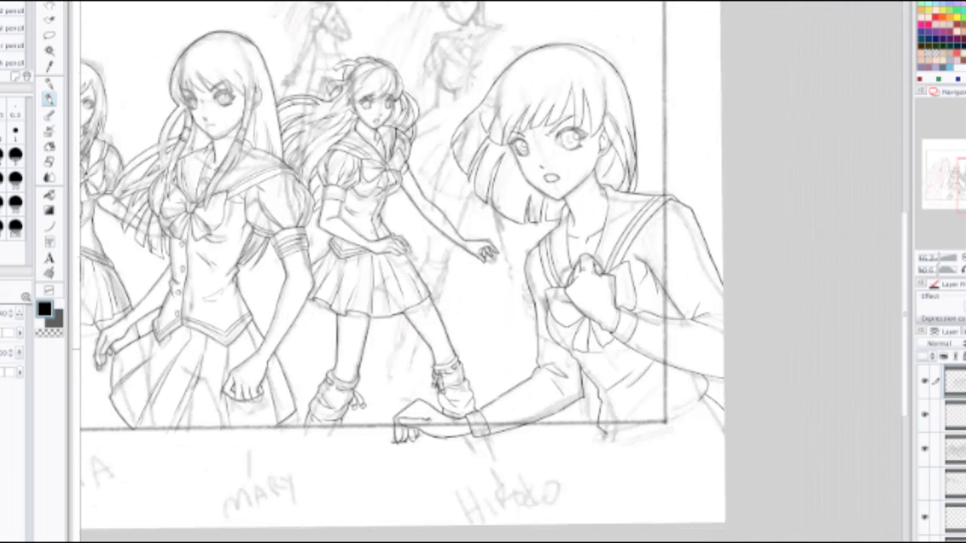
pyautogui.hotkey('ctrl', '+')
pyautogui.moveTo(707, 450); pyautogui.dragTo(530, 311)
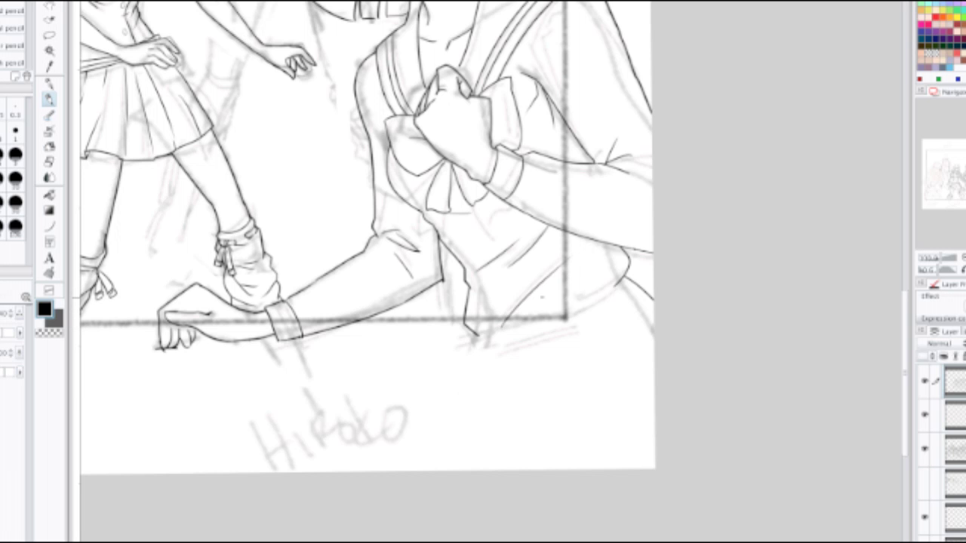
pyautogui.scroll(-1, 547, 293)
pyautogui.moveTo(547, 293); pyautogui.dragTo(407, 384)
pyautogui.scroll(2, 382, 243)
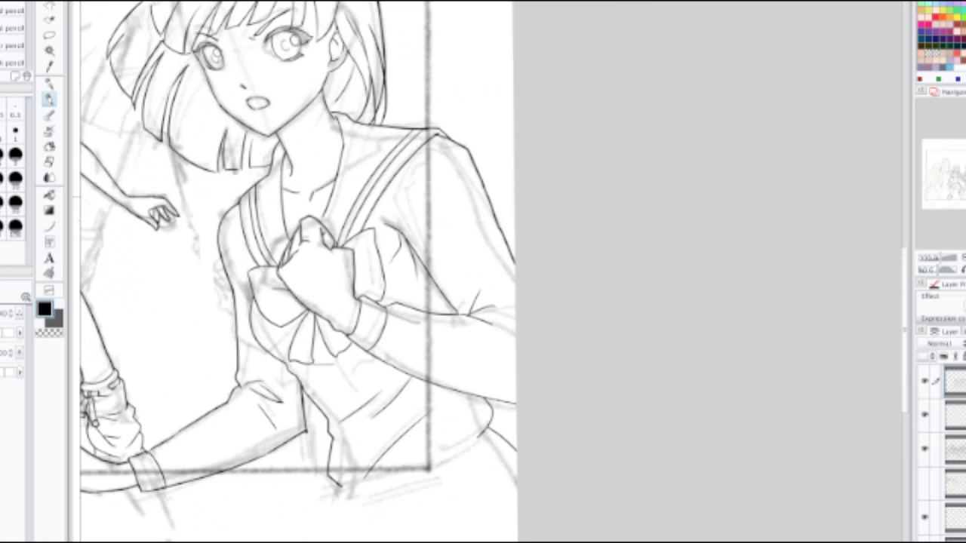
pyautogui.moveTo(386, 195); pyautogui.dragTo(397, 234)
pyautogui.moveTo(388, 191); pyautogui.dragTo(398, 234)
pyautogui.hotkey('ctrl', 'z')
pyautogui.moveTo(388, 184); pyautogui.dragTo(404, 239)
pyautogui.hotkey('ctrl', 'z')
pyautogui.hotkey('ctrl', 'z')
# Step: Ink curved fold lines running down from the shoulder seam on the short-haired girl's raised-arm sleeve
pyautogui.moveTo(467, 146); pyautogui.dragTo(411, 164)
pyautogui.hotkey('ctrl', 'z')
pyautogui.moveTo(466, 146)
pyautogui.mouseDown()
pyautogui.moveTo(430, 158)
pyautogui.moveTo(405, 194)
pyautogui.mouseUp()
pyautogui.hotkey('ctrl', 'z')
pyautogui.moveTo(402, 228); pyautogui.dragTo(409, 188)
pyautogui.moveTo(433, 155); pyautogui.dragTo(414, 183)
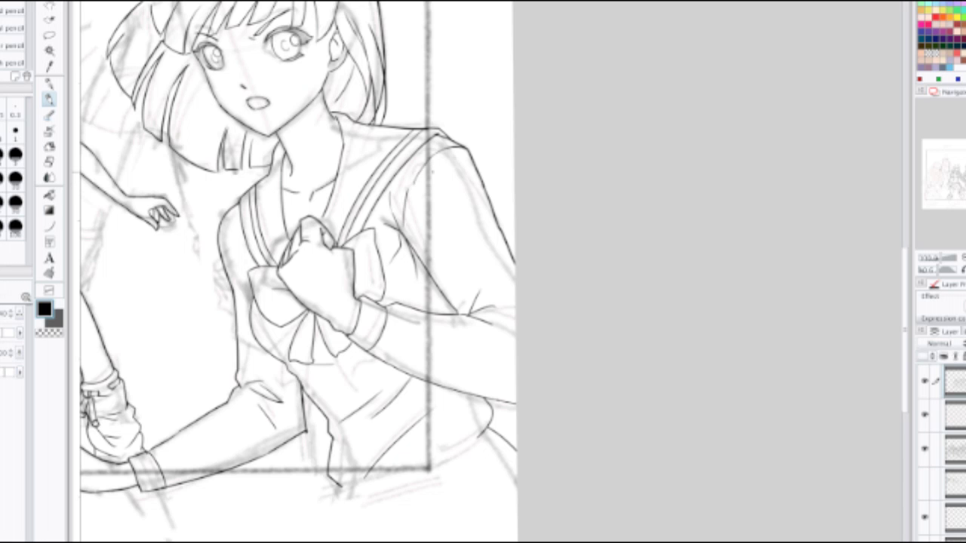
# Step: Add a short crease to the short-haired girl's raised-arm sleeve, trying strokes near its outer edge and elbow
pyautogui.moveTo(498, 224); pyautogui.dragTo(497, 255)
pyautogui.hotkey('ctrl', 'z')
pyautogui.moveTo(442, 276); pyautogui.dragTo(461, 286)
pyautogui.moveTo(472, 314); pyautogui.dragTo(498, 308)
pyautogui.hotkey('ctrl', 'z')
# Step: Examine the inked figures across the group, comparing uniforms, hands and poses at different magnifications
pyautogui.moveTo(377, 287); pyautogui.dragTo(538, 255)
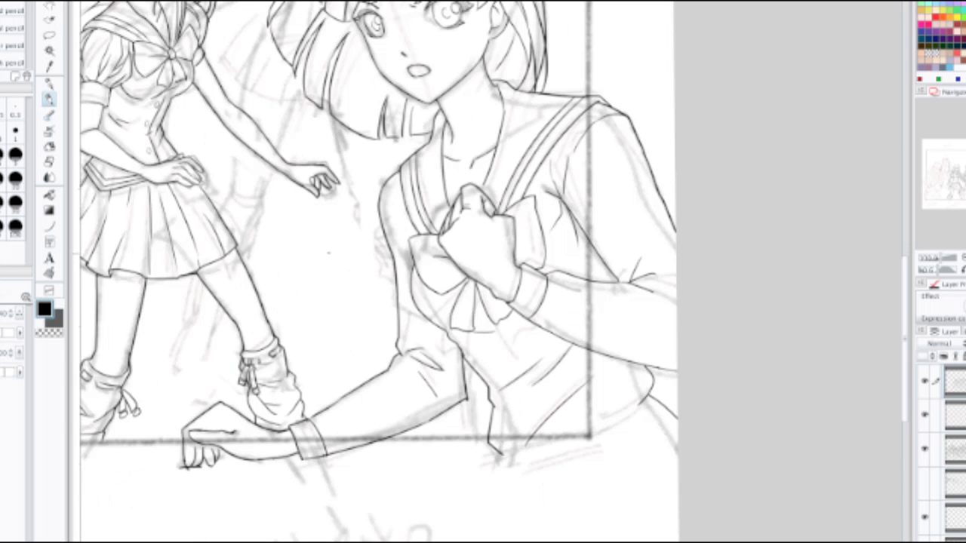
pyautogui.moveTo(301, 287); pyautogui.dragTo(762, 329)
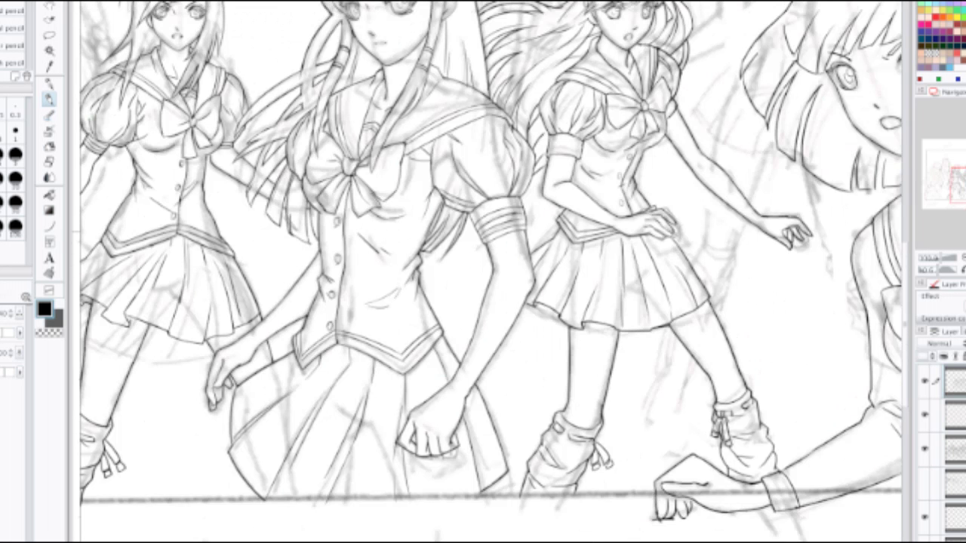
pyautogui.scroll(-2, 265, 244)
pyautogui.moveTo(317, 227); pyautogui.dragTo(487, 358)
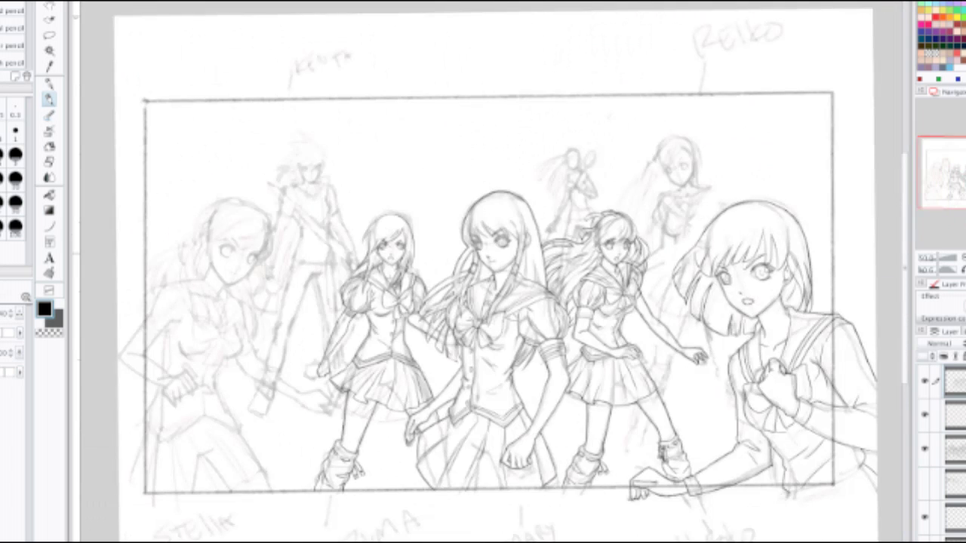
pyautogui.scroll(1, 488, 357)
pyautogui.moveTo(422, 332); pyautogui.dragTo(612, 294)
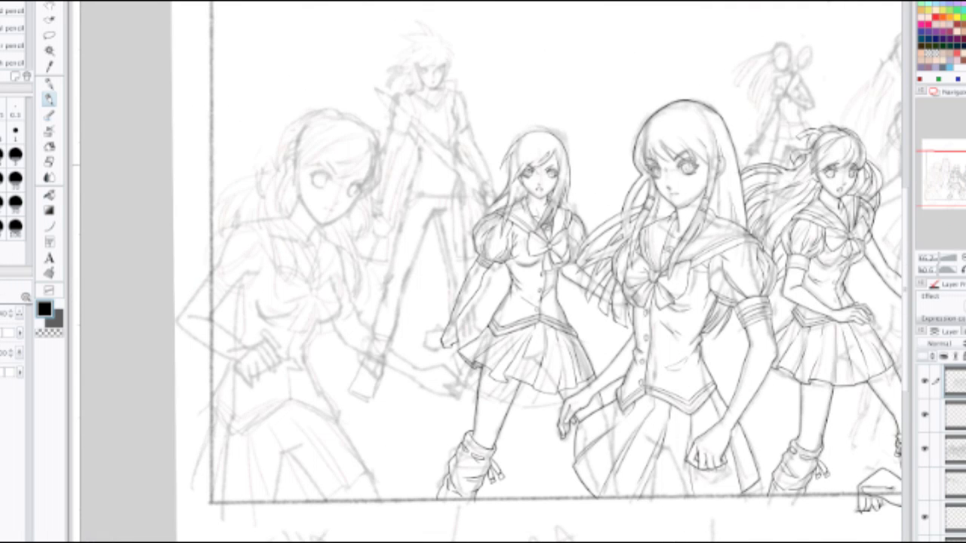
pyautogui.scroll(3, 491, 272)
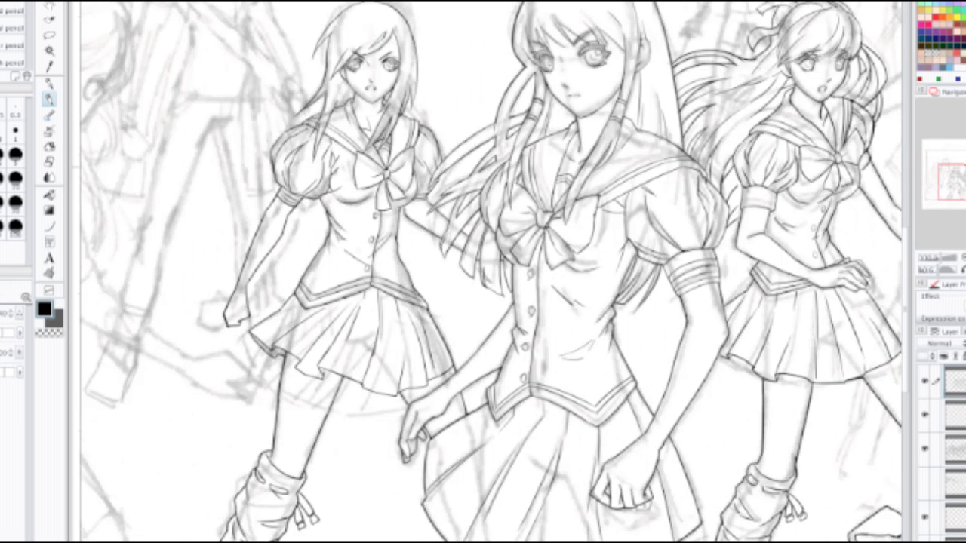
pyautogui.scroll(-1, 337, 210)
pyautogui.scroll(1, 337, 210)
pyautogui.scroll(1, 338, 210)
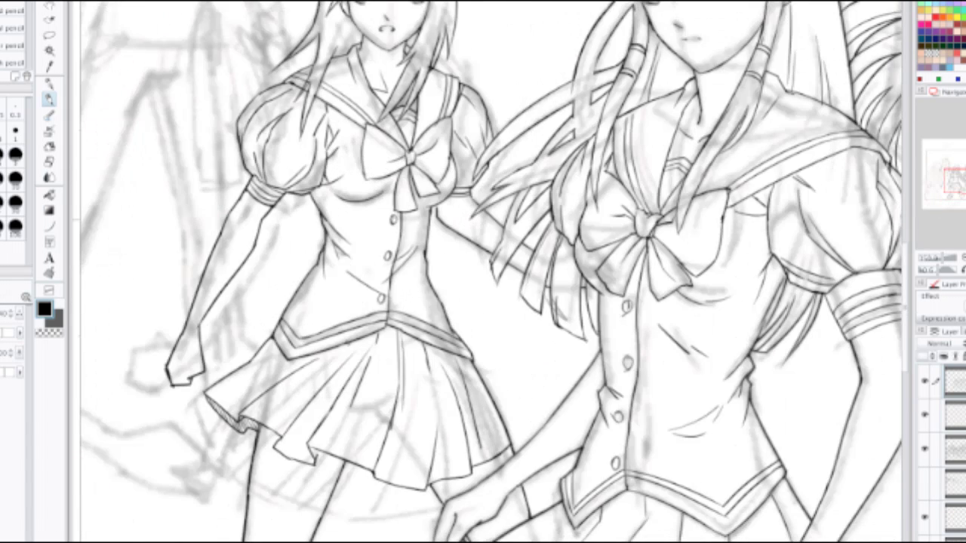
pyautogui.scroll(-2, 325, 253)
pyautogui.moveTo(528, 340); pyautogui.dragTo(329, 225)
pyautogui.scroll(3, 490, 271)
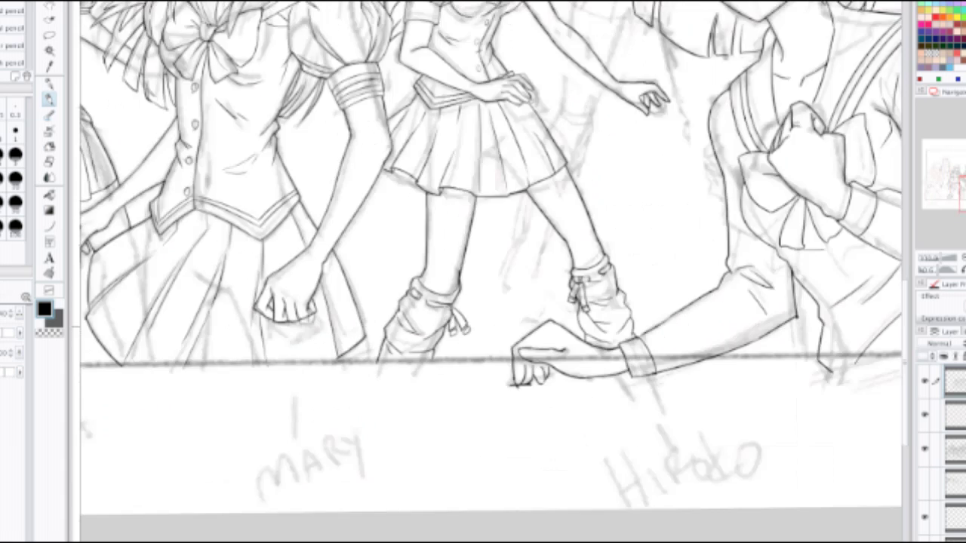
# Step: Erase the stray ink beneath the short-haired girl's lowered fingertips and try short detail strokes on the hand
pyautogui.press('e')
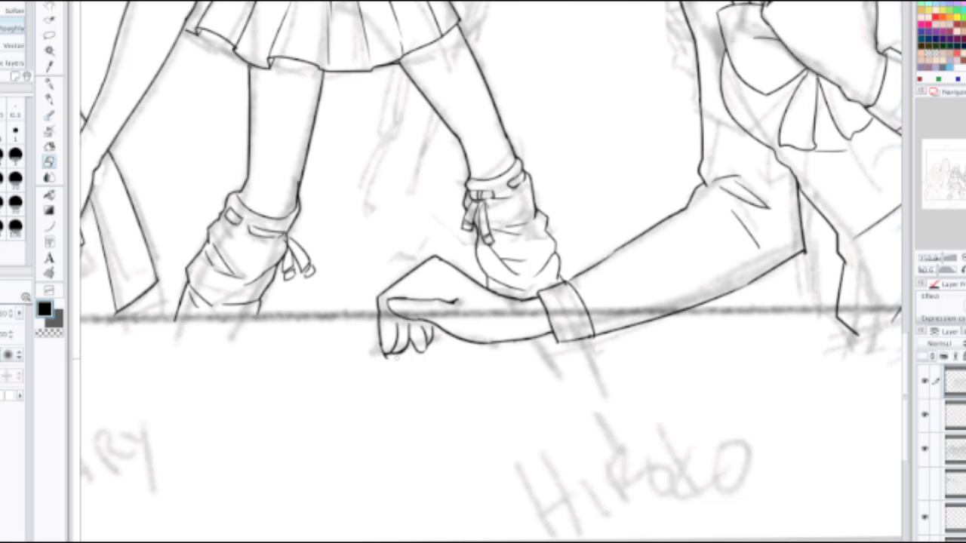
pyautogui.press('p')
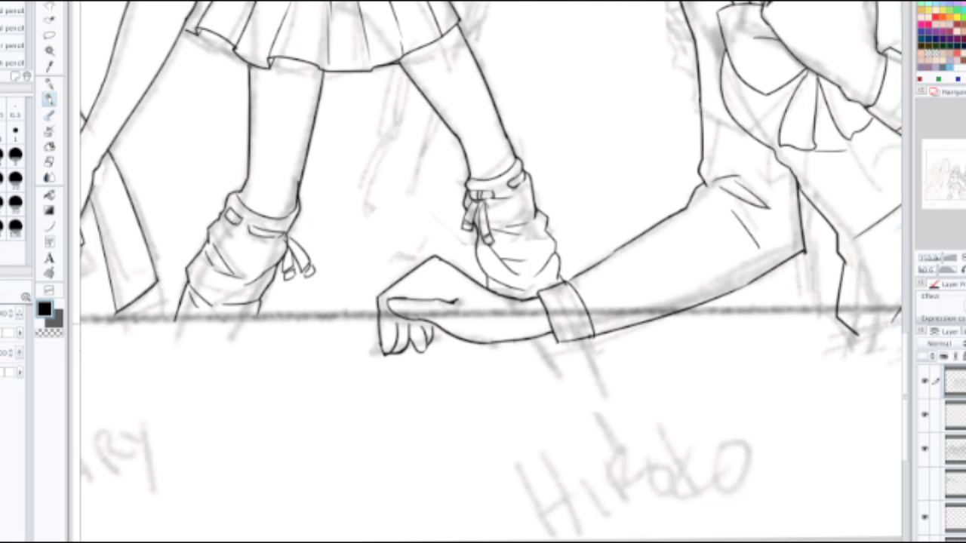
pyautogui.moveTo(395, 315); pyautogui.dragTo(399, 324)
pyautogui.moveTo(409, 298)
pyautogui.mouseDown()
pyautogui.moveTo(435, 286)
pyautogui.moveTo(422, 294)
pyautogui.mouseUp()
pyautogui.hotkey('ctrl', 'z')
# Step: Erase the hanging fingers of the short-haired girl's lowered hand and ink shorter, curled fingers in their place
pyautogui.press('j')
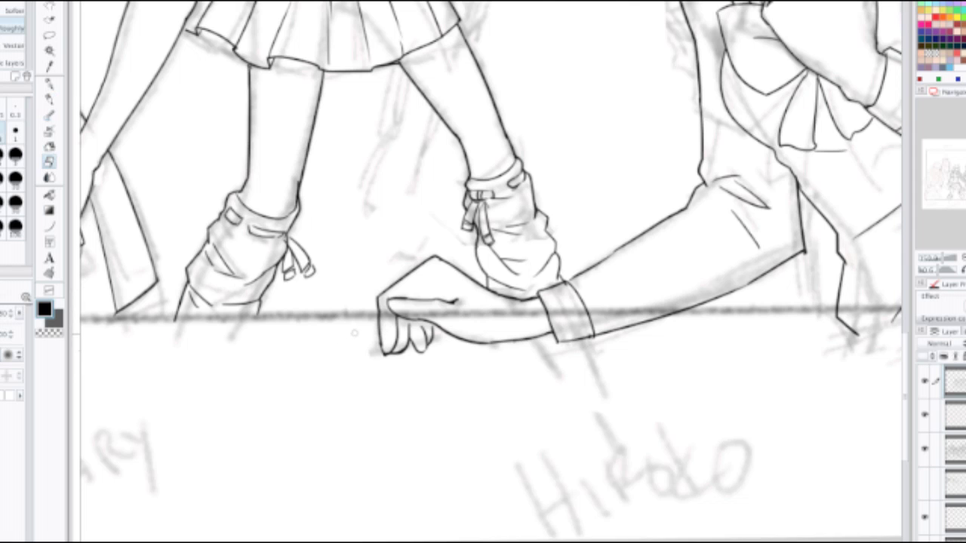
pyautogui.moveTo(375, 329)
pyautogui.mouseDown()
pyautogui.moveTo(385, 361)
pyautogui.moveTo(381, 348)
pyautogui.moveTo(428, 344)
pyautogui.moveTo(387, 344)
pyautogui.moveTo(429, 335)
pyautogui.moveTo(384, 340)
pyautogui.moveTo(419, 321)
pyautogui.mouseUp()
pyautogui.press('p')
pyautogui.hotkey('ctrl', 'z')
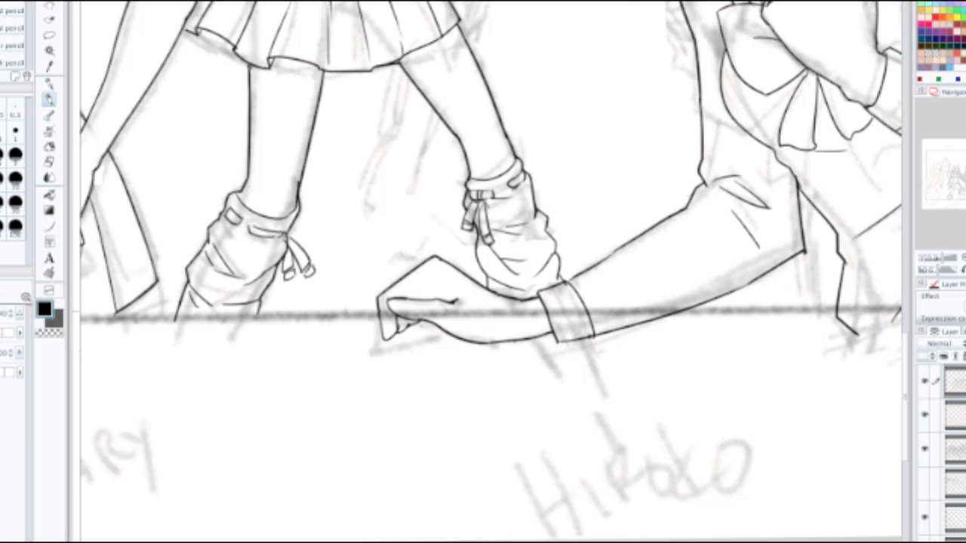
pyautogui.moveTo(434, 286); pyautogui.dragTo(439, 298)
pyautogui.hotkey('ctrl', 'z')
# Step: Ink a slanted crease above the thumb on the short-haired girl's lowered hand
pyautogui.scroll(-1, 439, 265)
pyautogui.scroll(-2, 453, 302)
pyautogui.scroll(4, 453, 301)
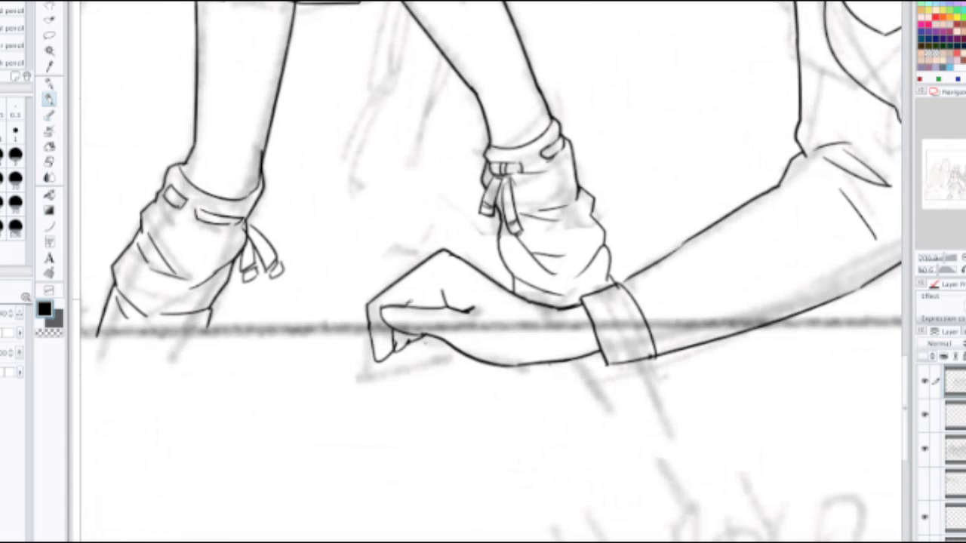
pyautogui.moveTo(408, 306); pyautogui.dragTo(443, 294)
pyautogui.scroll(-2, 445, 302)
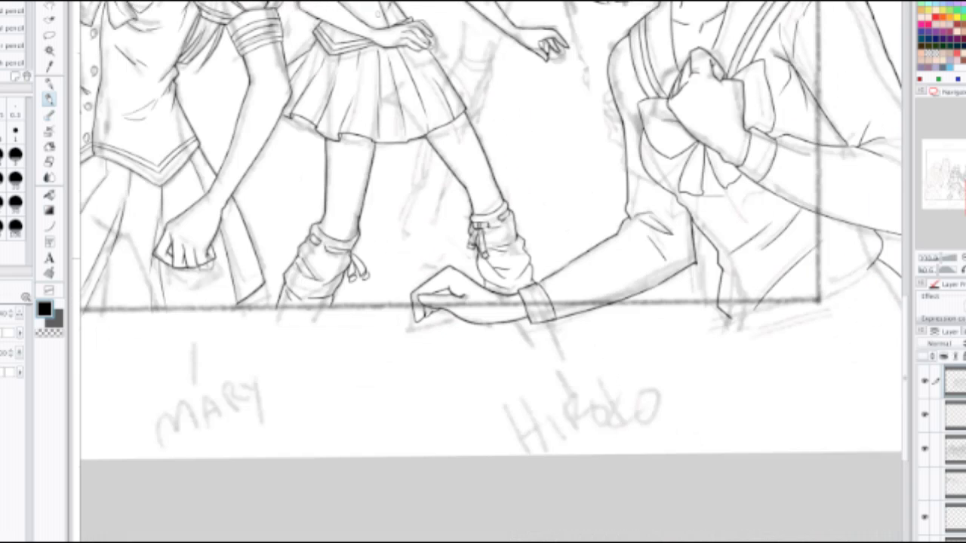
pyautogui.scroll(-2, 445, 302)
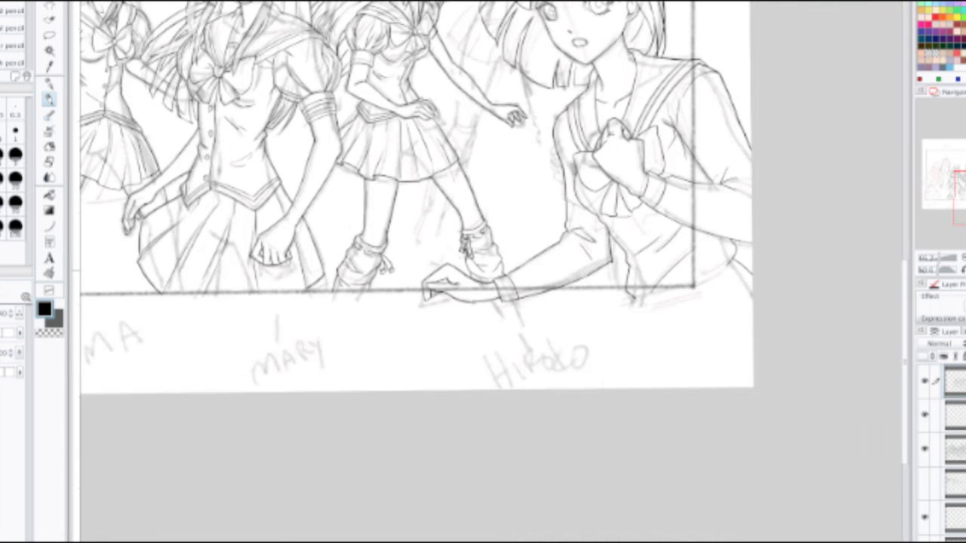
pyautogui.scroll(3, 447, 301)
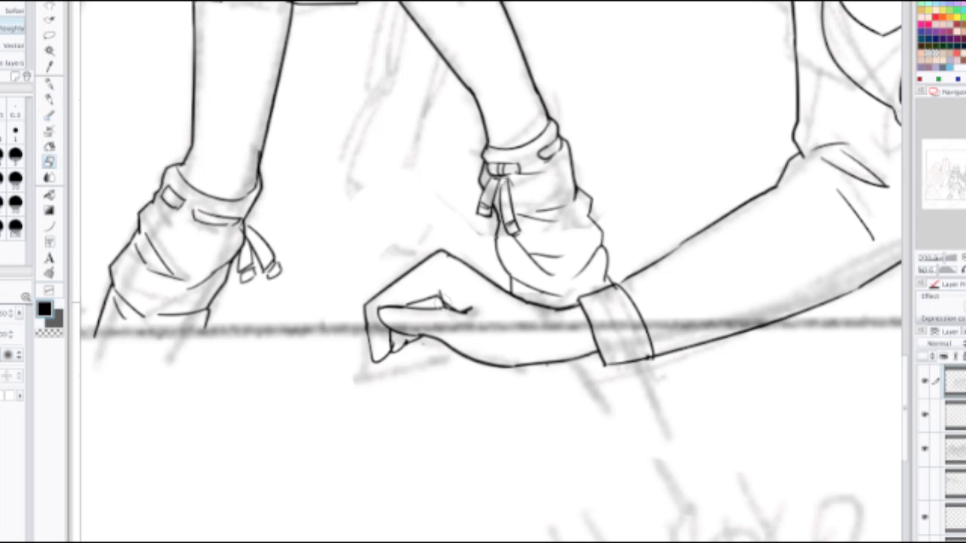
# Step: Erase the rough end of the crease above the thumb and re-ink the small lines at its base
pyautogui.moveTo(441, 301)
pyautogui.mouseDown()
pyautogui.moveTo(477, 312)
pyautogui.moveTo(441, 291)
pyautogui.mouseUp()
pyautogui.press('p')
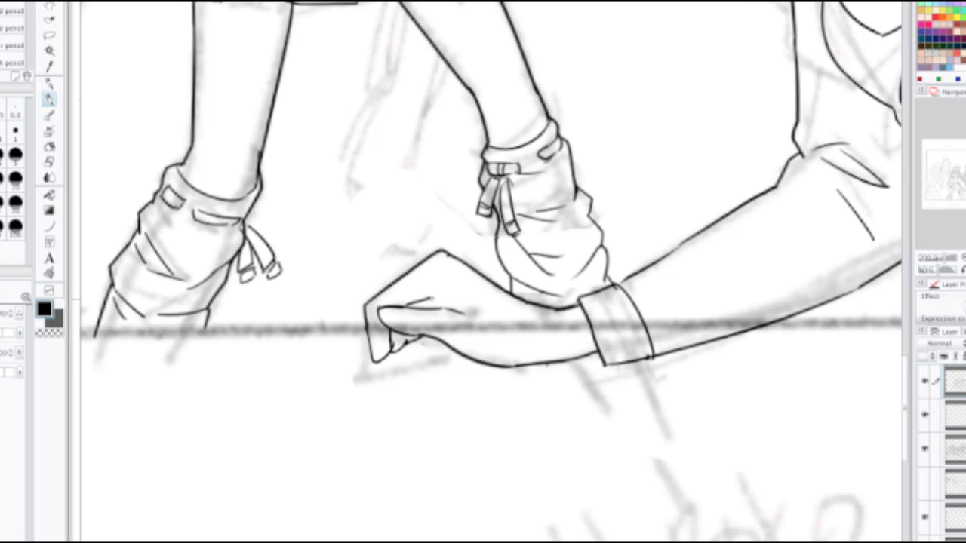
pyautogui.moveTo(454, 296)
pyautogui.mouseDown()
pyautogui.moveTo(464, 317)
pyautogui.moveTo(456, 297)
pyautogui.moveTo(459, 304)
pyautogui.mouseUp()
pyautogui.hotkey('ctrl', 'z')
pyautogui.scroll(-1, 435, 243)
pyautogui.scroll(1, 438, 249)
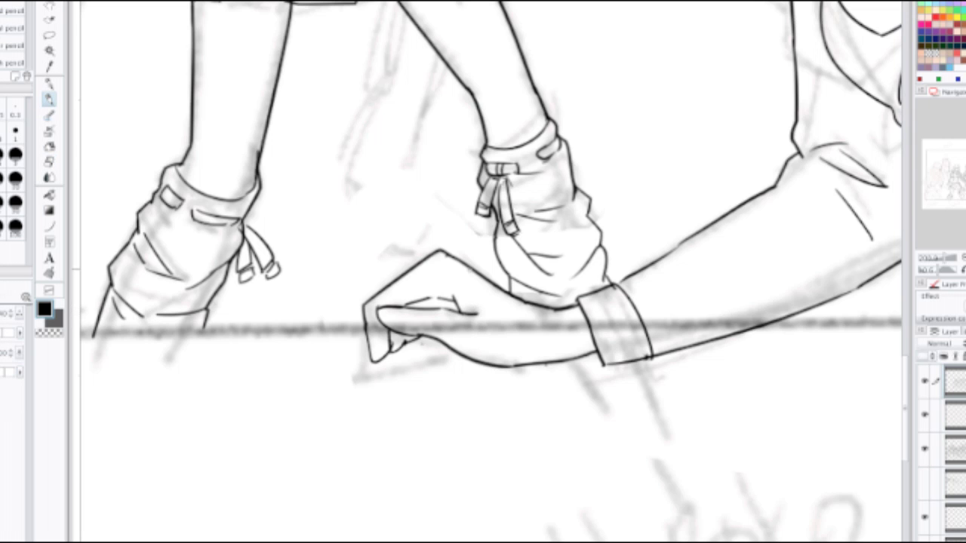
pyautogui.scroll(-1, 469, 270)
pyautogui.scroll(1, 427, 268)
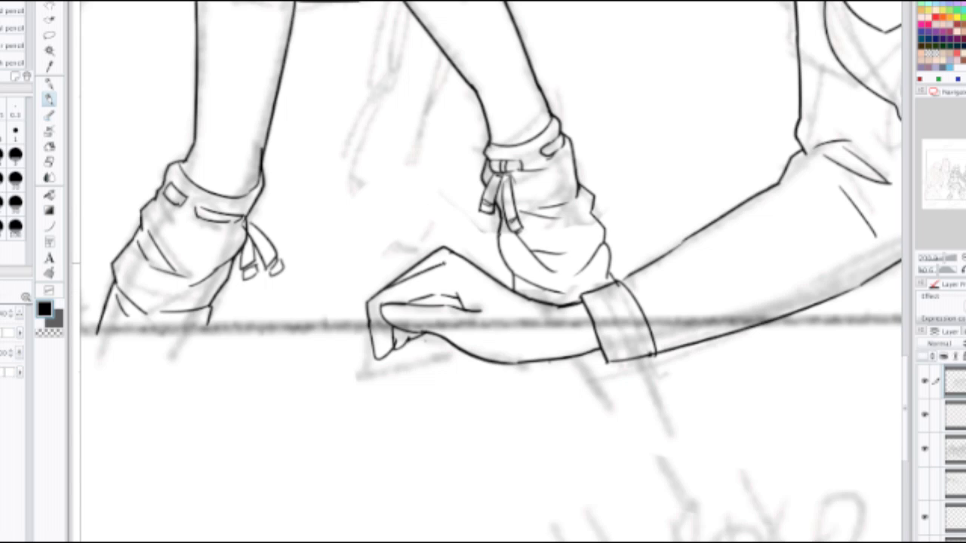
# Step: Erase the outer contour of the lowered hand's curled fingers and re-ink it narrower with a straight front edge
pyautogui.press('e')
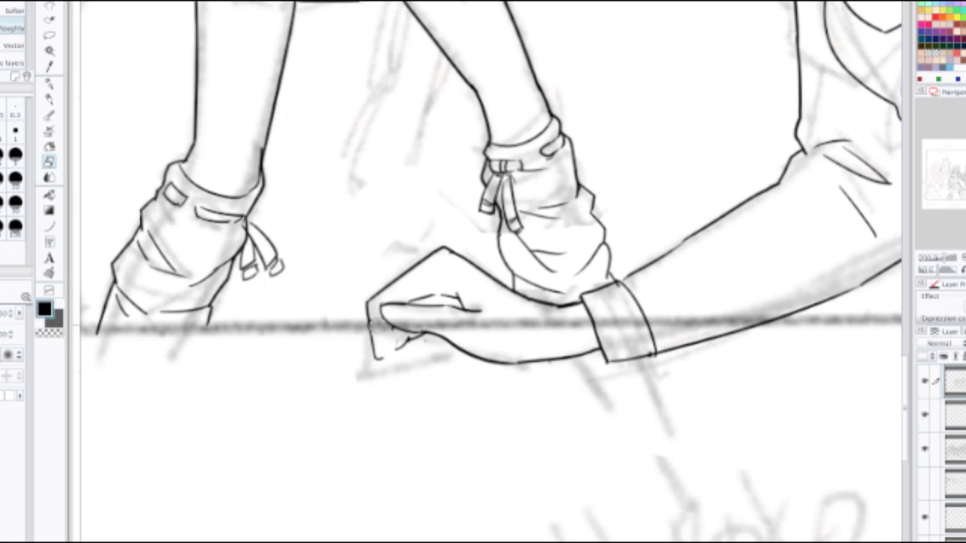
pyautogui.moveTo(376, 332)
pyautogui.mouseDown()
pyautogui.moveTo(368, 319)
pyautogui.moveTo(373, 355)
pyautogui.mouseUp()
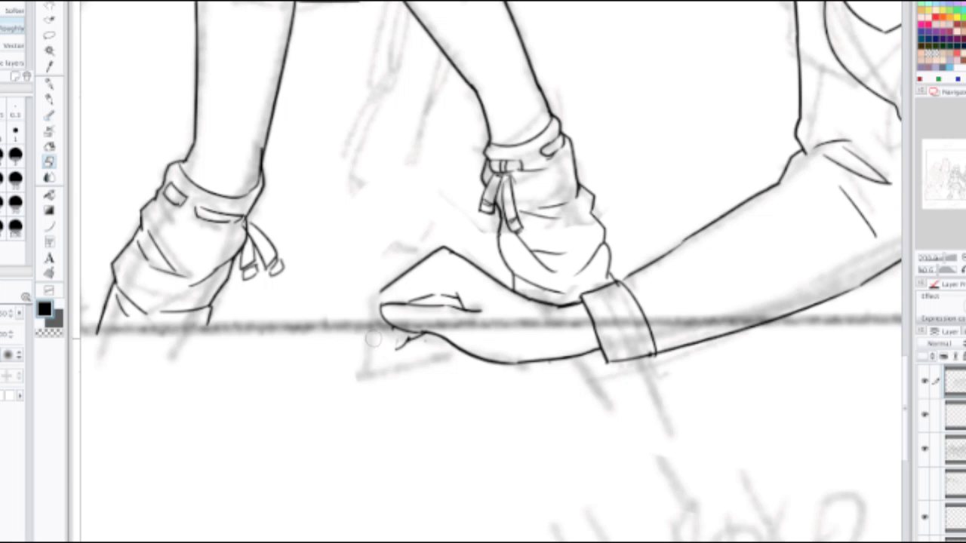
pyautogui.press('p')
pyautogui.moveTo(376, 295)
pyautogui.mouseDown()
pyautogui.moveTo(375, 352)
pyautogui.moveTo(404, 345)
pyautogui.mouseUp()
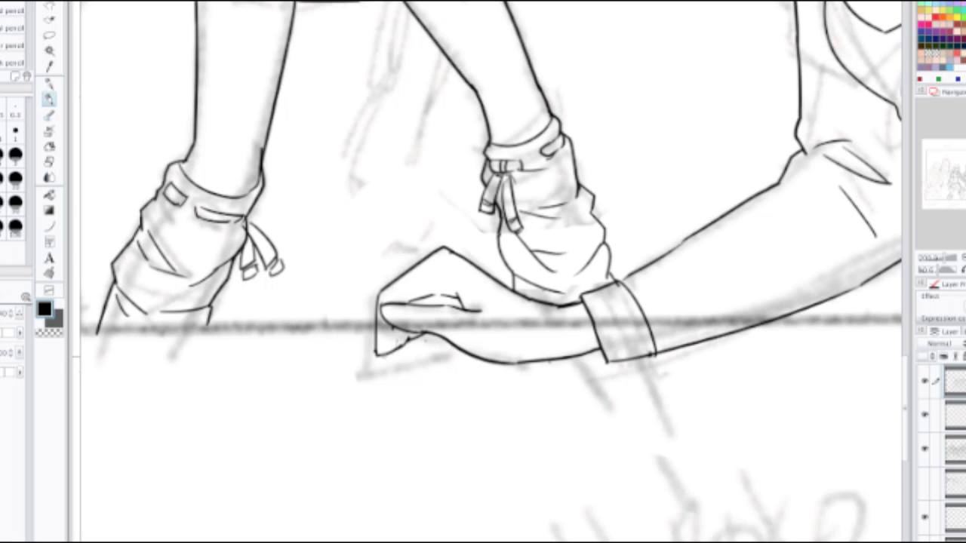
pyautogui.press('e')
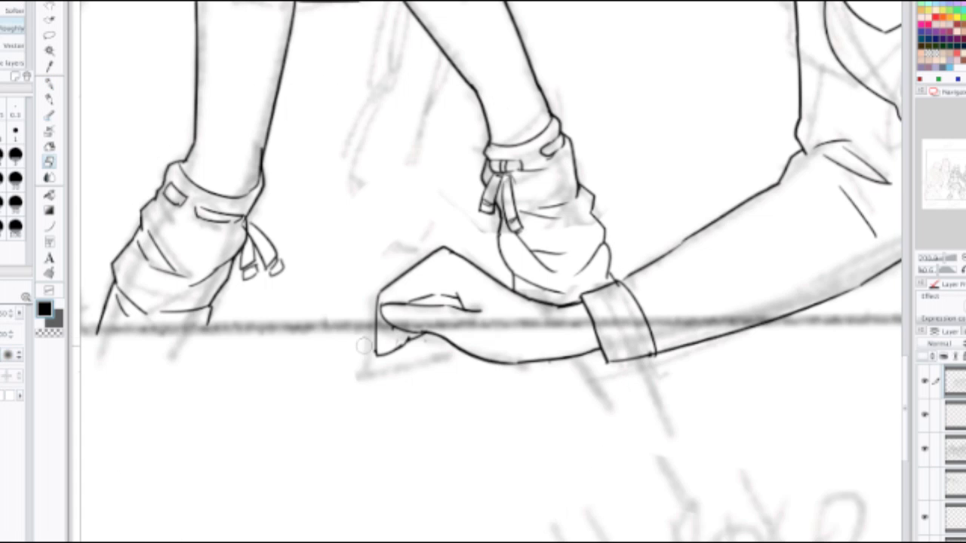
pyautogui.press('p')
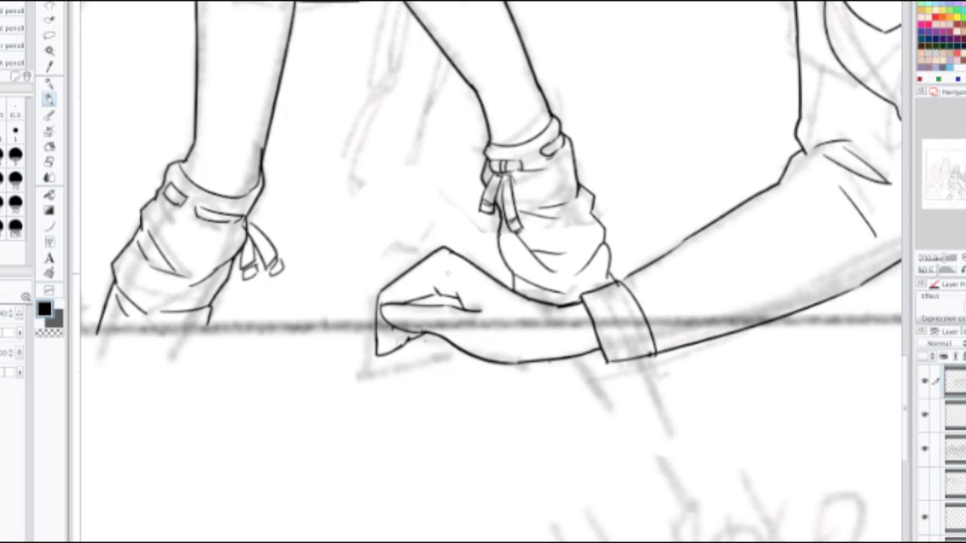
pyautogui.press('j')
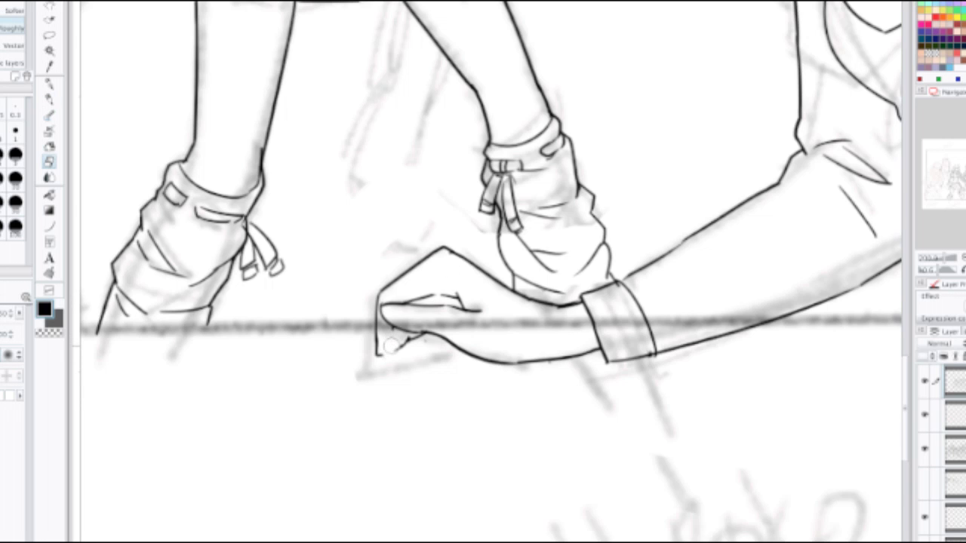
pyautogui.press('p')
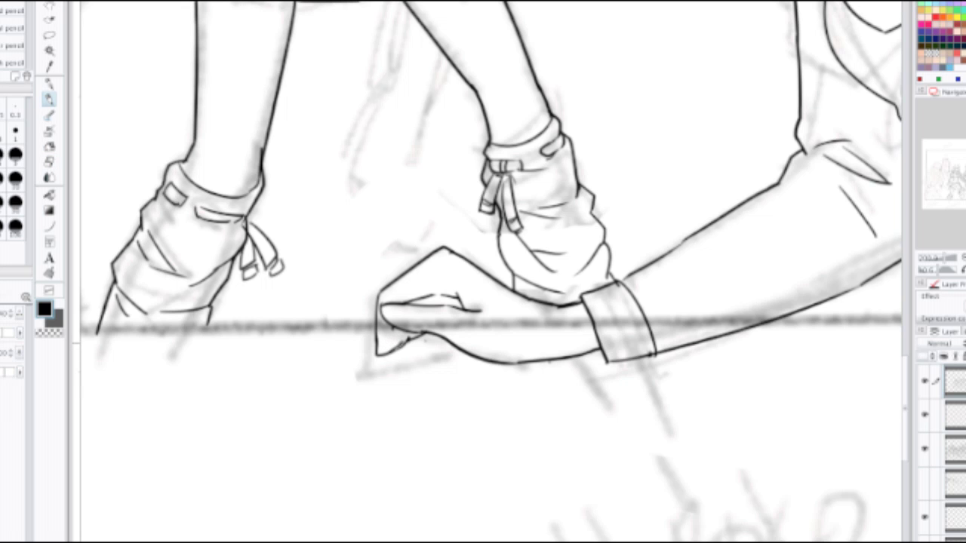
# Step: Check the revised hand up close and within the full group composition
pyautogui.scroll(-3, 409, 329)
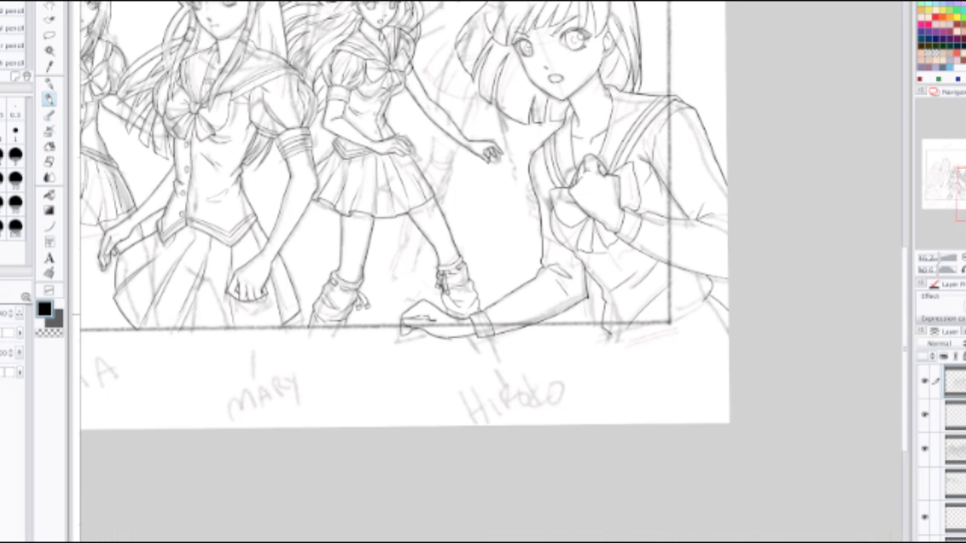
pyautogui.scroll(5, 420, 320)
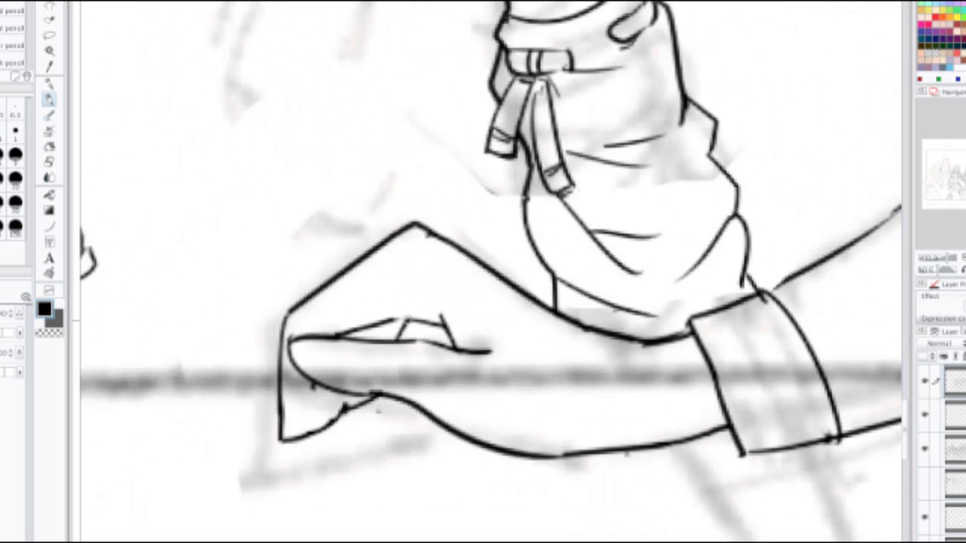
pyautogui.scroll(-4, 398, 339)
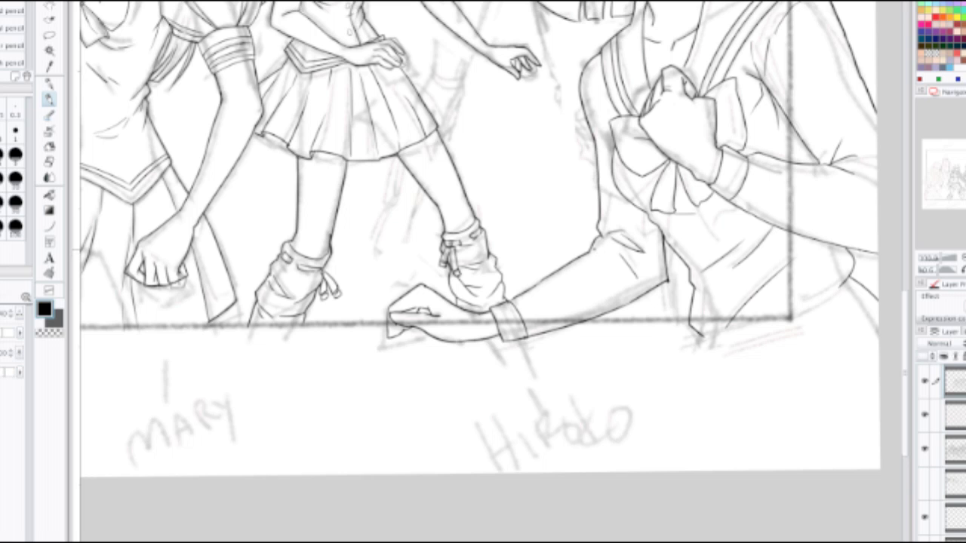
pyautogui.scroll(-1, 598, 269)
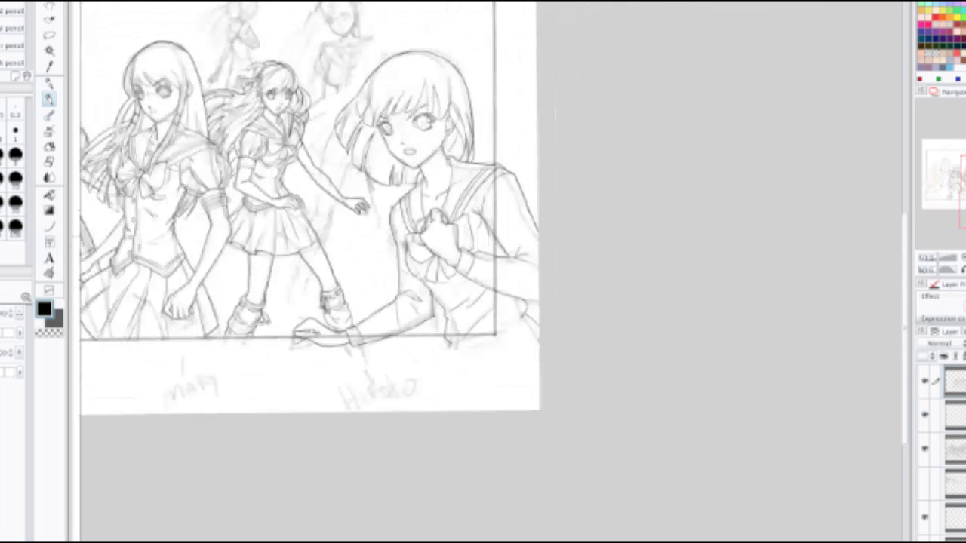
pyautogui.moveTo(302, 234); pyautogui.dragTo(682, 294)
pyautogui.hotkey('ctrl', '-')
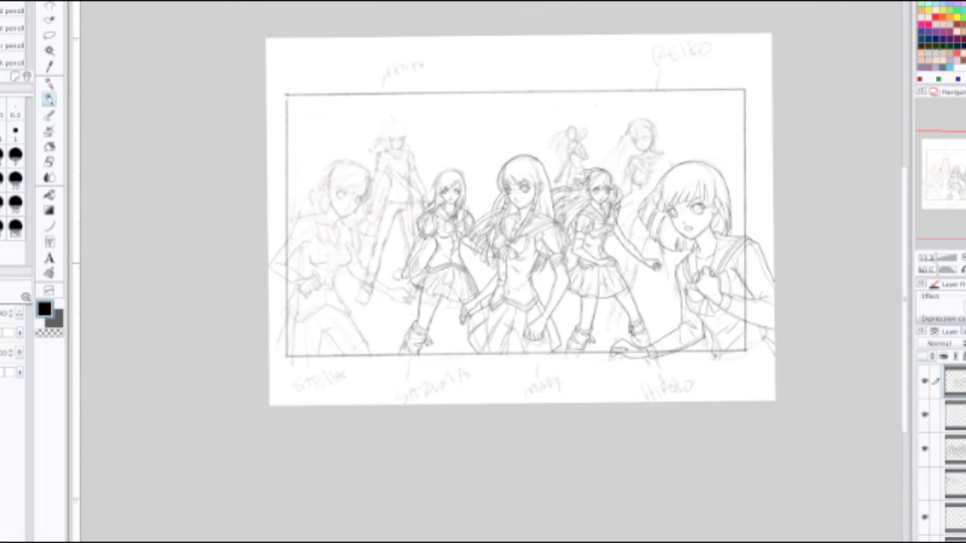
pyautogui.scroll(4, 490, 236)
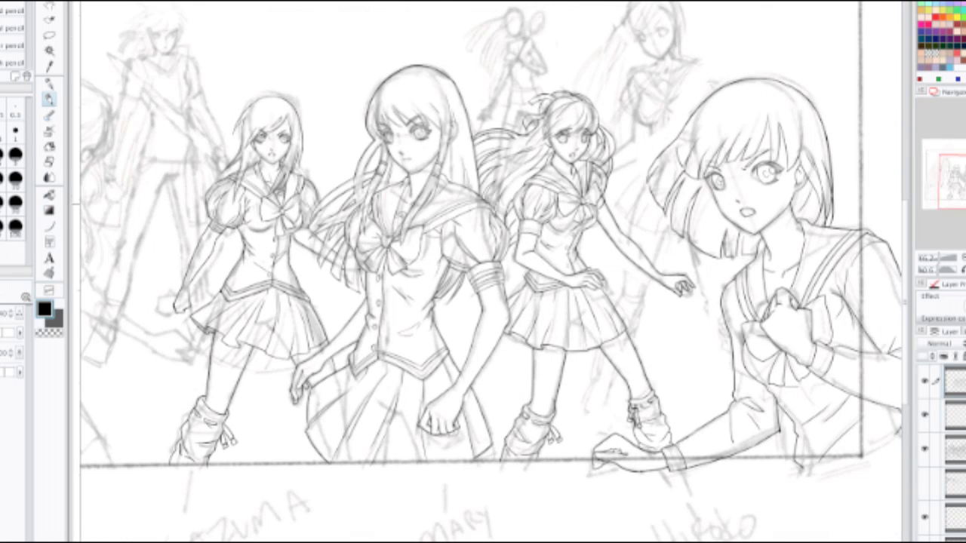
# Step: Check the whole group's line art with the rough sketch layer hidden, and restore the sketch's visibility
pyautogui.scroll(-1, 378, 203)
pyautogui.moveTo(377, 203); pyautogui.dragTo(398, 210)
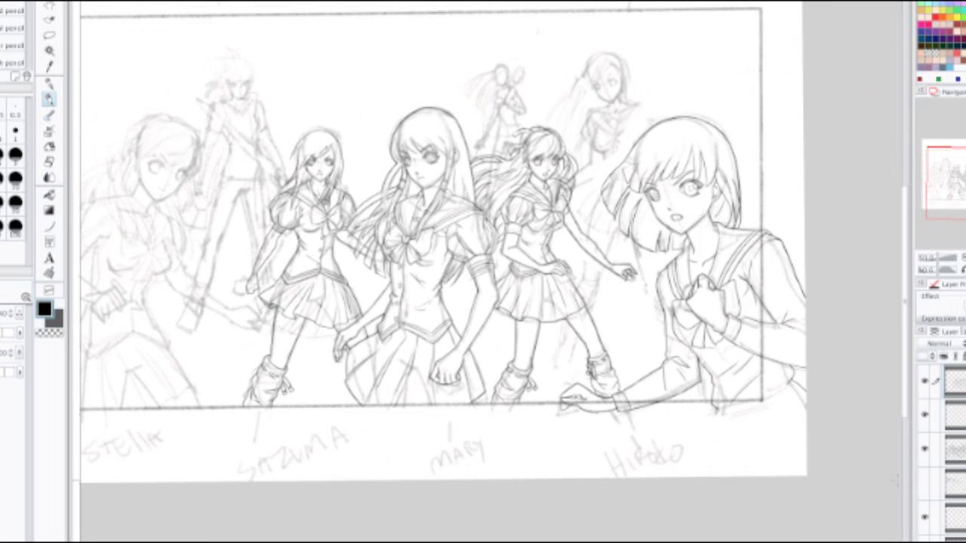
pyautogui.click(924, 448)
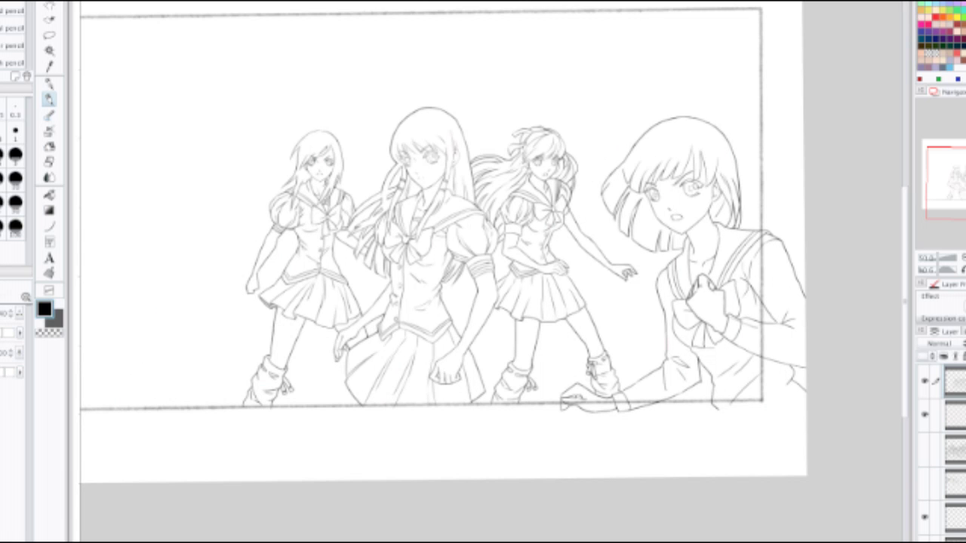
pyautogui.click(925, 448)
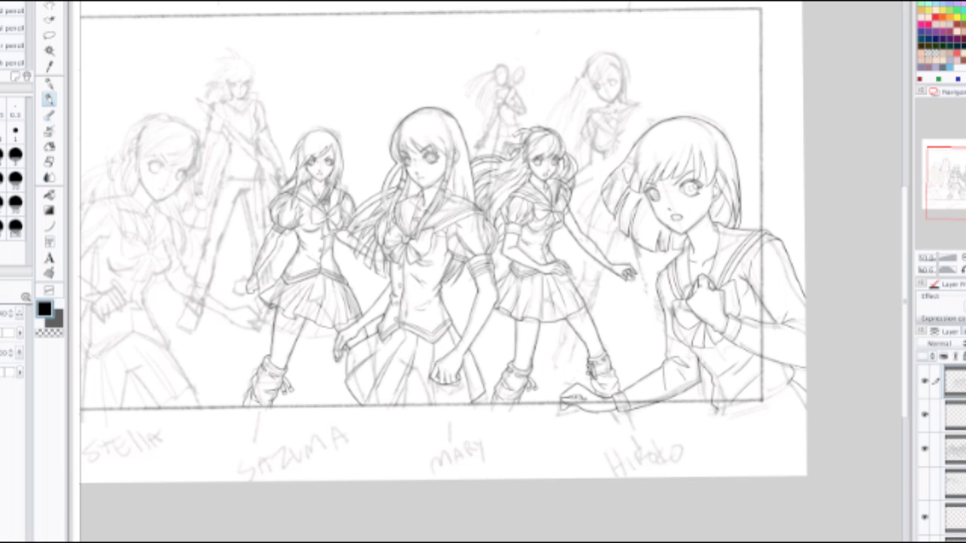
# Step: Erase the lower rim of the short-haired girl's far eye and re-ink its lower lid as a short curve
pyautogui.scroll(5, 683, 189)
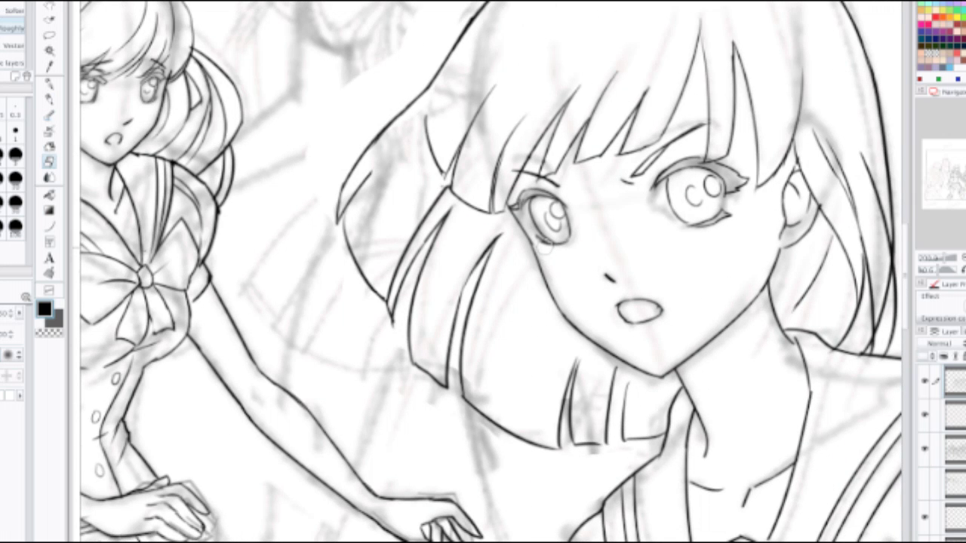
pyautogui.moveTo(543, 246)
pyautogui.mouseDown()
pyautogui.moveTo(568, 254)
pyautogui.moveTo(568, 234)
pyautogui.moveTo(563, 245)
pyautogui.mouseUp()
pyautogui.press('e')
pyautogui.press('p')
pyautogui.hotkey('ctrl', 'z')
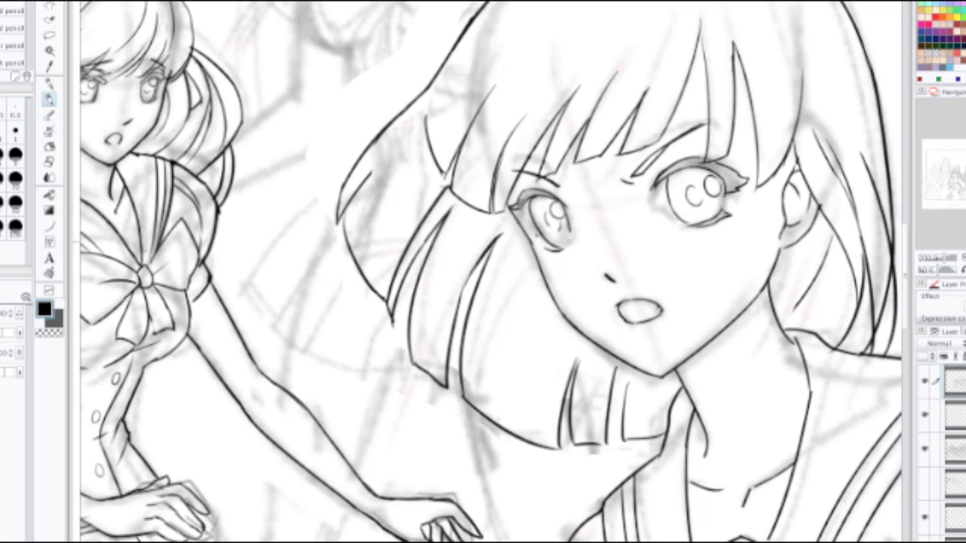
pyautogui.press('e')
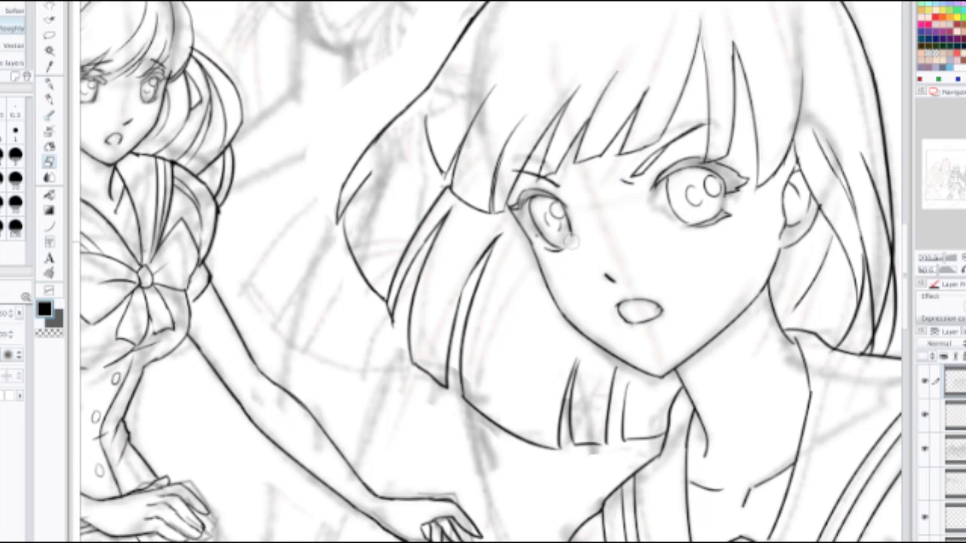
pyautogui.press('p')
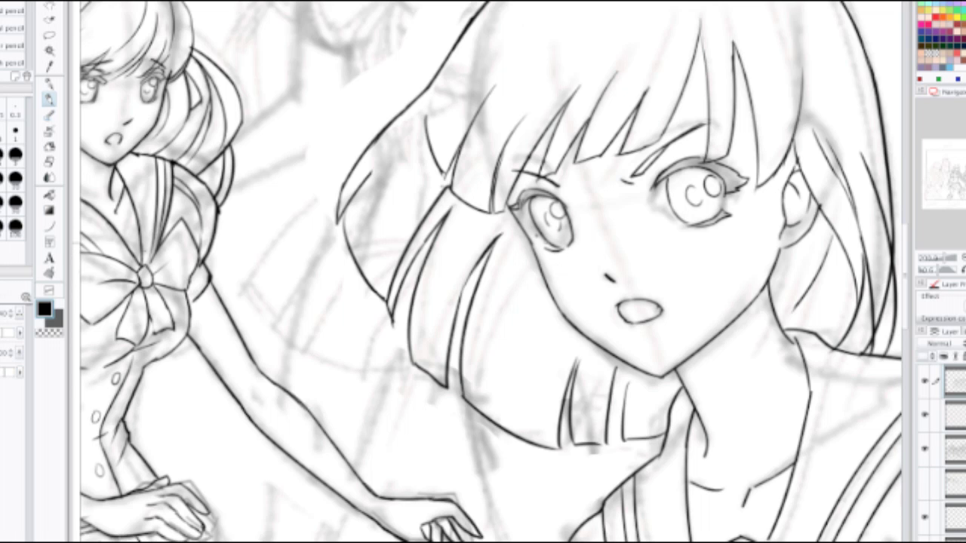
pyautogui.moveTo(536, 235); pyautogui.dragTo(550, 251)
# Step: Reinforce the short-haired girl's far lower eyelid with a curved stroke beneath the iris
pyautogui.scroll(-2, 556, 245)
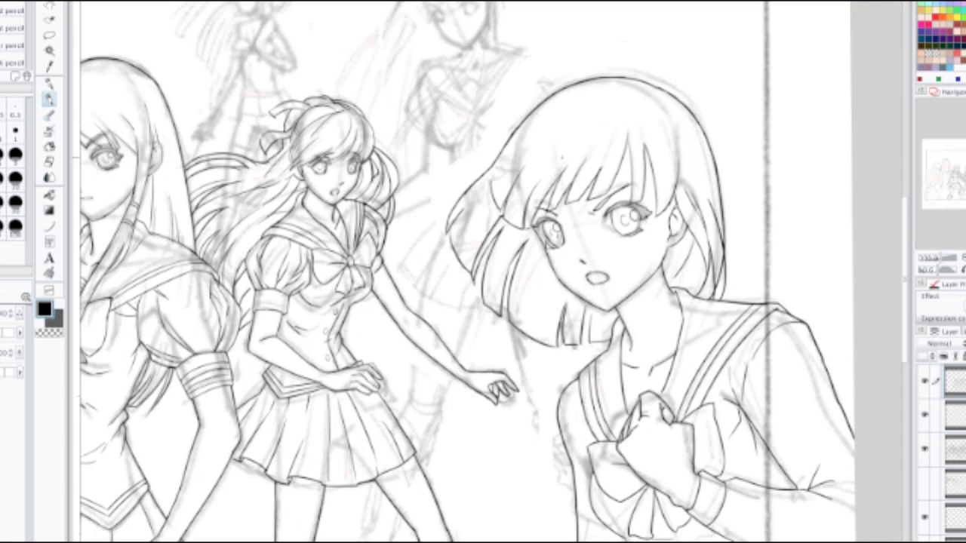
pyautogui.scroll(4, 544, 246)
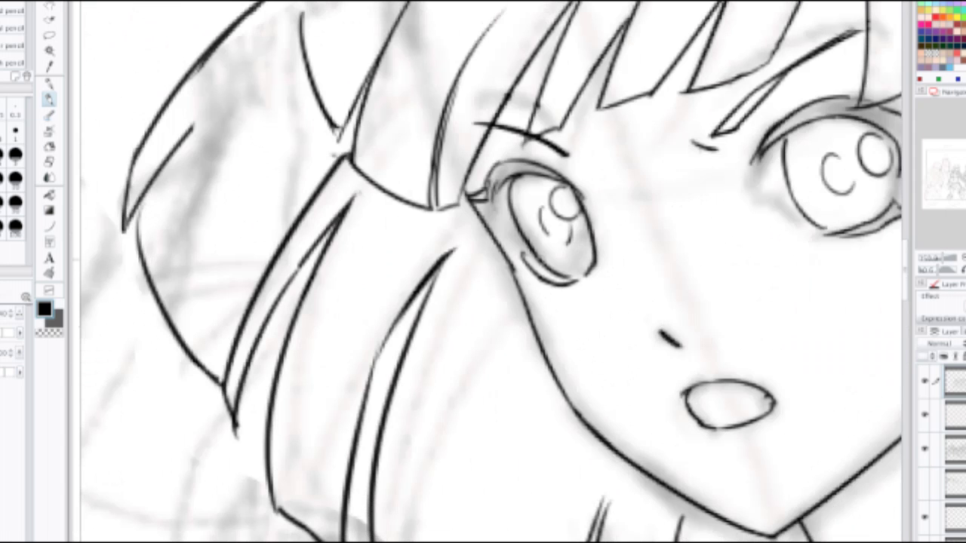
pyautogui.moveTo(523, 258)
pyautogui.mouseDown()
pyautogui.moveTo(531, 293)
pyautogui.moveTo(567, 291)
pyautogui.moveTo(594, 274)
pyautogui.moveTo(585, 277)
pyautogui.mouseUp()
pyautogui.scroll(-4, 547, 237)
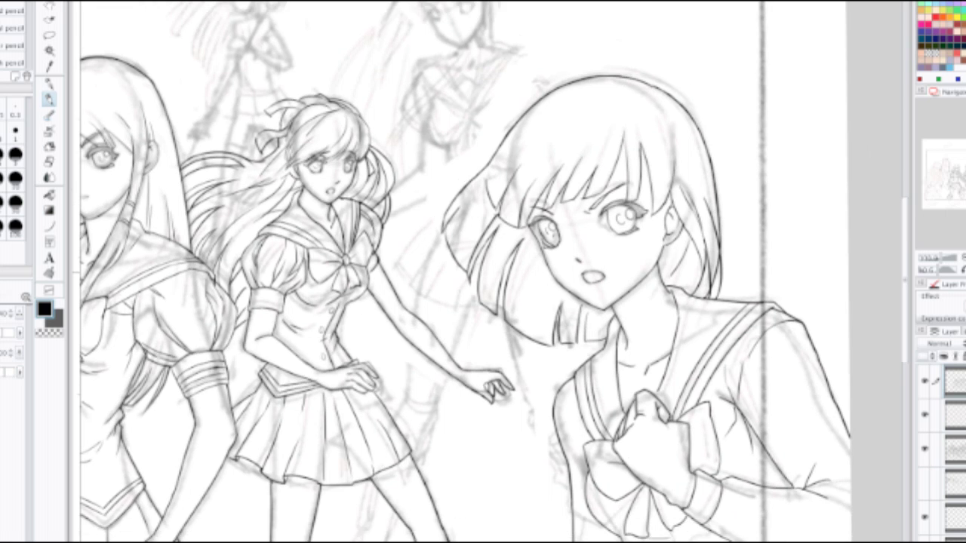
# Step: Ink the hair outline of the leftmost sketched girl from the crown down toward the temple on her far side
pyautogui.scroll(-2, 388, 227)
pyautogui.moveTo(388, 226)
pyautogui.mouseDown()
pyautogui.moveTo(747, 175)
pyautogui.moveTo(708, 240)
pyautogui.moveTo(686, 253)
pyautogui.mouseUp()
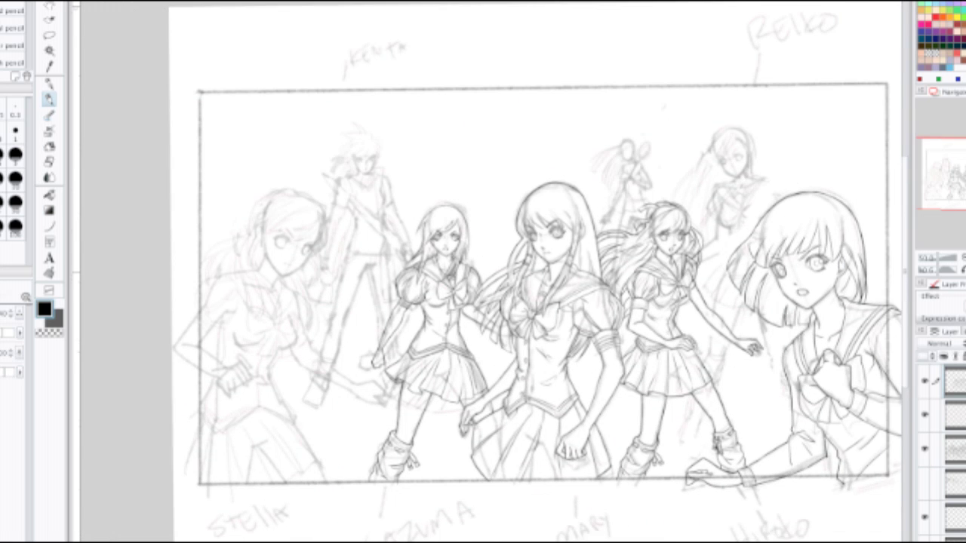
pyautogui.moveTo(483, 263); pyautogui.dragTo(565, 272)
pyautogui.scroll(3, 393, 234)
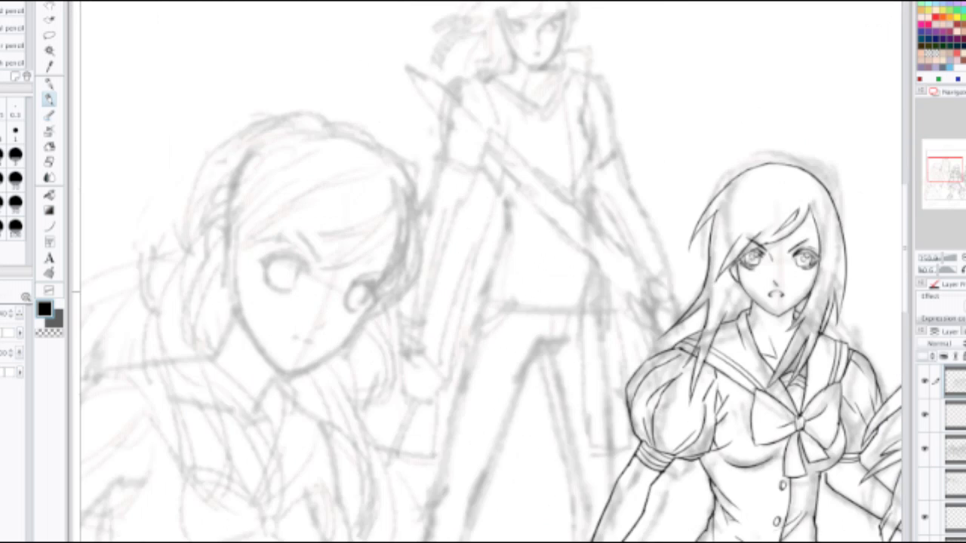
pyautogui.moveTo(483, 272); pyautogui.dragTo(610, 242)
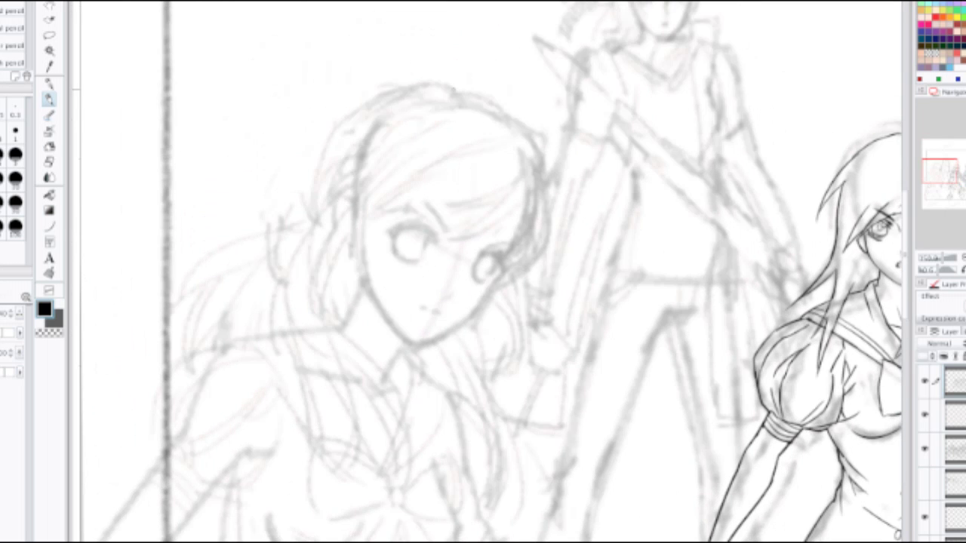
pyautogui.moveTo(450, 86); pyautogui.dragTo(516, 126)
pyautogui.hotkey('ctrl', 'z')
pyautogui.moveTo(448, 85)
pyautogui.mouseDown()
pyautogui.moveTo(516, 128)
pyautogui.moveTo(544, 175)
pyautogui.mouseUp()
pyautogui.hotkey('ctrl', 'z')
pyautogui.moveTo(514, 127); pyautogui.dragTo(545, 181)
pyautogui.hotkey('ctrl', 'z')
pyautogui.moveTo(514, 127)
pyautogui.mouseDown()
pyautogui.moveTo(545, 178)
pyautogui.moveTo(554, 151)
pyautogui.mouseUp()
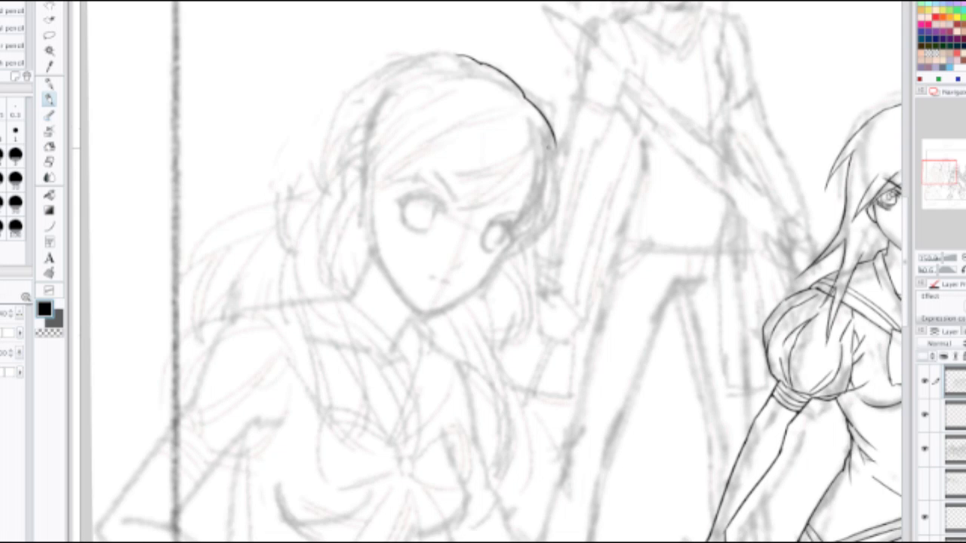
# Step: Extend the leftmost girl's hair outline around the temple to the cheek and add a short lock below it
pyautogui.moveTo(556, 148)
pyautogui.mouseDown()
pyautogui.moveTo(549, 222)
pyautogui.moveTo(511, 256)
pyautogui.moveTo(532, 337)
pyautogui.mouseUp()
pyautogui.hotkey('ctrl', 'z')
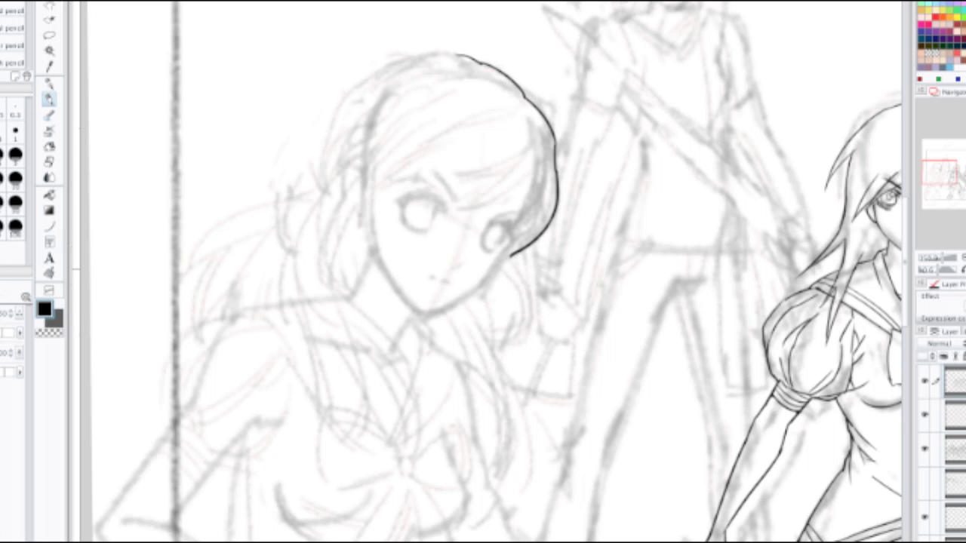
pyautogui.moveTo(508, 257); pyautogui.dragTo(520, 295)
# Step: Ink the sweeping strands and pointed tips of the leftmost girl's hair flowing out behind her shoulder
pyautogui.moveTo(222, 206); pyautogui.dragTo(313, 251)
pyautogui.hotkey('ctrl', 'z')
pyautogui.moveTo(281, 310)
pyautogui.mouseDown()
pyautogui.moveTo(377, 258)
pyautogui.moveTo(253, 337)
pyautogui.mouseUp()
pyautogui.hotkey('ctrl', 'z')
pyautogui.moveTo(364, 242)
pyautogui.mouseDown()
pyautogui.moveTo(284, 330)
pyautogui.moveTo(344, 252)
pyautogui.moveTo(381, 248)
pyautogui.mouseUp()
pyautogui.hotkey('ctrl', 'z')
pyautogui.moveTo(317, 291)
pyautogui.mouseDown()
pyautogui.moveTo(274, 317)
pyautogui.moveTo(269, 395)
pyautogui.mouseUp()
pyautogui.hotkey('ctrl', 'z')
pyautogui.moveTo(306, 297)
pyautogui.mouseDown()
pyautogui.moveTo(281, 373)
pyautogui.moveTo(324, 327)
pyautogui.mouseUp()
pyautogui.moveTo(309, 361); pyautogui.dragTo(330, 317)
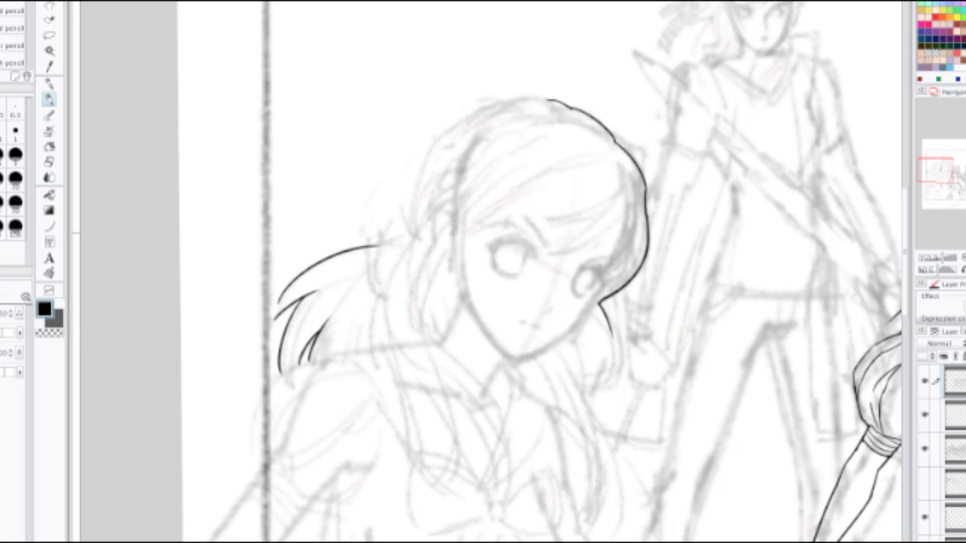
pyautogui.hotkey('ctrl', 'z')
# Step: Ink the rounded bulge of hair at the back of the leftmost girl's head, just above the flowing strands
pyautogui.moveTo(431, 143)
pyautogui.mouseDown()
pyautogui.moveTo(372, 211)
pyautogui.moveTo(378, 240)
pyautogui.moveTo(423, 185)
pyautogui.moveTo(400, 194)
pyautogui.moveTo(384, 259)
pyautogui.mouseUp()
pyautogui.hotkey('ctrl', 'z')
pyautogui.hotkey('ctrl', 'z')
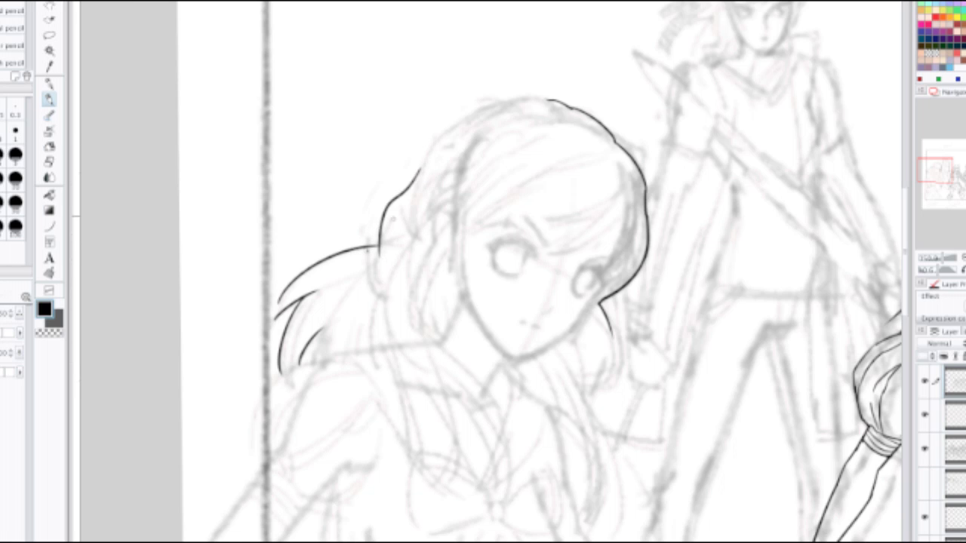
pyautogui.hotkey('ctrl', 'z')
pyautogui.moveTo(417, 184)
pyautogui.mouseDown()
pyautogui.moveTo(377, 243)
pyautogui.moveTo(380, 274)
pyautogui.mouseUp()
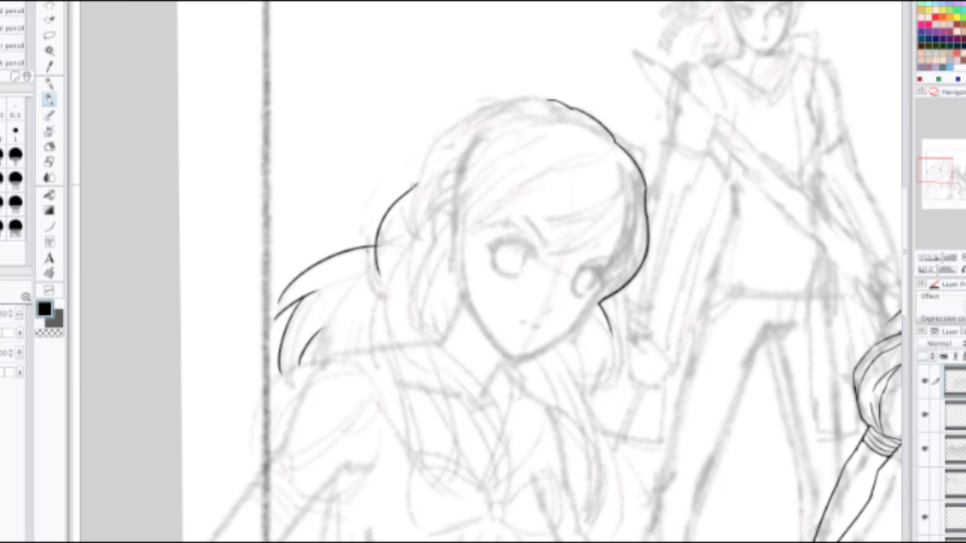
# Step: Ink the hair outline from the rear bulge up over the leftmost girl's crown to close the head contour
pyautogui.moveTo(413, 186); pyautogui.dragTo(453, 131)
pyautogui.hotkey('ctrl', 'z')
pyautogui.moveTo(415, 184)
pyautogui.mouseDown()
pyautogui.moveTo(450, 123)
pyautogui.moveTo(436, 135)
pyautogui.moveTo(453, 119)
pyautogui.moveTo(484, 101)
pyautogui.moveTo(543, 92)
pyautogui.mouseUp()
pyautogui.hotkey('ctrl', 'z')
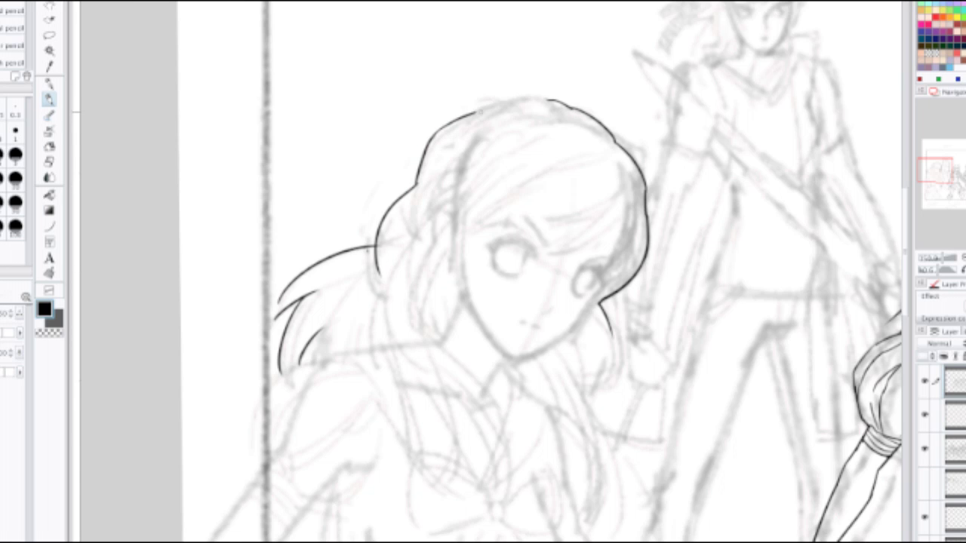
pyautogui.moveTo(477, 112); pyautogui.dragTo(545, 91)
pyautogui.hotkey('ctrl', 'z')
pyautogui.moveTo(473, 111); pyautogui.dragTo(548, 92)
pyautogui.hotkey('ctrl', 'z')
pyautogui.moveTo(470, 113); pyautogui.dragTo(549, 96)
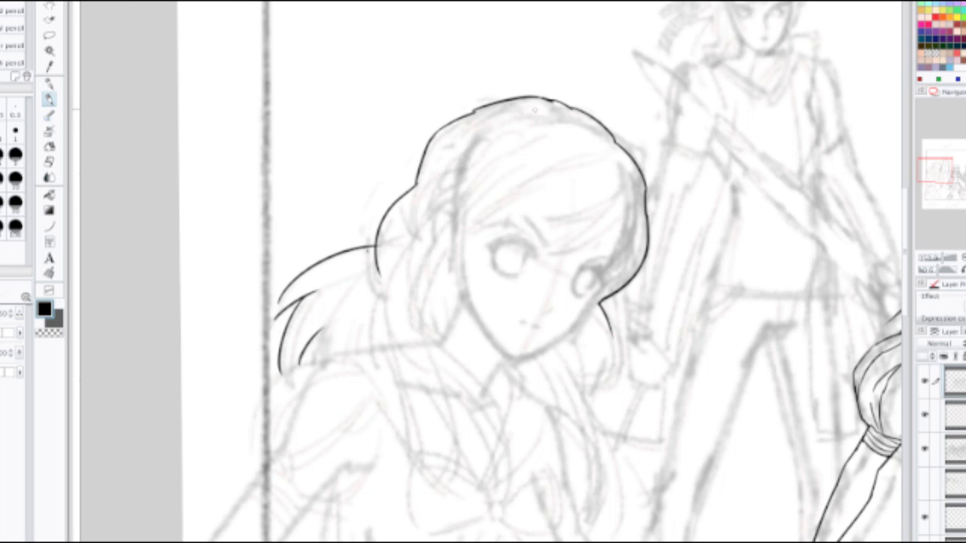
# Step: Ink the wavy outer edge of the leftmost girl's side braid from the crown down to jaw level
pyautogui.moveTo(448, 135); pyautogui.dragTo(427, 210)
pyautogui.hotkey('ctrl', 'z')
pyautogui.moveTo(519, 98)
pyautogui.mouseDown()
pyautogui.moveTo(470, 141)
pyautogui.moveTo(470, 126)
pyautogui.moveTo(440, 169)
pyautogui.moveTo(429, 240)
pyautogui.moveTo(443, 303)
pyautogui.mouseUp()
pyautogui.hotkey('ctrl', 'z')
pyautogui.hotkey('ctrl', 'z')
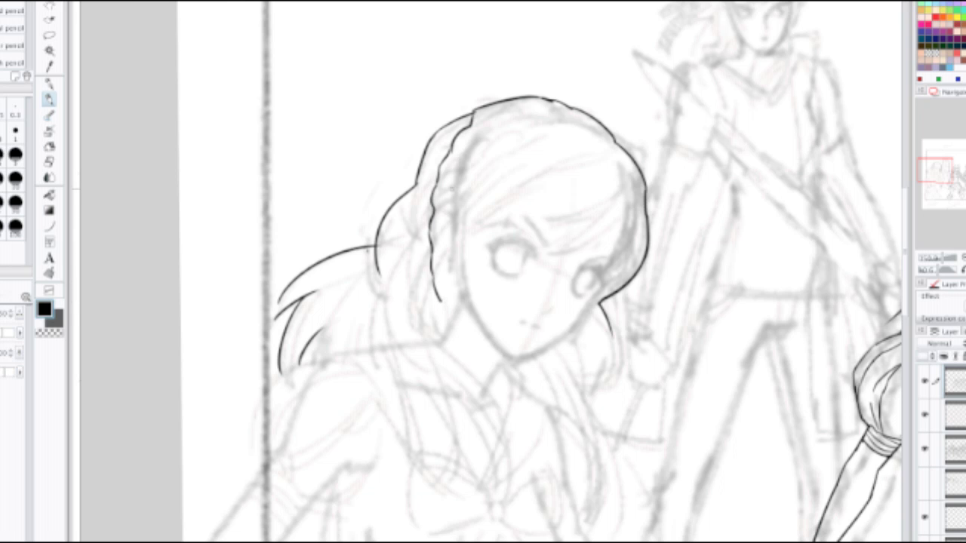
# Step: Ink the braid's scalloped inner edge along the face and the loose hair at its lower end
pyautogui.moveTo(457, 179)
pyautogui.mouseDown()
pyautogui.moveTo(445, 233)
pyautogui.moveTo(464, 316)
pyautogui.moveTo(445, 323)
pyautogui.moveTo(475, 341)
pyautogui.mouseUp()
pyautogui.hotkey('ctrl', 'z')
pyautogui.moveTo(459, 305); pyautogui.dragTo(482, 355)
pyautogui.hotkey('ctrl', 'z')
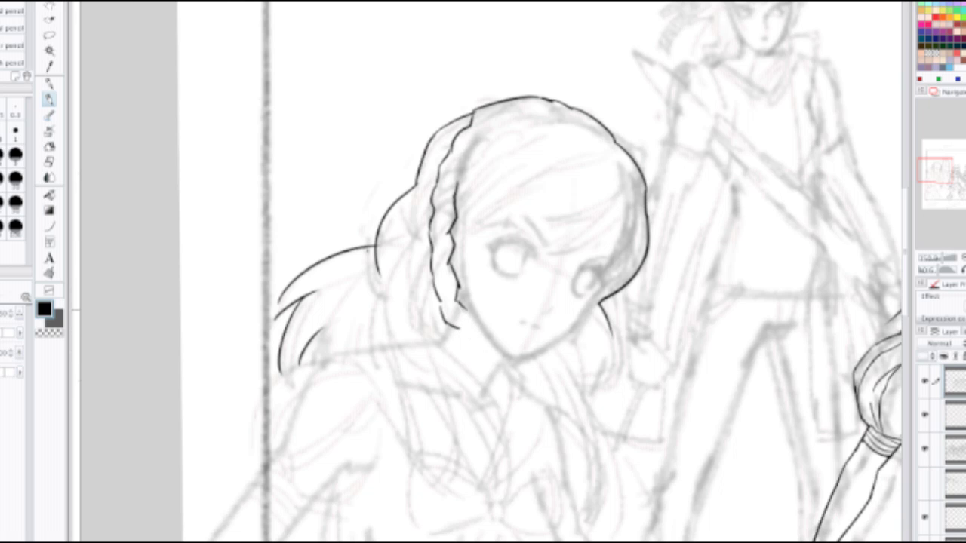
pyautogui.moveTo(462, 308); pyautogui.dragTo(481, 363)
pyautogui.moveTo(461, 327); pyautogui.dragTo(462, 381)
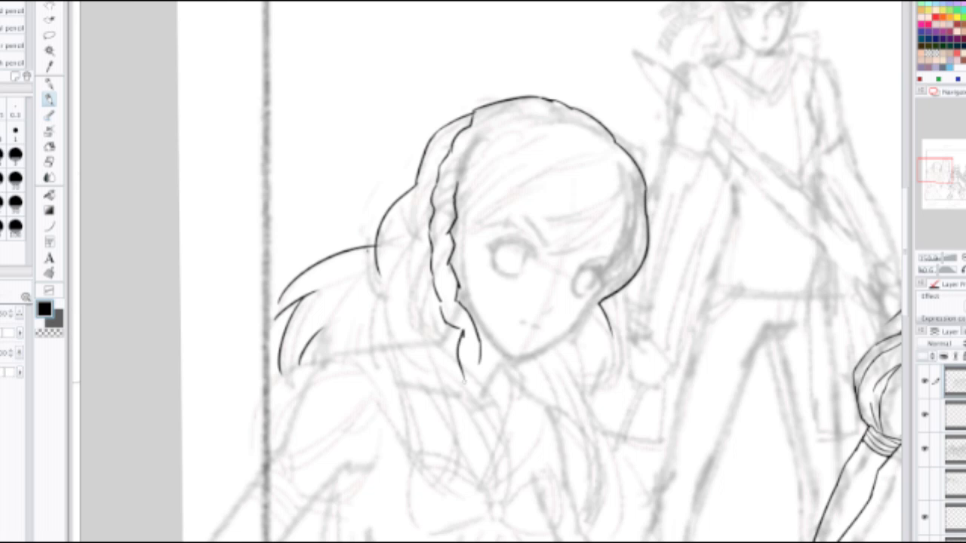
pyautogui.hotkey('ctrl', 'z')
pyautogui.moveTo(457, 328); pyautogui.dragTo(463, 338)
# Step: Switch to the browser to view the coloured artwork of four female characters, and return to the drawing
pyautogui.press('Tab')
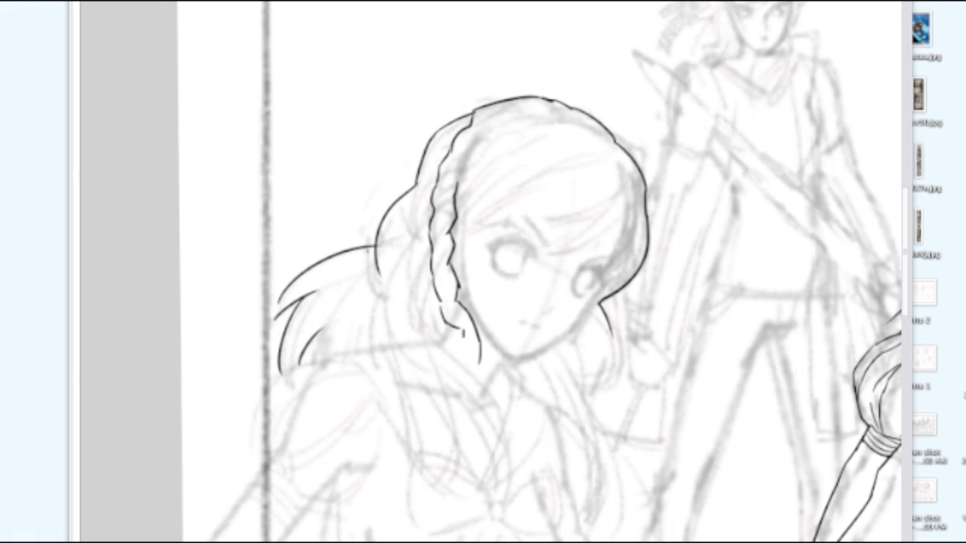
pyautogui.moveTo(965, 1); pyautogui.dragTo(523, 2)
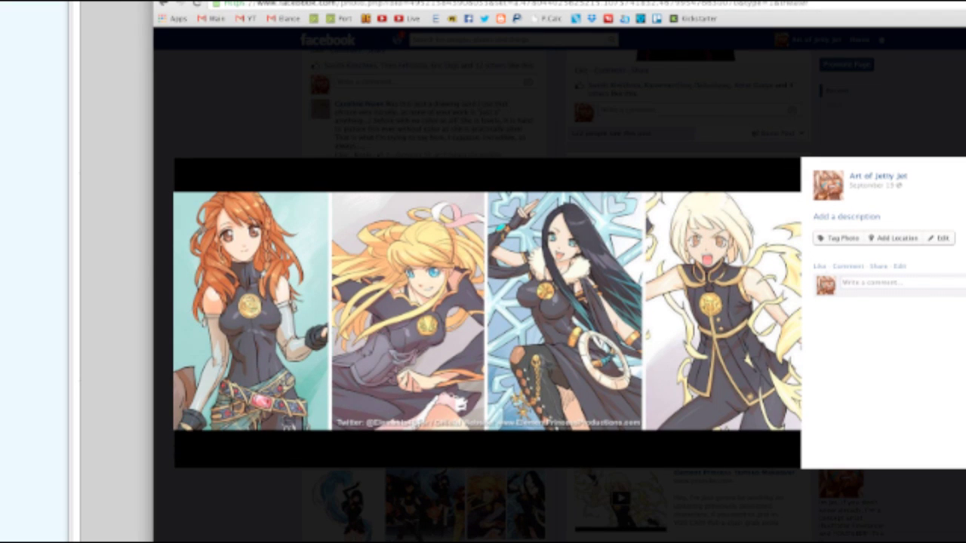
pyautogui.moveTo(523, 1); pyautogui.dragTo(821, 465)
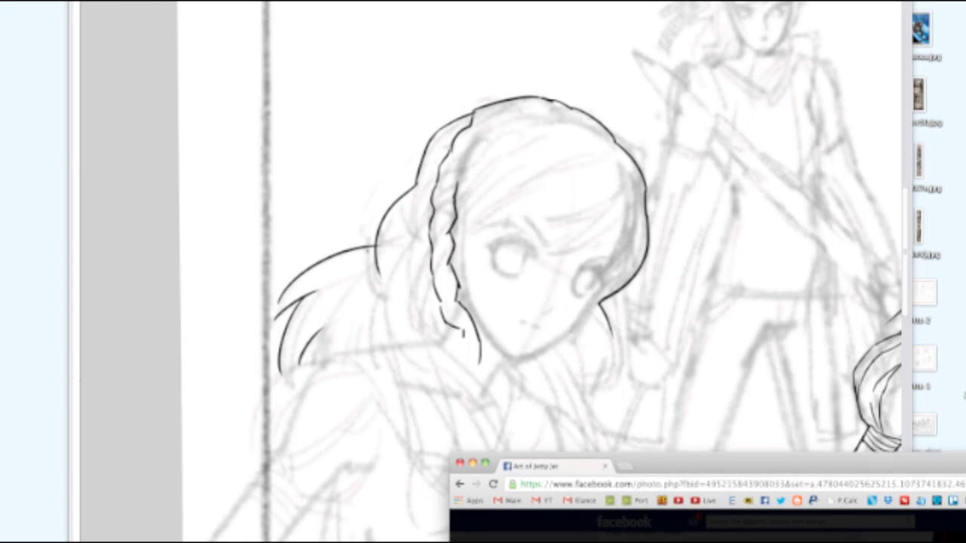
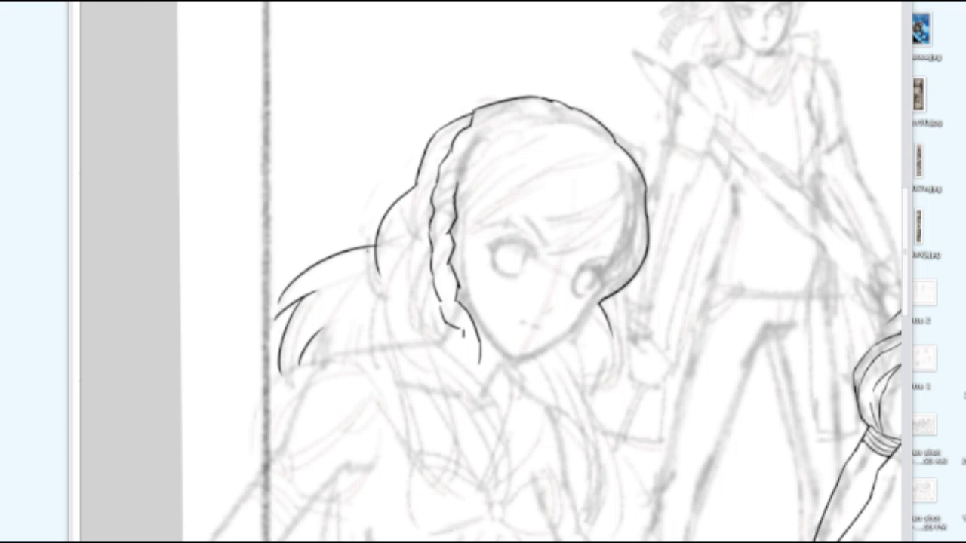
pyautogui.click(669, 183)
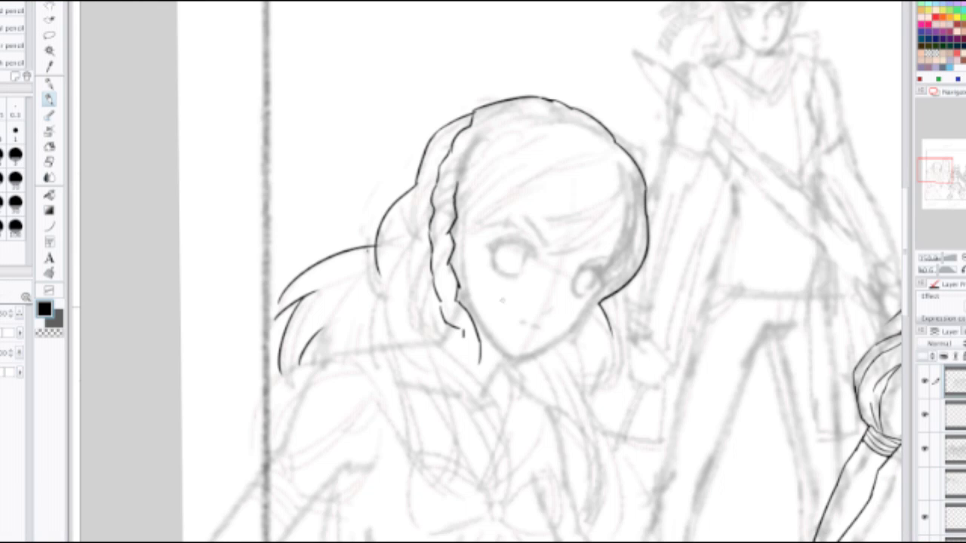
# Step: Erase the inked side braid and the thick black smudge at its end
pyautogui.press(']')
pyautogui.press(']')
pyautogui.press(']')
pyautogui.press(']')
pyautogui.press(']')
pyautogui.press(']')
pyautogui.press(']')
pyautogui.moveTo(481, 359); pyautogui.dragTo(451, 322)
pyautogui.press('j')
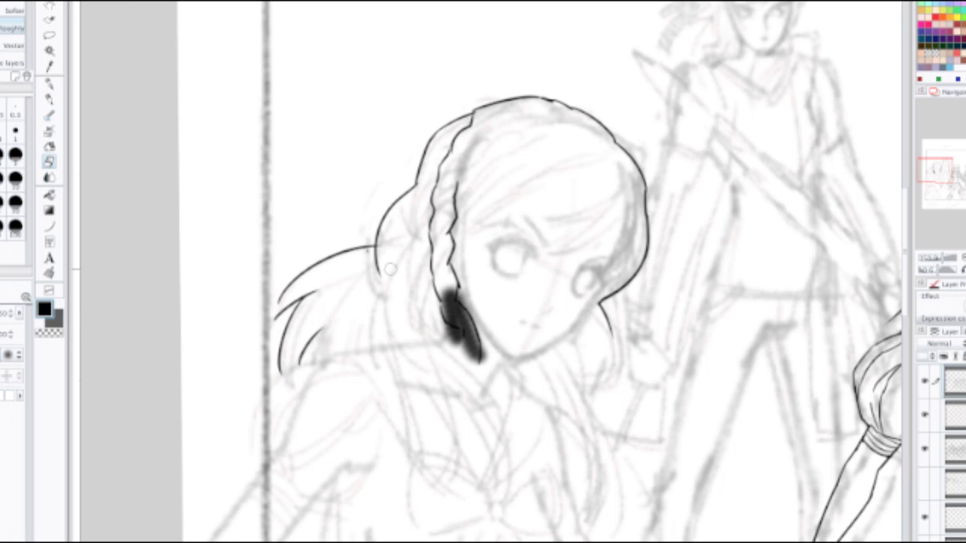
pyautogui.moveTo(487, 354)
pyautogui.mouseDown()
pyautogui.moveTo(447, 261)
pyautogui.moveTo(453, 177)
pyautogui.moveTo(469, 142)
pyautogui.moveTo(456, 144)
pyautogui.mouseUp()
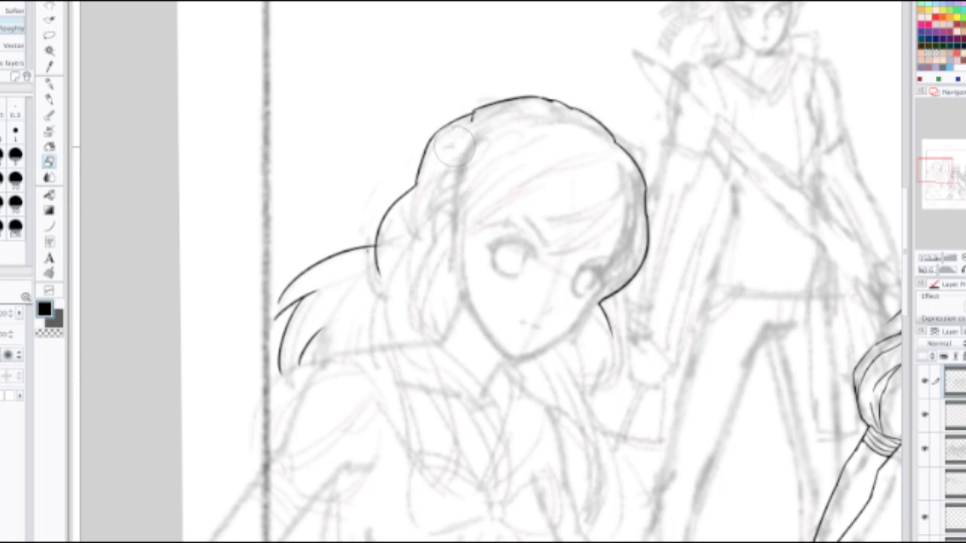
# Step: Try to ink a hair strand curving down from the notch at the back of the leftmost girl's head
pyautogui.press('p')
pyautogui.scroll(1, 474, 236)
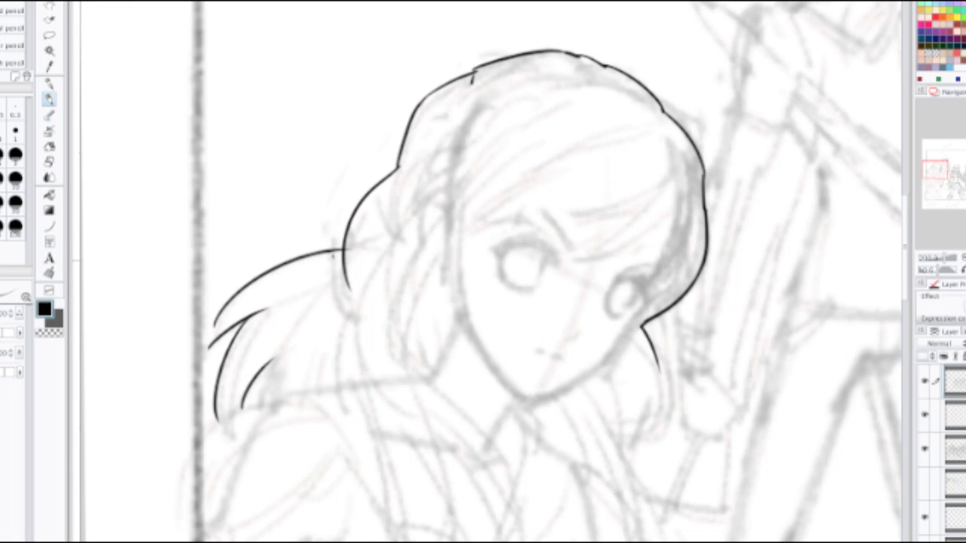
pyautogui.press('p')
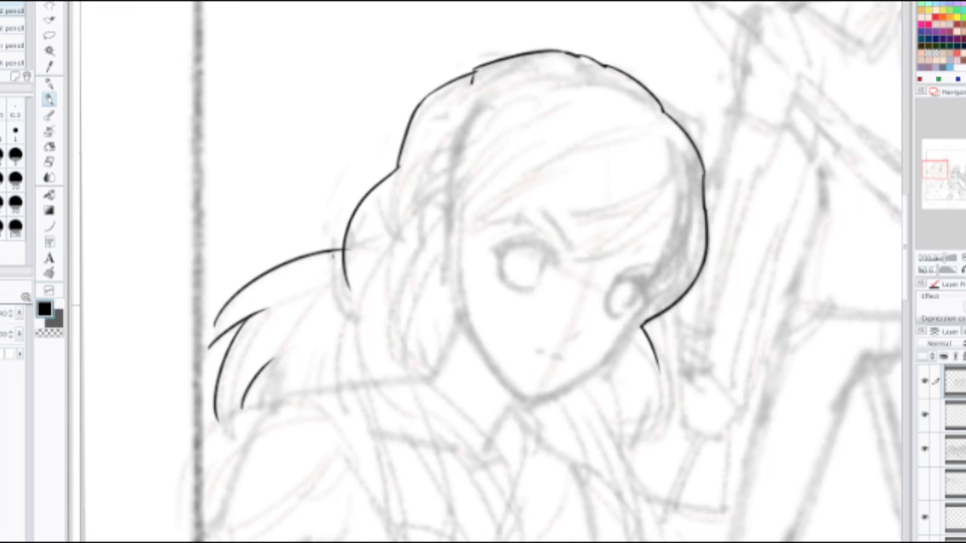
pyautogui.moveTo(425, 214); pyautogui.dragTo(424, 173)
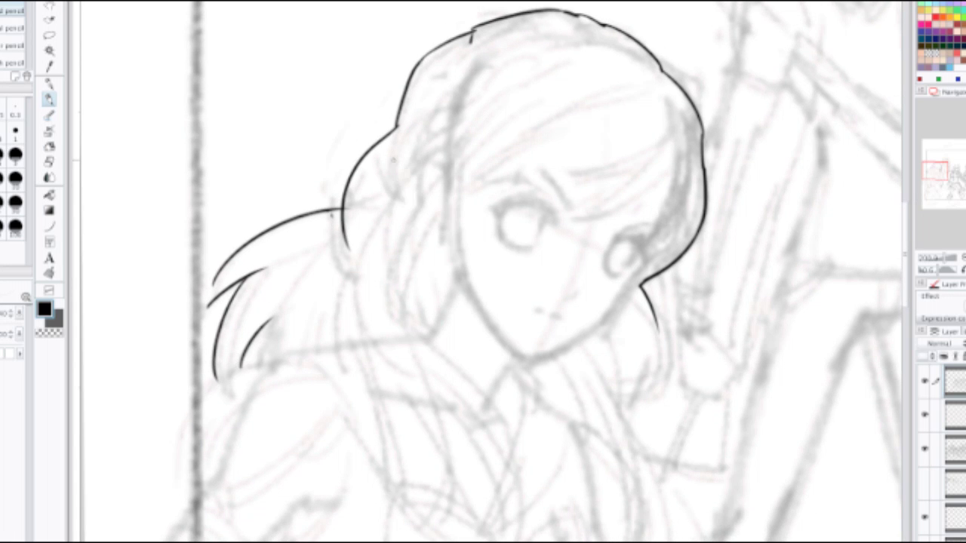
pyautogui.moveTo(399, 125); pyautogui.dragTo(409, 198)
pyautogui.hotkey('ctrl', 'z')
# Step: Try to ink the hair strand hanging down beside the leftmost girl's jaw
pyautogui.click(13, 11)
pyautogui.moveTo(608, 357)
pyautogui.mouseDown()
pyautogui.moveTo(562, 309)
pyautogui.moveTo(542, 167)
pyautogui.mouseUp()
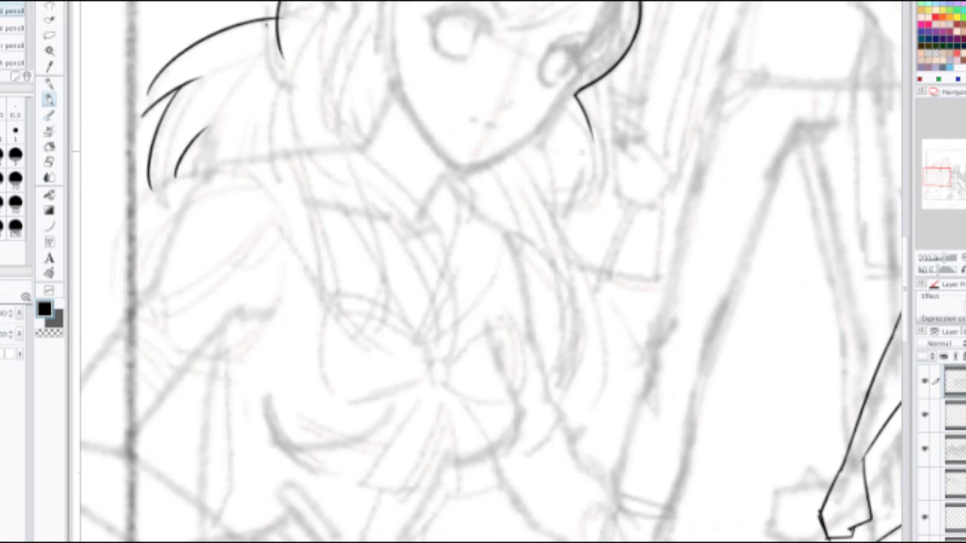
pyautogui.moveTo(590, 142); pyautogui.dragTo(578, 225)
pyautogui.hotkey('ctrl', 'z')
# Step: Shrink the pencil brush and ink the leftmost girl's shoulder, sleeve edge and outer upper arm down to the elbow
pyautogui.click(13, 2)
pyautogui.moveTo(160, 140); pyautogui.dragTo(389, 102)
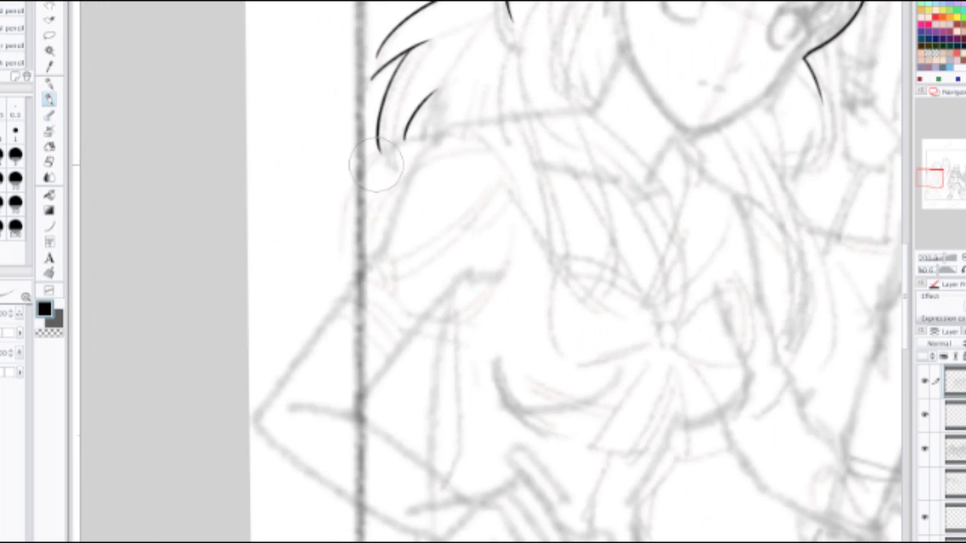
pyautogui.press('[')
pyautogui.press('[')
pyautogui.press('[')
pyautogui.press('[')
pyautogui.press('[')
pyautogui.press('[')
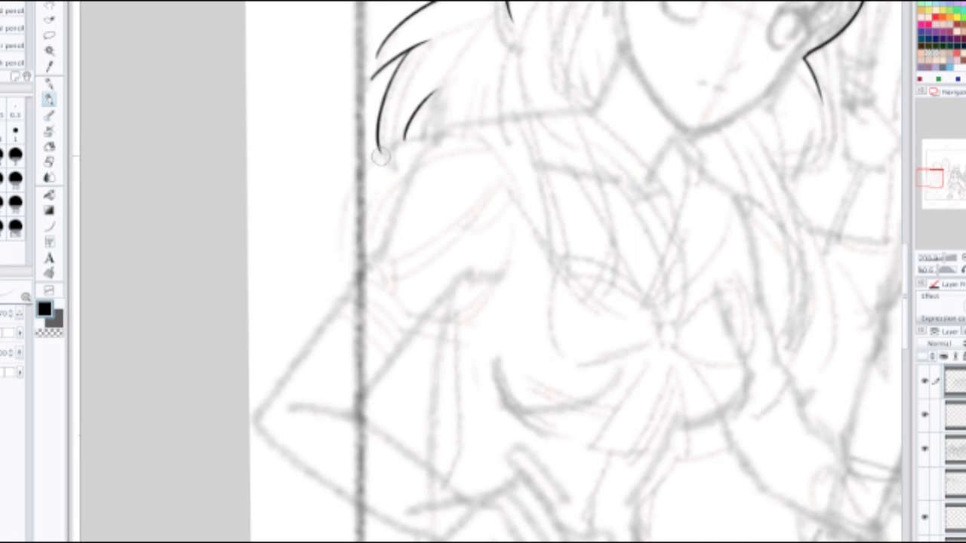
pyautogui.press('[')
pyautogui.moveTo(380, 153)
pyautogui.mouseDown()
pyautogui.moveTo(340, 191)
pyautogui.moveTo(347, 285)
pyautogui.moveTo(325, 312)
pyautogui.moveTo(391, 217)
pyautogui.moveTo(323, 303)
pyautogui.mouseUp()
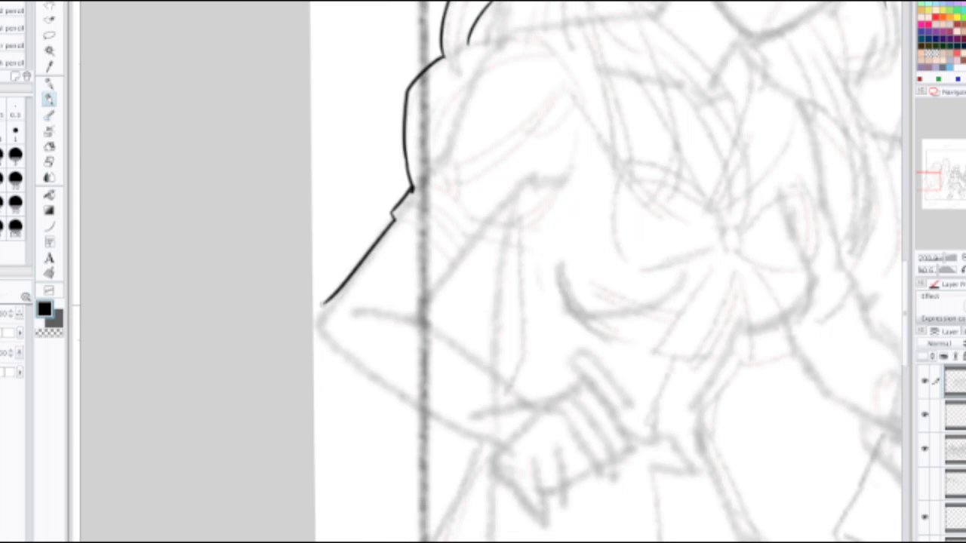
# Step: Try to ink the rounded corner of the bent elbow turning into the forearm
pyautogui.hotkey('ctrl', 'z')
pyautogui.moveTo(325, 298)
pyautogui.mouseDown()
pyautogui.moveTo(351, 369)
pyautogui.moveTo(326, 338)
pyautogui.moveTo(452, 411)
pyautogui.mouseUp()
pyautogui.hotkey('ctrl', 'z')
pyautogui.hotkey('ctrl', 'z')
pyautogui.moveTo(325, 302); pyautogui.dragTo(344, 364)
pyautogui.hotkey('ctrl', 'z')
pyautogui.moveTo(318, 314); pyautogui.dragTo(345, 364)
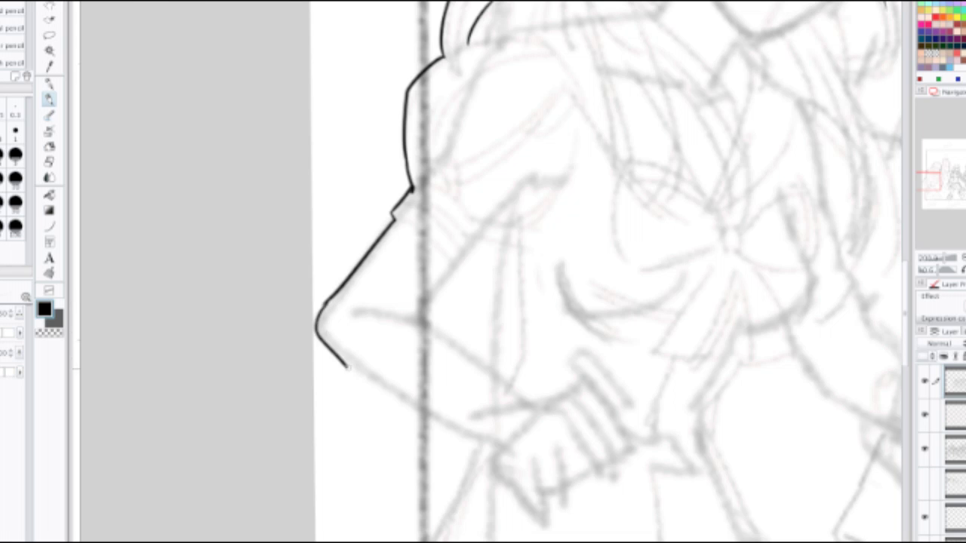
pyautogui.hotkey('ctrl', 'z')
pyautogui.moveTo(320, 318); pyautogui.dragTo(348, 353)
pyautogui.hotkey('ctrl', 'z')
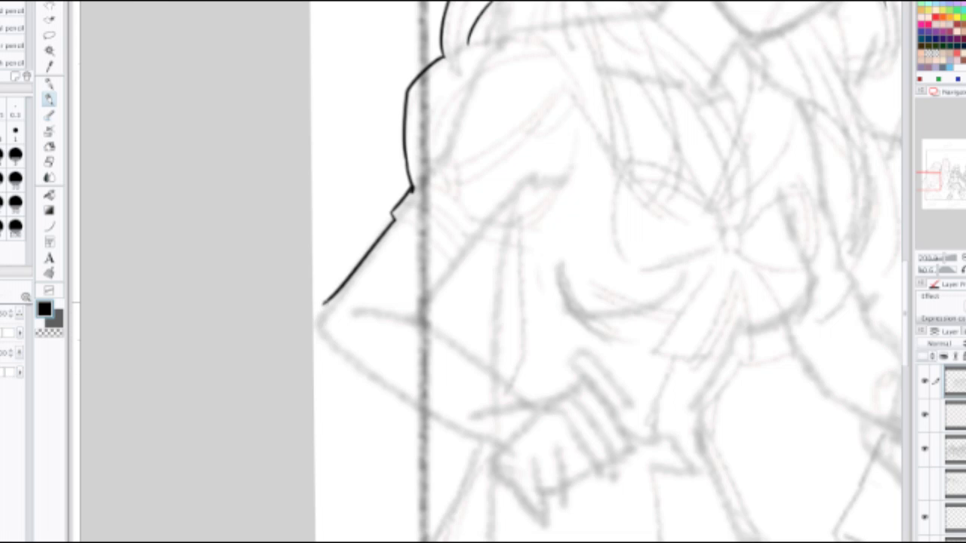
# Step: Ink the elbow corner and the lower edge of the forearm as a long curve towards the wrist
pyautogui.moveTo(318, 325)
pyautogui.mouseDown()
pyautogui.moveTo(348, 361)
pyautogui.moveTo(463, 421)
pyautogui.mouseUp()
pyautogui.hotkey('ctrl', 'z')
pyautogui.moveTo(344, 357); pyautogui.dragTo(468, 439)
pyautogui.hotkey('ctrl', 'z')
pyautogui.moveTo(344, 360); pyautogui.dragTo(483, 436)
pyautogui.moveTo(338, 350); pyautogui.dragTo(386, 394)
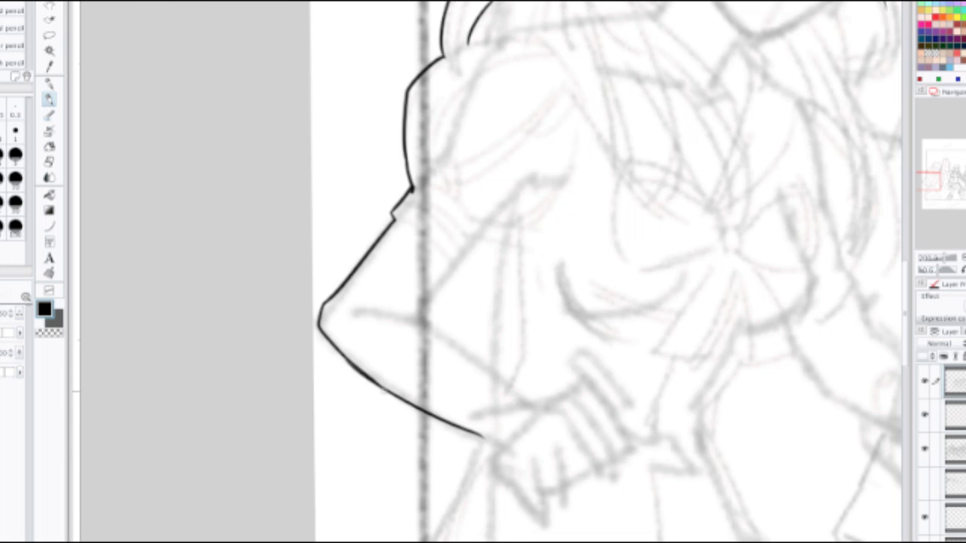
# Step: Redraw the outer elbow line as a smoother curve joining the upper arm to the forearm
pyautogui.moveTo(336, 297)
pyautogui.mouseDown()
pyautogui.moveTo(319, 317)
pyautogui.moveTo(331, 291)
pyautogui.moveTo(341, 295)
pyautogui.moveTo(300, 312)
pyautogui.moveTo(360, 265)
pyautogui.mouseUp()
pyautogui.hotkey('ctrl', 'z')
pyautogui.press('e')
pyautogui.press('p')
pyautogui.hotkey('ctrl', 'z')
pyautogui.moveTo(321, 330); pyautogui.dragTo(351, 272)
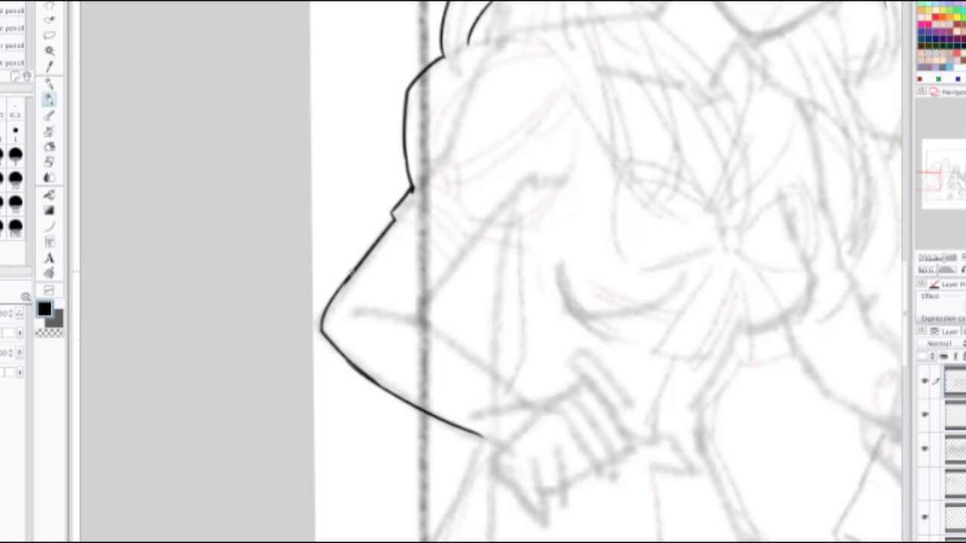
# Step: Ink the upper edge of the forearm and extend the lower edge past the wrist
pyautogui.moveTo(427, 320); pyautogui.dragTo(492, 380)
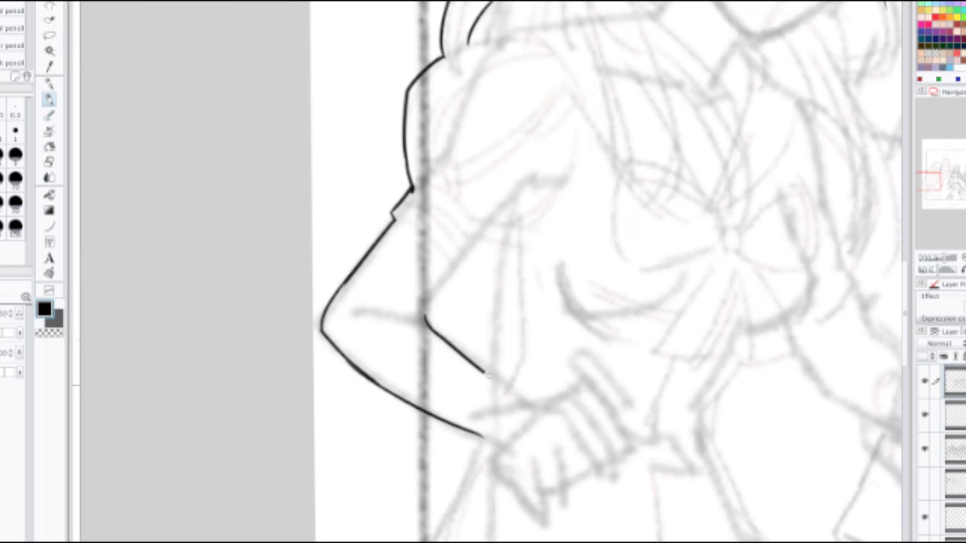
pyautogui.hotkey('ctrl', 'z')
pyautogui.moveTo(428, 323); pyautogui.dragTo(533, 406)
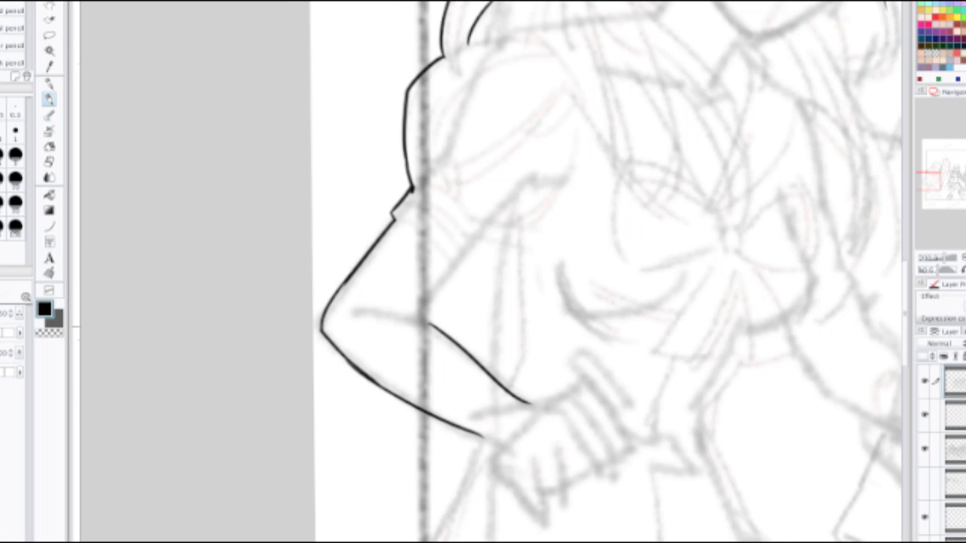
pyautogui.moveTo(500, 461)
pyautogui.mouseDown()
pyautogui.moveTo(470, 338)
pyautogui.moveTo(528, 341)
pyautogui.mouseUp()
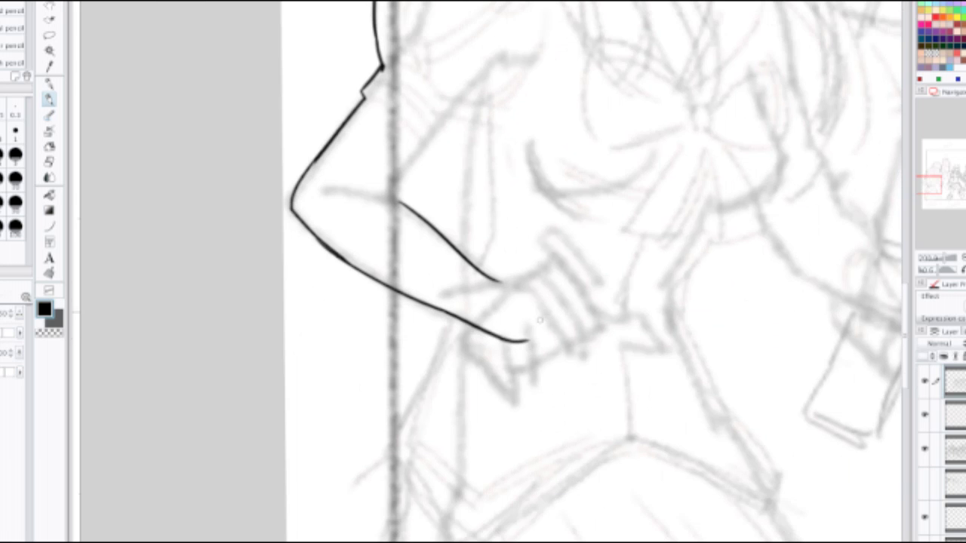
# Step: Ink a boxy fist outline from the wrist, with angular knuckles and a short thumb line
pyautogui.moveTo(502, 281)
pyautogui.mouseDown()
pyautogui.moveTo(534, 261)
pyautogui.moveTo(556, 223)
pyautogui.moveTo(604, 258)
pyautogui.mouseUp()
pyautogui.moveTo(532, 338); pyautogui.dragTo(549, 329)
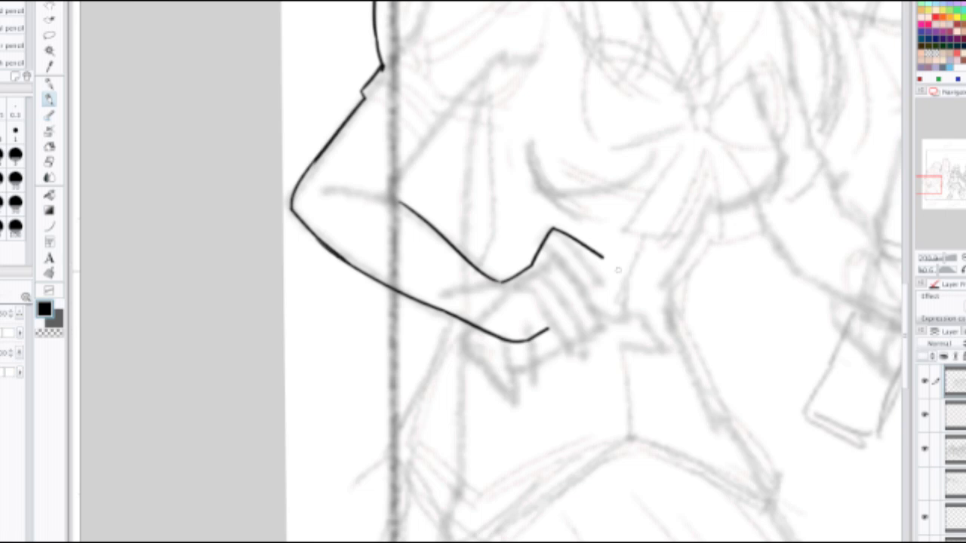
pyautogui.moveTo(608, 269); pyautogui.dragTo(608, 277)
pyautogui.hotkey('ctrl', 'z')
pyautogui.moveTo(549, 327)
pyautogui.mouseDown()
pyautogui.moveTo(592, 319)
pyautogui.moveTo(601, 266)
pyautogui.mouseUp()
pyautogui.hotkey('ctrl', 'z')
pyautogui.hotkey('ctrl', 'z')
pyautogui.moveTo(549, 329)
pyautogui.mouseDown()
pyautogui.moveTo(573, 344)
pyautogui.moveTo(608, 333)
pyautogui.mouseUp()
pyautogui.hotkey('ctrl', 'z')
pyautogui.moveTo(549, 329)
pyautogui.mouseDown()
pyautogui.moveTo(543, 298)
pyautogui.moveTo(577, 323)
pyautogui.moveTo(602, 315)
pyautogui.mouseUp()
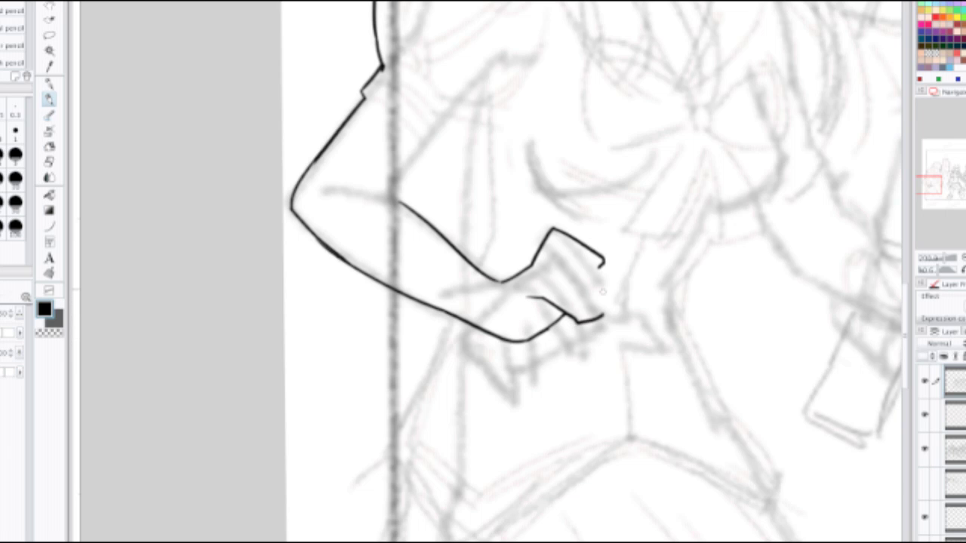
pyautogui.moveTo(603, 265); pyautogui.dragTo(613, 308)
pyautogui.scroll(-2, 594, 292)
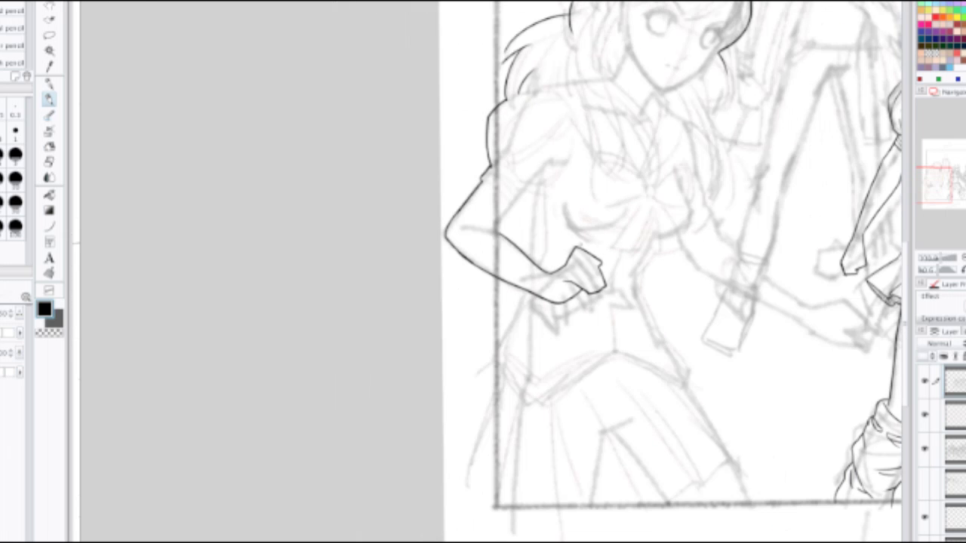
pyautogui.hotkey('ctrl', 'z')
pyautogui.scroll(2, 604, 264)
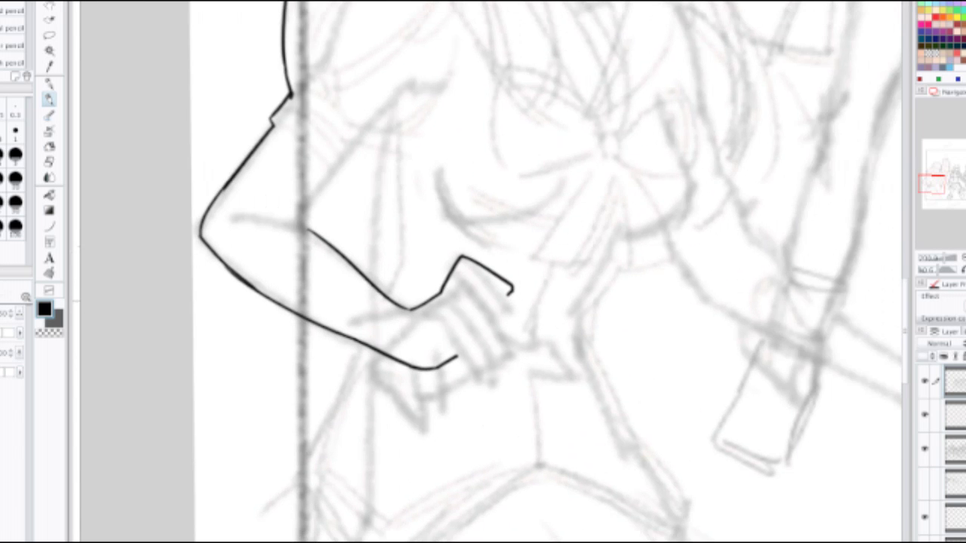
# Step: Erase the fist's angular top contour and re-ink the back of the hand as a longer line with a curved outer edge
pyautogui.press('e')
pyautogui.moveTo(457, 261); pyautogui.dragTo(502, 274)
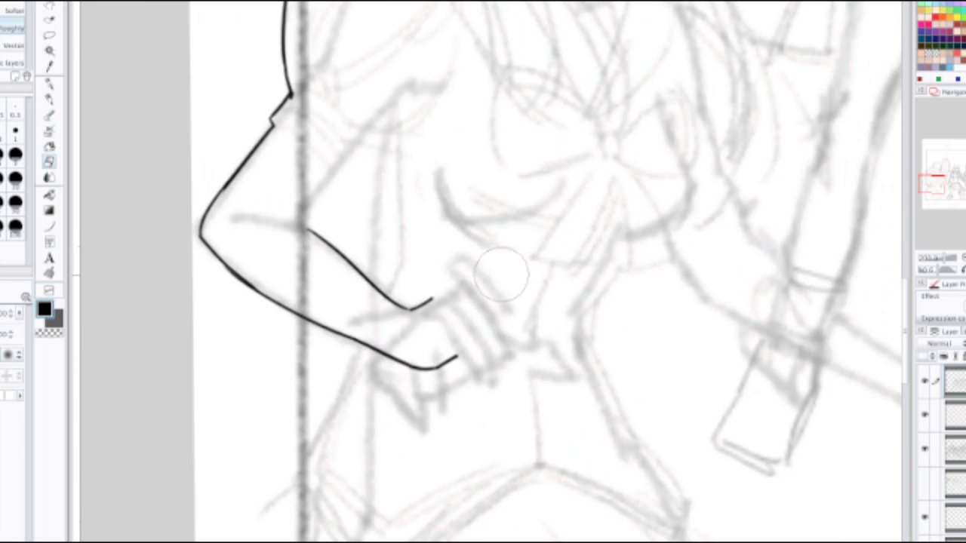
pyautogui.press('p')
pyautogui.moveTo(415, 307); pyautogui.dragTo(473, 264)
pyautogui.hotkey('ctrl', 'z')
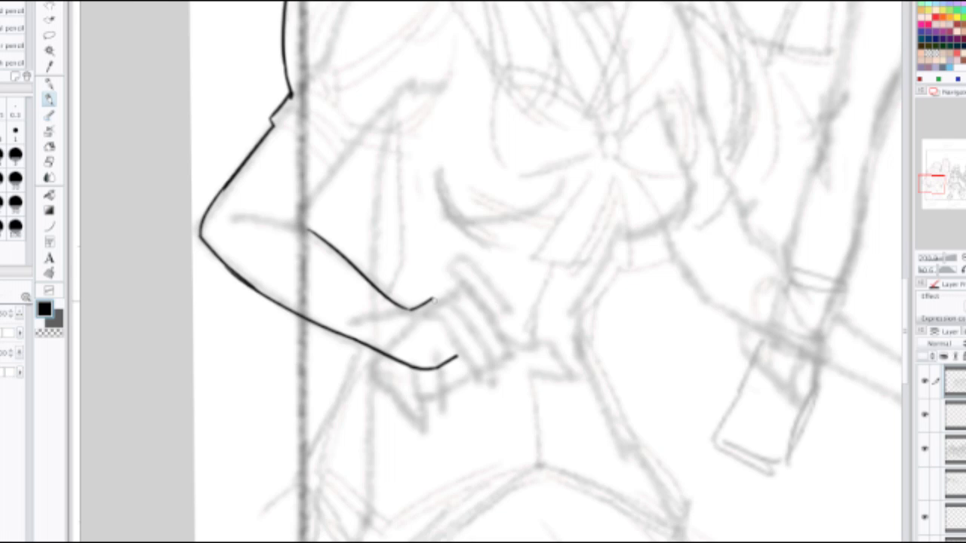
pyautogui.moveTo(415, 307)
pyautogui.mouseDown()
pyautogui.moveTo(490, 259)
pyautogui.moveTo(523, 311)
pyautogui.mouseUp()
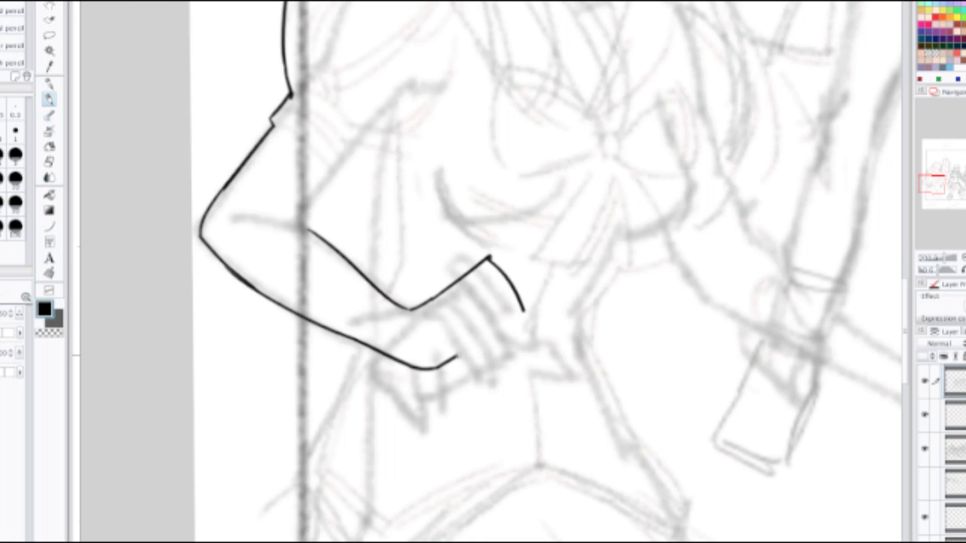
# Step: Ink the underside of the hand and close the rounded fist outline at its outer edge
pyautogui.moveTo(458, 355)
pyautogui.mouseDown()
pyautogui.moveTo(462, 327)
pyautogui.moveTo(486, 355)
pyautogui.mouseUp()
pyautogui.hotkey('ctrl', 'z')
pyautogui.moveTo(447, 317); pyautogui.dragTo(466, 332)
pyautogui.hotkey('ctrl', 'z')
pyautogui.press('e')
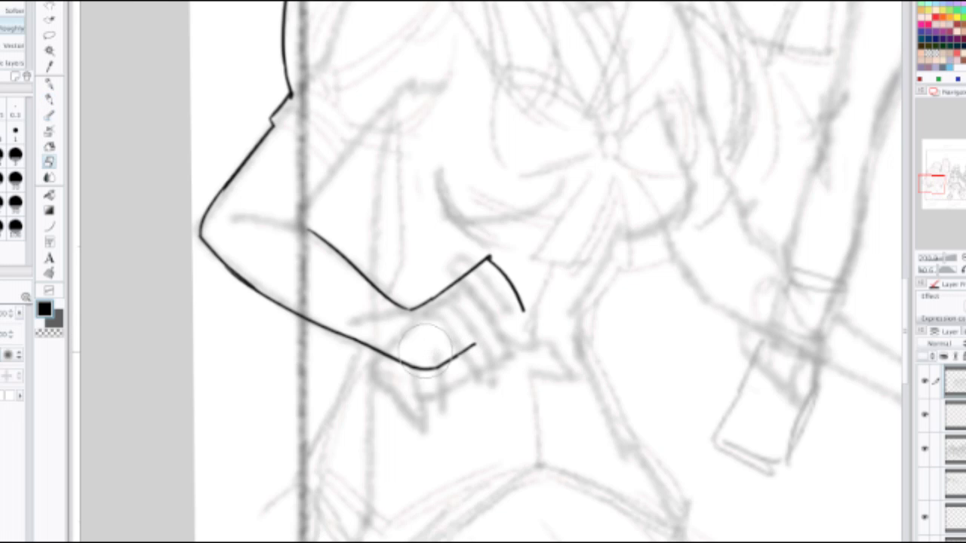
pyautogui.moveTo(467, 339)
pyautogui.mouseDown()
pyautogui.moveTo(468, 351)
pyautogui.moveTo(437, 368)
pyautogui.moveTo(460, 348)
pyautogui.moveTo(481, 351)
pyautogui.mouseUp()
pyautogui.press('p')
pyautogui.hotkey('ctrl', 'z')
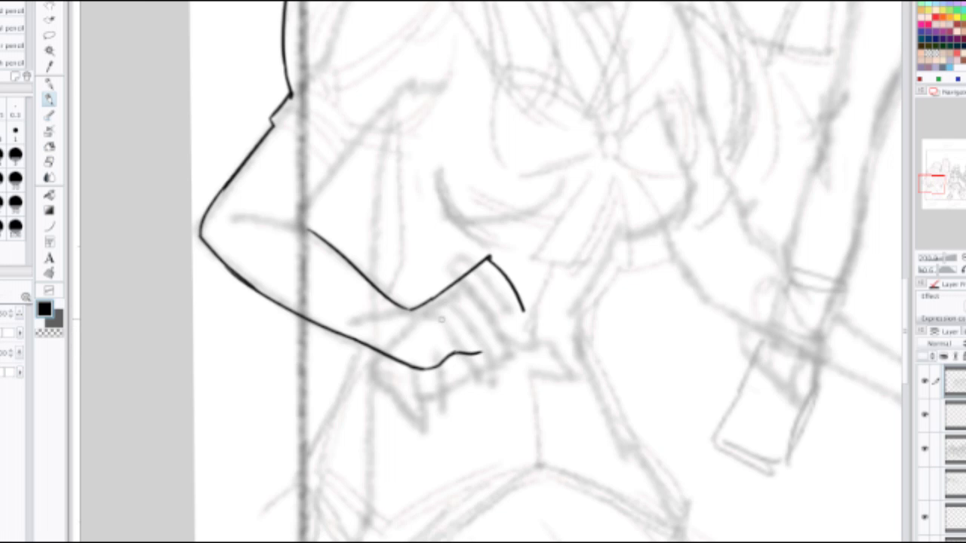
pyautogui.hotkey('ctrl', 'z')
pyautogui.moveTo(448, 327); pyautogui.dragTo(469, 340)
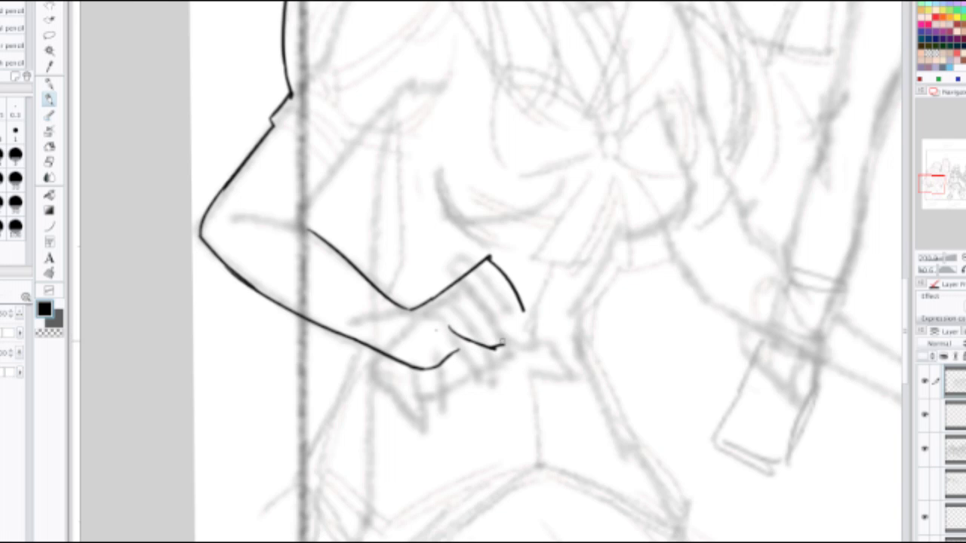
pyautogui.hotkey('ctrl', 'z')
pyautogui.moveTo(454, 330)
pyautogui.mouseDown()
pyautogui.moveTo(477, 344)
pyautogui.moveTo(524, 308)
pyautogui.mouseUp()
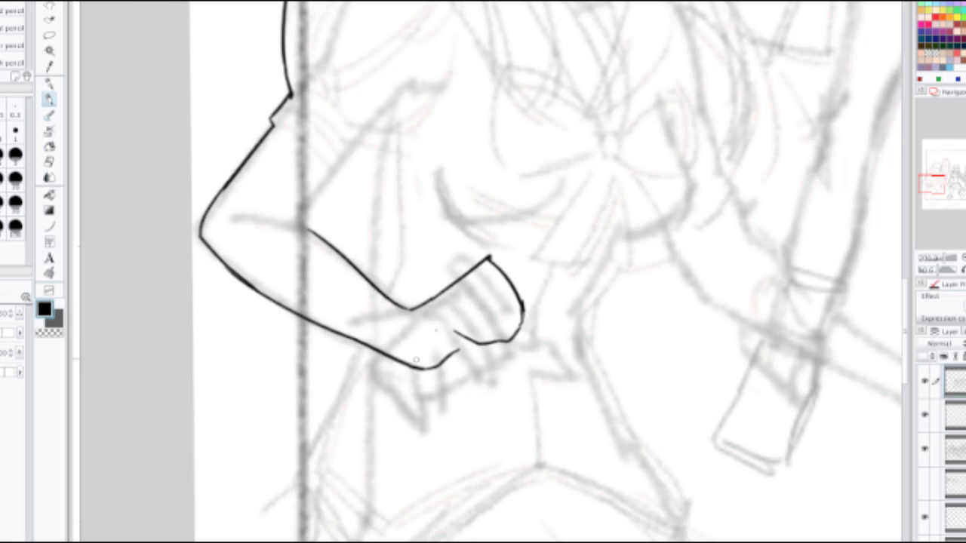
# Step: Ink a second curve along the heel of the palm below the wrist
pyautogui.moveTo(400, 360); pyautogui.dragTo(458, 346)
pyautogui.hotkey('ctrl', 'z')
pyautogui.moveTo(402, 362); pyautogui.dragTo(461, 336)
pyautogui.hotkey('ctrl', 'z')
pyautogui.moveTo(401, 361); pyautogui.dragTo(461, 346)
pyautogui.scroll(-1, 470, 309)
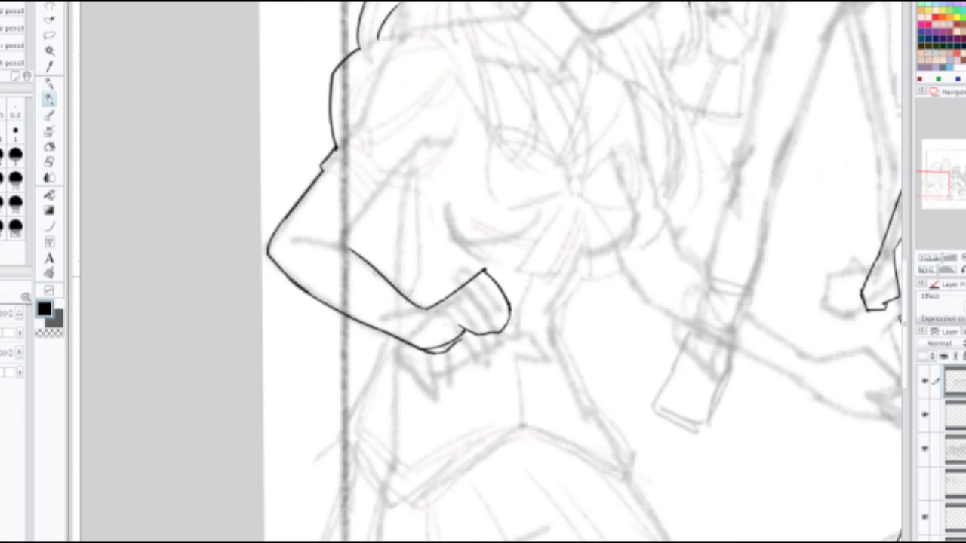
# Step: Erase the whole inked hand back to the wrist and re-ink the end of the forearm's lower edge
pyautogui.press('e')
pyautogui.moveTo(453, 354)
pyautogui.mouseDown()
pyautogui.moveTo(449, 295)
pyautogui.moveTo(469, 273)
pyautogui.moveTo(485, 282)
pyautogui.moveTo(488, 340)
pyautogui.moveTo(498, 321)
pyautogui.moveTo(471, 319)
pyautogui.moveTo(422, 348)
pyautogui.moveTo(342, 323)
pyautogui.mouseUp()
pyautogui.press('p')
pyautogui.scroll(1, 424, 317)
pyautogui.hotkey('ctrl', 'z')
pyautogui.moveTo(309, 294); pyautogui.dragTo(343, 311)
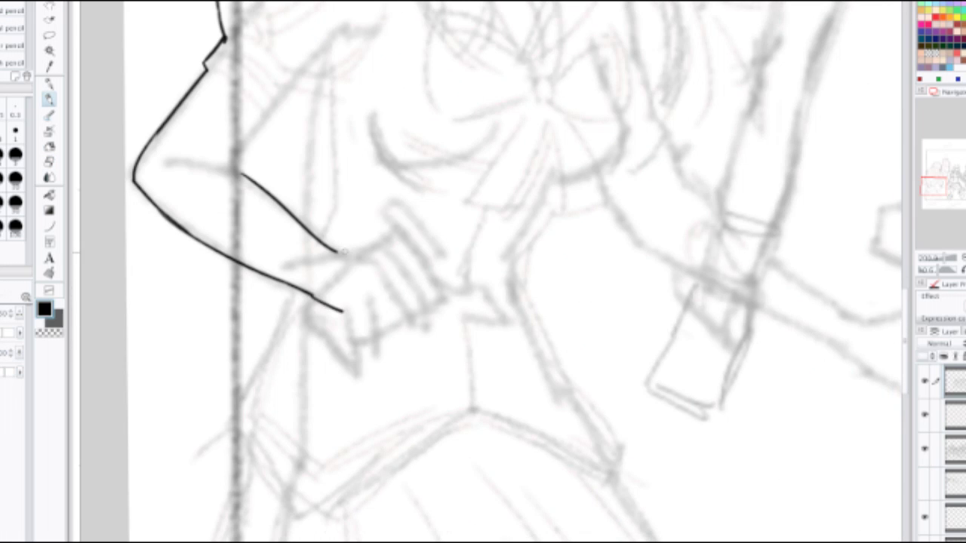
# Step: Ink a short line continuing the forearm's upper edge onto the back of the hand
pyautogui.moveTo(342, 252); pyautogui.dragTo(391, 201)
pyautogui.hotkey('ctrl', 'z')
pyautogui.moveTo(335, 253); pyautogui.dragTo(383, 217)
pyautogui.hotkey('ctrl', 'z')
pyautogui.moveTo(345, 251); pyautogui.dragTo(391, 221)
pyautogui.hotkey('ctrl', 'z')
pyautogui.moveTo(349, 251); pyautogui.dragTo(375, 240)
# Step: Ink the small arc at the wrist, the heel of the palm and the first knuckle of the hand
pyautogui.moveTo(344, 283); pyautogui.dragTo(376, 240)
pyautogui.hotkey('ctrl', 'z')
pyautogui.moveTo(318, 292); pyautogui.dragTo(321, 265)
pyautogui.moveTo(378, 242)
pyautogui.mouseDown()
pyautogui.moveTo(401, 222)
pyautogui.moveTo(380, 233)
pyautogui.moveTo(394, 216)
pyautogui.moveTo(409, 216)
pyautogui.moveTo(418, 237)
pyautogui.moveTo(373, 295)
pyautogui.mouseUp()
pyautogui.hotkey('ctrl', 'z')
pyautogui.hotkey('ctrl', 'z')
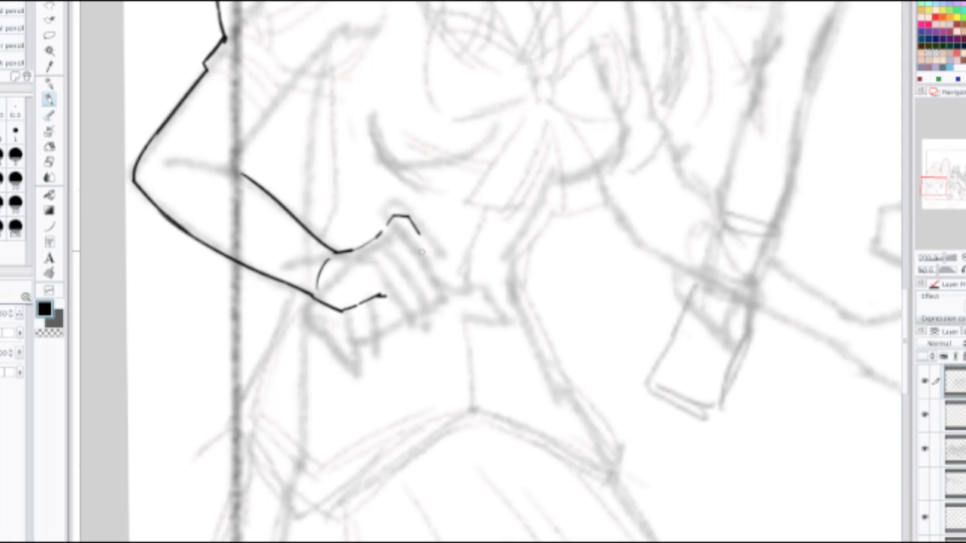
# Step: Ink the outer edge and bumpy lower knuckles to close the fist outline
pyautogui.moveTo(420, 237); pyautogui.dragTo(437, 280)
pyautogui.moveTo(389, 297)
pyautogui.mouseDown()
pyautogui.moveTo(416, 299)
pyautogui.moveTo(400, 300)
pyautogui.moveTo(440, 280)
pyautogui.mouseUp()
pyautogui.hotkey('ctrl', 'z')
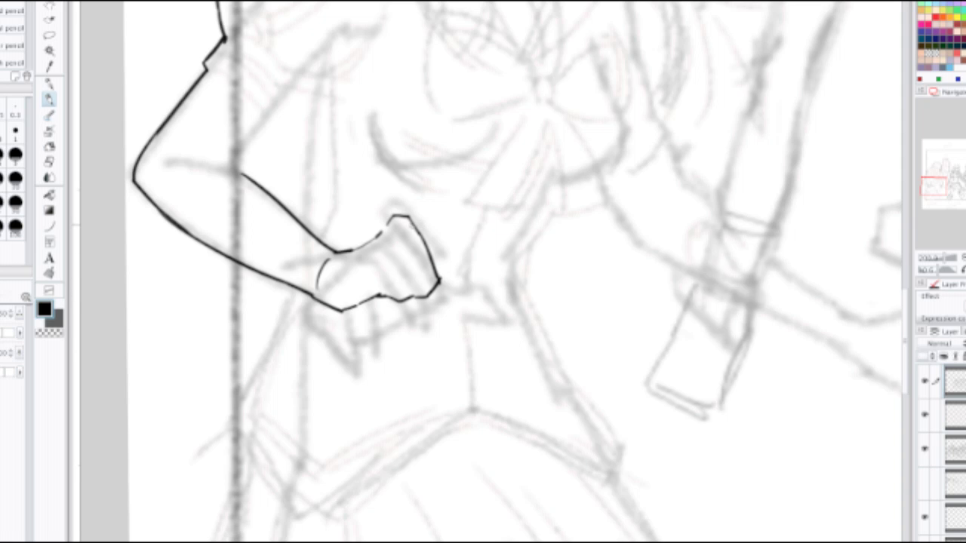
# Step: Erase the fist's outer edge below the top knuckle and retouch the knuckle's tip
pyautogui.press('e')
pyautogui.moveTo(433, 243); pyautogui.dragTo(440, 251)
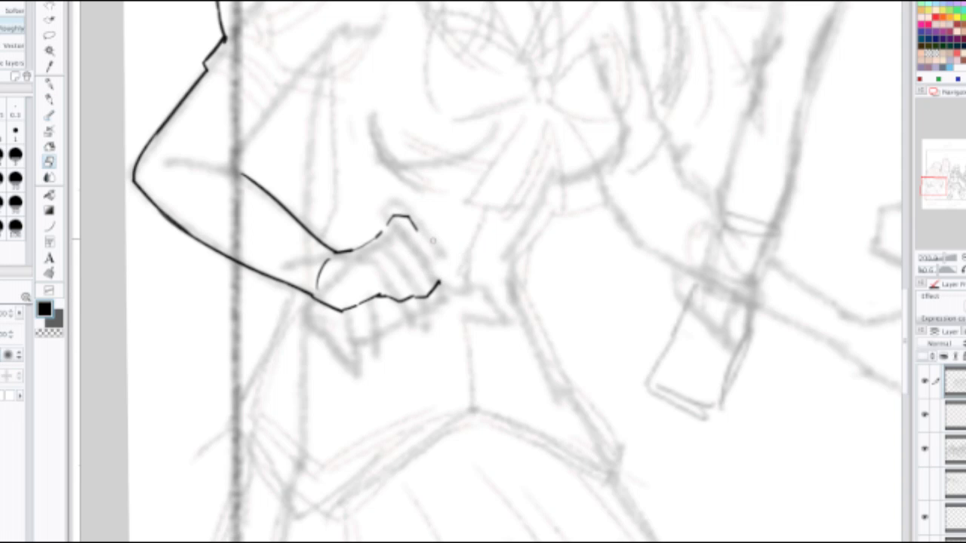
pyautogui.press('p')
pyautogui.moveTo(403, 217)
pyautogui.mouseDown()
pyautogui.moveTo(443, 259)
pyautogui.moveTo(389, 221)
pyautogui.moveTo(415, 229)
pyautogui.mouseUp()
pyautogui.hotkey('ctrl', 'z')
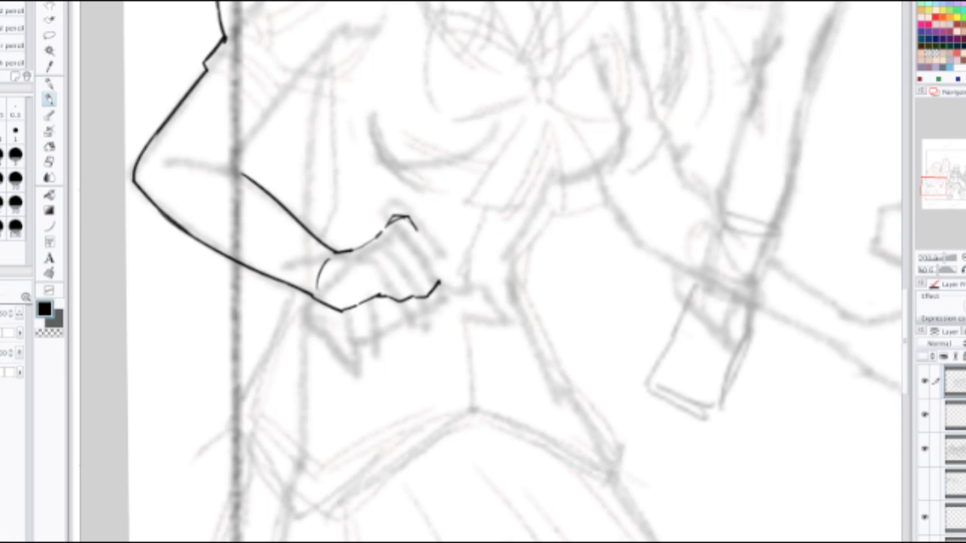
# Step: Flip the canvas view horizontally and try to ink a finger reaching out from the top knuckle
pyautogui.press('h')
pyautogui.scroll(2, 550, 262)
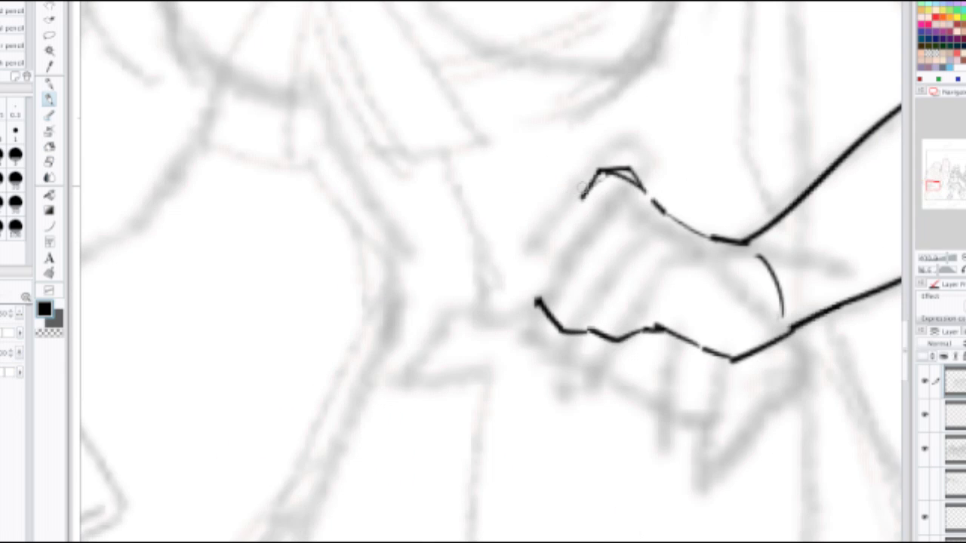
pyautogui.moveTo(596, 176)
pyautogui.mouseDown()
pyautogui.moveTo(570, 190)
pyautogui.moveTo(513, 257)
pyautogui.mouseUp()
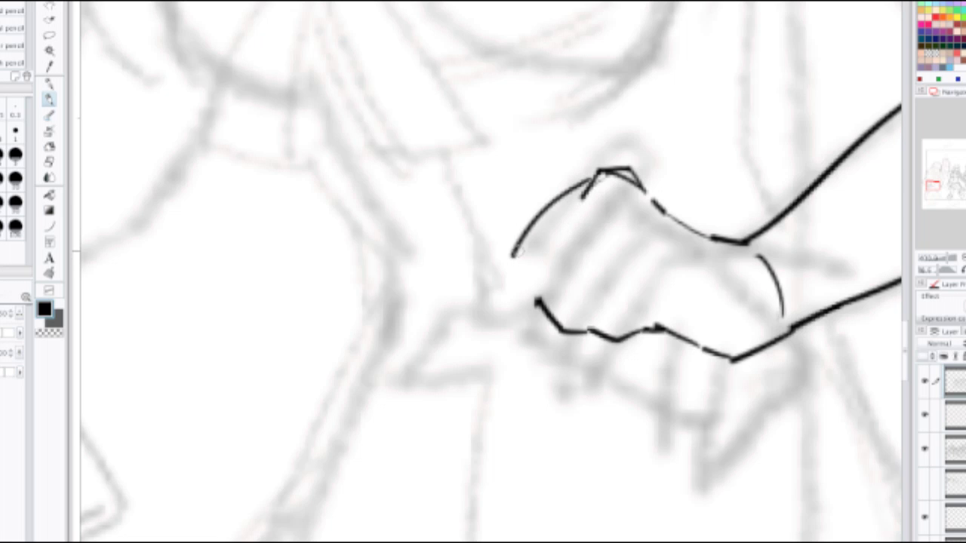
pyautogui.hotkey('ctrl', 'z')
pyautogui.moveTo(573, 193); pyautogui.dragTo(500, 228)
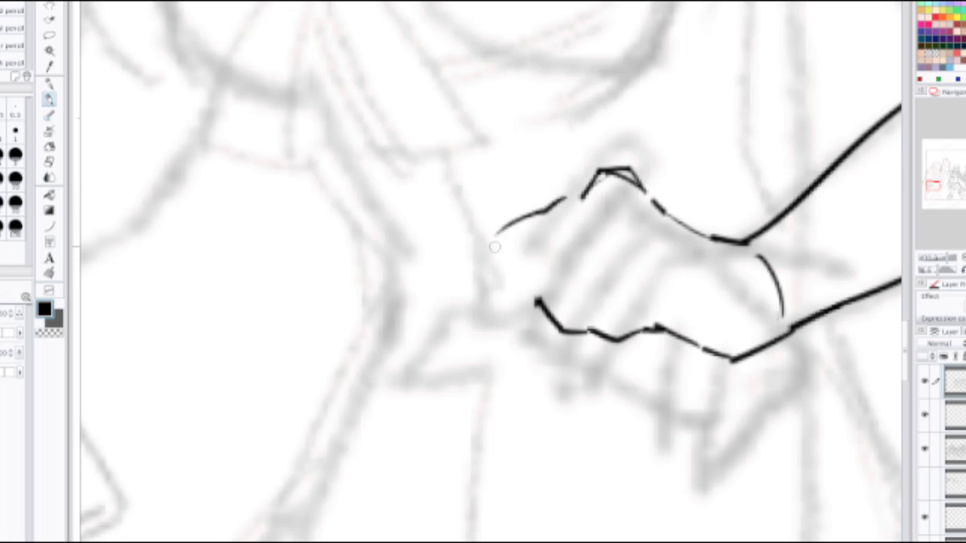
pyautogui.hotkey('ctrl', 'z')
pyautogui.moveTo(568, 199)
pyautogui.mouseDown()
pyautogui.moveTo(516, 198)
pyautogui.moveTo(502, 211)
pyautogui.moveTo(540, 233)
pyautogui.moveTo(491, 226)
pyautogui.moveTo(488, 240)
pyautogui.moveTo(550, 260)
pyautogui.moveTo(537, 304)
pyautogui.mouseUp()
pyautogui.hotkey('ctrl', 'z')
pyautogui.hotkey('ctrl', 'z')
pyautogui.hotkey('ctrl', 'z')
pyautogui.hotkey('ctrl', 'z')
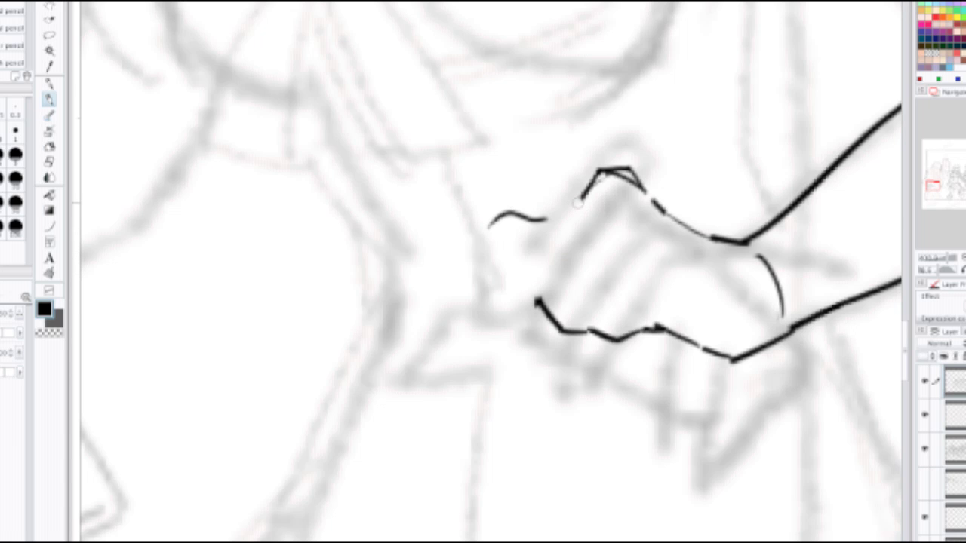
pyautogui.hotkey('ctrl', 'z')
# Step: Erase the angular top knuckle and ink the outline of an extended finger from the back of the hand
pyautogui.press('e')
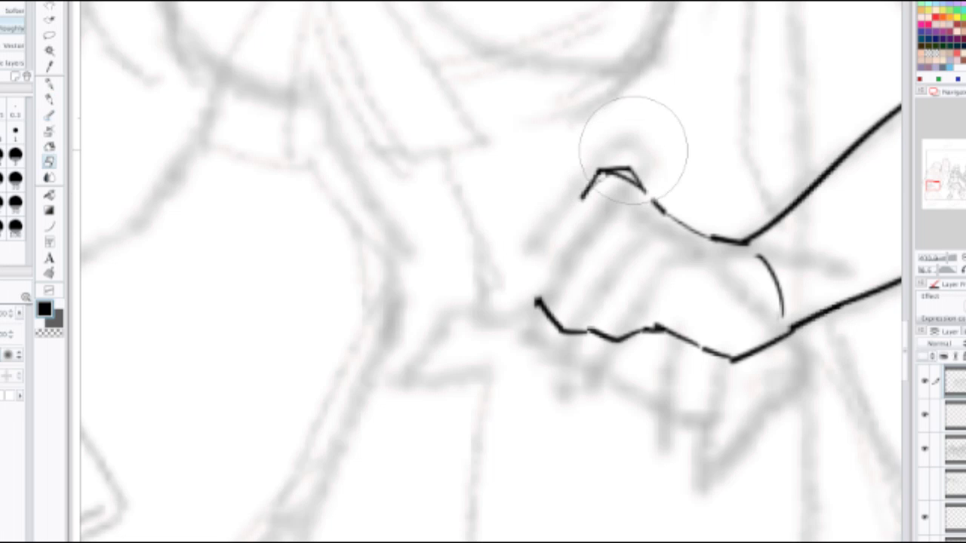
pyautogui.moveTo(634, 151); pyautogui.dragTo(585, 172)
pyautogui.press('p')
pyautogui.moveTo(657, 199)
pyautogui.mouseDown()
pyautogui.moveTo(608, 170)
pyautogui.moveTo(575, 189)
pyautogui.mouseUp()
pyautogui.hotkey('ctrl', 'z')
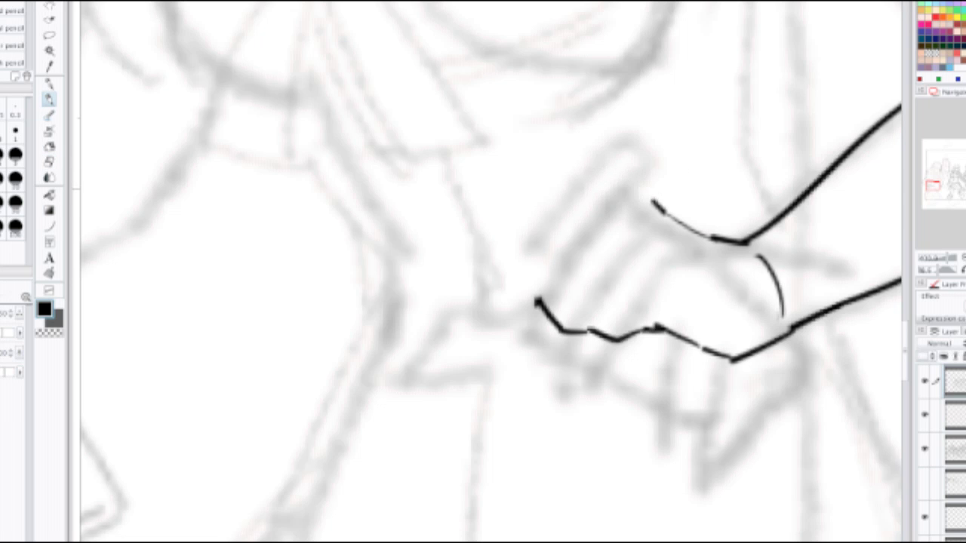
pyautogui.moveTo(656, 201); pyautogui.dragTo(575, 186)
pyautogui.hotkey('ctrl', 'z')
pyautogui.moveTo(656, 201)
pyautogui.mouseDown()
pyautogui.moveTo(623, 164)
pyautogui.moveTo(502, 225)
pyautogui.mouseUp()
pyautogui.hotkey('ctrl', 'z')
# Step: Ink the hand's front edge from the base of the extended finger down to the lower knuckles
pyautogui.moveTo(617, 171)
pyautogui.mouseDown()
pyautogui.moveTo(496, 222)
pyautogui.moveTo(525, 235)
pyautogui.moveTo(566, 224)
pyautogui.moveTo(536, 300)
pyautogui.mouseUp()
pyautogui.hotkey('ctrl', 'z')
pyautogui.moveTo(573, 223); pyautogui.dragTo(536, 300)
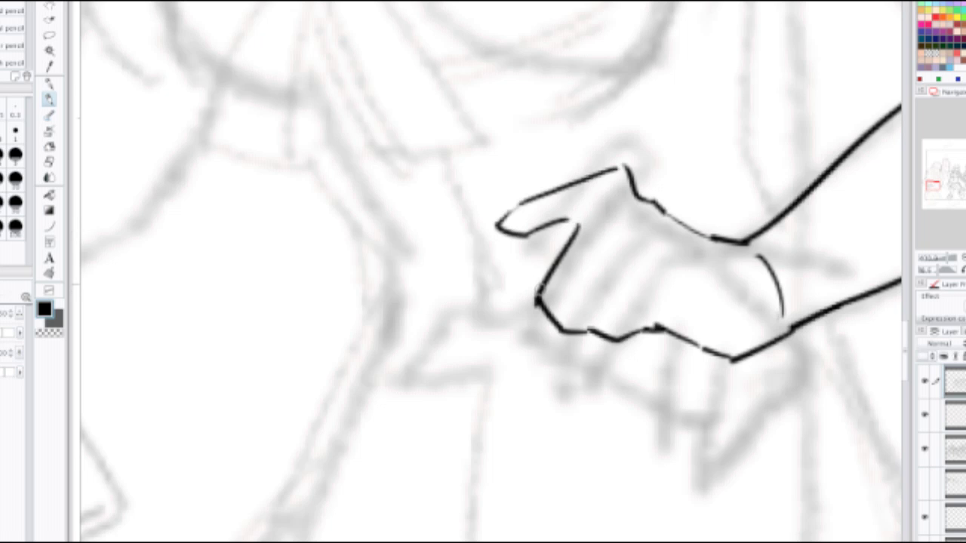
# Step: Ink a second, shorter fingertip tucked under the extended finger at the front of the hand
pyautogui.moveTo(567, 222); pyautogui.dragTo(583, 219)
pyautogui.hotkey('ctrl', 'z')
pyautogui.moveTo(526, 239)
pyautogui.mouseDown()
pyautogui.moveTo(566, 254)
pyautogui.moveTo(534, 251)
pyautogui.moveTo(522, 237)
pyautogui.moveTo(530, 249)
pyautogui.moveTo(581, 227)
pyautogui.mouseUp()
pyautogui.hotkey('ctrl', 'z')
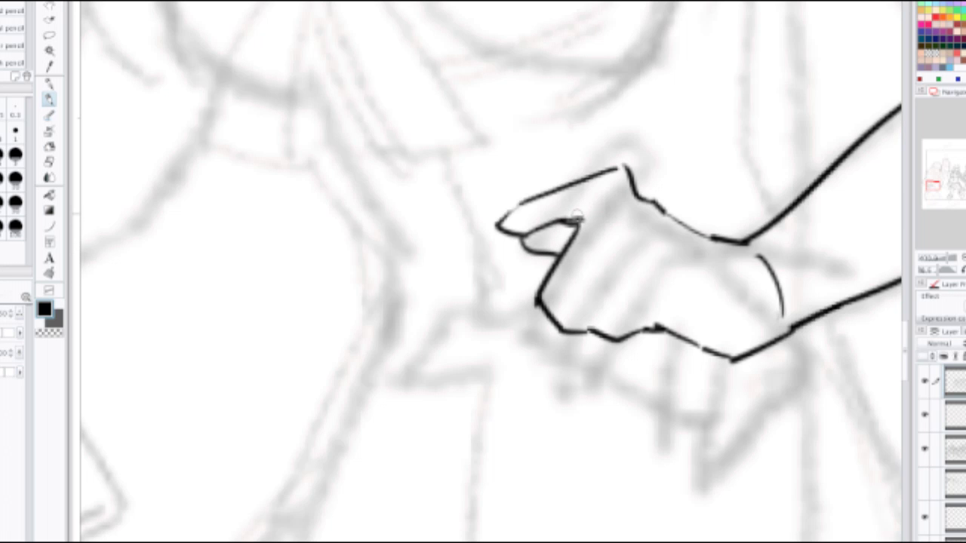
pyautogui.scroll(-2, 582, 204)
pyautogui.scroll(2, 635, 208)
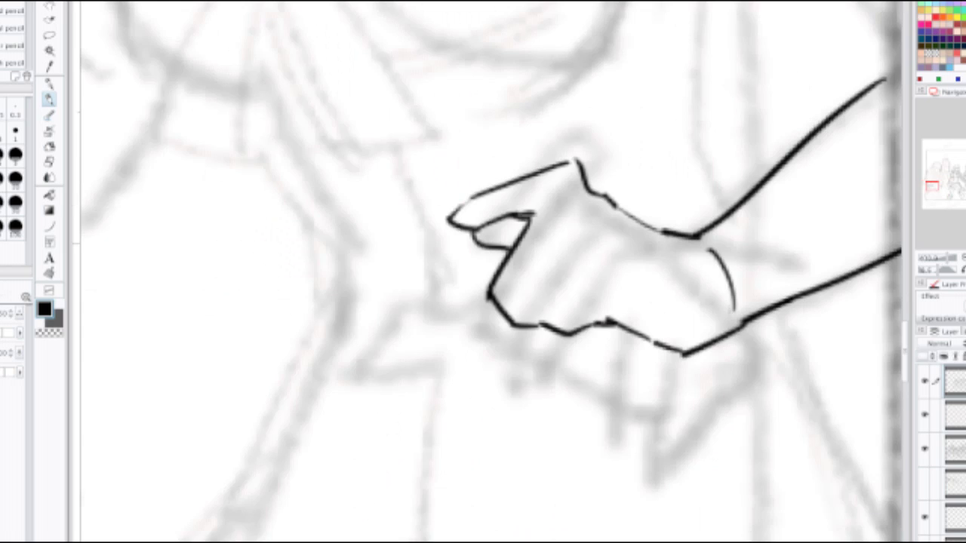
# Step: Erase the hand's lower edge near the wrist and ink an angled knuckle line above the curled fingers
pyautogui.press('e')
pyautogui.moveTo(604, 317)
pyautogui.mouseDown()
pyautogui.moveTo(614, 292)
pyautogui.moveTo(636, 337)
pyautogui.mouseUp()
pyautogui.press('p')
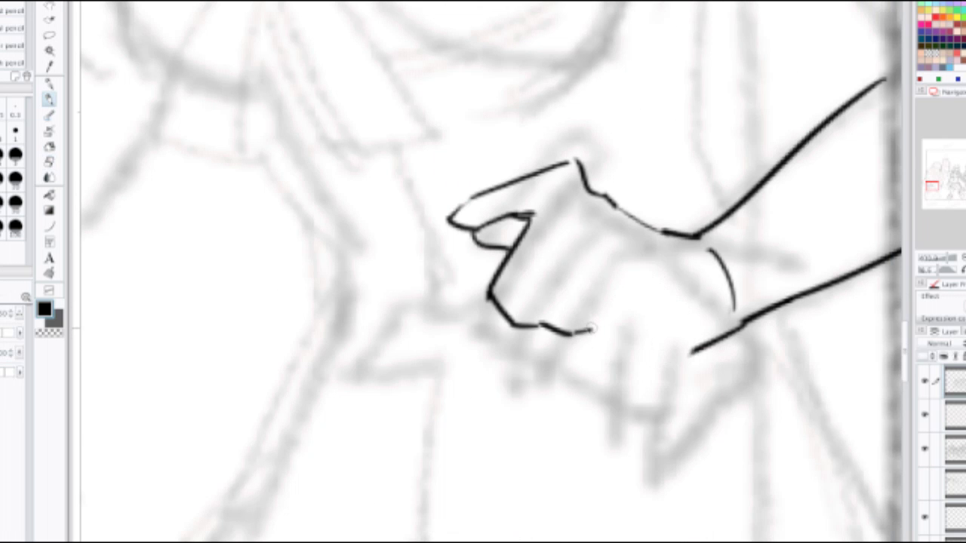
pyautogui.moveTo(575, 332); pyautogui.dragTo(612, 297)
pyautogui.hotkey('ctrl', 'z')
pyautogui.moveTo(655, 232); pyautogui.dragTo(589, 270)
pyautogui.hotkey('ctrl', 'z')
pyautogui.moveTo(531, 221)
pyautogui.mouseDown()
pyautogui.moveTo(568, 190)
pyautogui.moveTo(596, 195)
pyautogui.mouseUp()
# Step: Erase the angular lower front of the hand and ink rounded curled fingertips ending at the little finger's edge
pyautogui.press('e')
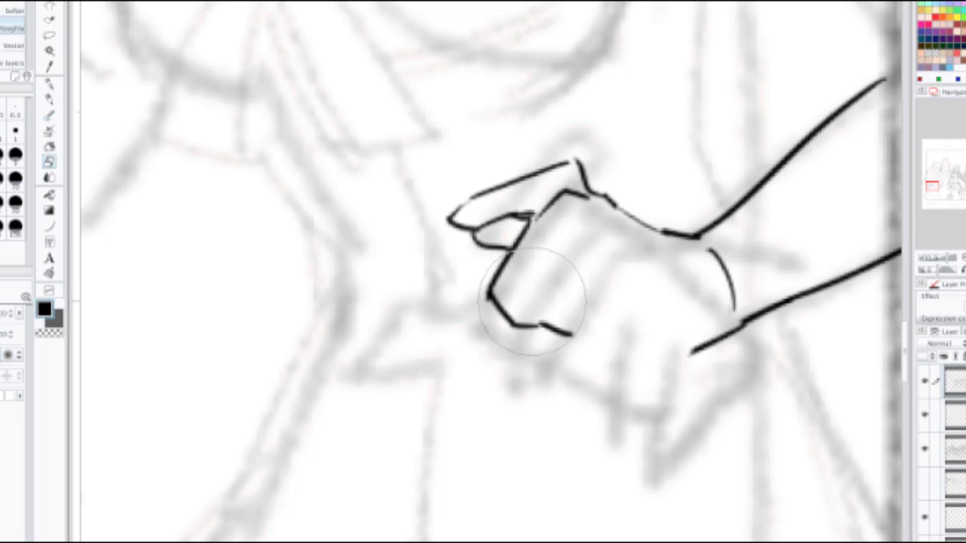
pyautogui.moveTo(539, 280); pyautogui.dragTo(530, 330)
pyautogui.press('p')
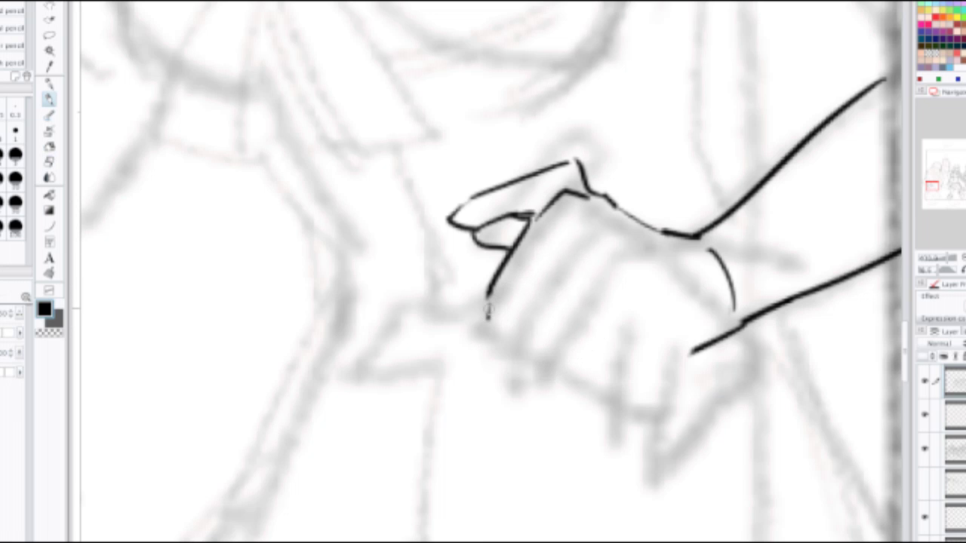
pyautogui.moveTo(491, 297)
pyautogui.mouseDown()
pyautogui.moveTo(486, 309)
pyautogui.moveTo(504, 318)
pyautogui.moveTo(518, 310)
pyautogui.moveTo(541, 325)
pyautogui.moveTo(636, 276)
pyautogui.moveTo(647, 278)
pyautogui.moveTo(621, 304)
pyautogui.moveTo(684, 339)
pyautogui.mouseUp()
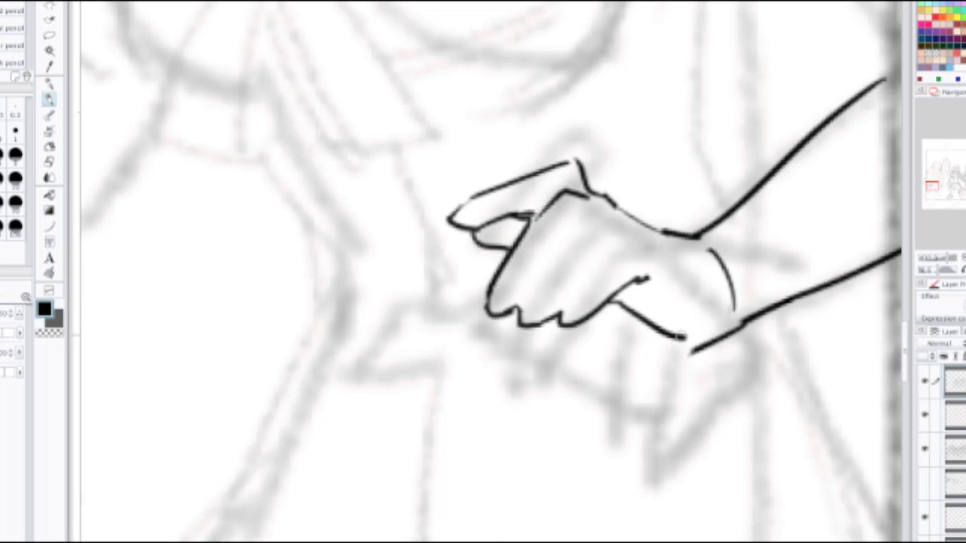
pyautogui.hotkey('ctrl', 'z')
pyautogui.moveTo(642, 278); pyautogui.dragTo(655, 291)
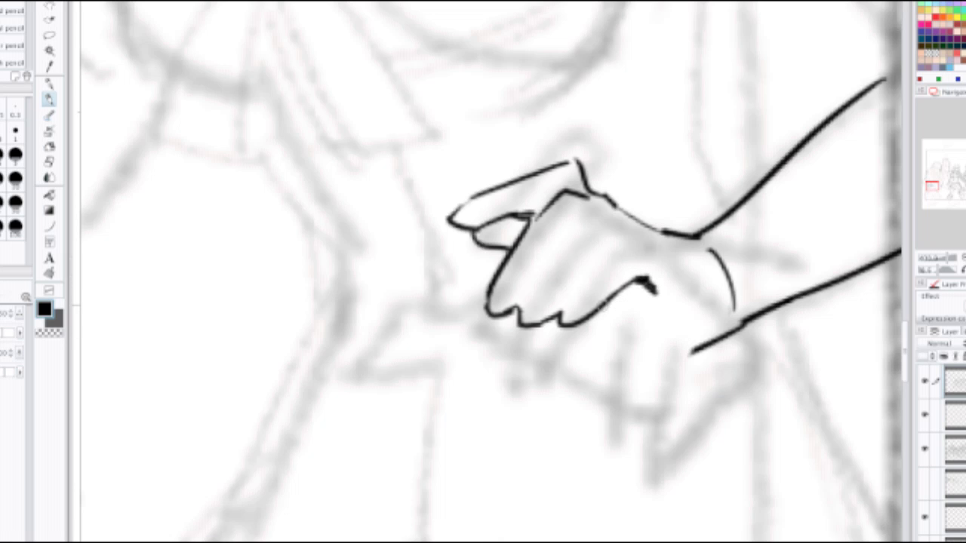
# Step: Erase the stepped knuckle contour with a smaller eraser and ink a smooth slope from the extended finger toward the wrist
pyautogui.moveTo(566, 161)
pyautogui.mouseDown()
pyautogui.moveTo(614, 204)
pyautogui.moveTo(581, 170)
pyautogui.moveTo(600, 192)
pyautogui.mouseUp()
pyautogui.press('e')
pyautogui.press('[')
pyautogui.press('[')
pyautogui.press('[')
pyautogui.press('[')
pyautogui.press('[')
pyautogui.press('[')
pyautogui.press('p')
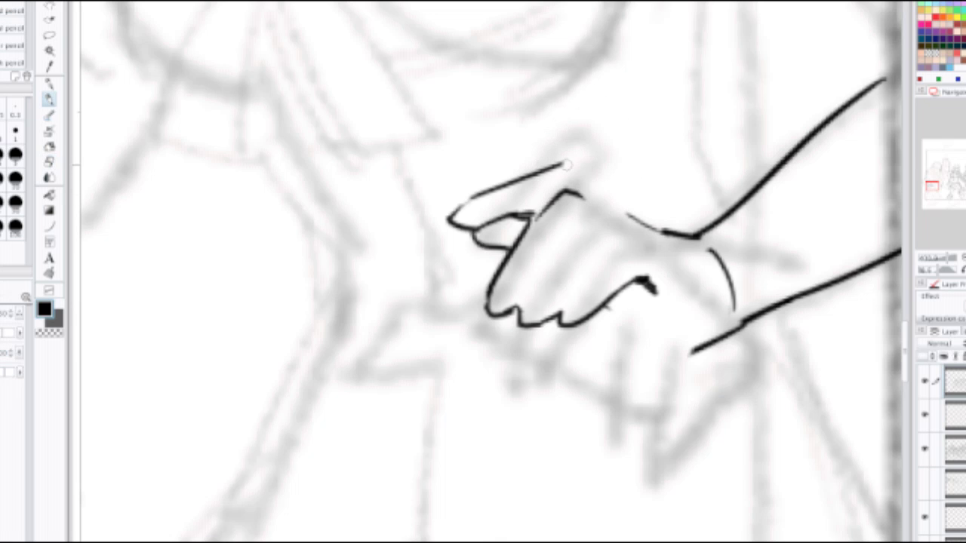
pyautogui.moveTo(562, 162); pyautogui.dragTo(613, 201)
pyautogui.hotkey('ctrl', 'z')
pyautogui.moveTo(565, 161); pyautogui.dragTo(643, 218)
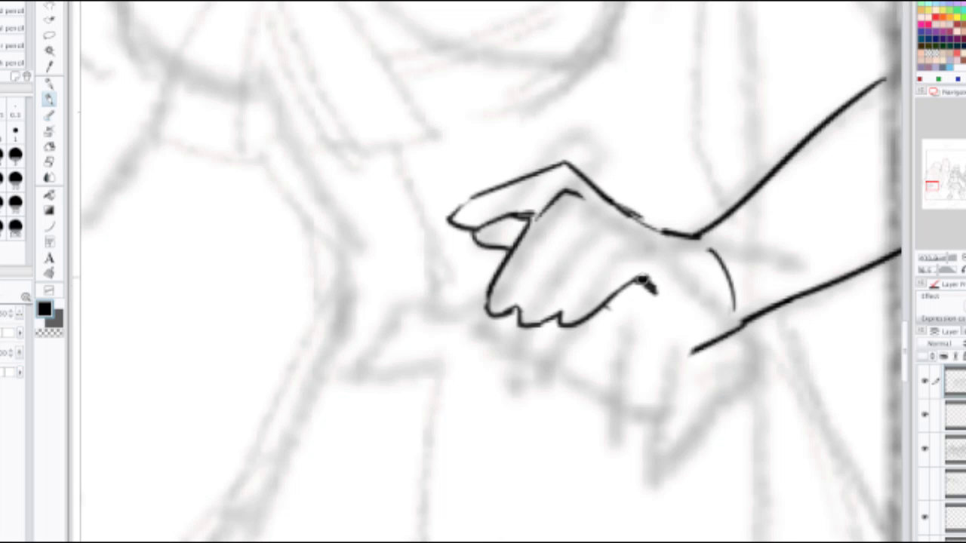
pyautogui.moveTo(564, 201); pyautogui.dragTo(623, 277)
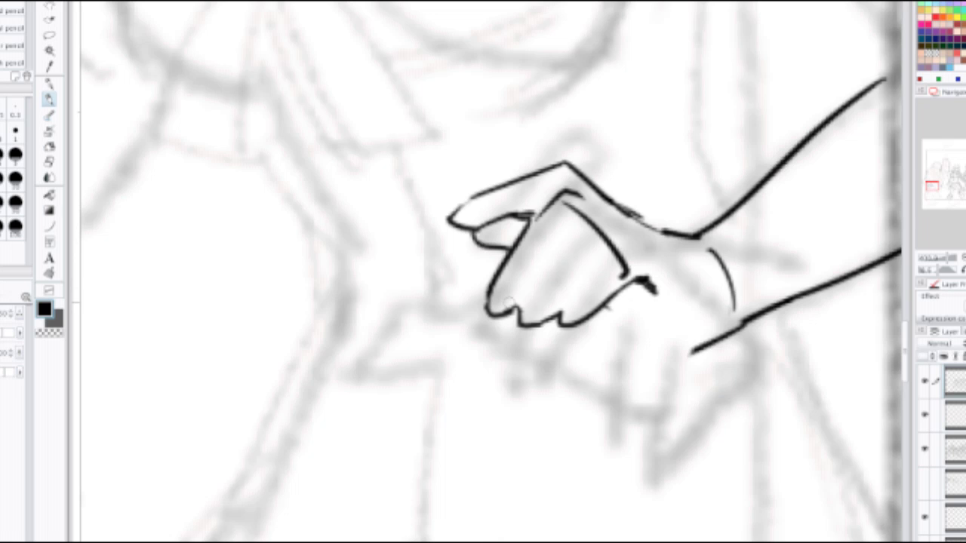
pyautogui.moveTo(504, 293)
pyautogui.mouseDown()
pyautogui.moveTo(602, 306)
pyautogui.moveTo(519, 273)
pyautogui.mouseUp()
pyautogui.hotkey('ctrl', 'z')
pyautogui.moveTo(484, 196); pyautogui.dragTo(571, 165)
pyautogui.hotkey('ctrl', 'z')
pyautogui.moveTo(485, 231); pyautogui.dragTo(515, 241)
pyautogui.hotkey('ctrl', 'z')
pyautogui.hotkey('ctrl', 'z')
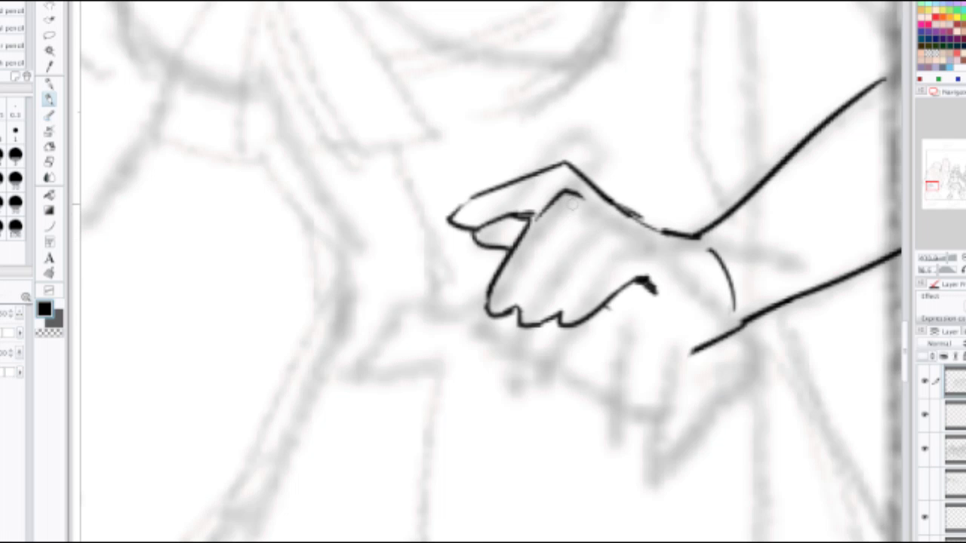
# Step: Ink the first dividing line between the curled fingers, running from the knuckles toward the fingertips
pyautogui.moveTo(595, 212); pyautogui.dragTo(557, 247)
pyautogui.moveTo(565, 237); pyautogui.dragTo(521, 283)
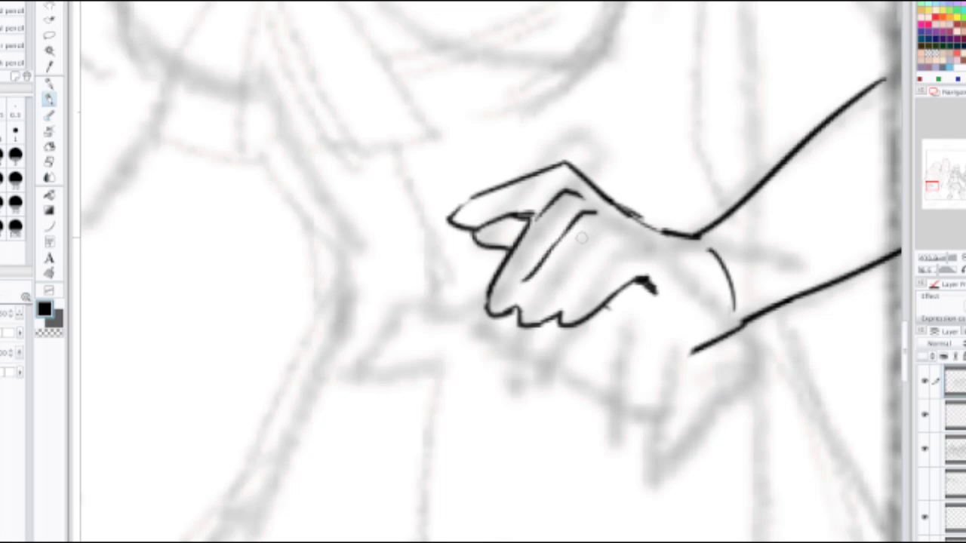
pyautogui.hotkey('ctrl', 'z')
pyautogui.moveTo(576, 221); pyautogui.dragTo(534, 285)
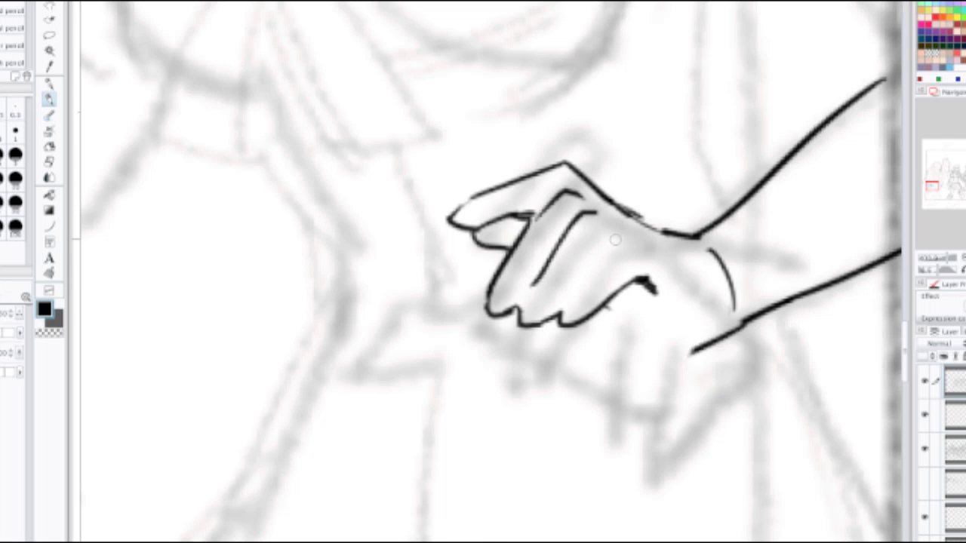
# Step: Ink the gap beside the little finger as a narrow pointed loop, redoing the strokes until they fit
pyautogui.moveTo(607, 242)
pyautogui.mouseDown()
pyautogui.moveTo(566, 297)
pyautogui.moveTo(604, 241)
pyautogui.mouseUp()
pyautogui.hotkey('ctrl', 'z')
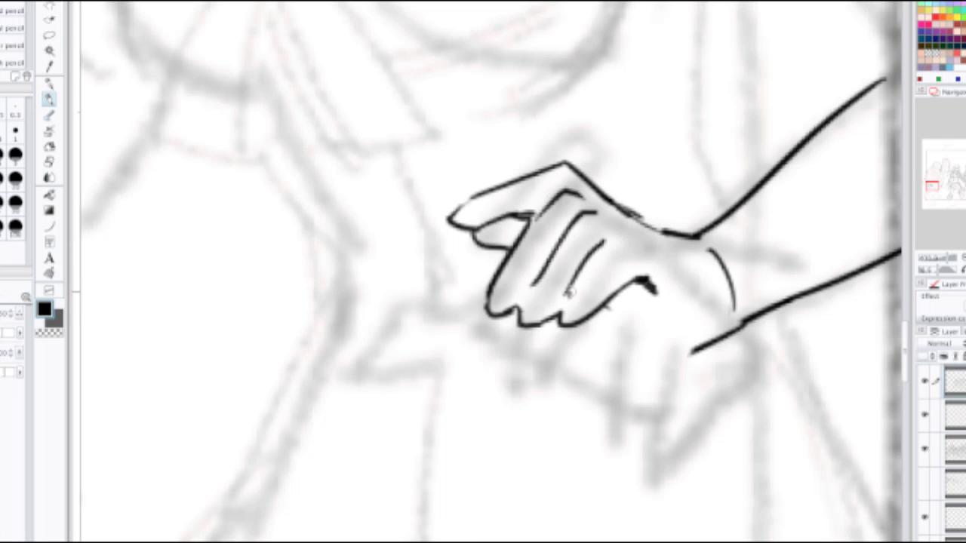
pyautogui.hotkey('ctrl', 'z')
pyautogui.moveTo(567, 297); pyautogui.dragTo(611, 238)
pyautogui.hotkey('ctrl', 'z')
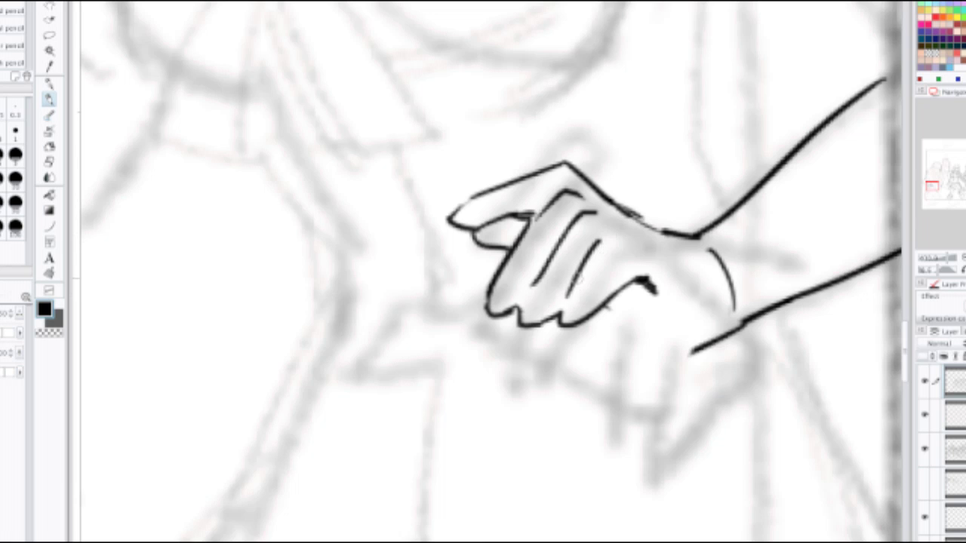
pyautogui.hotkey('ctrl', 'z')
pyautogui.moveTo(562, 297); pyautogui.dragTo(604, 244)
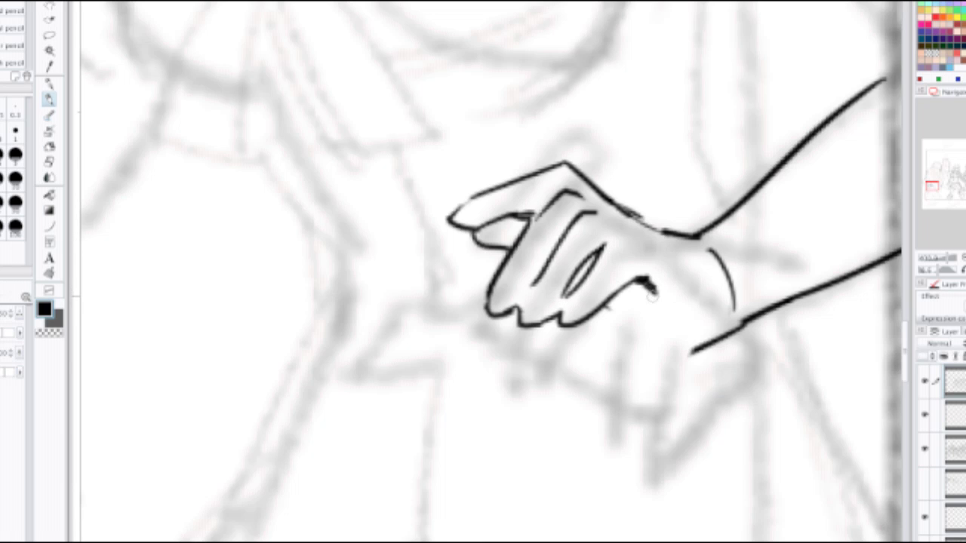
# Step: Erase the hooked end of the little finger's edge and ink the heel of the hand curving into the wrist
pyautogui.press('e')
pyautogui.moveTo(660, 288); pyautogui.dragTo(643, 278)
pyautogui.moveTo(686, 341); pyautogui.dragTo(700, 349)
pyautogui.press('p')
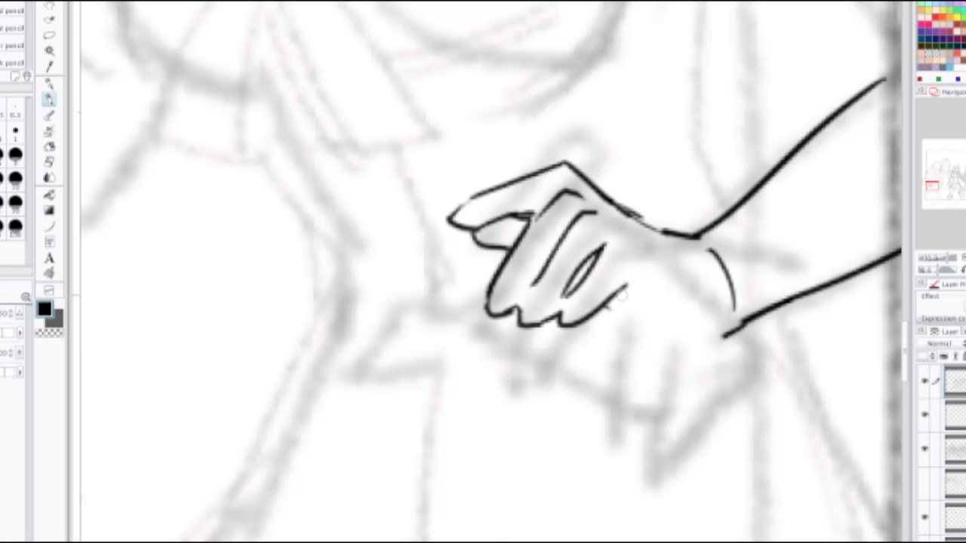
pyautogui.moveTo(622, 292)
pyautogui.mouseDown()
pyautogui.moveTo(702, 336)
pyautogui.moveTo(744, 317)
pyautogui.mouseUp()
pyautogui.hotkey('ctrl', 'z')
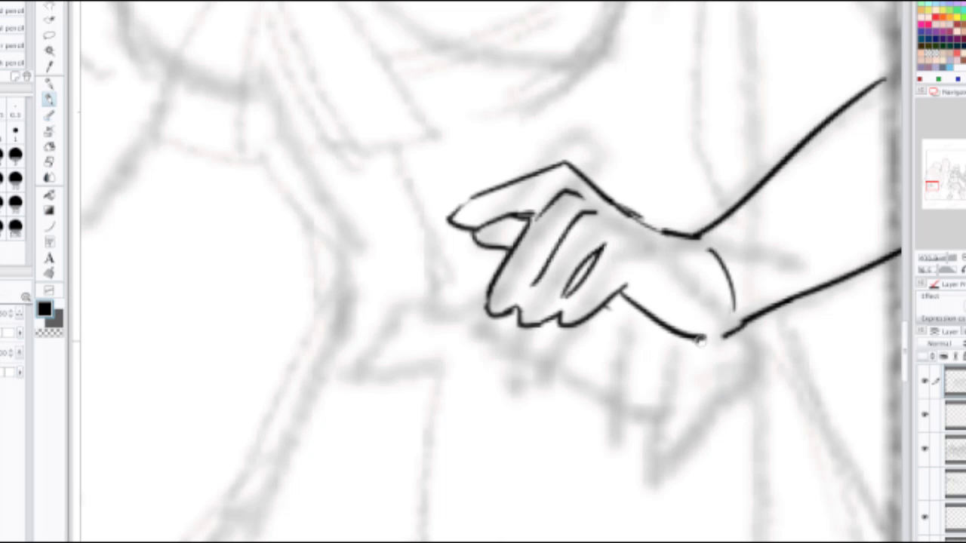
pyautogui.moveTo(699, 340)
pyautogui.mouseDown()
pyautogui.moveTo(752, 318)
pyautogui.moveTo(497, 368)
pyautogui.mouseUp()
# Step: Ink a short curved knuckle crease on the back of the hand
pyautogui.scroll(-3, 744, 291)
pyautogui.scroll(1, 437, 330)
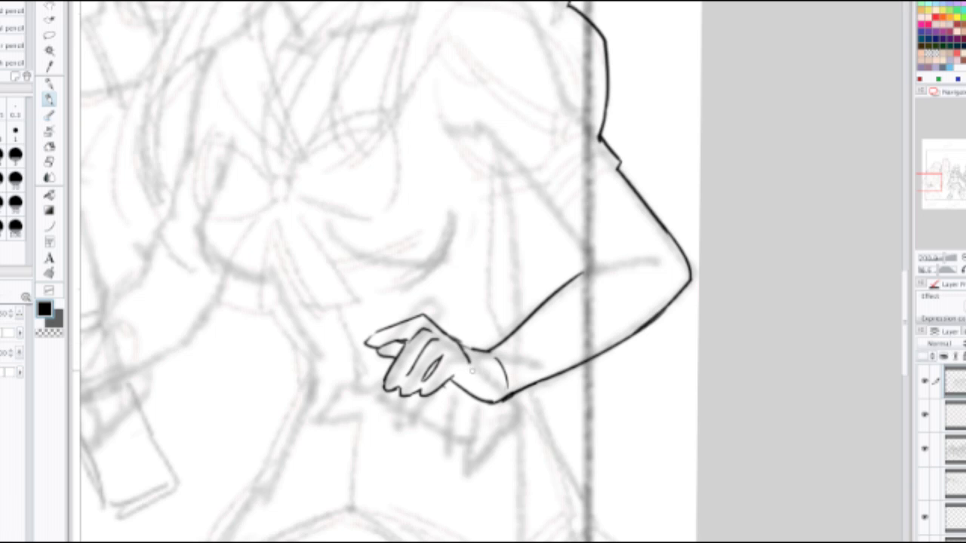
pyautogui.moveTo(464, 358); pyautogui.dragTo(447, 337)
# Step: Redraw the extended finger with a slimmer, more pointed tip and reconnect the fingertip beneath it
pyautogui.scroll(-1, 449, 308)
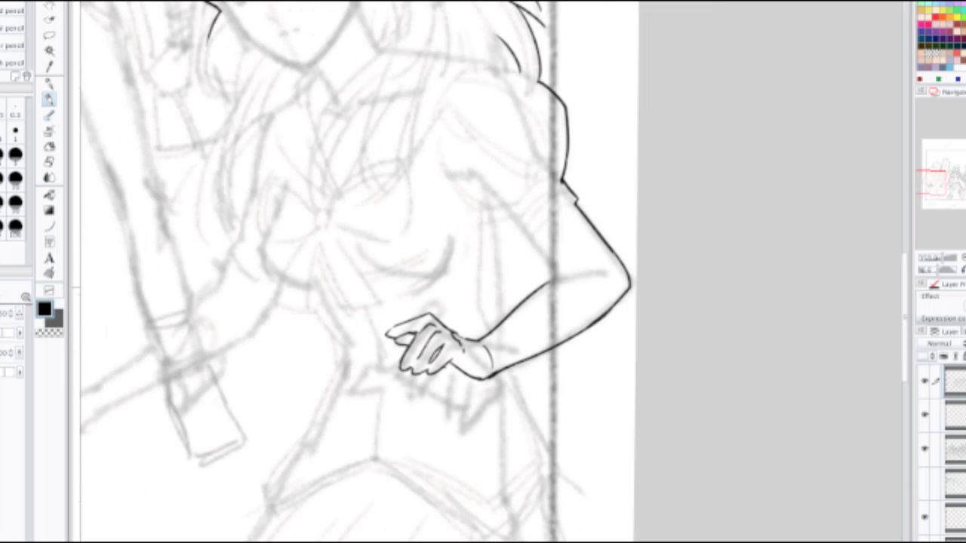
pyautogui.scroll(-1, 471, 286)
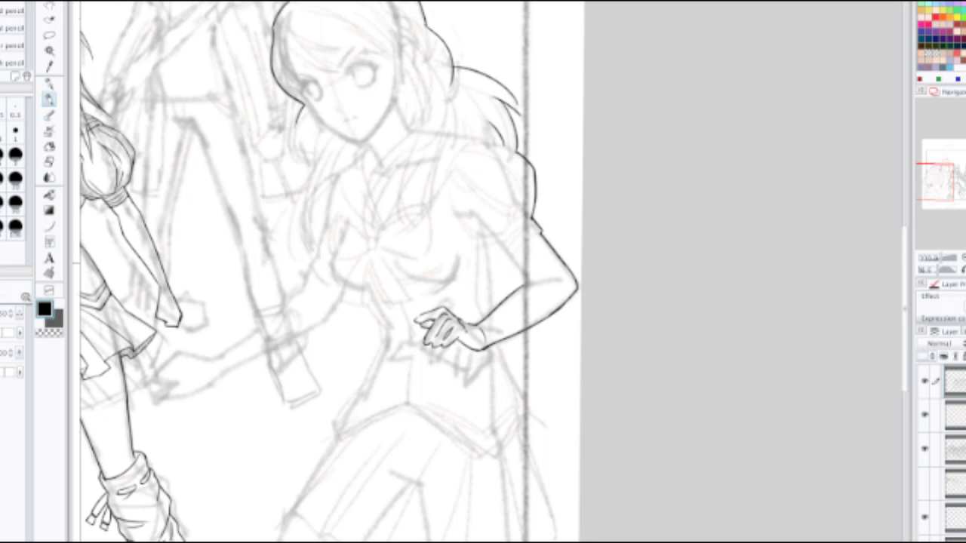
pyautogui.scroll(2, 472, 280)
pyautogui.scroll(2, 459, 378)
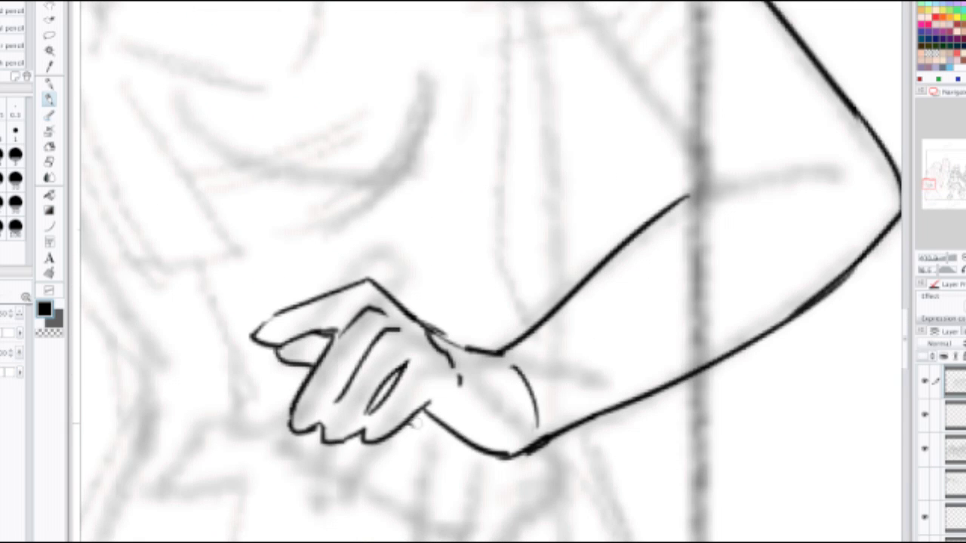
pyautogui.hotkey('ctrl', 'z')
pyautogui.moveTo(277, 312)
pyautogui.mouseDown()
pyautogui.moveTo(255, 326)
pyautogui.moveTo(286, 345)
pyautogui.moveTo(248, 341)
pyautogui.moveTo(286, 333)
pyautogui.moveTo(256, 330)
pyautogui.moveTo(295, 304)
pyautogui.moveTo(256, 318)
pyautogui.moveTo(290, 338)
pyautogui.moveTo(340, 330)
pyautogui.mouseUp()
pyautogui.press('e')
pyautogui.press('p')
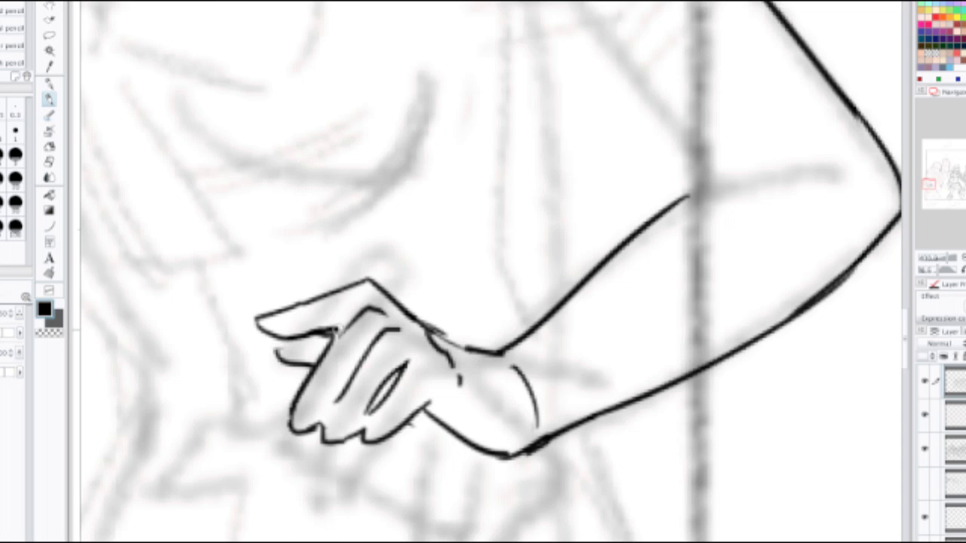
pyautogui.moveTo(278, 339)
pyautogui.mouseDown()
pyautogui.moveTo(278, 357)
pyautogui.moveTo(275, 339)
pyautogui.mouseUp()
# Step: Lasso the hand up to the wrist, enlarge it slightly, shift it away from the forearm and deselect
pyautogui.scroll(-2, 288, 302)
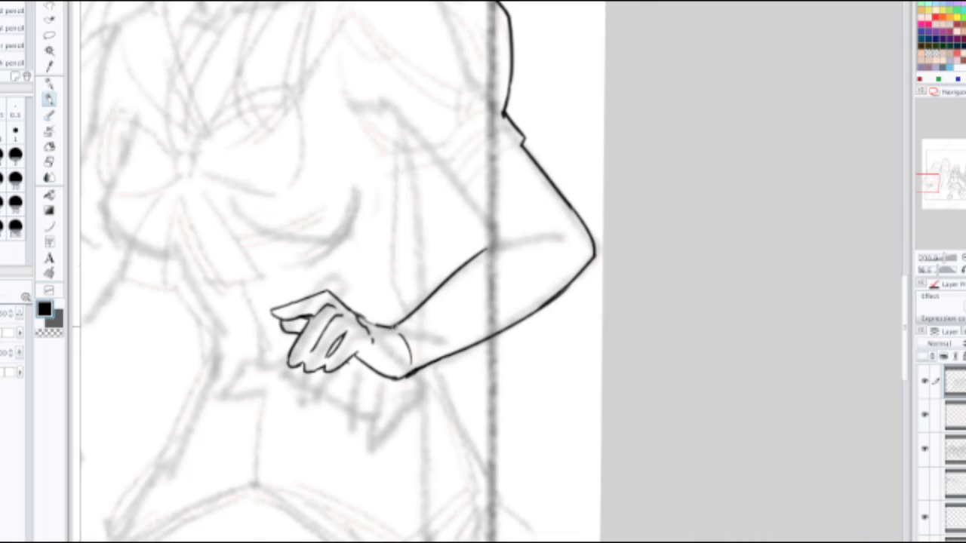
pyautogui.press('m')
pyautogui.moveTo(395, 321)
pyautogui.mouseDown()
pyautogui.moveTo(342, 305)
pyautogui.moveTo(274, 303)
pyautogui.moveTo(283, 368)
pyautogui.moveTo(398, 402)
pyautogui.mouseUp()
pyautogui.moveTo(411, 361); pyautogui.dragTo(419, 336)
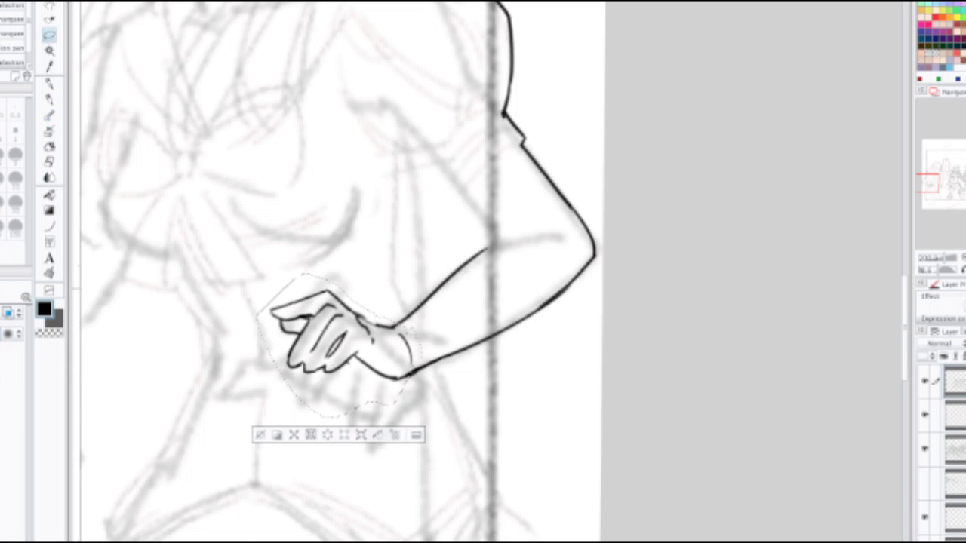
pyautogui.hotkey('ctrl', 't')
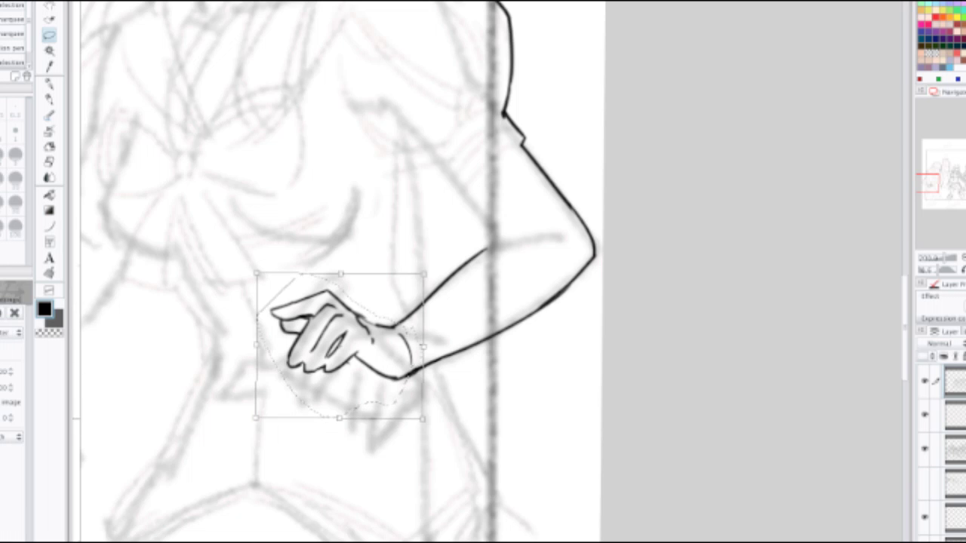
pyautogui.moveTo(423, 419); pyautogui.dragTo(439, 433)
pyautogui.moveTo(340, 381); pyautogui.dragTo(312, 394)
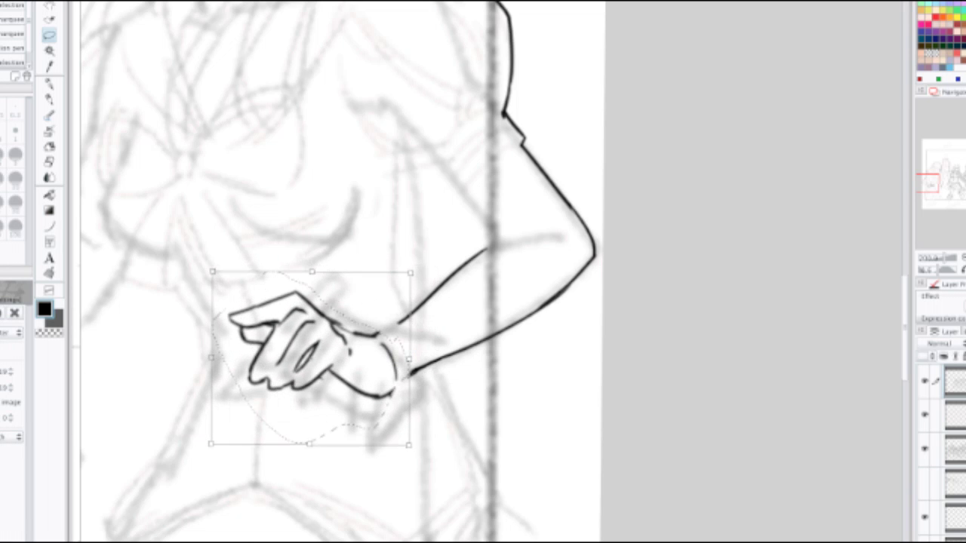
pyautogui.press('Return')
pyautogui.hotkey('ctrl', 'd')
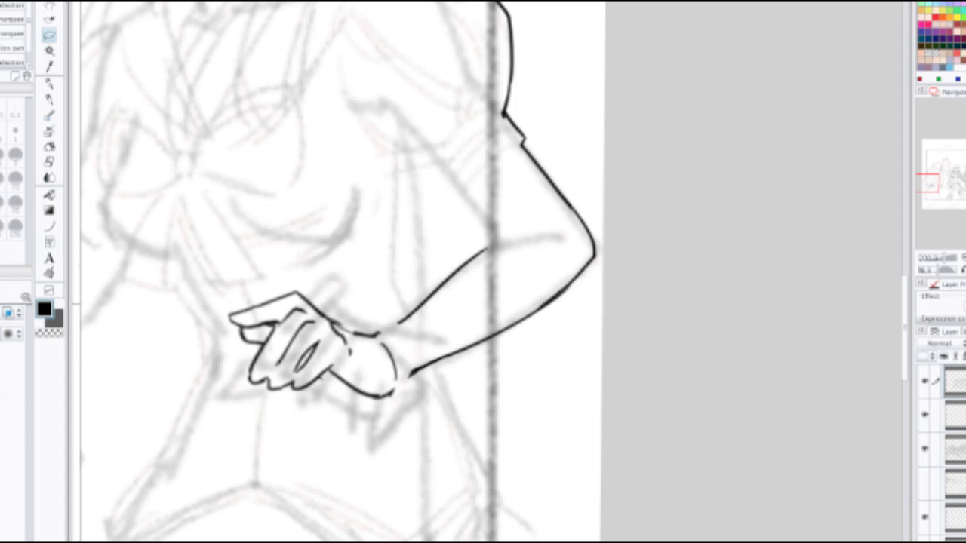
# Step: Erase the loose line ends at the wrist and ink the upper contour continuously from the hand into the forearm
pyautogui.scroll(2, 347, 322)
pyautogui.press('e')
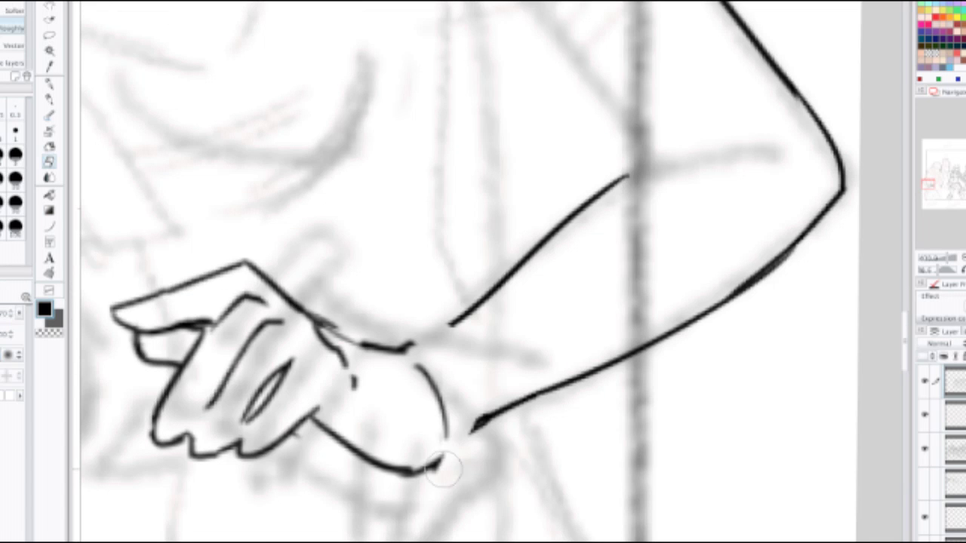
pyautogui.moveTo(442, 459)
pyautogui.mouseDown()
pyautogui.moveTo(460, 382)
pyautogui.moveTo(415, 329)
pyautogui.moveTo(476, 302)
pyautogui.mouseUp()
pyautogui.press('p')
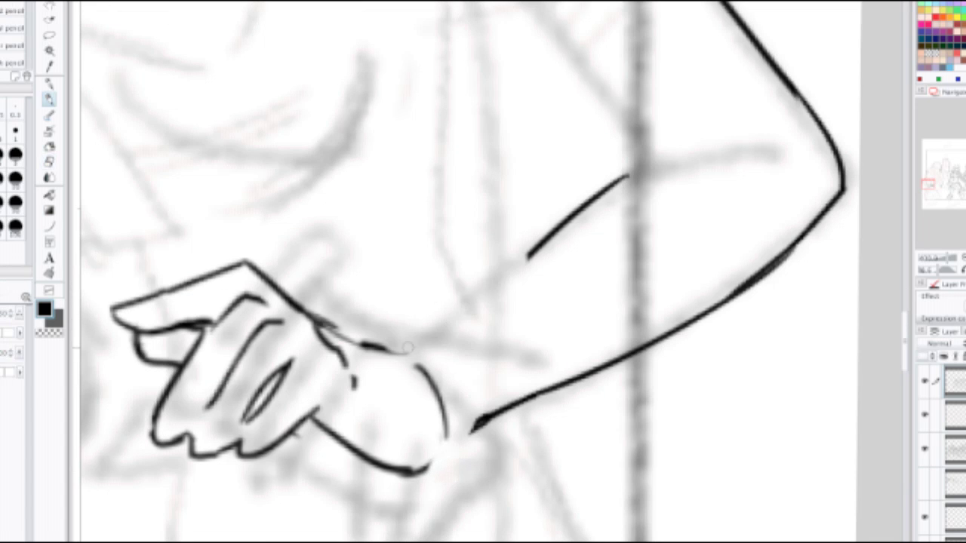
pyautogui.moveTo(326, 322); pyautogui.dragTo(421, 354)
pyautogui.hotkey('ctrl', 'z')
pyautogui.moveTo(320, 323)
pyautogui.mouseDown()
pyautogui.moveTo(413, 354)
pyautogui.moveTo(486, 310)
pyautogui.mouseUp()
pyautogui.hotkey('ctrl', 'z')
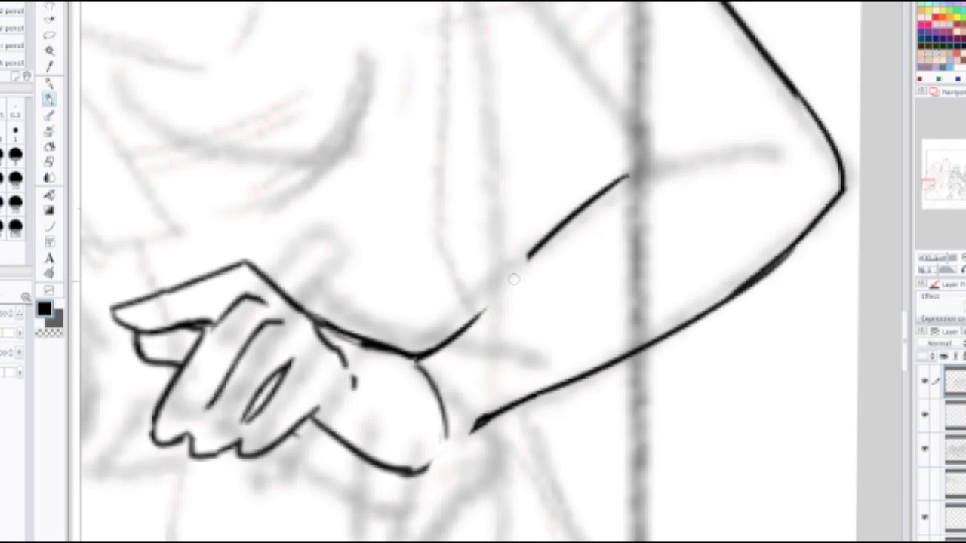
pyautogui.moveTo(453, 336); pyautogui.dragTo(566, 225)
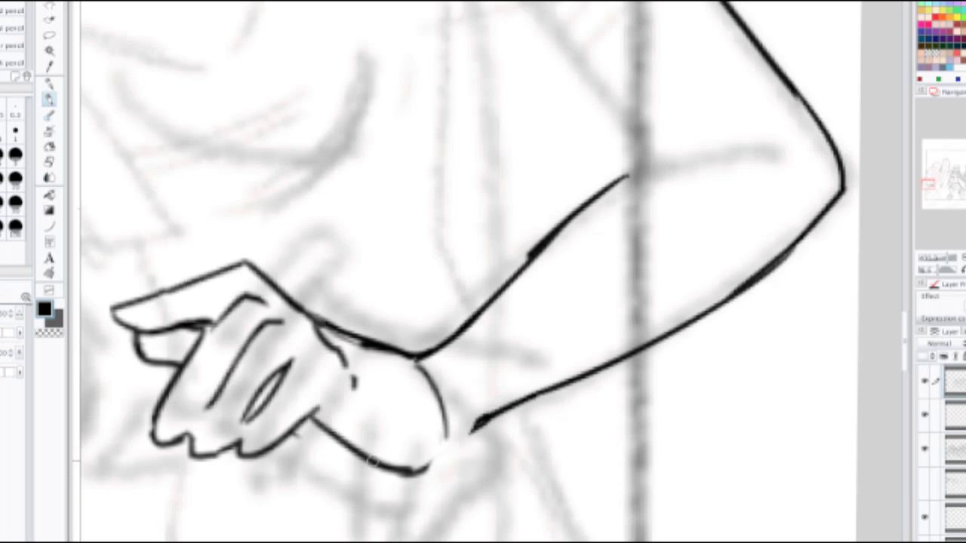
# Step: Ink the lower wrist contour into the forearm, then erase the old heel curve and the lower part of the wrist crease
pyautogui.moveTo(318, 421)
pyautogui.mouseDown()
pyautogui.moveTo(451, 447)
pyautogui.moveTo(528, 394)
pyautogui.mouseUp()
pyautogui.hotkey('ctrl', 'z')
pyautogui.press('e')
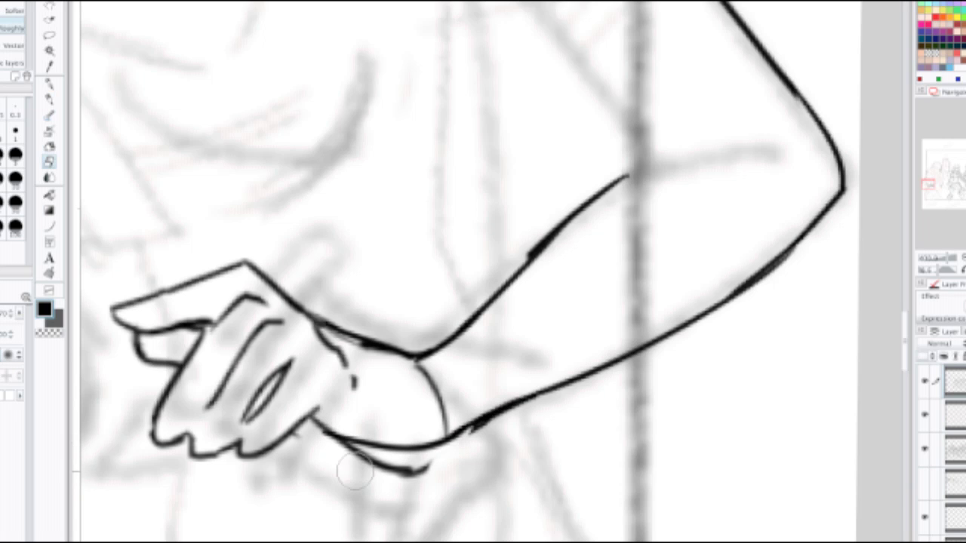
pyautogui.moveTo(345, 470)
pyautogui.mouseDown()
pyautogui.moveTo(396, 477)
pyautogui.moveTo(371, 463)
pyautogui.mouseUp()
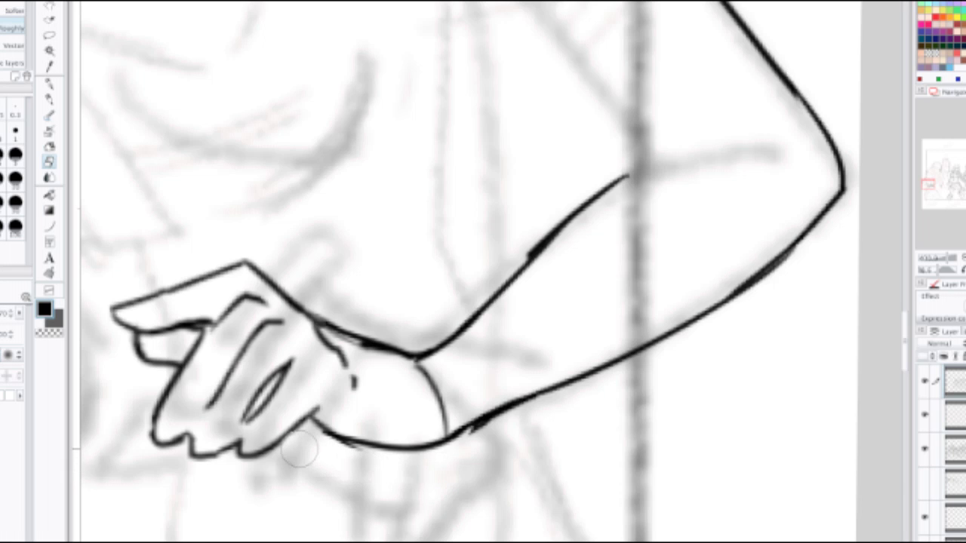
pyautogui.moveTo(416, 410)
pyautogui.mouseDown()
pyautogui.moveTo(462, 389)
pyautogui.moveTo(438, 409)
pyautogui.mouseUp()
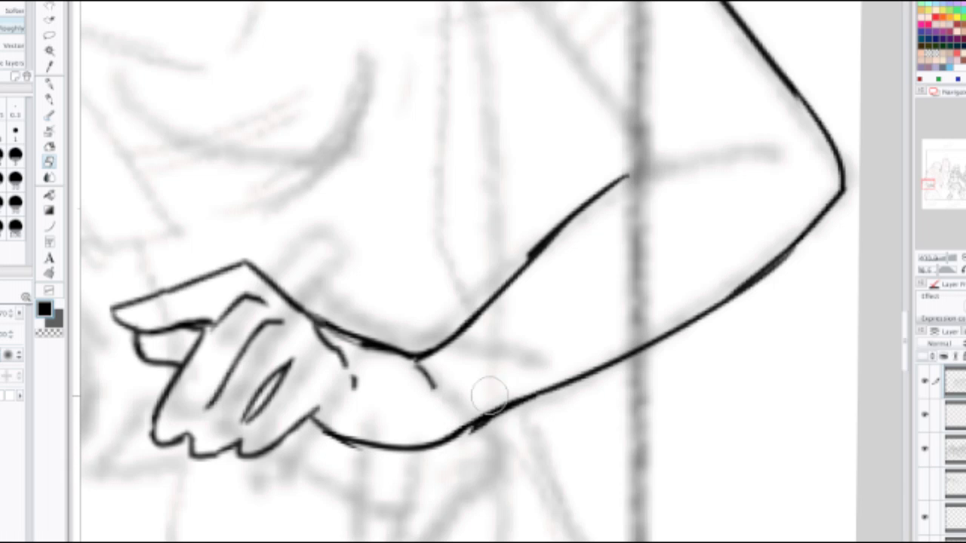
# Step: Erase the rough overlap on the lower forearm contour near the wrist and flip the canvas view horizontally to check the arm
pyautogui.moveTo(477, 447); pyautogui.dragTo(529, 414)
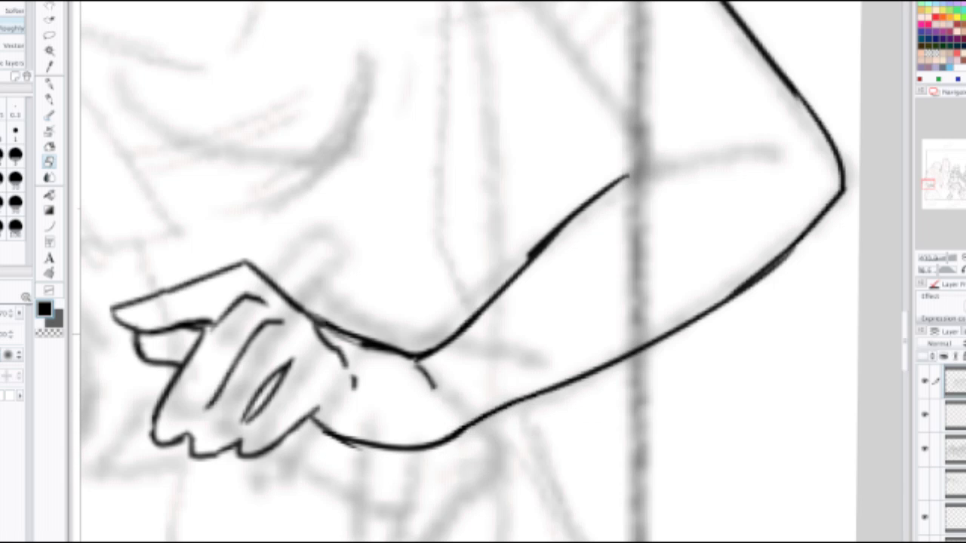
pyautogui.scroll(-2, 533, 338)
pyautogui.scroll(-2, 539, 337)
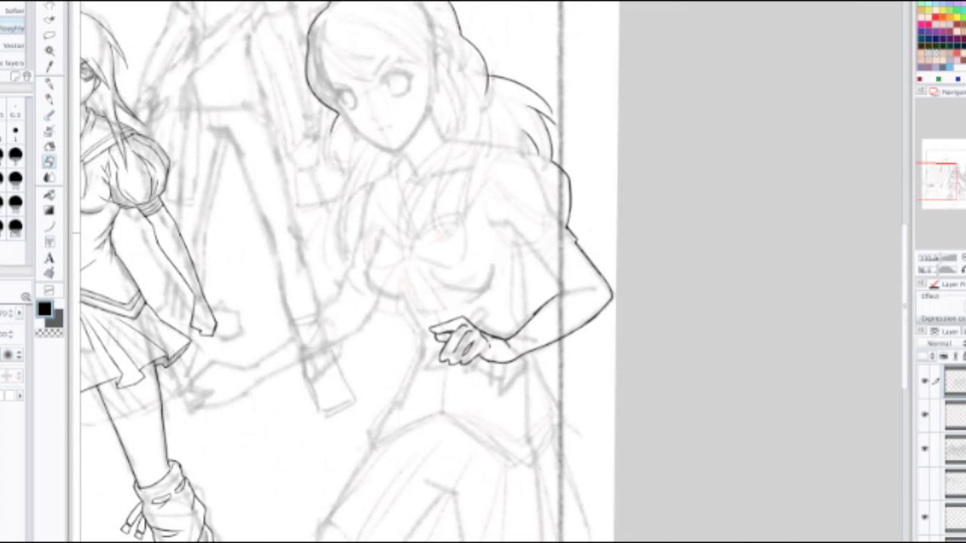
pyautogui.scroll(-1, 540, 317)
pyautogui.scroll(4, 476, 294)
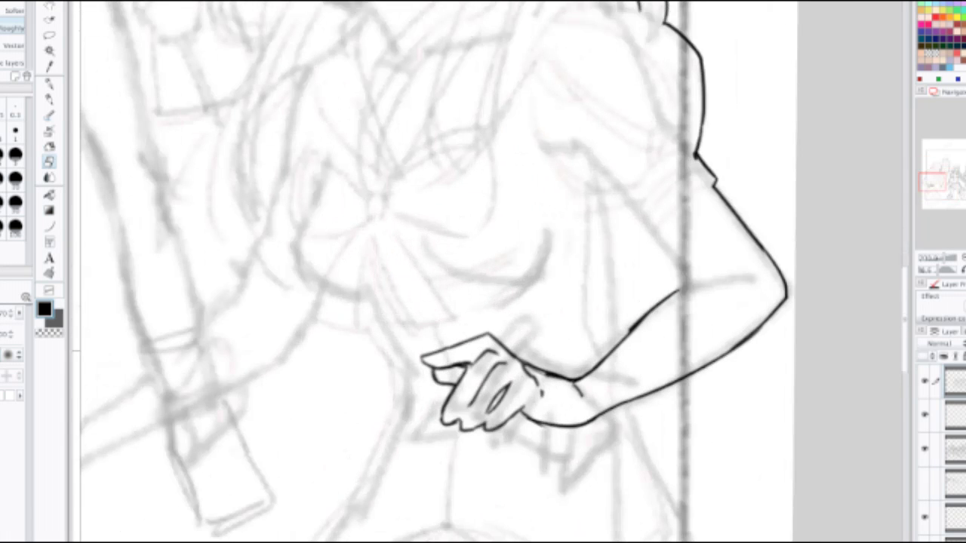
pyautogui.press('h')
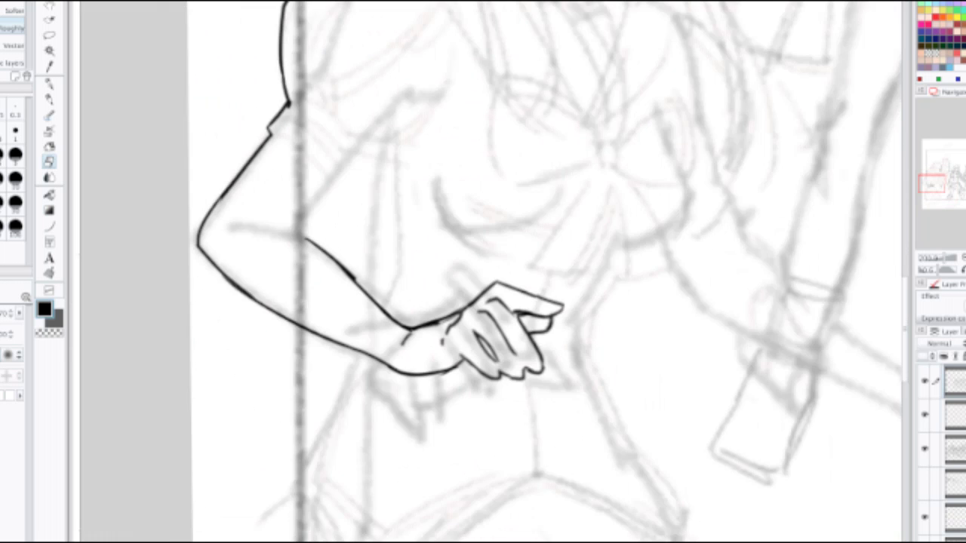
pyautogui.hotkey('ctrl', '-')
pyautogui.hotkey('ctrl', '-')
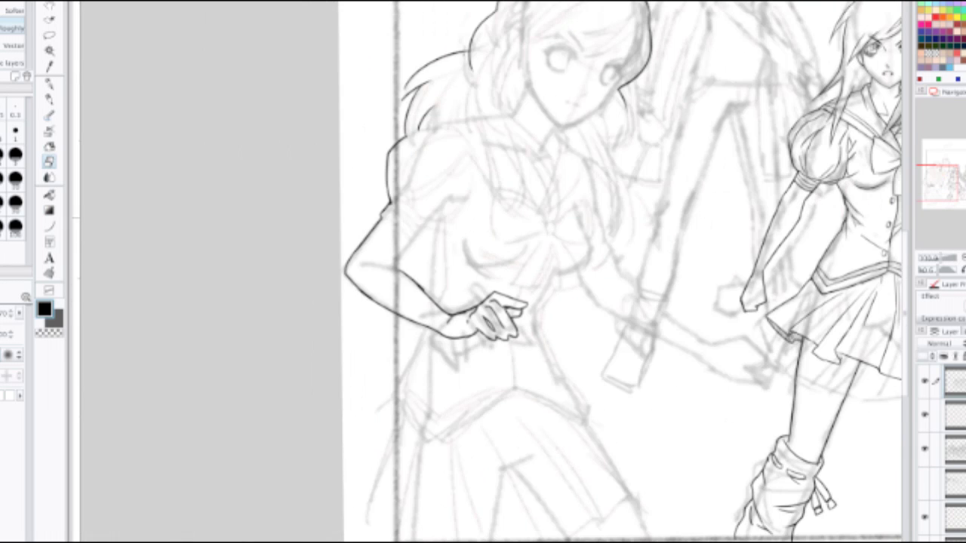
pyautogui.scroll(5, 583, 173)
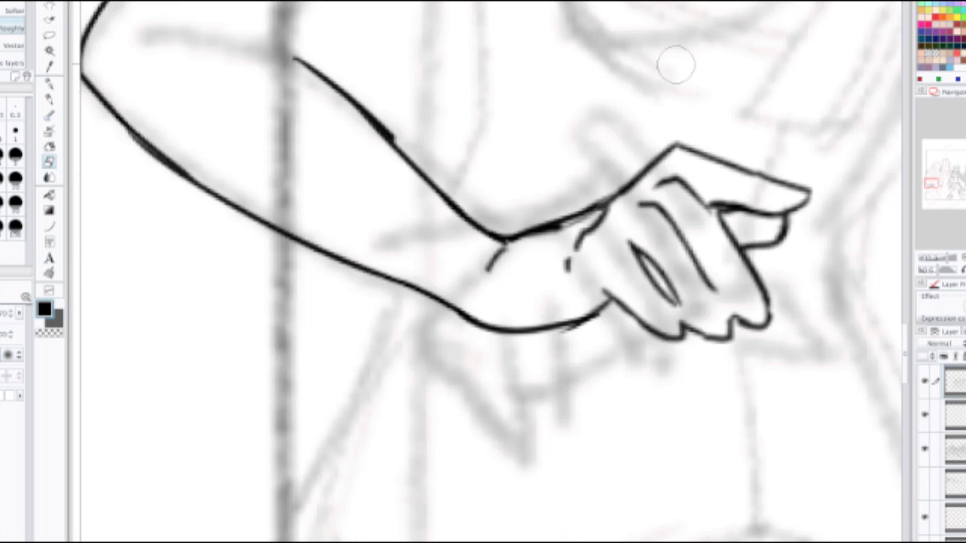
# Step: Erase the doubled upper wrist line and ink one smooth contour from the wrist to the index finger's knuckle
pyautogui.press('[')
pyautogui.moveTo(545, 232)
pyautogui.mouseDown()
pyautogui.moveTo(587, 195)
pyautogui.moveTo(484, 266)
pyautogui.moveTo(628, 174)
pyautogui.mouseUp()
pyautogui.press('p')
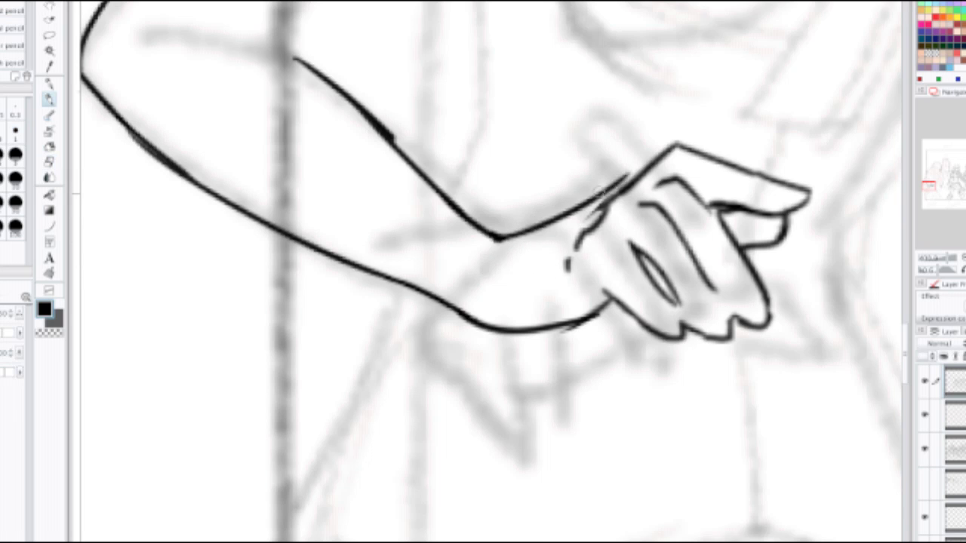
pyautogui.hotkey('ctrl', 'z')
pyautogui.moveTo(499, 238); pyautogui.dragTo(674, 149)
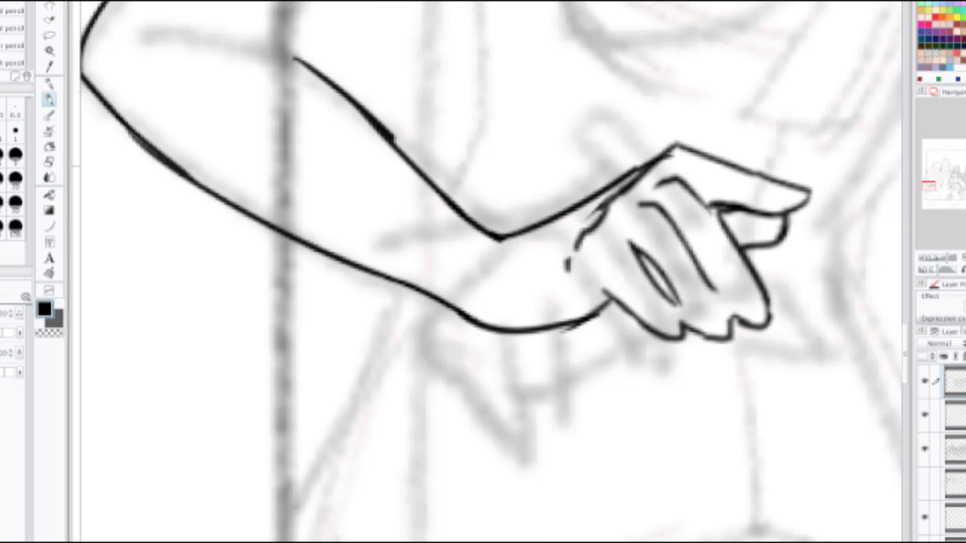
# Step: Restore the short wrist crease and erase the upper contour of the forearm between the elbow and the wrist
pyautogui.scroll(-1, 670, 178)
pyautogui.moveTo(495, 239)
pyautogui.mouseDown()
pyautogui.moveTo(475, 261)
pyautogui.moveTo(297, 352)
pyautogui.mouseUp()
pyautogui.scroll(-1, 467, 283)
pyautogui.scroll(-3, 257, 364)
pyautogui.scroll(-1, 303, 197)
pyautogui.moveTo(170, 256)
pyautogui.mouseDown()
pyautogui.moveTo(303, 196)
pyautogui.moveTo(387, 253)
pyautogui.mouseUp()
pyautogui.scroll(1, 302, 197)
pyautogui.press('e')
pyautogui.moveTo(348, 220); pyautogui.dragTo(407, 279)
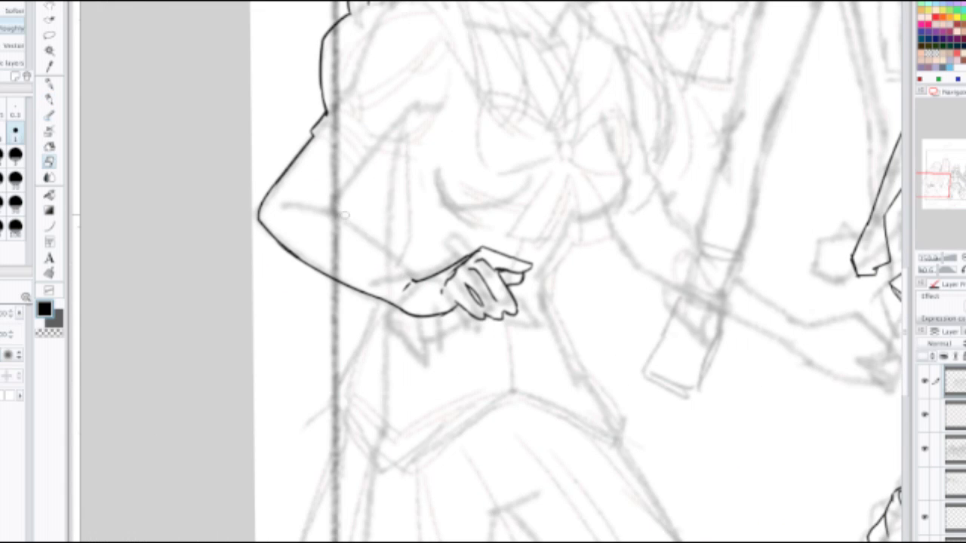
# Step: Ink the forearm's upper contour as one clean stroke from the inner elbow bend to the wrist
pyautogui.press('p')
pyautogui.moveTo(315, 201); pyautogui.dragTo(407, 284)
pyautogui.hotkey('ctrl', 'z')
pyautogui.moveTo(321, 204); pyautogui.dragTo(416, 284)
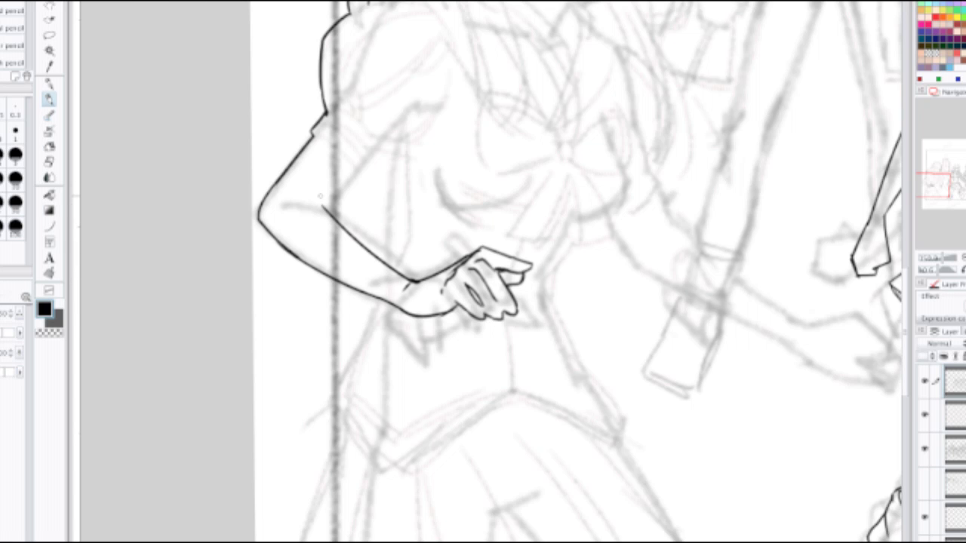
pyautogui.moveTo(323, 203); pyautogui.dragTo(369, 141)
pyautogui.hotkey('ctrl', 'z')
pyautogui.moveTo(323, 203); pyautogui.dragTo(363, 155)
pyautogui.hotkey('ctrl', 'z')
pyautogui.moveTo(324, 203); pyautogui.dragTo(372, 154)
pyautogui.hotkey('ctrl', 'z')
pyautogui.moveTo(323, 203); pyautogui.dragTo(375, 145)
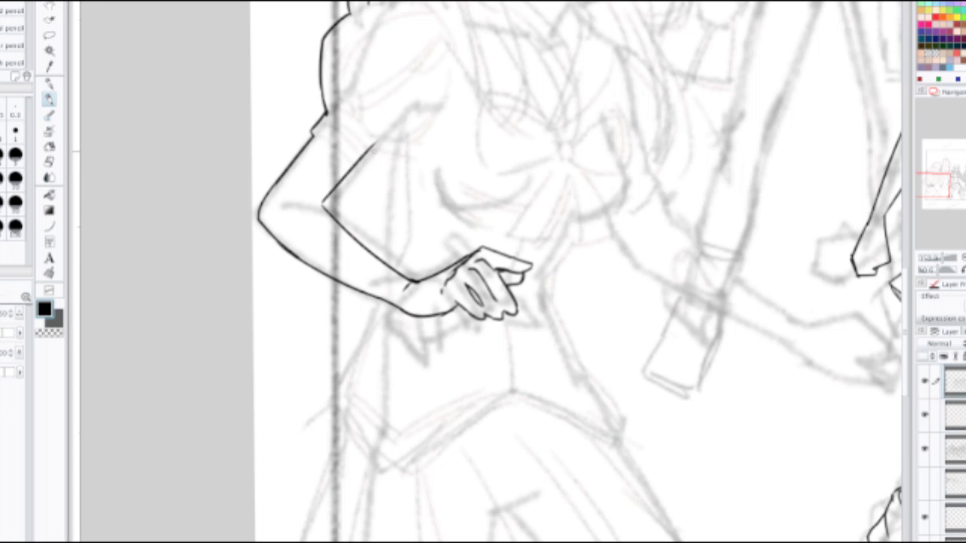
pyautogui.hotkey('ctrl', 'z')
pyautogui.moveTo(322, 202)
pyautogui.mouseDown()
pyautogui.moveTo(366, 151)
pyautogui.moveTo(313, 295)
pyautogui.mouseUp()
pyautogui.scroll(-1, 362, 165)
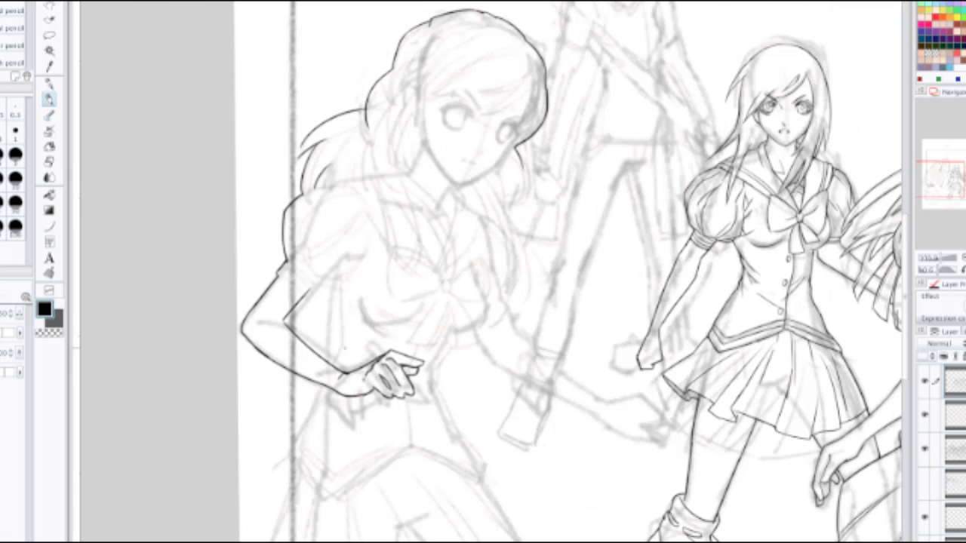
pyautogui.hotkey('ctrl', 'z')
# Step: Lasso the forearm and hand, enlarge them, shift them back onto the elbow line and deselect
pyautogui.press('m')
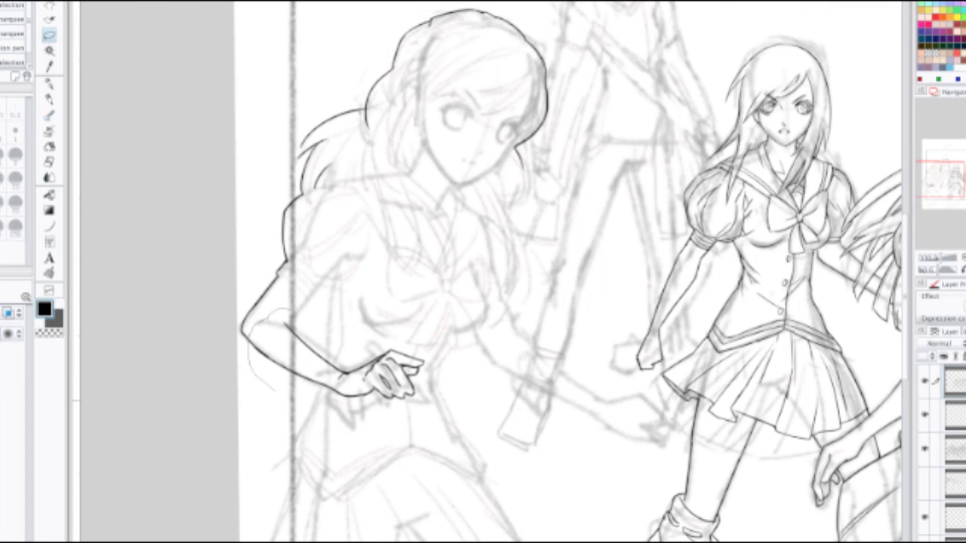
pyautogui.moveTo(273, 387)
pyautogui.mouseDown()
pyautogui.moveTo(345, 427)
pyautogui.moveTo(454, 362)
pyautogui.moveTo(354, 285)
pyautogui.mouseUp()
pyautogui.hotkey('ctrl', 't')
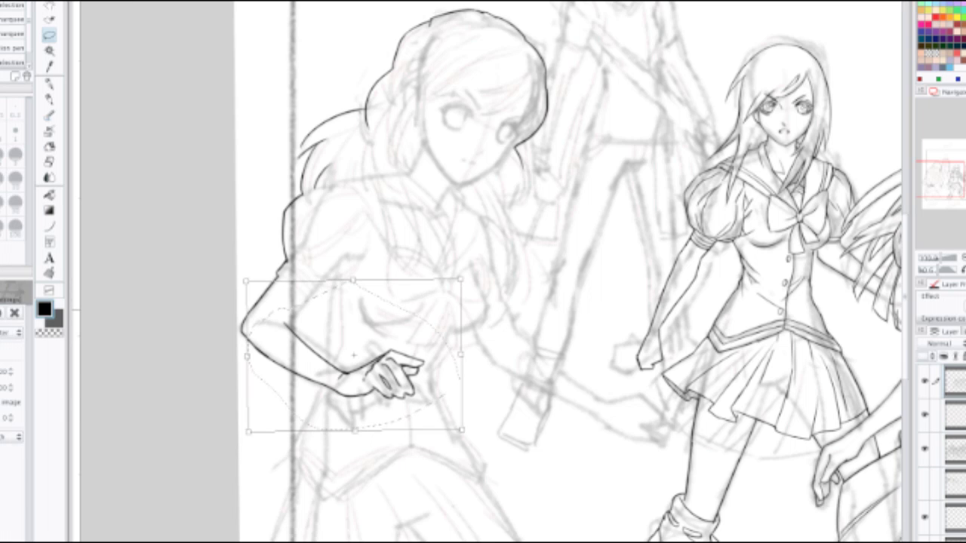
pyautogui.moveTo(462, 430); pyautogui.dragTo(490, 449)
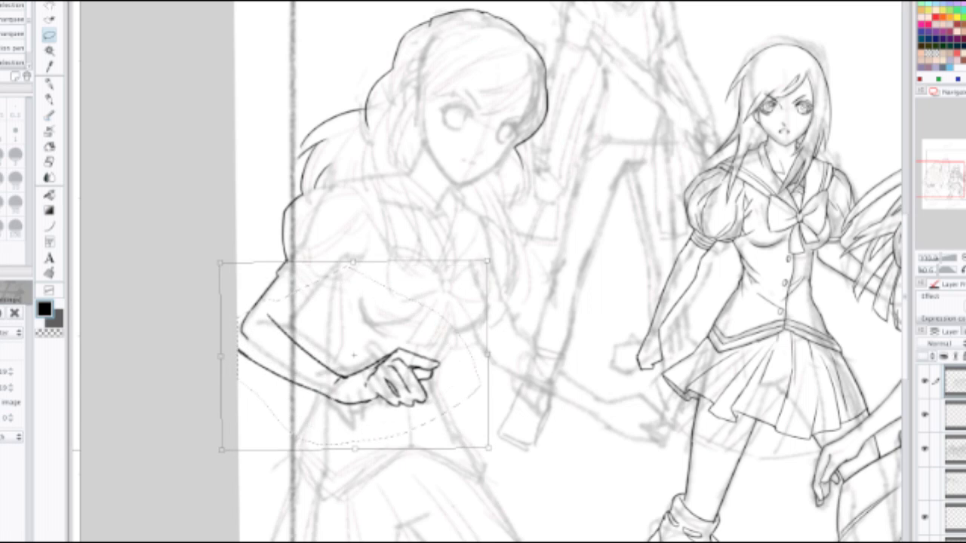
pyautogui.moveTo(414, 377); pyautogui.dragTo(441, 382)
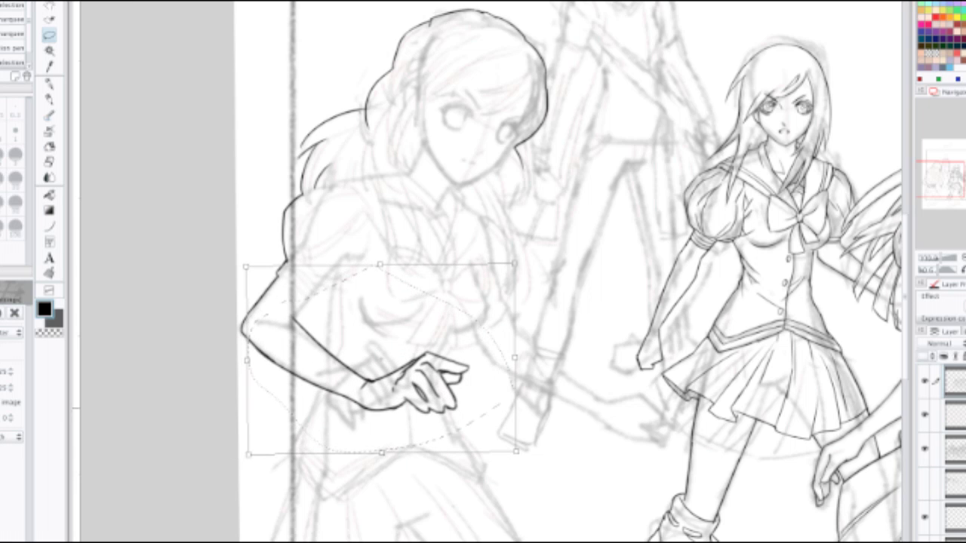
pyautogui.press('Return')
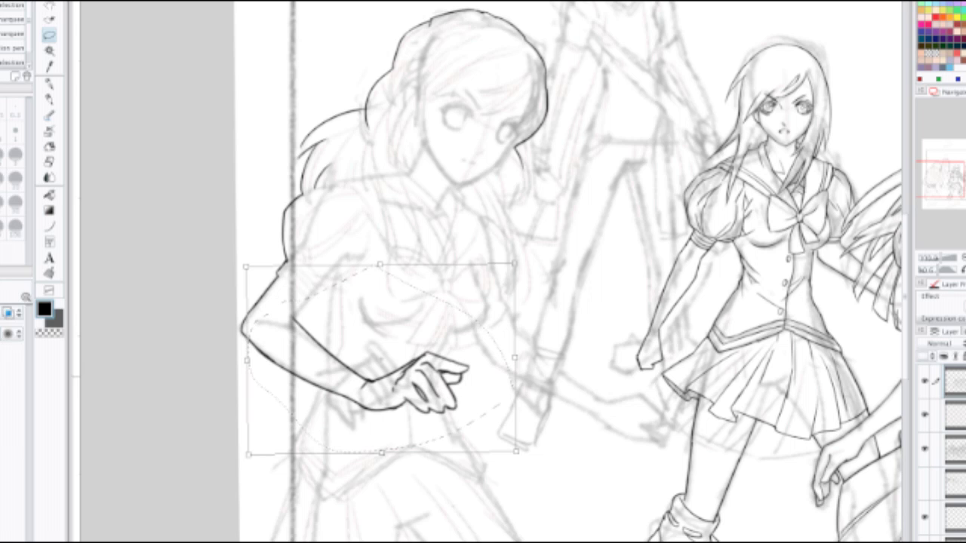
pyautogui.hotkey('ctrl', 'd')
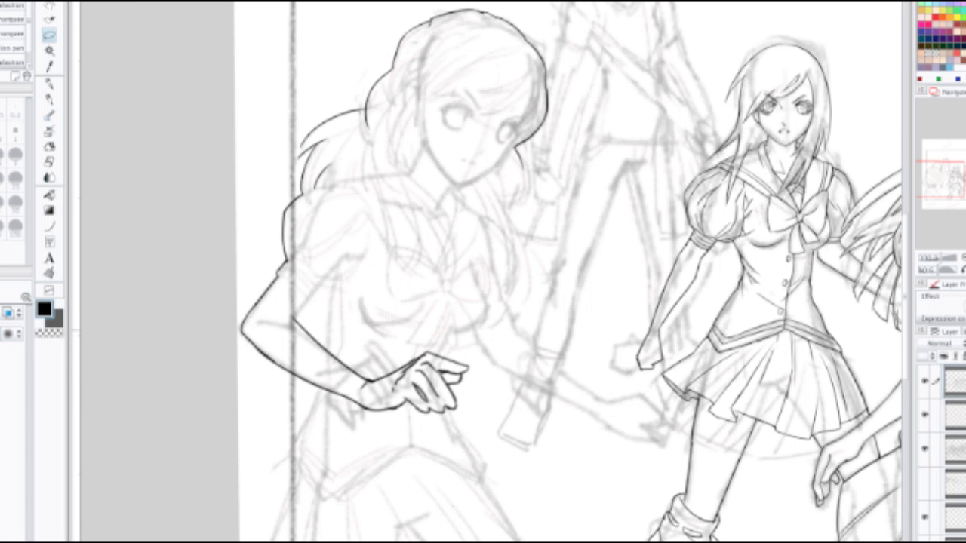
# Step: Lasso the hand up to the wrist, shrink it slightly, move it back against the forearm and deselect
pyautogui.scroll(-2, 430, 330)
pyautogui.scroll(2, 431, 278)
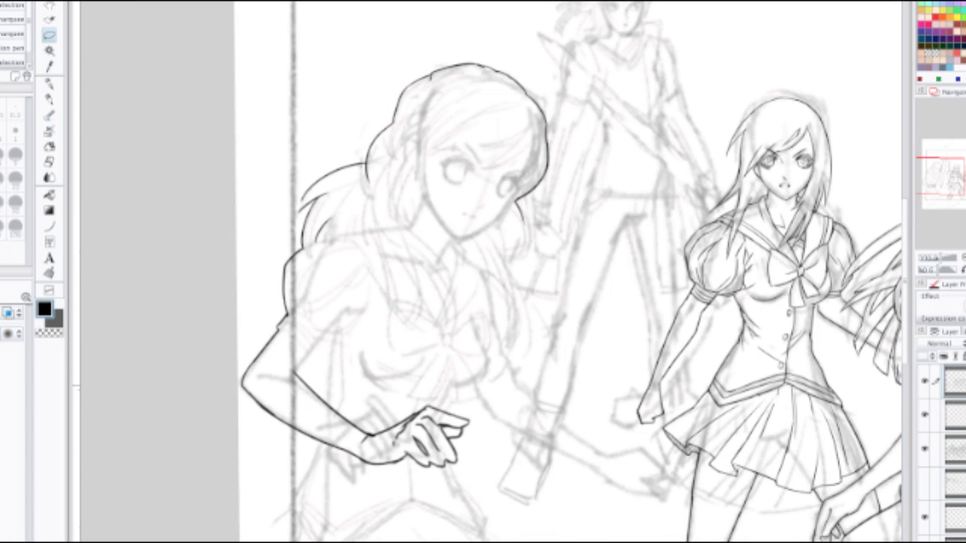
pyautogui.moveTo(430, 434); pyautogui.dragTo(430, 353)
pyautogui.press('m')
pyautogui.press('m')
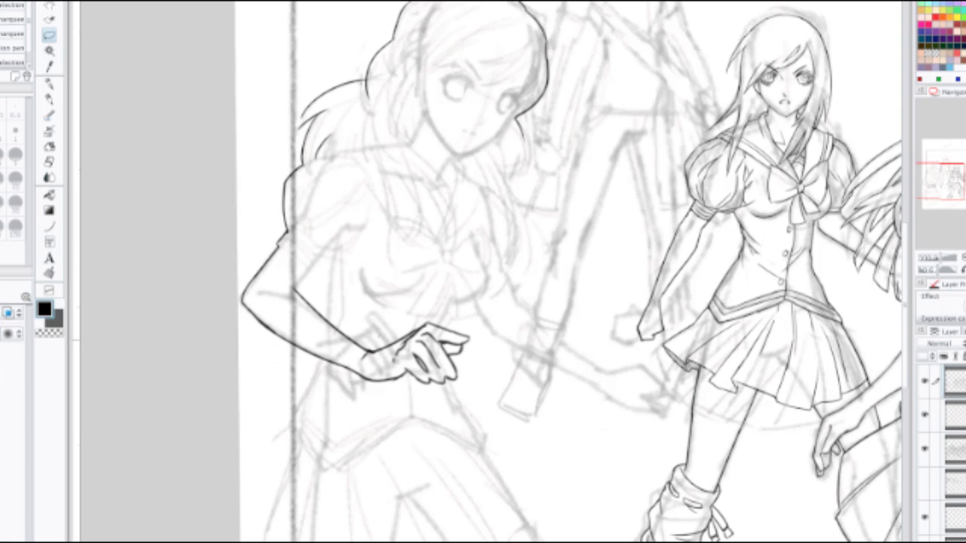
pyautogui.moveTo(393, 291)
pyautogui.mouseDown()
pyautogui.moveTo(487, 396)
pyautogui.moveTo(394, 291)
pyautogui.mouseUp()
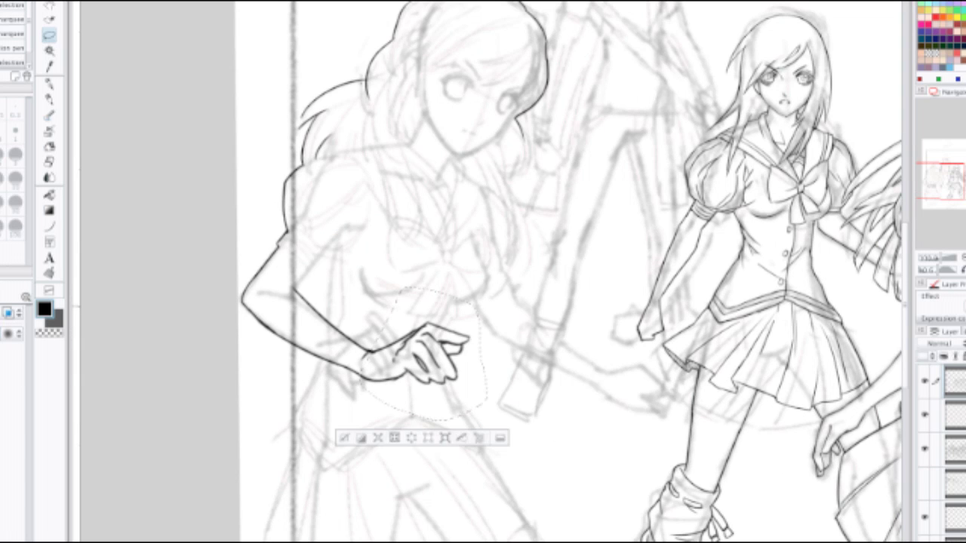
pyautogui.hotkey('ctrl', 't')
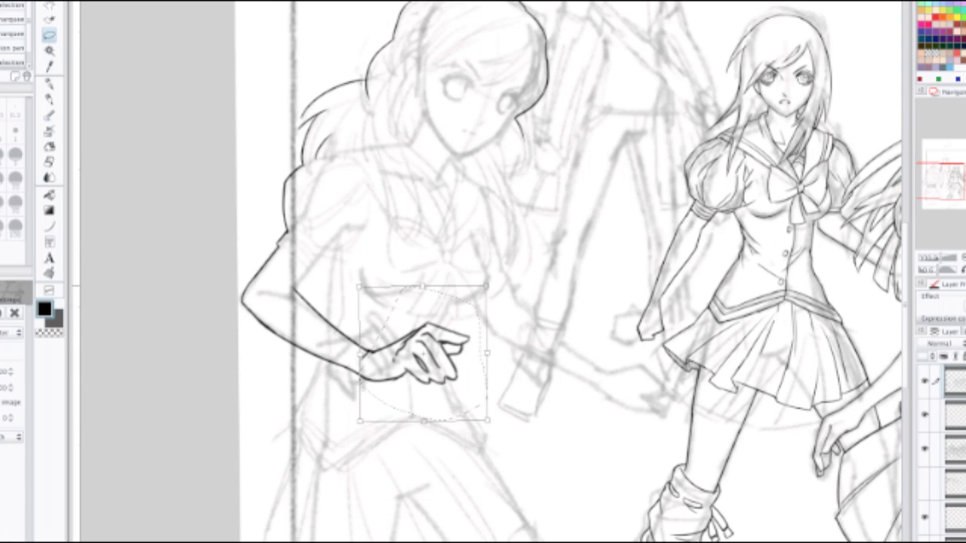
pyautogui.moveTo(488, 286); pyautogui.dragTo(479, 294)
pyautogui.moveTo(424, 347); pyautogui.dragTo(417, 351)
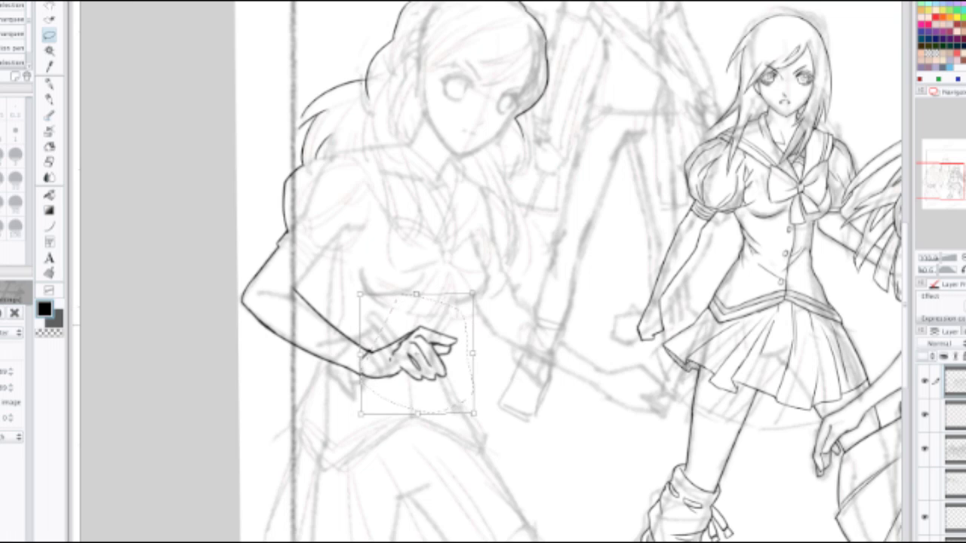
pyautogui.press('Return')
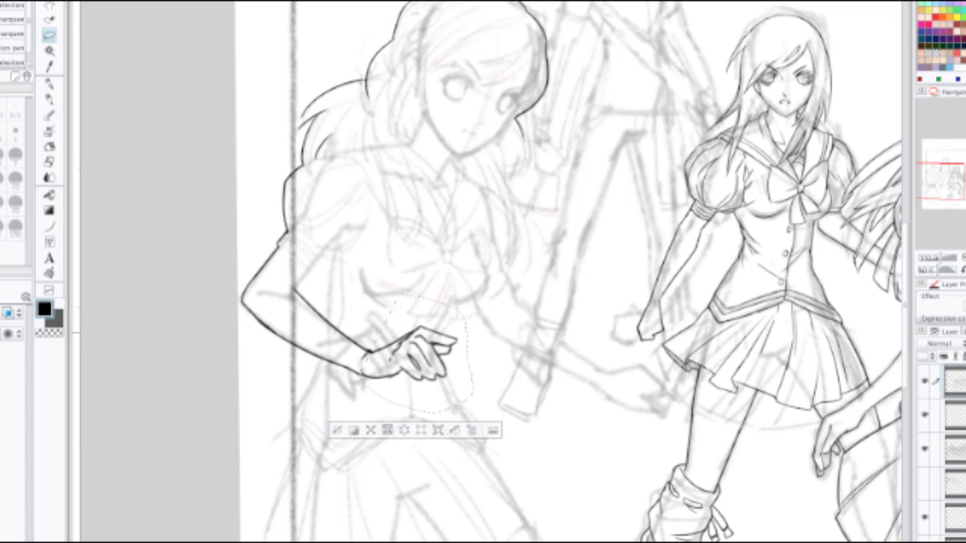
pyautogui.hotkey('ctrl', 'd')
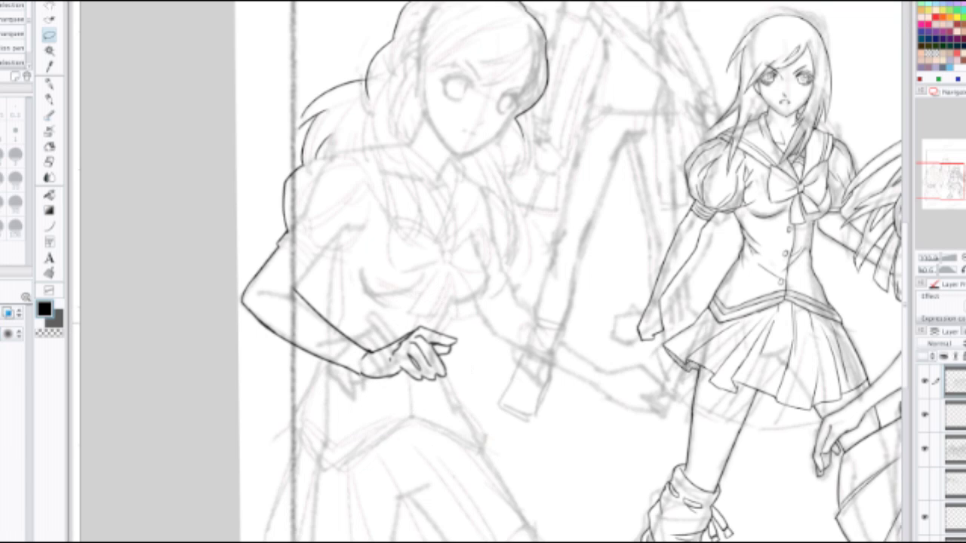
# Step: Erase the mismatched line ends at the lower wrist and try to rejoin the forearm contour to the hand
pyautogui.scroll(2, 373, 361)
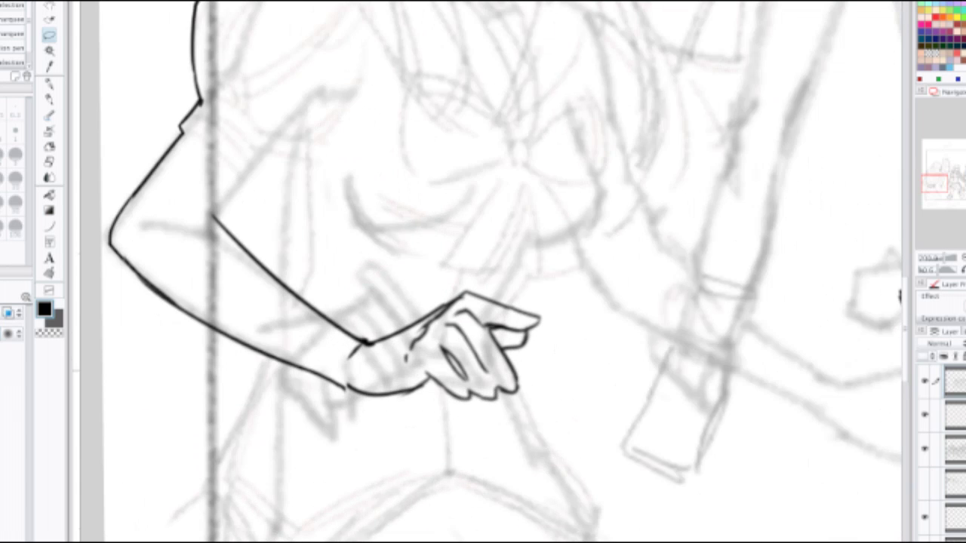
pyautogui.press('e')
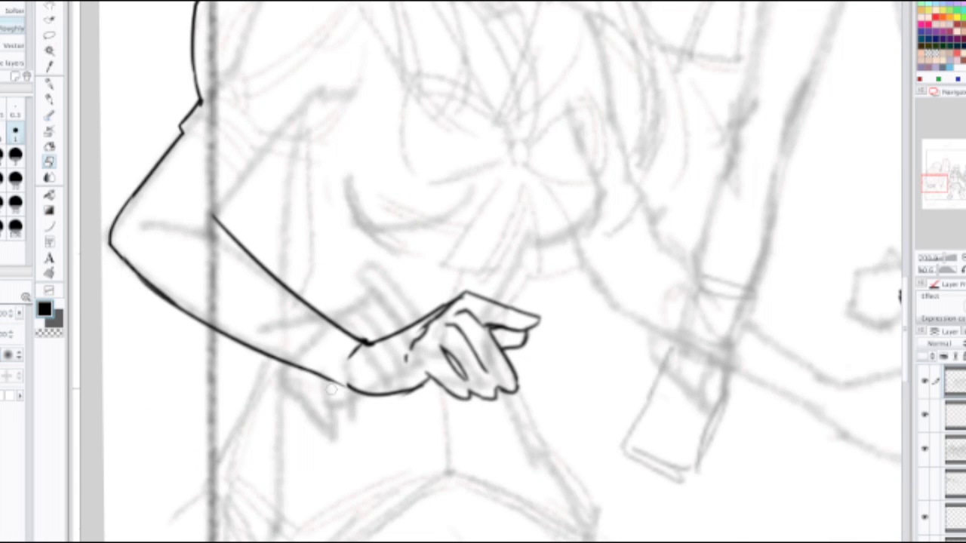
pyautogui.press('p')
pyautogui.press('e')
pyautogui.moveTo(320, 375); pyautogui.dragTo(360, 394)
pyautogui.press('p')
pyautogui.hotkey('ctrl', 'z')
pyautogui.hotkey('ctrl', 'z')
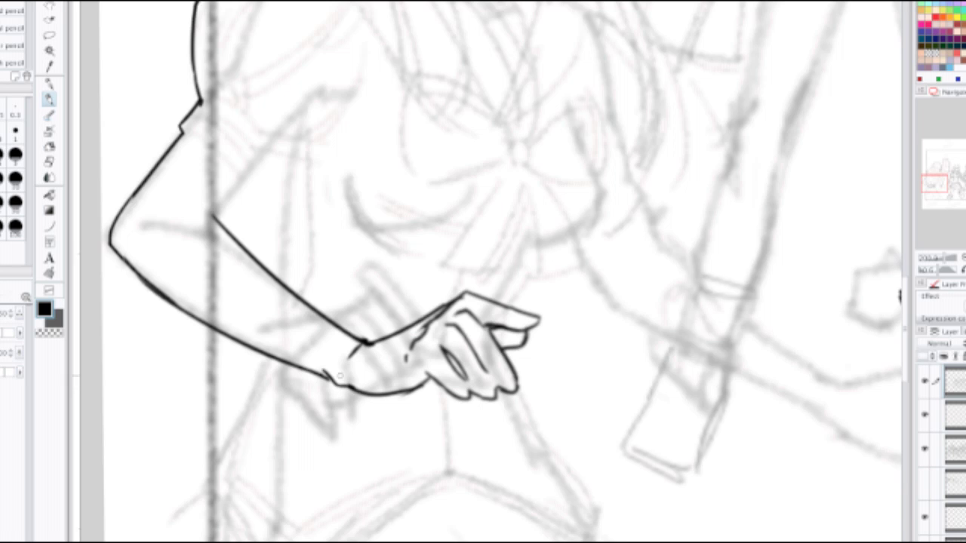
pyautogui.scroll(-1, 341, 377)
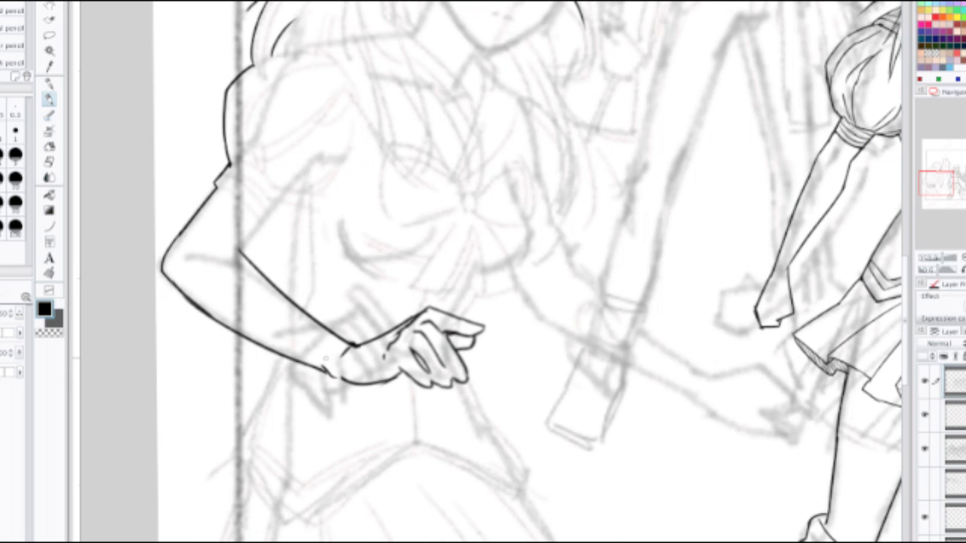
pyautogui.moveTo(332, 371)
pyautogui.mouseDown()
pyautogui.moveTo(326, 362)
pyautogui.moveTo(336, 369)
pyautogui.mouseUp()
pyautogui.hotkey('ctrl', 'z')
pyautogui.scroll(-2, 322, 340)
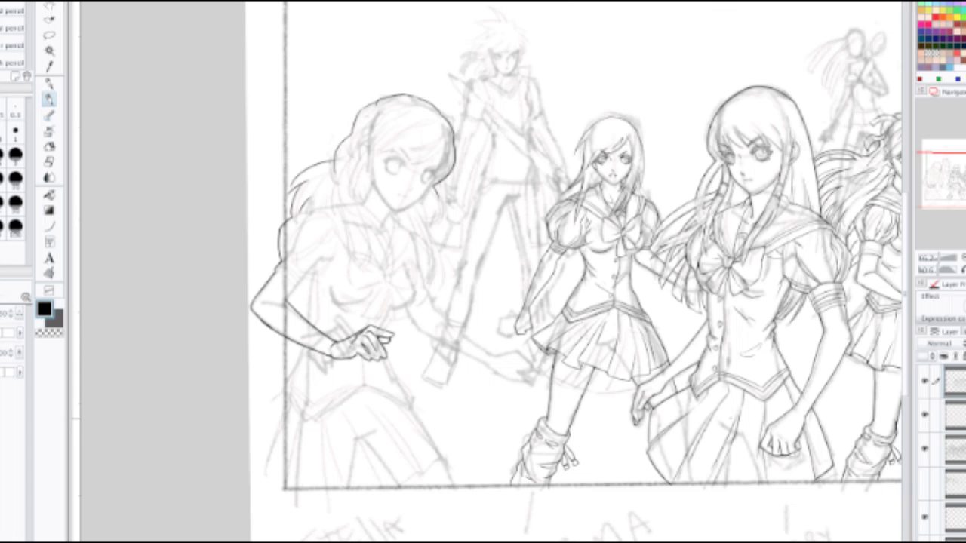
# Step: Lasso the inked forearm and hand, cut and paste them onto a separate layer below the line art, and lower that layer's opacity
pyautogui.press('m')
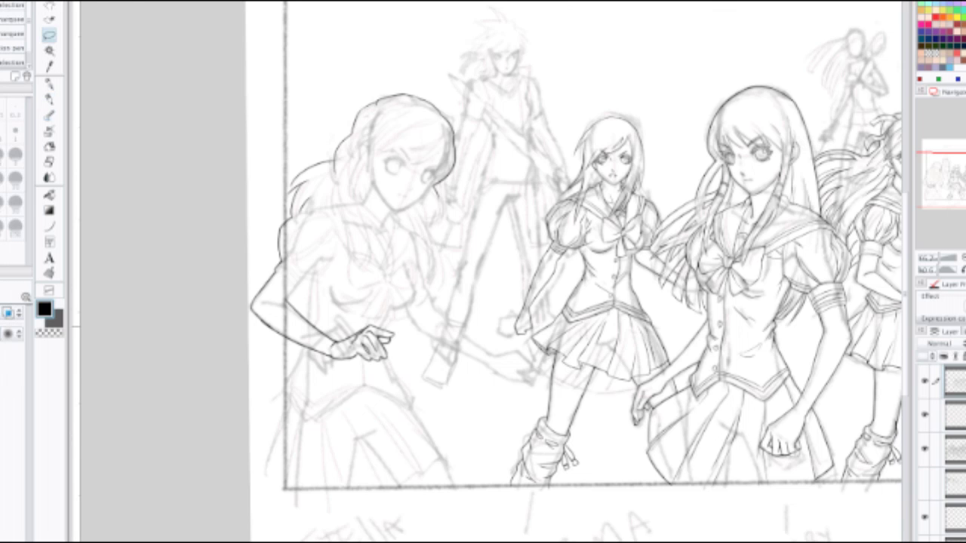
pyautogui.moveTo(251, 317)
pyautogui.mouseDown()
pyautogui.moveTo(424, 360)
pyautogui.moveTo(250, 324)
pyautogui.mouseUp()
pyautogui.press('Delete')
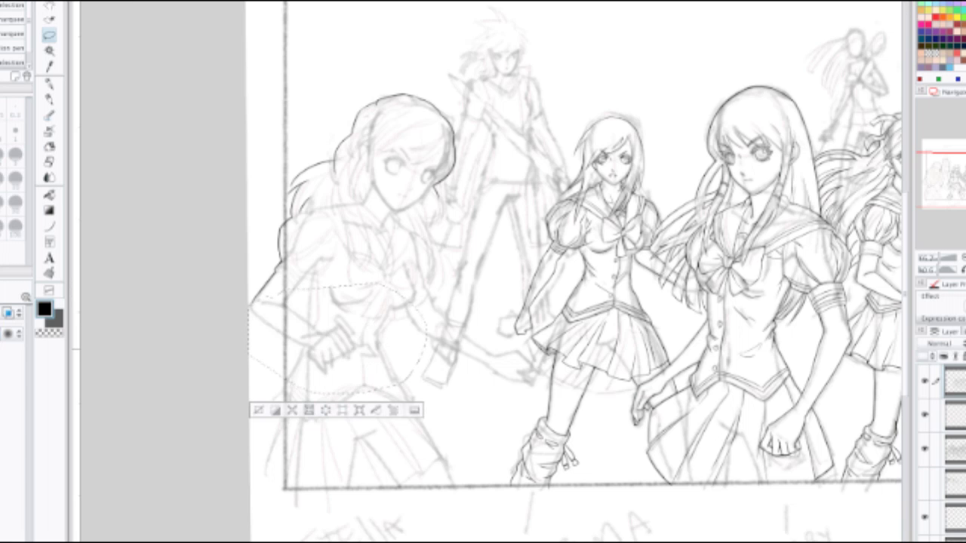
pyautogui.hotkey('ctrl', 'z')
pyautogui.moveTo(957, 382); pyautogui.dragTo(957, 432)
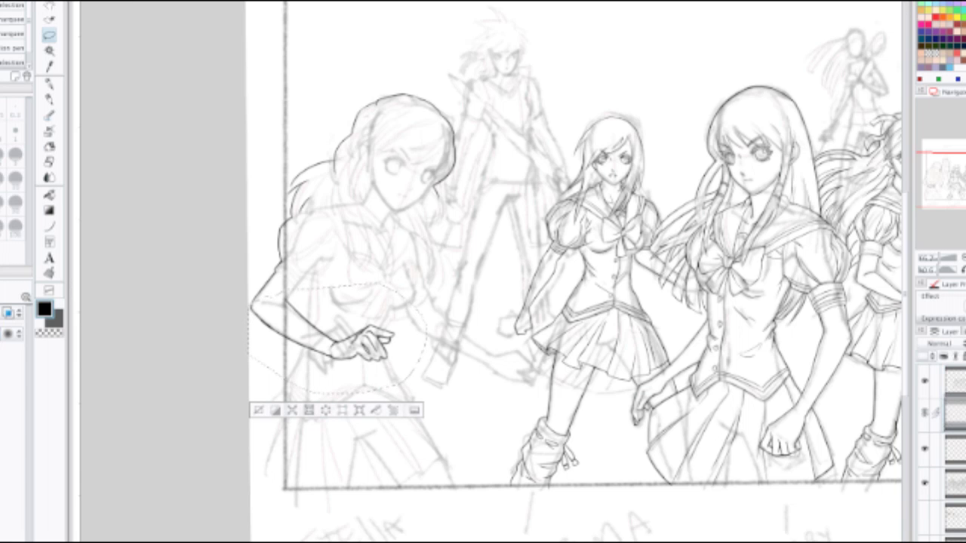
pyautogui.press('Delete')
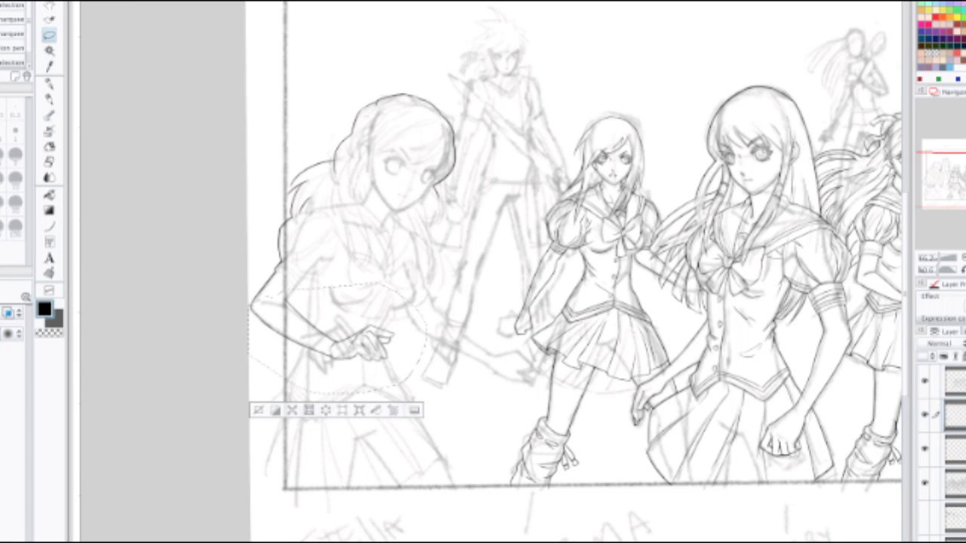
pyautogui.scroll(3, 330, 280)
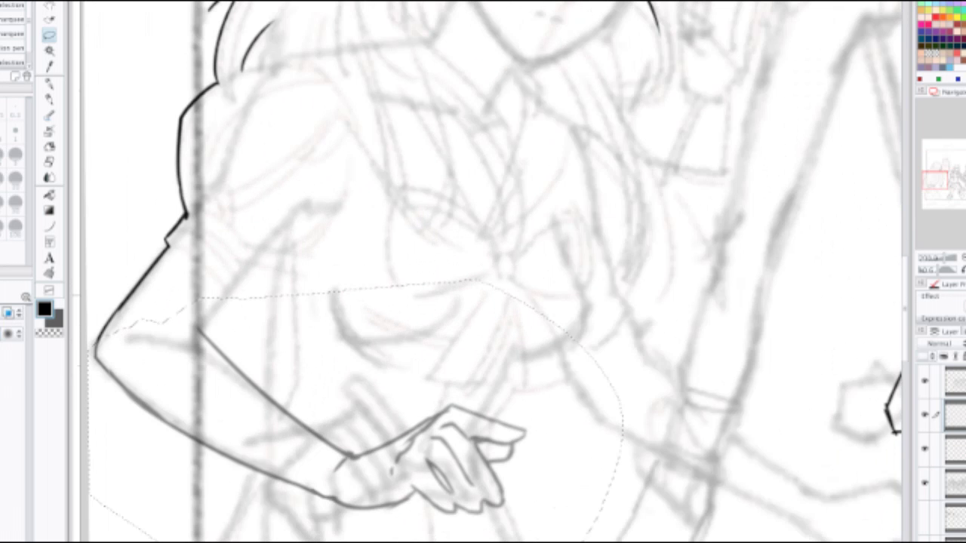
# Step: Deselect the pasted arm, activate the top line art layer and ink the forearm's upper contour from inner elbow to wrist
pyautogui.press('p')
pyautogui.scroll(3, 185, 528)
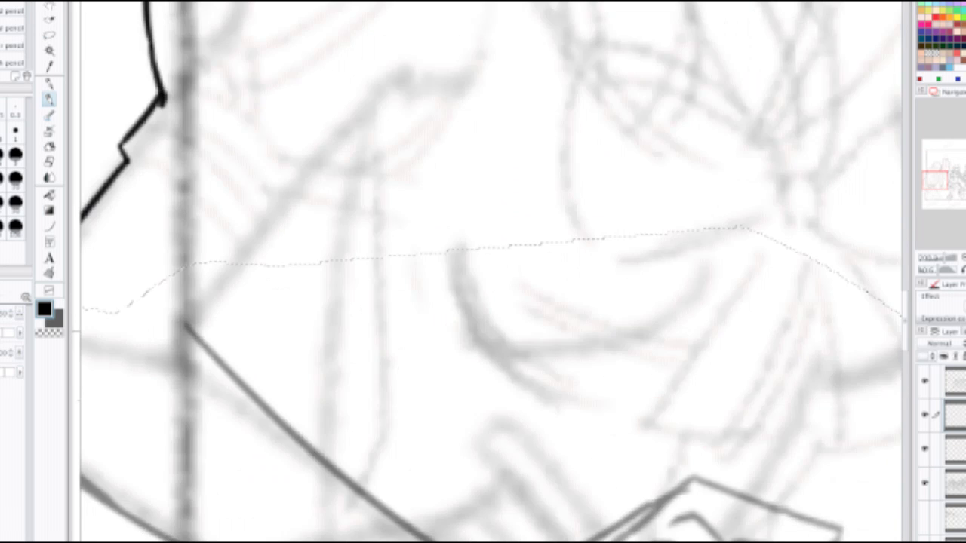
pyautogui.hotkey('ctrl', 'd')
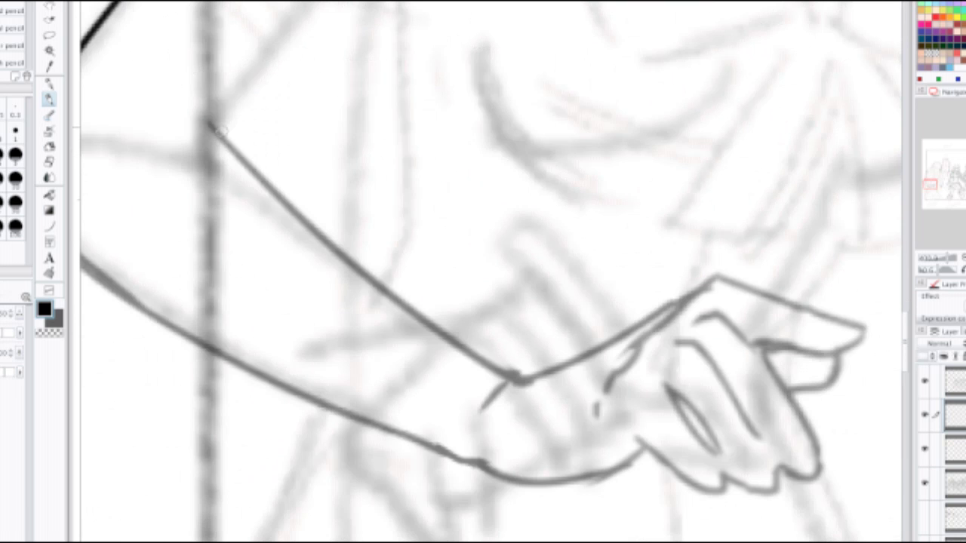
pyautogui.moveTo(212, 122); pyautogui.dragTo(341, 251)
pyautogui.hotkey('ctrl', 'z')
pyautogui.click(957, 382)
pyautogui.moveTo(206, 122)
pyautogui.mouseDown()
pyautogui.moveTo(519, 372)
pyautogui.moveTo(363, 277)
pyautogui.moveTo(520, 382)
pyautogui.mouseUp()
pyautogui.hotkey('ctrl', 'z')
pyautogui.moveTo(461, 361); pyautogui.dragTo(515, 384)
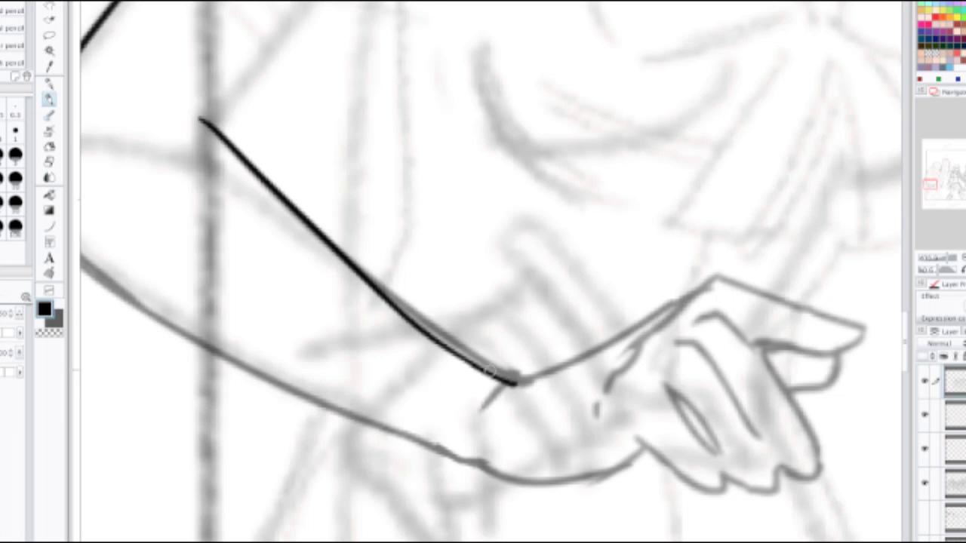
# Step: Ink the forearm's lower contour from the elbow point to the wrist over the faded arm copy
pyautogui.keyDown('space'); pyautogui.moveTo(362, 287); pyautogui.dragTo(536, 240); pyautogui.keyUp('space')
pyautogui.moveTo(168, 135); pyautogui.dragTo(219, 182)
pyautogui.hotkey('ctrl', 'z')
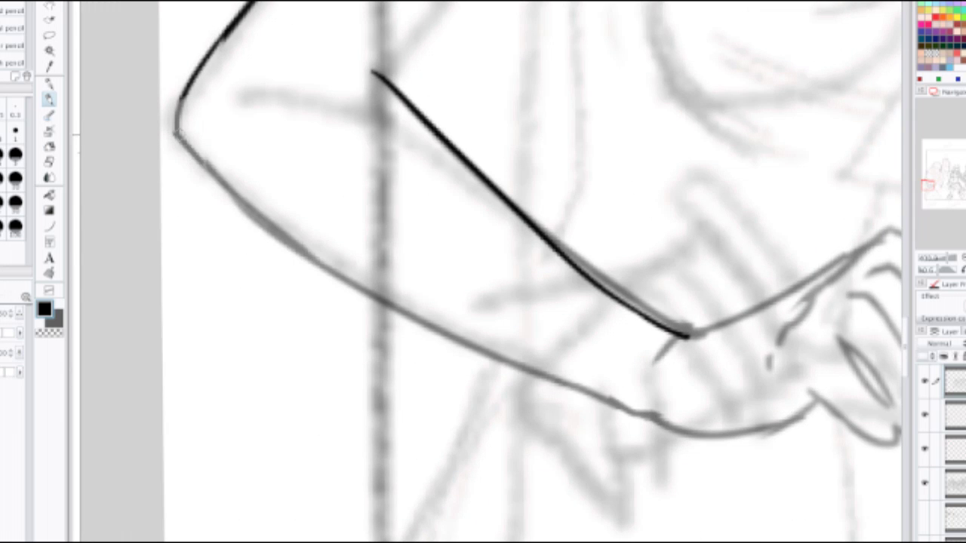
pyautogui.moveTo(173, 134)
pyautogui.mouseDown()
pyautogui.moveTo(230, 188)
pyautogui.moveTo(665, 415)
pyautogui.mouseUp()
pyautogui.hotkey('ctrl', 'z')
pyautogui.moveTo(170, 134)
pyautogui.mouseDown()
pyautogui.moveTo(219, 181)
pyautogui.moveTo(427, 331)
pyautogui.moveTo(661, 417)
pyautogui.moveTo(461, 219)
pyautogui.moveTo(498, 255)
pyautogui.moveTo(601, 219)
pyautogui.mouseUp()
pyautogui.hotkey('ctrl', 'z')
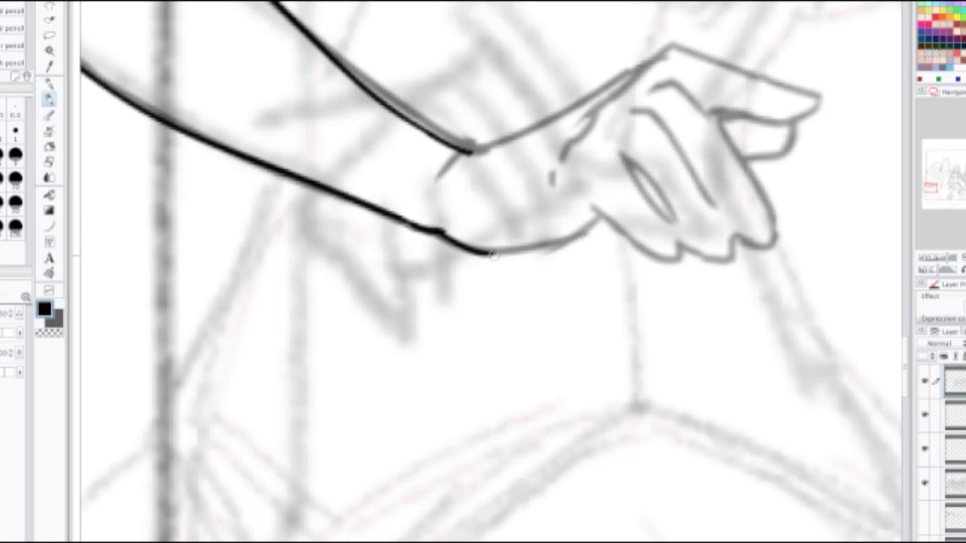
# Step: Ink the underside of the wrist and the scalloped lower edge of the curled fingertips
pyautogui.moveTo(489, 253)
pyautogui.mouseDown()
pyautogui.moveTo(607, 214)
pyautogui.moveTo(595, 207)
pyautogui.moveTo(690, 261)
pyautogui.mouseUp()
pyautogui.hotkey('ctrl', 'z')
pyautogui.hotkey('ctrl', 'z')
pyautogui.moveTo(583, 205)
pyautogui.mouseDown()
pyautogui.moveTo(665, 255)
pyautogui.moveTo(736, 248)
pyautogui.moveTo(680, 243)
pyautogui.moveTo(722, 256)
pyautogui.moveTo(761, 240)
pyautogui.mouseUp()
pyautogui.hotkey('ctrl', 'z')
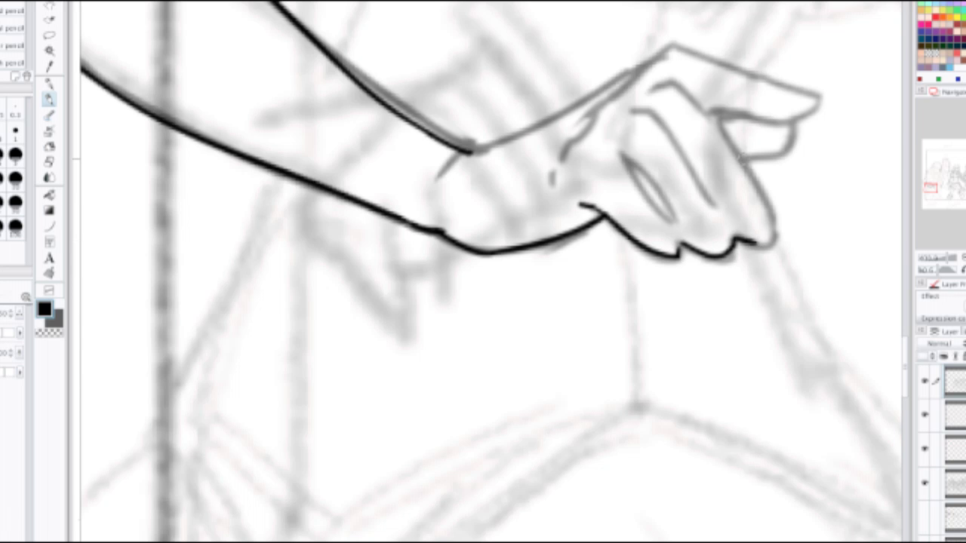
# Step: Ink the outer side of the last curled finger and the tips of the two extended fingers
pyautogui.moveTo(738, 157)
pyautogui.mouseDown()
pyautogui.moveTo(777, 229)
pyautogui.moveTo(769, 240)
pyautogui.moveTo(774, 229)
pyautogui.mouseUp()
pyautogui.hotkey('ctrl', 'z')
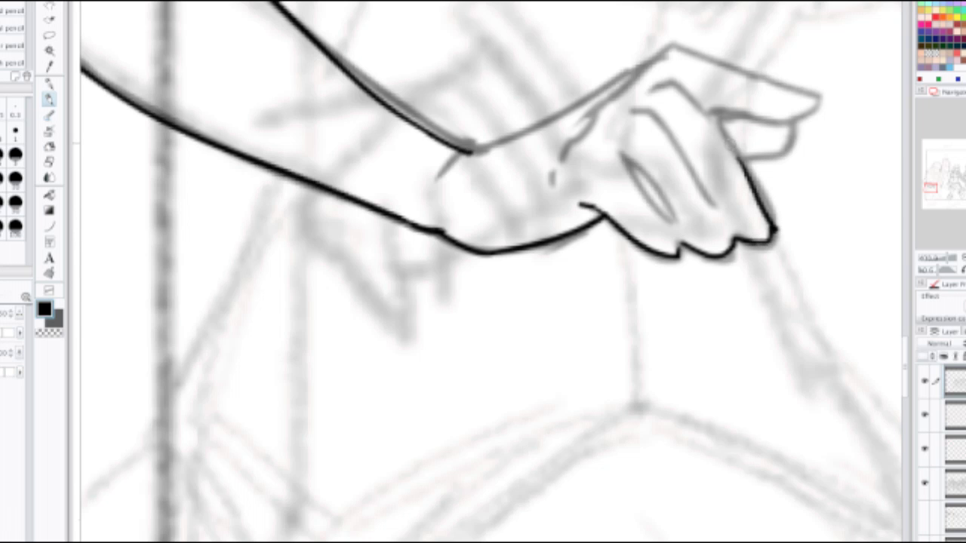
pyautogui.moveTo(743, 158); pyautogui.dragTo(794, 134)
pyautogui.hotkey('ctrl', 'z')
pyautogui.moveTo(742, 158)
pyautogui.mouseDown()
pyautogui.moveTo(793, 139)
pyautogui.moveTo(805, 97)
pyautogui.mouseUp()
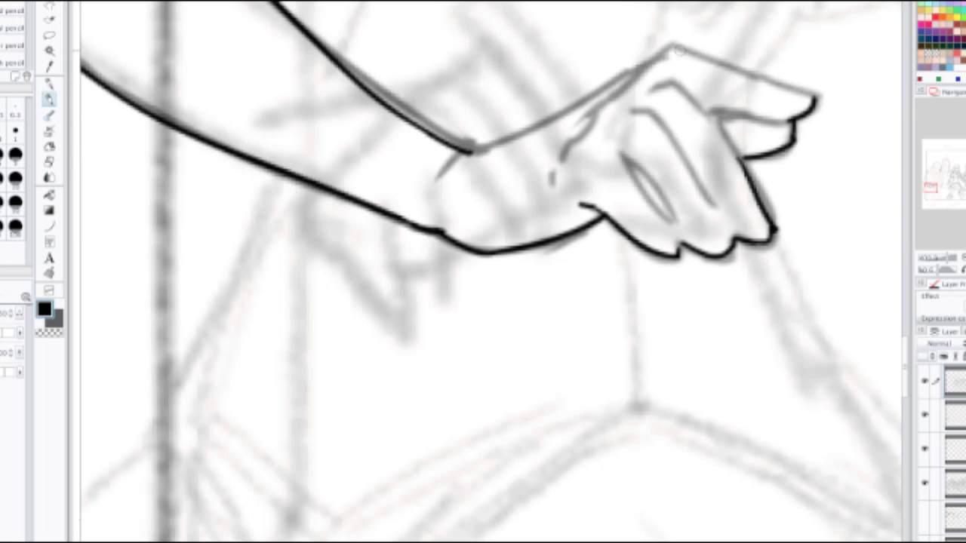
# Step: Ink the top edge of the extended finger and round it over the knuckle
pyautogui.moveTo(675, 47); pyautogui.dragTo(832, 109)
pyautogui.hotkey('ctrl', 'z')
pyautogui.moveTo(682, 49); pyautogui.dragTo(813, 93)
pyautogui.moveTo(688, 51); pyautogui.dragTo(638, 64)
# Step: Ink the back of the hand from the wrist up to the knuckle and add the short wrist crease
pyautogui.moveTo(476, 150)
pyautogui.mouseDown()
pyautogui.moveTo(626, 69)
pyautogui.moveTo(608, 75)
pyautogui.mouseUp()
pyautogui.hotkey('ctrl', 'z')
pyautogui.hotkey('ctrl', 'z')
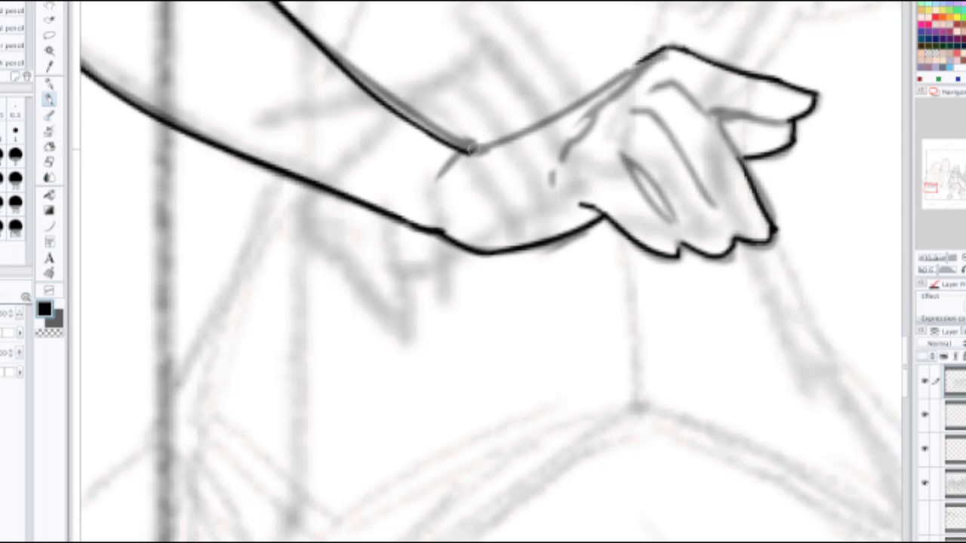
pyautogui.moveTo(470, 148)
pyautogui.mouseDown()
pyautogui.moveTo(615, 63)
pyautogui.moveTo(664, 49)
pyautogui.mouseUp()
pyautogui.hotkey('ctrl', 'z')
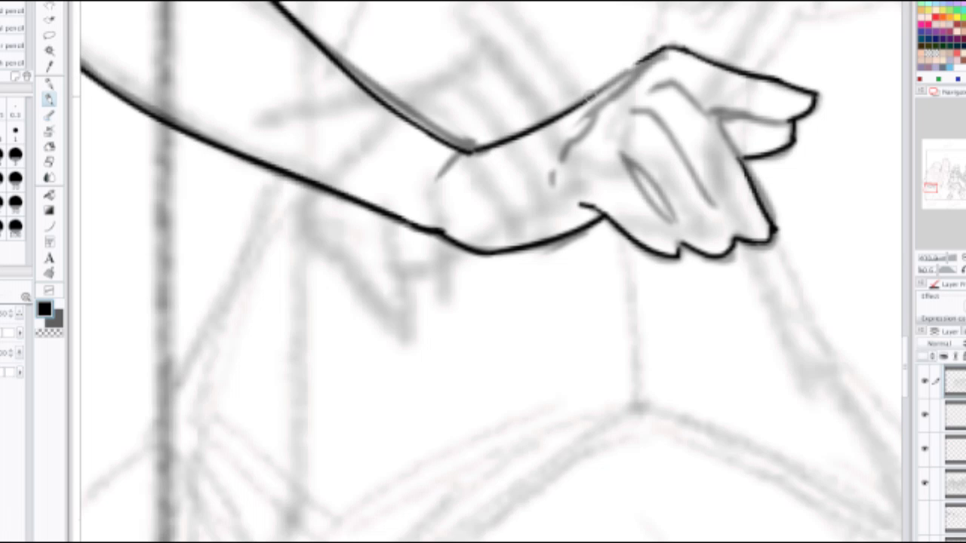
pyautogui.moveTo(588, 101); pyautogui.dragTo(658, 48)
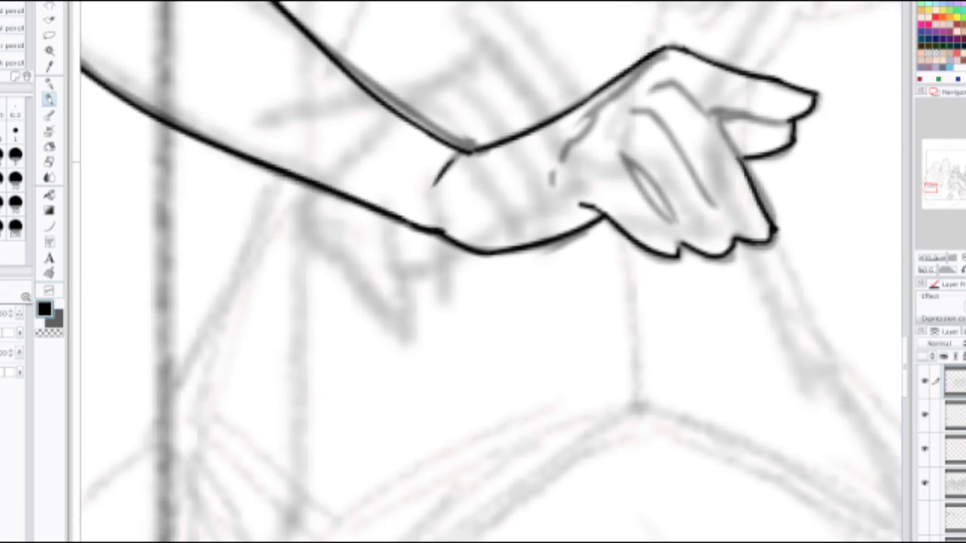
pyautogui.moveTo(438, 175); pyautogui.dragTo(465, 149)
pyautogui.scroll(-3, 674, 163)
pyautogui.moveTo(674, 164); pyautogui.dragTo(489, 264)
pyautogui.scroll(1, 449, 255)
pyautogui.scroll(2, 510, 222)
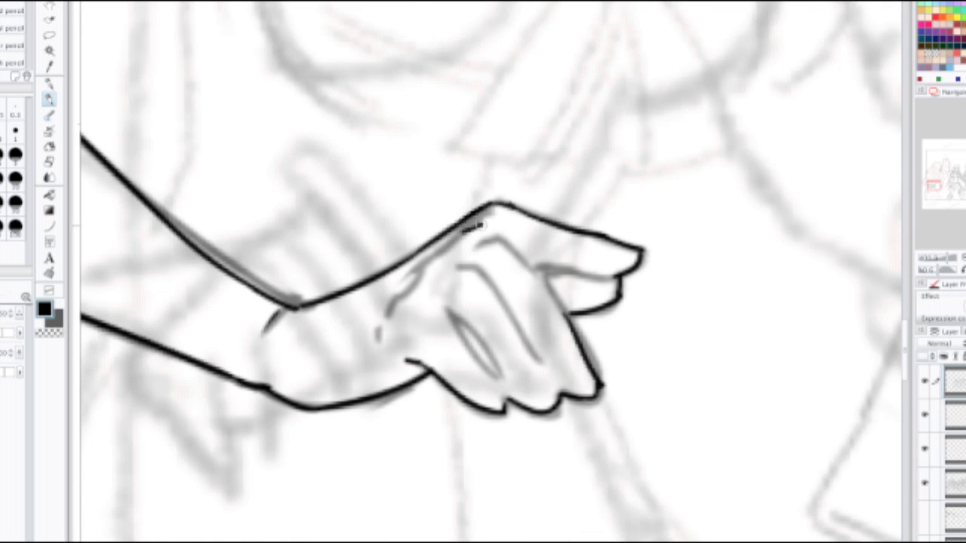
pyautogui.moveTo(464, 230)
pyautogui.mouseDown()
pyautogui.moveTo(502, 226)
pyautogui.moveTo(555, 295)
pyautogui.mouseUp()
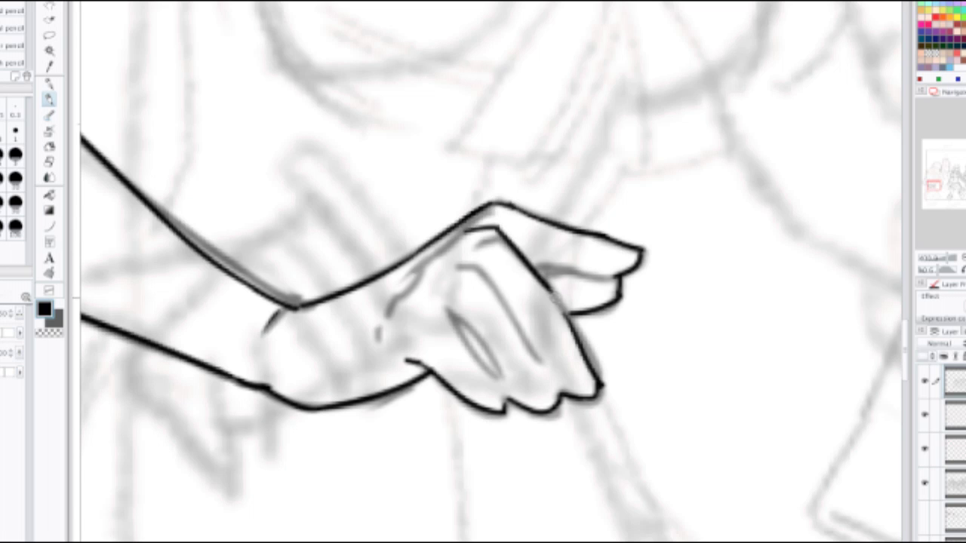
pyautogui.moveTo(447, 266)
pyautogui.mouseDown()
pyautogui.moveTo(479, 268)
pyautogui.moveTo(557, 379)
pyautogui.mouseUp()
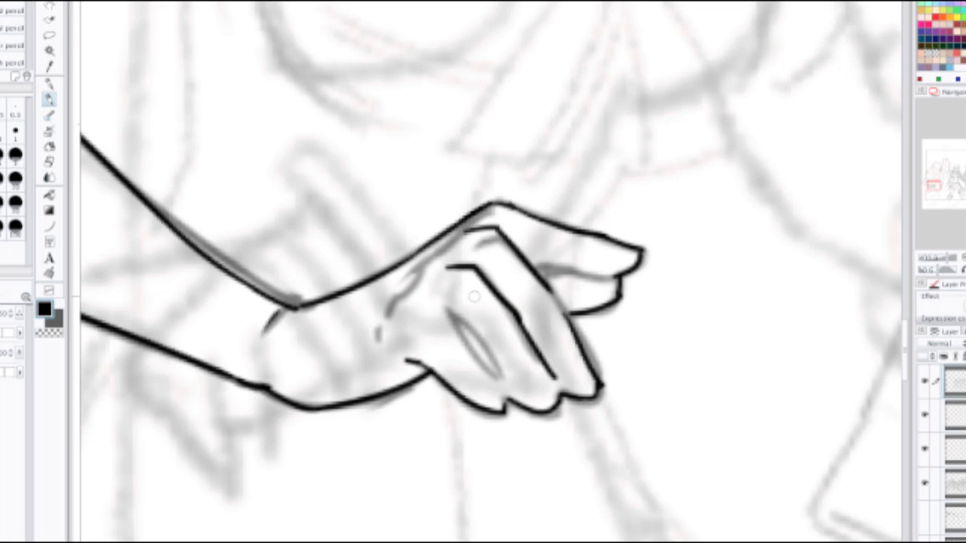
pyautogui.moveTo(419, 302)
pyautogui.mouseDown()
pyautogui.moveTo(447, 313)
pyautogui.moveTo(475, 363)
pyautogui.moveTo(501, 382)
pyautogui.mouseUp()
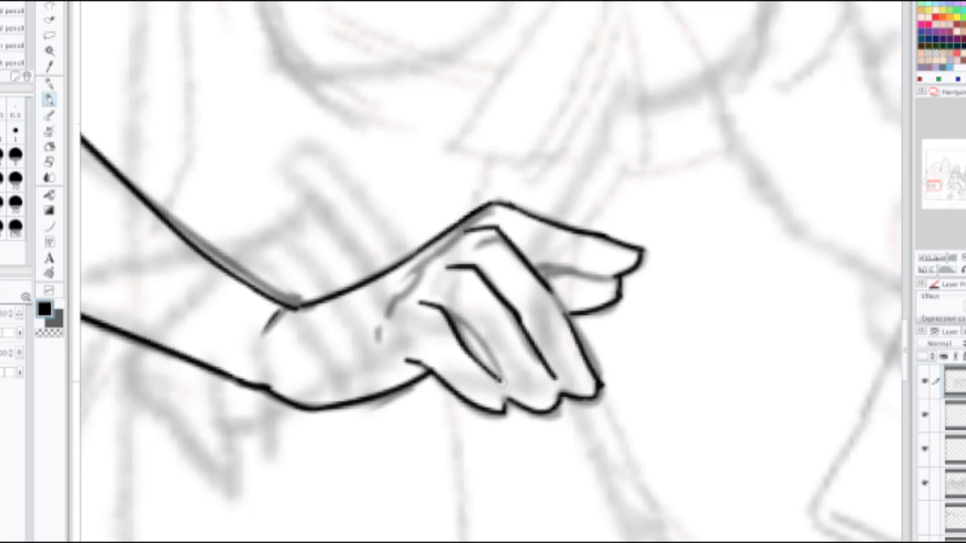
pyautogui.hotkey('ctrl', 'z')
pyautogui.moveTo(458, 337); pyautogui.dragTo(495, 378)
pyautogui.moveTo(451, 317); pyautogui.dragTo(502, 384)
pyautogui.hotkey('ctrl', 'z')
pyautogui.hotkey('ctrl', 'z')
pyautogui.moveTo(448, 317)
pyautogui.mouseDown()
pyautogui.moveTo(486, 352)
pyautogui.moveTo(500, 381)
pyautogui.mouseUp()
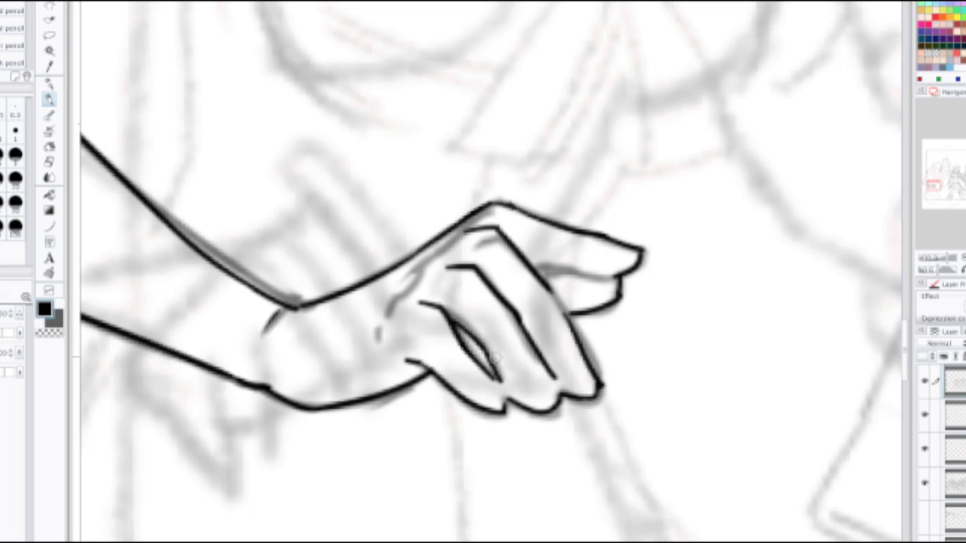
pyautogui.moveTo(530, 261); pyautogui.dragTo(604, 276)
pyautogui.hotkey('ctrl', 'z')
pyautogui.hotkey('ctrl', 'z')
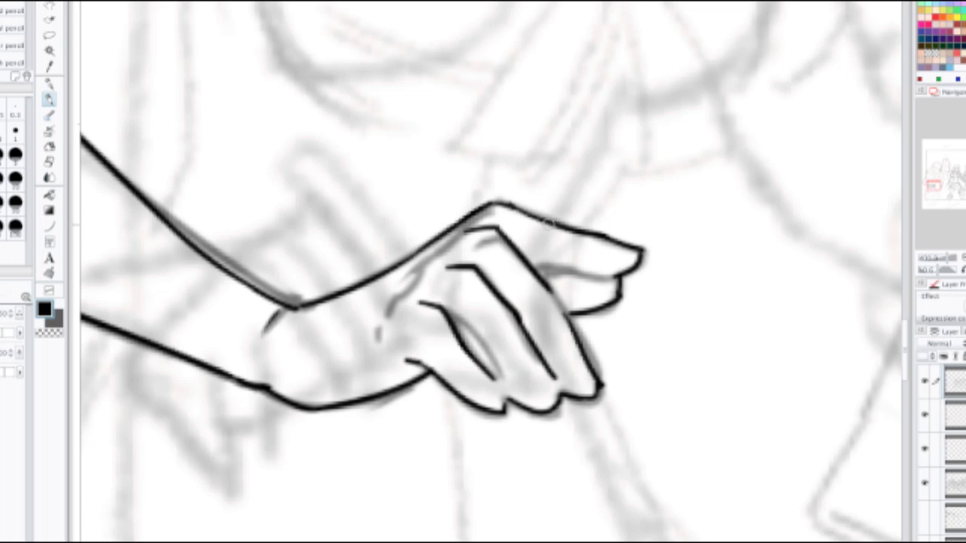
pyautogui.hotkey('ctrl', 'z')
pyautogui.hotkey('ctrl', 'z')
pyautogui.hotkey('ctrl', 'z')
pyautogui.hotkey('ctrl', 'z')
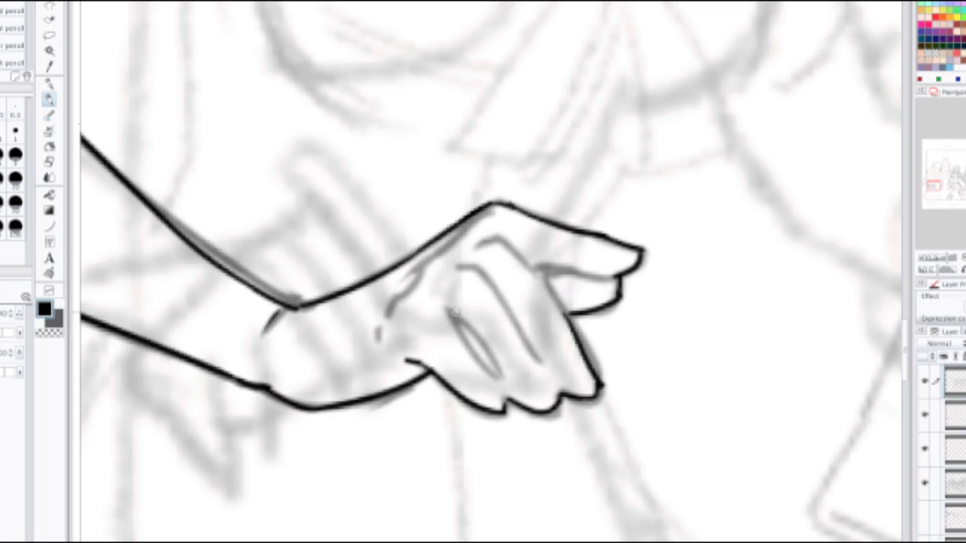
# Step: Ink the narrow gap between the curled fingers and the dividing line of the middle finger
pyautogui.moveTo(447, 310); pyautogui.dragTo(497, 374)
pyautogui.moveTo(451, 316); pyautogui.dragTo(498, 374)
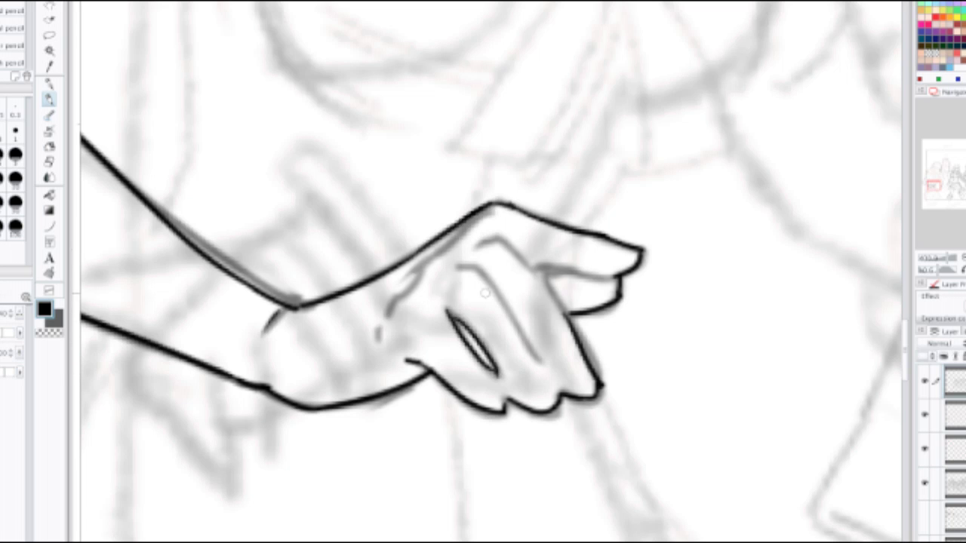
pyautogui.moveTo(463, 265)
pyautogui.mouseDown()
pyautogui.moveTo(489, 276)
pyautogui.moveTo(538, 361)
pyautogui.mouseUp()
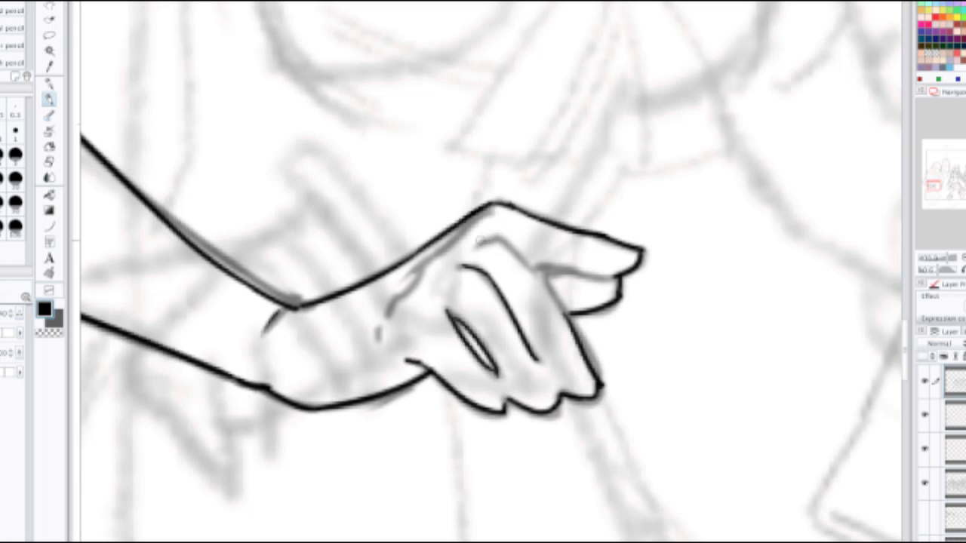
# Step: Ink the foremost curled finger's knuckle and side line, plus the line separating the two extended fingers
pyautogui.moveTo(478, 239)
pyautogui.mouseDown()
pyautogui.moveTo(507, 231)
pyautogui.moveTo(469, 233)
pyautogui.moveTo(502, 230)
pyautogui.moveTo(533, 267)
pyautogui.mouseUp()
pyautogui.hotkey('ctrl', 'z')
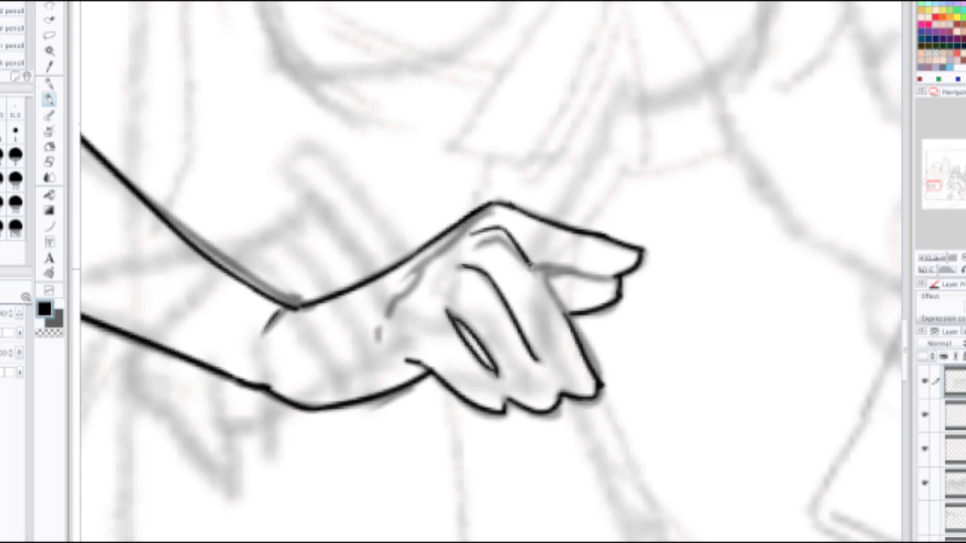
pyautogui.hotkey('ctrl', 'z')
pyautogui.moveTo(475, 239)
pyautogui.mouseDown()
pyautogui.moveTo(505, 230)
pyautogui.moveTo(557, 307)
pyautogui.mouseUp()
pyautogui.hotkey('ctrl', 'z')
pyautogui.moveTo(466, 243)
pyautogui.mouseDown()
pyautogui.moveTo(506, 244)
pyautogui.moveTo(498, 230)
pyautogui.mouseUp()
pyautogui.hotkey('ctrl', 'z')
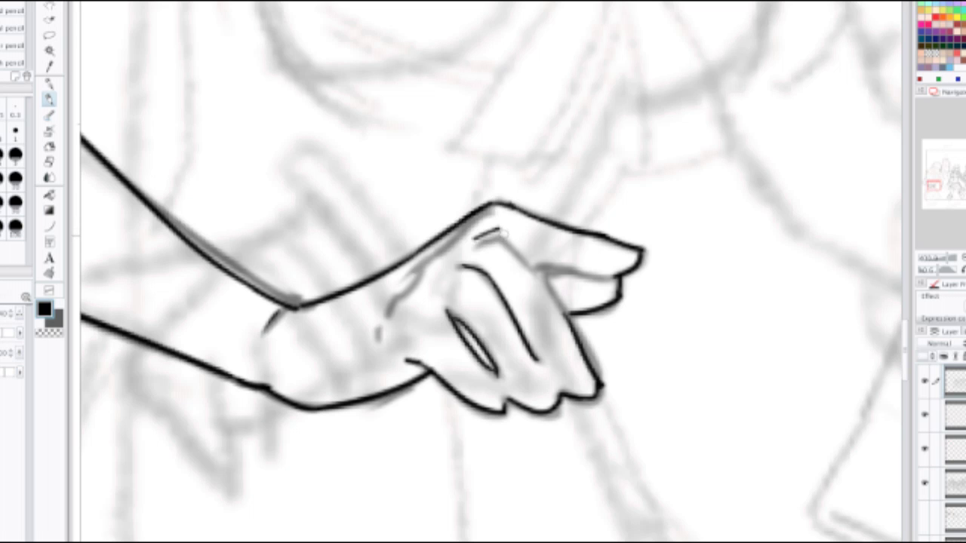
pyautogui.moveTo(498, 231); pyautogui.dragTo(549, 285)
pyautogui.hotkey('ctrl', 'z')
pyautogui.moveTo(498, 230); pyautogui.dragTo(567, 323)
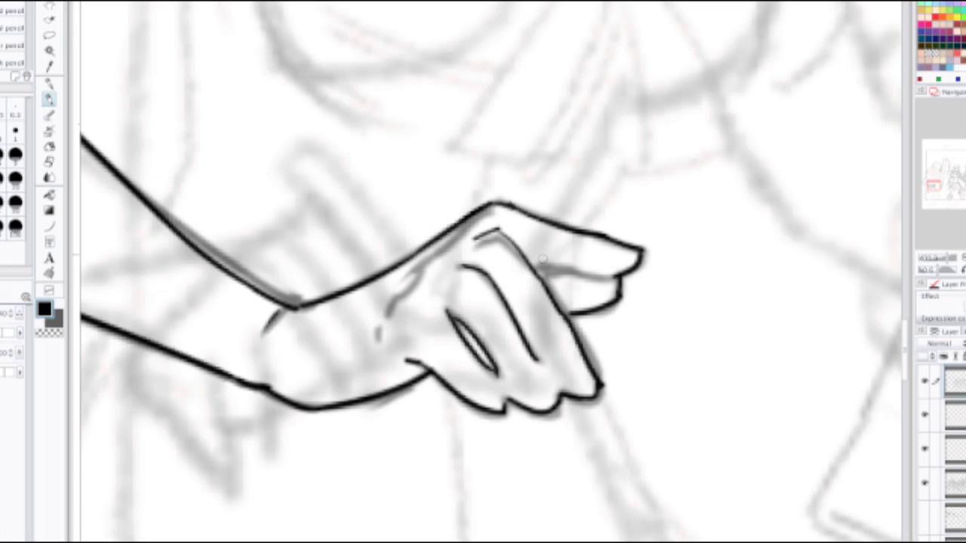
pyautogui.moveTo(546, 267); pyautogui.dragTo(620, 279)
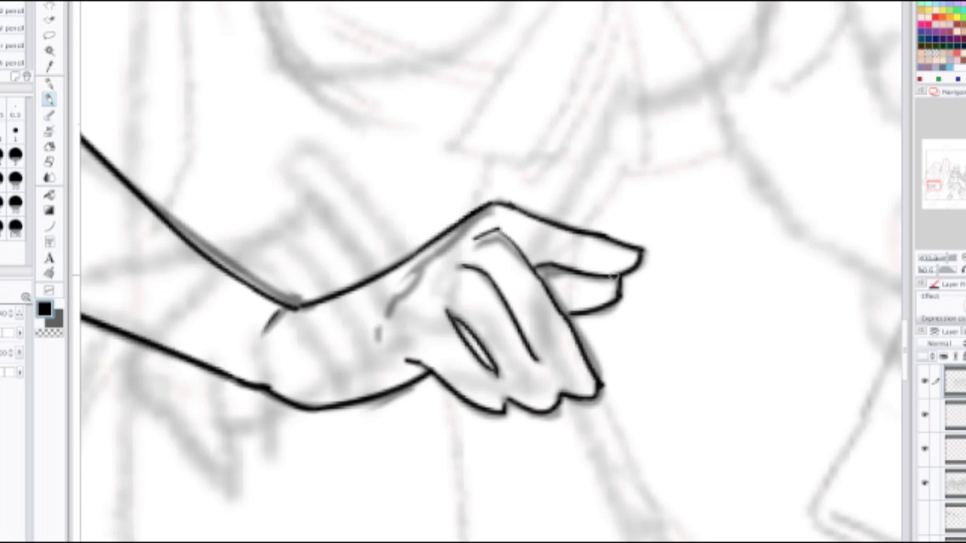
pyautogui.moveTo(537, 273); pyautogui.dragTo(548, 271)
# Step: Add short tendon marks on the back of the hand near the wrist
pyautogui.scroll(-3, 557, 271)
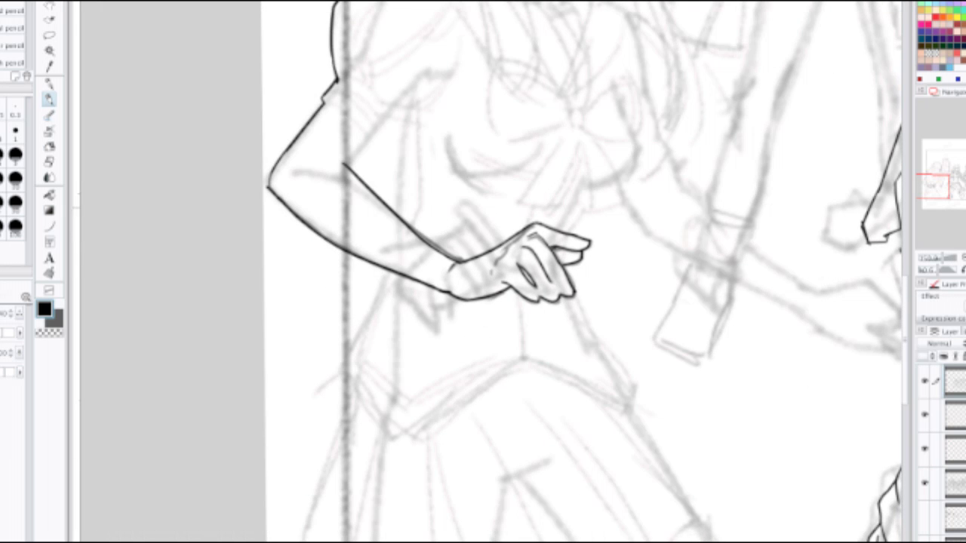
pyautogui.scroll(1, 538, 253)
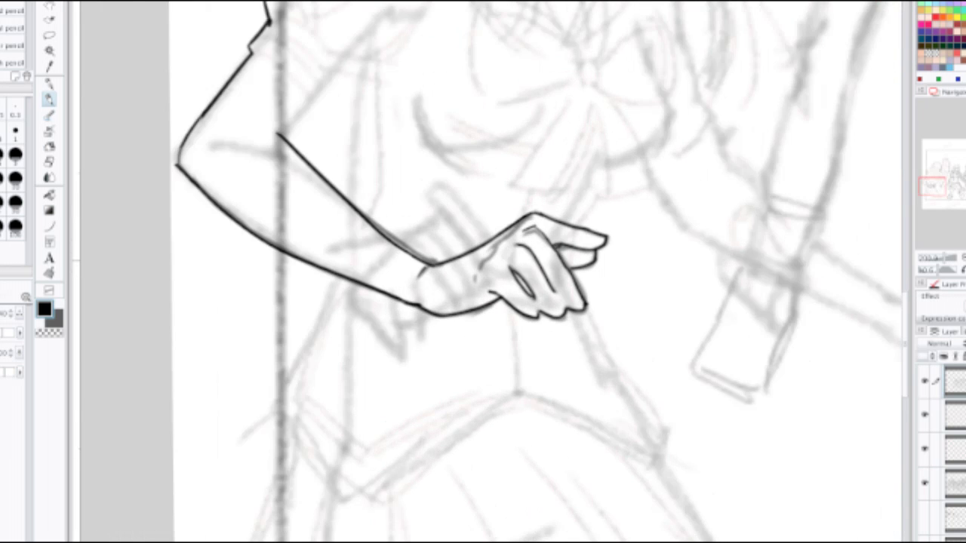
pyautogui.scroll(2, 457, 260)
pyautogui.moveTo(487, 291); pyautogui.dragTo(495, 266)
pyautogui.moveTo(519, 245); pyautogui.dragTo(502, 256)
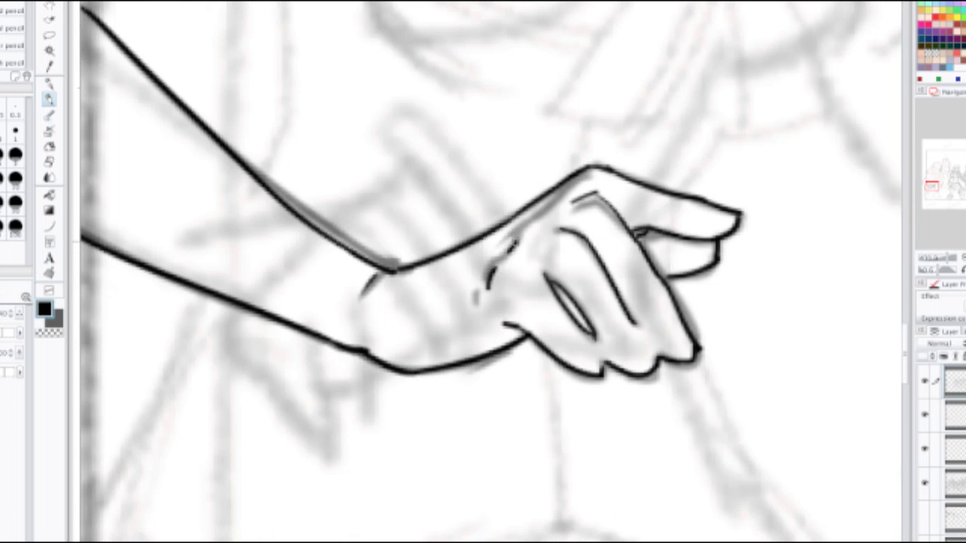
pyautogui.moveTo(549, 214)
pyautogui.mouseDown()
pyautogui.moveTo(513, 246)
pyautogui.moveTo(566, 184)
pyautogui.moveTo(551, 303)
pyautogui.mouseUp()
# Step: Hide the faded arm copy layer and erase the overlapping line ends at the elbow point
pyautogui.scroll(-3, 580, 166)
pyautogui.scroll(-2, 556, 246)
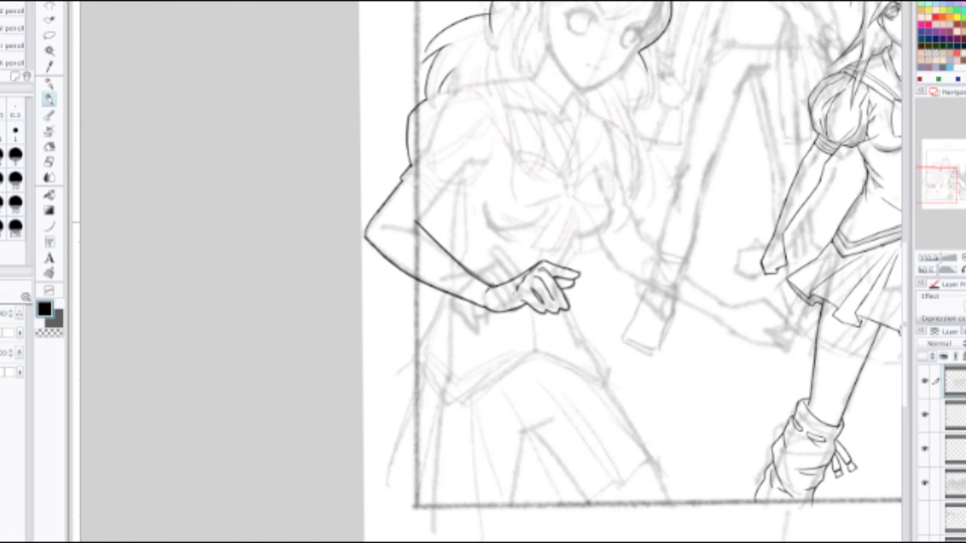
pyautogui.moveTo(556, 245); pyautogui.dragTo(596, 296)
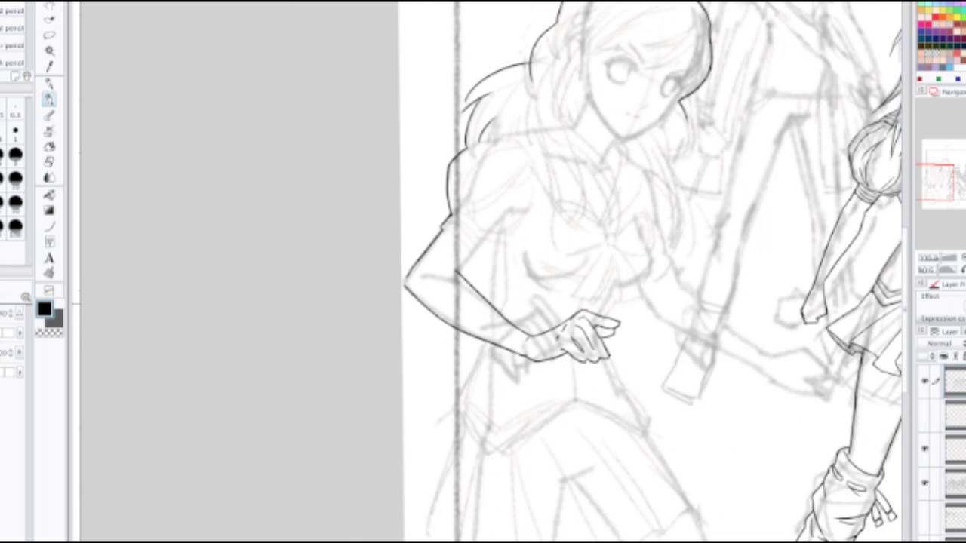
pyautogui.scroll(3, 562, 343)
pyautogui.press('e')
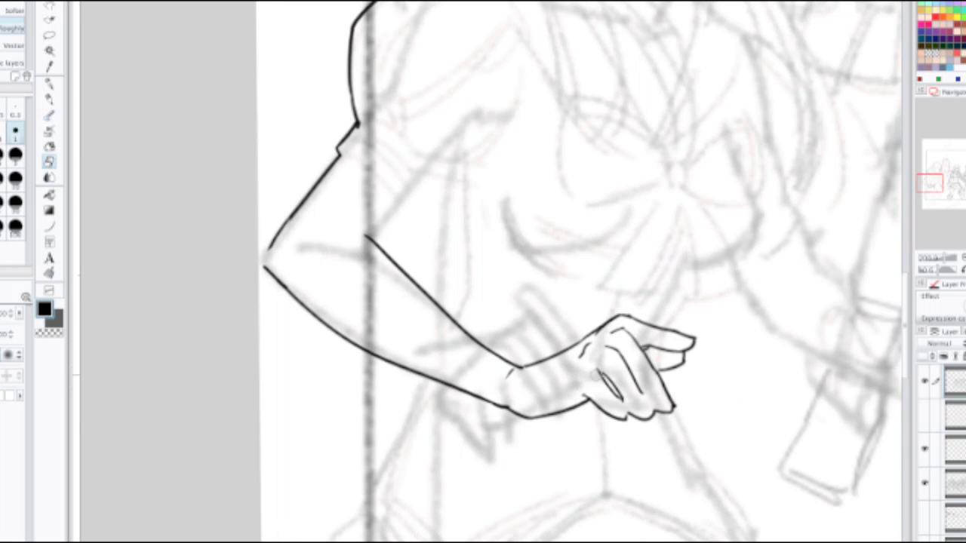
pyautogui.scroll(-1, 617, 240)
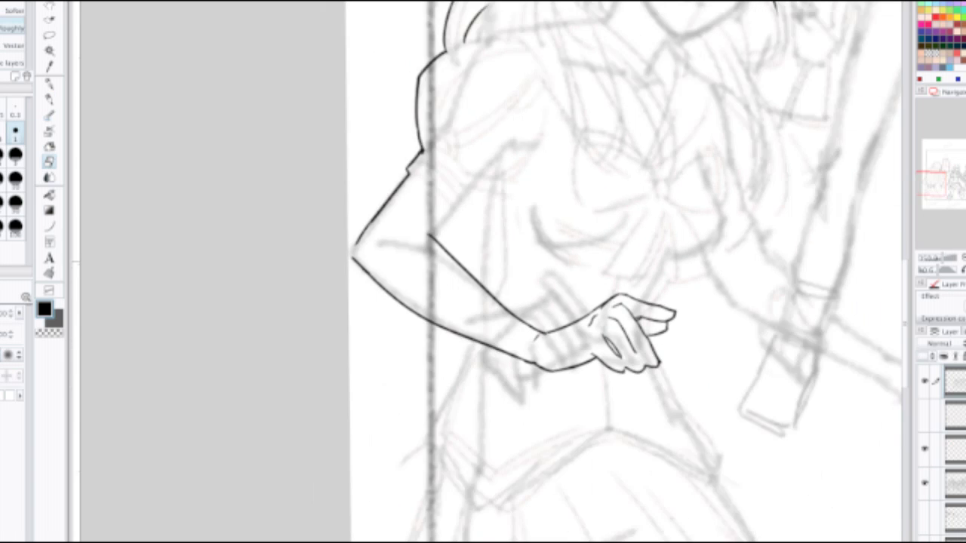
# Step: Mirror the canvas view, erase the outermost curled finger's side and tip, and redraw its outline
pyautogui.press('h')
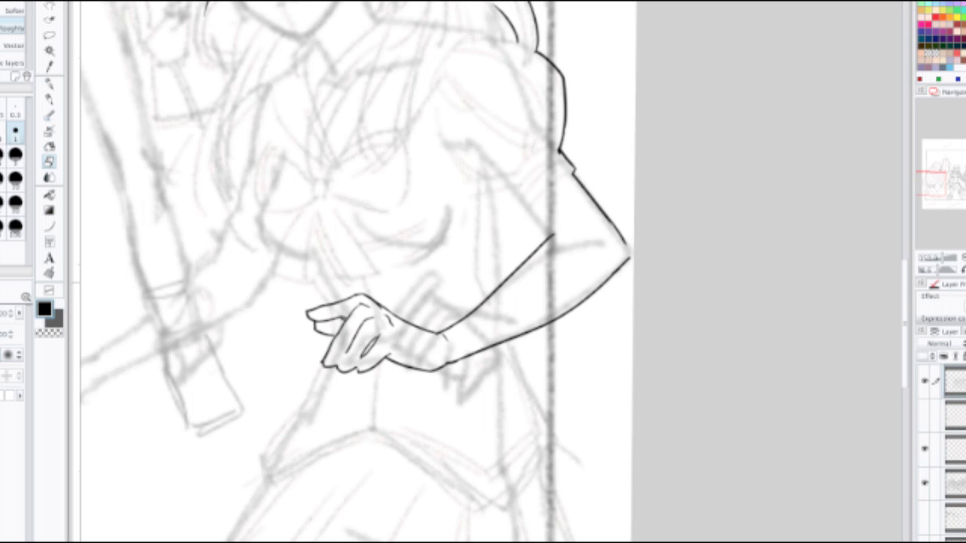
pyautogui.scroll(-1, 575, 290)
pyautogui.moveTo(575, 290); pyautogui.dragTo(839, 326)
pyautogui.scroll(-1, 642, 277)
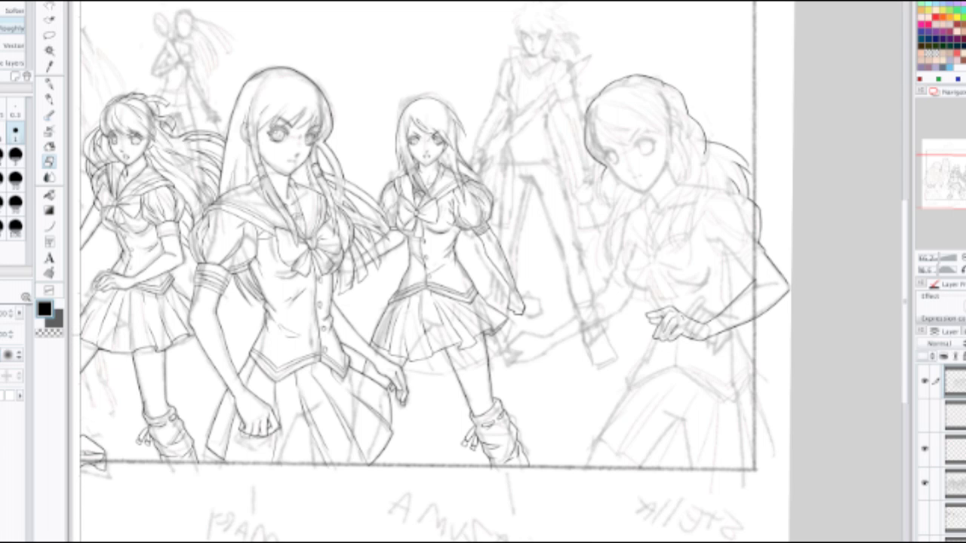
pyautogui.scroll(5, 649, 333)
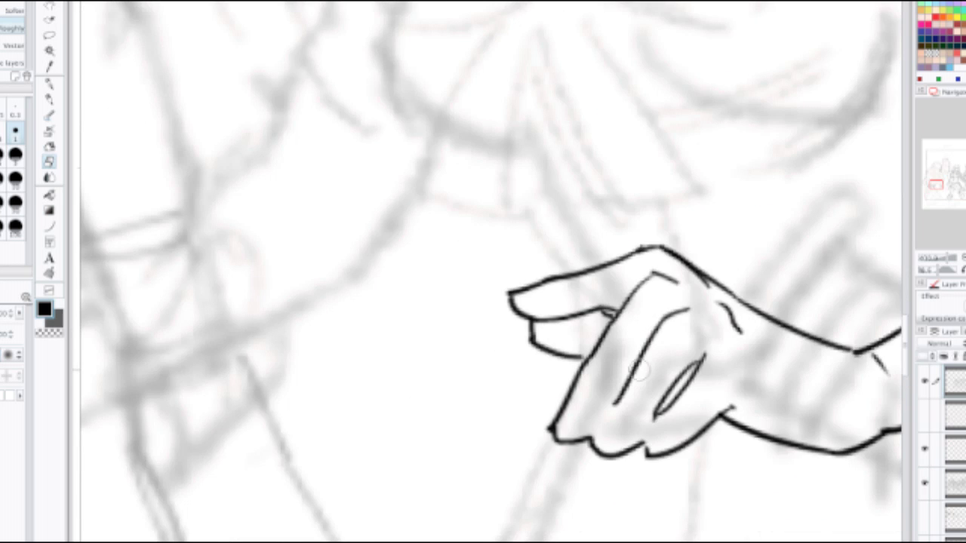
pyautogui.moveTo(541, 442)
pyautogui.mouseDown()
pyautogui.moveTo(555, 403)
pyautogui.moveTo(551, 445)
pyautogui.moveTo(581, 427)
pyautogui.moveTo(575, 397)
pyautogui.moveTo(592, 353)
pyautogui.moveTo(580, 424)
pyautogui.mouseUp()
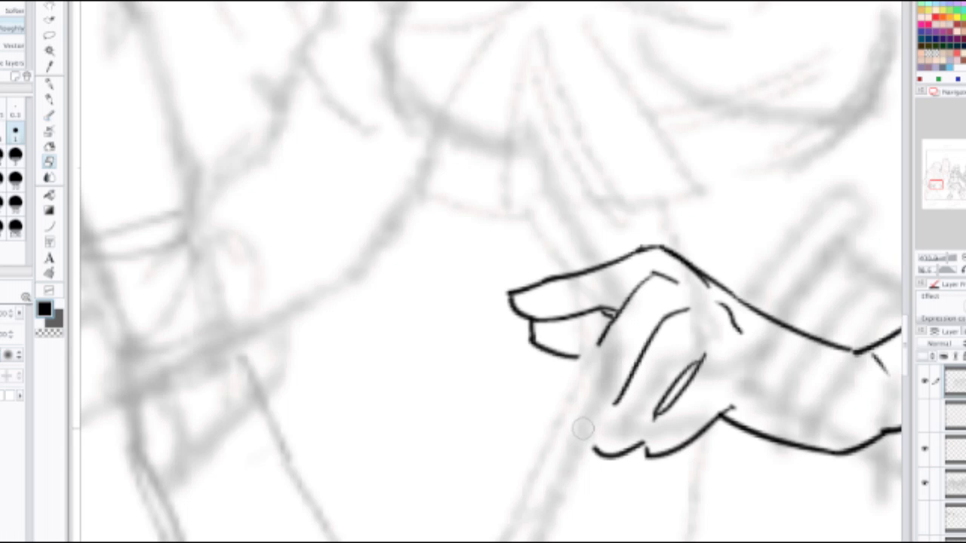
pyautogui.press('p')
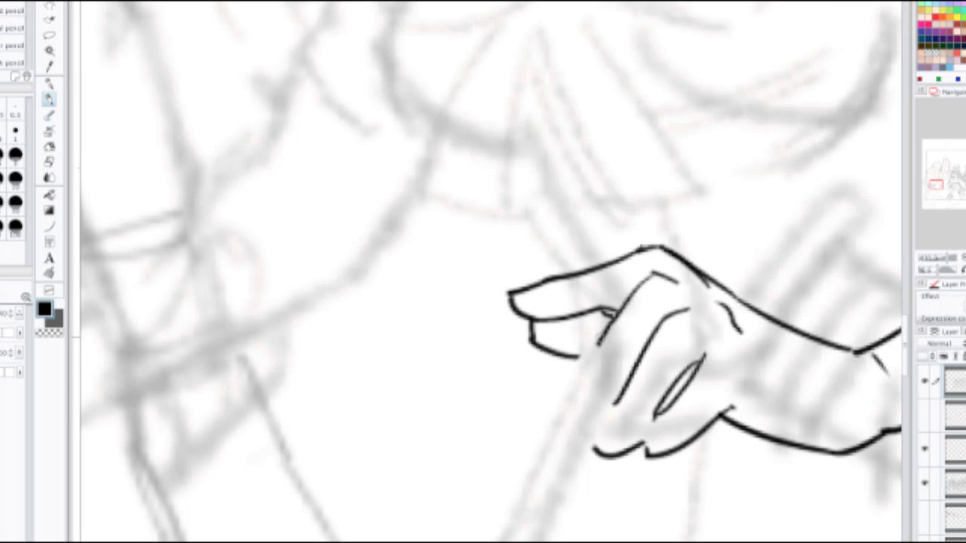
pyautogui.moveTo(600, 338); pyautogui.dragTo(587, 426)
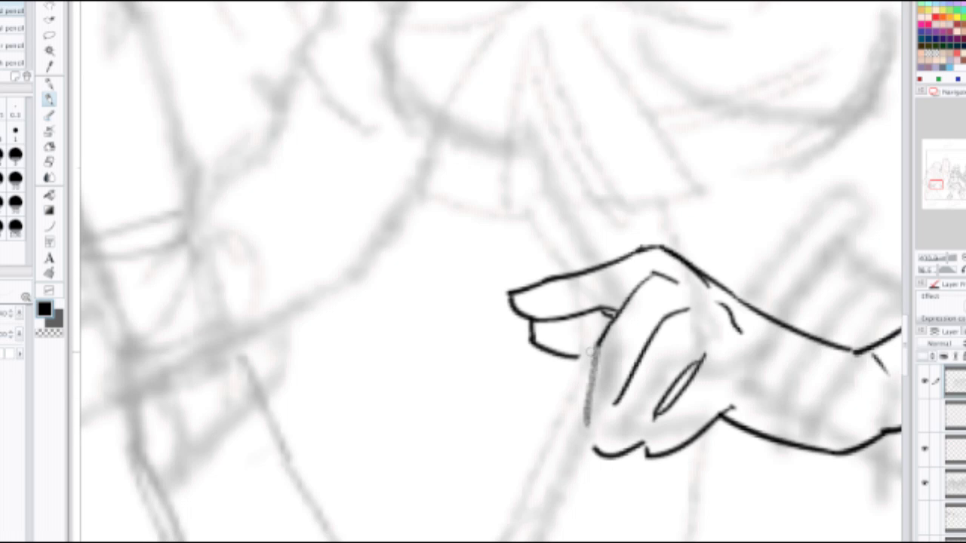
# Step: Redraw the outer edge of the front curled finger as a nearly vertical line below the index finger
pyautogui.hotkey('ctrl', 'z')
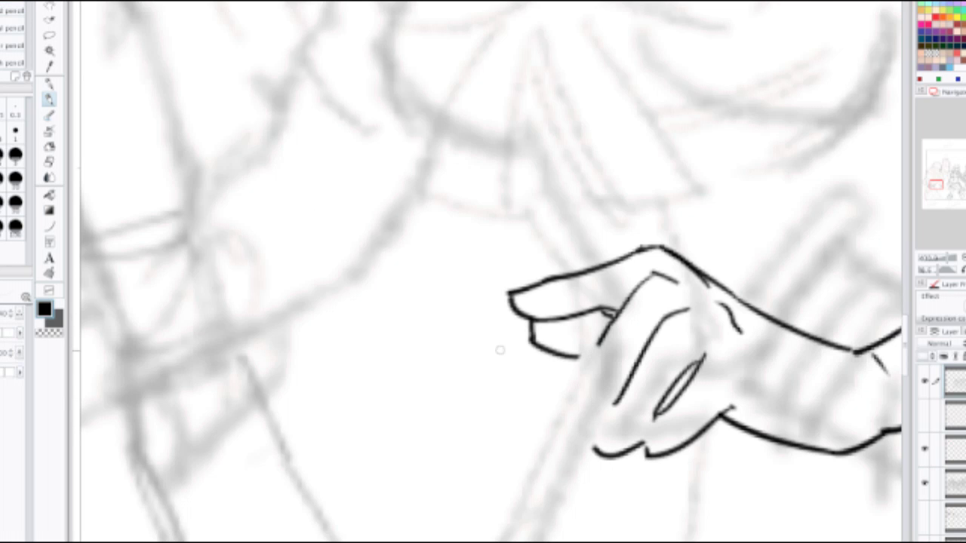
pyautogui.moveTo(596, 349); pyautogui.dragTo(586, 425)
pyautogui.hotkey('ctrl', 'z')
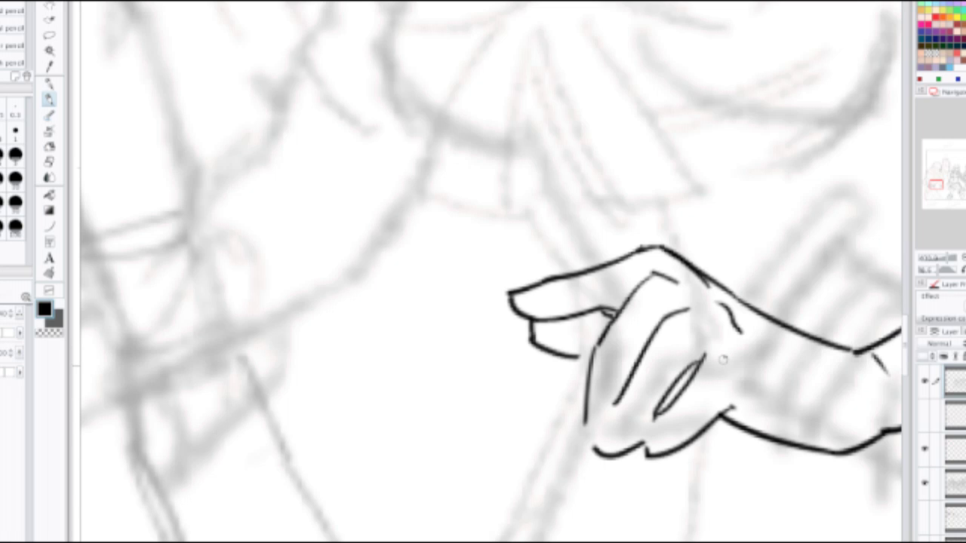
# Step: Draw two curved contour lines around the narrow oval gap between the rear curled fingers
pyautogui.moveTo(725, 356); pyautogui.dragTo(650, 452)
pyautogui.hotkey('ctrl', 'z')
pyautogui.moveTo(726, 356); pyautogui.dragTo(643, 432)
pyautogui.moveTo(706, 334); pyautogui.dragTo(636, 431)
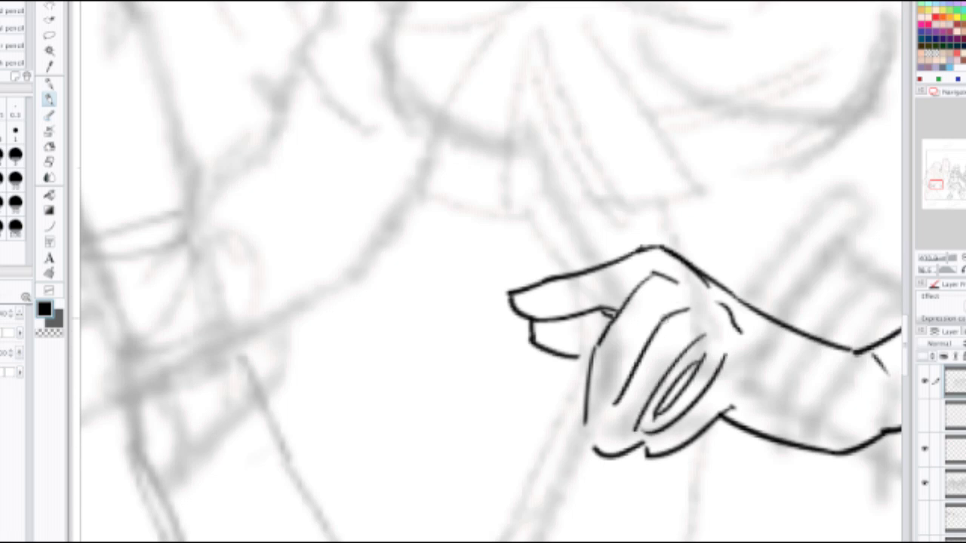
# Step: Extend the dividing line between the curled fingers down to the fingertip and join it to the front finger's outer edge
pyautogui.moveTo(674, 295)
pyautogui.mouseDown()
pyautogui.moveTo(583, 433)
pyautogui.moveTo(595, 439)
pyautogui.moveTo(585, 437)
pyautogui.moveTo(604, 429)
pyautogui.moveTo(623, 393)
pyautogui.mouseUp()
pyautogui.hotkey('ctrl', 'z')
pyautogui.hotkey('ctrl', 'z')
pyautogui.hotkey('ctrl', 'z')
pyautogui.hotkey('ctrl', 'z')
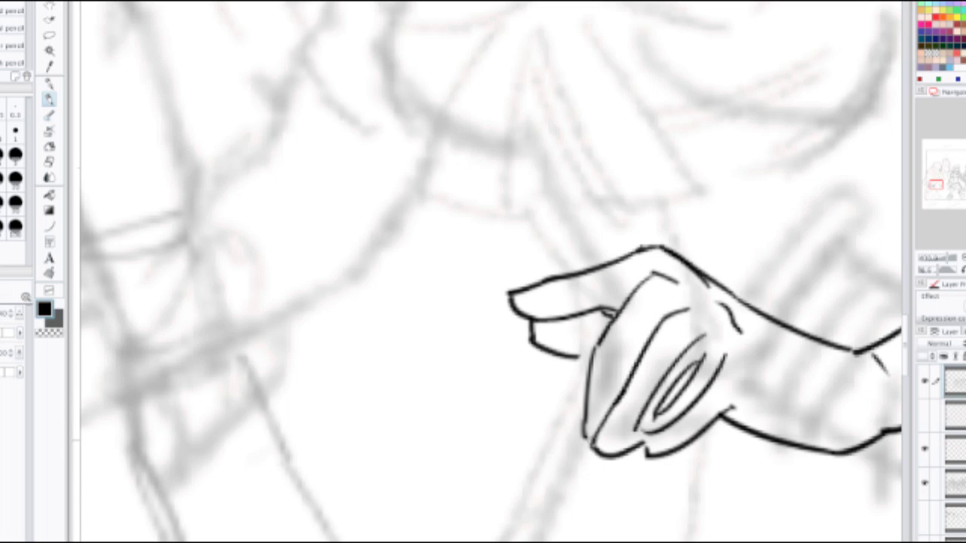
pyautogui.moveTo(582, 430); pyautogui.dragTo(593, 446)
pyautogui.scroll(-4, 617, 378)
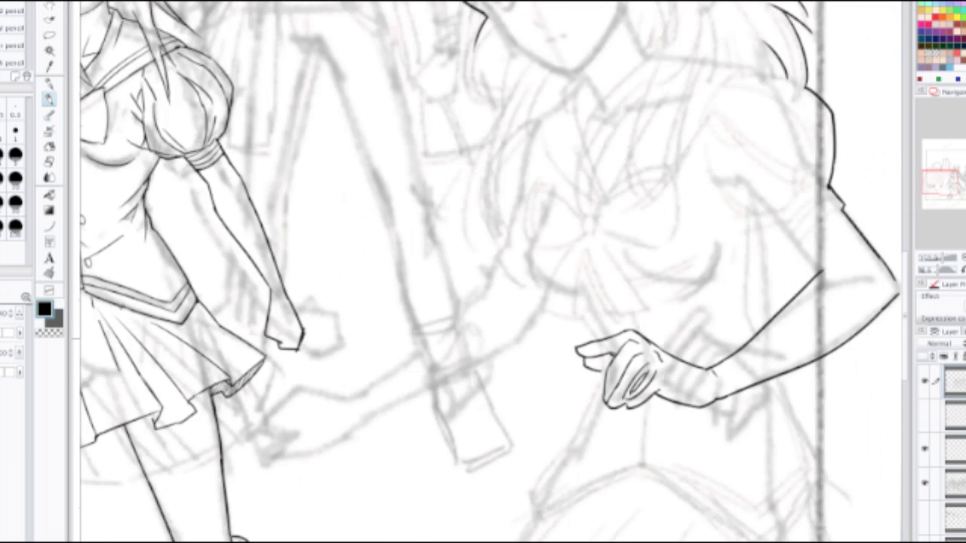
# Step: Remove the extra contour lines around the oval finger gap and leave a short knuckle curve at its upper end
pyautogui.scroll(1, 618, 377)
pyautogui.scroll(1, 639, 353)
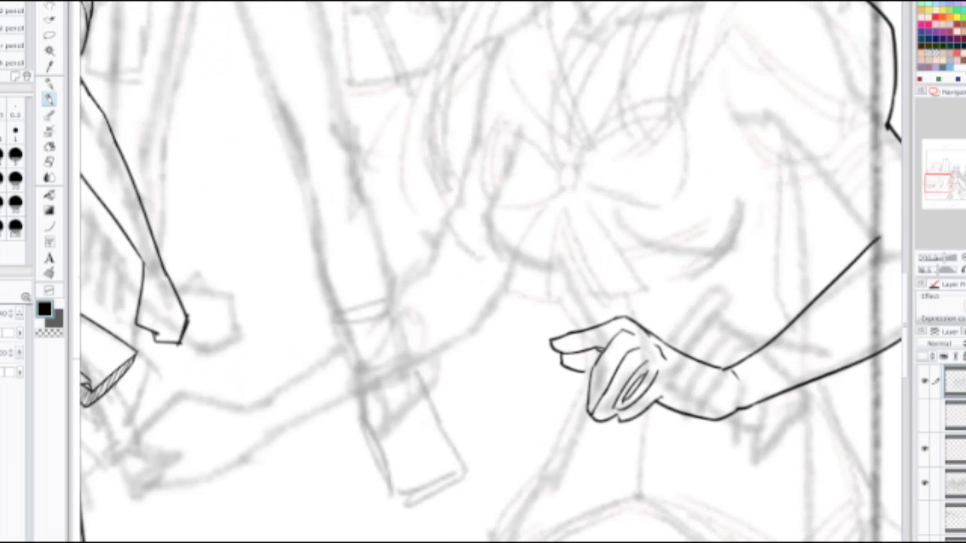
pyautogui.press('e')
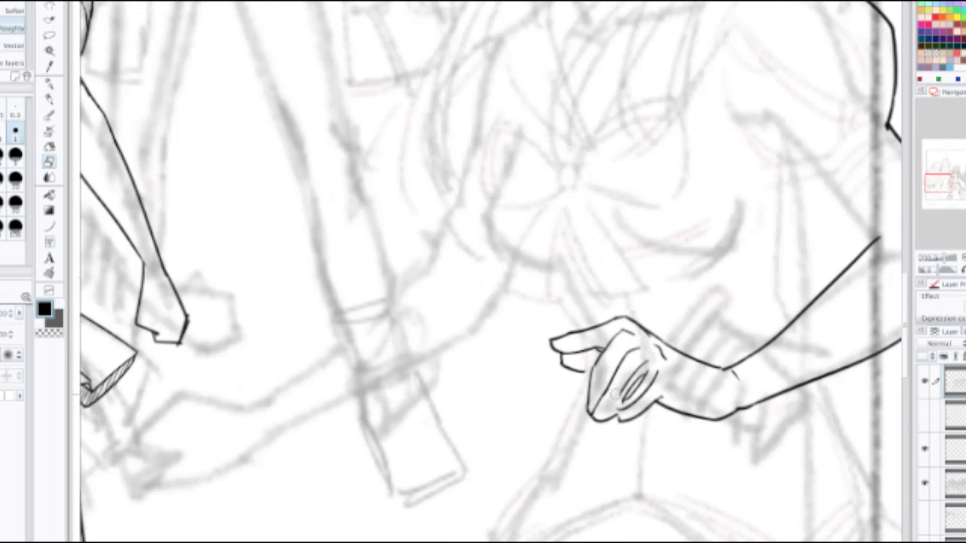
pyautogui.moveTo(624, 391); pyautogui.dragTo(644, 363)
pyautogui.press('p')
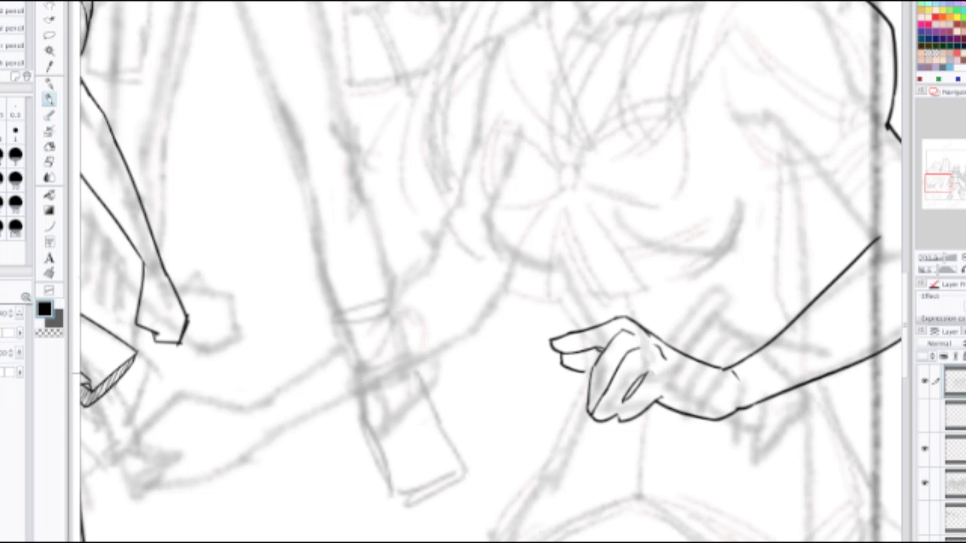
pyautogui.hotkey('ctrl', 'z')
pyautogui.hotkey('ctrl', 'z')
pyautogui.moveTo(671, 399)
pyautogui.mouseDown()
pyautogui.moveTo(536, 360)
pyautogui.moveTo(521, 371)
pyautogui.moveTo(566, 393)
pyautogui.moveTo(619, 400)
pyautogui.mouseUp()
pyautogui.scroll(2, 534, 359)
# Step: Redraw the lower contour of the palm as a smooth curve from the little finger to the wrist
pyautogui.press('e')
pyautogui.press('p')
pyautogui.moveTo(508, 360)
pyautogui.mouseDown()
pyautogui.moveTo(532, 346)
pyautogui.moveTo(537, 364)
pyautogui.moveTo(604, 407)
pyautogui.mouseUp()
pyautogui.hotkey('ctrl', 'z')
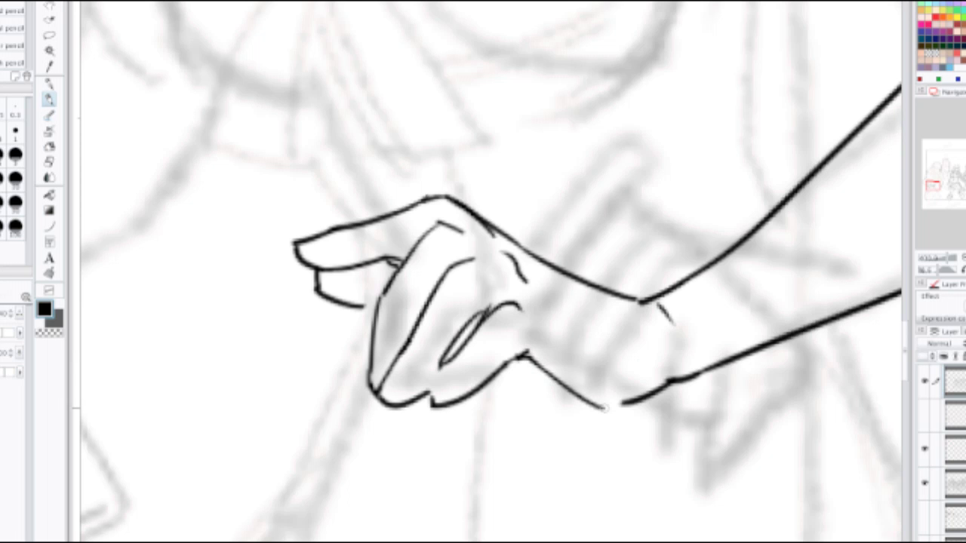
pyautogui.hotkey('ctrl', 'z')
pyautogui.moveTo(520, 358); pyautogui.dragTo(623, 407)
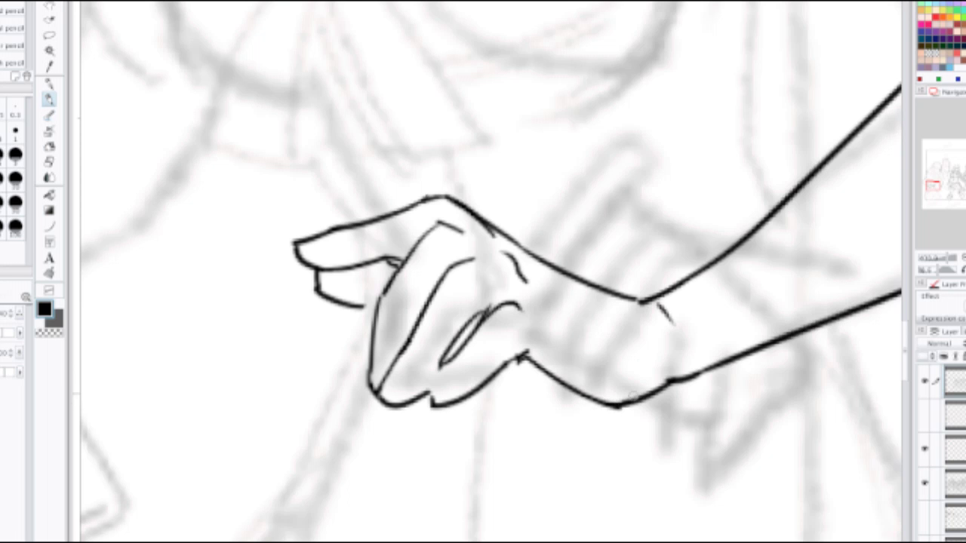
pyautogui.scroll(-5, 606, 383)
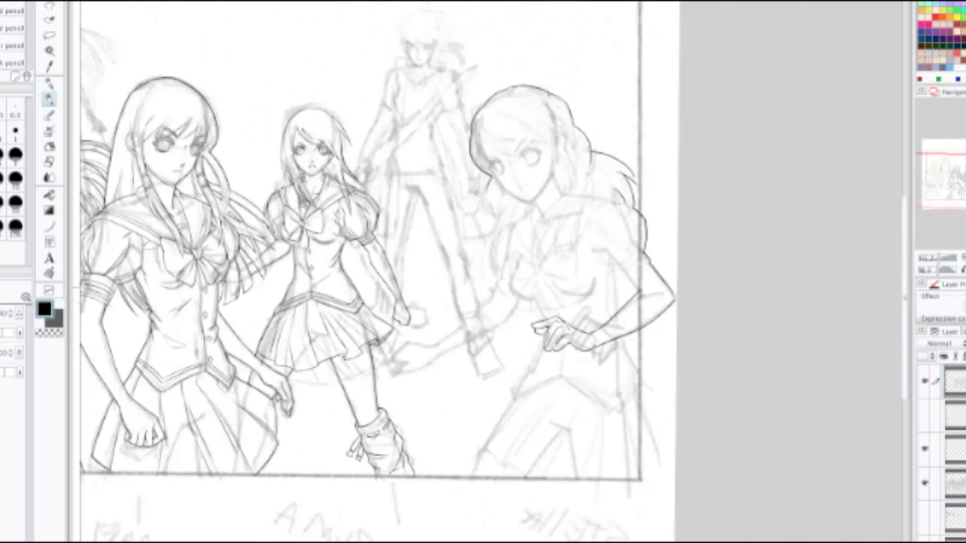
# Step: Rework the fingertip showing beneath the index finger into a single tapered curve reaching the front curled finger
pyautogui.scroll(1, 509, 280)
pyautogui.scroll(2, 520, 291)
pyautogui.scroll(3, 423, 296)
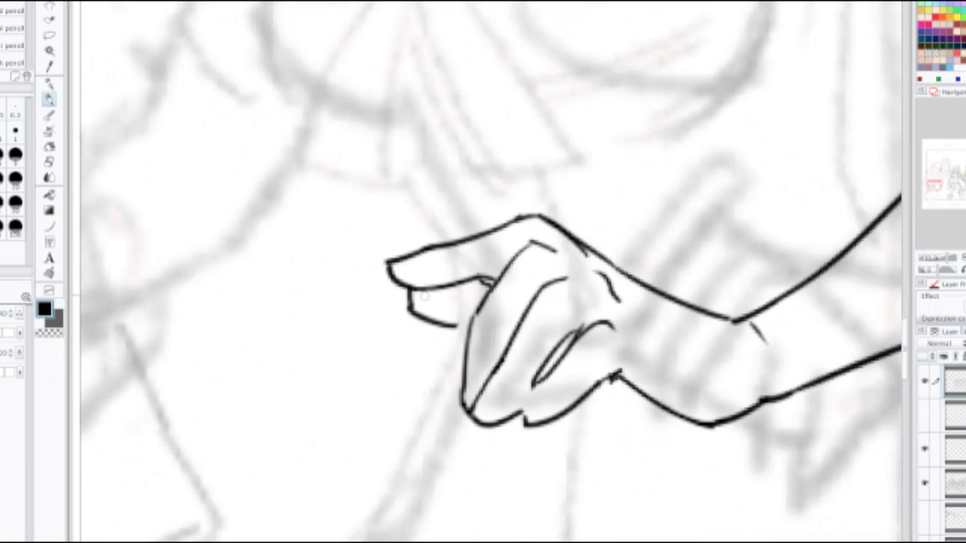
pyautogui.moveTo(420, 292); pyautogui.dragTo(471, 325)
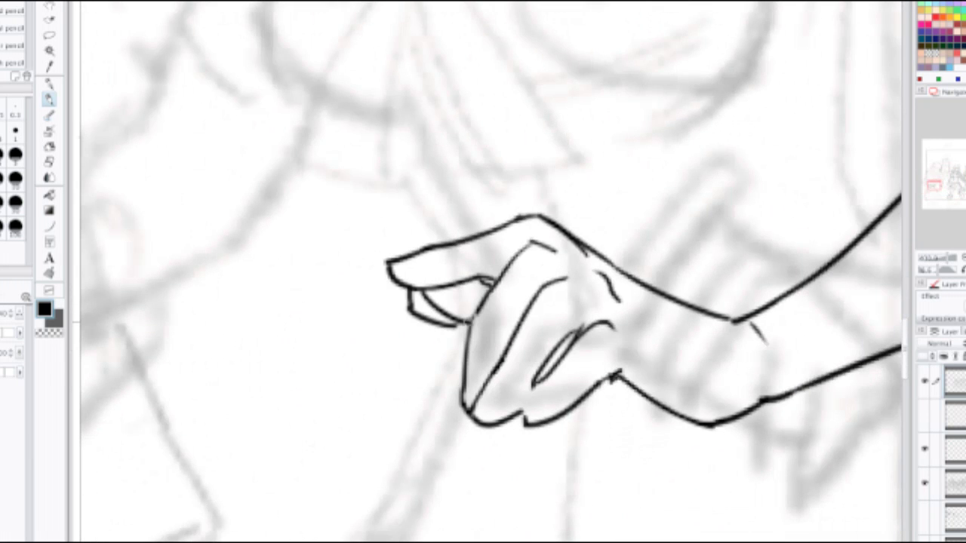
pyautogui.hotkey('ctrl', 'z')
pyautogui.moveTo(418, 290)
pyautogui.mouseDown()
pyautogui.moveTo(472, 327)
pyautogui.moveTo(449, 335)
pyautogui.moveTo(410, 310)
pyautogui.moveTo(471, 327)
pyautogui.moveTo(479, 311)
pyautogui.moveTo(465, 377)
pyautogui.mouseUp()
pyautogui.hotkey('ctrl', 'z')
pyautogui.press('e')
pyautogui.press('p')
pyautogui.hotkey('ctrl', '-')
pyautogui.hotkey('ctrl', '-')
pyautogui.hotkey('ctrl', '-')
pyautogui.hotkey('ctrl', '-')
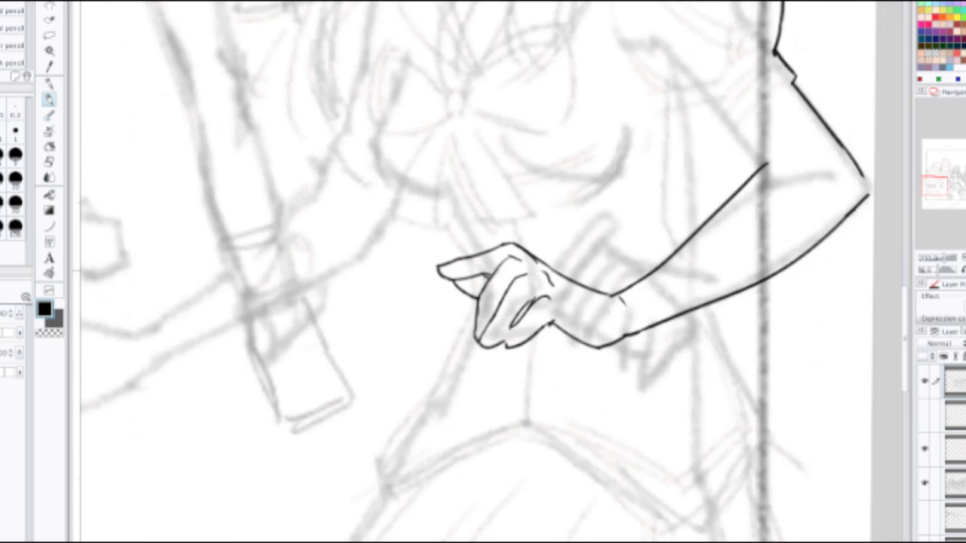
# Step: Clean up the outer edge of the front curled finger and close its rounded fingertip against the neighbouring finger
pyautogui.scroll(5, 540, 272)
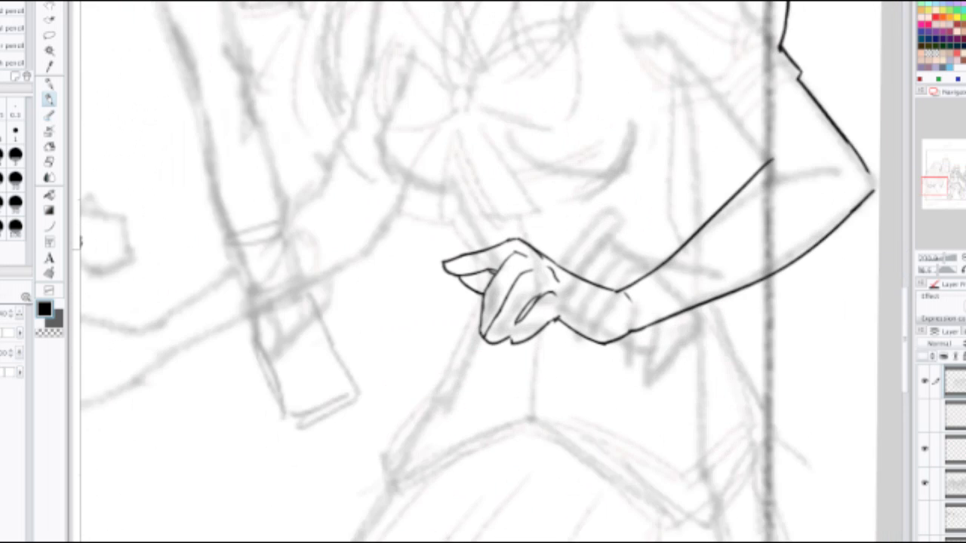
pyautogui.press('e')
pyautogui.moveTo(414, 375)
pyautogui.mouseDown()
pyautogui.moveTo(427, 332)
pyautogui.moveTo(406, 396)
pyautogui.moveTo(449, 291)
pyautogui.moveTo(423, 329)
pyautogui.moveTo(408, 422)
pyautogui.mouseUp()
pyautogui.press('p')
pyautogui.hotkey('ctrl', 'z')
pyautogui.moveTo(425, 325); pyautogui.dragTo(411, 417)
pyautogui.moveTo(409, 409)
pyautogui.mouseDown()
pyautogui.moveTo(409, 422)
pyautogui.moveTo(488, 389)
pyautogui.mouseUp()
pyautogui.hotkey('ctrl', 'z')
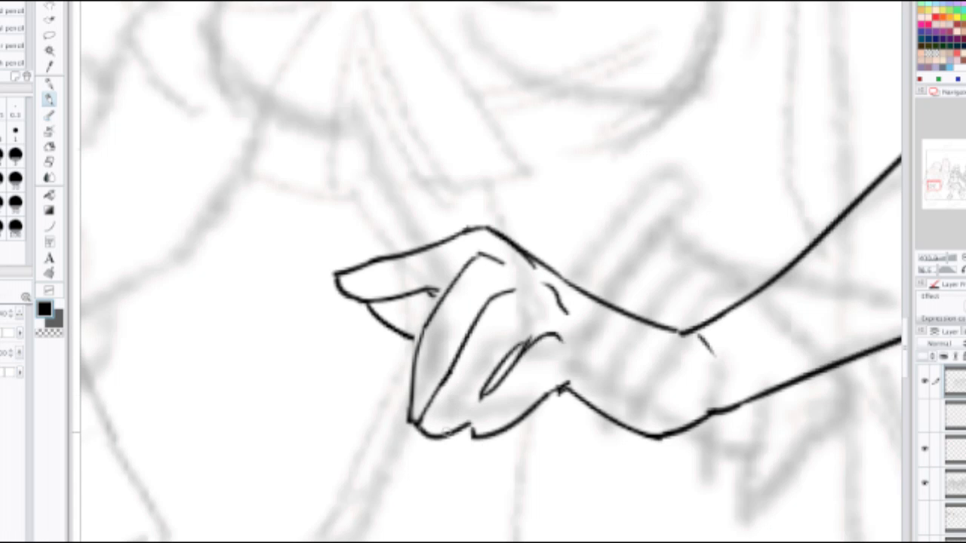
pyautogui.moveTo(447, 434); pyautogui.dragTo(477, 423)
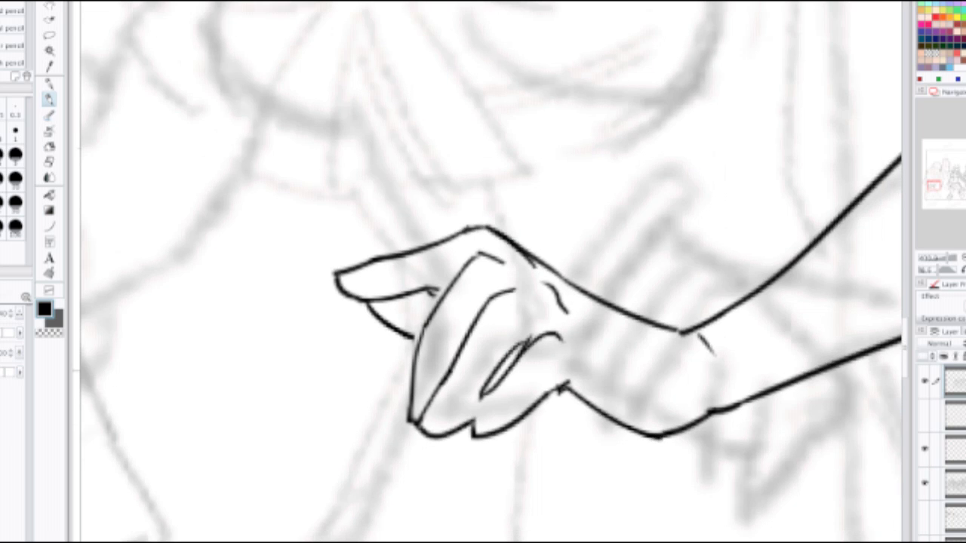
# Step: Erase the short crease mark on the back of the hand beside the knuckles
pyautogui.scroll(-2, 466, 364)
pyautogui.scroll(2, 474, 332)
pyautogui.scroll(1, 468, 325)
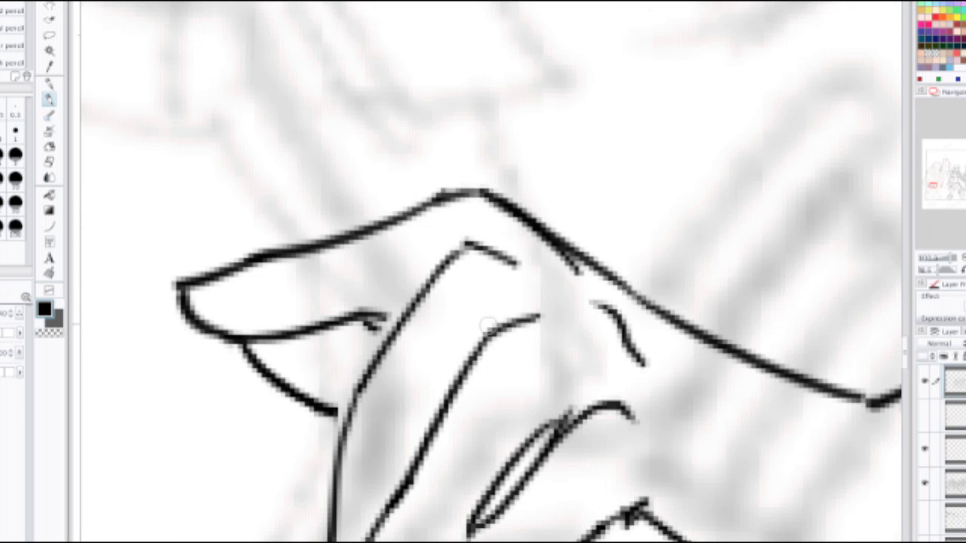
pyautogui.press('e')
pyautogui.moveTo(588, 308)
pyautogui.mouseDown()
pyautogui.moveTo(613, 357)
pyautogui.moveTo(644, 372)
pyautogui.mouseUp()
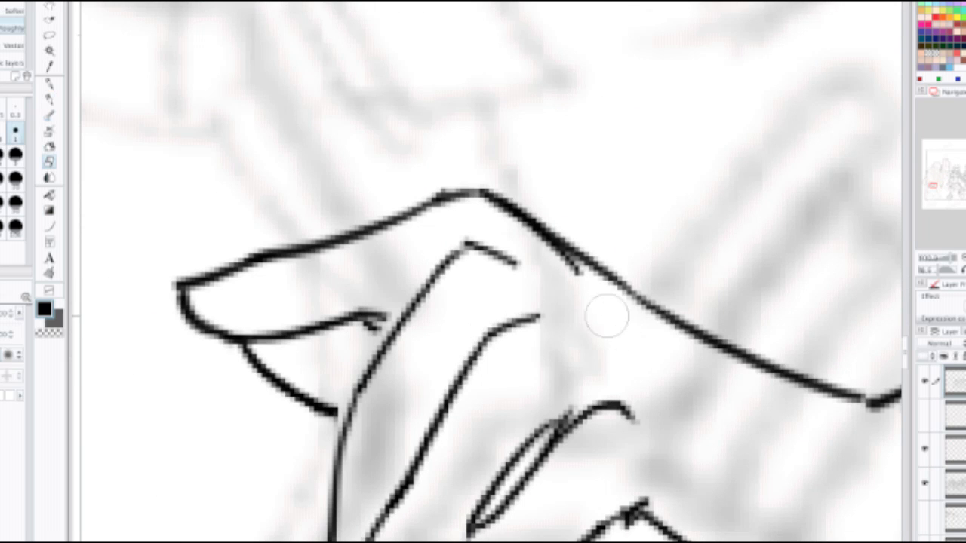
# Step: Try erasing the knuckle lines at the upper ends of the curled fingers
pyautogui.moveTo(606, 317)
pyautogui.mouseDown()
pyautogui.moveTo(627, 387)
pyautogui.moveTo(596, 397)
pyautogui.moveTo(567, 330)
pyautogui.moveTo(511, 310)
pyautogui.moveTo(476, 256)
pyautogui.moveTo(446, 274)
pyautogui.moveTo(468, 246)
pyautogui.mouseUp()
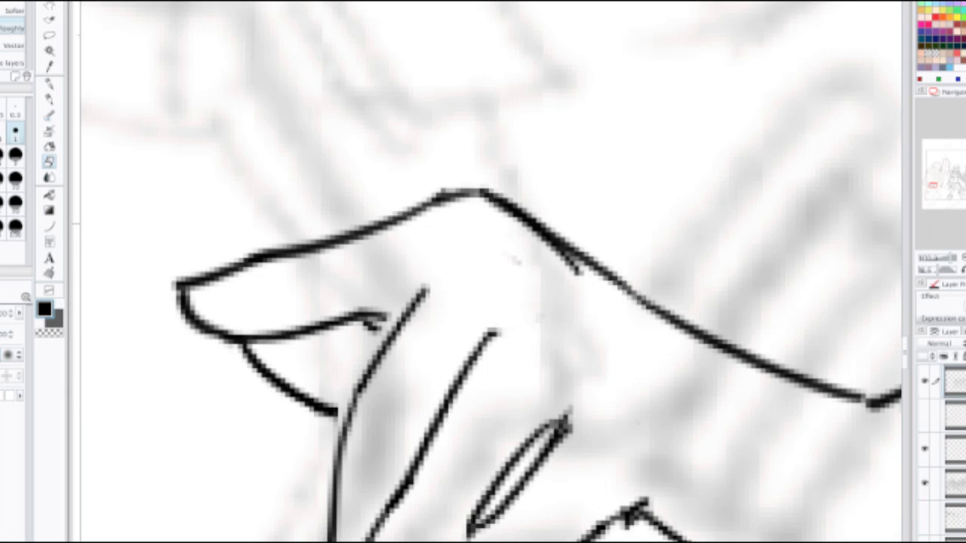
pyautogui.scroll(-2, 481, 229)
pyautogui.scroll(1, 489, 229)
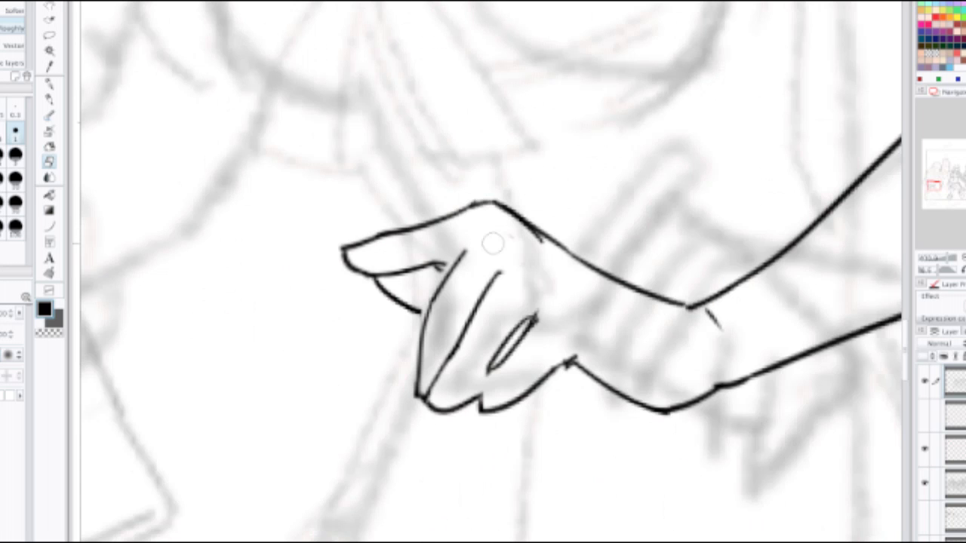
pyautogui.moveTo(463, 260); pyautogui.dragTo(513, 240)
pyautogui.moveTo(524, 264)
pyautogui.mouseDown()
pyautogui.moveTo(498, 275)
pyautogui.moveTo(575, 289)
pyautogui.mouseUp()
pyautogui.moveTo(572, 309); pyautogui.dragTo(537, 320)
pyautogui.hotkey('ctrl', 'z')
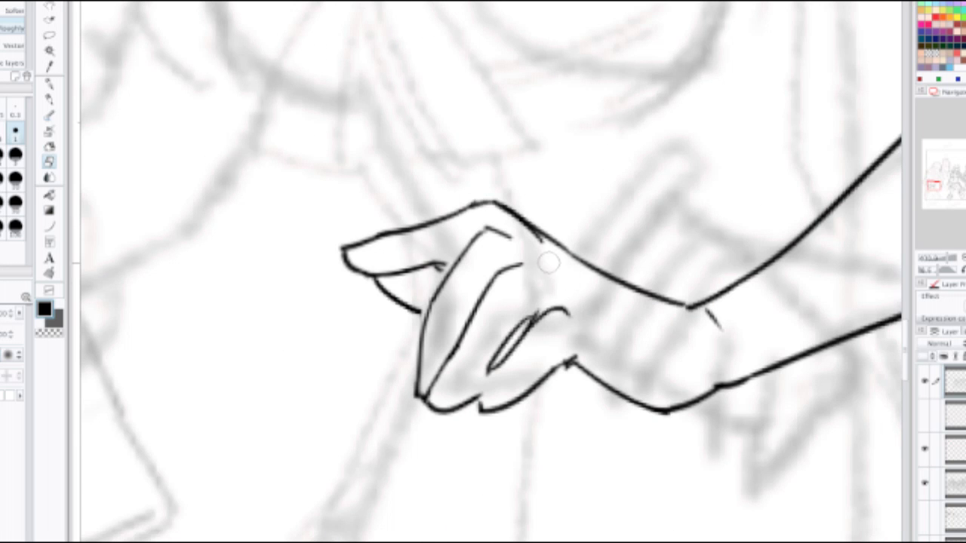
pyautogui.hotkey('ctrl', 'z')
pyautogui.scroll(-4, 561, 289)
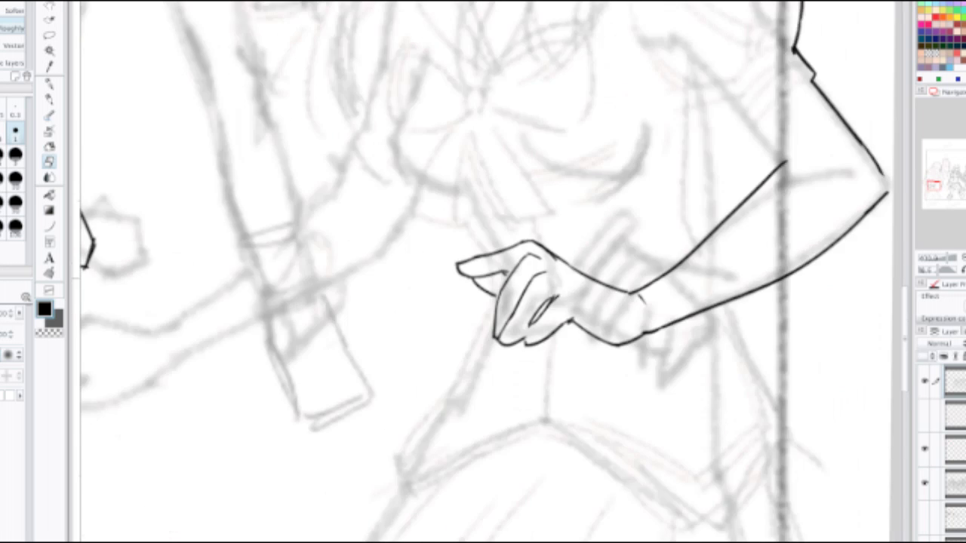
# Step: Erase the joint between the two lower fingertips and redraw it with curved ends that meet between the fingers
pyautogui.scroll(2, 558, 287)
pyautogui.scroll(3, 559, 334)
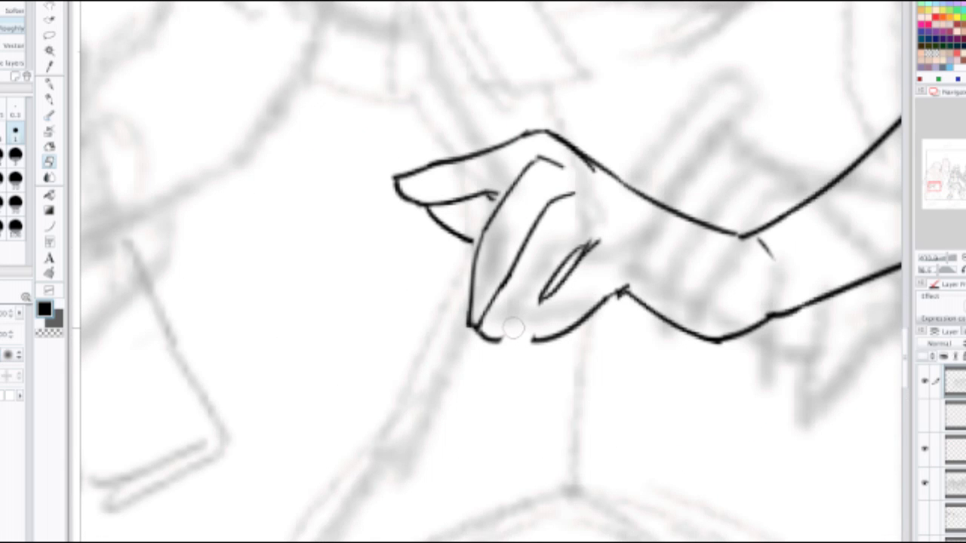
pyautogui.press('p')
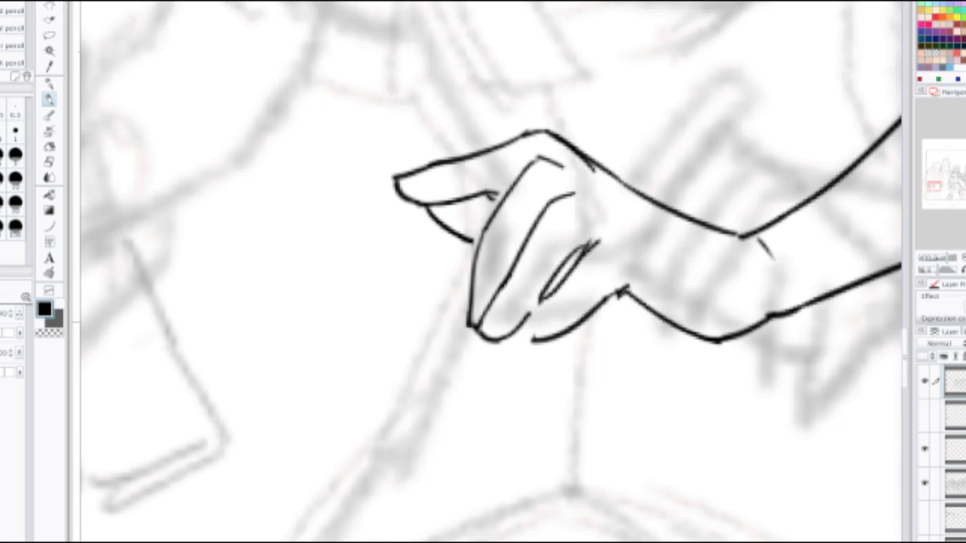
pyautogui.moveTo(526, 310); pyautogui.dragTo(533, 341)
pyautogui.scroll(-4, 542, 306)
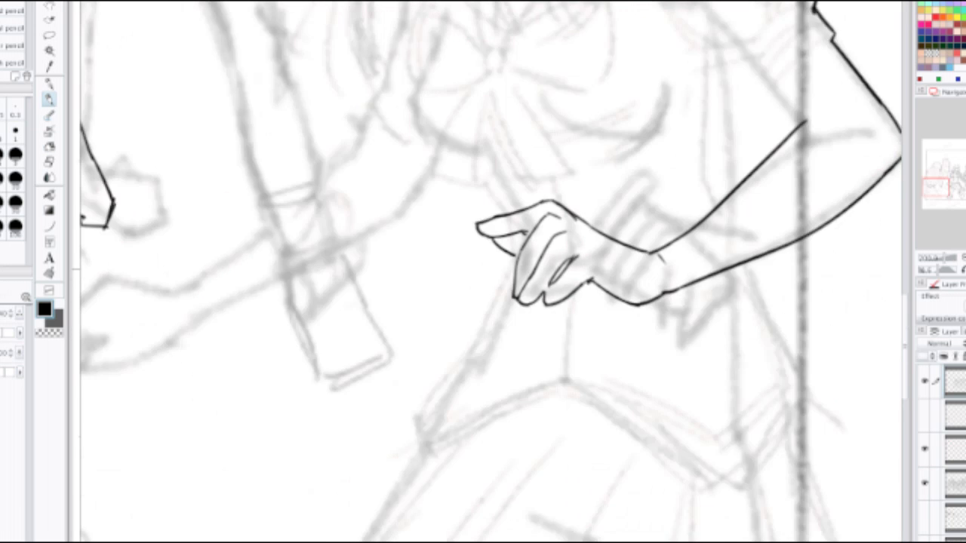
# Step: Flip the canvas view horizontally to check the hand, arm and figure proportions
pyautogui.scroll(4, 541, 300)
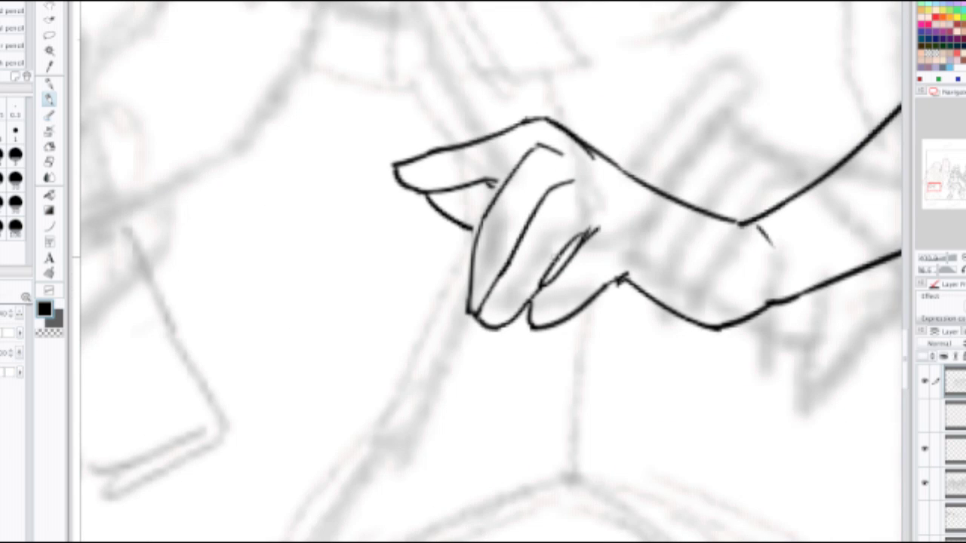
pyautogui.scroll(-3, 573, 242)
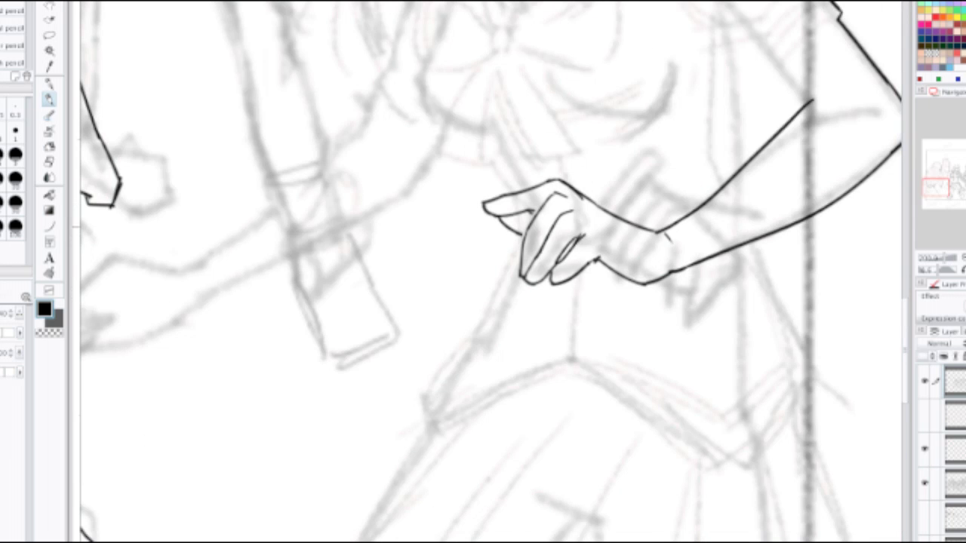
pyautogui.scroll(-1, 492, 271)
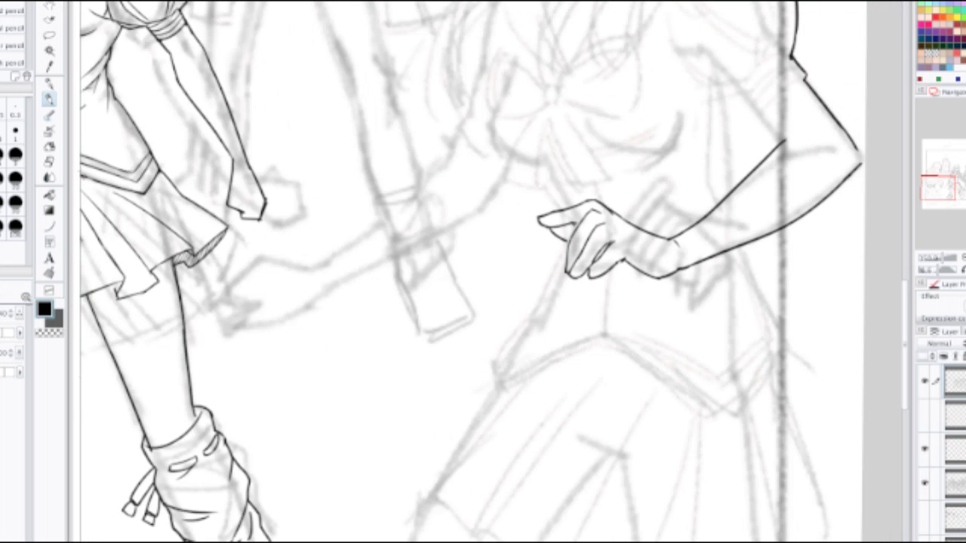
pyautogui.press('h')
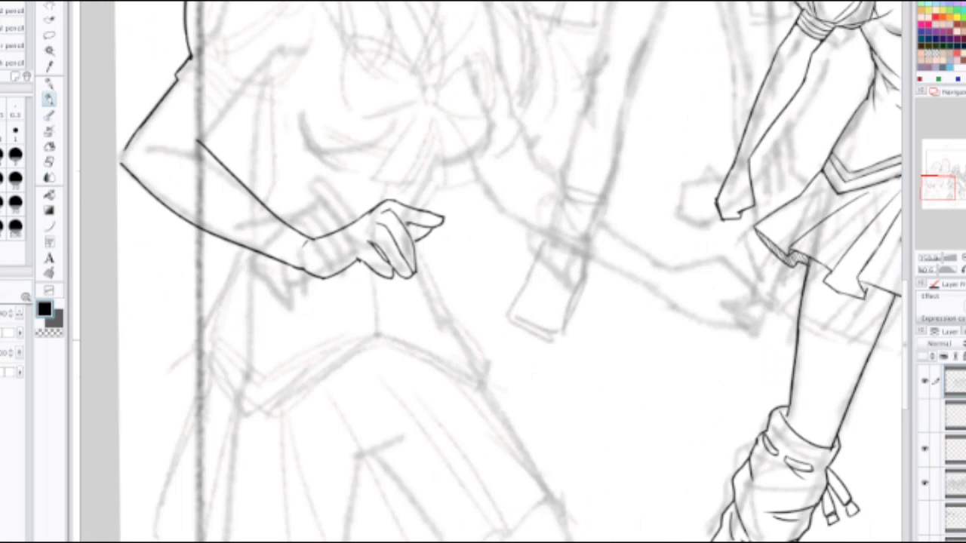
pyautogui.moveTo(453, 226); pyautogui.dragTo(533, 413)
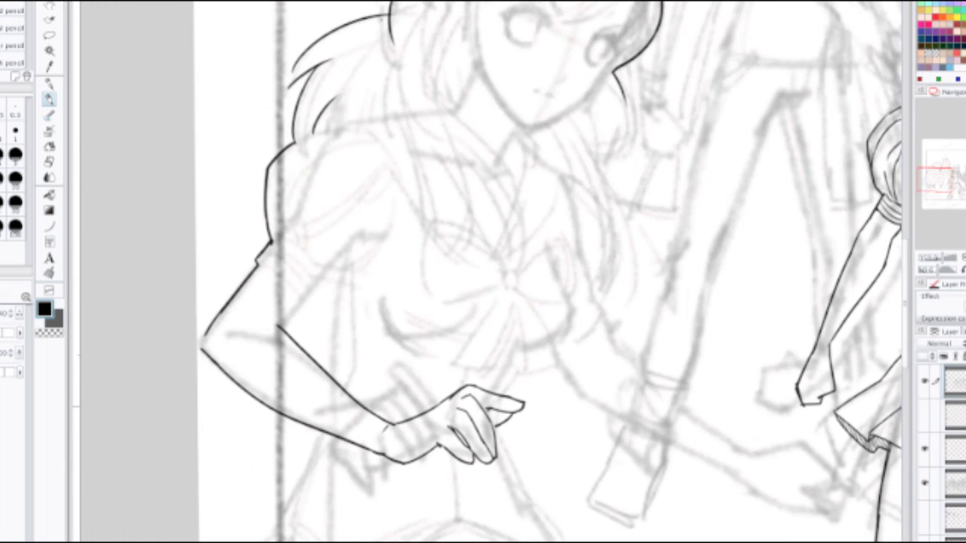
pyautogui.scroll(-2, 543, 415)
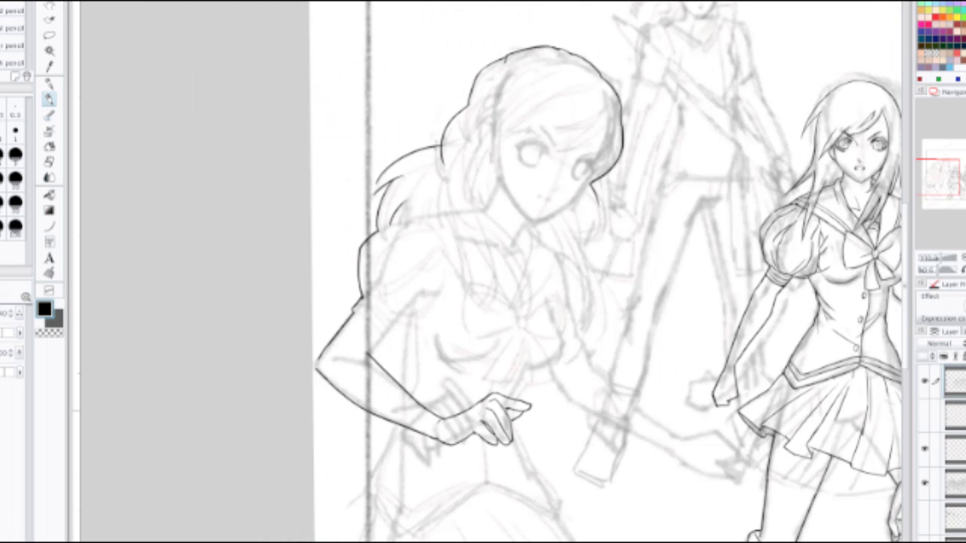
# Step: Erase the peaked knuckle contour at the base of the index finger and redraw a flatter upper edge
pyautogui.scroll(5, 528, 400)
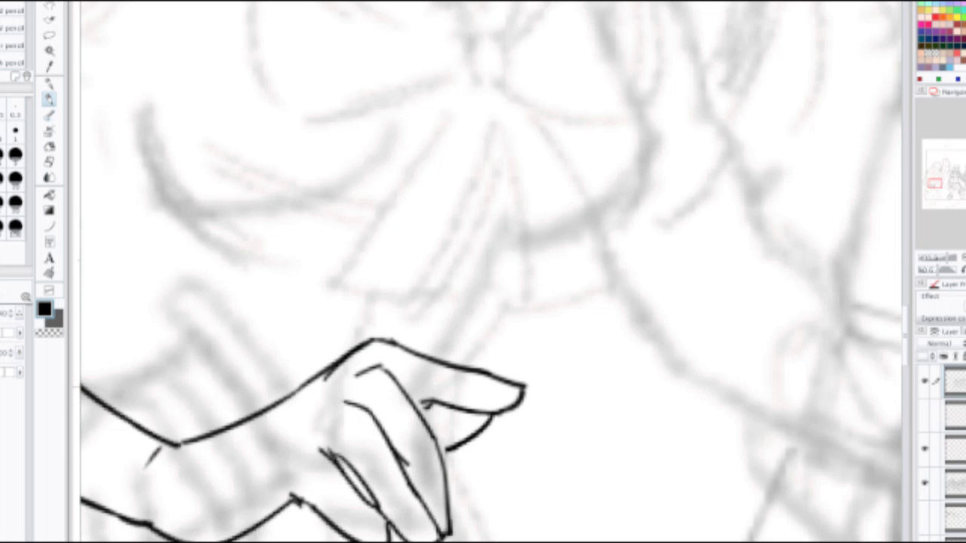
pyautogui.moveTo(407, 325); pyautogui.dragTo(580, 223)
pyautogui.press('e')
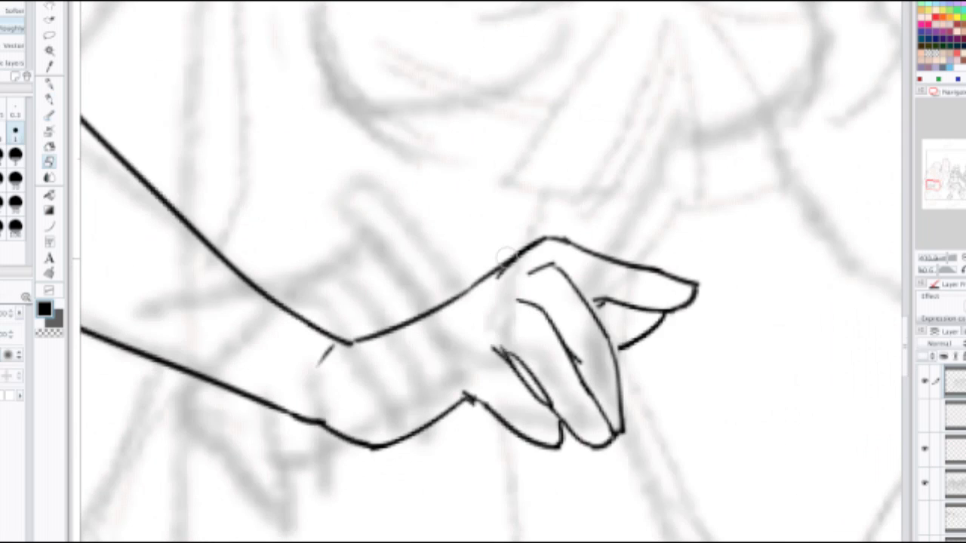
pyautogui.moveTo(505, 268); pyautogui.dragTo(548, 237)
pyautogui.press('p')
pyautogui.moveTo(480, 283)
pyautogui.mouseDown()
pyautogui.moveTo(513, 252)
pyautogui.moveTo(643, 241)
pyautogui.mouseUp()
# Step: Erase the index finger and redraw it with a flat, straight upper edge and a tapered tip curving back underneath
pyautogui.press('e')
pyautogui.moveTo(613, 280)
pyautogui.mouseDown()
pyautogui.moveTo(649, 265)
pyautogui.moveTo(596, 251)
pyautogui.moveTo(697, 280)
pyautogui.moveTo(691, 299)
pyautogui.moveTo(598, 302)
pyautogui.moveTo(620, 300)
pyautogui.mouseUp()
pyautogui.moveTo(568, 253)
pyautogui.mouseDown()
pyautogui.moveTo(632, 239)
pyautogui.moveTo(531, 275)
pyautogui.moveTo(561, 267)
pyautogui.moveTo(523, 247)
pyautogui.moveTo(542, 240)
pyautogui.moveTo(510, 258)
pyautogui.moveTo(618, 248)
pyautogui.moveTo(667, 266)
pyautogui.mouseUp()
pyautogui.press('p')
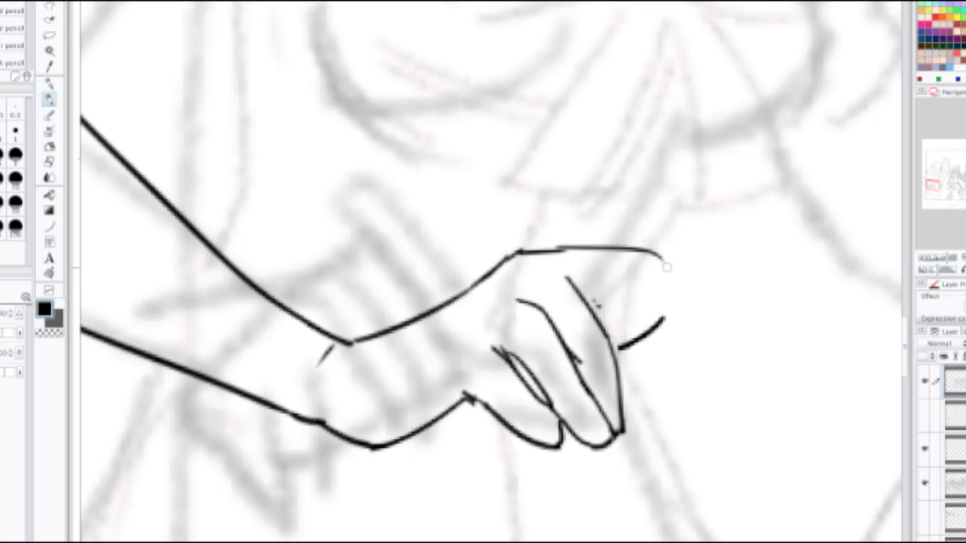
pyautogui.hotkey('ctrl', 'z')
pyautogui.moveTo(530, 253); pyautogui.dragTo(684, 272)
pyautogui.hotkey('ctrl', 'z')
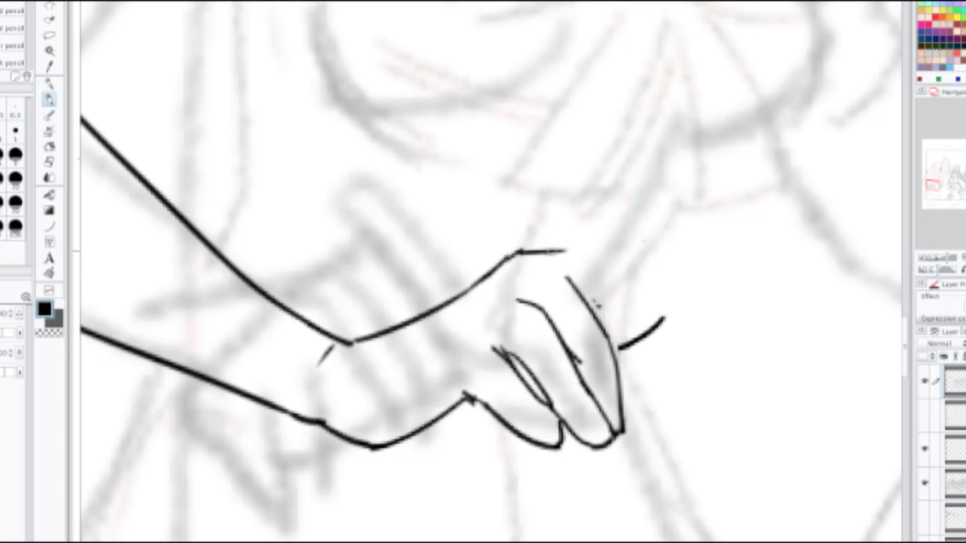
pyautogui.moveTo(549, 251)
pyautogui.mouseDown()
pyautogui.moveTo(693, 248)
pyautogui.moveTo(672, 277)
pyautogui.moveTo(600, 289)
pyautogui.moveTo(686, 270)
pyautogui.mouseUp()
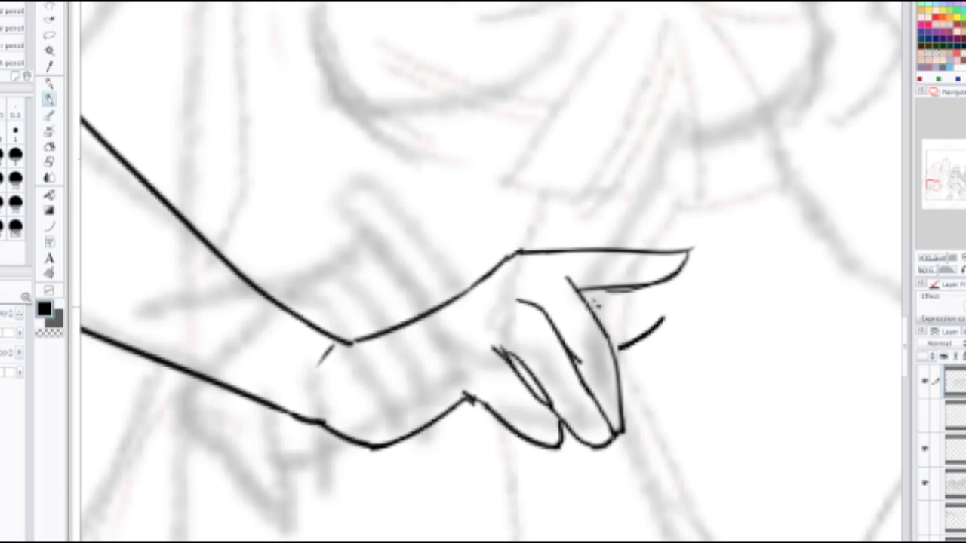
# Step: Draw the short inner fold under the index finger and a rounded outline closing the fingertip beneath it
pyautogui.moveTo(591, 302)
pyautogui.mouseDown()
pyautogui.moveTo(664, 289)
pyautogui.moveTo(647, 330)
pyautogui.mouseUp()
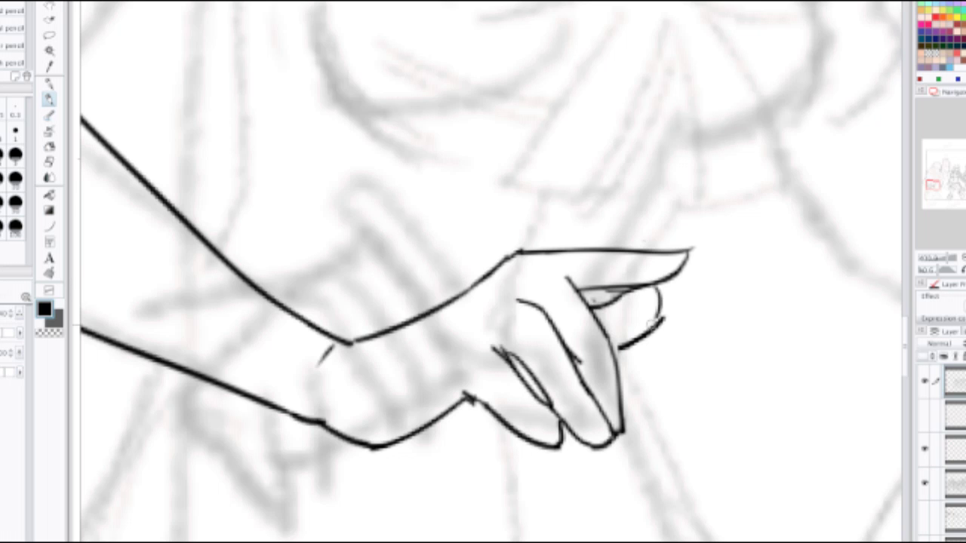
pyautogui.hotkey('ctrl', 'z')
pyautogui.moveTo(658, 285)
pyautogui.mouseDown()
pyautogui.moveTo(651, 331)
pyautogui.moveTo(650, 318)
pyautogui.moveTo(686, 301)
pyautogui.mouseUp()
pyautogui.scroll(-1, 652, 290)
pyautogui.scroll(2, 633, 316)
pyautogui.hotkey('ctrl', 'z')
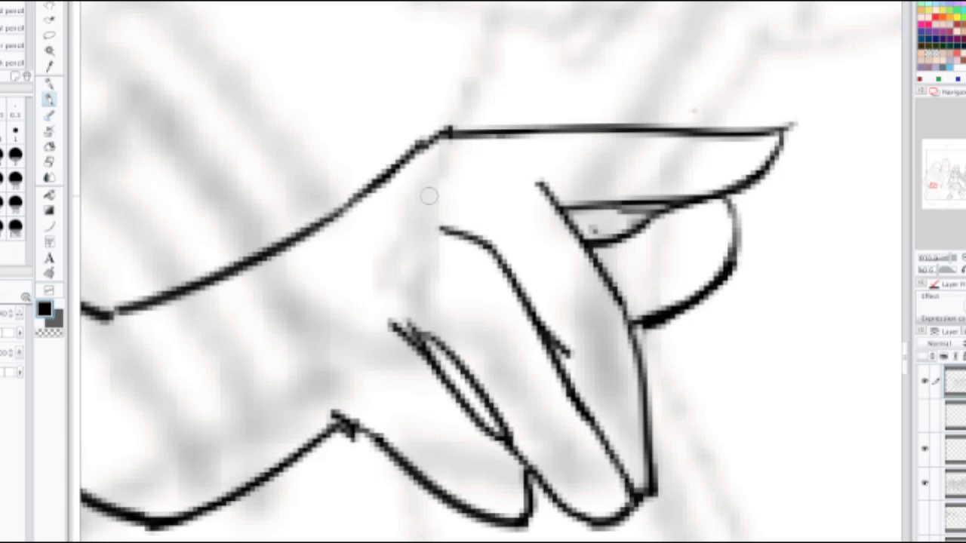
# Step: Draw a knuckle contour below the index finger and replace the middle finger's outer edge with a more outward-slanting line
pyautogui.moveTo(344, 217); pyautogui.dragTo(498, 192)
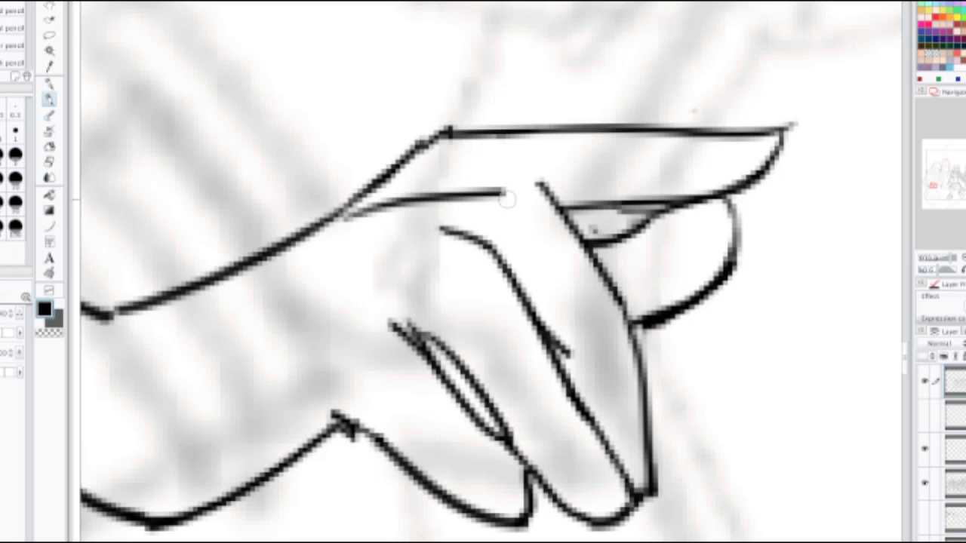
pyautogui.press('e')
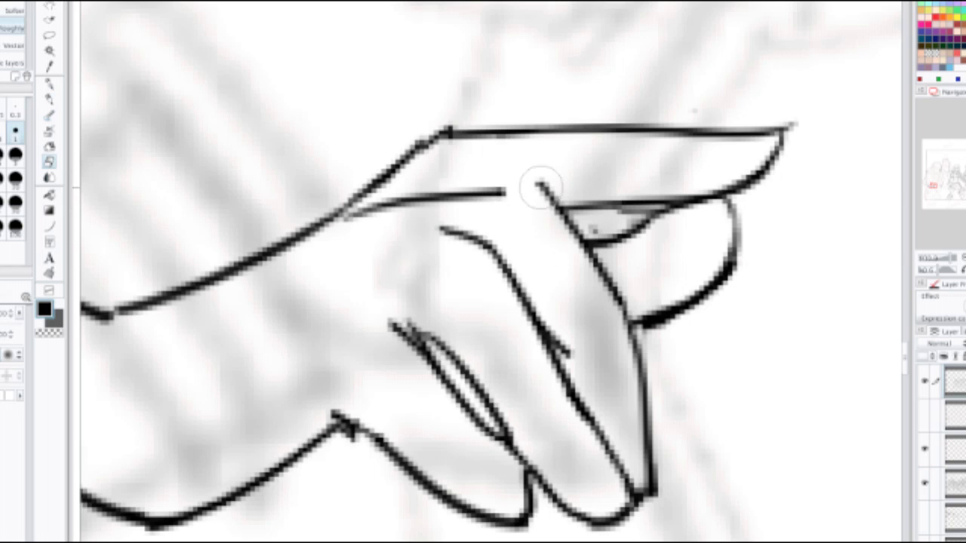
pyautogui.moveTo(539, 189)
pyautogui.mouseDown()
pyautogui.moveTo(620, 352)
pyautogui.moveTo(653, 464)
pyautogui.mouseUp()
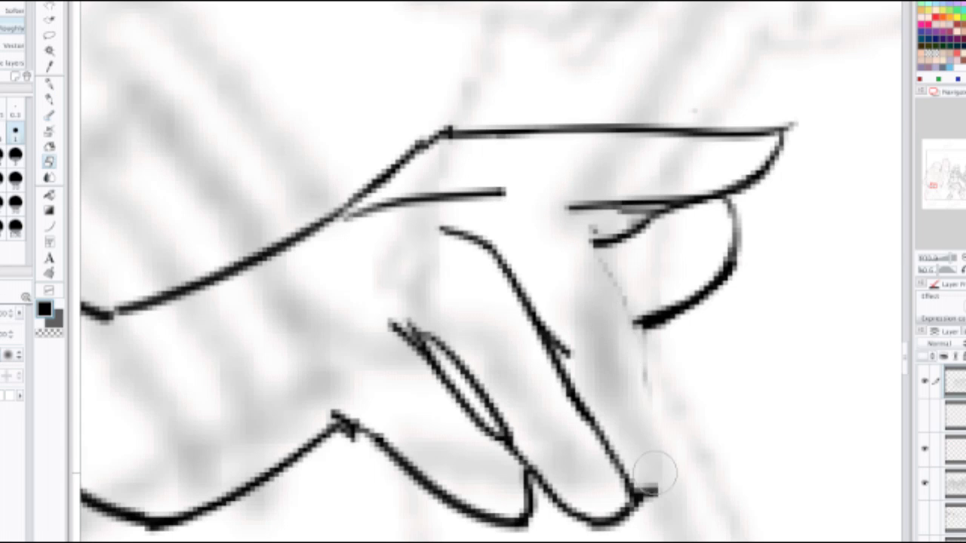
pyautogui.press('p')
pyautogui.moveTo(502, 193)
pyautogui.mouseDown()
pyautogui.moveTo(653, 336)
pyautogui.moveTo(644, 325)
pyautogui.moveTo(706, 430)
pyautogui.mouseUp()
pyautogui.scroll(-5, 659, 349)
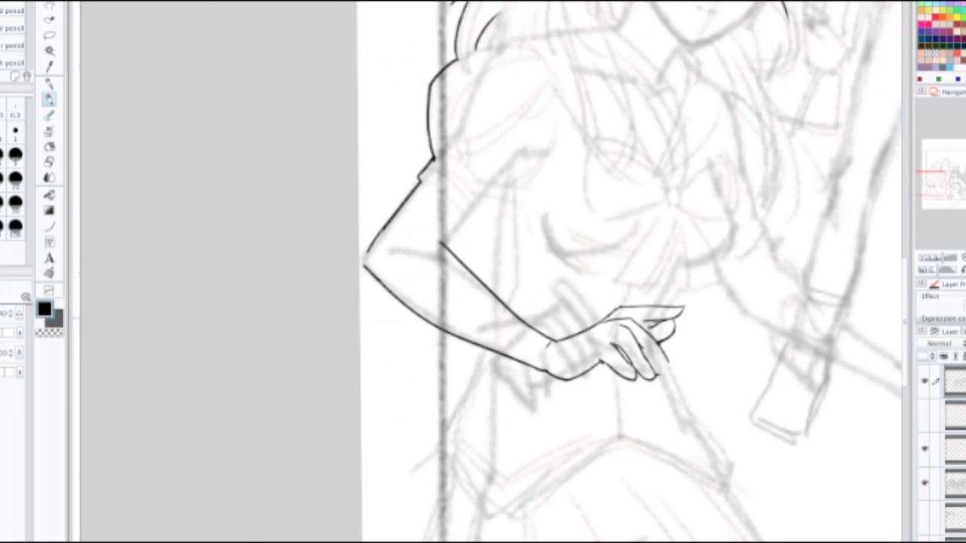
# Step: Erase the upper part of the line between the middle and ring fingers and redraw it slanting down from the knuckles
pyautogui.scroll(5, 649, 324)
pyautogui.press('e')
pyautogui.moveTo(582, 371); pyautogui.dragTo(521, 236)
pyautogui.moveTo(420, 222)
pyautogui.mouseDown()
pyautogui.moveTo(574, 358)
pyautogui.moveTo(450, 231)
pyautogui.moveTo(471, 237)
pyautogui.moveTo(636, 384)
pyautogui.moveTo(655, 467)
pyautogui.moveTo(627, 458)
pyautogui.mouseUp()
pyautogui.press('p')
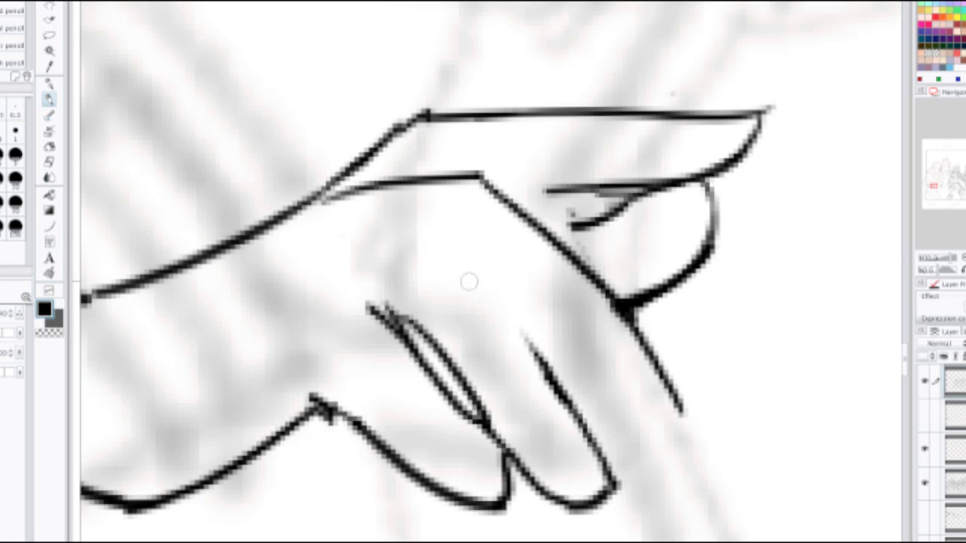
pyautogui.moveTo(412, 243)
pyautogui.mouseDown()
pyautogui.moveTo(525, 322)
pyautogui.moveTo(580, 401)
pyautogui.mouseUp()
pyautogui.hotkey('ctrl', 'z')
pyautogui.hotkey('ctrl', 'z')
pyautogui.moveTo(524, 320); pyautogui.dragTo(574, 408)
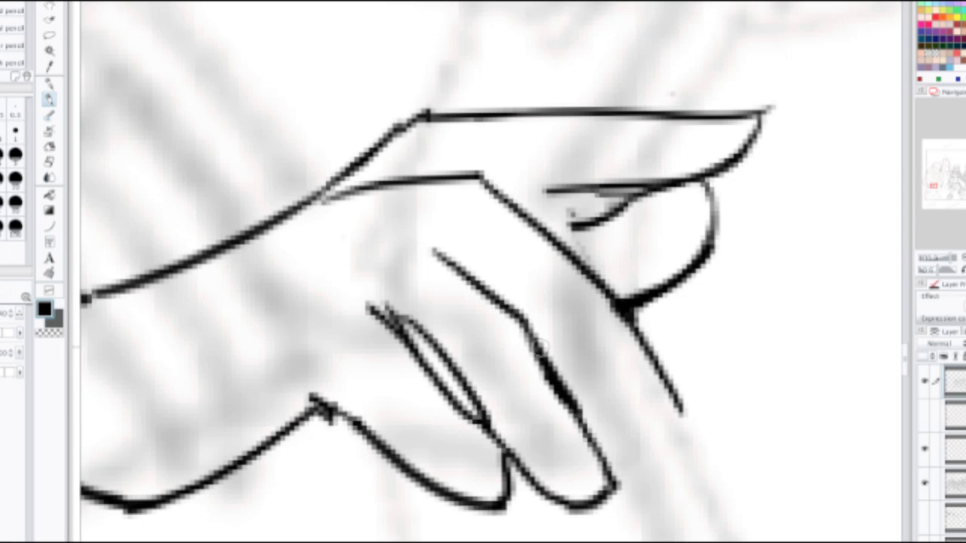
# Step: Draw the middle finger's underside and blunt tip so they meet its outer edge
pyautogui.moveTo(526, 327)
pyautogui.mouseDown()
pyautogui.moveTo(628, 415)
pyautogui.moveTo(697, 446)
pyautogui.mouseUp()
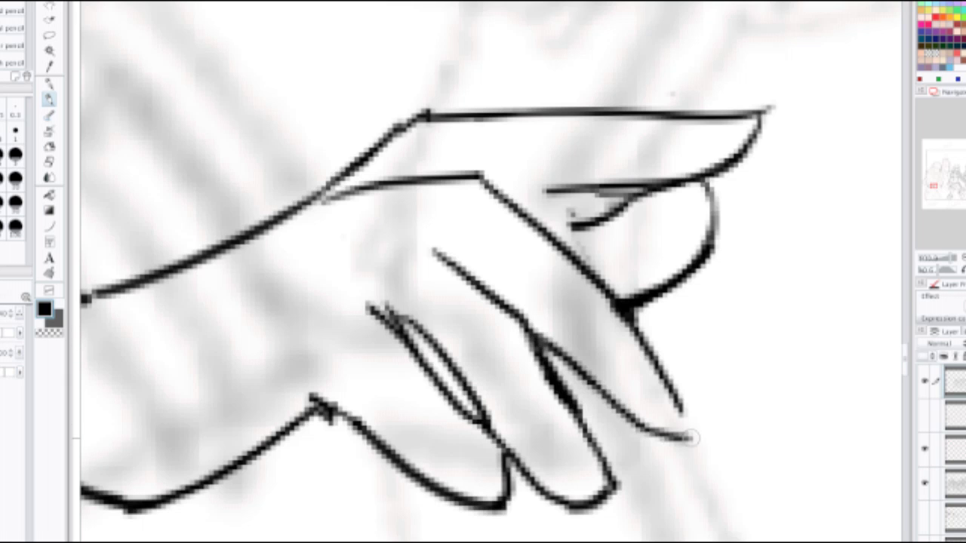
pyautogui.hotkey('ctrl', 'z')
pyautogui.moveTo(528, 330)
pyautogui.mouseDown()
pyautogui.moveTo(622, 414)
pyautogui.moveTo(674, 420)
pyautogui.mouseUp()
pyautogui.hotkey('ctrl', 'z')
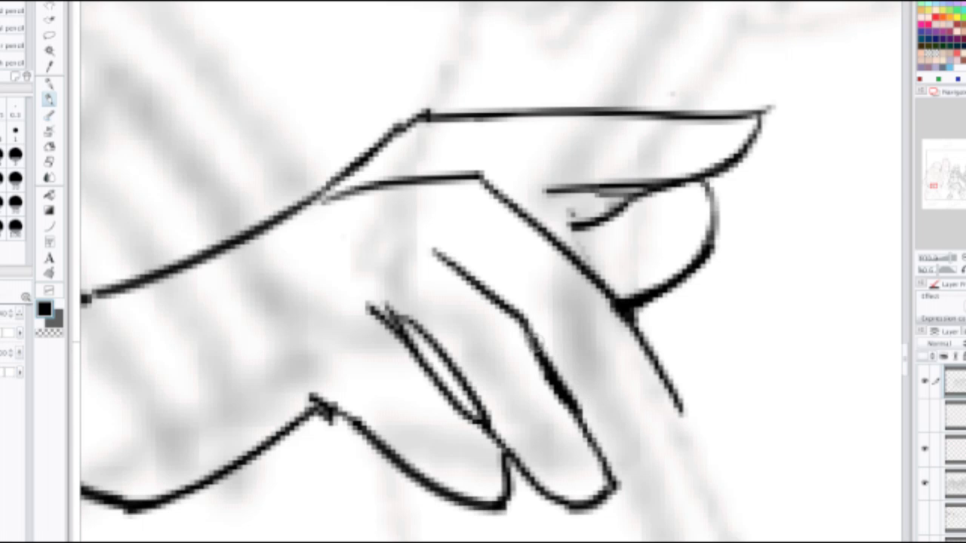
pyautogui.moveTo(528, 331)
pyautogui.mouseDown()
pyautogui.moveTo(645, 430)
pyautogui.moveTo(691, 430)
pyautogui.moveTo(675, 397)
pyautogui.mouseUp()
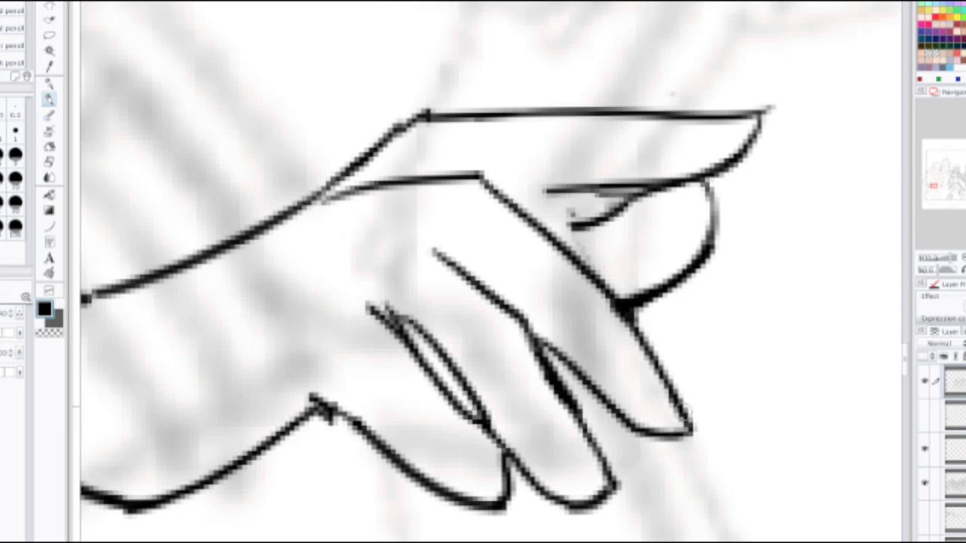
pyautogui.scroll(1, 628, 312)
pyautogui.scroll(-10, 632, 311)
pyautogui.hotkey('ctrl', '-')
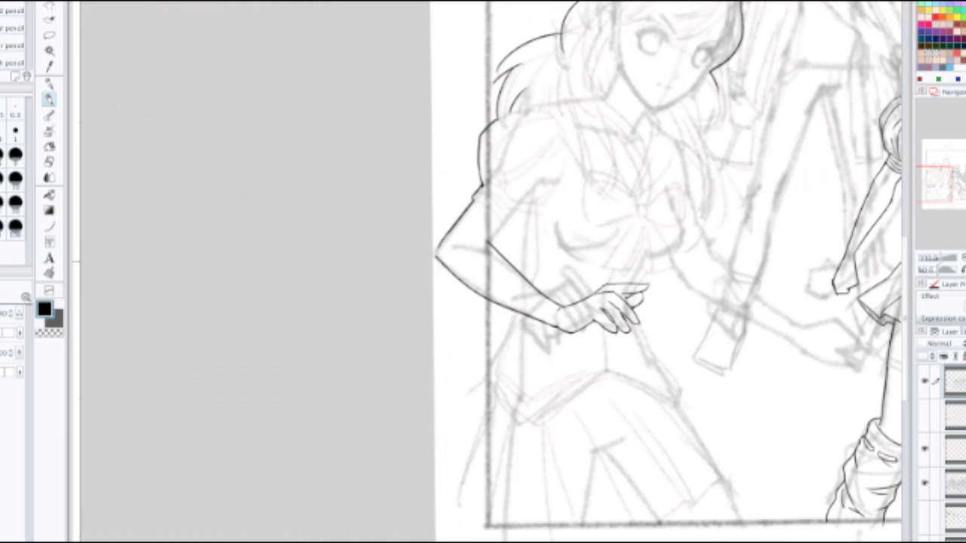
# Step: Erase the little finger's inner line and tip, leaving the start of its lower edge
pyautogui.scroll(4, 603, 290)
pyautogui.moveTo(603, 291); pyautogui.dragTo(575, 179)
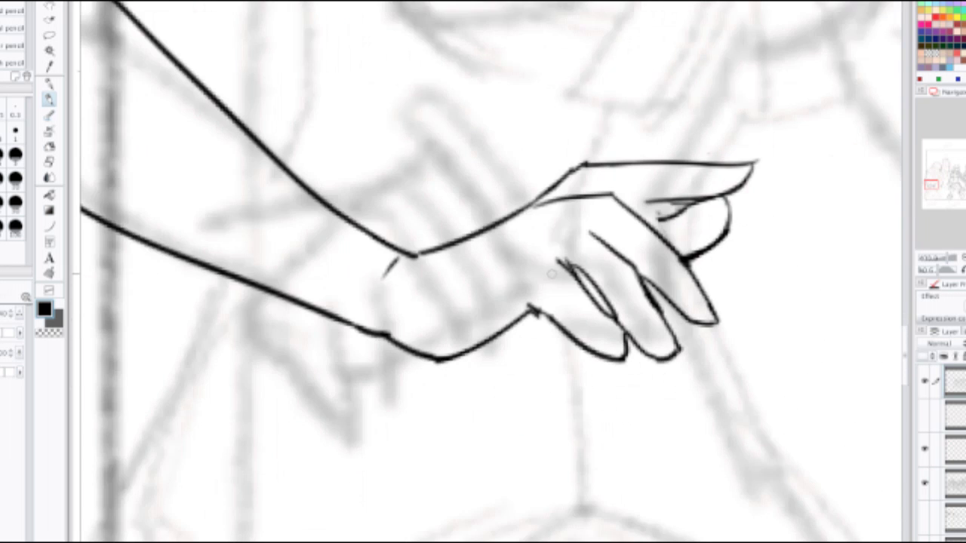
pyautogui.press('e')
pyautogui.moveTo(585, 290)
pyautogui.mouseDown()
pyautogui.moveTo(618, 341)
pyautogui.moveTo(587, 306)
pyautogui.moveTo(592, 344)
pyautogui.moveTo(599, 333)
pyautogui.mouseUp()
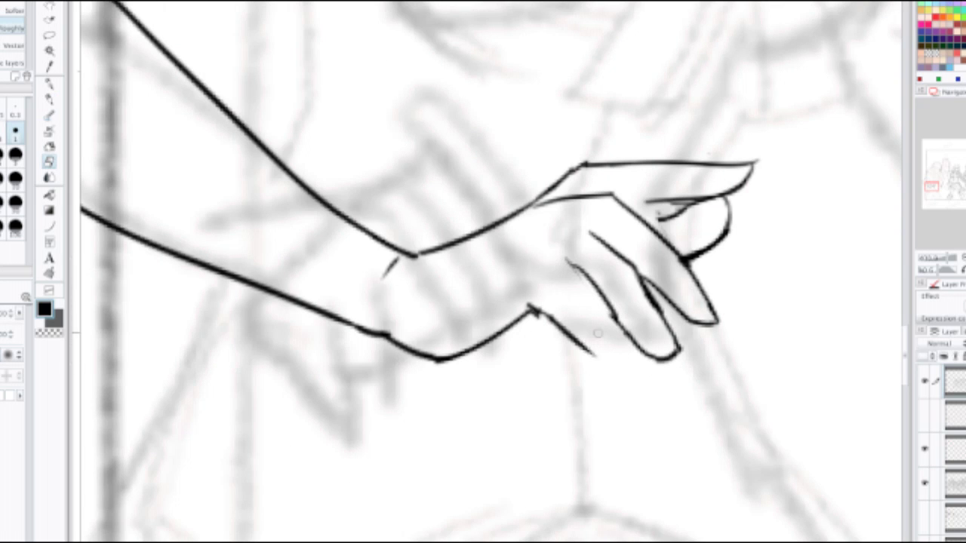
pyautogui.press('p')
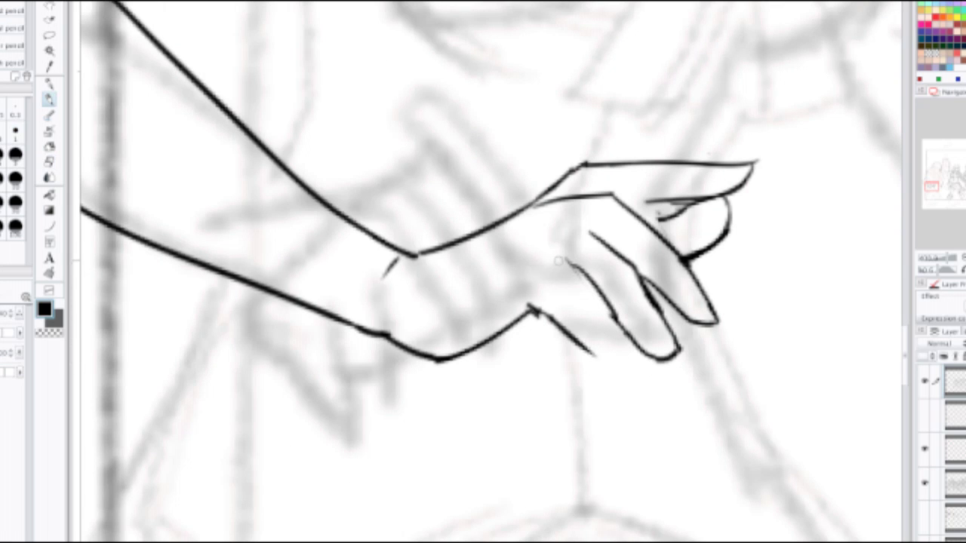
pyautogui.moveTo(556, 260); pyautogui.dragTo(621, 352)
pyautogui.hotkey('ctrl', 'z')
pyautogui.hotkey('ctrl', 'z')
pyautogui.moveTo(542, 263)
pyautogui.mouseDown()
pyautogui.moveTo(565, 264)
pyautogui.moveTo(598, 320)
pyautogui.moveTo(555, 325)
pyautogui.moveTo(635, 378)
pyautogui.mouseUp()
pyautogui.hotkey('ctrl', 'z')
pyautogui.hotkey('ctrl', 'z')
# Step: Redraw the little finger longer and slimmer, with an extended lower edge, a new inner edge and a rounded tip
pyautogui.moveTo(585, 347); pyautogui.dragTo(627, 368)
pyautogui.moveTo(571, 277); pyautogui.dragTo(626, 353)
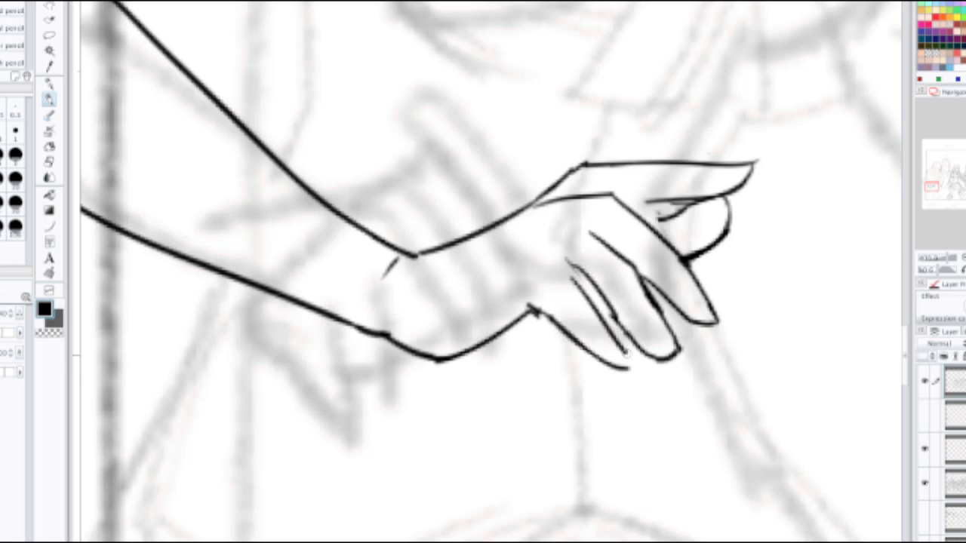
pyautogui.hotkey('ctrl', 'z')
pyautogui.moveTo(574, 281)
pyautogui.mouseDown()
pyautogui.moveTo(625, 347)
pyautogui.moveTo(615, 371)
pyautogui.mouseUp()
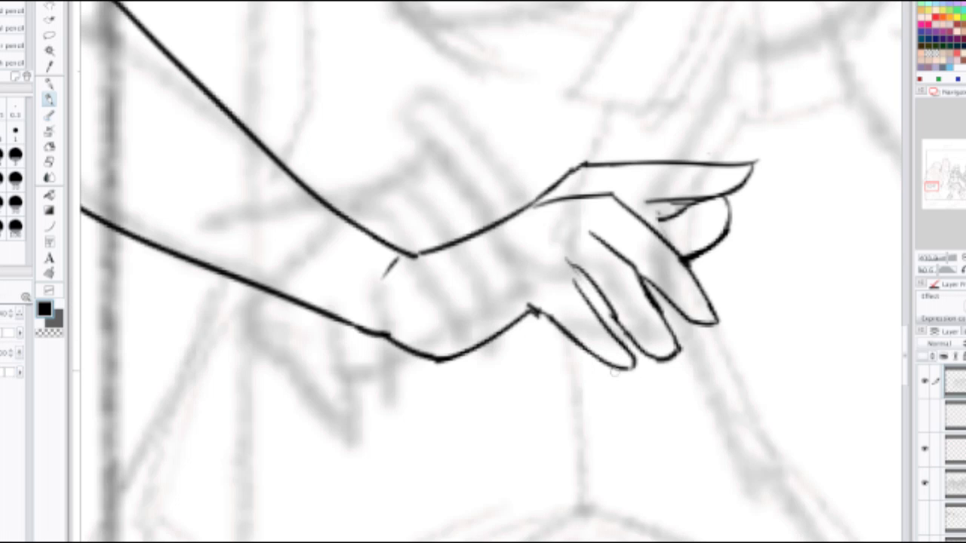
# Step: Draw a crease at the base of the little finger and redraw both sides of the ring finger slimmer
pyautogui.moveTo(535, 266); pyautogui.dragTo(564, 273)
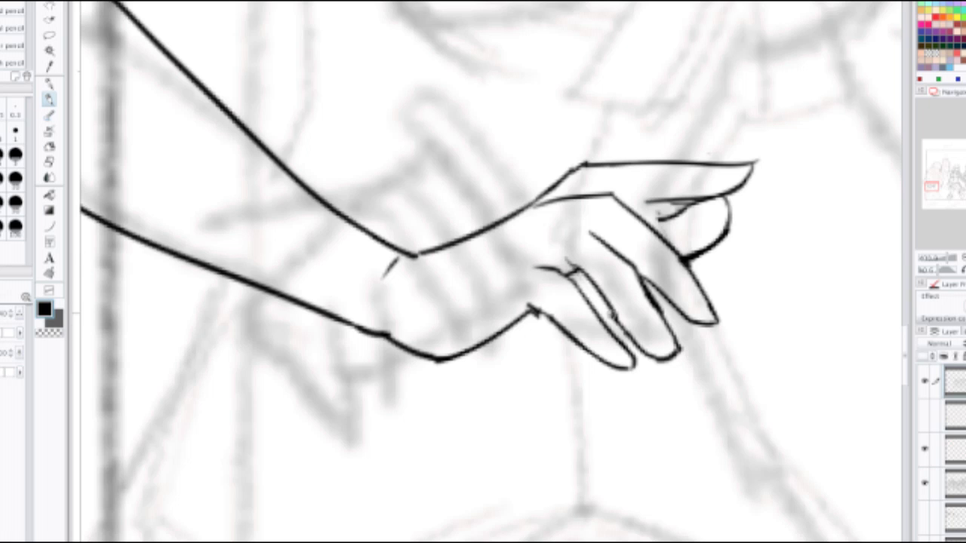
pyautogui.moveTo(607, 308); pyautogui.dragTo(650, 356)
pyautogui.hotkey('ctrl', 'z')
pyautogui.moveTo(608, 310); pyautogui.dragTo(657, 355)
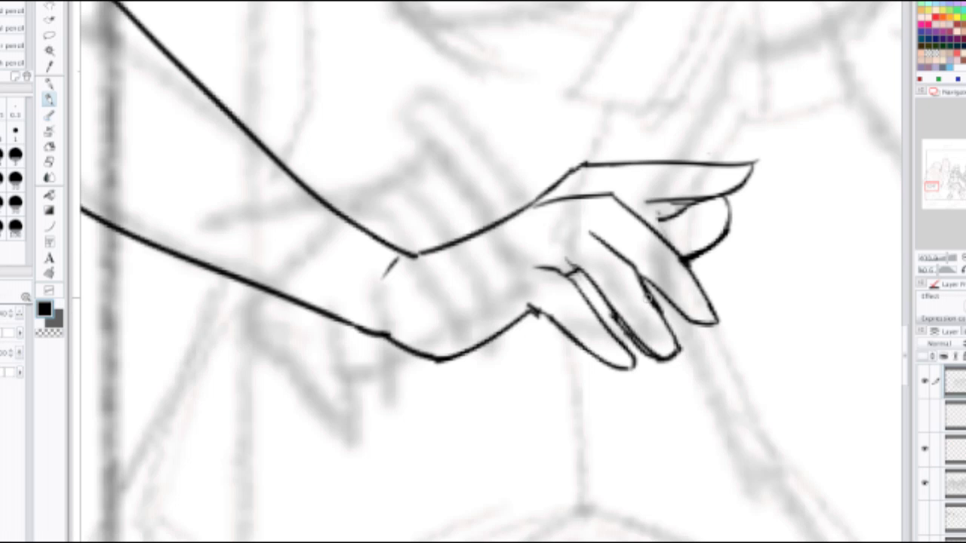
pyautogui.moveTo(643, 295); pyautogui.dragTo(677, 351)
# Step: Extend the index finger's lower edge back to the knuckle of the middle finger
pyautogui.scroll(-2, 645, 279)
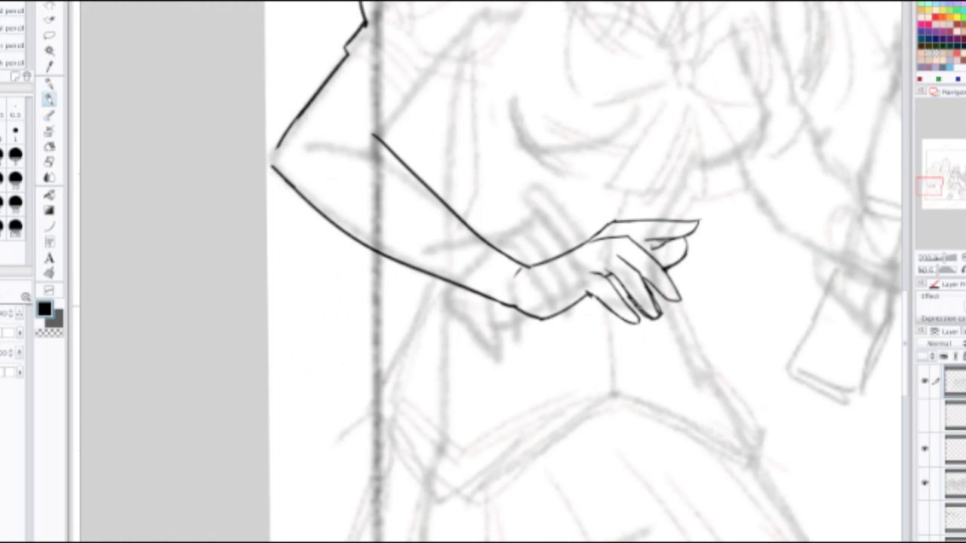
pyautogui.scroll(-1, 641, 289)
pyautogui.moveTo(650, 223); pyautogui.dragTo(555, 262)
pyautogui.scroll(3, 555, 262)
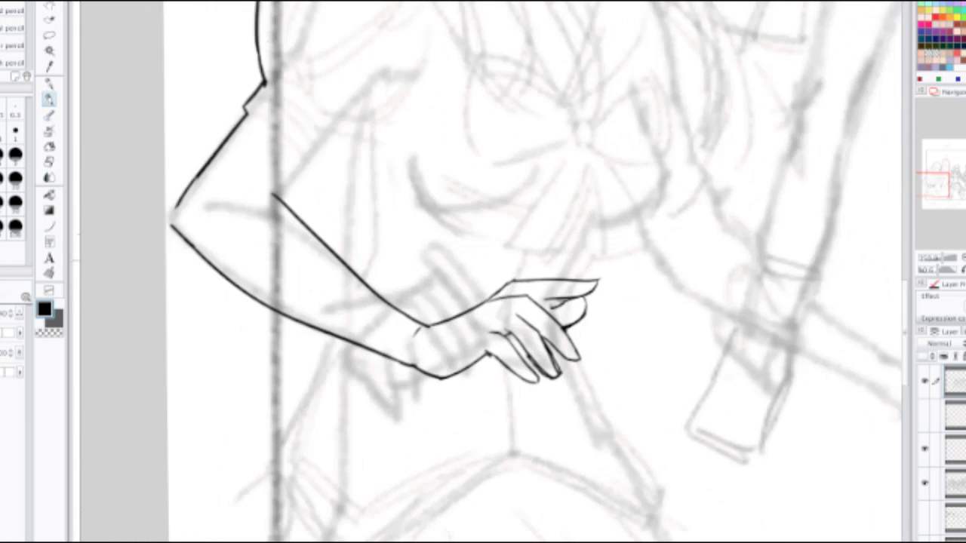
pyautogui.hotkey('ctrl', '+')
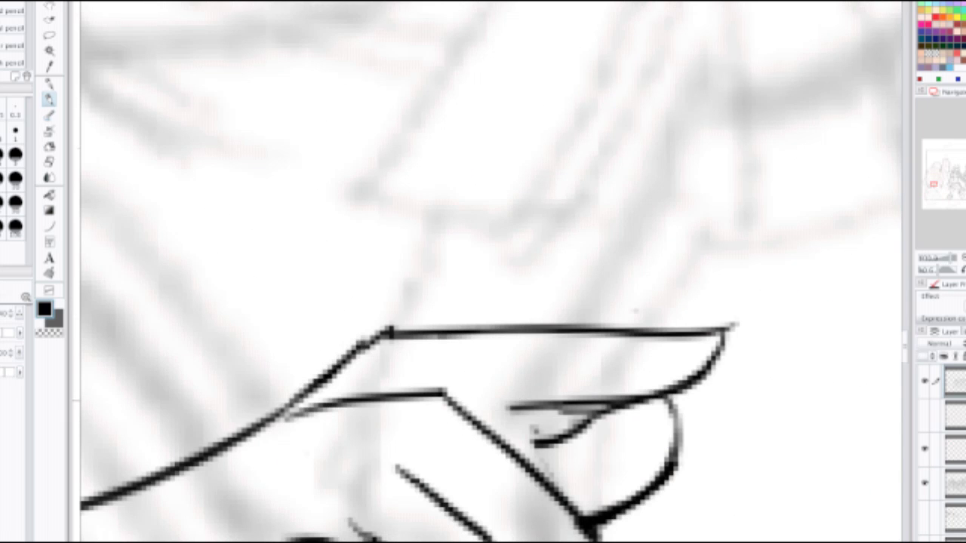
pyautogui.moveTo(469, 404)
pyautogui.mouseDown()
pyautogui.moveTo(530, 405)
pyautogui.moveTo(533, 296)
pyautogui.mouseUp()
# Step: Erase the doubled outline along the ring finger's lower edge with a smaller eraser
pyautogui.scroll(-6, 538, 321)
pyautogui.press('e')
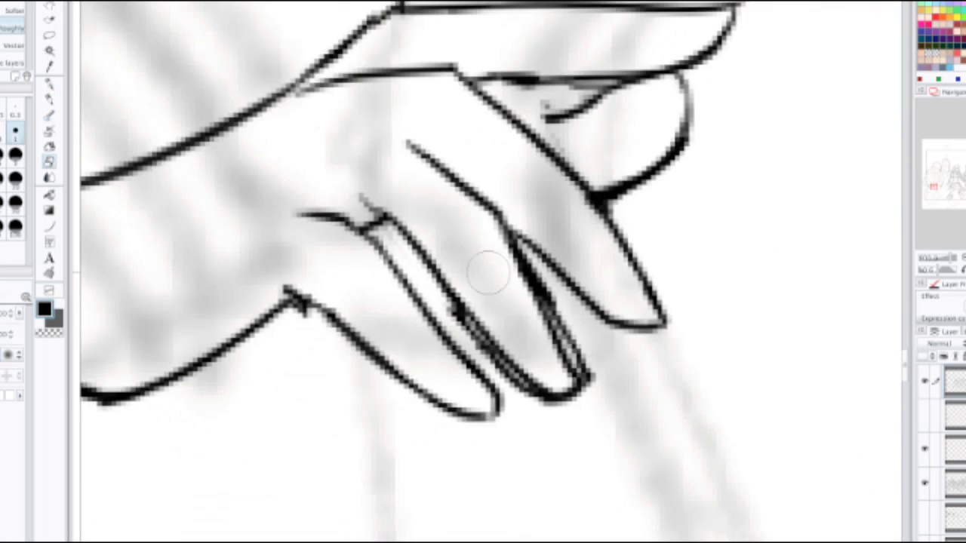
pyautogui.press('[')
pyautogui.press('[')
pyautogui.press('[')
pyautogui.press('[')
pyautogui.moveTo(449, 306); pyautogui.dragTo(530, 393)
pyautogui.moveTo(483, 348); pyautogui.dragTo(520, 394)
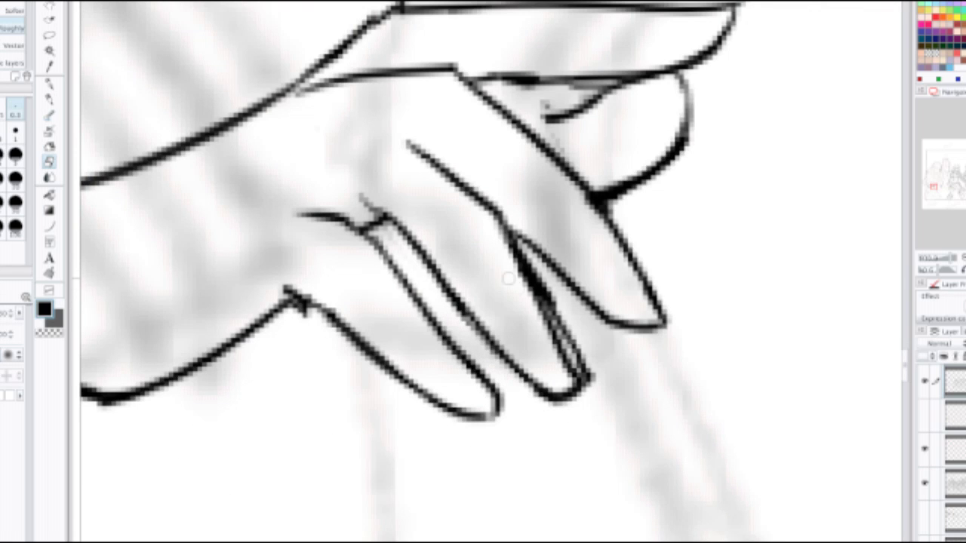
# Step: Clean up the doubled line on the ring finger's upper edge and re-ink that edge down to the rounded tip
pyautogui.moveTo(510, 279); pyautogui.dragTo(568, 376)
pyautogui.moveTo(522, 304)
pyautogui.mouseDown()
pyautogui.moveTo(568, 370)
pyautogui.moveTo(520, 271)
pyautogui.moveTo(577, 379)
pyautogui.moveTo(533, 329)
pyautogui.mouseUp()
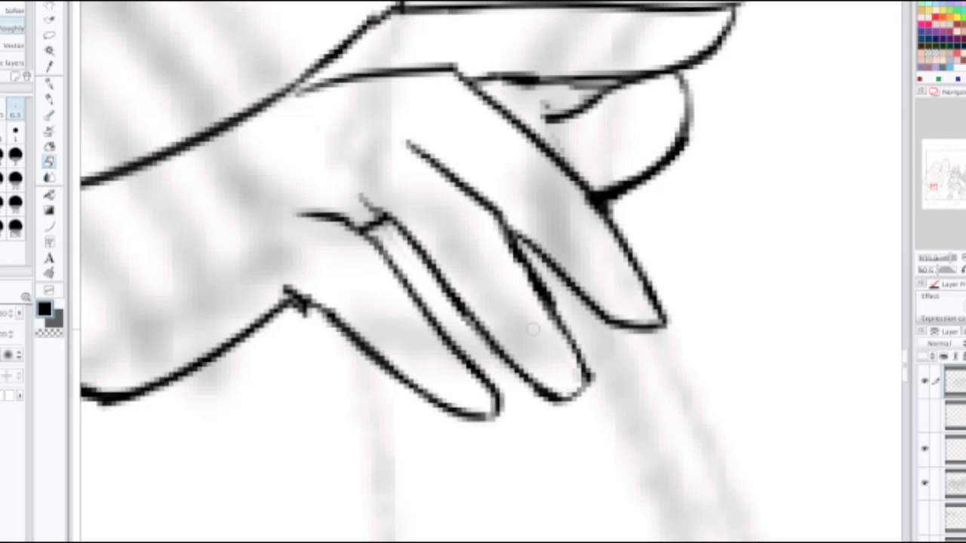
pyautogui.press('p')
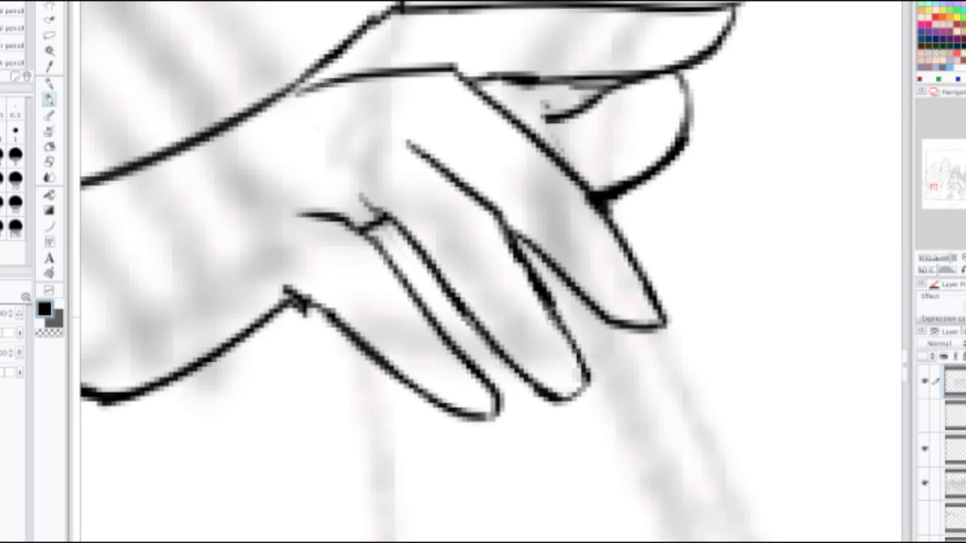
pyautogui.moveTo(539, 292)
pyautogui.mouseDown()
pyautogui.moveTo(554, 314)
pyautogui.moveTo(571, 398)
pyautogui.moveTo(588, 380)
pyautogui.mouseUp()
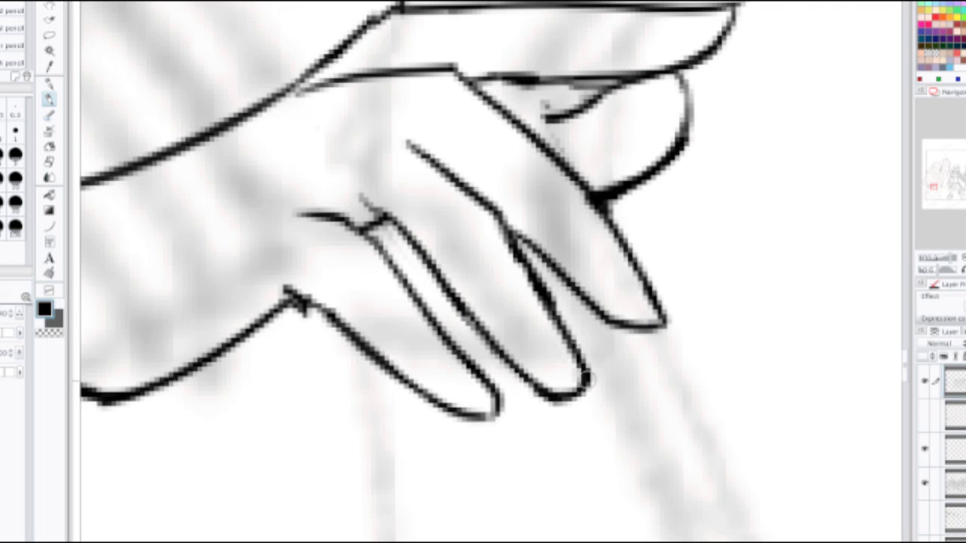
# Step: Reinforce the line between the ring and middle fingers so it joins the middle finger's underside
pyautogui.scroll(-5, 558, 344)
pyautogui.scroll(4, 538, 345)
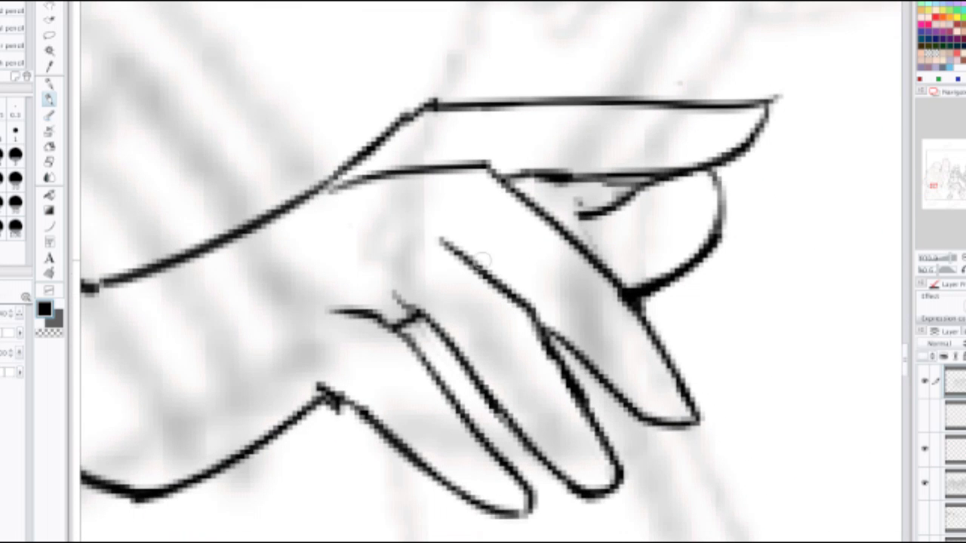
pyautogui.moveTo(477, 264)
pyautogui.mouseDown()
pyautogui.moveTo(498, 259)
pyautogui.moveTo(604, 385)
pyautogui.moveTo(645, 417)
pyautogui.mouseUp()
pyautogui.scroll(-3, 641, 416)
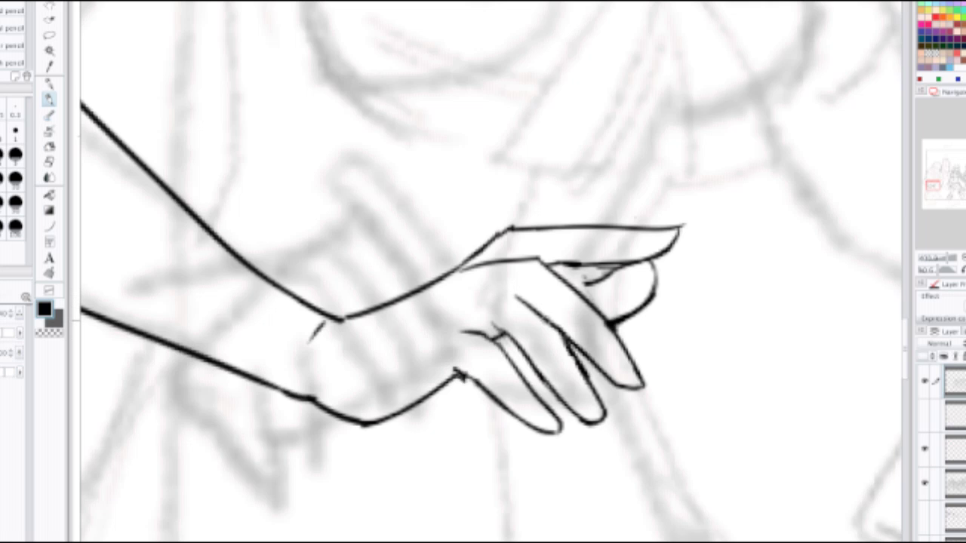
pyautogui.press('e')
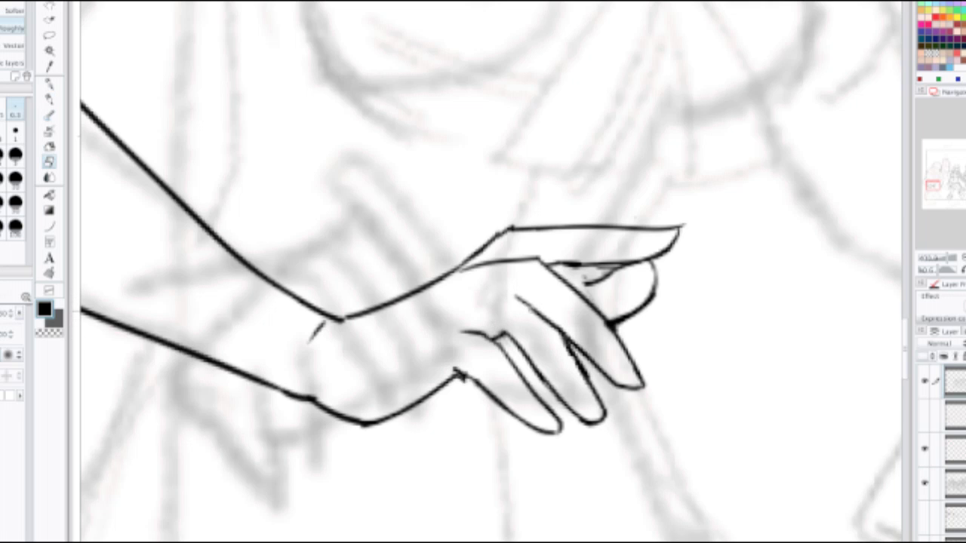
pyautogui.moveTo(546, 320); pyautogui.dragTo(523, 298)
pyautogui.hotkey('ctrl', 'z')
# Step: Flip the canvas view horizontally to check the redrawn hand against the arm and figure
pyautogui.scroll(-4, 535, 301)
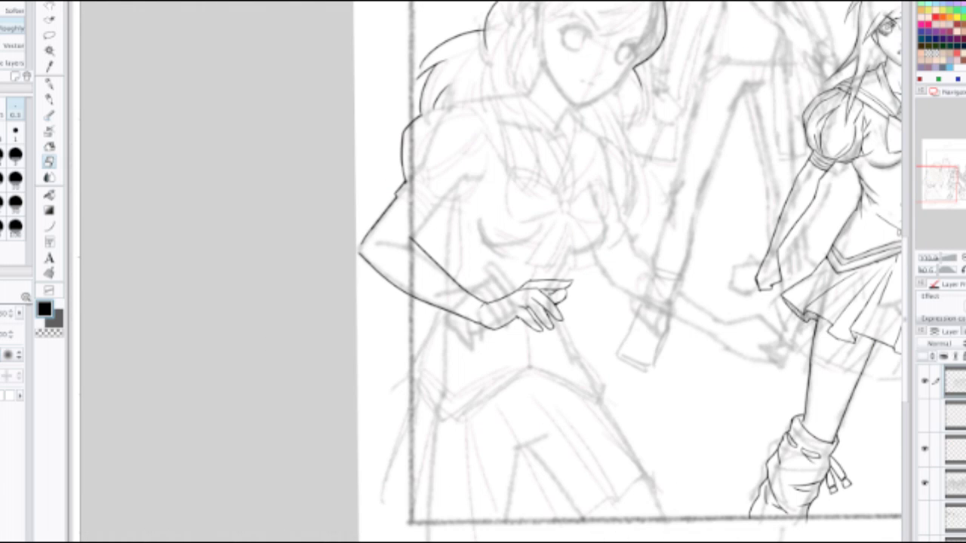
pyautogui.press('h')
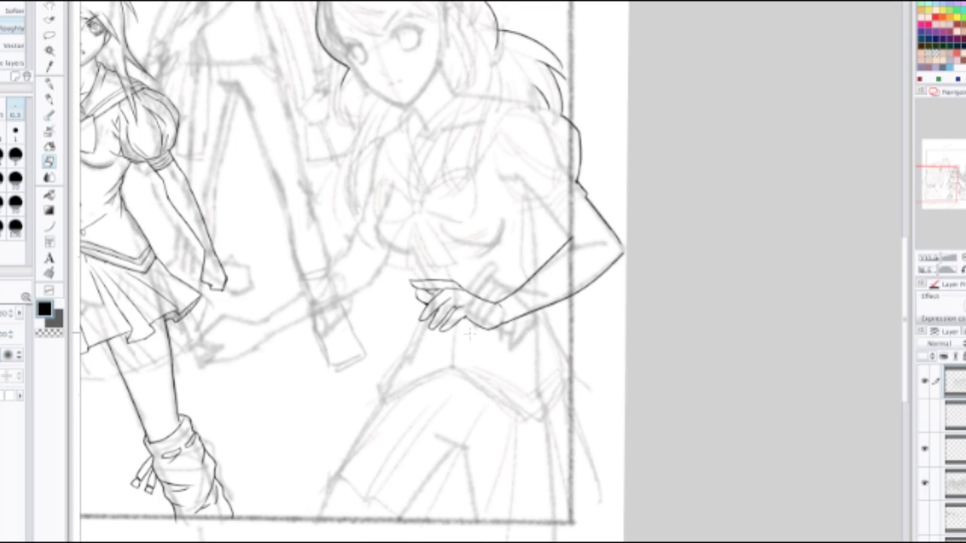
# Step: Erase the ring and little fingers and the upper part of the middle finger's lower edge with a larger eraser
pyautogui.scroll(4, 453, 306)
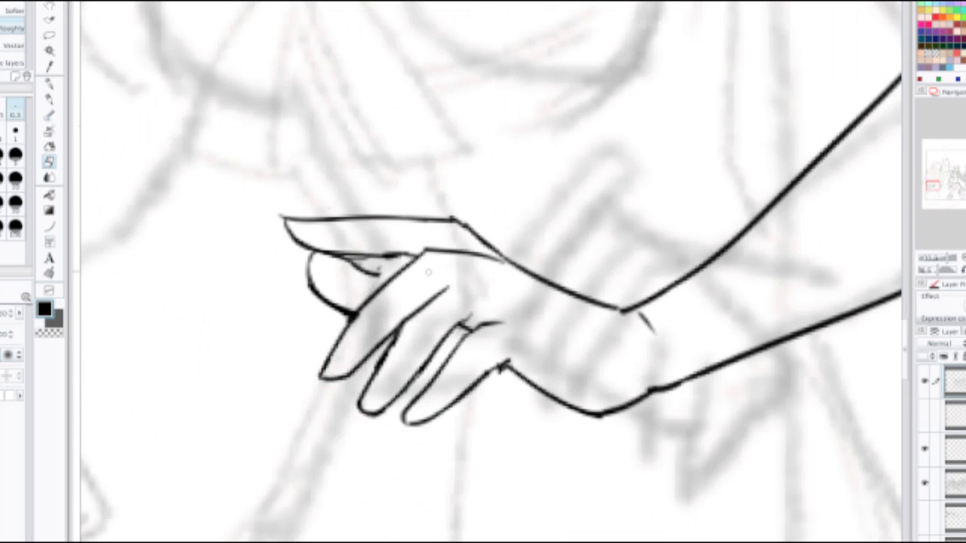
pyautogui.press(']')
pyautogui.moveTo(431, 308)
pyautogui.mouseDown()
pyautogui.moveTo(405, 326)
pyautogui.moveTo(366, 397)
pyautogui.moveTo(351, 399)
pyautogui.moveTo(366, 423)
pyautogui.moveTo(426, 353)
pyautogui.moveTo(390, 431)
pyautogui.moveTo(480, 311)
pyautogui.mouseUp()
pyautogui.hotkey('ctrl', 'z')
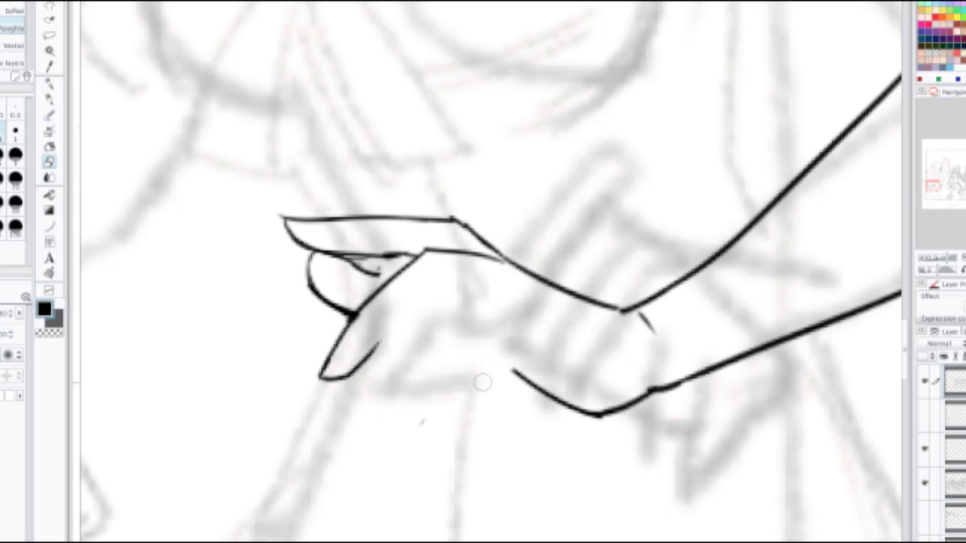
pyautogui.press('p')
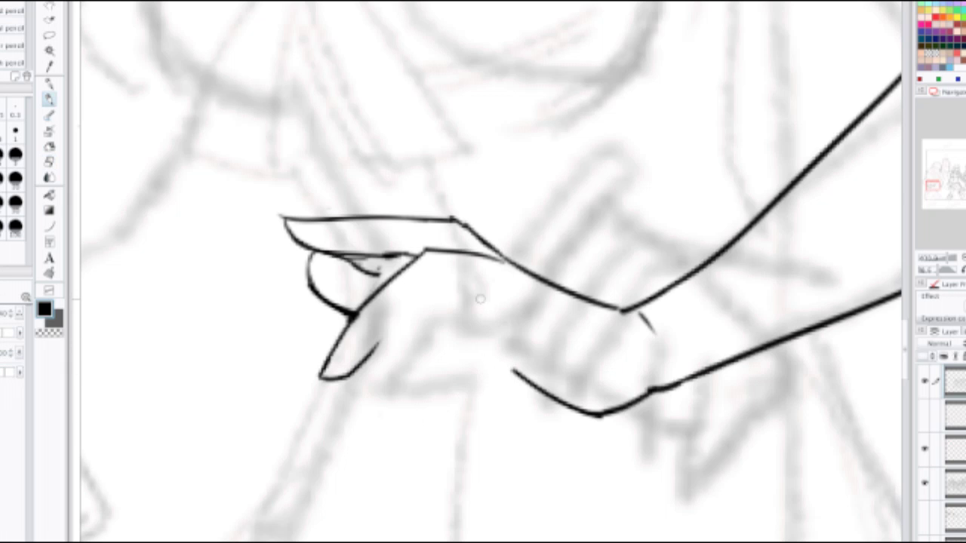
pyautogui.moveTo(461, 289); pyautogui.dragTo(518, 284)
pyautogui.moveTo(435, 256); pyautogui.dragTo(504, 335)
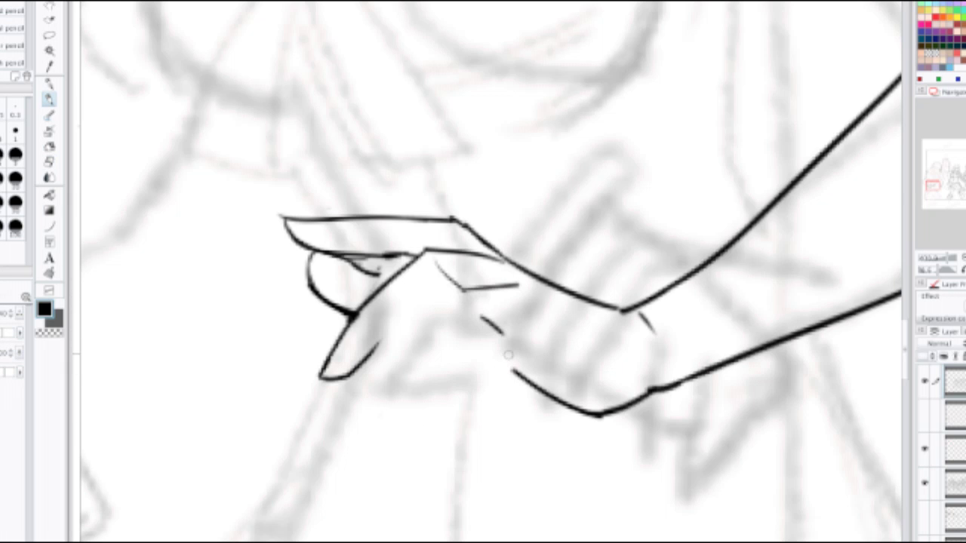
pyautogui.hotkey('ctrl', 'z')
pyautogui.hotkey('ctrl', 'z')
pyautogui.hotkey('ctrl', 'z')
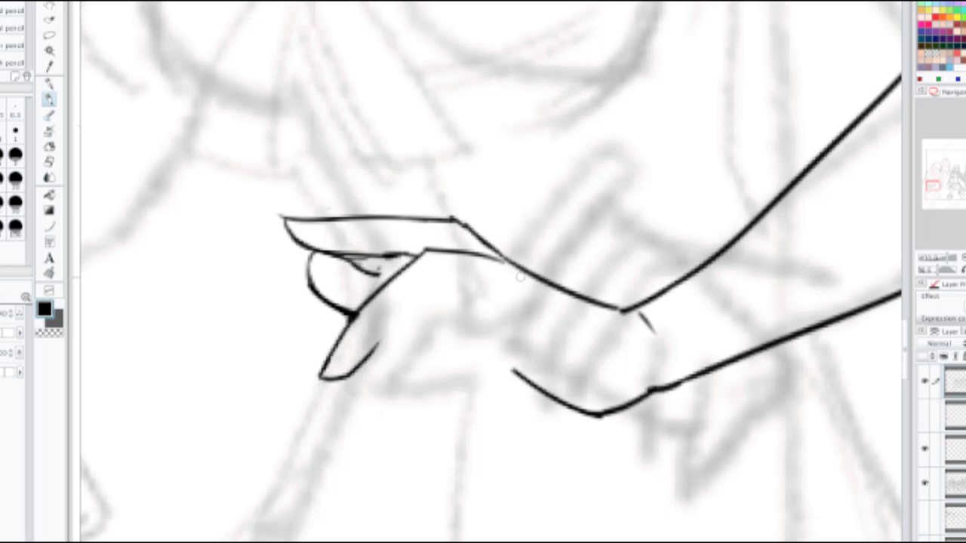
# Step: Ink the ring finger's knuckle line across the back of the hand and the upper edges of the ring and little fingers
pyautogui.moveTo(521, 278)
pyautogui.mouseDown()
pyautogui.moveTo(455, 288)
pyautogui.moveTo(353, 418)
pyautogui.mouseUp()
pyautogui.hotkey('ctrl', 'z')
pyautogui.moveTo(443, 300); pyautogui.dragTo(393, 388)
pyautogui.moveTo(480, 336); pyautogui.dragTo(455, 434)
pyautogui.hotkey('ctrl', 'z')
pyautogui.moveTo(475, 335); pyautogui.dragTo(455, 440)
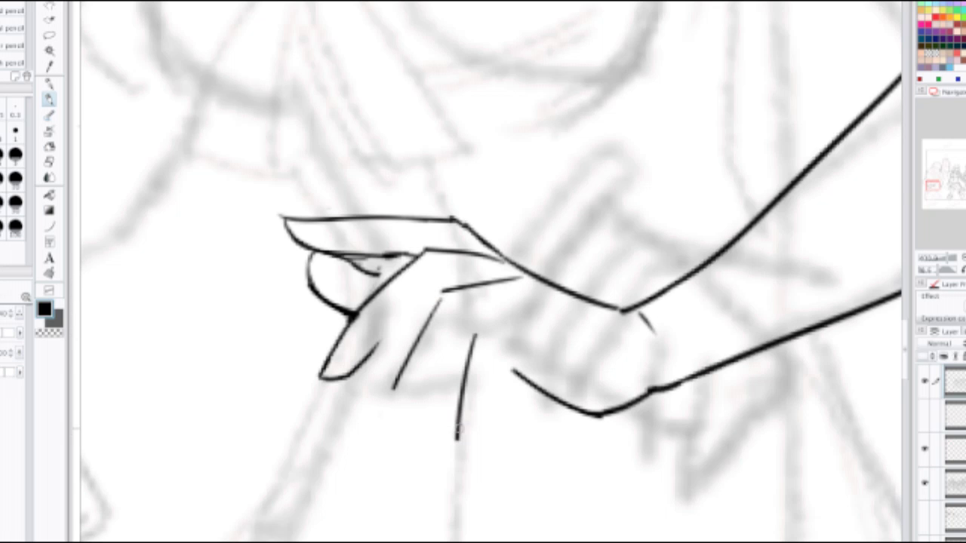
# Step: Ink a short knuckle line above the little finger and lengthen the strokes on either side of the middle-ring finger gap
pyautogui.moveTo(492, 327); pyautogui.dragTo(528, 317)
pyautogui.moveTo(400, 381); pyautogui.dragTo(387, 401)
pyautogui.moveTo(376, 346); pyautogui.dragTo(391, 326)
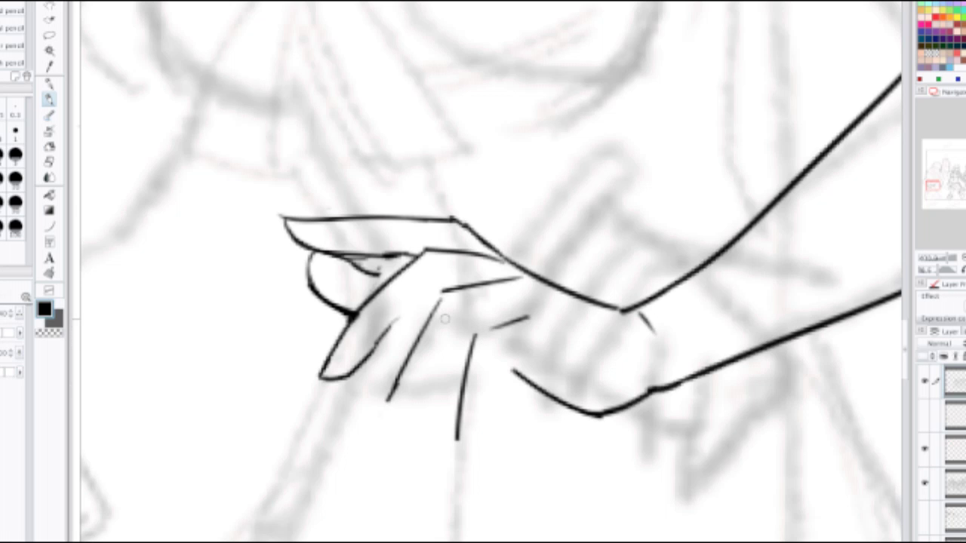
pyautogui.moveTo(497, 372); pyautogui.dragTo(481, 434)
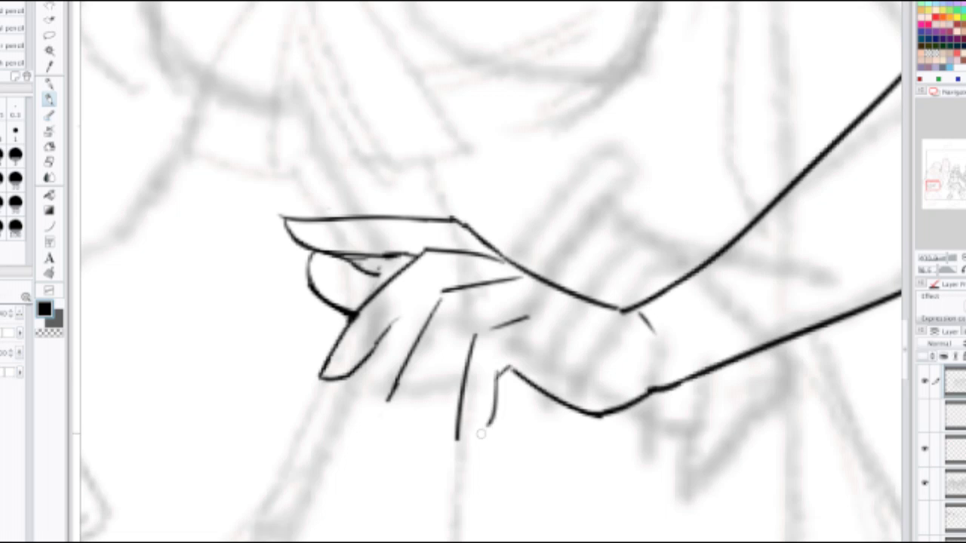
pyautogui.hotkey('ctrl', 'z')
pyautogui.moveTo(492, 375); pyautogui.dragTo(476, 441)
pyautogui.hotkey('ctrl', 'z')
pyautogui.moveTo(495, 375)
pyautogui.mouseDown()
pyautogui.moveTo(472, 444)
pyautogui.moveTo(477, 436)
pyautogui.mouseUp()
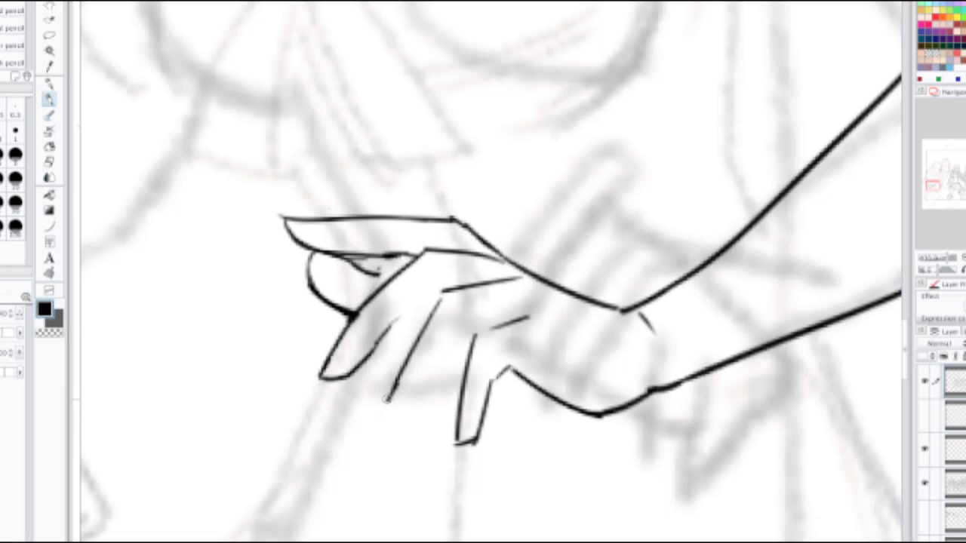
# Step: Ink the ring finger's tip and lower edge up to its knuckle, and join the middle finger's lower edge to the knuckle line
pyautogui.moveTo(388, 400)
pyautogui.mouseDown()
pyautogui.moveTo(411, 405)
pyautogui.moveTo(436, 358)
pyautogui.mouseUp()
pyautogui.hotkey('ctrl', 'z')
pyautogui.hotkey('ctrl', 'z')
pyautogui.hotkey('ctrl', 'z')
pyautogui.moveTo(384, 399)
pyautogui.mouseDown()
pyautogui.moveTo(417, 405)
pyautogui.moveTo(455, 333)
pyautogui.moveTo(477, 333)
pyautogui.moveTo(397, 413)
pyautogui.moveTo(384, 411)
pyautogui.moveTo(417, 416)
pyautogui.moveTo(447, 355)
pyautogui.mouseUp()
pyautogui.hotkey('ctrl', 'z')
pyautogui.hotkey('ctrl', 'z')
pyautogui.hotkey('ctrl', 'z')
pyautogui.moveTo(390, 402)
pyautogui.mouseDown()
pyautogui.moveTo(386, 411)
pyautogui.moveTo(445, 360)
pyautogui.moveTo(460, 327)
pyautogui.moveTo(477, 326)
pyautogui.mouseUp()
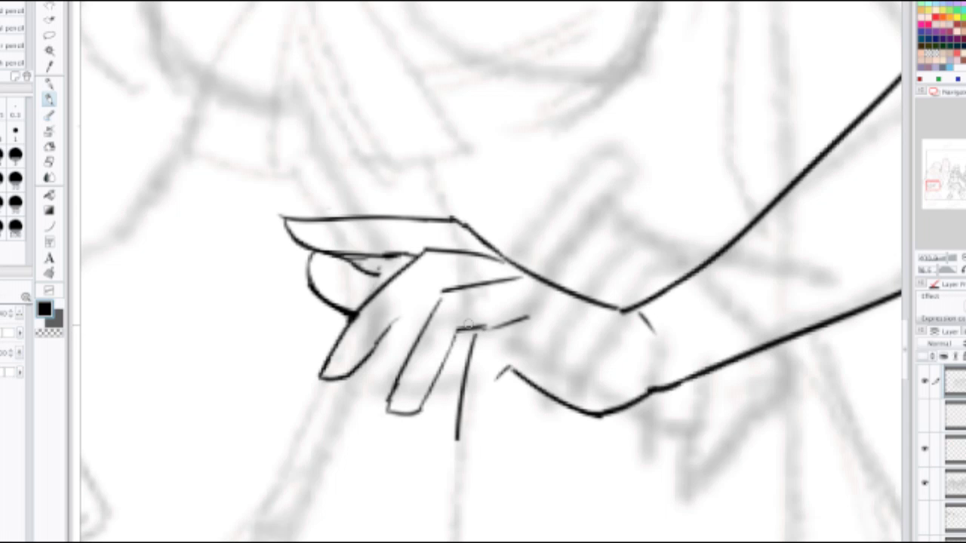
pyautogui.moveTo(389, 328); pyautogui.dragTo(438, 291)
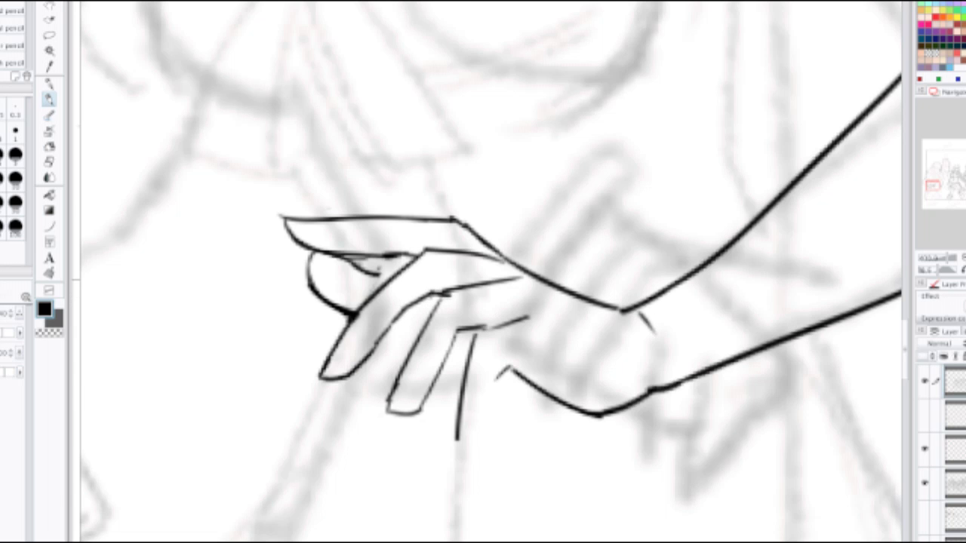
# Step: Clean up the little finger's knuckle line and ink the finger's outer edge and rounded tip
pyautogui.scroll(-4, 468, 286)
pyautogui.scroll(2, 471, 288)
pyautogui.scroll(3, 471, 290)
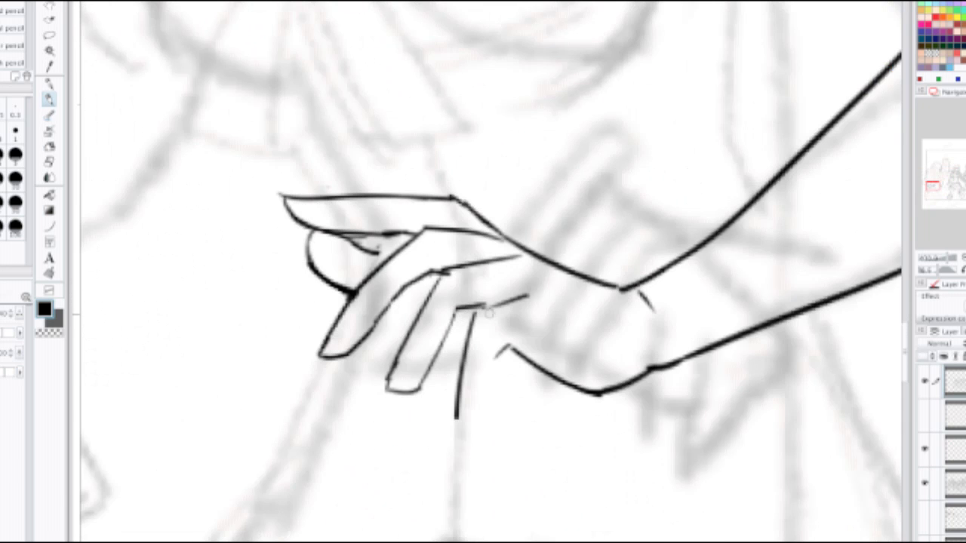
pyautogui.press('e')
pyautogui.moveTo(519, 295)
pyautogui.mouseDown()
pyautogui.moveTo(485, 317)
pyautogui.moveTo(488, 306)
pyautogui.moveTo(525, 295)
pyautogui.mouseUp()
pyautogui.press('p')
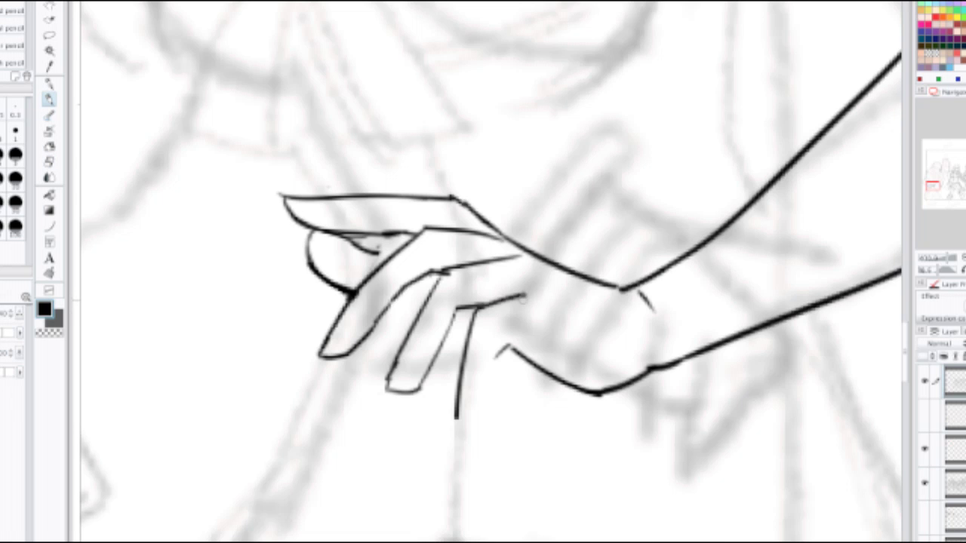
pyautogui.moveTo(501, 348); pyautogui.dragTo(480, 411)
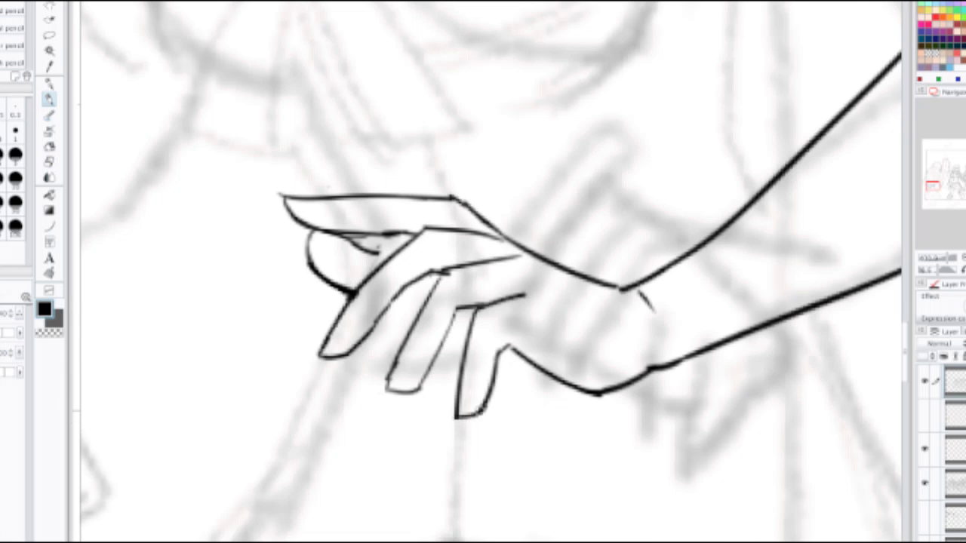
# Step: Reshape the little finger's knuckle line to curve upward and extend the finger's outer edge into the hand
pyautogui.scroll(-3, 480, 411)
pyautogui.scroll(3, 460, 269)
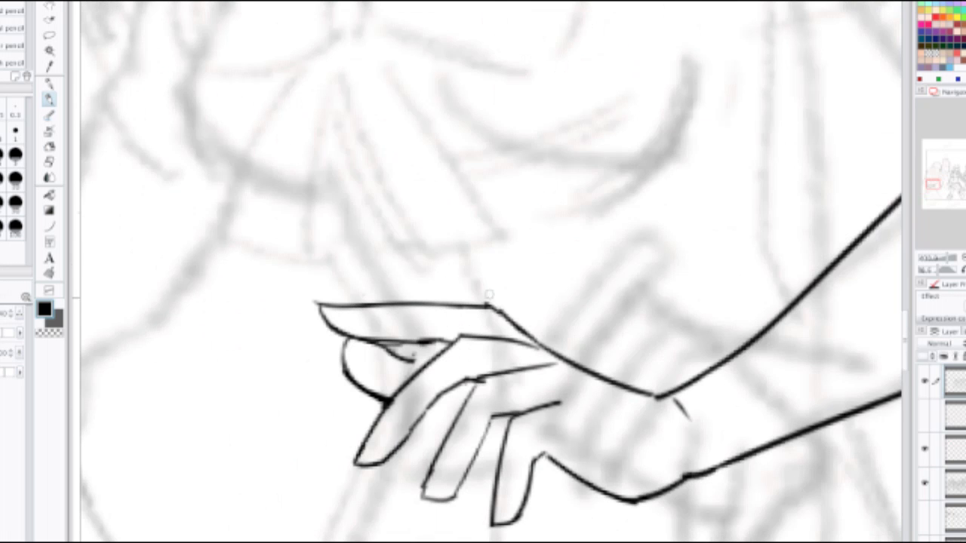
pyautogui.press('e')
pyautogui.moveTo(538, 406)
pyautogui.mouseDown()
pyautogui.moveTo(560, 403)
pyautogui.moveTo(557, 389)
pyautogui.moveTo(537, 403)
pyautogui.moveTo(563, 388)
pyautogui.mouseUp()
pyautogui.press('p')
pyautogui.hotkey('ctrl', 'z')
pyautogui.hotkey('ctrl', 'z')
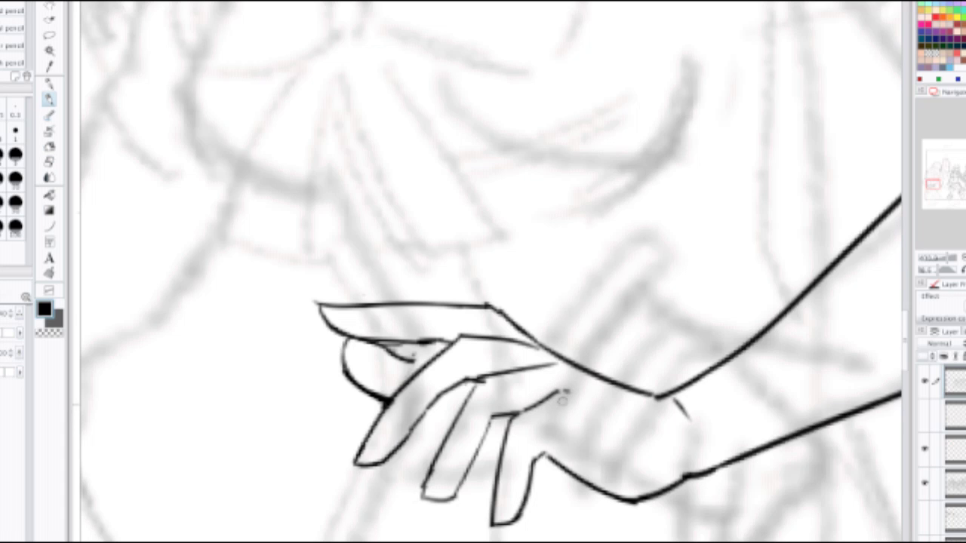
pyautogui.moveTo(533, 461)
pyautogui.mouseDown()
pyautogui.moveTo(561, 435)
pyautogui.moveTo(562, 446)
pyautogui.mouseUp()
pyautogui.hotkey('ctrl', 'z')
# Step: Erase the hand's outer edge below the little finger and re-ink it straighter down to the heel of the palm
pyautogui.scroll(-2, 562, 430)
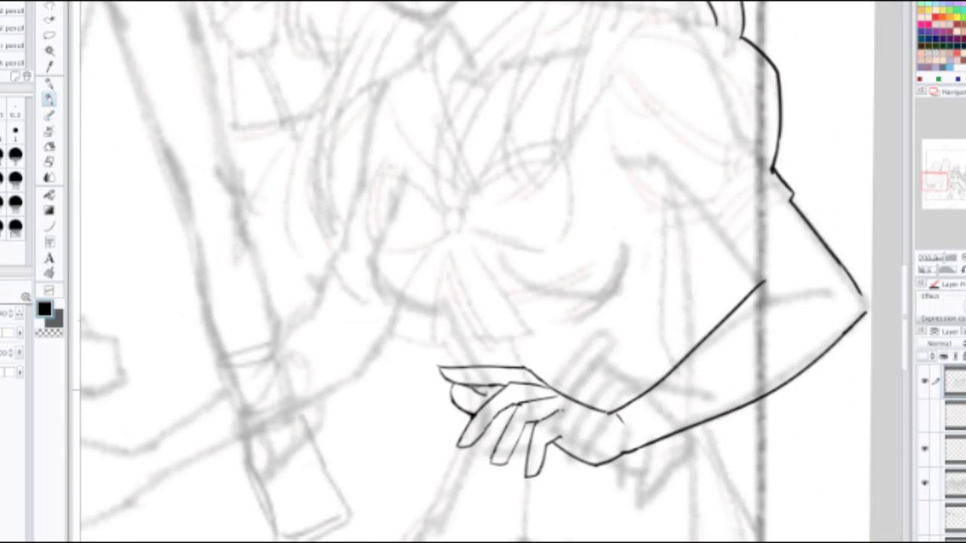
pyautogui.scroll(3, 487, 290)
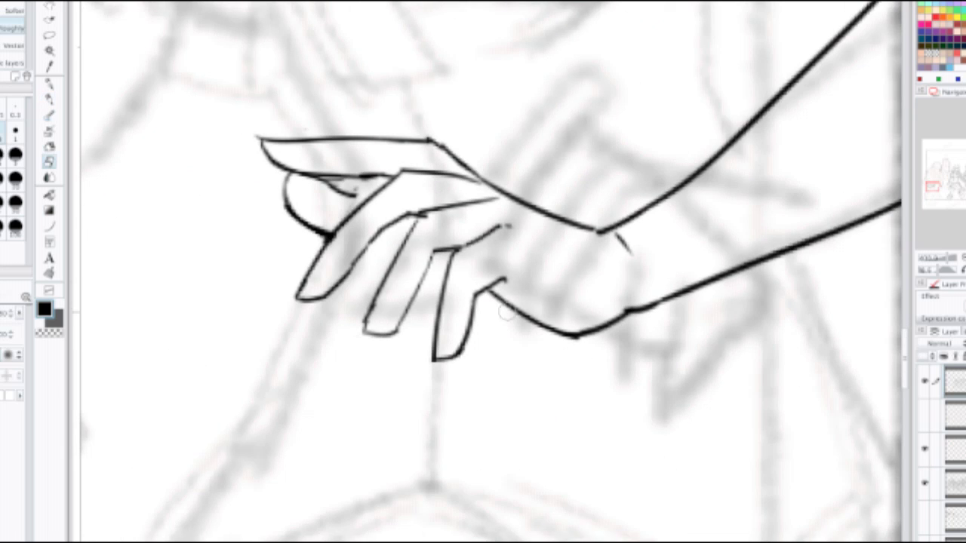
pyautogui.moveTo(495, 295); pyautogui.dragTo(548, 332)
pyautogui.press('p')
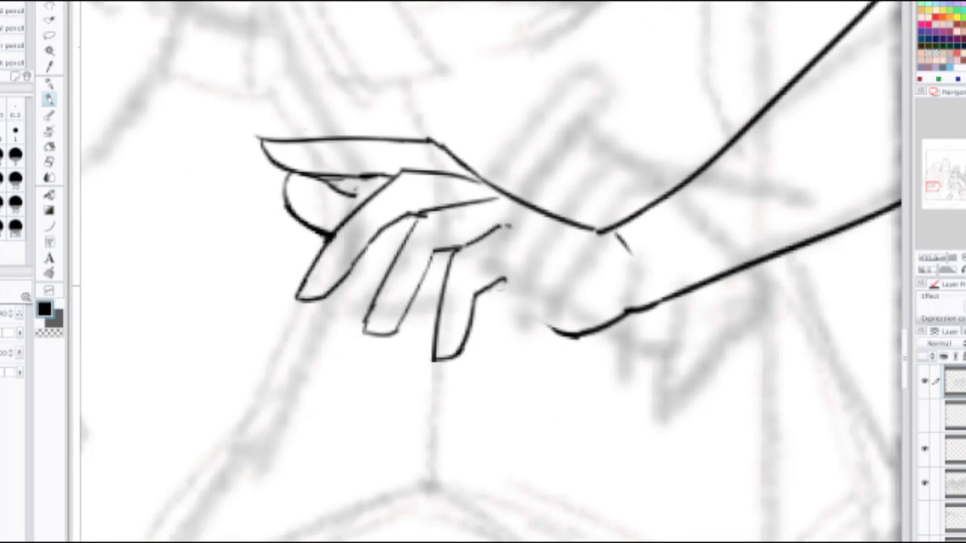
pyautogui.moveTo(502, 285); pyautogui.dragTo(563, 332)
pyautogui.hotkey('ctrl', 'z')
pyautogui.moveTo(493, 286); pyautogui.dragTo(566, 336)
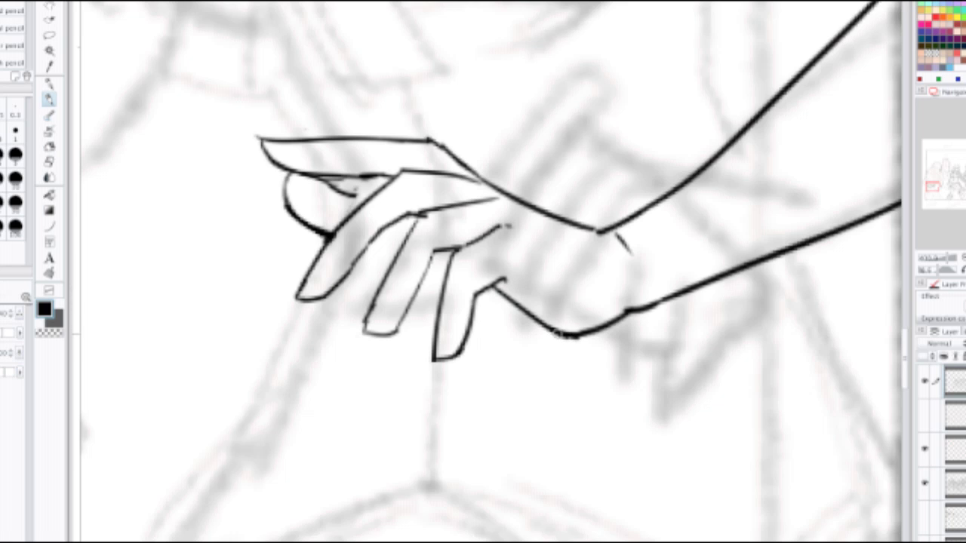
# Step: Ink a short line across the middle-ring finger gap and redraw the thumb tip smaller, erasing its old outline
pyautogui.moveTo(366, 253); pyautogui.dragTo(406, 255)
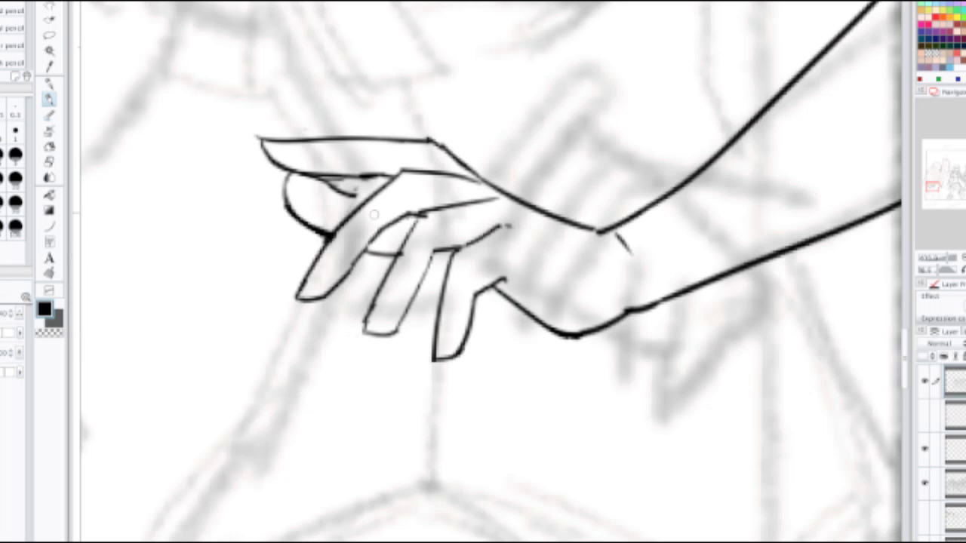
pyautogui.moveTo(355, 195); pyautogui.dragTo(375, 196)
pyautogui.moveTo(319, 225); pyautogui.dragTo(359, 195)
pyautogui.press('e')
pyautogui.moveTo(288, 214)
pyautogui.mouseDown()
pyautogui.moveTo(305, 234)
pyautogui.moveTo(306, 205)
pyautogui.moveTo(347, 189)
pyautogui.moveTo(281, 190)
pyautogui.moveTo(283, 178)
pyautogui.mouseUp()
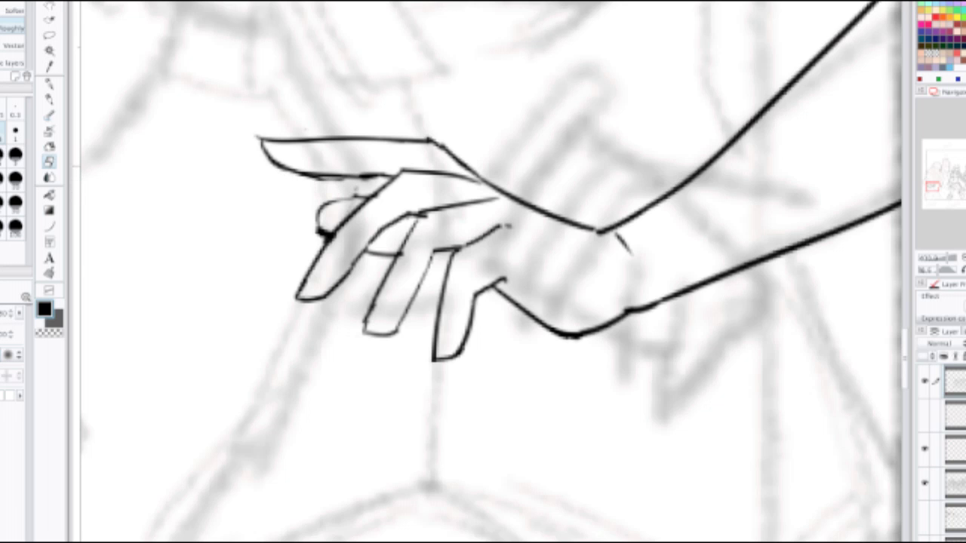
# Step: Tidy the line across the middle-ring finger gap and ink similar short lines between the ring and little fingers and below the little finger
pyautogui.scroll(-3, 293, 173)
pyautogui.scroll(1, 293, 174)
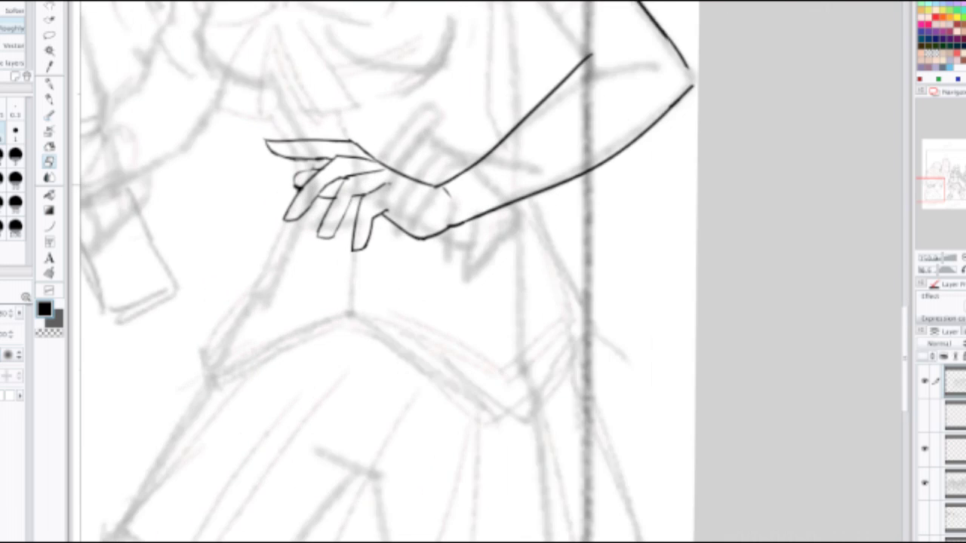
pyautogui.scroll(4, 321, 188)
pyautogui.moveTo(353, 218)
pyautogui.mouseDown()
pyautogui.moveTo(402, 236)
pyautogui.moveTo(380, 255)
pyautogui.moveTo(390, 249)
pyautogui.moveTo(327, 222)
pyautogui.moveTo(368, 222)
pyautogui.mouseUp()
pyautogui.press('p')
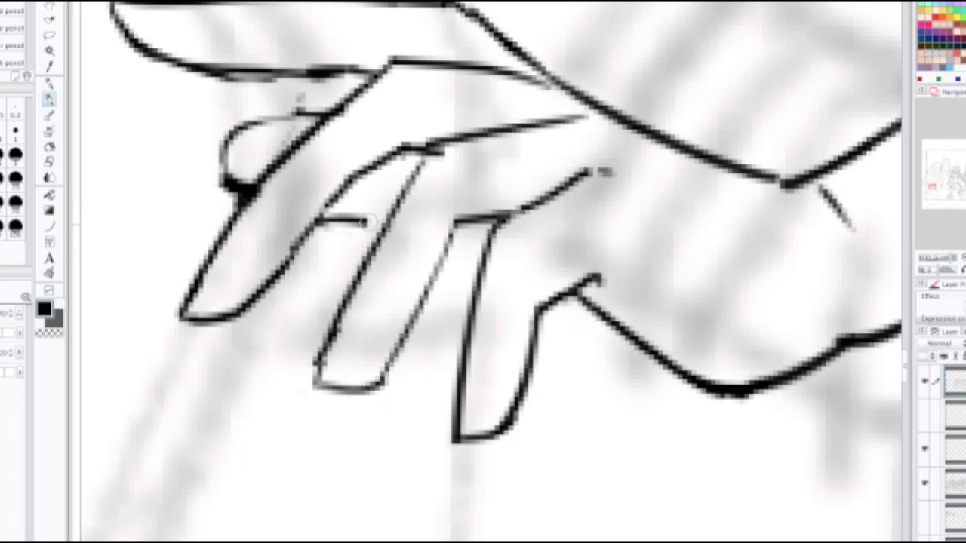
pyautogui.moveTo(445, 259); pyautogui.dragTo(475, 278)
pyautogui.moveTo(542, 323); pyautogui.dragTo(597, 334)
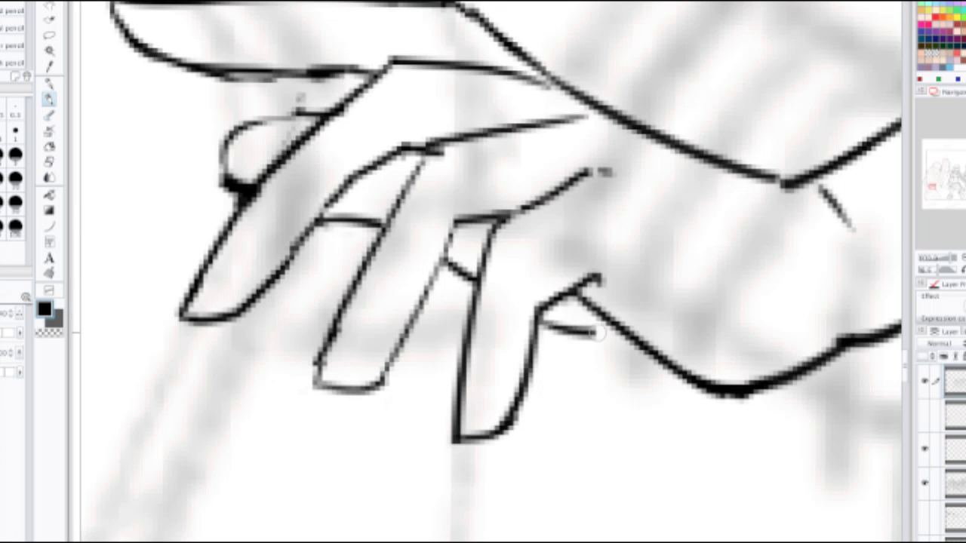
# Step: Erase the doubled line in the middle-ring finger gap and redraw the thumb tip rounder and closer under the index finger
pyautogui.scroll(-5, 600, 333)
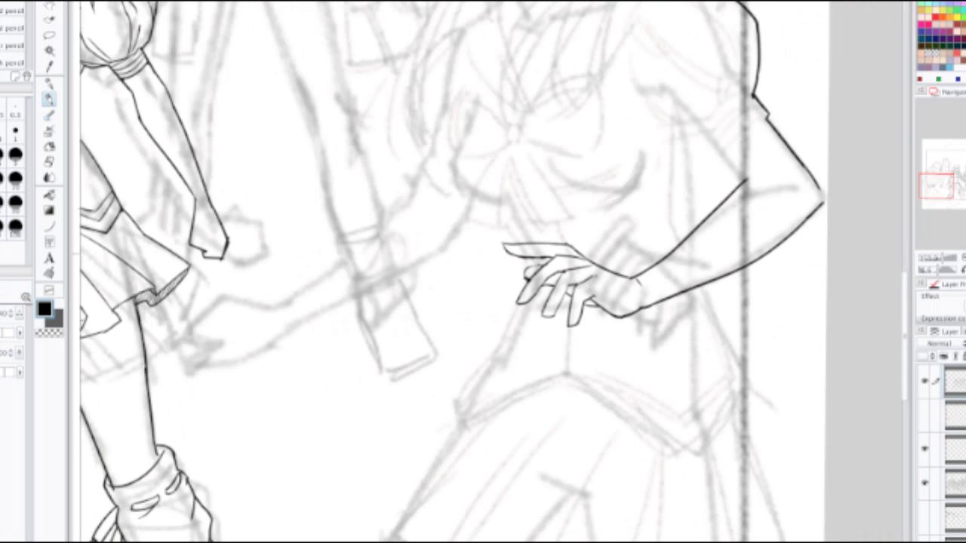
pyautogui.scroll(5, 544, 257)
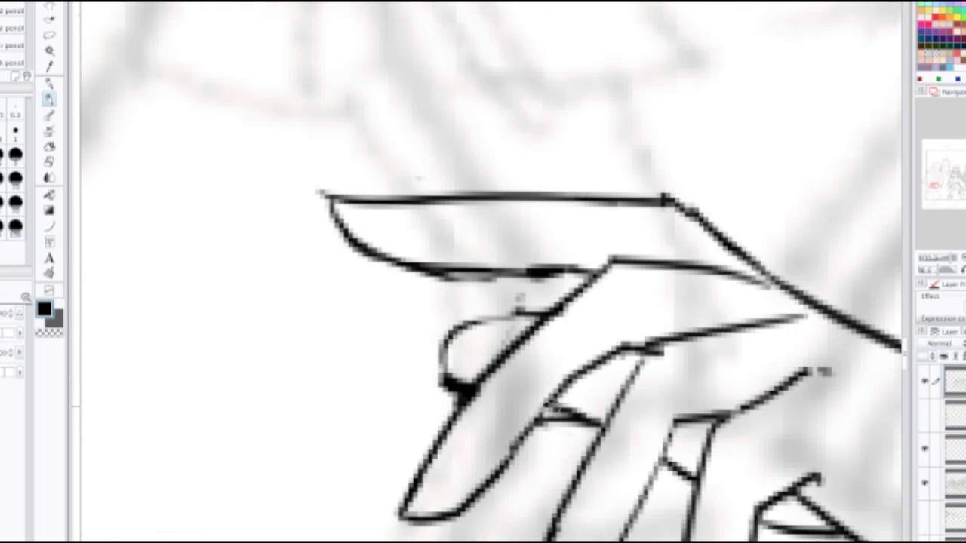
pyautogui.press('e')
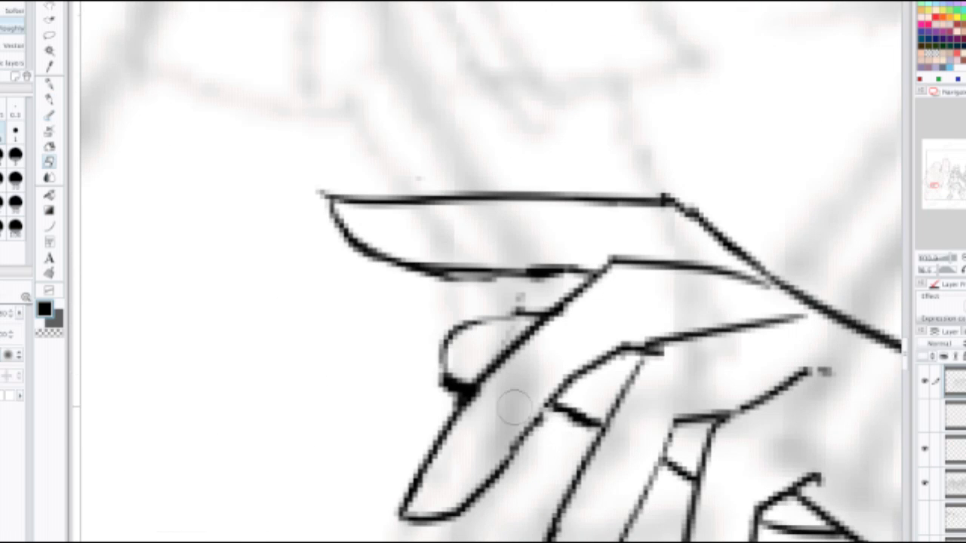
pyautogui.moveTo(513, 407)
pyautogui.mouseDown()
pyautogui.moveTo(450, 366)
pyautogui.moveTo(454, 384)
pyautogui.moveTo(434, 387)
pyautogui.moveTo(480, 315)
pyautogui.moveTo(518, 312)
pyautogui.mouseUp()
pyautogui.press('p')
pyautogui.moveTo(490, 366); pyautogui.dragTo(450, 352)
pyautogui.hotkey('ctrl', 'z')
pyautogui.moveTo(449, 352); pyautogui.dragTo(498, 290)
pyautogui.moveTo(454, 313)
pyautogui.mouseDown()
pyautogui.moveTo(524, 291)
pyautogui.moveTo(557, 301)
pyautogui.mouseUp()
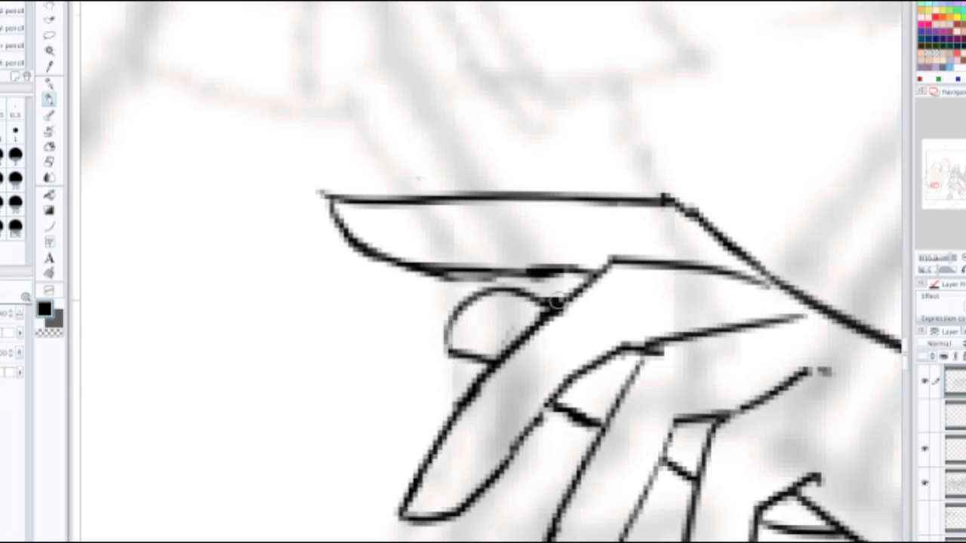
# Step: Check the hand against the whole figure and thicken the ring finger's outline around its edges and tip
pyautogui.scroll(-3, 557, 302)
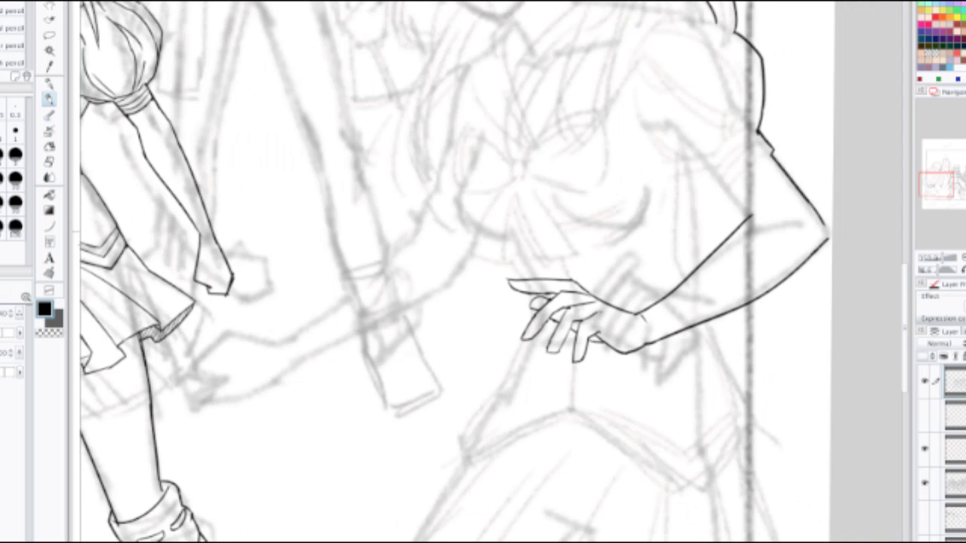
pyautogui.scroll(-2, 551, 215)
pyautogui.scroll(2, 509, 208)
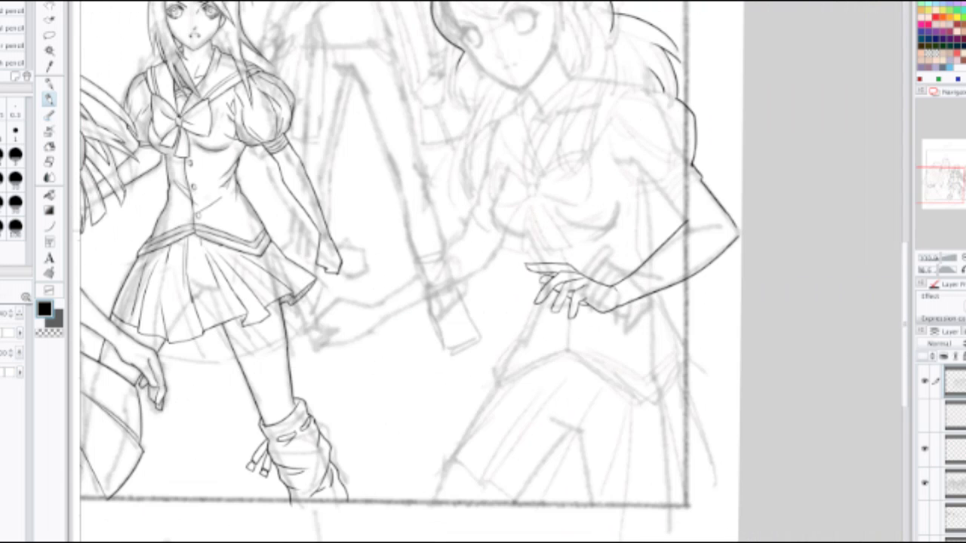
pyautogui.scroll(3, 574, 286)
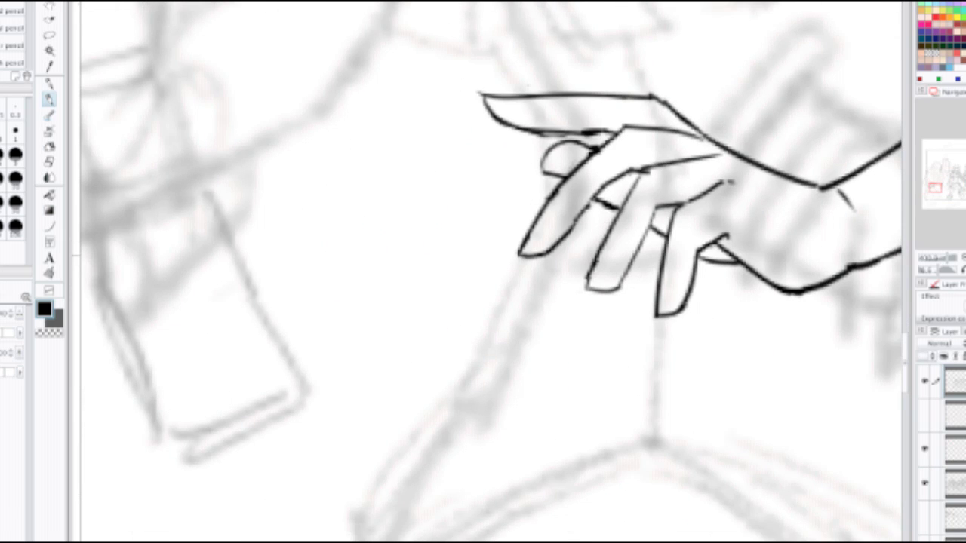
pyautogui.moveTo(582, 260)
pyautogui.mouseDown()
pyautogui.moveTo(615, 289)
pyautogui.moveTo(649, 217)
pyautogui.mouseUp()
pyautogui.hotkey('ctrl', 'z')
pyautogui.moveTo(621, 284)
pyautogui.mouseDown()
pyautogui.moveTo(668, 199)
pyautogui.moveTo(693, 201)
pyautogui.moveTo(682, 204)
pyautogui.mouseUp()
pyautogui.hotkey('ctrl', 'z')
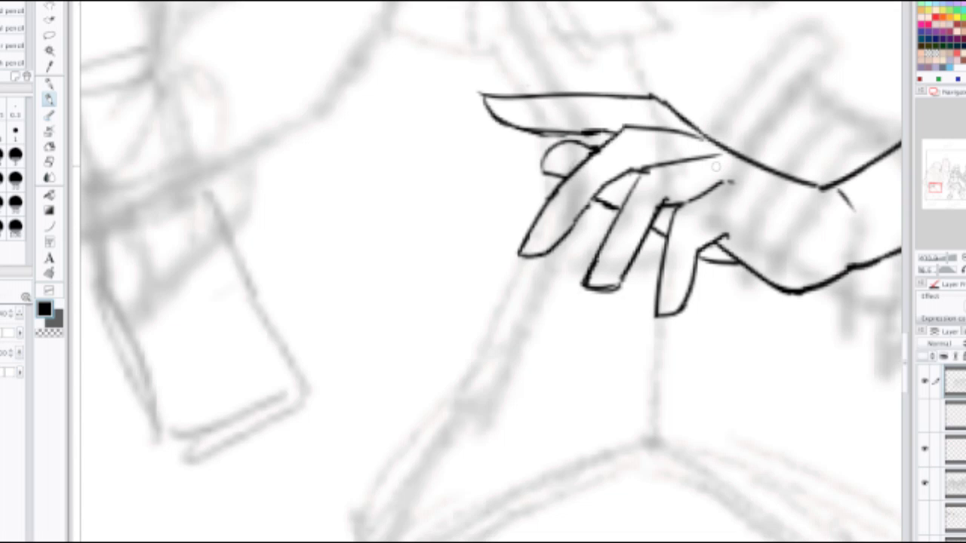
# Step: Reinforce the hand's upper outline near the knuckles and extend the little finger's knuckle line further into the hand
pyautogui.moveTo(729, 153); pyautogui.dragTo(744, 159)
pyautogui.moveTo(684, 204); pyautogui.dragTo(740, 180)
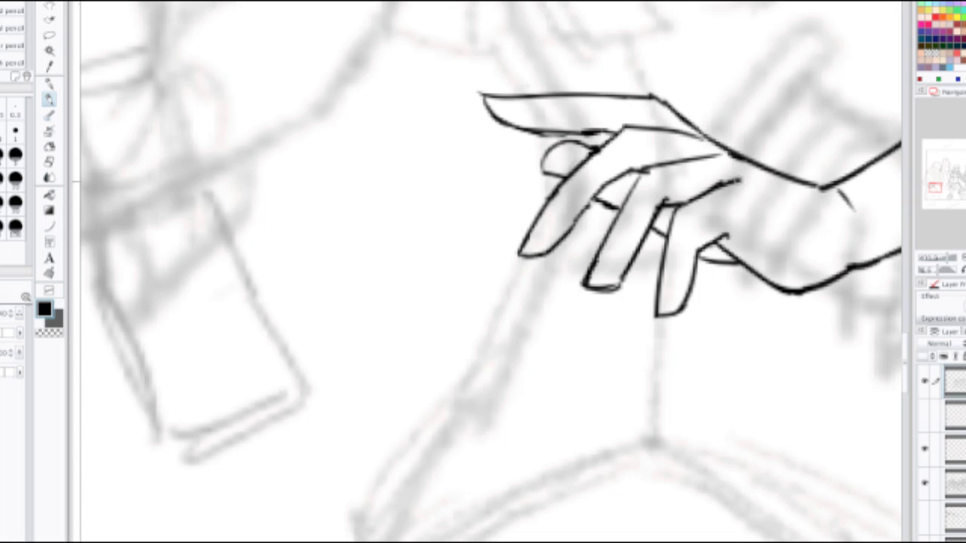
pyautogui.scroll(-2, 732, 215)
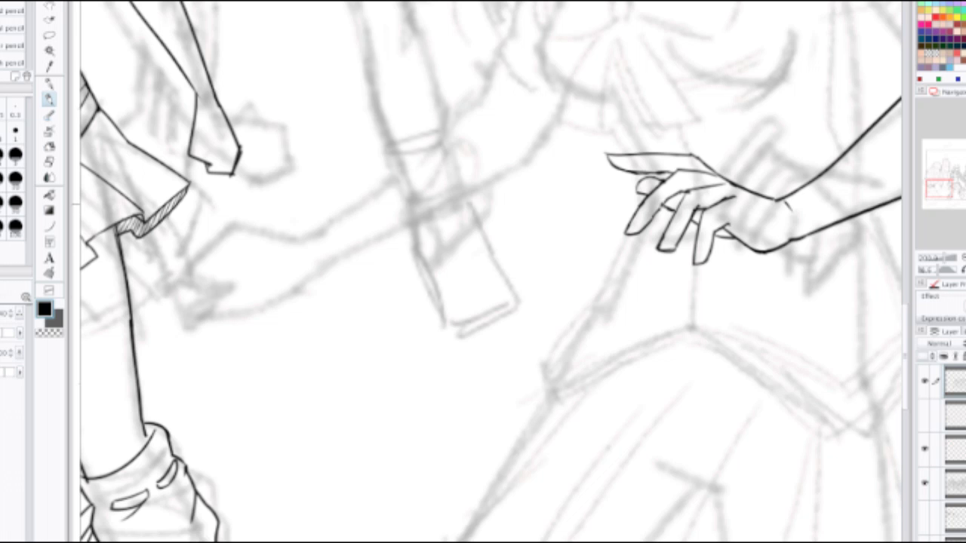
# Step: Clean up the middle finger's outline with the eraser and re-ink its edge beside the ring finger gap as a solid line
pyautogui.scroll(4, 666, 194)
pyautogui.moveTo(656, 180); pyautogui.dragTo(427, 265)
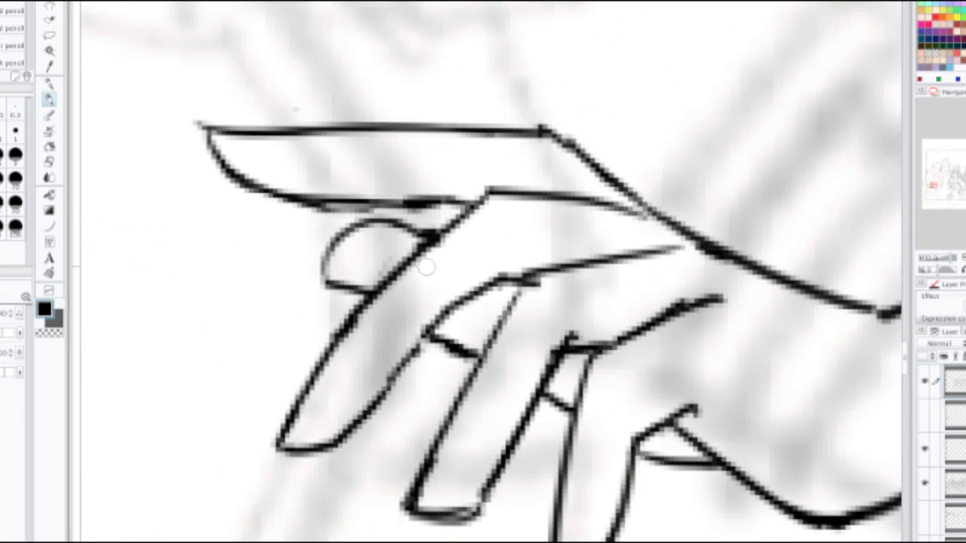
pyautogui.press('e')
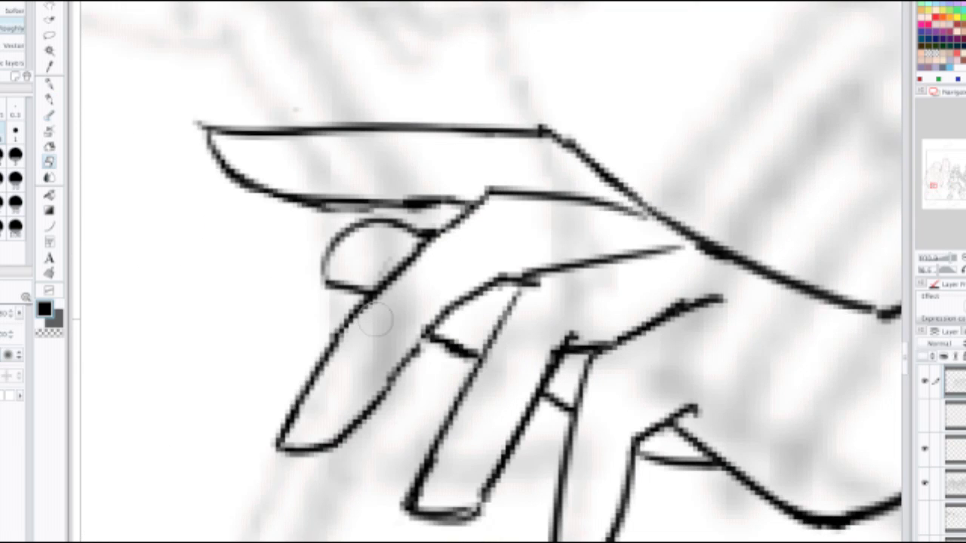
pyautogui.press('p')
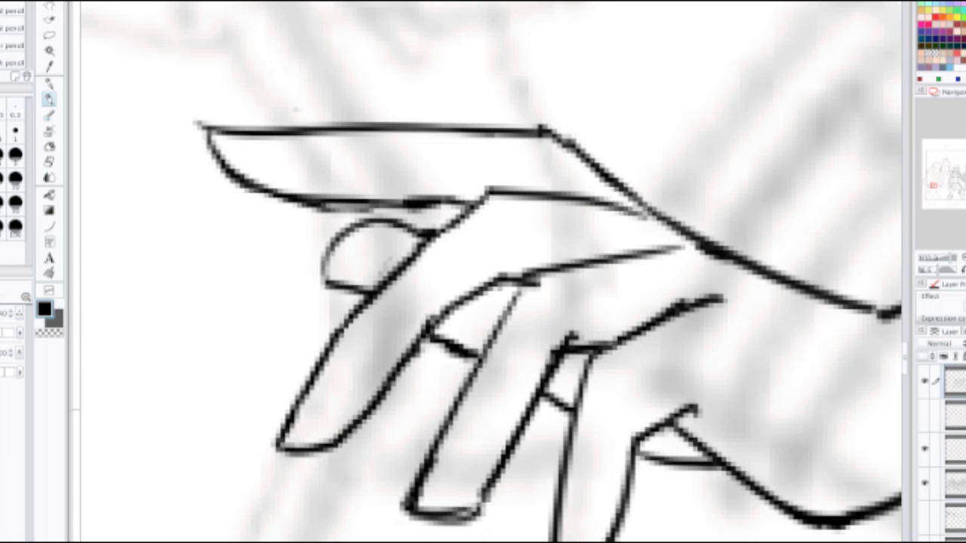
# Step: Erase the stray overshoot under the knuckle line where the middle and ring fingers meet
pyautogui.scroll(-2, 487, 403)
pyautogui.scroll(3, 486, 377)
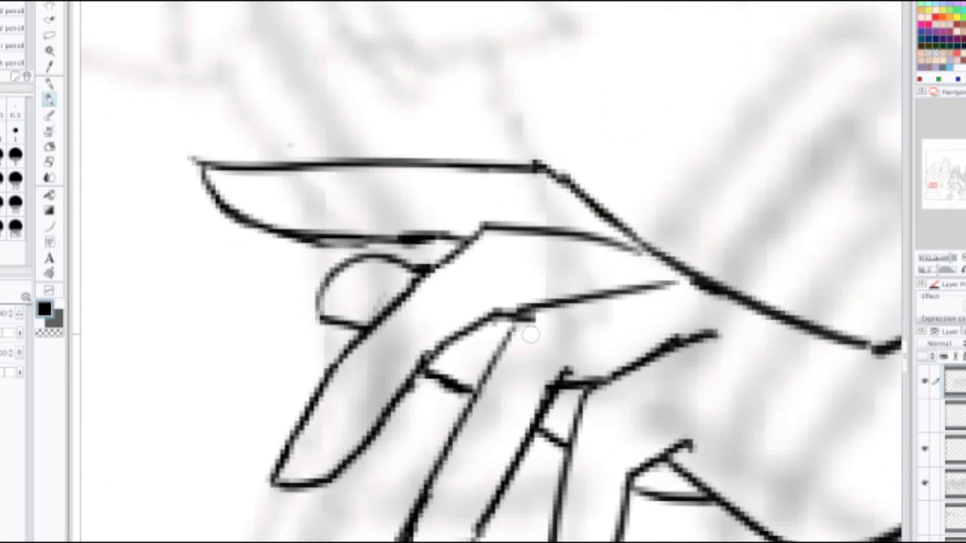
pyautogui.press('e')
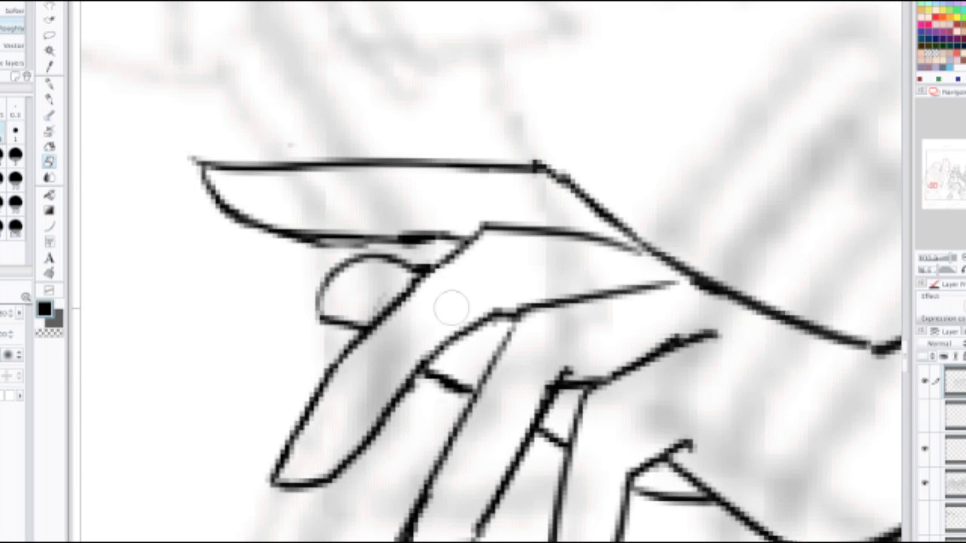
pyautogui.press('n')
pyautogui.scroll(-4, 490, 302)
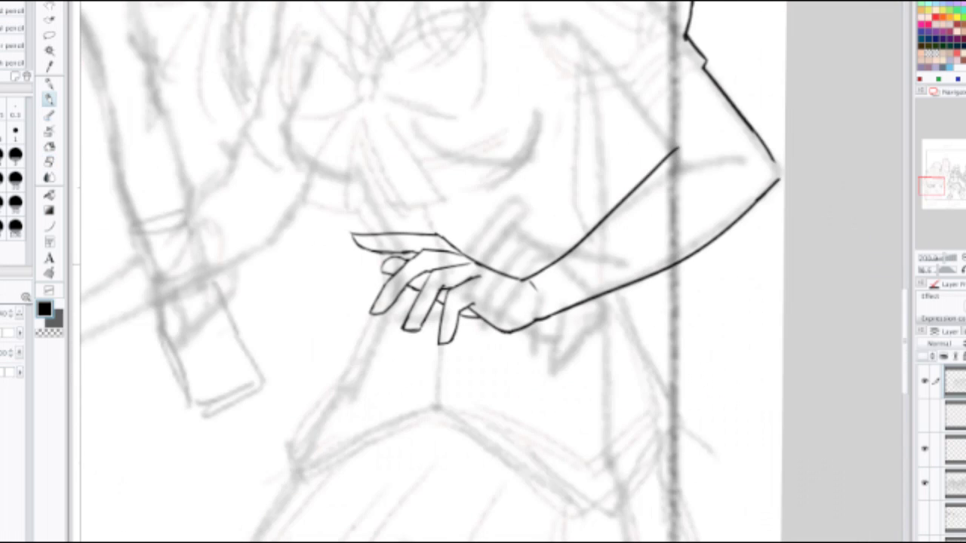
# Step: Check the inked hand and bent arm against the whole figure and the full group of characters
pyautogui.moveTo(490, 272); pyautogui.dragTo(497, 343)
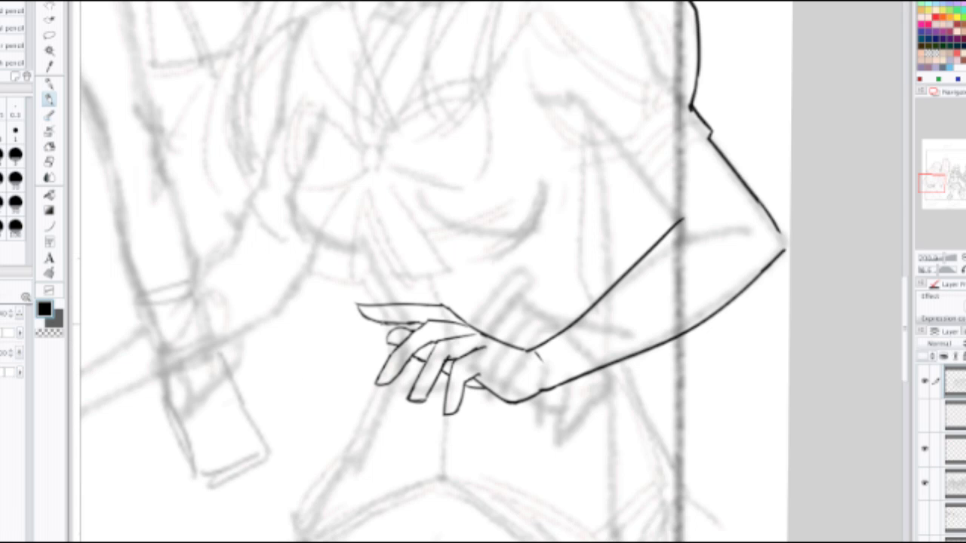
pyautogui.scroll(-1, 396, 345)
pyautogui.scroll(-3, 448, 297)
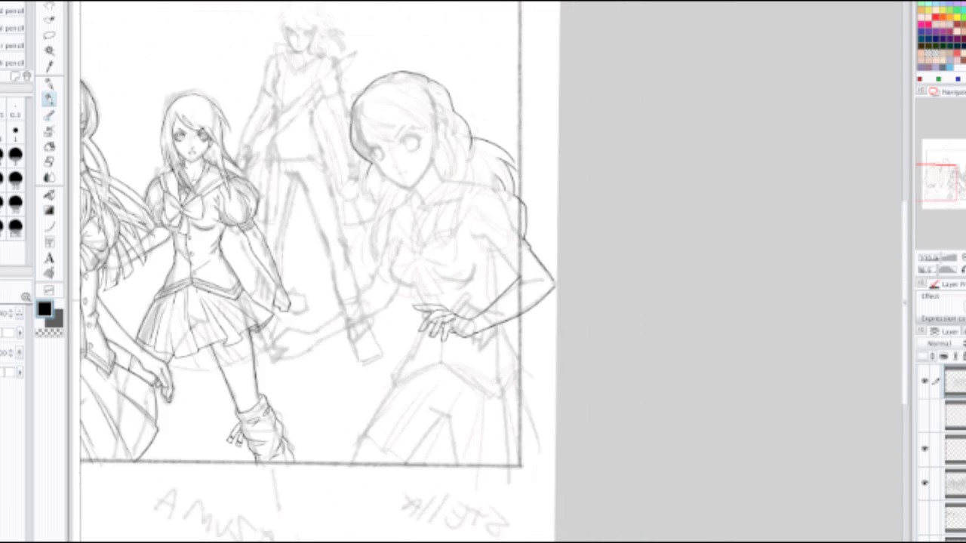
pyautogui.moveTo(448, 298); pyautogui.dragTo(692, 297)
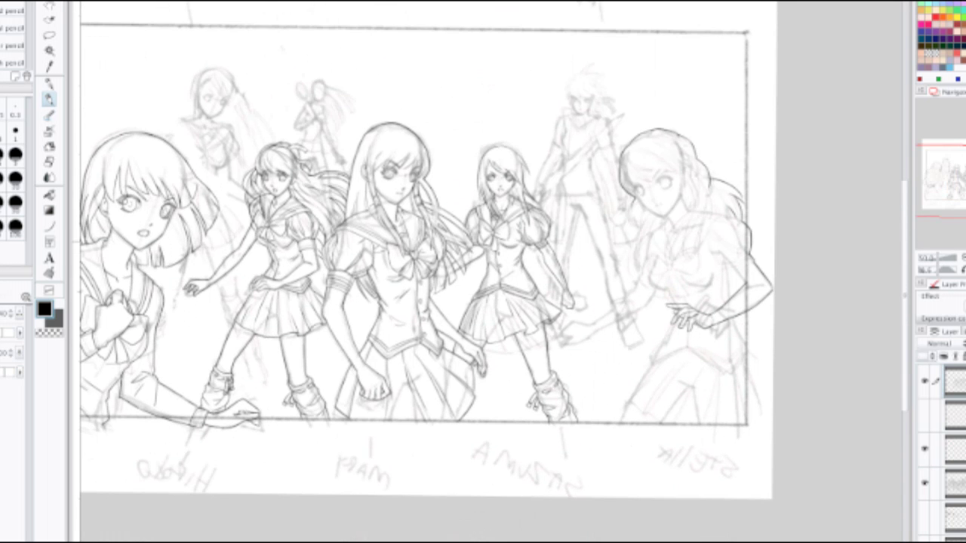
pyautogui.hscroll(-2, 449, 272)
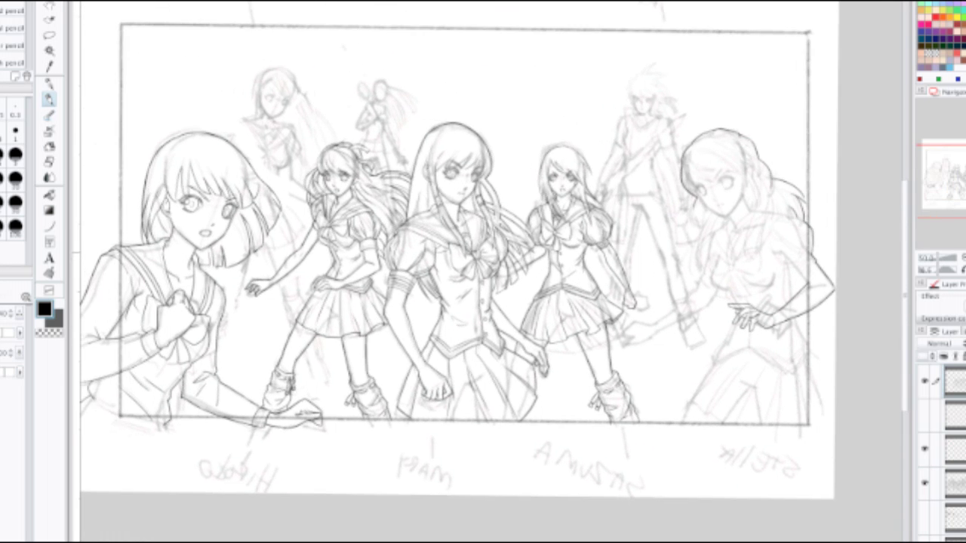
pyautogui.scroll(2, 585, 243)
pyautogui.moveTo(752, 249); pyautogui.dragTo(509, 328)
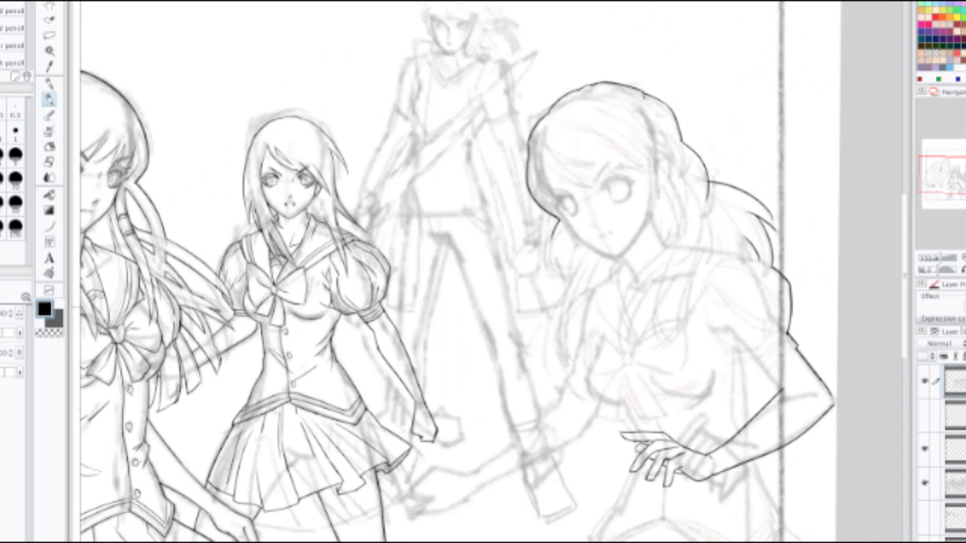
pyautogui.scroll(1, 509, 328)
pyautogui.moveTo(645, 452); pyautogui.dragTo(442, 272)
pyautogui.scroll(1, 442, 271)
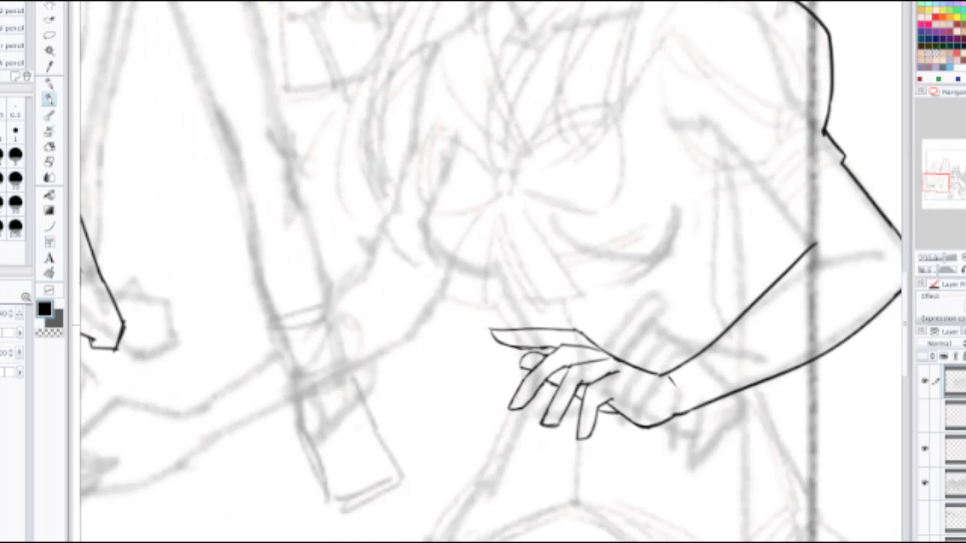
pyautogui.scroll(2, 525, 363)
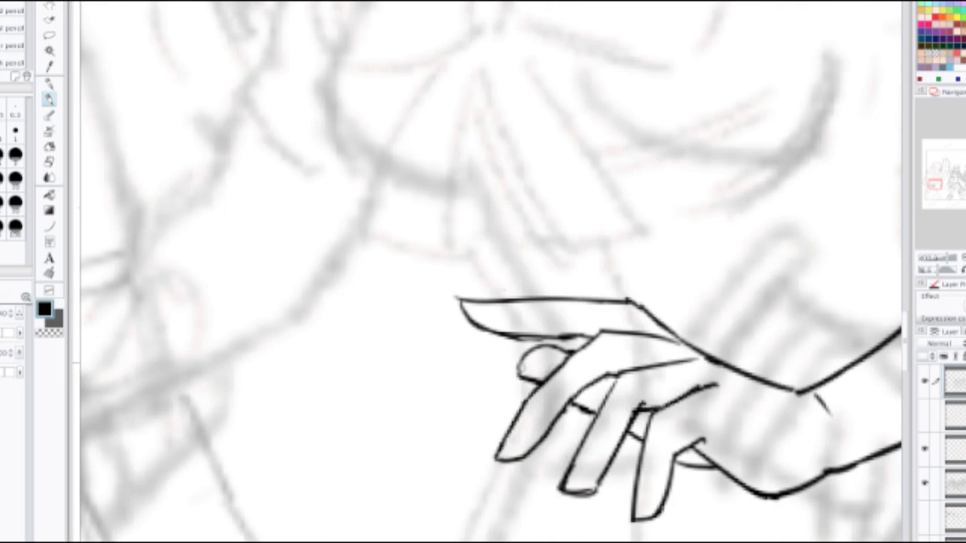
pyautogui.scroll(-2, 524, 363)
pyautogui.scroll(-1, 524, 363)
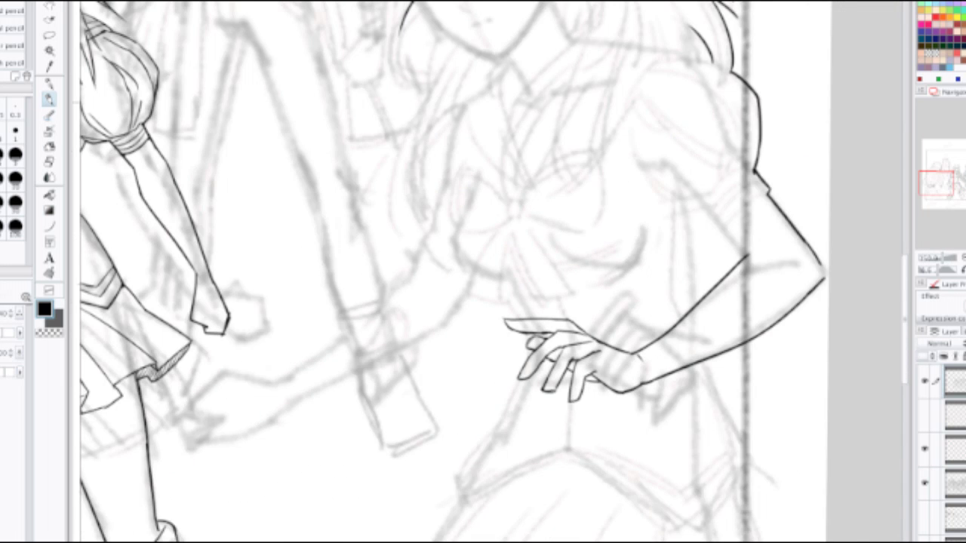
pyautogui.scroll(-1, 524, 363)
pyautogui.scroll(-2, 524, 363)
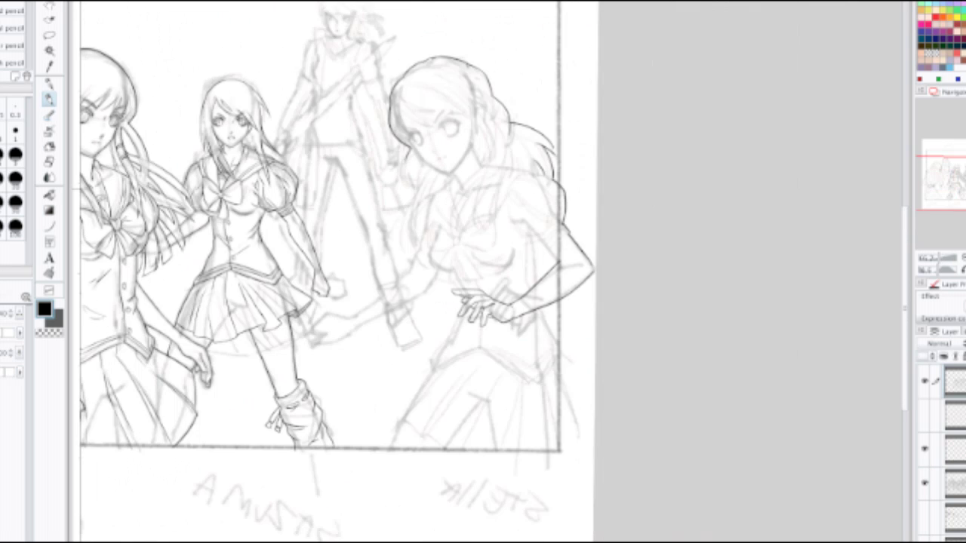
pyautogui.moveTo(453, 301); pyautogui.dragTo(578, 344)
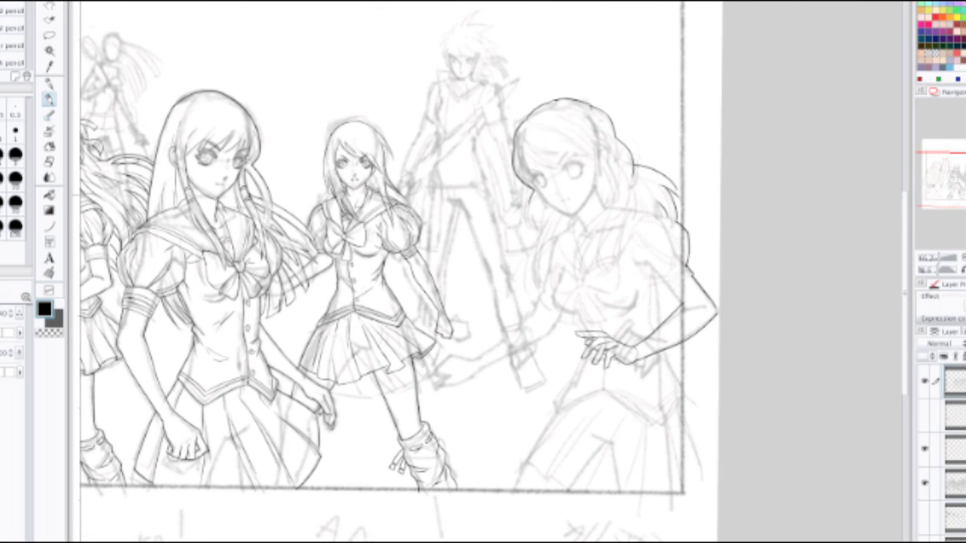
pyautogui.moveTo(453, 302); pyautogui.dragTo(351, 262)
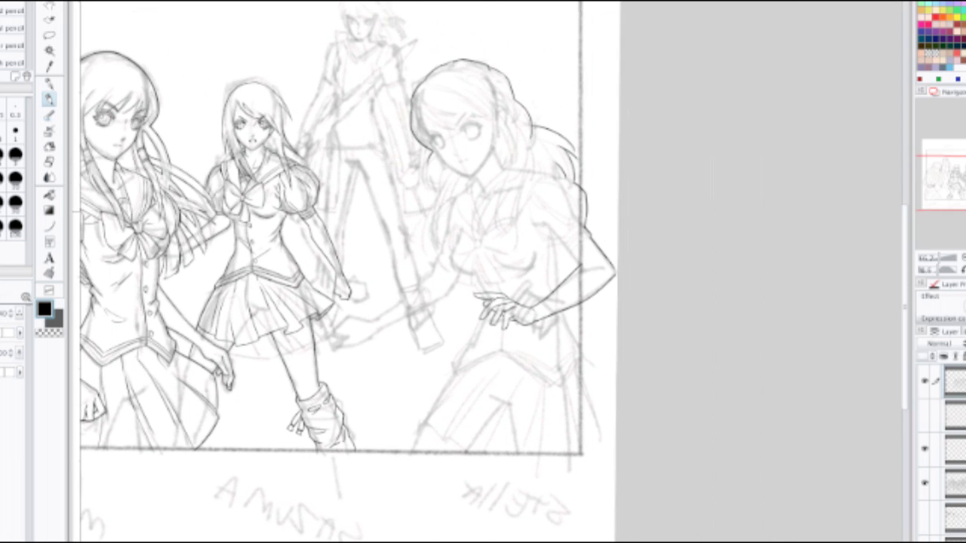
# Step: Ink the pointed tips of the hair lock hanging beside the bent-arm schoolgirl's cheek
pyautogui.scroll(2, 481, 212)
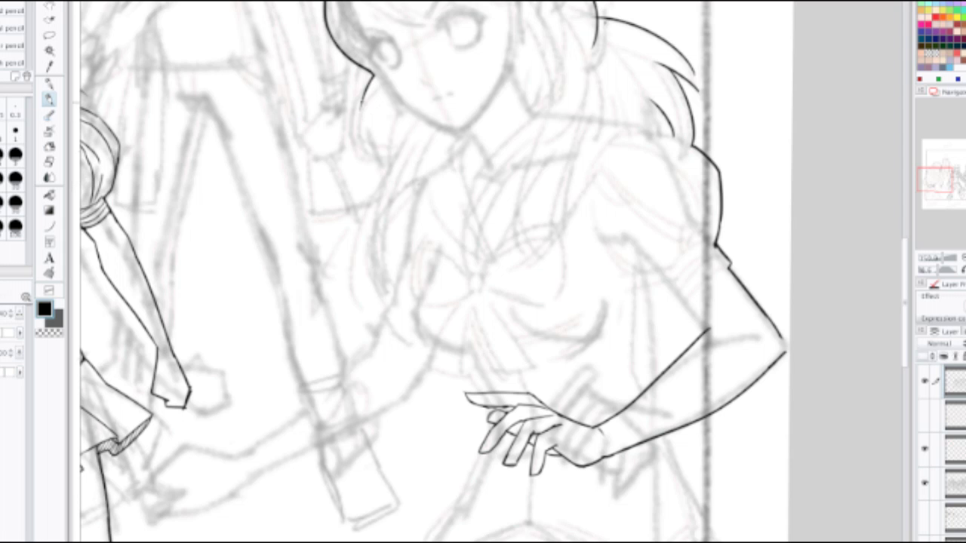
pyautogui.scroll(1, 362, 151)
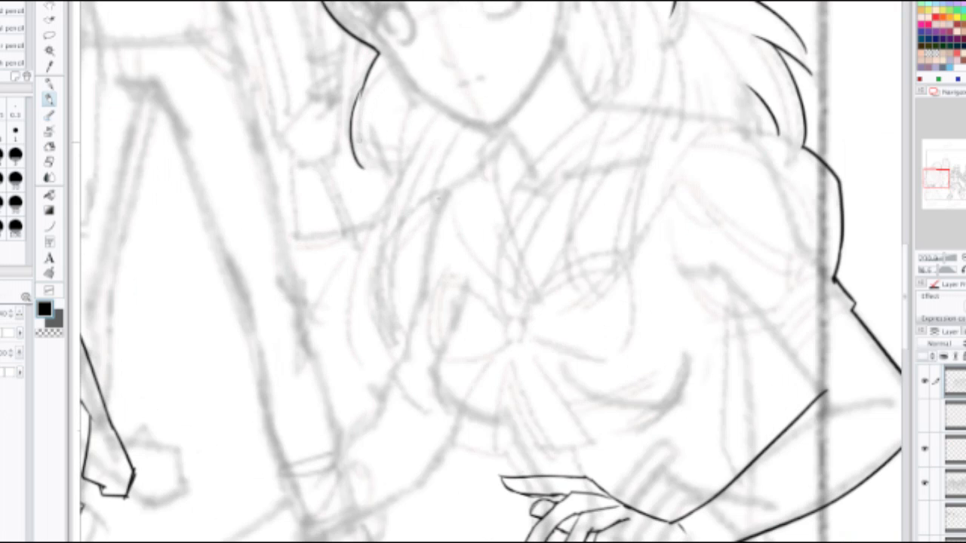
pyautogui.moveTo(362, 133)
pyautogui.mouseDown()
pyautogui.moveTo(370, 170)
pyautogui.moveTo(379, 163)
pyautogui.moveTo(398, 189)
pyautogui.mouseUp()
pyautogui.scroll(-1, 400, 176)
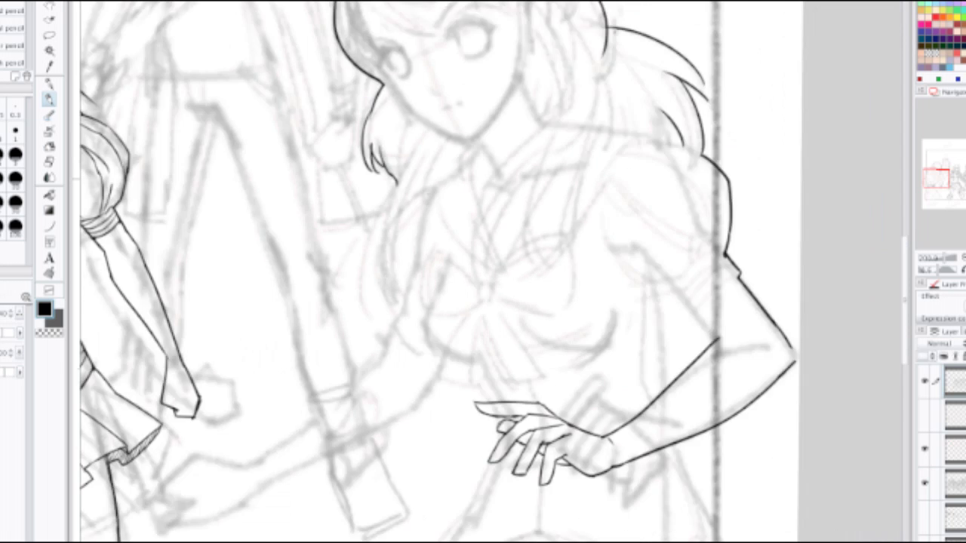
pyautogui.scroll(-3, 404, 185)
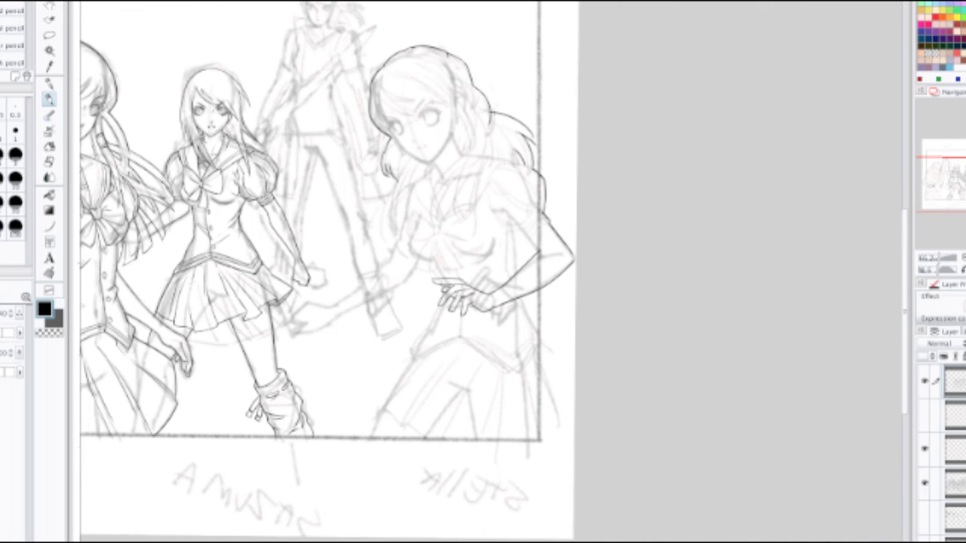
# Step: Hide the palettes, switch to the browser's Art of Jetty Jet Facebook page and view the harpy girl painting in its post
pyautogui.press('Tab')
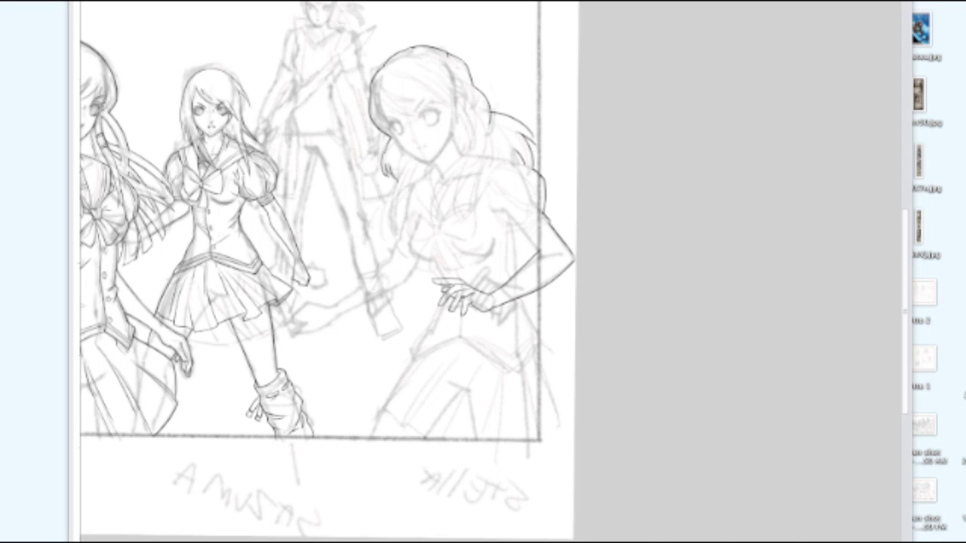
pyautogui.moveTo(964, 11); pyautogui.dragTo(501, 2)
pyautogui.scroll(-7, 514, 219)
pyautogui.scroll(5, 381, 317)
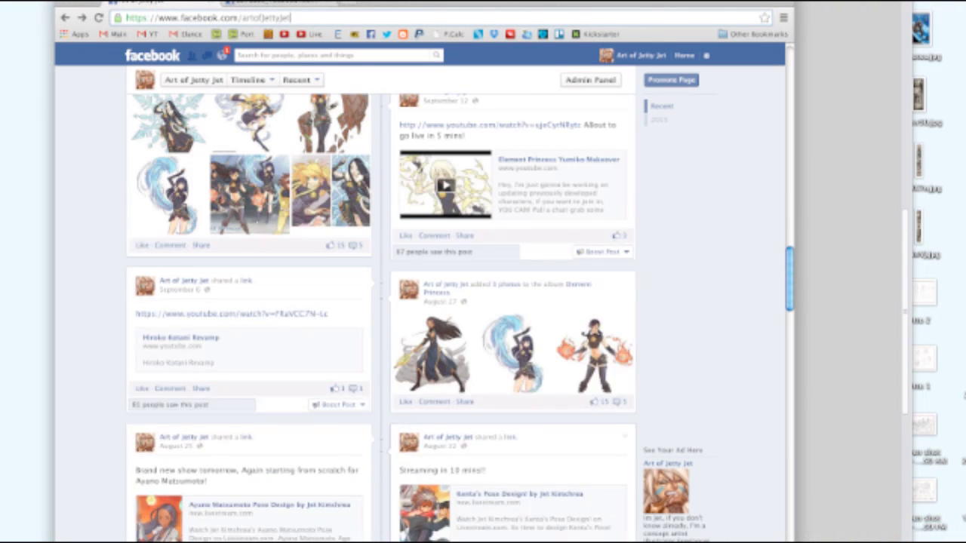
pyautogui.scroll(10, 382, 317)
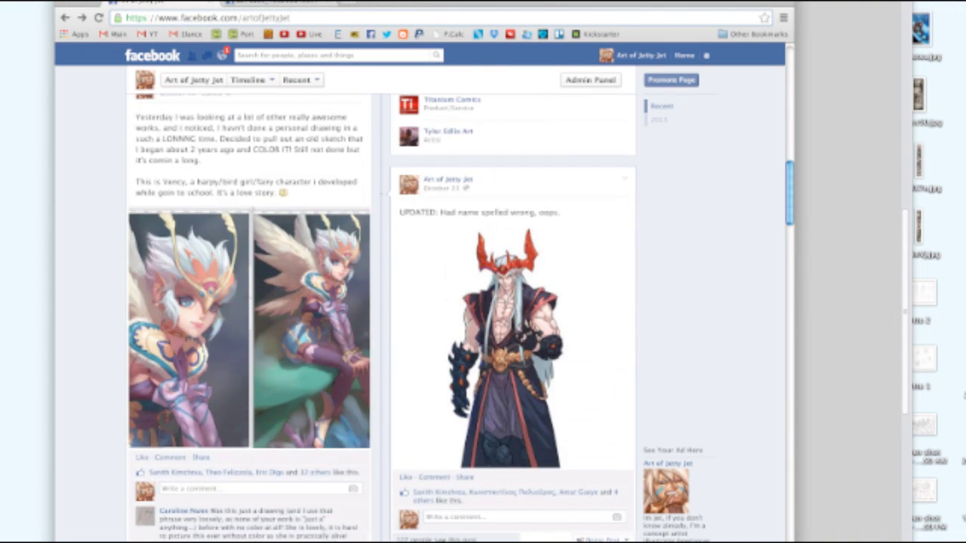
pyautogui.click(310, 330)
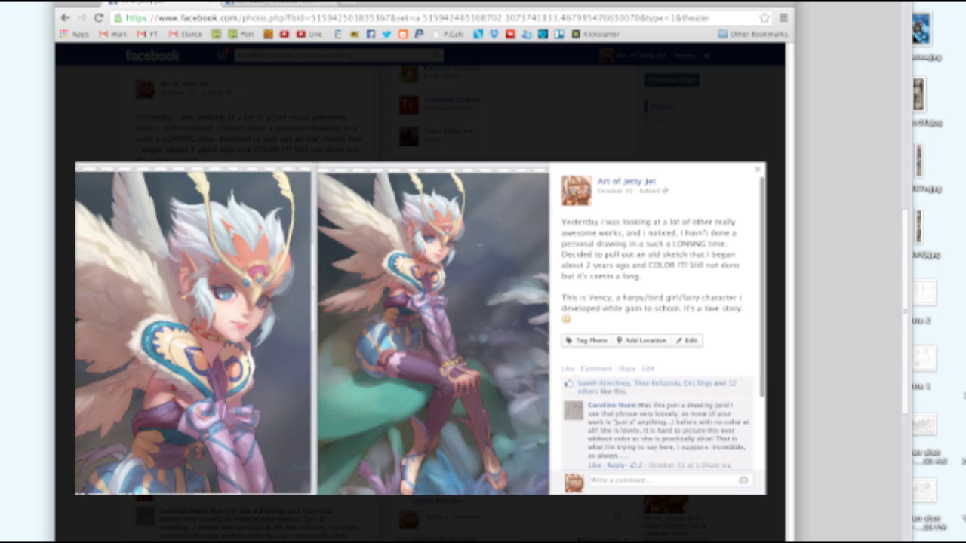
pyautogui.click(65, 18)
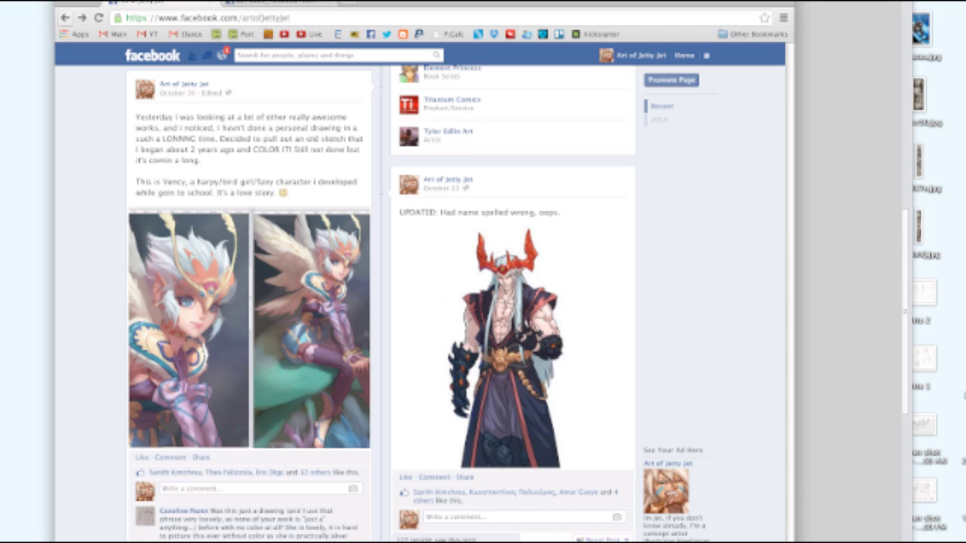
# Step: Find the Creatures And Animals album further down the page and view its harpy eagle sheet
pyautogui.scroll(-3, 382, 302)
pyautogui.scroll(-10, 381, 301)
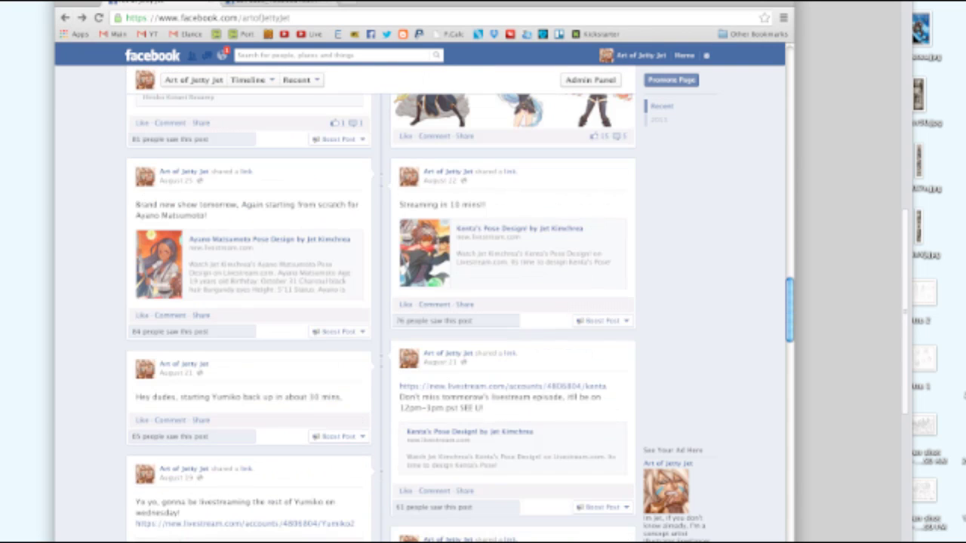
pyautogui.scroll(-12, 381, 317)
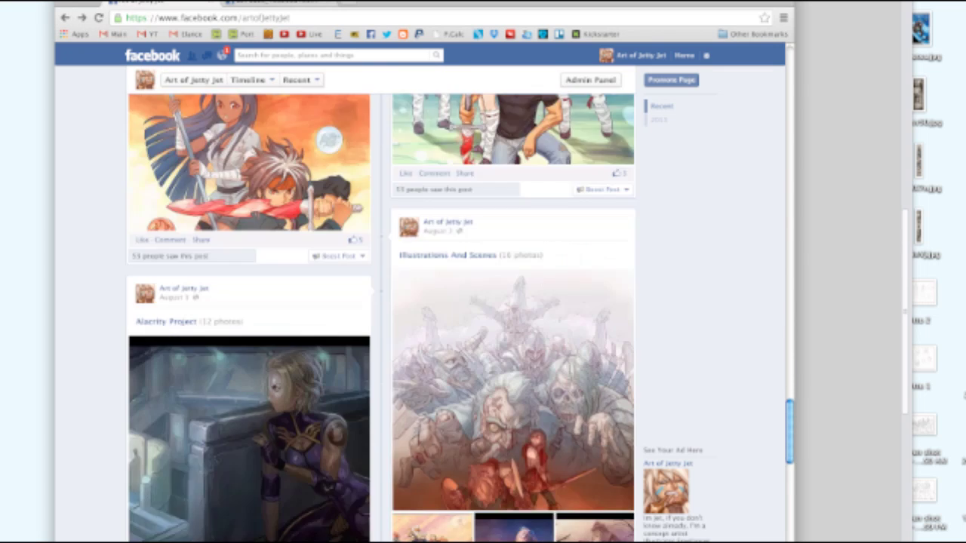
pyautogui.scroll(-3, 381, 317)
pyautogui.scroll(-5, 381, 317)
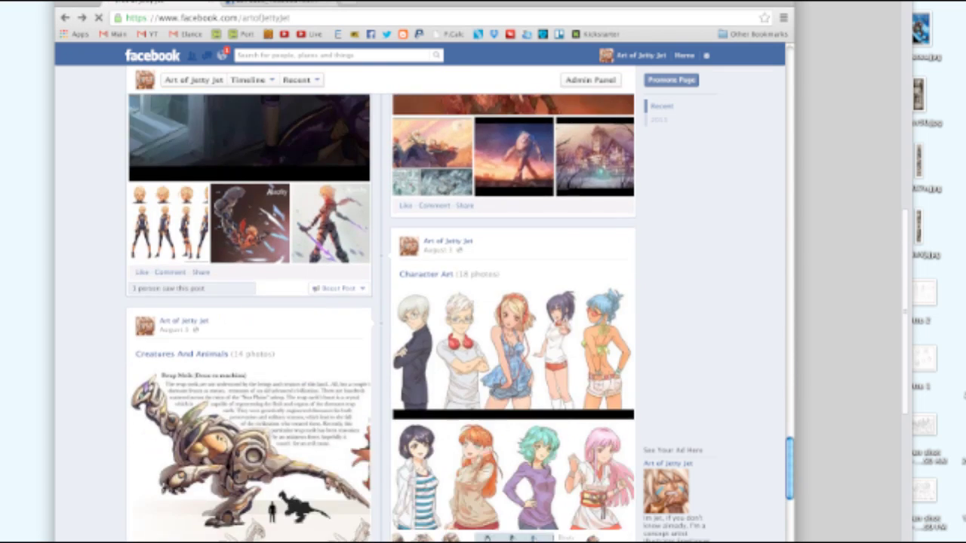
pyautogui.scroll(-5, 381, 317)
pyautogui.click(249, 215)
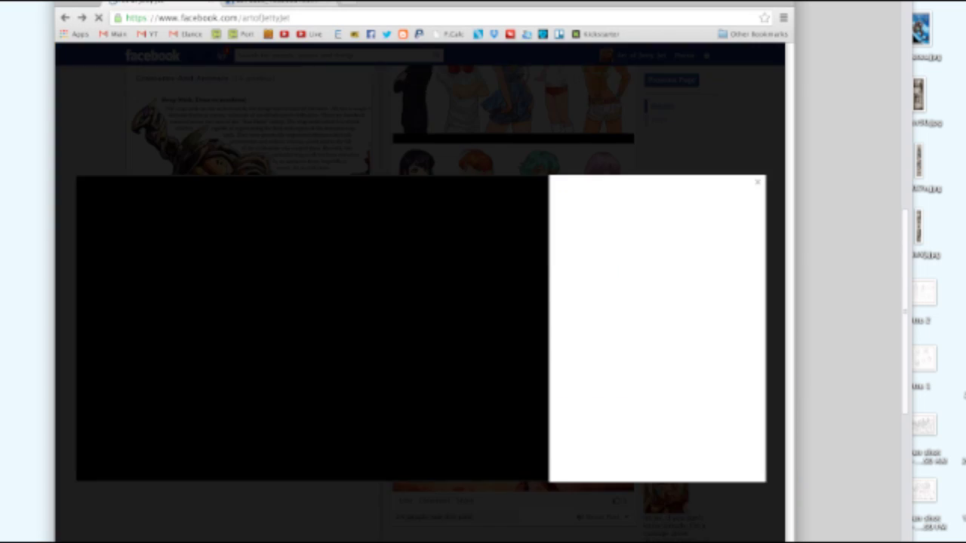
pyautogui.click(529, 330)
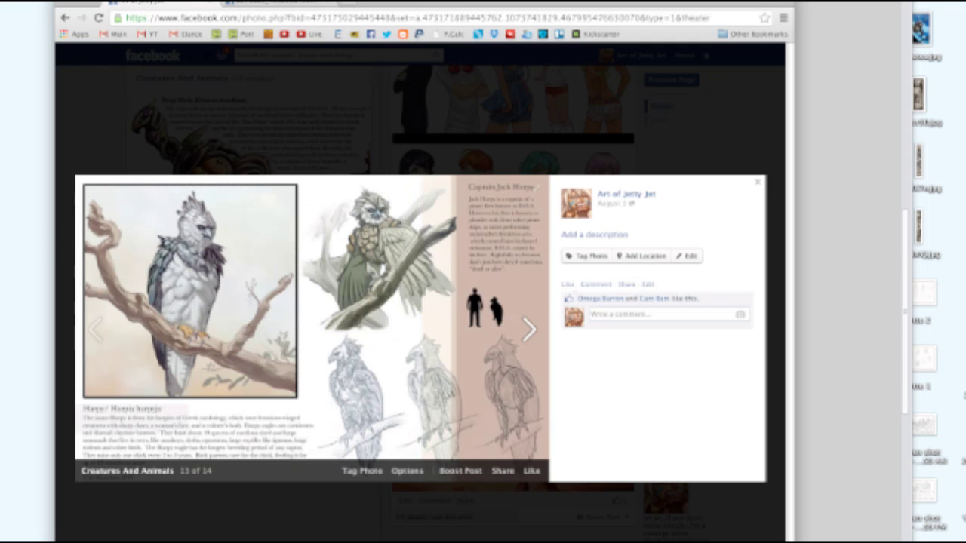
# Step: Browse the following creature sheets in the album, from the Arabian stallion through to Kamochi Prei
pyautogui.press('Right')
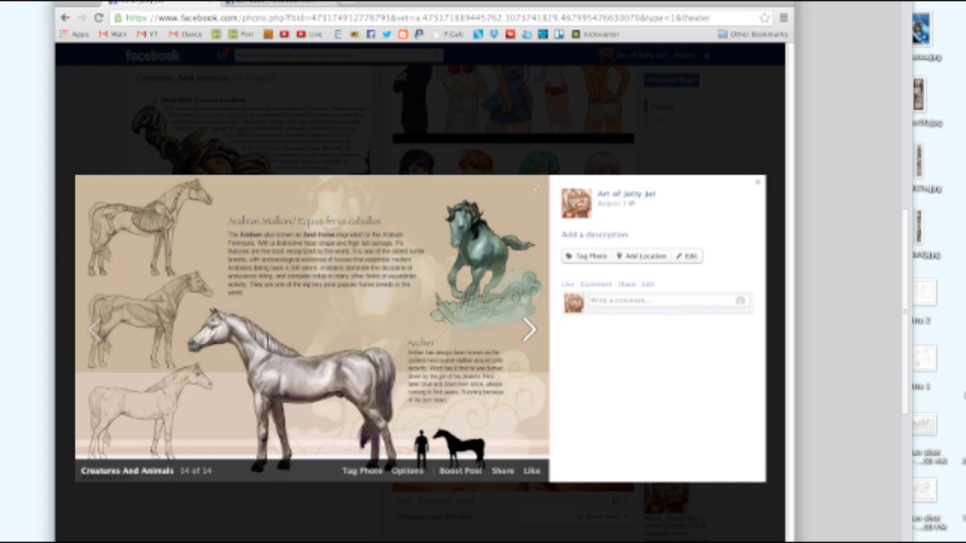
pyautogui.press('Right')
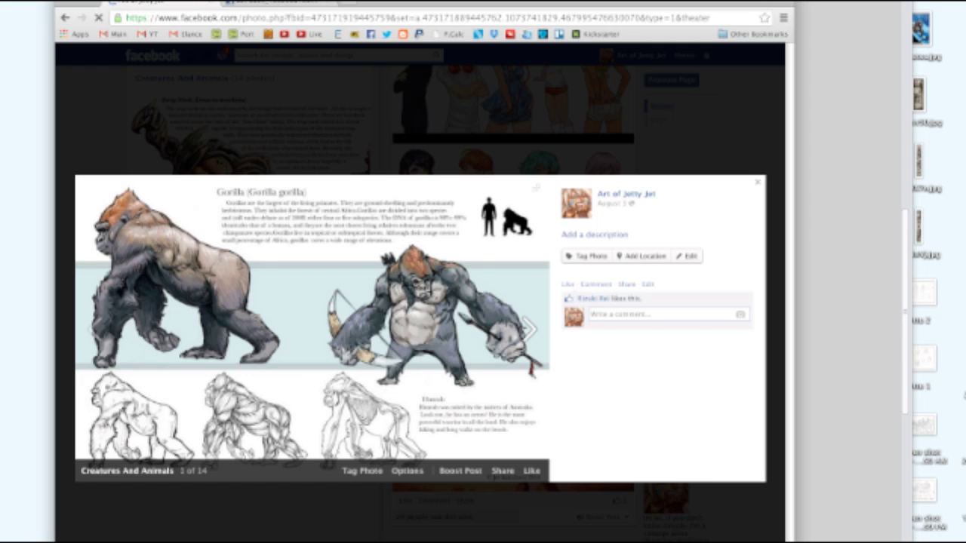
pyautogui.press('Right')
pyautogui.press('Right')
pyautogui.press('Right')
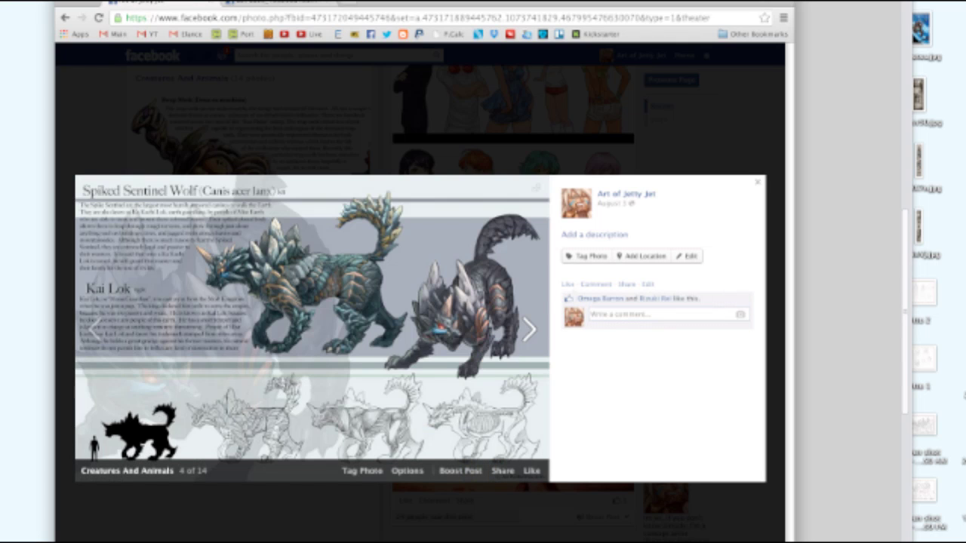
pyautogui.press('Right')
pyautogui.press('Right')
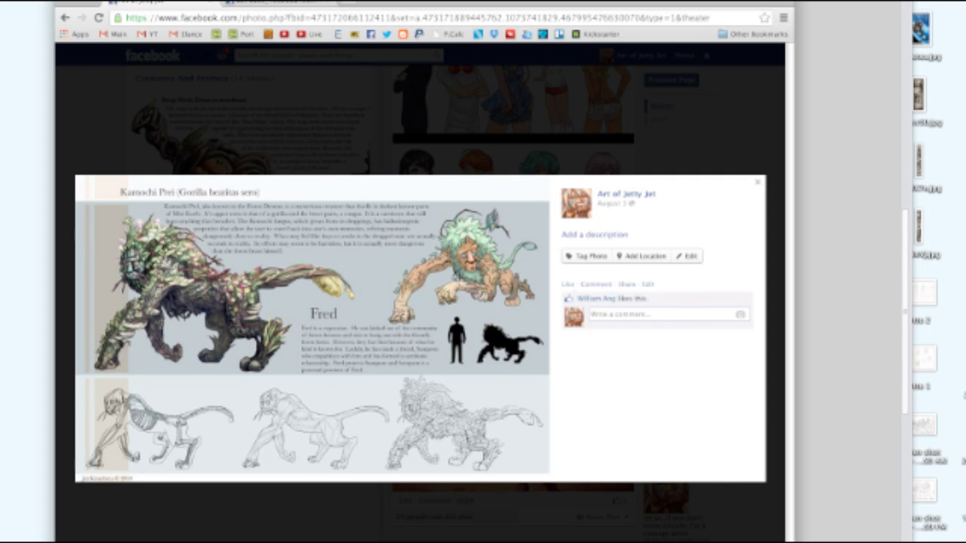
# Step: View the Kamochi Prei sheet at full size in its own browser tab, close that tab and return to the Facebook photo
pyautogui.rightClick(149, 281)
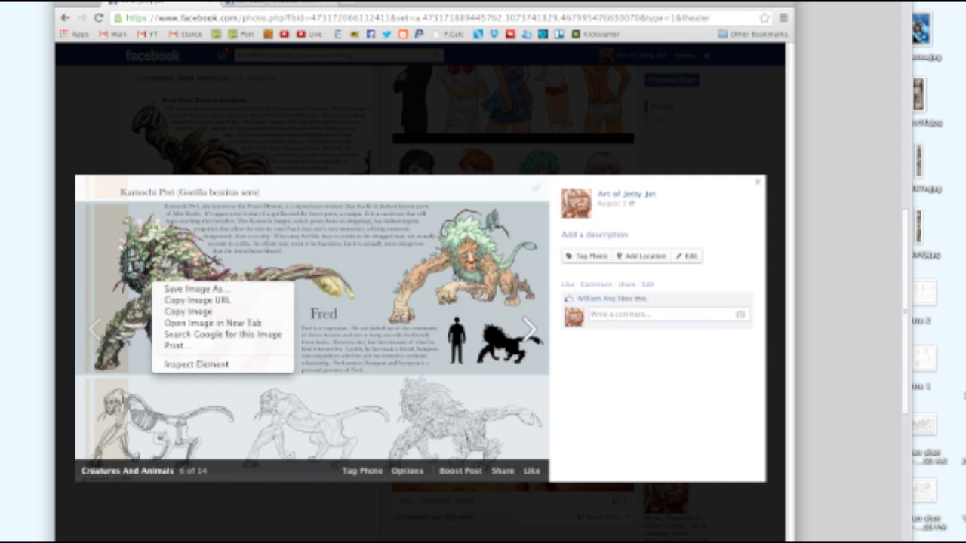
pyautogui.click(197, 325)
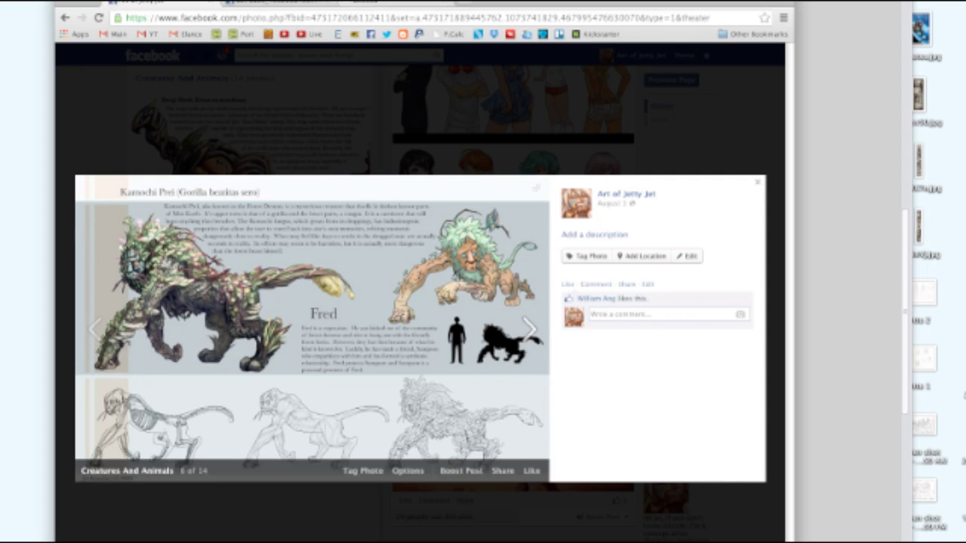
pyautogui.hotkey('ctrl', 'Tab')
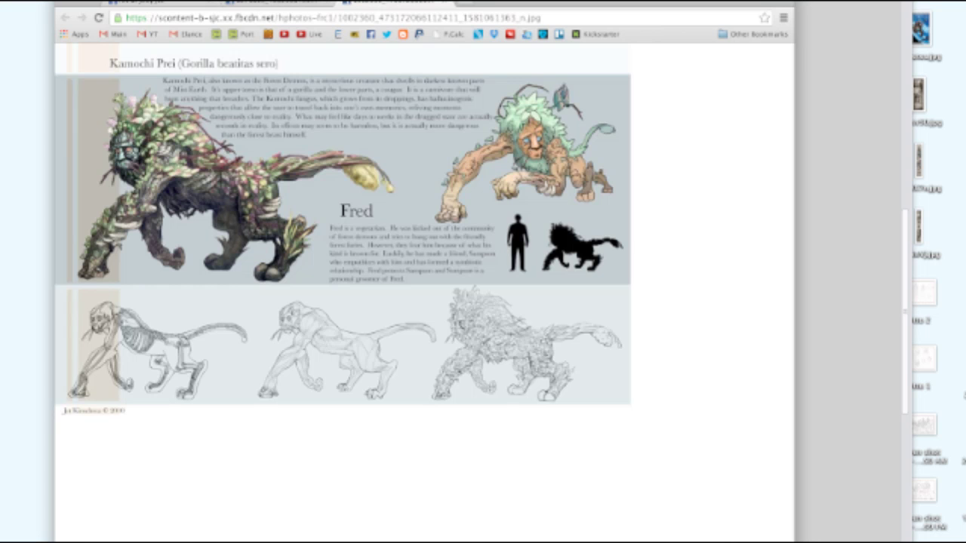
pyautogui.click(445, 3)
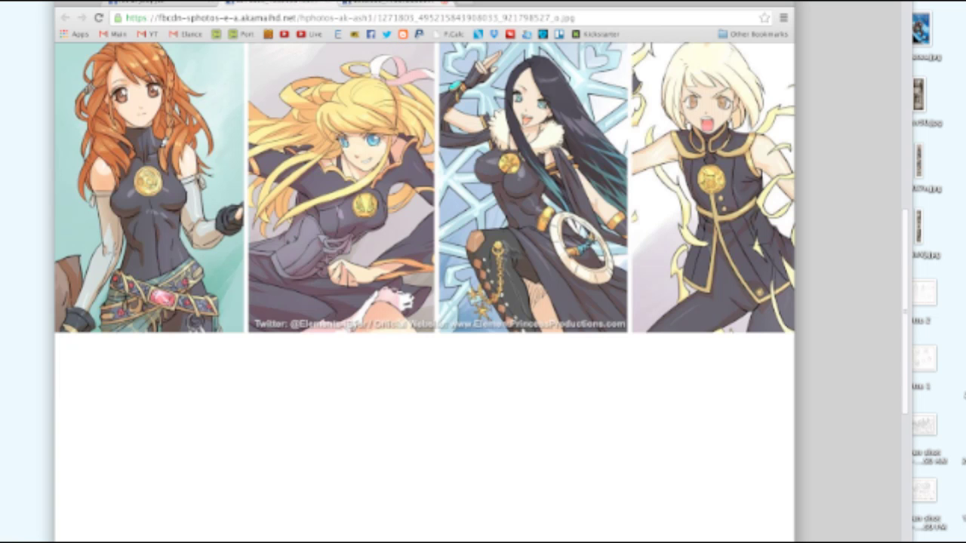
pyautogui.hotkey('ctrl', 'shift', 'Tab')
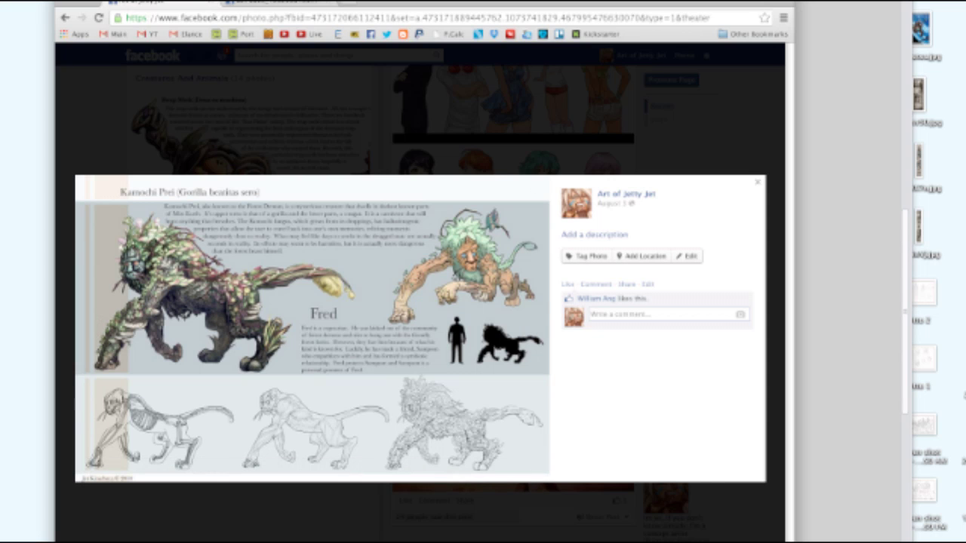
# Step: Close the creature photo and browse the Character Art album on the page, from the casual character line-ups through to the Lillian archer sheet
pyautogui.click(758, 183)
pyautogui.scroll(2, 382, 303)
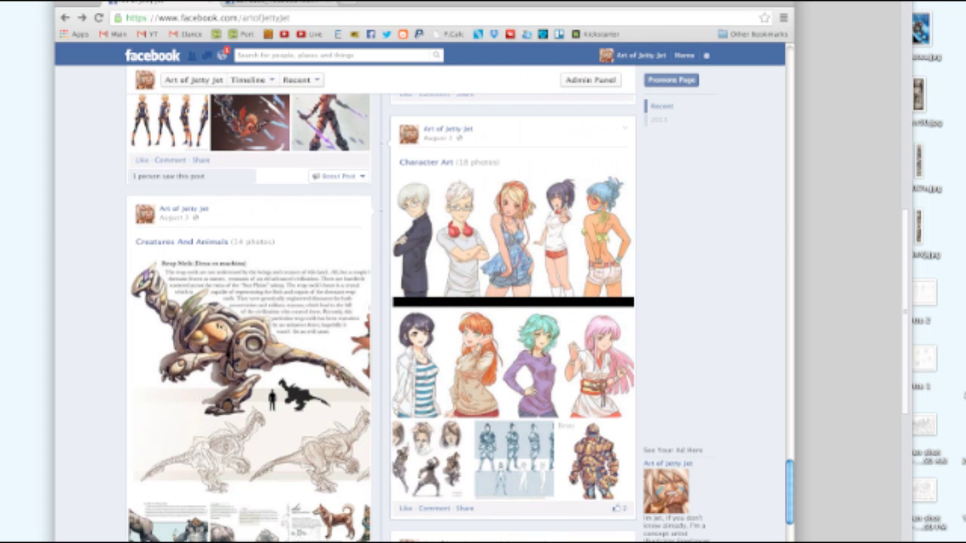
pyautogui.click(514, 302)
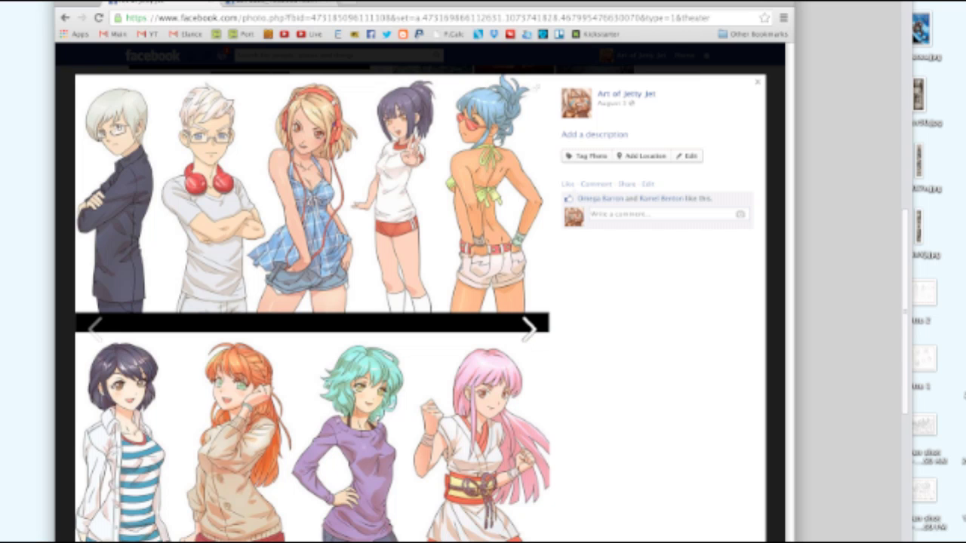
pyautogui.click(533, 341)
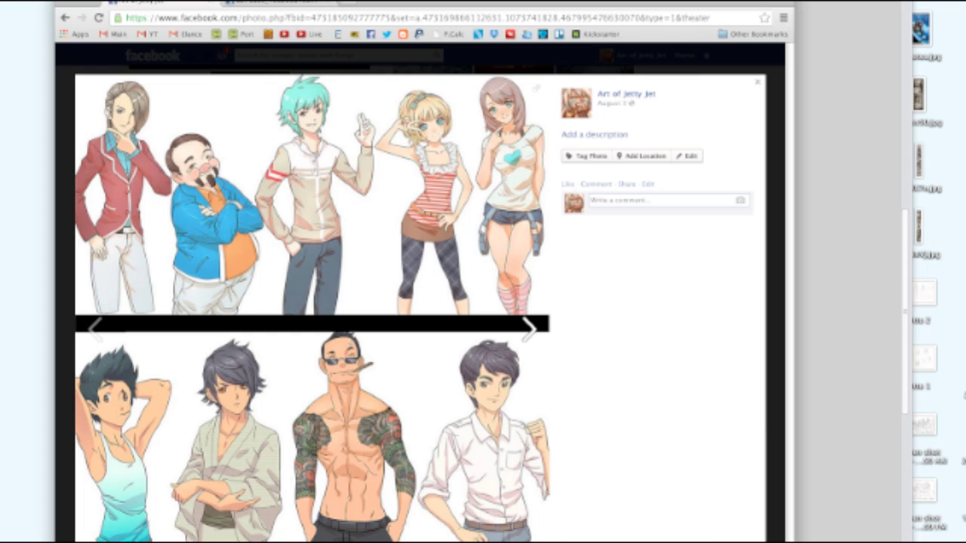
pyautogui.click(532, 335)
pyautogui.click(531, 336)
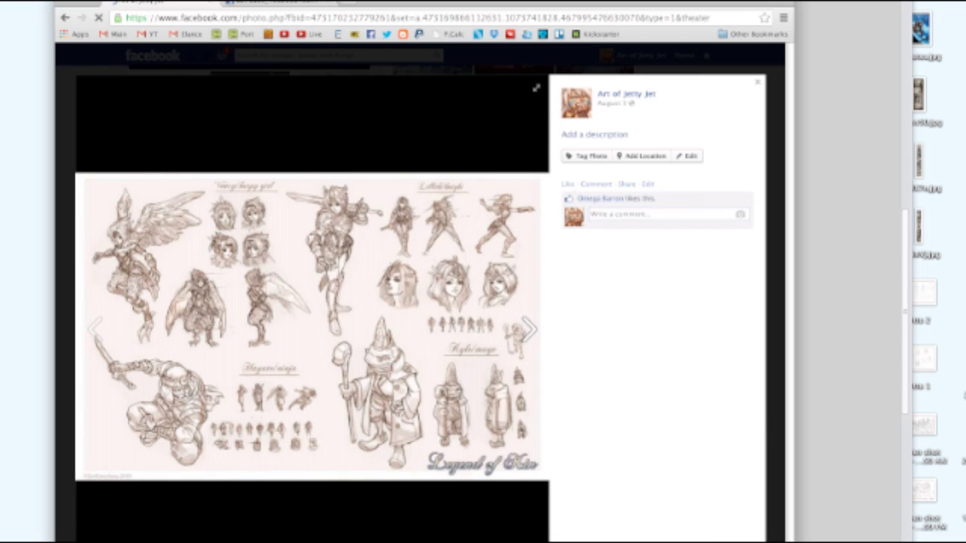
pyautogui.press('Right')
pyautogui.press('Right')
pyautogui.press('Right')
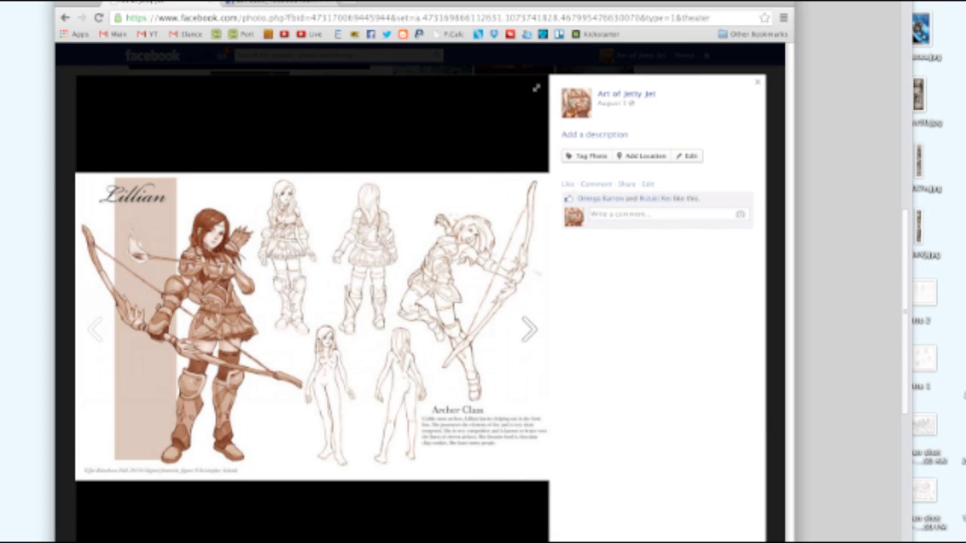
pyautogui.press('Right')
pyautogui.press('Right')
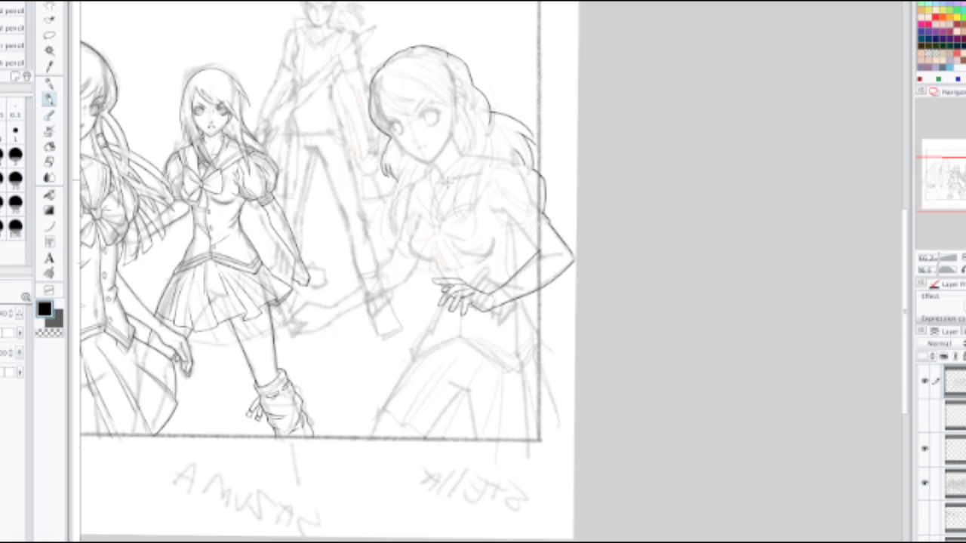
# Step: Return to the drawing and ink the curved outer hair lock falling below the bent-arm schoolgirl's cheek, ending in a pointed tip
pyautogui.scroll(1, 408, 196)
pyautogui.scroll(2, 324, 309)
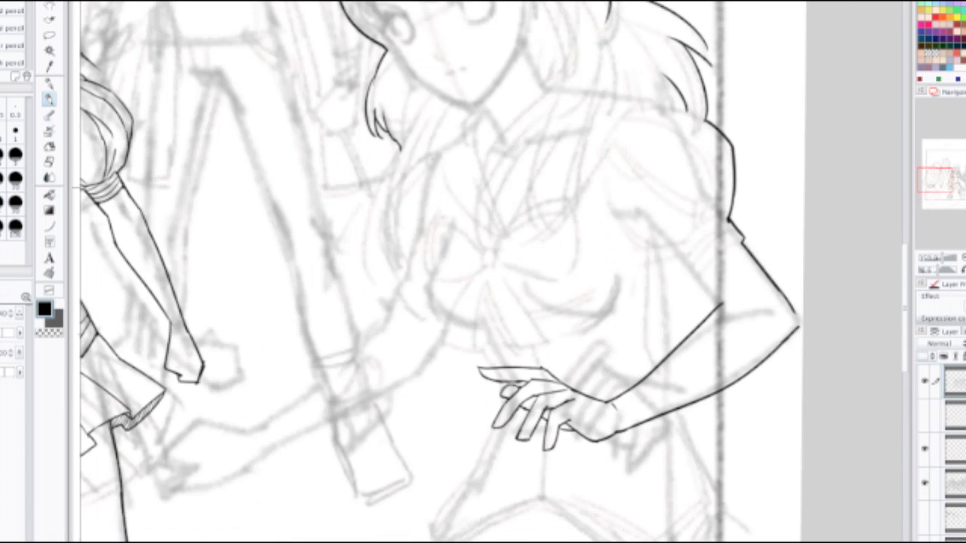
pyautogui.moveTo(480, 114)
pyautogui.mouseDown()
pyautogui.moveTo(460, 125)
pyautogui.moveTo(421, 196)
pyautogui.mouseUp()
pyautogui.hotkey('ctrl', 'z')
pyautogui.hotkey('ctrl', 'z')
pyautogui.moveTo(448, 110); pyautogui.dragTo(416, 189)
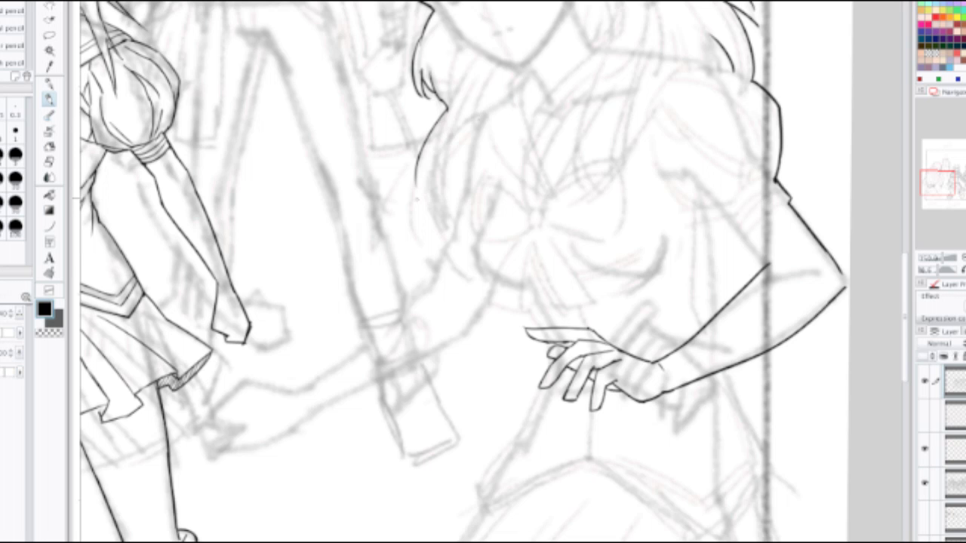
pyautogui.hotkey('ctrl', 'z')
pyautogui.moveTo(449, 107); pyautogui.dragTo(397, 222)
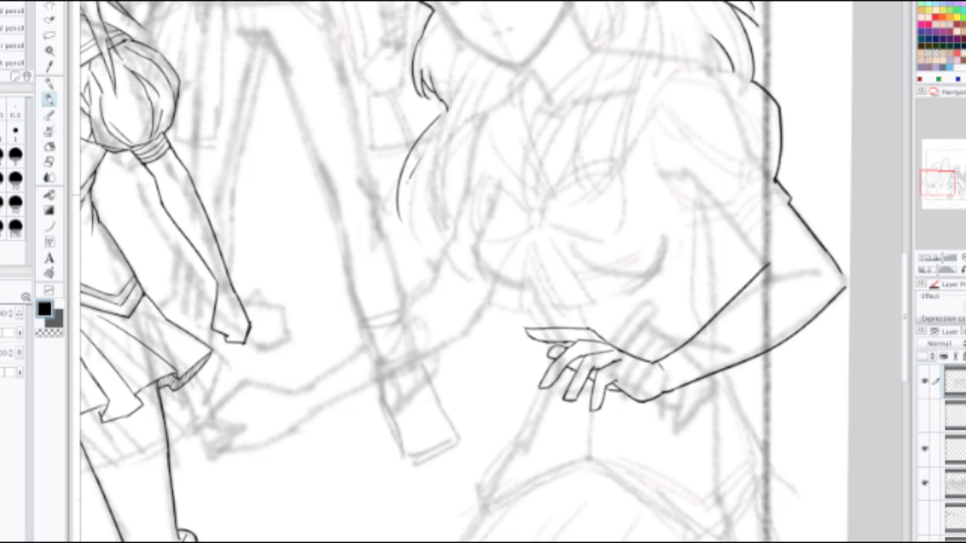
pyautogui.moveTo(421, 160); pyautogui.dragTo(416, 241)
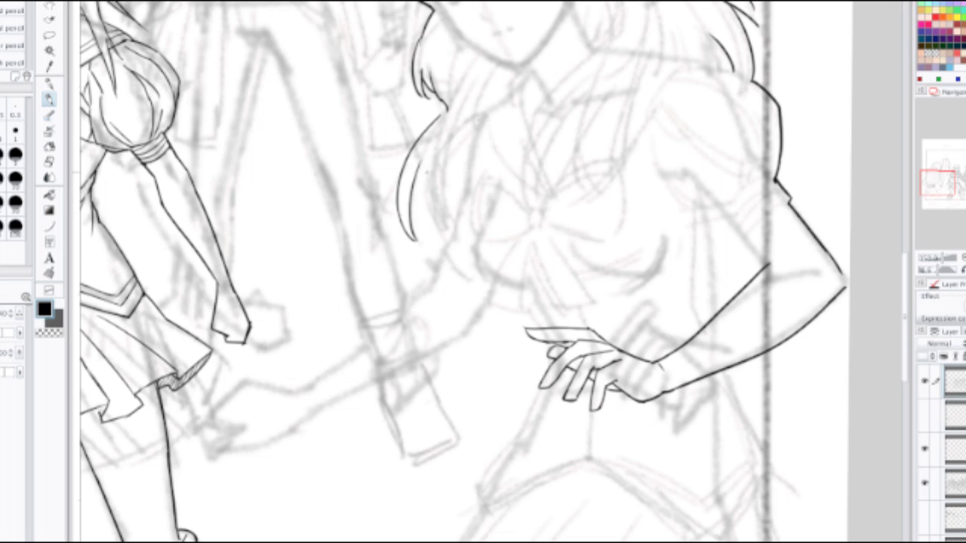
# Step: Ink the inner strand of the bent-arm schoolgirl's hair lock, running down beside the pointed tip towards her outstretched arm
pyautogui.moveTo(422, 161); pyautogui.dragTo(430, 203)
pyautogui.hotkey('ctrl', 'z')
pyautogui.moveTo(421, 160)
pyautogui.mouseDown()
pyautogui.moveTo(428, 210)
pyautogui.moveTo(448, 238)
pyautogui.mouseUp()
pyautogui.hotkey('ctrl', 'z')
pyautogui.moveTo(426, 204); pyautogui.dragTo(456, 244)
pyautogui.hotkey('ctrl', 'z')
pyautogui.moveTo(428, 205)
pyautogui.mouseDown()
pyautogui.moveTo(453, 242)
pyautogui.moveTo(466, 219)
pyautogui.moveTo(454, 262)
pyautogui.mouseUp()
pyautogui.hotkey('ctrl', 'z')
pyautogui.hotkey('ctrl', 'z')
# Step: Ink the upper contour of her outstretched arm from below the hair lock around the elbow to the wrist
pyautogui.moveTo(462, 228); pyautogui.dragTo(446, 262)
pyautogui.hotkey('ctrl', 'z')
pyautogui.hotkey('ctrl', 'z')
pyautogui.moveTo(461, 227); pyautogui.dragTo(451, 261)
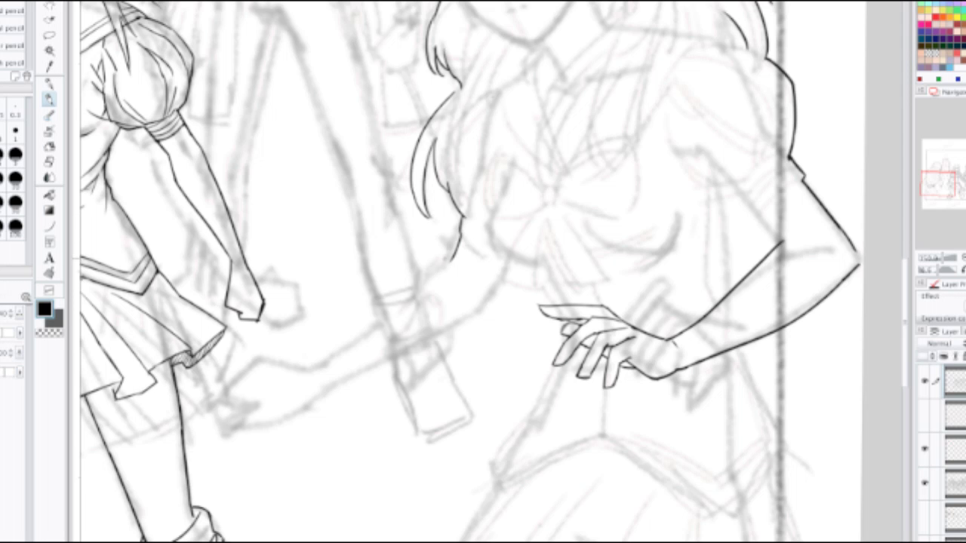
pyautogui.moveTo(483, 325); pyautogui.dragTo(521, 211)
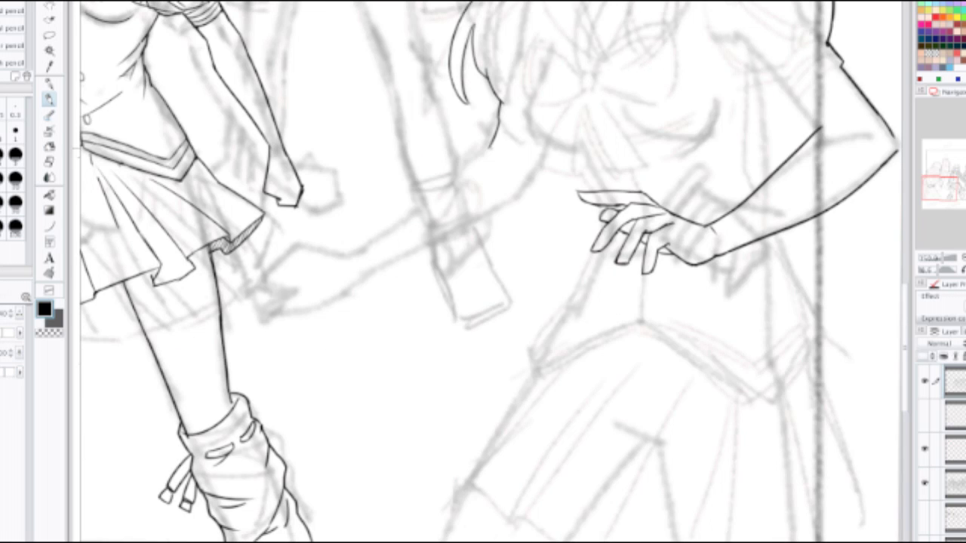
pyautogui.moveTo(491, 145)
pyautogui.mouseDown()
pyautogui.moveTo(373, 246)
pyautogui.moveTo(466, 160)
pyautogui.mouseUp()
pyautogui.hotkey('ctrl', 'z')
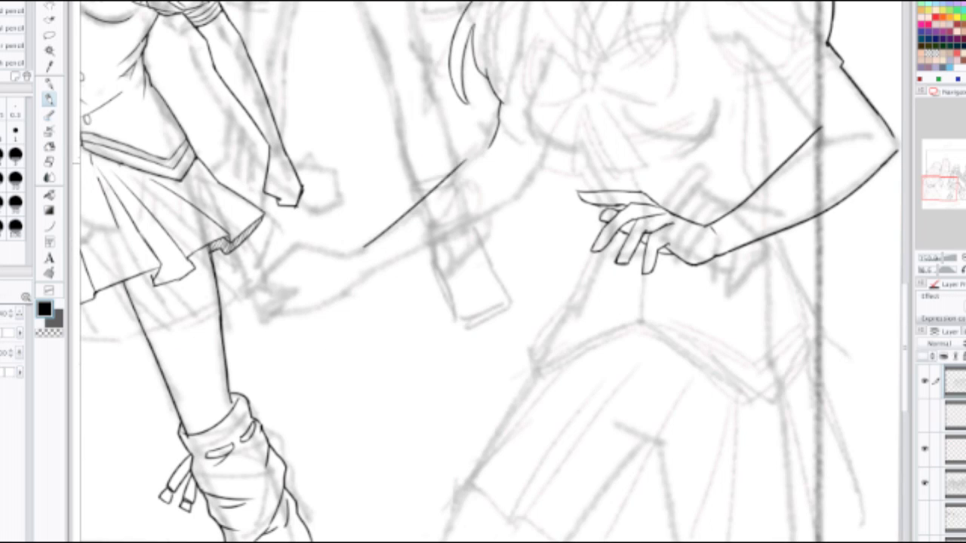
pyautogui.hotkey('ctrl', 'z')
pyautogui.moveTo(372, 240); pyautogui.dragTo(480, 146)
pyautogui.moveTo(362, 256); pyautogui.dragTo(492, 145)
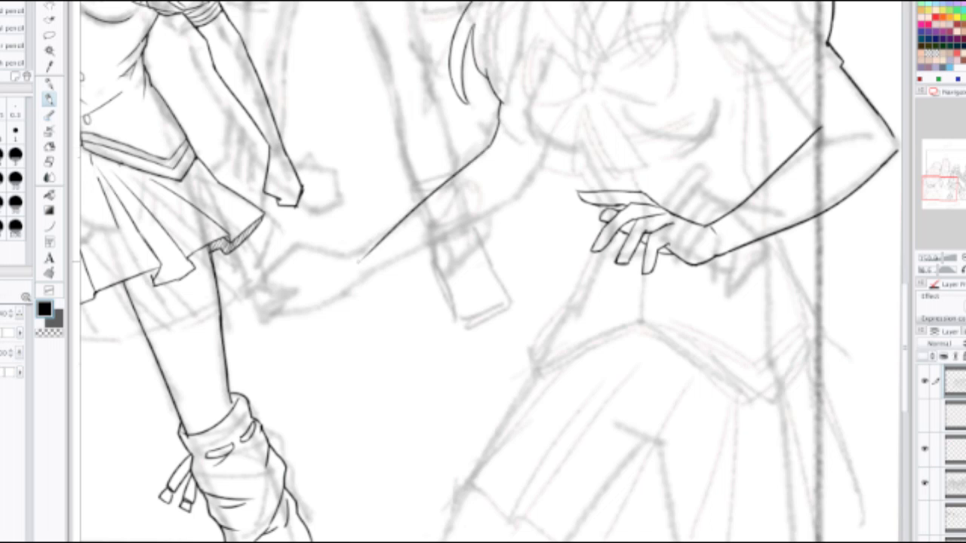
pyautogui.hotkey('ctrl', 'z')
# Step: Ink the underside of the outstretched forearm and the short inner edge of the upper arm above the elbow
pyautogui.moveTo(370, 242)
pyautogui.mouseDown()
pyautogui.moveTo(495, 139)
pyautogui.moveTo(357, 253)
pyautogui.moveTo(515, 198)
pyautogui.mouseUp()
pyautogui.hotkey('ctrl', 'z')
pyautogui.hotkey('ctrl', 'z')
pyautogui.moveTo(386, 265); pyautogui.dragTo(510, 200)
pyautogui.hotkey('ctrl', 'z')
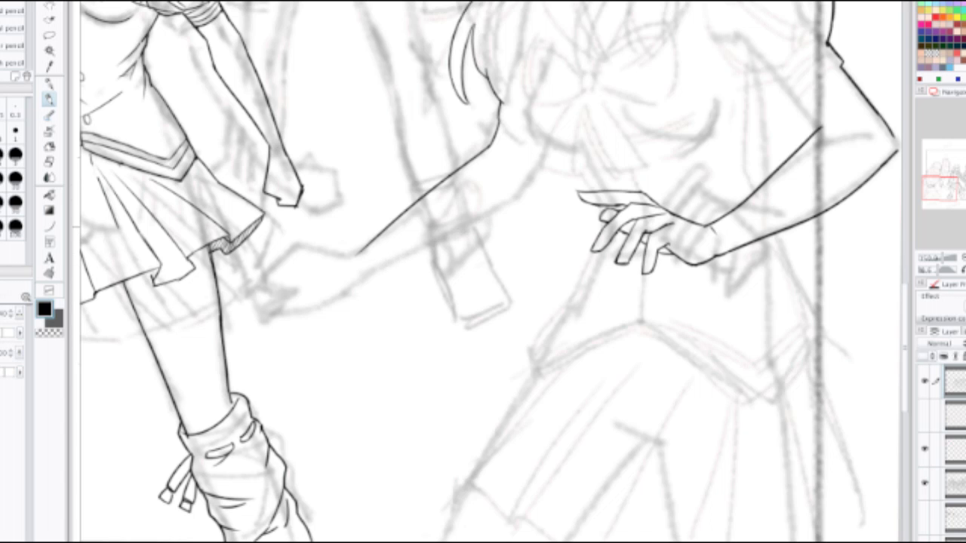
pyautogui.moveTo(406, 256); pyautogui.dragTo(522, 194)
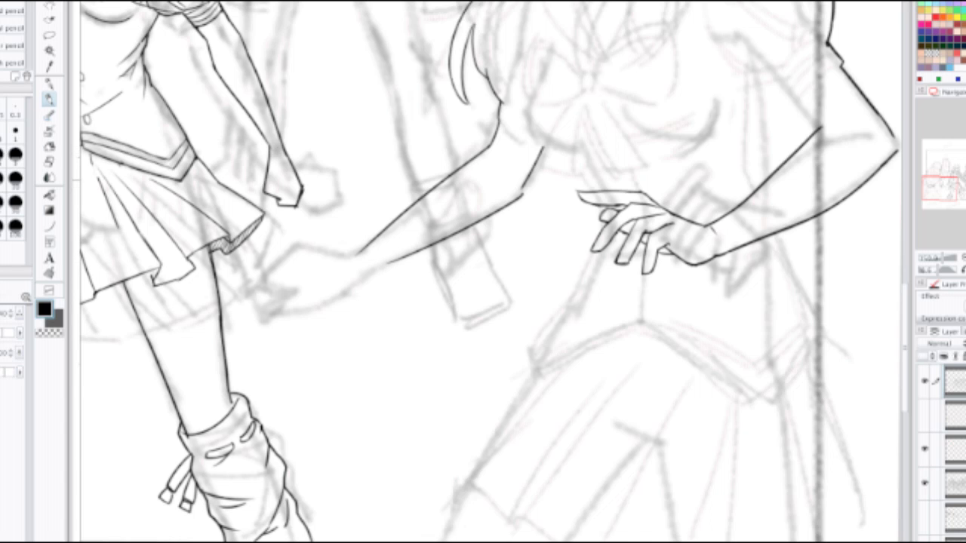
pyautogui.moveTo(546, 146); pyautogui.dragTo(527, 188)
pyautogui.hotkey('ctrl', 'z')
# Step: Ink the lower contour of the outstretched hand, curving from the underside of the wrist along the palm to the fingertips
pyautogui.scroll(-3, 537, 183)
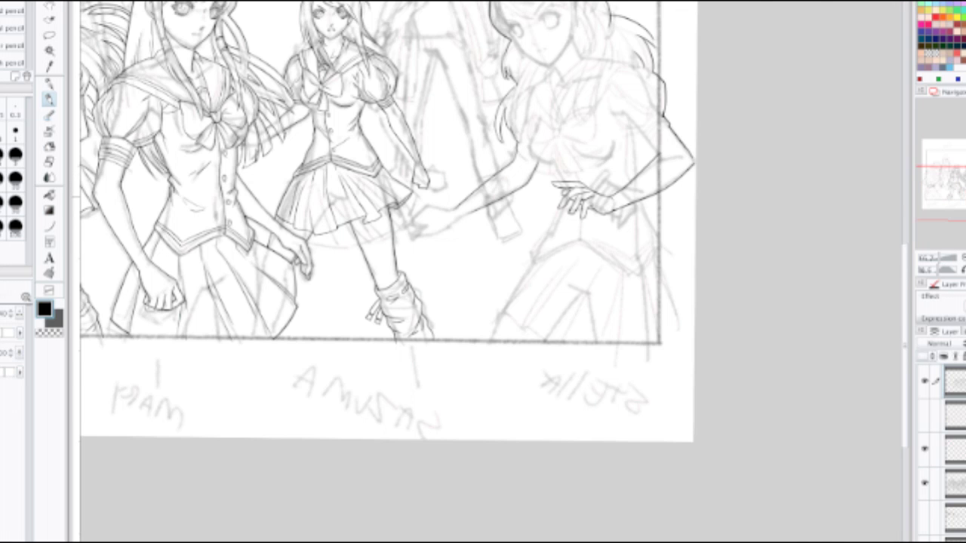
pyautogui.scroll(3, 454, 197)
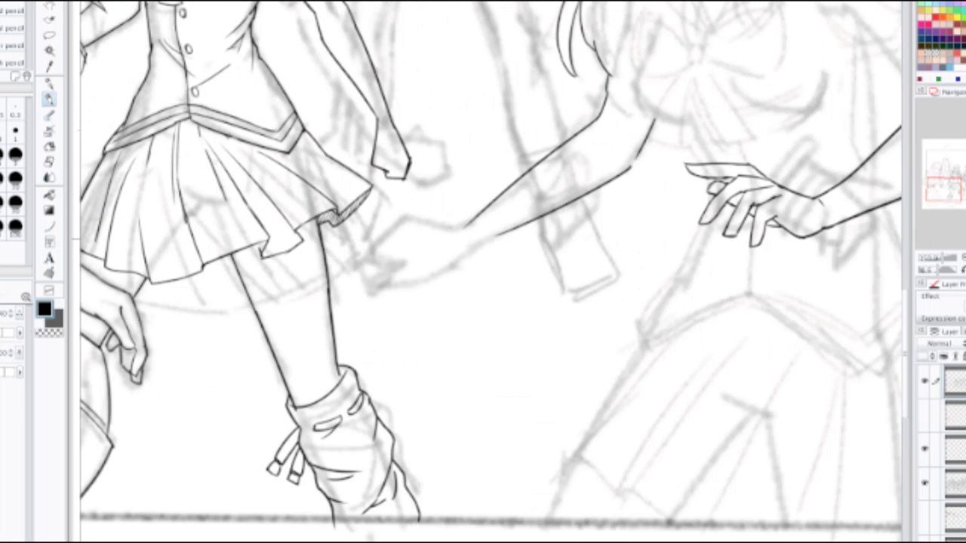
pyautogui.moveTo(502, 234); pyautogui.dragTo(459, 259)
pyautogui.hotkey('ctrl', 'z')
pyautogui.scroll(1, 434, 212)
pyautogui.moveTo(434, 212); pyautogui.dragTo(505, 170)
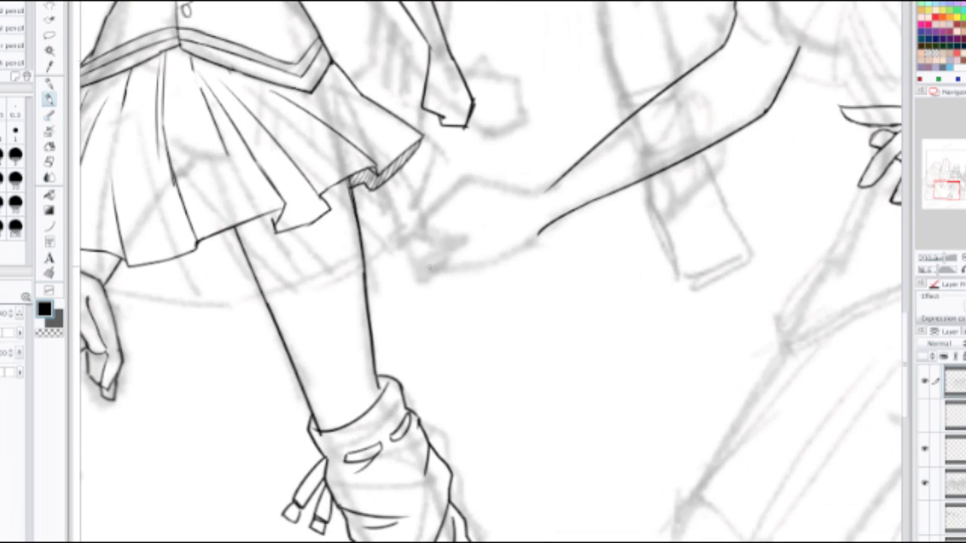
pyautogui.moveTo(430, 268)
pyautogui.mouseDown()
pyautogui.moveTo(472, 278)
pyautogui.moveTo(438, 274)
pyautogui.moveTo(479, 269)
pyautogui.moveTo(528, 240)
pyautogui.mouseUp()
pyautogui.hotkey('ctrl', 'z')
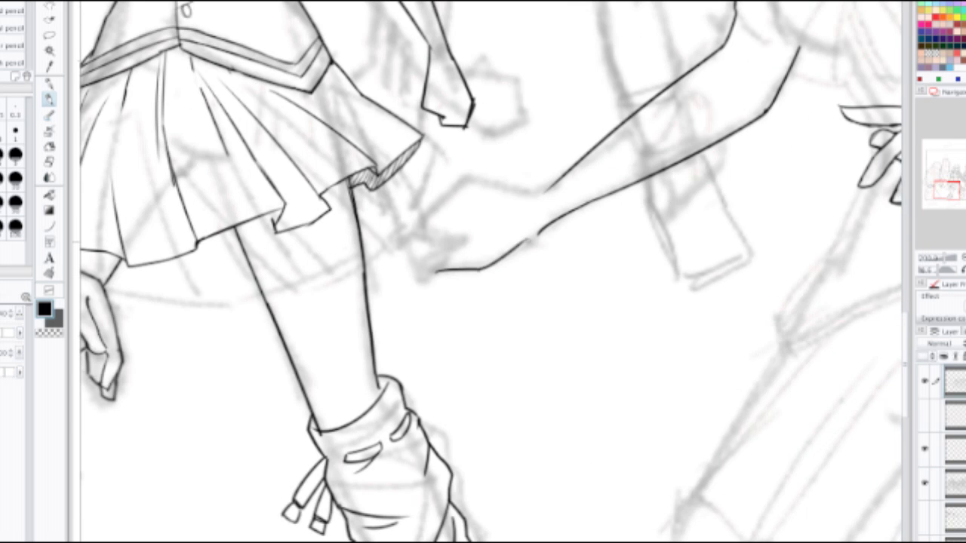
pyautogui.hotkey('ctrl', 'z')
pyautogui.moveTo(480, 268); pyautogui.dragTo(540, 230)
pyautogui.hotkey('ctrl', 'z')
pyautogui.moveTo(480, 268); pyautogui.dragTo(540, 231)
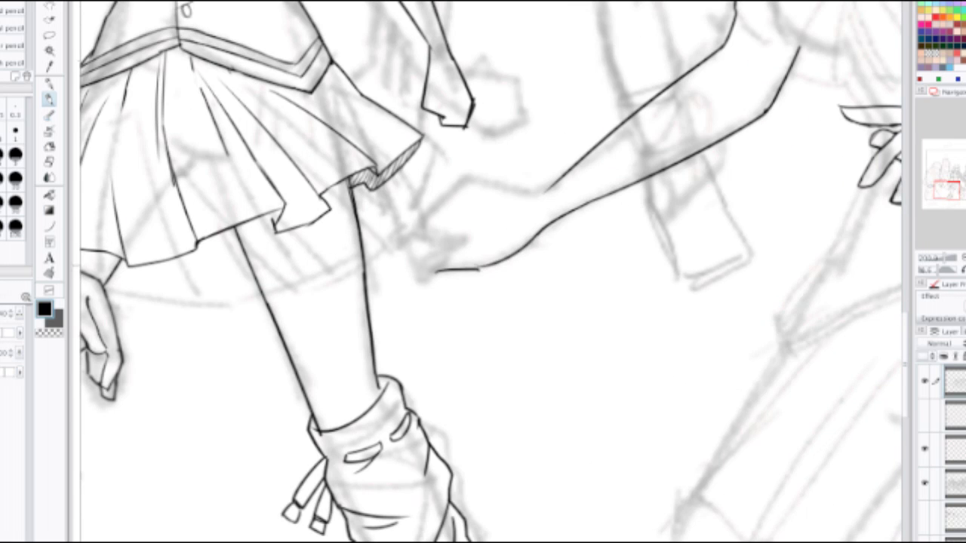
pyautogui.hotkey('ctrl', 'z')
pyautogui.moveTo(480, 268); pyautogui.dragTo(547, 226)
# Step: Ink the back of the outstretched hand from the fingers over the knuckle and join it to the wrist
pyautogui.moveTo(471, 177); pyautogui.dragTo(419, 224)
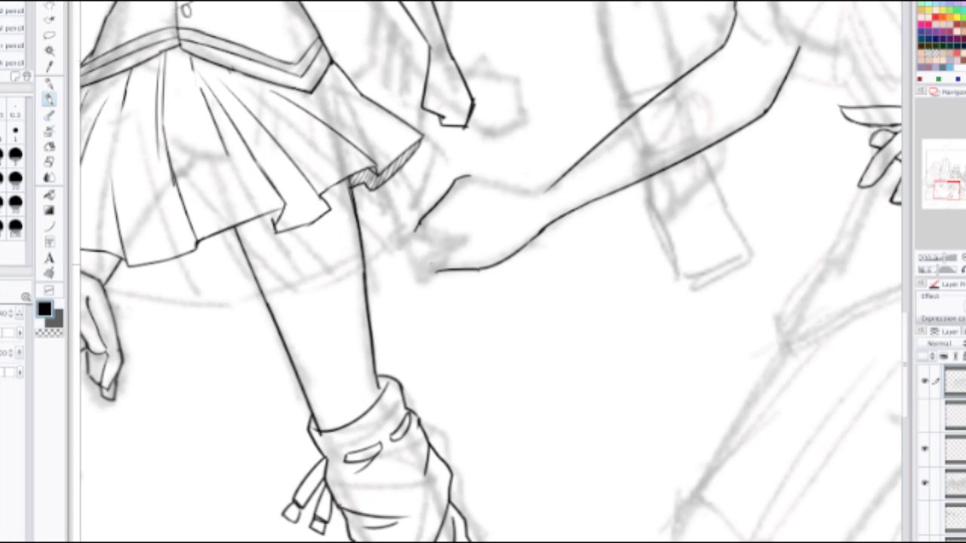
pyautogui.moveTo(470, 177); pyautogui.dragTo(538, 202)
pyautogui.hotkey('ctrl', 'z')
pyautogui.moveTo(469, 176); pyautogui.dragTo(549, 189)
pyautogui.hotkey('ctrl', 'z')
pyautogui.moveTo(468, 175); pyautogui.dragTo(543, 190)
pyautogui.hotkey('ctrl', 'z')
pyautogui.moveTo(469, 176); pyautogui.dragTo(538, 190)
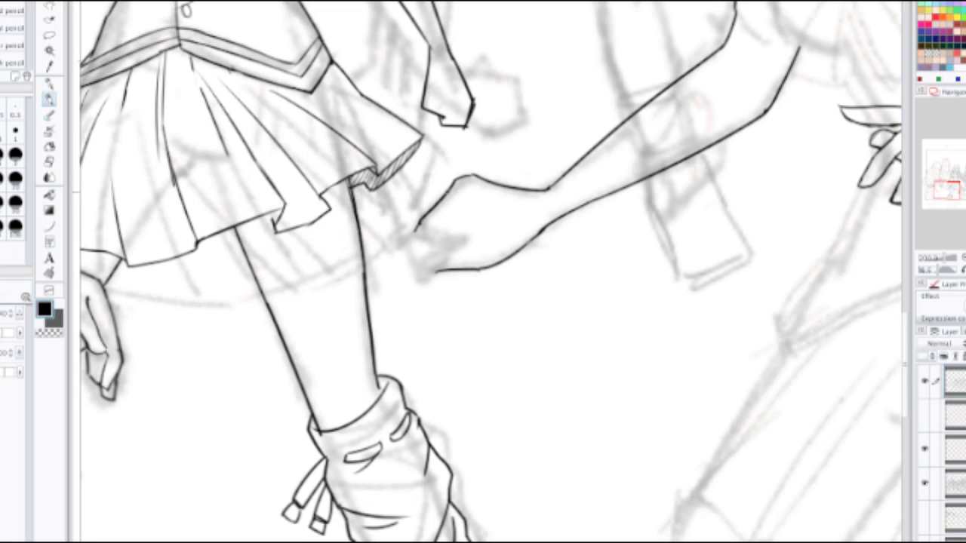
# Step: Redraw the knuckle corner of the outstretched hand as a smooth curve and erase the old angular line beside it
pyautogui.press('-')
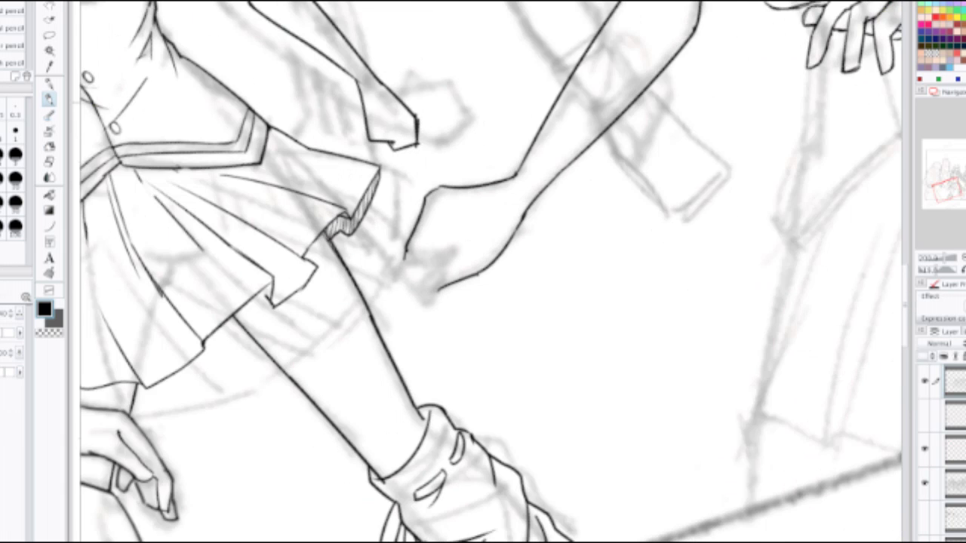
pyautogui.press('-')
pyautogui.scroll(5, 435, 195)
pyautogui.moveTo(417, 197)
pyautogui.mouseDown()
pyautogui.moveTo(566, 85)
pyautogui.moveTo(478, 232)
pyautogui.mouseUp()
pyautogui.hotkey('ctrl', 'z')
pyautogui.moveTo(543, 82)
pyautogui.mouseDown()
pyautogui.moveTo(504, 129)
pyautogui.moveTo(478, 231)
pyautogui.mouseUp()
pyautogui.press('e')
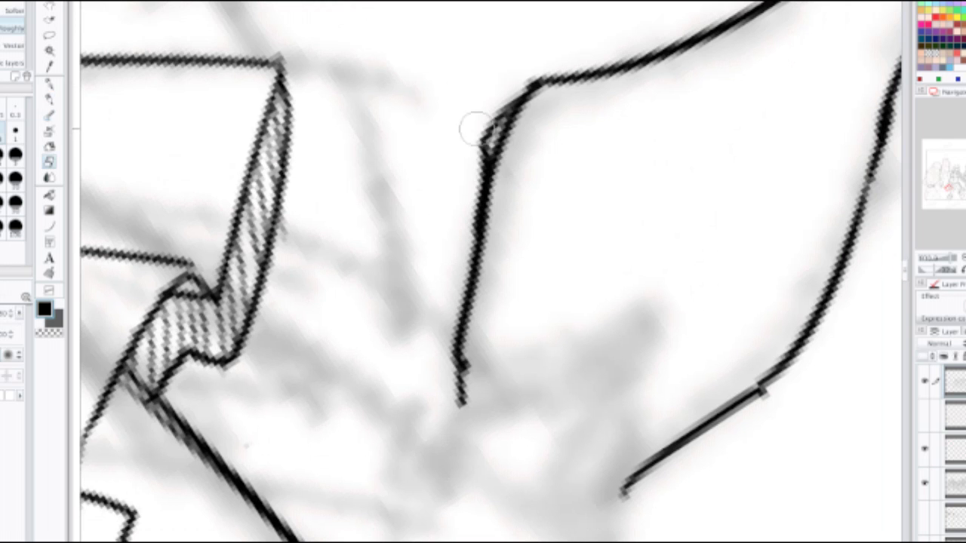
pyautogui.moveTo(490, 70); pyautogui.dragTo(462, 168)
pyautogui.moveTo(506, 66)
pyautogui.mouseDown()
pyautogui.moveTo(457, 195)
pyautogui.moveTo(466, 195)
pyautogui.mouseUp()
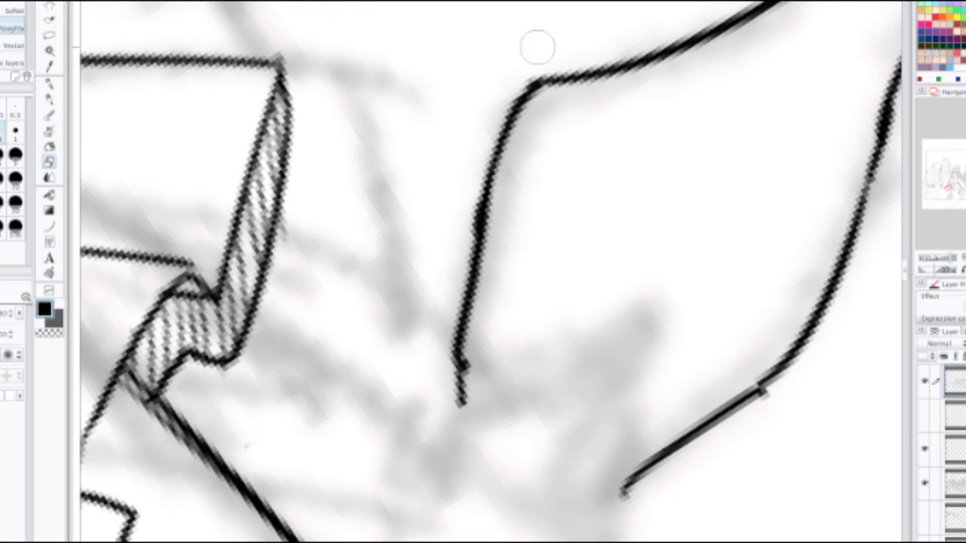
pyautogui.press('p')
pyautogui.moveTo(537, 83)
pyautogui.mouseDown()
pyautogui.moveTo(499, 164)
pyautogui.moveTo(490, 271)
pyautogui.mouseUp()
# Step: Ink the thumb of the outstretched hand, running from the inner crease around the tip to the lower palm contour
pyautogui.scroll(-4, 505, 153)
pyautogui.scroll(3, 490, 272)
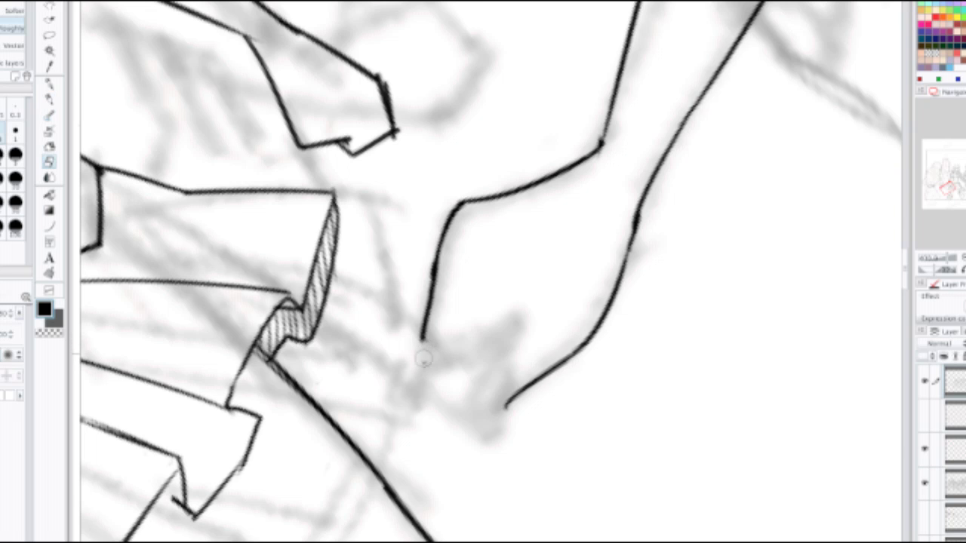
pyautogui.moveTo(436, 266); pyautogui.dragTo(426, 317)
pyautogui.moveTo(469, 344)
pyautogui.mouseDown()
pyautogui.moveTo(510, 323)
pyautogui.moveTo(516, 349)
pyautogui.moveTo(464, 421)
pyautogui.mouseUp()
pyautogui.hotkey('ctrl', 'z')
pyautogui.moveTo(510, 351)
pyautogui.mouseDown()
pyautogui.moveTo(495, 369)
pyautogui.moveTo(482, 432)
pyautogui.moveTo(514, 398)
pyautogui.moveTo(474, 430)
pyautogui.moveTo(517, 394)
pyautogui.mouseUp()
pyautogui.hotkey('ctrl', 'z')
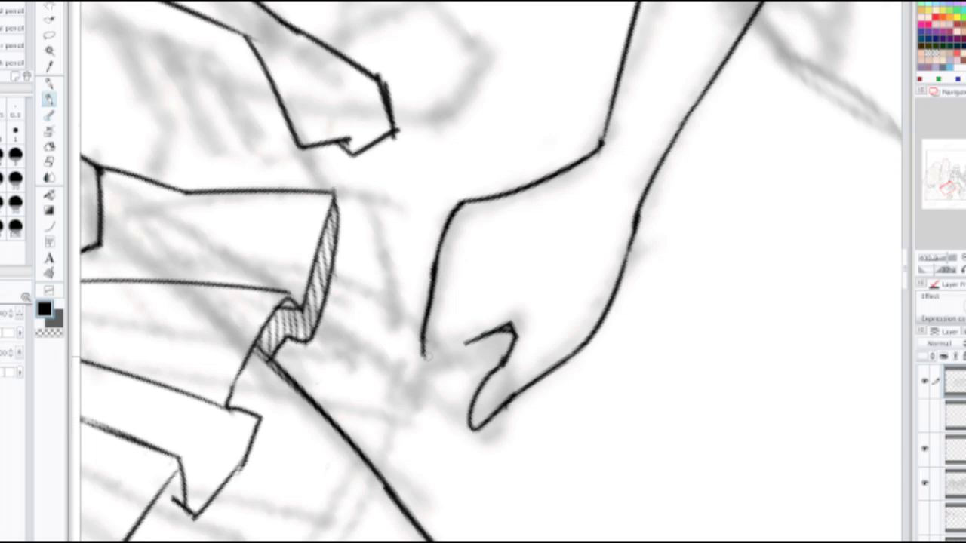
# Step: Ink the outer finger edge down to a pointed fingertip beyond the thumb and close the opening between thumb and fingers
pyautogui.moveTo(424, 355)
pyautogui.mouseDown()
pyautogui.moveTo(457, 409)
pyautogui.moveTo(504, 418)
pyautogui.moveTo(506, 409)
pyautogui.moveTo(492, 407)
pyautogui.moveTo(490, 446)
pyautogui.mouseUp()
pyautogui.hotkey('ctrl', 'z')
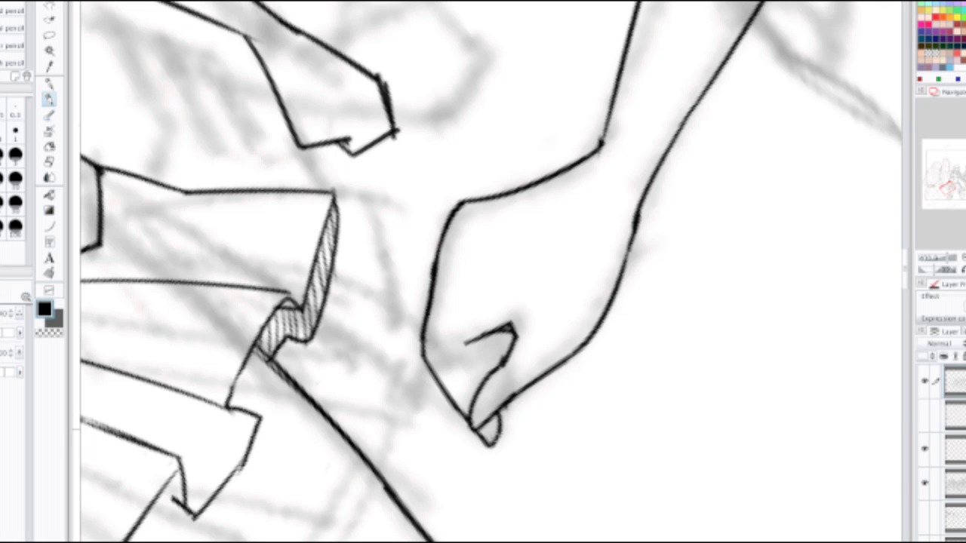
pyautogui.moveTo(462, 346); pyautogui.dragTo(475, 388)
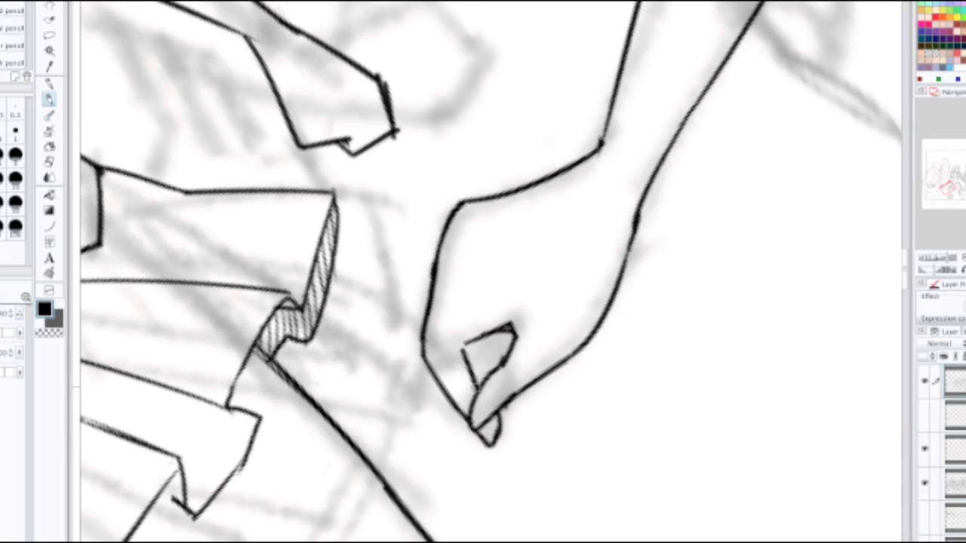
pyautogui.moveTo(455, 349); pyautogui.dragTo(470, 343)
pyautogui.hotkey('ctrl', '-')
pyautogui.hotkey('ctrl', '+')
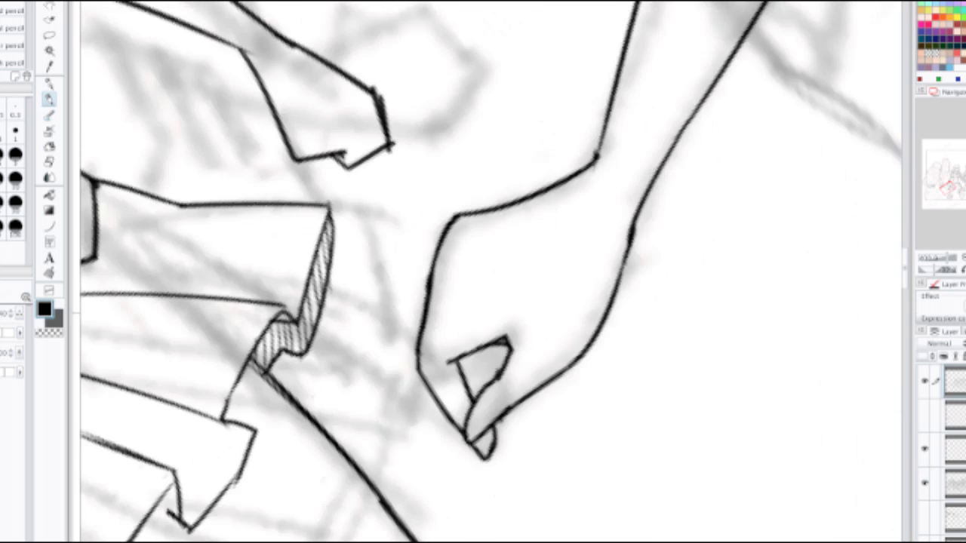
# Step: Ink the short curled-finger lines inside the opening between the thumb and fingers of the outstretched hand
pyautogui.hotkey('ctrl', '+')
pyautogui.moveTo(427, 411)
pyautogui.mouseDown()
pyautogui.moveTo(475, 445)
pyautogui.moveTo(445, 430)
pyautogui.moveTo(455, 441)
pyautogui.moveTo(486, 457)
pyautogui.mouseUp()
pyautogui.hotkey('ctrl', 'z')
pyautogui.moveTo(478, 384); pyautogui.dragTo(516, 424)
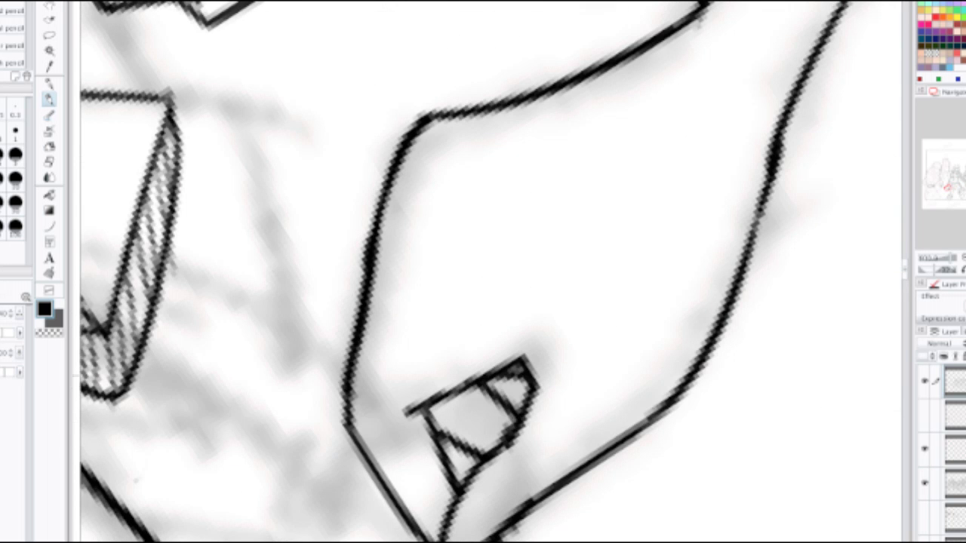
pyautogui.scroll(-2, 504, 372)
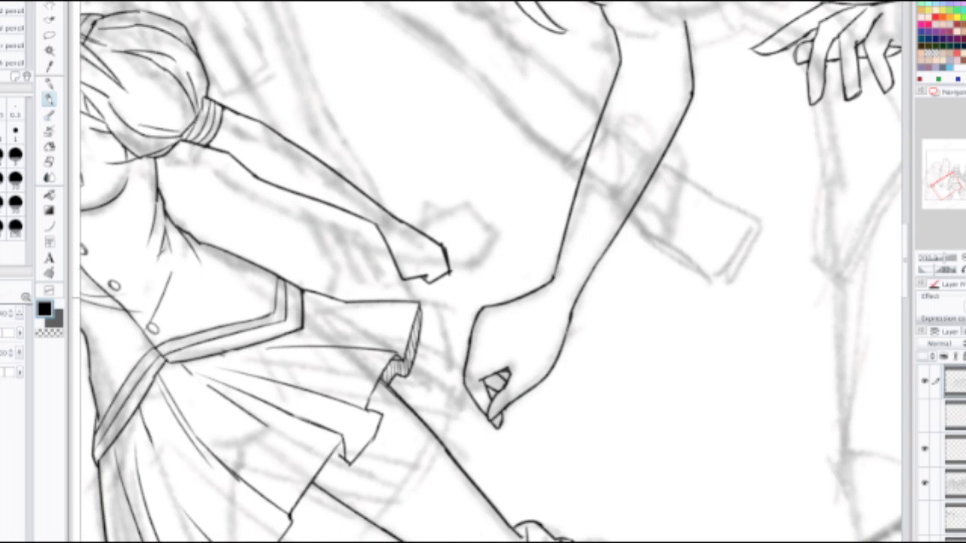
# Step: Redraw the back of the outstretched hand as a smoother curve inside the knuckle corner and erase the old outline
pyautogui.scroll(3, 490, 423)
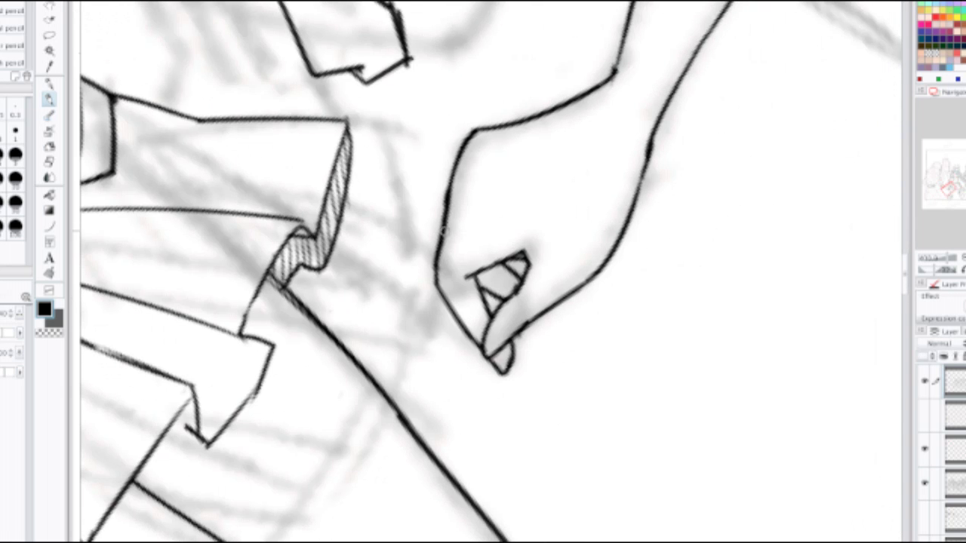
pyautogui.moveTo(446, 220); pyautogui.dragTo(509, 132)
pyautogui.hotkey('ctrl', 'z')
pyautogui.moveTo(442, 233)
pyautogui.mouseDown()
pyautogui.moveTo(499, 128)
pyautogui.moveTo(510, 127)
pyautogui.mouseUp()
pyautogui.hotkey('ctrl', 'z')
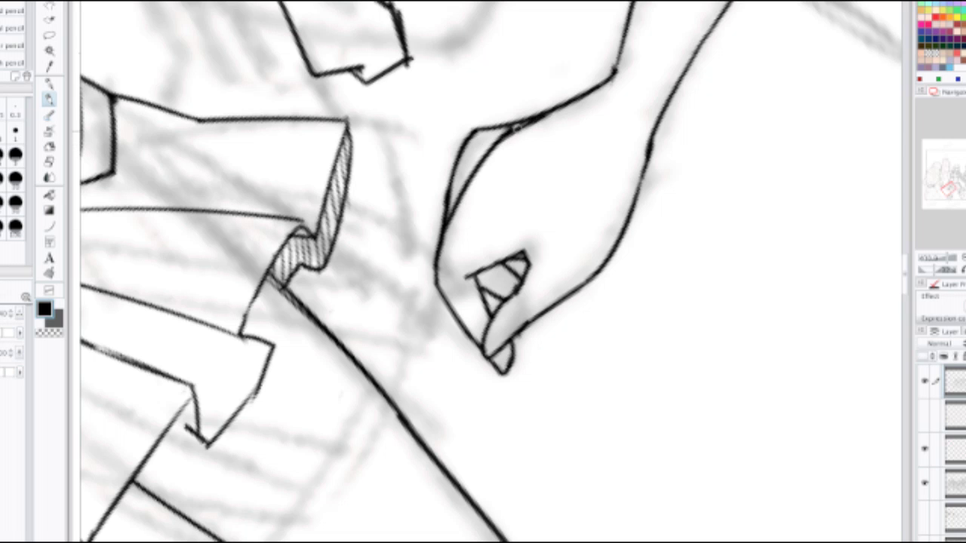
pyautogui.press('e')
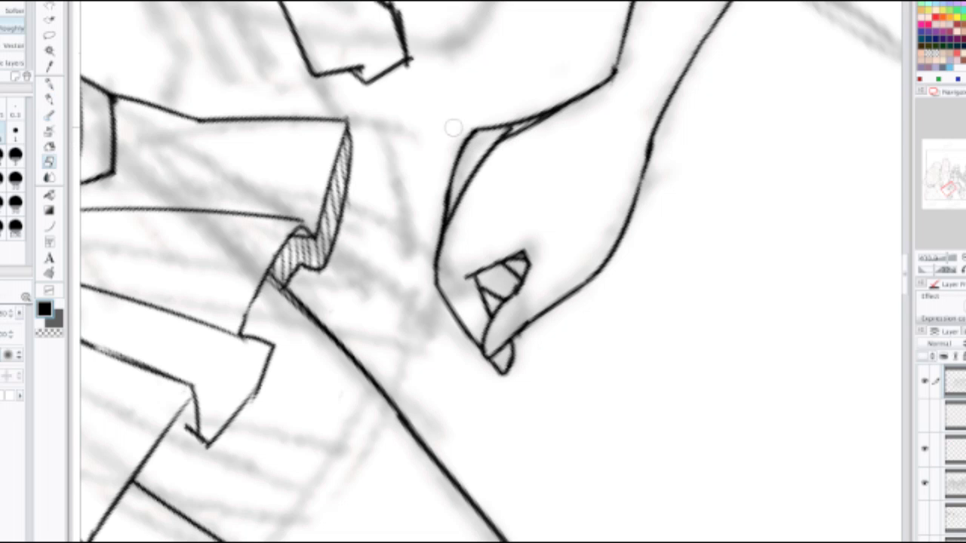
pyautogui.moveTo(453, 128); pyautogui.dragTo(468, 128)
pyautogui.moveTo(446, 194); pyautogui.dragTo(436, 225)
pyautogui.moveTo(472, 139)
pyautogui.mouseDown()
pyautogui.moveTo(477, 125)
pyautogui.moveTo(572, 88)
pyautogui.moveTo(475, 298)
pyautogui.mouseUp()
pyautogui.press('p')
# Step: Examine the outstretched hand and forearm against the neighbouring figure from several rotated views
pyautogui.scroll(-3, 545, 100)
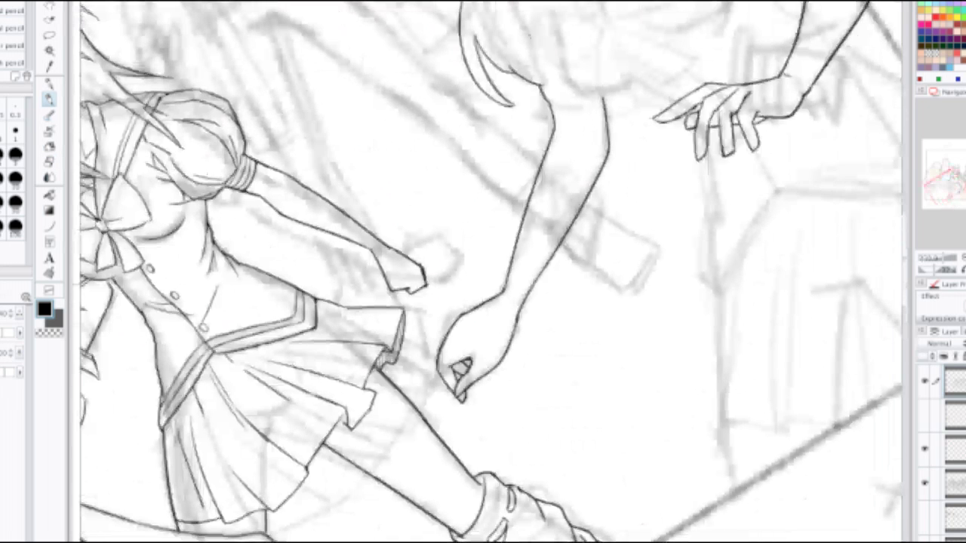
pyautogui.moveTo(483, 355); pyautogui.dragTo(484, 231)
pyautogui.moveTo(423, 181); pyautogui.dragTo(585, 223)
pyautogui.scroll(3, 557, 226)
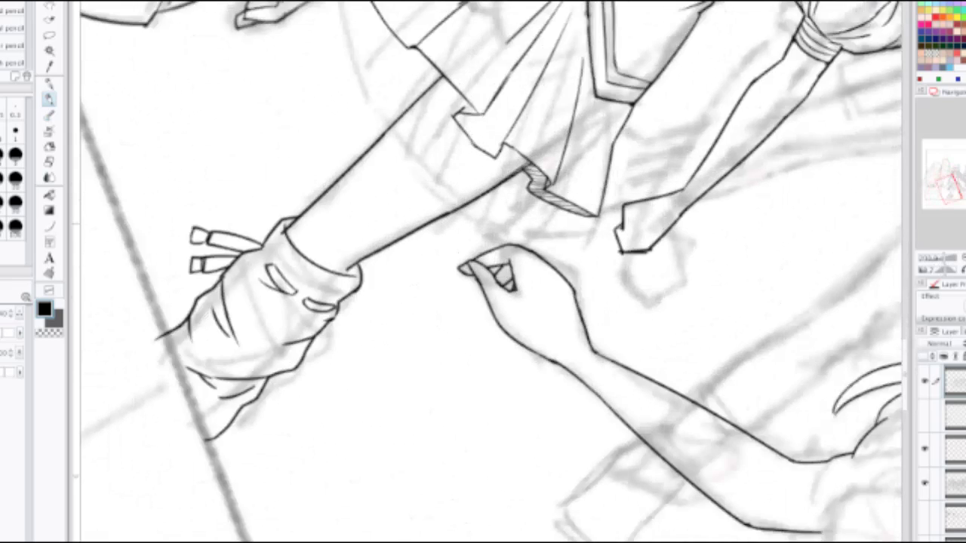
pyautogui.press('e')
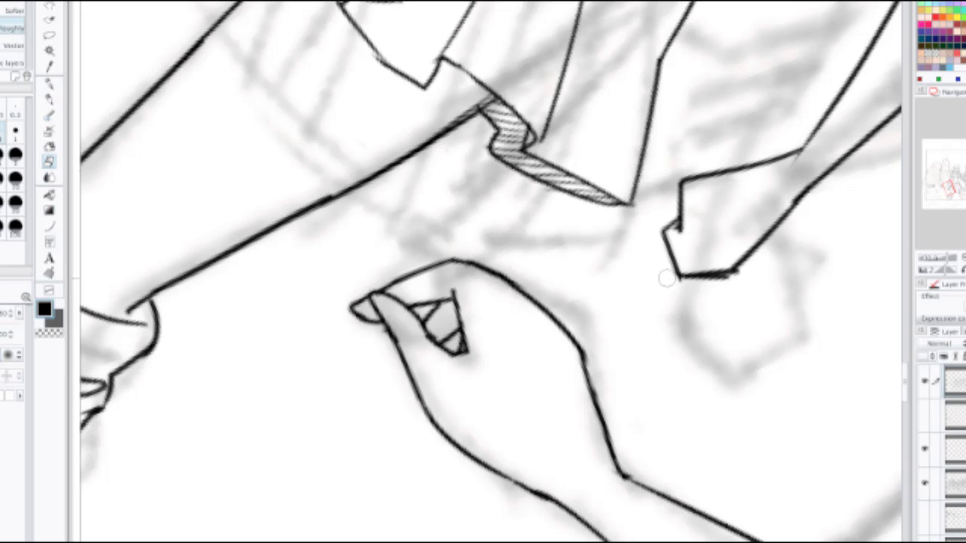
pyautogui.hotkey('ctrl', '-')
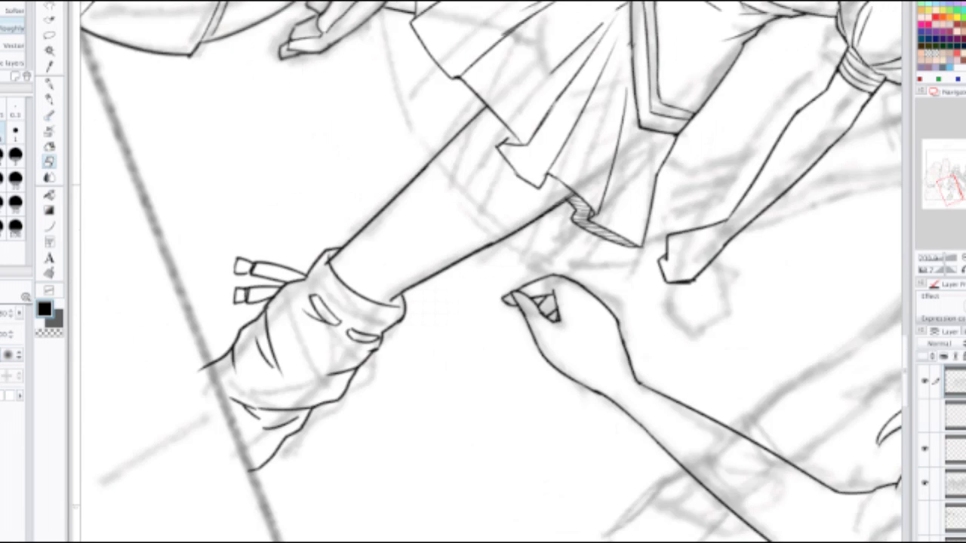
pyautogui.press('-')
pyautogui.press('-')
pyautogui.press('-')
pyautogui.press('-')
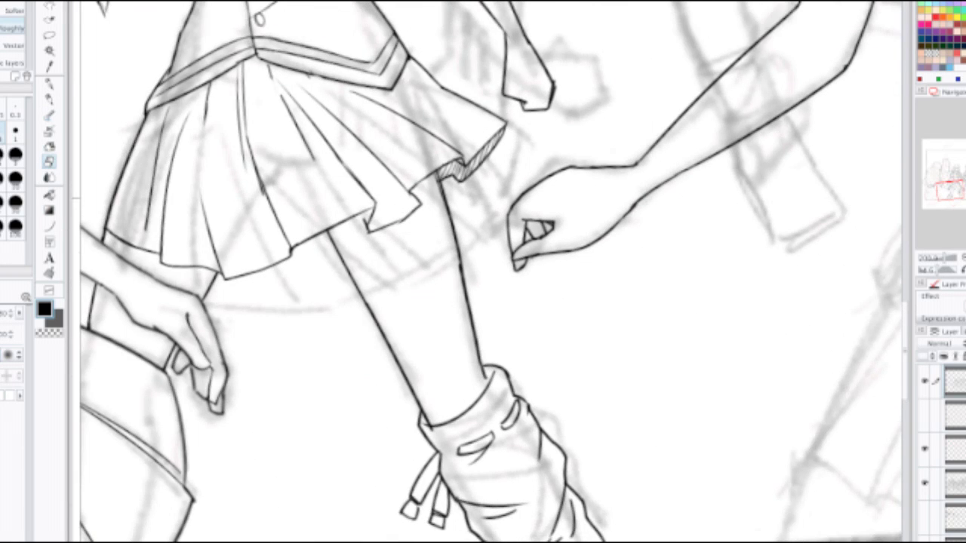
# Step: Lasso the outstretched hand, shift it slightly up the forearm to shorten the arm, deselect it and erase the leftover wrist stroke
pyautogui.hotkey('ctrl', '+')
pyautogui.press('m')
pyautogui.moveTo(656, 102)
pyautogui.mouseDown()
pyautogui.moveTo(515, 140)
pyautogui.moveTo(466, 223)
pyautogui.moveTo(473, 381)
pyautogui.moveTo(665, 336)
pyautogui.moveTo(797, 246)
pyautogui.moveTo(793, 198)
pyautogui.moveTo(738, 147)
pyautogui.moveTo(627, 93)
pyautogui.mouseUp()
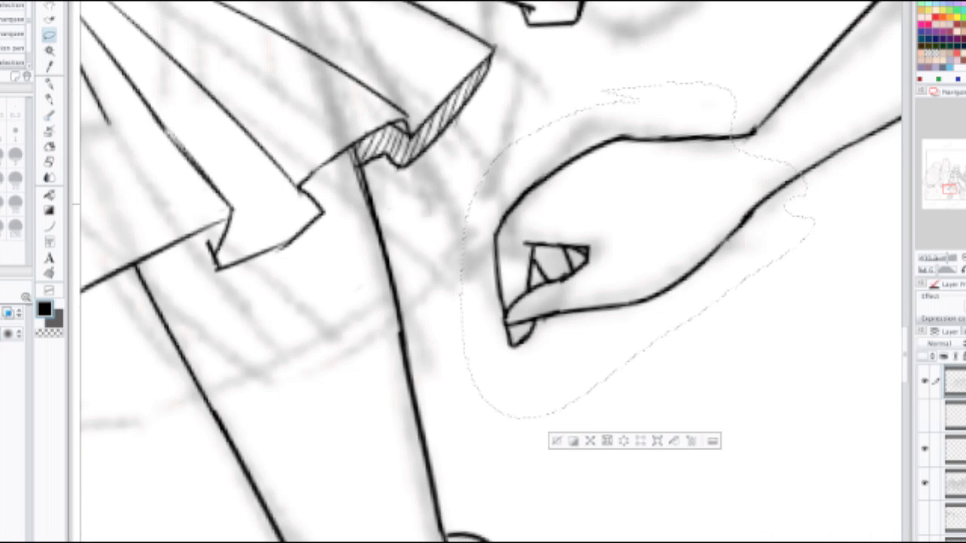
pyautogui.moveTo(633, 226)
pyautogui.mouseDown()
pyautogui.moveTo(478, 282)
pyautogui.moveTo(471, 305)
pyautogui.moveTo(499, 280)
pyautogui.mouseUp()
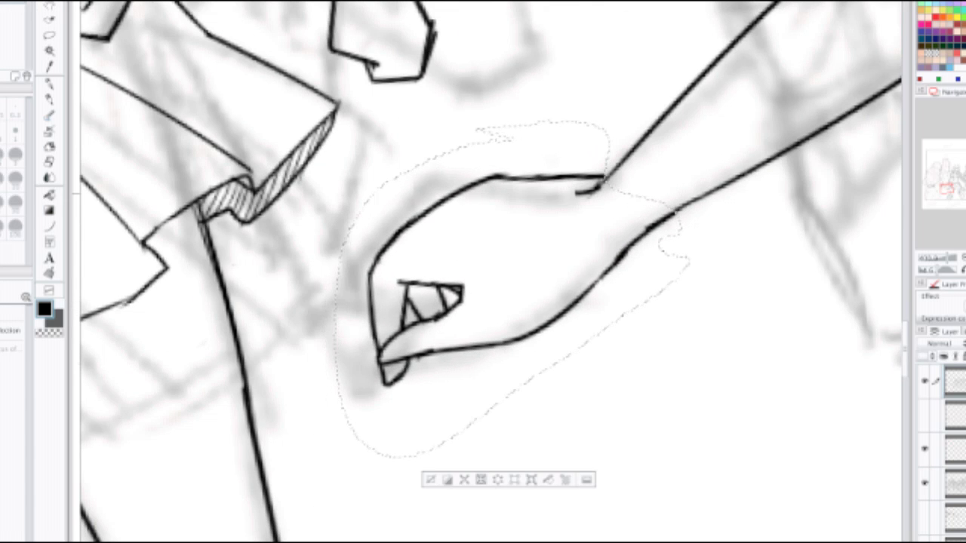
pyautogui.press('e')
pyautogui.hotkey('ctrl', 'd')
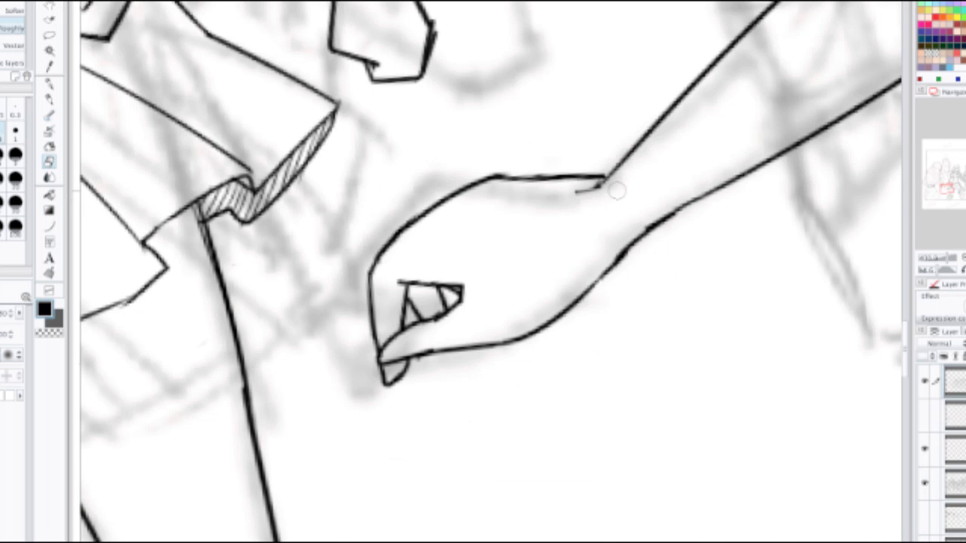
pyautogui.moveTo(617, 192); pyautogui.dragTo(578, 195)
pyautogui.press('p')
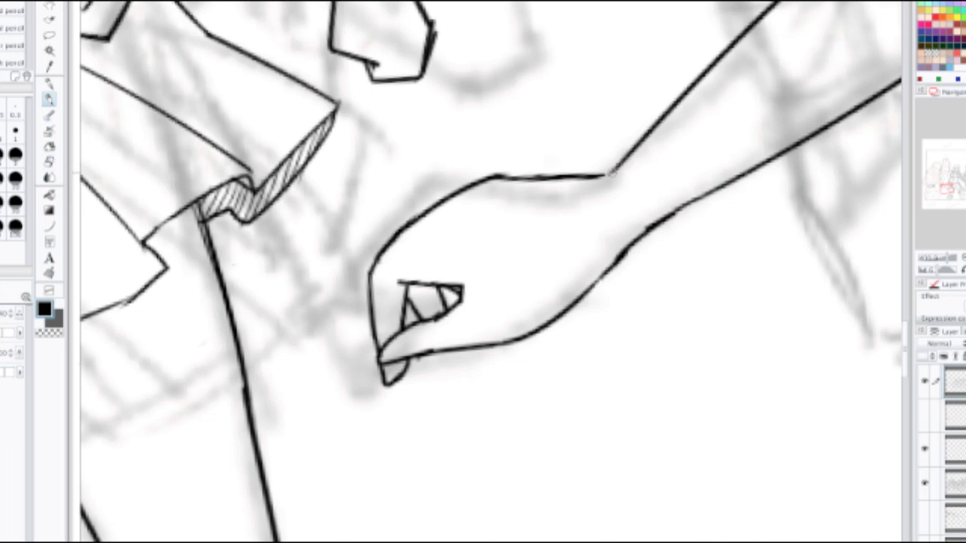
# Step: Examine the whole group composition and the shortened arm's proportions at several zoom levels
pyautogui.scroll(-8, 603, 163)
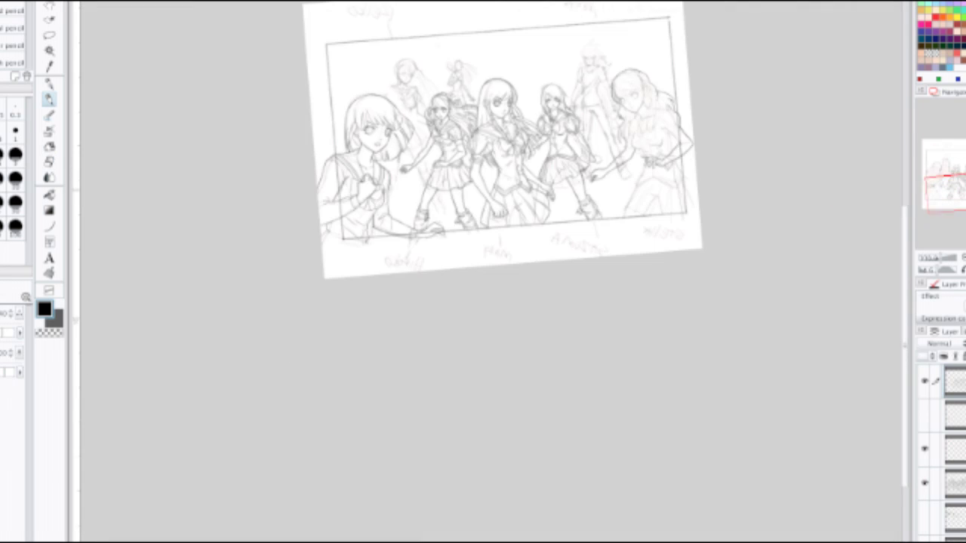
pyautogui.moveTo(604, 162); pyautogui.dragTo(566, 292)
pyautogui.scroll(2, 485, 271)
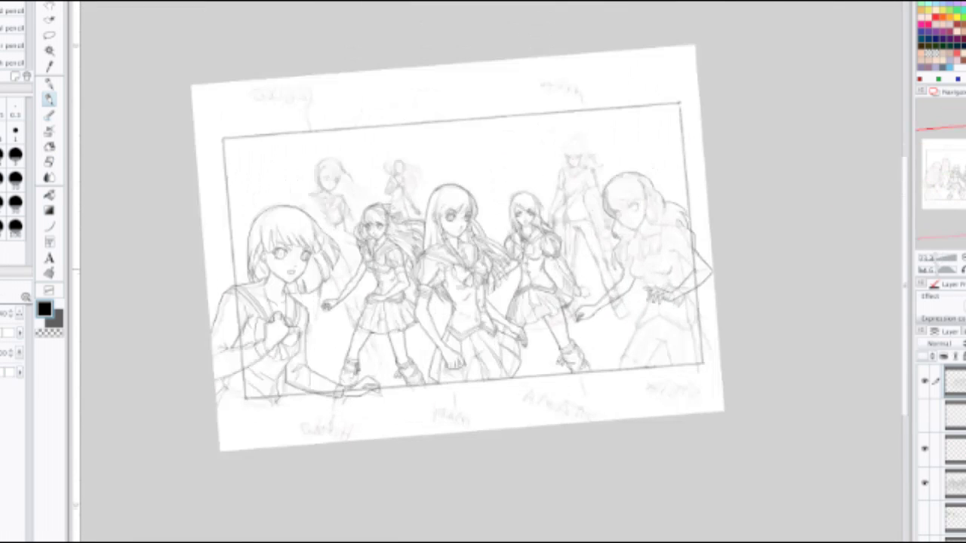
pyautogui.press('p')
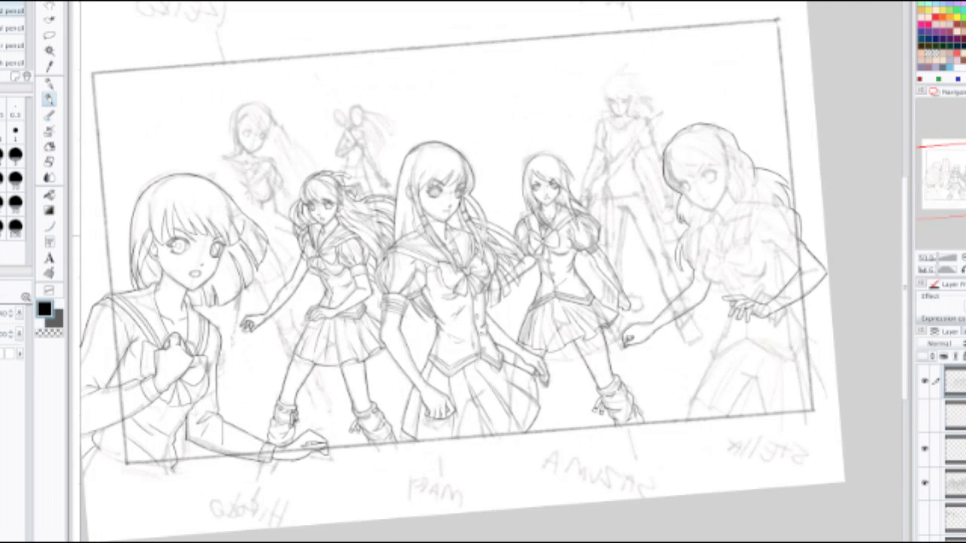
pyautogui.hotkey('ctrl', '+')
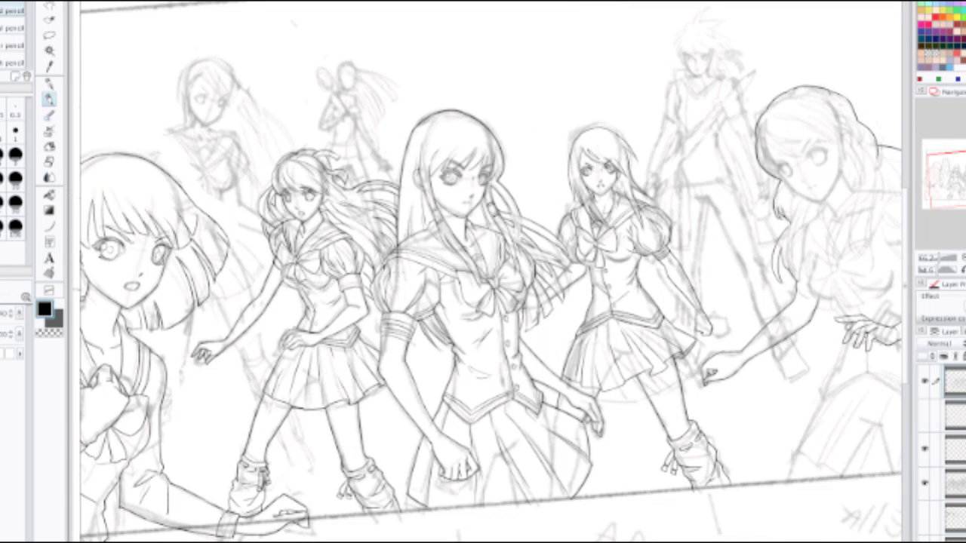
pyautogui.moveTo(398, 264)
pyautogui.mouseDown()
pyautogui.moveTo(563, 295)
pyautogui.moveTo(554, 186)
pyautogui.moveTo(377, 212)
pyautogui.mouseUp()
pyautogui.hotkey('ctrl', 'z')
pyautogui.hotkey('ctrl', '-')
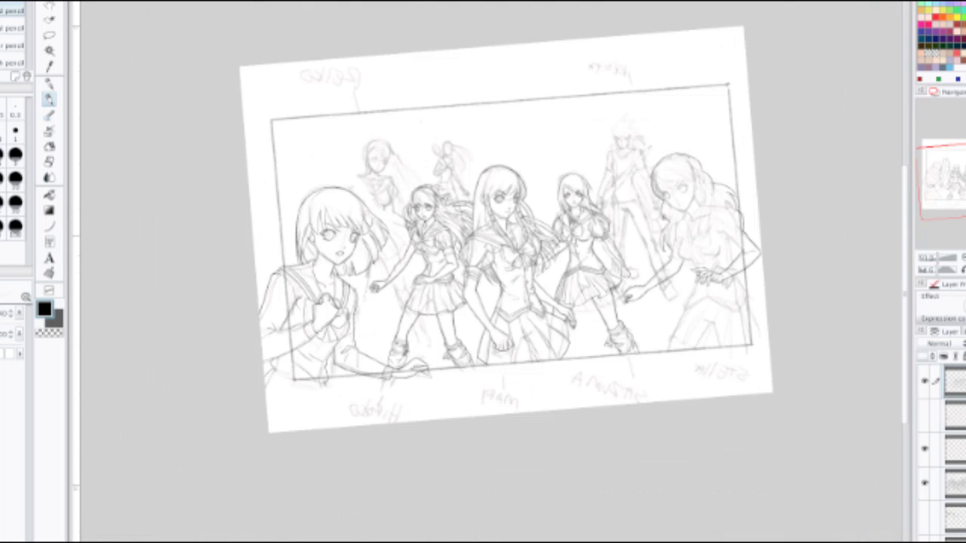
pyautogui.hotkey('ctrl', '+')
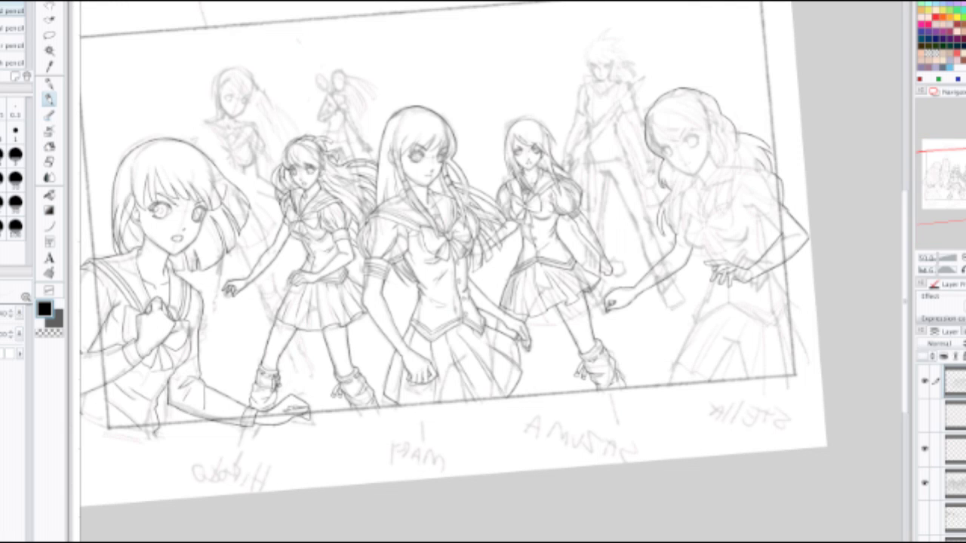
# Step: Ink the lower contour of the top beneath the chest, from the outstretched upper arm towards the hand at the waist
pyautogui.scroll(4, 706, 261)
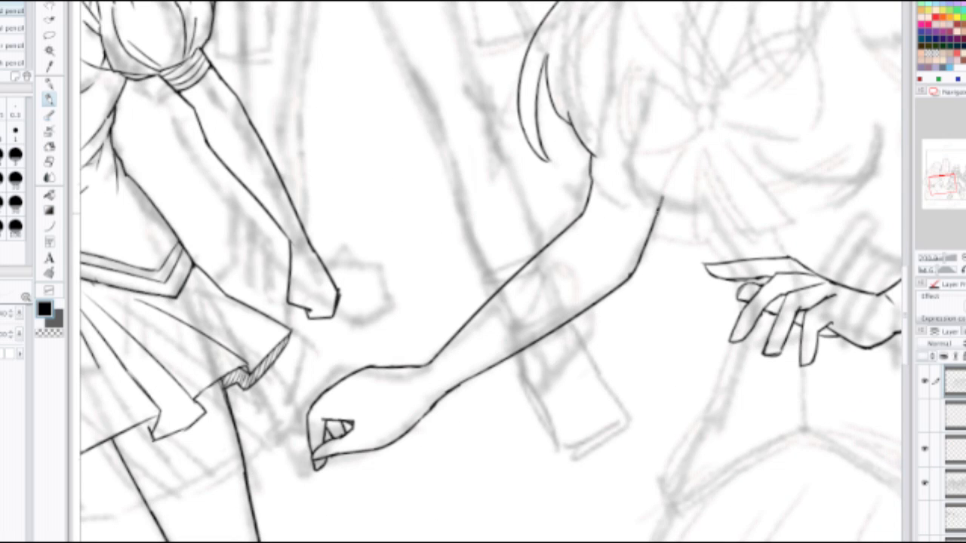
pyautogui.moveTo(657, 214)
pyautogui.mouseDown()
pyautogui.moveTo(695, 224)
pyautogui.moveTo(698, 210)
pyautogui.moveTo(498, 226)
pyautogui.mouseUp()
pyautogui.hotkey('ctrl', 'z')
pyautogui.scroll(2, 498, 226)
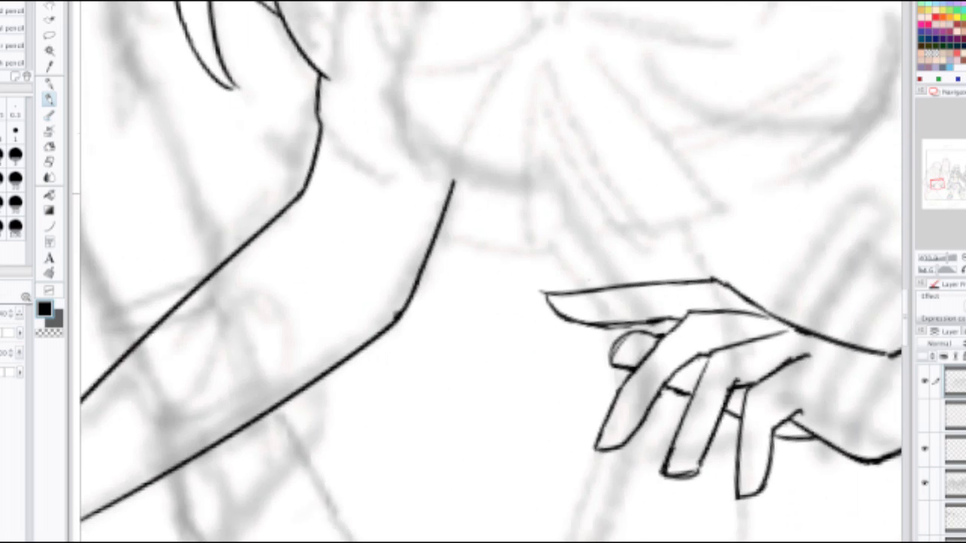
pyautogui.moveTo(456, 179)
pyautogui.mouseDown()
pyautogui.moveTo(477, 220)
pyautogui.moveTo(533, 195)
pyautogui.moveTo(555, 201)
pyautogui.moveTo(620, 296)
pyautogui.moveTo(613, 223)
pyautogui.mouseUp()
# Step: Ink the waist and skirt side below the fingers of the bent arm, adding a zigzag hem down to the frame line
pyautogui.scroll(-2, 590, 265)
pyautogui.moveTo(609, 301)
pyautogui.mouseDown()
pyautogui.moveTo(618, 213)
pyautogui.moveTo(582, 305)
pyautogui.moveTo(526, 362)
pyautogui.moveTo(600, 176)
pyautogui.moveTo(504, 311)
pyautogui.moveTo(469, 423)
pyautogui.mouseUp()
pyautogui.moveTo(498, 329); pyautogui.dragTo(573, 388)
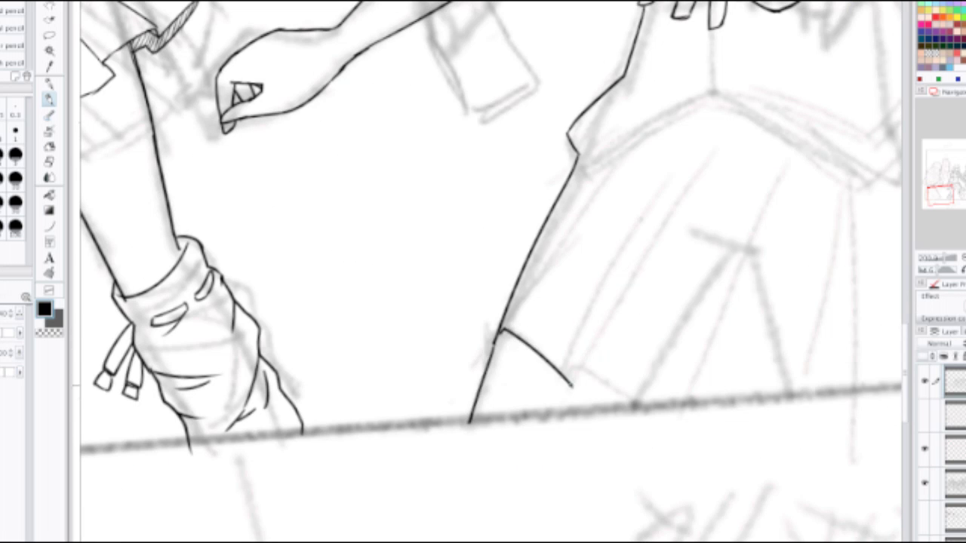
pyautogui.hotkey('ctrl', 'z')
pyautogui.moveTo(495, 343)
pyautogui.mouseDown()
pyautogui.moveTo(514, 330)
pyautogui.moveTo(569, 375)
pyautogui.moveTo(655, 411)
pyautogui.mouseUp()
# Step: Ink the opposite waist contour, the vest's corner and the flared skirt side, curving its hem back to the frame border
pyautogui.moveTo(656, 378); pyautogui.dragTo(316, 445)
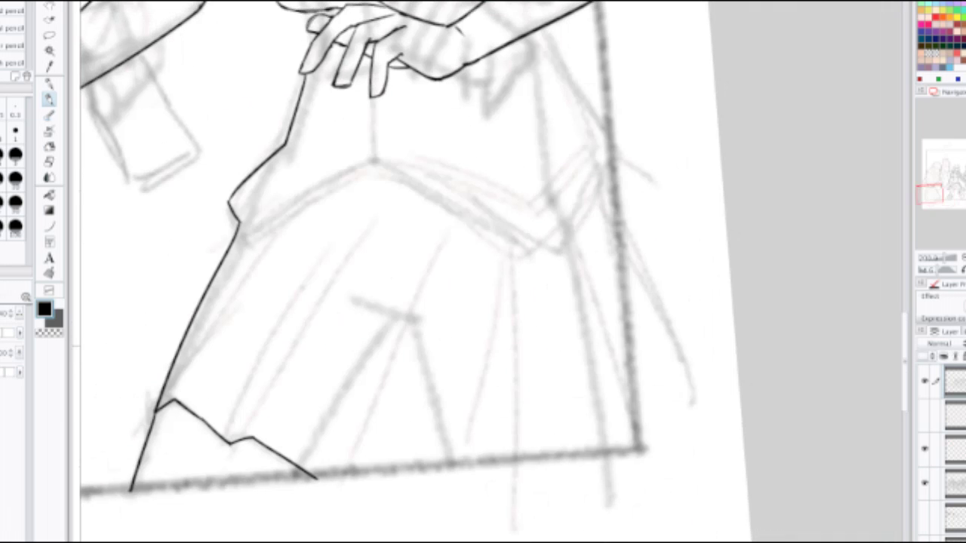
pyautogui.moveTo(529, 189); pyautogui.dragTo(500, 298)
pyautogui.moveTo(515, 138)
pyautogui.mouseDown()
pyautogui.moveTo(592, 273)
pyautogui.moveTo(580, 202)
pyautogui.moveTo(566, 224)
pyautogui.moveTo(635, 390)
pyautogui.mouseUp()
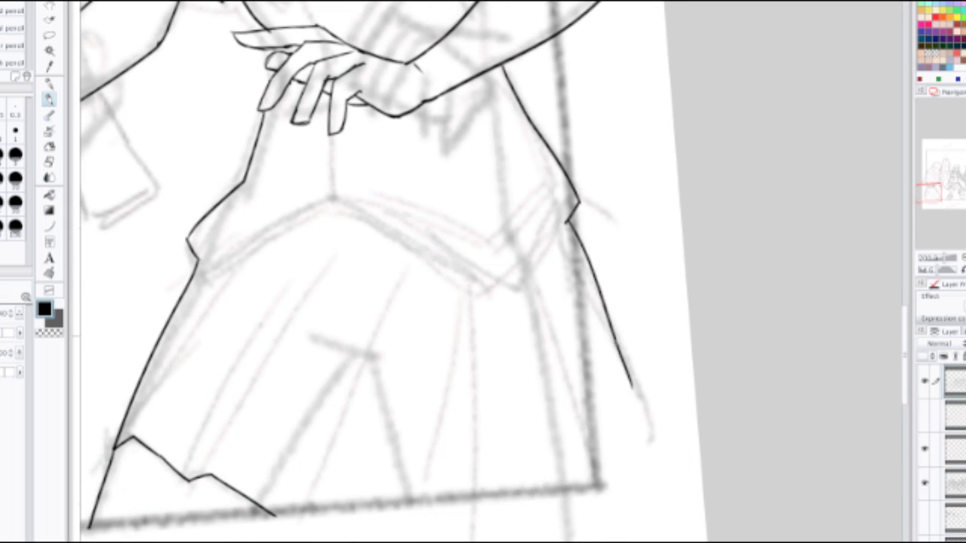
pyautogui.hotkey('ctrl', 'z')
pyautogui.moveTo(571, 215)
pyautogui.mouseDown()
pyautogui.moveTo(634, 397)
pyautogui.moveTo(625, 432)
pyautogui.moveTo(592, 453)
pyautogui.mouseUp()
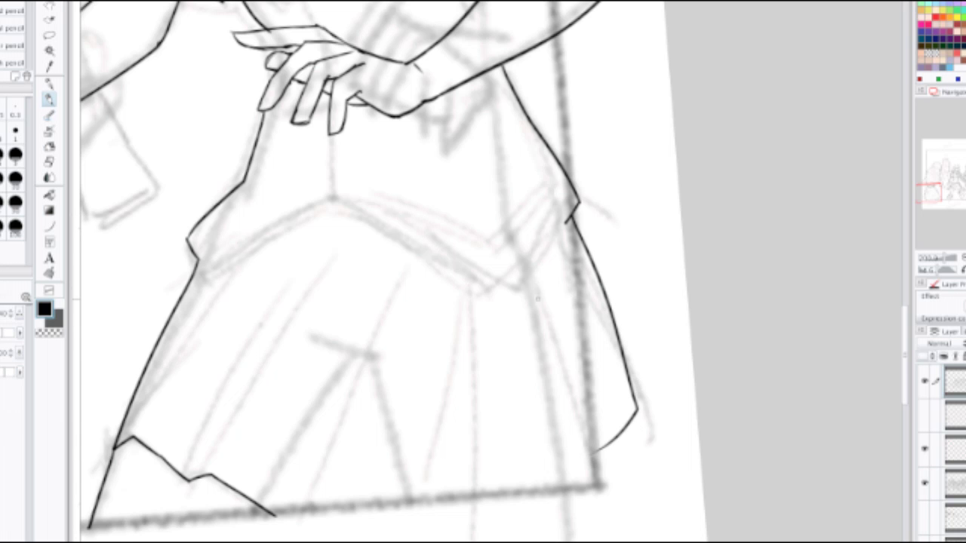
# Step: Examine the inked outline of the bent-arm schoolgirl from skirt to head and against the neighbouring figures
pyautogui.scroll(-1, 592, 362)
pyautogui.moveTo(498, 151); pyautogui.dragTo(669, 468)
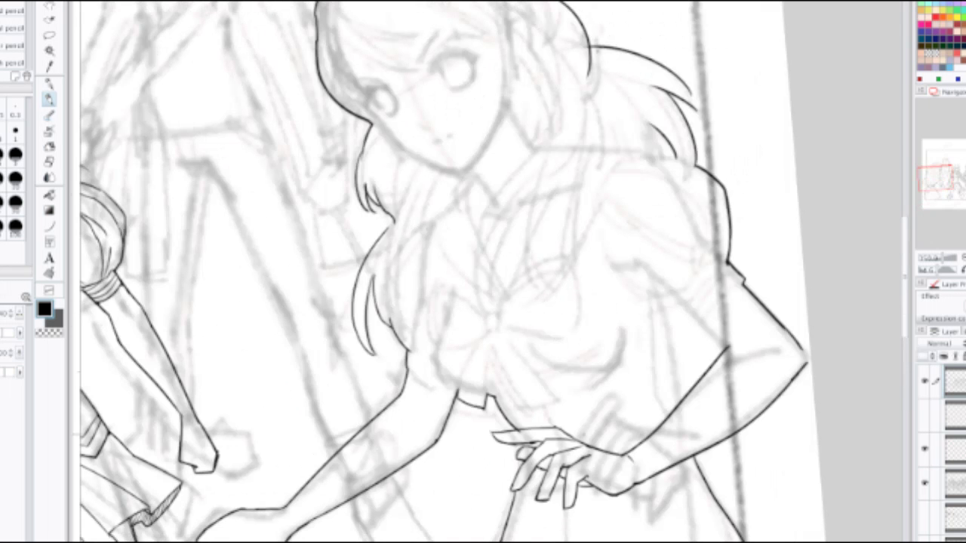
pyautogui.moveTo(483, 196); pyautogui.dragTo(483, 348)
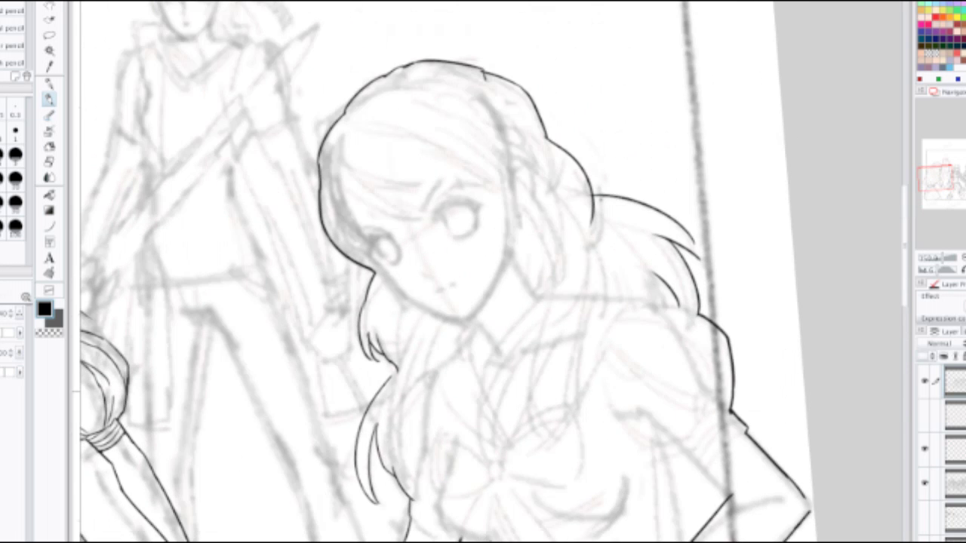
pyautogui.scroll(1, 442, 210)
pyautogui.moveTo(491, 136); pyautogui.dragTo(536, 143)
pyautogui.scroll(-2, 581, 187)
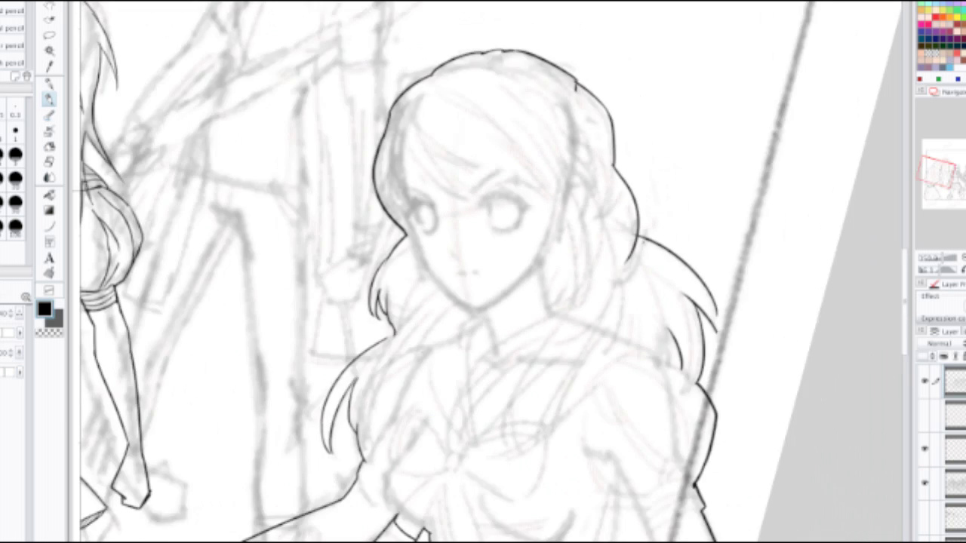
pyautogui.moveTo(581, 187); pyautogui.dragTo(607, 98)
pyautogui.scroll(-2, 490, 272)
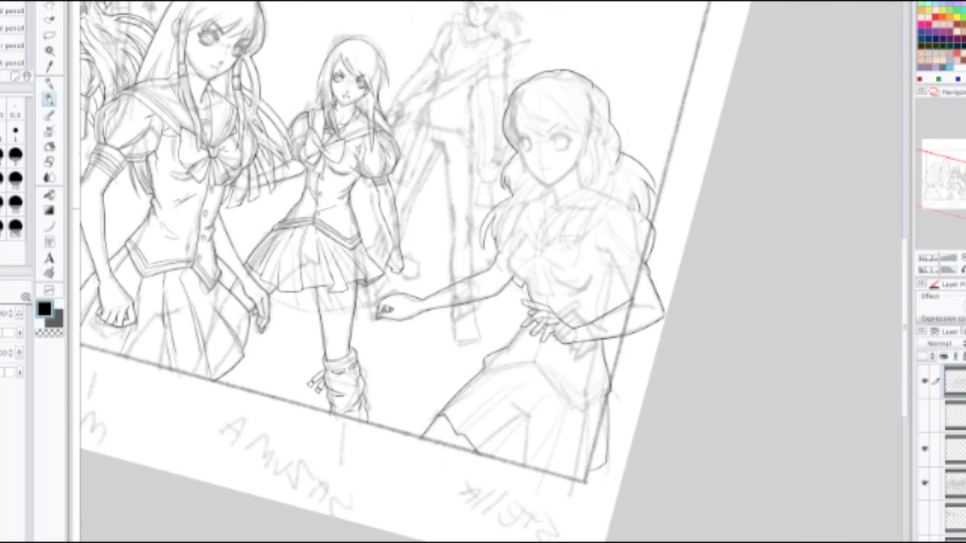
# Step: Examine the bent-arm schoolgirl's inked head, hair and arm outlines over the rough sketch and within the group
pyautogui.scroll(1, 490, 272)
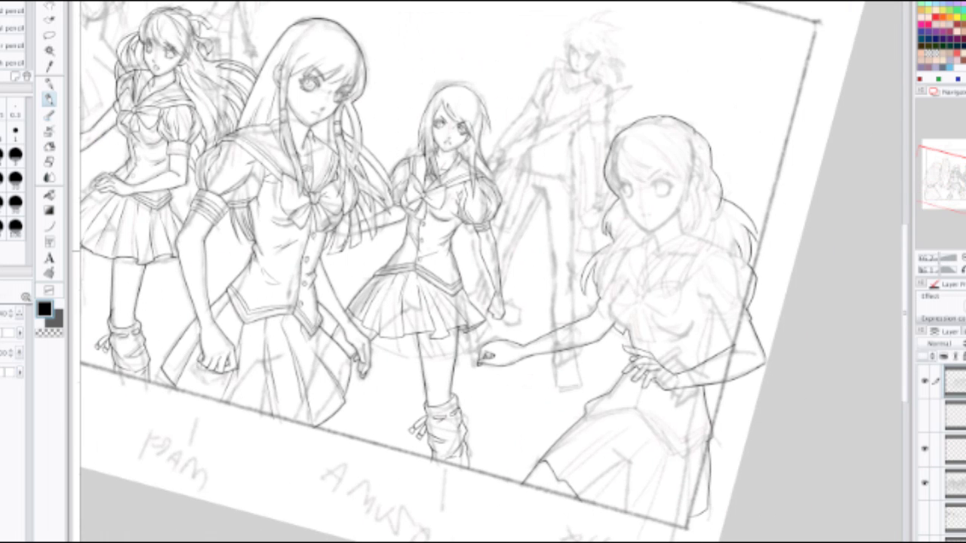
pyautogui.scroll(3, 641, 196)
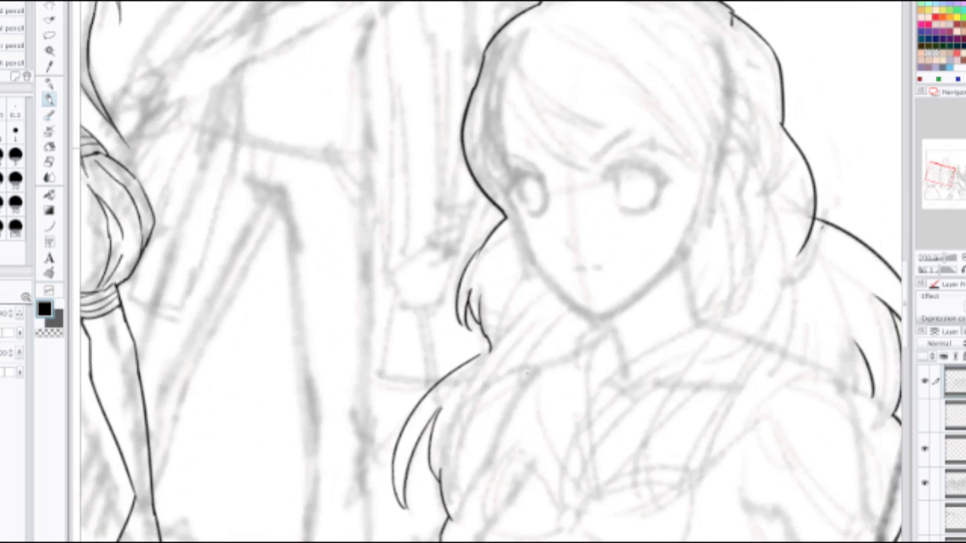
pyautogui.moveTo(529, 134); pyautogui.dragTo(498, 175)
pyautogui.scroll(-1, 499, 175)
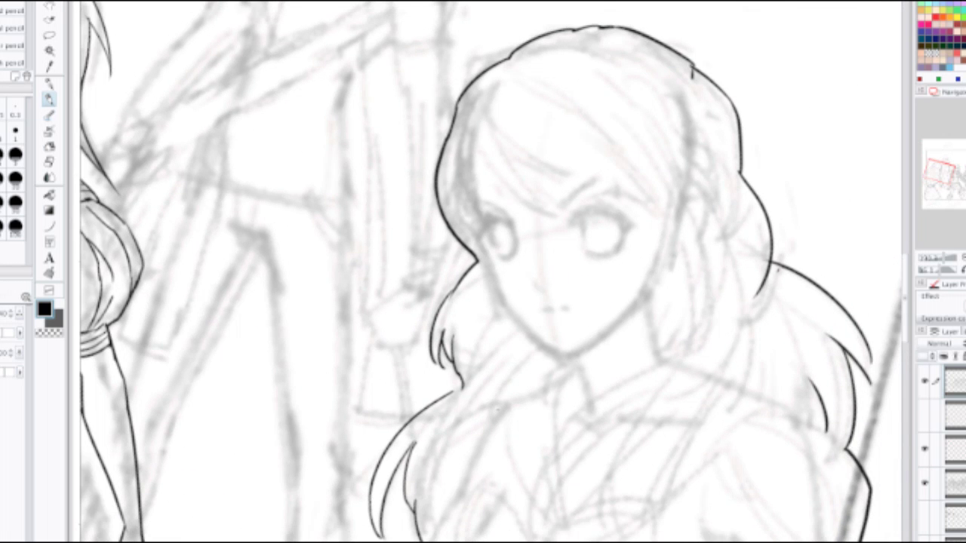
pyautogui.press('Tab')
pyautogui.scroll(1, 573, 257)
pyautogui.moveTo(566, 257)
pyautogui.mouseDown()
pyautogui.moveTo(431, 332)
pyautogui.moveTo(438, 330)
pyautogui.mouseUp()
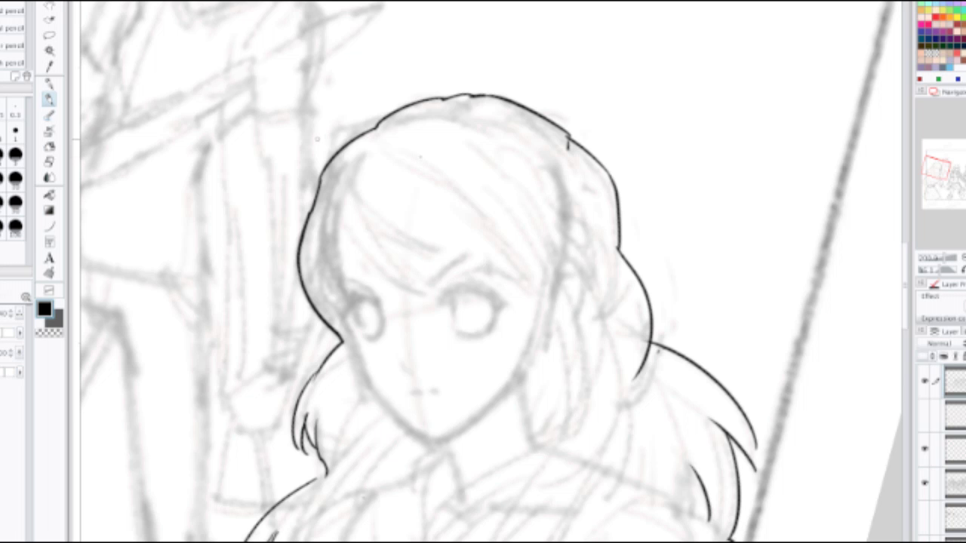
pyautogui.hotkey('ctrl', '-')
pyautogui.hotkey('ctrl', '-')
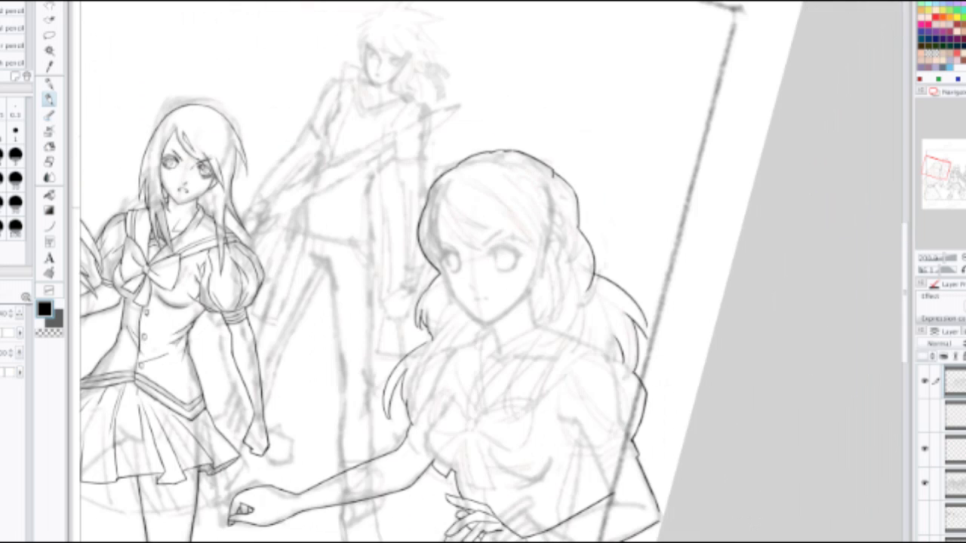
pyautogui.moveTo(363, 287)
pyautogui.mouseDown()
pyautogui.moveTo(562, 280)
pyautogui.moveTo(664, 296)
pyautogui.moveTo(657, 218)
pyautogui.moveTo(664, 246)
pyautogui.mouseUp()
pyautogui.hotkey('ctrl', '-')
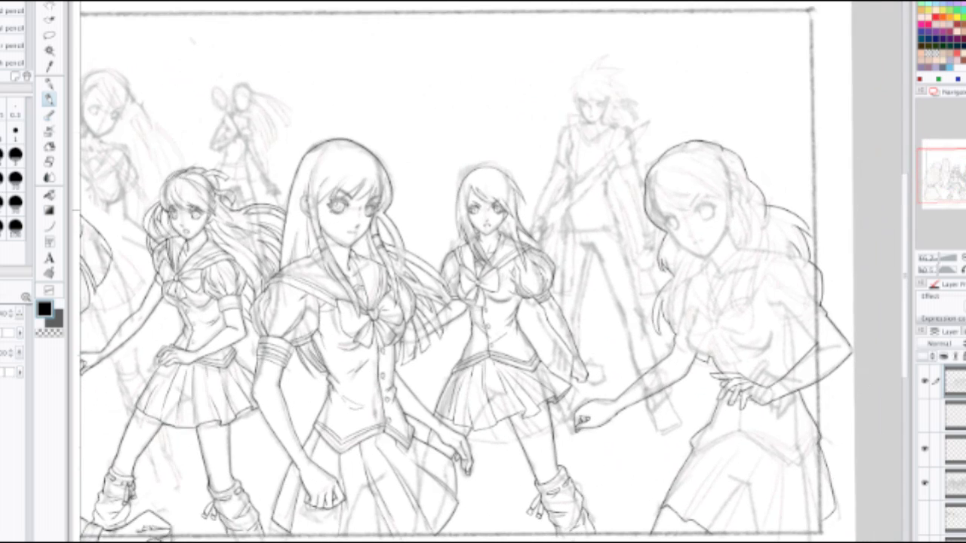
# Step: Hide the rough sketch and review the clean line art of all the inked schoolgirls
pyautogui.scroll(-3, 489, 271)
pyautogui.scroll(3, 489, 272)
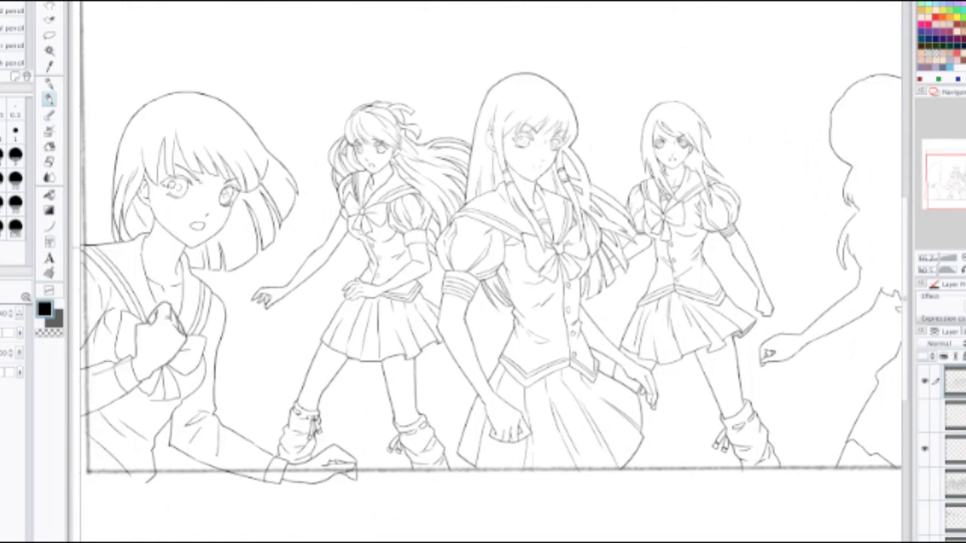
pyautogui.moveTo(586, 277)
pyautogui.mouseDown()
pyautogui.moveTo(399, 266)
pyautogui.moveTo(606, 275)
pyautogui.moveTo(467, 251)
pyautogui.moveTo(364, 261)
pyautogui.mouseUp()
pyautogui.scroll(-1, 489, 272)
pyautogui.scroll(1, 536, 271)
pyautogui.hscroll(-5, 489, 272)
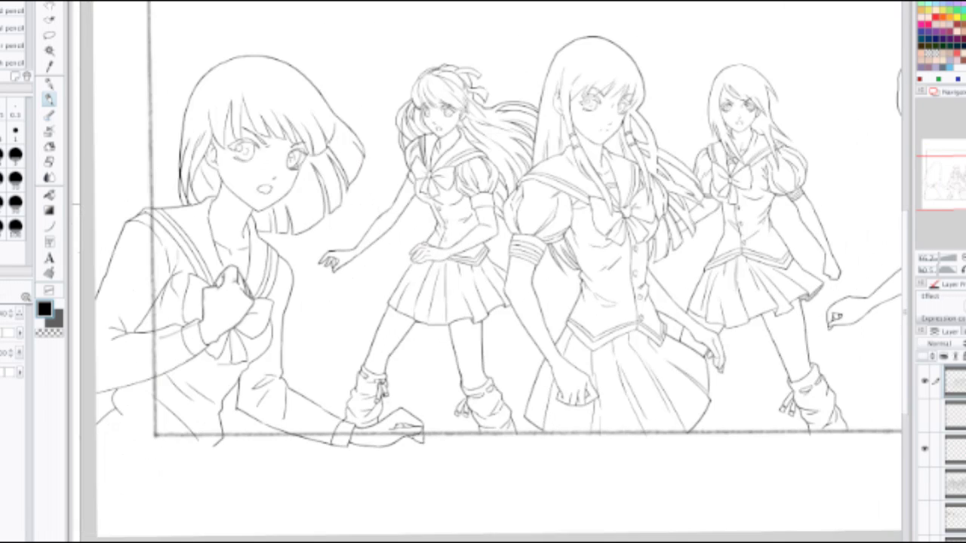
pyautogui.moveTo(498, 204); pyautogui.dragTo(499, 207)
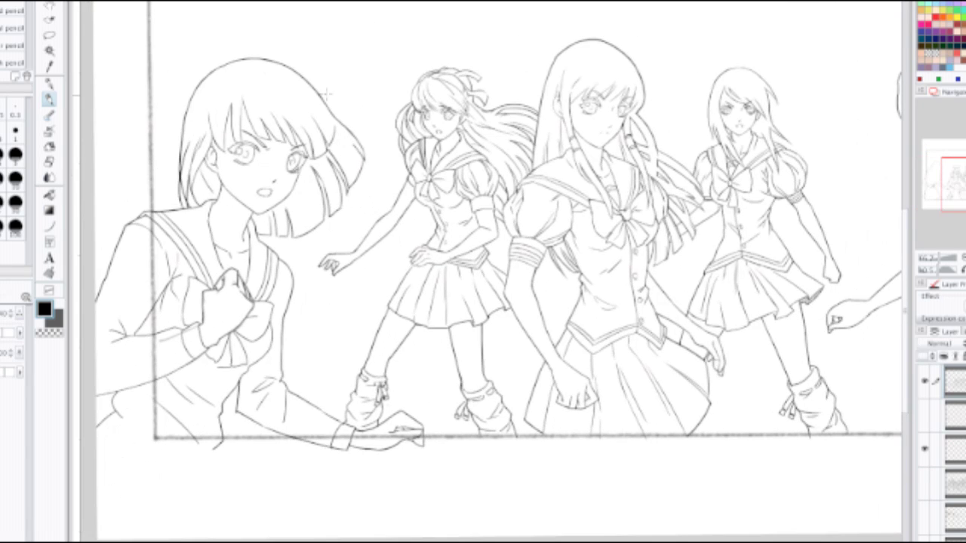
# Step: Erase the stray strand line inside the short-haired girl's hair, beside the outer end of her fringe
pyautogui.scroll(2, 332, 113)
pyautogui.press('e')
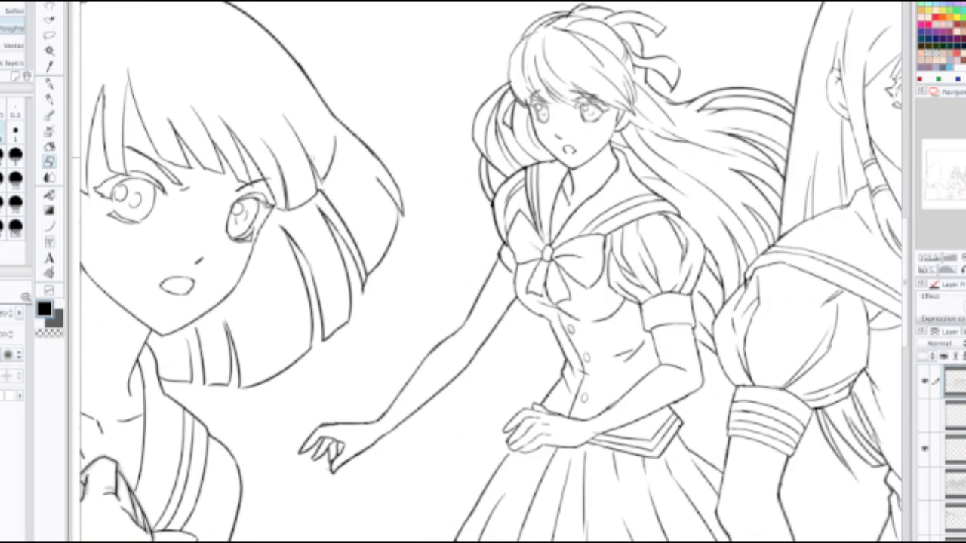
pyautogui.moveTo(311, 159); pyautogui.dragTo(321, 179)
pyautogui.scroll(-2, 333, 141)
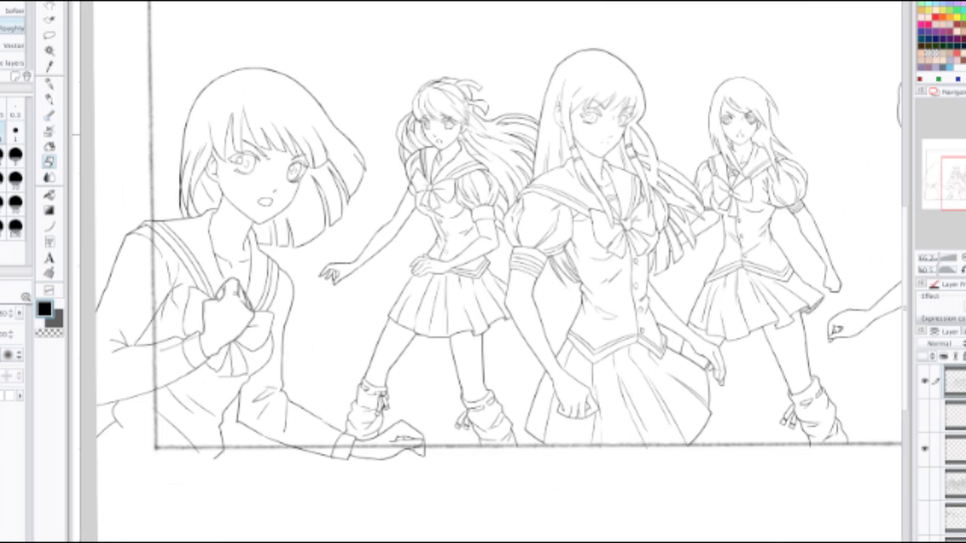
# Step: Try to shorten a fringe strand above the short-haired girl's ear-side eye and ink a new strand next to it
pyautogui.moveTo(336, 143); pyautogui.dragTo(439, 171)
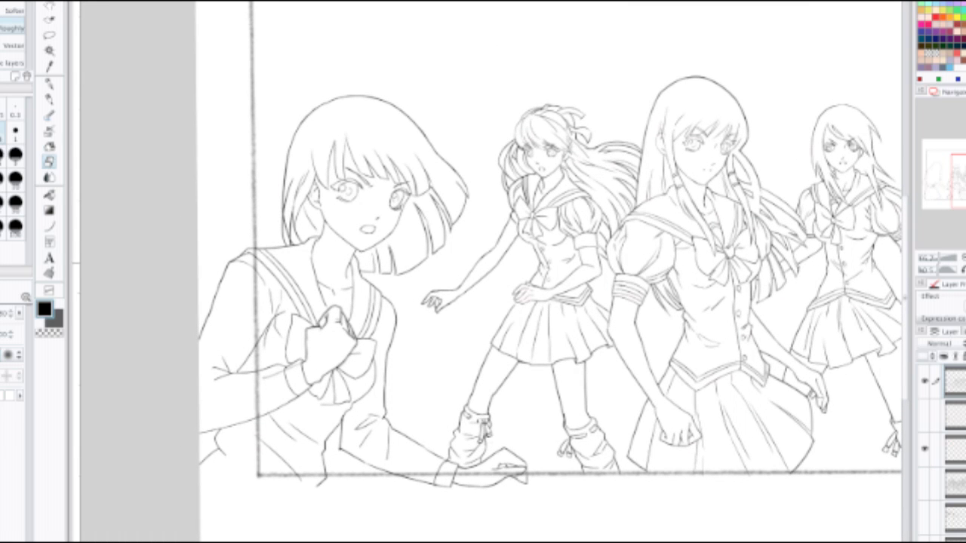
pyautogui.scroll(3, 343, 155)
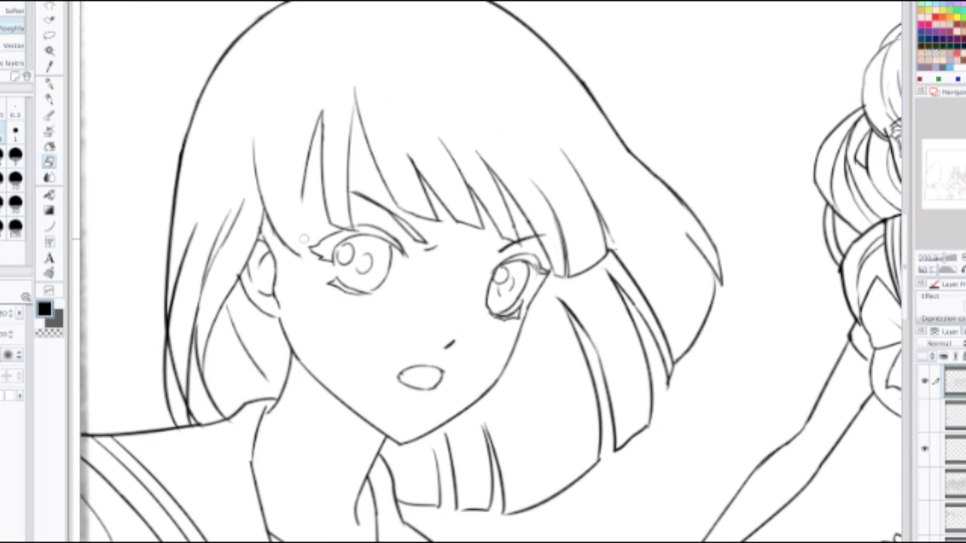
pyautogui.press('p')
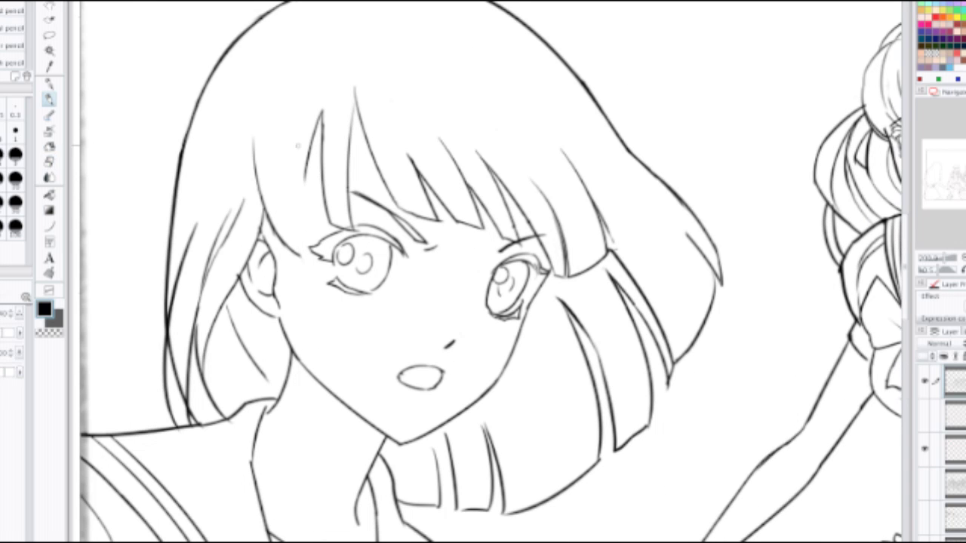
pyautogui.moveTo(297, 143); pyautogui.dragTo(315, 231)
pyautogui.hotkey('ctrl', 'z')
pyautogui.moveTo(297, 143); pyautogui.dragTo(314, 229)
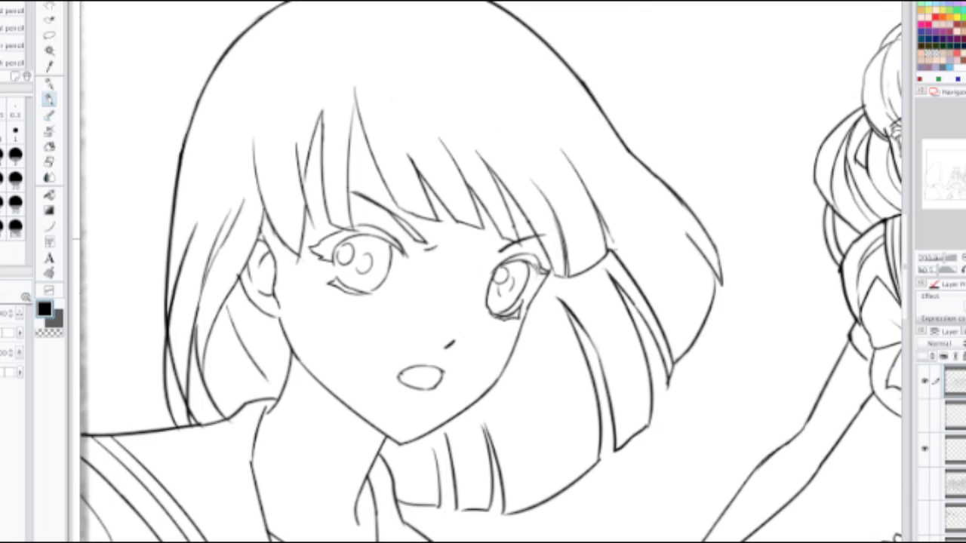
pyautogui.press('e')
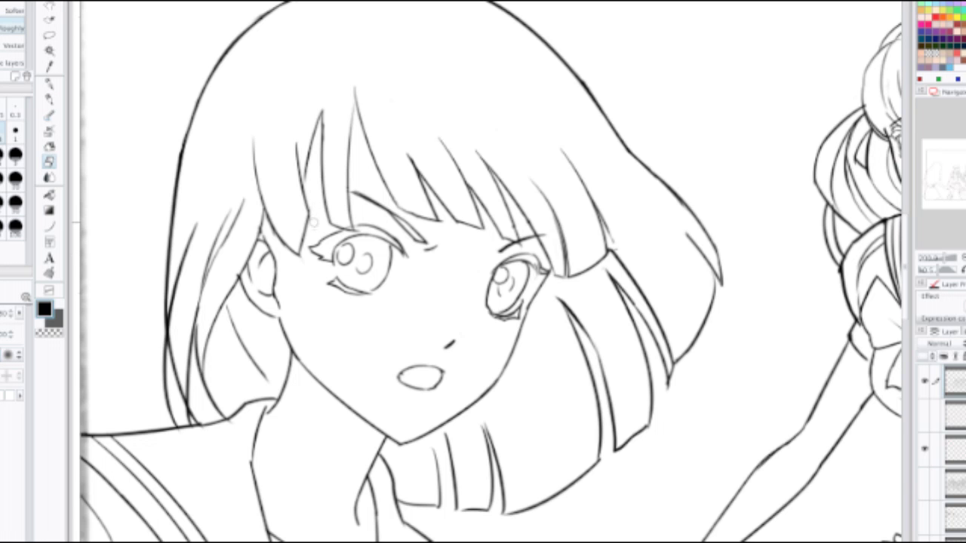
pyautogui.scroll(-2, 320, 178)
pyautogui.scroll(3, 299, 188)
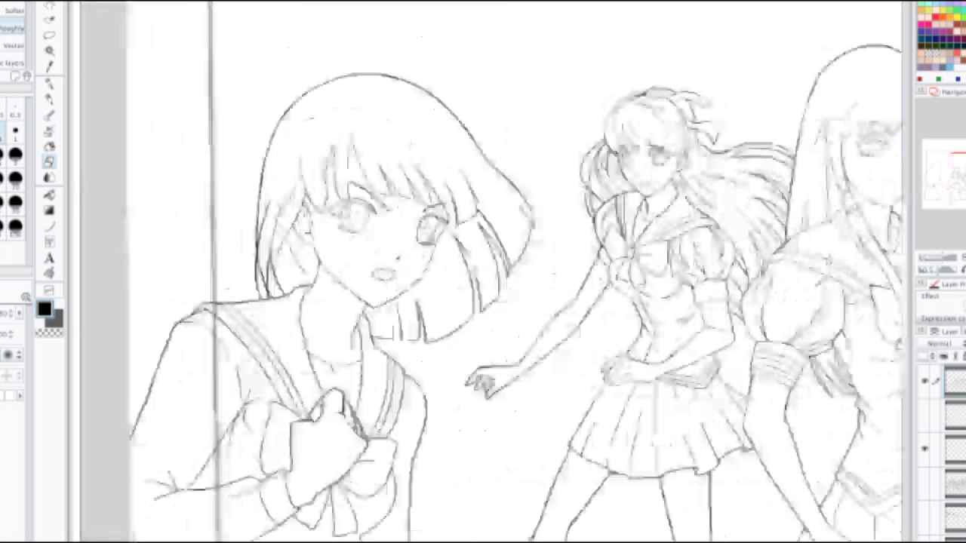
# Step: Try to erase and redraw the short-haired girl's fringe lock between her ear and the nearer eye
pyautogui.moveTo(298, 171)
pyautogui.mouseDown()
pyautogui.moveTo(311, 245)
pyautogui.moveTo(325, 265)
pyautogui.mouseUp()
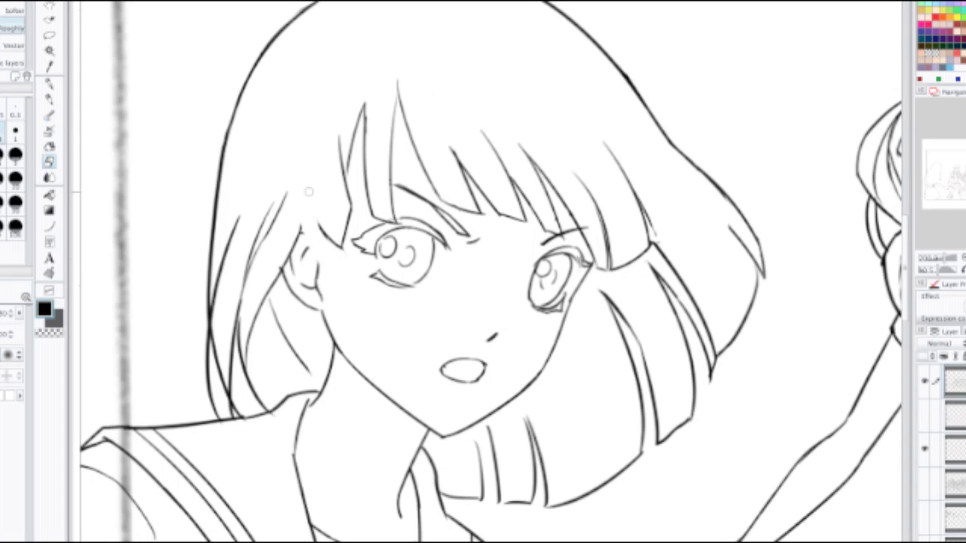
pyautogui.press('p')
pyautogui.moveTo(307, 239); pyautogui.dragTo(337, 275)
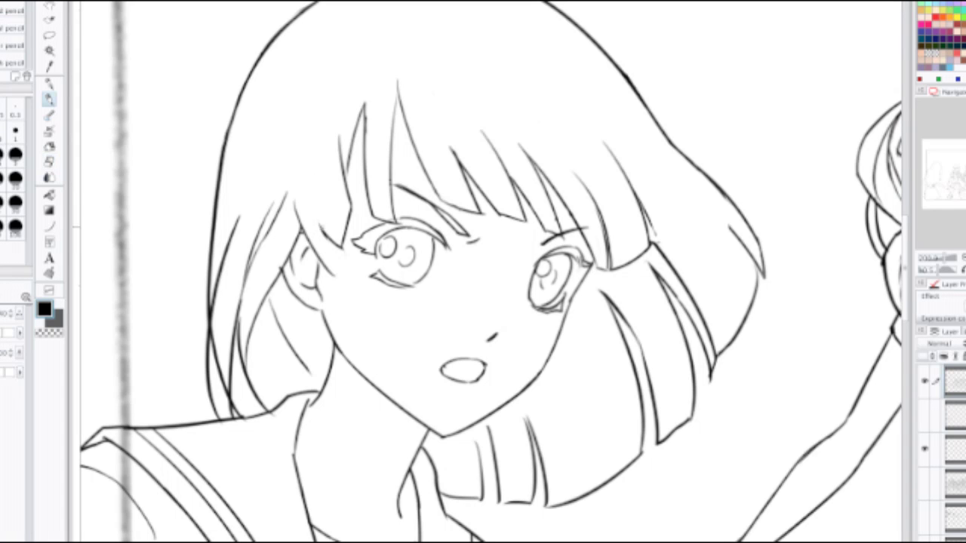
pyautogui.moveTo(317, 210)
pyautogui.mouseDown()
pyautogui.moveTo(340, 267)
pyautogui.moveTo(338, 259)
pyautogui.mouseUp()
pyautogui.hotkey('ctrl', 'z')
pyautogui.scroll(-3, 341, 232)
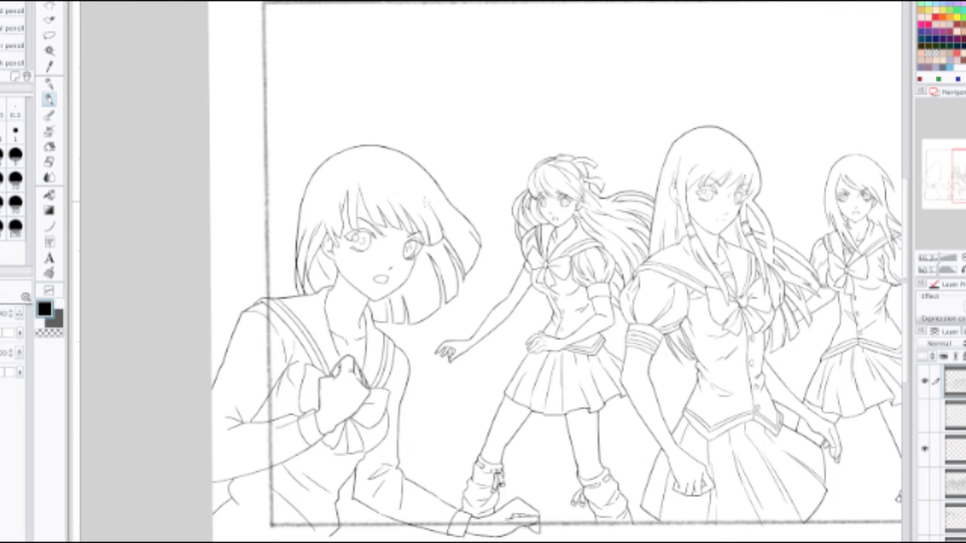
# Step: Undo the recent erasing and redrawing of the short-haired girl's fringe
pyautogui.hotkey('ctrl', 'z')
pyautogui.hotkey('ctrl', 'z')
pyautogui.hotkey('ctrl', 'z')
pyautogui.hotkey('ctrl', 'z')
pyautogui.hotkey('ctrl', 'z')
pyautogui.hotkey('ctrl', 'z')
pyautogui.hotkey('ctrl', 'z')
pyautogui.hotkey('ctrl', 'z')
# Step: Ink a small pointed lock in the gap of the short-haired girl's fringe, above her ear-side eye
pyautogui.moveTo(528, 302); pyautogui.dragTo(443, 236)
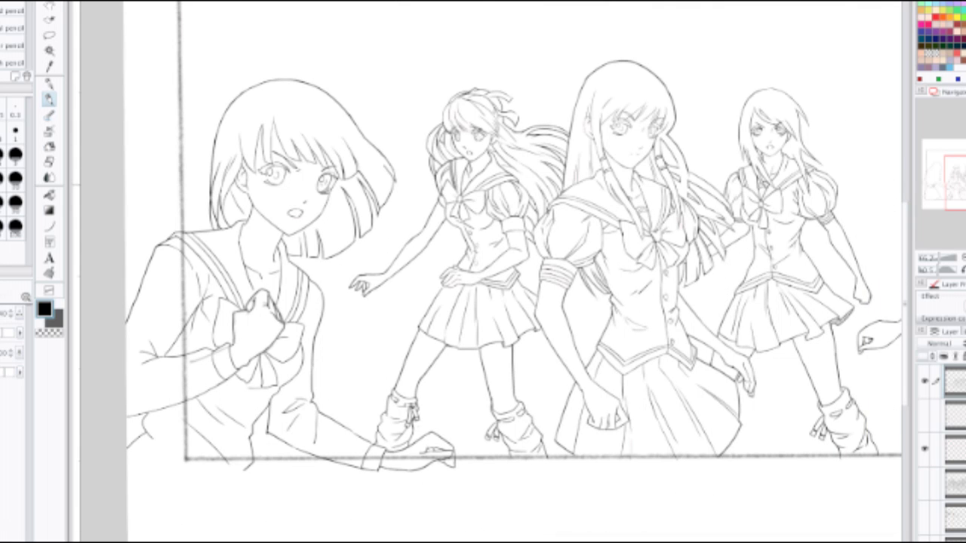
pyautogui.scroll(3, 251, 111)
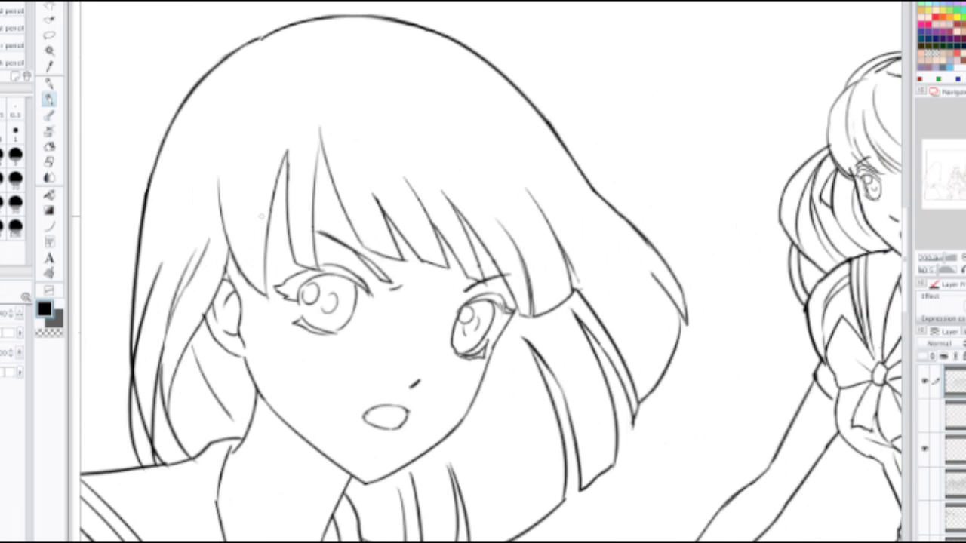
pyautogui.press('e')
pyautogui.press('p')
pyautogui.moveTo(282, 175); pyautogui.dragTo(274, 275)
pyautogui.moveTo(263, 229); pyautogui.dragTo(278, 273)
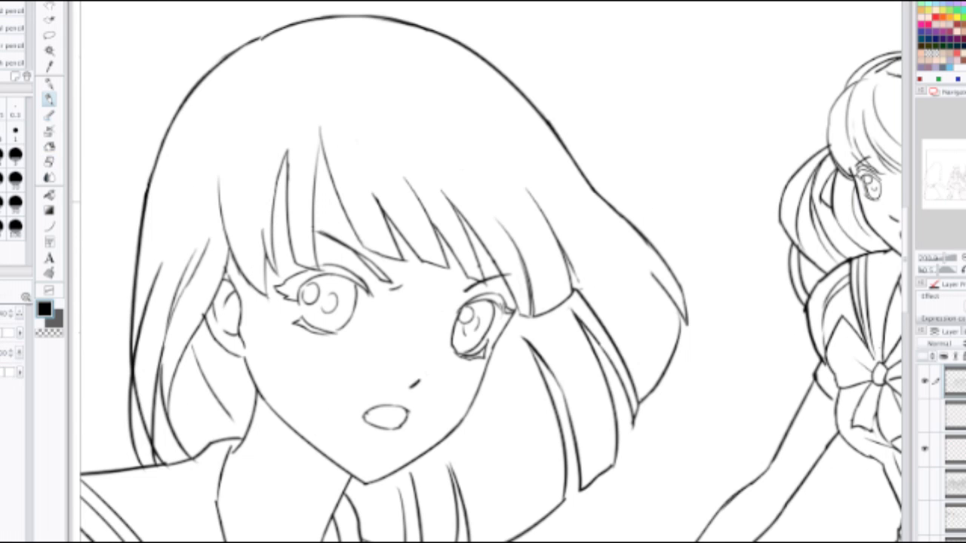
pyautogui.scroll(-2, 294, 193)
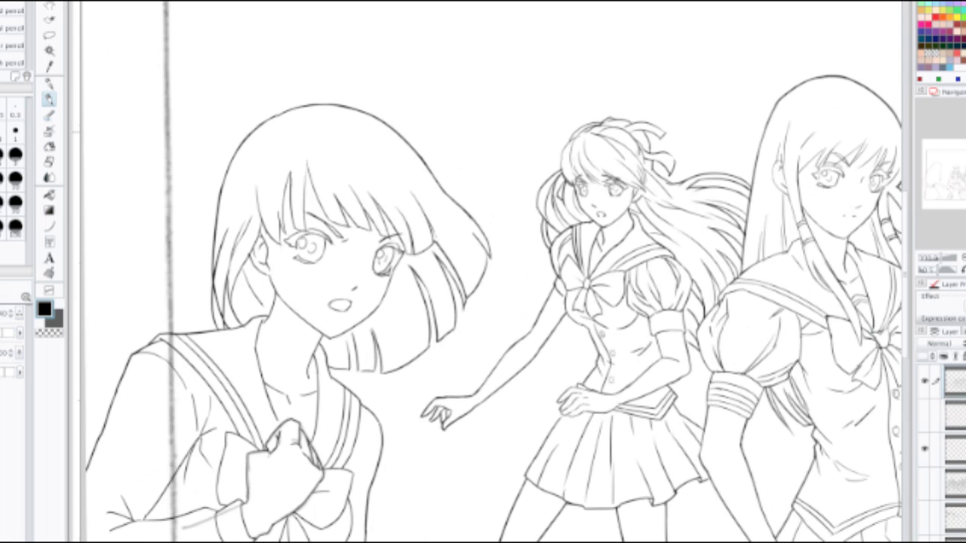
# Step: Show the rough sketch beneath the line art again, with the bent-arm schoolgirl in view
pyautogui.scroll(-2, 532, 128)
pyautogui.moveTo(531, 128); pyautogui.dragTo(232, 118)
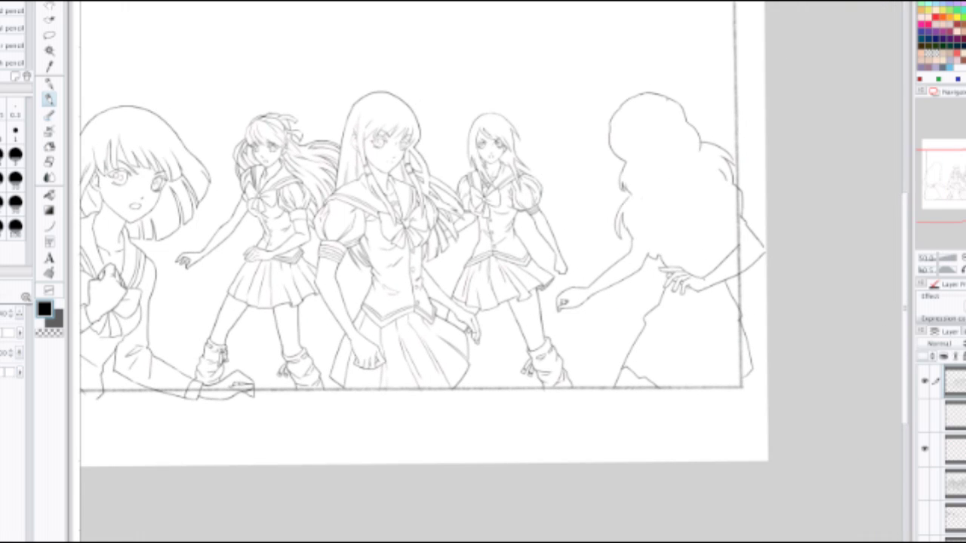
pyautogui.click(924, 483)
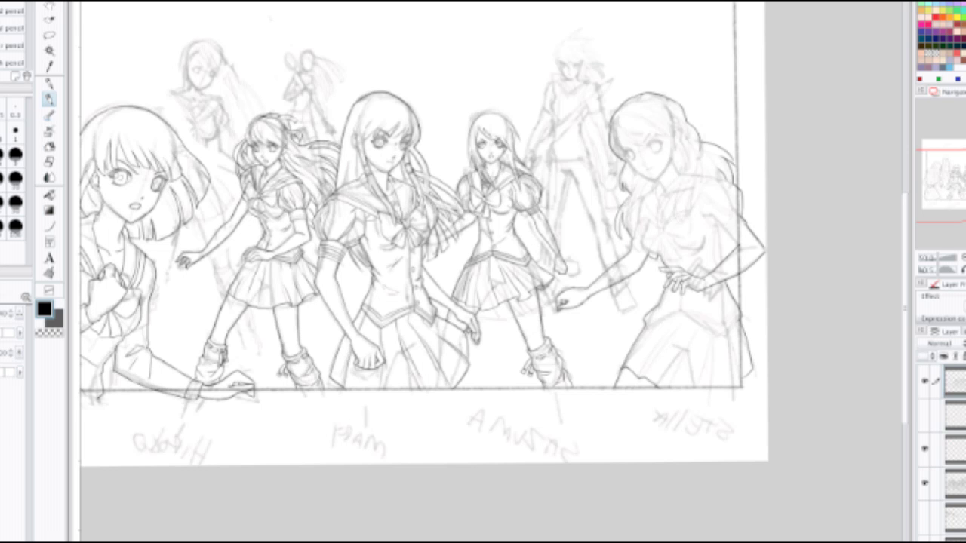
# Step: Ink the upper lash shape with pointed corners and one side contour of the bent-arm schoolgirl's larger eye
pyautogui.scroll(4, 619, 150)
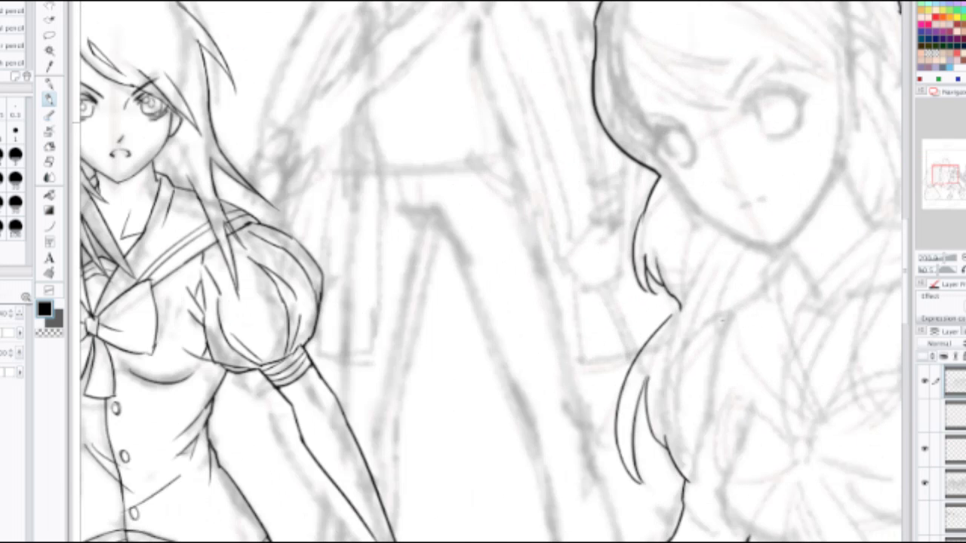
pyautogui.moveTo(619, 151); pyautogui.dragTo(390, 256)
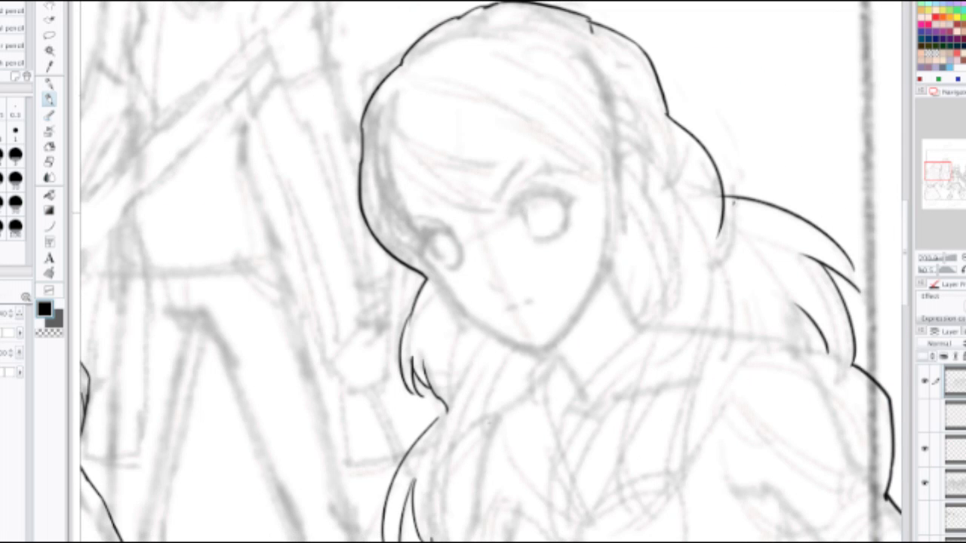
pyautogui.scroll(2, 502, 213)
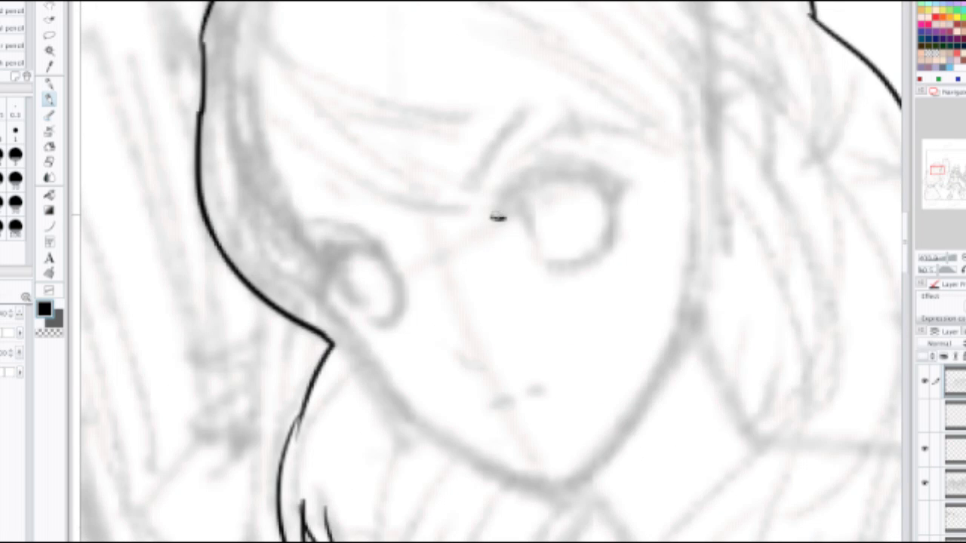
pyautogui.moveTo(500, 211)
pyautogui.mouseDown()
pyautogui.moveTo(492, 189)
pyautogui.moveTo(531, 175)
pyautogui.moveTo(642, 181)
pyautogui.moveTo(623, 200)
pyautogui.mouseUp()
pyautogui.hotkey('ctrl', 'z')
pyautogui.hotkey('ctrl', 'z')
pyautogui.moveTo(500, 220)
pyautogui.mouseDown()
pyautogui.moveTo(515, 220)
pyautogui.moveTo(521, 204)
pyautogui.moveTo(542, 265)
pyautogui.mouseUp()
pyautogui.hotkey('ctrl', 'z')
pyautogui.moveTo(520, 207)
pyautogui.mouseDown()
pyautogui.moveTo(544, 276)
pyautogui.moveTo(615, 242)
pyautogui.mouseUp()
pyautogui.hotkey('ctrl', 'z')
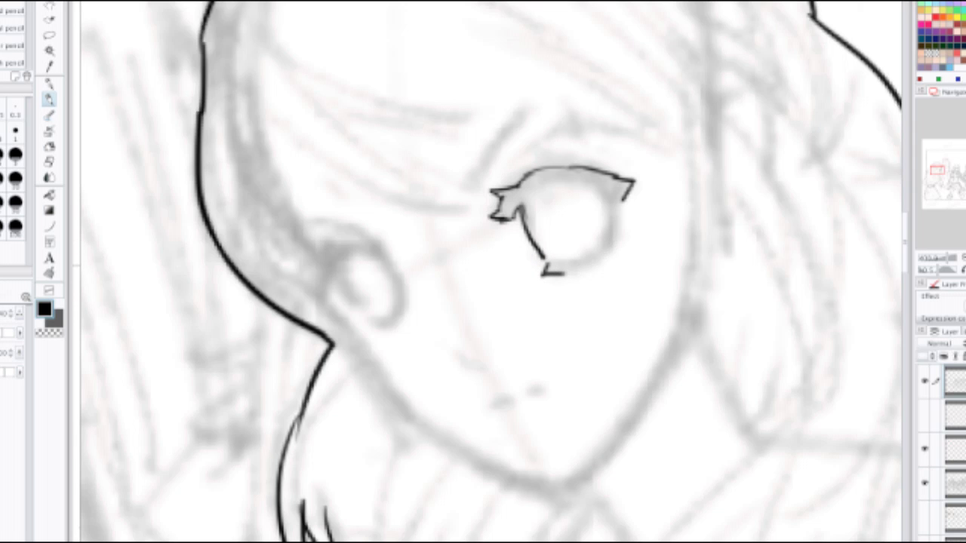
# Step: Ink the larger eye's lower curve, outer lash point and side contour, and add the inner edge of the upper lid
pyautogui.hotkey('ctrl', 'z')
pyautogui.moveTo(548, 265); pyautogui.dragTo(612, 246)
pyautogui.hotkey('ctrl', 'z')
pyautogui.moveTo(560, 268)
pyautogui.mouseDown()
pyautogui.moveTo(620, 233)
pyautogui.moveTo(626, 246)
pyautogui.moveTo(599, 267)
pyautogui.moveTo(615, 228)
pyautogui.moveTo(629, 237)
pyautogui.moveTo(602, 263)
pyautogui.moveTo(619, 229)
pyautogui.mouseUp()
pyautogui.hotkey('ctrl', 'z')
pyautogui.hotkey('ctrl', 'z')
pyautogui.moveTo(603, 186); pyautogui.dragTo(612, 219)
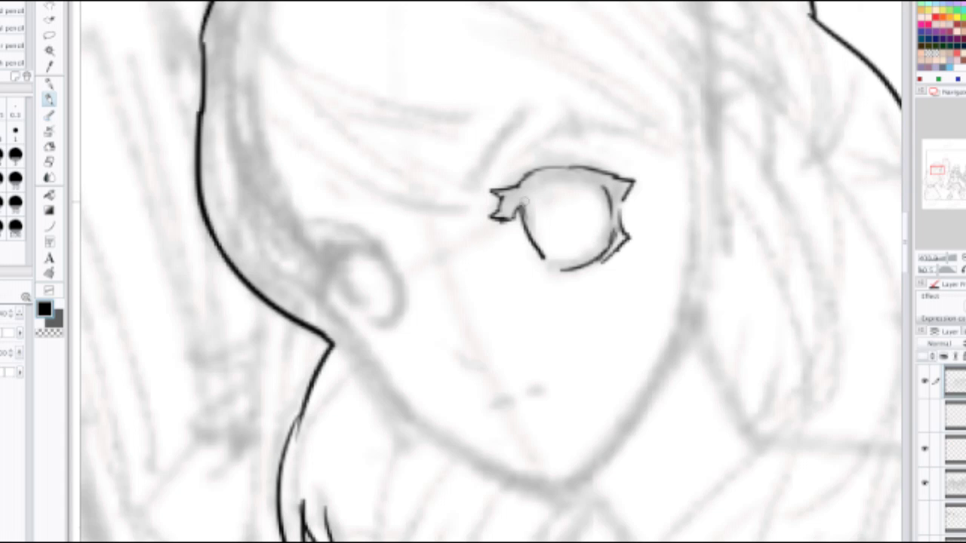
pyautogui.moveTo(524, 204); pyautogui.dragTo(603, 192)
pyautogui.hotkey('ctrl', 'z')
pyautogui.moveTo(524, 205); pyautogui.dragTo(608, 188)
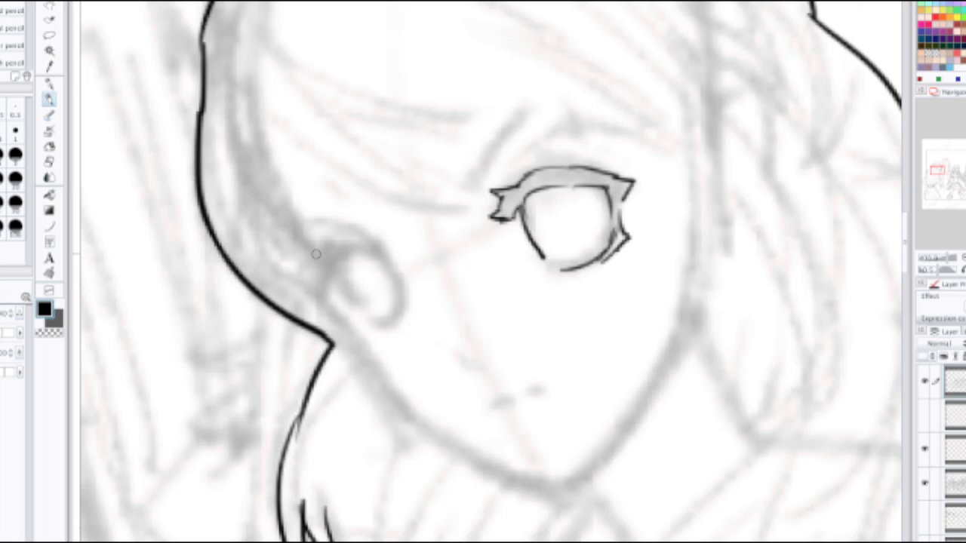
# Step: Ink the narrower far eye with pointed corner lashes, an upper lid, a short lower lash and a curved inner side
pyautogui.moveTo(320, 250)
pyautogui.mouseDown()
pyautogui.moveTo(318, 274)
pyautogui.moveTo(341, 247)
pyautogui.moveTo(297, 292)
pyautogui.moveTo(318, 291)
pyautogui.moveTo(323, 316)
pyautogui.mouseUp()
pyautogui.moveTo(323, 317)
pyautogui.mouseDown()
pyautogui.moveTo(331, 292)
pyautogui.moveTo(366, 322)
pyautogui.moveTo(365, 335)
pyautogui.mouseUp()
pyautogui.moveTo(365, 333)
pyautogui.mouseDown()
pyautogui.moveTo(397, 318)
pyautogui.moveTo(386, 333)
pyautogui.mouseUp()
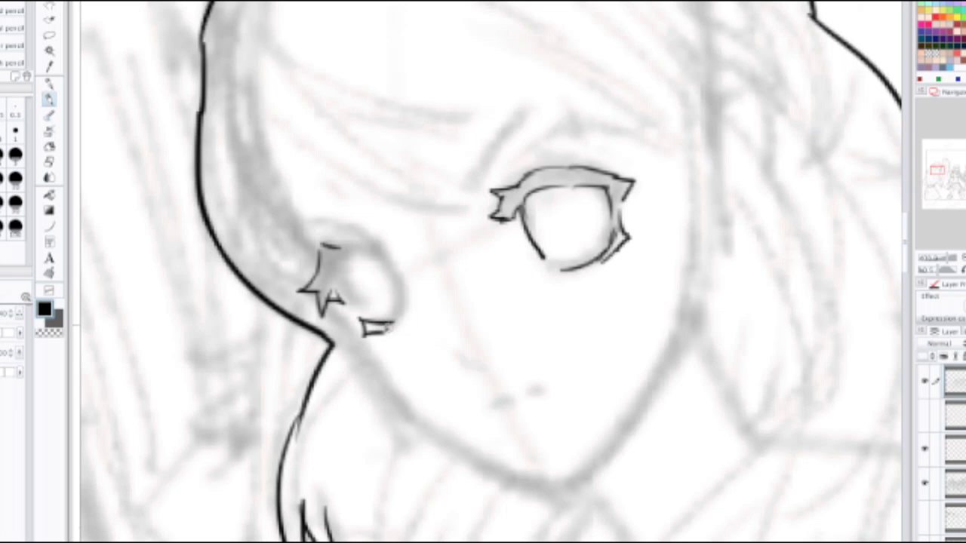
pyautogui.moveTo(337, 279)
pyautogui.mouseDown()
pyautogui.moveTo(349, 258)
pyautogui.moveTo(370, 261)
pyautogui.moveTo(370, 253)
pyautogui.moveTo(392, 270)
pyautogui.moveTo(401, 307)
pyautogui.mouseUp()
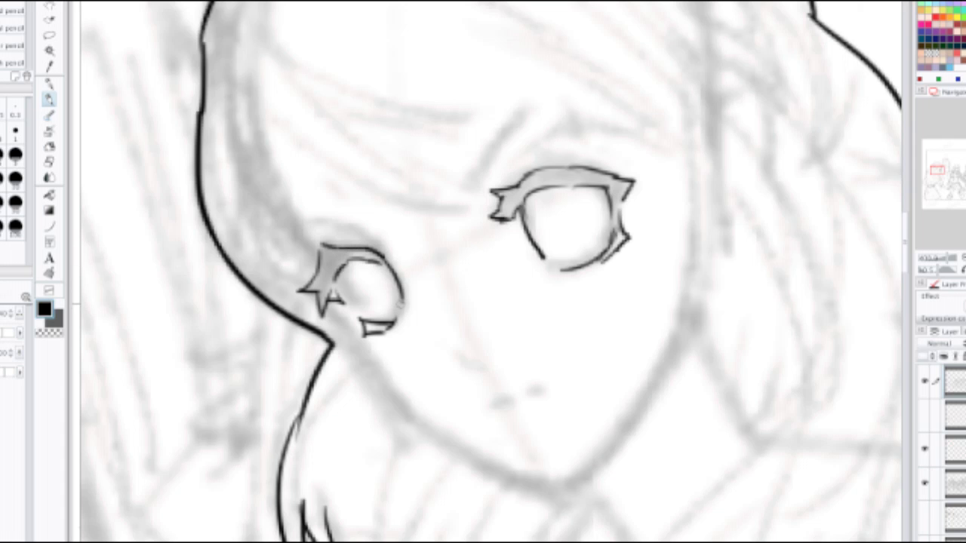
pyautogui.hotkey('ctrl', 'z')
pyautogui.moveTo(382, 259); pyautogui.dragTo(400, 306)
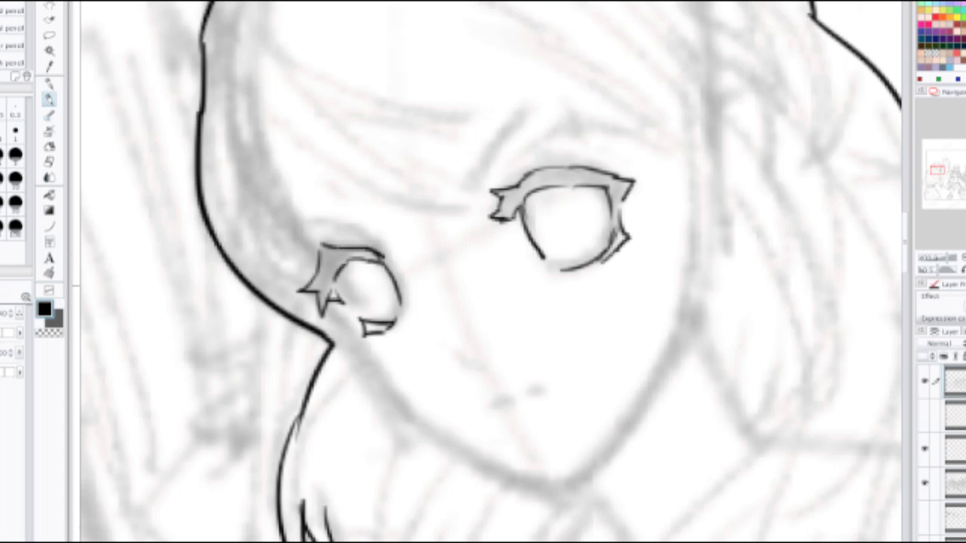
# Step: Redraw the curved inner side of the far eye and try a connecting curve along its lower edge
pyautogui.hotkey('ctrl', 'z')
pyautogui.moveTo(382, 259)
pyautogui.mouseDown()
pyautogui.moveTo(401, 310)
pyautogui.moveTo(400, 295)
pyautogui.mouseUp()
pyautogui.moveTo(339, 293); pyautogui.dragTo(373, 323)
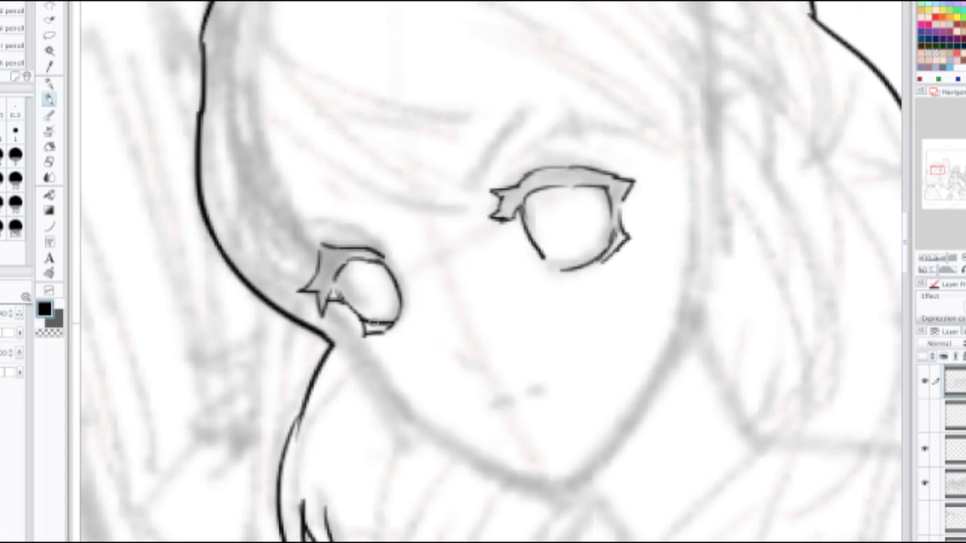
pyautogui.hotkey('ctrl', 'z')
# Step: Try thin arched eyebrows above both of the bent-arm schoolgirl's eyes
pyautogui.moveTo(471, 137); pyautogui.dragTo(566, 117)
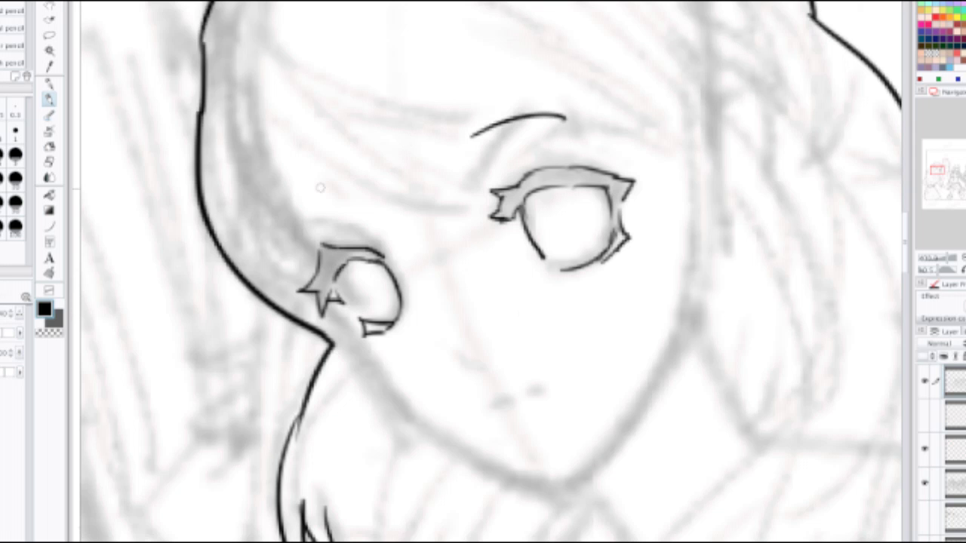
pyautogui.hotkey('ctrl', 'z')
pyautogui.moveTo(285, 202)
pyautogui.mouseDown()
pyautogui.moveTo(332, 181)
pyautogui.moveTo(337, 188)
pyautogui.mouseUp()
pyautogui.scroll(-5, 341, 192)
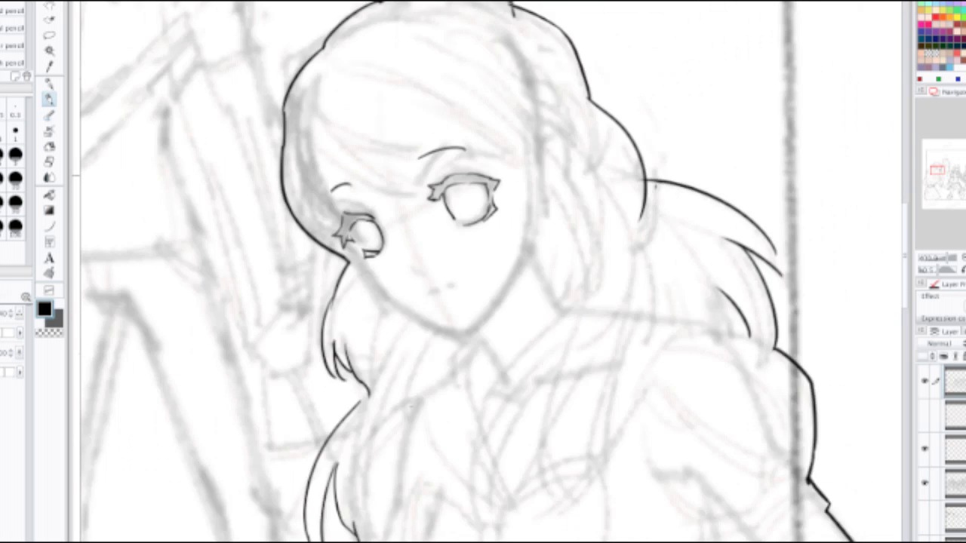
# Step: Try a small open mouth on the bent-arm schoolgirl's face
pyautogui.moveTo(441, 253); pyautogui.dragTo(551, 251)
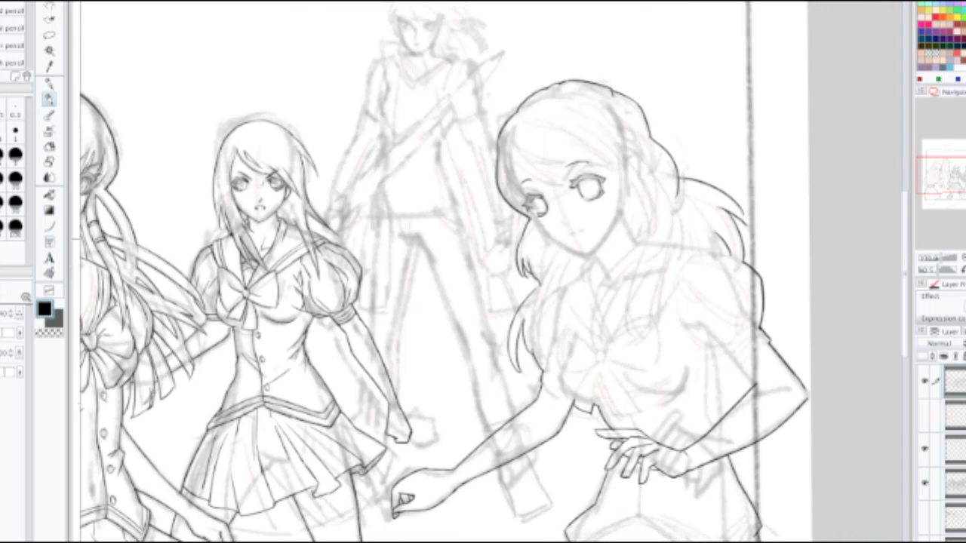
pyautogui.scroll(2, 549, 246)
pyautogui.moveTo(593, 224); pyautogui.dragTo(613, 224)
pyautogui.hotkey('ctrl', 'z')
pyautogui.moveTo(602, 232); pyautogui.dragTo(614, 240)
pyautogui.hotkey('ctrl', 'z')
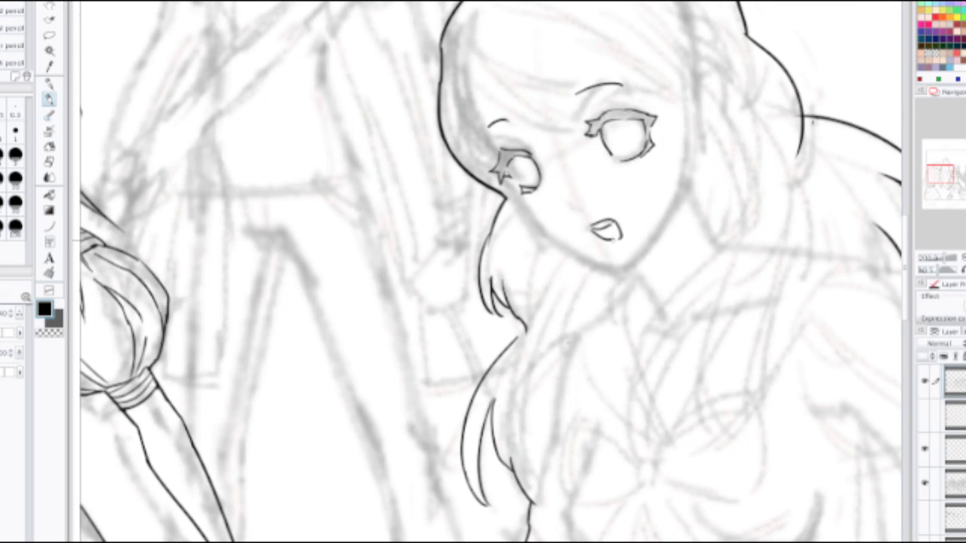
# Step: Ink a short slanted nose stroke and two small dashes for the closed mouth on the bent-arm schoolgirl
pyautogui.scroll(-4, 491, 272)
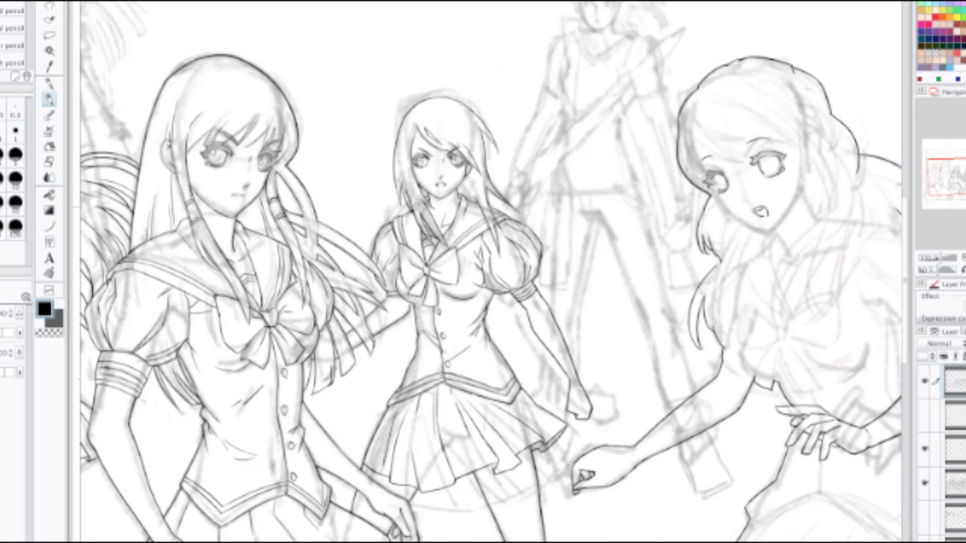
pyautogui.scroll(-2, 490, 272)
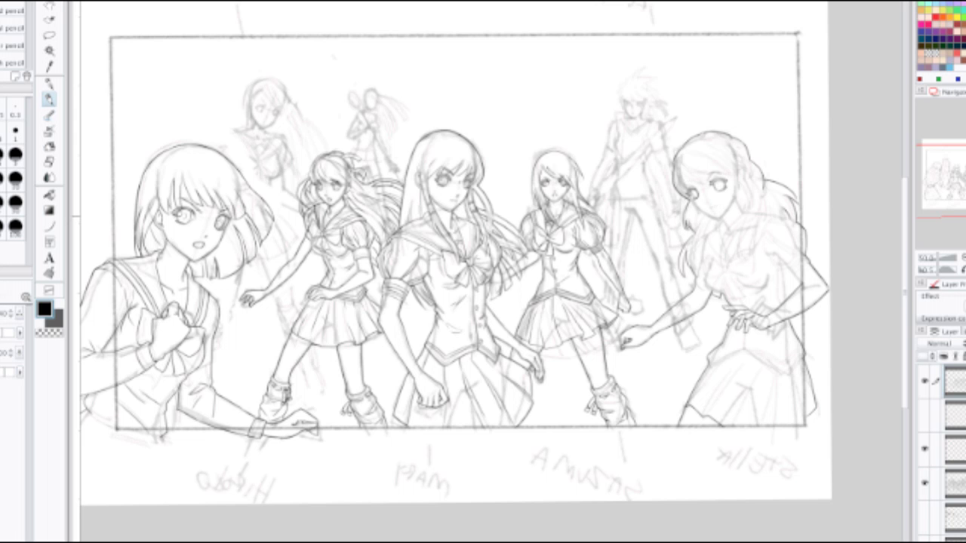
pyautogui.scroll(8, 678, 207)
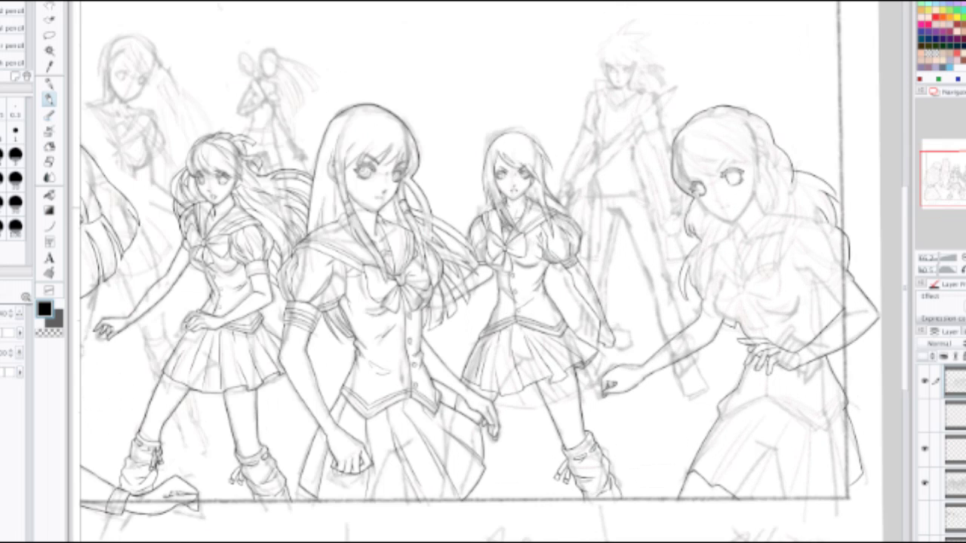
pyautogui.scroll(4, 370, 306)
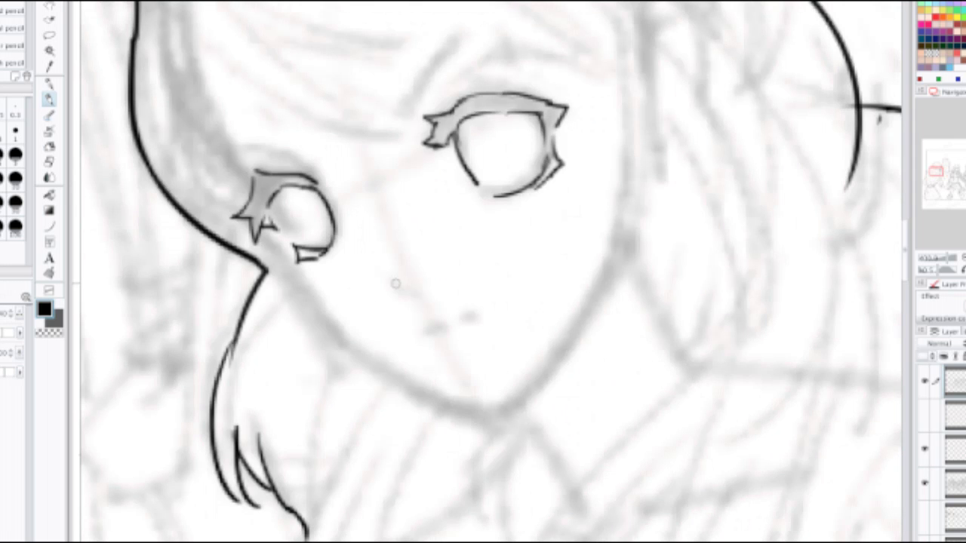
pyautogui.moveTo(386, 279)
pyautogui.mouseDown()
pyautogui.moveTo(424, 303)
pyautogui.moveTo(414, 298)
pyautogui.mouseUp()
pyautogui.hotkey('ctrl', 'z')
pyautogui.moveTo(424, 336)
pyautogui.mouseDown()
pyautogui.moveTo(479, 315)
pyautogui.moveTo(470, 318)
pyautogui.mouseUp()
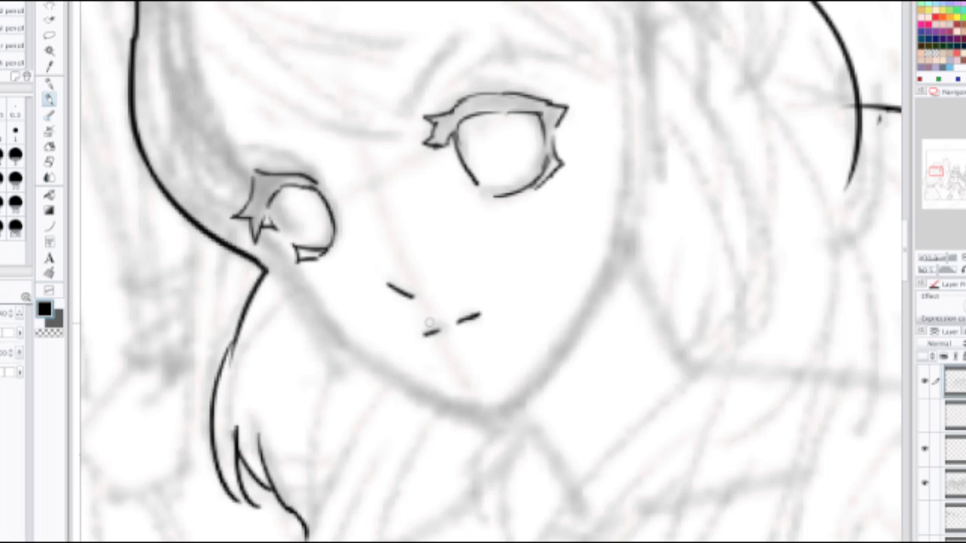
# Step: Ink the far jawline from below the far eye down to the pointed chin and start the near jaw
pyautogui.moveTo(277, 252)
pyautogui.mouseDown()
pyautogui.moveTo(336, 341)
pyautogui.moveTo(329, 328)
pyautogui.moveTo(462, 400)
pyautogui.mouseUp()
pyautogui.hotkey('ctrl', 'z')
pyautogui.hotkey('ctrl', 'z')
pyautogui.hotkey('ctrl', 'z')
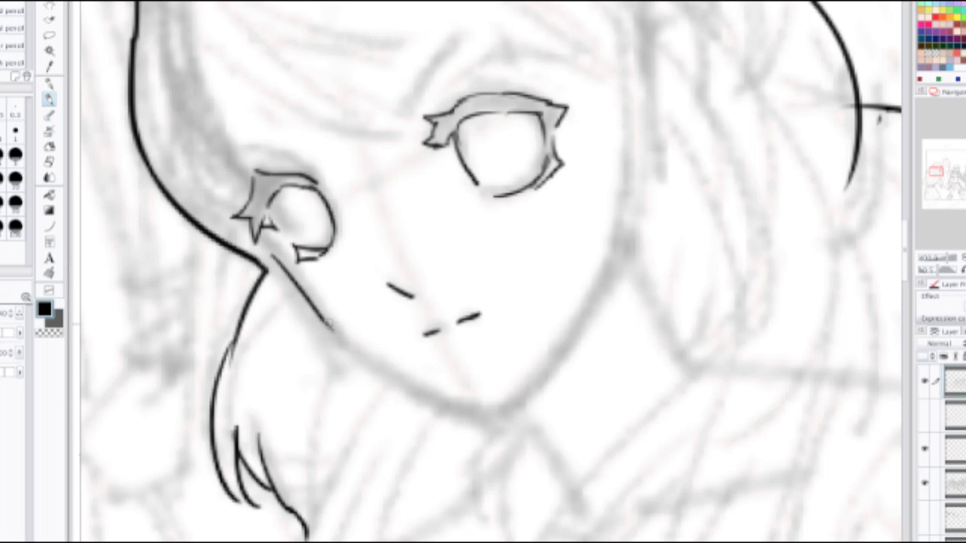
pyautogui.moveTo(325, 321)
pyautogui.mouseDown()
pyautogui.moveTo(474, 411)
pyautogui.moveTo(520, 412)
pyautogui.moveTo(408, 370)
pyautogui.moveTo(393, 376)
pyautogui.moveTo(489, 249)
pyautogui.mouseUp()
pyautogui.hotkey('ctrl', 'z')
pyautogui.hotkey('ctrl', 'z')
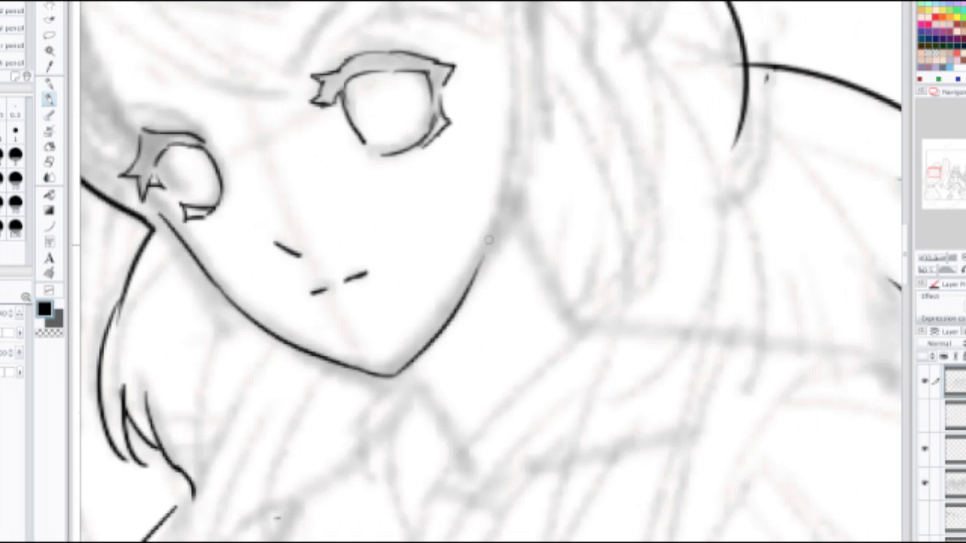
# Step: Redraw the near side of the face from the chin up past the jaw corner to the cheek
pyautogui.hotkey('ctrl', 'z')
pyautogui.moveTo(393, 376); pyautogui.dragTo(531, 206)
pyautogui.hotkey('ctrl', 'z')
pyautogui.moveTo(392, 376)
pyautogui.mouseDown()
pyautogui.moveTo(446, 332)
pyautogui.moveTo(513, 219)
pyautogui.moveTo(518, 173)
pyautogui.mouseUp()
pyautogui.hotkey('ctrl', 'z')
pyautogui.moveTo(498, 243); pyautogui.dragTo(516, 142)
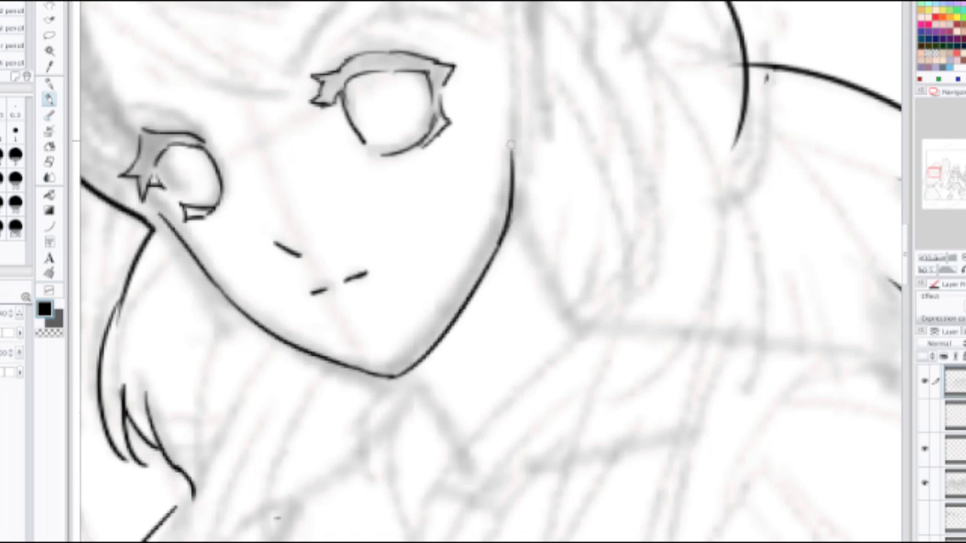
pyautogui.hotkey('ctrl', 'z')
pyautogui.moveTo(498, 244)
pyautogui.mouseDown()
pyautogui.moveTo(515, 142)
pyautogui.moveTo(494, 256)
pyautogui.mouseUp()
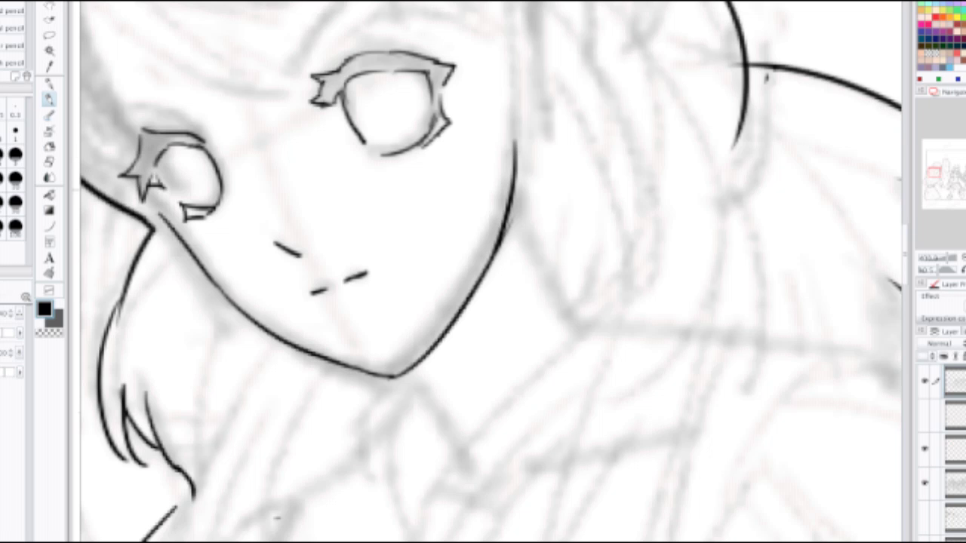
# Step: Ink the swept fringe as long curved strands across the forehead, with two shorter strands above the near eye's outer corner
pyautogui.scroll(-2, 504, 184)
pyautogui.moveTo(504, 184); pyautogui.dragTo(490, 295)
pyautogui.scroll(2, 368, 211)
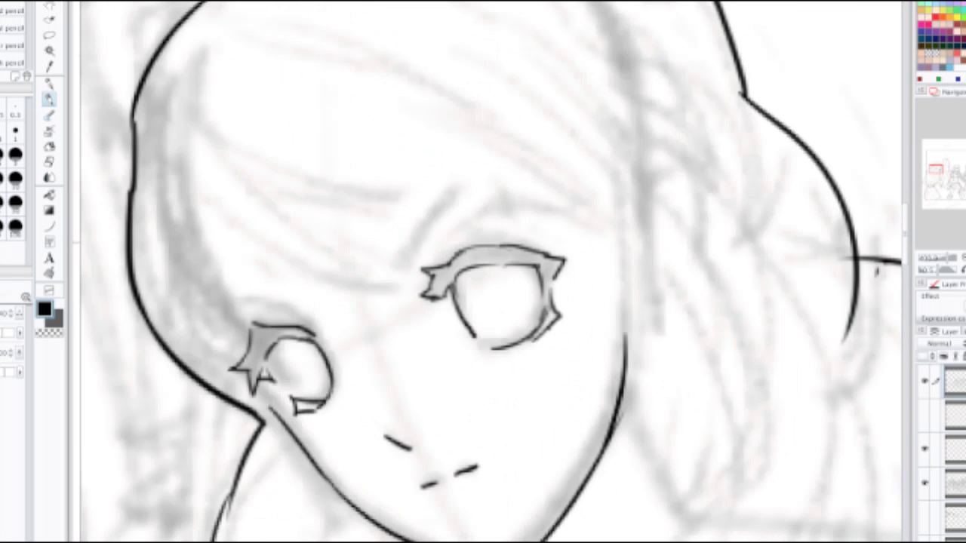
pyautogui.moveTo(208, 200); pyautogui.dragTo(413, 293)
pyautogui.hotkey('ctrl', 'z')
pyautogui.moveTo(199, 201); pyautogui.dragTo(411, 261)
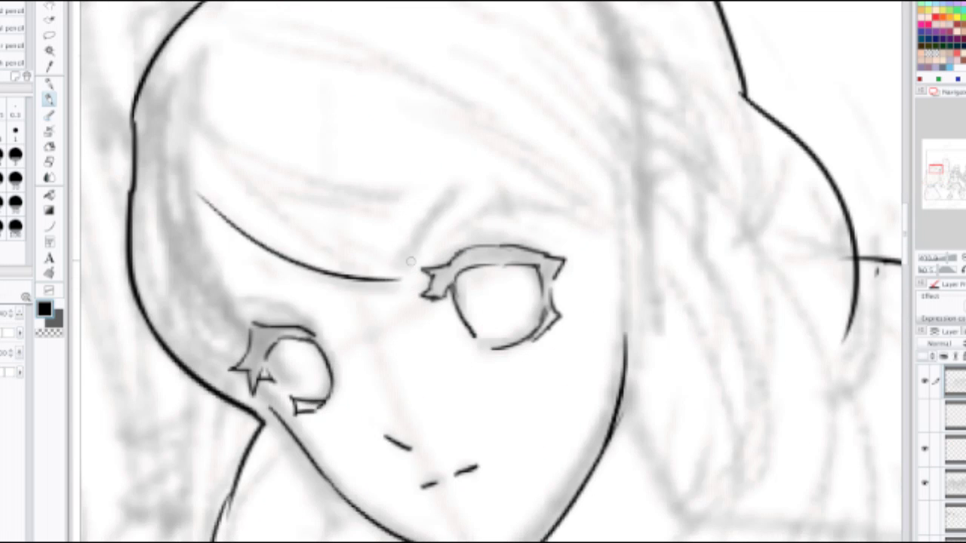
pyautogui.moveTo(231, 164); pyautogui.dragTo(415, 274)
pyautogui.moveTo(237, 169); pyautogui.dragTo(497, 227)
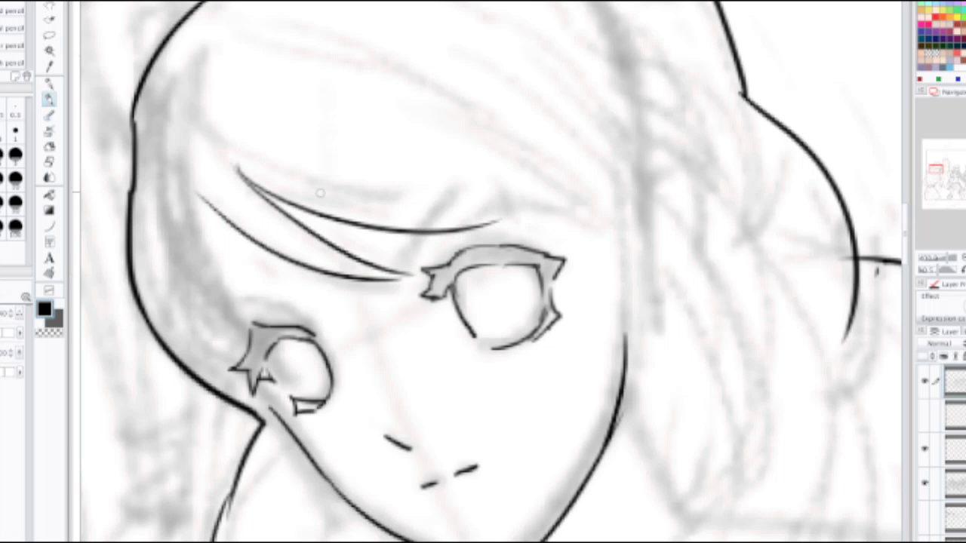
pyautogui.moveTo(316, 180); pyautogui.dragTo(531, 219)
pyautogui.moveTo(497, 184); pyautogui.dragTo(596, 240)
pyautogui.moveTo(554, 167); pyautogui.dragTo(620, 252)
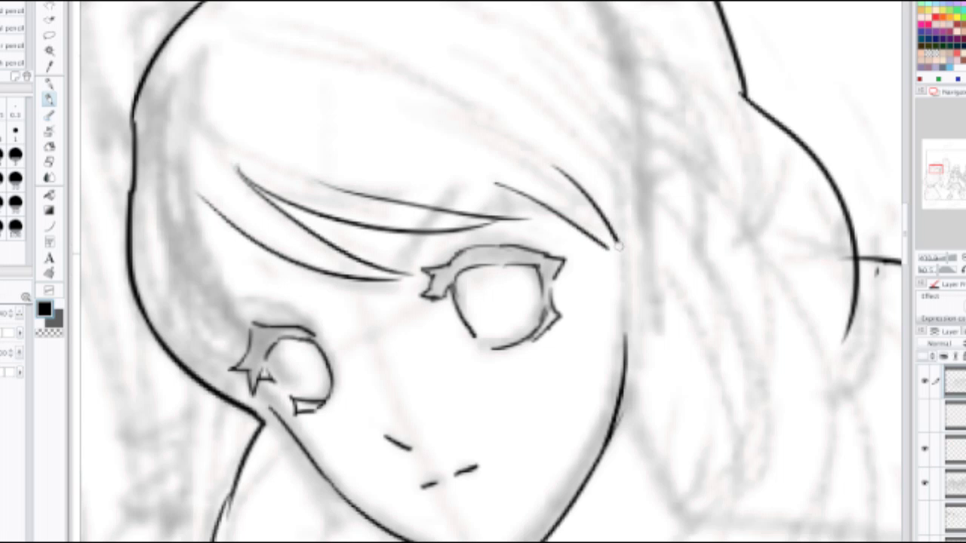
# Step: Ink three hair strands curving down to the far eye and a longer strand past the near temple
pyautogui.moveTo(188, 195); pyautogui.dragTo(251, 335)
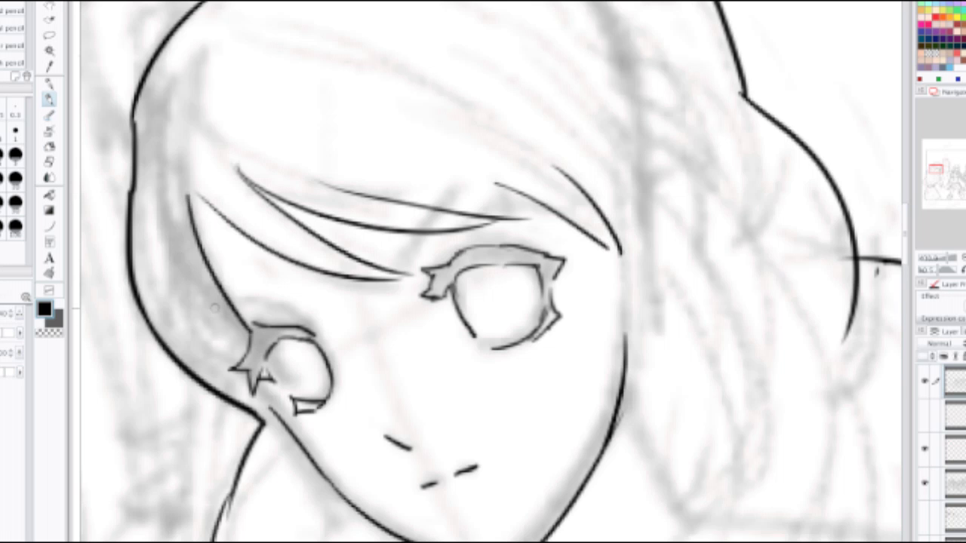
pyautogui.moveTo(169, 271); pyautogui.dragTo(254, 338)
pyautogui.moveTo(163, 309); pyautogui.dragTo(261, 370)
pyautogui.moveTo(460, 181); pyautogui.dragTo(341, 332)
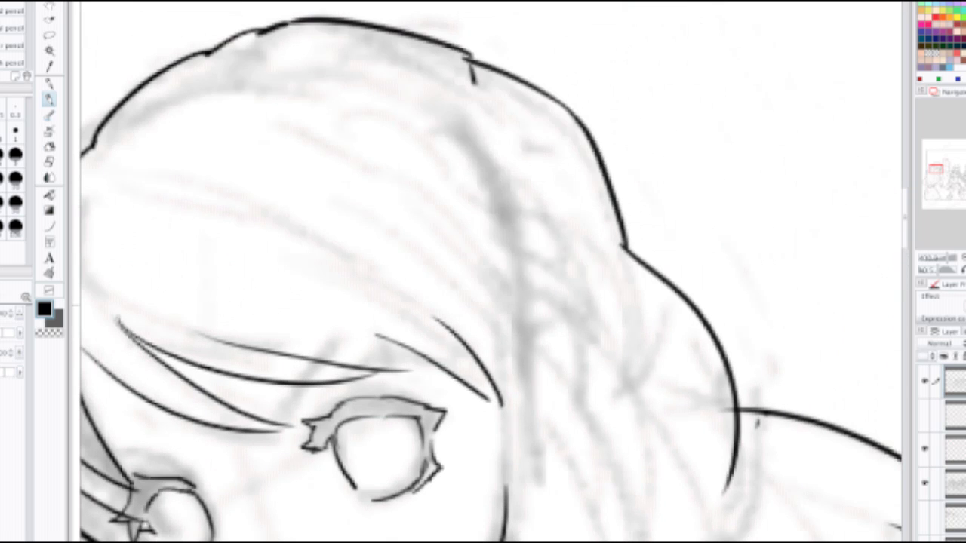
pyautogui.moveTo(345, 250); pyautogui.dragTo(480, 358)
pyautogui.hotkey('ctrl', 'z')
pyautogui.moveTo(420, 241); pyautogui.dragTo(539, 433)
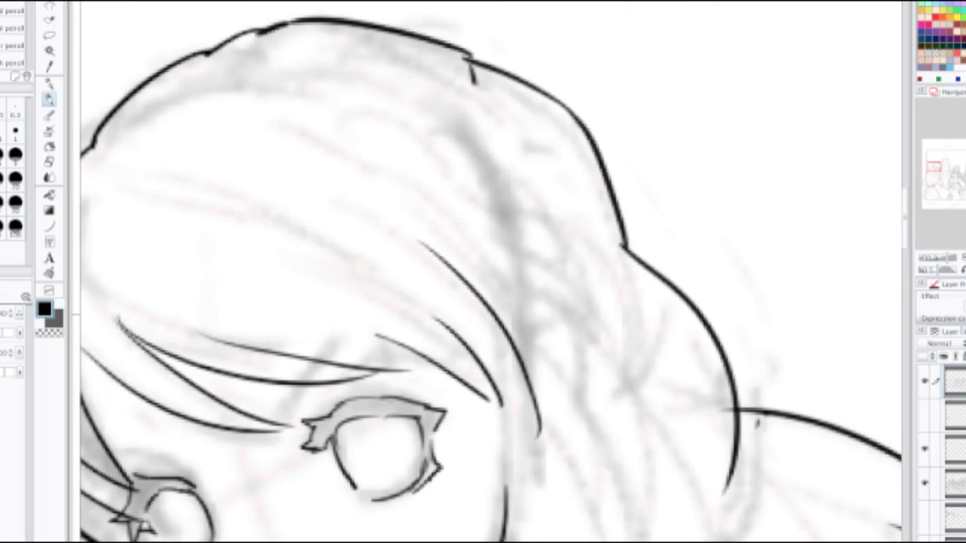
# Step: Ink the long front hair locks sweeping from beside the near cheek onto the chest, with two pointed tips and inner strands
pyautogui.moveTo(493, 379); pyautogui.dragTo(489, 166)
pyautogui.hotkey('ctrl', '-')
pyautogui.moveTo(495, 200); pyautogui.dragTo(514, 246)
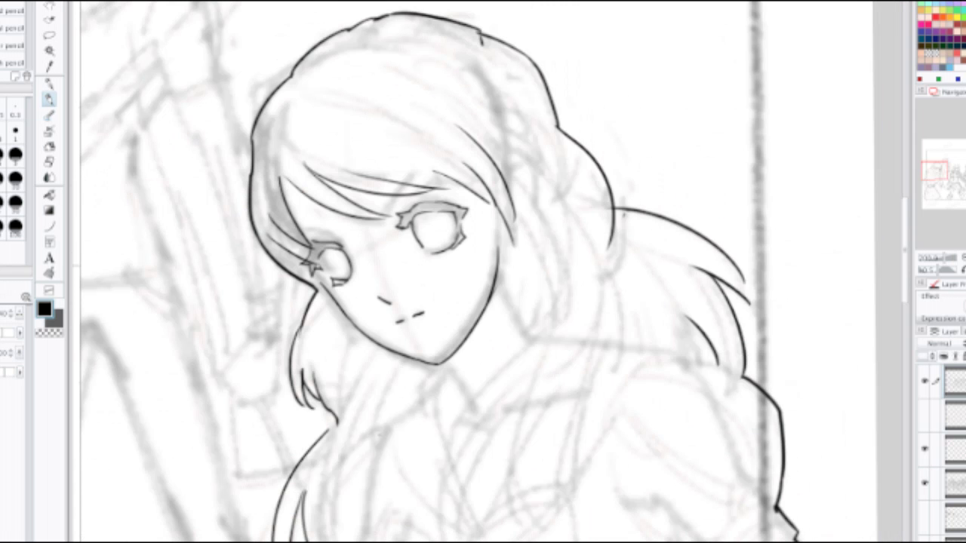
pyautogui.moveTo(544, 286); pyautogui.dragTo(560, 173)
pyautogui.moveTo(584, 142); pyautogui.dragTo(488, 341)
pyautogui.hotkey('ctrl', 'z')
pyautogui.moveTo(576, 169); pyautogui.dragTo(490, 350)
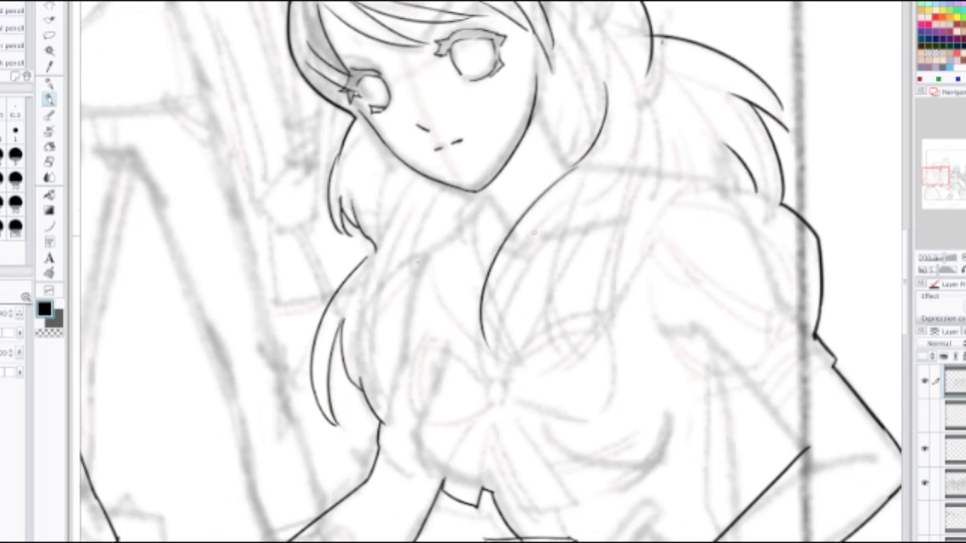
pyautogui.moveTo(562, 202); pyautogui.dragTo(483, 347)
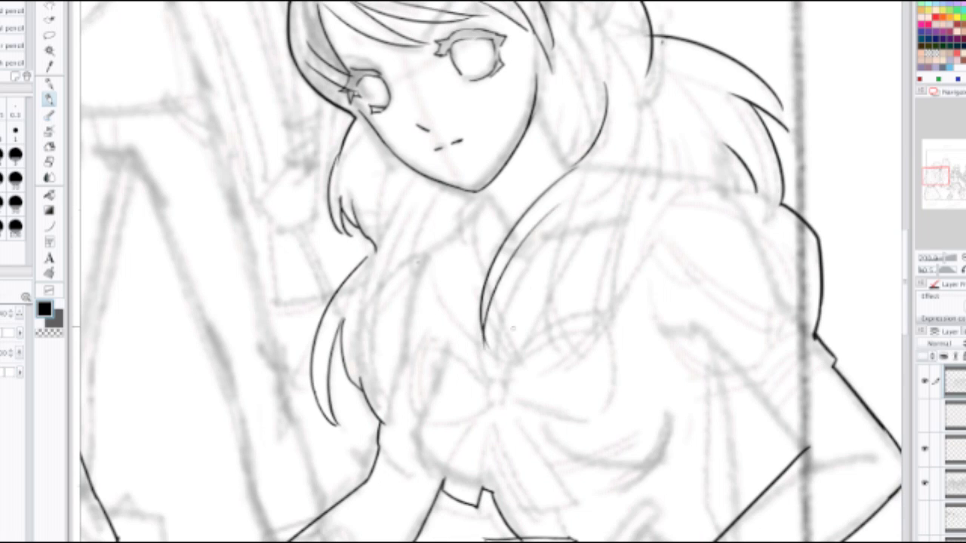
pyautogui.moveTo(581, 193); pyautogui.dragTo(545, 347)
pyautogui.moveTo(593, 214); pyautogui.dragTo(559, 352)
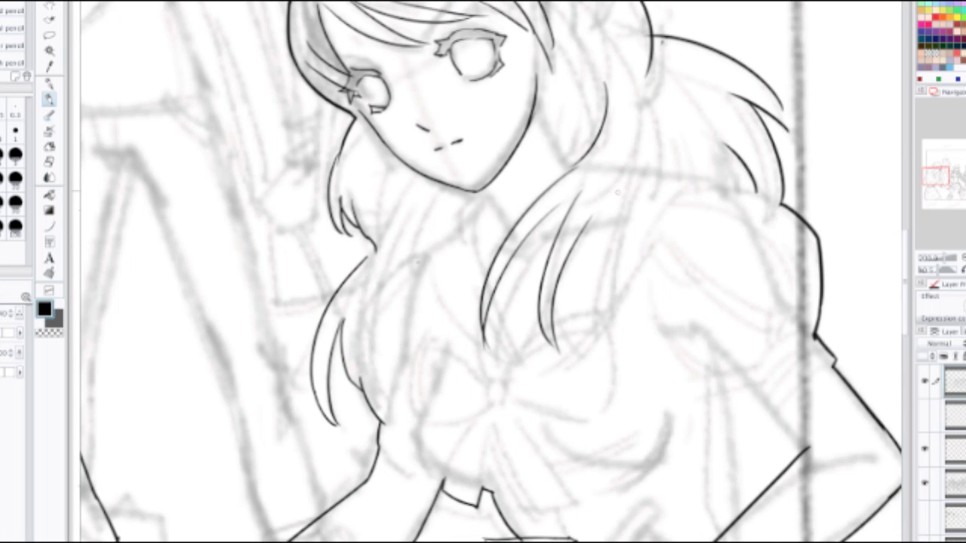
pyautogui.moveTo(645, 131); pyautogui.dragTo(582, 210)
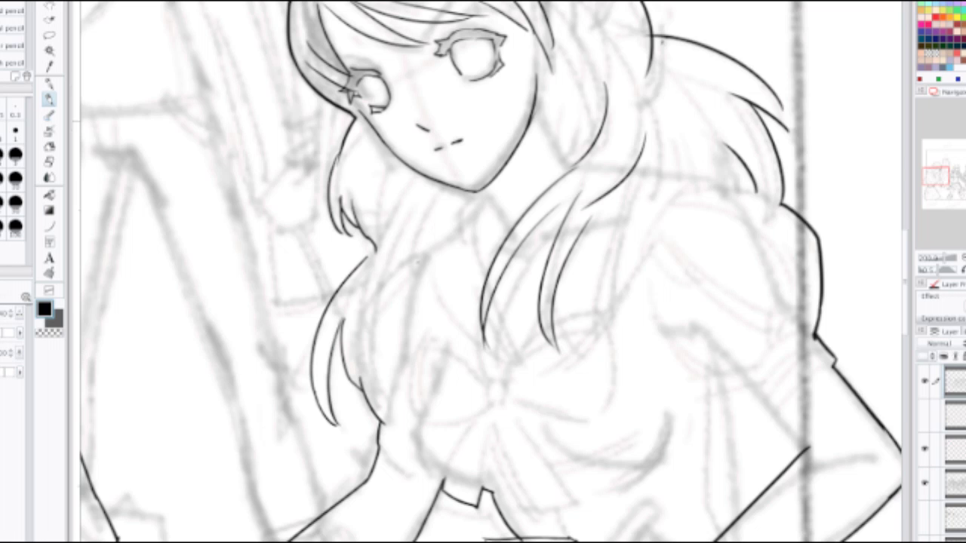
# Step: Ink the inner strands of the back hair, curving from behind the head down to the near shoulder
pyautogui.moveTo(713, 129); pyautogui.dragTo(730, 184)
pyautogui.moveTo(655, 116)
pyautogui.mouseDown()
pyautogui.moveTo(668, 194)
pyautogui.moveTo(642, 255)
pyautogui.mouseUp()
pyautogui.hotkey('ctrl', 'z')
pyautogui.moveTo(658, 62); pyautogui.dragTo(725, 160)
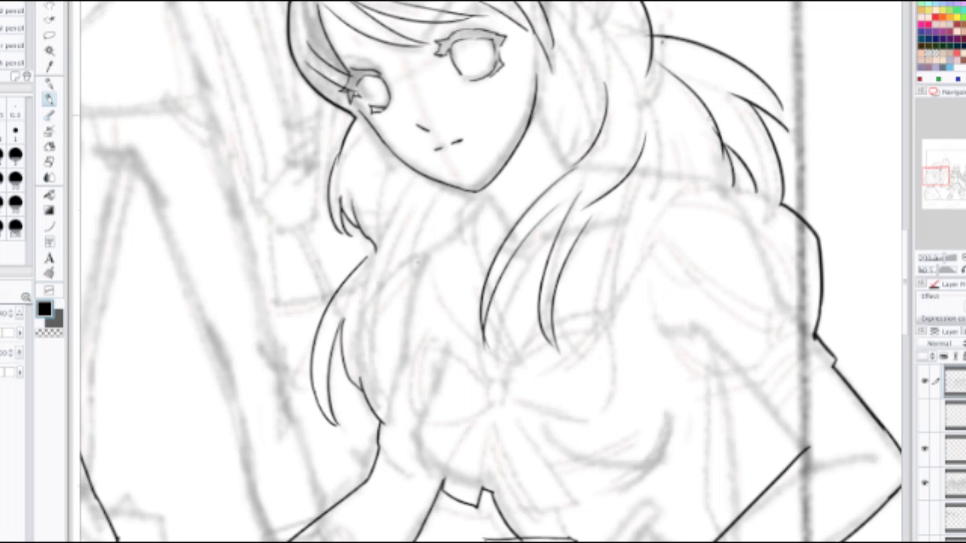
pyautogui.hotkey('ctrl', 'z')
pyautogui.moveTo(662, 66); pyautogui.dragTo(727, 173)
pyautogui.moveTo(647, 104); pyautogui.dragTo(697, 181)
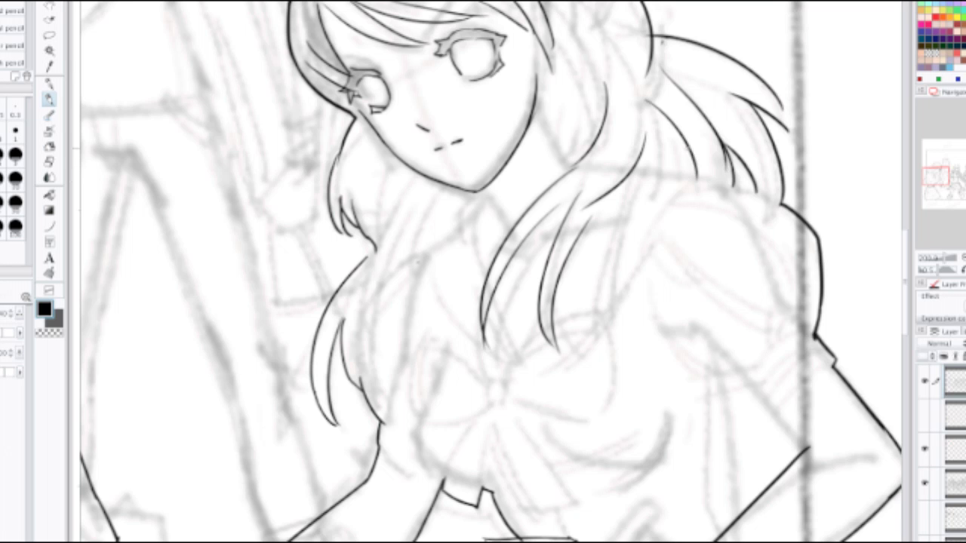
# Step: Erase a short stretch of the back hair line where the strands overlap above the near shoulder
pyautogui.scroll(-1, 685, 150)
pyautogui.moveTo(684, 237); pyautogui.dragTo(643, 361)
pyautogui.hotkey('ctrl', 'z')
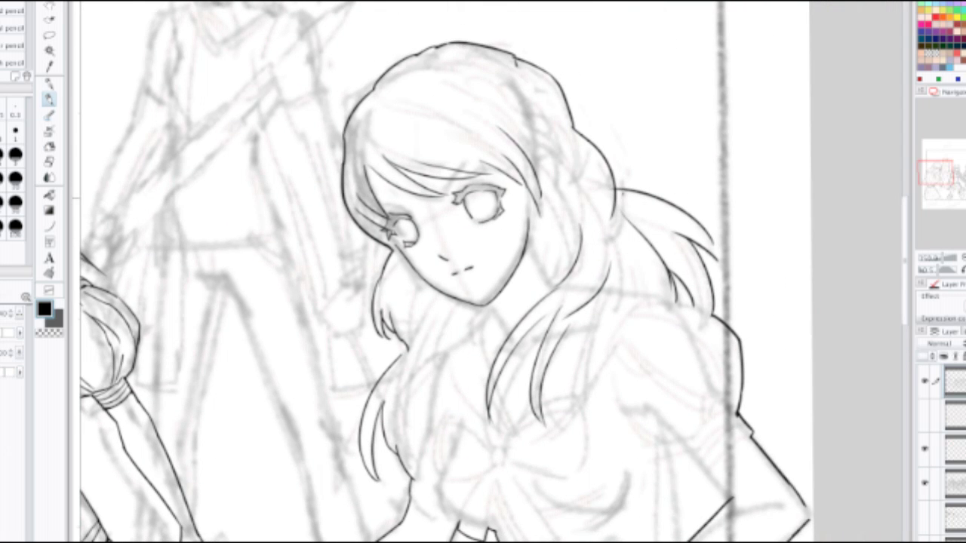
pyautogui.press('e')
pyautogui.moveTo(674, 225)
pyautogui.mouseDown()
pyautogui.moveTo(658, 222)
pyautogui.moveTo(693, 243)
pyautogui.mouseUp()
pyautogui.press('p')
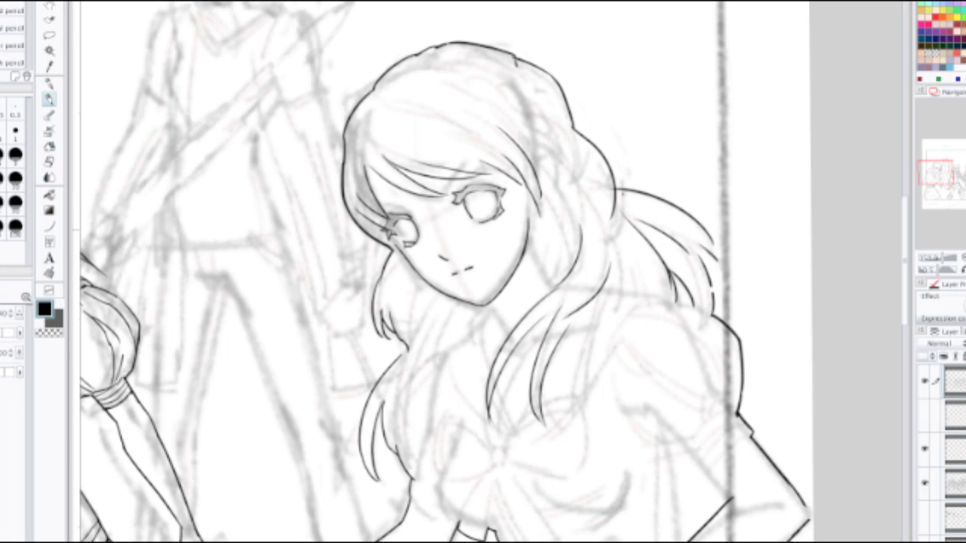
# Step: Redraw the short strand between the back hair locks until it curves down to the near shoulder
pyautogui.moveTo(623, 214)
pyautogui.mouseDown()
pyautogui.moveTo(683, 252)
pyautogui.moveTo(692, 298)
pyautogui.mouseUp()
pyautogui.hotkey('ctrl', 'z')
pyautogui.moveTo(678, 244); pyautogui.dragTo(691, 297)
pyautogui.hotkey('ctrl', 'z')
pyautogui.moveTo(678, 246); pyautogui.dragTo(692, 295)
pyautogui.hotkey('ctrl', 'z')
pyautogui.moveTo(680, 246); pyautogui.dragTo(687, 286)
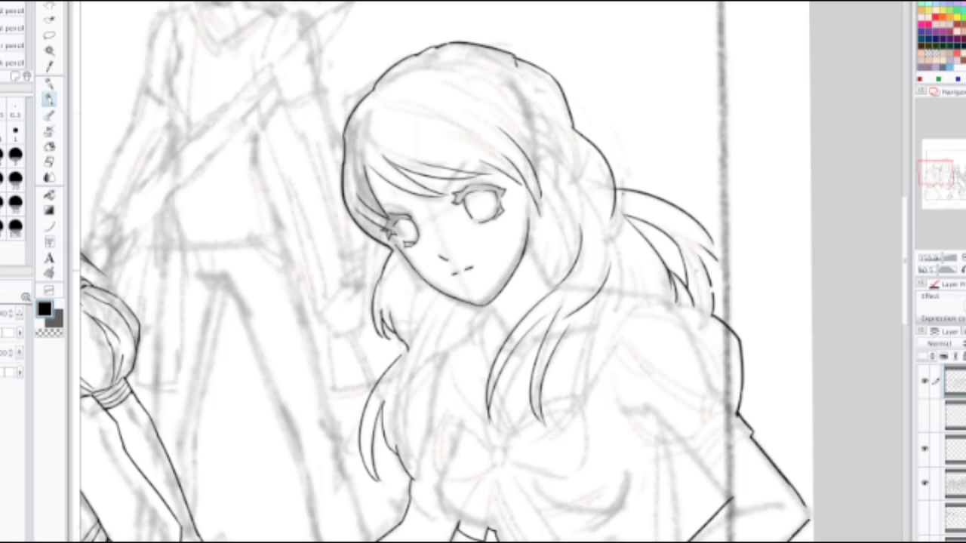
pyautogui.hotkey('ctrl', 'z')
pyautogui.moveTo(676, 244); pyautogui.dragTo(702, 328)
pyautogui.hotkey('ctrl', 'z')
pyautogui.moveTo(677, 244); pyautogui.dragTo(702, 310)
# Step: Ink another front lock curling to a tip on the chest and short strands linking it to the back hair
pyautogui.moveTo(628, 269); pyautogui.dragTo(647, 204)
pyautogui.moveTo(639, 168)
pyautogui.mouseDown()
pyautogui.moveTo(636, 260)
pyautogui.moveTo(594, 329)
pyautogui.moveTo(602, 362)
pyautogui.mouseUp()
pyautogui.moveTo(608, 264)
pyautogui.mouseDown()
pyautogui.moveTo(580, 351)
pyautogui.moveTo(585, 372)
pyautogui.moveTo(634, 367)
pyautogui.mouseUp()
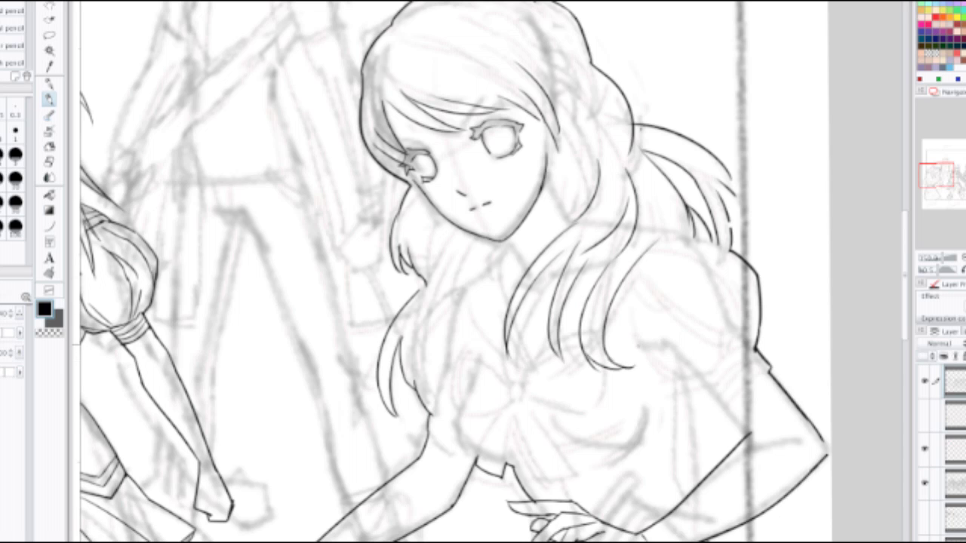
pyautogui.moveTo(643, 181); pyautogui.dragTo(661, 243)
pyautogui.moveTo(655, 189)
pyautogui.mouseDown()
pyautogui.moveTo(665, 233)
pyautogui.moveTo(683, 232)
pyautogui.mouseUp()
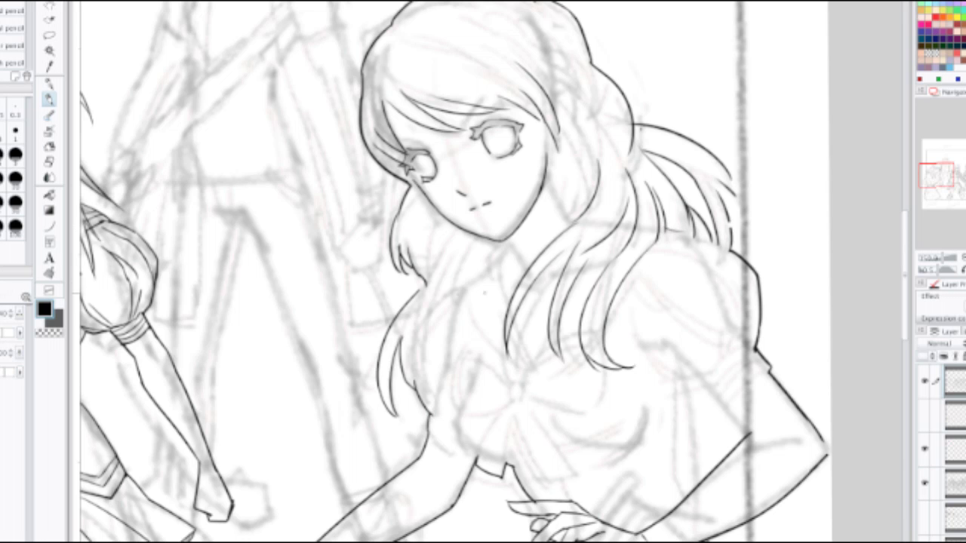
# Step: Ink the far-side hair lock hanging from below the jaw onto the chest, with an inner strand and jagged lower tip
pyautogui.moveTo(475, 245); pyautogui.dragTo(458, 351)
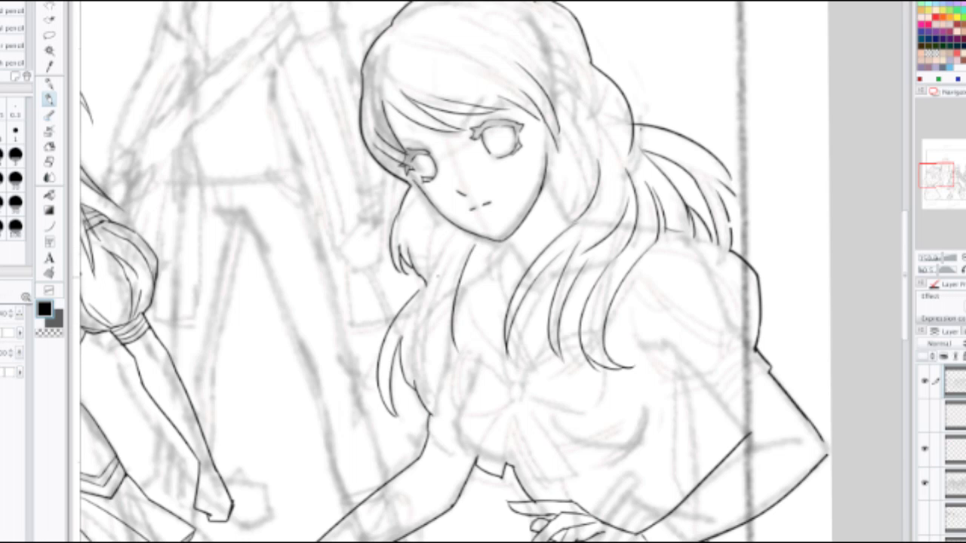
pyautogui.moveTo(438, 277); pyautogui.dragTo(452, 395)
pyautogui.moveTo(434, 340); pyautogui.dragTo(462, 401)
pyautogui.hotkey('ctrl', 'z')
pyautogui.hotkey('ctrl', 'z')
pyautogui.moveTo(459, 246)
pyautogui.mouseDown()
pyautogui.moveTo(435, 367)
pyautogui.moveTo(467, 383)
pyautogui.moveTo(474, 418)
pyautogui.mouseUp()
pyautogui.hotkey('ctrl', 'z')
pyautogui.moveTo(463, 377); pyautogui.dragTo(473, 403)
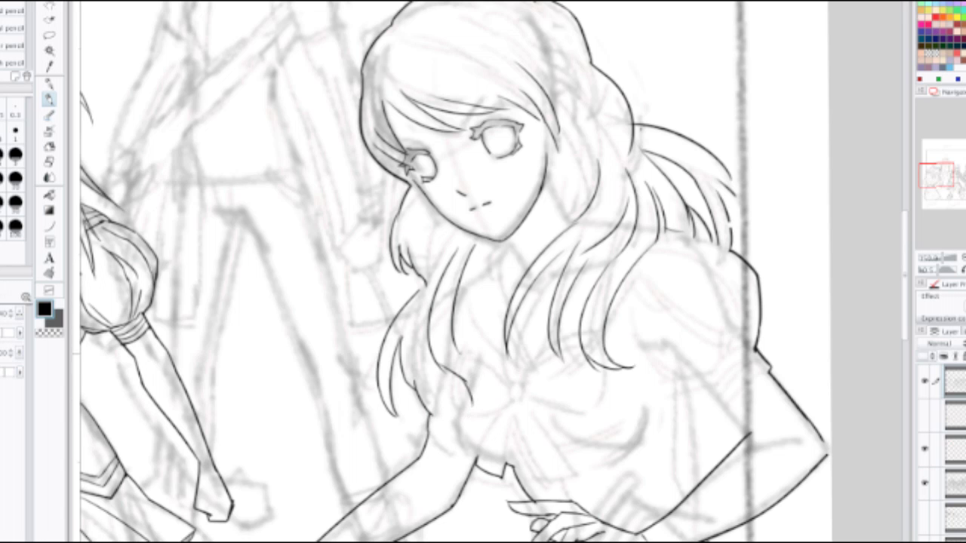
# Step: Replace the jagged inner tip line of the far-side hair lock with a plain edge running down to the extended arm
pyautogui.moveTo(461, 357); pyautogui.dragTo(471, 410)
pyautogui.hotkey('ctrl', 'z')
pyautogui.hotkey('ctrl', 'z')
pyautogui.moveTo(457, 350); pyautogui.dragTo(474, 409)
pyautogui.hotkey('ctrl', 'z')
pyautogui.hotkey('ctrl', 'z')
pyautogui.moveTo(427, 279); pyautogui.dragTo(415, 382)
pyautogui.hotkey('ctrl', 'z')
pyautogui.moveTo(408, 320); pyautogui.dragTo(434, 391)
pyautogui.hotkey('ctrl', 'z')
pyautogui.moveTo(400, 339); pyautogui.dragTo(427, 298)
pyautogui.hotkey('ctrl', 'z')
# Step: Ink thin inner strands in the far-side hair behind the jaw, curving down towards the outer lock
pyautogui.moveTo(440, 218); pyautogui.dragTo(429, 277)
pyautogui.hotkey('ctrl', 'z')
pyautogui.moveTo(439, 219); pyautogui.dragTo(428, 280)
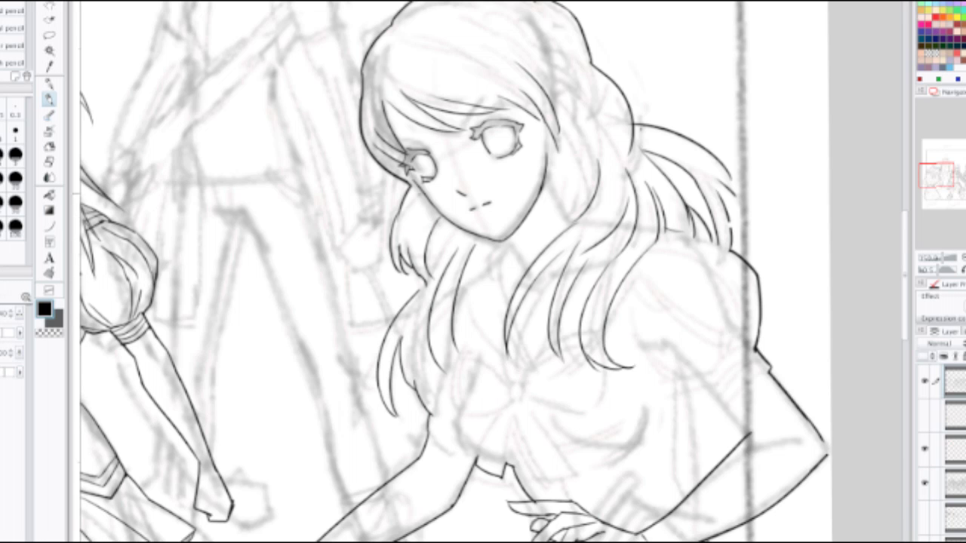
pyautogui.moveTo(425, 196); pyautogui.dragTo(408, 249)
pyautogui.moveTo(450, 224); pyautogui.dragTo(422, 286)
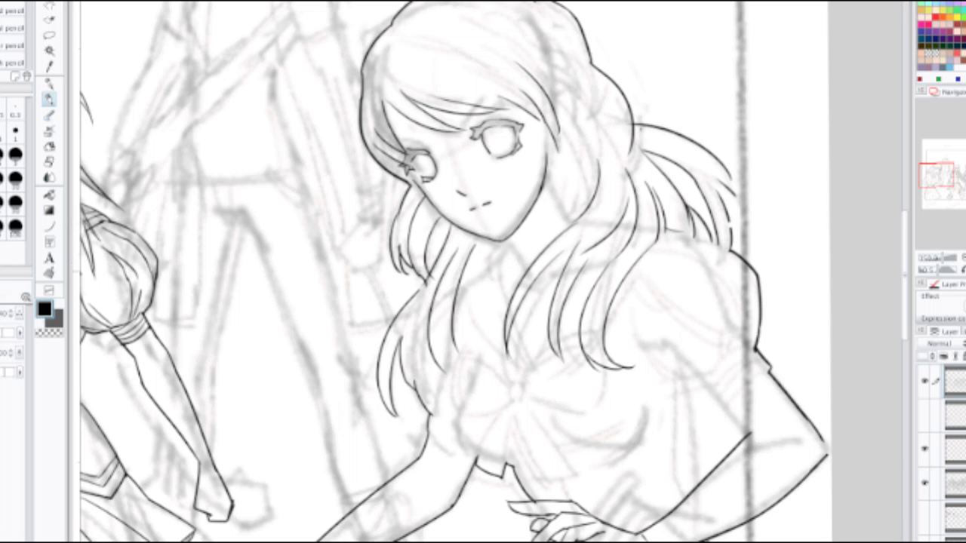
pyautogui.hotkey('ctrl', 'z')
pyautogui.moveTo(450, 223); pyautogui.dragTo(419, 289)
# Step: Erase the upper outer edge of the long far-side lock and redraw it as a smooth curve up to the jaw
pyautogui.press('e')
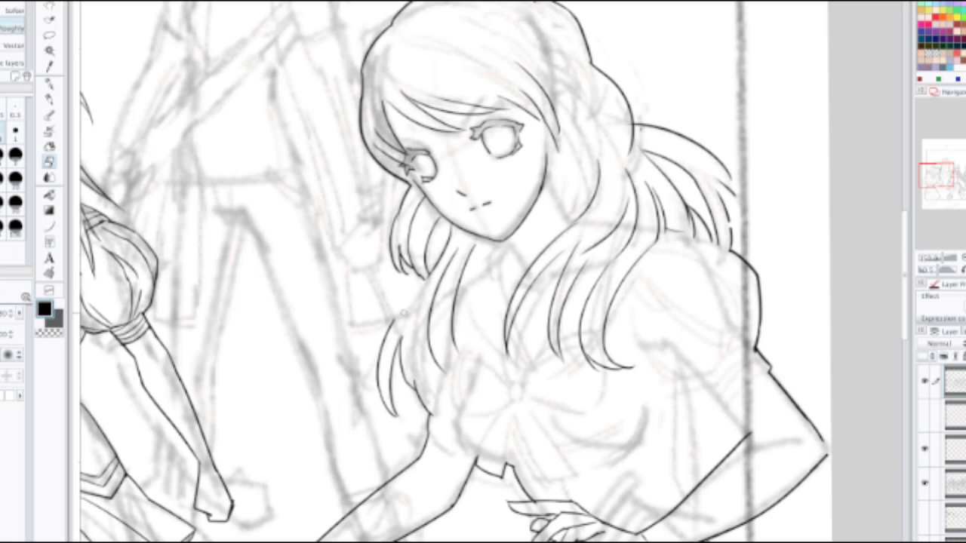
pyautogui.press('p')
pyautogui.moveTo(395, 324); pyautogui.dragTo(431, 271)
pyautogui.hotkey('ctrl', 'z')
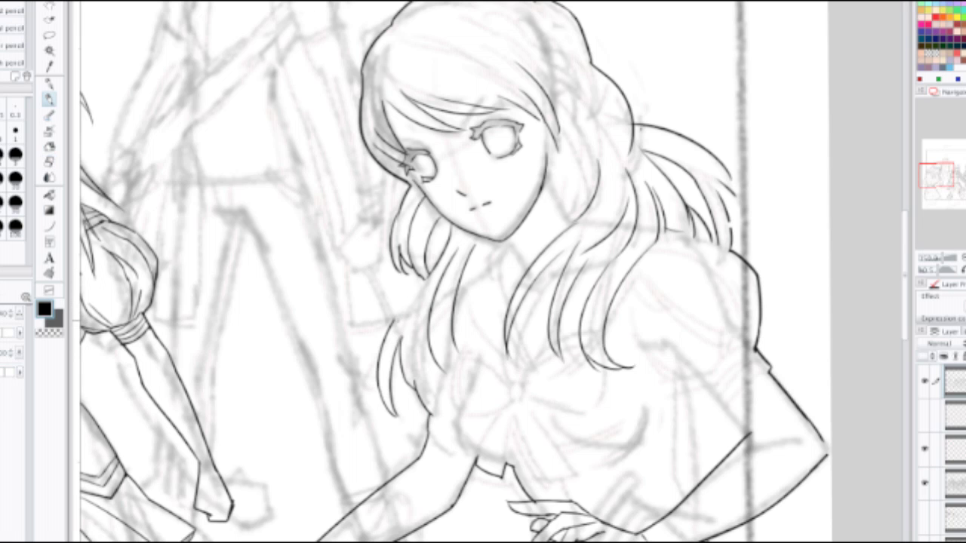
pyautogui.moveTo(395, 324); pyautogui.dragTo(440, 255)
pyautogui.press('e')
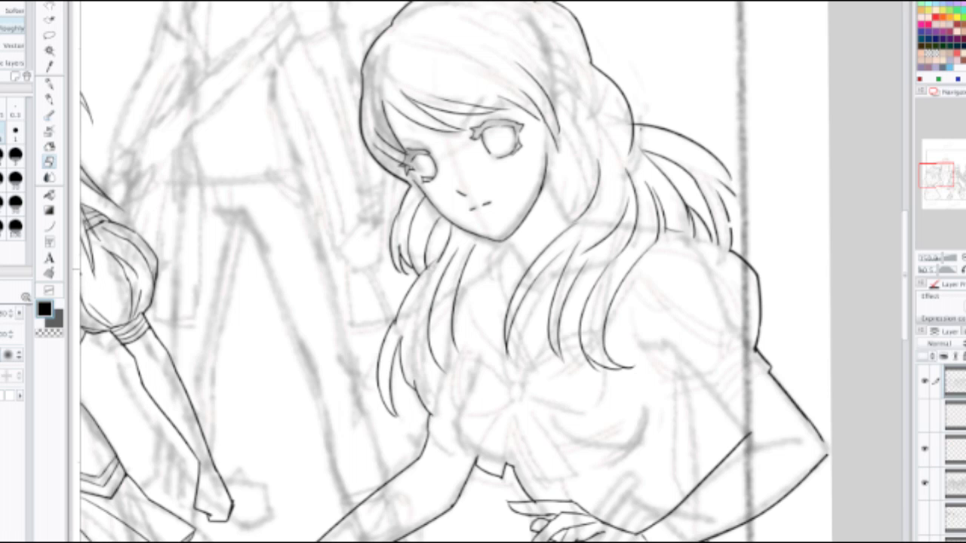
pyautogui.press('p')
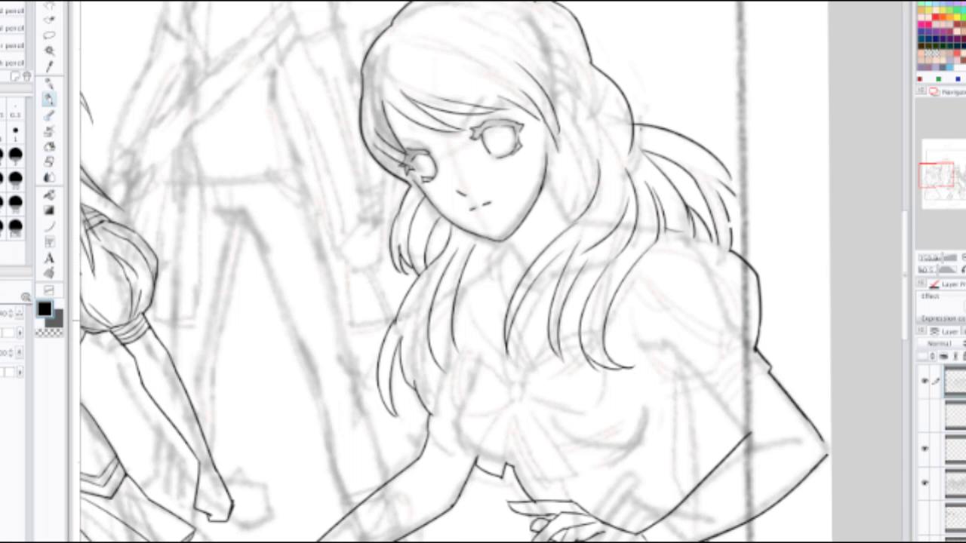
# Step: Flip the canvas view horizontally
pyautogui.scroll(-2, 413, 273)
pyautogui.scroll(3, 452, 254)
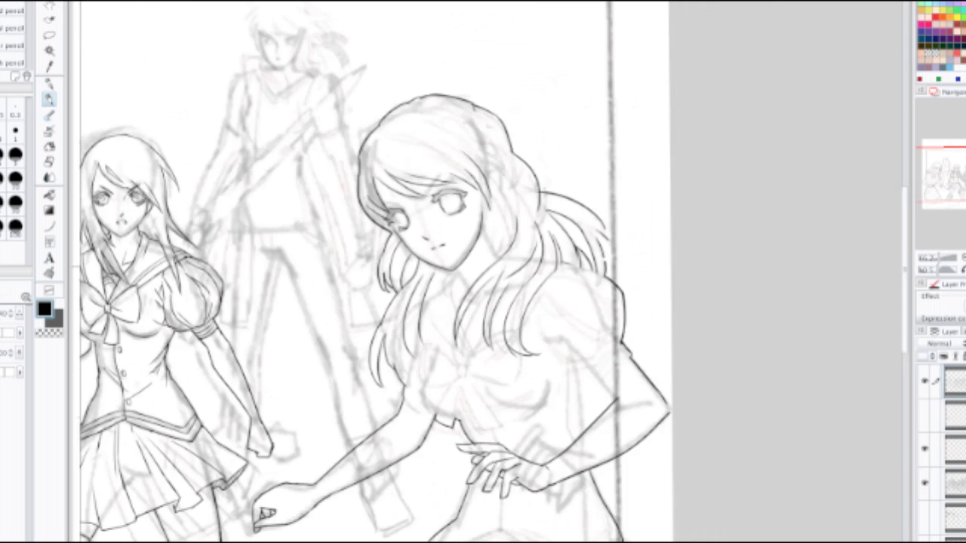
pyautogui.moveTo(363, 250); pyautogui.dragTo(369, 290)
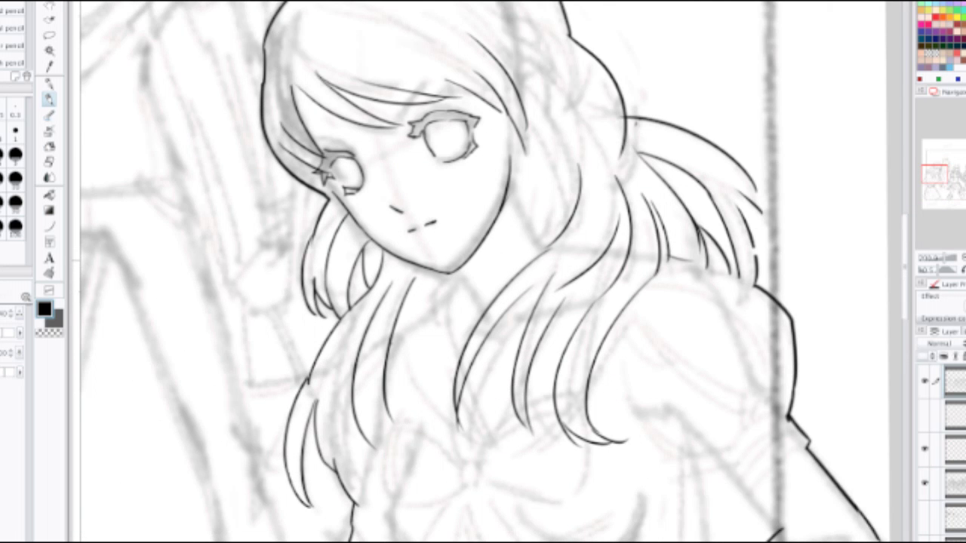
pyautogui.scroll(-1, 490, 256)
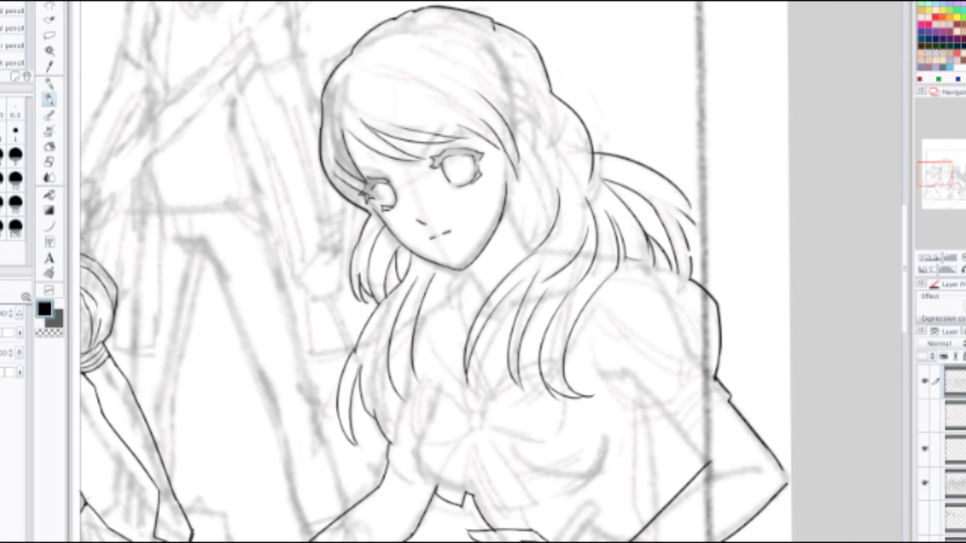
pyautogui.press('h')
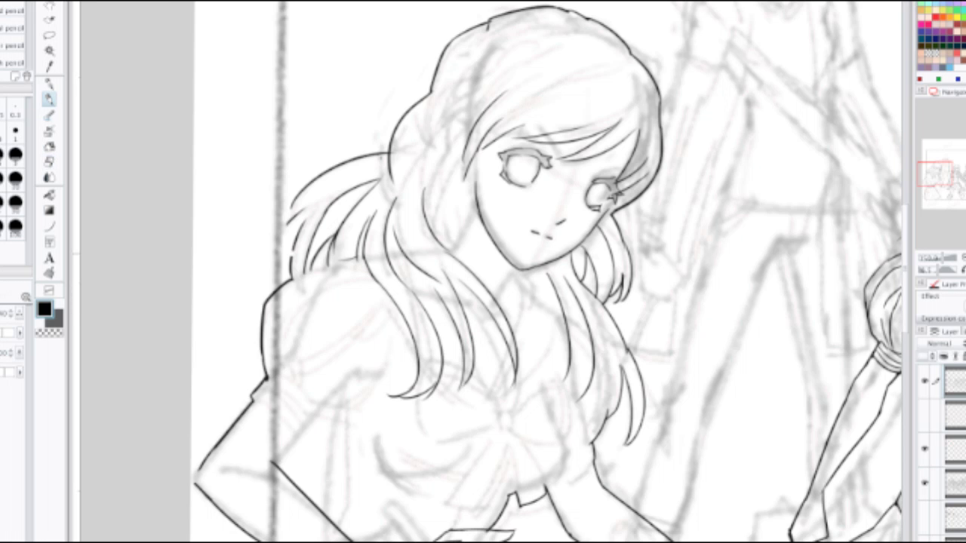
# Step: Ink a short pointed strand extending the tip of the longest near-side front lock on the chest
pyautogui.moveTo(399, 250); pyautogui.dragTo(425, 303)
pyautogui.hotkey('ctrl', 'z')
pyautogui.moveTo(402, 253)
pyautogui.mouseDown()
pyautogui.moveTo(431, 316)
pyautogui.moveTo(459, 280)
pyautogui.moveTo(400, 389)
pyautogui.mouseUp()
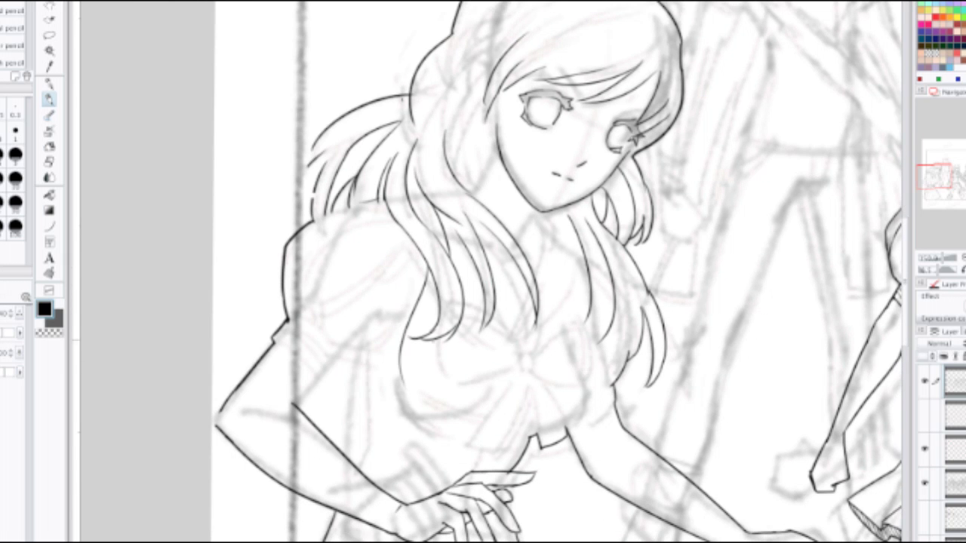
pyautogui.hotkey('ctrl', 'z')
pyautogui.moveTo(429, 263); pyautogui.dragTo(393, 367)
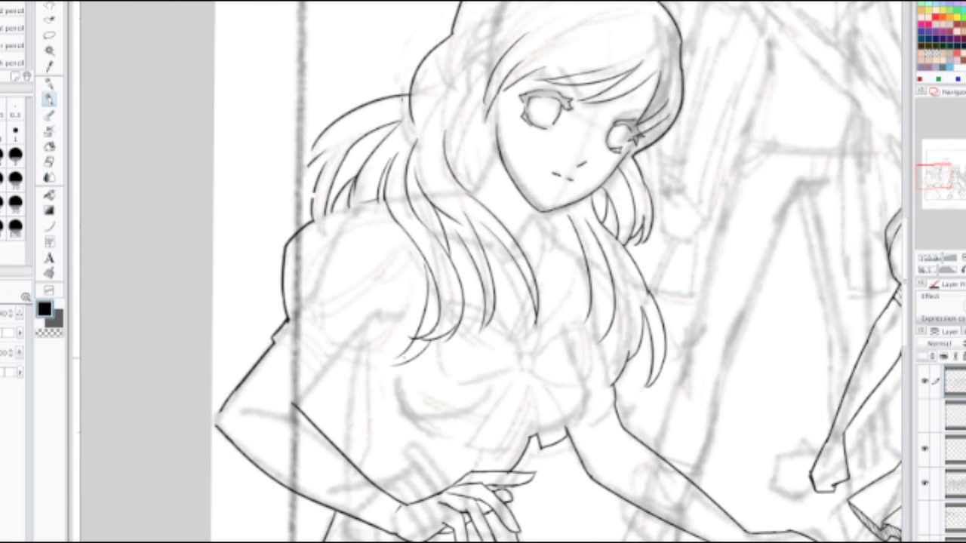
pyautogui.hotkey('ctrl', 'z')
pyautogui.moveTo(435, 341); pyautogui.dragTo(389, 366)
pyautogui.hotkey('ctrl', 'z')
pyautogui.moveTo(433, 338)
pyautogui.mouseDown()
pyautogui.moveTo(386, 364)
pyautogui.moveTo(414, 348)
pyautogui.mouseUp()
pyautogui.hotkey('ctrl', '-')
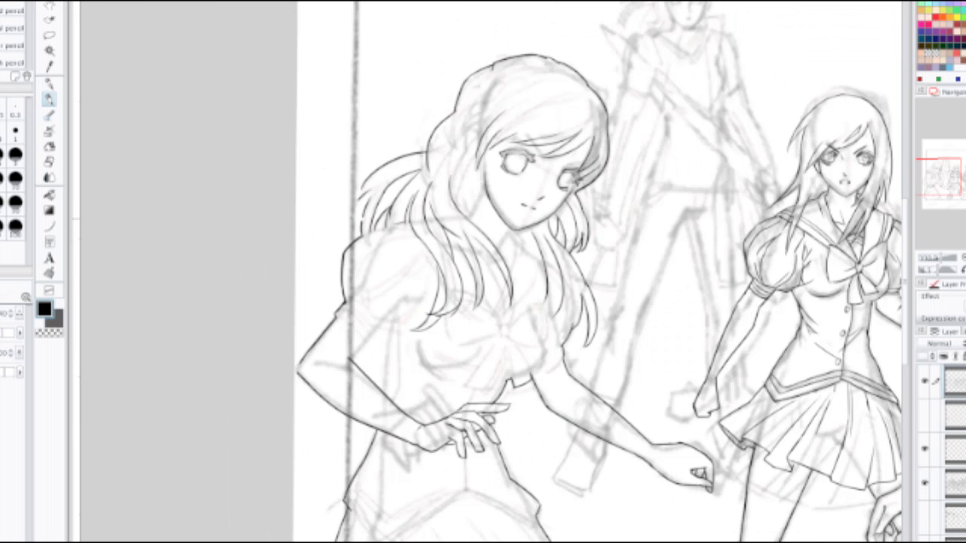
# Step: Switch to the browser to check the coloured reference of the orange-haired girl, and return to the drawing
pyautogui.moveTo(641, 271); pyautogui.dragTo(632, 219)
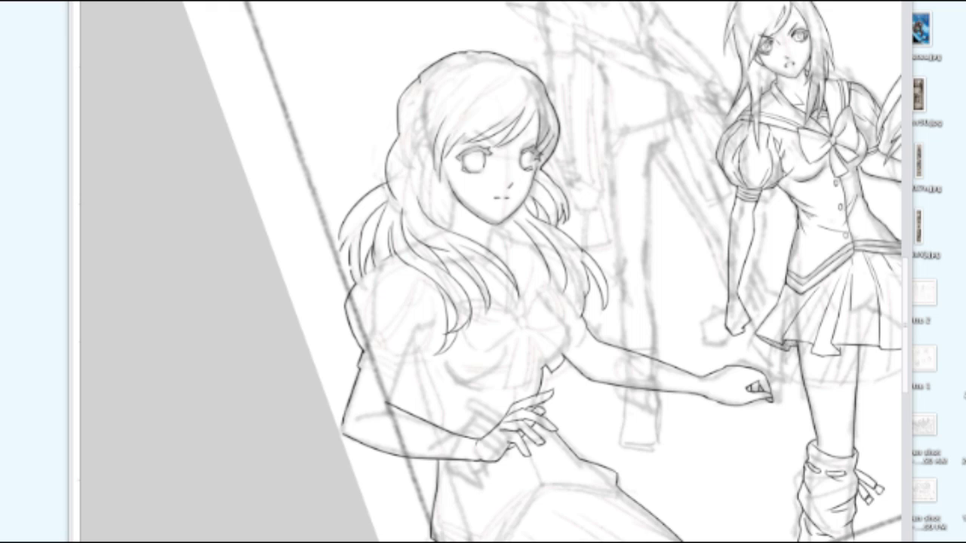
pyautogui.press('super+Tab')
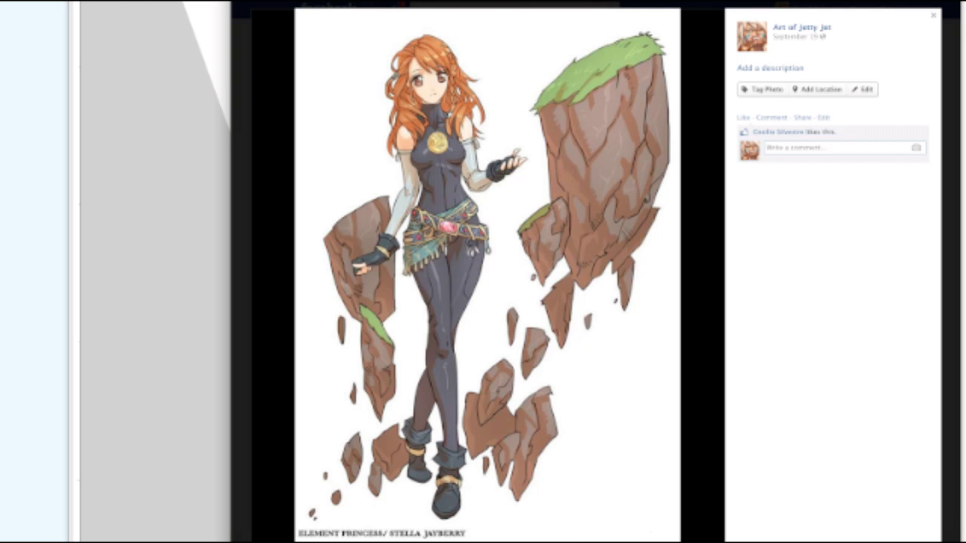
pyautogui.moveTo(666, 0); pyautogui.dragTo(641, 39)
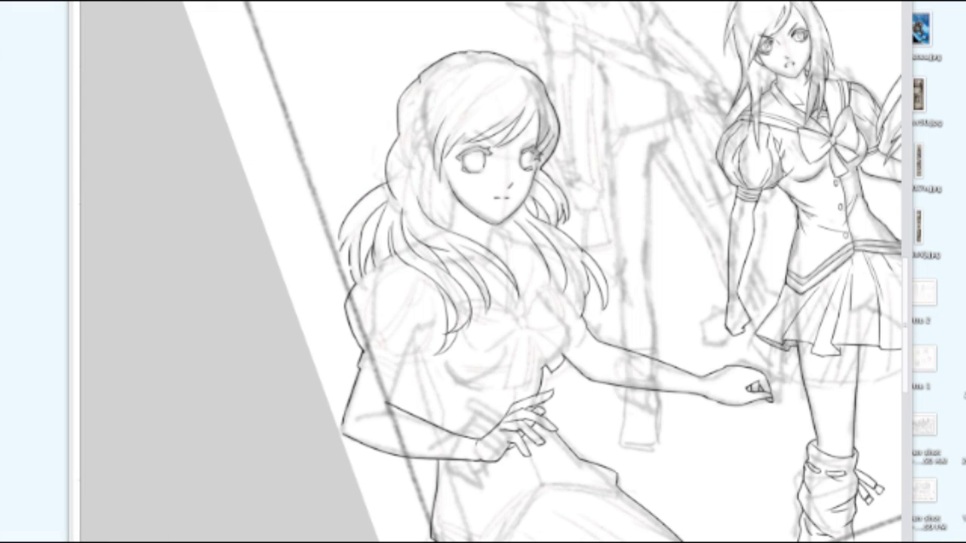
pyautogui.click(456, 184)
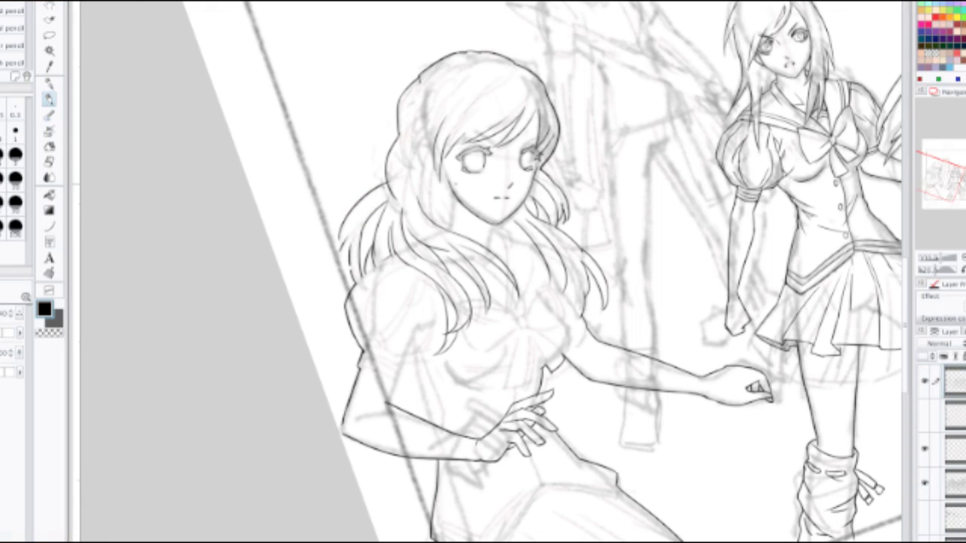
# Step: Ink a long curved strand from beside the near-side fringe down into the shoulder lock
pyautogui.scroll(1, 469, 169)
pyautogui.moveTo(396, 133)
pyautogui.mouseDown()
pyautogui.moveTo(363, 263)
pyautogui.moveTo(368, 192)
pyautogui.moveTo(365, 261)
pyautogui.mouseUp()
pyautogui.hotkey('ctrl', 'z')
pyautogui.hotkey('ctrl', 'z')
pyautogui.moveTo(396, 138)
pyautogui.mouseDown()
pyautogui.moveTo(367, 246)
pyautogui.moveTo(372, 142)
pyautogui.moveTo(357, 186)
pyautogui.mouseUp()
pyautogui.hotkey('ctrl', 'z')
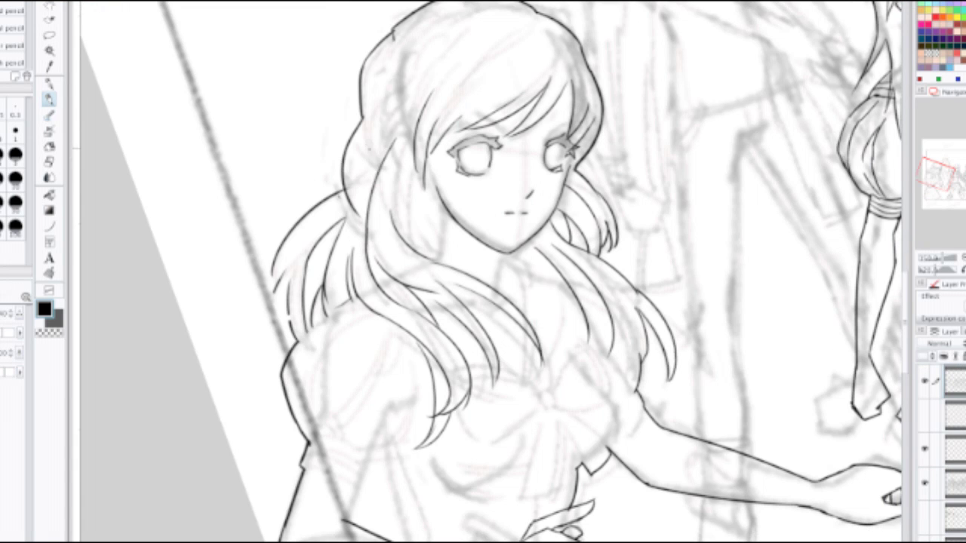
# Step: Ink further inner strands in the near-side hair between the back outline and the fringe
pyautogui.moveTo(380, 133); pyautogui.dragTo(353, 220)
pyautogui.moveTo(360, 178); pyautogui.dragTo(370, 198)
pyautogui.moveTo(403, 165); pyautogui.dragTo(403, 289)
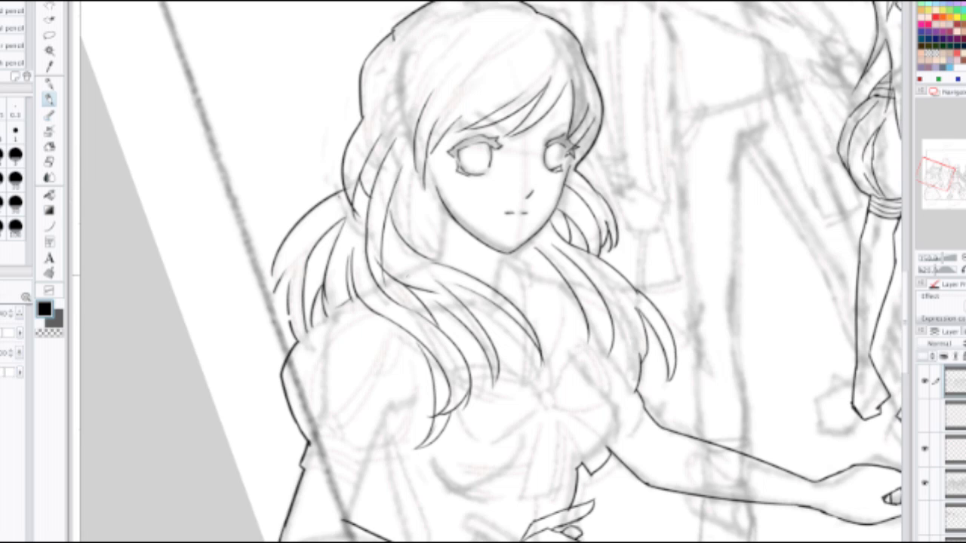
pyautogui.hotkey('ctrl', 'z')
pyautogui.moveTo(406, 163); pyautogui.dragTo(393, 275)
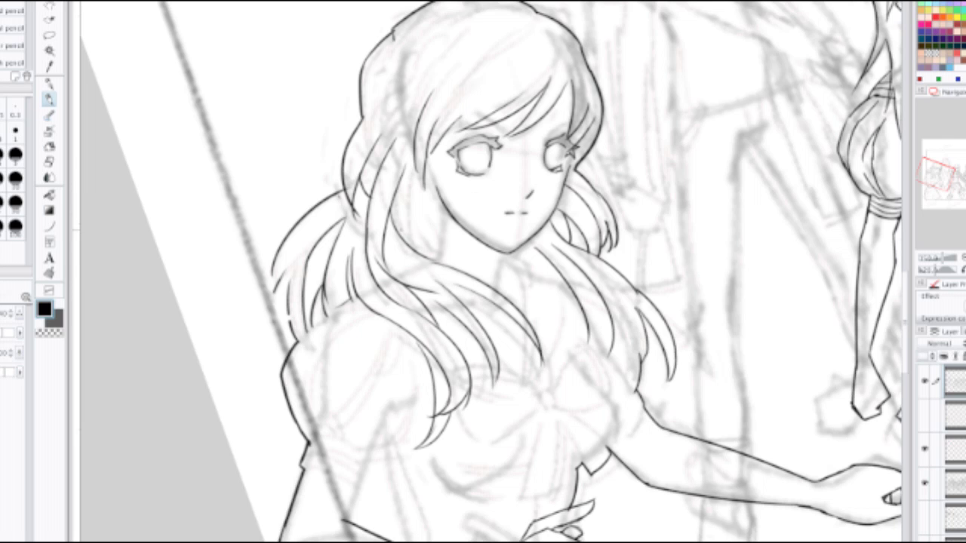
# Step: Ink the inner strands beside the near cheek and the near-side neck line down to the front lock
pyautogui.moveTo(400, 214); pyautogui.dragTo(456, 262)
pyautogui.hotkey('ctrl', 'z')
pyautogui.hotkey('ctrl', 'z')
pyautogui.moveTo(414, 178)
pyautogui.mouseDown()
pyautogui.moveTo(427, 252)
pyautogui.moveTo(445, 222)
pyautogui.moveTo(440, 243)
pyautogui.mouseUp()
pyautogui.hotkey('ctrl', 'z')
pyautogui.hotkey('ctrl', 'z')
pyautogui.moveTo(440, 198); pyautogui.dragTo(439, 239)
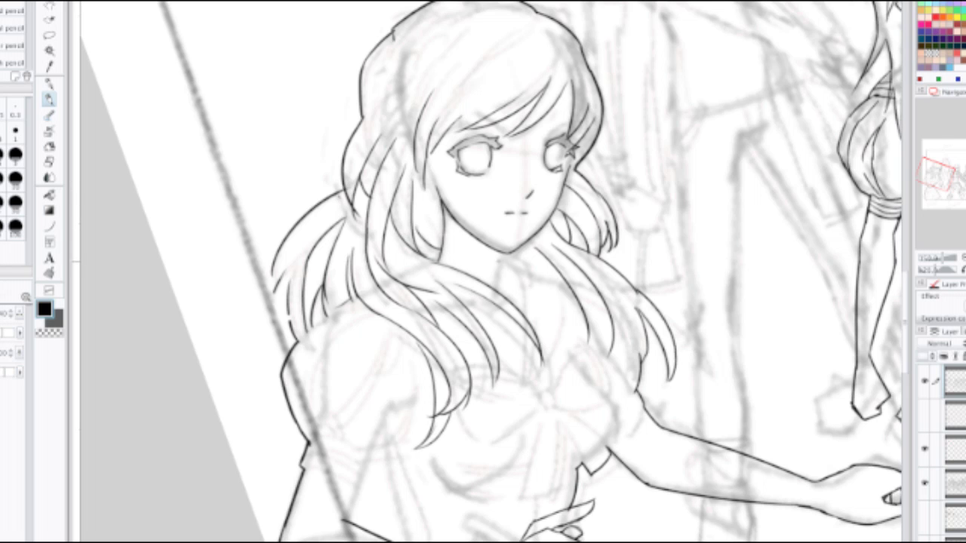
# Step: Ink the far-side neck line from the chin down to the front hair lock
pyautogui.moveTo(505, 252); pyautogui.dragTo(504, 293)
pyautogui.hotkey('ctrl', 'z')
pyautogui.moveTo(506, 253); pyautogui.dragTo(505, 288)
pyautogui.hotkey('ctrl', 'z')
pyautogui.moveTo(504, 251); pyautogui.dragTo(504, 293)
pyautogui.hotkey('ctrl', 'z')
pyautogui.moveTo(505, 250); pyautogui.dragTo(505, 286)
pyautogui.hotkey('ctrl', 'z')
pyautogui.hotkey('ctrl', 'z')
pyautogui.moveTo(505, 253); pyautogui.dragTo(511, 306)
# Step: Ink the short curved line running from below the chin towards the far-side hair
pyautogui.moveTo(524, 265); pyautogui.dragTo(506, 295)
pyautogui.hotkey('ctrl', 'z')
pyautogui.hotkey('ctrl', 'z')
pyautogui.moveTo(510, 252); pyautogui.dragTo(567, 290)
pyautogui.hotkey('ctrl', 'z')
pyautogui.hotkey('ctrl', 'z')
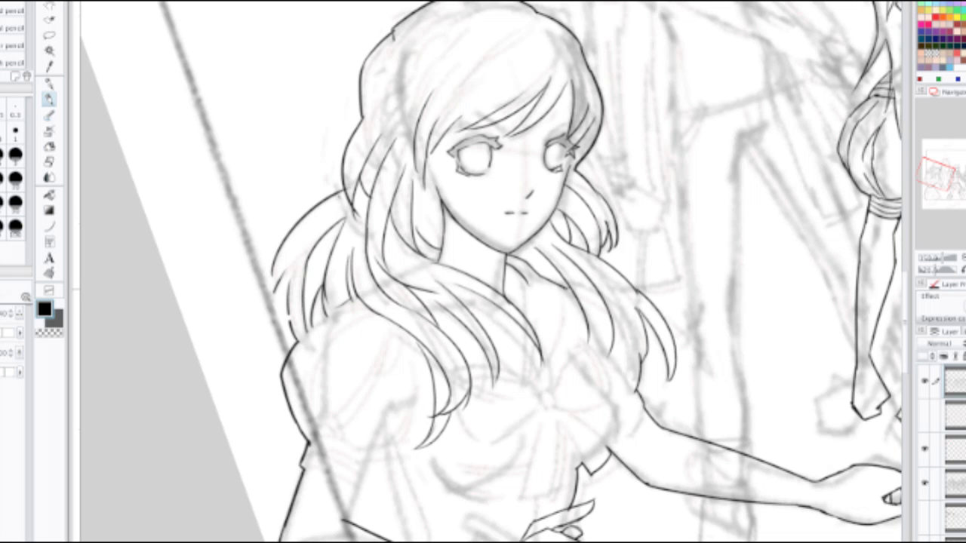
# Step: Clean up the line under the chin with the eraser and ink a short curve into the far-side hair
pyautogui.scroll(-2, 563, 277)
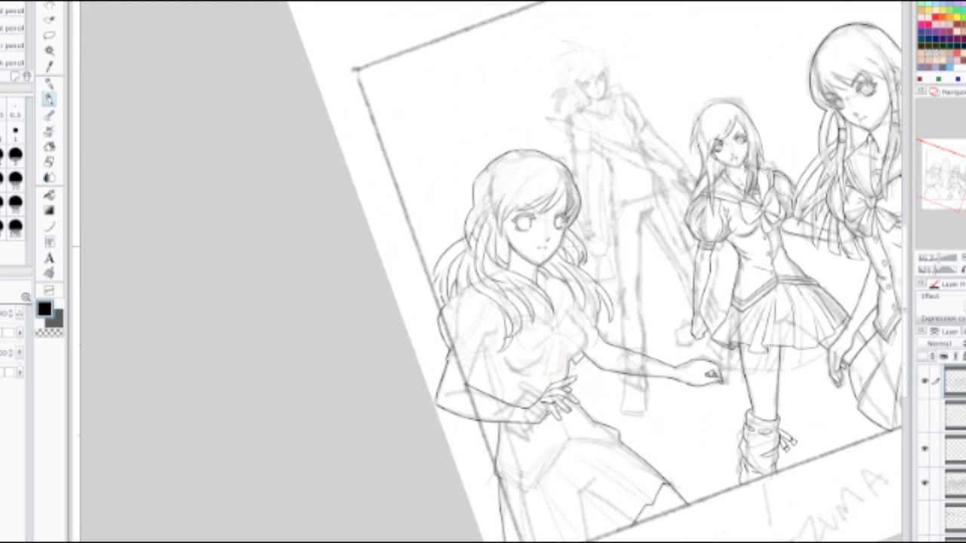
pyautogui.moveTo(710, 227)
pyautogui.mouseDown()
pyautogui.moveTo(701, 179)
pyautogui.moveTo(719, 124)
pyautogui.mouseUp()
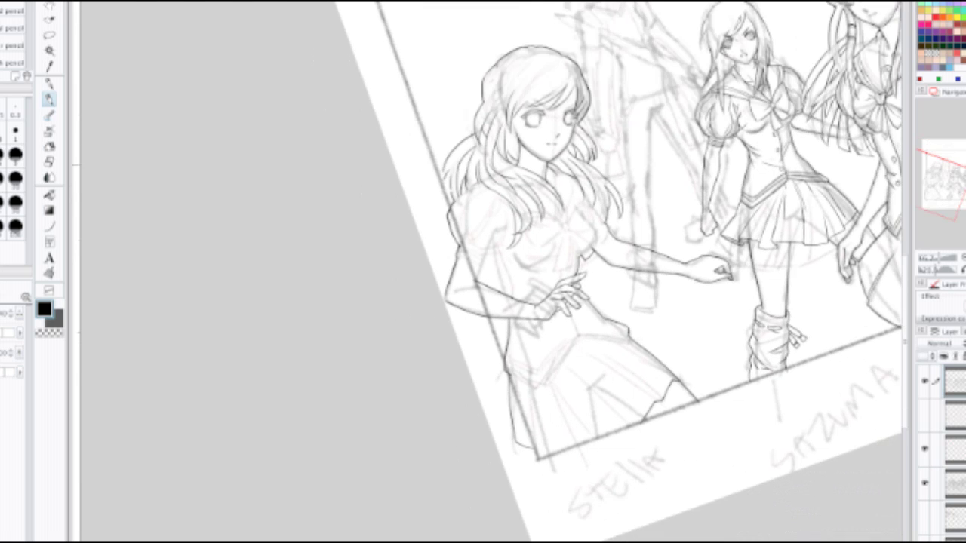
pyautogui.scroll(1, 551, 201)
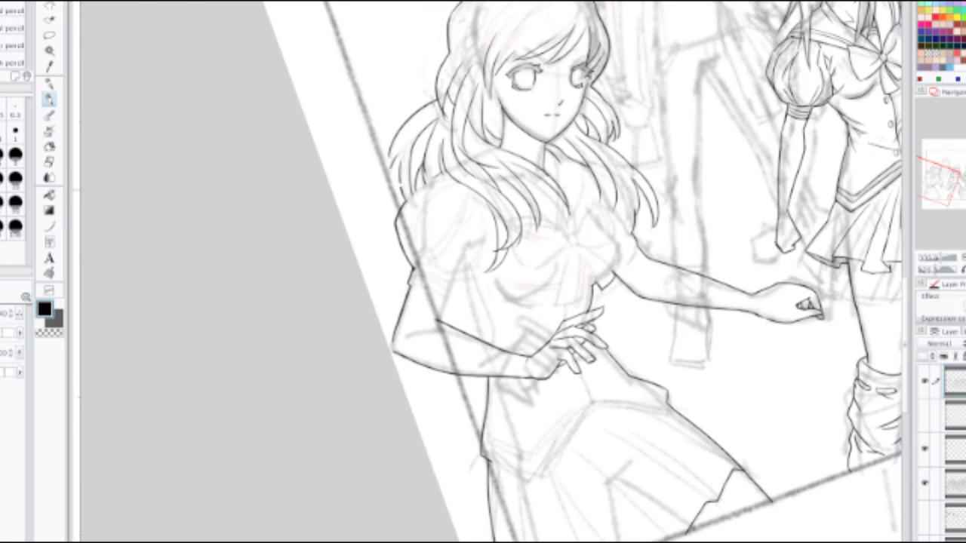
pyautogui.moveTo(573, 271); pyautogui.dragTo(503, 272)
pyautogui.press('+')
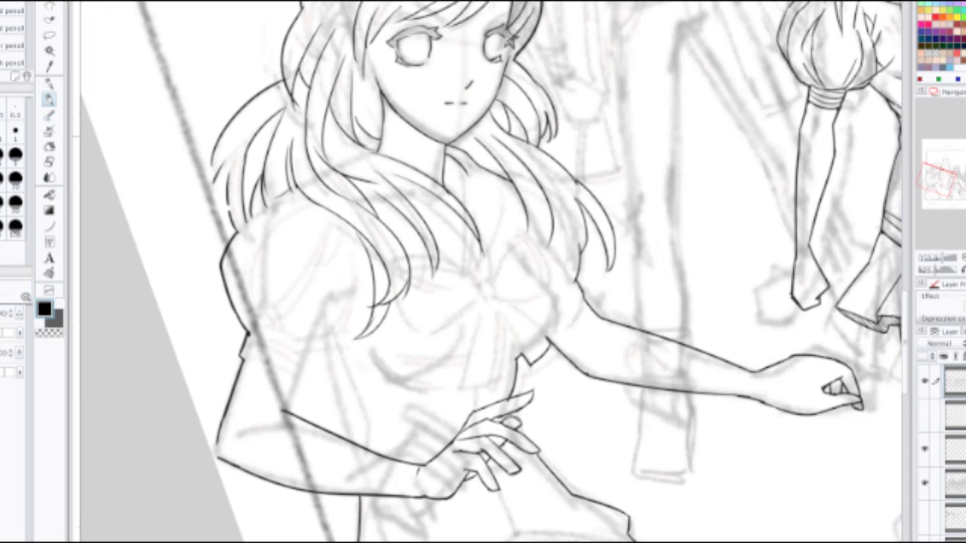
pyautogui.press('-')
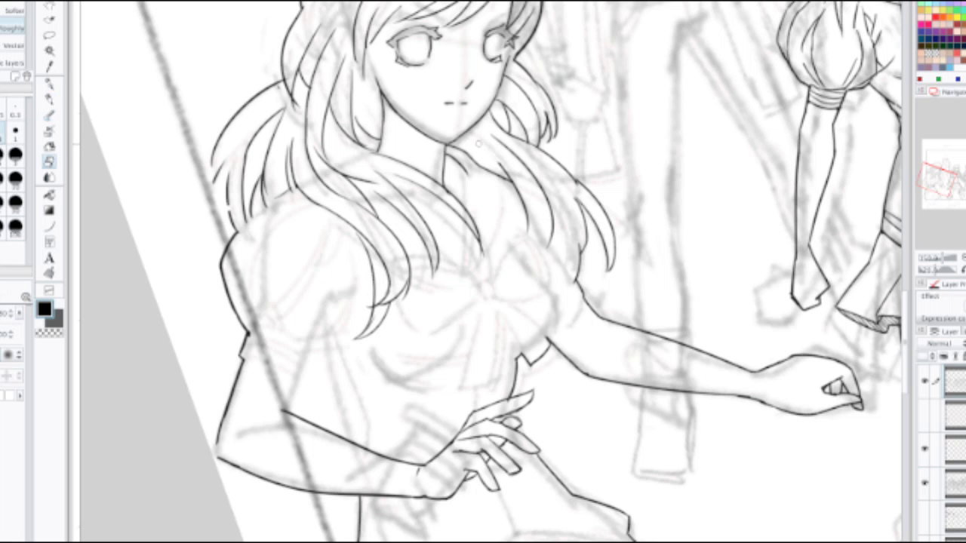
pyautogui.press('+')
pyautogui.moveTo(485, 166)
pyautogui.mouseDown()
pyautogui.moveTo(506, 174)
pyautogui.moveTo(470, 158)
pyautogui.moveTo(516, 174)
pyautogui.mouseUp()
pyautogui.hotkey('ctrl', 'z')
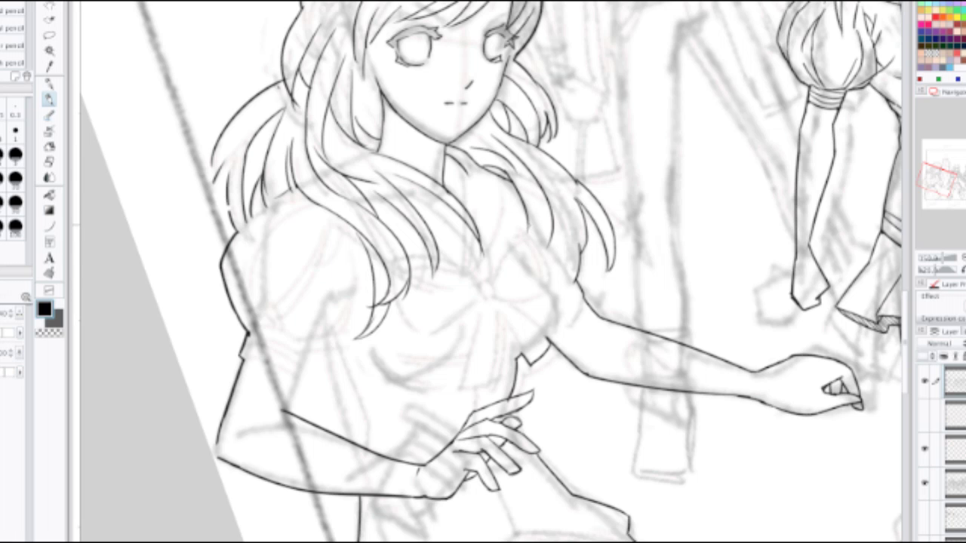
# Step: Ink the pointed tip strands of the inner far-side lock and a longer strand beside it down the chest
pyautogui.moveTo(521, 225); pyautogui.dragTo(530, 251)
pyautogui.moveTo(516, 187)
pyautogui.mouseDown()
pyautogui.moveTo(537, 261)
pyautogui.moveTo(547, 254)
pyautogui.mouseUp()
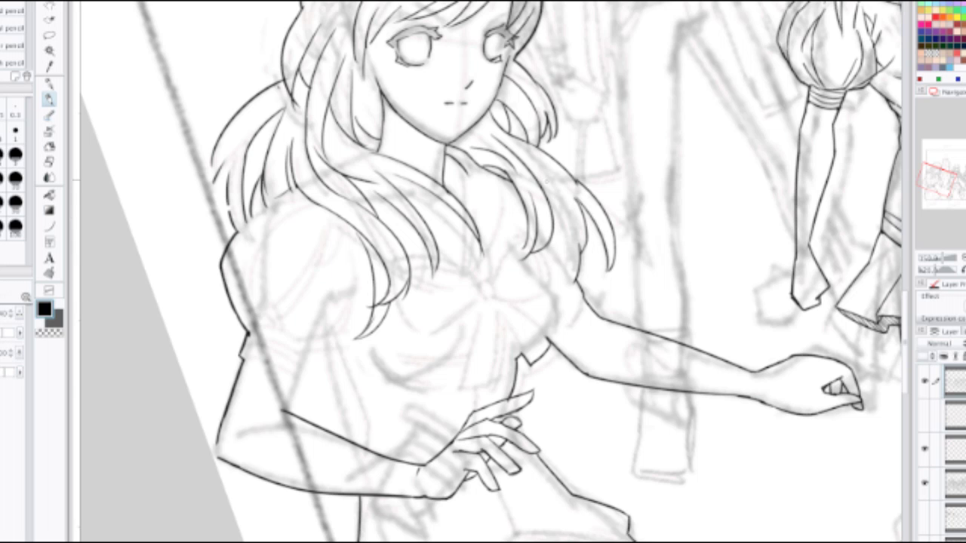
pyautogui.moveTo(542, 188); pyautogui.dragTo(579, 235)
pyautogui.hotkey('ctrl', 'z')
pyautogui.moveTo(540, 184)
pyautogui.mouseDown()
pyautogui.moveTo(560, 201)
pyautogui.moveTo(581, 259)
pyautogui.mouseUp()
# Step: Ink the near sleeve's curved hem and its stepped inner edge down to the bent forearm
pyautogui.moveTo(242, 353)
pyautogui.mouseDown()
pyautogui.moveTo(293, 373)
pyautogui.moveTo(297, 412)
pyautogui.moveTo(316, 345)
pyautogui.moveTo(351, 333)
pyautogui.mouseUp()
pyautogui.hotkey('ctrl', 'z')
pyautogui.hotkey('ctrl', 'z')
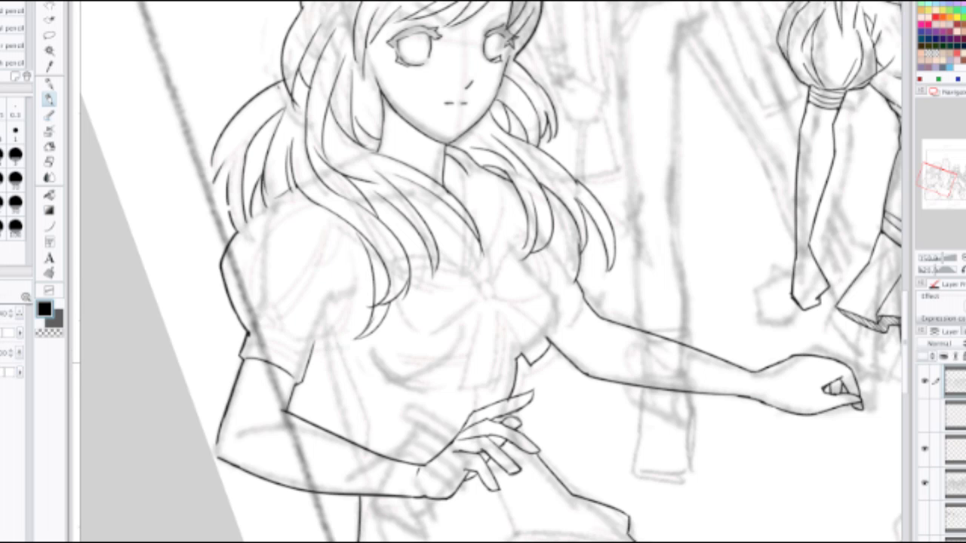
pyautogui.hotkey('ctrl', 'z')
pyautogui.moveTo(285, 411); pyautogui.dragTo(295, 377)
pyautogui.hotkey('ctrl', 'z')
pyautogui.moveTo(287, 411)
pyautogui.mouseDown()
pyautogui.moveTo(318, 351)
pyautogui.moveTo(333, 347)
pyautogui.moveTo(363, 393)
pyautogui.mouseUp()
pyautogui.hotkey('ctrl', 'z')
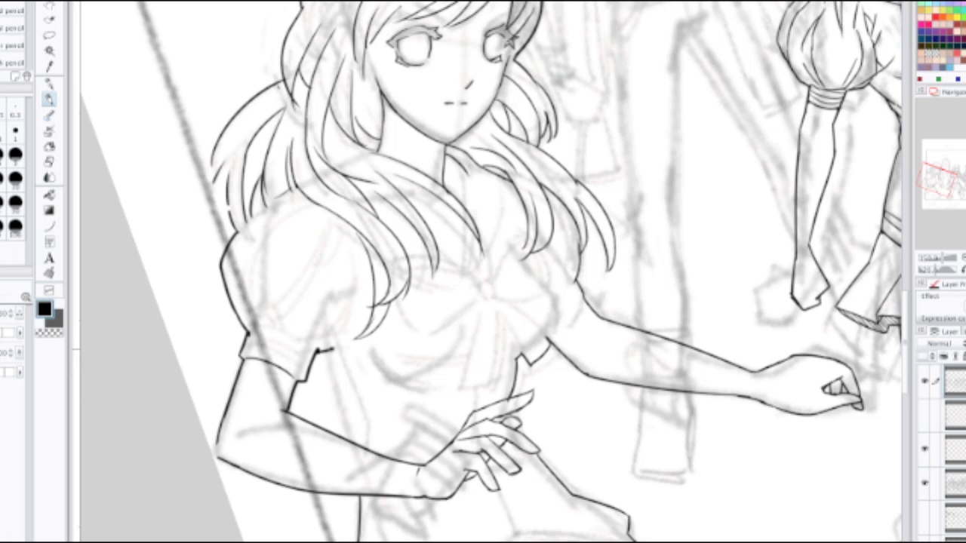
# Step: Ink the underarm and torso side closing the gap above the bent forearm, and reinforce the waist line below it
pyautogui.moveTo(332, 351)
pyautogui.mouseDown()
pyautogui.moveTo(363, 400)
pyautogui.moveTo(373, 268)
pyautogui.mouseUp()
pyautogui.hotkey('ctrl', 'z')
pyautogui.hotkey('ctrl', 'z')
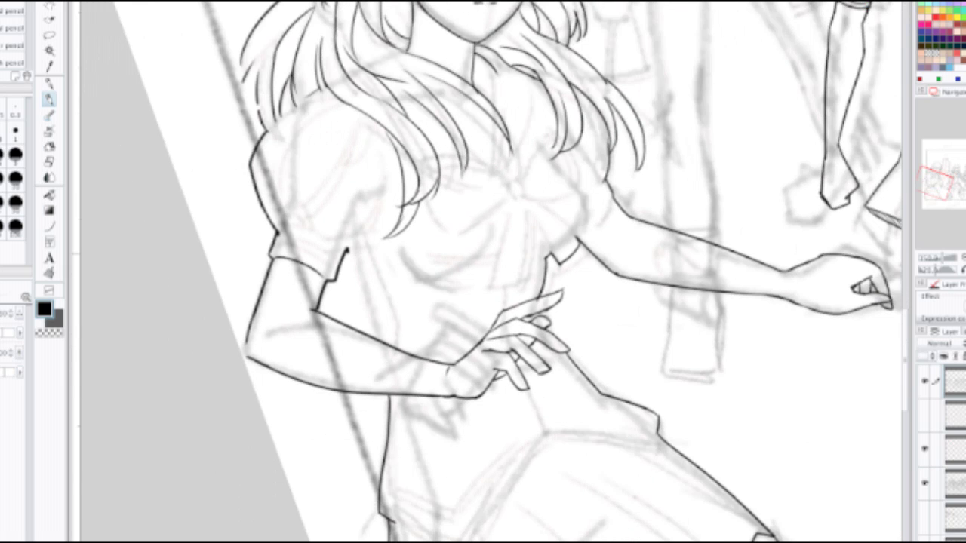
pyautogui.hotkey('ctrl', 'z')
pyautogui.hotkey('ctrl', 'z')
pyautogui.moveTo(314, 310)
pyautogui.mouseDown()
pyautogui.moveTo(347, 249)
pyautogui.moveTo(374, 258)
pyautogui.moveTo(400, 329)
pyautogui.moveTo(397, 350)
pyautogui.mouseUp()
pyautogui.moveTo(390, 396); pyautogui.dragTo(389, 430)
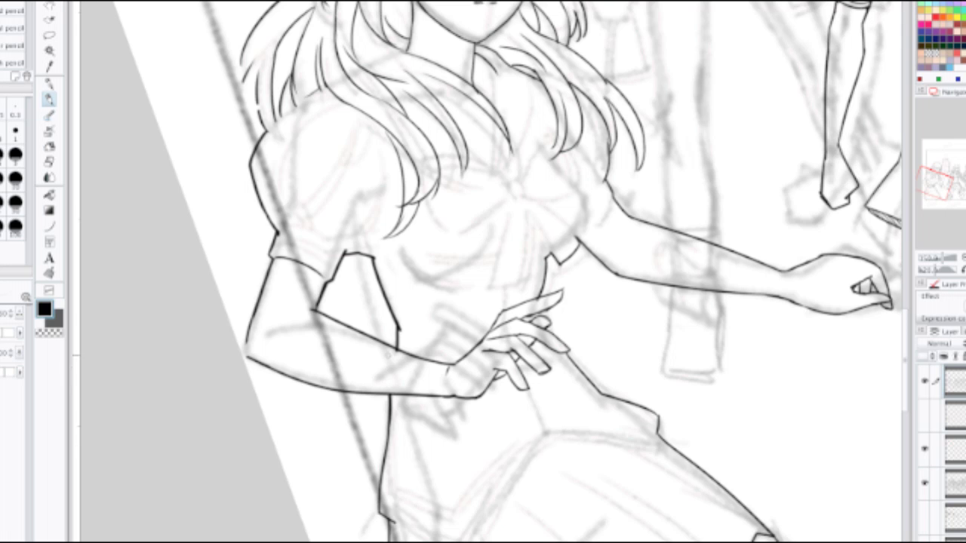
pyautogui.scroll(-2, 423, 256)
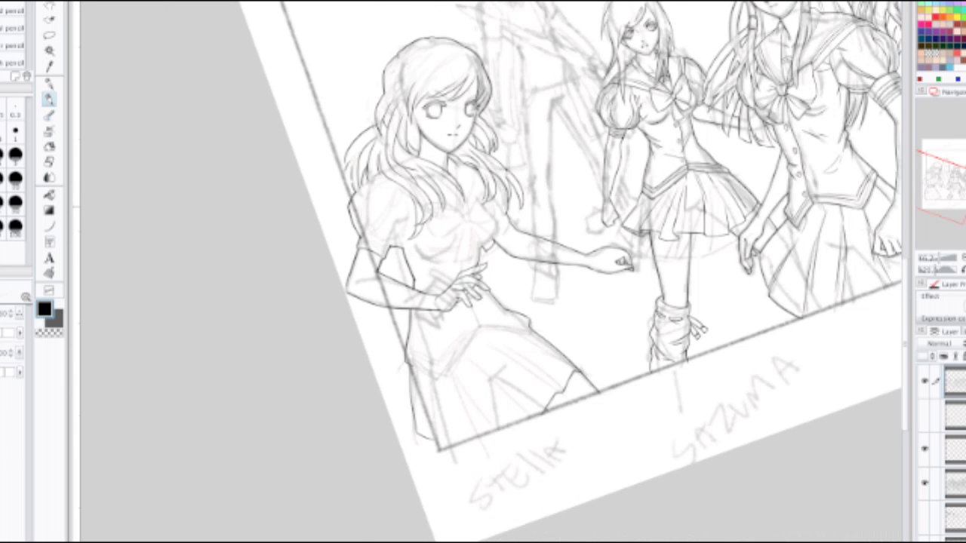
pyautogui.scroll(5, 443, 287)
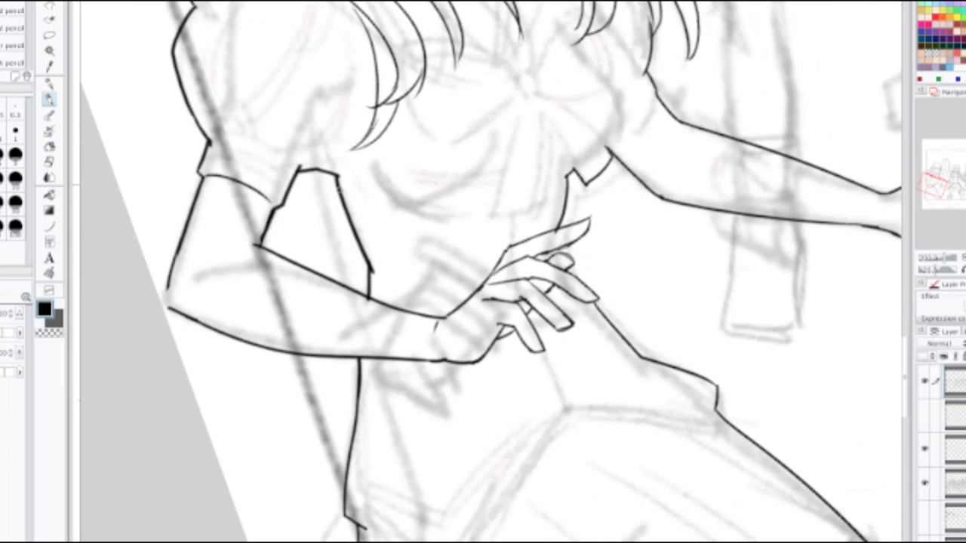
# Step: Ink the near puff sleeve's side contour, long fold lines and gathered lower edge around the hair tips
pyautogui.moveTo(300, 167)
pyautogui.mouseDown()
pyautogui.moveTo(344, 150)
pyautogui.moveTo(372, 109)
pyautogui.mouseUp()
pyautogui.hotkey('ctrl', 'z')
pyautogui.moveTo(307, 144); pyautogui.dragTo(447, 311)
pyautogui.moveTo(390, 137)
pyautogui.mouseDown()
pyautogui.moveTo(356, 293)
pyautogui.moveTo(356, 241)
pyautogui.moveTo(345, 238)
pyautogui.moveTo(358, 298)
pyautogui.moveTo(397, 297)
pyautogui.moveTo(382, 290)
pyautogui.moveTo(437, 212)
pyautogui.mouseUp()
pyautogui.moveTo(447, 169)
pyautogui.mouseDown()
pyautogui.moveTo(400, 302)
pyautogui.moveTo(420, 274)
pyautogui.mouseUp()
pyautogui.moveTo(417, 327)
pyautogui.mouseDown()
pyautogui.moveTo(486, 287)
pyautogui.moveTo(487, 201)
pyautogui.mouseUp()
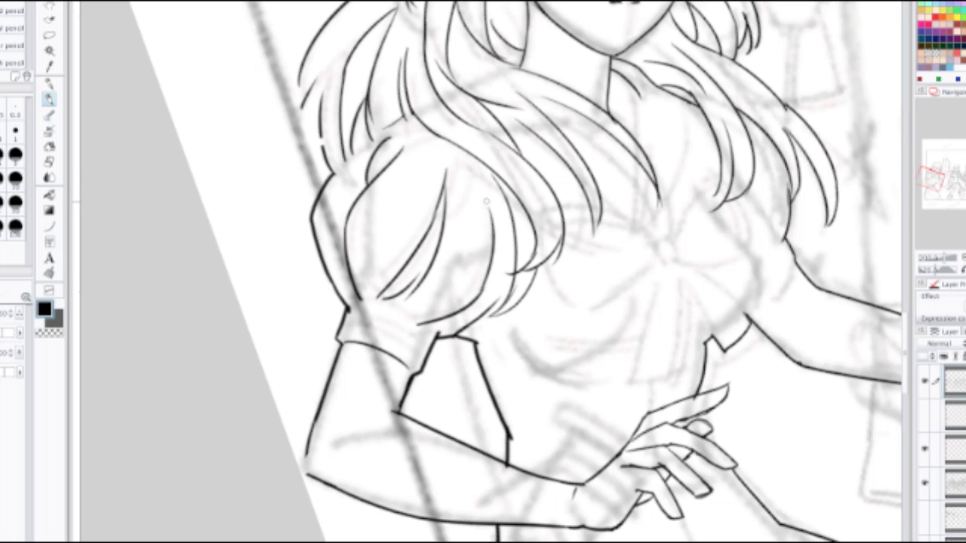
# Step: Ink the curved upper edge of the near sleeve's cuff and clean up where it meets the puff
pyautogui.moveTo(349, 304); pyautogui.dragTo(430, 345)
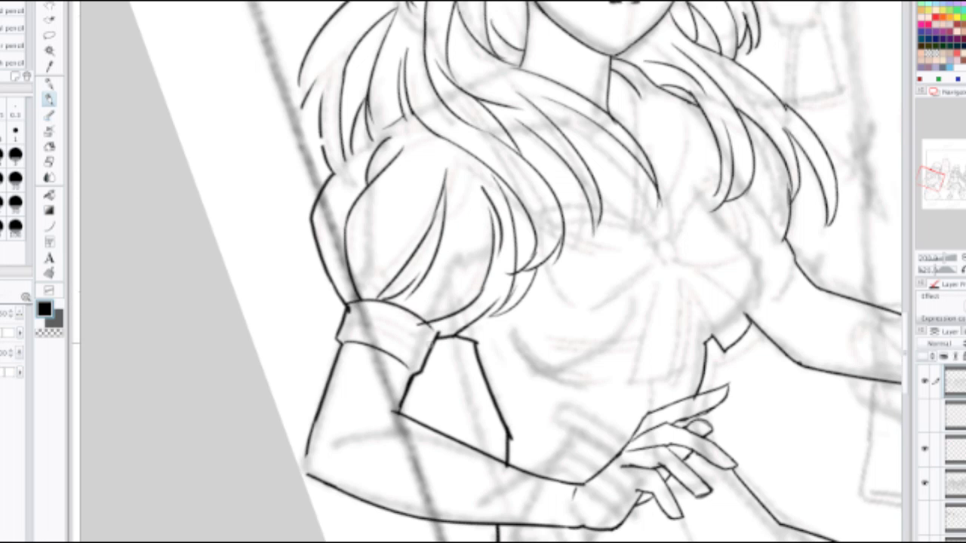
pyautogui.hotkey('ctrl', 'z')
pyautogui.moveTo(352, 304); pyautogui.dragTo(431, 331)
pyautogui.hotkey('ctrl', 'z')
pyautogui.moveTo(400, 301); pyautogui.dragTo(438, 335)
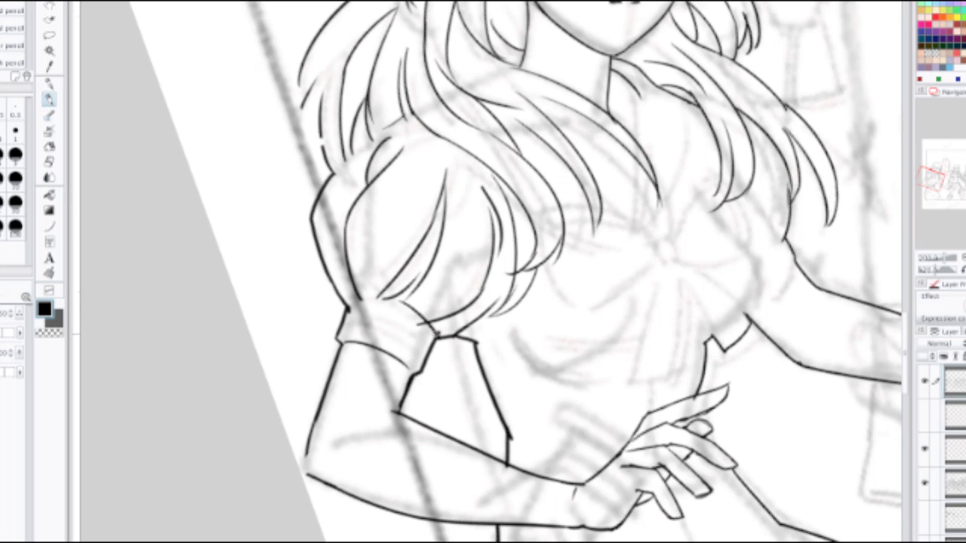
pyautogui.moveTo(351, 302); pyautogui.dragTo(405, 326)
pyautogui.press('e')
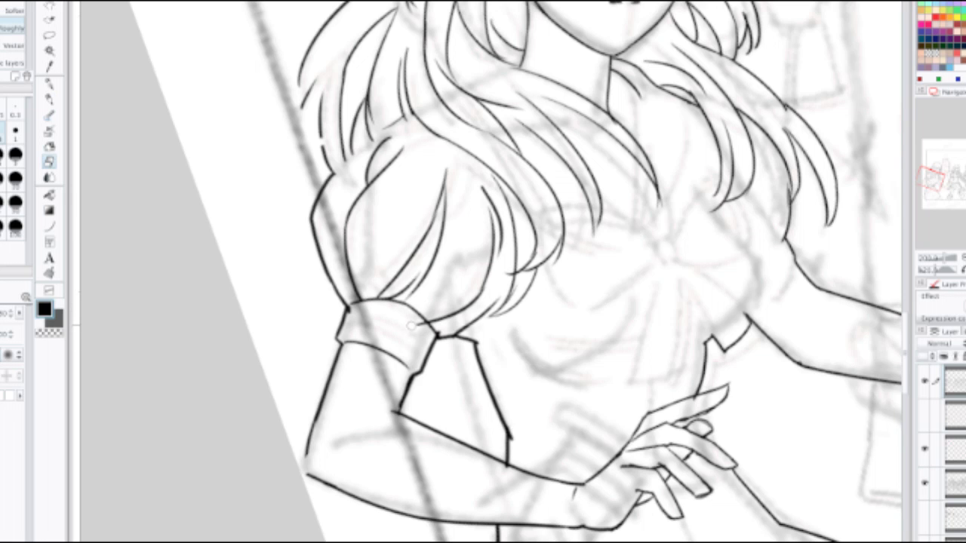
pyautogui.press('p')
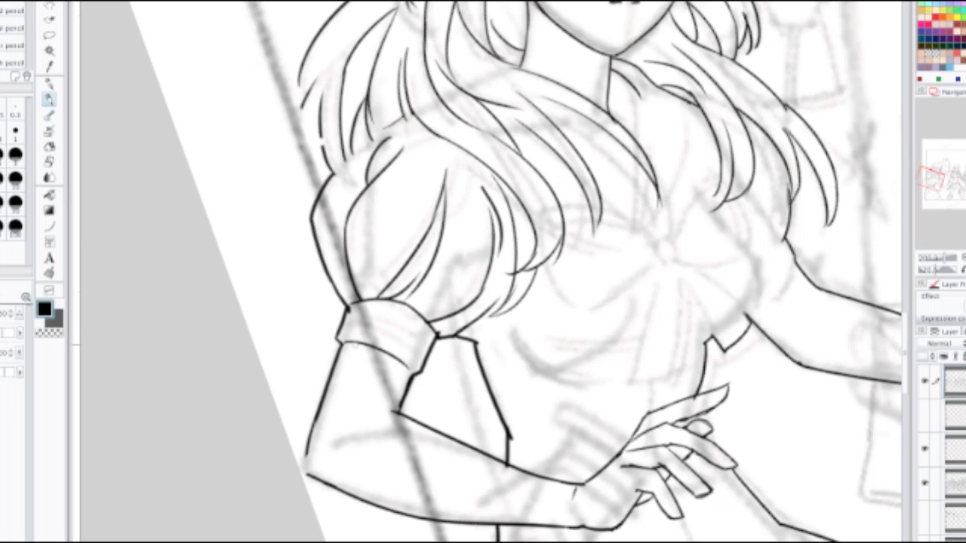
# Step: Erase the cuff's lower hem and redraw it further down the arm with both side edges extended to match
pyautogui.press('e')
pyautogui.moveTo(355, 344)
pyautogui.mouseDown()
pyautogui.moveTo(340, 340)
pyautogui.moveTo(417, 367)
pyautogui.moveTo(410, 381)
pyautogui.mouseUp()
pyautogui.moveTo(332, 340); pyautogui.dragTo(405, 390)
pyautogui.press('p')
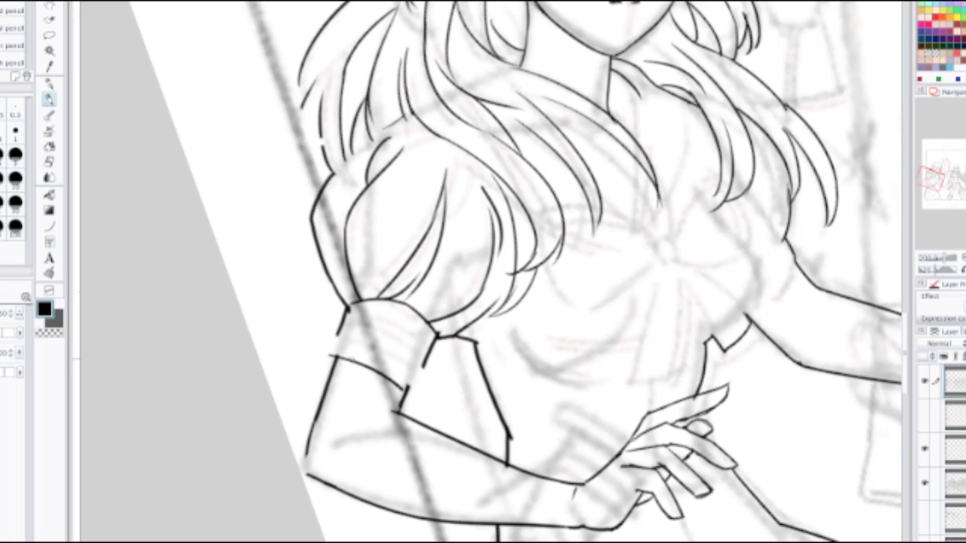
pyautogui.hotkey('ctrl', 'z')
pyautogui.moveTo(338, 358)
pyautogui.mouseDown()
pyautogui.moveTo(410, 391)
pyautogui.moveTo(428, 359)
pyautogui.mouseUp()
pyautogui.moveTo(337, 360); pyautogui.dragTo(348, 310)
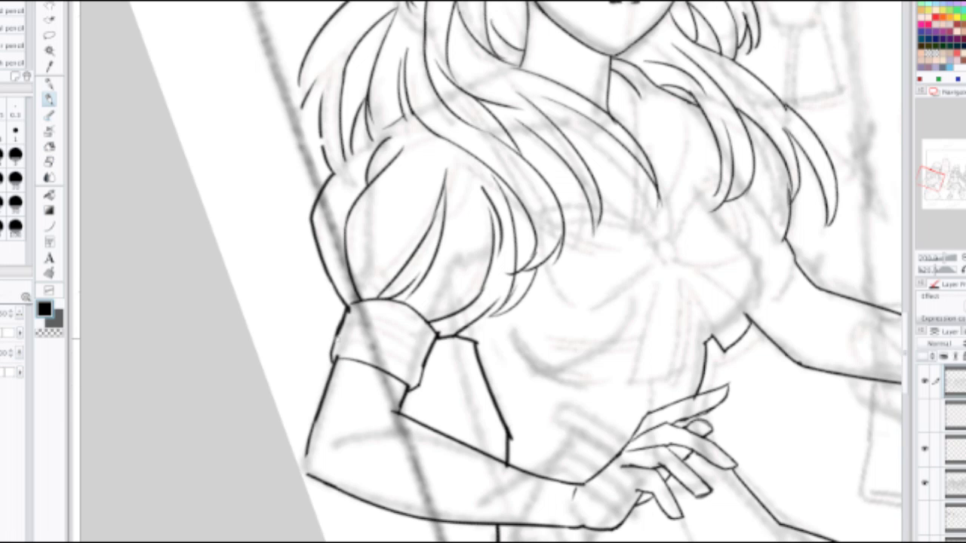
pyautogui.moveTo(412, 391); pyautogui.dragTo(432, 352)
# Step: Ink a short curved strand along the crown of the bent-arm schoolgirl's hair on the far side
pyautogui.scroll(-2, 464, 308)
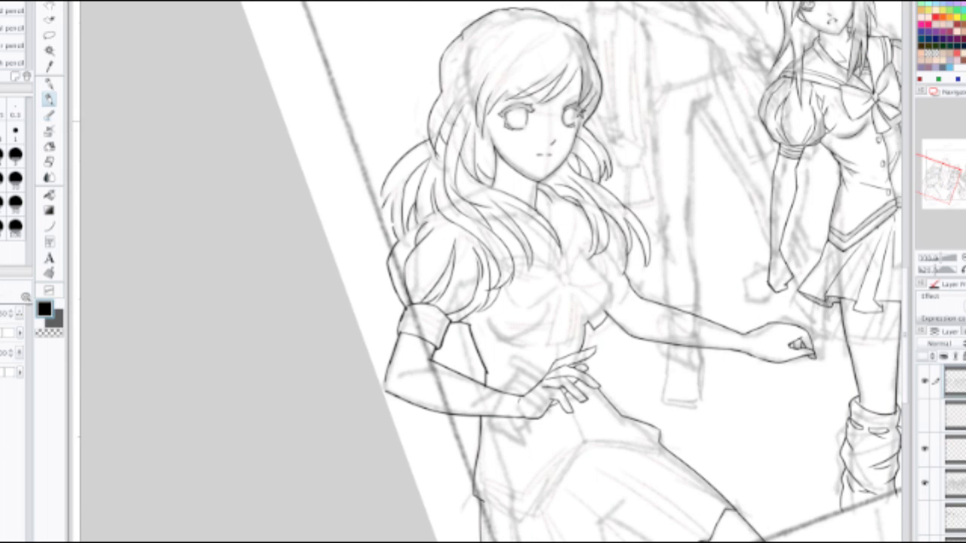
pyautogui.hotkey('ctrl', '-')
pyautogui.moveTo(528, 302); pyautogui.dragTo(203, 368)
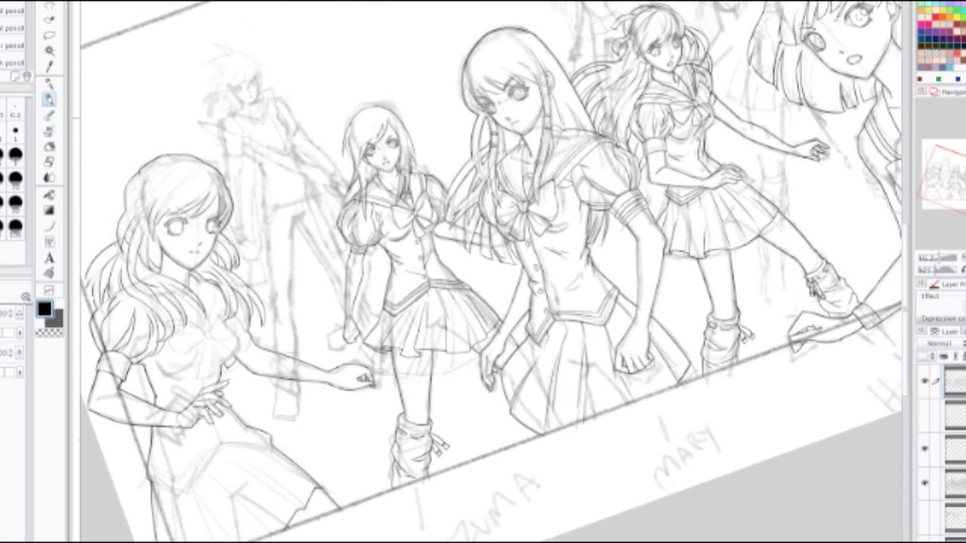
pyautogui.moveTo(679, 272); pyautogui.dragTo(666, 342)
pyautogui.moveTo(483, 271); pyautogui.dragTo(568, 375)
pyautogui.scroll(2, 490, 272)
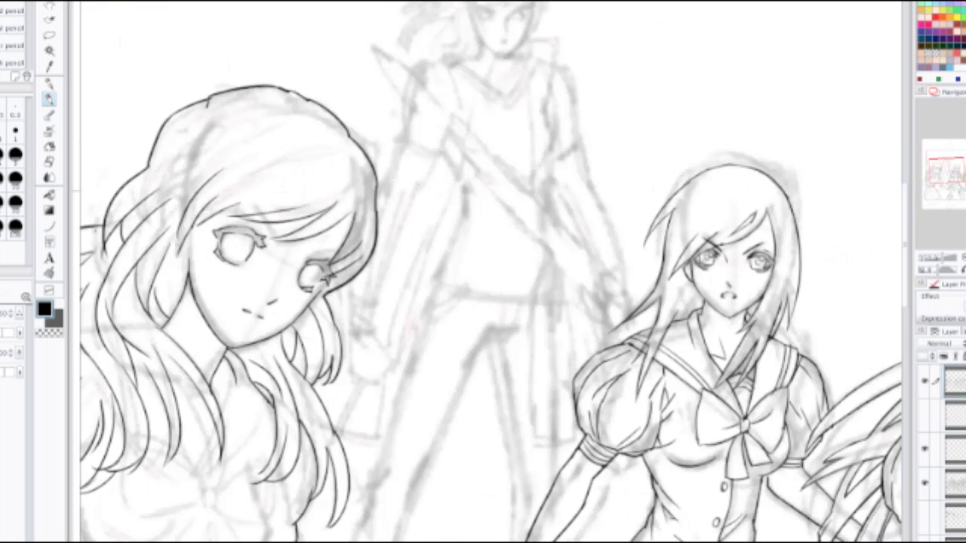
pyautogui.moveTo(423, 226); pyautogui.dragTo(514, 229)
pyautogui.moveTo(397, 117); pyautogui.dragTo(447, 152)
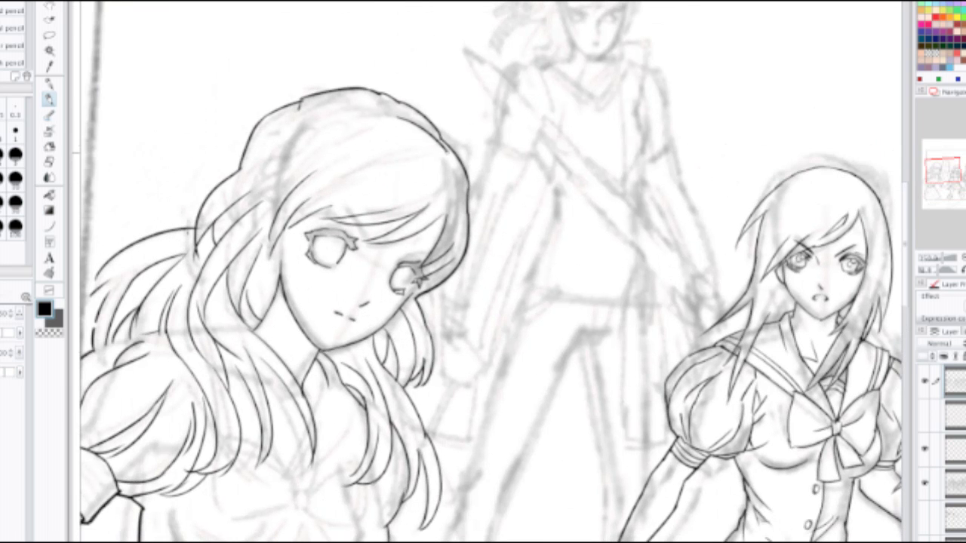
pyautogui.hotkey('ctrl', 'z')
pyautogui.moveTo(393, 114); pyautogui.dragTo(446, 143)
pyautogui.hotkey('ctrl', 'z')
pyautogui.moveTo(394, 115); pyautogui.dragTo(443, 144)
# Step: Ink additional inner strands in the back hair lock above the near shoulder
pyautogui.moveTo(437, 227); pyautogui.dragTo(645, 203)
pyautogui.moveTo(664, 287); pyautogui.dragTo(661, 243)
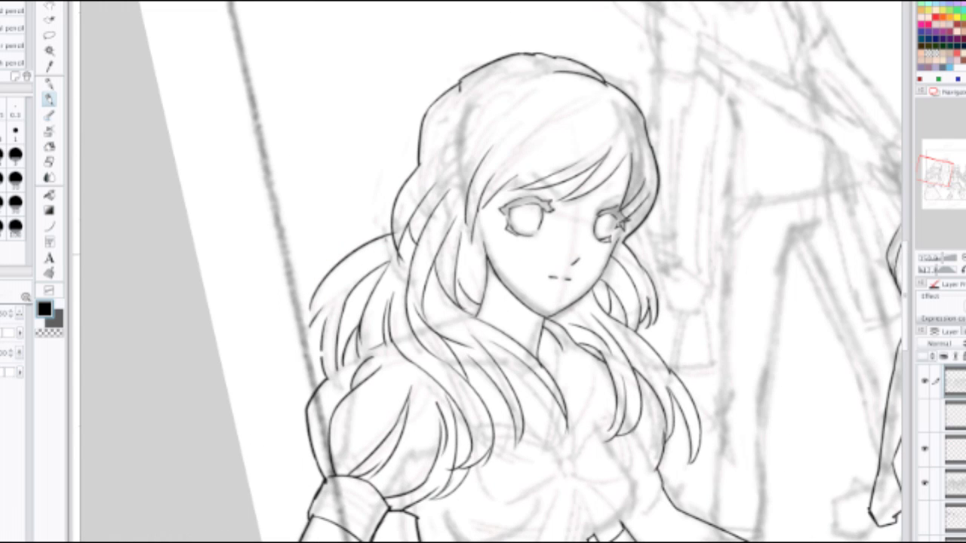
pyautogui.moveTo(398, 255); pyautogui.dragTo(409, 268)
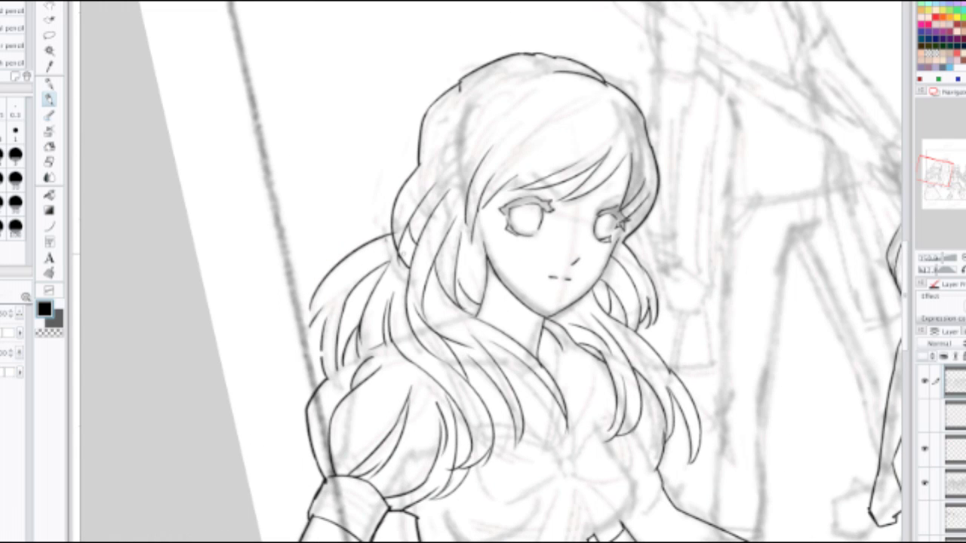
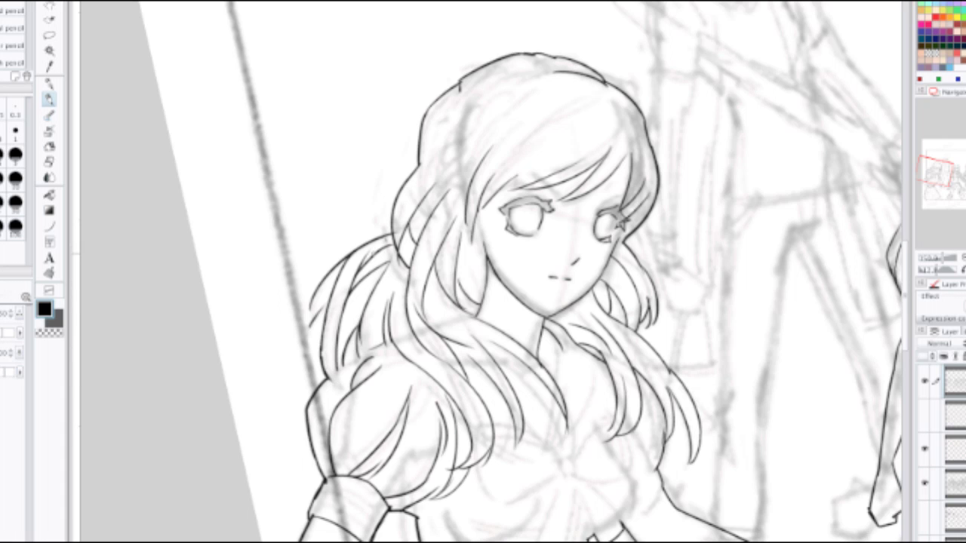
pyautogui.moveTo(358, 269); pyautogui.dragTo(400, 251)
pyautogui.hotkey('ctrl', 'z')
pyautogui.hotkey('ctrl', 'z')
pyautogui.hotkey('ctrl', 'z')
# Step: Erase the outer contour of the back hair lock above the near shoulder
pyautogui.press('j')
pyautogui.moveTo(359, 281)
pyautogui.mouseDown()
pyautogui.moveTo(355, 289)
pyautogui.moveTo(384, 263)
pyautogui.moveTo(351, 296)
pyautogui.mouseUp()
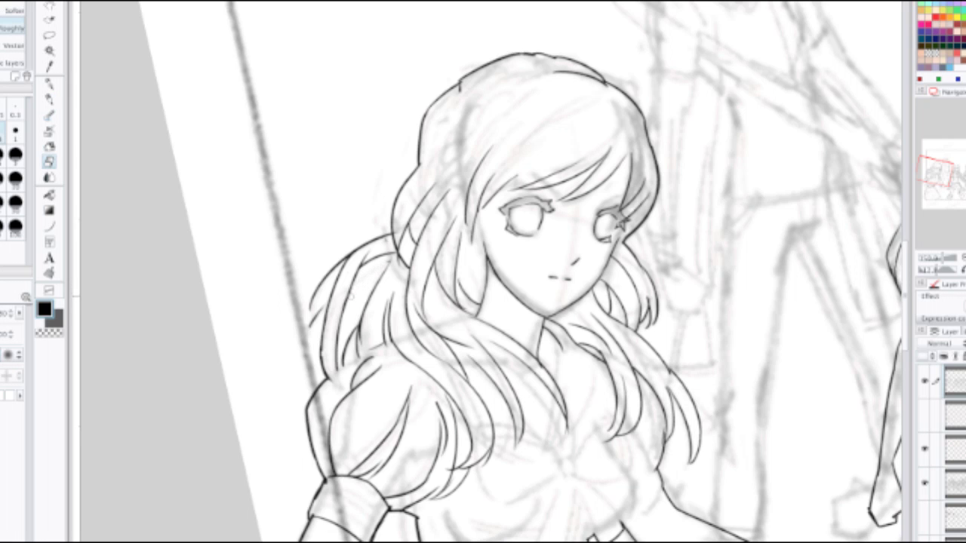
pyautogui.moveTo(308, 326)
pyautogui.mouseDown()
pyautogui.moveTo(333, 266)
pyautogui.moveTo(364, 248)
pyautogui.mouseUp()
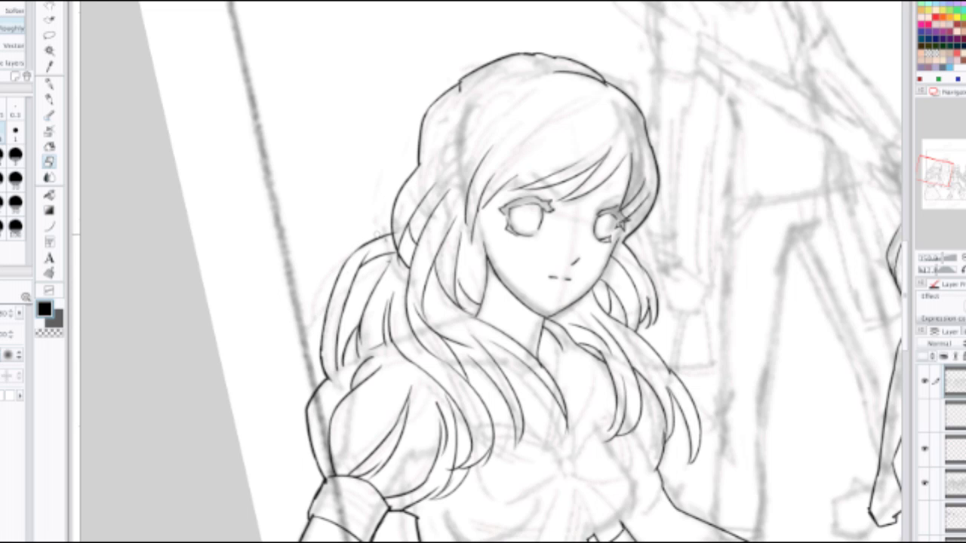
pyautogui.scroll(1, 355, 263)
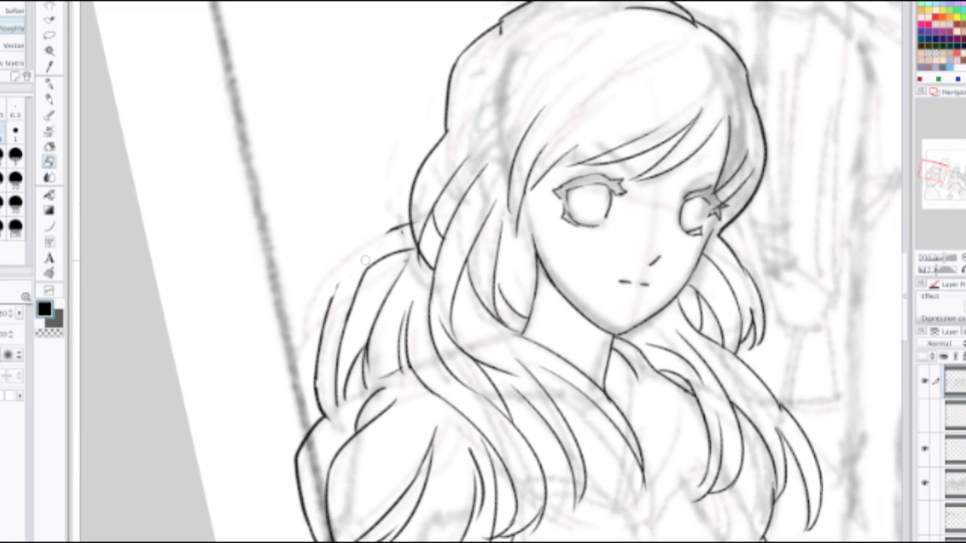
# Step: Redraw the back lock's outer contour as a fuller curve with strands sweeping from the head to the tip
pyautogui.press('p')
pyautogui.moveTo(394, 231); pyautogui.dragTo(324, 311)
pyautogui.hotkey('ctrl', 'z')
pyautogui.moveTo(391, 231)
pyautogui.mouseDown()
pyautogui.moveTo(282, 383)
pyautogui.moveTo(333, 297)
pyautogui.moveTo(394, 236)
pyautogui.mouseUp()
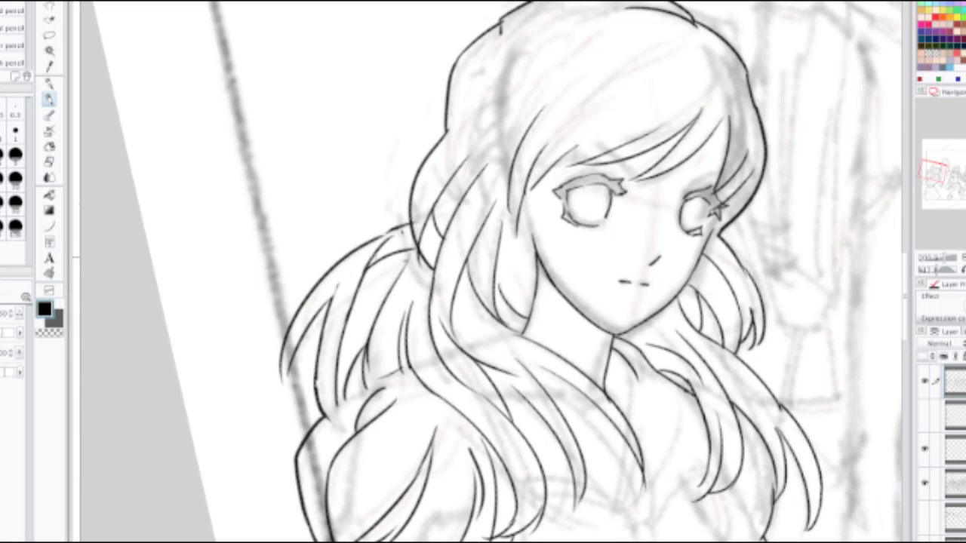
pyautogui.hotkey('ctrl', 'z')
pyautogui.moveTo(363, 276); pyautogui.dragTo(393, 232)
pyautogui.moveTo(333, 294); pyautogui.dragTo(370, 246)
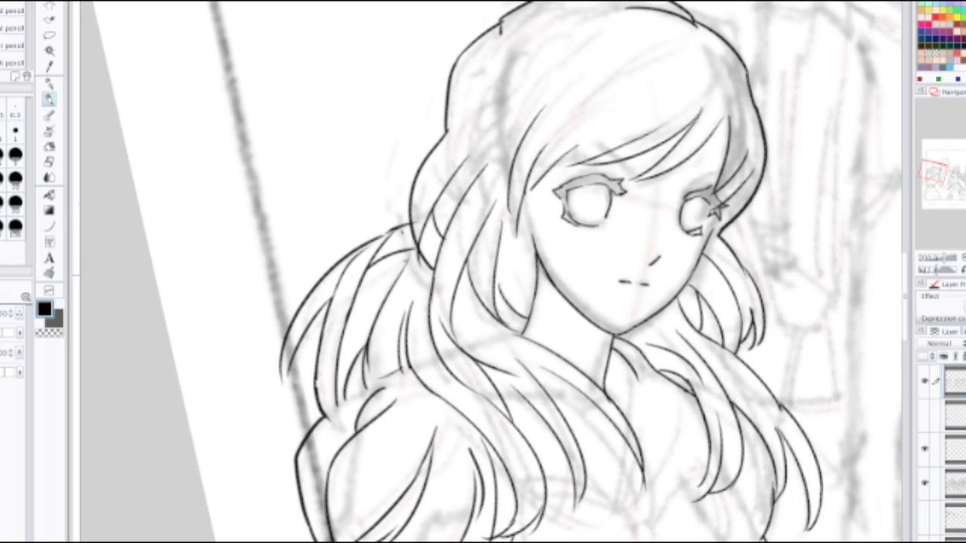
pyautogui.hotkey('ctrl', 'z')
pyautogui.moveTo(331, 301); pyautogui.dragTo(377, 237)
# Step: Ink the pointed tip of the back hair lock where it overlaps the near shoulder
pyautogui.scroll(-3, 370, 234)
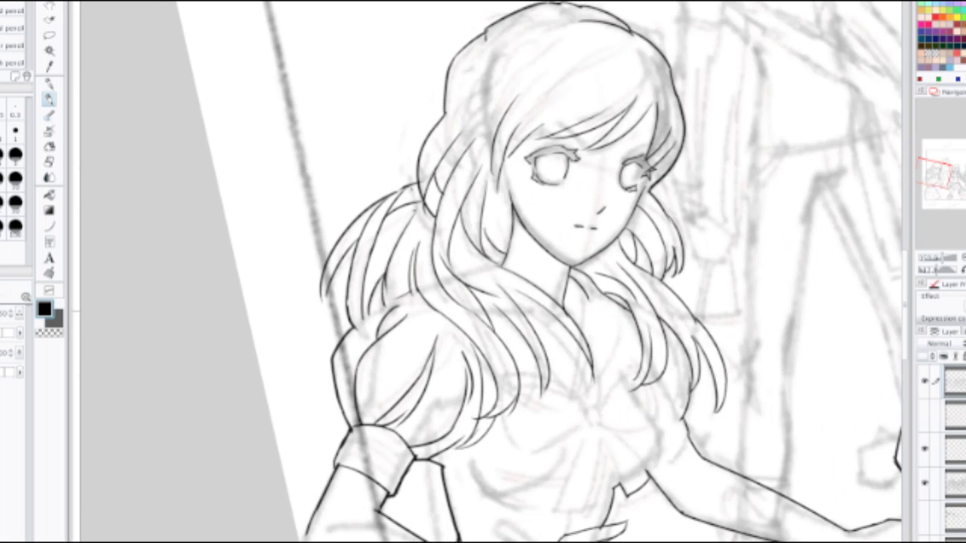
pyautogui.scroll(1, 348, 305)
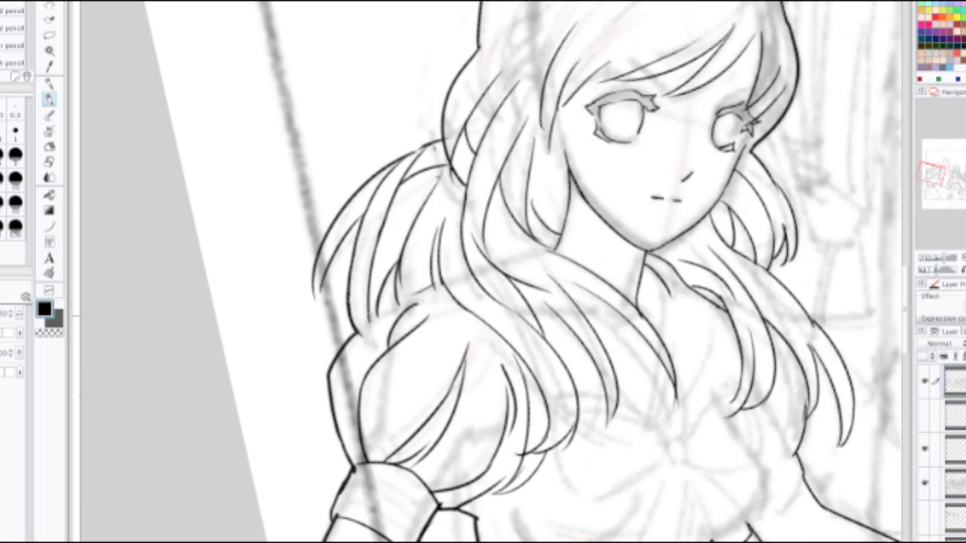
pyautogui.moveTo(368, 314); pyautogui.dragTo(379, 351)
pyautogui.hotkey('ctrl', 'z')
pyautogui.scroll(-1, 332, 349)
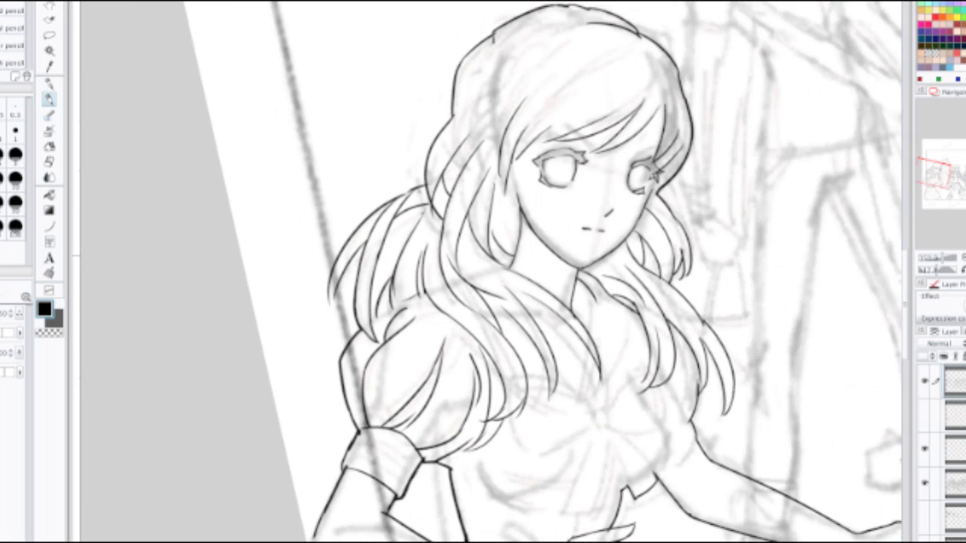
pyautogui.scroll(1, 516, 271)
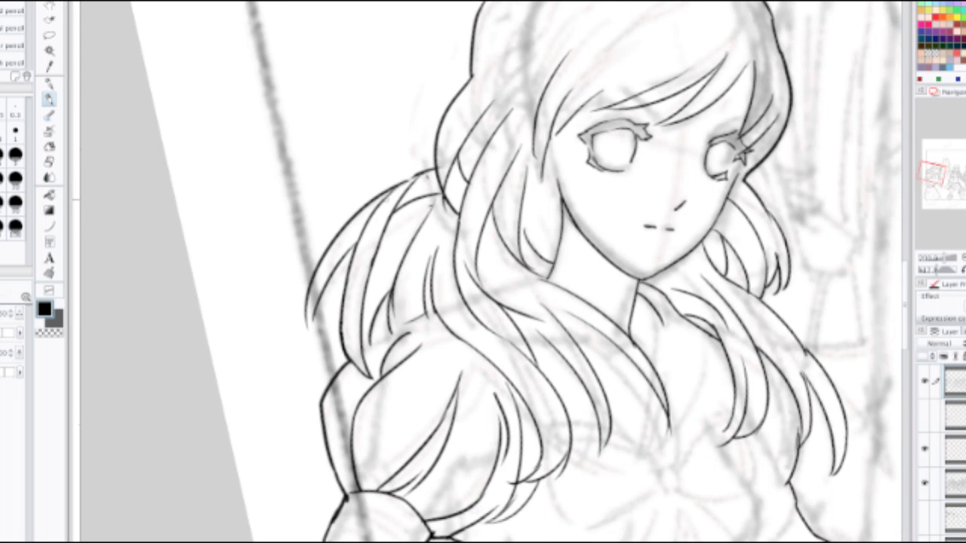
# Step: Connect the back lock's outer contour to the head and clean up the overlapping line at the join
pyautogui.moveTo(386, 200); pyautogui.dragTo(435, 159)
pyautogui.press('e')
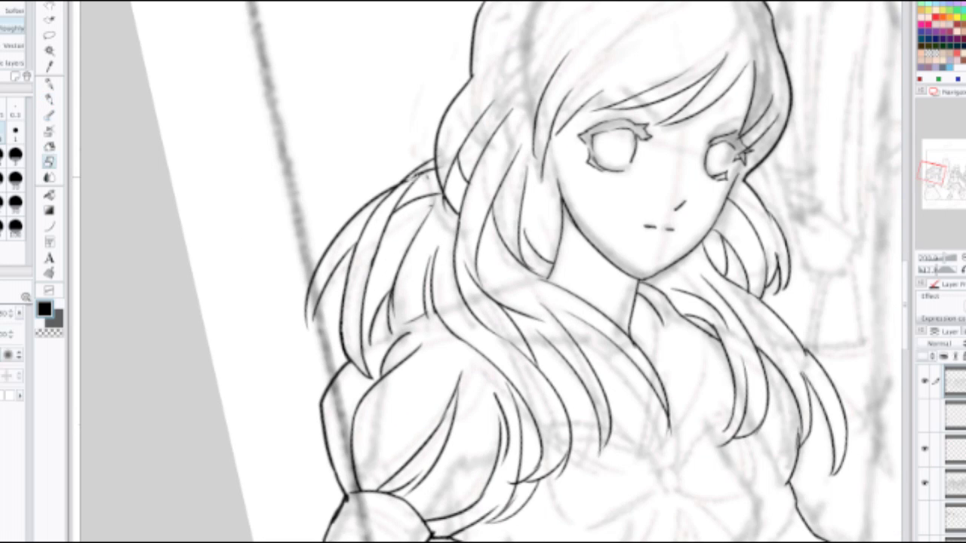
pyautogui.press('p')
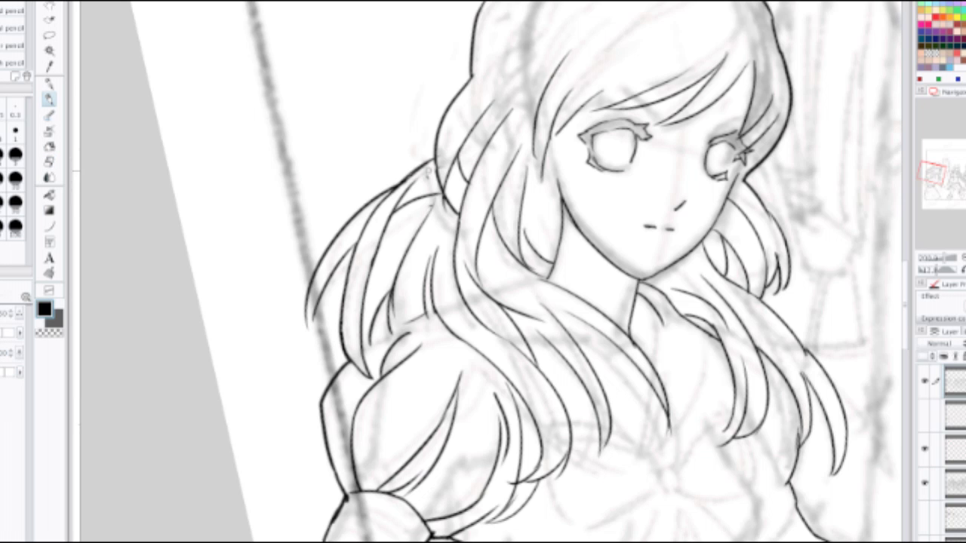
pyautogui.moveTo(403, 197); pyautogui.dragTo(437, 178)
pyautogui.hotkey('ctrl', 'z')
pyautogui.scroll(-2, 432, 168)
pyautogui.scroll(2, 415, 227)
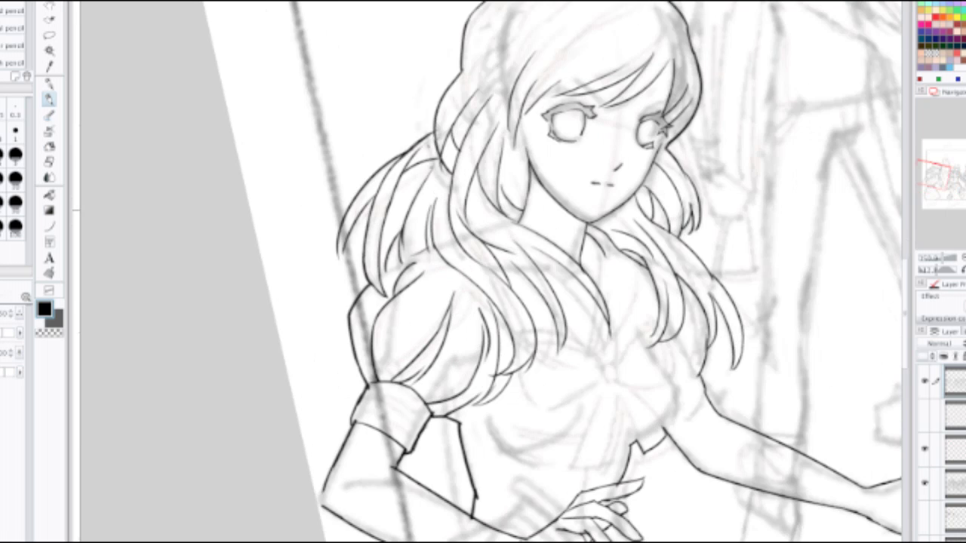
# Step: Ink short curved strands inside the back hair lock beside the head
pyautogui.moveTo(394, 200); pyautogui.dragTo(408, 218)
pyautogui.hotkey('ctrl', 'z')
pyautogui.moveTo(398, 185); pyautogui.dragTo(407, 217)
pyautogui.moveTo(405, 174); pyautogui.dragTo(415, 202)
pyautogui.hotkey('ctrl', 'z')
pyautogui.moveTo(405, 169); pyautogui.dragTo(415, 198)
pyautogui.moveTo(437, 155); pyautogui.dragTo(430, 174)
pyautogui.hotkey('ctrl', 'z')
# Step: Clean up the far-side hair below the chin and ink the V-shaped neckline of the collar
pyautogui.press('j')
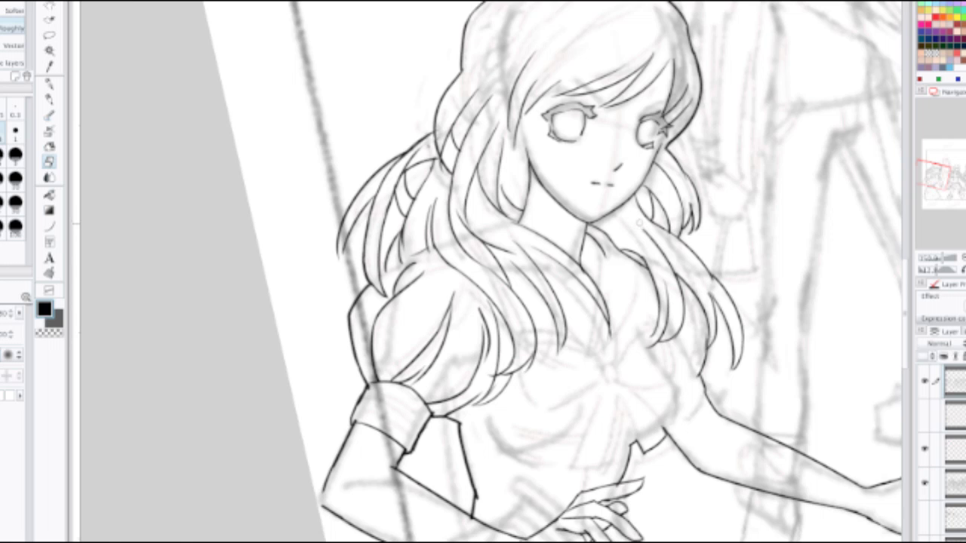
pyautogui.press('p')
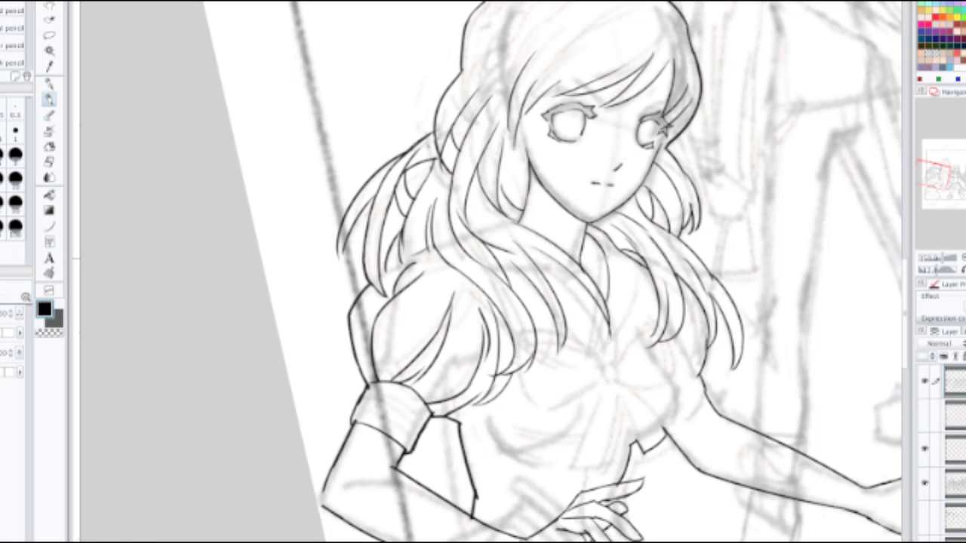
pyautogui.moveTo(605, 252); pyautogui.dragTo(608, 308)
pyautogui.moveTo(566, 324); pyautogui.dragTo(597, 355)
pyautogui.hotkey('ctrl', 'z')
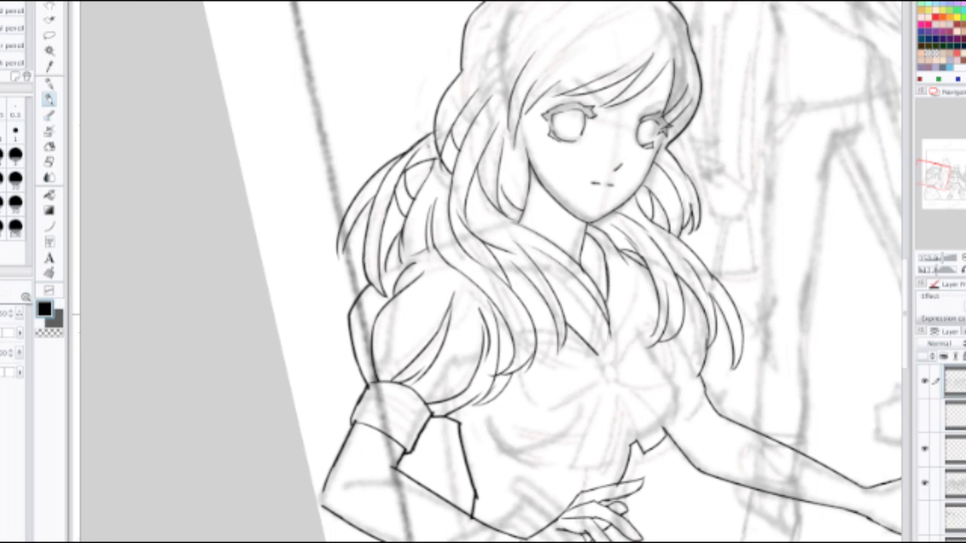
pyautogui.moveTo(603, 308)
pyautogui.mouseDown()
pyautogui.moveTo(600, 355)
pyautogui.moveTo(584, 279)
pyautogui.mouseUp()
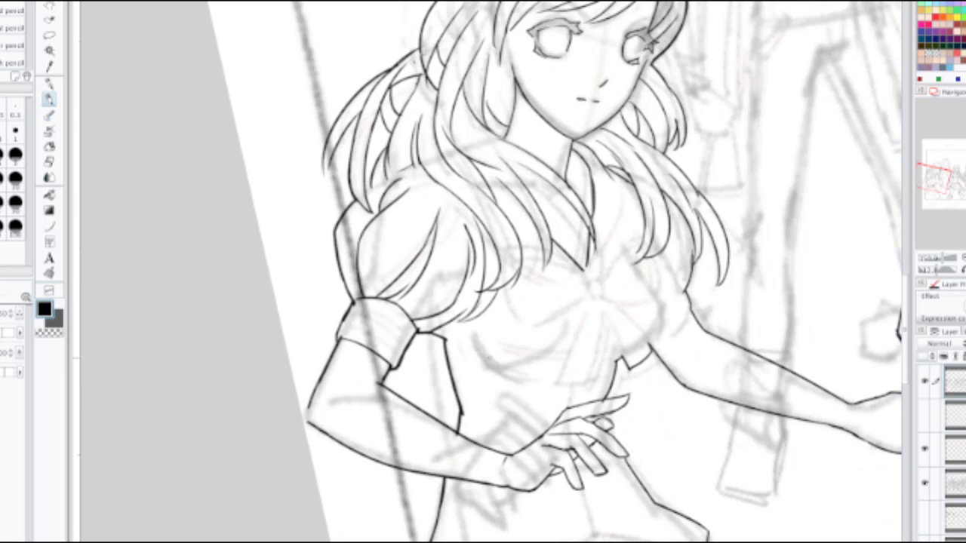
# Step: Ink the curve under the near side of the chest and the near edge of the bow's hanging tail
pyautogui.moveTo(476, 347)
pyautogui.mouseDown()
pyautogui.moveTo(495, 366)
pyautogui.moveTo(536, 379)
pyautogui.moveTo(479, 355)
pyautogui.moveTo(534, 376)
pyautogui.mouseUp()
pyautogui.hotkey('ctrl', 'z')
pyautogui.hotkey('ctrl', 'z')
pyautogui.moveTo(585, 319); pyautogui.dragTo(567, 369)
pyautogui.hotkey('ctrl', 'z')
pyautogui.moveTo(588, 320)
pyautogui.mouseDown()
pyautogui.moveTo(559, 378)
pyautogui.moveTo(568, 380)
pyautogui.moveTo(545, 369)
pyautogui.mouseUp()
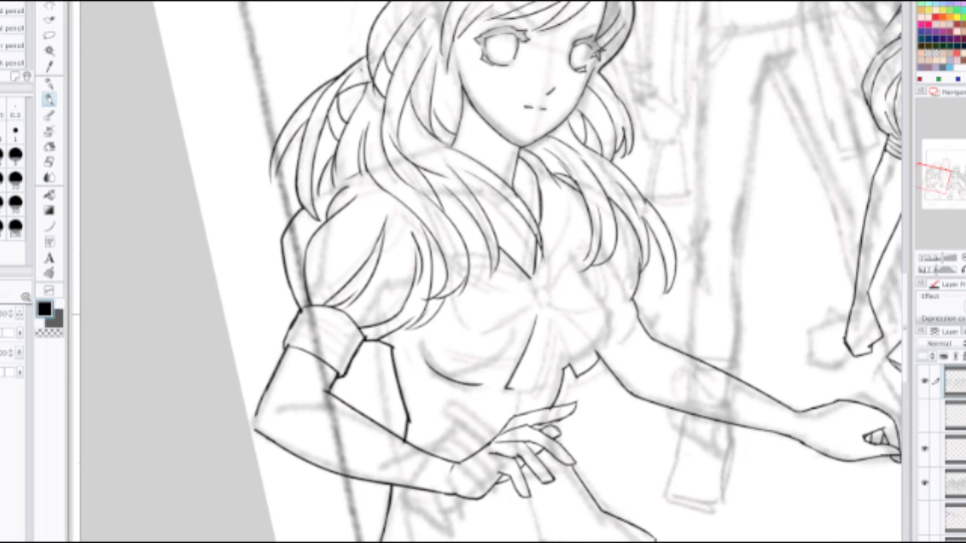
# Step: Ink the outer and lower edges of the chest bow's near-side loop
pyautogui.hotkey('ctrl', '+')
pyautogui.moveTo(446, 313)
pyautogui.mouseDown()
pyautogui.moveTo(460, 263)
pyautogui.moveTo(465, 319)
pyautogui.mouseUp()
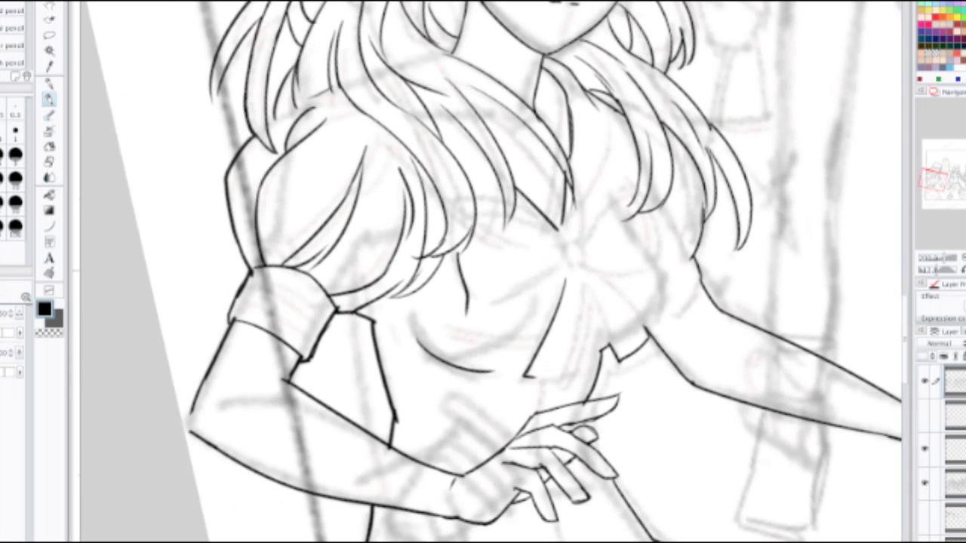
pyautogui.hotkey('ctrl', 'z')
pyautogui.moveTo(460, 250)
pyautogui.mouseDown()
pyautogui.moveTo(479, 306)
pyautogui.moveTo(571, 272)
pyautogui.mouseUp()
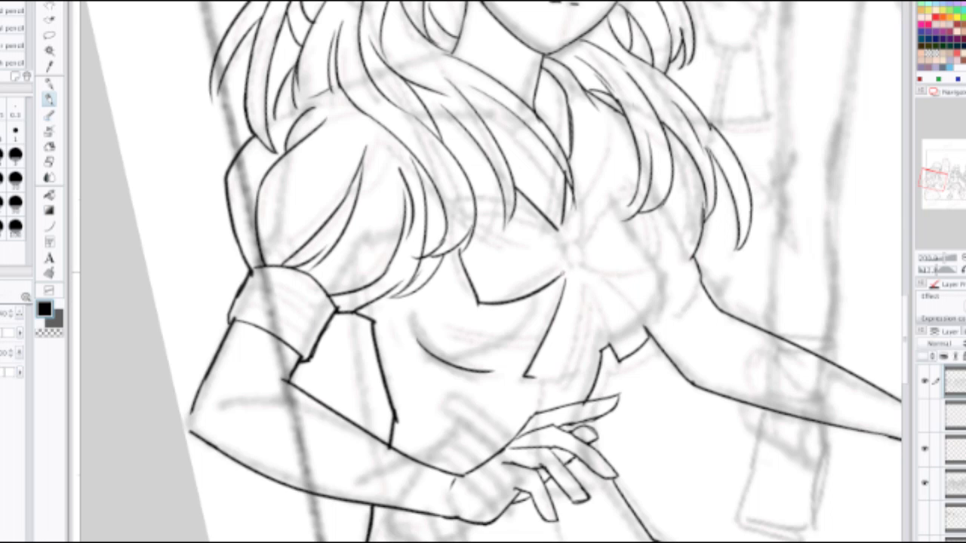
# Step: Ink the bow's knot and far-side loop, and add the upper edges of both loops
pyautogui.moveTo(571, 248)
pyautogui.mouseDown()
pyautogui.moveTo(572, 277)
pyautogui.moveTo(654, 281)
pyautogui.moveTo(662, 226)
pyautogui.moveTo(651, 208)
pyautogui.moveTo(595, 211)
pyautogui.moveTo(632, 178)
pyautogui.mouseUp()
pyautogui.hotkey('ctrl', 'z')
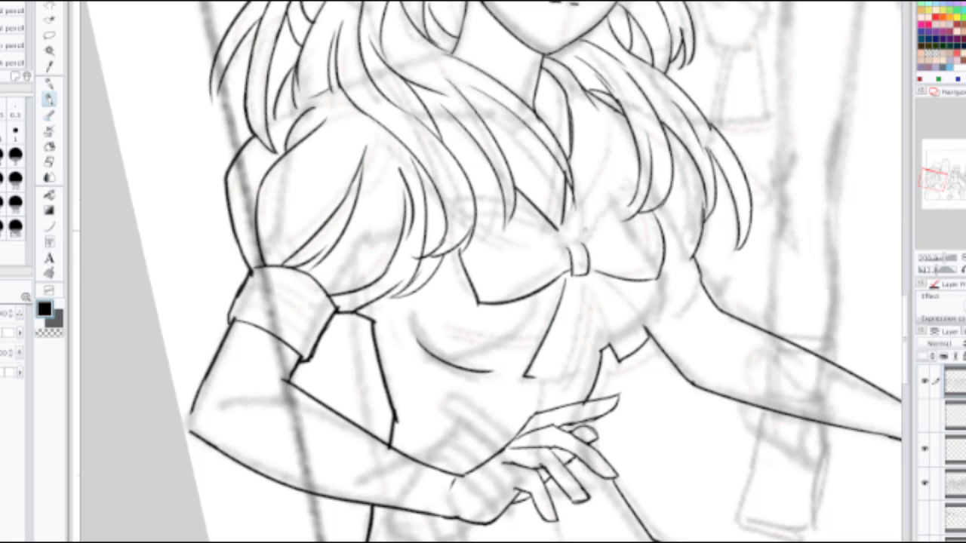
pyautogui.moveTo(584, 231)
pyautogui.mouseDown()
pyautogui.moveTo(622, 187)
pyautogui.moveTo(636, 194)
pyautogui.mouseUp()
pyautogui.moveTo(516, 214); pyautogui.dragTo(565, 240)
pyautogui.hotkey('ctrl', 'z')
pyautogui.moveTo(512, 210); pyautogui.dragTo(562, 235)
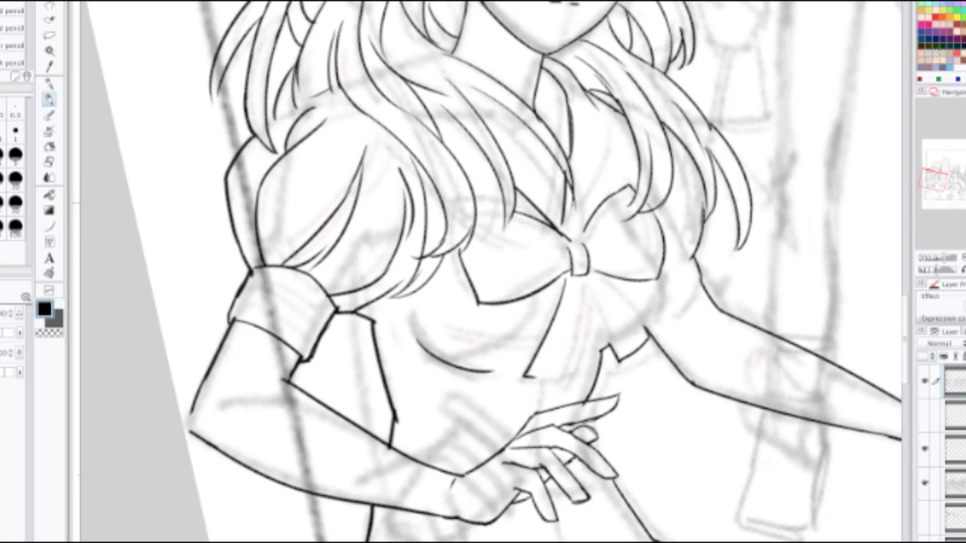
# Step: Erase the overlapping lines at the bow's knot and redraw its top and far-side edges with a loop fold
pyautogui.press('e')
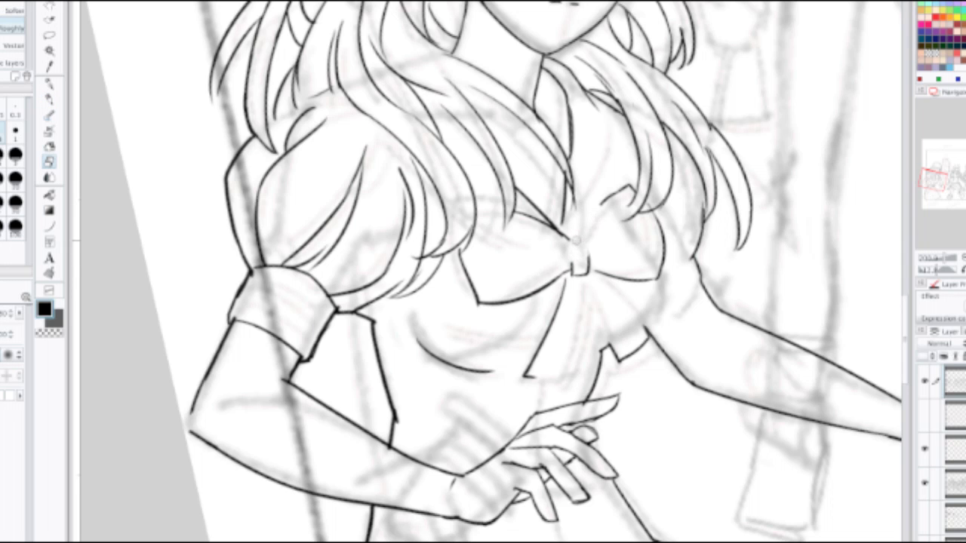
pyautogui.press('p')
pyautogui.moveTo(566, 236); pyautogui.dragTo(586, 242)
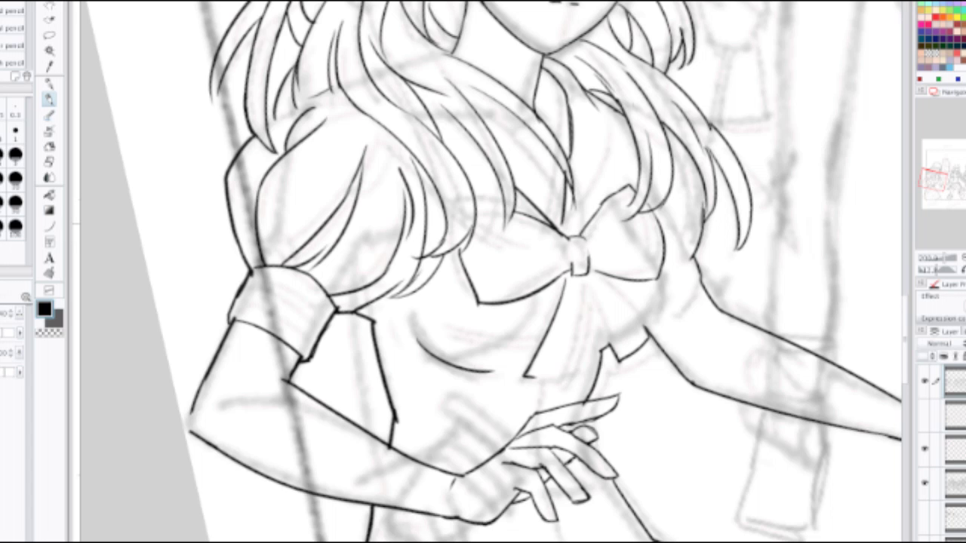
pyautogui.moveTo(584, 240)
pyautogui.mouseDown()
pyautogui.moveTo(616, 225)
pyautogui.moveTo(588, 266)
pyautogui.mouseUp()
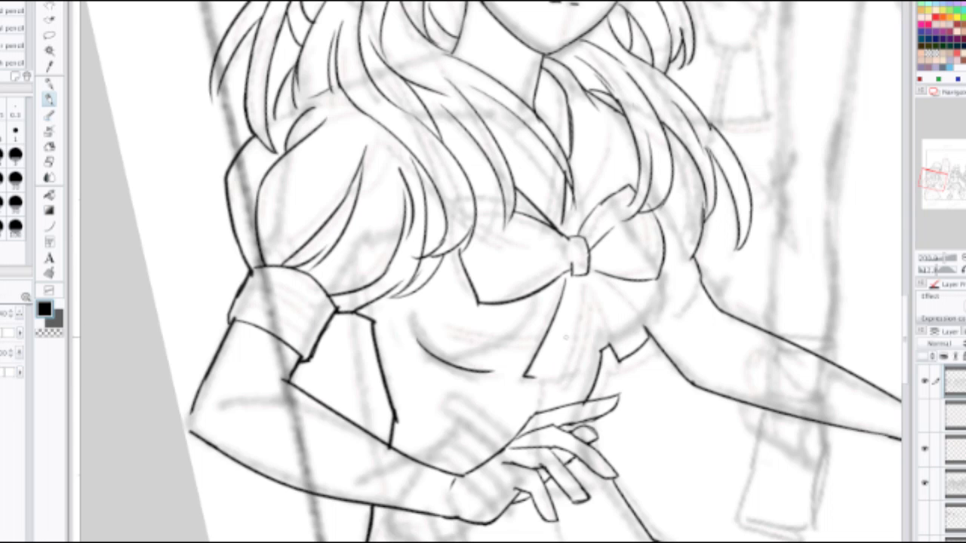
# Step: Erase the long left tail of the chest bow and redraw it shorter with a closed lower end
pyautogui.press('e')
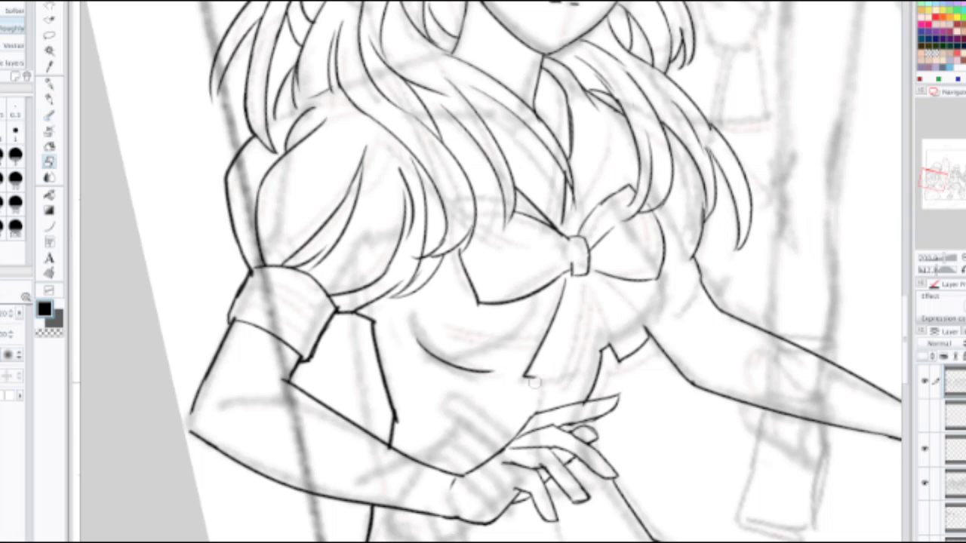
pyautogui.moveTo(533, 383)
pyautogui.mouseDown()
pyautogui.moveTo(565, 285)
pyautogui.moveTo(535, 360)
pyautogui.moveTo(557, 355)
pyautogui.moveTo(587, 299)
pyautogui.moveTo(583, 277)
pyautogui.moveTo(638, 317)
pyautogui.mouseUp()
pyautogui.press('p')
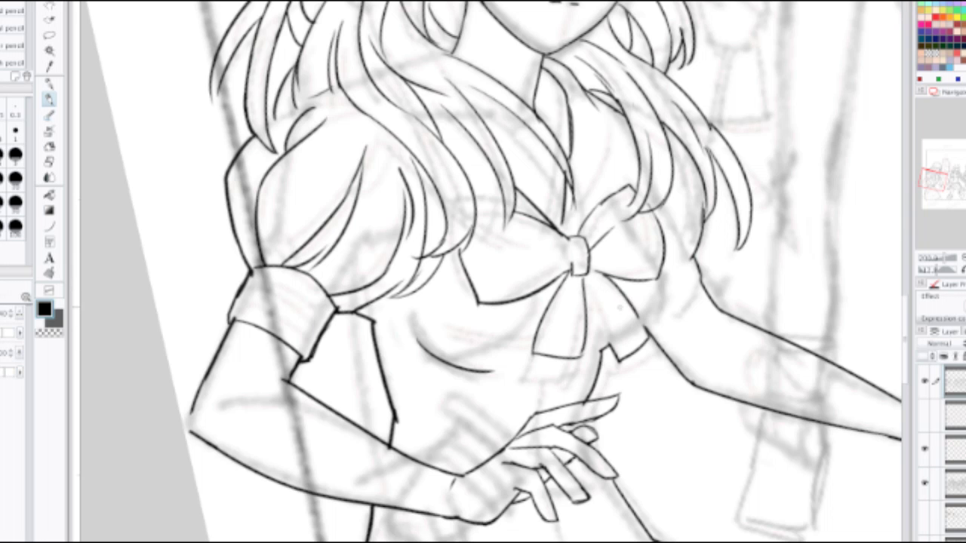
# Step: Ink the inner edge of the bow's right tail, running down from the knot toward the waist
pyautogui.hotkey('ctrl', 'z')
pyautogui.moveTo(601, 272); pyautogui.dragTo(636, 311)
pyautogui.hotkey('ctrl', 'z')
pyautogui.moveTo(585, 292); pyautogui.dragTo(605, 342)
pyautogui.hotkey('ctrl', 'z')
pyautogui.moveTo(586, 293); pyautogui.dragTo(610, 343)
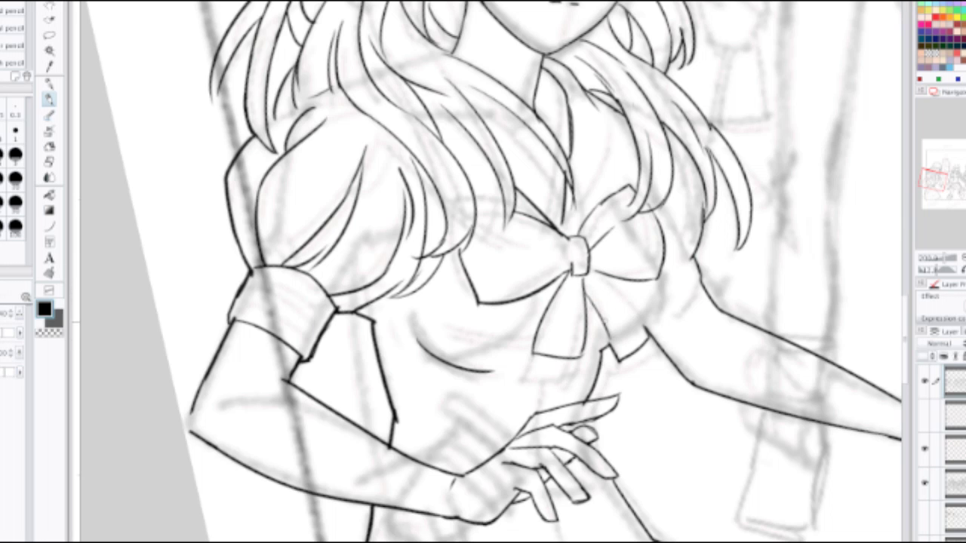
# Step: Erase the short line under the bow's right tail and ink the tail's outer edge down to the arm
pyautogui.press('e')
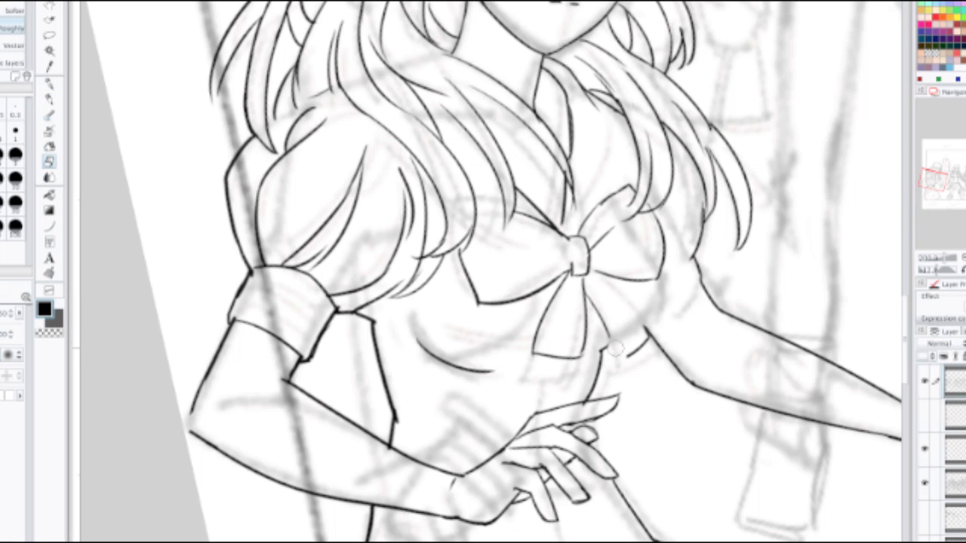
pyautogui.press('p')
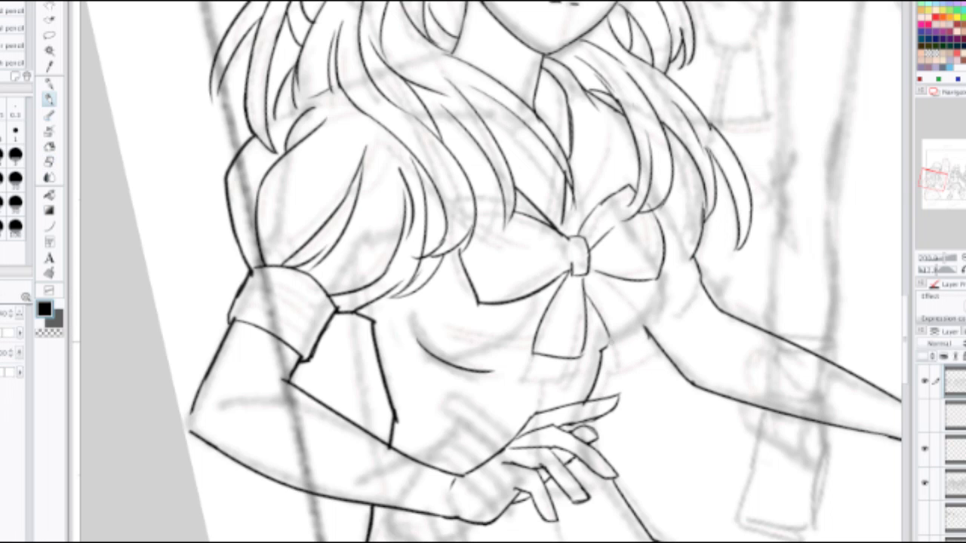
pyautogui.moveTo(611, 337)
pyautogui.mouseDown()
pyautogui.moveTo(610, 356)
pyautogui.moveTo(641, 338)
pyautogui.mouseUp()
pyautogui.hotkey('ctrl', 'z')
pyautogui.moveTo(601, 277)
pyautogui.mouseDown()
pyautogui.moveTo(649, 340)
pyautogui.moveTo(647, 329)
pyautogui.moveTo(648, 339)
pyautogui.moveTo(601, 351)
pyautogui.moveTo(656, 291)
pyautogui.mouseUp()
pyautogui.press('e')
pyautogui.press('p')
pyautogui.press('e')
pyautogui.press('p')
# Step: Ink the right chest contour from the bow's right loop down to the outstretched arm
pyautogui.hotkey('ctrl', 'z')
pyautogui.hotkey('ctrl', 'z')
pyautogui.hotkey('ctrl', 'z')
pyautogui.moveTo(645, 324); pyautogui.dragTo(659, 275)
pyautogui.hotkey('ctrl', 'z')
pyautogui.hotkey('ctrl', 'z')
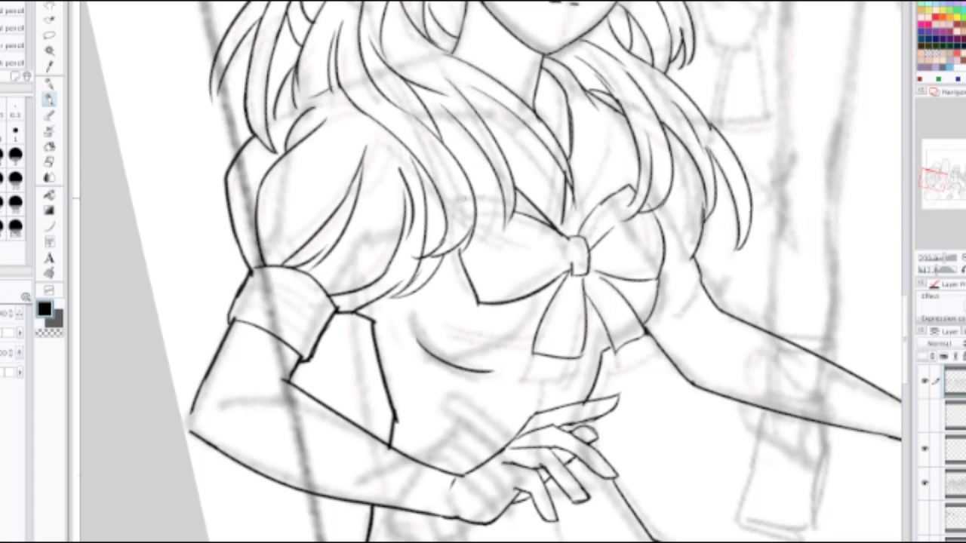
# Step: Ink the upper edge of the bow's left loop, the side of the knot and the fabric creases running into it
pyautogui.moveTo(484, 205); pyautogui.dragTo(527, 216)
pyautogui.hotkey('ctrl', 'z')
pyautogui.hotkey('ctrl', 'z')
pyautogui.hotkey('ctrl', 'z')
pyautogui.moveTo(571, 241); pyautogui.dragTo(571, 269)
pyautogui.hotkey('ctrl', 'z')
pyautogui.moveTo(489, 224)
pyautogui.mouseDown()
pyautogui.moveTo(532, 249)
pyautogui.moveTo(570, 255)
pyautogui.moveTo(572, 268)
pyautogui.mouseUp()
pyautogui.hotkey('ctrl', 'z')
pyautogui.hotkey('ctrl', 'z')
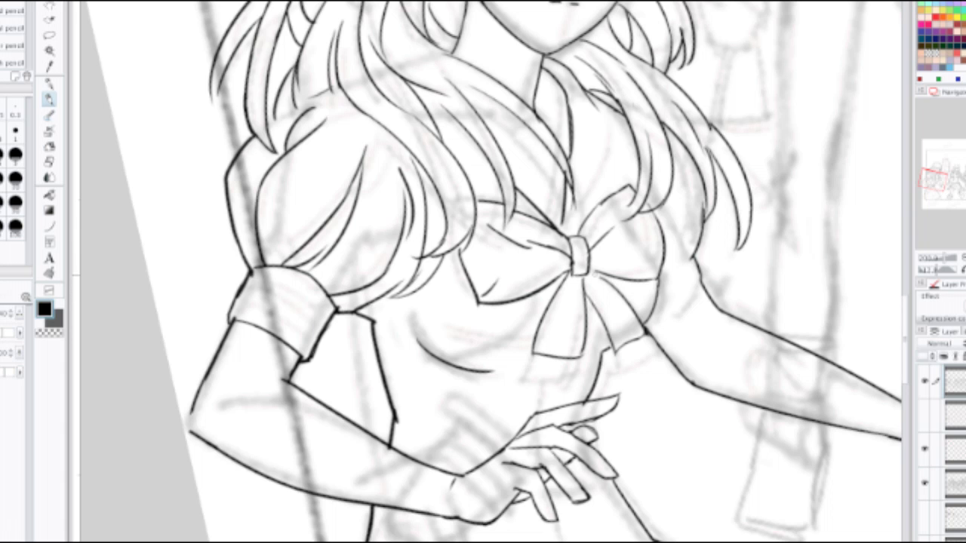
# Step: Add a thin fold line inside the bow's left tail, running down from the knot
pyautogui.scroll(-1, 623, 294)
pyautogui.scroll(1, 572, 265)
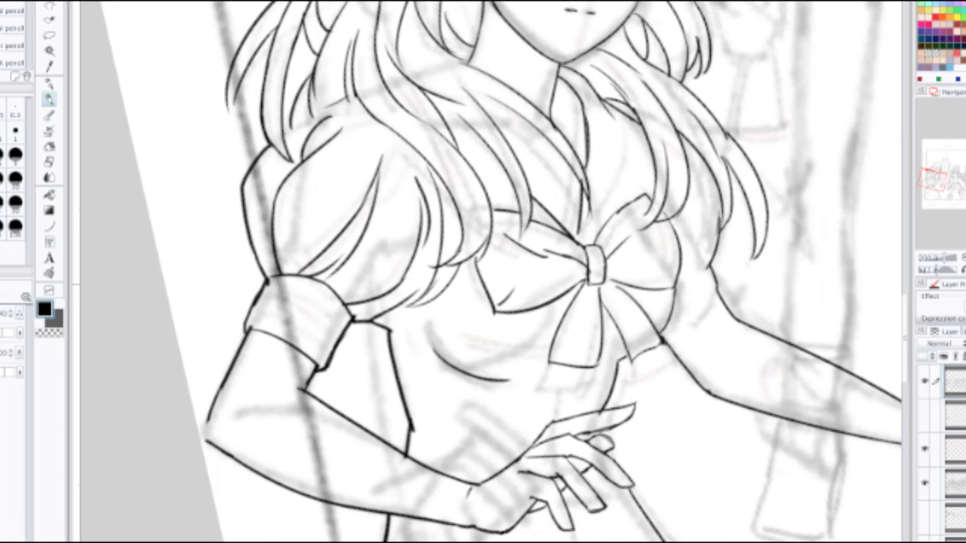
pyautogui.moveTo(591, 284); pyautogui.dragTo(578, 332)
pyautogui.hotkey('ctrl', 'z')
pyautogui.moveTo(590, 286); pyautogui.dragTo(578, 331)
pyautogui.scroll(-3, 595, 278)
pyautogui.scroll(3, 594, 278)
pyautogui.scroll(1, 507, 319)
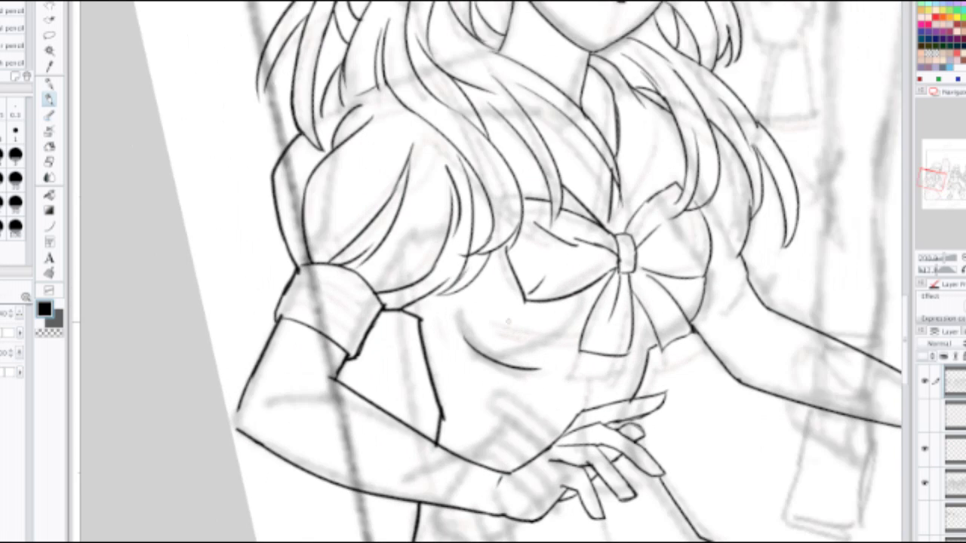
# Step: Erase the curve under the chest and redraw it as one smoother line reaching the bow's left tail
pyautogui.press('e')
pyautogui.press(']')
pyautogui.moveTo(466, 331); pyautogui.dragTo(535, 371)
pyautogui.press('p')
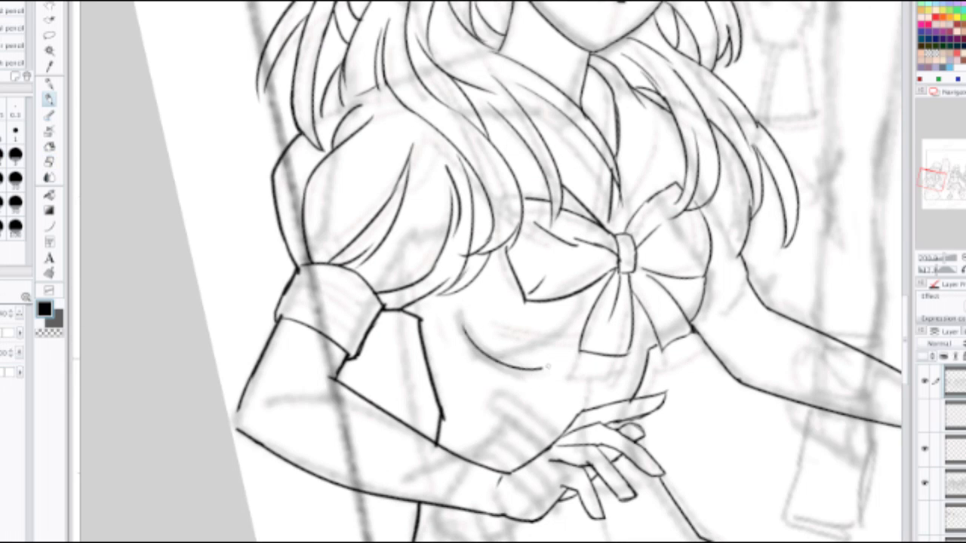
pyautogui.moveTo(470, 335); pyautogui.dragTo(581, 358)
pyautogui.hotkey('ctrl', 'z')
pyautogui.moveTo(476, 341); pyautogui.dragTo(582, 361)
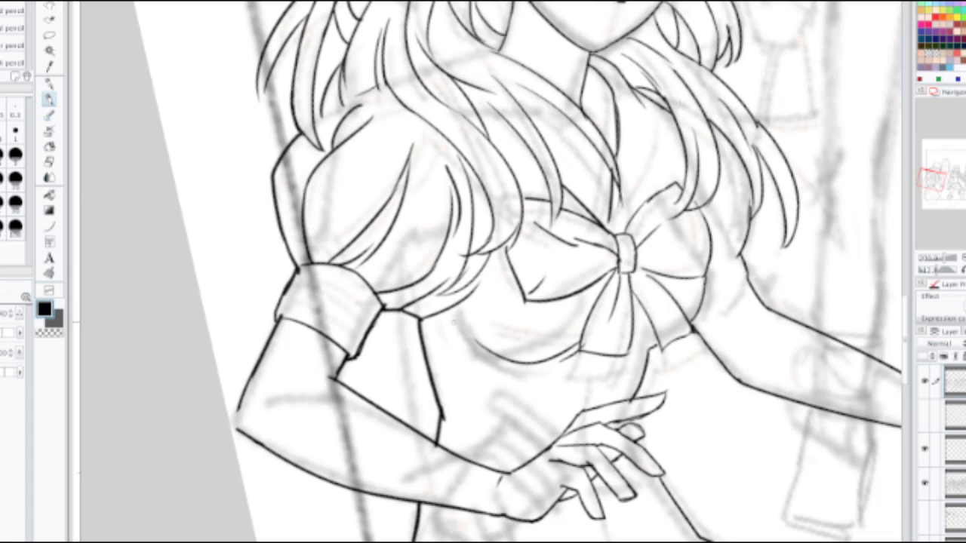
# Step: Ink a curved fold along the left side of the chest, crossing the start of the under-chest curve
pyautogui.moveTo(455, 361)
pyautogui.mouseDown()
pyautogui.moveTo(499, 302)
pyautogui.moveTo(485, 303)
pyautogui.mouseUp()
pyautogui.hotkey('ctrl', 'z')
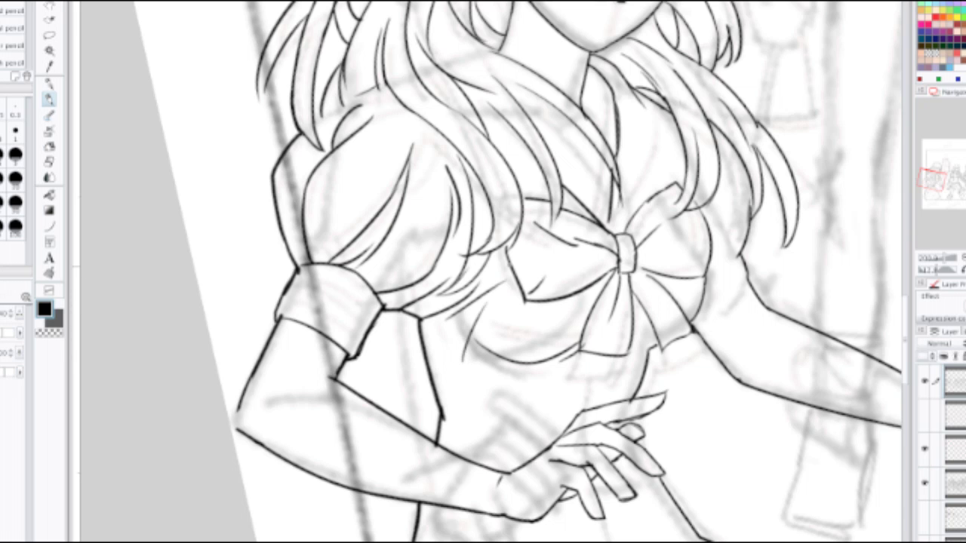
pyautogui.scroll(-2, 467, 352)
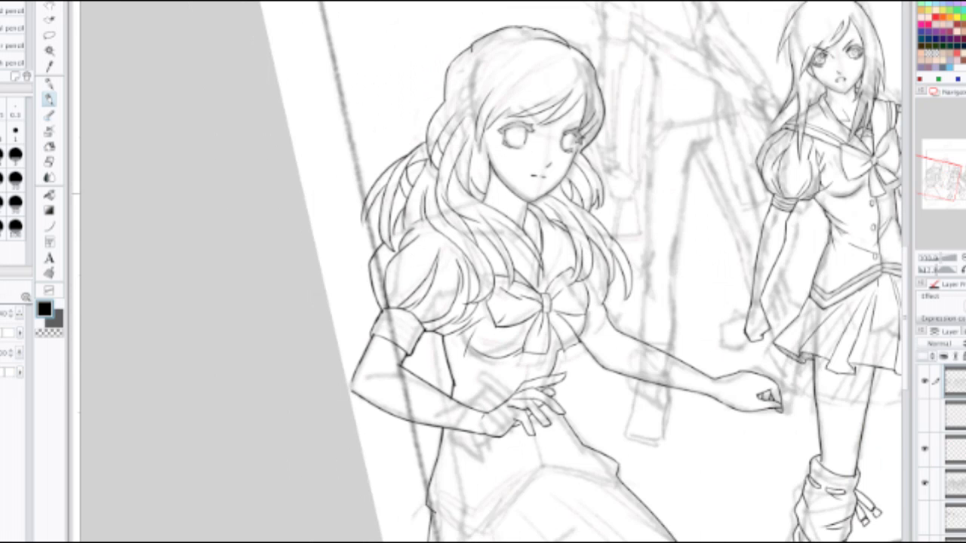
pyautogui.scroll(-1, 584, 272)
# Step: Clean up the collar line just above the bow's left loop with a smaller eraser
pyautogui.scroll(3, 529, 213)
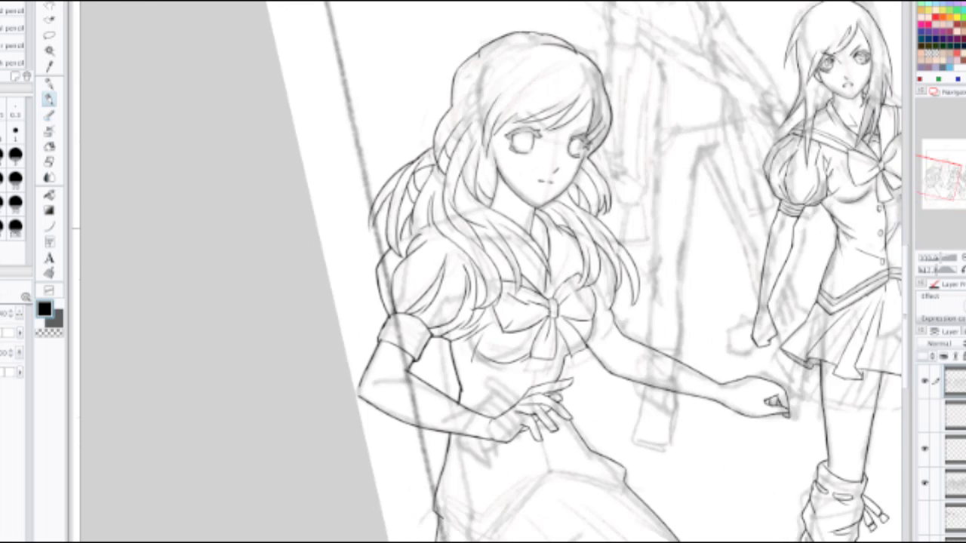
pyautogui.press('e')
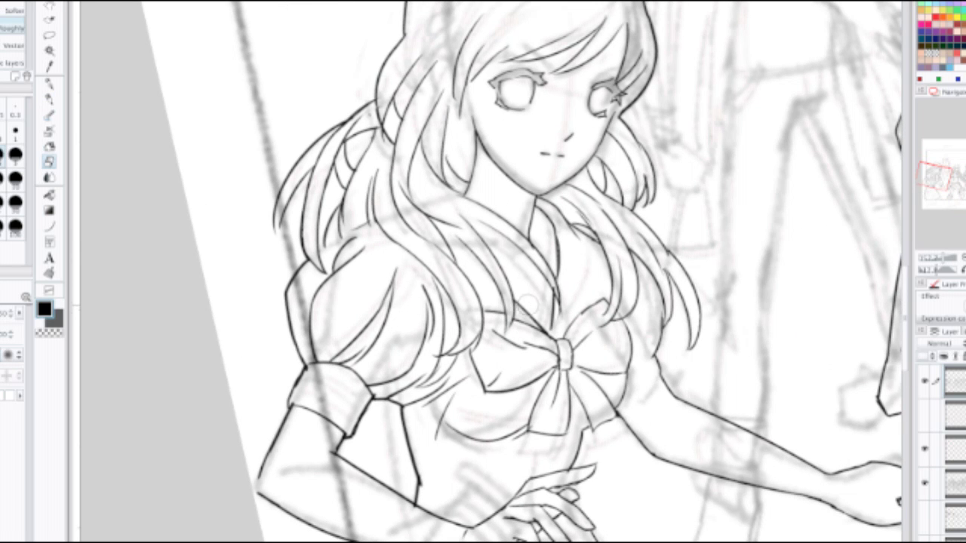
pyautogui.moveTo(527, 310); pyautogui.dragTo(548, 332)
pyautogui.press('[')
pyautogui.press('[')
pyautogui.press('[')
pyautogui.press('[')
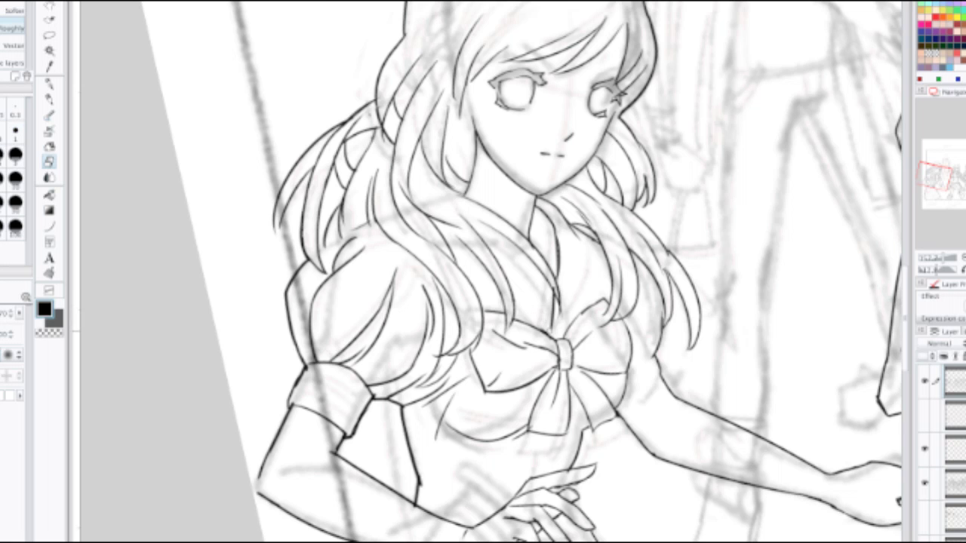
pyautogui.press('p')
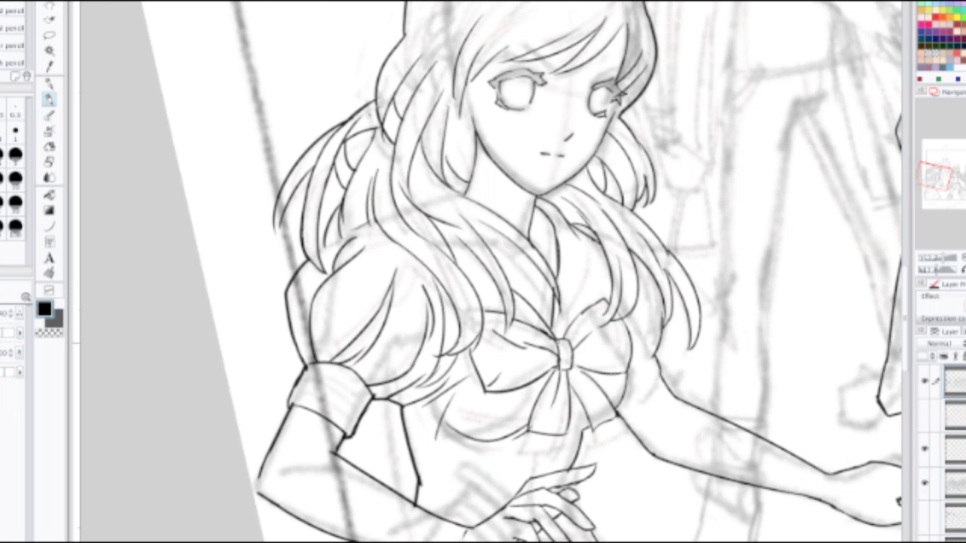
pyautogui.scroll(-2, 537, 263)
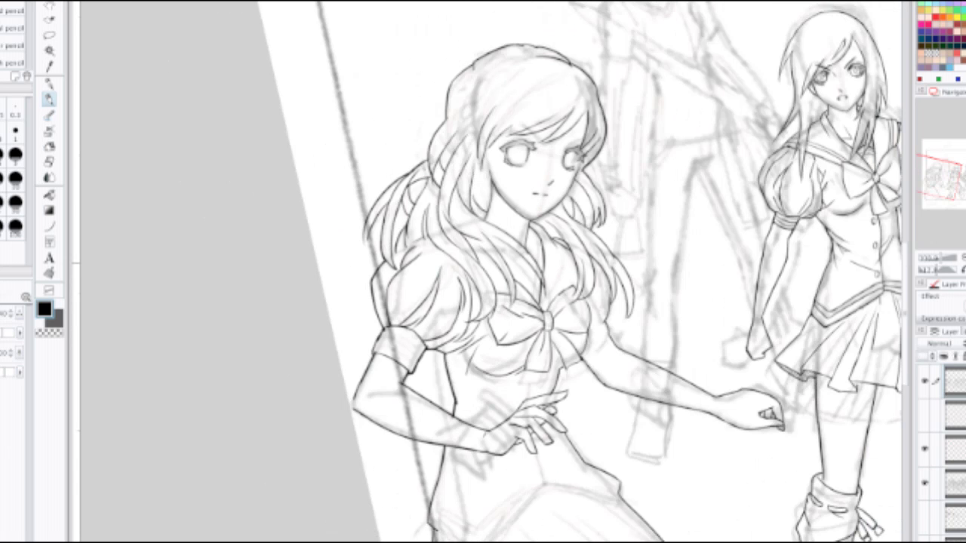
pyautogui.scroll(2, 535, 263)
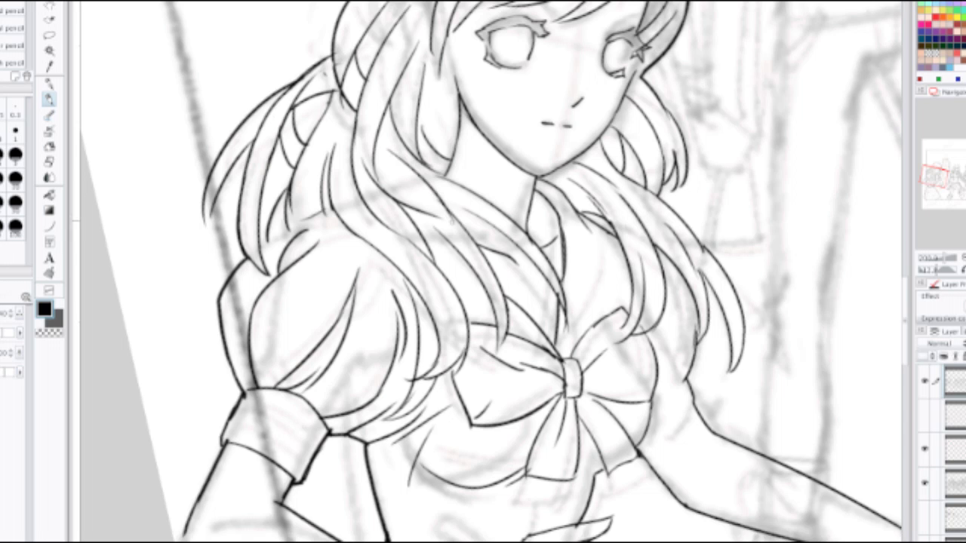
# Step: Ink thin hair strands falling over the left side of the collar beside the neck
pyautogui.moveTo(448, 201); pyautogui.dragTo(484, 225)
pyautogui.moveTo(416, 168); pyautogui.dragTo(458, 204)
pyautogui.scroll(-1, 456, 207)
pyautogui.scroll(1, 452, 233)
pyautogui.moveTo(432, 236); pyautogui.dragTo(478, 266)
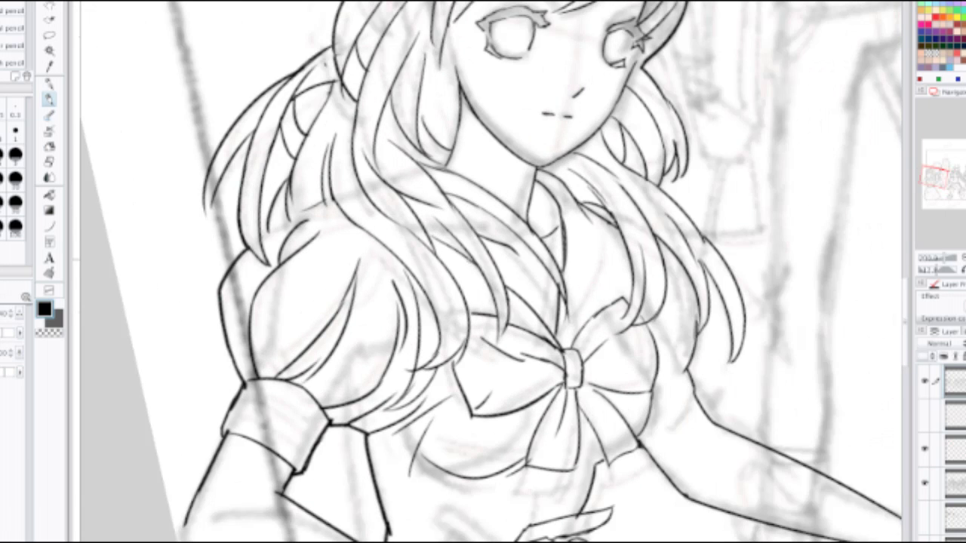
pyautogui.hotkey('ctrl', 'z')
pyautogui.moveTo(428, 236); pyautogui.dragTo(485, 280)
pyautogui.hotkey('ctrl', 'z')
pyautogui.moveTo(430, 234); pyautogui.dragTo(481, 272)
pyautogui.hotkey('ctrl', 'z')
# Step: Erase and redraw the lower collar edge between the hanging hair and the bow's knot
pyautogui.moveTo(497, 266); pyautogui.dragTo(521, 298)
pyautogui.press('e')
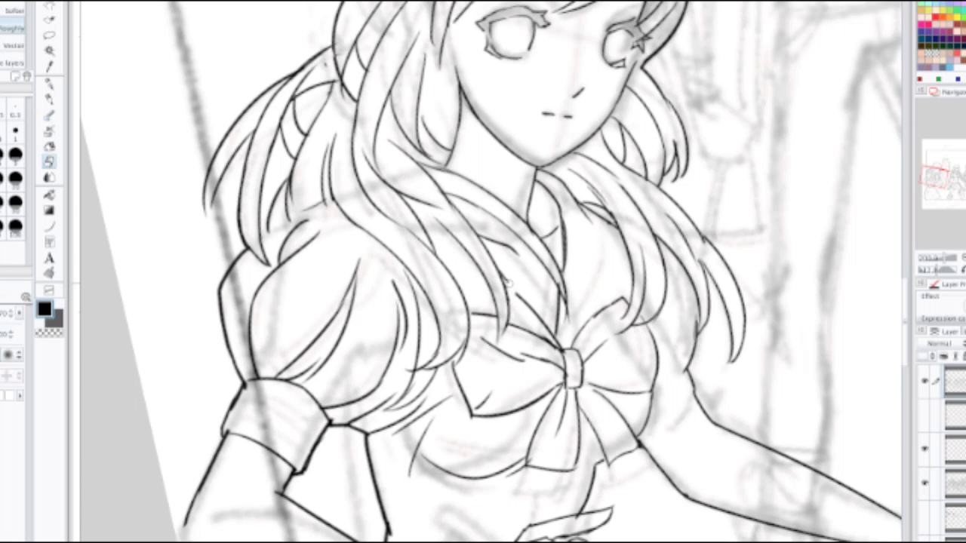
pyautogui.press('p')
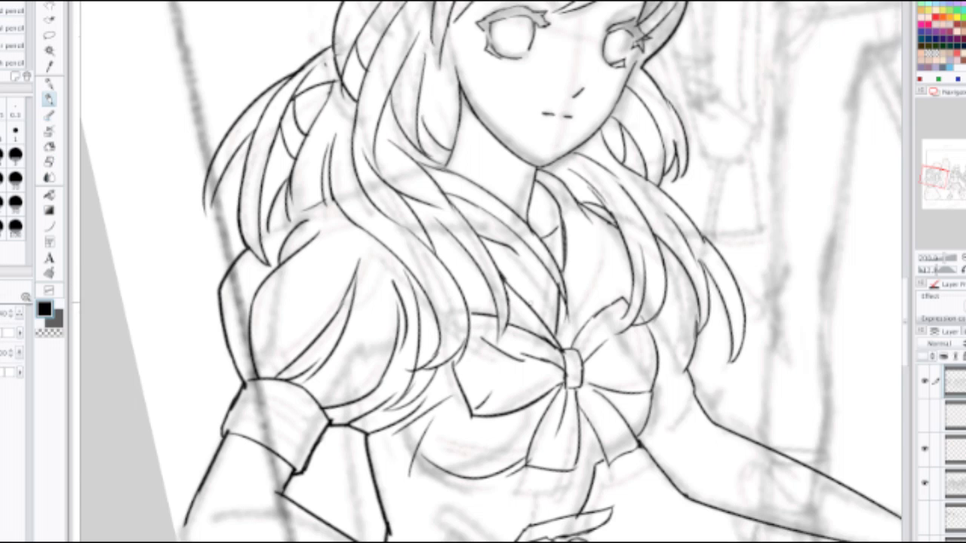
pyautogui.moveTo(499, 275); pyautogui.dragTo(530, 308)
pyautogui.hotkey('ctrl', 'z')
pyautogui.moveTo(499, 272); pyautogui.dragTo(528, 305)
pyautogui.hotkey('ctrl', '-')
pyautogui.hotkey('ctrl', '-')
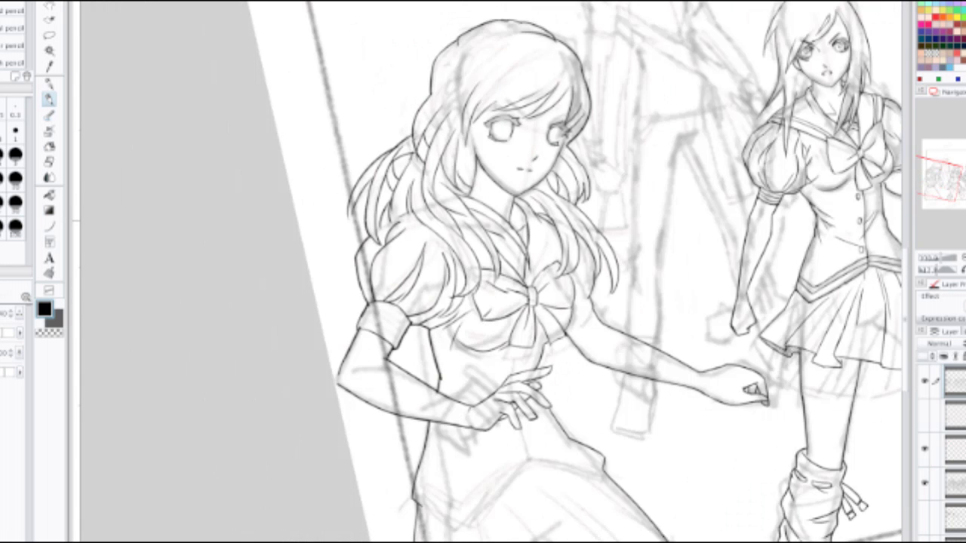
pyautogui.hotkey('ctrl', '+')
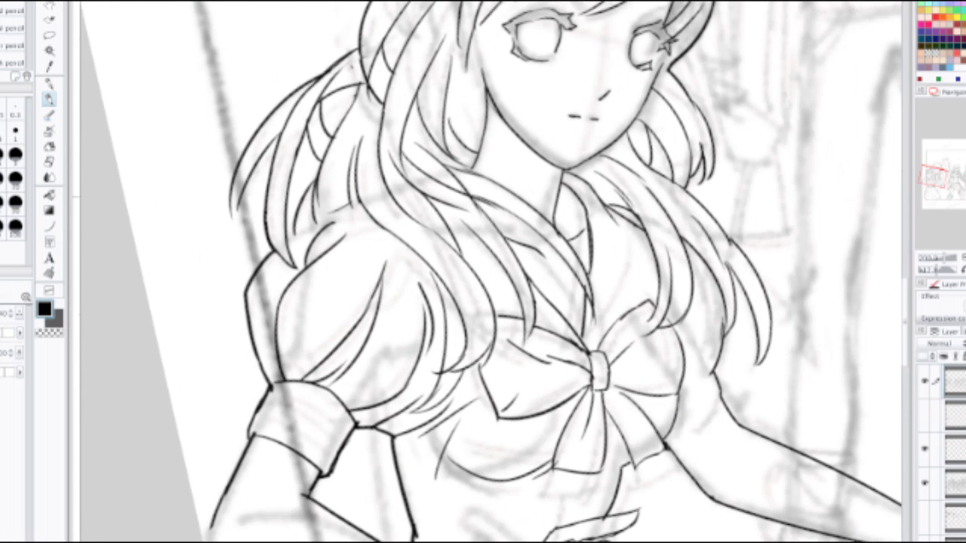
# Step: Rework the hair strands left of the neck, adding a short pointed strand over the collar
pyautogui.hotkey('ctrl', 'z')
pyautogui.moveTo(402, 153); pyautogui.dragTo(495, 224)
pyautogui.hotkey('ctrl', 'z')
pyautogui.moveTo(403, 151); pyautogui.dragTo(485, 197)
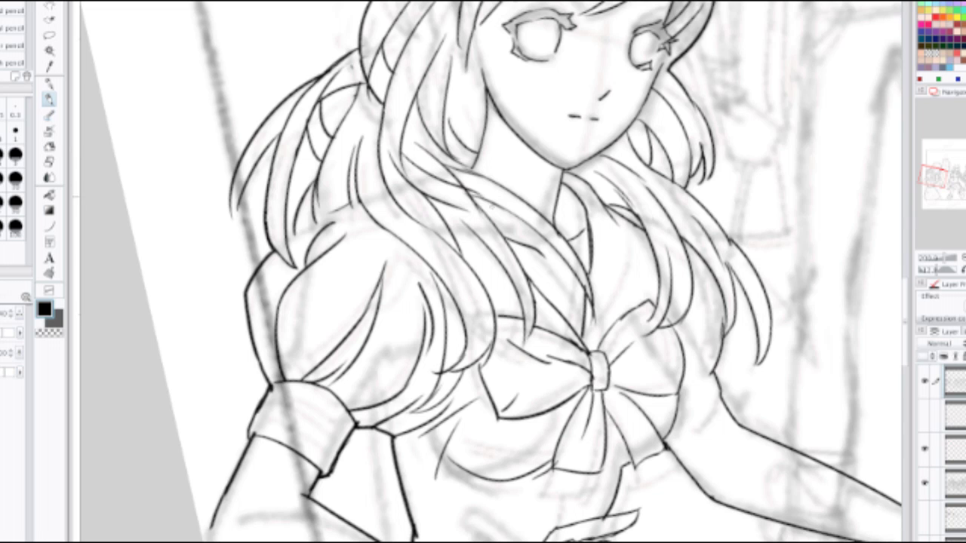
pyautogui.hotkey('ctrl', 'z')
pyautogui.moveTo(402, 149)
pyautogui.mouseDown()
pyautogui.moveTo(485, 220)
pyautogui.moveTo(453, 212)
pyautogui.moveTo(470, 234)
pyautogui.mouseUp()
pyautogui.hotkey('ctrl', 'z')
pyautogui.moveTo(444, 205)
pyautogui.mouseDown()
pyautogui.moveTo(471, 232)
pyautogui.moveTo(463, 244)
pyautogui.mouseUp()
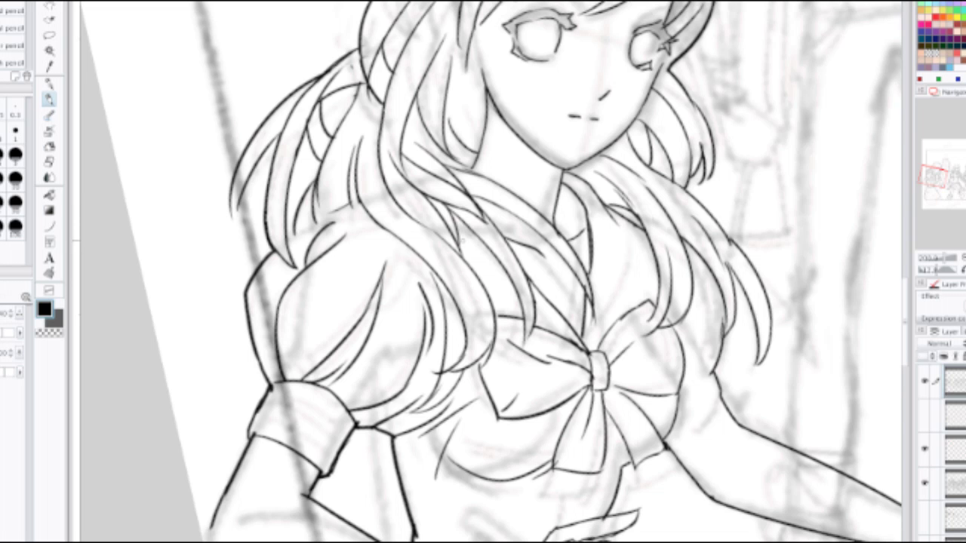
pyautogui.scroll(-2, 449, 197)
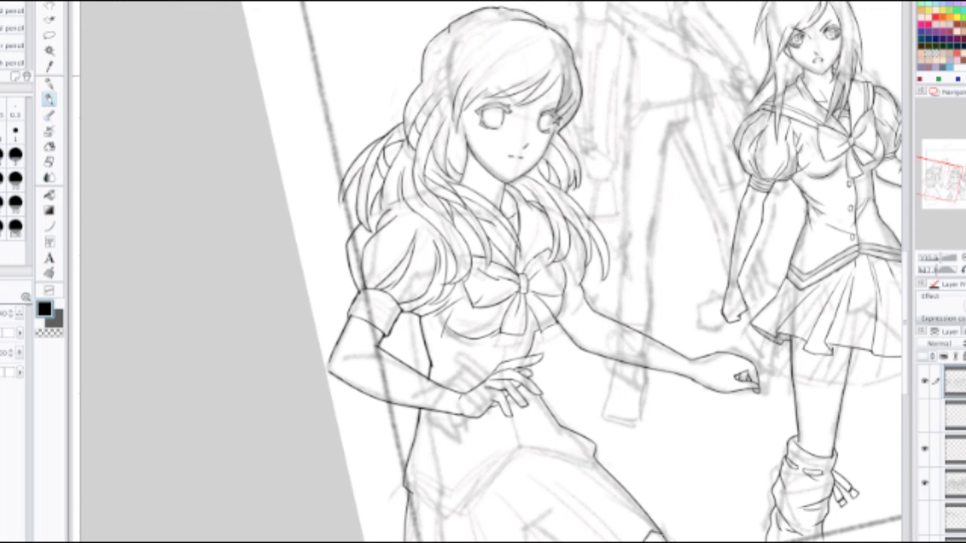
pyautogui.scroll(2, 485, 80)
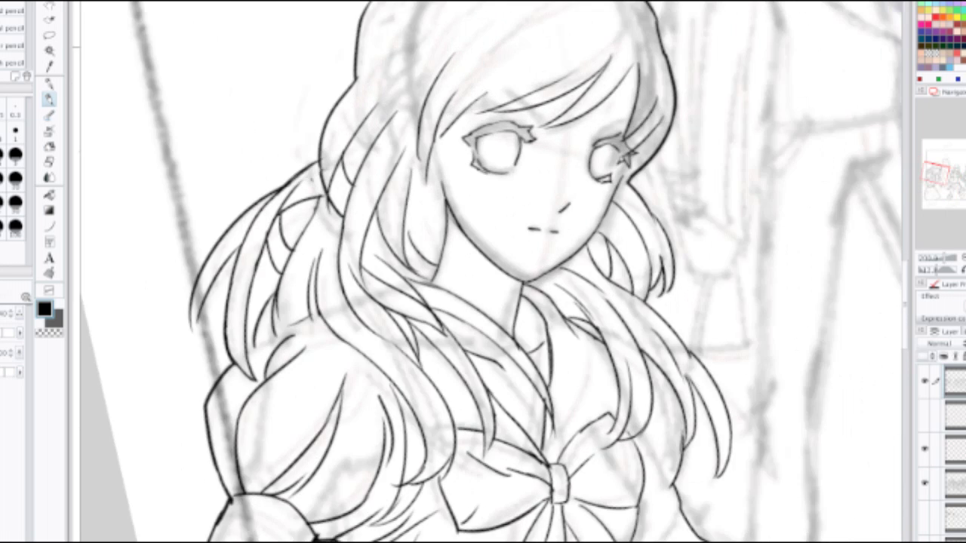
# Step: Ink the curved hair parting line from the top of the head down the left side of the fringe
pyautogui.moveTo(486, 80); pyautogui.dragTo(352, 264)
pyautogui.moveTo(289, 217); pyautogui.dragTo(415, 138)
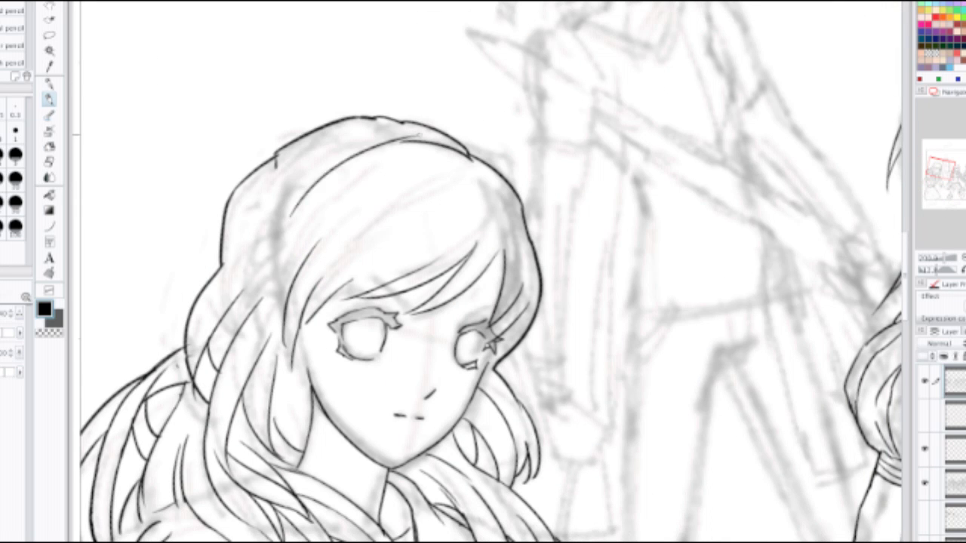
pyautogui.hotkey('ctrl', 'z')
pyautogui.moveTo(283, 229); pyautogui.dragTo(405, 138)
pyautogui.hotkey('ctrl', 'z')
pyautogui.moveTo(277, 243); pyautogui.dragTo(390, 144)
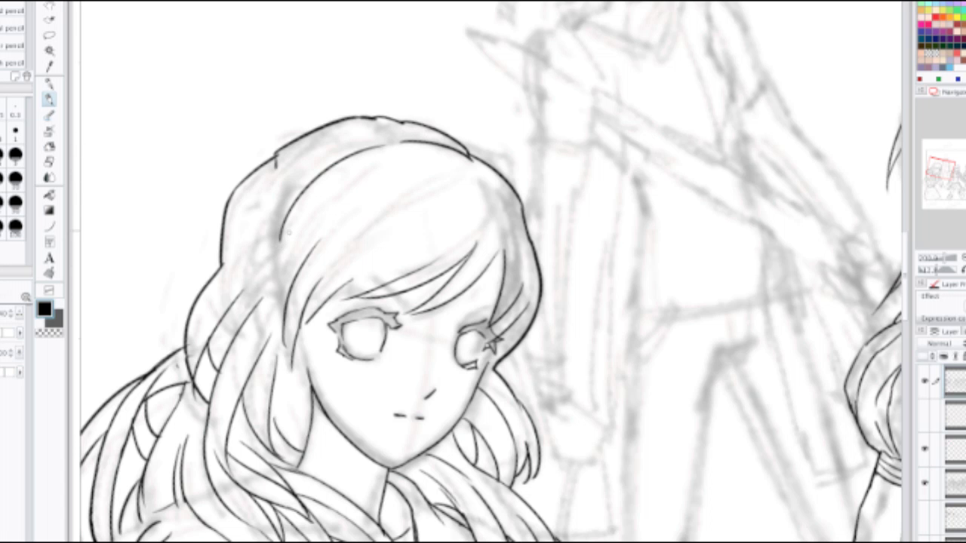
# Step: Examine the whole group composition with the canvas mirrored, then return to the girl's head in the normal orientation
pyautogui.hotkey('ctrl', '-')
pyautogui.hotkey('ctrl', '-')
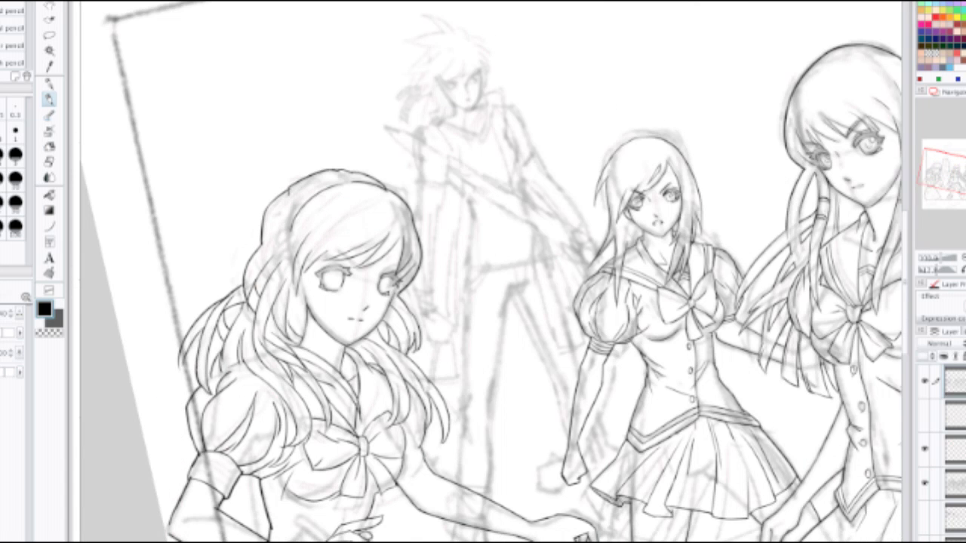
pyautogui.press('h')
pyautogui.moveTo(491, 272); pyautogui.dragTo(489, 242)
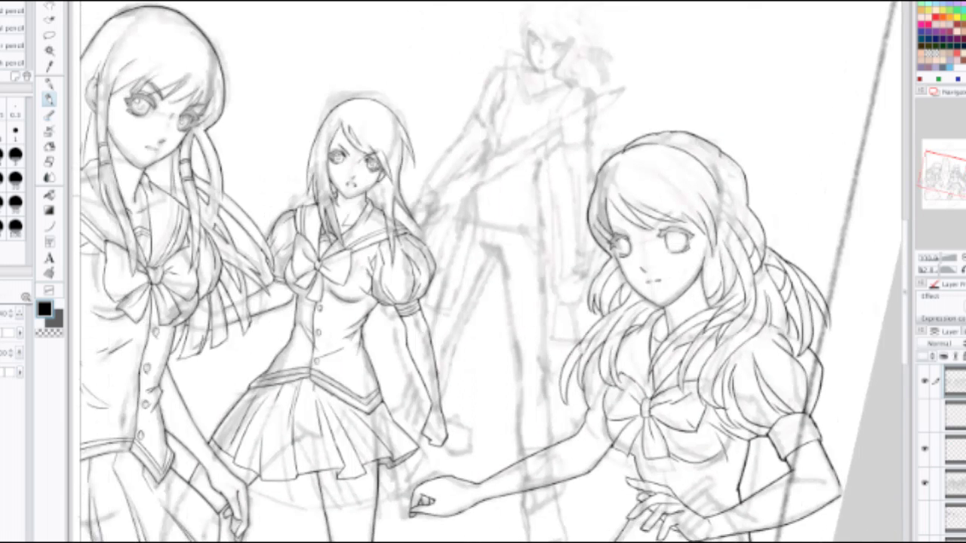
pyautogui.hotkey('ctrl', '-')
pyautogui.hotkey('ctrl', '-')
pyautogui.moveTo(427, 227); pyautogui.dragTo(642, 277)
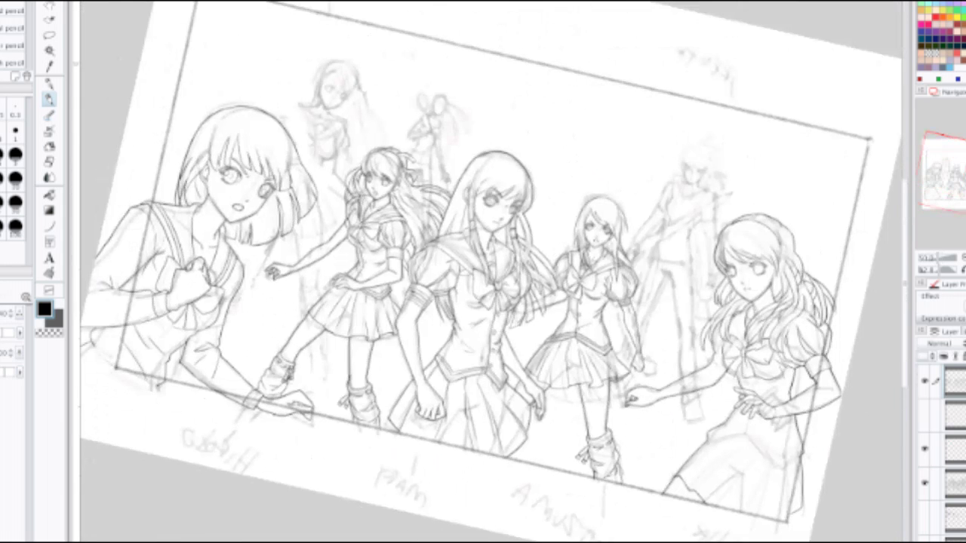
pyautogui.press('h')
pyautogui.moveTo(250, 257); pyautogui.dragTo(423, 187)
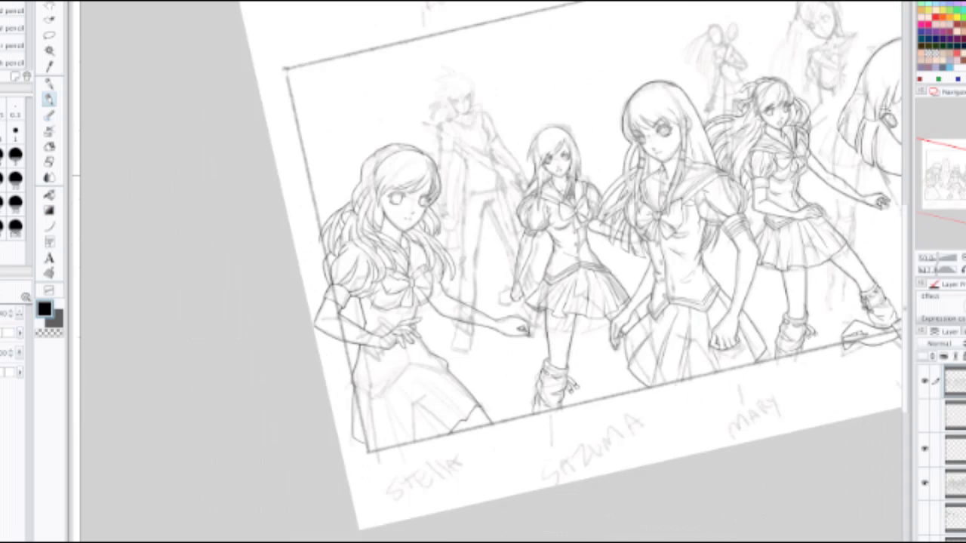
pyautogui.scroll(3, 309, 181)
pyautogui.scroll(2, 483, 271)
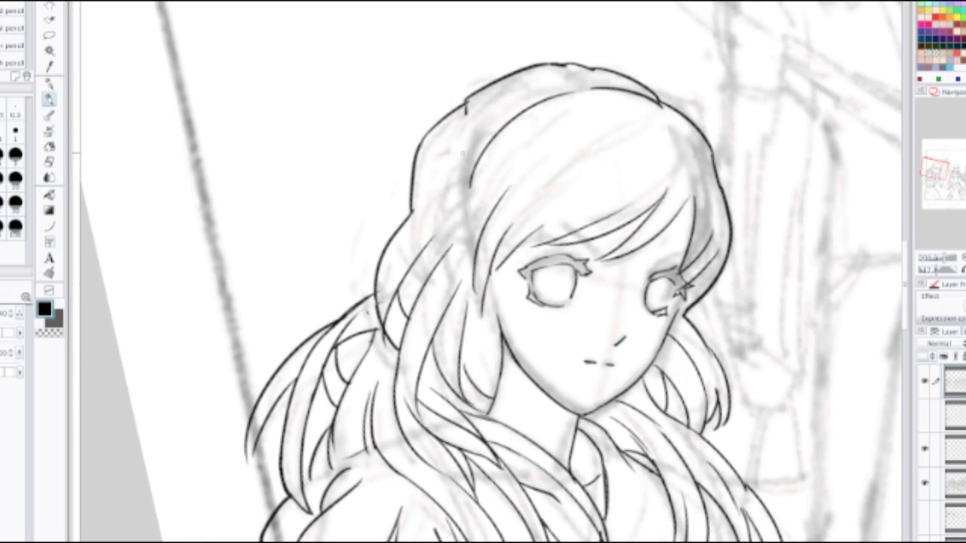
pyautogui.moveTo(462, 154); pyautogui.dragTo(454, 272)
pyautogui.hotkey('ctrl', 'z')
pyautogui.moveTo(464, 167); pyautogui.dragTo(458, 279)
pyautogui.hotkey('ctrl', 'z')
pyautogui.moveTo(470, 168); pyautogui.dragTo(456, 290)
pyautogui.hotkey('ctrl', 'z')
# Step: Erase the outline at the back of the girl's head and redraw it curving down to the hair behind her ear
pyautogui.moveTo(408, 215)
pyautogui.mouseDown()
pyautogui.moveTo(462, 192)
pyautogui.moveTo(414, 198)
pyautogui.moveTo(405, 224)
pyautogui.mouseUp()
pyautogui.hotkey('ctrl', 'z')
pyautogui.press('e')
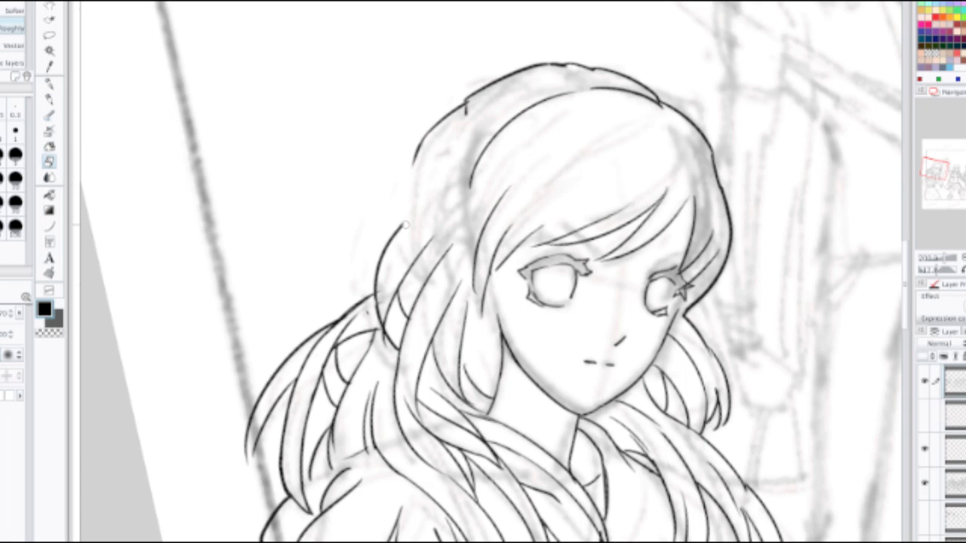
pyautogui.press('p')
pyautogui.moveTo(414, 166); pyautogui.dragTo(399, 246)
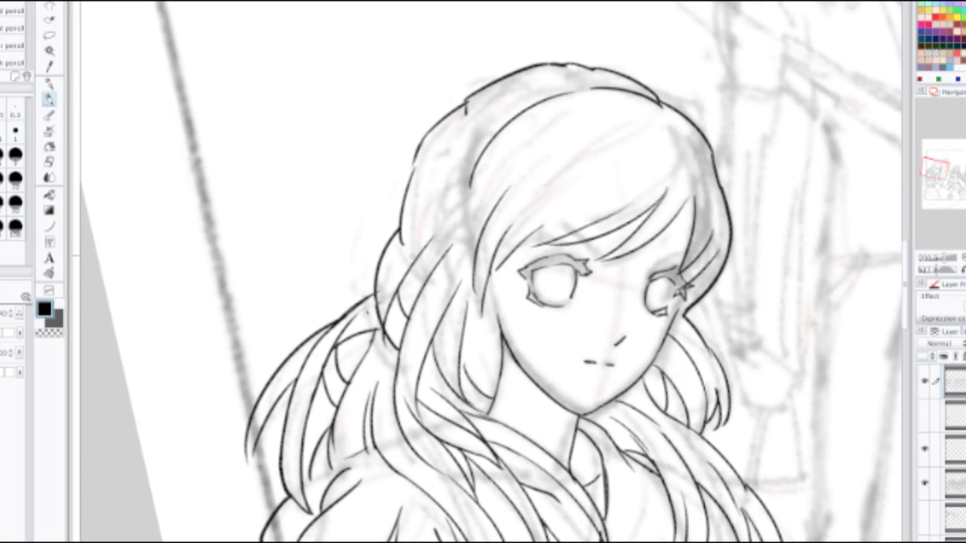
pyautogui.hotkey('ctrl', 'z')
pyautogui.moveTo(415, 159)
pyautogui.mouseDown()
pyautogui.moveTo(402, 226)
pyautogui.moveTo(427, 243)
pyautogui.moveTo(424, 252)
pyautogui.moveTo(472, 247)
pyautogui.moveTo(458, 226)
pyautogui.moveTo(479, 222)
pyautogui.mouseUp()
# Step: Ink a small gathered fold at the base of the back hair, with curved strands sweeping up toward the crown
pyautogui.hotkey('ctrl', 'z')
pyautogui.hotkey('ctrl', 'z')
pyautogui.hotkey('ctrl', 'z')
pyautogui.hotkey('ctrl', 'z')
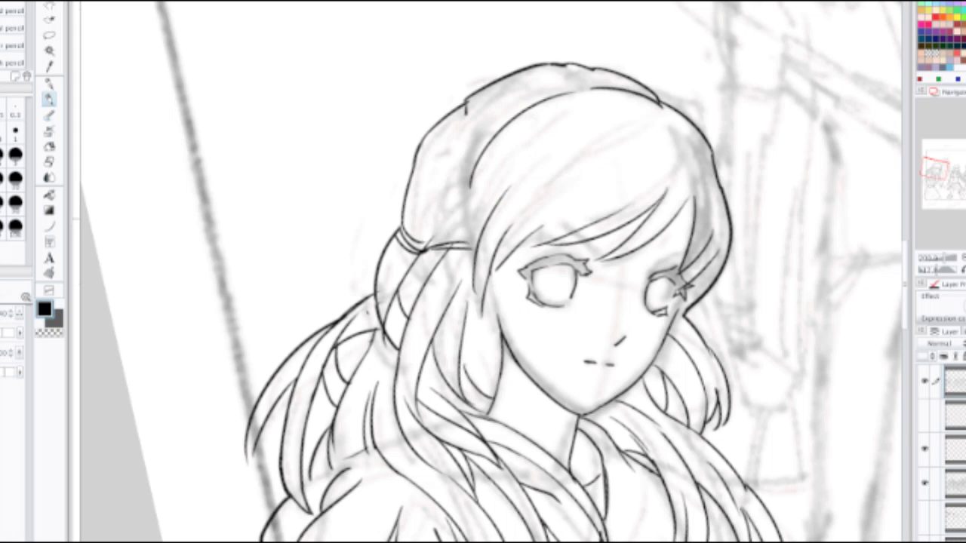
pyautogui.moveTo(402, 230); pyautogui.dragTo(445, 185)
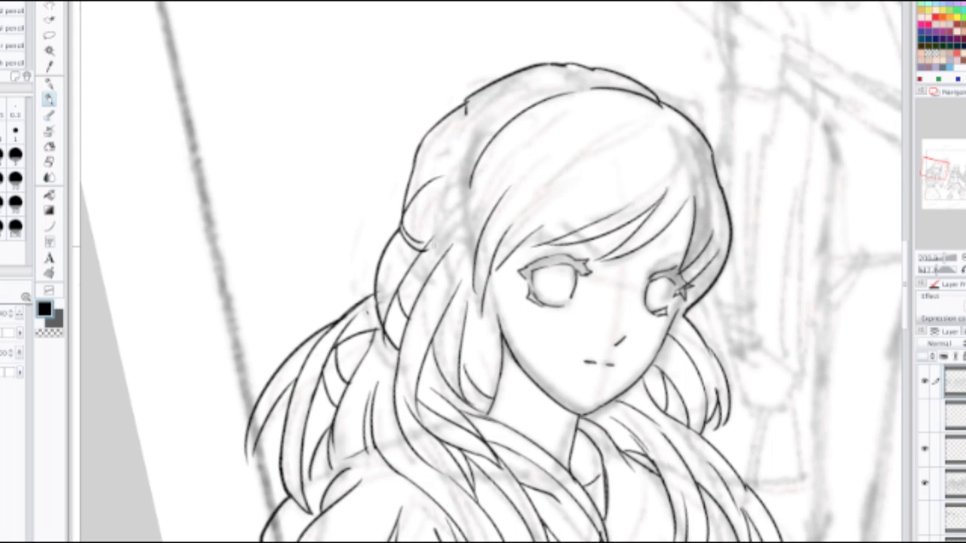
pyautogui.moveTo(425, 256); pyautogui.dragTo(474, 246)
pyautogui.hotkey('ctrl', 'z')
pyautogui.moveTo(408, 200); pyautogui.dragTo(469, 137)
pyautogui.hotkey('ctrl', 'z')
pyautogui.moveTo(406, 216); pyautogui.dragTo(479, 133)
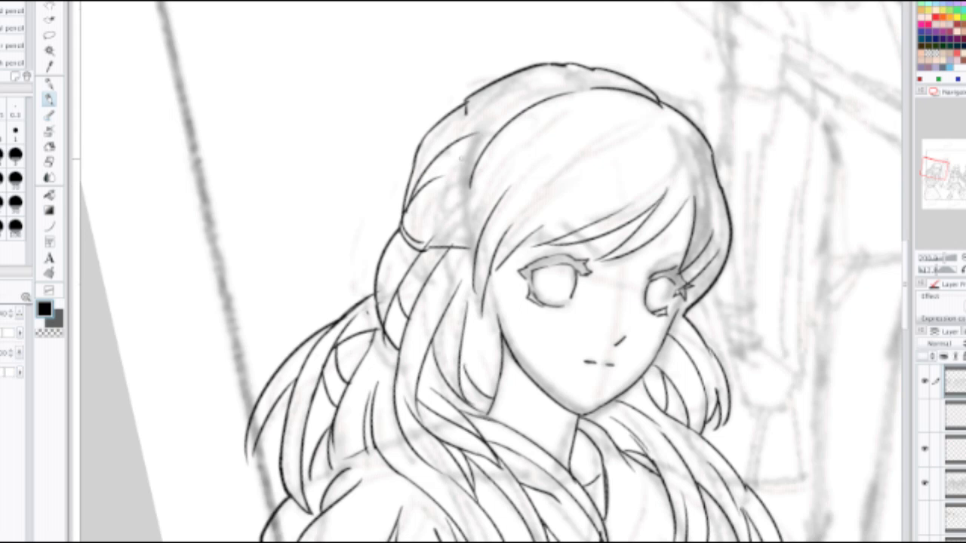
# Step: Clean up the gathered fold and ink a small banded hair tie just below it at the back of the head
pyautogui.press('e')
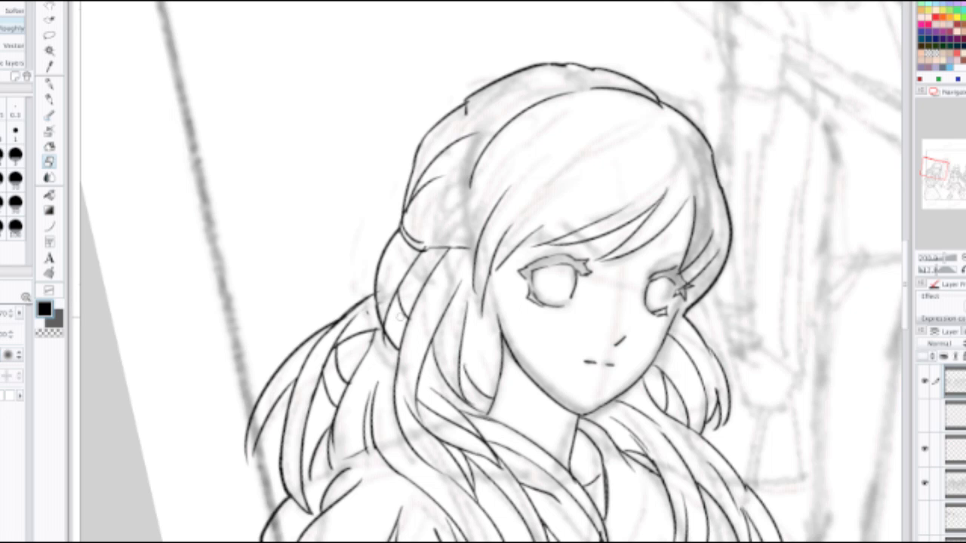
pyautogui.scroll(-2, 430, 242)
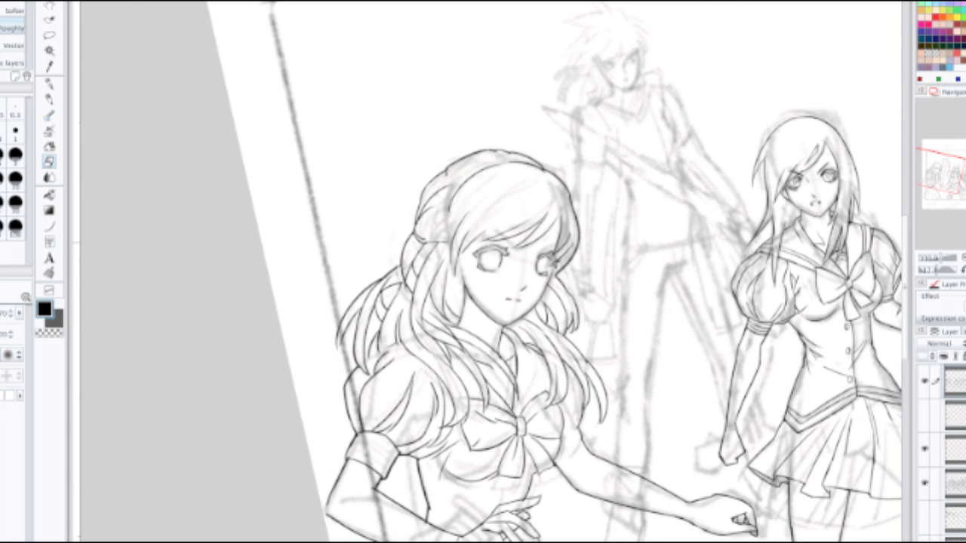
pyautogui.scroll(3, 442, 241)
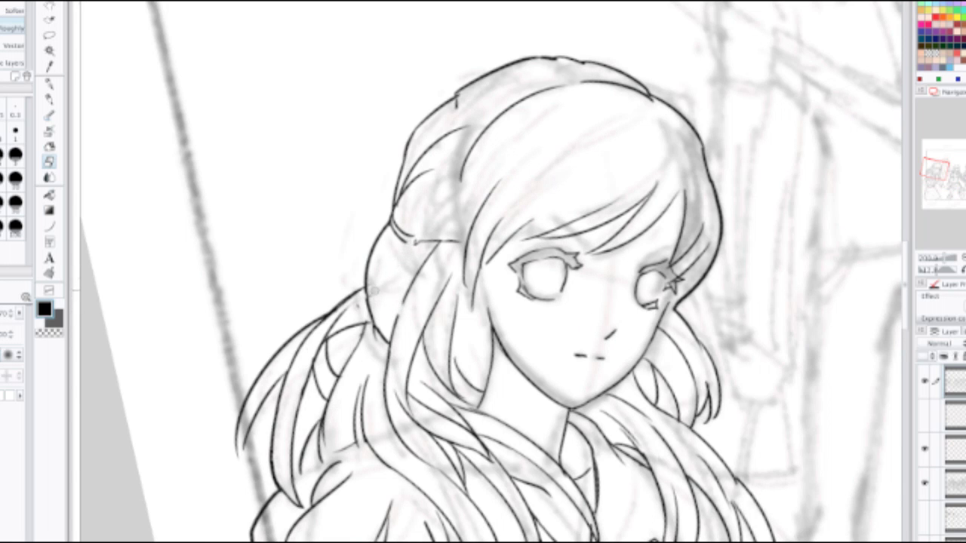
pyautogui.press('p')
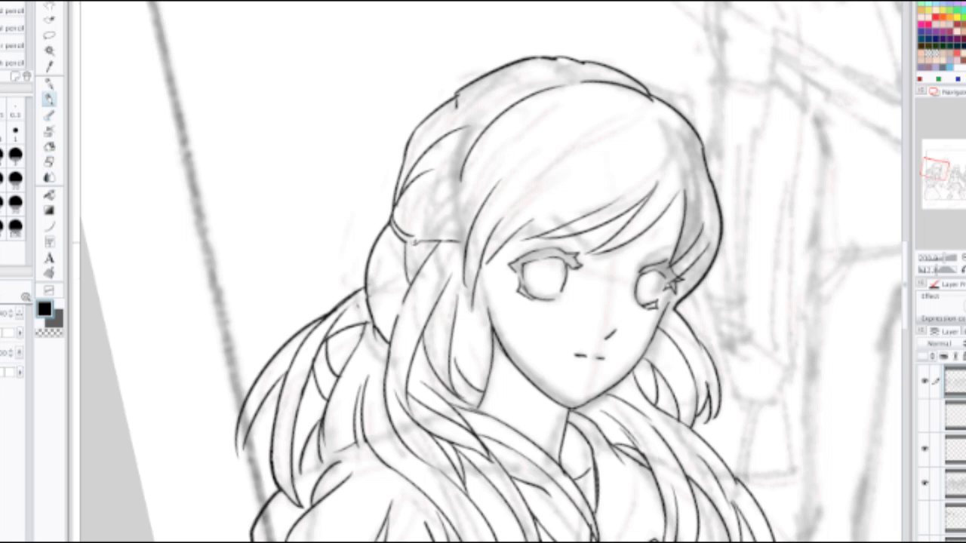
pyautogui.moveTo(413, 243); pyautogui.dragTo(424, 279)
pyautogui.hotkey('ctrl', 'z')
pyautogui.moveTo(379, 240)
pyautogui.mouseDown()
pyautogui.moveTo(398, 264)
pyautogui.moveTo(412, 253)
pyautogui.moveTo(407, 297)
pyautogui.mouseUp()
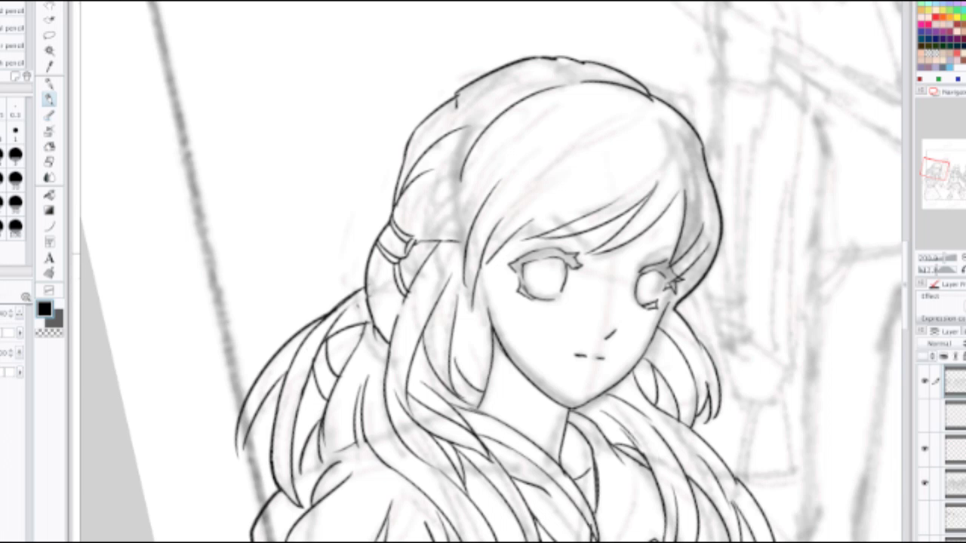
# Step: Erase and re-ink the hair strands hanging below the hair tie beside the face
pyautogui.scroll(-3, 389, 278)
pyautogui.scroll(-1, 385, 283)
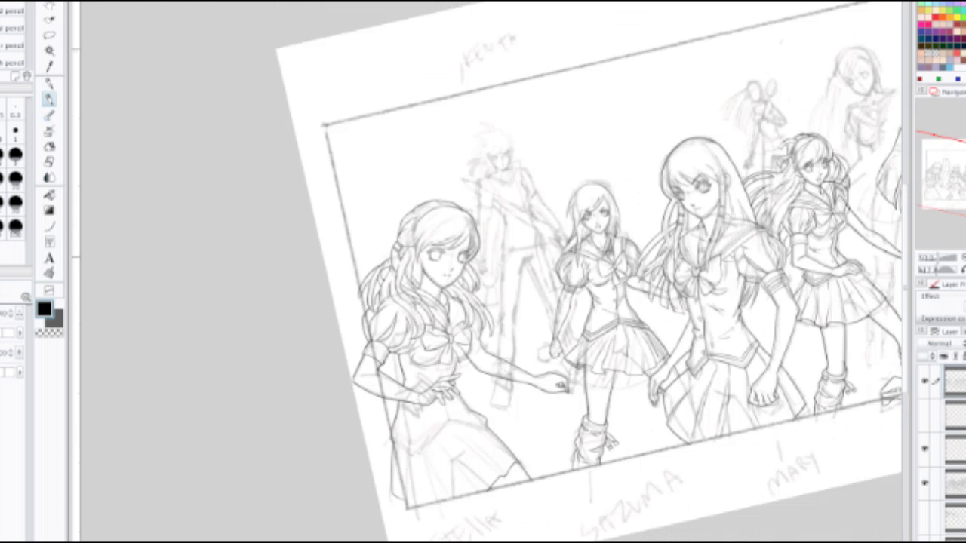
pyautogui.scroll(4, 384, 283)
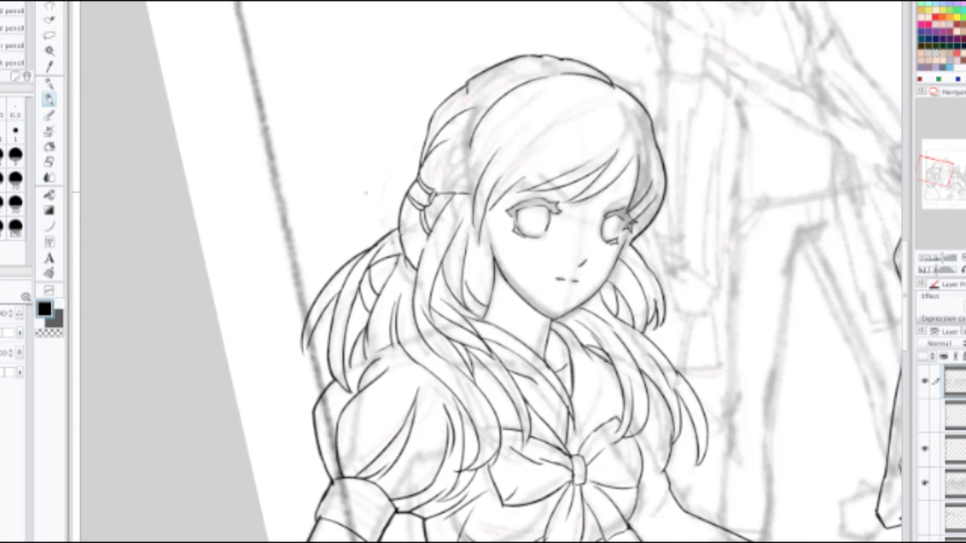
pyautogui.press('e')
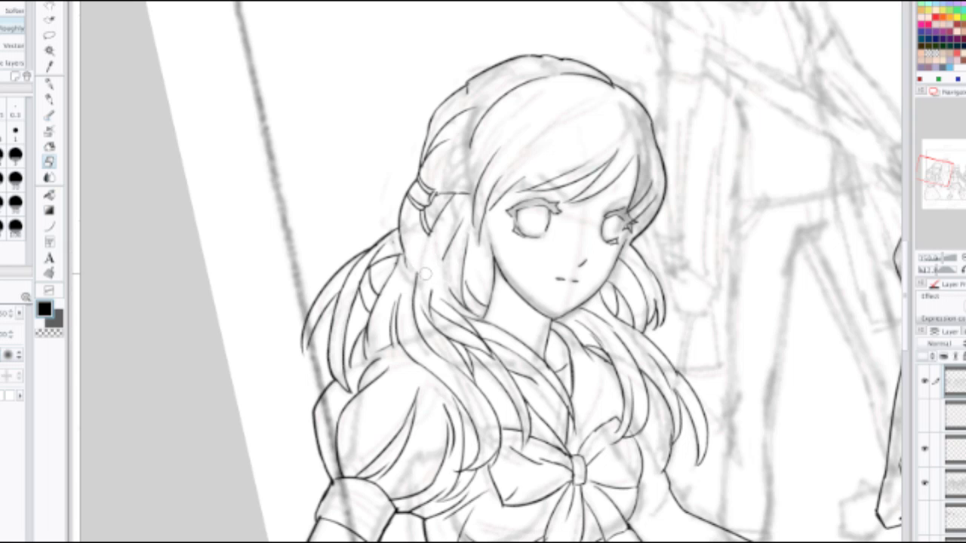
pyautogui.press('p')
pyautogui.moveTo(402, 253); pyautogui.dragTo(417, 270)
pyautogui.moveTo(431, 224); pyautogui.dragTo(416, 272)
pyautogui.moveTo(446, 256); pyautogui.dragTo(431, 292)
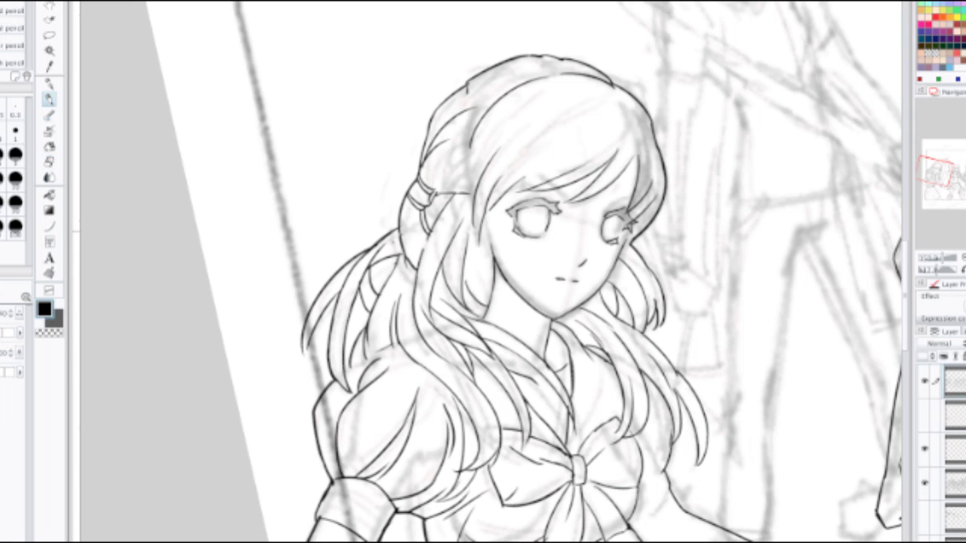
# Step: Undo the hair tie, the gathered fold and the strands inked around them
pyautogui.moveTo(423, 214); pyautogui.dragTo(427, 230)
pyautogui.hotkey('ctrl', 'z')
pyautogui.hotkey('ctrl', 'z')
pyautogui.hotkey('ctrl', 'z')
pyautogui.hotkey('ctrl', 'z')
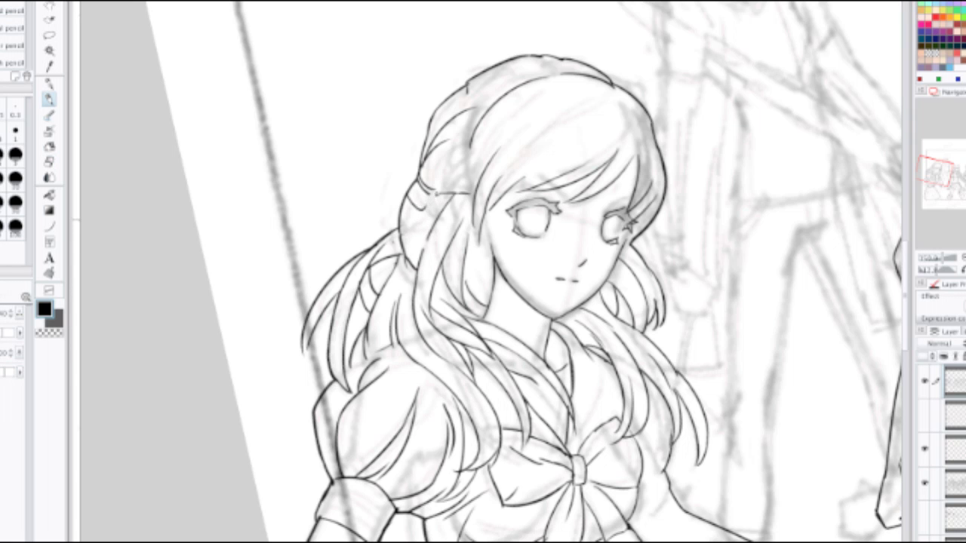
pyautogui.moveTo(435, 196); pyautogui.dragTo(408, 256)
pyautogui.hotkey('ctrl', 'z')
pyautogui.hotkey('ctrl', 'z')
pyautogui.hotkey('ctrl', 'z')
pyautogui.hotkey('ctrl', 'z')
pyautogui.hotkey('ctrl', 'z')
pyautogui.hotkey('ctrl', 'z')
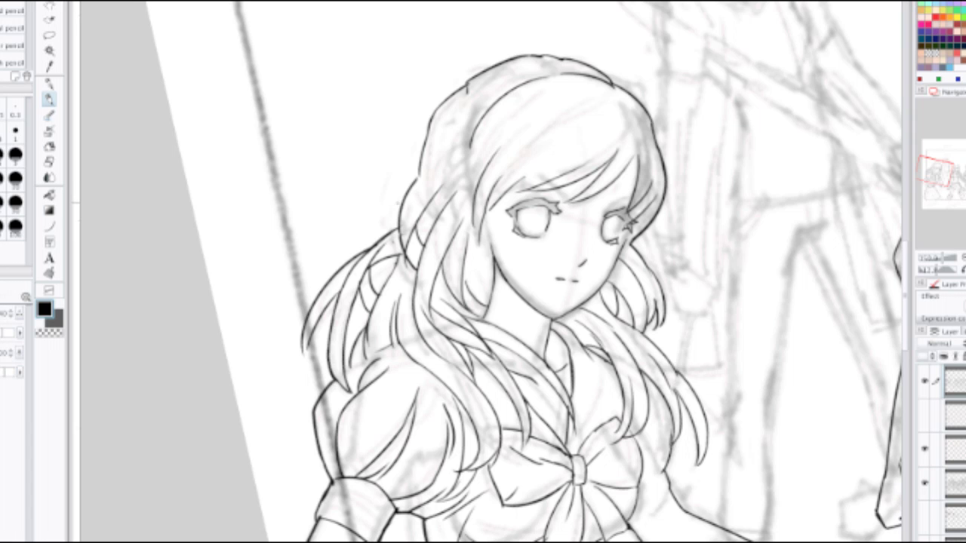
# Step: Ink a rounded bundle of hair behind the head with an inner strand and a longer outer curve
pyautogui.moveTo(370, 234); pyautogui.dragTo(445, 169)
pyautogui.hotkey('ctrl', 'z')
pyautogui.moveTo(364, 243); pyautogui.dragTo(437, 178)
pyautogui.moveTo(355, 246); pyautogui.dragTo(456, 146)
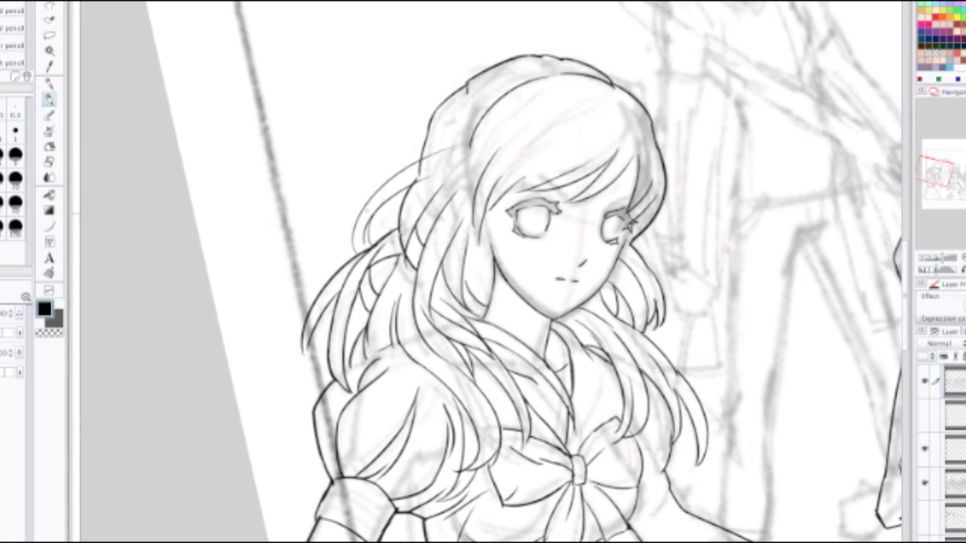
pyautogui.hotkey('ctrl', 'z')
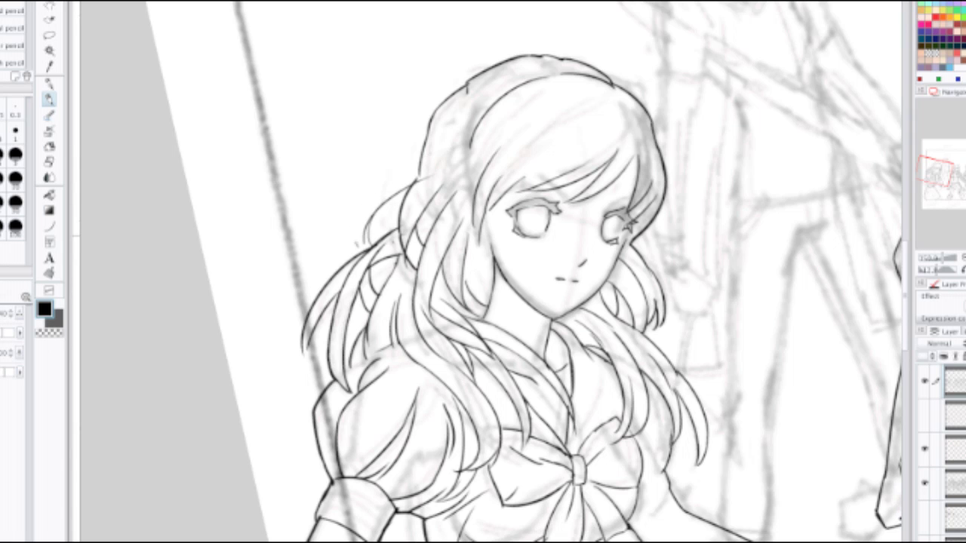
pyautogui.moveTo(355, 243); pyautogui.dragTo(450, 140)
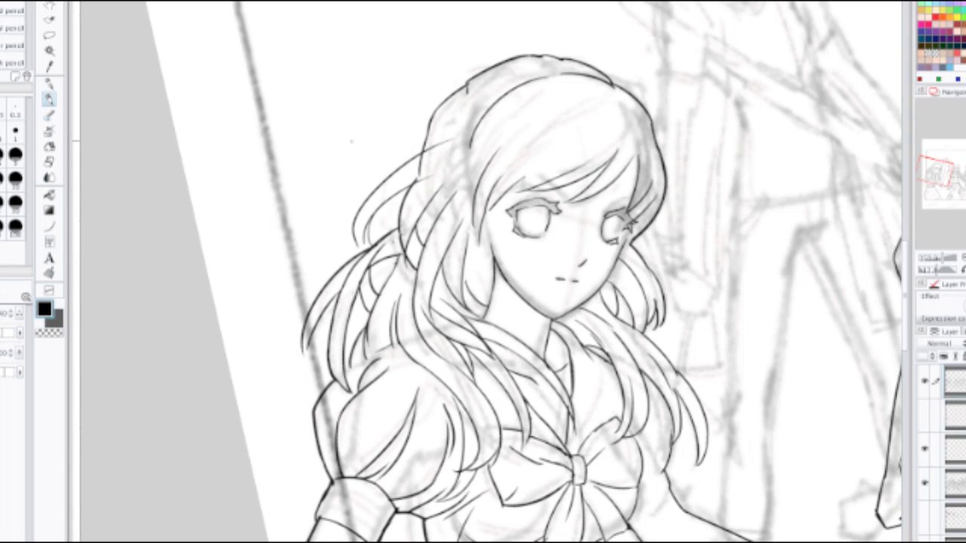
pyautogui.hotkey('ctrl', 'z')
pyautogui.moveTo(357, 251)
pyautogui.mouseDown()
pyautogui.moveTo(358, 223)
pyautogui.moveTo(436, 154)
pyautogui.mouseUp()
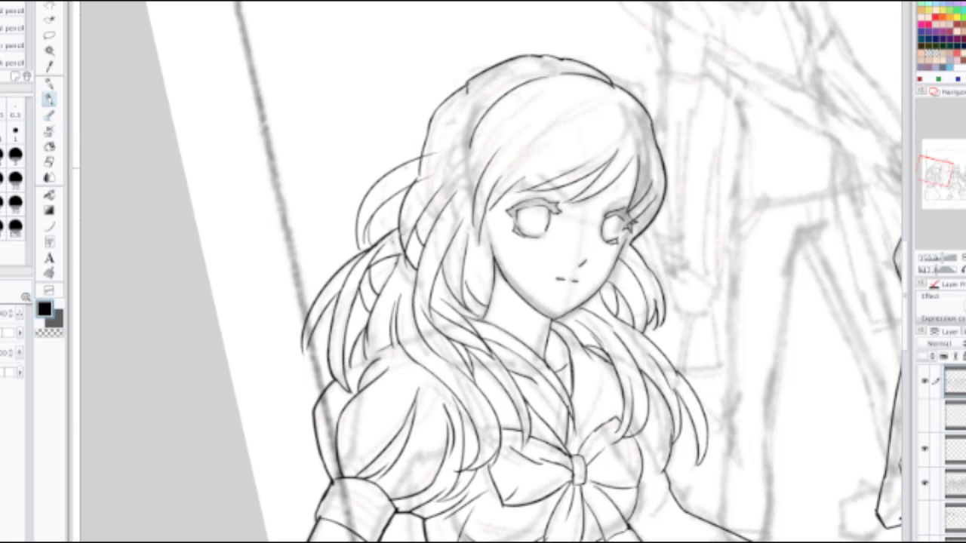
# Step: Try to ink short tie bands and a strand where the rounded hair bundle meets the head
pyautogui.moveTo(409, 160)
pyautogui.mouseDown()
pyautogui.moveTo(404, 185)
pyautogui.moveTo(427, 172)
pyautogui.moveTo(462, 114)
pyautogui.mouseUp()
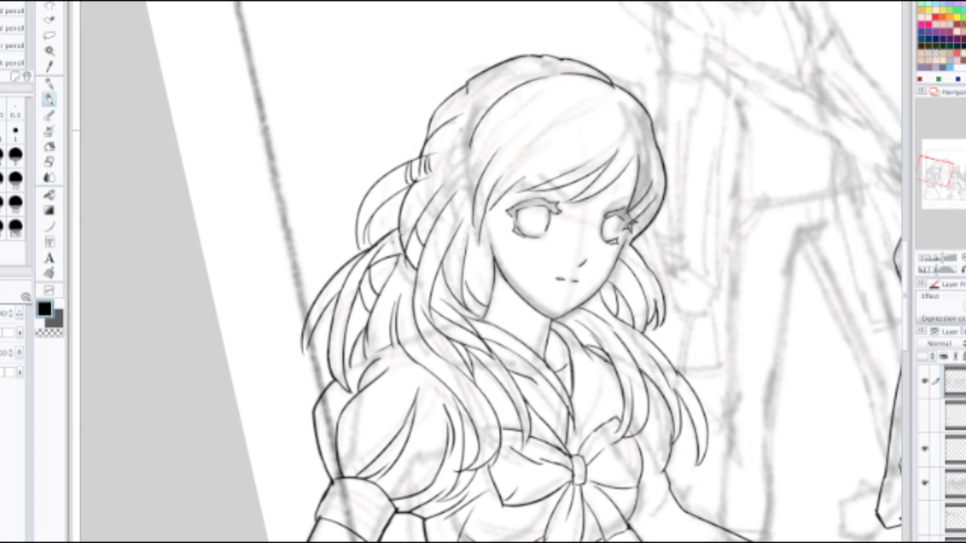
pyautogui.hotkey('ctrl', 'z')
pyautogui.moveTo(427, 156); pyautogui.dragTo(462, 119)
pyautogui.hotkey('ctrl', 'z')
pyautogui.hotkey('ctrl', 'z')
pyautogui.moveTo(426, 157)
pyautogui.mouseDown()
pyautogui.moveTo(453, 129)
pyautogui.moveTo(426, 160)
pyautogui.mouseUp()
pyautogui.hotkey('ctrl', 'z')
pyautogui.hotkey('ctrl', 'z')
# Step: Erase the head outline where the bundle starts and ink a banded hair tie across the top of the bundle
pyautogui.press('e')
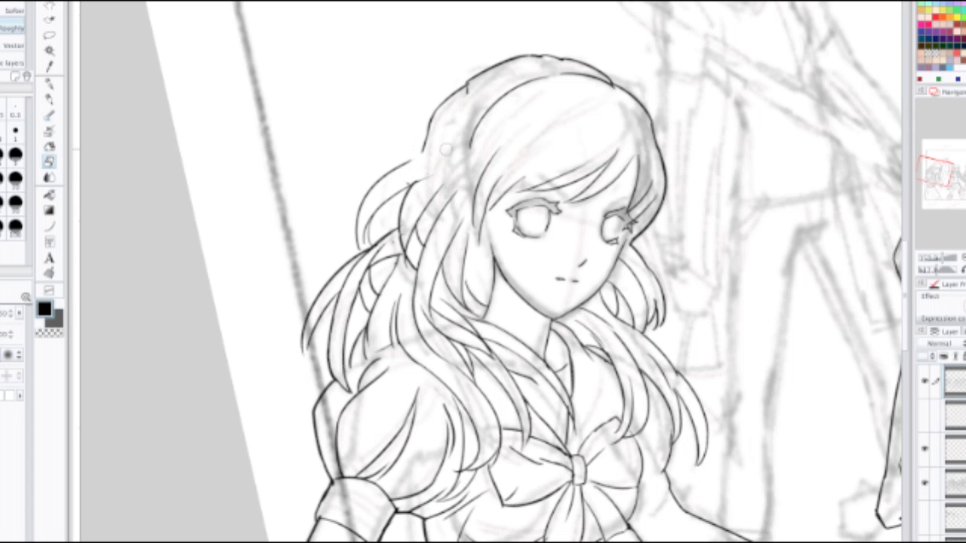
pyautogui.press('p')
pyautogui.moveTo(443, 133); pyautogui.dragTo(405, 163)
pyautogui.hotkey('ctrl', 'z')
pyautogui.hotkey('ctrl', 'z')
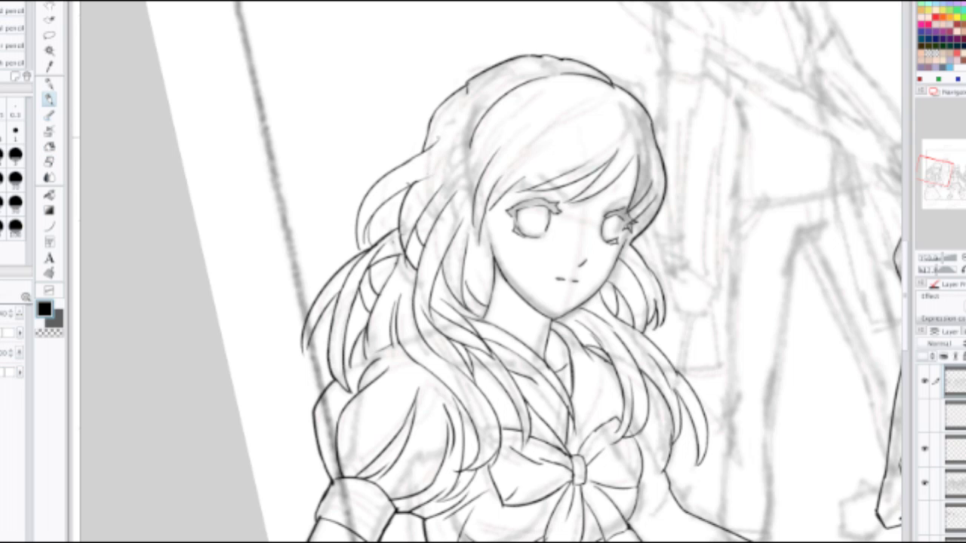
pyautogui.moveTo(451, 123)
pyautogui.mouseDown()
pyautogui.moveTo(428, 147)
pyautogui.moveTo(421, 180)
pyautogui.moveTo(406, 186)
pyautogui.moveTo(468, 140)
pyautogui.mouseUp()
pyautogui.hotkey('ctrl', 'z')
pyautogui.hotkey('ctrl', 'z')
pyautogui.hotkey('ctrl', 'z')
pyautogui.moveTo(424, 148)
pyautogui.mouseDown()
pyautogui.moveTo(421, 179)
pyautogui.moveTo(431, 180)
pyautogui.moveTo(396, 189)
pyautogui.mouseUp()
pyautogui.hotkey('ctrl', 'z')
# Step: Erase the stray line above the hair tie and ink the back hair curving down into it
pyautogui.scroll(-2, 420, 160)
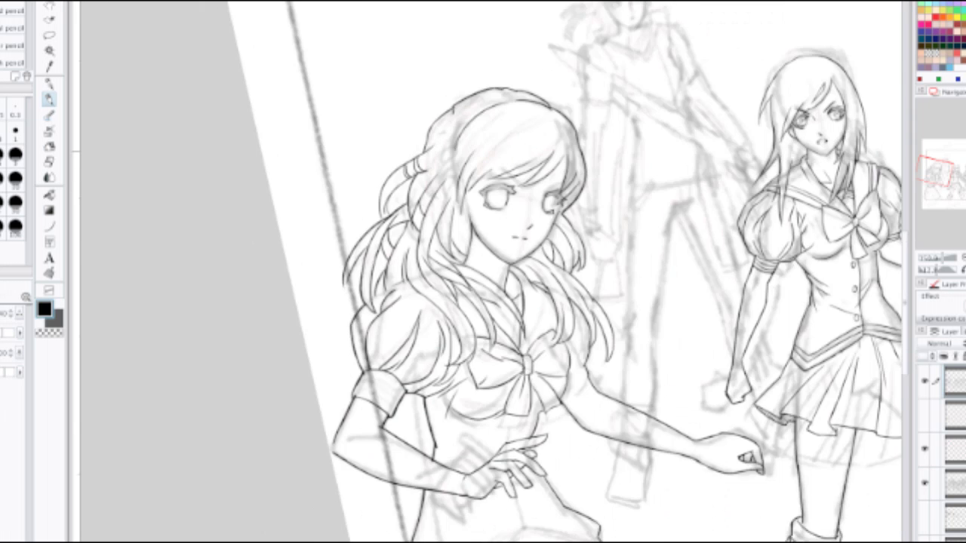
pyautogui.scroll(4, 413, 168)
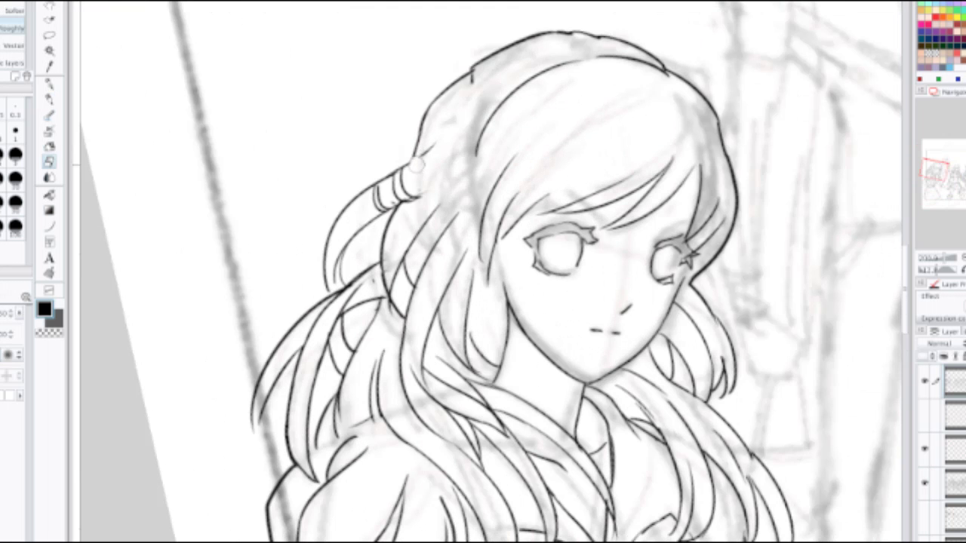
pyautogui.moveTo(414, 157); pyautogui.dragTo(428, 131)
pyautogui.press('p')
pyautogui.moveTo(404, 170)
pyautogui.mouseDown()
pyautogui.moveTo(429, 117)
pyautogui.moveTo(458, 124)
pyautogui.mouseUp()
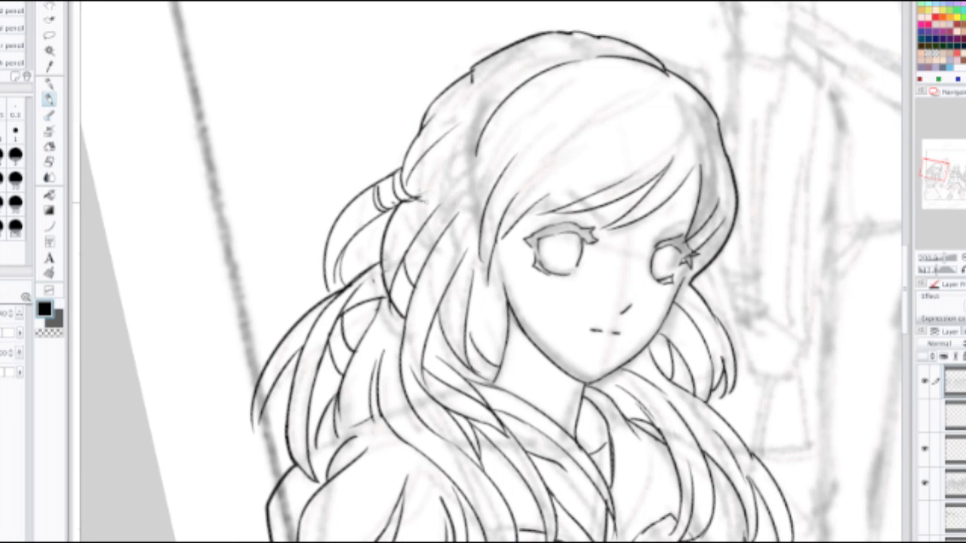
# Step: Remove the inner strand of the tied hair bundle and ink new strand lines inside it below the tie
pyautogui.press('j')
pyautogui.moveTo(360, 218); pyautogui.dragTo(343, 273)
pyautogui.moveTo(371, 214); pyautogui.dragTo(377, 211)
pyautogui.moveTo(344, 248); pyautogui.dragTo(339, 278)
pyautogui.press('p')
pyautogui.moveTo(374, 208); pyautogui.dragTo(377, 268)
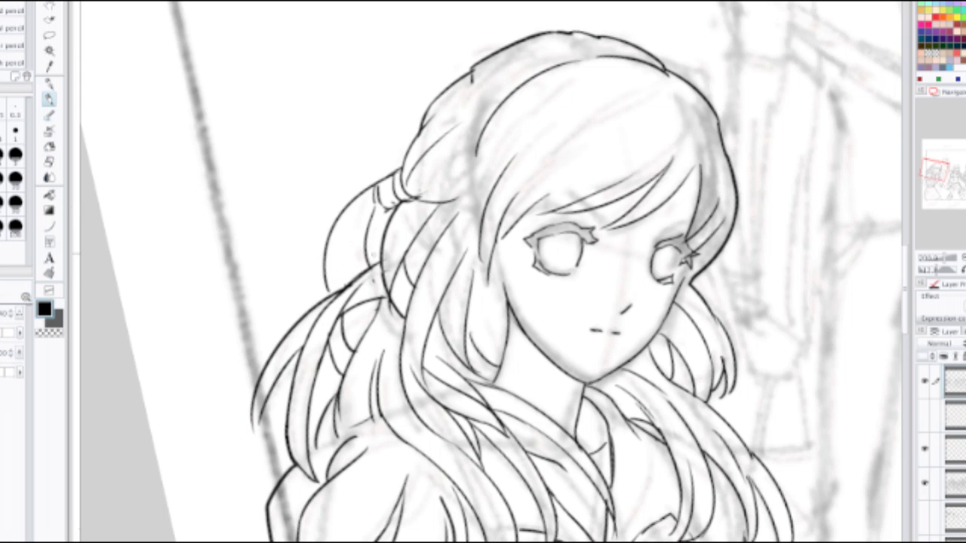
pyautogui.hotkey('ctrl', 'z')
pyautogui.moveTo(375, 206)
pyautogui.mouseDown()
pyautogui.moveTo(364, 271)
pyautogui.moveTo(331, 289)
pyautogui.moveTo(370, 330)
pyautogui.moveTo(372, 319)
pyautogui.mouseUp()
pyautogui.hotkey('ctrl', 'z')
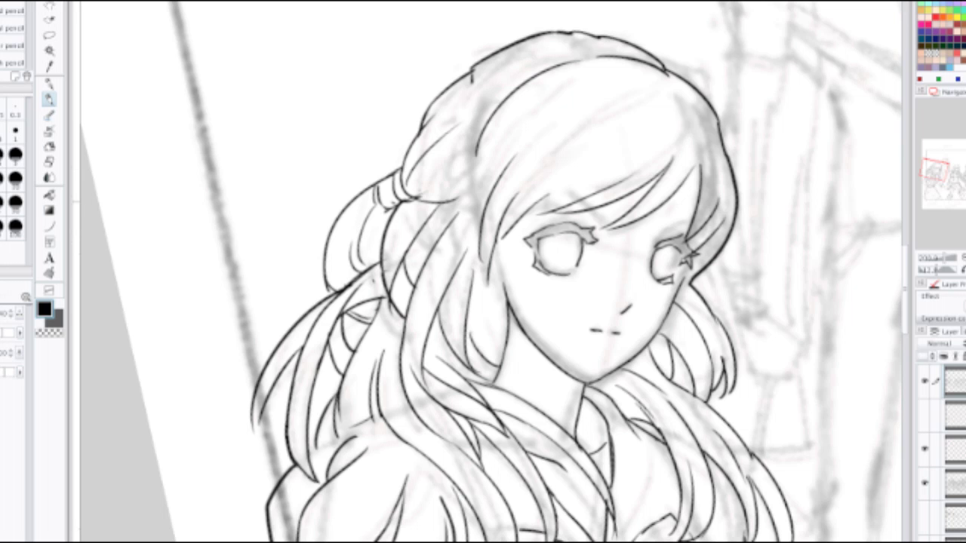
# Step: Ink curved strands across the back of the head, running from the hair tie toward the parting and crown
pyautogui.moveTo(405, 200); pyautogui.dragTo(475, 207)
pyautogui.hotkey('ctrl', 'z')
pyautogui.moveTo(412, 168); pyautogui.dragTo(478, 147)
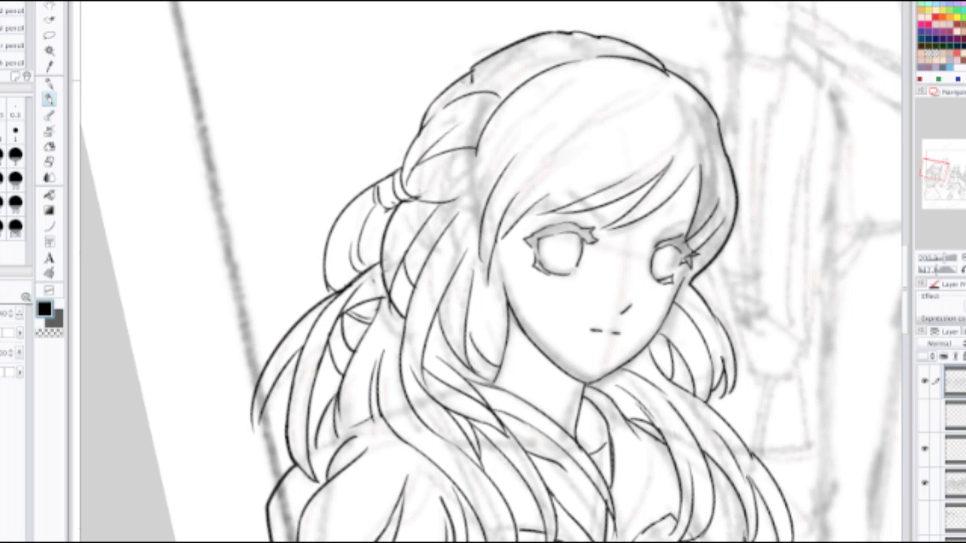
pyautogui.moveTo(471, 82); pyautogui.dragTo(540, 70)
# Step: Erase the banded tie with the top of the hair bundle and ink a narrow looped hair tie closer to the head
pyautogui.scroll(-2, 471, 83)
pyautogui.hotkey('ctrl', '+')
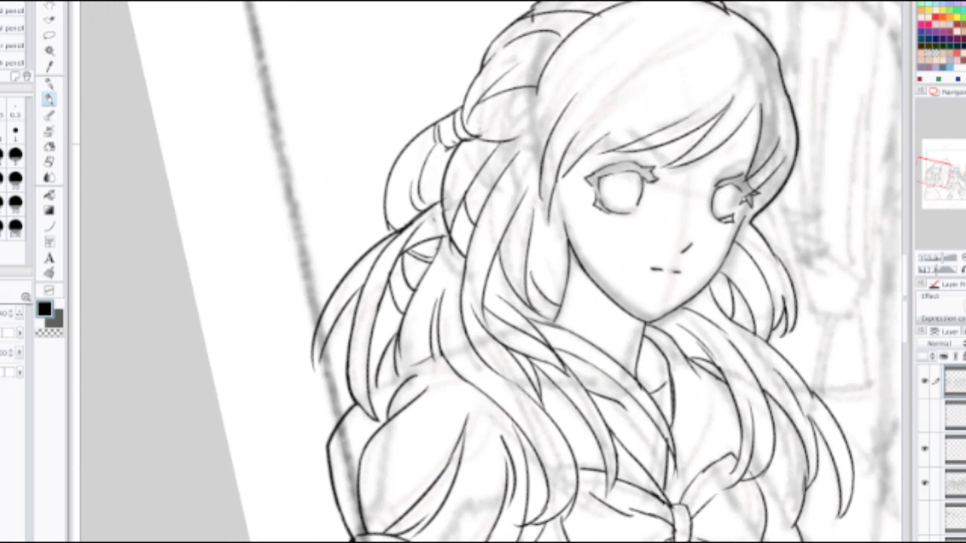
pyautogui.press('e')
pyautogui.moveTo(436, 139)
pyautogui.mouseDown()
pyautogui.moveTo(451, 121)
pyautogui.moveTo(445, 143)
pyautogui.moveTo(451, 134)
pyautogui.moveTo(451, 100)
pyautogui.moveTo(437, 134)
pyautogui.moveTo(437, 109)
pyautogui.moveTo(410, 202)
pyautogui.moveTo(427, 135)
pyautogui.mouseUp()
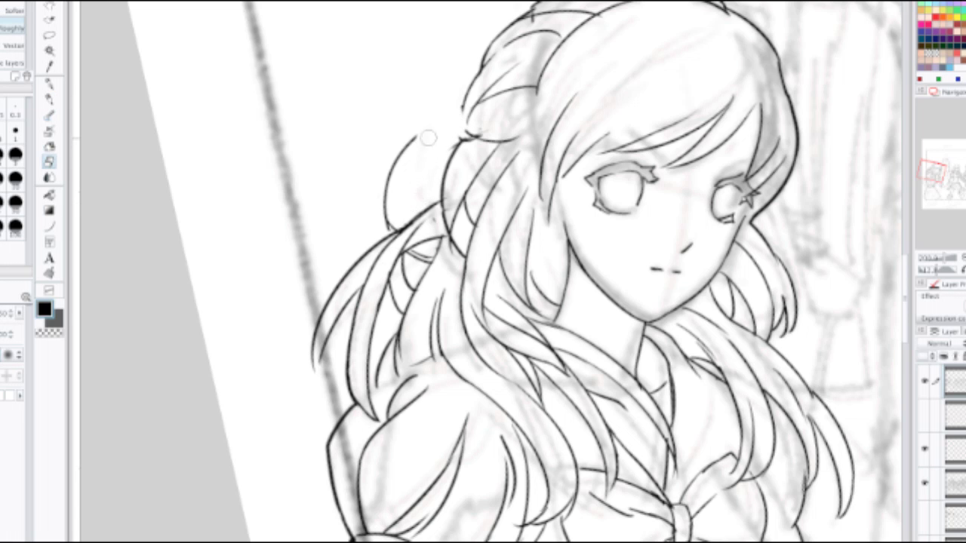
pyautogui.press('p')
pyautogui.moveTo(461, 95)
pyautogui.mouseDown()
pyautogui.moveTo(456, 139)
pyautogui.moveTo(444, 111)
pyautogui.moveTo(459, 144)
pyautogui.mouseUp()
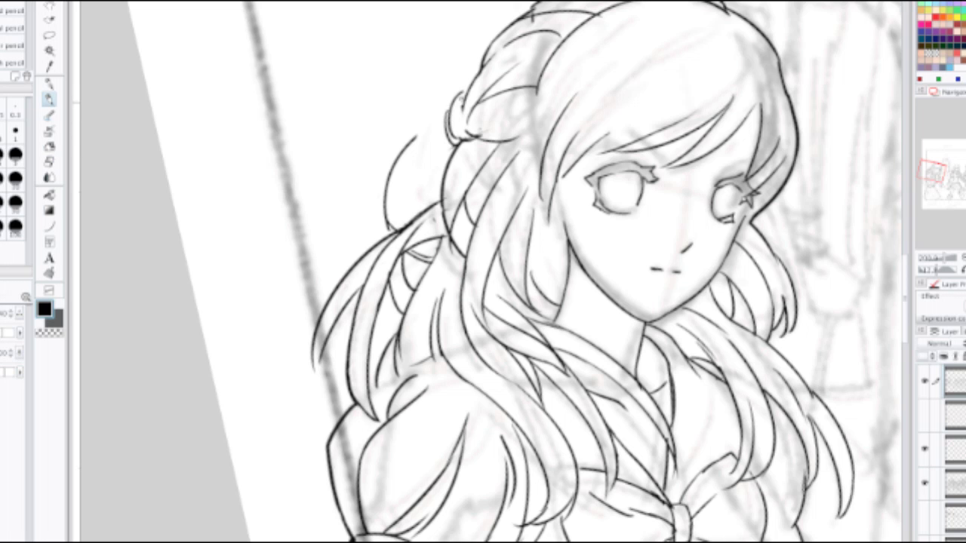
# Step: Ink the strand flowing from the looped hair tie down along the outer edge of the bundle
pyautogui.moveTo(462, 99)
pyautogui.mouseDown()
pyautogui.moveTo(469, 139)
pyautogui.moveTo(405, 181)
pyautogui.moveTo(409, 195)
pyautogui.mouseUp()
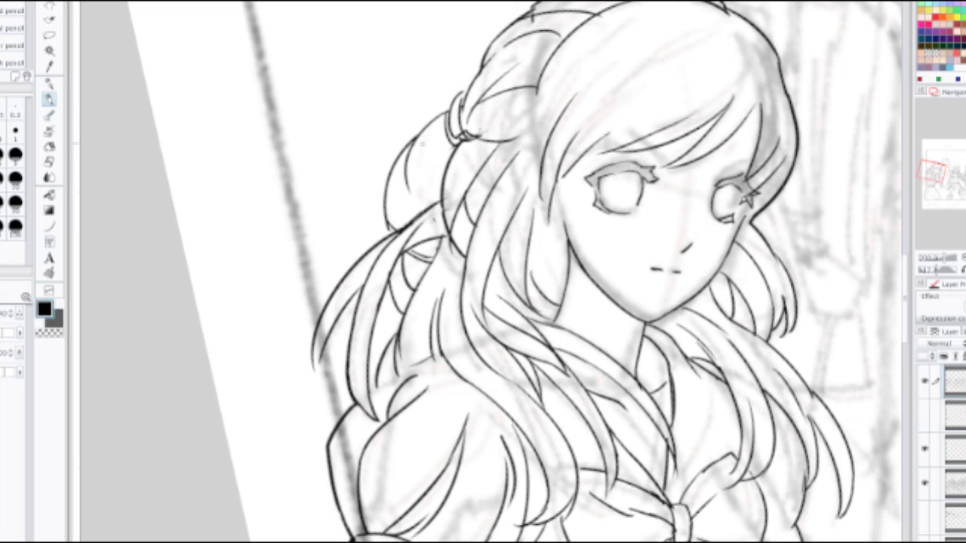
pyautogui.hotkey('ctrl', 'z')
pyautogui.moveTo(445, 116); pyautogui.dragTo(409, 216)
pyautogui.moveTo(427, 133); pyautogui.dragTo(413, 209)
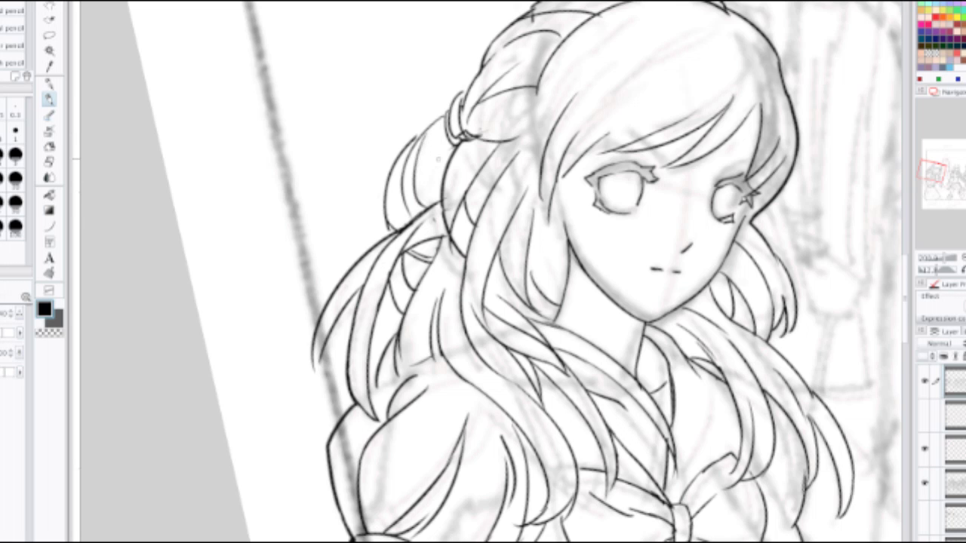
pyautogui.hotkey('ctrl', 'z')
pyautogui.hotkey('ctrl', 'z')
pyautogui.moveTo(446, 109); pyautogui.dragTo(401, 219)
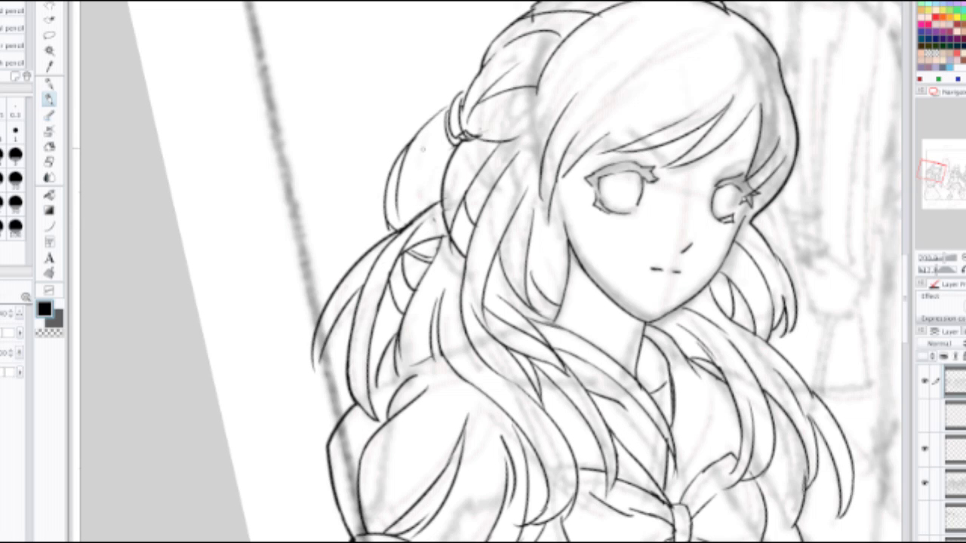
# Step: Ink an inner strand curving down from the hair tie inside the upper section of the tied hair bundle
pyautogui.moveTo(455, 141); pyautogui.dragTo(398, 232)
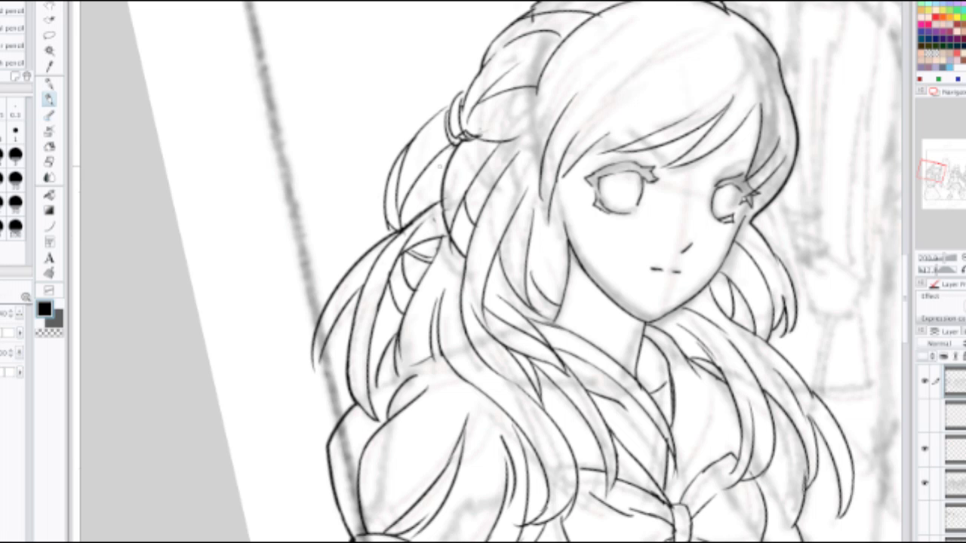
pyautogui.scroll(-4, 454, 162)
pyautogui.scroll(2, 455, 162)
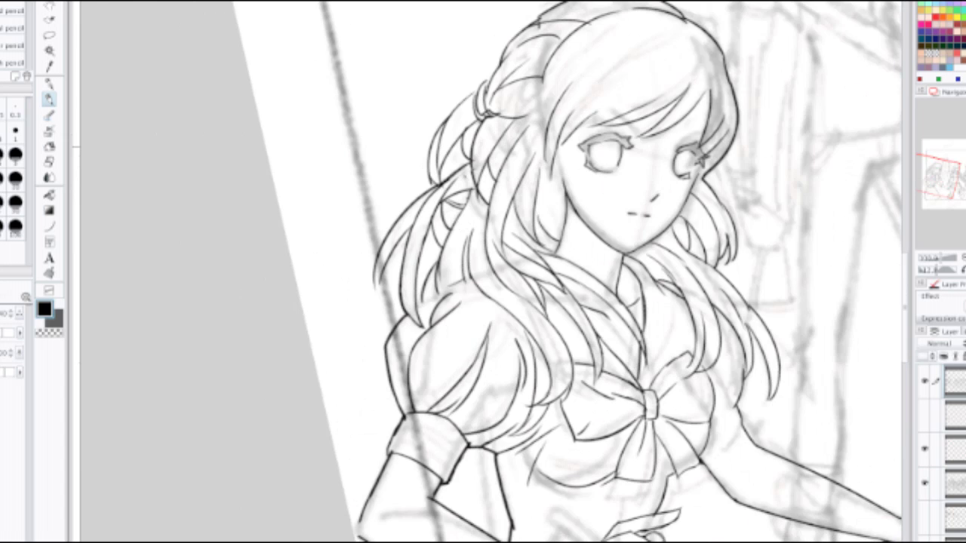
pyautogui.scroll(2, 455, 162)
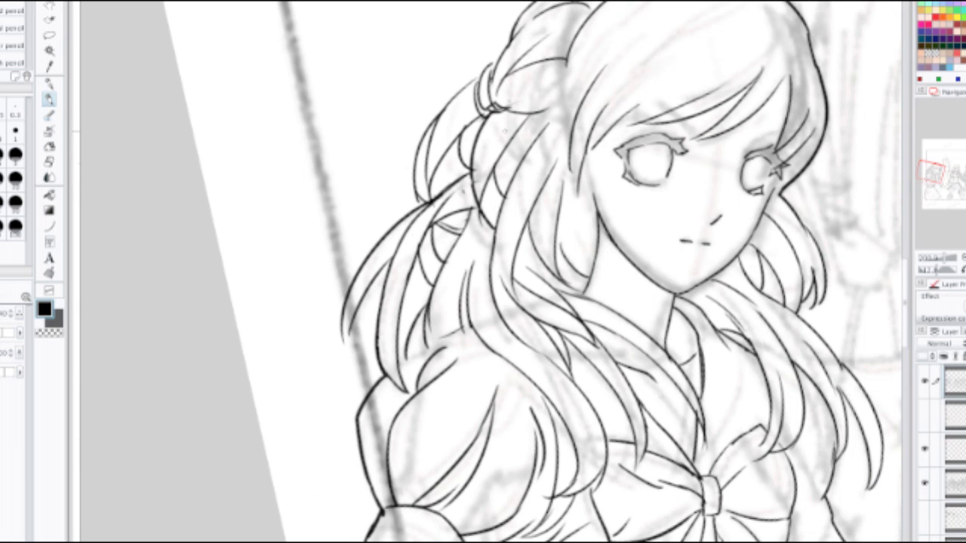
pyautogui.press('e')
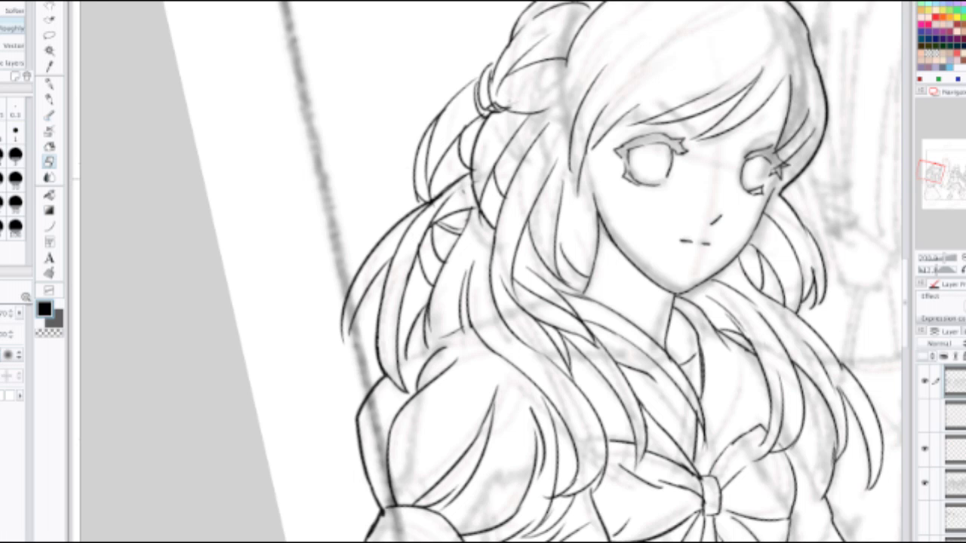
# Step: Save the canvas as a Manga Studio file, choosing a client folder as the location
pyautogui.press('super+s')
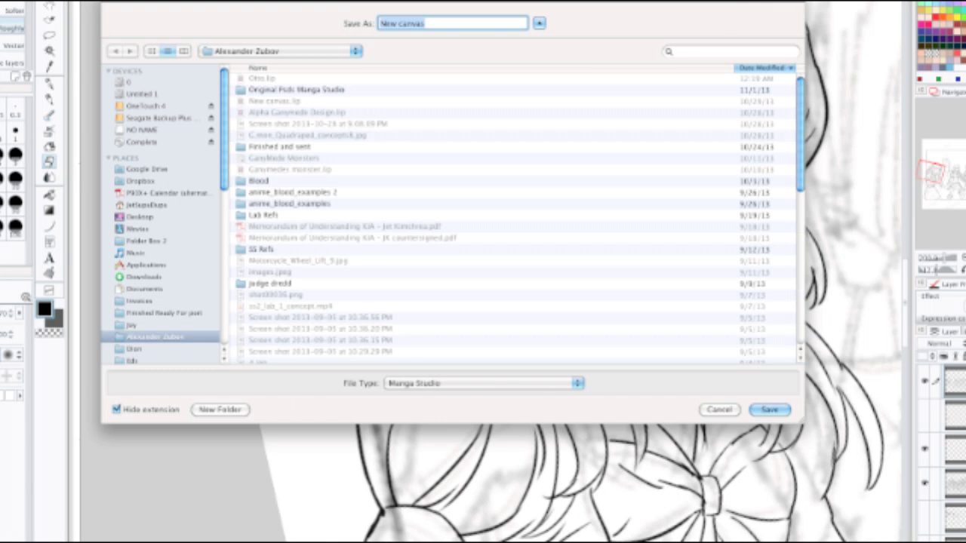
pyautogui.scroll(-5, 162, 215)
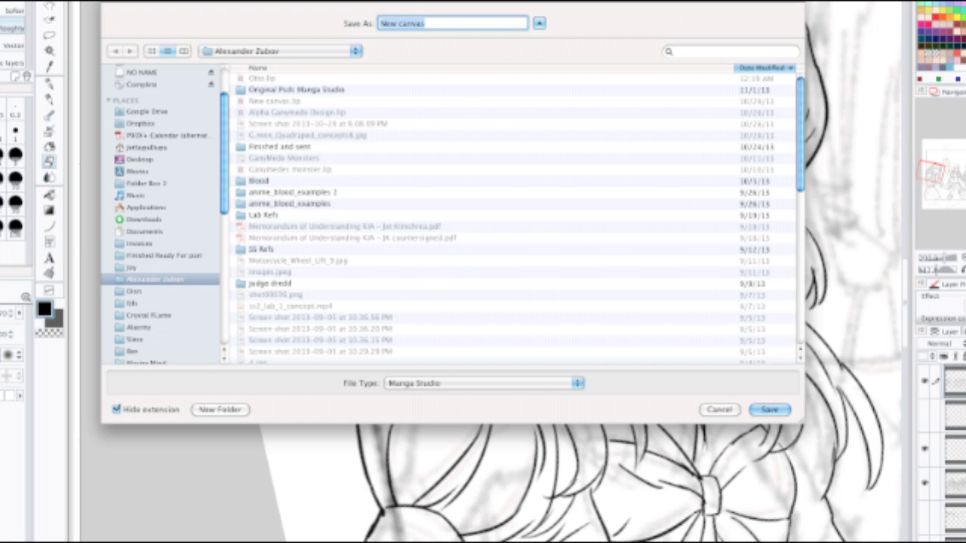
pyautogui.click(133, 282)
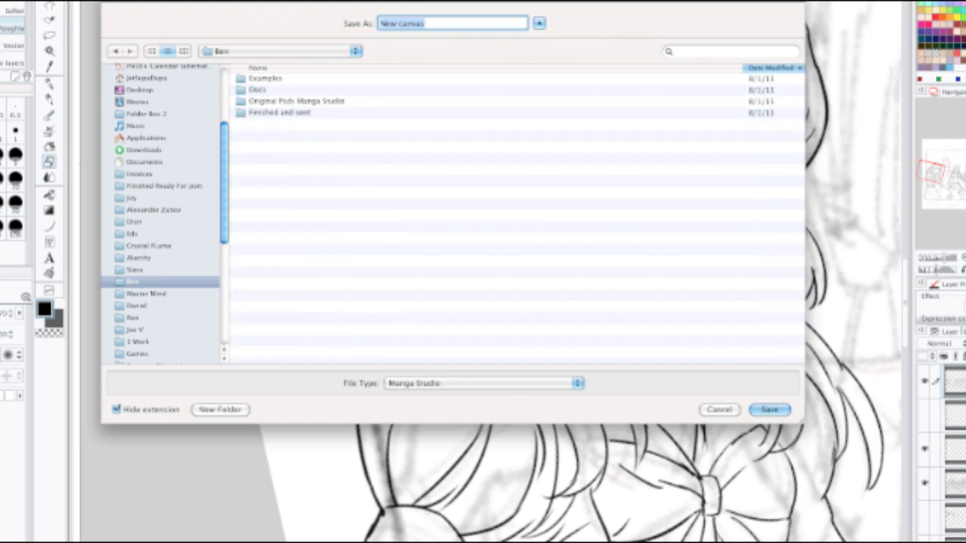
pyautogui.click(135, 270)
pyautogui.moveTo(132, 198); pyautogui.dragTo(133, 156)
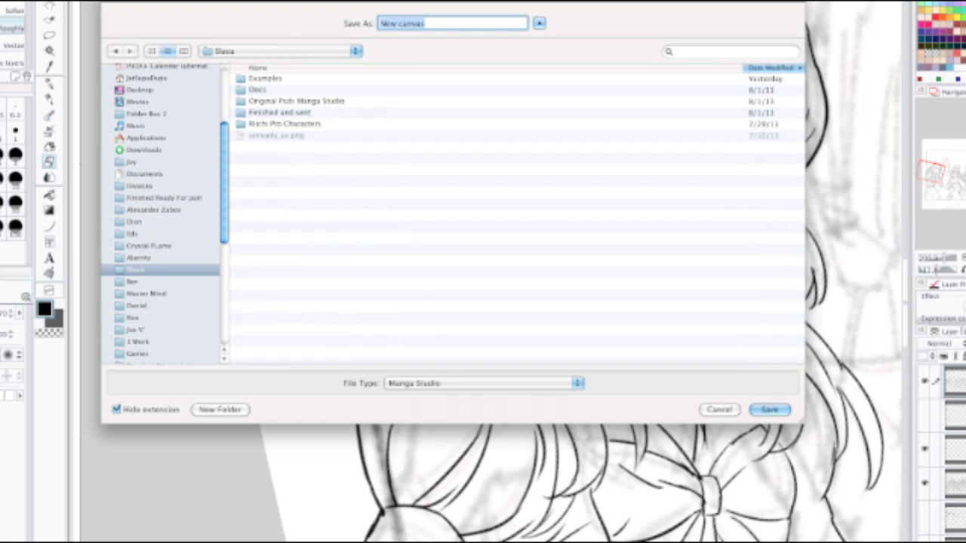
pyautogui.moveTo(453, 7)
pyautogui.mouseDown()
pyautogui.moveTo(72, 257)
pyautogui.moveTo(37, 247)
pyautogui.mouseUp()
pyautogui.moveTo(347, 243); pyautogui.dragTo(40, 96)
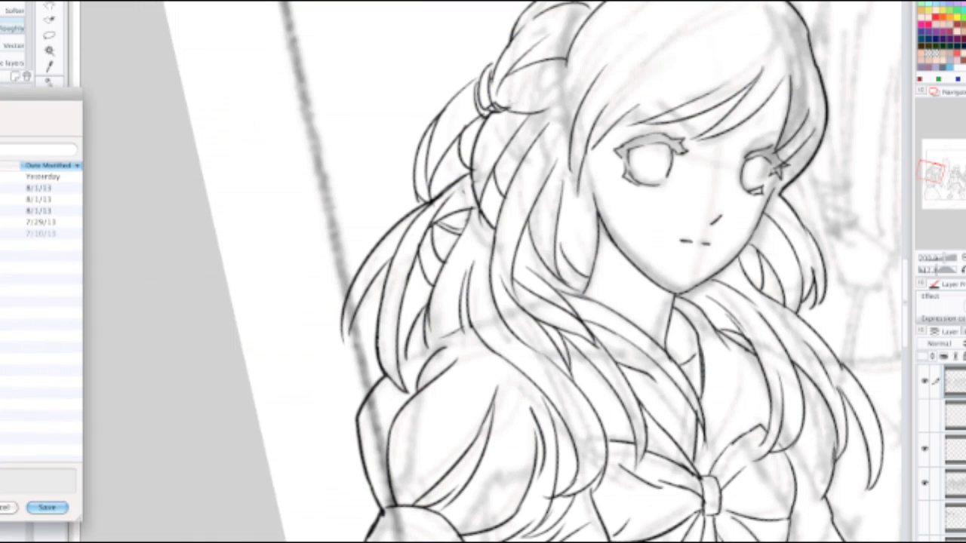
pyautogui.press('Return')
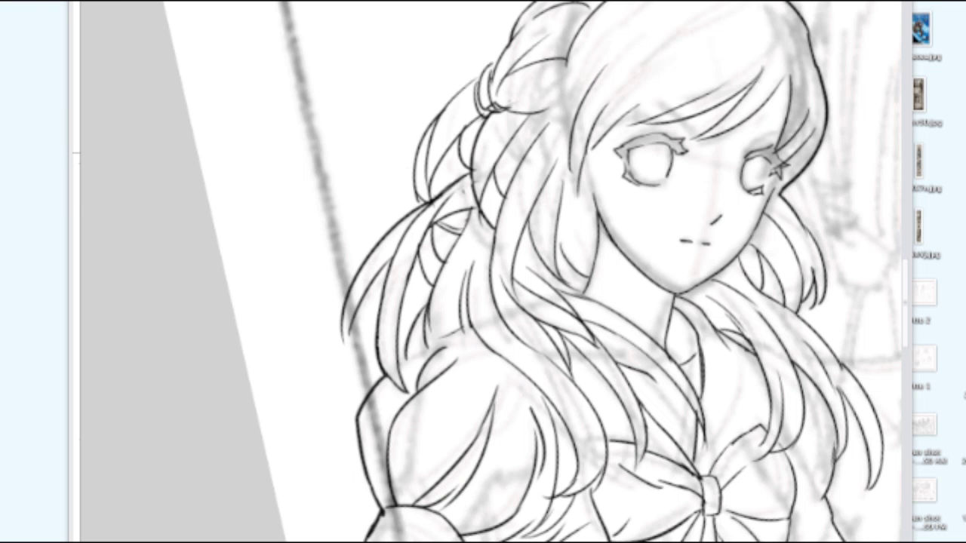
# Step: Ink the missing side contour between the leftmost girl's waist and the top of her skirt, beside her bent hand
pyautogui.press('Tab')
pyautogui.scroll(-3, 792, 178)
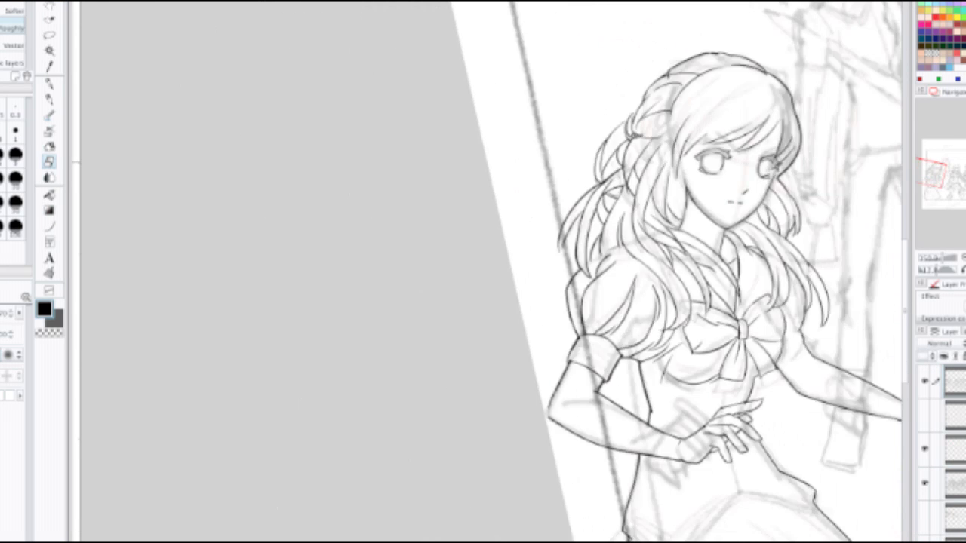
pyautogui.moveTo(793, 178)
pyautogui.mouseDown()
pyautogui.moveTo(320, 207)
pyautogui.moveTo(285, 281)
pyautogui.mouseUp()
pyautogui.scroll(-2, 491, 272)
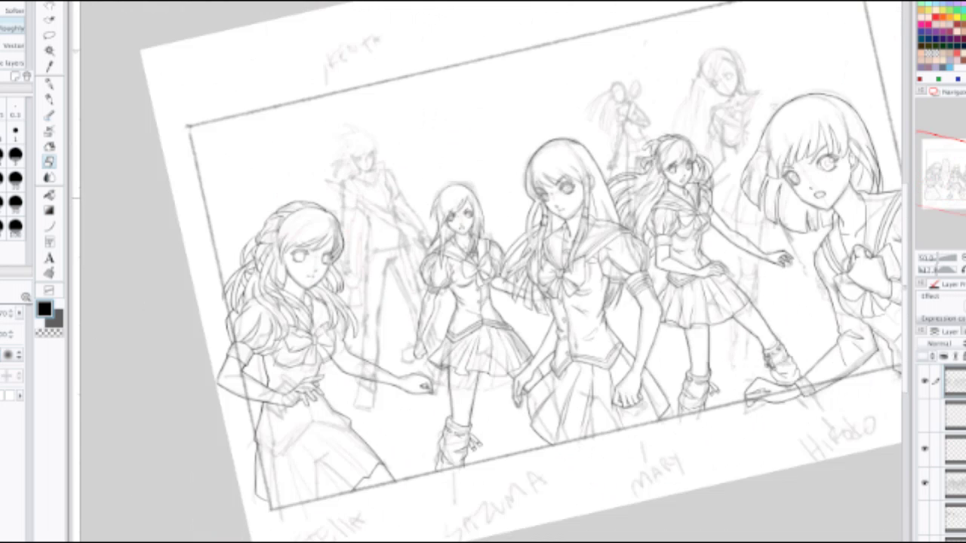
pyautogui.moveTo(490, 158); pyautogui.dragTo(519, 163)
pyautogui.moveTo(491, 272); pyautogui.dragTo(648, 260)
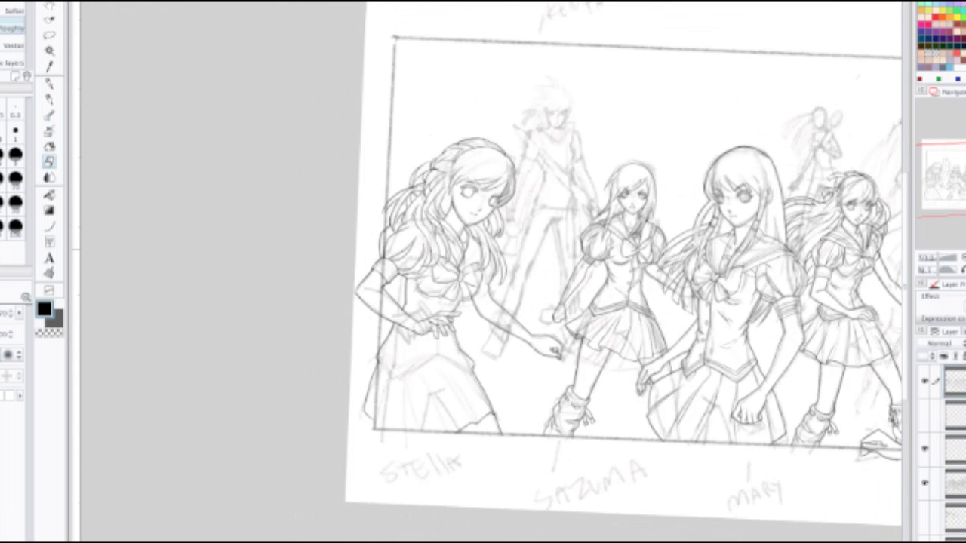
pyautogui.scroll(1, 491, 272)
pyautogui.scroll(1, 490, 272)
pyautogui.moveTo(491, 340); pyautogui.dragTo(462, 109)
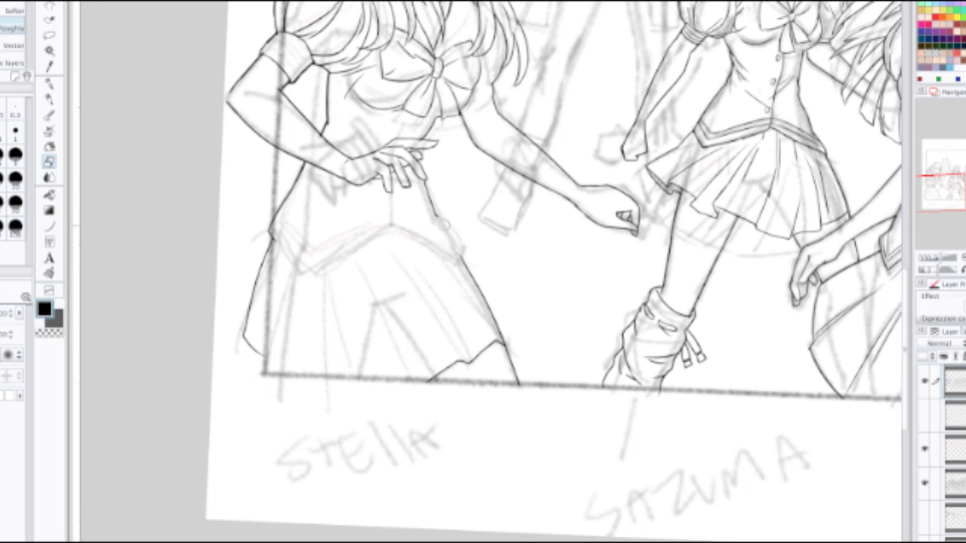
pyautogui.scroll(2, 443, 223)
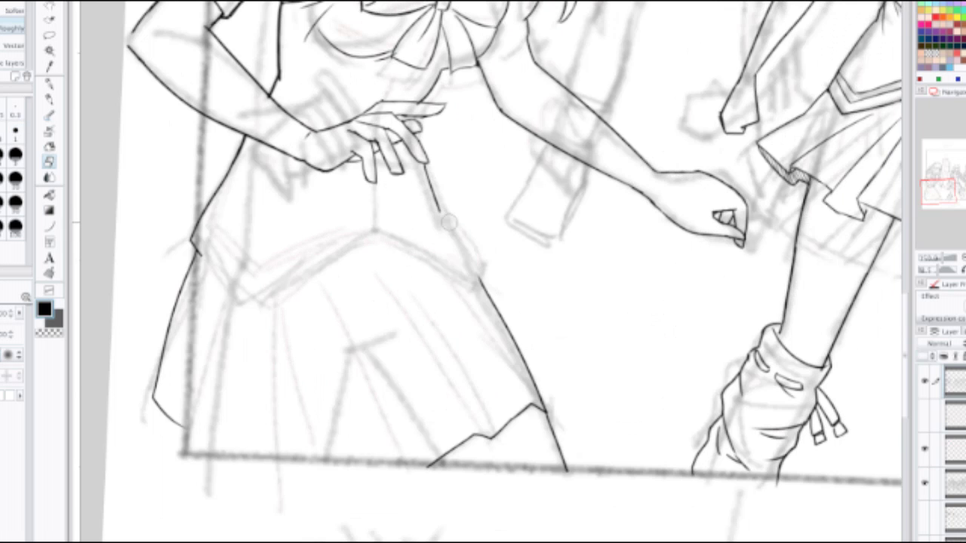
pyautogui.press('p')
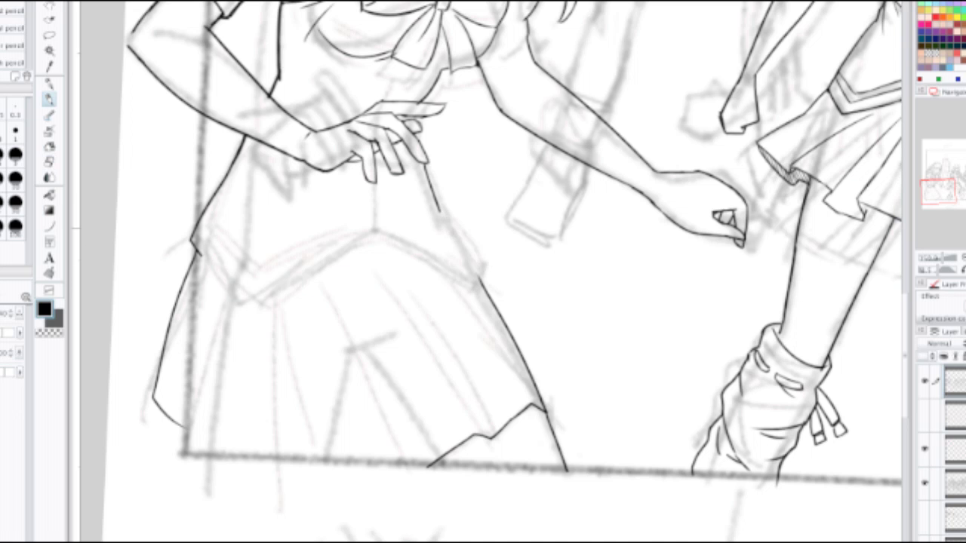
pyautogui.moveTo(436, 203)
pyautogui.mouseDown()
pyautogui.moveTo(486, 274)
pyautogui.moveTo(278, 343)
pyautogui.moveTo(306, 400)
pyautogui.moveTo(294, 382)
pyautogui.moveTo(402, 266)
pyautogui.mouseUp()
# Step: Ink diagonal pleat lines on the skirt, fanning from below the waistband's central peak toward the stepped hem
pyautogui.scroll(-3, 483, 253)
pyautogui.scroll(3, 482, 272)
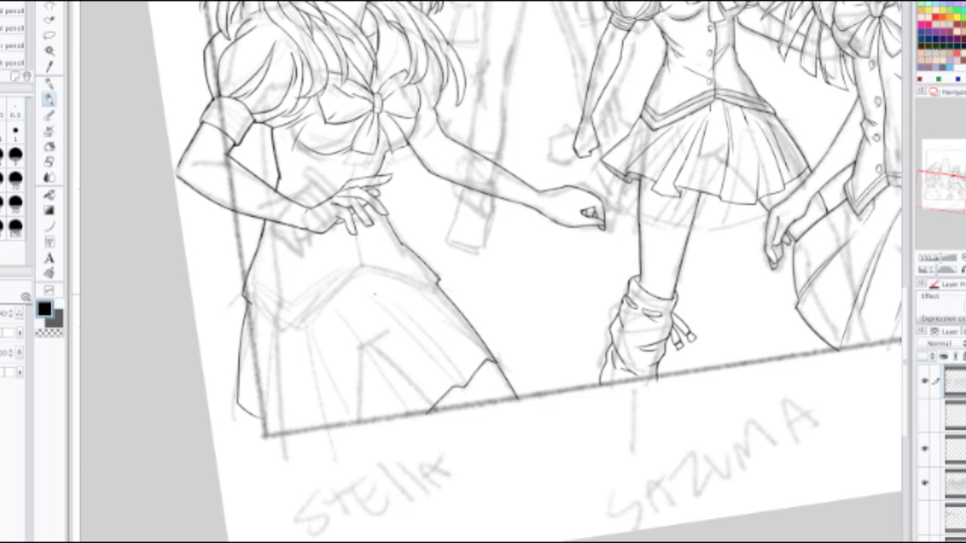
pyautogui.moveTo(371, 295); pyautogui.dragTo(451, 380)
pyautogui.moveTo(383, 305); pyautogui.dragTo(475, 394)
pyautogui.hotkey('ctrl', 'z')
pyautogui.moveTo(384, 305); pyautogui.dragTo(462, 375)
pyautogui.moveTo(340, 316); pyautogui.dragTo(410, 414)
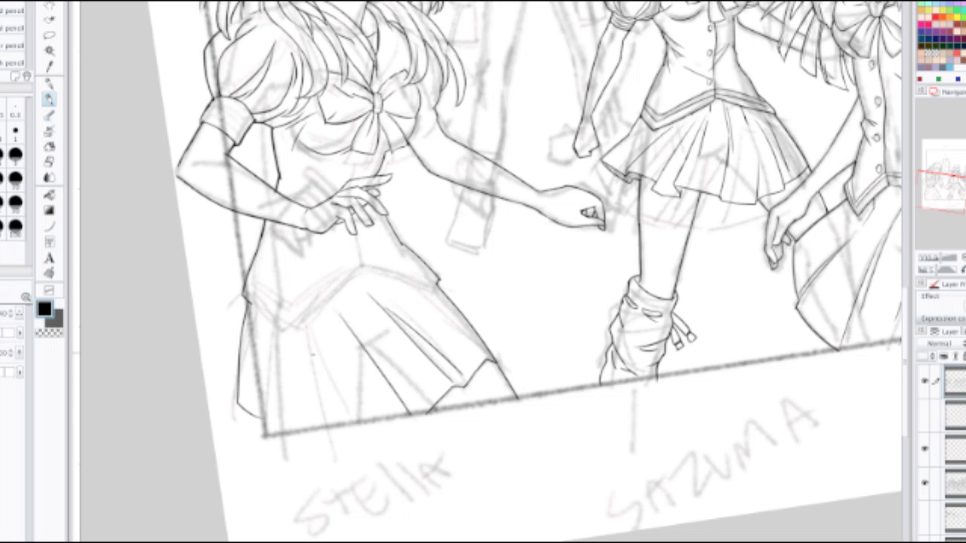
# Step: Ink two long pleat lines down the middle of the skirt, running past the panel's lower border
pyautogui.moveTo(306, 333); pyautogui.dragTo(359, 429)
pyautogui.hotkey('ctrl', 'z')
pyautogui.moveTo(304, 342); pyautogui.dragTo(338, 445)
pyautogui.hotkey('ctrl', 'z')
pyautogui.moveTo(304, 328); pyautogui.dragTo(333, 435)
pyautogui.hotkey('ctrl', 'z')
pyautogui.moveTo(302, 333); pyautogui.dragTo(336, 430)
# Step: Ink two pleat lines near the skirt's outer edge by the panel's corner
pyautogui.moveTo(271, 323); pyautogui.dragTo(281, 459)
pyautogui.hotkey('ctrl', 'z')
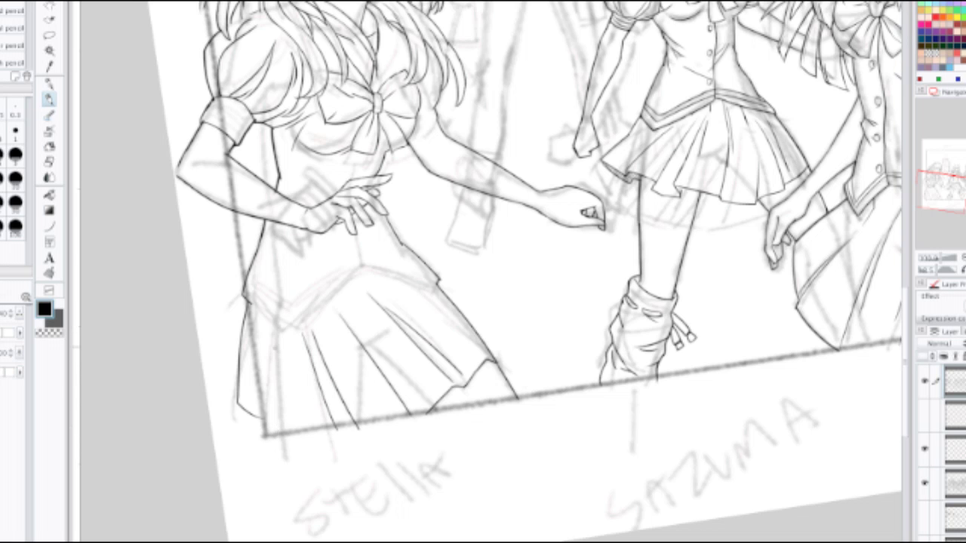
pyautogui.moveTo(274, 350); pyautogui.dragTo(287, 457)
pyautogui.moveTo(270, 325); pyautogui.dragTo(254, 434)
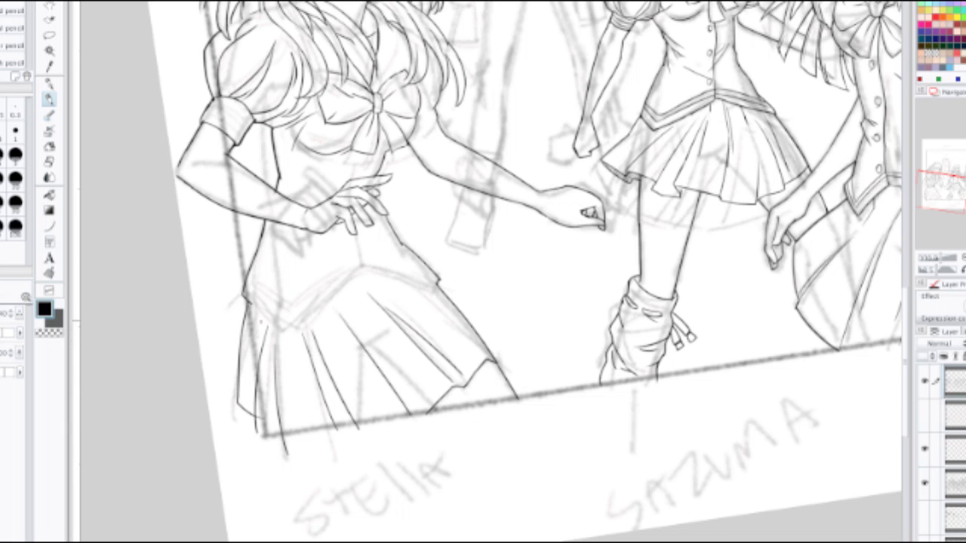
pyautogui.hotkey('ctrl', 'z')
pyautogui.moveTo(267, 322); pyautogui.dragTo(244, 423)
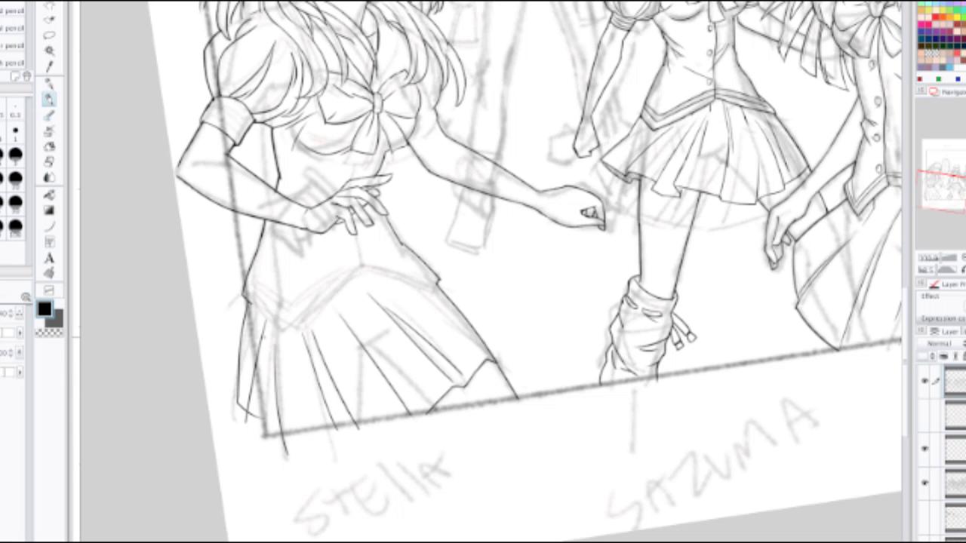
# Step: Ink short fold lines just under the sketched waistband, from its central peak toward the hip
pyautogui.moveTo(368, 271)
pyautogui.mouseDown()
pyautogui.moveTo(371, 296)
pyautogui.moveTo(400, 301)
pyautogui.mouseUp()
pyautogui.hotkey('ctrl', 'z')
pyautogui.hotkey('ctrl', 'z')
pyautogui.hotkey('ctrl', 'z')
pyautogui.moveTo(365, 269)
pyautogui.mouseDown()
pyautogui.moveTo(377, 299)
pyautogui.moveTo(400, 287)
pyautogui.moveTo(458, 326)
pyautogui.mouseUp()
pyautogui.hotkey('ctrl', 'z')
pyautogui.moveTo(400, 285); pyautogui.dragTo(467, 336)
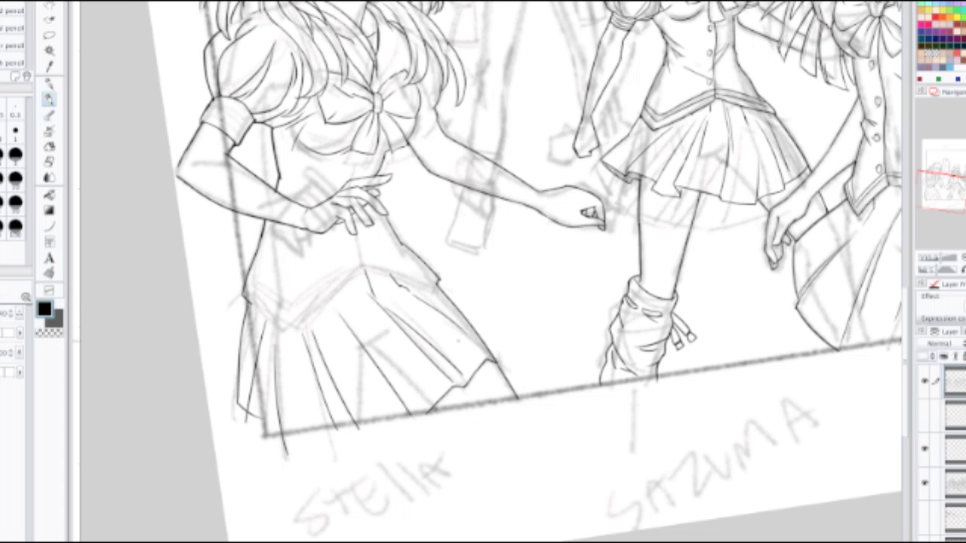
pyautogui.moveTo(345, 287); pyautogui.dragTo(346, 301)
# Step: Redraw the side contour of the chest beside the bow, down to the outstretched arm
pyautogui.scroll(-1, 380, 218)
pyautogui.moveTo(380, 218); pyautogui.dragTo(424, 323)
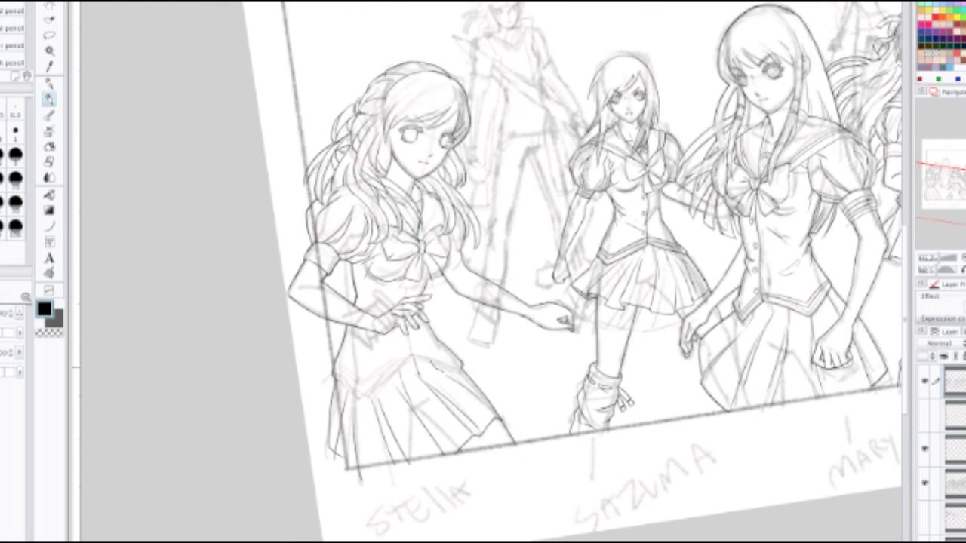
pyautogui.scroll(2, 360, 119)
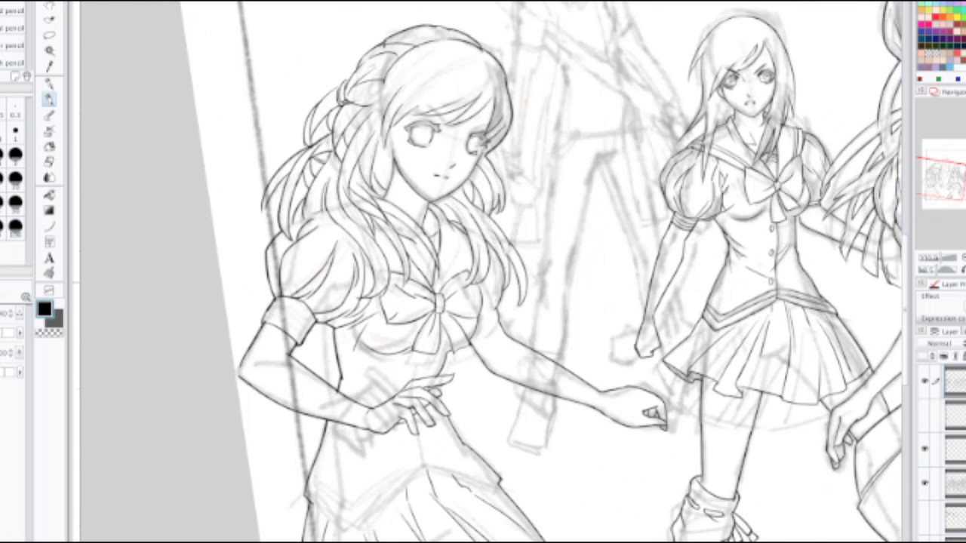
pyautogui.scroll(2, 461, 305)
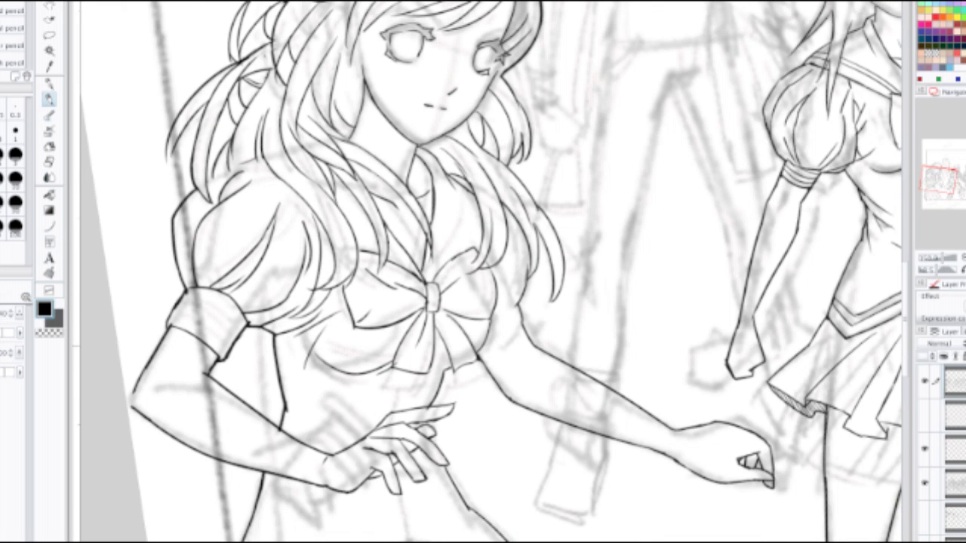
pyautogui.press('e')
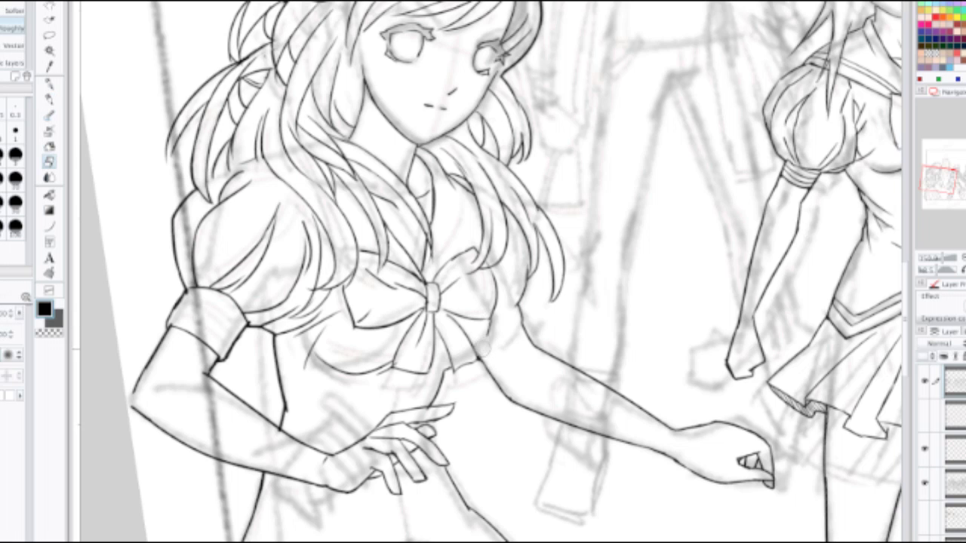
pyautogui.press('p')
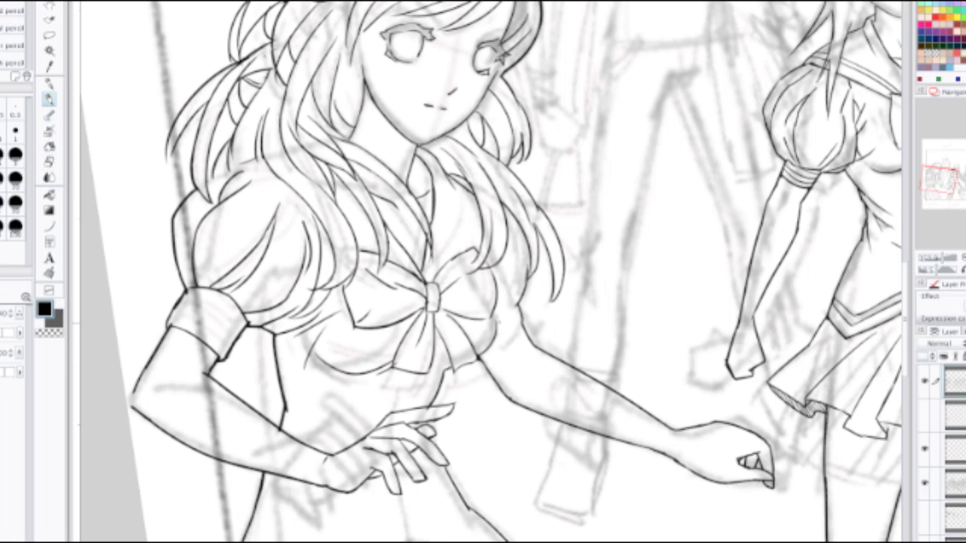
pyautogui.moveTo(479, 357); pyautogui.dragTo(494, 313)
# Step: Ink thin parallel strand lines inside the hair lock falling over the collar, just above the bow
pyautogui.moveTo(478, 208); pyautogui.dragTo(475, 249)
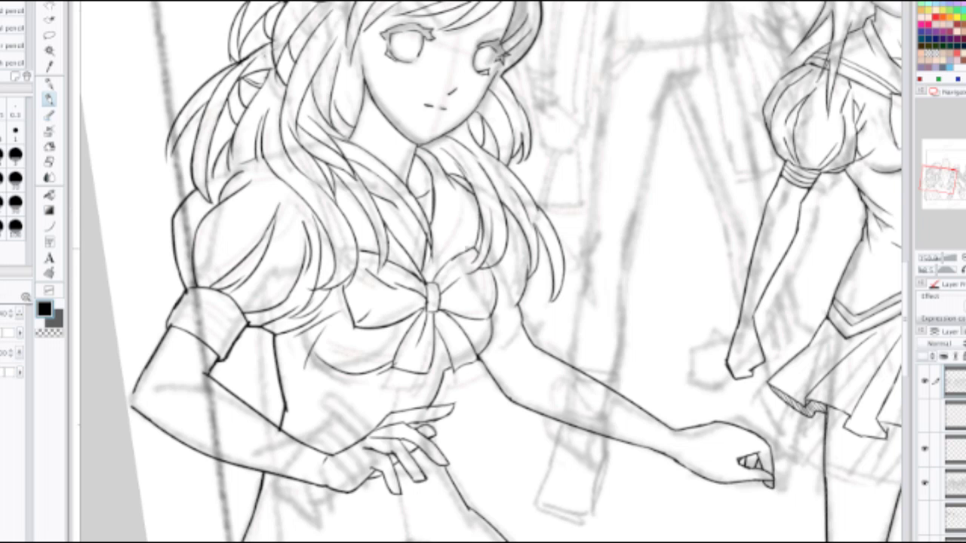
pyautogui.moveTo(469, 194); pyautogui.dragTo(453, 257)
pyautogui.hotkey('ctrl', 'z')
pyautogui.moveTo(469, 192); pyautogui.dragTo(454, 255)
pyautogui.moveTo(475, 193); pyautogui.dragTo(463, 250)
pyautogui.hotkey('ctrl', 'z')
pyautogui.moveTo(476, 194); pyautogui.dragTo(464, 250)
pyautogui.hotkey('ctrl', 'z')
pyautogui.moveTo(479, 185); pyautogui.dragTo(467, 250)
pyautogui.hotkey('ctrl', 'z')
pyautogui.moveTo(475, 189); pyautogui.dragTo(464, 257)
pyautogui.hotkey('ctrl', 'z')
pyautogui.moveTo(476, 193); pyautogui.dragTo(463, 253)
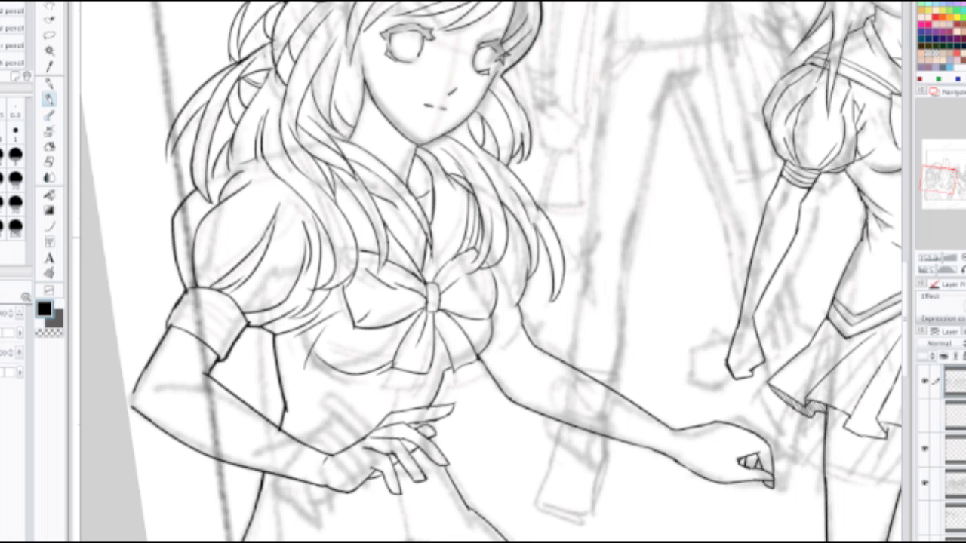
# Step: Ink a short curve joining the side hair lock to the upper edge of the cheek below eye level
pyautogui.hotkey('ctrl', '-')
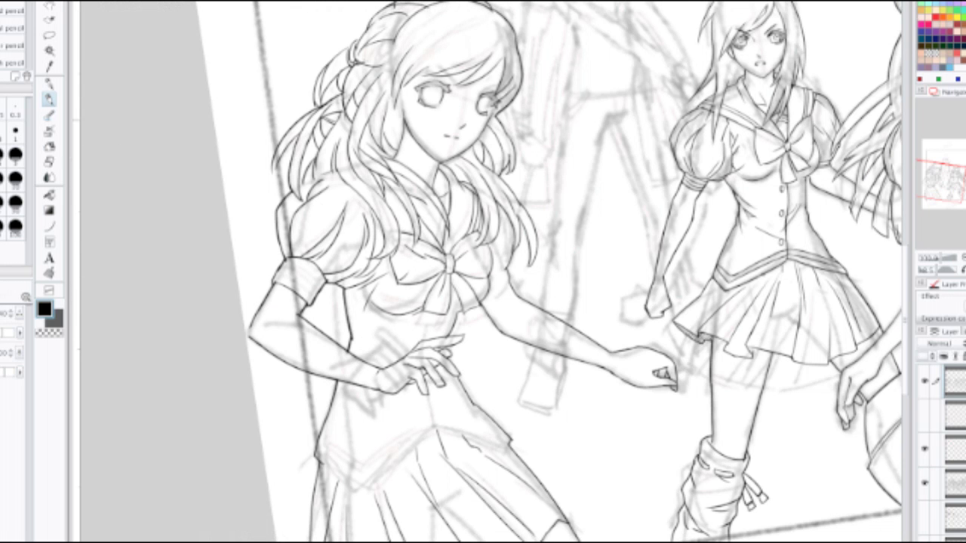
pyautogui.scroll(5, 389, 105)
pyautogui.moveTo(423, 151); pyautogui.dragTo(428, 258)
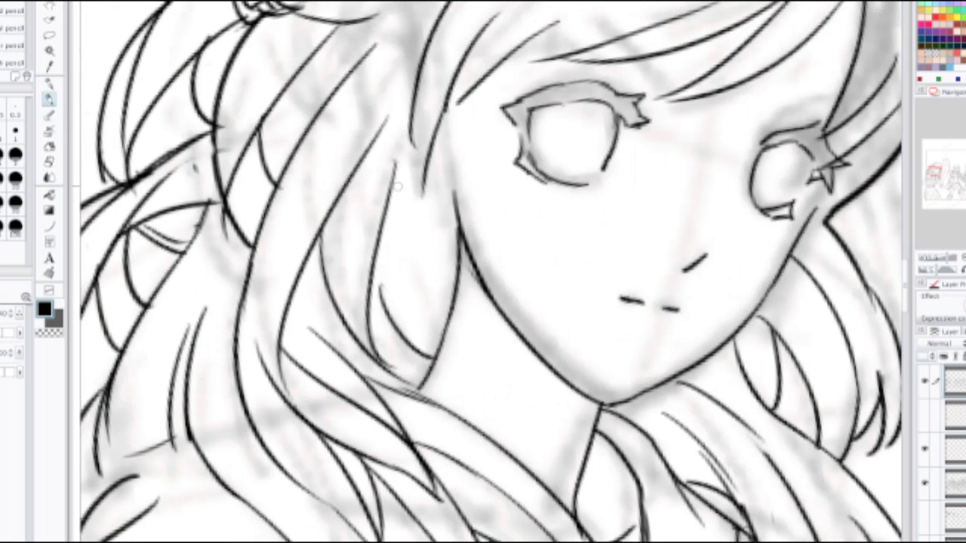
pyautogui.moveTo(396, 181); pyautogui.dragTo(451, 224)
pyautogui.hotkey('ctrl', 'z')
pyautogui.moveTo(401, 172); pyautogui.dragTo(461, 218)
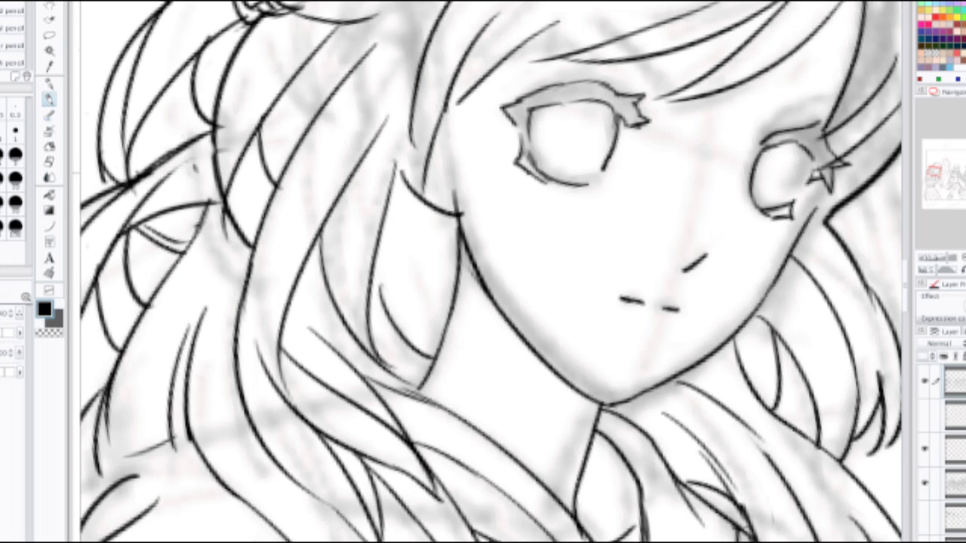
pyautogui.hotkey('ctrl', 'z')
pyautogui.moveTo(401, 170)
pyautogui.mouseDown()
pyautogui.moveTo(441, 209)
pyautogui.moveTo(461, 215)
pyautogui.mouseUp()
pyautogui.scroll(-2, 463, 309)
pyautogui.moveTo(468, 271); pyautogui.dragTo(495, 306)
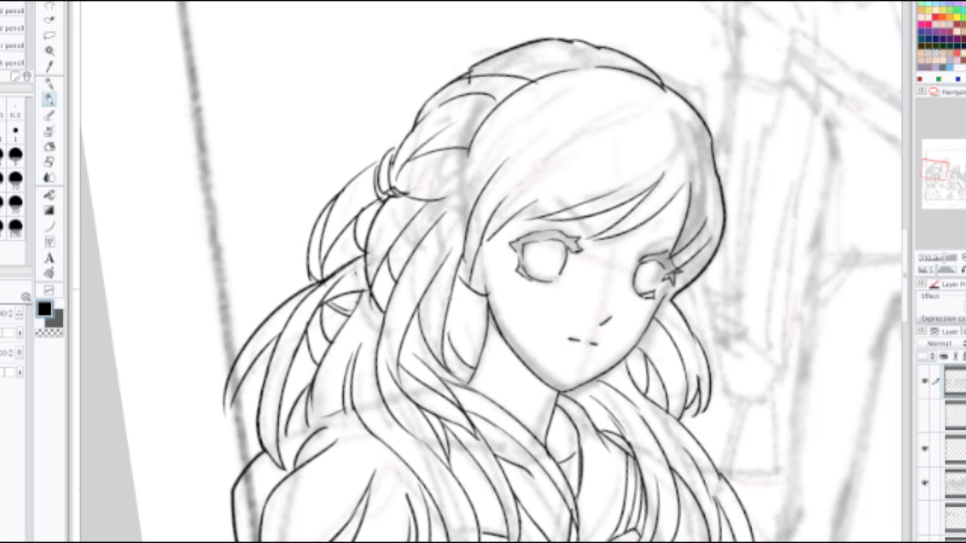
pyautogui.scroll(-1, 455, 273)
pyautogui.moveTo(455, 273); pyautogui.dragTo(333, 192)
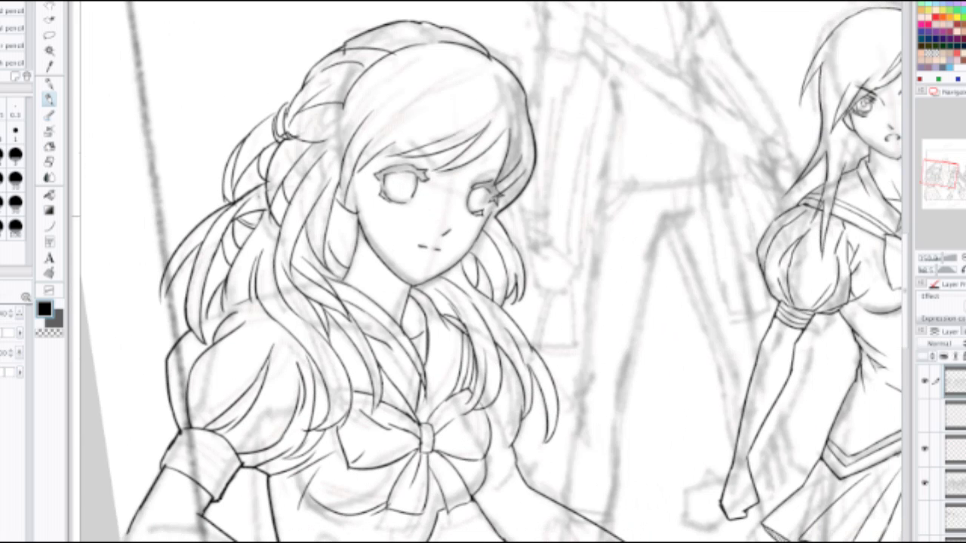
pyautogui.scroll(1, 500, 196)
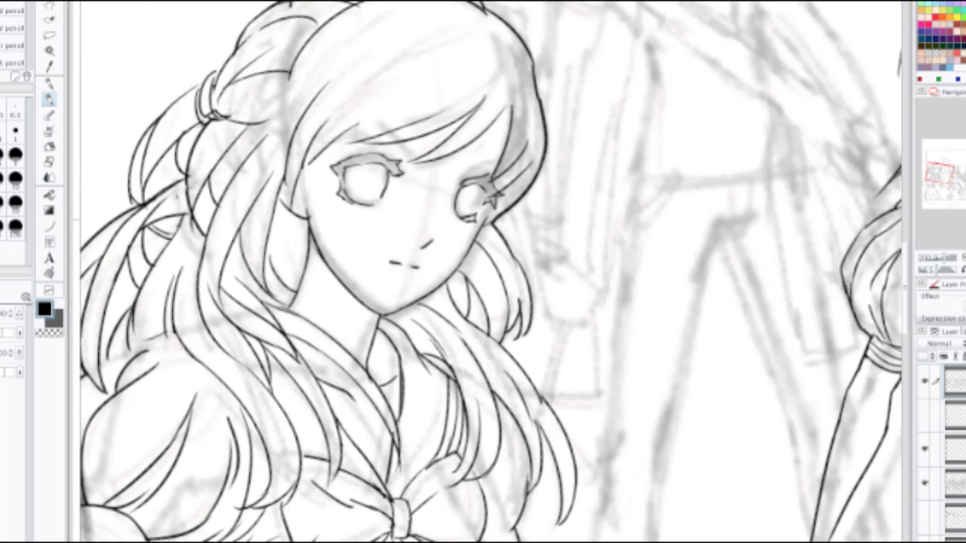
# Step: Erase the outer hair lock on the far side of the face and redraw it as a narrower curve falling from the jaw
pyautogui.press('j')
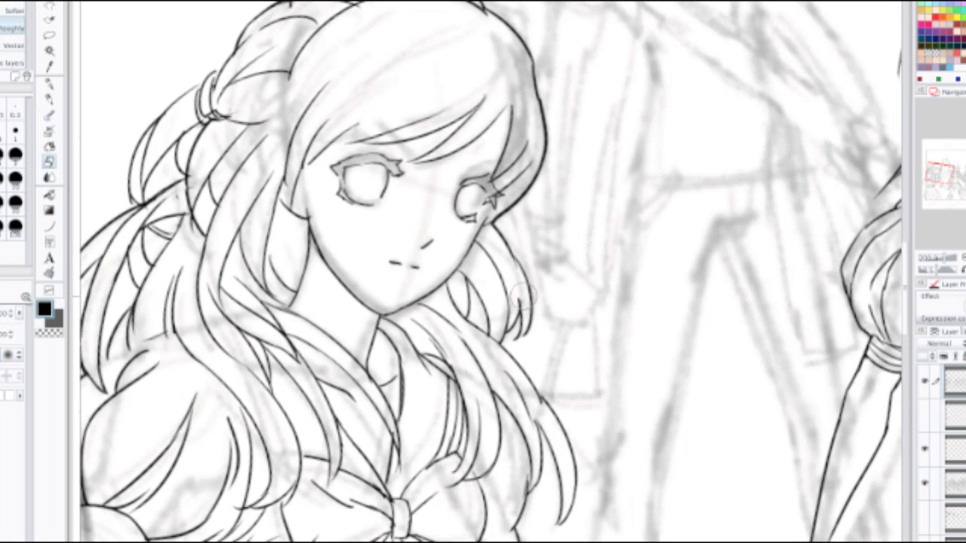
pyautogui.moveTo(533, 311)
pyautogui.mouseDown()
pyautogui.moveTo(497, 244)
pyautogui.moveTo(491, 265)
pyautogui.moveTo(510, 356)
pyautogui.mouseUp()
pyautogui.press('p')
pyautogui.hotkey('ctrl', 'z')
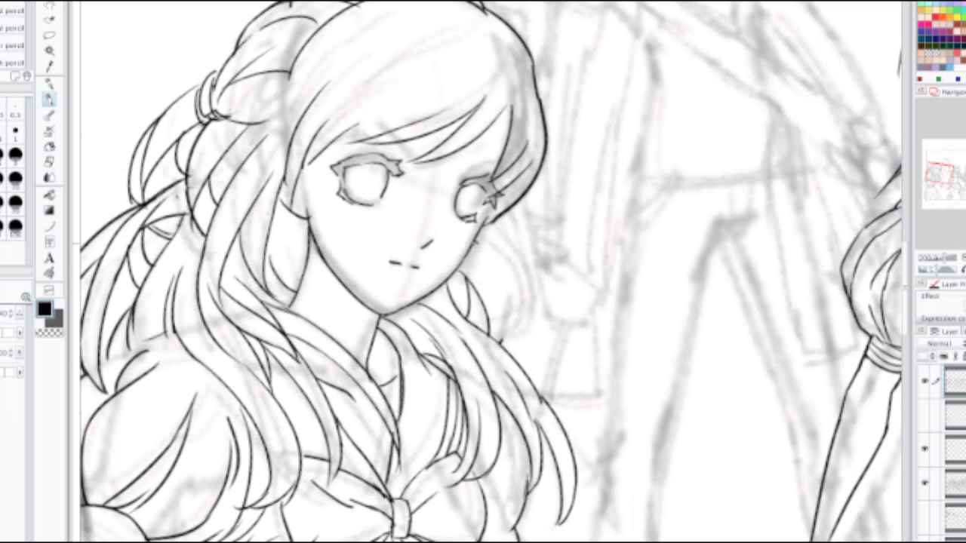
pyautogui.moveTo(477, 246); pyautogui.dragTo(510, 353)
pyautogui.hotkey('ctrl', 'z')
pyautogui.moveTo(473, 242); pyautogui.dragTo(496, 344)
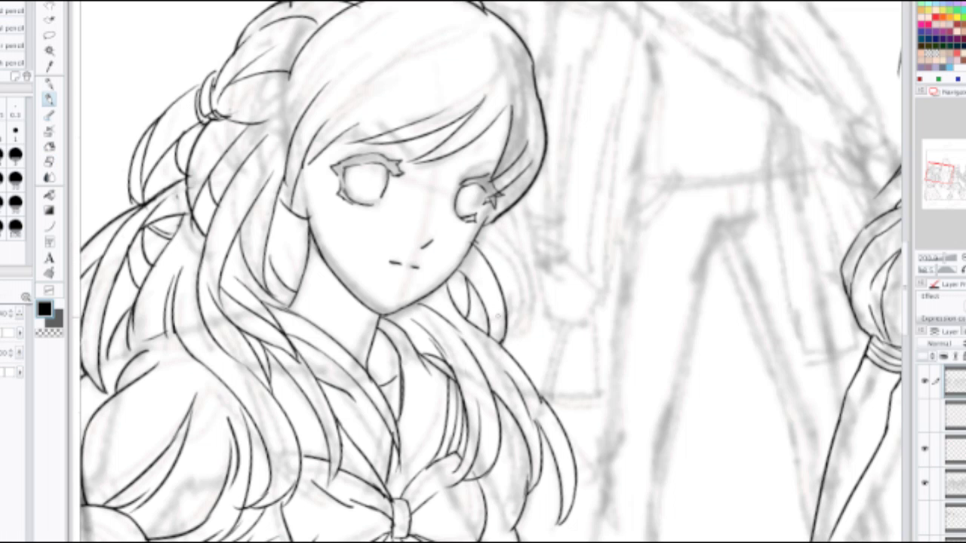
# Step: Ink the back outline of the crown, from the gathered hair behind the head up to the top of the head
pyautogui.hotkey('ctrl', '-')
pyautogui.hotkey('ctrl', '-')
pyautogui.hotkey('ctrl', '-')
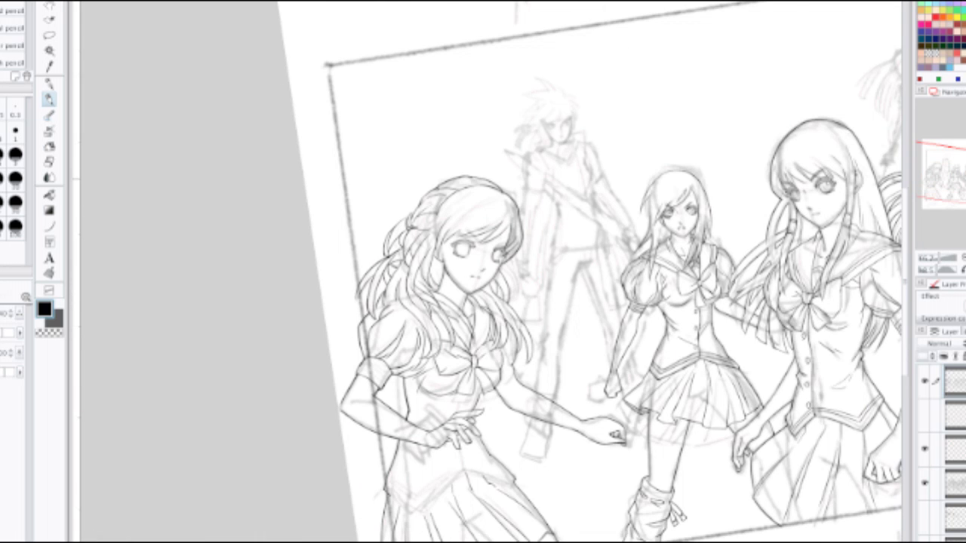
pyautogui.scroll(3, 420, 194)
pyautogui.moveTo(407, 195)
pyautogui.mouseDown()
pyautogui.moveTo(474, 178)
pyautogui.moveTo(474, 204)
pyautogui.moveTo(578, 127)
pyautogui.mouseUp()
pyautogui.press('e')
pyautogui.press('p')
pyautogui.moveTo(462, 237); pyautogui.dragTo(599, 128)
pyautogui.hotkey('ctrl', 'z')
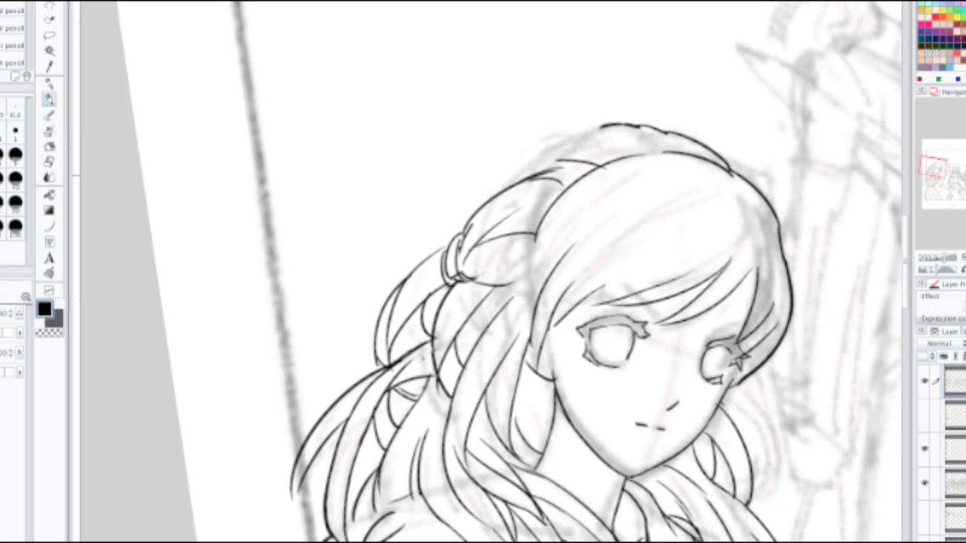
pyautogui.moveTo(523, 184)
pyautogui.mouseDown()
pyautogui.moveTo(540, 153)
pyautogui.moveTo(613, 127)
pyautogui.mouseUp()
pyautogui.moveTo(521, 184); pyautogui.dragTo(609, 129)
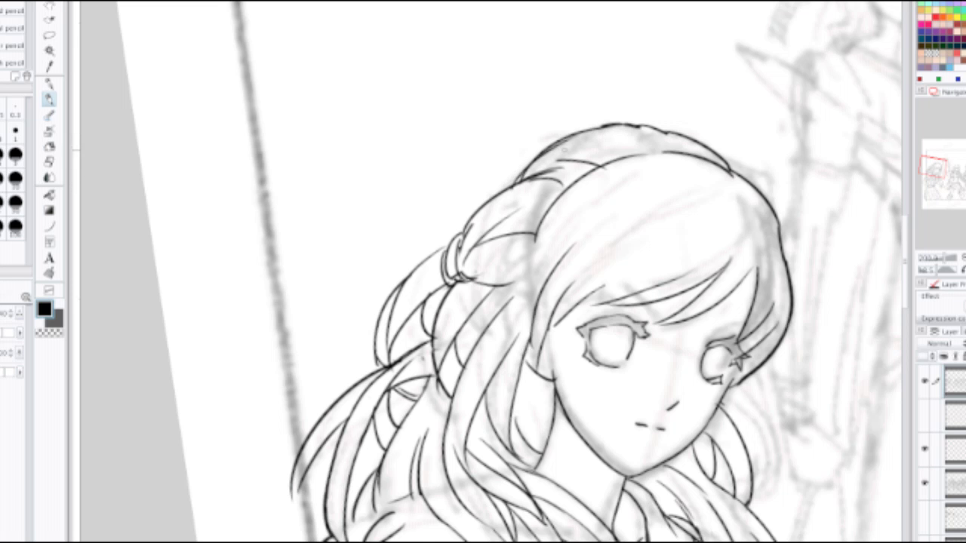
# Step: Erase the hair tie, the inner strands and the upper contour of the tied lock behind the head
pyautogui.scroll(-1, 528, 196)
pyautogui.scroll(1, 435, 274)
pyautogui.press('e')
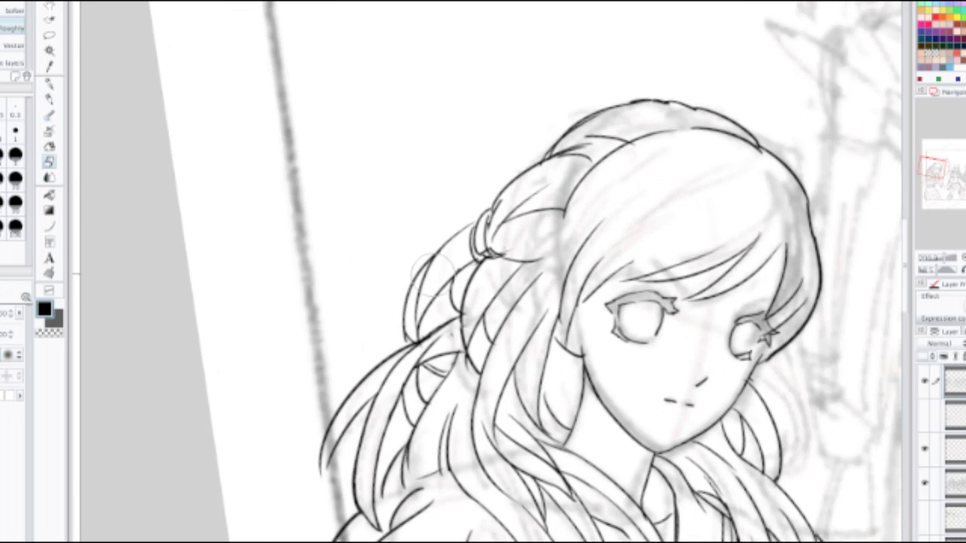
pyautogui.moveTo(421, 293)
pyautogui.mouseDown()
pyautogui.moveTo(430, 281)
pyautogui.moveTo(416, 329)
pyautogui.mouseUp()
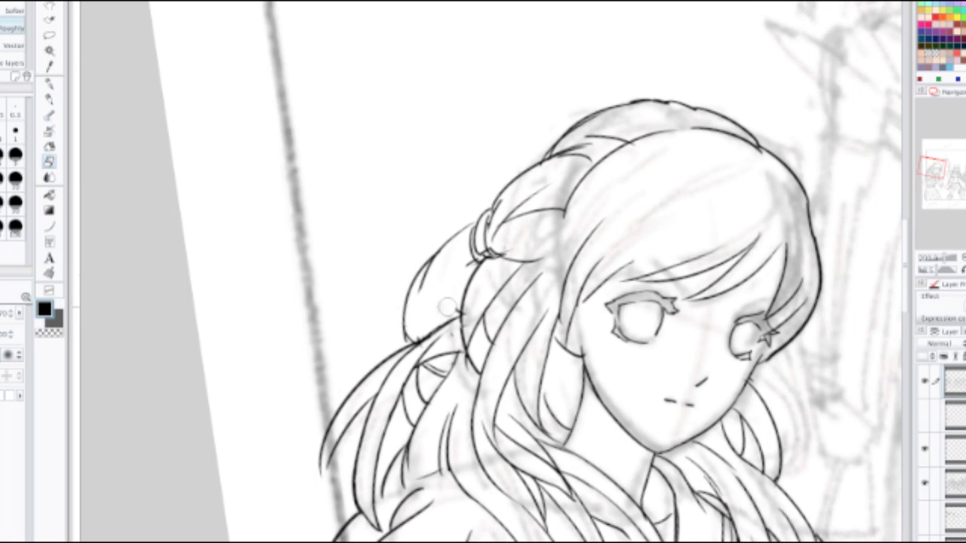
pyautogui.moveTo(449, 308); pyautogui.dragTo(455, 305)
pyautogui.moveTo(462, 266); pyautogui.dragTo(464, 261)
pyautogui.moveTo(481, 227)
pyautogui.mouseDown()
pyautogui.moveTo(479, 245)
pyautogui.moveTo(488, 219)
pyautogui.moveTo(476, 253)
pyautogui.moveTo(462, 249)
pyautogui.mouseUp()
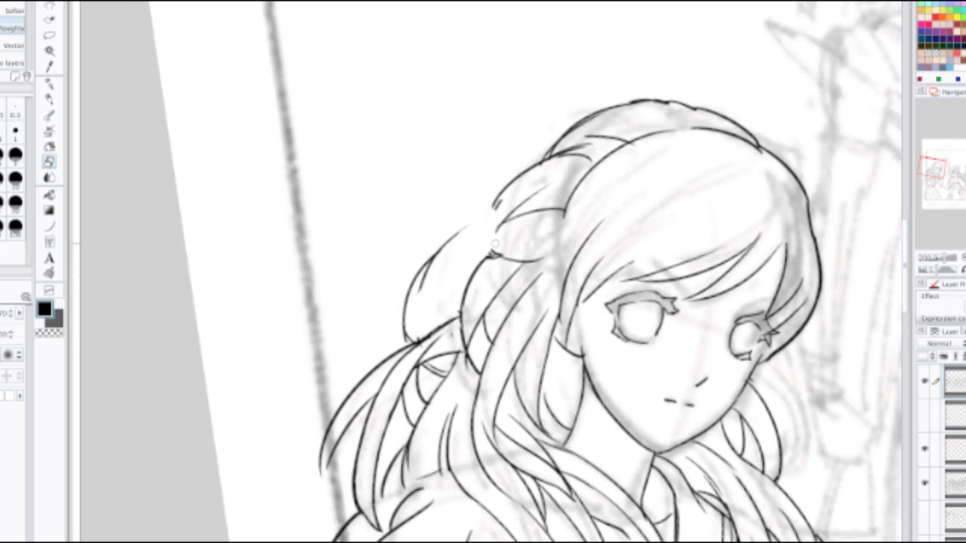
pyautogui.moveTo(420, 292); pyautogui.dragTo(453, 243)
# Step: Redraw the tied lock behind the head with an inner strand, a reconnected outer contour and the lower curve of the hair tie
pyautogui.press(']')
pyautogui.press('p')
pyautogui.moveTo(412, 281)
pyautogui.mouseDown()
pyautogui.moveTo(504, 208)
pyautogui.moveTo(458, 237)
pyautogui.moveTo(409, 335)
pyautogui.mouseUp()
pyautogui.hotkey('ctrl', 'z')
pyautogui.hotkey('ctrl', 'z')
pyautogui.moveTo(486, 217); pyautogui.dragTo(459, 317)
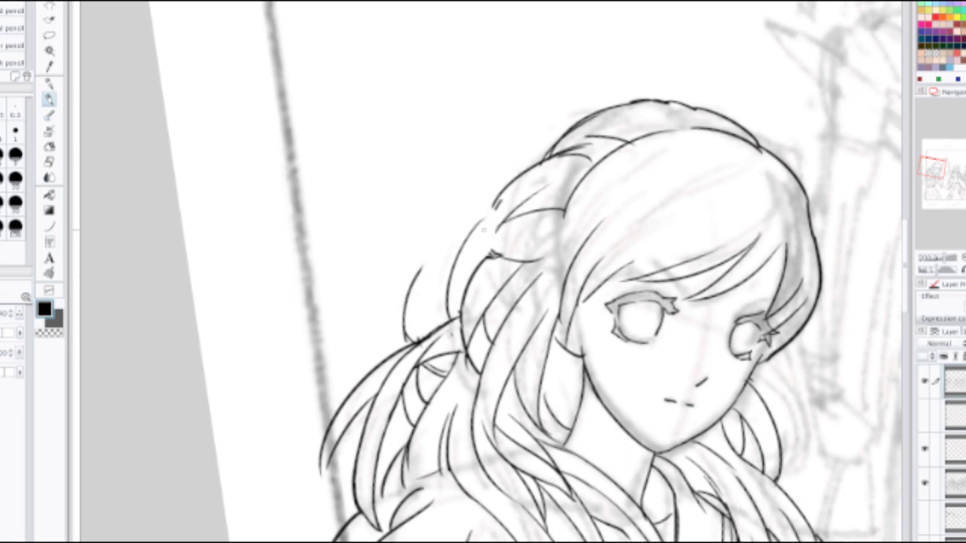
pyautogui.moveTo(423, 275); pyautogui.dragTo(510, 212)
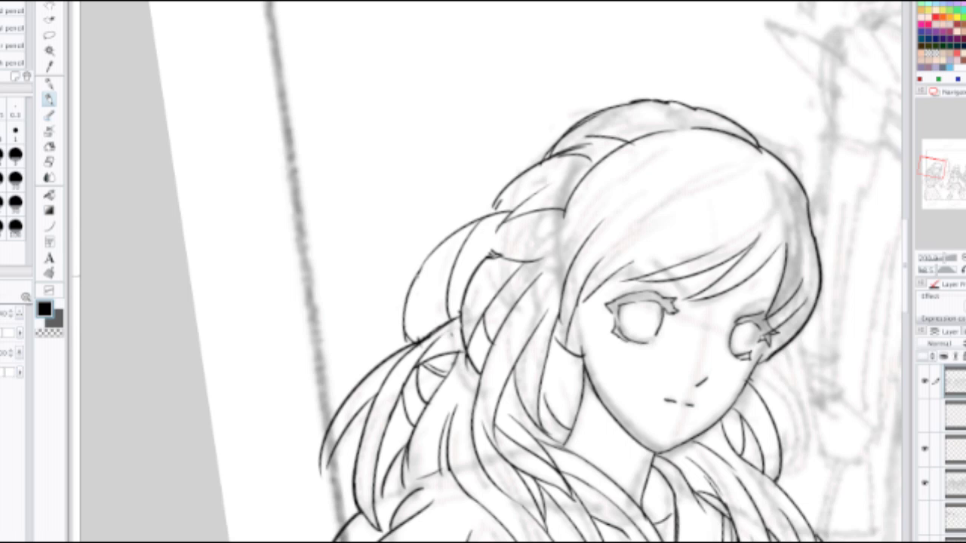
pyautogui.hotkey('ctrl', 'z')
pyautogui.moveTo(415, 273)
pyautogui.mouseDown()
pyautogui.moveTo(495, 213)
pyautogui.moveTo(485, 264)
pyautogui.mouseUp()
pyautogui.hotkey('ctrl', 'z')
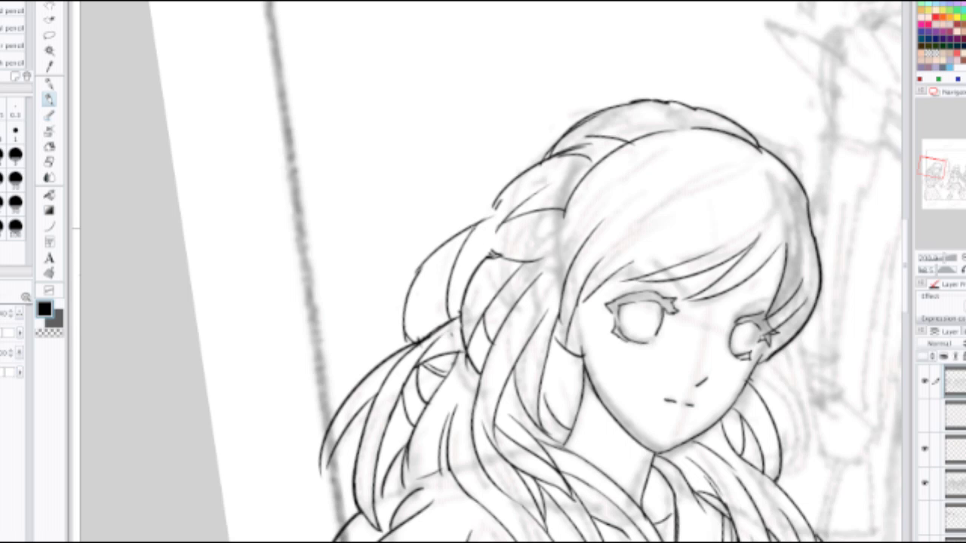
pyautogui.moveTo(473, 225)
pyautogui.mouseDown()
pyautogui.moveTo(481, 263)
pyautogui.moveTo(488, 215)
pyautogui.mouseUp()
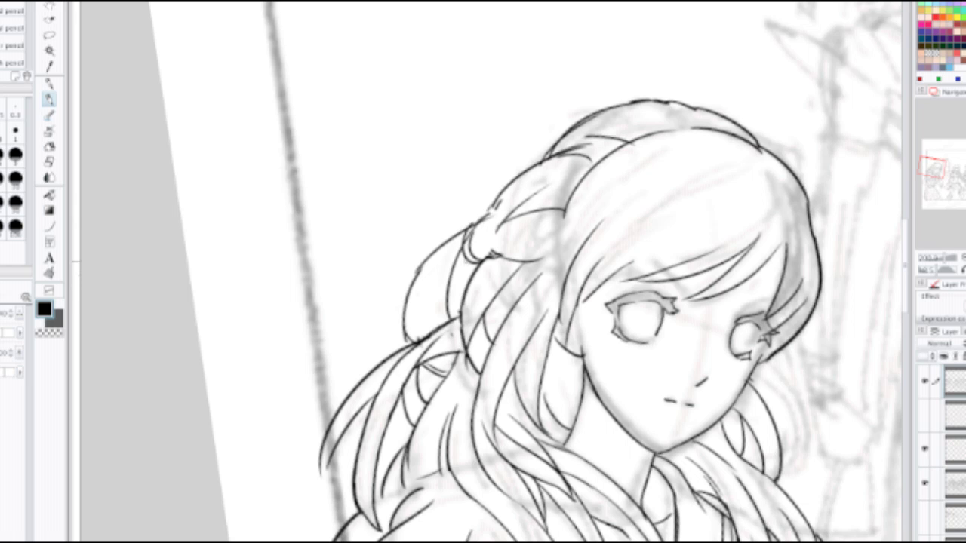
# Step: Ink long curved strand lines inside the tied lock, running from the hair tie toward its lower end
pyautogui.moveTo(466, 261); pyautogui.dragTo(459, 300)
pyautogui.moveTo(462, 252); pyautogui.dragTo(415, 317)
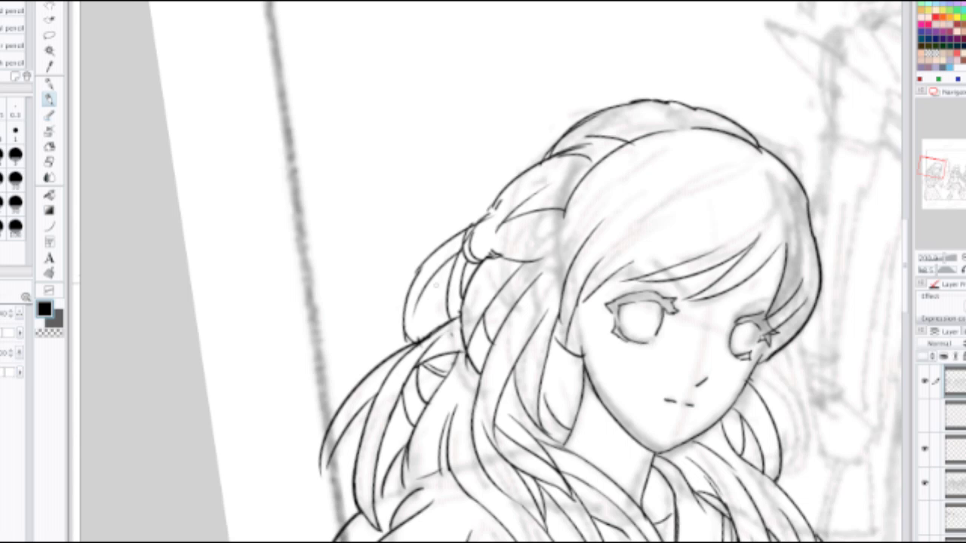
pyautogui.hotkey('ctrl', 'z')
pyautogui.moveTo(463, 252); pyautogui.dragTo(416, 318)
pyautogui.scroll(-2, 442, 287)
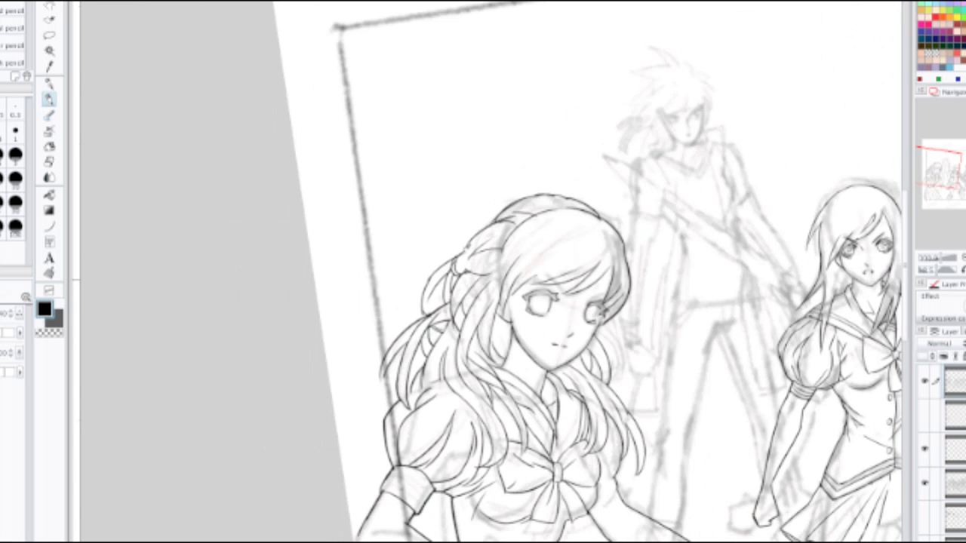
pyautogui.scroll(2, 453, 249)
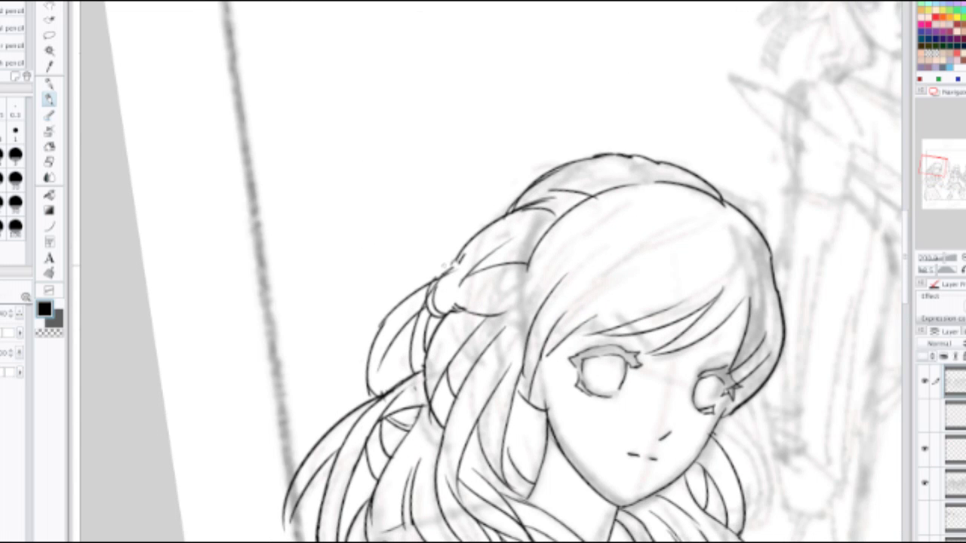
# Step: Clean up the overlapping lines at the hair tie and ink crossing bands around it
pyautogui.press('e')
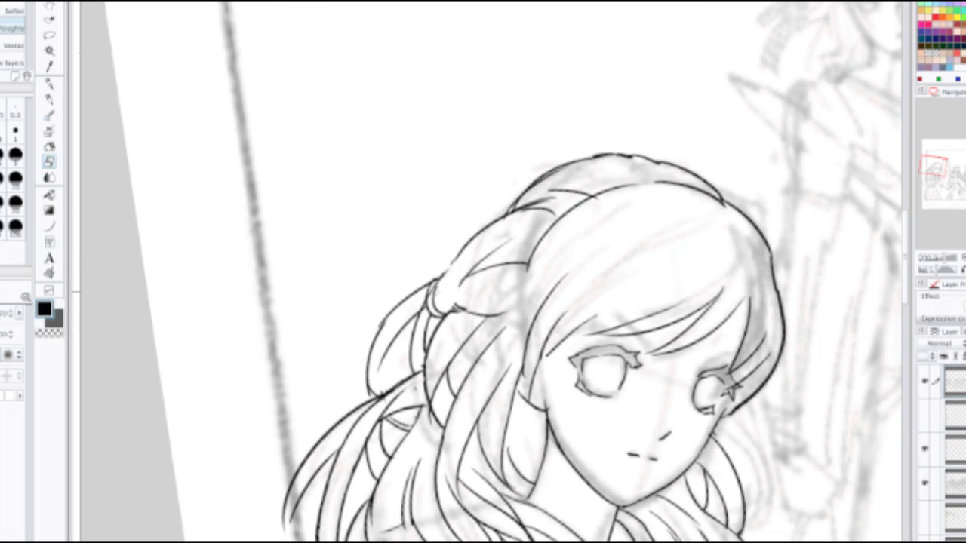
pyautogui.moveTo(434, 276)
pyautogui.mouseDown()
pyautogui.moveTo(437, 307)
pyautogui.moveTo(447, 275)
pyautogui.moveTo(436, 290)
pyautogui.moveTo(454, 294)
pyautogui.moveTo(450, 272)
pyautogui.moveTo(438, 313)
pyautogui.mouseUp()
pyautogui.press('p')
pyautogui.moveTo(433, 271); pyautogui.dragTo(448, 279)
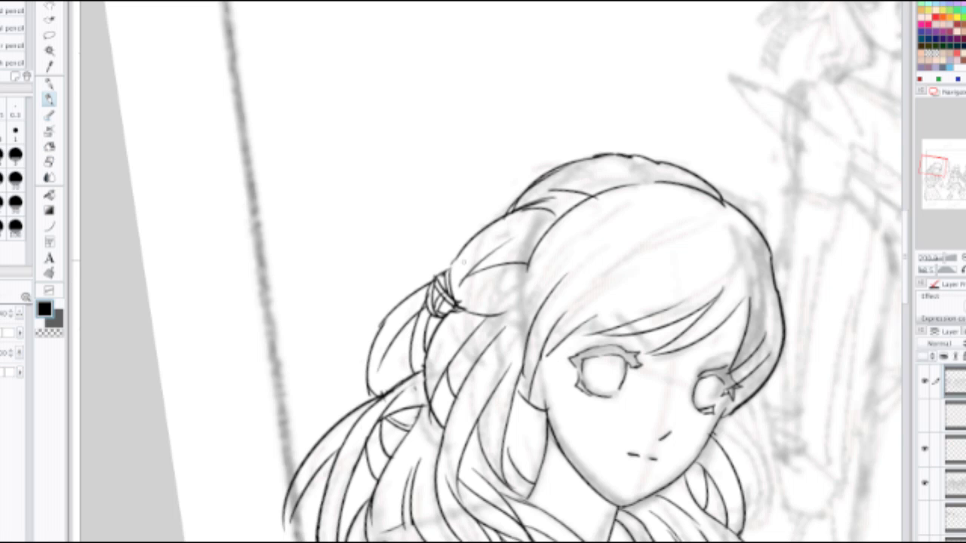
pyautogui.scroll(-2, 487, 257)
pyautogui.scroll(2, 460, 270)
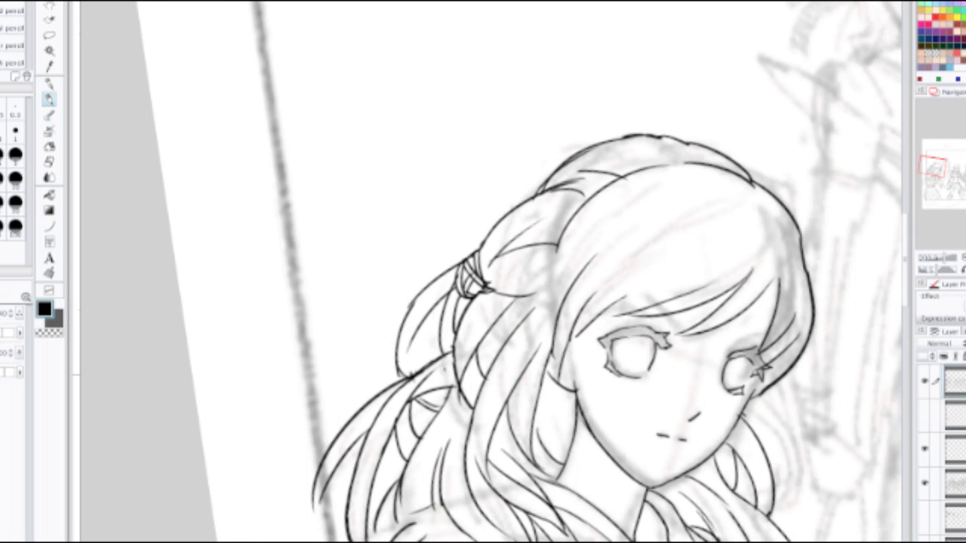
# Step: Strengthen the outer contour of the tied lock, erase its stray line ends and add a short strand inside its lower part
pyautogui.moveTo(400, 374)
pyautogui.mouseDown()
pyautogui.moveTo(401, 324)
pyautogui.moveTo(446, 274)
pyautogui.moveTo(408, 182)
pyautogui.mouseUp()
pyautogui.scroll(-1, 464, 260)
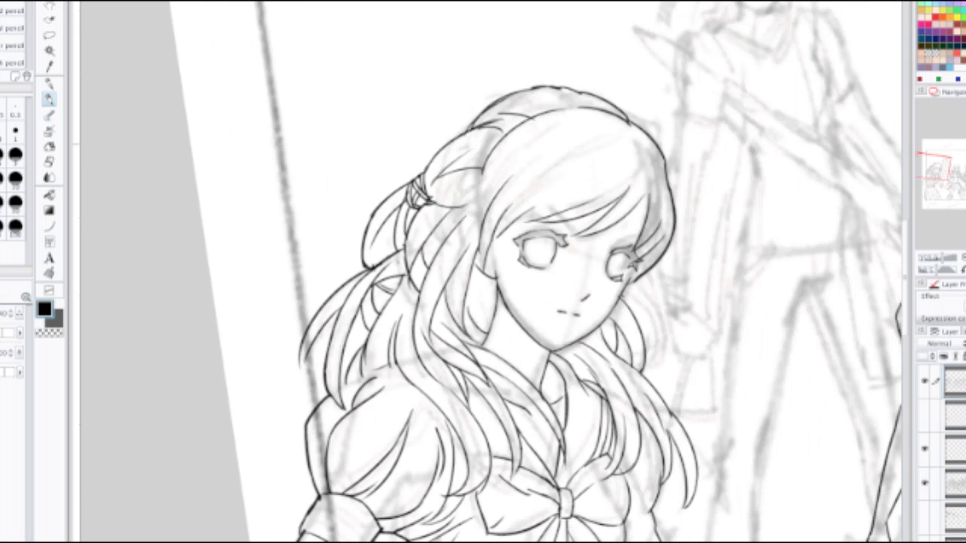
pyautogui.scroll(-1, 491, 272)
pyautogui.scroll(4, 389, 207)
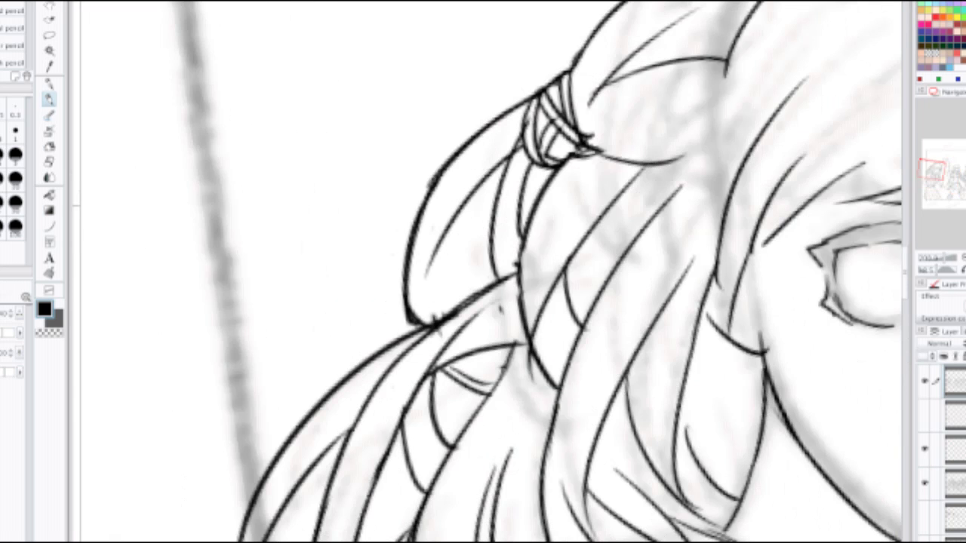
pyautogui.press('e')
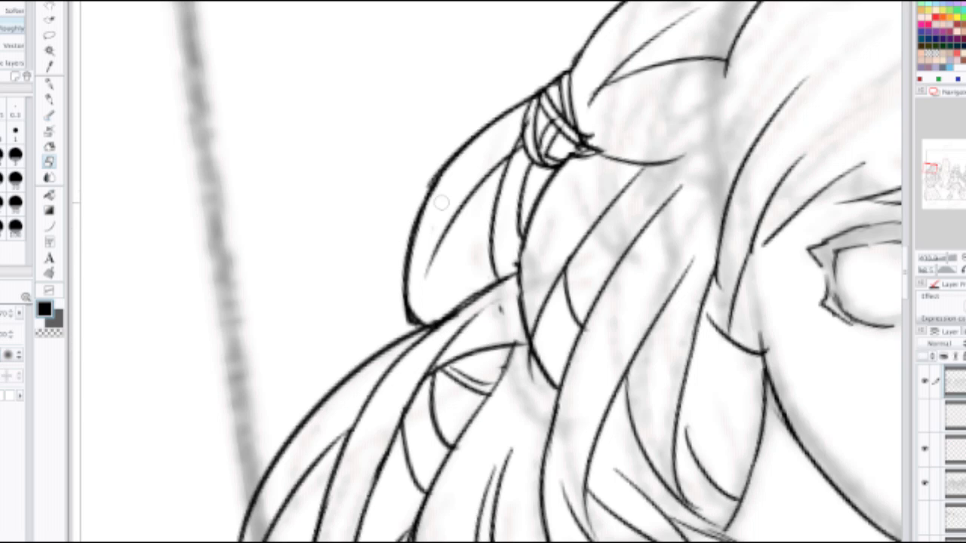
pyautogui.press('p')
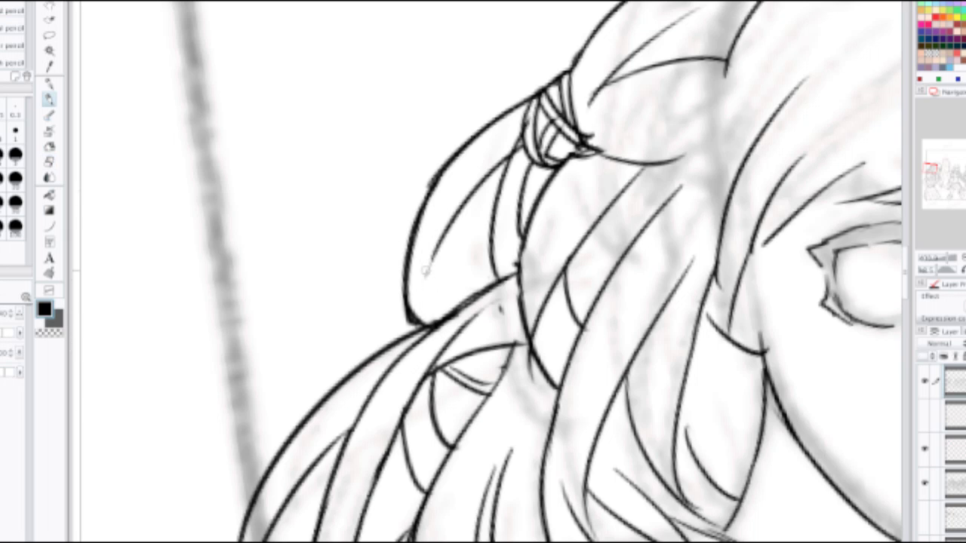
pyautogui.moveTo(429, 261)
pyautogui.mouseDown()
pyautogui.moveTo(431, 294)
pyautogui.moveTo(453, 309)
pyautogui.mouseUp()
pyautogui.hotkey('ctrl', 'z')
pyautogui.scroll(-2, 461, 299)
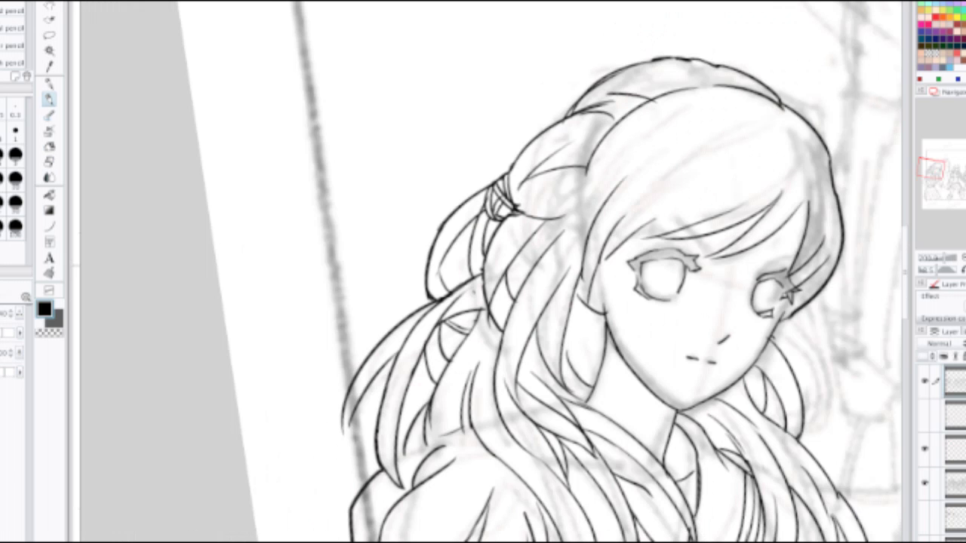
pyautogui.moveTo(440, 266); pyautogui.dragTo(443, 295)
pyautogui.scroll(-2, 476, 253)
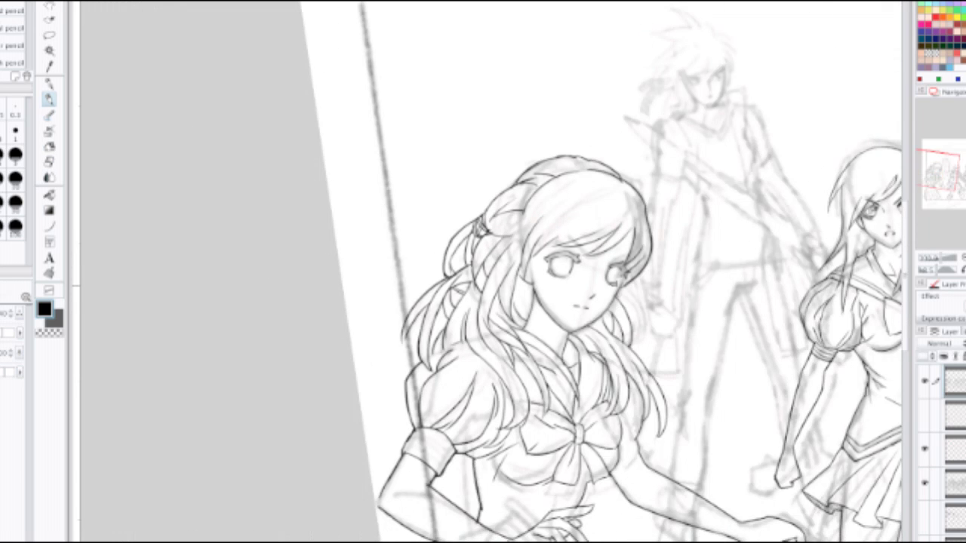
# Step: Ink the slanted eyebrow above the inner corner of the near-side eye, crossing the bangs down toward the nose bridge
pyautogui.moveTo(529, 257); pyautogui.dragTo(427, 204)
pyautogui.scroll(2, 437, 199)
pyautogui.moveTo(505, 194); pyautogui.dragTo(280, 241)
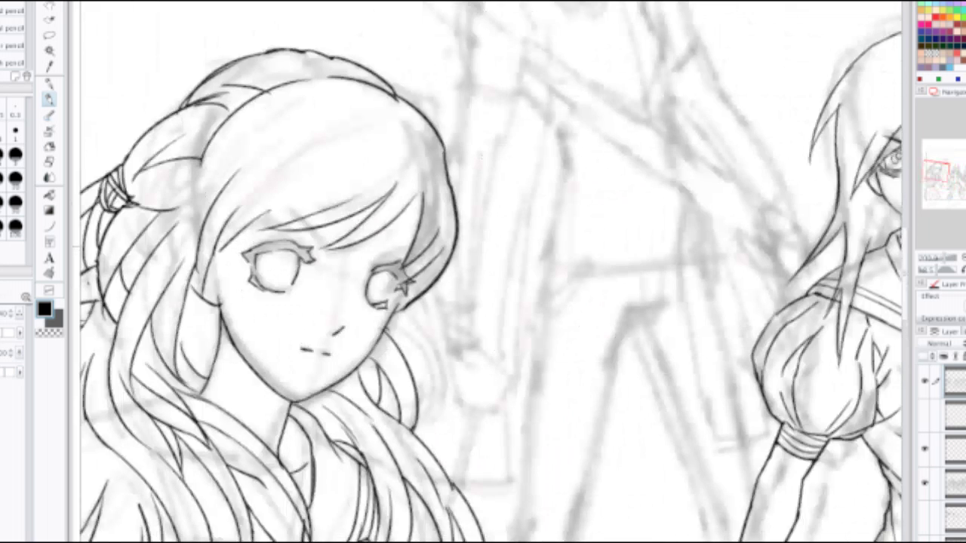
pyautogui.scroll(-1, 281, 241)
pyautogui.scroll(3, 281, 241)
pyautogui.moveTo(185, 242)
pyautogui.mouseDown()
pyautogui.moveTo(294, 205)
pyautogui.moveTo(218, 247)
pyautogui.moveTo(201, 244)
pyautogui.moveTo(392, 147)
pyautogui.mouseUp()
pyautogui.hotkey('ctrl', 'z')
pyautogui.moveTo(297, 195)
pyautogui.mouseDown()
pyautogui.moveTo(371, 262)
pyautogui.moveTo(326, 228)
pyautogui.moveTo(364, 266)
pyautogui.mouseUp()
pyautogui.hotkey('ctrl', 'z')
pyautogui.hotkey('ctrl', 'z')
pyautogui.hotkey('ctrl', 'z')
pyautogui.moveTo(285, 192); pyautogui.dragTo(364, 266)
pyautogui.hotkey('ctrl', 'z')
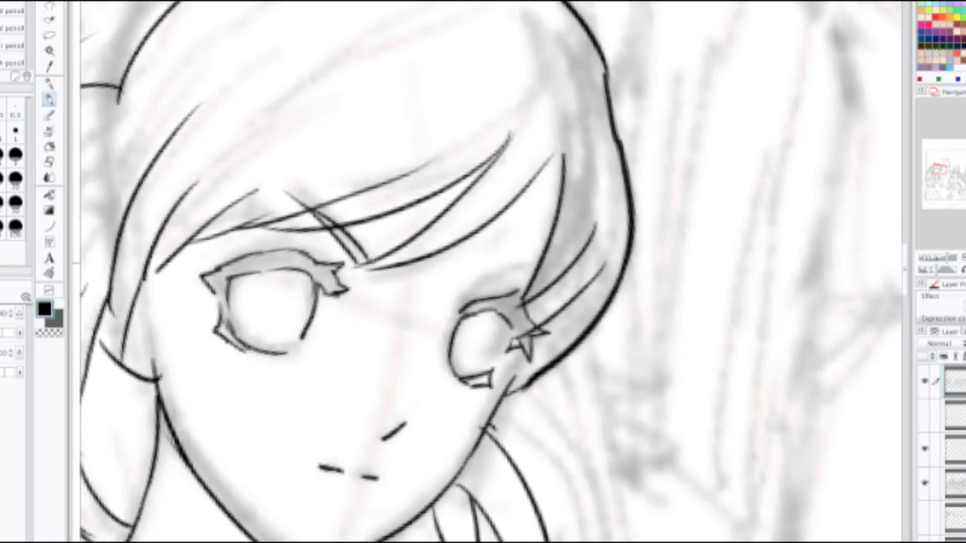
pyautogui.hotkey('ctrl', 'z')
pyautogui.moveTo(296, 197); pyautogui.dragTo(365, 266)
pyautogui.hotkey('ctrl', 'z')
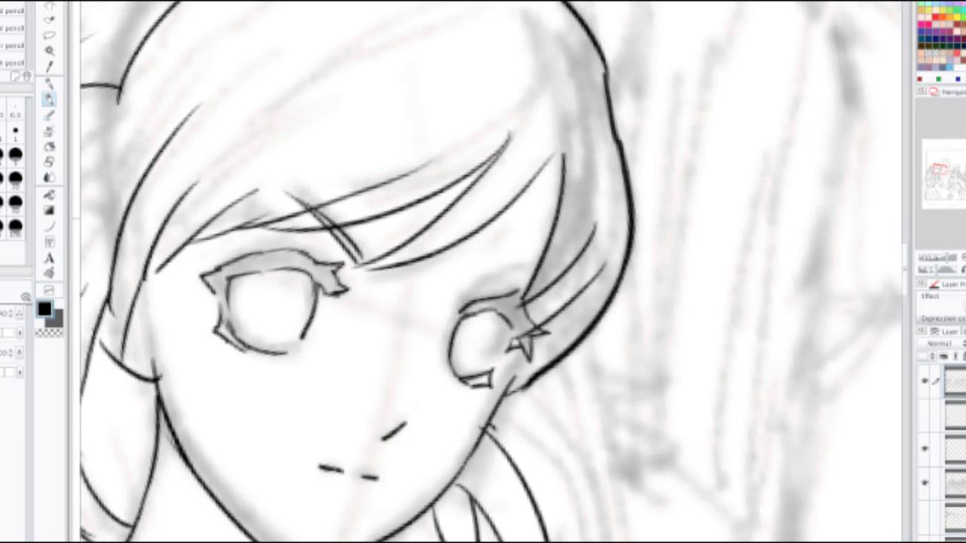
pyautogui.hotkey('ctrl', 'z')
pyautogui.moveTo(295, 197); pyautogui.dragTo(370, 266)
# Step: Ink the eyebrow above the far-side eye as a thin tapered shape ending at the side bangs
pyautogui.moveTo(473, 237); pyautogui.dragTo(505, 198)
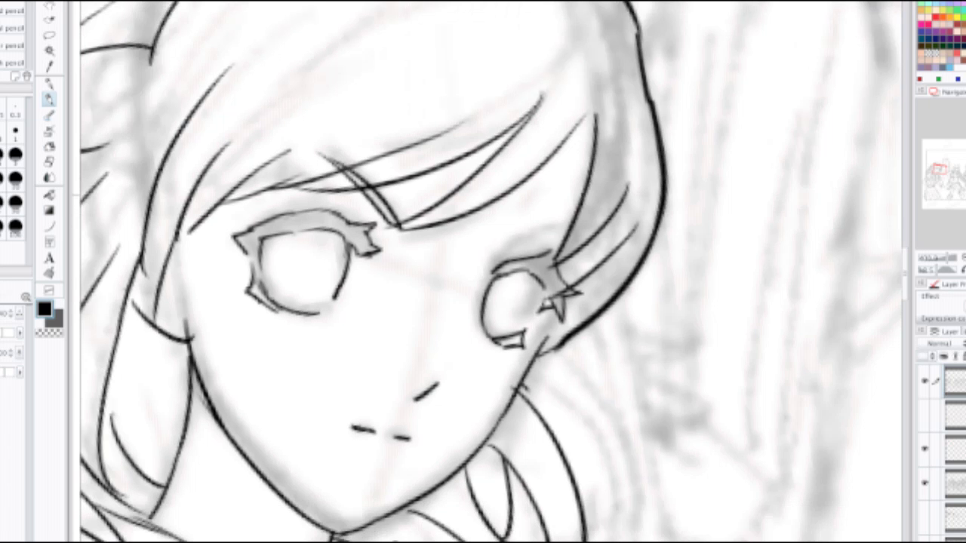
pyautogui.moveTo(495, 251); pyautogui.dragTo(568, 220)
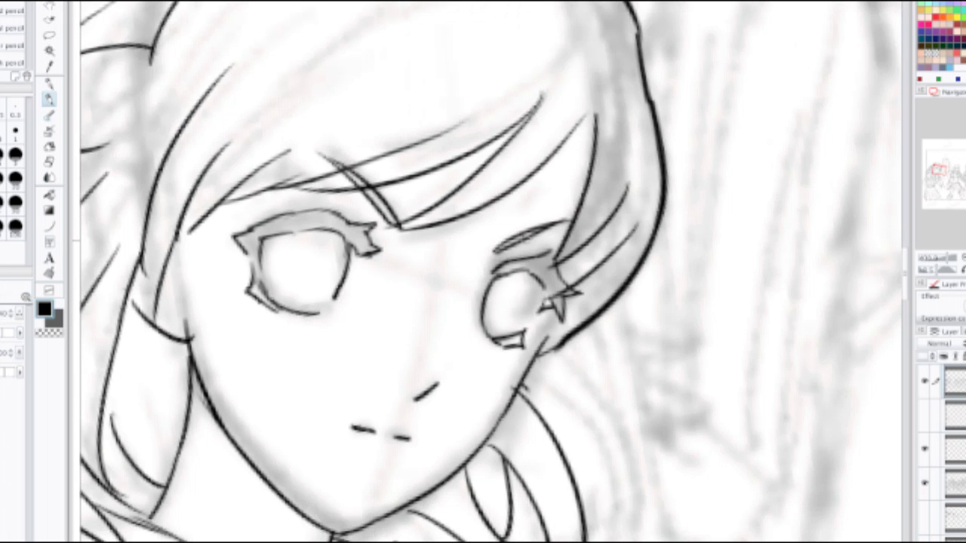
pyautogui.scroll(-4, 573, 217)
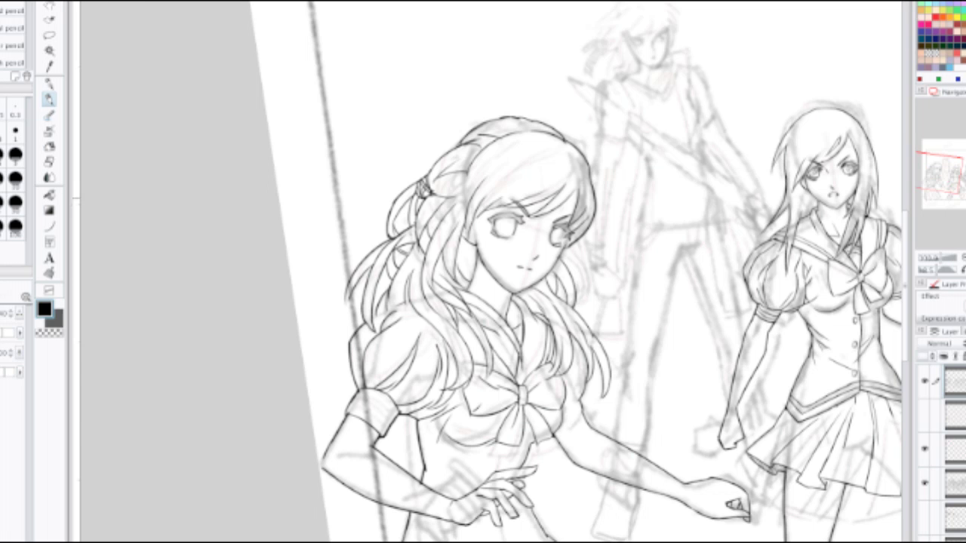
pyautogui.scroll(-2, 570, 221)
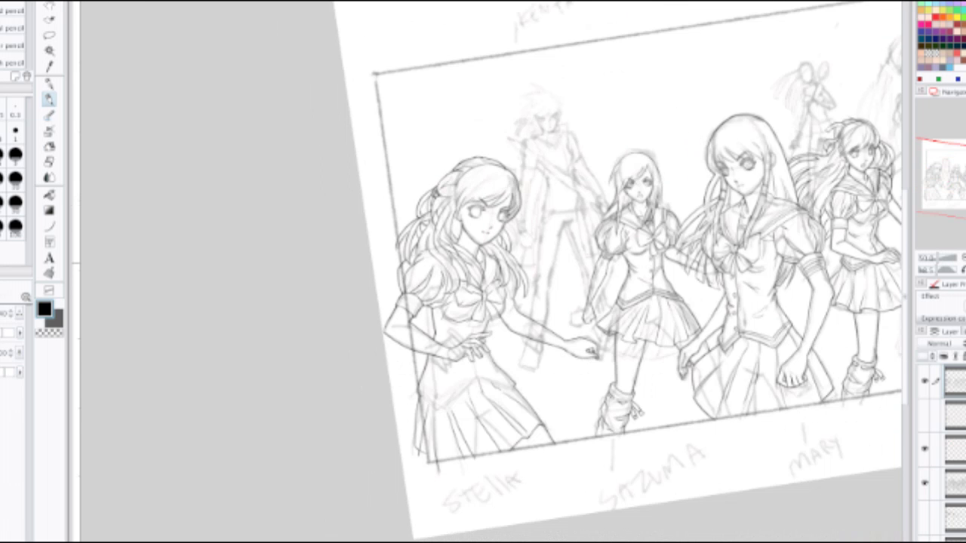
# Step: Erase the stray line end at the lower tip of the tied lock behind the head
pyautogui.scroll(5, 428, 201)
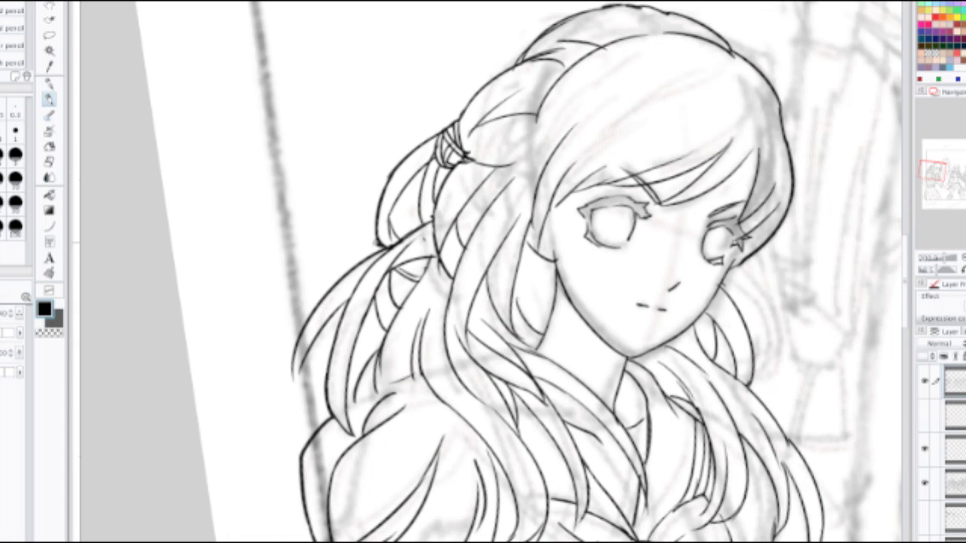
pyautogui.press('e')
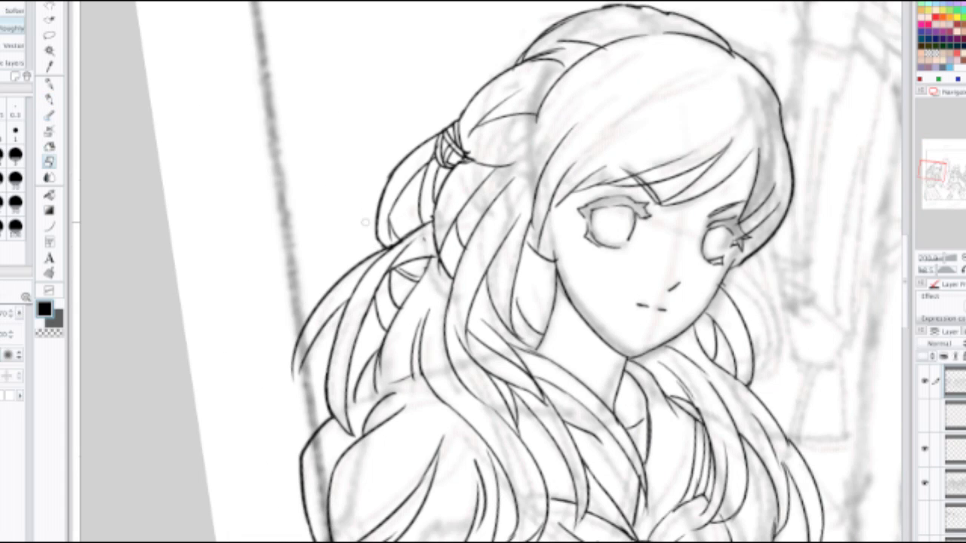
pyautogui.scroll(-3, 425, 130)
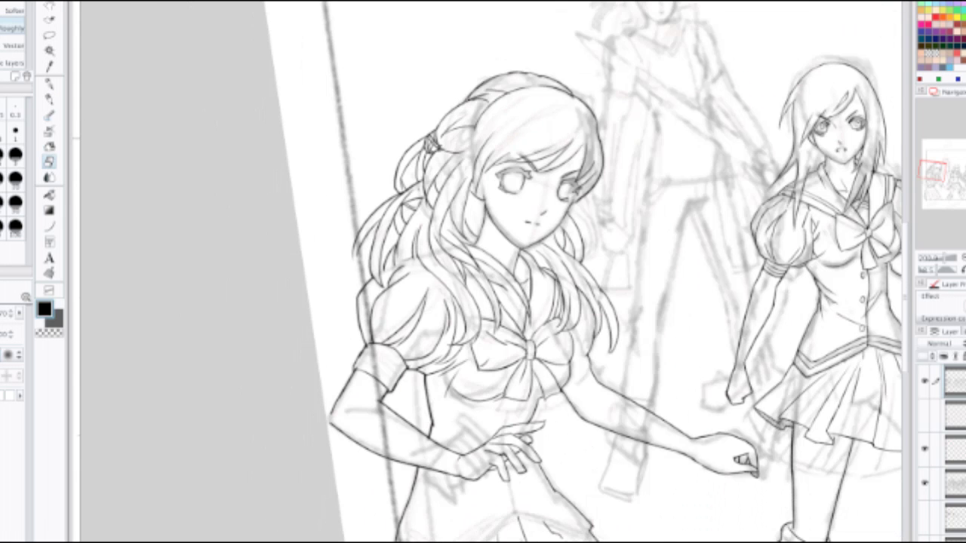
# Step: Examine the inked schoolgirls across the whole group illustration, comparing their faces, hair and line quality
pyautogui.scroll(-1, 559, 179)
pyautogui.moveTo(559, 180); pyautogui.dragTo(319, 202)
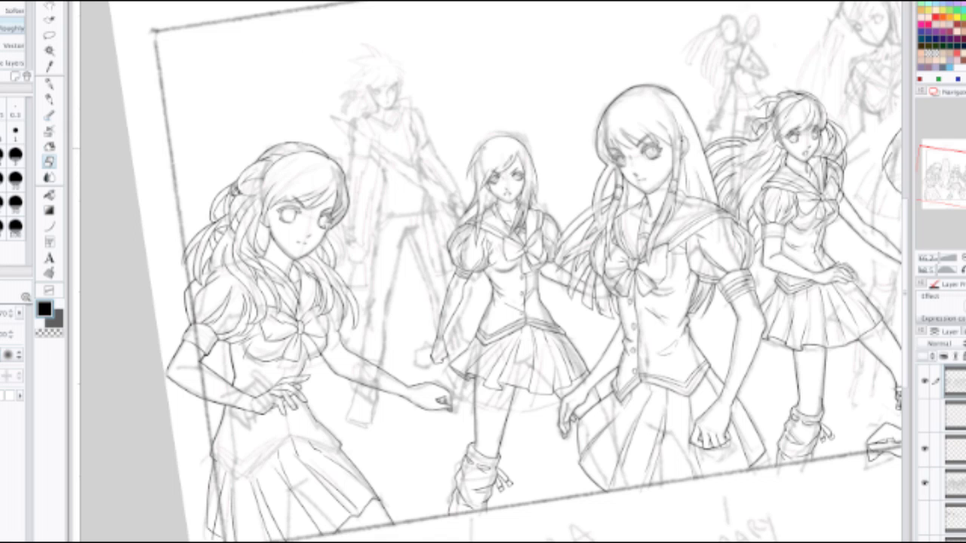
pyautogui.scroll(-5, 379, 227)
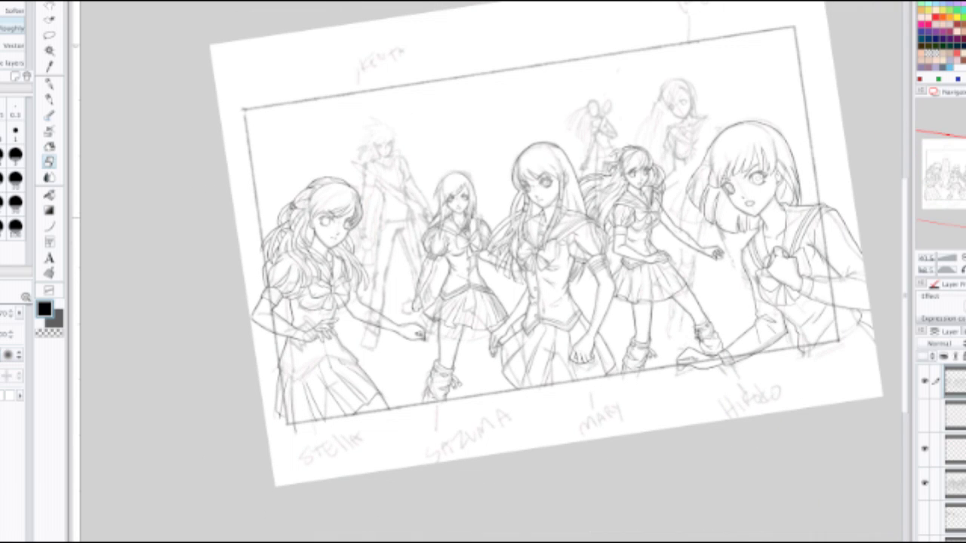
pyautogui.scroll(6, 676, 198)
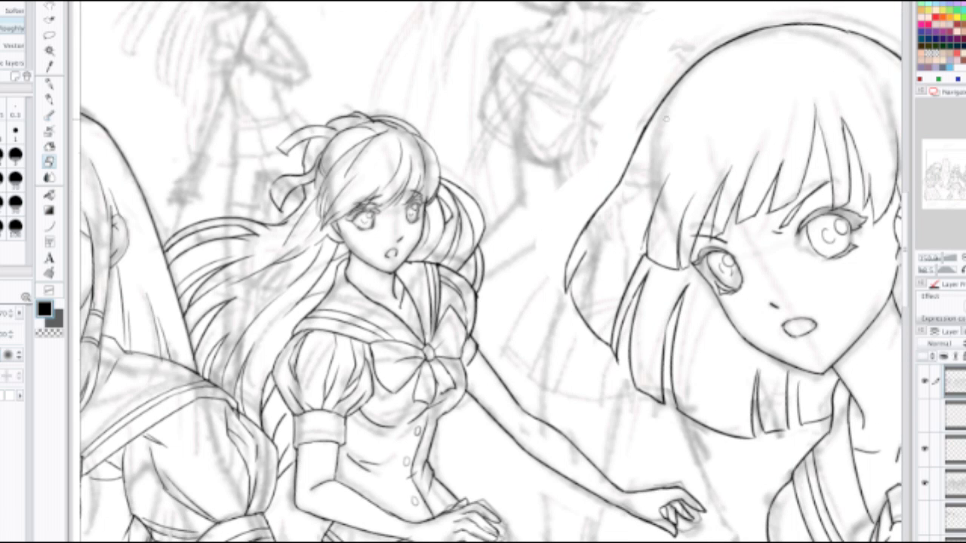
pyautogui.press(']')
pyautogui.press(']')
pyautogui.press(']')
pyautogui.press(']')
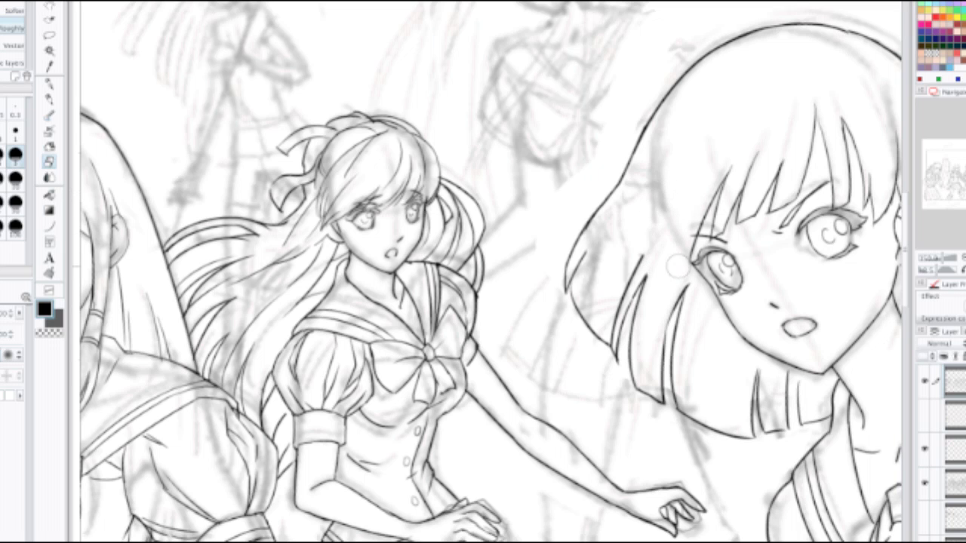
pyautogui.scroll(-2, 683, 208)
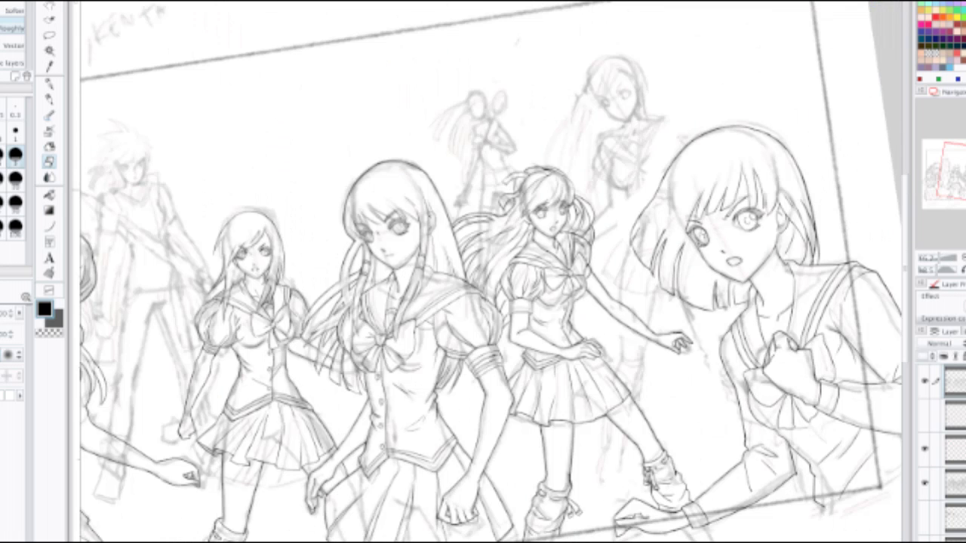
pyautogui.moveTo(546, 201); pyautogui.dragTo(600, 178)
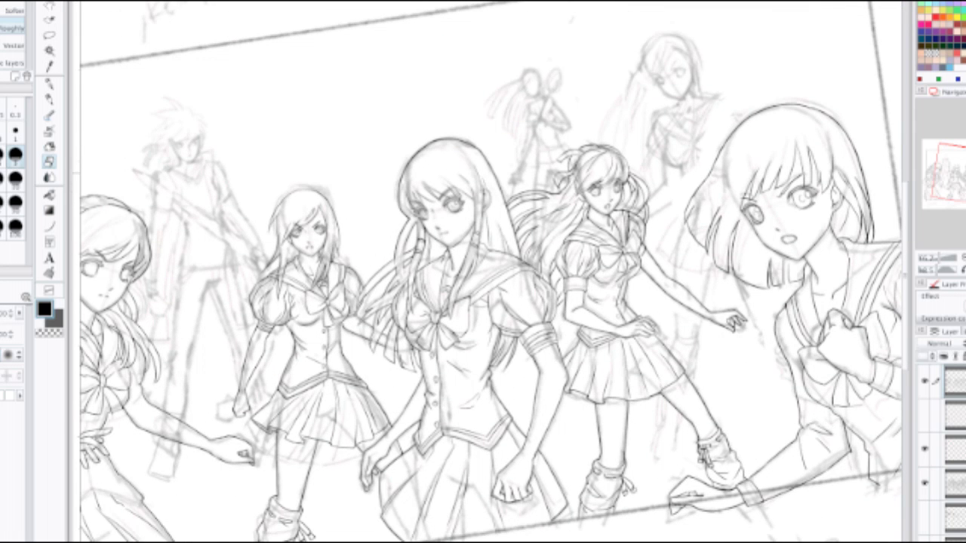
pyautogui.moveTo(600, 178); pyautogui.dragTo(627, 224)
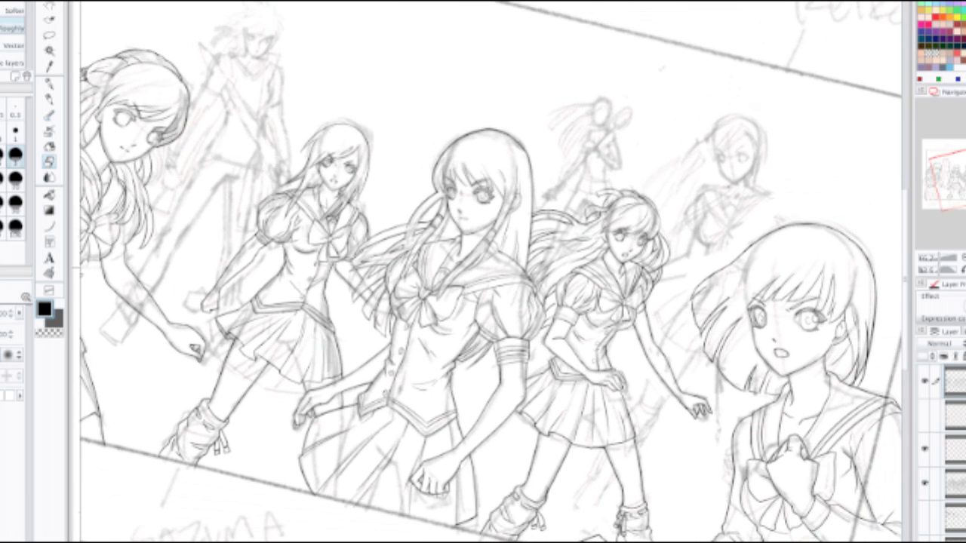
# Step: Erase the near-side cheek line of the girl with tied hair, from below the ear to the chin, with a small eraser
pyautogui.hotkey('ctrl', '-')
pyautogui.moveTo(279, 162); pyautogui.dragTo(613, 240)
pyautogui.scroll(2, 339, 175)
pyautogui.scroll(1, 362, 183)
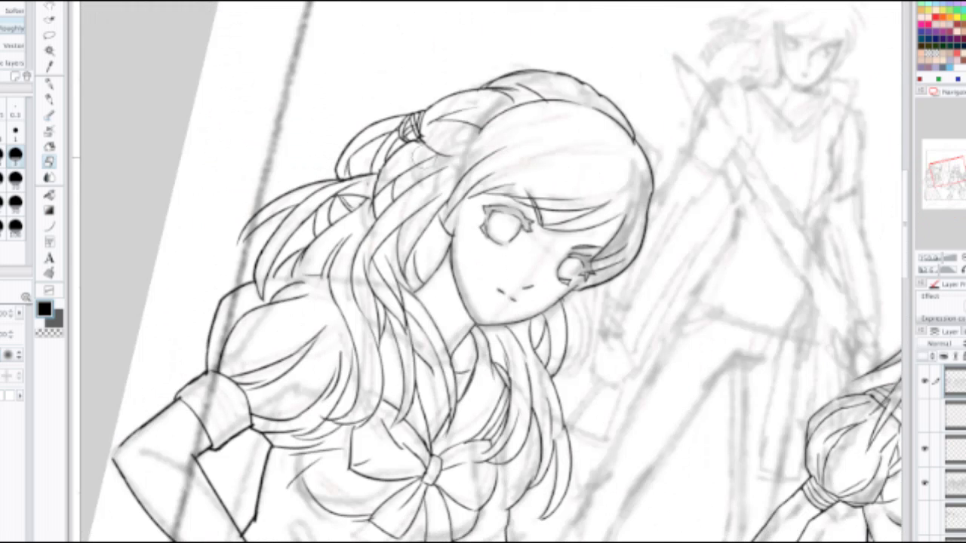
pyautogui.press('[')
pyautogui.press('[')
pyautogui.press('[')
pyautogui.press('[')
pyautogui.press('[')
pyautogui.press('[')
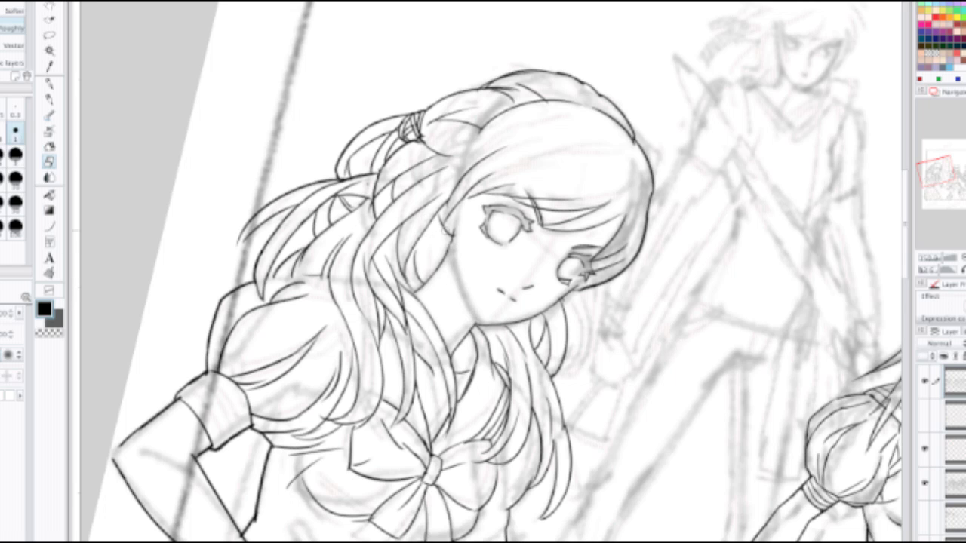
# Step: Ink the near-side cheek and jaw again as one smooth curve from the ear down to the chin
pyautogui.hotkey('ctrl', '+')
pyautogui.press('p')
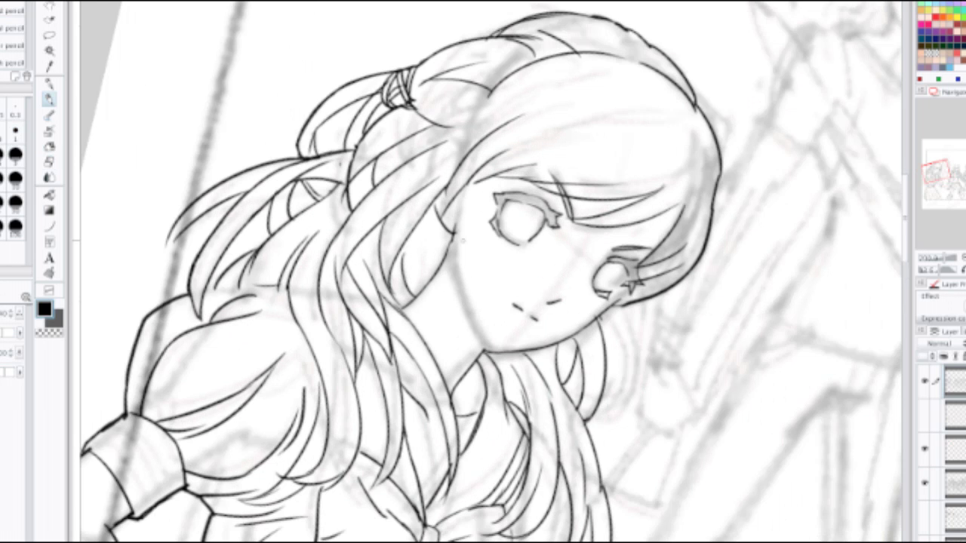
pyautogui.moveTo(455, 230); pyautogui.dragTo(476, 327)
pyautogui.hotkey('ctrl', 'z')
pyautogui.moveTo(453, 232); pyautogui.dragTo(482, 352)
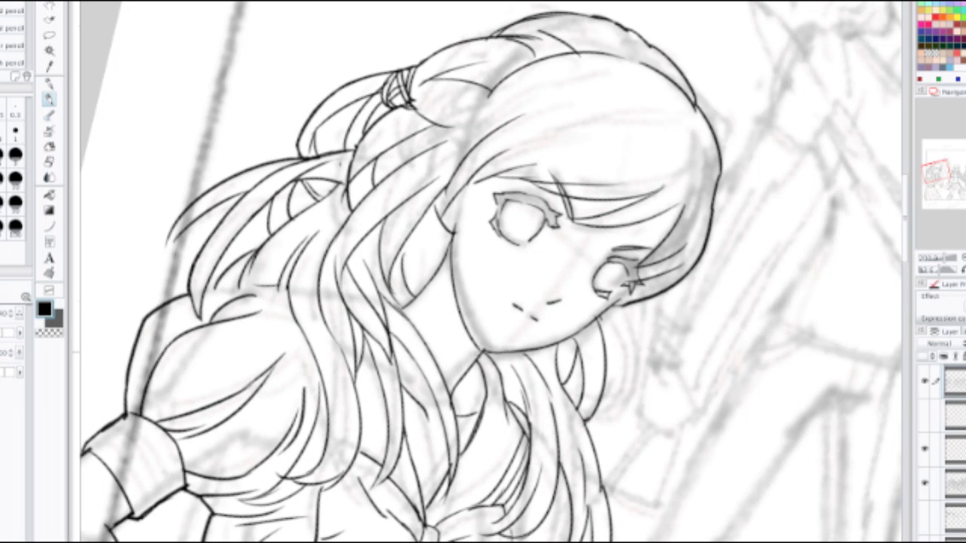
pyautogui.hotkey('ctrl', 'z')
pyautogui.moveTo(453, 230); pyautogui.dragTo(483, 336)
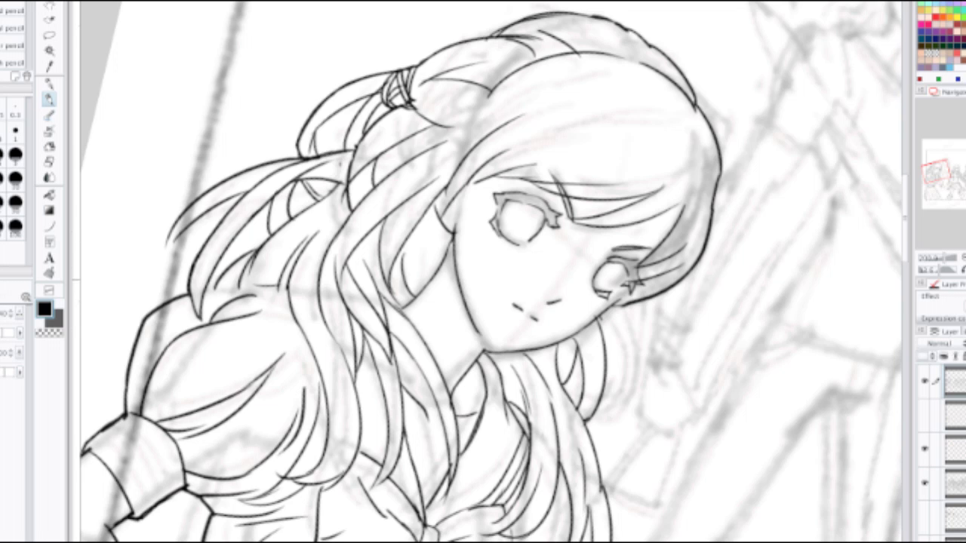
pyautogui.hotkey('ctrl', 'z')
pyautogui.moveTo(452, 231); pyautogui.dragTo(487, 351)
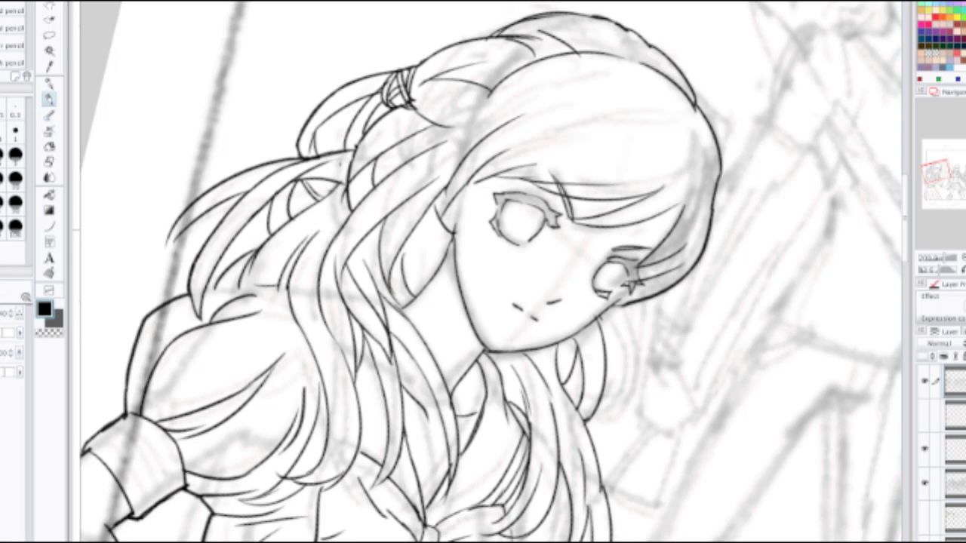
# Step: Clean up the back edge of the bangs beside the tied hair and extend its contour down toward the side lock
pyautogui.scroll(-2, 536, 266)
pyautogui.moveTo(536, 265); pyautogui.dragTo(419, 175)
pyautogui.moveTo(579, 49); pyautogui.dragTo(442, 125)
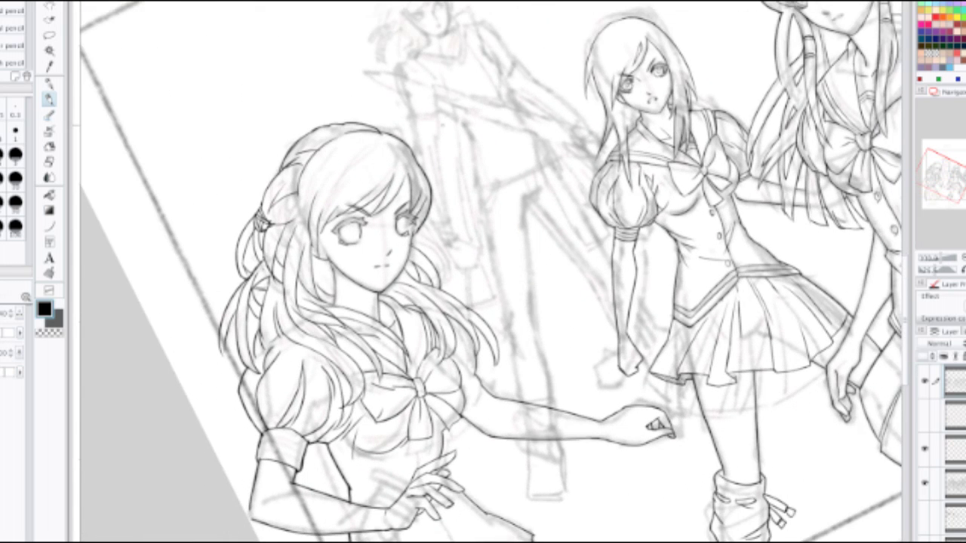
pyautogui.scroll(-2, 649, 270)
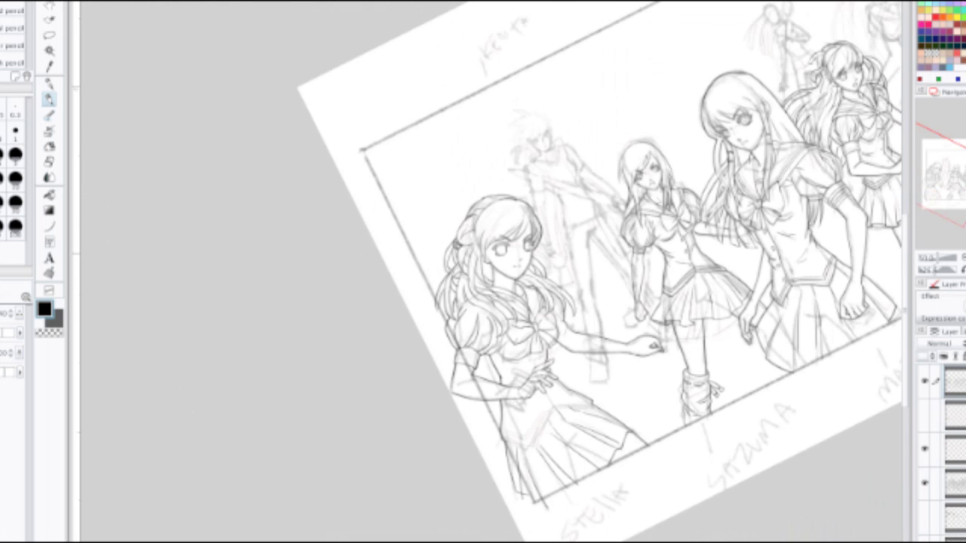
pyautogui.scroll(2, 572, 254)
pyautogui.scroll(1, 432, 219)
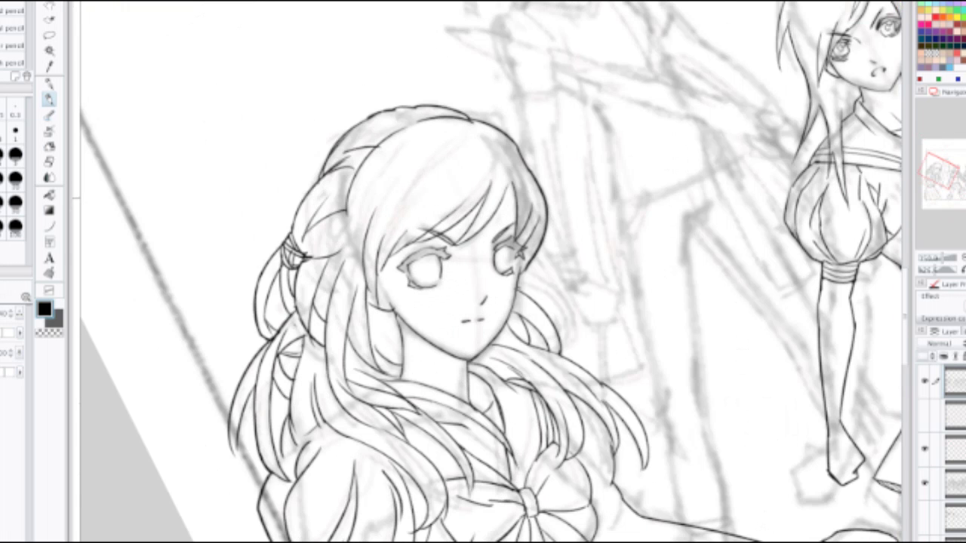
pyautogui.scroll(2, 491, 301)
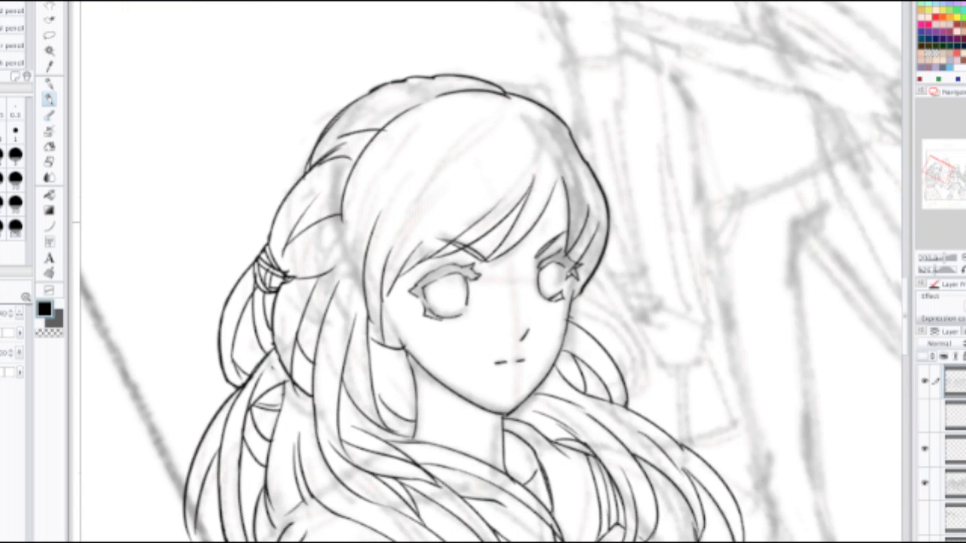
pyautogui.press('e')
pyautogui.moveTo(344, 221)
pyautogui.mouseDown()
pyautogui.moveTo(349, 193)
pyautogui.moveTo(343, 225)
pyautogui.mouseUp()
pyautogui.press('p')
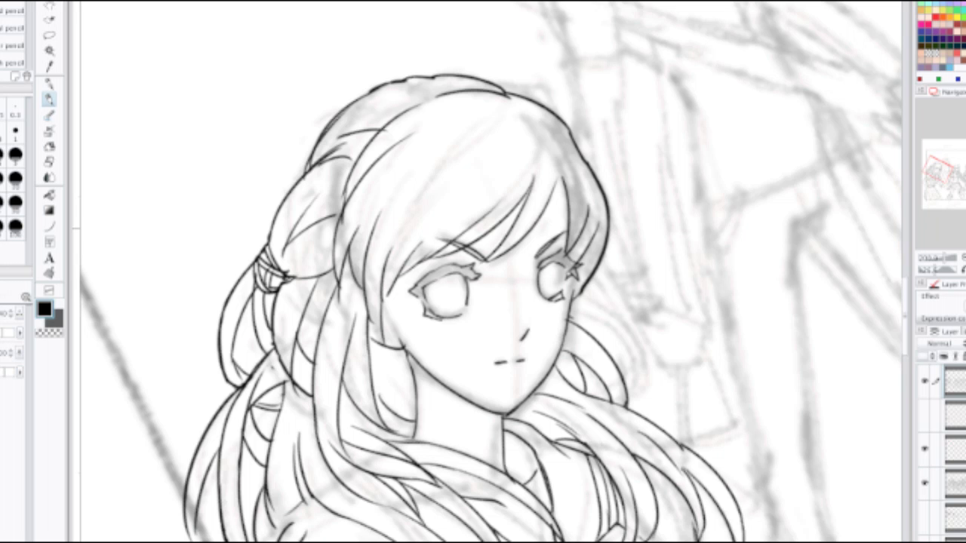
# Step: Ink a short curved line down the far side of the bangs, starting at the upper head contour
pyautogui.moveTo(561, 132); pyautogui.dragTo(570, 178)
pyautogui.hotkey('ctrl', 'z')
pyautogui.moveTo(566, 137); pyautogui.dragTo(543, 227)
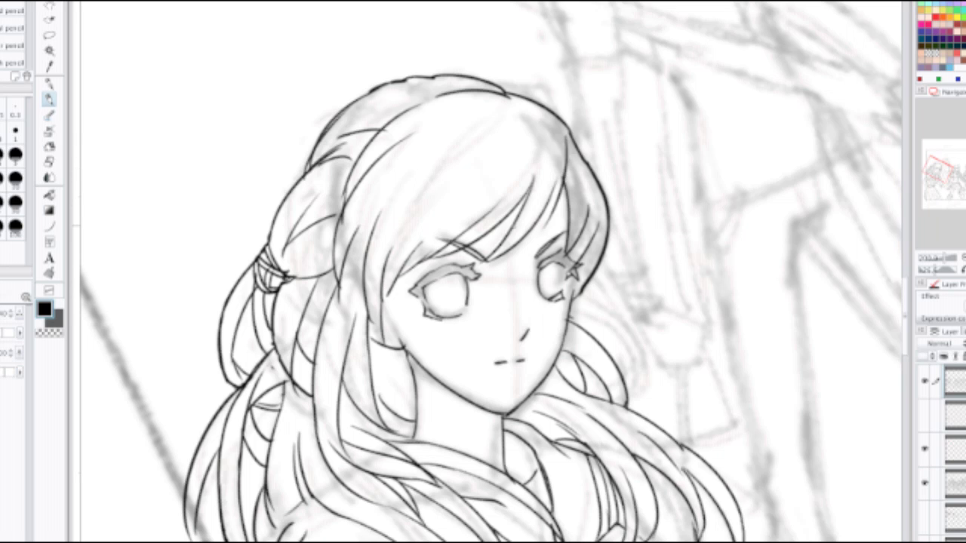
pyautogui.hotkey('ctrl', 'z')
pyautogui.moveTo(561, 136); pyautogui.dragTo(549, 194)
pyautogui.hotkey('ctrl', 'z')
pyautogui.moveTo(559, 134); pyautogui.dragTo(552, 188)
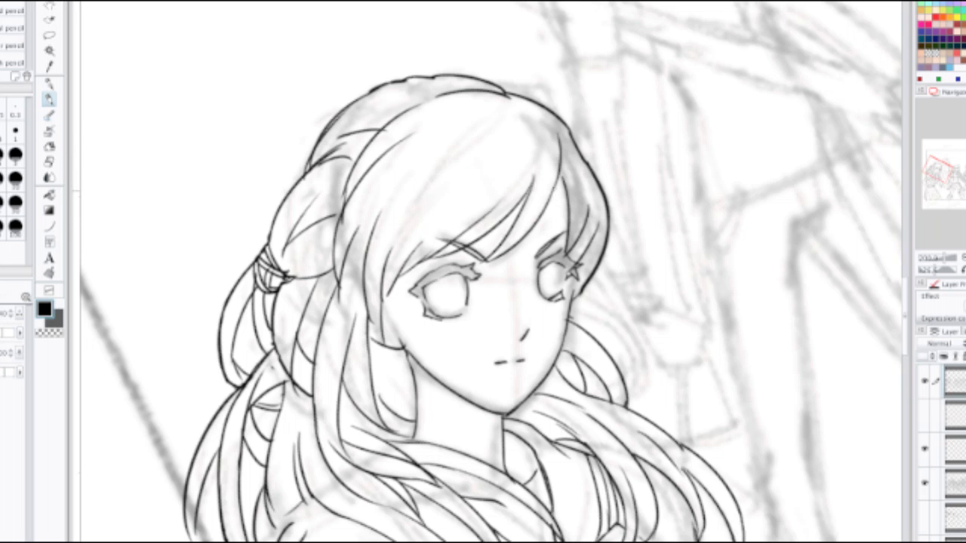
# Step: Switch to the Wacom Tablet preferences and set the Grip Pen's tip feel for all other applications closer to Soft
pyautogui.click(1, 2)
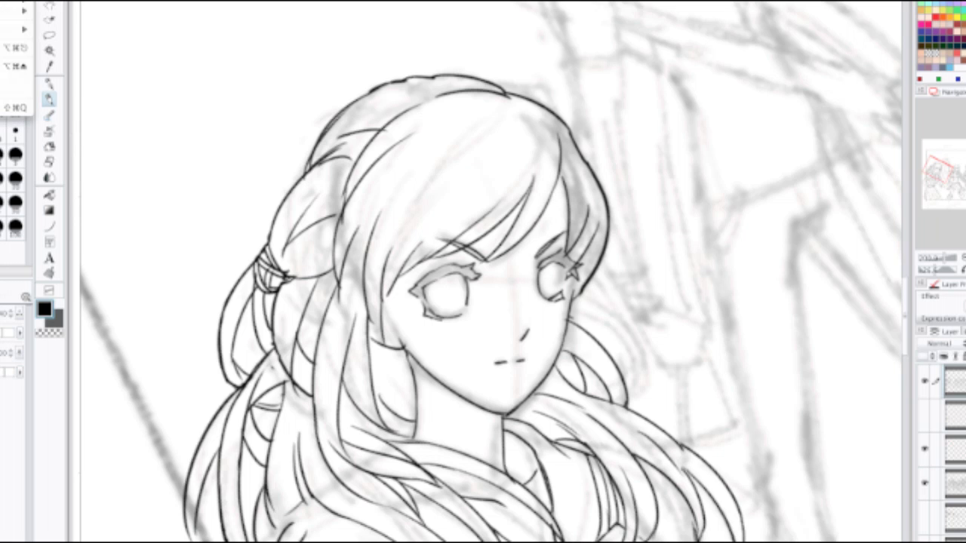
pyautogui.click(2, 1)
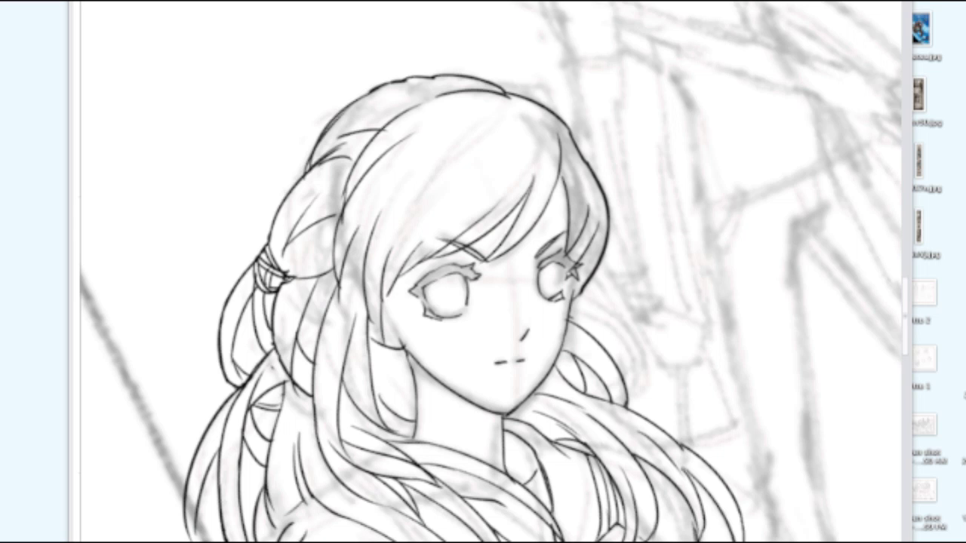
pyautogui.click(362, 358)
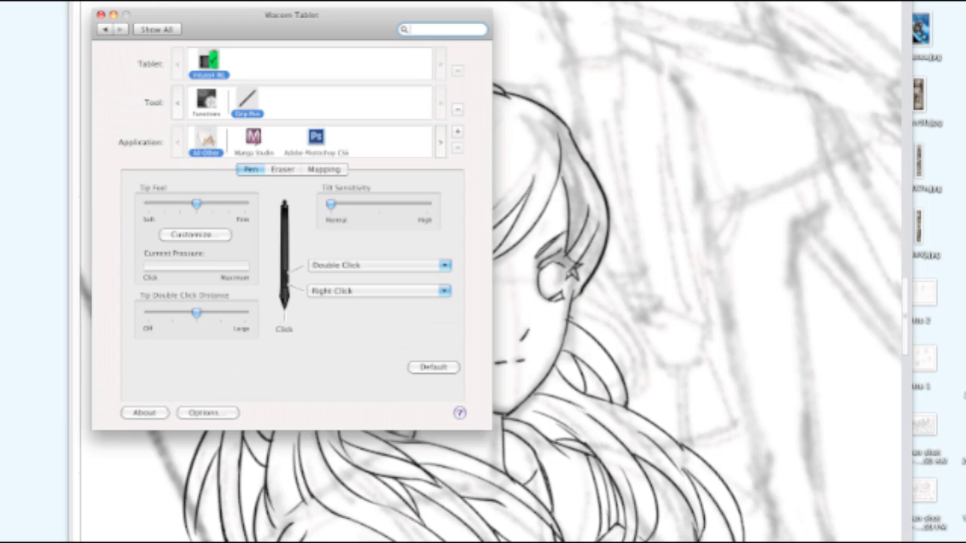
pyautogui.moveTo(197, 204); pyautogui.dragTo(164, 203)
pyautogui.click(101, 14)
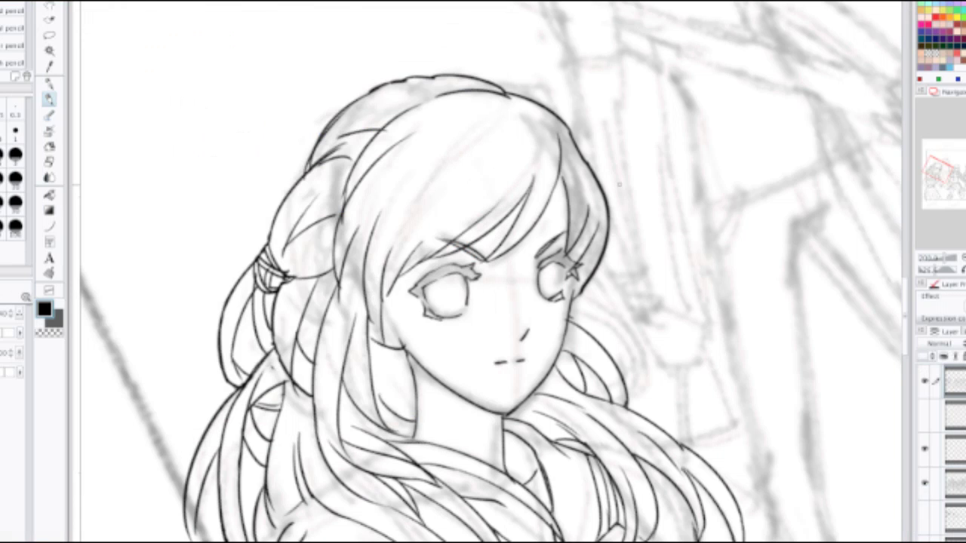
pyautogui.moveTo(448, 175); pyautogui.dragTo(424, 268)
pyautogui.press('super+z')
# Step: Erase the stray marks and line ends where the tied lock meets the loose hair below it
pyautogui.moveTo(327, 370); pyautogui.dragTo(311, 221)
pyautogui.scroll(2, 311, 221)
pyautogui.moveTo(218, 136); pyautogui.dragTo(303, 268)
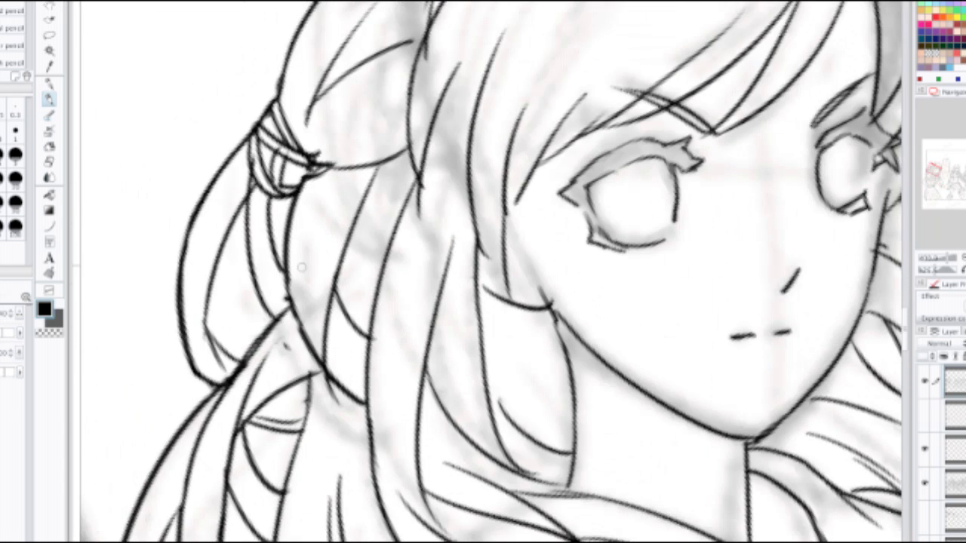
pyautogui.press('e')
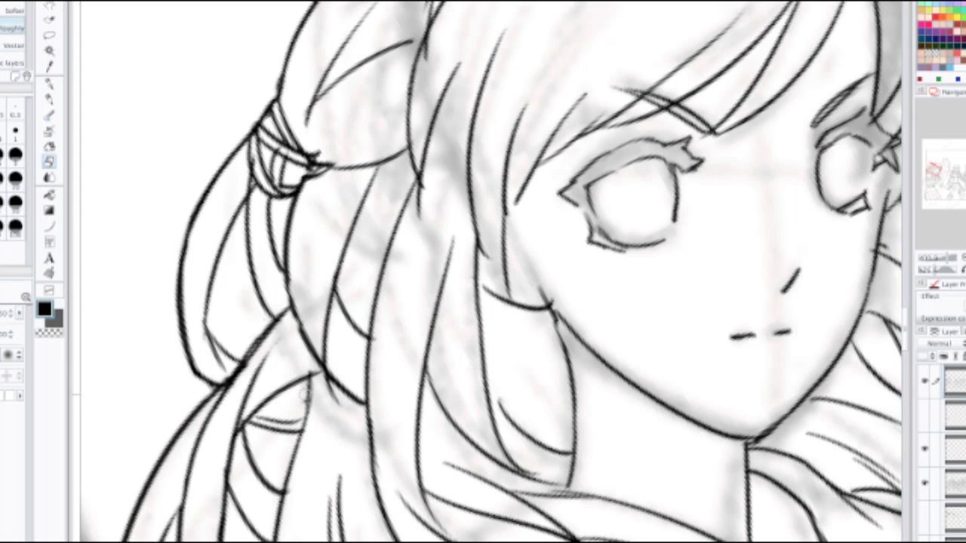
pyautogui.scroll(-3, 303, 401)
pyautogui.scroll(-3, 373, 344)
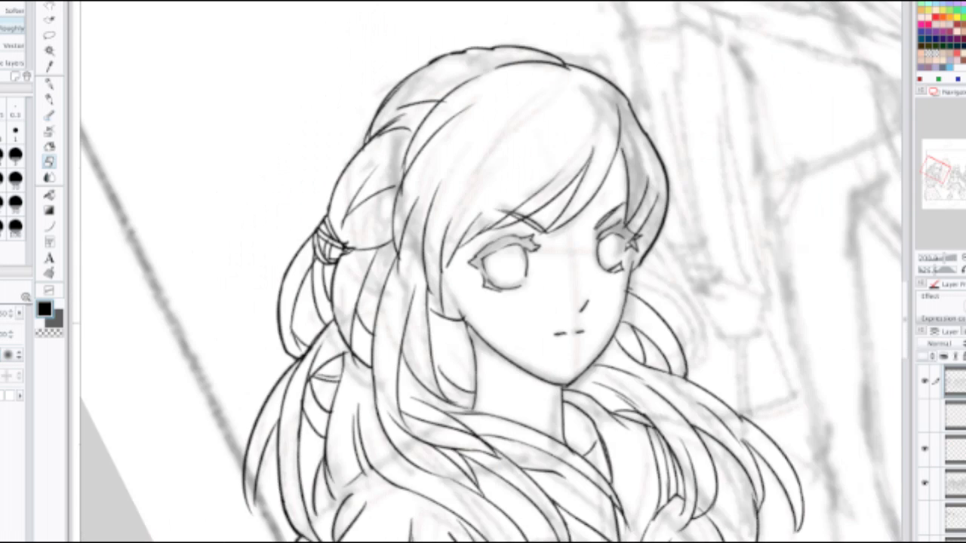
pyautogui.scroll(-3, 491, 271)
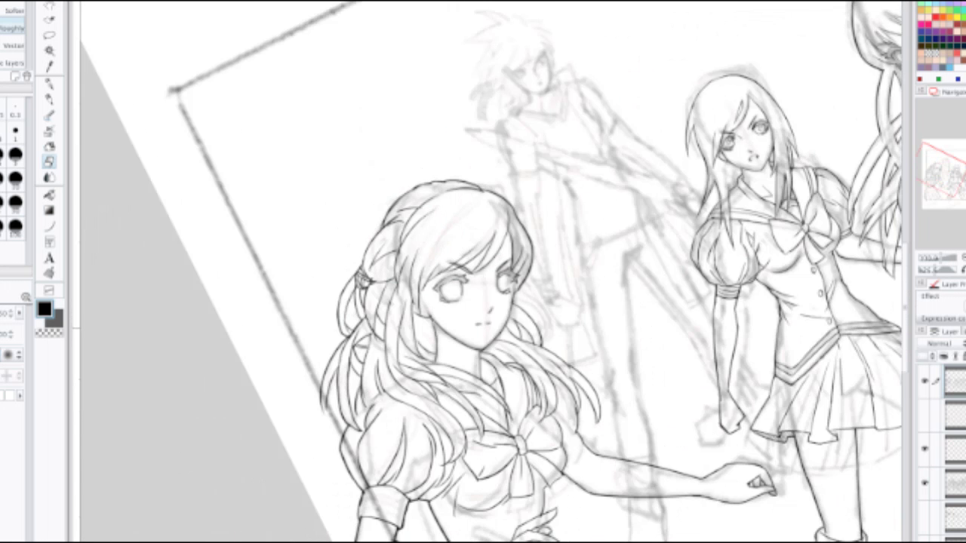
# Step: Ink a thin eyelid crease above the upper lashes of the near-side eye
pyautogui.press('p')
pyautogui.scroll(-2, 404, 312)
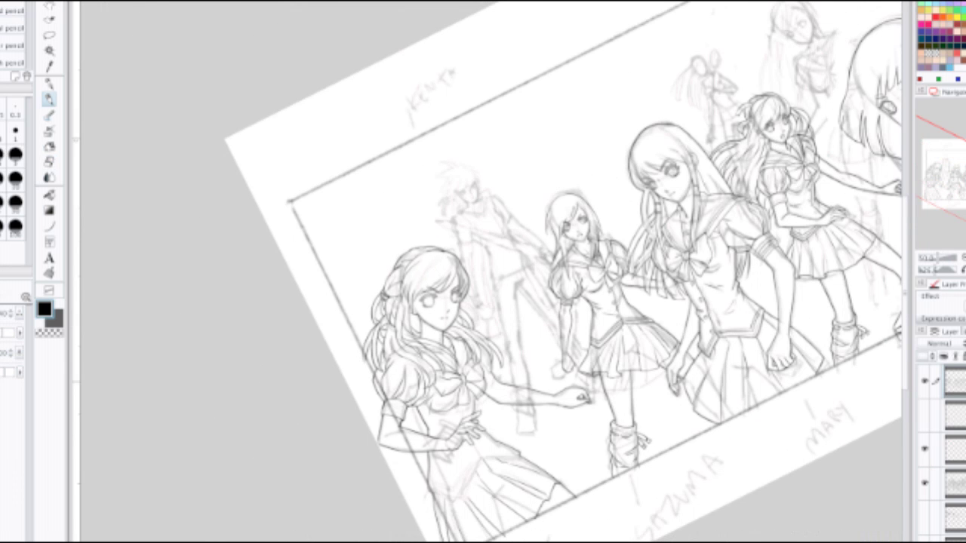
pyautogui.moveTo(528, 339); pyautogui.dragTo(427, 209)
pyautogui.moveTo(642, 272)
pyautogui.mouseDown()
pyautogui.moveTo(603, 373)
pyautogui.moveTo(533, 417)
pyautogui.moveTo(598, 378)
pyautogui.moveTo(641, 290)
pyautogui.moveTo(577, 148)
pyautogui.moveTo(493, 422)
pyautogui.moveTo(641, 284)
pyautogui.mouseUp()
pyautogui.moveTo(443, 188); pyautogui.dragTo(466, 293)
pyautogui.scroll(1, 347, 250)
pyautogui.scroll(3, 355, 252)
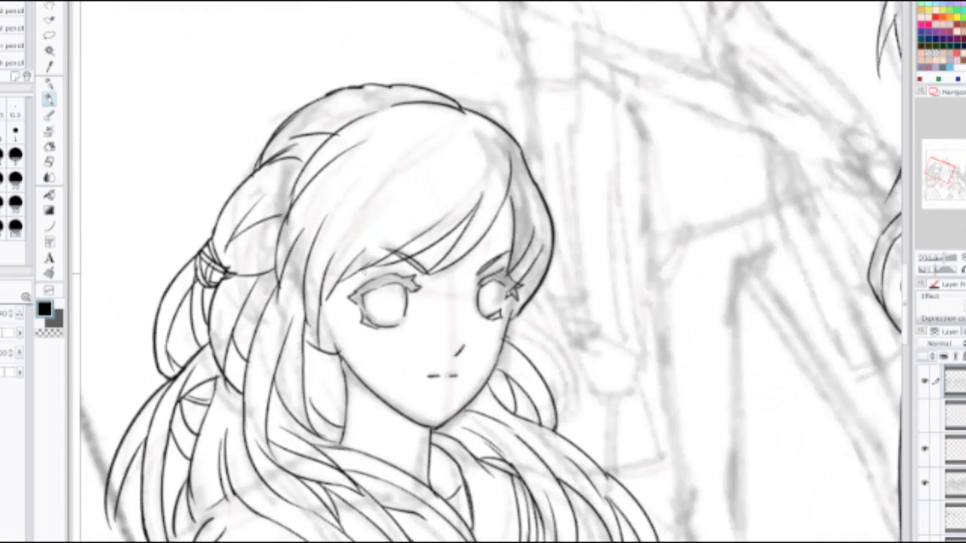
pyautogui.moveTo(353, 283); pyautogui.dragTo(401, 270)
pyautogui.hotkey('ctrl', 'z')
pyautogui.hotkey('ctrl', 'z')
pyautogui.scroll(-1, 480, 287)
pyautogui.moveTo(483, 339); pyautogui.dragTo(505, 202)
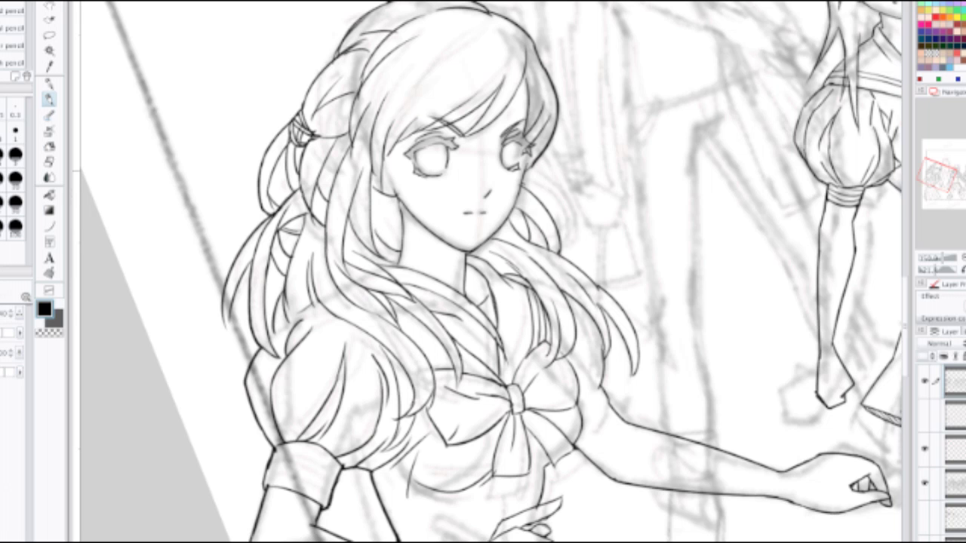
pyautogui.scroll(3, 385, 178)
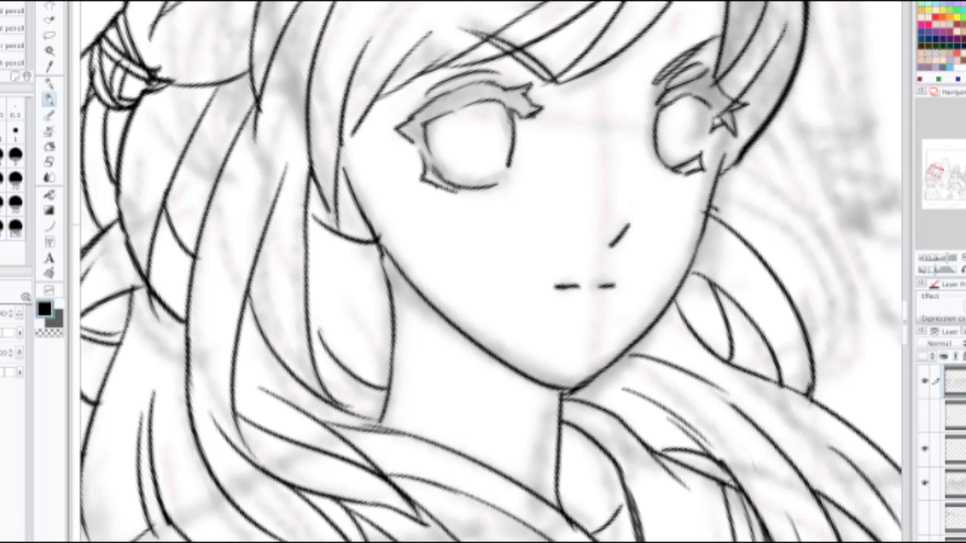
# Step: Ink long curved strand lines across the bangs, sweeping from the crown toward the near-side temple
pyautogui.scroll(-4, 490, 272)
pyautogui.scroll(2, 491, 272)
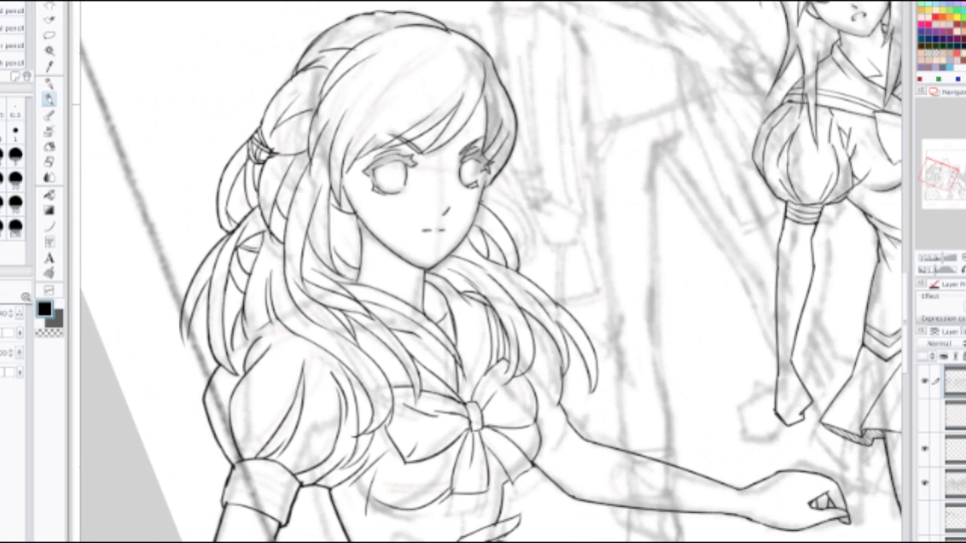
pyautogui.scroll(3, 324, 227)
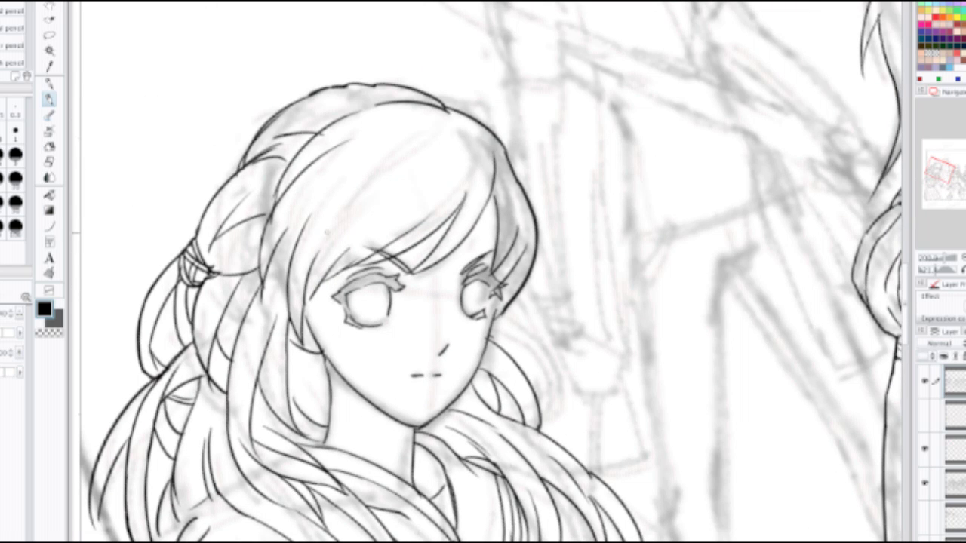
pyautogui.moveTo(318, 253); pyautogui.dragTo(427, 141)
pyautogui.hotkey('ctrl', 'z')
pyautogui.moveTo(334, 220)
pyautogui.mouseDown()
pyautogui.moveTo(436, 138)
pyautogui.moveTo(355, 200)
pyautogui.mouseUp()
pyautogui.hotkey('ctrl', 'z')
pyautogui.moveTo(425, 129); pyautogui.dragTo(352, 197)
pyautogui.hotkey('ctrl', 'z')
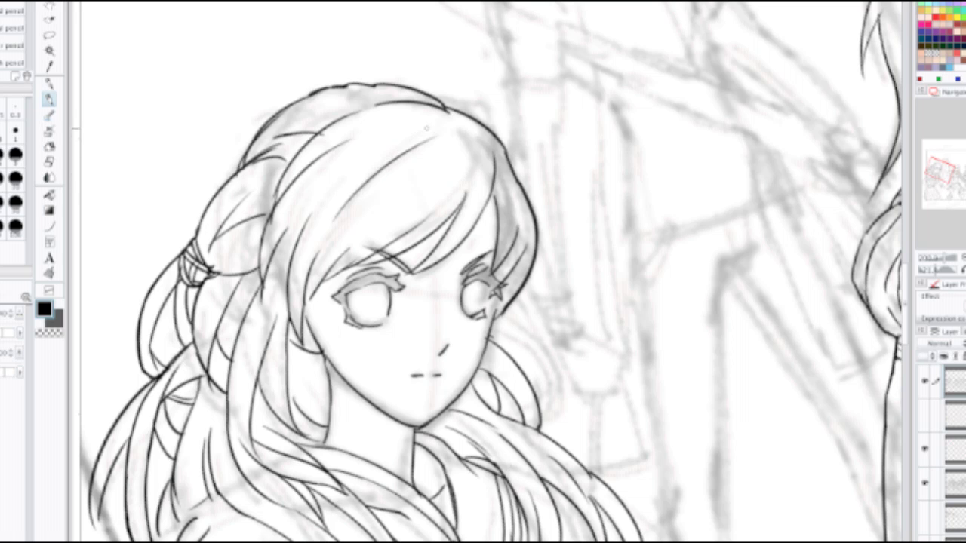
pyautogui.moveTo(426, 128); pyautogui.dragTo(358, 189)
pyautogui.moveTo(449, 113); pyautogui.dragTo(435, 129)
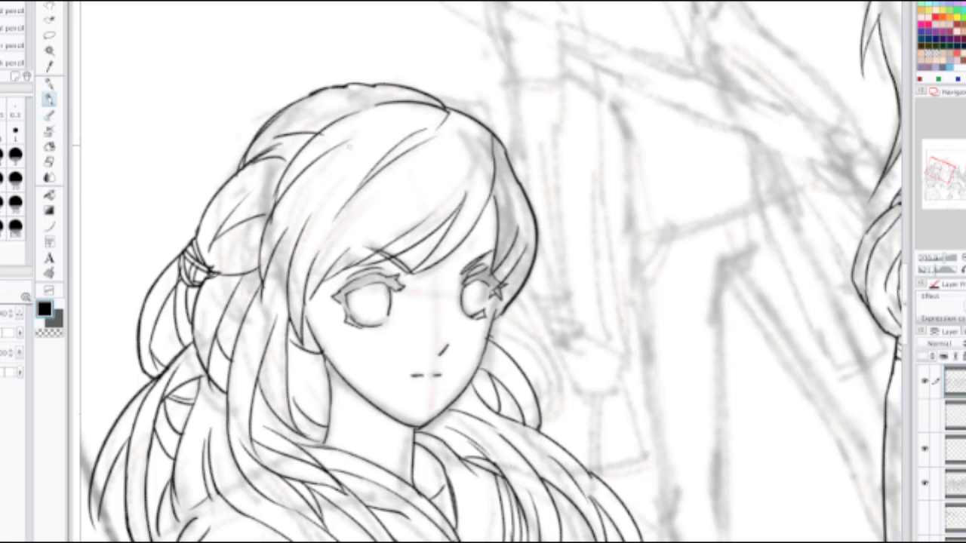
pyautogui.hotkey('ctrl', 'z')
# Step: Erase the strand lines in the back hair behind the bangs and ink a new curved strand up toward the crown
pyautogui.press('e')
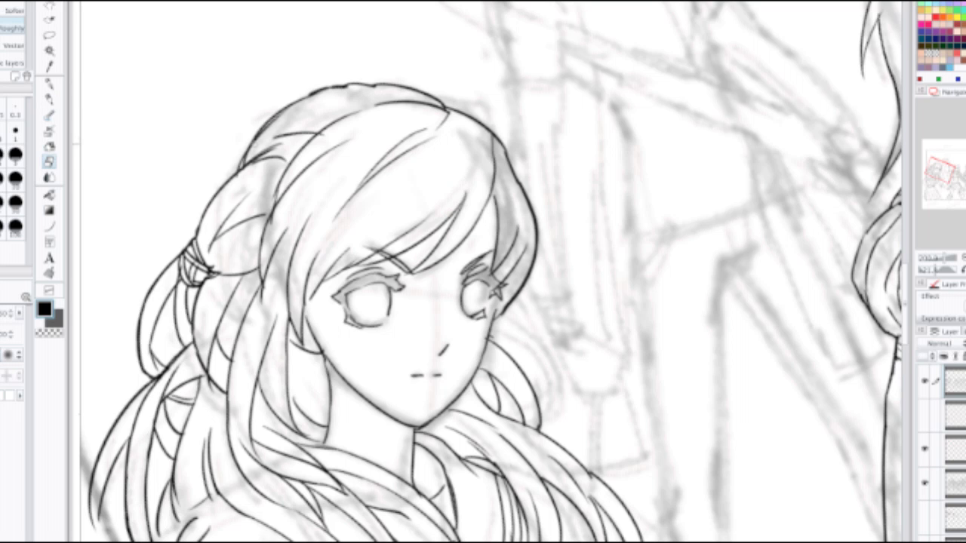
pyautogui.moveTo(260, 157)
pyautogui.mouseDown()
pyautogui.moveTo(251, 170)
pyautogui.moveTo(303, 127)
pyautogui.mouseUp()
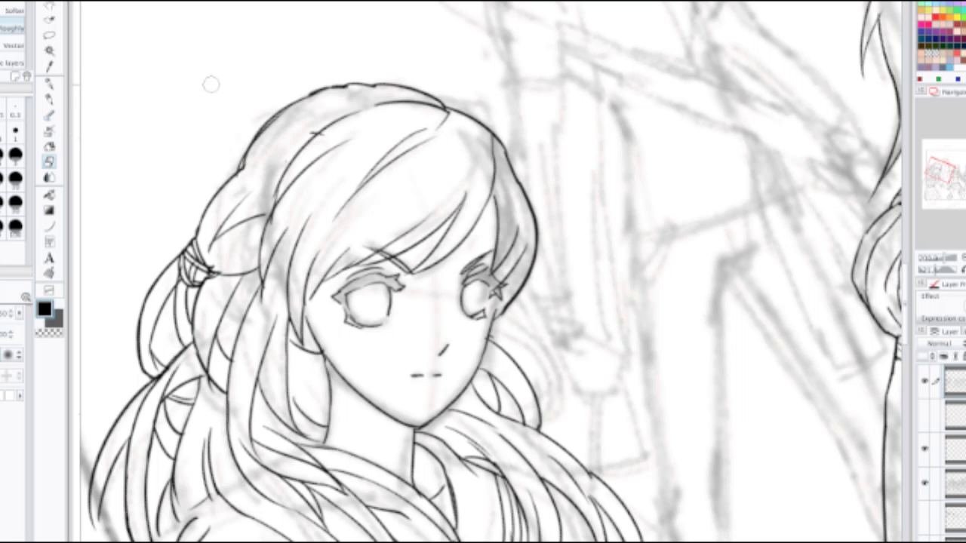
pyautogui.press('g')
pyautogui.press('p')
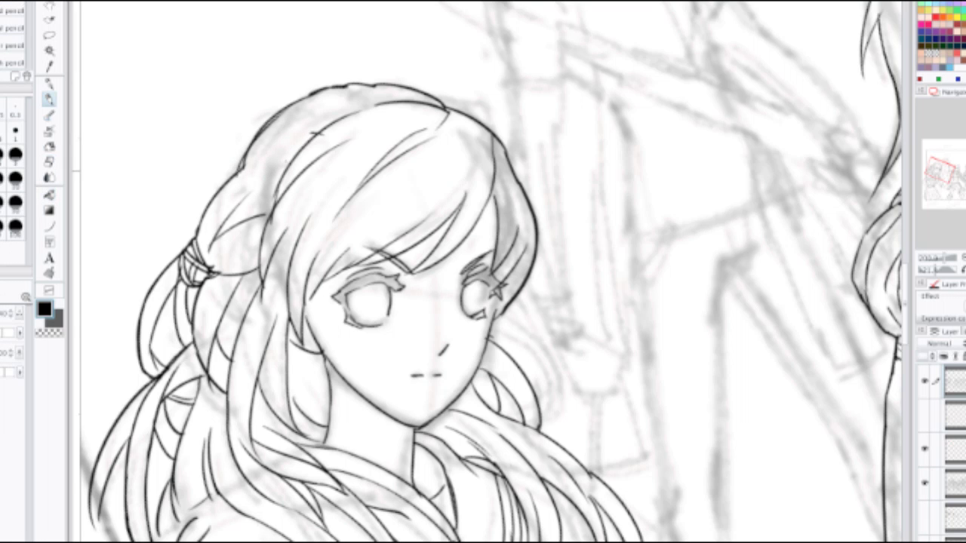
pyautogui.moveTo(239, 170); pyautogui.dragTo(345, 96)
# Step: Ink the blouse's front opening line from below the fingers down to the waist
pyautogui.scroll(-1, 348, 96)
pyautogui.hotkey('ctrl', '-')
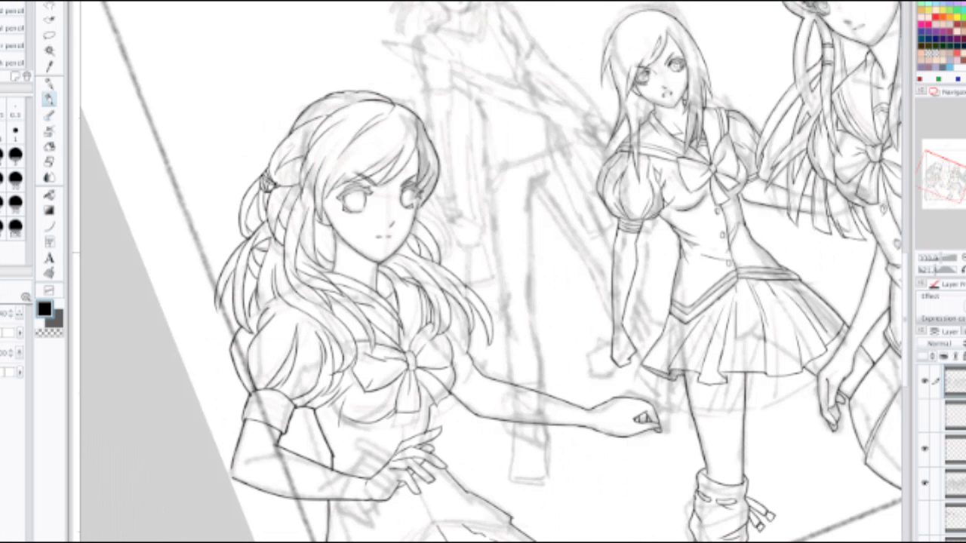
pyautogui.hotkey('ctrl', '-')
pyautogui.hotkey('ctrl', '+')
pyautogui.hotkey('ctrl', '+')
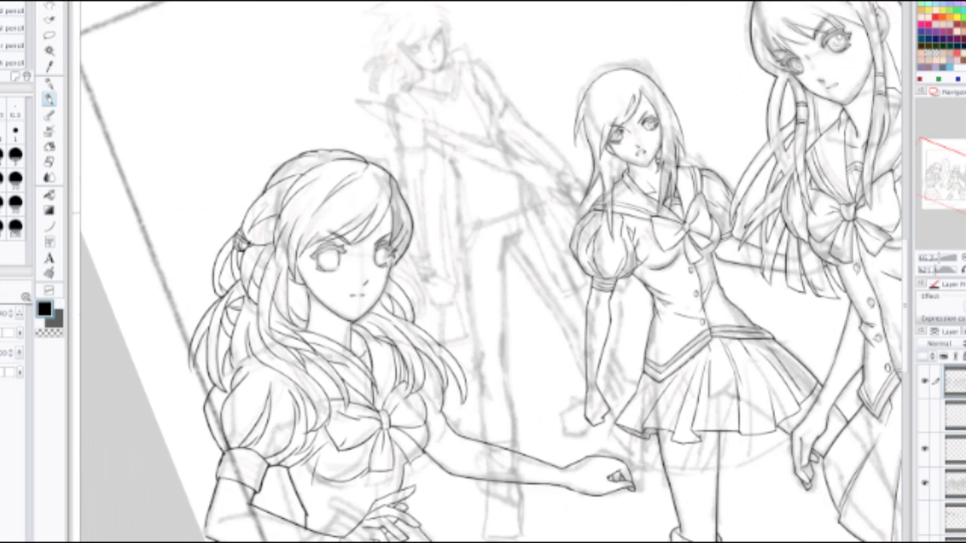
pyautogui.moveTo(528, 347); pyautogui.dragTo(531, 44)
pyautogui.moveTo(453, 226)
pyautogui.mouseDown()
pyautogui.moveTo(447, 211)
pyautogui.moveTo(442, 257)
pyautogui.mouseUp()
pyautogui.moveTo(390, 82); pyautogui.dragTo(391, 140)
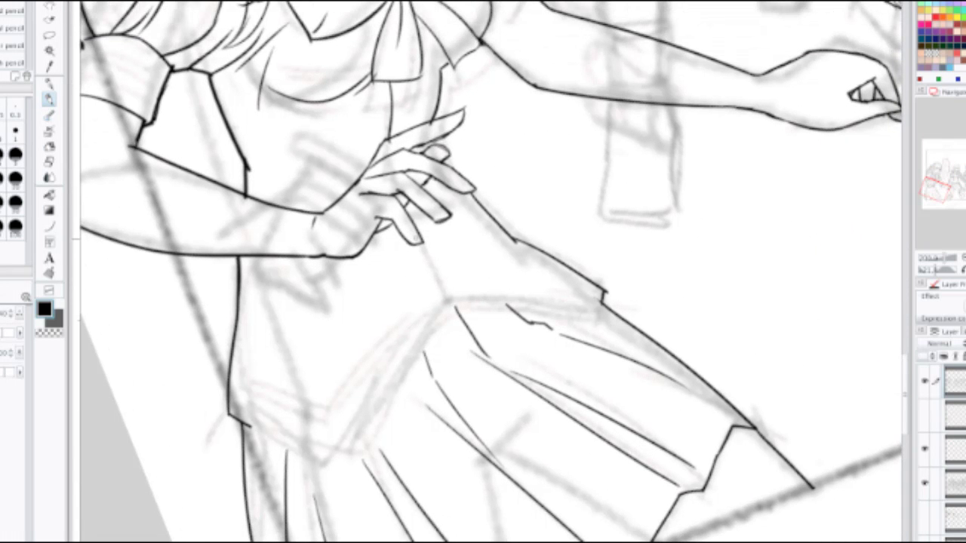
pyautogui.moveTo(422, 241)
pyautogui.mouseDown()
pyautogui.moveTo(454, 307)
pyautogui.moveTo(458, 201)
pyautogui.mouseUp()
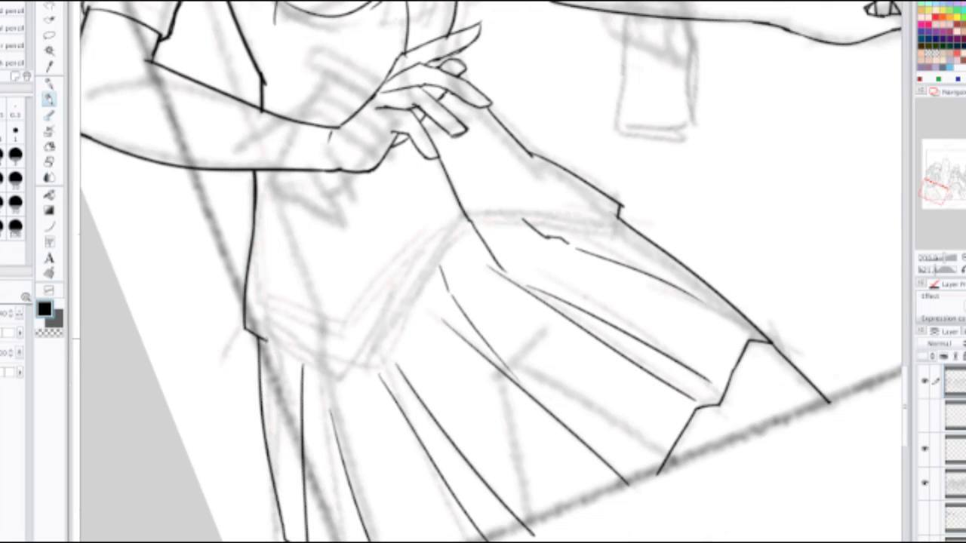
# Step: Ink the blouse's pointed bottom hem from the near-side waist, through the front opening, to the far-side corner
pyautogui.moveTo(264, 339)
pyautogui.mouseDown()
pyautogui.moveTo(348, 380)
pyautogui.moveTo(462, 243)
pyautogui.mouseUp()
pyautogui.hotkey('ctrl', 'z')
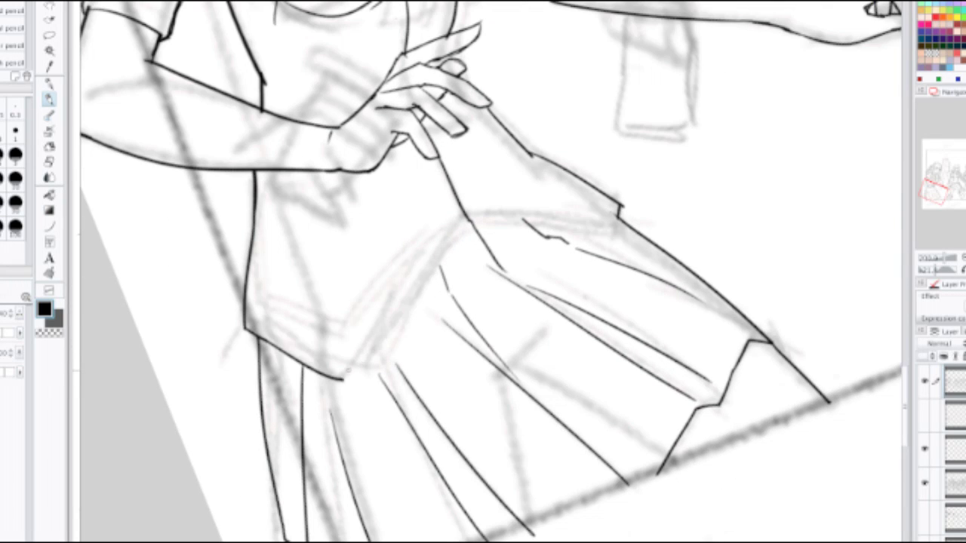
pyautogui.moveTo(343, 382)
pyautogui.mouseDown()
pyautogui.moveTo(469, 221)
pyautogui.moveTo(579, 221)
pyautogui.moveTo(562, 228)
pyautogui.moveTo(629, 207)
pyautogui.mouseUp()
pyautogui.hotkey('ctrl', 'z')
pyautogui.moveTo(560, 222); pyautogui.dragTo(619, 214)
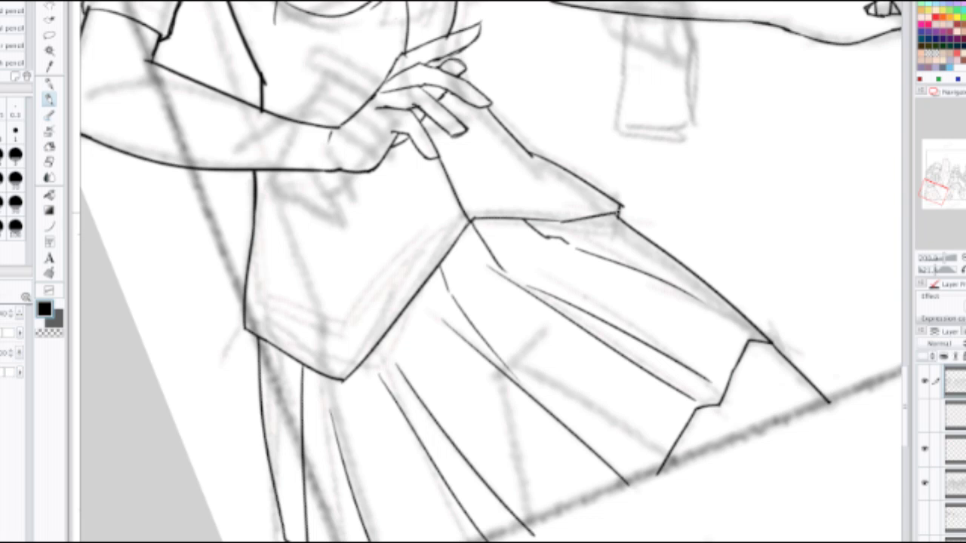
# Step: Ink two parallel trim lines above the short near-side edge of the blouse hem
pyautogui.moveTo(452, 302); pyautogui.dragTo(485, 258)
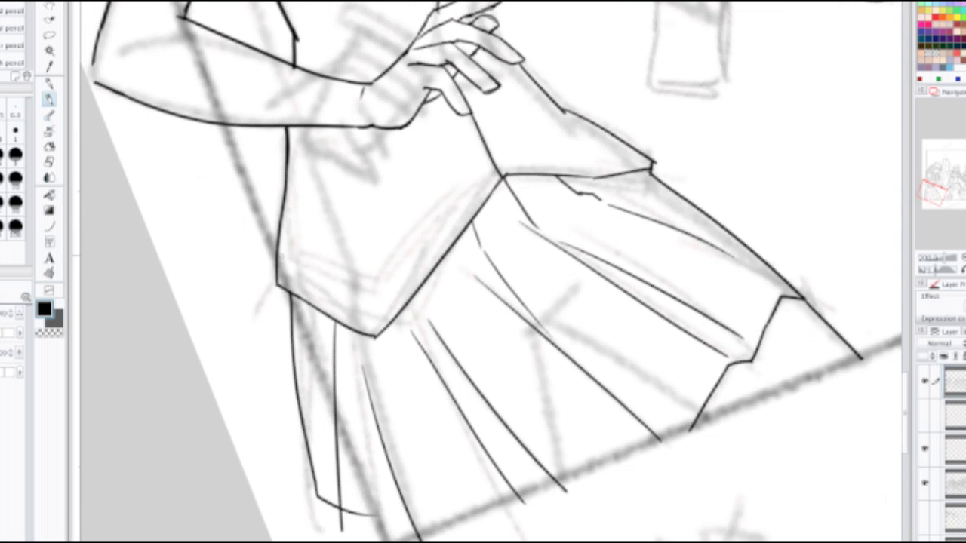
pyautogui.moveTo(277, 255); pyautogui.dragTo(376, 318)
pyautogui.hotkey('ctrl', 'z')
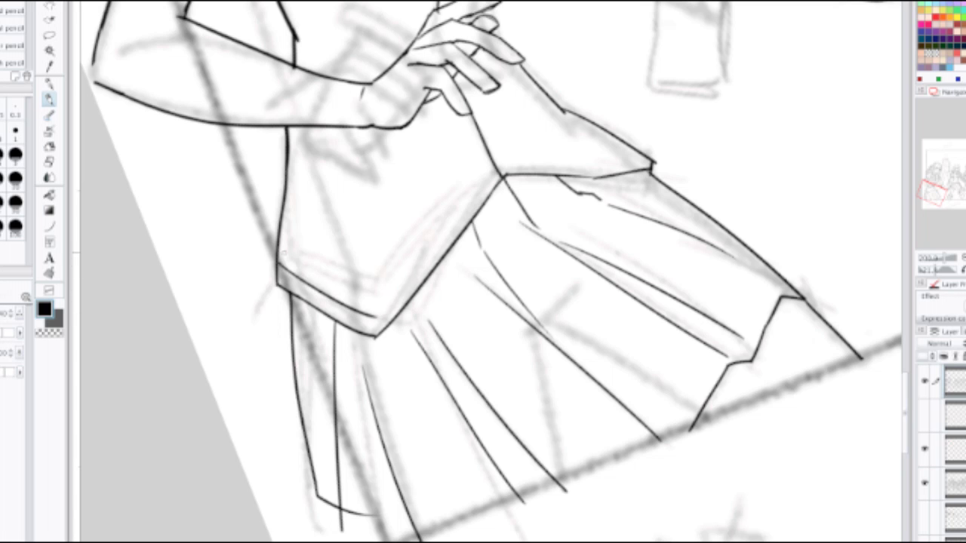
pyautogui.moveTo(284, 253); pyautogui.dragTo(384, 306)
pyautogui.hotkey('ctrl', 'z')
pyautogui.moveTo(280, 255); pyautogui.dragTo(368, 312)
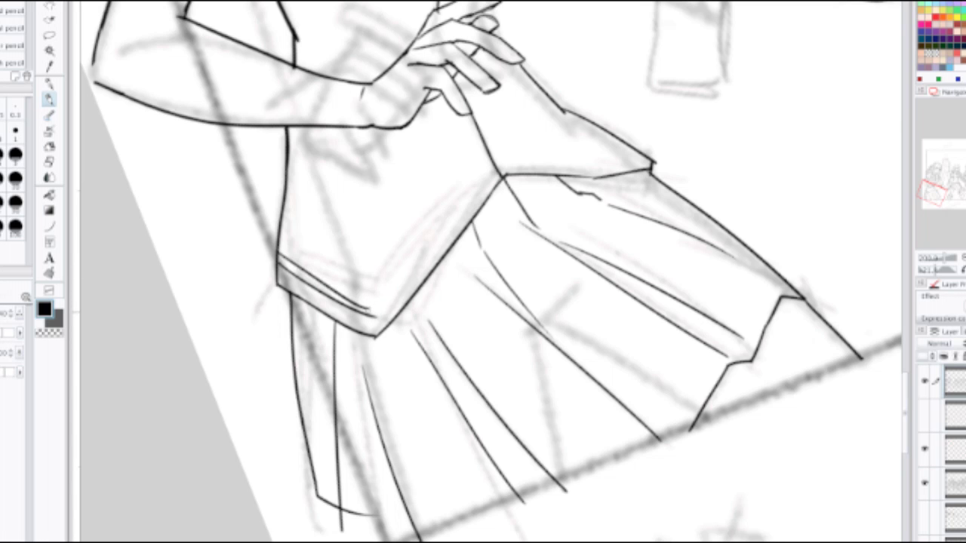
pyautogui.hotkey('ctrl', 'z')
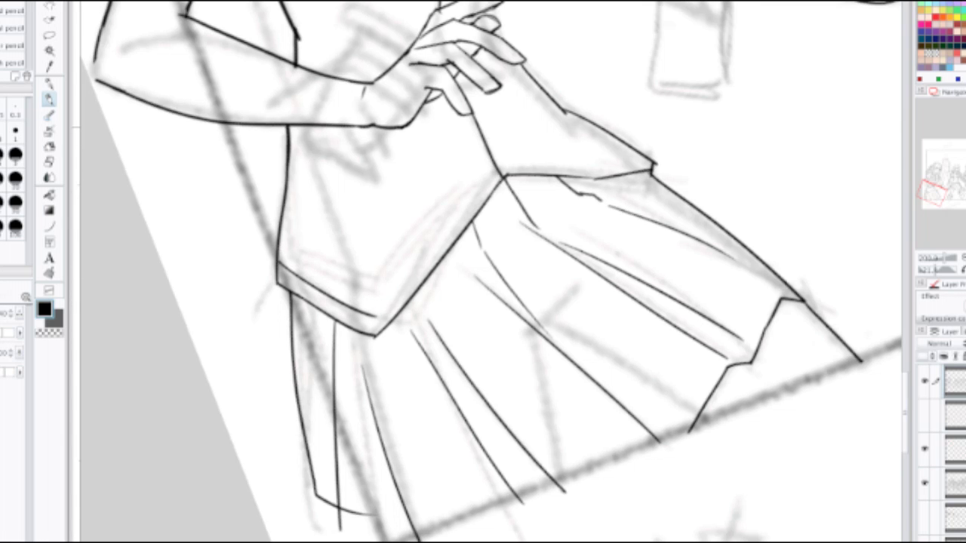
pyautogui.moveTo(604, 151); pyautogui.dragTo(578, 412)
pyautogui.moveTo(543, 287)
pyautogui.mouseDown()
pyautogui.moveTo(480, 279)
pyautogui.moveTo(407, 306)
pyautogui.mouseUp()
pyautogui.moveTo(433, 93)
pyautogui.mouseDown()
pyautogui.moveTo(355, 173)
pyautogui.moveTo(300, 132)
pyautogui.mouseUp()
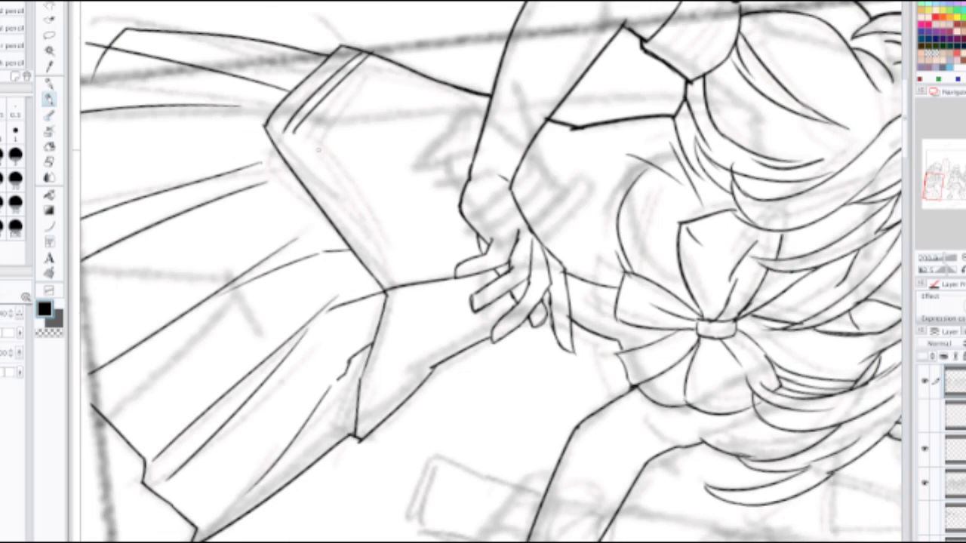
# Step: Ink two parallel trim lines along the long slanted hem edge, from the lower point to the front opening
pyautogui.moveTo(604, 392)
pyautogui.mouseDown()
pyautogui.moveTo(649, 320)
pyautogui.moveTo(651, 232)
pyautogui.moveTo(561, 121)
pyautogui.mouseUp()
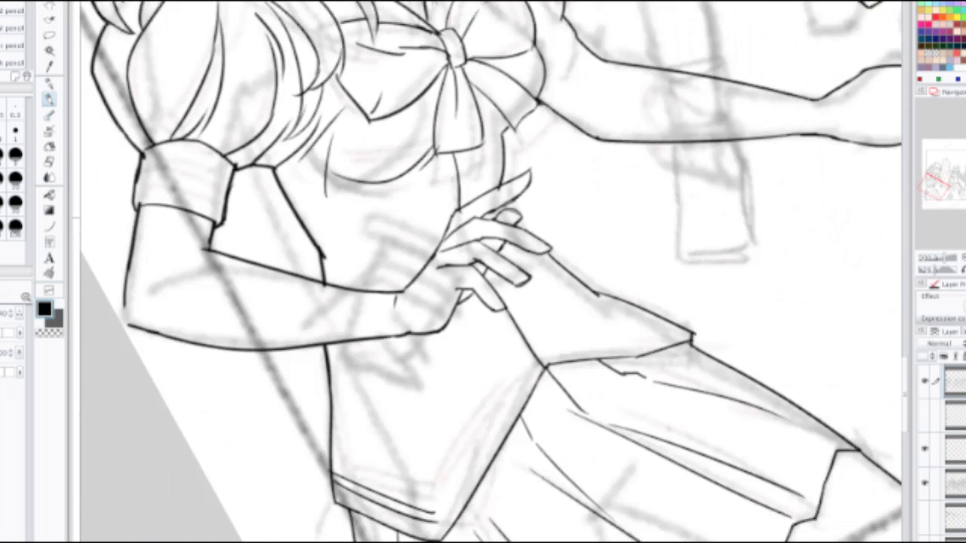
pyautogui.moveTo(545, 362); pyautogui.dragTo(487, 159)
pyautogui.moveTo(377, 300)
pyautogui.mouseDown()
pyautogui.moveTo(468, 154)
pyautogui.moveTo(381, 305)
pyautogui.moveTo(391, 292)
pyautogui.mouseUp()
pyautogui.moveTo(464, 153)
pyautogui.mouseDown()
pyautogui.moveTo(482, 150)
pyautogui.moveTo(397, 161)
pyautogui.moveTo(366, 197)
pyautogui.mouseUp()
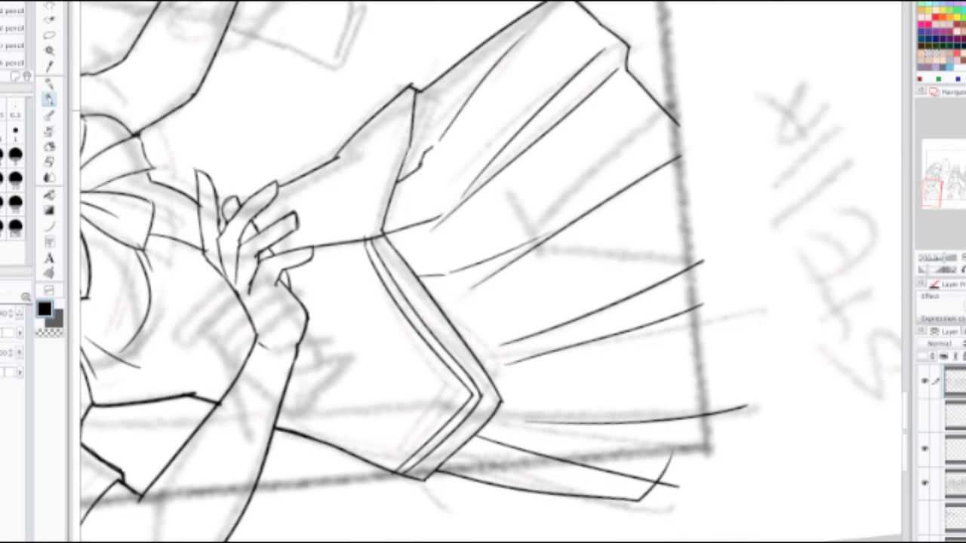
# Step: Ink two parallel trim lines above the far-side hem edge, from the front opening to the outer corner
pyautogui.scroll(-1, 366, 197)
pyautogui.moveTo(403, 95)
pyautogui.mouseDown()
pyautogui.moveTo(376, 205)
pyautogui.moveTo(382, 181)
pyautogui.mouseUp()
pyautogui.moveTo(363, 236); pyautogui.dragTo(379, 174)
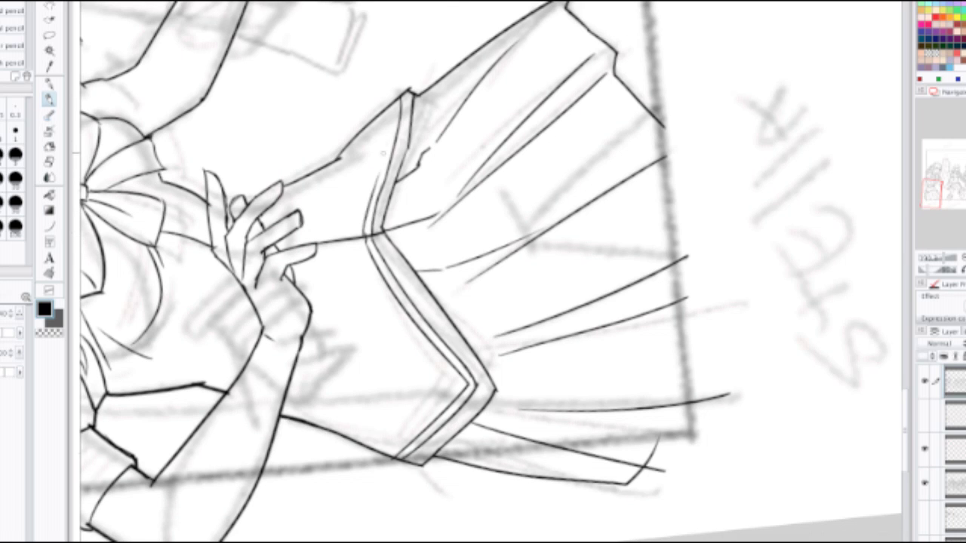
pyautogui.hotkey('ctrl', 'z')
pyautogui.moveTo(392, 104); pyautogui.dragTo(366, 236)
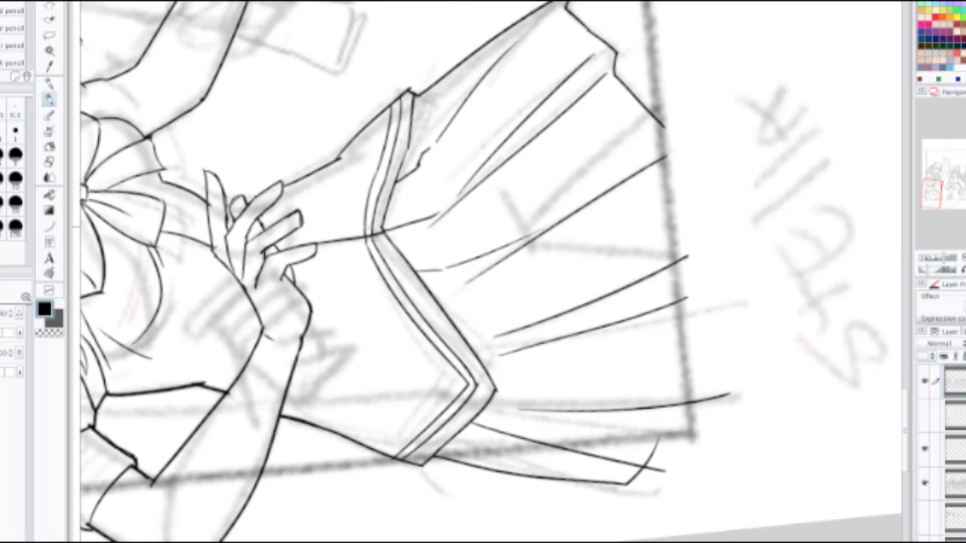
# Step: Replace the skirt pleat line below the hem's front opening with a shorter one and erase its jagged lower end
pyautogui.scroll(-1, 382, 186)
pyautogui.moveTo(423, 151); pyautogui.dragTo(618, 218)
pyautogui.hotkey('ctrl', '+')
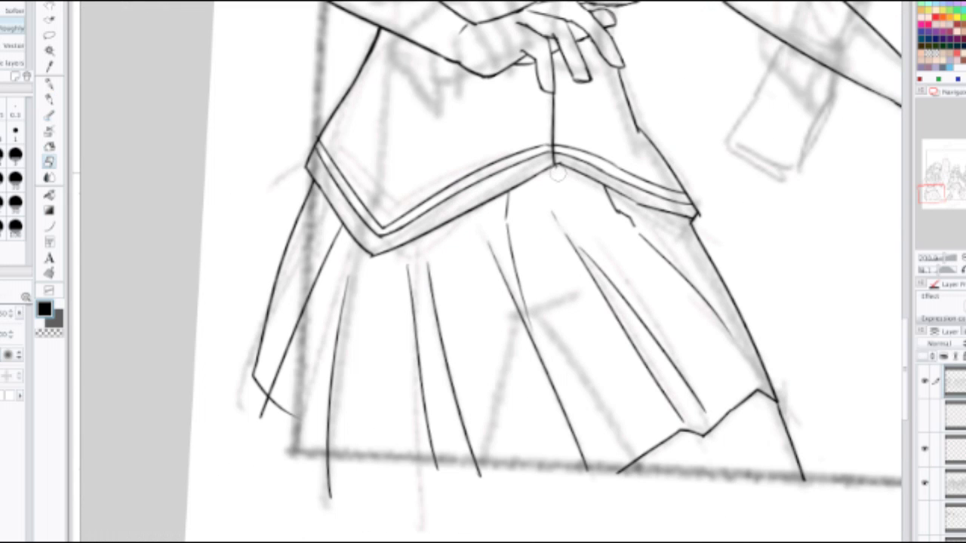
pyautogui.moveTo(549, 170); pyautogui.dragTo(557, 223)
pyautogui.hotkey('ctrl', 'z')
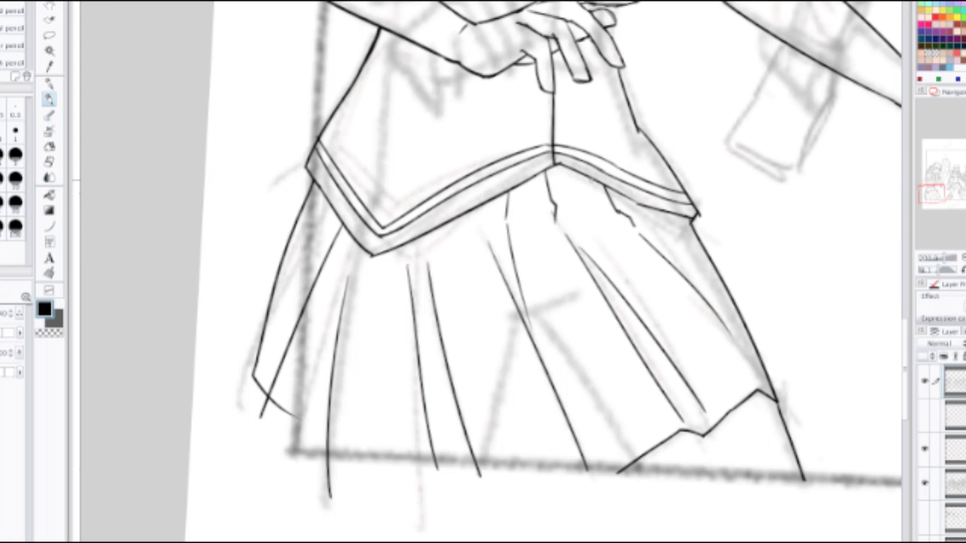
pyautogui.moveTo(591, 177)
pyautogui.mouseDown()
pyautogui.moveTo(613, 208)
pyautogui.moveTo(540, 317)
pyautogui.mouseUp()
pyautogui.scroll(-2, 610, 178)
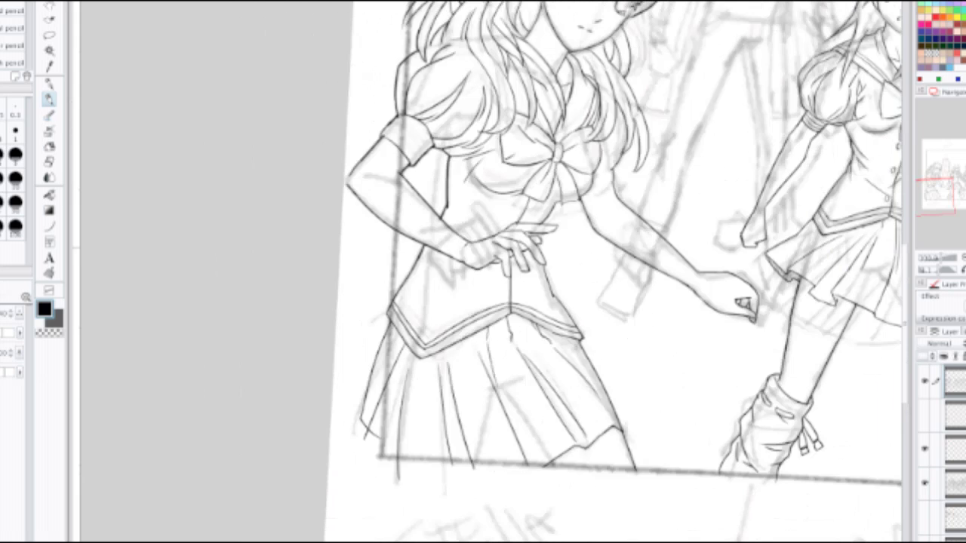
pyautogui.scroll(3, 512, 404)
pyautogui.press('e')
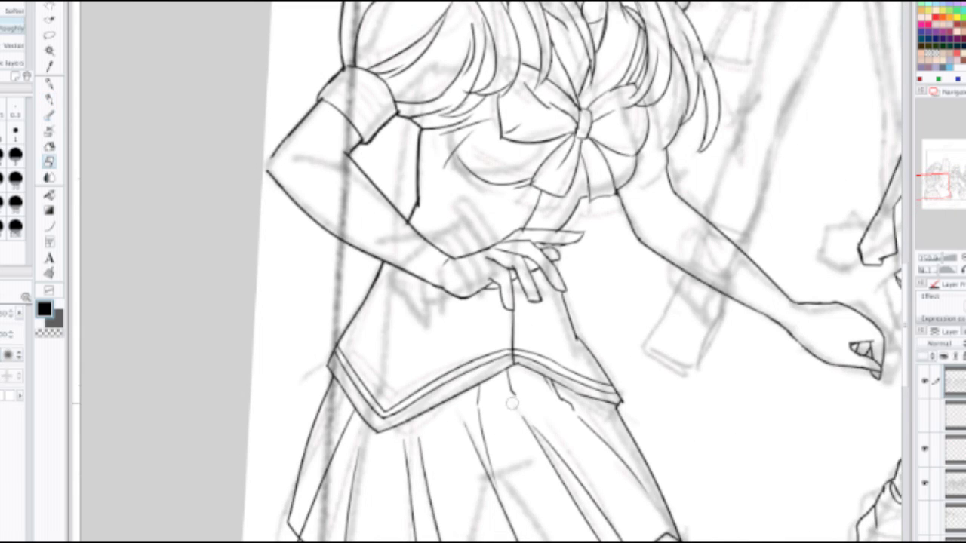
pyautogui.press('p')
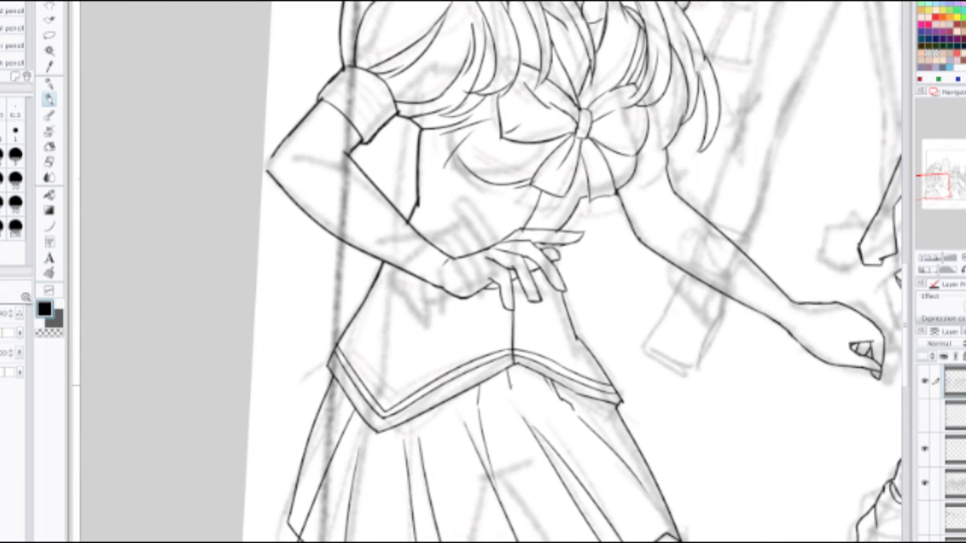
# Step: Ink the curved opening edge of the far-side sleeve across the upper arm, with a short fold line above it
pyautogui.scroll(-2, 512, 400)
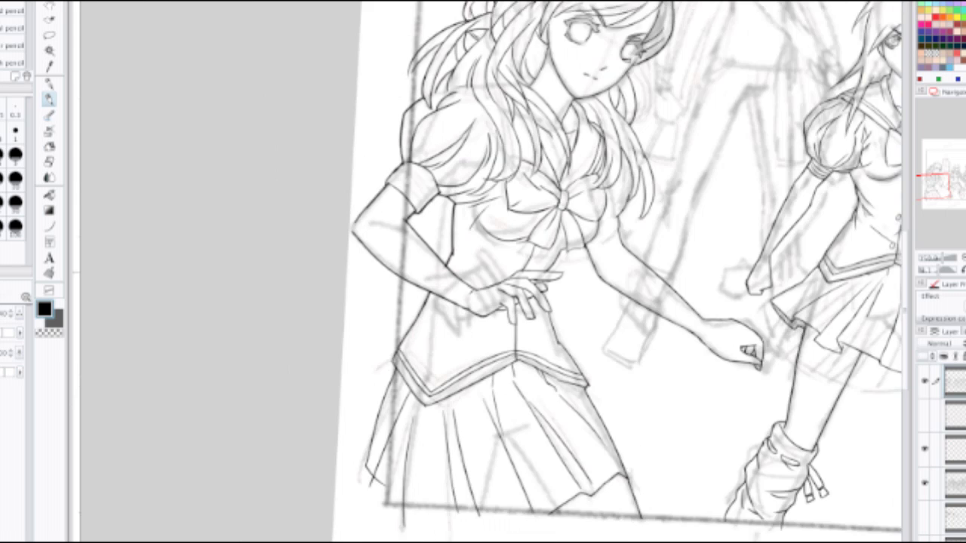
pyautogui.moveTo(511, 400); pyautogui.dragTo(474, 387)
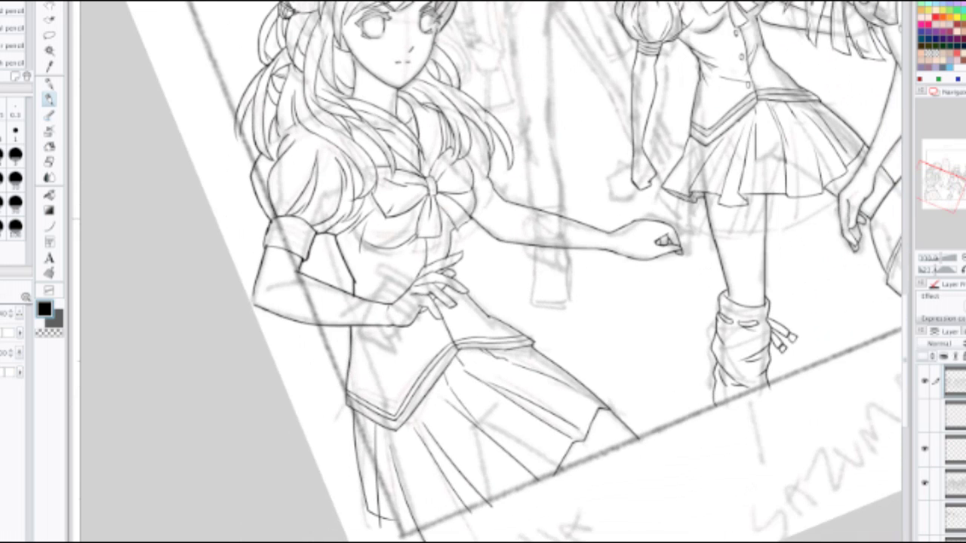
pyautogui.moveTo(474, 317); pyautogui.dragTo(443, 409)
pyautogui.moveTo(457, 111)
pyautogui.mouseDown()
pyautogui.moveTo(479, 204)
pyautogui.moveTo(473, 281)
pyautogui.mouseUp()
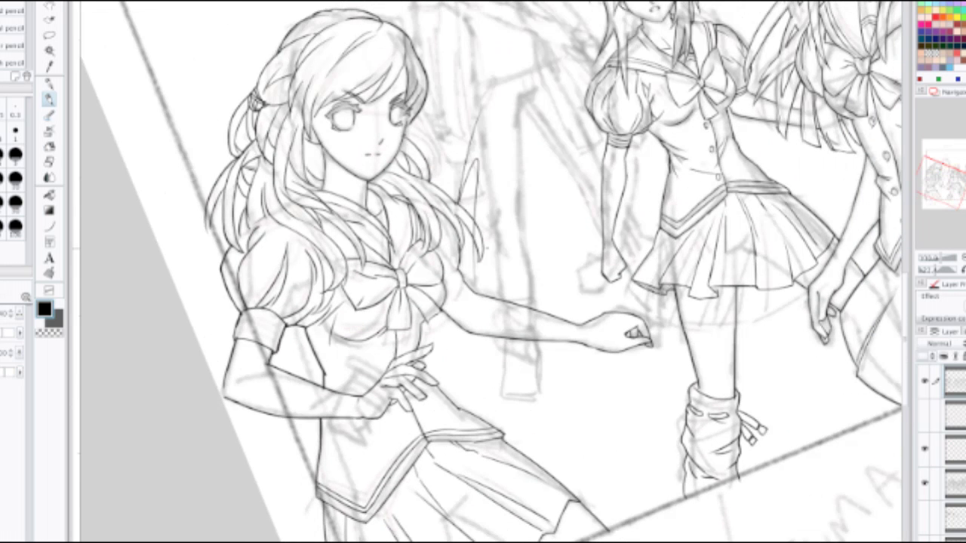
pyautogui.hotkey('ctrl', 'z')
pyautogui.hotkey('ctrl', '+')
pyautogui.scroll(1, 431, 330)
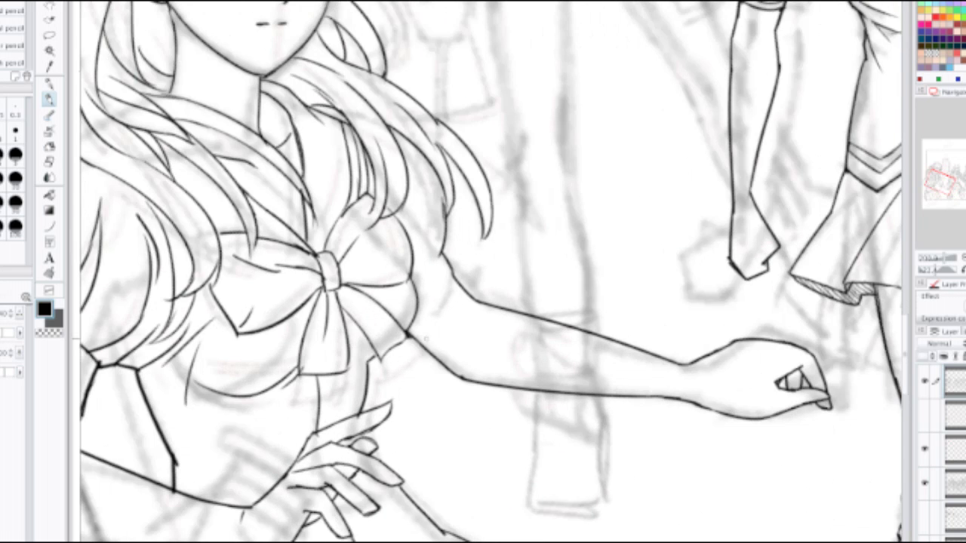
pyautogui.moveTo(411, 339); pyautogui.dragTo(458, 287)
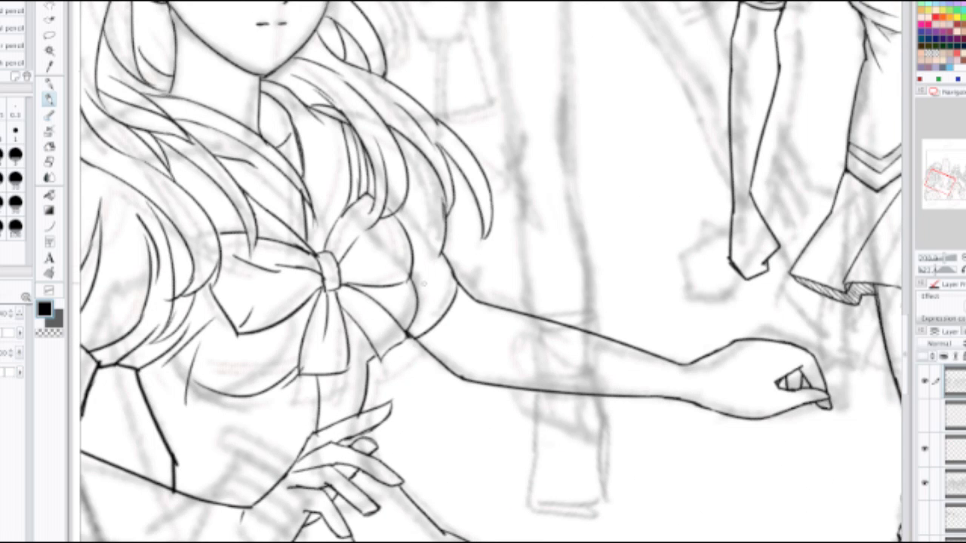
pyautogui.moveTo(417, 288); pyautogui.dragTo(431, 259)
# Step: Try to ink a long fold line down the near side of the blouse, from below the forearm to the hem
pyautogui.scroll(-1, 456, 258)
pyautogui.moveTo(453, 332); pyautogui.dragTo(592, 200)
pyautogui.moveTo(529, 339); pyautogui.dragTo(507, 196)
pyautogui.moveTo(401, 237); pyautogui.dragTo(421, 298)
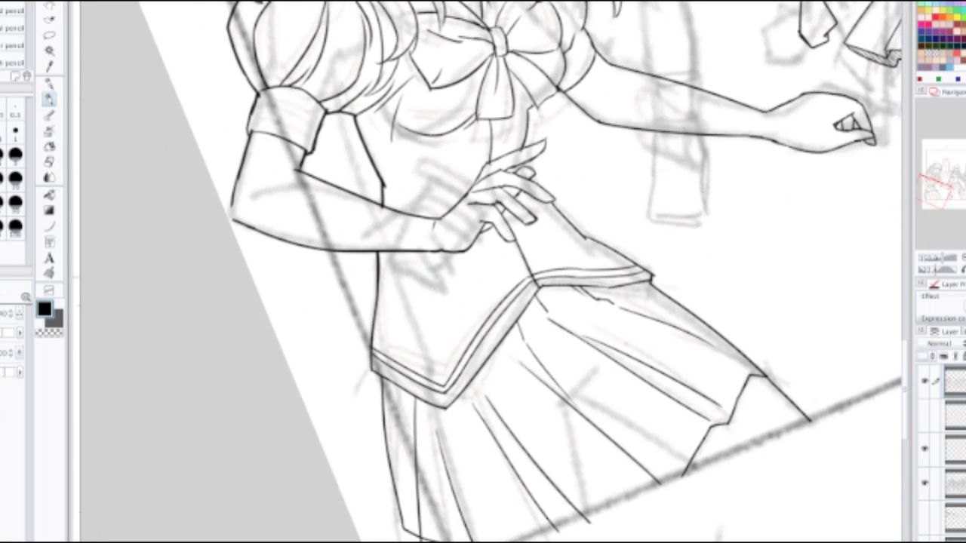
pyautogui.scroll(1, 420, 299)
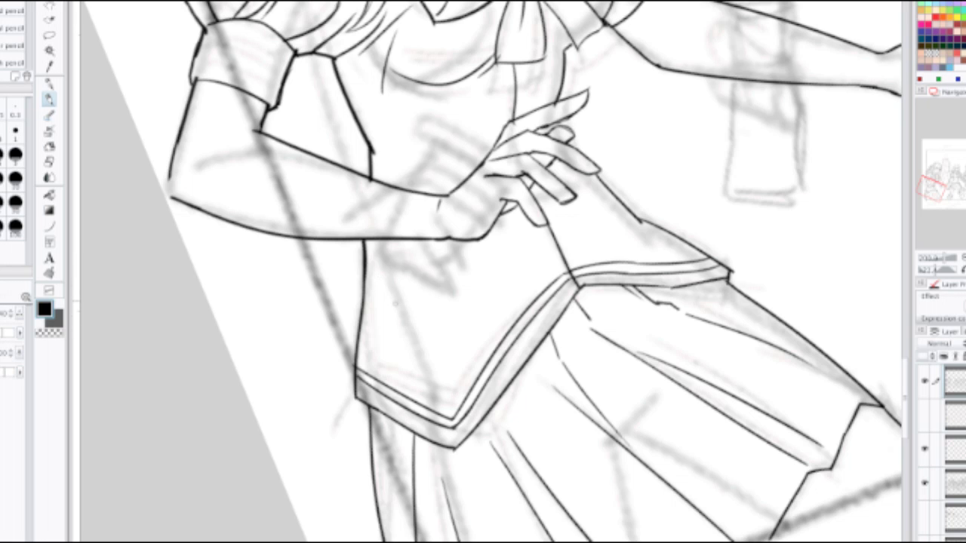
pyautogui.moveTo(384, 260)
pyautogui.mouseDown()
pyautogui.moveTo(404, 374)
pyautogui.moveTo(452, 447)
pyautogui.mouseUp()
pyautogui.hotkey('ctrl', 'z')
pyautogui.moveTo(389, 264); pyautogui.dragTo(444, 412)
pyautogui.hotkey('ctrl', 'z')
pyautogui.moveTo(306, 243); pyautogui.dragTo(365, 389)
pyautogui.hotkey('ctrl', 'z')
pyautogui.moveTo(574, 189); pyautogui.dragTo(399, 358)
pyautogui.scroll(-2, 405, 242)
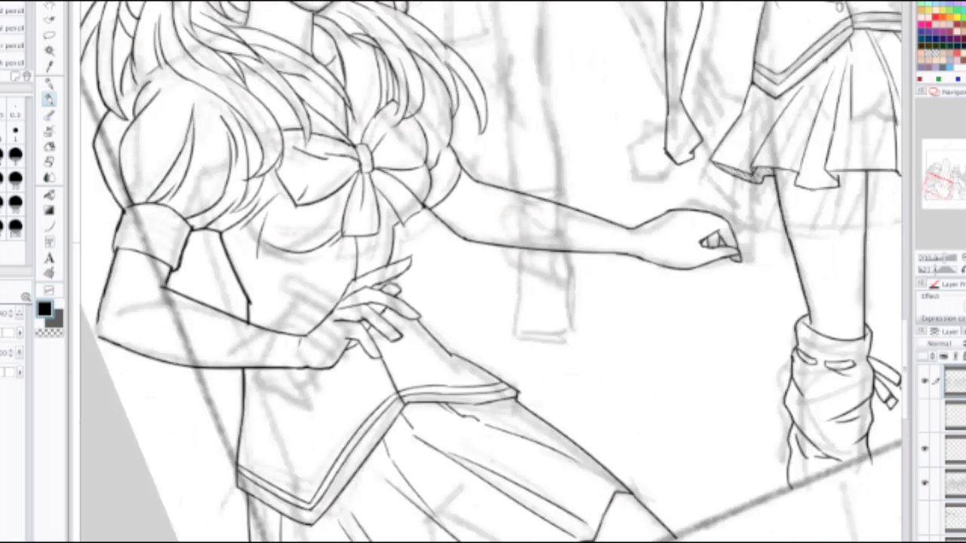
# Step: Ink a small round highlight and a short curved pupil line inside each iris of the long-haired girl
pyautogui.moveTo(406, 242); pyautogui.dragTo(489, 400)
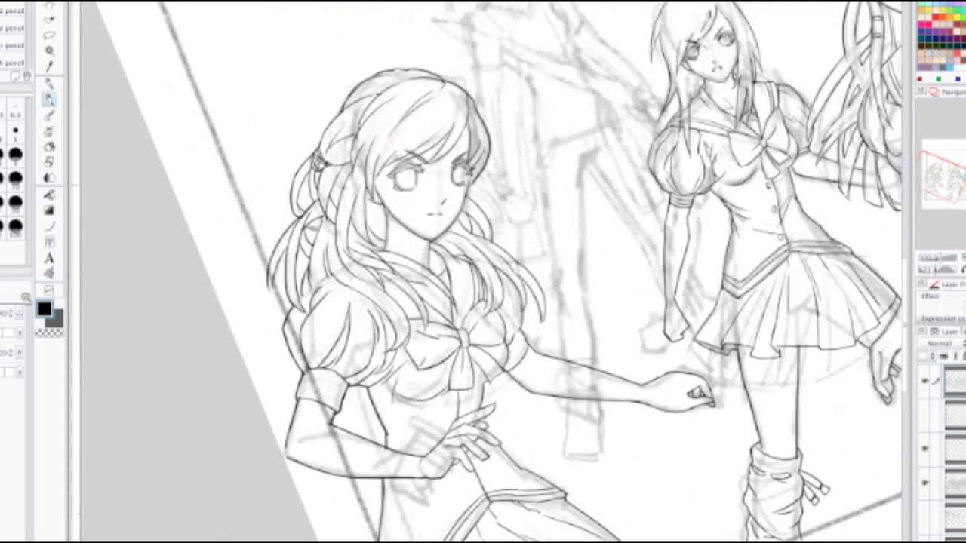
pyautogui.scroll(2, 372, 187)
pyautogui.press('e')
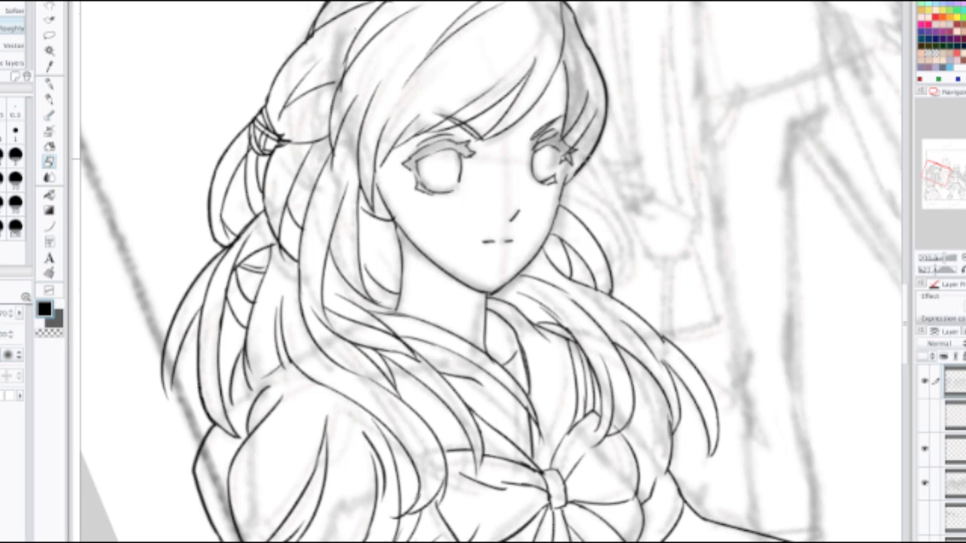
pyautogui.press('p')
pyautogui.moveTo(566, 182)
pyautogui.mouseDown()
pyautogui.moveTo(584, 162)
pyautogui.moveTo(563, 142)
pyautogui.mouseUp()
pyautogui.scroll(2, 577, 162)
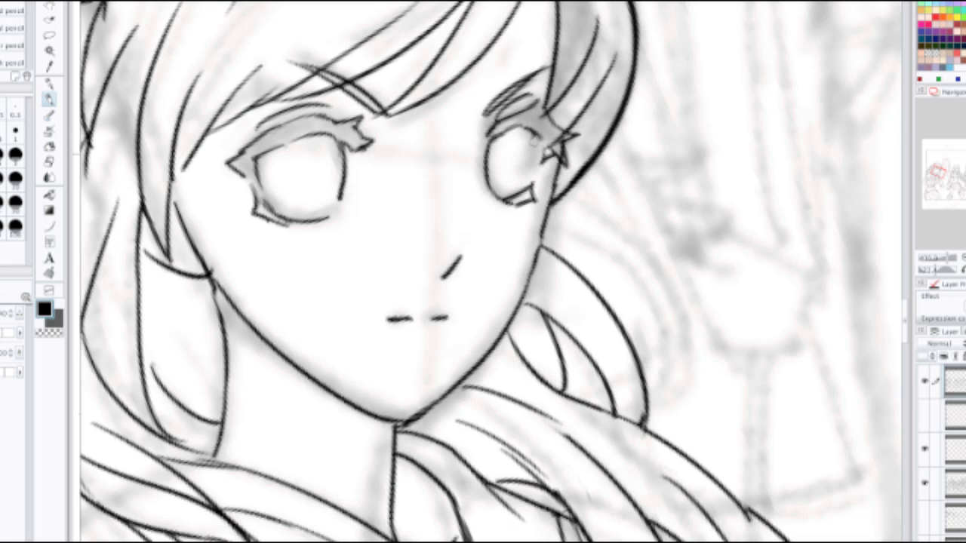
pyautogui.moveTo(321, 134); pyautogui.dragTo(312, 139)
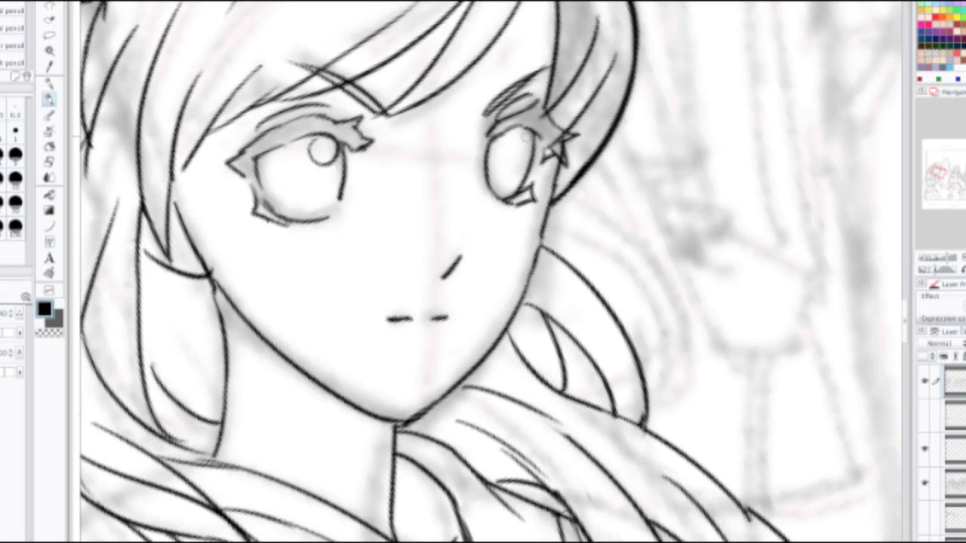
pyautogui.moveTo(526, 133)
pyautogui.mouseDown()
pyautogui.moveTo(515, 148)
pyautogui.moveTo(530, 136)
pyautogui.mouseUp()
pyautogui.hotkey('ctrl', 'z')
pyautogui.hotkey('ctrl', 'z')
pyautogui.moveTo(314, 145)
pyautogui.mouseDown()
pyautogui.moveTo(335, 149)
pyautogui.moveTo(319, 160)
pyautogui.moveTo(333, 145)
pyautogui.moveTo(326, 135)
pyautogui.mouseUp()
pyautogui.hotkey('ctrl', 'z')
pyautogui.hotkey('ctrl', 'z')
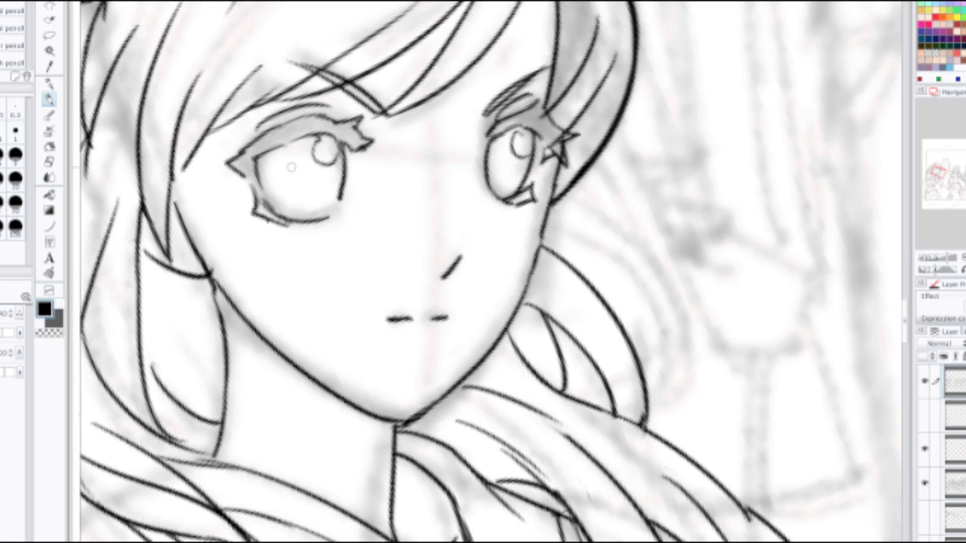
pyautogui.moveTo(290, 178); pyautogui.dragTo(315, 180)
pyautogui.moveTo(499, 164); pyautogui.dragTo(517, 176)
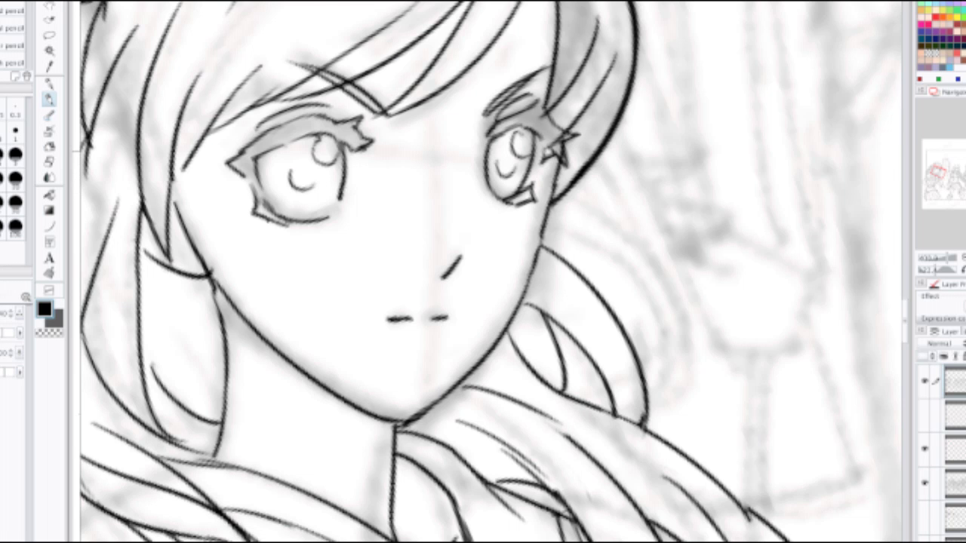
# Step: Check the whole group illustration and hide the rough sketch layer so only the inked lines show
pyautogui.scroll(-5, 519, 142)
pyautogui.moveTo(521, 226); pyautogui.dragTo(405, 138)
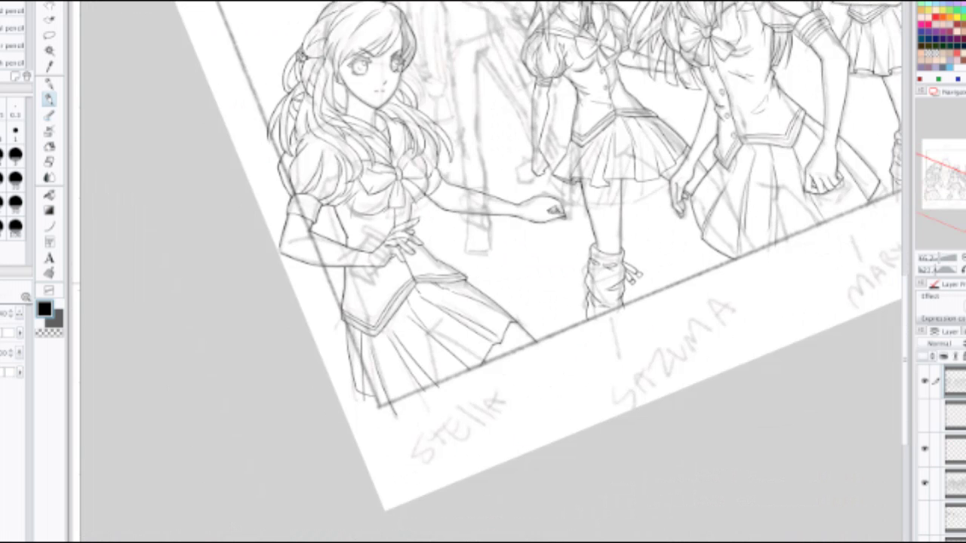
pyautogui.scroll(3, 442, 97)
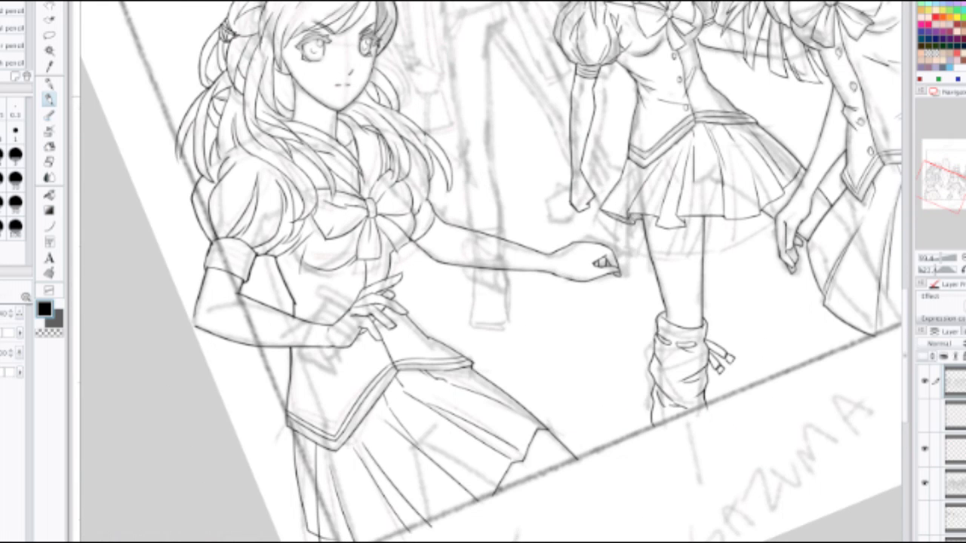
pyautogui.moveTo(596, 230); pyautogui.dragTo(360, 293)
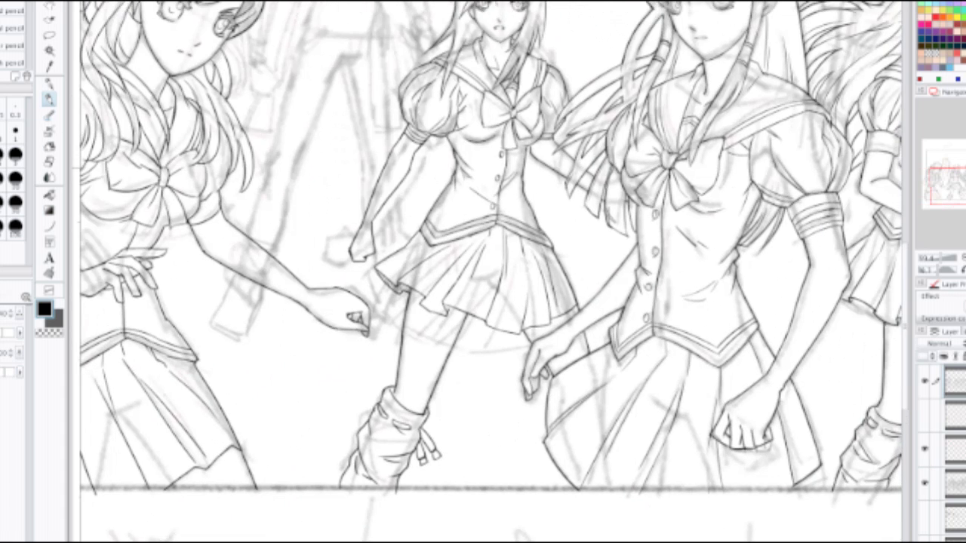
pyautogui.scroll(-2, 462, 163)
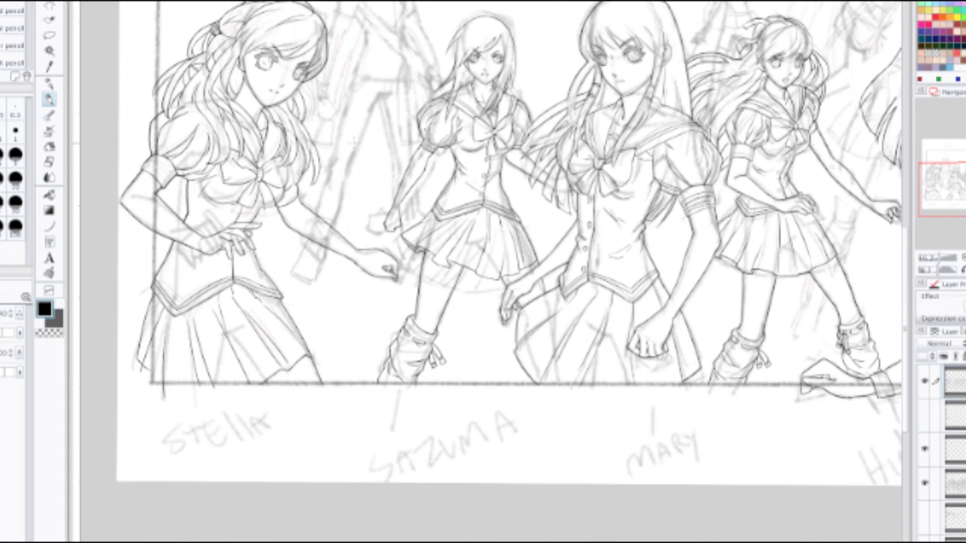
pyautogui.moveTo(354, 141); pyautogui.dragTo(211, 204)
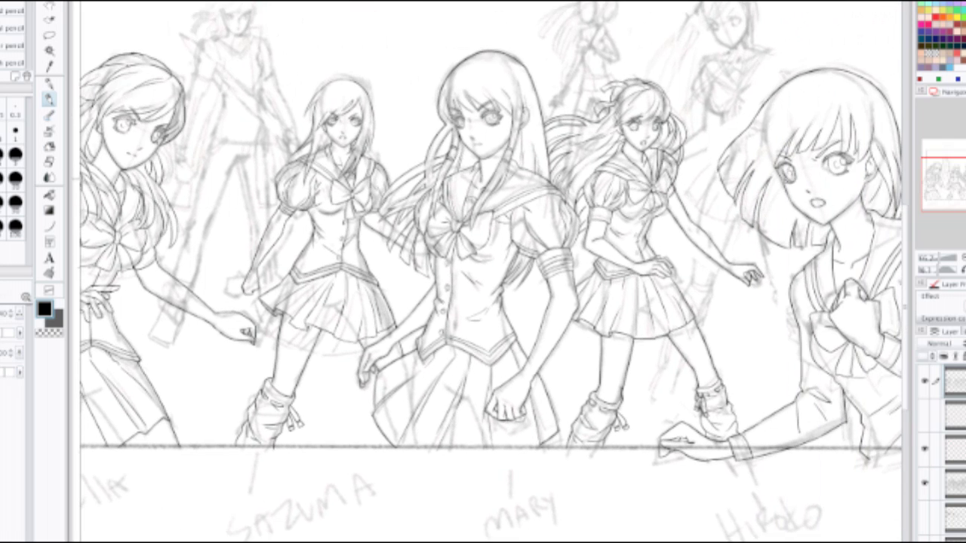
pyautogui.scroll(-1, 395, 190)
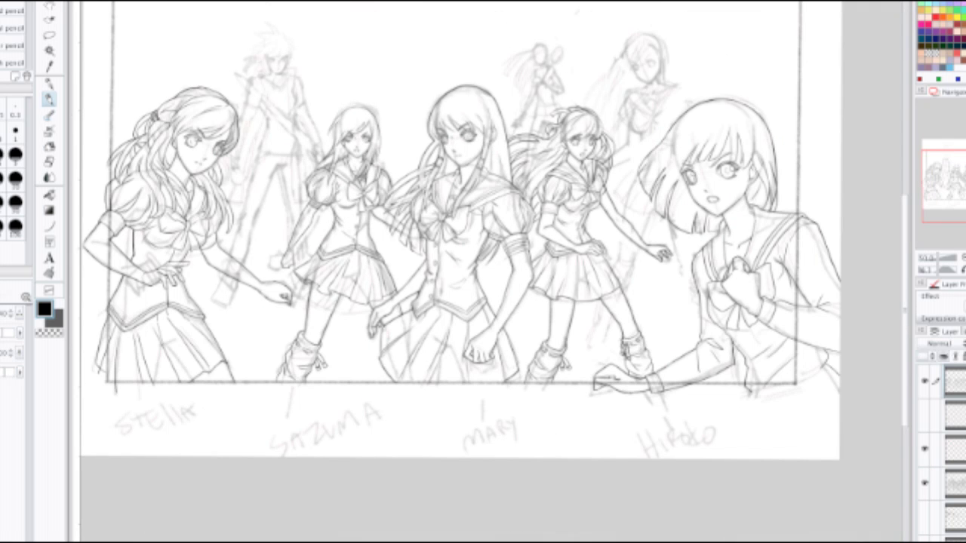
pyautogui.click(924, 483)
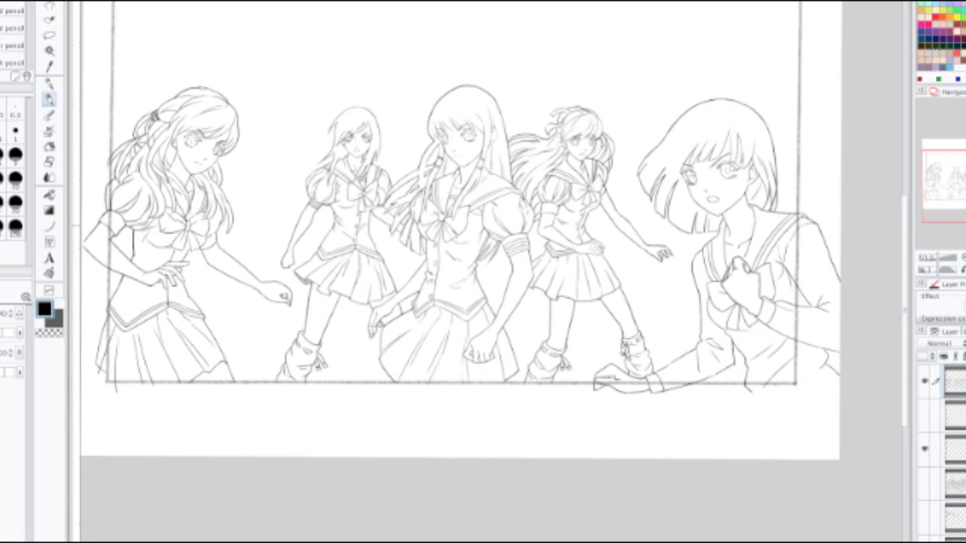
# Step: Rework the blouse's side line below the near sleeve cuff and ink a short diagonal fold above the forearm
pyautogui.scroll(2, 261, 225)
pyautogui.moveTo(260, 225); pyautogui.dragTo(515, 323)
pyautogui.scroll(1, 514, 323)
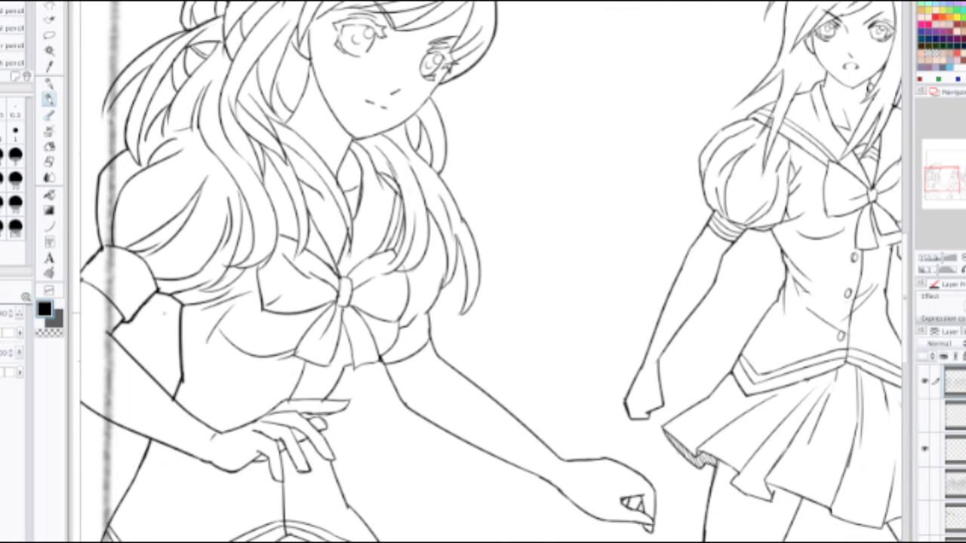
pyautogui.press('j')
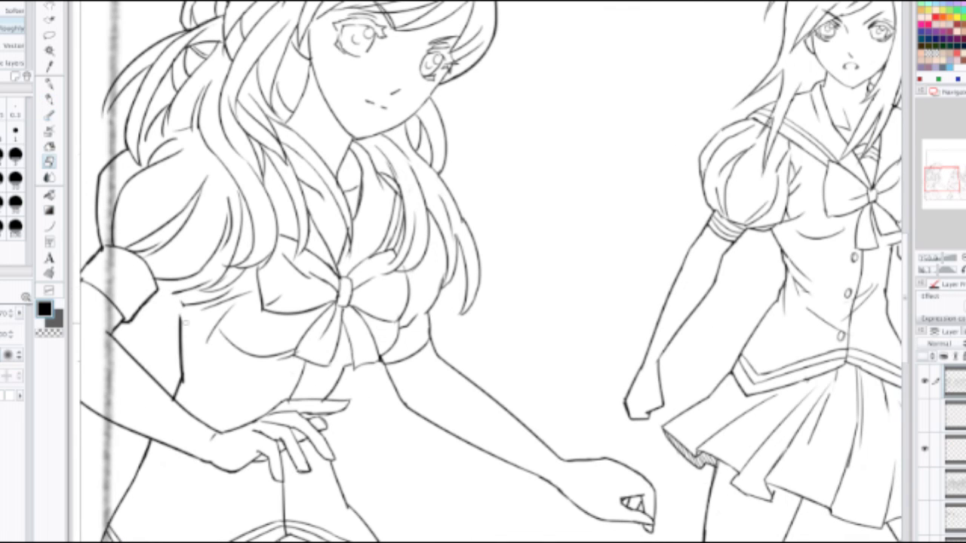
pyautogui.press('p')
pyautogui.moveTo(157, 291)
pyautogui.mouseDown()
pyautogui.moveTo(186, 292)
pyautogui.moveTo(176, 295)
pyautogui.moveTo(195, 308)
pyautogui.moveTo(182, 331)
pyautogui.moveTo(194, 331)
pyautogui.moveTo(202, 365)
pyautogui.mouseUp()
pyautogui.hotkey('ctrl', 'z')
pyautogui.hotkey('ctrl', 'z')
pyautogui.hotkey('ctrl', 'z')
pyautogui.hotkey('ctrl', 'z')
pyautogui.hotkey('ctrl', 'z')
pyautogui.hotkey('ctrl', 'z')
pyautogui.hotkey('ctrl', 'z')
pyautogui.hotkey('ctrl', 'z')
pyautogui.hotkey('ctrl', 'z')
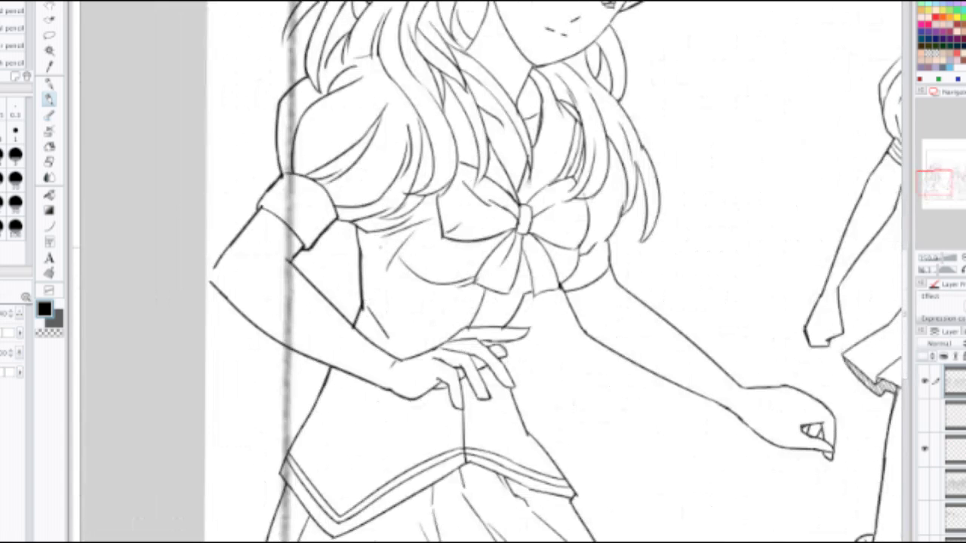
# Step: Erase the near end of the underbust curve and ink short fold lines below the armpit and above the forearm
pyautogui.press('e')
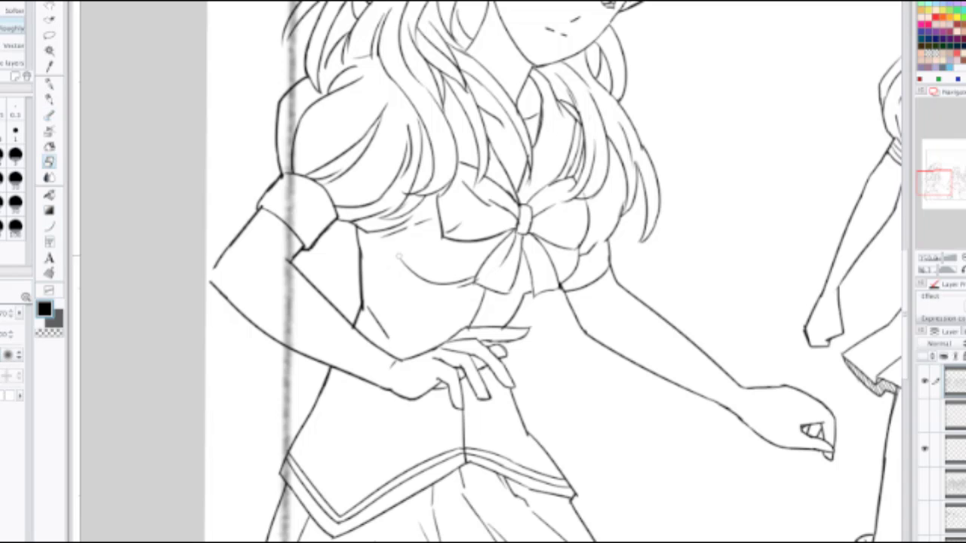
pyautogui.press('p')
pyautogui.moveTo(381, 242); pyautogui.dragTo(421, 239)
pyautogui.hotkey('ctrl', 'z')
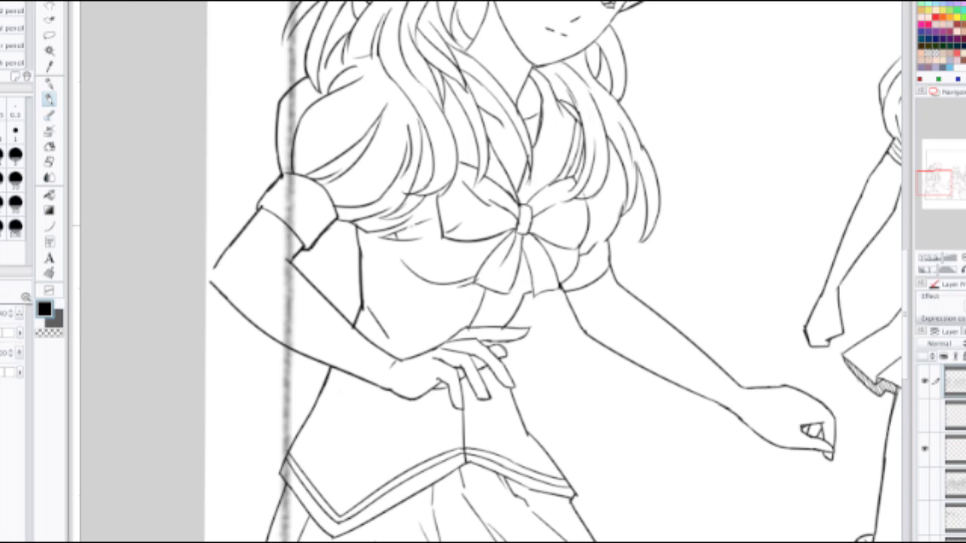
pyautogui.moveTo(379, 254); pyautogui.dragTo(436, 255)
pyautogui.hotkey('ctrl', 'z')
pyautogui.hotkey('ctrl', 'z')
pyautogui.hotkey('ctrl', 'z')
pyautogui.moveTo(369, 253); pyautogui.dragTo(359, 275)
pyautogui.moveTo(399, 308); pyautogui.dragTo(430, 342)
pyautogui.moveTo(422, 326); pyautogui.dragTo(451, 348)
pyautogui.hotkey('ctrl', 'z')
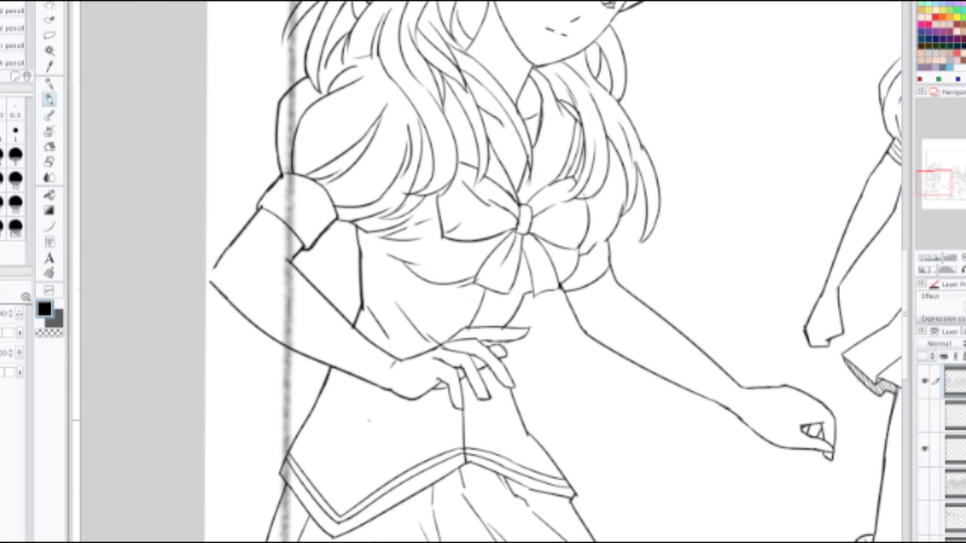
# Step: Ink fold lines on the lower blouse between the forearm and the near-side hem
pyautogui.moveTo(315, 406); pyautogui.dragTo(330, 466)
pyautogui.moveTo(325, 423)
pyautogui.mouseDown()
pyautogui.moveTo(351, 469)
pyautogui.moveTo(422, 454)
pyautogui.mouseUp()
pyautogui.hotkey('ctrl', 'z')
# Step: Ink two round buttons along the blouse's front opening, one below the bow and one above the hem
pyautogui.moveTo(452, 426); pyautogui.dragTo(452, 427)
pyautogui.hotkey('ctrl', 'z')
pyautogui.moveTo(529, 317); pyautogui.dragTo(511, 303)
pyautogui.scroll(1, 409, 398)
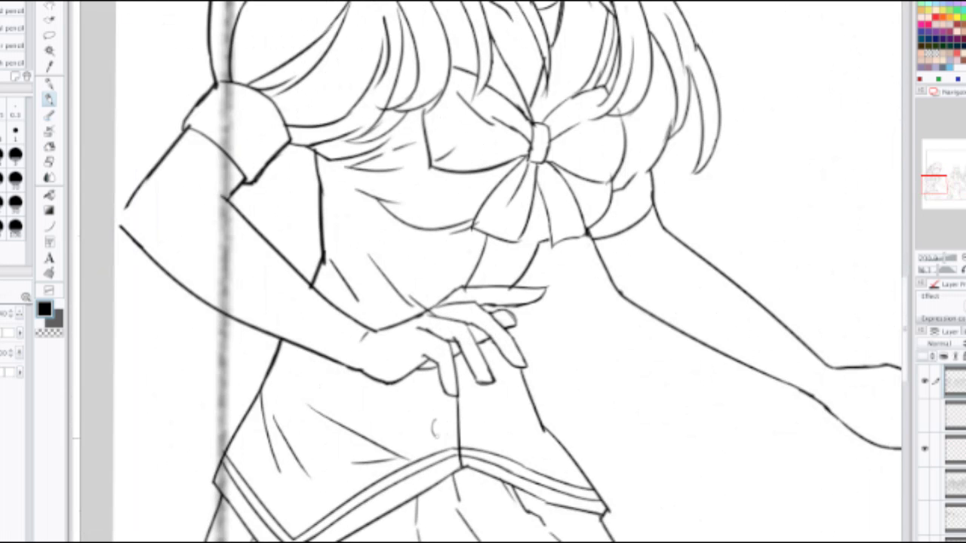
pyautogui.hotkey('ctrl', 'z')
pyautogui.moveTo(443, 416); pyautogui.dragTo(442, 436)
pyautogui.moveTo(470, 238)
pyautogui.mouseDown()
pyautogui.moveTo(463, 255)
pyautogui.moveTo(472, 238)
pyautogui.moveTo(472, 254)
pyautogui.moveTo(469, 239)
pyautogui.mouseUp()
pyautogui.hotkey('ctrl', 'z')
pyautogui.scroll(-1, 483, 229)
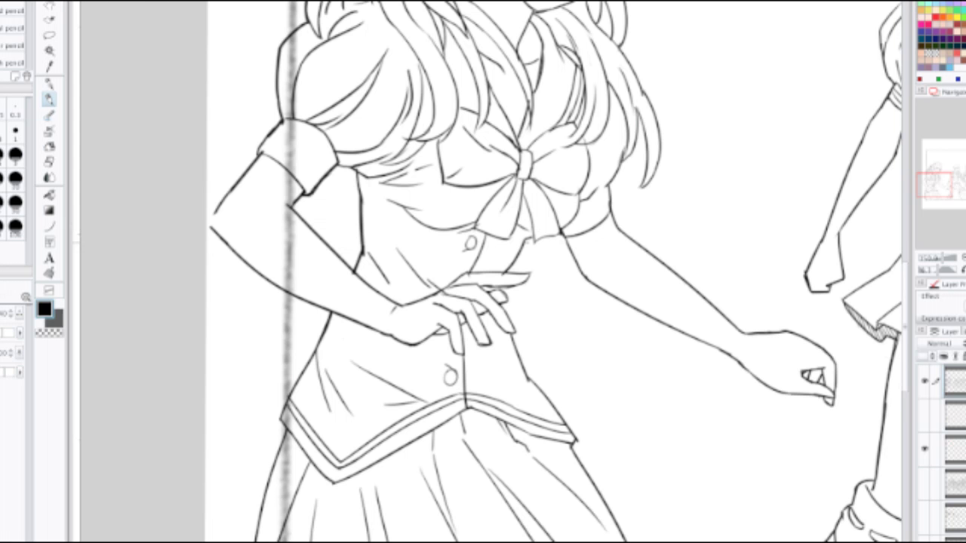
# Step: Erase the near-side jawline from below the ear to the chin with a larger eraser
pyautogui.moveTo(515, 225); pyautogui.dragTo(529, 235)
pyautogui.scroll(-1, 532, 190)
pyautogui.moveTo(532, 190); pyautogui.dragTo(462, 292)
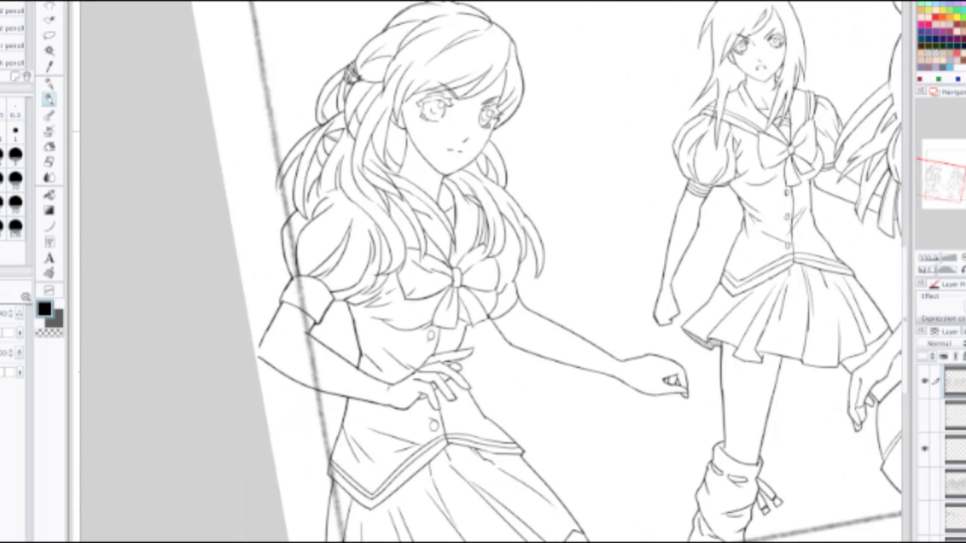
pyautogui.scroll(4, 423, 128)
pyautogui.moveTo(423, 129); pyautogui.dragTo(369, 240)
pyautogui.scroll(-2, 368, 240)
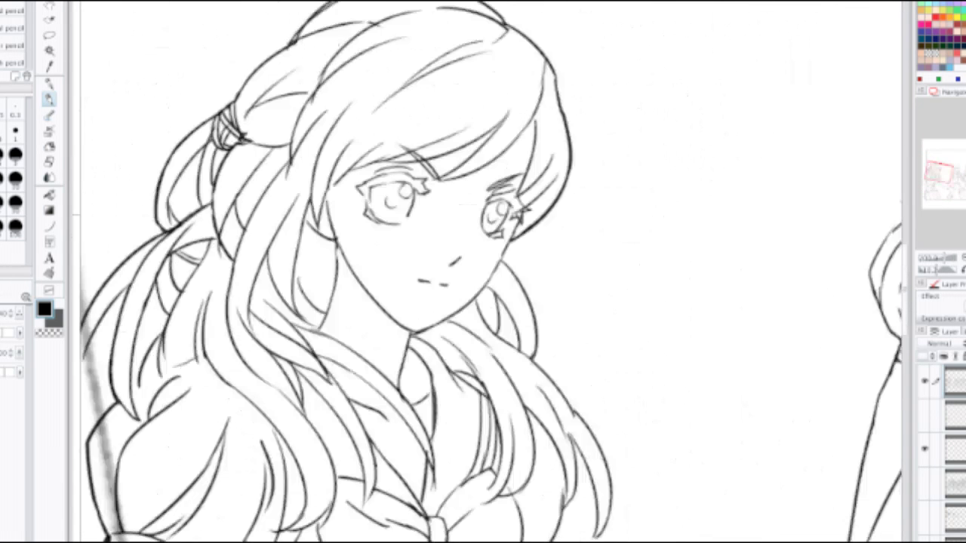
pyautogui.press('e')
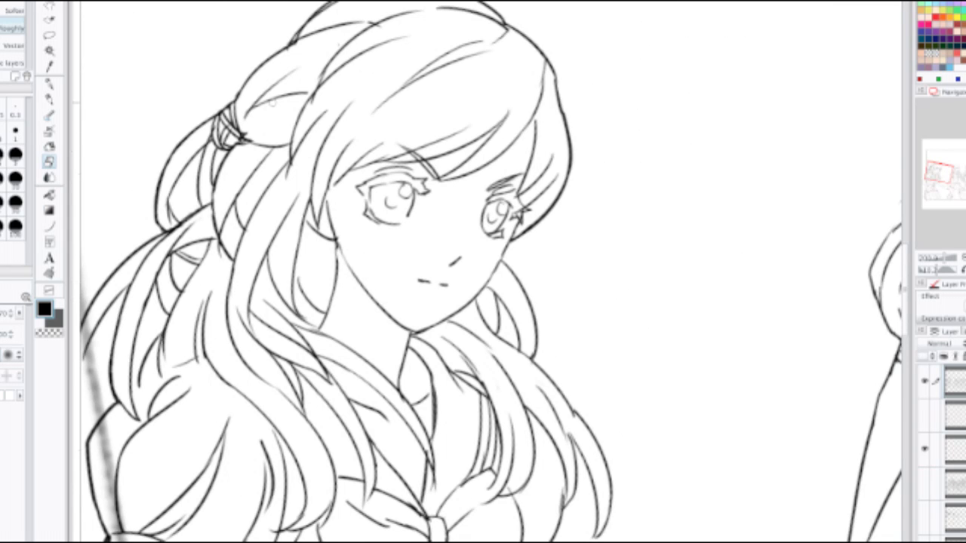
pyautogui.press(']')
pyautogui.press(']')
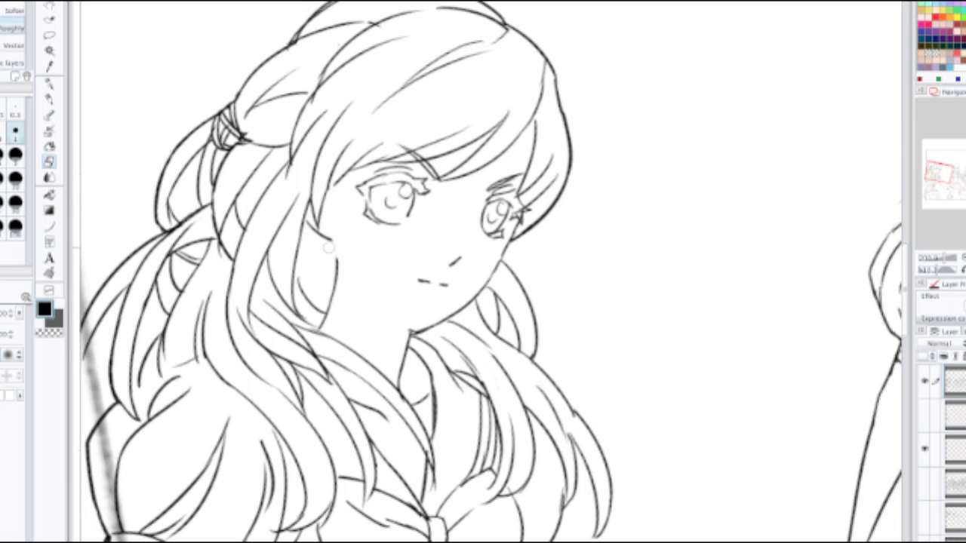
# Step: Try to ink a new near-side jawline from below the ear to the chin
pyautogui.press('p')
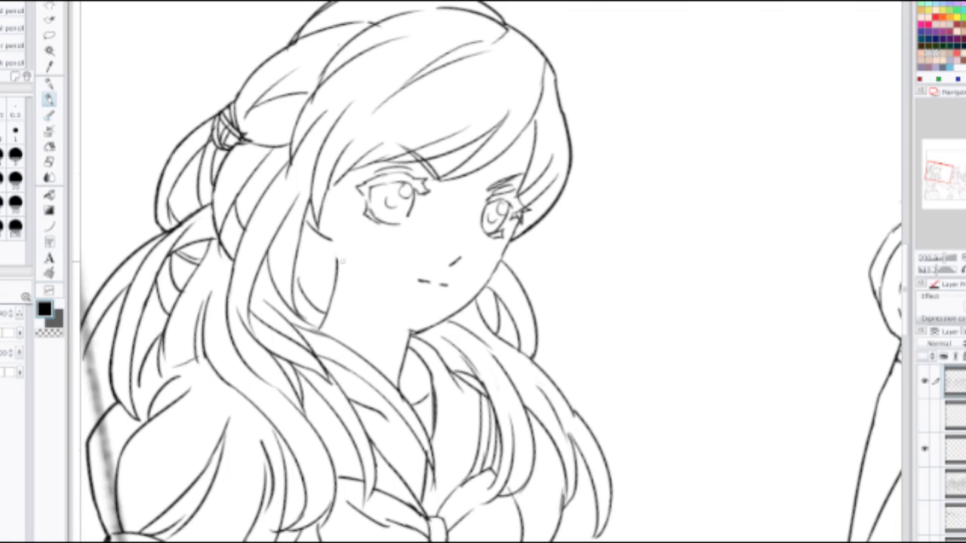
pyautogui.hotkey('ctrl', 'z')
pyautogui.moveTo(338, 255)
pyautogui.mouseDown()
pyautogui.moveTo(372, 307)
pyautogui.moveTo(409, 332)
pyautogui.mouseUp()
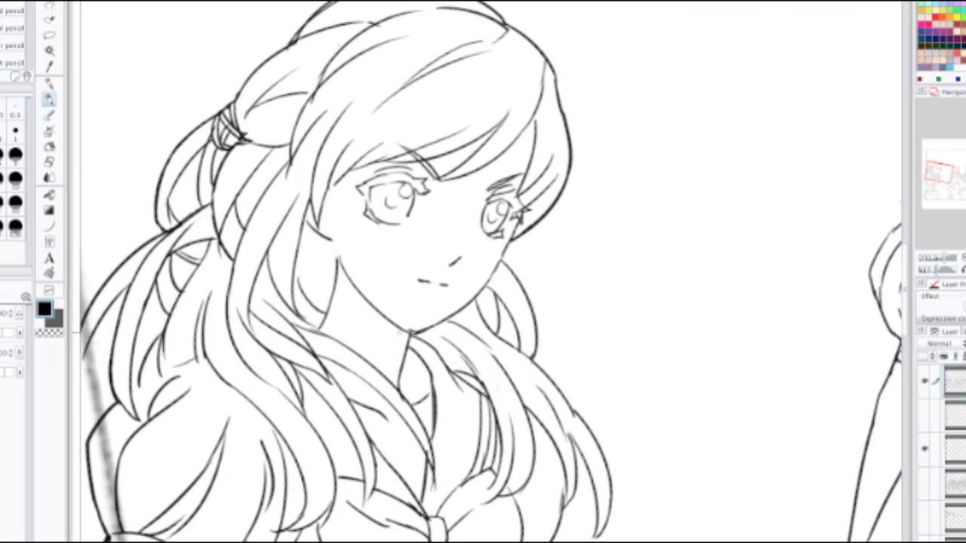
pyautogui.hotkey('ctrl', 'z')
pyautogui.moveTo(344, 271); pyautogui.dragTo(411, 331)
pyautogui.hotkey('ctrl', 'z')
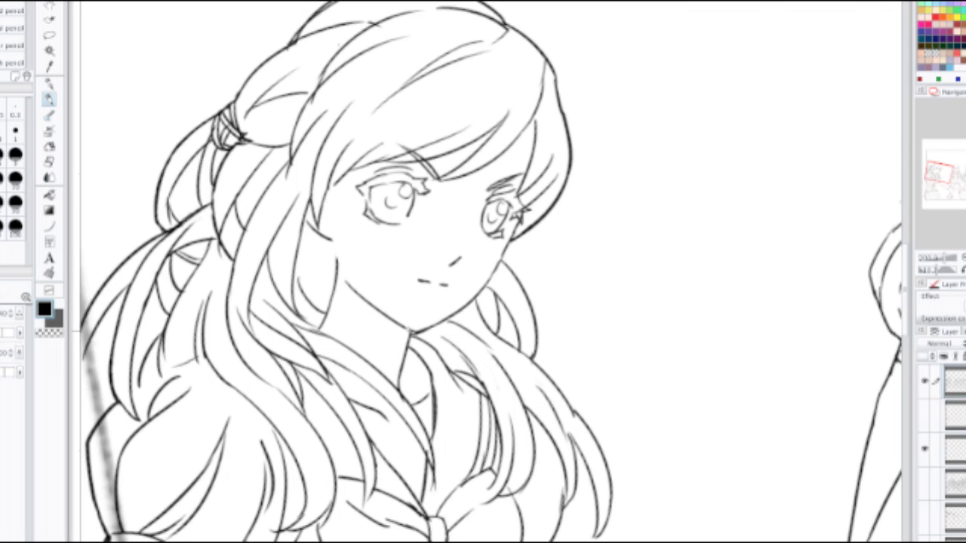
pyautogui.hotkey('ctrl', 'z')
pyautogui.moveTo(334, 243)
pyautogui.mouseDown()
pyautogui.moveTo(349, 276)
pyautogui.moveTo(392, 316)
pyautogui.mouseUp()
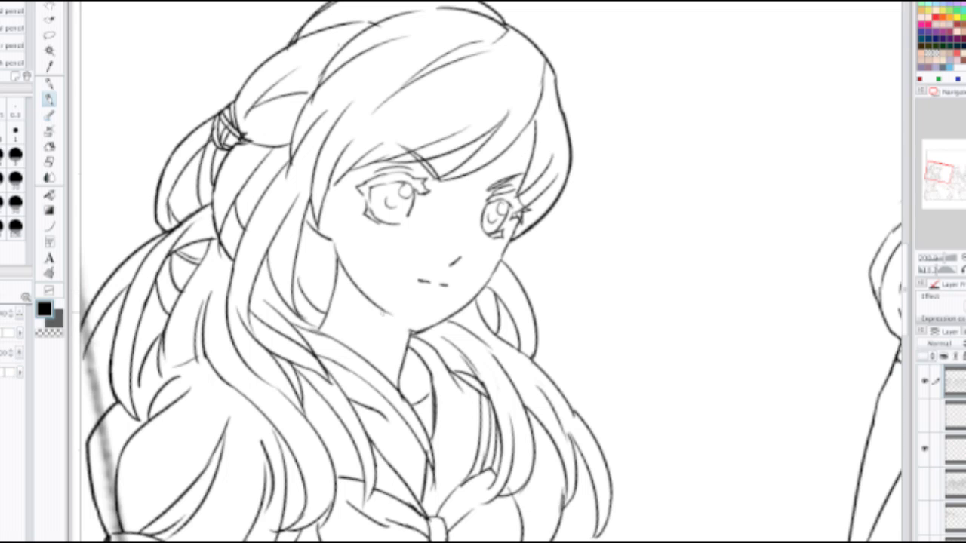
pyautogui.hotkey('ctrl', 'z')
pyautogui.moveTo(335, 251); pyautogui.dragTo(409, 332)
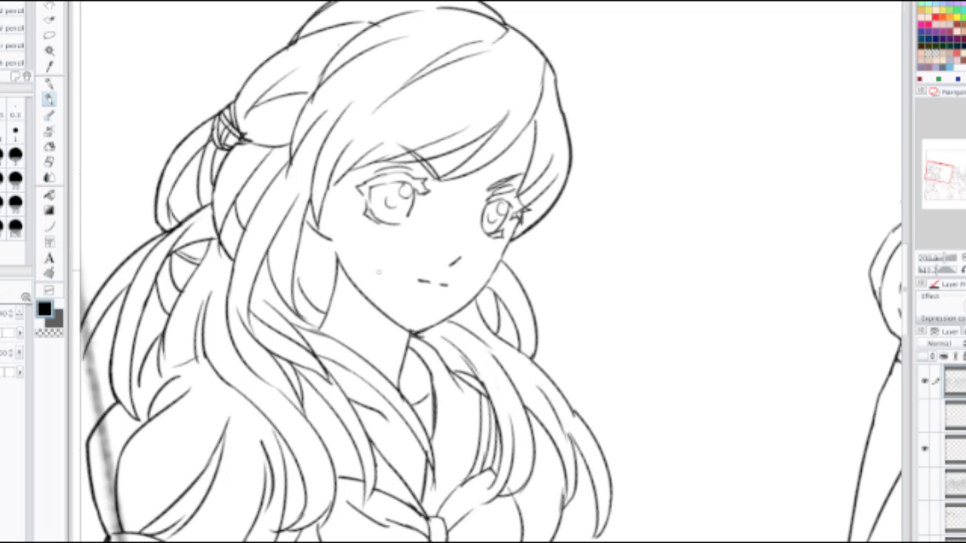
pyautogui.moveTo(338, 261); pyautogui.dragTo(331, 240)
pyautogui.scroll(-1, 343, 163)
pyautogui.hotkey('ctrl', '-')
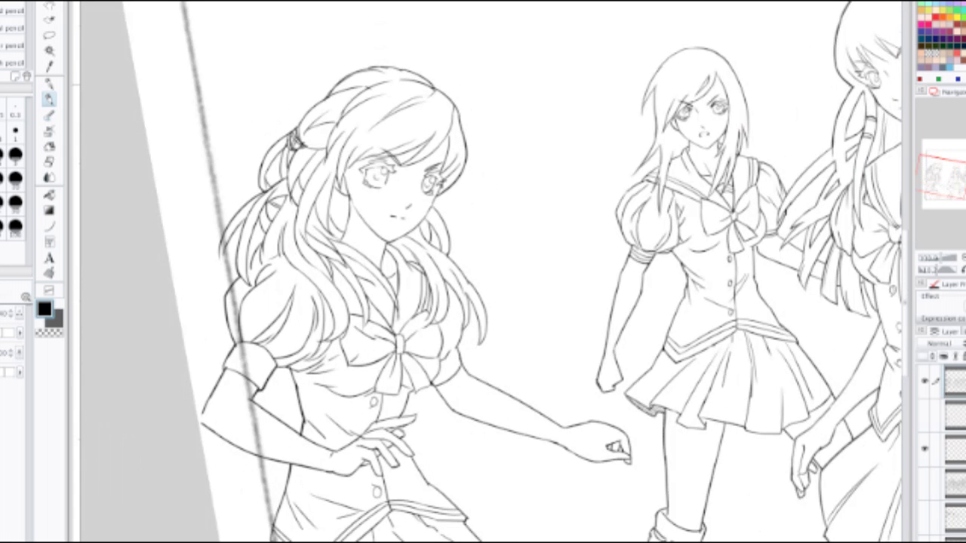
# Step: Ink the near-side jawline as a smooth curve from the ear down to the chin and reinforce its lower end
pyautogui.scroll(4, 397, 173)
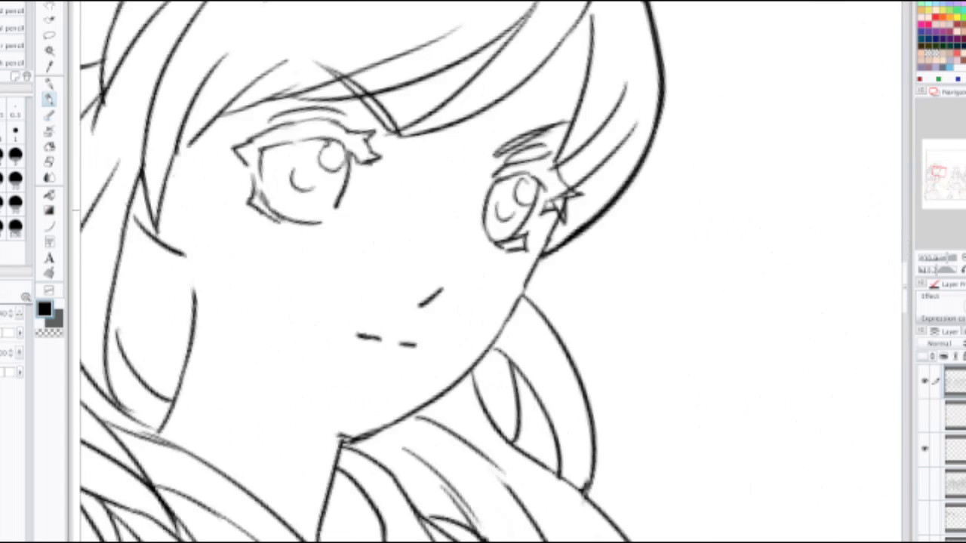
pyautogui.moveTo(234, 278)
pyautogui.mouseDown()
pyautogui.moveTo(300, 221)
pyautogui.moveTo(283, 263)
pyautogui.moveTo(380, 353)
pyautogui.mouseUp()
pyautogui.hotkey('ctrl', 'z')
pyautogui.moveTo(280, 255)
pyautogui.mouseDown()
pyautogui.moveTo(301, 291)
pyautogui.moveTo(386, 371)
pyautogui.mouseUp()
pyautogui.moveTo(344, 335); pyautogui.dragTo(414, 384)
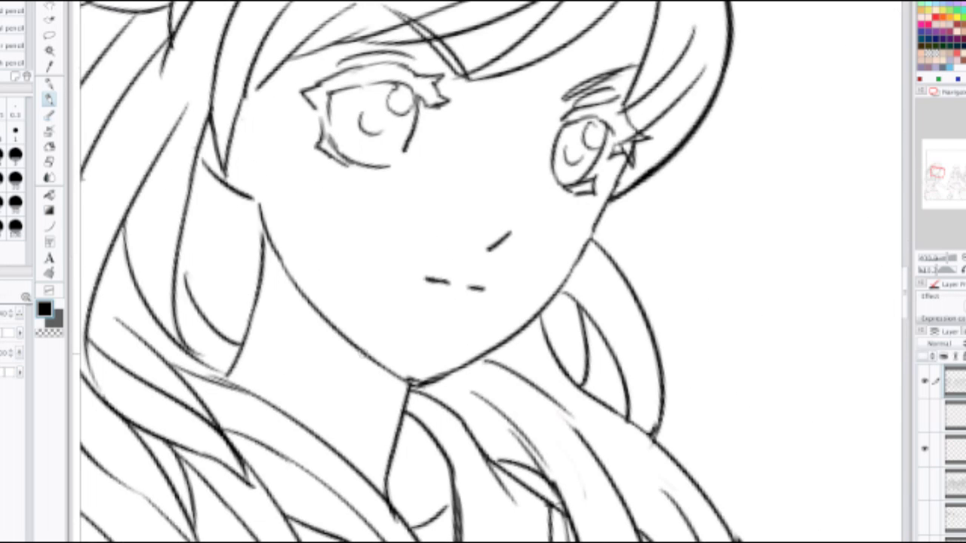
pyautogui.moveTo(363, 354)
pyautogui.mouseDown()
pyautogui.moveTo(428, 388)
pyautogui.moveTo(413, 379)
pyautogui.mouseUp()
# Step: Erase the short curved line under the side lock, between the hair and the top of the jawline
pyautogui.press('e')
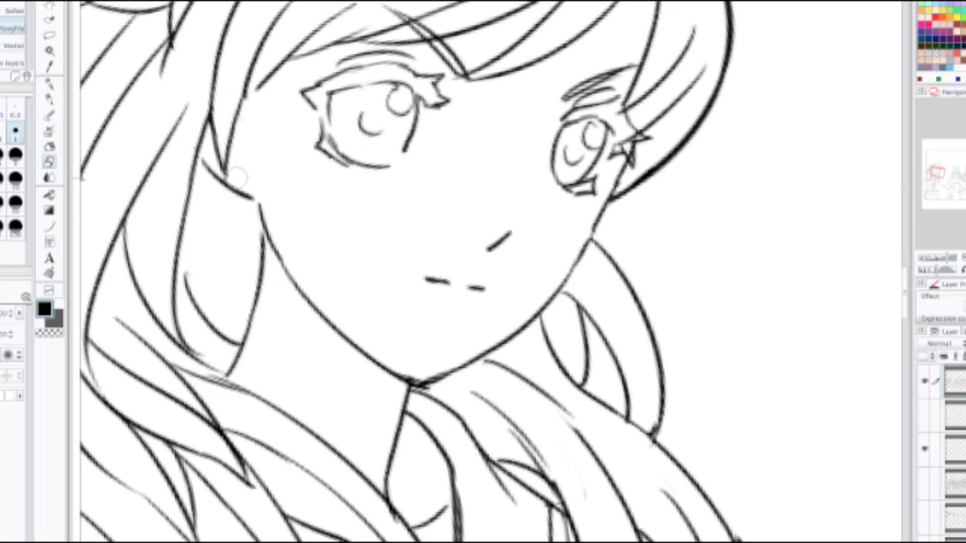
pyautogui.moveTo(249, 184)
pyautogui.mouseDown()
pyautogui.moveTo(244, 191)
pyautogui.moveTo(202, 164)
pyautogui.mouseUp()
pyautogui.press('p')
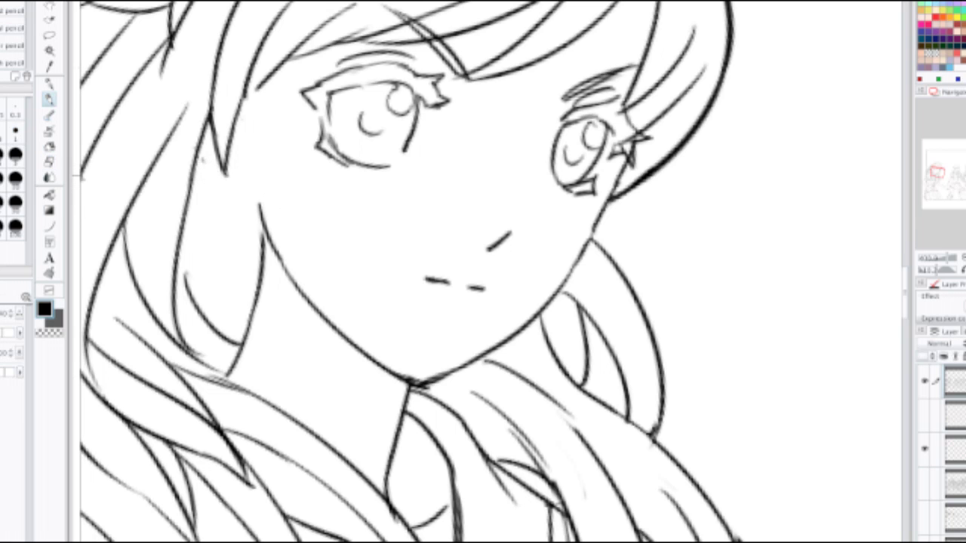
# Step: Ink the lower ear contour as a short curve from under the side lock to the top of the near-side jawline
pyautogui.moveTo(202, 164)
pyautogui.mouseDown()
pyautogui.moveTo(230, 199)
pyautogui.moveTo(513, 247)
pyautogui.mouseUp()
pyautogui.hotkey('ctrl', 'z')
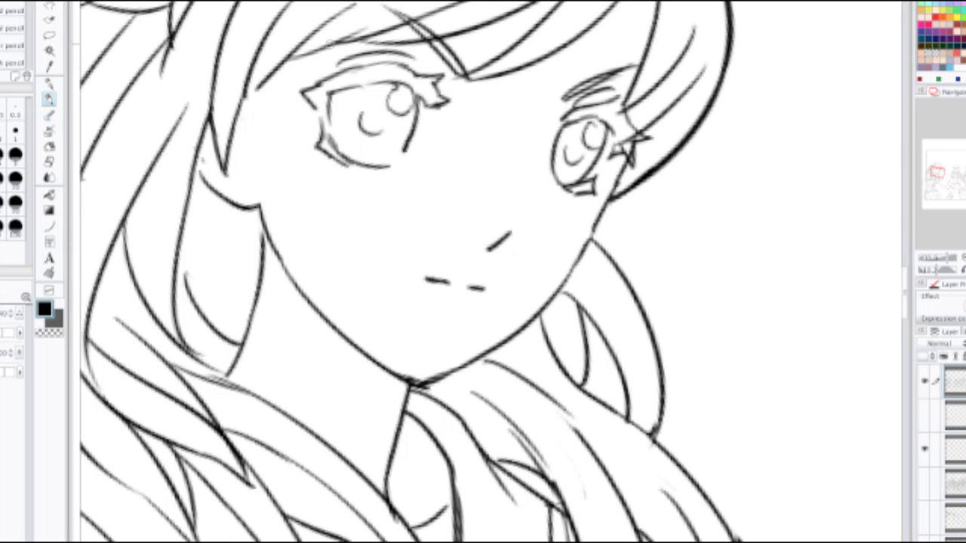
pyautogui.moveTo(370, 125); pyautogui.dragTo(485, 277)
pyautogui.moveTo(310, 309); pyautogui.dragTo(336, 345)
pyautogui.hotkey('ctrl', 'z')
# Step: Try to ink a thin vertical hair strand hanging from the bangs' parting beside the near eye
pyautogui.moveTo(565, 311); pyautogui.dragTo(575, 211)
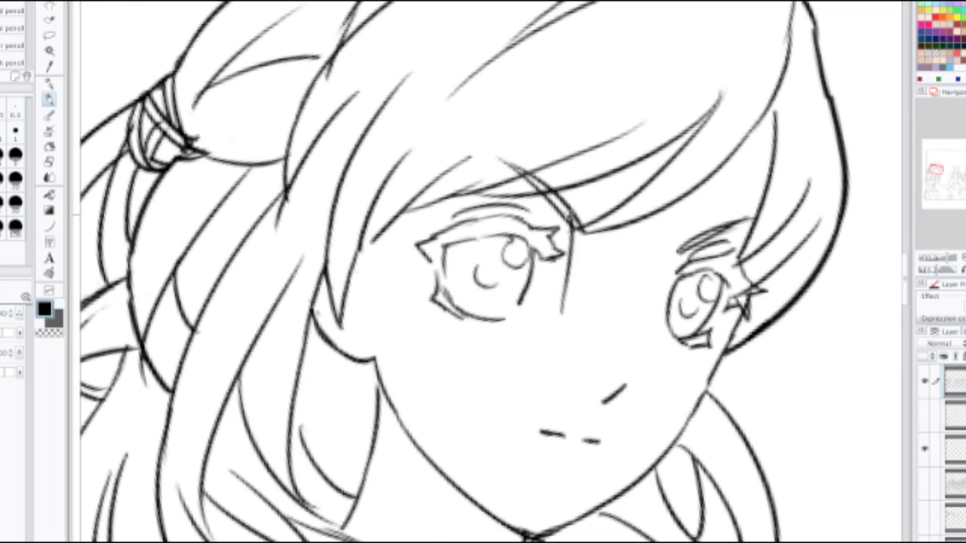
pyautogui.hotkey('ctrl', 'z')
pyautogui.moveTo(563, 310); pyautogui.dragTo(577, 205)
pyautogui.hotkey('ctrl', 'z')
pyautogui.moveTo(560, 309); pyautogui.dragTo(572, 199)
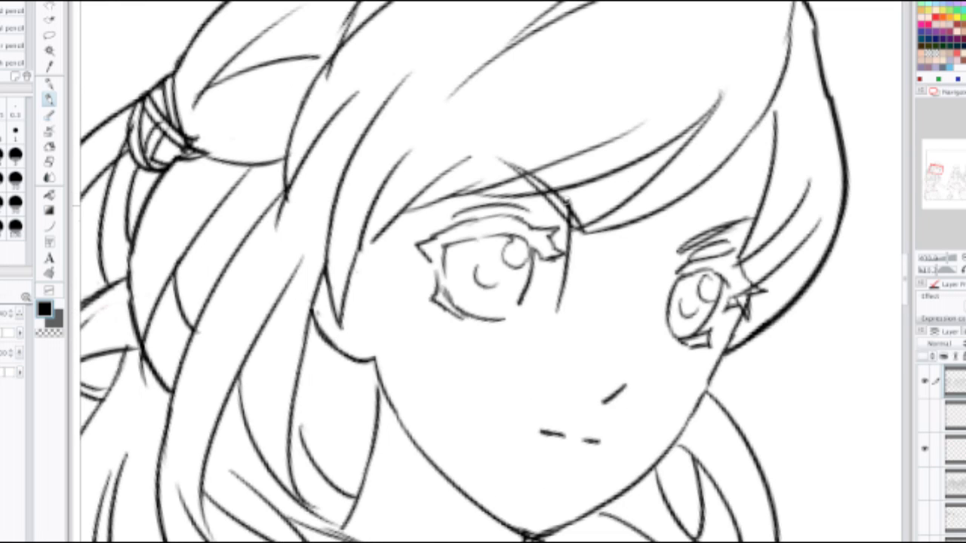
pyautogui.hotkey('ctrl', 'z')
# Step: Try to ink a curved strand over the side hair at the temple
pyautogui.moveTo(292, 233); pyautogui.dragTo(374, 174)
pyautogui.hotkey('ctrl', 'z')
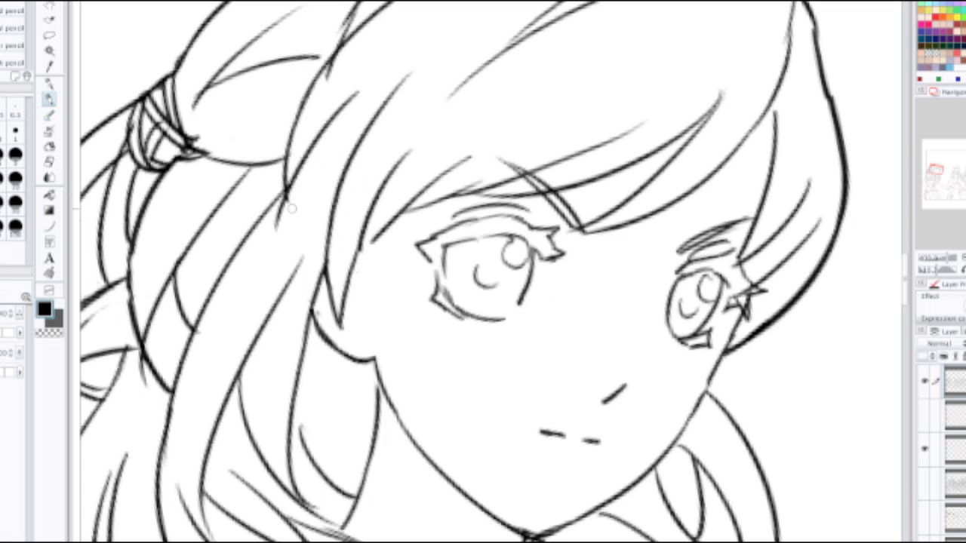
pyautogui.moveTo(289, 205)
pyautogui.mouseDown()
pyautogui.moveTo(357, 164)
pyautogui.moveTo(354, 153)
pyautogui.moveTo(564, 196)
pyautogui.mouseUp()
pyautogui.hotkey('ctrl', 'z')
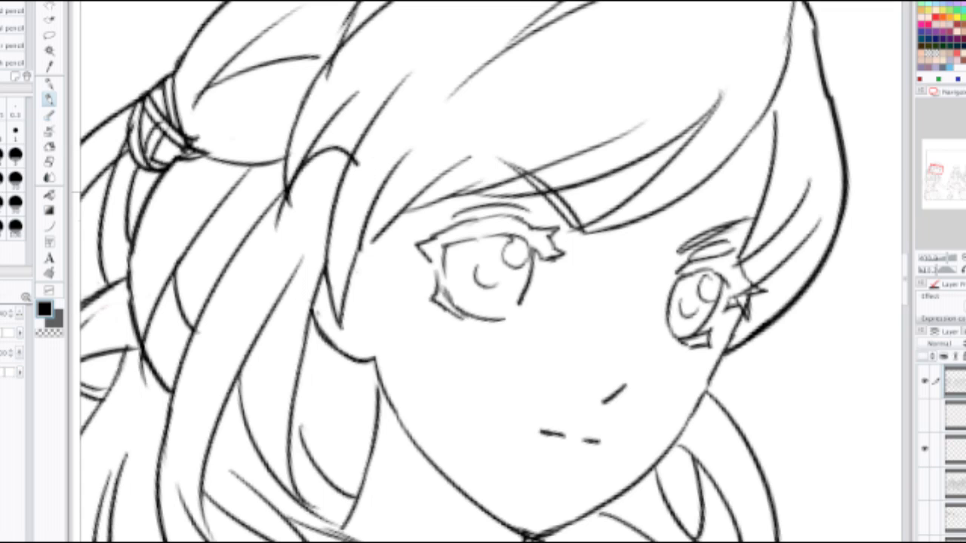
pyautogui.hotkey('ctrl', 'z')
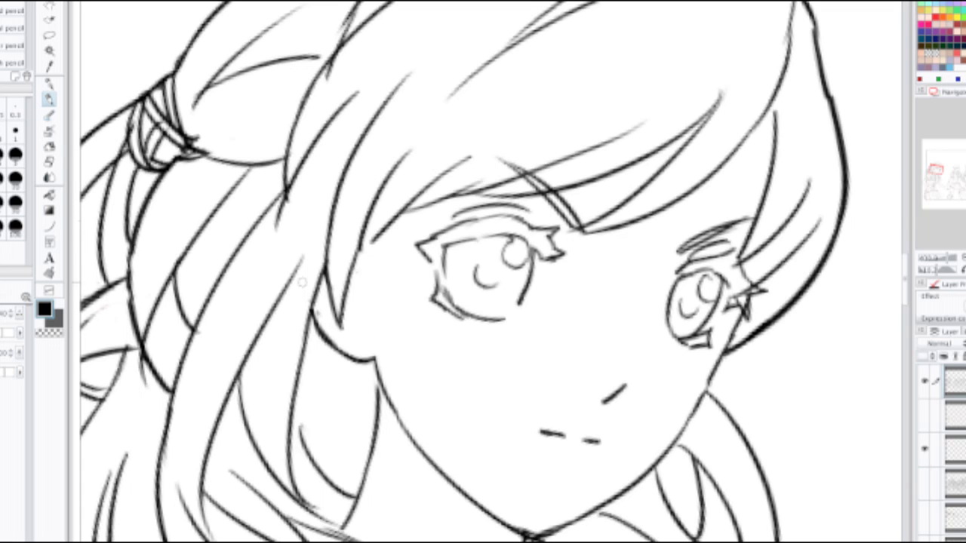
# Step: Try to ink an upward line from the top of the ear along the outer edge of the side lock
pyautogui.moveTo(310, 310); pyautogui.dragTo(338, 211)
pyautogui.hotkey('ctrl', 'z')
pyautogui.moveTo(306, 304); pyautogui.dragTo(332, 205)
pyautogui.hotkey('ctrl', 'z')
pyautogui.moveTo(305, 306); pyautogui.dragTo(325, 198)
# Step: Clean up the upper end of the ear outline and ink the inner ear contour beneath the side lock
pyautogui.scroll(-3, 365, 164)
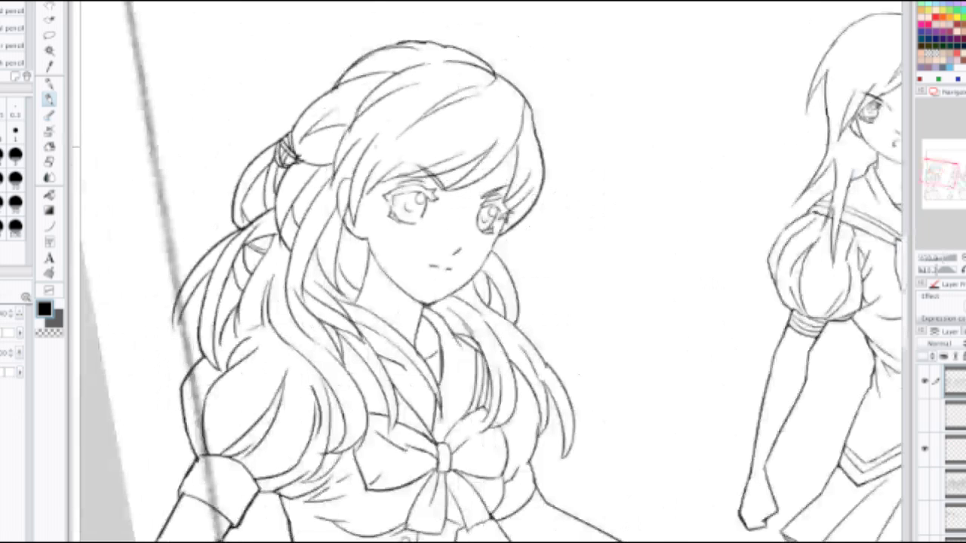
pyautogui.scroll(3, 414, 238)
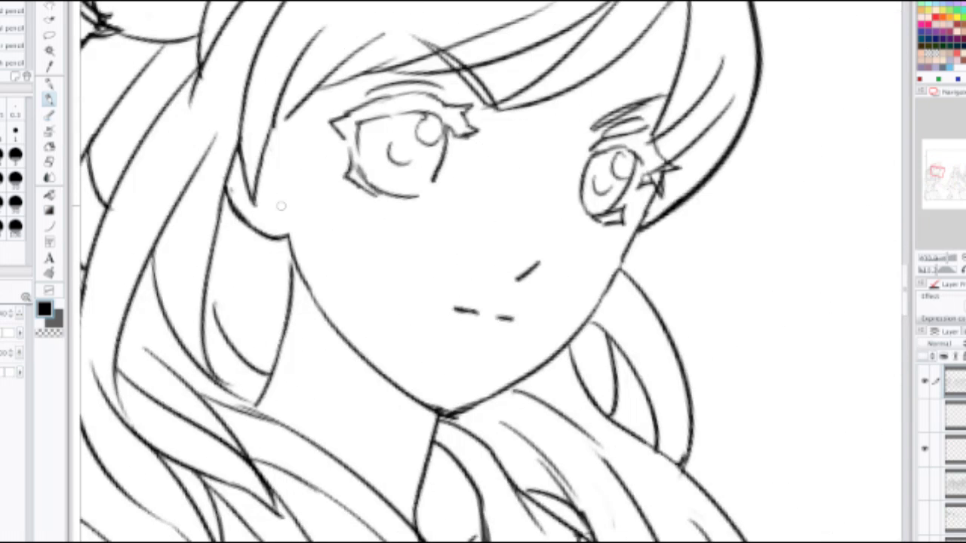
pyautogui.press('e')
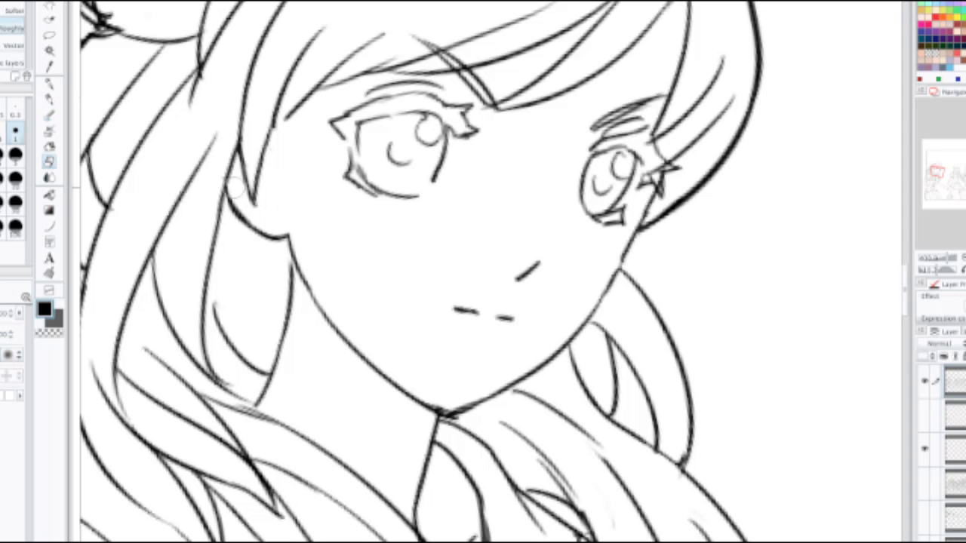
pyautogui.press('p')
pyautogui.moveTo(261, 166)
pyautogui.mouseDown()
pyautogui.moveTo(279, 214)
pyautogui.moveTo(255, 204)
pyautogui.mouseUp()
pyautogui.scroll(-6, 491, 271)
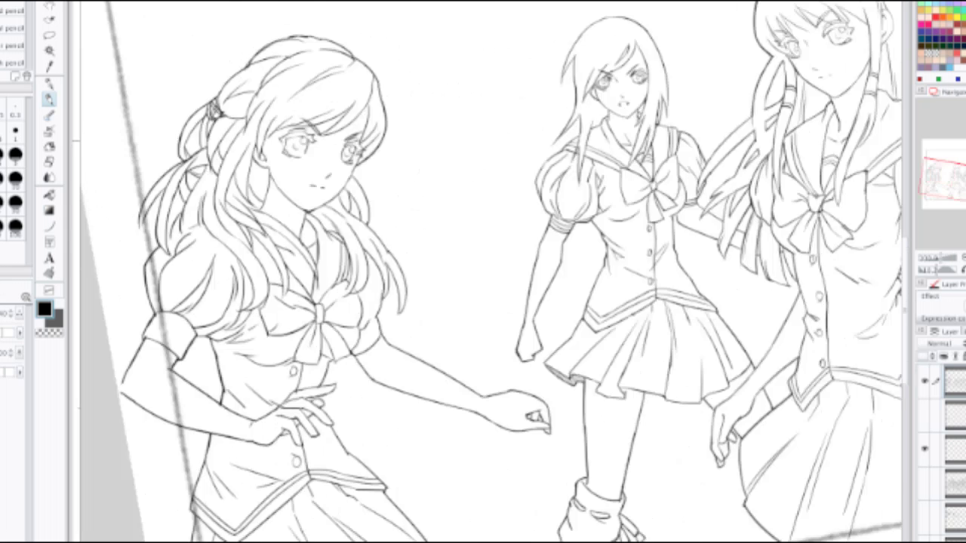
pyautogui.scroll(3, 360, 256)
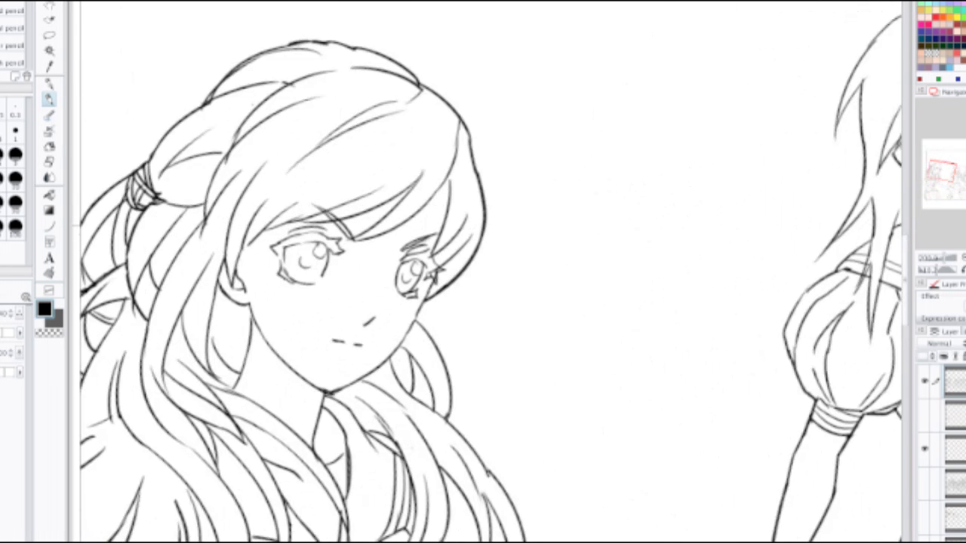
pyautogui.scroll(2, 231, 226)
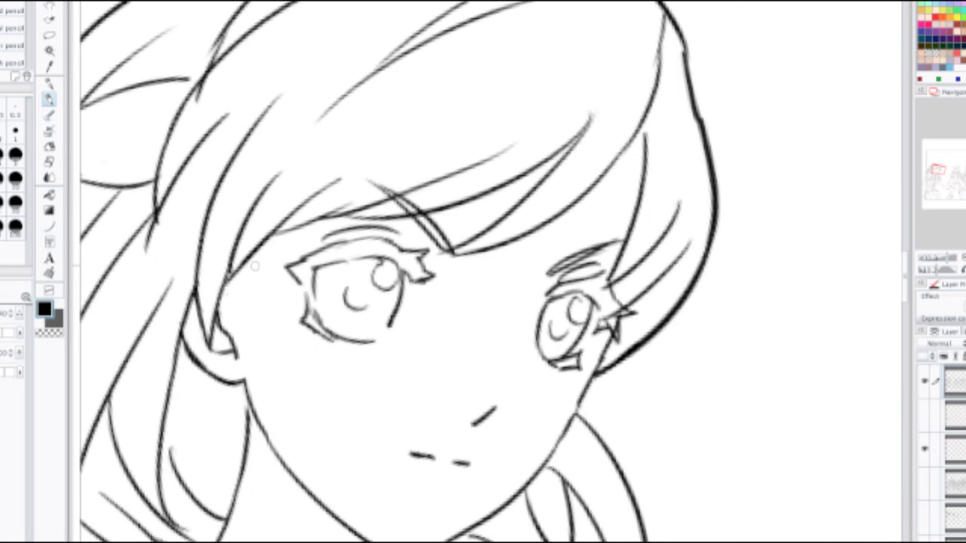
# Step: Ink both edges of a long tapering lock falling from the bangs past the near cheek to the neck
pyautogui.moveTo(240, 266); pyautogui.dragTo(293, 487)
pyautogui.hotkey('ctrl', 'z')
pyautogui.scroll(-3, 490, 272)
pyautogui.scroll(2, 490, 272)
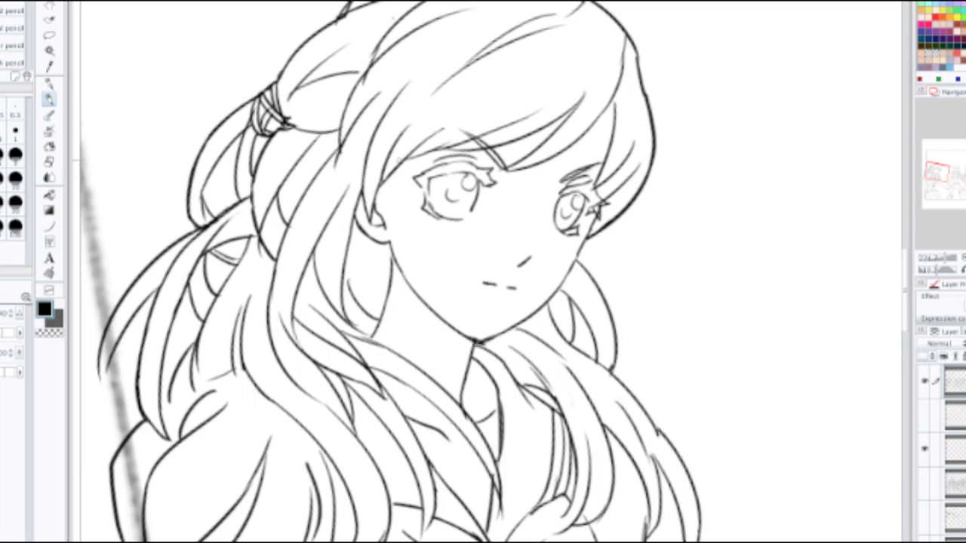
pyautogui.moveTo(406, 161)
pyautogui.mouseDown()
pyautogui.moveTo(397, 188)
pyautogui.moveTo(428, 358)
pyautogui.mouseUp()
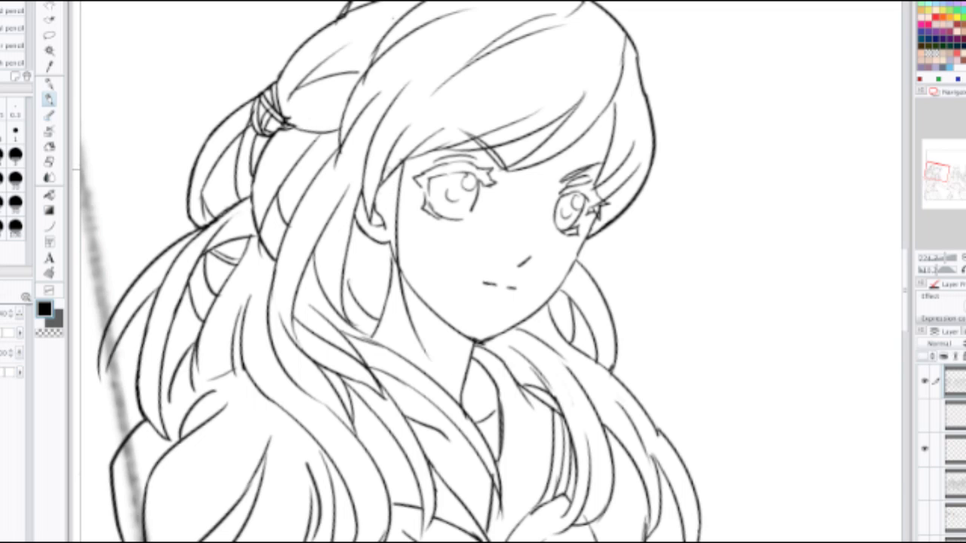
pyautogui.moveTo(390, 169); pyautogui.dragTo(419, 372)
pyautogui.hotkey('ctrl', 'z')
pyautogui.moveTo(388, 172)
pyautogui.mouseDown()
pyautogui.moveTo(384, 295)
pyautogui.moveTo(415, 351)
pyautogui.moveTo(442, 364)
pyautogui.mouseUp()
pyautogui.hotkey('ctrl', 'z')
pyautogui.moveTo(387, 300); pyautogui.dragTo(435, 364)
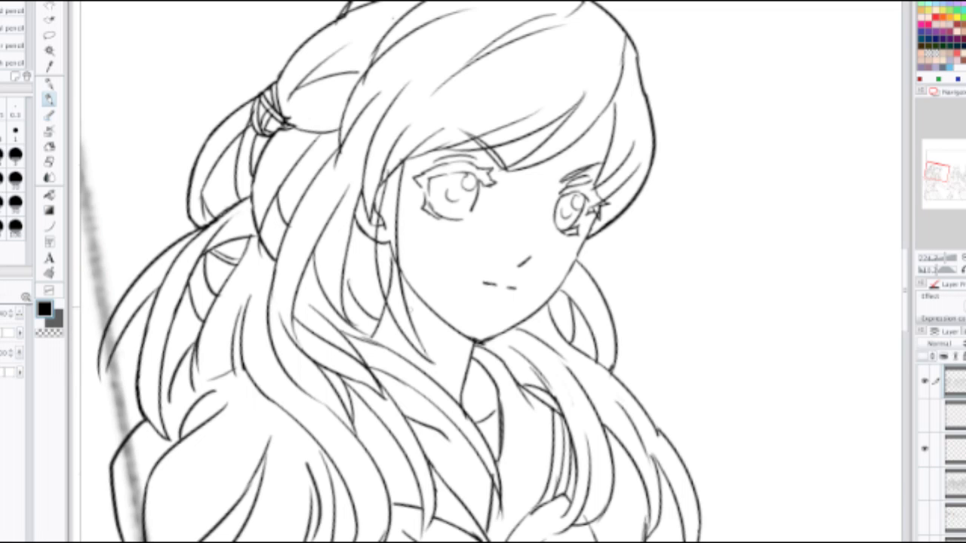
# Step: Erase the ear and jaw lines that cross inside the new face-framing lock
pyautogui.press('e')
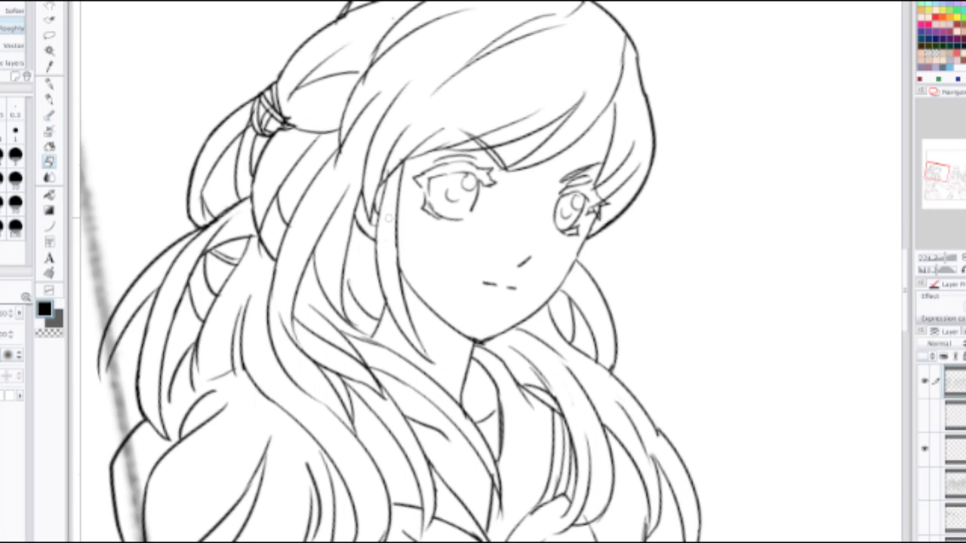
pyautogui.scroll(-4, 394, 246)
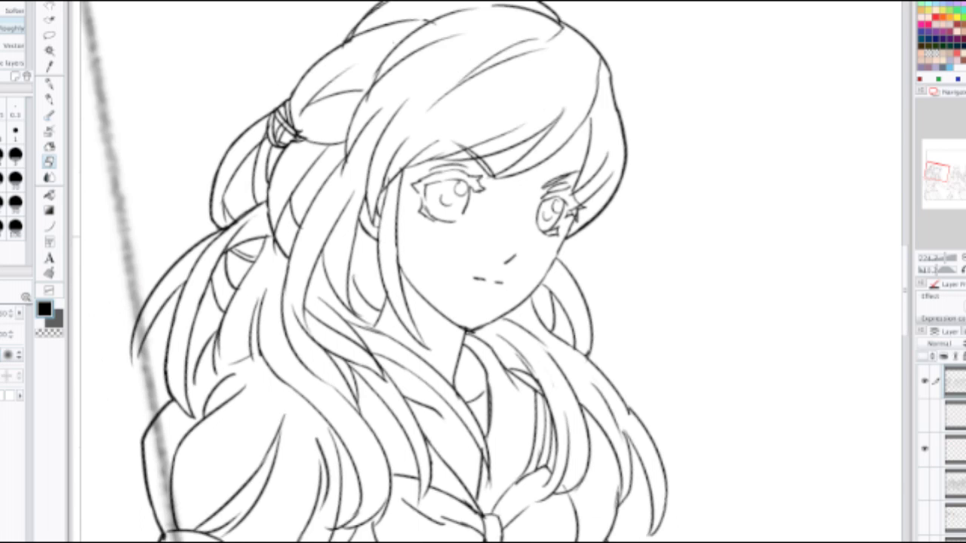
pyautogui.scroll(4, 446, 227)
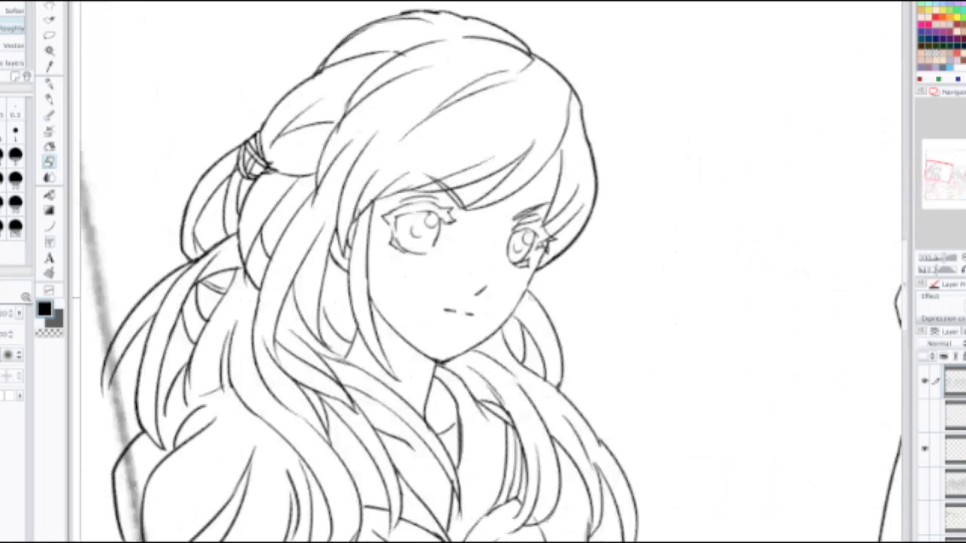
# Step: Ink the outer edge of an extra hair strand curving down from the far cheek outside the existing hair loop
pyautogui.press('p')
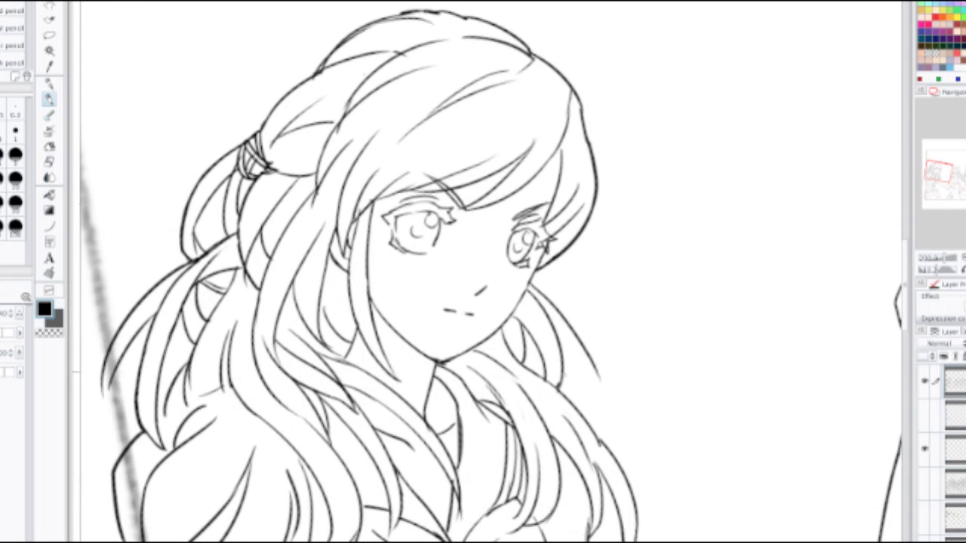
pyautogui.moveTo(530, 283); pyautogui.dragTo(593, 394)
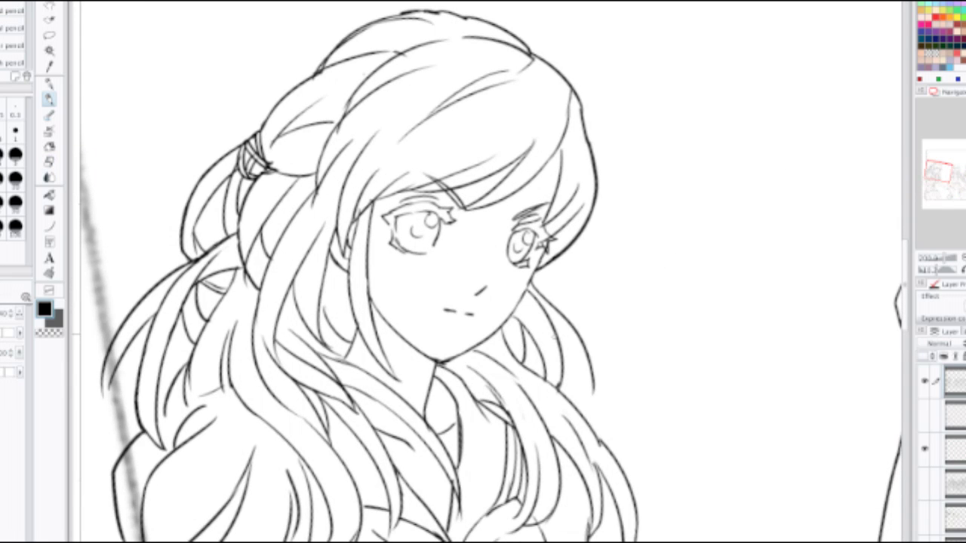
pyautogui.hotkey('ctrl', 'z')
pyautogui.moveTo(529, 291); pyautogui.dragTo(588, 359)
pyautogui.hotkey('ctrl', 'z')
pyautogui.moveTo(533, 277); pyautogui.dragTo(584, 392)
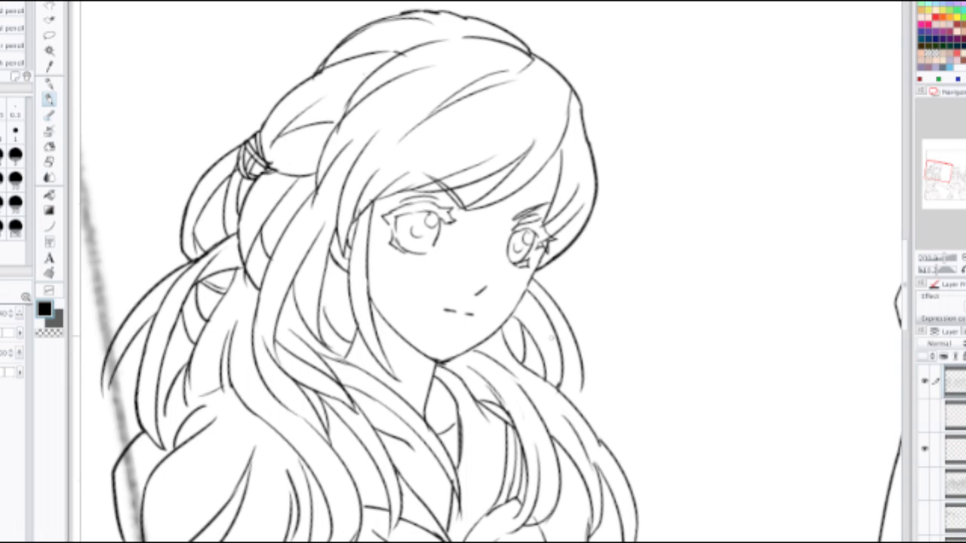
# Step: Ink the inner edge of the extra strand beside the far cheek so both edges meet in a pointed tip
pyautogui.moveTo(525, 293); pyautogui.dragTo(584, 397)
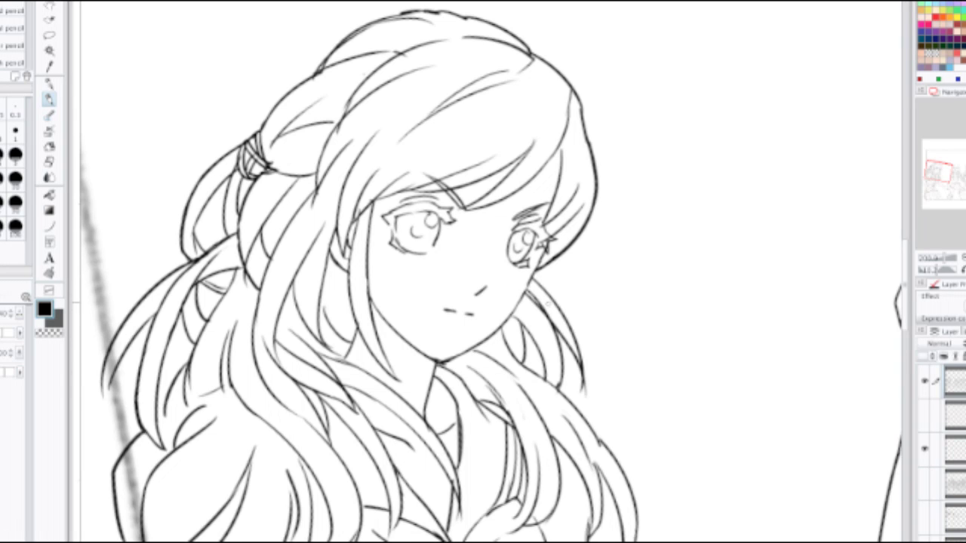
pyautogui.hotkey('ctrl', 'z')
pyautogui.moveTo(524, 294); pyautogui.dragTo(575, 385)
pyautogui.hotkey('ctrl', 'z')
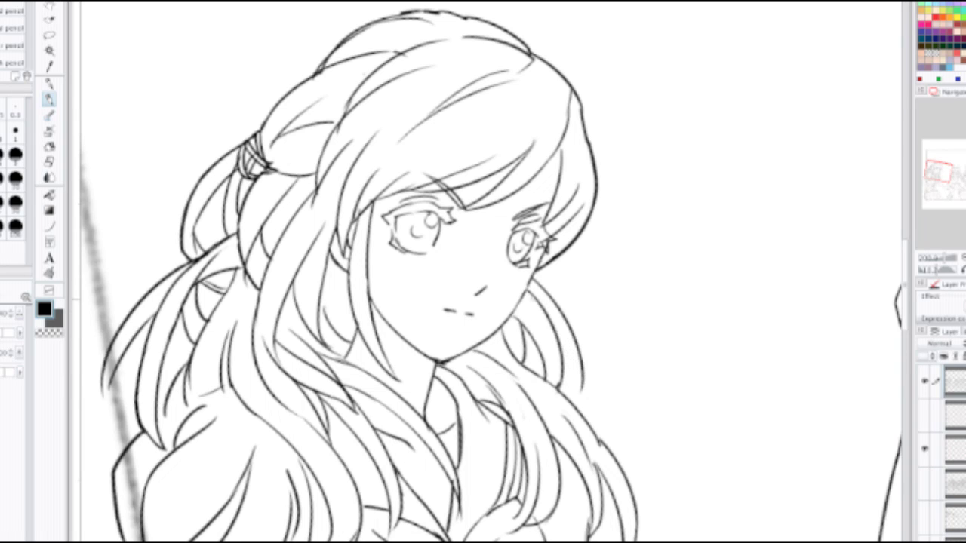
pyautogui.moveTo(523, 295); pyautogui.dragTo(576, 384)
pyautogui.hotkey('ctrl', 'z')
pyautogui.moveTo(523, 293); pyautogui.dragTo(583, 391)
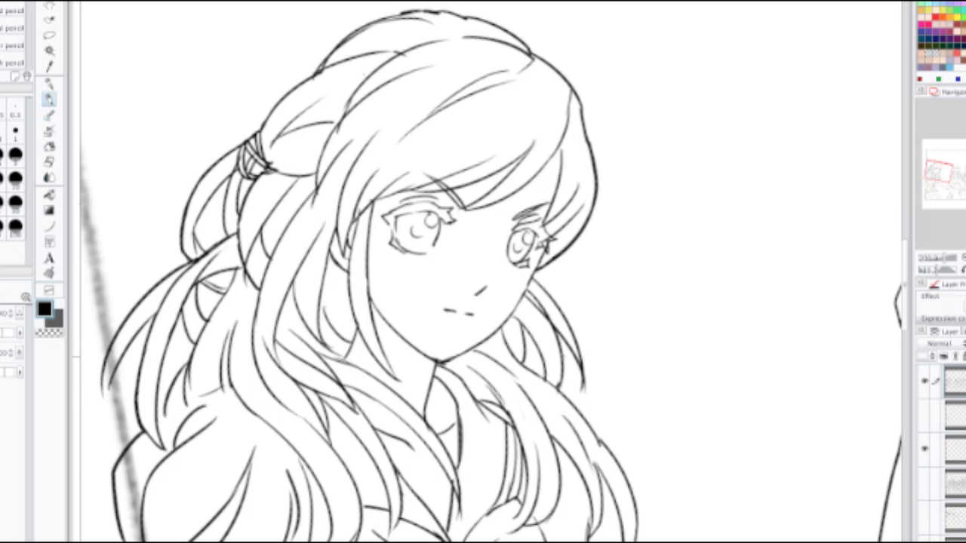
# Step: Erase the extra pointed strand outside the hair loop behind the far cheek
pyautogui.press('e')
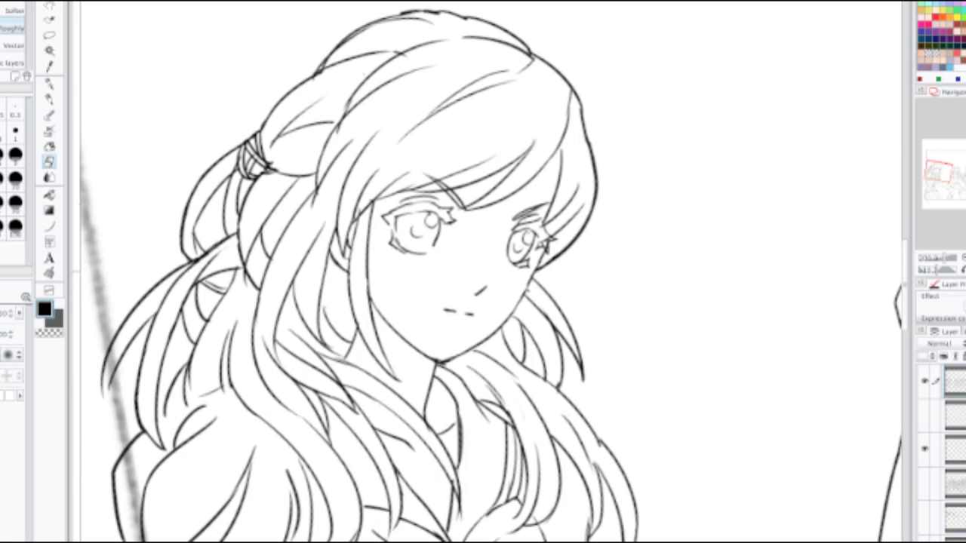
pyautogui.scroll(-2, 540, 273)
pyautogui.moveTo(562, 330); pyautogui.dragTo(539, 279)
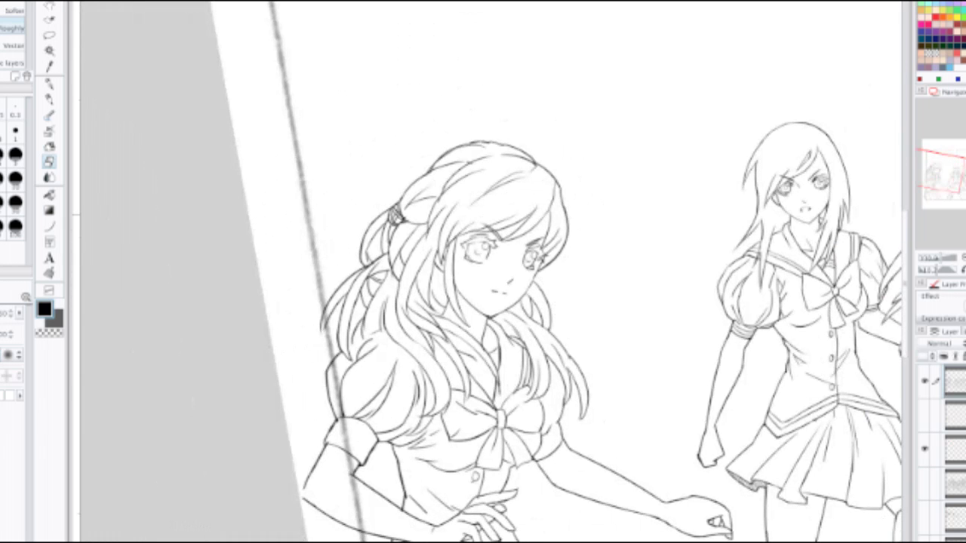
# Step: Ink a new far-side cheek contour from the lower cheek up to the outer lashes of the far eye
pyautogui.scroll(2, 424, 257)
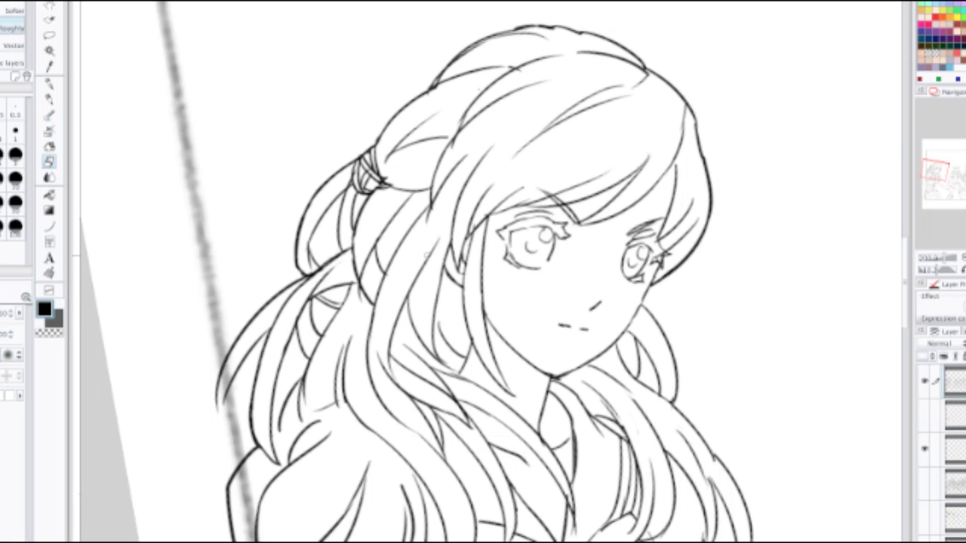
pyautogui.press('p')
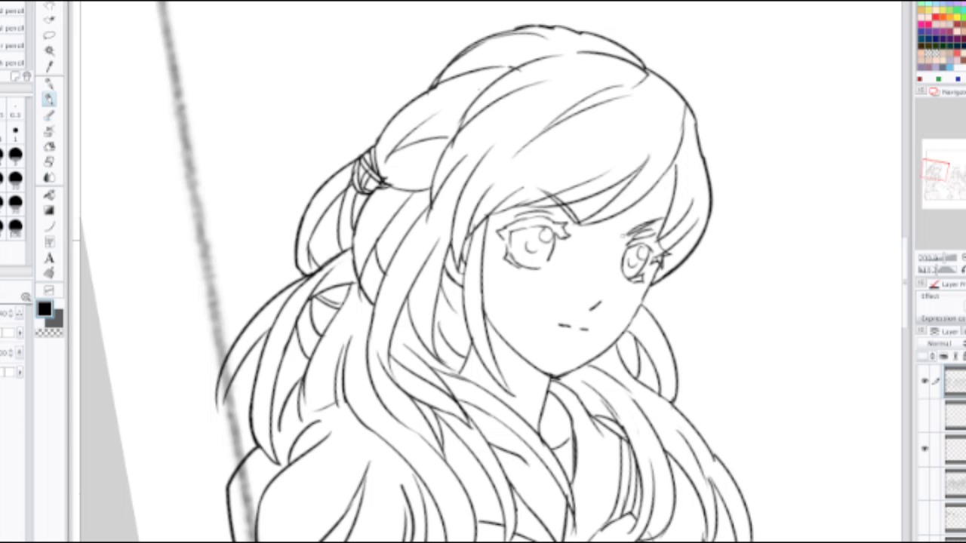
pyautogui.scroll(-2, 622, 249)
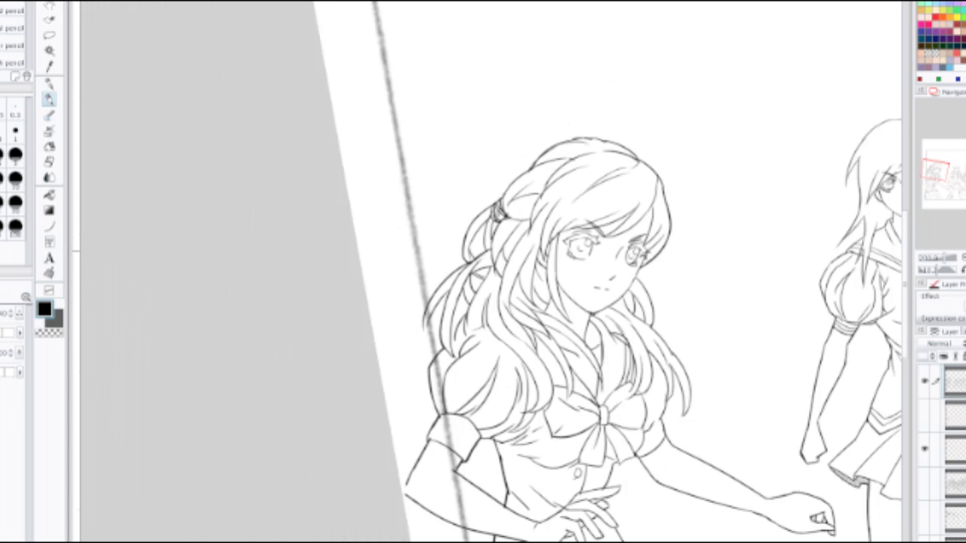
pyautogui.moveTo(623, 249); pyautogui.dragTo(463, 169)
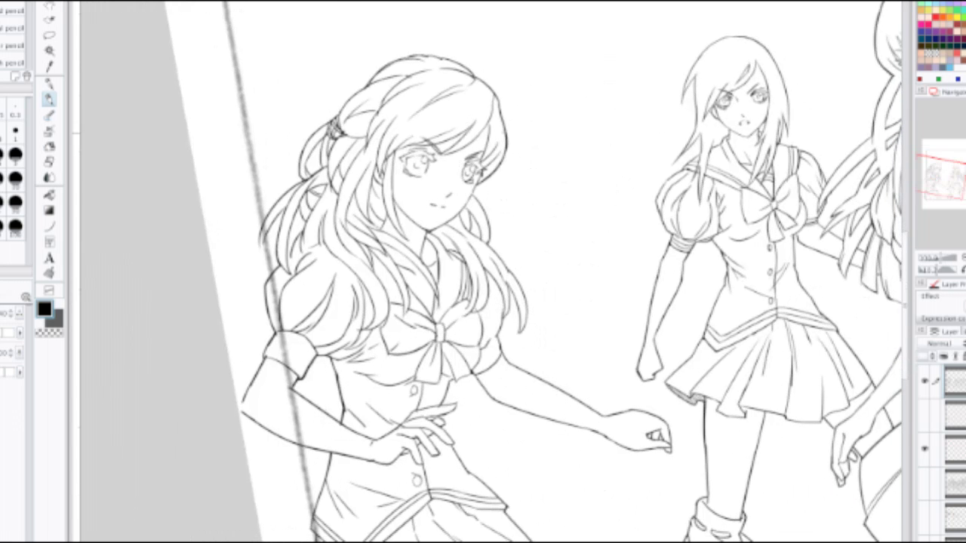
pyautogui.hotkey('ctrl', '+')
pyautogui.hotkey('ctrl', '+')
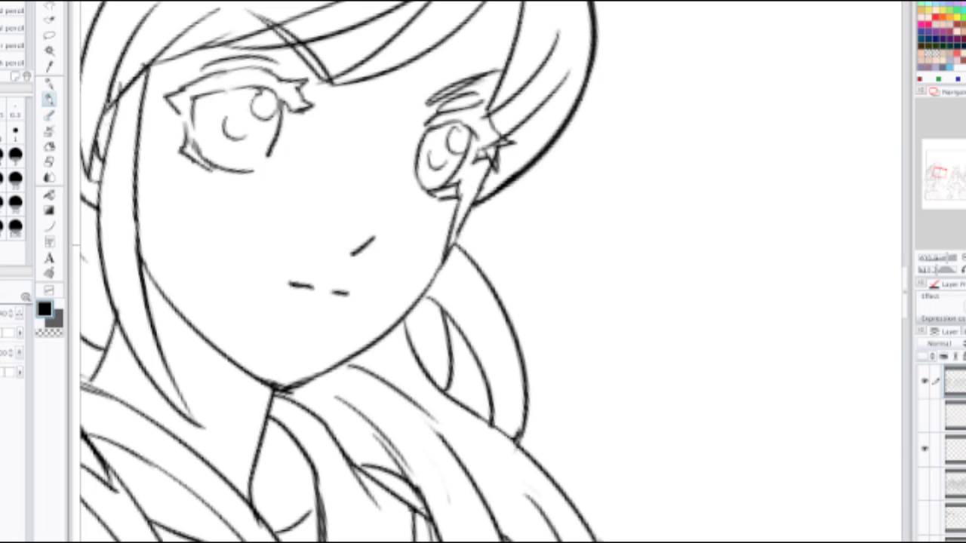
pyautogui.moveTo(438, 269)
pyautogui.mouseDown()
pyautogui.moveTo(465, 194)
pyautogui.moveTo(494, 151)
pyautogui.mouseUp()
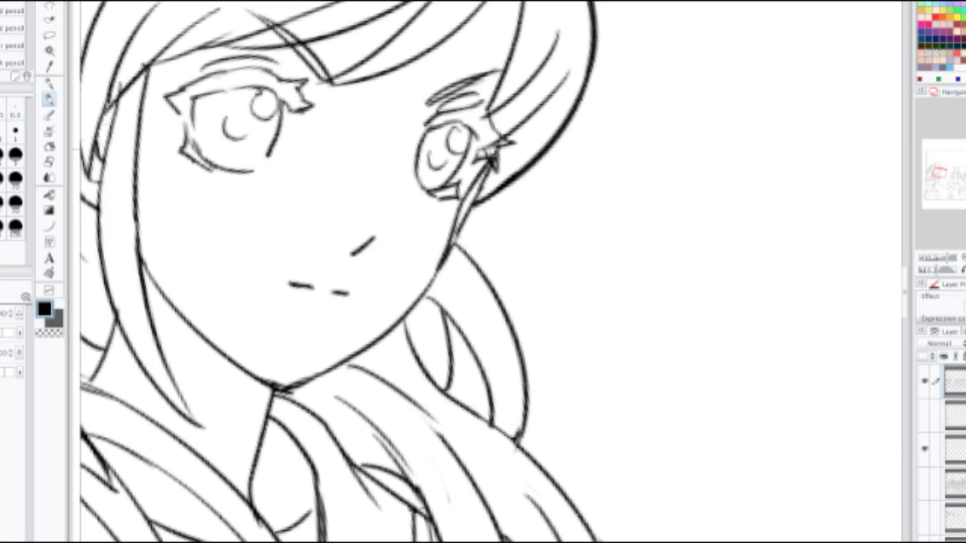
# Step: Erase the old far-side cheek line below the eye and rework the top of the hair loop where it meets the cheek
pyautogui.press('e')
pyautogui.moveTo(464, 206); pyautogui.dragTo(457, 240)
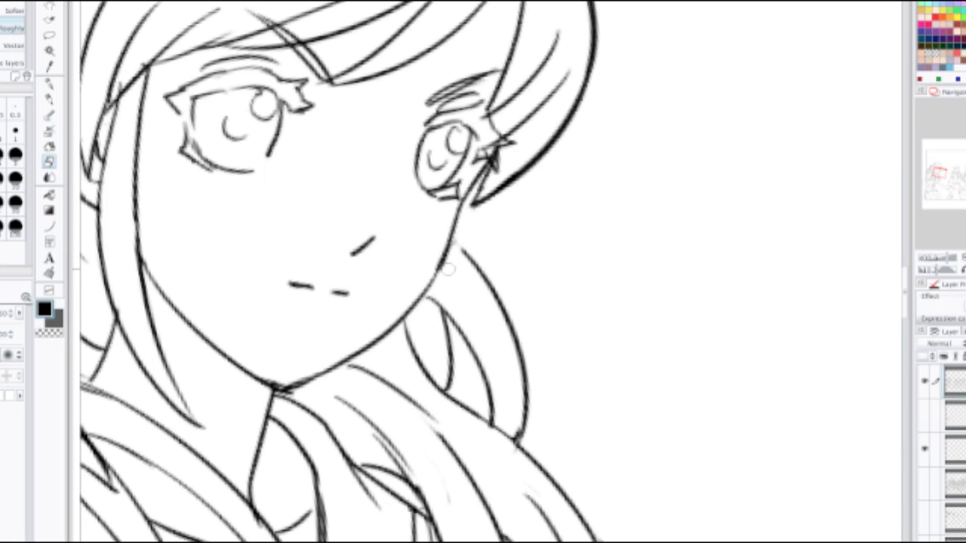
pyautogui.press('p')
pyautogui.moveTo(451, 242); pyautogui.dragTo(474, 263)
pyautogui.hotkey('ctrl', 'z')
pyautogui.hotkey('ctrl', 'z')
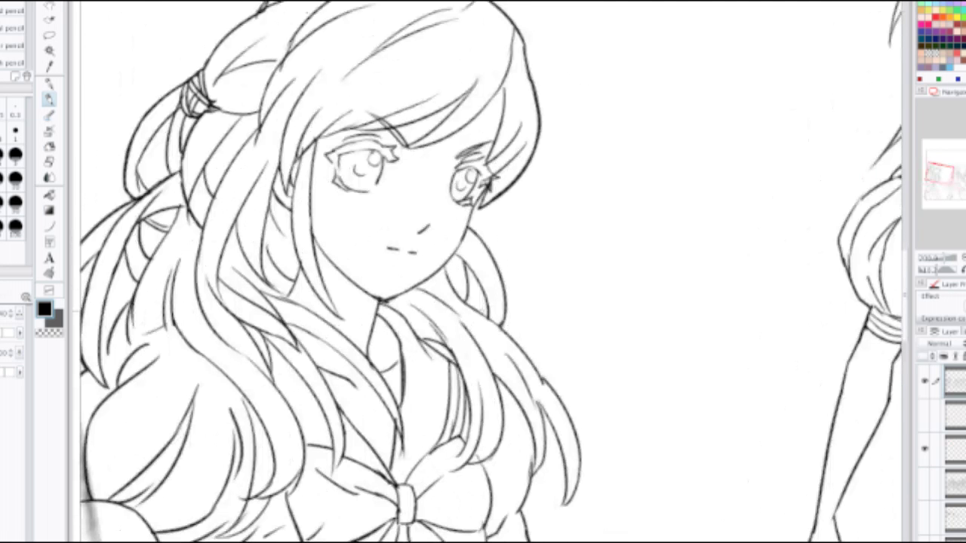
pyautogui.press('e')
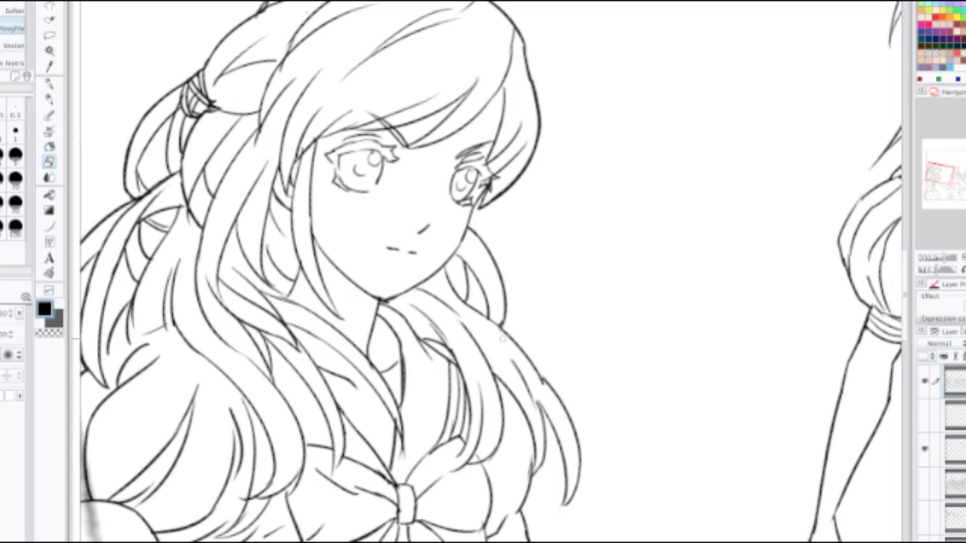
# Step: Review the whole group drawing at reduced size and mirror the canvas to check the long-haired girl's head shape
pyautogui.hotkey('ctrl', '-')
pyautogui.hotkey('ctrl', '-')
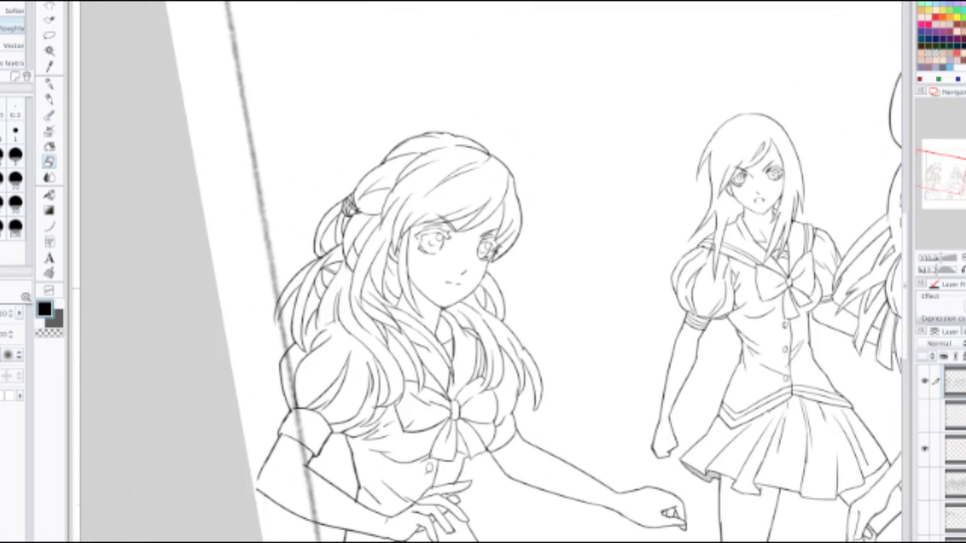
pyautogui.hotkey('ctrl', '-')
pyautogui.moveTo(528, 287); pyautogui.dragTo(286, 235)
pyautogui.moveTo(679, 226); pyautogui.dragTo(684, 269)
pyautogui.moveTo(483, 271); pyautogui.dragTo(613, 261)
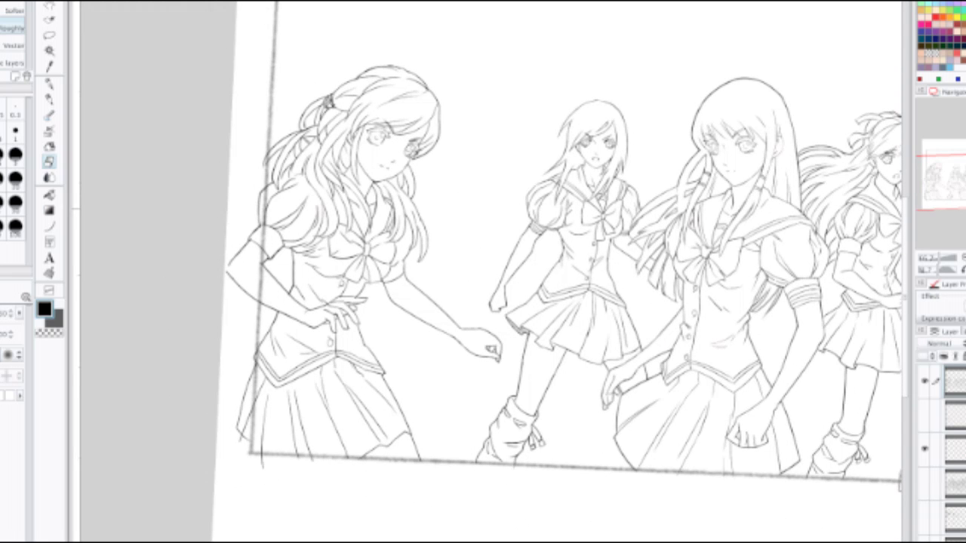
pyautogui.scroll(2, 490, 272)
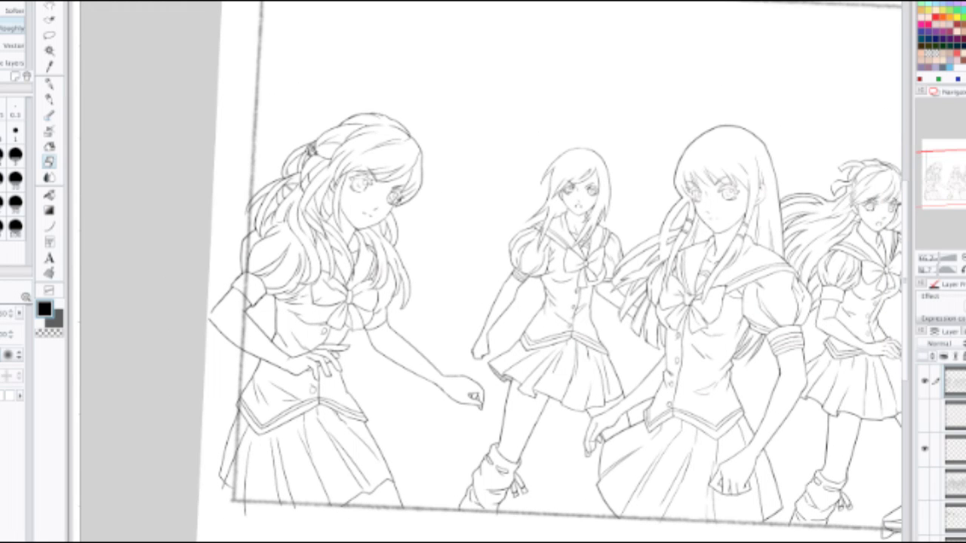
pyautogui.press('h')
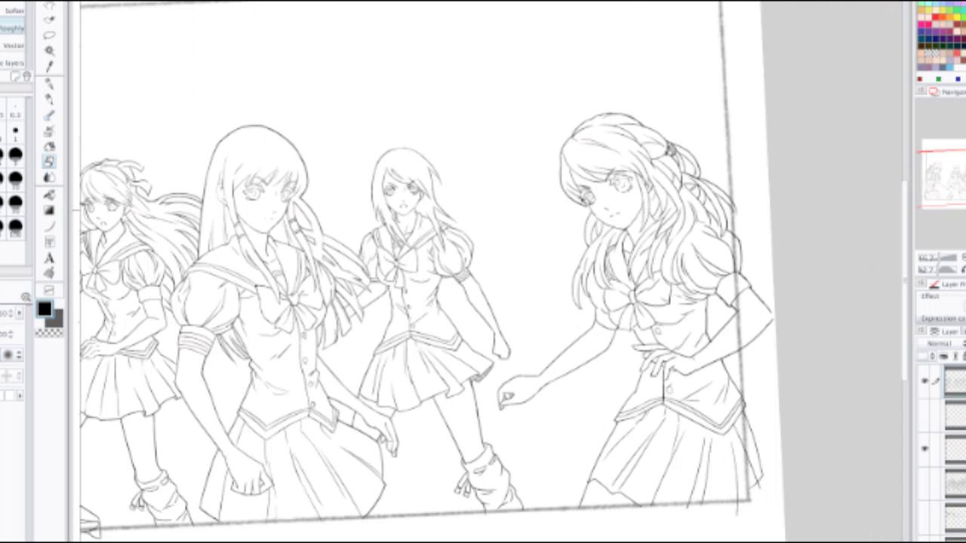
# Step: Erase the outer hair contour at the front of the girl's head, above the fringe, with a larger eraser
pyautogui.scroll(1, 524, 214)
pyautogui.moveTo(574, 98); pyautogui.dragTo(457, 258)
pyautogui.scroll(2, 458, 258)
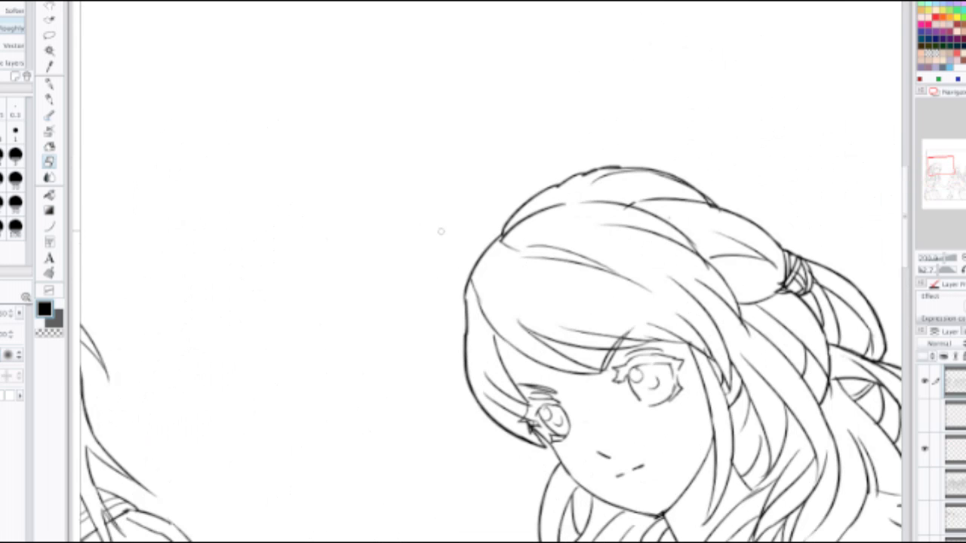
pyautogui.press(']')
pyautogui.press(']')
pyautogui.press(']')
pyautogui.press(']')
pyautogui.moveTo(462, 321); pyautogui.dragTo(488, 244)
pyautogui.moveTo(459, 300); pyautogui.dragTo(461, 317)
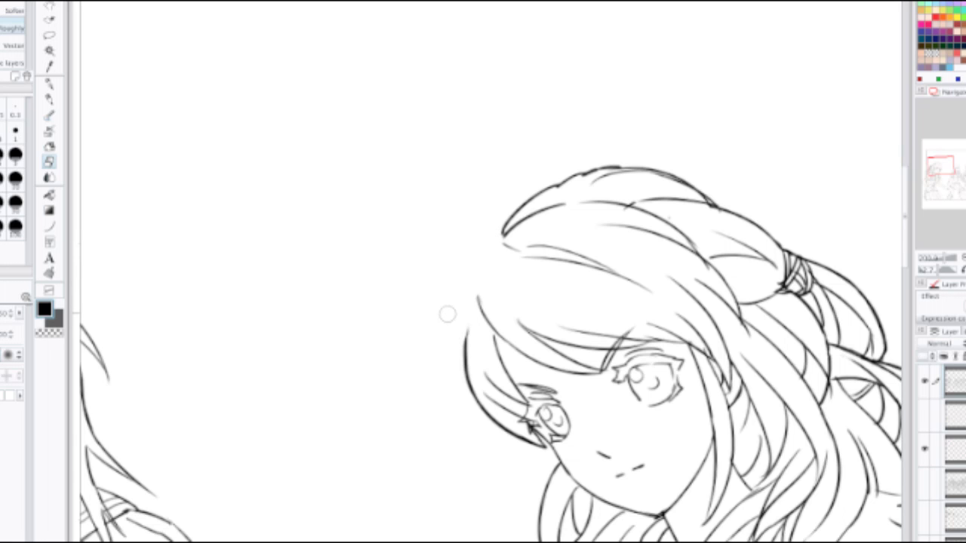
# Step: Ink a new front hair contour from the outer fringe lock up to the crown
pyautogui.press('p')
pyautogui.moveTo(468, 337)
pyautogui.mouseDown()
pyautogui.moveTo(465, 317)
pyautogui.moveTo(521, 216)
pyautogui.mouseUp()
pyautogui.hotkey('ctrl', 'z')
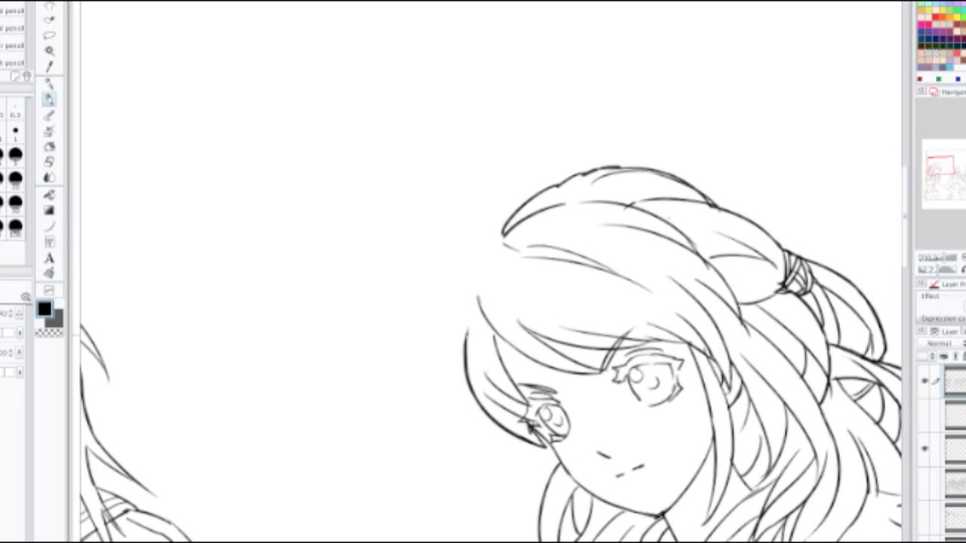
pyautogui.moveTo(466, 334); pyautogui.dragTo(481, 300)
pyautogui.hotkey('ctrl', 'z')
pyautogui.moveTo(465, 336); pyautogui.dragTo(504, 236)
pyautogui.scroll(-1, 547, 233)
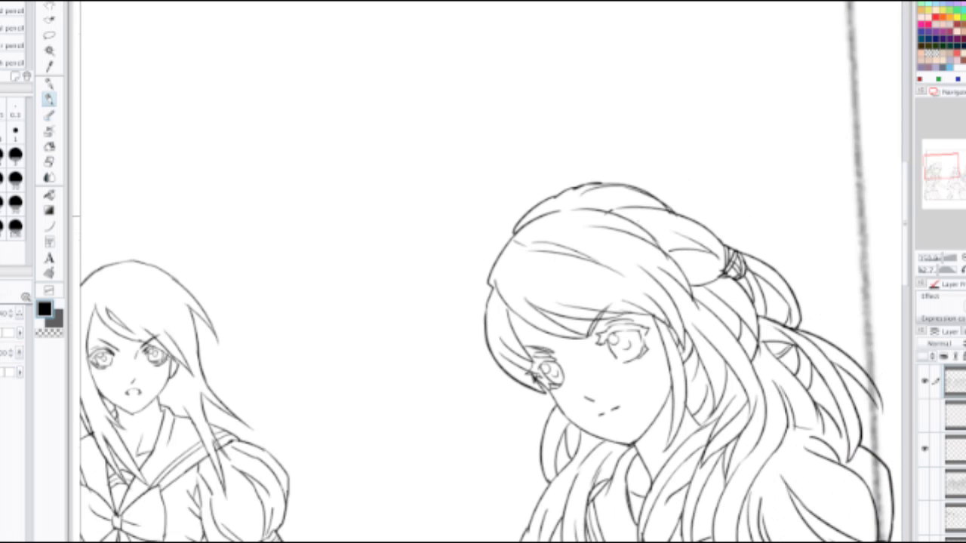
# Step: Erase the raised outer outline over the crown and the stray mark where it met the front hair contour
pyautogui.scroll(-1, 532, 270)
pyautogui.moveTo(532, 271); pyautogui.dragTo(470, 183)
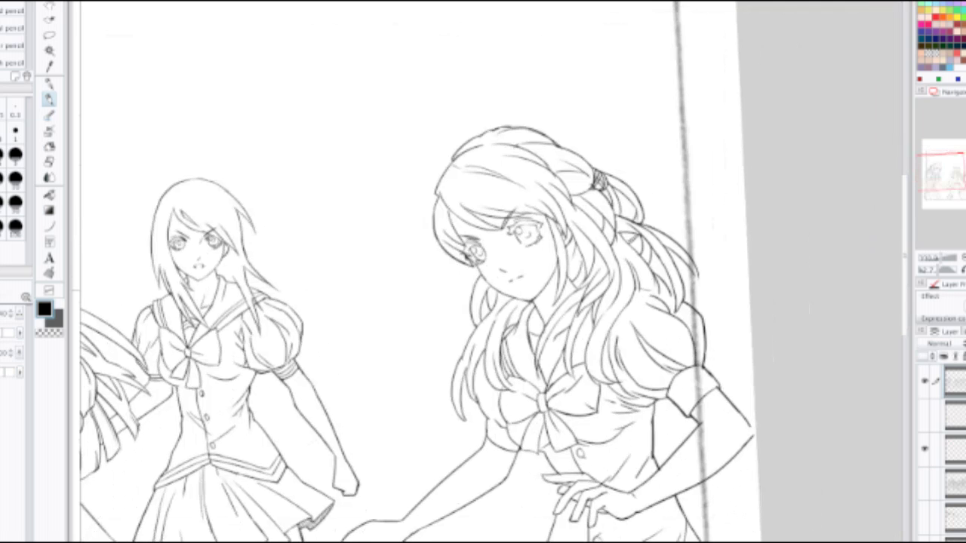
pyautogui.scroll(5, 459, 195)
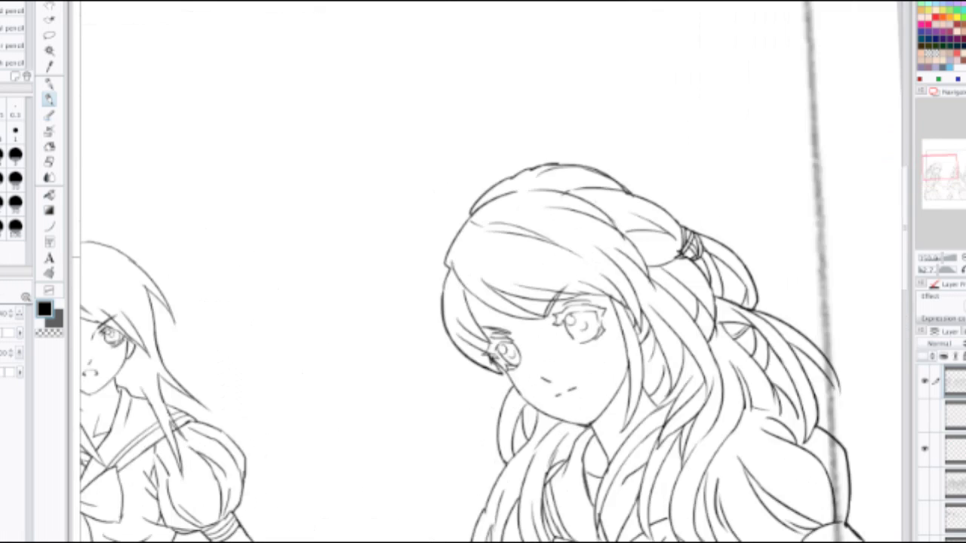
pyautogui.press('e')
pyautogui.moveTo(402, 168); pyautogui.dragTo(562, 71)
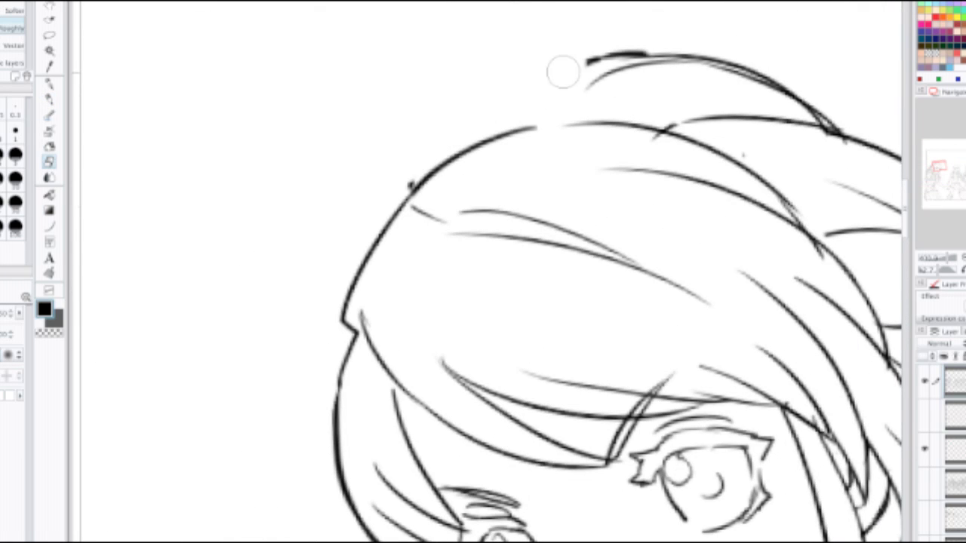
pyautogui.moveTo(383, 199); pyautogui.dragTo(433, 154)
pyautogui.moveTo(585, 74); pyautogui.dragTo(713, 50)
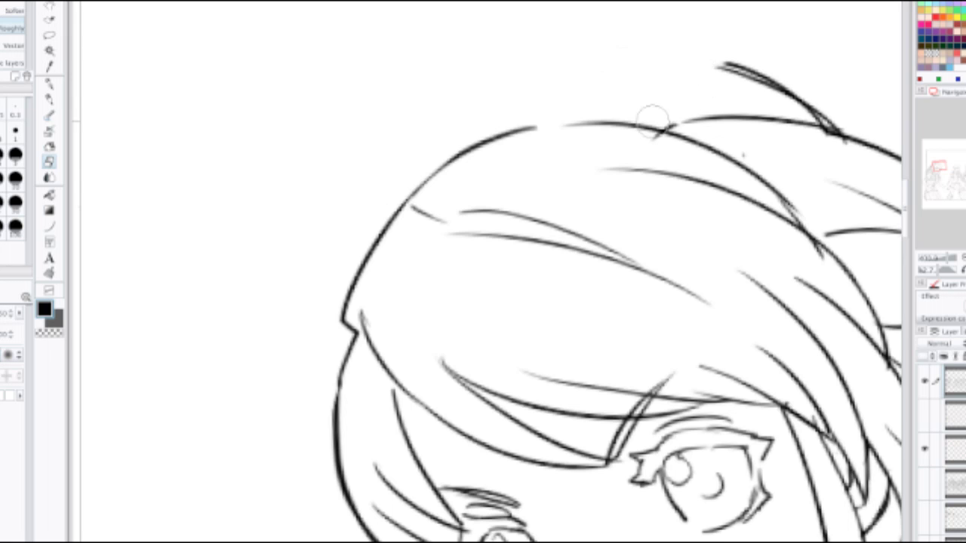
# Step: Ink a continuous crown contour from the front of the head over to the hair at the back
pyautogui.press('p')
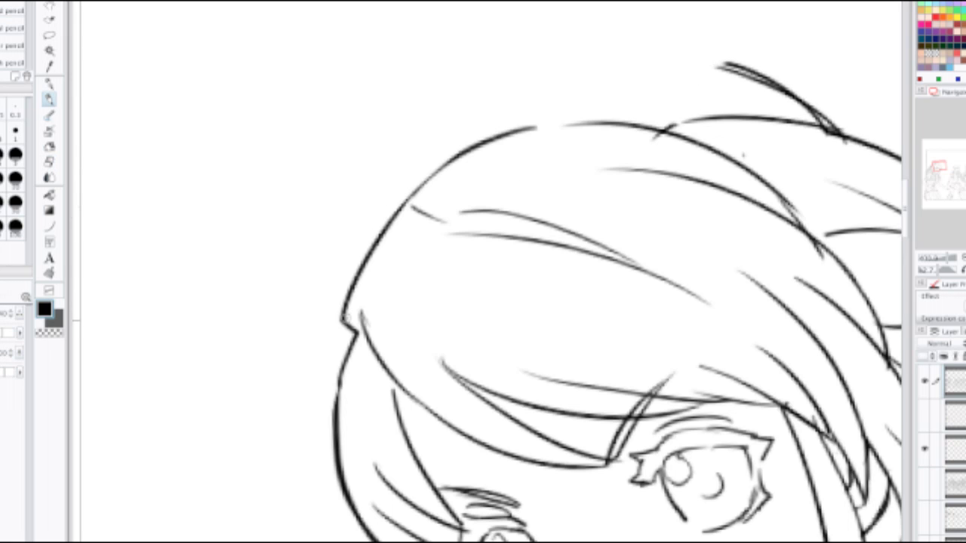
pyautogui.moveTo(346, 323); pyautogui.dragTo(438, 175)
pyautogui.moveTo(398, 218)
pyautogui.mouseDown()
pyautogui.moveTo(415, 190)
pyautogui.moveTo(510, 125)
pyautogui.moveTo(617, 89)
pyautogui.moveTo(762, 88)
pyautogui.mouseUp()
pyautogui.hotkey('ctrl', 'z')
pyautogui.moveTo(495, 139)
pyautogui.mouseDown()
pyautogui.moveTo(731, 91)
pyautogui.moveTo(780, 113)
pyautogui.moveTo(514, 123)
pyautogui.moveTo(784, 84)
pyautogui.mouseUp()
pyautogui.hotkey('ctrl', 'z')
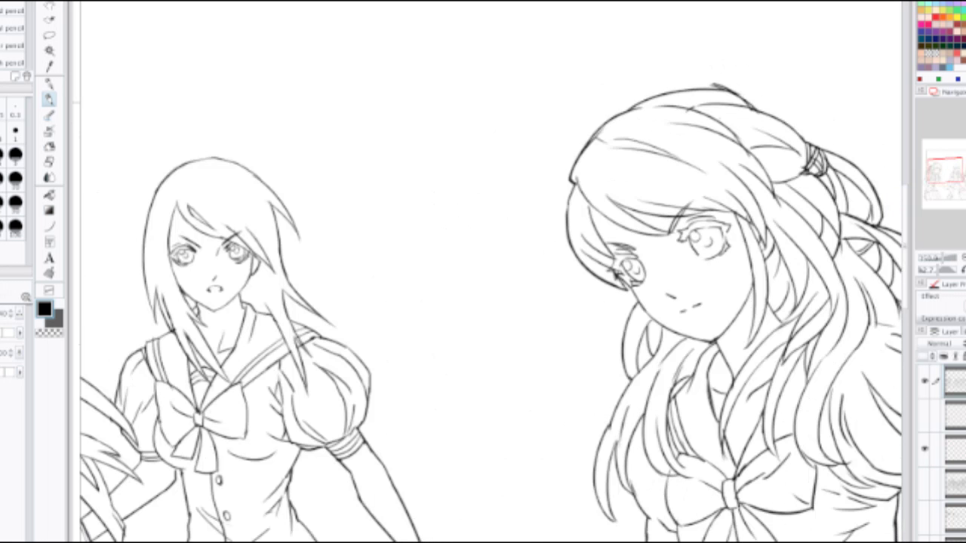
# Step: Rotate the canvas and erase the stray line end sticking out past the back of the crown contour
pyautogui.press('-')
pyautogui.press('-')
pyautogui.press('-')
pyautogui.press('-')
pyautogui.press('-')
pyautogui.press('-')
pyautogui.press('-')
pyautogui.press('-')
pyautogui.press('-')
pyautogui.press('-')
pyautogui.press('-')
pyautogui.press('-')
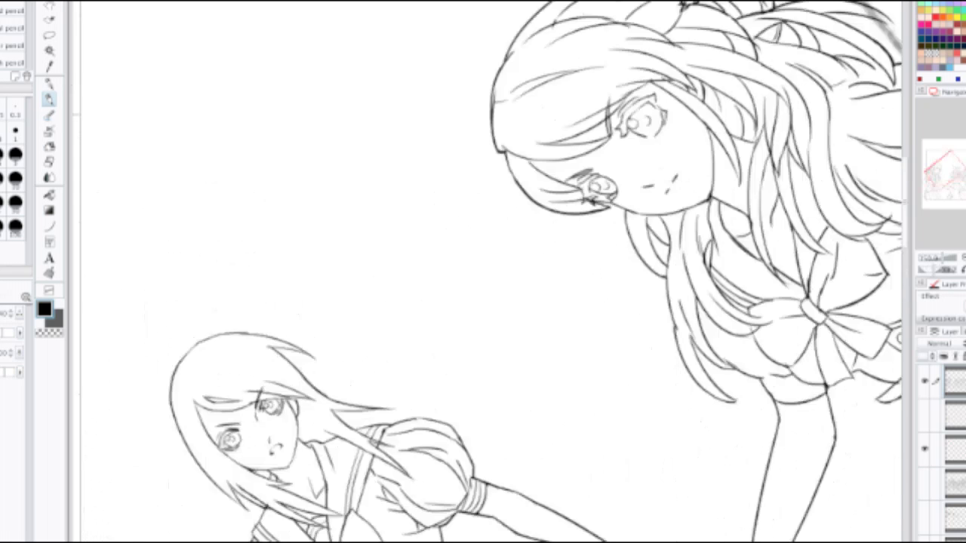
pyautogui.moveTo(483, 166); pyautogui.dragTo(478, 351)
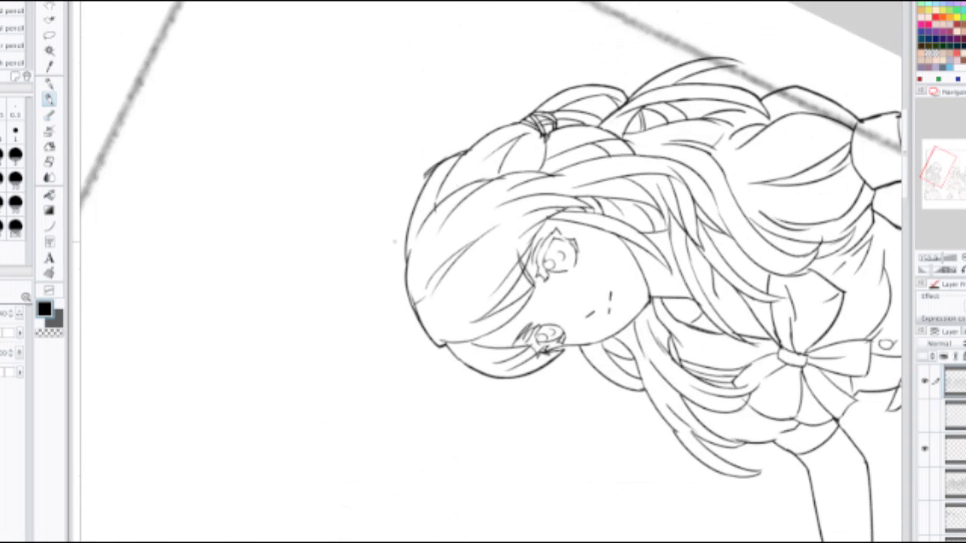
pyautogui.press('e')
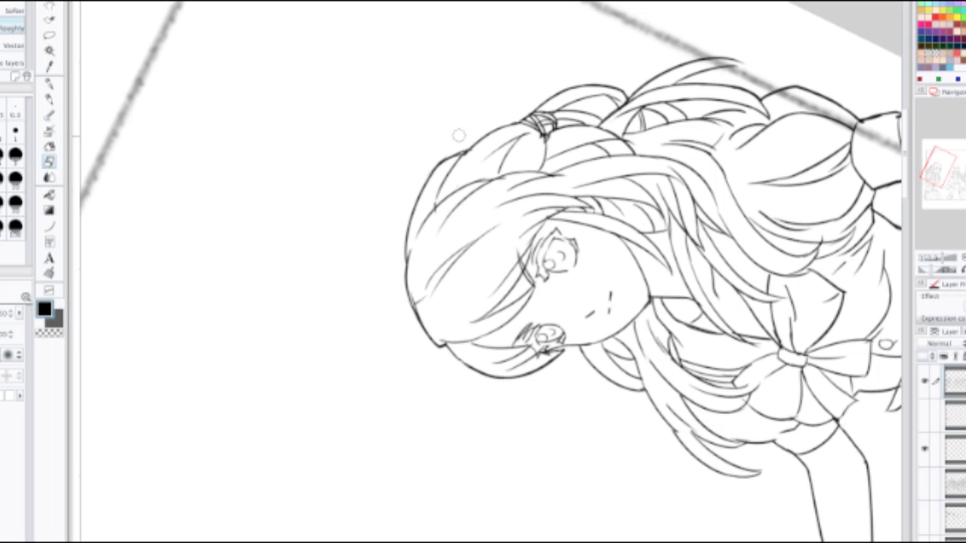
pyautogui.press('p')
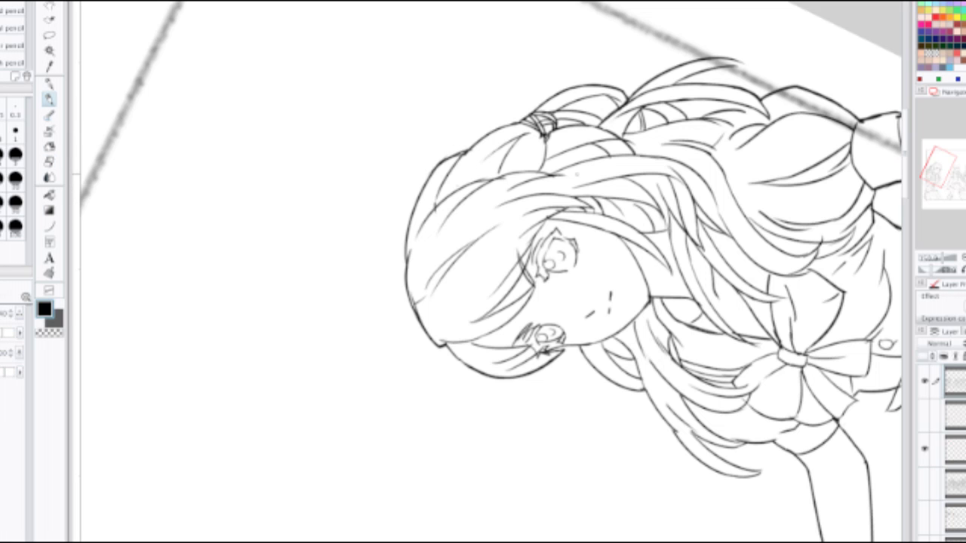
# Step: Erase the uneven back section of the crown contour in front of the tied hair
pyautogui.scroll(3, 453, 163)
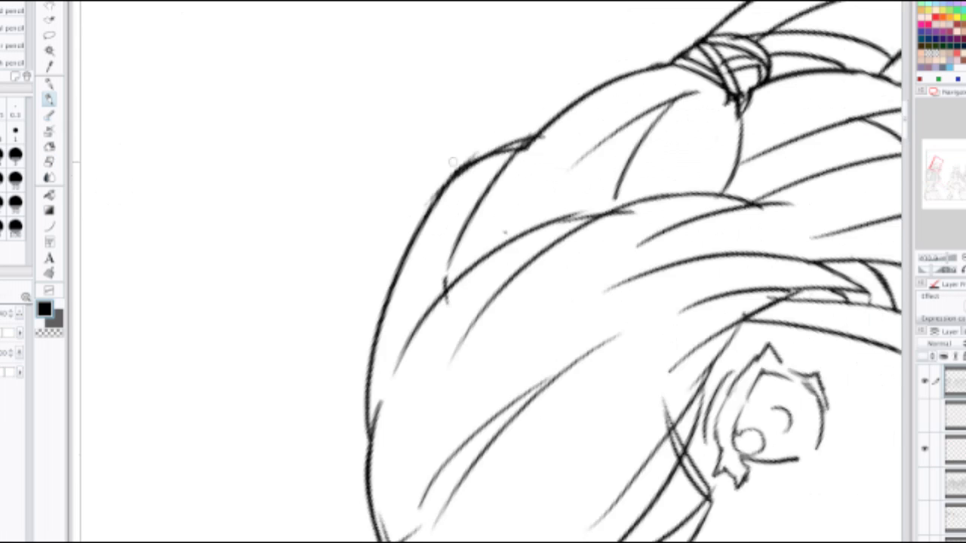
pyautogui.press('e')
pyautogui.moveTo(416, 189); pyautogui.dragTo(507, 133)
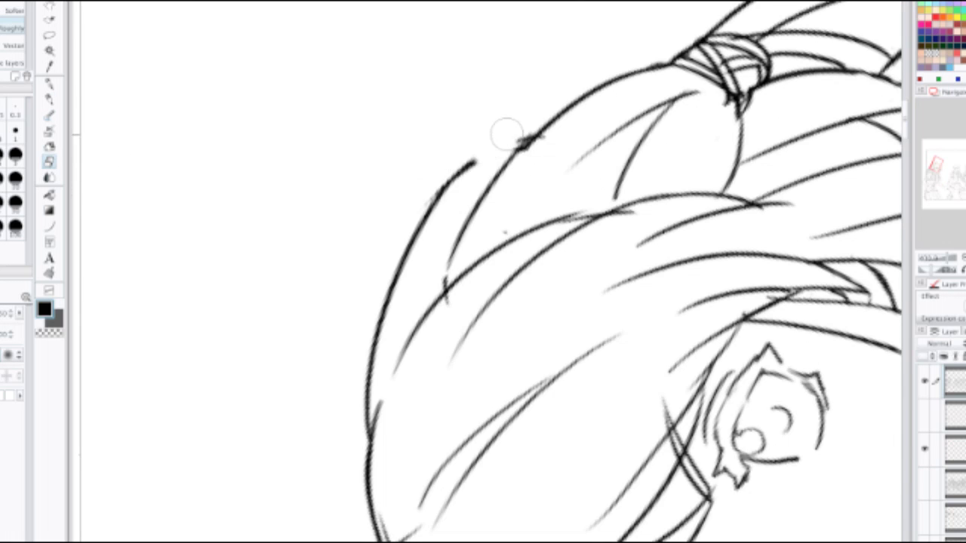
# Step: Re-ink the missing back section of the crown contour as a smooth curve meeting the tied-back lock
pyautogui.press('p')
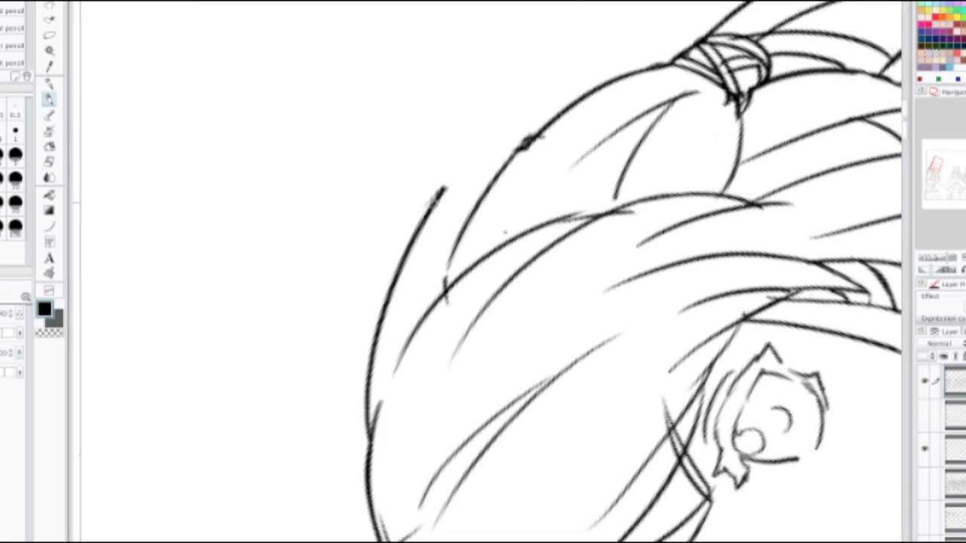
pyautogui.moveTo(436, 200); pyautogui.dragTo(570, 103)
pyautogui.hotkey('ctrl', 'z')
pyautogui.moveTo(437, 198); pyautogui.dragTo(532, 134)
pyautogui.hotkey('ctrl', 'z')
pyautogui.moveTo(428, 202); pyautogui.dragTo(529, 137)
pyautogui.moveTo(434, 202); pyautogui.dragTo(533, 133)
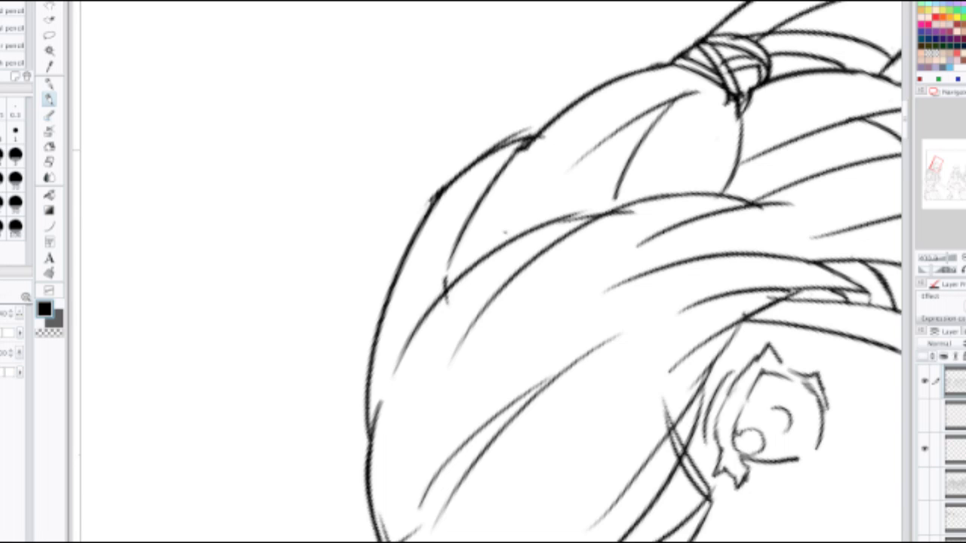
pyautogui.hotkey('ctrl', 'z')
pyautogui.moveTo(433, 201)
pyautogui.mouseDown()
pyautogui.moveTo(510, 144)
pyautogui.moveTo(542, 136)
pyautogui.moveTo(529, 137)
pyautogui.mouseUp()
pyautogui.hotkey('ctrl', 'z')
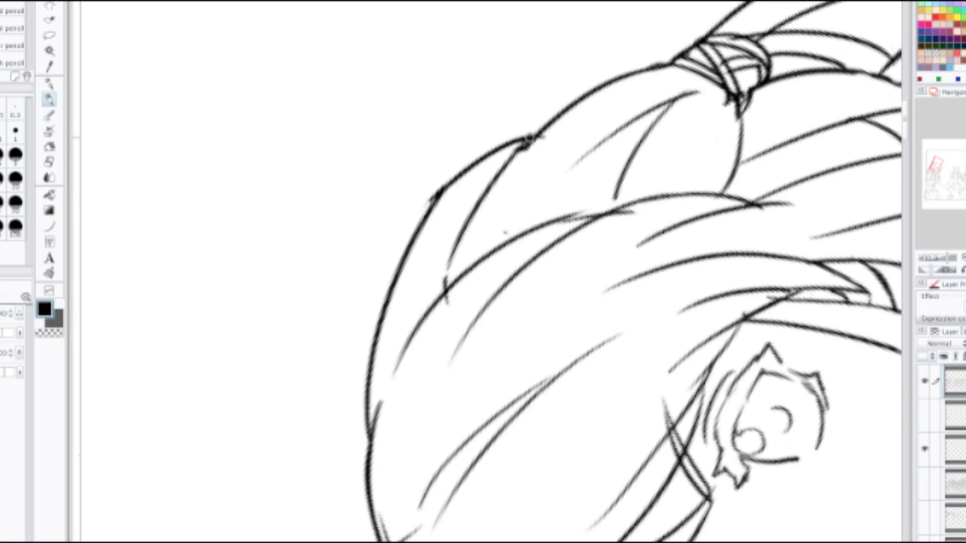
# Step: Clean up the dark junction where the crown contour meets the tied-back lock and re-ink the short connecting line
pyautogui.press('e')
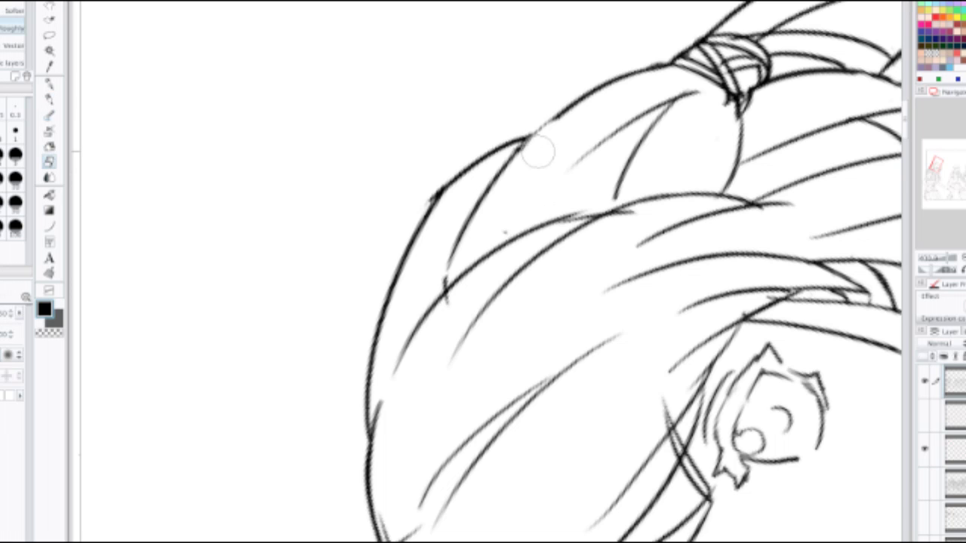
pyautogui.press('p')
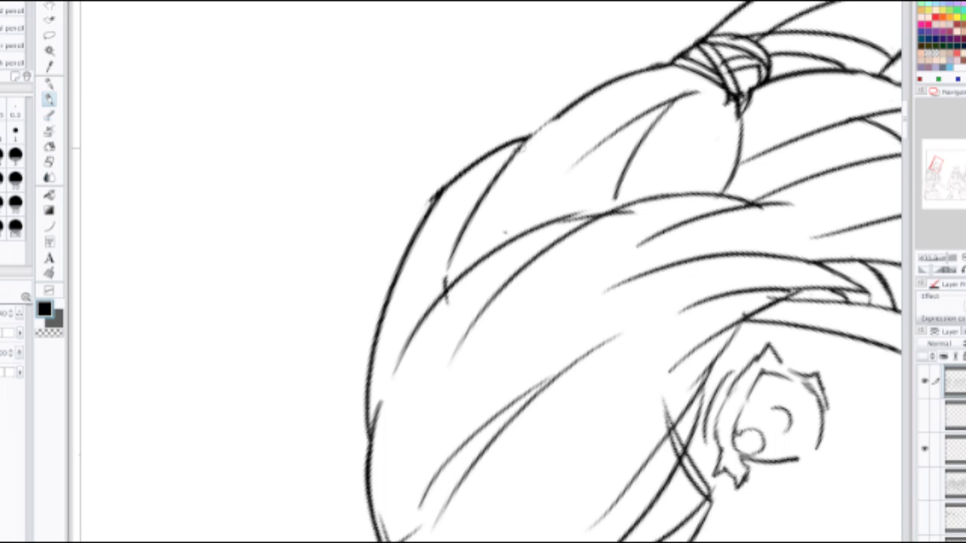
pyautogui.moveTo(527, 141); pyautogui.dragTo(569, 108)
# Step: Reset the canvas rotation and review the girl's reworked head alongside the rest of the group
pyautogui.scroll(-3, 578, 101)
pyautogui.moveTo(641, 310)
pyautogui.mouseDown()
pyautogui.moveTo(388, 272)
pyautogui.moveTo(592, 156)
pyautogui.moveTo(529, 122)
pyautogui.moveTo(608, 357)
pyautogui.mouseUp()
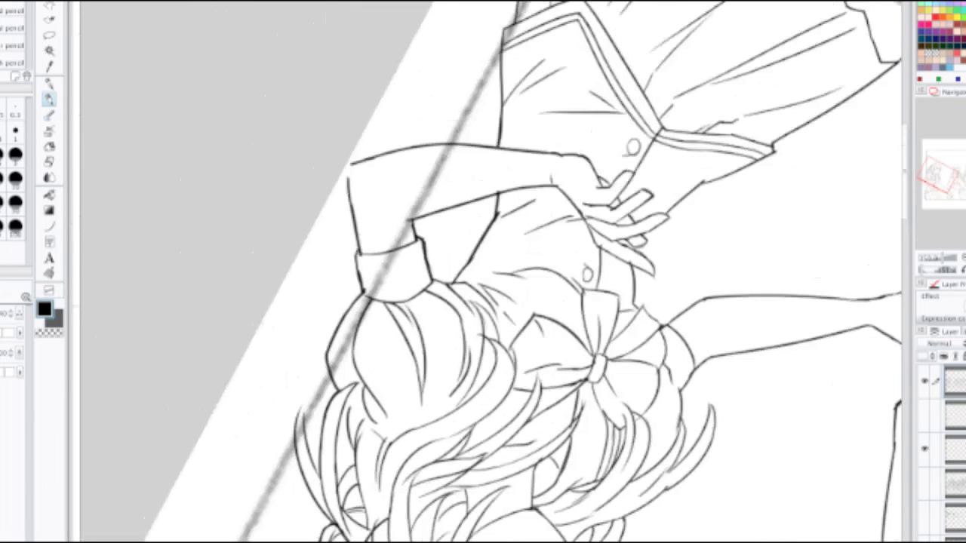
pyautogui.hotkey('ctrl', '@')
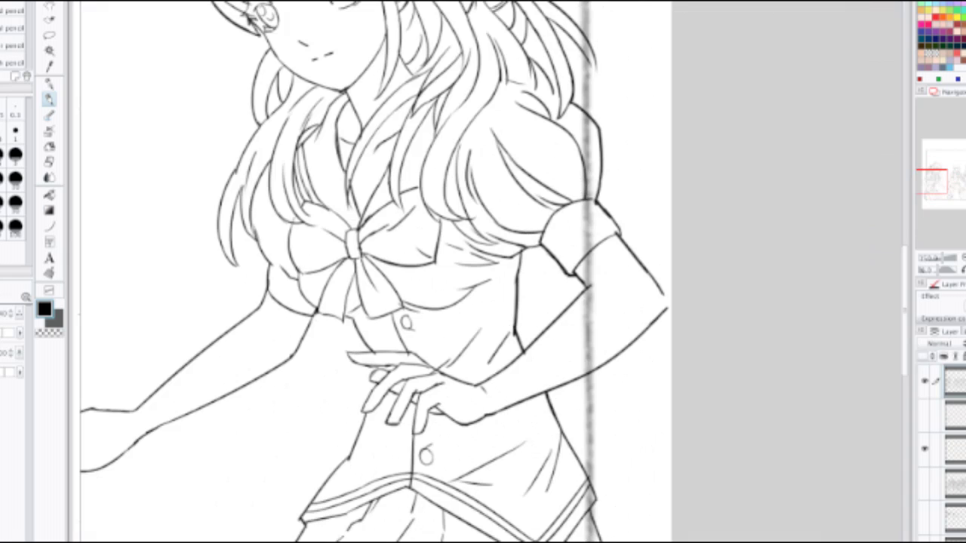
pyautogui.scroll(1, 403, 226)
pyautogui.scroll(-1, 403, 226)
pyautogui.scroll(-2, 441, 242)
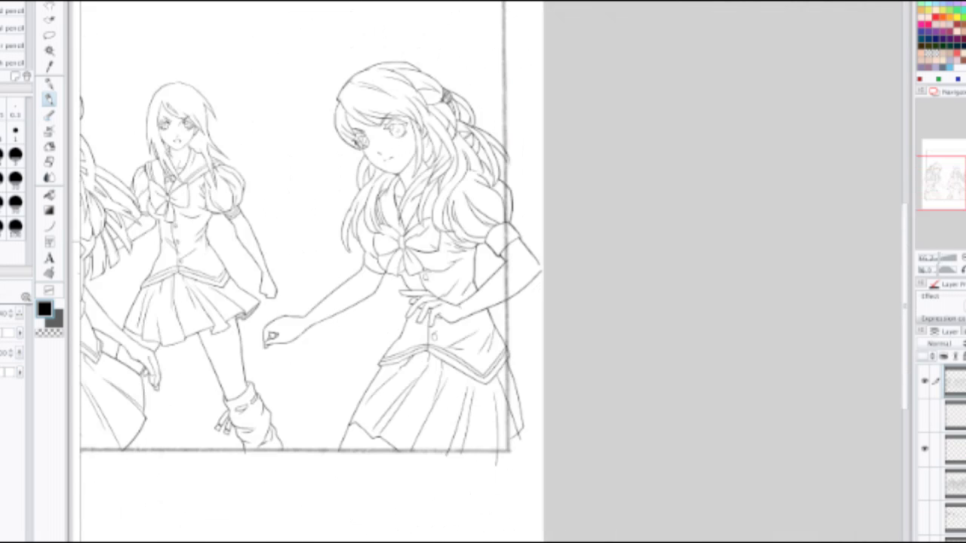
pyautogui.moveTo(441, 242); pyautogui.dragTo(539, 290)
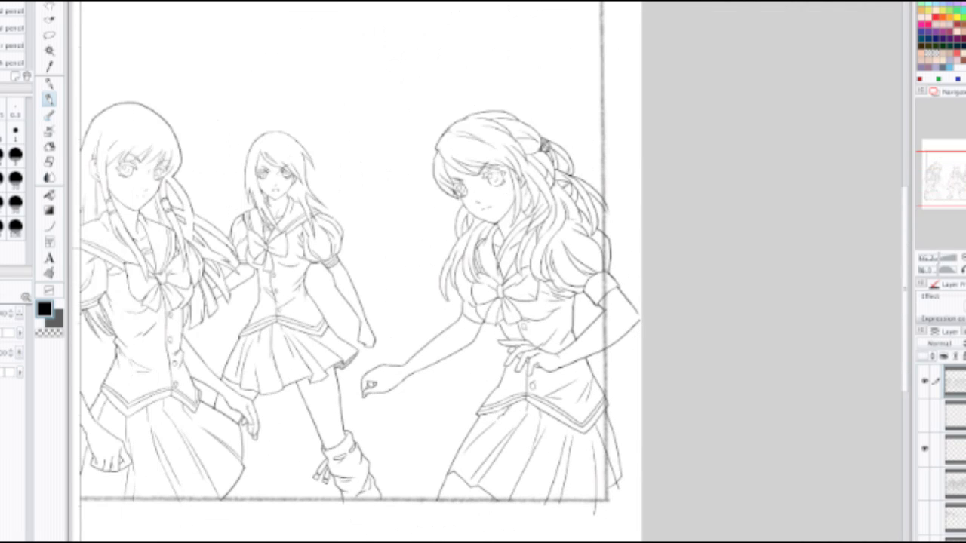
# Step: Erase the inner strand lines of the fringe above the far eye and ink a single curved strand line there
pyautogui.press('+')
pyautogui.press('+')
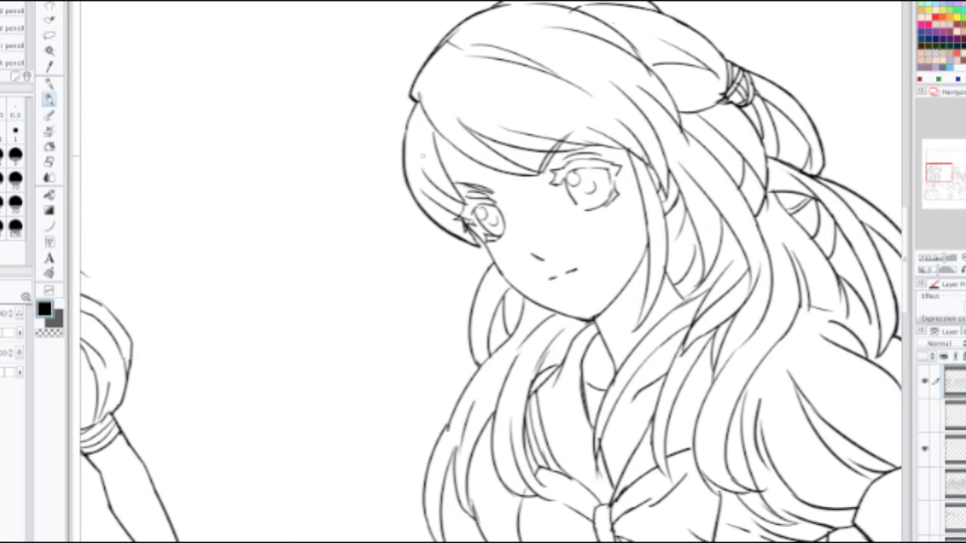
pyautogui.press('e')
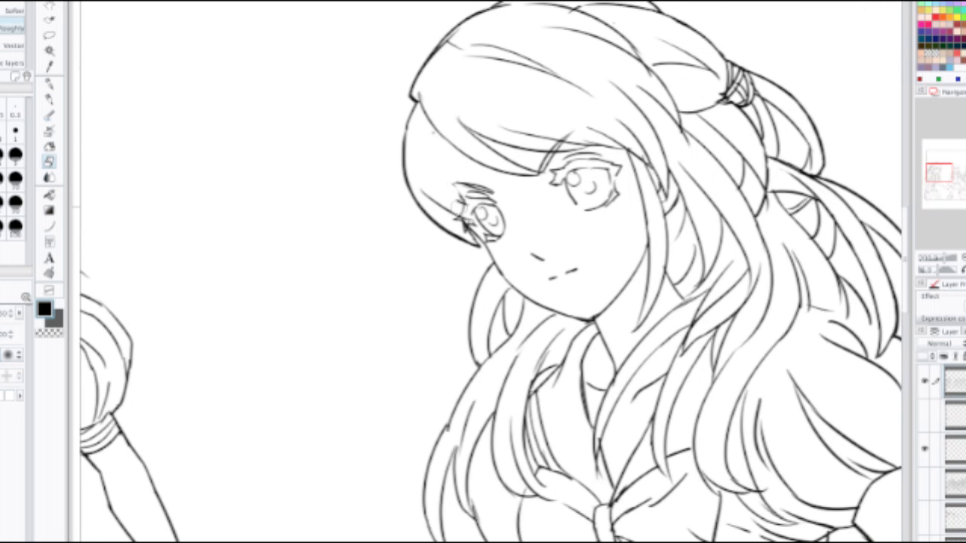
pyautogui.press('p')
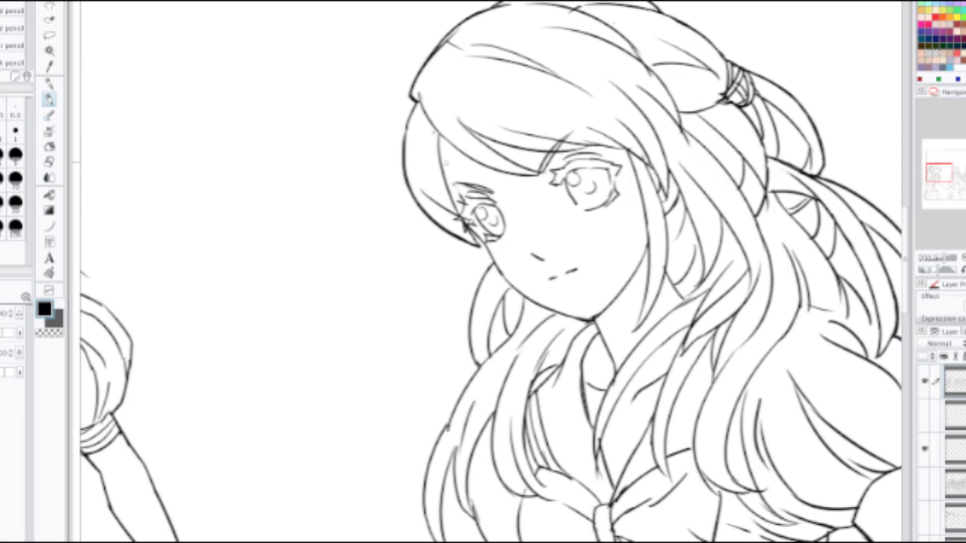
pyautogui.moveTo(434, 130); pyautogui.dragTo(463, 211)
pyautogui.hotkey('ctrl', 'z')
pyautogui.moveTo(434, 129); pyautogui.dragTo(462, 204)
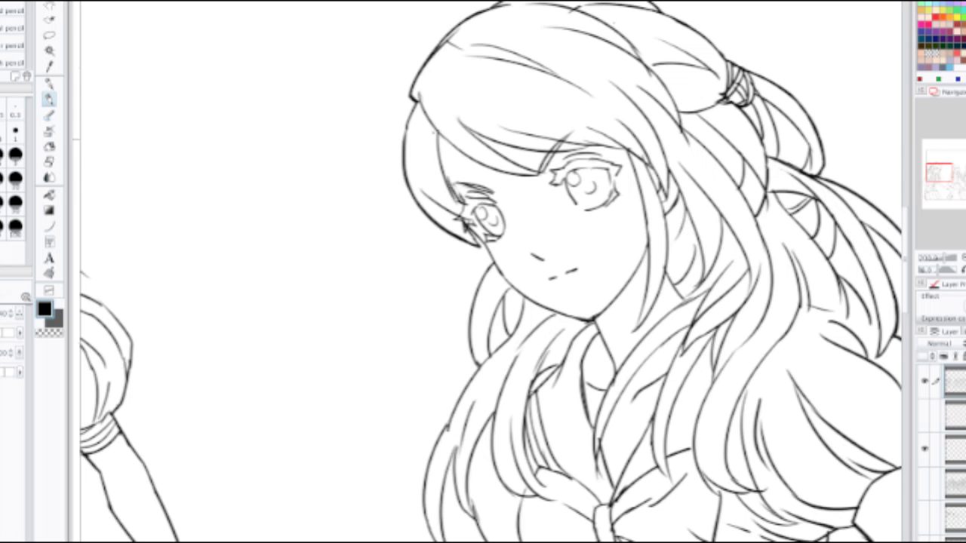
pyautogui.scroll(-2, 451, 134)
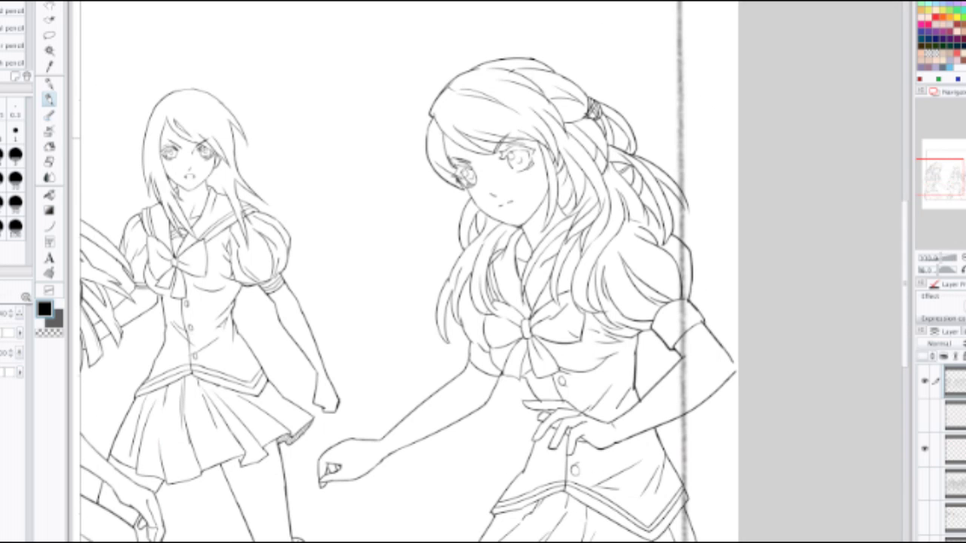
pyautogui.hotkey('ctrl', '+')
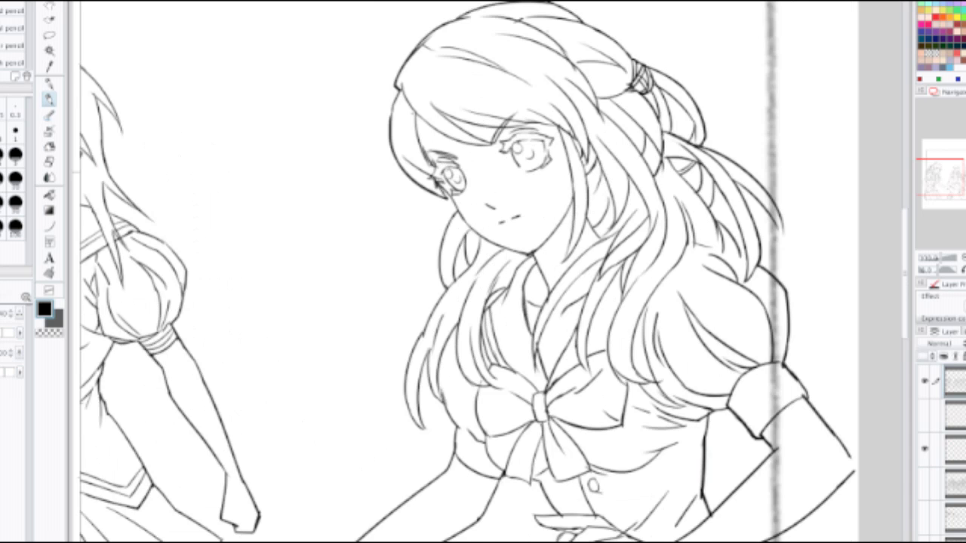
# Step: Erase the long-haired girl's jaw contour between the far eye and the chin and re-ink it as one smooth curve
pyautogui.press('e')
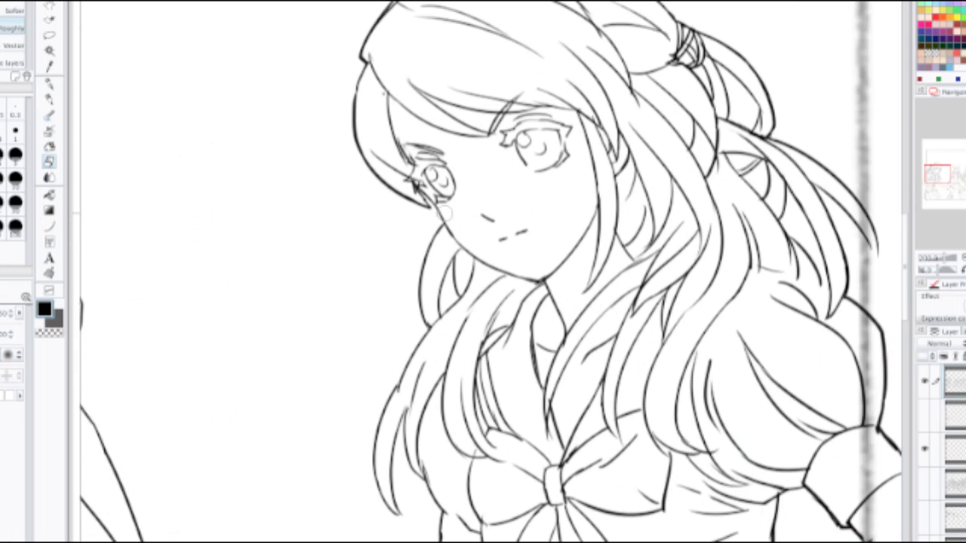
pyautogui.press('p')
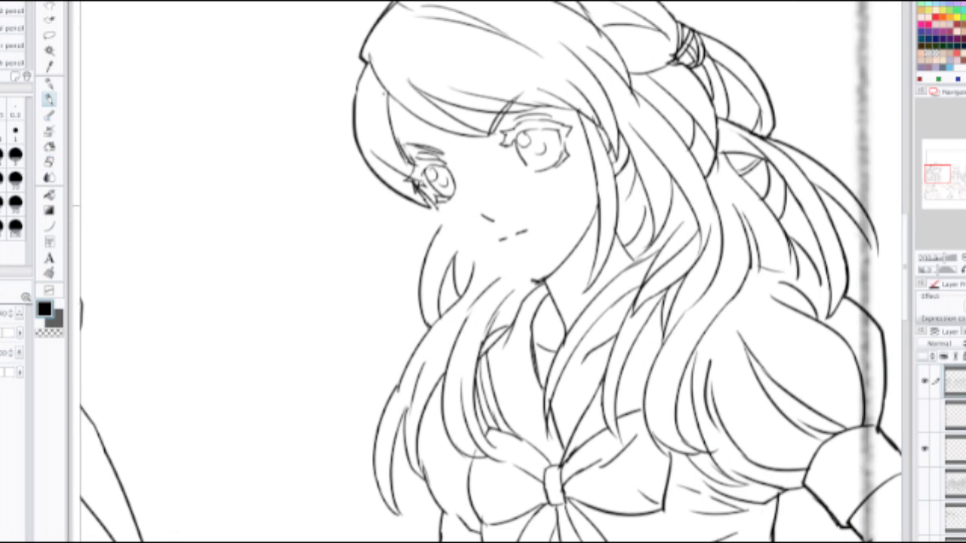
pyautogui.moveTo(436, 224); pyautogui.dragTo(530, 280)
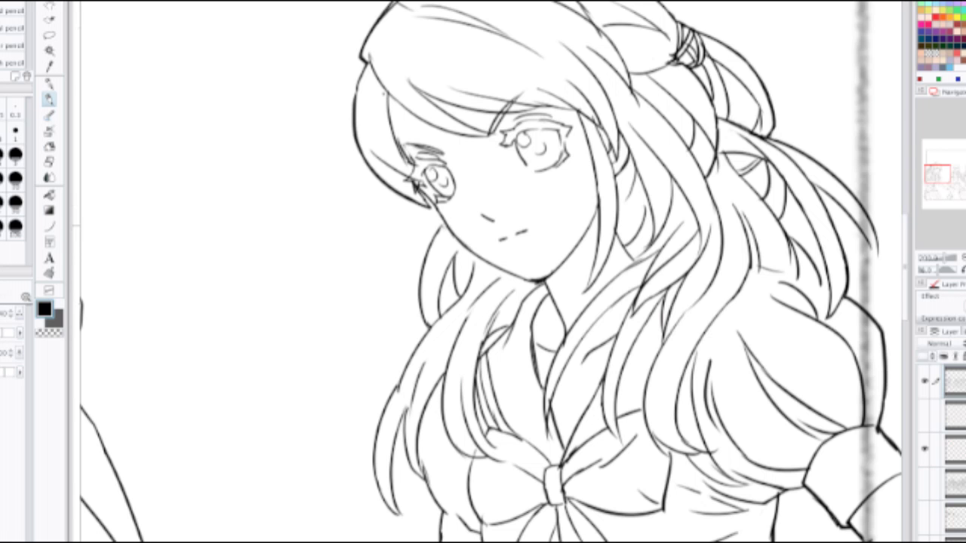
pyautogui.scroll(-2, 457, 177)
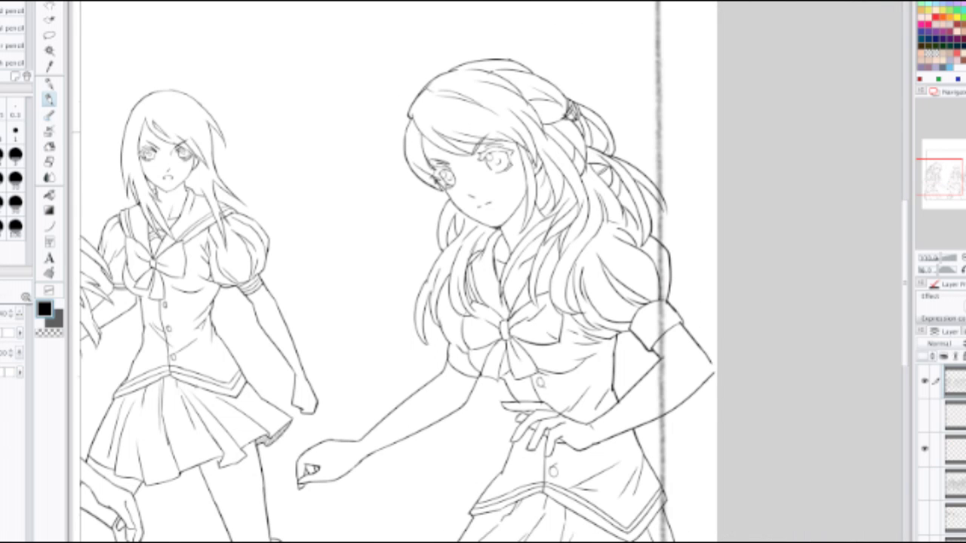
# Step: Erase the frowning girl's outer hair edge beside the ear and re-ink it as a pointed lock at mouth level
pyautogui.scroll(1, 459, 168)
pyautogui.moveTo(459, 173); pyautogui.dragTo(805, 195)
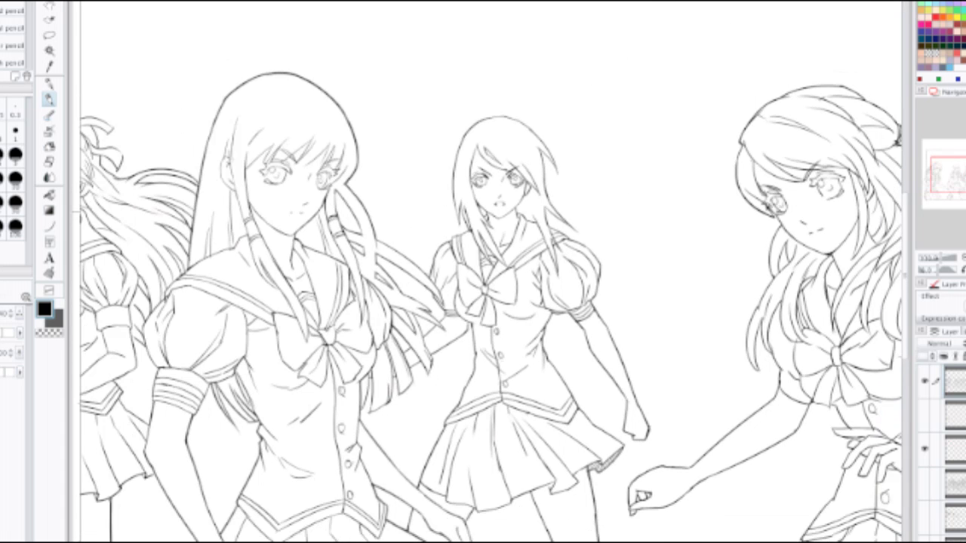
pyautogui.scroll(-2, 491, 271)
pyautogui.scroll(5, 559, 197)
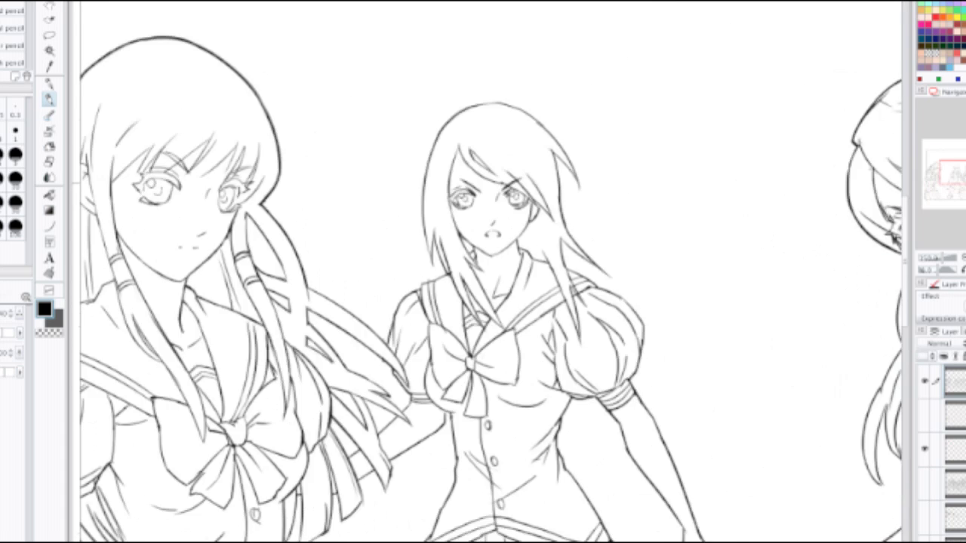
pyautogui.press('e')
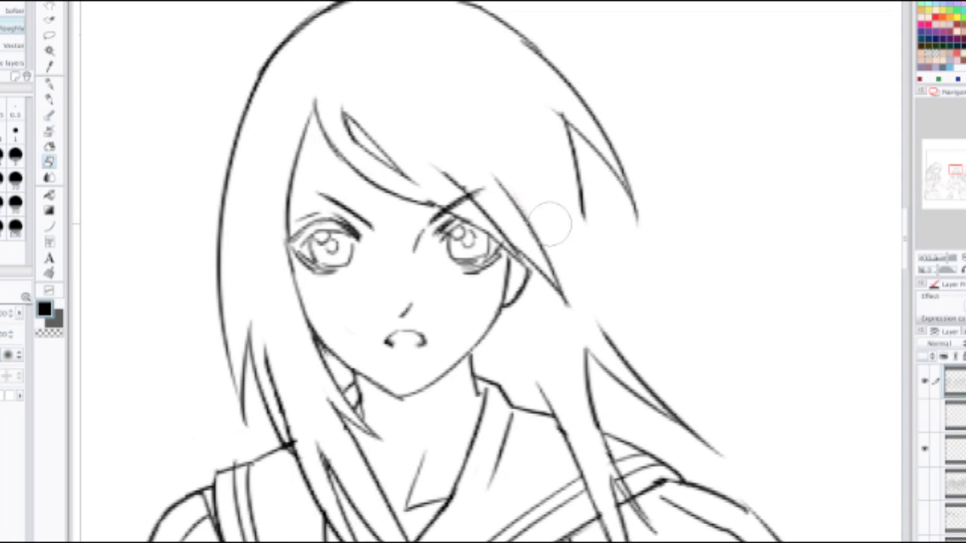
pyautogui.press('p')
pyautogui.moveTo(583, 213); pyautogui.dragTo(645, 348)
pyautogui.moveTo(616, 294); pyautogui.dragTo(644, 344)
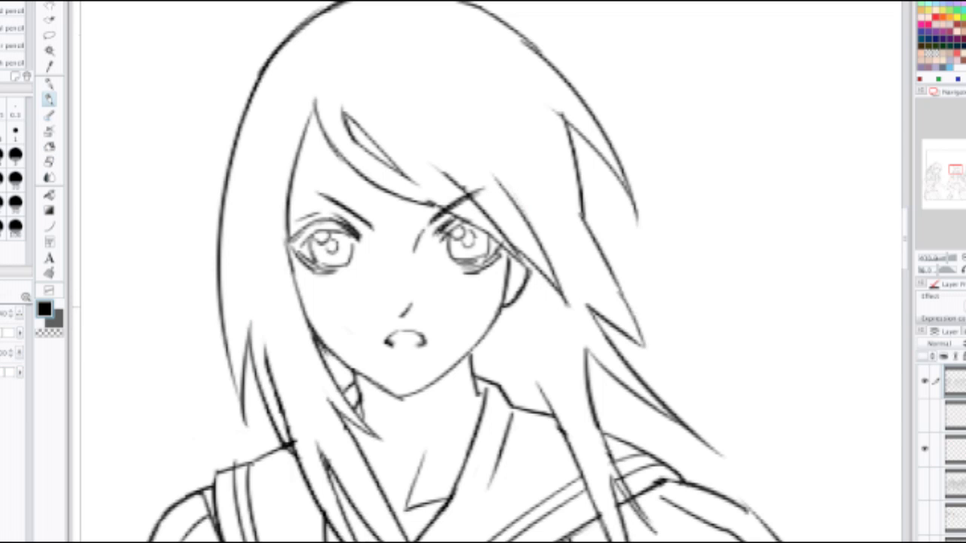
pyautogui.moveTo(615, 284); pyautogui.dragTo(646, 345)
pyautogui.hotkey('ctrl', 'z')
pyautogui.hotkey('ctrl', 'z')
pyautogui.moveTo(615, 283); pyautogui.dragTo(649, 350)
pyautogui.hotkey('ctrl', '-')
pyautogui.hotkey('ctrl', '-')
pyautogui.hotkey('ctrl', '-')
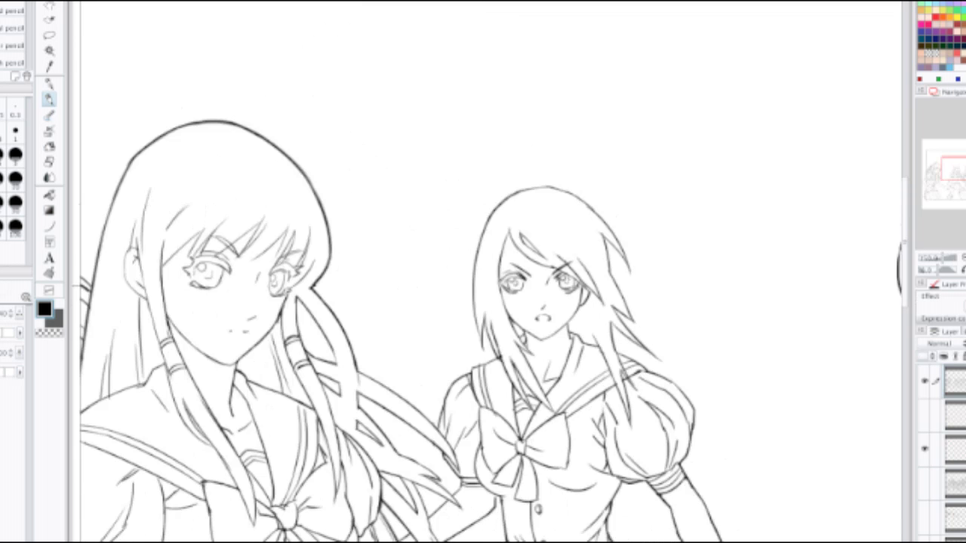
# Step: Erase the lower contour on the other side of the frowning girl's hair and re-ink it curving inward to the side lock's tip
pyautogui.hotkey('ctrl', '+')
pyautogui.press('e')
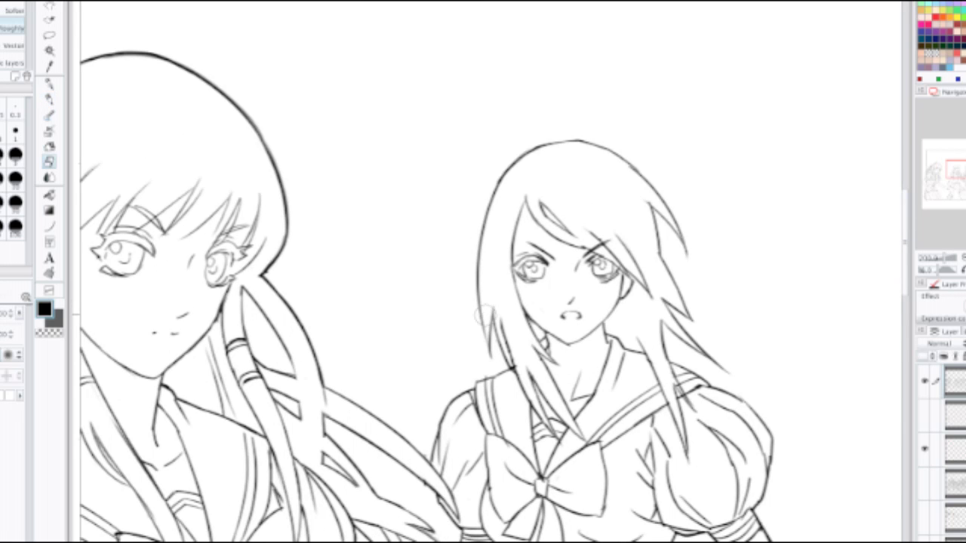
pyautogui.moveTo(488, 354)
pyautogui.mouseDown()
pyautogui.moveTo(478, 310)
pyautogui.moveTo(479, 319)
pyautogui.mouseUp()
pyautogui.press('p')
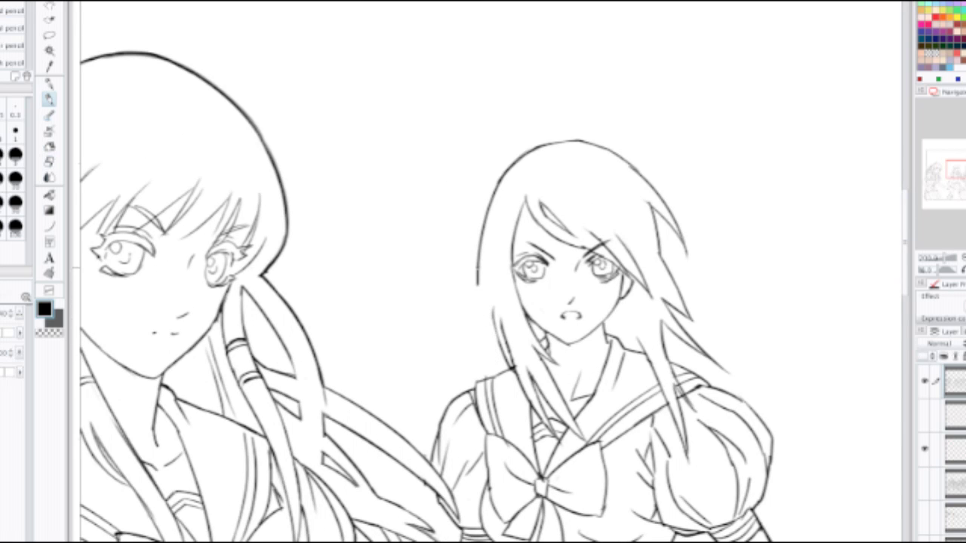
pyautogui.moveTo(477, 273); pyautogui.dragTo(518, 376)
pyautogui.hotkey('ctrl', 'z')
pyautogui.moveTo(478, 282); pyautogui.dragTo(515, 369)
pyautogui.hotkey('ctrl', 'z')
pyautogui.moveTo(477, 282); pyautogui.dragTo(519, 375)
pyautogui.hotkey('ctrl', 'z')
pyautogui.moveTo(477, 283)
pyautogui.mouseDown()
pyautogui.moveTo(498, 358)
pyautogui.moveTo(516, 377)
pyautogui.mouseUp()
pyautogui.hotkey('ctrl', 'z')
pyautogui.moveTo(478, 282); pyautogui.dragTo(504, 344)
pyautogui.hotkey('ctrl', 'z')
pyautogui.moveTo(477, 278); pyautogui.dragTo(491, 329)
pyautogui.hotkey('ctrl', 'z')
pyautogui.moveTo(478, 282); pyautogui.dragTo(497, 336)
pyautogui.hotkey('ctrl', 'z')
pyautogui.moveTo(478, 283); pyautogui.dragTo(496, 337)
# Step: Mirror the canvas horizontally and review the proportions of the girls across the group
pyautogui.press('h')
pyautogui.scroll(-3, 588, 325)
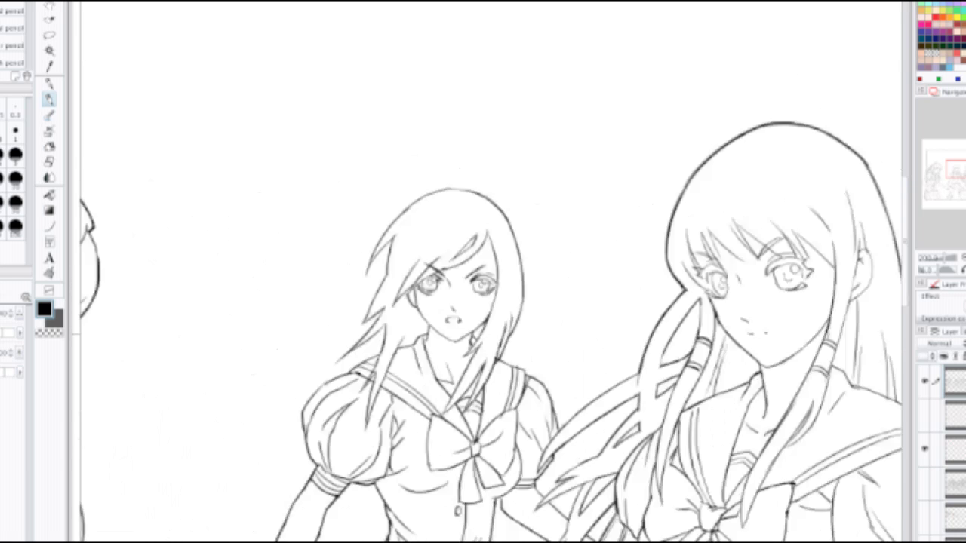
pyautogui.moveTo(589, 324); pyautogui.dragTo(509, 129)
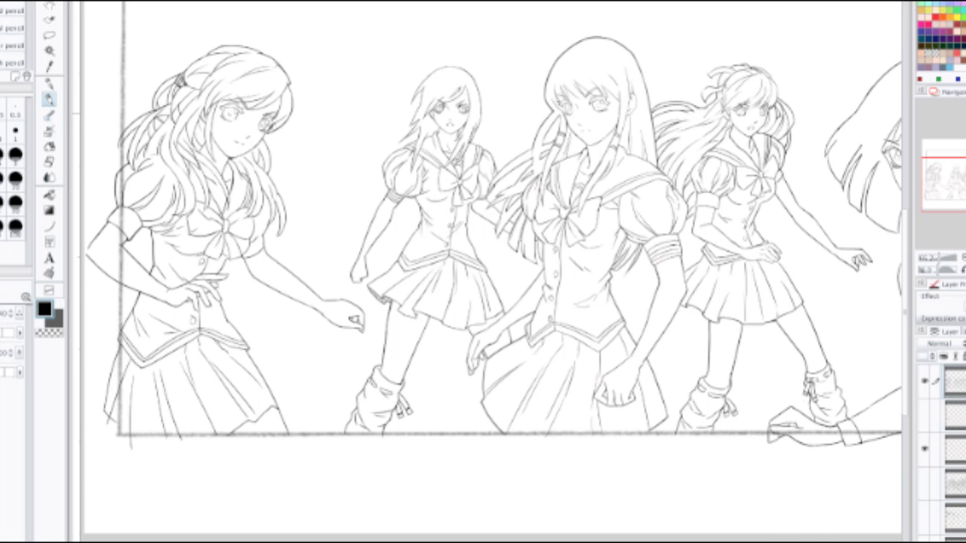
pyautogui.scroll(1, 238, 106)
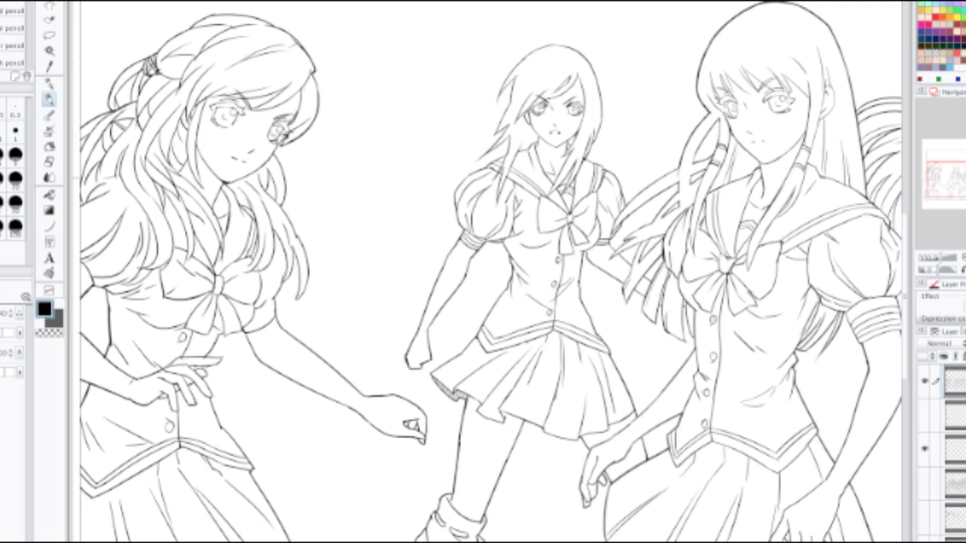
pyautogui.moveTo(393, 241); pyautogui.dragTo(492, 288)
# Step: Erase the long-haired girl's contour between the hair tie and the back of the crown and re-ink it as overlapping curves
pyautogui.scroll(2, 328, 159)
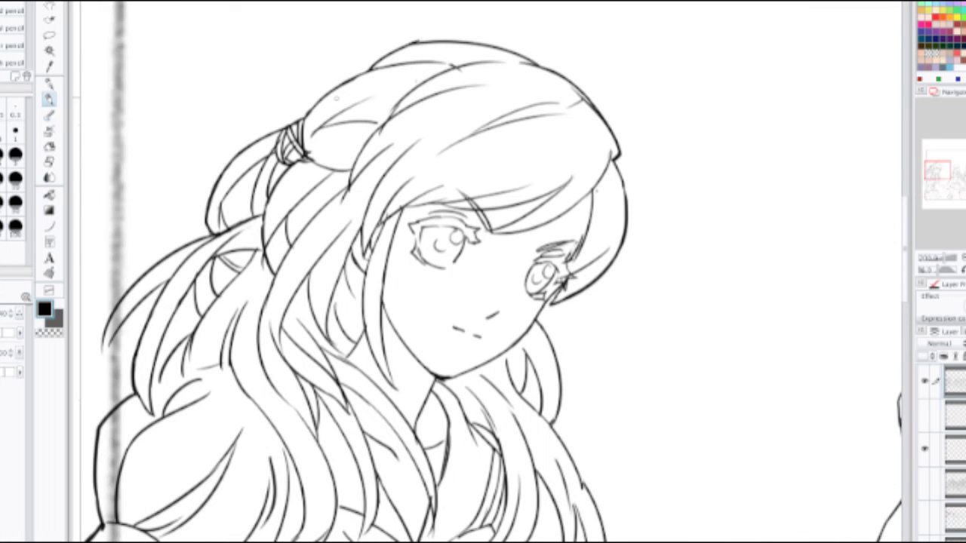
pyautogui.press('e')
pyautogui.moveTo(310, 105)
pyautogui.mouseDown()
pyautogui.moveTo(330, 104)
pyautogui.moveTo(373, 67)
pyautogui.mouseUp()
pyautogui.press('p')
pyautogui.hotkey('ctrl', 'z')
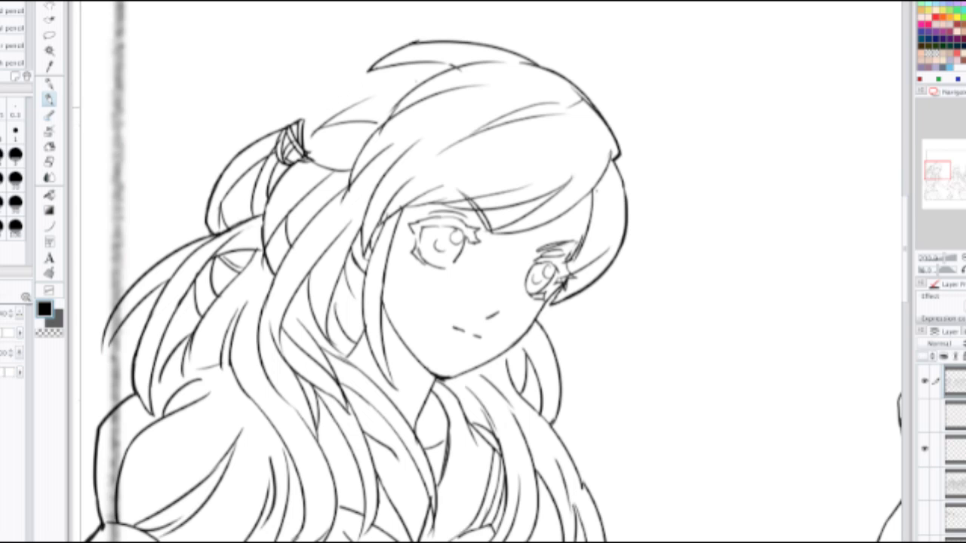
pyautogui.moveTo(305, 121)
pyautogui.mouseDown()
pyautogui.moveTo(400, 89)
pyautogui.moveTo(377, 63)
pyautogui.mouseUp()
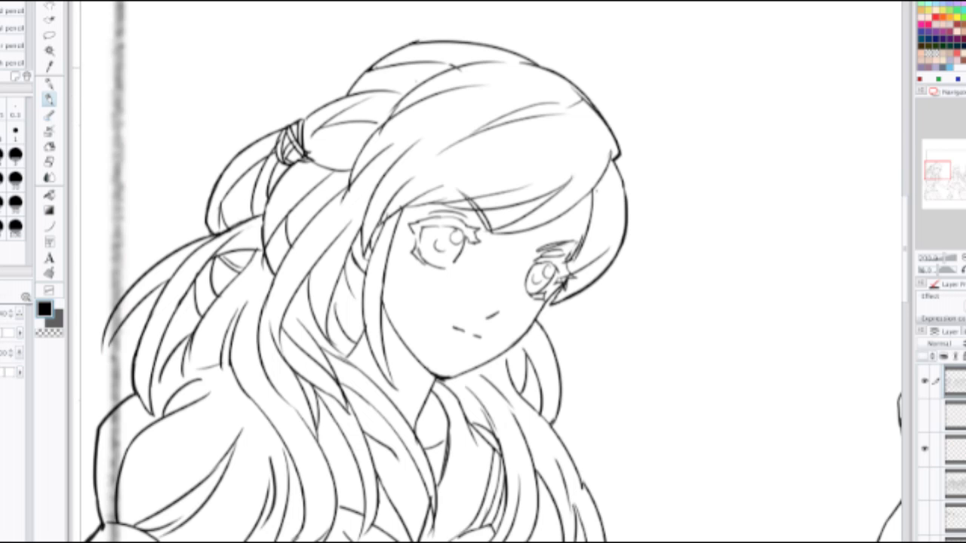
pyautogui.hotkey('ctrl', 'z')
pyautogui.moveTo(344, 99); pyautogui.dragTo(379, 62)
pyautogui.scroll(-1, 378, 65)
pyautogui.scroll(1, 360, 91)
# Step: Erase the inner strand line of the tied-back lock and ink new strands fanning from the hair tie
pyautogui.press('e')
pyautogui.moveTo(338, 128)
pyautogui.mouseDown()
pyautogui.moveTo(329, 119)
pyautogui.moveTo(384, 96)
pyautogui.mouseUp()
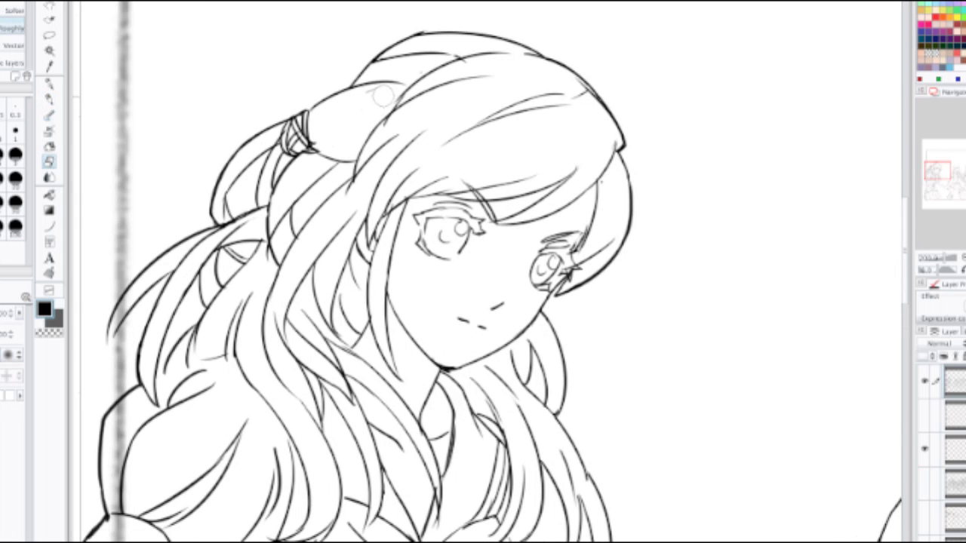
pyautogui.press('p')
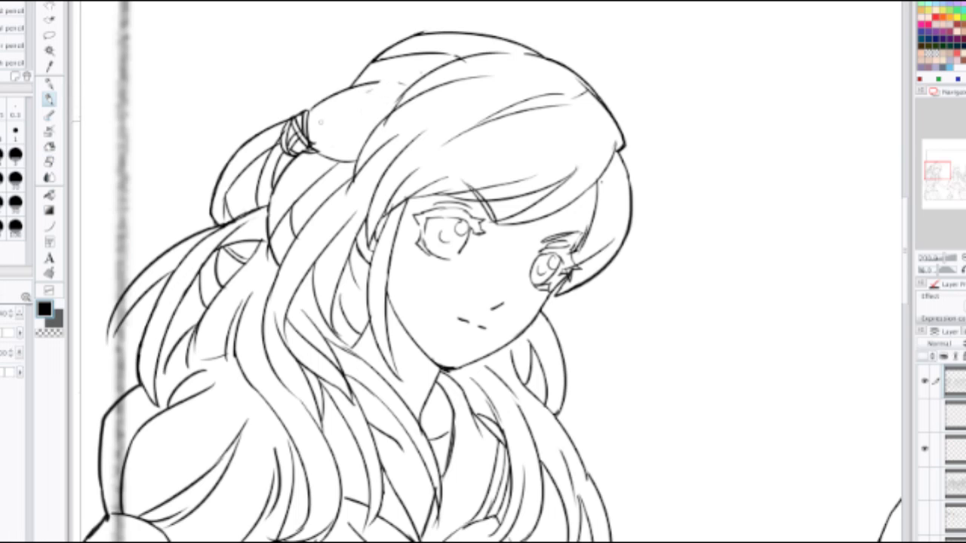
pyautogui.moveTo(401, 83)
pyautogui.mouseDown()
pyautogui.moveTo(309, 129)
pyautogui.moveTo(382, 97)
pyautogui.mouseUp()
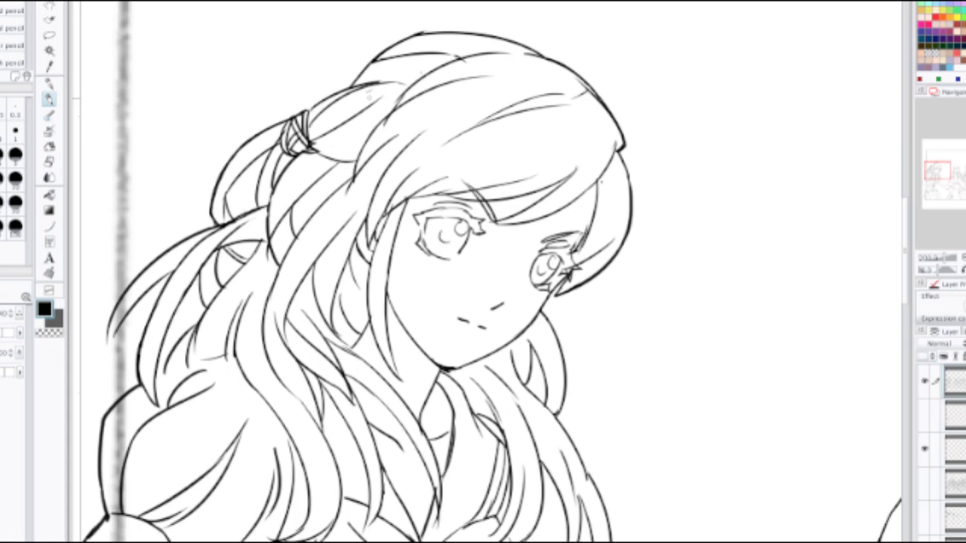
# Step: Erase the lower edge of the tied-back lock and re-ink it as a line running from the hair tie into the hair
pyautogui.press('e')
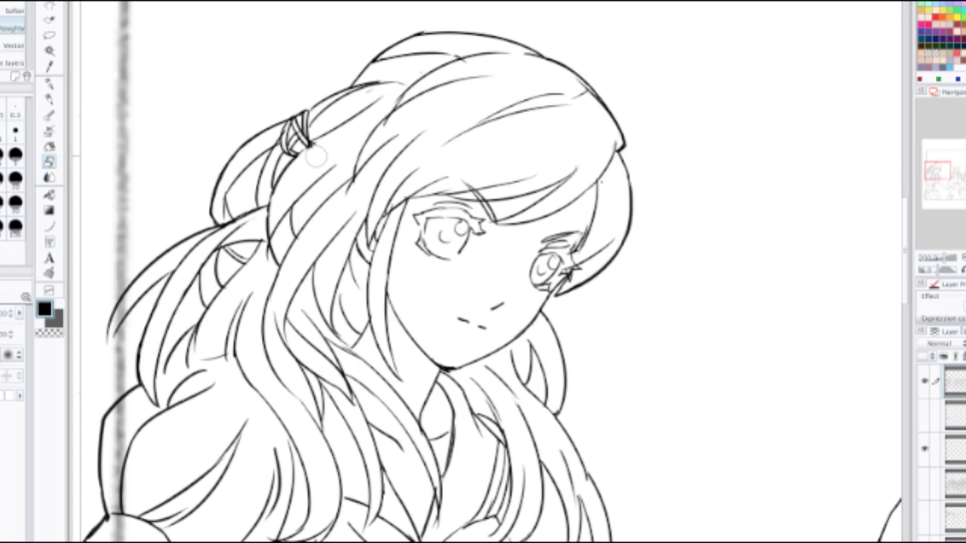
pyautogui.press('p')
pyautogui.moveTo(315, 142); pyautogui.dragTo(367, 122)
pyautogui.hotkey('ctrl', 'z')
pyautogui.moveTo(307, 155); pyautogui.dragTo(370, 123)
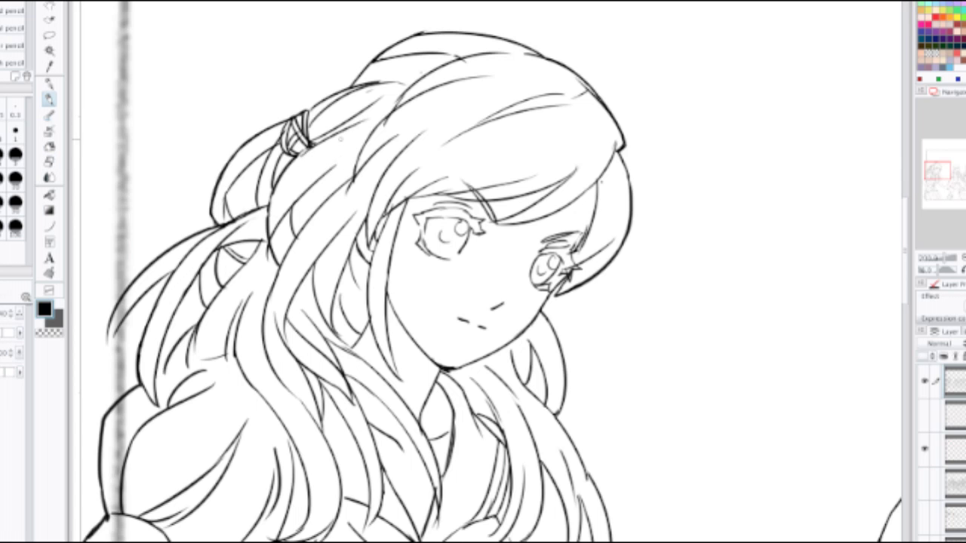
pyautogui.hotkey('ctrl', 'z')
pyautogui.moveTo(304, 155); pyautogui.dragTo(372, 117)
# Step: Rotate the canvas slightly and examine the reworked hair both up close and against the whole group
pyautogui.scroll(-2, 348, 127)
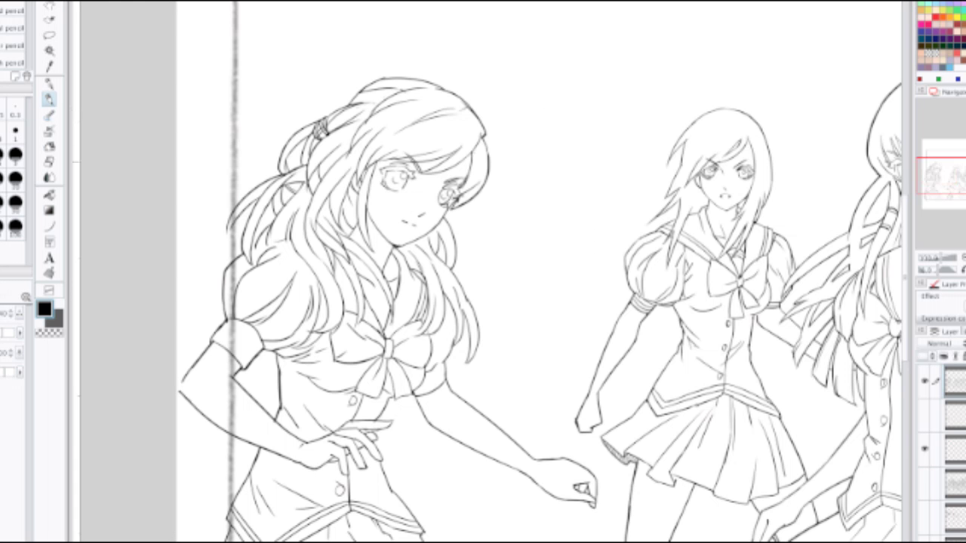
pyautogui.moveTo(500, 113); pyautogui.dragTo(477, 112)
pyautogui.scroll(-2, 477, 111)
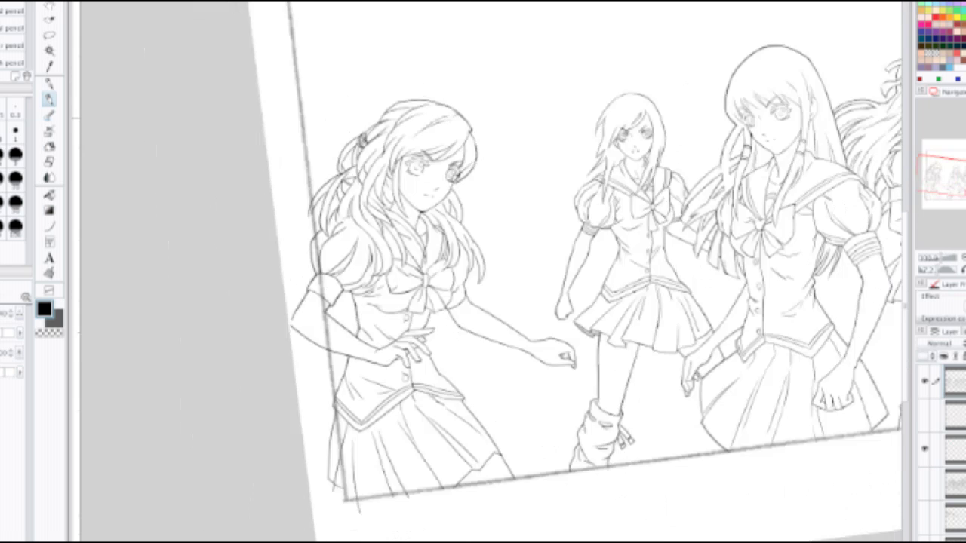
pyautogui.hotkey('ctrl', '+')
pyautogui.hotkey('ctrl', '+')
pyautogui.hotkey('ctrl', '+')
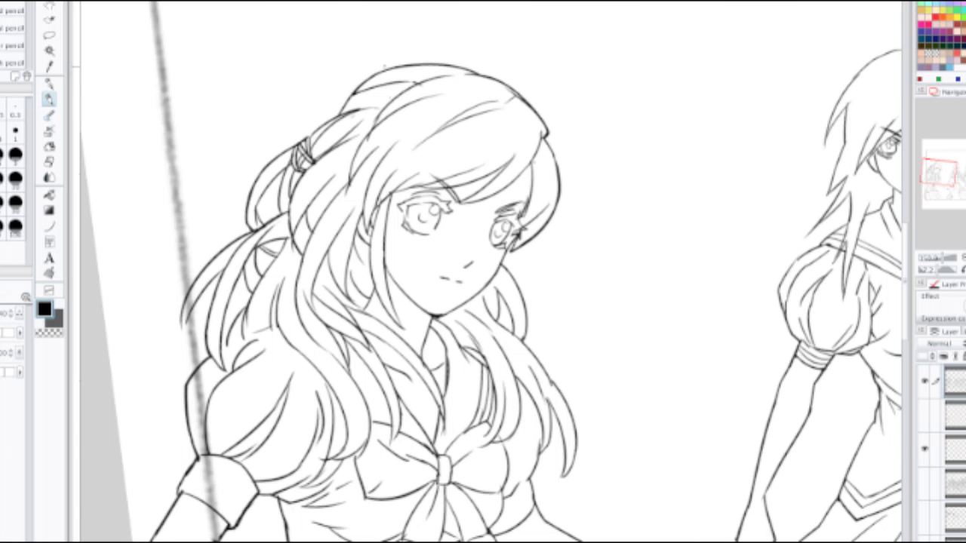
pyautogui.scroll(-2, 388, 69)
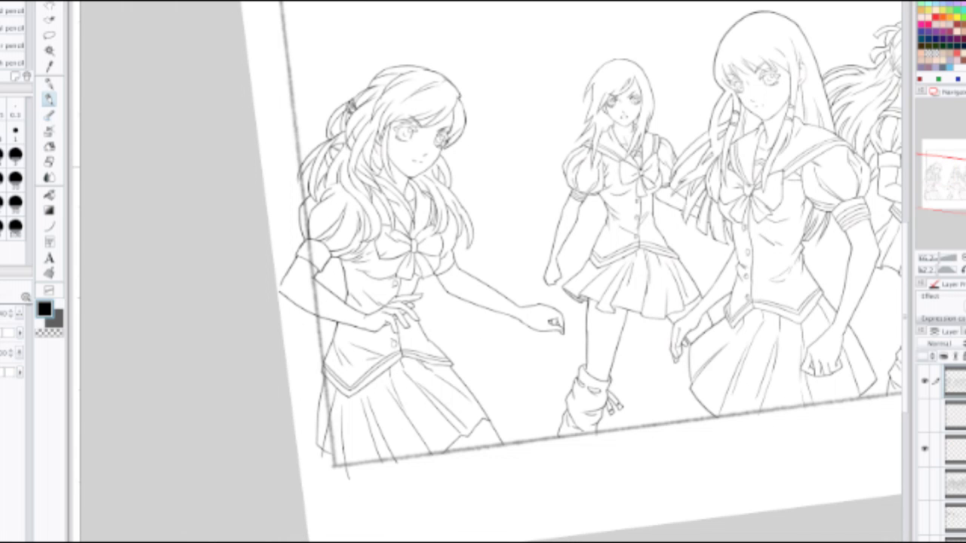
pyautogui.moveTo(686, 219); pyautogui.dragTo(406, 229)
pyautogui.scroll(-1, 406, 228)
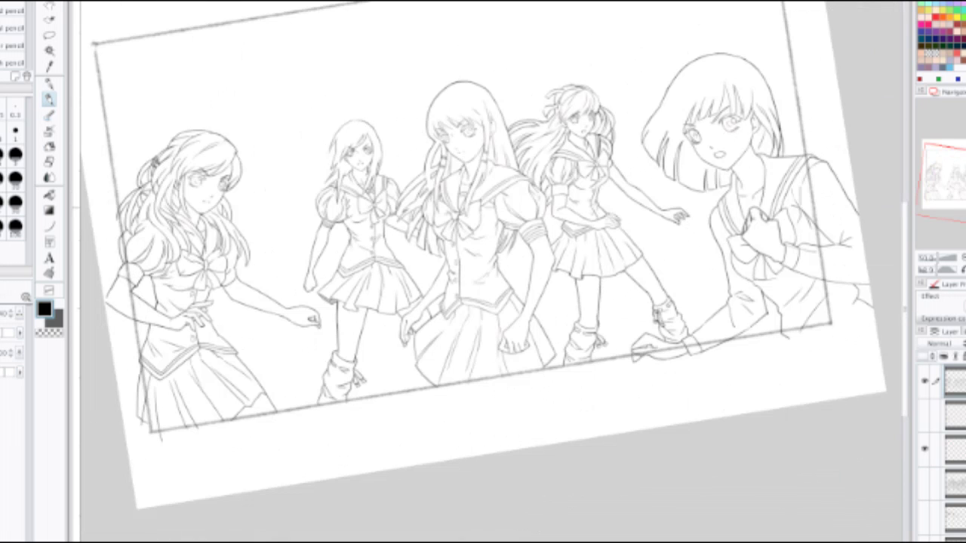
pyautogui.scroll(2, 696, 154)
pyautogui.scroll(1, 697, 113)
pyautogui.moveTo(698, 113)
pyautogui.mouseDown()
pyautogui.moveTo(402, 210)
pyautogui.moveTo(350, 235)
pyautogui.moveTo(357, 242)
pyautogui.moveTo(350, 232)
pyautogui.moveTo(375, 252)
pyautogui.mouseUp()
pyautogui.scroll(1, 380, 220)
pyautogui.press('e')
pyautogui.press('p')
pyautogui.hotkey('ctrl', 'z')
pyautogui.hotkey('ctrl', 'z')
# Step: Clean up the outer corner of the bob-haired girl's far eye below the fringe, undoing unsatisfactory pencil strokes
pyautogui.scroll(-5, 366, 233)
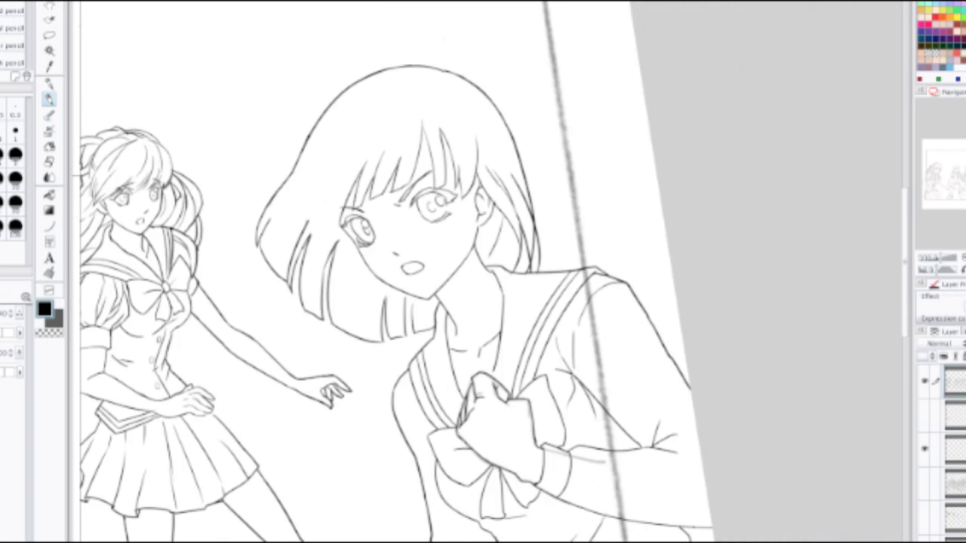
pyautogui.scroll(5, 341, 267)
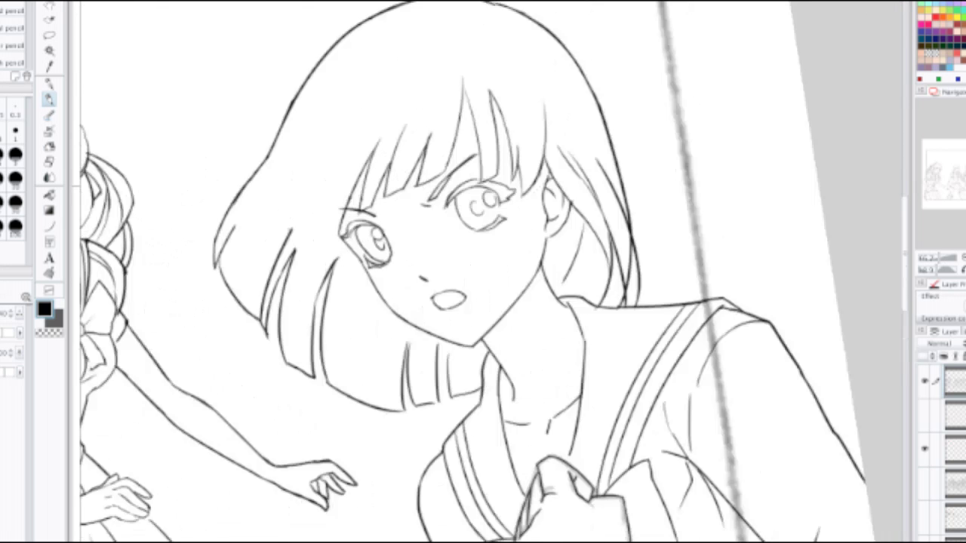
pyautogui.press('e')
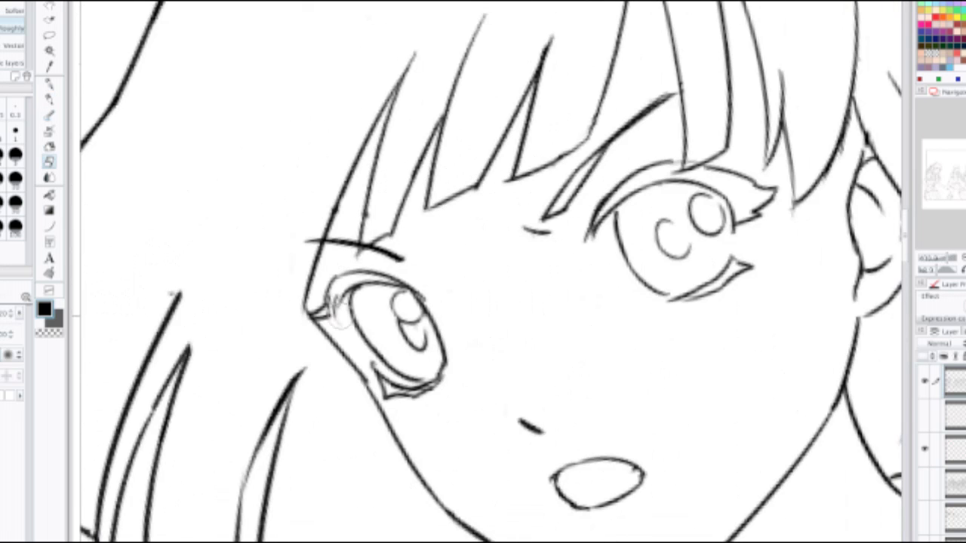
pyautogui.moveTo(340, 311)
pyautogui.mouseDown()
pyautogui.moveTo(355, 289)
pyautogui.moveTo(318, 320)
pyautogui.moveTo(329, 332)
pyautogui.moveTo(305, 327)
pyautogui.moveTo(370, 283)
pyautogui.moveTo(355, 321)
pyautogui.moveTo(366, 283)
pyautogui.moveTo(382, 284)
pyautogui.moveTo(388, 225)
pyautogui.mouseUp()
pyautogui.press('p')
pyautogui.hotkey('ctrl', 'z')
pyautogui.hotkey('ctrl', 'z')
pyautogui.hotkey('ctrl', 'z')
pyautogui.hotkey('ctrl', 'z')
pyautogui.hotkey('ctrl', 'z')
pyautogui.scroll(-5, 380, 280)
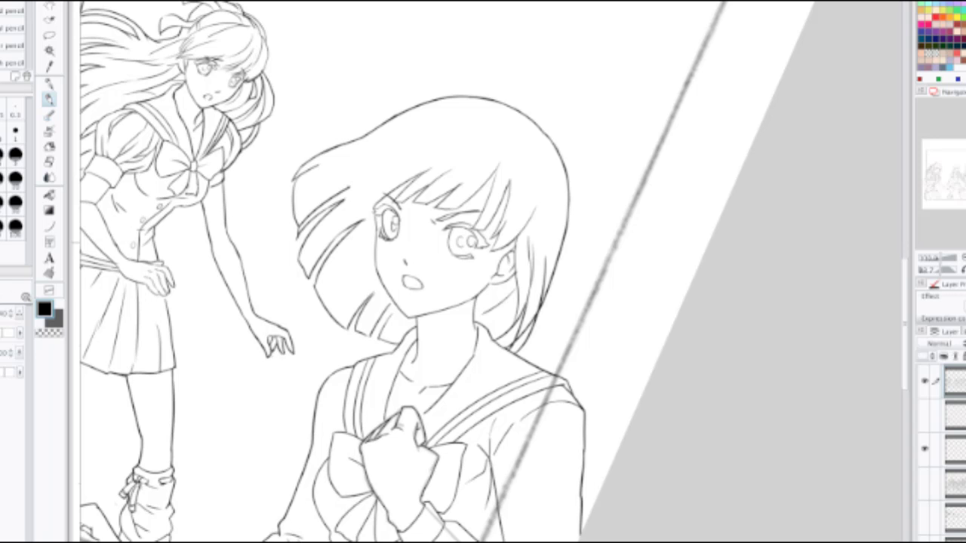
# Step: Trim the trailing lower end of the mouth line on the girl with the ribboned, flowing hair
pyautogui.scroll(-4, 491, 272)
pyautogui.scroll(2, 490, 271)
pyautogui.moveTo(453, 256); pyautogui.dragTo(610, 324)
pyautogui.scroll(4, 490, 272)
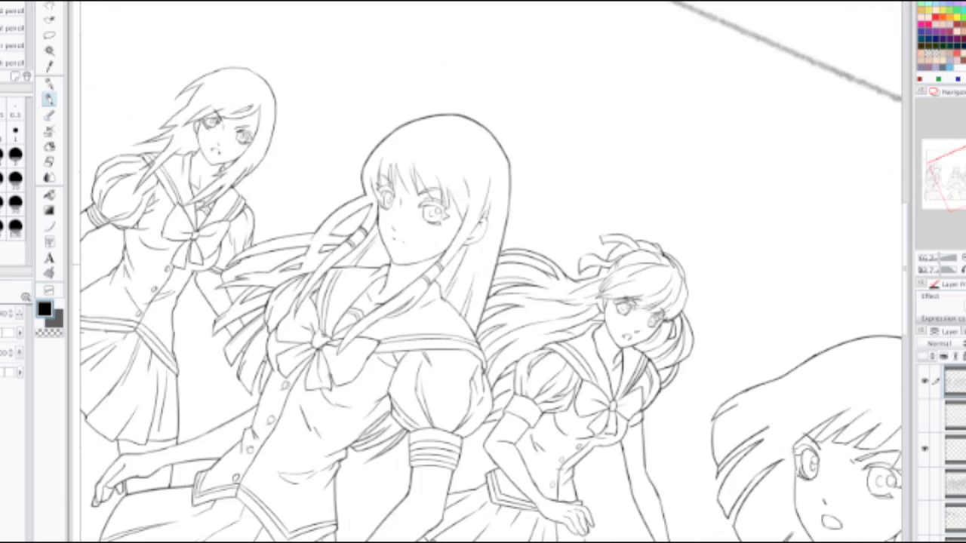
pyautogui.scroll(2, 490, 272)
pyautogui.moveTo(671, 355); pyautogui.dragTo(528, 308)
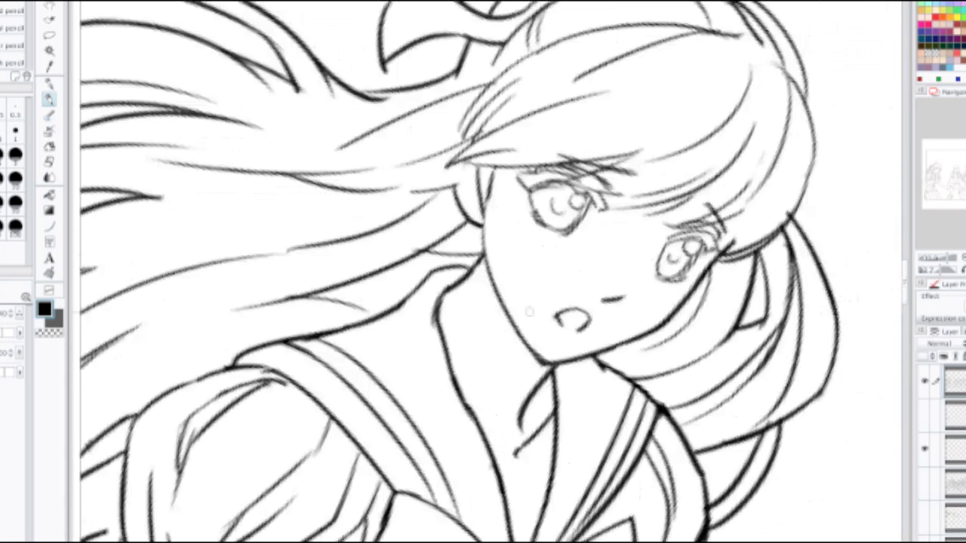
pyautogui.press('e')
pyautogui.moveTo(572, 346)
pyautogui.mouseDown()
pyautogui.moveTo(560, 334)
pyautogui.moveTo(582, 336)
pyautogui.mouseUp()
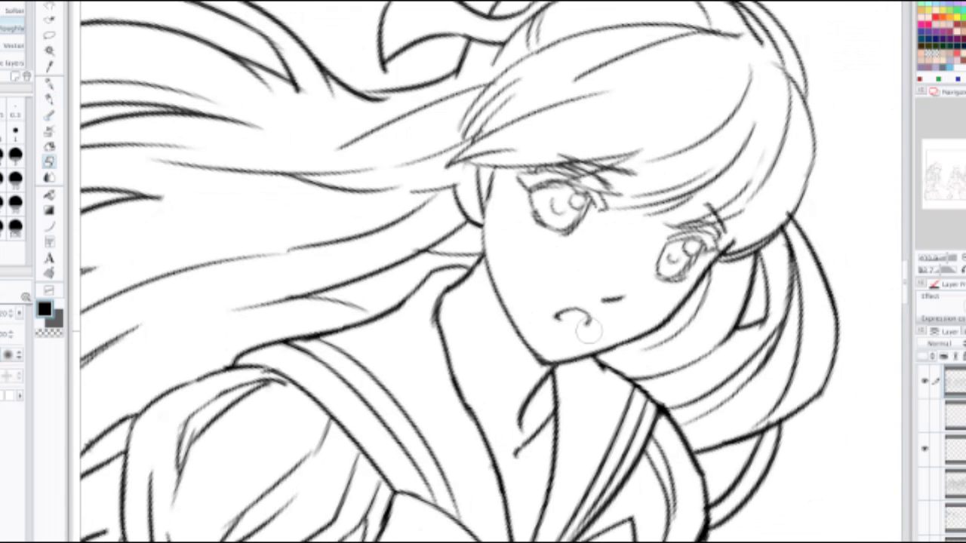
pyautogui.press('p')
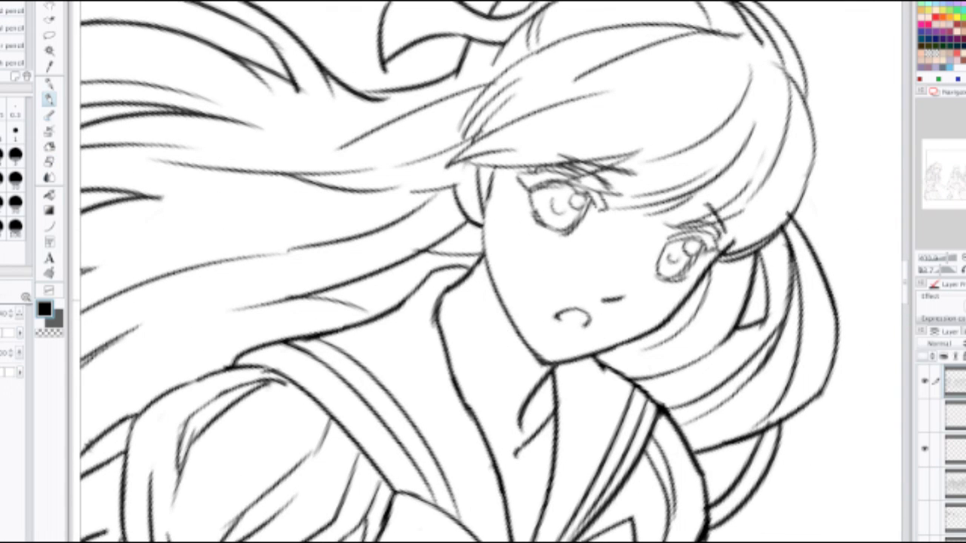
pyautogui.scroll(-3, 581, 318)
pyautogui.scroll(-5, 493, 181)
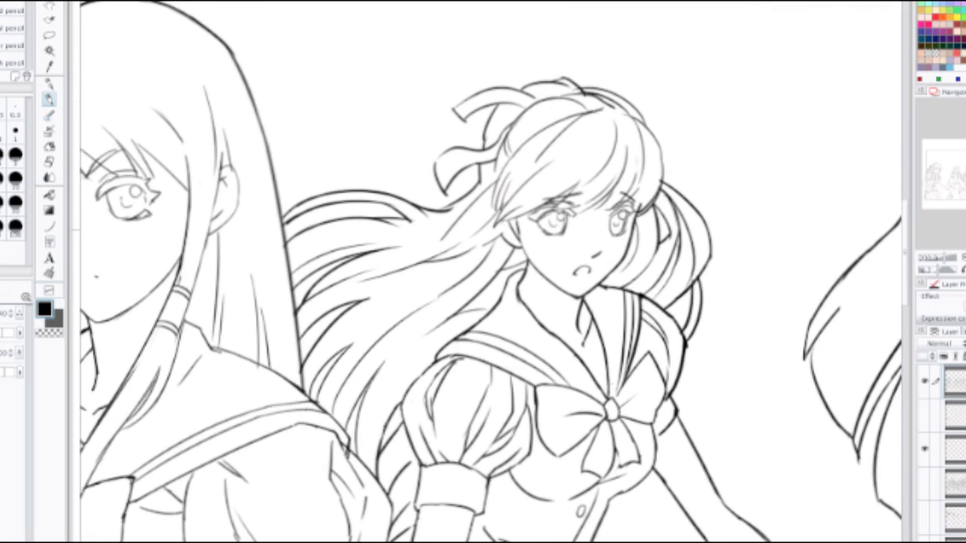
# Step: Undo the short inner strand lines inside the short-haired girl's side hair
pyautogui.scroll(-2, 491, 272)
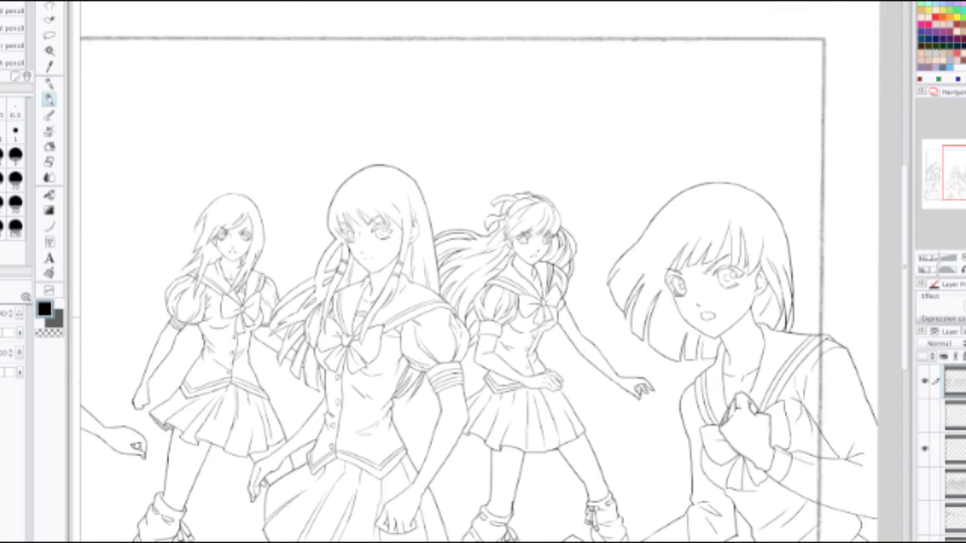
pyautogui.moveTo(453, 317); pyautogui.dragTo(486, 256)
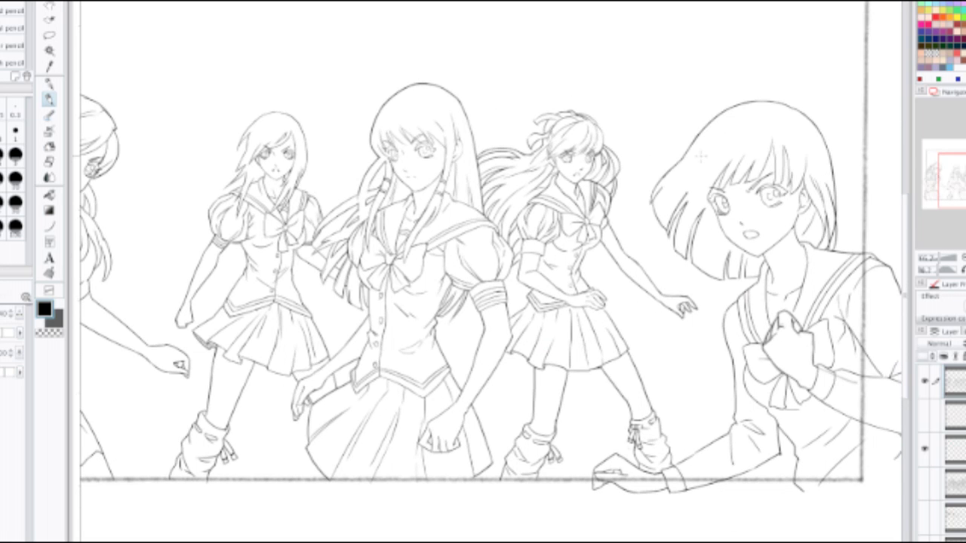
pyautogui.scroll(3, 687, 187)
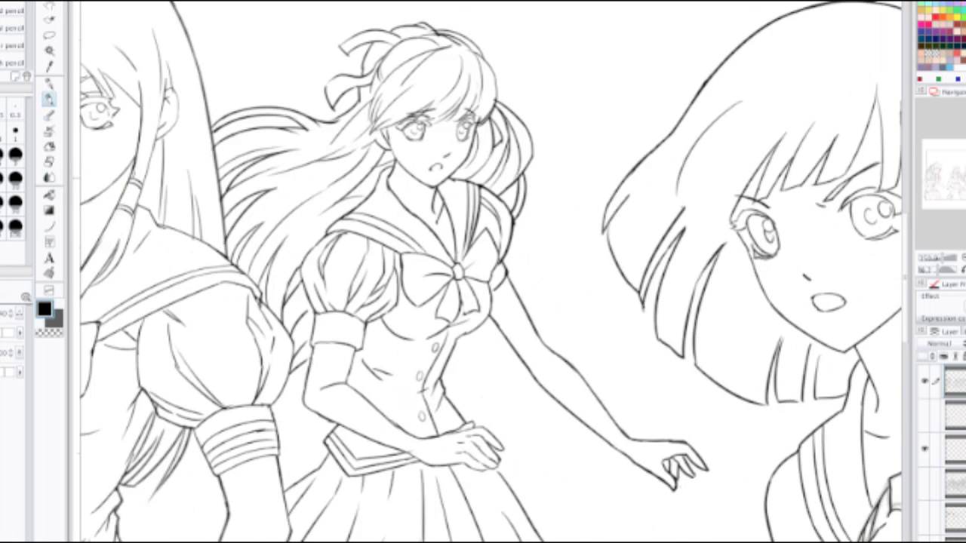
pyautogui.moveTo(688, 188)
pyautogui.mouseDown()
pyautogui.moveTo(465, 252)
pyautogui.moveTo(502, 163)
pyautogui.moveTo(475, 254)
pyautogui.mouseUp()
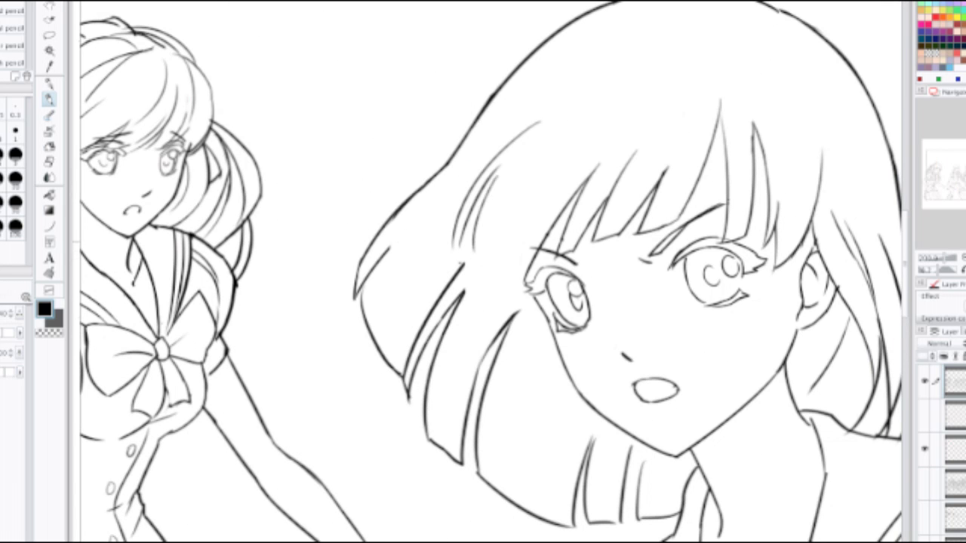
pyautogui.hotkey('ctrl', 'z')
pyautogui.moveTo(497, 167); pyautogui.dragTo(477, 256)
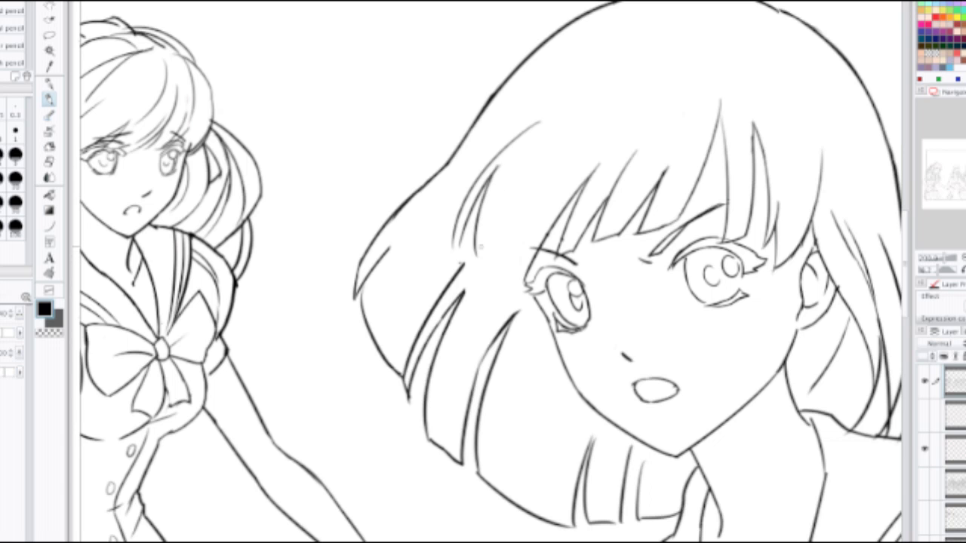
pyautogui.hotkey('ctrl', 'z')
pyautogui.hotkey('ctrl', 'z')
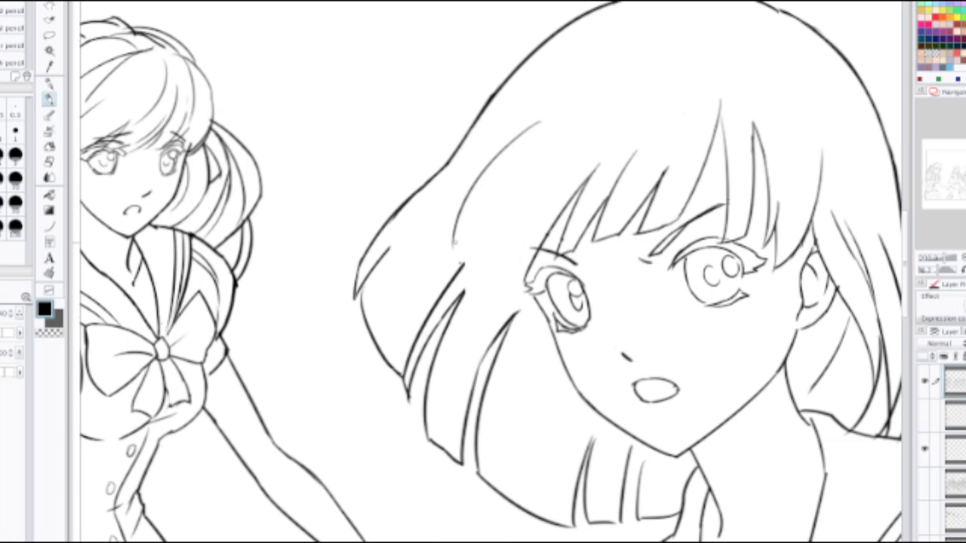
pyautogui.moveTo(454, 241)
pyautogui.mouseDown()
pyautogui.moveTo(504, 262)
pyautogui.moveTo(540, 240)
pyautogui.moveTo(482, 278)
pyautogui.mouseUp()
pyautogui.hotkey('ctrl', 'z')
pyautogui.hotkey('ctrl', 'z')
pyautogui.hotkey('ctrl', 'z')
pyautogui.moveTo(455, 240); pyautogui.dragTo(543, 249)
pyautogui.hotkey('ctrl', 'z')
# Step: Draw two curved strand lines forming a pointed lock between the short-haired girl's side hair and her bangs
pyautogui.moveTo(495, 280); pyautogui.dragTo(559, 229)
pyautogui.moveTo(492, 280); pyautogui.dragTo(526, 169)
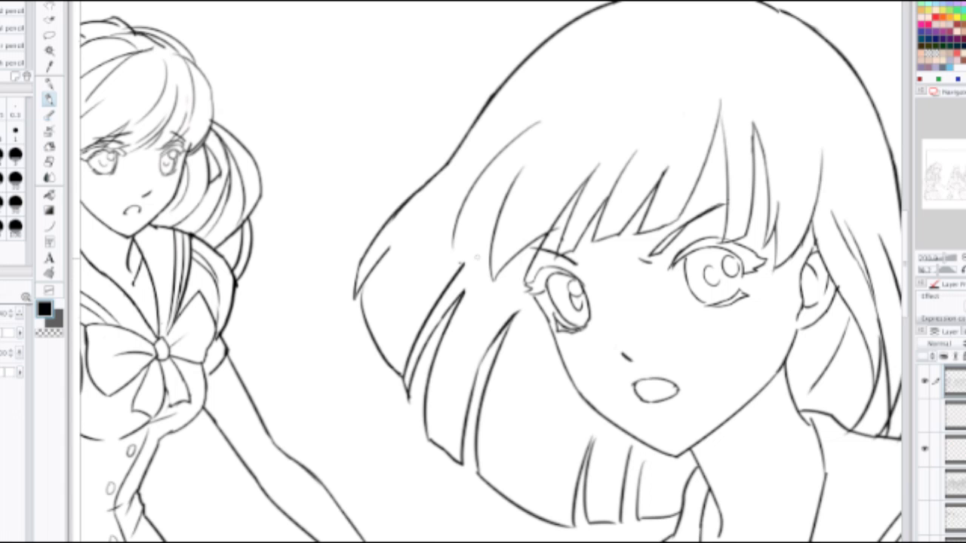
pyautogui.scroll(-2, 461, 227)
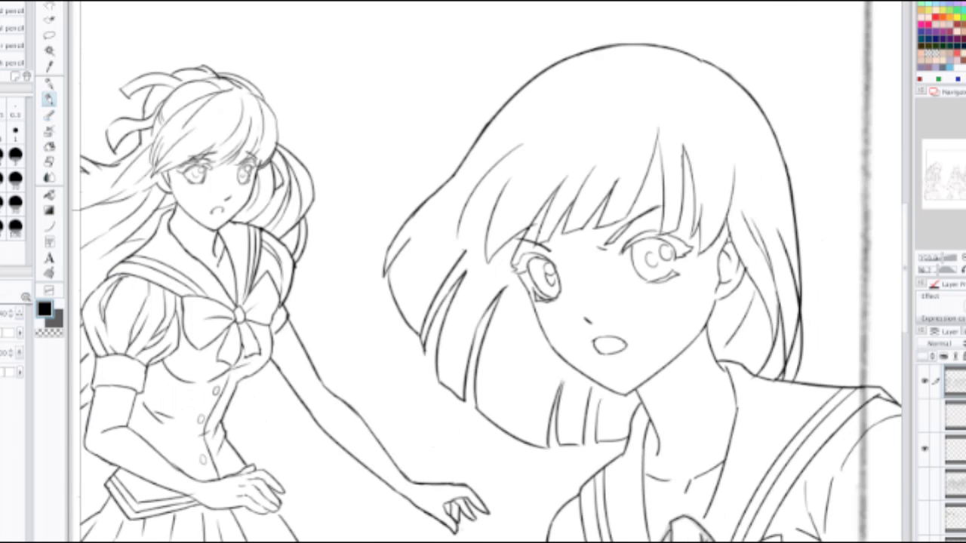
pyautogui.scroll(2, 461, 237)
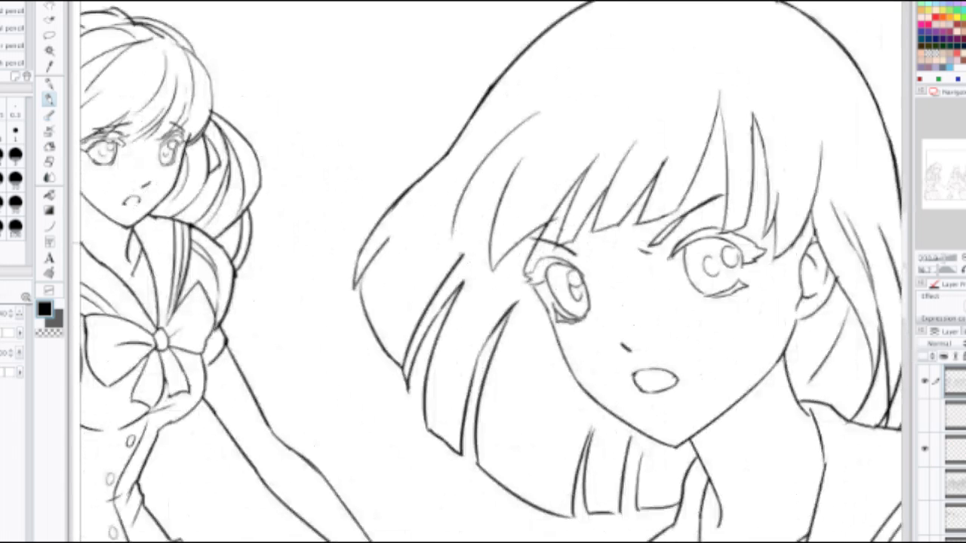
# Step: Erase the overlapping hair lines above the short-haired girl's left-hand eye and redraw the short temple line beside it
pyautogui.press('e')
pyautogui.moveTo(530, 251)
pyautogui.mouseDown()
pyautogui.moveTo(526, 259)
pyautogui.moveTo(556, 220)
pyautogui.moveTo(543, 240)
pyautogui.mouseUp()
pyautogui.press('p')
pyautogui.moveTo(531, 238)
pyautogui.mouseDown()
pyautogui.moveTo(549, 242)
pyautogui.moveTo(527, 274)
pyautogui.mouseUp()
pyautogui.hotkey('ctrl', 'z')
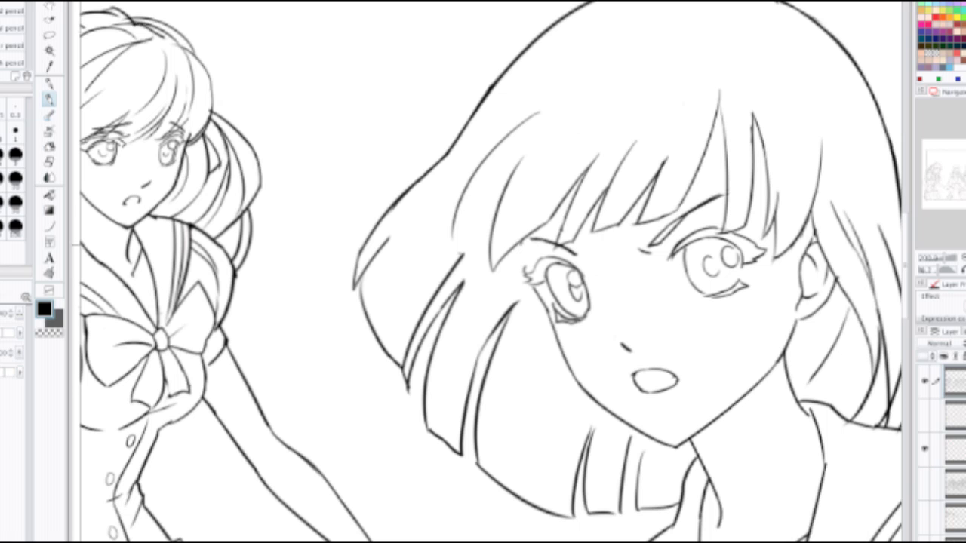
pyautogui.moveTo(521, 241); pyautogui.dragTo(528, 274)
pyautogui.scroll(-2, 522, 242)
pyautogui.scroll(-1, 528, 189)
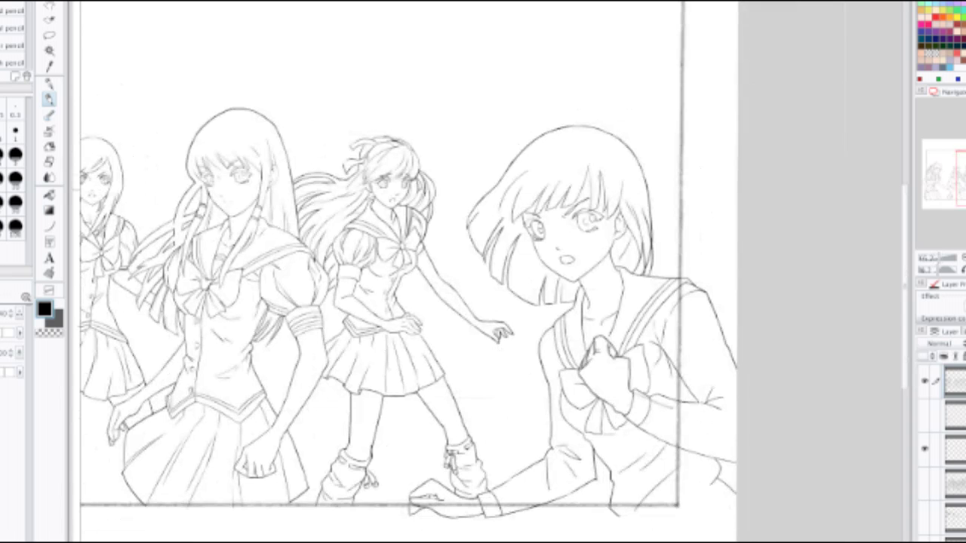
pyautogui.scroll(2, 512, 191)
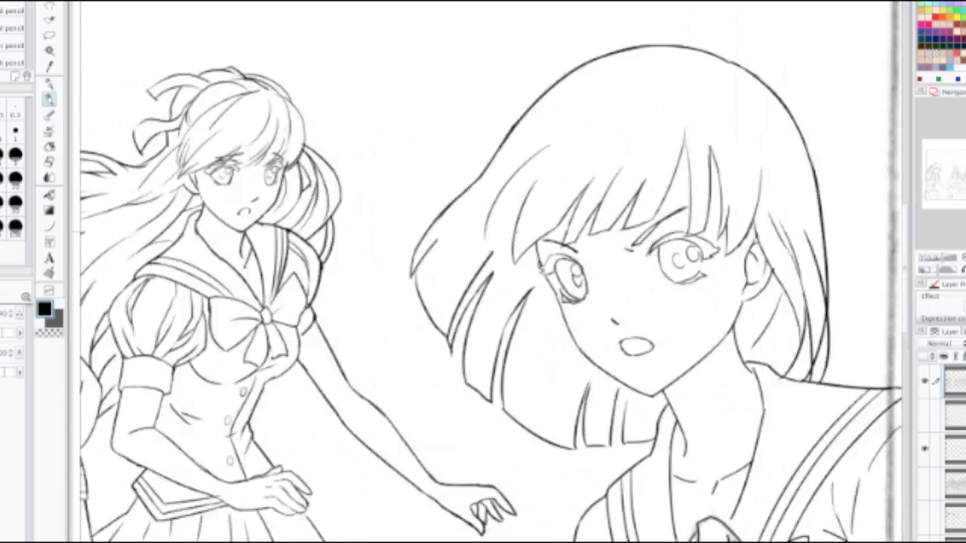
pyautogui.press('j')
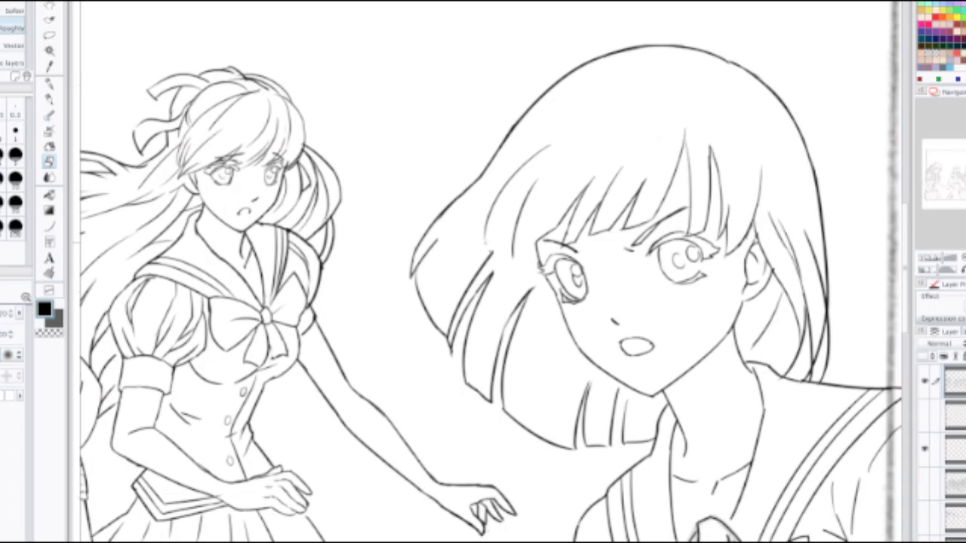
pyautogui.press('p')
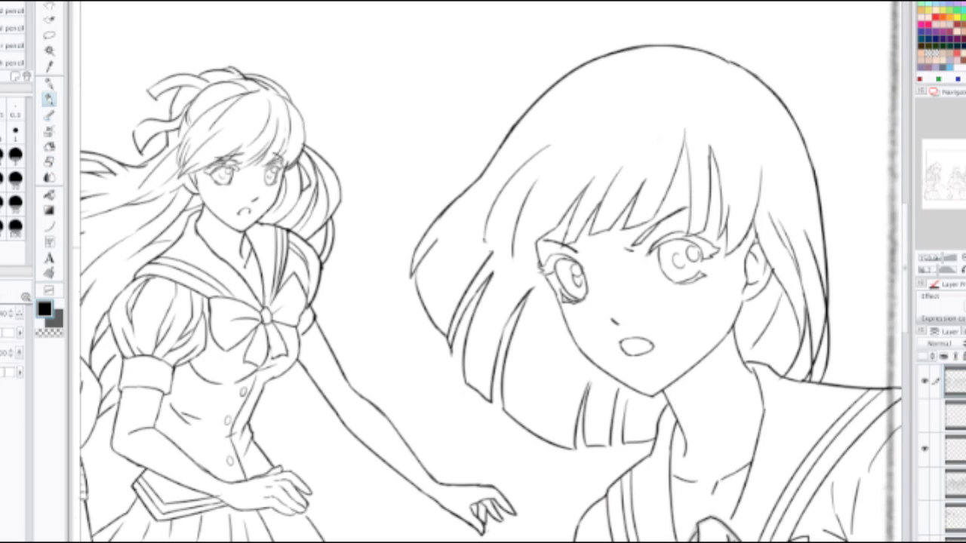
pyautogui.moveTo(492, 254)
pyautogui.mouseDown()
pyautogui.moveTo(521, 201)
pyautogui.moveTo(494, 257)
pyautogui.mouseUp()
pyautogui.hotkey('ctrl', 'z')
# Step: Doodle an open pair of scissors over the short-haired girl's side hair, with loose curved strokes around it
pyautogui.scroll(-4, 544, 174)
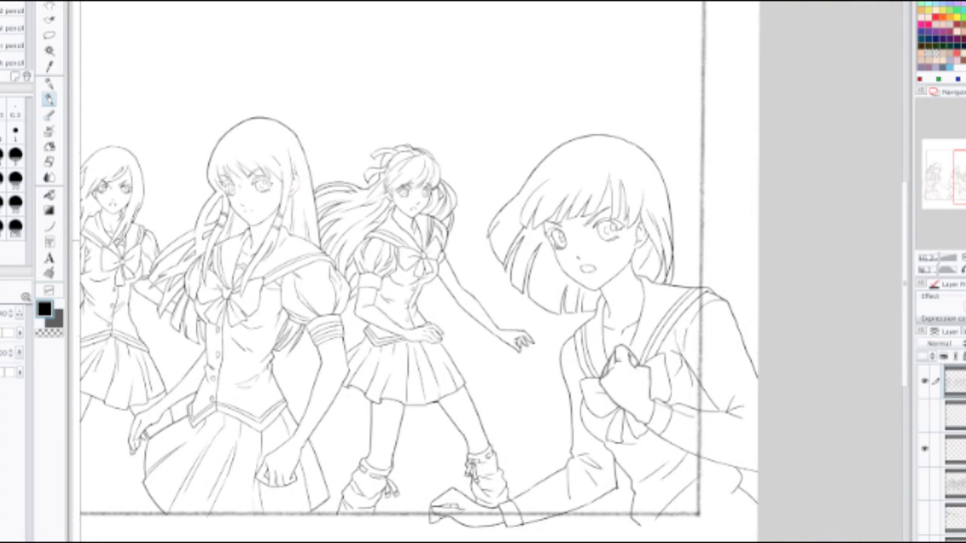
pyautogui.scroll(-3, 419, 272)
pyautogui.scroll(5, 587, 238)
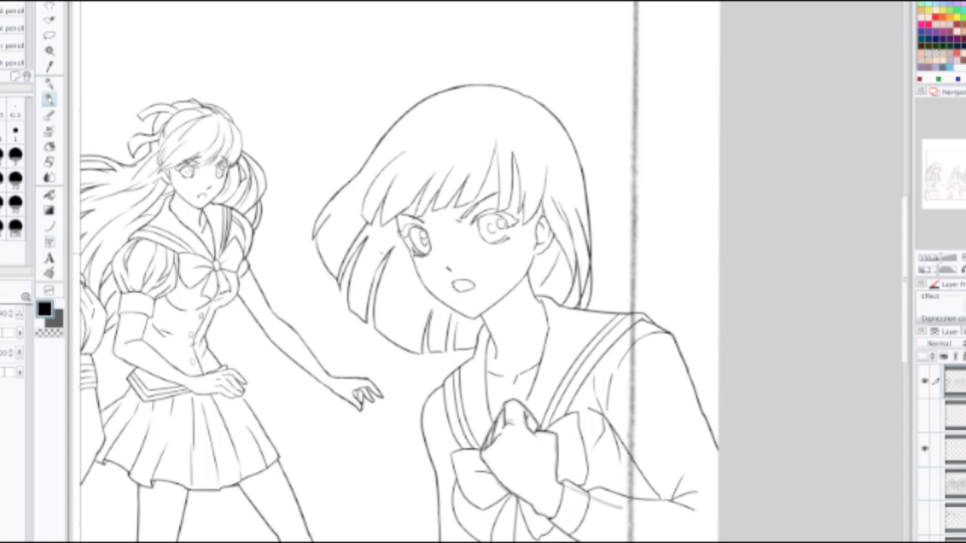
pyautogui.moveTo(325, 181)
pyautogui.mouseDown()
pyautogui.moveTo(319, 220)
pyautogui.moveTo(382, 224)
pyautogui.moveTo(317, 237)
pyautogui.moveTo(316, 227)
pyautogui.moveTo(317, 250)
pyautogui.moveTo(332, 249)
pyautogui.moveTo(311, 276)
pyautogui.mouseUp()
pyautogui.moveTo(309, 272)
pyautogui.mouseDown()
pyautogui.moveTo(327, 256)
pyautogui.moveTo(283, 240)
pyautogui.moveTo(308, 224)
pyautogui.moveTo(275, 243)
pyautogui.moveTo(314, 229)
pyautogui.mouseUp()
pyautogui.moveTo(308, 227); pyautogui.dragTo(365, 220)
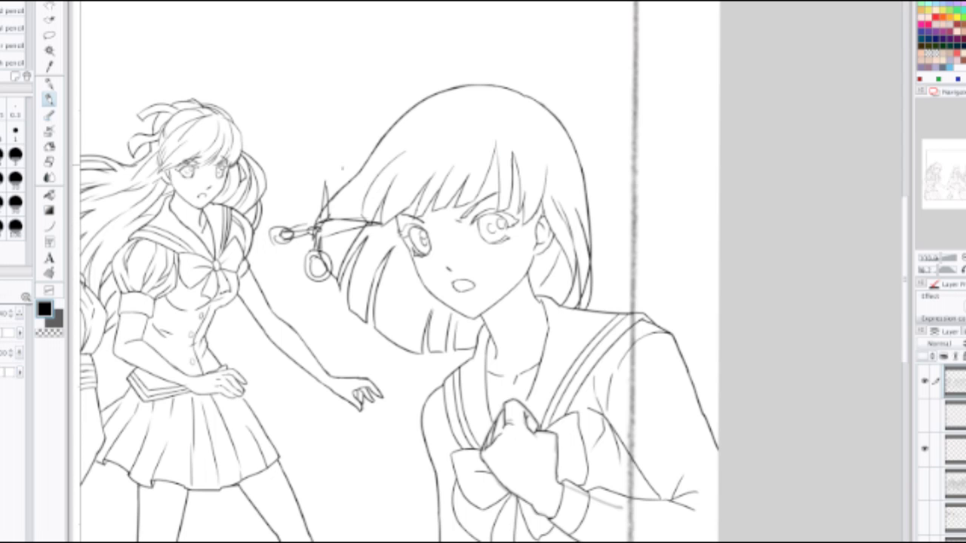
pyautogui.moveTo(295, 163); pyautogui.dragTo(389, 205)
pyautogui.moveTo(344, 176); pyautogui.dragTo(391, 216)
pyautogui.moveTo(283, 287); pyautogui.dragTo(373, 282)
pyautogui.moveTo(326, 271); pyautogui.dragTo(385, 254)
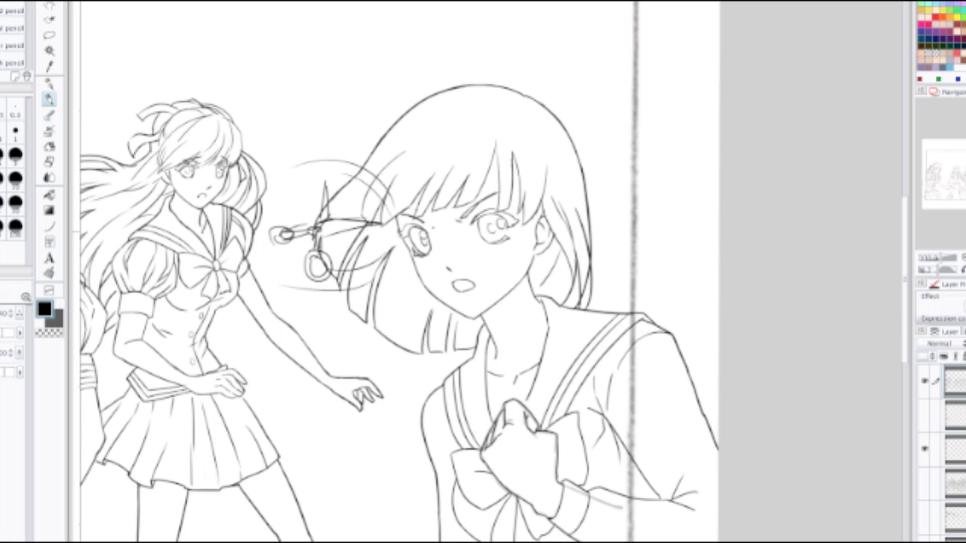
pyautogui.moveTo(257, 111)
pyautogui.mouseDown()
pyautogui.moveTo(292, 149)
pyautogui.moveTo(295, 140)
pyautogui.mouseUp()
pyautogui.moveTo(330, 111); pyautogui.dragTo(327, 123)
# Step: Undo the scissors doodle and all the loose strokes around the short-haired girl's side hair
pyautogui.hotkey('ctrl', 'z')
pyautogui.hotkey('ctrl', 'z')
pyautogui.hotkey('ctrl', 'z')
pyautogui.moveTo(451, 233)
pyautogui.mouseDown()
pyautogui.moveTo(455, 254)
pyautogui.moveTo(482, 268)
pyautogui.mouseUp()
pyautogui.hotkey('ctrl', 'z')
pyautogui.hotkey('ctrl', 'z')
pyautogui.hotkey('ctrl', 'z')
pyautogui.hotkey('ctrl', 'z')
pyautogui.hotkey('ctrl', 'z')
pyautogui.hotkey('ctrl', 'z')
pyautogui.hotkey('ctrl', 'z')
pyautogui.hotkey('ctrl', 'z')
pyautogui.hotkey('ctrl', 'z')
pyautogui.hotkey('ctrl', 'z')
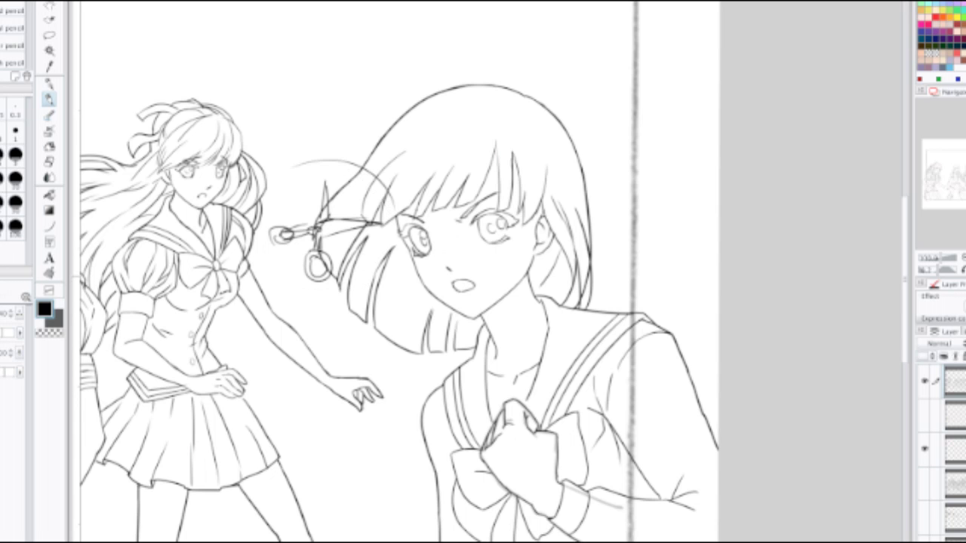
pyautogui.hotkey('ctrl', 'z')
pyautogui.hotkey('ctrl', 'z')
pyautogui.hotkey('ctrl', 'z')
pyautogui.hotkey('ctrl', 'z')
pyautogui.hotkey('ctrl', 'z')
pyautogui.hotkey('ctrl', 'z')
pyautogui.hotkey('ctrl', 'z')
pyautogui.hotkey('ctrl', 'z')
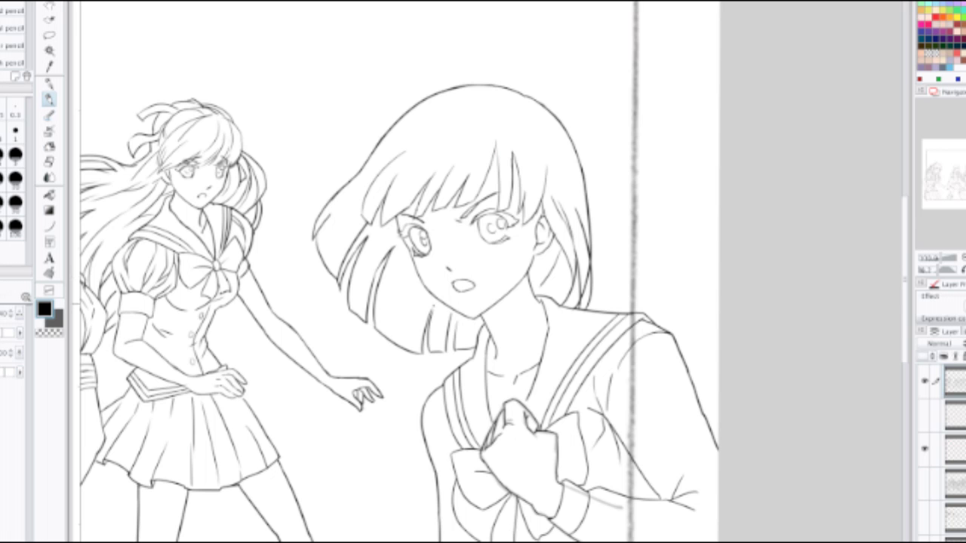
# Step: Check the third layer's effect on the whole drawing by toggling its visibility, and delete that layer
pyautogui.hotkey('ctrl', '-')
pyautogui.hotkey('ctrl', '-')
pyautogui.hotkey('ctrl', '-')
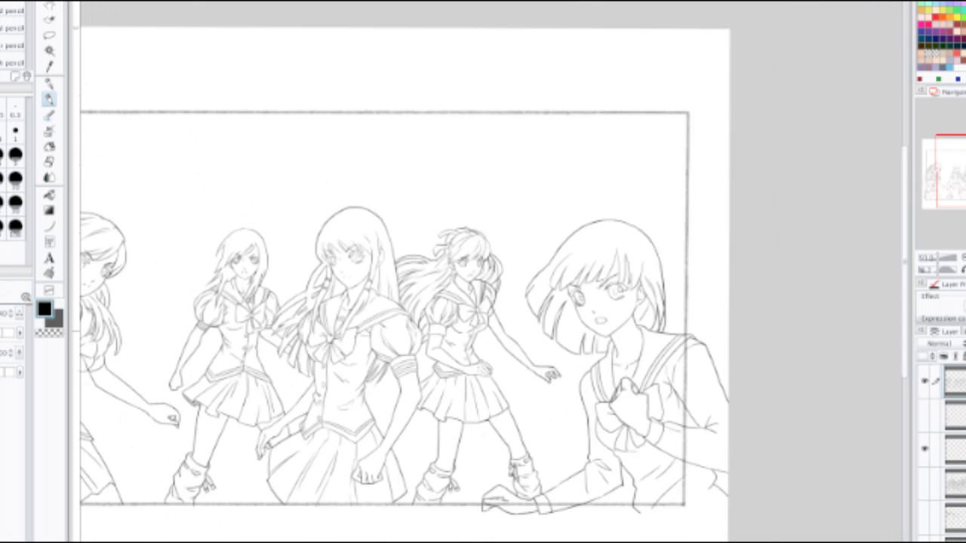
pyautogui.moveTo(408, 302); pyautogui.dragTo(549, 242)
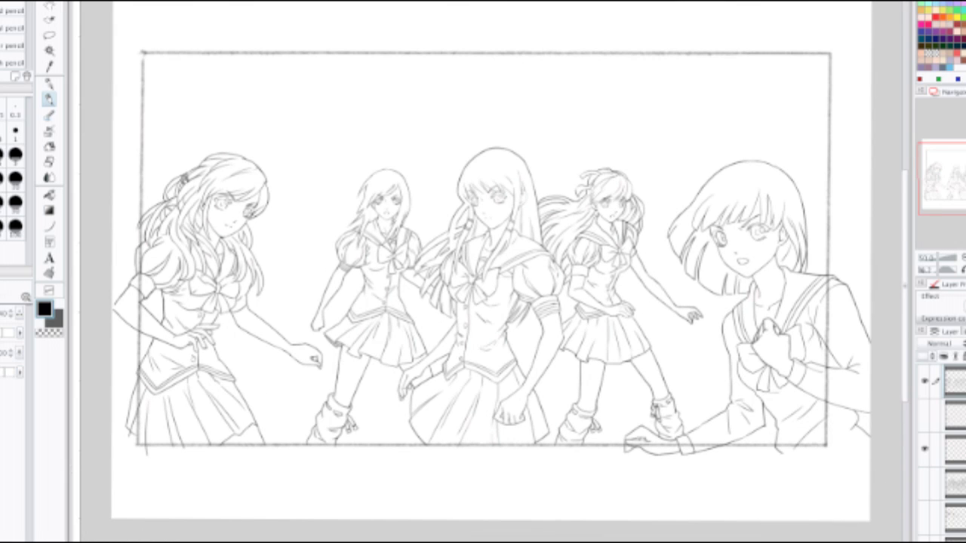
pyautogui.click(924, 450)
pyautogui.click(956, 450)
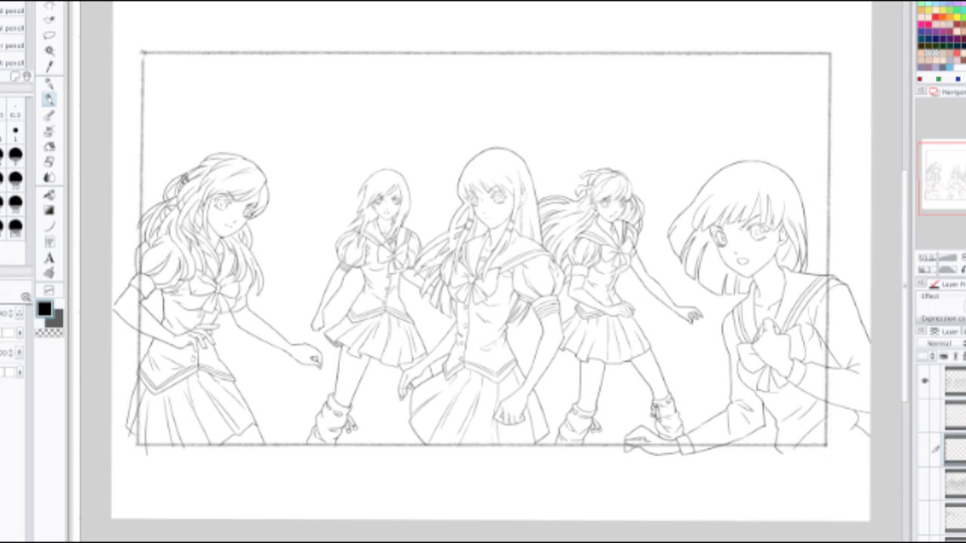
pyautogui.click(924, 449)
pyautogui.rightClick(957, 450)
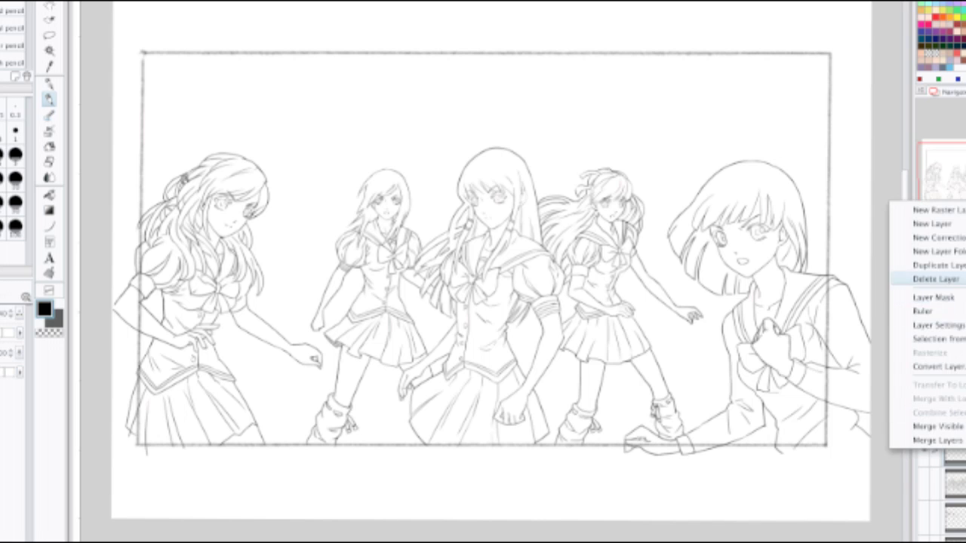
pyautogui.click(936, 279)
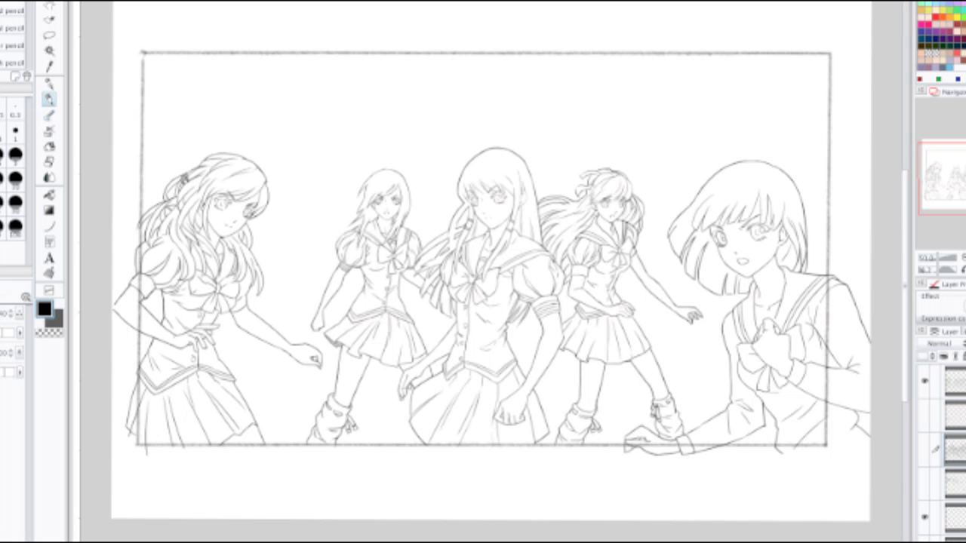
# Step: Review the line art of all five girls up close and across the whole panel, without the palettes in view
pyautogui.press('Tab')
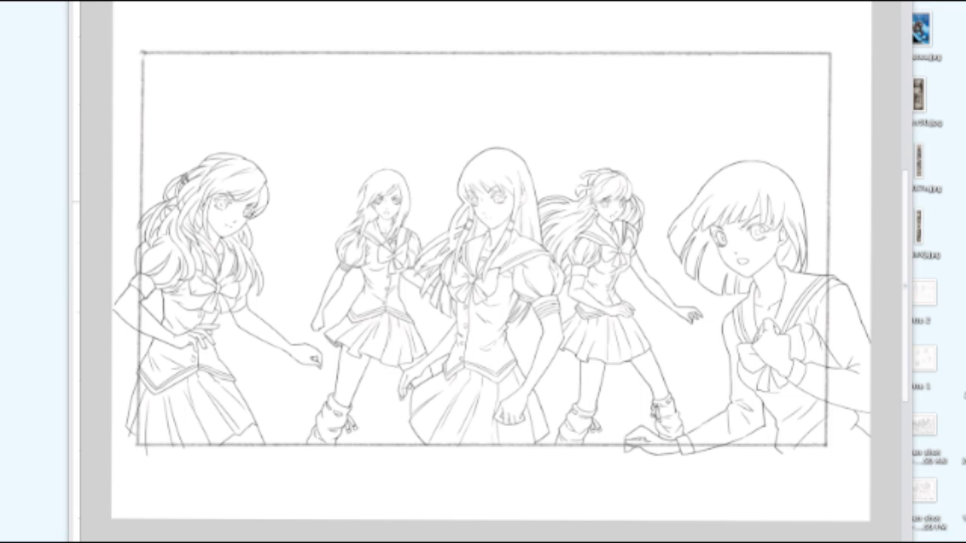
pyautogui.press('Tab')
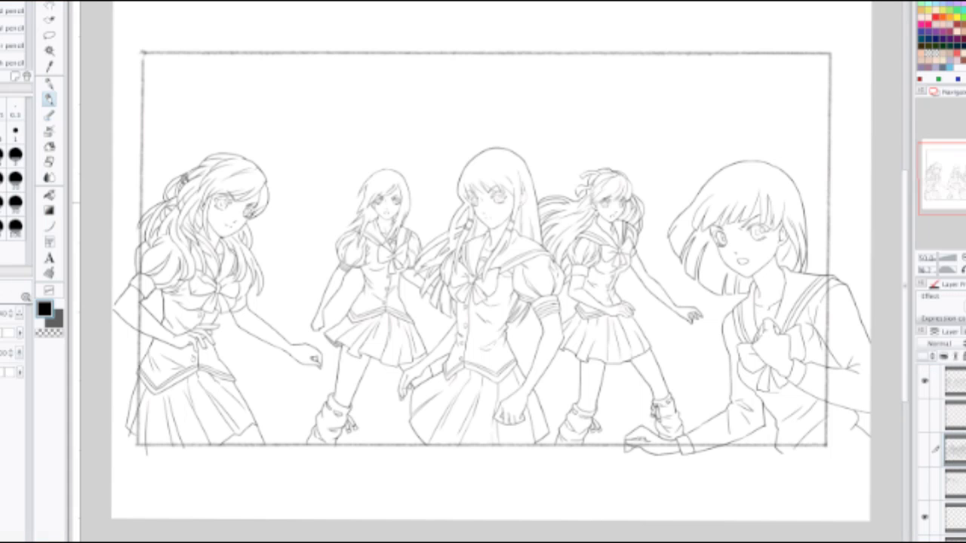
pyautogui.scroll(2, 385, 206)
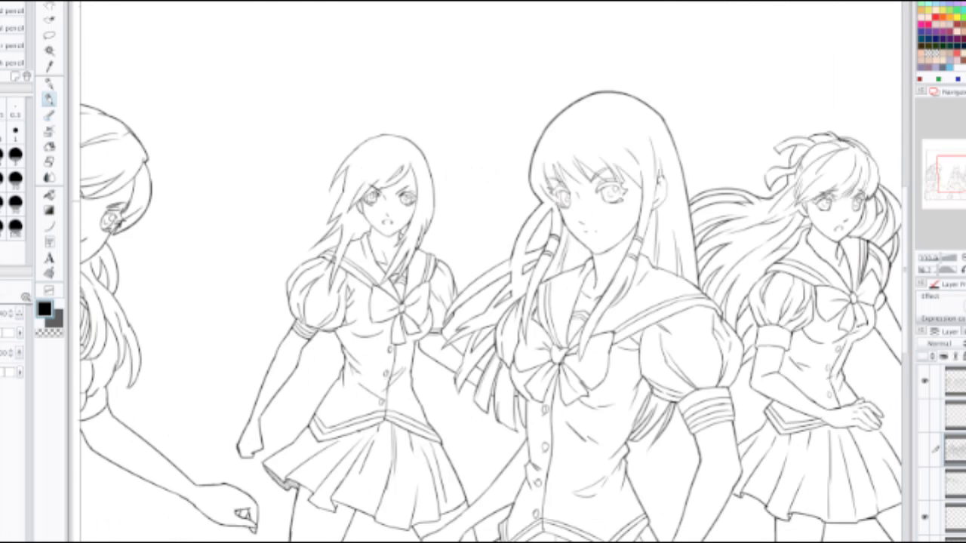
pyautogui.scroll(1, 385, 202)
pyautogui.moveTo(559, 249); pyautogui.dragTo(348, 271)
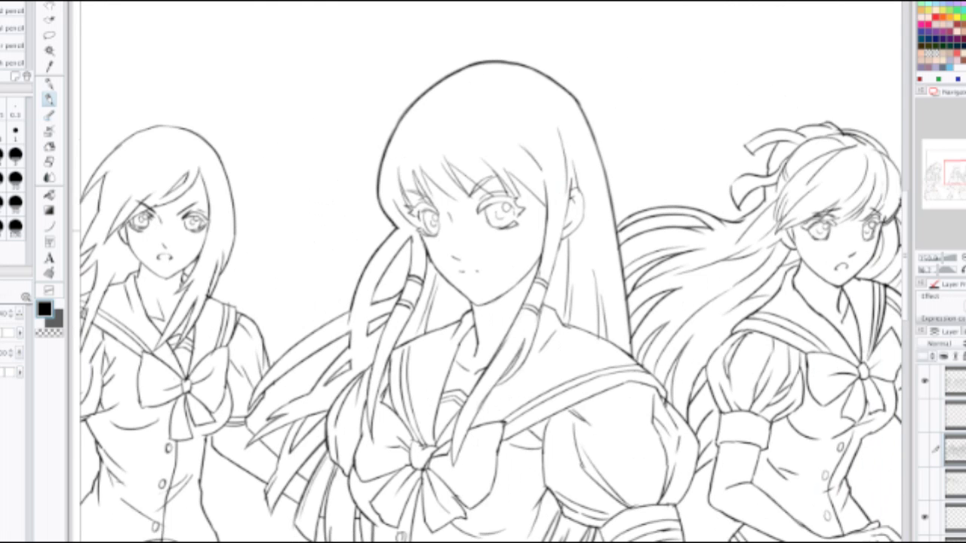
pyautogui.moveTo(604, 257); pyautogui.dragTo(317, 262)
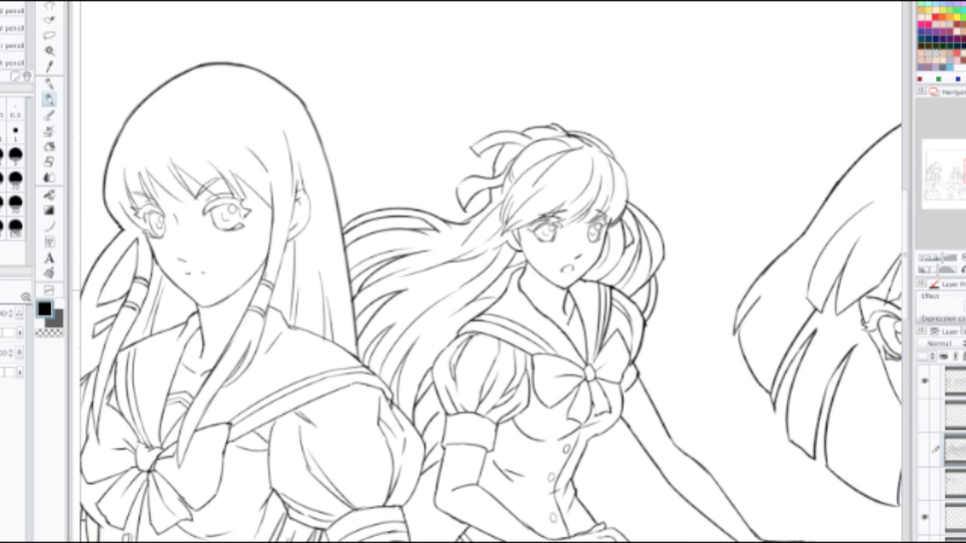
pyautogui.moveTo(649, 302); pyautogui.dragTo(260, 221)
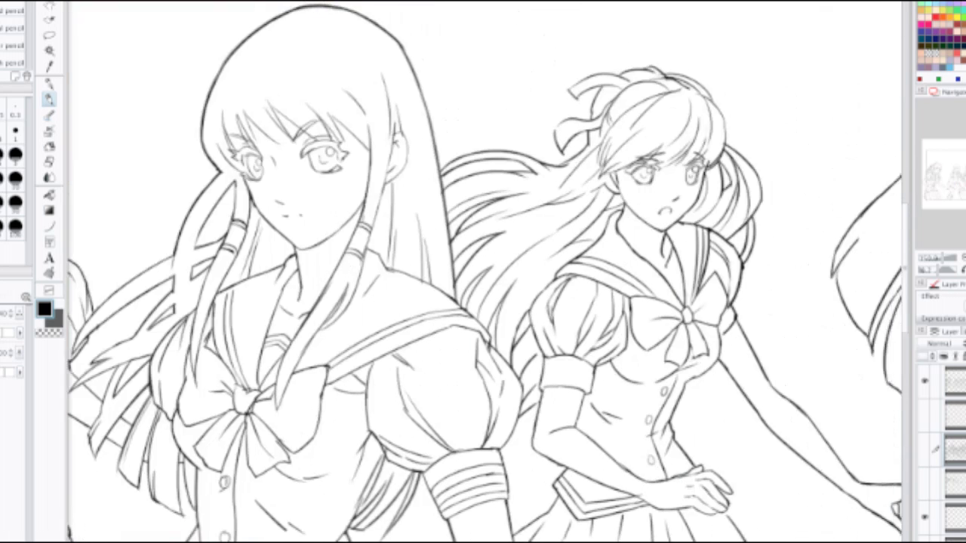
pyautogui.moveTo(317, 257); pyautogui.dragTo(773, 275)
pyautogui.scroll(-1, 369, 219)
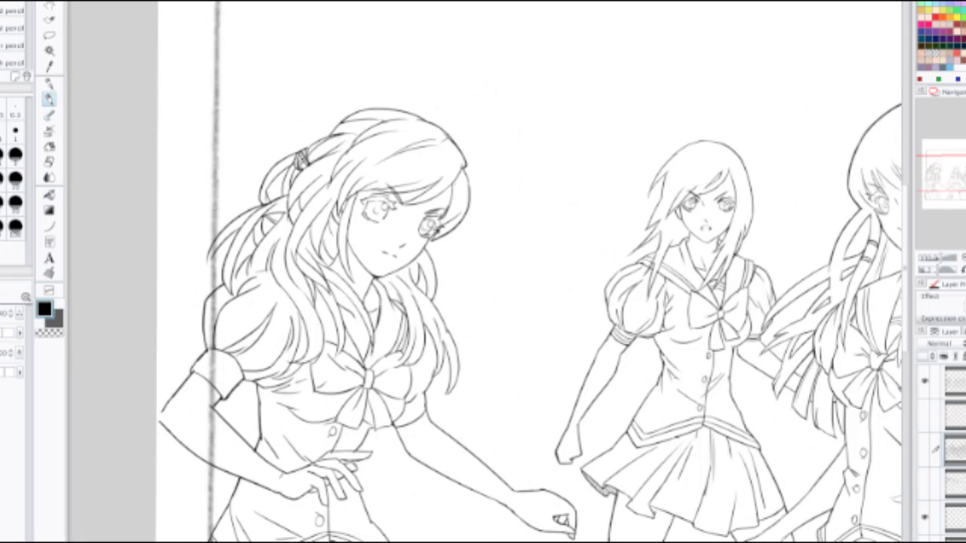
pyautogui.scroll(-2, 483, 271)
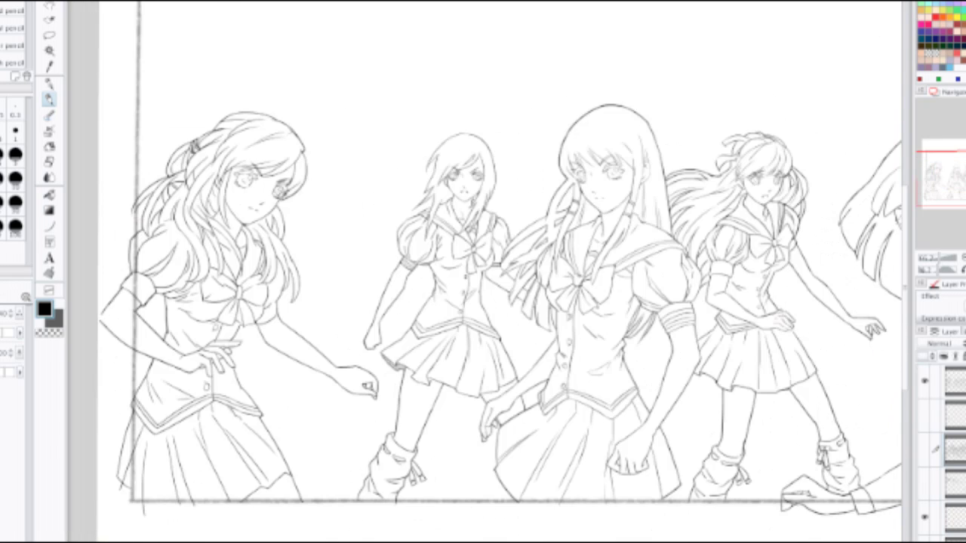
pyautogui.scroll(-1, 483, 272)
pyautogui.scroll(1, 483, 272)
pyautogui.scroll(1, 483, 272)
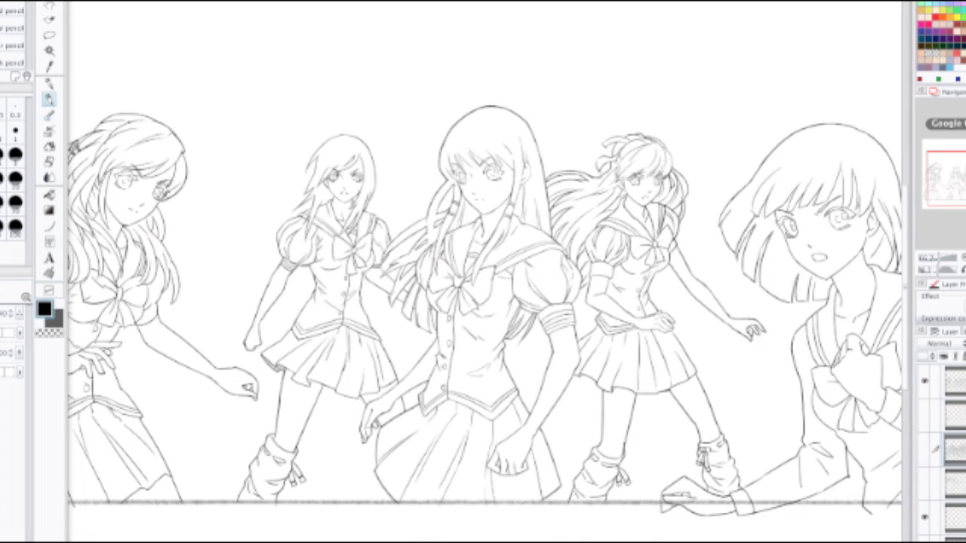
pyautogui.press('Tab')
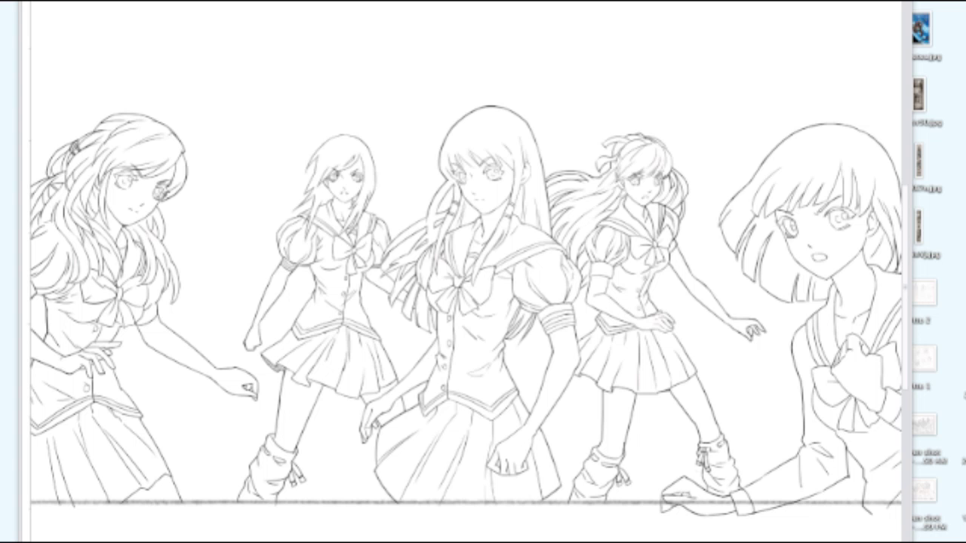
# Step: Bring the palettes back and make the topmost line art layer active for work on the leftmost girl's face
pyautogui.press('Tab')
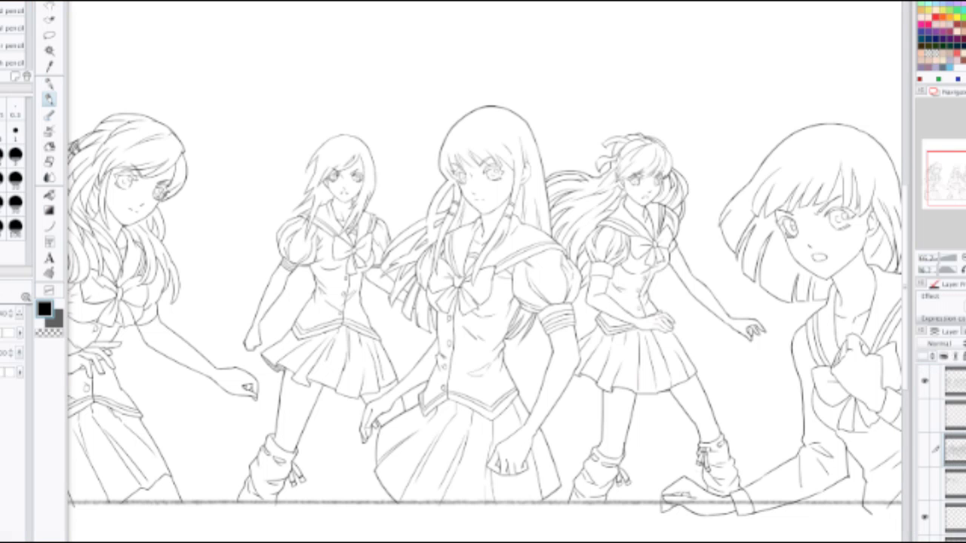
pyautogui.scroll(1, 113, 182)
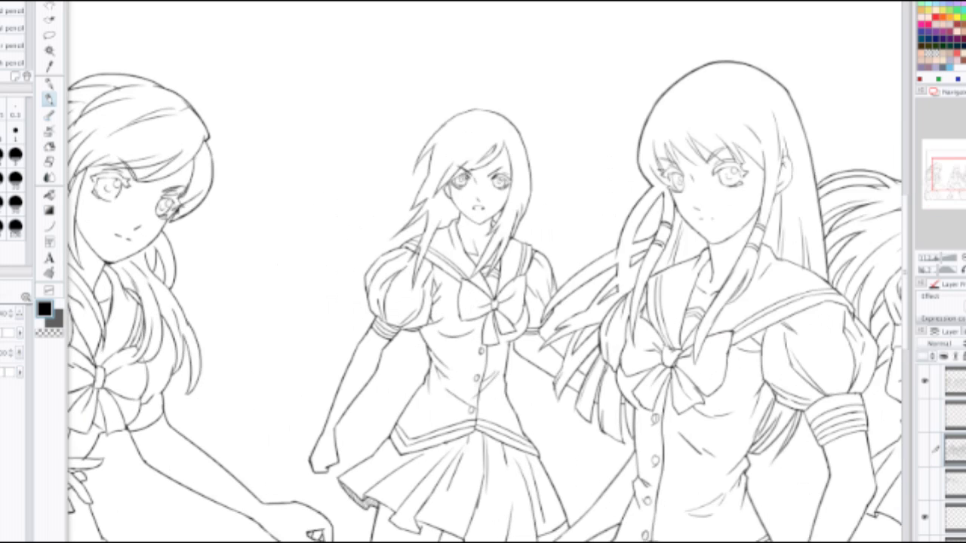
pyautogui.moveTo(301, 226); pyautogui.dragTo(560, 327)
pyautogui.scroll(1, 377, 268)
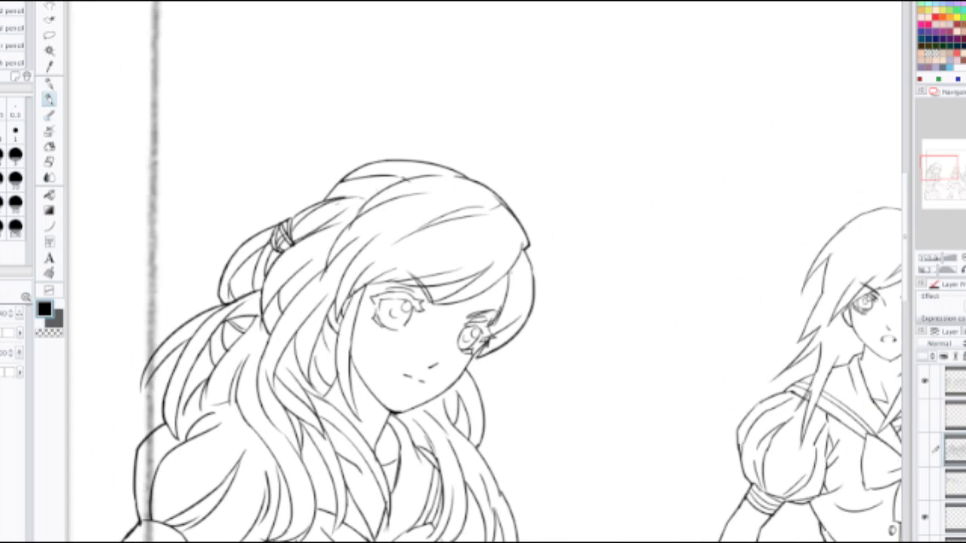
pyautogui.scroll(2, 391, 335)
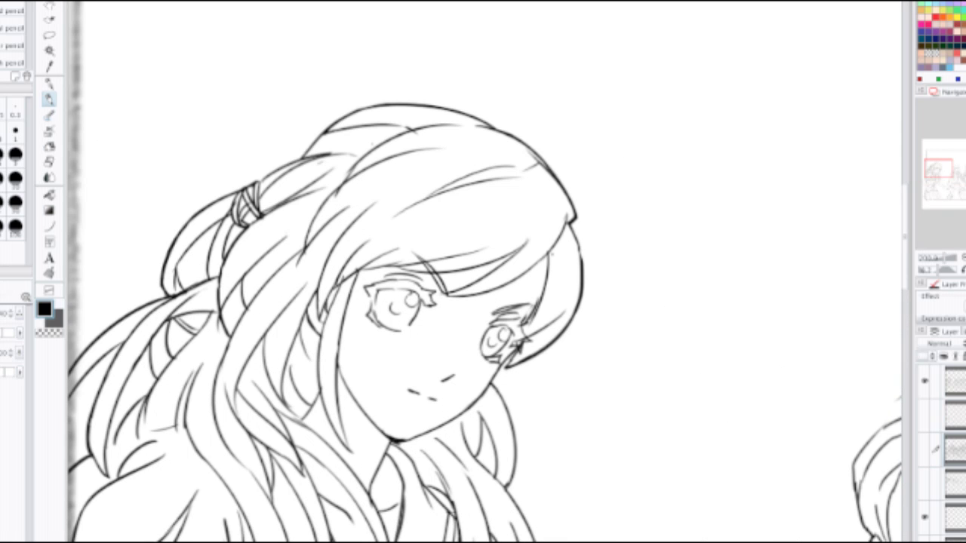
pyautogui.click(956, 382)
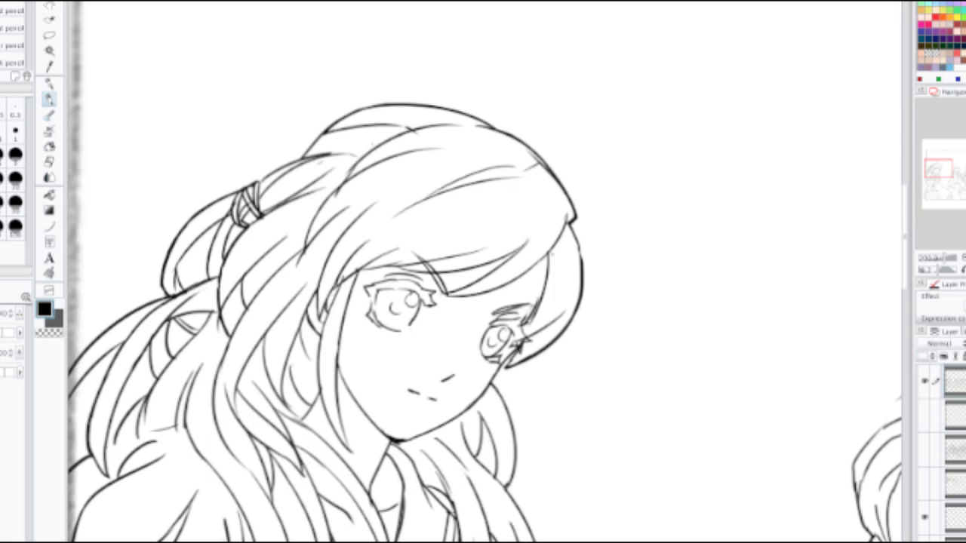
# Step: Try small curved strokes inside the leftmost girl's larger eye, and undo them
pyautogui.scroll(5, 382, 309)
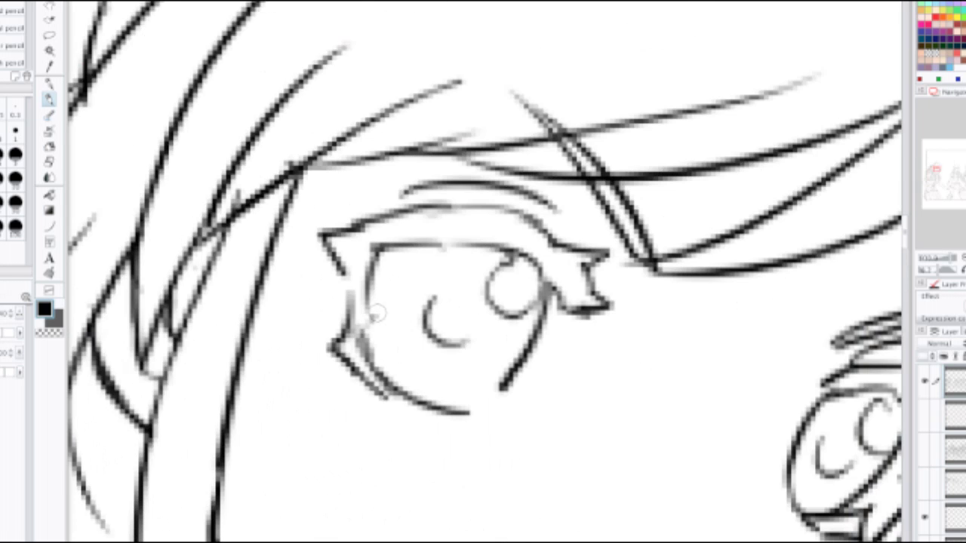
pyautogui.moveTo(377, 313); pyautogui.dragTo(406, 361)
pyautogui.moveTo(466, 287)
pyautogui.mouseDown()
pyautogui.moveTo(456, 292)
pyautogui.moveTo(476, 296)
pyautogui.mouseUp()
pyautogui.scroll(-5, 468, 294)
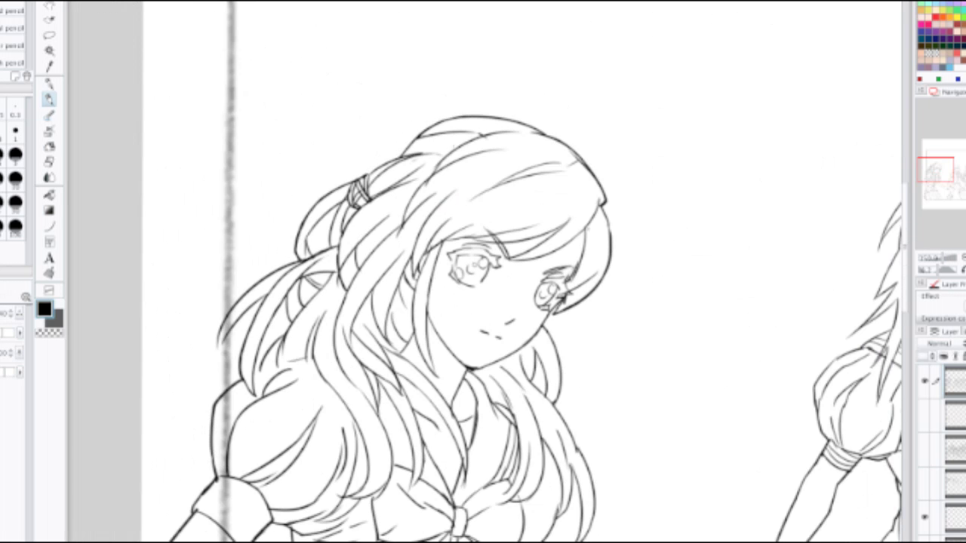
pyautogui.hotkey('ctrl', 'z')
pyautogui.scroll(5, 464, 267)
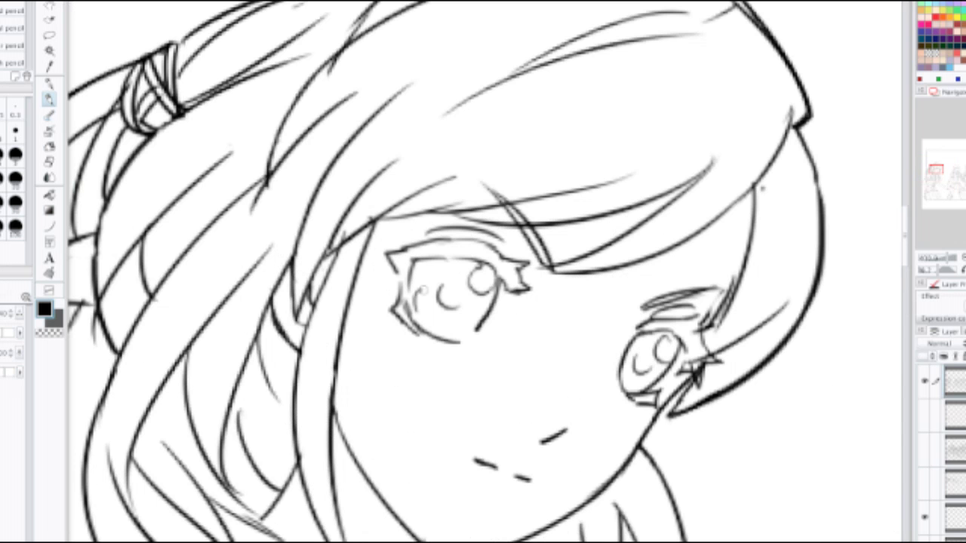
pyautogui.hotkey('ctrl', 'z')
pyautogui.moveTo(422, 291)
pyautogui.mouseDown()
pyautogui.moveTo(446, 328)
pyautogui.moveTo(461, 316)
pyautogui.moveTo(461, 276)
pyautogui.mouseUp()
pyautogui.hotkey('ctrl', 'z')
pyautogui.hotkey('ctrl', 'z')
# Step: Examine the five girls' line art for flaws, comparing the full panel with closer views of the middle figures
pyautogui.scroll(-4, 533, 276)
pyautogui.moveTo(534, 275); pyautogui.dragTo(303, 158)
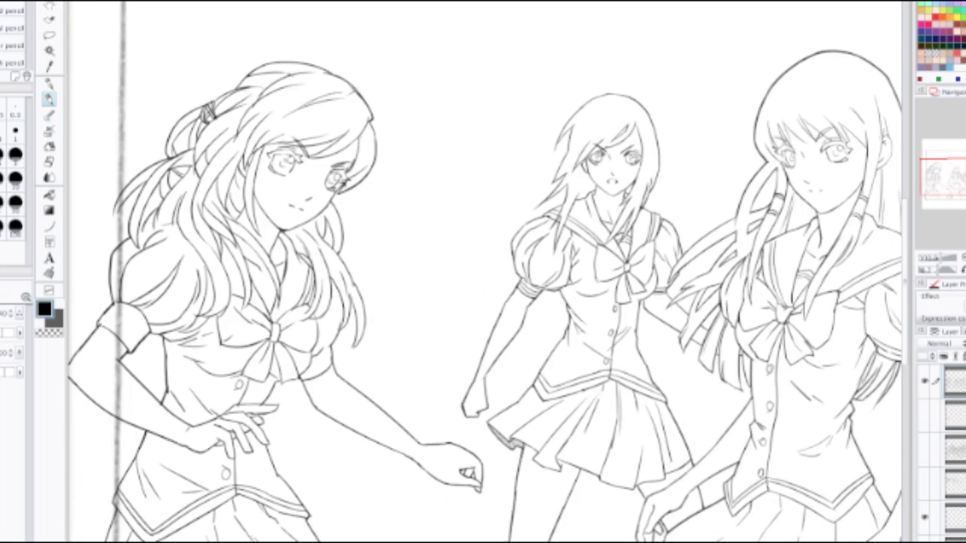
pyautogui.scroll(-4, 487, 272)
pyautogui.moveTo(487, 272); pyautogui.dragTo(378, 284)
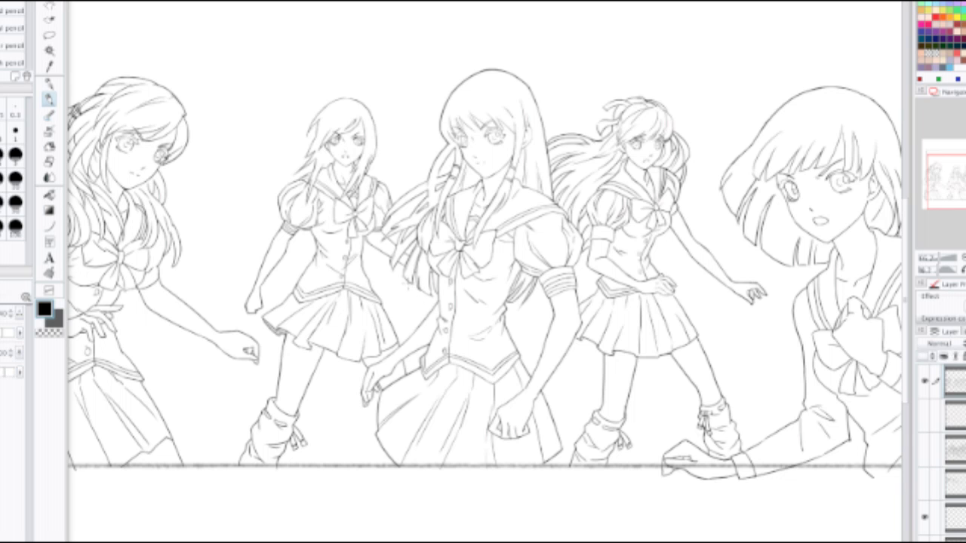
pyautogui.scroll(-1, 402, 253)
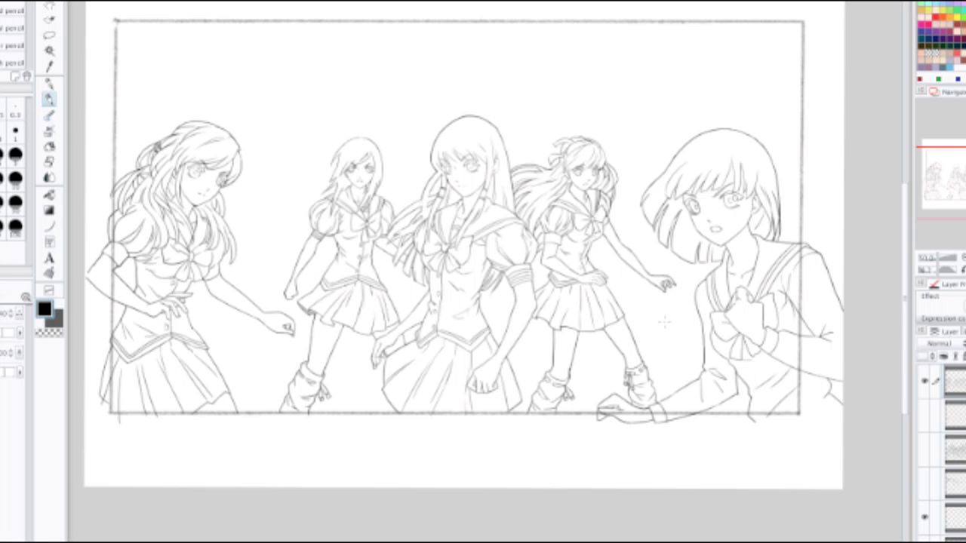
pyautogui.scroll(1, 509, 259)
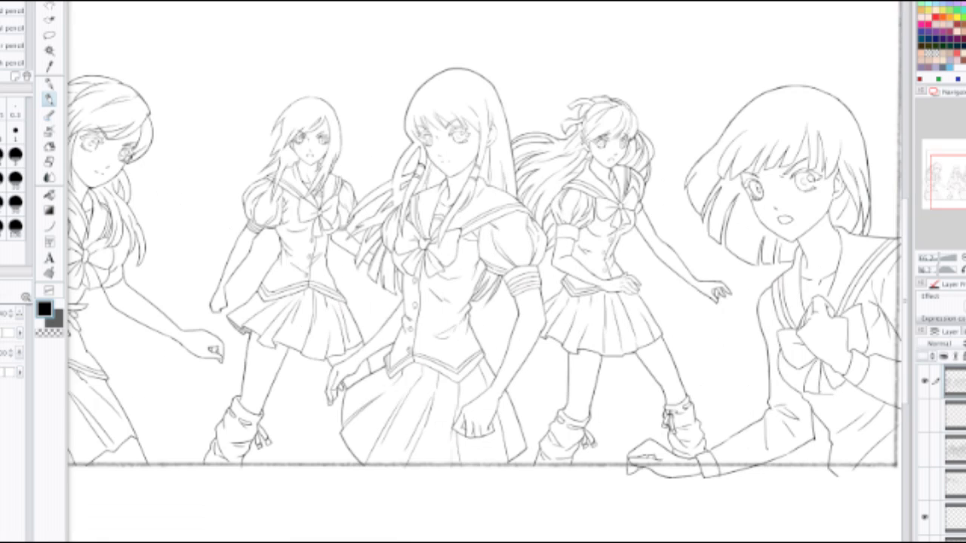
pyautogui.hotkey('ctrl', '+')
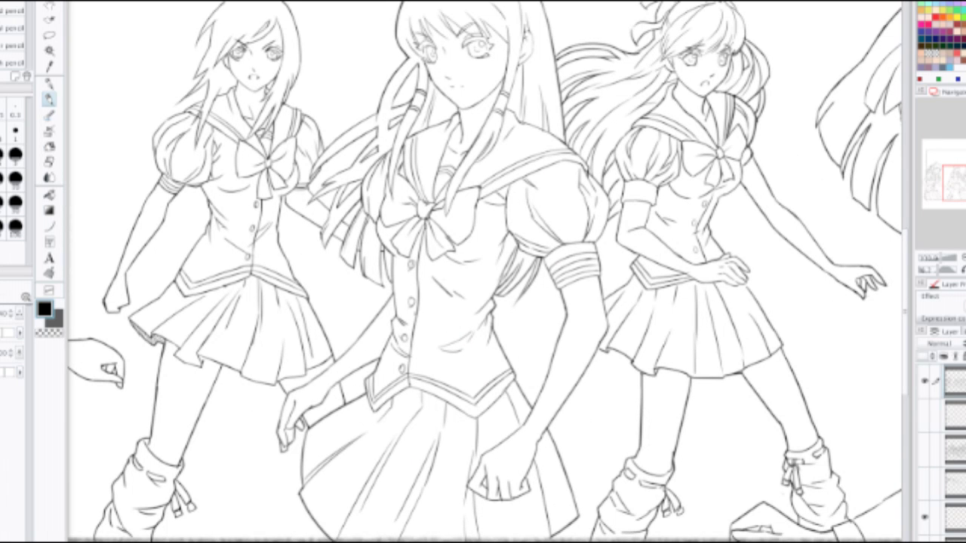
pyautogui.hotkey('ctrl', '-')
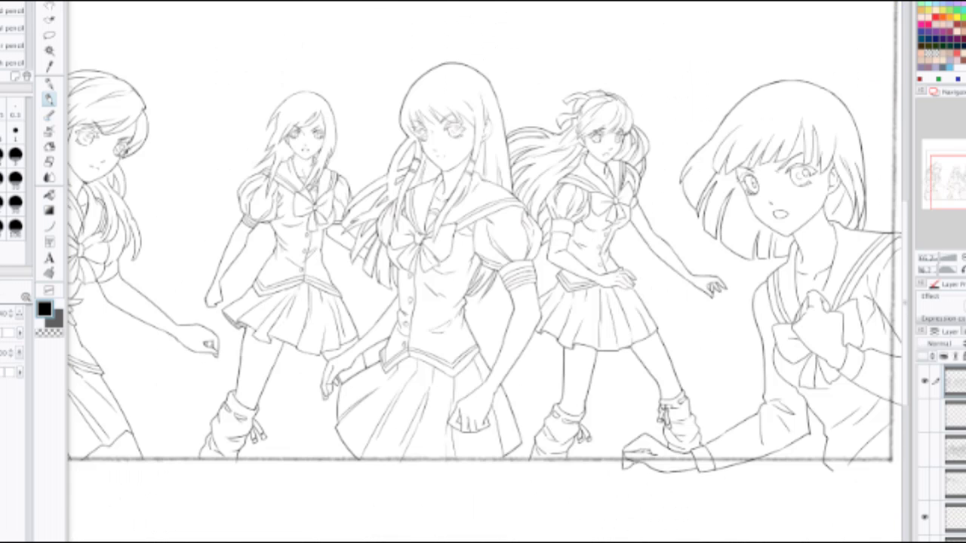
pyautogui.hotkey('ctrl', '+')
pyautogui.hotkey('ctrl', '+')
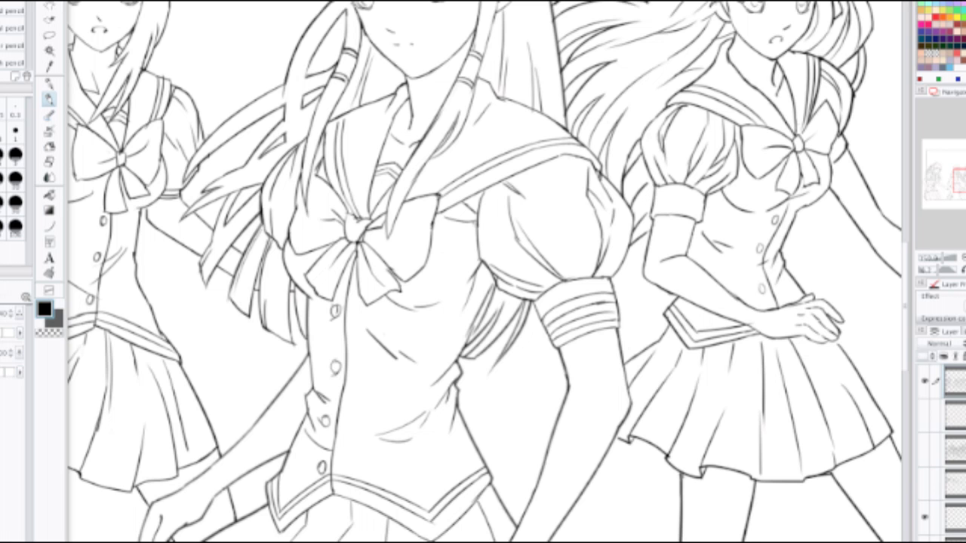
pyautogui.moveTo(476, 224); pyautogui.dragTo(447, 264)
pyautogui.scroll(-2, 465, 241)
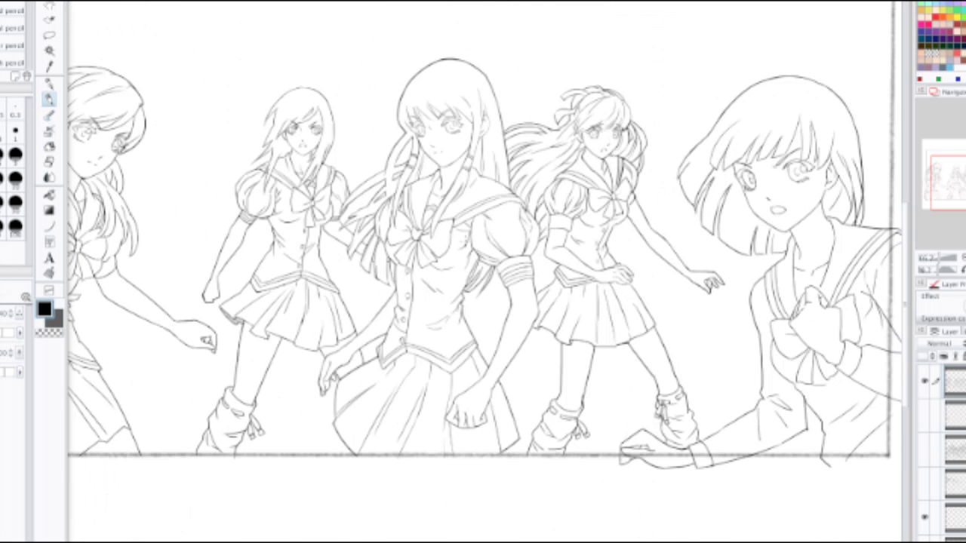
pyautogui.hotkey('ctrl', '-')
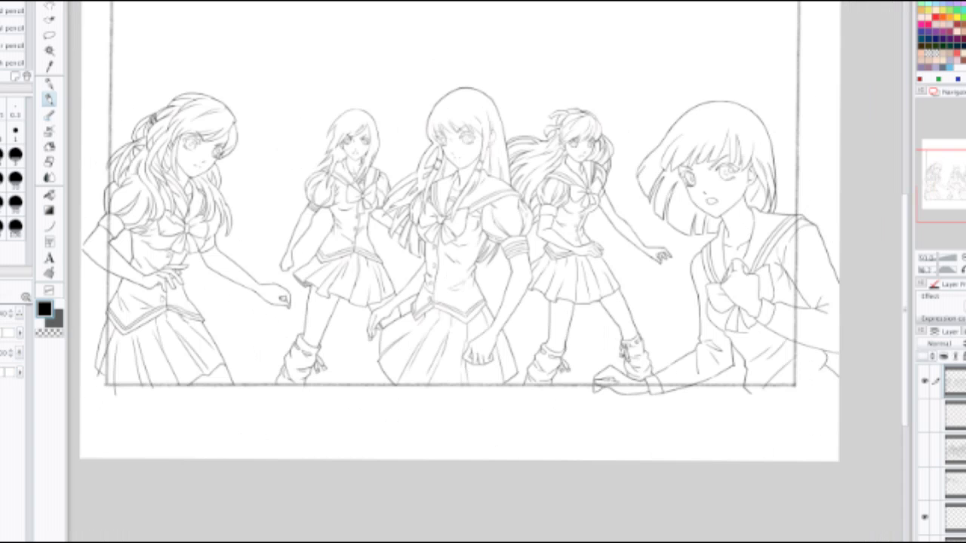
pyautogui.moveTo(499, 237); pyautogui.dragTo(534, 264)
pyautogui.scroll(1, 534, 264)
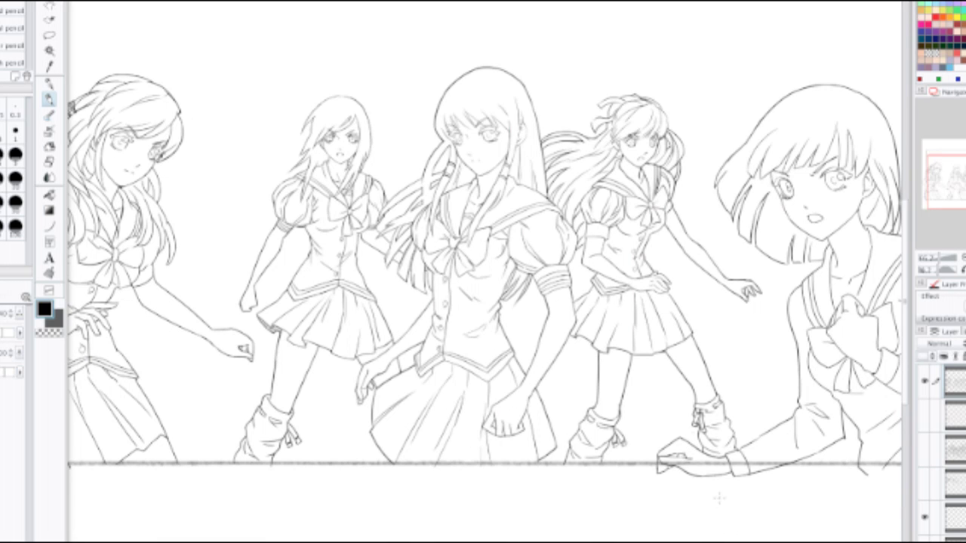
# Step: Show the rough sketch layer and add a new active layer above the girls' line art, checking which layer holds it
pyautogui.click(924, 449)
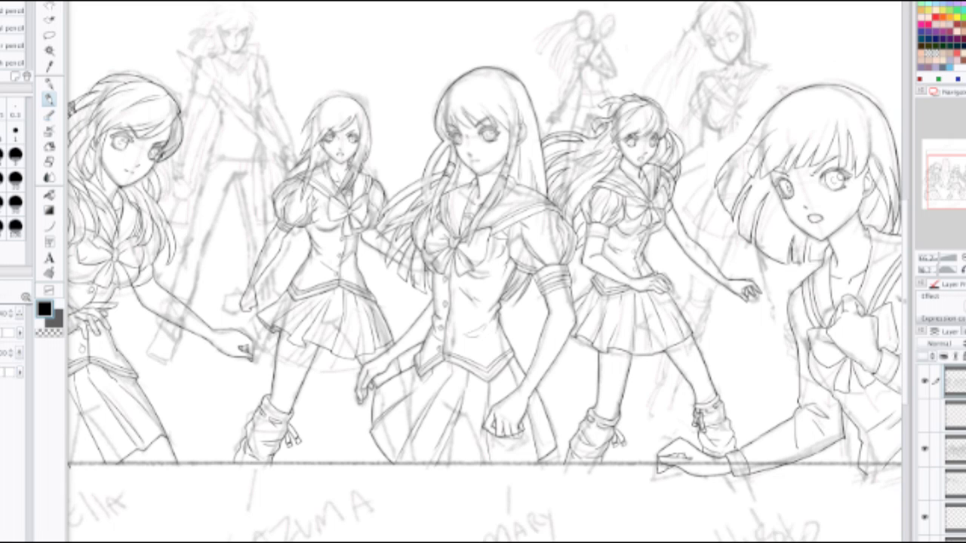
pyautogui.click(955, 451)
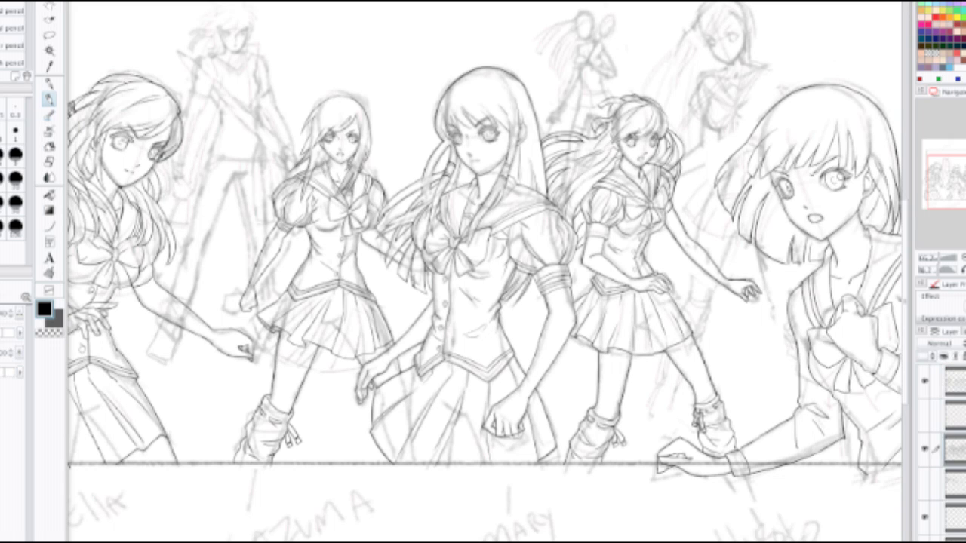
pyautogui.click(955, 382)
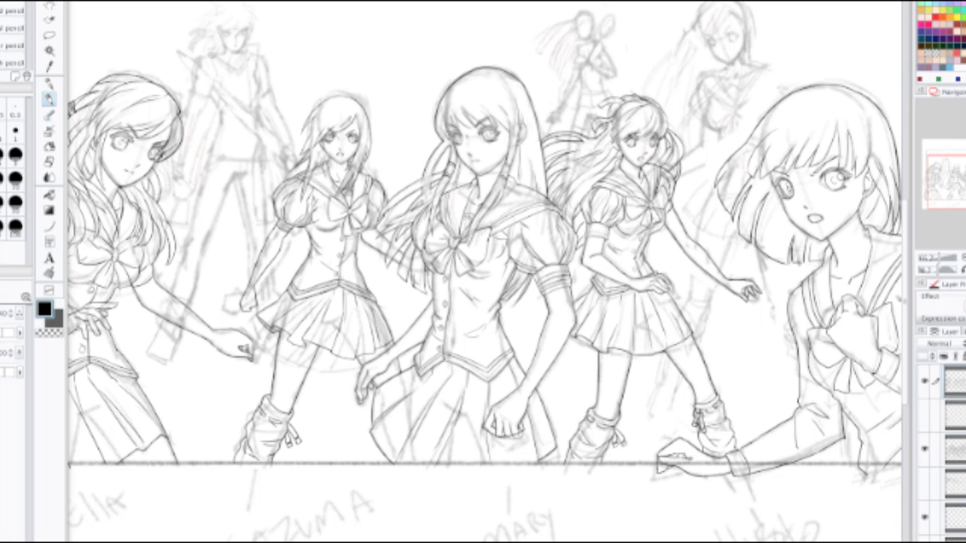
pyautogui.hotkey('ctrl', 'shift', 'n')
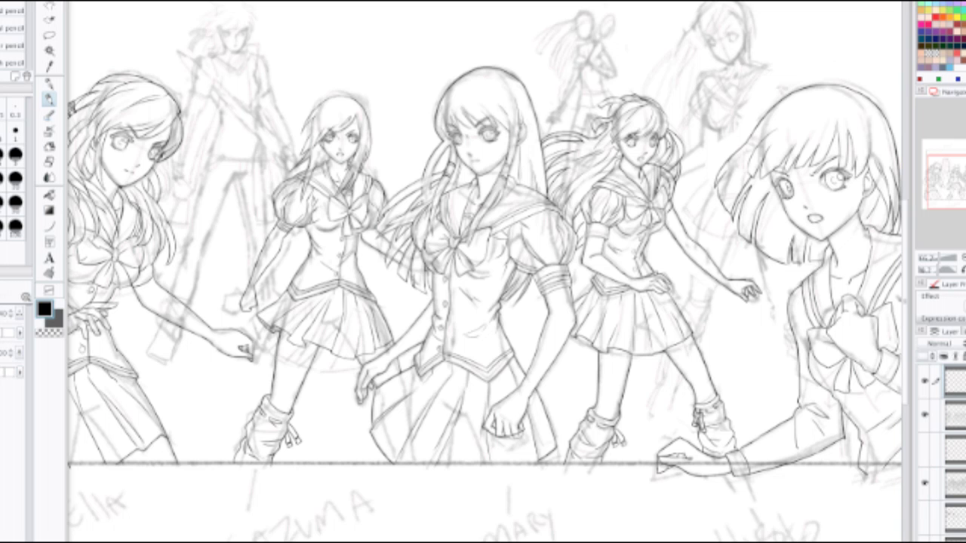
pyautogui.click(924, 414)
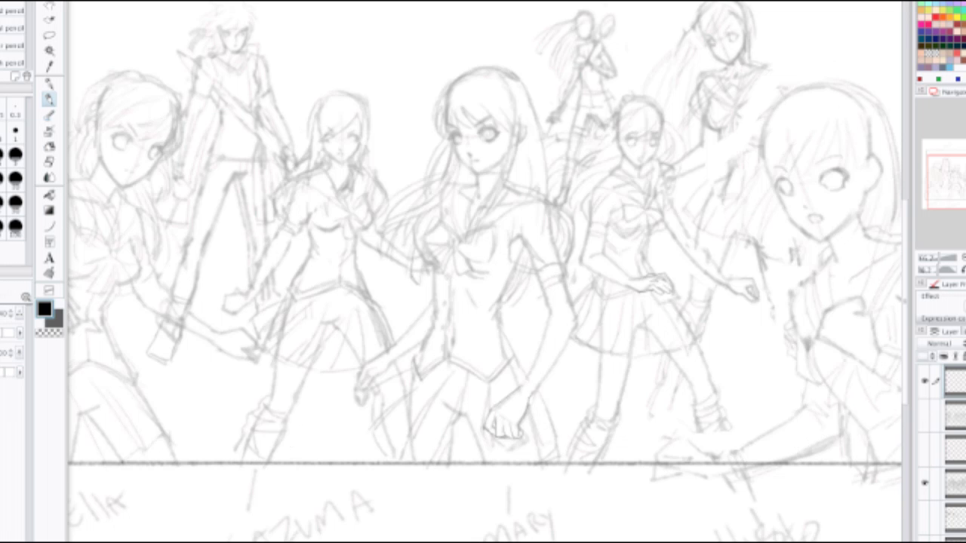
pyautogui.click(925, 415)
pyautogui.click(956, 484)
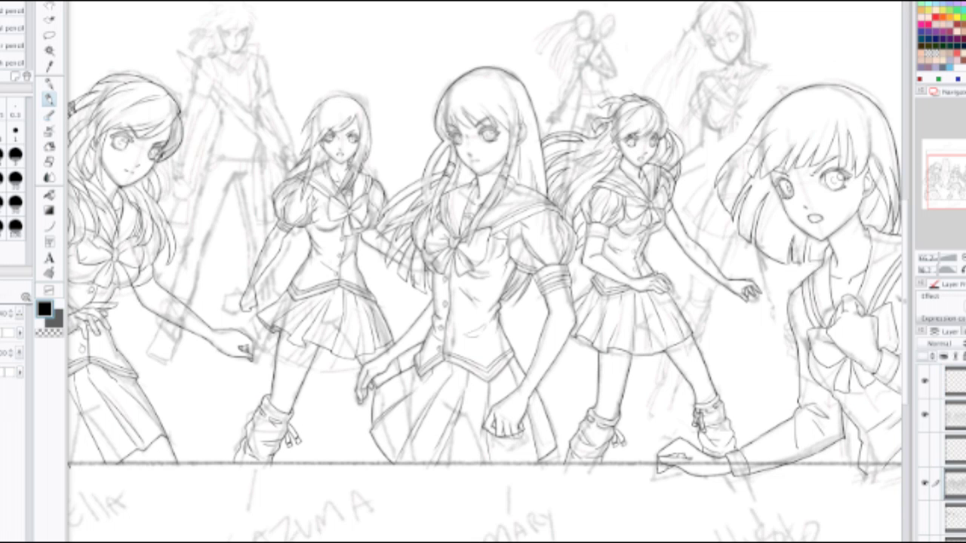
pyautogui.click(955, 381)
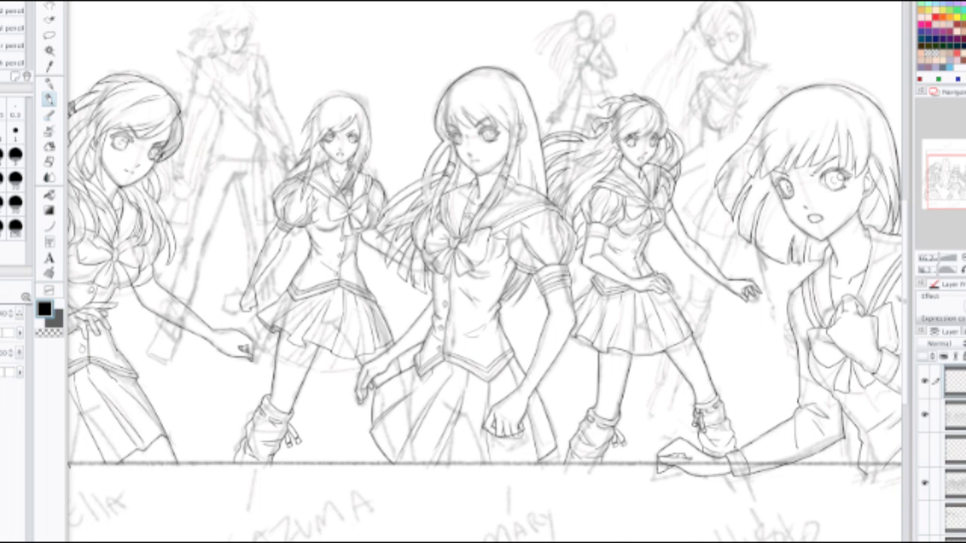
# Step: Ink the upright tuft, the backward-pointing spike and the crown of the spiky-haired background figure over the rough sketch
pyautogui.scroll(2, 252, 77)
pyautogui.moveTo(252, 77); pyautogui.dragTo(410, 379)
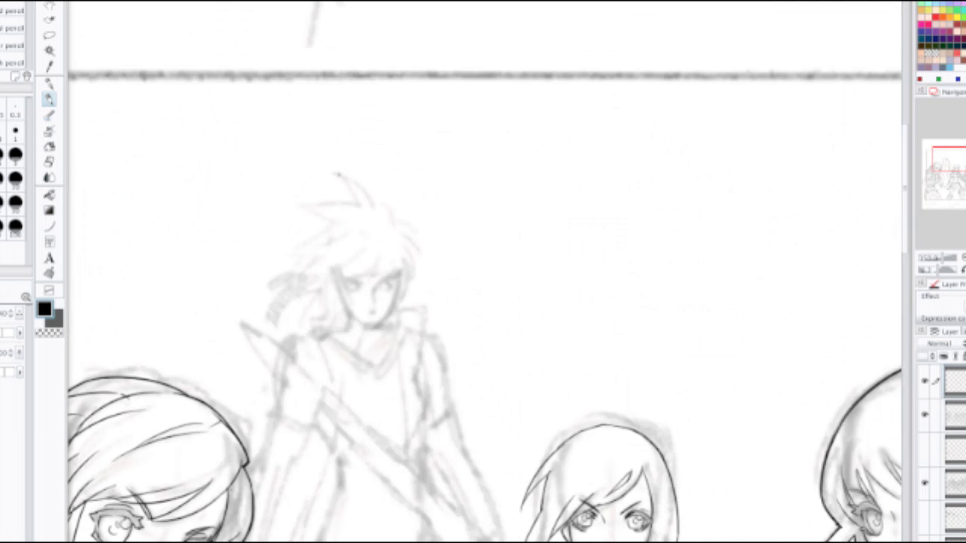
pyautogui.scroll(2, 354, 195)
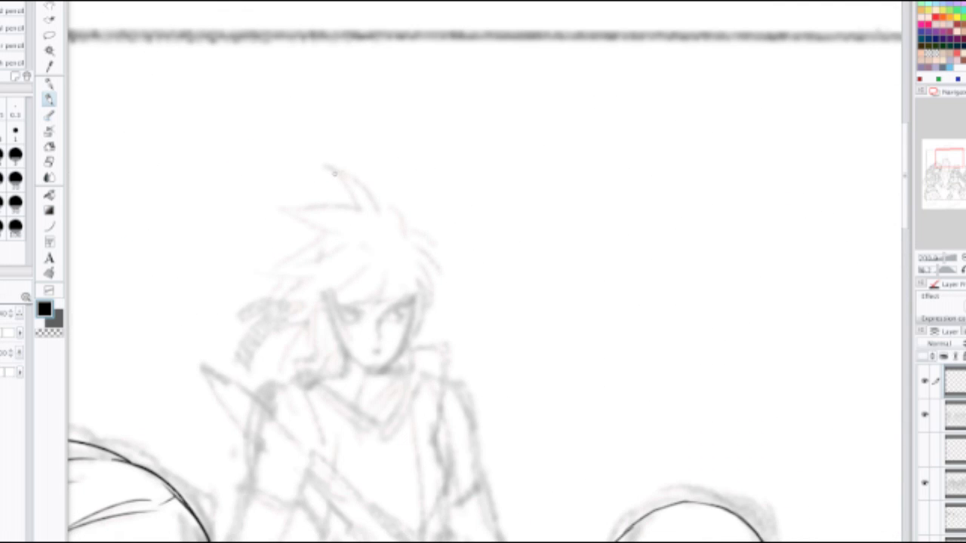
pyautogui.moveTo(329, 167); pyautogui.dragTo(357, 213)
pyautogui.hotkey('ctrl', 'z')
pyautogui.moveTo(329, 167); pyautogui.dragTo(356, 212)
pyautogui.hotkey('ctrl', 'z')
pyautogui.moveTo(327, 166); pyautogui.dragTo(357, 211)
pyautogui.moveTo(330, 168); pyautogui.dragTo(383, 210)
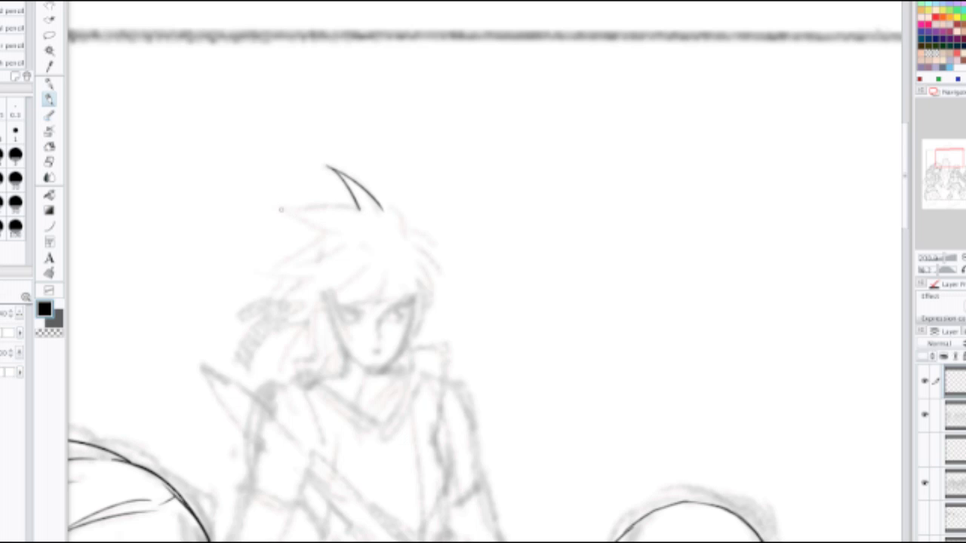
pyautogui.moveTo(280, 209)
pyautogui.mouseDown()
pyautogui.moveTo(309, 226)
pyautogui.moveTo(318, 204)
pyautogui.moveTo(405, 219)
pyautogui.moveTo(390, 206)
pyautogui.moveTo(389, 217)
pyautogui.moveTo(388, 204)
pyautogui.moveTo(403, 241)
pyautogui.moveTo(407, 232)
pyautogui.moveTo(445, 257)
pyautogui.mouseUp()
pyautogui.hotkey('ctrl', 'z')
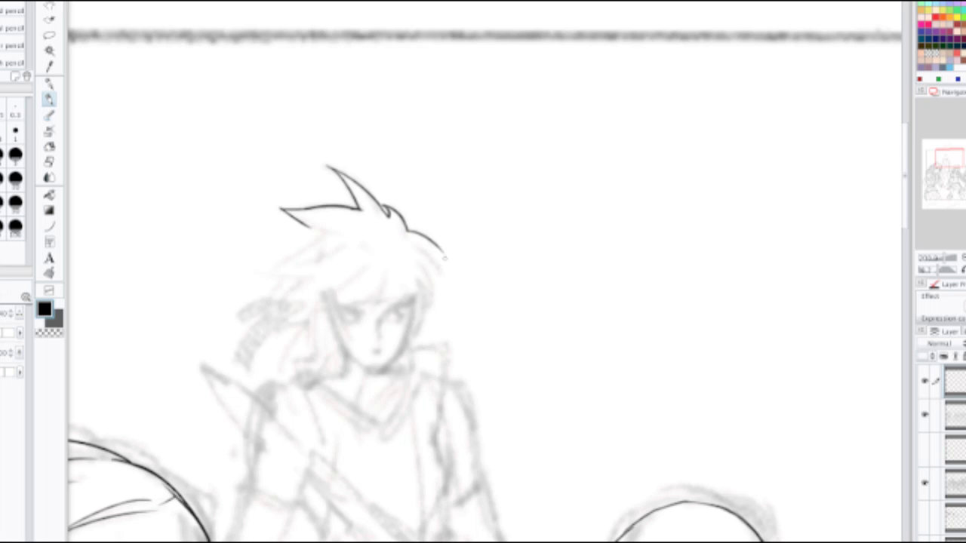
# Step: Redraw the crown's last curve as pointed locks down the right side of the head, undoing the long lowest curve
pyautogui.hotkey('ctrl', 'z')
pyautogui.moveTo(407, 228)
pyautogui.mouseDown()
pyautogui.moveTo(437, 249)
pyautogui.moveTo(445, 279)
pyautogui.moveTo(436, 292)
pyautogui.moveTo(458, 248)
pyautogui.mouseUp()
pyautogui.scroll(2, 459, 257)
pyautogui.moveTo(475, 212); pyautogui.dragTo(468, 264)
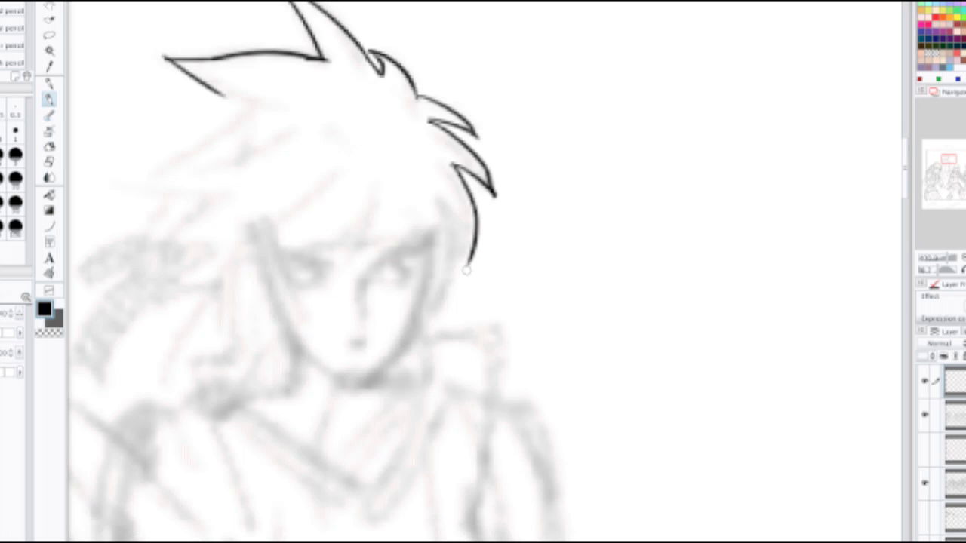
pyautogui.hotkey('ctrl', 'z')
pyautogui.hotkey('ctrl', 'z')
pyautogui.hotkey('ctrl', 'z')
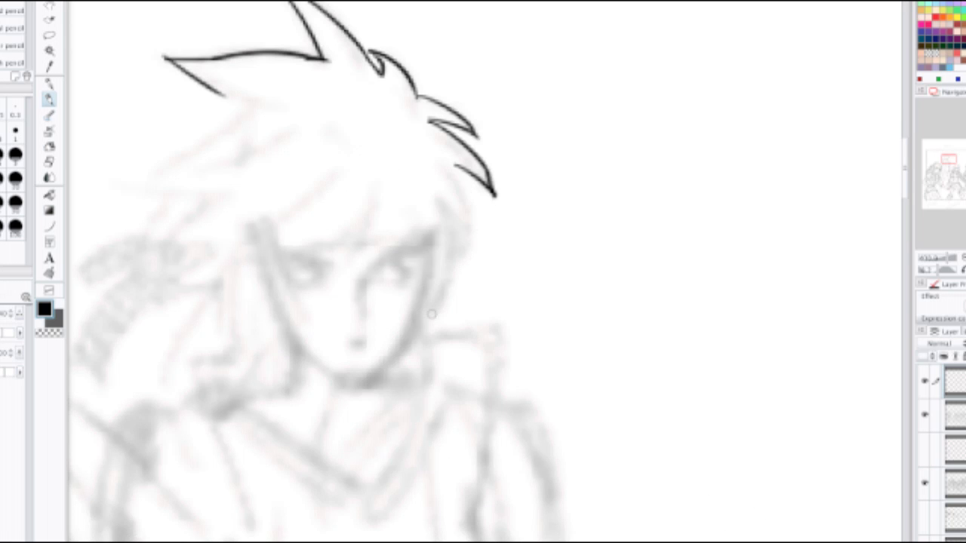
# Step: Ink the pointed locks beside the spiky-haired figure's cheek and join them to the hair outline above
pyautogui.moveTo(432, 306)
pyautogui.mouseDown()
pyautogui.moveTo(454, 262)
pyautogui.moveTo(442, 214)
pyautogui.moveTo(478, 264)
pyautogui.mouseUp()
pyautogui.hotkey('ctrl', 'z')
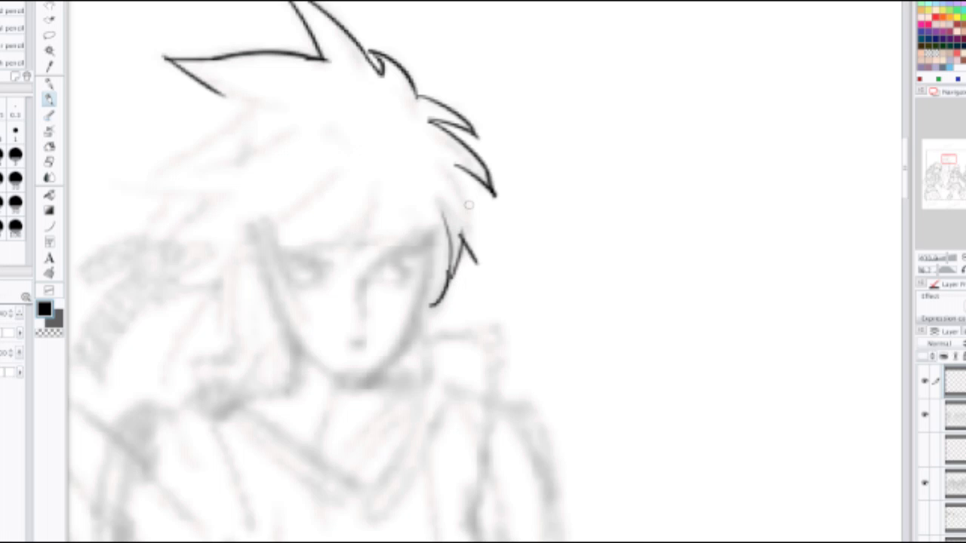
pyautogui.moveTo(470, 205); pyautogui.dragTo(483, 269)
pyautogui.moveTo(454, 166); pyautogui.dragTo(470, 218)
pyautogui.hotkey('ctrl', 'z')
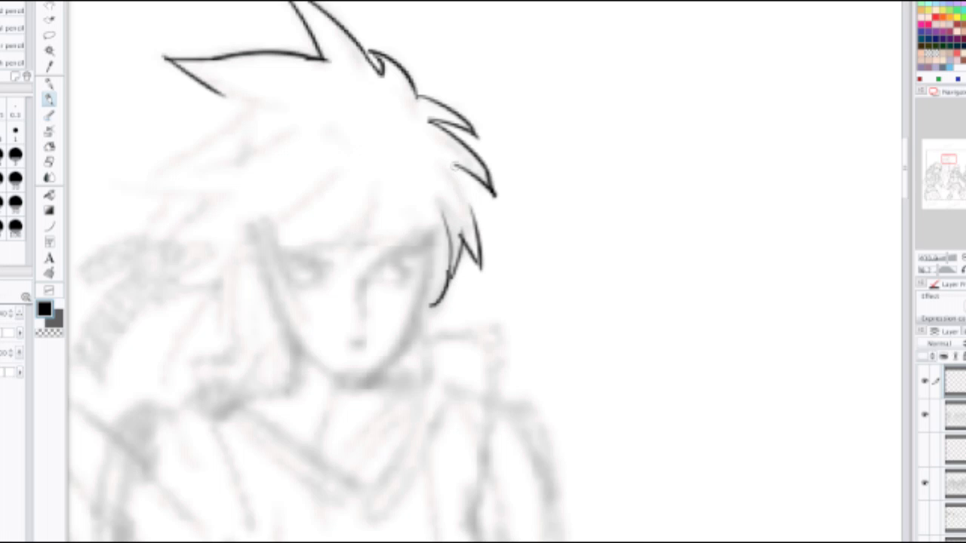
pyautogui.moveTo(455, 165); pyautogui.dragTo(473, 218)
# Step: Ink the raised collar, shoulder and outer upper arm on the right side of the spiky-haired figure
pyautogui.moveTo(433, 320)
pyautogui.mouseDown()
pyautogui.moveTo(496, 249)
pyautogui.moveTo(484, 256)
pyautogui.moveTo(568, 253)
pyautogui.moveTo(550, 336)
pyautogui.moveTo(488, 218)
pyautogui.moveTo(542, 255)
pyautogui.moveTo(548, 310)
pyautogui.moveTo(540, 238)
pyautogui.moveTo(564, 381)
pyautogui.mouseUp()
pyautogui.scroll(-2, 540, 340)
pyautogui.moveTo(540, 339); pyautogui.dragTo(642, 389)
# Step: Ink the angular collar edge on the left side of the spiky-haired figure's neck
pyautogui.moveTo(473, 286)
pyautogui.mouseDown()
pyautogui.moveTo(543, 216)
pyautogui.moveTo(526, 241)
pyautogui.mouseUp()
pyautogui.scroll(2, 543, 216)
pyautogui.hotkey('ctrl', 'z')
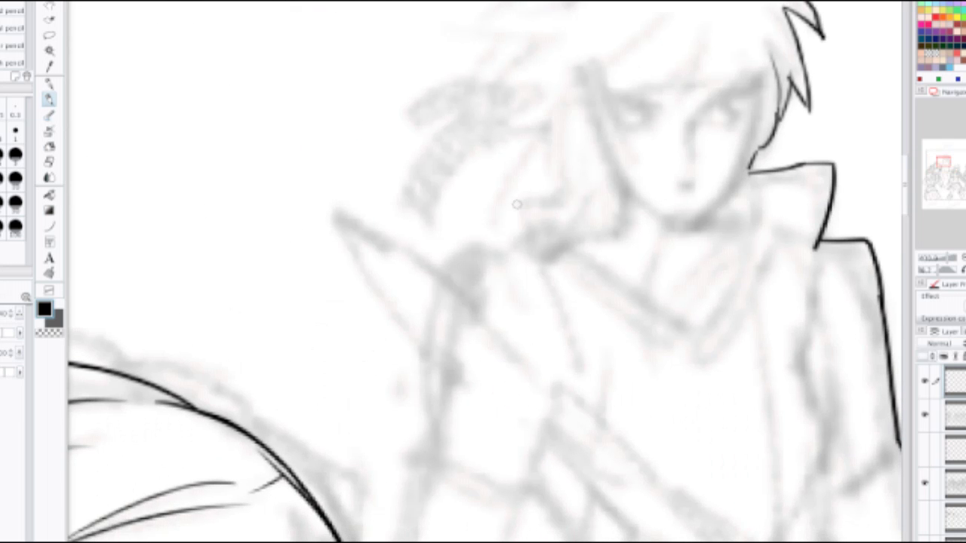
pyautogui.moveTo(516, 201)
pyautogui.mouseDown()
pyautogui.moveTo(528, 242)
pyautogui.moveTo(551, 187)
pyautogui.mouseUp()
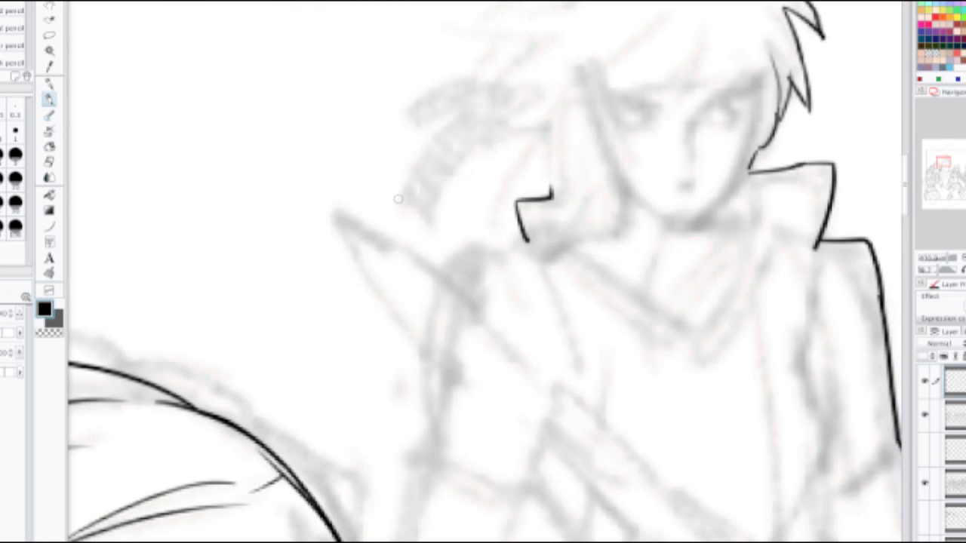
# Step: Ink the two blunt, curved band ends flowing out beside the left side of the spiky-haired figure's head
pyautogui.moveTo(400, 200)
pyautogui.mouseDown()
pyautogui.moveTo(424, 224)
pyautogui.moveTo(477, 153)
pyautogui.mouseUp()
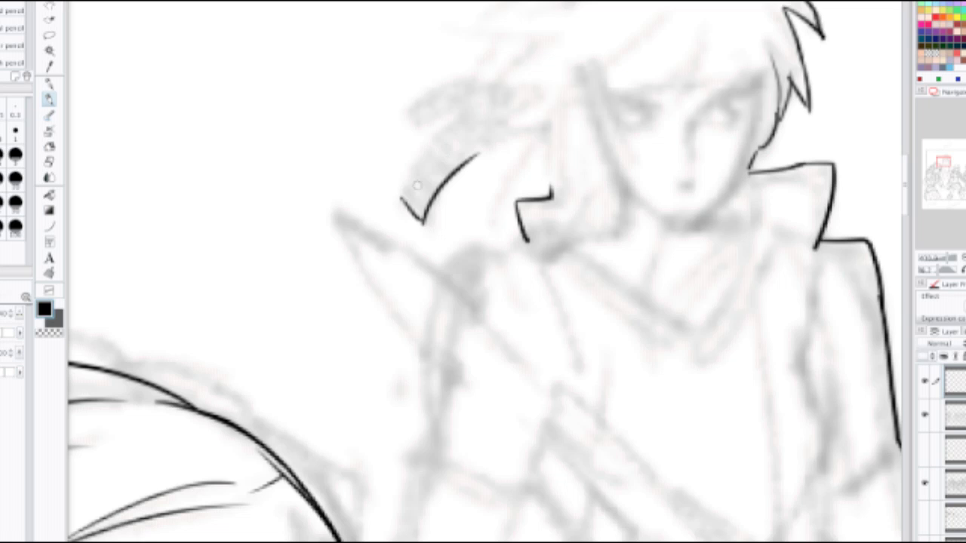
pyautogui.moveTo(400, 194)
pyautogui.mouseDown()
pyautogui.moveTo(456, 135)
pyautogui.moveTo(419, 153)
pyautogui.moveTo(457, 118)
pyautogui.moveTo(480, 76)
pyautogui.mouseUp()
pyautogui.hotkey('ctrl', 'z')
pyautogui.hotkey('ctrl', 'z')
pyautogui.moveTo(402, 105)
pyautogui.mouseDown()
pyautogui.moveTo(416, 91)
pyautogui.moveTo(468, 82)
pyautogui.moveTo(389, 164)
pyautogui.mouseUp()
pyautogui.hotkey('ctrl', 'z')
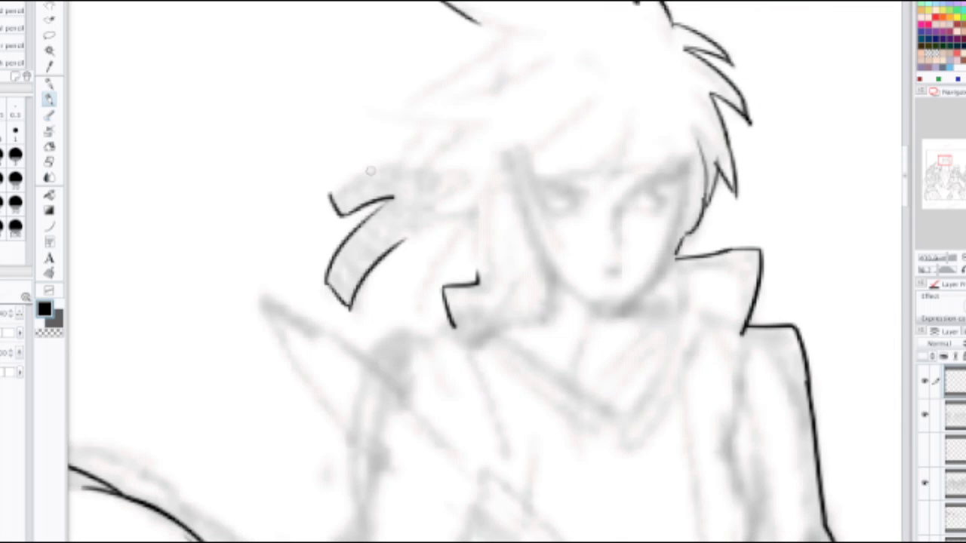
pyautogui.moveTo(330, 196); pyautogui.dragTo(434, 118)
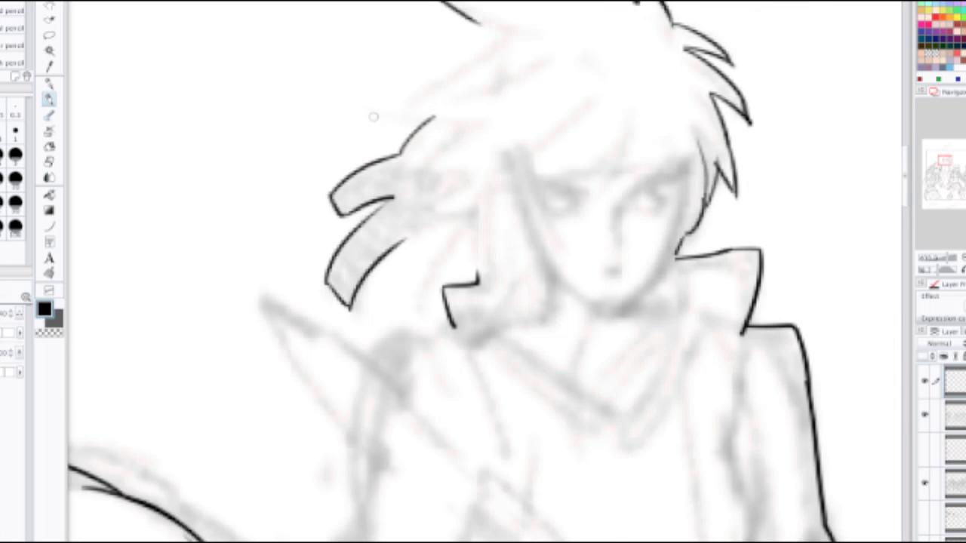
# Step: Ink the pointed hair lock above the flowing bands and redraw its upper edge toward the crown
pyautogui.moveTo(375, 114)
pyautogui.mouseDown()
pyautogui.moveTo(432, 120)
pyautogui.moveTo(440, 87)
pyautogui.moveTo(517, 31)
pyautogui.mouseUp()
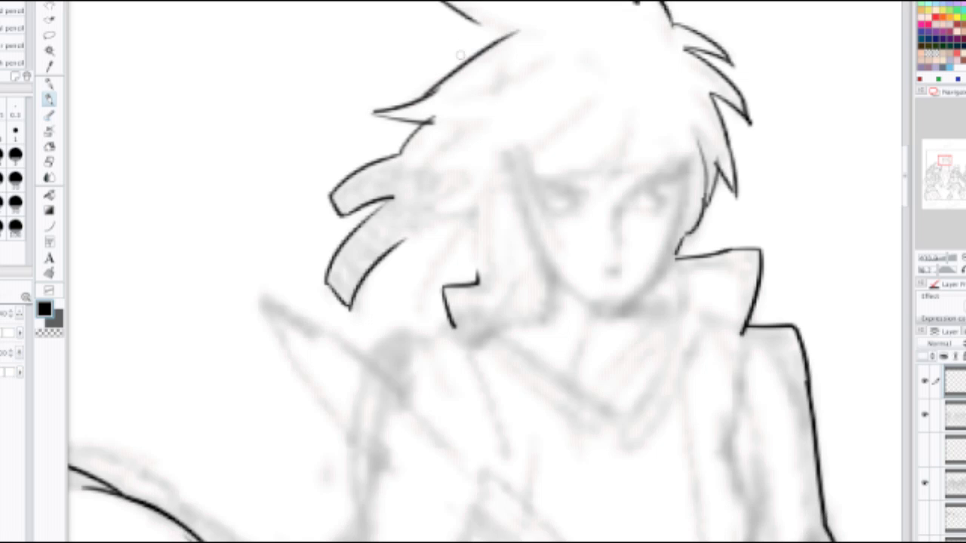
pyautogui.hotkey('ctrl', 'z')
pyautogui.moveTo(410, 102); pyautogui.dragTo(481, 63)
pyautogui.hotkey('ctrl', 'z')
pyautogui.moveTo(419, 100)
pyautogui.mouseDown()
pyautogui.moveTo(481, 47)
pyautogui.moveTo(409, 69)
pyautogui.moveTo(494, 34)
pyautogui.mouseUp()
# Step: Extend the lower band's inner edge toward the neck and join it down to the angular collar corner
pyautogui.moveTo(445, 233)
pyautogui.mouseDown()
pyautogui.moveTo(451, 451)
pyautogui.moveTo(465, 168)
pyautogui.moveTo(431, 170)
pyautogui.moveTo(474, 154)
pyautogui.mouseUp()
pyautogui.hotkey('ctrl', 'z')
pyautogui.moveTo(414, 182)
pyautogui.mouseDown()
pyautogui.moveTo(480, 148)
pyautogui.moveTo(446, 208)
pyautogui.mouseUp()
pyautogui.hotkey('ctrl', 'z')
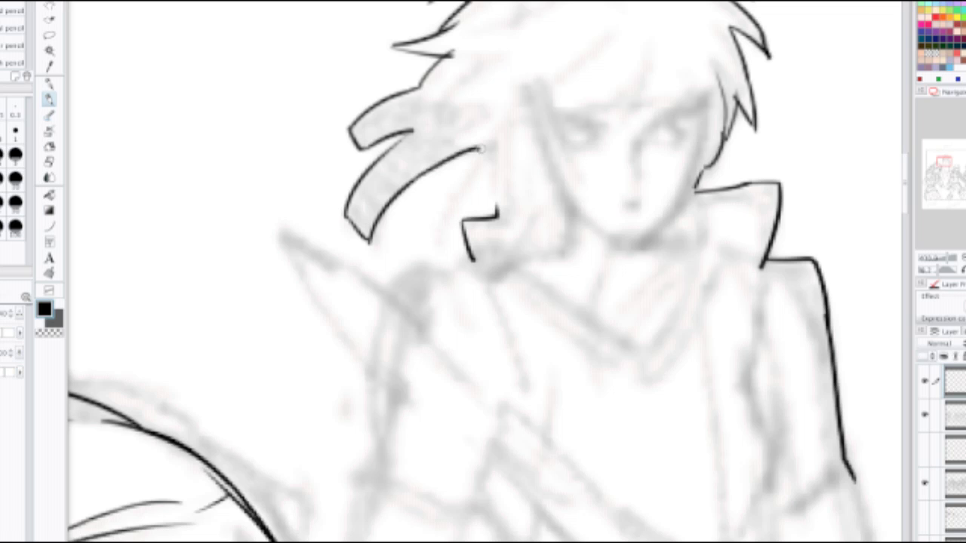
pyautogui.hotkey('ctrl', 'z')
pyautogui.moveTo(472, 145)
pyautogui.mouseDown()
pyautogui.moveTo(499, 140)
pyautogui.moveTo(499, 205)
pyautogui.mouseUp()
# Step: Ink the narrow triangular gap beside the left collar and the inner edge of the right collar
pyautogui.moveTo(510, 170); pyautogui.dragTo(511, 211)
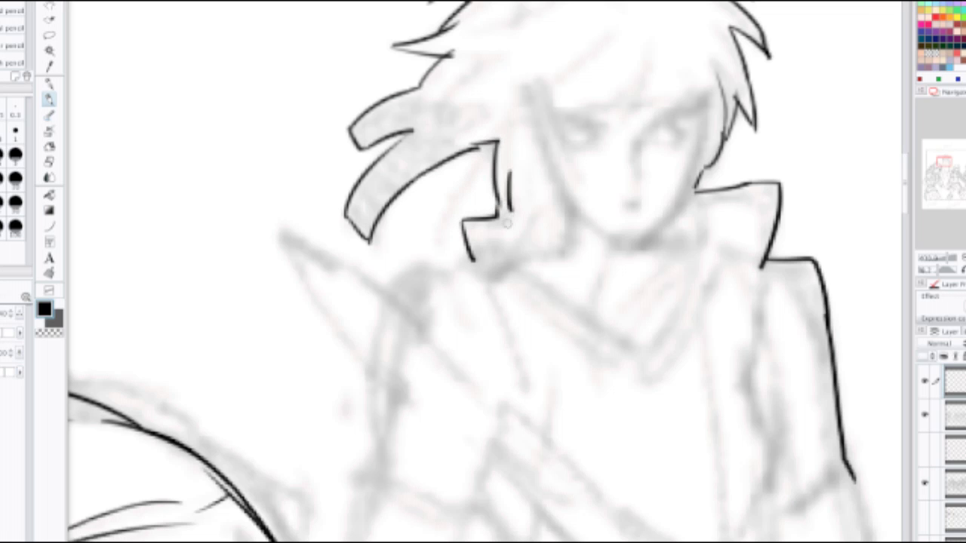
pyautogui.hotkey('ctrl', 'z')
pyautogui.moveTo(516, 162)
pyautogui.mouseDown()
pyautogui.moveTo(517, 211)
pyautogui.moveTo(531, 202)
pyautogui.mouseUp()
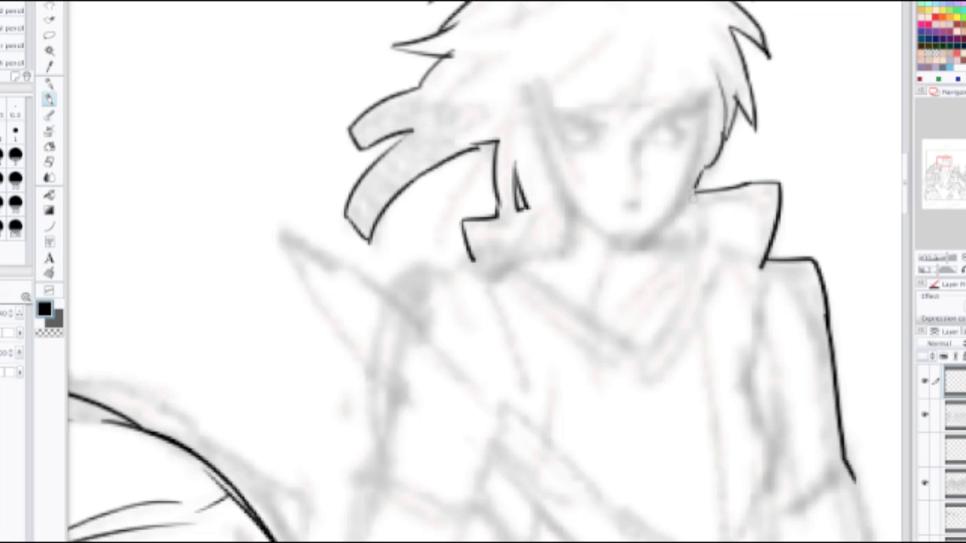
pyautogui.moveTo(692, 196); pyautogui.dragTo(701, 257)
pyautogui.moveTo(527, 216)
pyautogui.mouseDown()
pyautogui.moveTo(492, 309)
pyautogui.moveTo(501, 337)
pyautogui.mouseUp()
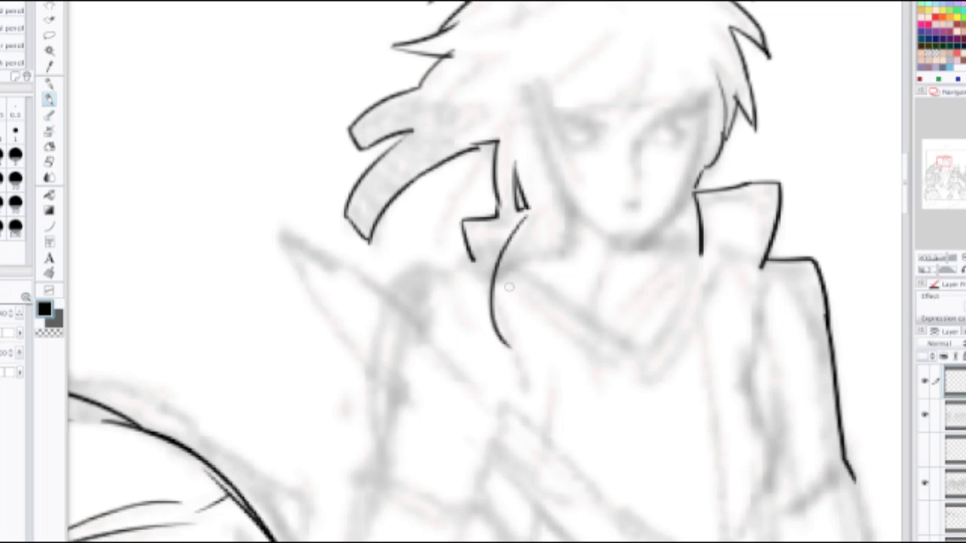
pyautogui.moveTo(506, 288); pyautogui.dragTo(519, 356)
pyautogui.moveTo(569, 203); pyautogui.dragTo(544, 388)
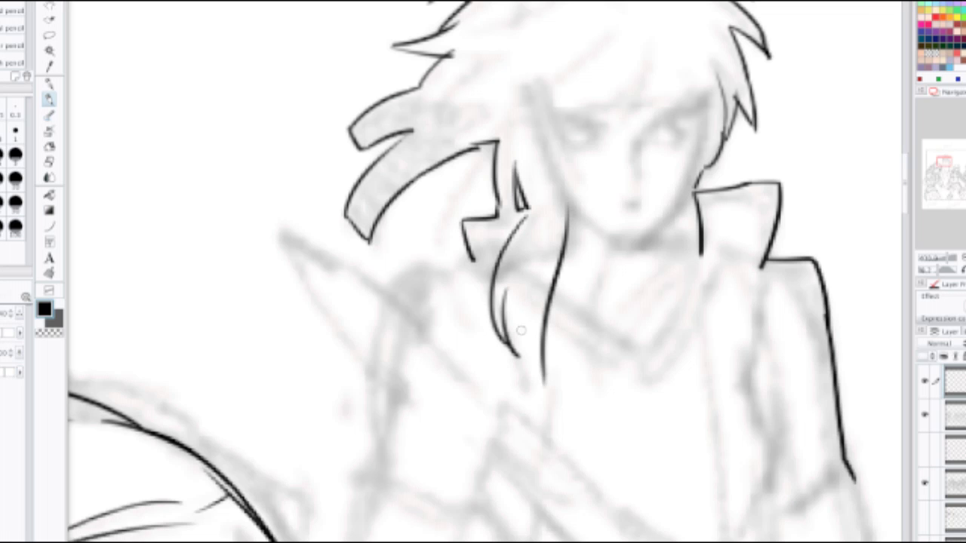
pyautogui.moveTo(520, 331); pyautogui.dragTo(545, 393)
pyautogui.moveTo(671, 219)
pyautogui.mouseDown()
pyautogui.moveTo(605, 369)
pyautogui.moveTo(617, 311)
pyautogui.moveTo(611, 378)
pyautogui.moveTo(604, 374)
pyautogui.moveTo(673, 289)
pyautogui.mouseUp()
pyautogui.hotkey('ctrl', 'z')
pyautogui.moveTo(698, 249); pyautogui.dragTo(638, 376)
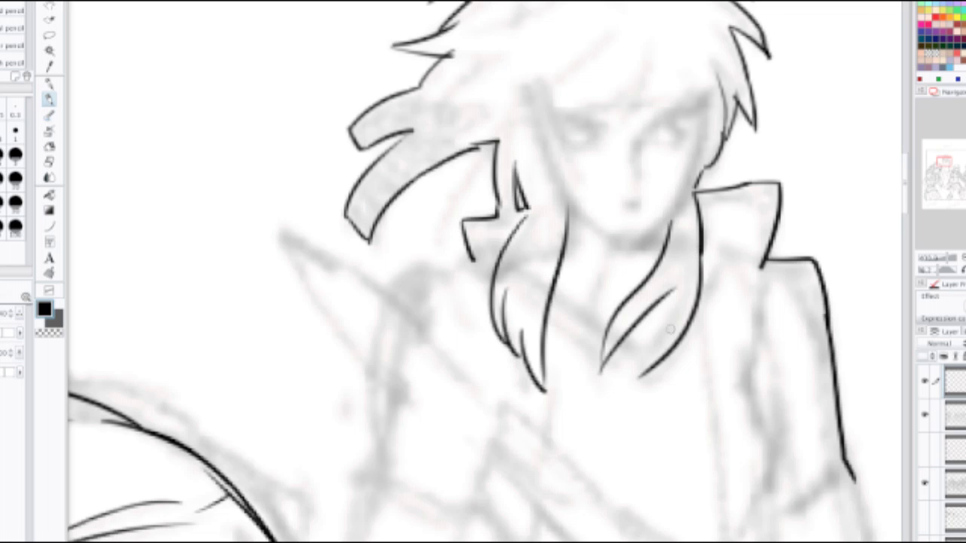
pyautogui.moveTo(672, 292); pyautogui.dragTo(632, 383)
pyautogui.hotkey('ctrl', 'z')
pyautogui.hotkey('ctrl', 'z')
pyautogui.hotkey('ctrl', 'z')
pyautogui.hotkey('ctrl', 'z')
pyautogui.hotkey('ctrl', 'y')
pyautogui.hotkey('ctrl', 'y')
pyautogui.hotkey('ctrl', 'y')
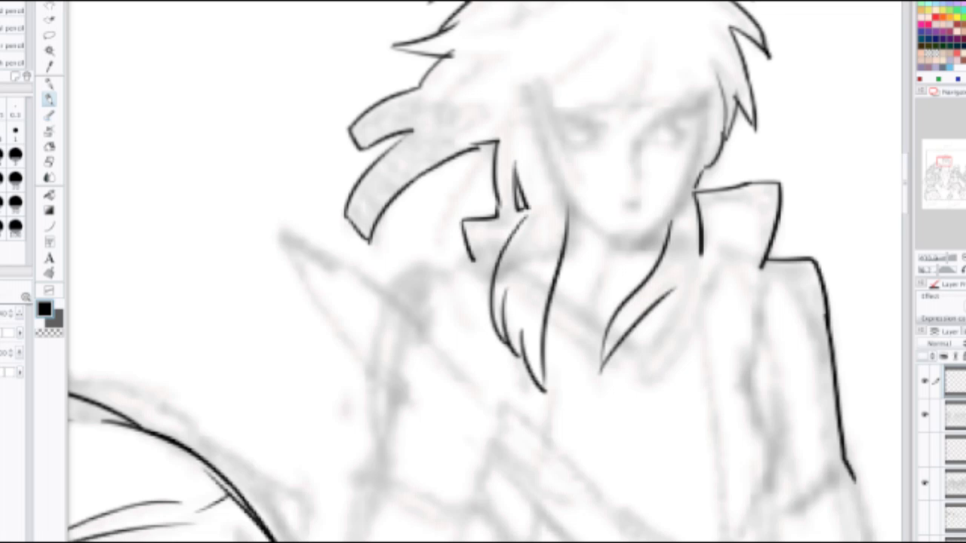
pyautogui.hotkey('ctrl', 'z')
pyautogui.hotkey('ctrl', 'z')
pyautogui.hotkey('ctrl', 'z')
pyautogui.hotkey('ctrl', 'z')
pyautogui.hotkey('ctrl', 'z')
pyautogui.hotkey('ctrl', 'z')
pyautogui.hotkey('ctrl', 'z')
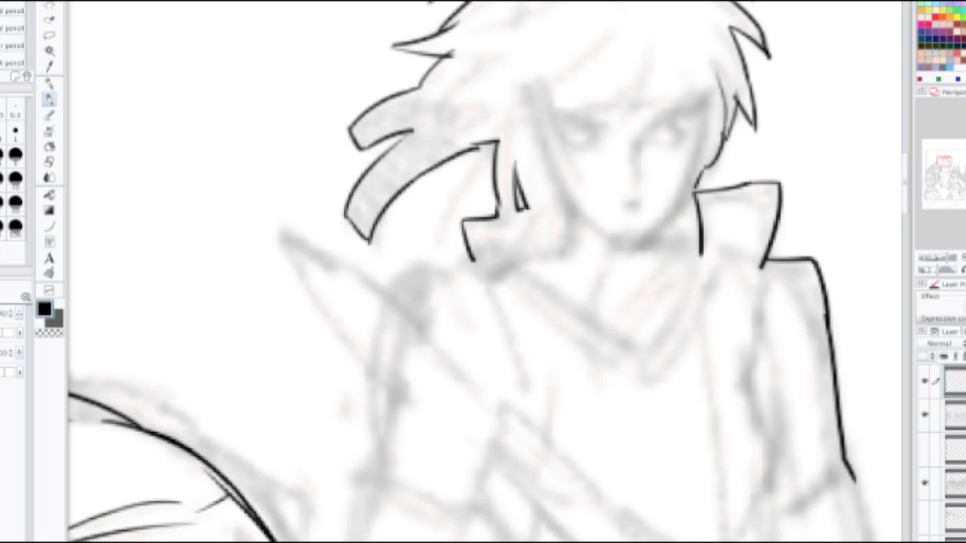
# Step: Ink the left shoulder line from the base of the collar out to the top of the arm
pyautogui.moveTo(471, 255)
pyautogui.mouseDown()
pyautogui.moveTo(452, 271)
pyautogui.moveTo(402, 265)
pyautogui.mouseUp()
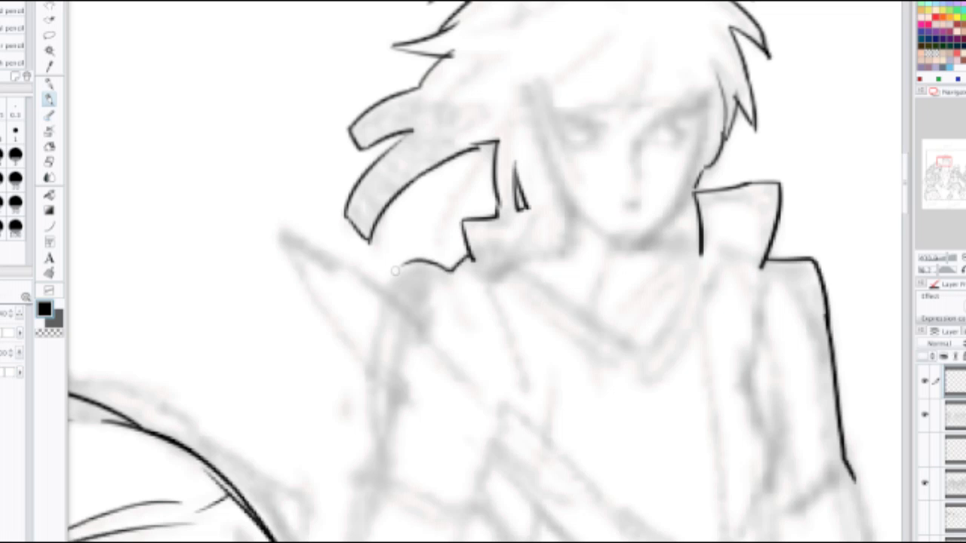
pyautogui.hotkey('ctrl', 'z')
pyautogui.hotkey('ctrl', 'y')
pyautogui.hotkey('ctrl', 'z')
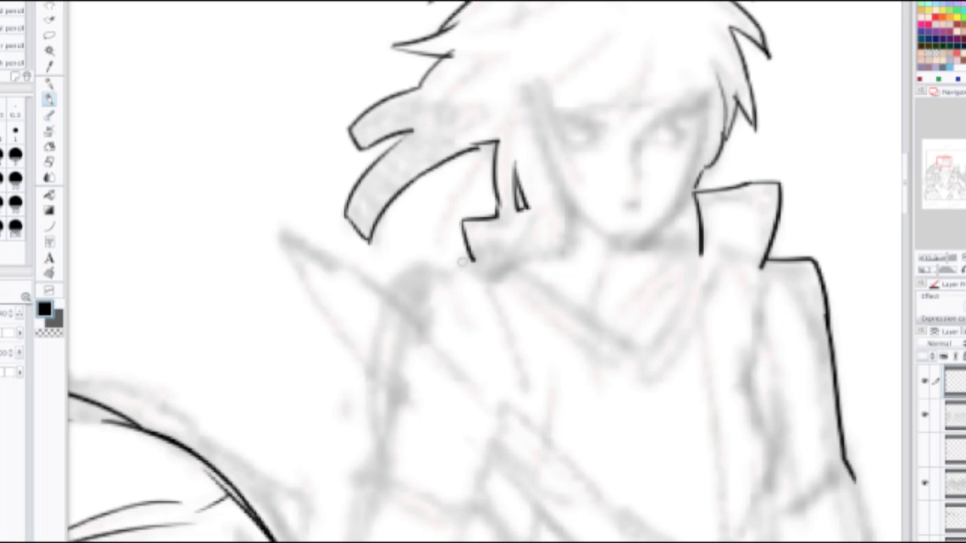
pyautogui.moveTo(471, 258); pyautogui.dragTo(401, 262)
pyautogui.hotkey('ctrl', 'z')
pyautogui.moveTo(472, 255)
pyautogui.mouseDown()
pyautogui.moveTo(397, 276)
pyautogui.moveTo(388, 292)
pyautogui.mouseUp()
pyautogui.hotkey('ctrl', 'z')
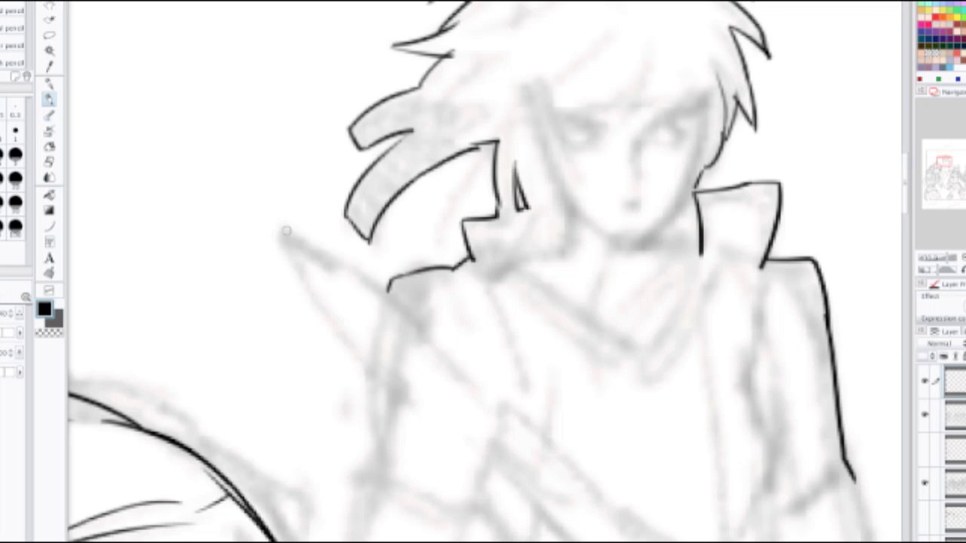
# Step: Ink the pointed blade shape sticking out behind the left shoulder
pyautogui.moveTo(285, 226); pyautogui.dragTo(332, 266)
pyautogui.hotkey('ctrl', 'z')
pyautogui.moveTo(285, 227); pyautogui.dragTo(391, 298)
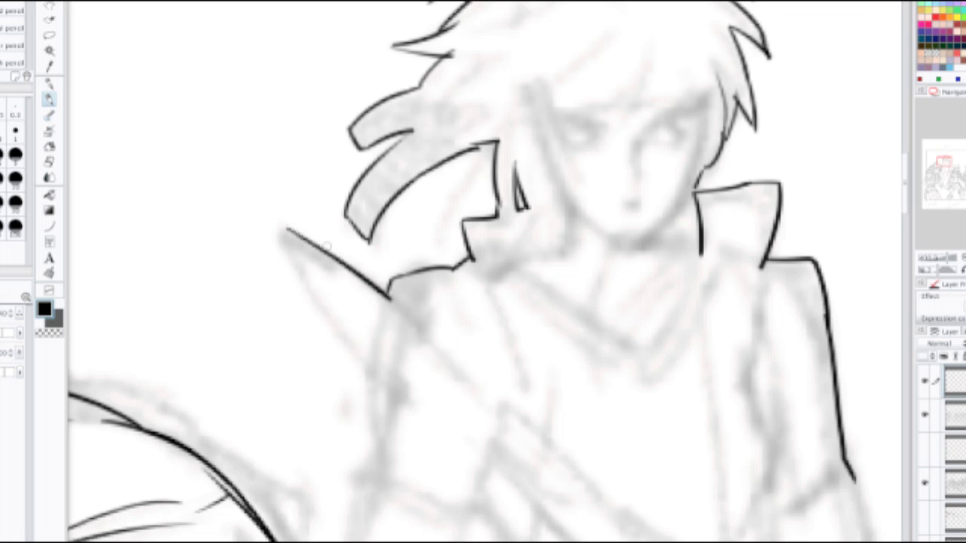
pyautogui.moveTo(283, 227)
pyautogui.mouseDown()
pyautogui.moveTo(366, 375)
pyautogui.moveTo(415, 244)
pyautogui.moveTo(421, 311)
pyautogui.moveTo(405, 352)
pyautogui.moveTo(435, 227)
pyautogui.moveTo(406, 314)
pyautogui.mouseUp()
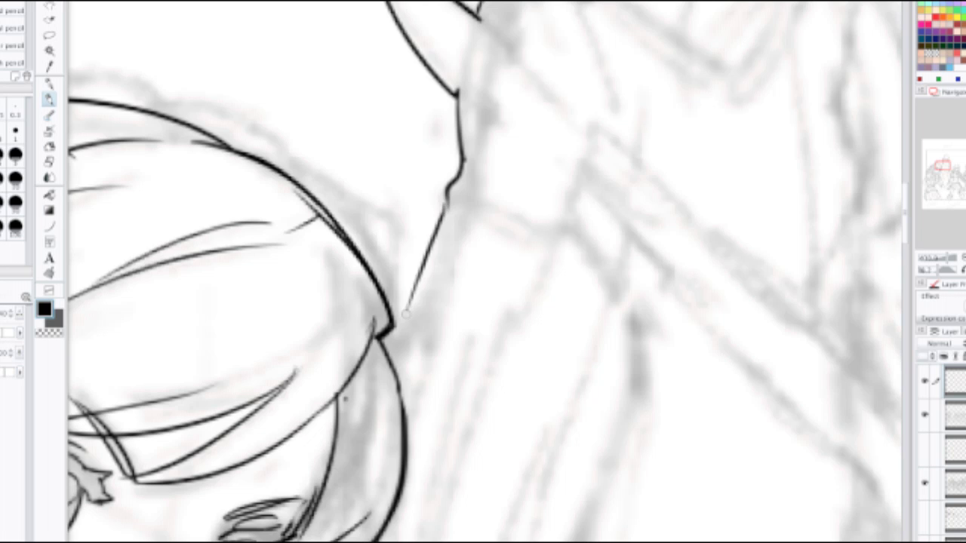
# Step: Ink the outer edge of the left forearm from the elbow fold down to the ponytailed girl's hair
pyautogui.hotkey('ctrl', 'z')
pyautogui.moveTo(445, 202); pyautogui.dragTo(389, 344)
pyautogui.hotkey('ctrl', 'z')
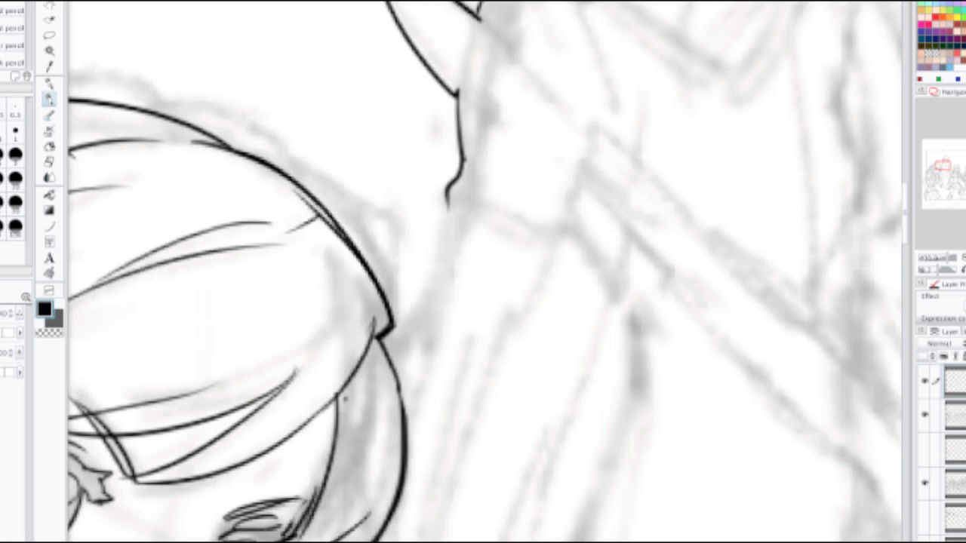
pyautogui.moveTo(447, 200); pyautogui.dragTo(387, 388)
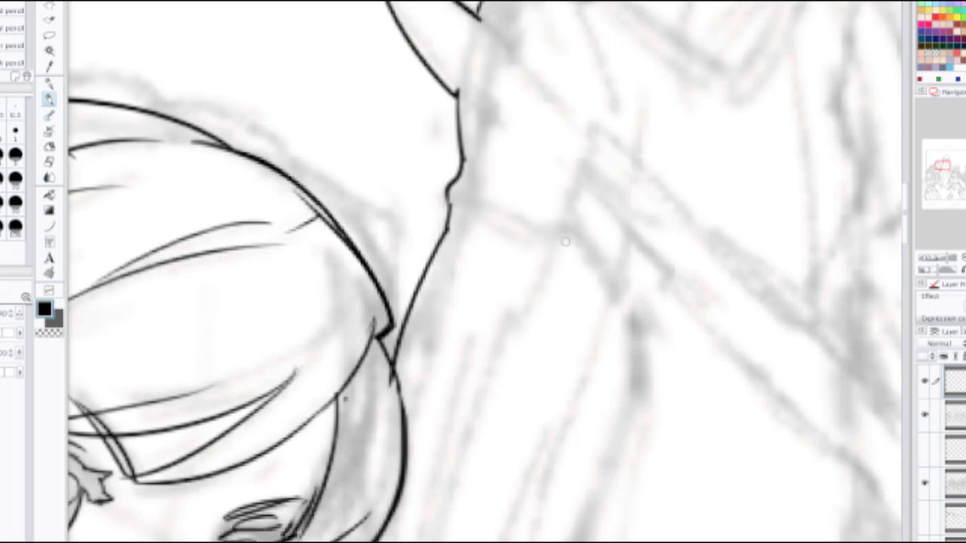
# Step: Ink the upper part of the left forearm's inner edge and the short angular mark at its wrist
pyautogui.scroll(-2, 532, 274)
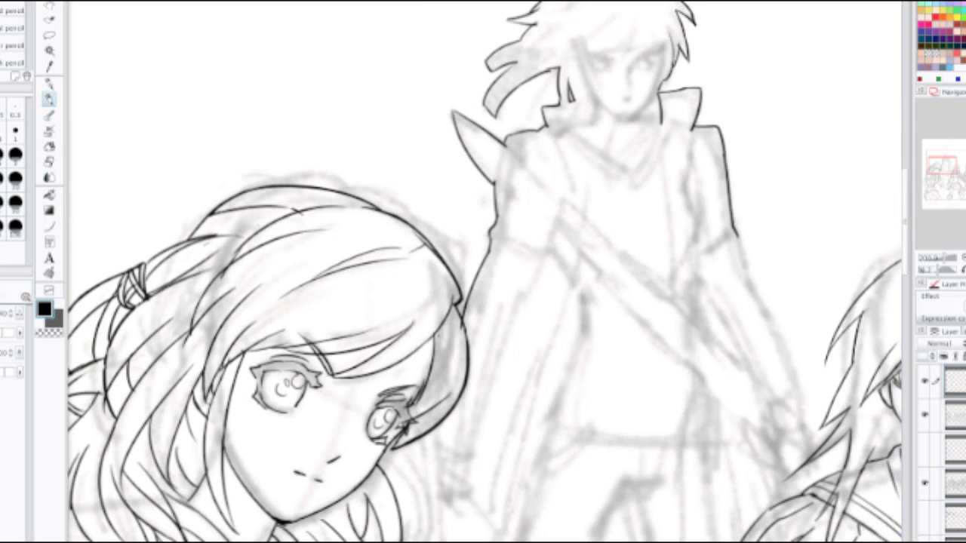
pyautogui.scroll(2, 529, 370)
pyautogui.moveTo(451, 397); pyautogui.dragTo(342, 300)
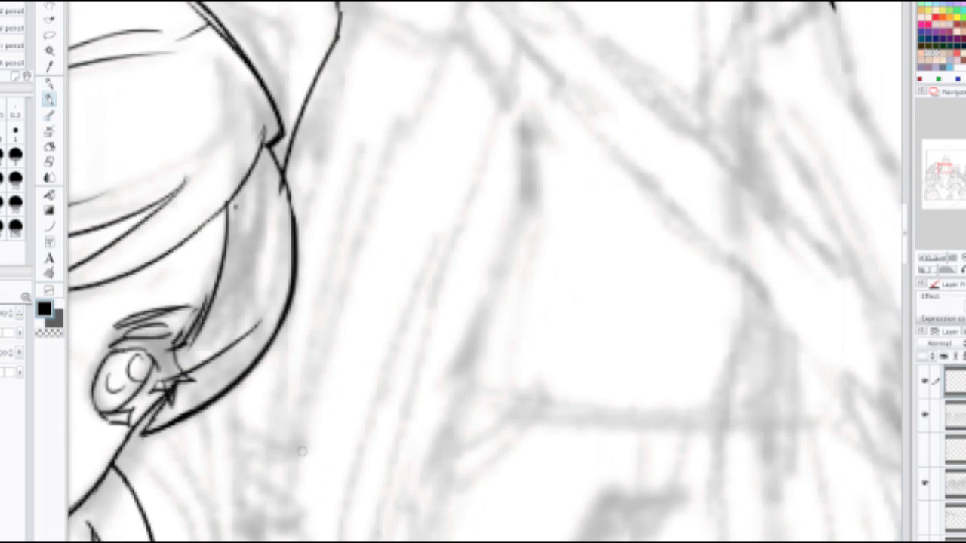
pyautogui.moveTo(308, 503)
pyautogui.mouseDown()
pyautogui.moveTo(301, 505)
pyautogui.moveTo(304, 460)
pyautogui.moveTo(316, 416)
pyautogui.mouseUp()
pyautogui.moveTo(477, 83); pyautogui.dragTo(462, 173)
pyautogui.moveTo(445, 123); pyautogui.dragTo(348, 301)
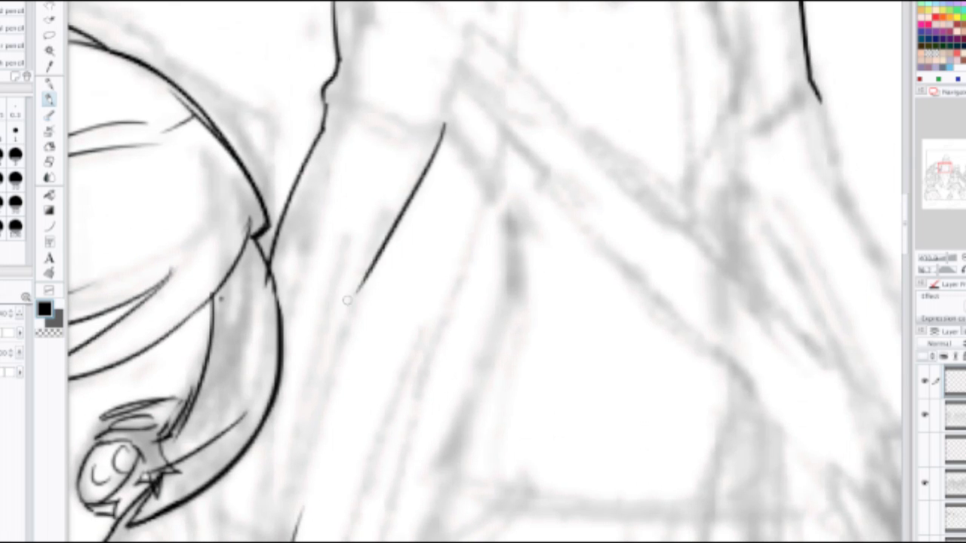
pyautogui.hotkey('ctrl', 'z')
pyautogui.moveTo(439, 138); pyautogui.dragTo(350, 380)
pyautogui.hotkey('ctrl', 'z')
pyautogui.moveTo(445, 135)
pyautogui.mouseDown()
pyautogui.moveTo(336, 360)
pyautogui.moveTo(431, 151)
pyautogui.moveTo(343, 362)
pyautogui.moveTo(314, 521)
pyautogui.mouseUp()
pyautogui.hotkey('ctrl', 'z')
# Step: Extend the left forearm's inner edge down to the angular mark at the wrist
pyautogui.moveTo(309, 460); pyautogui.dragTo(360, 362)
pyautogui.hotkey('ctrl', 'z')
pyautogui.moveTo(409, 241); pyautogui.dragTo(316, 485)
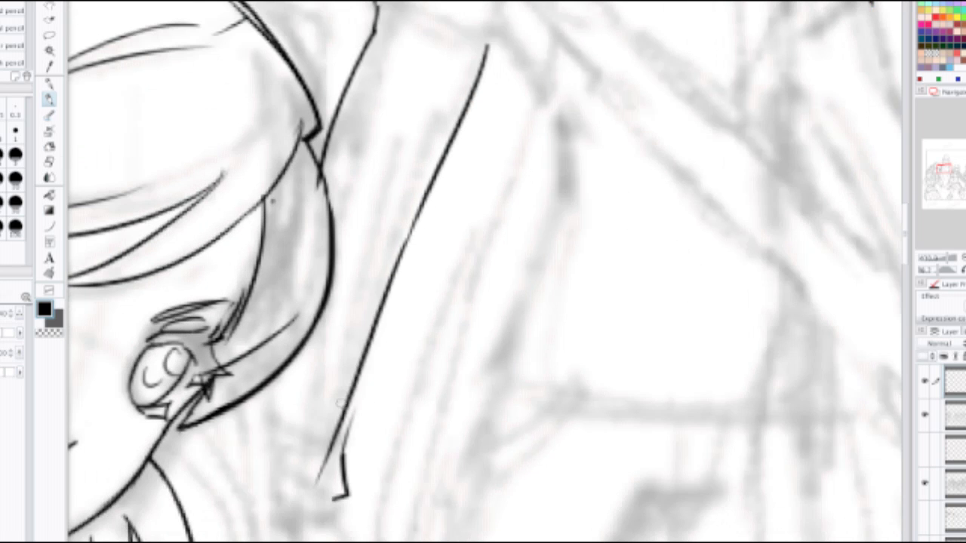
pyautogui.hotkey('ctrl', 'z')
pyautogui.moveTo(406, 243); pyautogui.dragTo(343, 439)
pyautogui.moveTo(354, 397); pyautogui.dragTo(346, 458)
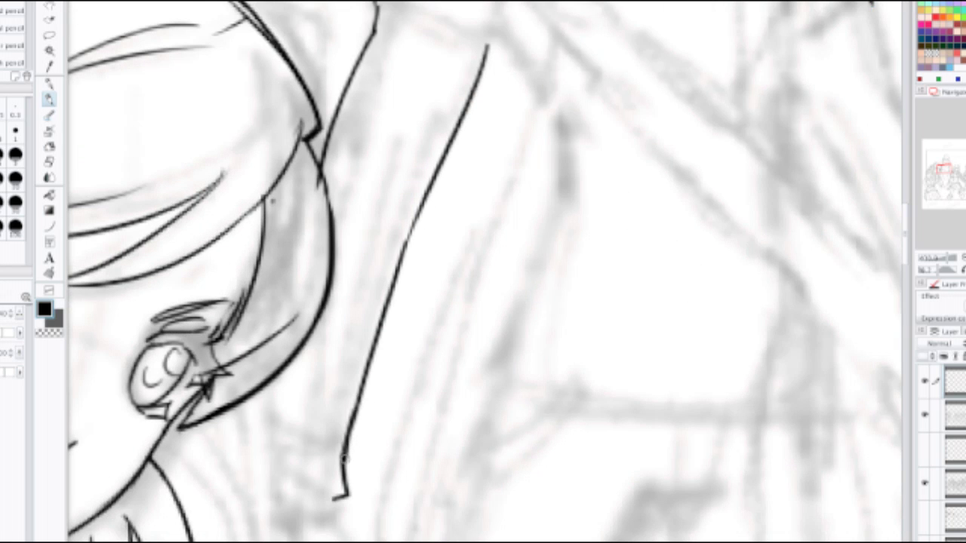
# Step: Continue the right arm's outer outline past the elbow fold onto the upper forearm
pyautogui.scroll(-3, 359, 401)
pyautogui.scroll(1, 495, 256)
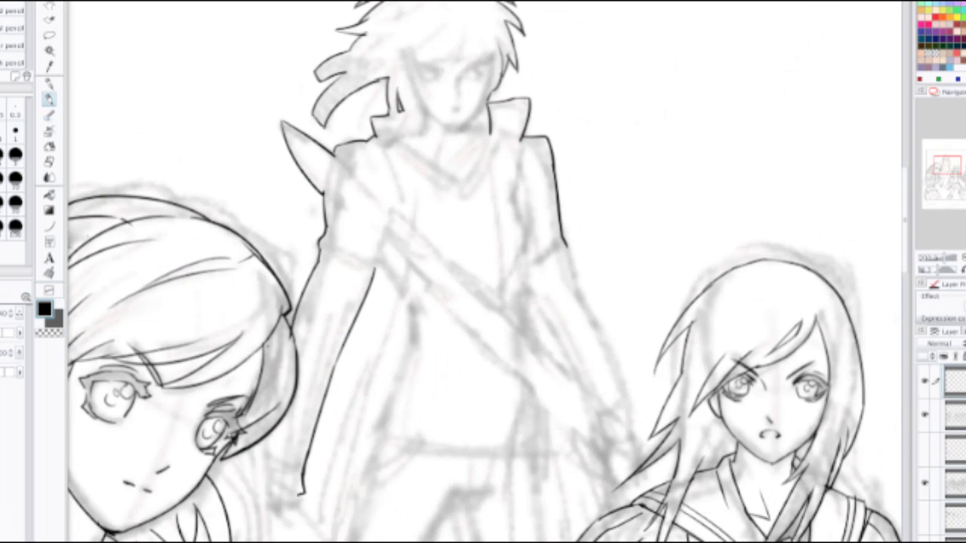
pyautogui.hotkey('ctrl', '+')
pyautogui.moveTo(565, 224)
pyautogui.mouseDown()
pyautogui.moveTo(563, 259)
pyautogui.moveTo(593, 313)
pyautogui.mouseUp()
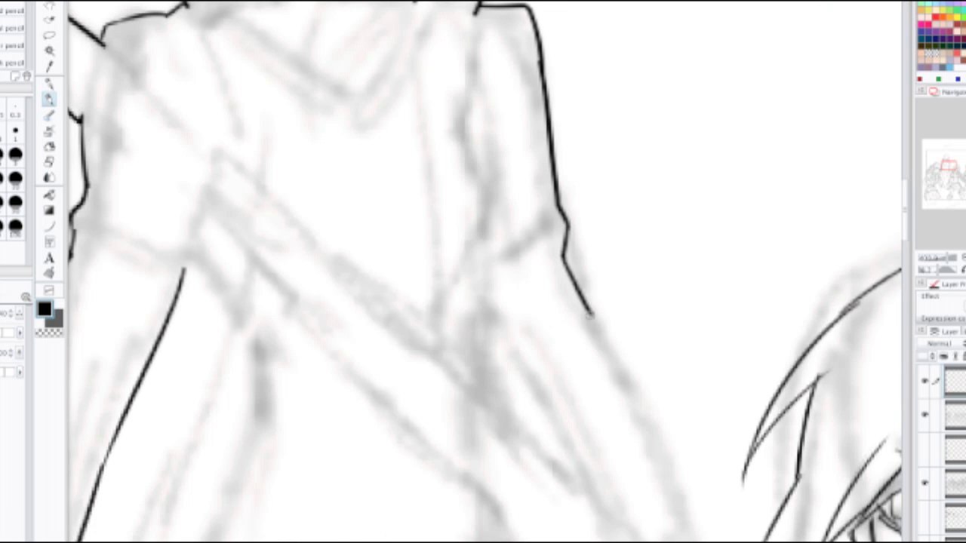
pyautogui.hotkey('ctrl', 'z')
pyautogui.moveTo(568, 225)
pyautogui.mouseDown()
pyautogui.moveTo(563, 253)
pyautogui.moveTo(594, 322)
pyautogui.mouseUp()
# Step: Ink the outer edge of the right forearm down to the wrist beside the long-haired girl
pyautogui.moveTo(582, 360); pyautogui.dragTo(506, 200)
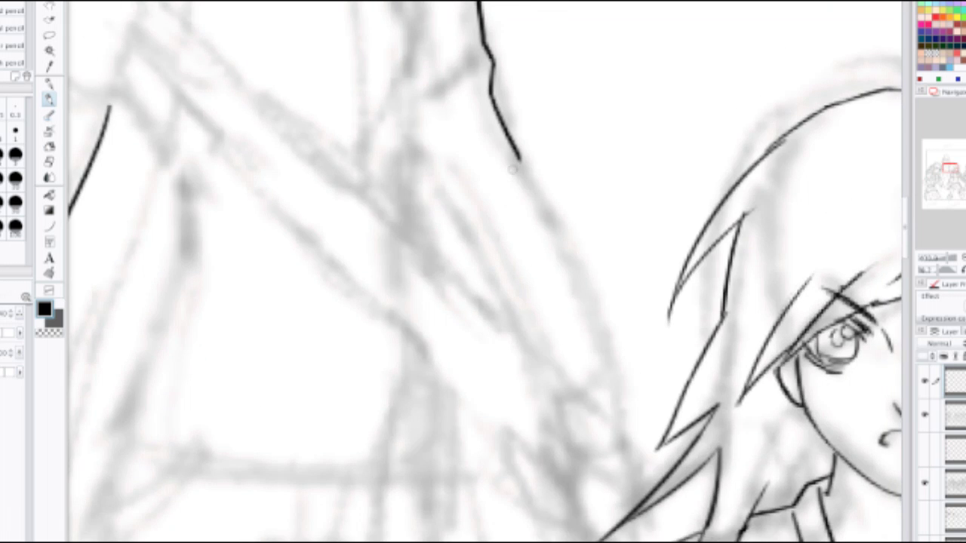
pyautogui.moveTo(517, 154); pyautogui.dragTo(618, 359)
pyautogui.hotkey('ctrl', 'z')
pyautogui.moveTo(518, 155); pyautogui.dragTo(601, 386)
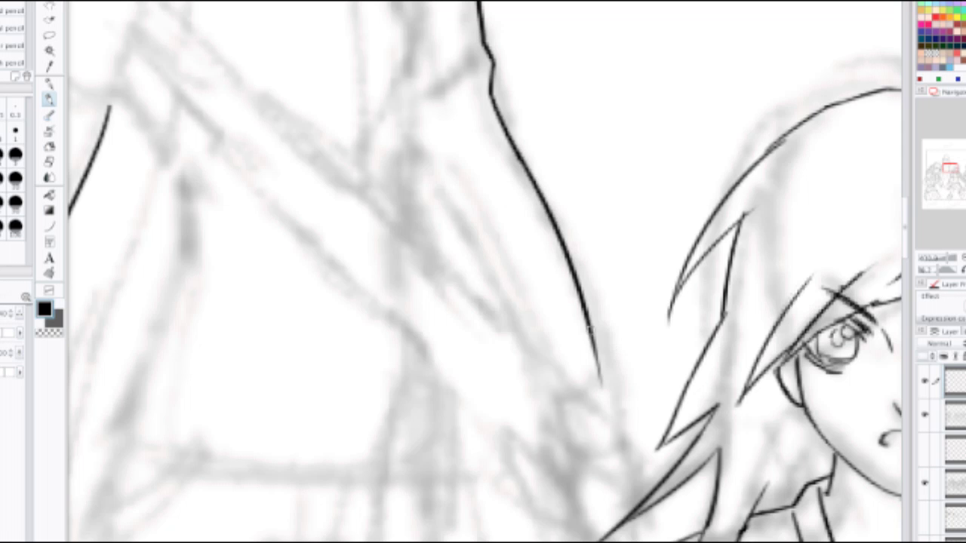
pyautogui.hotkey('ctrl', 'z')
pyautogui.moveTo(519, 161); pyautogui.dragTo(600, 365)
pyautogui.hotkey('ctrl', 'z')
pyautogui.moveTo(518, 154); pyautogui.dragTo(630, 439)
pyautogui.scroll(-3, 619, 391)
pyautogui.scroll(1, 482, 330)
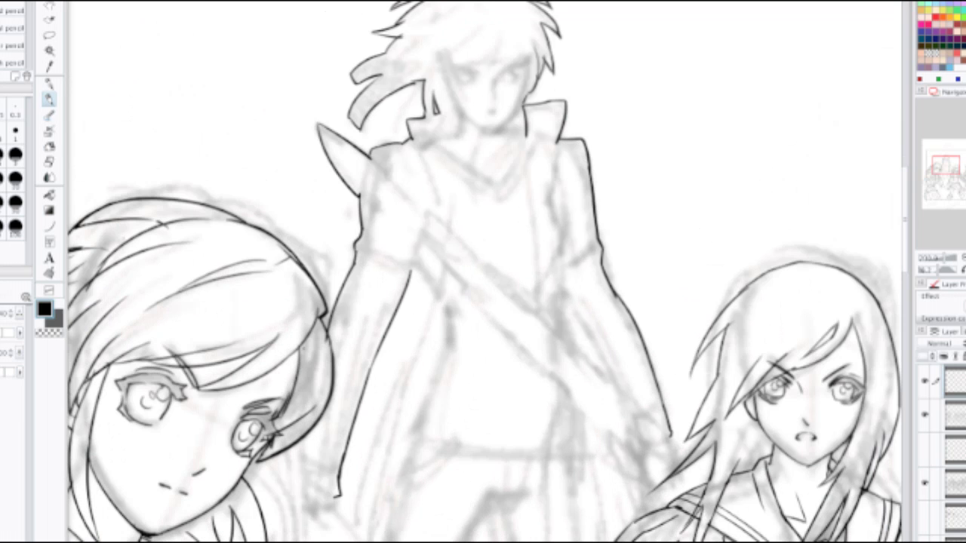
# Step: Ink the short angular coat edge running from the inner left elbow toward the waist
pyautogui.scroll(2, 413, 272)
pyautogui.moveTo(406, 278)
pyautogui.mouseDown()
pyautogui.moveTo(418, 253)
pyautogui.moveTo(461, 324)
pyautogui.moveTo(472, 194)
pyautogui.moveTo(459, 227)
pyautogui.mouseUp()
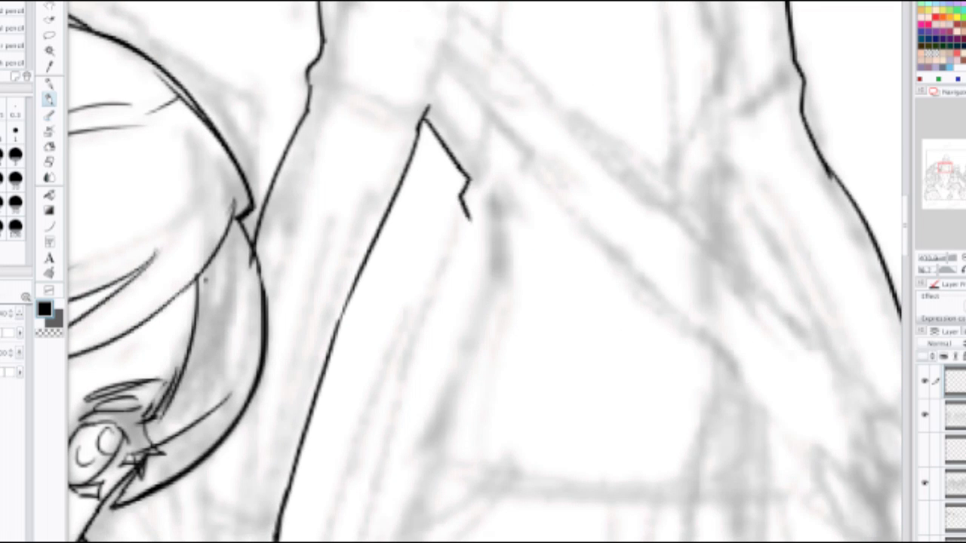
pyautogui.scroll(-4, 458, 226)
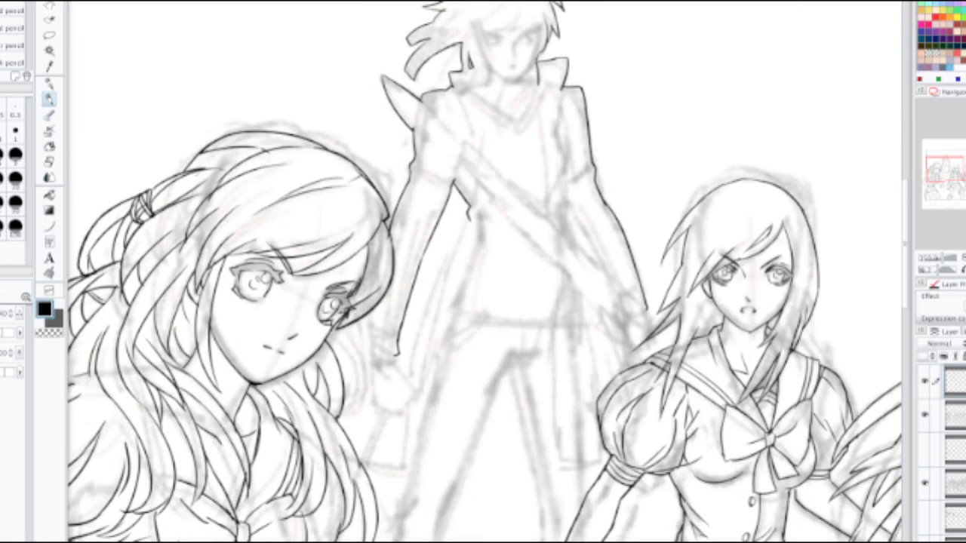
# Step: Ink the coat's outer edge from the angular notch beside the left elbow down to the wrist
pyautogui.scroll(2, 438, 423)
pyautogui.moveTo(481, 145); pyautogui.dragTo(426, 289)
pyautogui.hotkey('ctrl', 'z')
pyautogui.hotkey('ctrl', 'z')
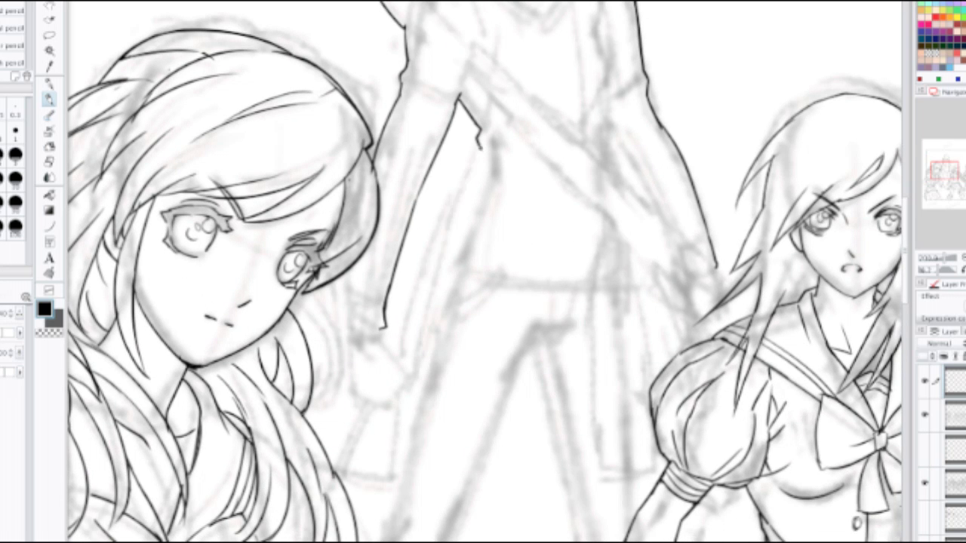
pyautogui.moveTo(480, 147); pyautogui.dragTo(425, 293)
pyautogui.hotkey('ctrl', 'z')
pyautogui.moveTo(481, 145); pyautogui.dragTo(385, 405)
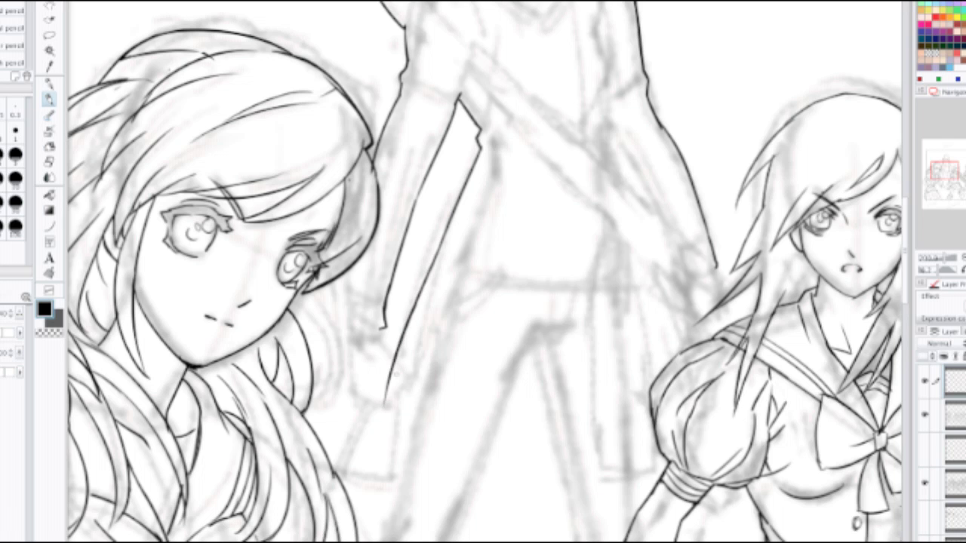
pyautogui.hotkey('ctrl', 'z')
pyautogui.moveTo(443, 244)
pyautogui.mouseDown()
pyautogui.moveTo(396, 389)
pyautogui.moveTo(396, 283)
pyautogui.mouseUp()
pyautogui.scroll(-1, 376, 378)
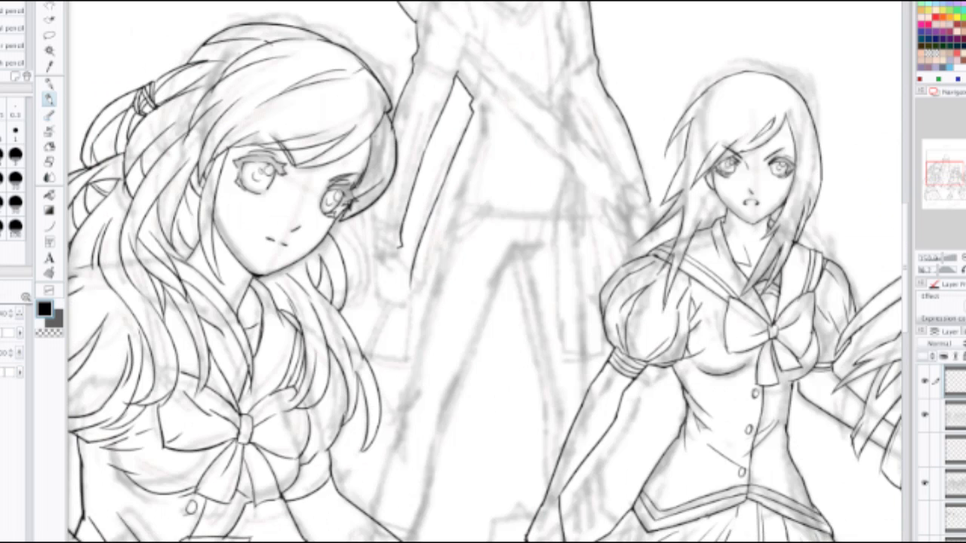
pyautogui.hotkey('ctrl', 'z')
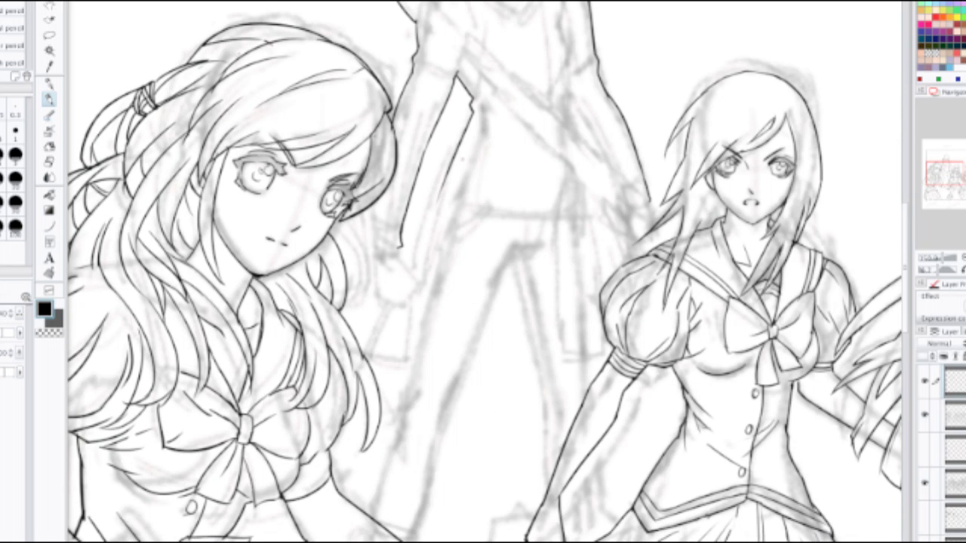
pyautogui.hotkey('ctrl', 'z')
pyautogui.moveTo(474, 113)
pyautogui.mouseDown()
pyautogui.moveTo(383, 289)
pyautogui.moveTo(471, 119)
pyautogui.moveTo(405, 249)
pyautogui.mouseUp()
pyautogui.hotkey('ctrl', 'z')
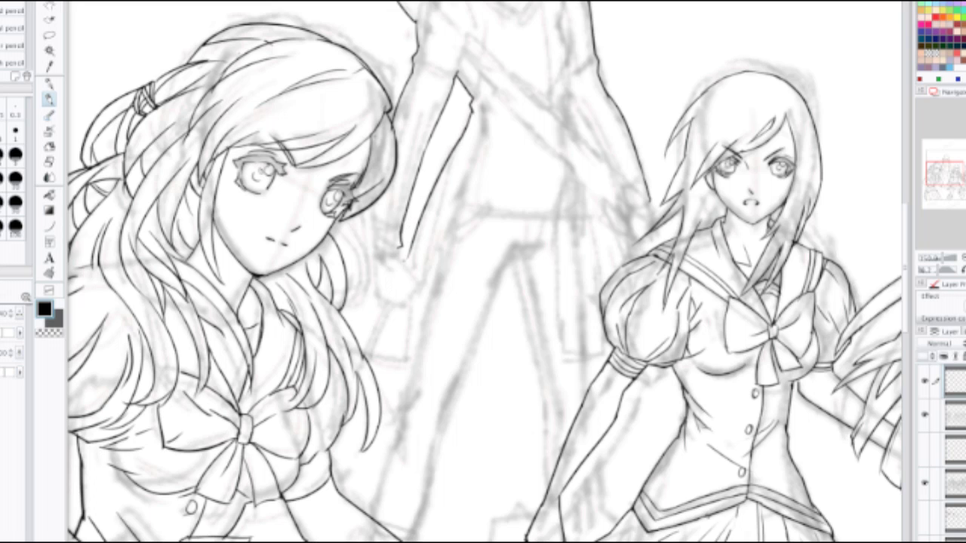
pyautogui.moveTo(392, 302)
pyautogui.mouseDown()
pyautogui.moveTo(366, 358)
pyautogui.moveTo(421, 376)
pyautogui.mouseUp()
pyautogui.hotkey('ctrl', 'z')
pyautogui.moveTo(370, 356); pyautogui.dragTo(422, 386)
pyautogui.hotkey('ctrl', 'z')
pyautogui.hotkey('ctrl', 'z')
pyautogui.moveTo(387, 303)
pyautogui.mouseDown()
pyautogui.moveTo(369, 351)
pyautogui.moveTo(448, 218)
pyautogui.moveTo(445, 317)
pyautogui.mouseUp()
pyautogui.hotkey('ctrl', 'z')
pyautogui.scroll(3, 389, 319)
pyautogui.moveTo(395, 259); pyautogui.dragTo(466, 214)
pyautogui.moveTo(480, 311)
pyautogui.mouseDown()
pyautogui.moveTo(515, 279)
pyautogui.moveTo(518, 255)
pyautogui.mouseUp()
pyautogui.moveTo(551, 253)
pyautogui.mouseDown()
pyautogui.moveTo(596, 232)
pyautogui.moveTo(583, 184)
pyautogui.mouseUp()
pyautogui.moveTo(628, 150)
pyautogui.mouseDown()
pyautogui.moveTo(614, 192)
pyautogui.moveTo(680, 195)
pyautogui.mouseUp()
pyautogui.moveTo(665, 126); pyautogui.dragTo(721, 149)
pyautogui.moveTo(675, 160)
pyautogui.mouseDown()
pyautogui.moveTo(701, 136)
pyautogui.moveTo(705, 107)
pyautogui.mouseUp()
pyautogui.moveTo(737, 149)
pyautogui.mouseDown()
pyautogui.moveTo(724, 108)
pyautogui.moveTo(778, 60)
pyautogui.mouseUp()
pyautogui.moveTo(787, 63); pyautogui.dragTo(799, 104)
pyautogui.moveTo(761, 78); pyautogui.dragTo(812, 42)
pyautogui.hotkey('ctrl', 'z')
pyautogui.hotkey('ctrl', 'z')
pyautogui.hotkey('ctrl', 'z')
pyautogui.hotkey('ctrl', 'z')
pyautogui.hotkey('ctrl', 'z')
pyautogui.hotkey('ctrl', 'z')
pyautogui.hotkey('ctrl', 'z')
pyautogui.hotkey('ctrl', 'z')
pyautogui.hotkey('ctrl', 'z')
pyautogui.hotkey('ctrl', 'z')
pyautogui.hotkey('ctrl', 'z')
pyautogui.hotkey('ctrl', 'z')
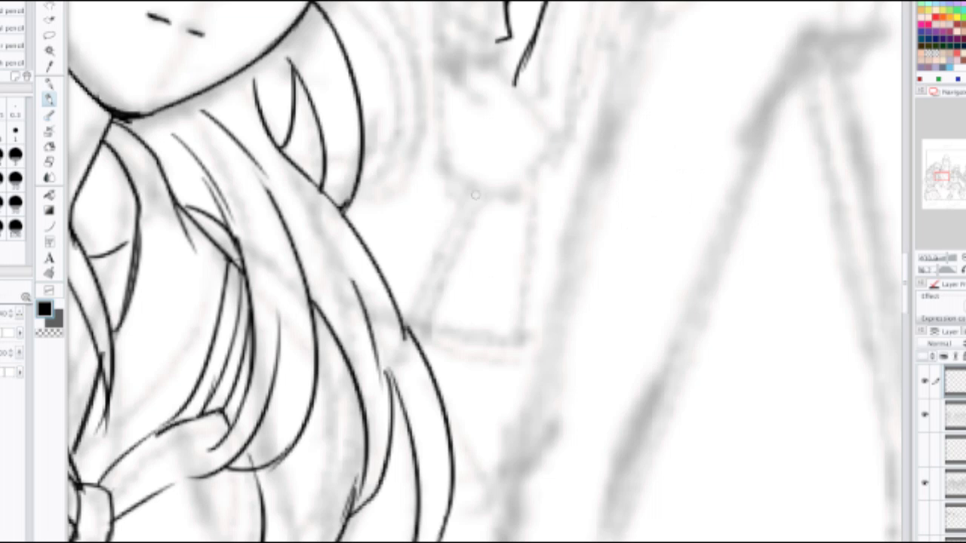
# Step: Ink the coat tail's slanted side below the left hand and the first part of its hem
pyautogui.moveTo(470, 188)
pyautogui.mouseDown()
pyautogui.moveTo(408, 329)
pyautogui.moveTo(511, 349)
pyautogui.mouseUp()
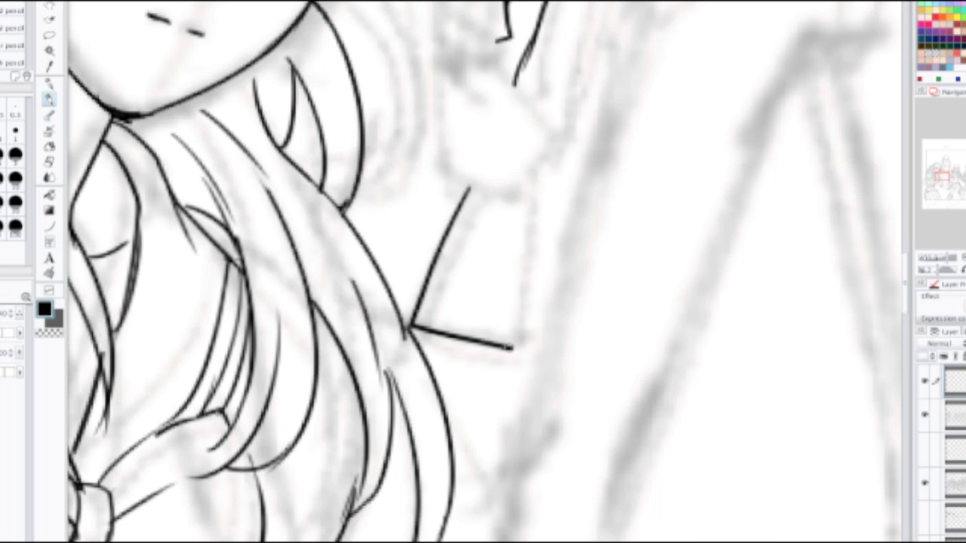
pyautogui.moveTo(388, 304)
pyautogui.mouseDown()
pyautogui.moveTo(396, 283)
pyautogui.moveTo(388, 347)
pyautogui.mouseUp()
pyautogui.scroll(-5, 419, 317)
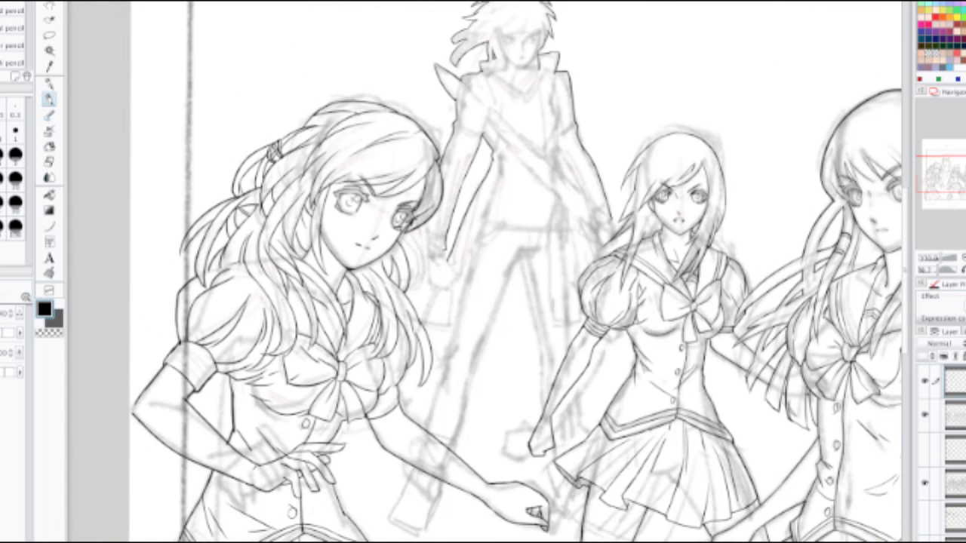
pyautogui.scroll(2, 433, 288)
pyautogui.moveTo(440, 275)
pyautogui.mouseDown()
pyautogui.moveTo(374, 367)
pyautogui.moveTo(454, 388)
pyautogui.mouseUp()
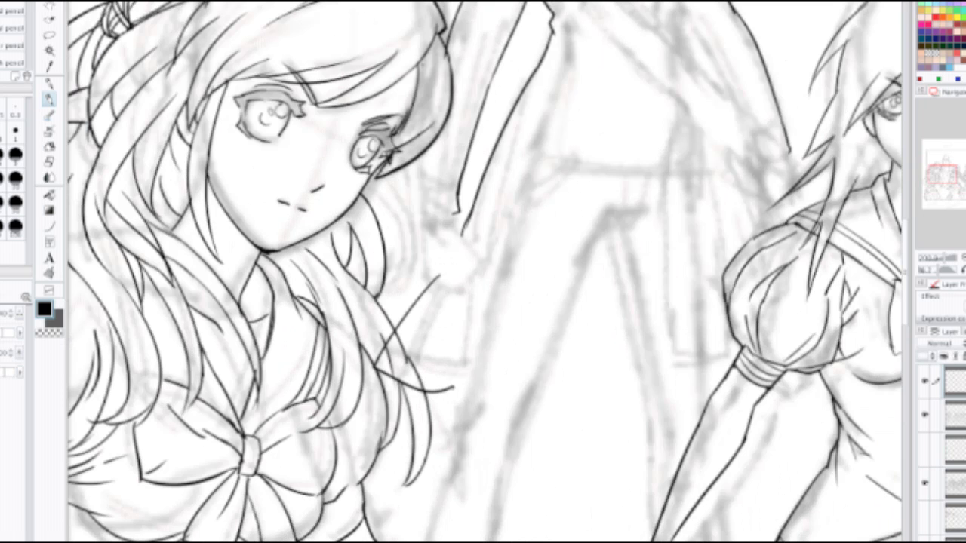
pyautogui.hotkey('ctrl', 'z')
pyautogui.moveTo(440, 283)
pyautogui.mouseDown()
pyautogui.moveTo(408, 343)
pyautogui.moveTo(461, 350)
pyautogui.mouseUp()
pyautogui.hotkey('ctrl', 'z')
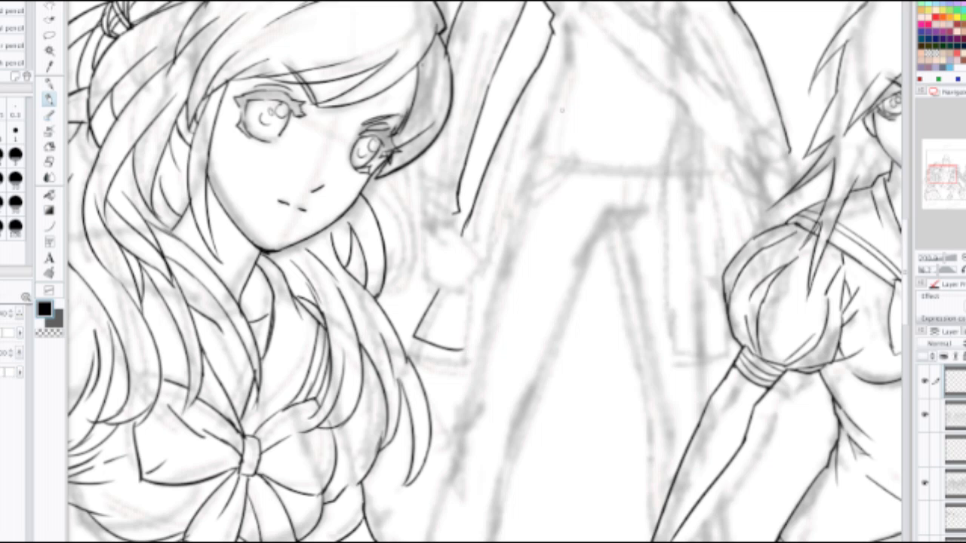
# Step: Ink the coat's long front edge from the waist down and extend the hem to meet it
pyautogui.moveTo(567, 69); pyautogui.dragTo(515, 349)
pyautogui.moveTo(452, 348); pyautogui.dragTo(513, 353)
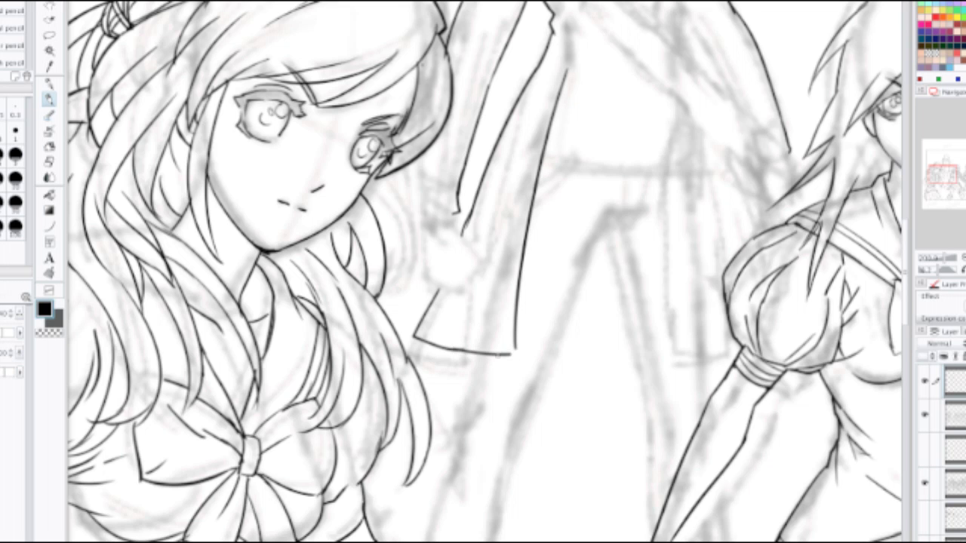
pyautogui.moveTo(513, 301); pyautogui.dragTo(477, 400)
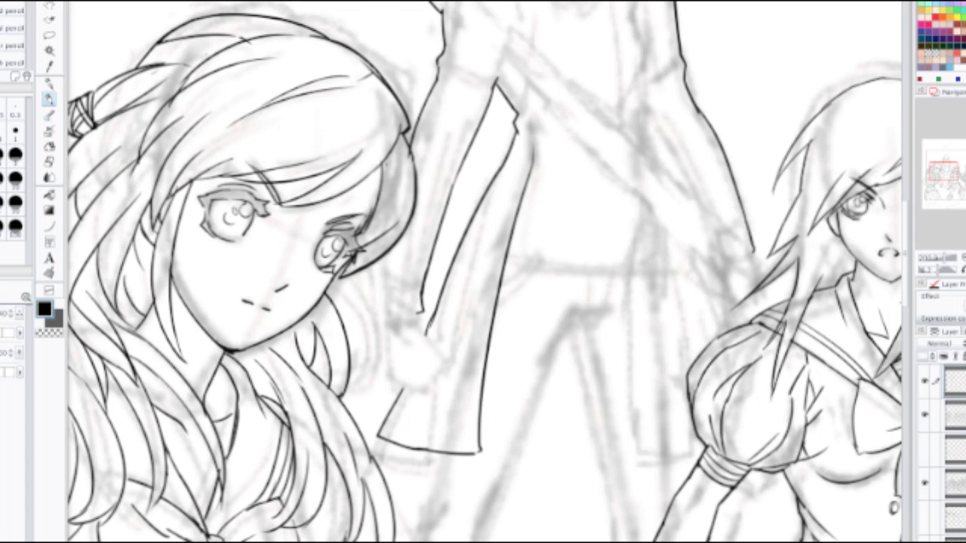
# Step: Extend the coat's left front edge upward to the diagonal chest strap
pyautogui.scroll(-3, 558, 212)
pyautogui.scroll(5, 558, 212)
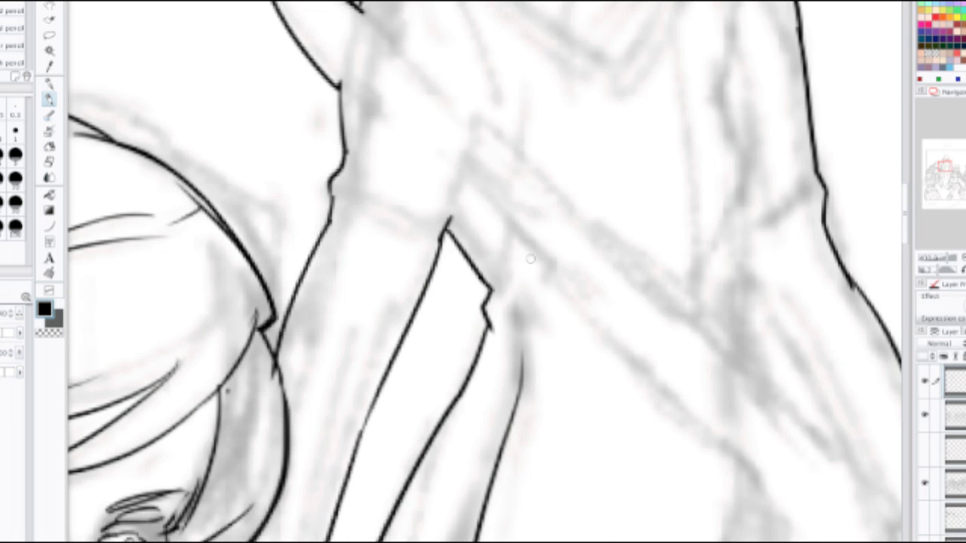
pyautogui.moveTo(522, 251); pyautogui.dragTo(520, 381)
pyautogui.hotkey('ctrl', 'z')
pyautogui.hotkey('ctrl', 'z')
pyautogui.moveTo(520, 247); pyautogui.dragTo(520, 388)
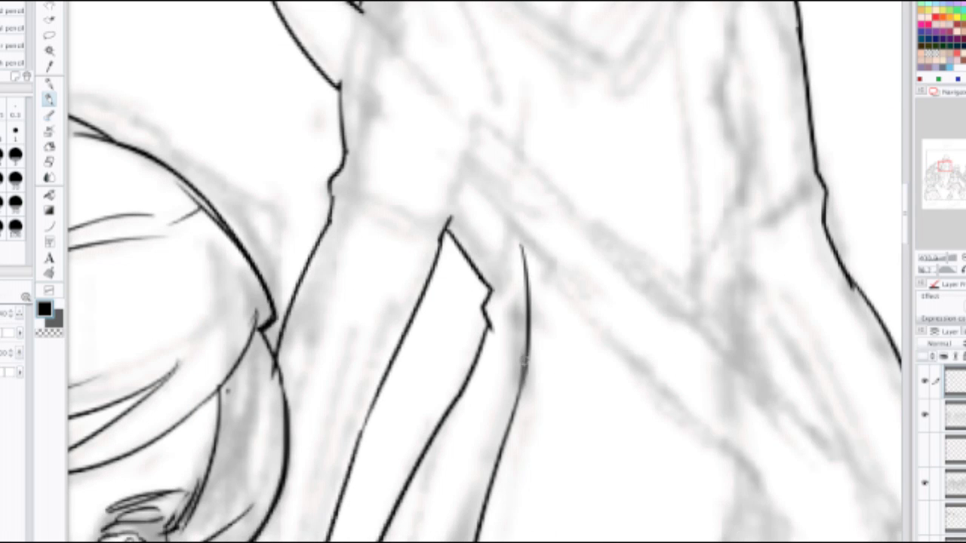
pyautogui.hotkey('ctrl', 'z')
pyautogui.moveTo(521, 242); pyautogui.dragTo(518, 386)
# Step: Ink the left lapel's outer and inner edges down to the strap and the short collar line at the neck
pyautogui.moveTo(514, 312); pyautogui.dragTo(465, 444)
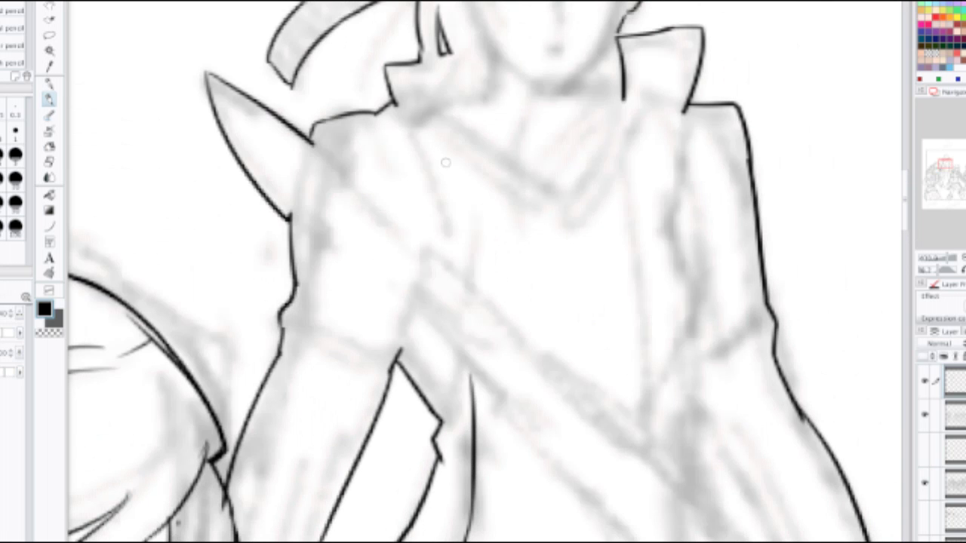
pyautogui.moveTo(390, 95)
pyautogui.mouseDown()
pyautogui.moveTo(472, 262)
pyautogui.moveTo(489, 195)
pyautogui.moveTo(456, 102)
pyautogui.moveTo(472, 284)
pyautogui.mouseUp()
pyautogui.hotkey('ctrl', 'z')
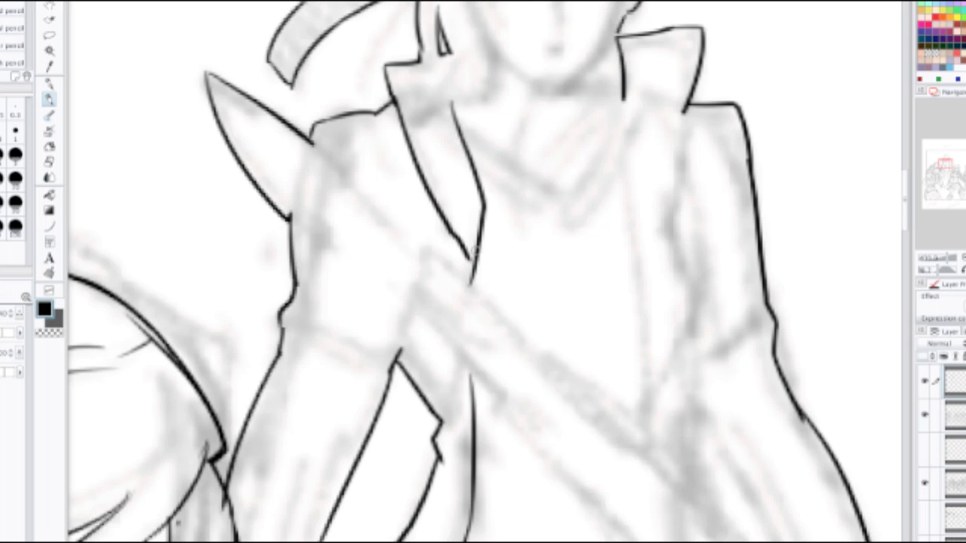
pyautogui.moveTo(455, 103); pyautogui.dragTo(496, 96)
# Step: Ink the short collar line on the neck's right side and both edges of the right lapel, tapering toward the strap
pyautogui.moveTo(587, 92)
pyautogui.mouseDown()
pyautogui.moveTo(628, 106)
pyautogui.moveTo(654, 189)
pyautogui.moveTo(661, 353)
pyautogui.mouseUp()
pyautogui.moveTo(628, 101)
pyautogui.mouseDown()
pyautogui.moveTo(628, 279)
pyautogui.moveTo(643, 385)
pyautogui.mouseUp()
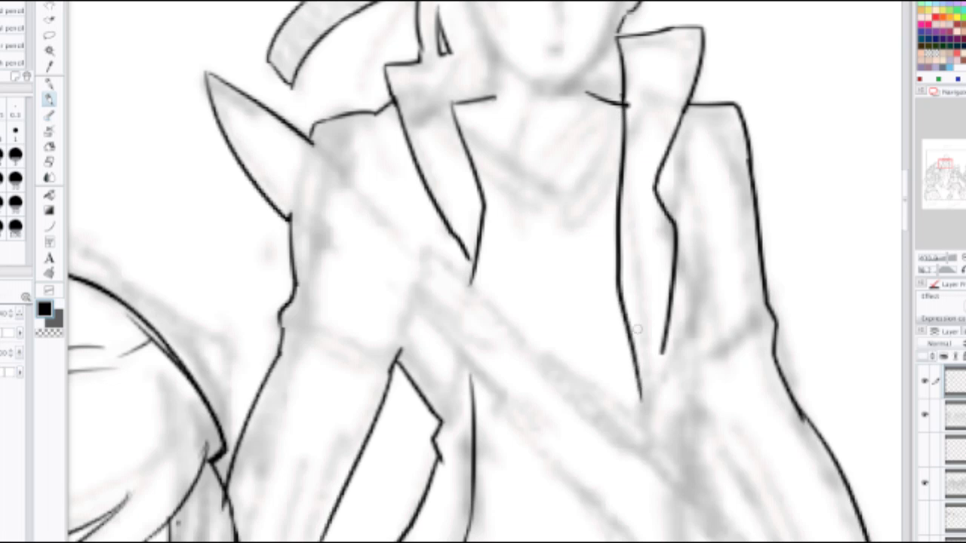
pyautogui.hotkey('ctrl', 'z')
pyautogui.moveTo(625, 103); pyautogui.dragTo(648, 417)
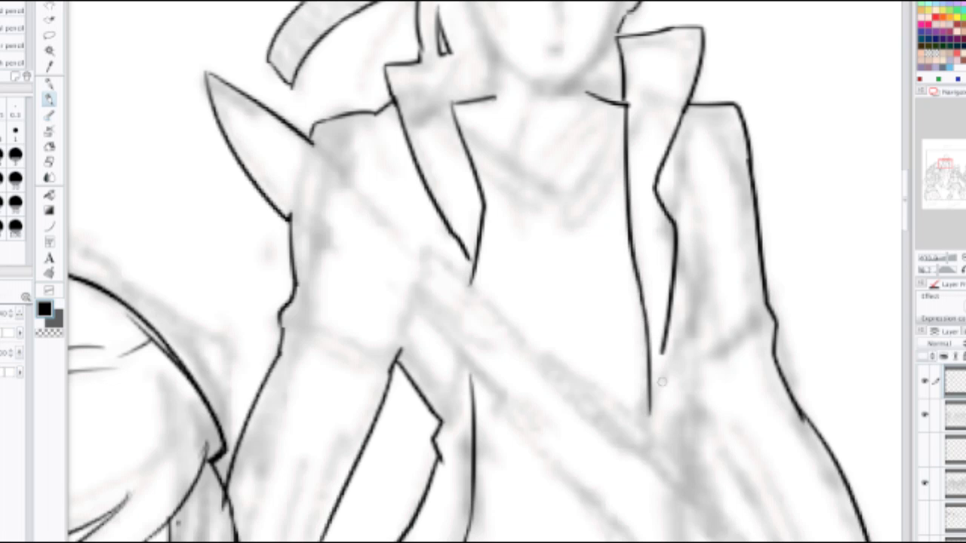
pyautogui.hotkey('ctrl', 'z')
pyautogui.moveTo(641, 302); pyautogui.dragTo(643, 433)
pyautogui.moveTo(661, 352); pyautogui.dragTo(647, 433)
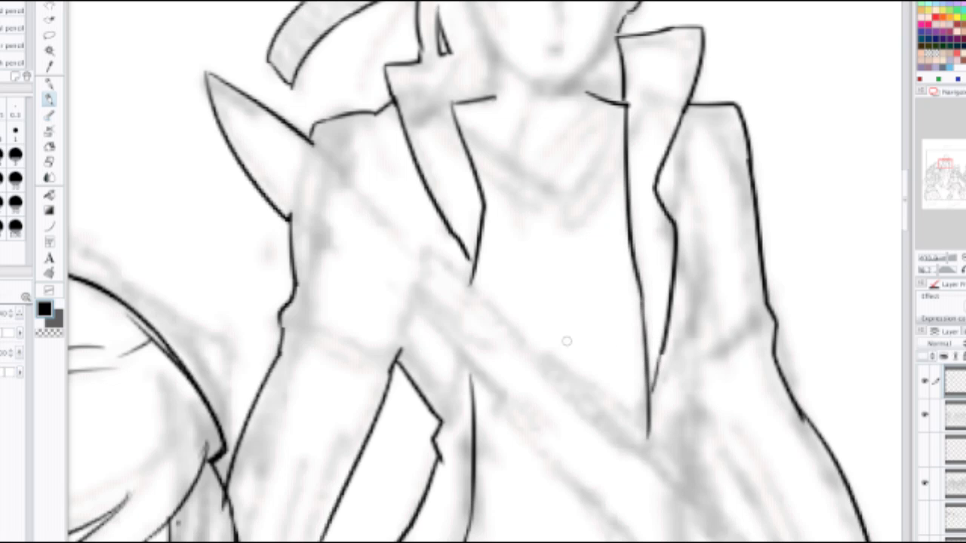
pyautogui.scroll(-2, 518, 266)
pyautogui.scroll(2, 488, 260)
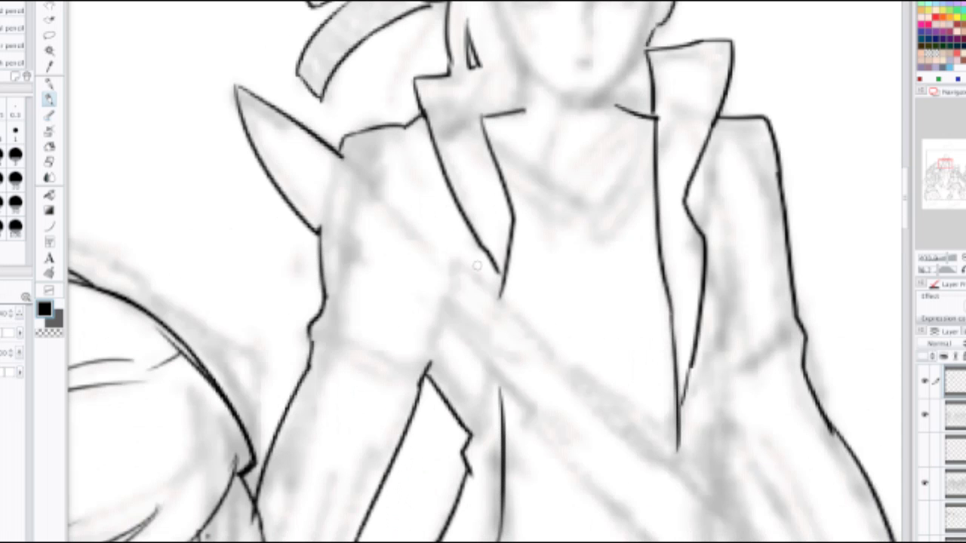
pyautogui.press('e')
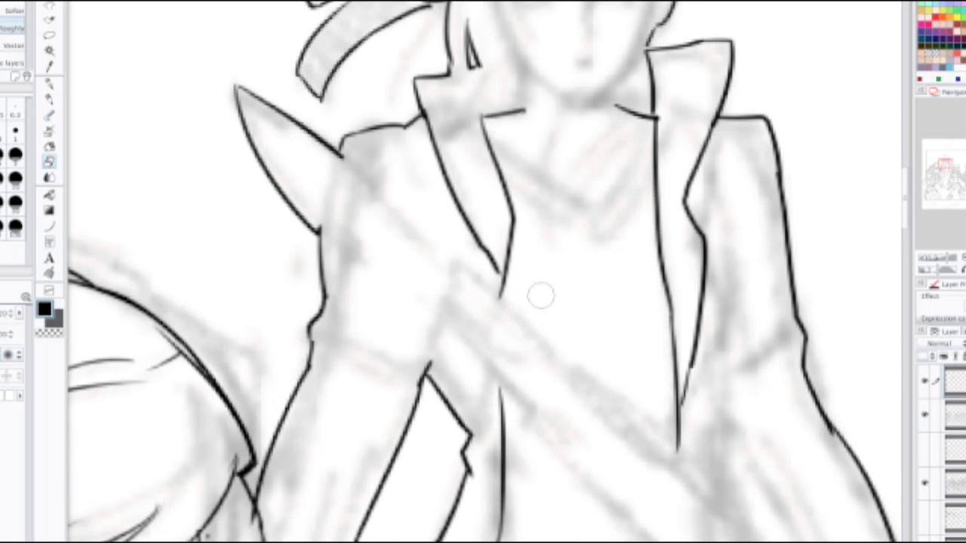
pyautogui.moveTo(505, 285); pyautogui.dragTo(492, 168)
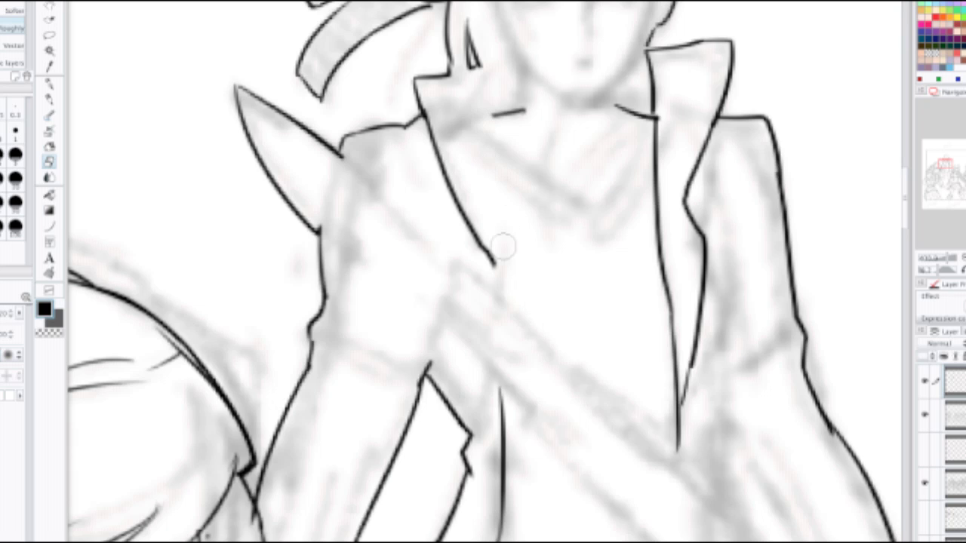
pyautogui.hotkey('ctrl', 'z')
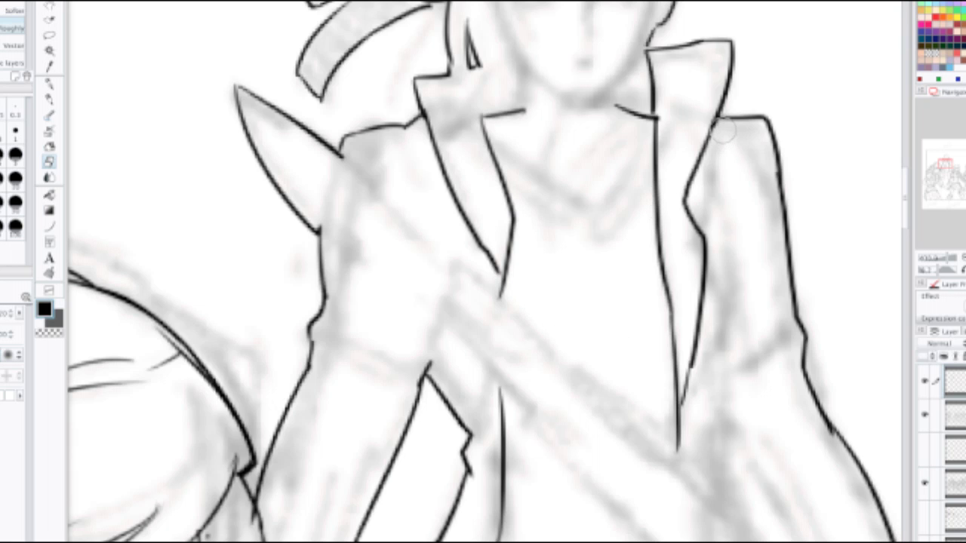
# Step: Lasso the inked lapels, front edge and coat tail, then cut and paste them onto a separate layer
pyautogui.press('l')
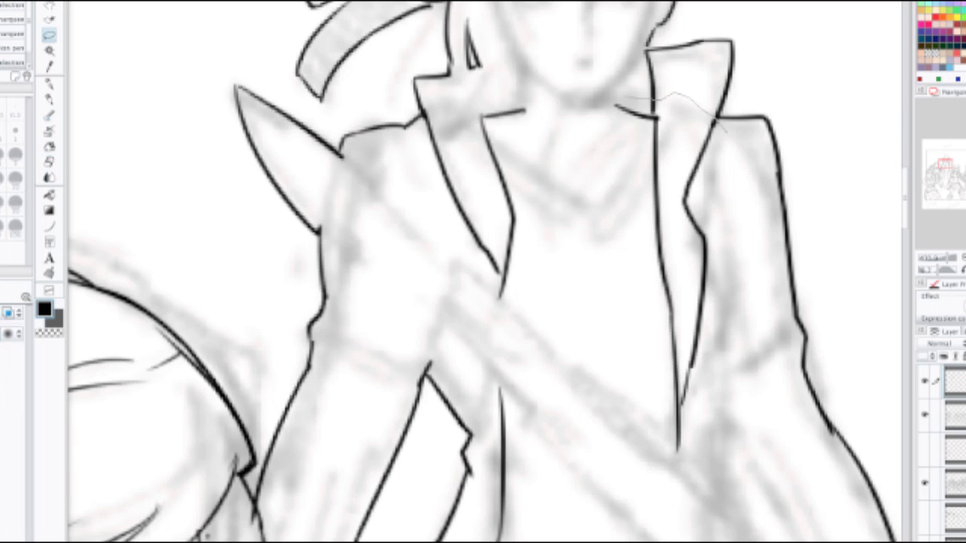
pyautogui.moveTo(465, 123)
pyautogui.mouseDown()
pyautogui.moveTo(487, 219)
pyautogui.moveTo(464, 139)
pyautogui.moveTo(442, 265)
pyautogui.moveTo(464, 450)
pyautogui.moveTo(617, 477)
pyautogui.moveTo(708, 462)
pyautogui.moveTo(754, 302)
pyautogui.mouseUp()
pyautogui.moveTo(679, 422); pyautogui.dragTo(694, 253)
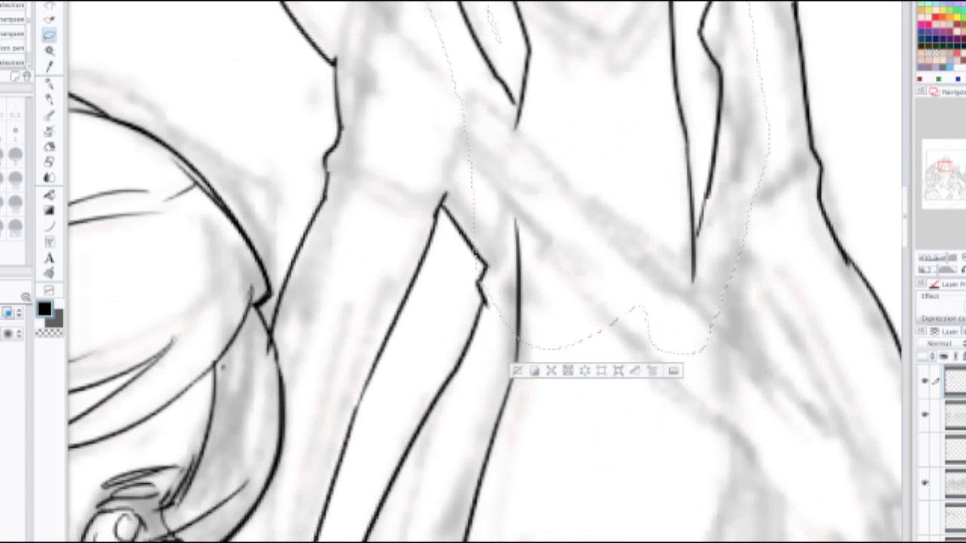
pyautogui.moveTo(529, 310)
pyautogui.mouseDown()
pyautogui.moveTo(542, 151)
pyautogui.moveTo(460, 408)
pyautogui.mouseUp()
pyautogui.hotkey('ctrl', '-')
pyautogui.scroll(-1, 542, 155)
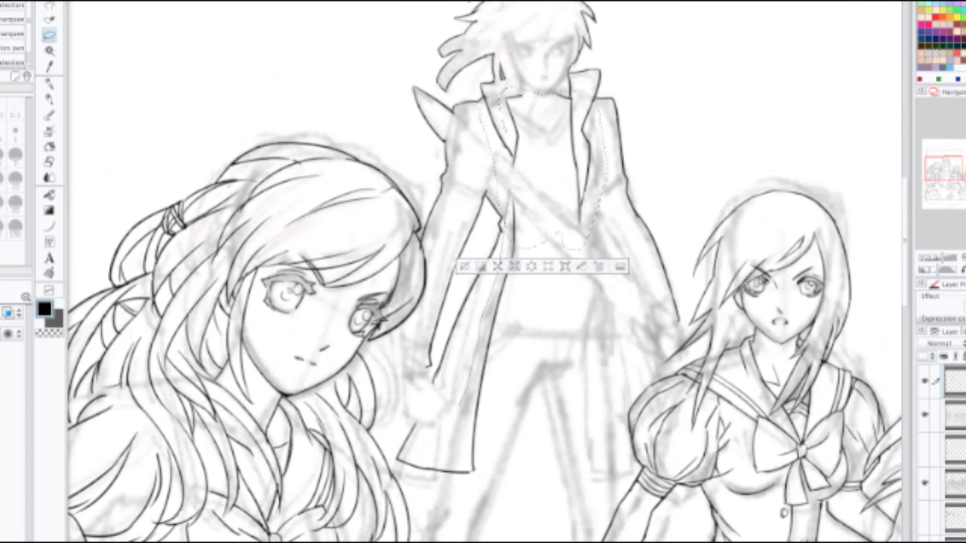
pyautogui.moveTo(398, 457)
pyautogui.mouseDown()
pyautogui.moveTo(513, 491)
pyautogui.moveTo(549, 328)
pyautogui.mouseUp()
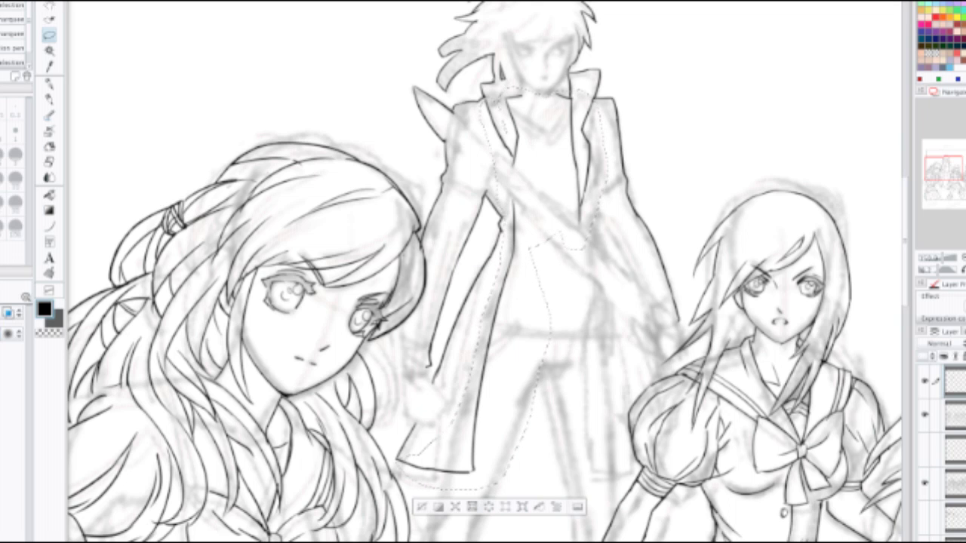
pyautogui.press('Delete')
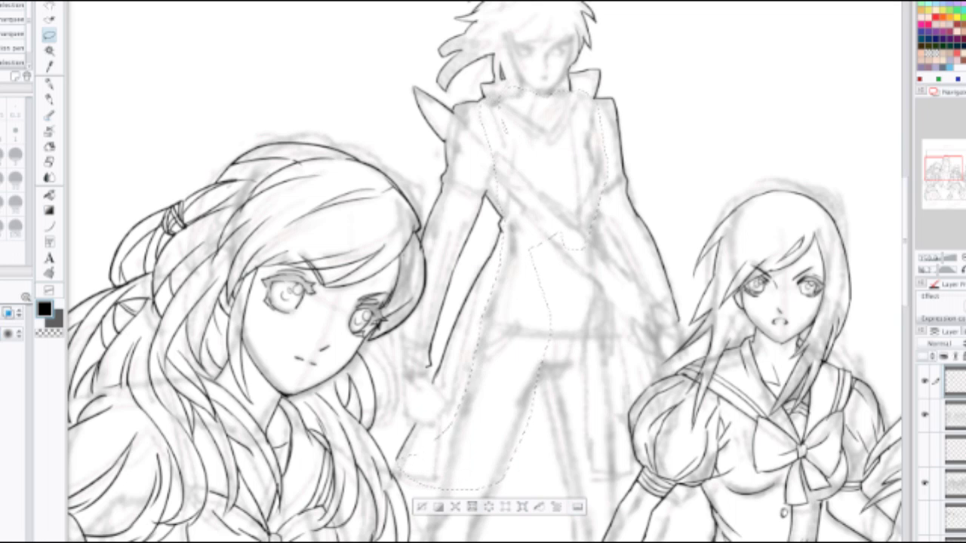
pyautogui.hotkey('ctrl', 'v')
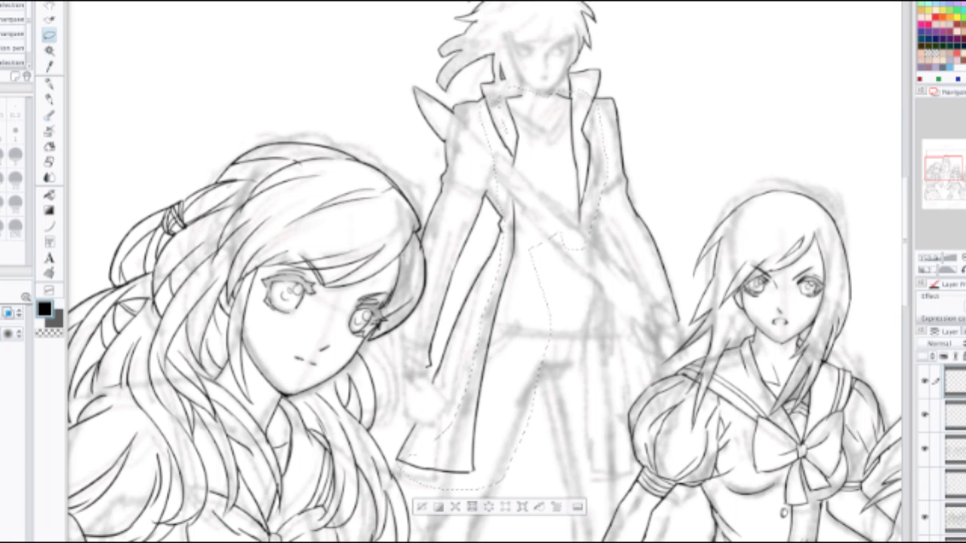
# Step: Place the pasted coat layer beneath the main line art, fade its lines, and reselect the top layer
pyautogui.moveTo(956, 382); pyautogui.dragTo(955, 424)
pyautogui.click(955, 381)
pyautogui.click(955, 415)
pyautogui.press('Delete')
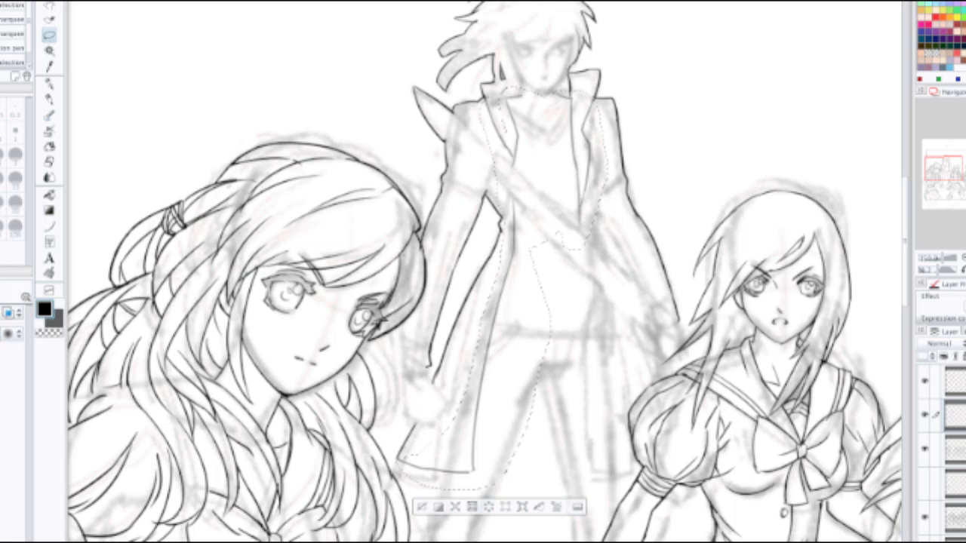
pyautogui.click(955, 381)
# Step: Clear the selection around the coat and switch to the pencil at a smaller brush size
pyautogui.scroll(3, 554, 121)
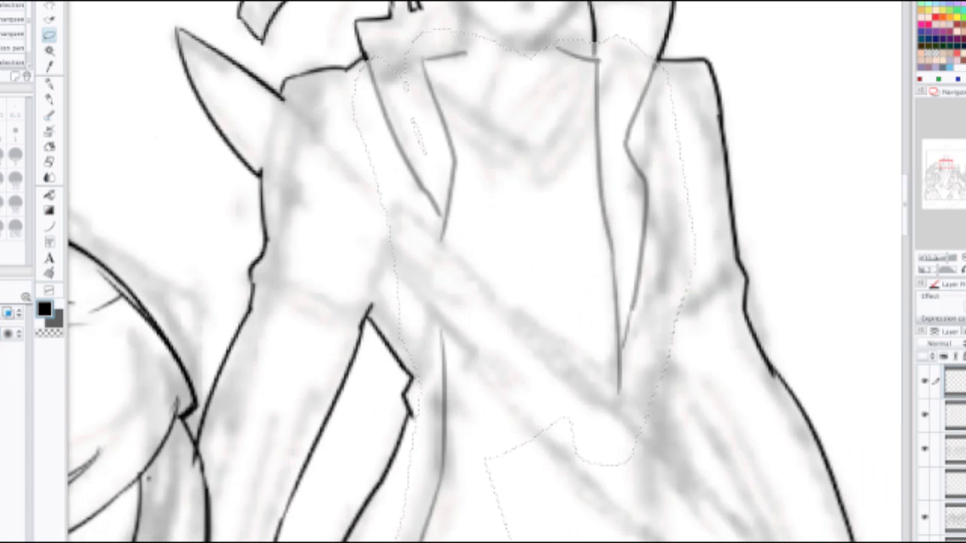
pyautogui.hotkey('ctrl', 'd')
pyautogui.press('p')
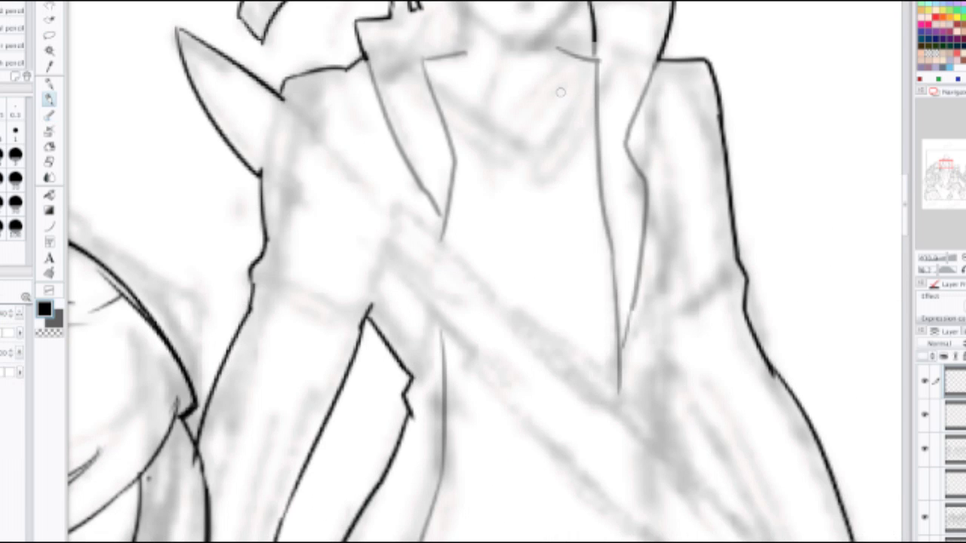
pyautogui.press('[')
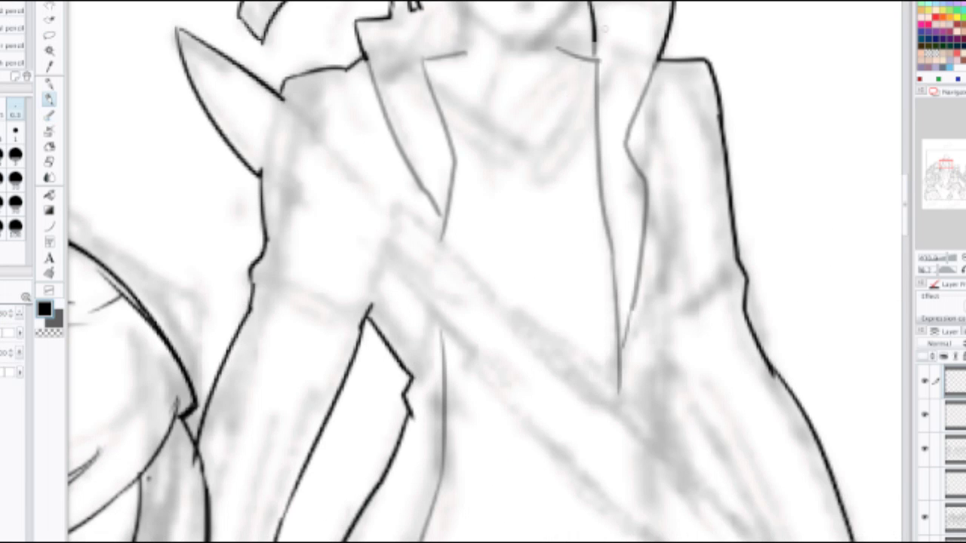
pyautogui.moveTo(596, 49); pyautogui.dragTo(580, 207)
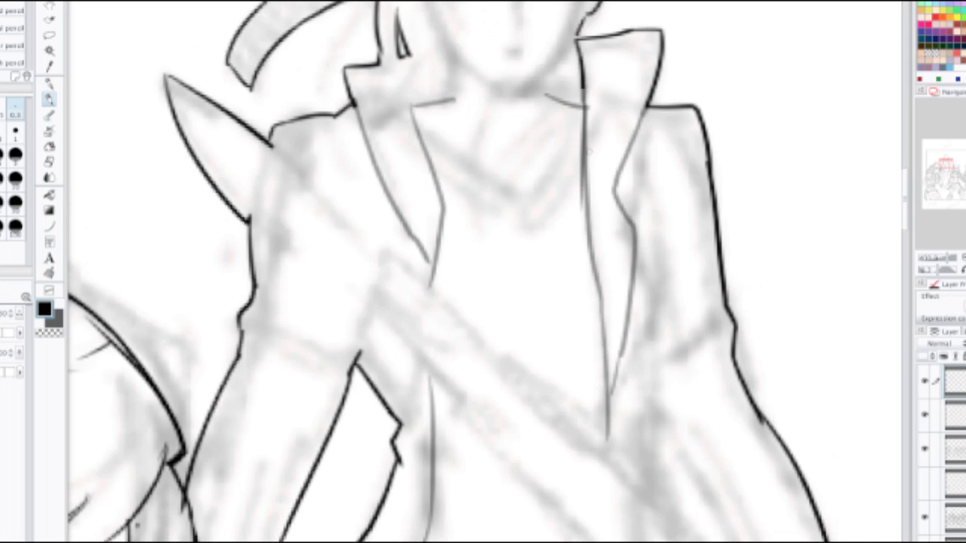
pyautogui.hotkey('ctrl', 'z')
pyautogui.moveTo(581, 87); pyautogui.dragTo(586, 264)
pyautogui.hotkey('ctrl', 'z')
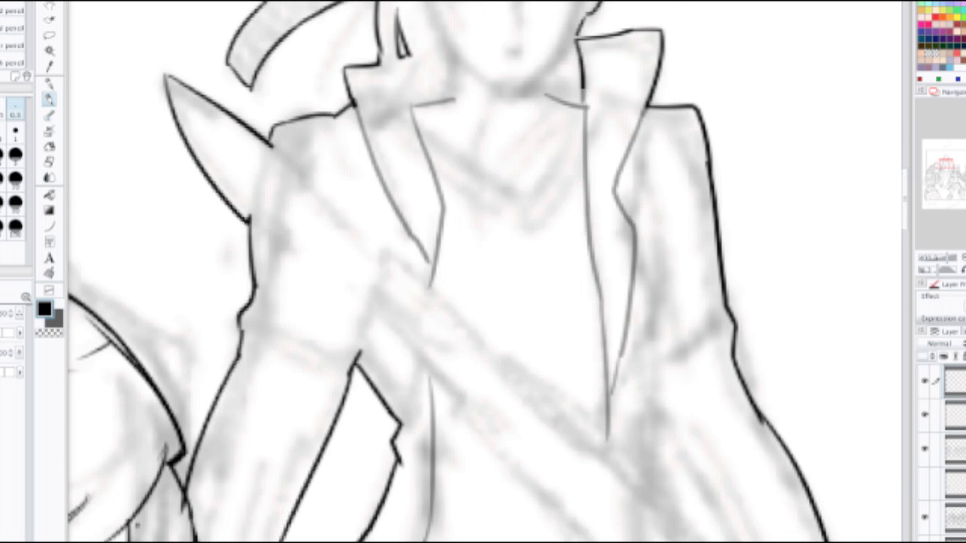
# Step: Ink the long, pointed hair locks hanging over the left collar and the left side of the neck
pyautogui.moveTo(417, 67)
pyautogui.mouseDown()
pyautogui.moveTo(443, 164)
pyautogui.moveTo(442, 294)
pyautogui.mouseUp()
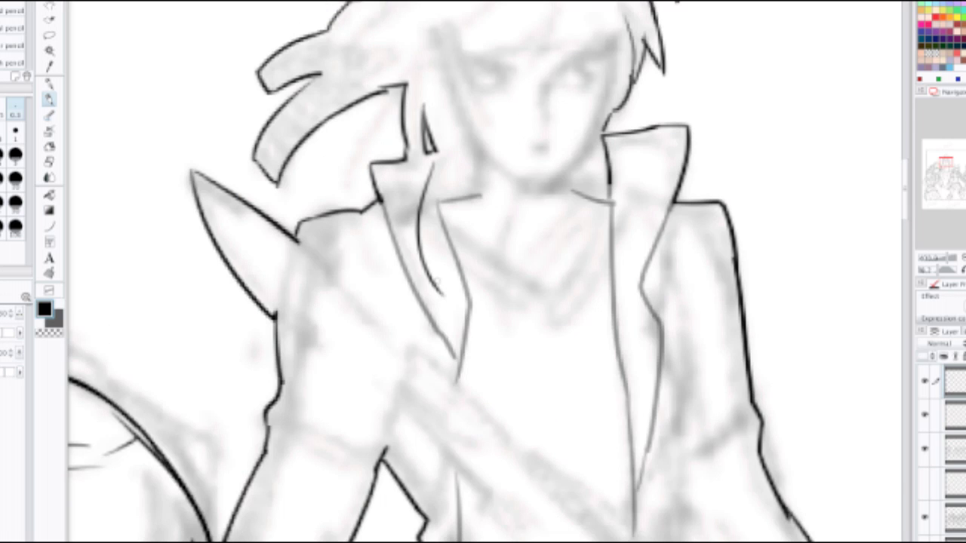
pyautogui.moveTo(444, 205); pyautogui.dragTo(456, 311)
pyautogui.moveTo(442, 244); pyautogui.dragTo(494, 333)
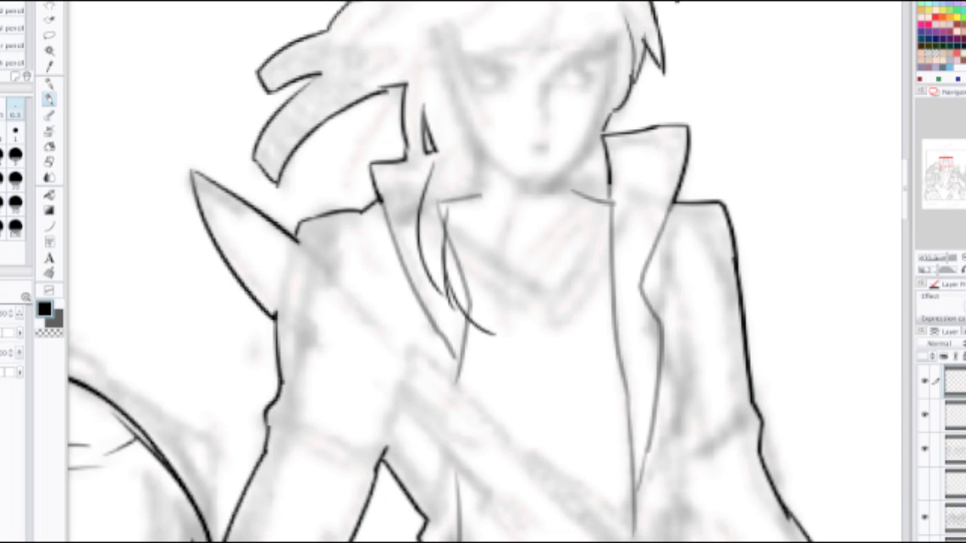
pyautogui.hotkey('ctrl', 'z')
pyautogui.moveTo(480, 162); pyautogui.dragTo(494, 326)
pyautogui.moveTo(447, 265); pyautogui.dragTo(502, 335)
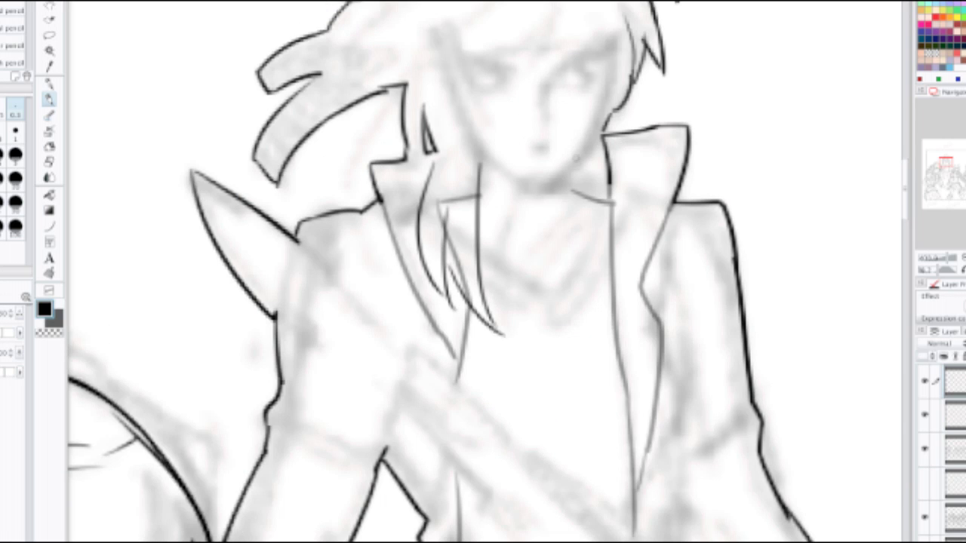
# Step: Ink the matching hair lock on the neck's right side, splitting it into several pointed tips
pyautogui.moveTo(580, 154); pyautogui.dragTo(545, 355)
pyautogui.moveTo(566, 309); pyautogui.dragTo(551, 367)
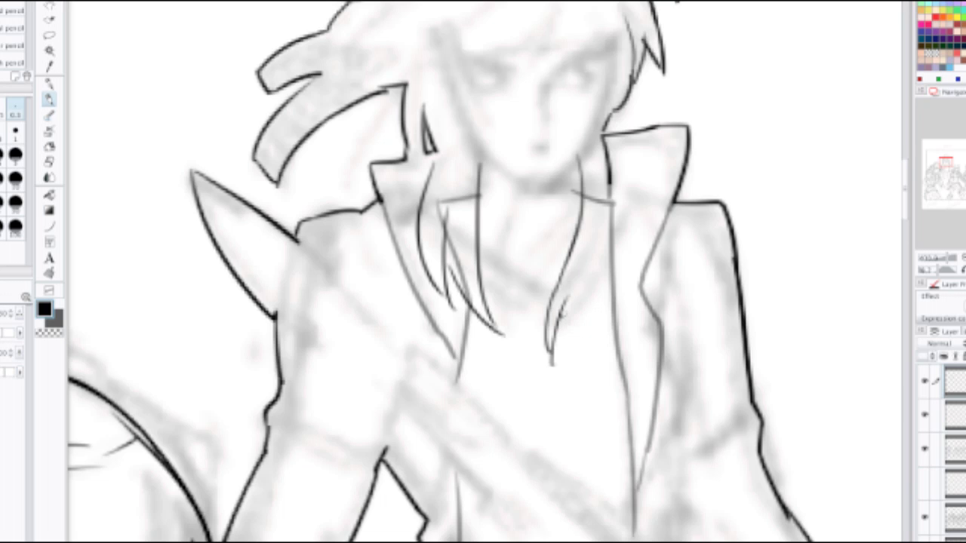
pyautogui.moveTo(601, 243); pyautogui.dragTo(561, 316)
pyautogui.moveTo(612, 247); pyautogui.dragTo(580, 321)
pyautogui.moveTo(592, 274); pyautogui.dragTo(581, 320)
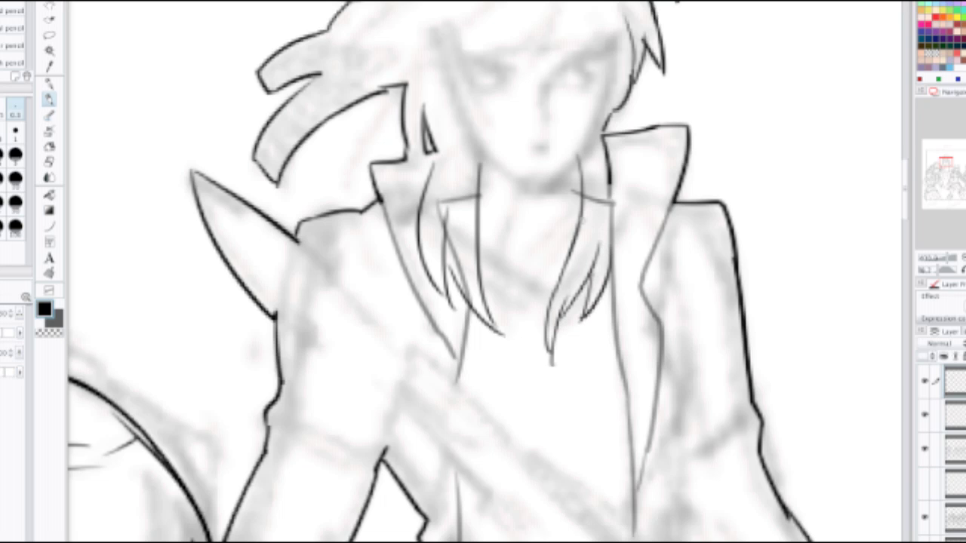
# Step: Ink the right lapel's inner edge down to its tip and the lower outer edge back up to the notch
pyautogui.moveTo(598, 160); pyautogui.dragTo(610, 371)
pyautogui.hotkey('ctrl', 'z')
pyautogui.hotkey('ctrl', 'z')
pyautogui.moveTo(611, 180); pyautogui.dragTo(623, 349)
pyautogui.moveTo(610, 337)
pyautogui.mouseDown()
pyautogui.moveTo(611, 225)
pyautogui.moveTo(628, 312)
pyautogui.mouseUp()
pyautogui.hotkey('ctrl', 'z')
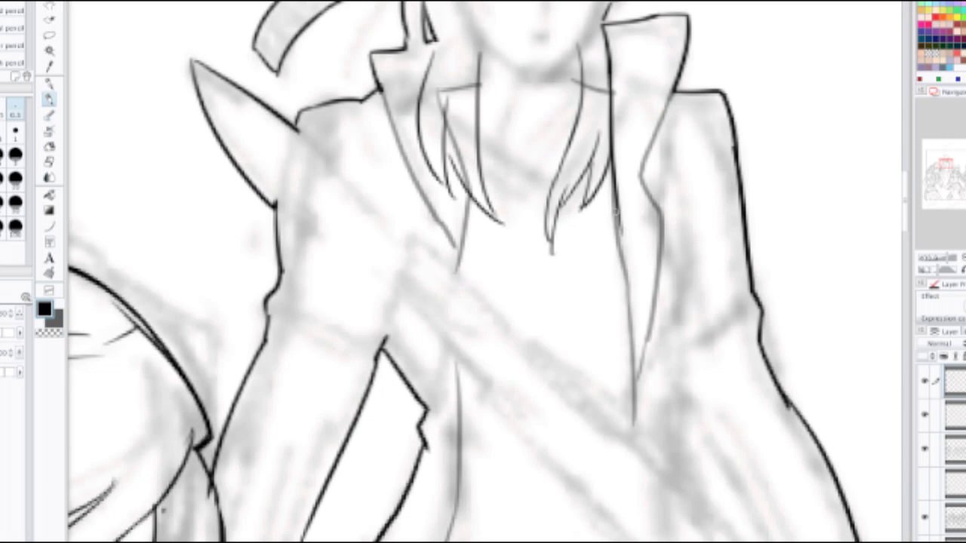
pyautogui.moveTo(616, 212)
pyautogui.mouseDown()
pyautogui.moveTo(636, 367)
pyautogui.moveTo(668, 228)
pyautogui.mouseUp()
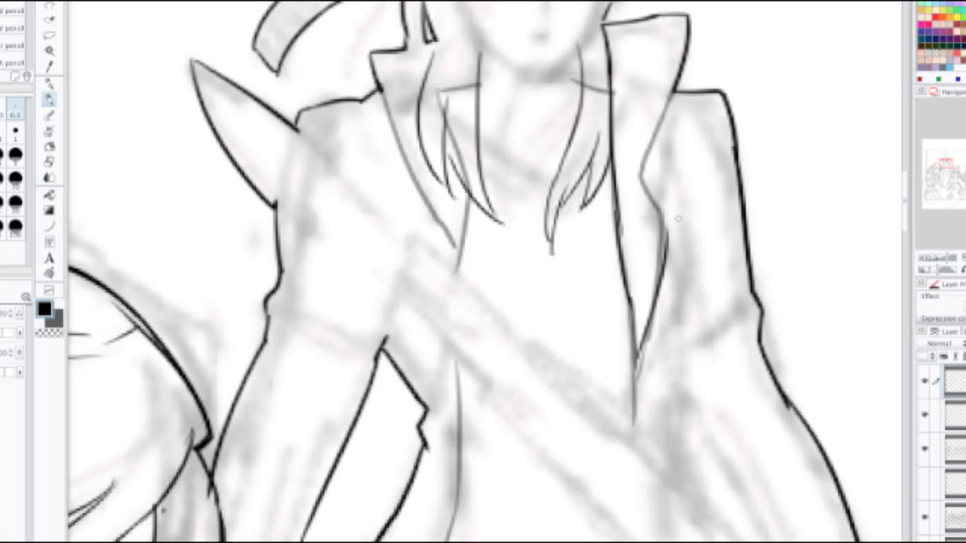
# Step: Ink the right lapel's notch and its upper outer edge up to the collar
pyautogui.moveTo(643, 188); pyautogui.dragTo(667, 235)
pyautogui.hotkey('ctrl', 'z')
pyautogui.moveTo(641, 180); pyautogui.dragTo(665, 235)
pyautogui.moveTo(641, 180); pyautogui.dragTo(675, 83)
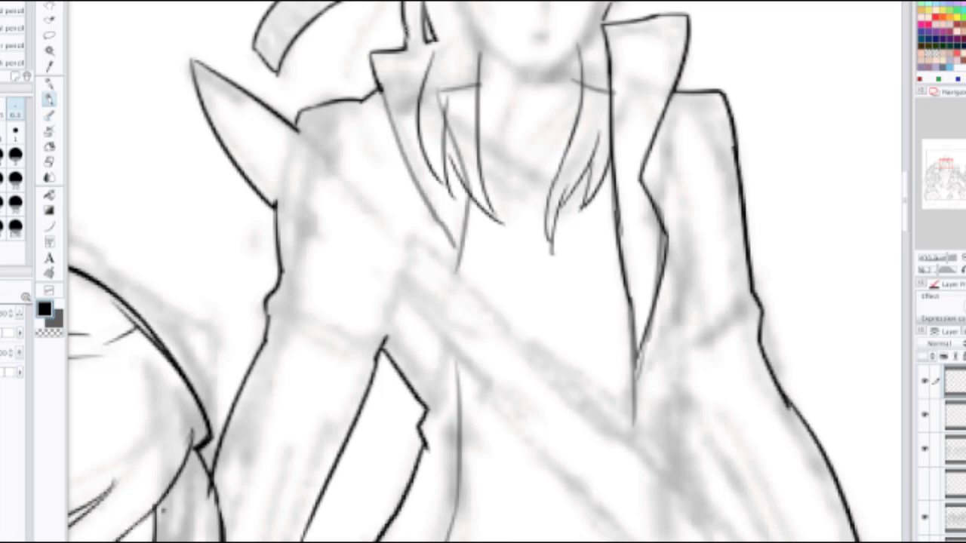
# Step: Ink the left lapel's outer edge with its small lower notch and the short inner edge down to the strap
pyautogui.moveTo(377, 85)
pyautogui.mouseDown()
pyautogui.moveTo(433, 224)
pyautogui.moveTo(427, 188)
pyautogui.moveTo(438, 225)
pyautogui.moveTo(433, 215)
pyautogui.moveTo(427, 249)
pyautogui.mouseUp()
pyautogui.hotkey('ctrl', 'z')
pyautogui.moveTo(435, 214); pyautogui.dragTo(427, 240)
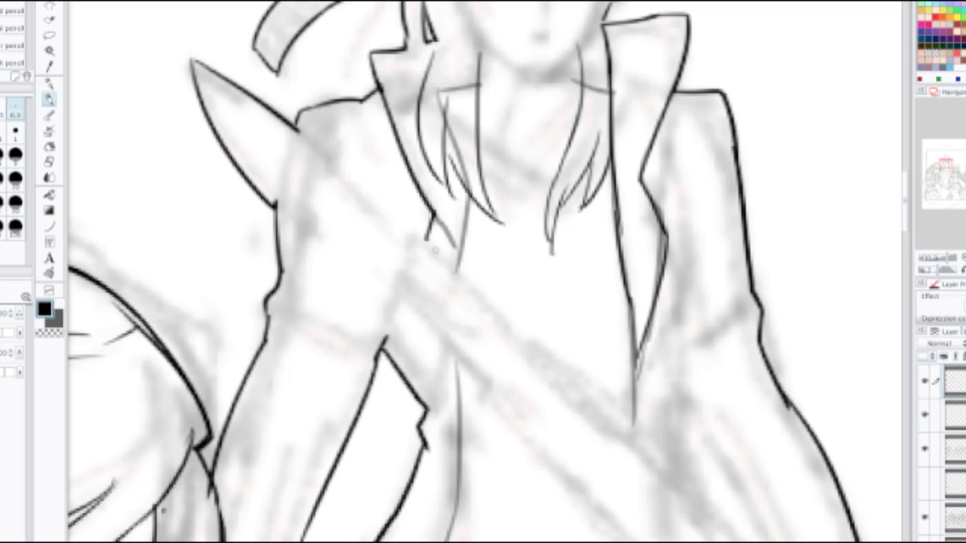
pyautogui.scroll(-2, 483, 271)
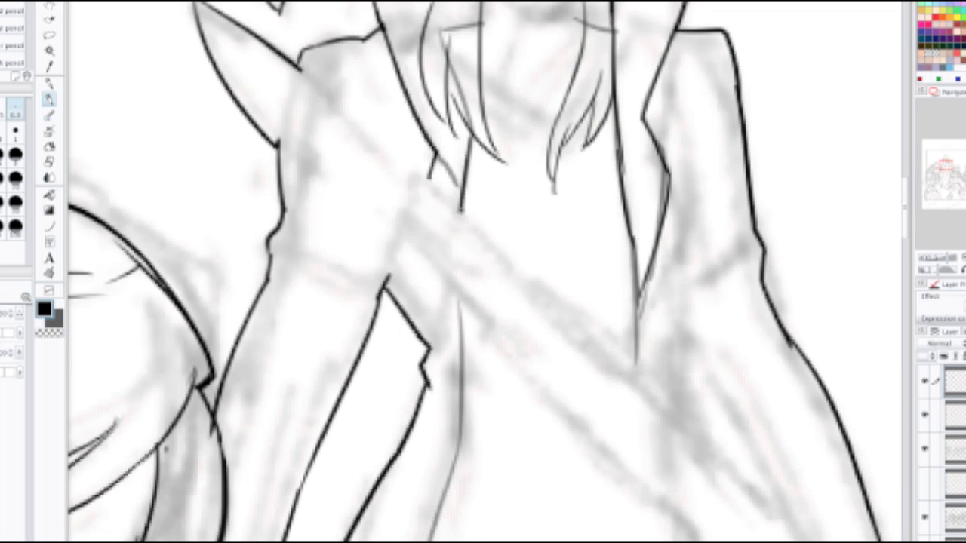
pyautogui.moveTo(467, 140); pyautogui.dragTo(462, 209)
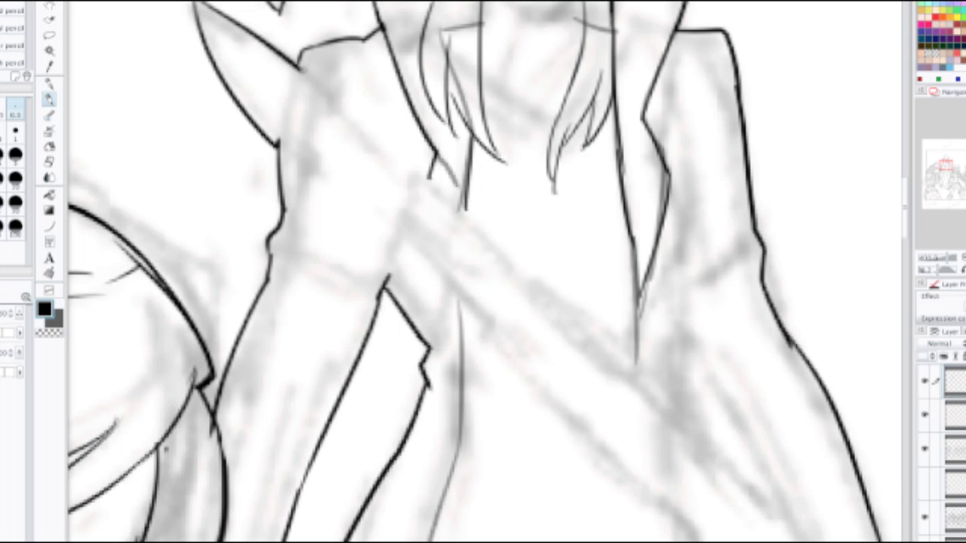
pyautogui.moveTo(304, 70); pyautogui.dragTo(343, 114)
pyautogui.hotkey('ctrl', 'z')
# Step: Ink the left coat flap's front edge from below the strap down to the hem corner
pyautogui.scroll(-2, 566, 225)
pyautogui.moveTo(566, 225); pyautogui.dragTo(567, 115)
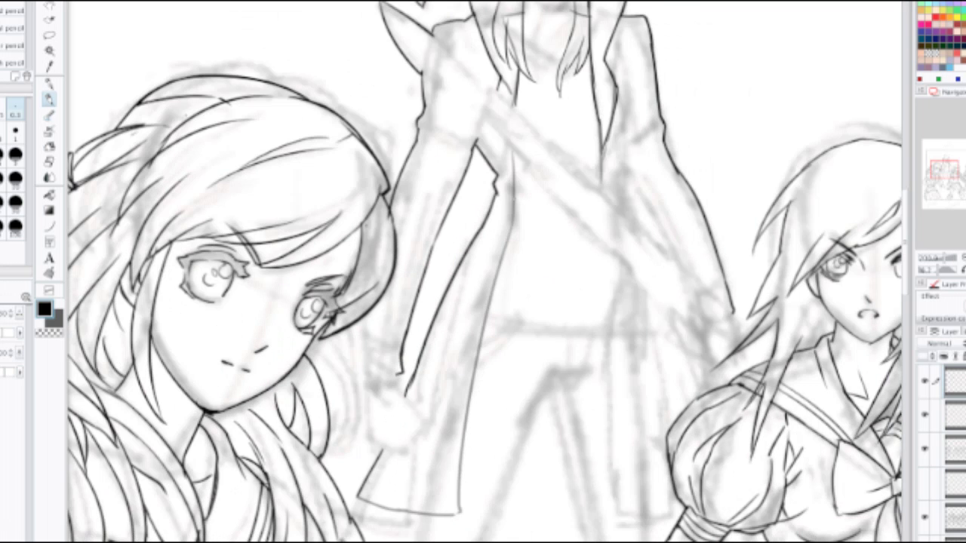
pyautogui.moveTo(513, 152); pyautogui.dragTo(510, 257)
pyautogui.hotkey('ctrl', 'z')
pyautogui.moveTo(516, 151)
pyautogui.mouseDown()
pyautogui.moveTo(515, 229)
pyautogui.moveTo(473, 345)
pyautogui.moveTo(468, 400)
pyautogui.mouseUp()
pyautogui.hotkey('ctrl', 'z')
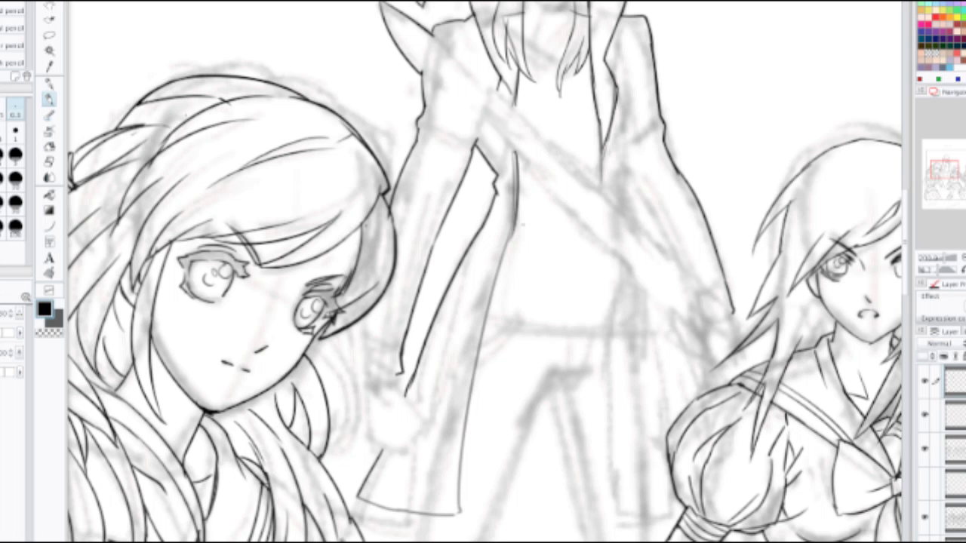
pyautogui.moveTo(517, 237); pyautogui.dragTo(462, 485)
pyautogui.hotkey('ctrl', 'z')
pyautogui.moveTo(516, 222); pyautogui.dragTo(453, 460)
pyautogui.moveTo(458, 418); pyautogui.dragTo(453, 518)
pyautogui.hotkey('ctrl', 'z')
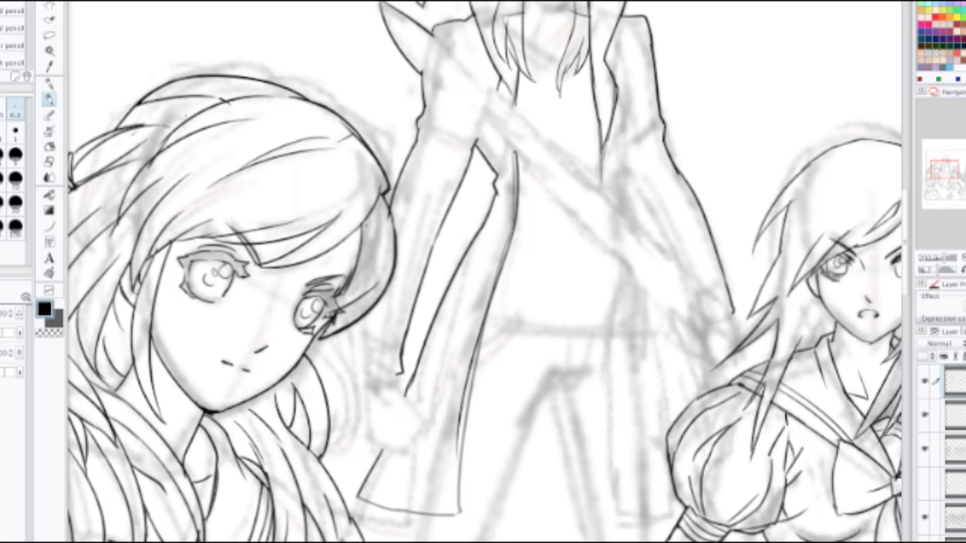
pyautogui.moveTo(461, 403); pyautogui.dragTo(457, 510)
# Step: Ink the left coat flap's curved hem from its outer corner across to the front edge
pyautogui.moveTo(471, 416); pyautogui.dragTo(414, 276)
pyautogui.scroll(2, 441, 310)
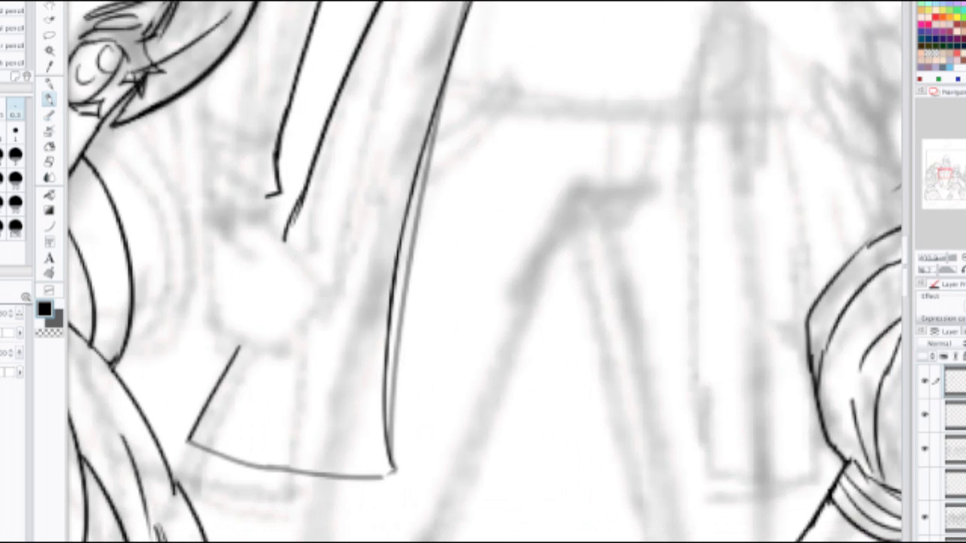
pyautogui.moveTo(183, 440); pyautogui.dragTo(292, 477)
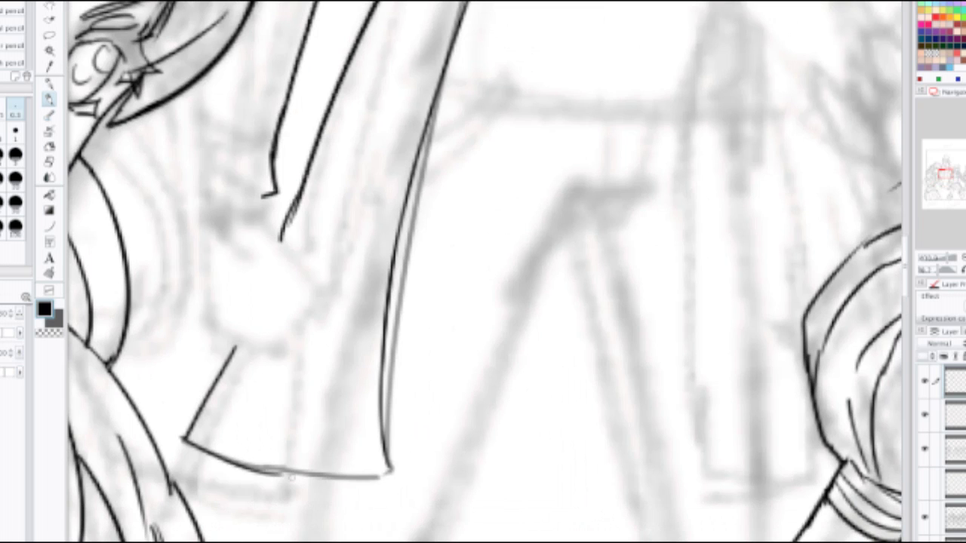
pyautogui.hotkey('ctrl', 'z')
pyautogui.moveTo(185, 440); pyautogui.dragTo(377, 477)
pyautogui.moveTo(319, 471); pyautogui.dragTo(402, 467)
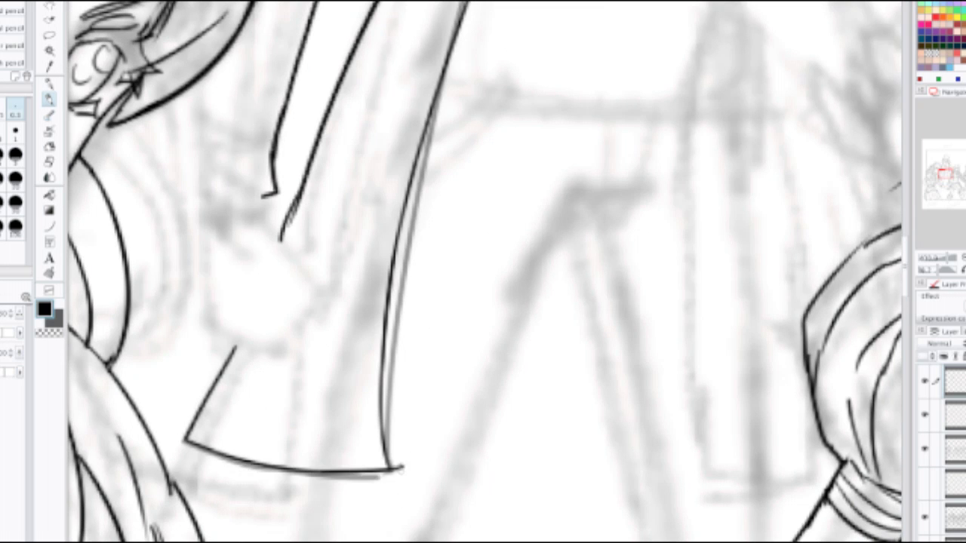
pyautogui.hotkey('ctrl', 'z')
pyautogui.moveTo(329, 473); pyautogui.dragTo(406, 462)
pyautogui.hotkey('ctrl', 'z')
pyautogui.moveTo(326, 472); pyautogui.dragTo(406, 465)
# Step: Extend the left arm's inner line upward with a short stroke toward the armpit
pyautogui.scroll(-3, 380, 366)
pyautogui.moveTo(380, 302); pyautogui.dragTo(366, 437)
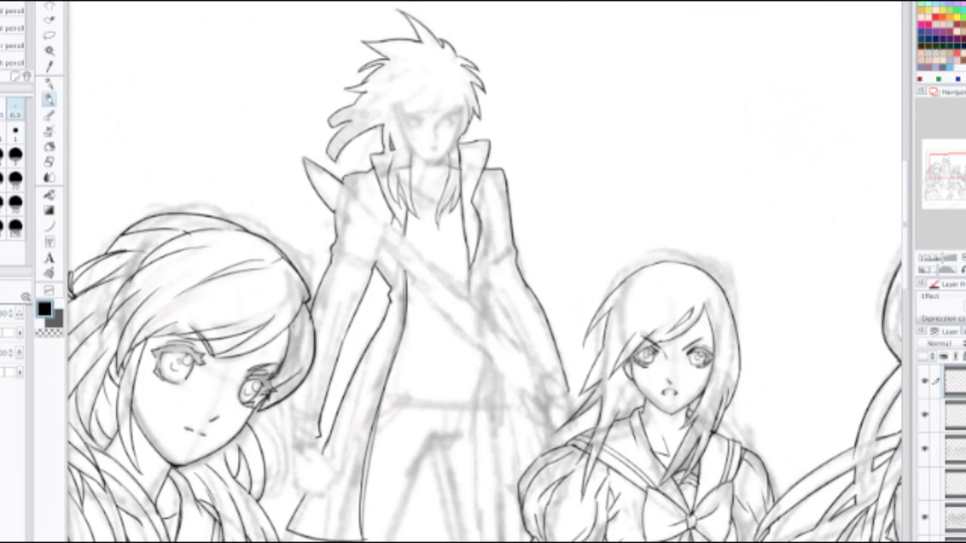
pyautogui.hotkey('ctrl', '+')
pyautogui.hotkey('ctrl', '+')
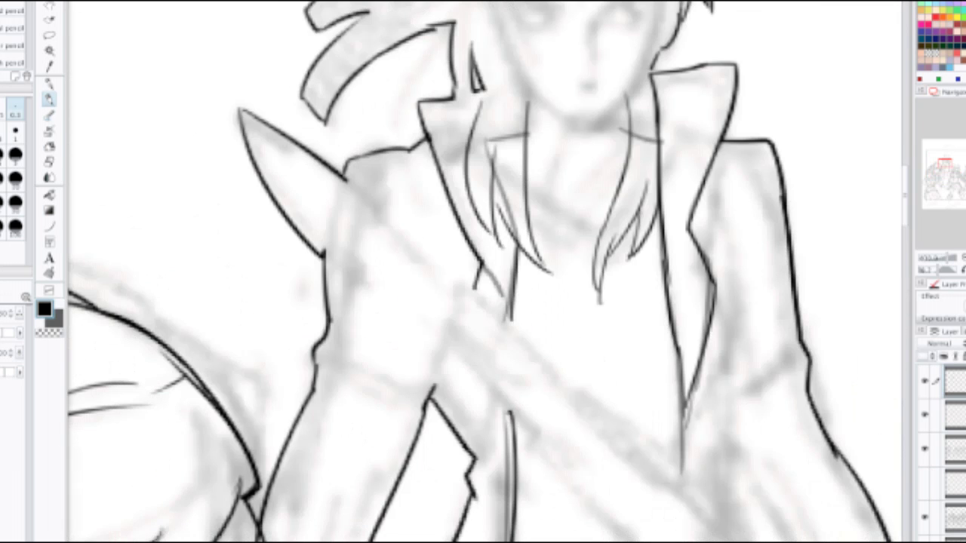
pyautogui.moveTo(244, 112); pyautogui.dragTo(562, 189)
pyautogui.moveTo(168, 412); pyautogui.dragTo(84, 188)
pyautogui.moveTo(499, 155); pyautogui.dragTo(484, 129)
pyautogui.scroll(-3, 485, 129)
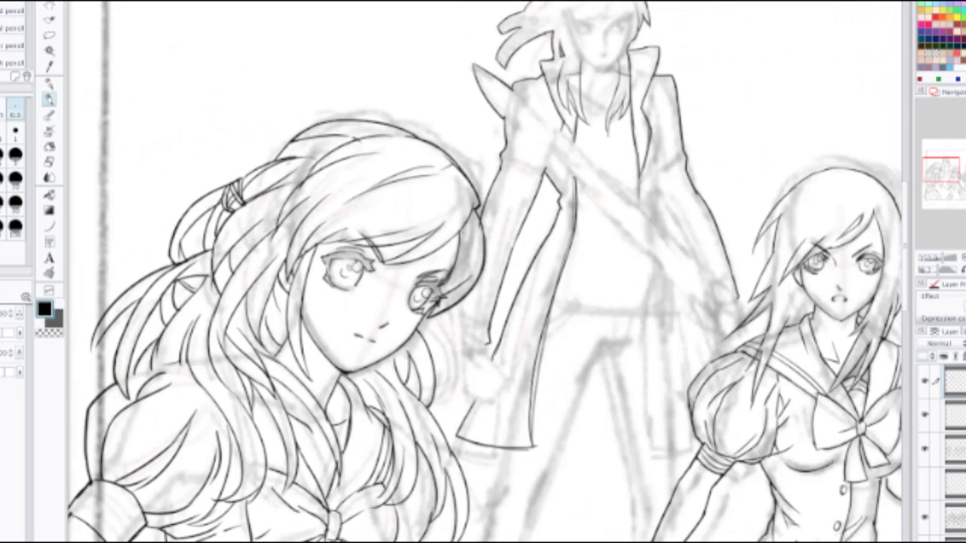
pyautogui.scroll(3, 545, 147)
pyautogui.moveTo(545, 189)
pyautogui.mouseDown()
pyautogui.moveTo(558, 141)
pyautogui.moveTo(406, 244)
pyautogui.mouseUp()
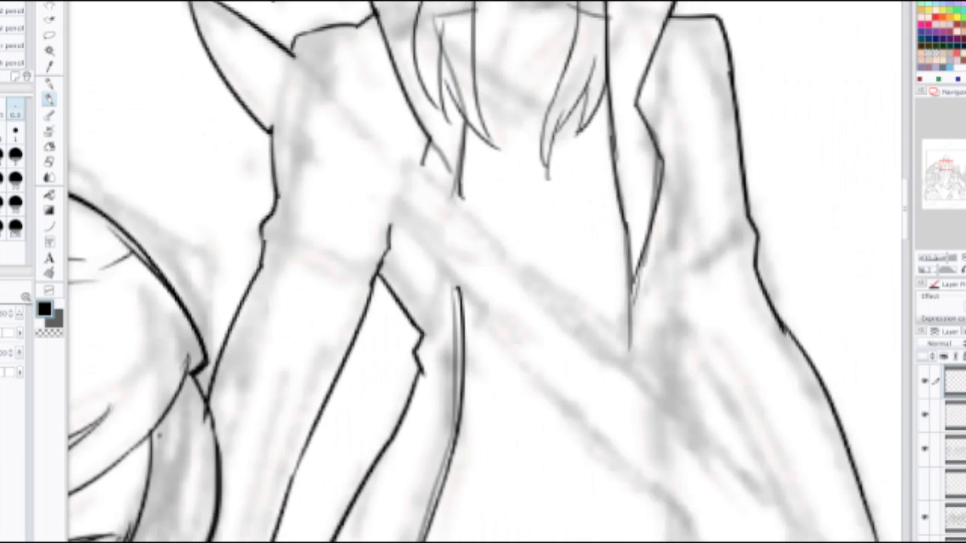
pyautogui.scroll(-2, 477, 183)
pyautogui.moveTo(477, 183); pyautogui.dragTo(384, 18)
pyautogui.moveTo(473, 170); pyautogui.dragTo(474, 254)
pyautogui.hotkey('ctrl', 'z')
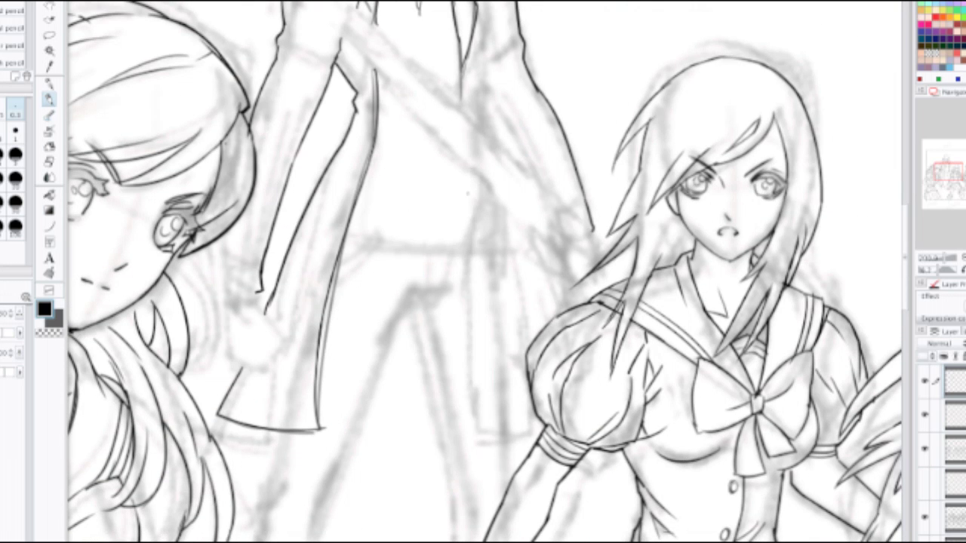
pyautogui.moveTo(473, 172); pyautogui.dragTo(465, 365)
pyautogui.hotkey('ctrl', 'z')
pyautogui.moveTo(473, 172)
pyautogui.mouseDown()
pyautogui.moveTo(459, 374)
pyautogui.moveTo(467, 456)
pyautogui.mouseUp()
pyautogui.hotkey('ctrl', 'z')
pyautogui.moveTo(476, 177); pyautogui.dragTo(482, 439)
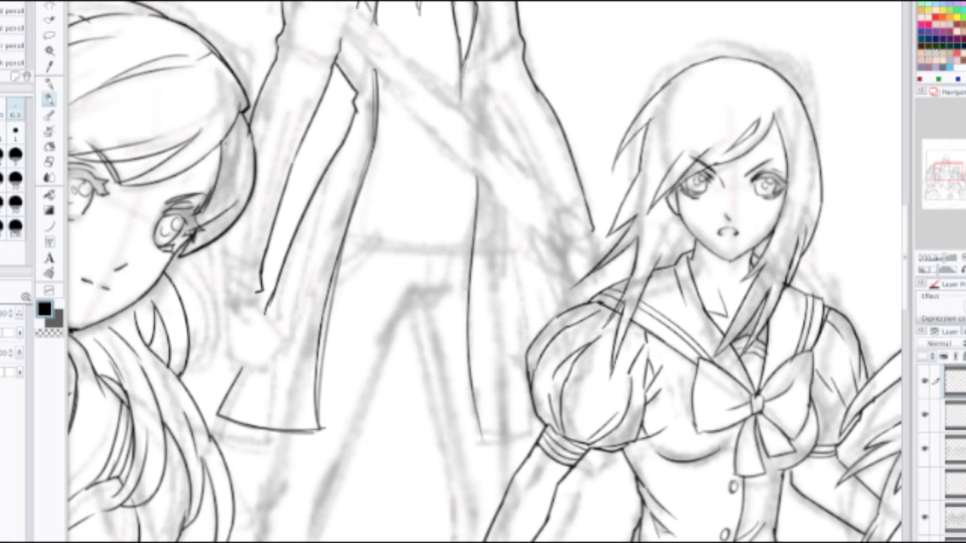
pyautogui.hotkey('ctrl', 'z')
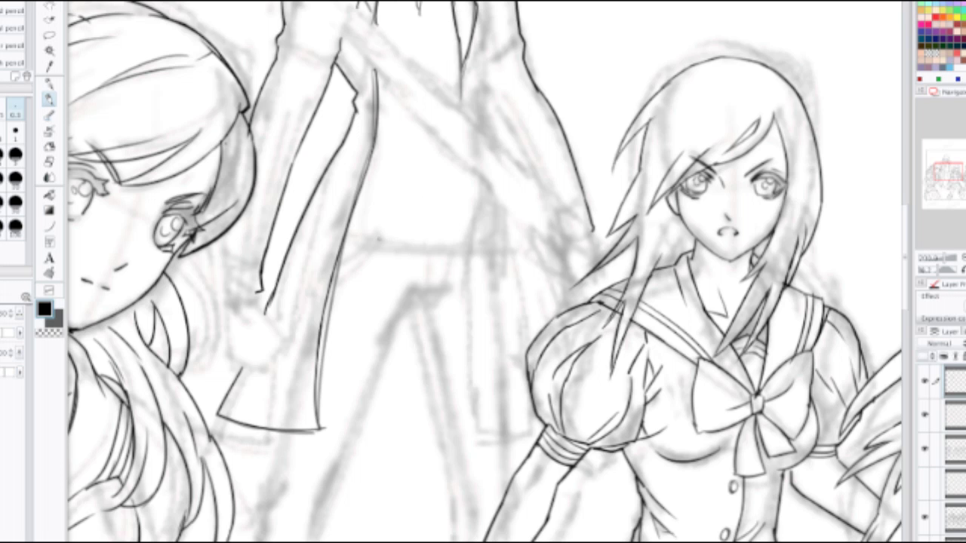
# Step: Ink the right coat flap's front edge from the strap down and its hem across to the girl's puffed sleeve
pyautogui.moveTo(486, 183); pyautogui.dragTo(478, 436)
pyautogui.hotkey('ctrl', 'z')
pyautogui.hotkey('ctrl', 'z')
pyautogui.moveTo(487, 193)
pyautogui.mouseDown()
pyautogui.moveTo(477, 428)
pyautogui.moveTo(526, 423)
pyautogui.moveTo(541, 401)
pyautogui.mouseUp()
pyautogui.hotkey('ctrl', 'z')
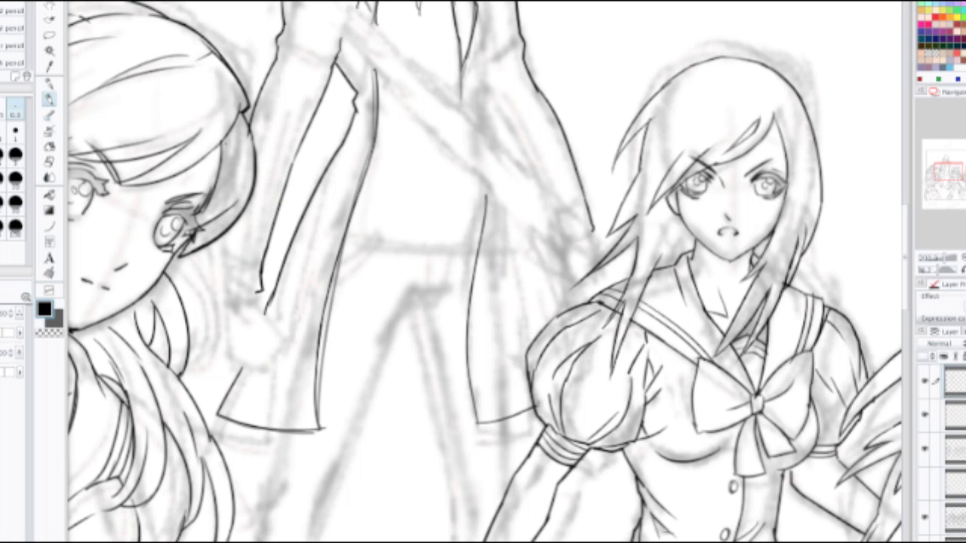
pyautogui.hotkey('ctrl', 'z')
pyautogui.moveTo(477, 426)
pyautogui.mouseDown()
pyautogui.moveTo(540, 406)
pyautogui.moveTo(521, 420)
pyautogui.mouseUp()
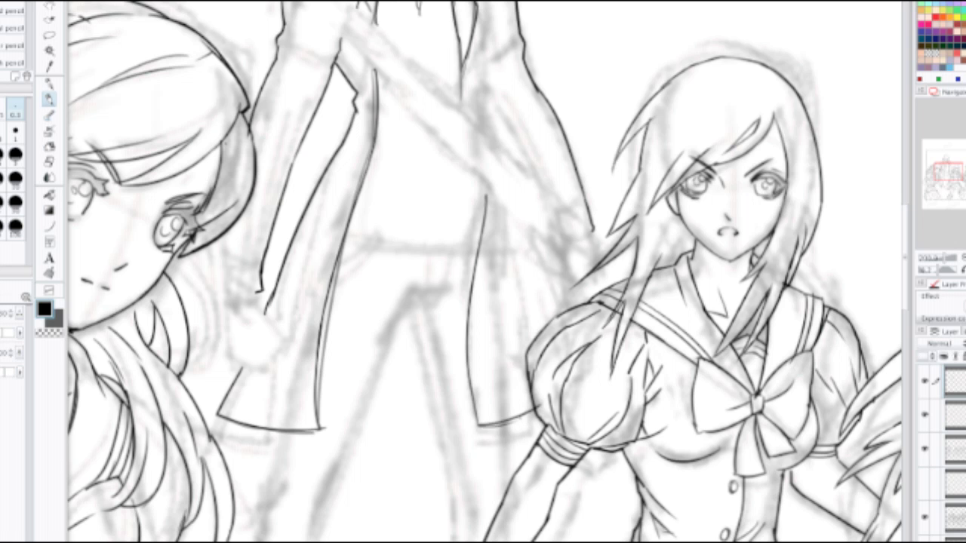
pyautogui.hotkey('ctrl', 'z')
pyautogui.moveTo(469, 393); pyautogui.dragTo(479, 424)
# Step: Ink the right arm's inner edge from the armpit down past the elbow fold
pyautogui.scroll(-1, 562, 287)
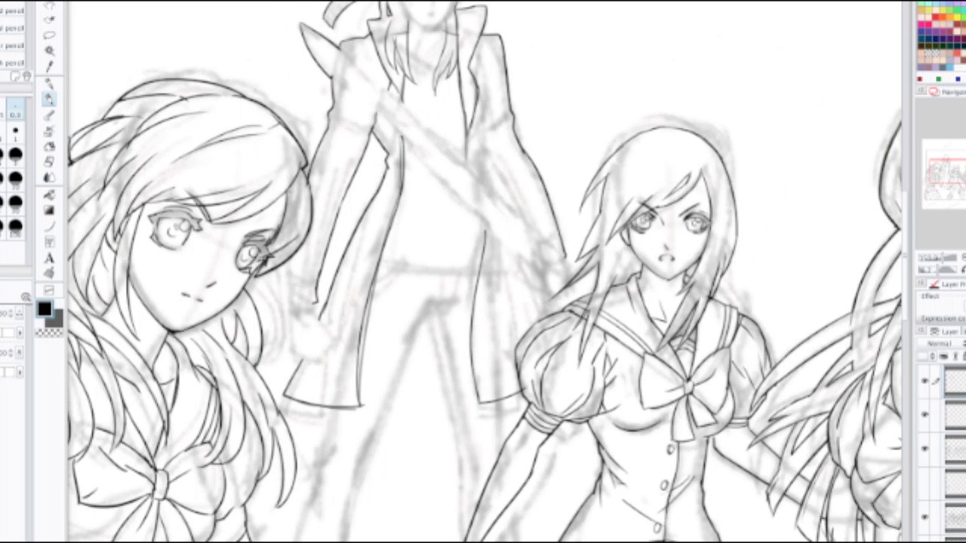
pyautogui.scroll(1, 530, 199)
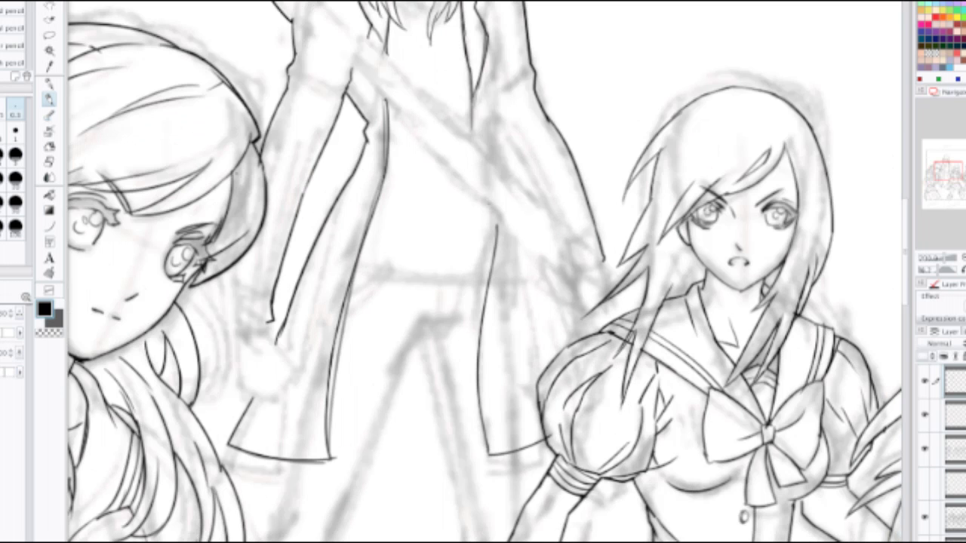
pyautogui.moveTo(496, 71); pyautogui.dragTo(492, 123)
pyautogui.hotkey('ctrl', 'z')
pyautogui.moveTo(495, 72); pyautogui.dragTo(504, 135)
pyautogui.hotkey('ctrl', 'z')
pyautogui.moveTo(496, 73); pyautogui.dragTo(505, 140)
pyautogui.hotkey('ctrl', 'z')
pyautogui.moveTo(495, 77)
pyautogui.mouseDown()
pyautogui.moveTo(499, 134)
pyautogui.moveTo(544, 243)
pyautogui.mouseUp()
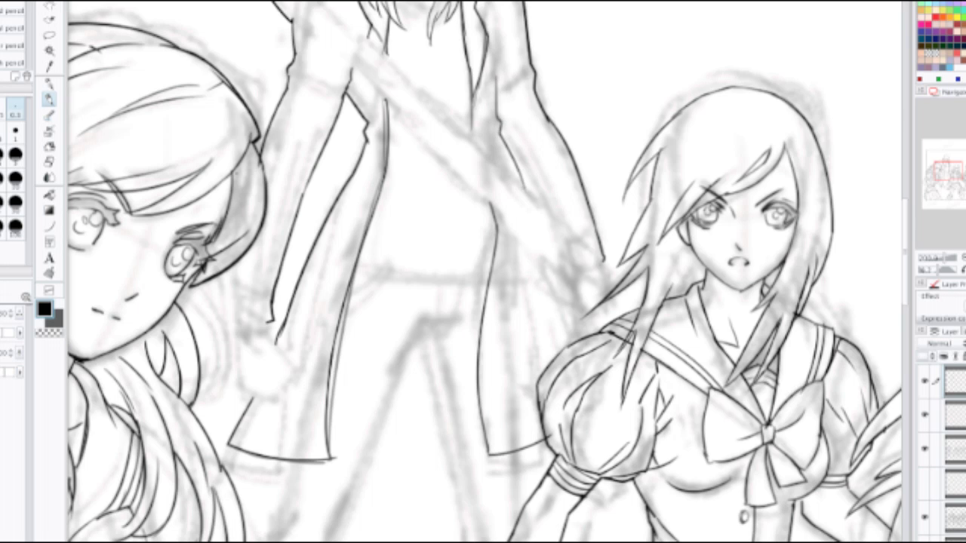
# Step: Ink the lower stretch of the right coat sleeve's inner edge toward the hand
pyautogui.moveTo(526, 188); pyautogui.dragTo(549, 287)
pyautogui.hotkey('ctrl', 'z')
pyautogui.moveTo(539, 252); pyautogui.dragTo(566, 341)
pyautogui.hotkey('ctrl', 'z')
pyautogui.moveTo(539, 250); pyautogui.dragTo(568, 342)
pyautogui.hotkey('ctrl', 'z')
pyautogui.moveTo(542, 252); pyautogui.dragTo(573, 345)
pyautogui.moveTo(529, 226); pyautogui.dragTo(449, 400)
pyautogui.moveTo(491, 226); pyautogui.dragTo(374, 324)
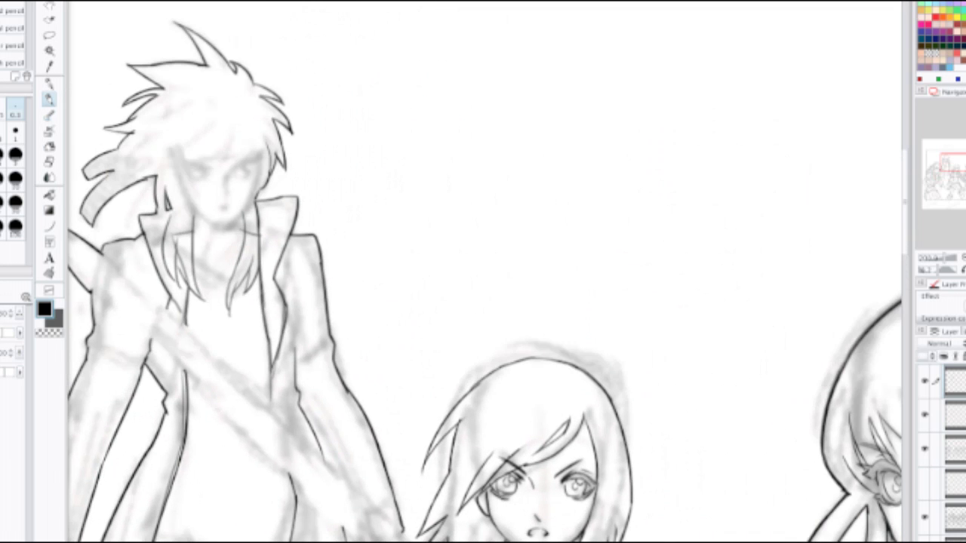
# Step: Handwrite "BEP MADAM" in the empty area beside the spiky-haired figure
pyautogui.moveTo(365, 109)
pyautogui.mouseDown()
pyautogui.moveTo(391, 194)
pyautogui.moveTo(419, 155)
pyautogui.moveTo(390, 198)
pyautogui.mouseUp()
pyautogui.moveTo(432, 130)
pyautogui.mouseDown()
pyautogui.moveTo(444, 163)
pyautogui.moveTo(457, 155)
pyautogui.mouseUp()
pyautogui.moveTo(422, 125); pyautogui.dragTo(446, 113)
pyautogui.moveTo(430, 140); pyautogui.dragTo(479, 106)
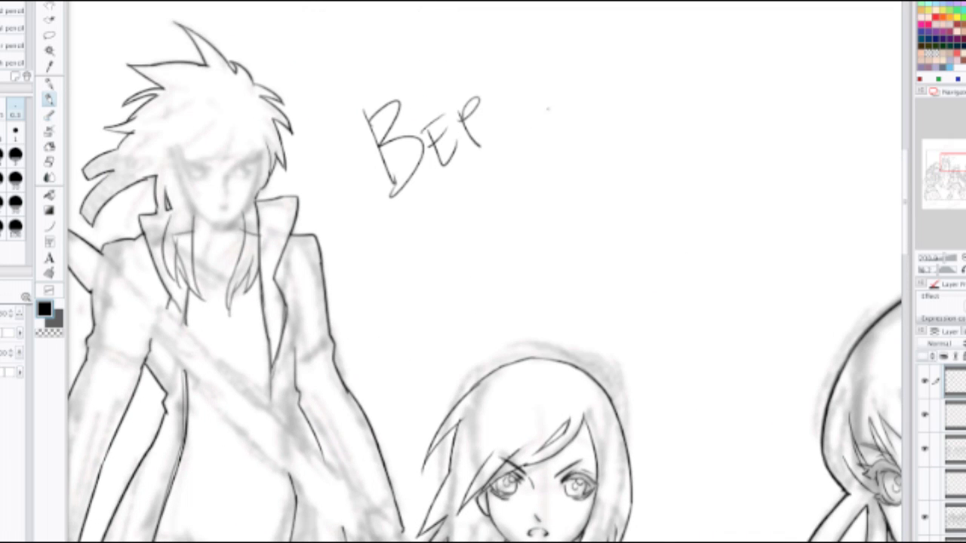
pyautogui.moveTo(529, 84)
pyautogui.mouseDown()
pyautogui.moveTo(552, 133)
pyautogui.moveTo(649, 114)
pyautogui.moveTo(647, 89)
pyautogui.mouseUp()
pyautogui.moveTo(659, 69); pyautogui.dragTo(664, 110)
pyautogui.moveTo(659, 73)
pyautogui.mouseDown()
pyautogui.moveTo(665, 108)
pyautogui.moveTo(752, 89)
pyautogui.moveTo(743, 68)
pyautogui.moveTo(786, 22)
pyautogui.moveTo(807, 56)
pyautogui.mouseUp()
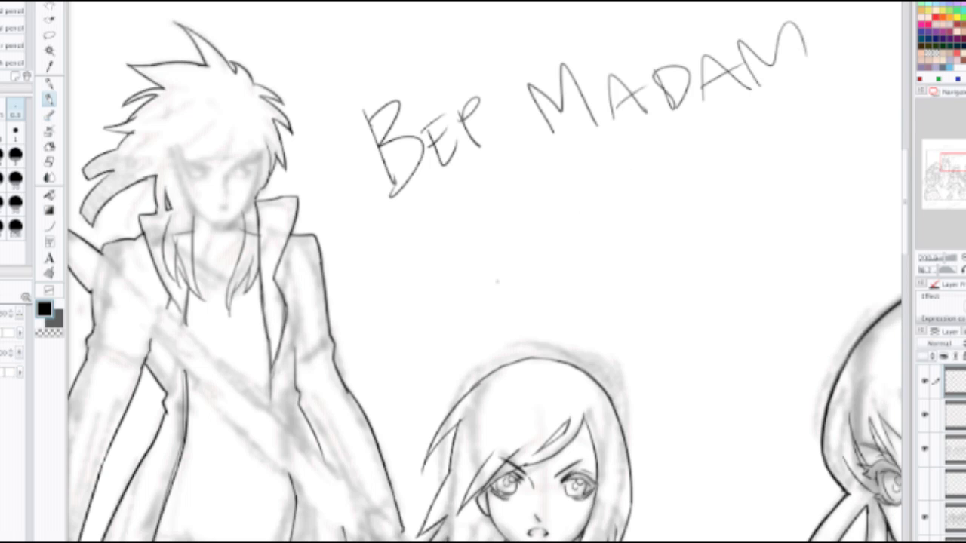
# Step: Undo the handwritten lettering stroke by stroke
pyautogui.hotkey('ctrl', 'z')
pyautogui.hotkey('ctrl', 'z')
pyautogui.hotkey('ctrl', 'z')
pyautogui.hotkey('ctrl', 'z')
pyautogui.hotkey('ctrl', 'z')
pyautogui.hotkey('ctrl', 'z')
pyautogui.hotkey('ctrl', 'z')
pyautogui.hotkey('ctrl', 'z')
pyautogui.hotkey('ctrl', 'z')
pyautogui.hotkey('ctrl', 'z')
pyautogui.hotkey('ctrl', 'z')
pyautogui.hotkey('ctrl', 'z')
pyautogui.hotkey('ctrl', 'z')
pyautogui.hotkey('ctrl', 'z')
pyautogui.hotkey('ctrl', 'z')
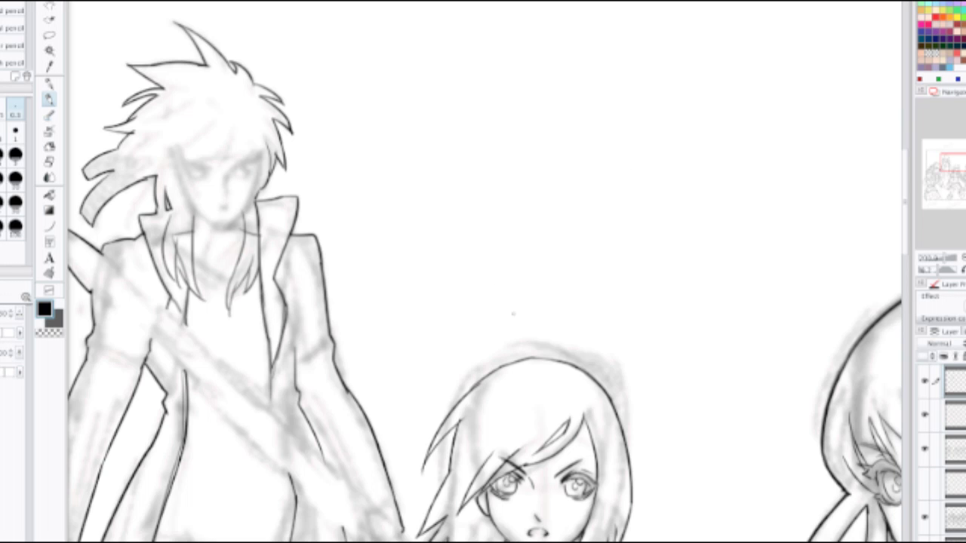
# Step: Extend the upper edge of the spiky-haired figure's diagonal blade from the left shoulder onto the coat
pyautogui.scroll(-1, 351, 191)
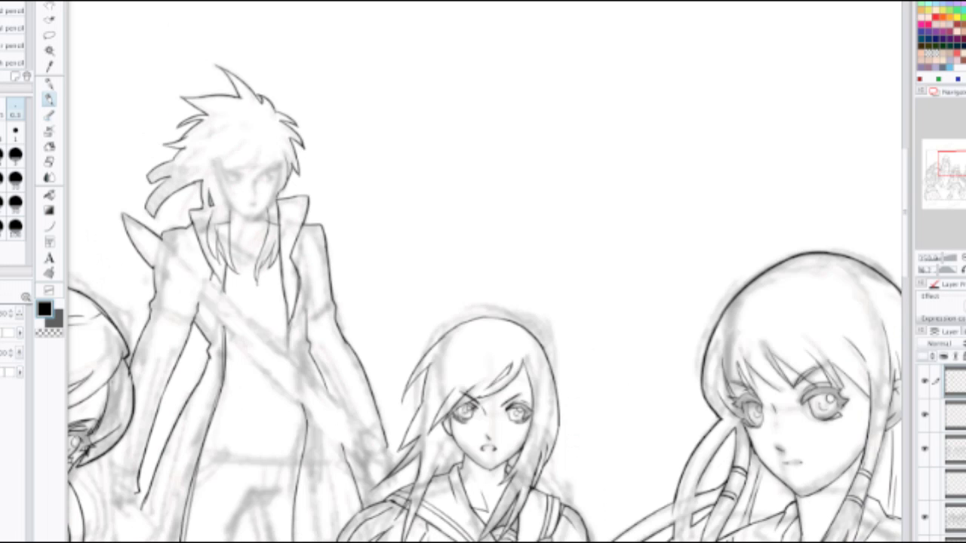
pyautogui.moveTo(351, 192); pyautogui.dragTo(499, 152)
pyautogui.scroll(2, 368, 233)
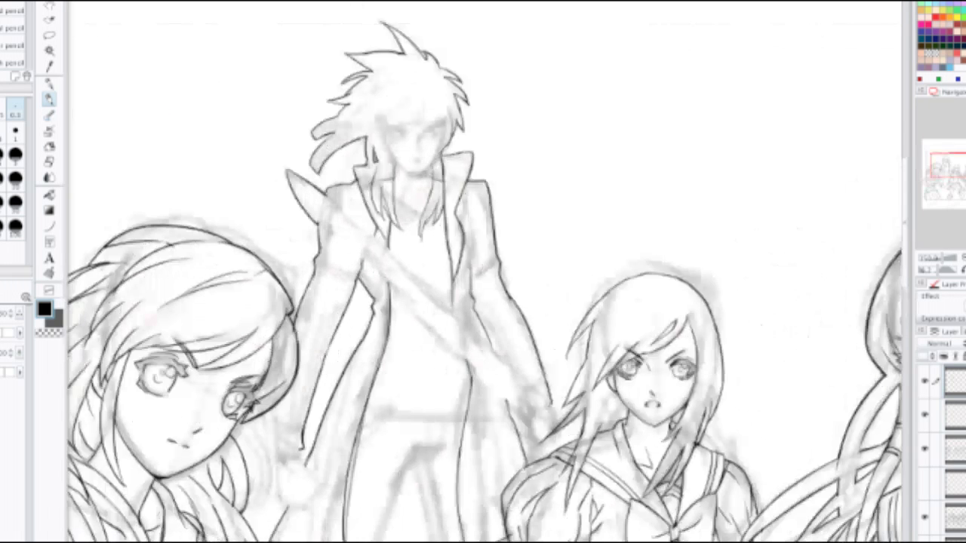
pyautogui.scroll(3, 332, 235)
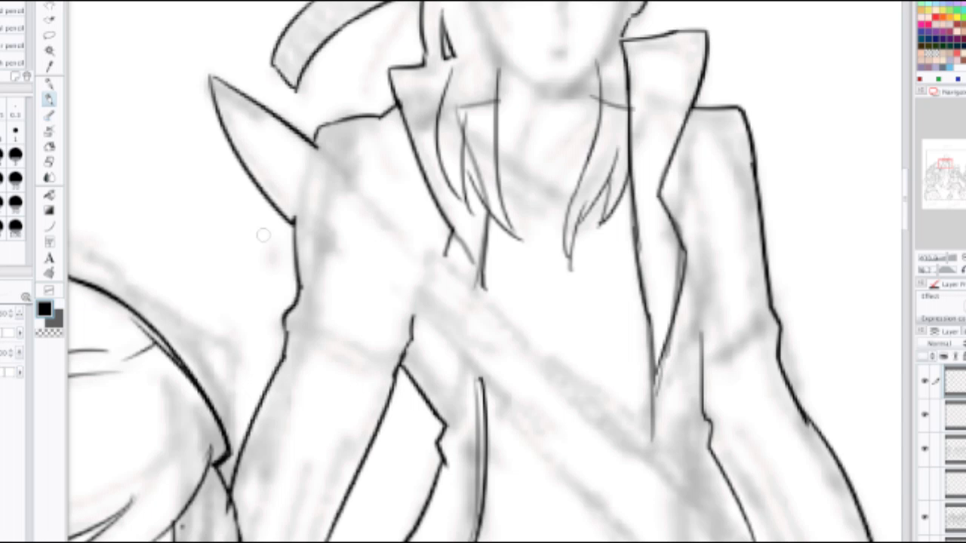
pyautogui.moveTo(290, 204)
pyautogui.mouseDown()
pyautogui.moveTo(305, 228)
pyautogui.moveTo(373, 271)
pyautogui.mouseUp()
pyautogui.hotkey('ctrl', 'z')
pyautogui.hotkey('ctrl', 'z')
pyautogui.moveTo(314, 143); pyautogui.dragTo(370, 198)
pyautogui.hotkey('ctrl', 'z')
pyautogui.moveTo(313, 143); pyautogui.dragTo(364, 196)
pyautogui.hotkey('ctrl', 'z')
pyautogui.moveTo(315, 145); pyautogui.dragTo(356, 189)
pyautogui.hotkey('ctrl', 'z')
pyautogui.moveTo(315, 144); pyautogui.dragTo(368, 196)
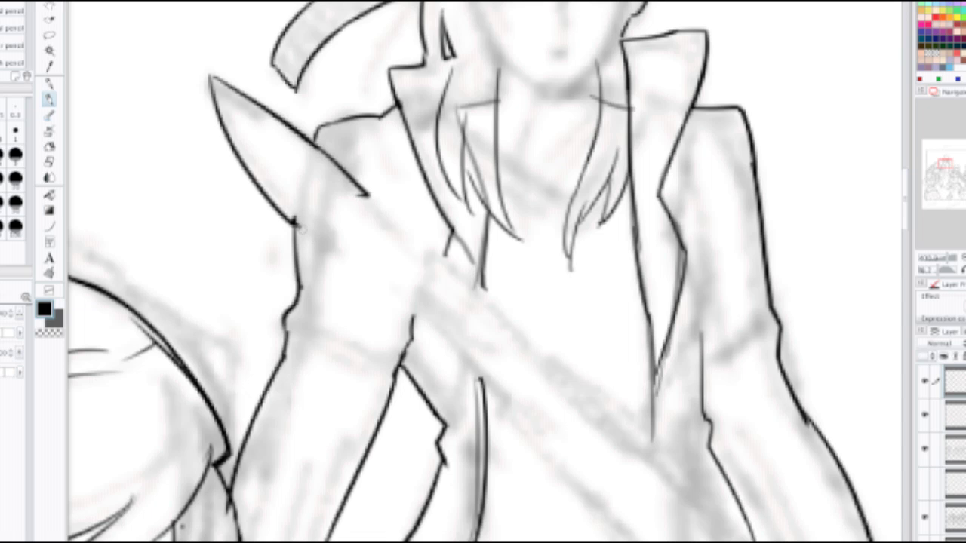
# Step: Extend the blade's lower edge past the sleeve outline and end it in a small pointed notch
pyautogui.moveTo(300, 225); pyautogui.dragTo(377, 289)
pyautogui.hotkey('ctrl', 'z')
pyautogui.moveTo(293, 220); pyautogui.dragTo(318, 243)
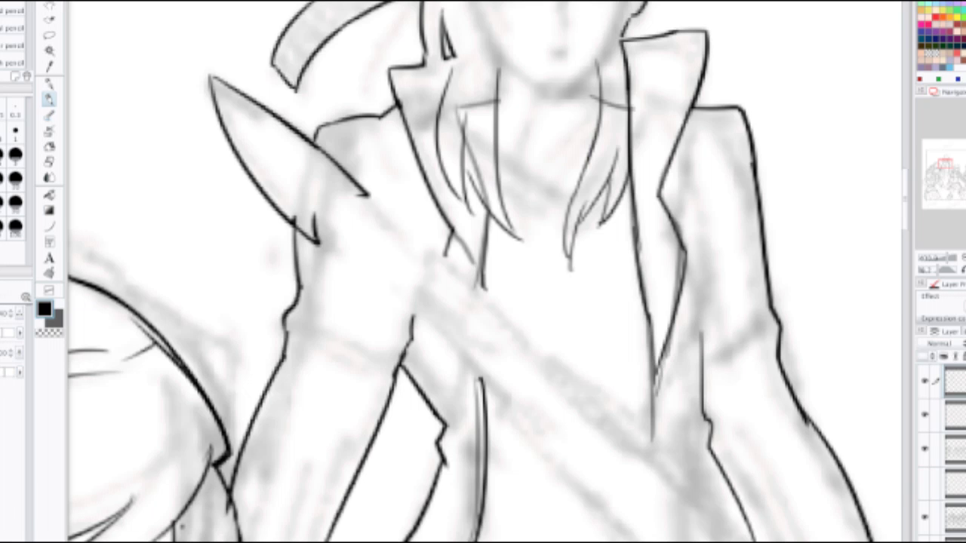
pyautogui.press('Tab')
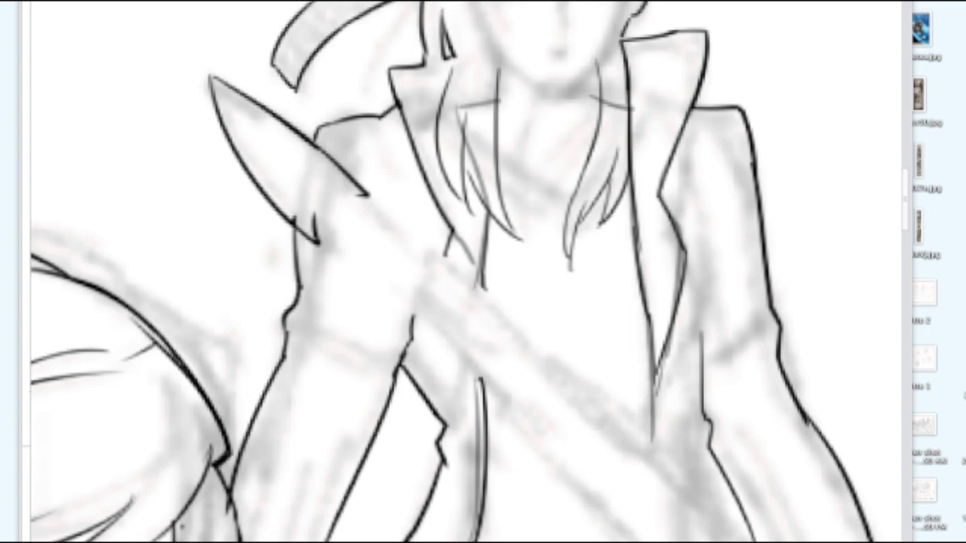
pyautogui.click(621, 210)
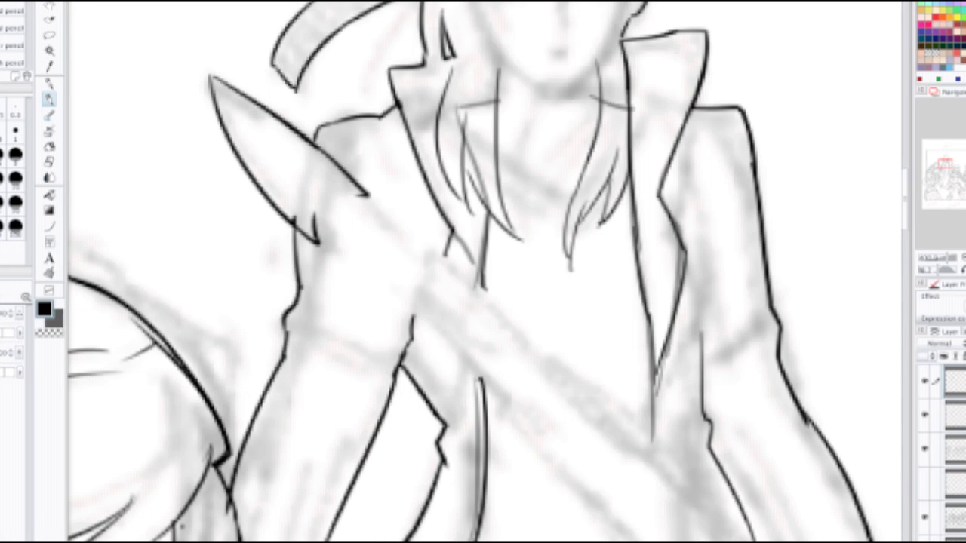
# Step: Ink the blade's lower edge from the notch across the left upper arm to the armpit
pyautogui.moveTo(621, 209); pyautogui.dragTo(568, 156)
pyautogui.moveTo(262, 162); pyautogui.dragTo(420, 281)
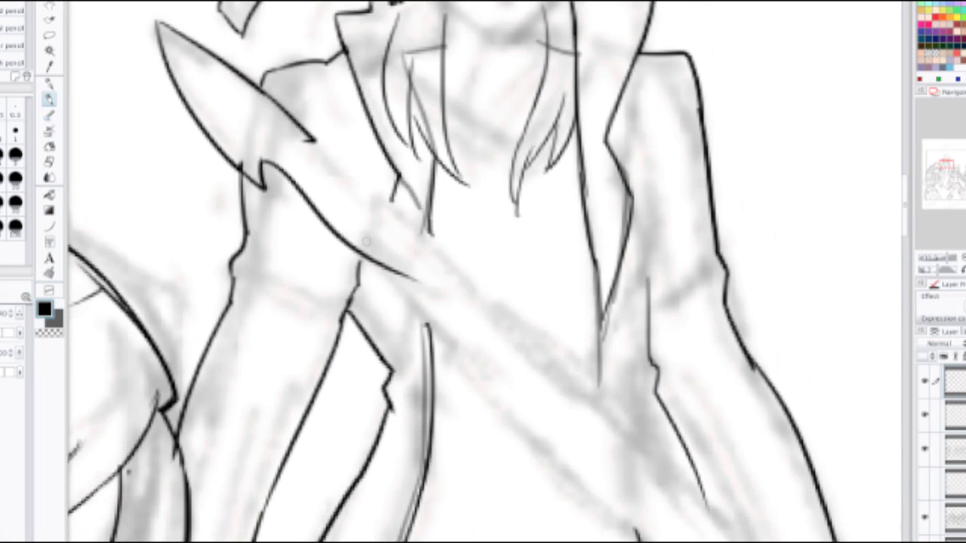
pyautogui.hotkey('ctrl', 'z')
pyautogui.moveTo(257, 160); pyautogui.dragTo(375, 276)
pyautogui.hotkey('ctrl', 'z')
pyautogui.moveTo(261, 162); pyautogui.dragTo(361, 279)
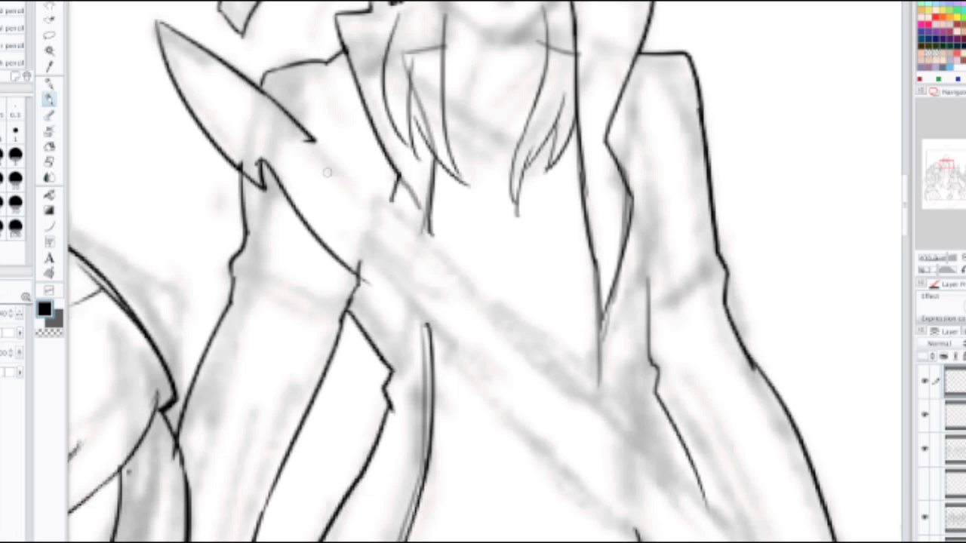
# Step: Try to continue the blade's upper edge from the shoulder toward the left lapel
pyautogui.moveTo(306, 142); pyautogui.dragTo(389, 205)
pyautogui.hotkey('ctrl', 'z')
pyautogui.moveTo(304, 141); pyautogui.dragTo(376, 208)
pyautogui.hotkey('ctrl', 'z')
# Step: Ink the blade's pointed lower end over the right forearm, with its lower edge back to the coat's front edge
pyautogui.scroll(-3, 430, 289)
pyautogui.moveTo(468, 317); pyautogui.dragTo(332, 160)
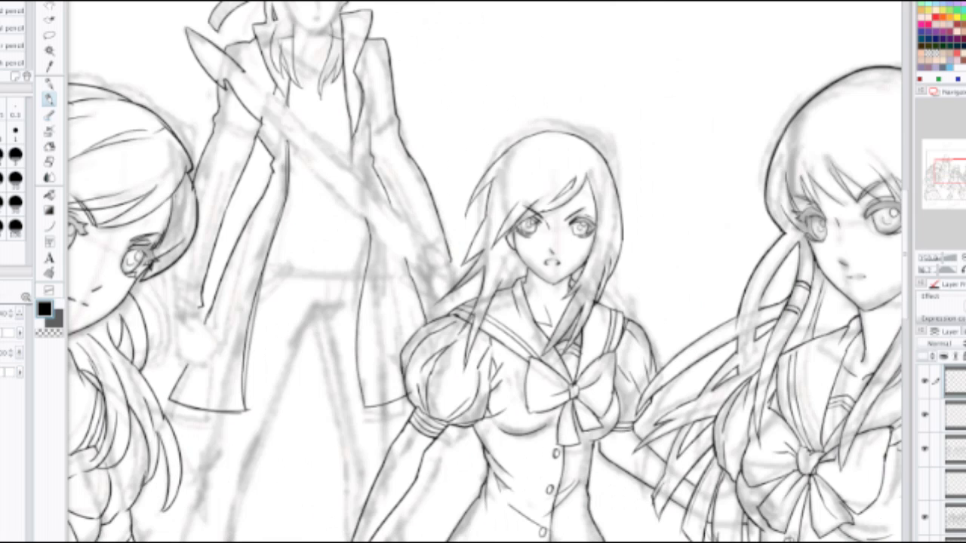
pyautogui.scroll(2, 443, 240)
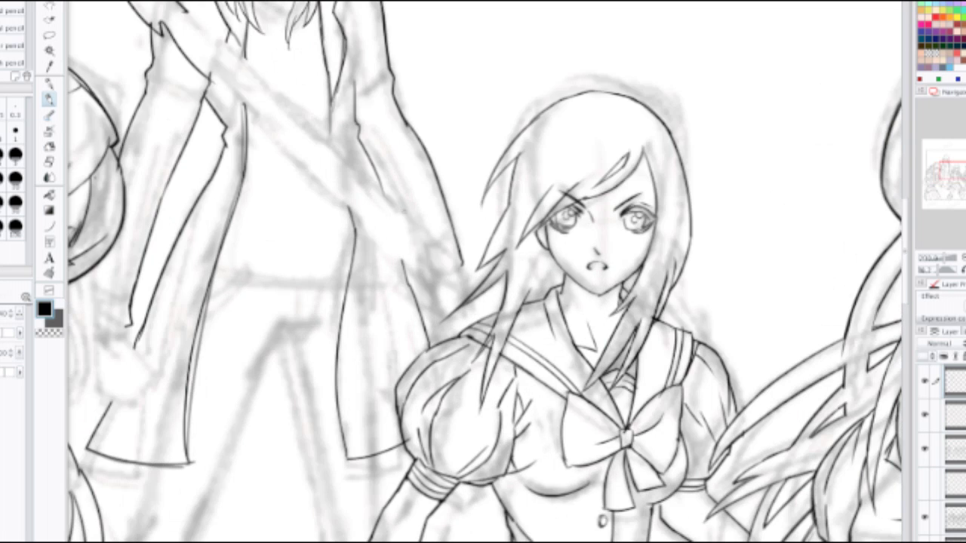
pyautogui.moveTo(401, 209); pyautogui.dragTo(424, 272)
pyautogui.moveTo(316, 155); pyautogui.dragTo(412, 241)
pyautogui.hotkey('ctrl', 'z')
pyautogui.moveTo(342, 181)
pyautogui.mouseDown()
pyautogui.moveTo(412, 242)
pyautogui.moveTo(421, 271)
pyautogui.mouseUp()
pyautogui.hotkey('ctrl', 'z')
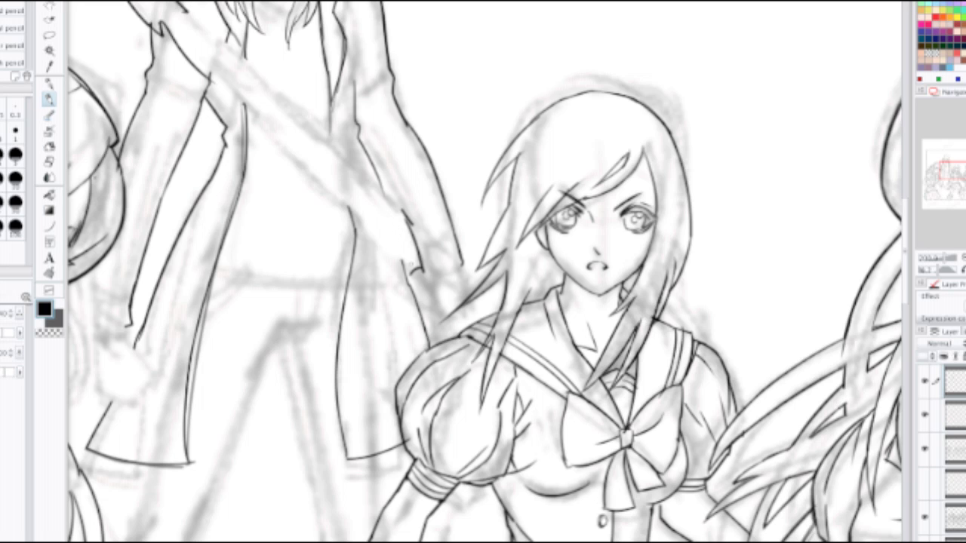
pyautogui.hotkey('ctrl', 'z')
pyautogui.moveTo(349, 209)
pyautogui.mouseDown()
pyautogui.moveTo(410, 268)
pyautogui.moveTo(395, 264)
pyautogui.moveTo(420, 273)
pyautogui.mouseUp()
pyautogui.hotkey('ctrl', 'z')
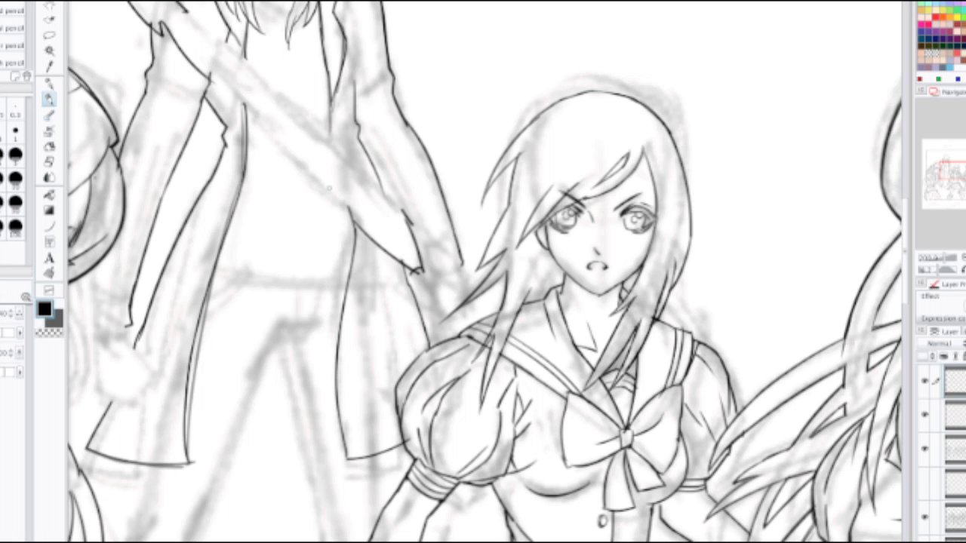
# Step: Ink the blade's notched lower edge across the torso, joining the right coat edge to the left armpit
pyautogui.moveTo(303, 176); pyautogui.dragTo(356, 219)
pyautogui.moveTo(304, 178)
pyautogui.mouseDown()
pyautogui.moveTo(285, 149)
pyautogui.moveTo(299, 170)
pyautogui.mouseUp()
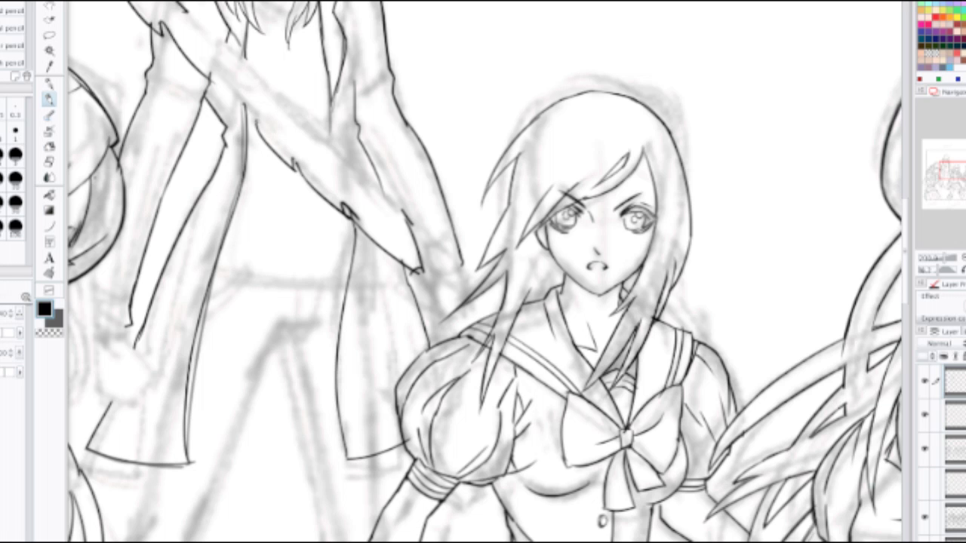
pyautogui.moveTo(242, 107); pyautogui.dragTo(257, 122)
pyautogui.moveTo(214, 79)
pyautogui.mouseDown()
pyautogui.moveTo(257, 134)
pyautogui.moveTo(246, 112)
pyautogui.mouseUp()
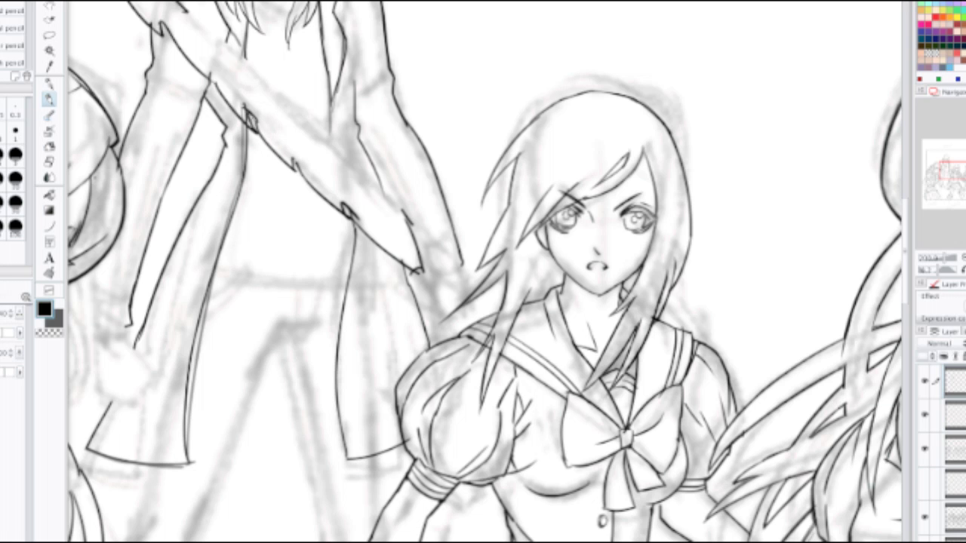
# Step: Ink the blade's upper edge from the left shoulder past the left lapel, ending in a small notch
pyautogui.scroll(-1, 247, 95)
pyautogui.scroll(-1, 242, 113)
pyautogui.scroll(2, 196, 23)
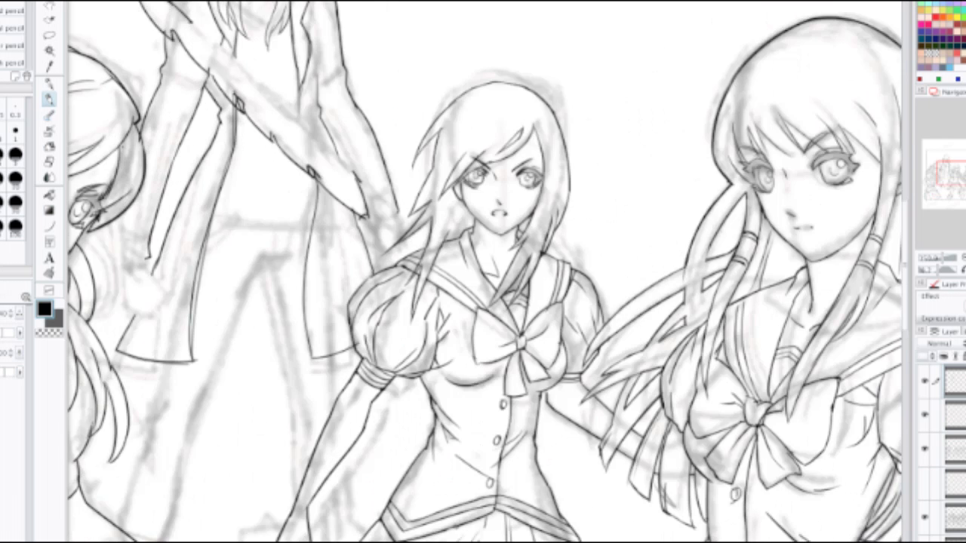
pyautogui.moveTo(206, 78); pyautogui.dragTo(254, 117)
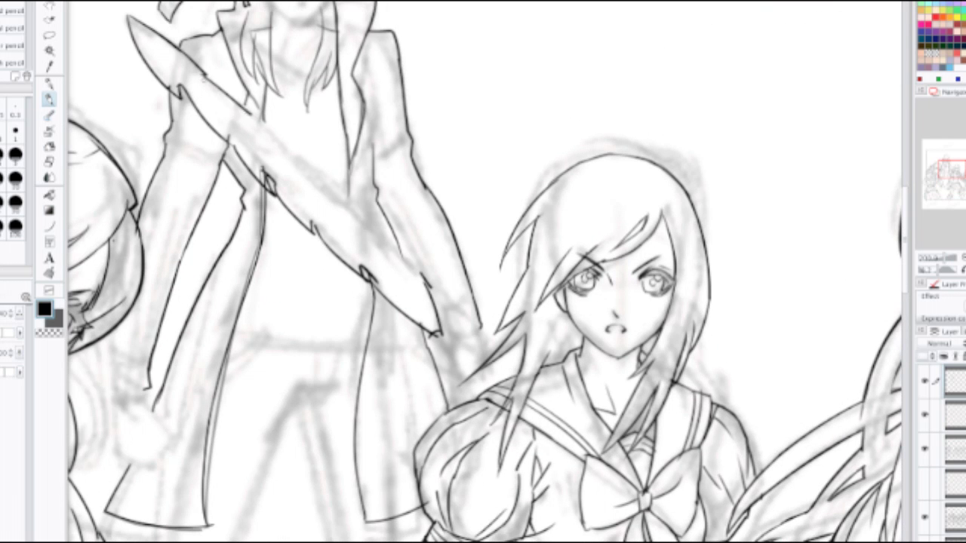
pyautogui.hotkey('ctrl', 'z')
pyautogui.moveTo(204, 79); pyautogui.dragTo(252, 118)
pyautogui.hotkey('ctrl', 'z')
pyautogui.moveTo(208, 80); pyautogui.dragTo(254, 122)
pyautogui.hotkey('ctrl', 'z')
pyautogui.moveTo(205, 82); pyautogui.dragTo(282, 144)
pyautogui.hotkey('ctrl', 'z')
pyautogui.moveTo(216, 91); pyautogui.dragTo(268, 142)
pyautogui.hotkey('ctrl', 'z')
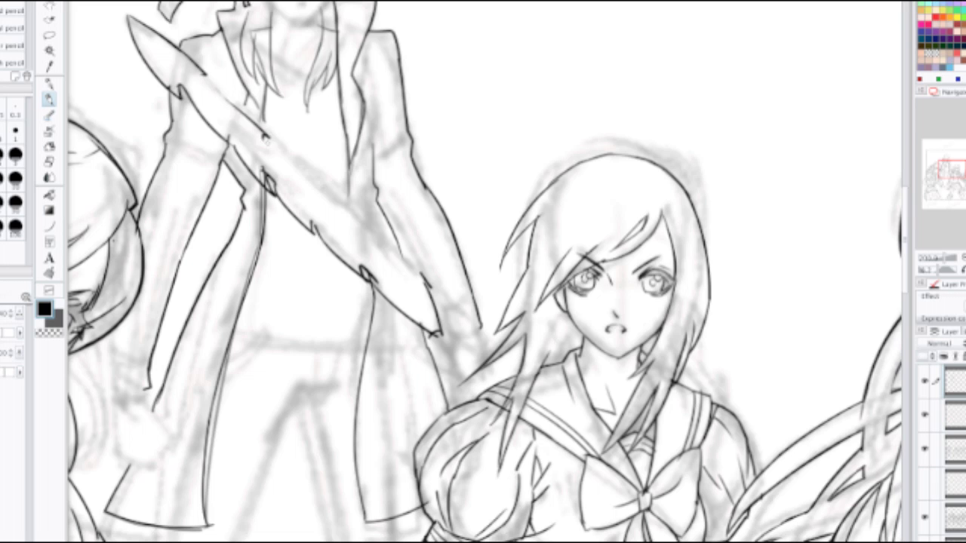
pyautogui.hotkey('ctrl', 'z')
pyautogui.moveTo(218, 95); pyautogui.dragTo(332, 193)
pyautogui.hotkey('ctrl', 'z')
# Step: Ink the next stretch of the blade's upper edge across the middle of the chest
pyautogui.moveTo(260, 139); pyautogui.dragTo(368, 227)
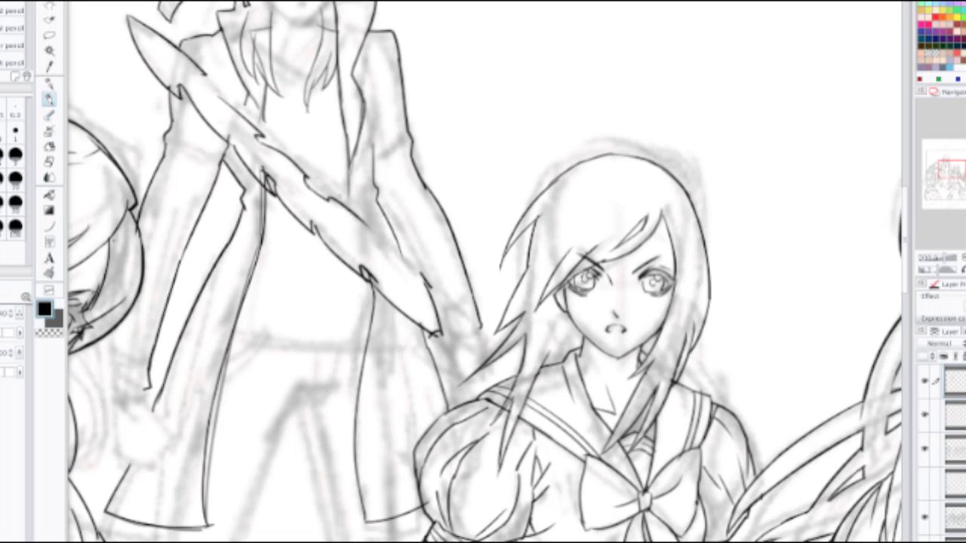
pyautogui.hotkey('ctrl', 'z')
pyautogui.moveTo(308, 185); pyautogui.dragTo(312, 190)
pyautogui.hotkey('ctrl', 'z')
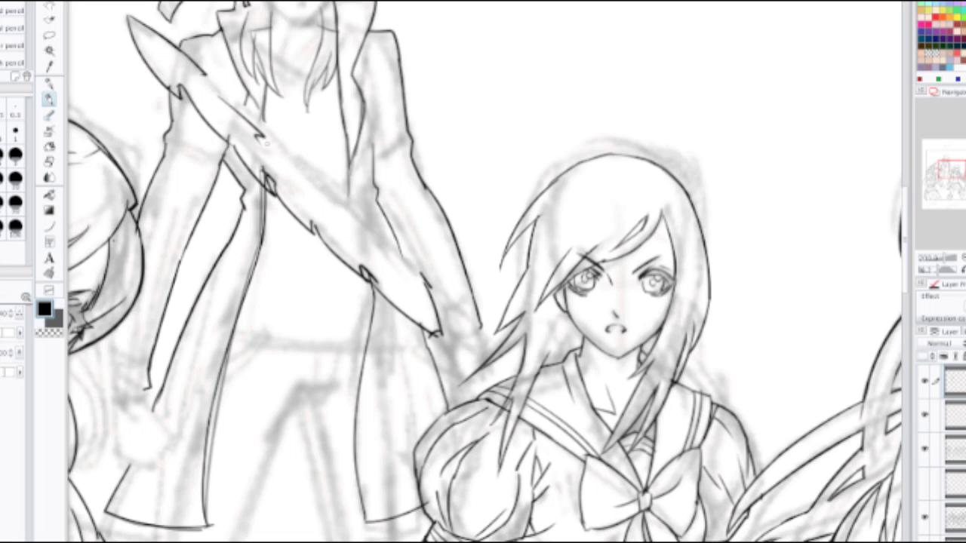
pyautogui.moveTo(262, 139); pyautogui.dragTo(302, 177)
pyautogui.hotkey('ctrl', 'z')
pyautogui.moveTo(261, 140)
pyautogui.mouseDown()
pyautogui.moveTo(300, 172)
pyautogui.moveTo(324, 208)
pyautogui.mouseUp()
pyautogui.hotkey('ctrl', 'z')
pyautogui.moveTo(260, 141)
pyautogui.mouseDown()
pyautogui.moveTo(315, 176)
pyautogui.moveTo(343, 213)
pyautogui.mouseUp()
pyautogui.hotkey('ctrl', 'z')
pyautogui.moveTo(260, 140); pyautogui.dragTo(332, 206)
pyautogui.hotkey('ctrl', 'z')
# Step: Continue the blade's upper edge from mid-chest over the right lapel and sleeve to its lower end
pyautogui.moveTo(261, 142)
pyautogui.mouseDown()
pyautogui.moveTo(298, 161)
pyautogui.moveTo(321, 195)
pyautogui.moveTo(372, 227)
pyautogui.mouseUp()
pyautogui.hotkey('ctrl', 'z')
pyautogui.moveTo(315, 190)
pyautogui.mouseDown()
pyautogui.moveTo(368, 225)
pyautogui.moveTo(356, 219)
pyautogui.moveTo(366, 235)
pyautogui.mouseUp()
pyautogui.hotkey('ctrl', 'z')
pyautogui.moveTo(314, 189); pyautogui.dragTo(429, 294)
# Step: Erase the protruding notches and overlapping stray strokes along the blade's edges
pyautogui.scroll(1, 386, 246)
pyautogui.scroll(-5, 386, 246)
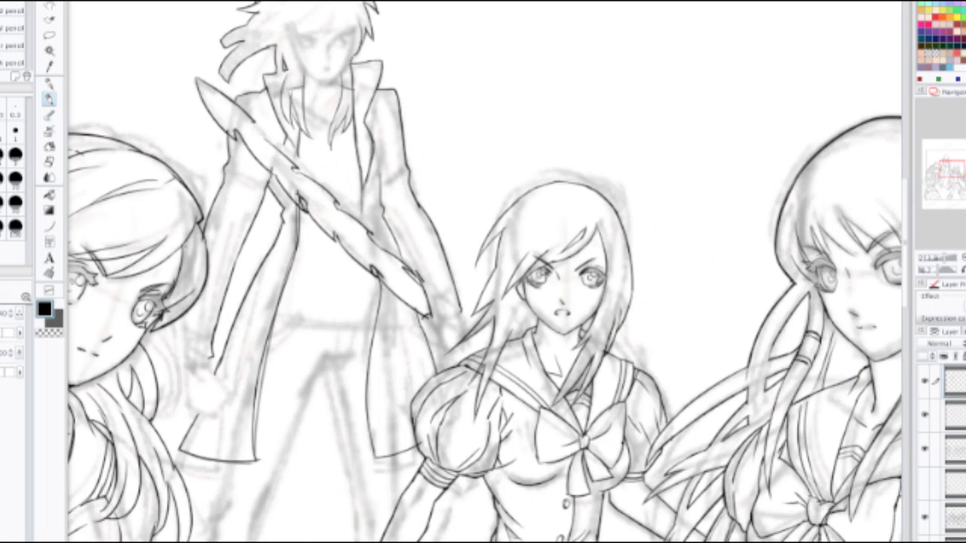
pyautogui.scroll(-2, 483, 272)
pyautogui.scroll(4, 377, 106)
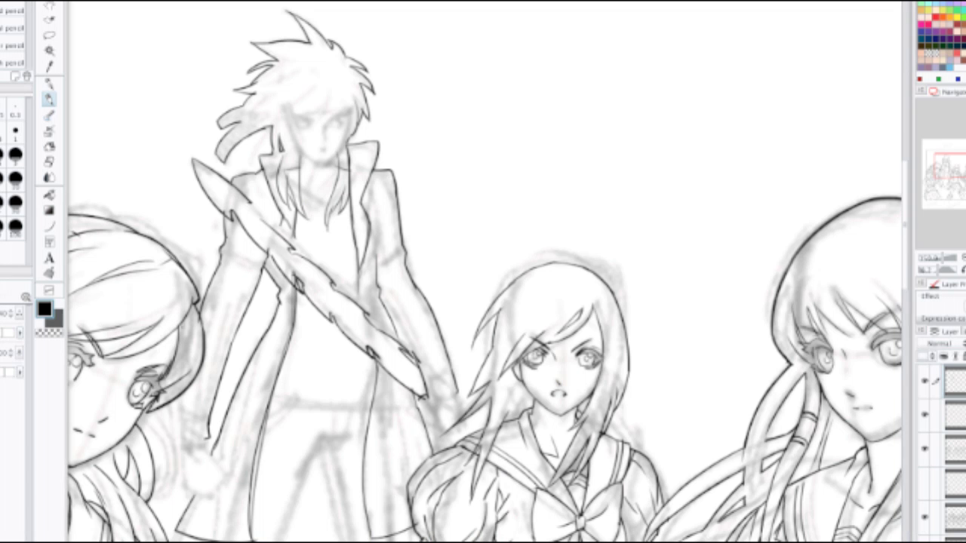
pyautogui.press('e')
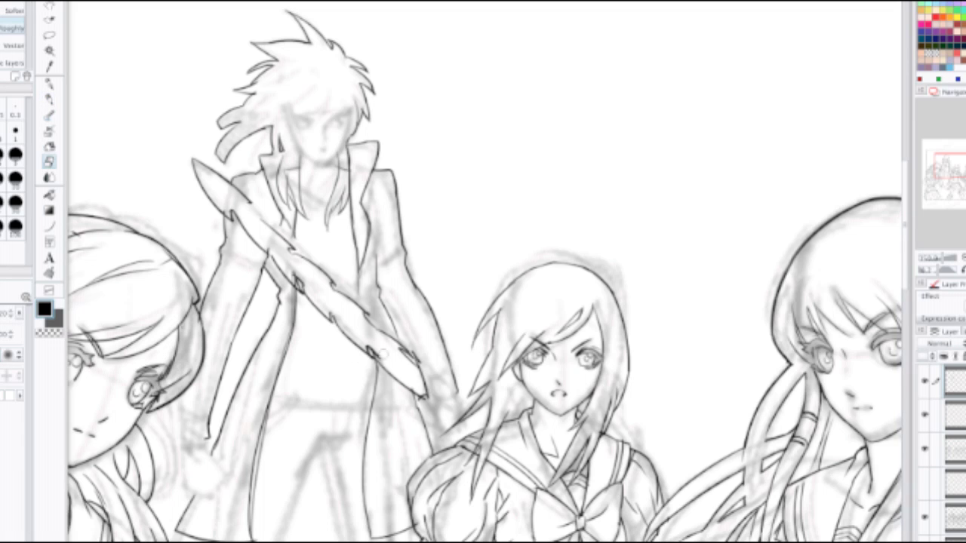
pyautogui.moveTo(364, 312); pyautogui.dragTo(399, 350)
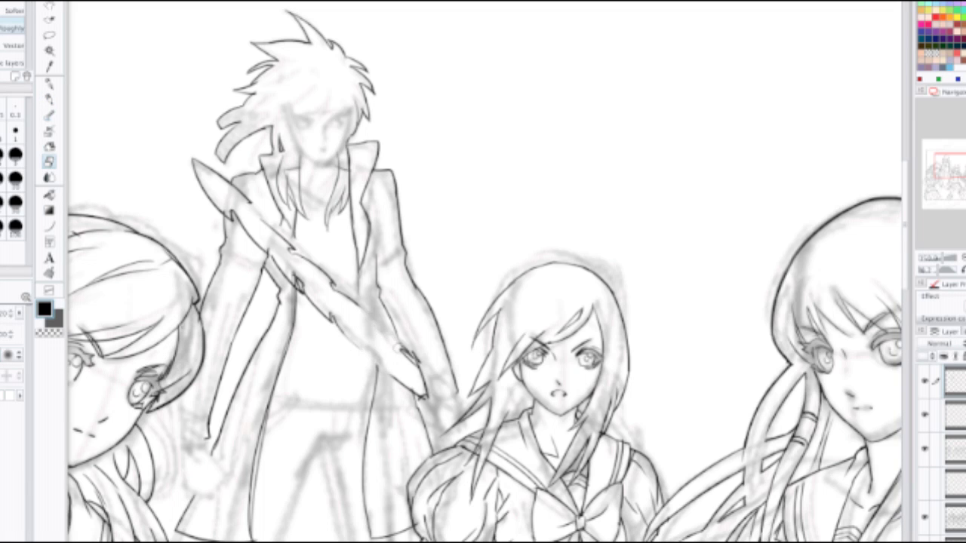
pyautogui.moveTo(294, 279); pyautogui.dragTo(303, 287)
pyautogui.moveTo(338, 316)
pyautogui.mouseDown()
pyautogui.moveTo(302, 261)
pyautogui.moveTo(352, 304)
pyautogui.moveTo(289, 253)
pyautogui.moveTo(327, 279)
pyautogui.mouseUp()
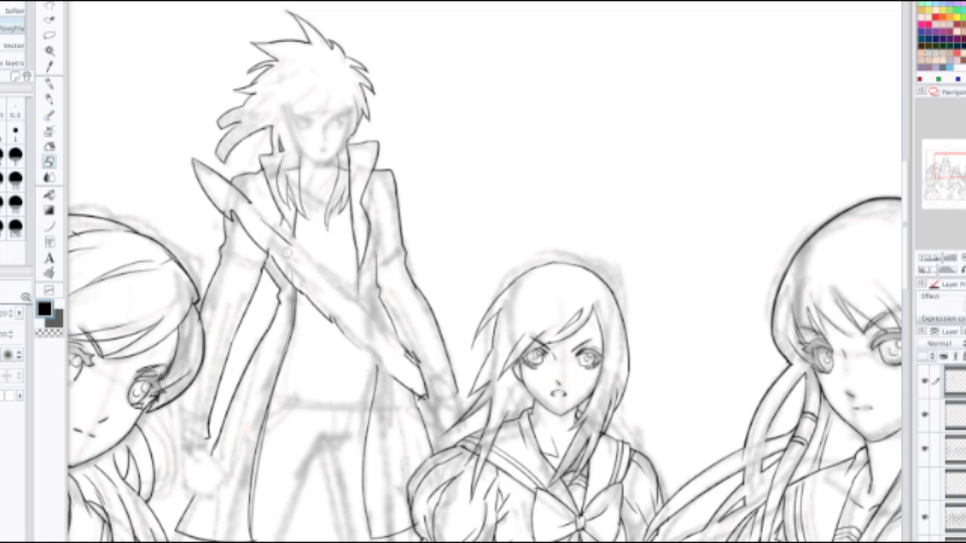
# Step: Draw a long, nearly vertical straight line in the empty area above the girl standing beside the spiky-haired figure
pyautogui.press('p')
pyautogui.moveTo(481, 106); pyautogui.dragTo(415, 134)
pyautogui.moveTo(449, 25); pyautogui.dragTo(457, 226)
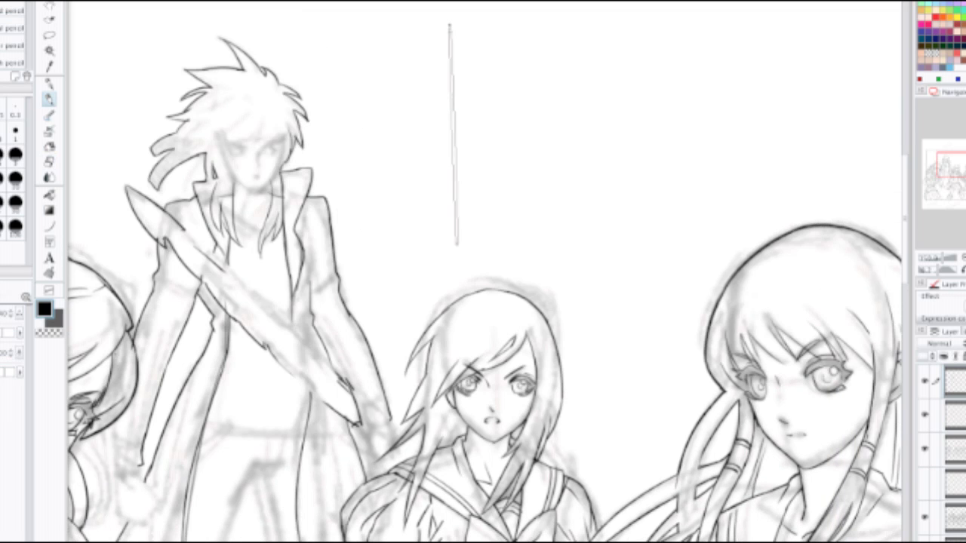
pyautogui.hotkey('ctrl', 'z')
pyautogui.moveTo(449, 25)
pyautogui.mouseDown()
pyautogui.moveTo(435, 124)
pyautogui.moveTo(463, 218)
pyautogui.mouseUp()
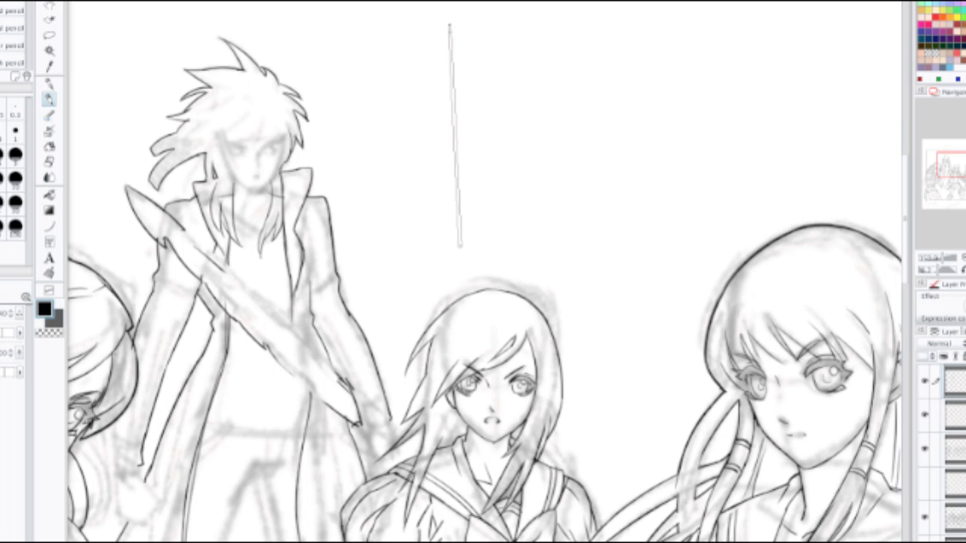
pyautogui.keyDown('shift'); pyautogui.click(459, 246); pyautogui.keyUp('shift')
pyautogui.hotkey('ctrl', 'z')
pyautogui.click(450, 29)
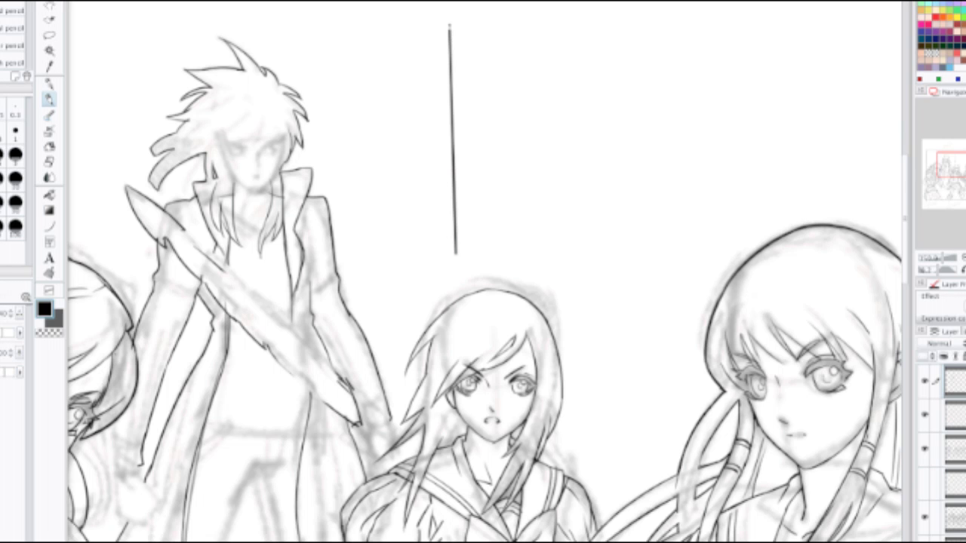
# Step: Extend the straight line upward to the panel's top border
pyautogui.moveTo(455, 253); pyautogui.dragTo(438, 356)
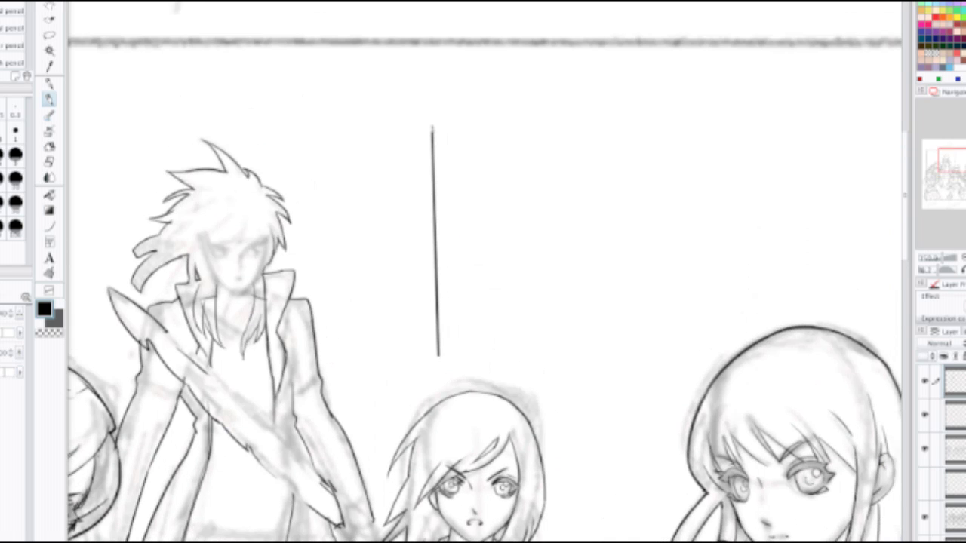
pyautogui.moveTo(432, 128); pyautogui.dragTo(430, 88)
pyautogui.moveTo(427, 44); pyautogui.dragTo(431, 122)
pyautogui.hotkey('ctrl', 'z')
pyautogui.moveTo(427, 42); pyautogui.dragTo(432, 142)
pyautogui.hotkey('ctrl', 'z')
pyautogui.moveTo(430, 85); pyautogui.dragTo(434, 147)
pyautogui.moveTo(427, 42); pyautogui.dragTo(431, 131)
pyautogui.scroll(1, 434, 77)
pyautogui.moveTo(433, 181); pyautogui.dragTo(434, 134)
pyautogui.scroll(3, 487, 271)
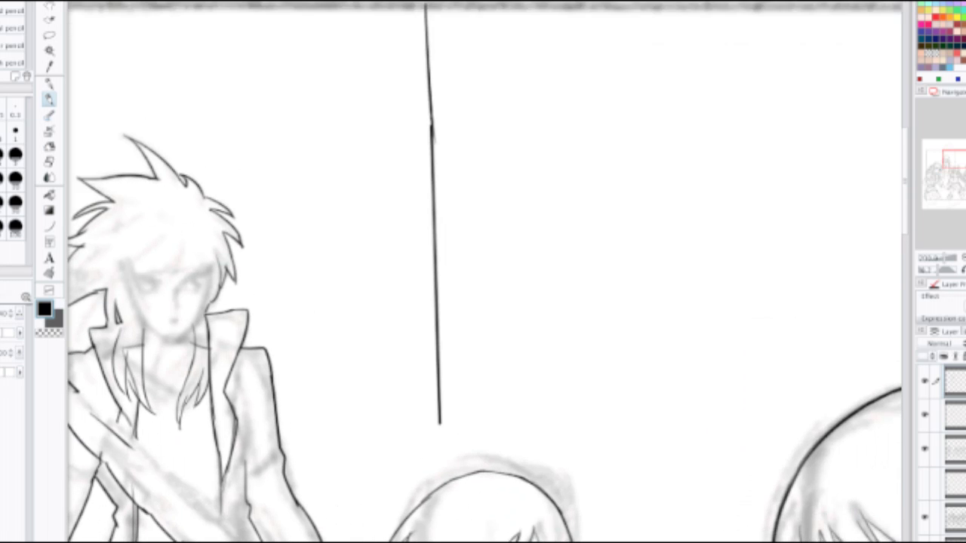
# Step: Weave a wavy curve around the vertical straight line and start a notched blade edge along its left side
pyautogui.moveTo(423, 56)
pyautogui.mouseDown()
pyautogui.moveTo(442, 219)
pyautogui.moveTo(427, 293)
pyautogui.moveTo(449, 370)
pyautogui.moveTo(437, 475)
pyautogui.moveTo(409, 480)
pyautogui.mouseUp()
pyautogui.moveTo(466, 461); pyautogui.dragTo(461, 474)
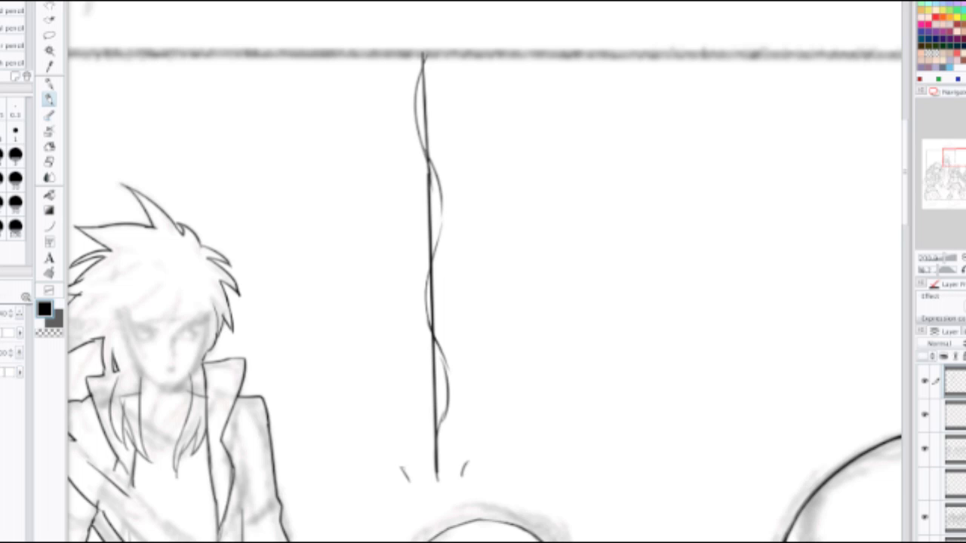
pyautogui.moveTo(400, 470)
pyautogui.mouseDown()
pyautogui.moveTo(404, 408)
pyautogui.moveTo(403, 456)
pyautogui.moveTo(418, 389)
pyautogui.moveTo(400, 312)
pyautogui.mouseUp()
pyautogui.hotkey('ctrl', 'z')
pyautogui.hotkey('ctrl', 'z')
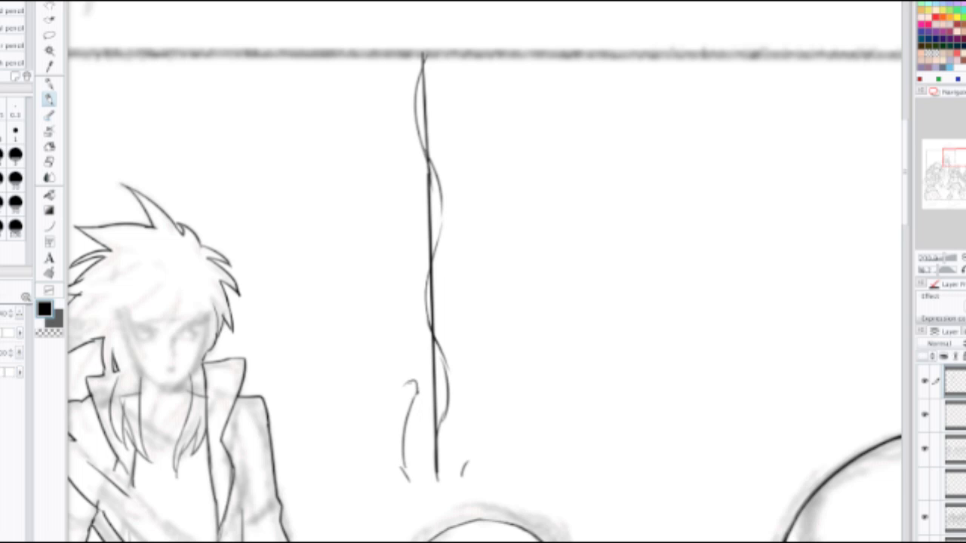
pyautogui.moveTo(411, 389)
pyautogui.mouseDown()
pyautogui.moveTo(401, 296)
pyautogui.moveTo(413, 273)
pyautogui.moveTo(402, 268)
pyautogui.mouseUp()
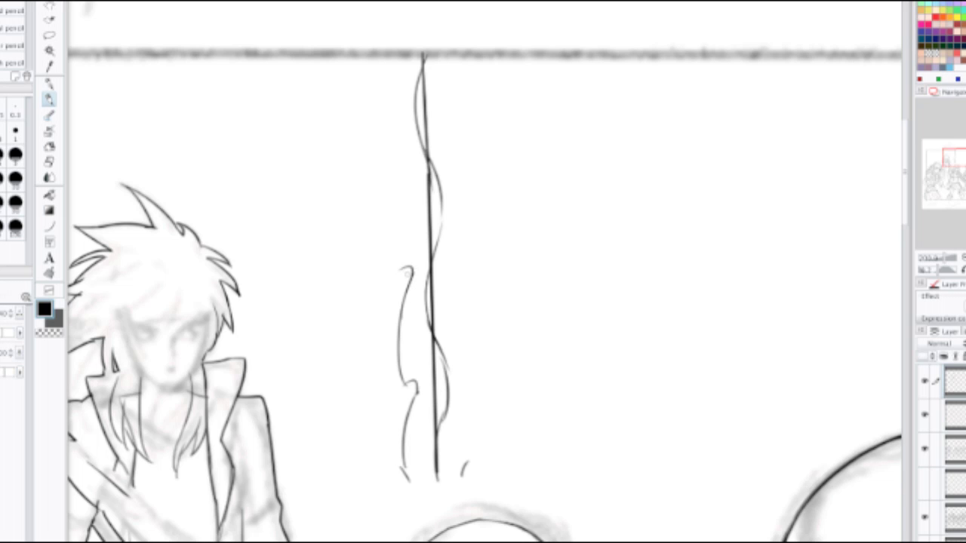
pyautogui.hotkey('ctrl', 'z')
# Step: Draw the blade's notched right edge from the base up past the middle of the straight line
pyautogui.moveTo(448, 354)
pyautogui.mouseDown()
pyautogui.moveTo(459, 421)
pyautogui.moveTo(471, 415)
pyautogui.moveTo(457, 418)
pyautogui.moveTo(470, 466)
pyautogui.mouseUp()
pyautogui.hotkey('ctrl', 'z')
pyautogui.hotkey('ctrl', 'z')
pyautogui.hotkey('ctrl', 'z')
pyautogui.moveTo(458, 419); pyautogui.dragTo(468, 466)
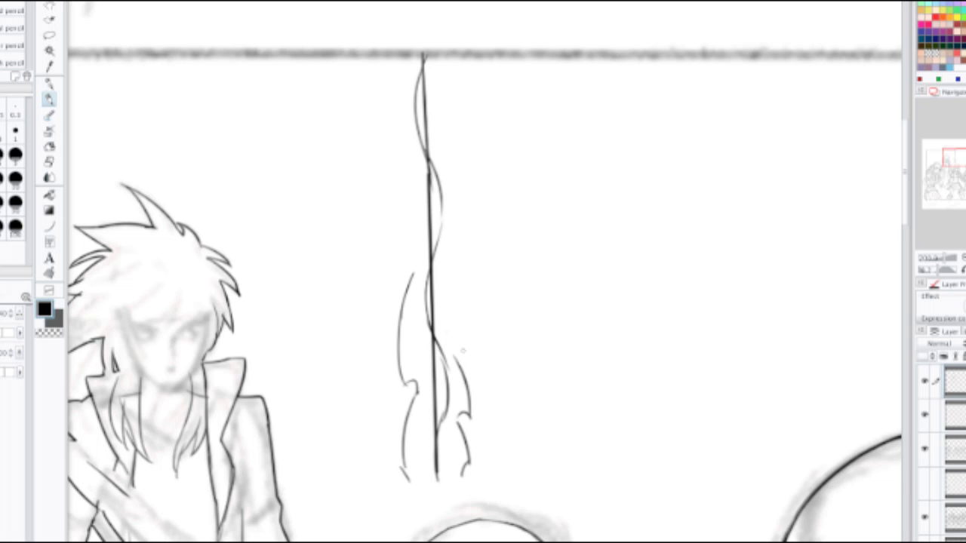
pyautogui.moveTo(462, 354)
pyautogui.mouseDown()
pyautogui.moveTo(444, 331)
pyautogui.moveTo(443, 296)
pyautogui.moveTo(461, 268)
pyautogui.moveTo(463, 217)
pyautogui.moveTo(460, 248)
pyautogui.mouseUp()
# Step: Extend the blade's left edge upward from its middle curve, ending in a small hook
pyautogui.moveTo(412, 275); pyautogui.dragTo(419, 226)
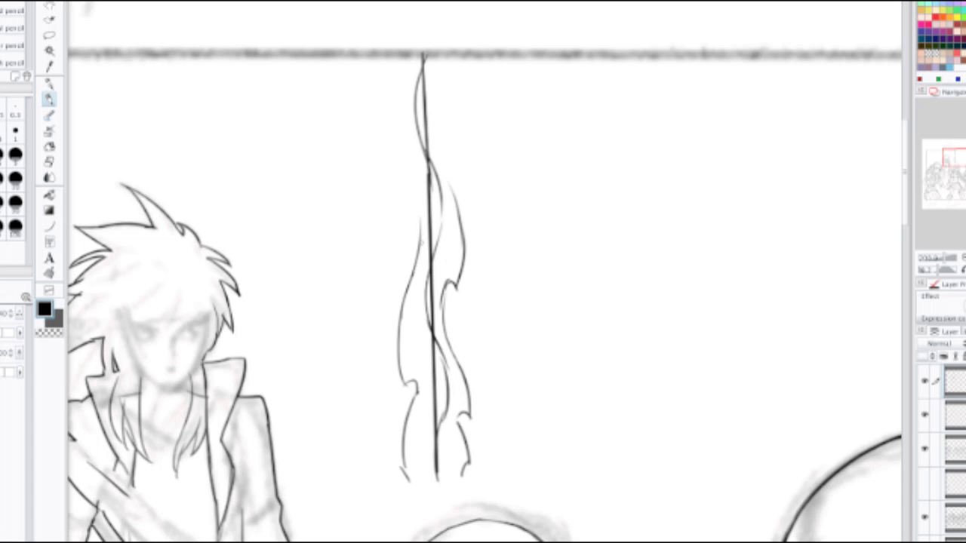
pyautogui.hotkey('ctrl', 'z')
pyautogui.moveTo(412, 283)
pyautogui.mouseDown()
pyautogui.moveTo(420, 231)
pyautogui.moveTo(409, 227)
pyautogui.mouseUp()
pyautogui.moveTo(405, 189); pyautogui.dragTo(413, 237)
pyautogui.hotkey('ctrl', 'z')
pyautogui.hotkey('ctrl', 'z')
pyautogui.moveTo(400, 177); pyautogui.dragTo(410, 228)
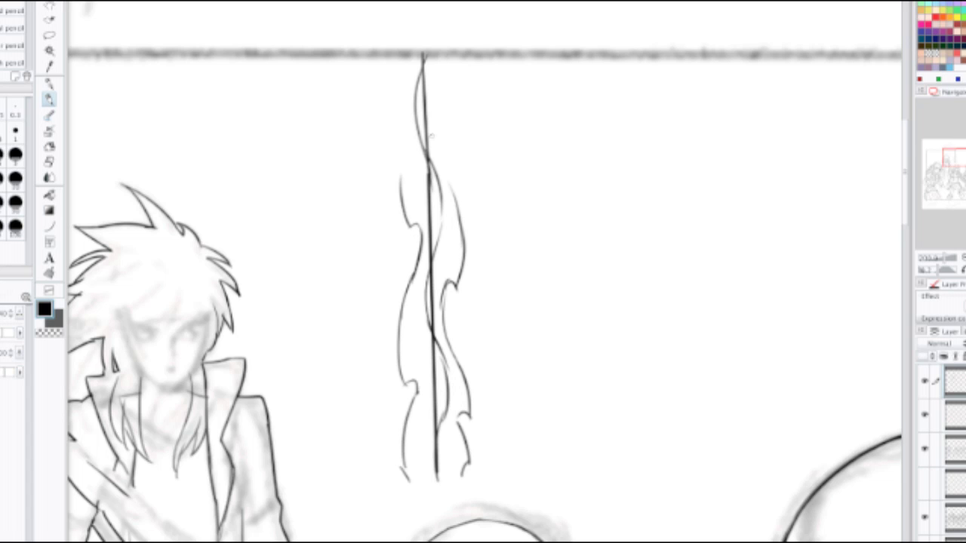
pyautogui.hotkey('ctrl', 'z')
# Step: Draw the uppermost notched segments on both sides of the blade just below the panel border
pyautogui.scroll(-1, 435, 199)
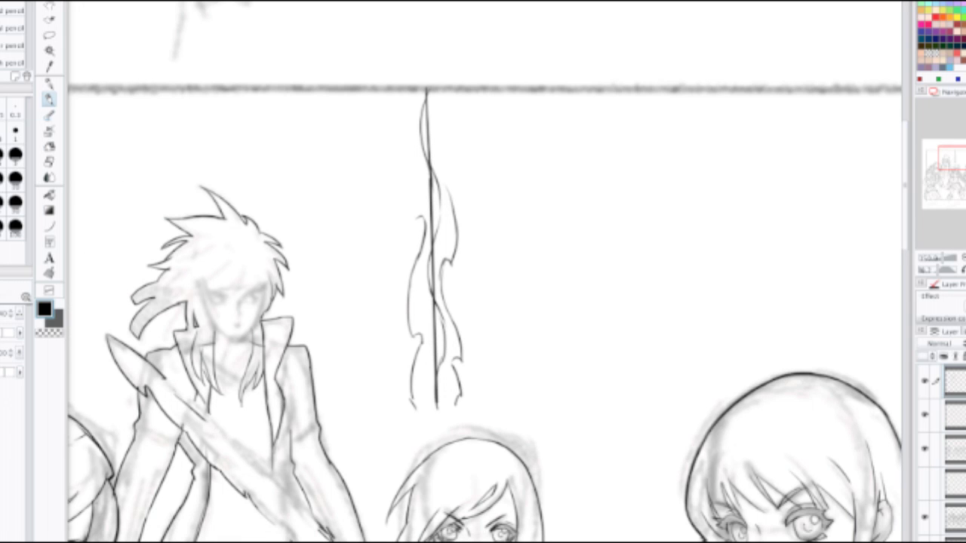
pyautogui.scroll(1, 411, 303)
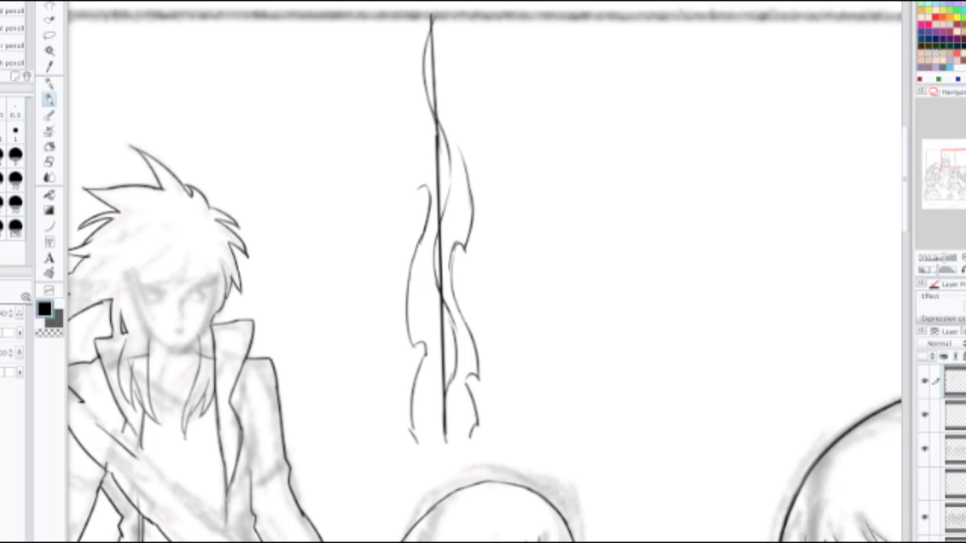
pyautogui.scroll(1, 419, 111)
pyautogui.moveTo(407, 83); pyautogui.dragTo(406, 145)
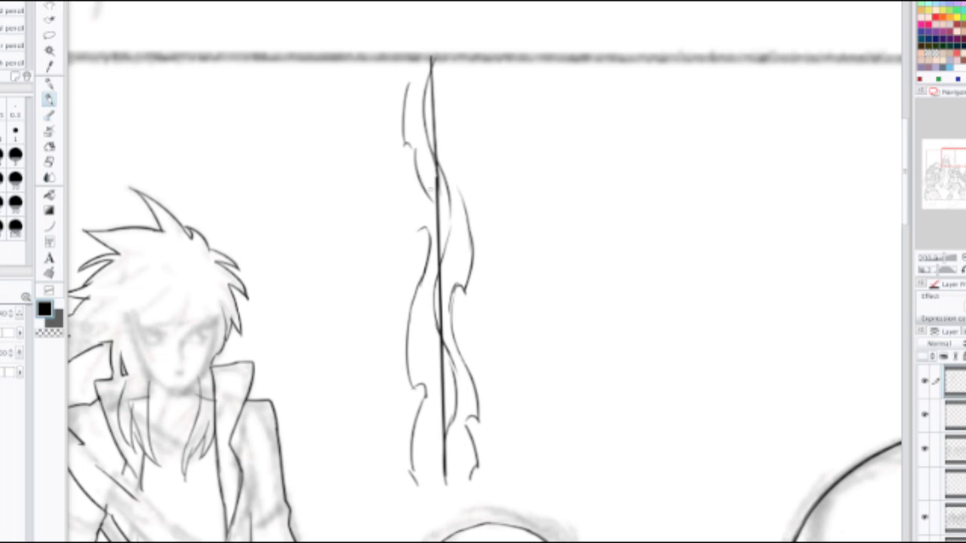
pyautogui.moveTo(452, 65); pyautogui.dragTo(454, 159)
pyautogui.hotkey('ctrl', 'z')
pyautogui.moveTo(444, 72); pyautogui.dragTo(465, 179)
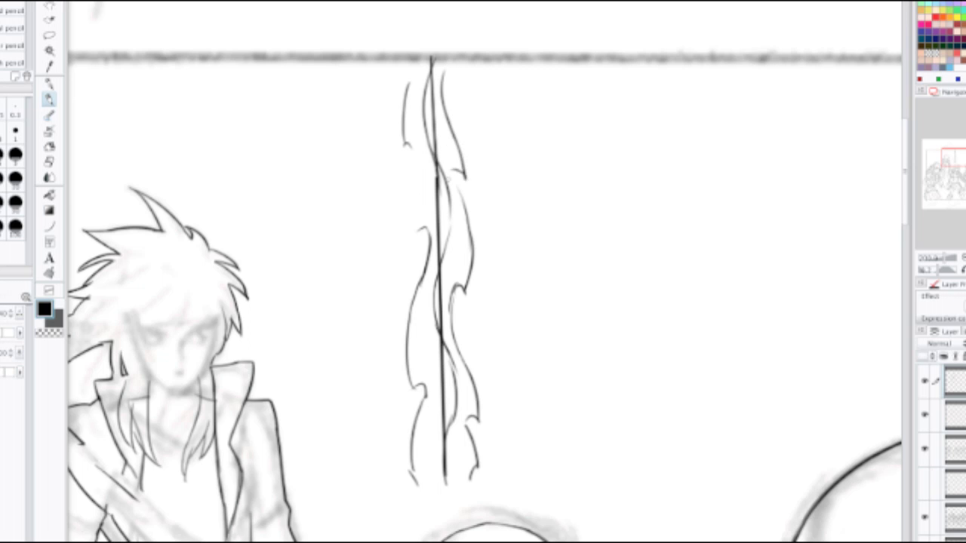
# Step: Connect the top left segment of the blade to the hook at the middle of its left edge
pyautogui.moveTo(413, 150); pyautogui.dragTo(424, 195)
pyautogui.hotkey('ctrl', 'z')
pyautogui.moveTo(408, 145); pyautogui.dragTo(426, 211)
pyautogui.hotkey('ctrl', 'z')
pyautogui.hotkey('ctrl', 'z')
pyautogui.moveTo(410, 150); pyautogui.dragTo(420, 226)
pyautogui.hotkey('ctrl', 'z')
pyautogui.hotkey('ctrl', 'z')
pyautogui.moveTo(424, 189); pyautogui.dragTo(419, 231)
# Step: Erase the straight centre line, the wavy guide curve and the upper left edge of the blade
pyautogui.scroll(-2, 429, 202)
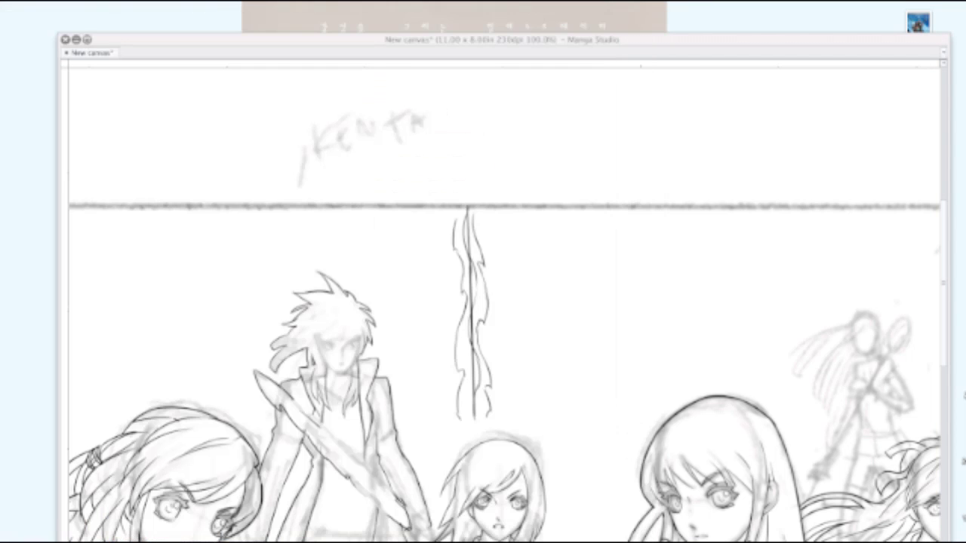
pyautogui.press('Tab')
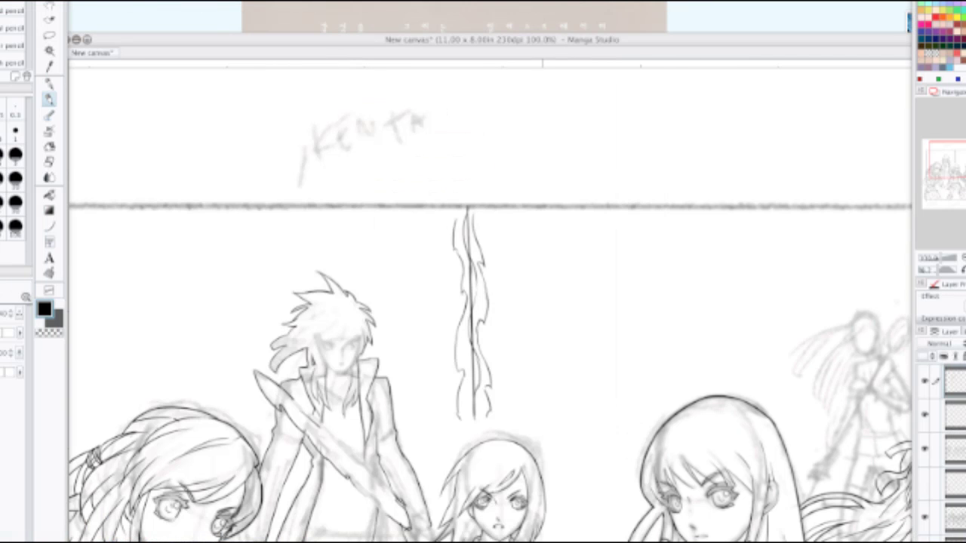
pyautogui.press('super+plus')
pyautogui.press('e')
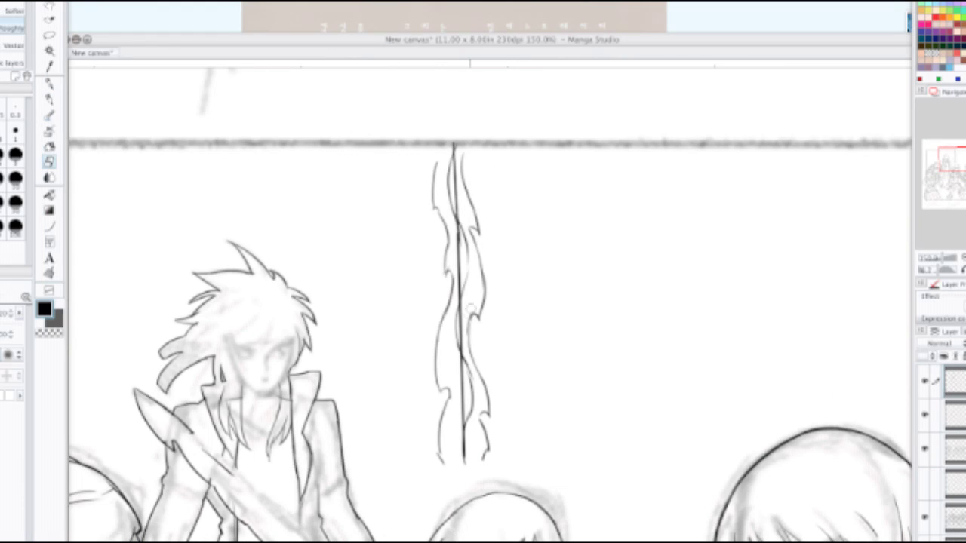
pyautogui.moveTo(464, 460)
pyautogui.mouseDown()
pyautogui.moveTo(463, 238)
pyautogui.moveTo(454, 189)
pyautogui.moveTo(430, 176)
pyautogui.moveTo(453, 243)
pyautogui.moveTo(458, 299)
pyautogui.moveTo(456, 259)
pyautogui.moveTo(448, 312)
pyautogui.mouseUp()
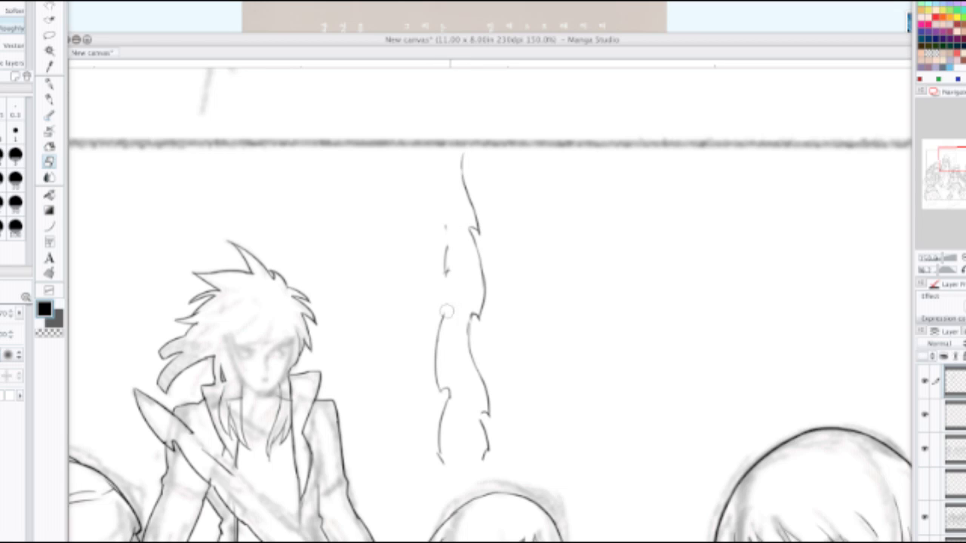
# Step: Redraw the middle notch on the blade's left edge with a short curve rising above it
pyautogui.press('p')
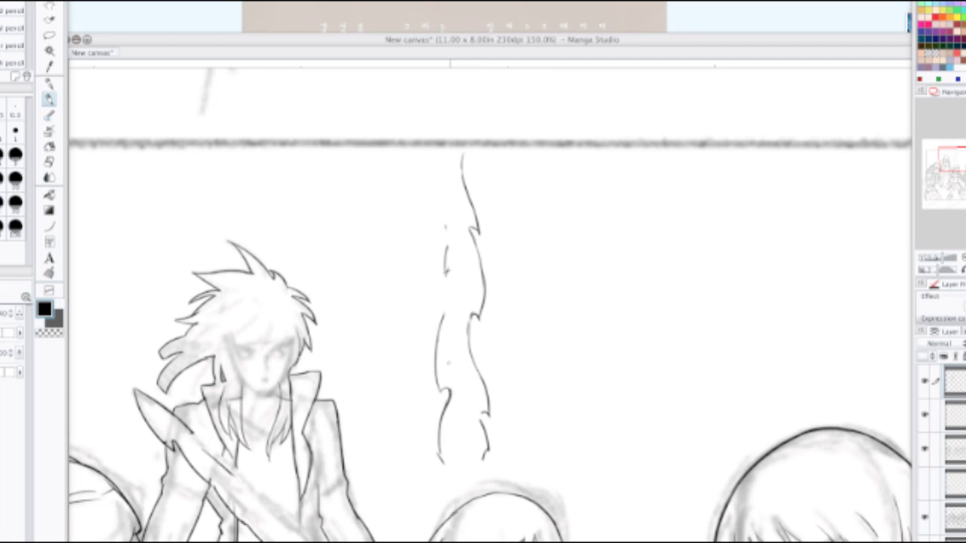
pyautogui.moveTo(449, 295)
pyautogui.mouseDown()
pyautogui.moveTo(440, 306)
pyautogui.moveTo(449, 249)
pyautogui.mouseUp()
pyautogui.press('super+z')
pyautogui.moveTo(441, 300)
pyautogui.mouseDown()
pyautogui.moveTo(451, 244)
pyautogui.moveTo(440, 285)
pyautogui.mouseUp()
# Step: Erase the upper right edge and the stray strokes above the left edge's middle notch
pyautogui.moveTo(479, 239)
pyautogui.mouseDown()
pyautogui.moveTo(475, 305)
pyautogui.moveTo(483, 244)
pyautogui.moveTo(458, 157)
pyautogui.mouseUp()
pyautogui.press('e')
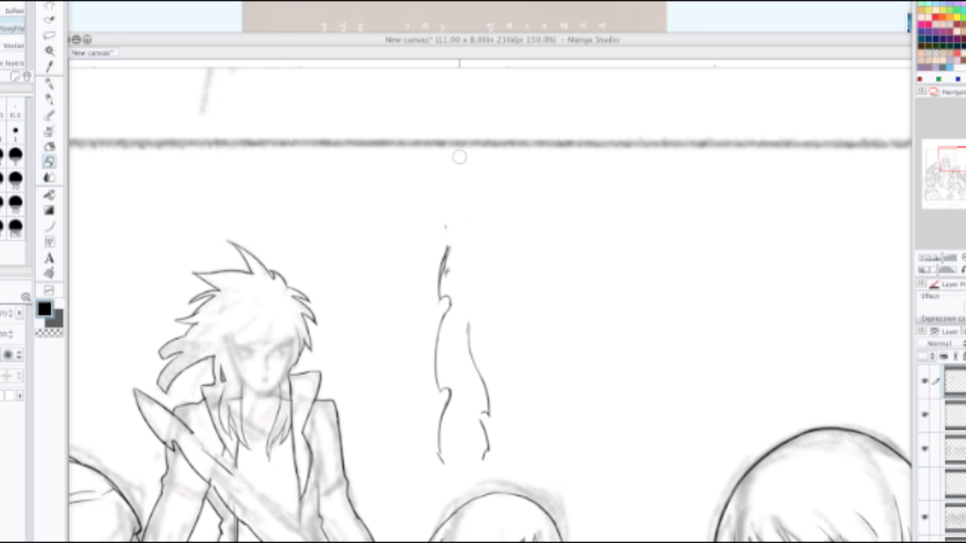
pyautogui.moveTo(450, 209)
pyautogui.mouseDown()
pyautogui.moveTo(449, 277)
pyautogui.moveTo(456, 247)
pyautogui.moveTo(443, 281)
pyautogui.mouseUp()
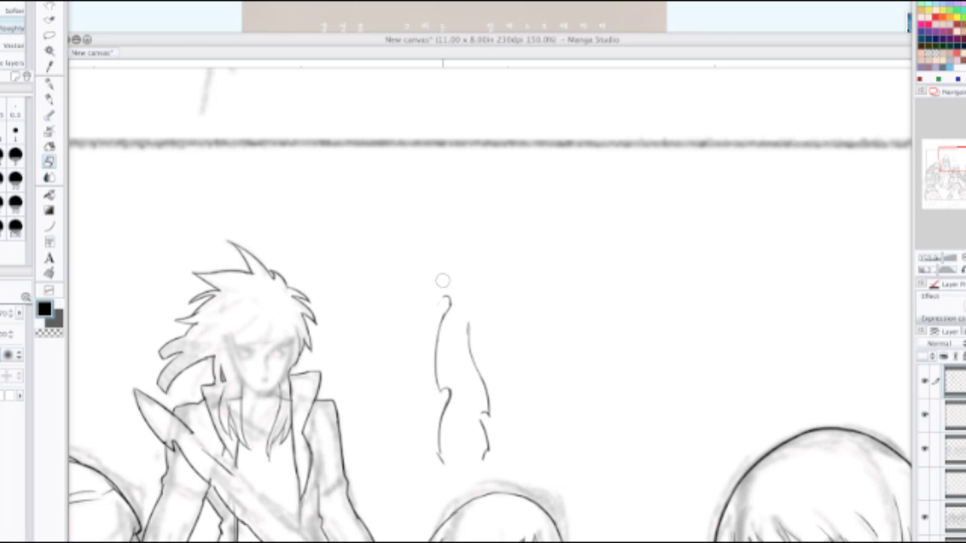
# Step: Draw a new left edge segment above the middle notch and a thin centre line down to the blade's base
pyautogui.press('p')
pyautogui.moveTo(441, 248); pyautogui.dragTo(445, 302)
pyautogui.moveTo(458, 243); pyautogui.dragTo(469, 465)
pyautogui.press('super+z')
pyautogui.moveTo(461, 394); pyautogui.dragTo(463, 472)
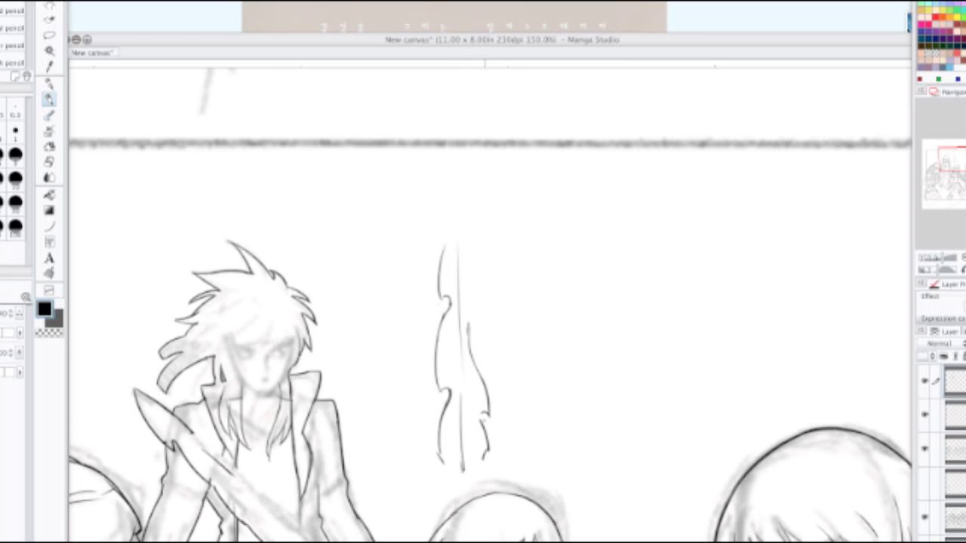
# Step: Erase the lowest notch on the blade's right edge and redraw it slightly higher with a sharper point
pyautogui.press('e')
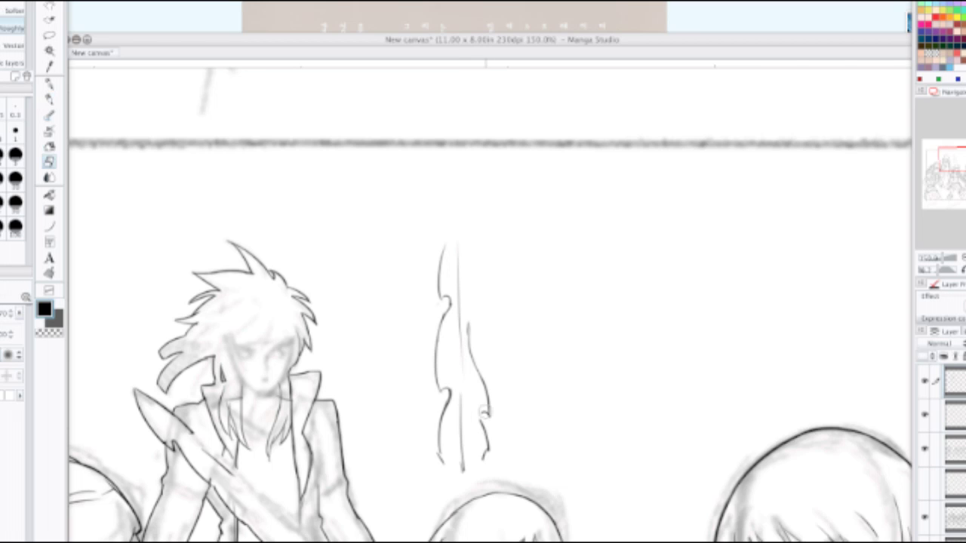
pyautogui.moveTo(490, 449)
pyautogui.mouseDown()
pyautogui.moveTo(481, 390)
pyautogui.moveTo(483, 456)
pyautogui.mouseUp()
pyautogui.press('p')
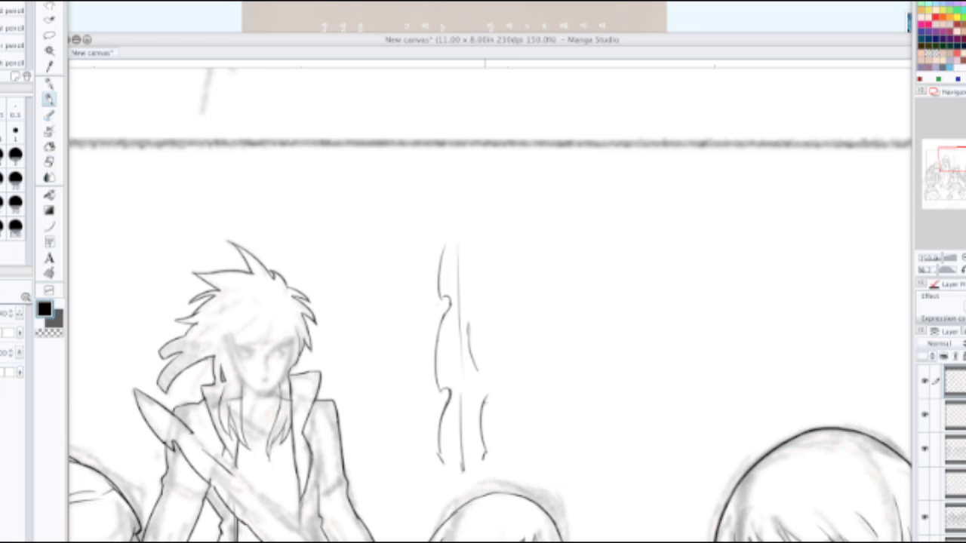
pyautogui.hotkey('ctrl', 'z')
pyautogui.moveTo(491, 396); pyautogui.dragTo(483, 456)
pyautogui.moveTo(490, 401)
pyautogui.mouseDown()
pyautogui.moveTo(469, 340)
pyautogui.moveTo(489, 403)
pyautogui.mouseUp()
pyautogui.press('super+z')
pyautogui.hotkey('ctrl', 'z')
pyautogui.moveTo(474, 358); pyautogui.dragTo(492, 403)
# Step: Continue the notched right edge up to a pointed tip and close the tip with a curve on the left
pyautogui.moveTo(466, 321)
pyautogui.mouseDown()
pyautogui.moveTo(477, 368)
pyautogui.moveTo(477, 326)
pyautogui.moveTo(484, 330)
pyautogui.moveTo(458, 195)
pyautogui.moveTo(474, 229)
pyautogui.mouseUp()
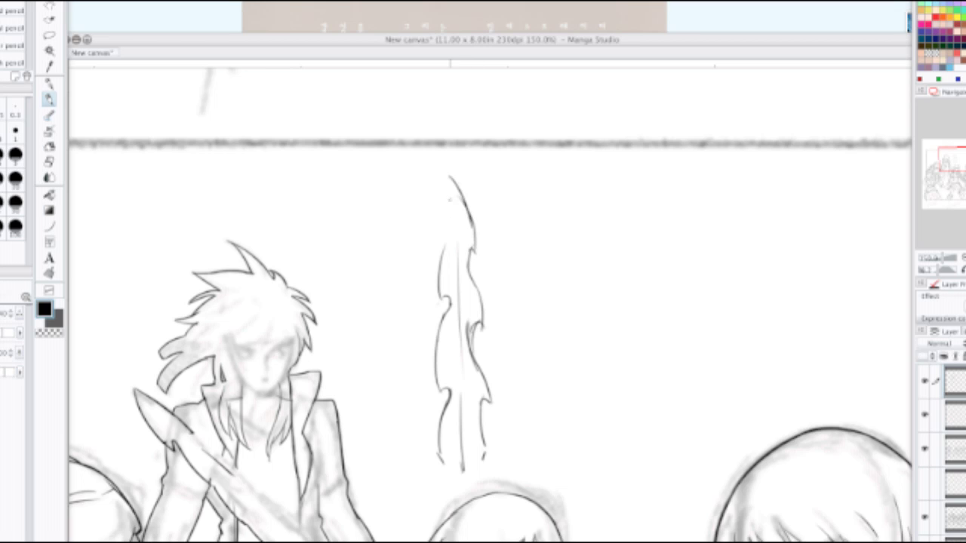
pyautogui.moveTo(448, 186); pyautogui.dragTo(439, 232)
pyautogui.press('super+z')
pyautogui.moveTo(446, 172)
pyautogui.mouseDown()
pyautogui.moveTo(437, 233)
pyautogui.moveTo(445, 233)
pyautogui.mouseUp()
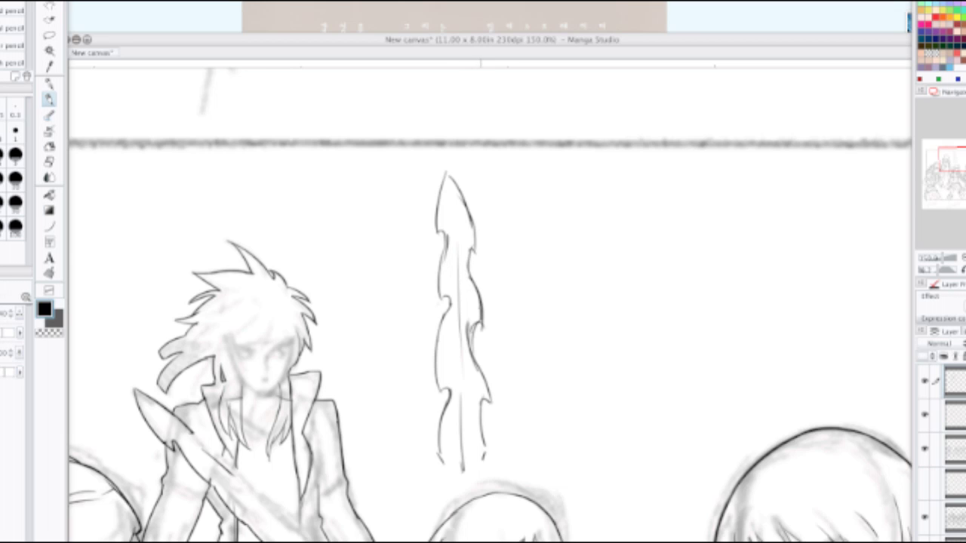
# Step: Darken the blade's left and lower right edges and erase the thin centre line
pyautogui.moveTo(443, 250)
pyautogui.mouseDown()
pyautogui.moveTo(434, 299)
pyautogui.moveTo(450, 304)
pyautogui.moveTo(438, 399)
pyautogui.moveTo(451, 406)
pyautogui.moveTo(440, 456)
pyautogui.mouseUp()
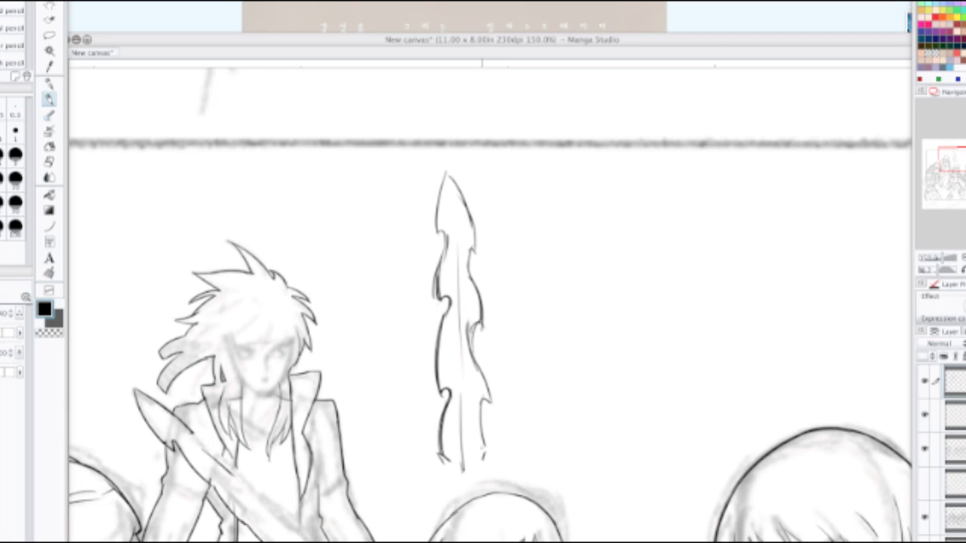
pyautogui.moveTo(477, 400)
pyautogui.mouseDown()
pyautogui.moveTo(489, 461)
pyautogui.moveTo(457, 411)
pyautogui.moveTo(460, 250)
pyautogui.moveTo(461, 293)
pyautogui.mouseUp()
pyautogui.press('e')
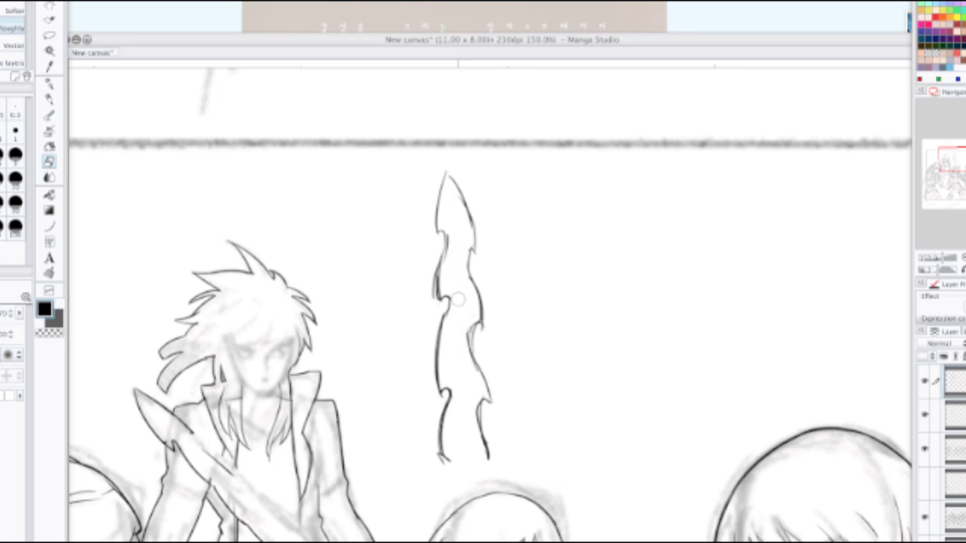
pyautogui.press('p')
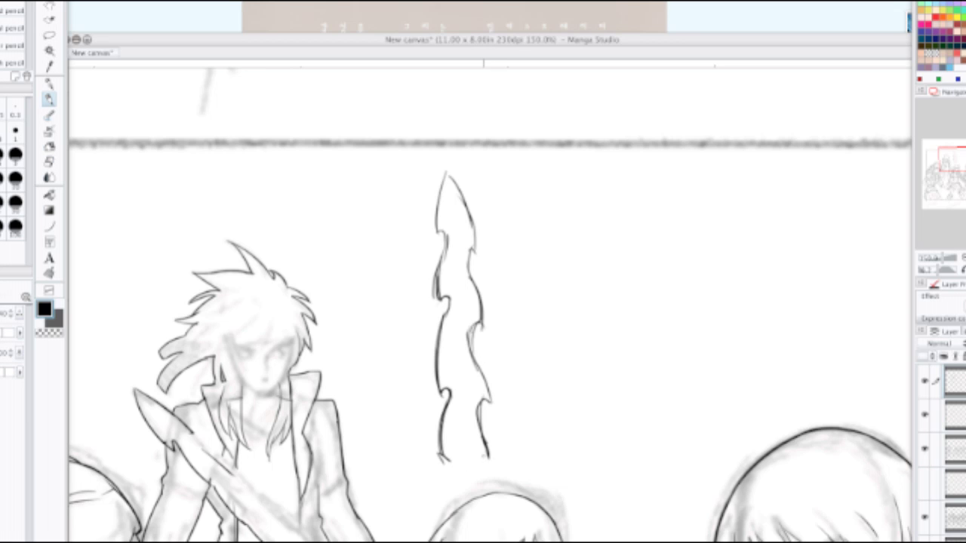
pyautogui.moveTo(483, 450); pyautogui.dragTo(489, 459)
# Step: Erase the lower part of the blade's right edge and redraw its curve down to the lowest notch
pyautogui.scroll(-1, 513, 387)
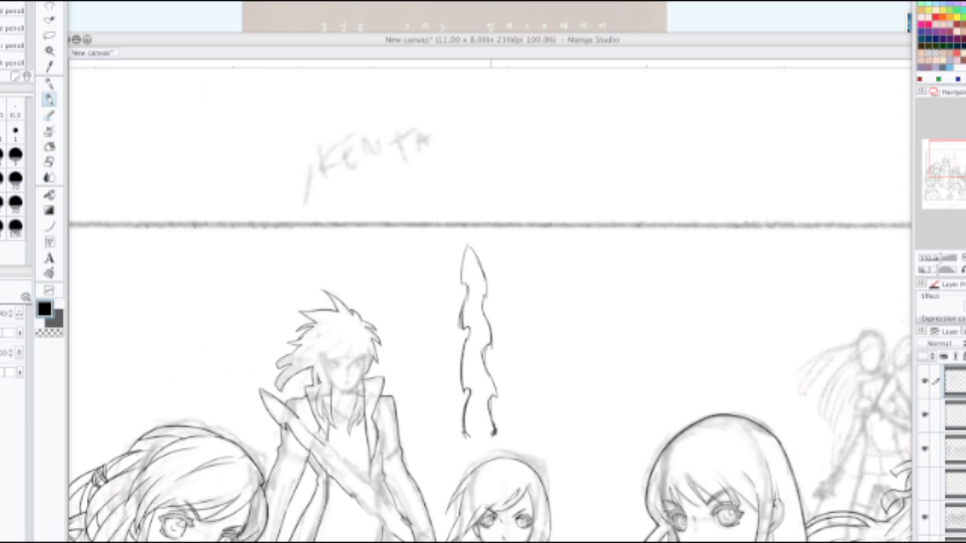
pyautogui.scroll(2, 491, 347)
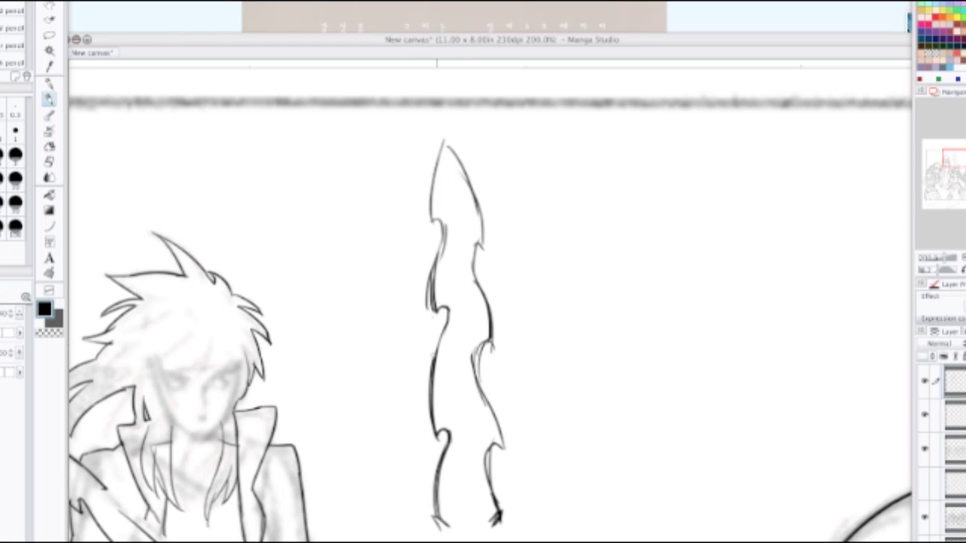
pyautogui.press('e')
pyautogui.moveTo(478, 470)
pyautogui.mouseDown()
pyautogui.moveTo(504, 494)
pyautogui.moveTo(483, 349)
pyautogui.moveTo(485, 412)
pyautogui.mouseUp()
pyautogui.press('p')
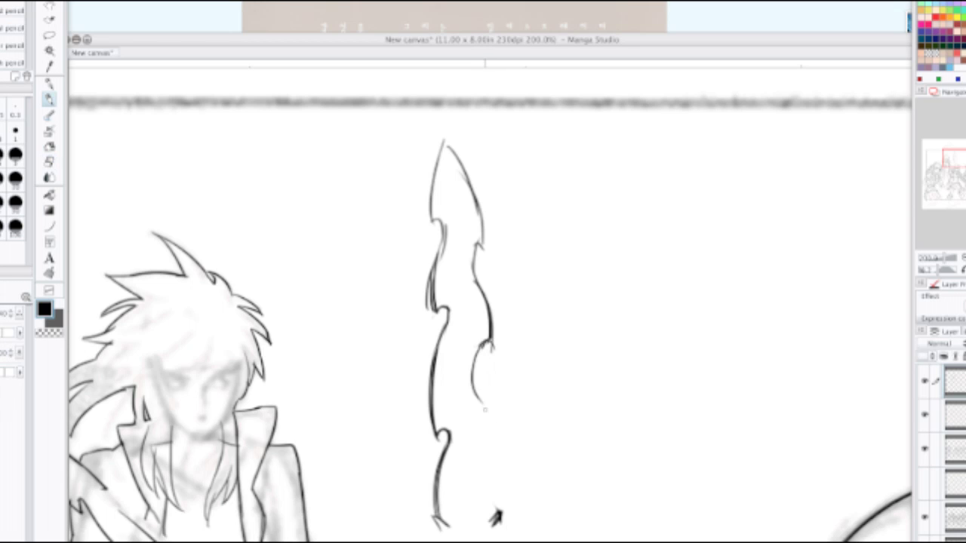
pyautogui.hotkey('ctrl', 'z')
pyautogui.moveTo(486, 345); pyautogui.dragTo(485, 413)
pyautogui.hotkey('ctrl', 'z')
pyautogui.moveTo(485, 343)
pyautogui.mouseDown()
pyautogui.moveTo(483, 416)
pyautogui.moveTo(499, 446)
pyautogui.mouseUp()
# Step: Redraw the right edge from the lowest notch to the base and darken the matching segment on the left
pyautogui.moveTo(488, 412)
pyautogui.mouseDown()
pyautogui.moveTo(503, 457)
pyautogui.moveTo(492, 511)
pyautogui.mouseUp()
pyautogui.hotkey('ctrl', 'z')
pyautogui.moveTo(488, 453); pyautogui.dragTo(483, 504)
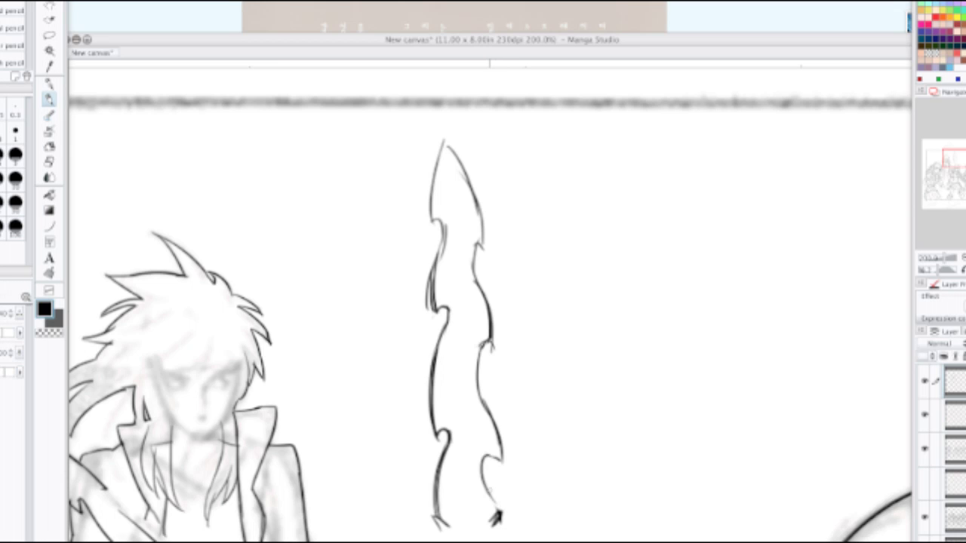
pyautogui.hotkey('ctrl', 'z')
pyautogui.moveTo(489, 452); pyautogui.dragTo(498, 516)
pyautogui.moveTo(494, 483); pyautogui.dragTo(498, 517)
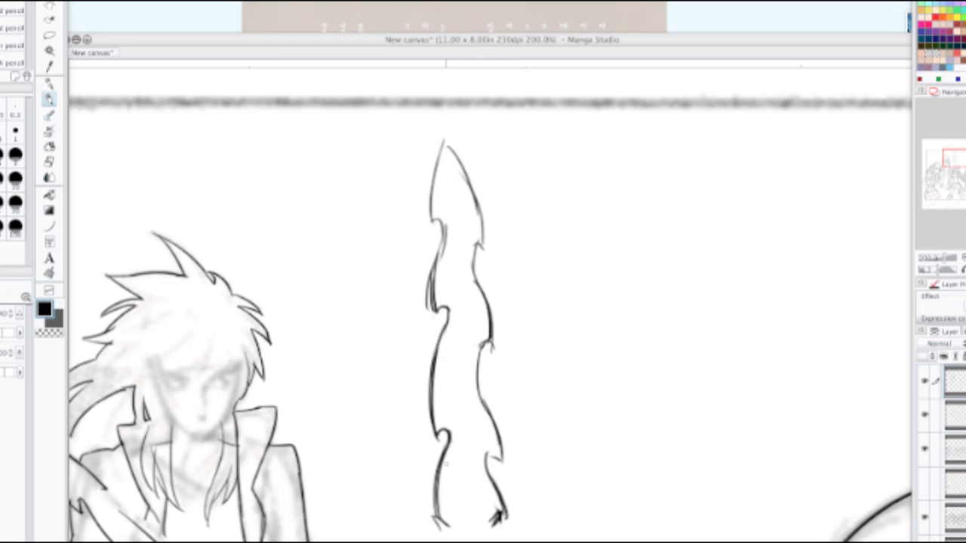
pyautogui.moveTo(437, 456)
pyautogui.mouseDown()
pyautogui.moveTo(440, 513)
pyautogui.moveTo(458, 532)
pyautogui.mouseUp()
# Step: Erase the lowest notch on the blade's left edge and redraw the curve with the notch placed higher
pyautogui.scroll(-1, 480, 438)
pyautogui.scroll(1, 493, 381)
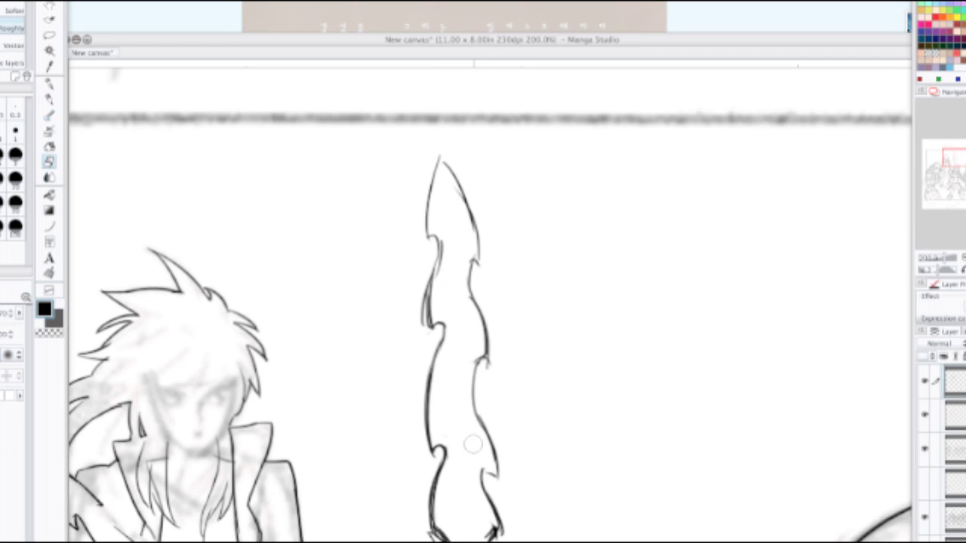
pyautogui.moveTo(461, 441)
pyautogui.mouseDown()
pyautogui.moveTo(433, 454)
pyautogui.moveTo(427, 414)
pyautogui.mouseUp()
pyautogui.moveTo(434, 368); pyautogui.dragTo(425, 444)
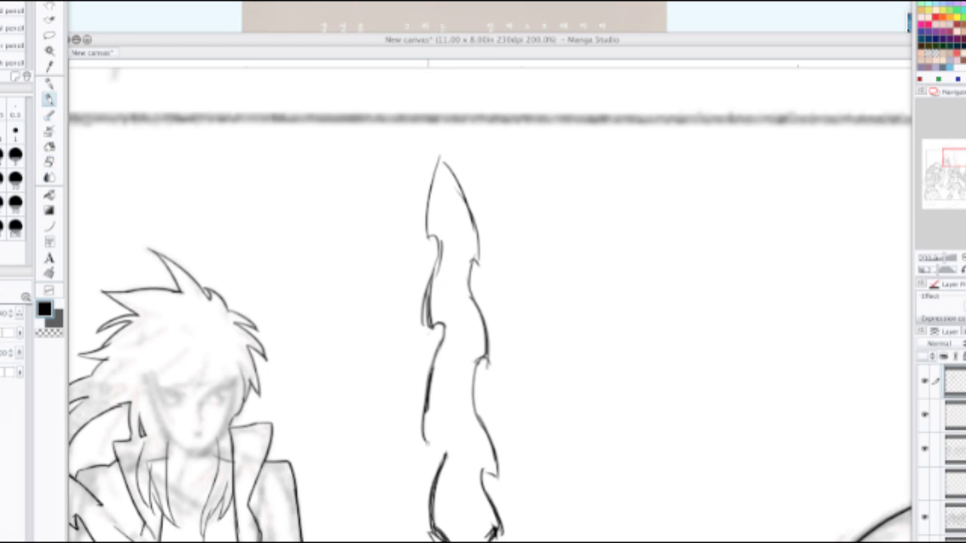
pyautogui.press('super+z')
pyautogui.moveTo(431, 378); pyautogui.dragTo(424, 437)
pyautogui.press('super+z')
pyautogui.moveTo(429, 385)
pyautogui.mouseDown()
pyautogui.moveTo(423, 432)
pyautogui.moveTo(444, 443)
pyautogui.moveTo(440, 469)
pyautogui.mouseUp()
# Step: Redraw the blade's left edge from the raised notch down to the base
pyautogui.moveTo(444, 426)
pyautogui.mouseDown()
pyautogui.moveTo(438, 494)
pyautogui.moveTo(455, 444)
pyautogui.moveTo(433, 511)
pyautogui.mouseUp()
pyautogui.press('e')
pyautogui.press('p')
pyautogui.press('super+z')
pyautogui.moveTo(444, 431); pyautogui.dragTo(432, 525)
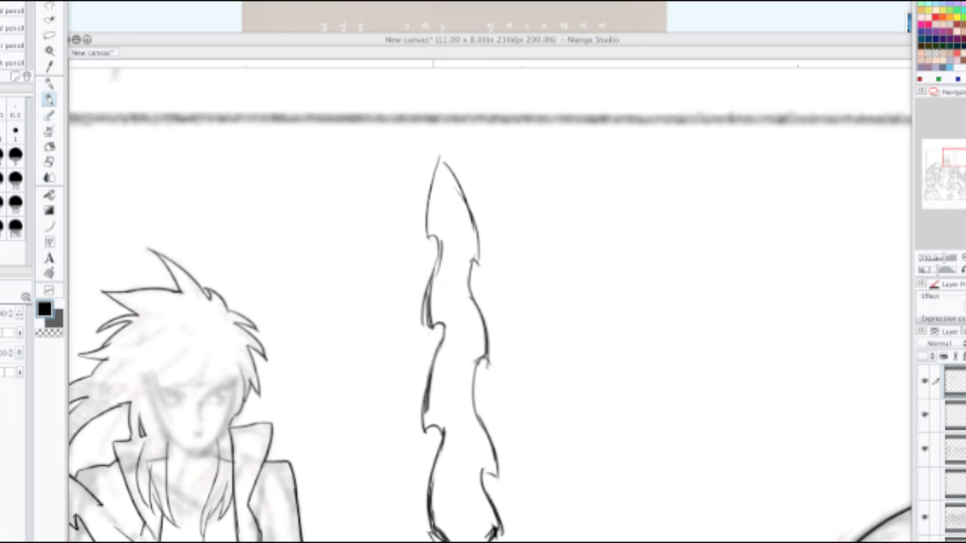
pyautogui.press('super+z')
pyautogui.moveTo(444, 431); pyautogui.dragTo(429, 522)
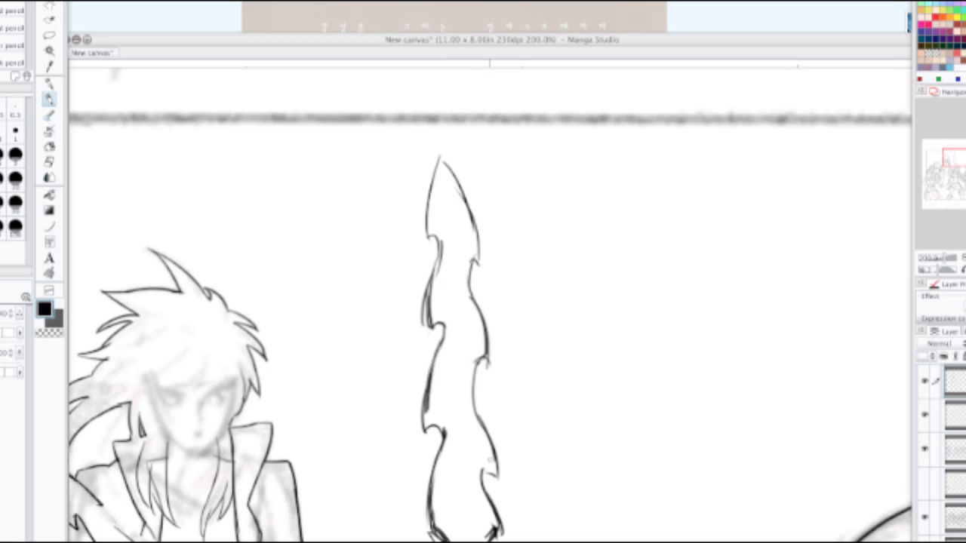
# Step: Rework the lowest notch on the blade's right edge, undoing the unsatisfactory strokes
pyautogui.press('e')
pyautogui.moveTo(482, 469); pyautogui.dragTo(491, 501)
pyautogui.press('p')
pyautogui.moveTo(483, 466); pyautogui.dragTo(490, 505)
pyautogui.press('super+z')
pyautogui.moveTo(483, 464); pyautogui.dragTo(494, 511)
pyautogui.press('super+z')
pyautogui.moveTo(483, 470)
pyautogui.mouseDown()
pyautogui.moveTo(491, 504)
pyautogui.moveTo(483, 465)
pyautogui.moveTo(498, 478)
pyautogui.mouseUp()
pyautogui.press('super+z')
pyautogui.press('super+minus')
pyautogui.press('super+minus')
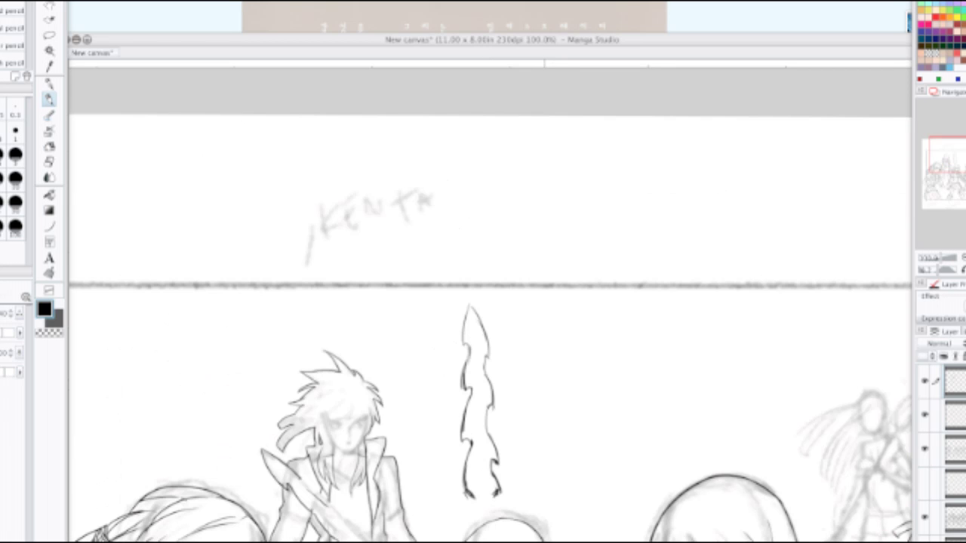
# Step: Redraw both edges of the blade's tip so they meet in a point shifted to the right, undoing the unsatisfactory first stroke
pyautogui.press('super+plus')
pyautogui.press('super+plus')
pyautogui.press('super+plus')
pyautogui.press('super+plus')
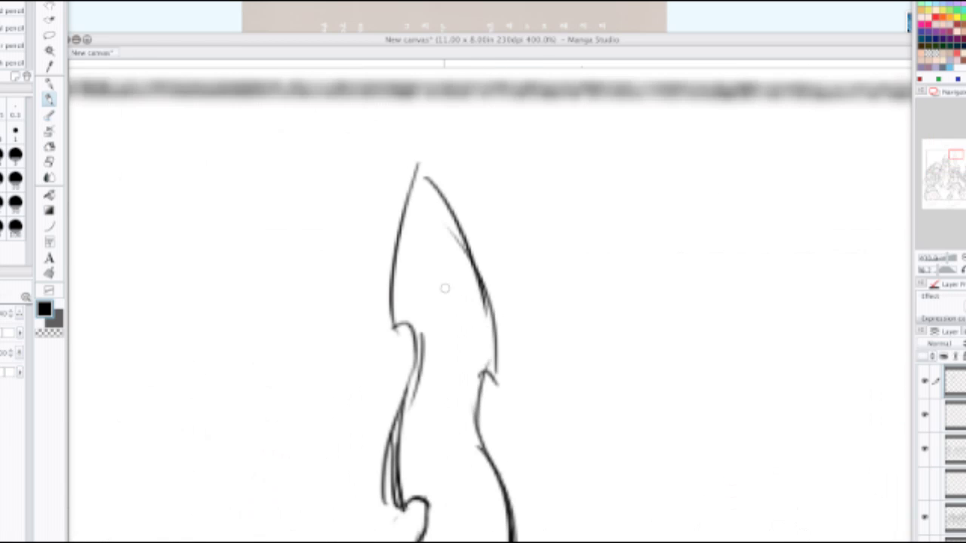
pyautogui.moveTo(393, 313)
pyautogui.mouseDown()
pyautogui.moveTo(444, 178)
pyautogui.moveTo(434, 186)
pyautogui.mouseUp()
pyautogui.press('super+z')
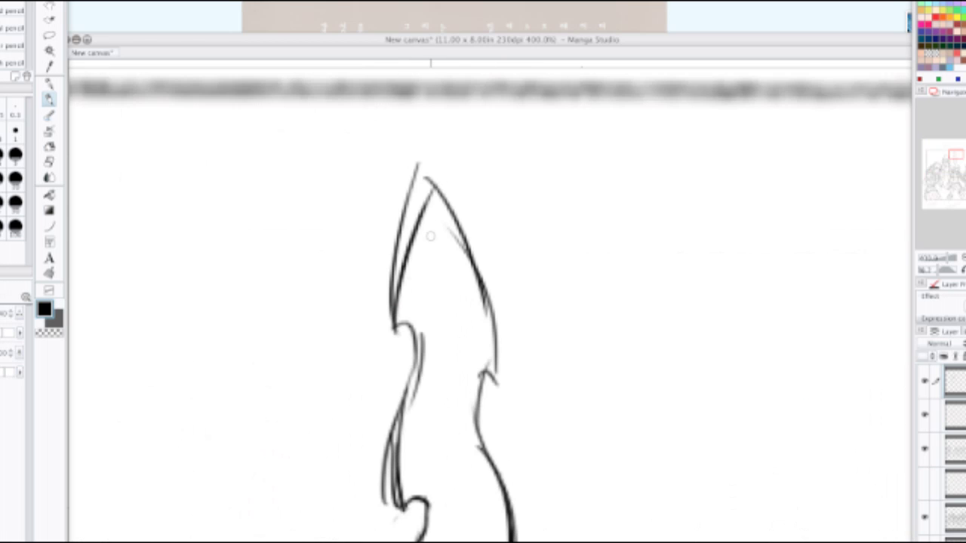
pyautogui.press('super+z')
pyautogui.moveTo(393, 311); pyautogui.dragTo(446, 163)
pyautogui.moveTo(425, 197)
pyautogui.mouseDown()
pyautogui.moveTo(453, 158)
pyautogui.moveTo(477, 247)
pyautogui.mouseUp()
pyautogui.moveTo(443, 165); pyautogui.dragTo(487, 313)
pyautogui.moveTo(462, 193)
pyautogui.mouseDown()
pyautogui.moveTo(492, 268)
pyautogui.moveTo(499, 362)
pyautogui.moveTo(486, 295)
pyautogui.mouseUp()
# Step: Erase the old tip lines left inside and outside the redrawn blade point
pyautogui.press('e')
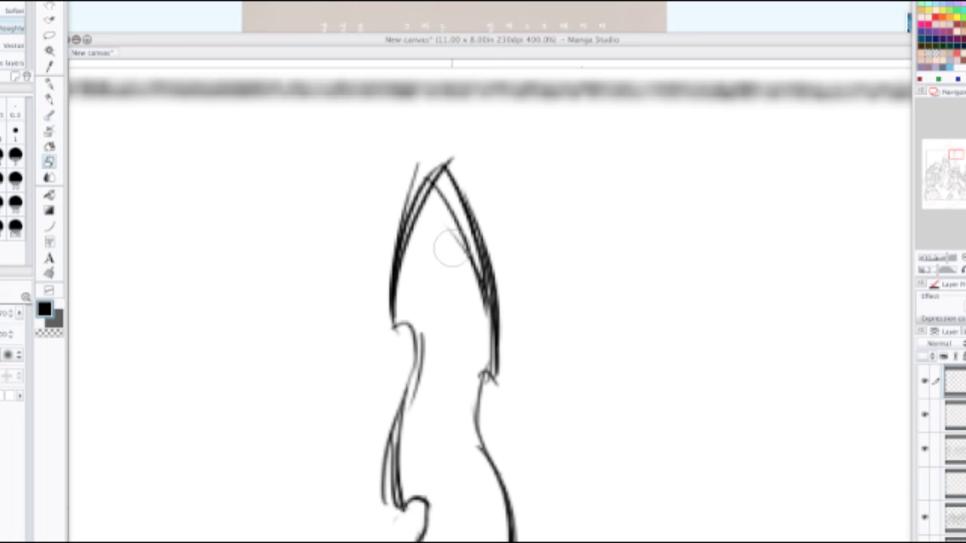
pyautogui.moveTo(446, 243)
pyautogui.mouseDown()
pyautogui.moveTo(461, 265)
pyautogui.moveTo(414, 144)
pyautogui.moveTo(379, 244)
pyautogui.moveTo(395, 184)
pyautogui.mouseUp()
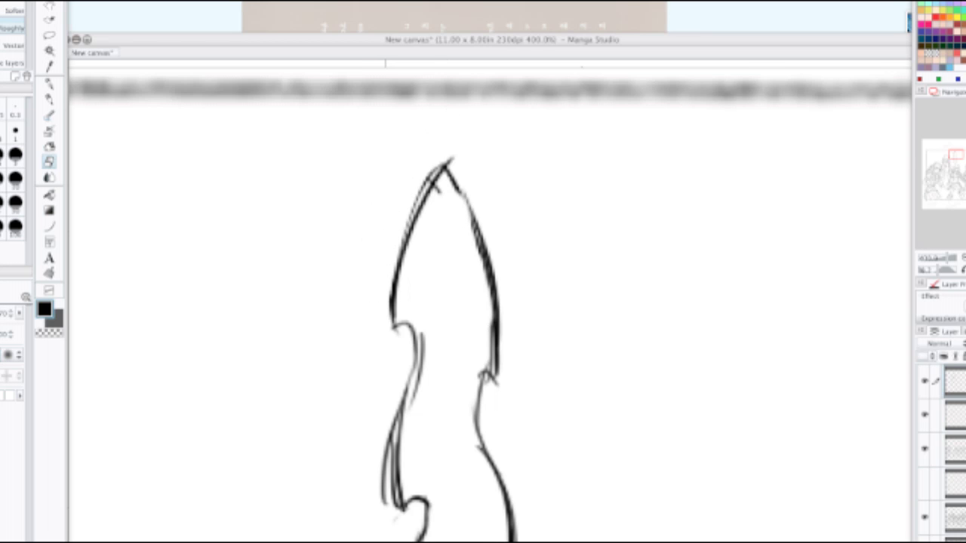
pyautogui.press('super+minus')
pyautogui.press('super+minus')
pyautogui.press('super+minus')
pyautogui.press('super+minus')
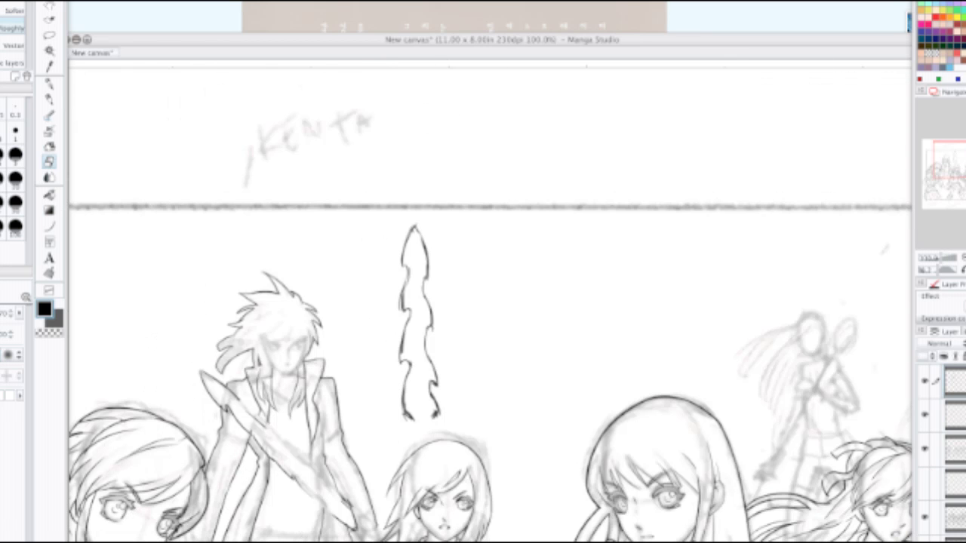
# Step: Mirror the canvas view, then erase the blade's base ends and redraw the lowest segment of its right edge
pyautogui.press('h')
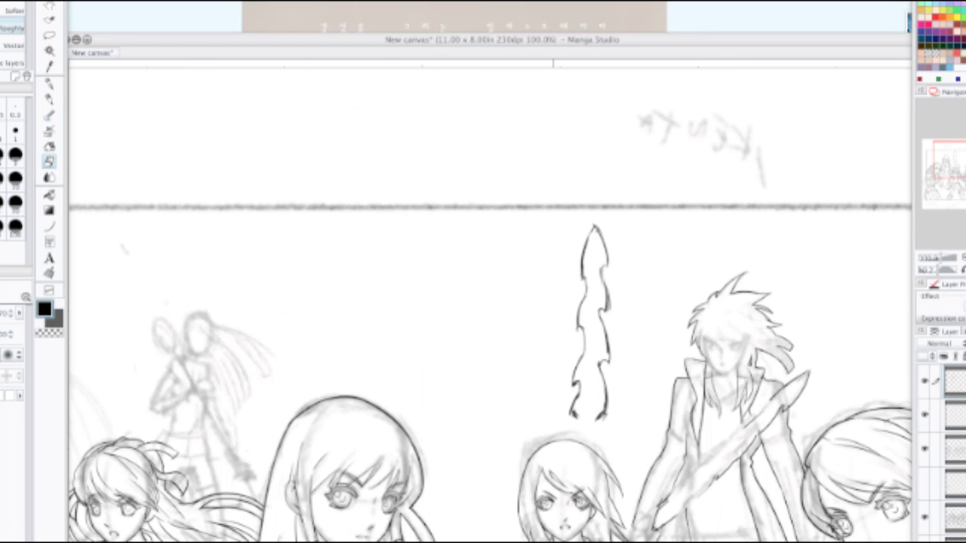
pyautogui.press('super+plus')
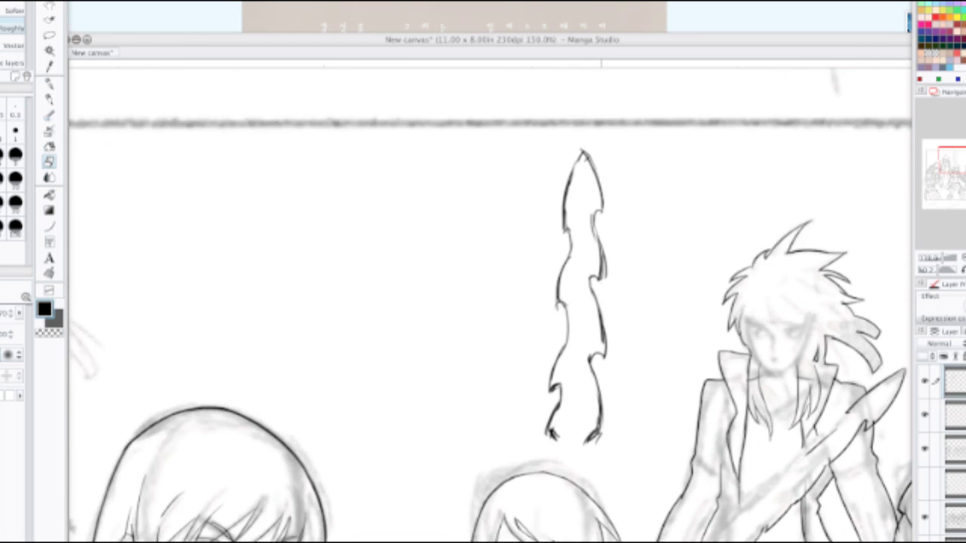
pyautogui.press('super+plus')
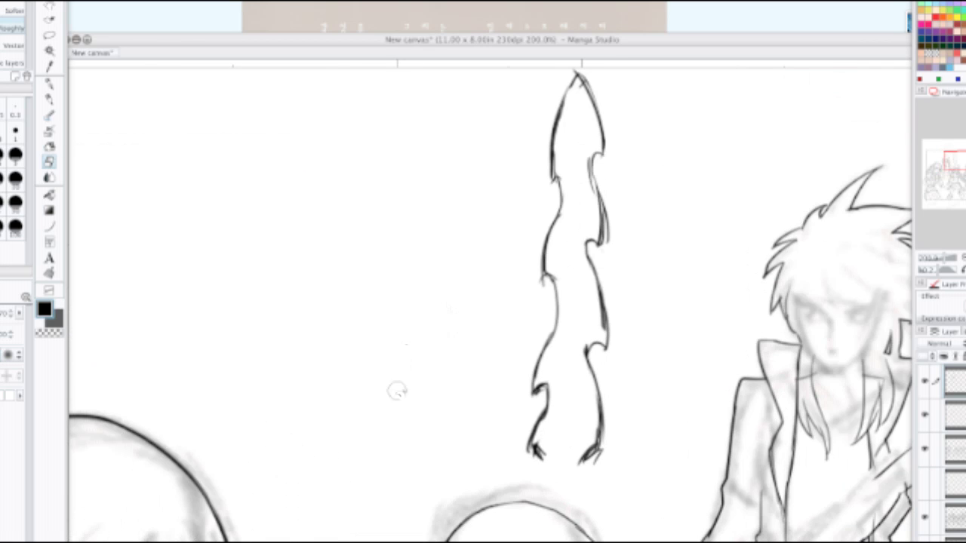
pyautogui.moveTo(544, 408); pyautogui.dragTo(403, 344)
pyautogui.moveTo(394, 388); pyautogui.dragTo(407, 338)
pyautogui.moveTo(446, 390)
pyautogui.mouseDown()
pyautogui.moveTo(444, 283)
pyautogui.moveTo(468, 324)
pyautogui.mouseUp()
pyautogui.press('p')
pyautogui.moveTo(456, 289); pyautogui.dragTo(476, 384)
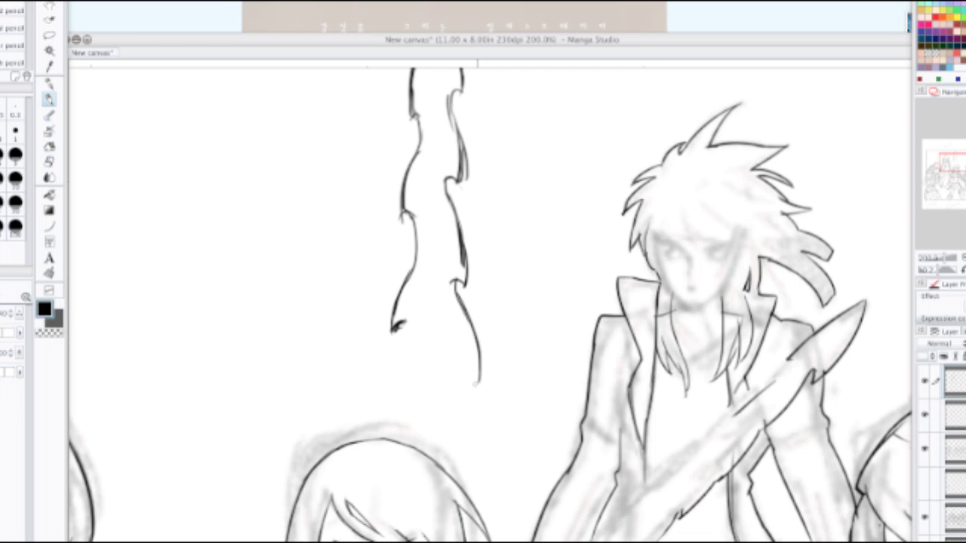
# Step: Rework the lowest segment and notch on the blade's left edge down to the base, undoing the unsatisfactory strokes
pyautogui.moveTo(406, 326); pyautogui.dragTo(416, 376)
pyautogui.hotkey('ctrl', 'z')
pyautogui.moveTo(392, 323)
pyautogui.mouseDown()
pyautogui.moveTo(416, 347)
pyautogui.moveTo(412, 381)
pyautogui.moveTo(429, 393)
pyautogui.moveTo(470, 392)
pyautogui.mouseUp()
pyautogui.press('super+minus')
pyautogui.press('e')
pyautogui.moveTo(422, 374)
pyautogui.mouseDown()
pyautogui.moveTo(424, 398)
pyautogui.moveTo(429, 361)
pyautogui.moveTo(427, 396)
pyautogui.mouseUp()
pyautogui.press('p')
pyautogui.press('super+z')
pyautogui.moveTo(433, 343)
pyautogui.mouseDown()
pyautogui.moveTo(428, 391)
pyautogui.moveTo(441, 413)
pyautogui.mouseUp()
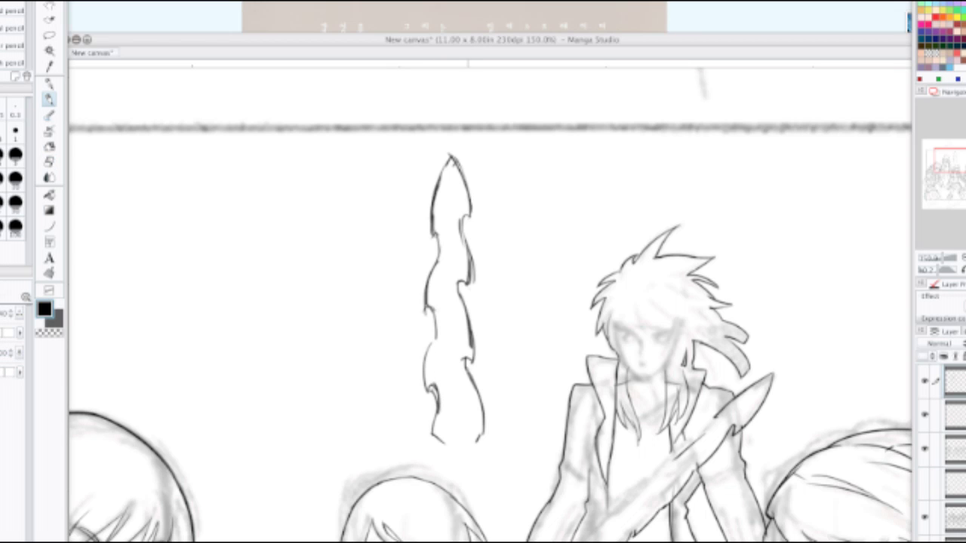
# Step: Darken the lowest notch on the right edge and redraw the middle notch and curve on the left edge
pyautogui.moveTo(465, 356); pyautogui.dragTo(473, 382)
pyautogui.moveTo(471, 342); pyautogui.dragTo(474, 364)
pyautogui.moveTo(436, 331); pyautogui.dragTo(429, 344)
pyautogui.moveTo(428, 305); pyautogui.dragTo(431, 343)
pyautogui.moveTo(428, 276); pyautogui.dragTo(423, 315)
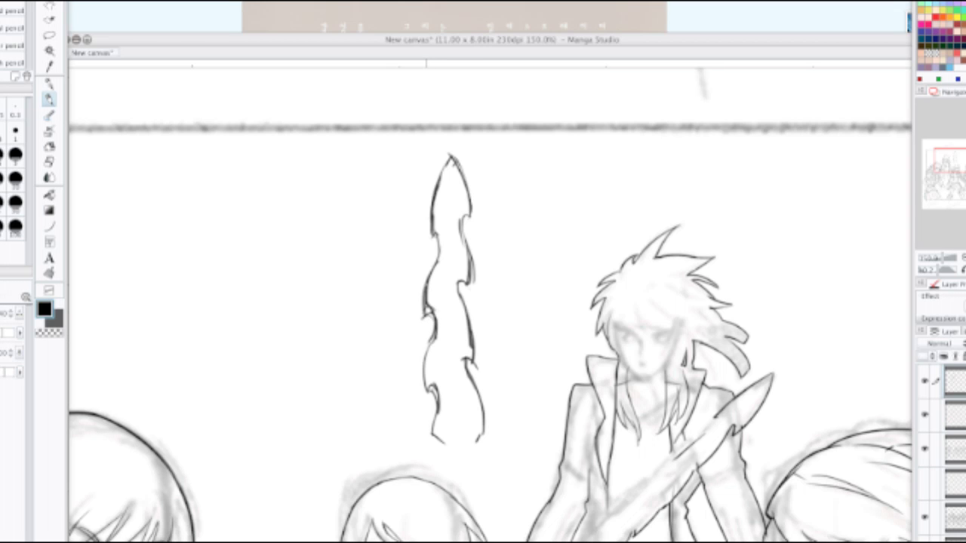
# Step: Thicken the blade's upper notches and redraw a narrower tip, erasing the old outer line on its right side
pyautogui.moveTo(435, 257)
pyautogui.mouseDown()
pyautogui.moveTo(419, 320)
pyautogui.moveTo(468, 321)
pyautogui.mouseUp()
pyautogui.moveTo(469, 344); pyautogui.dragTo(472, 362)
pyautogui.moveTo(469, 319); pyautogui.dragTo(473, 364)
pyautogui.moveTo(459, 284); pyautogui.dragTo(469, 286)
pyautogui.moveTo(453, 228); pyautogui.dragTo(470, 291)
pyautogui.moveTo(434, 239); pyautogui.dragTo(425, 271)
pyautogui.moveTo(433, 214); pyautogui.dragTo(427, 240)
pyautogui.moveTo(435, 175)
pyautogui.mouseDown()
pyautogui.moveTo(424, 240)
pyautogui.moveTo(430, 191)
pyautogui.moveTo(465, 225)
pyautogui.moveTo(459, 243)
pyautogui.mouseUp()
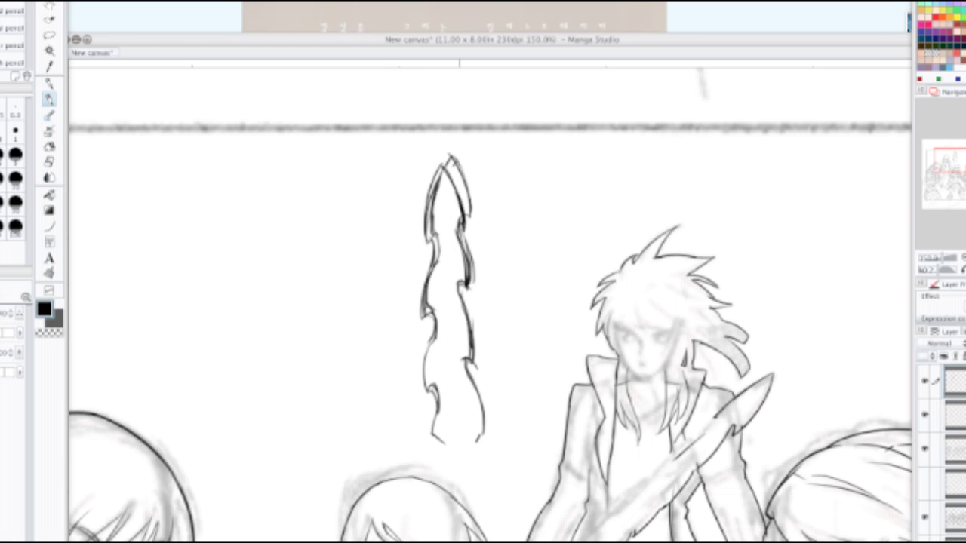
pyautogui.press('e')
pyautogui.moveTo(464, 155)
pyautogui.mouseDown()
pyautogui.moveTo(455, 157)
pyautogui.moveTo(471, 214)
pyautogui.mouseUp()
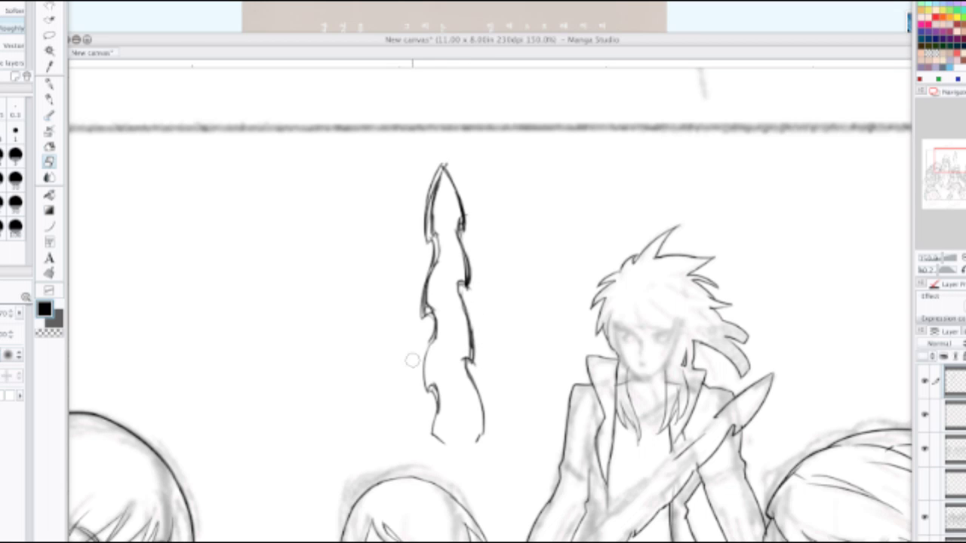
# Step: Erase the lowest left notch, redraw it higher, and darken the lowest segments on both edges
pyautogui.moveTo(421, 394); pyautogui.dragTo(431, 374)
pyautogui.moveTo(427, 353)
pyautogui.mouseDown()
pyautogui.moveTo(436, 342)
pyautogui.moveTo(427, 378)
pyautogui.moveTo(437, 411)
pyautogui.mouseUp()
pyautogui.press('p')
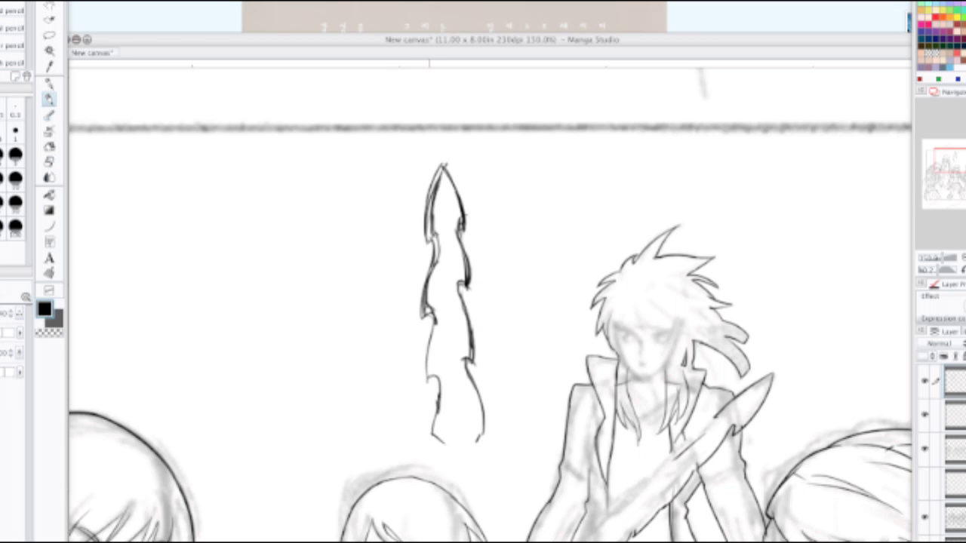
pyautogui.moveTo(428, 370); pyautogui.dragTo(433, 438)
pyautogui.moveTo(467, 372); pyautogui.dragTo(480, 432)
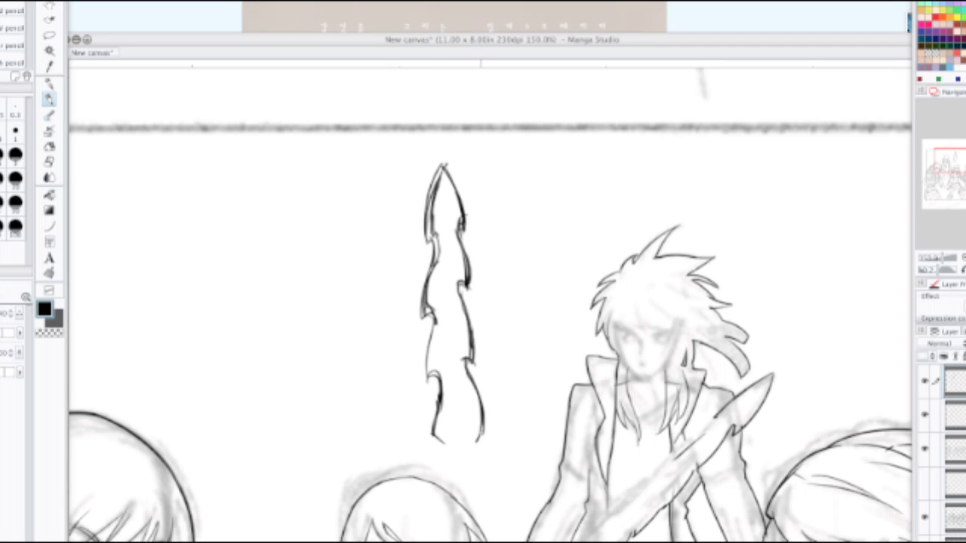
# Step: Add small hooked curves to the two lower right notches and sharpen the lowest left notch, undoing unsatisfactory strokes
pyautogui.moveTo(463, 347)
pyautogui.mouseDown()
pyautogui.moveTo(466, 370)
pyautogui.moveTo(460, 357)
pyautogui.mouseUp()
pyautogui.hotkey('ctrl', 'z')
pyautogui.hotkey('ctrl', 'z')
pyautogui.moveTo(467, 287)
pyautogui.mouseDown()
pyautogui.moveTo(457, 287)
pyautogui.moveTo(468, 285)
pyautogui.mouseUp()
pyautogui.hotkey('ctrl', 'z')
pyautogui.hotkey('ctrl', 'z')
pyautogui.moveTo(433, 332)
pyautogui.mouseDown()
pyautogui.moveTo(426, 377)
pyautogui.moveTo(441, 388)
pyautogui.moveTo(430, 391)
pyautogui.mouseUp()
pyautogui.hotkey('ctrl', 'z')
pyautogui.hotkey('ctrl', 'z')
pyautogui.hotkey('ctrl', 'z')
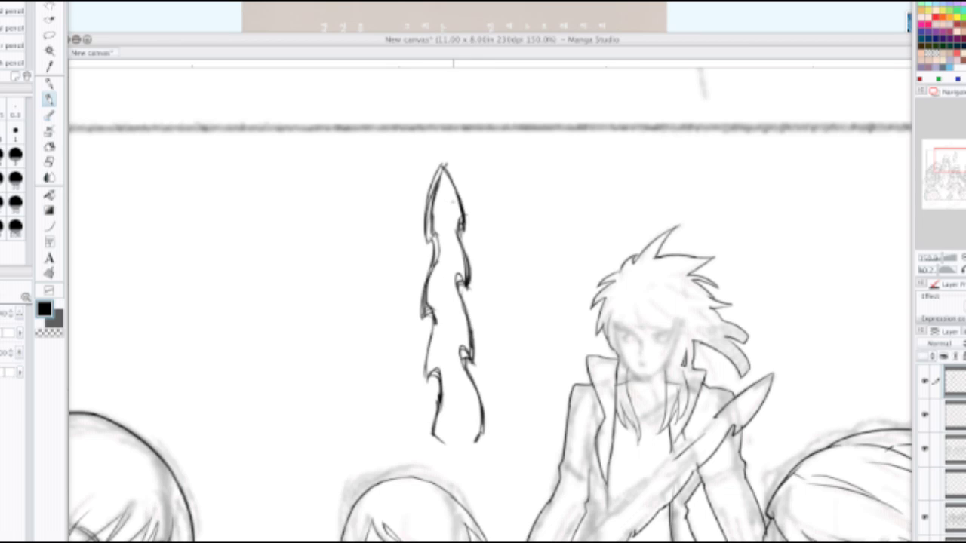
# Step: Erase the uppermost notch on the blade's right edge and redraw it as a small curved hook
pyautogui.press('e')
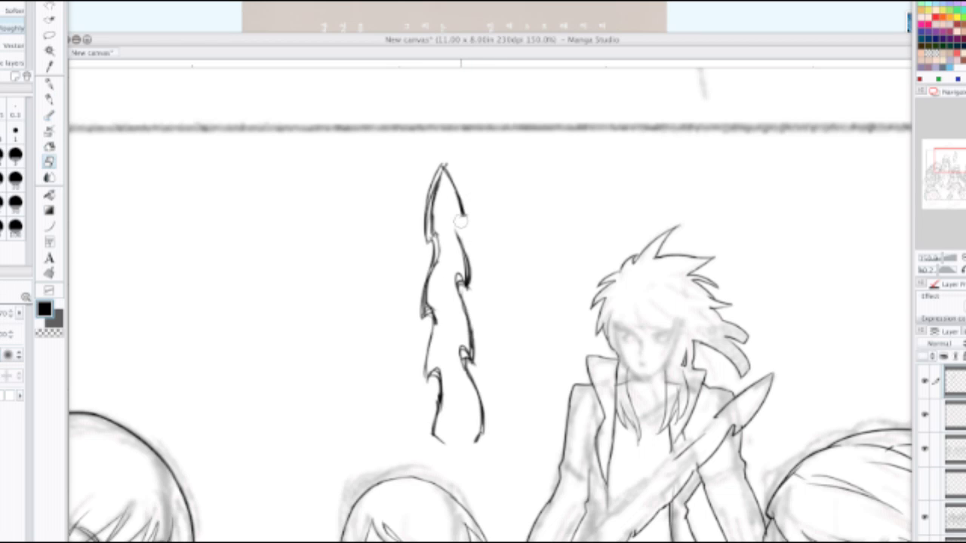
pyautogui.press('p')
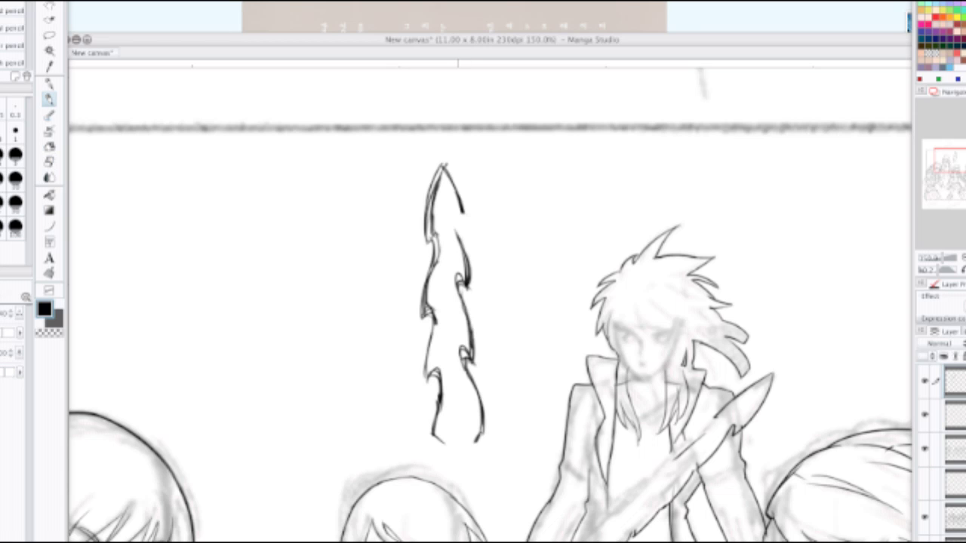
pyautogui.moveTo(458, 234); pyautogui.dragTo(465, 218)
pyautogui.scroll(-1, 450, 192)
pyautogui.scroll(2, 462, 285)
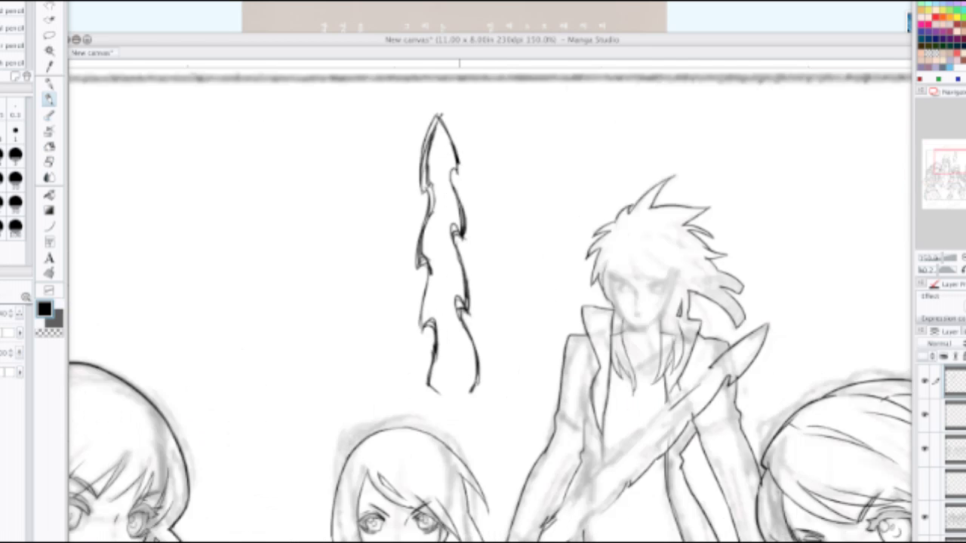
# Step: Erase the base end of the blade's right edge and redraw its lowest segment angling inward at the bottom
pyautogui.press('e')
pyautogui.moveTo(478, 430); pyautogui.dragTo(491, 408)
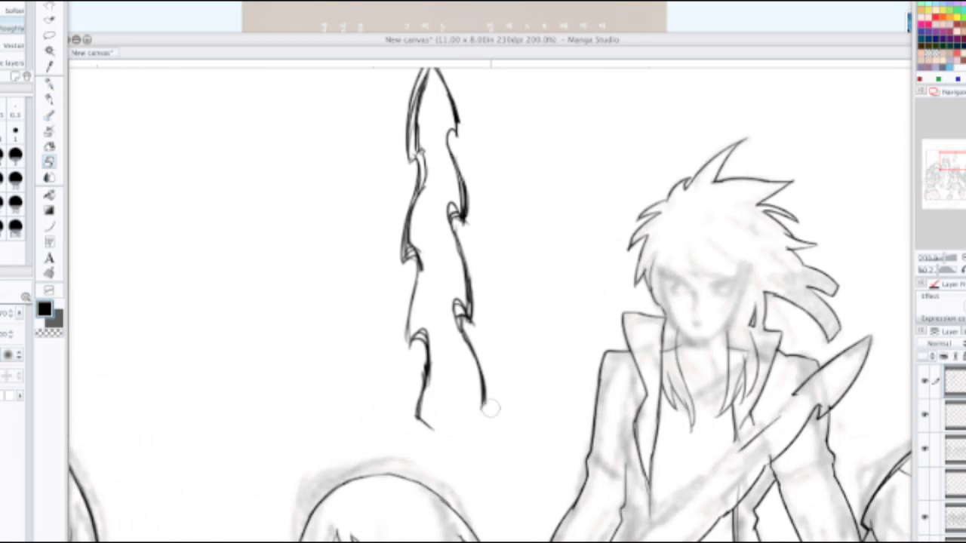
pyautogui.press('p')
pyautogui.moveTo(480, 338); pyautogui.dragTo(485, 405)
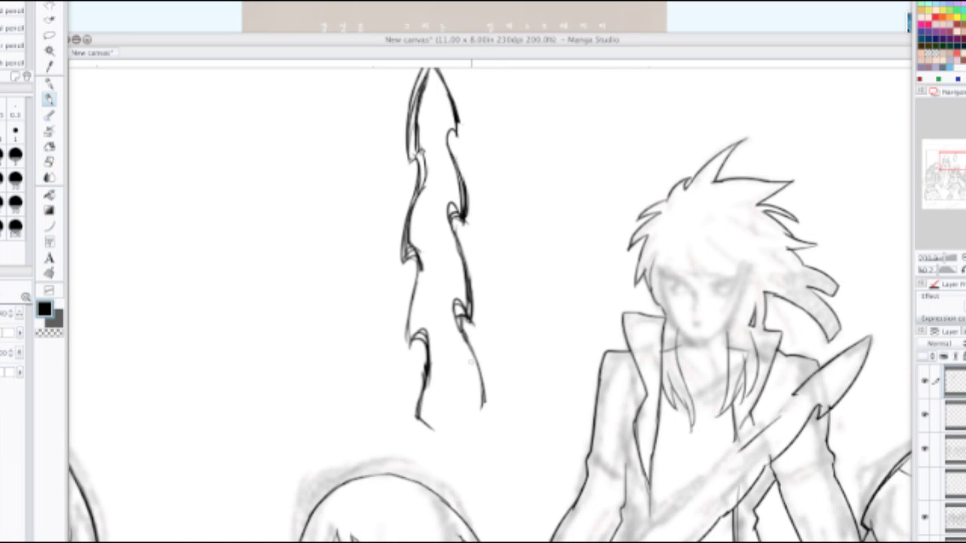
pyautogui.moveTo(470, 361); pyautogui.dragTo(475, 418)
pyautogui.press('super+minus')
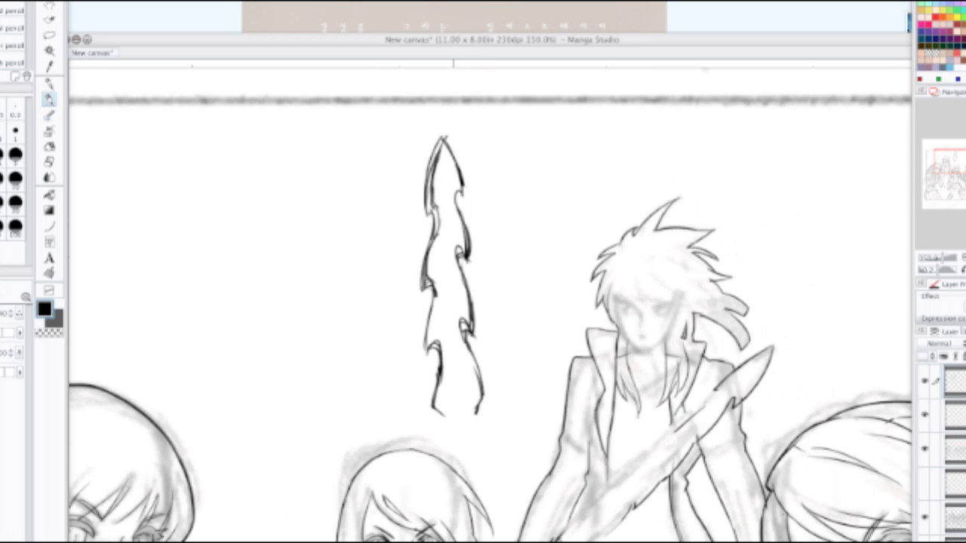
# Step: Draw an inner contour line inside the blade's tip down to the first right notch, undoing the unsatisfactory strokes
pyautogui.hotkey('ctrl', '+')
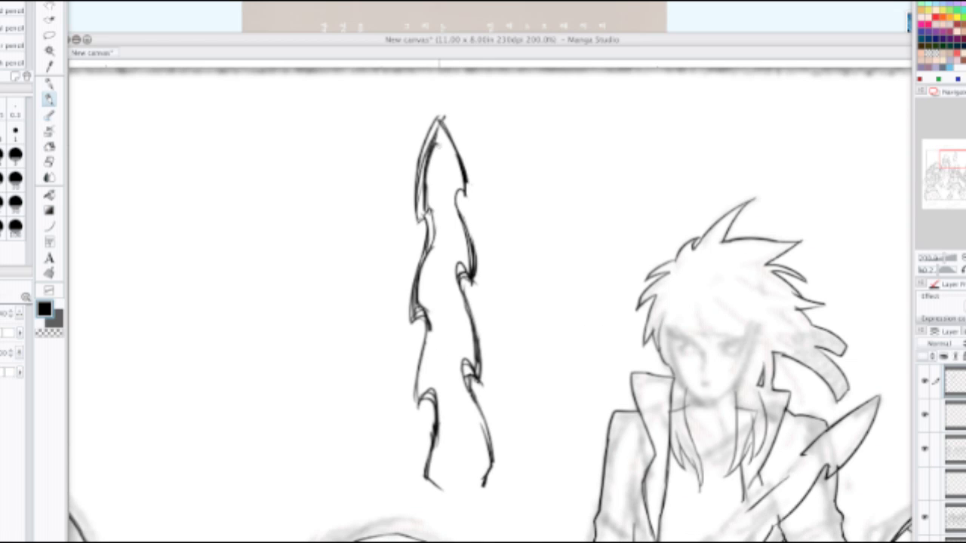
pyautogui.moveTo(439, 144)
pyautogui.mouseDown()
pyautogui.moveTo(454, 184)
pyautogui.moveTo(447, 200)
pyautogui.moveTo(455, 226)
pyautogui.mouseUp()
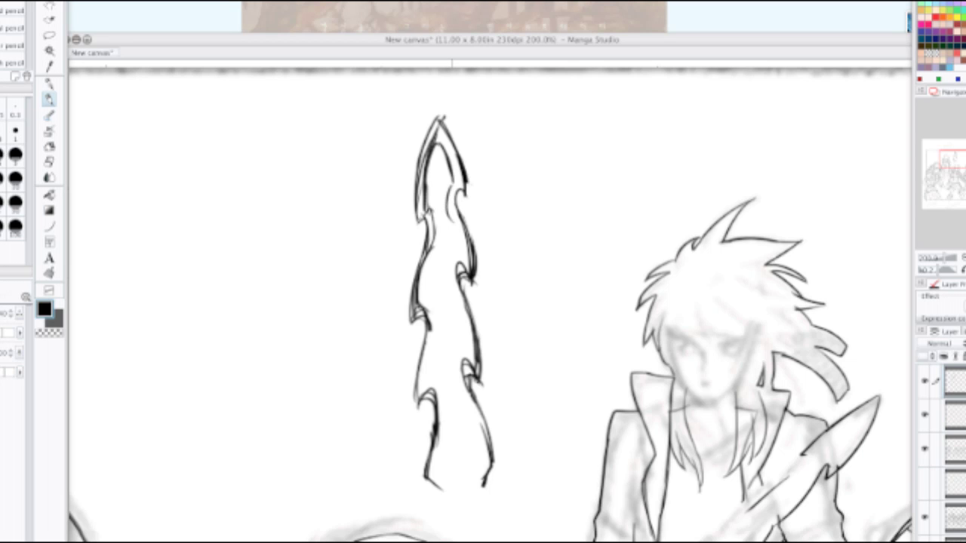
pyautogui.press('super+z')
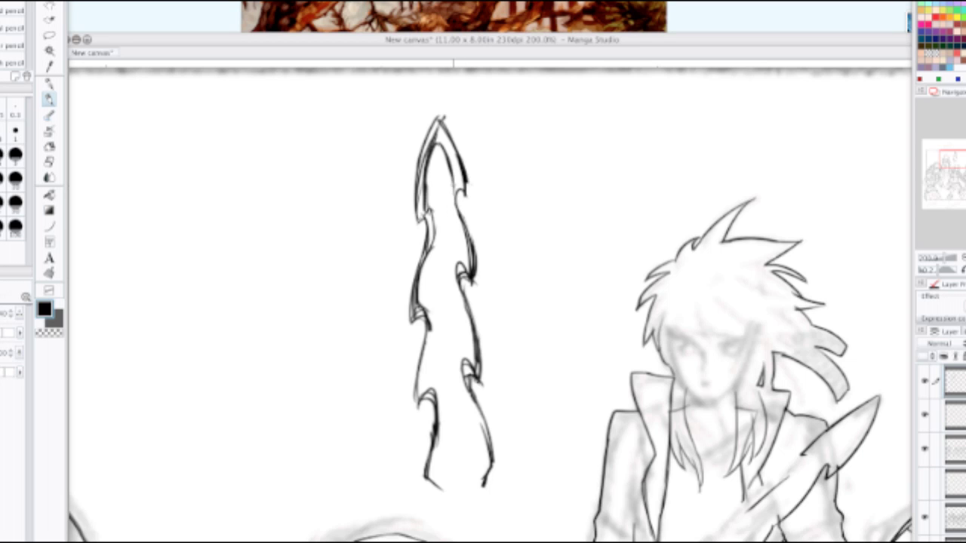
pyautogui.press('super+z')
pyautogui.moveTo(456, 187); pyautogui.dragTo(466, 236)
pyautogui.press('super+z')
pyautogui.moveTo(453, 188); pyautogui.dragTo(465, 234)
# Step: Continue the inner contour along the second segments of the left and right edges
pyautogui.moveTo(428, 293); pyautogui.dragTo(420, 320)
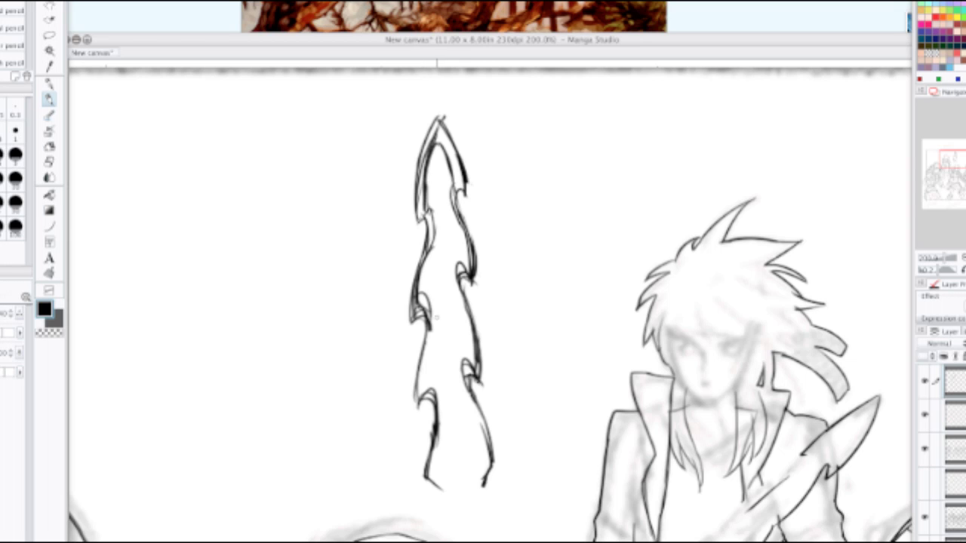
pyautogui.press('super+z')
pyautogui.moveTo(427, 237); pyautogui.dragTo(422, 313)
pyautogui.moveTo(454, 219); pyautogui.dragTo(462, 270)
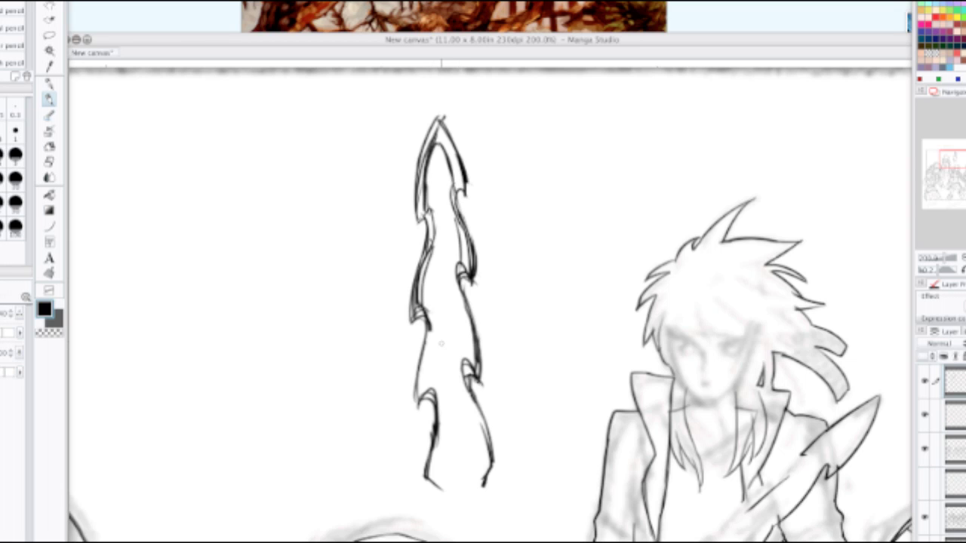
# Step: Extend the inner contour along the lower segments of both edges to the base, redoing the strokes that miss
pyautogui.moveTo(431, 325); pyautogui.dragTo(423, 397)
pyautogui.press('super+z')
pyautogui.moveTo(431, 330); pyautogui.dragTo(428, 392)
pyautogui.moveTo(456, 291)
pyautogui.mouseDown()
pyautogui.moveTo(468, 366)
pyautogui.moveTo(458, 398)
pyautogui.moveTo(483, 462)
pyautogui.mouseUp()
pyautogui.press('super+z')
pyautogui.moveTo(463, 387); pyautogui.dragTo(482, 474)
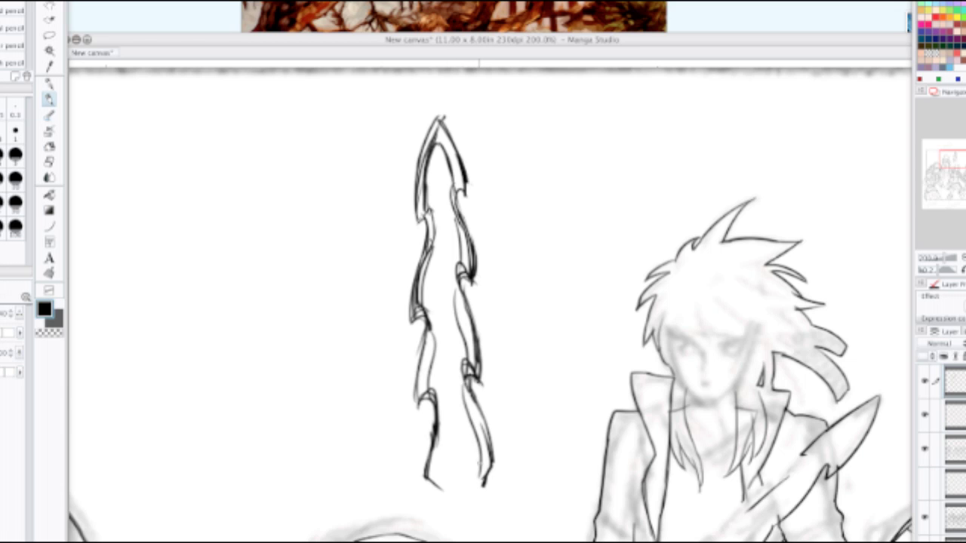
pyautogui.moveTo(445, 430); pyautogui.dragTo(438, 482)
# Step: Erase part of the right edge's third segment and redraw its outer and inner lines down to the notch
pyautogui.press('super+minus')
pyautogui.press('super+minus')
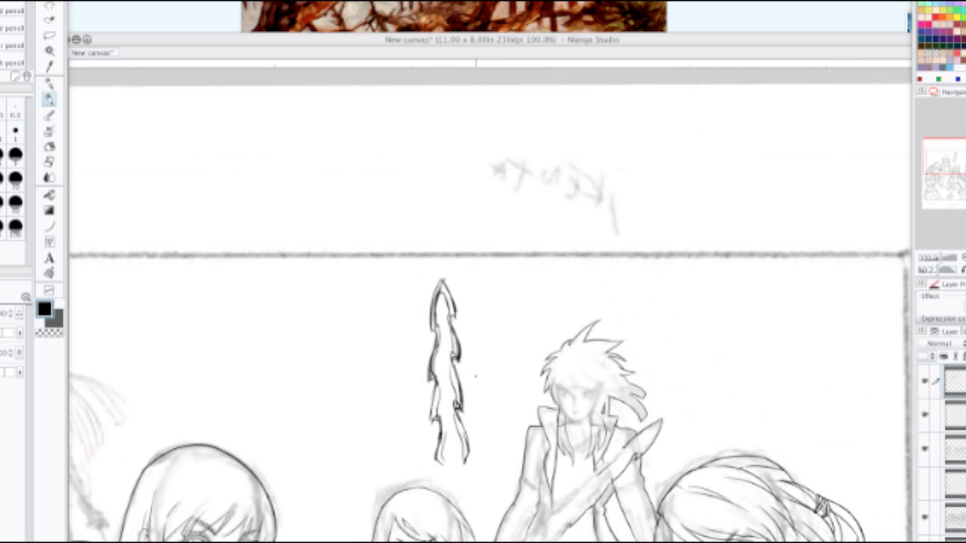
pyautogui.press('super+plus')
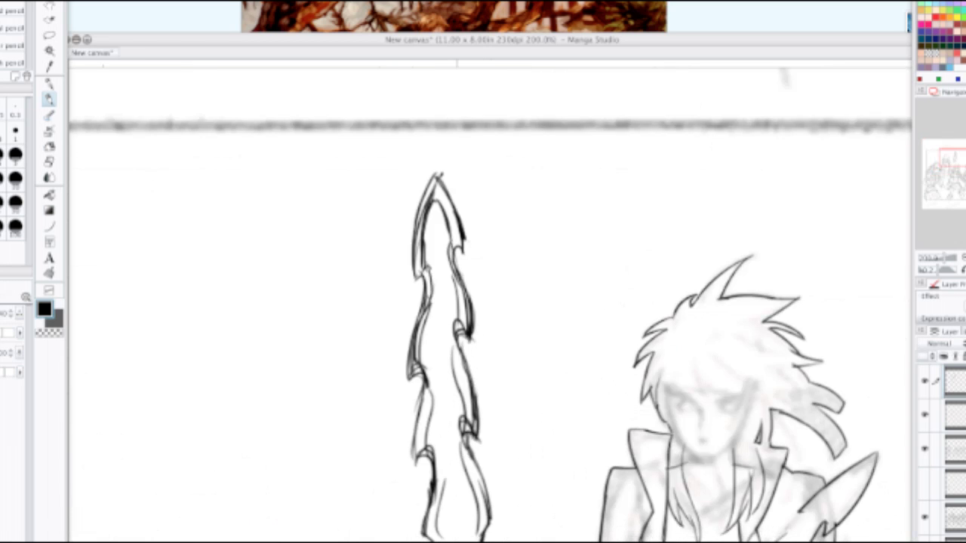
pyautogui.press('e')
pyautogui.moveTo(468, 406)
pyautogui.mouseDown()
pyautogui.moveTo(462, 332)
pyautogui.moveTo(460, 363)
pyautogui.mouseUp()
pyautogui.press('p')
pyautogui.moveTo(467, 319)
pyautogui.mouseDown()
pyautogui.moveTo(454, 397)
pyautogui.moveTo(471, 407)
pyautogui.mouseUp()
pyautogui.moveTo(449, 389); pyautogui.dragTo(468, 405)
pyautogui.press('super+minus')
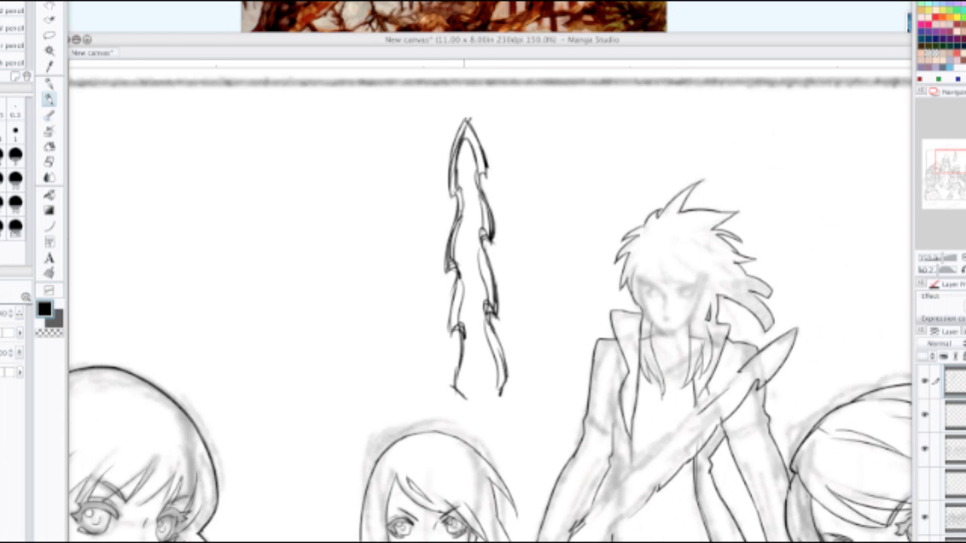
# Step: Erase the inked sword across the spiky-haired figure's torso and select the second layer from the top
pyautogui.press('super+minus')
pyautogui.press('super+plus')
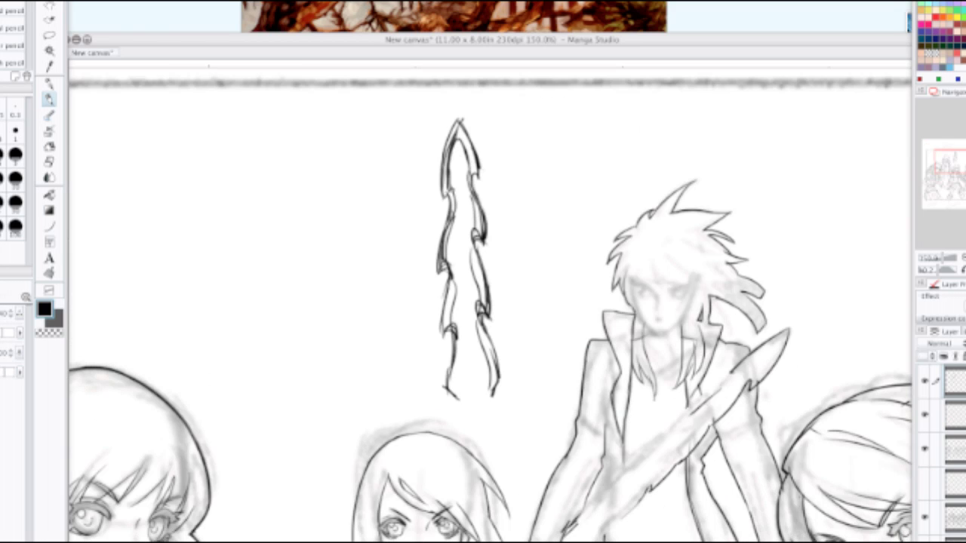
pyautogui.press('e')
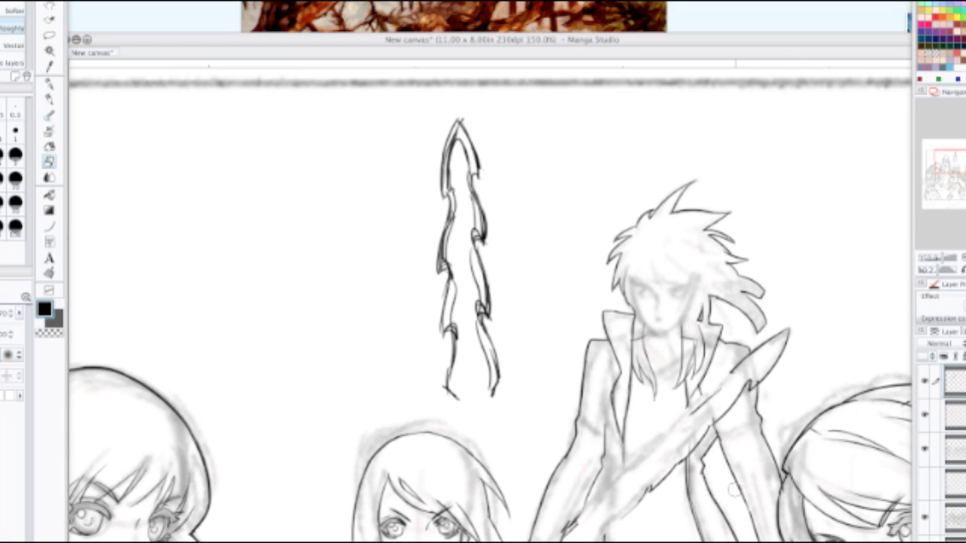
pyautogui.moveTo(682, 460)
pyautogui.mouseDown()
pyautogui.moveTo(793, 326)
pyautogui.moveTo(702, 400)
pyautogui.mouseUp()
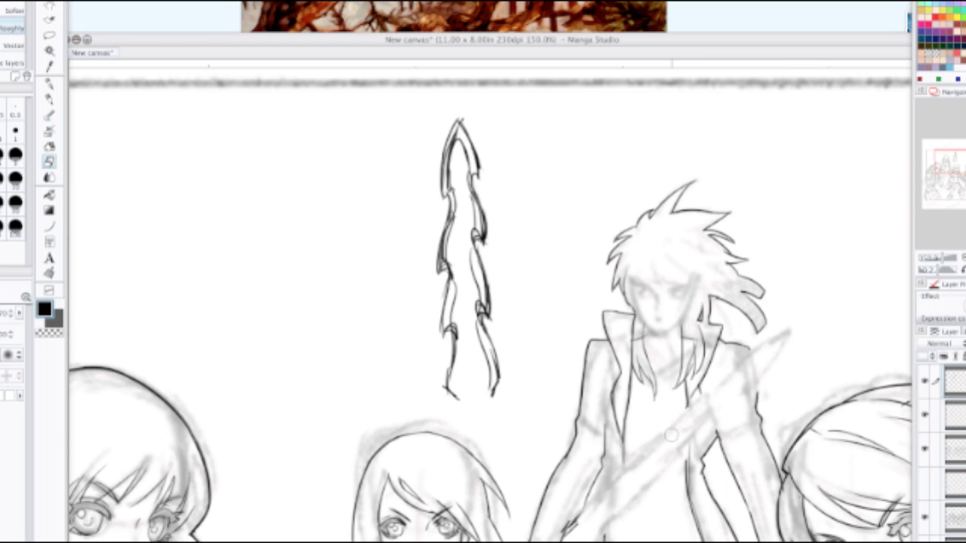
pyautogui.click(955, 415)
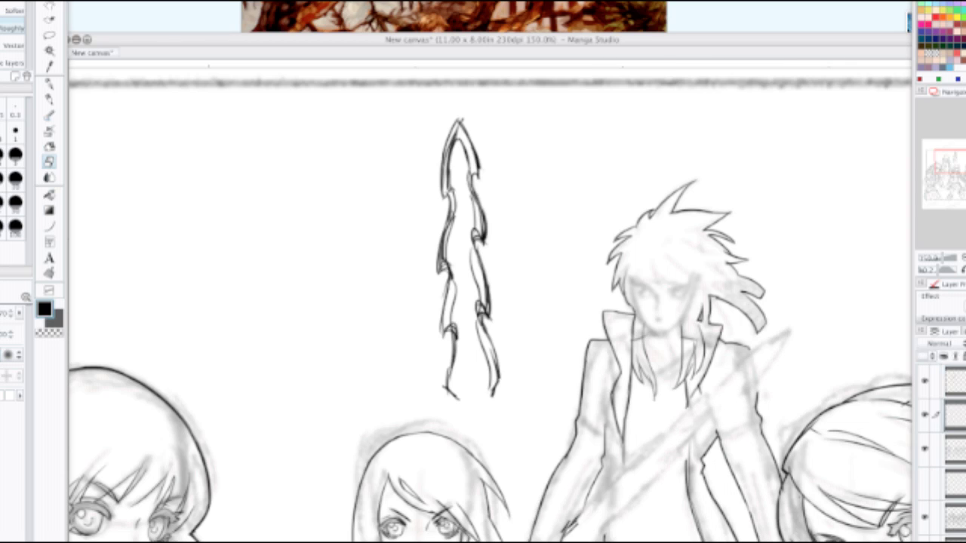
# Step: Add a new layer above the blade sketch, lower the sketch layer's opacity and make the new layer active for inking
pyautogui.click(926, 415)
pyautogui.press('p')
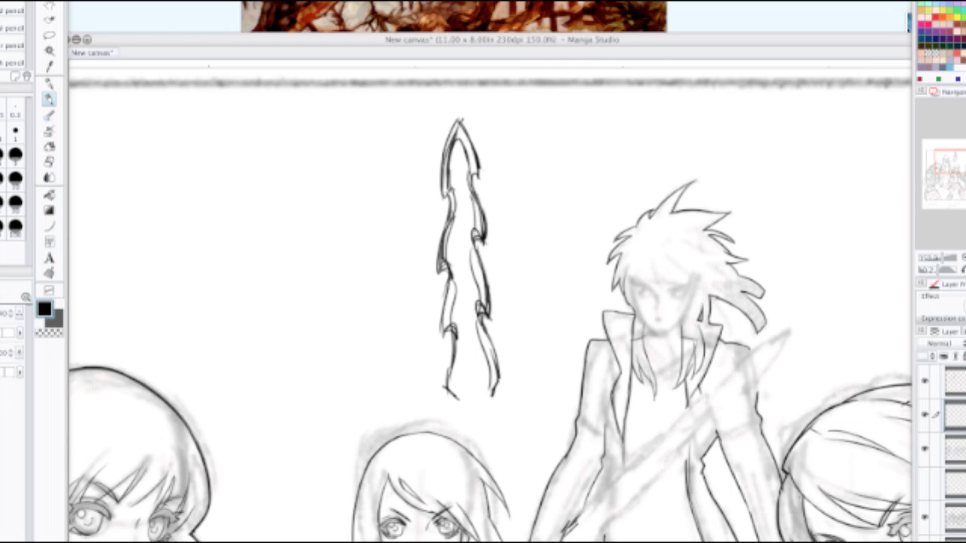
pyautogui.click(956, 382)
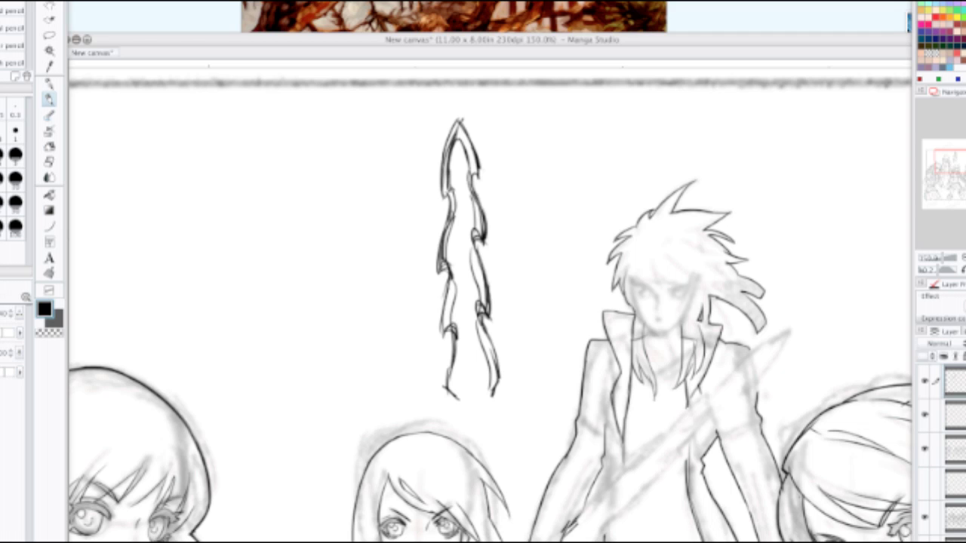
pyautogui.press('super+shift+n')
pyautogui.press('super+plus')
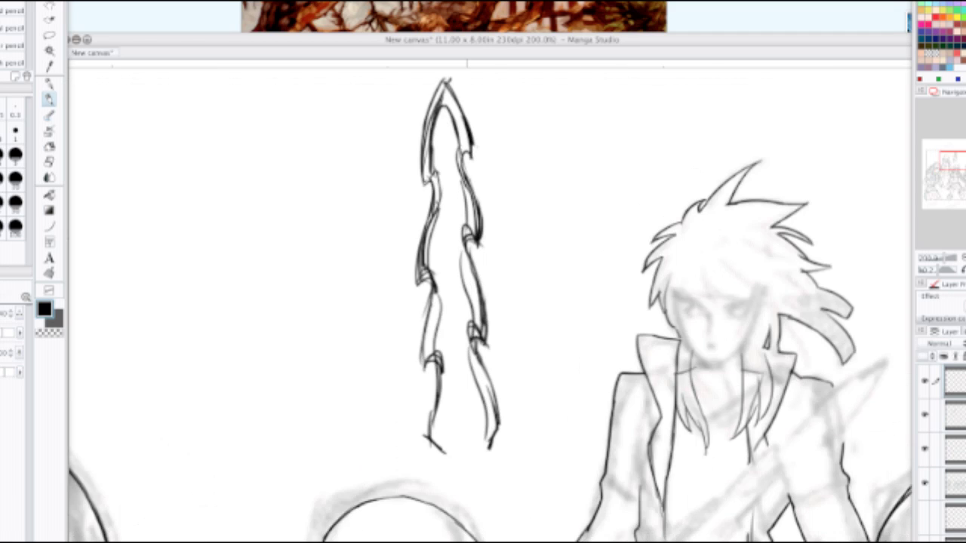
pyautogui.moveTo(467, 264); pyautogui.dragTo(540, 334)
pyautogui.click(956, 416)
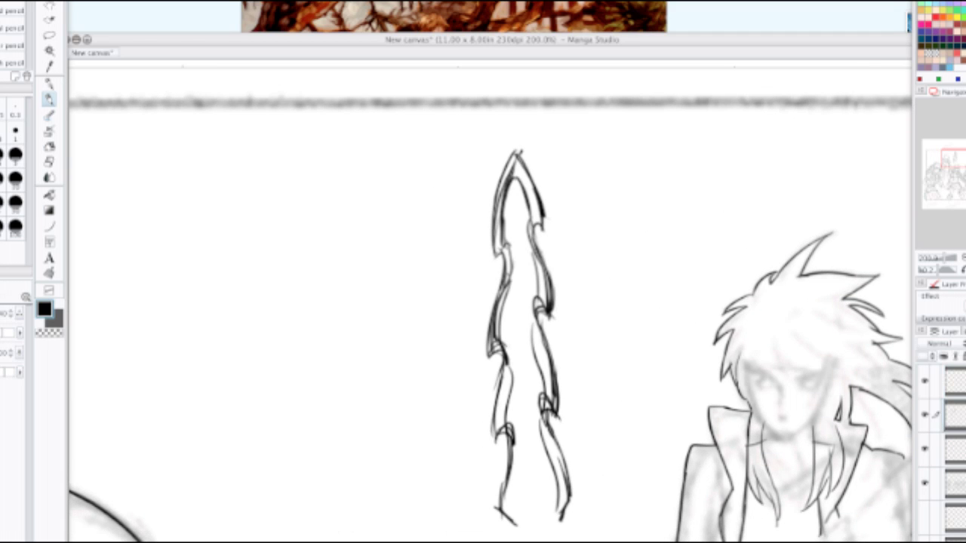
pyautogui.click(964, 344)
pyautogui.click(956, 381)
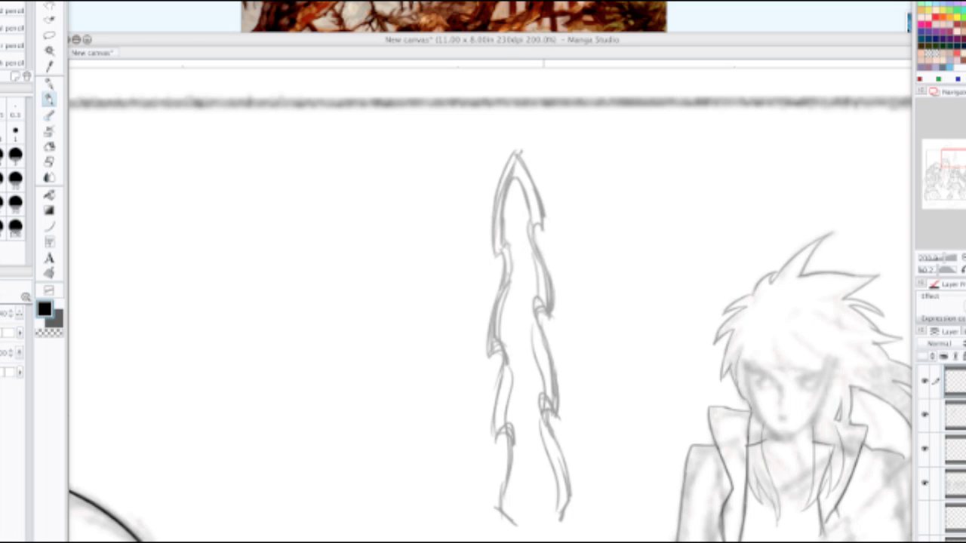
# Step: Ink the outer line of the blade's lowest left segment from the base corner to the curved notch above, redoing strokes that miss
pyautogui.press('super+plus')
pyautogui.press('super+plus')
pyautogui.moveTo(400, 439)
pyautogui.mouseDown()
pyautogui.moveTo(437, 473)
pyautogui.moveTo(409, 370)
pyautogui.moveTo(415, 347)
pyautogui.mouseUp()
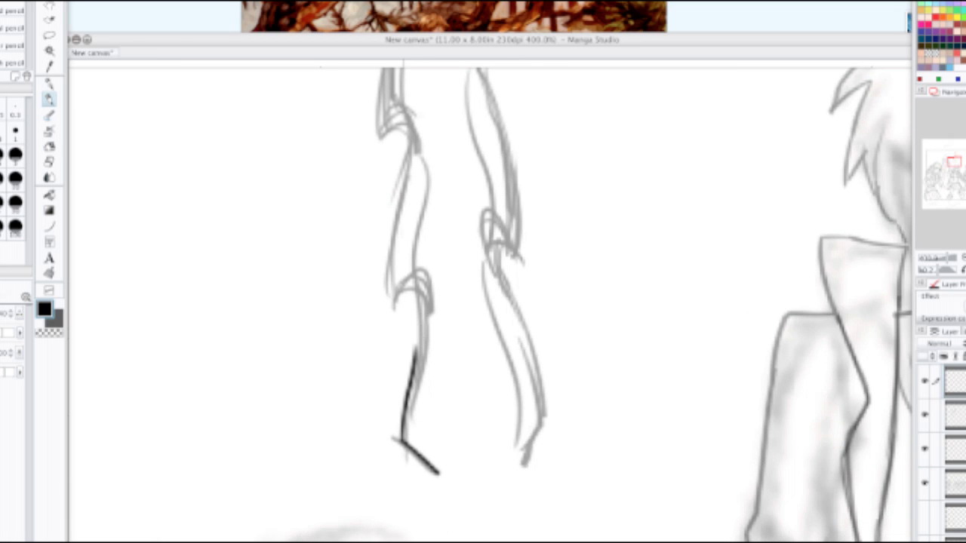
pyautogui.press('super+z')
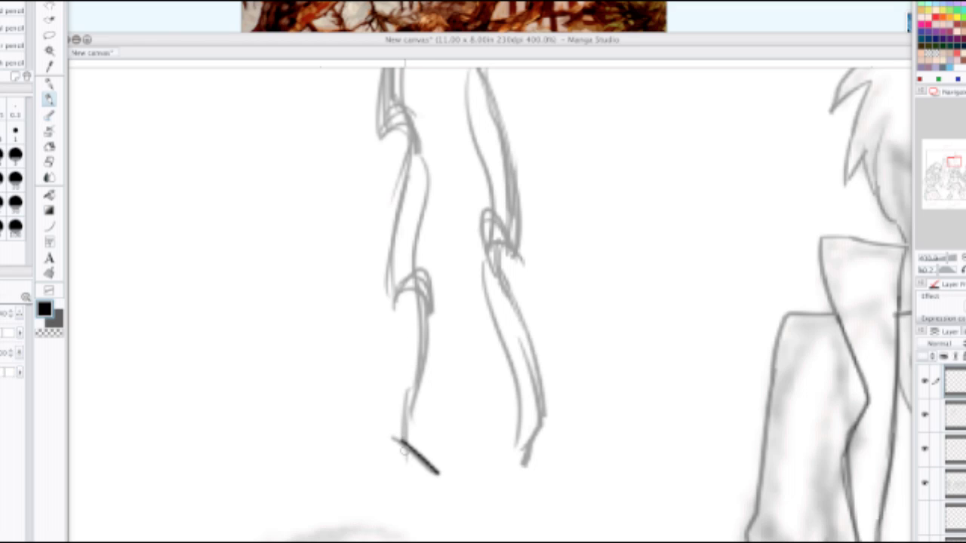
pyautogui.press('super+z')
pyautogui.moveTo(437, 474)
pyautogui.mouseDown()
pyautogui.moveTo(404, 445)
pyautogui.moveTo(397, 451)
pyautogui.moveTo(429, 323)
pyautogui.mouseUp()
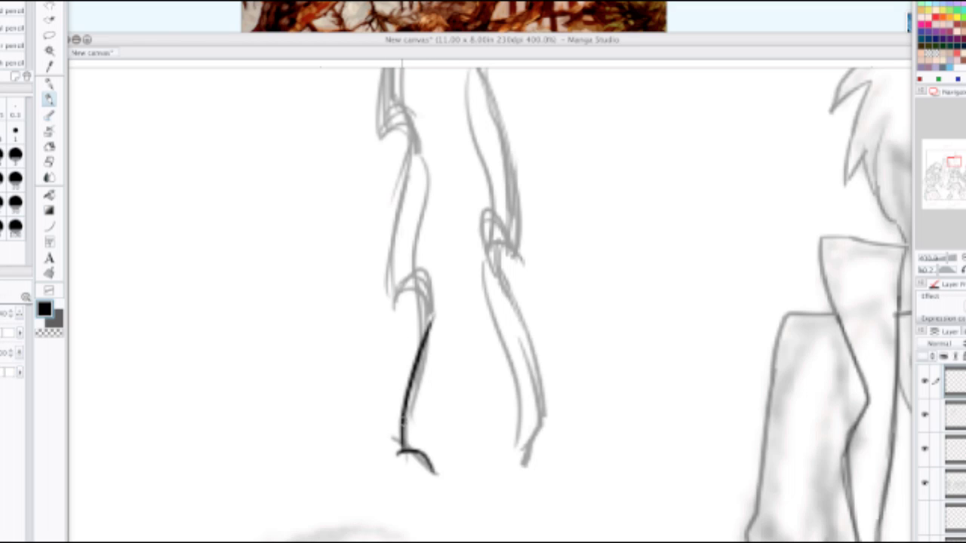
pyautogui.press('super+z')
pyautogui.moveTo(400, 451)
pyautogui.mouseDown()
pyautogui.moveTo(428, 335)
pyautogui.moveTo(409, 261)
pyautogui.mouseUp()
pyautogui.press('super+z')
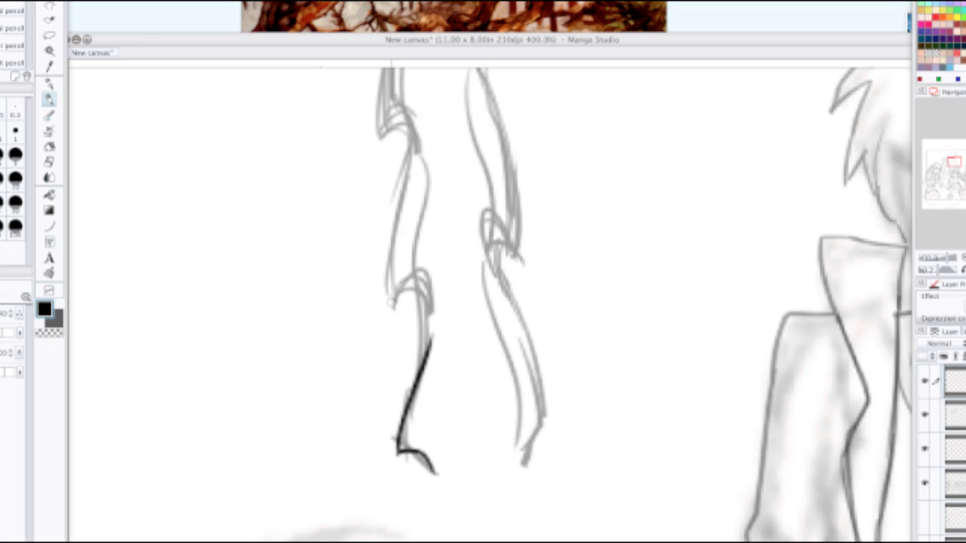
pyautogui.moveTo(392, 305)
pyautogui.mouseDown()
pyautogui.moveTo(428, 294)
pyautogui.moveTo(426, 364)
pyautogui.mouseUp()
pyautogui.press('super+z')
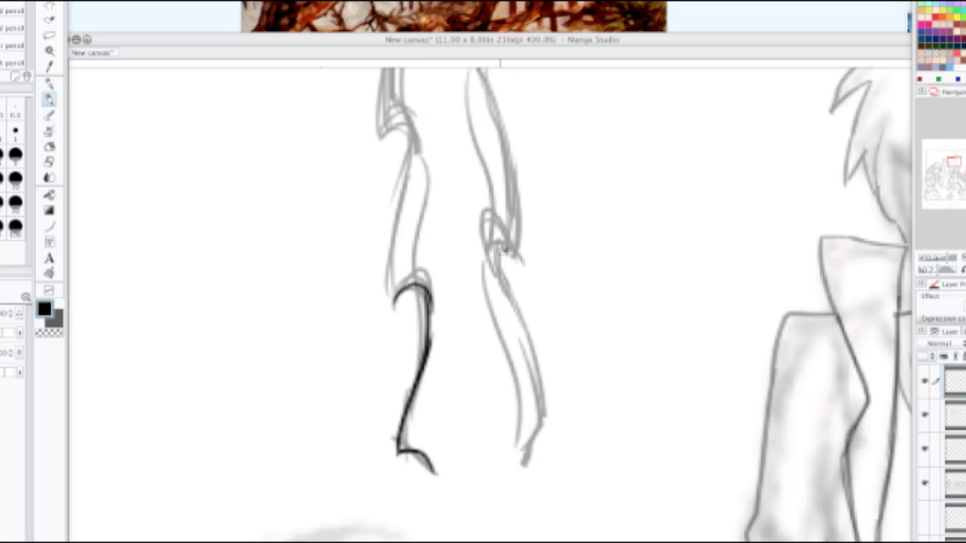
# Step: Ink the outer line of the blade's lowest right segment and the small hook at its top, redoing strokes that miss
pyautogui.moveTo(498, 252); pyautogui.dragTo(526, 349)
pyautogui.moveTo(515, 311); pyautogui.dragTo(544, 437)
pyautogui.press('super+z')
pyautogui.moveTo(508, 292)
pyautogui.mouseDown()
pyautogui.moveTo(520, 334)
pyautogui.moveTo(524, 449)
pyautogui.mouseUp()
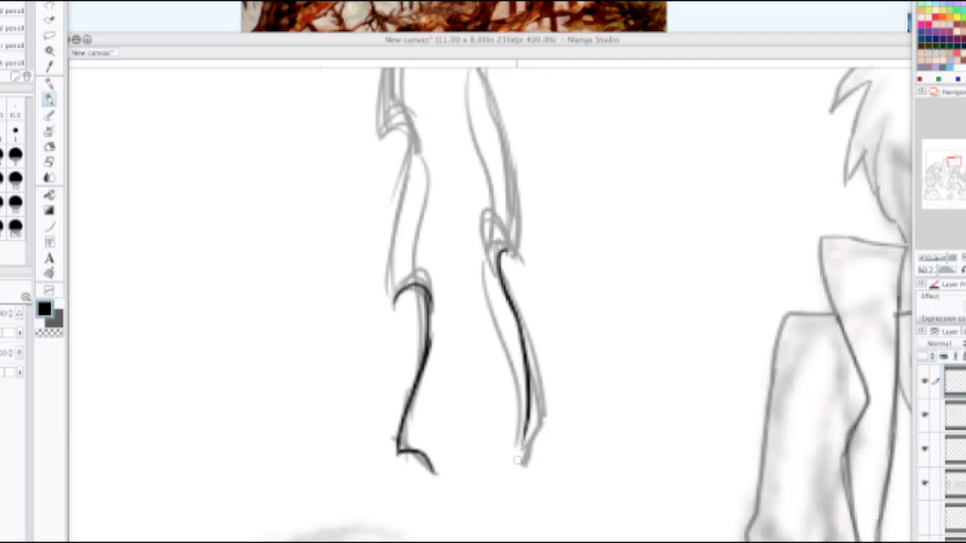
pyautogui.press('super+z')
pyautogui.moveTo(515, 310)
pyautogui.mouseDown()
pyautogui.moveTo(519, 466)
pyautogui.moveTo(542, 414)
pyautogui.mouseUp()
pyautogui.press('super+z')
pyautogui.moveTo(503, 222); pyautogui.dragTo(518, 274)
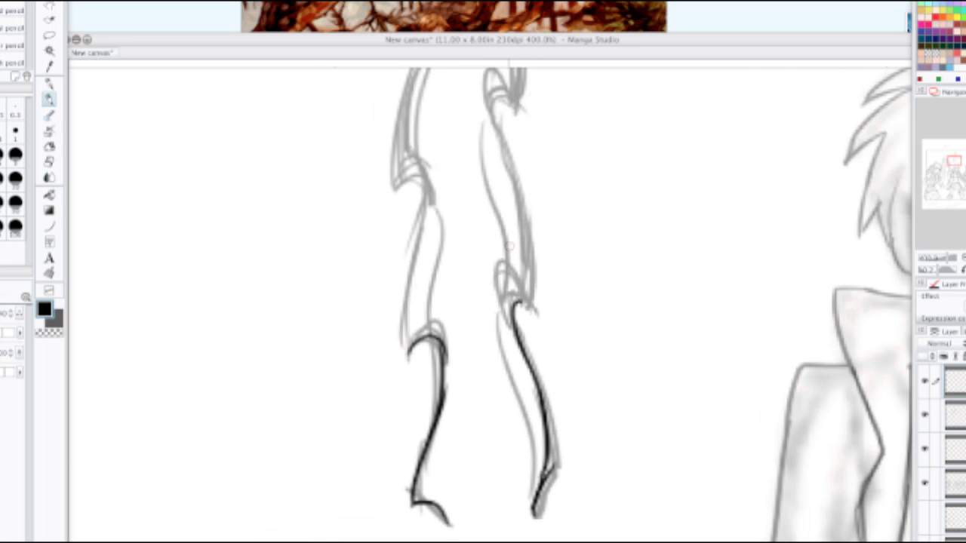
pyautogui.moveTo(514, 316); pyautogui.dragTo(535, 304)
# Step: Ink the left edge's third segment from the top, together with the curved notch above it
pyautogui.moveTo(427, 211); pyautogui.dragTo(404, 346)
pyautogui.moveTo(407, 288); pyautogui.dragTo(407, 357)
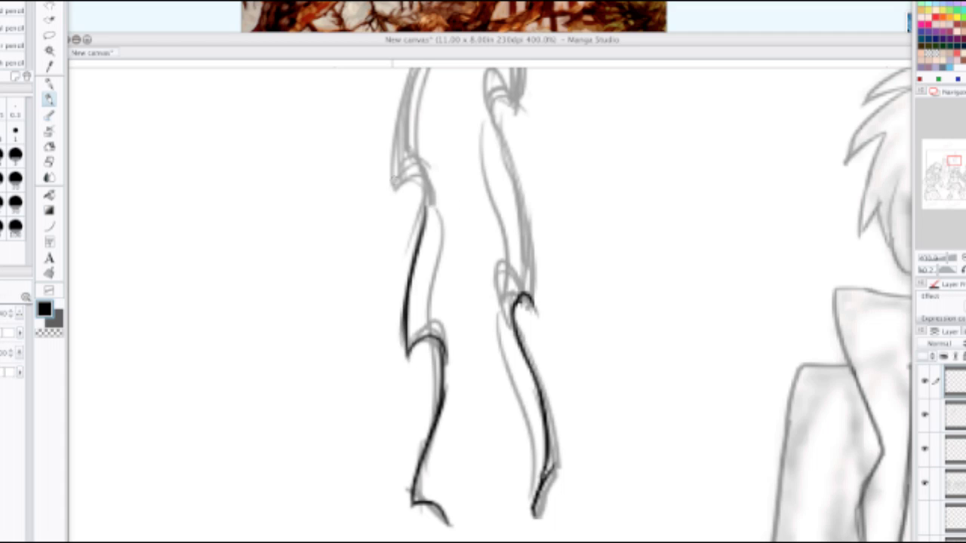
pyautogui.moveTo(394, 187)
pyautogui.mouseDown()
pyautogui.moveTo(426, 197)
pyautogui.moveTo(424, 214)
pyautogui.mouseUp()
pyautogui.press('super+z')
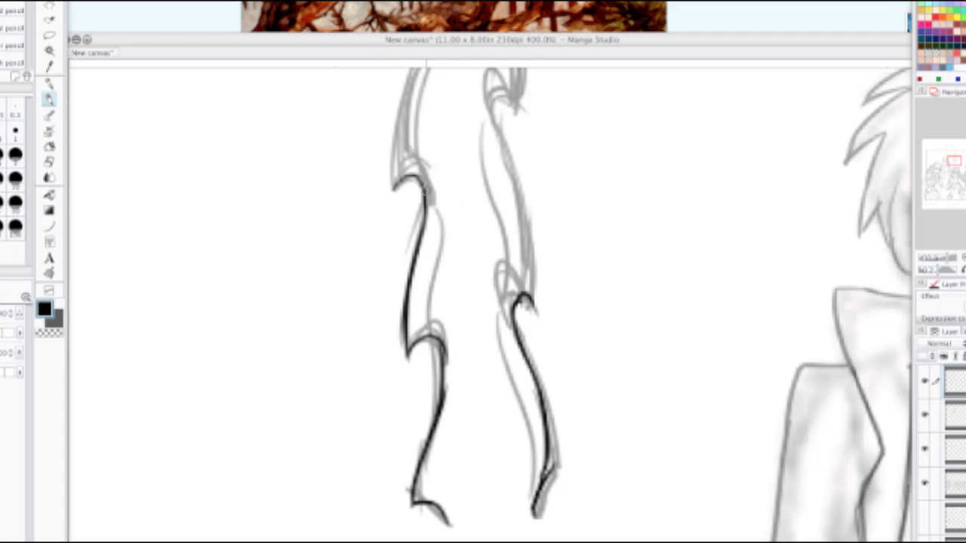
# Step: Ink the right edge's third segment down to its hook, redoing the stroke until it follows the sketch
pyautogui.moveTo(489, 121); pyautogui.dragTo(526, 313)
pyautogui.press('super+z')
pyautogui.moveTo(496, 137); pyautogui.dragTo(532, 302)
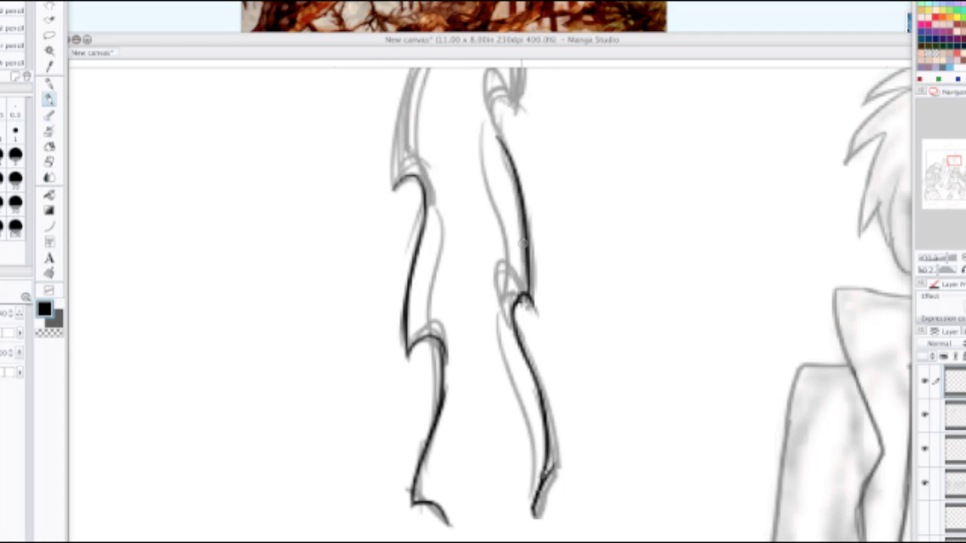
pyautogui.press('super+z')
pyautogui.moveTo(502, 145); pyautogui.dragTo(529, 316)
pyautogui.moveTo(538, 261); pyautogui.dragTo(532, 303)
# Step: Ink the left edge's second segment up to the notch below the blade tip
pyautogui.moveTo(440, 99); pyautogui.dragTo(456, 259)
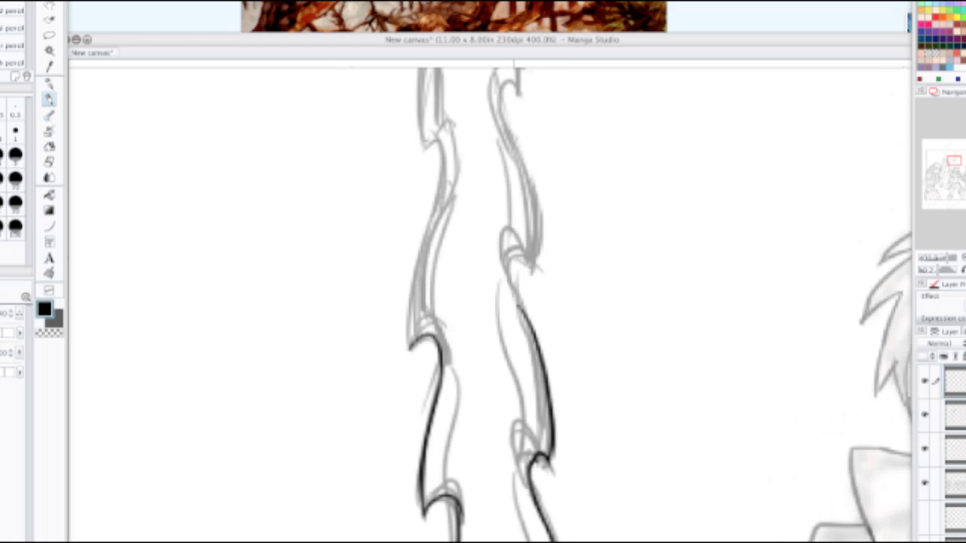
pyautogui.moveTo(410, 348); pyautogui.dragTo(436, 199)
pyautogui.moveTo(421, 235)
pyautogui.mouseDown()
pyautogui.moveTo(439, 136)
pyautogui.moveTo(424, 154)
pyautogui.moveTo(445, 170)
pyautogui.mouseUp()
# Step: Ink the left side of the blade tip from its notch up to the point, redoing strokes that miss
pyautogui.moveTo(412, 117); pyautogui.dragTo(399, 317)
pyautogui.moveTo(410, 350); pyautogui.dragTo(431, 185)
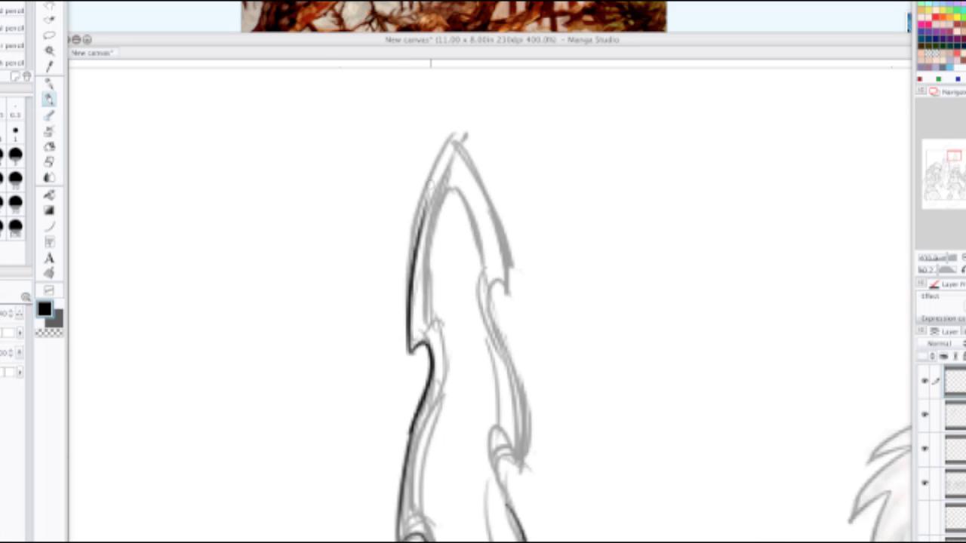
pyautogui.press('super+z')
pyautogui.moveTo(412, 348); pyautogui.dragTo(454, 148)
pyautogui.press('super+z')
pyautogui.press('super+z')
pyautogui.moveTo(411, 350)
pyautogui.mouseDown()
pyautogui.moveTo(409, 252)
pyautogui.moveTo(446, 155)
pyautogui.mouseUp()
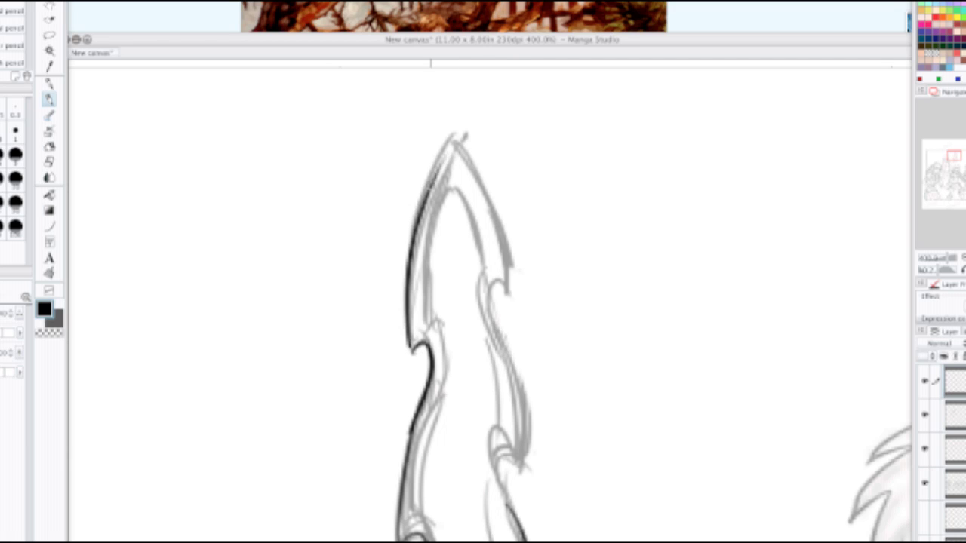
# Step: Ink the right side of the blade tip and the second right segment with their hooked notches
pyautogui.moveTo(426, 193)
pyautogui.mouseDown()
pyautogui.moveTo(459, 138)
pyautogui.moveTo(510, 293)
pyautogui.moveTo(526, 469)
pyautogui.mouseUp()
pyautogui.press('super+z')
pyautogui.moveTo(515, 382)
pyautogui.mouseDown()
pyautogui.moveTo(521, 469)
pyautogui.moveTo(520, 394)
pyautogui.moveTo(503, 400)
pyautogui.moveTo(525, 392)
pyautogui.moveTo(518, 436)
pyautogui.mouseUp()
pyautogui.press('super+z')
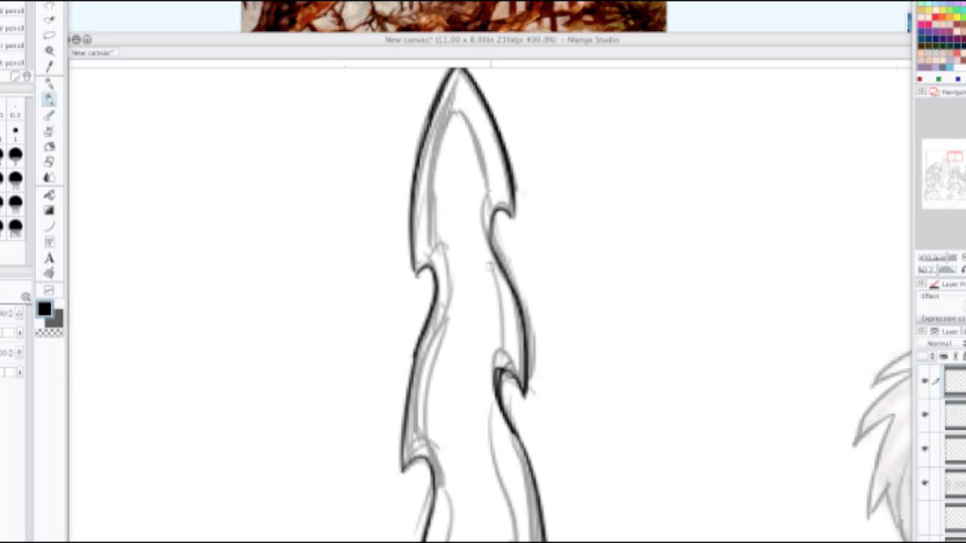
# Step: Ink the inner contour inside the blade tip and along the second segments of both edges
pyautogui.moveTo(485, 255); pyautogui.dragTo(503, 371)
pyautogui.moveTo(458, 119); pyautogui.dragTo(488, 207)
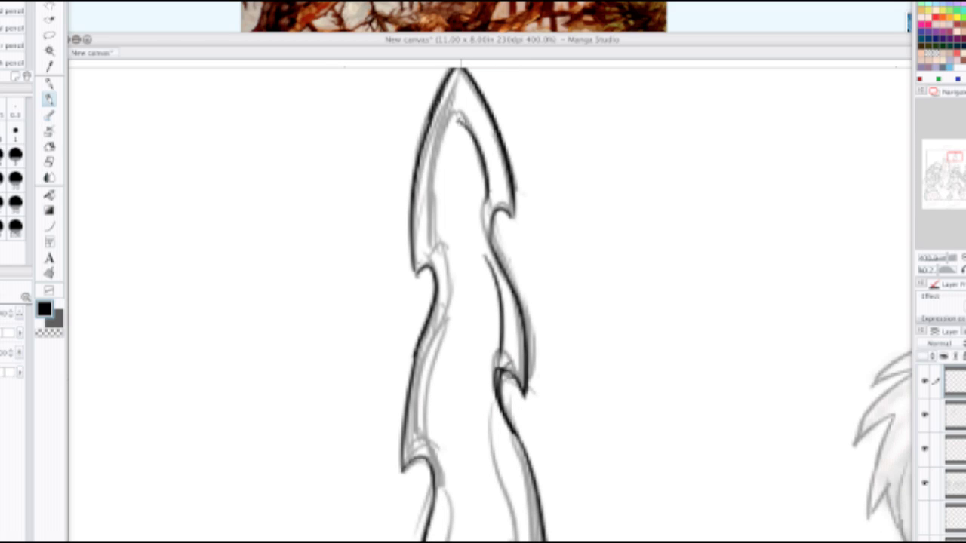
pyautogui.moveTo(451, 116); pyautogui.dragTo(431, 192)
pyautogui.moveTo(451, 117)
pyautogui.mouseDown()
pyautogui.moveTo(431, 240)
pyautogui.moveTo(439, 262)
pyautogui.moveTo(483, 218)
pyautogui.moveTo(477, 292)
pyautogui.mouseUp()
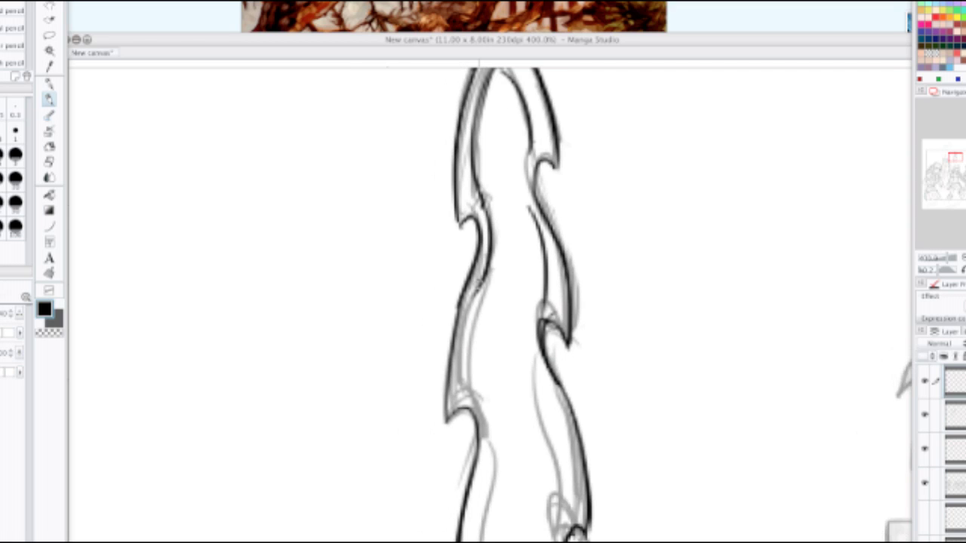
pyautogui.press('super+z')
pyautogui.moveTo(482, 200)
pyautogui.mouseDown()
pyautogui.moveTo(480, 451)
pyautogui.moveTo(542, 255)
pyautogui.mouseUp()
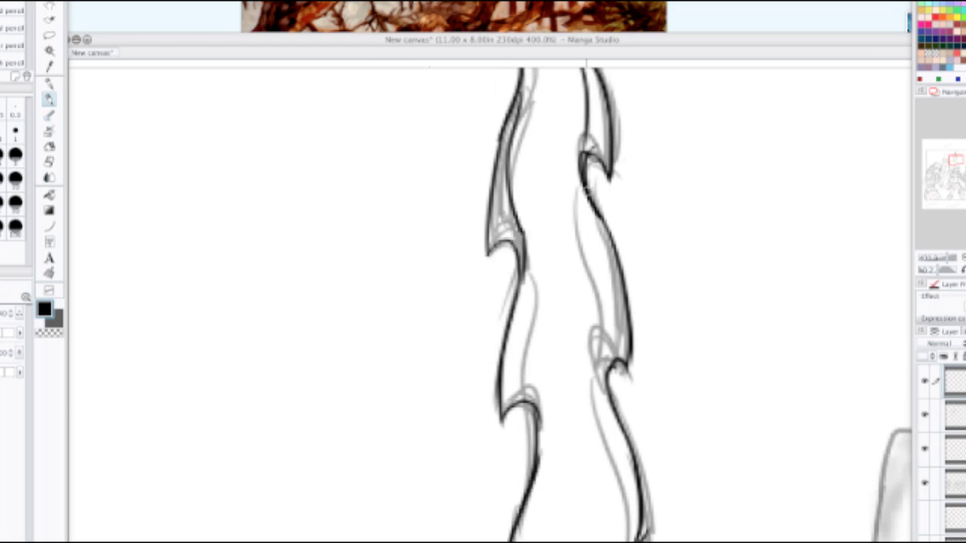
# Step: Ink the inner contour along the third segments of both edges and down the lowest left segment to the base
pyautogui.moveTo(581, 190); pyautogui.dragTo(592, 370)
pyautogui.press('super+z')
pyautogui.moveTo(580, 194)
pyautogui.mouseDown()
pyautogui.moveTo(606, 339)
pyautogui.moveTo(604, 396)
pyautogui.mouseUp()
pyautogui.moveTo(520, 264); pyautogui.dragTo(533, 371)
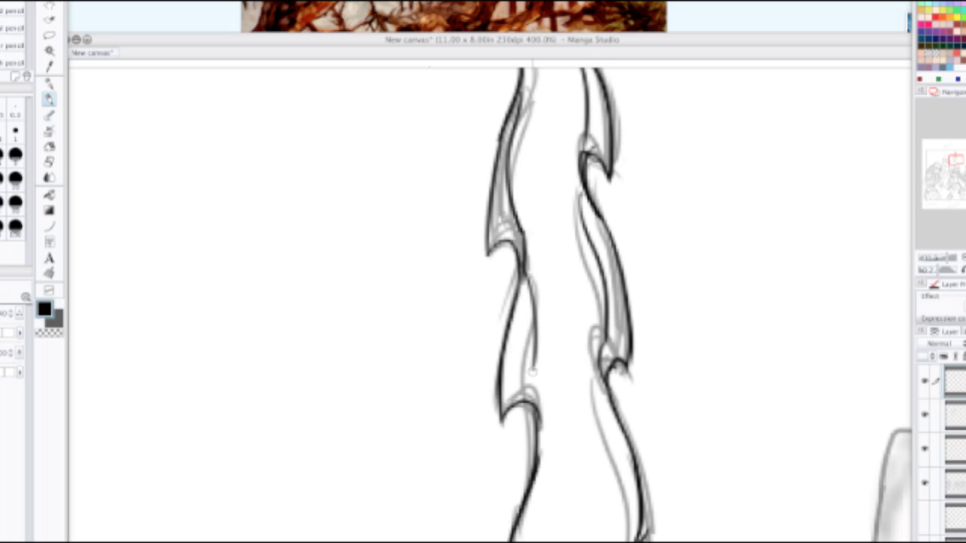
pyautogui.press('super+z')
pyautogui.moveTo(526, 276)
pyautogui.mouseDown()
pyautogui.moveTo(538, 421)
pyautogui.moveTo(556, 353)
pyautogui.moveTo(628, 233)
pyautogui.mouseUp()
pyautogui.moveTo(631, 273); pyautogui.dragTo(642, 403)
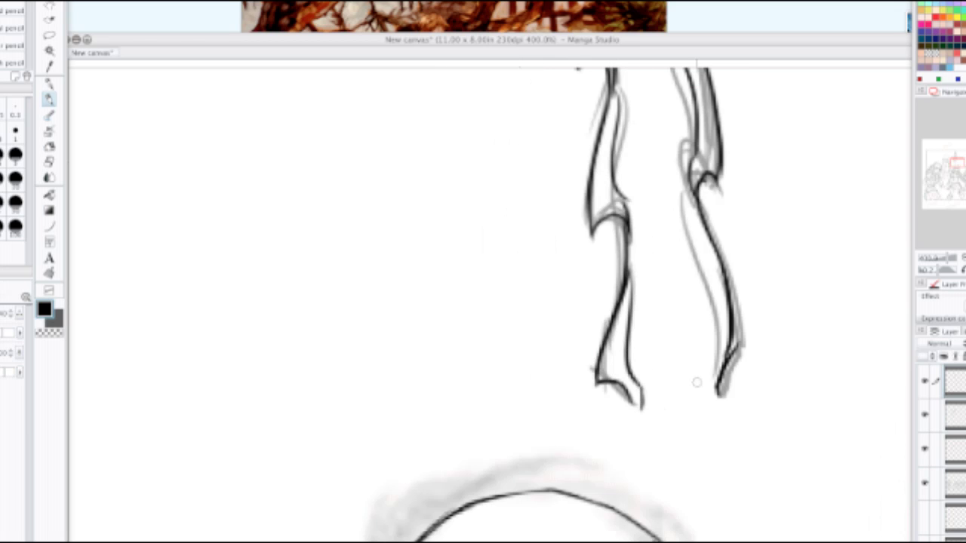
# Step: Ink the inner contour of the lowest right segment and close the blade's base with a jagged line
pyautogui.moveTo(712, 391); pyautogui.dragTo(719, 326)
pyautogui.moveTo(682, 190); pyautogui.dragTo(717, 344)
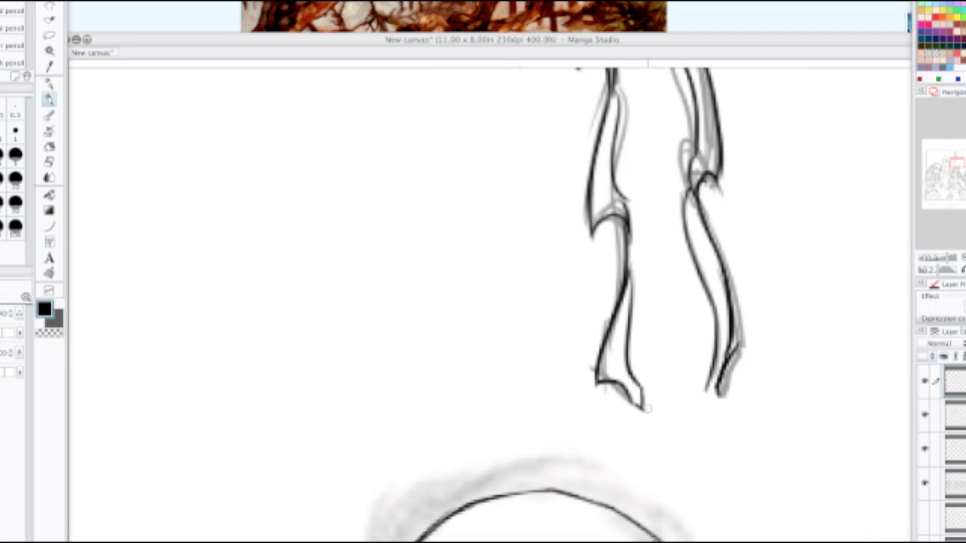
pyautogui.moveTo(636, 403)
pyautogui.mouseDown()
pyautogui.moveTo(673, 369)
pyautogui.moveTo(722, 394)
pyautogui.mouseUp()
pyautogui.moveTo(675, 366)
pyautogui.mouseDown()
pyautogui.moveTo(726, 402)
pyautogui.moveTo(723, 412)
pyautogui.mouseUp()
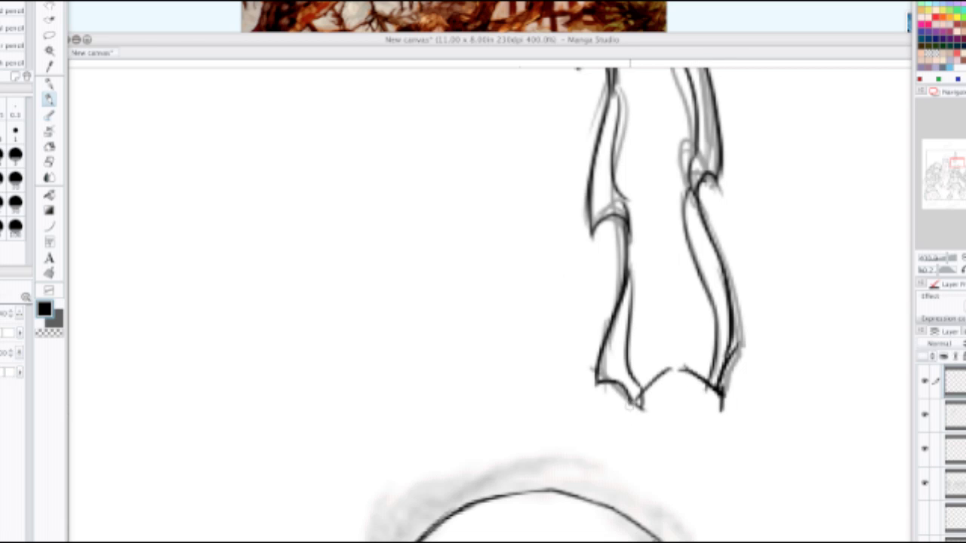
# Step: Lasso the whole blade, restore the sketch layer's full opacity and delete the rough blade from that layer
pyautogui.scroll(-3, 698, 333)
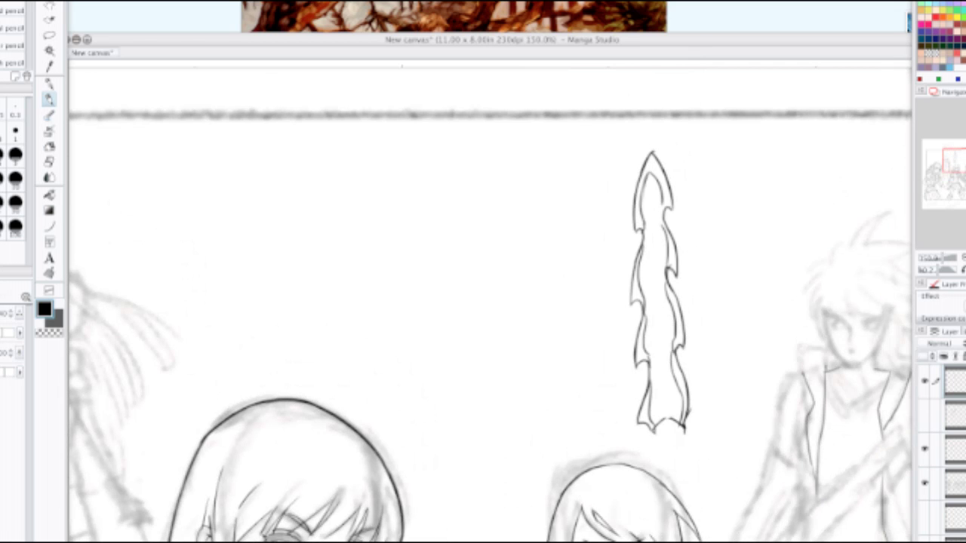
pyautogui.press('m')
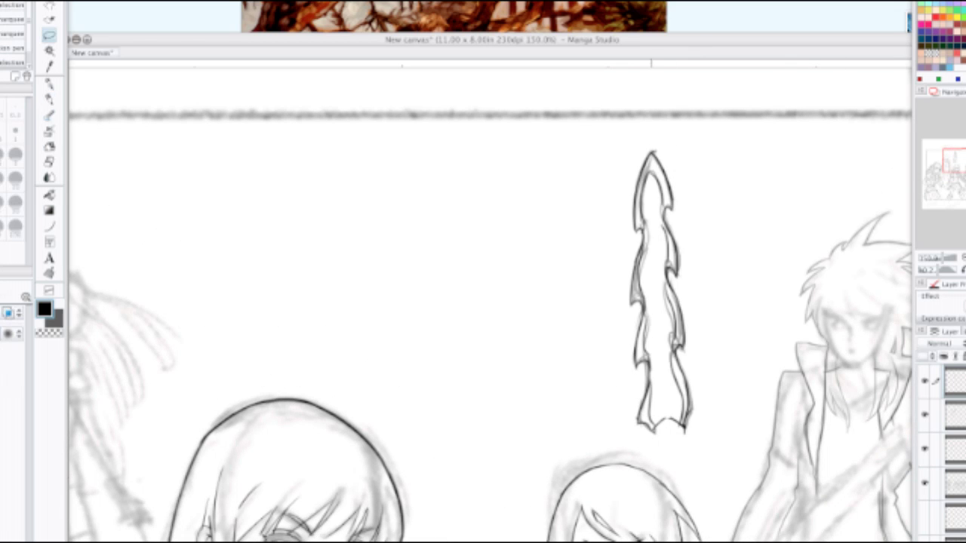
pyautogui.moveTo(627, 148)
pyautogui.mouseDown()
pyautogui.moveTo(585, 392)
pyautogui.moveTo(643, 451)
pyautogui.moveTo(748, 236)
pyautogui.moveTo(731, 167)
pyautogui.mouseUp()
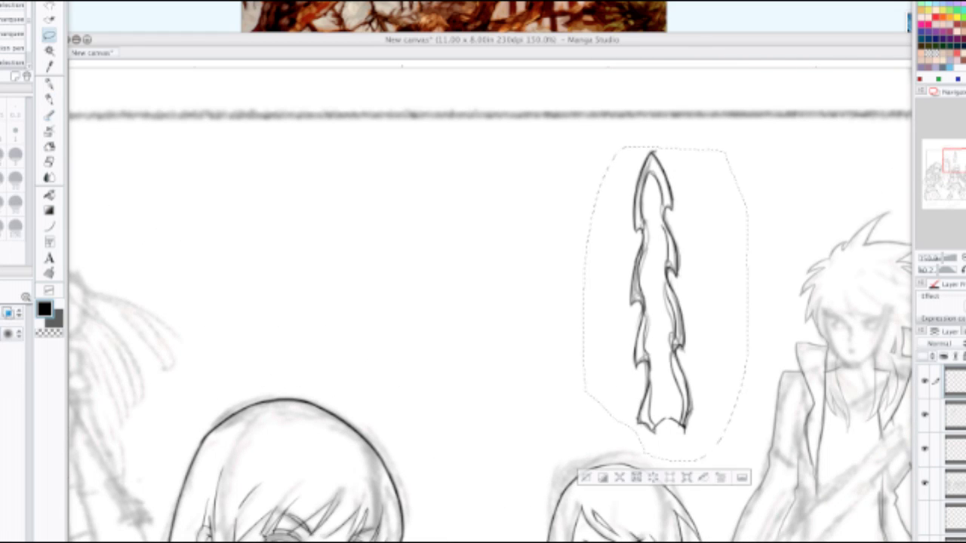
pyautogui.click(955, 415)
pyautogui.moveTo(959, 343); pyautogui.dragTo(965, 344)
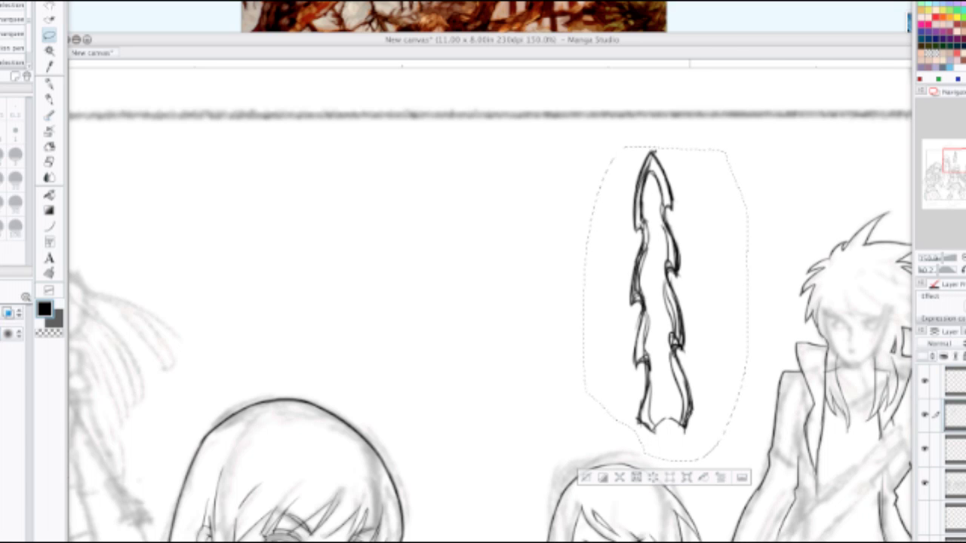
pyautogui.click(653, 477)
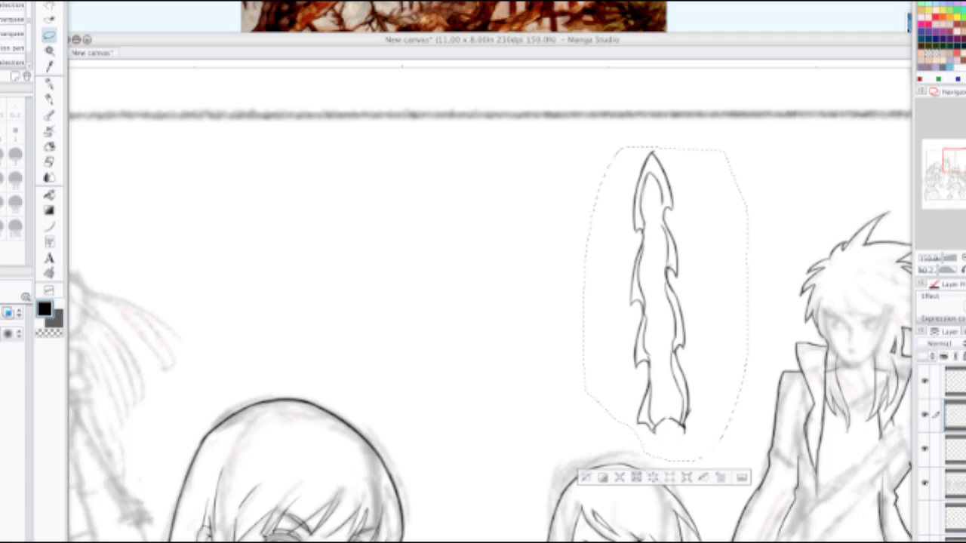
# Step: Rotate the inked blade to a diagonal angle on its own layer and move it across the spiky-haired figure's torso
pyautogui.click(955, 382)
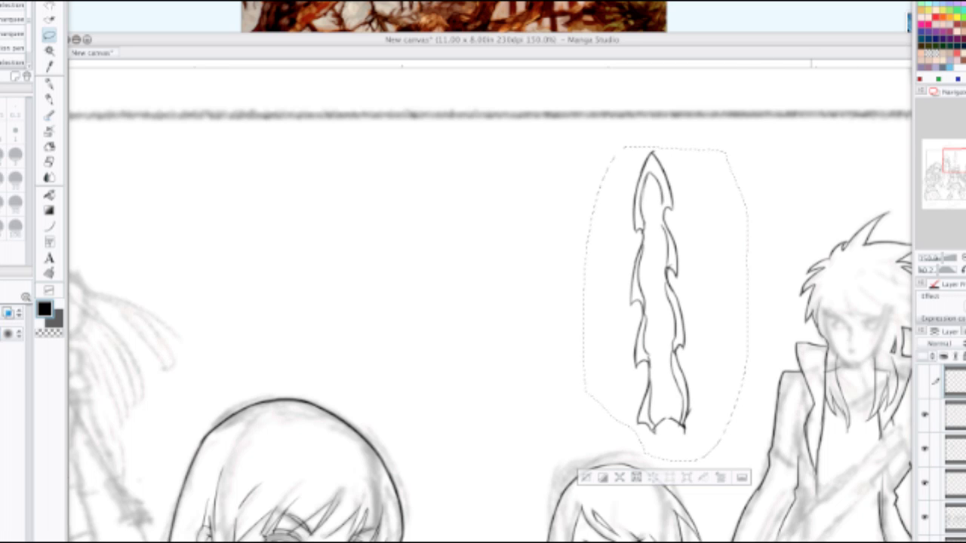
pyautogui.moveTo(665, 340); pyautogui.dragTo(363, 287)
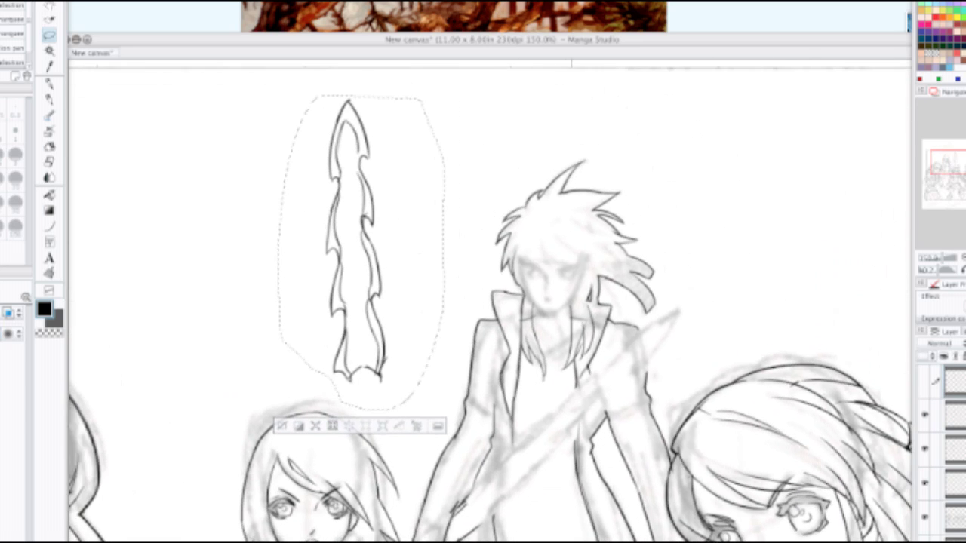
pyautogui.click(954, 416)
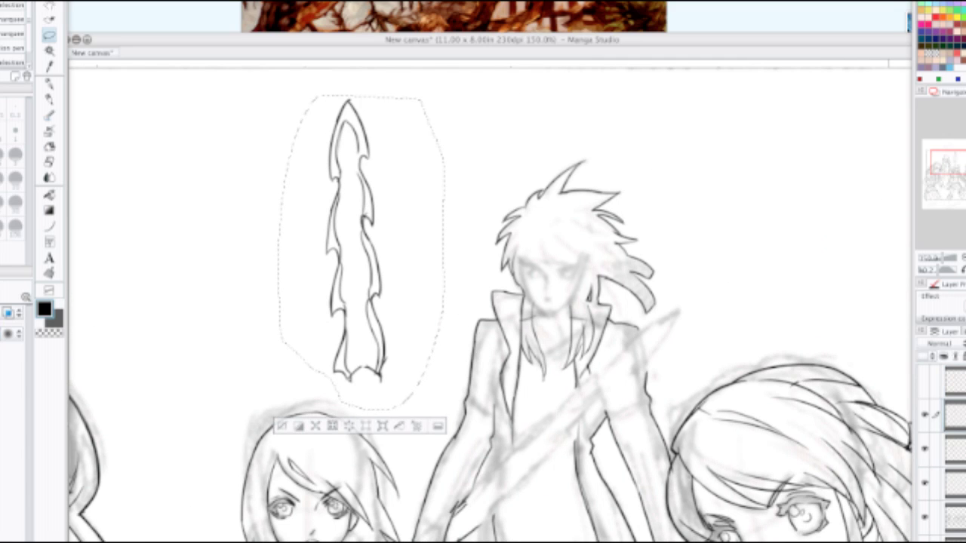
pyautogui.press('super+t')
pyautogui.moveTo(458, 84); pyautogui.dragTo(548, 201)
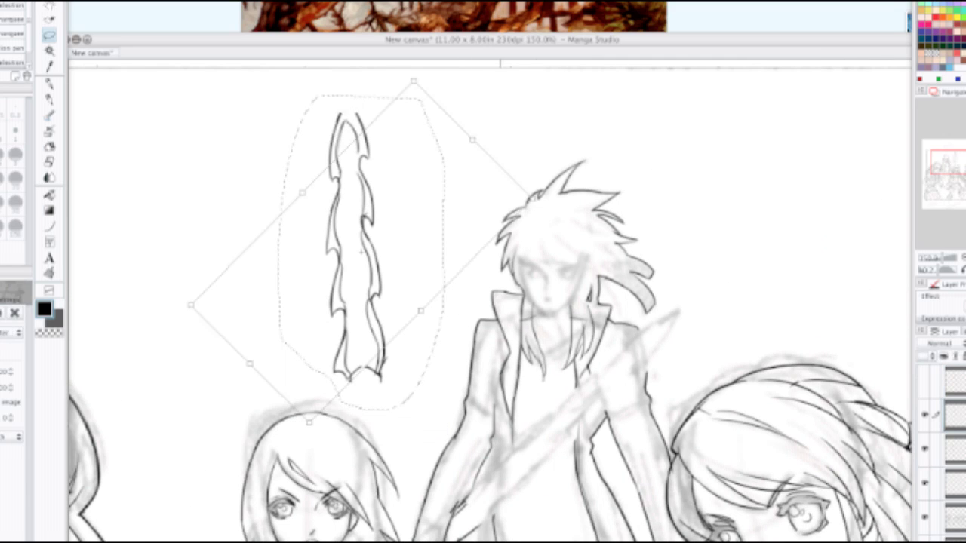
pyautogui.moveTo(539, 355); pyautogui.dragTo(578, 375)
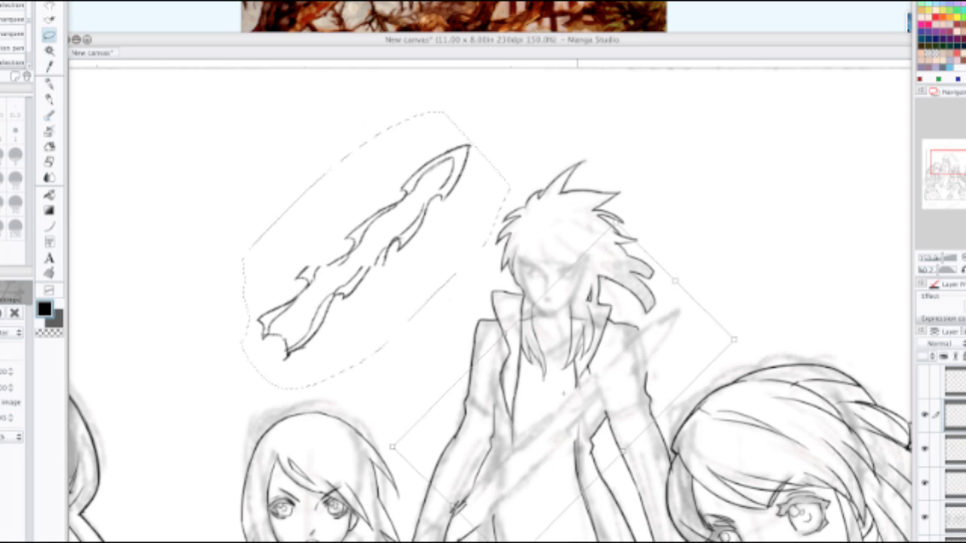
pyautogui.press('Return')
# Step: Shift the diagonal blade down toward the figure's hand and stretch its tip end out past the shoulder
pyautogui.moveTo(679, 438); pyautogui.dragTo(626, 148)
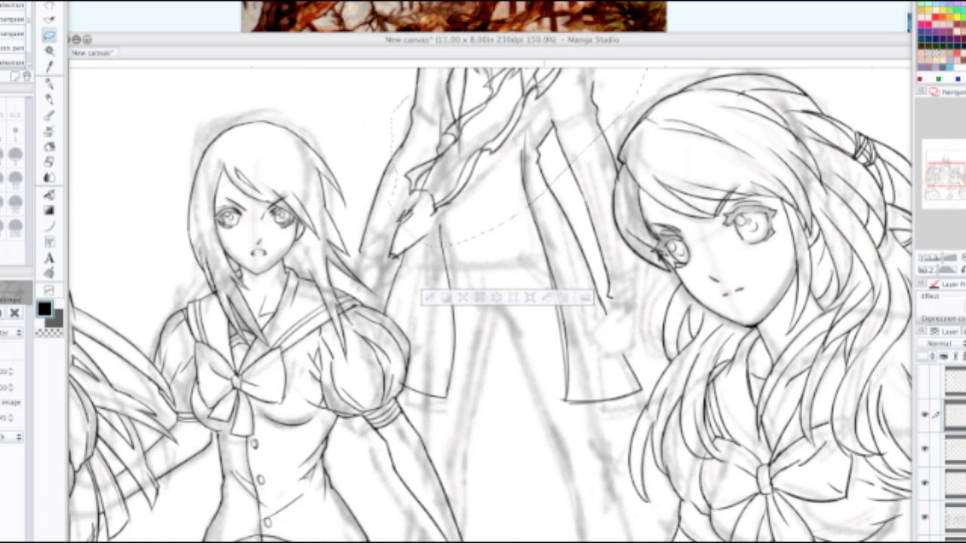
pyautogui.scroll(5, 490, 302)
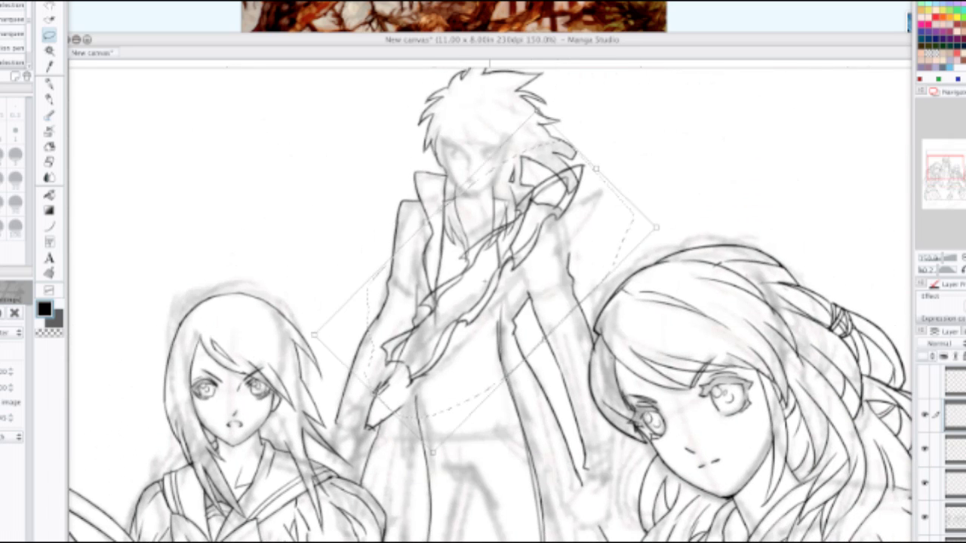
pyautogui.moveTo(480, 302); pyautogui.dragTo(448, 341)
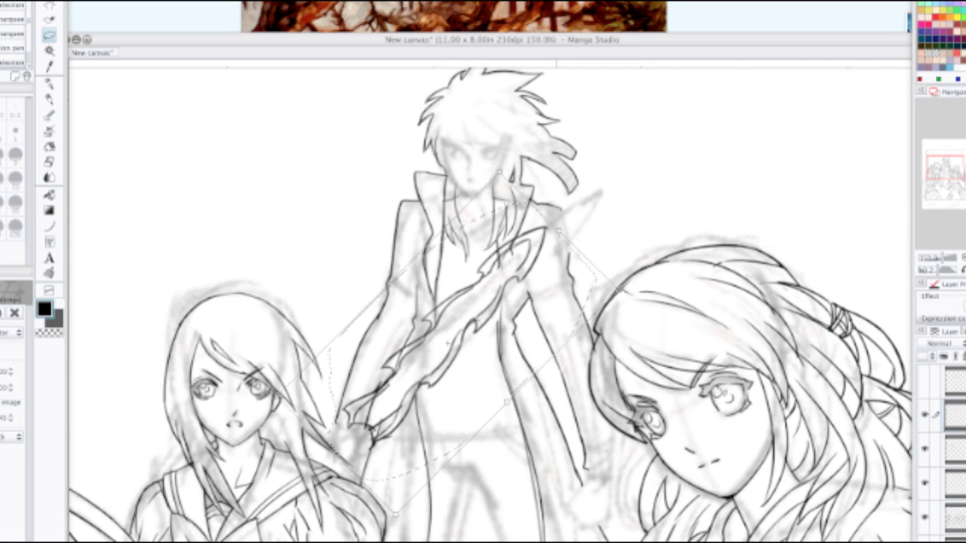
pyautogui.moveTo(558, 231); pyautogui.dragTo(610, 181)
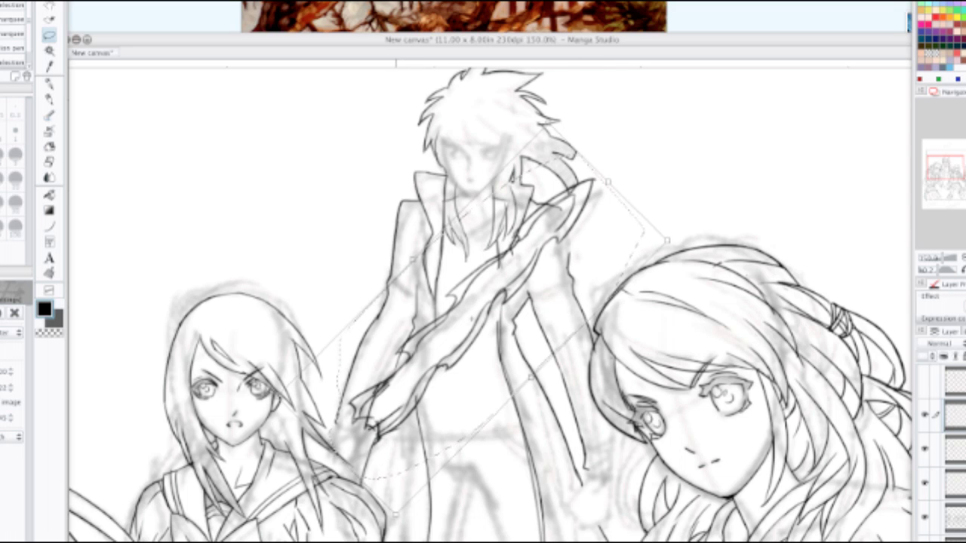
# Step: Distort the blade's corners to slim it and align it with the sketched sword, nudging it slightly into place
pyautogui.moveTo(395, 516); pyautogui.dragTo(368, 523)
pyautogui.moveTo(277, 395); pyautogui.dragTo(329, 370)
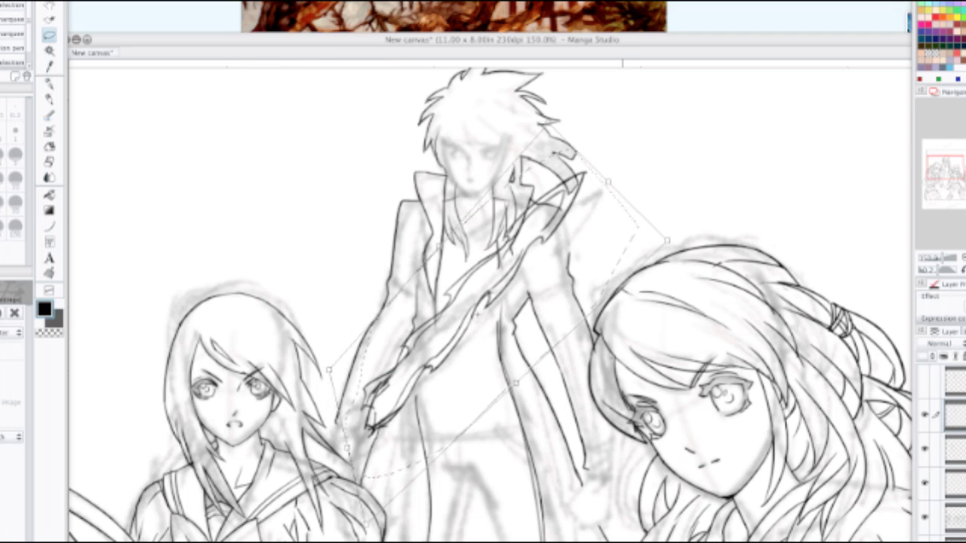
pyautogui.moveTo(572, 332); pyautogui.dragTo(668, 332)
pyautogui.moveTo(667, 241)
pyautogui.mouseDown()
pyautogui.moveTo(652, 227)
pyautogui.moveTo(664, 240)
pyautogui.mouseUp()
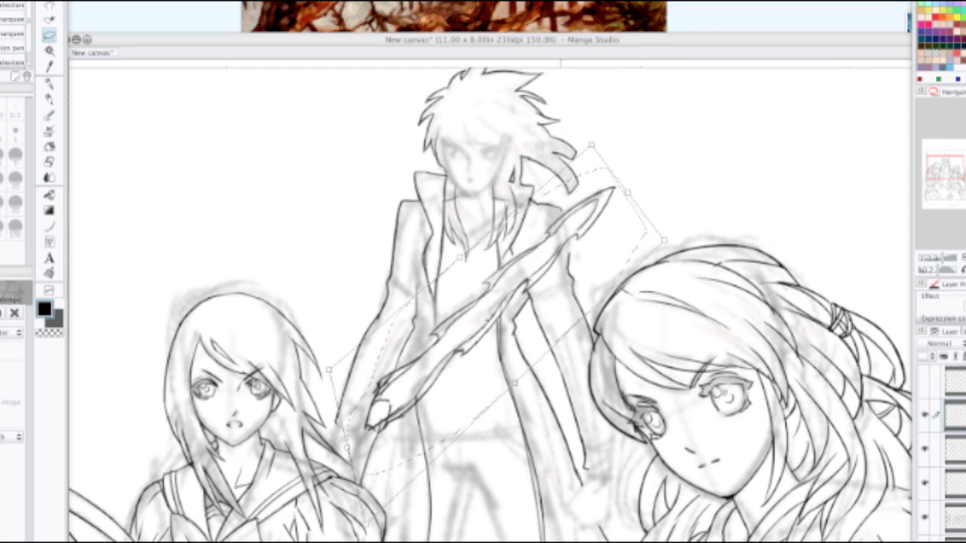
pyautogui.moveTo(560, 249); pyautogui.dragTo(554, 251)
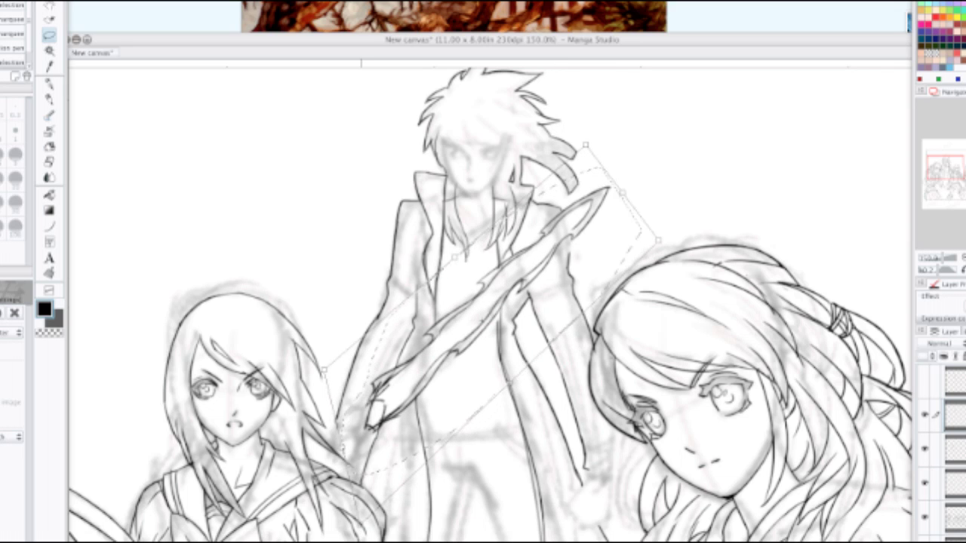
# Step: Fine-tune the corners at the blade's base and tip, apply the transformation and clear the selection
pyautogui.moveTo(360, 523); pyautogui.dragTo(340, 536)
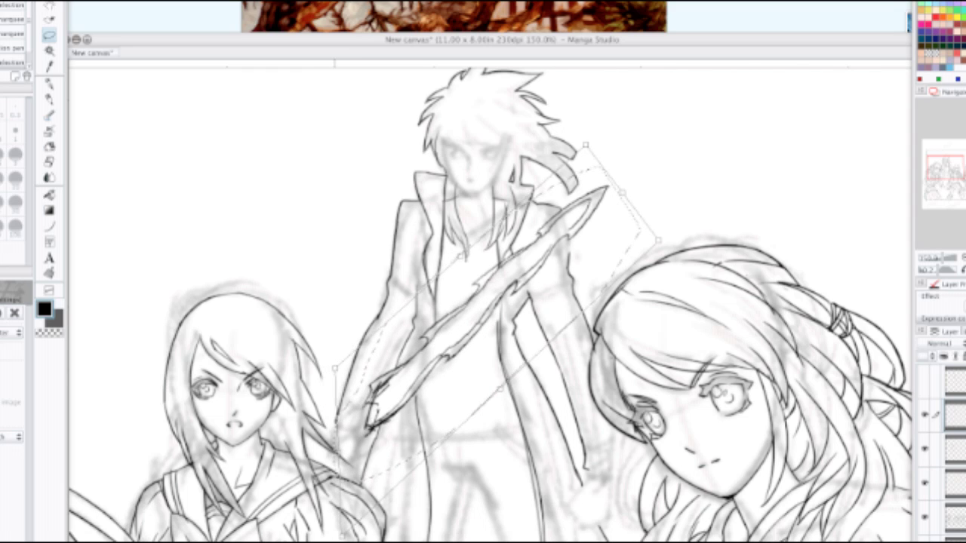
pyautogui.moveTo(335, 368); pyautogui.dragTo(341, 367)
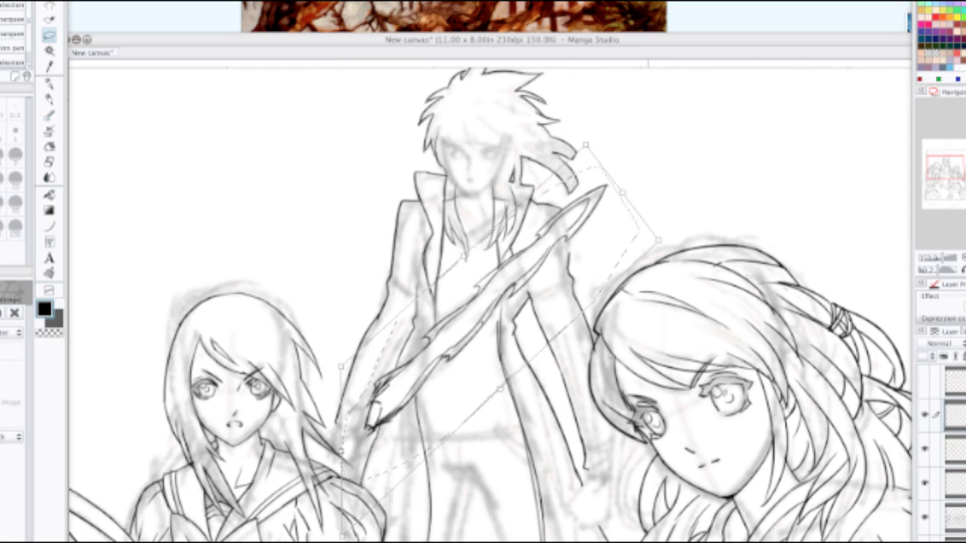
pyautogui.moveTo(586, 145); pyautogui.dragTo(590, 143)
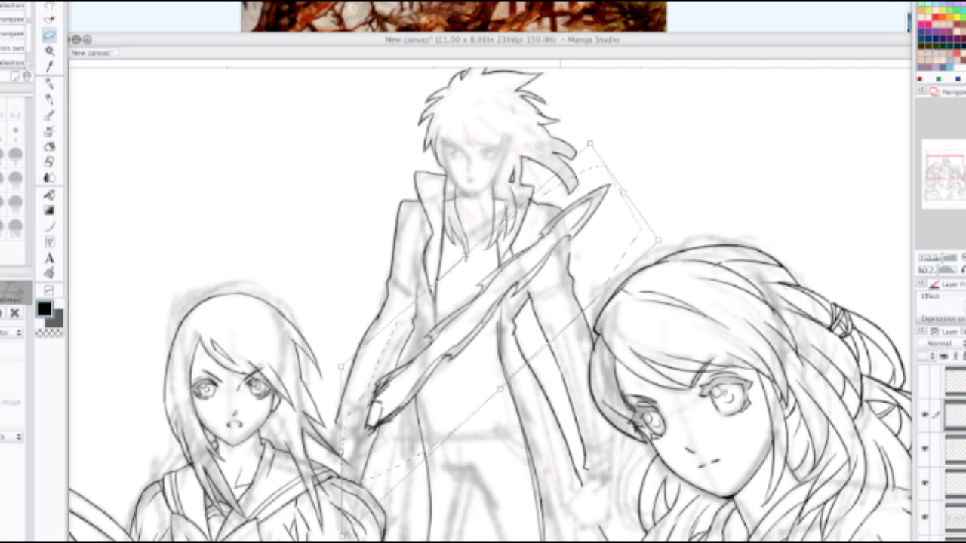
pyautogui.press('Return')
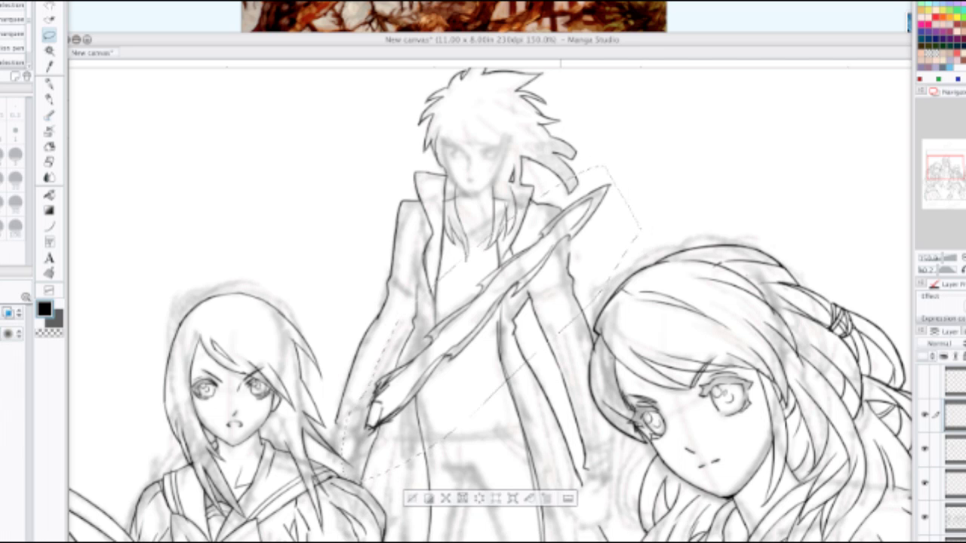
pyautogui.press('super+d')
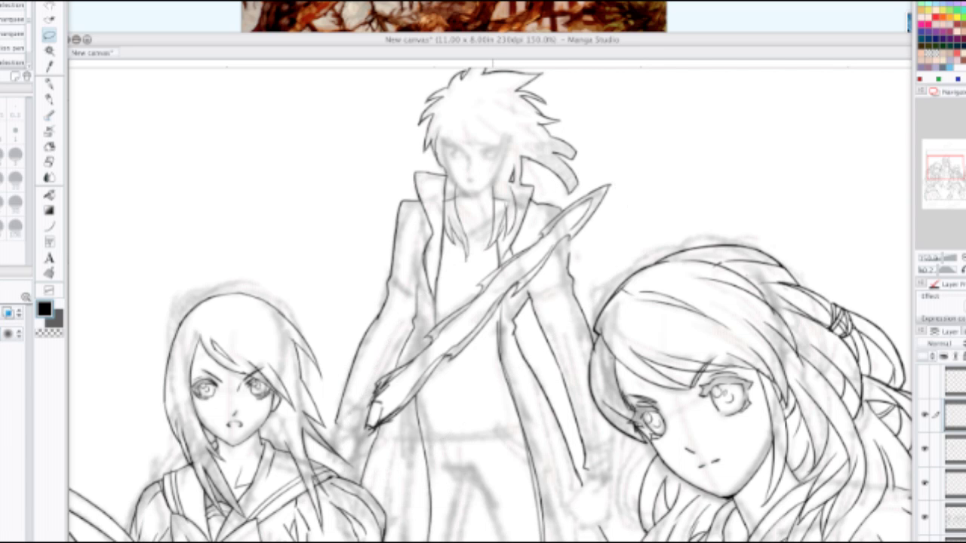
# Step: Touch up the blade's lower edge with the pencil and erase the inner contour along its upper edge
pyautogui.scroll(-1, 497, 265)
pyautogui.scroll(-1, 487, 287)
pyautogui.scroll(3, 487, 287)
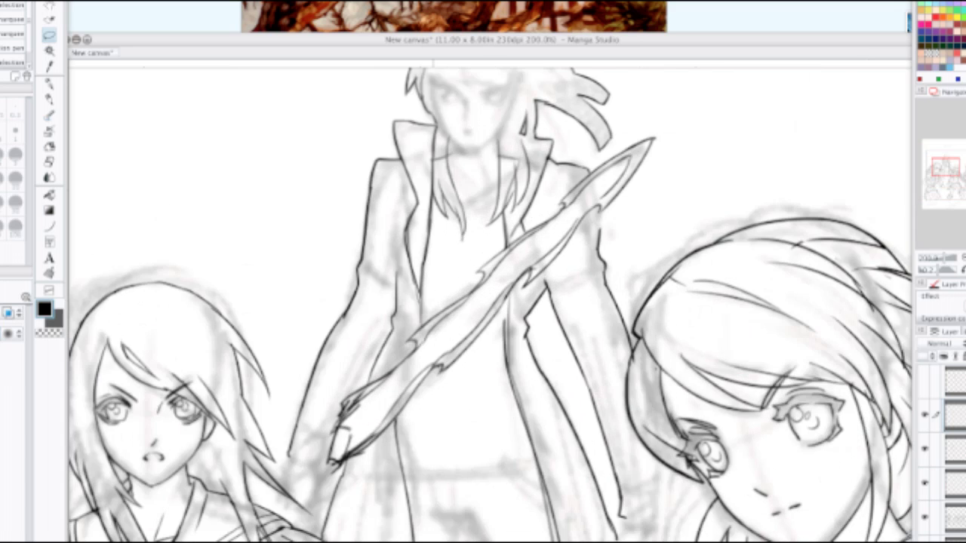
pyautogui.press('p')
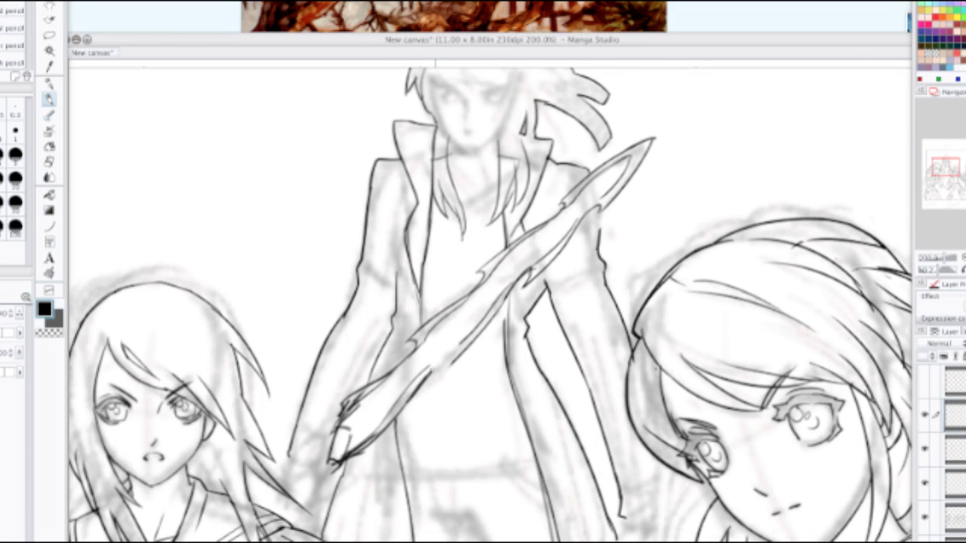
pyautogui.moveTo(437, 375); pyautogui.dragTo(460, 355)
pyautogui.press('e')
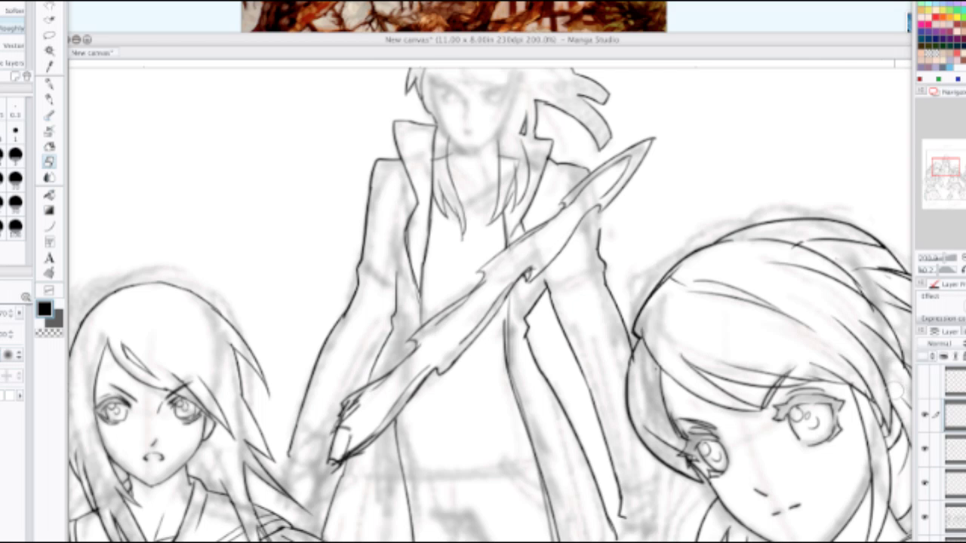
pyautogui.click(925, 449)
pyautogui.click(926, 450)
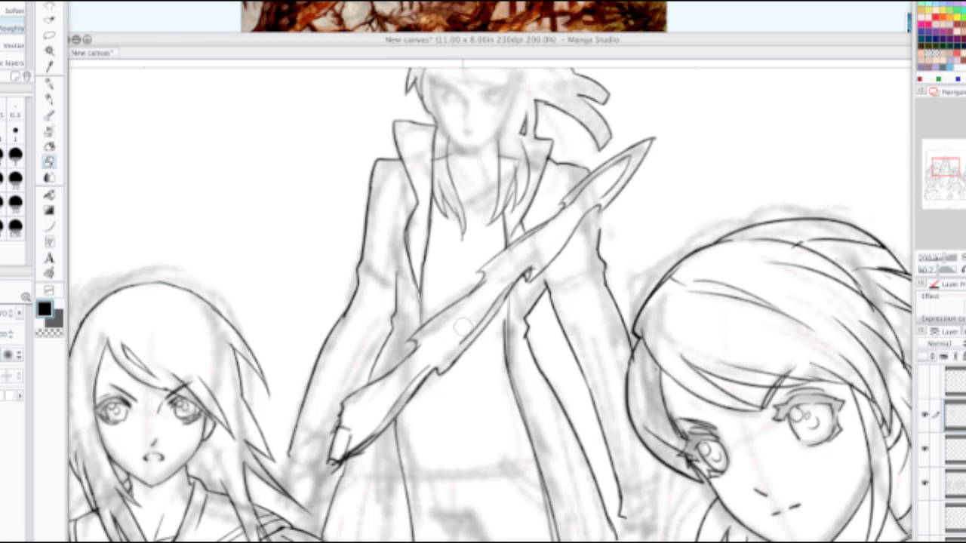
# Step: Erase the remaining inner contour lines from the blade's middle, tip and lower section
pyautogui.moveTo(517, 257); pyautogui.dragTo(539, 240)
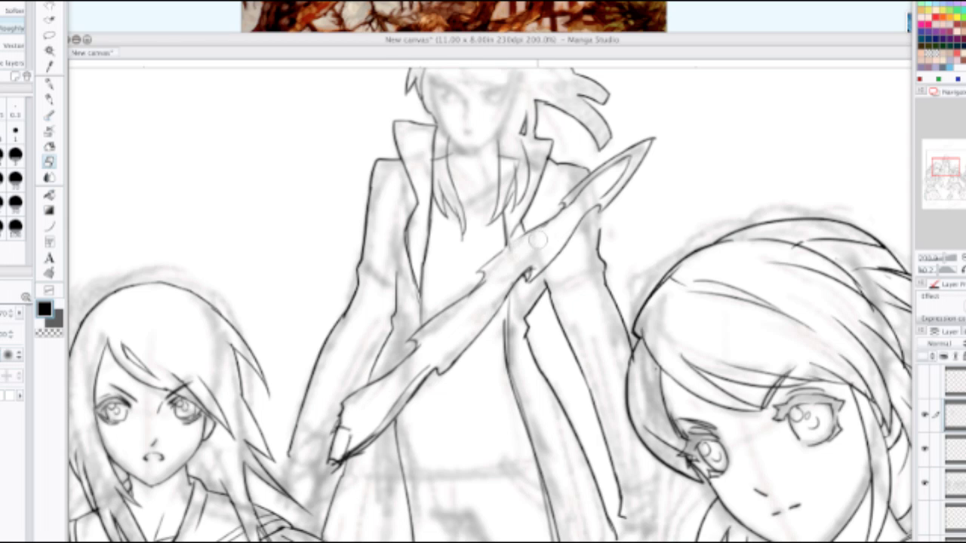
pyautogui.moveTo(576, 208)
pyautogui.mouseDown()
pyautogui.moveTo(630, 157)
pyautogui.moveTo(596, 207)
pyautogui.moveTo(573, 198)
pyautogui.mouseUp()
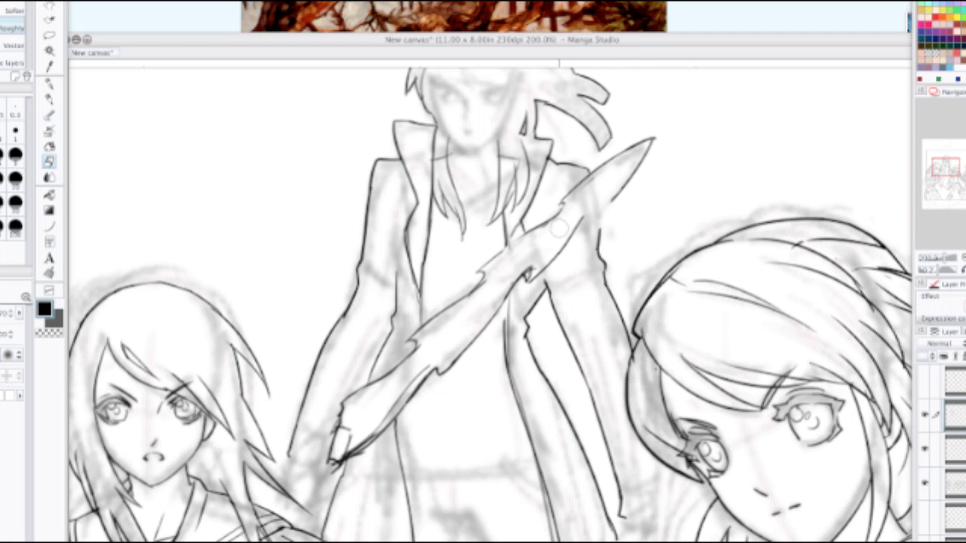
pyautogui.moveTo(361, 433); pyautogui.dragTo(427, 363)
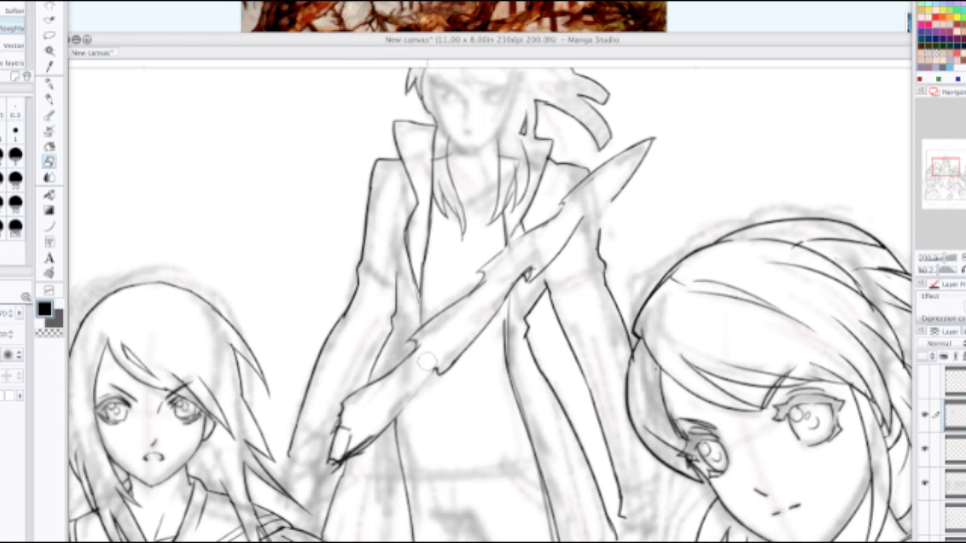
pyautogui.press('super+z')
pyautogui.moveTo(370, 429); pyautogui.dragTo(423, 362)
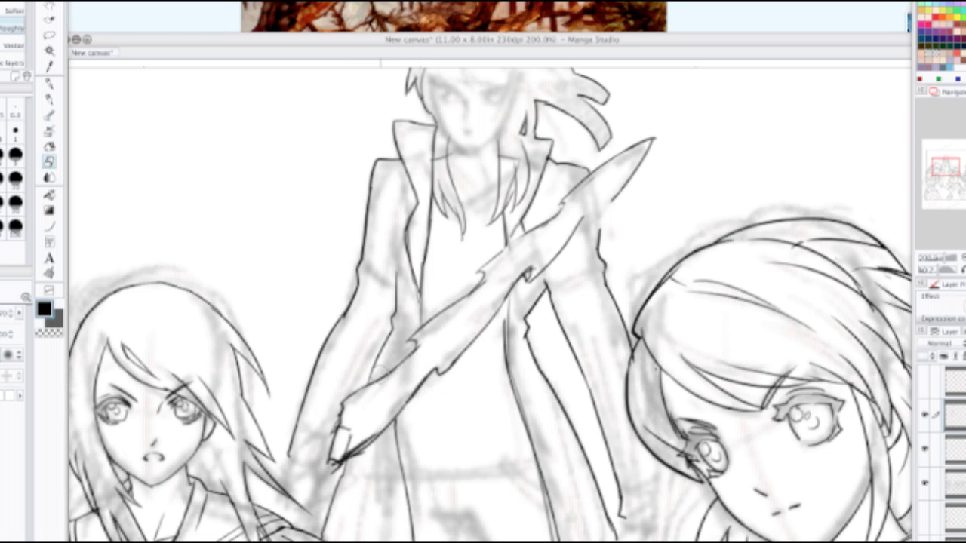
# Step: Redraw the outline near the blade's base and the lower edge of its tip, undoing the stray strokes
pyautogui.moveTo(332, 409); pyautogui.dragTo(348, 397)
pyautogui.press('p')
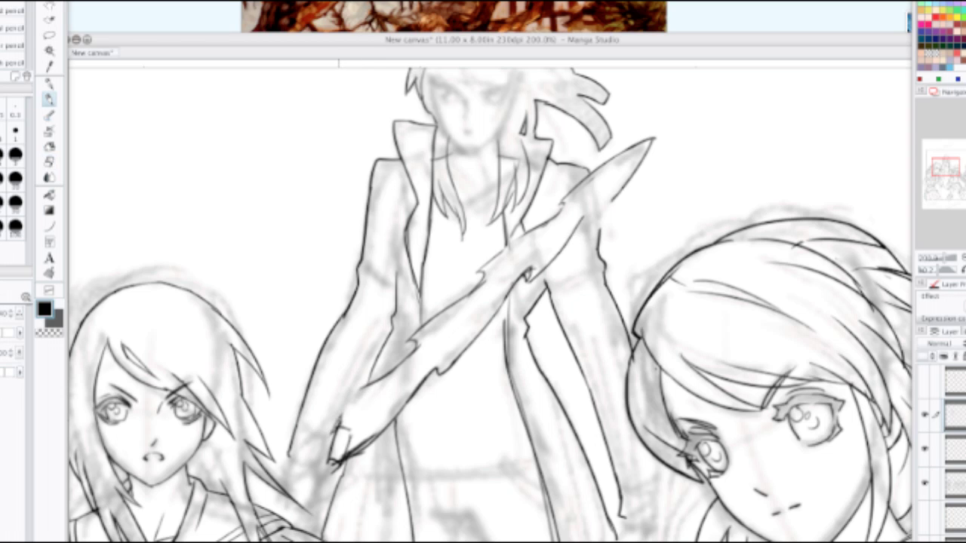
pyautogui.moveTo(341, 419); pyautogui.dragTo(381, 382)
pyautogui.moveTo(618, 195)
pyautogui.mouseDown()
pyautogui.moveTo(590, 221)
pyautogui.moveTo(629, 175)
pyautogui.mouseUp()
pyautogui.hotkey('ctrl', 'z')
pyautogui.hotkey('ctrl', 'z')
pyautogui.hotkey('ctrl', 'z')
pyautogui.hotkey('ctrl', 'z')
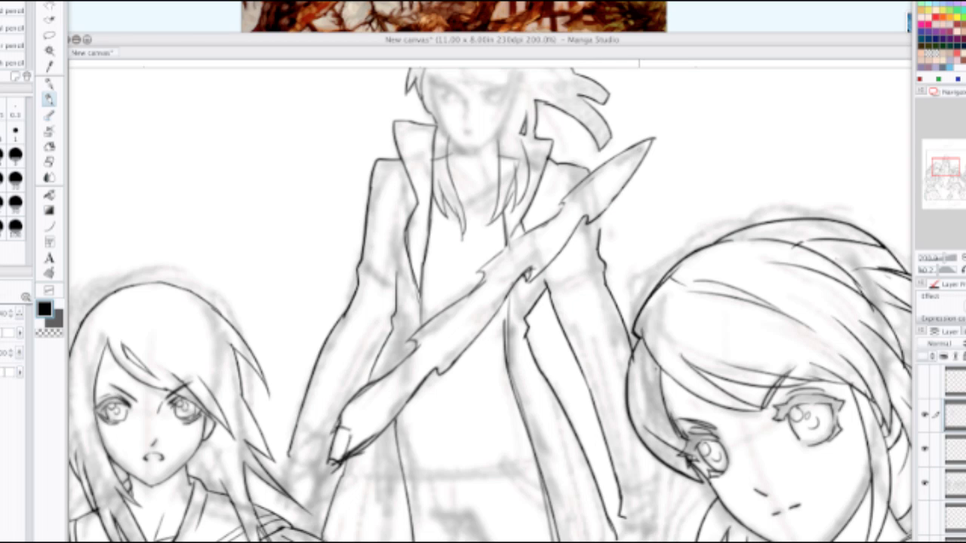
# Step: Ink a new inner contour parallel to the blade's lower edge, from the tip down to the base
pyautogui.moveTo(585, 219); pyautogui.dragTo(646, 140)
pyautogui.moveTo(588, 208); pyautogui.dragTo(526, 273)
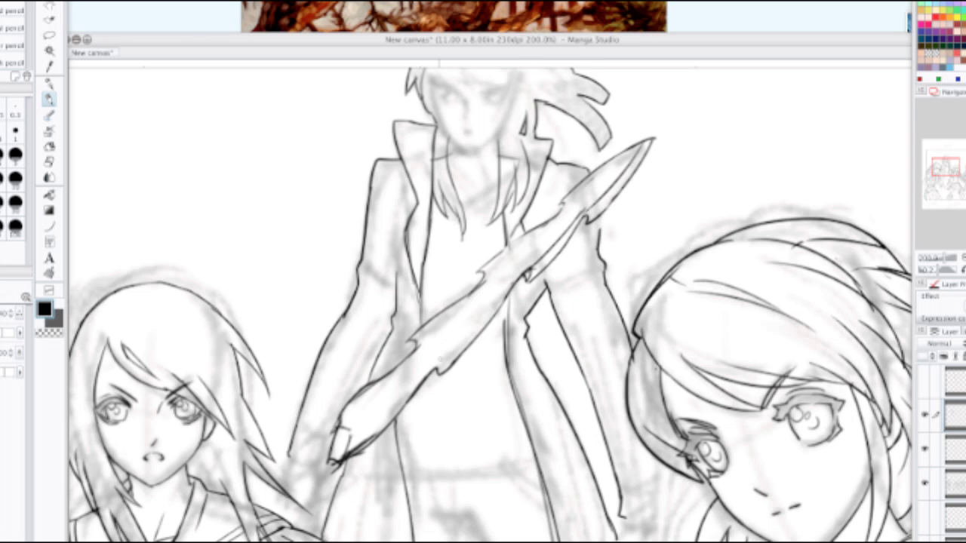
pyautogui.moveTo(450, 352); pyautogui.dragTo(522, 270)
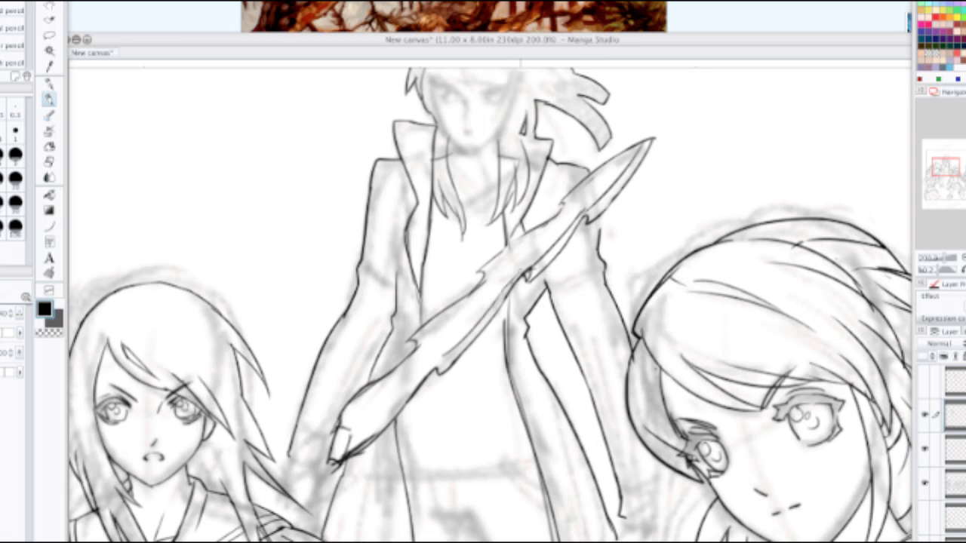
pyautogui.moveTo(427, 367); pyautogui.dragTo(341, 457)
# Step: Mirror the canvas view and rework the middle of the blade's upper edge, undoing the first attempt
pyautogui.scroll(-3, 400, 350)
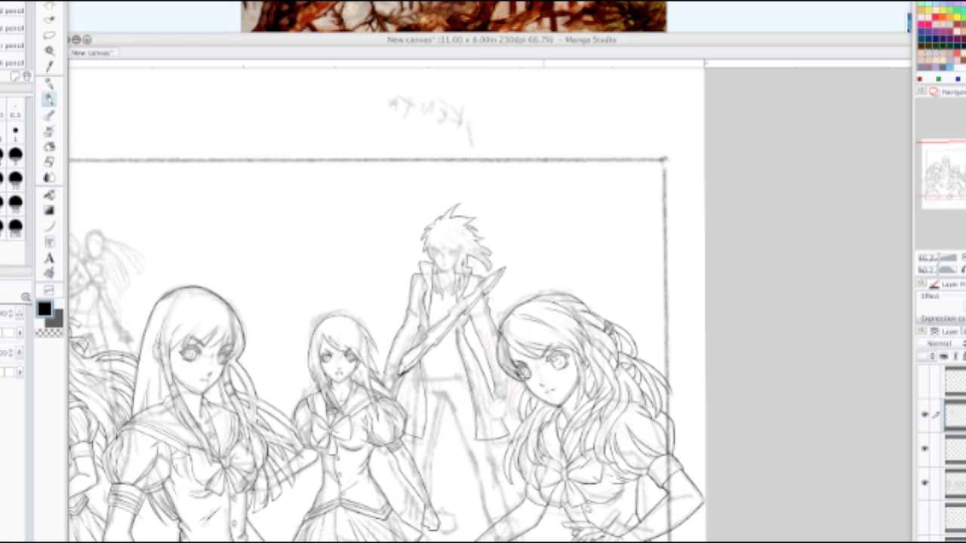
pyautogui.press('super+plus')
pyautogui.press('super+plus')
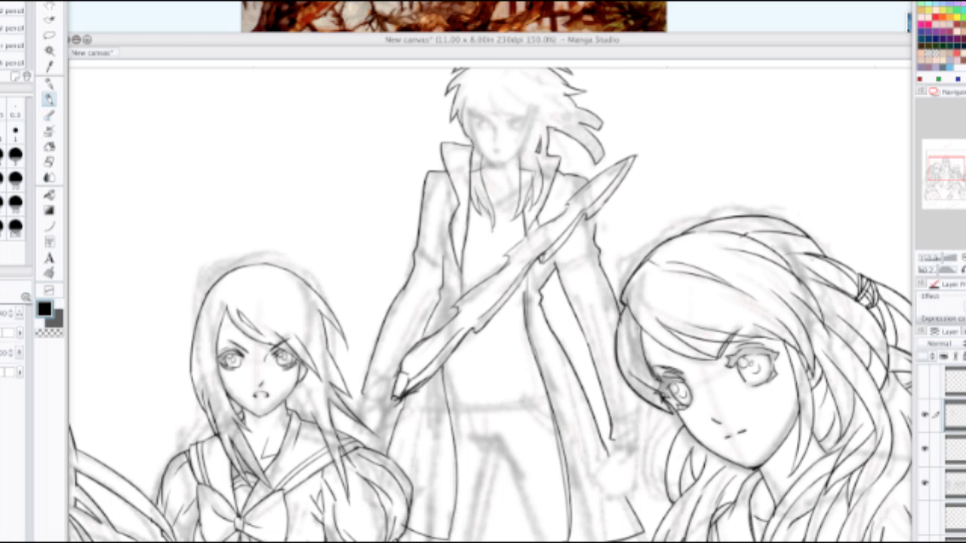
pyautogui.press('h')
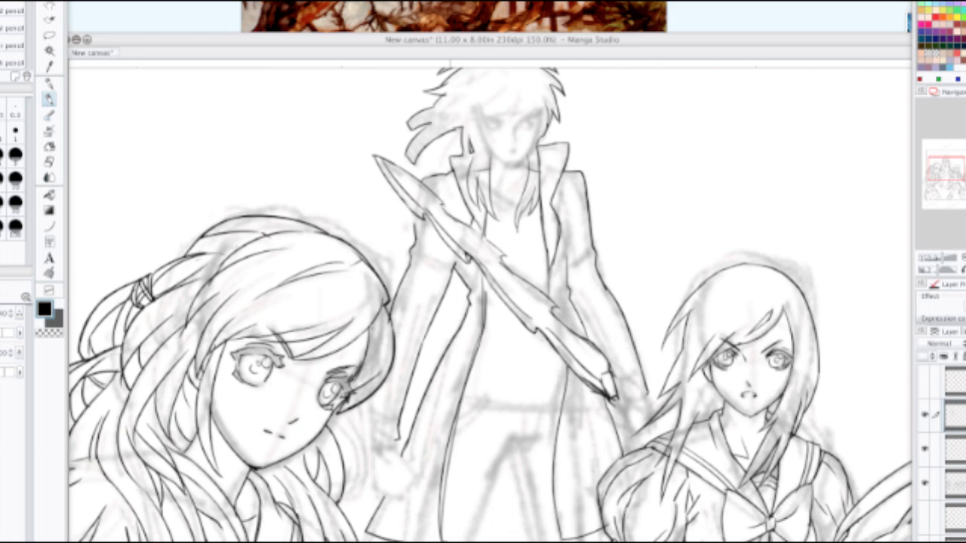
pyautogui.press('super+plus')
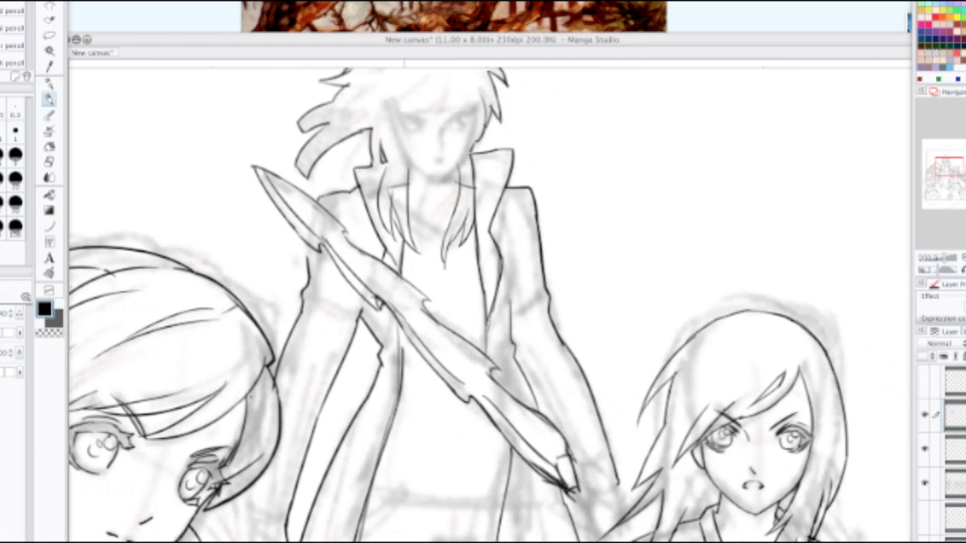
pyautogui.moveTo(405, 288)
pyautogui.mouseDown()
pyautogui.moveTo(425, 304)
pyautogui.moveTo(420, 295)
pyautogui.mouseUp()
pyautogui.press('super+z')
pyautogui.press('super+z')
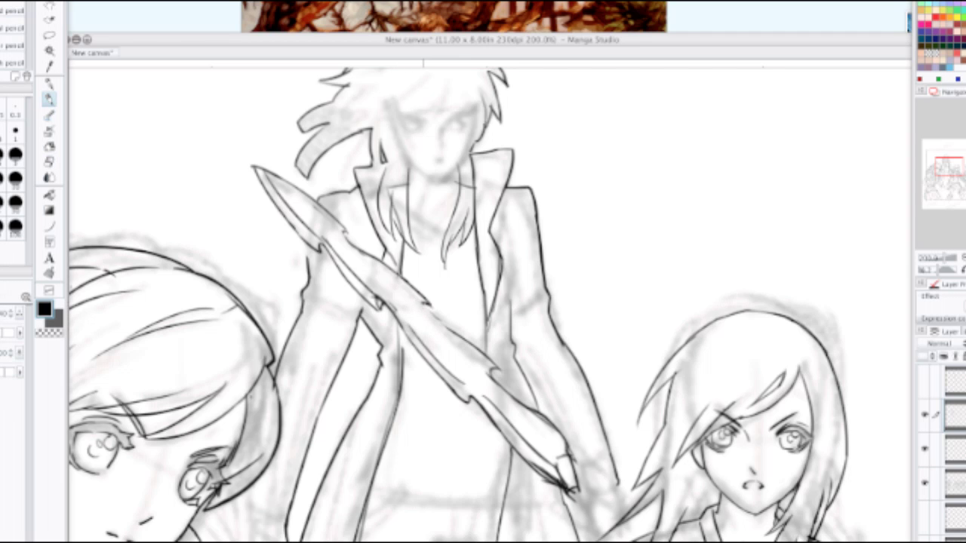
pyautogui.moveTo(429, 309); pyautogui.dragTo(457, 335)
pyautogui.scroll(-3, 417, 293)
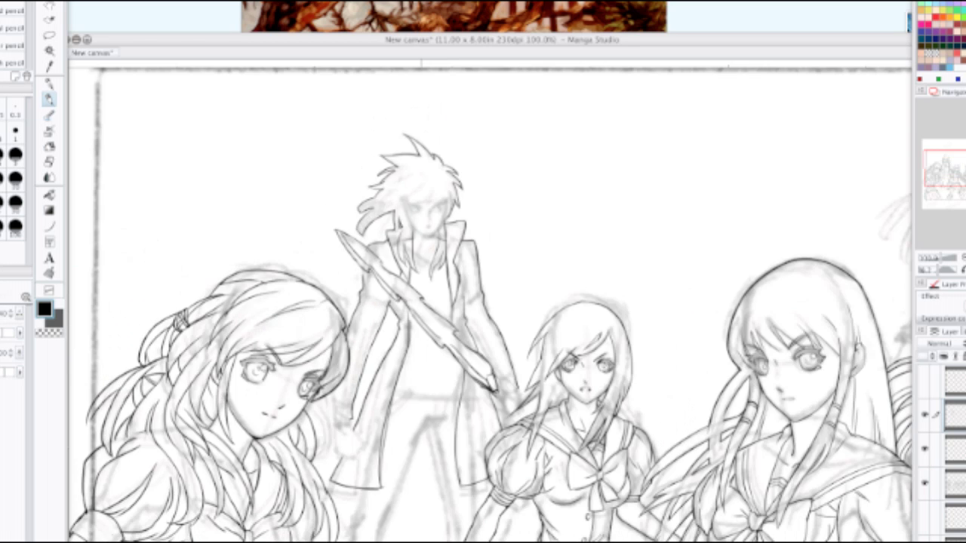
# Step: Erase part of the line work along the blade's upper edge near its base and re-ink that stretch
pyautogui.scroll(3, 451, 308)
pyautogui.moveTo(449, 308); pyautogui.dragTo(345, 157)
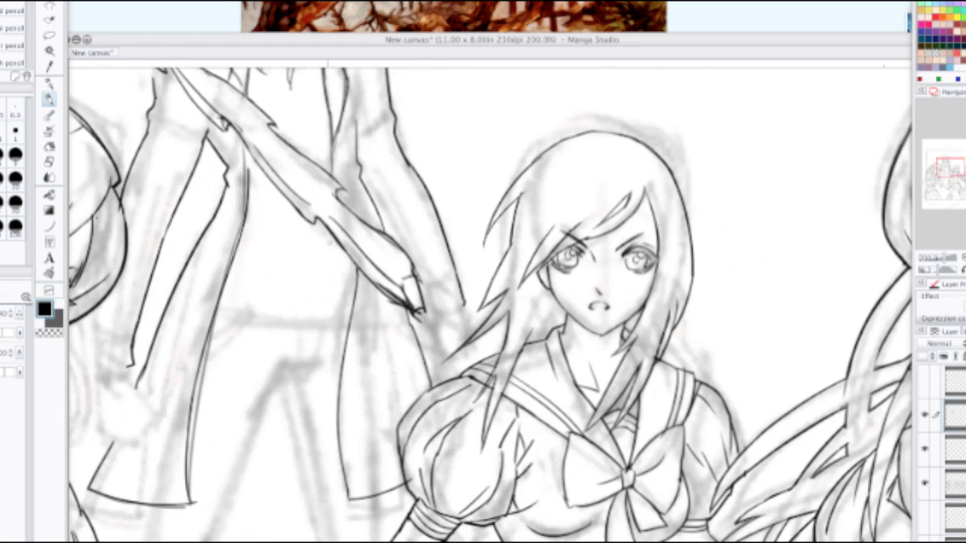
pyautogui.press('e')
pyautogui.moveTo(384, 240)
pyautogui.mouseDown()
pyautogui.moveTo(409, 266)
pyautogui.moveTo(410, 288)
pyautogui.mouseUp()
pyautogui.press('p')
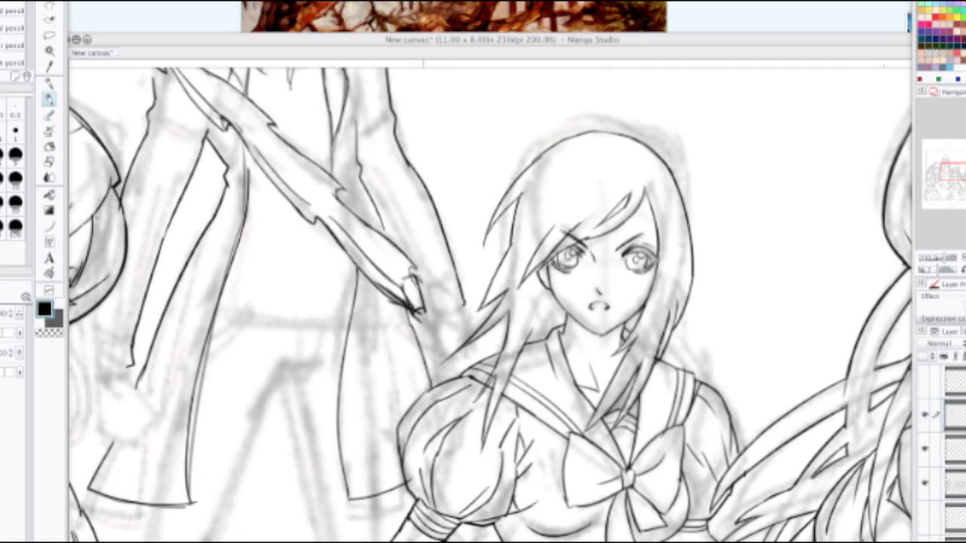
pyautogui.hotkey('ctrl', 'z')
pyautogui.moveTo(403, 255)
pyautogui.mouseDown()
pyautogui.moveTo(420, 271)
pyautogui.moveTo(412, 286)
pyautogui.mouseUp()
# Step: Erase the closed end of the blade's base and ink short strokes across it, undoing the stray ones
pyautogui.press('e')
pyautogui.moveTo(332, 215)
pyautogui.mouseDown()
pyautogui.moveTo(424, 313)
pyautogui.moveTo(403, 274)
pyautogui.moveTo(415, 277)
pyautogui.moveTo(417, 288)
pyautogui.moveTo(397, 270)
pyautogui.moveTo(414, 296)
pyautogui.moveTo(415, 284)
pyautogui.moveTo(408, 277)
pyautogui.moveTo(424, 312)
pyautogui.mouseUp()
pyautogui.press('p')
pyautogui.hotkey('ctrl', 'z')
pyautogui.moveTo(416, 278); pyautogui.dragTo(425, 311)
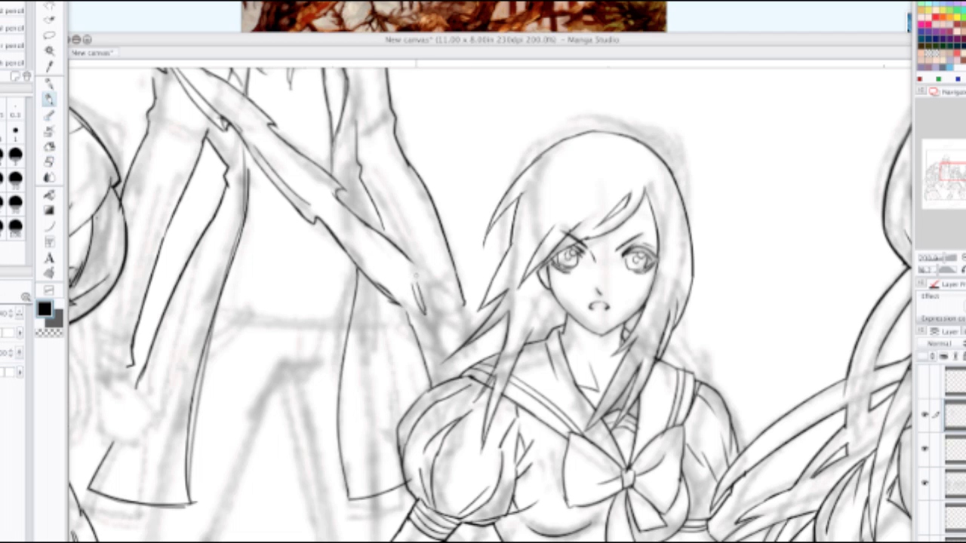
pyautogui.moveTo(426, 274)
pyautogui.mouseDown()
pyautogui.moveTo(418, 287)
pyautogui.moveTo(436, 301)
pyautogui.moveTo(433, 318)
pyautogui.moveTo(412, 309)
pyautogui.moveTo(421, 315)
pyautogui.mouseUp()
pyautogui.hotkey('ctrl', 'z')
pyautogui.hotkey('ctrl', 'z')
pyautogui.hotkey('ctrl', 'z')
pyautogui.hotkey('ctrl', 'z')
pyautogui.hotkey('ctrl', 'z')
# Step: Erase the last stretch of the blade's upper edge and re-ink it out to the base, undoing the rejected attempts
pyautogui.press('e')
pyautogui.moveTo(392, 250)
pyautogui.mouseDown()
pyautogui.moveTo(360, 229)
pyautogui.moveTo(410, 261)
pyautogui.mouseUp()
pyautogui.press('p')
pyautogui.moveTo(338, 197); pyautogui.dragTo(427, 272)
pyautogui.hotkey('ctrl', 'z')
pyautogui.moveTo(369, 225); pyautogui.dragTo(424, 270)
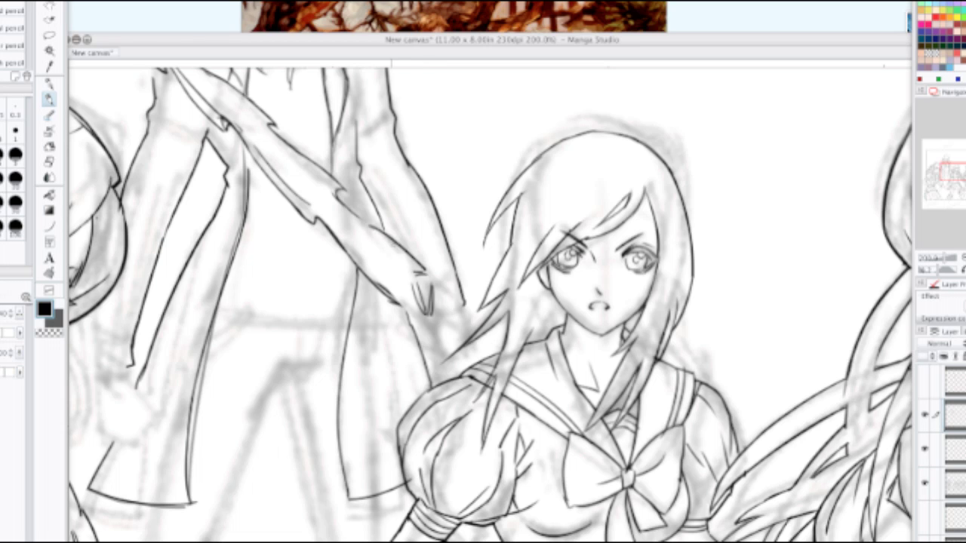
pyautogui.hotkey('ctrl', 'z')
pyautogui.moveTo(366, 221); pyautogui.dragTo(423, 273)
# Step: Undo the latest touch-ups at the blade's base and erase the short strokes closing off its end
pyautogui.press('e')
pyautogui.moveTo(400, 307)
pyautogui.mouseDown()
pyautogui.moveTo(389, 298)
pyautogui.moveTo(420, 314)
pyautogui.mouseUp()
pyautogui.press('p')
pyautogui.hotkey('ctrl', 'z')
pyautogui.hotkey('ctrl', 'z')
pyautogui.hotkey('ctrl', '-')
pyautogui.moveTo(305, 260); pyautogui.dragTo(458, 400)
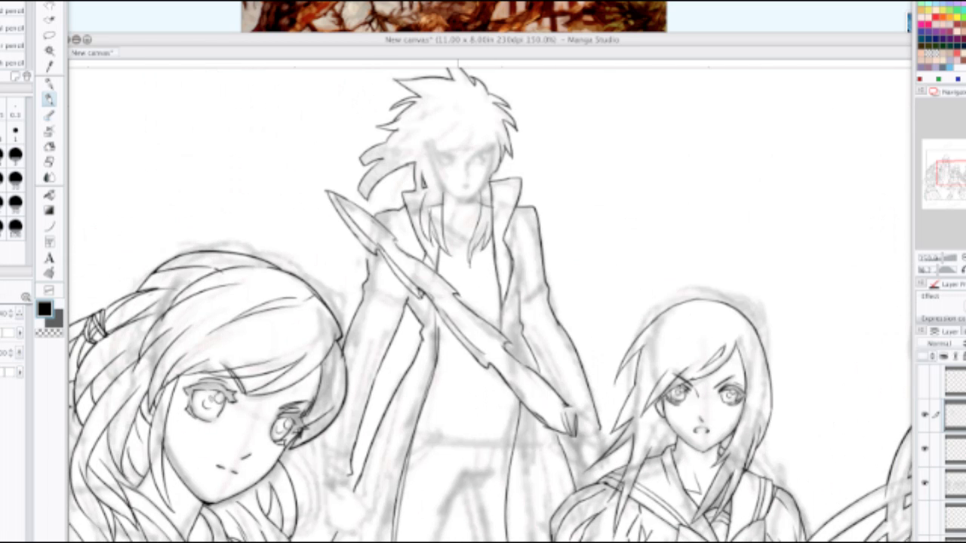
pyautogui.press('e')
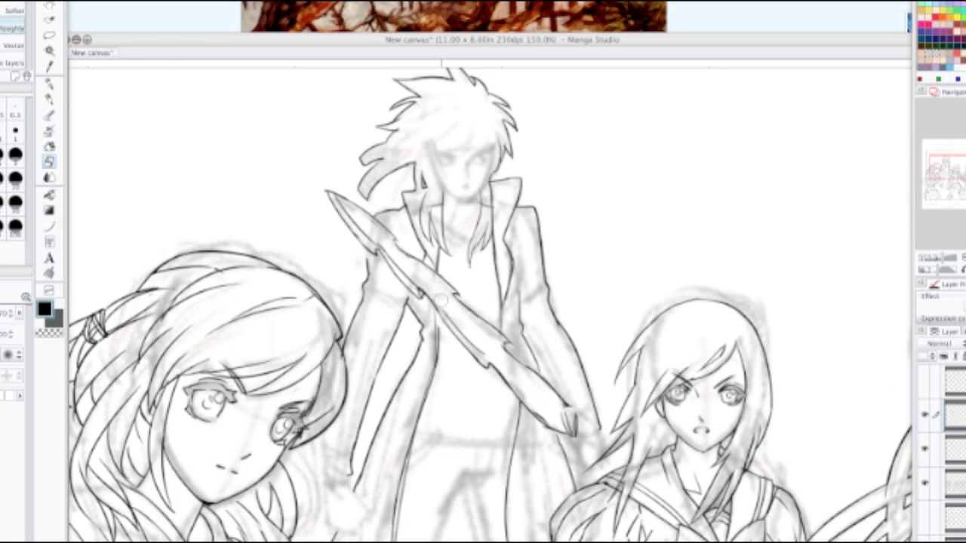
pyautogui.moveTo(574, 404); pyautogui.dragTo(566, 432)
pyautogui.press('p')
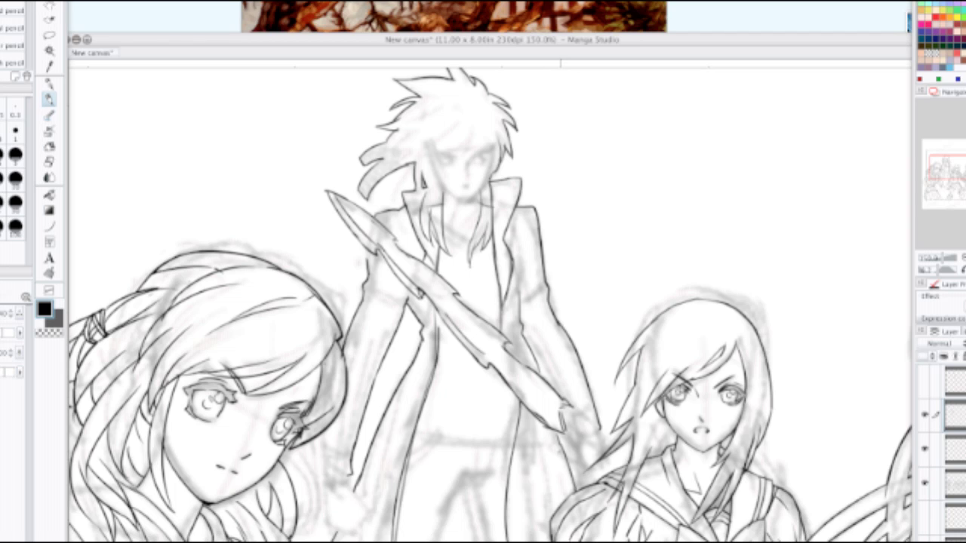
# Step: Try inking strokes that extend outward from both sides of the blade's base, and undo them
pyautogui.moveTo(566, 434); pyautogui.dragTo(560, 495)
pyautogui.press('super+z')
pyautogui.moveTo(568, 403)
pyautogui.mouseDown()
pyautogui.moveTo(580, 405)
pyautogui.moveTo(598, 365)
pyautogui.mouseUp()
pyautogui.press('super+z')
pyautogui.press('super+z')
pyautogui.press('super+z')
pyautogui.press('super+z')
pyautogui.moveTo(571, 439); pyautogui.dragTo(562, 475)
pyautogui.moveTo(572, 407); pyautogui.dragTo(593, 374)
pyautogui.hotkey('ctrl', 'z')
pyautogui.hotkey('ctrl', 'z')
# Step: Ink the first short lines of a hand at the blade's base, undoing the stray strokes
pyautogui.moveTo(600, 428); pyautogui.dragTo(613, 443)
pyautogui.hotkey('ctrl', 'z')
pyautogui.moveTo(578, 416); pyautogui.dragTo(589, 442)
pyautogui.hotkey('ctrl', 'z')
pyautogui.scroll(1, 588, 421)
pyautogui.press('super+z')
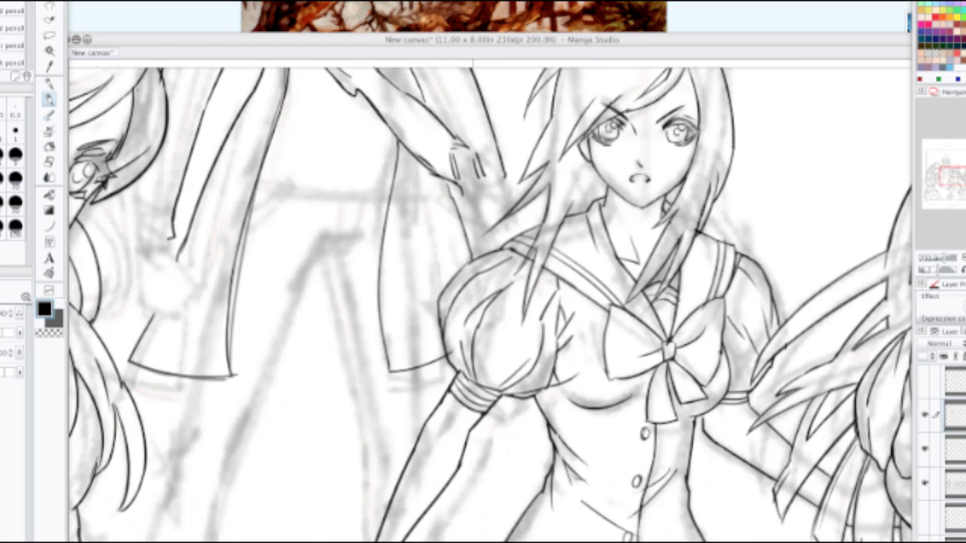
# Step: Erase stray marks around the hand at the blade's base and ink its upper contour, undoing the rejected strokes
pyautogui.moveTo(431, 91); pyautogui.dragTo(479, 277)
pyautogui.press('e')
pyautogui.moveTo(557, 362)
pyautogui.mouseDown()
pyautogui.moveTo(518, 347)
pyautogui.moveTo(489, 263)
pyautogui.moveTo(496, 287)
pyautogui.mouseUp()
pyautogui.press('p')
pyautogui.press('super+z')
pyautogui.press('super+z')
pyautogui.moveTo(491, 253)
pyautogui.mouseDown()
pyautogui.moveTo(505, 250)
pyautogui.moveTo(514, 270)
pyautogui.mouseUp()
pyautogui.hotkey('ctrl', 'z')
pyautogui.hotkey('ctrl', 'z')
pyautogui.hotkey('ctrl', 'z')
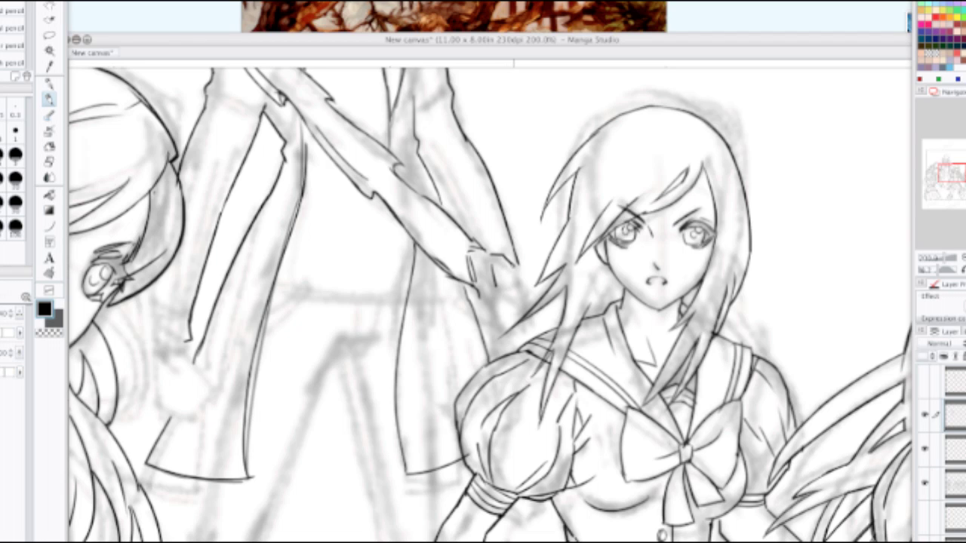
# Step: Ink the fingers and outer outline of the clenched fist at the blade's base
pyautogui.moveTo(510, 264)
pyautogui.mouseDown()
pyautogui.moveTo(529, 290)
pyautogui.moveTo(480, 295)
pyautogui.moveTo(493, 311)
pyautogui.moveTo(514, 292)
pyautogui.moveTo(498, 317)
pyautogui.moveTo(523, 299)
pyautogui.mouseUp()
pyautogui.hotkey('ctrl', 'z')
pyautogui.moveTo(496, 318)
pyautogui.mouseDown()
pyautogui.moveTo(529, 308)
pyautogui.moveTo(537, 290)
pyautogui.mouseUp()
pyautogui.moveTo(529, 293); pyautogui.dragTo(538, 283)
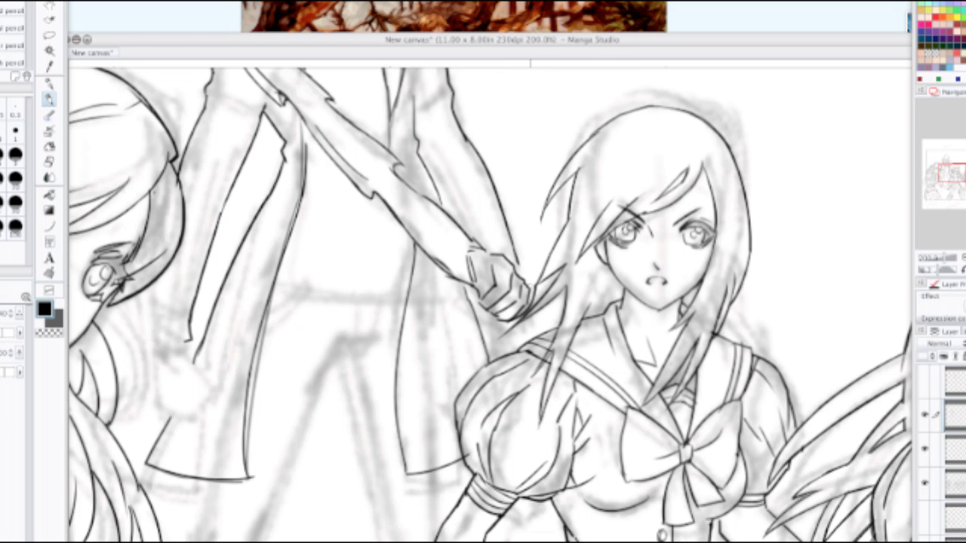
# Step: Undo the fist's lower finger and outer edge strokes, and try a replacement finger line, undoing it as well
pyautogui.scroll(-1, 528, 283)
pyautogui.scroll(3, 495, 271)
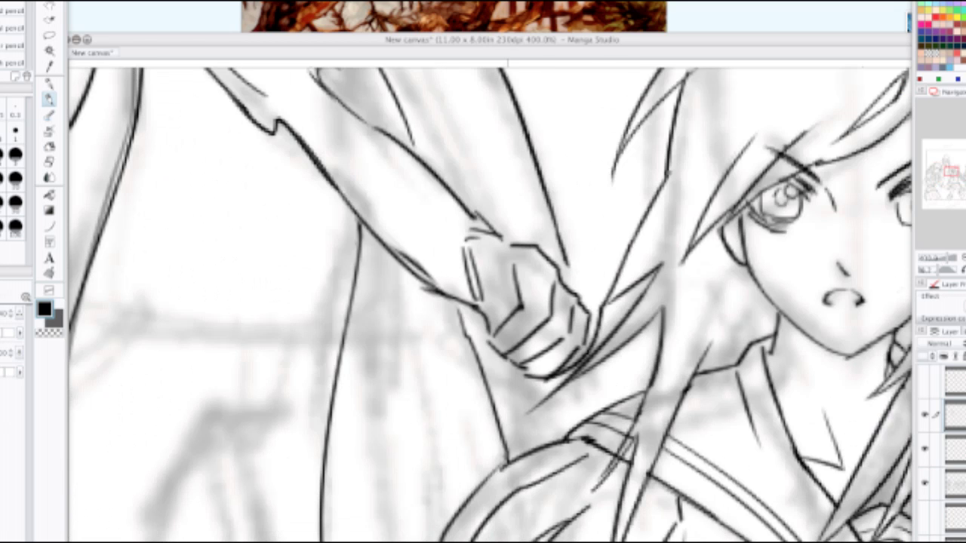
pyautogui.press('super+z')
pyautogui.press('super+z')
pyautogui.press('super+z')
pyautogui.press('super+z')
pyautogui.press('super+z')
pyautogui.press('super+z')
pyautogui.moveTo(522, 305)
pyautogui.mouseDown()
pyautogui.moveTo(538, 311)
pyautogui.moveTo(533, 361)
pyautogui.mouseUp()
pyautogui.press('super+z')
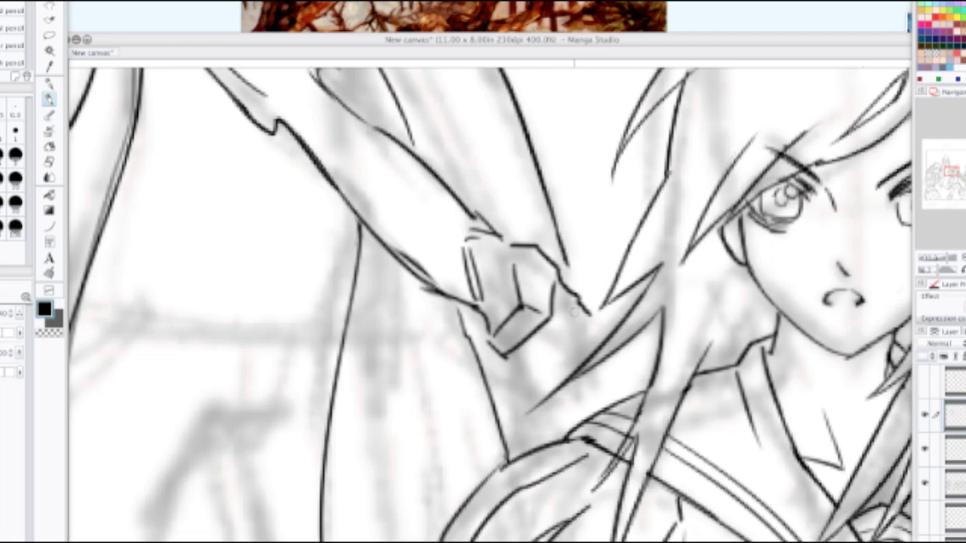
# Step: Ink the curled fingers of the standing man's fist gripping the sword
pyautogui.moveTo(573, 312)
pyautogui.mouseDown()
pyautogui.moveTo(538, 364)
pyautogui.moveTo(514, 365)
pyautogui.mouseUp()
pyautogui.moveTo(544, 332)
pyautogui.mouseDown()
pyautogui.moveTo(566, 363)
pyautogui.moveTo(550, 375)
pyautogui.moveTo(568, 360)
pyautogui.mouseUp()
pyautogui.press('super+z')
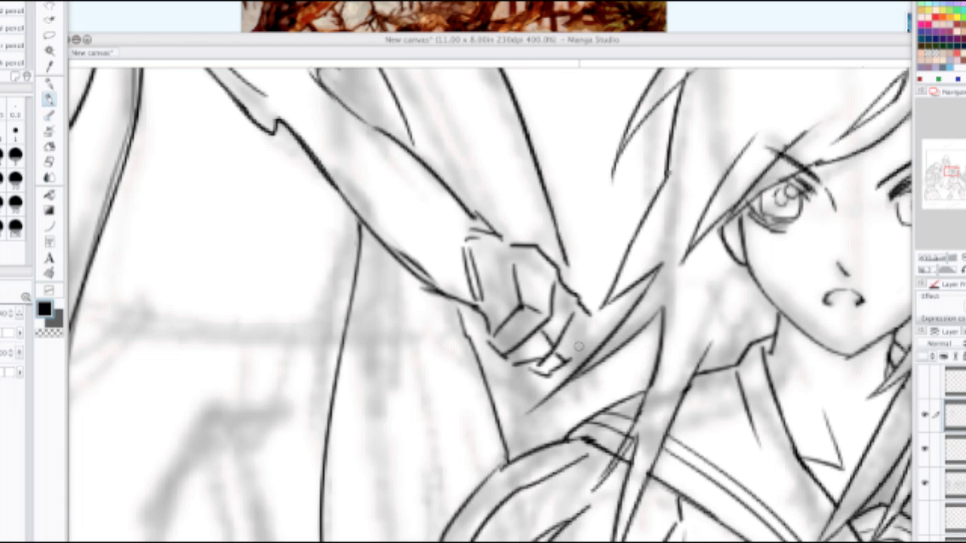
pyautogui.moveTo(593, 321); pyautogui.dragTo(556, 373)
pyautogui.press('super+minus')
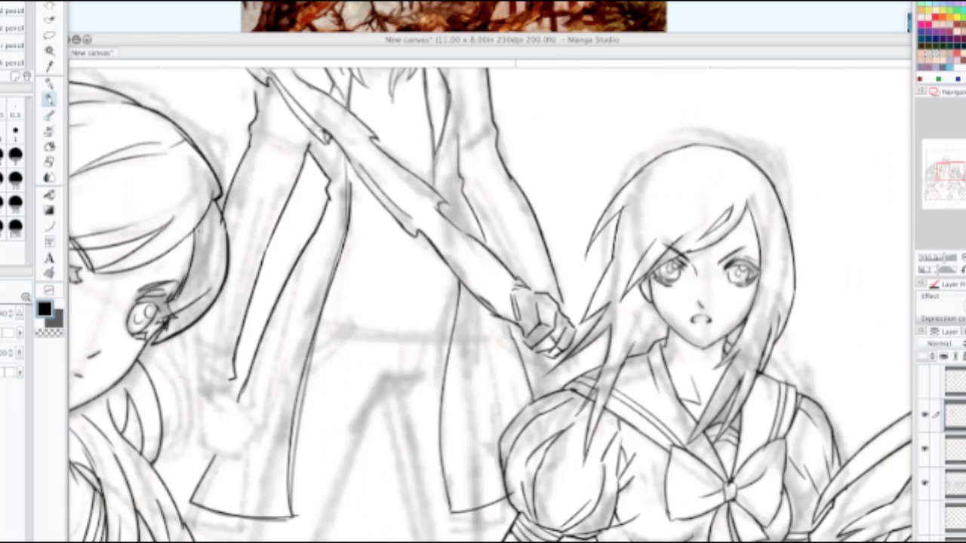
# Step: Ink the lower outer edge of the sword hand, from the wrist down to the fingertips
pyautogui.press('super+plus')
pyautogui.moveTo(522, 330); pyautogui.dragTo(529, 379)
pyautogui.press('super+z')
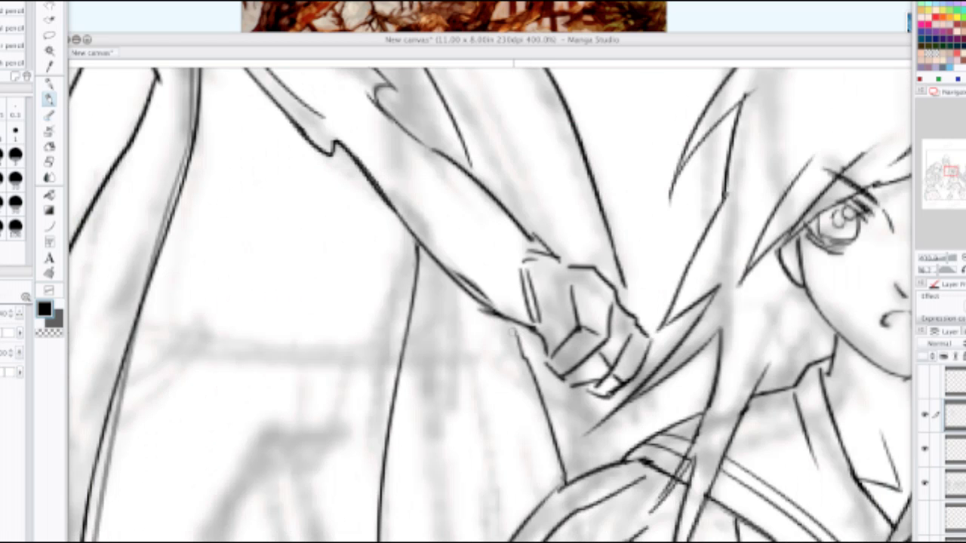
pyautogui.moveTo(516, 332)
pyautogui.mouseDown()
pyautogui.moveTo(517, 375)
pyautogui.moveTo(507, 374)
pyautogui.moveTo(545, 386)
pyautogui.moveTo(572, 406)
pyautogui.mouseUp()
pyautogui.scroll(-5, 541, 333)
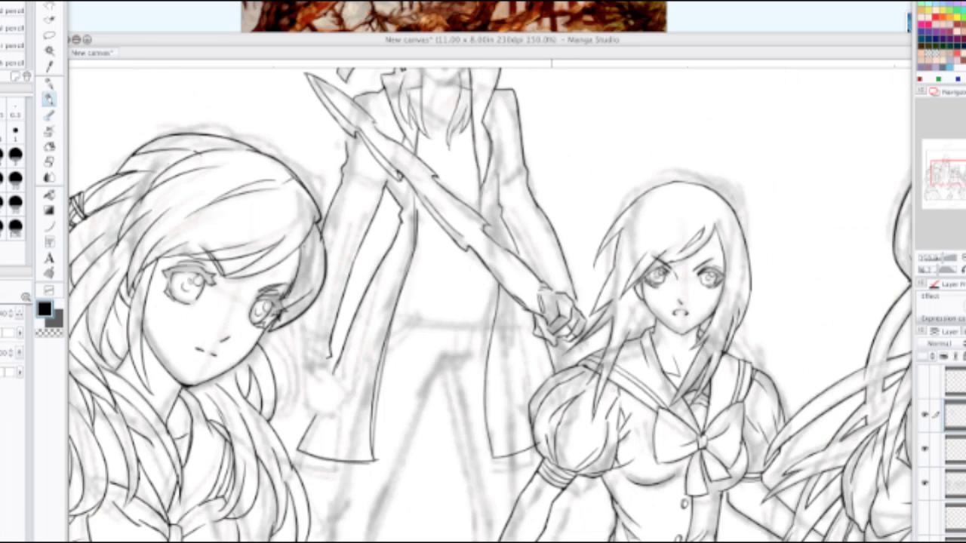
pyautogui.scroll(1, 533, 295)
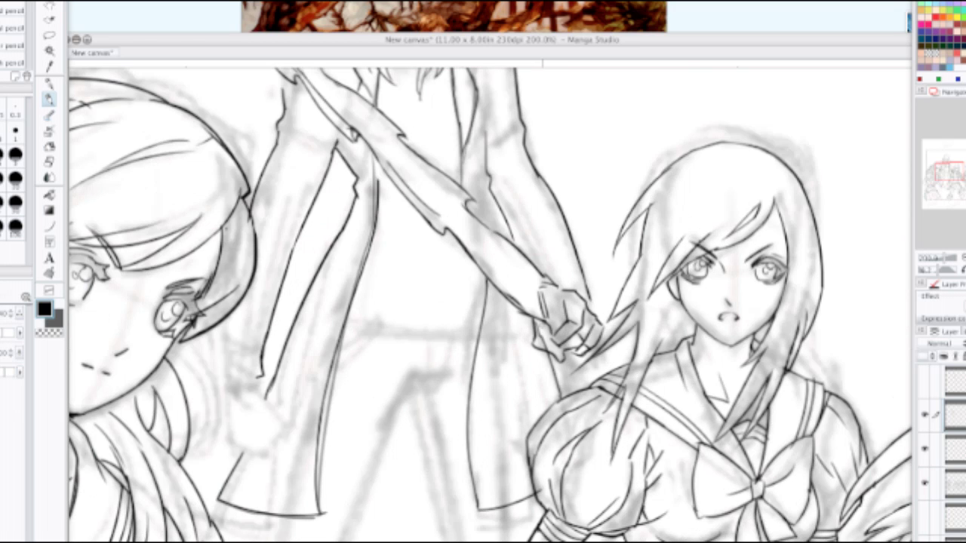
# Step: Erase the stray lines beside the fist and ink the sword's crossguard extending above and below the hand
pyautogui.press('e')
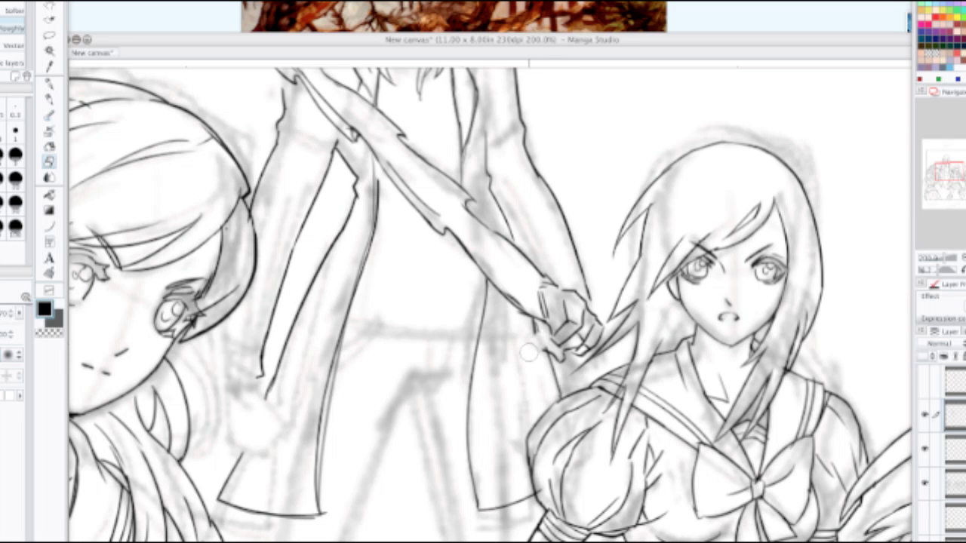
pyautogui.press('p')
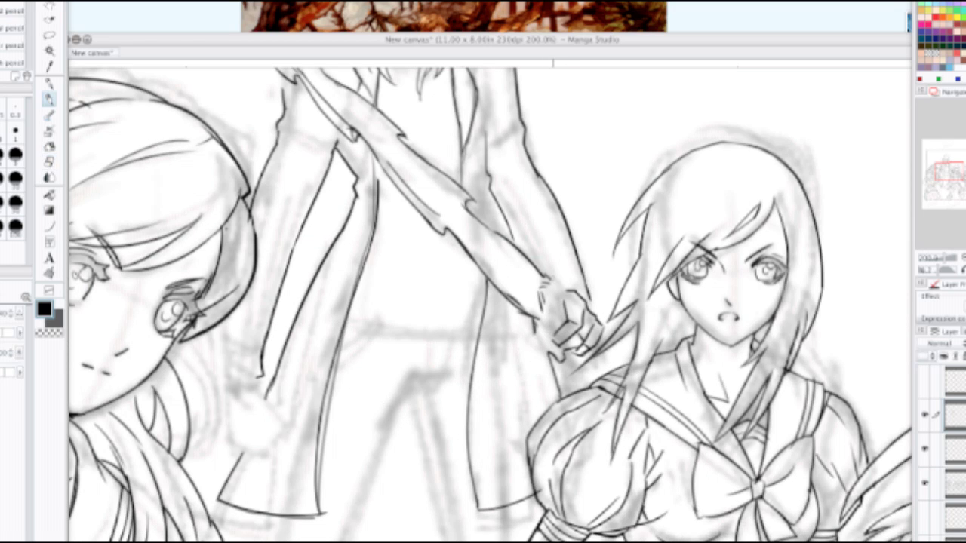
pyautogui.moveTo(552, 292); pyautogui.dragTo(571, 238)
pyautogui.hotkey('ctrl', 'z')
pyautogui.moveTo(549, 277)
pyautogui.mouseDown()
pyautogui.moveTo(563, 271)
pyautogui.moveTo(579, 229)
pyautogui.mouseUp()
pyautogui.moveTo(539, 323)
pyautogui.mouseDown()
pyautogui.moveTo(521, 394)
pyautogui.moveTo(514, 379)
pyautogui.mouseUp()
pyautogui.hotkey('ctrl', 'z')
pyautogui.moveTo(514, 377)
pyautogui.mouseDown()
pyautogui.moveTo(520, 392)
pyautogui.moveTo(534, 387)
pyautogui.mouseUp()
pyautogui.hotkey('ctrl', 'z')
pyautogui.moveTo(548, 337); pyautogui.dragTo(536, 373)
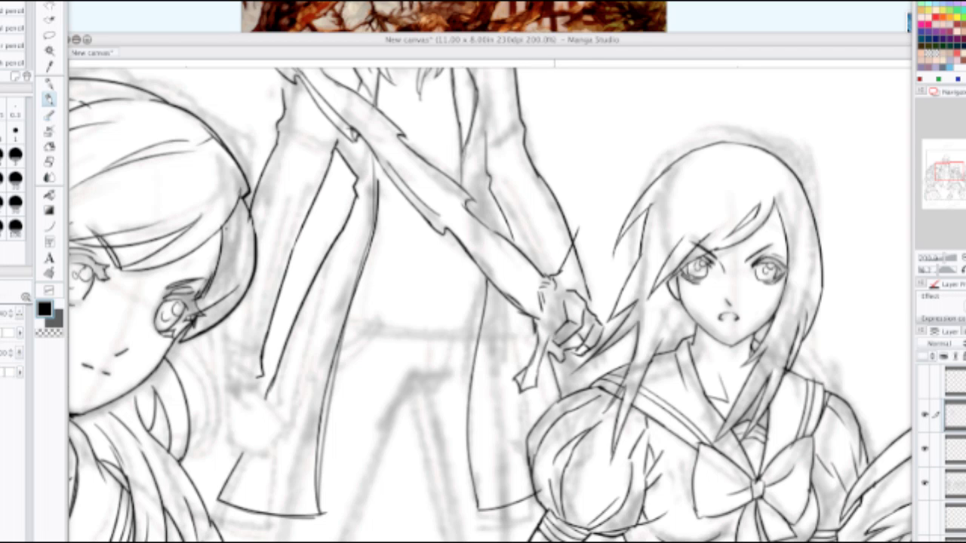
# Step: Undo the upper crossguard strokes and redraw that arm shorter with a capped end above the fist
pyautogui.moveTo(577, 236)
pyautogui.mouseDown()
pyautogui.moveTo(571, 247)
pyautogui.moveTo(587, 227)
pyautogui.moveTo(591, 248)
pyautogui.moveTo(580, 255)
pyautogui.mouseUp()
pyautogui.hotkey('ctrl', 'z')
pyautogui.hotkey('ctrl', 'z')
pyautogui.hotkey('ctrl', 'z')
pyautogui.moveTo(566, 290)
pyautogui.mouseDown()
pyautogui.moveTo(592, 230)
pyautogui.moveTo(584, 311)
pyautogui.mouseUp()
pyautogui.scroll(-2, 590, 224)
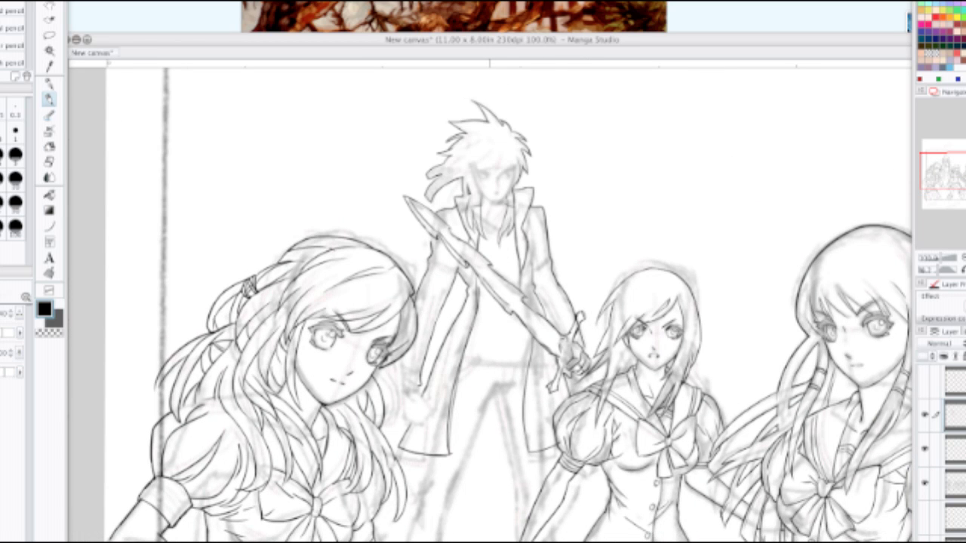
pyautogui.press('super+plus')
pyautogui.press('super+plus')
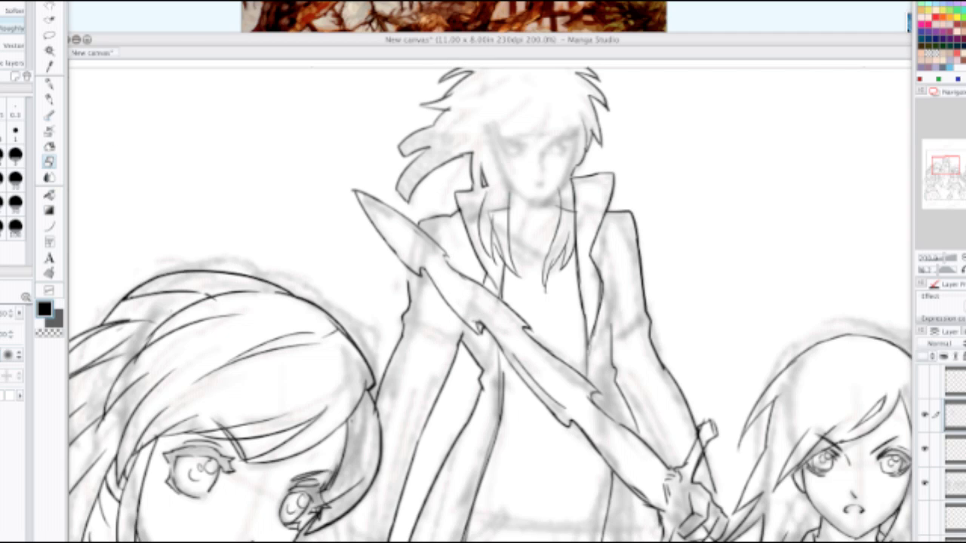
pyautogui.press('Tab')
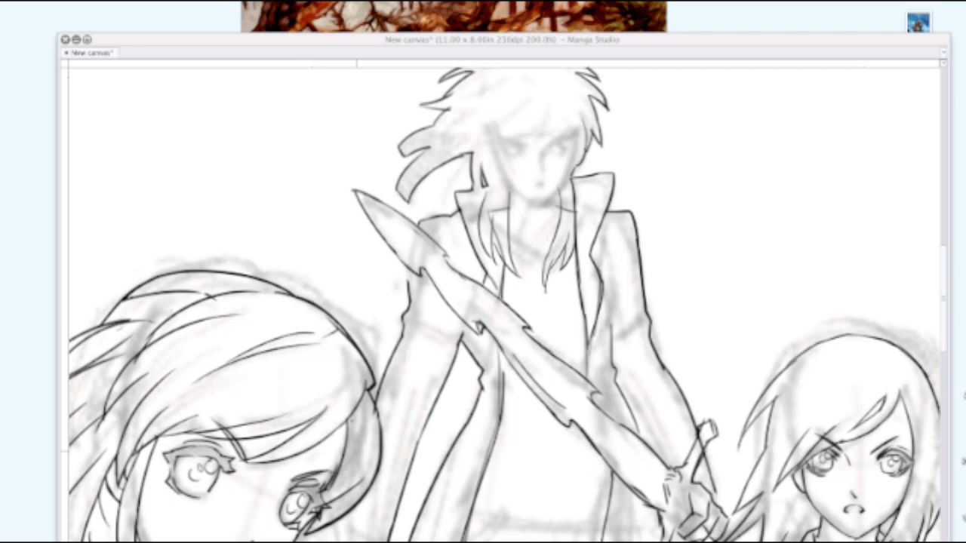
pyautogui.press('Tab')
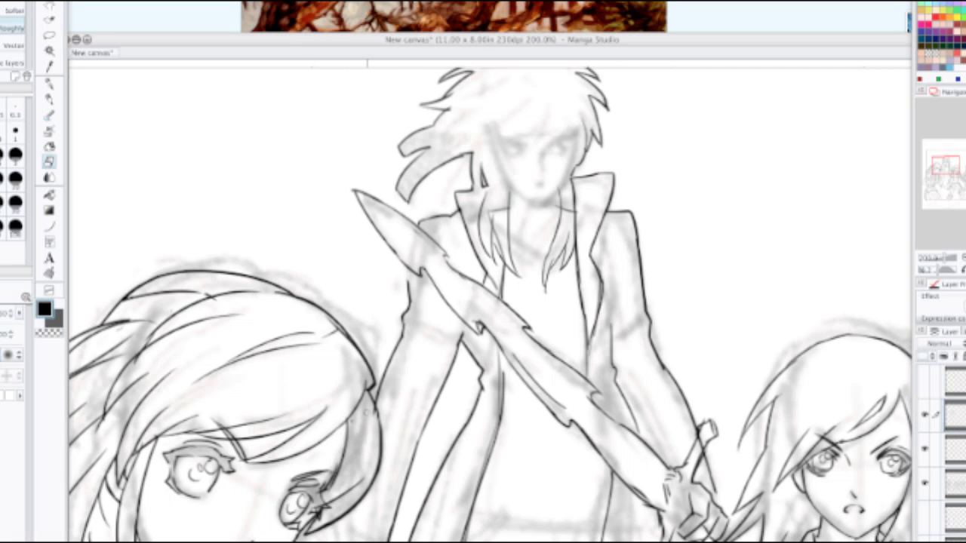
pyautogui.press('p')
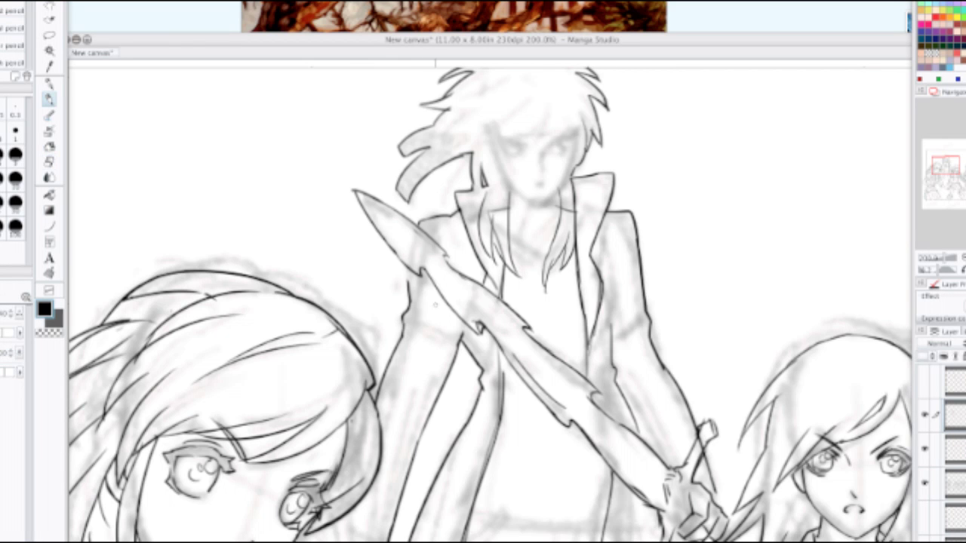
pyautogui.scroll(-2, 441, 304)
pyautogui.scroll(2, 438, 297)
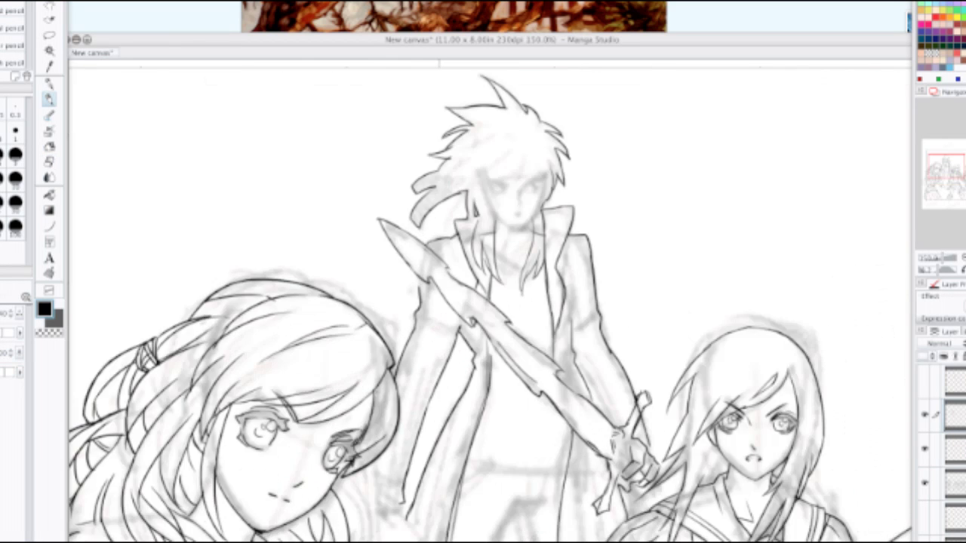
pyautogui.hotkey('ctrl', '+')
pyautogui.hotkey('ctrl', '+')
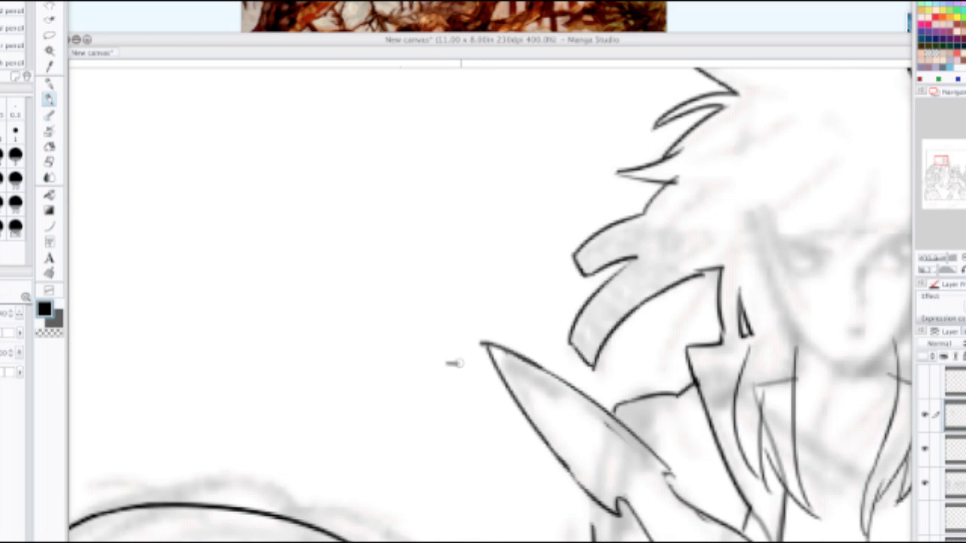
pyautogui.moveTo(445, 383)
pyautogui.mouseDown()
pyautogui.moveTo(503, 317)
pyautogui.moveTo(483, 195)
pyautogui.moveTo(326, 219)
pyautogui.moveTo(309, 397)
pyautogui.moveTo(341, 427)
pyautogui.moveTo(427, 405)
pyautogui.mouseUp()
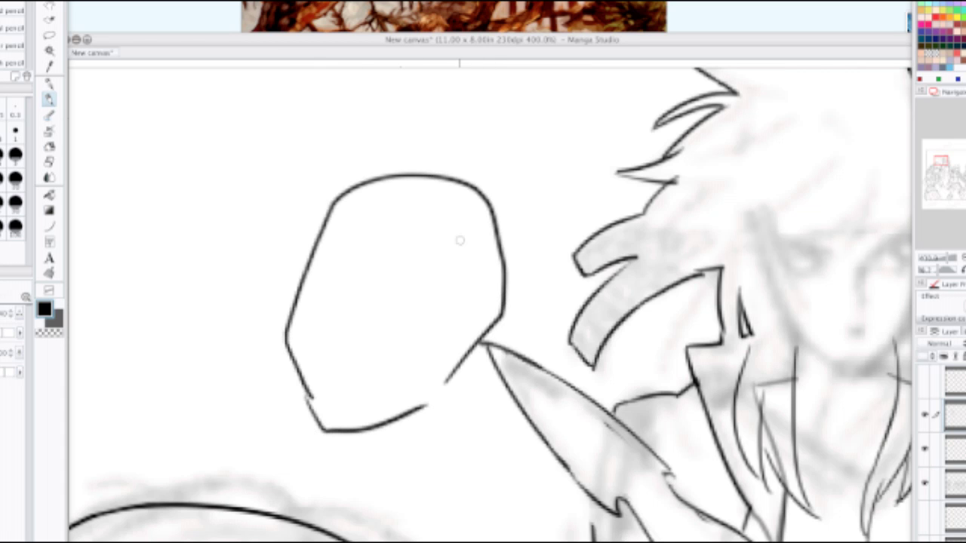
pyautogui.moveTo(463, 221); pyautogui.dragTo(355, 429)
pyautogui.moveTo(343, 288); pyautogui.dragTo(446, 352)
pyautogui.press('super+minus')
pyautogui.press('super+minus')
pyautogui.press('super+minus')
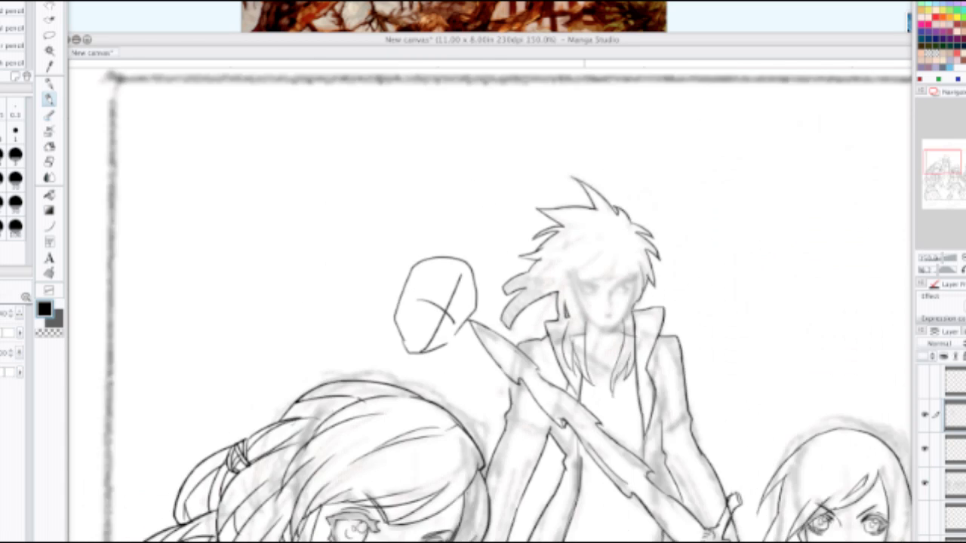
pyautogui.moveTo(609, 448); pyautogui.dragTo(486, 297)
pyautogui.moveTo(345, 140); pyautogui.dragTo(364, 219)
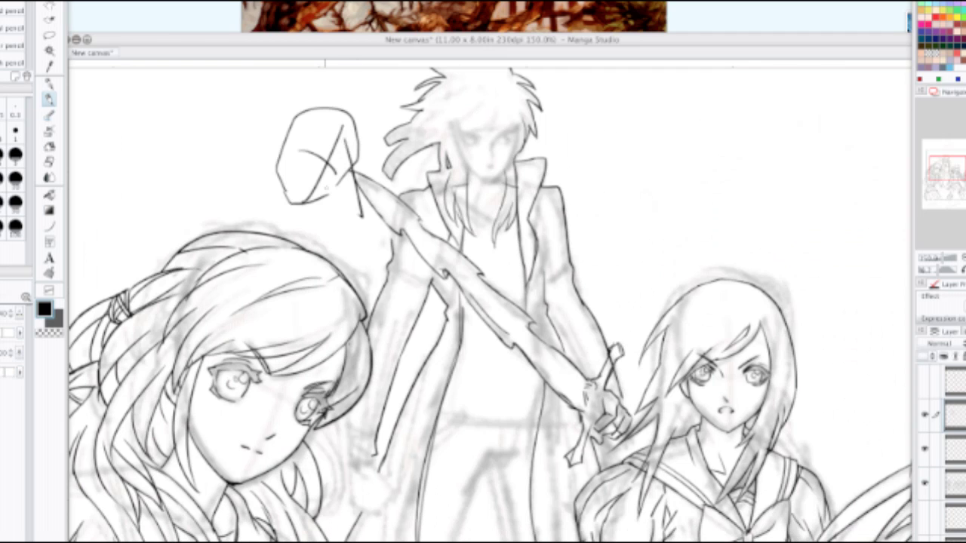
pyautogui.moveTo(316, 190); pyautogui.dragTo(423, 141)
pyautogui.press('super+z')
pyautogui.press('super+z')
pyautogui.press('super+z')
pyautogui.press('super+z')
pyautogui.press('super+z')
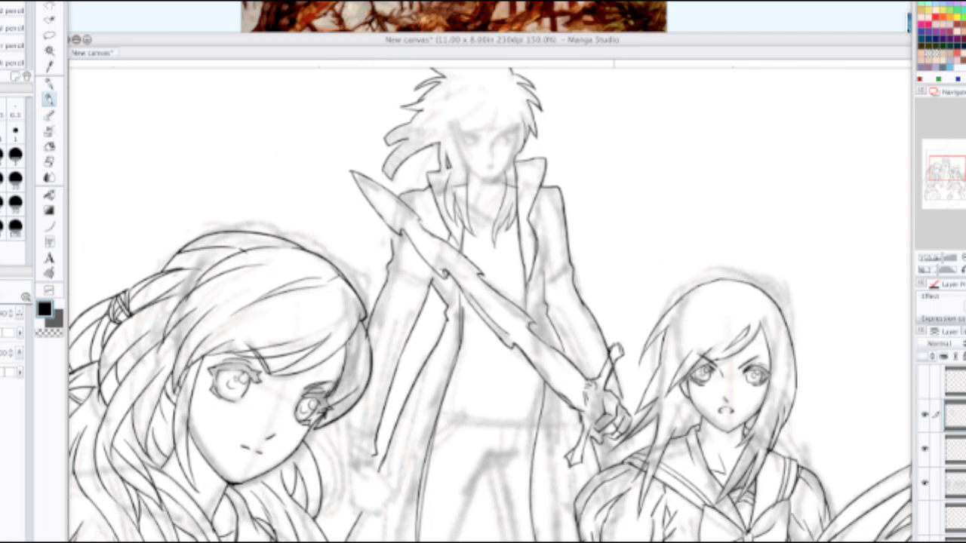
# Step: Try shortening the crossguard's upper end and redrawing the sleeve line beside it, then undo the new strokes
pyautogui.scroll(3, 613, 353)
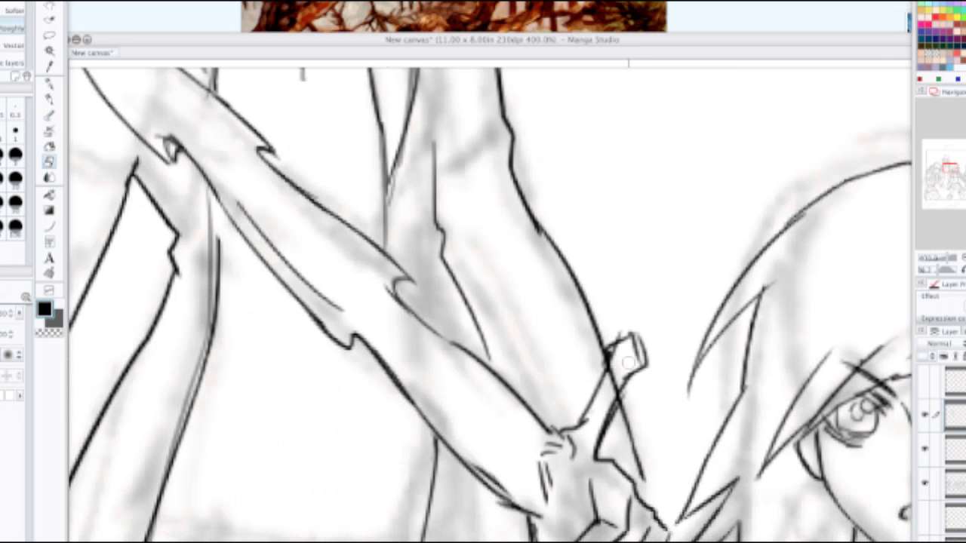
pyautogui.moveTo(626, 364)
pyautogui.mouseDown()
pyautogui.moveTo(612, 325)
pyautogui.moveTo(610, 348)
pyautogui.moveTo(624, 369)
pyautogui.moveTo(608, 369)
pyautogui.moveTo(611, 354)
pyautogui.moveTo(619, 371)
pyautogui.moveTo(633, 371)
pyautogui.moveTo(586, 416)
pyautogui.moveTo(595, 374)
pyautogui.moveTo(618, 369)
pyautogui.moveTo(618, 400)
pyautogui.mouseUp()
pyautogui.press('p')
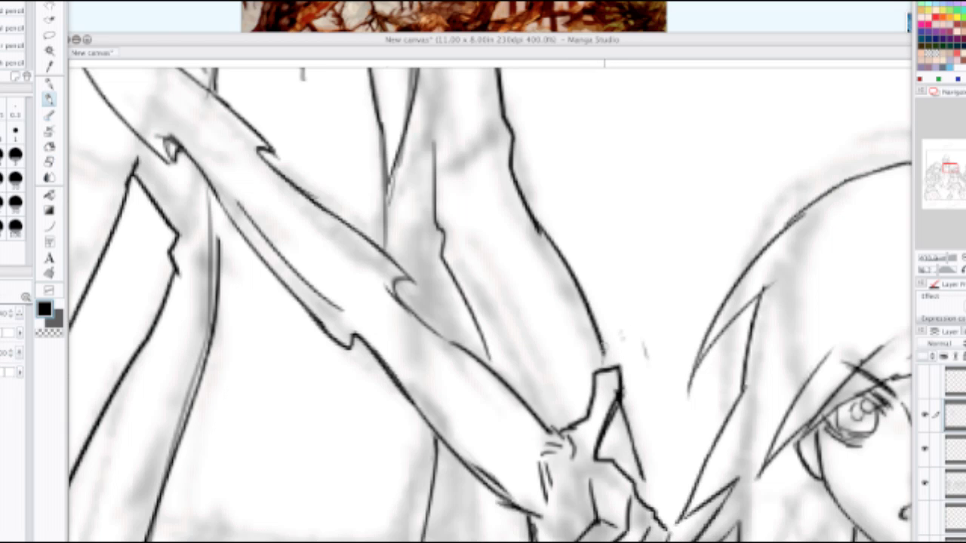
pyautogui.moveTo(603, 347); pyautogui.dragTo(667, 478)
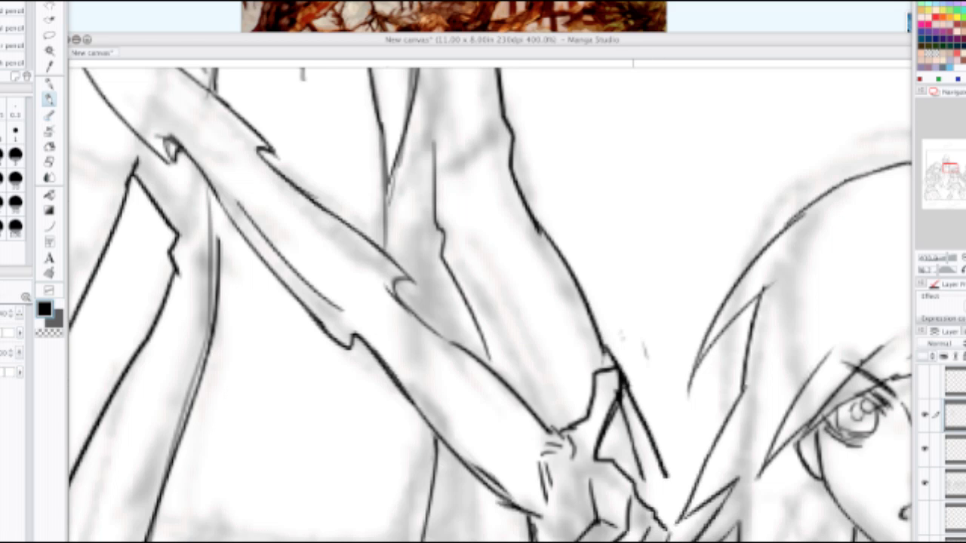
pyautogui.scroll(-2, 638, 380)
pyautogui.hotkey('ctrl', 'z')
pyautogui.hotkey('ctrl', 'z')
# Step: Restore the crossguard's upper end and clean away the sleeve line that crosses it
pyautogui.moveTo(612, 406); pyautogui.dragTo(627, 371)
pyautogui.moveTo(623, 362)
pyautogui.mouseDown()
pyautogui.moveTo(639, 371)
pyautogui.moveTo(624, 379)
pyautogui.moveTo(626, 367)
pyautogui.mouseUp()
pyautogui.press('e')
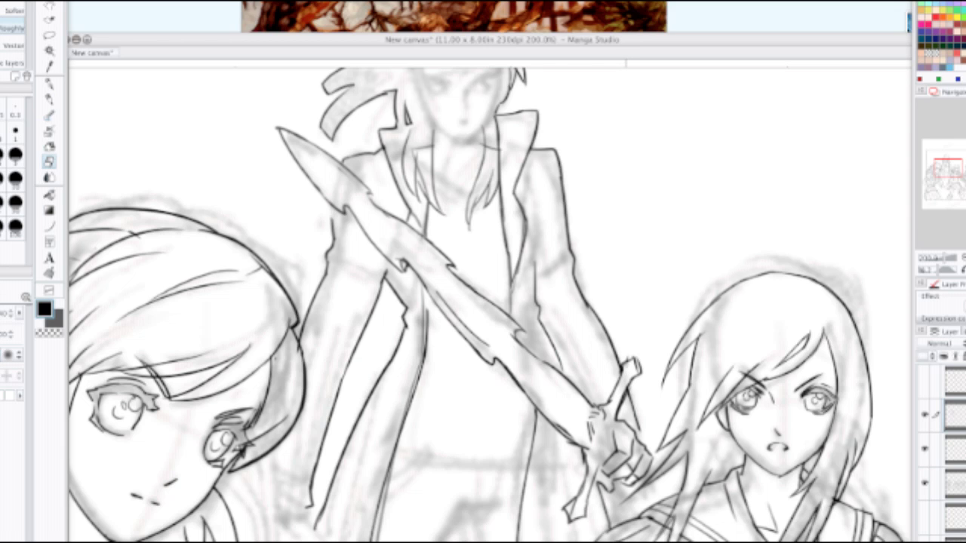
pyautogui.scroll(-1, 618, 385)
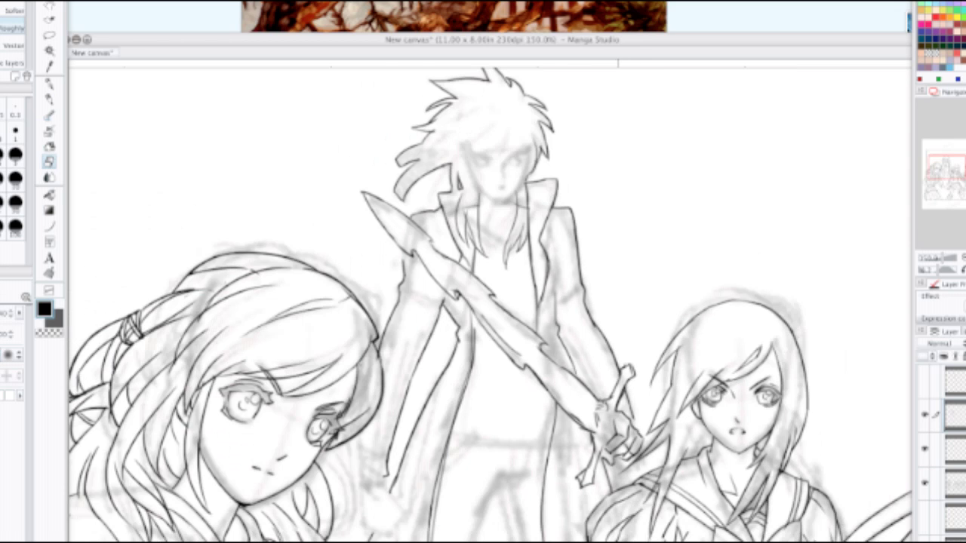
pyautogui.scroll(3, 620, 388)
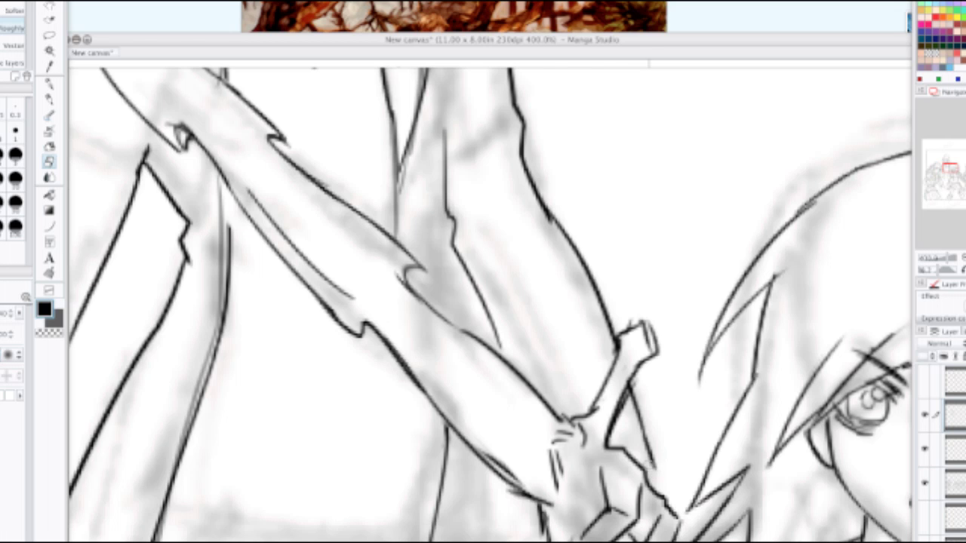
pyautogui.press('p')
pyautogui.hotkey('ctrl', '-')
pyautogui.hotkey('ctrl', '-')
pyautogui.hotkey('ctrl', '-')
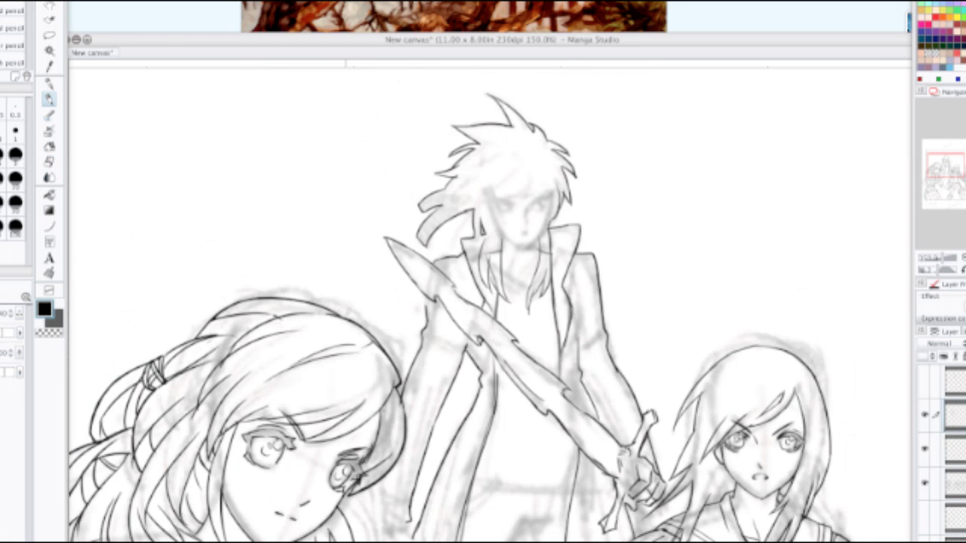
pyautogui.moveTo(228, 283)
pyautogui.mouseDown()
pyautogui.moveTo(311, 271)
pyautogui.moveTo(314, 203)
pyautogui.moveTo(326, 253)
pyautogui.moveTo(321, 211)
pyautogui.moveTo(222, 196)
pyautogui.moveTo(214, 275)
pyautogui.mouseUp()
pyautogui.hotkey('ctrl', 'z')
pyautogui.hotkey('ctrl', 'z')
# Step: Erase the outer side edge and lighten the hem of the long coat panel nearest the ponytailed girl
pyautogui.scroll(-5, 409, 302)
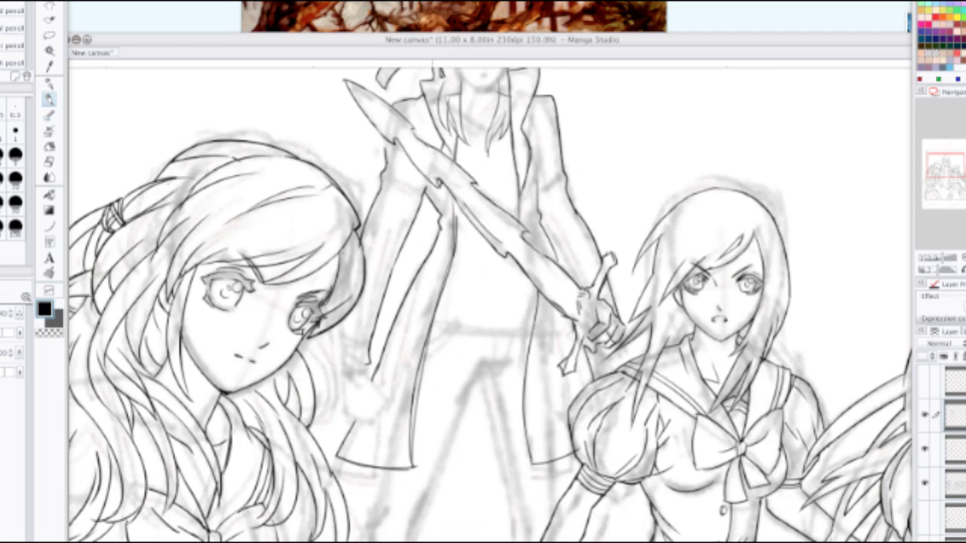
pyautogui.keyDown('ctrl'); pyautogui.click(435, 295); pyautogui.keyUp('ctrl')
pyautogui.press('e')
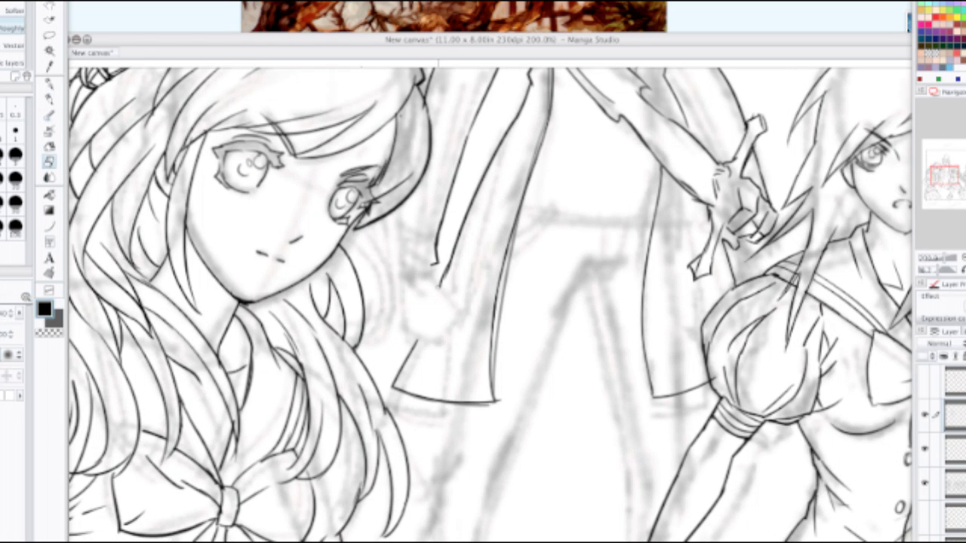
pyautogui.moveTo(397, 387); pyautogui.dragTo(419, 326)
pyautogui.moveTo(394, 385); pyautogui.dragTo(495, 408)
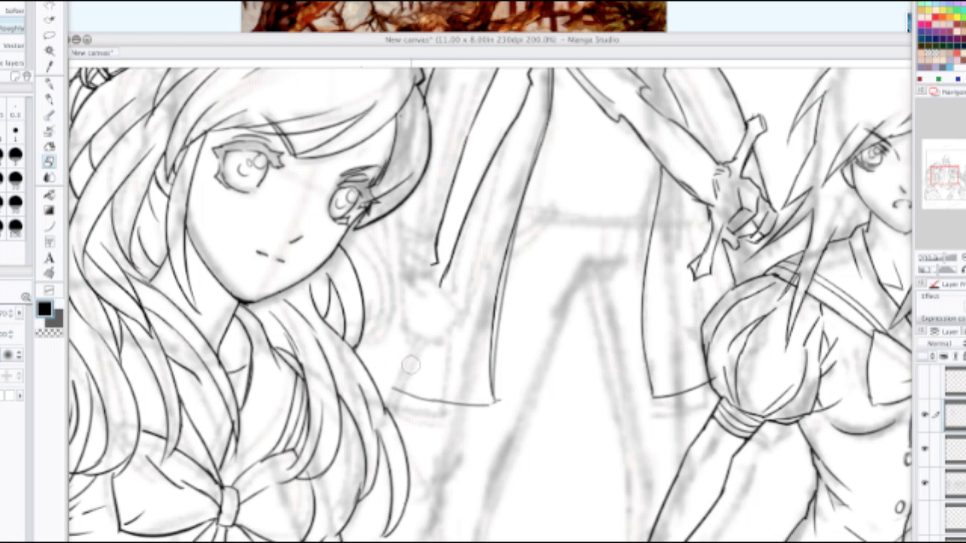
# Step: Redraw the hem of that coat panel as a higher, downward-bowed curve meeting the panel's inner edge
pyautogui.press('p')
pyautogui.moveTo(405, 362); pyautogui.dragTo(503, 404)
pyautogui.hotkey('ctrl', 'z')
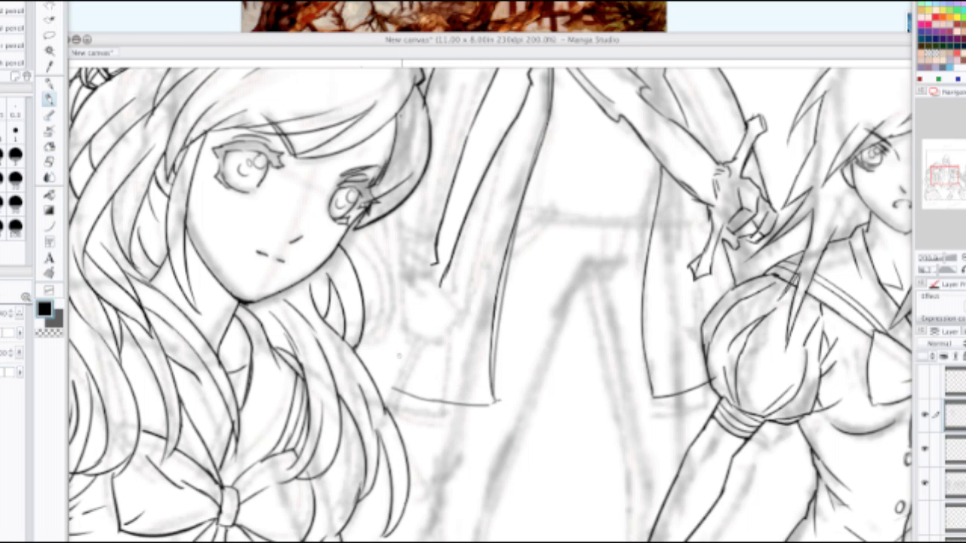
pyautogui.moveTo(401, 354); pyautogui.dragTo(496, 399)
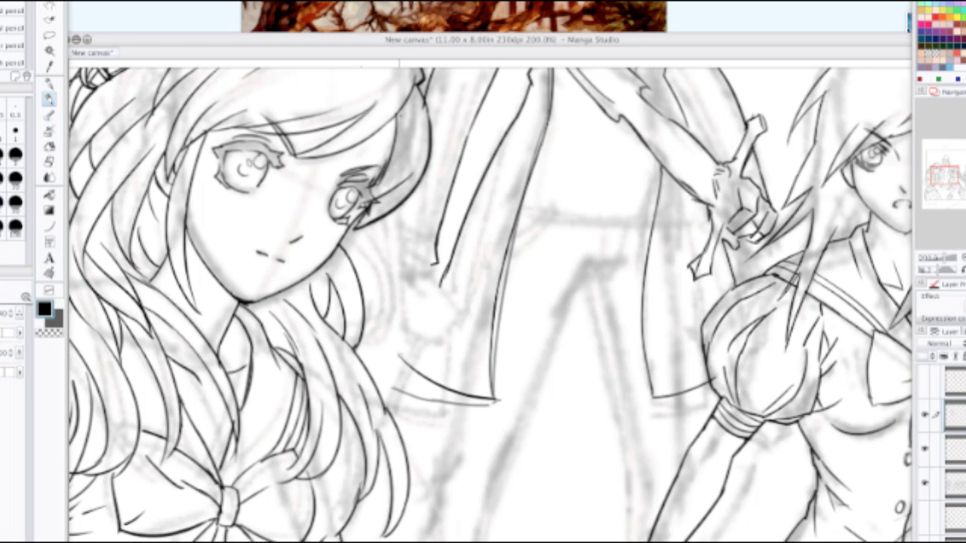
# Step: Ink the coat panel's outer side edge from the new hem corner up to the existing coat line and tidy the join
pyautogui.moveTo(400, 356); pyautogui.dragTo(432, 257)
pyautogui.hotkey('ctrl', 'z')
pyautogui.moveTo(399, 355); pyautogui.dragTo(460, 225)
pyautogui.hotkey('ctrl', 'z')
pyautogui.moveTo(401, 358); pyautogui.dragTo(458, 222)
pyautogui.moveTo(445, 264); pyautogui.dragTo(478, 201)
pyautogui.hotkey('ctrl', 'z')
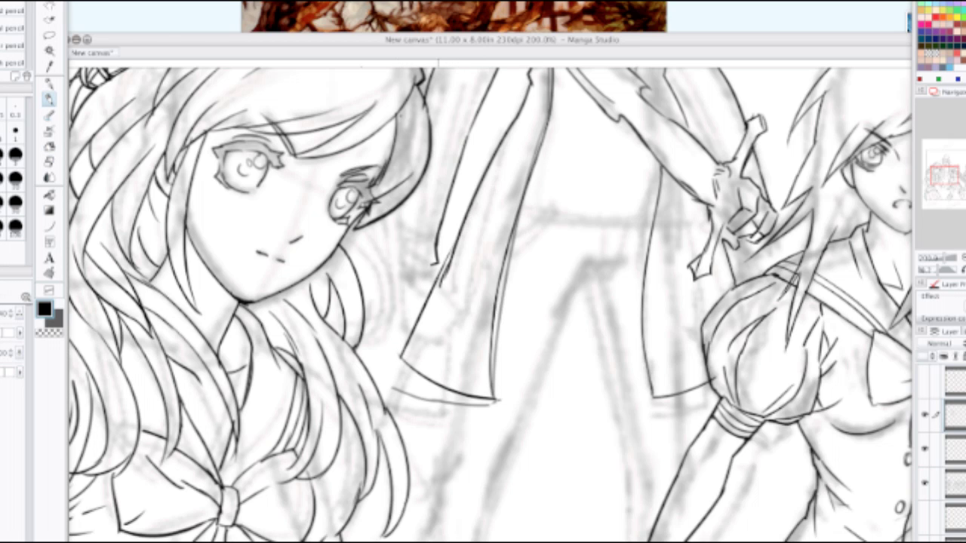
pyautogui.moveTo(436, 280); pyautogui.dragTo(463, 222)
pyautogui.press('e')
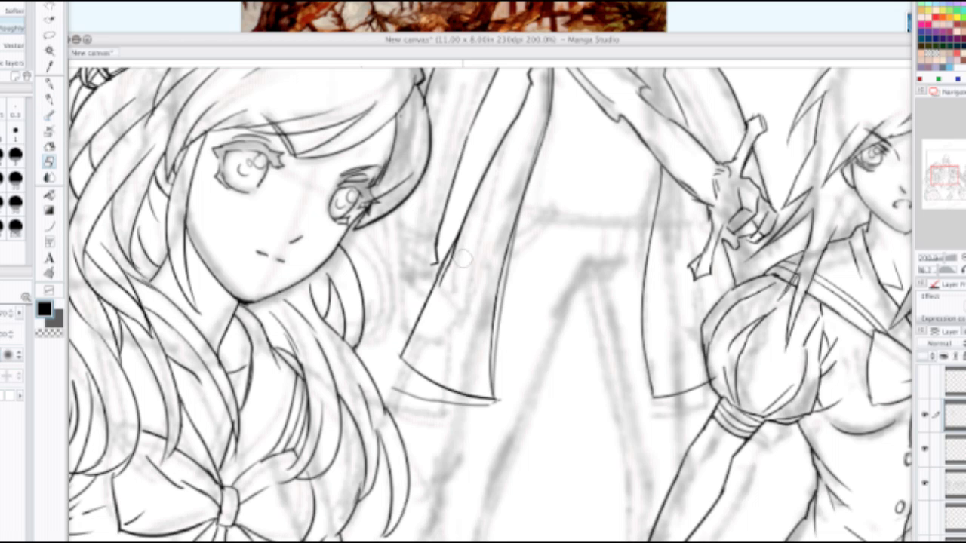
pyautogui.press('p')
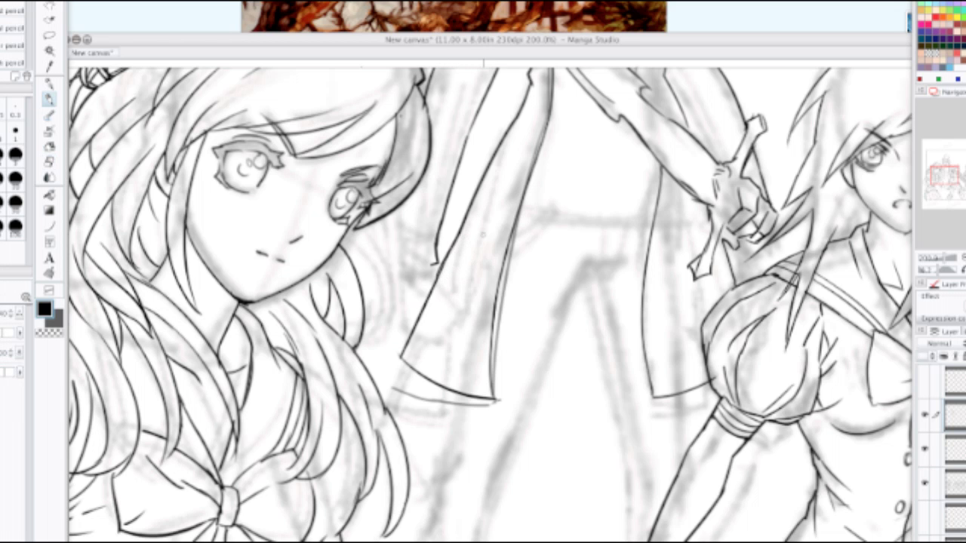
pyautogui.scroll(-3, 483, 235)
pyautogui.moveTo(476, 236); pyautogui.dragTo(423, 369)
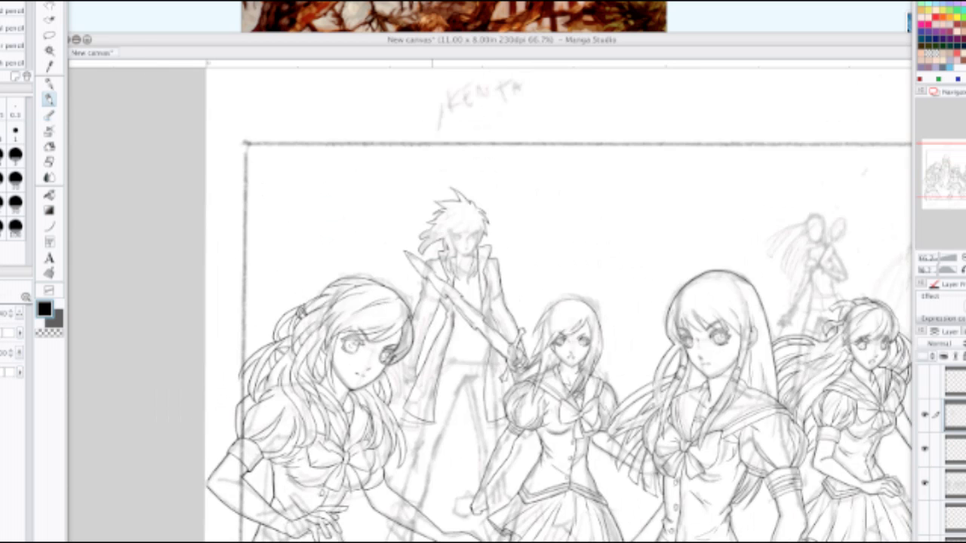
# Step: Hide the visible layer directly below the active line-art layer
pyautogui.hotkey('ctrl', '+')
pyautogui.hotkey('ctrl', '+')
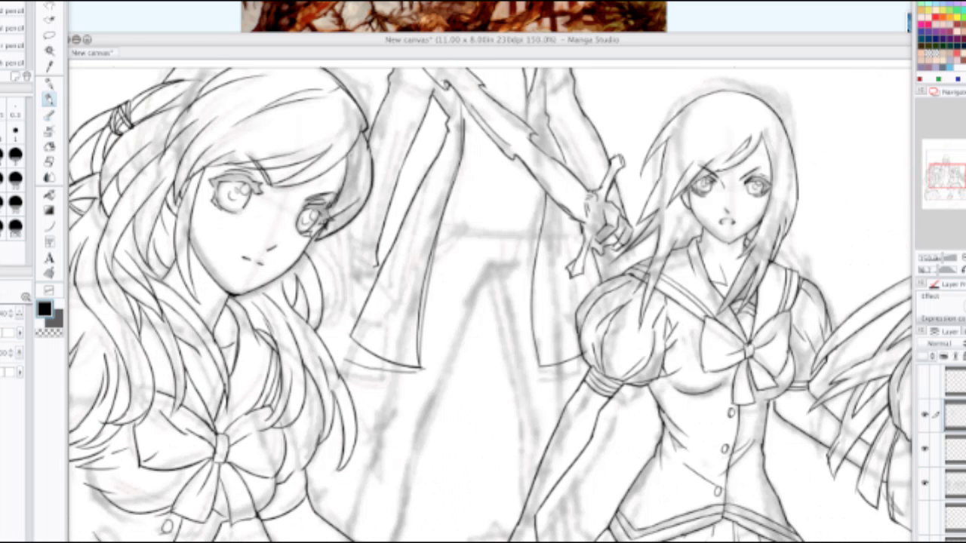
pyautogui.click(925, 449)
pyautogui.moveTo(653, 204); pyautogui.dragTo(663, 388)
pyautogui.moveTo(471, 276); pyautogui.dragTo(475, 227)
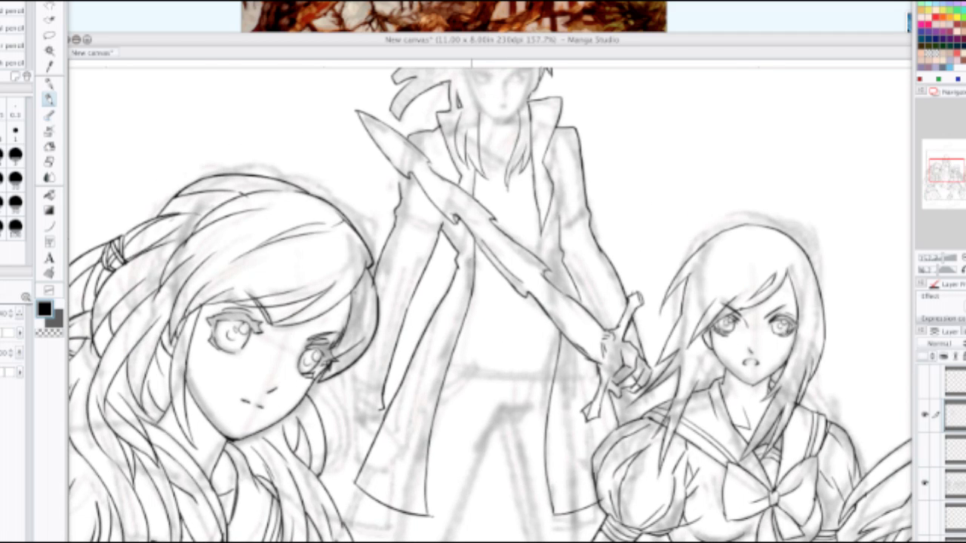
pyautogui.press('j')
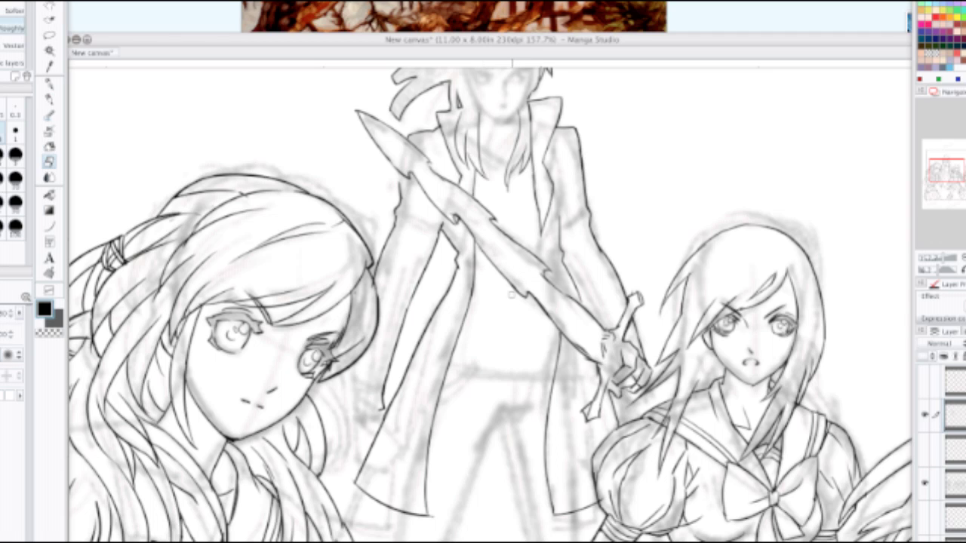
pyautogui.press('p')
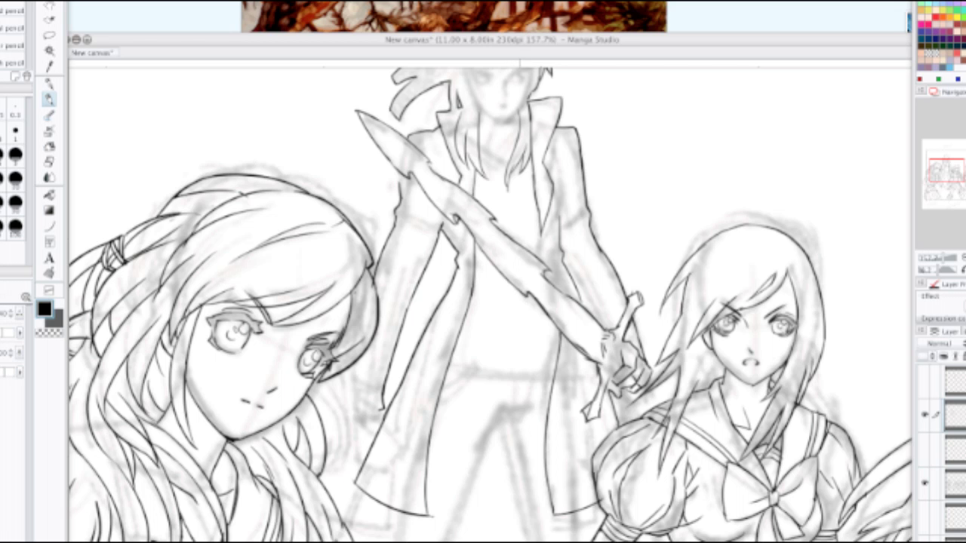
# Step: Ink the outer edge and cuff hem of the swordsman's lowered sleeve beside the ponytailed girl's face
pyautogui.scroll(-2, 523, 293)
pyautogui.scroll(2, 576, 311)
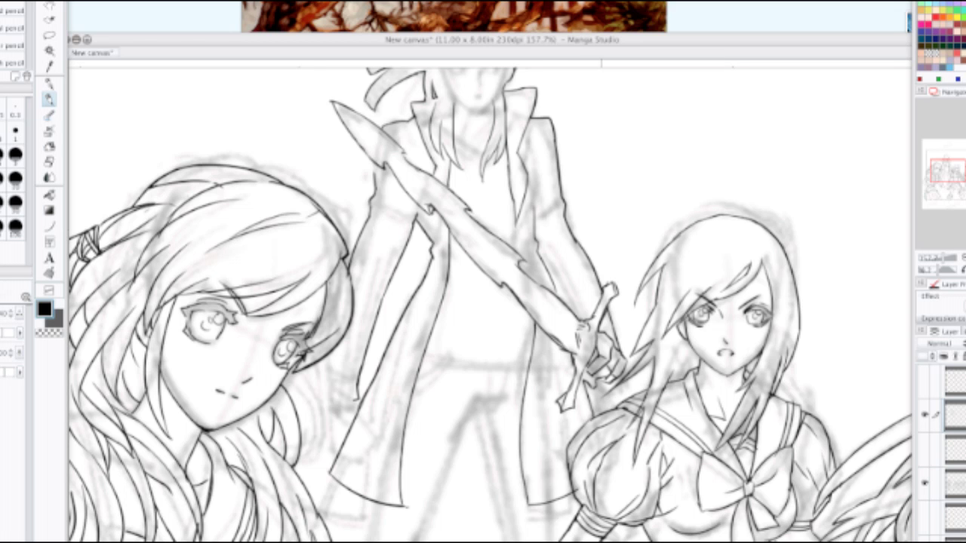
pyautogui.scroll(-1, 601, 291)
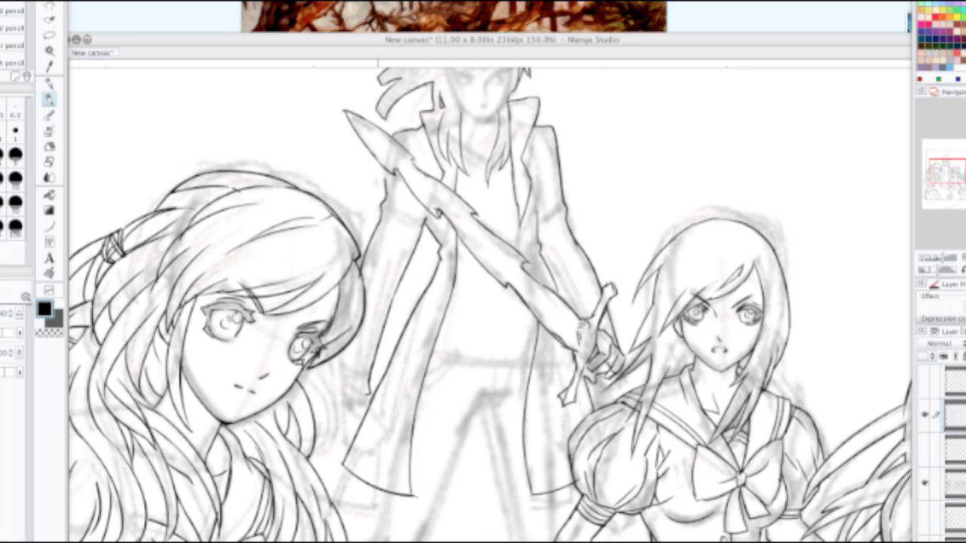
pyautogui.scroll(-1, 394, 344)
pyautogui.scroll(2, 378, 347)
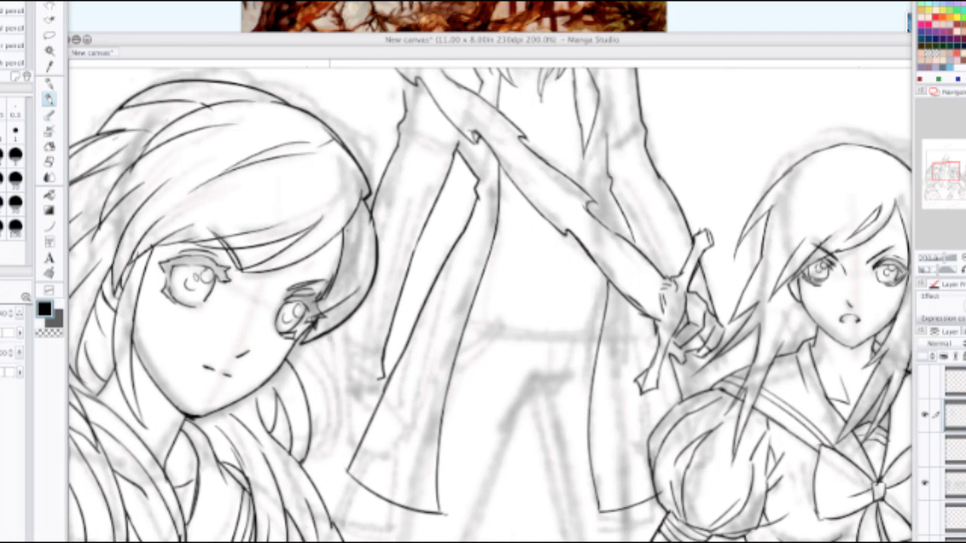
pyautogui.moveTo(329, 333)
pyautogui.mouseDown()
pyautogui.moveTo(325, 366)
pyautogui.moveTo(384, 376)
pyautogui.moveTo(332, 399)
pyautogui.moveTo(368, 445)
pyautogui.mouseUp()
pyautogui.hotkey('ctrl', 'z')
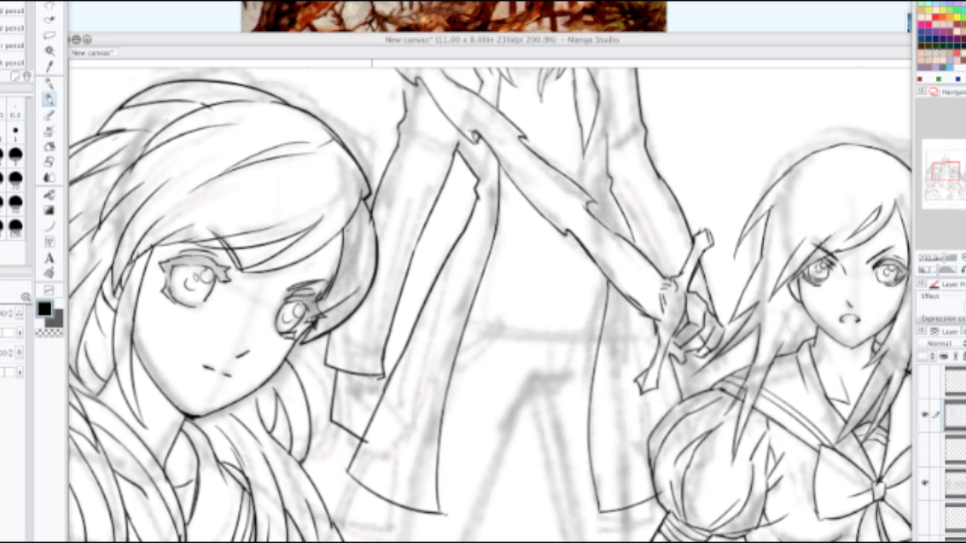
pyautogui.moveTo(372, 375); pyautogui.dragTo(376, 417)
pyautogui.hotkey('ctrl', 'z')
pyautogui.moveTo(371, 375)
pyautogui.mouseDown()
pyautogui.moveTo(381, 393)
pyautogui.moveTo(361, 449)
pyautogui.mouseUp()
pyautogui.scroll(2, 372, 383)
pyautogui.moveTo(352, 503)
pyautogui.mouseDown()
pyautogui.moveTo(373, 445)
pyautogui.moveTo(350, 496)
pyautogui.mouseUp()
pyautogui.hotkey('ctrl', 'z')
pyautogui.moveTo(386, 447)
pyautogui.mouseDown()
pyautogui.moveTo(358, 497)
pyautogui.moveTo(362, 510)
pyautogui.mouseUp()
pyautogui.moveTo(379, 427)
pyautogui.mouseDown()
pyautogui.moveTo(362, 464)
pyautogui.moveTo(385, 400)
pyautogui.mouseUp()
pyautogui.hotkey('ctrl', 'z')
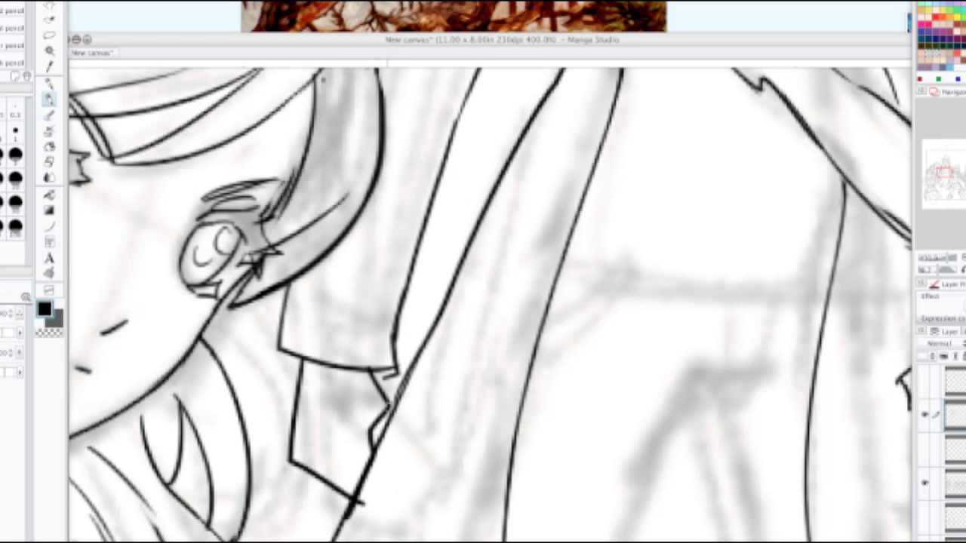
pyautogui.hotkey('ctrl', 'z')
pyautogui.hotkey('ctrl', 'z')
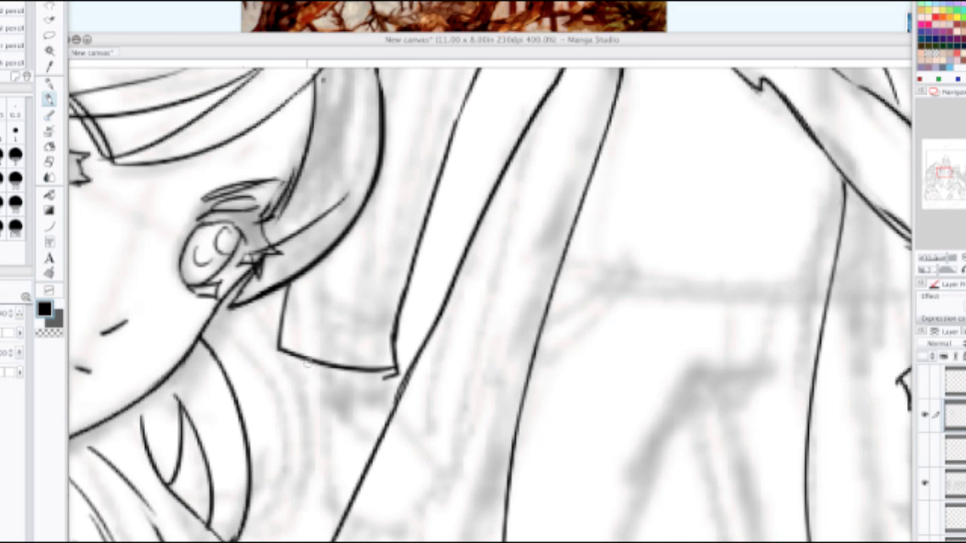
# Step: Ink the swordsman's lowered hand below the cuff, with a slanted outer edge, flat lower edge and angular knuckles on the coat side
pyautogui.moveTo(302, 360)
pyautogui.mouseDown()
pyautogui.moveTo(326, 480)
pyautogui.moveTo(392, 475)
pyautogui.mouseUp()
pyautogui.moveTo(377, 371)
pyautogui.mouseDown()
pyautogui.moveTo(408, 403)
pyautogui.moveTo(406, 461)
pyautogui.moveTo(393, 475)
pyautogui.moveTo(421, 406)
pyautogui.mouseUp()
pyautogui.hotkey('ctrl', 'z')
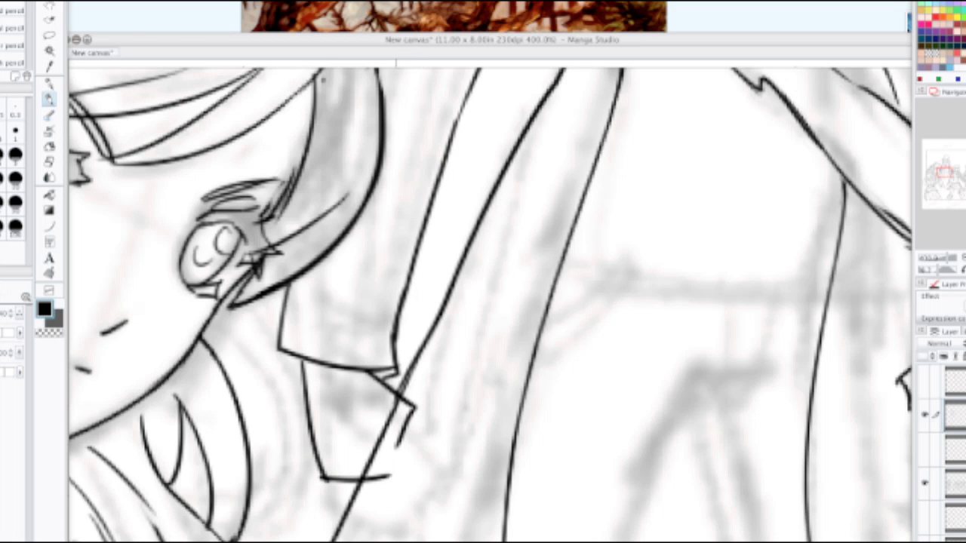
pyautogui.hotkey('ctrl', 'z')
pyautogui.hotkey('ctrl', 'z')
pyautogui.moveTo(391, 477); pyautogui.dragTo(404, 441)
pyautogui.hotkey('ctrl', 'z')
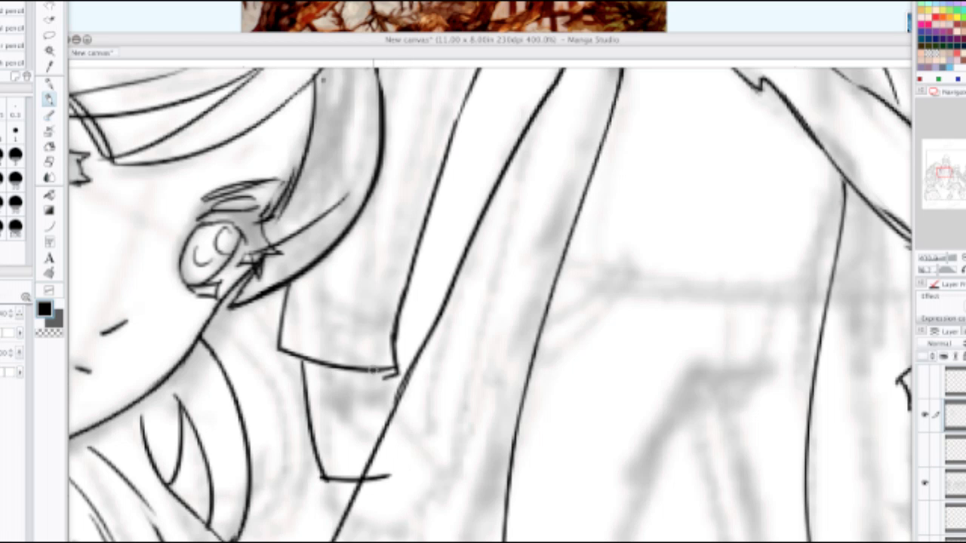
pyautogui.moveTo(377, 370); pyautogui.dragTo(388, 438)
pyautogui.moveTo(393, 473); pyautogui.dragTo(401, 422)
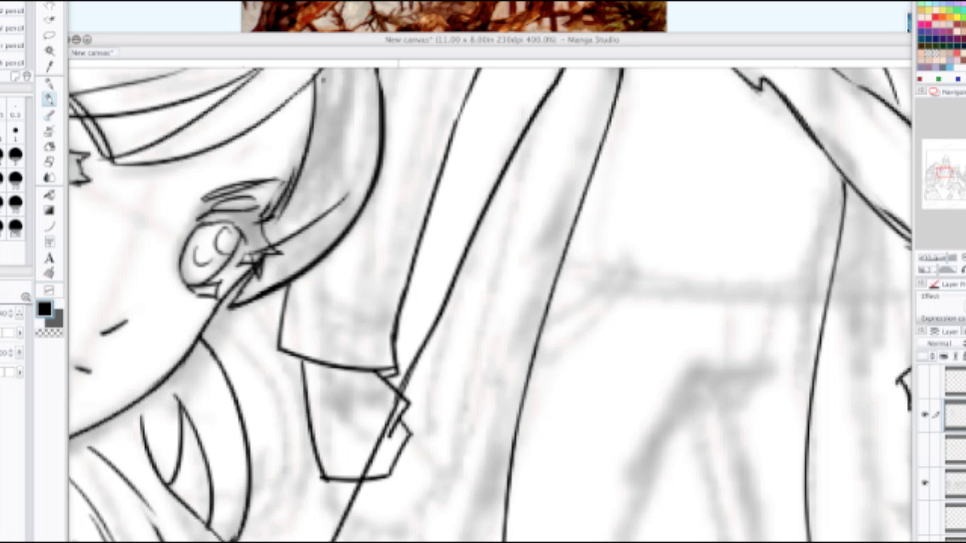
# Step: Erase the section of the coat panel's outer edge that crosses the swordsman's lowered hand
pyautogui.scroll(-3, 399, 368)
pyautogui.hotkey('ctrl', '+')
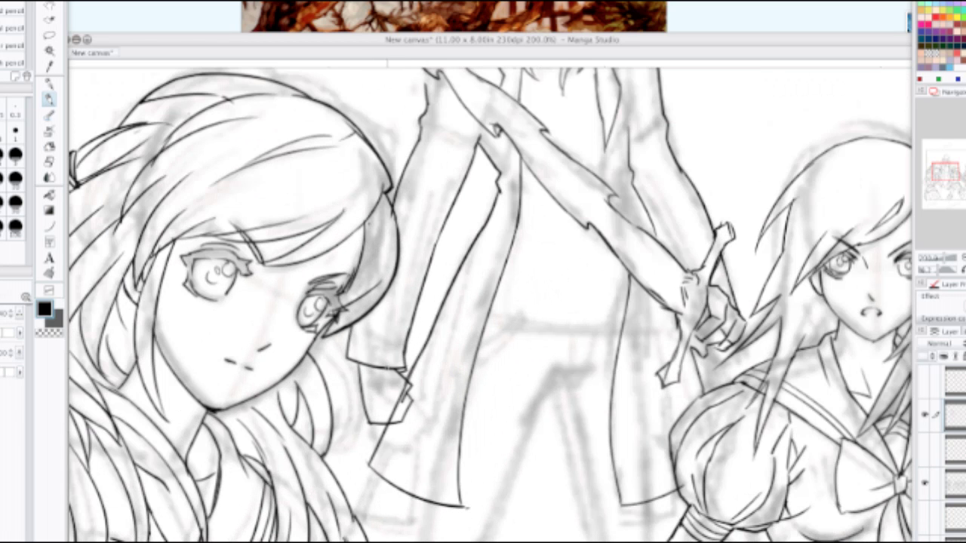
pyautogui.press('e')
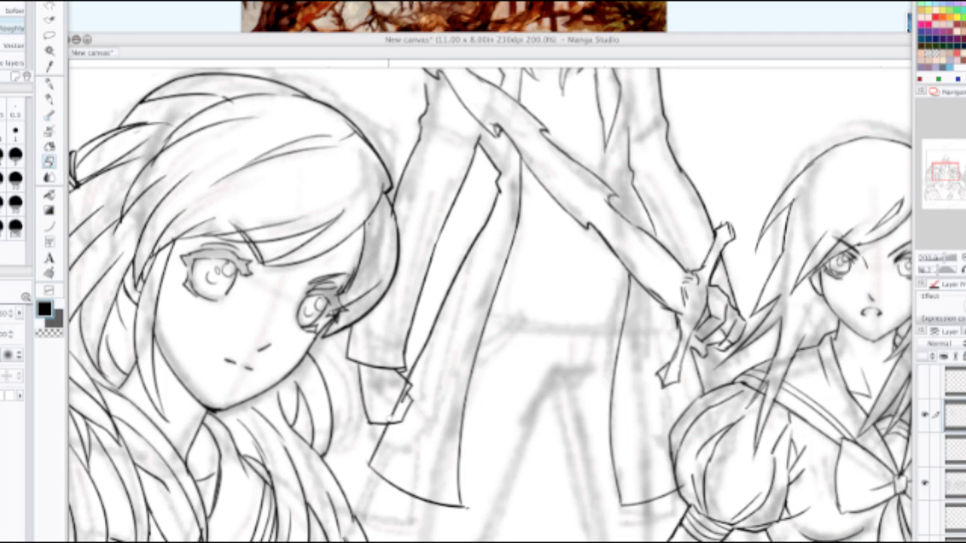
pyautogui.moveTo(389, 419); pyautogui.dragTo(403, 391)
pyautogui.scroll(-5, 411, 372)
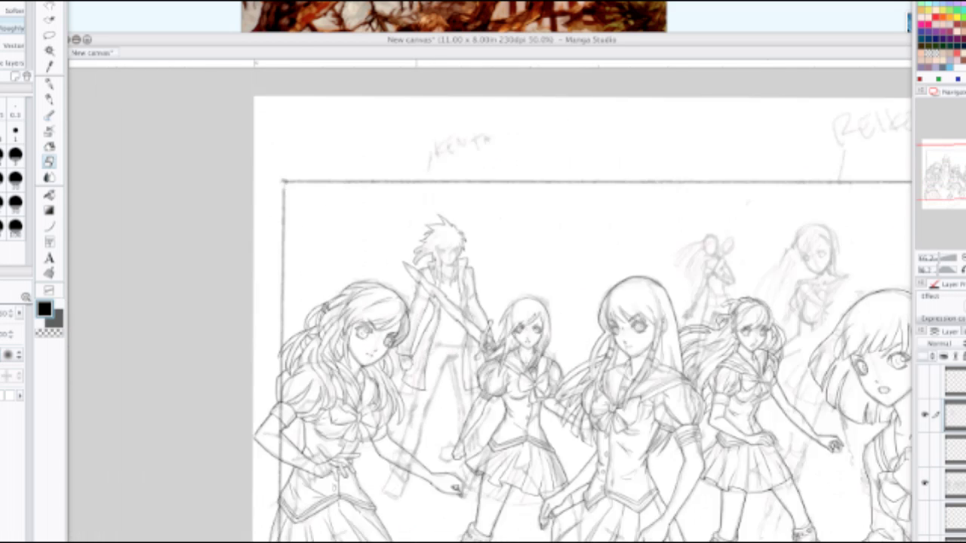
# Step: Erase the inner edge of the coat panel nearest the ponytailed girl, from below the sword down to the hem
pyautogui.hotkey('ctrl', '+')
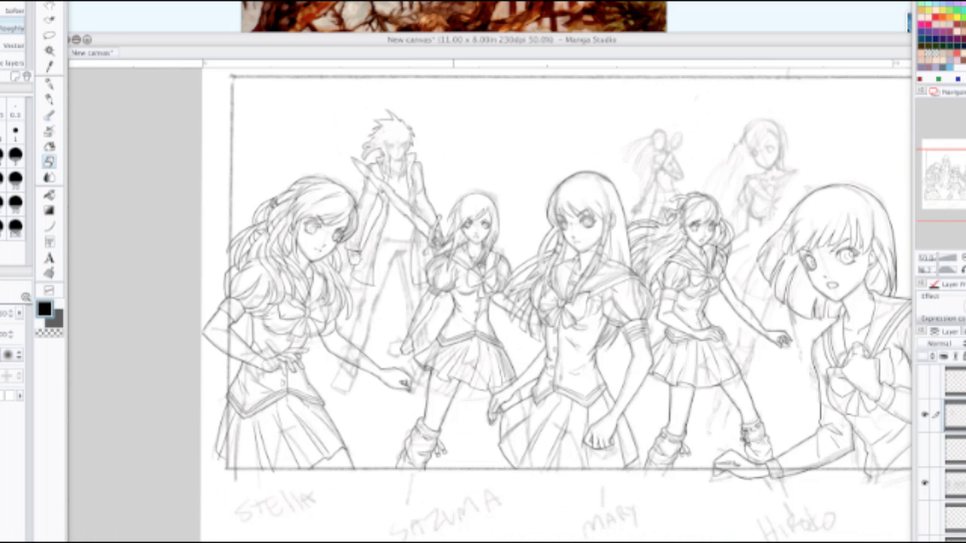
pyautogui.hotkey('ctrl', '+')
pyautogui.hotkey('ctrl', '+')
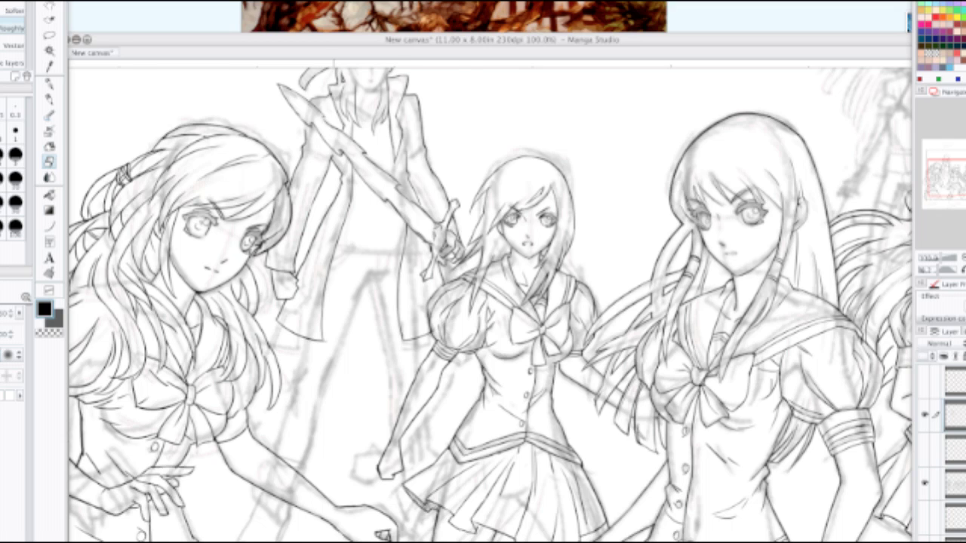
pyautogui.hotkey('ctrl', '+')
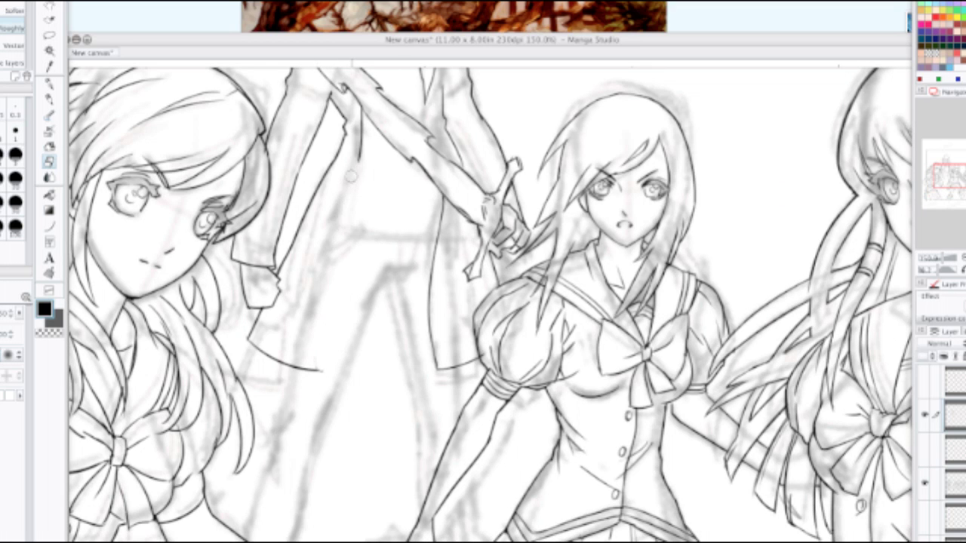
pyautogui.moveTo(360, 163); pyautogui.dragTo(361, 135)
# Step: Redraw that coat panel's inner edge as a straighter line between the hem corner and the sword
pyautogui.moveTo(316, 360)
pyautogui.mouseDown()
pyautogui.moveTo(318, 371)
pyautogui.moveTo(347, 234)
pyautogui.mouseUp()
pyautogui.press('p')
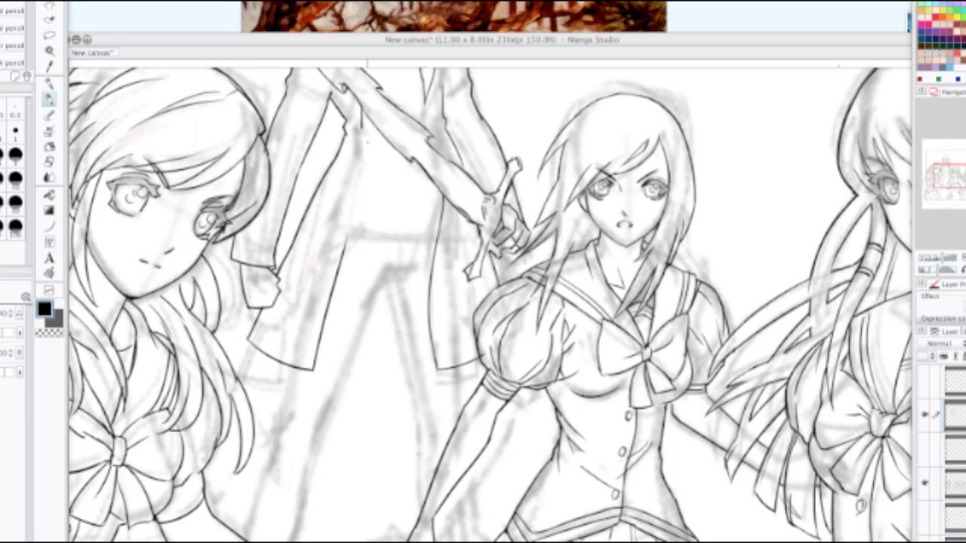
pyautogui.moveTo(361, 126); pyautogui.dragTo(343, 247)
pyautogui.hotkey('ctrl', 'z')
pyautogui.moveTo(363, 123); pyautogui.dragTo(345, 243)
pyautogui.scroll(-2, 352, 205)
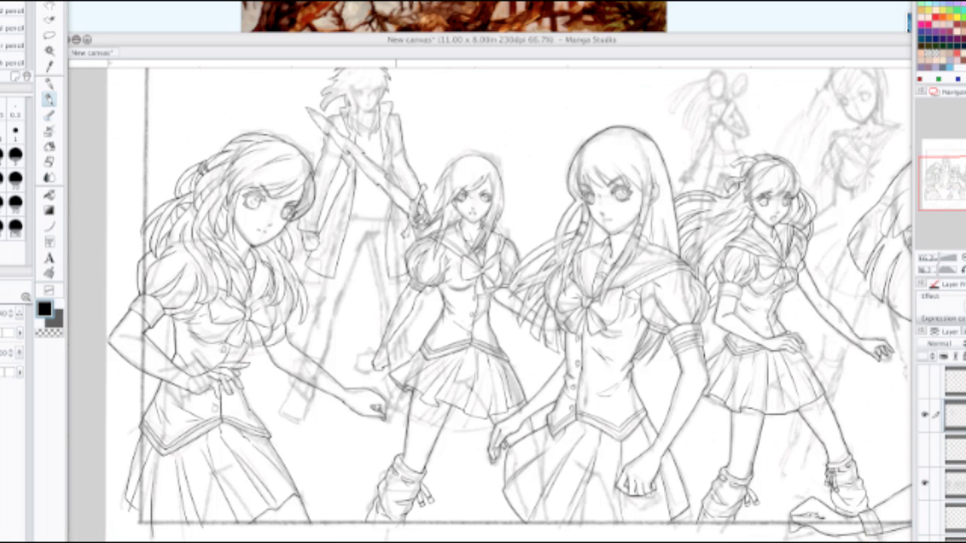
pyautogui.moveTo(398, 219); pyautogui.dragTo(418, 287)
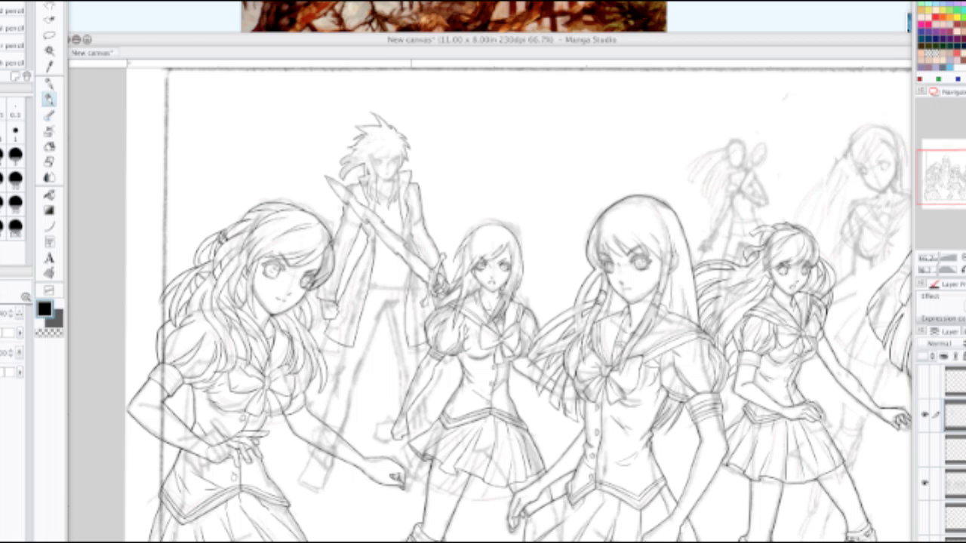
pyautogui.moveTo(398, 350); pyautogui.dragTo(400, 316)
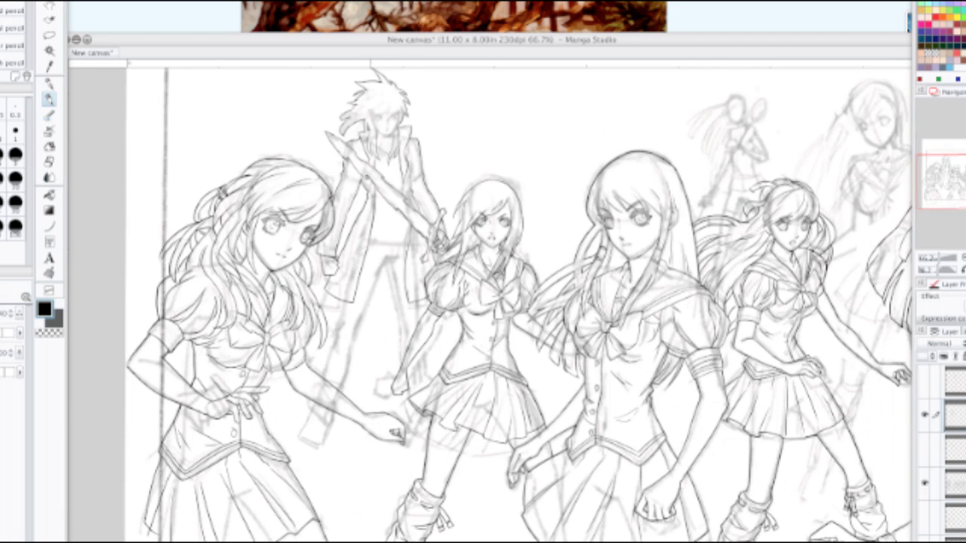
pyautogui.scroll(2, 400, 315)
pyautogui.moveTo(400, 271); pyautogui.dragTo(377, 502)
pyautogui.hotkey('ctrl', '+')
pyautogui.hotkey('ctrl', '+')
pyautogui.hotkey('ctrl', '+')
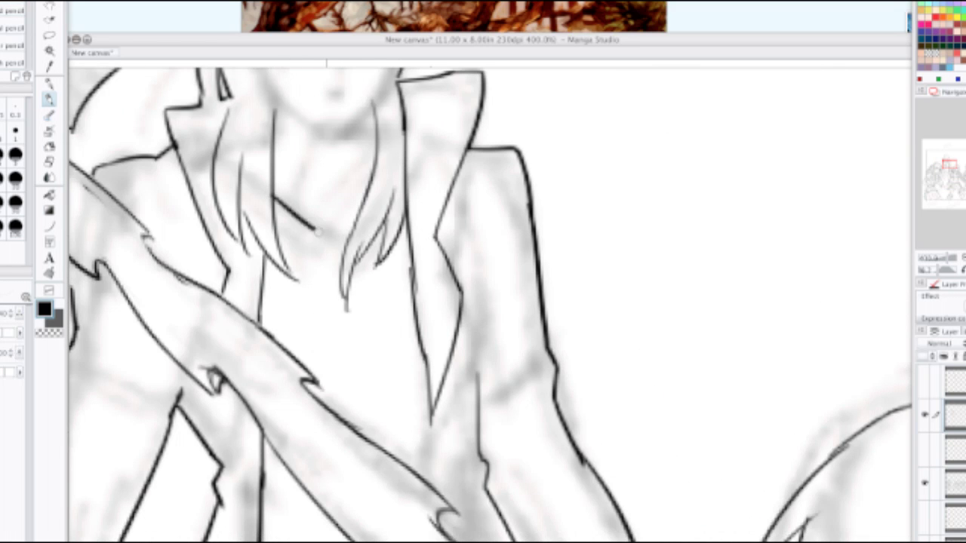
pyautogui.moveTo(274, 194)
pyautogui.mouseDown()
pyautogui.moveTo(332, 232)
pyautogui.moveTo(358, 218)
pyautogui.moveTo(356, 197)
pyautogui.mouseUp()
pyautogui.scroll(-1, 335, 121)
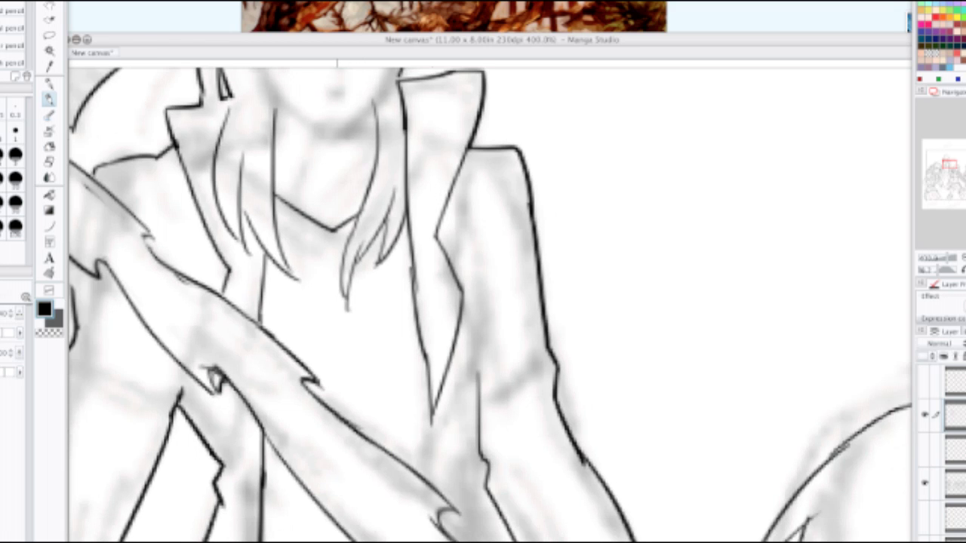
pyautogui.scroll(-2, 329, 128)
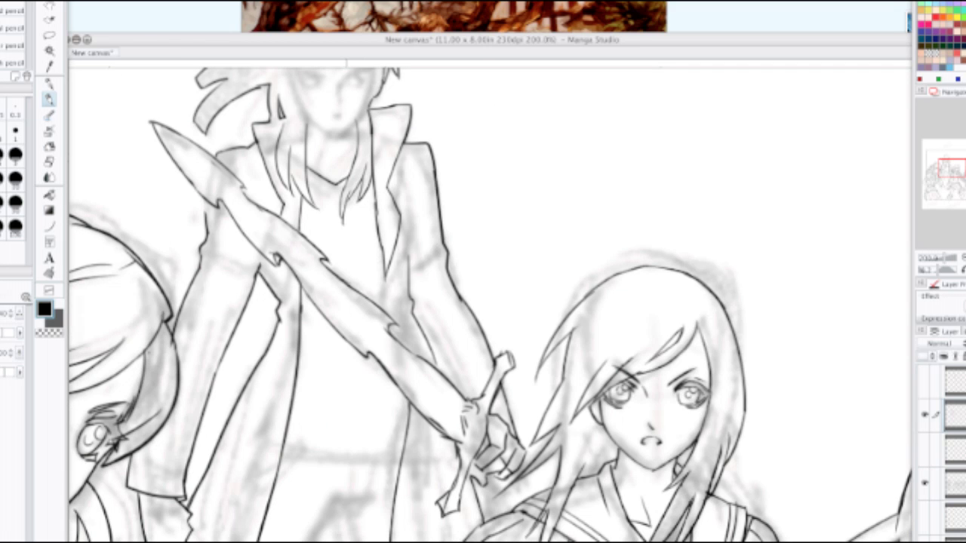
pyautogui.scroll(2, 326, 155)
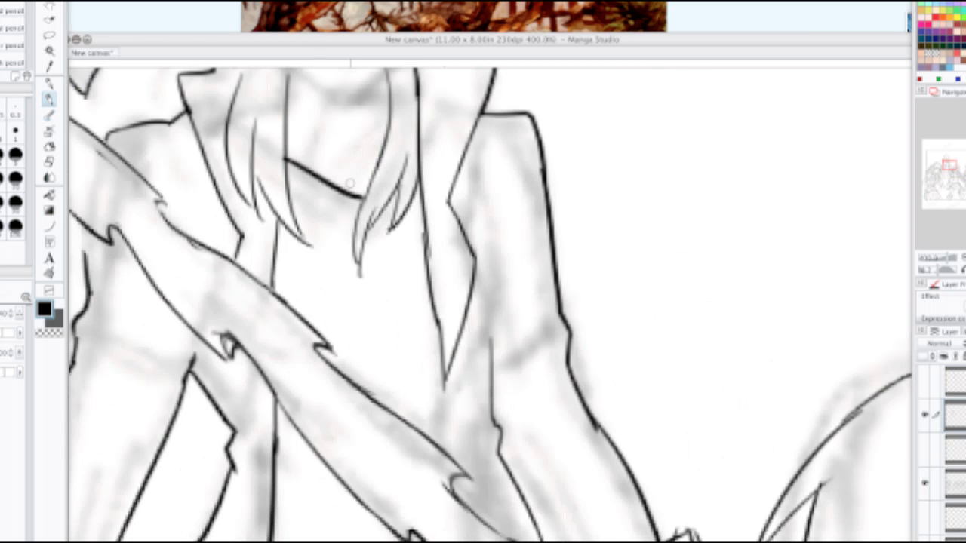
pyautogui.scroll(-4, 332, 170)
pyautogui.scroll(4, 333, 128)
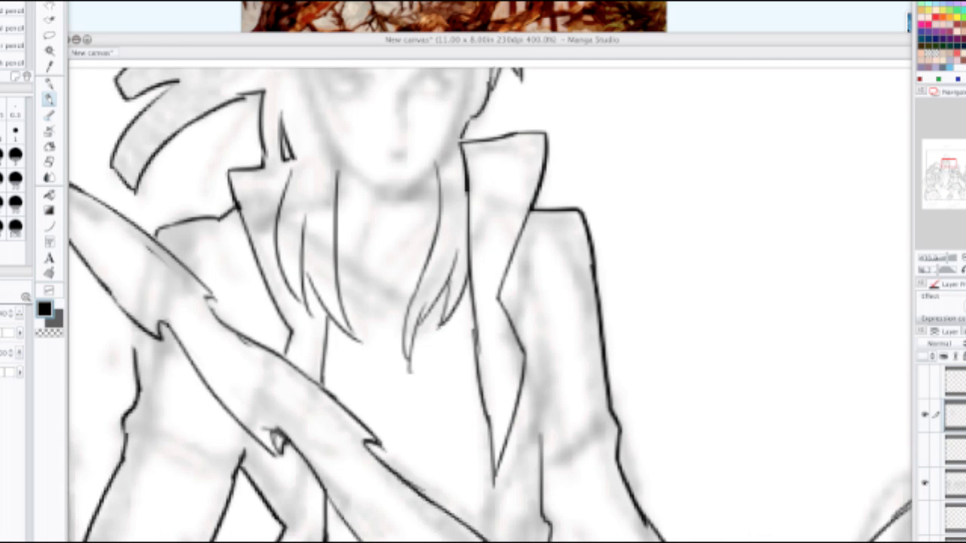
# Step: Enlarge the canvas window and ink the swordsman's V-shaped shirt neckline between his hanging hair strands
pyautogui.click(87, 39)
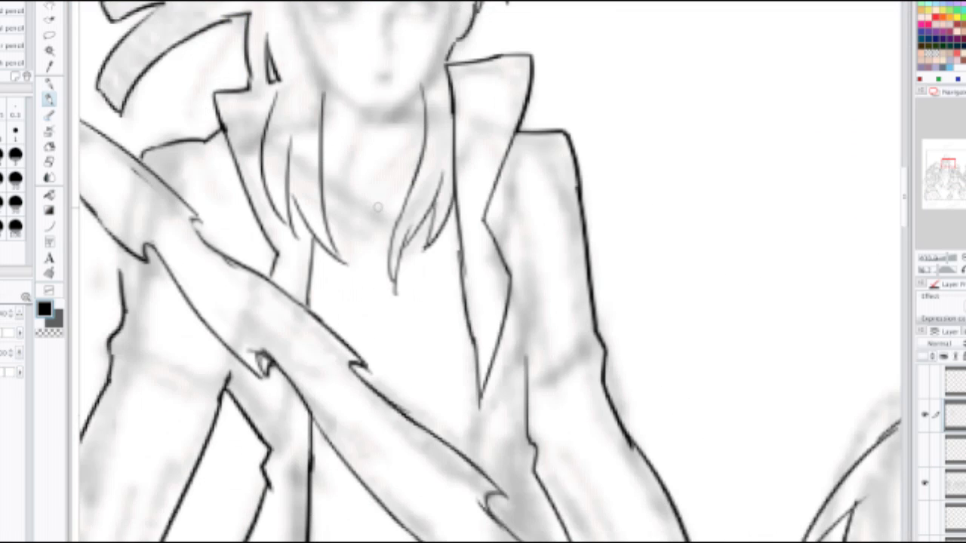
pyautogui.moveTo(323, 179); pyautogui.dragTo(378, 219)
pyautogui.hotkey('ctrl', 'z')
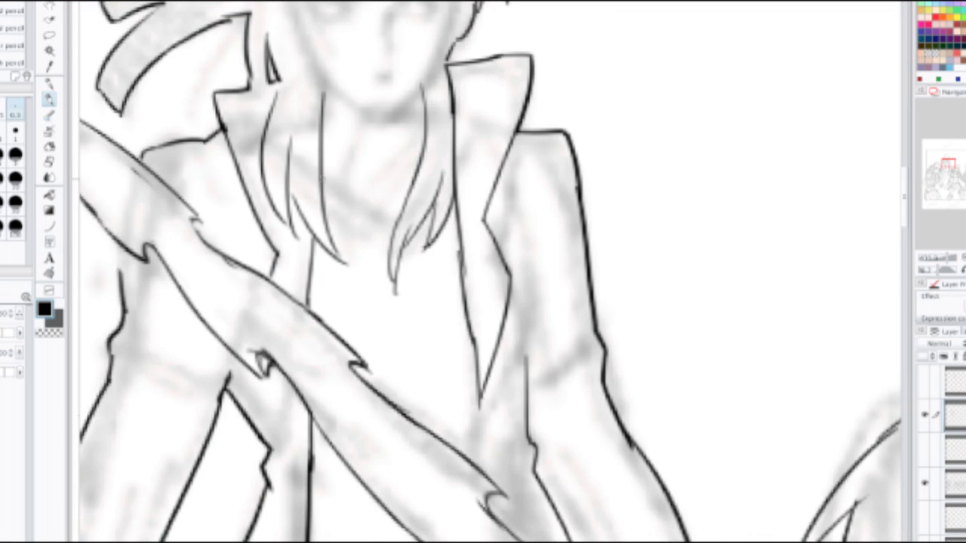
pyautogui.moveTo(323, 181)
pyautogui.mouseDown()
pyautogui.moveTo(378, 219)
pyautogui.moveTo(410, 184)
pyautogui.mouseUp()
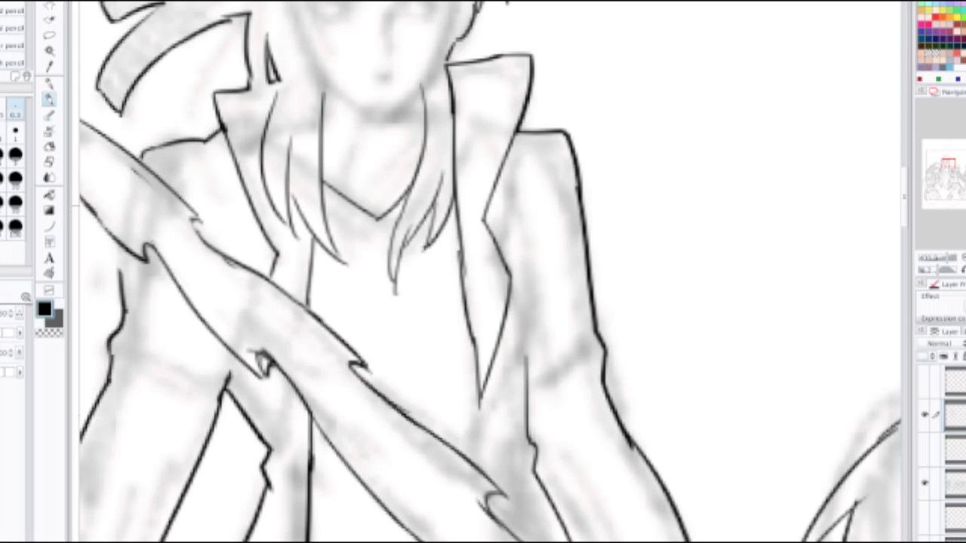
pyautogui.hotkey('ctrl', 'z')
pyautogui.moveTo(378, 219); pyautogui.dragTo(412, 188)
# Step: Ink the swordsman's pointed chin and the jawline rising to the raised collar
pyautogui.moveTo(320, 77)
pyautogui.mouseDown()
pyautogui.moveTo(302, 192)
pyautogui.moveTo(355, 209)
pyautogui.mouseUp()
pyautogui.hotkey('ctrl', 'z')
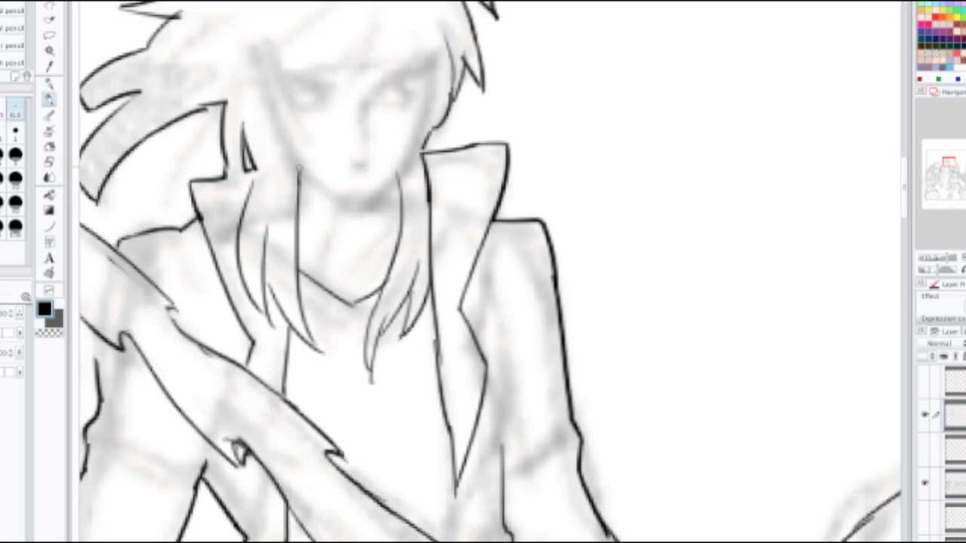
pyautogui.moveTo(296, 167)
pyautogui.mouseDown()
pyautogui.moveTo(353, 204)
pyautogui.moveTo(407, 160)
pyautogui.mouseUp()
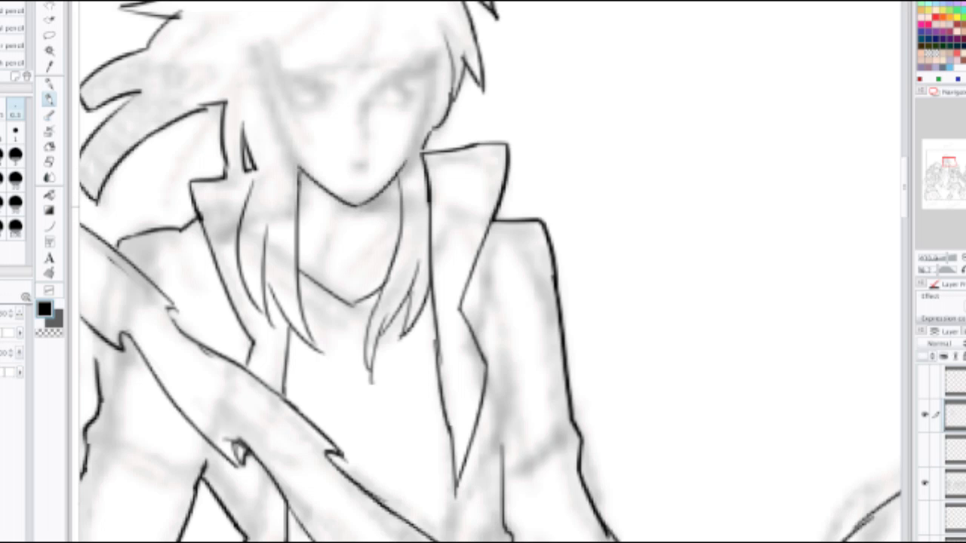
pyautogui.hotkey('ctrl', 'z')
pyautogui.moveTo(355, 205)
pyautogui.mouseDown()
pyautogui.moveTo(419, 147)
pyautogui.moveTo(424, 126)
pyautogui.mouseUp()
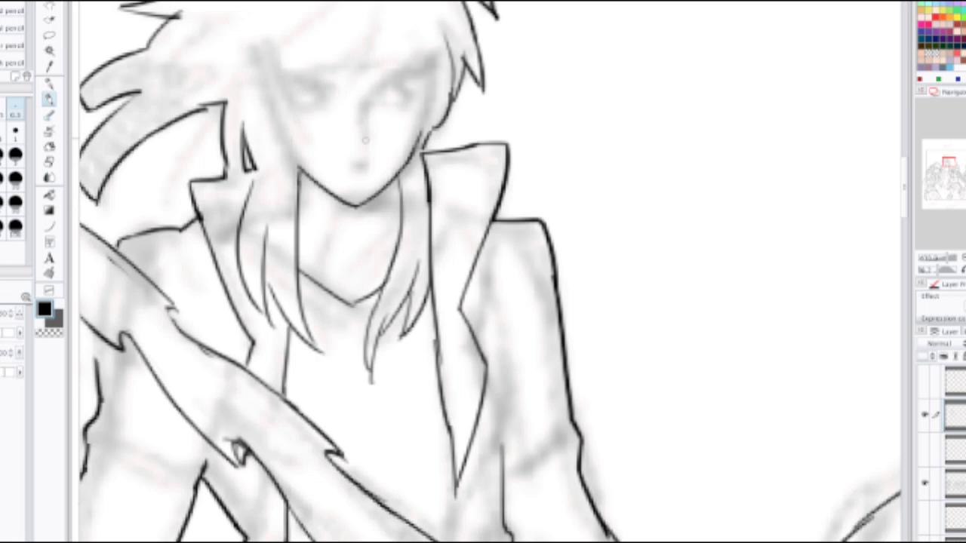
# Step: Ink the swordsman's cheek contour on the ponytail girl's side, from eye level down to the jawline
pyautogui.moveTo(267, 112)
pyautogui.mouseDown()
pyautogui.moveTo(298, 171)
pyautogui.moveTo(295, 160)
pyautogui.mouseUp()
pyautogui.hotkey('ctrl', 'z')
pyautogui.moveTo(263, 78); pyautogui.dragTo(281, 135)
pyautogui.hotkey('ctrl', 'z')
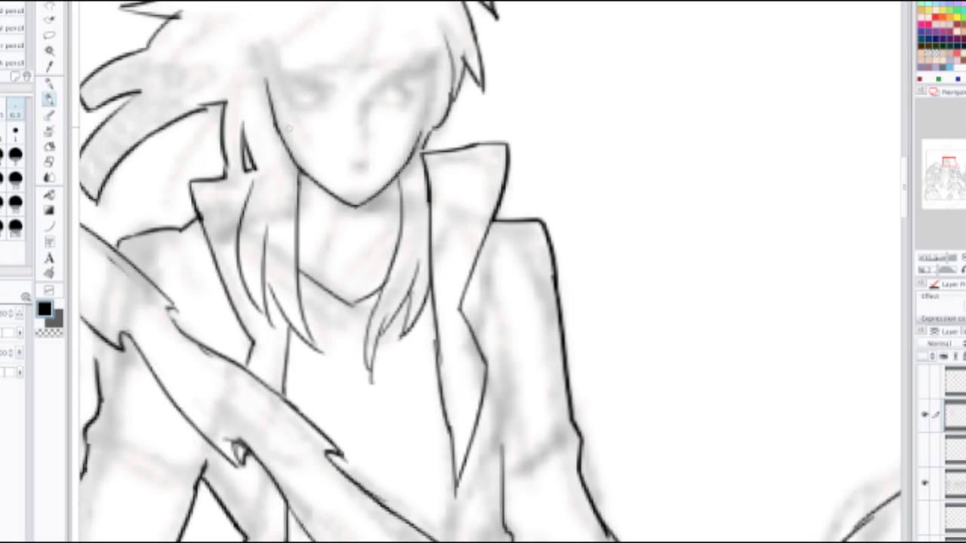
# Step: Ink the swordsman's cheek contour on the side away from the ponytail girl, from eye level down to the jawline
pyautogui.moveTo(437, 72)
pyautogui.mouseDown()
pyautogui.moveTo(420, 147)
pyautogui.moveTo(421, 135)
pyautogui.mouseUp()
pyautogui.hotkey('ctrl', 'z')
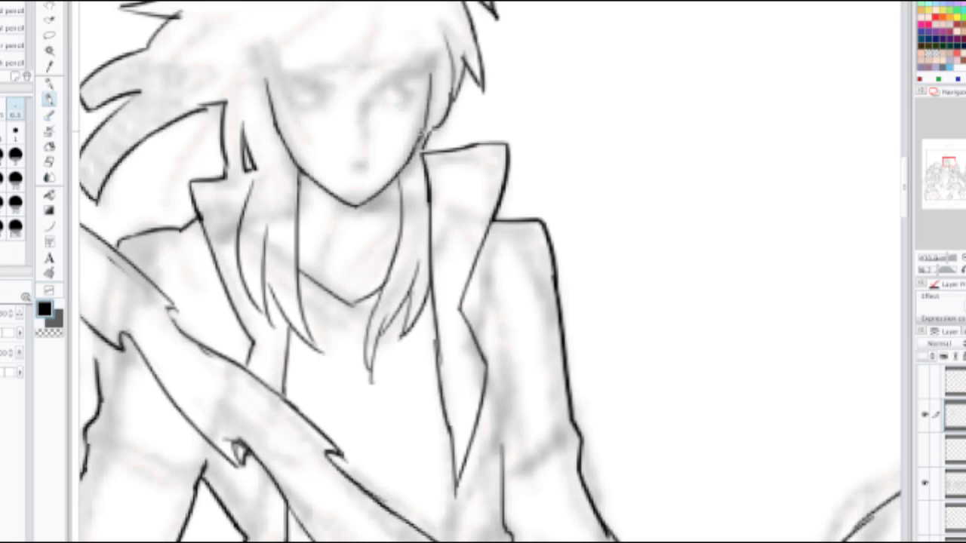
pyautogui.moveTo(292, 79)
pyautogui.mouseDown()
pyautogui.moveTo(269, 130)
pyautogui.moveTo(341, 94)
pyautogui.moveTo(317, 141)
pyautogui.mouseUp()
pyautogui.hotkey('ctrl', 'z')
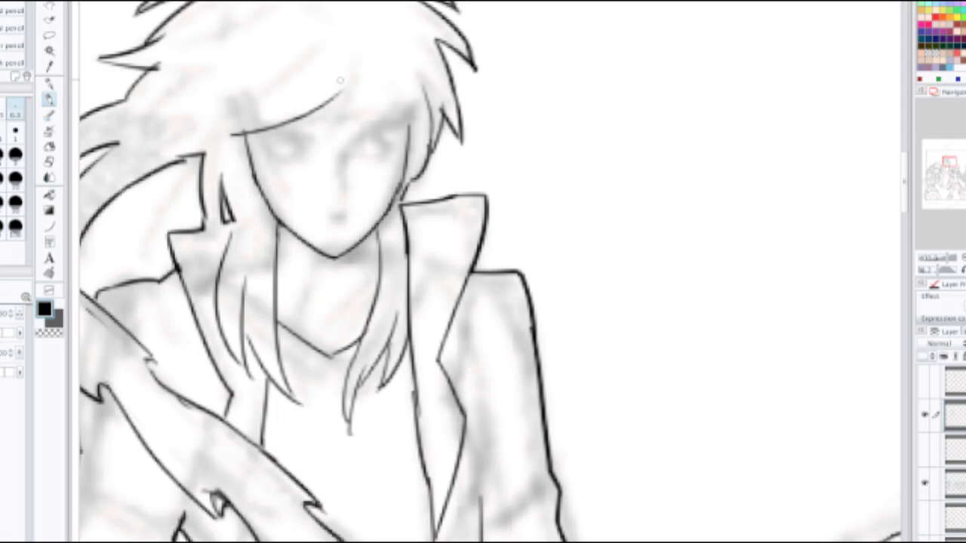
# Step: Ink the swordsman's fringe as a sweeping edge above one eye and a pointed lock between the eyes, joining the far cheek
pyautogui.moveTo(354, 65); pyautogui.dragTo(324, 151)
pyautogui.hotkey('ctrl', 'z')
pyautogui.hotkey('ctrl', 'z')
pyautogui.moveTo(251, 134)
pyautogui.mouseDown()
pyautogui.moveTo(340, 87)
pyautogui.moveTo(323, 146)
pyautogui.moveTo(394, 80)
pyautogui.moveTo(393, 128)
pyautogui.mouseUp()
pyautogui.hotkey('ctrl', 'z')
pyautogui.moveTo(395, 76); pyautogui.dragTo(395, 143)
pyautogui.hotkey('ctrl', 'z')
pyautogui.moveTo(397, 139)
pyautogui.mouseDown()
pyautogui.moveTo(416, 94)
pyautogui.moveTo(407, 79)
pyautogui.moveTo(412, 134)
pyautogui.mouseUp()
pyautogui.hotkey('ctrl', 'z')
pyautogui.hotkey('ctrl', 'z')
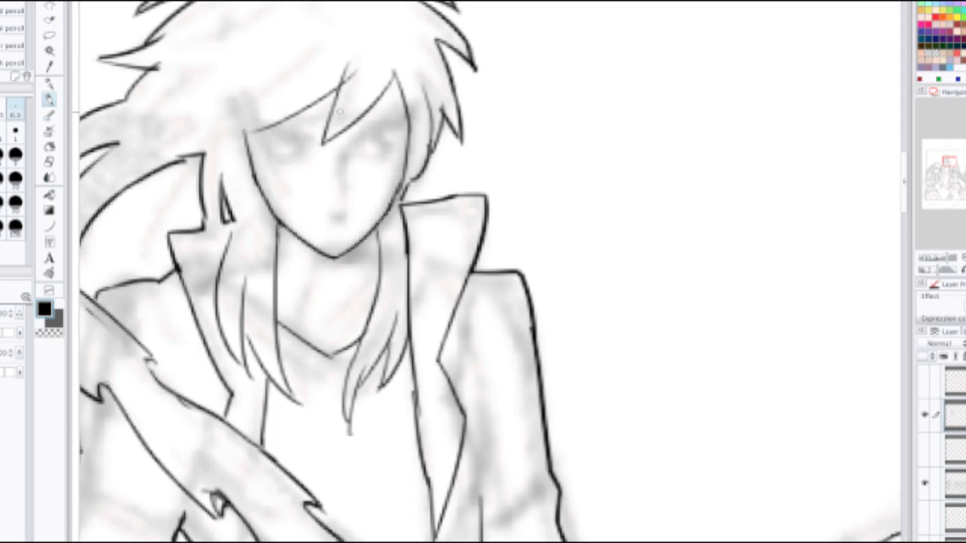
# Step: Extend the sweeping fringe edge past the temple and ink the lock's curved upper edge to close its pointed tip
pyautogui.moveTo(232, 141)
pyautogui.mouseDown()
pyautogui.moveTo(234, 118)
pyautogui.moveTo(284, 76)
pyautogui.moveTo(266, 128)
pyautogui.mouseUp()
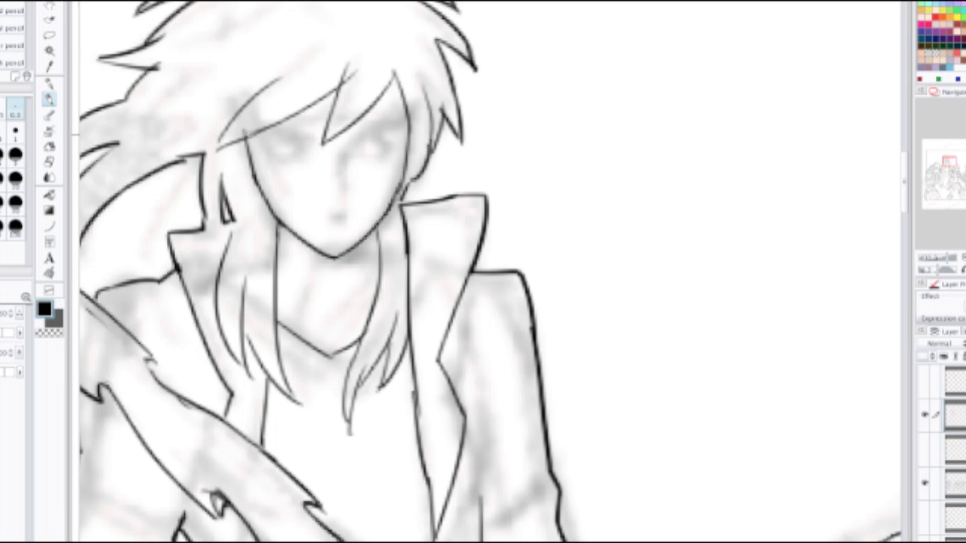
pyautogui.moveTo(245, 68); pyautogui.dragTo(381, 252)
pyautogui.scroll(2, 381, 252)
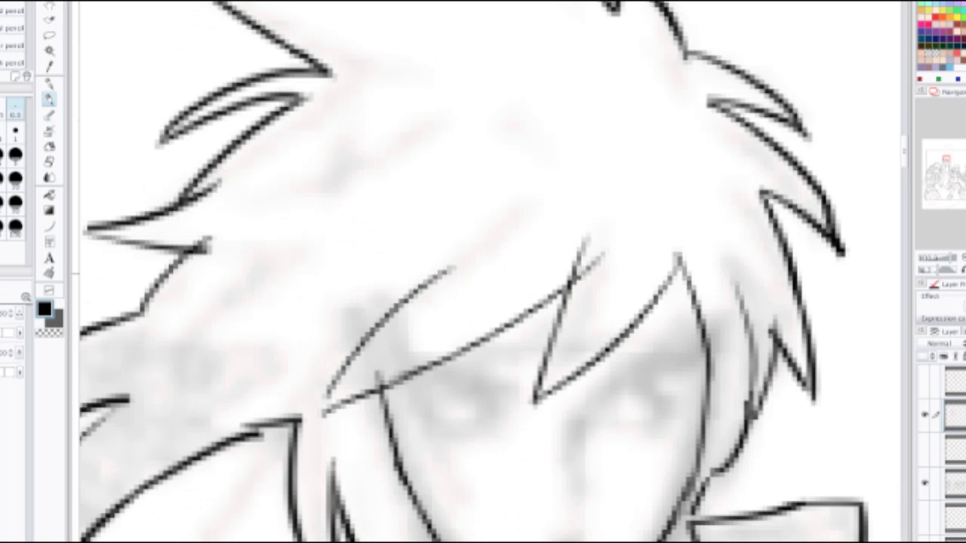
# Step: Ink a small pointed hair tuft above the swept fringe lock on the ponytail girl's side
pyautogui.moveTo(362, 321); pyautogui.dragTo(343, 194)
pyautogui.hotkey('ctrl', 'z')
pyautogui.moveTo(311, 262)
pyautogui.mouseDown()
pyautogui.moveTo(397, 239)
pyautogui.moveTo(300, 289)
pyautogui.moveTo(393, 239)
pyautogui.mouseUp()
pyautogui.hotkey('ctrl', 'z')
pyautogui.hotkey('ctrl', 'z')
pyautogui.moveTo(339, 67)
pyautogui.mouseDown()
pyautogui.moveTo(224, 105)
pyautogui.moveTo(299, 71)
pyautogui.moveTo(211, 86)
pyautogui.moveTo(265, 95)
pyautogui.moveTo(178, 279)
pyautogui.mouseUp()
pyautogui.hotkey('ctrl', 'z')
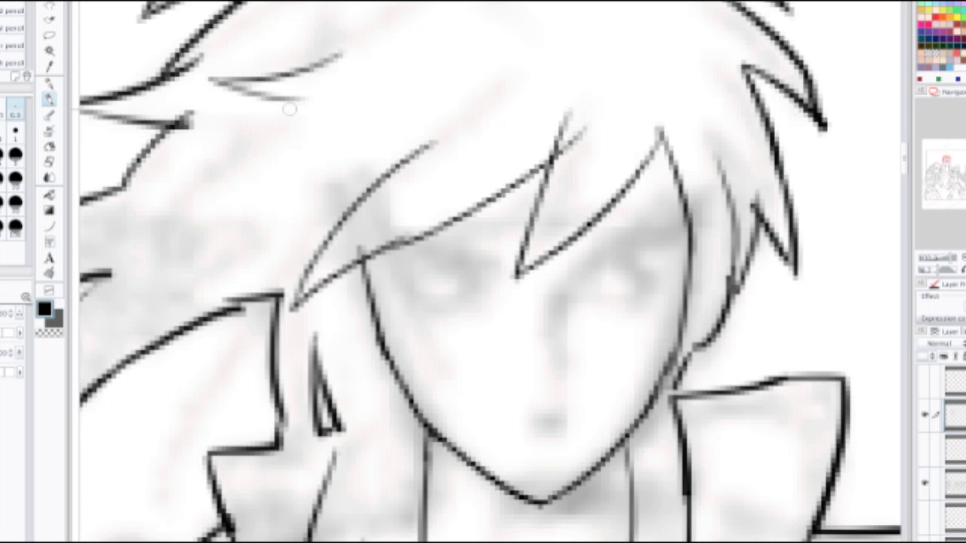
# Step: Ink a long pointed side lock from the small tuft down and back up to the swept fringe lock
pyautogui.moveTo(298, 104)
pyautogui.mouseDown()
pyautogui.moveTo(180, 274)
pyautogui.moveTo(330, 199)
pyautogui.mouseUp()
pyautogui.hotkey('ctrl', 'z')
pyautogui.moveTo(188, 260); pyautogui.dragTo(393, 161)
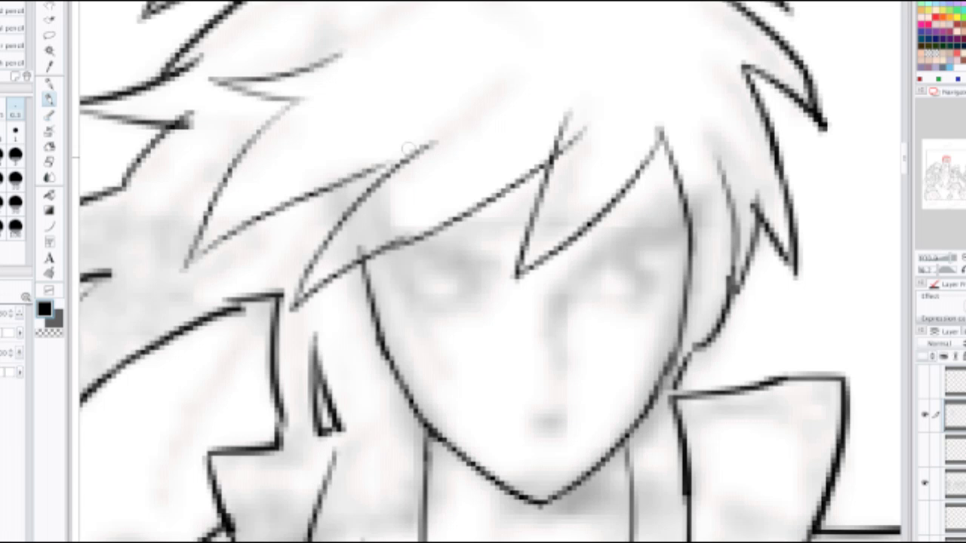
pyautogui.hotkey('ctrl', 'z')
pyautogui.hotkey('ctrl', 'z')
pyautogui.moveTo(300, 101)
pyautogui.mouseDown()
pyautogui.moveTo(269, 119)
pyautogui.moveTo(194, 248)
pyautogui.moveTo(435, 130)
pyautogui.moveTo(338, 204)
pyautogui.mouseUp()
pyautogui.scroll(-2, 436, 115)
pyautogui.scroll(2, 338, 204)
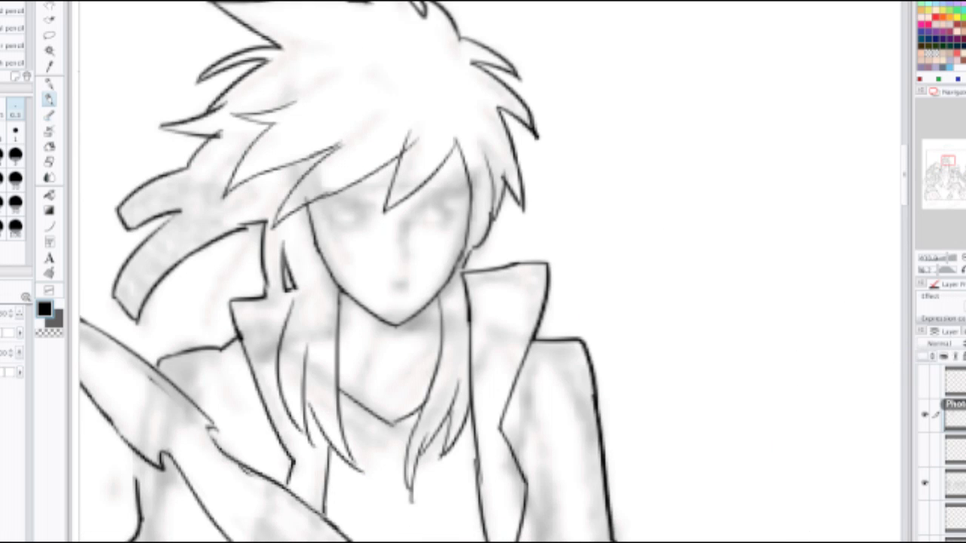
# Step: Switch to Photo Booth, look through the portrait photos for reference, and return to a close view of the swordsman's face
pyautogui.click(965, 362)
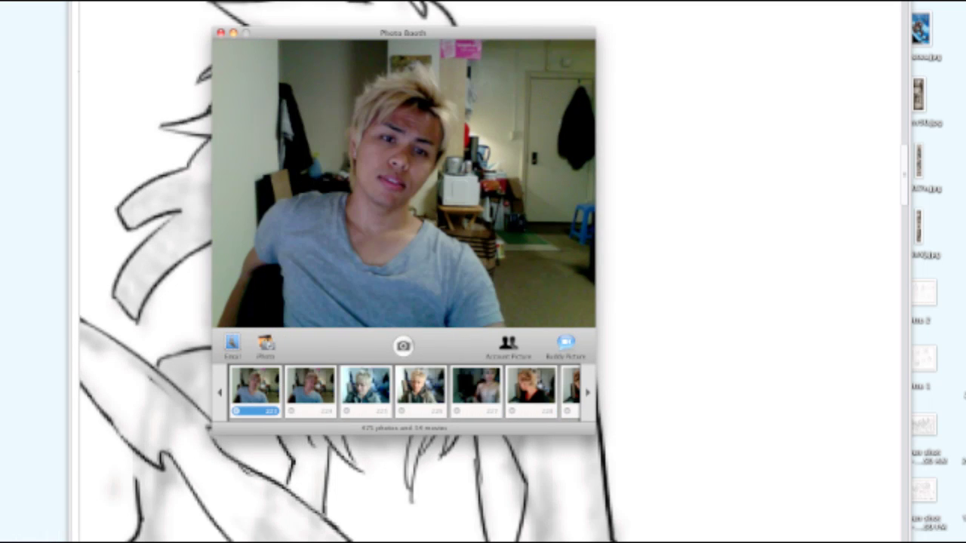
pyautogui.press('Right')
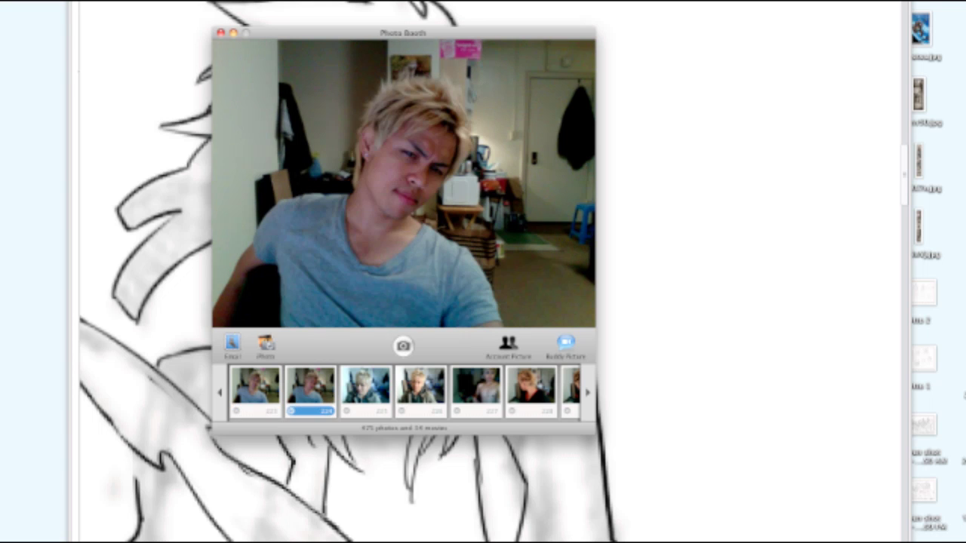
pyautogui.press('Right')
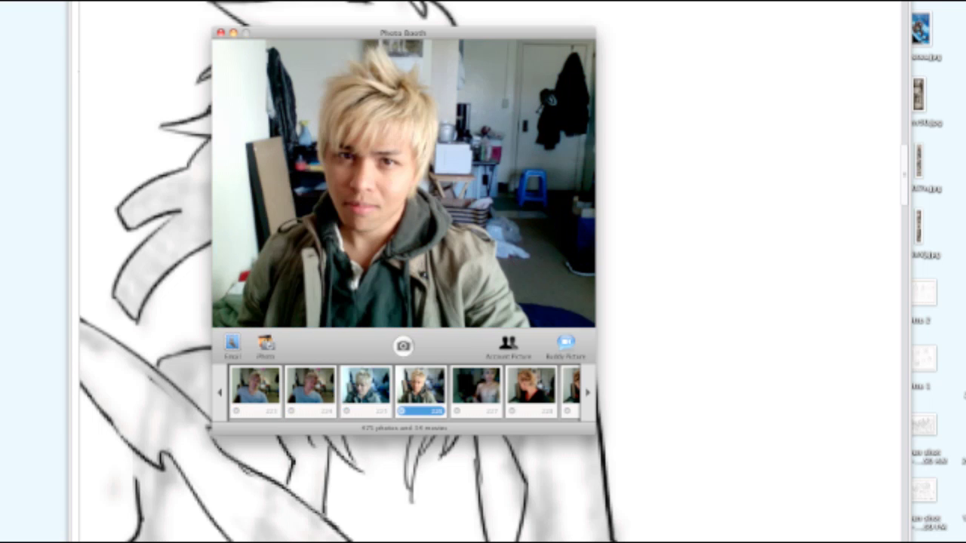
pyautogui.press('Left')
pyautogui.press('Left')
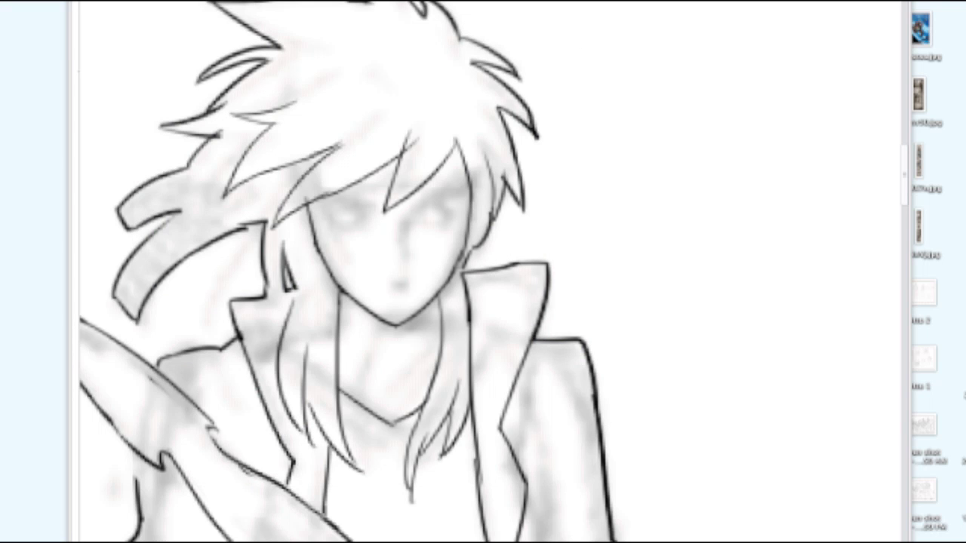
pyautogui.press('super+Tab')
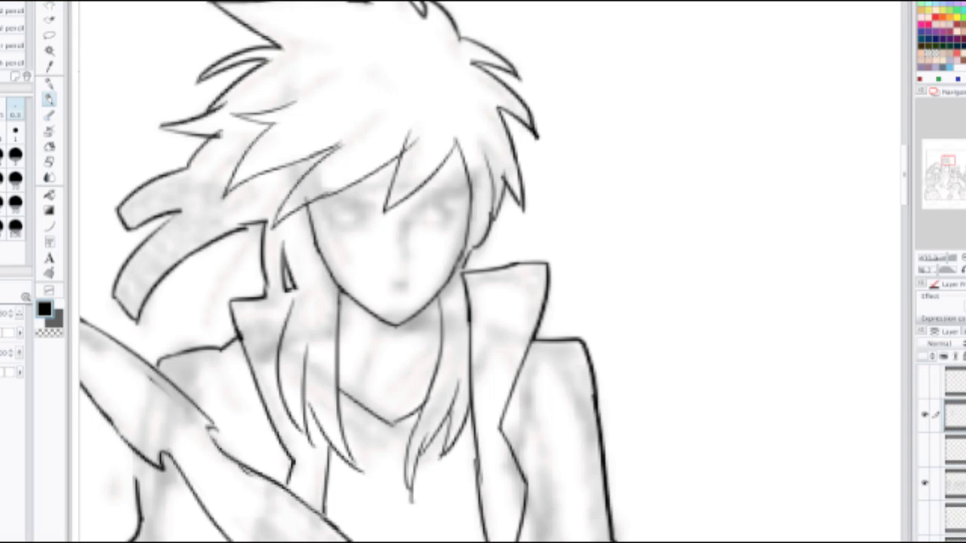
pyautogui.press('super+Tab')
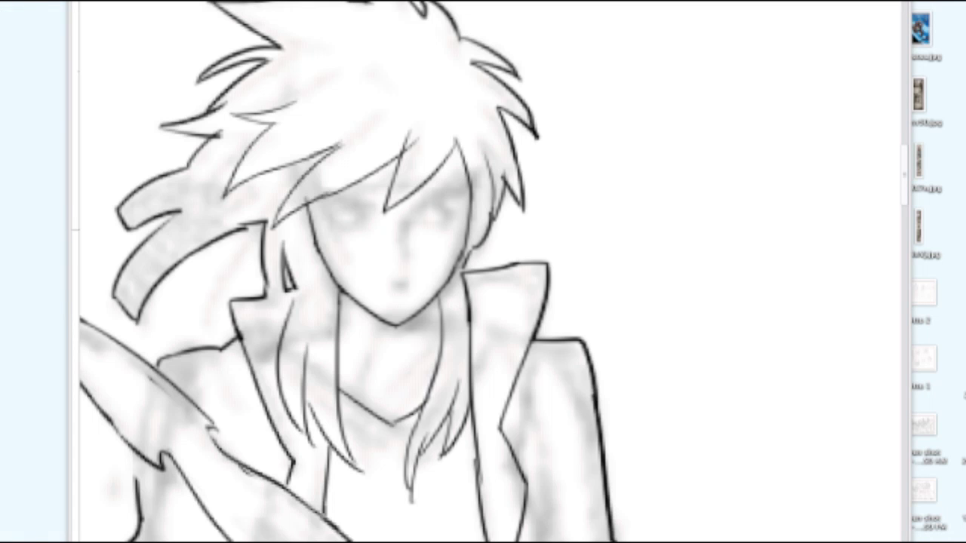
pyautogui.press('super+Tab')
pyautogui.scroll(2, 307, 208)
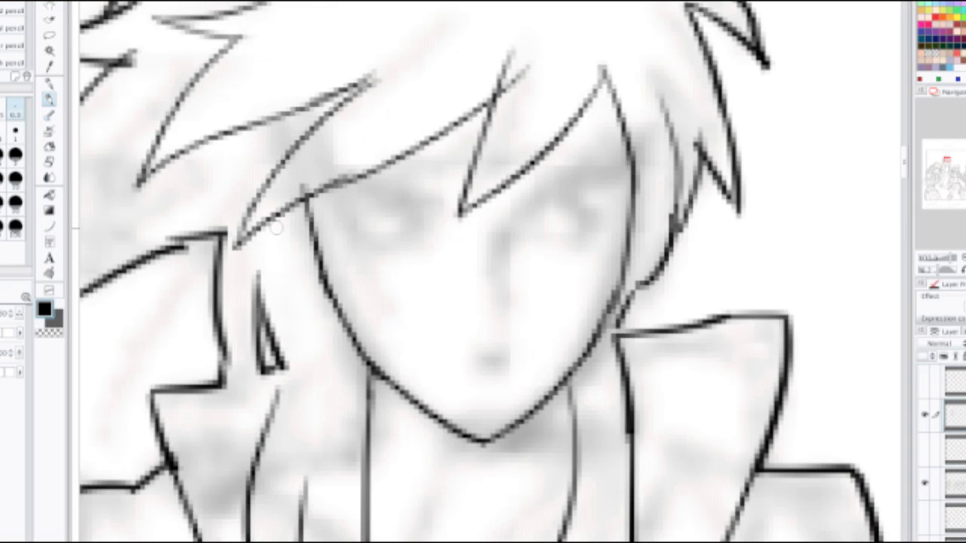
pyautogui.moveTo(276, 222)
pyautogui.mouseDown()
pyautogui.moveTo(281, 280)
pyautogui.moveTo(354, 376)
pyautogui.mouseUp()
pyautogui.hotkey('ctrl', 'z')
pyautogui.hotkey('ctrl', 'z')
pyautogui.hotkey('ctrl', 'z')
pyautogui.moveTo(282, 231); pyautogui.dragTo(348, 368)
pyautogui.moveTo(325, 294); pyautogui.dragTo(353, 368)
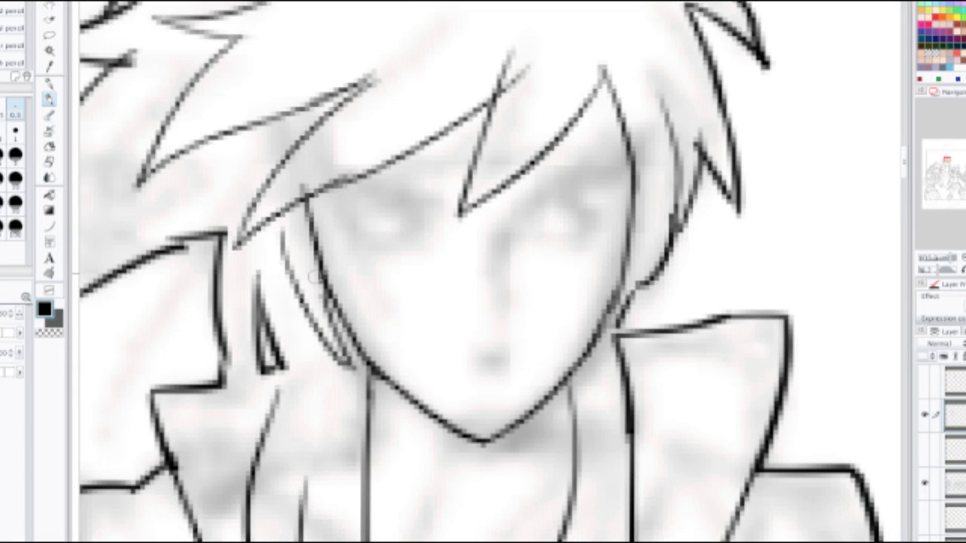
pyautogui.hotkey('ctrl', 'z')
pyautogui.hotkey('ctrl', 'z')
# Step: Ink a thin hanging hair strand between the small dark hair gap and the cheek, below the swept fringe lock
pyautogui.moveTo(281, 217); pyautogui.dragTo(320, 374)
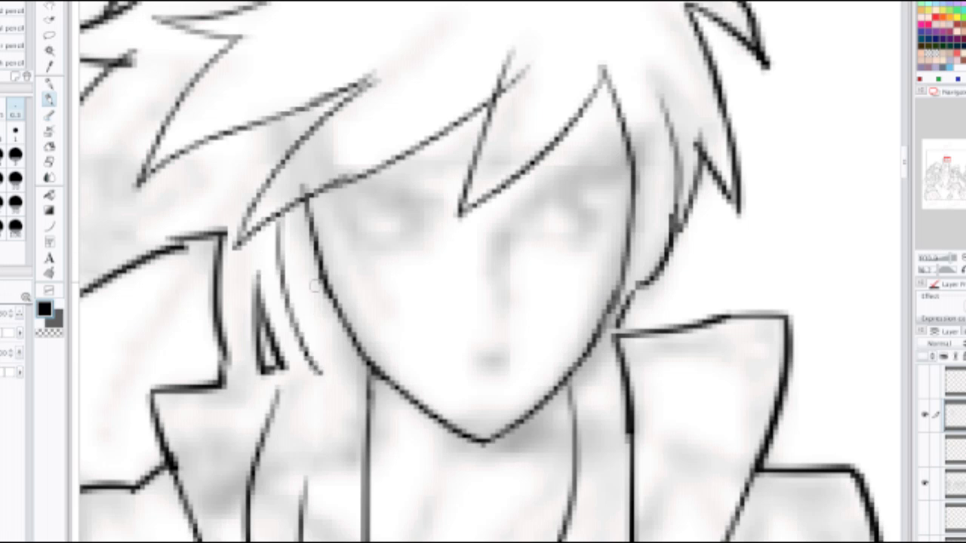
pyautogui.moveTo(314, 280); pyautogui.dragTo(331, 388)
pyautogui.scroll(-2, 335, 270)
pyautogui.hotkey('ctrl', 'z')
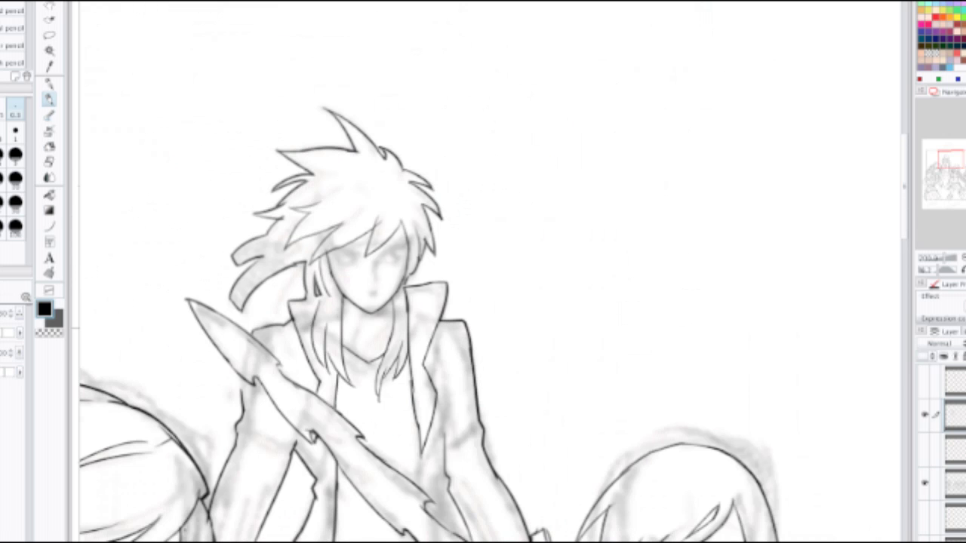
# Step: Ink the crown's inner hair lines: two short strokes below the curl and two curves around the base of the tall spike
pyautogui.scroll(5, 451, 231)
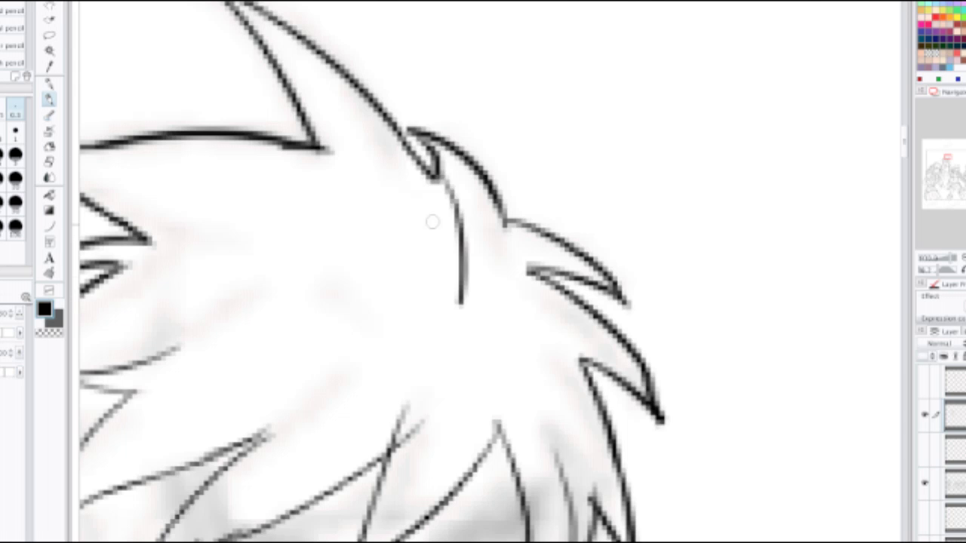
pyautogui.moveTo(441, 181)
pyautogui.mouseDown()
pyautogui.moveTo(459, 297)
pyautogui.moveTo(464, 200)
pyautogui.mouseUp()
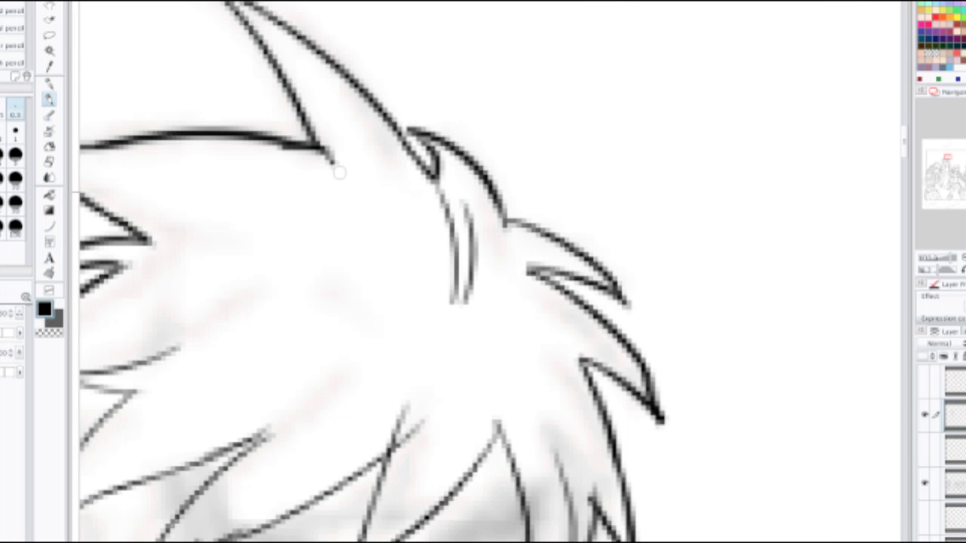
pyautogui.moveTo(320, 148)
pyautogui.mouseDown()
pyautogui.moveTo(404, 276)
pyautogui.moveTo(163, 179)
pyautogui.mouseUp()
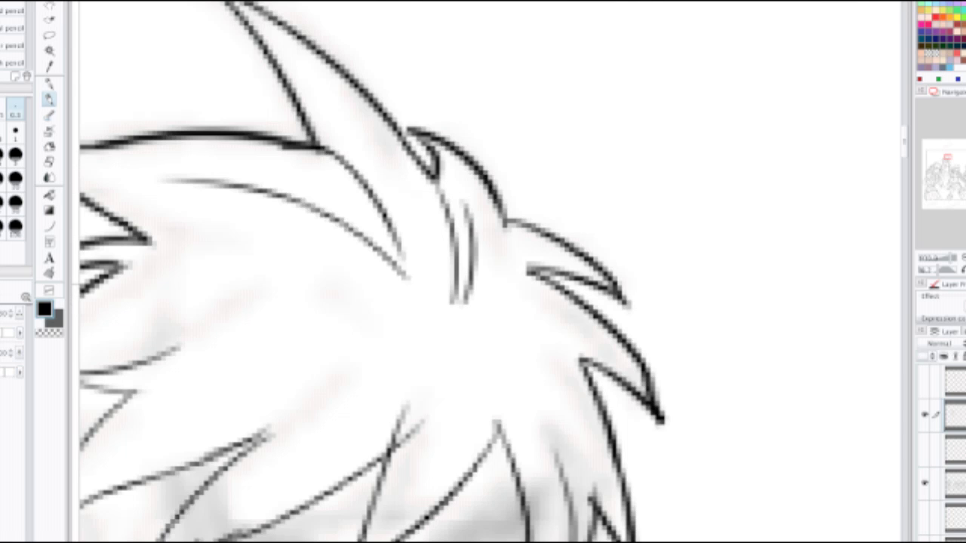
pyautogui.hotkey('ctrl', 'z')
pyautogui.moveTo(394, 271); pyautogui.dragTo(180, 209)
# Step: Ink two long curved strands from the crown, one down to the fringe notch and one down to the swept lock
pyautogui.moveTo(330, 267); pyautogui.dragTo(473, 184)
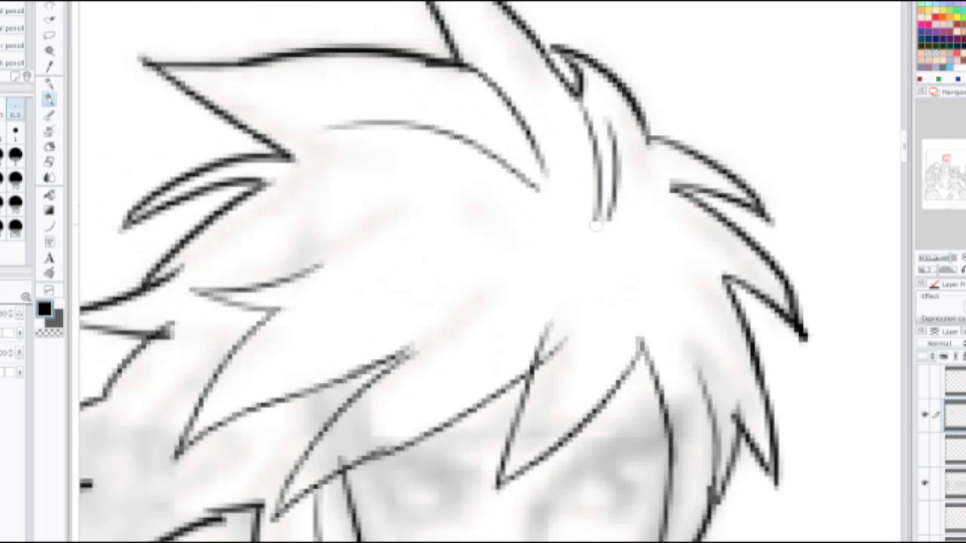
pyautogui.moveTo(595, 224); pyautogui.dragTo(640, 350)
pyautogui.hotkey('ctrl', 'z')
pyautogui.moveTo(627, 215); pyautogui.dragTo(639, 350)
pyautogui.moveTo(572, 224); pyautogui.dragTo(500, 358)
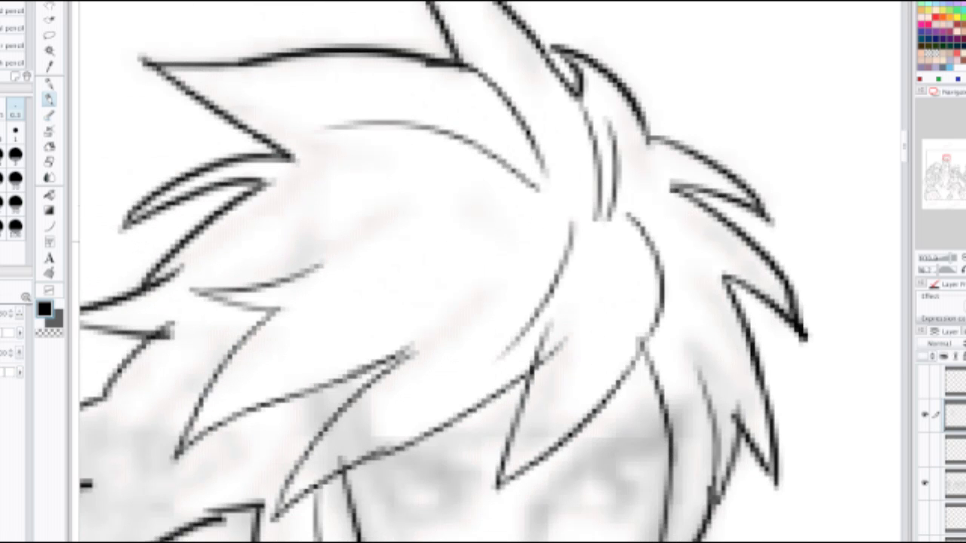
pyautogui.hotkey('ctrl', 'z')
pyautogui.moveTo(504, 224); pyautogui.dragTo(391, 358)
# Step: Ink a short arched hair line from the crown parting toward the ponytail girl's side
pyautogui.moveTo(349, 257); pyautogui.dragTo(457, 206)
pyautogui.hotkey('ctrl', 'z')
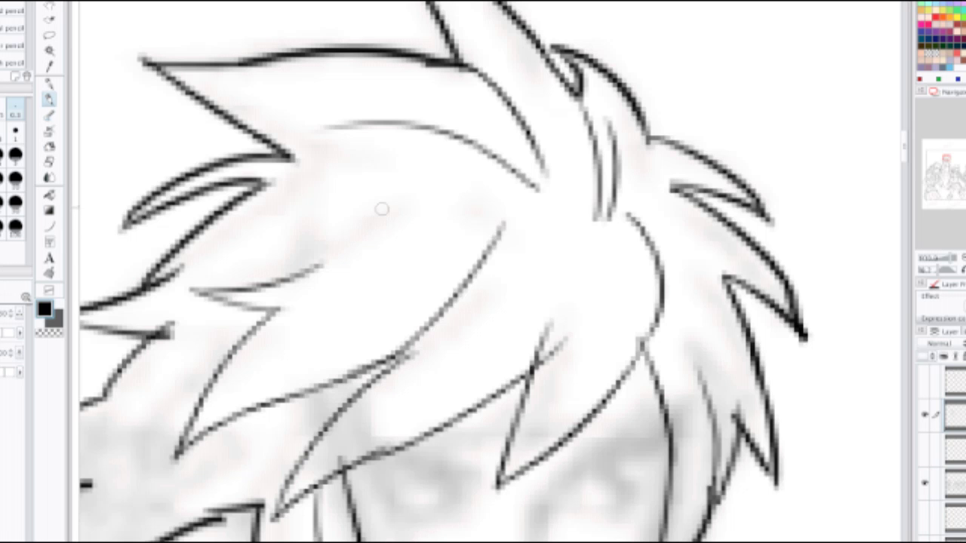
pyautogui.moveTo(392, 205); pyautogui.dragTo(530, 187)
pyautogui.hotkey('ctrl', '-')
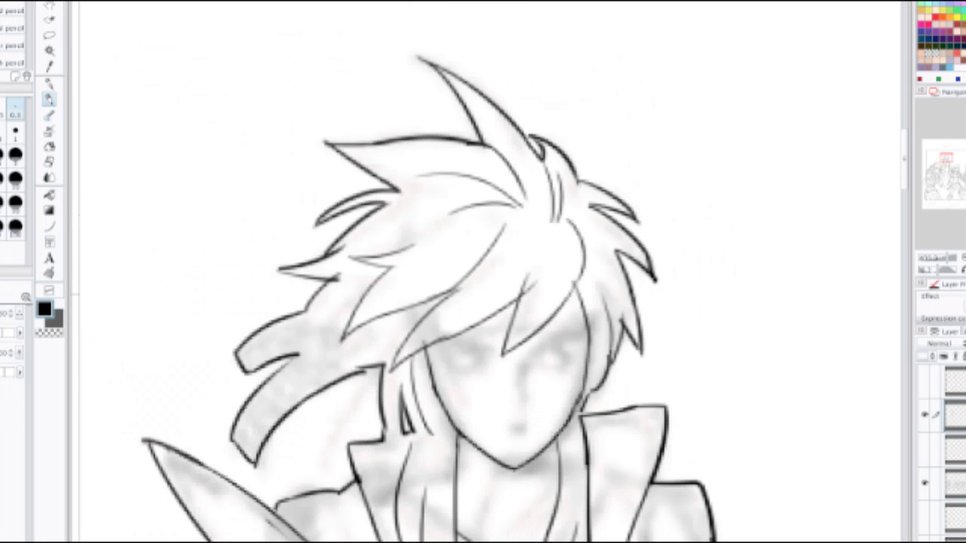
# Step: Ink the slanted, frowning eyebrow on the side of the face away from the ponytail girl
pyautogui.scroll(2, 550, 237)
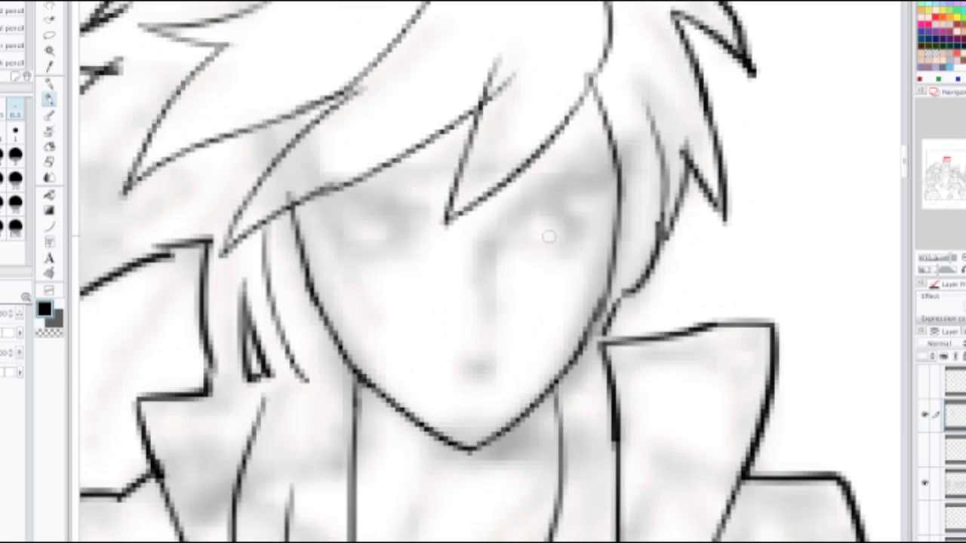
pyautogui.hotkey('ctrl', 'z')
pyautogui.moveTo(500, 213)
pyautogui.mouseDown()
pyautogui.moveTo(601, 166)
pyautogui.moveTo(598, 177)
pyautogui.mouseUp()
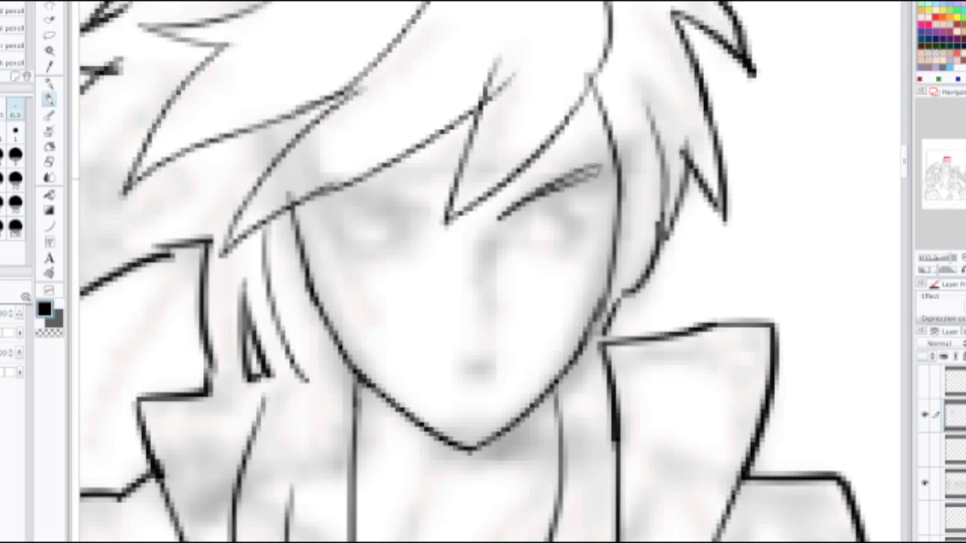
# Step: Darken that eyebrow's inner end and ink the upper lid and pointed outer corner of the eye beneath it
pyautogui.moveTo(517, 218)
pyautogui.mouseDown()
pyautogui.moveTo(571, 212)
pyautogui.moveTo(552, 203)
pyautogui.moveTo(598, 218)
pyautogui.moveTo(563, 201)
pyautogui.moveTo(595, 232)
pyautogui.mouseUp()
pyautogui.hotkey('ctrl', 'z')
pyautogui.hotkey('ctrl', 'z')
pyautogui.hotkey('ctrl', 'z')
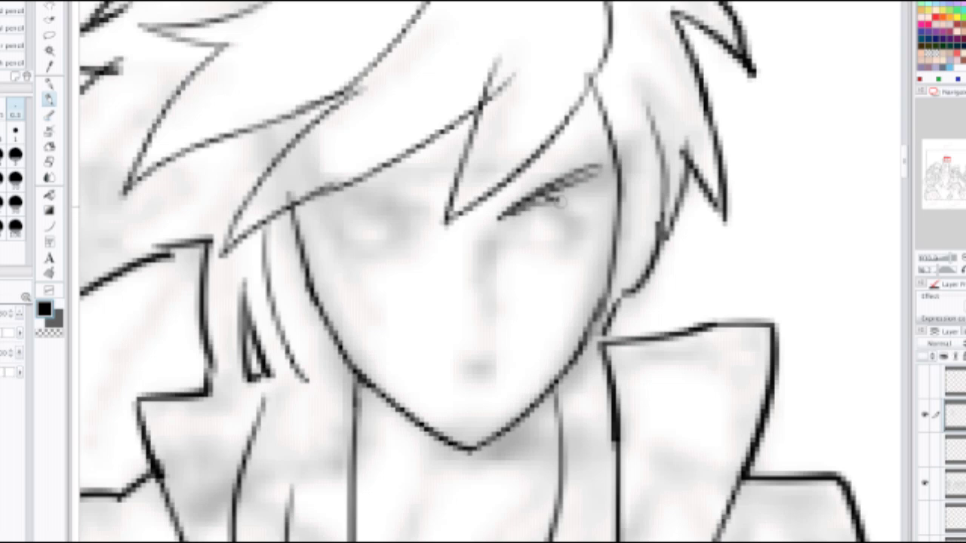
pyautogui.moveTo(544, 199)
pyautogui.mouseDown()
pyautogui.moveTo(596, 225)
pyautogui.moveTo(562, 251)
pyautogui.moveTo(594, 223)
pyautogui.mouseUp()
pyautogui.hotkey('ctrl', 'z')
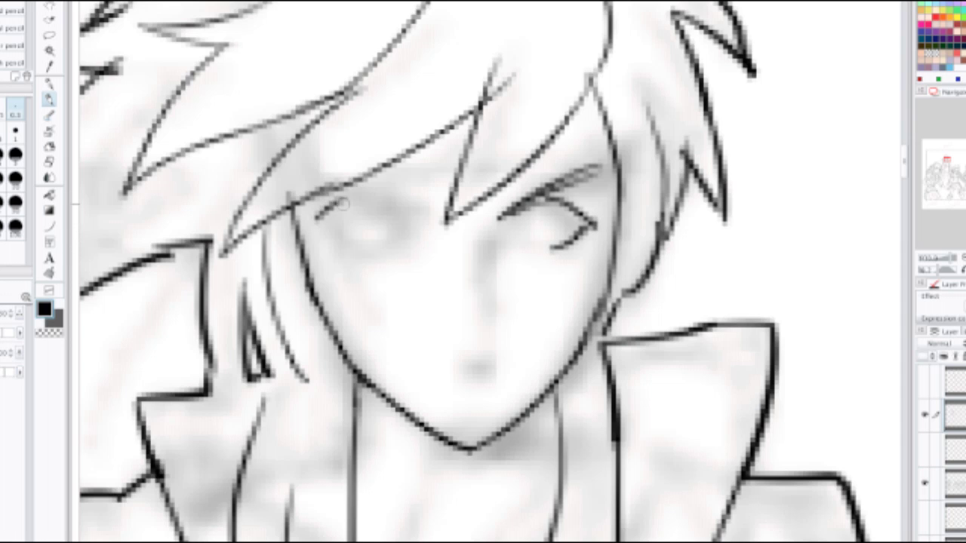
# Step: Ink the upper lid and rounded outer corner of the eye on the ponytail girl's side
pyautogui.moveTo(318, 219); pyautogui.dragTo(356, 193)
pyautogui.hotkey('ctrl', 'z')
pyautogui.hotkey('ctrl', 'z')
pyautogui.hotkey('ctrl', 'z')
pyautogui.moveTo(320, 225)
pyautogui.mouseDown()
pyautogui.moveTo(348, 240)
pyautogui.moveTo(351, 223)
pyautogui.moveTo(333, 214)
pyautogui.moveTo(366, 209)
pyautogui.moveTo(330, 223)
pyautogui.moveTo(361, 194)
pyautogui.moveTo(415, 211)
pyautogui.mouseUp()
pyautogui.hotkey('ctrl', 'z')
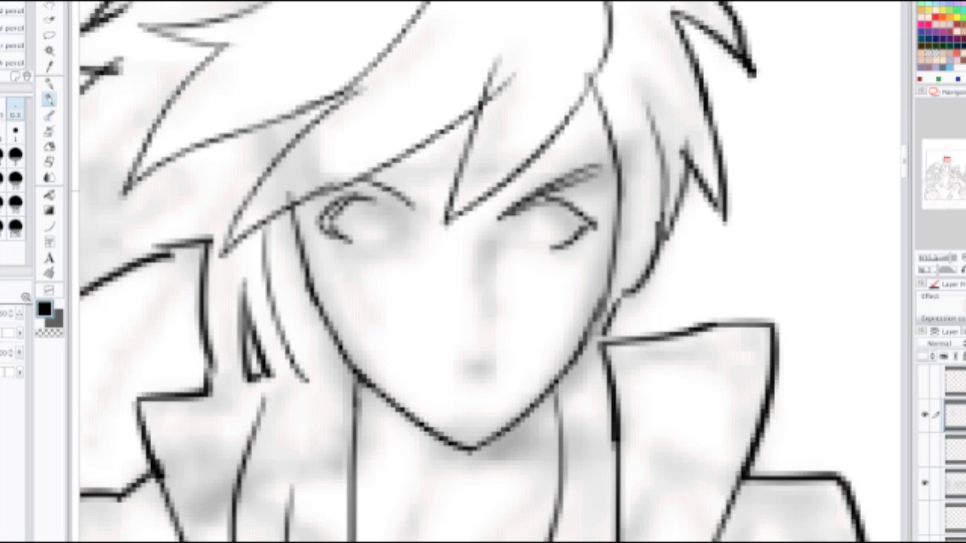
# Step: Ink the frowning eyebrow above that eye, slanting from the fringe edge down toward the nose bridge
pyautogui.hotkey('ctrl', 'z')
pyautogui.moveTo(354, 180); pyautogui.dragTo(413, 221)
pyautogui.hotkey('ctrl', 'z')
pyautogui.moveTo(356, 180); pyautogui.dragTo(415, 226)
pyautogui.hotkey('ctrl', 'z')
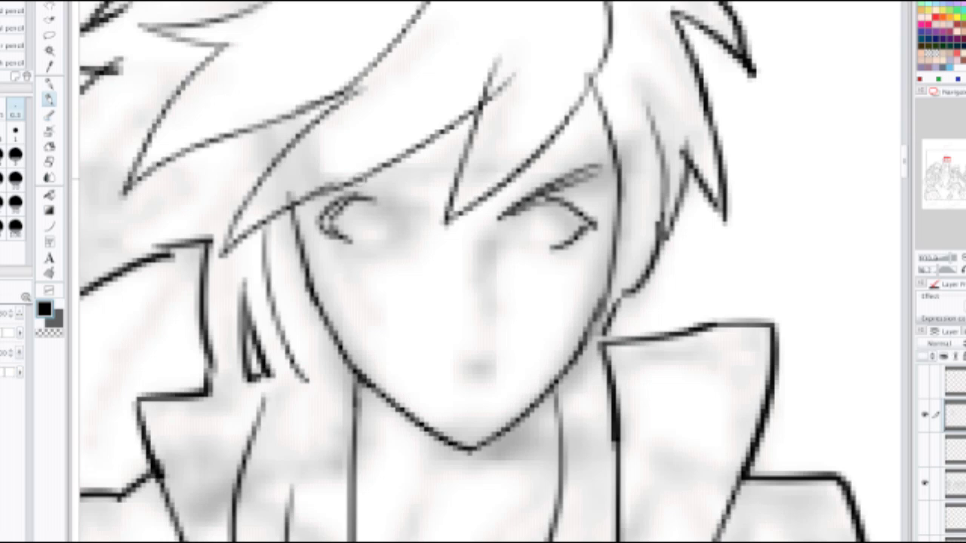
pyautogui.moveTo(356, 180); pyautogui.dragTo(419, 220)
pyautogui.hotkey('ctrl', 'z')
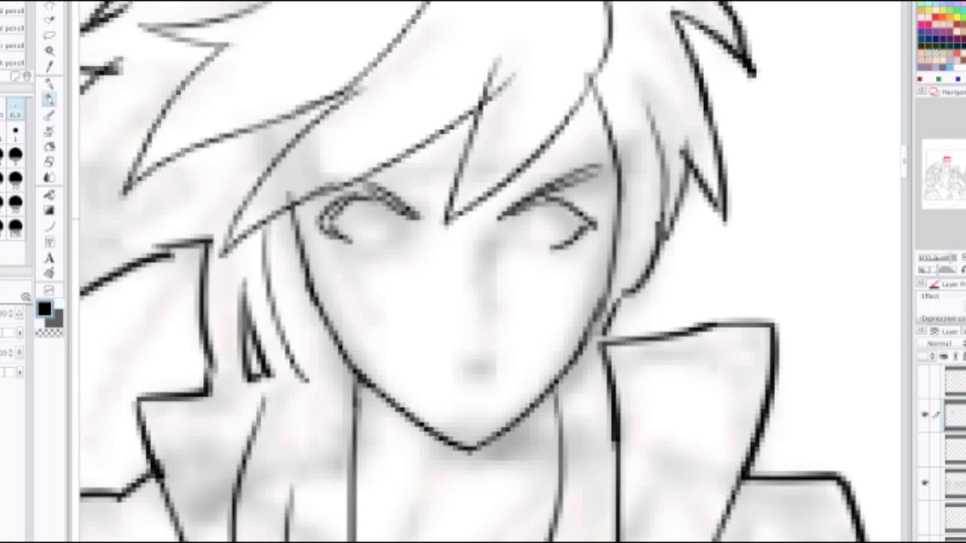
pyautogui.scroll(2, 382, 242)
pyautogui.hotkey('ctrl', 'z')
pyautogui.moveTo(328, 264); pyautogui.dragTo(400, 262)
pyautogui.moveTo(647, 259); pyautogui.dragTo(721, 264)
pyautogui.hotkey('ctrl', 'z')
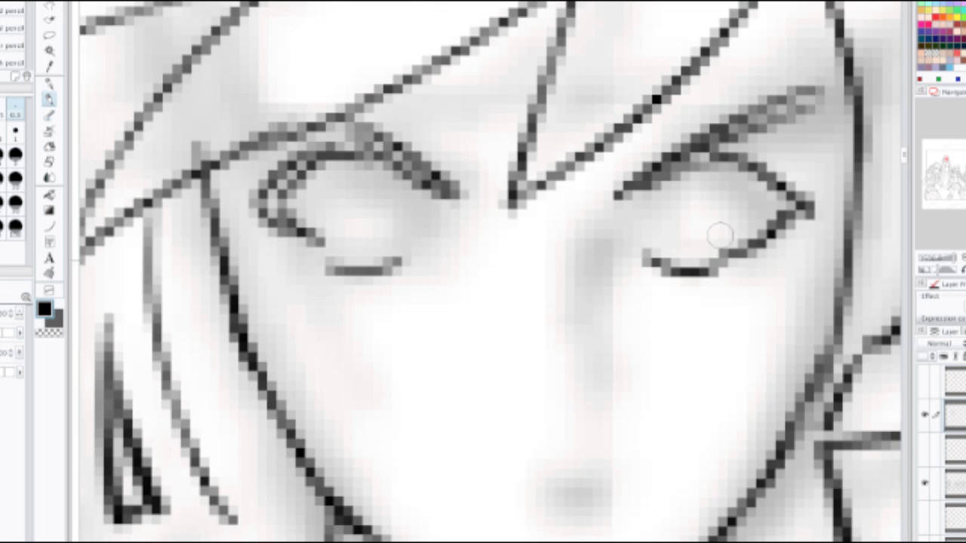
pyautogui.scroll(-4, 694, 219)
pyautogui.moveTo(631, 250); pyautogui.dragTo(420, 298)
pyautogui.click(420, 298)
pyautogui.hotkey('ctrl', 'z')
pyautogui.hotkey('ctrl', 'z')
pyautogui.hotkey('ctrl', 'z')
# Step: Redraw the lower lids of both eyes as short, slightly curved lines, joining one to the pointed outer corner
pyautogui.scroll(5, 437, 301)
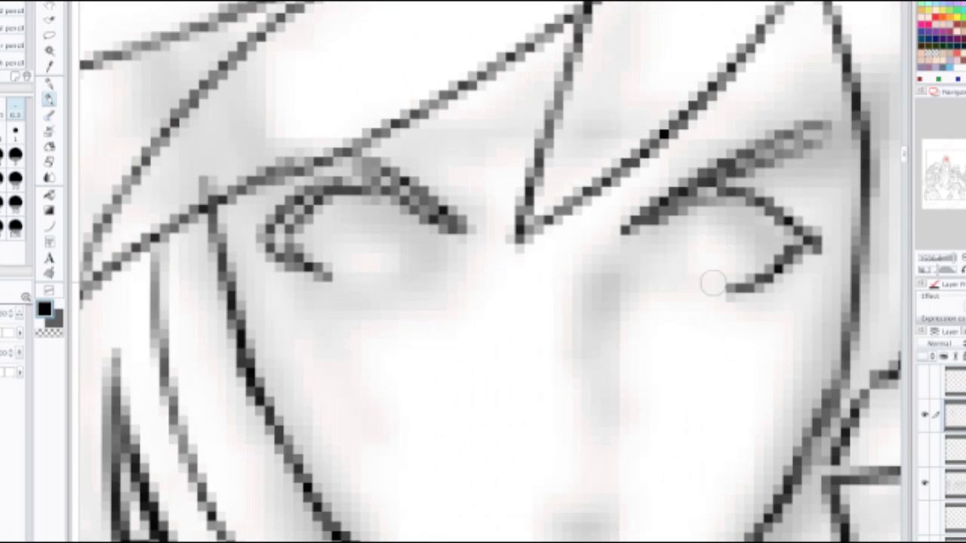
pyautogui.moveTo(682, 290); pyautogui.dragTo(736, 290)
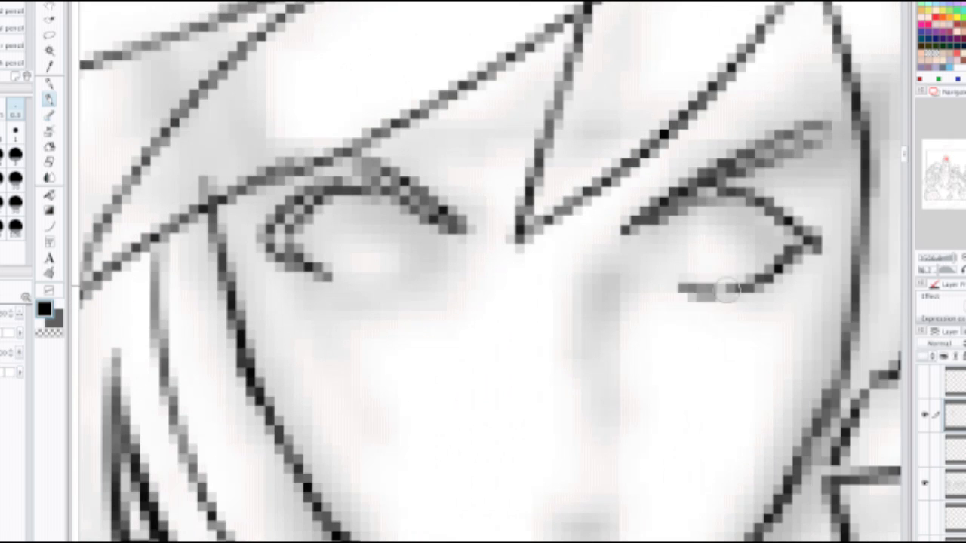
pyautogui.hotkey('ctrl', 'z')
pyautogui.moveTo(664, 286); pyautogui.dragTo(749, 284)
pyautogui.moveTo(346, 281); pyautogui.dragTo(411, 290)
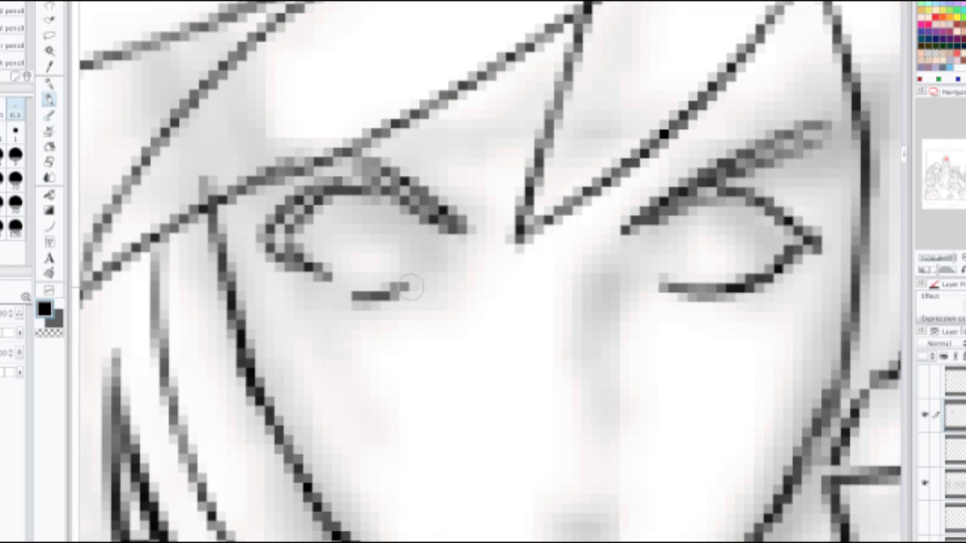
pyautogui.scroll(-5, 445, 211)
pyautogui.scroll(-5, 520, 257)
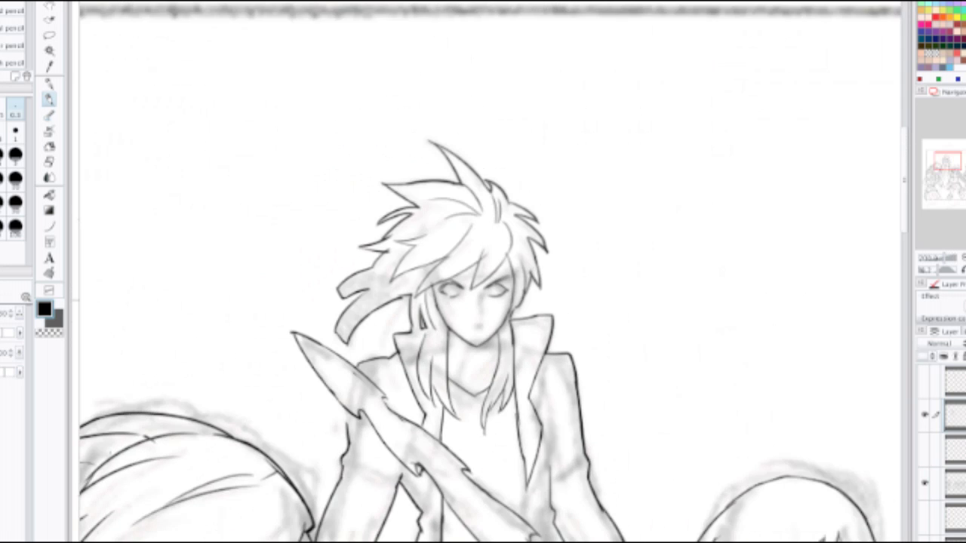
# Step: Ink the lower edge of the hair tuft just above the headband tails on the ponytail girl's side
pyautogui.scroll(5, 513, 242)
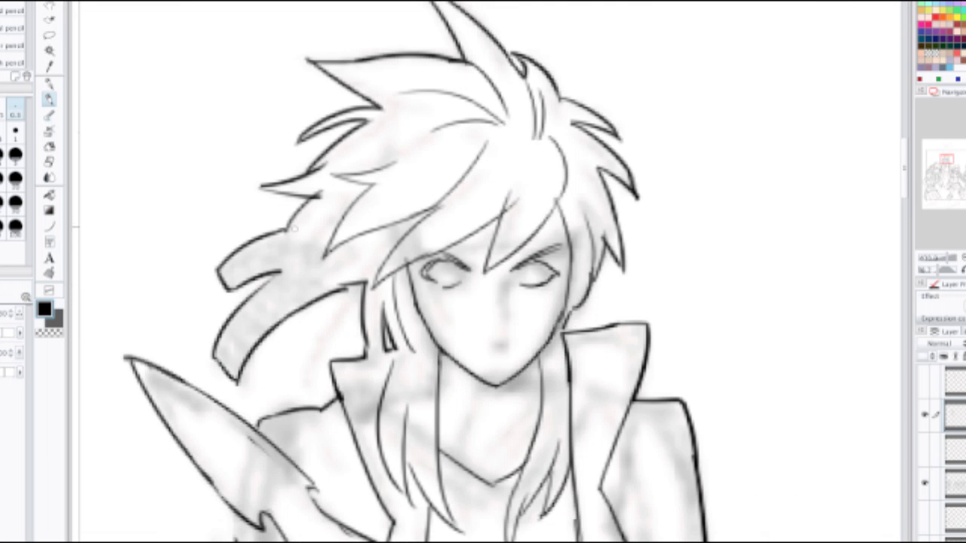
pyautogui.moveTo(288, 228); pyautogui.dragTo(346, 222)
pyautogui.hotkey('ctrl', 'z')
pyautogui.moveTo(278, 241)
pyautogui.mouseDown()
pyautogui.moveTo(343, 214)
pyautogui.moveTo(356, 260)
pyautogui.mouseUp()
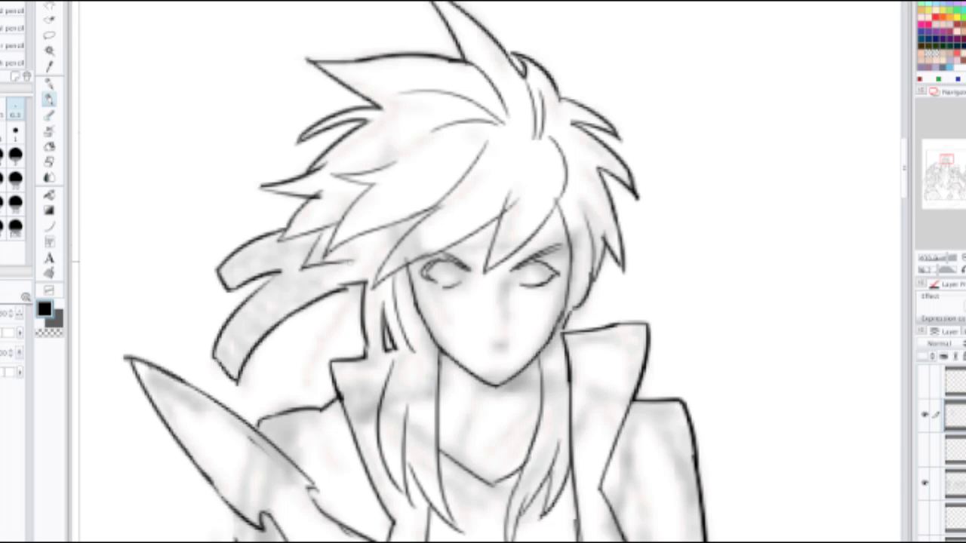
pyautogui.hotkey('ctrl', 'z')
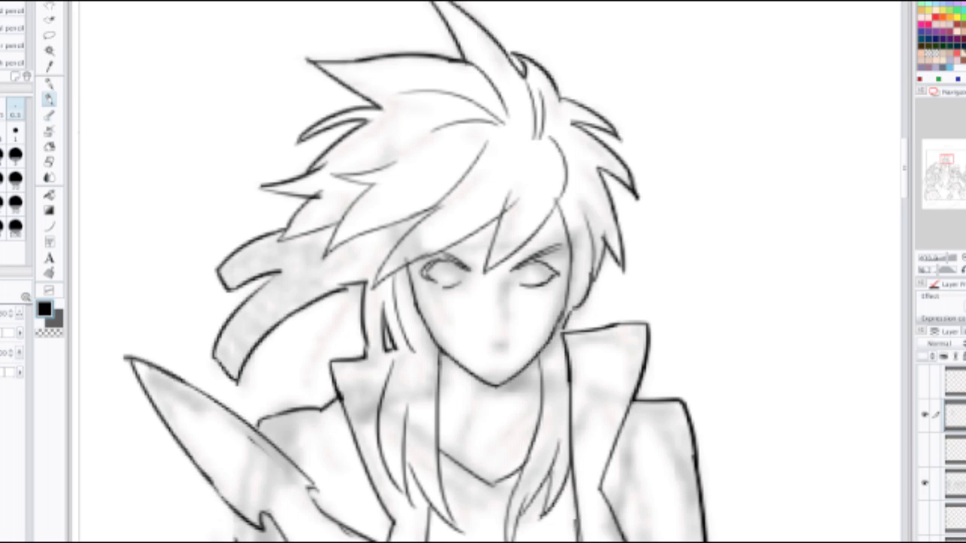
pyautogui.press('Tab')
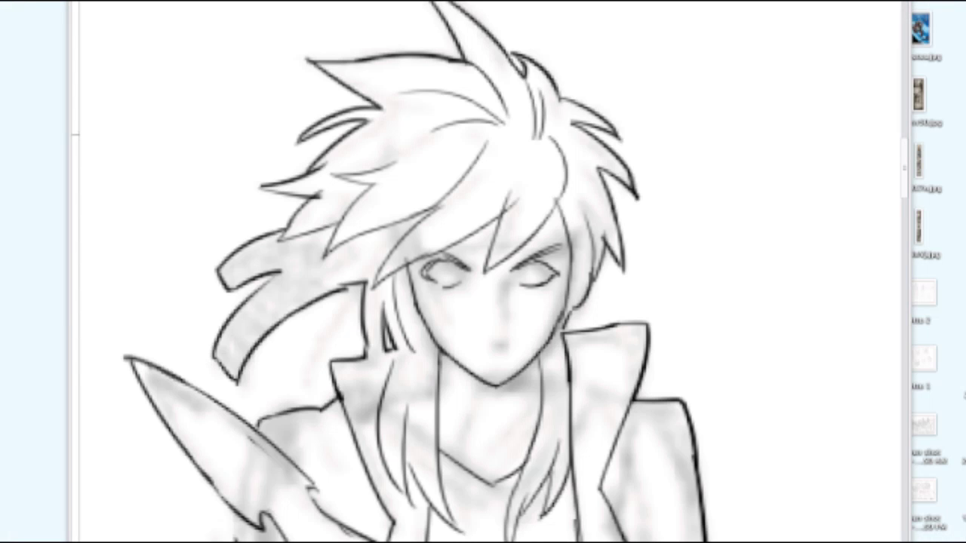
pyautogui.press('Tab')
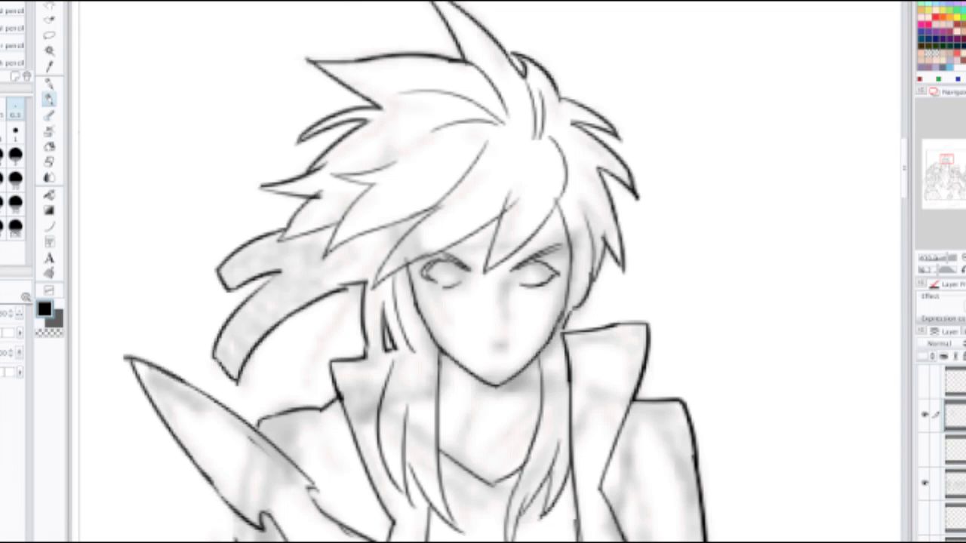
pyautogui.press('Tab')
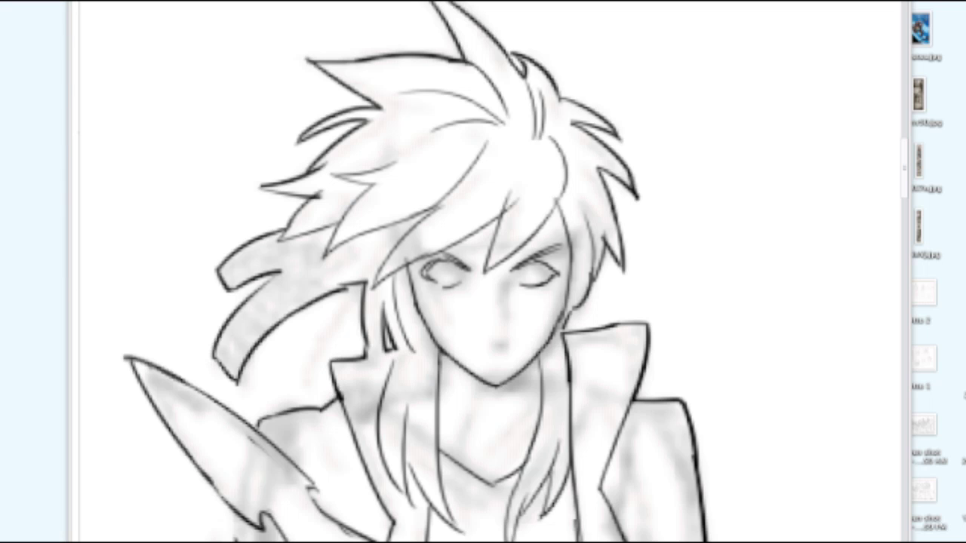
pyautogui.press('Tab')
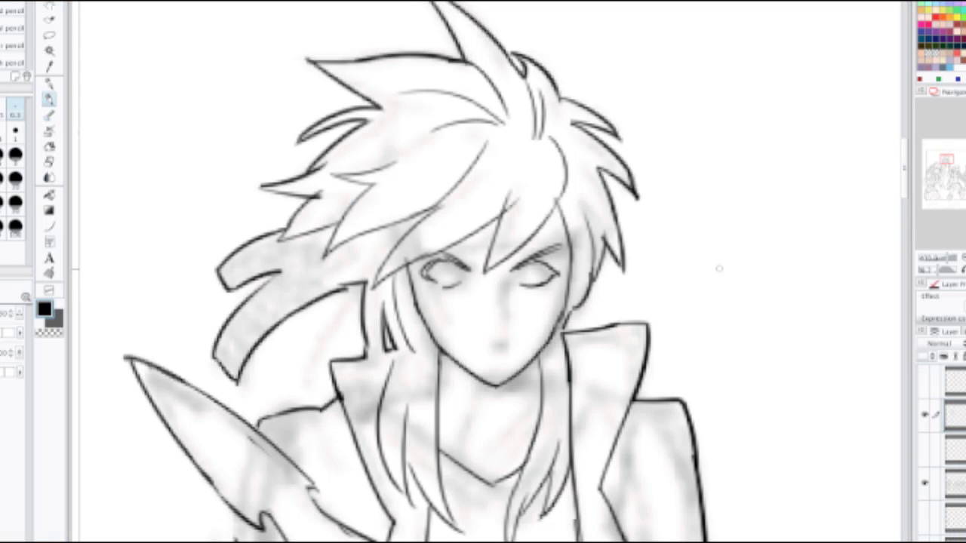
# Step: Ink a pointed hair lock hanging from beneath the fringe, over the headband tail and toward the raised collar
pyautogui.hotkey('ctrl', '+')
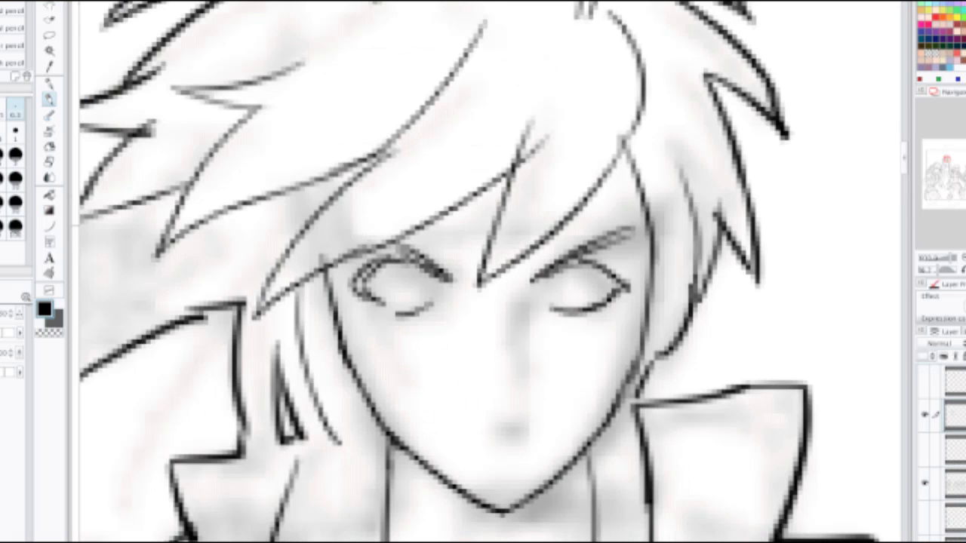
pyautogui.scroll(-2, 551, 193)
pyautogui.scroll(2, 445, 216)
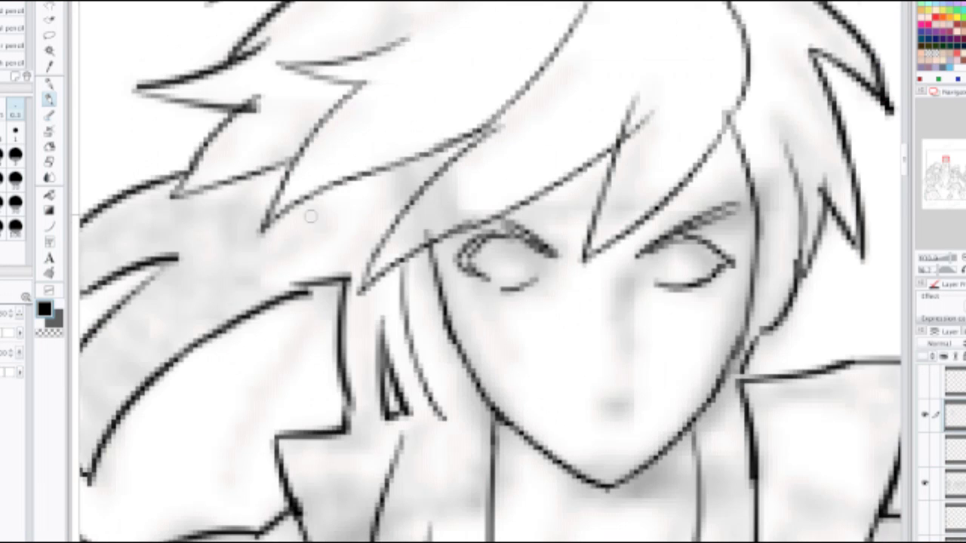
pyautogui.moveTo(324, 186)
pyautogui.mouseDown()
pyautogui.moveTo(267, 261)
pyautogui.moveTo(256, 333)
pyautogui.moveTo(276, 354)
pyautogui.moveTo(414, 192)
pyautogui.mouseUp()
pyautogui.hotkey('ctrl', 'z')
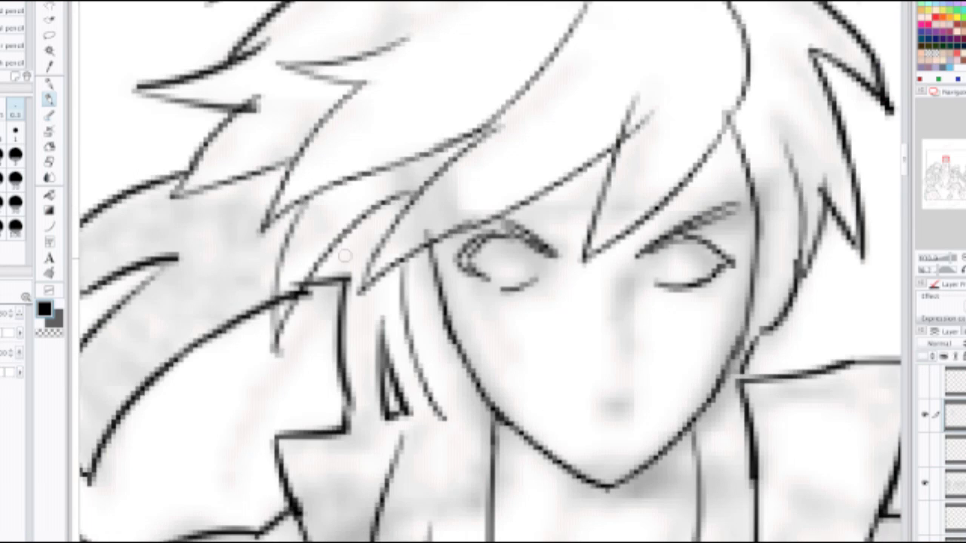
pyautogui.hotkey('ctrl', 'z')
pyautogui.hotkey('ctrl', '-')
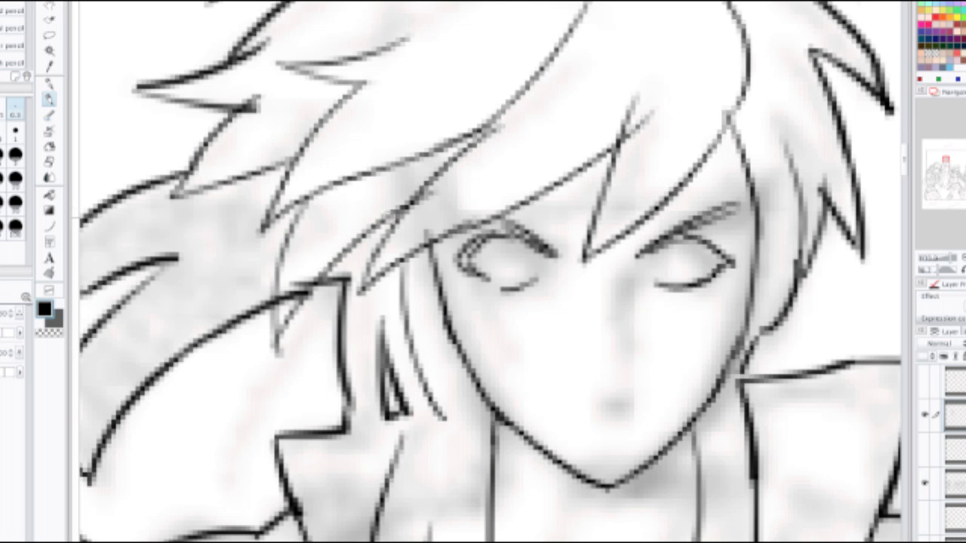
pyautogui.hotkey('ctrl', '-')
pyautogui.hotkey('ctrl', '-')
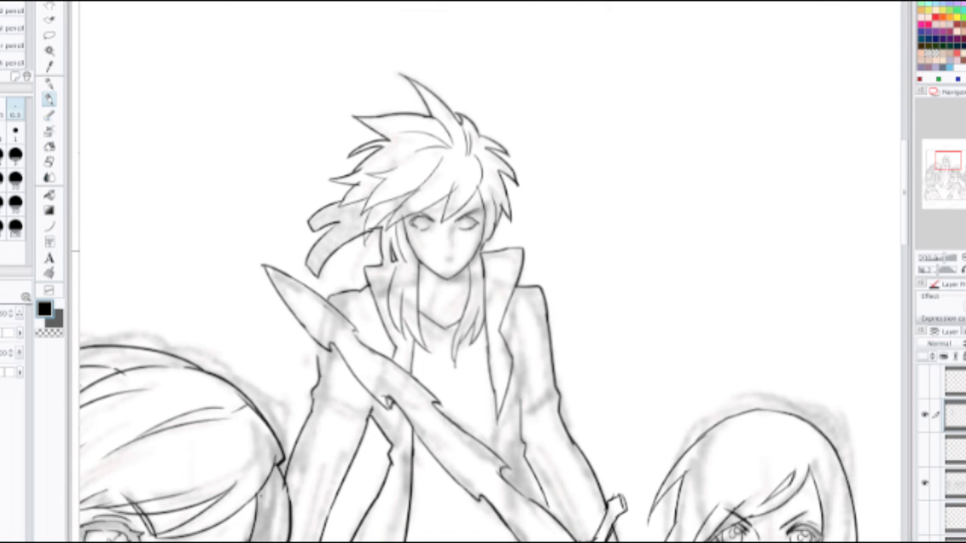
# Step: Redraw and darken both edges of that lock's pointed tip where it hangs in front of the headband tail
pyautogui.scroll(4, 411, 231)
pyautogui.moveTo(229, 235); pyautogui.dragTo(226, 296)
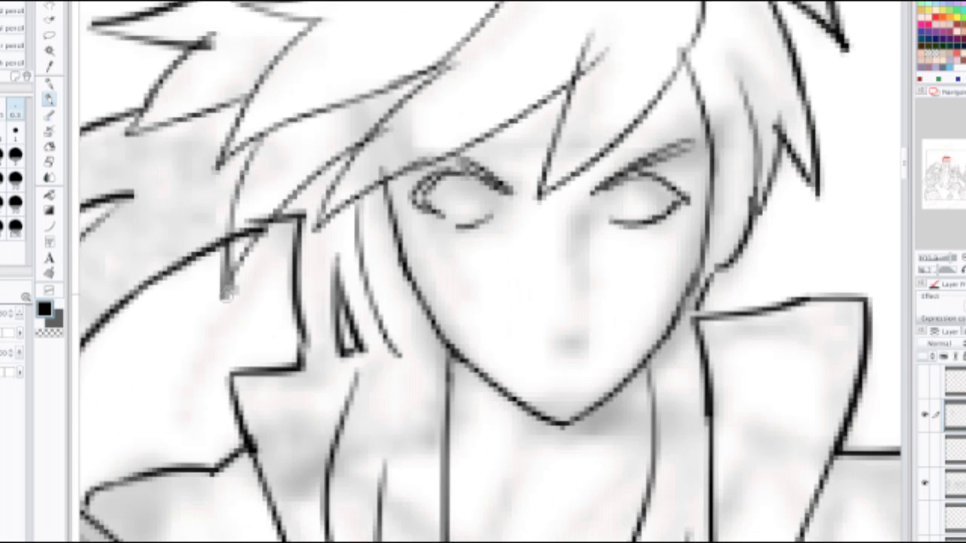
pyautogui.hotkey('ctrl', 'z')
pyautogui.moveTo(229, 234)
pyautogui.mouseDown()
pyautogui.moveTo(228, 301)
pyautogui.moveTo(301, 182)
pyautogui.mouseUp()
pyautogui.hotkey('ctrl', 'z')
pyautogui.hotkey('ctrl', 'z')
pyautogui.moveTo(233, 293); pyautogui.dragTo(288, 206)
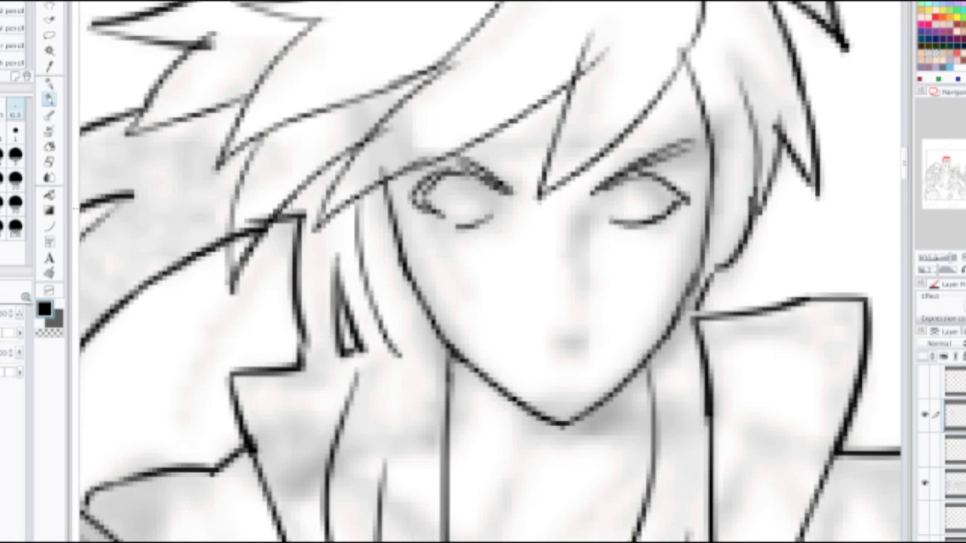
# Step: Erase the headband tail's outline where it crosses the new hair lock, using a smaller eraser size
pyautogui.press('e')
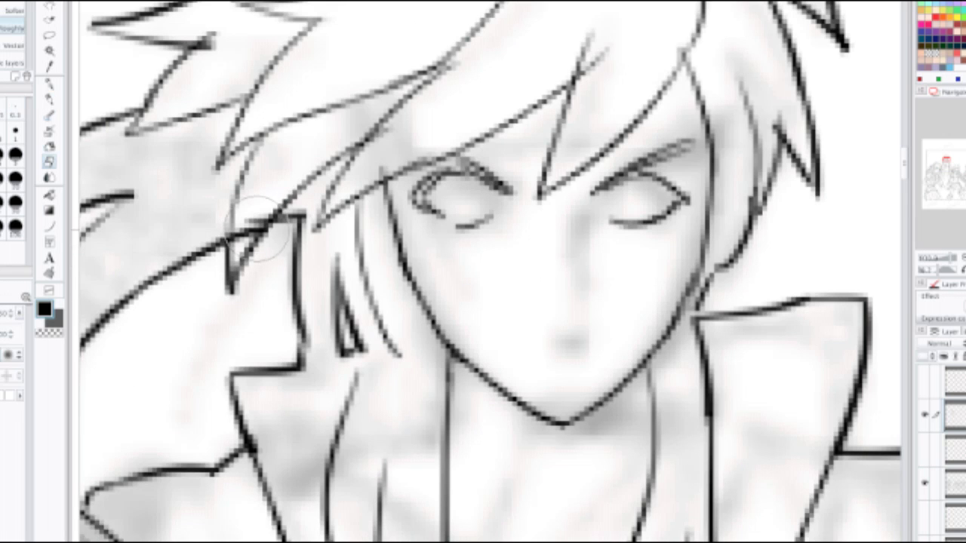
pyautogui.press('[')
pyautogui.press('[')
pyautogui.press('[')
pyautogui.moveTo(239, 238)
pyautogui.mouseDown()
pyautogui.moveTo(243, 232)
pyautogui.moveTo(234, 246)
pyautogui.moveTo(261, 221)
pyautogui.mouseUp()
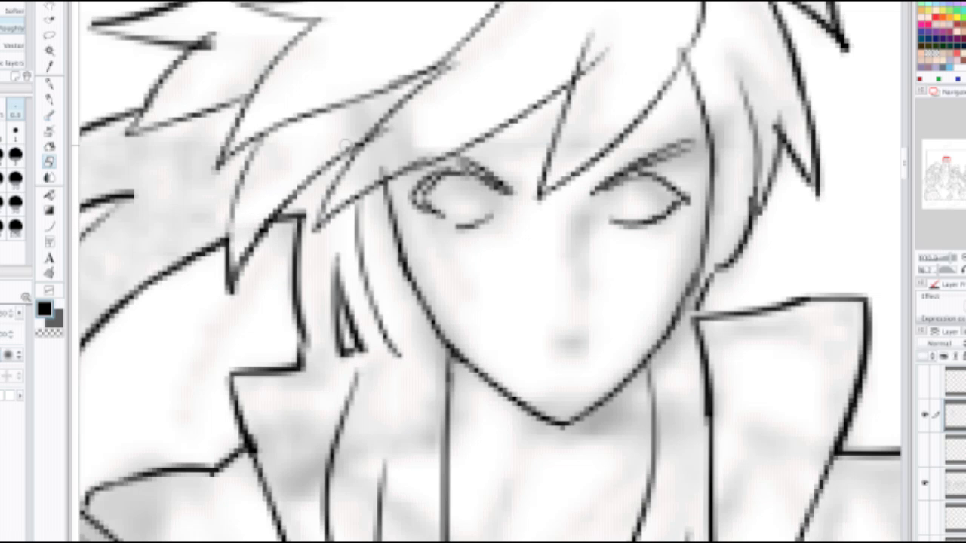
pyautogui.scroll(-6, 332, 189)
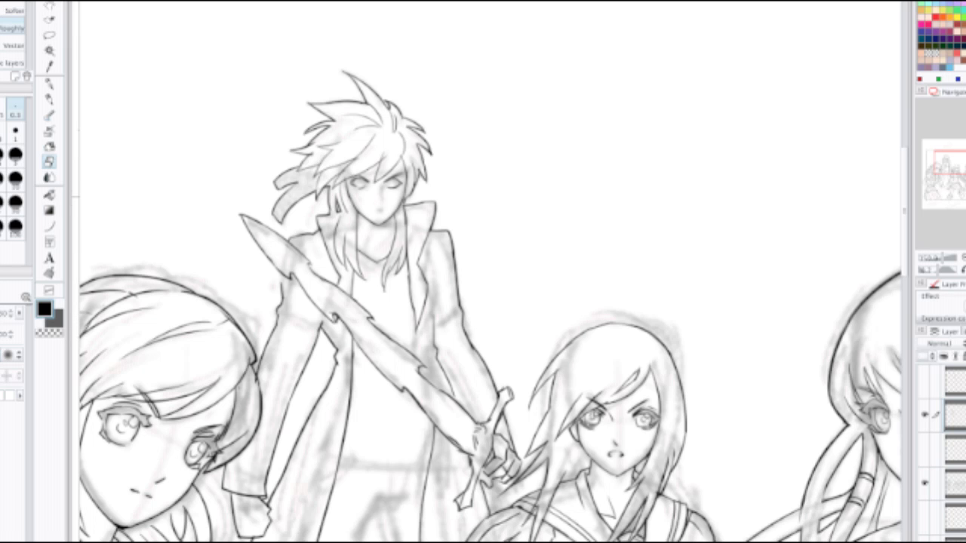
# Step: Ink a thin inner strand inside the central fringe spike between the eyes
pyautogui.scroll(4, 386, 173)
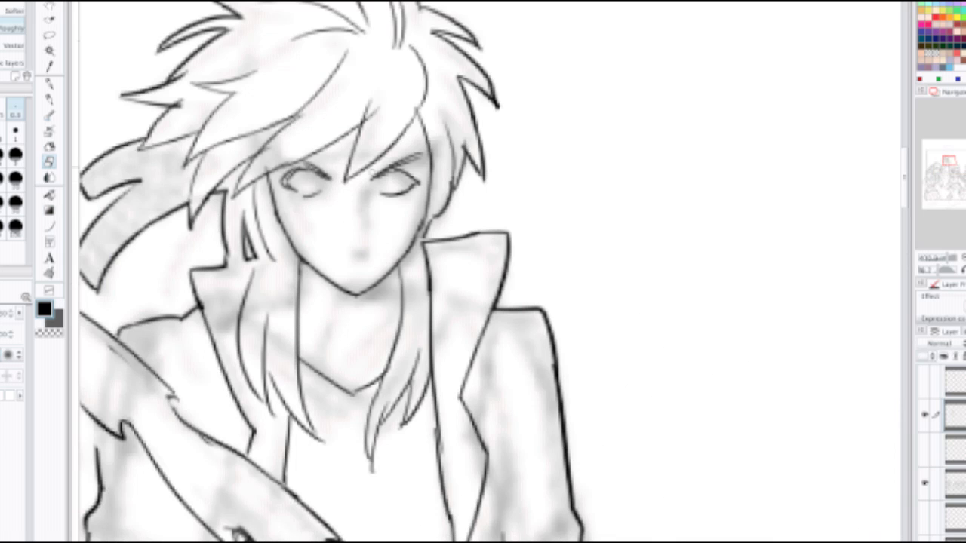
pyautogui.press('p')
pyautogui.moveTo(380, 108); pyautogui.dragTo(347, 170)
pyautogui.hotkey('ctrl', 'z')
pyautogui.scroll(-3, 395, 98)
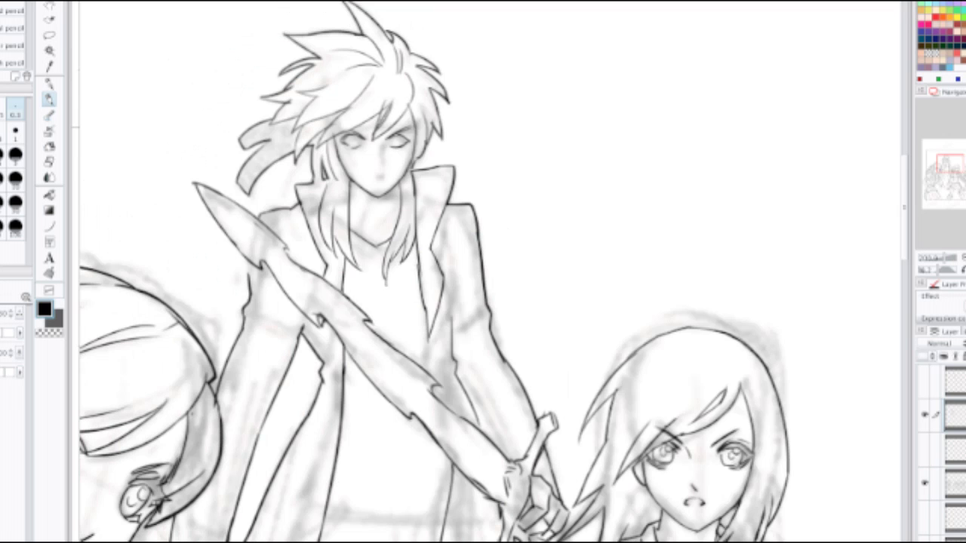
# Step: Extend the long side lock's outer edge up to the cheek hair and add thin strands to both locks beside the neck
pyautogui.scroll(5, 287, 168)
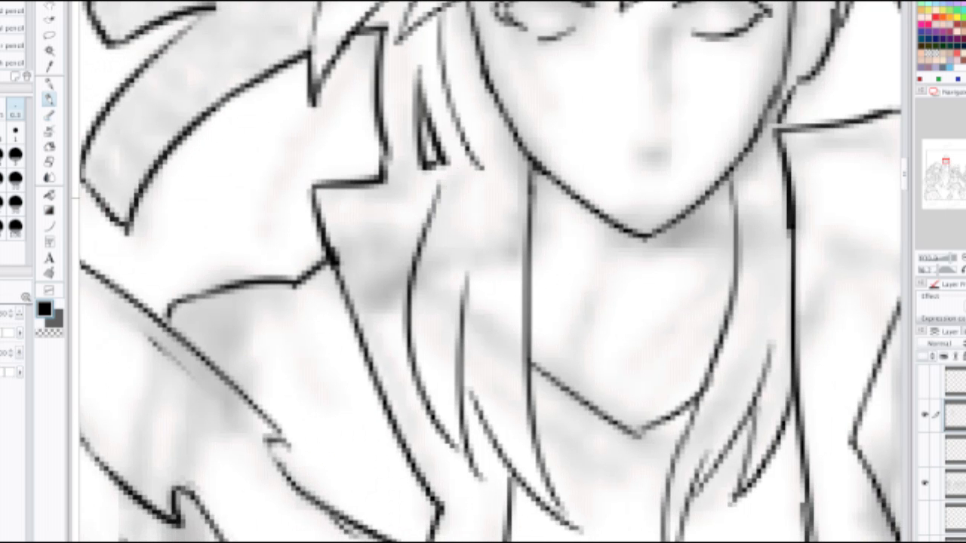
pyautogui.moveTo(467, 154); pyautogui.dragTo(415, 249)
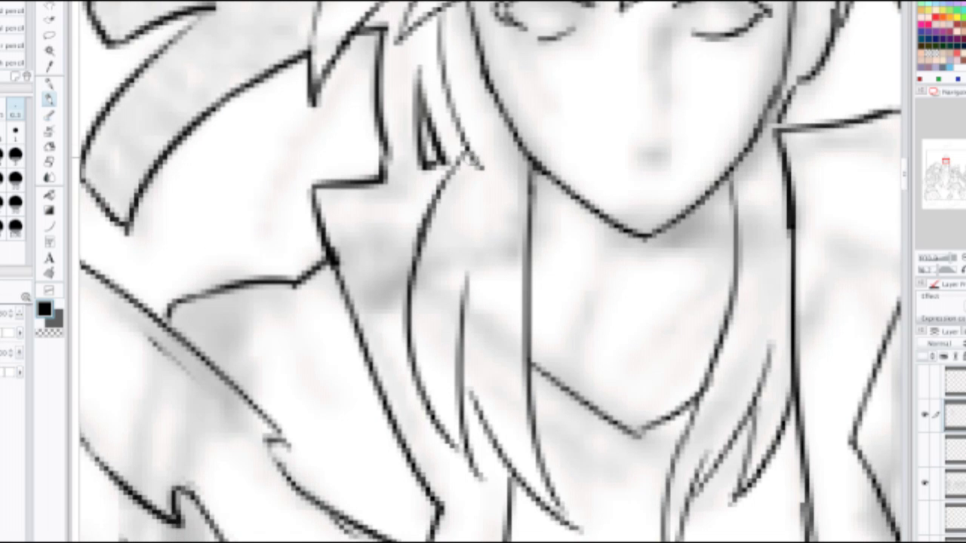
pyautogui.moveTo(490, 132); pyautogui.dragTo(522, 198)
pyautogui.moveTo(474, 159)
pyautogui.mouseDown()
pyautogui.moveTo(500, 203)
pyautogui.moveTo(516, 273)
pyautogui.mouseUp()
pyautogui.moveTo(469, 208); pyautogui.dragTo(499, 400)
pyautogui.hotkey('ctrl', 'z')
pyautogui.hotkey('ctrl', 'z')
pyautogui.moveTo(472, 204); pyautogui.dragTo(531, 401)
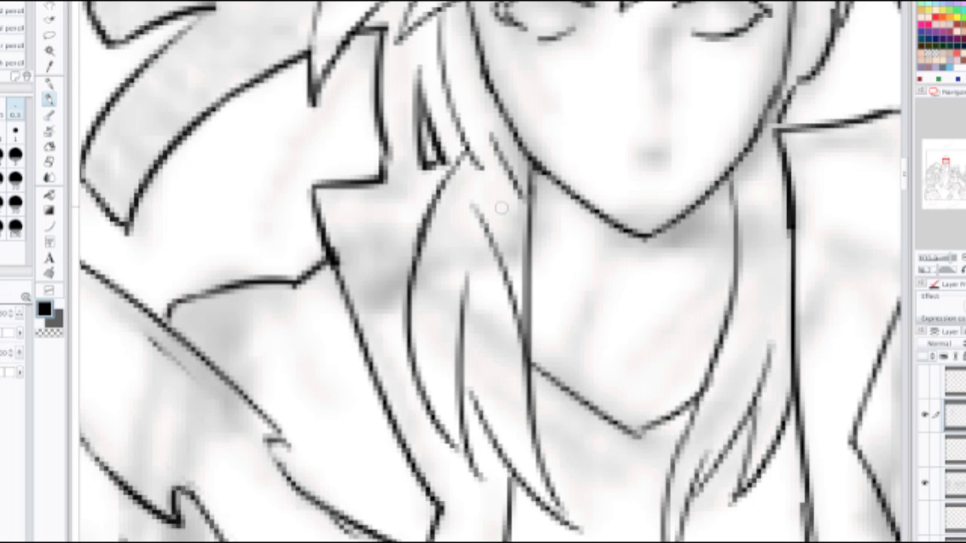
pyautogui.moveTo(509, 215); pyautogui.dragTo(531, 386)
pyautogui.moveTo(763, 141); pyautogui.dragTo(727, 293)
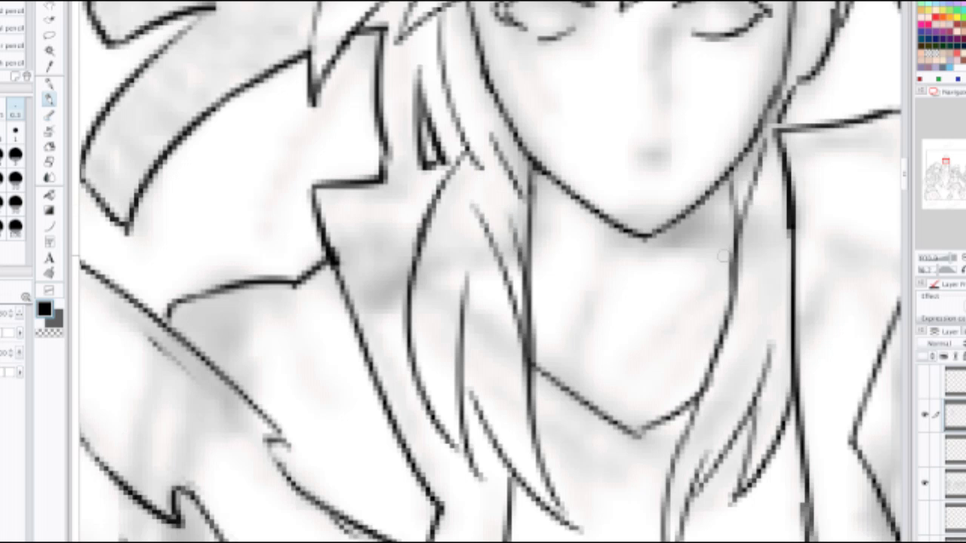
# Step: Ink a second V-shaped line just below the shirt's neckline to give the collar a trim
pyautogui.scroll(-2, 675, 242)
pyautogui.moveTo(632, 330)
pyautogui.mouseDown()
pyautogui.moveTo(557, 279)
pyautogui.moveTo(492, 285)
pyautogui.moveTo(512, 304)
pyautogui.mouseUp()
pyautogui.hotkey('ctrl', 'z')
pyautogui.moveTo(463, 272); pyautogui.dragTo(487, 290)
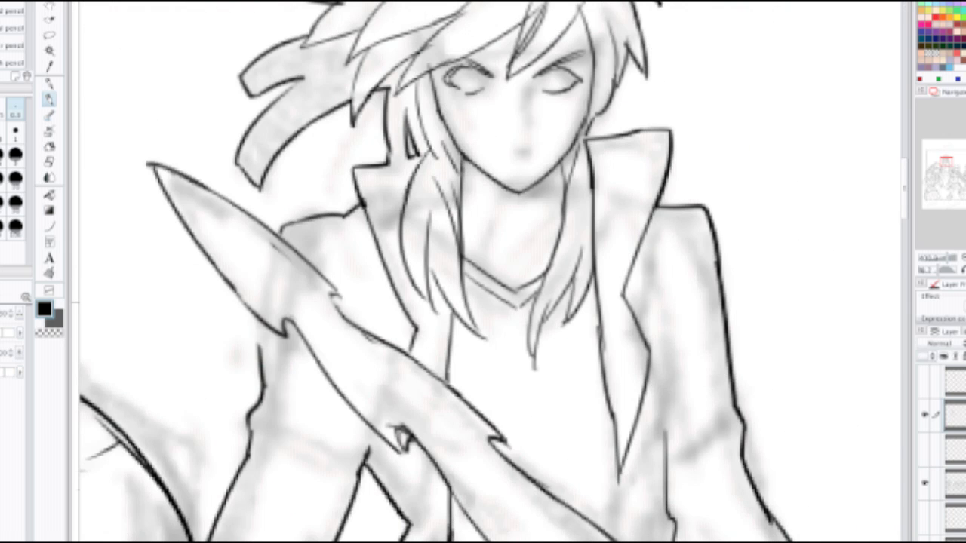
pyautogui.scroll(-3, 521, 294)
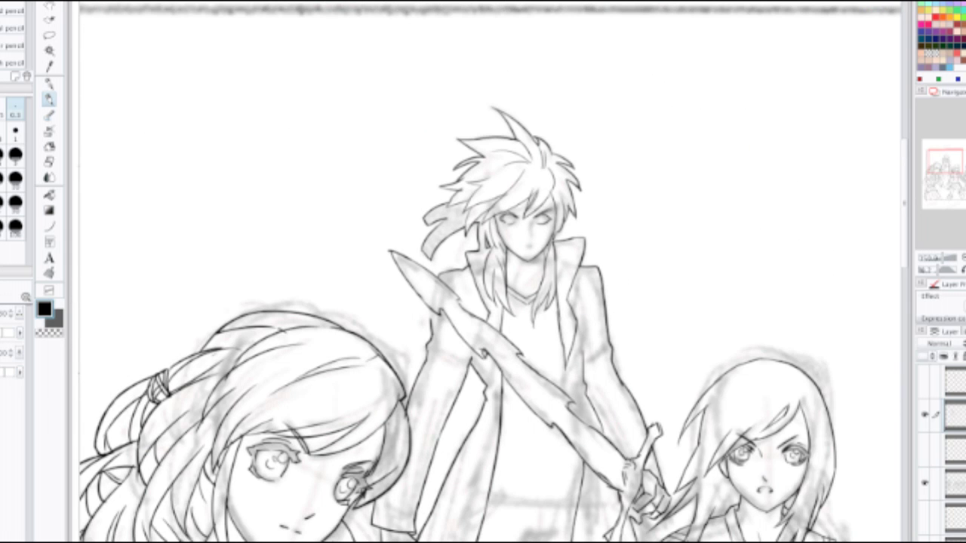
pyautogui.press('Tab')
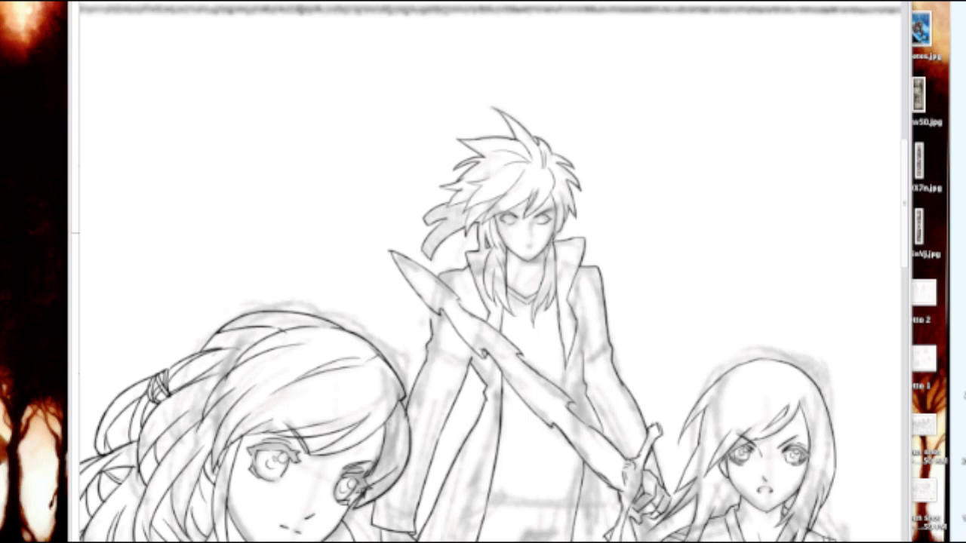
pyautogui.press('Tab')
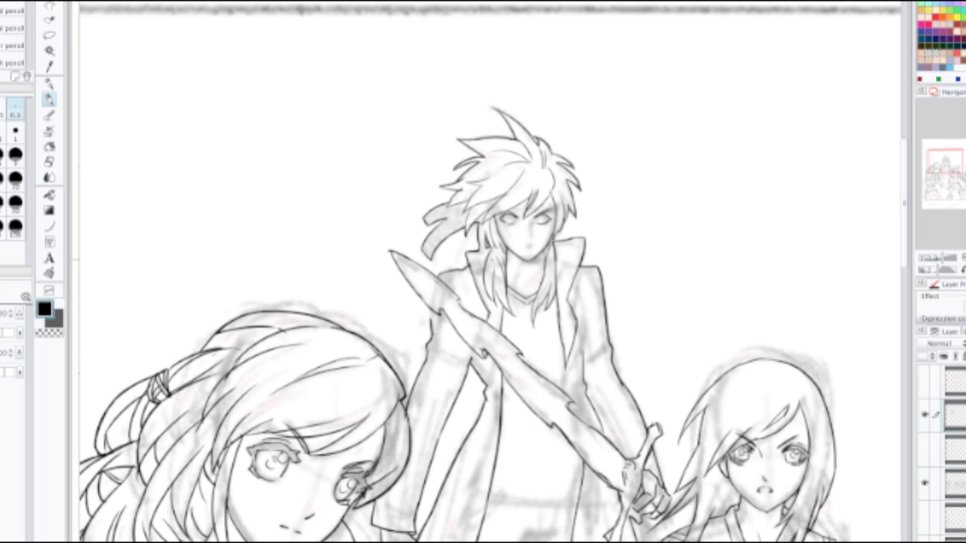
# Step: Ink a short curved collarbone above the shirt neckline and a slanted neck muscle line beneath the chin
pyautogui.scroll(3, 513, 285)
pyautogui.moveTo(451, 290)
pyautogui.mouseDown()
pyautogui.moveTo(277, 266)
pyautogui.moveTo(429, 253)
pyautogui.moveTo(531, 264)
pyautogui.mouseUp()
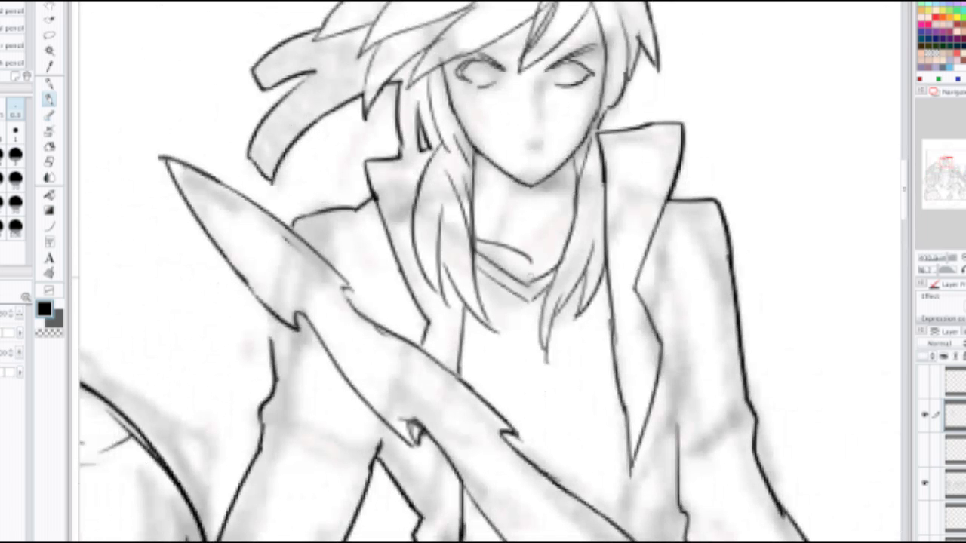
pyautogui.hotkey('ctrl', 'z')
pyautogui.moveTo(479, 240)
pyautogui.mouseDown()
pyautogui.moveTo(522, 268)
pyautogui.moveTo(562, 250)
pyautogui.moveTo(559, 208)
pyautogui.moveTo(542, 263)
pyautogui.mouseUp()
pyautogui.hotkey('ctrl', 'z')
pyautogui.hotkey('ctrl', 'z')
pyautogui.hotkey('ctrl', 'z')
pyautogui.hotkey('ctrl', 'z')
pyautogui.moveTo(557, 169); pyautogui.dragTo(539, 213)
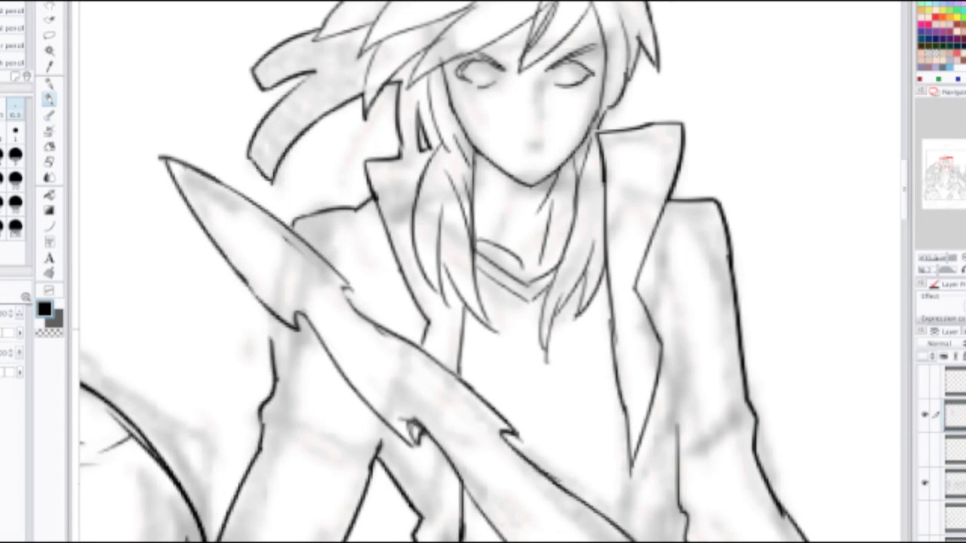
pyautogui.moveTo(559, 357); pyautogui.dragTo(532, 245)
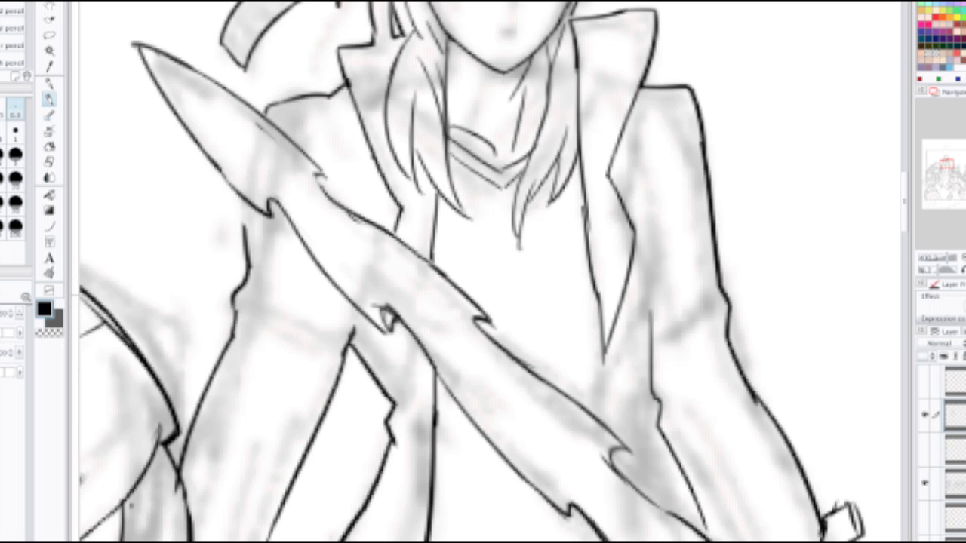
pyautogui.scroll(-2, 467, 299)
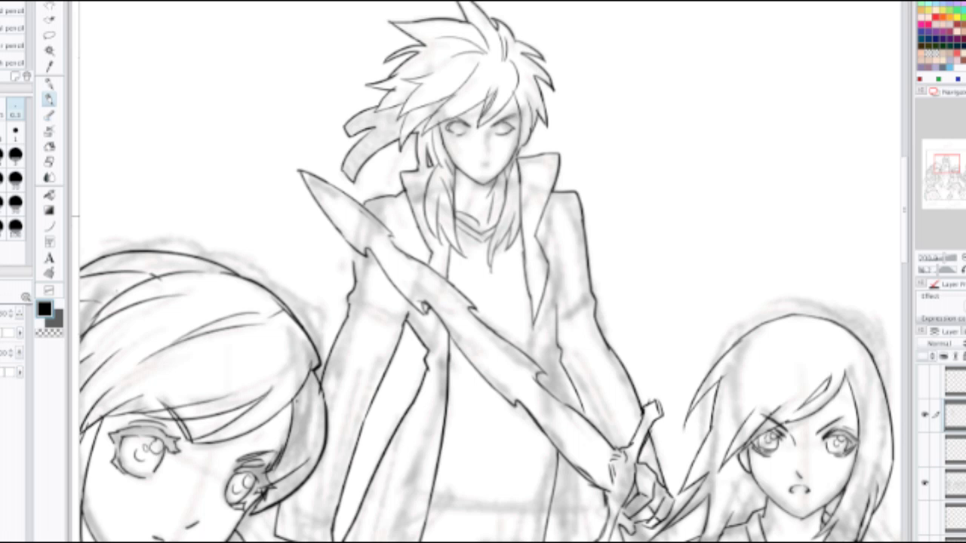
# Step: Erase the small line overshoot at the tip of the swordsman's blade
pyautogui.scroll(2, 381, 215)
pyautogui.moveTo(324, 281); pyautogui.dragTo(327, 321)
pyautogui.hotkey('ctrl', 'z')
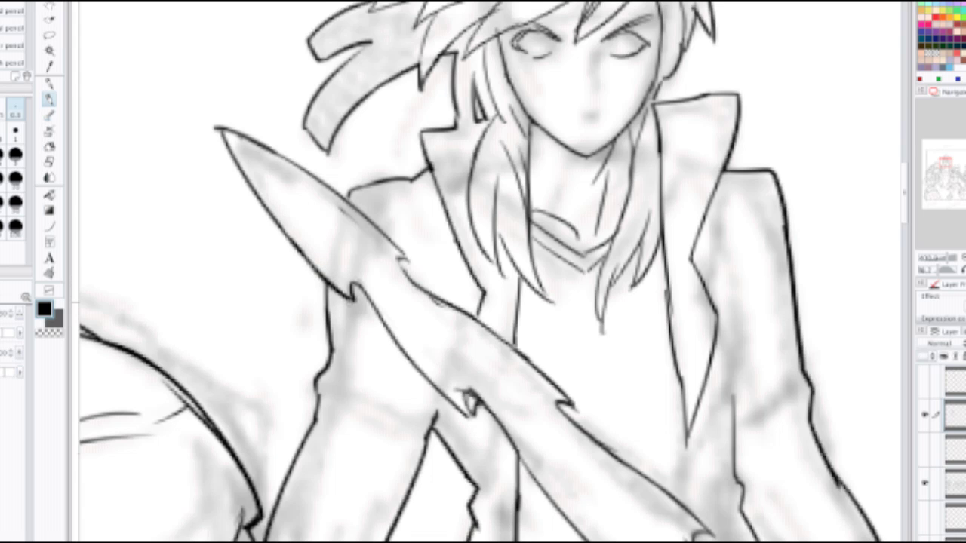
pyautogui.press('e')
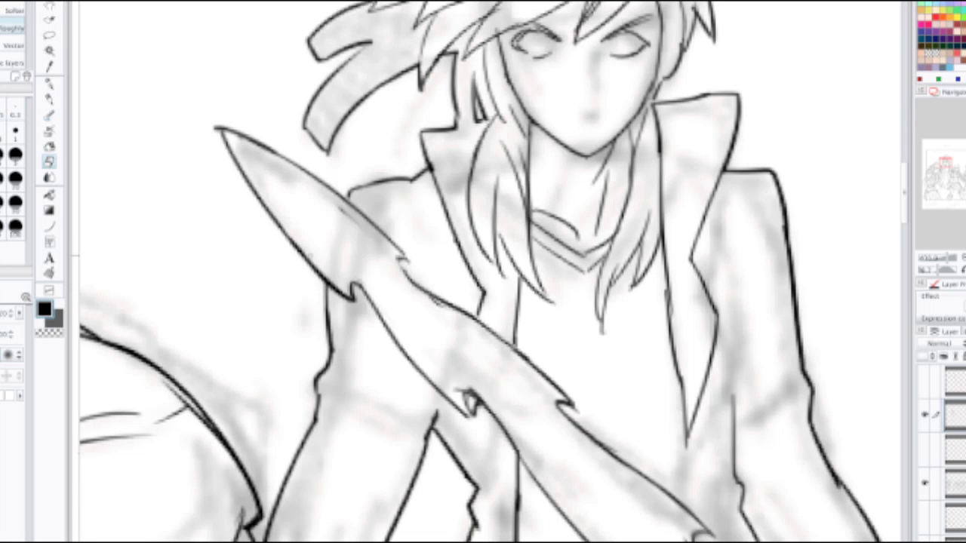
pyautogui.moveTo(349, 215); pyautogui.dragTo(335, 204)
pyautogui.press('p')
pyautogui.press('e')
pyautogui.press('p')
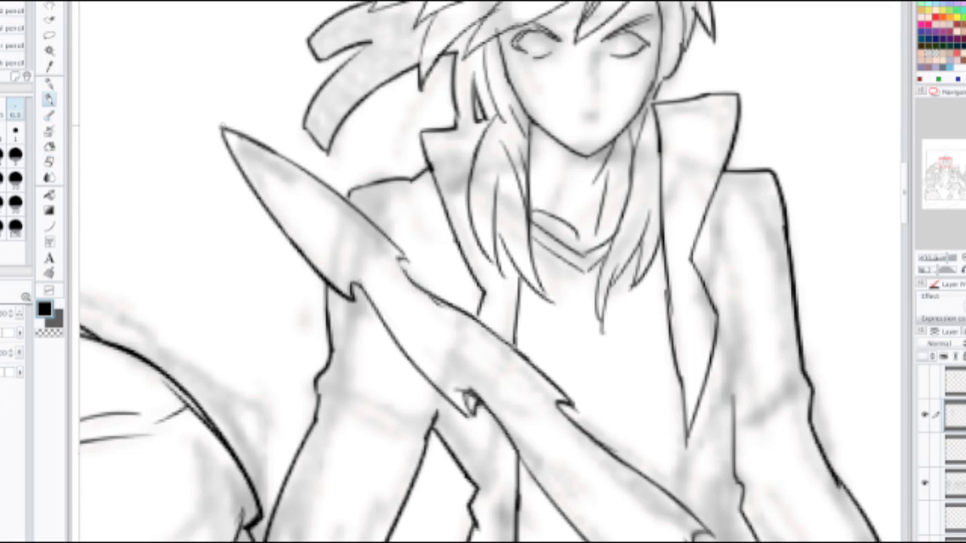
# Step: Extend the inner sleeve line on the sword arm upward into a short hooked fold at the armpit
pyautogui.scroll(-5, 253, 175)
pyautogui.scroll(5, 430, 189)
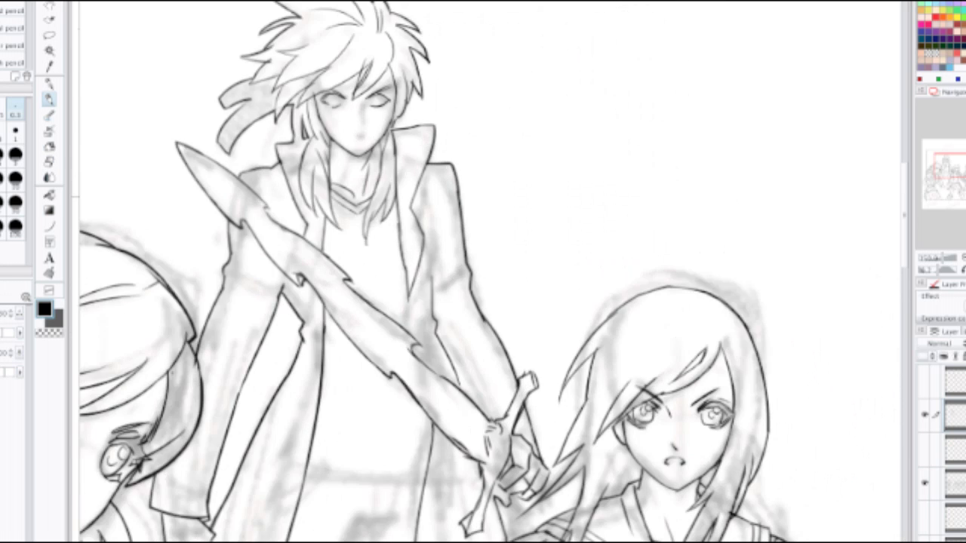
pyautogui.moveTo(431, 242); pyautogui.dragTo(427, 377)
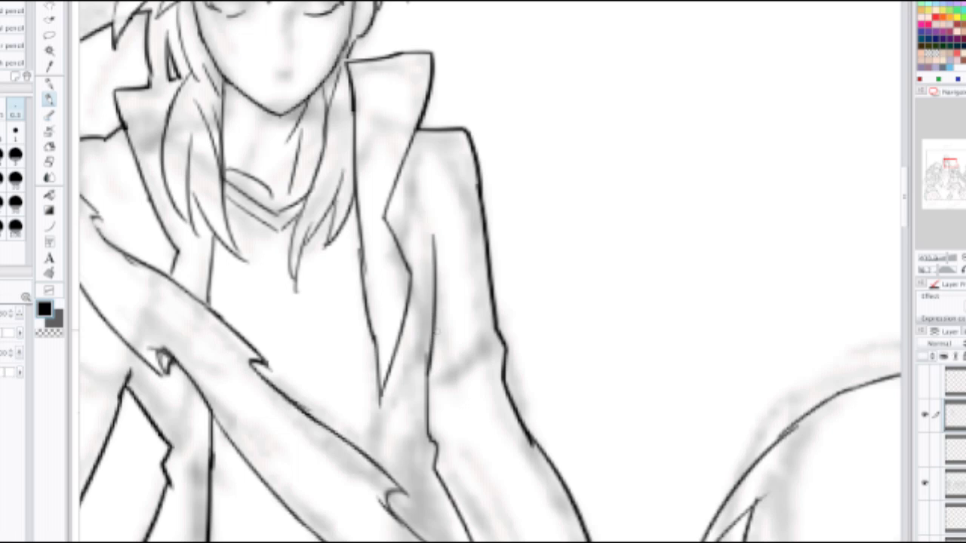
pyautogui.moveTo(436, 243); pyautogui.dragTo(452, 207)
pyautogui.hotkey('ctrl', 'z')
pyautogui.moveTo(435, 244); pyautogui.dragTo(444, 217)
pyautogui.moveTo(428, 373)
pyautogui.mouseDown()
pyautogui.moveTo(431, 440)
pyautogui.moveTo(413, 468)
pyautogui.mouseUp()
pyautogui.hotkey('ctrl', 'z')
pyautogui.scroll(-2, 445, 419)
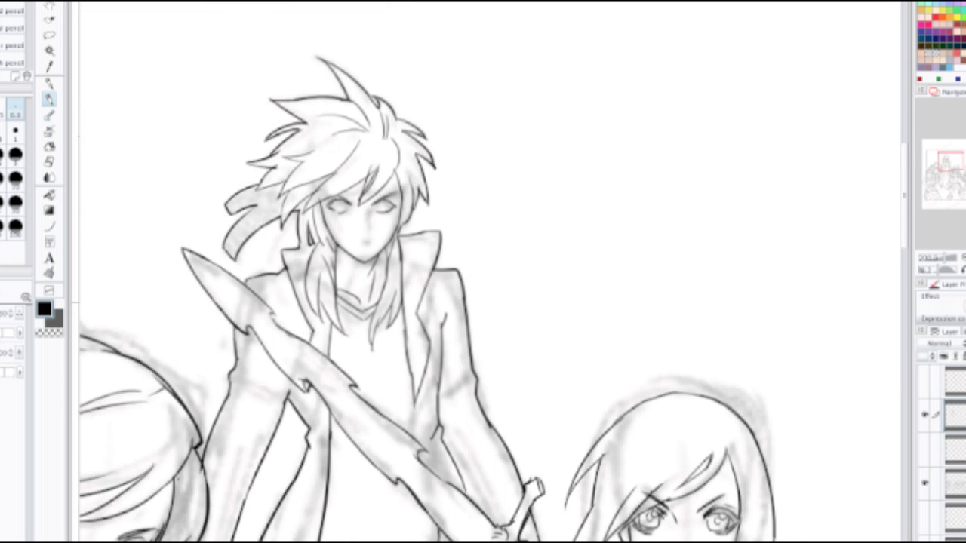
# Step: Ink short angled fold lines at the elbows of both coat sleeves
pyautogui.moveTo(445, 419); pyautogui.dragTo(509, 267)
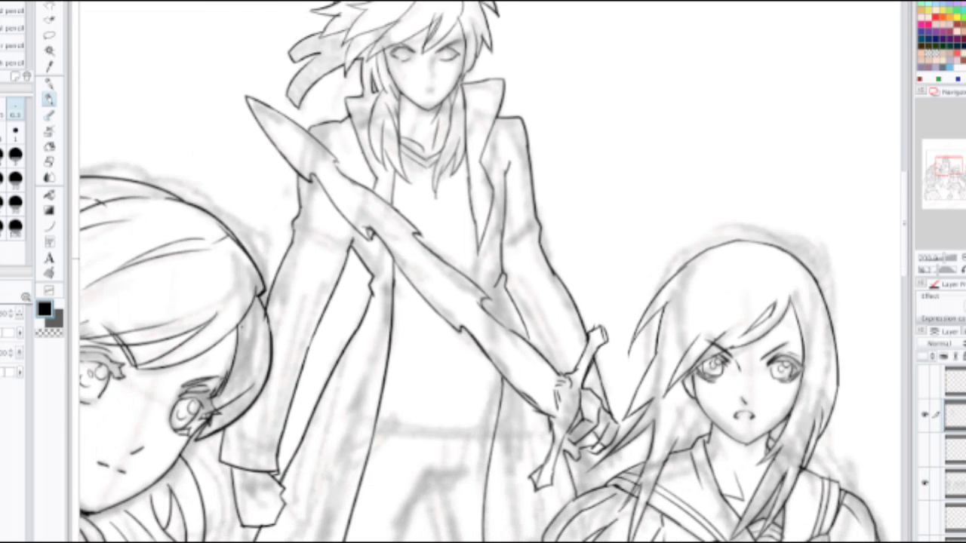
pyautogui.scroll(-1, 419, 233)
pyautogui.scroll(1, 418, 232)
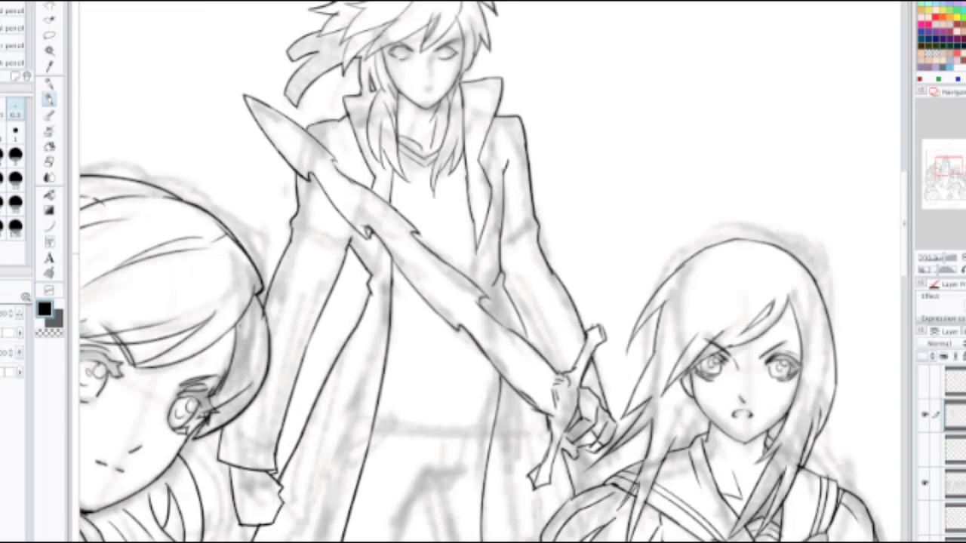
pyautogui.scroll(4, 344, 223)
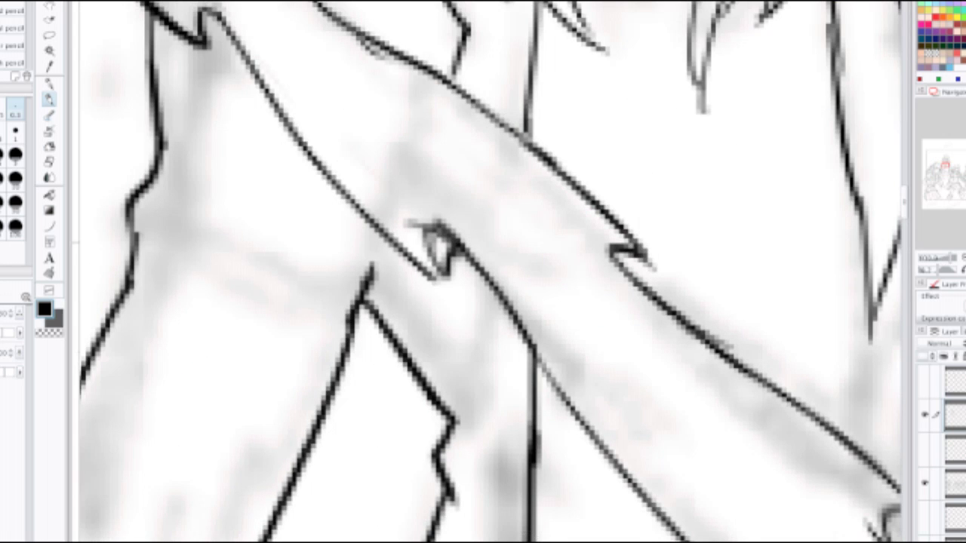
pyautogui.scroll(-4, 391, 232)
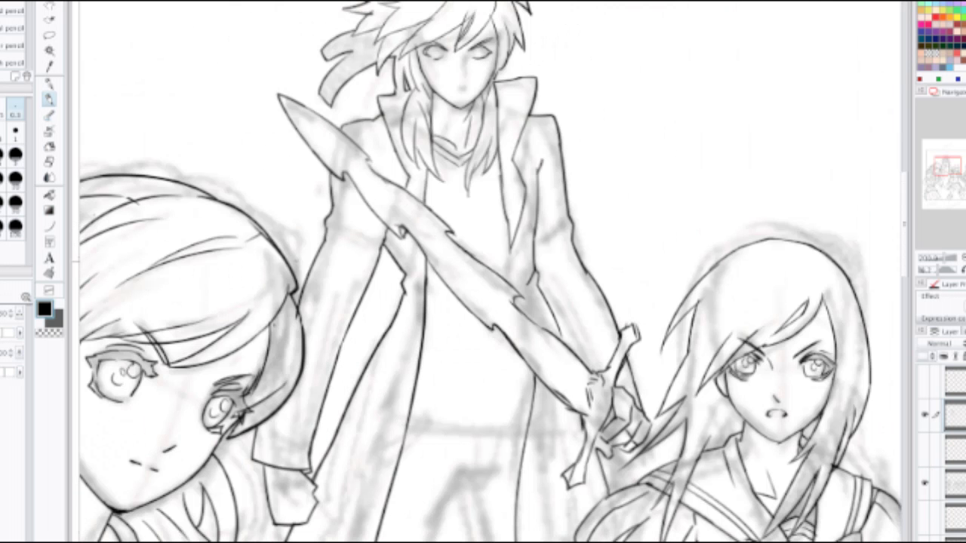
pyautogui.moveTo(329, 232); pyautogui.dragTo(351, 260)
pyautogui.hotkey('ctrl', 'z')
pyautogui.moveTo(327, 230); pyautogui.dragTo(352, 276)
pyautogui.moveTo(537, 243)
pyautogui.mouseDown()
pyautogui.moveTo(564, 232)
pyautogui.moveTo(572, 279)
pyautogui.mouseUp()
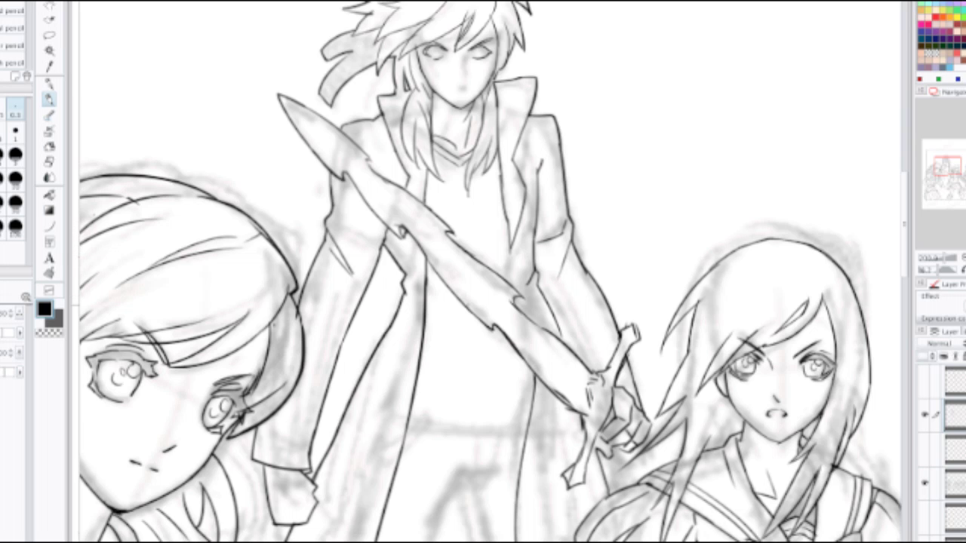
# Step: Add a short fold on the free arm's inner forearm edge and fold lines just above the sleeve's cuff
pyautogui.moveTo(337, 292); pyautogui.dragTo(361, 287)
pyautogui.hotkey('ctrl', 'z')
pyautogui.moveTo(316, 379); pyautogui.dragTo(391, 313)
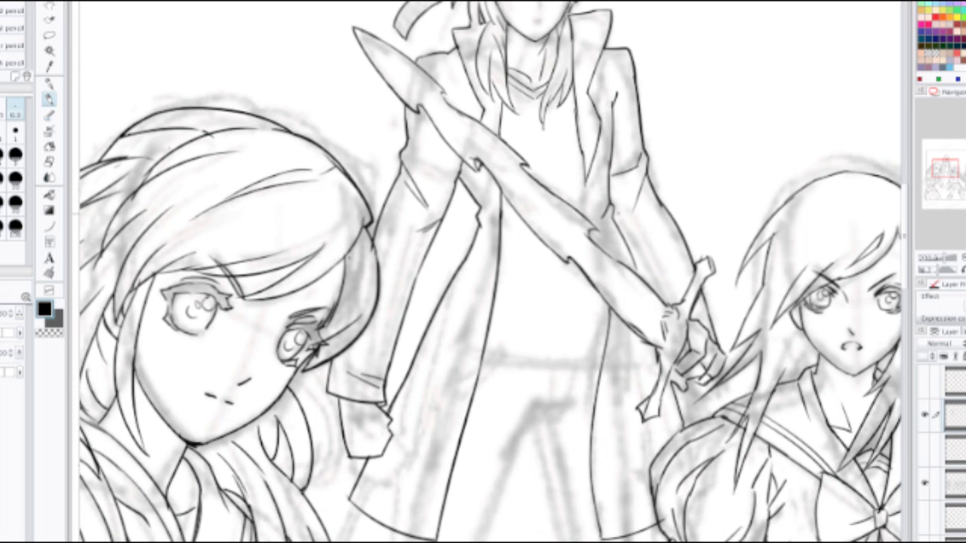
# Step: Try to ink the shirt's hem as a shallow curve across the waist between the open coat's edges
pyautogui.hotkey('ctrl', '+')
pyautogui.moveTo(678, 339); pyautogui.dragTo(544, 212)
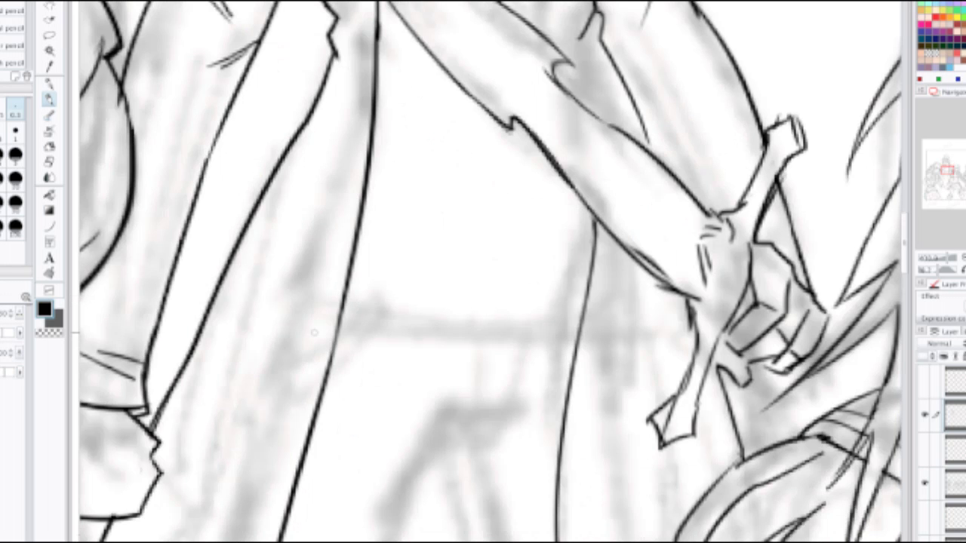
pyautogui.moveTo(342, 332); pyautogui.dragTo(634, 367)
pyautogui.hotkey('ctrl', 'z')
pyautogui.moveTo(340, 328); pyautogui.dragTo(601, 339)
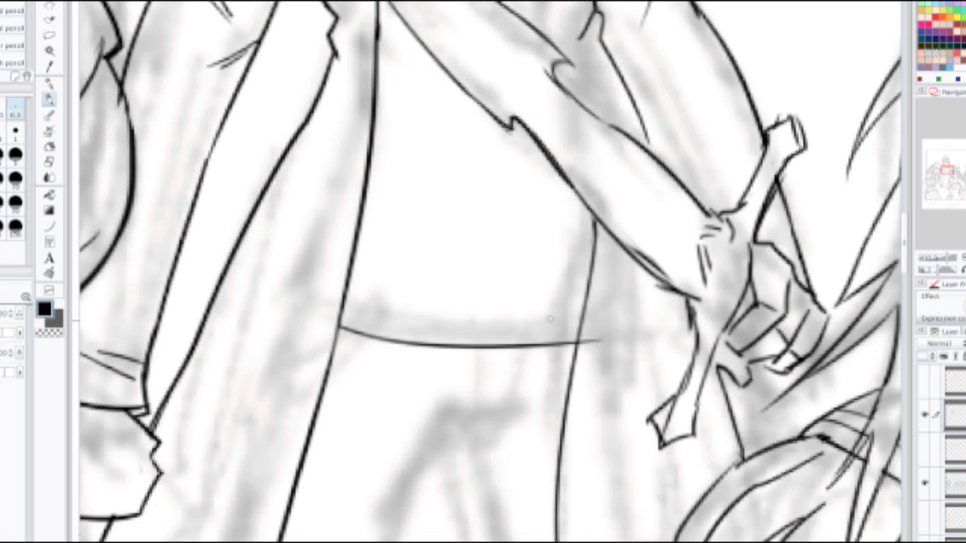
pyautogui.hotkey('ctrl', 'z')
pyautogui.moveTo(340, 322)
pyautogui.mouseDown()
pyautogui.moveTo(415, 339)
pyautogui.moveTo(579, 344)
pyautogui.mouseUp()
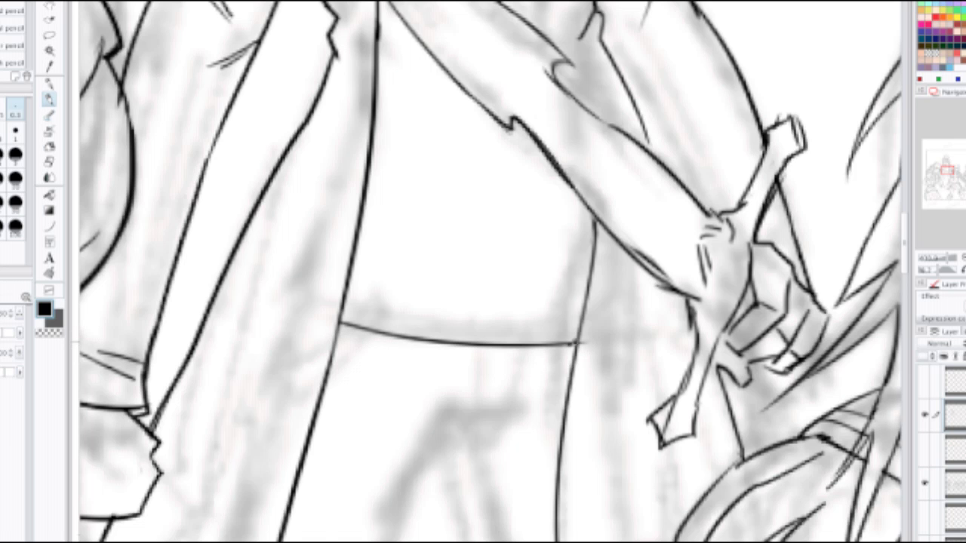
pyautogui.scroll(-4, 588, 317)
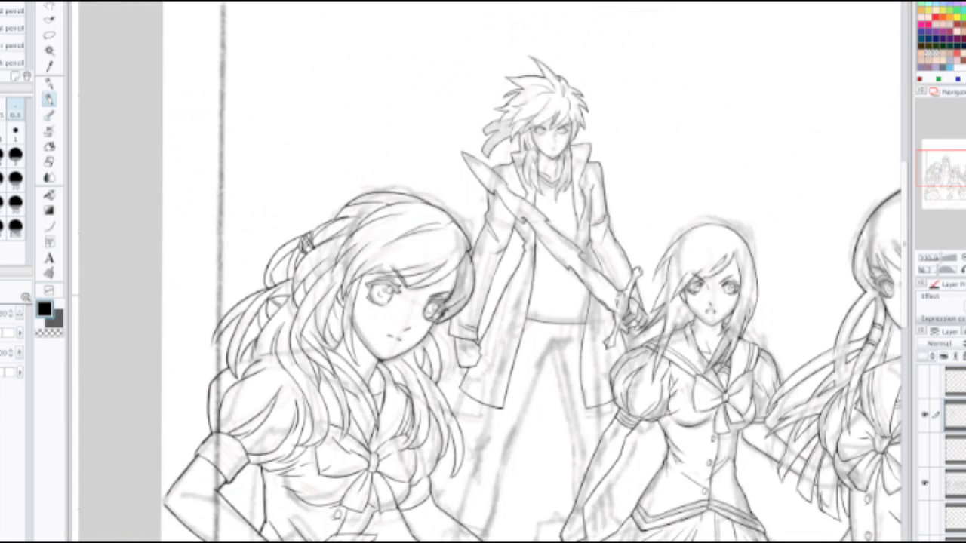
pyautogui.scroll(3, 619, 272)
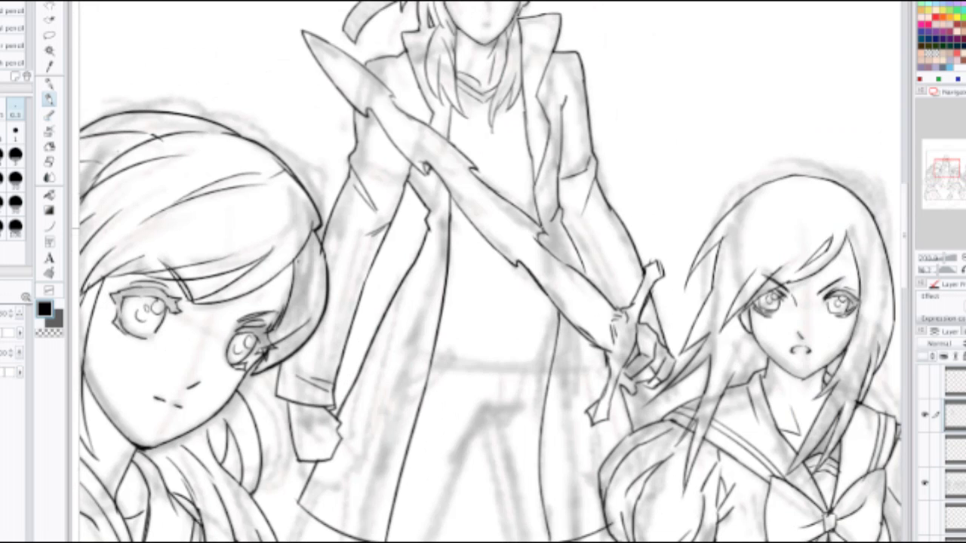
# Step: Ink the shirt's hem as a shallow curve between the coat fronts, trim its overshoot, and add slanted folds above it
pyautogui.moveTo(551, 228); pyautogui.dragTo(542, 252)
pyautogui.moveTo(432, 365); pyautogui.dragTo(539, 374)
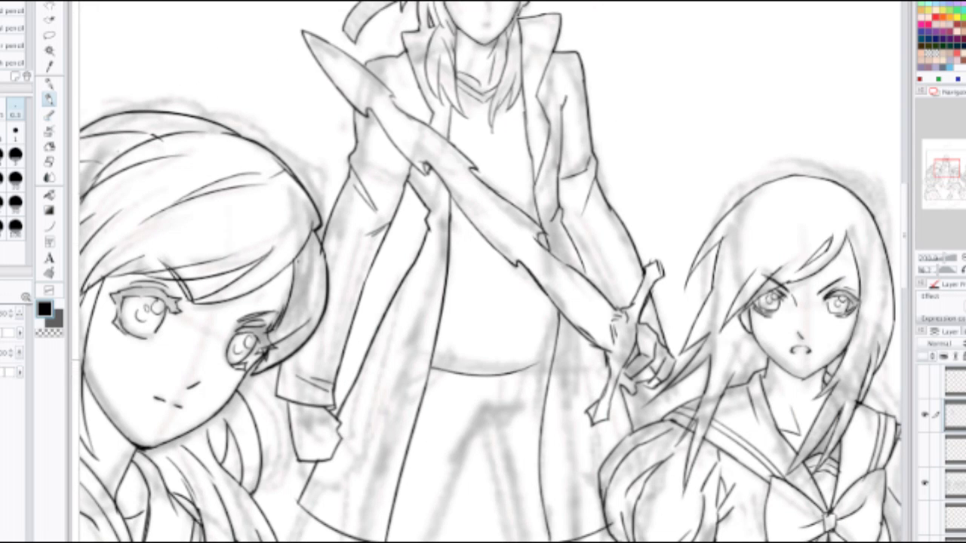
pyautogui.hotkey('ctrl', 'z')
pyautogui.moveTo(432, 362)
pyautogui.mouseDown()
pyautogui.moveTo(517, 371)
pyautogui.moveTo(560, 358)
pyautogui.mouseUp()
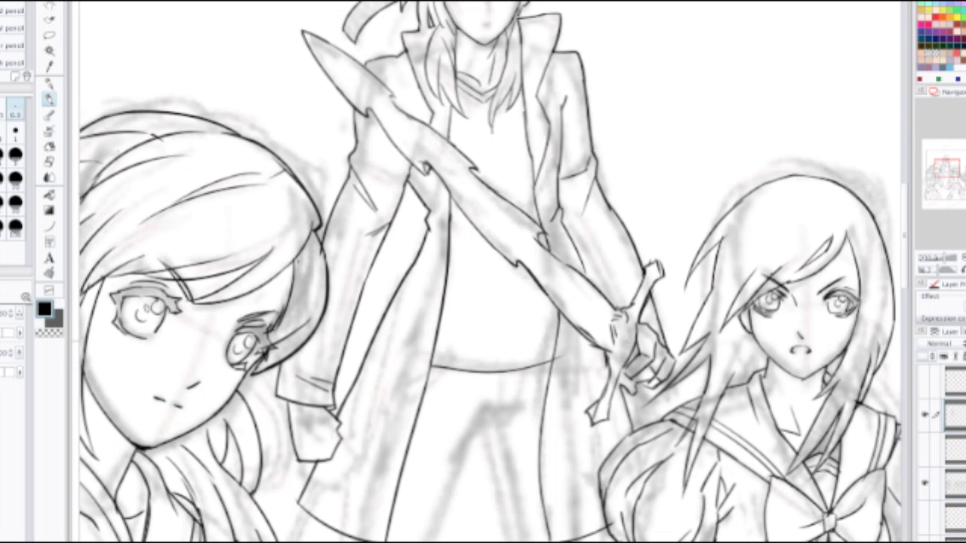
pyautogui.press('e')
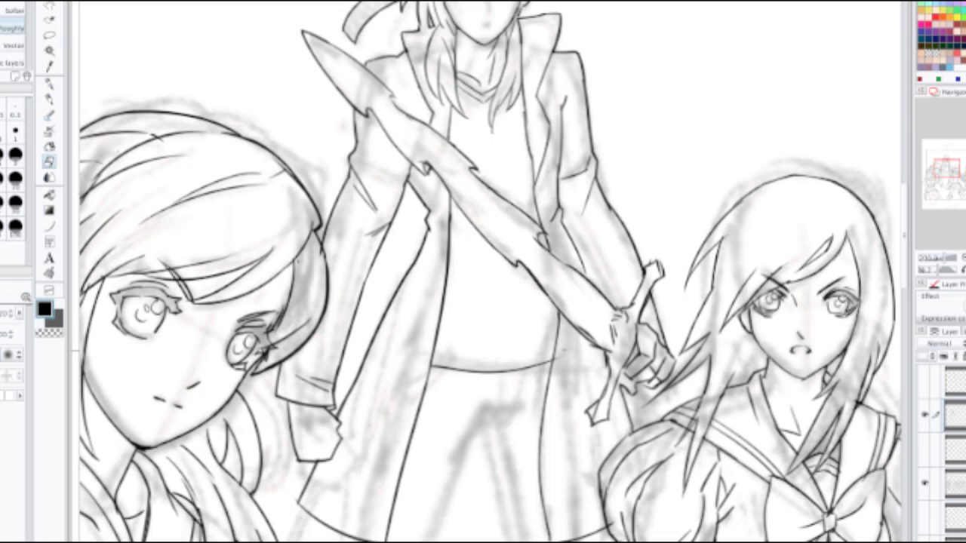
pyautogui.press('p')
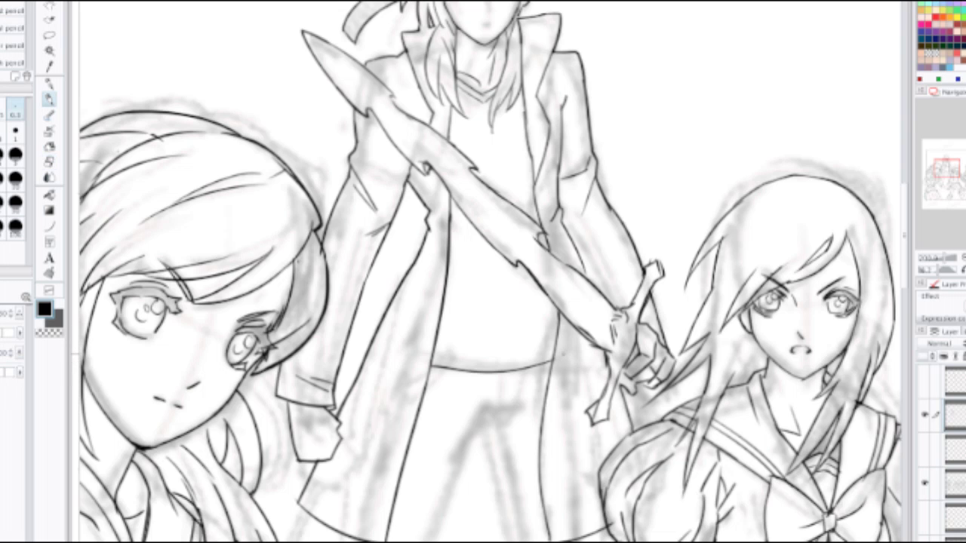
pyautogui.moveTo(445, 328)
pyautogui.mouseDown()
pyautogui.moveTo(522, 356)
pyautogui.moveTo(518, 364)
pyautogui.mouseUp()
pyautogui.hotkey('ctrl', 'z')
# Step: Ink the headband's lower edge across the forehead on both sides of the central fringe spike
pyautogui.scroll(-1, 515, 351)
pyautogui.moveTo(491, 111); pyautogui.dragTo(476, 283)
pyautogui.scroll(8, 476, 268)
pyautogui.moveTo(543, 136); pyautogui.dragTo(508, 324)
pyautogui.scroll(-2, 507, 325)
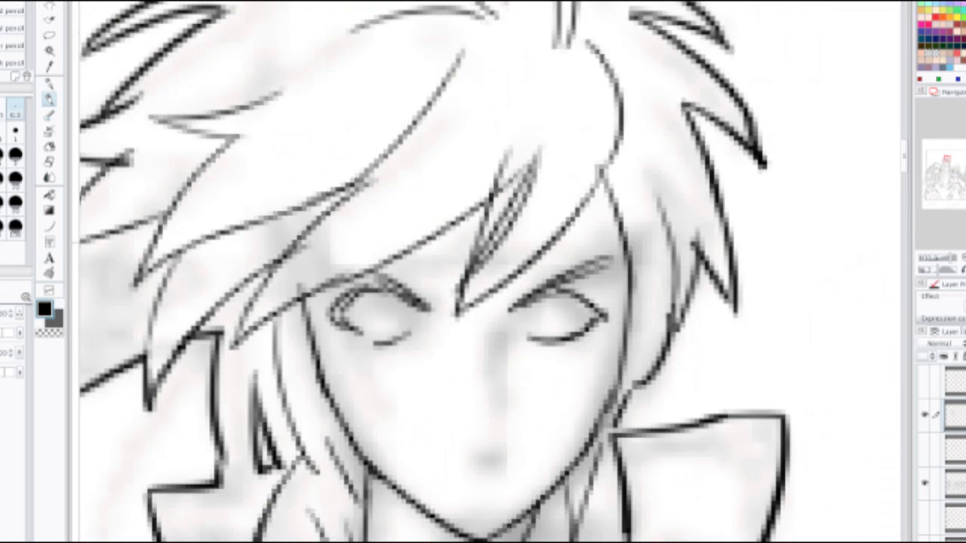
pyautogui.moveTo(547, 248); pyautogui.dragTo(621, 228)
pyautogui.hotkey('ctrl', 'z')
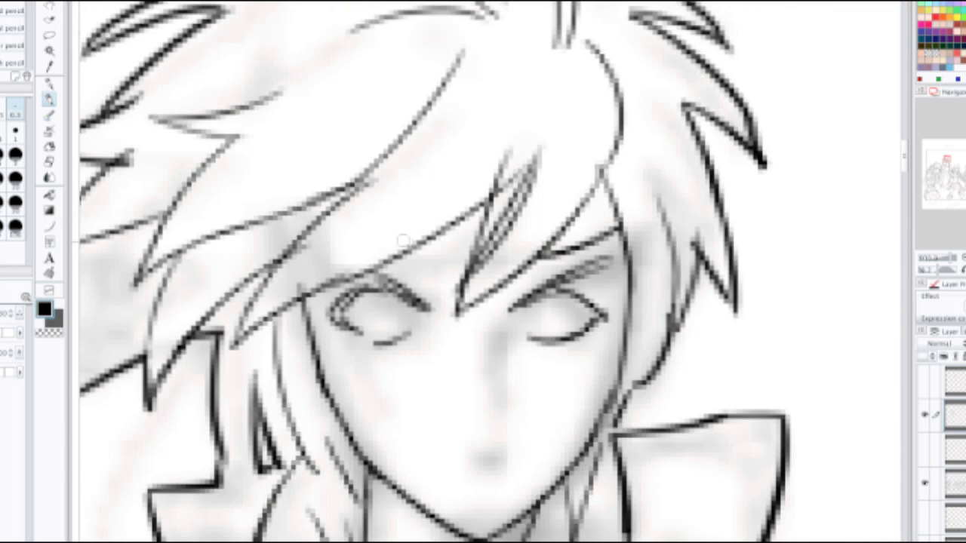
pyautogui.moveTo(404, 255)
pyautogui.mouseDown()
pyautogui.moveTo(465, 272)
pyautogui.moveTo(446, 258)
pyautogui.moveTo(467, 258)
pyautogui.mouseUp()
pyautogui.hotkey('ctrl', 'z')
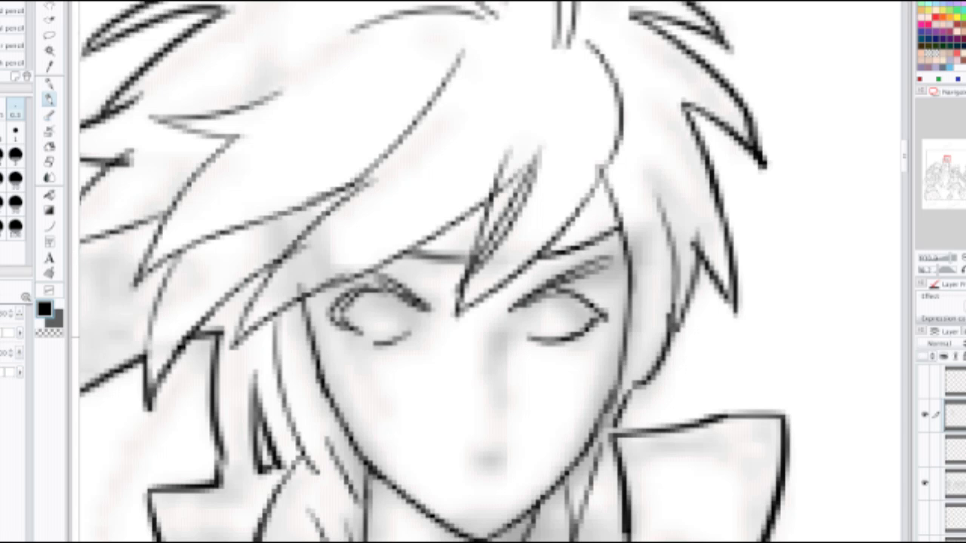
# Step: Ink the nose bridge as a short slanted stroke starting beside the inner corner of the eye
pyautogui.moveTo(496, 334)
pyautogui.mouseDown()
pyautogui.moveTo(499, 276)
pyautogui.moveTo(491, 295)
pyautogui.mouseUp()
pyautogui.hotkey('ctrl', 'z')
pyautogui.moveTo(510, 261); pyautogui.dragTo(492, 307)
pyautogui.moveTo(469, 404); pyautogui.dragTo(501, 403)
pyautogui.hotkey('ctrl', 'z')
pyautogui.hotkey('ctrl', 'z')
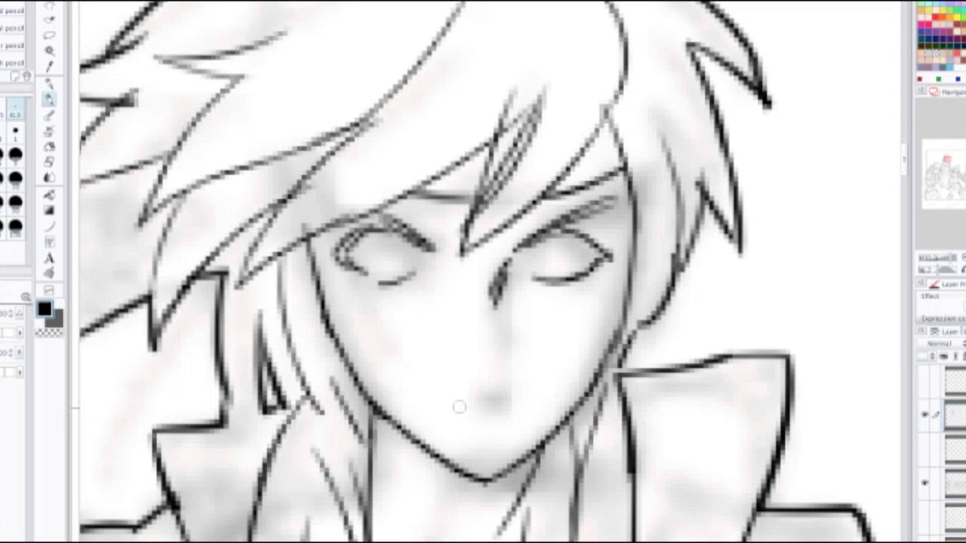
# Step: Ink the mouth as a short flat line with a dot at one corner, and lengthen the nose line slightly
pyautogui.click(456, 405)
pyautogui.click(514, 401)
pyautogui.moveTo(517, 401)
pyautogui.mouseDown()
pyautogui.moveTo(499, 396)
pyautogui.moveTo(520, 401)
pyautogui.mouseUp()
pyautogui.hotkey('ctrl', 'z')
pyautogui.hotkey('ctrl', 'z')
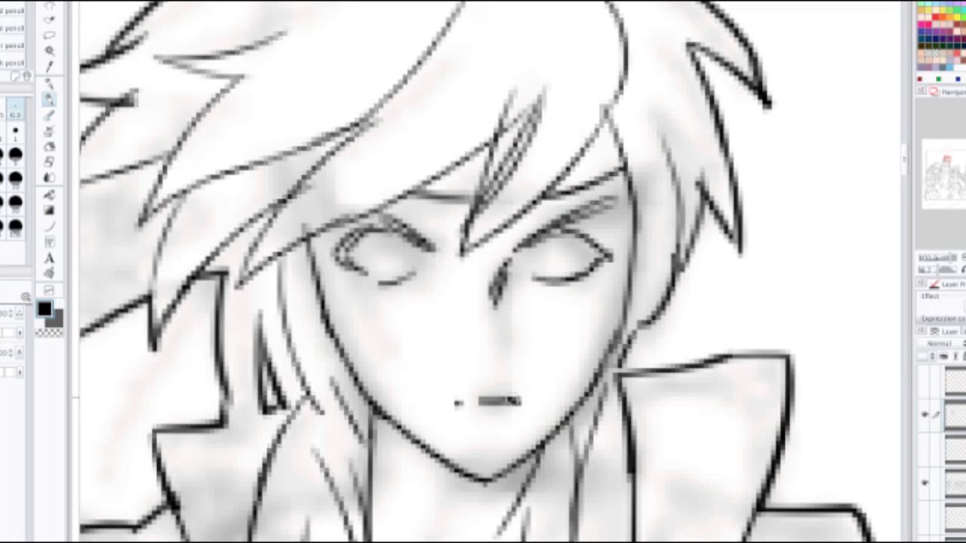
pyautogui.moveTo(491, 301); pyautogui.dragTo(499, 321)
pyautogui.scroll(-2, 506, 324)
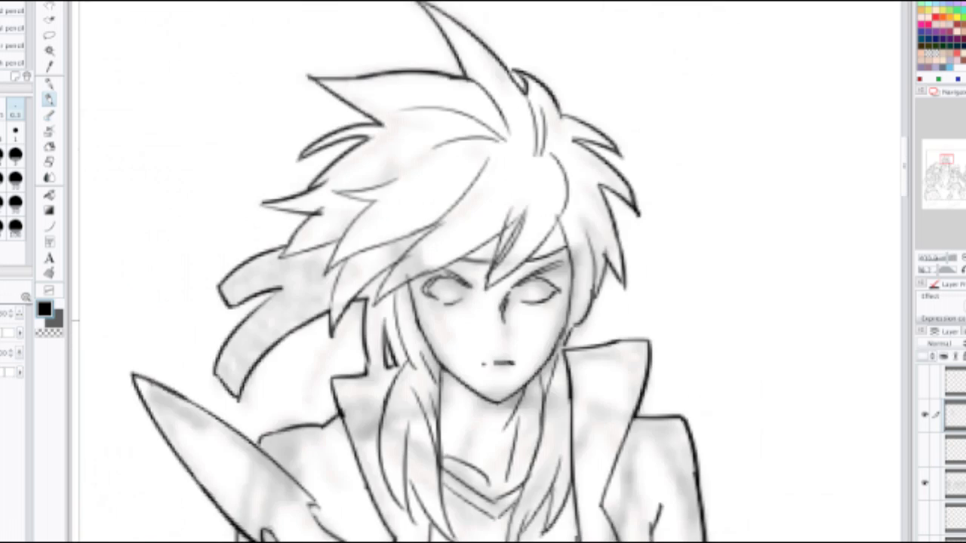
pyautogui.scroll(-3, 506, 313)
pyautogui.scroll(2, 551, 314)
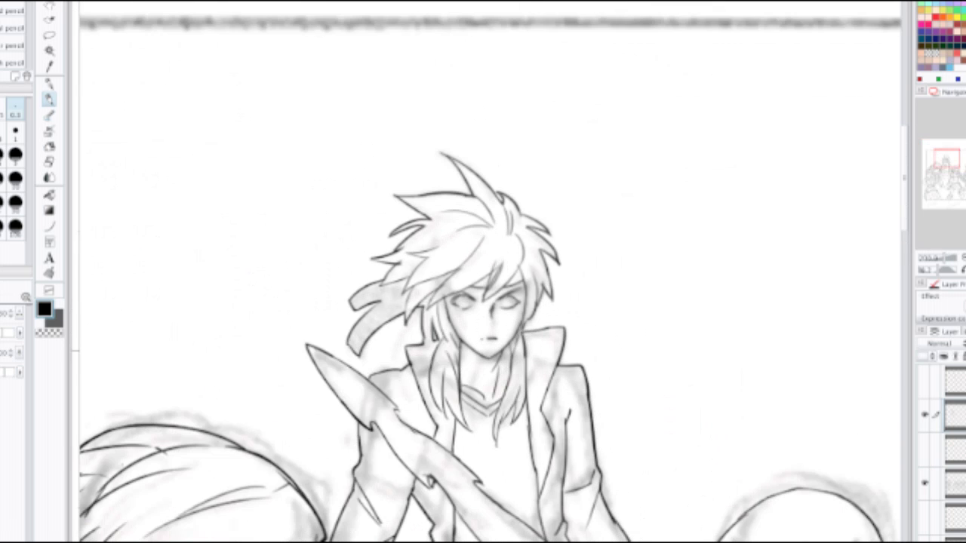
# Step: Handwrite a slanted "HMPH!" in the empty space beside the swordsman's head
pyautogui.scroll(-2, 533, 344)
pyautogui.moveTo(570, 301)
pyautogui.mouseDown()
pyautogui.moveTo(568, 177)
pyautogui.moveTo(562, 195)
pyautogui.moveTo(574, 180)
pyautogui.mouseUp()
pyautogui.moveTo(570, 172)
pyautogui.mouseDown()
pyautogui.moveTo(576, 190)
pyautogui.moveTo(632, 160)
pyautogui.mouseUp()
pyautogui.click(623, 175)
pyautogui.moveTo(641, 135); pyautogui.dragTo(645, 153)
pyautogui.moveTo(654, 117); pyautogui.dragTo(649, 143)
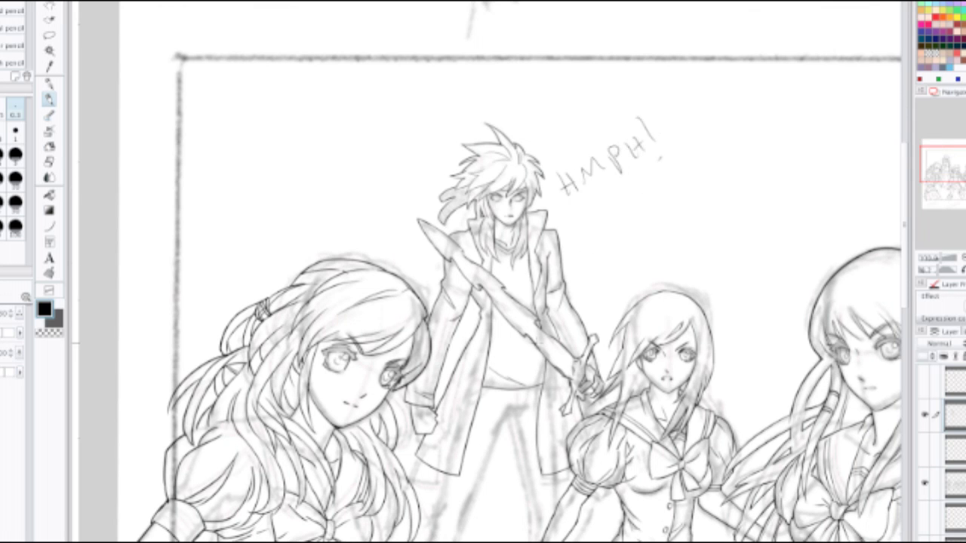
pyautogui.scroll(1, 555, 321)
pyautogui.scroll(-1, 555, 322)
# Step: Undo the handwritten "HMPH!" lettering
pyautogui.moveTo(554, 322); pyautogui.dragTo(528, 155)
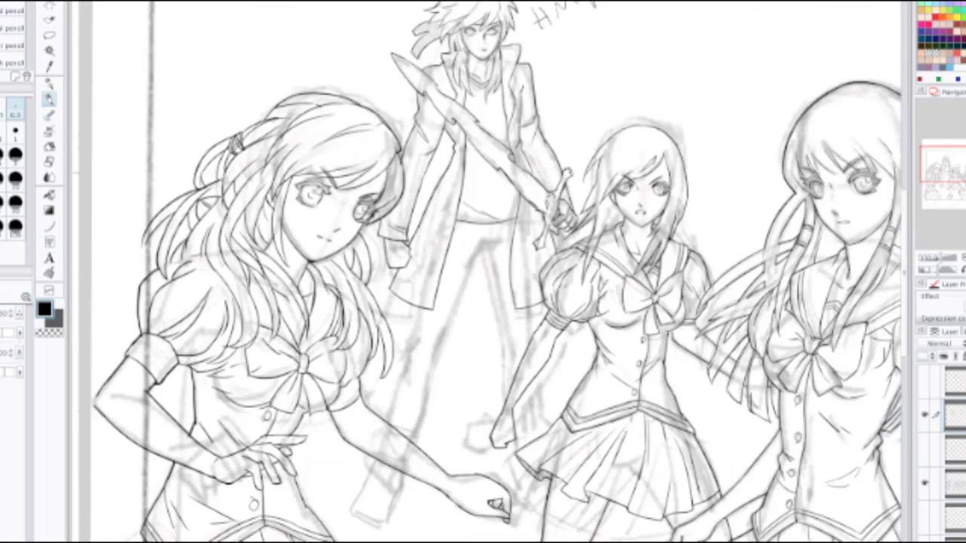
pyautogui.hotkey('ctrl', 'z')
pyautogui.hotkey('ctrl', 'z')
pyautogui.hotkey('ctrl', 'z')
pyautogui.hotkey('ctrl', 'z')
pyautogui.hotkey('ctrl', 'z')
pyautogui.hotkey('ctrl', 'z')
pyautogui.hotkey('ctrl', 'z')
pyautogui.hotkey('ctrl', 'z')
# Step: Ink an angled crease at the trousers' crotch below the shirt hem, following the rough sketch
pyautogui.moveTo(483, 265)
pyautogui.mouseDown()
pyautogui.moveTo(472, 287)
pyautogui.moveTo(491, 273)
pyautogui.mouseUp()
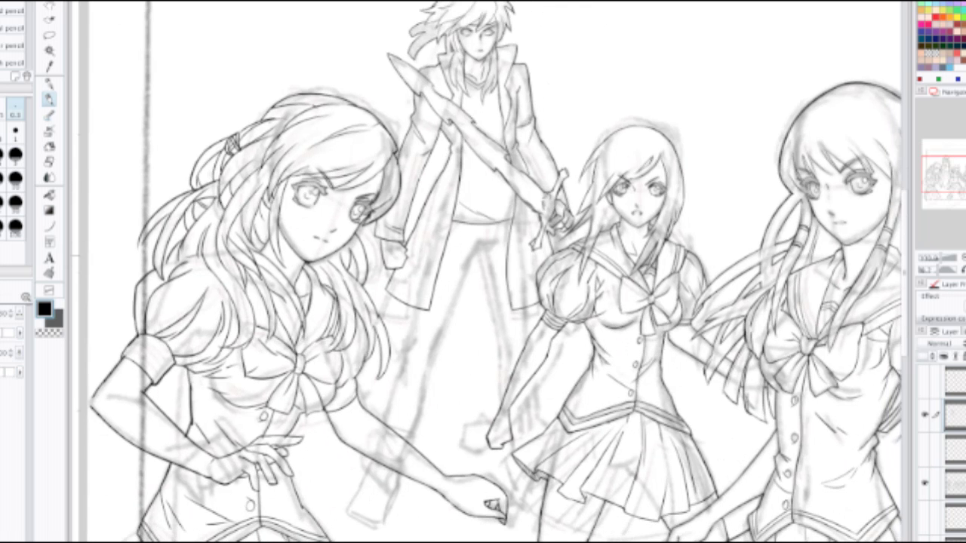
pyautogui.scroll(2, 490, 272)
pyautogui.scroll(2, 461, 249)
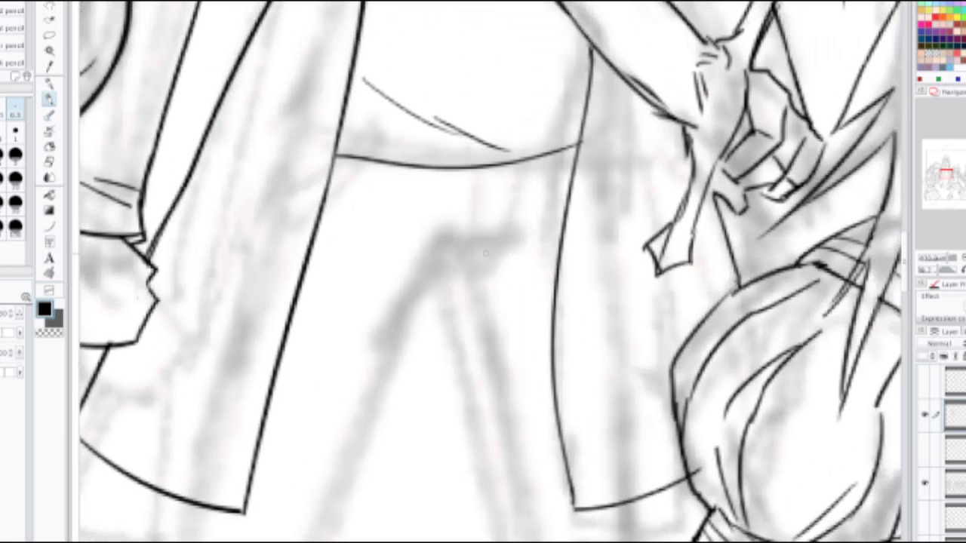
pyautogui.moveTo(419, 292)
pyautogui.mouseDown()
pyautogui.moveTo(444, 253)
pyautogui.moveTo(494, 250)
pyautogui.moveTo(521, 221)
pyautogui.mouseUp()
pyautogui.moveTo(484, 250)
pyautogui.mouseDown()
pyautogui.moveTo(521, 223)
pyautogui.moveTo(510, 242)
pyautogui.mouseUp()
pyautogui.hotkey('ctrl', 'z')
pyautogui.hotkey('ctrl', 'z')
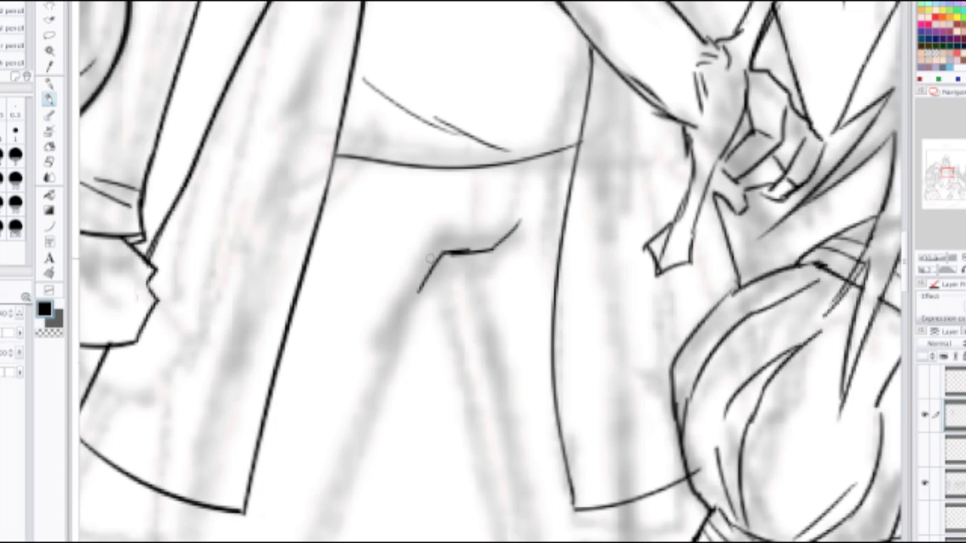
# Step: Enlarge the eraser and remove the crotch crease's flat and downward parts, keeping only the short upward-slanting end
pyautogui.press('e')
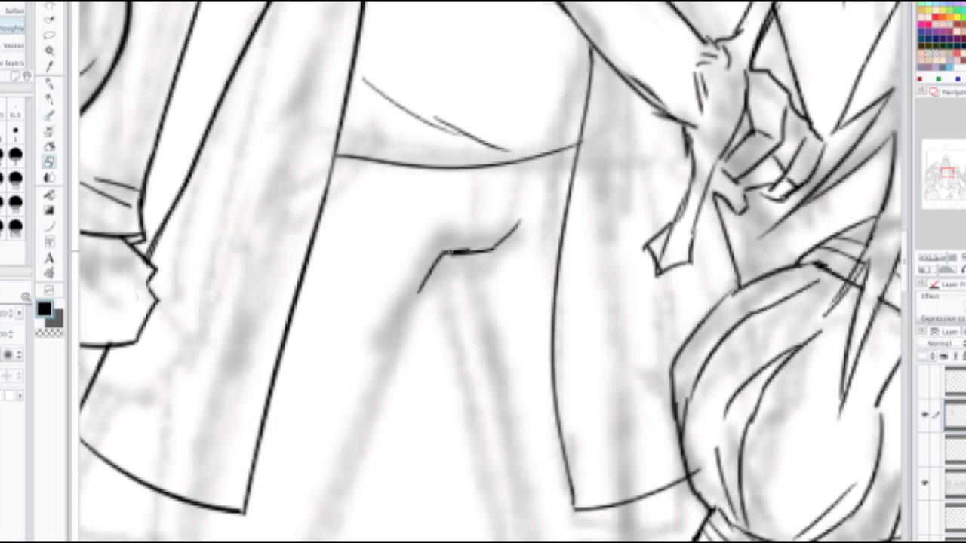
pyautogui.press(']')
pyautogui.press(']')
pyautogui.press(']')
pyautogui.press(']')
pyautogui.press(']')
pyautogui.press(']')
pyautogui.moveTo(438, 244); pyautogui.dragTo(470, 241)
pyautogui.moveTo(440, 240)
pyautogui.mouseDown()
pyautogui.moveTo(459, 252)
pyautogui.moveTo(429, 267)
pyautogui.mouseUp()
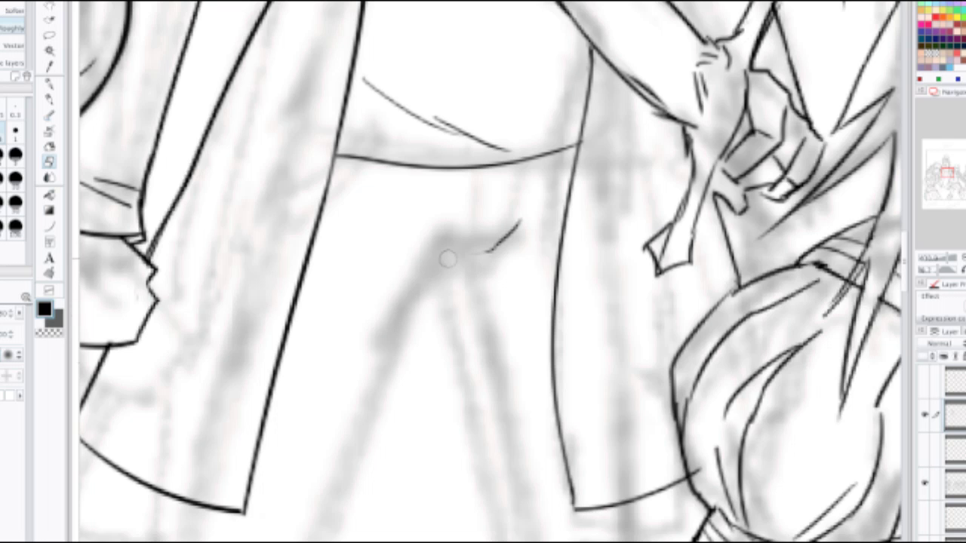
# Step: Ink the trousers' crotch line with the pencil, joining the short upward slant to the top of the left-hand leg's inner edge
pyautogui.press('p')
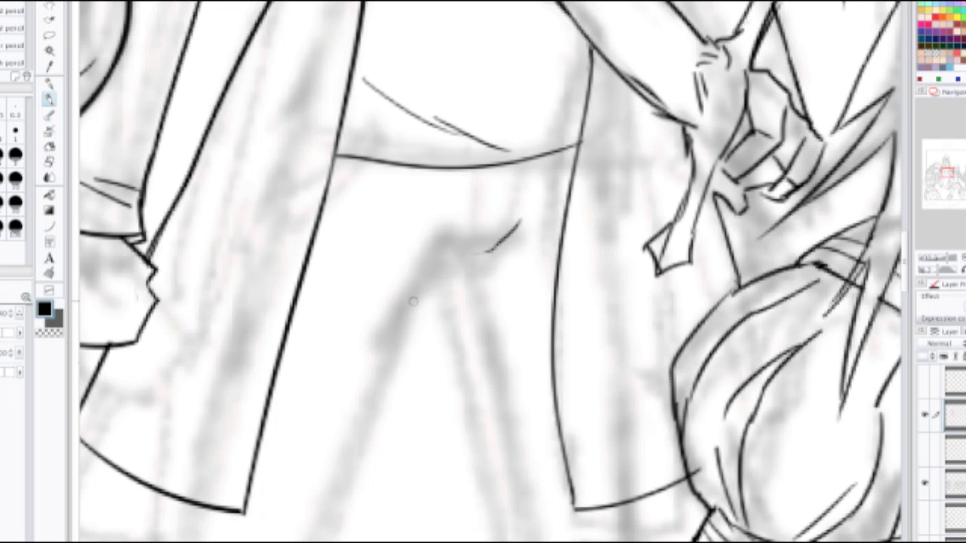
pyautogui.moveTo(409, 312)
pyautogui.mouseDown()
pyautogui.moveTo(436, 268)
pyautogui.moveTo(488, 252)
pyautogui.moveTo(516, 222)
pyautogui.mouseUp()
pyautogui.moveTo(435, 298); pyautogui.dragTo(428, 240)
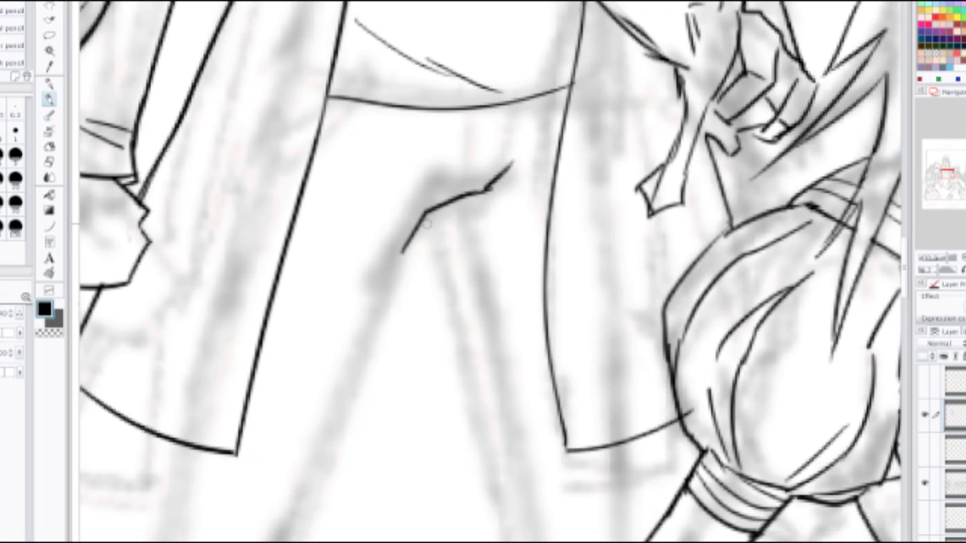
pyautogui.scroll(-3, 438, 283)
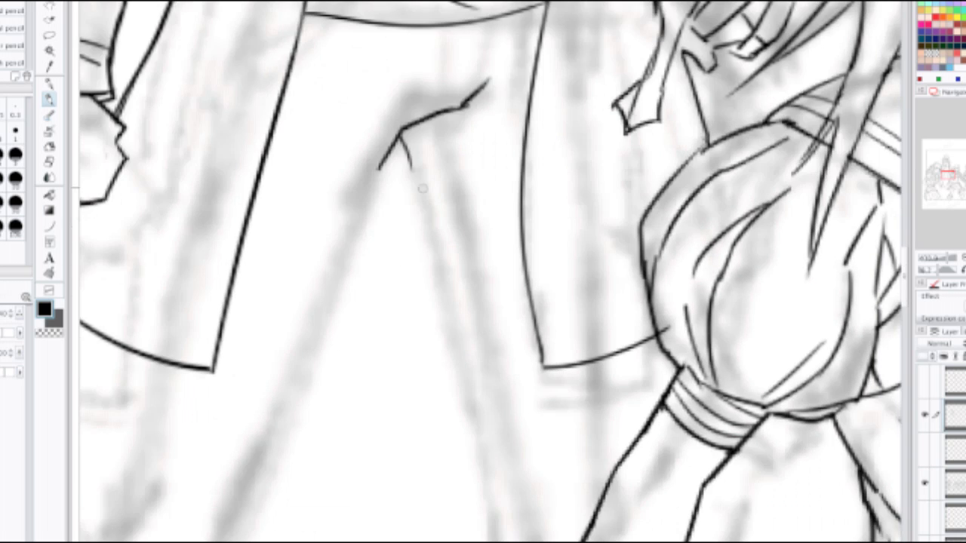
pyautogui.moveTo(410, 162); pyautogui.dragTo(430, 254)
pyautogui.hotkey('ctrl', 'z')
pyautogui.moveTo(417, 216); pyautogui.dragTo(476, 391)
pyautogui.hotkey('ctrl', 'z')
pyautogui.hotkey('ctrl', 'z')
pyautogui.hotkey('ctrl', '-')
pyautogui.hotkey('ctrl', '-')
pyautogui.hotkey('ctrl', 'z')
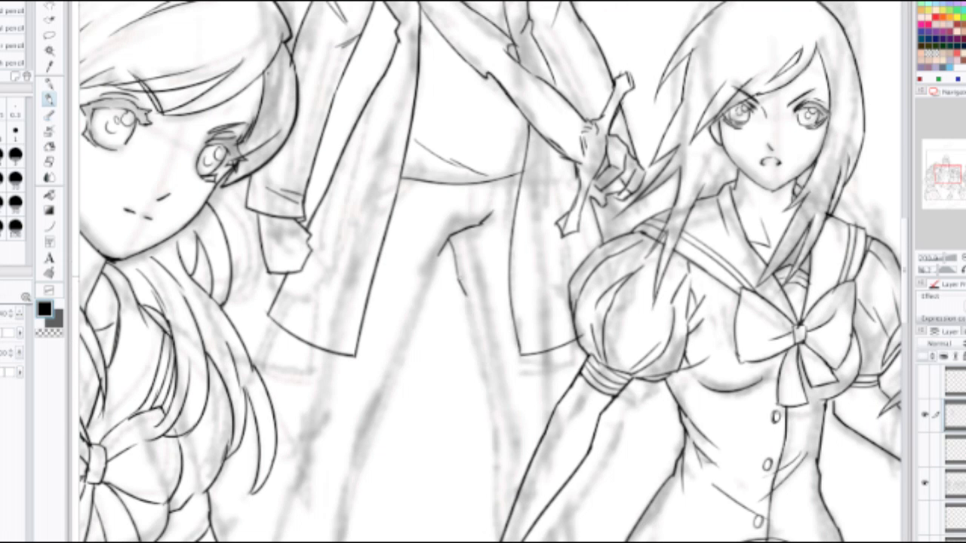
pyautogui.hotkey('ctrl', 'z')
# Step: Ink the inner edge of the swordsman's right-hand trouser leg from the crotch down to just past the knee
pyautogui.moveTo(456, 260); pyautogui.dragTo(473, 331)
pyautogui.hotkey('ctrl', 'z')
pyautogui.moveTo(454, 256); pyautogui.dragTo(489, 400)
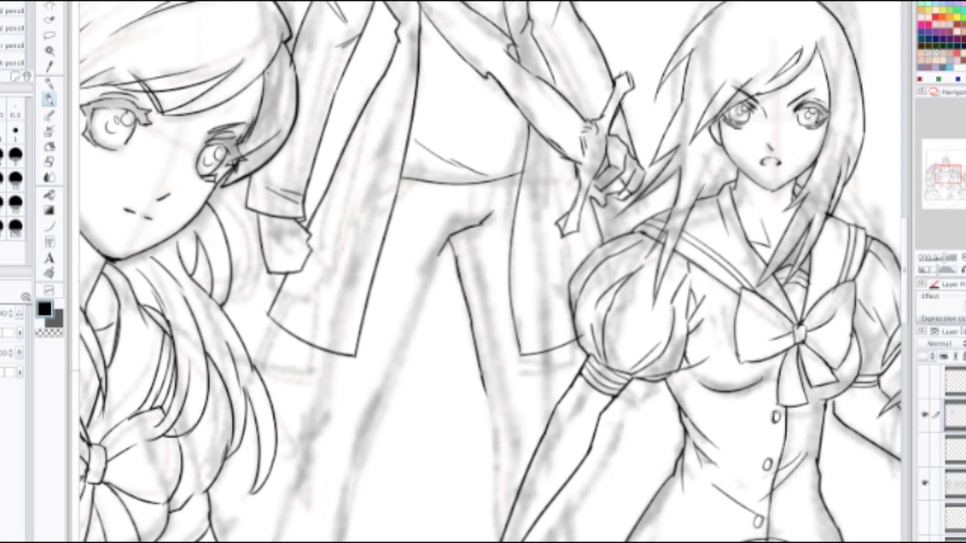
pyautogui.hotkey('ctrl', 'z')
pyautogui.moveTo(469, 321); pyautogui.dragTo(500, 444)
pyautogui.scroll(-3, 507, 450)
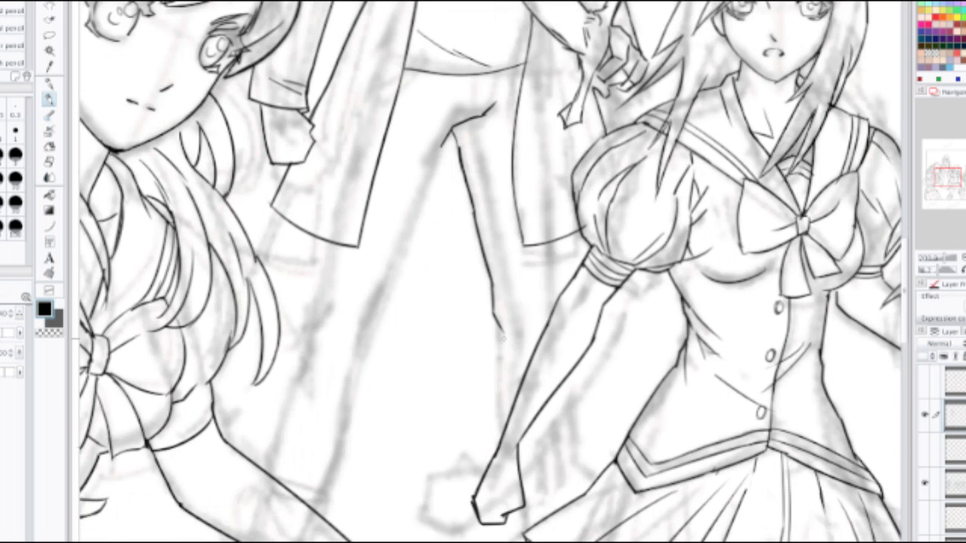
pyautogui.moveTo(494, 323); pyautogui.dragTo(500, 417)
pyautogui.hotkey('ctrl', 'z')
pyautogui.moveTo(498, 323); pyautogui.dragTo(504, 419)
pyautogui.hotkey('ctrl', 'z')
# Step: Ink the inner edge of the left-hand trouser leg from the crotch down to the knee
pyautogui.moveTo(443, 144); pyautogui.dragTo(378, 297)
pyautogui.hotkey('ctrl', 'z')
pyautogui.moveTo(443, 144); pyautogui.dragTo(377, 314)
pyautogui.hotkey('ctrl', 'z')
pyautogui.moveTo(445, 145); pyautogui.dragTo(362, 349)
pyautogui.hotkey('ctrl', 'z')
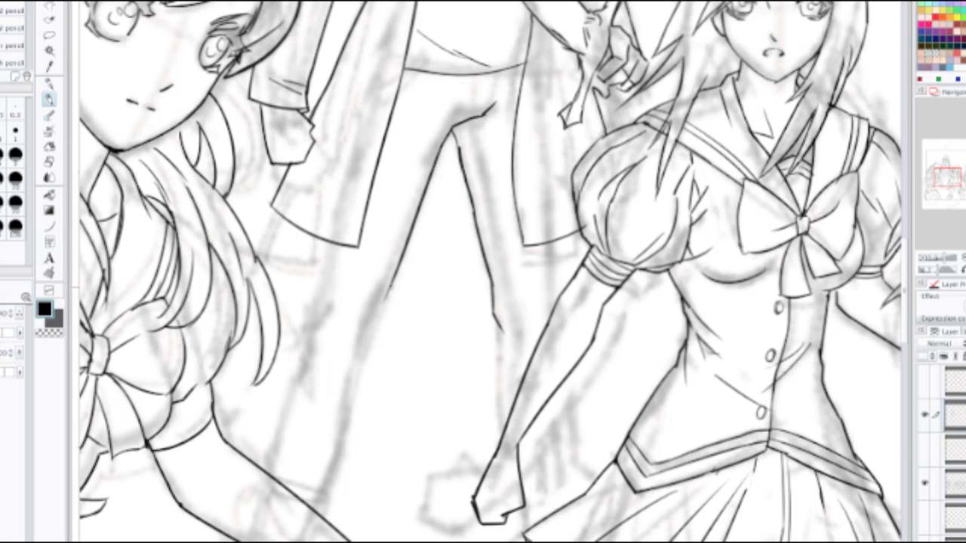
# Step: Continue the left-hand leg's inner edge from the knee down to the foreground girl's outstretched forearm
pyautogui.moveTo(388, 287)
pyautogui.mouseDown()
pyautogui.moveTo(363, 381)
pyautogui.moveTo(391, 325)
pyautogui.moveTo(355, 398)
pyautogui.mouseUp()
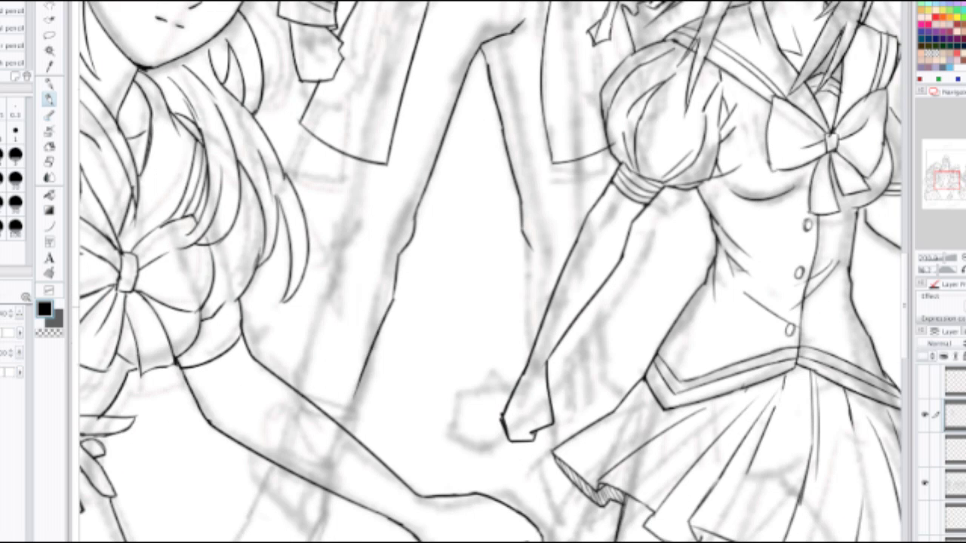
pyautogui.hotkey('ctrl', 'z')
pyautogui.moveTo(395, 293); pyautogui.dragTo(360, 397)
pyautogui.hotkey('ctrl', 'z')
pyautogui.moveTo(393, 295); pyautogui.dragTo(346, 422)
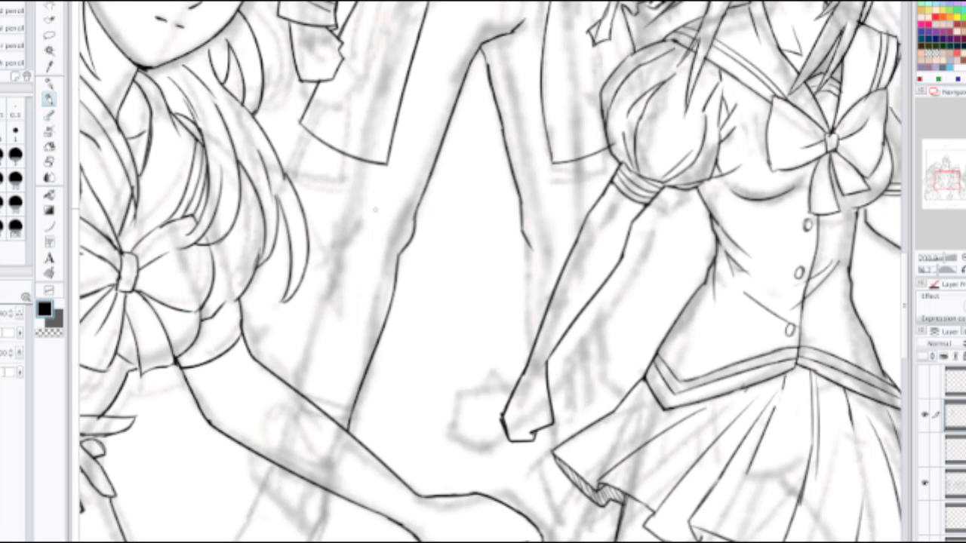
# Step: Ink the outer edge of the left-hand trouser leg from the coat hem down to the knee
pyautogui.moveTo(358, 157); pyautogui.dragTo(336, 238)
pyautogui.hotkey('ctrl', 'z')
pyautogui.moveTo(354, 158); pyautogui.dragTo(329, 242)
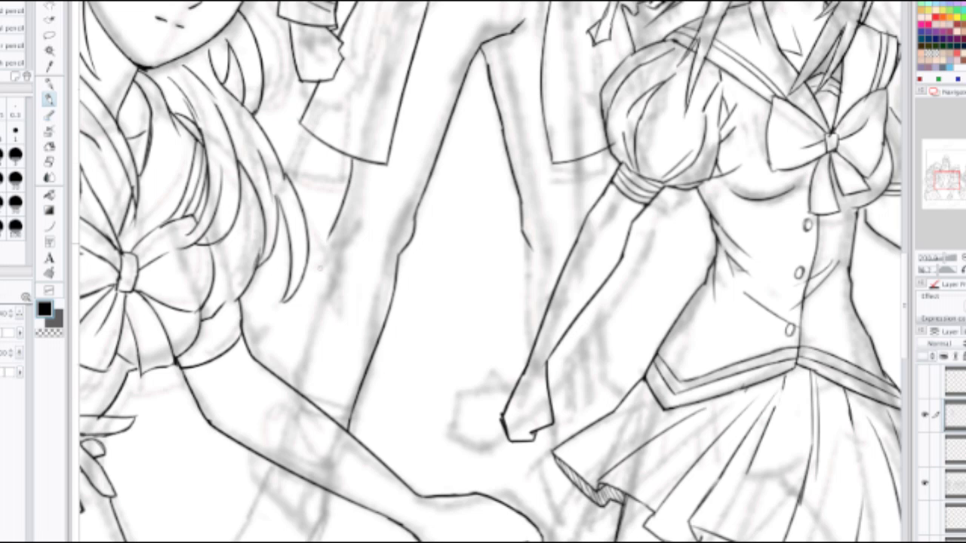
pyautogui.hotkey('ctrl', 'z')
pyautogui.moveTo(356, 157); pyautogui.dragTo(332, 264)
# Step: Ink the outer edge of the left-hand lower leg from the knee down to the girl's forearm
pyautogui.moveTo(333, 272); pyautogui.dragTo(313, 344)
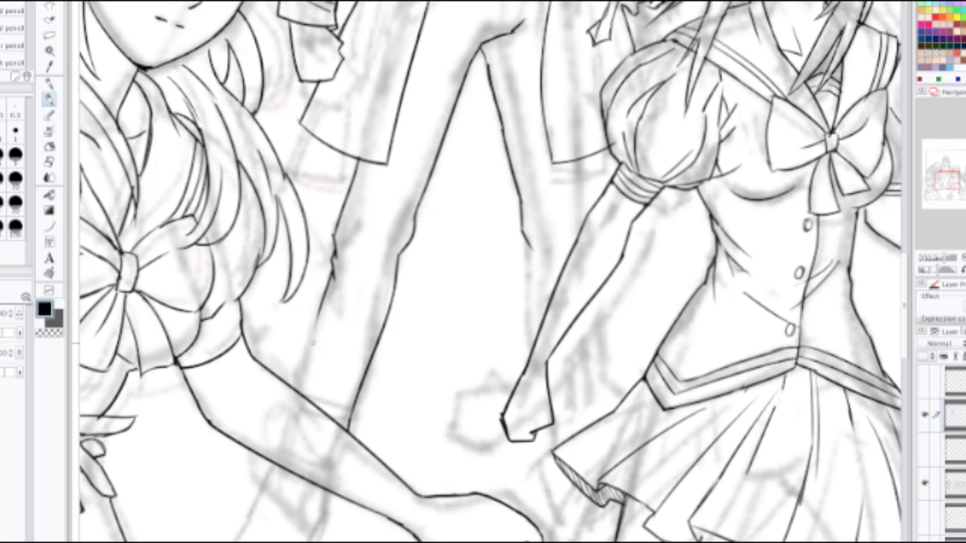
pyautogui.hotkey('ctrl', 'z')
pyautogui.moveTo(332, 275)
pyautogui.mouseDown()
pyautogui.moveTo(298, 369)
pyautogui.moveTo(295, 381)
pyautogui.moveTo(332, 289)
pyautogui.moveTo(304, 385)
pyautogui.mouseUp()
pyautogui.hotkey('ctrl', 'z')
pyautogui.hotkey('ctrl', 'z')
pyautogui.hotkey('ctrl', 'z')
pyautogui.moveTo(322, 302); pyautogui.dragTo(299, 384)
pyautogui.moveTo(336, 268); pyautogui.dragTo(318, 317)
pyautogui.hotkey('ctrl', 'z')
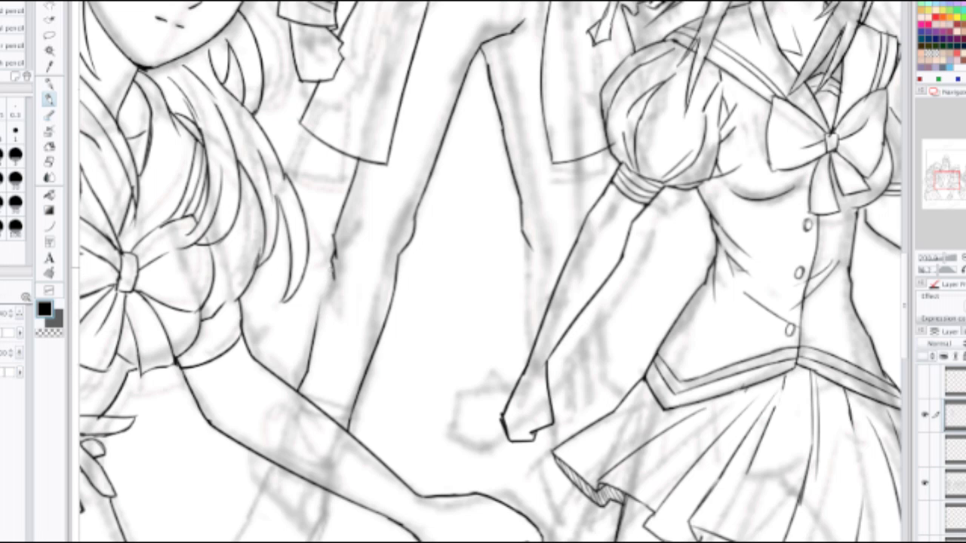
pyautogui.moveTo(333, 266); pyautogui.dragTo(316, 318)
# Step: Add short fold creases at the inner knee of the left-hand trouser leg
pyautogui.moveTo(396, 251)
pyautogui.mouseDown()
pyautogui.moveTo(373, 281)
pyautogui.moveTo(393, 249)
pyautogui.mouseUp()
pyautogui.hotkey('ctrl', 'z')
pyautogui.hotkey('ctrl', 'z')
pyautogui.moveTo(380, 281); pyautogui.dragTo(409, 219)
pyautogui.hotkey('ctrl', 'z')
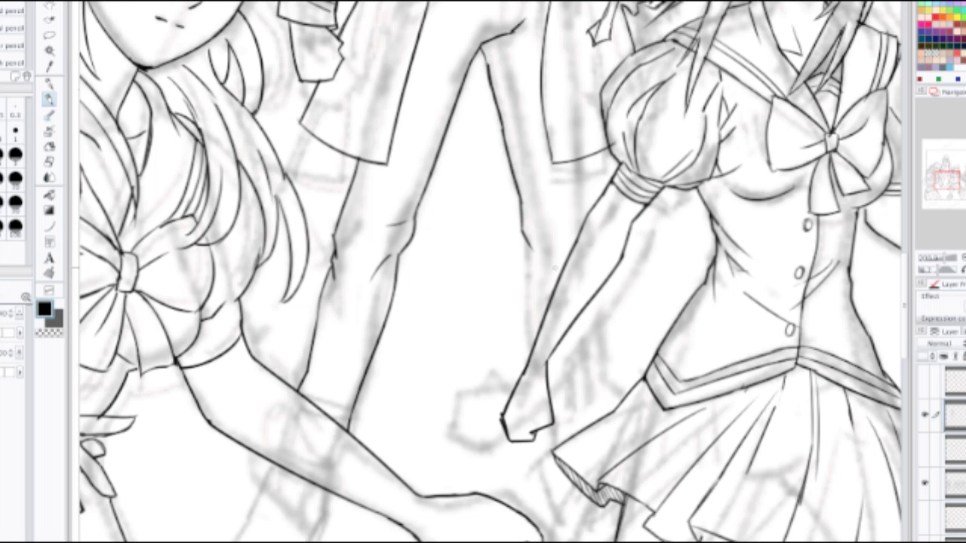
# Step: Extend the right-hand leg's inner edge from the knee down to the sailor-uniform girl's arm
pyautogui.moveTo(530, 244); pyautogui.dragTo(527, 354)
pyautogui.hotkey('ctrl', 'z')
pyautogui.moveTo(529, 243); pyautogui.dragTo(526, 353)
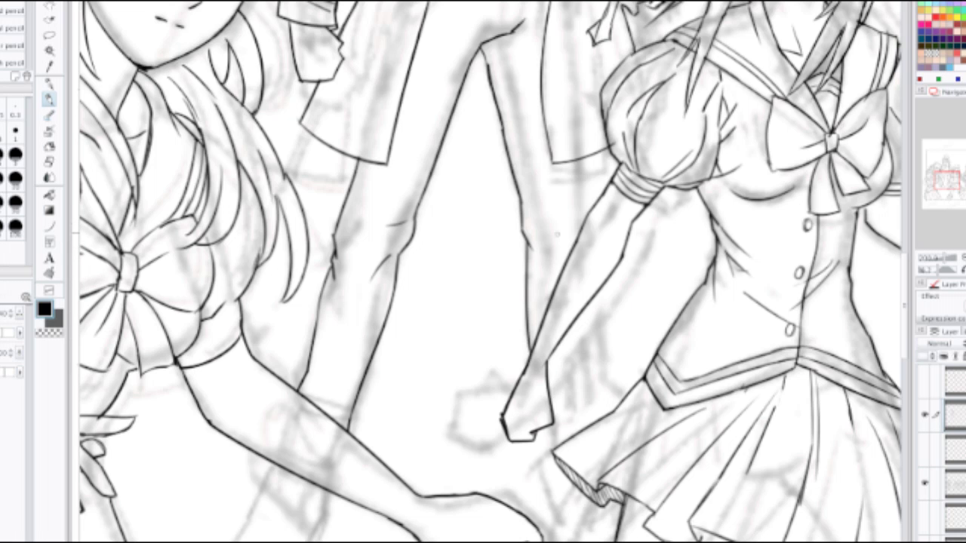
# Step: Ink the outer edge of the right-hand trouser leg from the coat hem past the girl's arm down to her skirt
pyautogui.moveTo(580, 155); pyautogui.dragTo(585, 219)
pyautogui.hotkey('ctrl', 'z')
pyautogui.moveTo(593, 295); pyautogui.dragTo(598, 384)
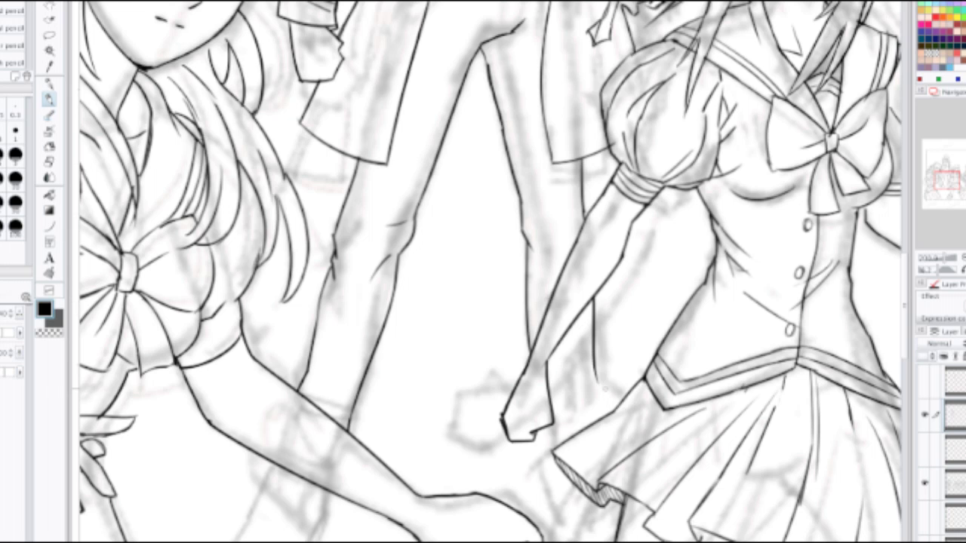
pyautogui.hotkey('ctrl', 'z')
pyautogui.moveTo(593, 295)
pyautogui.mouseDown()
pyautogui.moveTo(606, 383)
pyautogui.moveTo(622, 401)
pyautogui.mouseUp()
pyautogui.moveTo(528, 377); pyautogui.dragTo(580, 247)
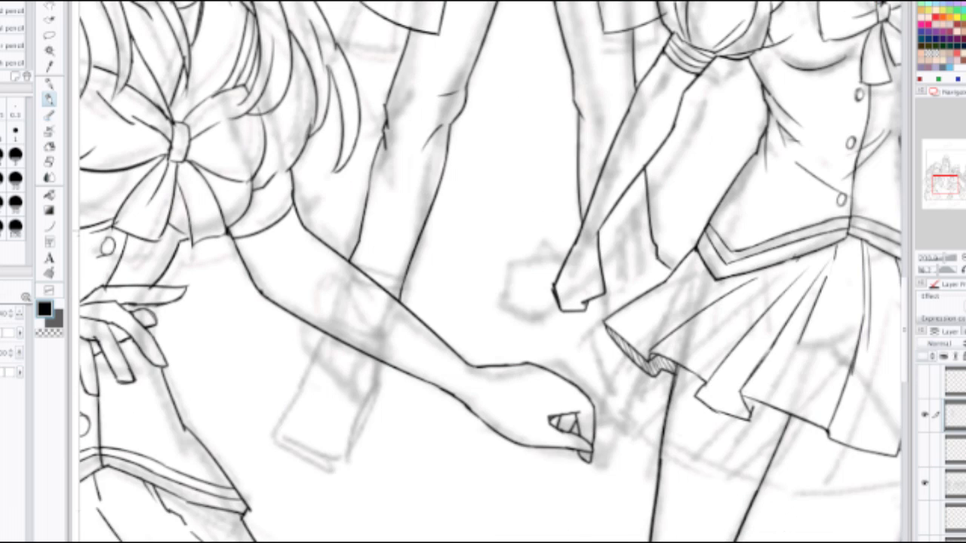
# Step: Ink the outer side of the left-hand shoe from below the girl's forearm down to the toe
pyautogui.scroll(2, 459, 202)
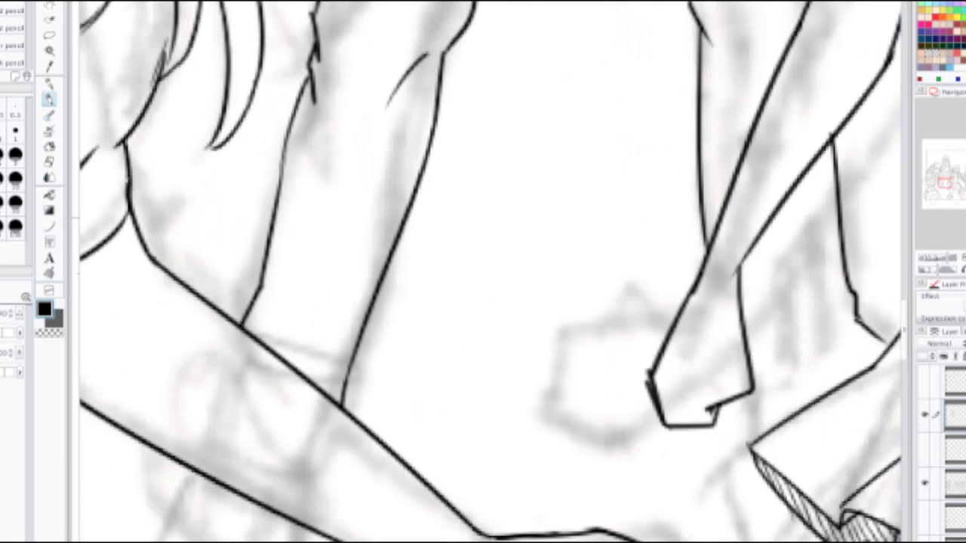
pyautogui.scroll(-2, 528, 227)
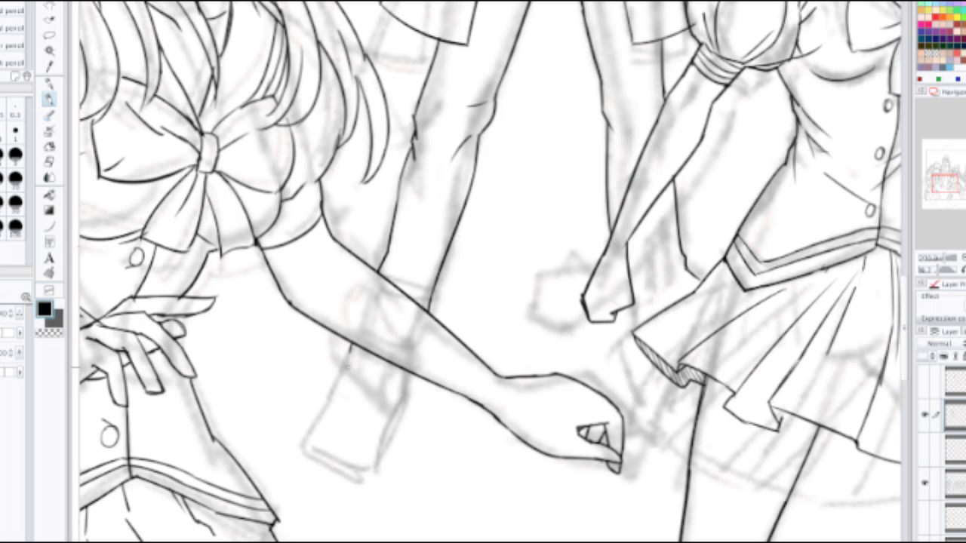
pyautogui.moveTo(352, 343); pyautogui.dragTo(310, 431)
pyautogui.hotkey('ctrl', 'z')
pyautogui.moveTo(336, 388)
pyautogui.mouseDown()
pyautogui.moveTo(305, 439)
pyautogui.moveTo(329, 469)
pyautogui.mouseUp()
pyautogui.hotkey('ctrl', 'z')
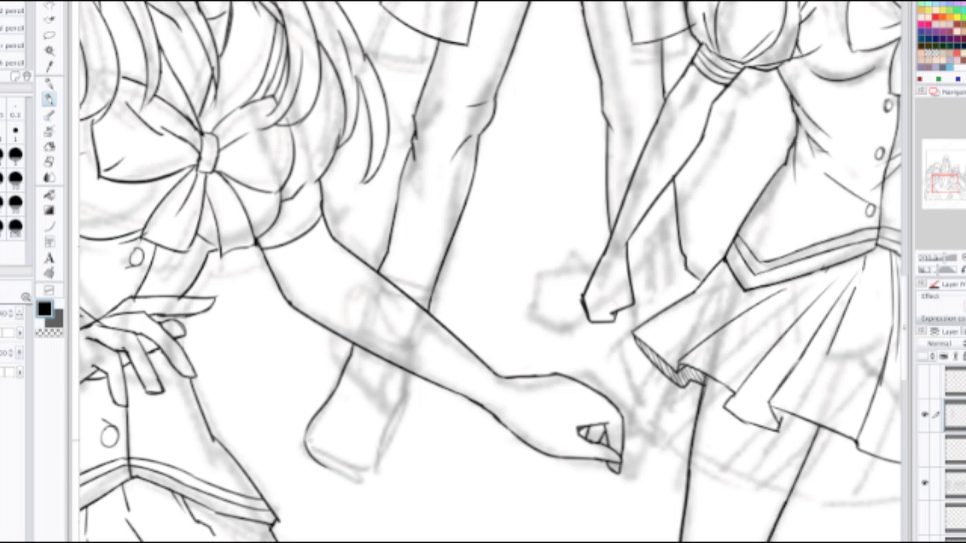
pyautogui.hotkey('ctrl', 'z')
pyautogui.moveTo(304, 436); pyautogui.dragTo(368, 476)
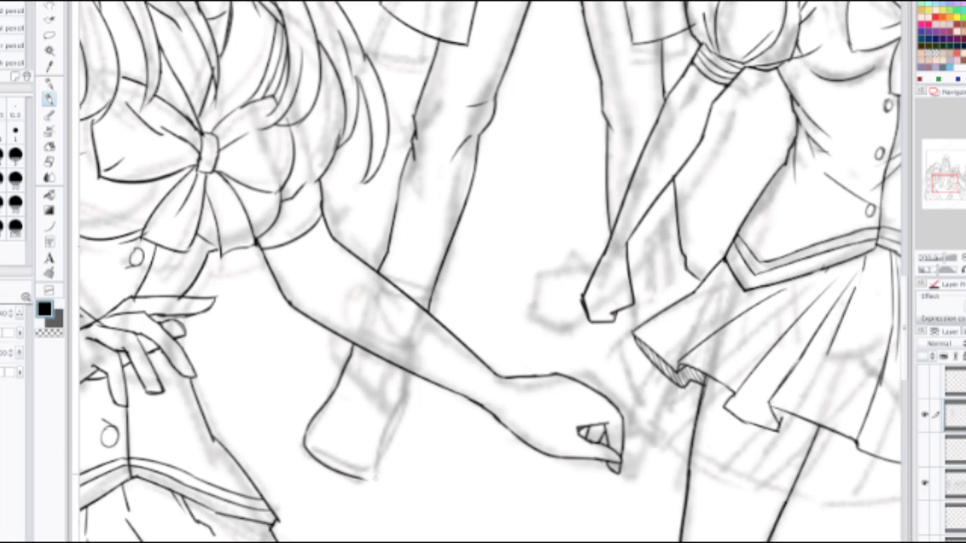
pyautogui.hotkey('ctrl', 'z')
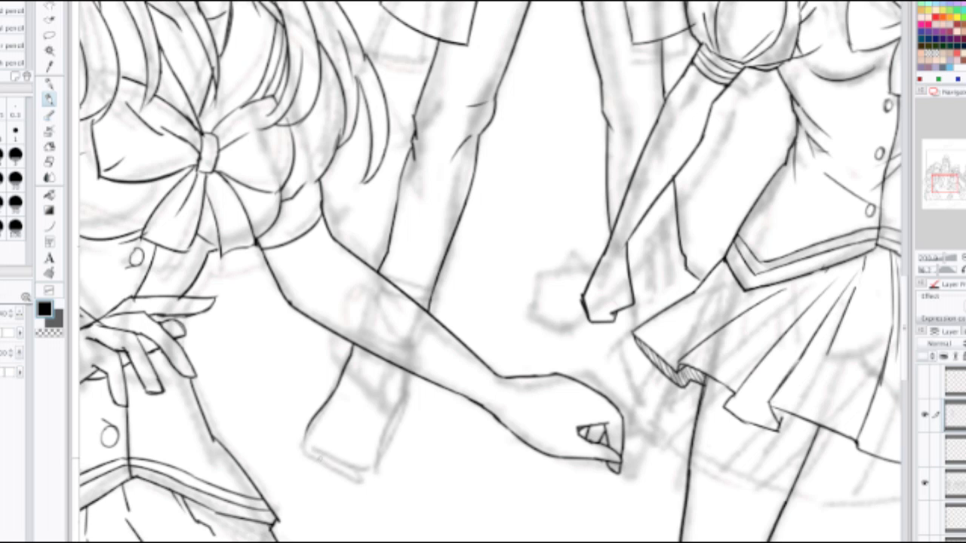
# Step: Ink the rounded bottom of the left-hand shoe's toe, redrawing the curve until it fits the sketch
pyautogui.moveTo(305, 436)
pyautogui.mouseDown()
pyautogui.moveTo(361, 475)
pyautogui.moveTo(390, 451)
pyautogui.mouseUp()
pyautogui.hotkey('ctrl', 'z')
pyautogui.hotkey('ctrl', 'z')
pyautogui.moveTo(349, 475); pyautogui.dragTo(388, 447)
pyautogui.hotkey('ctrl', 'z')
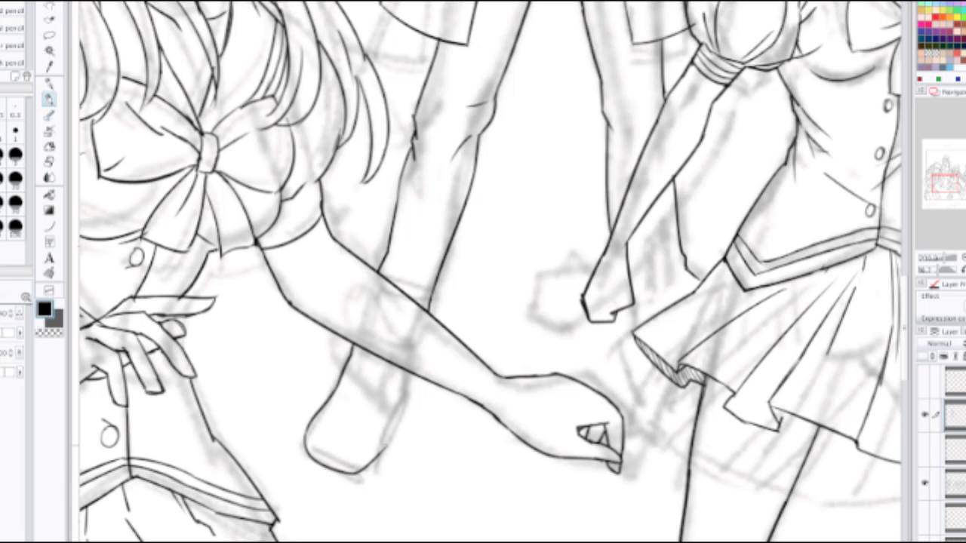
pyautogui.hotkey('ctrl', 'z')
pyautogui.moveTo(351, 473); pyautogui.dragTo(407, 402)
pyautogui.hotkey('ctrl', 'z')
pyautogui.moveTo(377, 455); pyautogui.dragTo(412, 395)
pyautogui.hotkey('ctrl', 'z')
pyautogui.moveTo(377, 456); pyautogui.dragTo(412, 394)
pyautogui.hotkey('ctrl', 'z')
pyautogui.moveTo(338, 471); pyautogui.dragTo(394, 433)
pyautogui.hotkey('ctrl', 'z')
pyautogui.moveTo(340, 473); pyautogui.dragTo(394, 432)
pyautogui.hotkey('ctrl', 'z')
# Step: Ink the inner side of the left-hand shoe from the forearm down and close the outline at the toe
pyautogui.scroll(2, 399, 351)
pyautogui.moveTo(400, 354); pyautogui.dragTo(430, 180)
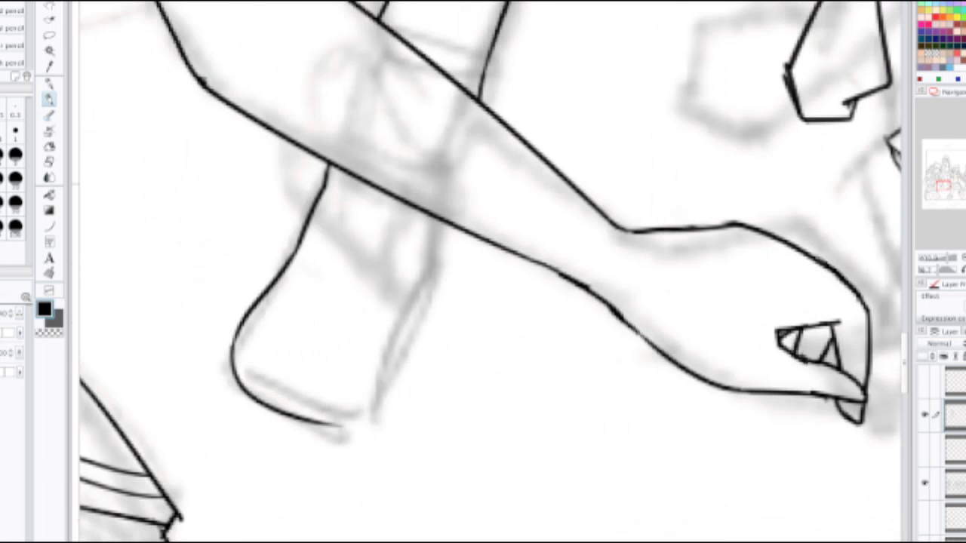
pyautogui.moveTo(439, 215); pyautogui.dragTo(441, 265)
pyautogui.hotkey('ctrl', 'z')
pyautogui.moveTo(438, 219); pyautogui.dragTo(443, 263)
pyautogui.hotkey('ctrl', 'z')
pyautogui.moveTo(439, 219)
pyautogui.mouseDown()
pyautogui.moveTo(437, 267)
pyautogui.moveTo(337, 412)
pyautogui.moveTo(357, 407)
pyautogui.moveTo(339, 426)
pyautogui.moveTo(395, 367)
pyautogui.mouseUp()
pyautogui.hotkey('ctrl', 'z')
pyautogui.hotkey('ctrl', 'z')
pyautogui.moveTo(332, 424)
pyautogui.mouseDown()
pyautogui.moveTo(382, 383)
pyautogui.moveTo(407, 309)
pyautogui.moveTo(361, 399)
pyautogui.mouseUp()
pyautogui.scroll(-3, 420, 303)
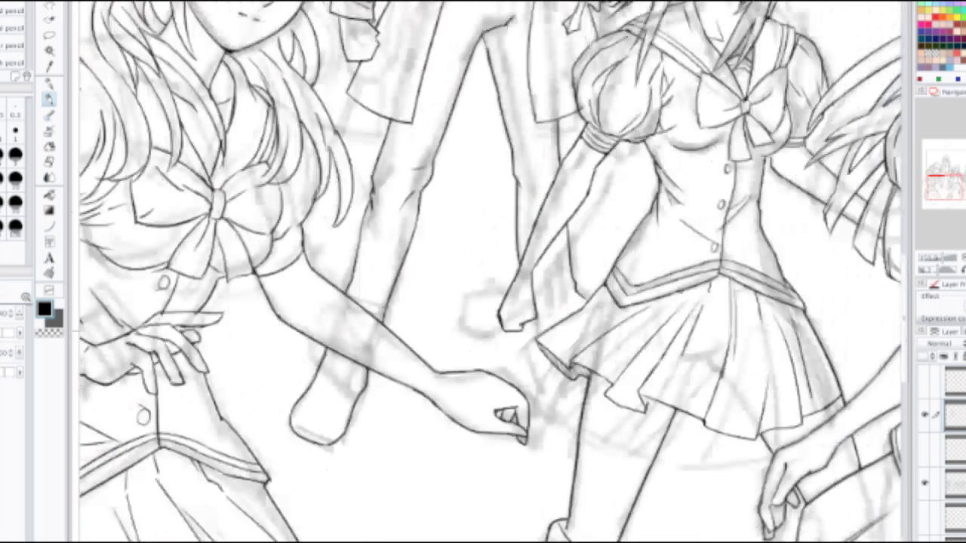
pyautogui.scroll(-2, 415, 291)
pyautogui.scroll(3, 420, 302)
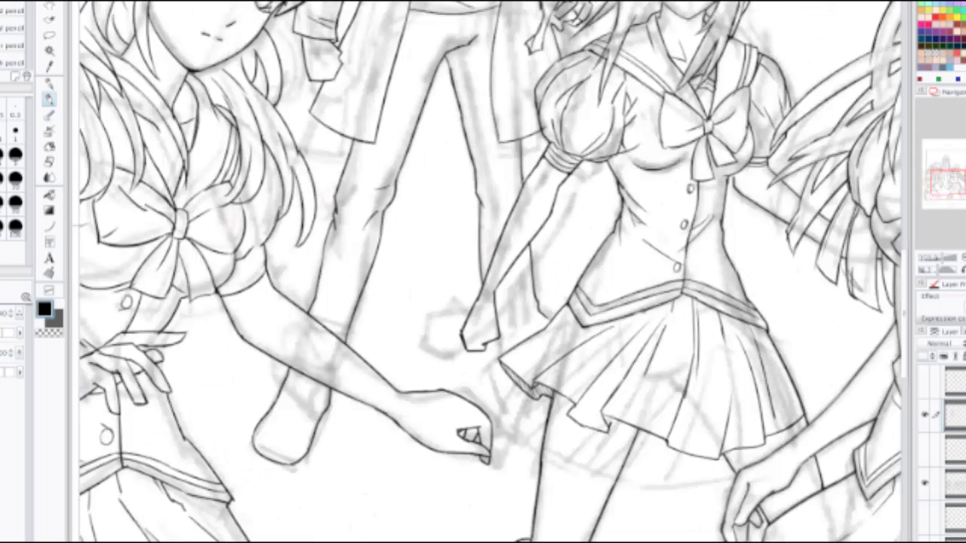
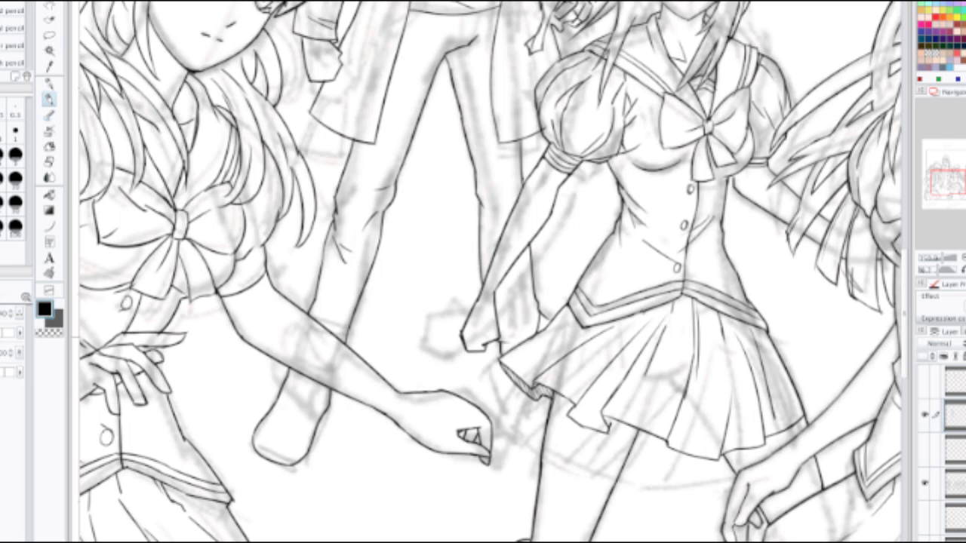
pyautogui.moveTo(440, 311); pyautogui.dragTo(441, 252)
pyautogui.scroll(1, 442, 253)
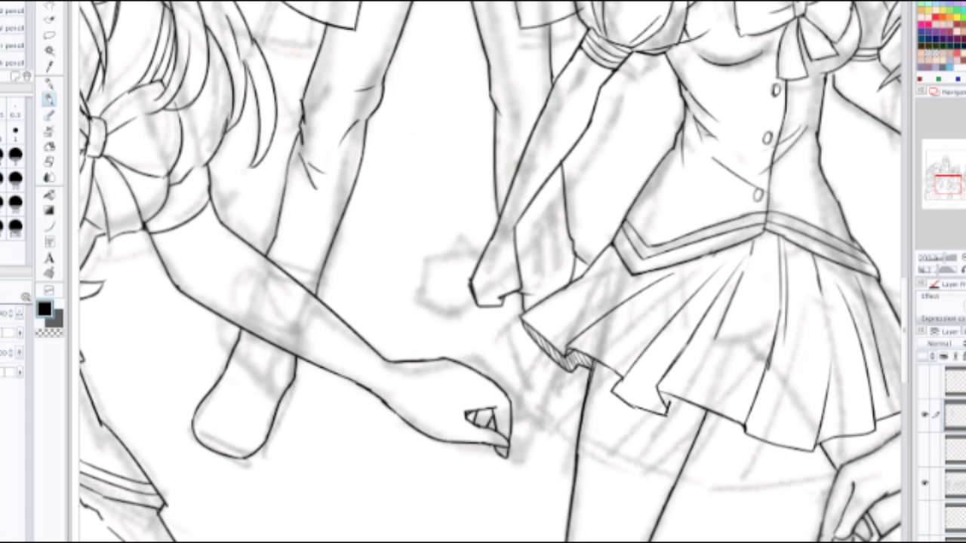
pyautogui.press('Tab')
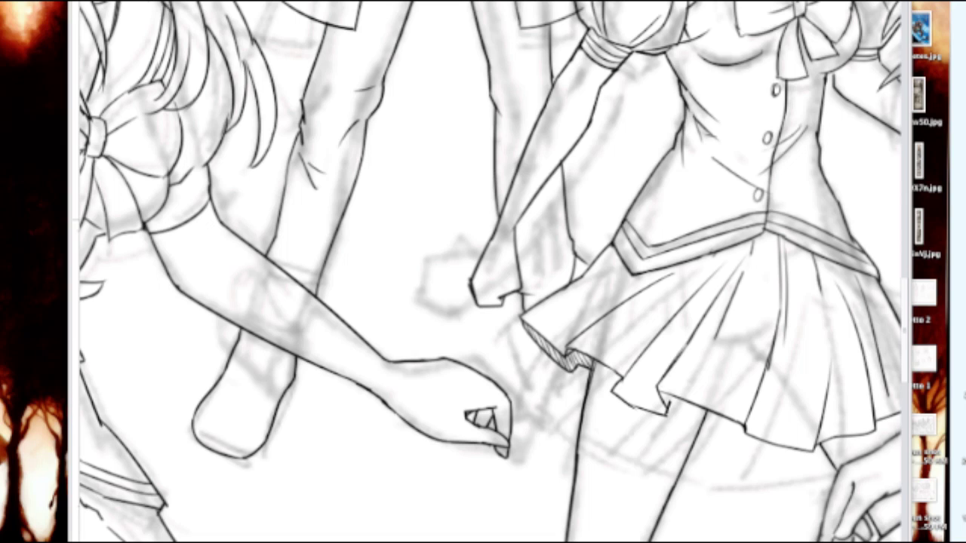
pyautogui.press('Tab')
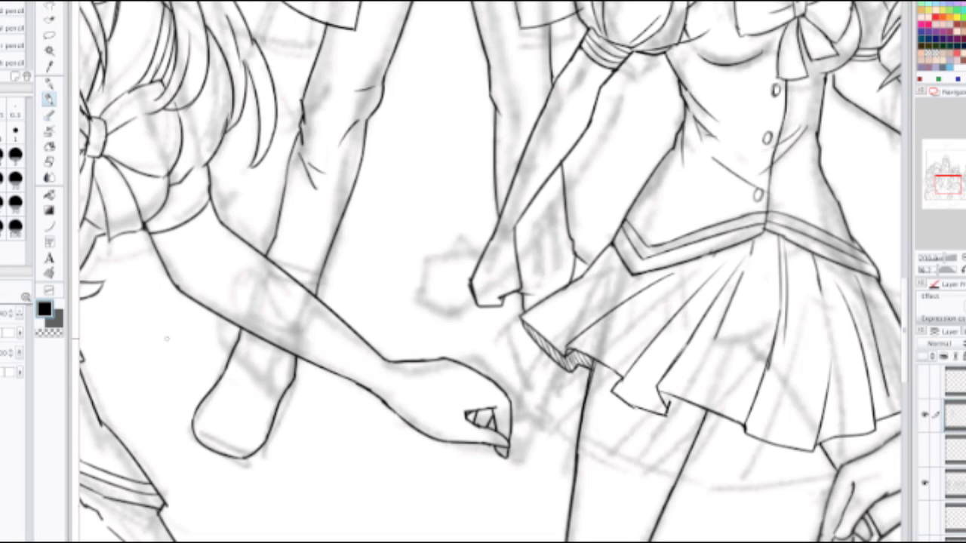
# Step: Ink the left-hand shoe's details: the curved toe-cap seam, the side panel edges and the crossed laces
pyautogui.moveTo(204, 397)
pyautogui.mouseDown()
pyautogui.moveTo(231, 388)
pyautogui.moveTo(263, 421)
pyautogui.mouseUp()
pyautogui.moveTo(261, 383); pyautogui.dragTo(273, 406)
pyautogui.moveTo(267, 383); pyautogui.dragTo(273, 397)
pyautogui.moveTo(262, 380); pyautogui.dragTo(279, 349)
pyautogui.moveTo(222, 381)
pyautogui.mouseDown()
pyautogui.moveTo(235, 364)
pyautogui.moveTo(262, 377)
pyautogui.mouseUp()
pyautogui.moveTo(255, 363)
pyautogui.mouseDown()
pyautogui.moveTo(266, 376)
pyautogui.moveTo(251, 360)
pyautogui.moveTo(256, 349)
pyautogui.mouseUp()
pyautogui.moveTo(261, 365); pyautogui.dragTo(273, 350)
pyautogui.moveTo(262, 362); pyautogui.dragTo(270, 356)
pyautogui.moveTo(254, 348)
pyautogui.mouseDown()
pyautogui.moveTo(272, 341)
pyautogui.moveTo(262, 345)
pyautogui.moveTo(272, 350)
pyautogui.moveTo(250, 349)
pyautogui.mouseUp()
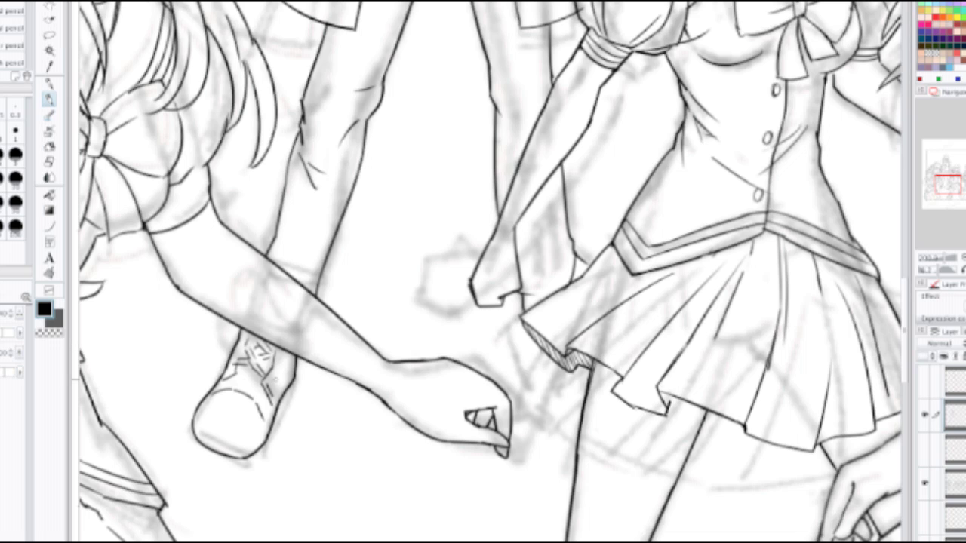
pyautogui.moveTo(272, 382); pyautogui.dragTo(281, 364)
pyautogui.moveTo(277, 366); pyautogui.dragTo(287, 357)
# Step: Ink the sole line curving around the front of the left-hand shoe's toe
pyautogui.moveTo(198, 429); pyautogui.dragTo(254, 449)
pyautogui.hotkey('ctrl', 'z')
pyautogui.moveTo(200, 431); pyautogui.dragTo(259, 446)
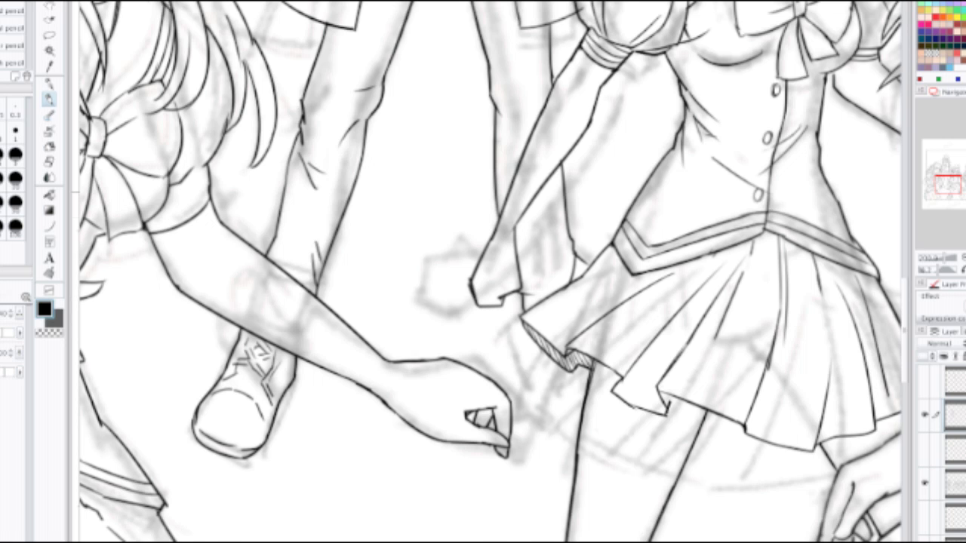
# Step: Ink short fold creases at the inner knee of the right-hand trouser leg
pyautogui.moveTo(515, 62); pyautogui.dragTo(445, 220)
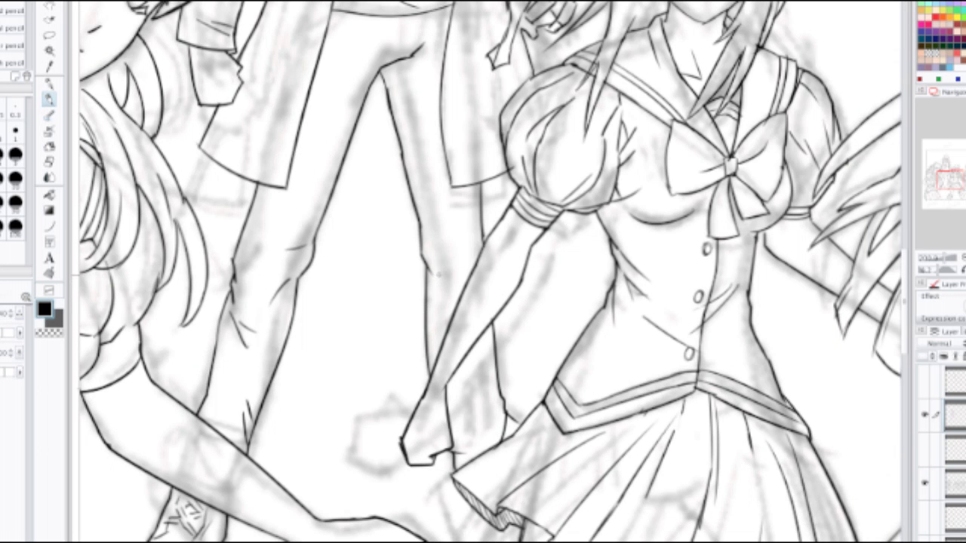
pyautogui.moveTo(439, 275)
pyautogui.mouseDown()
pyautogui.moveTo(452, 292)
pyautogui.moveTo(446, 299)
pyautogui.mouseUp()
pyautogui.hotkey('ctrl', 'z')
# Step: Ink two short fly lines on the trousers between the shirt hem and the crotch
pyautogui.moveTo(453, 73); pyautogui.dragTo(453, 215)
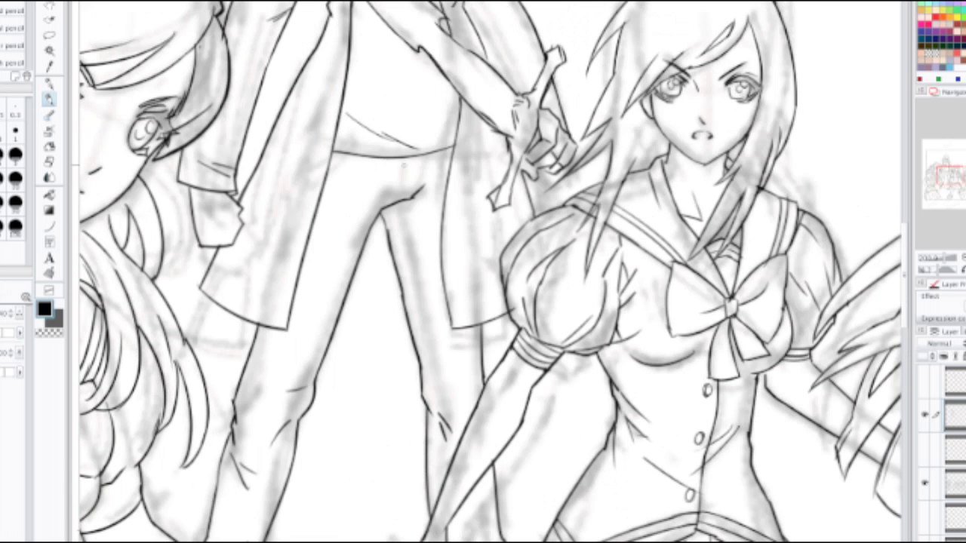
pyautogui.moveTo(405, 155); pyautogui.dragTo(392, 197)
pyautogui.hotkey('ctrl', 'z')
pyautogui.moveTo(407, 157); pyautogui.dragTo(398, 199)
pyautogui.moveTo(425, 154); pyautogui.dragTo(411, 194)
# Step: Ink a short hip crease and a seam line running just inside the right-hand leg's inner edge down to the knee
pyautogui.moveTo(346, 183)
pyautogui.mouseDown()
pyautogui.moveTo(374, 197)
pyautogui.moveTo(410, 268)
pyautogui.moveTo(410, 300)
pyautogui.mouseUp()
pyautogui.hotkey('ctrl', 'z')
pyautogui.moveTo(400, 200); pyautogui.dragTo(432, 385)
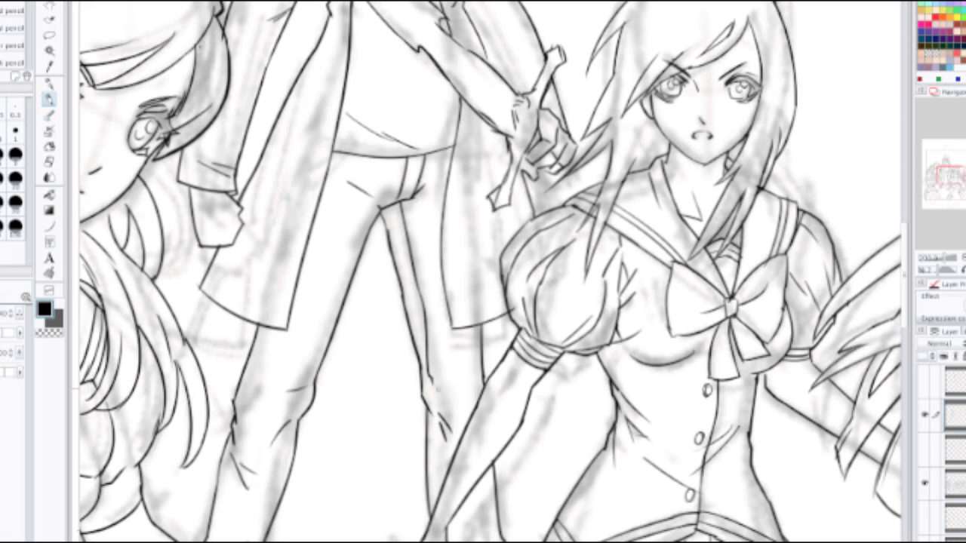
pyautogui.moveTo(438, 390); pyautogui.dragTo(448, 305)
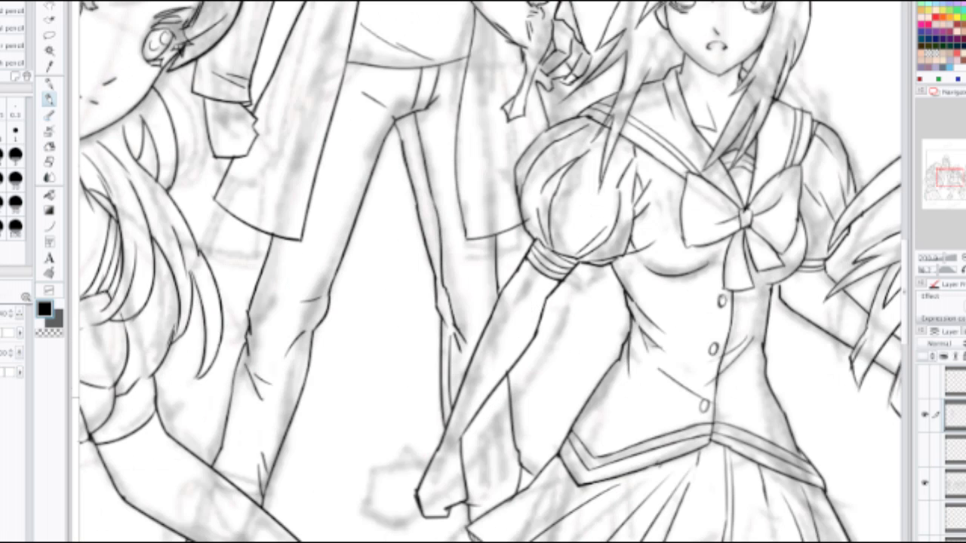
# Step: Erase the upper part of the coat's front edge line just below the blade, beside the swordsman's left-hand sleeve
pyautogui.scroll(-2, 476, 370)
pyautogui.moveTo(475, 370); pyautogui.dragTo(480, 380)
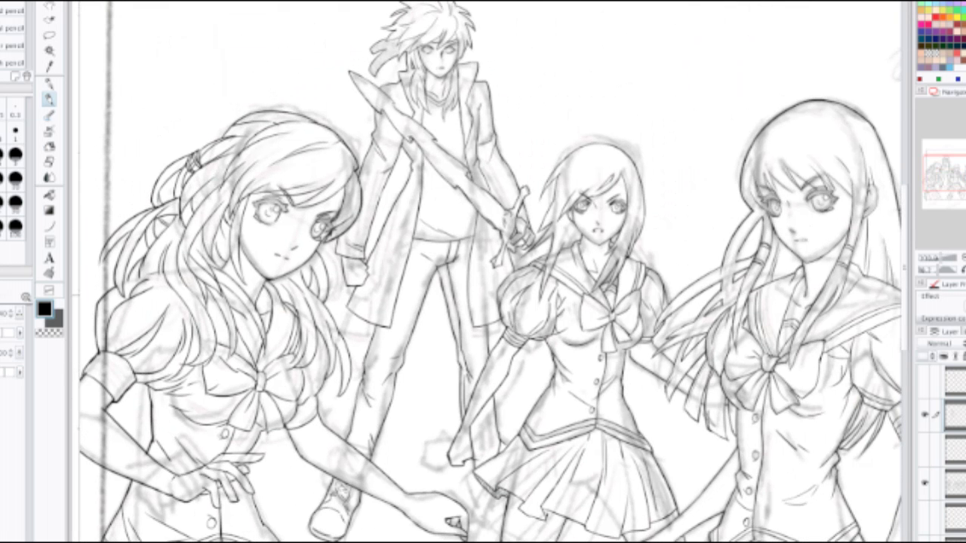
pyautogui.moveTo(397, 148); pyautogui.dragTo(375, 276)
pyautogui.scroll(2, 375, 276)
pyautogui.press('j')
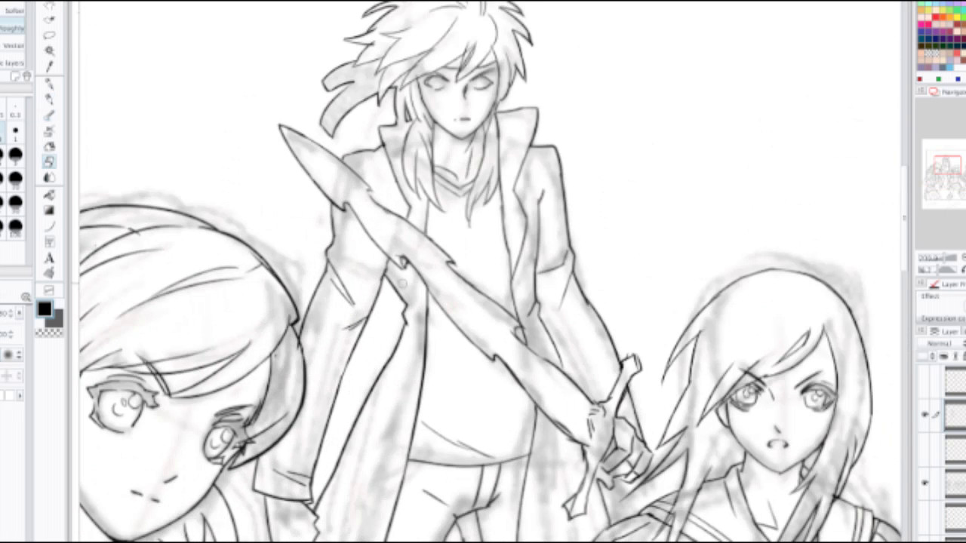
pyautogui.moveTo(385, 271); pyautogui.dragTo(411, 323)
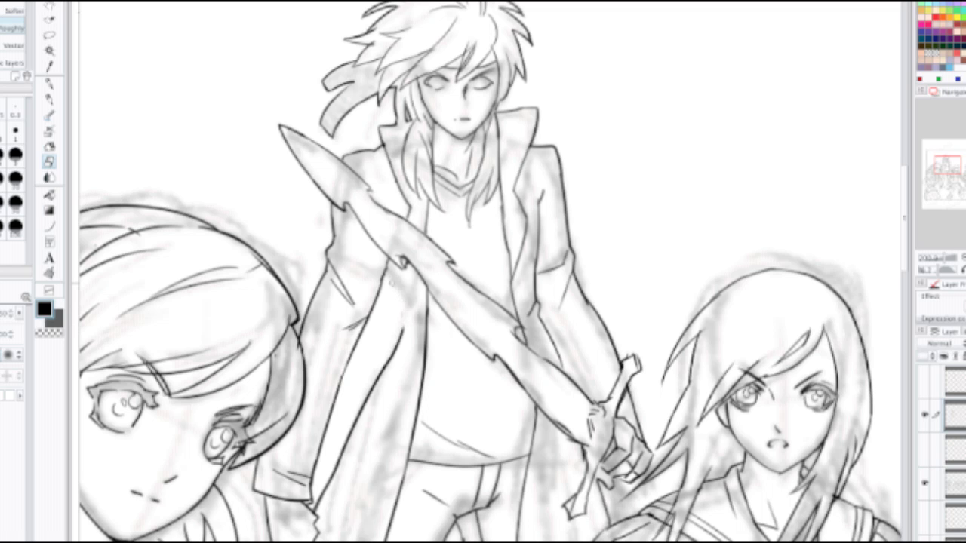
# Step: Re-ink the coat's front edge from the left-hand sleeve's armpit down to the existing line, with a jagged fold kink
pyautogui.press('p')
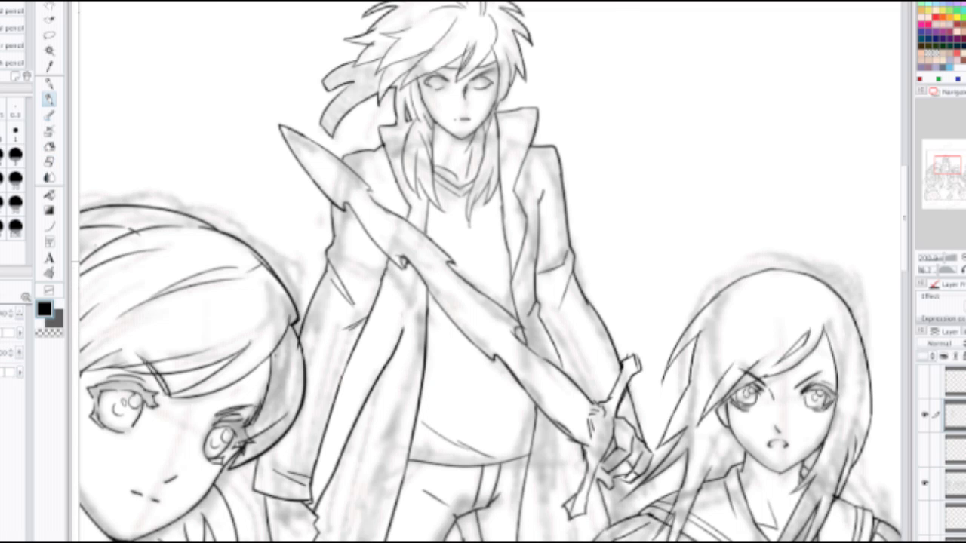
pyautogui.scroll(3, 389, 255)
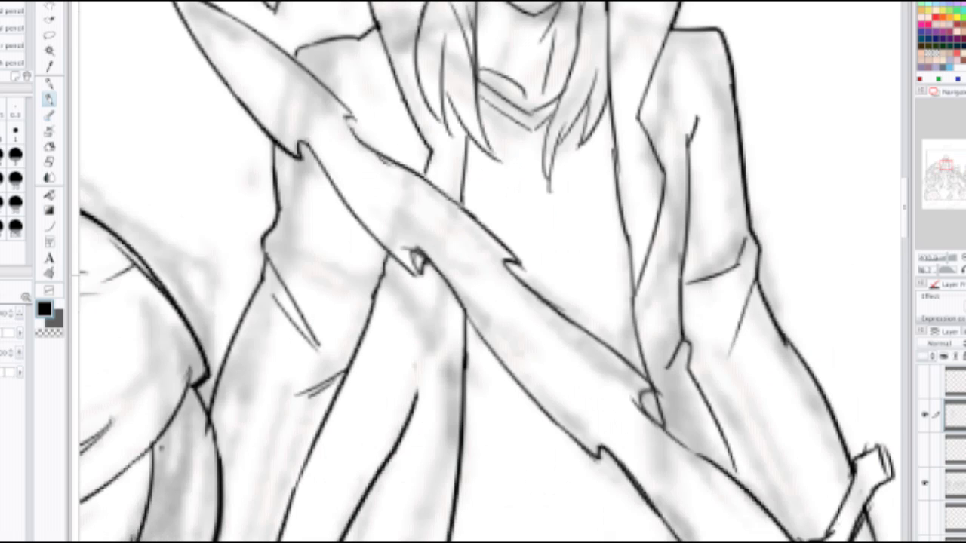
pyautogui.moveTo(389, 255); pyautogui.dragTo(416, 359)
pyautogui.hotkey('ctrl', 'z')
pyautogui.moveTo(396, 259); pyautogui.dragTo(412, 365)
pyautogui.hotkey('ctrl', 'z')
pyautogui.moveTo(397, 260); pyautogui.dragTo(418, 394)
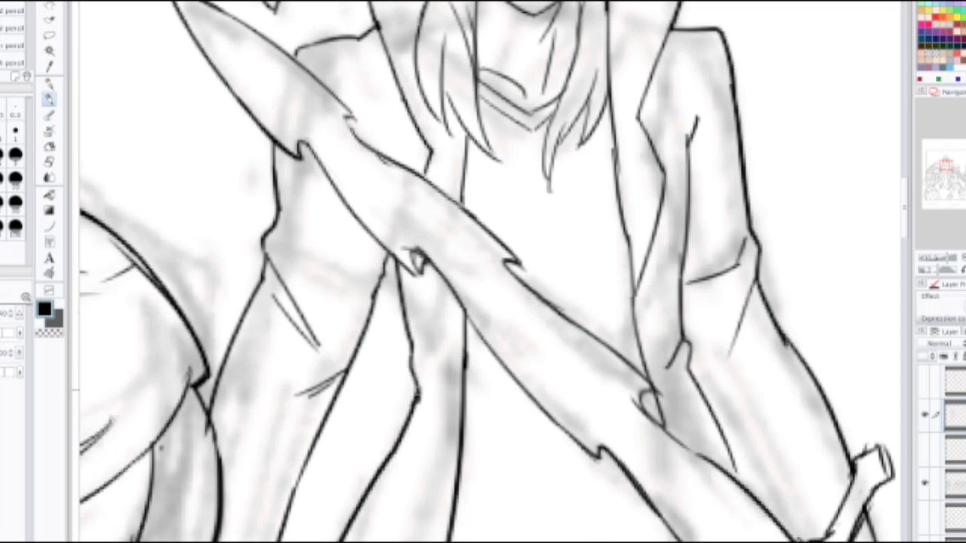
pyautogui.scroll(-3, 432, 340)
pyautogui.moveTo(432, 339); pyautogui.dragTo(433, 220)
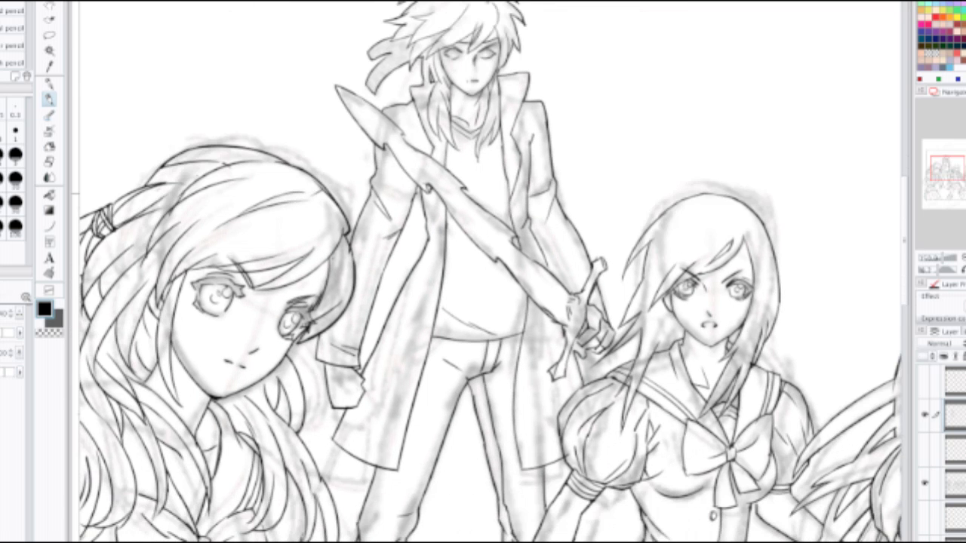
pyautogui.hotkey('ctrl', 'z')
pyautogui.hotkey('ctrl', 'z')
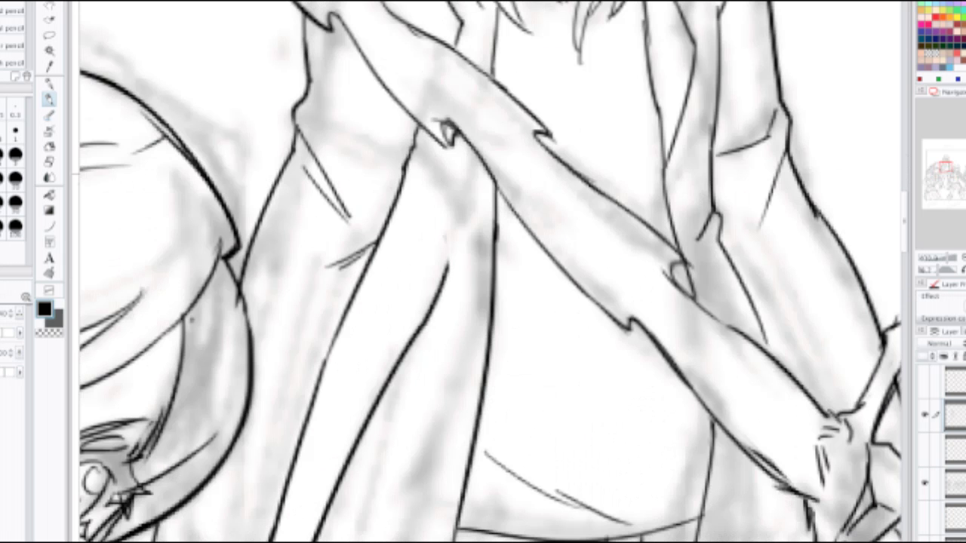
pyautogui.moveTo(414, 151); pyautogui.dragTo(443, 276)
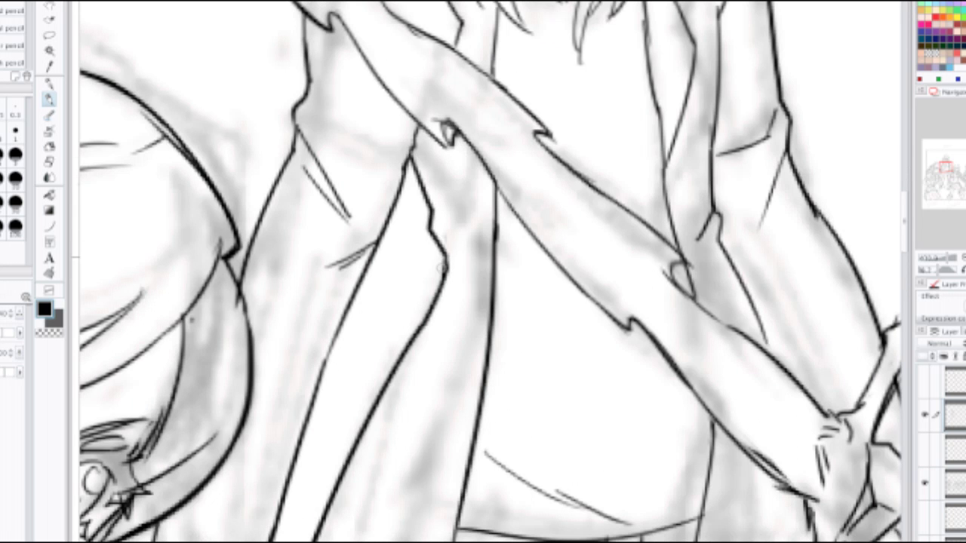
# Step: Ink a short finger line on the swordsman's lowered hand beneath the left-hand sleeve cuff
pyautogui.scroll(-2, 443, 214)
pyautogui.scroll(-2, 445, 211)
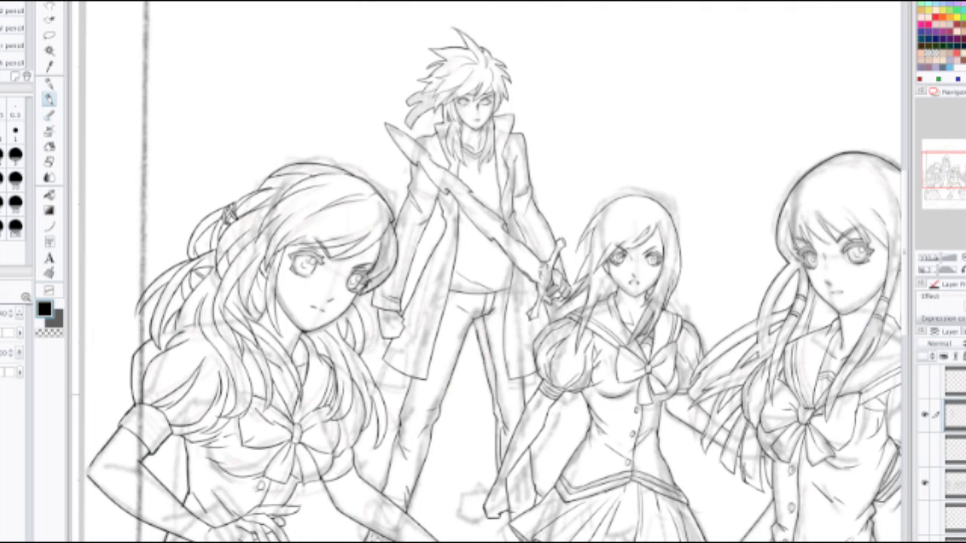
pyautogui.moveTo(453, 329); pyautogui.dragTo(446, 217)
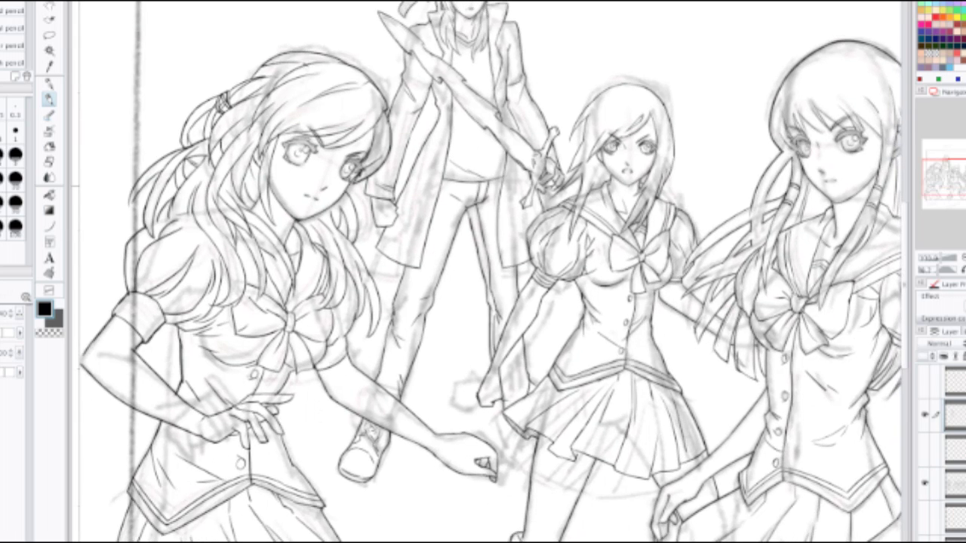
pyautogui.scroll(1, 492, 271)
pyautogui.scroll(4, 396, 249)
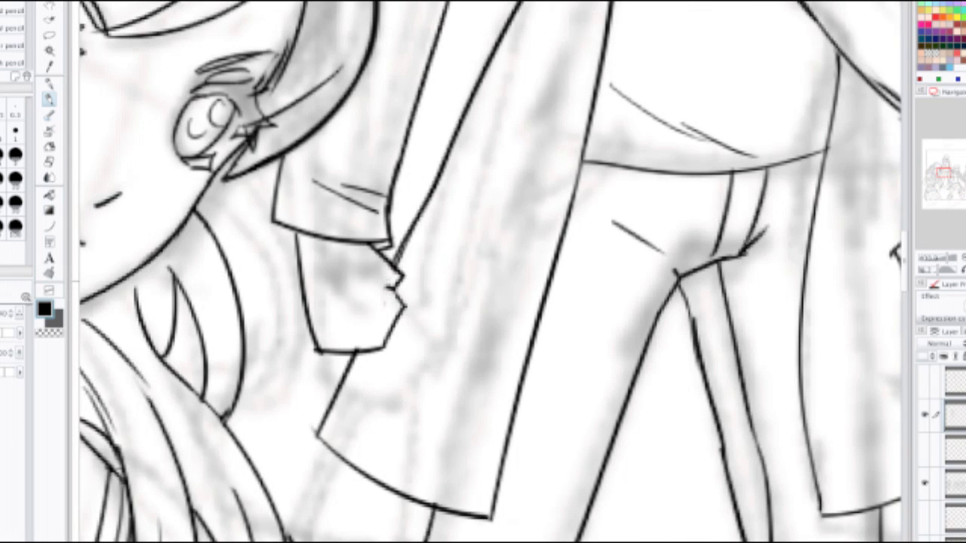
pyautogui.moveTo(381, 281); pyautogui.dragTo(380, 298)
# Step: Erase the rough notches and the stretch of the sword's lower edge between them
pyautogui.scroll(-3, 382, 226)
pyautogui.moveTo(382, 226); pyautogui.dragTo(331, 409)
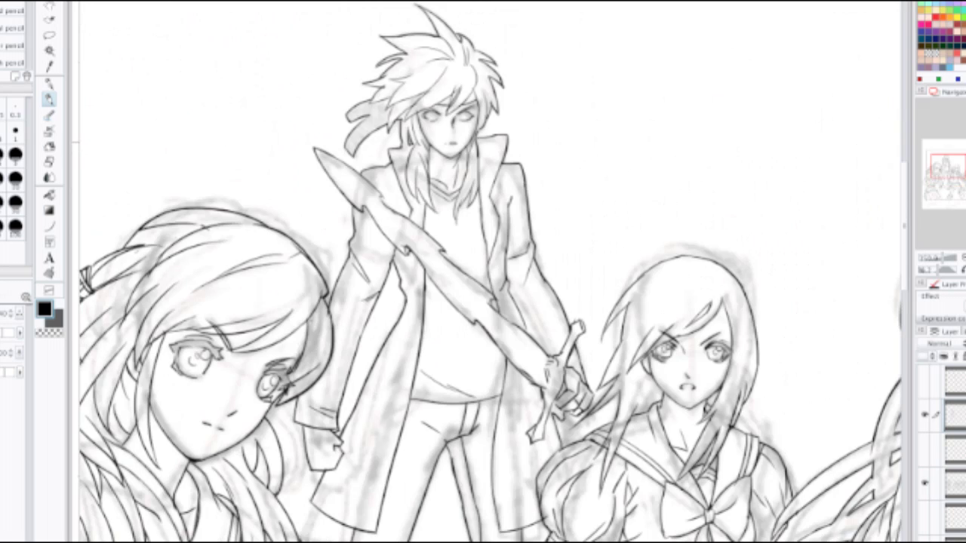
pyautogui.scroll(-1, 534, 157)
pyautogui.scroll(-1, 534, 157)
pyautogui.moveTo(642, 279); pyautogui.dragTo(290, 250)
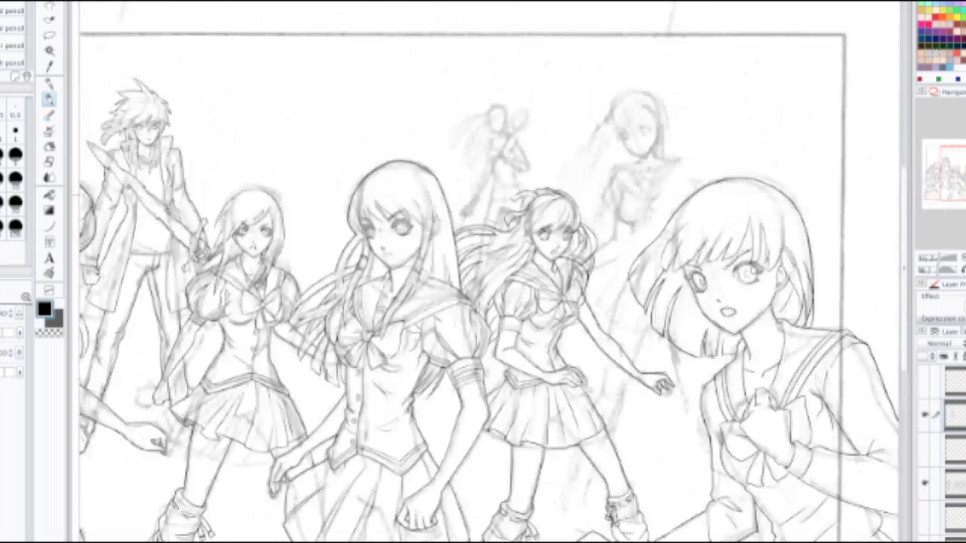
pyautogui.moveTo(377, 264); pyautogui.dragTo(535, 231)
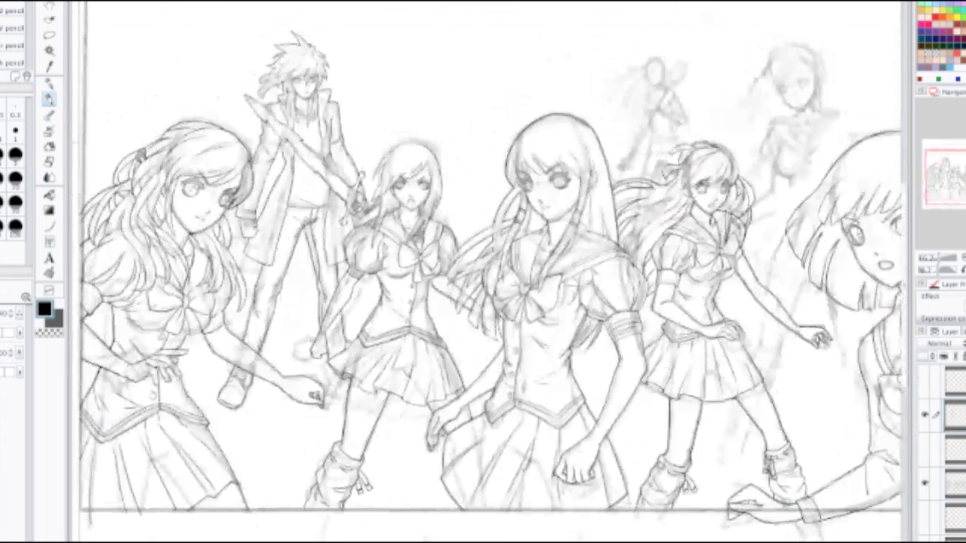
pyautogui.hotkey('ctrl', '+')
pyautogui.hotkey('ctrl', '+')
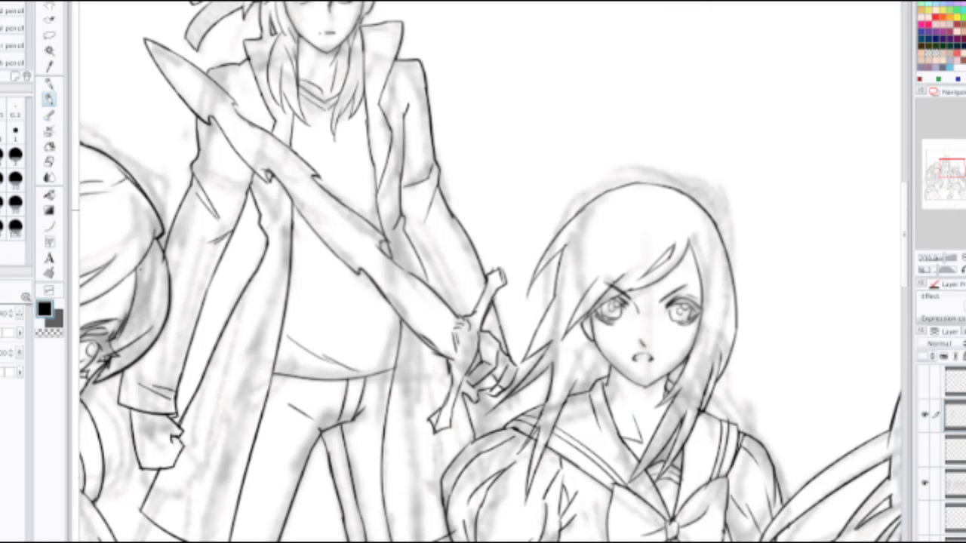
pyautogui.press('e')
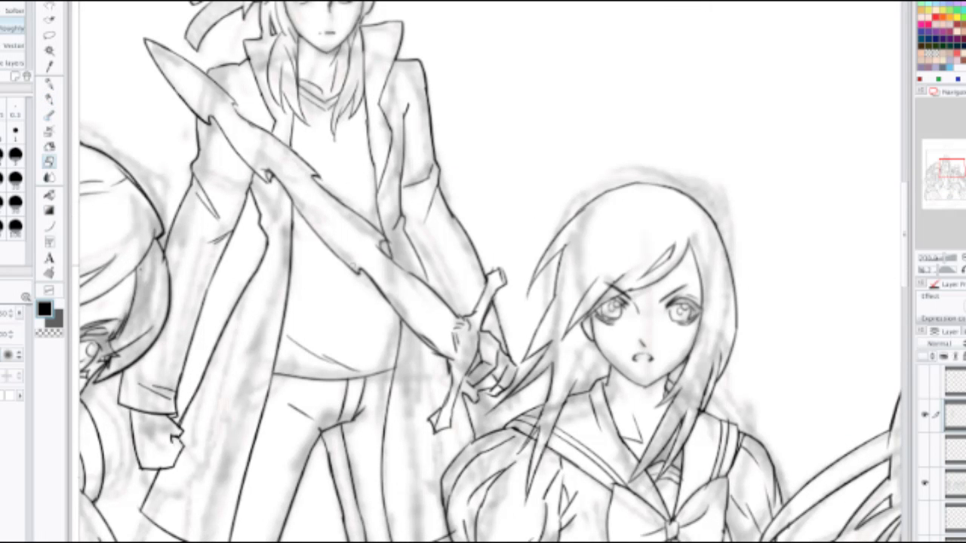
pyautogui.press('[')
pyautogui.moveTo(358, 276)
pyautogui.mouseDown()
pyautogui.moveTo(316, 215)
pyautogui.moveTo(317, 237)
pyautogui.moveTo(302, 207)
pyautogui.mouseUp()
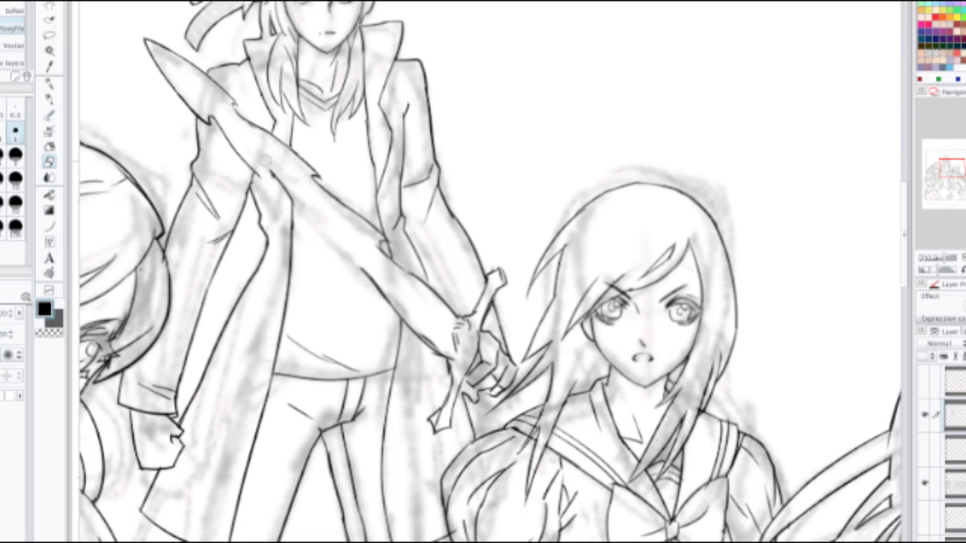
# Step: Re-ink the sword's lower edge across the torso as a smooth curve between two small, clean notches
pyautogui.press('p')
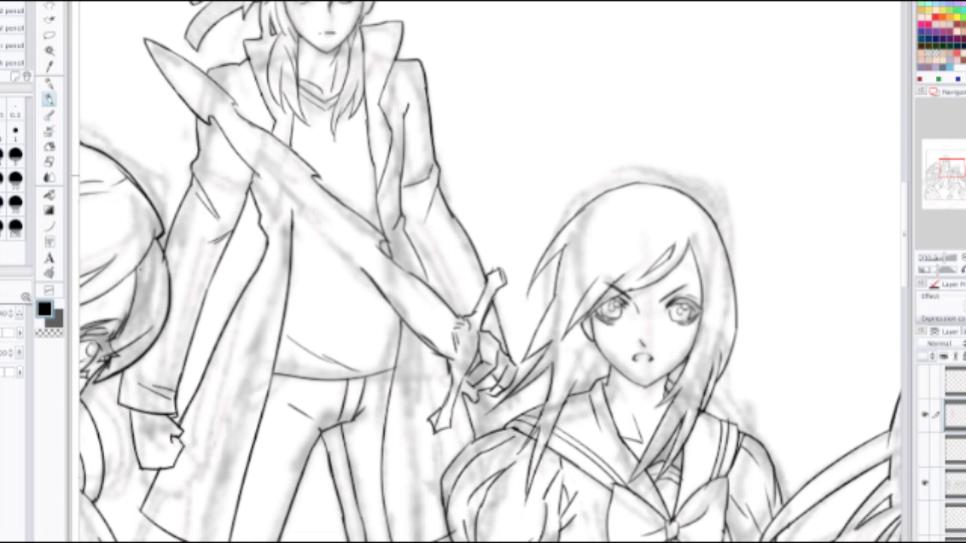
pyautogui.moveTo(286, 192)
pyautogui.mouseDown()
pyautogui.moveTo(316, 247)
pyautogui.moveTo(357, 281)
pyautogui.mouseUp()
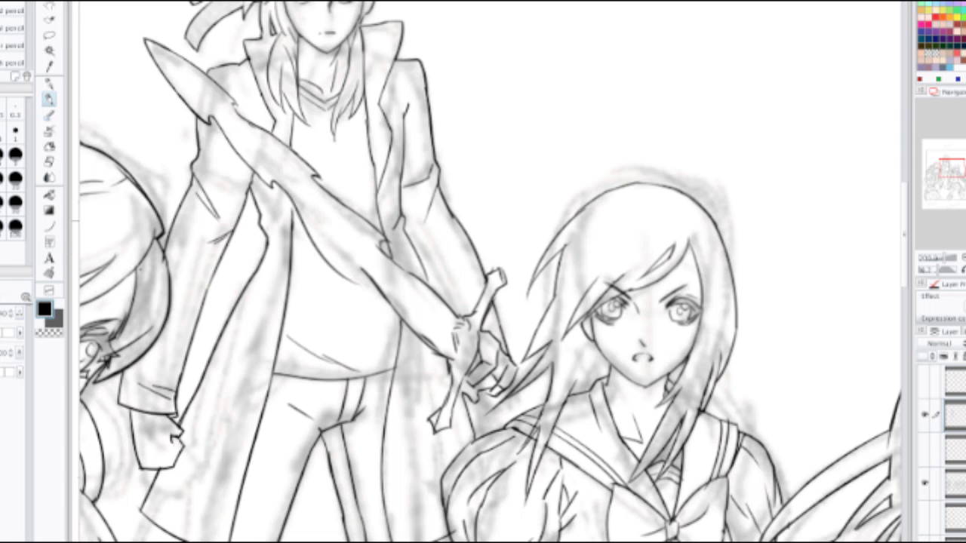
pyautogui.hotkey('ctrl', 'z')
pyautogui.moveTo(281, 185); pyautogui.dragTo(348, 272)
pyautogui.hotkey('ctrl', 'z')
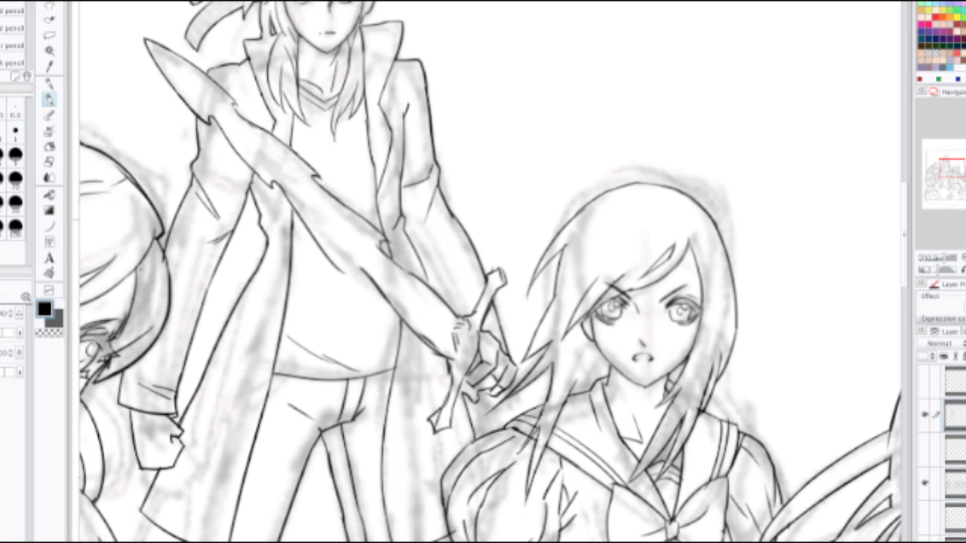
pyautogui.hotkey('ctrl', 'z')
pyautogui.moveTo(281, 186); pyautogui.dragTo(354, 273)
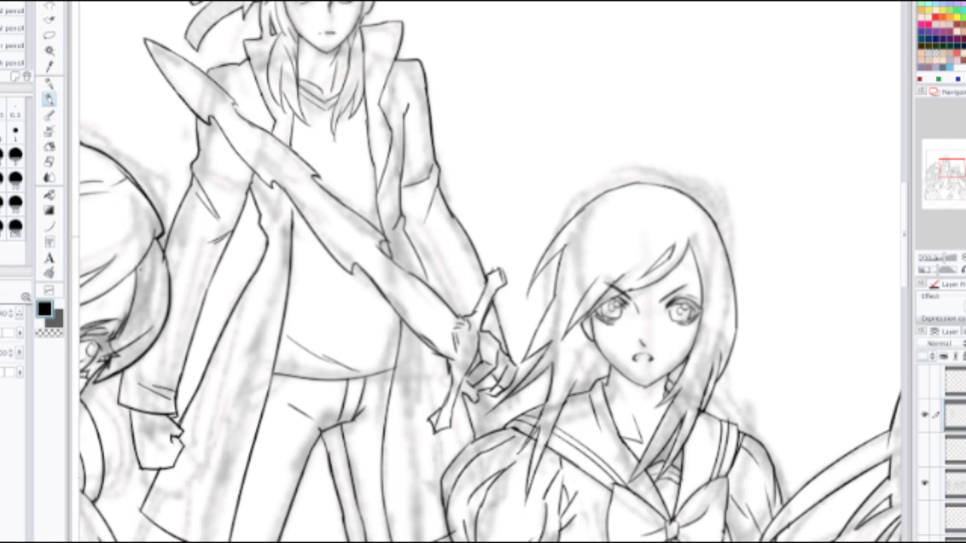
# Step: Strengthen the swordsman's nose line and upper eyelid lines
pyautogui.scroll(-3, 356, 229)
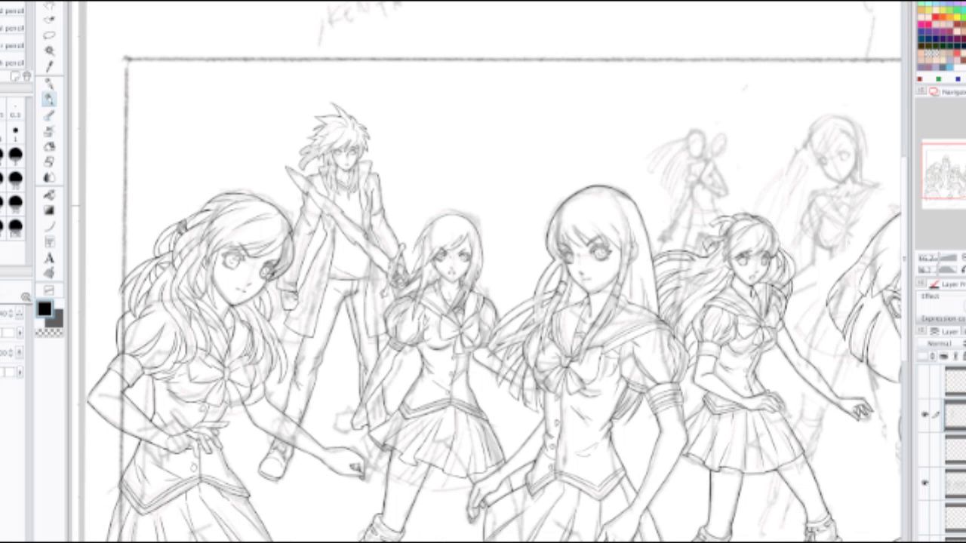
pyautogui.scroll(3, 355, 181)
pyautogui.moveTo(468, 302); pyautogui.dragTo(456, 202)
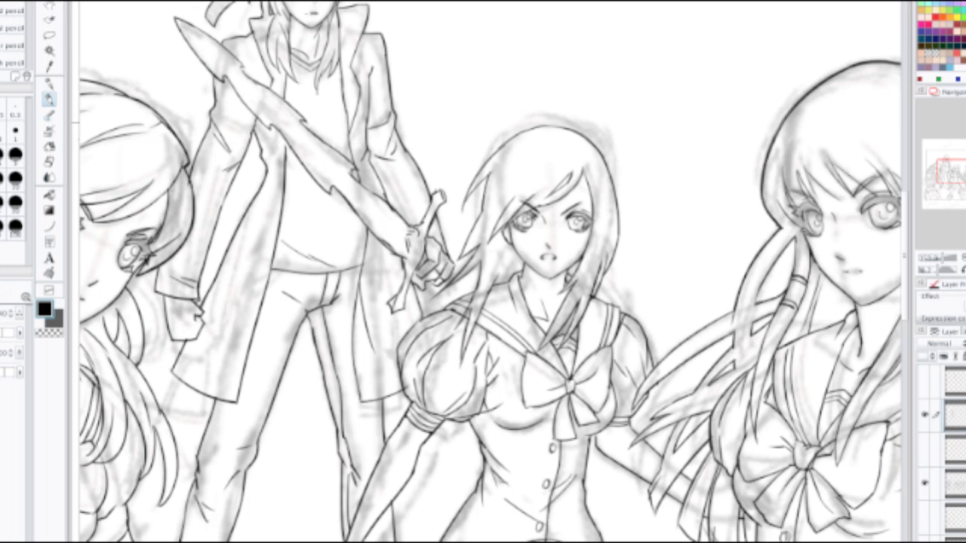
pyautogui.scroll(-1, 370, 120)
pyautogui.moveTo(325, 106); pyautogui.dragTo(434, 247)
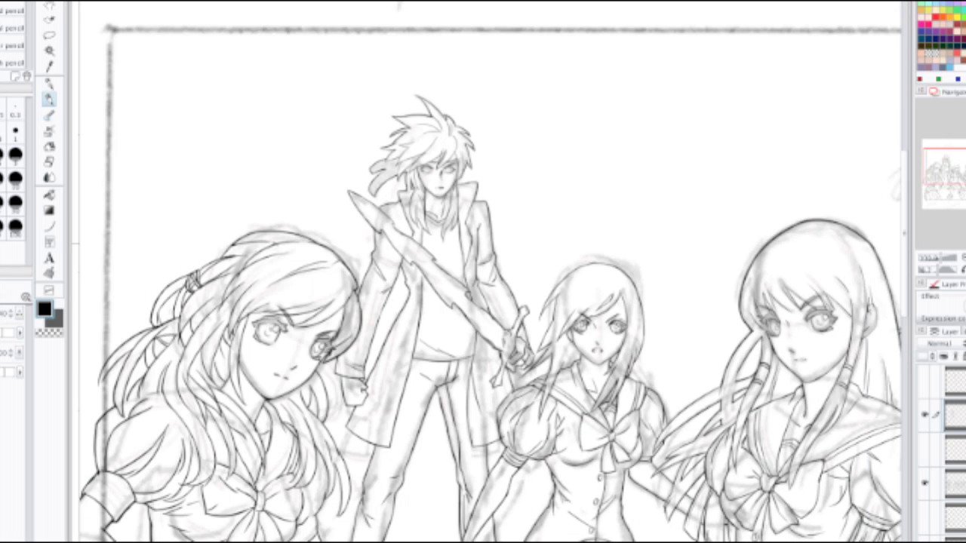
pyautogui.scroll(4, 425, 240)
pyautogui.moveTo(483, 167); pyautogui.dragTo(432, 311)
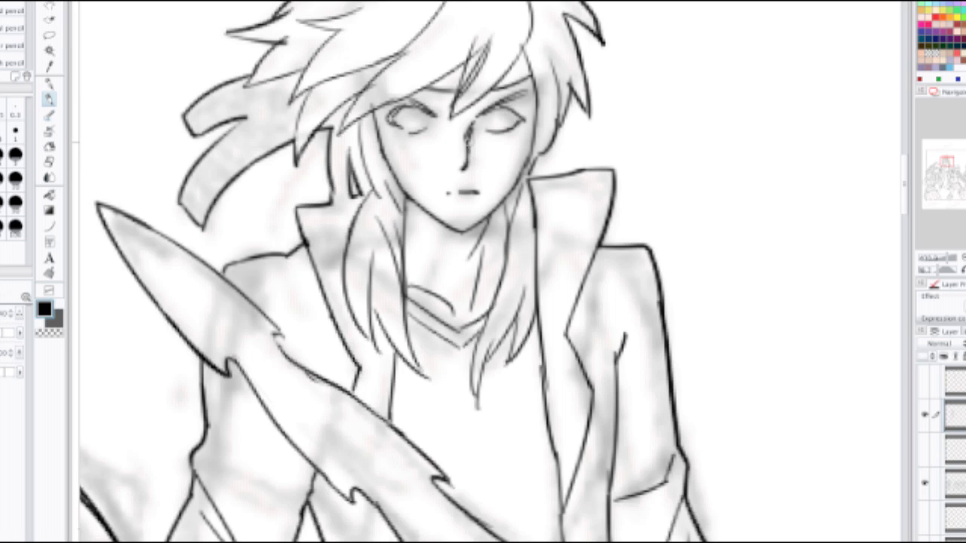
pyautogui.moveTo(468, 146); pyautogui.dragTo(464, 166)
pyautogui.moveTo(494, 109); pyautogui.dragTo(516, 120)
pyautogui.hotkey('ctrl', 'z')
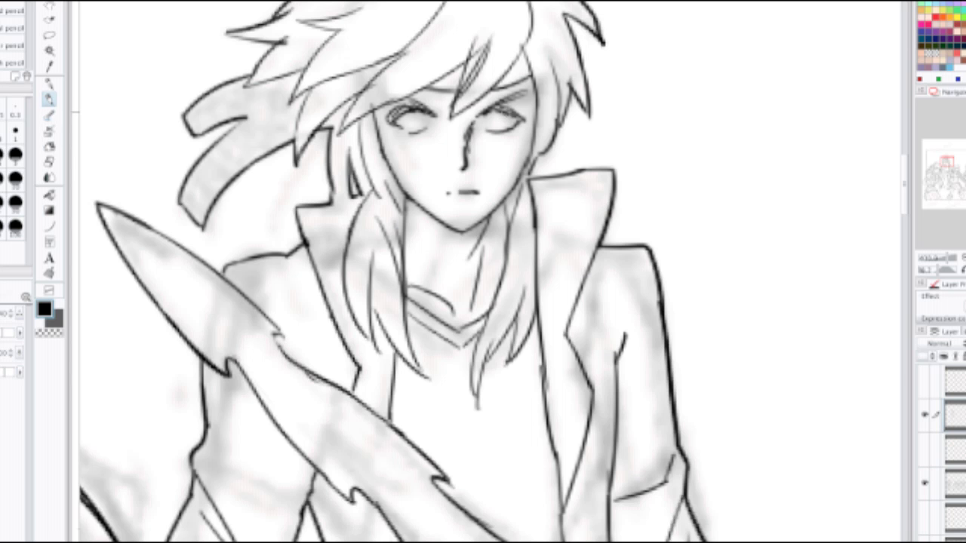
# Step: Ink a round iris outline in the swordsman's right-hand eye
pyautogui.scroll(-1, 528, 174)
pyautogui.scroll(2, 528, 174)
pyautogui.scroll(-3, 528, 174)
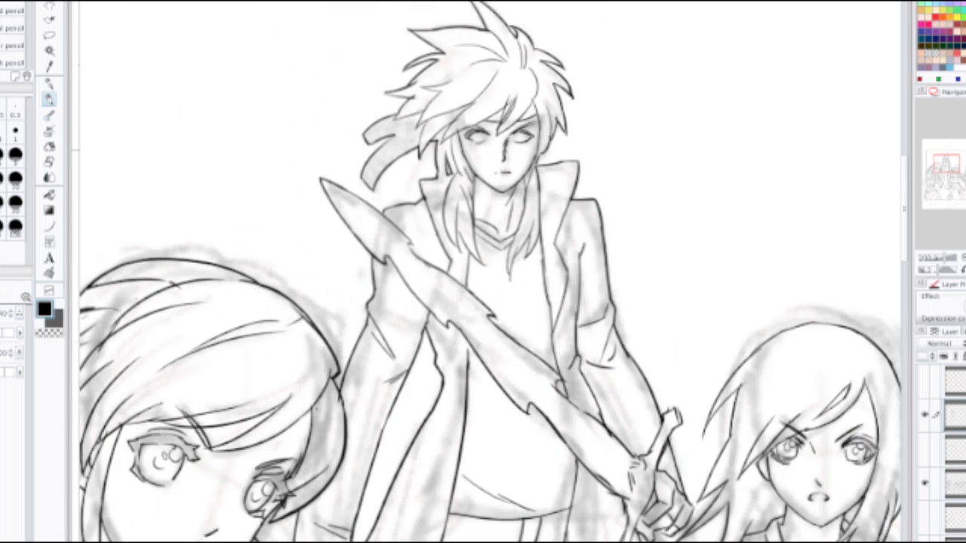
pyautogui.scroll(5, 505, 181)
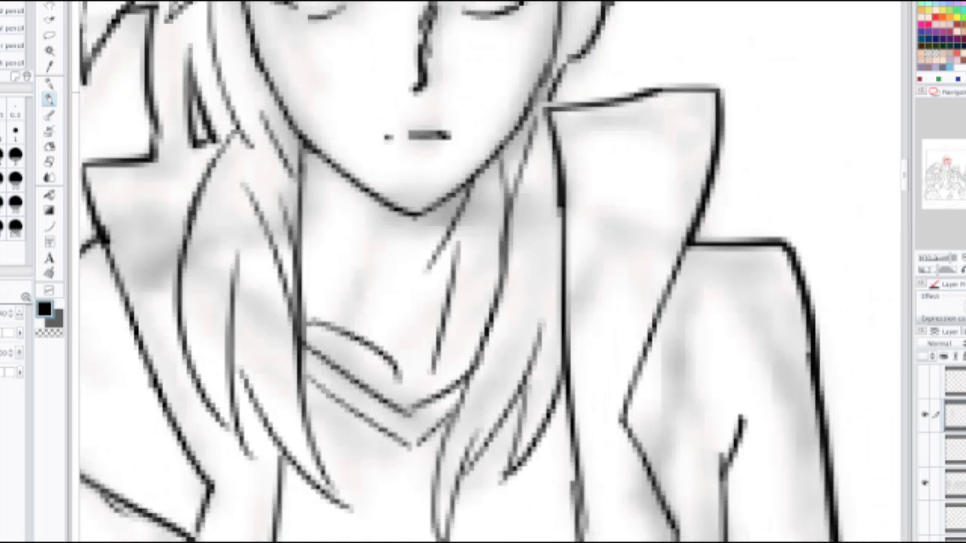
pyautogui.moveTo(505, 181); pyautogui.dragTo(499, 385)
pyautogui.moveTo(456, 193); pyautogui.dragTo(465, 208)
pyautogui.moveTo(494, 184)
pyautogui.mouseDown()
pyautogui.moveTo(483, 212)
pyautogui.moveTo(475, 209)
pyautogui.mouseUp()
pyautogui.hotkey('ctrl', 'z')
pyautogui.hotkey('ctrl', 'z')
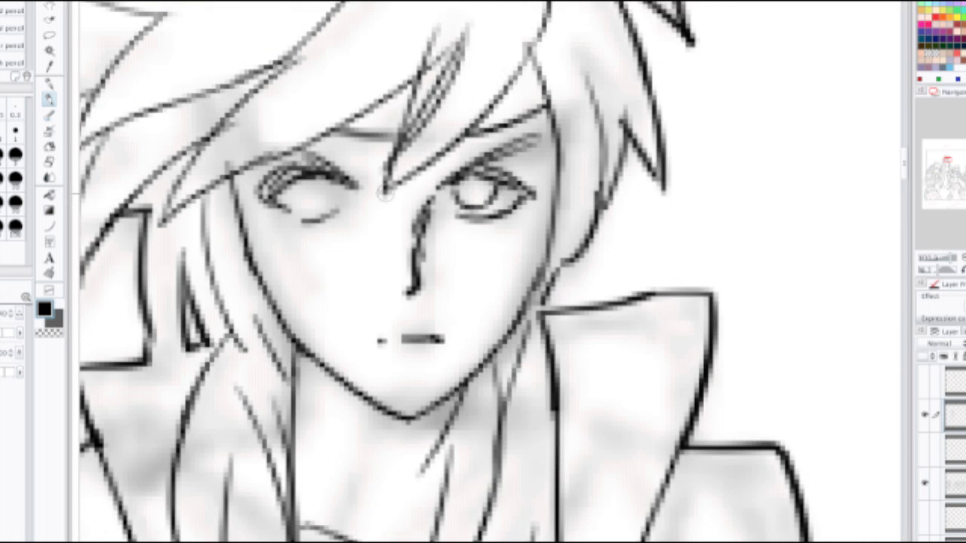
# Step: Ink a matching iris outline in the swordsman's left-hand eye
pyautogui.moveTo(295, 181)
pyautogui.mouseDown()
pyautogui.moveTo(327, 204)
pyautogui.moveTo(290, 192)
pyautogui.moveTo(311, 209)
pyautogui.moveTo(330, 193)
pyautogui.moveTo(290, 189)
pyautogui.moveTo(321, 209)
pyautogui.moveTo(334, 181)
pyautogui.mouseUp()
pyautogui.hotkey('ctrl', 'z')
pyautogui.hotkey('ctrl', 'z')
pyautogui.hotkey('ctrl', 'z')
pyautogui.scroll(-5, 334, 153)
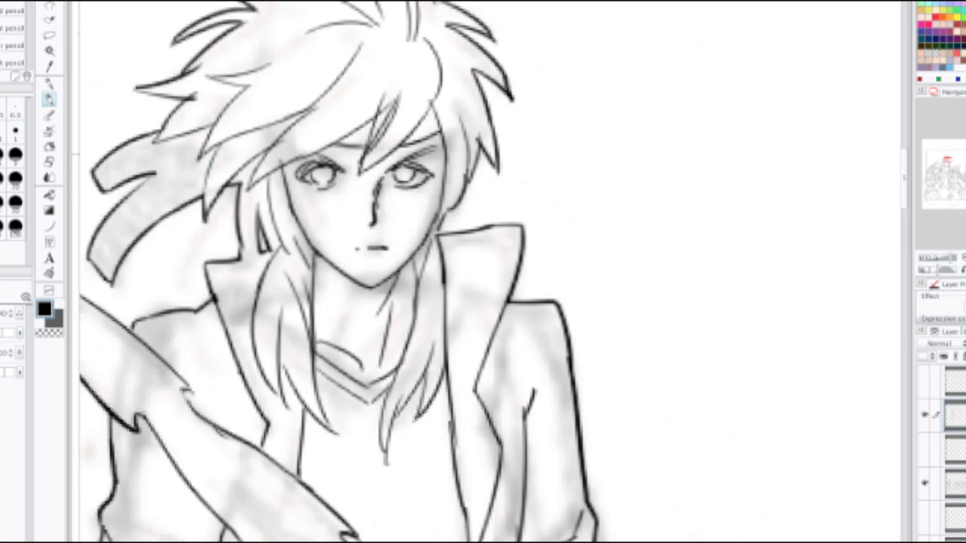
# Step: Erase the heavy overlapping lines of the narrow hair lock hanging between the swordsman's eyes
pyautogui.scroll(6, 343, 158)
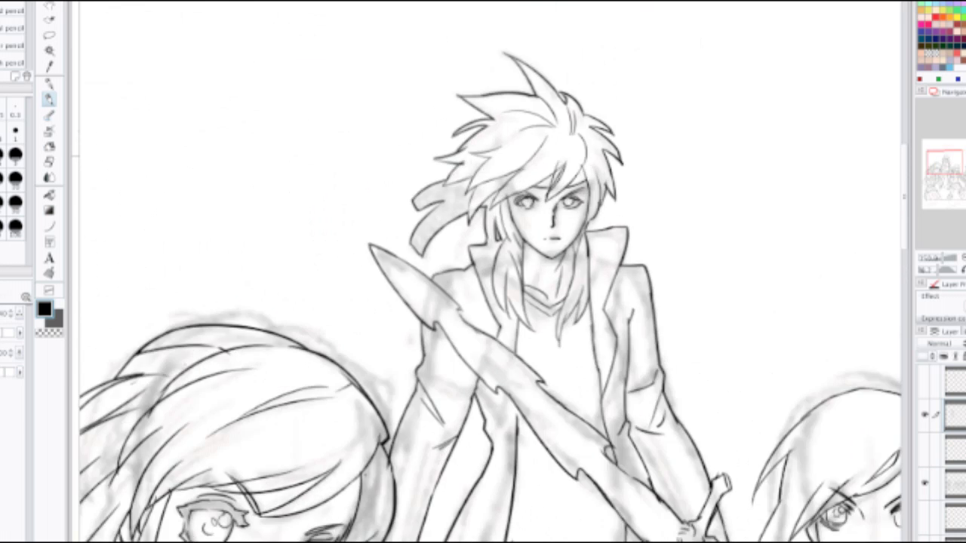
pyautogui.press('e')
pyautogui.press('[')
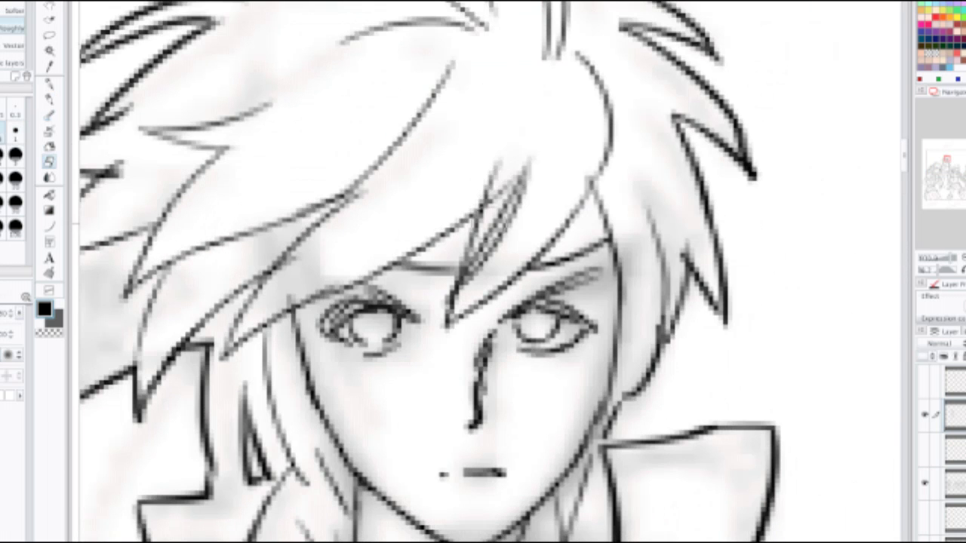
pyautogui.press('[')
pyautogui.moveTo(515, 211)
pyautogui.mouseDown()
pyautogui.moveTo(480, 267)
pyautogui.moveTo(484, 238)
pyautogui.moveTo(510, 214)
pyautogui.moveTo(417, 315)
pyautogui.mouseUp()
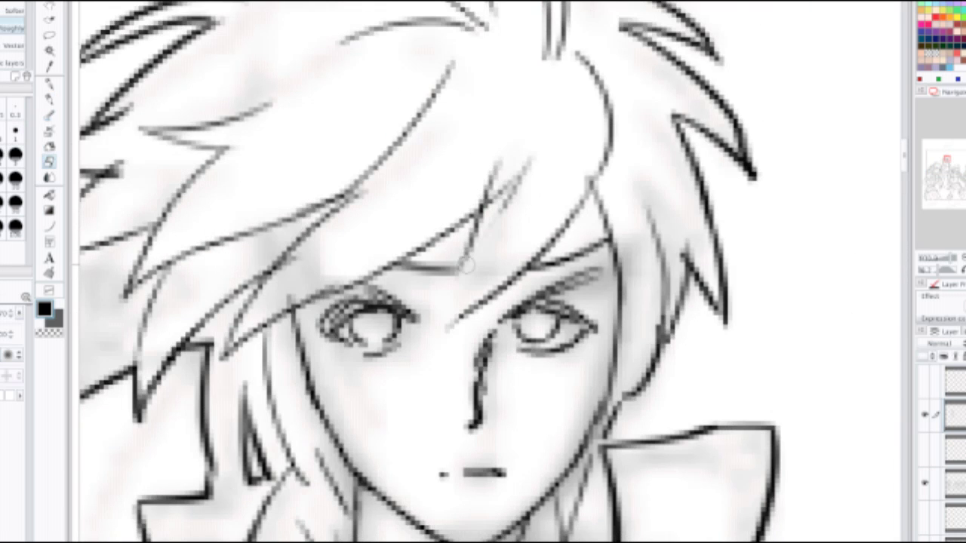
# Step: Re-ink the narrow hair lock between the eyes with a cleaner single line
pyautogui.press('p')
pyautogui.moveTo(520, 177); pyautogui.dragTo(423, 312)
pyautogui.hotkey('ctrl', 'z')
pyautogui.moveTo(517, 179)
pyautogui.mouseDown()
pyautogui.moveTo(423, 341)
pyautogui.moveTo(491, 289)
pyautogui.mouseUp()
pyautogui.hotkey('ctrl', '-')
pyautogui.hotkey('ctrl', '-')
pyautogui.hotkey('ctrl', '-')
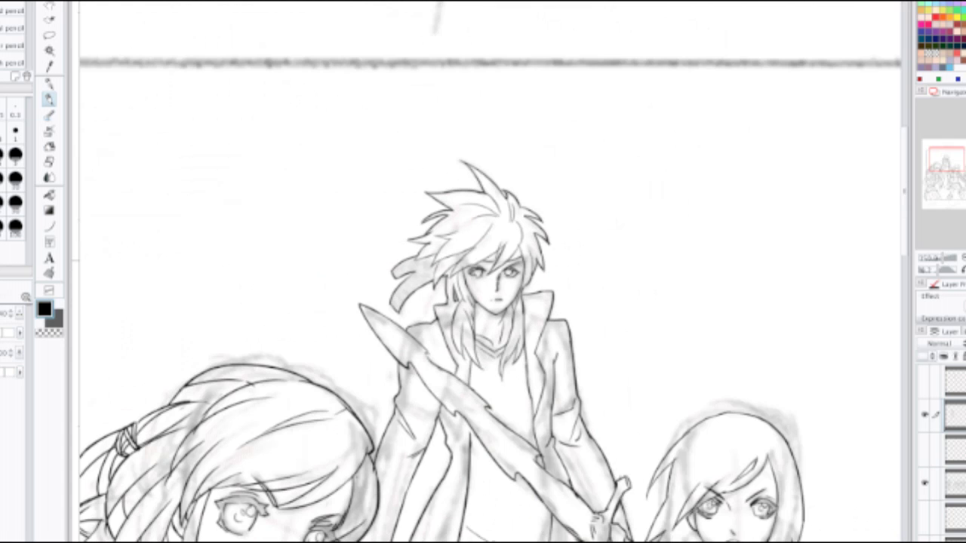
# Step: Flip the canvas view horizontally and erase the angular fold in the swordsman's coat edge just below the sword
pyautogui.scroll(3, 538, 251)
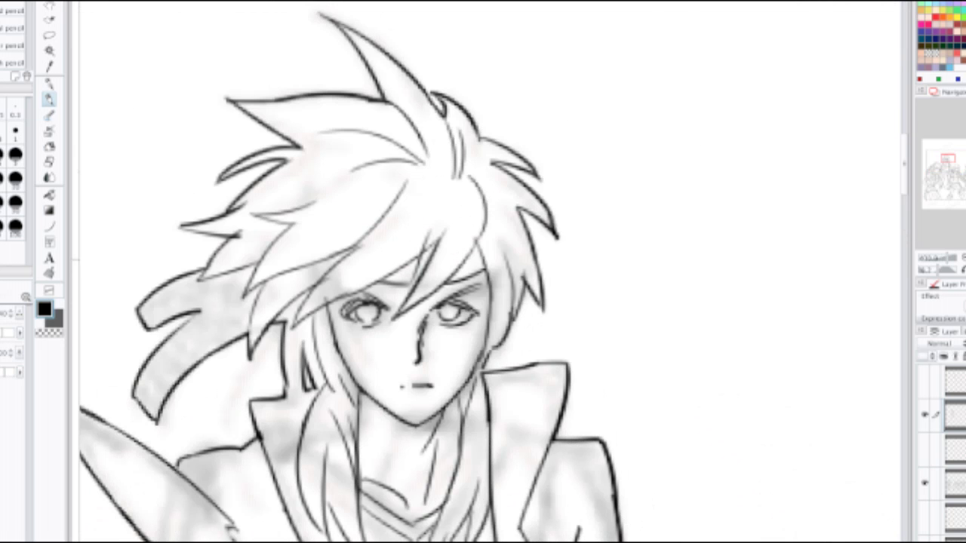
pyautogui.press('j')
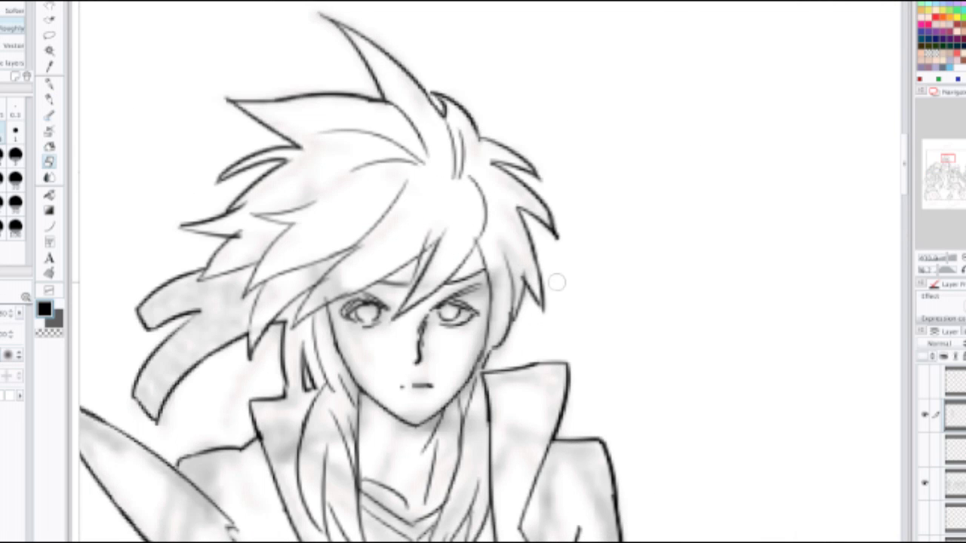
pyautogui.press('h')
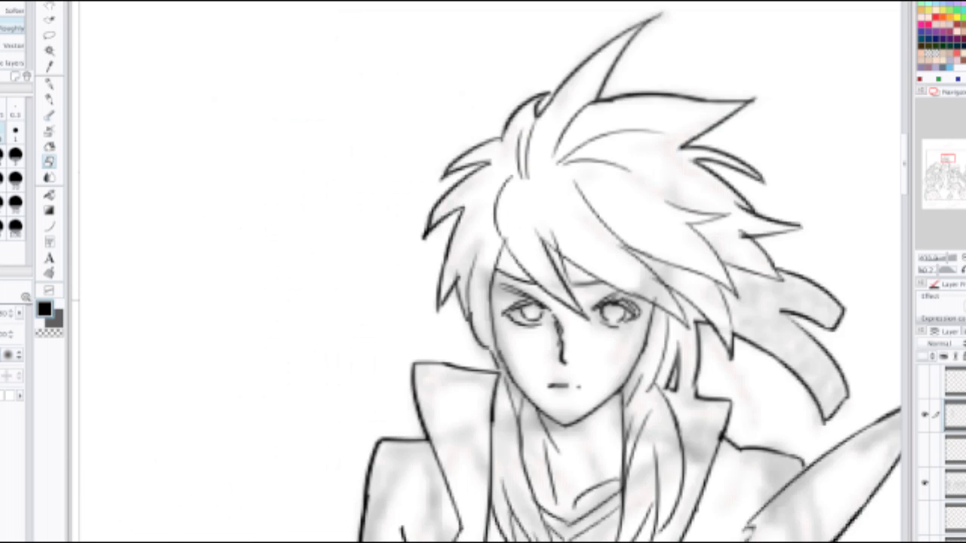
pyautogui.scroll(-5, 444, 445)
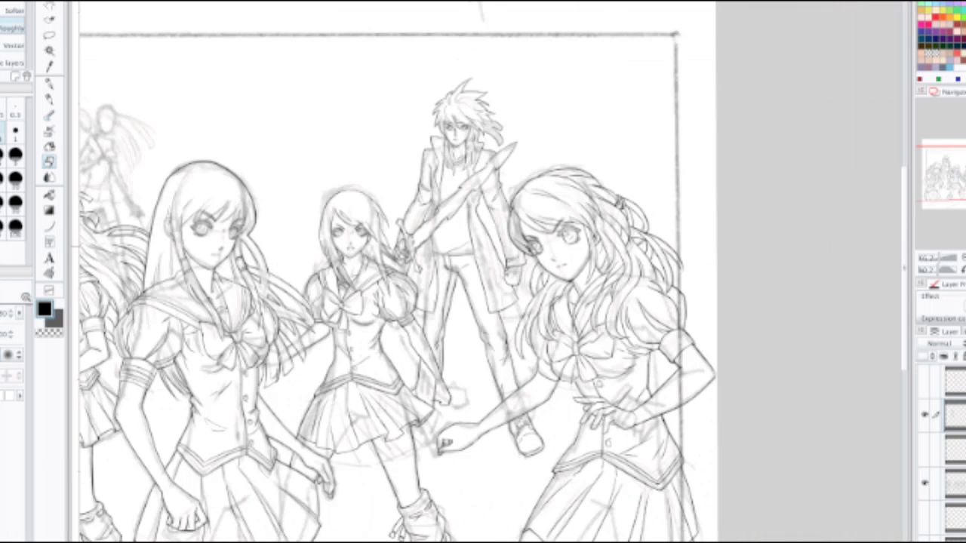
pyautogui.scroll(5, 483, 128)
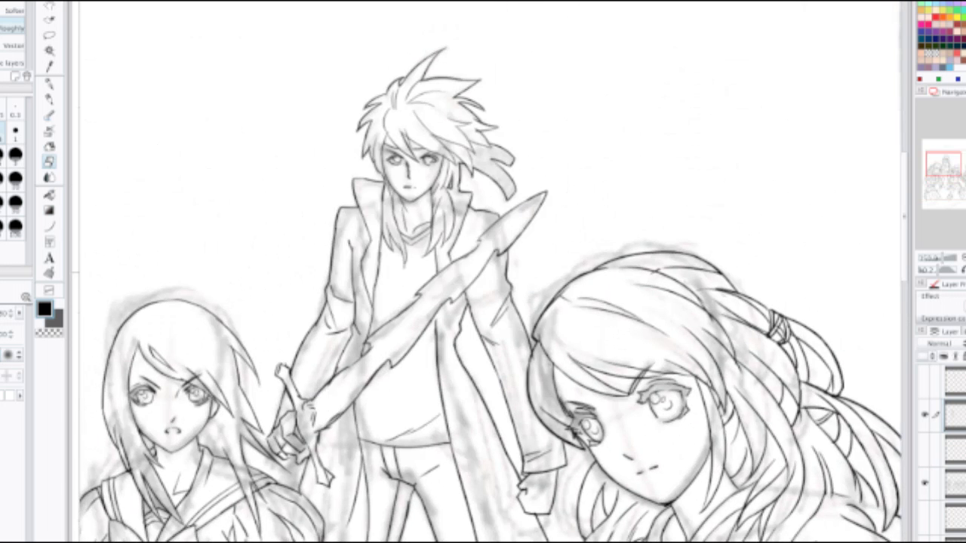
pyautogui.scroll(2, 476, 398)
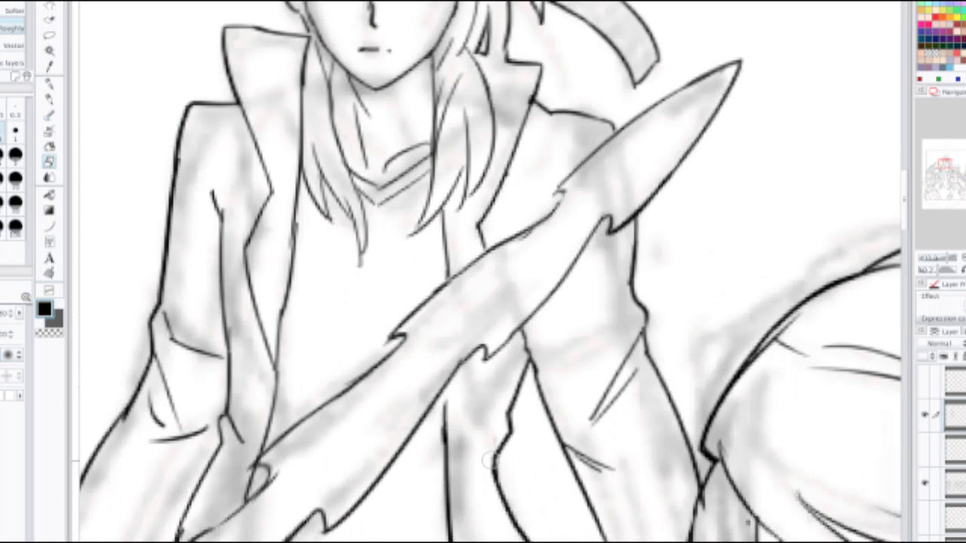
pyautogui.moveTo(494, 461)
pyautogui.mouseDown()
pyautogui.moveTo(489, 472)
pyautogui.moveTo(451, 277)
pyautogui.moveTo(490, 370)
pyautogui.mouseUp()
# Step: Re-ink the coat's front edge below the sword as a smooth line joining the existing lower contour
pyautogui.press('p')
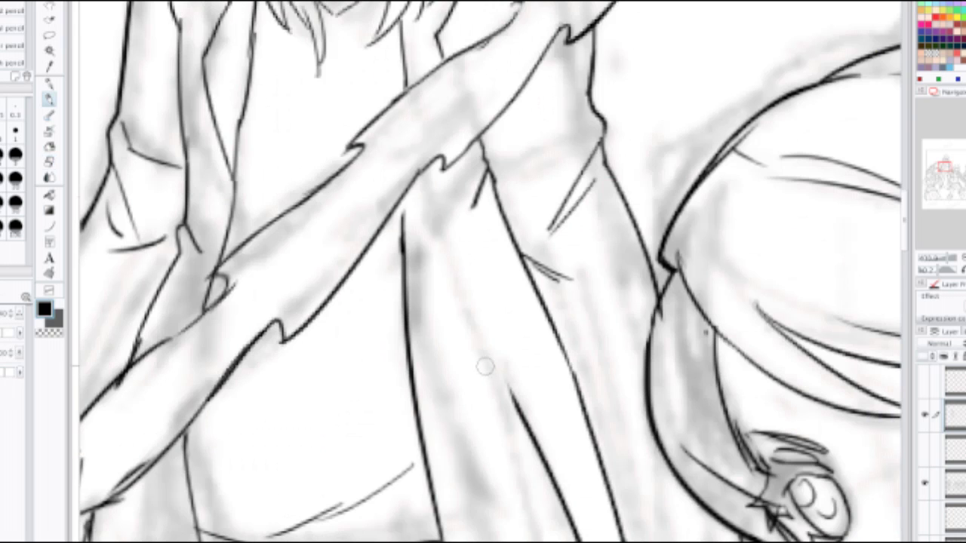
pyautogui.moveTo(459, 245); pyautogui.dragTo(517, 420)
pyautogui.hotkey('ctrl', 'z')
pyautogui.moveTo(456, 244); pyautogui.dragTo(515, 415)
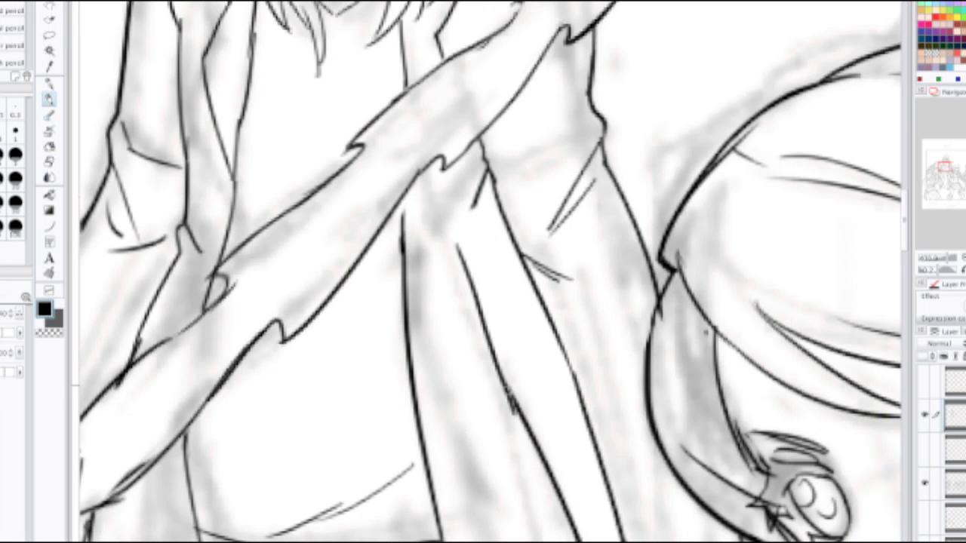
pyautogui.moveTo(483, 195); pyautogui.dragTo(458, 243)
pyautogui.scroll(-3, 462, 225)
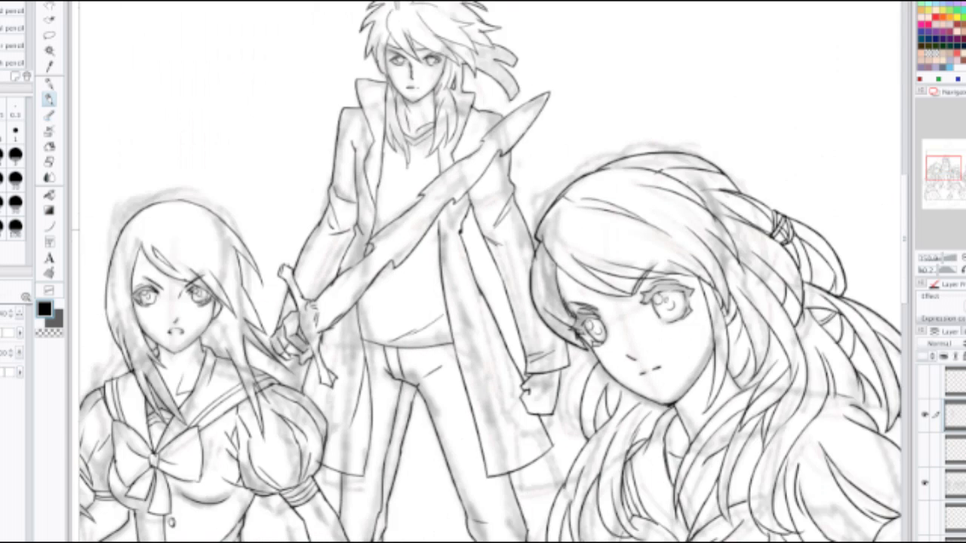
# Step: Erase the outline of the swordsman's left-hand shoulder and upper sleeve, from the collar to the elbow folds
pyautogui.press('-')
pyautogui.scroll(5, 388, 161)
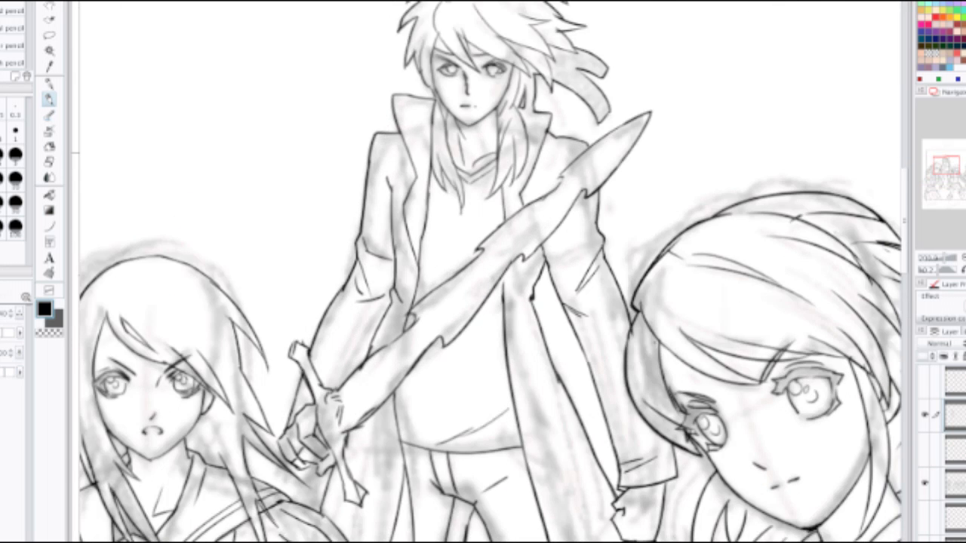
pyautogui.moveTo(352, 135)
pyautogui.mouseDown()
pyautogui.moveTo(274, 225)
pyautogui.moveTo(263, 341)
pyautogui.mouseUp()
pyautogui.press('e')
pyautogui.moveTo(278, 233)
pyautogui.mouseDown()
pyautogui.moveTo(284, 207)
pyautogui.moveTo(307, 204)
pyautogui.mouseUp()
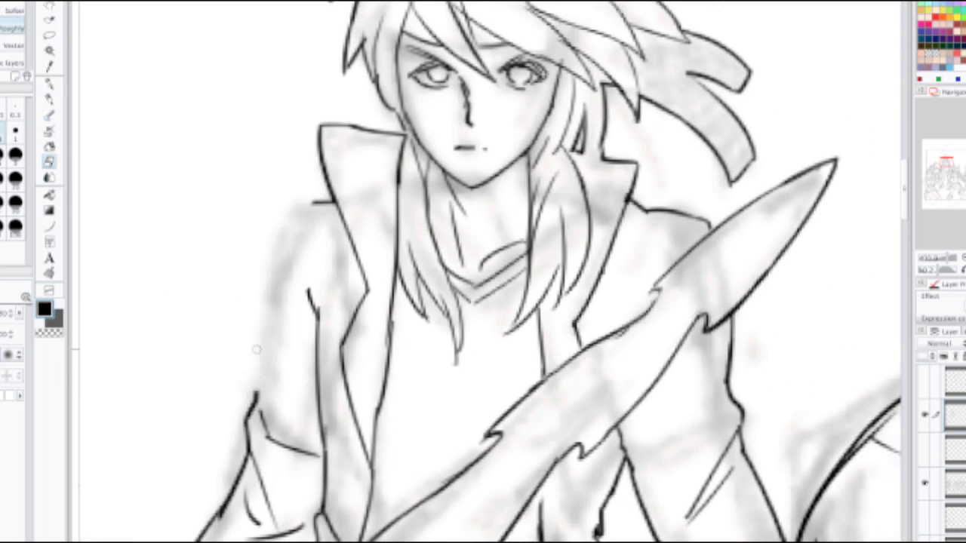
# Step: Re-ink the left-hand shoulder and upper sleeve with a rounder contour running from the elbow folds to the collar
pyautogui.press('p')
pyautogui.moveTo(255, 374)
pyautogui.mouseDown()
pyautogui.moveTo(274, 217)
pyautogui.moveTo(332, 196)
pyautogui.moveTo(302, 206)
pyautogui.moveTo(334, 204)
pyautogui.mouseUp()
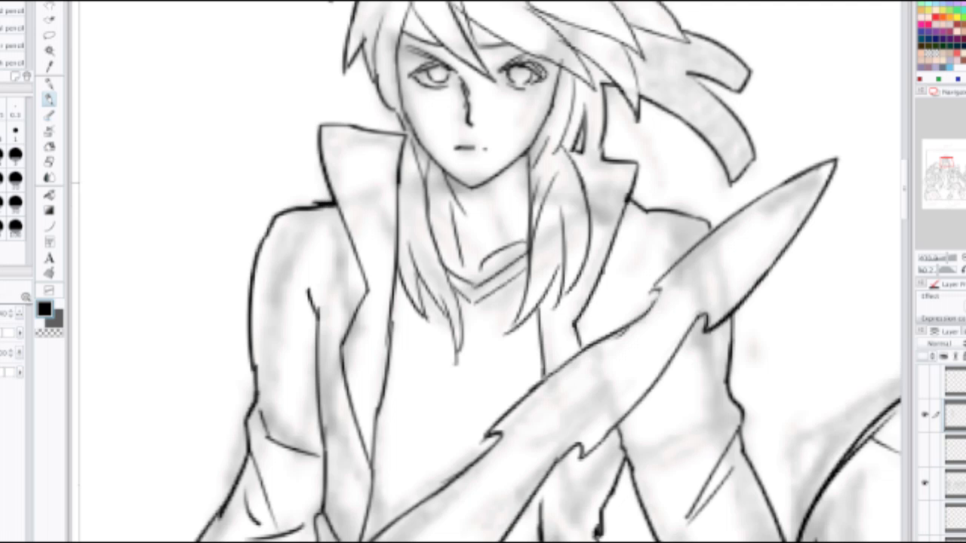
pyautogui.scroll(-3, 352, 179)
pyautogui.scroll(3, 324, 214)
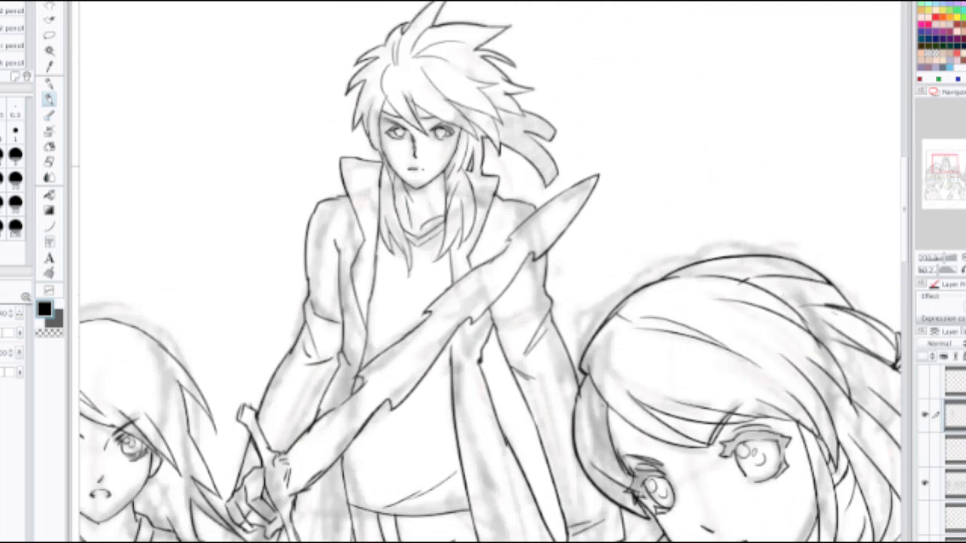
# Step: Erase the iris and inner lower lid of the swordsman's left-hand eye, along with the mouth line
pyautogui.moveTo(323, 227); pyautogui.dragTo(348, 223)
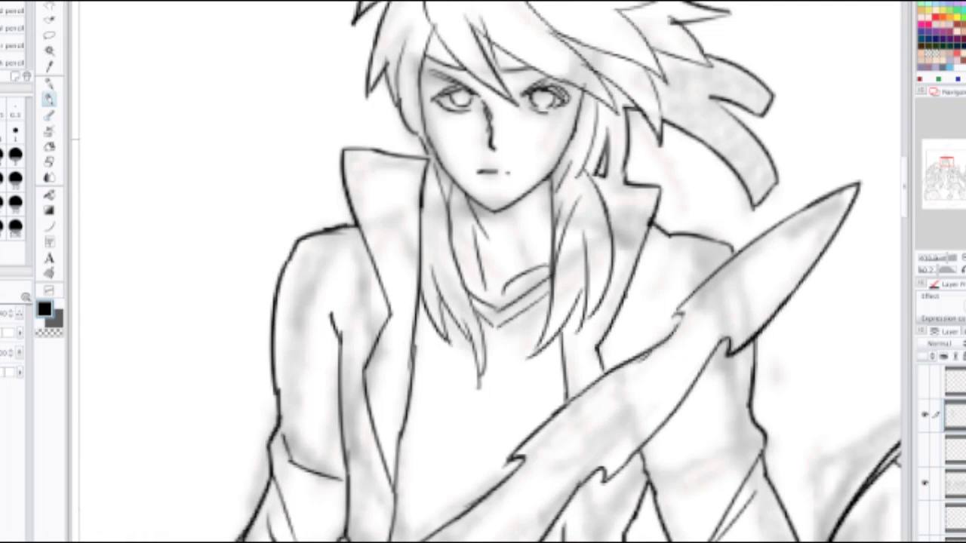
pyautogui.moveTo(490, 112); pyautogui.dragTo(430, 226)
pyautogui.scroll(2, 430, 227)
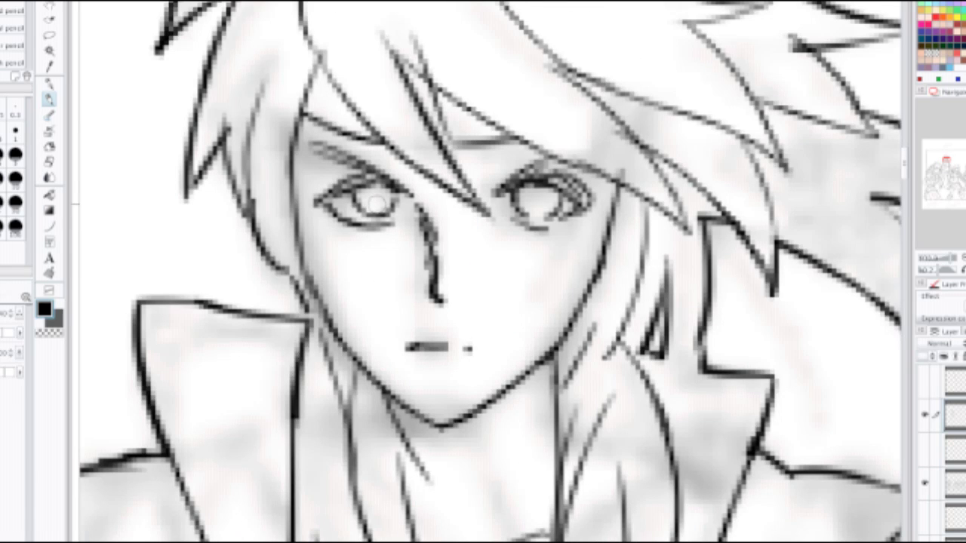
pyautogui.press('e')
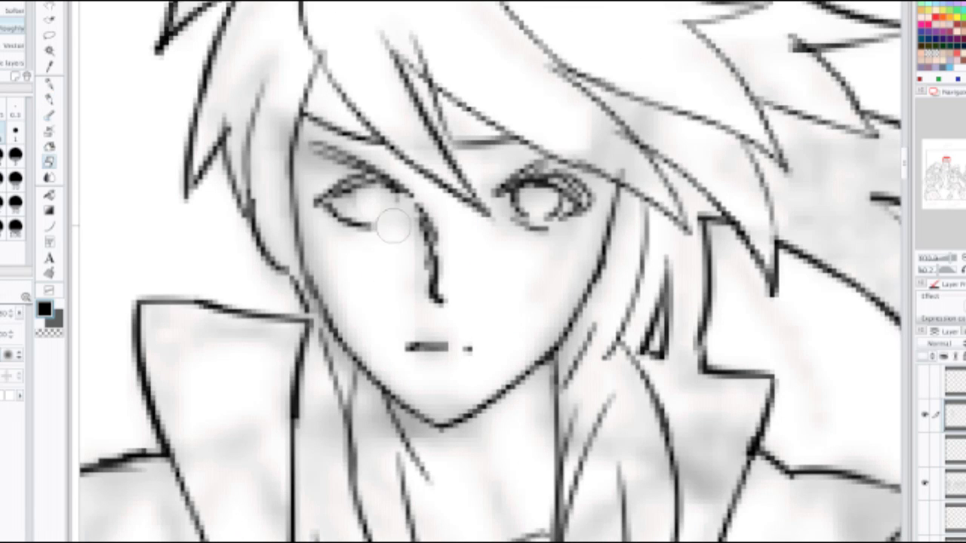
pyautogui.moveTo(398, 335); pyautogui.dragTo(482, 352)
# Step: Ink two small dots to mark the corners of the swordsman's mouth
pyautogui.press('n')
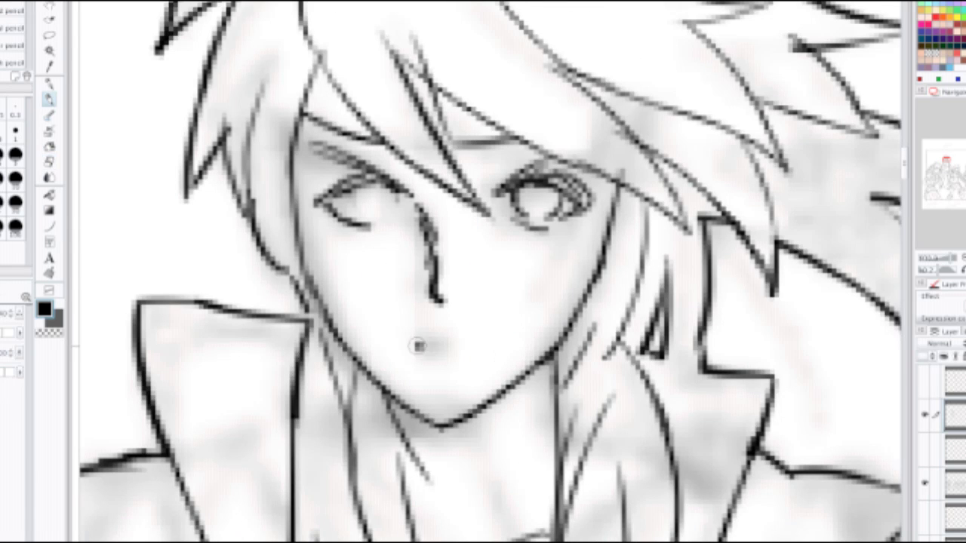
pyautogui.click(418, 347)
pyautogui.click(472, 351)
pyautogui.hotkey('ctrl', '-')
pyautogui.hotkey('ctrl', '-')
pyautogui.hotkey('ctrl', '-')
pyautogui.hotkey('ctrl', '-')
# Step: Ink short diagonal strokes on the left-hand side of the nose to shape its bridge and tip
pyautogui.moveTo(479, 277)
pyautogui.mouseDown()
pyautogui.moveTo(383, 95)
pyautogui.moveTo(404, 195)
pyautogui.moveTo(413, 200)
pyautogui.moveTo(398, 230)
pyautogui.moveTo(441, 308)
pyautogui.mouseUp()
pyautogui.scroll(6, 415, 200)
pyautogui.scroll(-3, 412, 205)
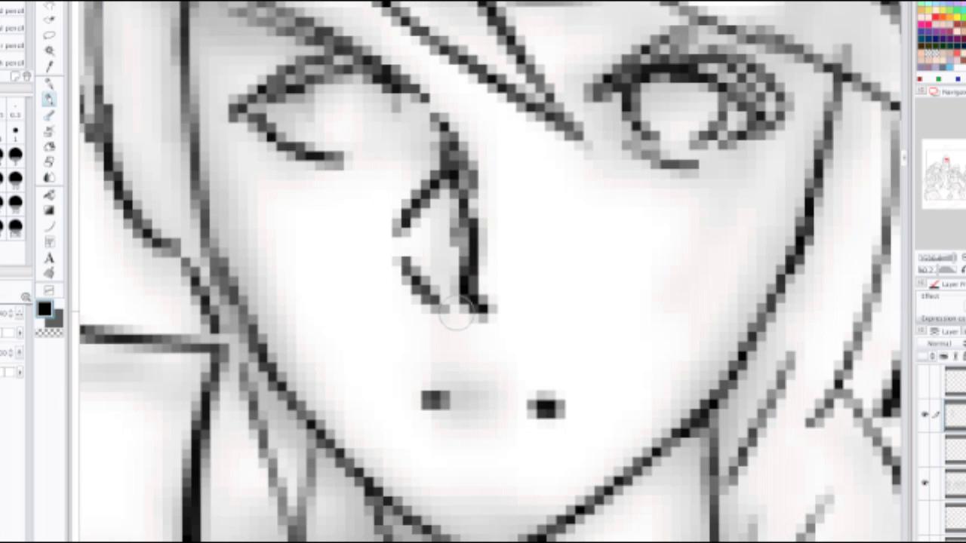
pyautogui.hotkey('ctrl', '-')
pyautogui.hotkey('ctrl', '-')
pyautogui.hotkey('ctrl', '-')
pyautogui.hotkey('ctrl', '-')
pyautogui.scroll(2, 507, 251)
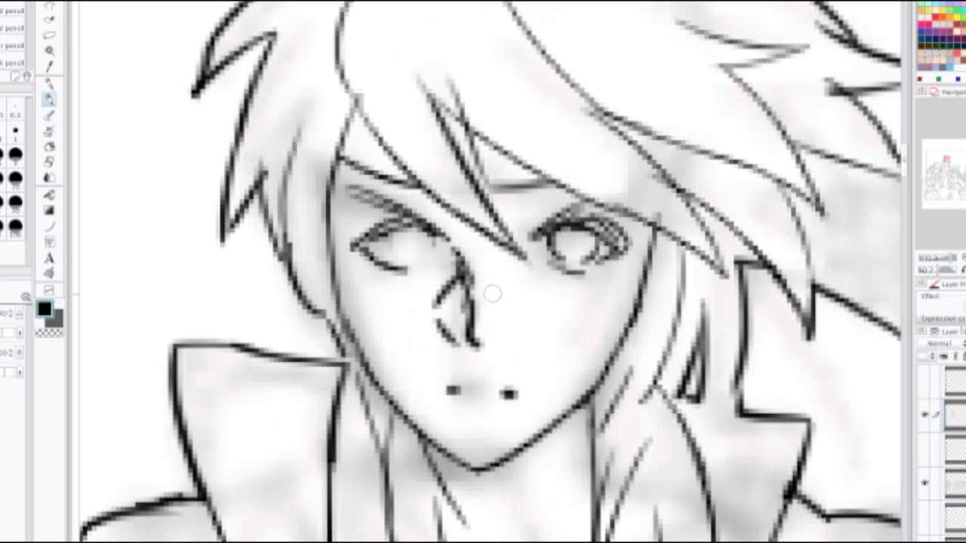
# Step: Erase the thick nose line and re-ink it as a thinner, straighter stroke down to the nose tip
pyautogui.press('e')
pyautogui.moveTo(480, 279); pyautogui.dragTo(472, 347)
pyautogui.press('p')
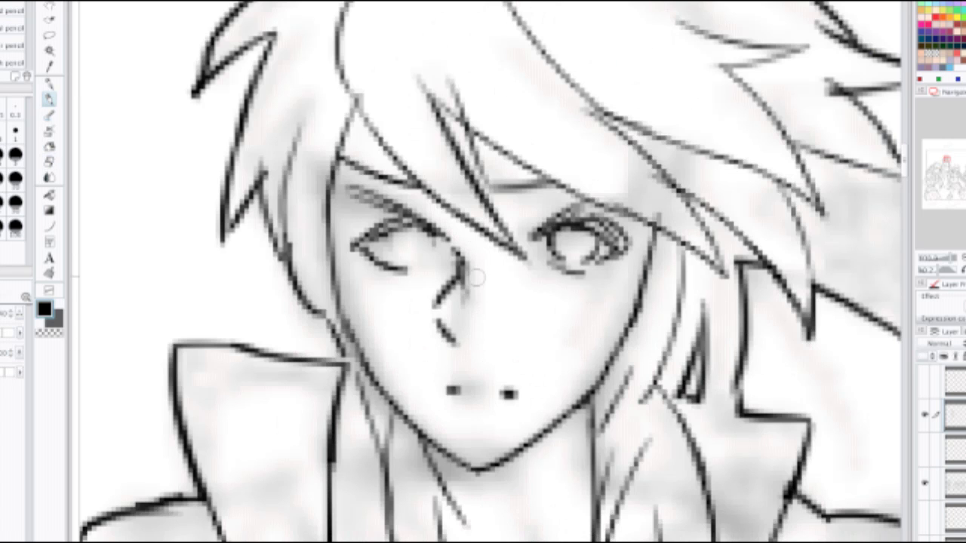
pyautogui.moveTo(470, 269); pyautogui.dragTo(469, 341)
pyautogui.hotkey('ctrl', 'z')
pyautogui.moveTo(467, 270)
pyautogui.mouseDown()
pyautogui.moveTo(472, 349)
pyautogui.moveTo(463, 348)
pyautogui.moveTo(474, 349)
pyautogui.mouseUp()
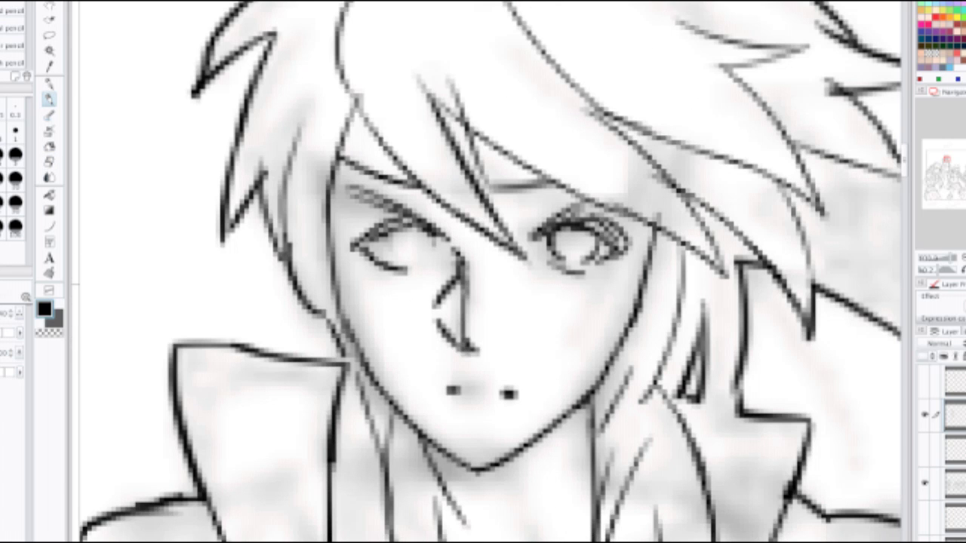
# Step: Re-ink the iris edge and the lower lid of the swordsman's left-hand eye
pyautogui.press('-')
pyautogui.press('+')
pyautogui.moveTo(414, 259); pyautogui.dragTo(446, 277)
pyautogui.moveTo(556, 280); pyautogui.dragTo(572, 268)
pyautogui.press('-')
pyautogui.moveTo(386, 272)
pyautogui.mouseDown()
pyautogui.moveTo(401, 306)
pyautogui.moveTo(444, 291)
pyautogui.moveTo(428, 307)
pyautogui.mouseUp()
pyautogui.press('+')
pyautogui.scroll(-3, 427, 279)
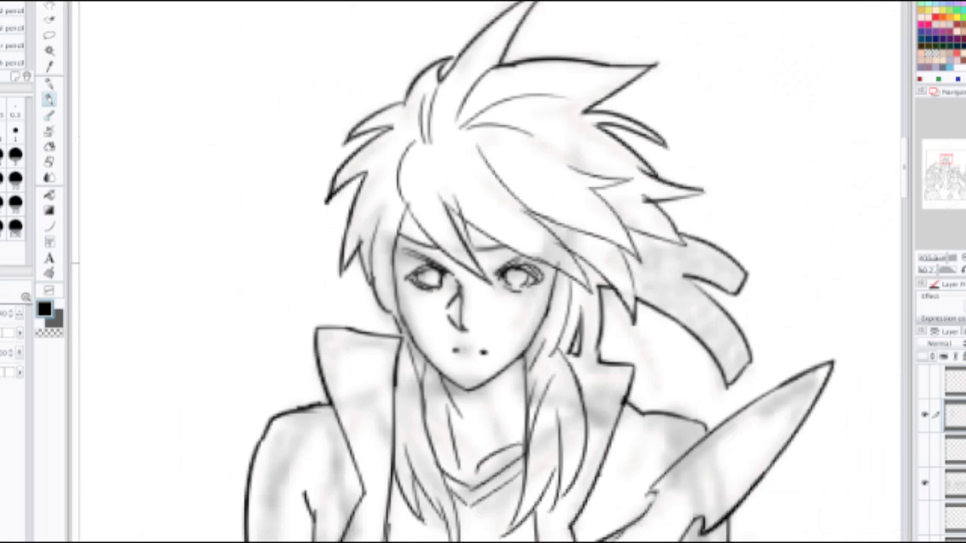
pyautogui.scroll(3, 430, 250)
# Step: Erase the outer part of the left-hand eye's upper lid and re-ink it with a darker lash corner
pyautogui.press('-')
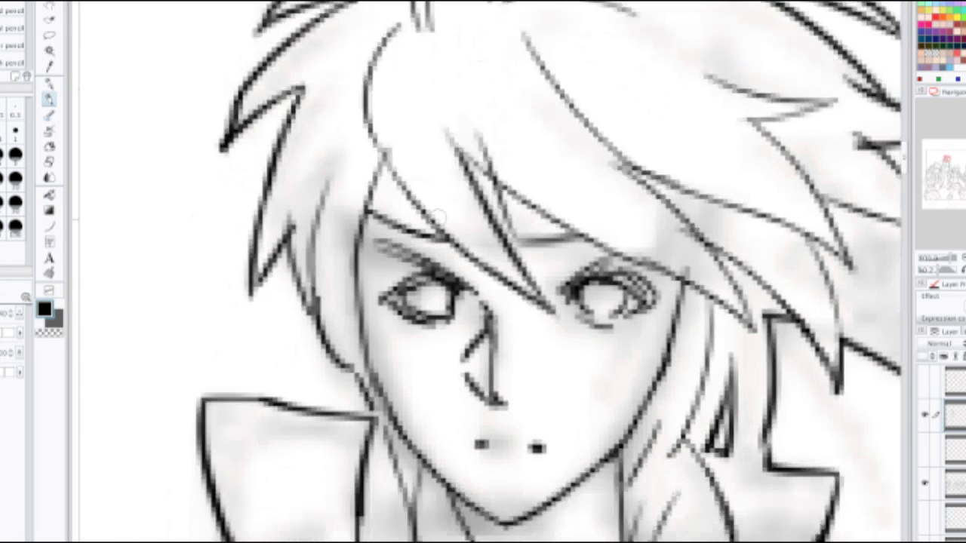
pyautogui.press('+')
pyautogui.press('-')
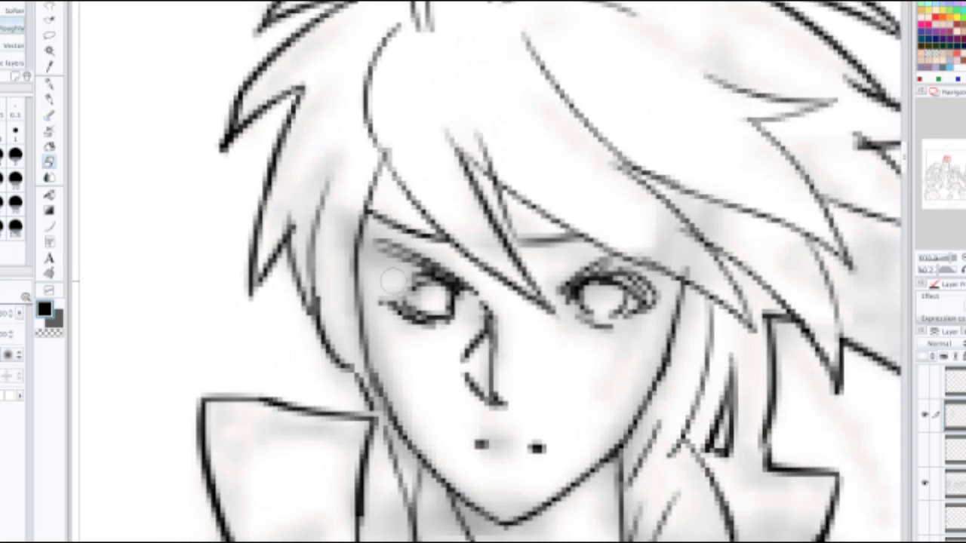
pyautogui.press('p')
pyautogui.press('+')
pyautogui.moveTo(376, 293)
pyautogui.mouseDown()
pyautogui.moveTo(417, 265)
pyautogui.moveTo(437, 270)
pyautogui.mouseUp()
pyautogui.press('-')
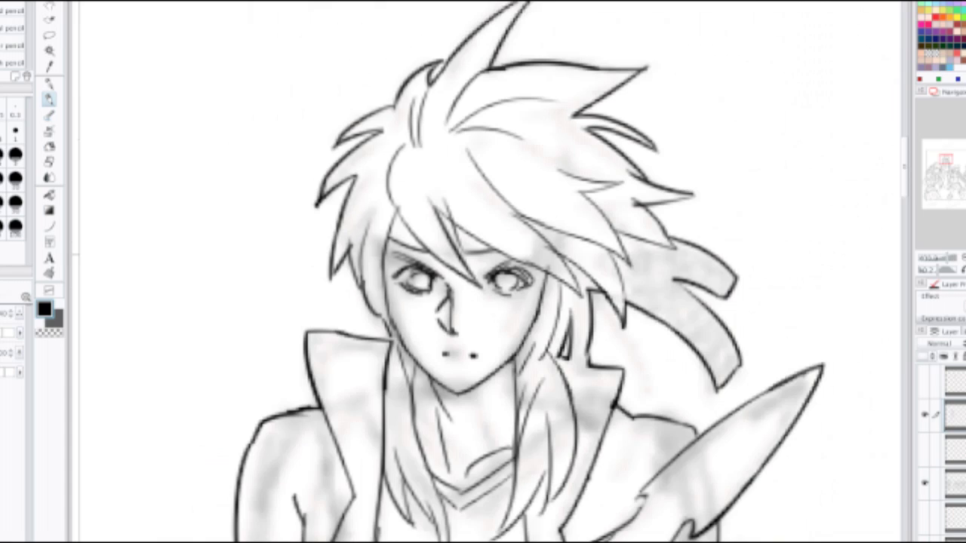
# Step: Ink a curved hair strand sweeping past the left-hand ear onto the edge of the cheek
pyautogui.press('+')
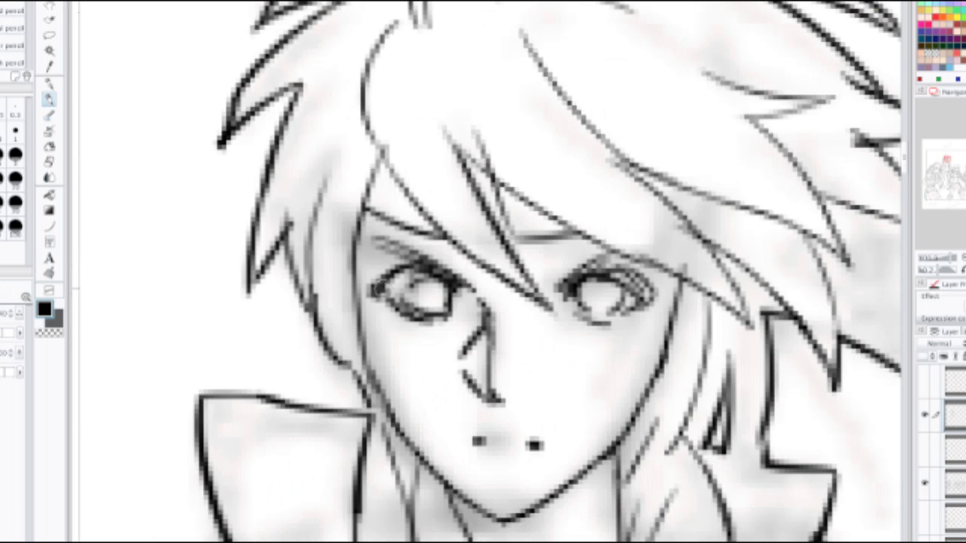
pyautogui.press('-')
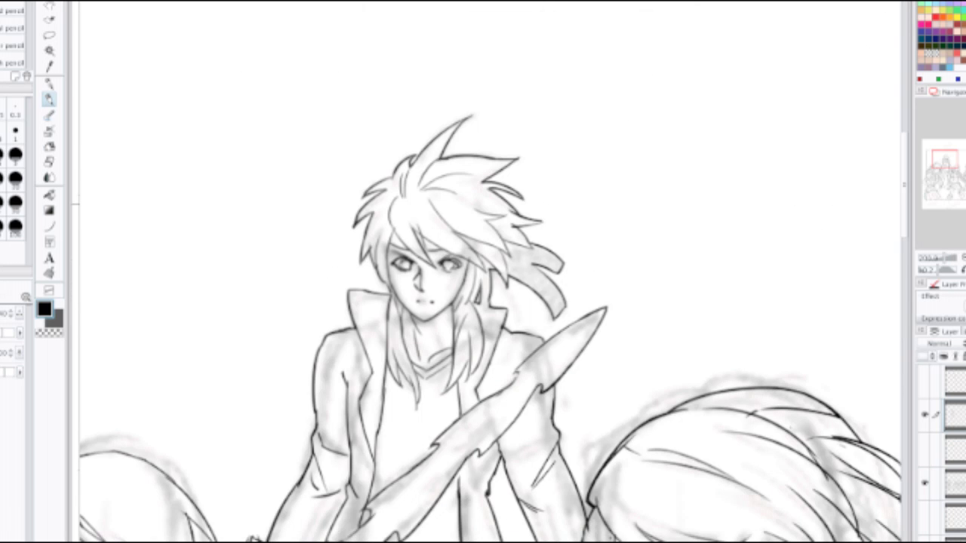
pyautogui.press('-')
pyautogui.press('+')
pyautogui.press('+')
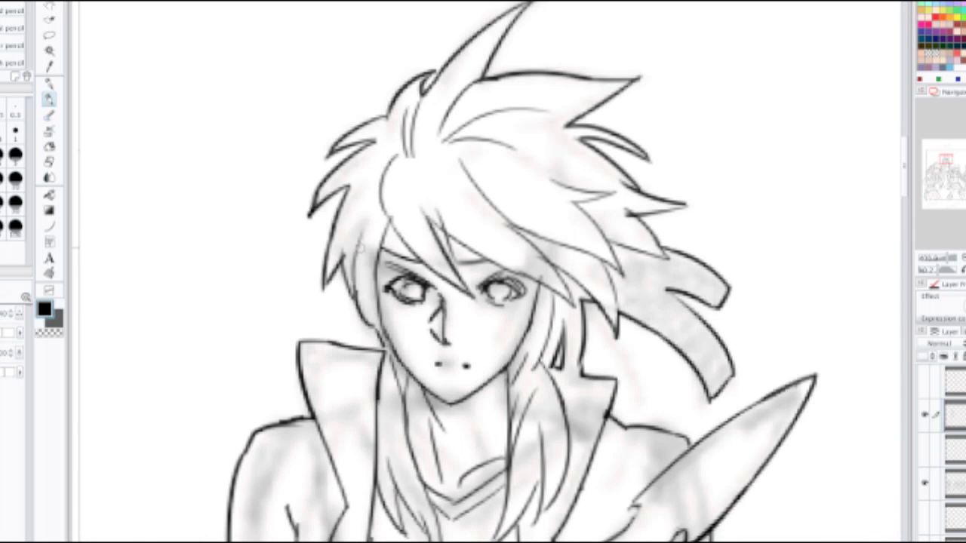
pyautogui.press('-')
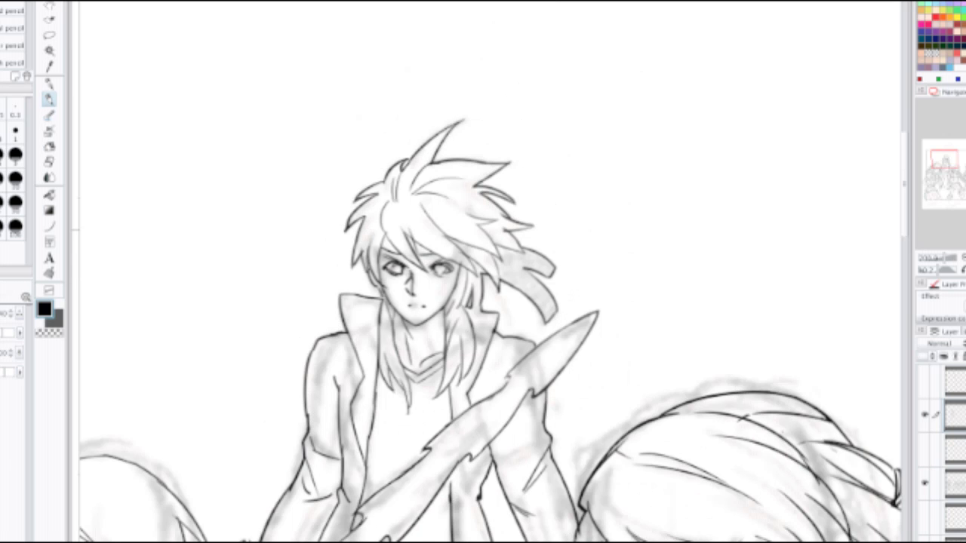
pyautogui.scroll(4, 372, 299)
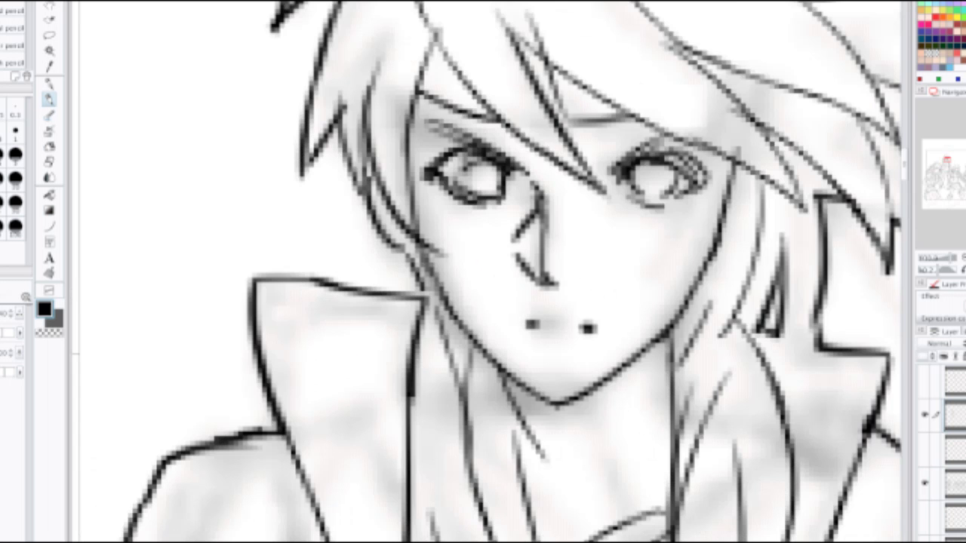
# Step: Erase the inner edge of the left-hand coat collar where the long side hair hangs over it
pyautogui.moveTo(378, 363)
pyautogui.mouseDown()
pyautogui.moveTo(339, 295)
pyautogui.moveTo(326, 122)
pyautogui.mouseUp()
pyautogui.press('e')
pyautogui.moveTo(364, 250)
pyautogui.mouseDown()
pyautogui.moveTo(356, 302)
pyautogui.moveTo(354, 146)
pyautogui.moveTo(358, 123)
pyautogui.moveTo(365, 130)
pyautogui.moveTo(360, 73)
pyautogui.mouseUp()
# Step: Ink the outer contour of the long side hair lock falling over the left-hand collar
pyautogui.press('p')
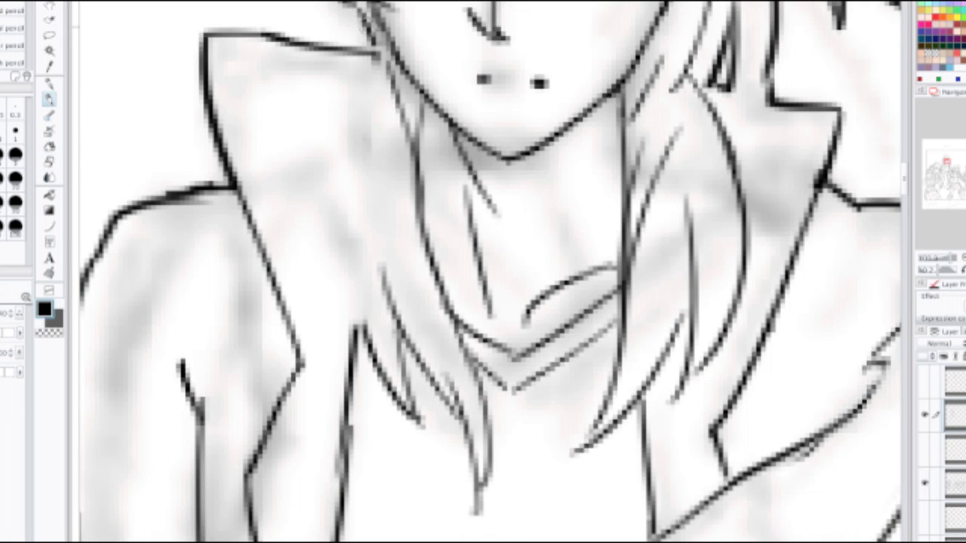
pyautogui.moveTo(371, 39); pyautogui.dragTo(332, 279)
pyautogui.moveTo(317, 185); pyautogui.dragTo(373, 347)
pyautogui.scroll(-4, 353, 283)
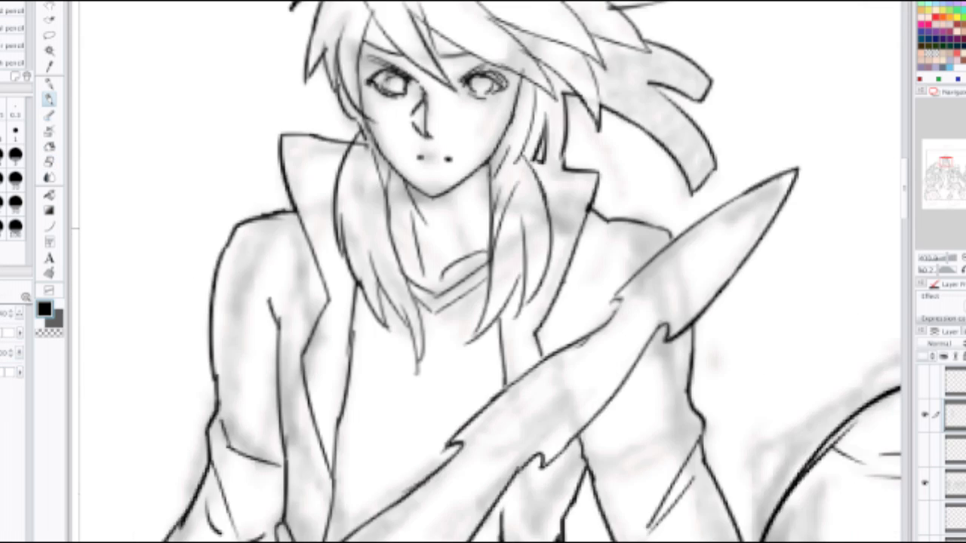
pyautogui.scroll(2, 418, 260)
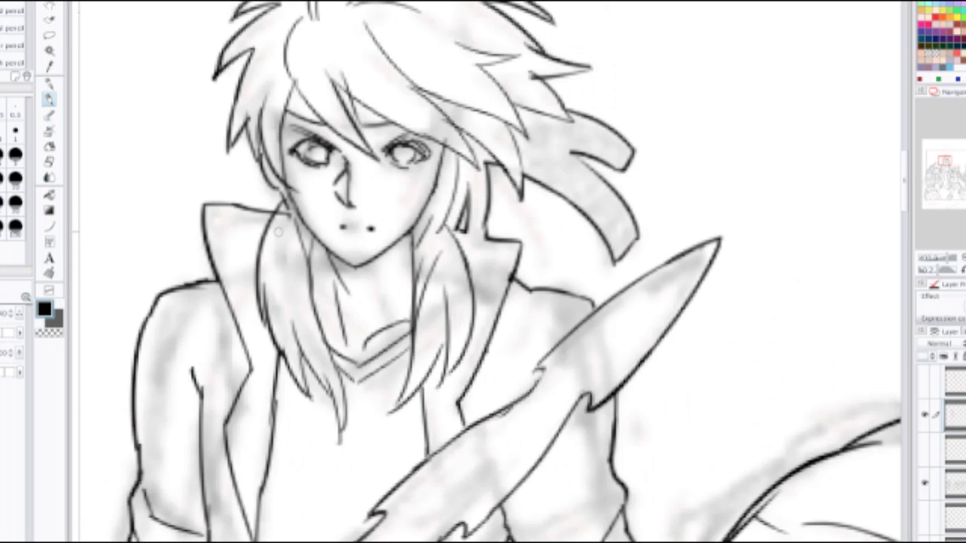
# Step: Undo the lower stroke of the side lock and re-ink its outer edge with a strand from jaw level downward
pyautogui.hotkey('ctrl', 'z')
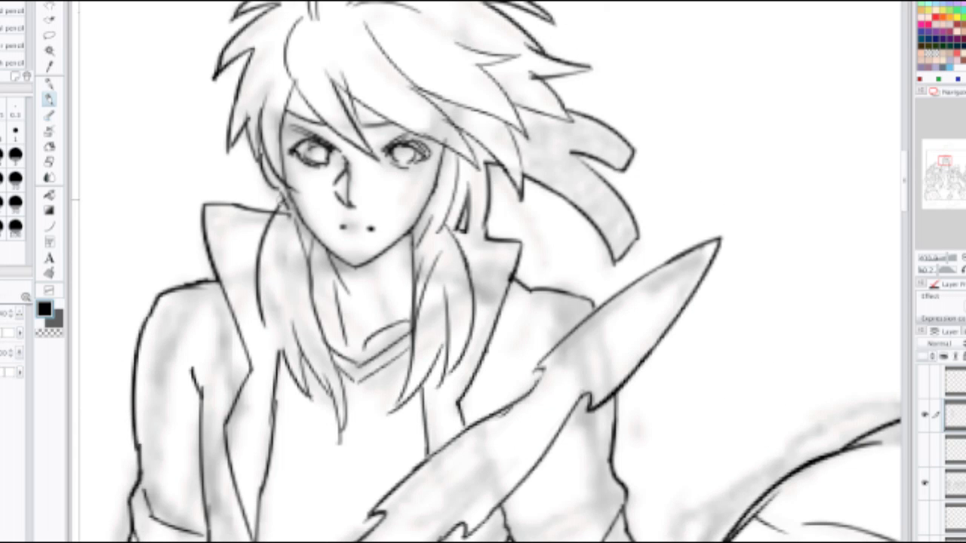
pyautogui.moveTo(283, 188); pyautogui.dragTo(294, 335)
pyautogui.hotkey('ctrl', 'z')
pyautogui.moveTo(285, 194); pyautogui.dragTo(296, 342)
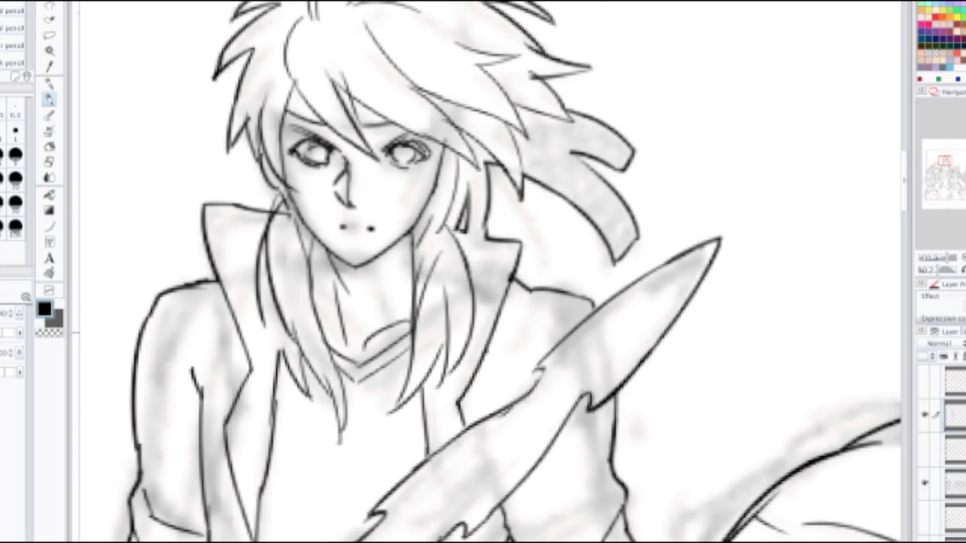
# Step: Redo the inner edge of the long side lock over the left-hand collar, erasing its stray lower tips and re-inking one pointed tip
pyautogui.hotkey('ctrl', 'z')
pyautogui.moveTo(273, 274)
pyautogui.mouseDown()
pyautogui.moveTo(269, 333)
pyautogui.moveTo(304, 348)
pyautogui.moveTo(338, 394)
pyautogui.mouseUp()
pyautogui.press('e')
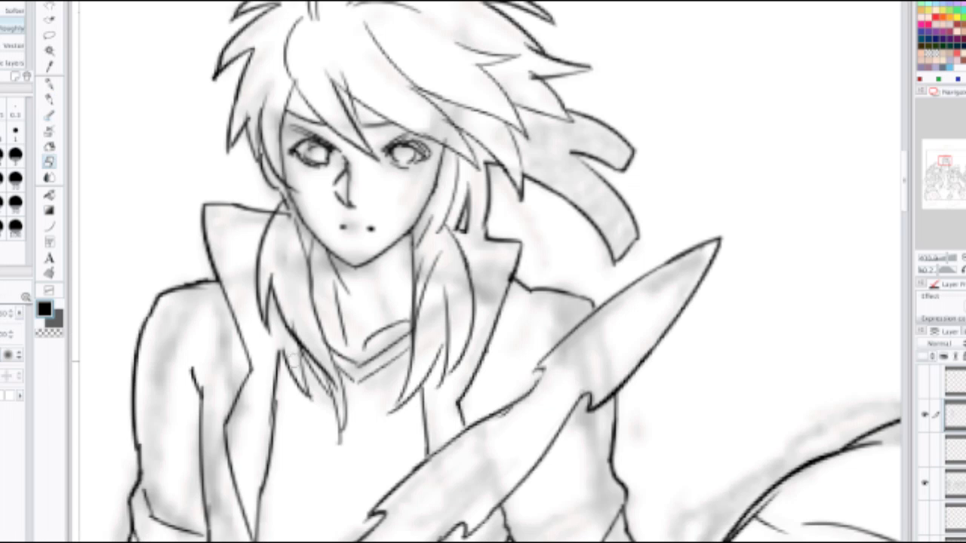
pyautogui.moveTo(282, 344)
pyautogui.mouseDown()
pyautogui.moveTo(303, 389)
pyautogui.moveTo(311, 369)
pyautogui.moveTo(336, 402)
pyautogui.moveTo(304, 353)
pyautogui.moveTo(315, 397)
pyautogui.moveTo(346, 425)
pyautogui.mouseUp()
pyautogui.press('p')
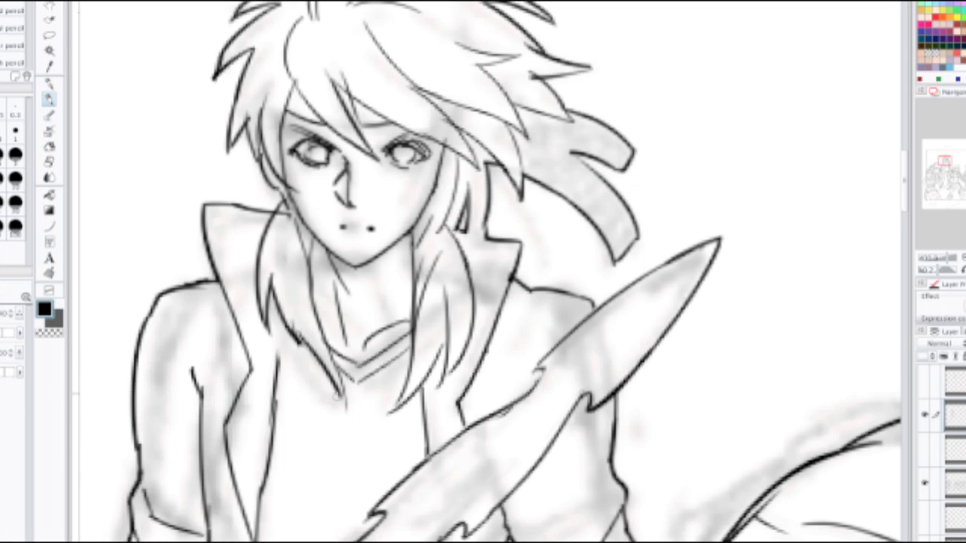
pyautogui.moveTo(299, 337); pyautogui.dragTo(346, 406)
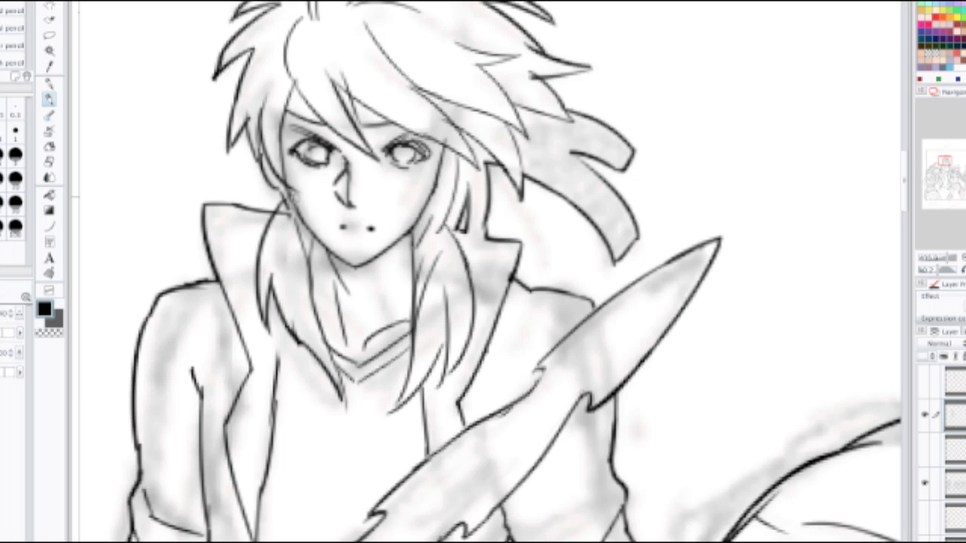
# Step: Trim the collar line behind the hair, erase the lower left hair spike, and ink the outer hair contour down to the collar
pyautogui.press('e')
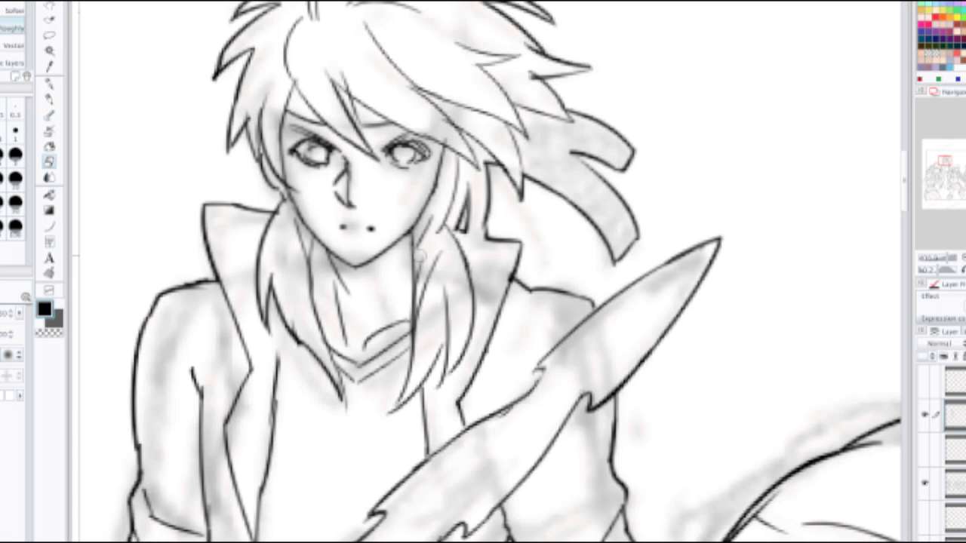
pyautogui.scroll(-3, 434, 245)
pyautogui.scroll(4, 412, 260)
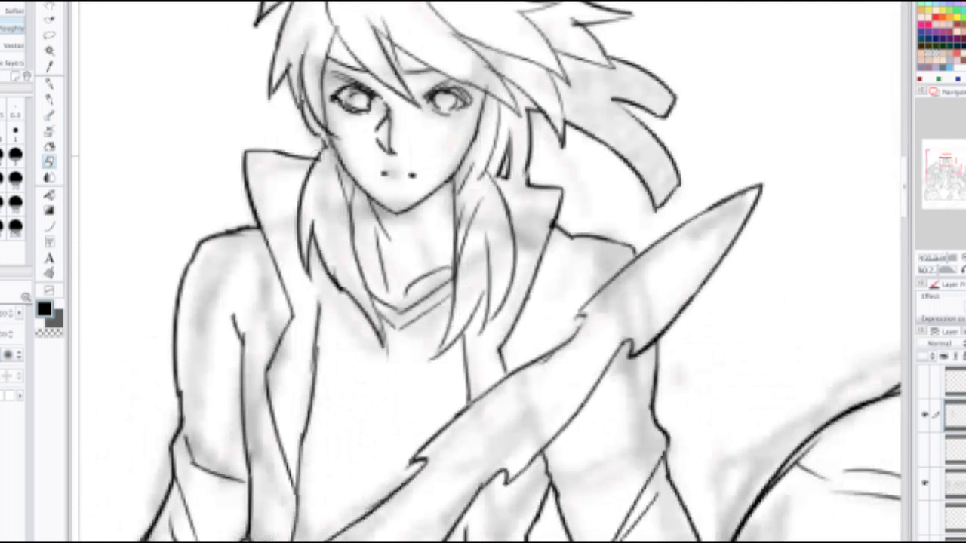
pyautogui.moveTo(284, 55)
pyautogui.mouseDown()
pyautogui.moveTo(268, 86)
pyautogui.moveTo(317, 240)
pyautogui.mouseUp()
pyautogui.press('p')
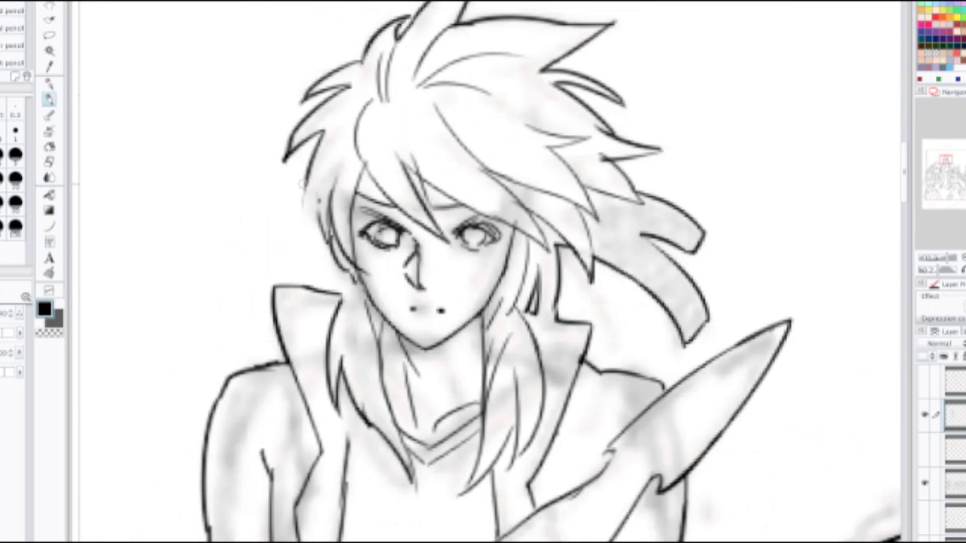
pyautogui.moveTo(305, 182)
pyautogui.mouseDown()
pyautogui.moveTo(319, 257)
pyautogui.moveTo(339, 295)
pyautogui.mouseUp()
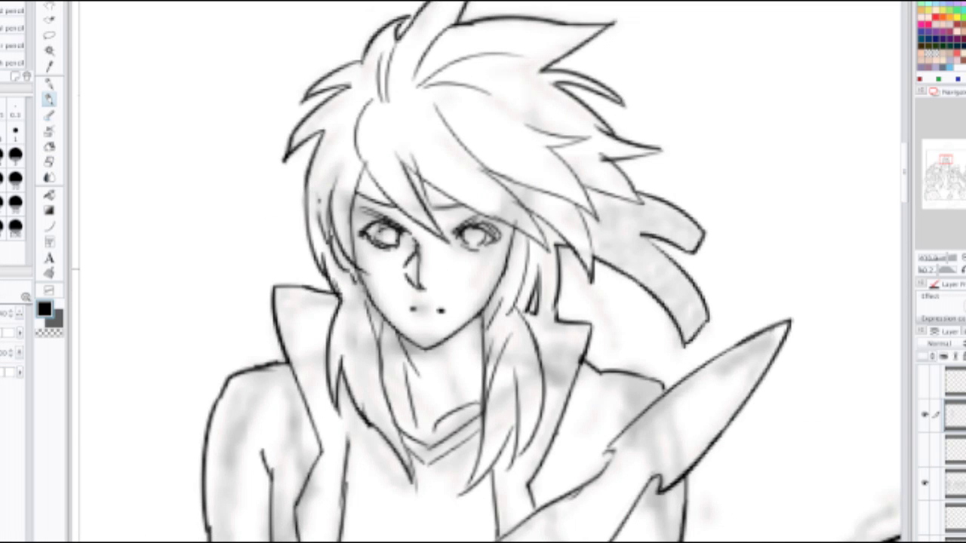
# Step: Extend the left-hand coat opening's inner edge upward so it meets the hanging side lock
pyautogui.scroll(-3, 402, 257)
pyautogui.scroll(3, 430, 328)
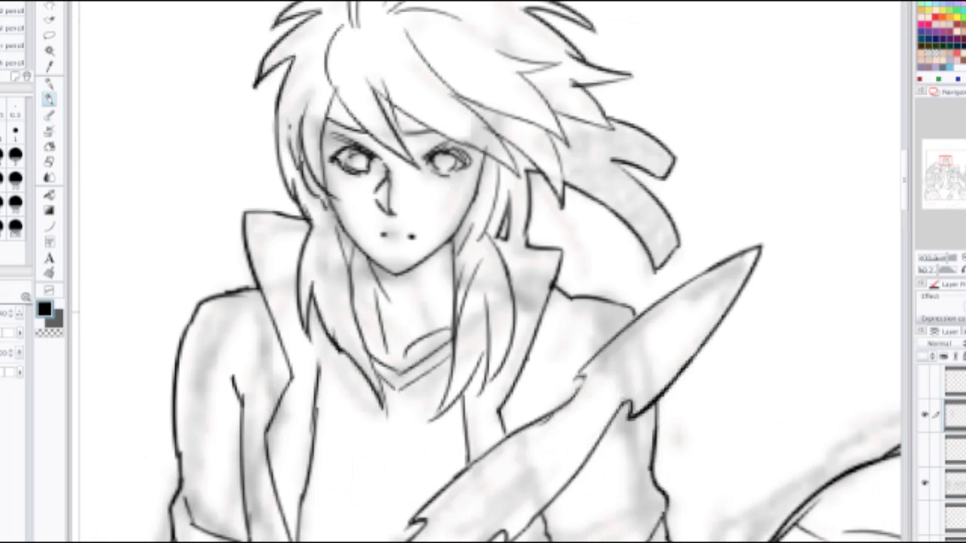
pyautogui.moveTo(318, 321); pyautogui.dragTo(317, 391)
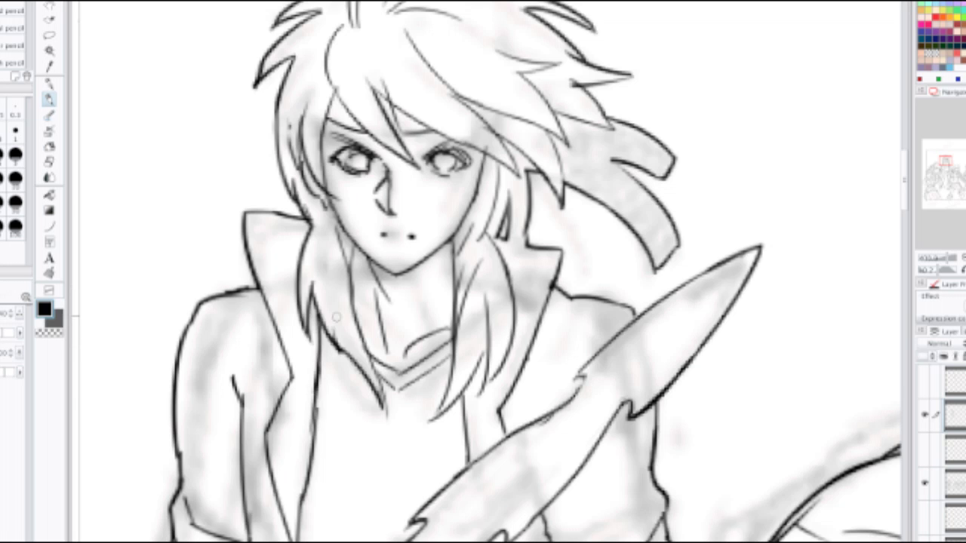
pyautogui.scroll(-2, 360, 311)
pyautogui.scroll(-1, 354, 310)
pyautogui.moveTo(357, 362); pyautogui.dragTo(343, 251)
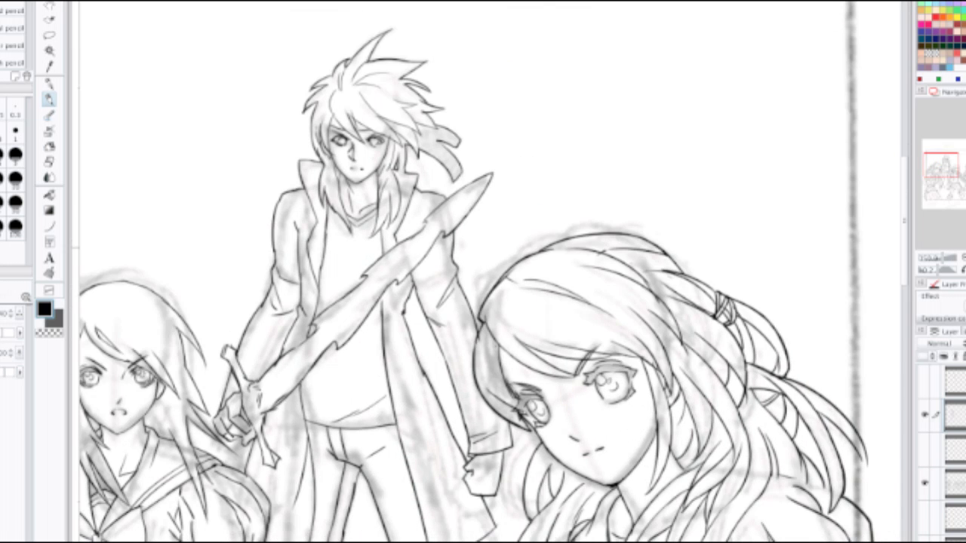
# Step: Ink a short shirt fold above the blade, re-ink the right-hand shoulder slope, and clean up the old shoulder and coat lines
pyautogui.scroll(1, 343, 251)
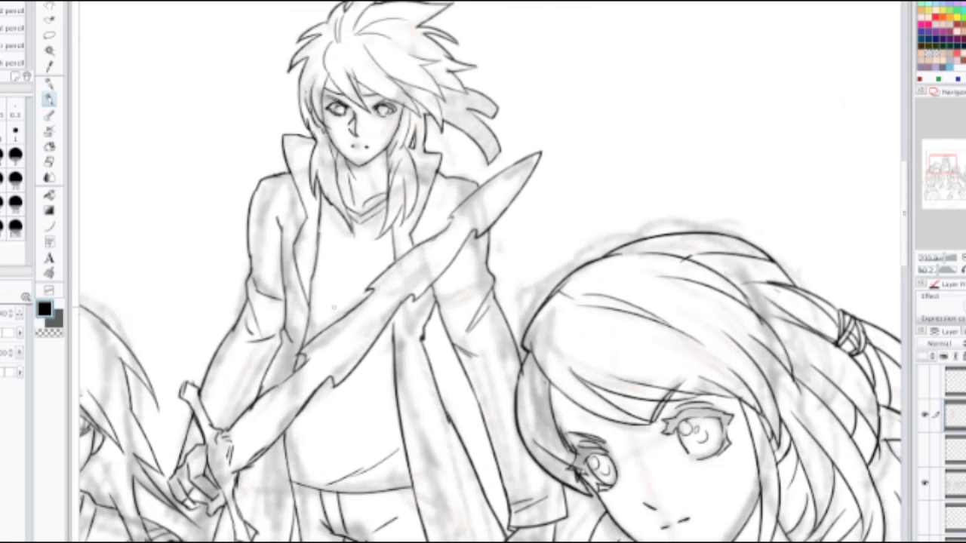
pyautogui.moveTo(336, 292); pyautogui.dragTo(357, 305)
pyautogui.moveTo(448, 178); pyautogui.dragTo(473, 192)
pyautogui.press('e')
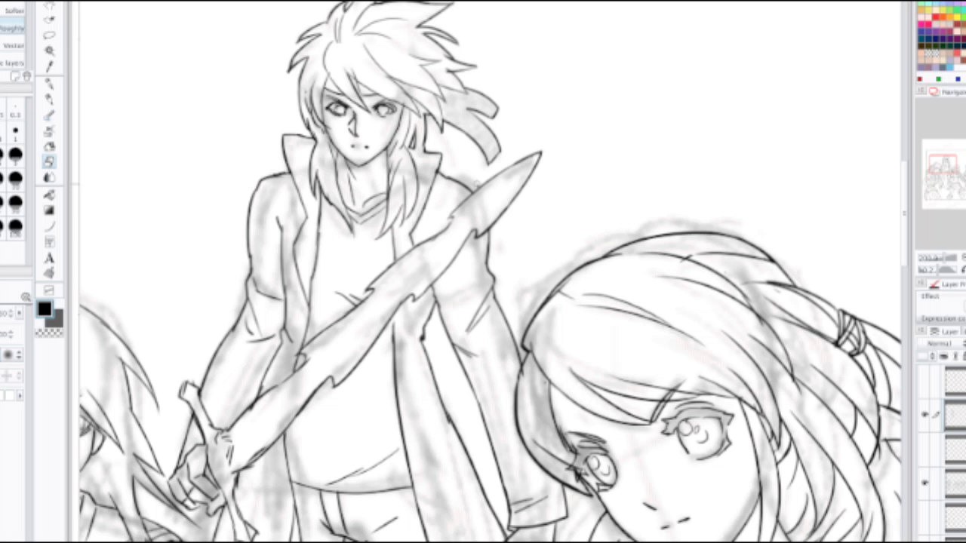
pyautogui.scroll(-2, 466, 184)
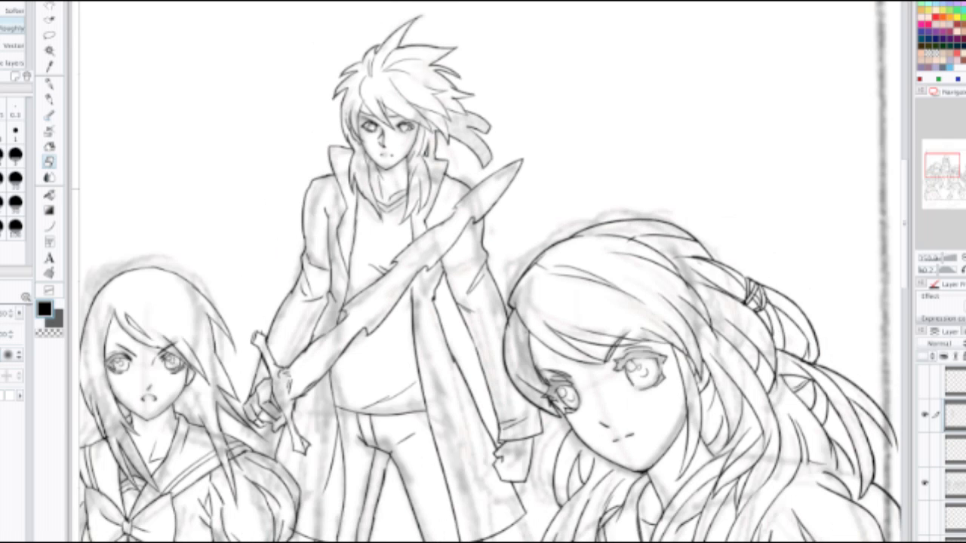
pyautogui.scroll(2, 425, 324)
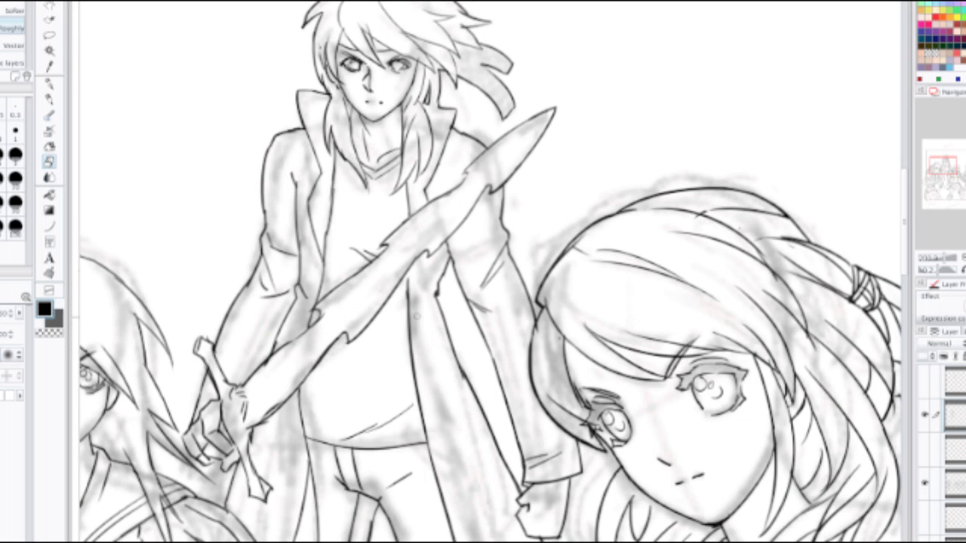
pyautogui.press('p')
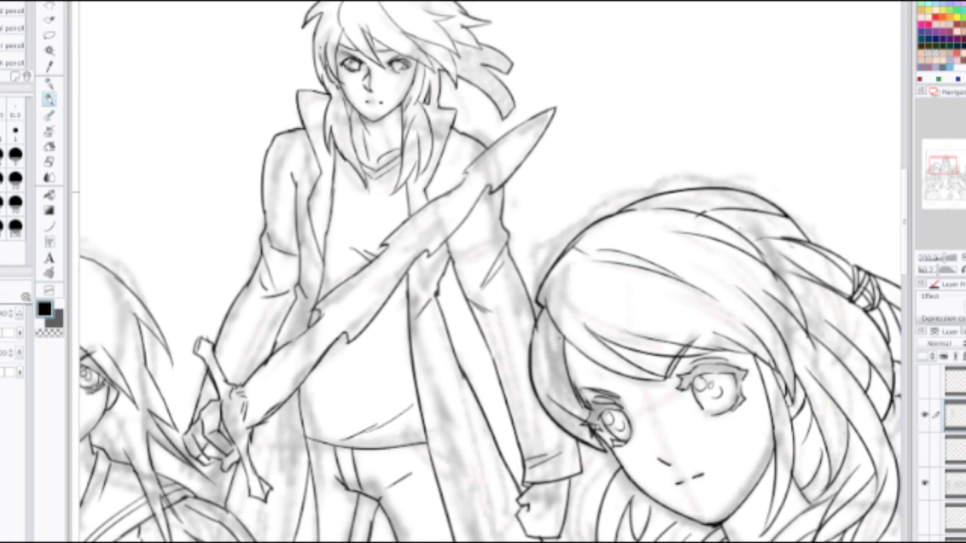
# Step: Erase the outer contour of the hand gripping the sword hilt and re-ink it below the crossguard
pyautogui.scroll(-3, 490, 272)
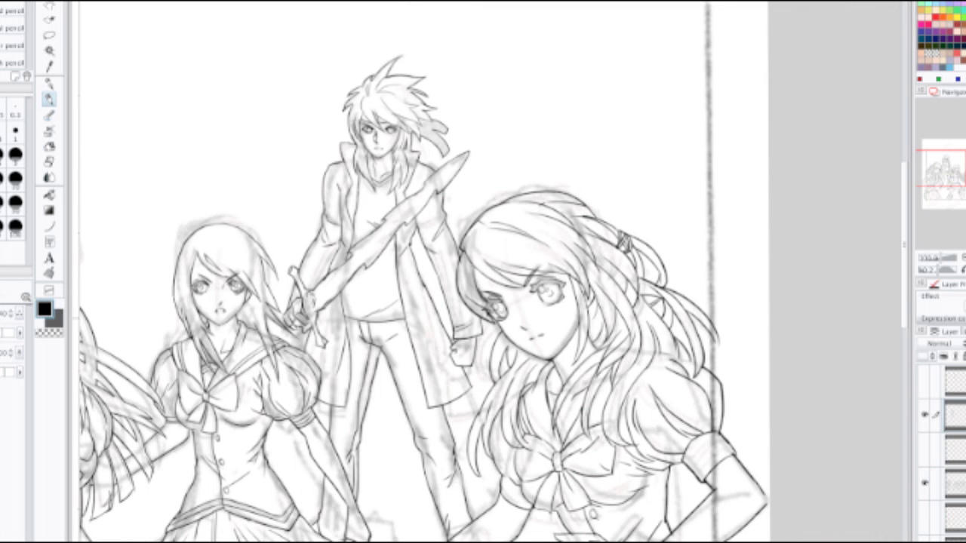
pyautogui.scroll(2, 491, 272)
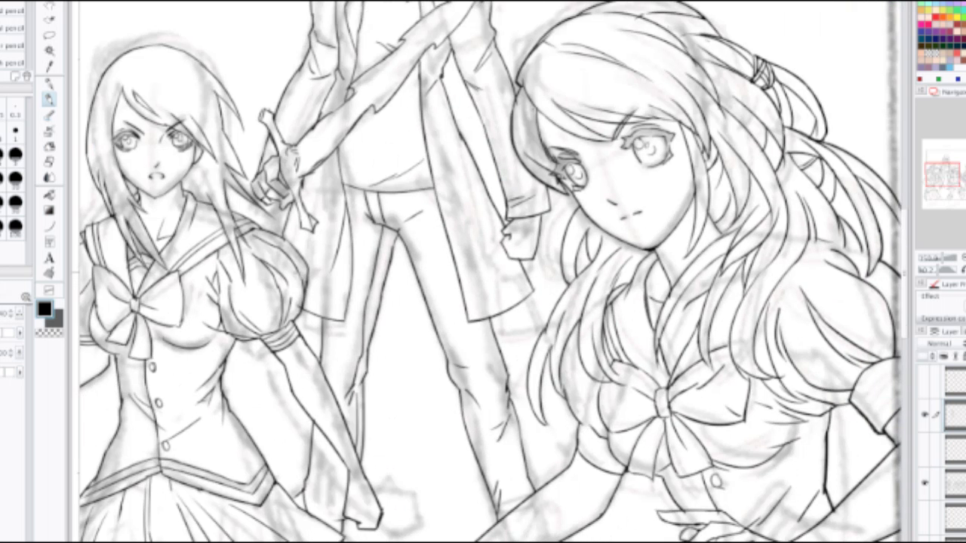
pyautogui.press('e')
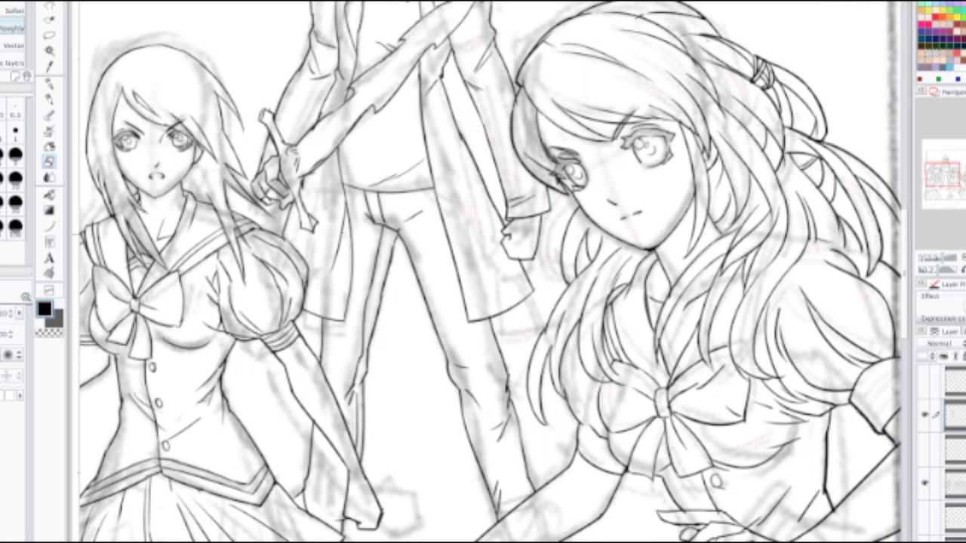
pyautogui.moveTo(491, 271); pyautogui.dragTo(503, 347)
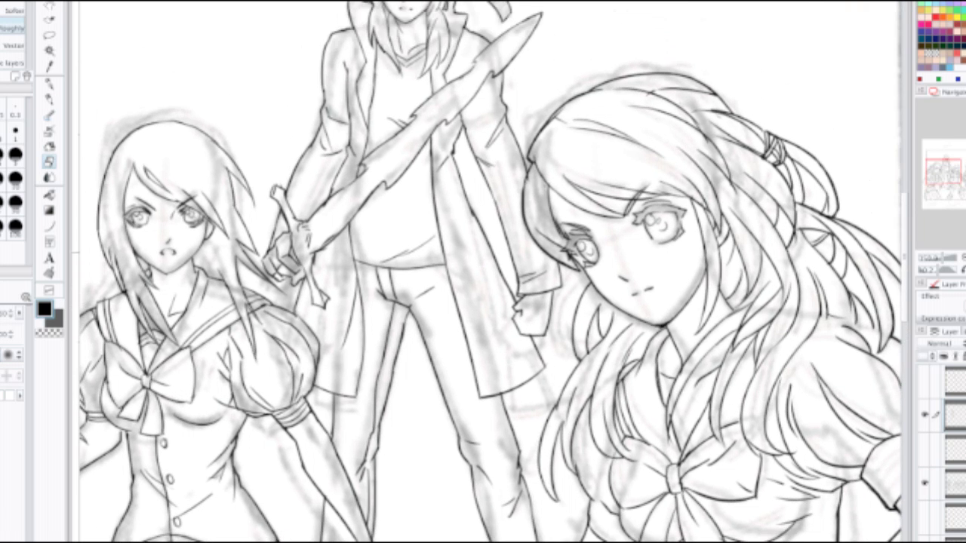
pyautogui.scroll(1, 289, 204)
pyautogui.scroll(2, 262, 230)
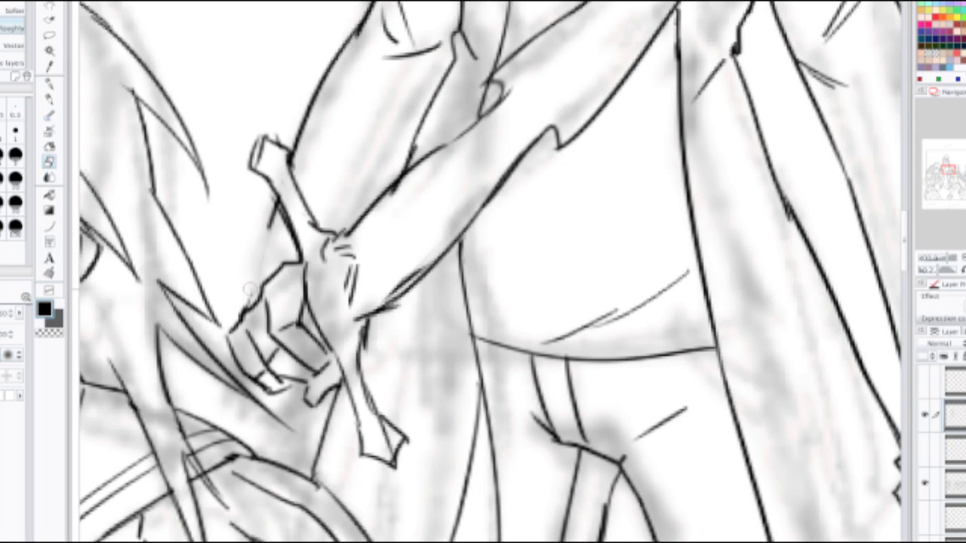
pyautogui.press('p')
pyautogui.moveTo(278, 198); pyautogui.dragTo(265, 280)
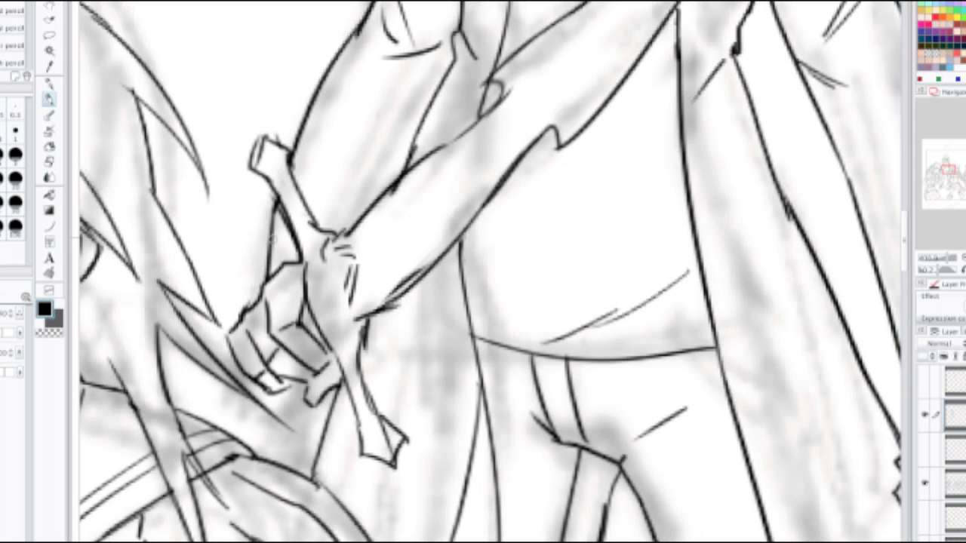
pyautogui.hotkey('ctrl', 'z')
pyautogui.moveTo(279, 199)
pyautogui.mouseDown()
pyautogui.moveTo(247, 259)
pyautogui.moveTo(253, 272)
pyautogui.moveTo(245, 270)
pyautogui.moveTo(255, 287)
pyautogui.moveTo(272, 261)
pyautogui.mouseUp()
pyautogui.scroll(-3, 277, 221)
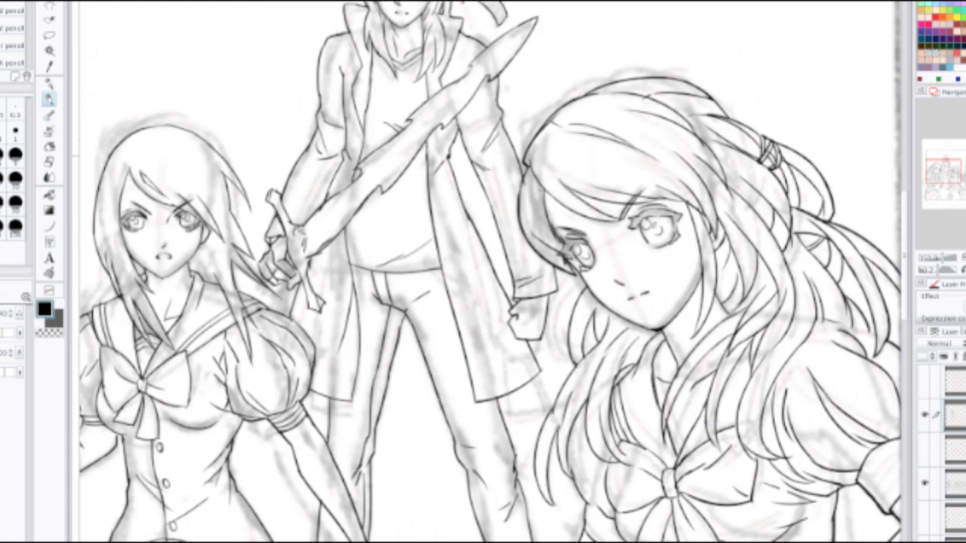
# Step: Erase the horizontal crease below the elbow on the sword arm's sleeve
pyautogui.scroll(3, 305, 145)
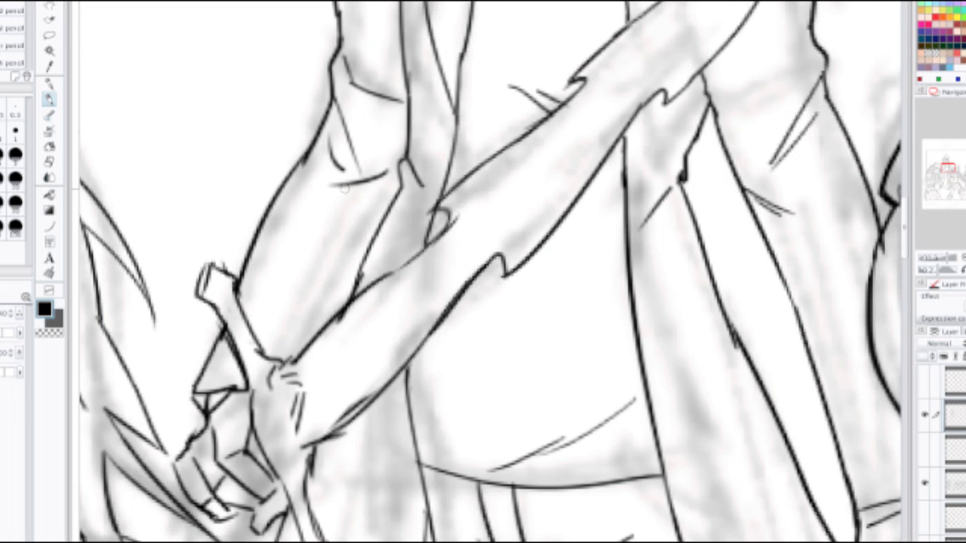
pyautogui.press('e')
pyautogui.moveTo(344, 188)
pyautogui.mouseDown()
pyautogui.moveTo(385, 183)
pyautogui.moveTo(339, 172)
pyautogui.moveTo(331, 151)
pyautogui.mouseUp()
pyautogui.press('p')
pyautogui.moveTo(332, 77); pyautogui.dragTo(408, 148)
pyautogui.moveTo(336, 58)
pyautogui.mouseDown()
pyautogui.moveTo(379, 110)
pyautogui.moveTo(409, 114)
pyautogui.mouseUp()
pyautogui.moveTo(339, 34); pyautogui.dragTo(405, 72)
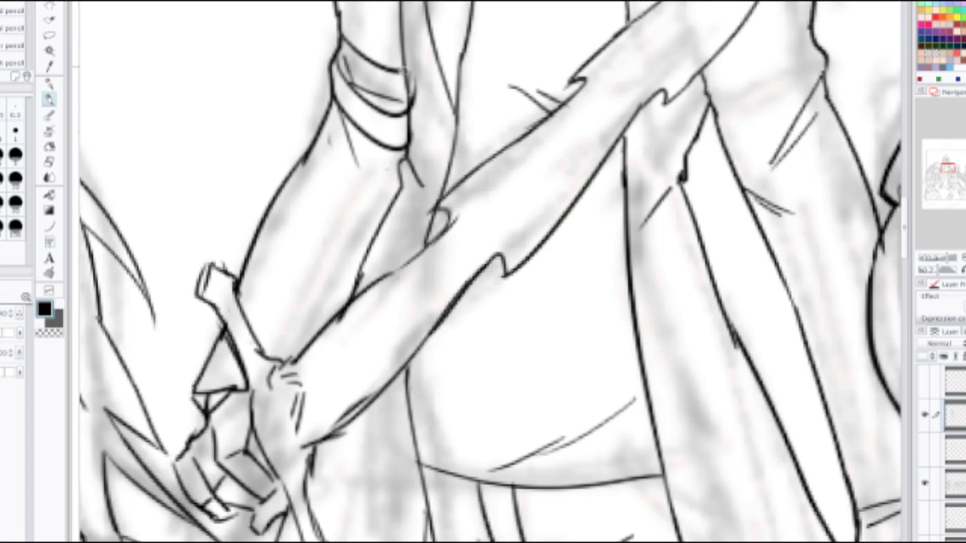
pyautogui.moveTo(345, 7); pyautogui.dragTo(411, 34)
pyautogui.hotkey('ctrl', 'z')
pyautogui.hotkey('ctrl', 'z')
pyautogui.moveTo(305, 159); pyautogui.dragTo(402, 185)
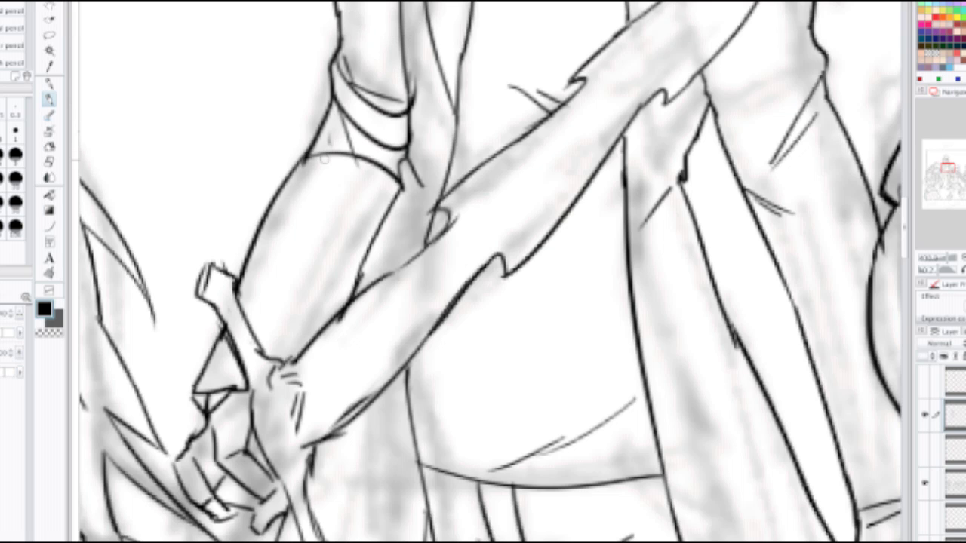
pyautogui.moveTo(300, 177); pyautogui.dragTo(394, 214)
pyautogui.hotkey('ctrl', 'z')
pyautogui.hotkey('ctrl', 'z')
pyautogui.hotkey('ctrl', 'z')
pyautogui.hotkey('ctrl', 'z')
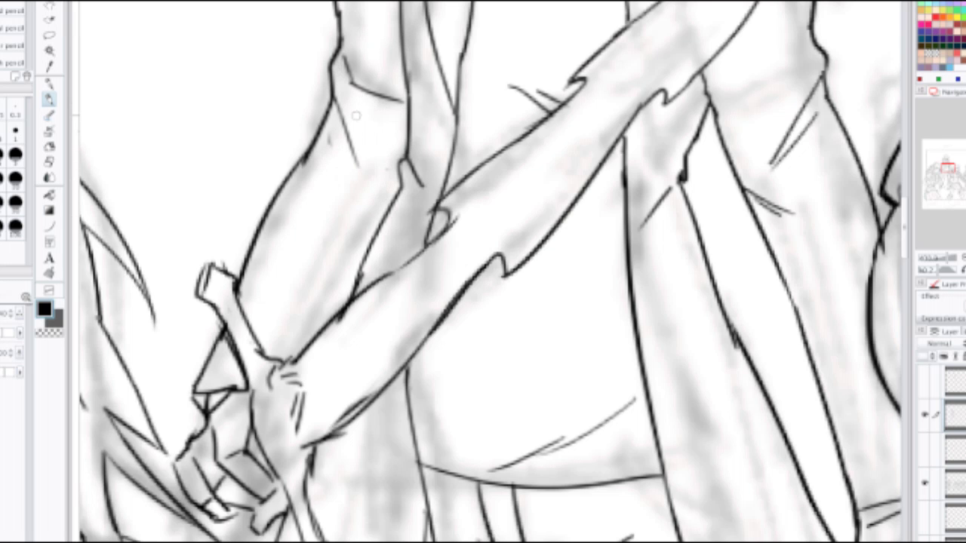
# Step: Ink short diagonal creases around the sword arm's elbow, including one crossing the sleeve and one reaching its inner edge
pyautogui.moveTo(354, 115); pyautogui.dragTo(380, 152)
pyautogui.moveTo(290, 173)
pyautogui.mouseDown()
pyautogui.moveTo(352, 165)
pyautogui.moveTo(377, 213)
pyautogui.mouseUp()
pyautogui.hotkey('ctrl', 'z')
pyautogui.moveTo(378, 180); pyautogui.dragTo(393, 215)
pyautogui.hotkey('ctrl', 'z')
pyautogui.hotkey('ctrl', 'z')
pyautogui.moveTo(366, 182); pyautogui.dragTo(381, 228)
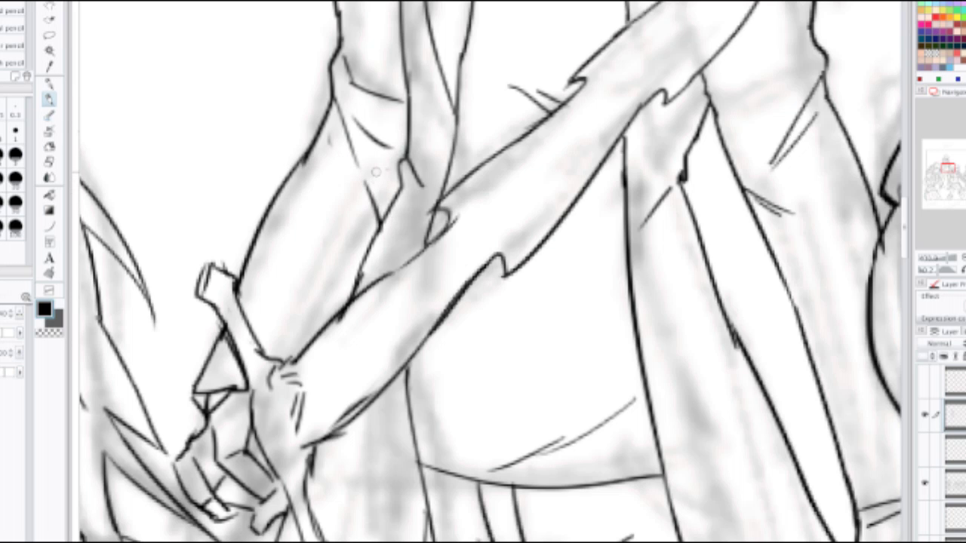
pyautogui.moveTo(336, 143); pyautogui.dragTo(392, 185)
pyautogui.hotkey('ctrl', 'z')
pyautogui.moveTo(329, 139); pyautogui.dragTo(392, 187)
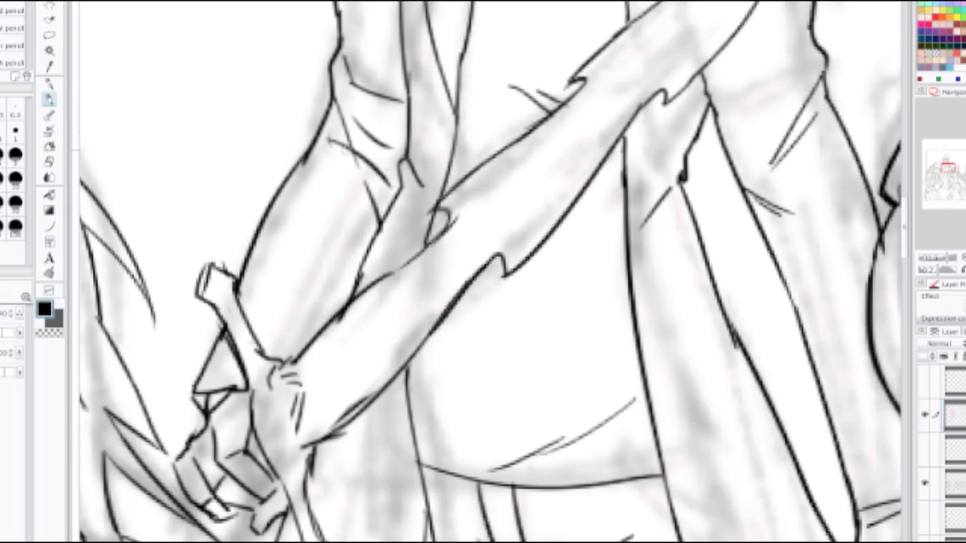
# Step: Erase the sword arm's outer forearm outline and re-ink it from a jutting elbow fold down to the sword's crossguard
pyautogui.scroll(-3, 341, 117)
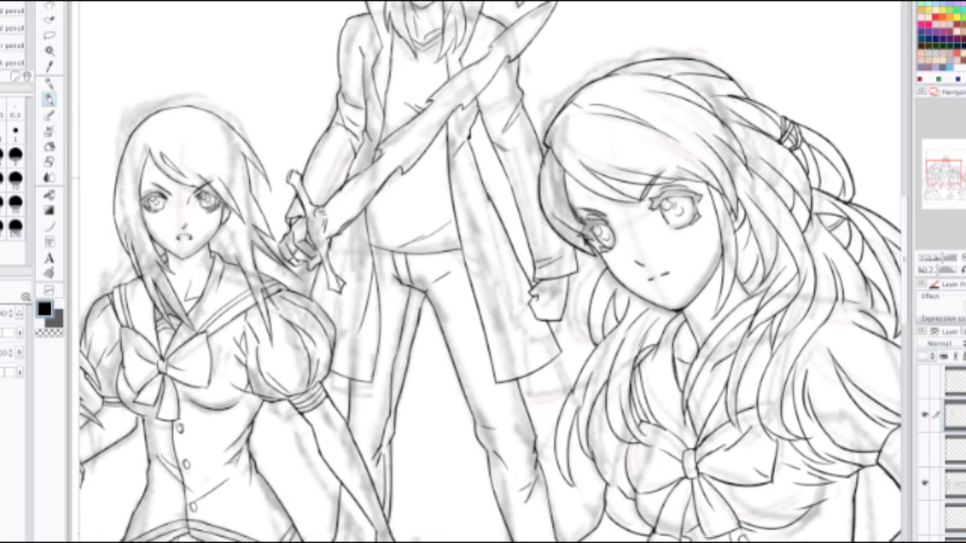
pyautogui.moveTo(324, 188); pyautogui.dragTo(305, 265)
pyautogui.scroll(3, 306, 267)
pyautogui.moveTo(264, 148); pyautogui.dragTo(274, 204)
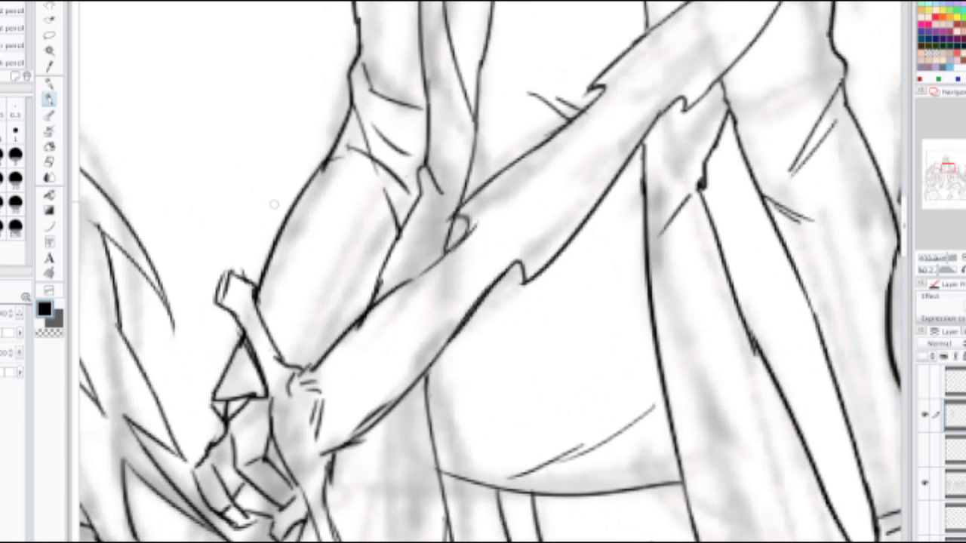
pyautogui.press('e')
pyautogui.moveTo(269, 261); pyautogui.dragTo(267, 292)
pyautogui.moveTo(296, 198)
pyautogui.mouseDown()
pyautogui.moveTo(270, 265)
pyautogui.moveTo(322, 169)
pyautogui.moveTo(296, 254)
pyautogui.mouseUp()
pyautogui.press('p')
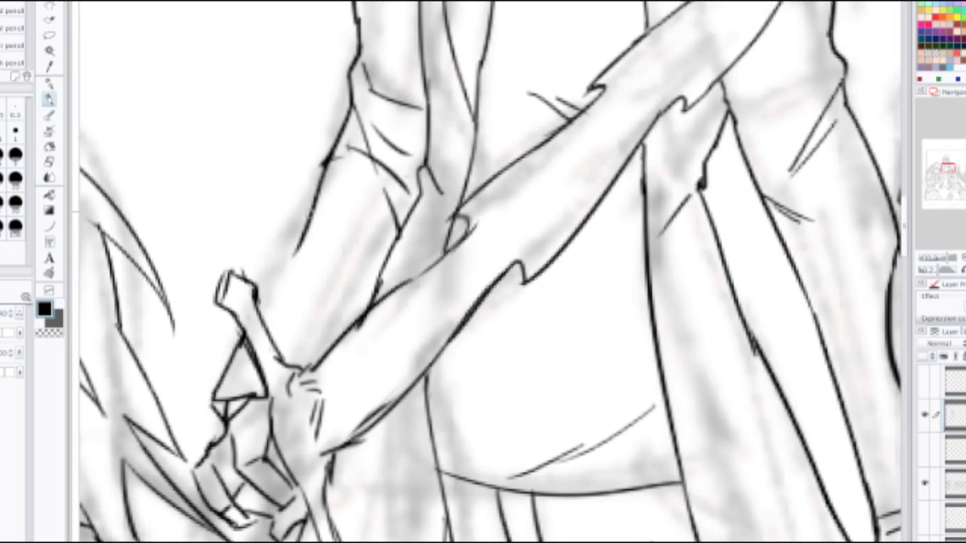
pyautogui.hotkey('ctrl', 'z')
pyautogui.moveTo(329, 156)
pyautogui.mouseDown()
pyautogui.moveTo(310, 194)
pyautogui.moveTo(348, 188)
pyautogui.moveTo(323, 199)
pyautogui.mouseUp()
pyautogui.hotkey('ctrl', 'z')
pyautogui.moveTo(348, 168); pyautogui.dragTo(272, 288)
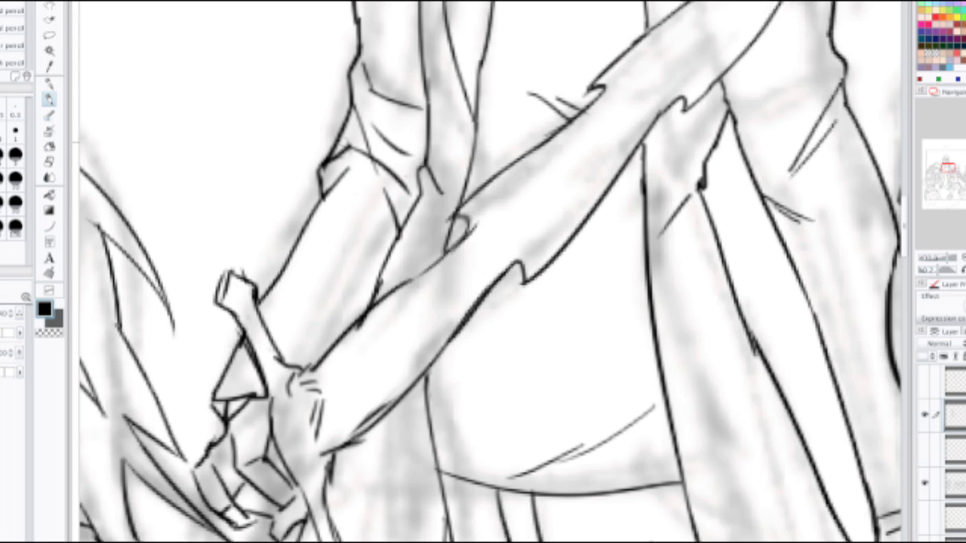
# Step: Erase the rough outline above the elbow fold and re-ink the upper sleeve's outer edge to join it
pyautogui.press('e')
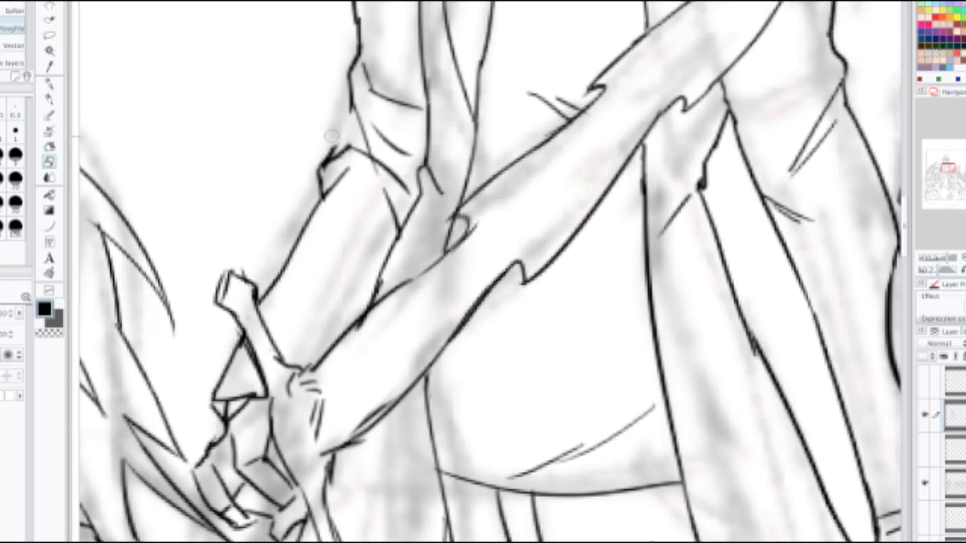
pyautogui.press('p')
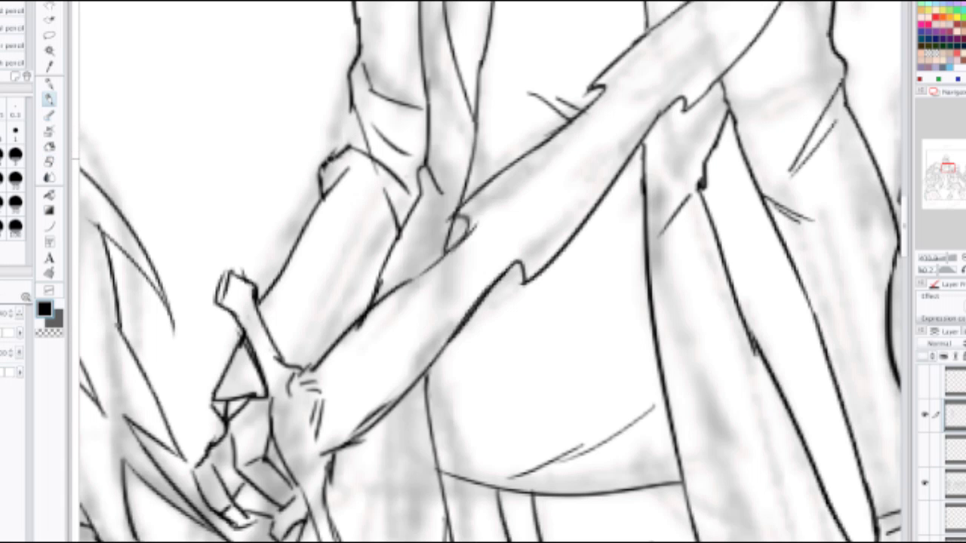
pyautogui.moveTo(349, 135)
pyautogui.mouseDown()
pyautogui.moveTo(355, 102)
pyautogui.moveTo(363, 151)
pyautogui.moveTo(338, 189)
pyautogui.mouseUp()
pyautogui.scroll(-3, 357, 85)
pyautogui.scroll(3, 369, 151)
pyautogui.press('e')
pyautogui.press('p')
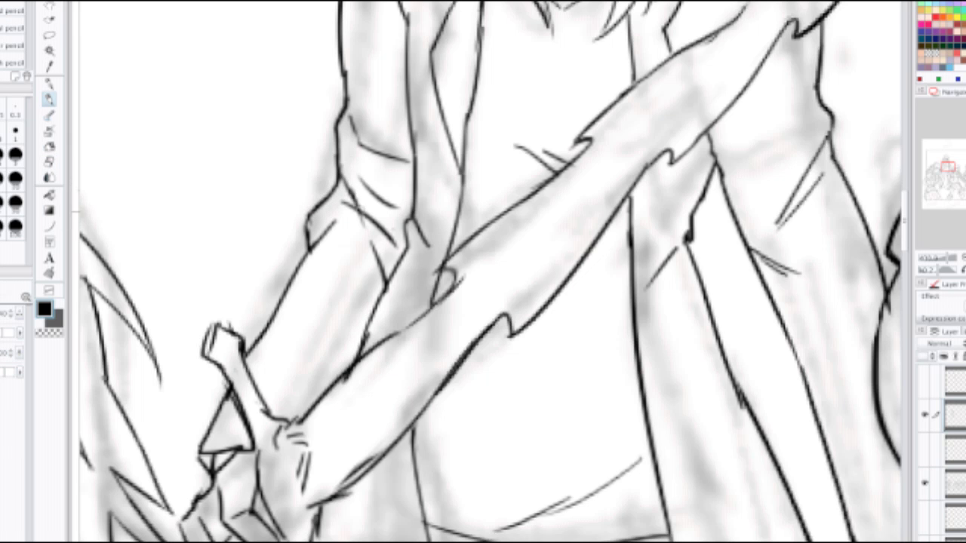
# Step: Erase and re-ink the top edge of the swordsman's coat collar beside his hair on the sword-arm side
pyautogui.scroll(-3, 355, 178)
pyautogui.scroll(-2, 360, 166)
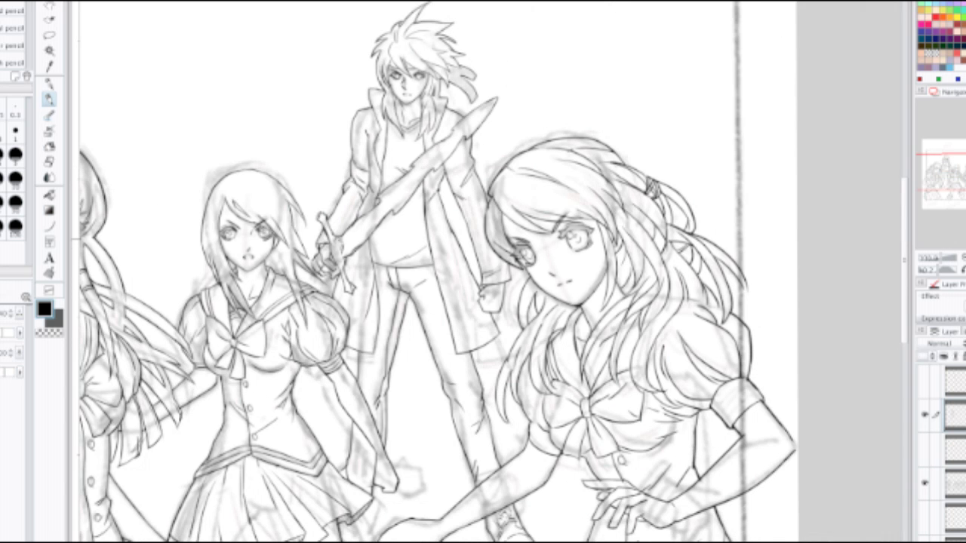
pyautogui.scroll(6, 396, 80)
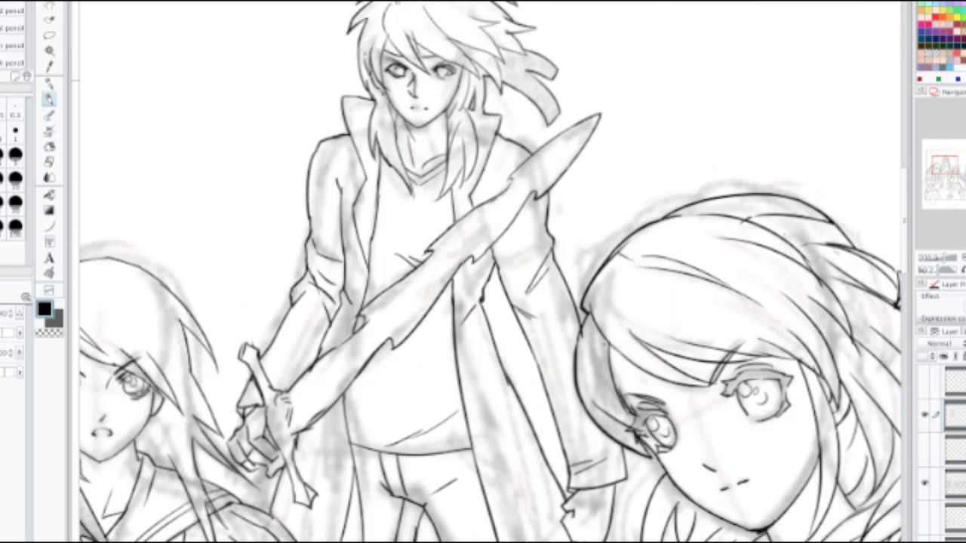
pyautogui.press('j')
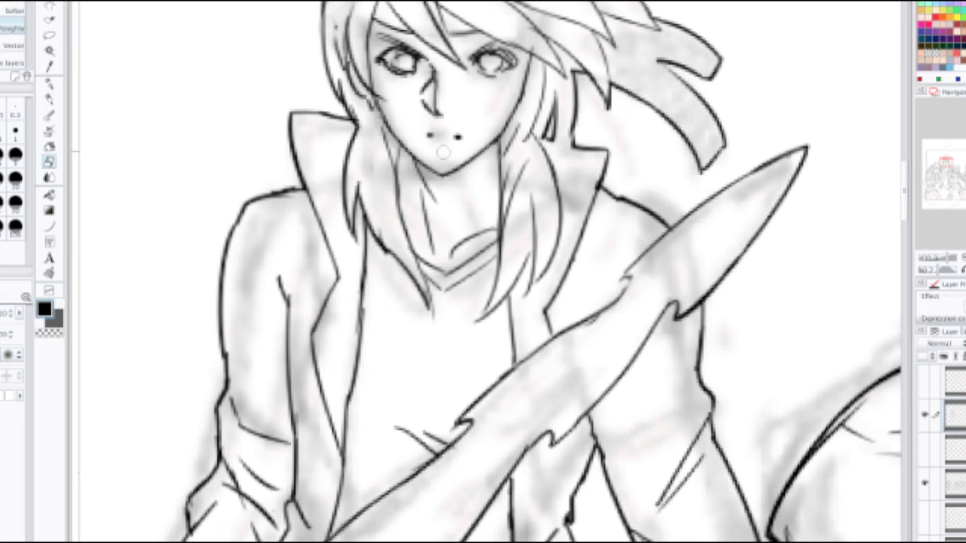
pyautogui.moveTo(323, 114)
pyautogui.mouseDown()
pyautogui.moveTo(344, 118)
pyautogui.moveTo(282, 125)
pyautogui.moveTo(278, 146)
pyautogui.moveTo(357, 119)
pyautogui.mouseUp()
pyautogui.press('p')
pyautogui.hotkey('ctrl', 'z')
# Step: Erase the crossguard's edge below the sword hand and re-ink it from the blade's base down to the flared tip
pyautogui.scroll(-3, 357, 111)
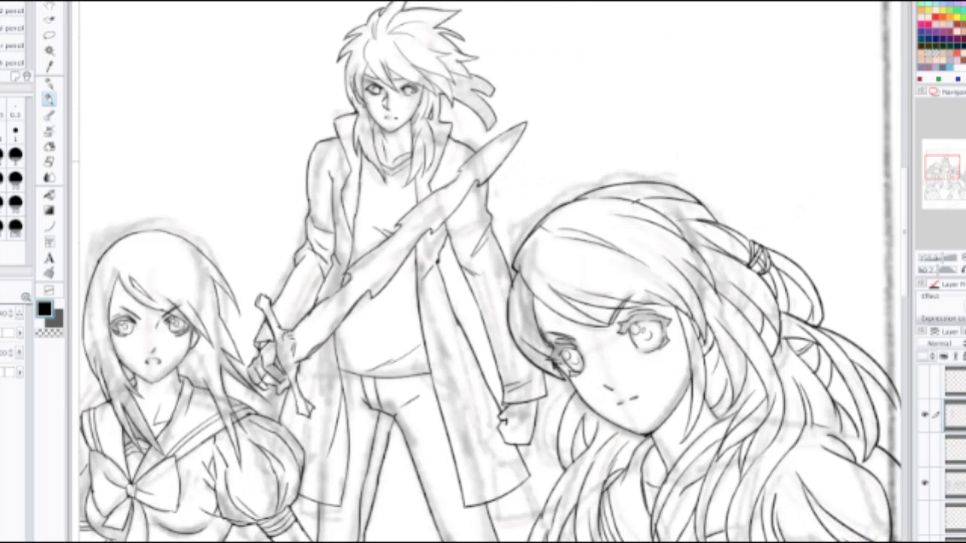
pyautogui.hotkey('ctrl', '+')
pyautogui.hotkey('ctrl', '+')
pyautogui.hotkey('ctrl', '-')
pyautogui.hotkey('ctrl', '-')
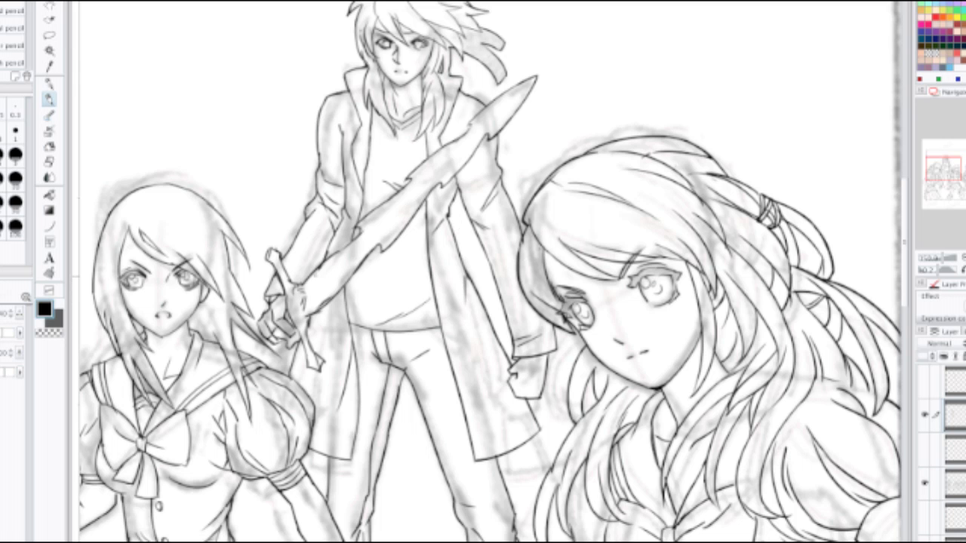
pyautogui.scroll(3, 315, 293)
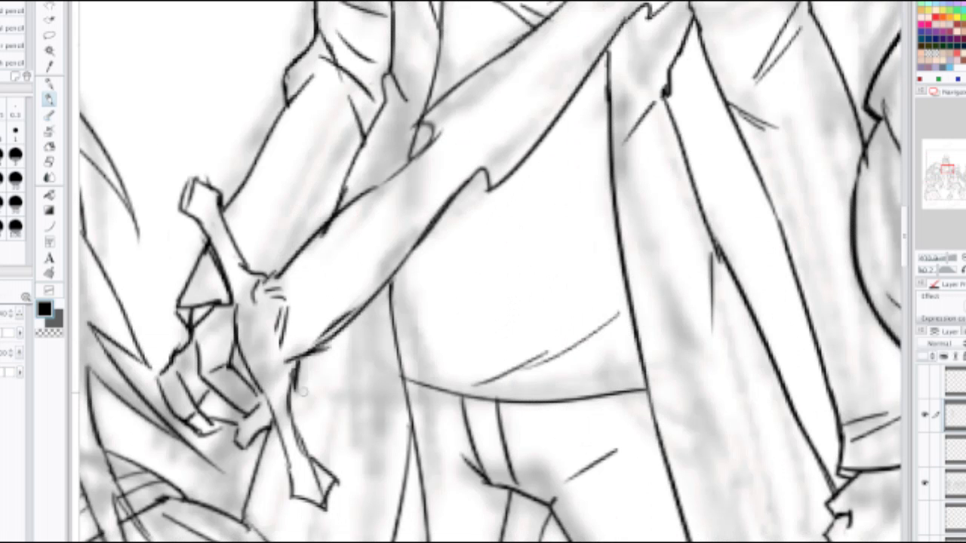
pyautogui.press('e')
pyautogui.moveTo(284, 382)
pyautogui.mouseDown()
pyautogui.moveTo(303, 444)
pyautogui.moveTo(300, 380)
pyautogui.moveTo(296, 400)
pyautogui.moveTo(321, 464)
pyautogui.mouseUp()
pyautogui.press('p')
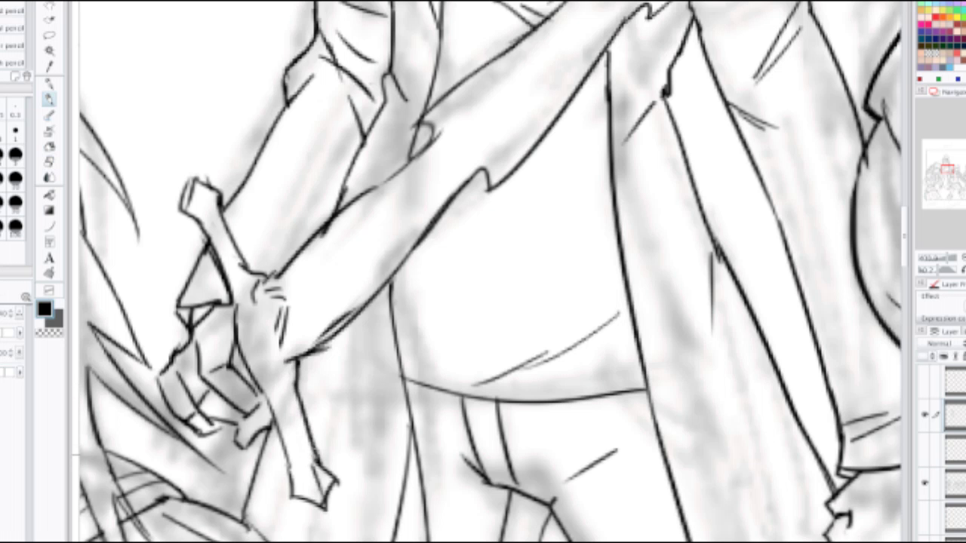
pyautogui.hotkey('ctrl', 'z')
pyautogui.hotkey('ctrl', 'z')
pyautogui.moveTo(296, 361); pyautogui.dragTo(321, 467)
pyautogui.moveTo(306, 431); pyautogui.dragTo(322, 468)
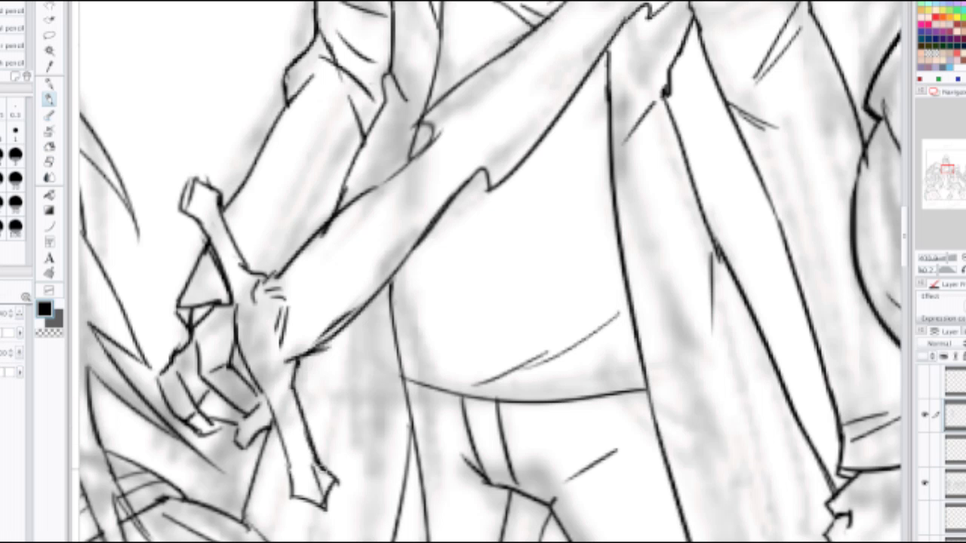
# Step: Ink the rounded form overlapping the crossguard at the blade's base and erase the stray line beside it
pyautogui.scroll(-2, 327, 429)
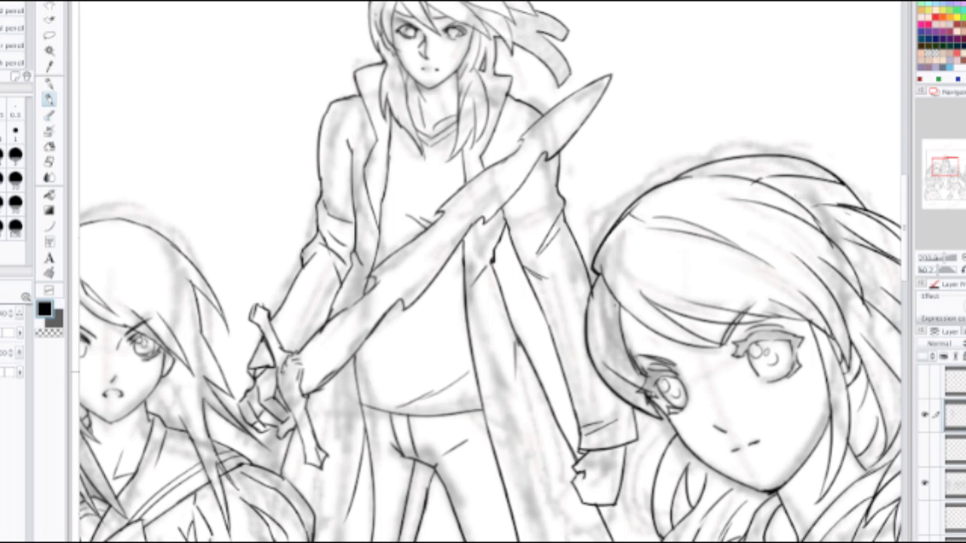
pyautogui.moveTo(283, 368); pyautogui.dragTo(305, 409)
pyautogui.scroll(-1, 369, 283)
pyautogui.scroll(1, 366, 291)
pyautogui.press('e')
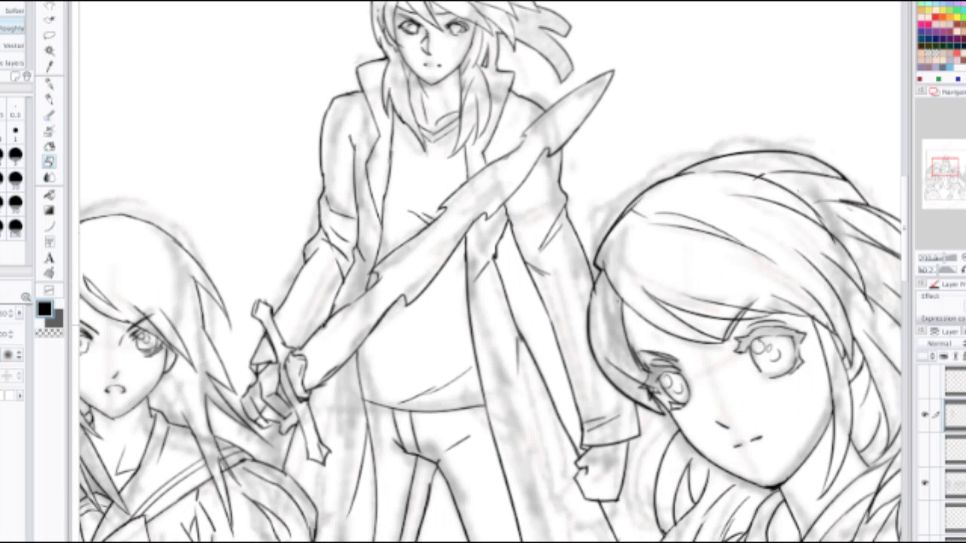
pyautogui.moveTo(304, 346)
pyautogui.mouseDown()
pyautogui.moveTo(381, 281)
pyautogui.moveTo(294, 350)
pyautogui.mouseUp()
pyautogui.press('p')
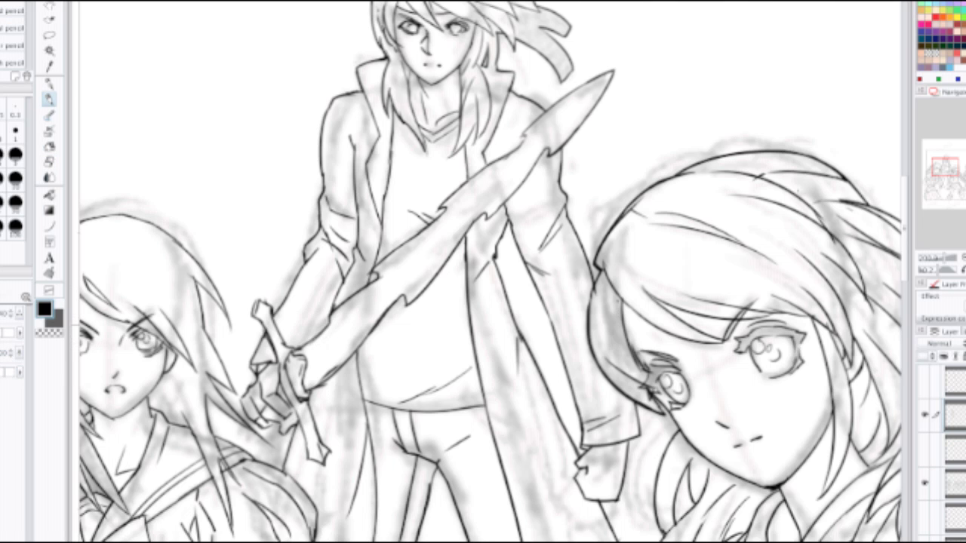
# Step: Re-ink the blade's upper edge between the crossguard and the inner outline of the sleeve
pyautogui.scroll(-2, 349, 325)
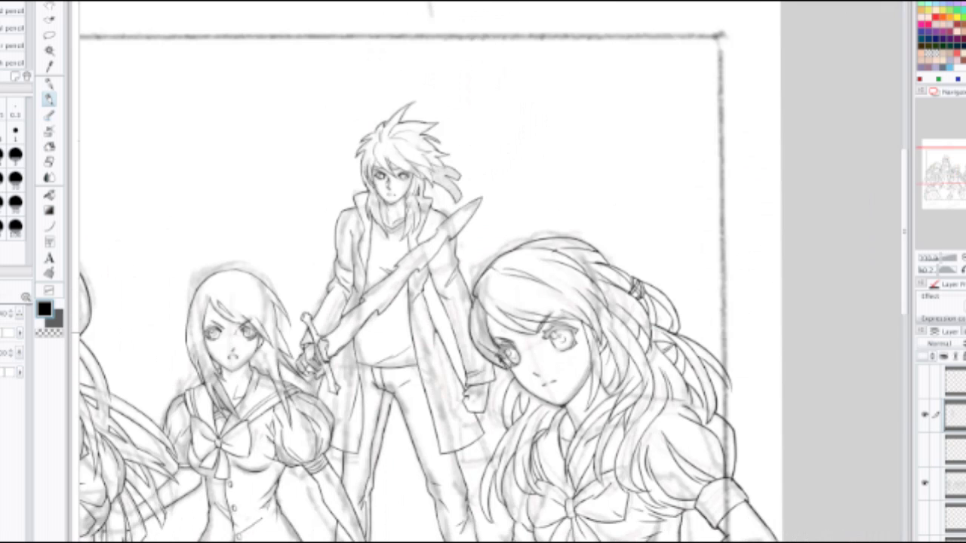
pyautogui.hotkey('ctrl', '+')
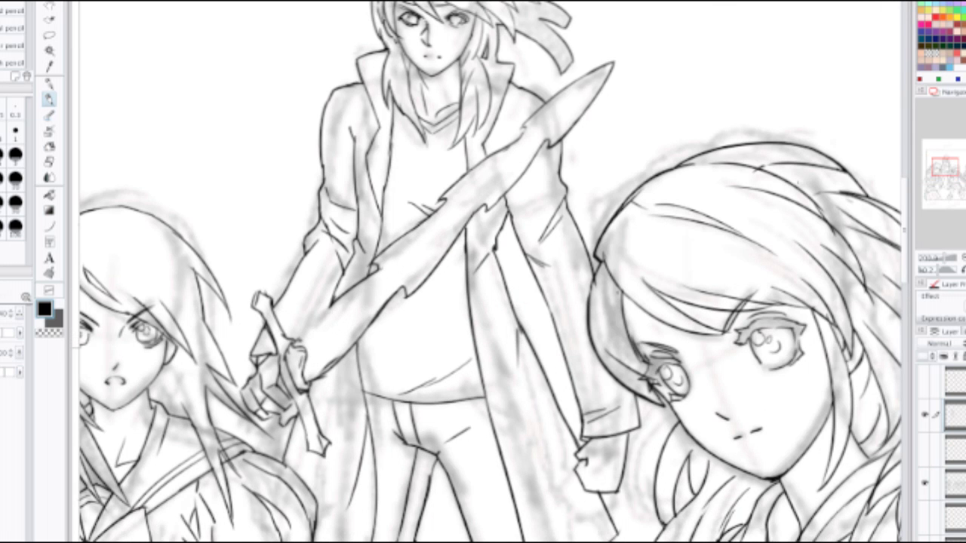
pyautogui.hotkey('ctrl', '+')
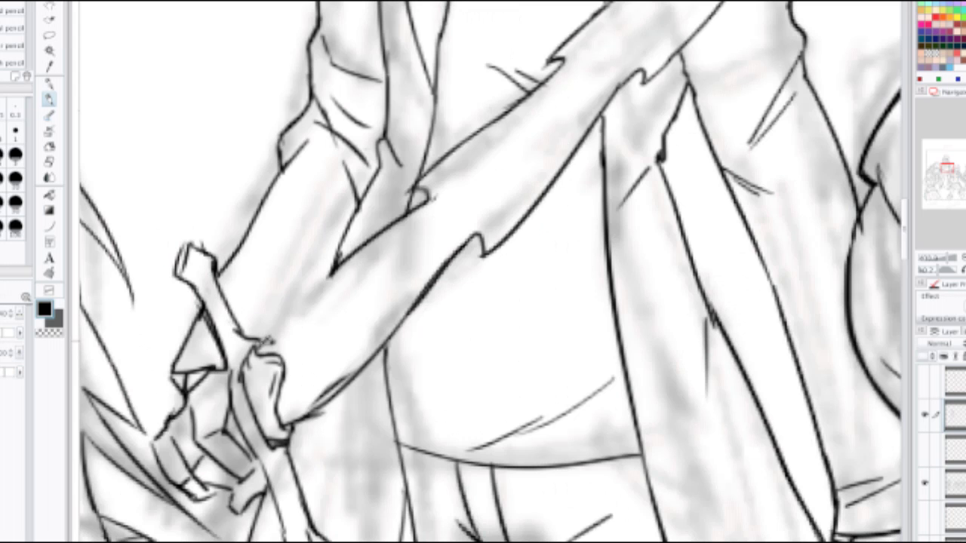
pyautogui.moveTo(262, 332)
pyautogui.mouseDown()
pyautogui.moveTo(345, 289)
pyautogui.moveTo(262, 330)
pyautogui.moveTo(332, 270)
pyautogui.mouseUp()
pyautogui.hotkey('ctrl', 'z')
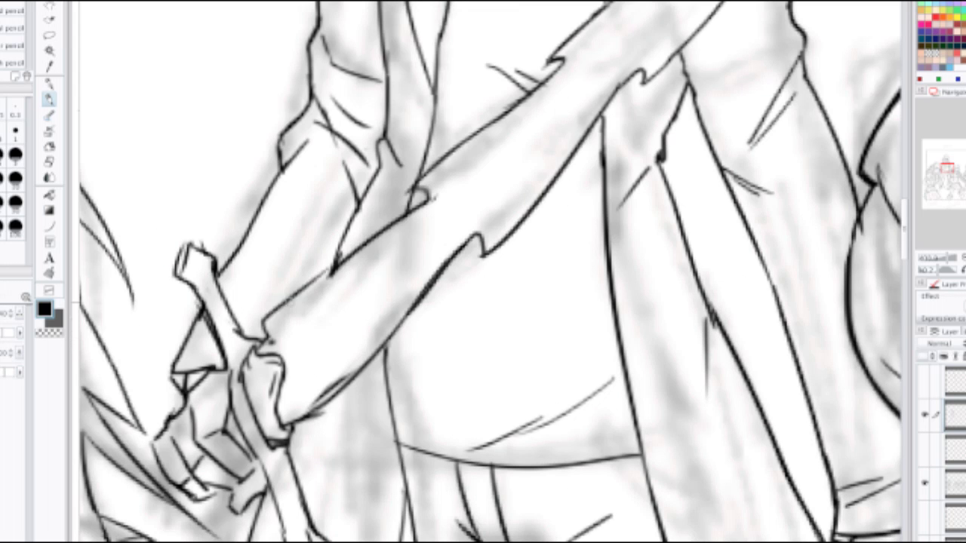
pyautogui.hotkey('ctrl', 'z')
pyautogui.moveTo(261, 348)
pyautogui.mouseDown()
pyautogui.moveTo(311, 283)
pyautogui.moveTo(278, 309)
pyautogui.moveTo(267, 344)
pyautogui.moveTo(303, 291)
pyautogui.moveTo(335, 266)
pyautogui.mouseUp()
pyautogui.hotkey('ctrl', 'z')
pyautogui.hotkey('ctrl', 'z')
pyautogui.hotkey('ctrl', 'z')
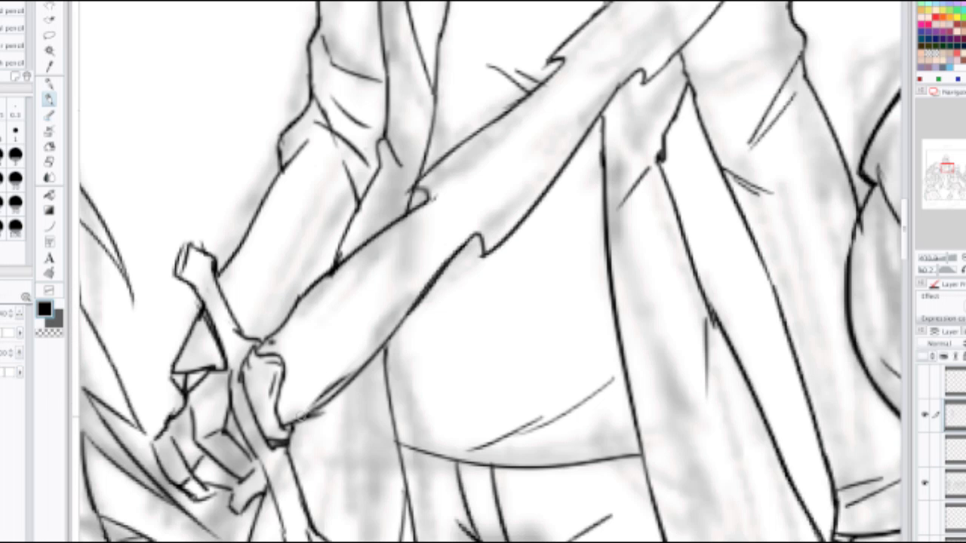
# Step: Clean up the doubled strokes on the blade's lower edge beside the hilt
pyautogui.press('j')
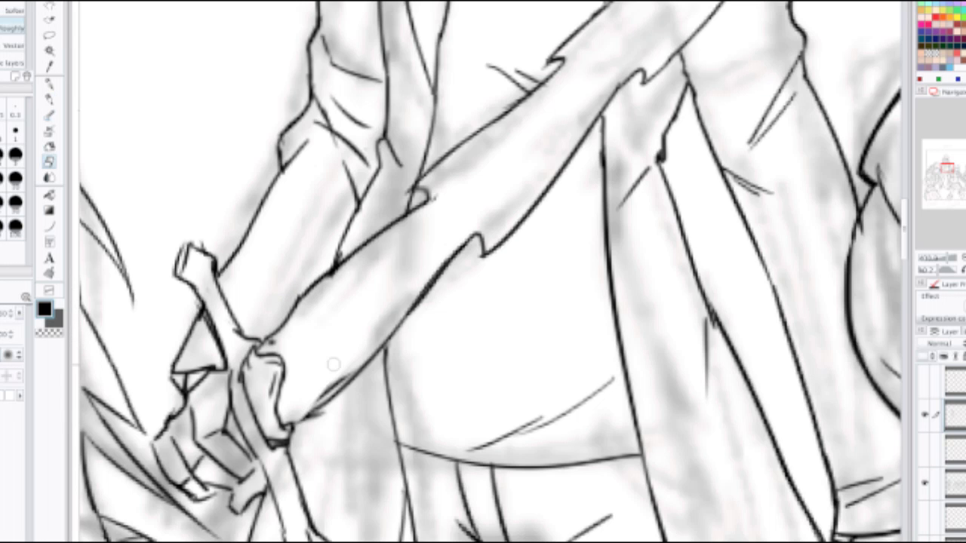
pyautogui.press('p')
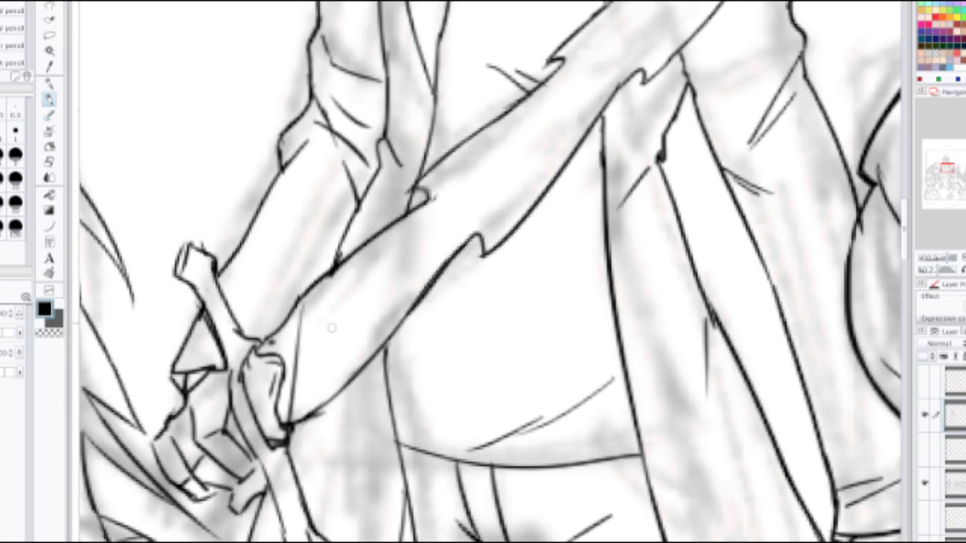
pyautogui.moveTo(466, 235); pyautogui.dragTo(436, 283)
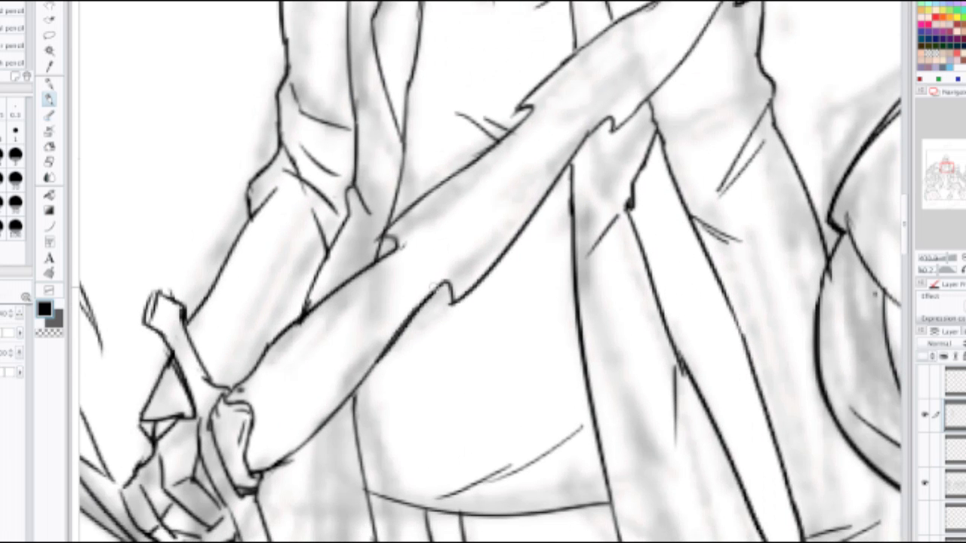
# Step: Try to replace the notch on the blade's lower edge with one closer to the hilt
pyautogui.press('e')
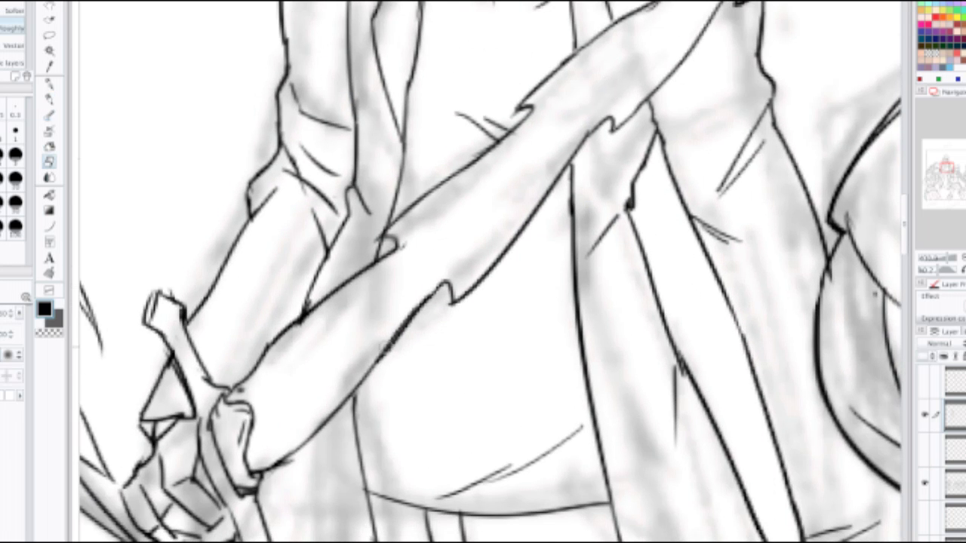
pyautogui.moveTo(422, 292)
pyautogui.mouseDown()
pyautogui.moveTo(445, 306)
pyautogui.moveTo(431, 318)
pyautogui.moveTo(446, 286)
pyautogui.moveTo(405, 348)
pyautogui.mouseUp()
pyautogui.press('b')
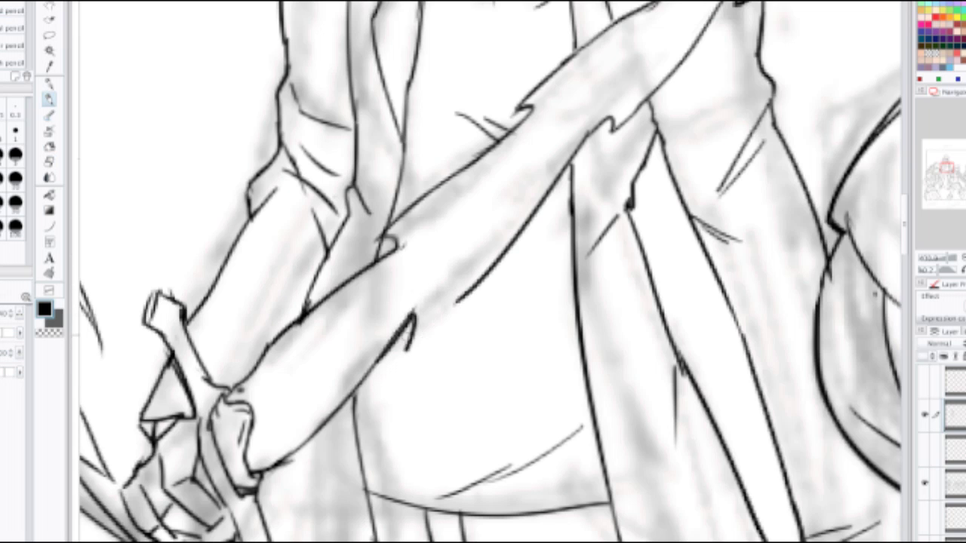
pyautogui.moveTo(409, 344); pyautogui.dragTo(487, 279)
pyautogui.hotkey('ctrl', 'z')
pyautogui.moveTo(409, 344); pyautogui.dragTo(495, 271)
pyautogui.scroll(-3, 501, 246)
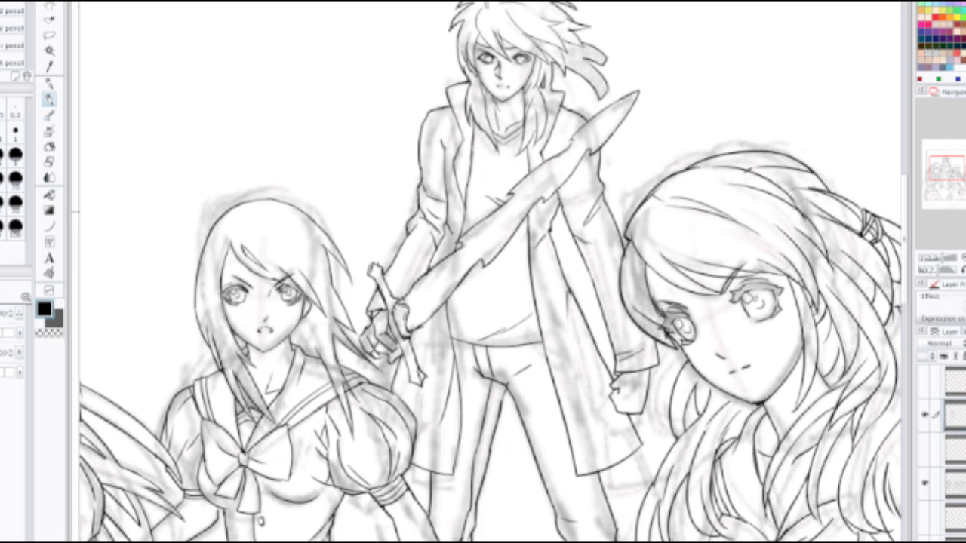
# Step: Erase the three notches along the blade's lower edge and trim the loose line ends around them
pyautogui.press('+')
pyautogui.press('+')
pyautogui.press('+')
pyautogui.press('+')
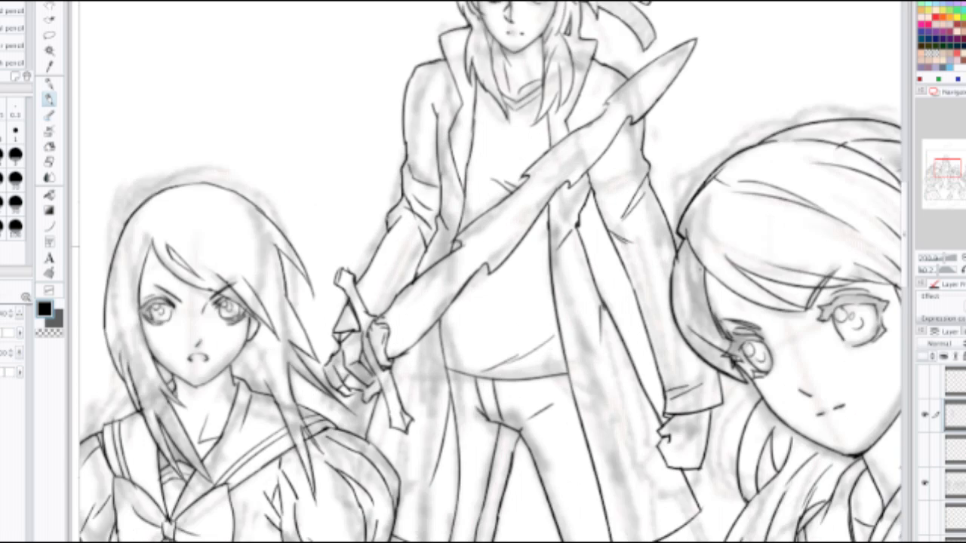
pyautogui.press('e')
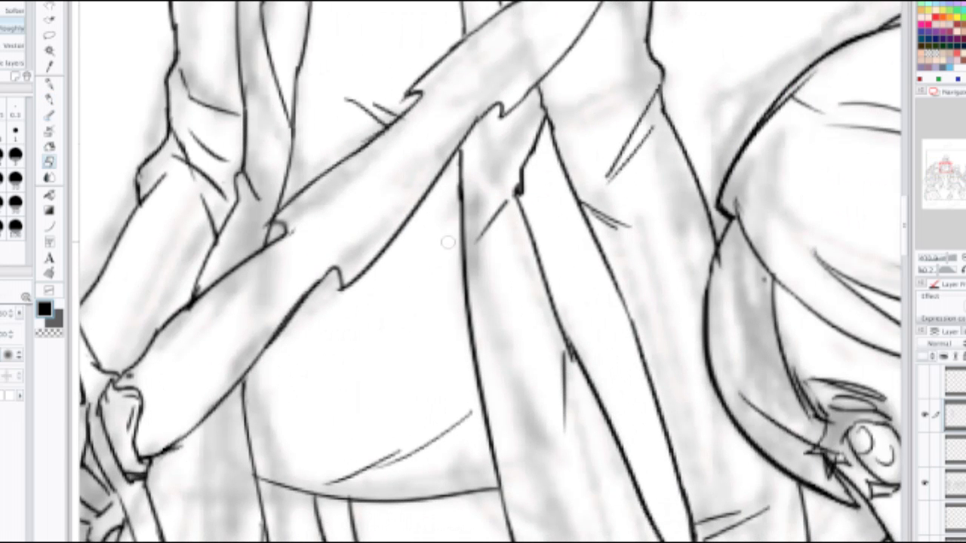
pyautogui.moveTo(323, 280)
pyautogui.mouseDown()
pyautogui.moveTo(304, 304)
pyautogui.moveTo(305, 332)
pyautogui.moveTo(366, 267)
pyautogui.mouseUp()
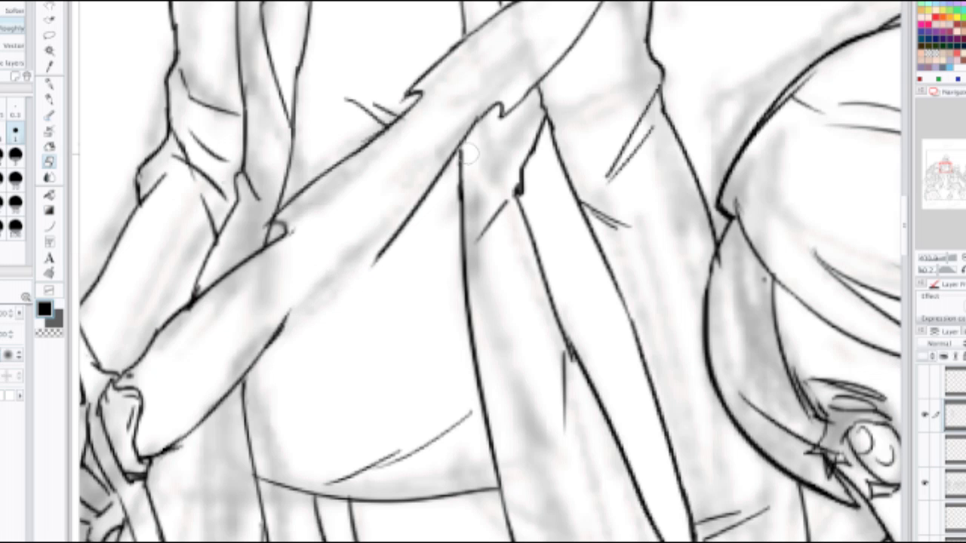
pyautogui.moveTo(495, 98)
pyautogui.mouseDown()
pyautogui.moveTo(489, 119)
pyautogui.moveTo(515, 95)
pyautogui.moveTo(459, 268)
pyautogui.mouseUp()
pyautogui.moveTo(576, 130); pyautogui.dragTo(541, 170)
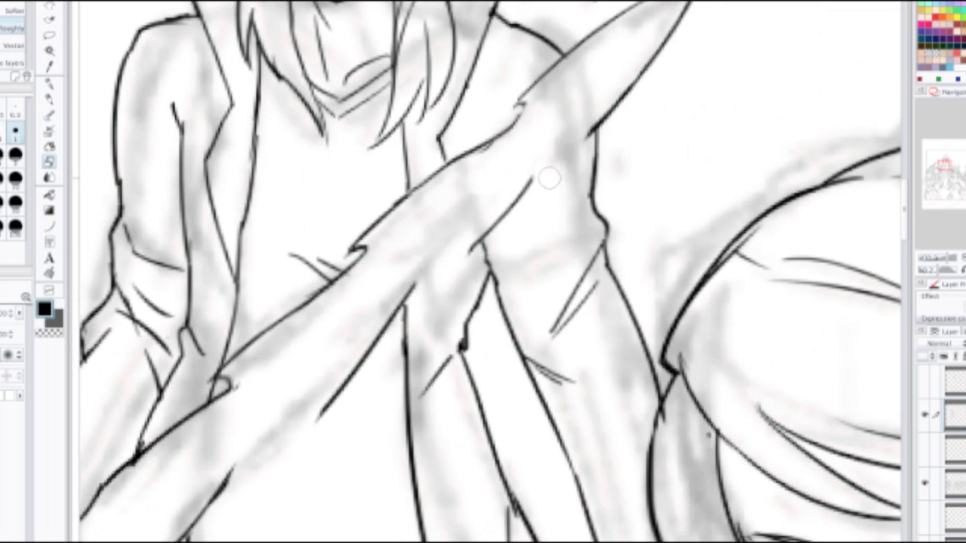
pyautogui.press('p')
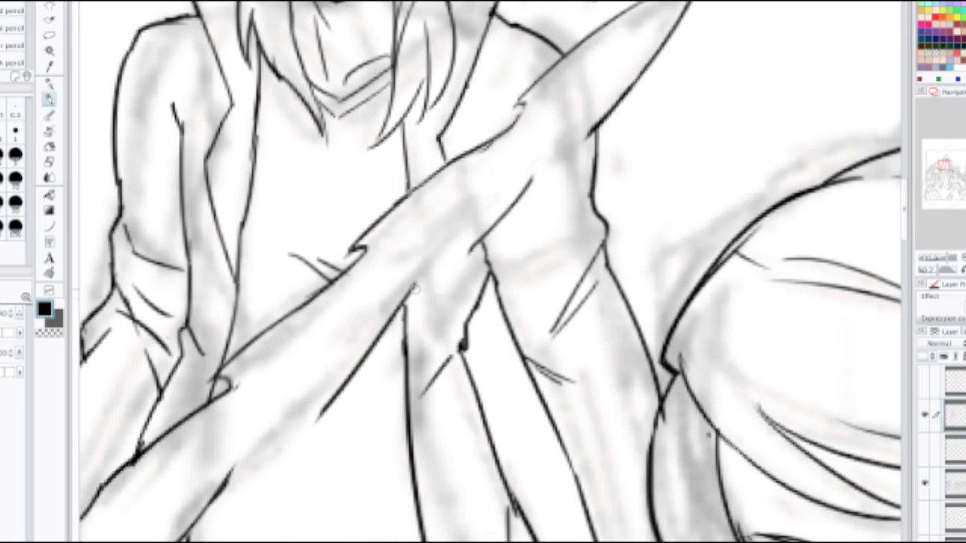
pyautogui.press('j')
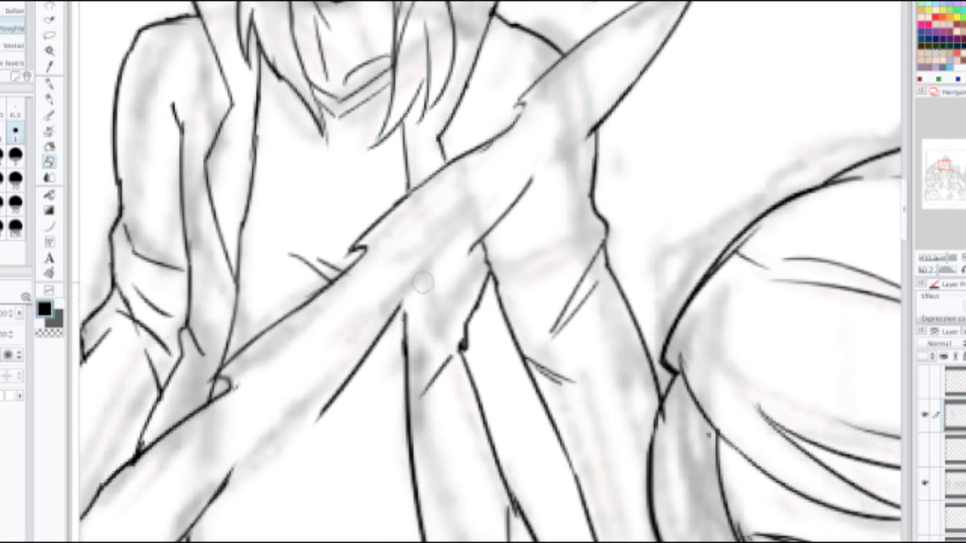
pyautogui.moveTo(214, 431); pyautogui.dragTo(428, 306)
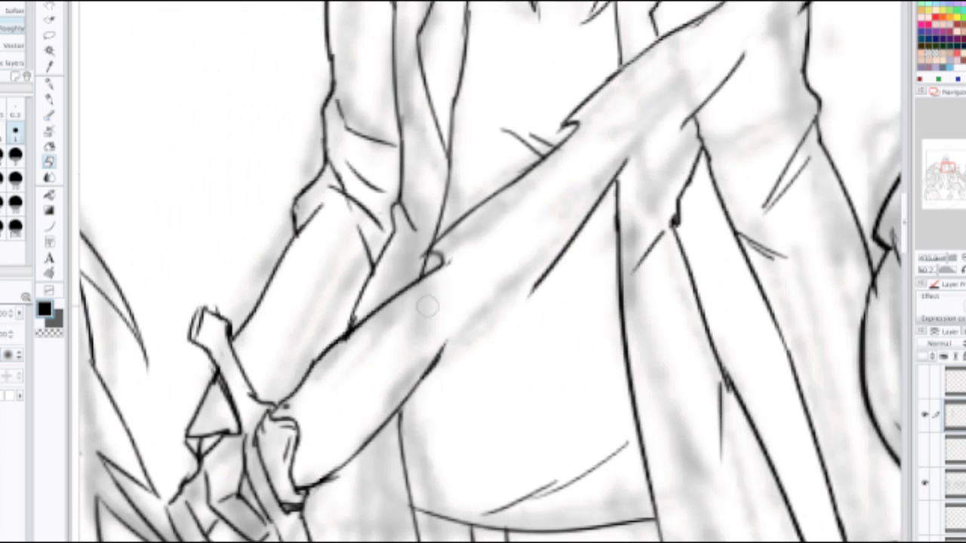
# Step: Ink a new pointed notch on the blade's lower edge nearer the hilt and join it to the edge above
pyautogui.press('p')
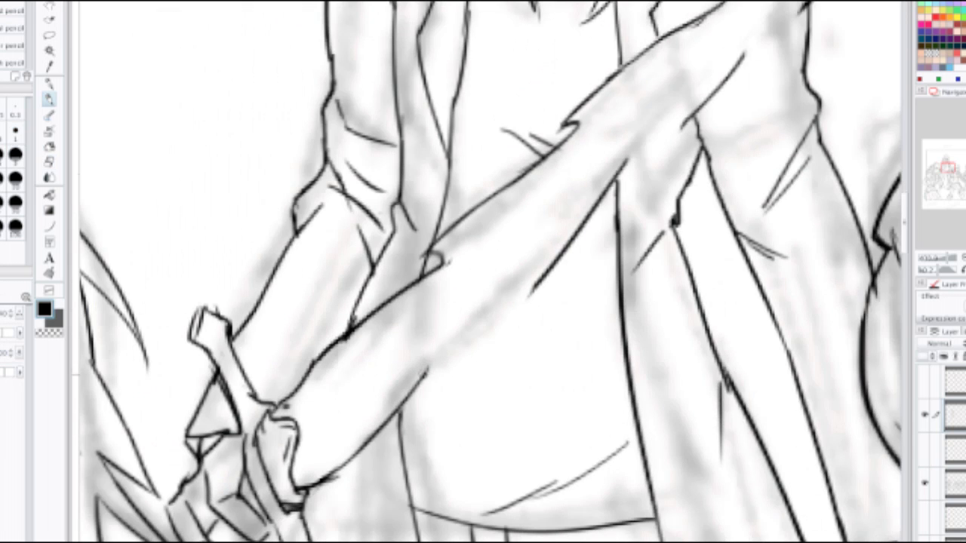
pyautogui.moveTo(431, 348)
pyautogui.mouseDown()
pyautogui.moveTo(438, 387)
pyautogui.moveTo(546, 286)
pyautogui.mouseUp()
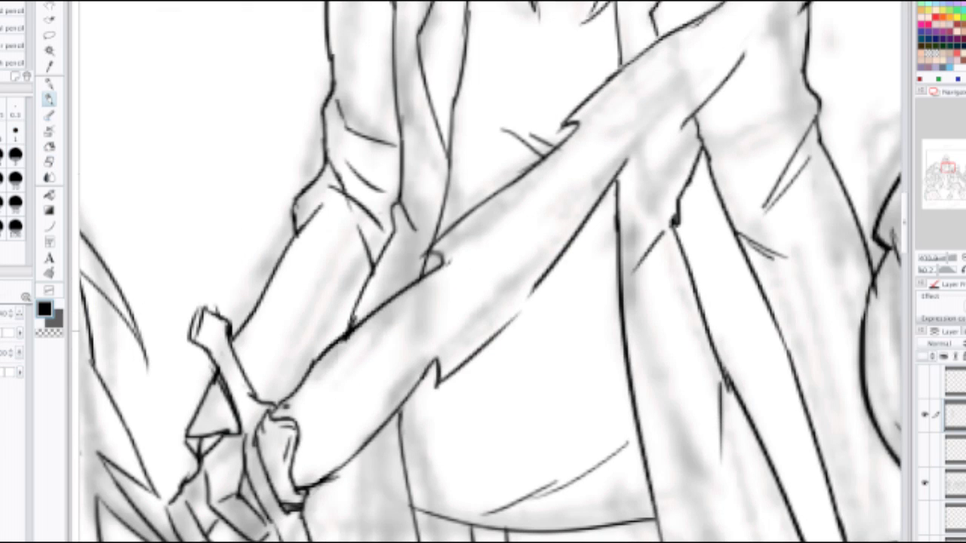
pyautogui.hotkey('ctrl', 'z')
pyautogui.hotkey('ctrl', 'z')
pyautogui.moveTo(453, 342)
pyautogui.mouseDown()
pyautogui.moveTo(439, 380)
pyautogui.moveTo(499, 334)
pyautogui.mouseUp()
pyautogui.hotkey('ctrl', 'z')
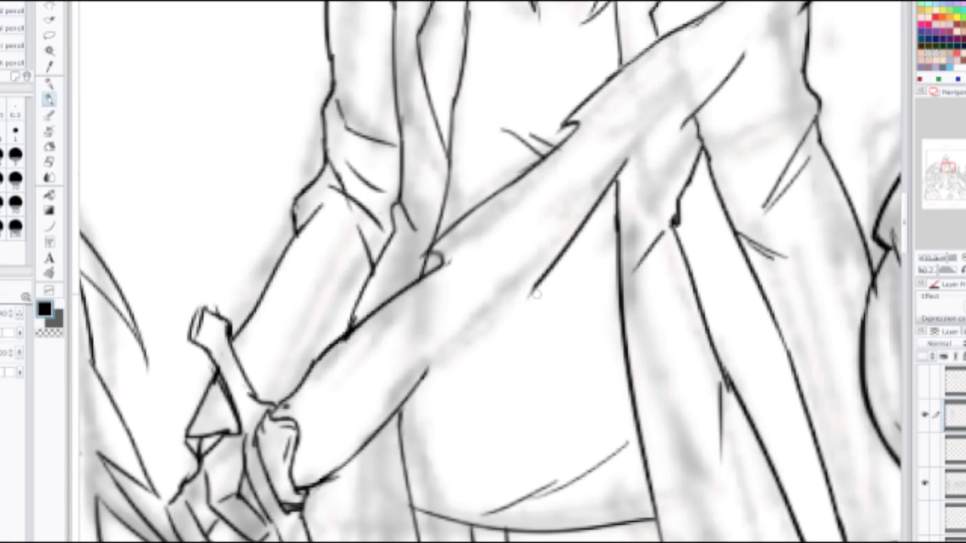
pyautogui.moveTo(542, 280)
pyautogui.mouseDown()
pyautogui.moveTo(452, 377)
pyautogui.moveTo(409, 397)
pyautogui.mouseUp()
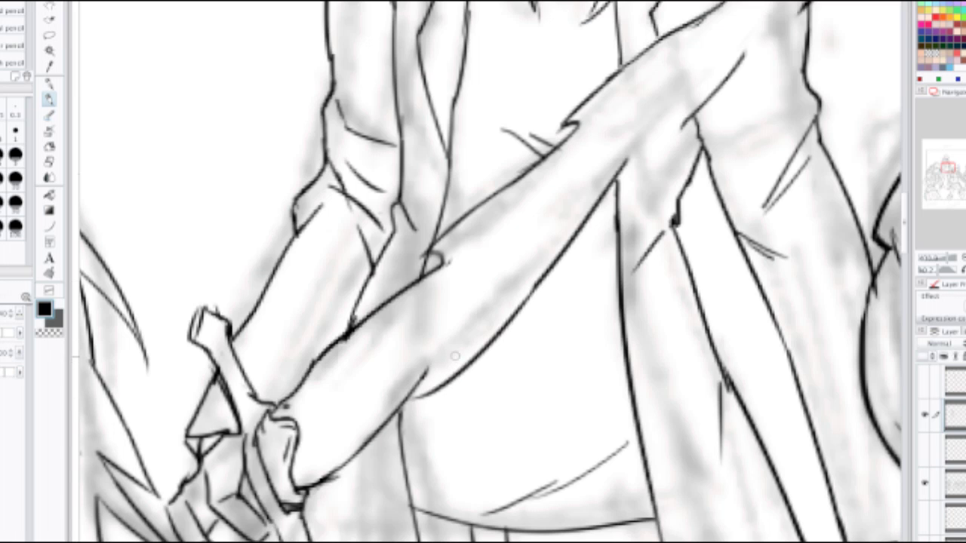
pyautogui.hotkey('ctrl', 'z')
pyautogui.hotkey('ctrl', 'z')
pyautogui.moveTo(424, 368)
pyautogui.mouseDown()
pyautogui.moveTo(435, 391)
pyautogui.moveTo(515, 315)
pyautogui.moveTo(544, 270)
pyautogui.mouseUp()
pyautogui.hotkey('ctrl', 'z')
pyautogui.moveTo(504, 324); pyautogui.dragTo(542, 268)
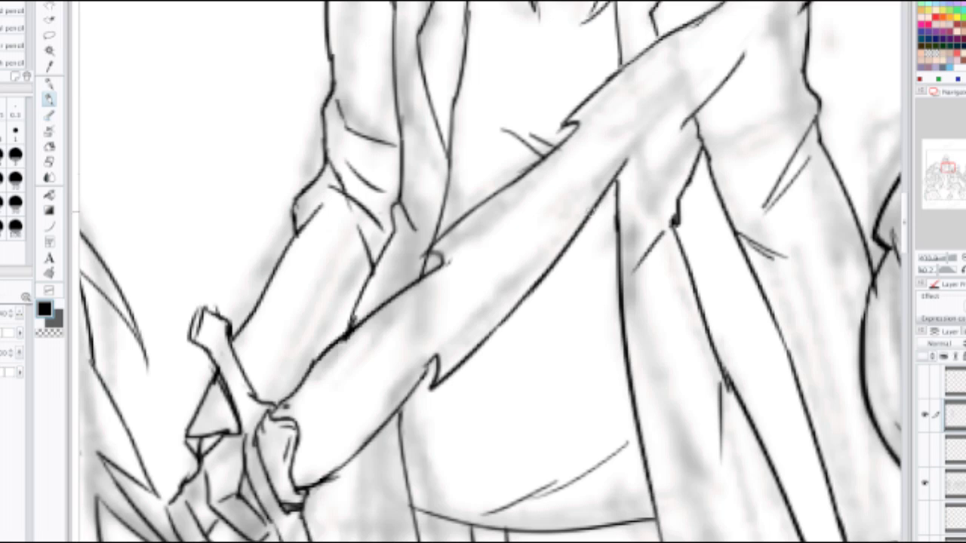
# Step: Erase the blade's lower edge and the top of the coat line where the two meet
pyautogui.press('e')
pyautogui.moveTo(624, 157)
pyautogui.mouseDown()
pyautogui.moveTo(598, 206)
pyautogui.moveTo(617, 193)
pyautogui.mouseUp()
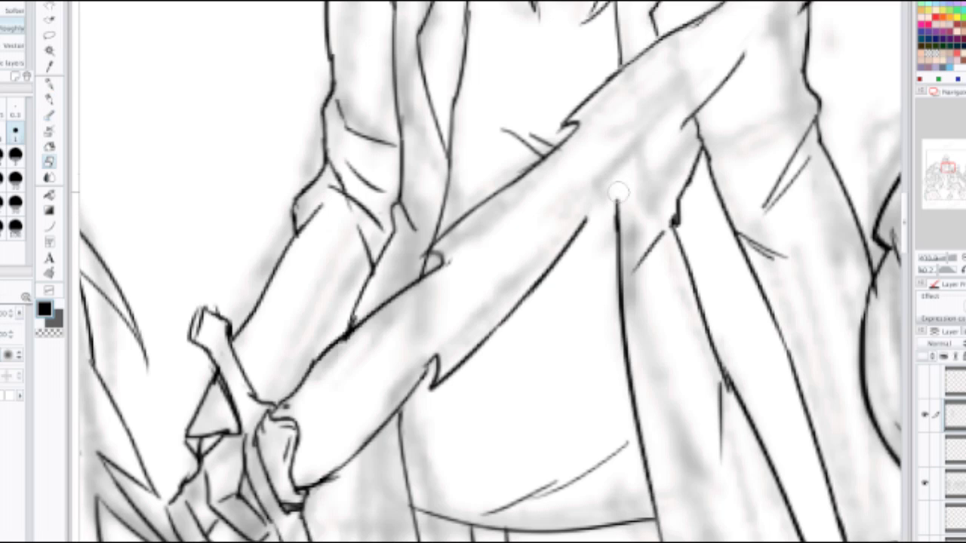